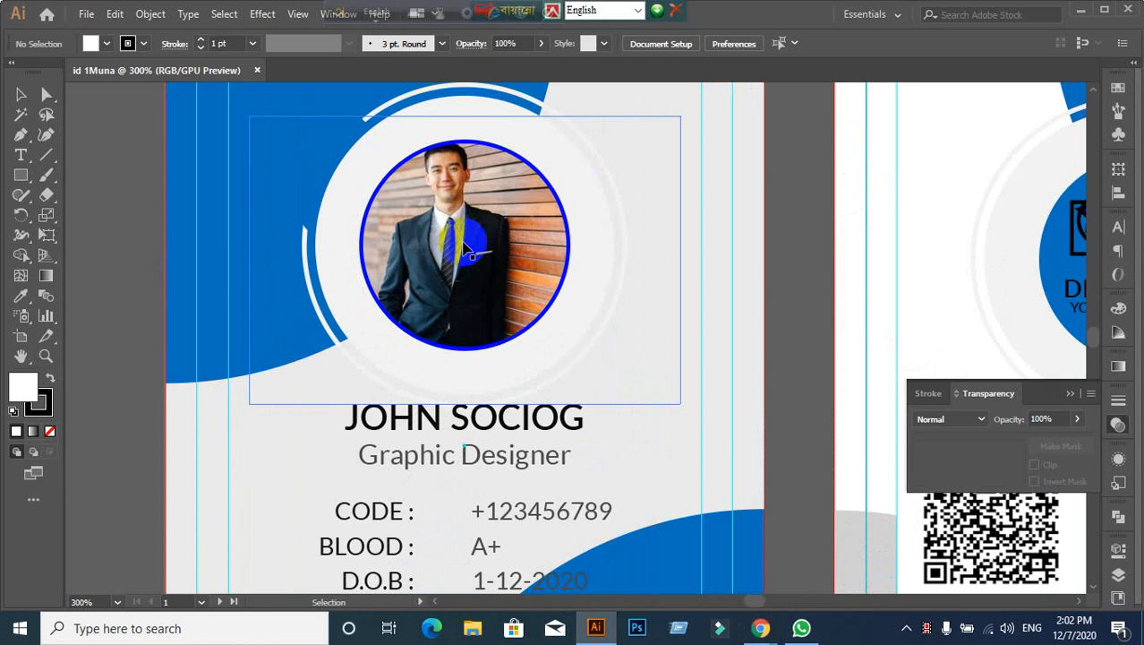
# Step: Try to shrink the portrait photo inside its circular clip group, and undo the resize
pyautogui.doubleClick(473, 229)
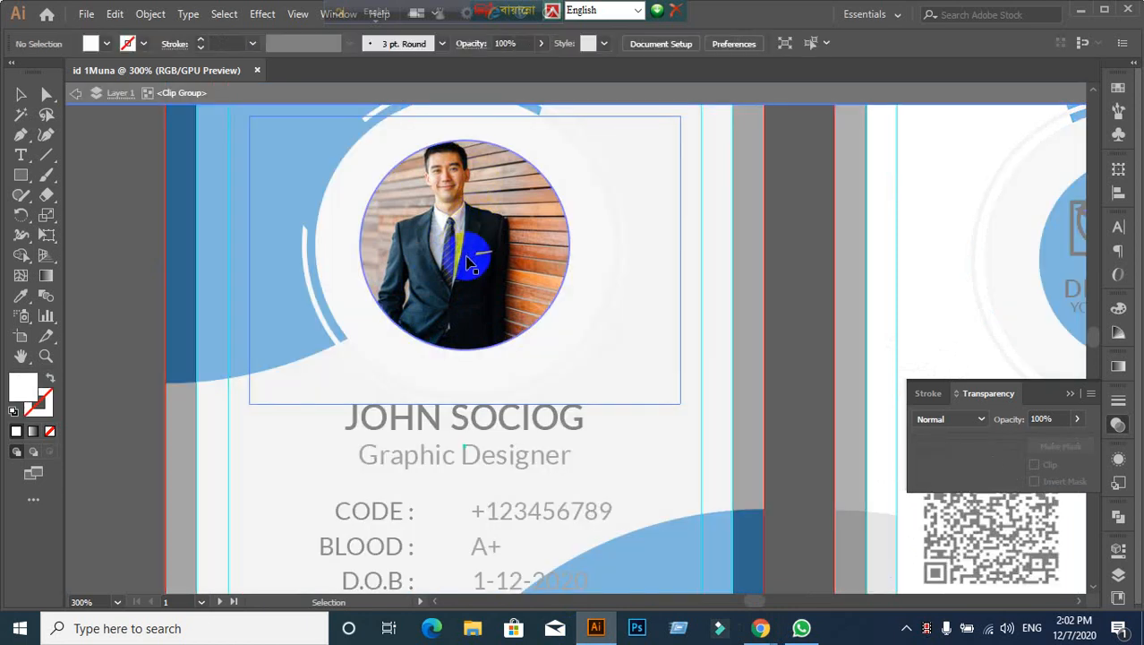
pyautogui.scroll(2, 455, 250)
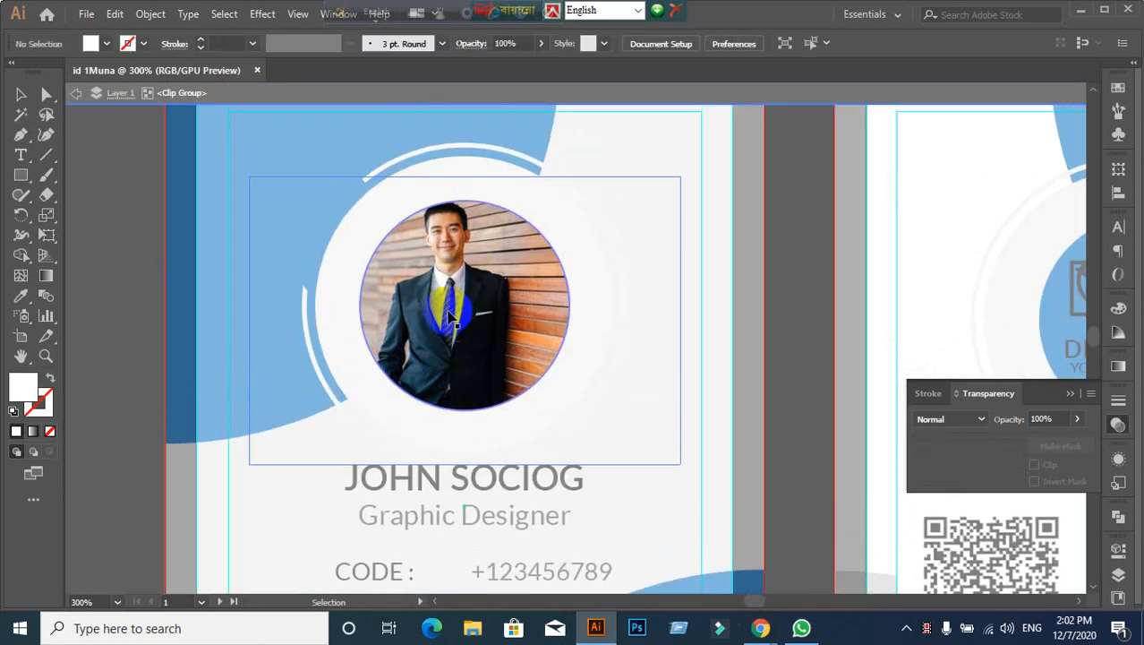
pyautogui.click(256, 183)
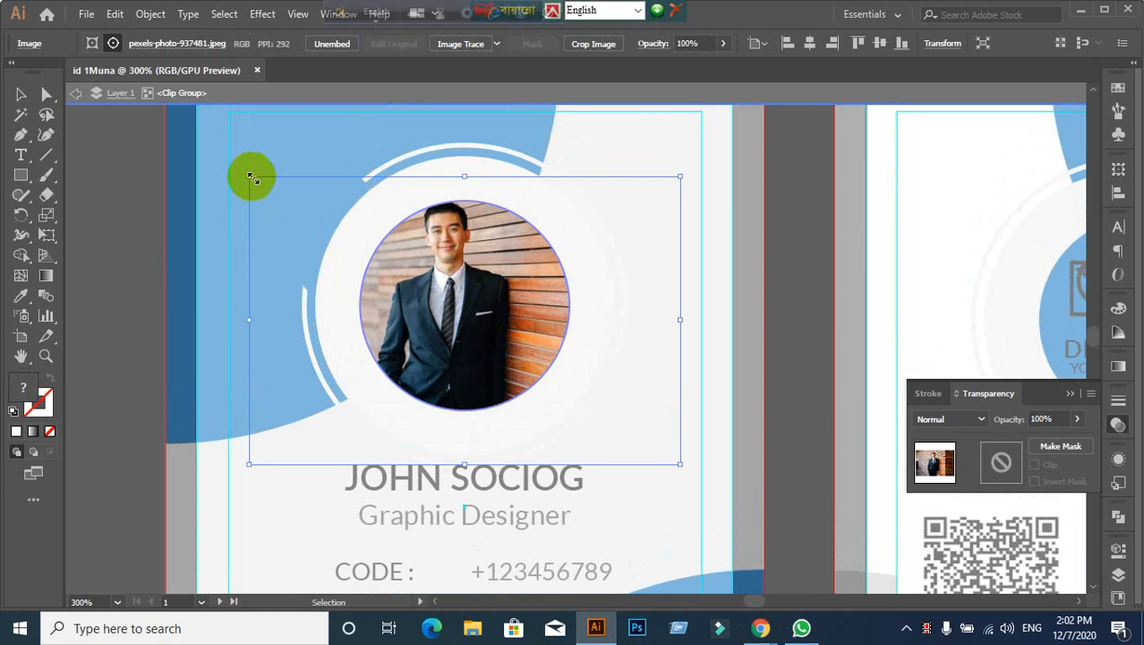
pyautogui.moveTo(252, 177); pyautogui.dragTo(275, 194)
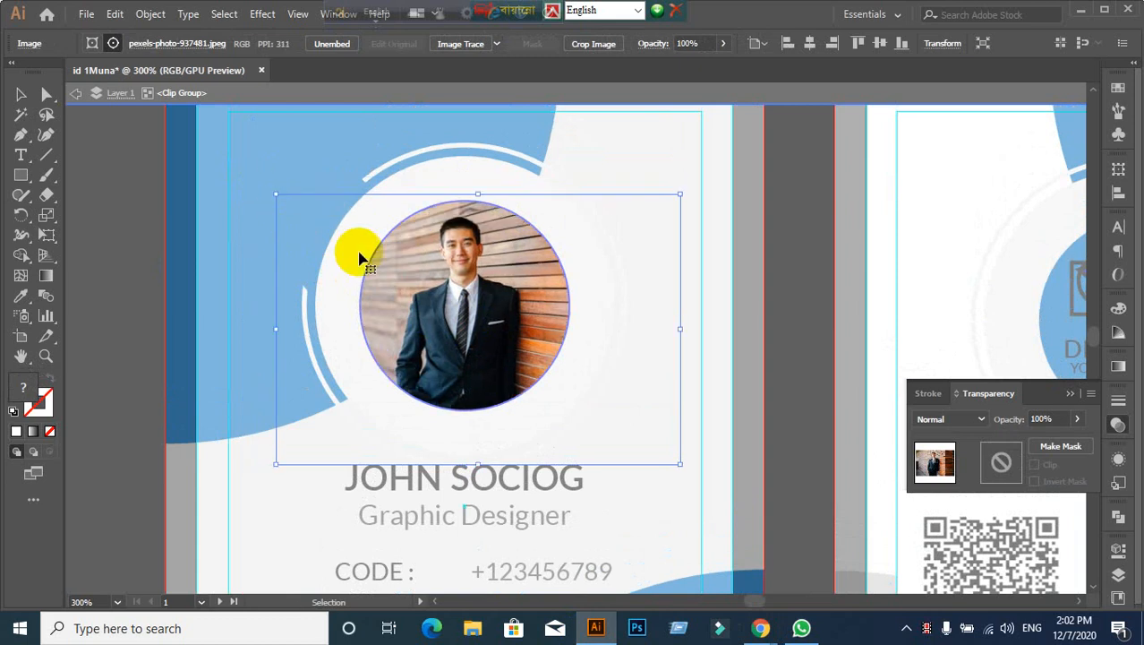
pyautogui.hotkey('ctrl', 'z')
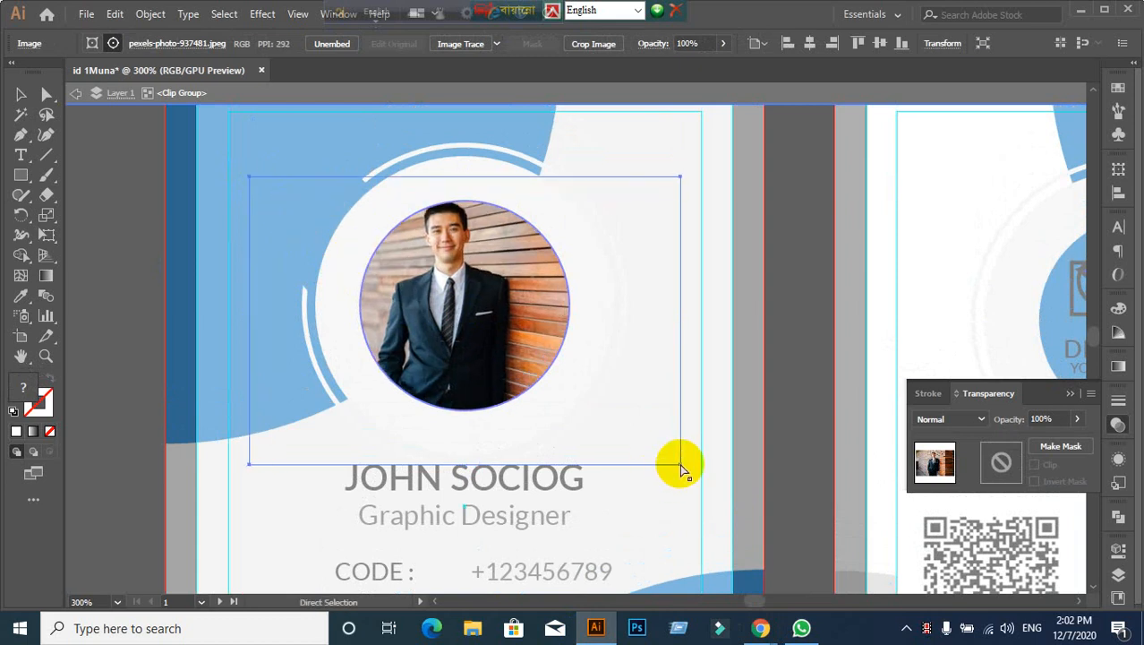
pyautogui.doubleClick(87, 217)
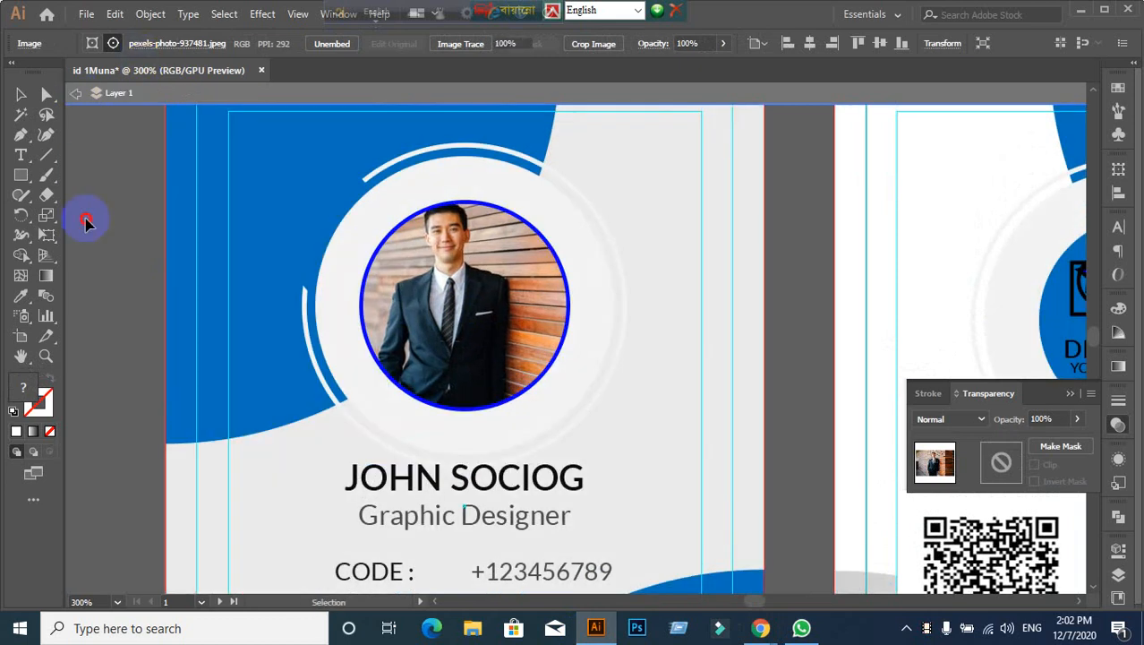
# Step: Isolate the circular clip group, scale the portrait photo down, and shift it to sit centred within the circle
pyautogui.doubleClick(441, 297)
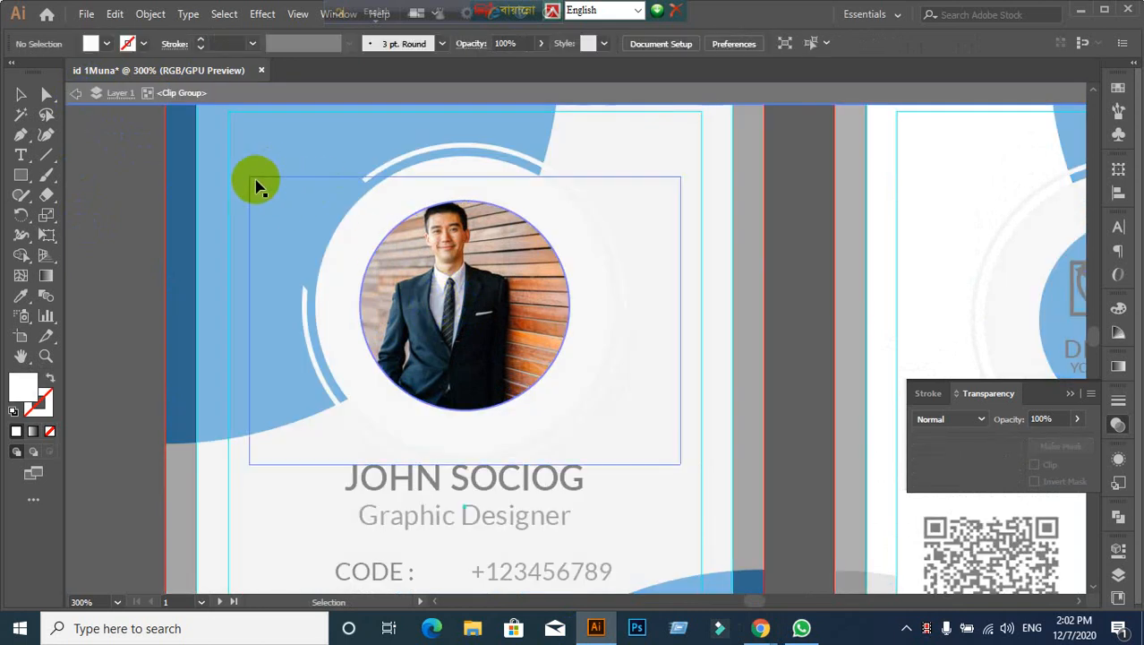
pyautogui.click(251, 182)
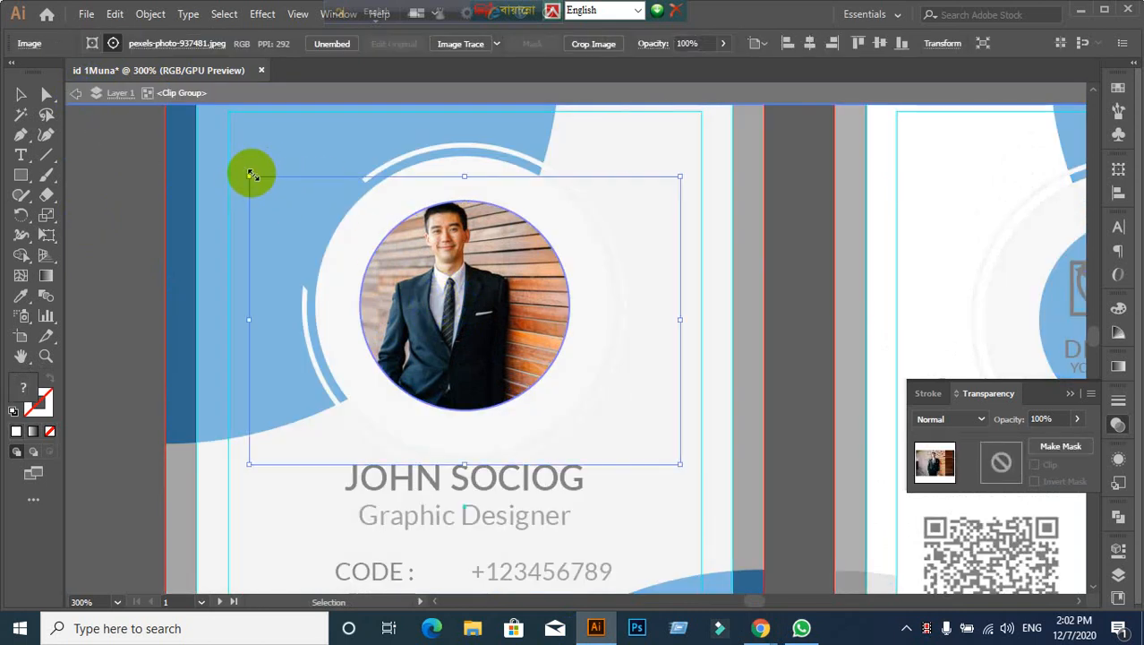
pyautogui.moveTo(252, 174); pyautogui.dragTo(279, 196)
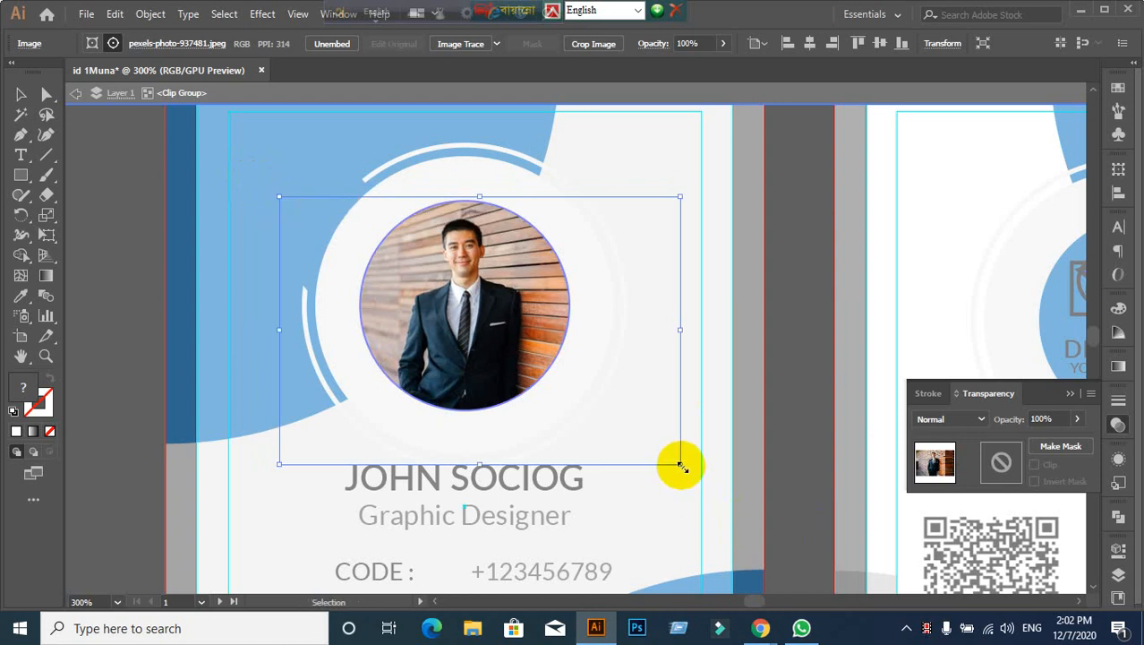
pyautogui.moveTo(681, 465); pyautogui.dragTo(629, 421)
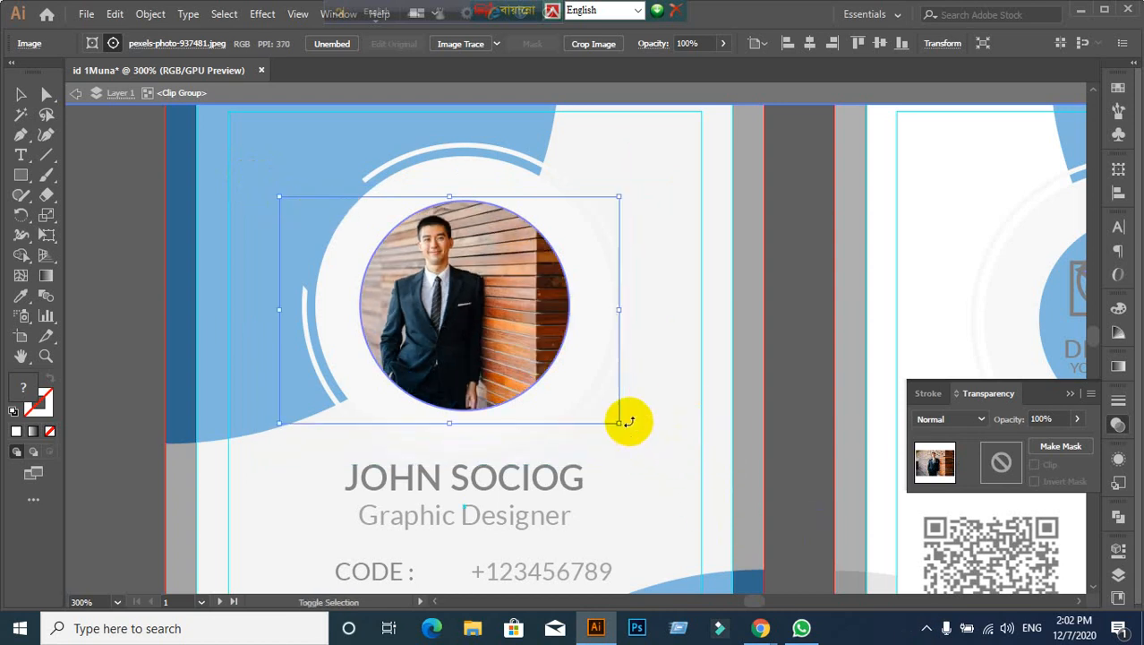
pyautogui.moveTo(281, 423); pyautogui.dragTo(296, 413)
pyautogui.moveTo(458, 343)
pyautogui.mouseDown()
pyautogui.moveTo(480, 361)
pyautogui.moveTo(476, 340)
pyautogui.moveTo(466, 344)
pyautogui.mouseUp()
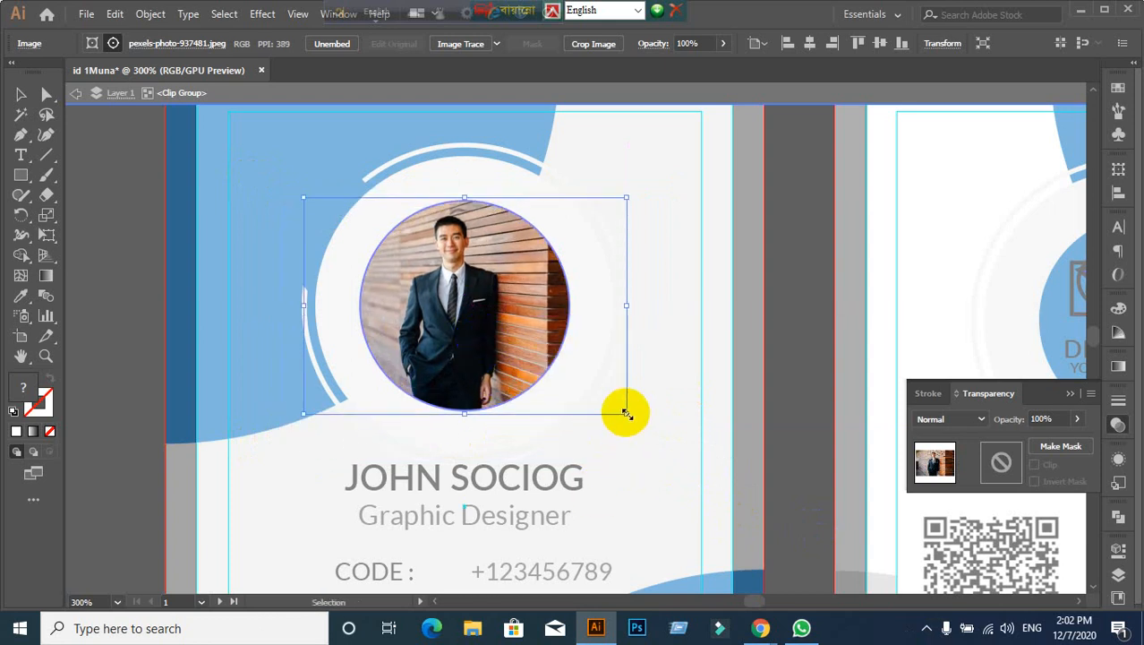
# Step: Enlarge the portrait photo and reposition it so the man's upper body is centred in the circle, leaving the clip group
pyautogui.moveTo(626, 413); pyautogui.dragTo(745, 524)
pyautogui.click(511, 353)
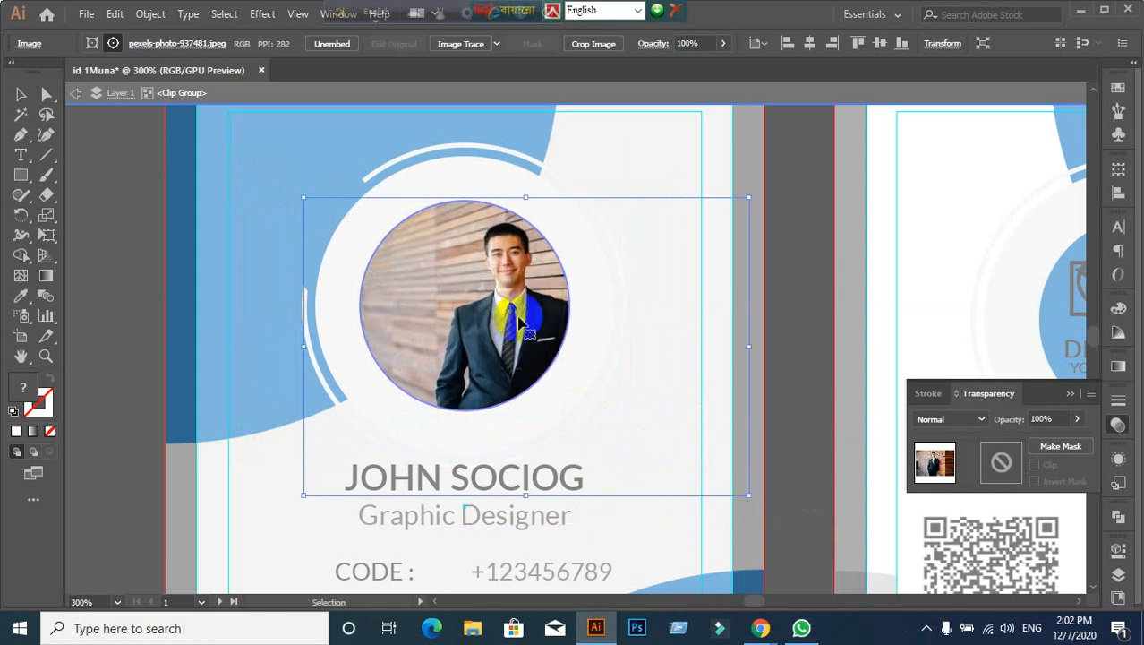
pyautogui.moveTo(509, 317); pyautogui.dragTo(479, 318)
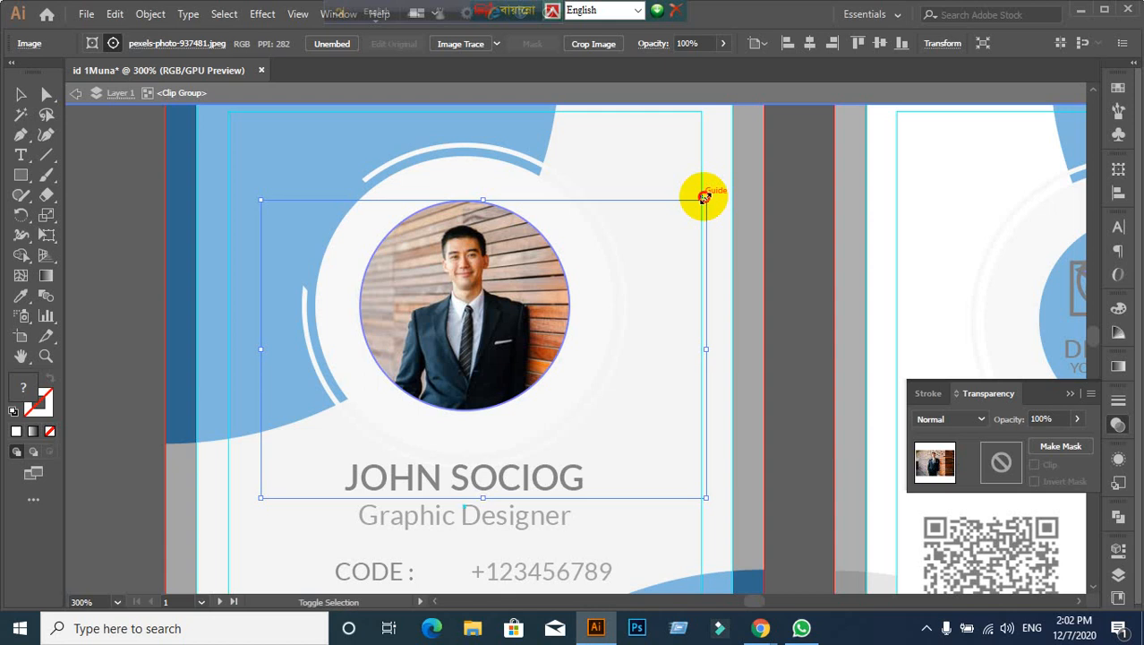
pyautogui.moveTo(705, 197); pyautogui.dragTo(736, 179)
pyautogui.moveTo(479, 319); pyautogui.dragTo(483, 334)
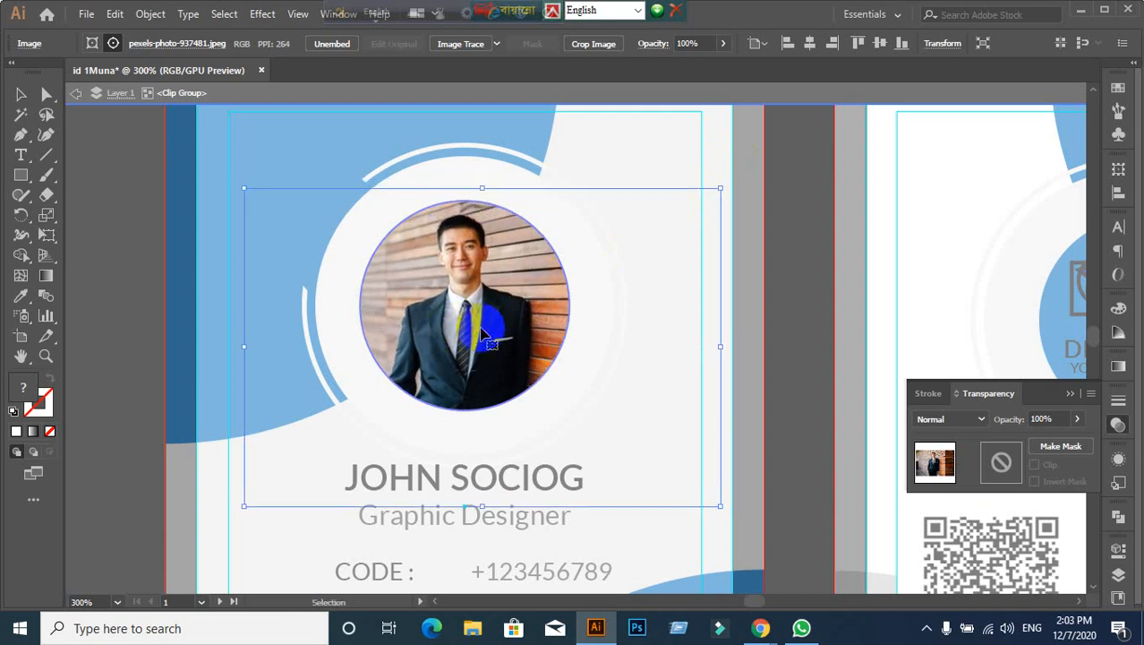
pyautogui.moveTo(483, 334); pyautogui.dragTo(484, 334)
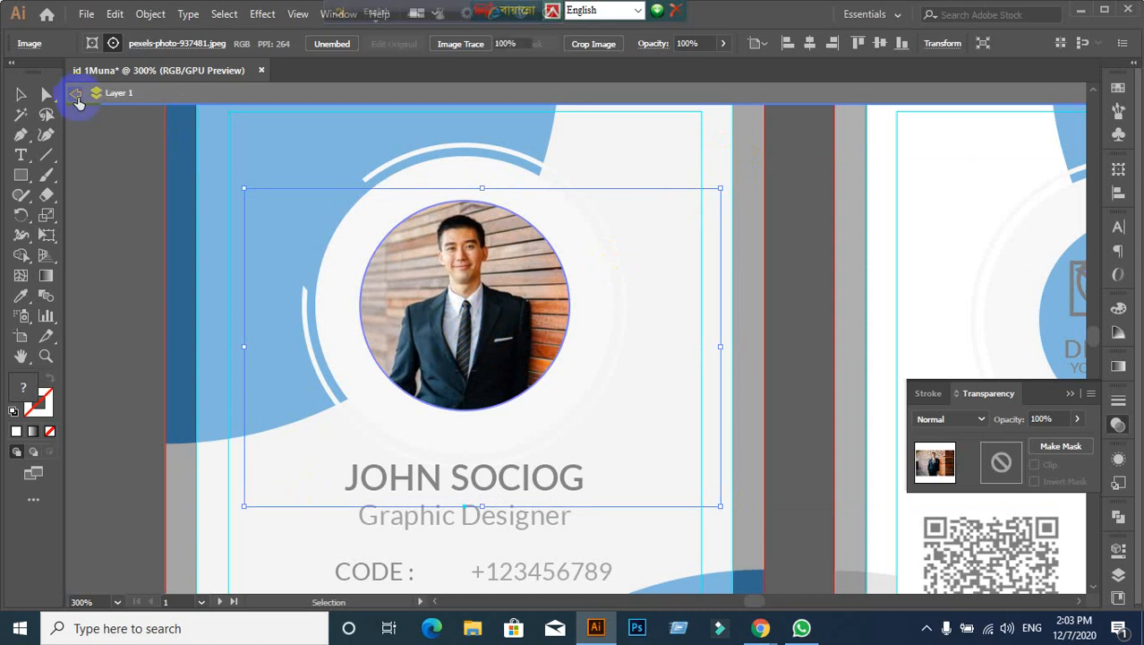
pyautogui.click(76, 94)
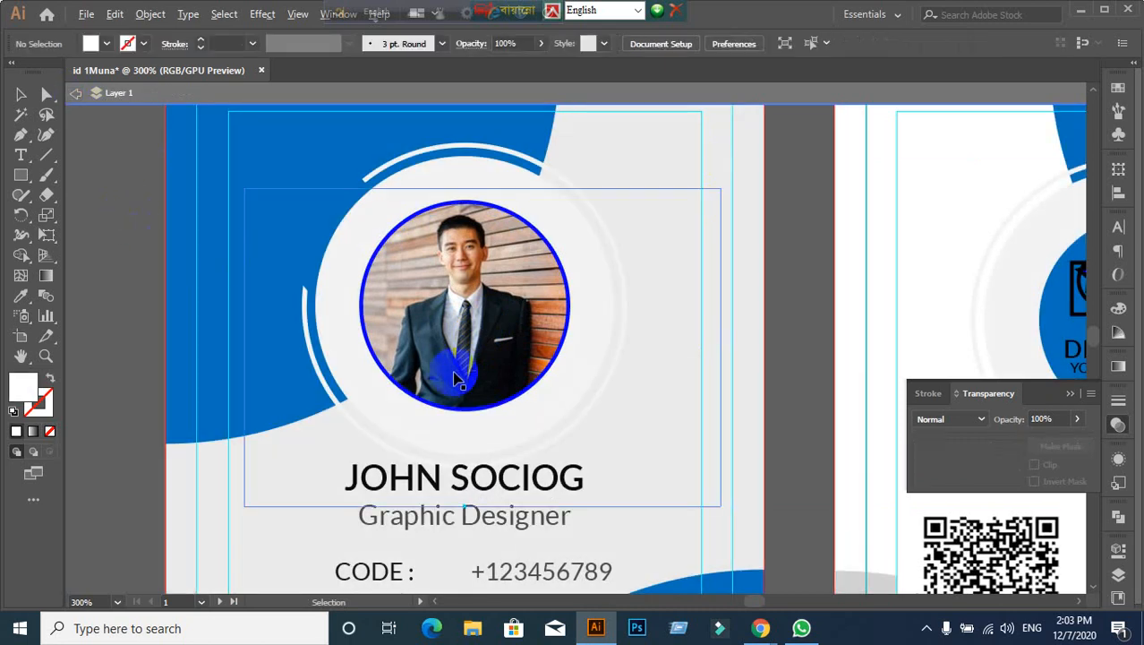
# Step: Recolour the front card's light grey background rectangle white by sampling the back card's background with the Eyedropper
pyautogui.scroll(-2, 456, 380)
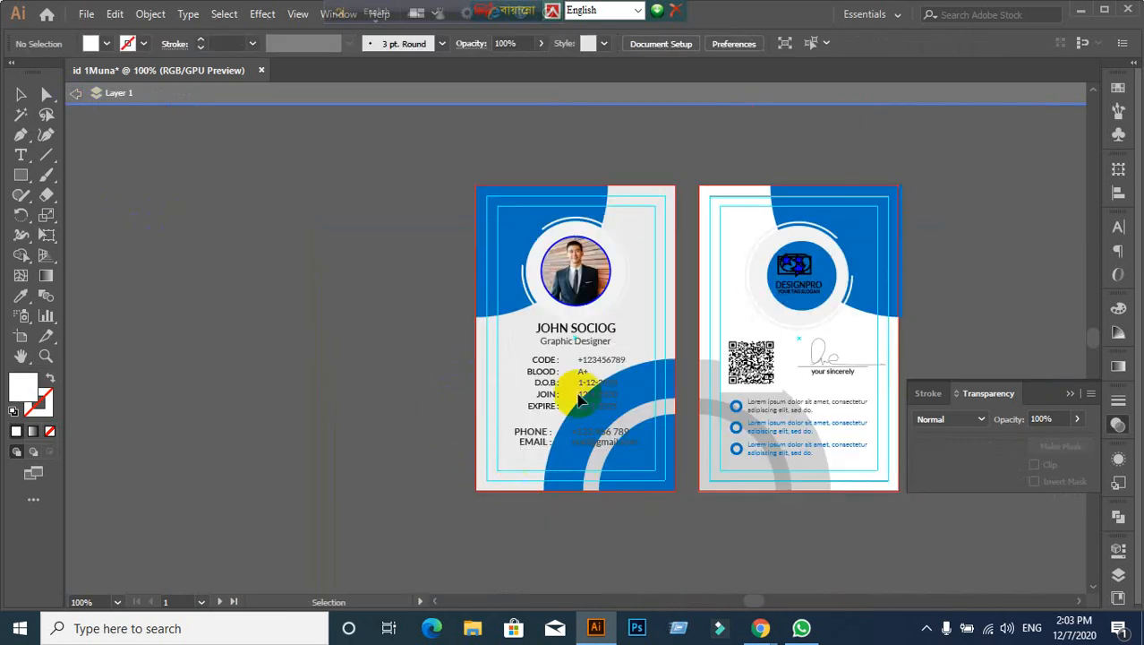
pyautogui.scroll(1, 607, 307)
pyautogui.scroll(2, 472, 230)
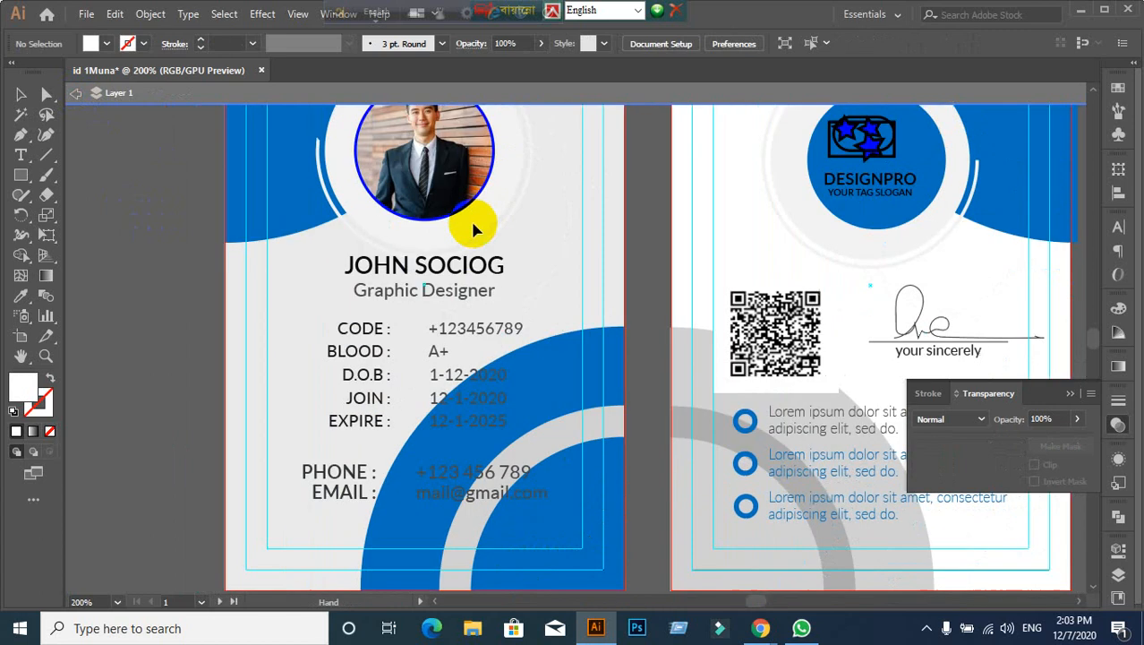
pyautogui.scroll(-2, 538, 259)
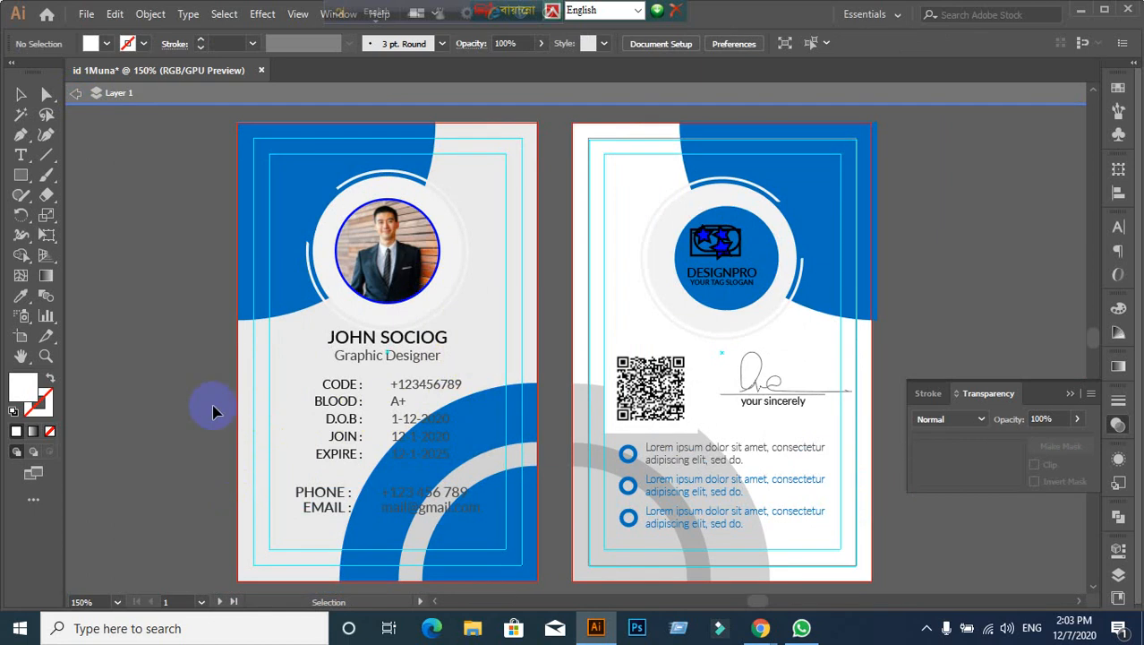
pyautogui.hotkey('ctrl', 'alt', 'a')
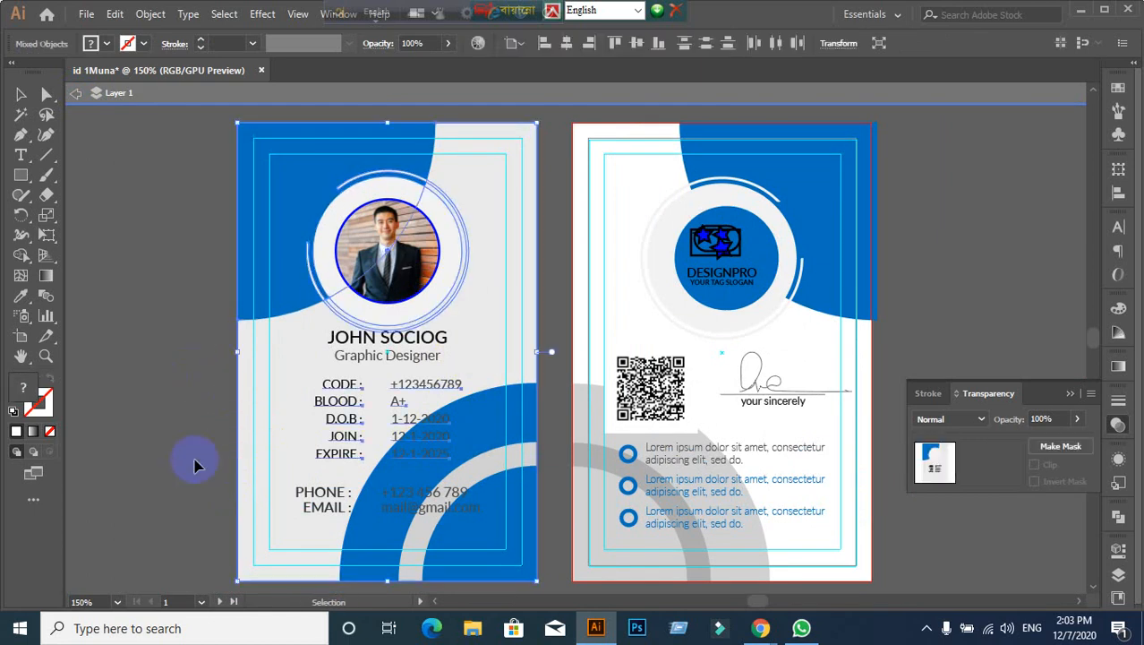
pyautogui.click(191, 462)
pyautogui.click(282, 394)
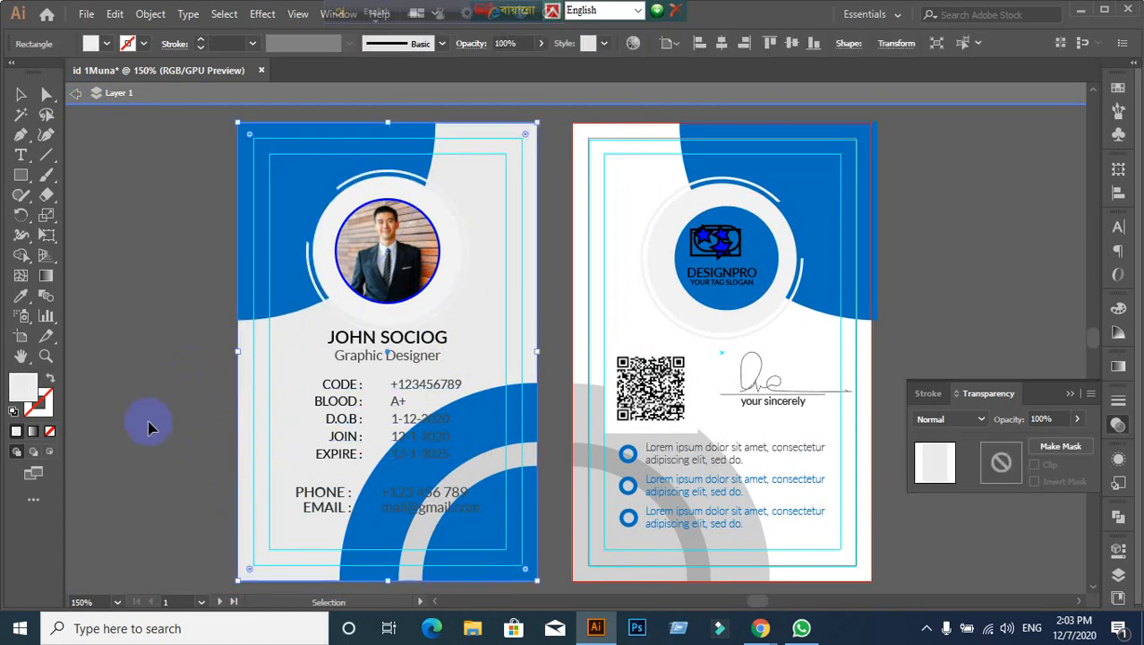
pyautogui.click(21, 299)
pyautogui.click(645, 201)
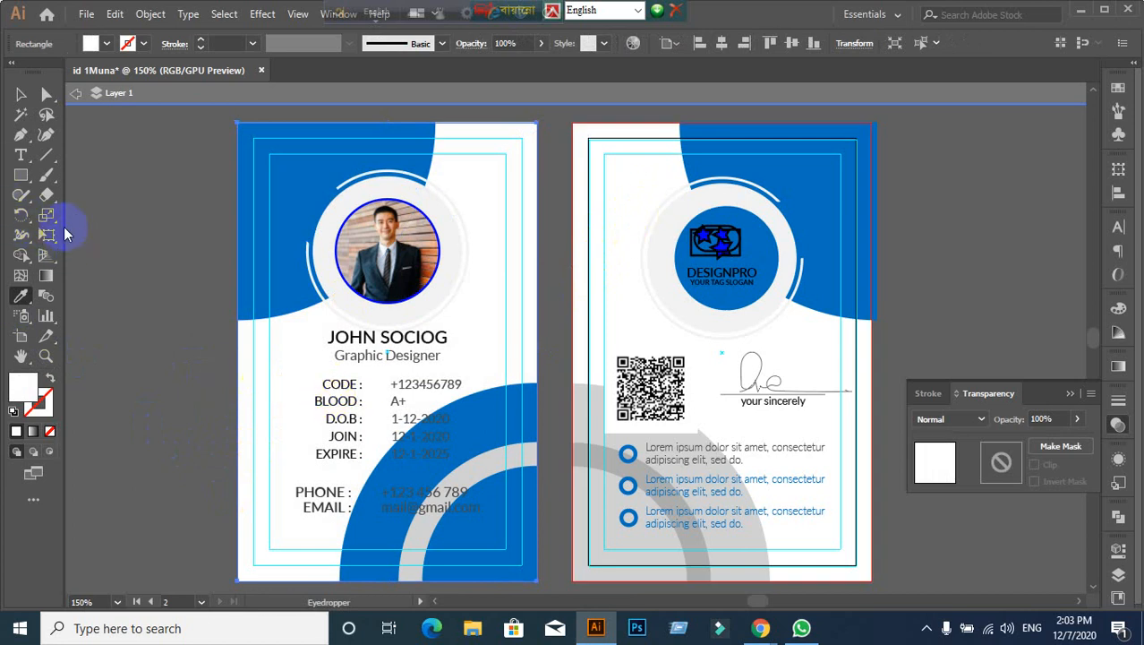
pyautogui.click(20, 94)
pyautogui.click(102, 274)
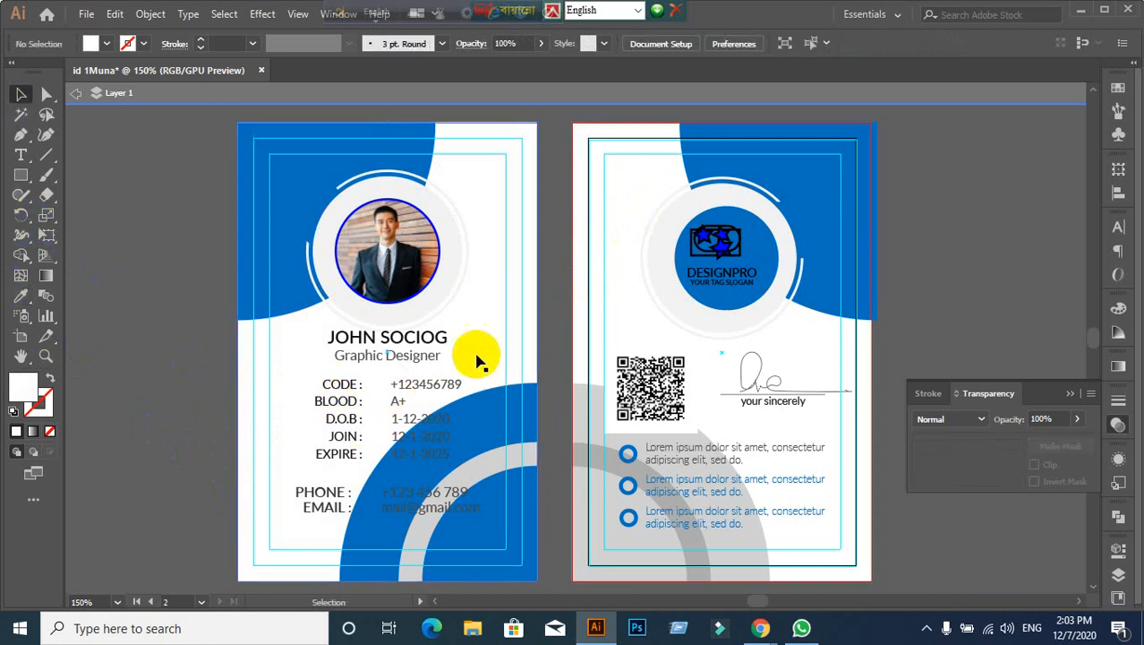
pyautogui.scroll(1, 479, 344)
pyautogui.click(447, 282)
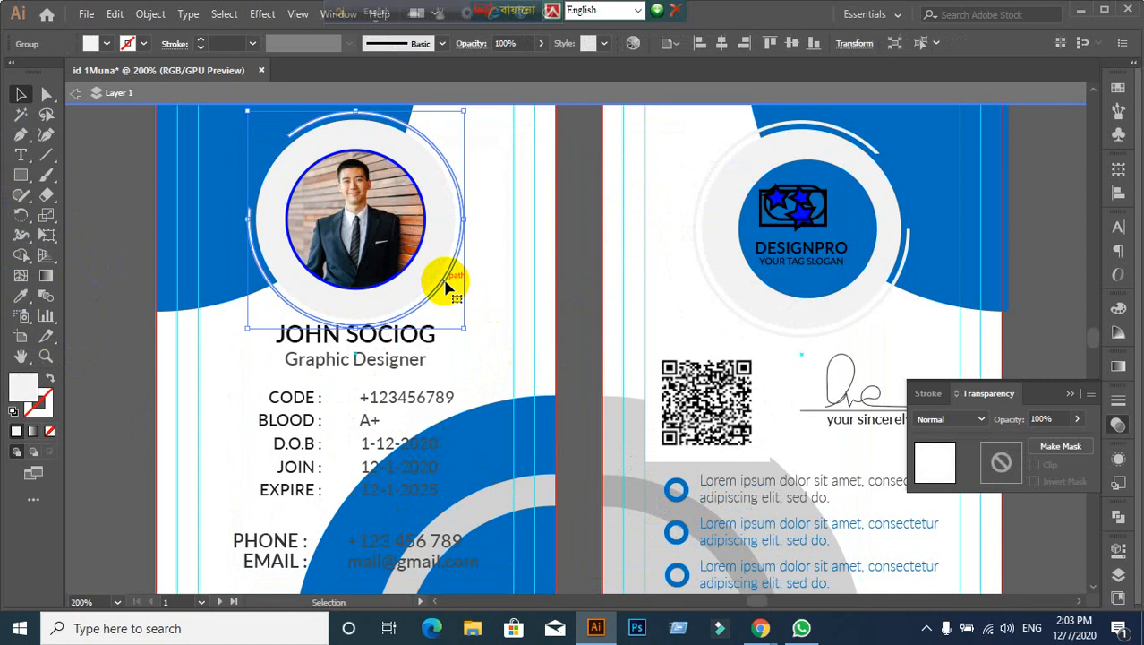
pyautogui.click(19, 296)
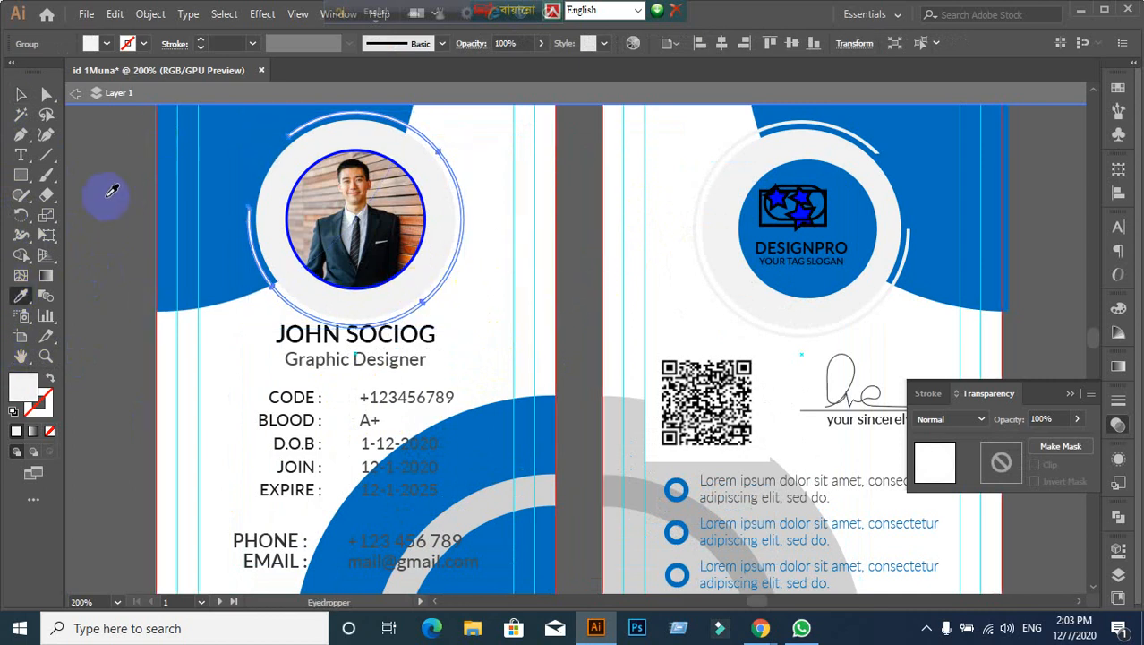
pyautogui.click(22, 96)
pyautogui.click(441, 285)
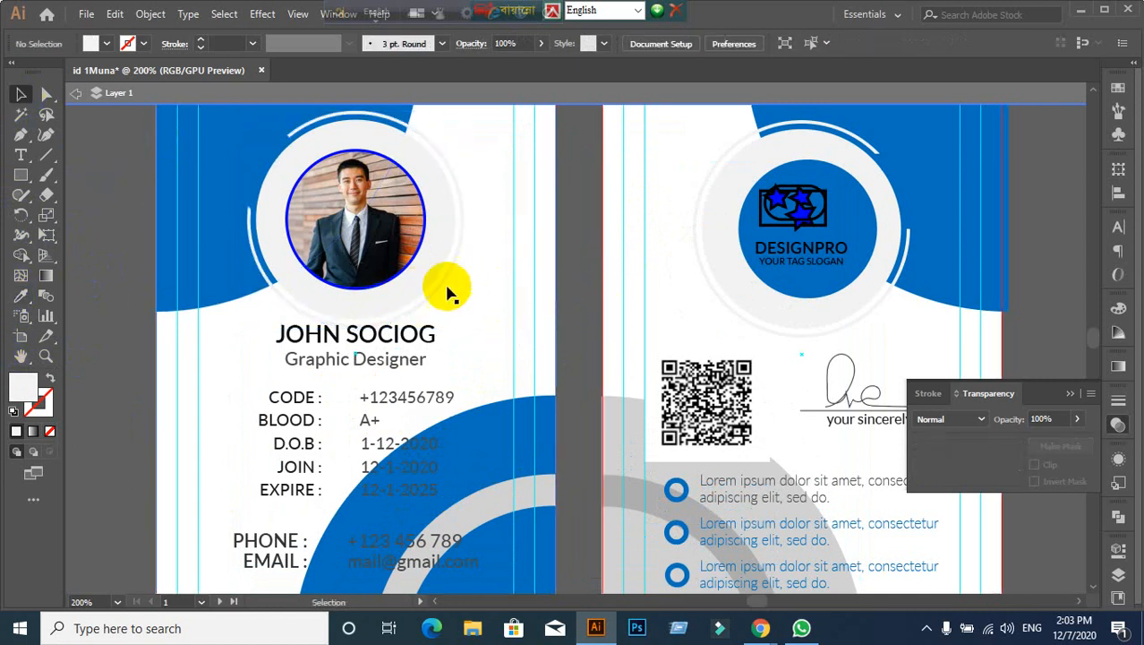
# Step: Fill the thin ring group around the portrait on the front card with white and exit isolation mode
pyautogui.click(247, 153)
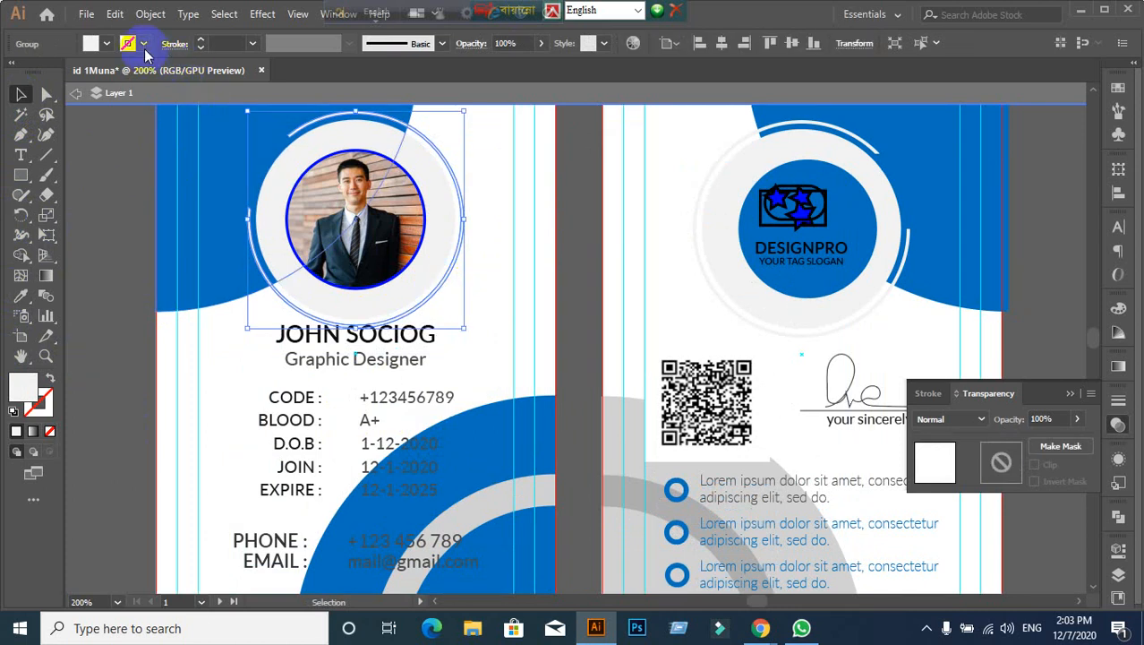
pyautogui.click(106, 43)
pyautogui.click(34, 73)
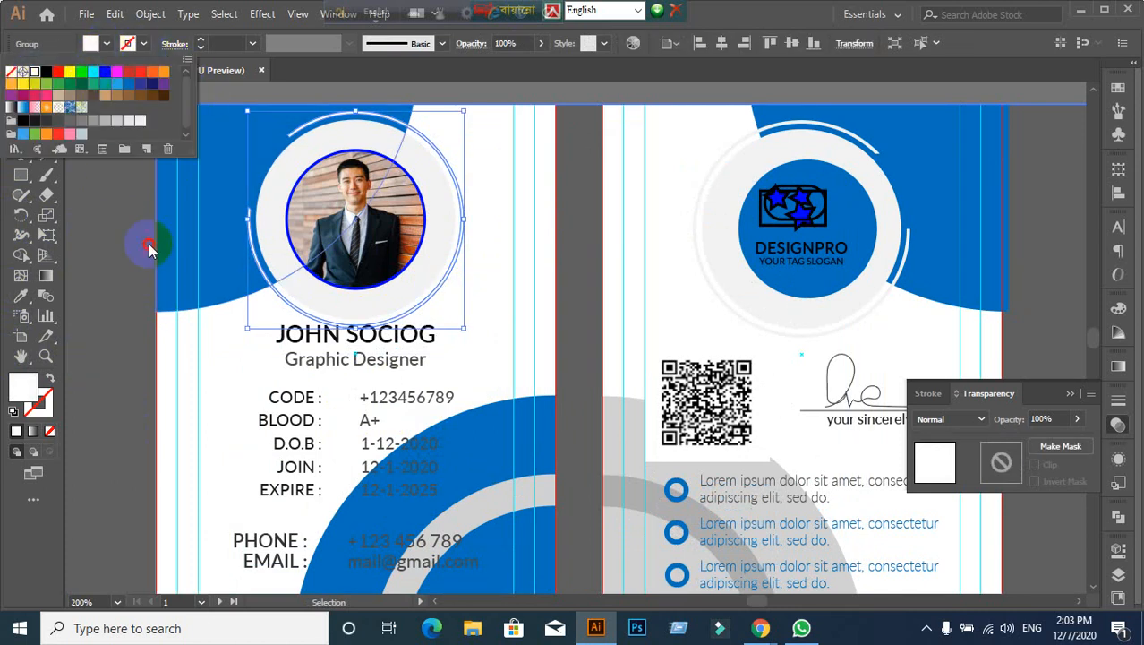
pyautogui.click(157, 324)
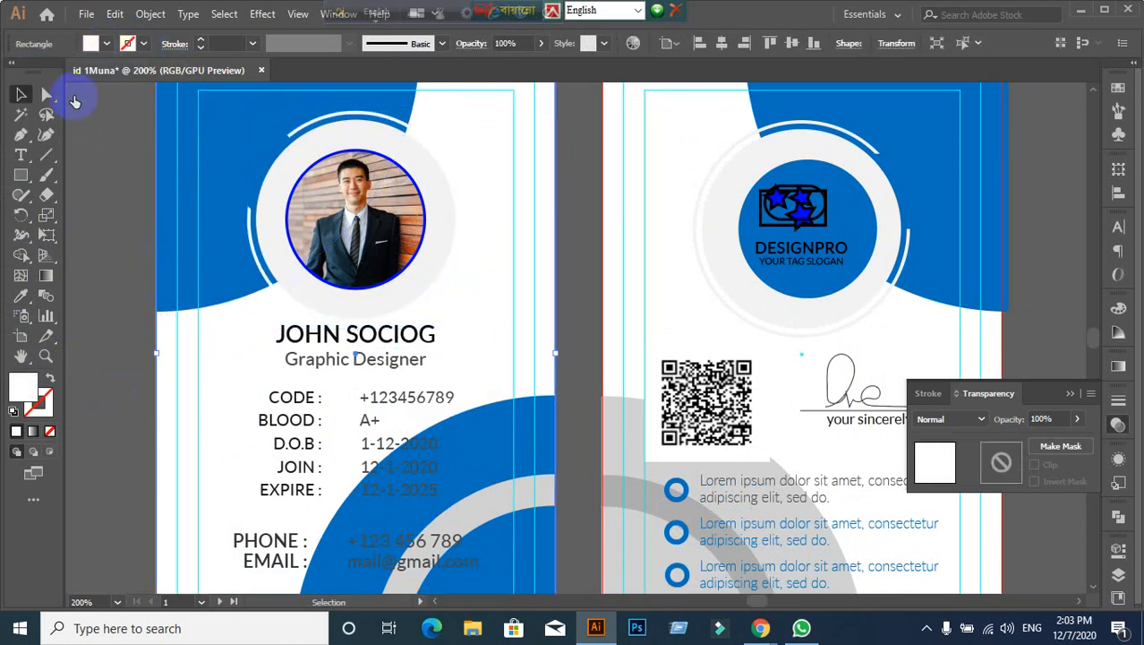
pyautogui.click(128, 308)
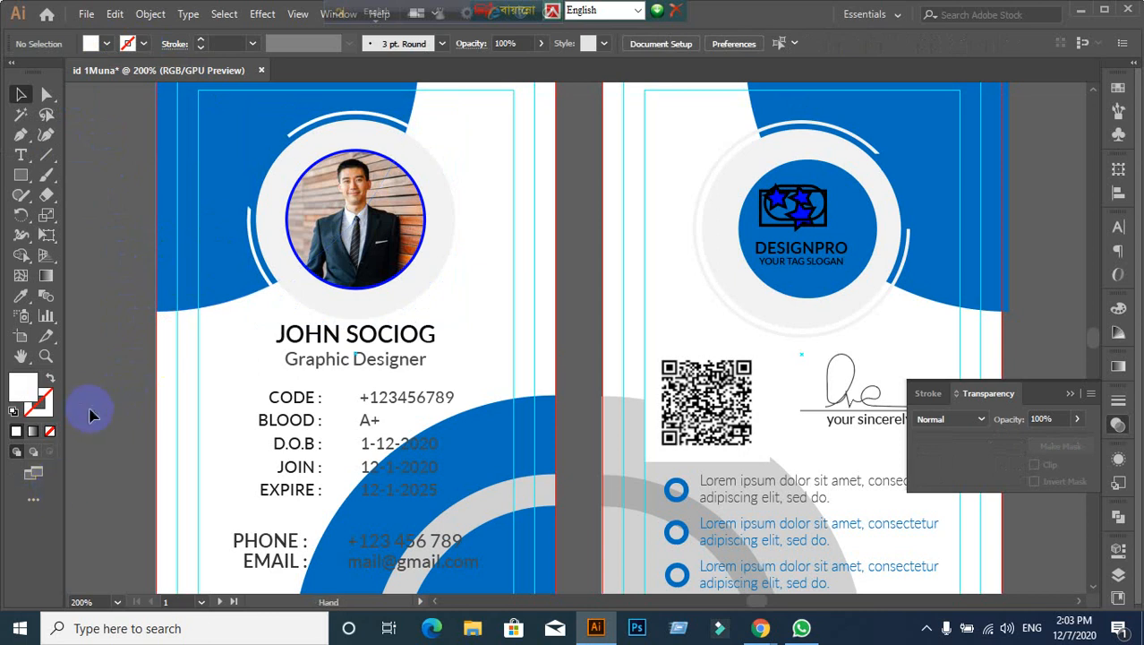
# Step: Try to nudge the grouped name and job title down on the front card, and undo the move
pyautogui.scroll(2, 374, 393)
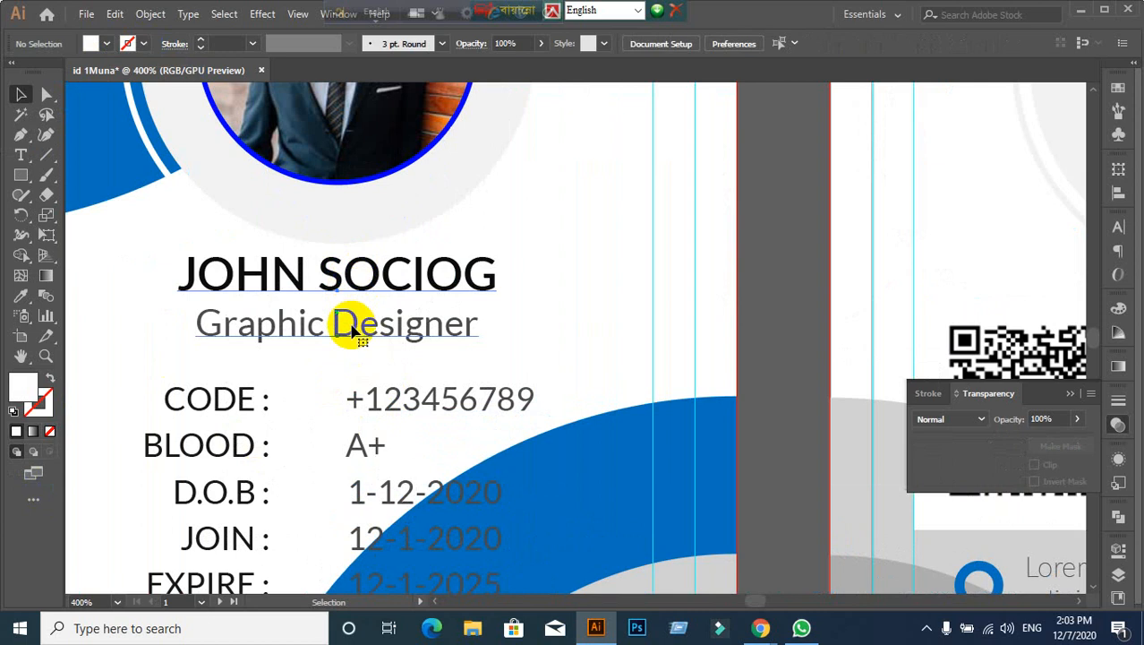
pyautogui.moveTo(352, 327); pyautogui.dragTo(397, 391)
pyautogui.scroll(-1, 396, 393)
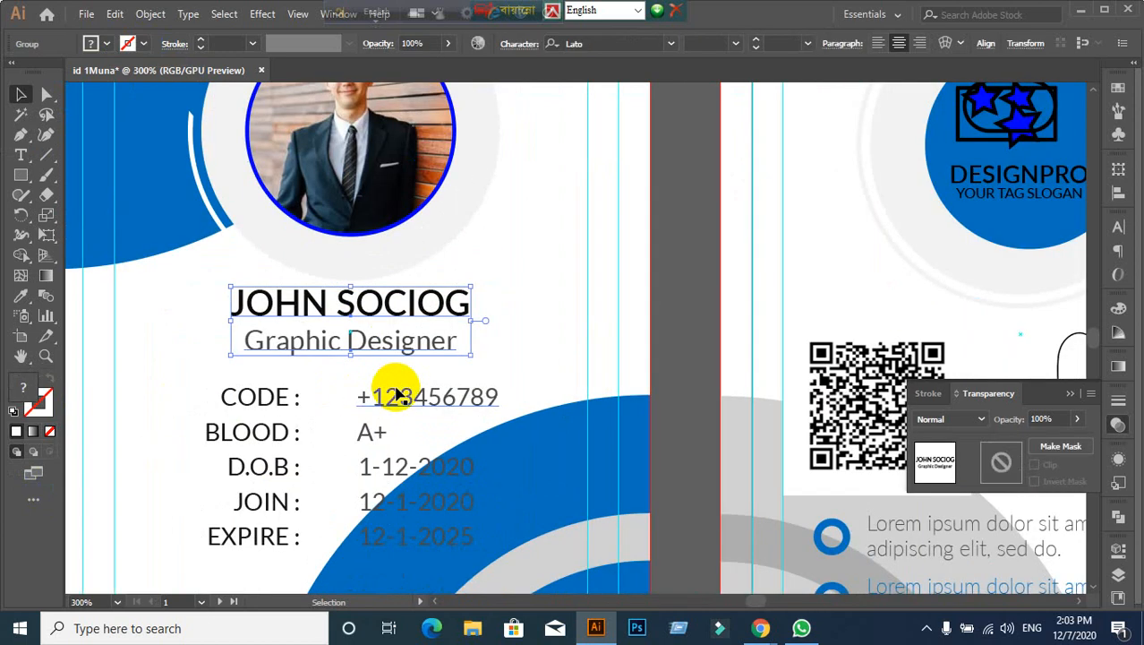
pyautogui.press('Down')
pyautogui.press('Down')
pyautogui.press('Down')
pyautogui.press('Down')
pyautogui.press('Down')
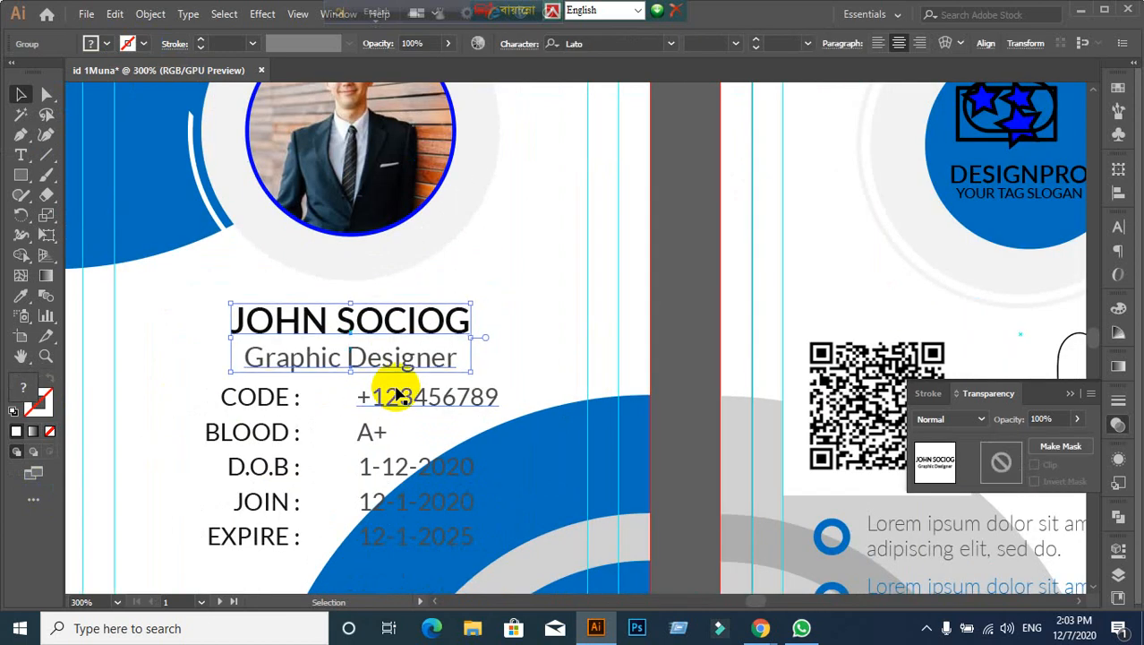
pyautogui.hotkey('ctrl', 'z')
# Step: Set the general units to Pixels in the preferences and apply a new keyboard increment
pyautogui.hotkey('ctrl', 'k')
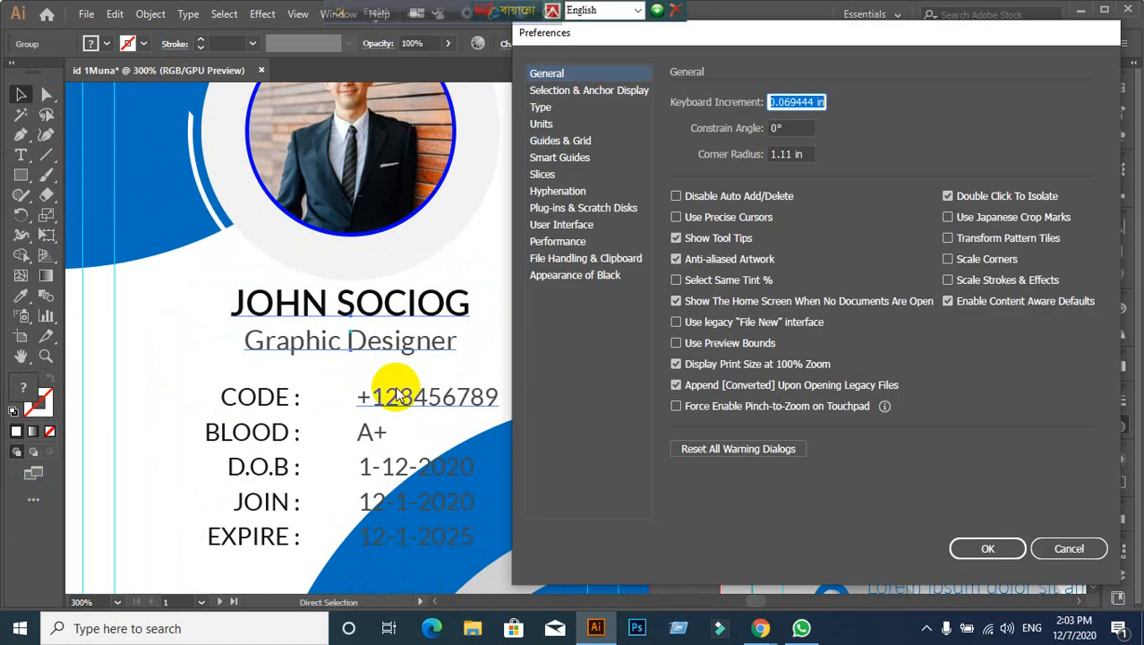
pyautogui.click(547, 129)
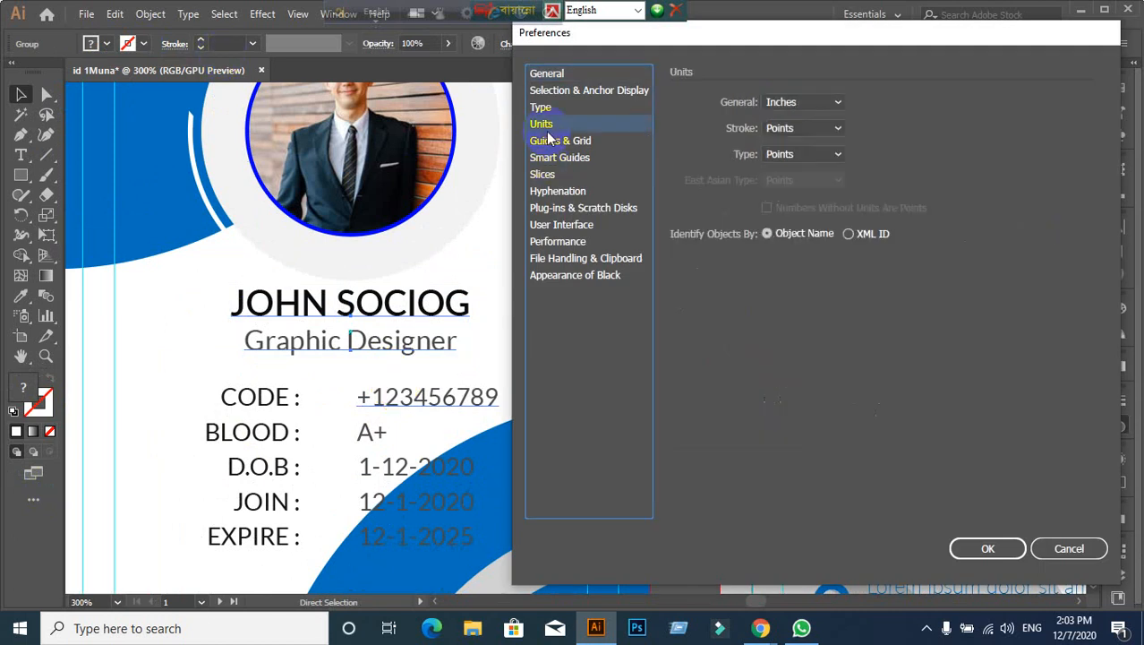
pyautogui.click(807, 128)
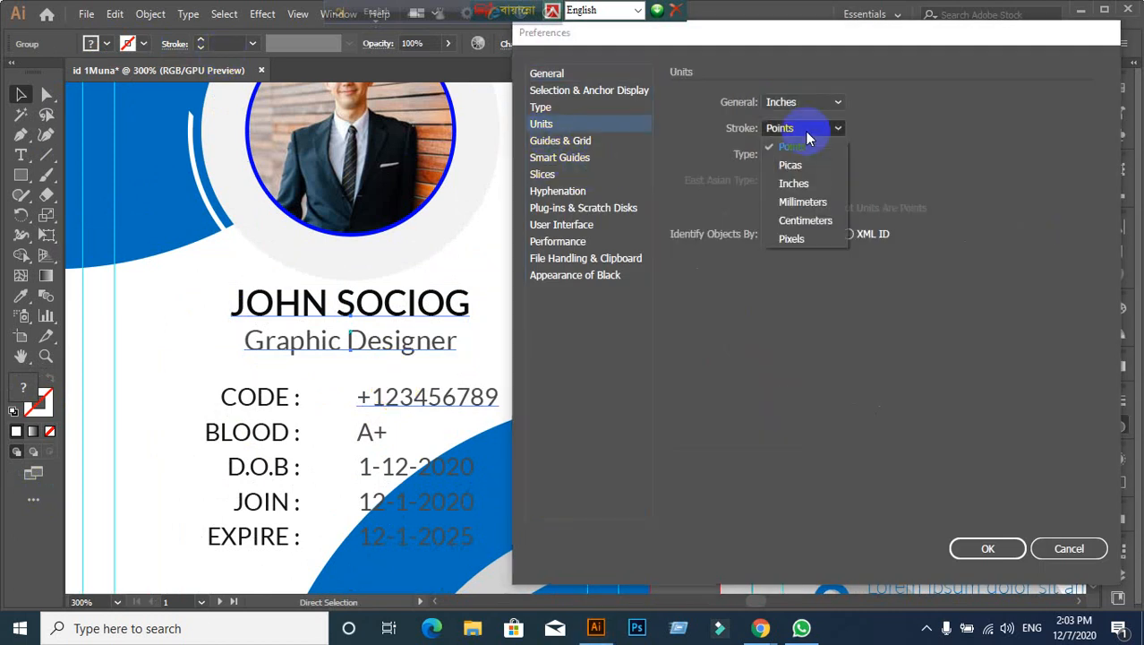
pyautogui.click(806, 128)
pyautogui.click(822, 104)
pyautogui.click(792, 212)
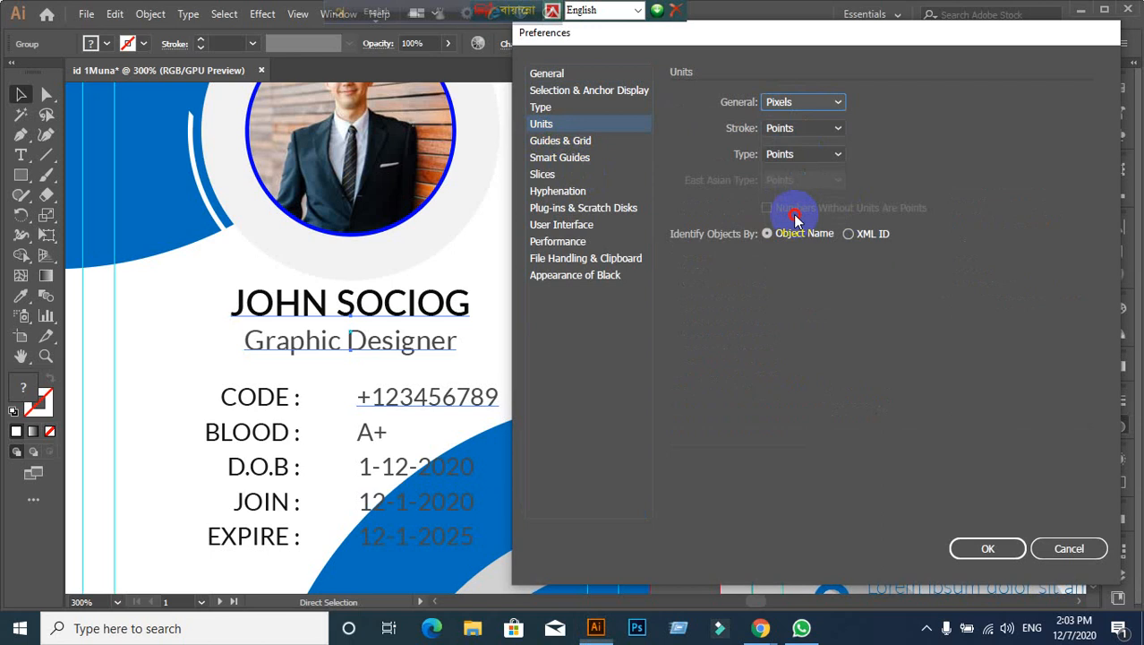
pyautogui.click(571, 73)
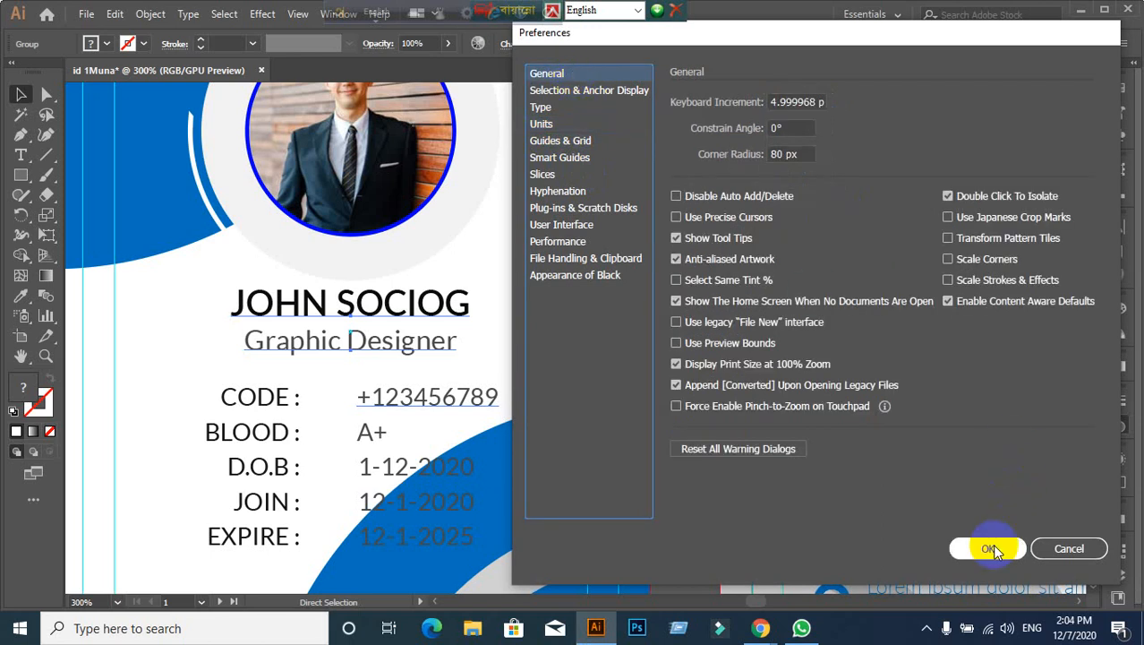
pyautogui.click(801, 103)
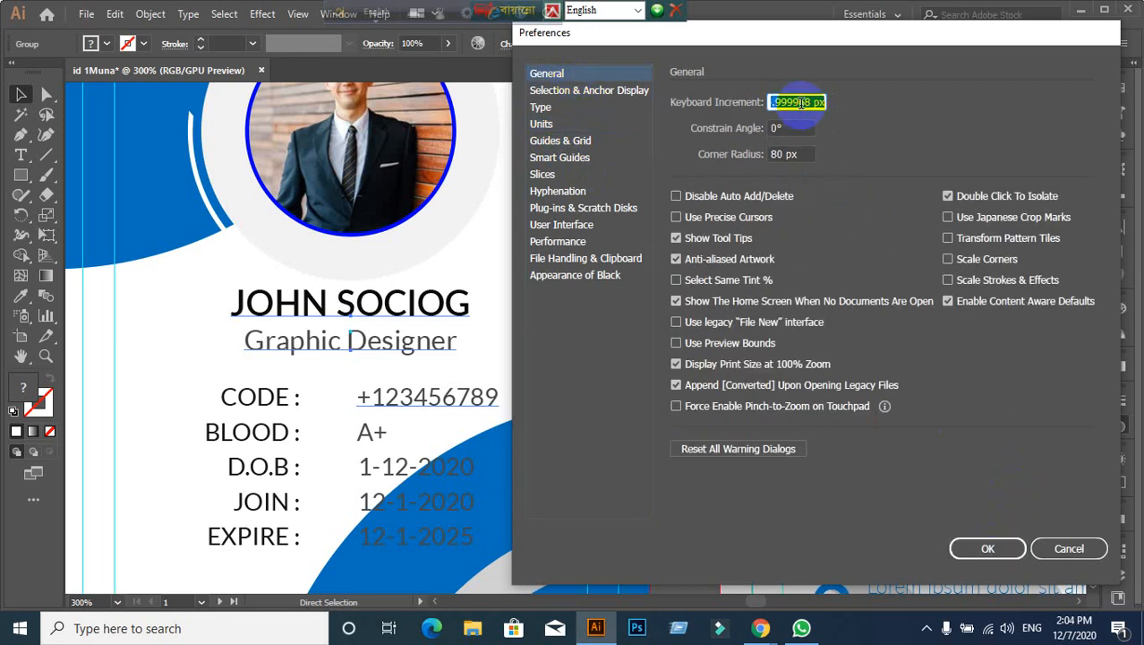
pyautogui.press('Return')
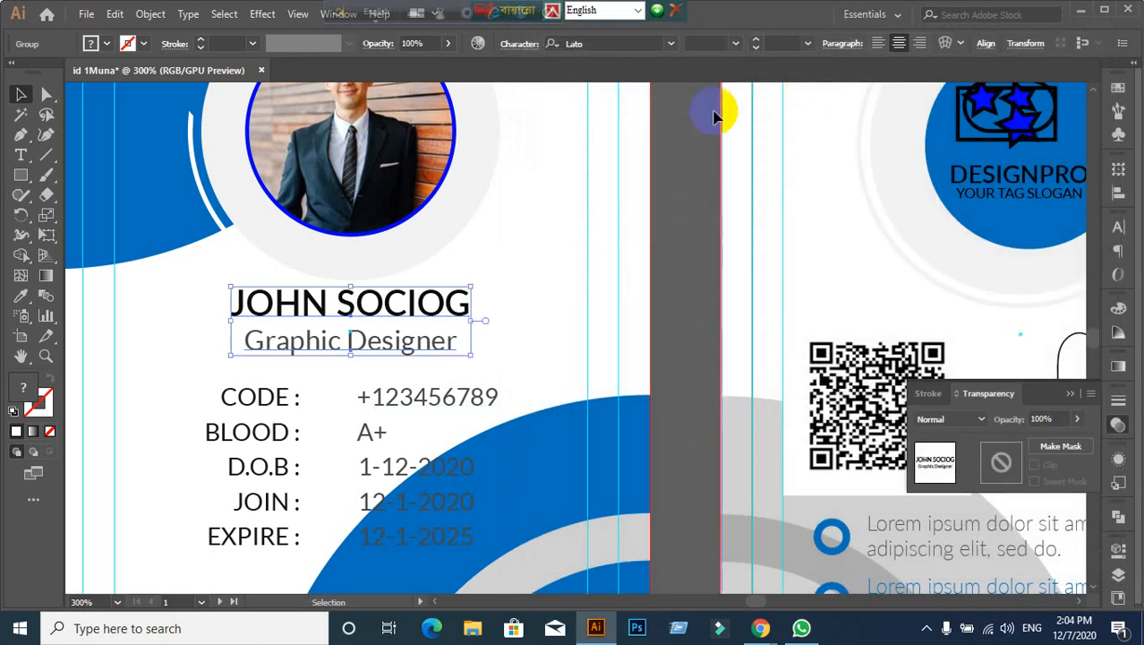
# Step: Nudge the grouped name and job title down four increments on the front card
pyautogui.press('Down')
pyautogui.press('Down')
pyautogui.press('Down')
pyautogui.press('Down')
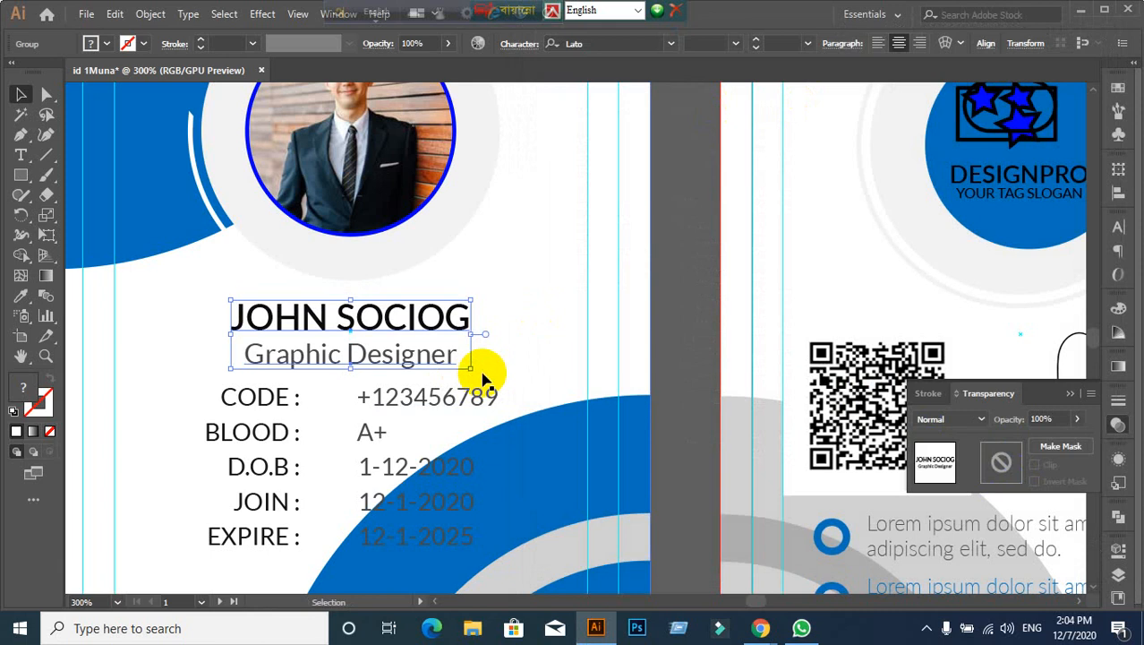
pyautogui.click(514, 381)
# Step: Nudge the ID details group together with the phone and email text down eight increments on the front card
pyautogui.scroll(-2, 516, 383)
pyautogui.moveTo(528, 465); pyautogui.dragTo(504, 372)
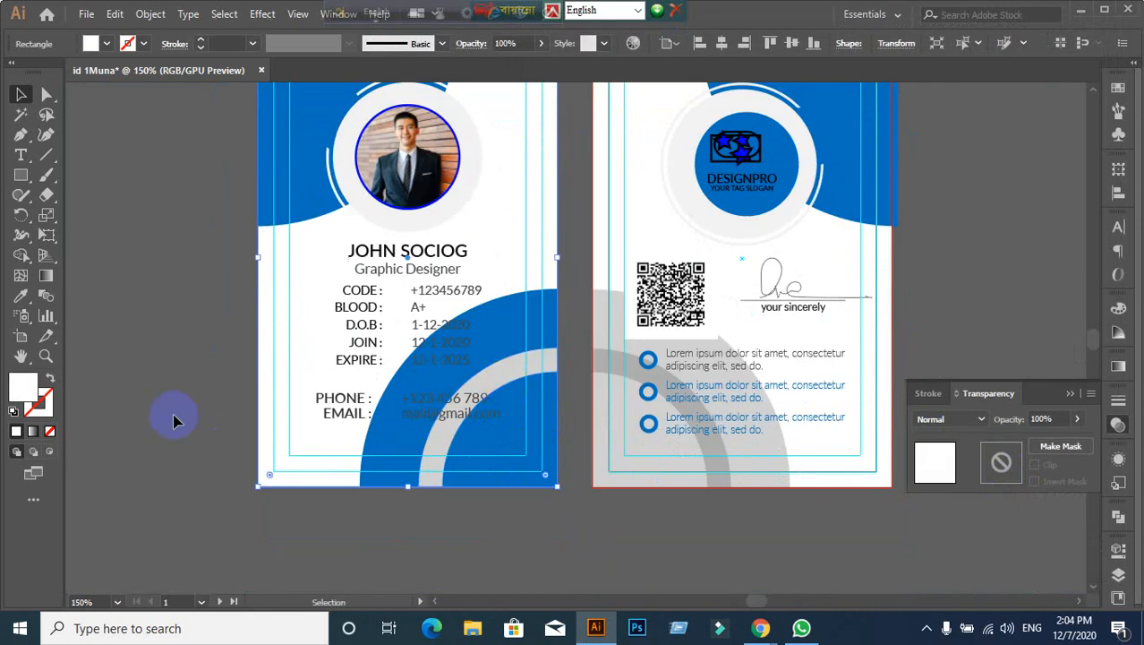
pyautogui.scroll(1, 396, 420)
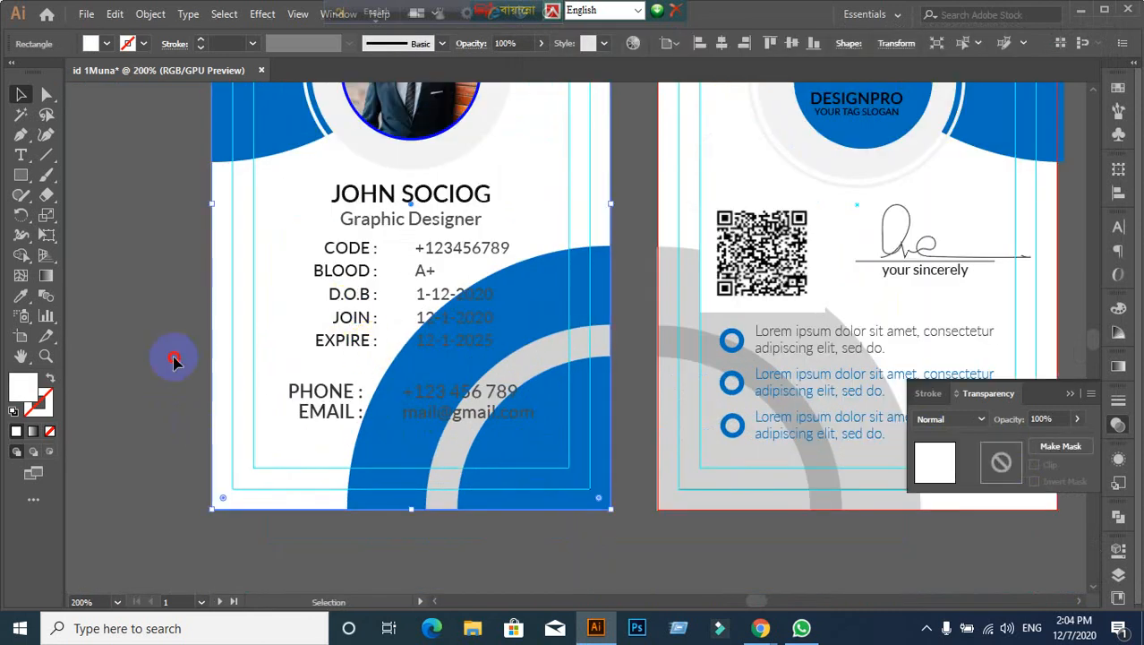
pyautogui.click(175, 359)
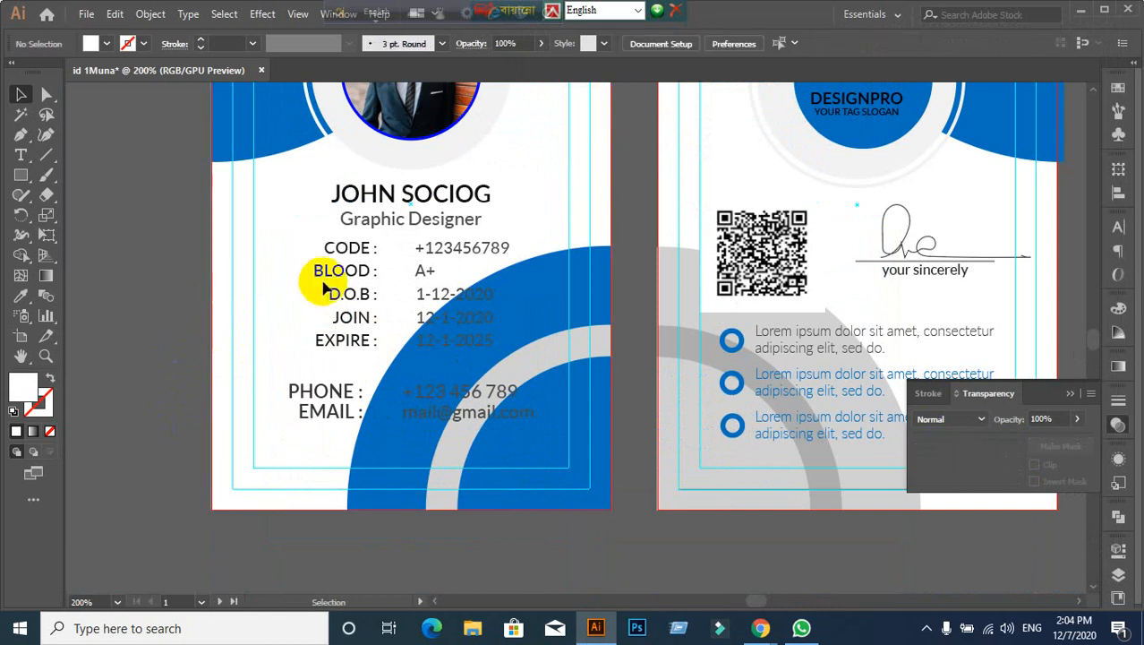
pyautogui.click(351, 392)
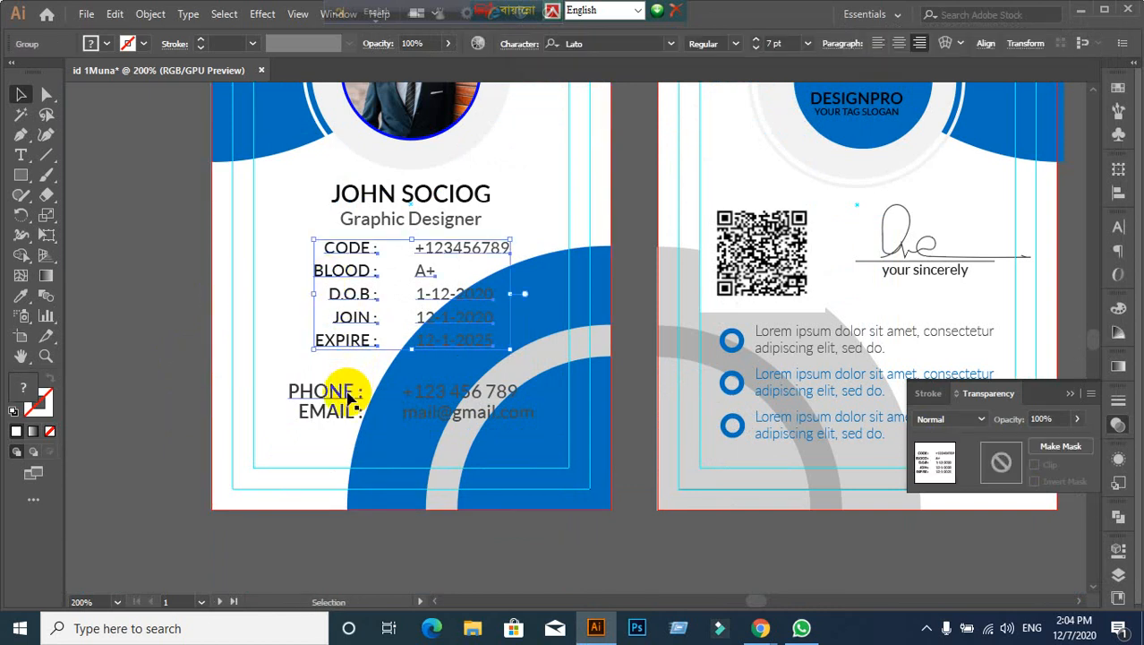
pyautogui.press('Down')
pyautogui.press('Down')
pyautogui.press('Down')
pyautogui.press('Down')
pyautogui.press('Down')
pyautogui.press('Down')
pyautogui.press('Down')
pyautogui.press('Down')
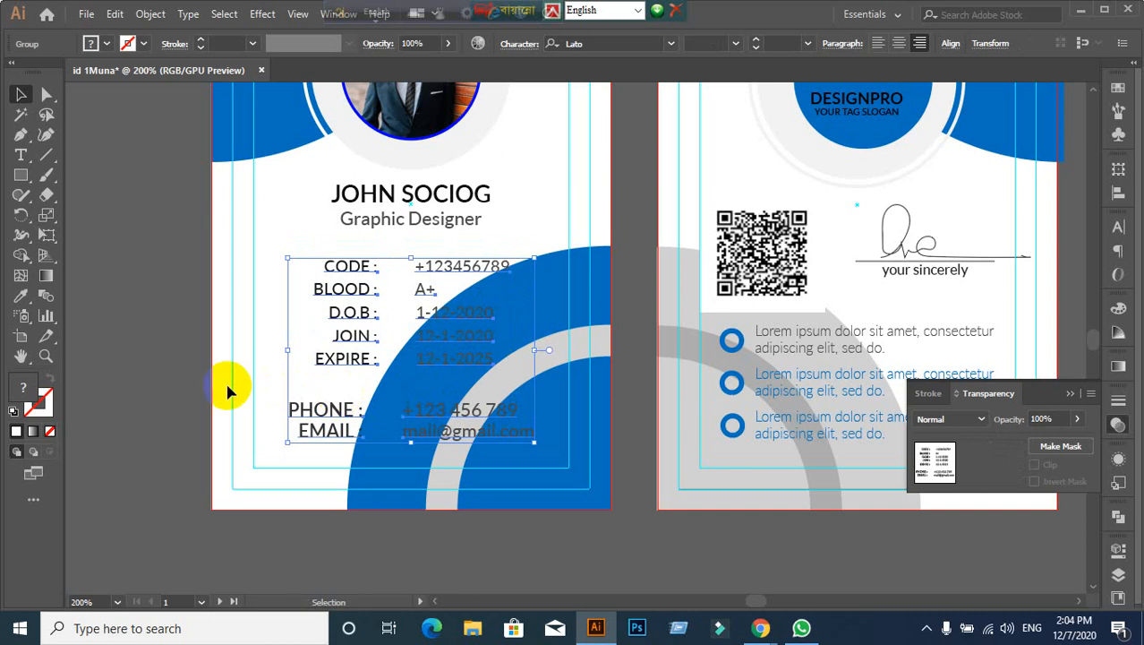
pyautogui.click(197, 450)
# Step: Ungroup the CODE to EXPIRE details block into separate rows
pyautogui.click(344, 317)
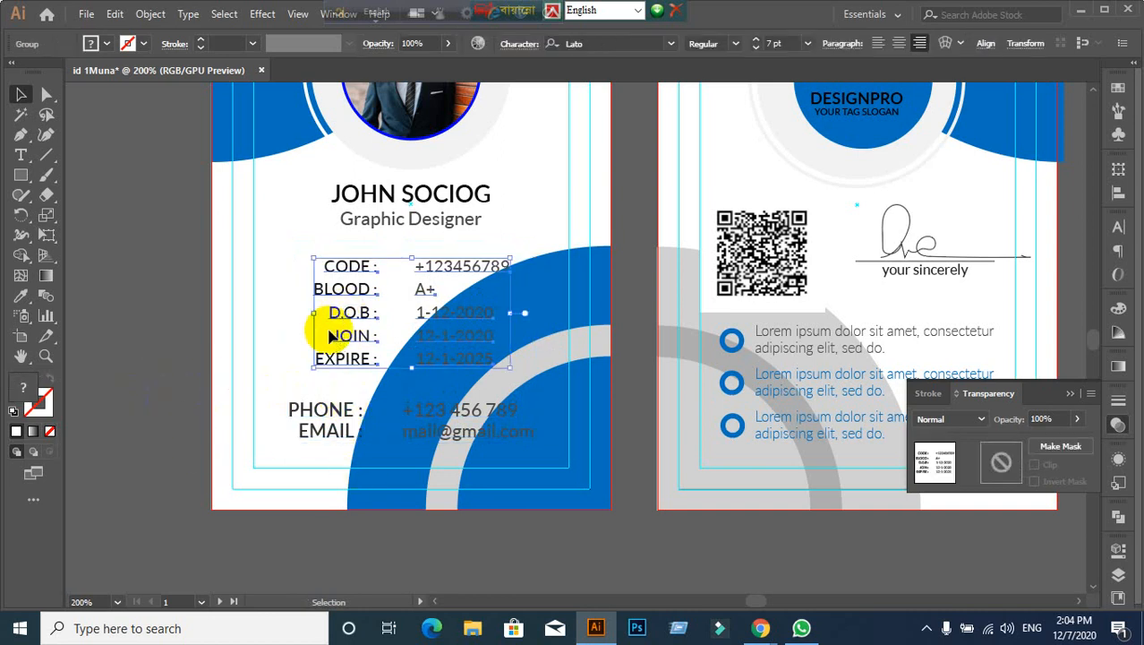
pyautogui.rightClick(324, 320)
pyautogui.click(385, 168)
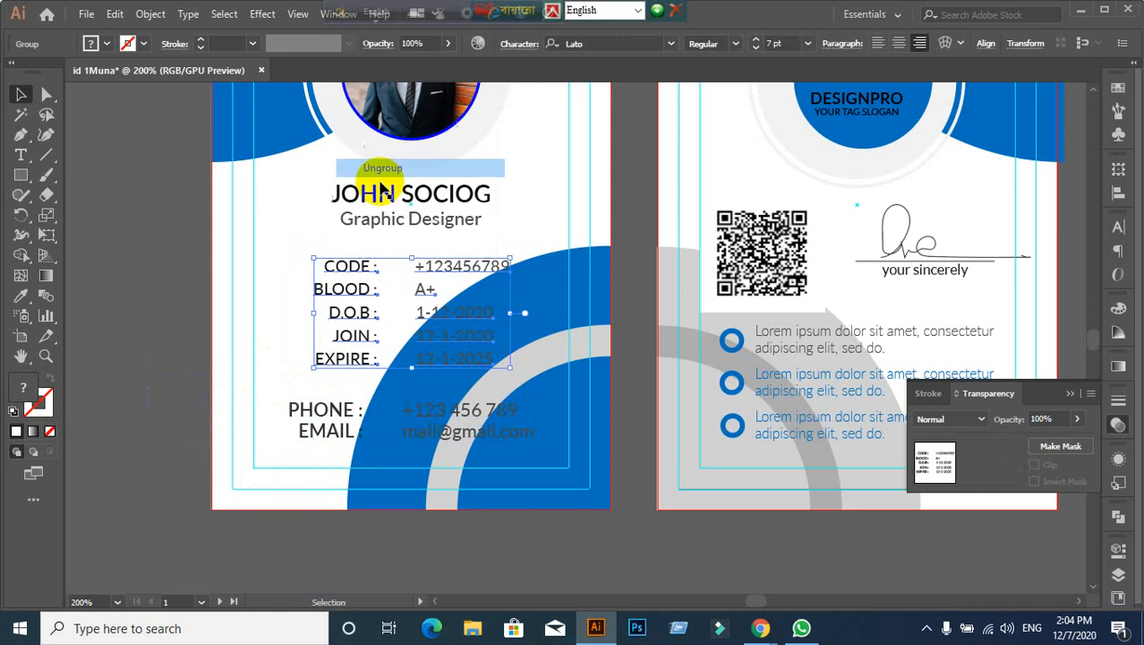
pyautogui.click(232, 313)
# Step: Ungroup the CODE row and align its label and value by their vertical centres
pyautogui.scroll(1, 453, 309)
pyautogui.click(317, 247)
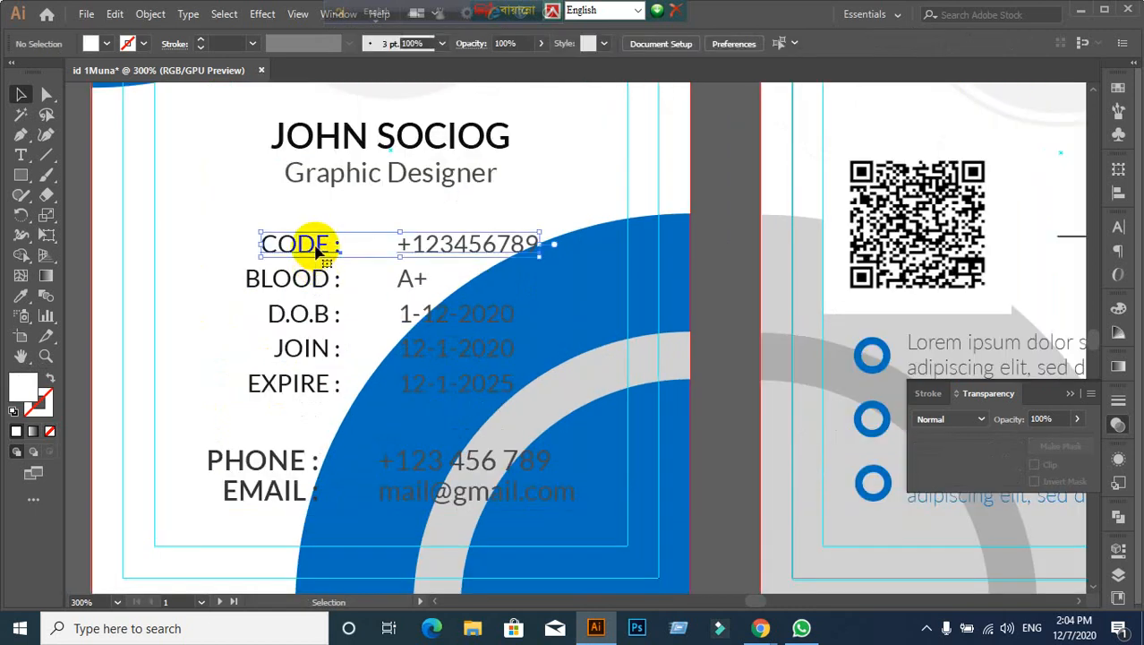
pyautogui.rightClick(317, 248)
pyautogui.click(367, 385)
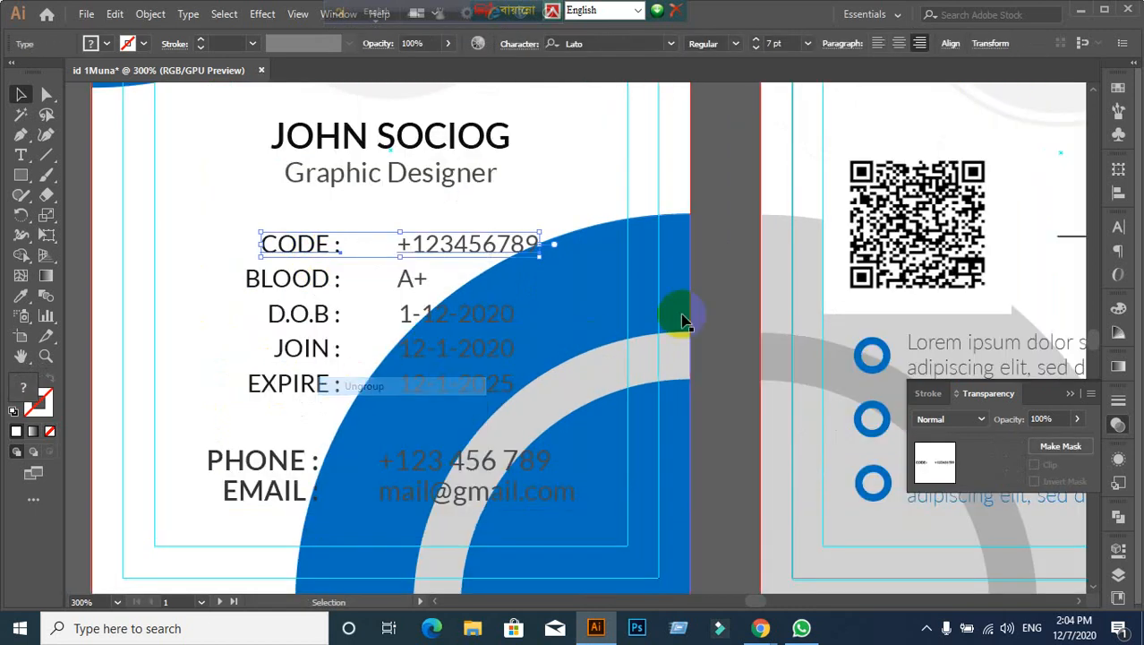
pyautogui.click(302, 262)
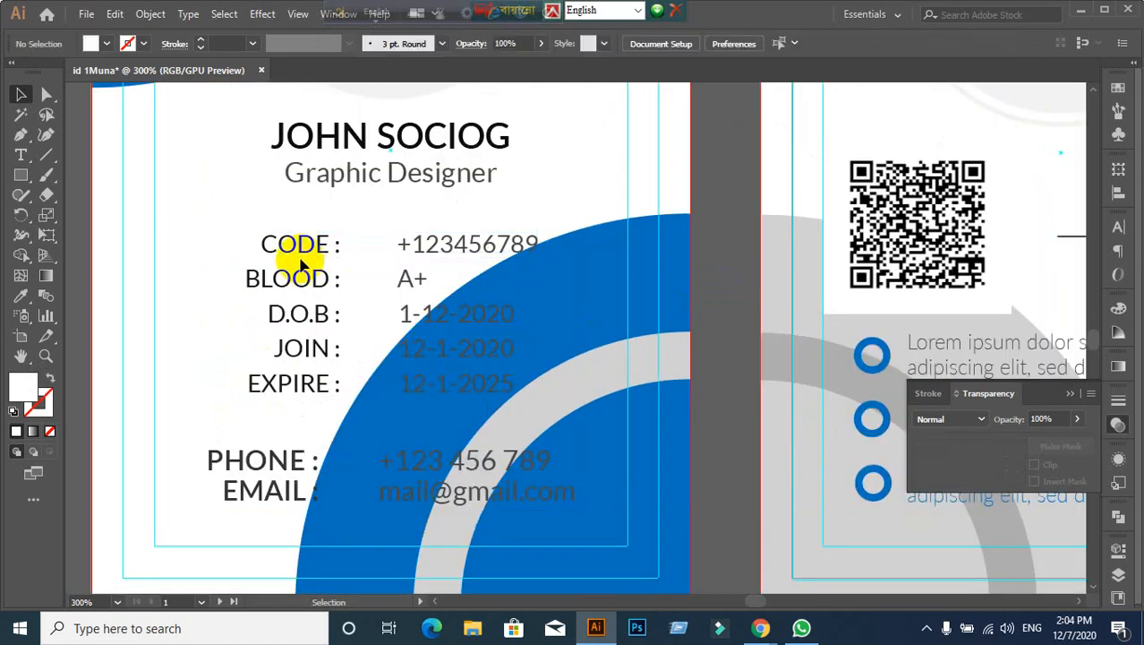
pyautogui.click(447, 243)
pyautogui.click(319, 250)
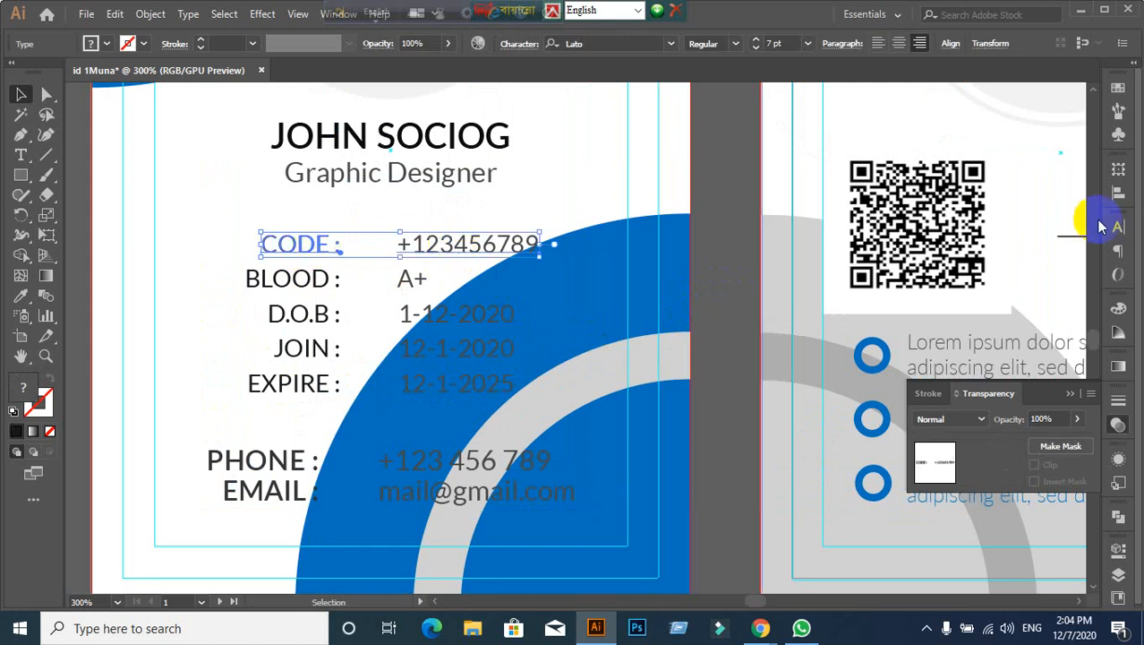
pyautogui.click(1118, 193)
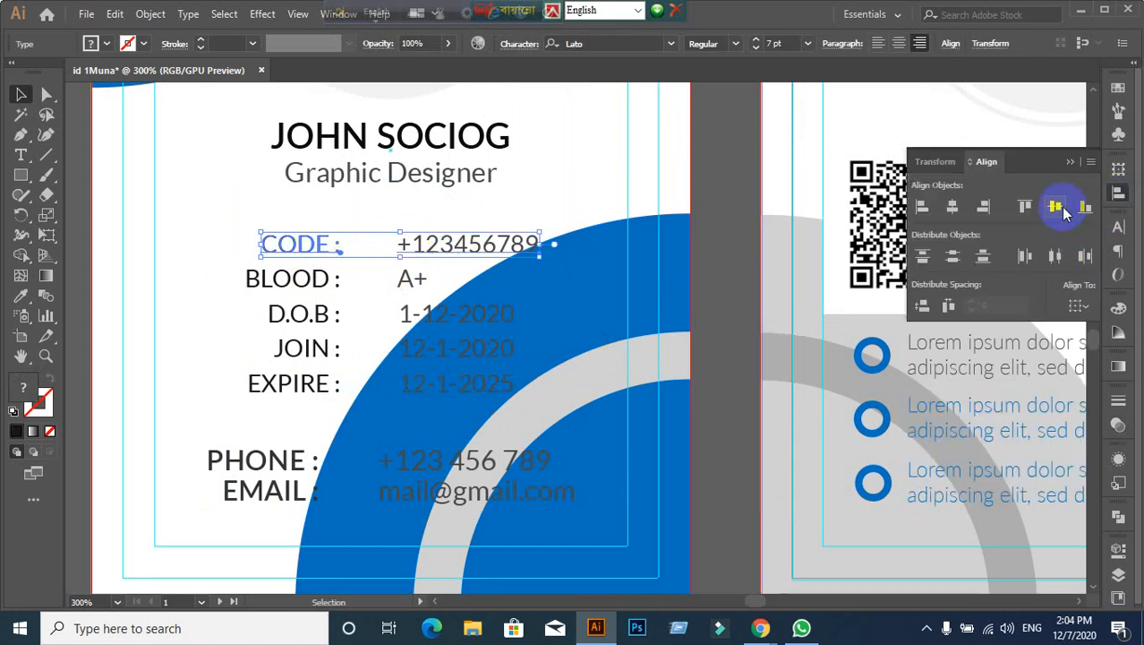
pyautogui.click(225, 270)
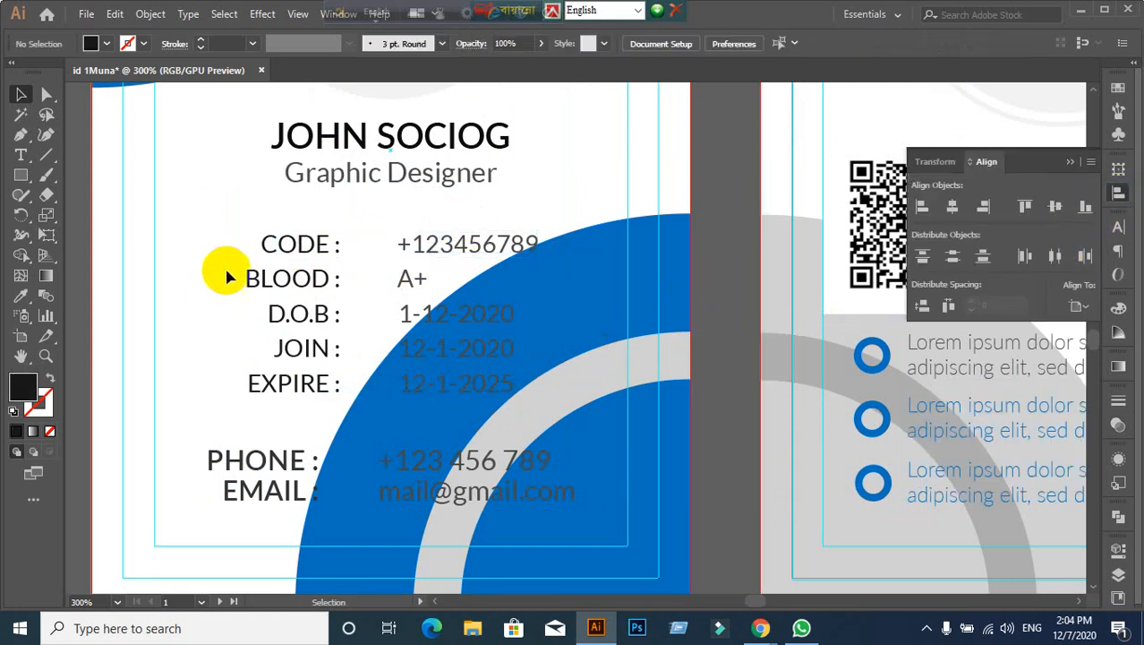
# Step: Ungroup the BLOOD row into its label and value
pyautogui.click(253, 280)
pyautogui.rightClick(274, 282)
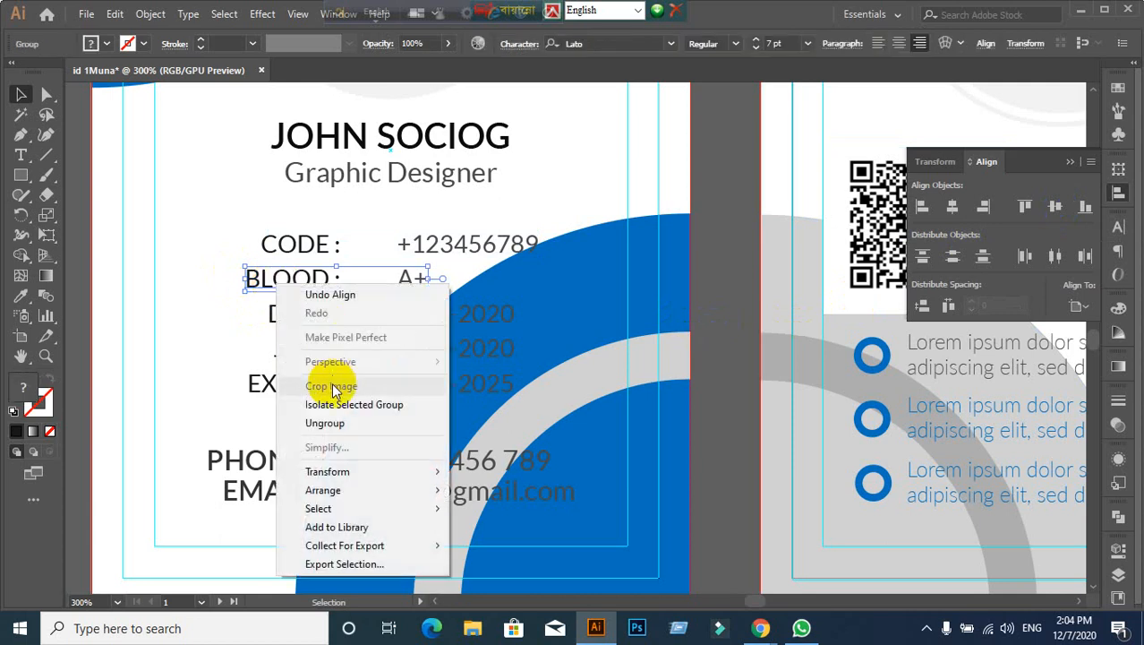
pyautogui.click(324, 422)
pyautogui.click(482, 306)
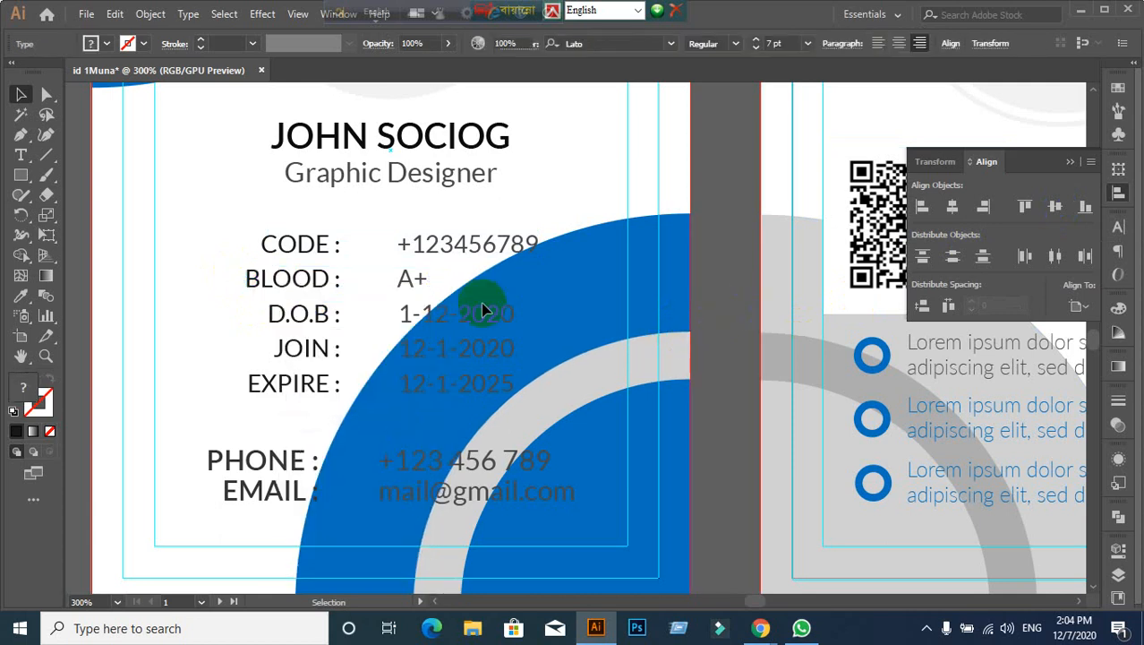
# Step: Try to align the BLOOD label and its A+ value by vertical centre, undoing each attempt
pyautogui.click(315, 279)
pyautogui.keyDown('shift'); pyautogui.click(413, 279); pyautogui.keyUp('shift')
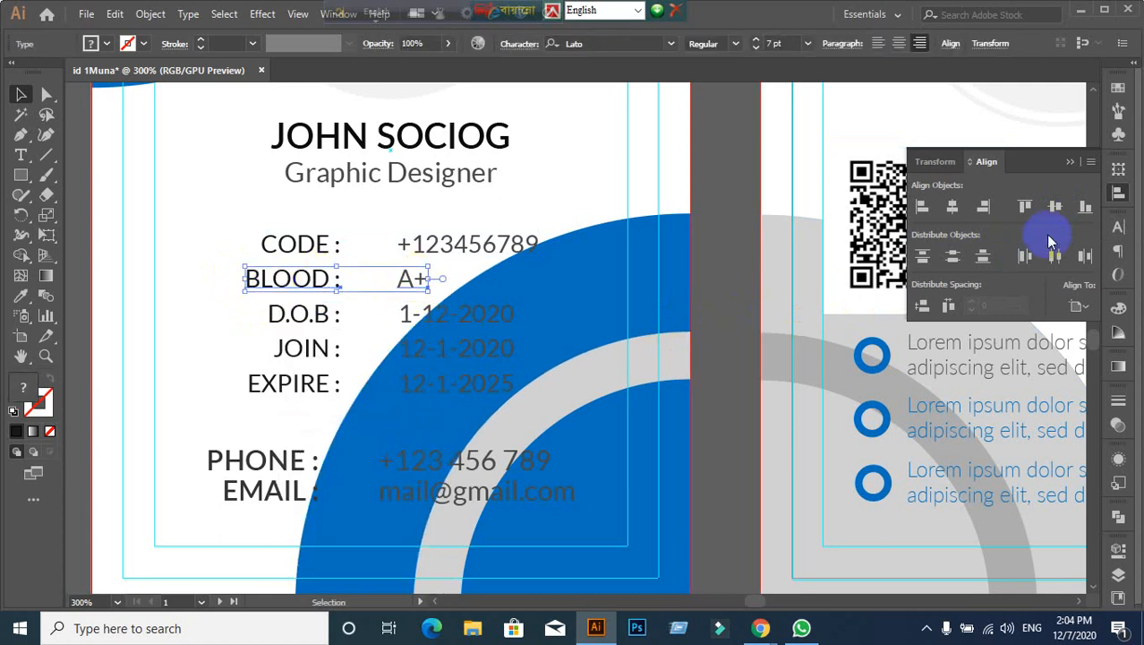
pyautogui.click(1056, 209)
pyautogui.hotkey('ctrl', 'z')
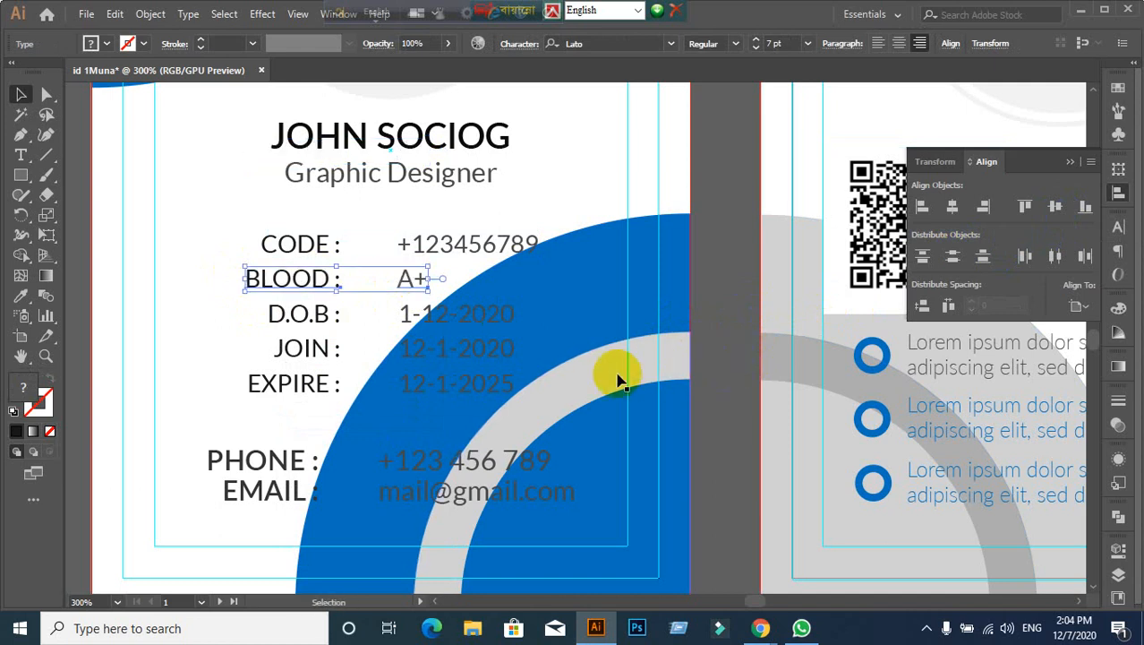
pyautogui.click(742, 349)
pyautogui.click(306, 299)
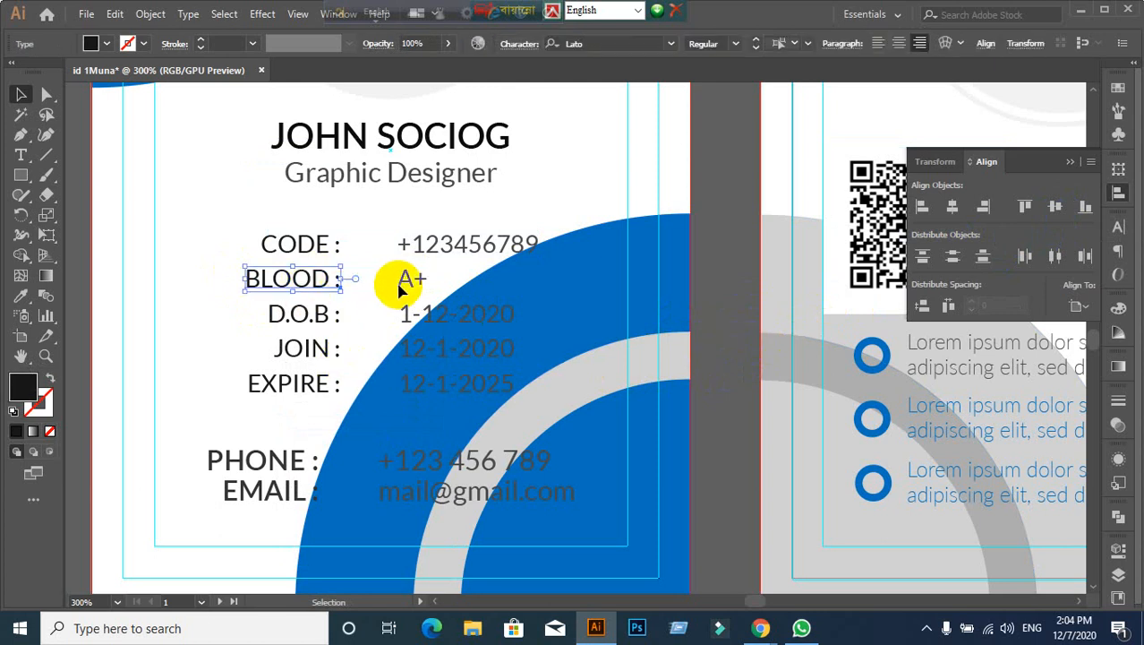
pyautogui.click(716, 385)
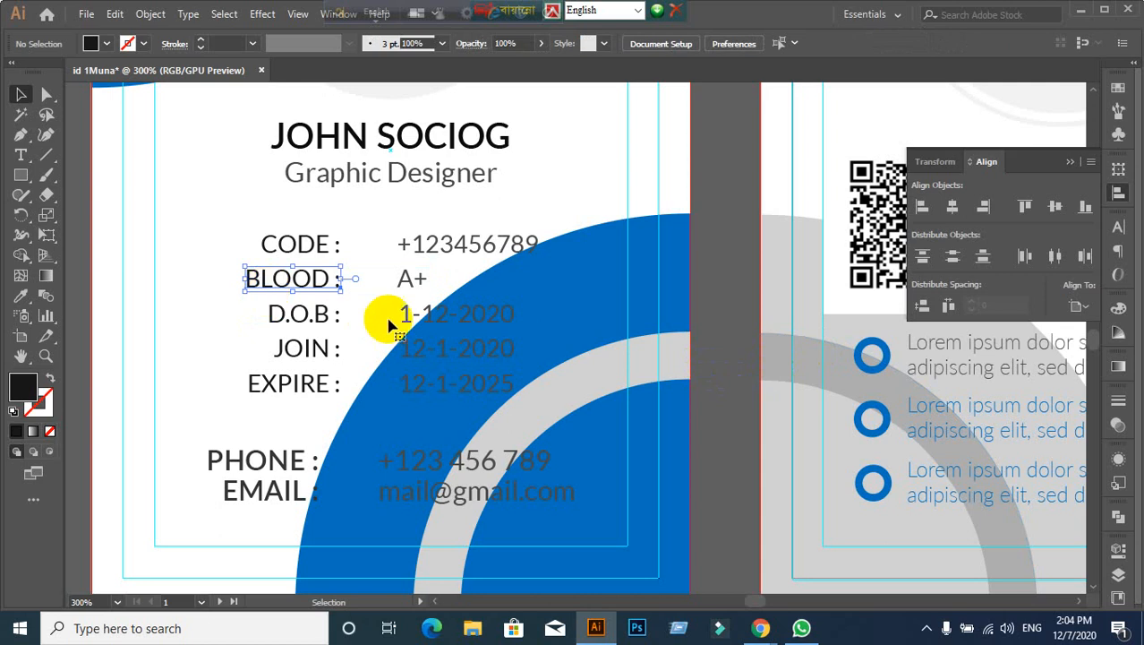
pyautogui.click(412, 280)
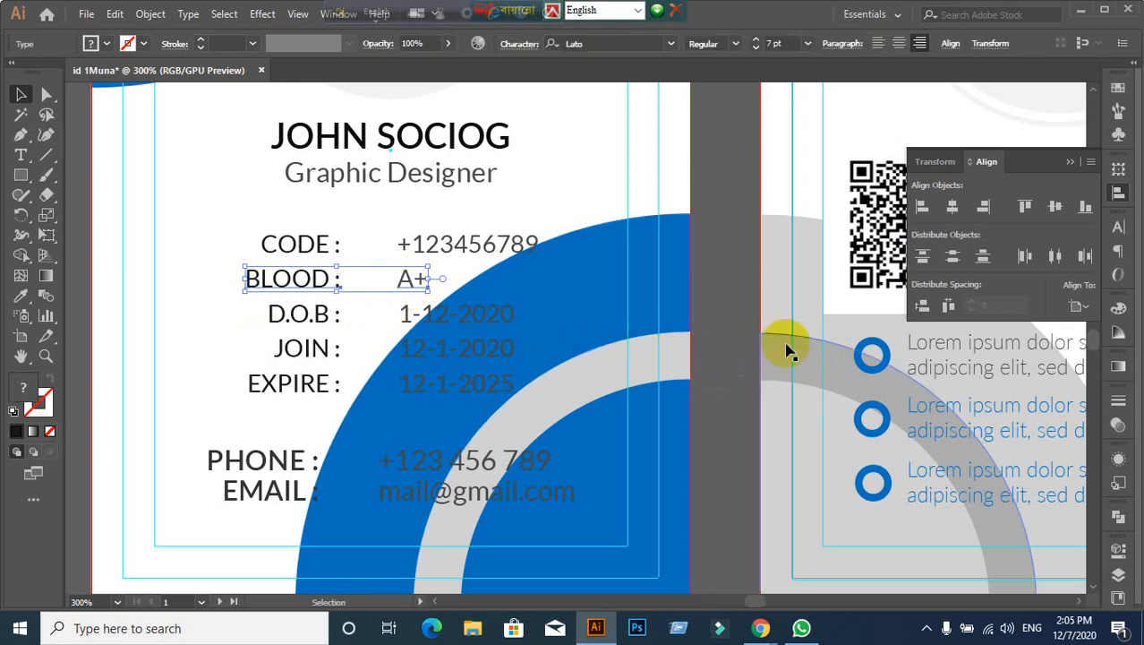
pyautogui.click(1056, 206)
pyautogui.hotkey('ctrl', 'z')
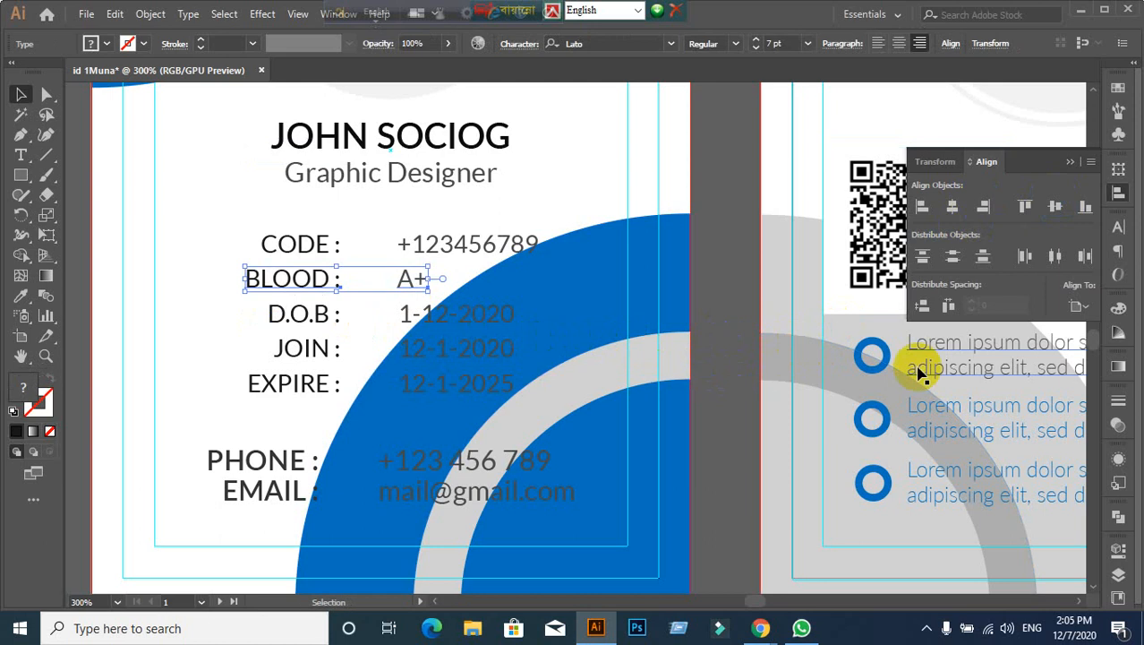
# Step: Set alignment relative to the selection and align the BLOOD label and A+ value by vertical centre
pyautogui.click(1076, 307)
pyautogui.click(1047, 342)
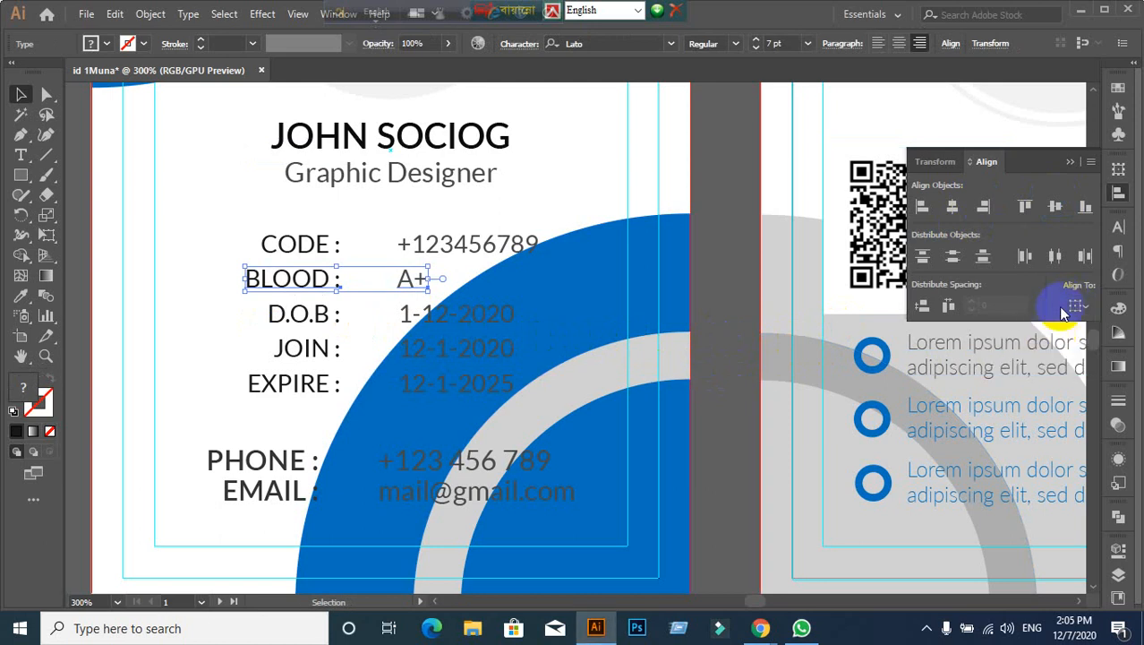
pyautogui.click(1054, 206)
pyautogui.click(698, 358)
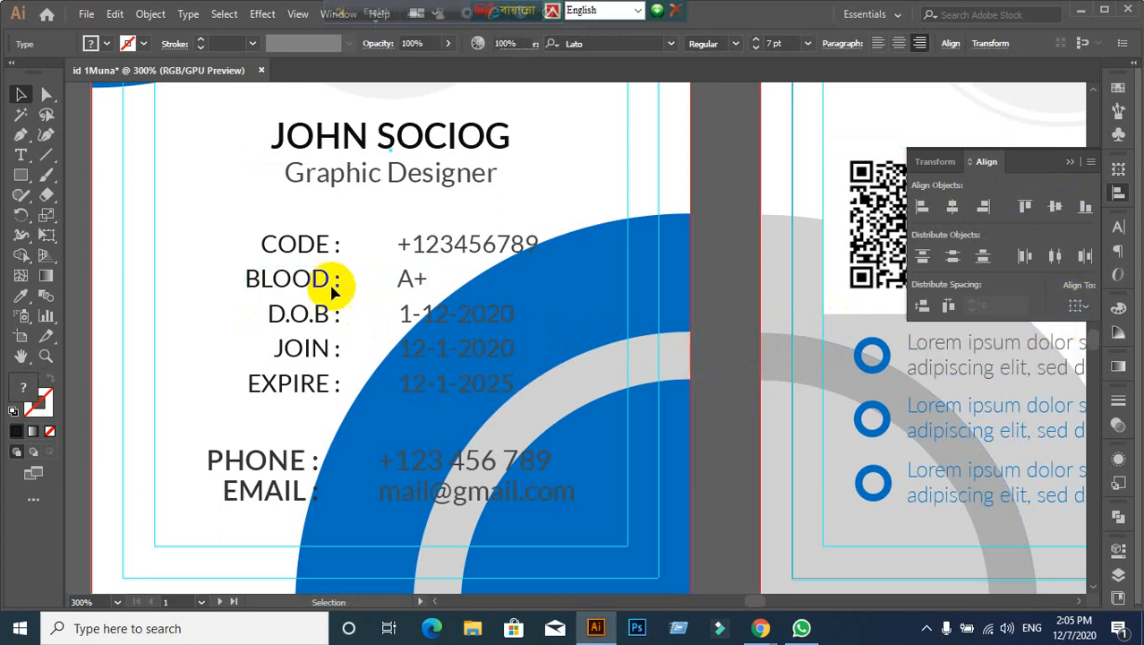
# Step: Group the CODE label with its value, and group the BLOOD label with its A+ value
pyautogui.click(304, 251)
pyautogui.keyDown('shift'); pyautogui.click(442, 255); pyautogui.keyUp('shift')
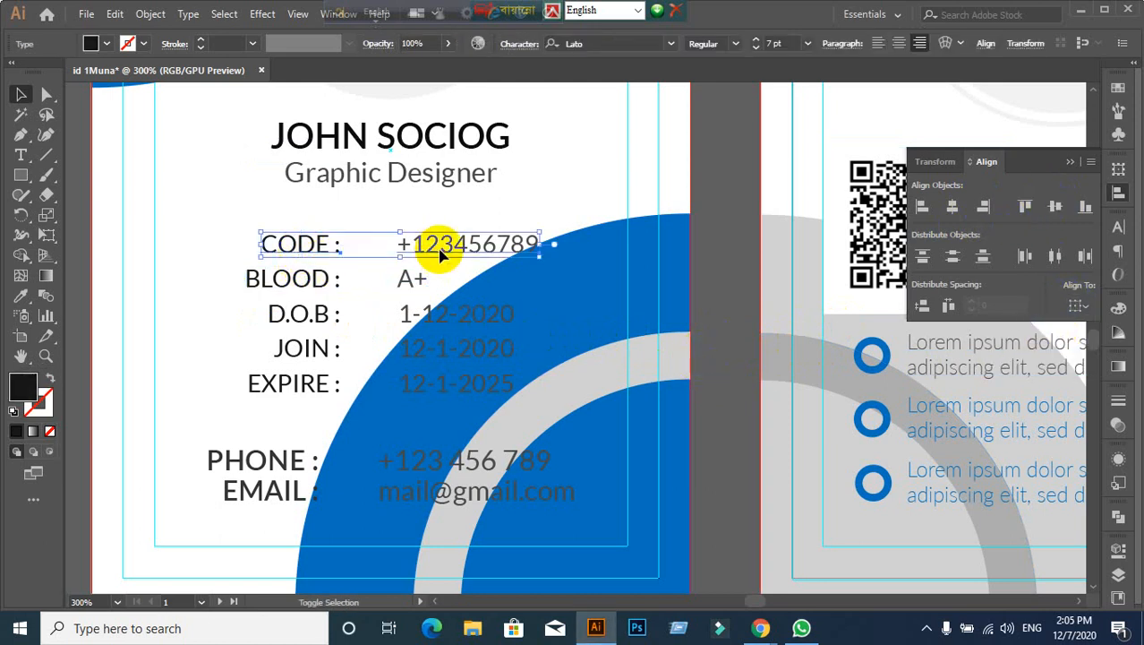
pyautogui.hotkey('ctrl', 'g')
pyautogui.click(330, 280)
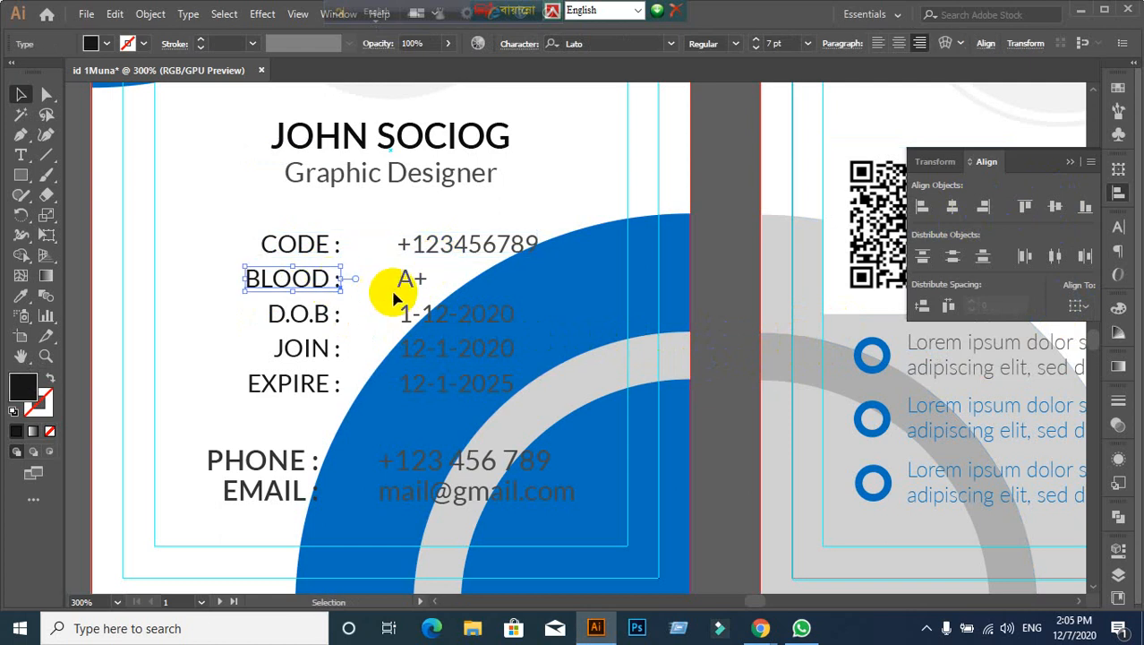
pyautogui.keyDown('shift'); pyautogui.click(403, 279); pyautogui.keyUp('shift')
pyautogui.hotkey('ctrl', 'g')
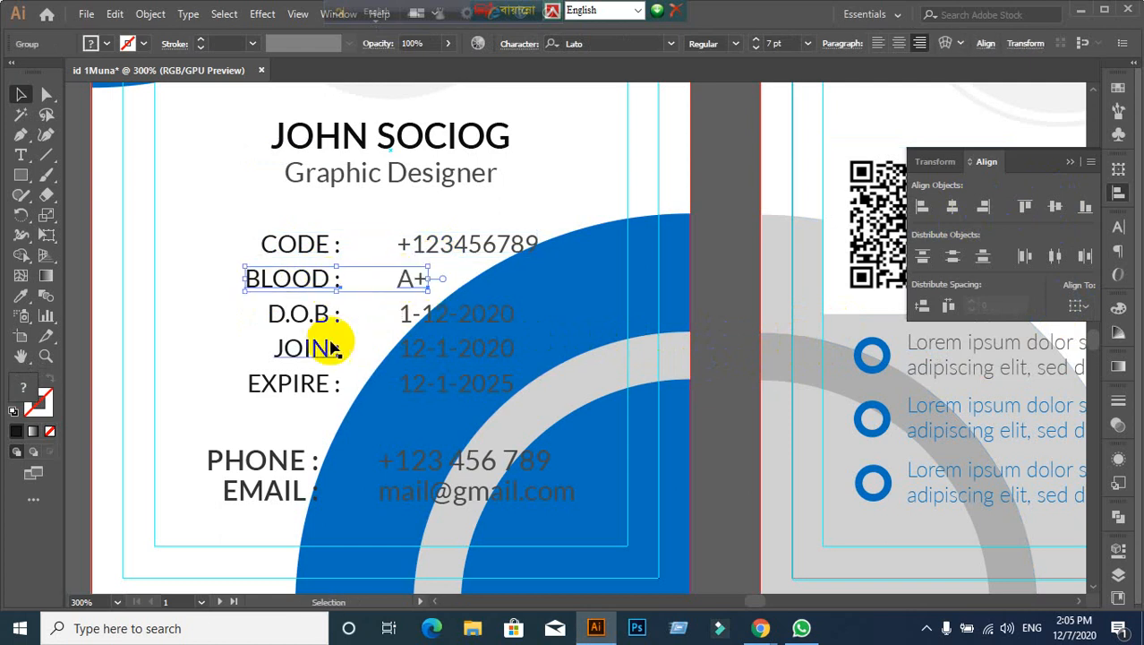
# Step: Check the grouping of the D.O.B, JOIN and EXPIRE rows
pyautogui.click(301, 317)
pyautogui.click(302, 346)
pyautogui.click(309, 386)
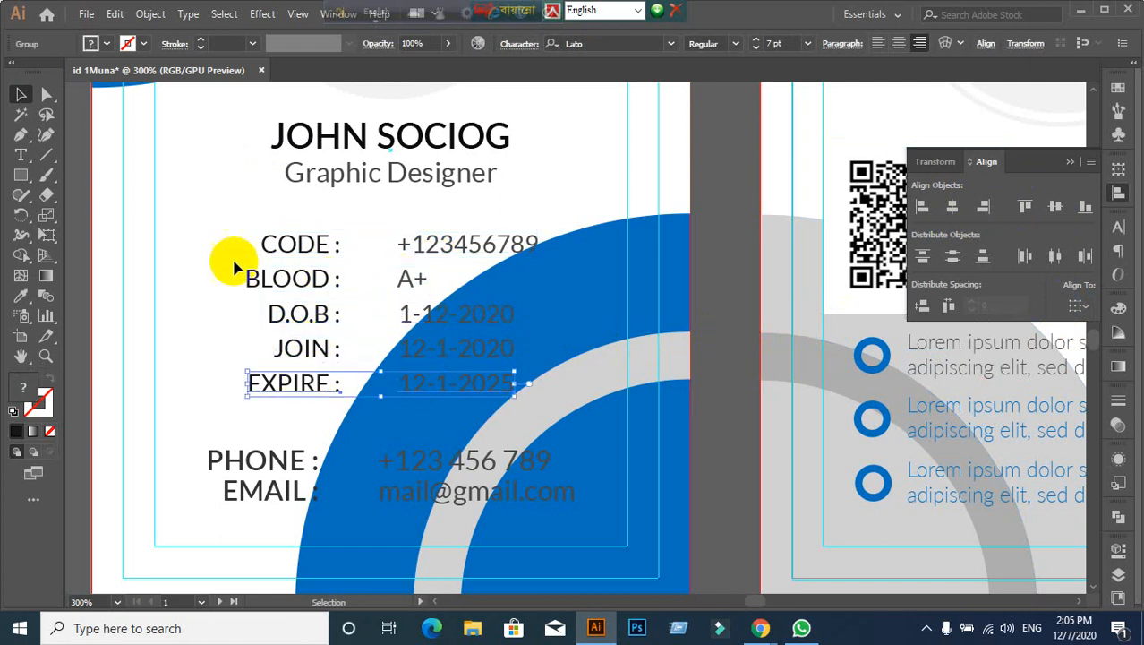
# Step: Distribute the five front-card rows from CODE to EXPIRE with equal vertical spacing and check the PHONE and EMAIL block
pyautogui.moveTo(223, 214); pyautogui.dragTo(287, 397)
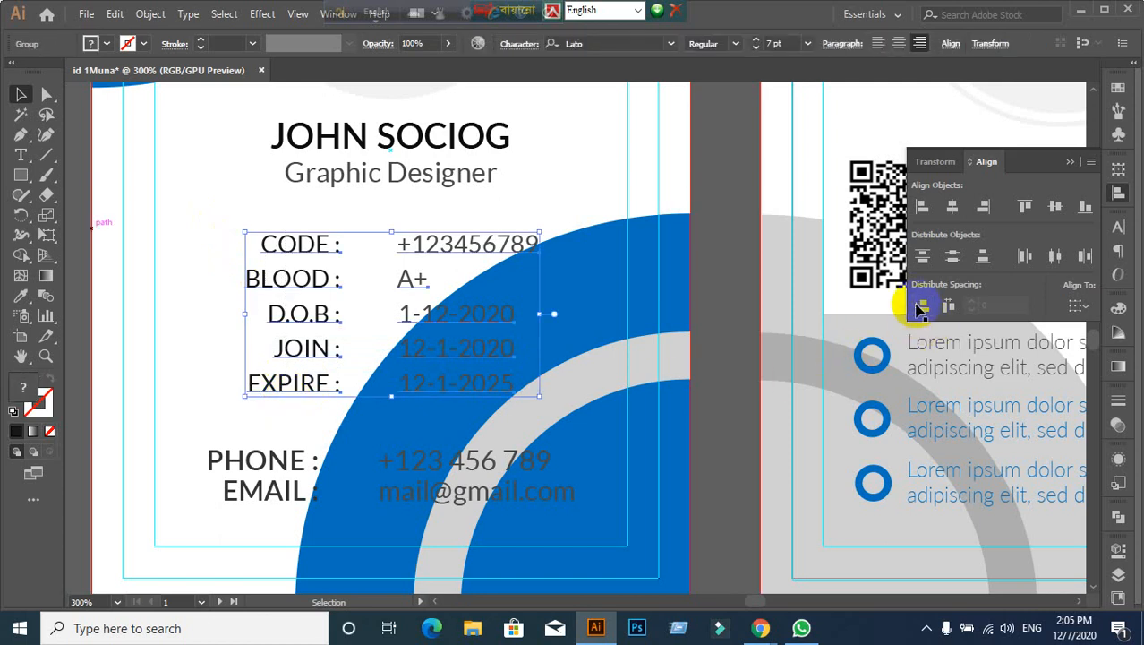
pyautogui.click(725, 404)
pyautogui.scroll(-1, 621, 429)
pyautogui.click(240, 456)
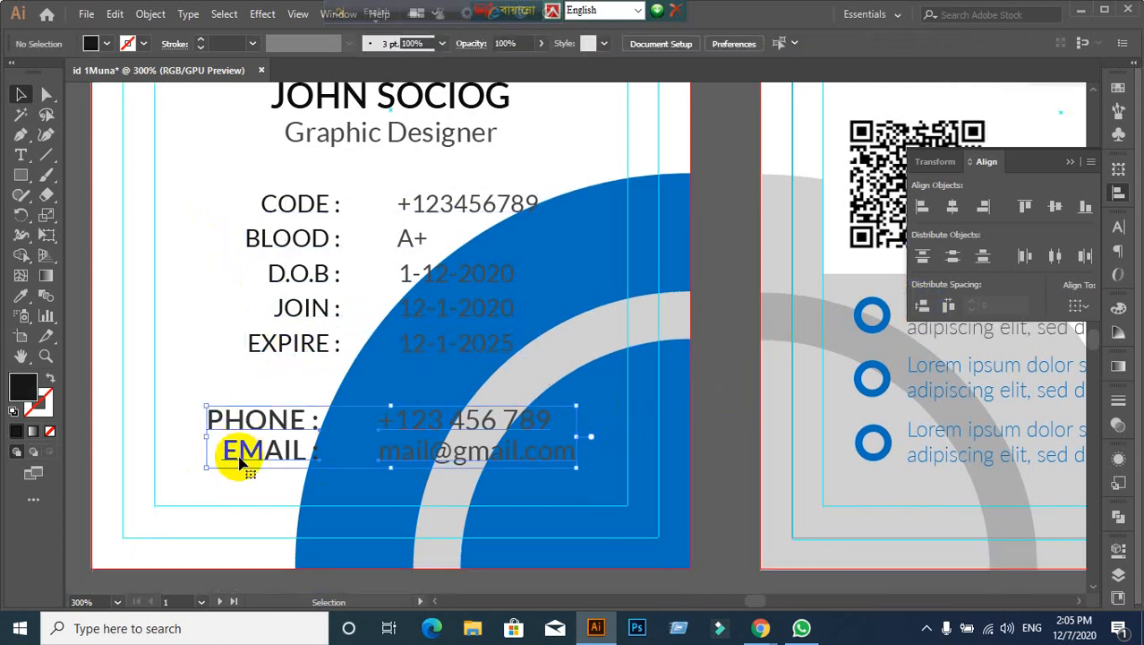
pyautogui.click(740, 332)
pyautogui.scroll(-1, 511, 340)
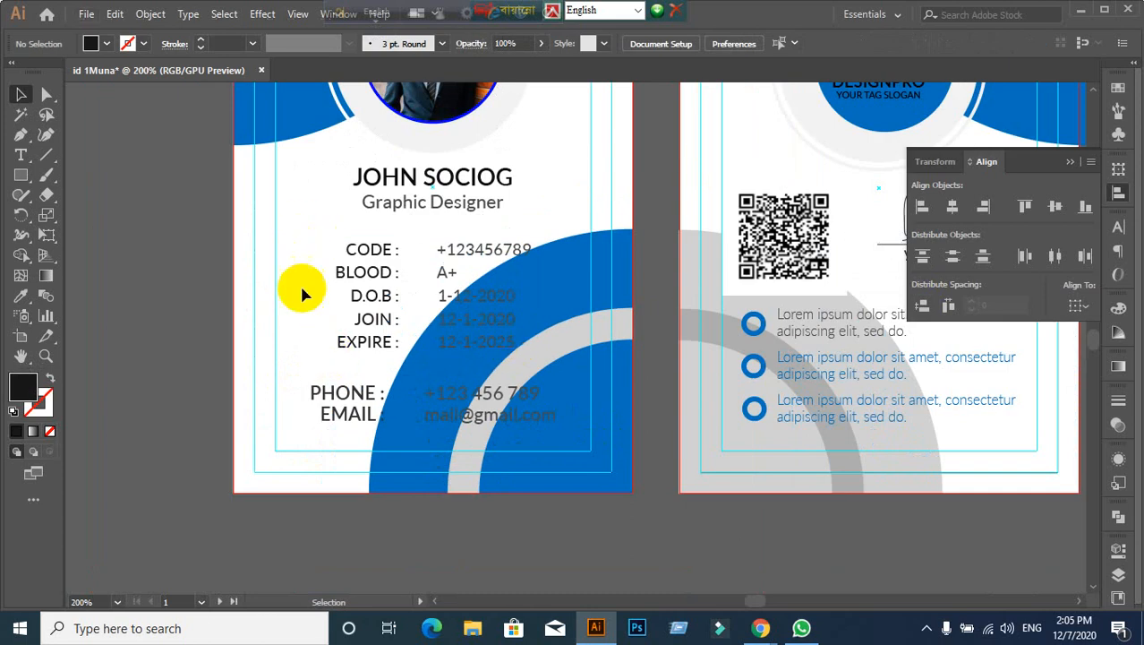
# Step: Switch to the Google Meet call in Chrome, admit the waiting participant, and return to Illustrator
pyautogui.moveTo(760, 627)
pyautogui.click(711, 553)
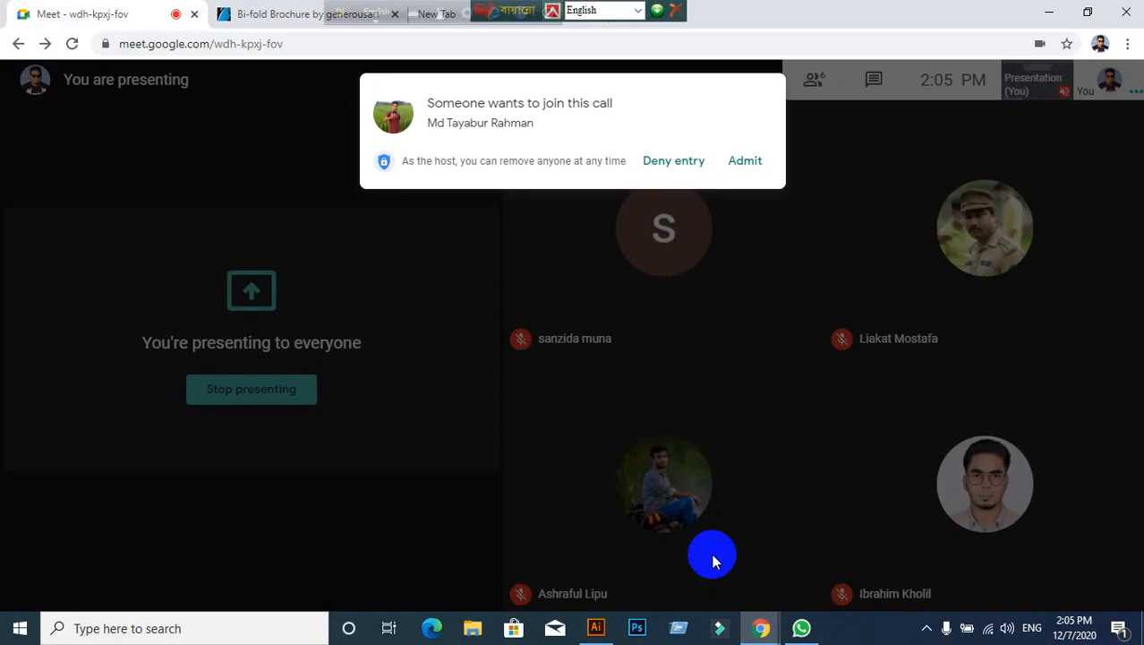
pyautogui.click(739, 166)
pyautogui.click(595, 628)
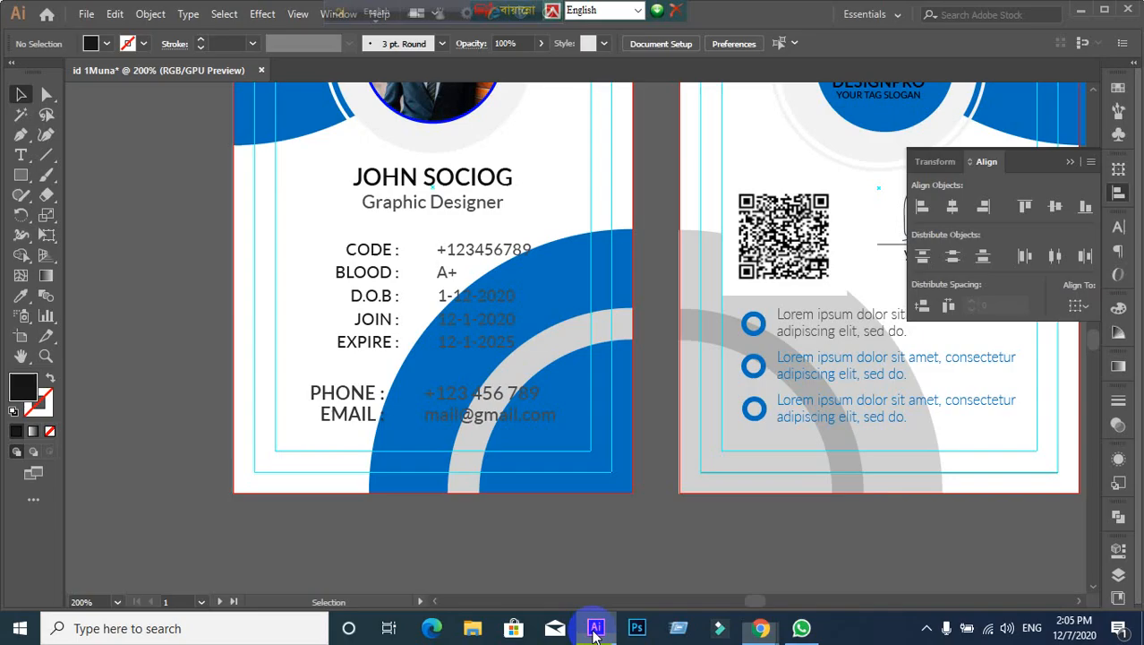
# Step: Group the rows from CODE to EXPIRE together with the PHONE and EMAIL block on the front card
pyautogui.click(364, 428)
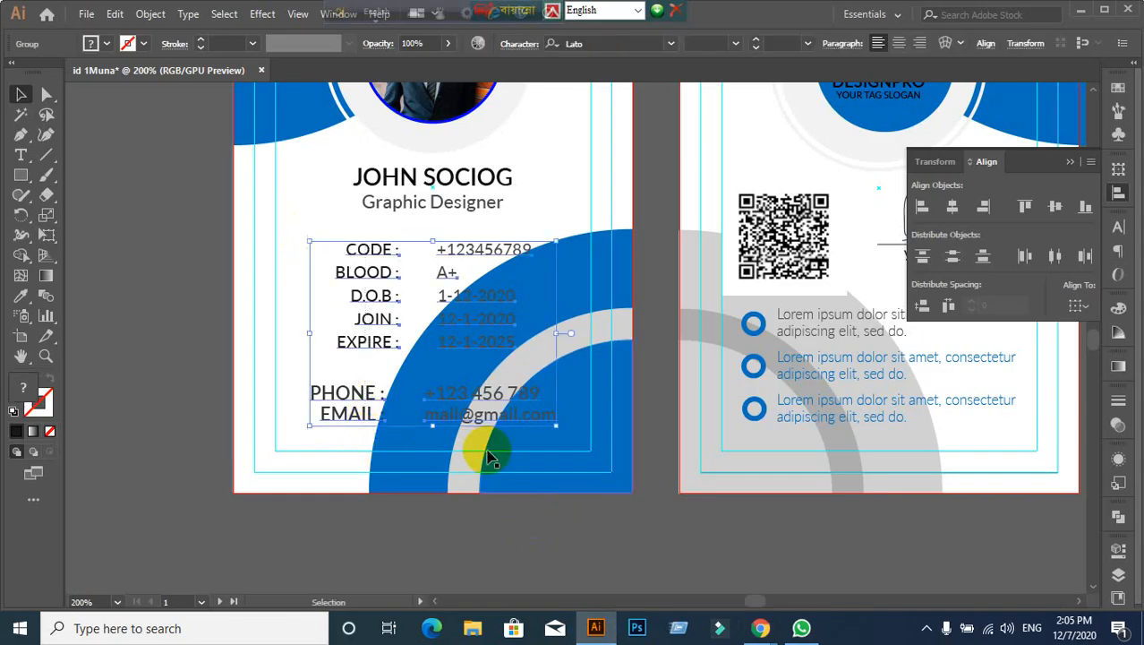
pyautogui.click(197, 371)
pyautogui.click(367, 347)
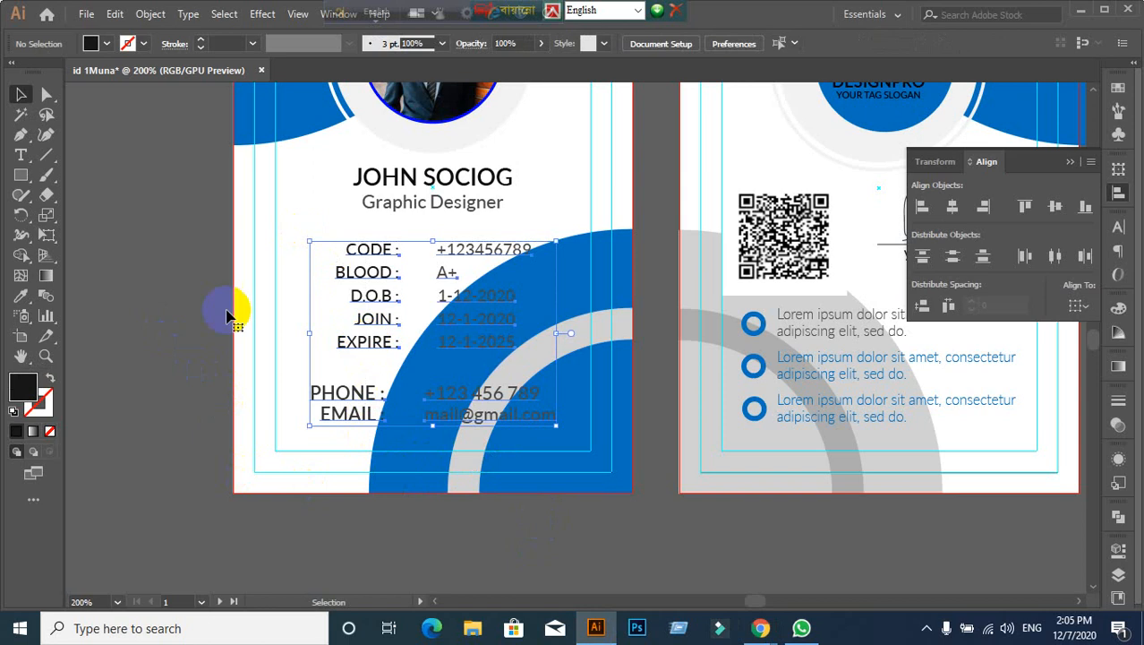
# Step: Check the selection of the front card's name and job title block and its portrait
pyautogui.click(368, 181)
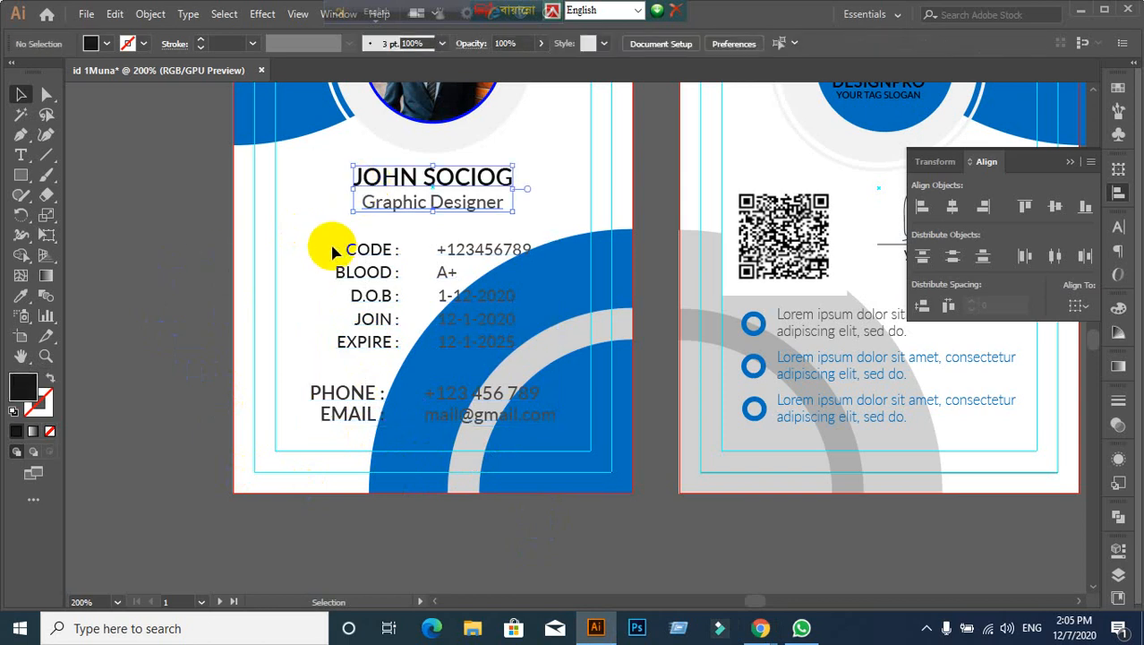
pyautogui.scroll(4, 333, 251)
pyautogui.click(387, 244)
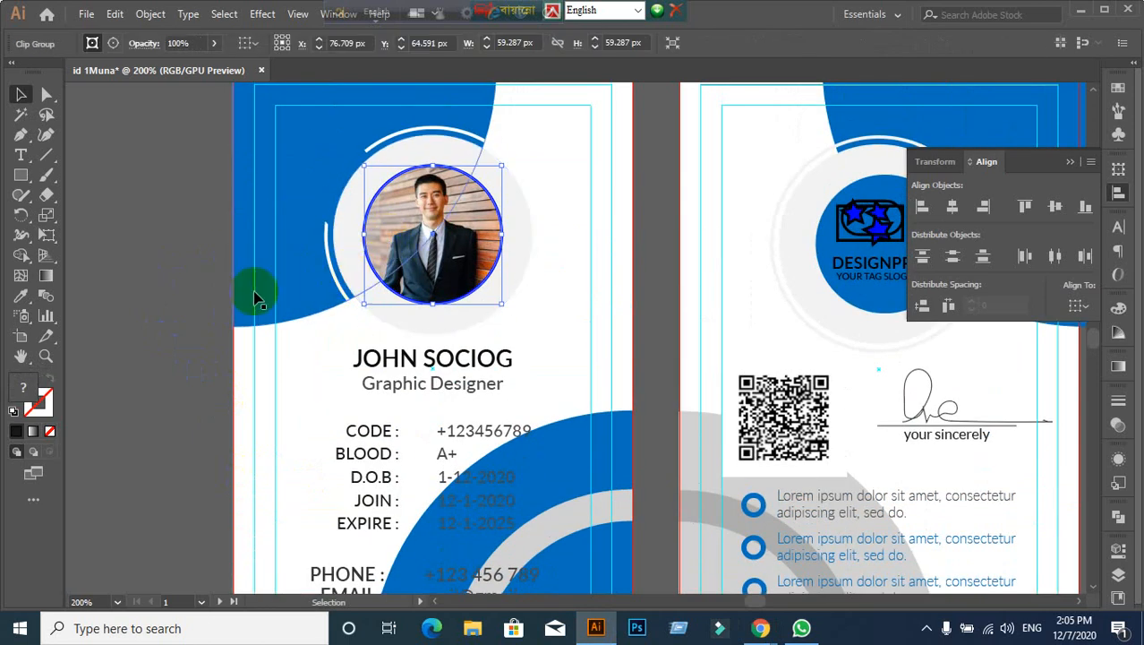
pyautogui.click(179, 331)
pyautogui.scroll(-3, 193, 327)
# Step: With the front card's details group selected, set alignment relative to the artboard, and check this setting for the name block
pyautogui.click(356, 312)
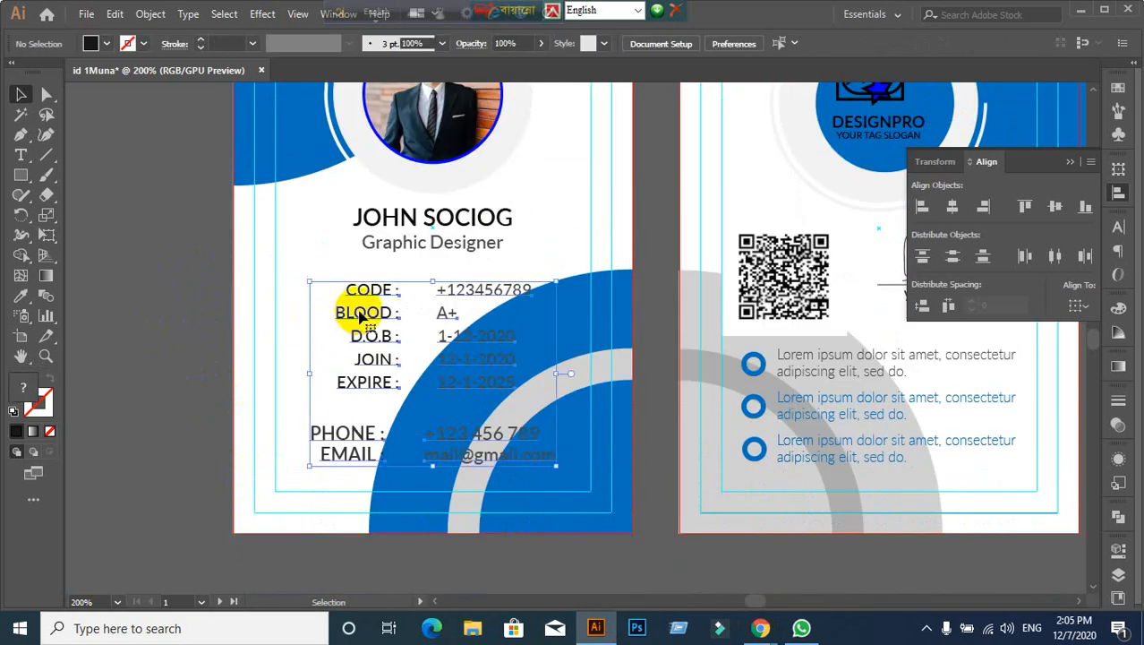
pyautogui.click(1081, 308)
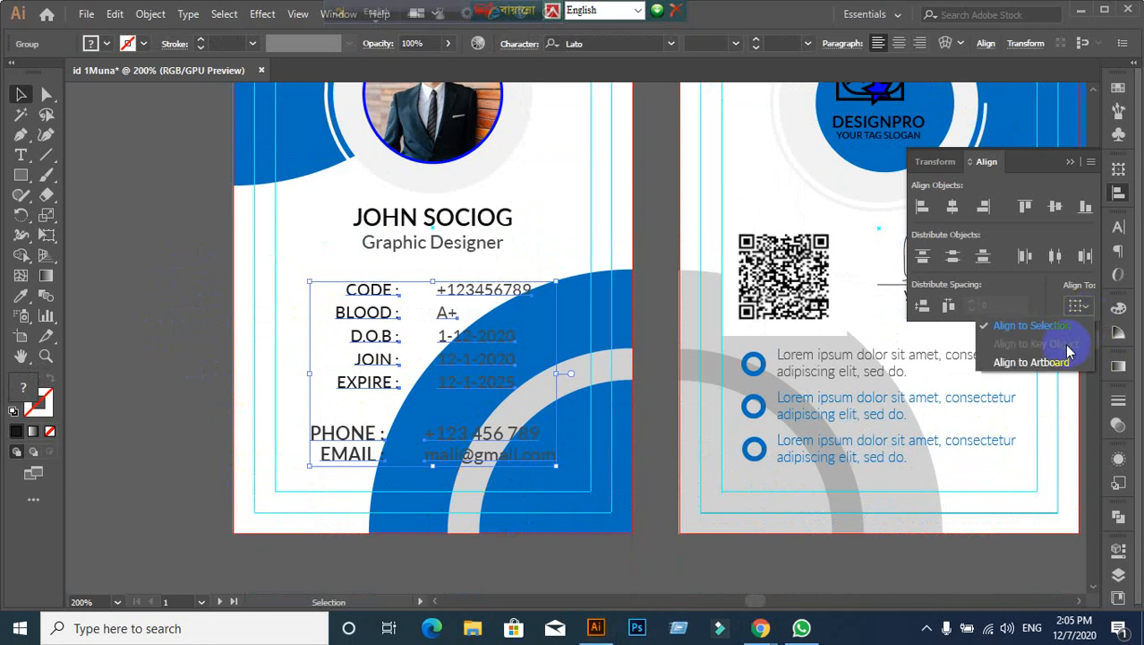
pyautogui.click(1061, 358)
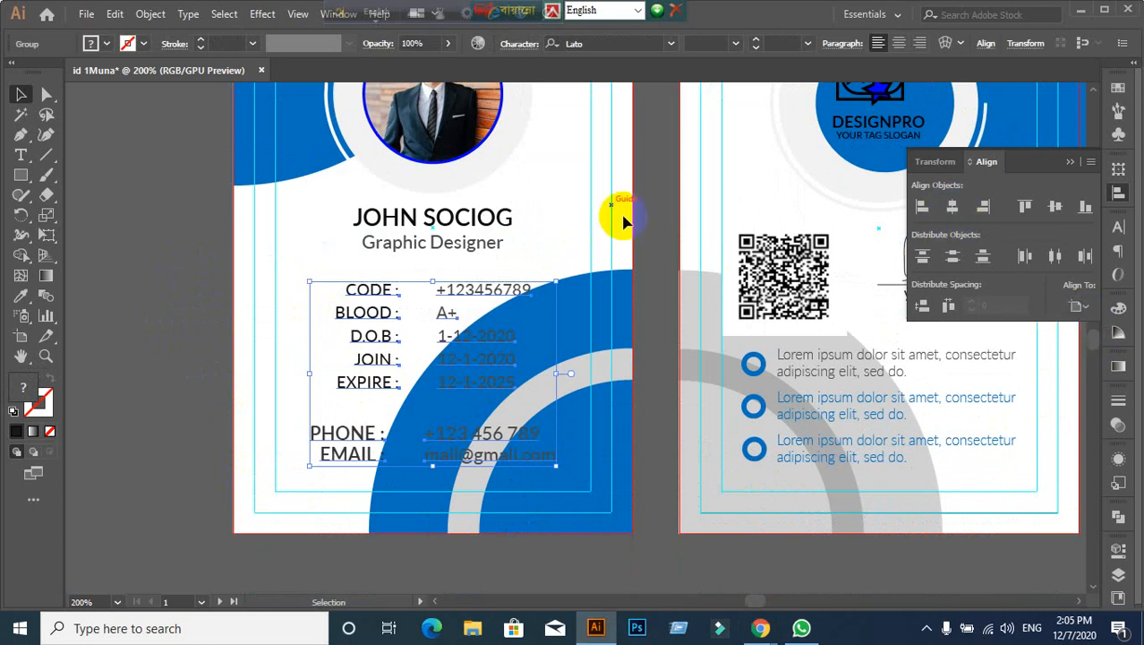
pyautogui.click(440, 240)
pyautogui.click(1084, 311)
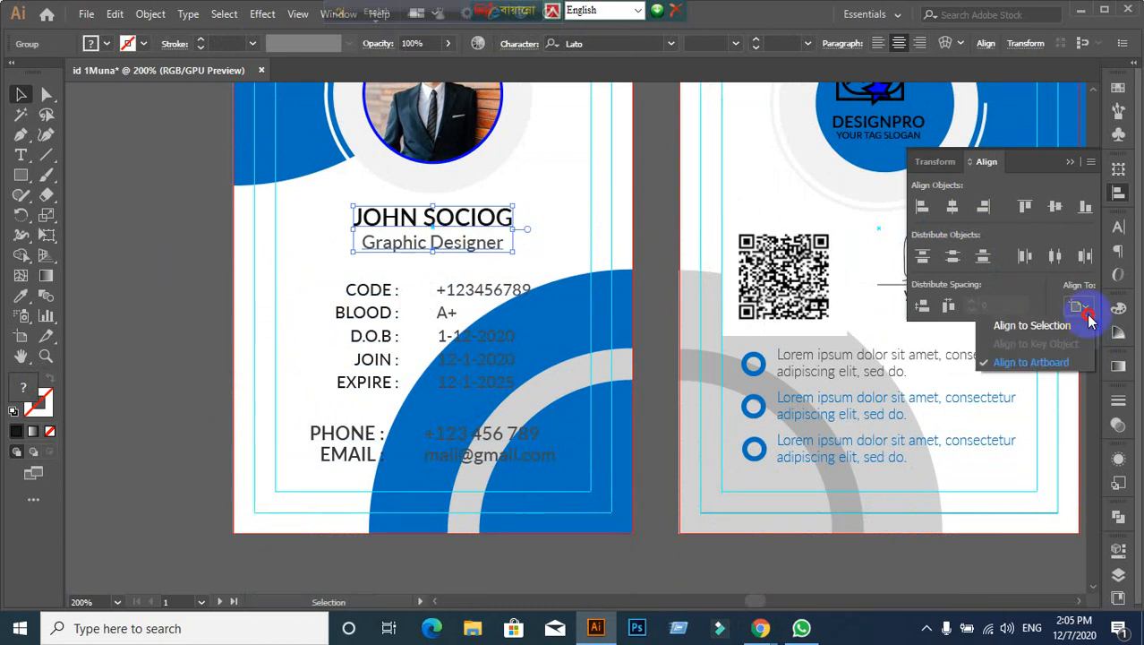
pyautogui.click(1089, 314)
pyautogui.click(177, 329)
# Step: Recolour the grey ring group around the back card's logo white, sampling the white arc beside the front portrait with the Eyedropper
pyautogui.scroll(1, 292, 332)
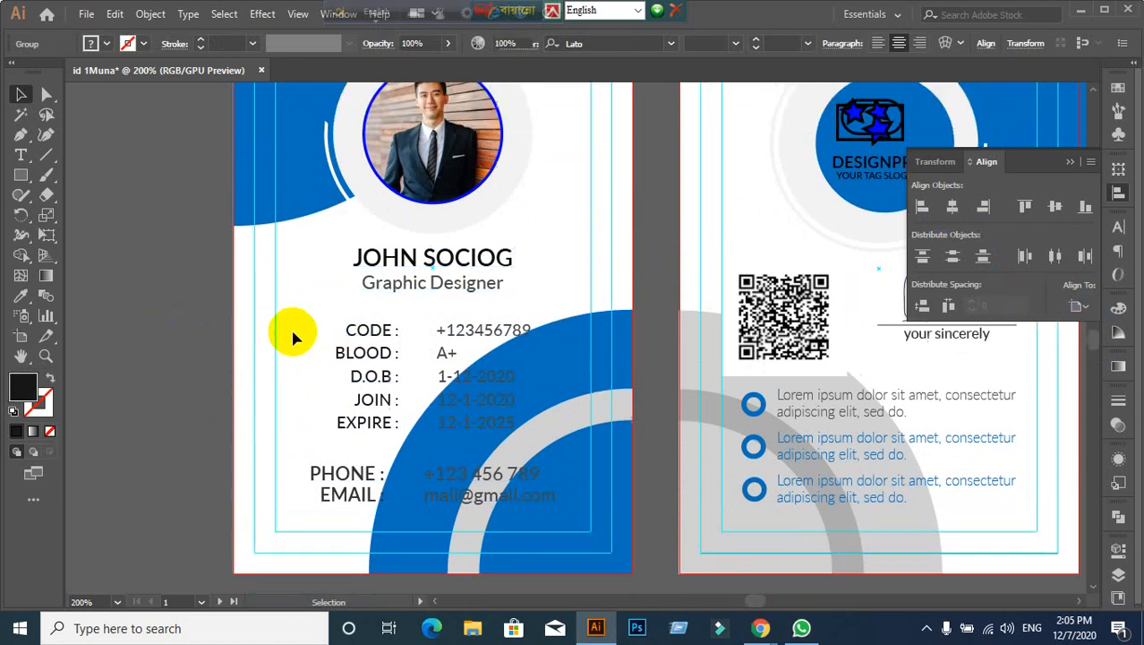
pyautogui.scroll(-1, 601, 382)
pyautogui.hscroll(3, 766, 423)
pyautogui.scroll(2, 613, 235)
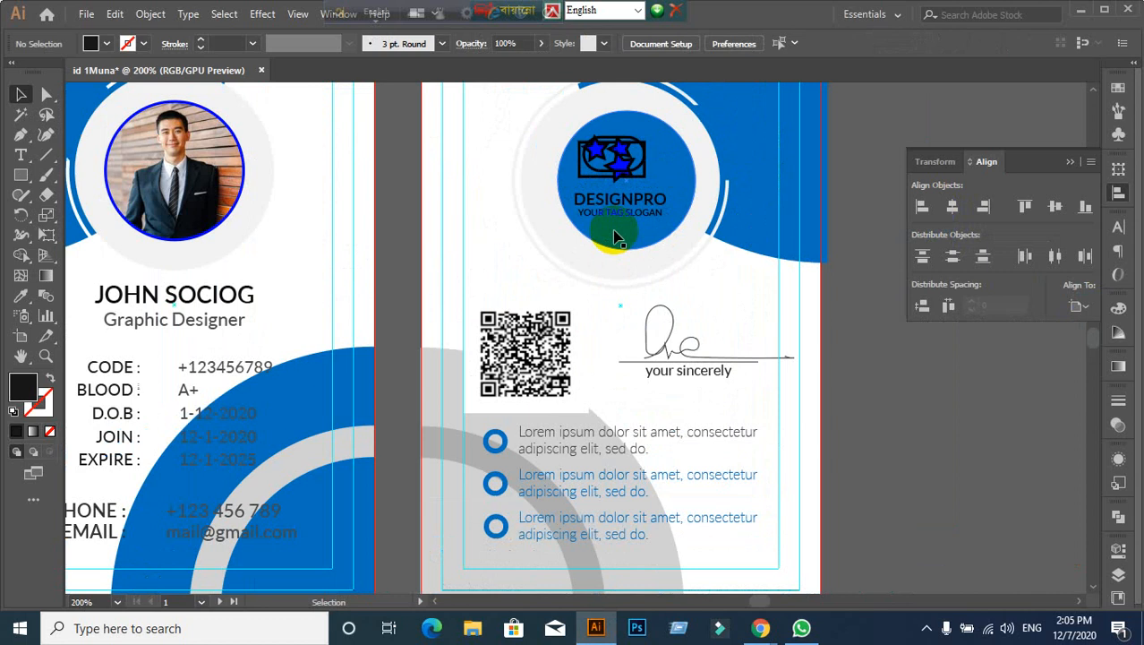
pyautogui.scroll(-1, 882, 483)
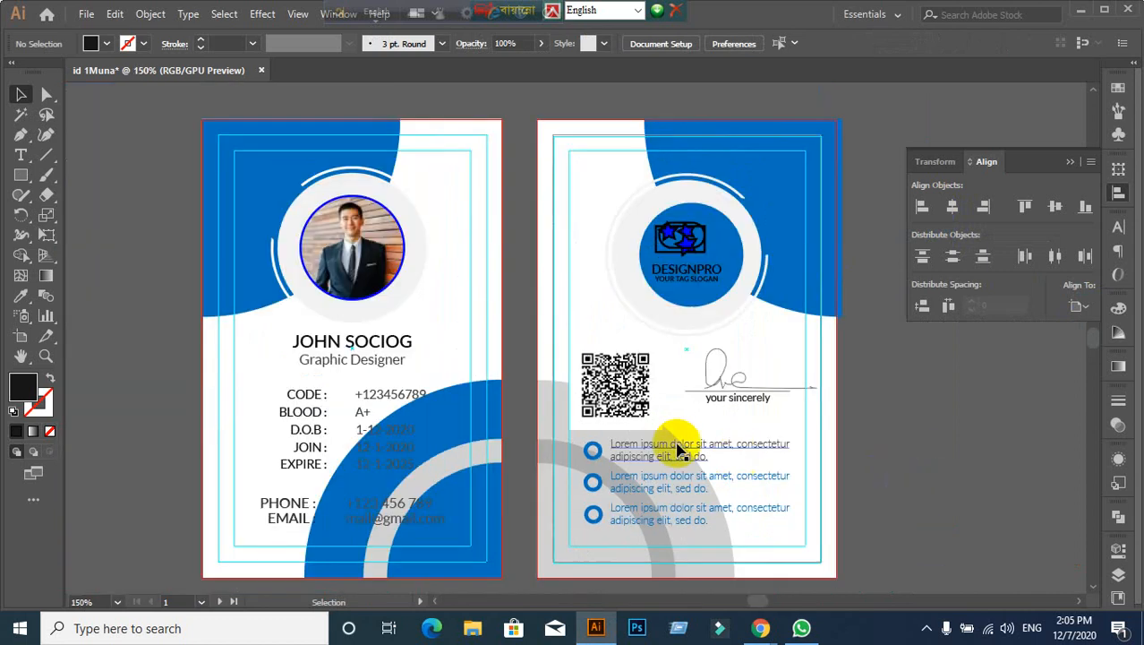
pyautogui.scroll(1, 679, 448)
pyautogui.click(671, 304)
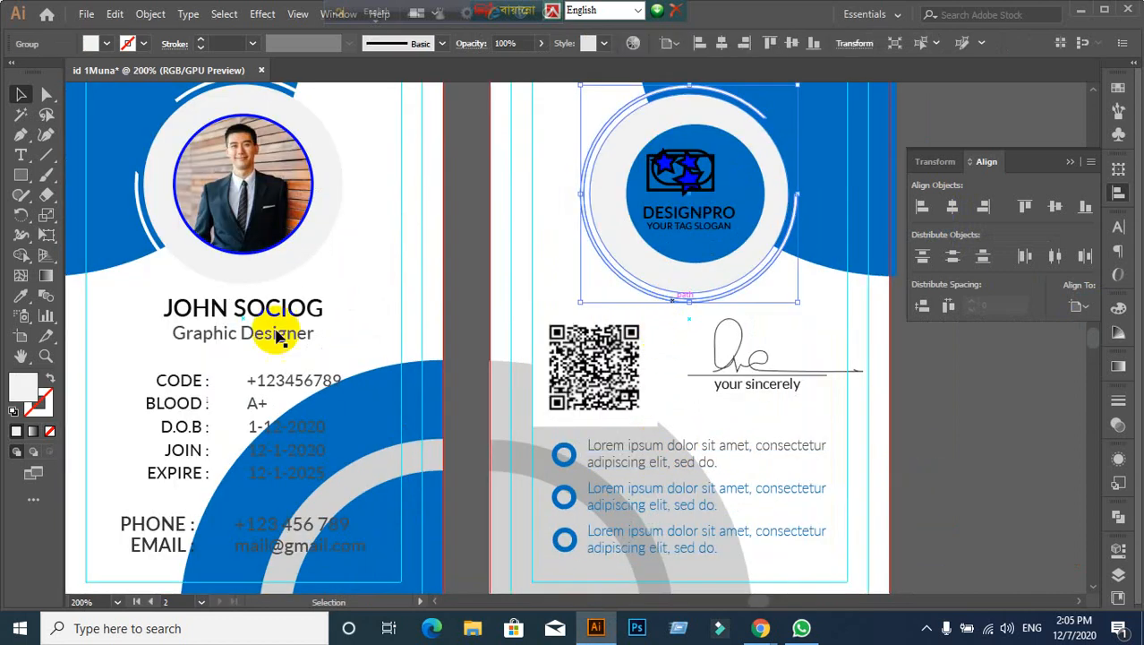
pyautogui.click(21, 296)
pyautogui.click(141, 177)
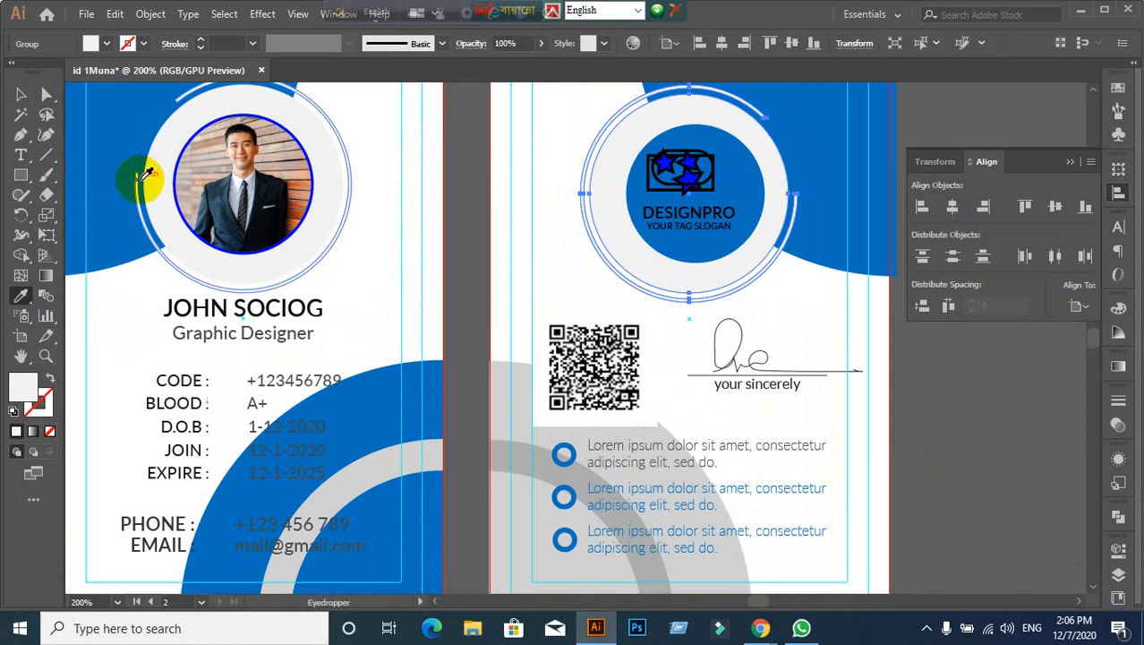
pyautogui.click(123, 219)
pyautogui.click(19, 95)
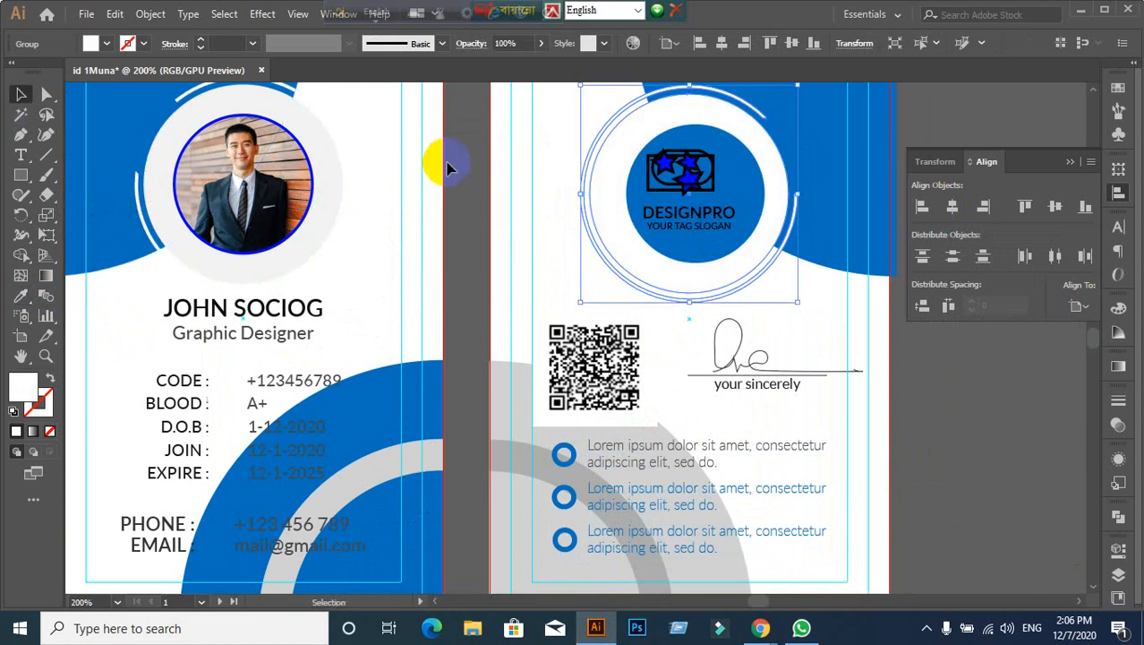
pyautogui.click(459, 167)
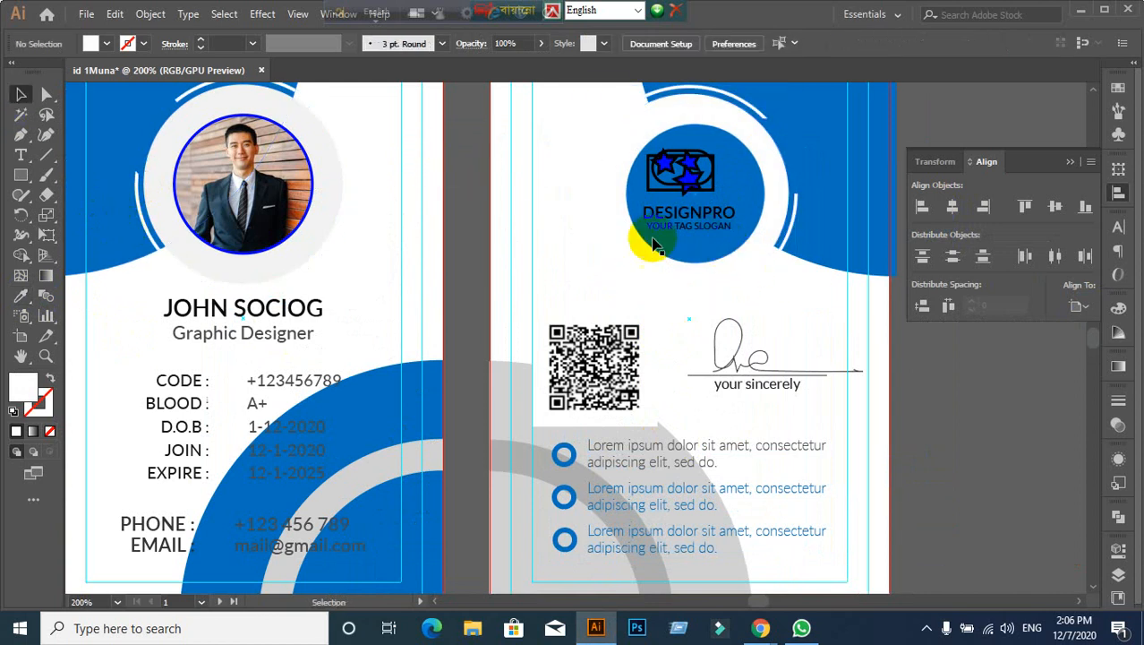
# Step: Try scaling down the star logo above the DESIGNPRO text on the back card, and undo the scaling
pyautogui.scroll(4, 658, 246)
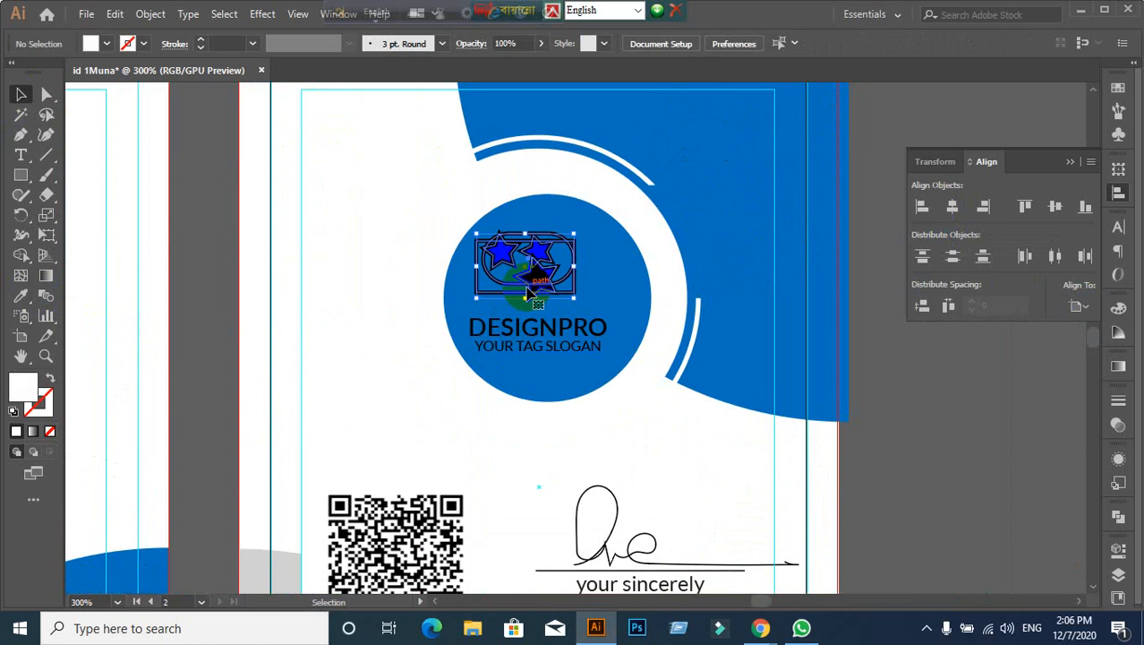
pyautogui.click(528, 291)
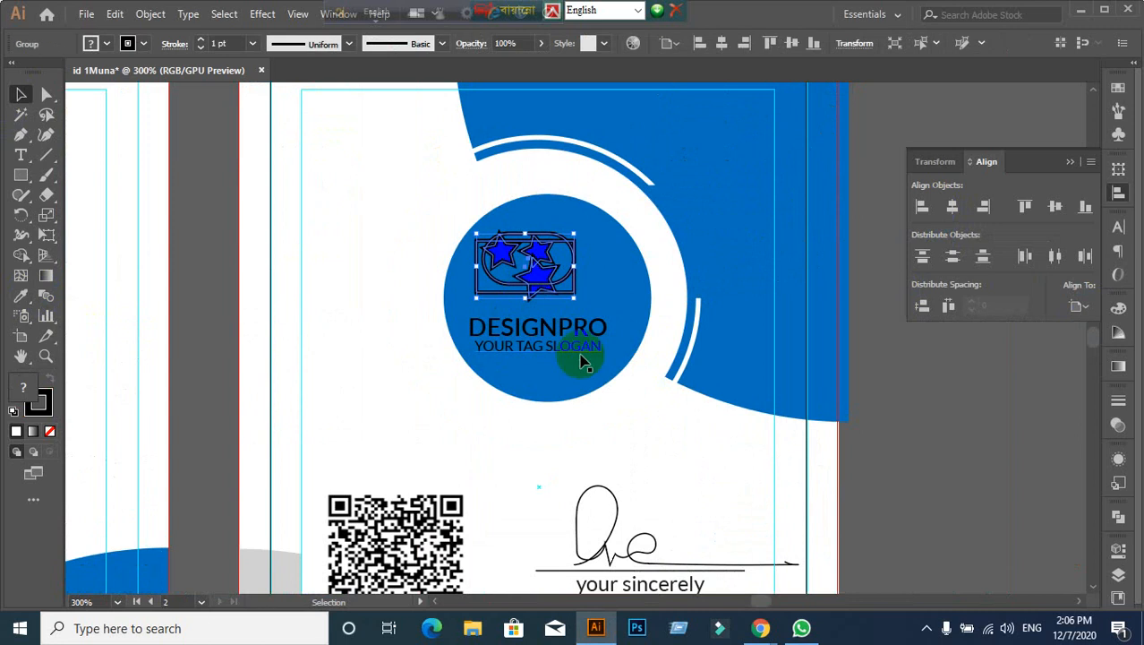
pyautogui.click(942, 549)
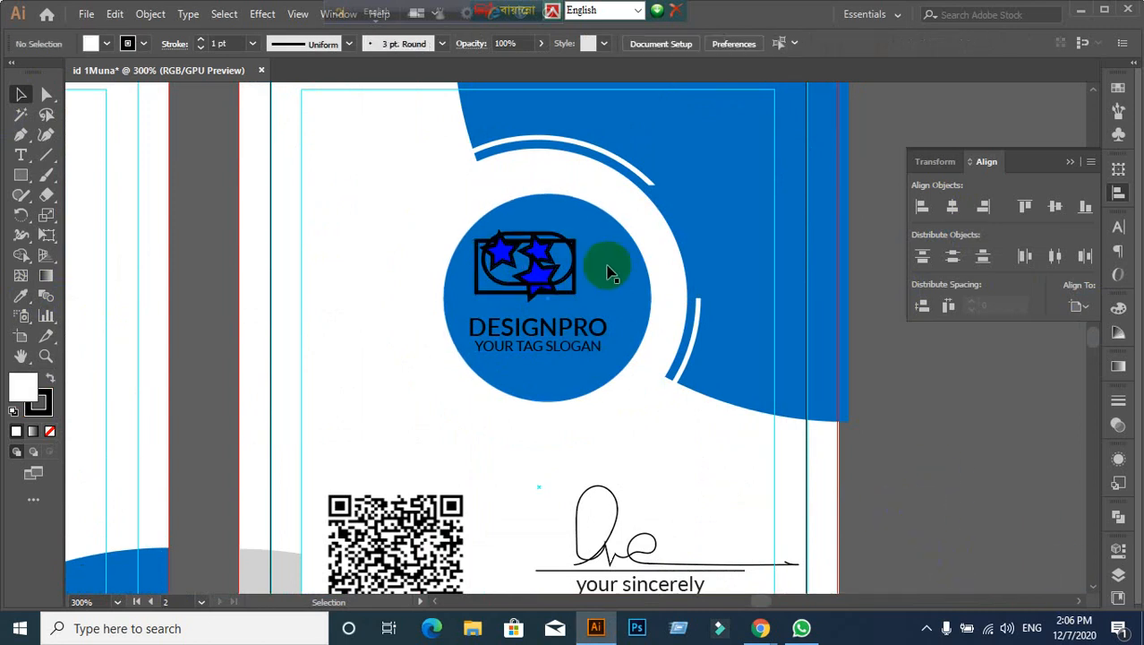
pyautogui.click(538, 271)
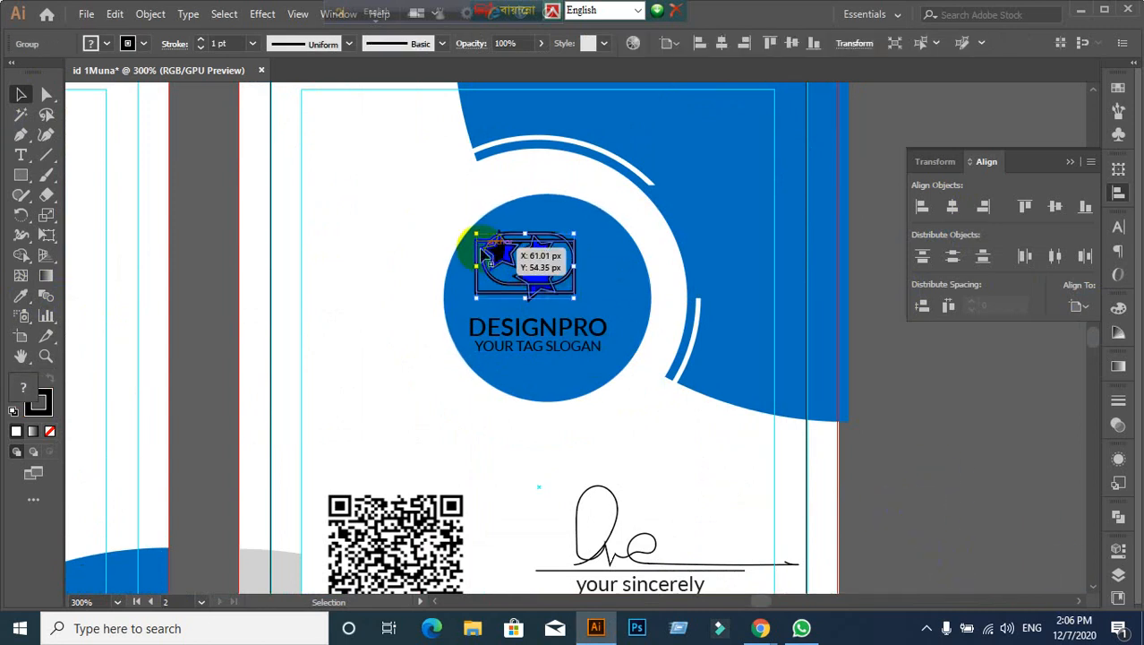
pyautogui.moveTo(477, 235); pyautogui.dragTo(502, 251)
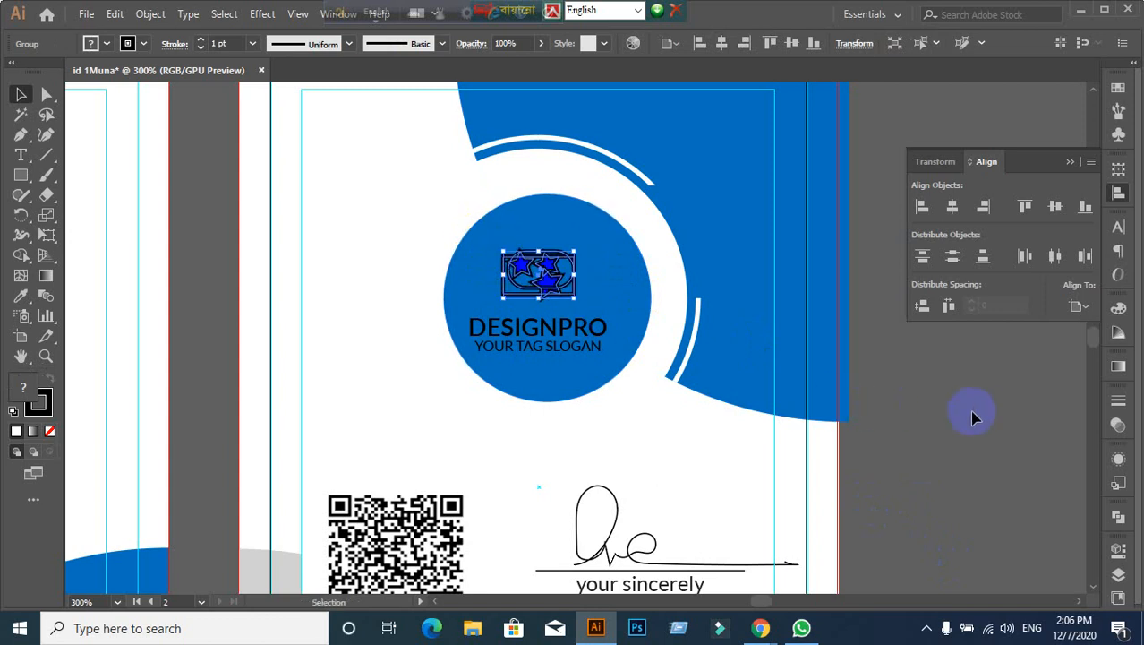
pyautogui.scroll(-1, 974, 417)
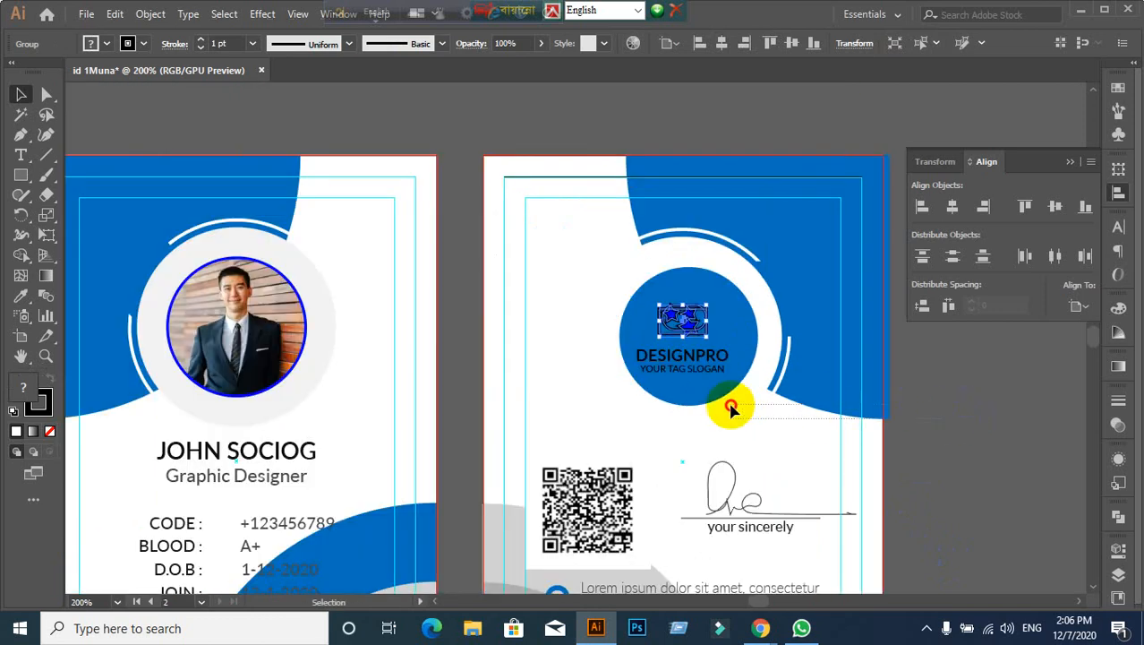
pyautogui.moveTo(730, 406); pyautogui.dragTo(731, 406)
pyautogui.click(950, 435)
pyautogui.scroll(-1, 974, 444)
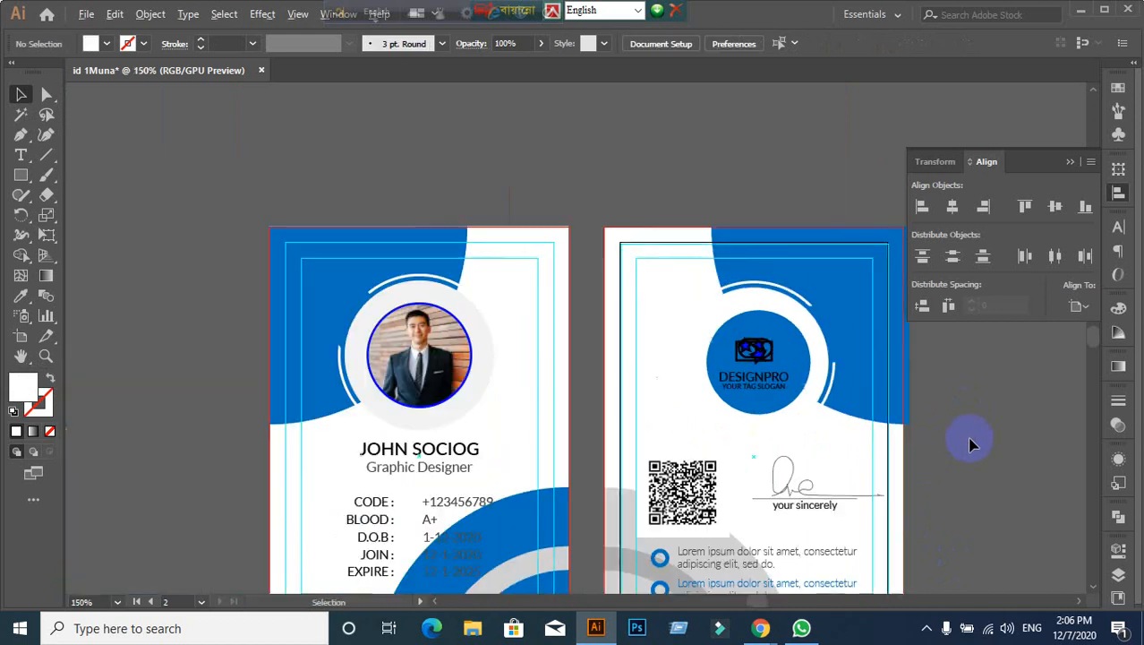
pyautogui.moveTo(968, 437); pyautogui.dragTo(758, 378)
pyautogui.scroll(1, 758, 378)
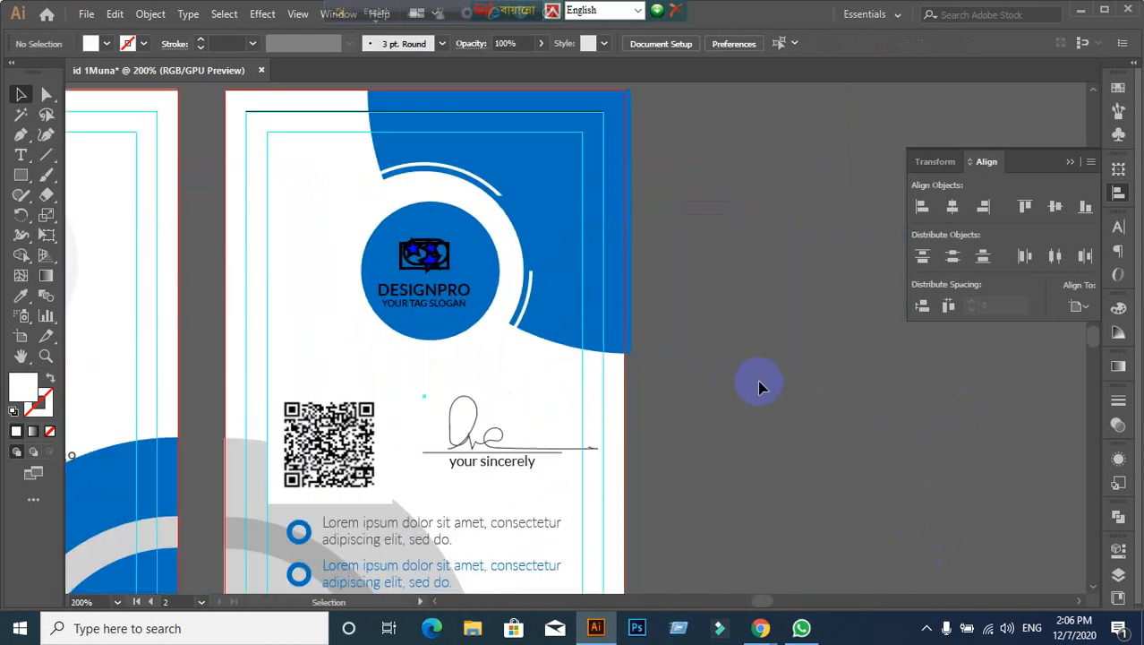
pyautogui.click(750, 409)
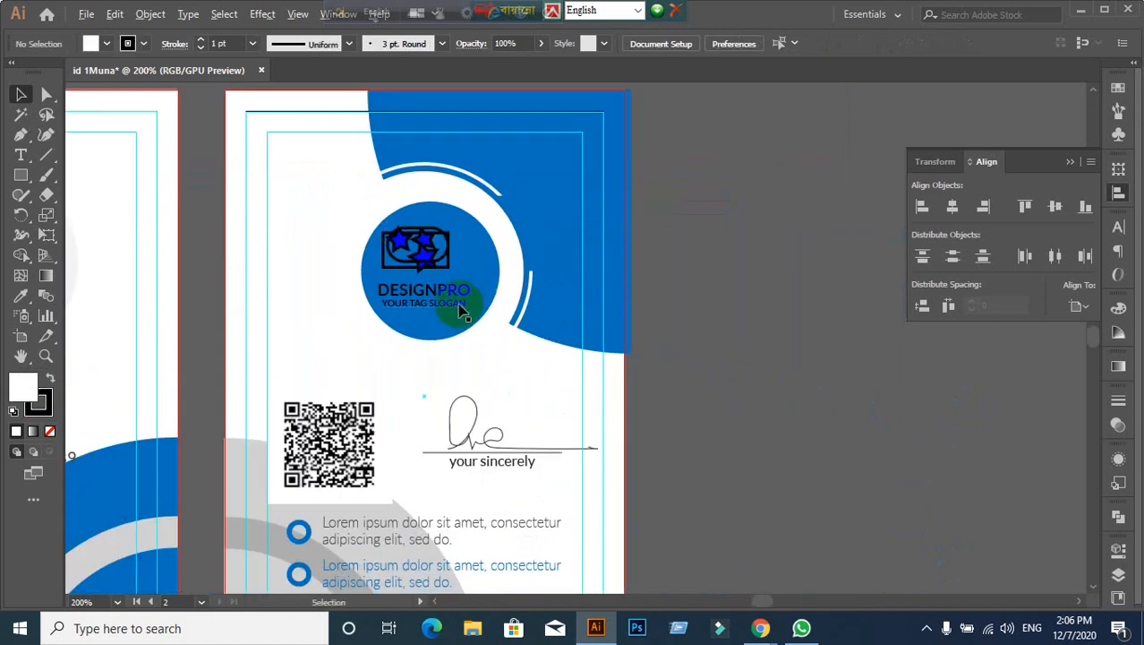
# Step: Examine the placement of the star logo, company name and tag slogan inside the back card's blue circle
pyautogui.scroll(2, 462, 309)
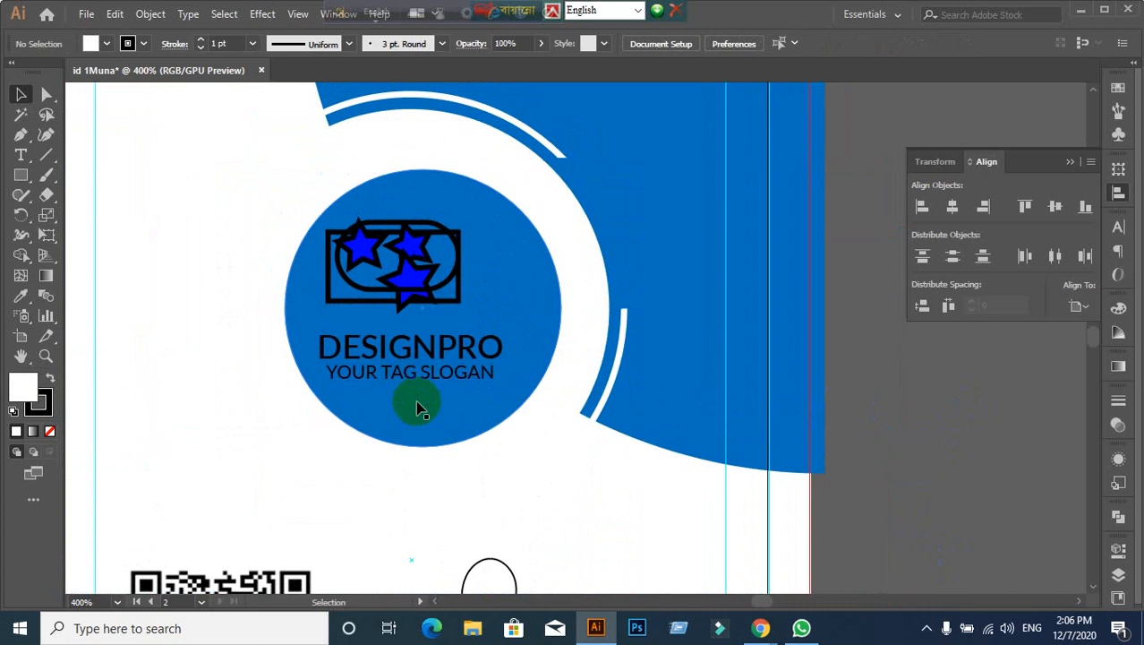
pyautogui.scroll(-1, 382, 396)
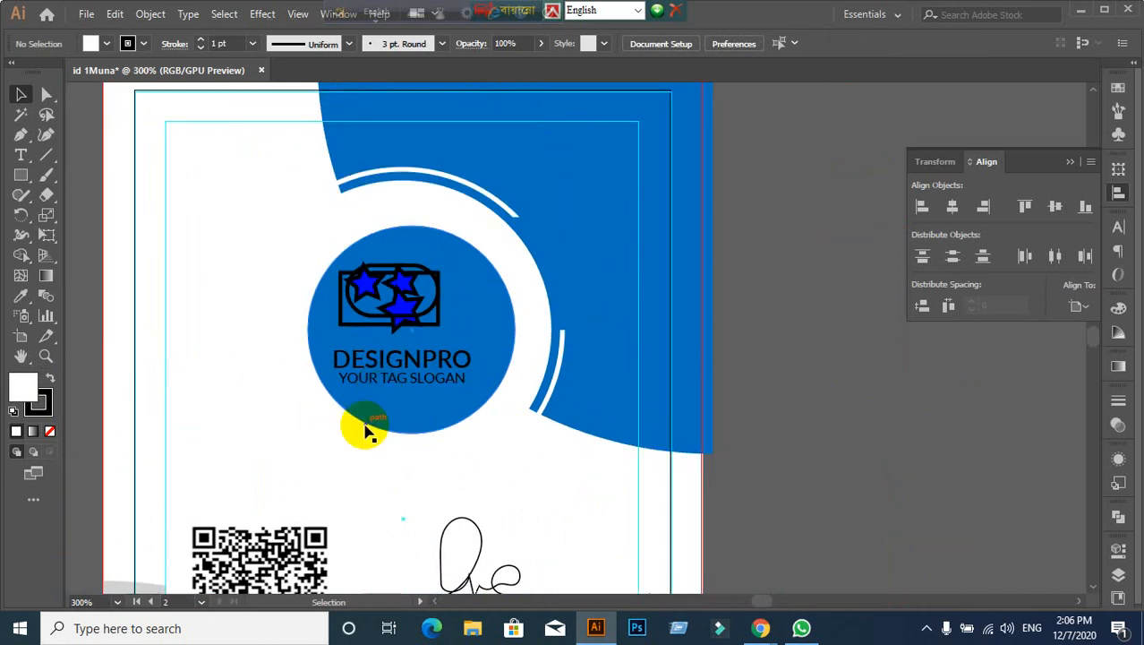
pyautogui.scroll(-2, 365, 432)
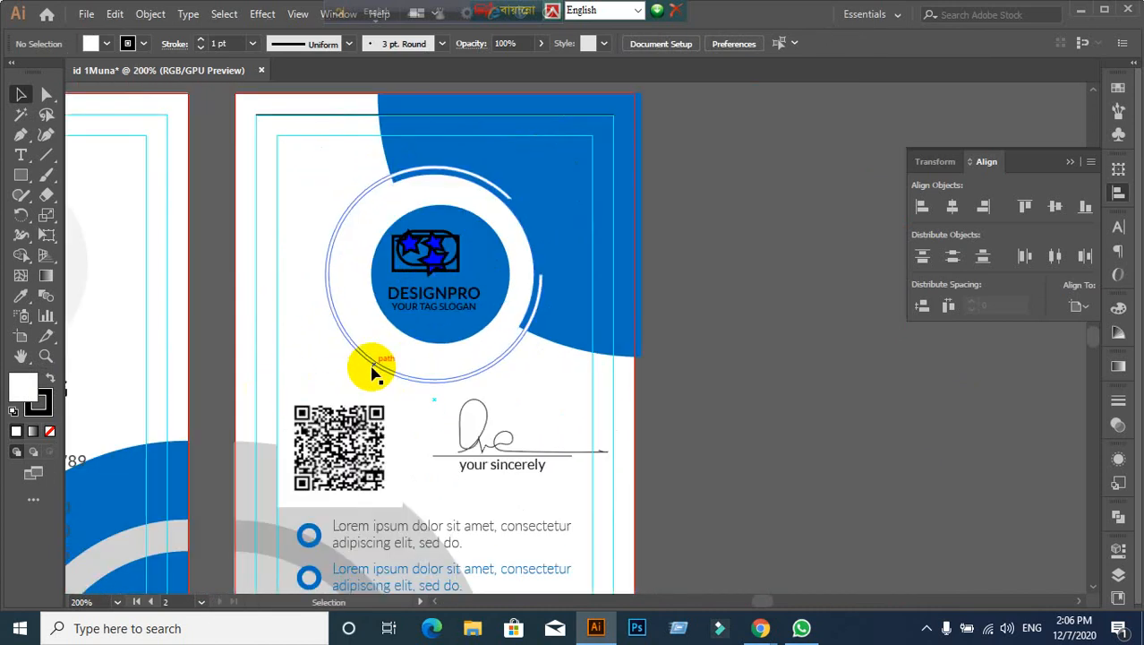
pyautogui.scroll(2, 410, 363)
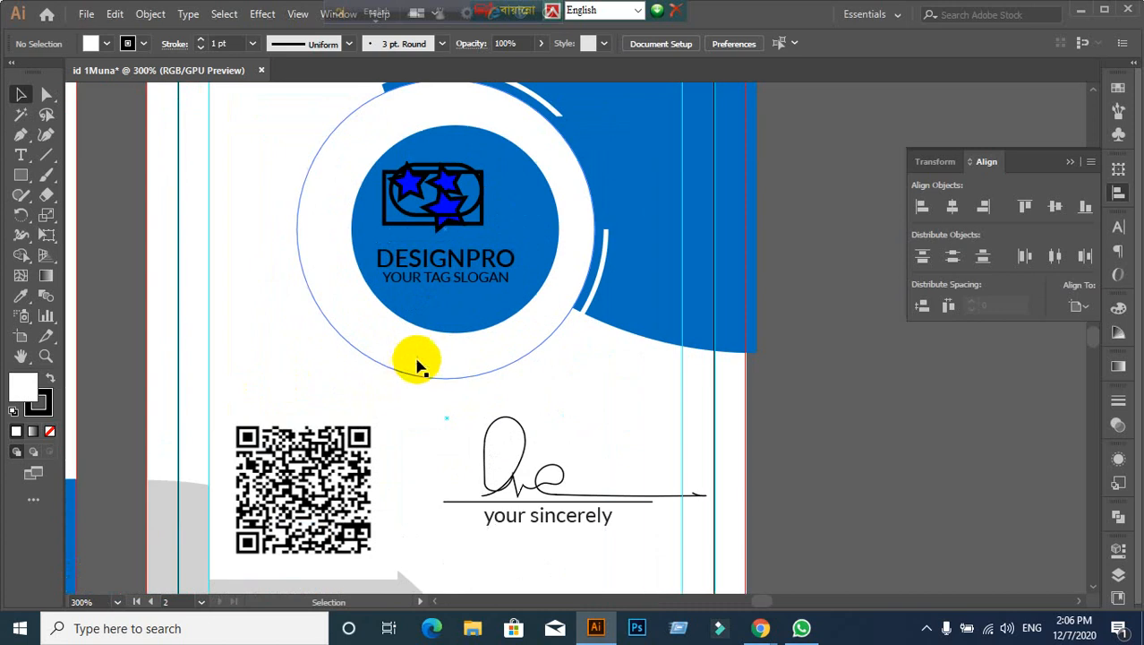
pyautogui.moveTo(407, 345); pyautogui.dragTo(404, 363)
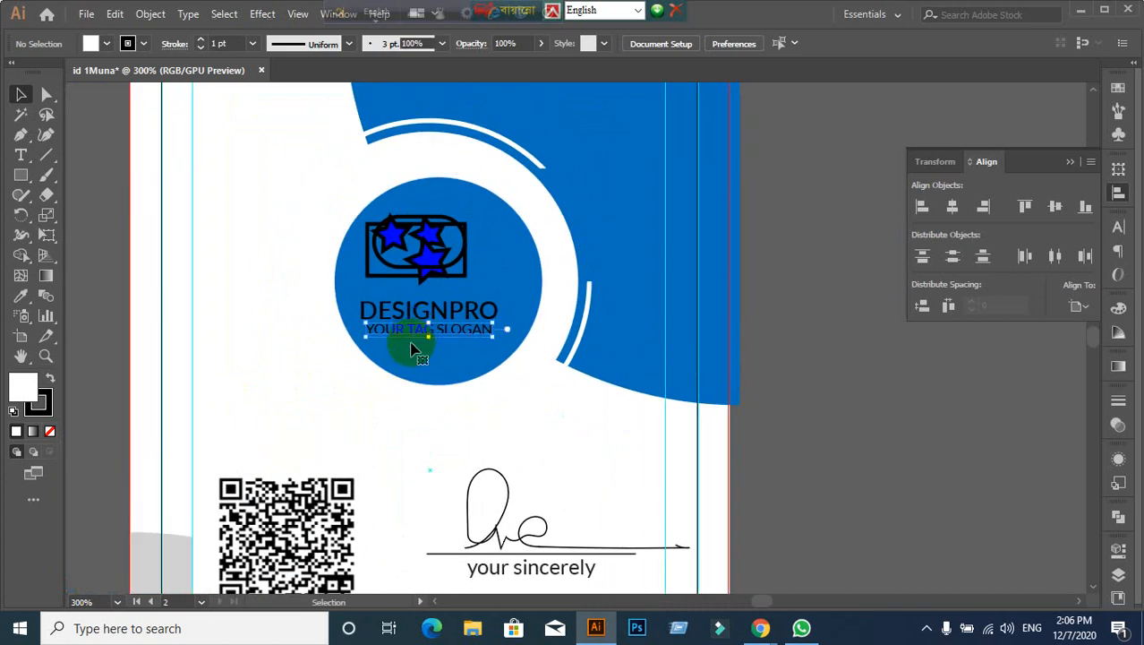
pyautogui.click(452, 338)
pyautogui.click(472, 385)
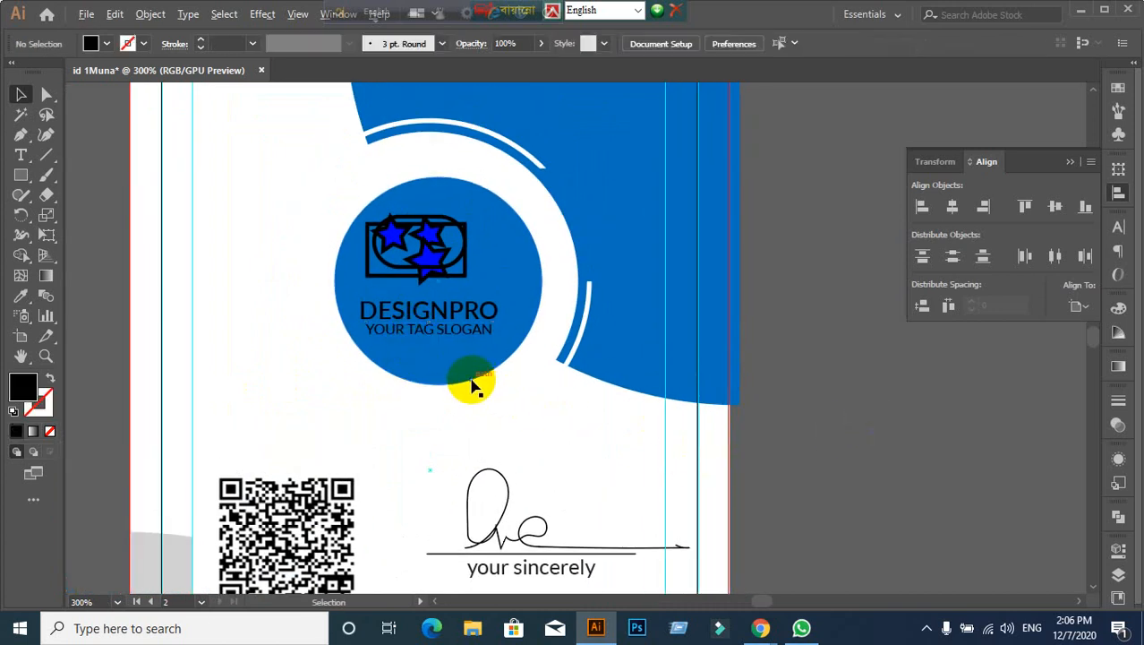
# Step: Centre the star logo horizontally above the DESIGNPRO and tag slogan text inside the back card's blue circle
pyautogui.click(425, 376)
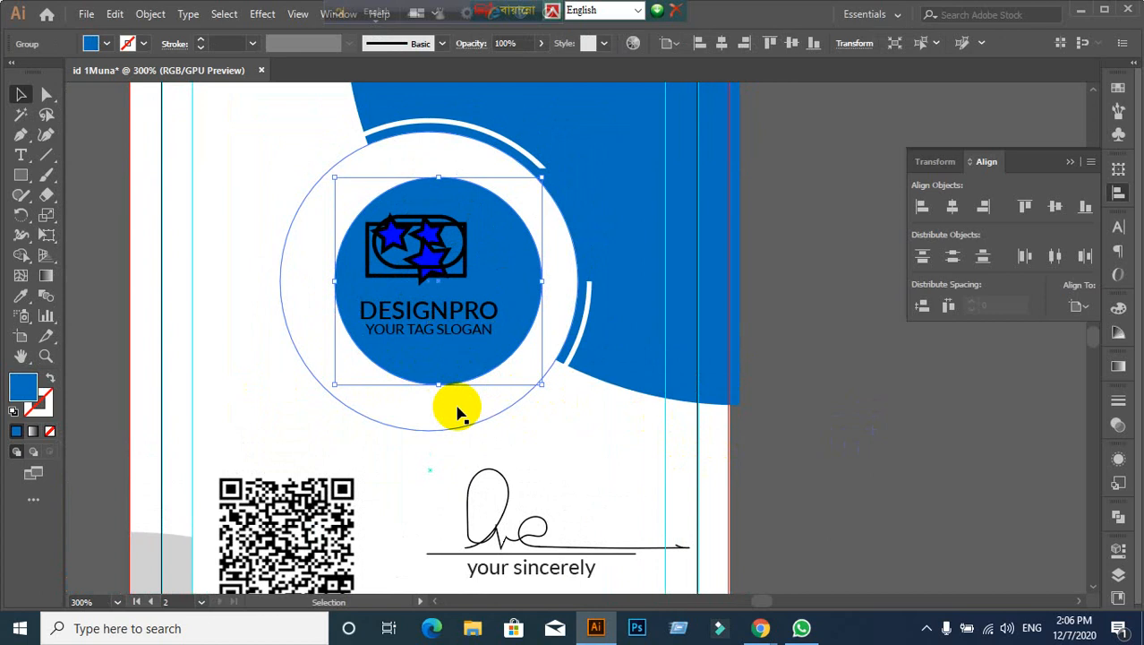
pyautogui.hotkey('ctrl', 'shift', 'a')
pyautogui.scroll(2, 402, 308)
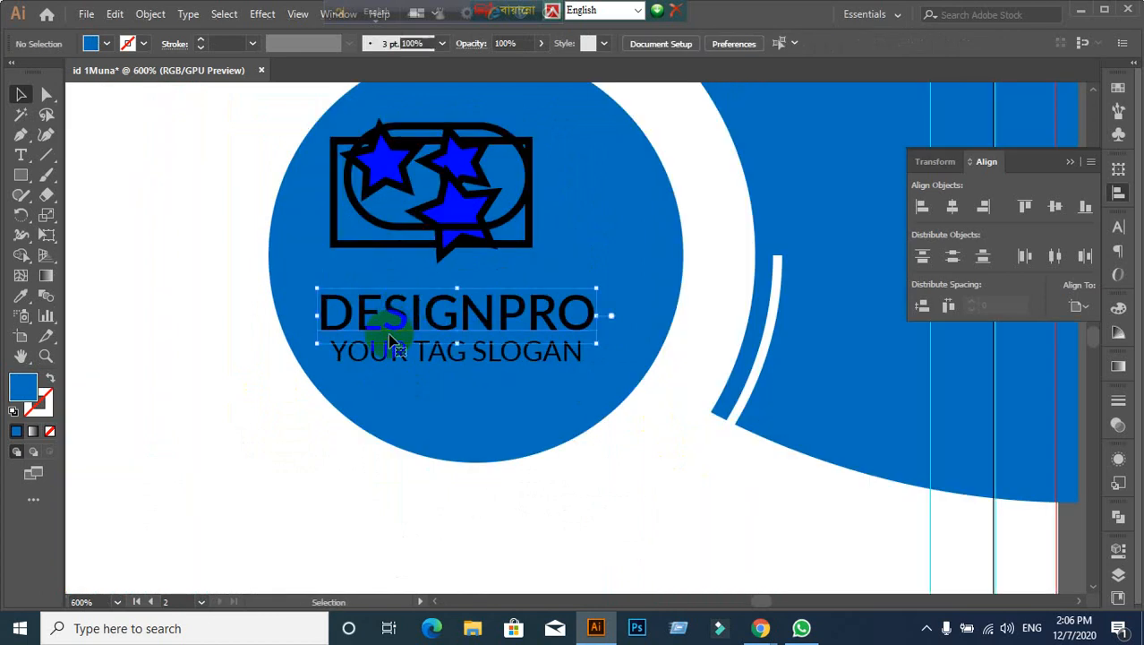
pyautogui.click(428, 355)
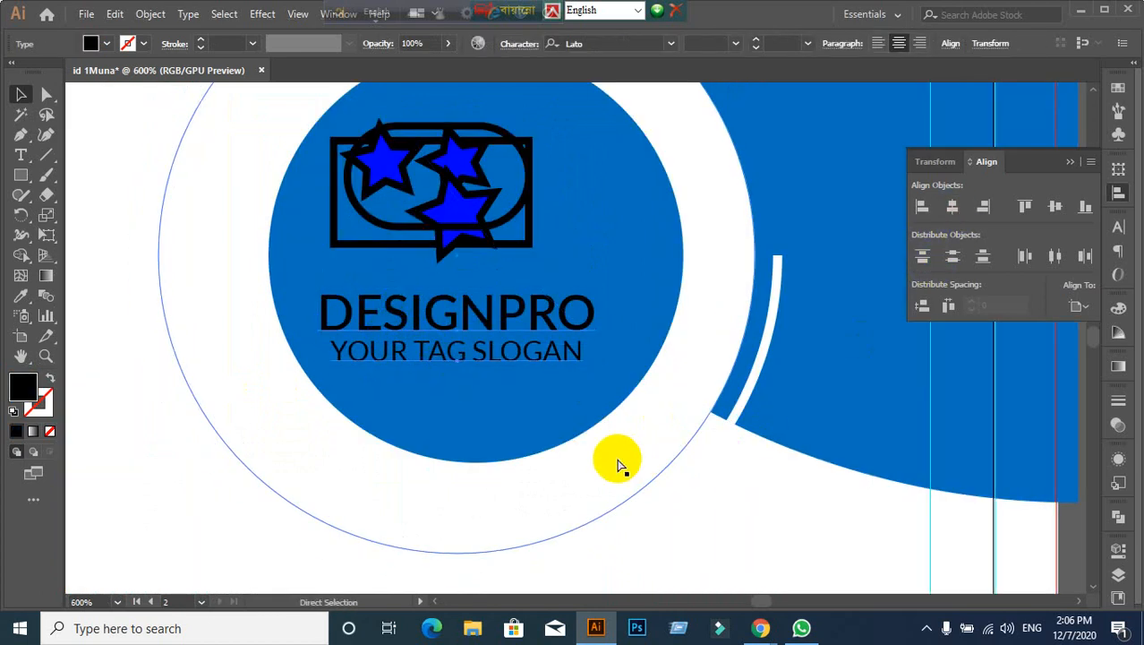
pyautogui.click(455, 238)
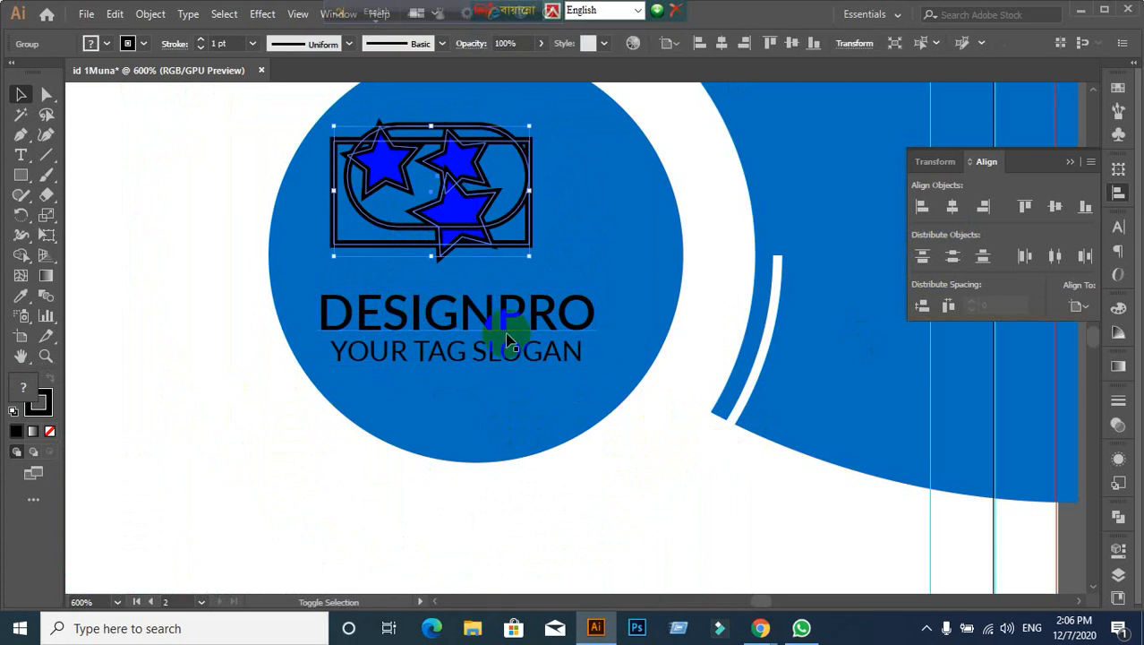
pyautogui.keyDown('shift'); pyautogui.click(507, 340); pyautogui.keyUp('shift')
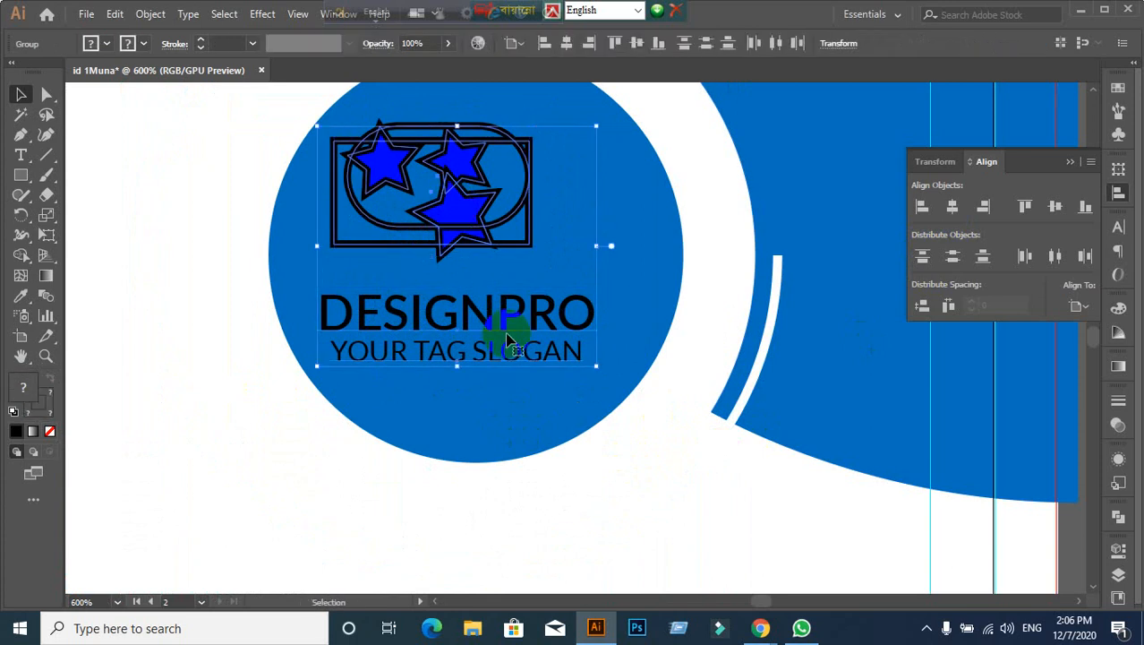
pyautogui.click(955, 211)
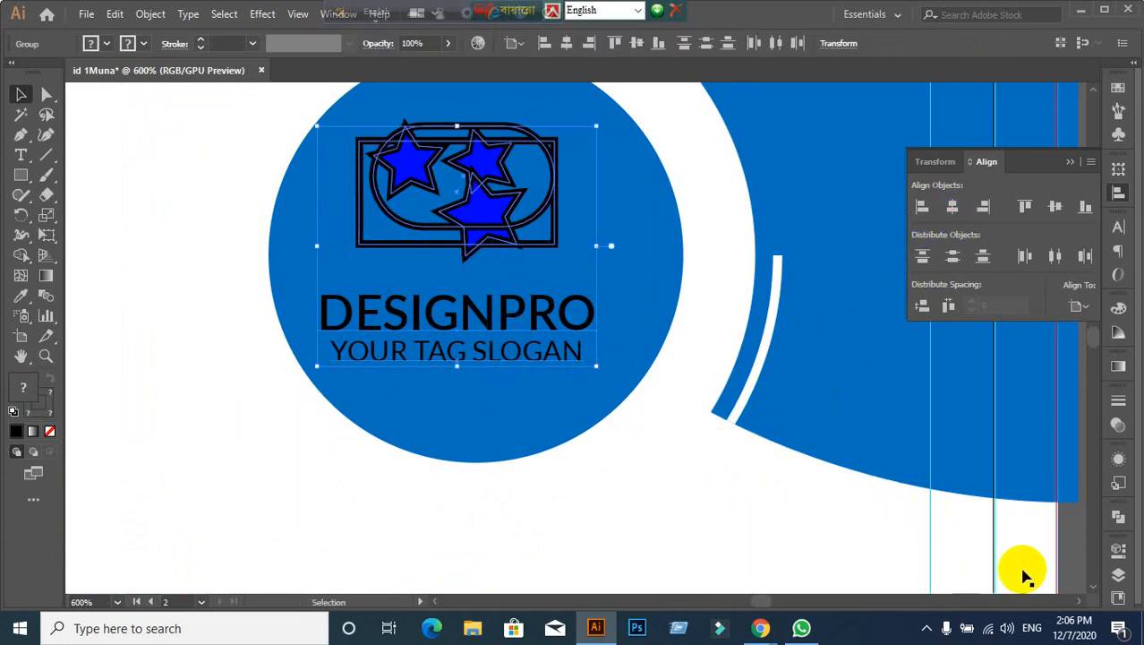
pyautogui.scroll(-2, 689, 434)
pyautogui.click(659, 364)
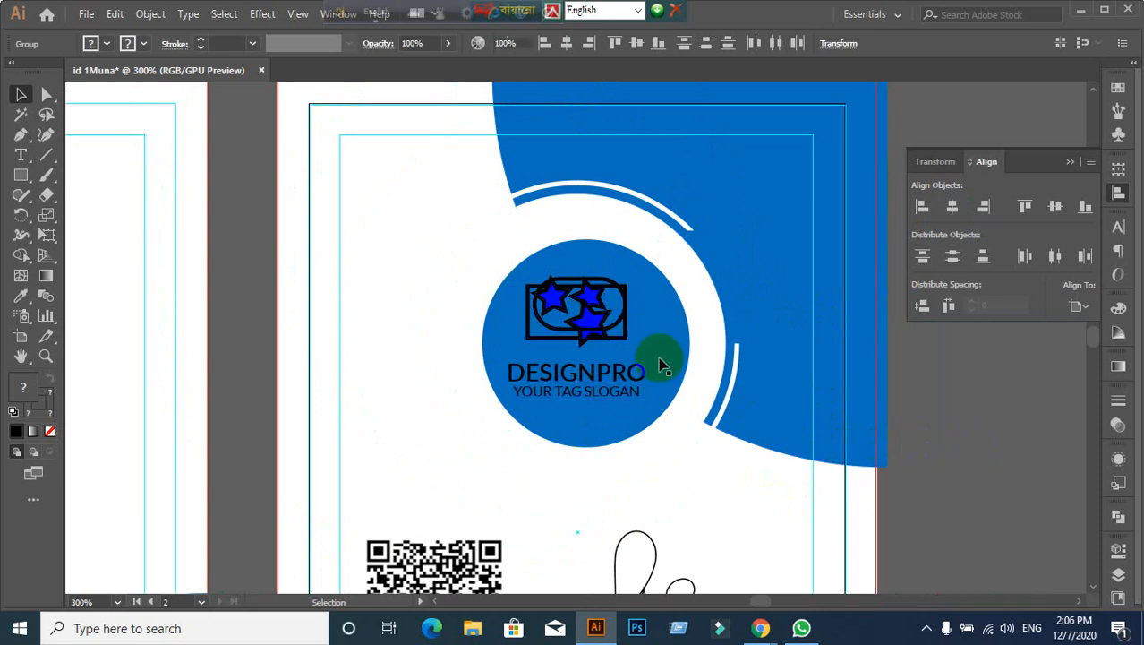
# Step: Scale the star logo above the DESIGNPRO text down proportionally to a little over half its size
pyautogui.scroll(2, 659, 365)
pyautogui.click(561, 290)
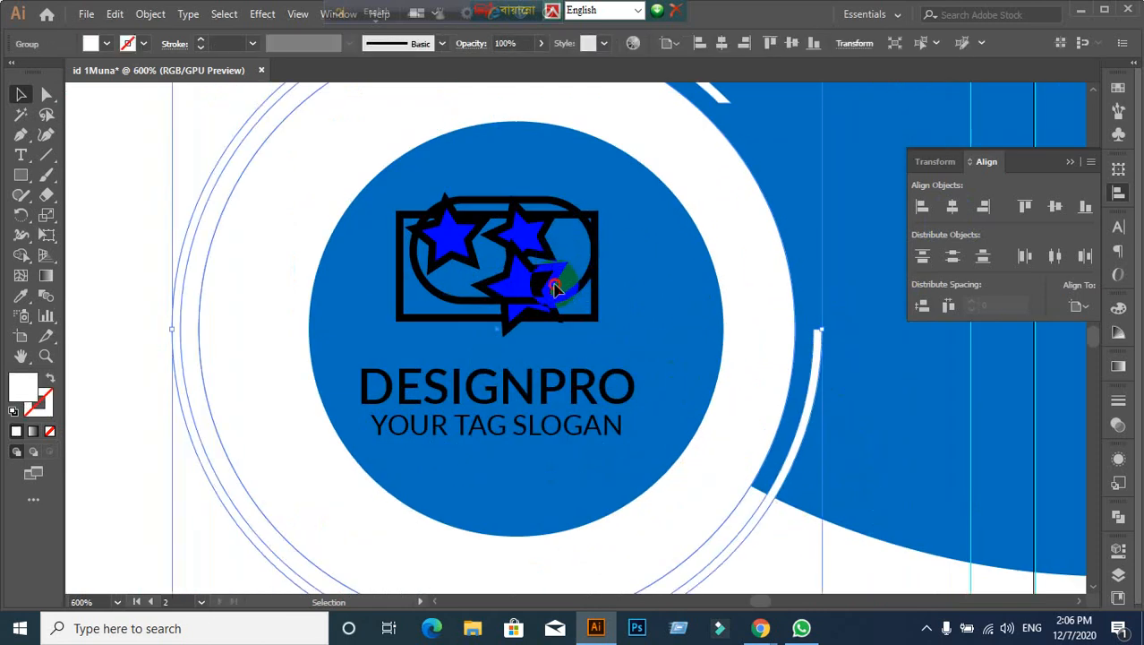
pyautogui.click(428, 202)
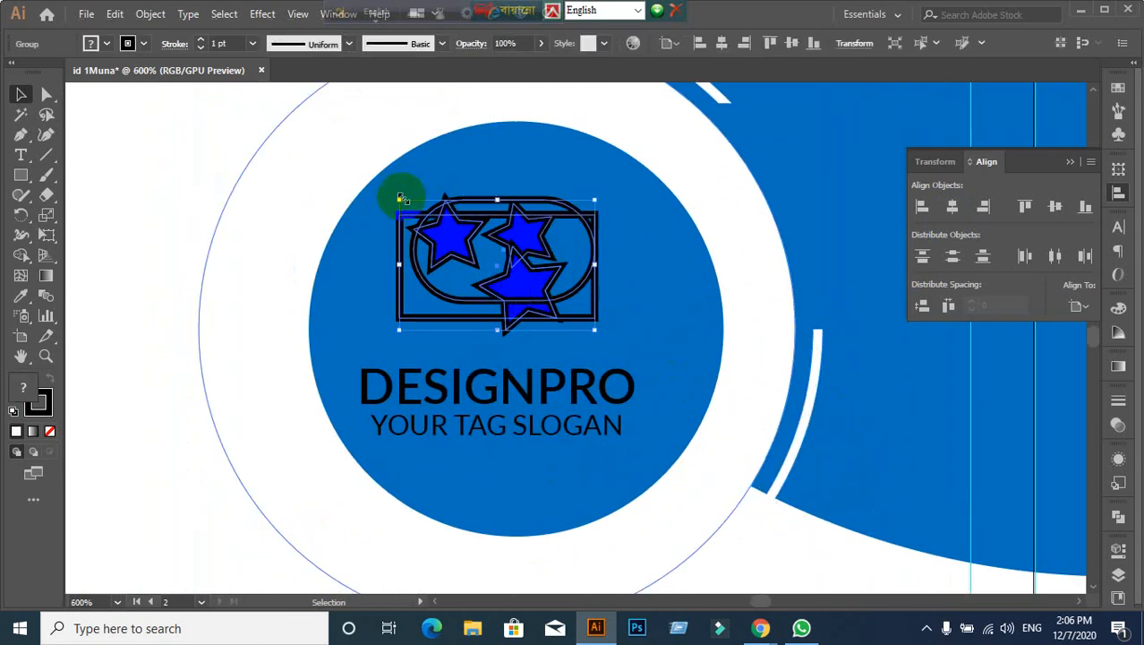
pyautogui.moveTo(403, 201); pyautogui.dragTo(489, 260)
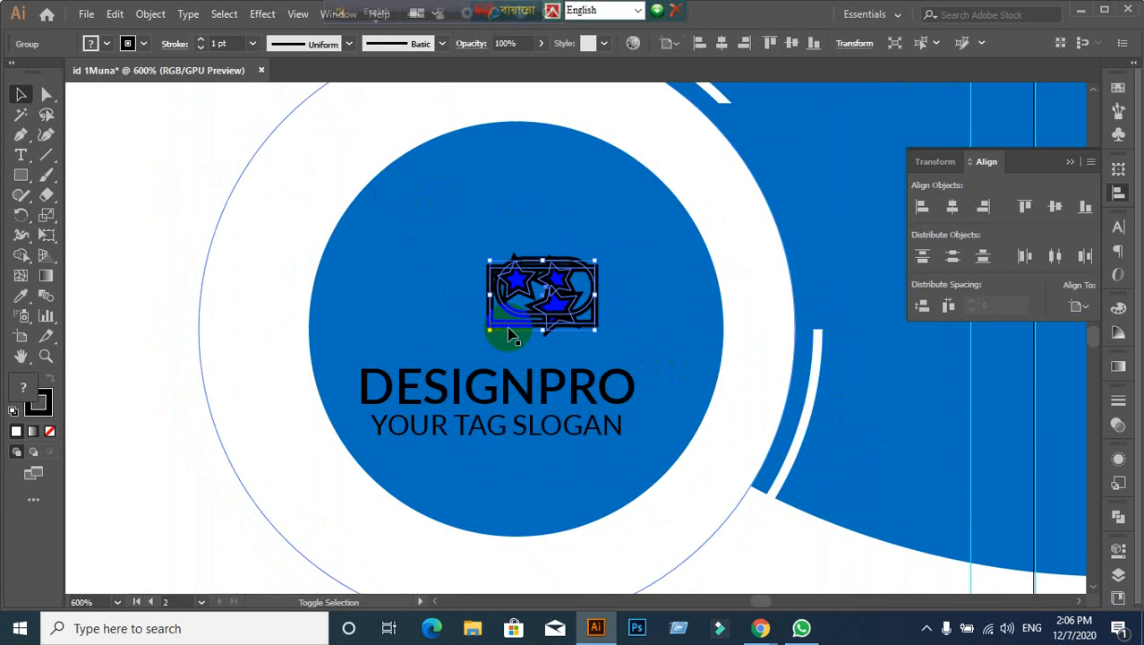
# Step: Align the horizontal centre of the reduced star logo with the DESIGNPRO and tag slogan text
pyautogui.click(527, 394)
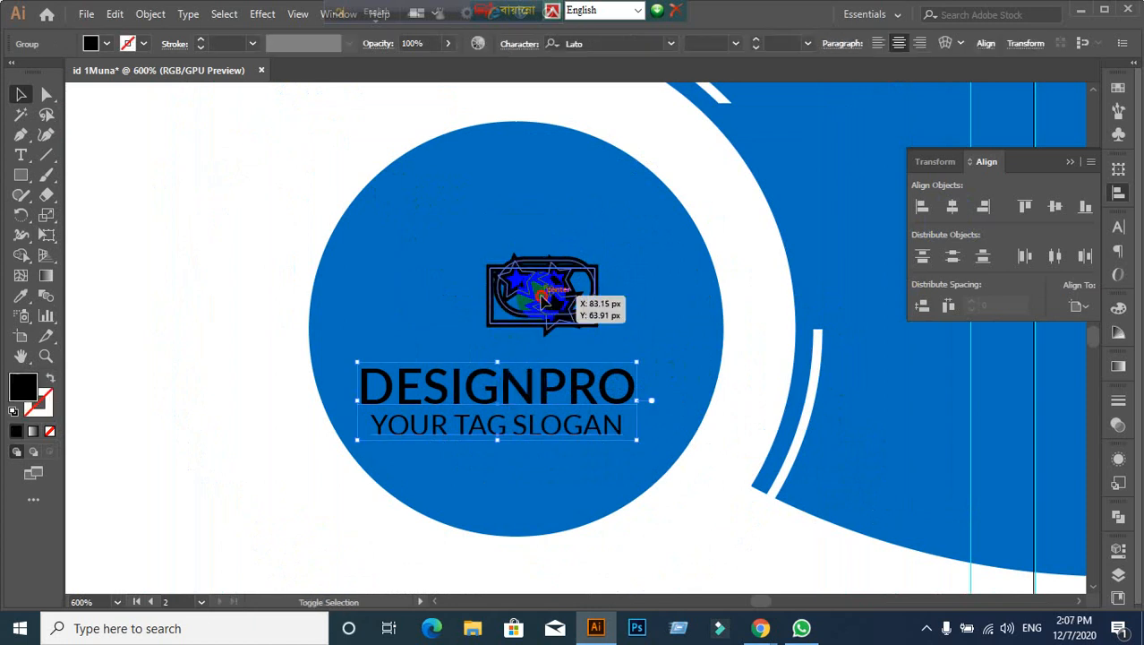
pyautogui.keyDown('shift'); pyautogui.click(543, 301); pyautogui.keyUp('shift')
pyautogui.click(951, 209)
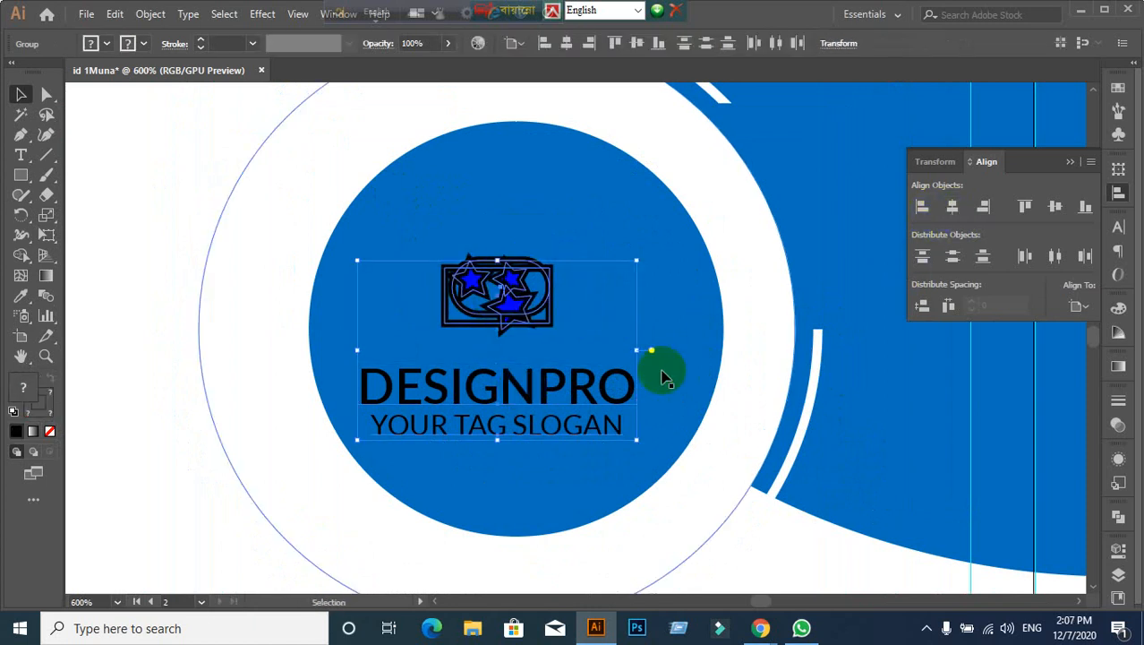
pyautogui.click(541, 356)
pyautogui.scroll(-3, 754, 378)
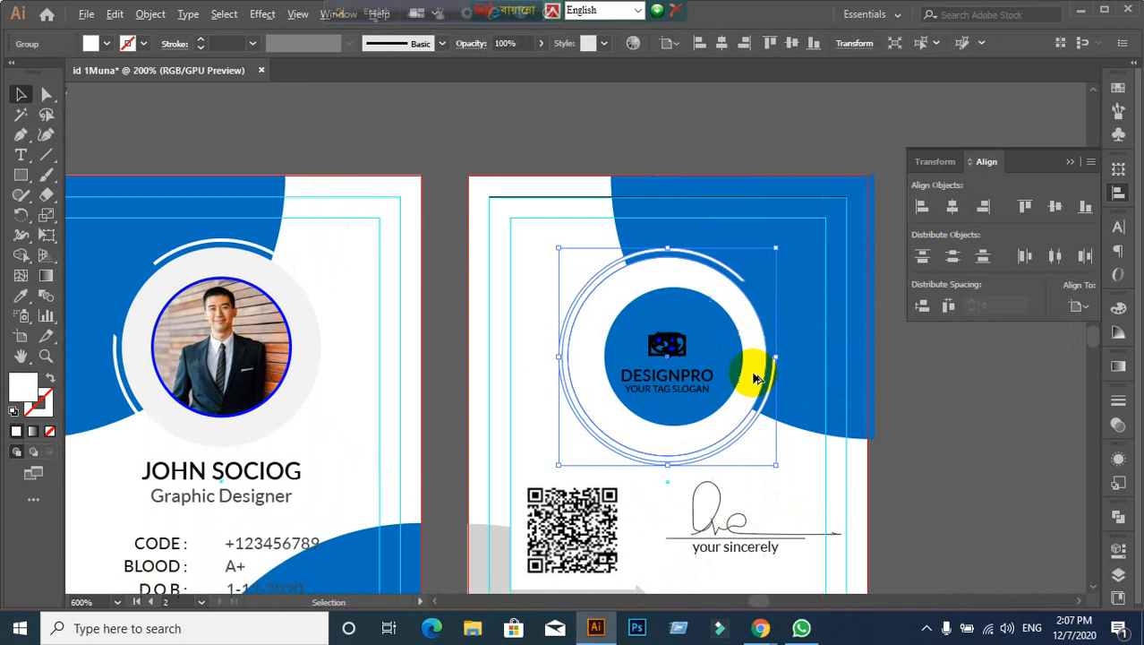
pyautogui.click(939, 428)
# Step: Reselect the star logo together with the company text and reapply horizontal centre alignment to them
pyautogui.scroll(1, 787, 455)
pyautogui.click(618, 294)
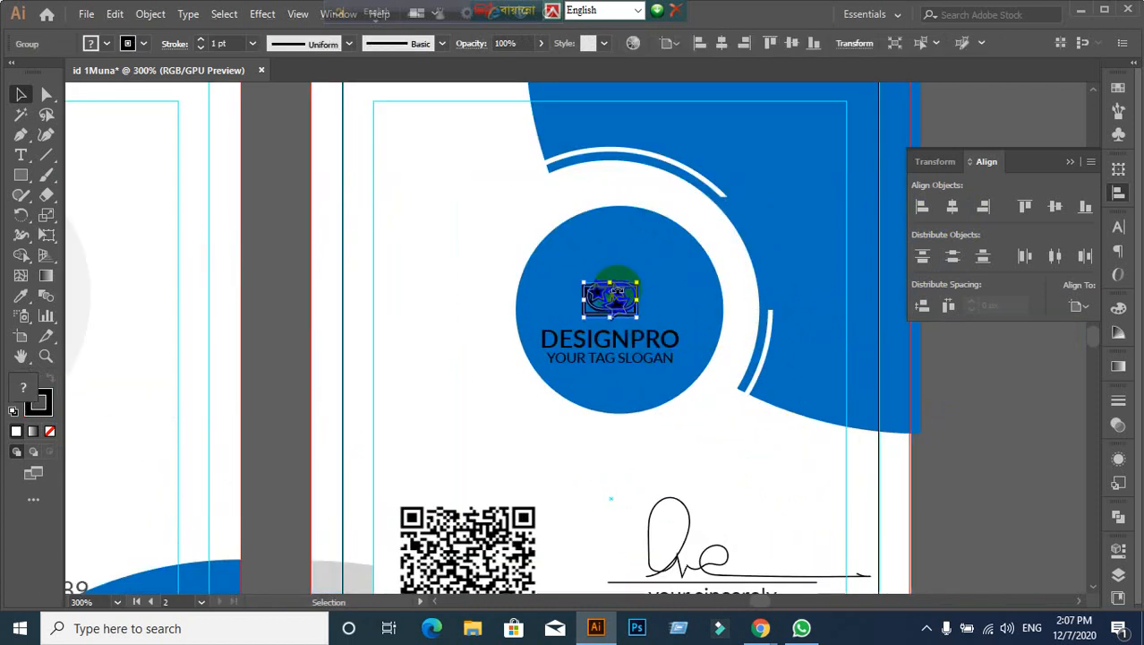
pyautogui.click(825, 374)
pyautogui.click(956, 408)
pyautogui.scroll(2, 825, 408)
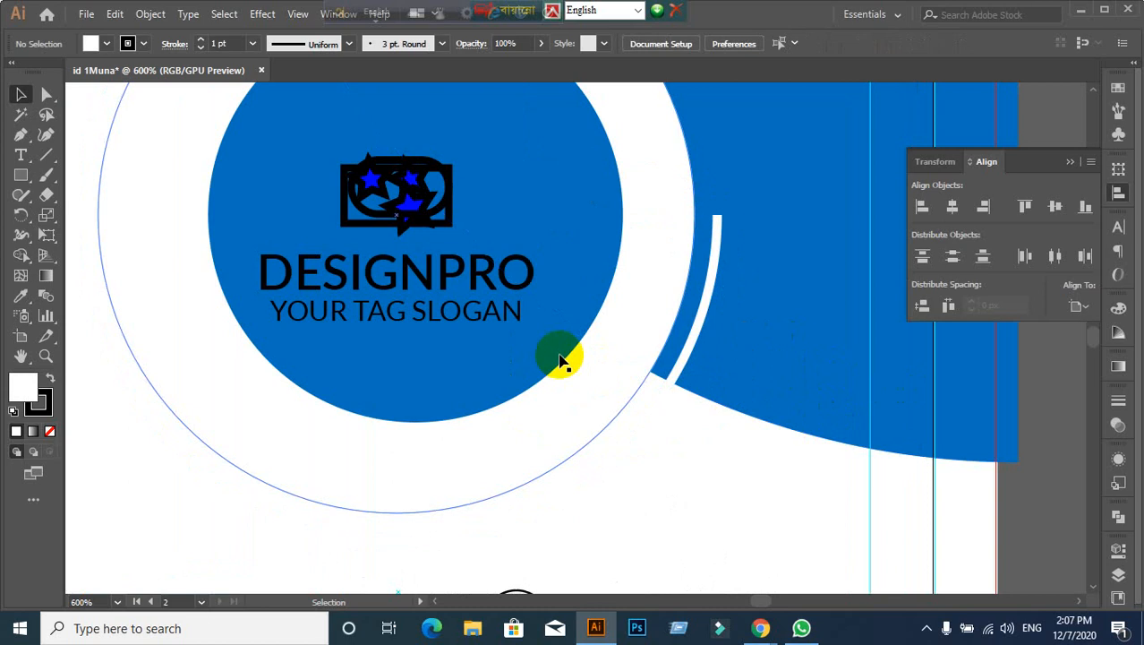
pyautogui.click(420, 199)
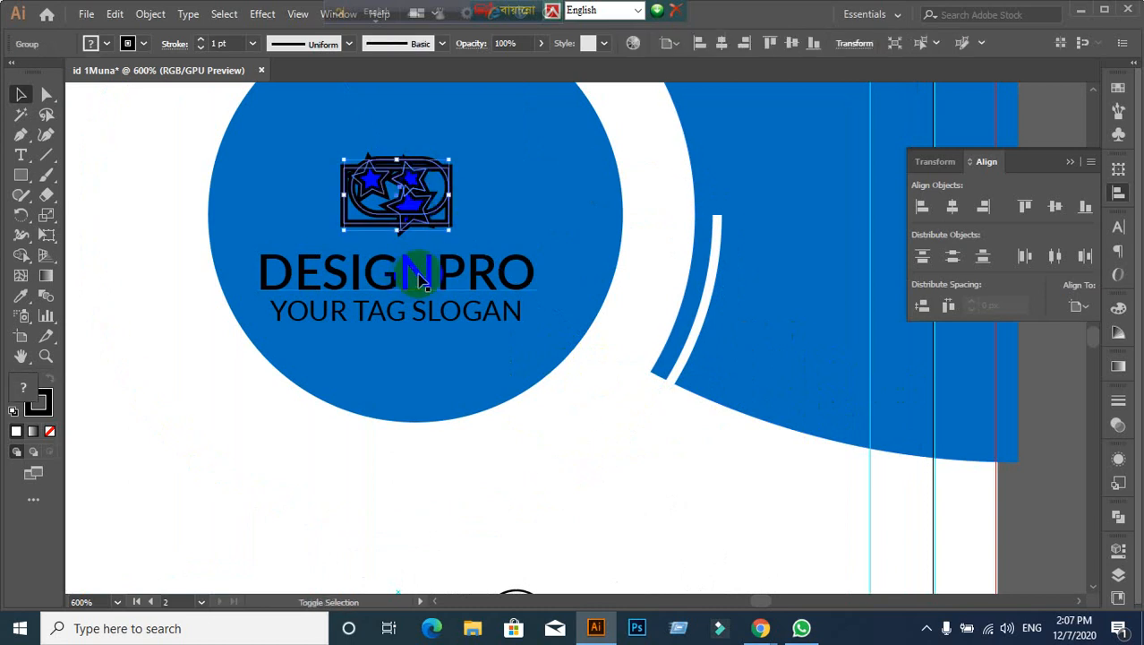
pyautogui.keyDown('shift'); pyautogui.click(422, 280); pyautogui.keyUp('shift')
pyautogui.click(959, 208)
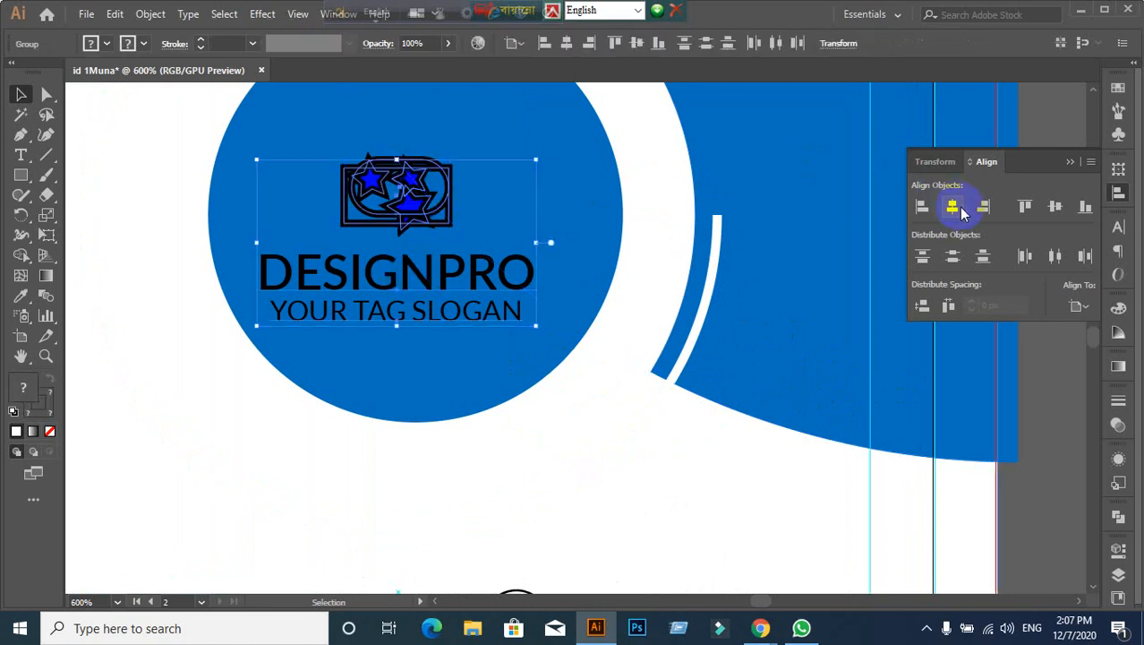
pyautogui.click(1034, 456)
# Step: Group the star logo with the DESIGNPRO and tag slogan text on the back card
pyautogui.click(426, 217)
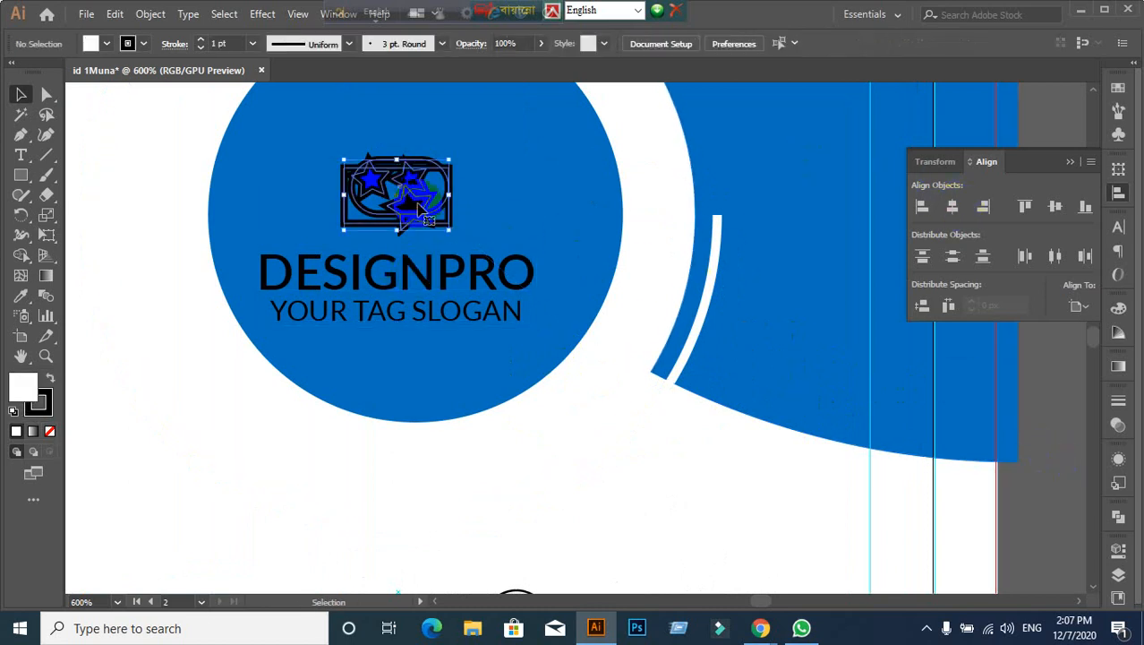
pyautogui.keyDown('shift'); pyautogui.click(426, 278); pyautogui.keyUp('shift')
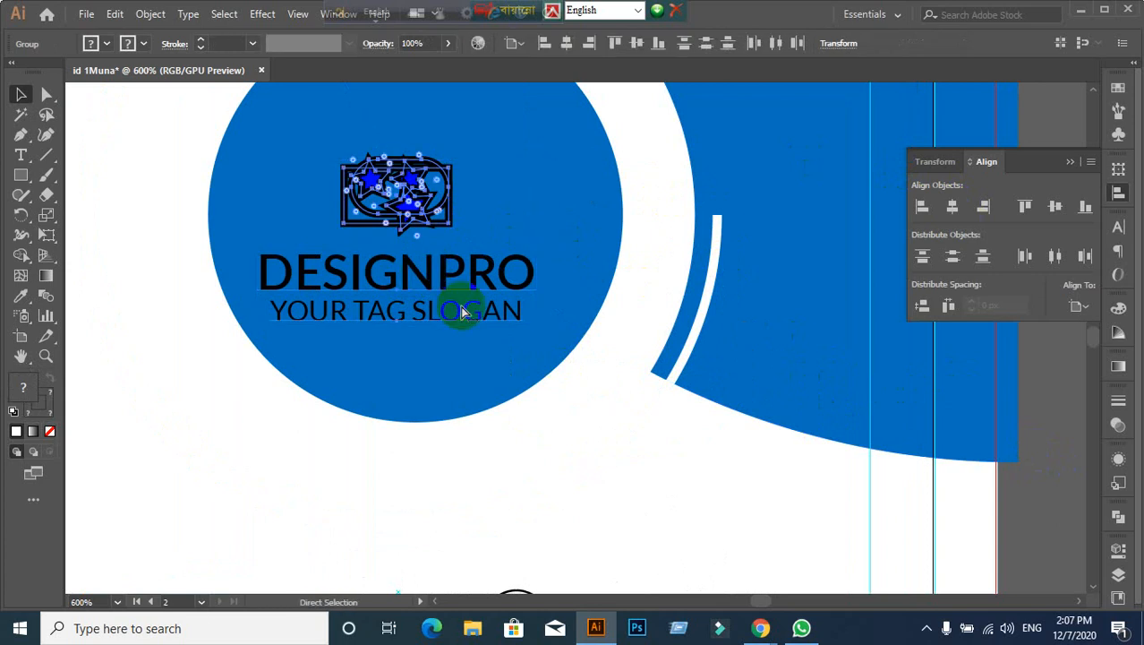
pyautogui.click(1021, 388)
pyautogui.click(419, 205)
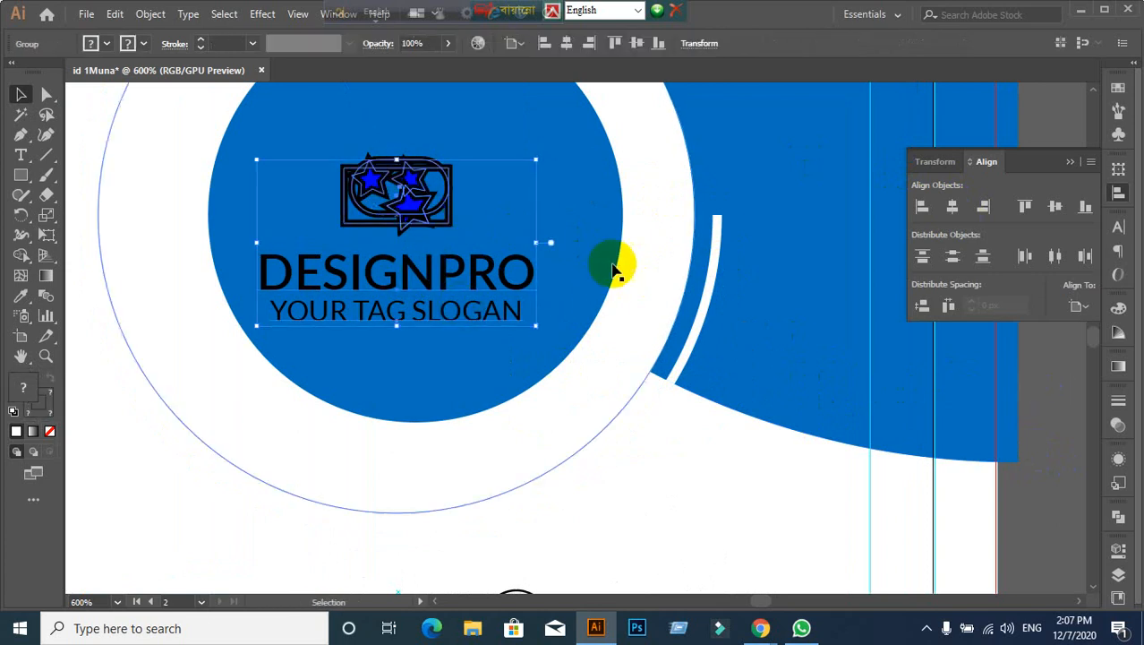
pyautogui.click(582, 265)
pyautogui.scroll(-2, 991, 469)
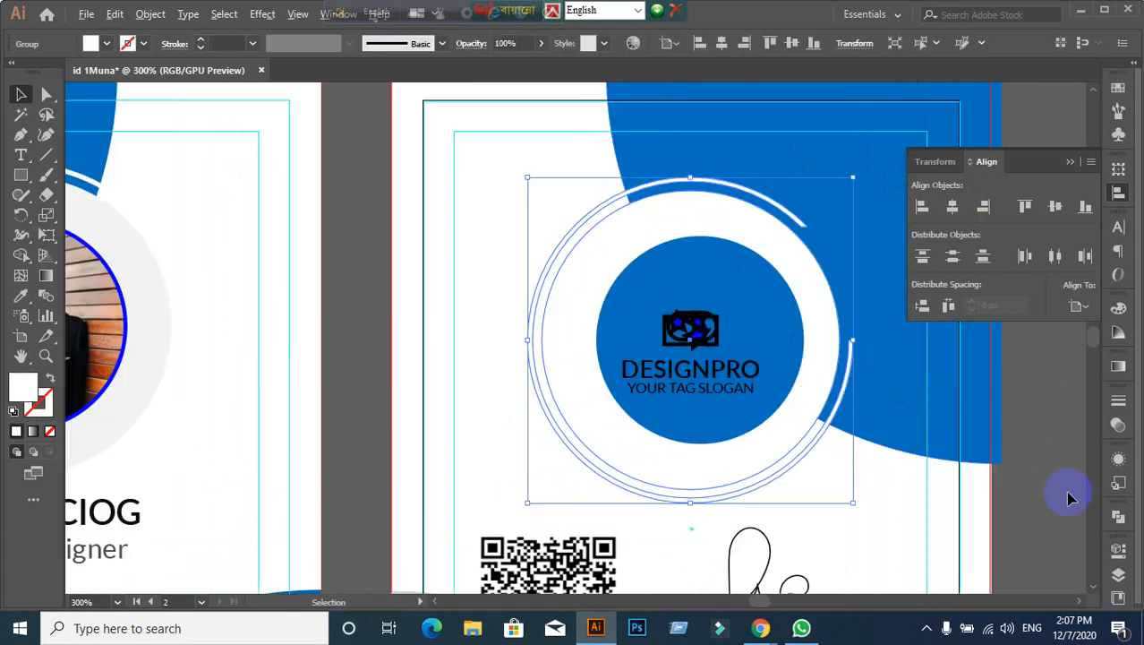
pyautogui.click(1059, 482)
# Step: Select only the white ellipse behind the blue circle with the Group Selection tool and examine the commands available for it
pyautogui.moveTo(990, 463); pyautogui.dragTo(863, 400)
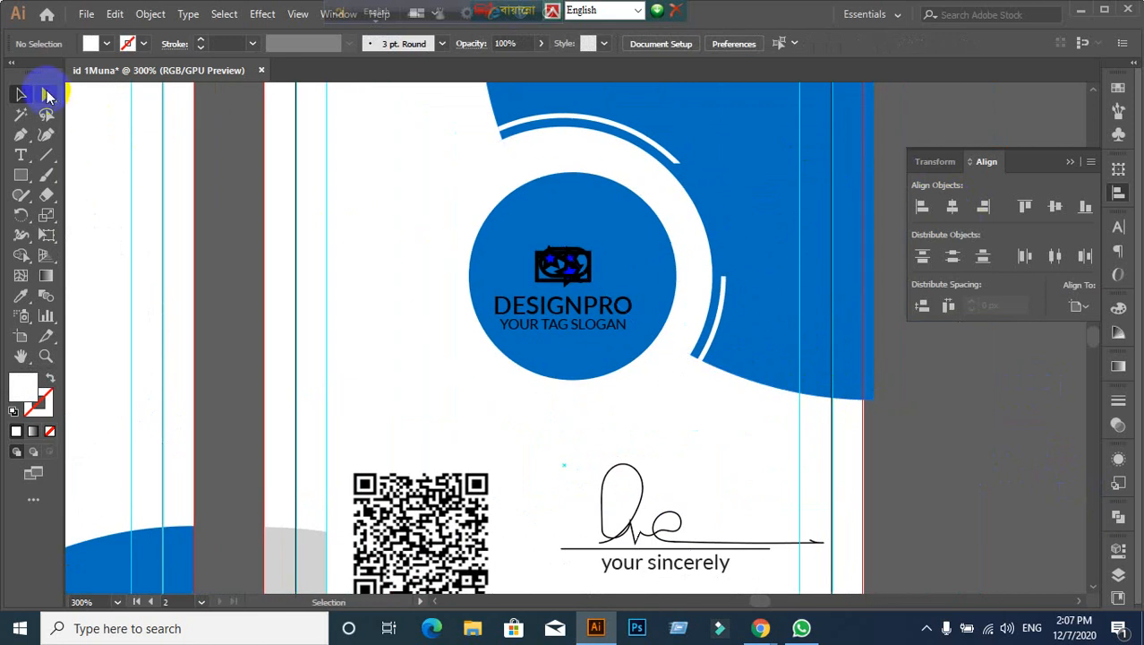
pyautogui.moveTo(45, 94); pyautogui.dragTo(126, 120)
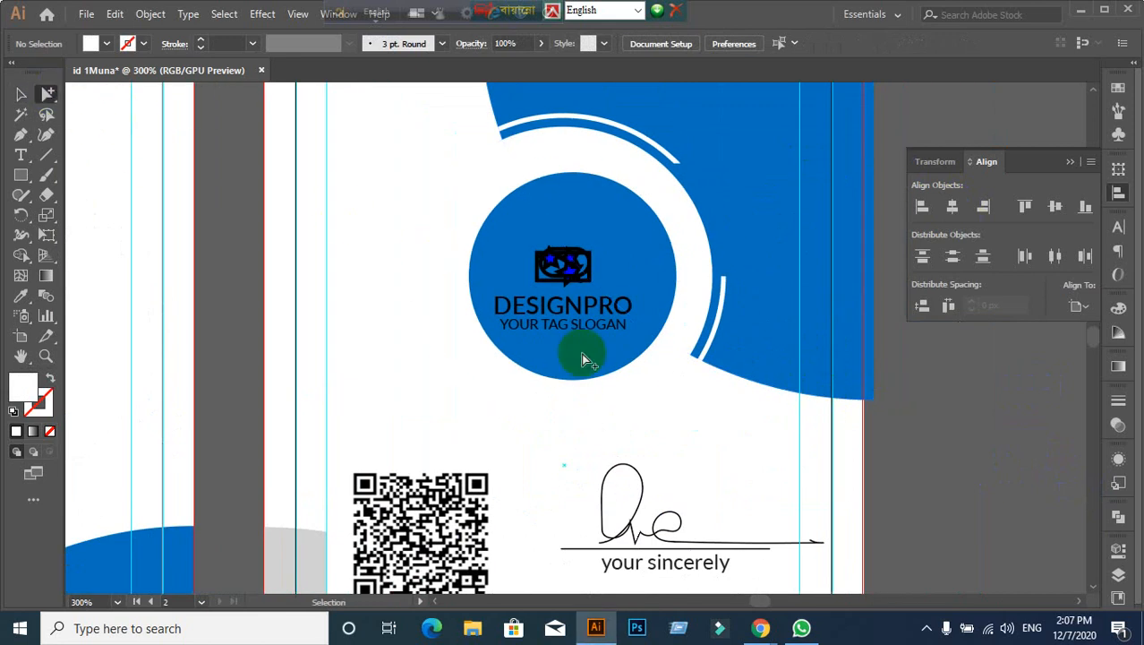
pyautogui.click(636, 269)
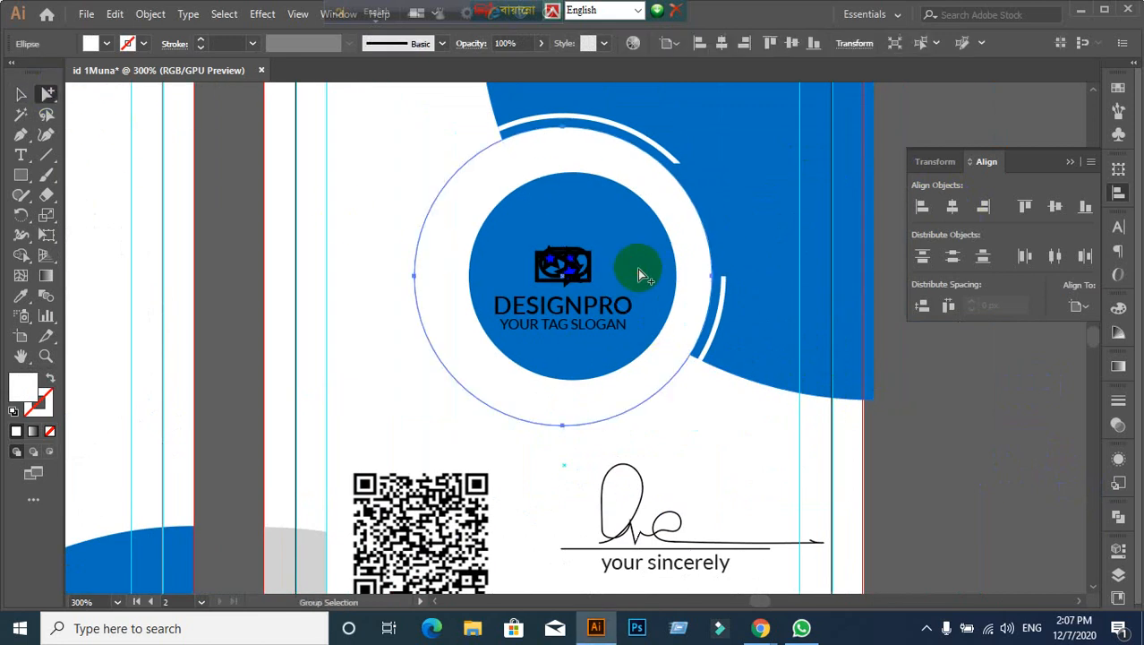
pyautogui.click(18, 97)
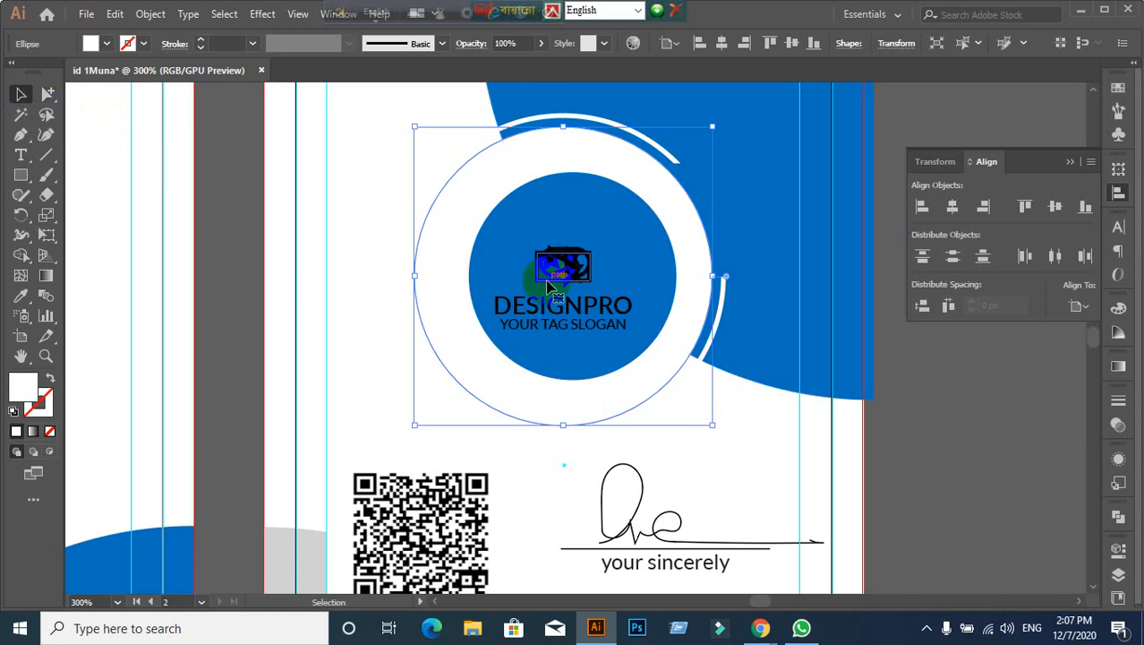
pyautogui.rightClick(678, 333)
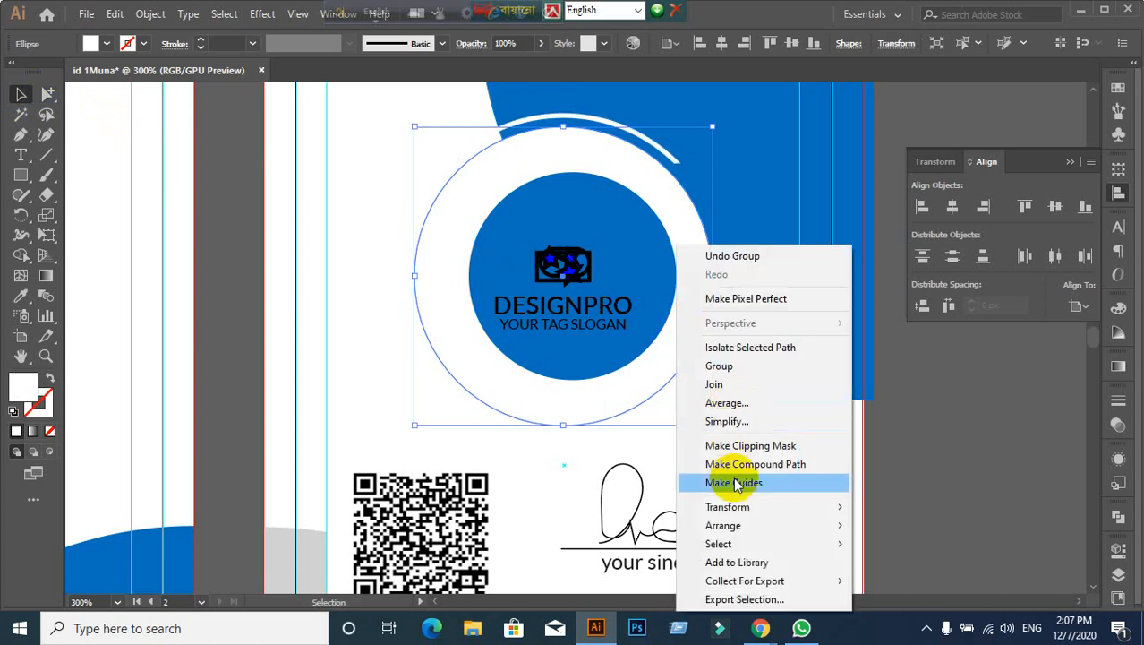
pyautogui.click(997, 470)
# Step: Ungroup the white ring and arcs surrounding the back card's blue logo circle
pyautogui.click(688, 348)
pyautogui.rightClick(685, 348)
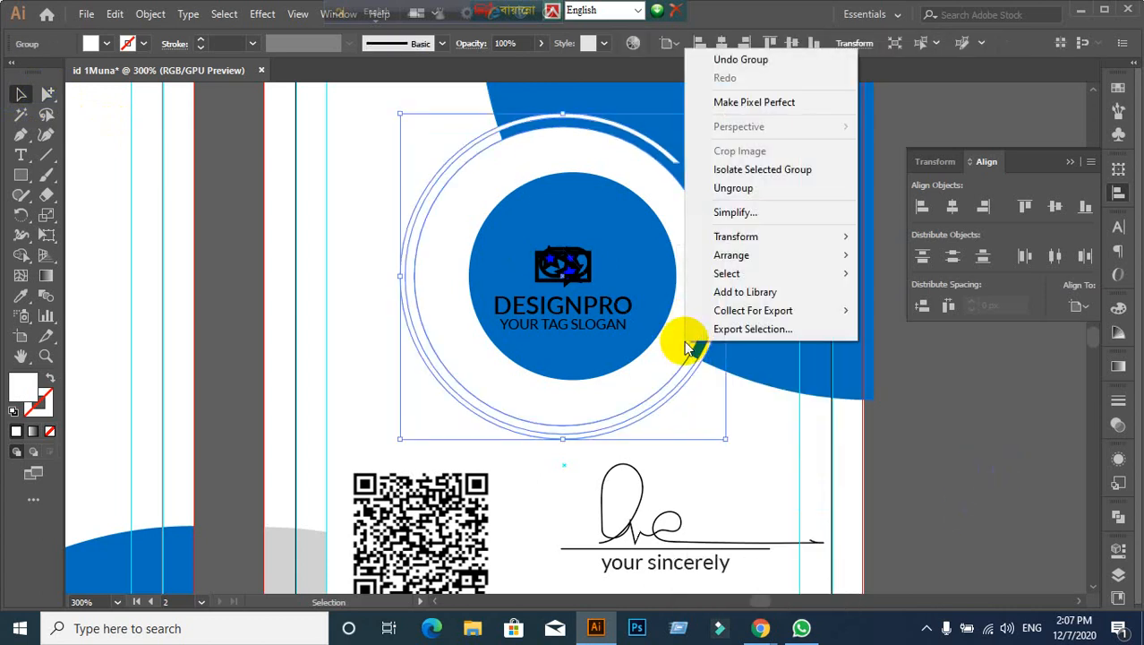
pyautogui.click(723, 188)
pyautogui.click(973, 415)
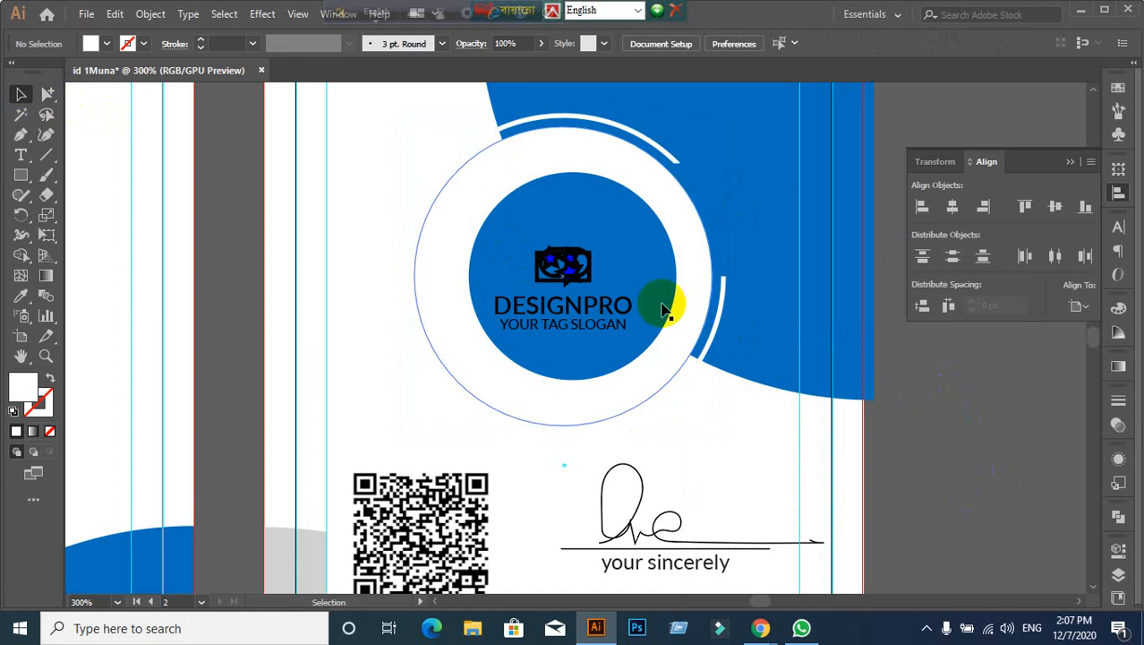
# Step: Try moving the white ellipse away from behind the blue circle, and undo the move
pyautogui.rightClick(659, 304)
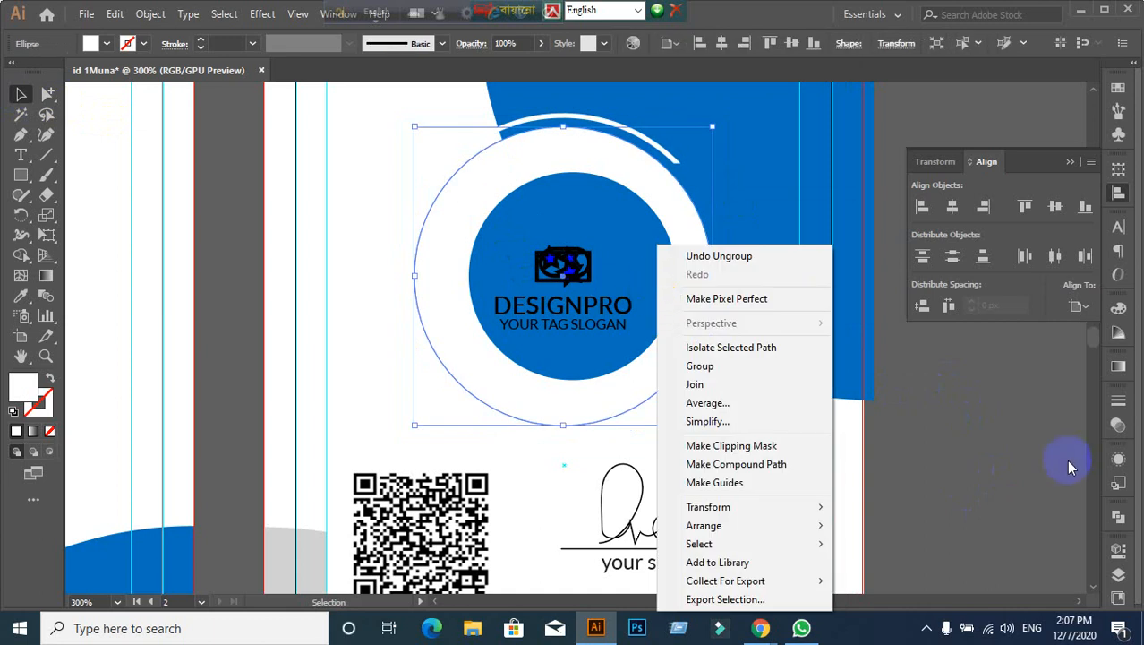
pyautogui.click(1001, 429)
pyautogui.moveTo(664, 281); pyautogui.dragTo(776, 363)
pyautogui.hotkey('ctrl', 'z')
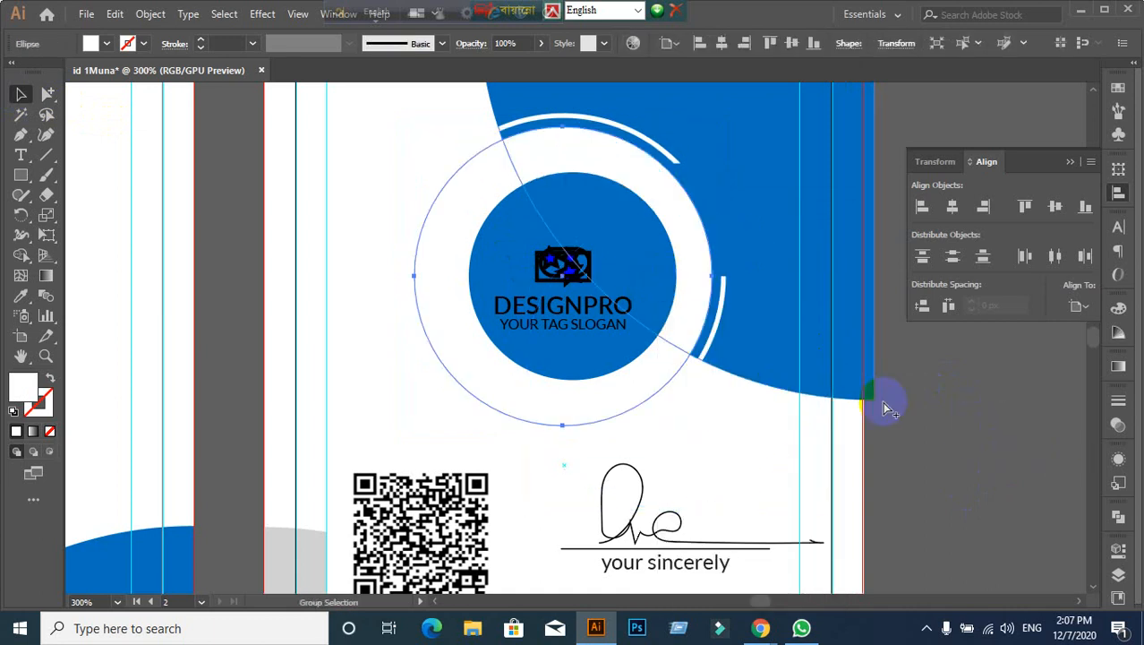
# Step: Undo the ungrouping of the white ring and arcs, and check that the blue circle can be selected
pyautogui.rightClick(649, 253)
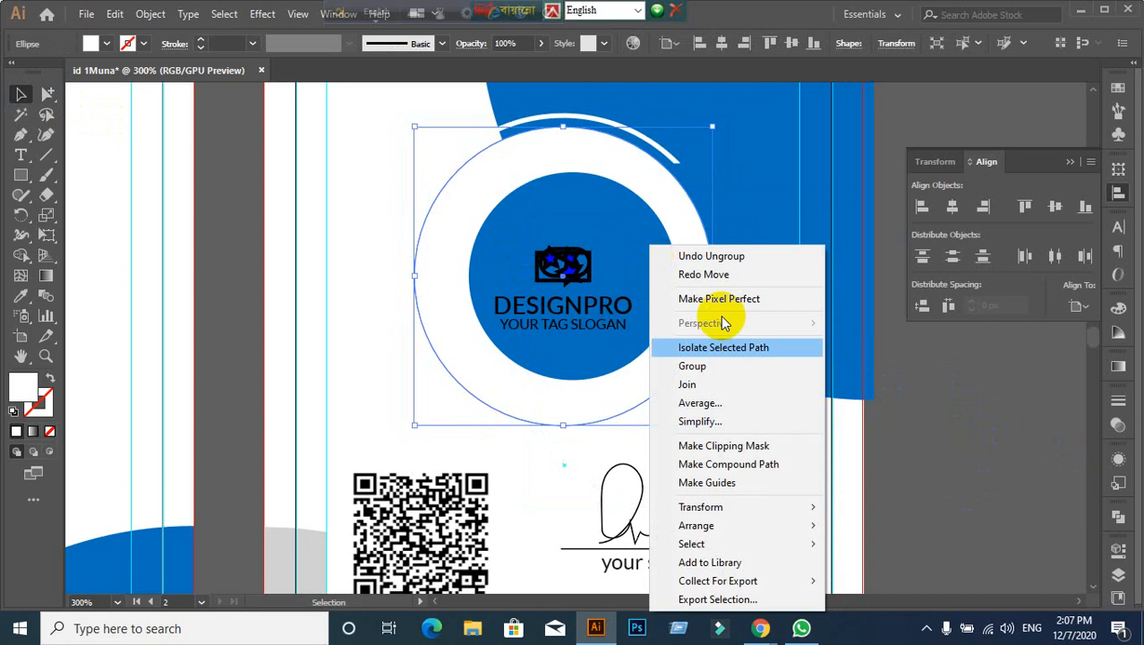
pyautogui.click(1009, 503)
pyautogui.hotkey('ctrl', 'z')
pyautogui.click(1009, 503)
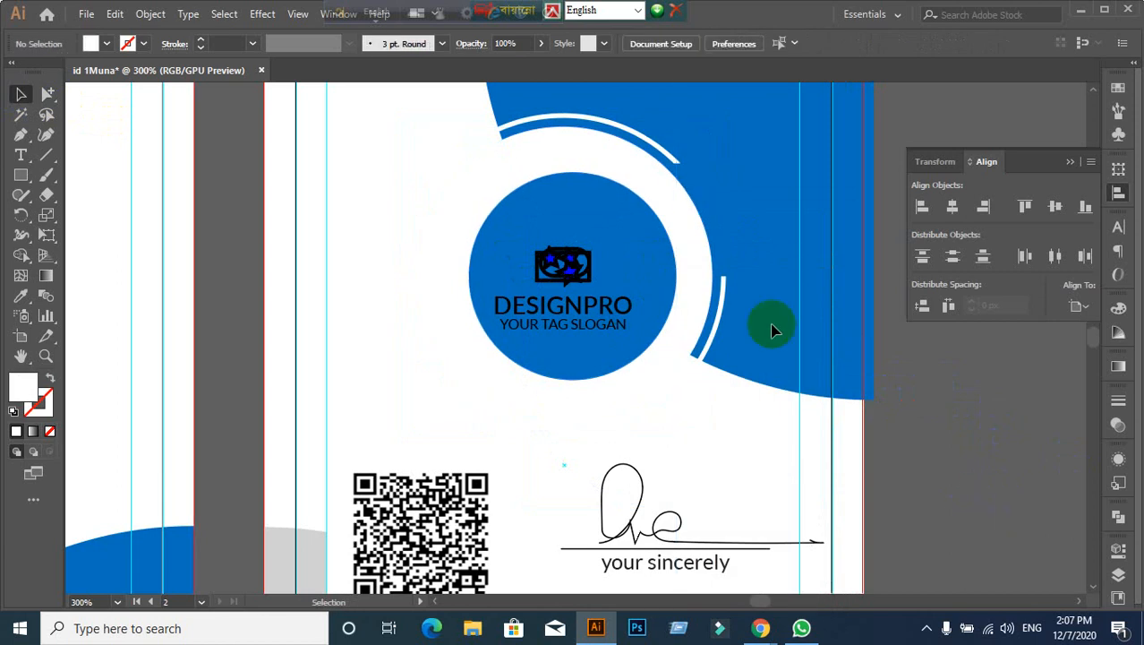
pyautogui.click(638, 258)
pyautogui.click(899, 511)
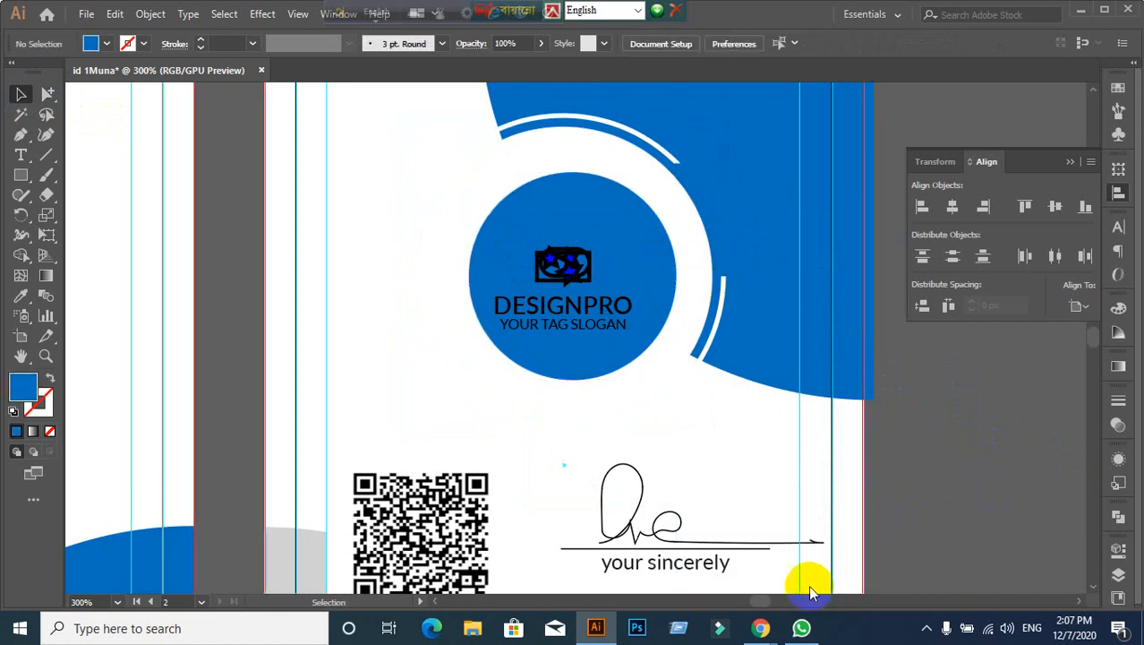
# Step: Switch to the Google Meet call in Chrome to check on it, and return to the back card in Illustrator
pyautogui.click(762, 624)
pyautogui.click(679, 551)
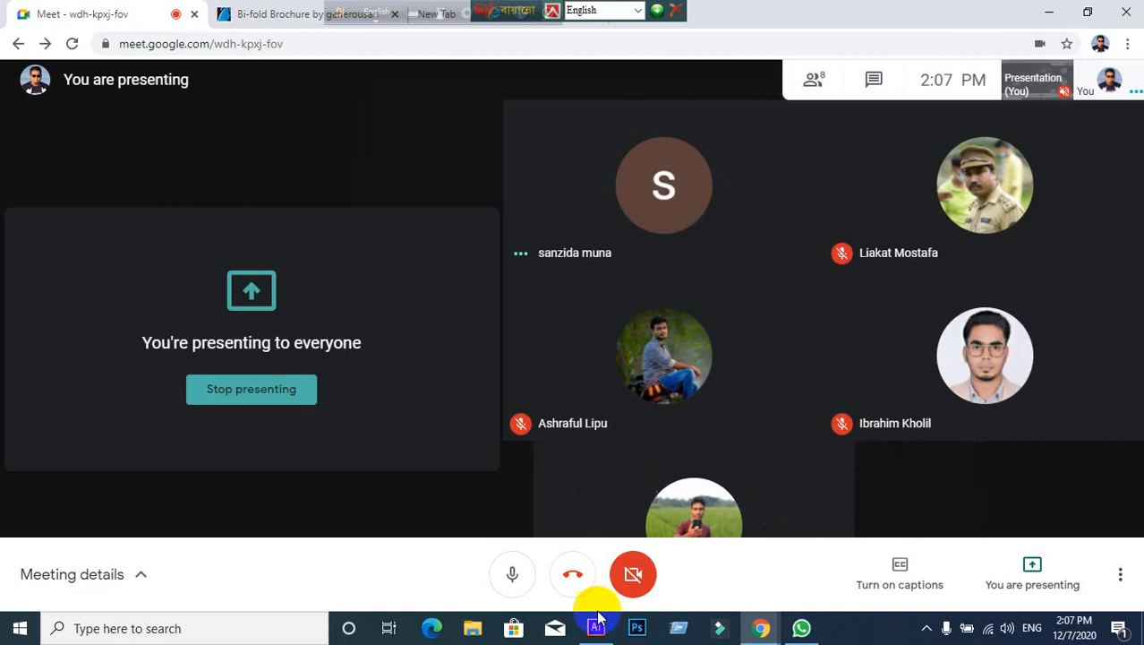
pyautogui.click(596, 628)
pyautogui.scroll(1, 632, 355)
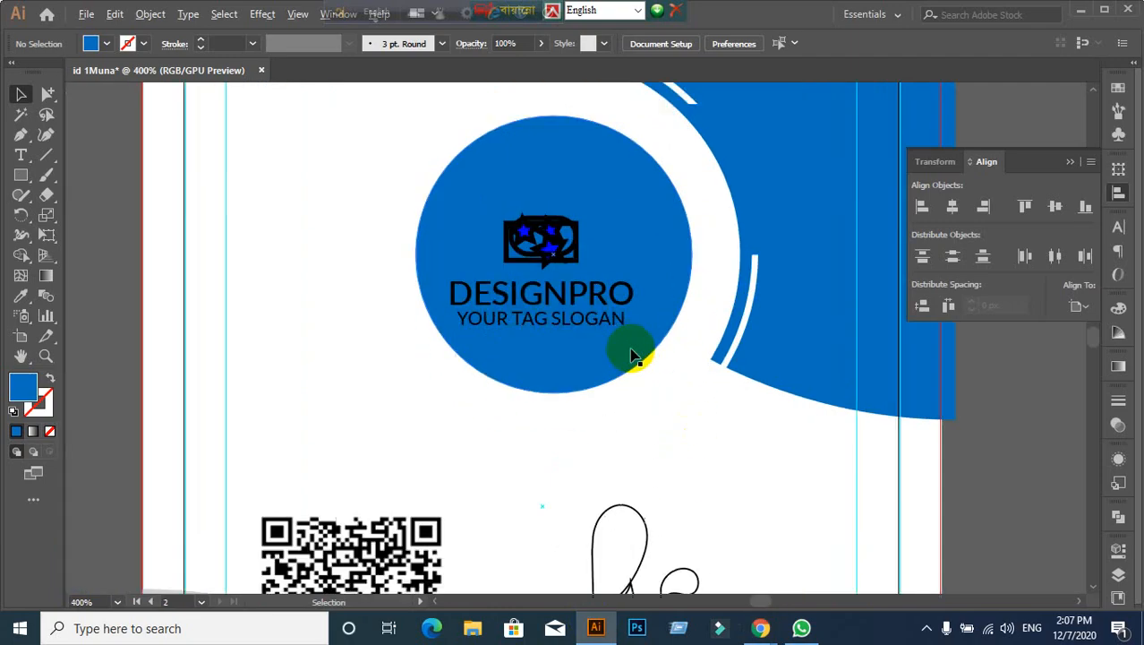
# Step: Centre the black DESIGNPRO logo and text group horizontally and vertically on the back card's blue circle
pyautogui.click(524, 247)
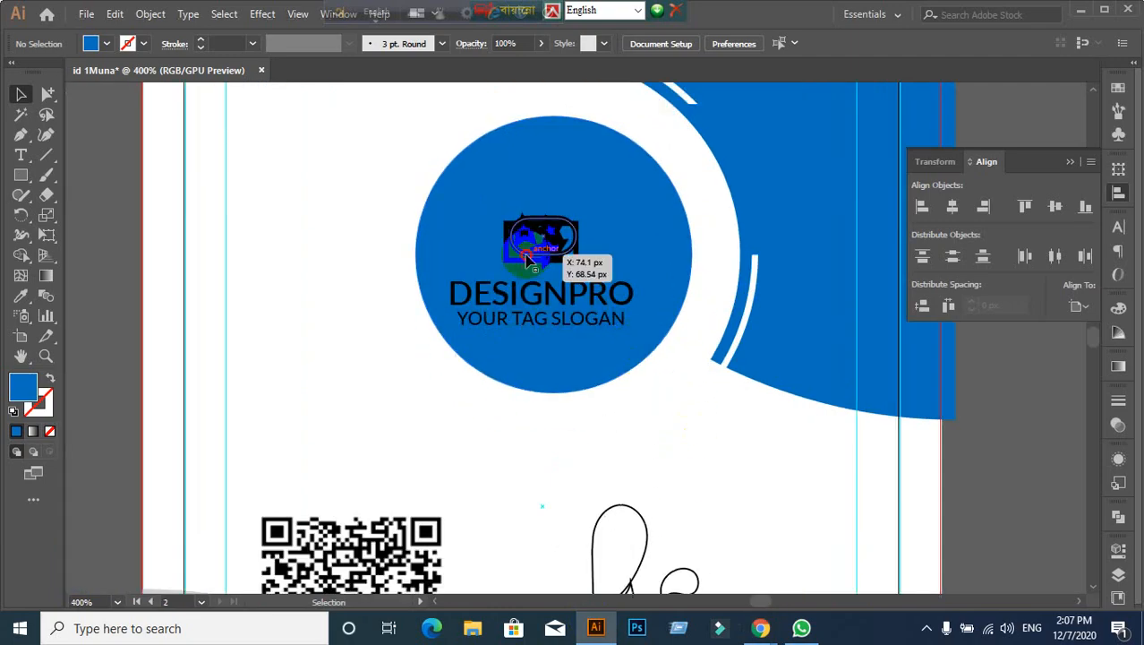
pyautogui.keyDown('shift'); pyautogui.click(624, 190); pyautogui.keyUp('shift')
pyautogui.click(624, 190)
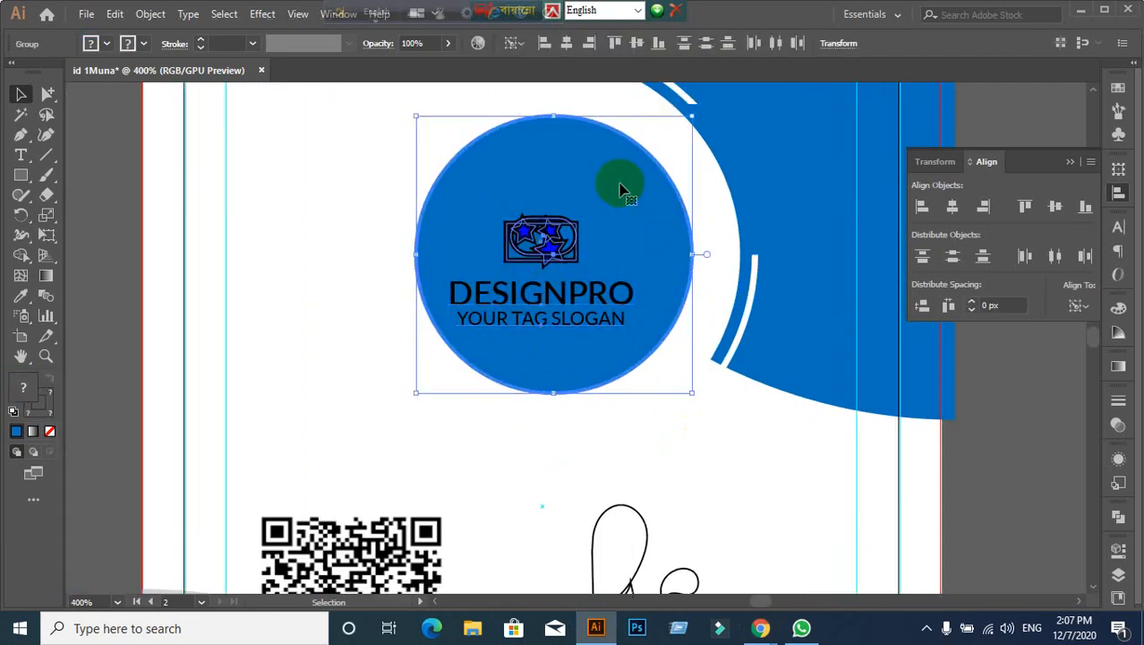
pyautogui.click(1058, 213)
pyautogui.click(954, 206)
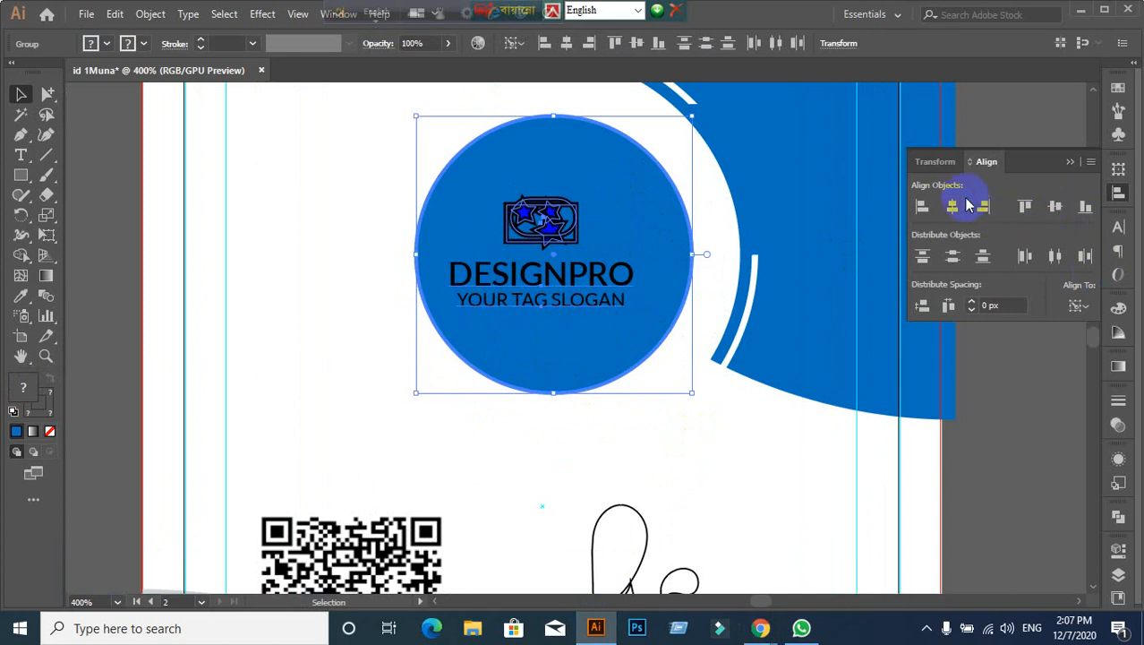
pyautogui.click(1027, 436)
# Step: Ungroup the block on the back card that holds the QR code, signature, line and "your sincerely" text
pyautogui.scroll(-1, 605, 452)
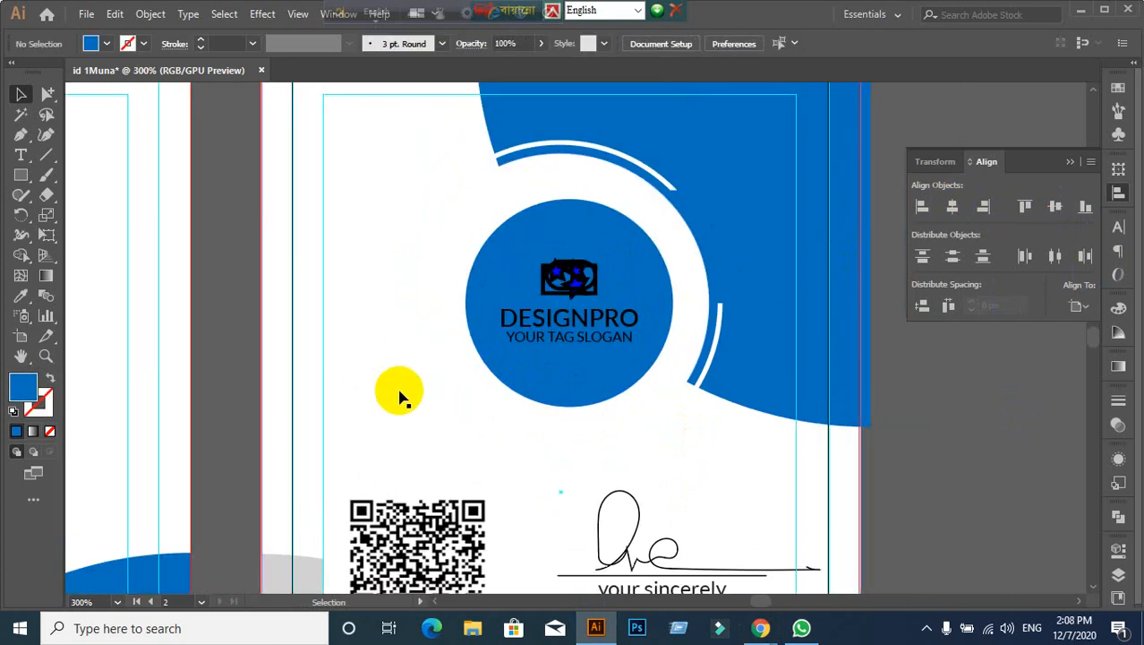
pyautogui.scroll(-2, 459, 422)
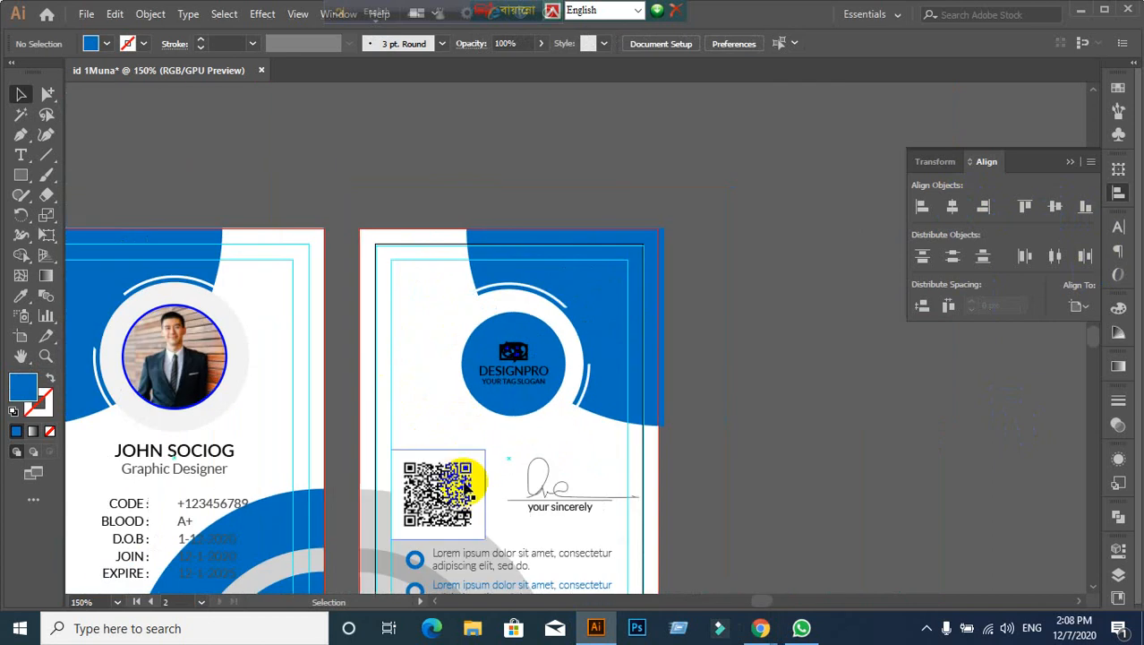
pyautogui.moveTo(465, 483); pyautogui.dragTo(531, 332)
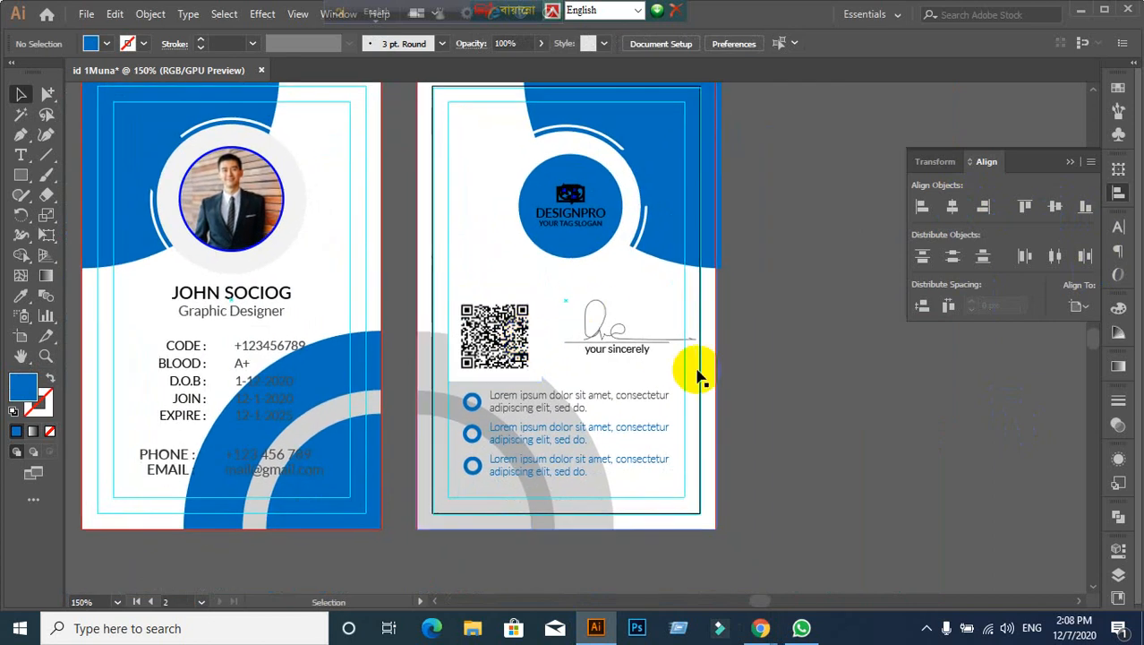
pyautogui.scroll(2, 623, 395)
pyautogui.scroll(1, 537, 474)
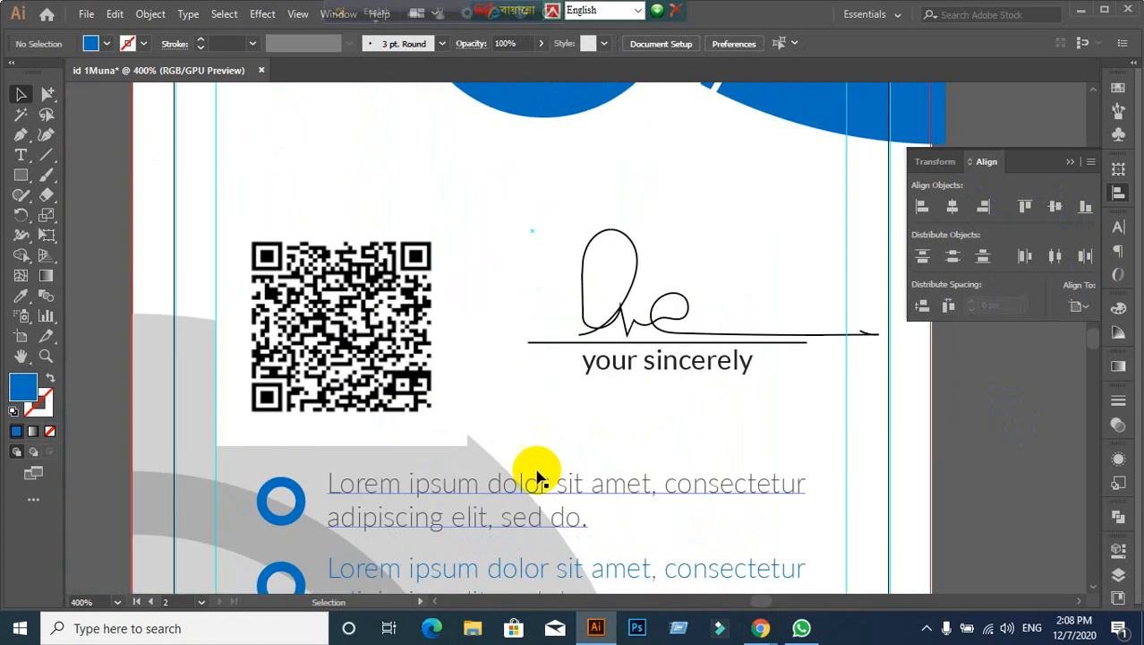
pyautogui.scroll(-2, 537, 475)
pyautogui.moveTo(524, 472); pyautogui.dragTo(524, 384)
pyautogui.click(461, 330)
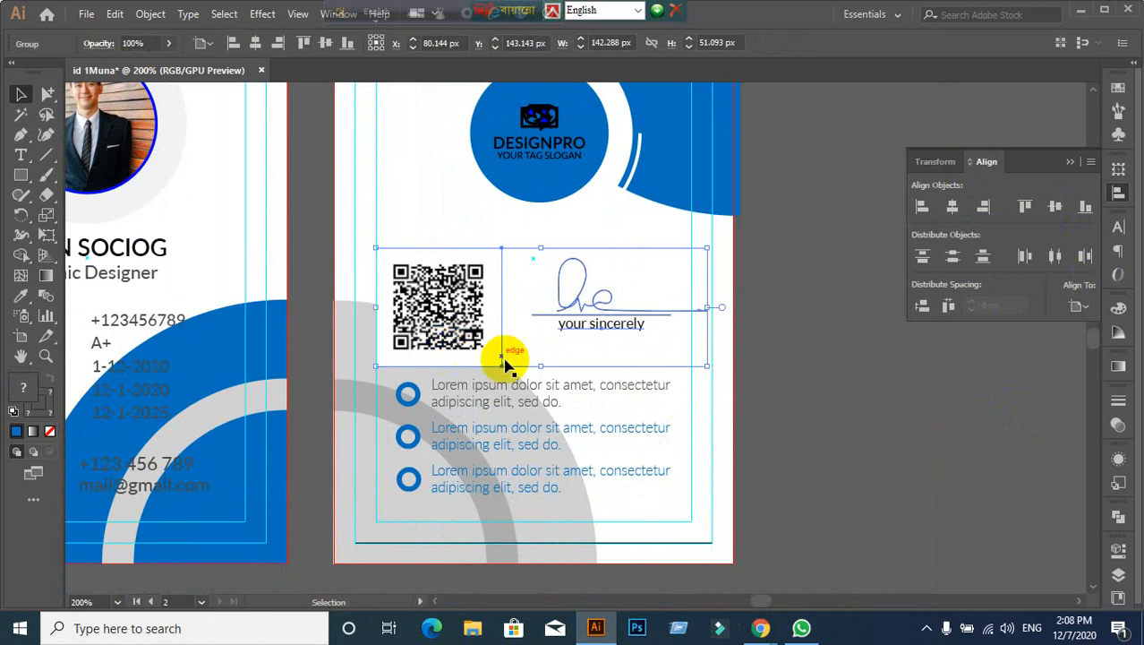
pyautogui.rightClick(469, 314)
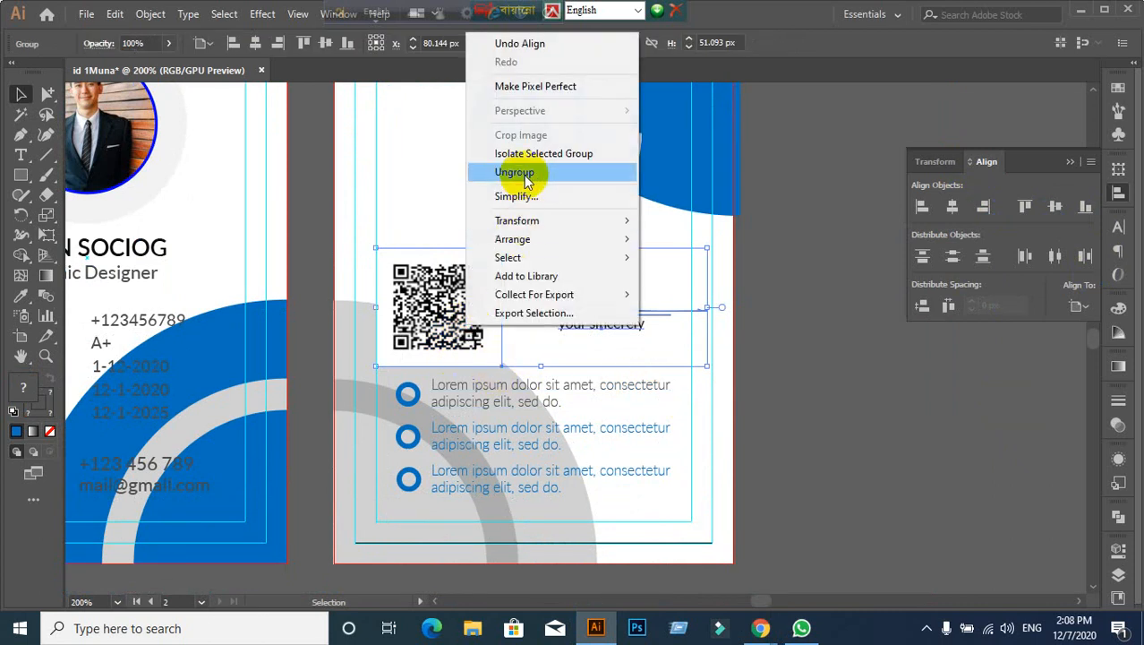
pyautogui.click(516, 172)
pyautogui.click(850, 447)
# Step: Scale the QR code image down to about 60%, keeping its upper-left corner in place
pyautogui.click(467, 344)
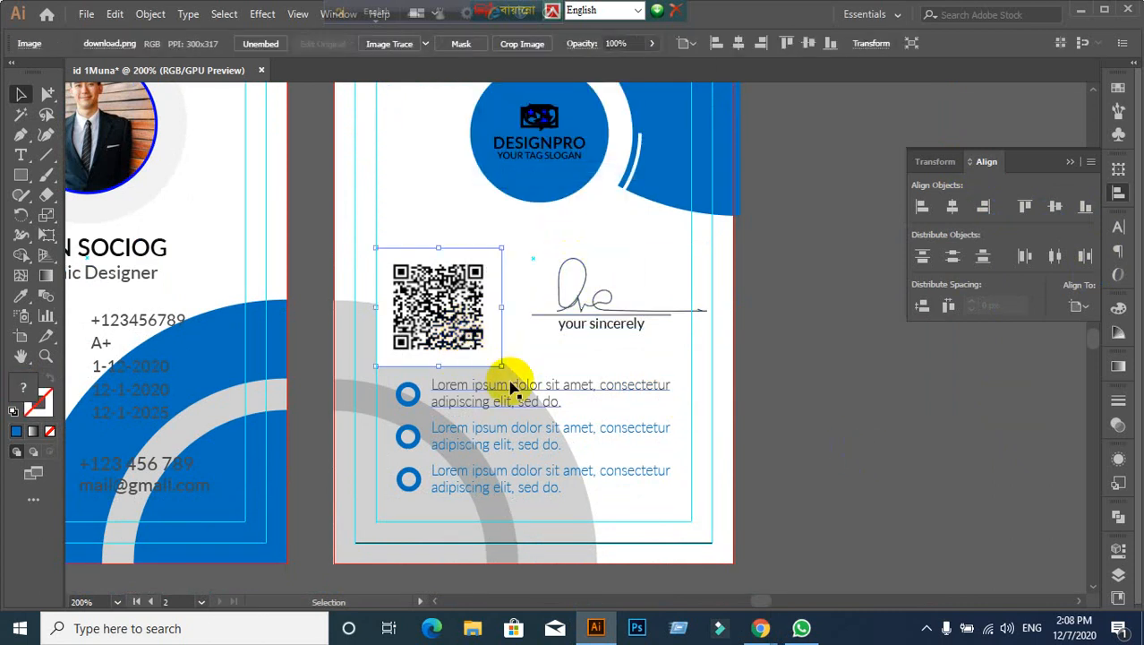
pyautogui.scroll(-1, 512, 385)
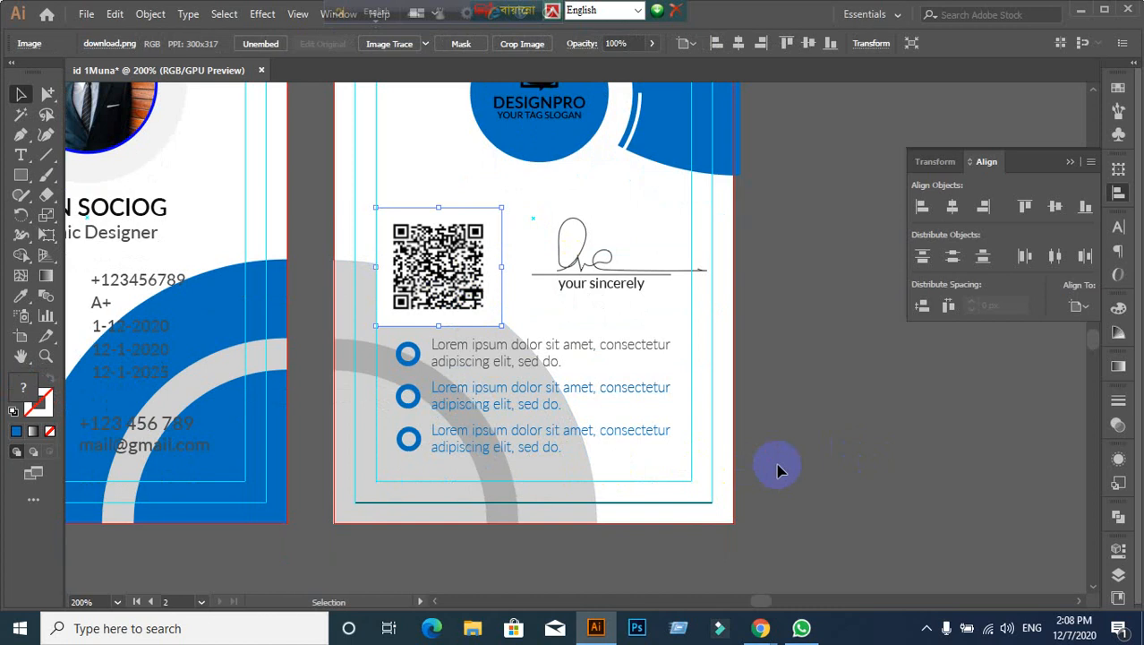
pyautogui.scroll(-2, 777, 470)
pyautogui.scroll(1, 710, 480)
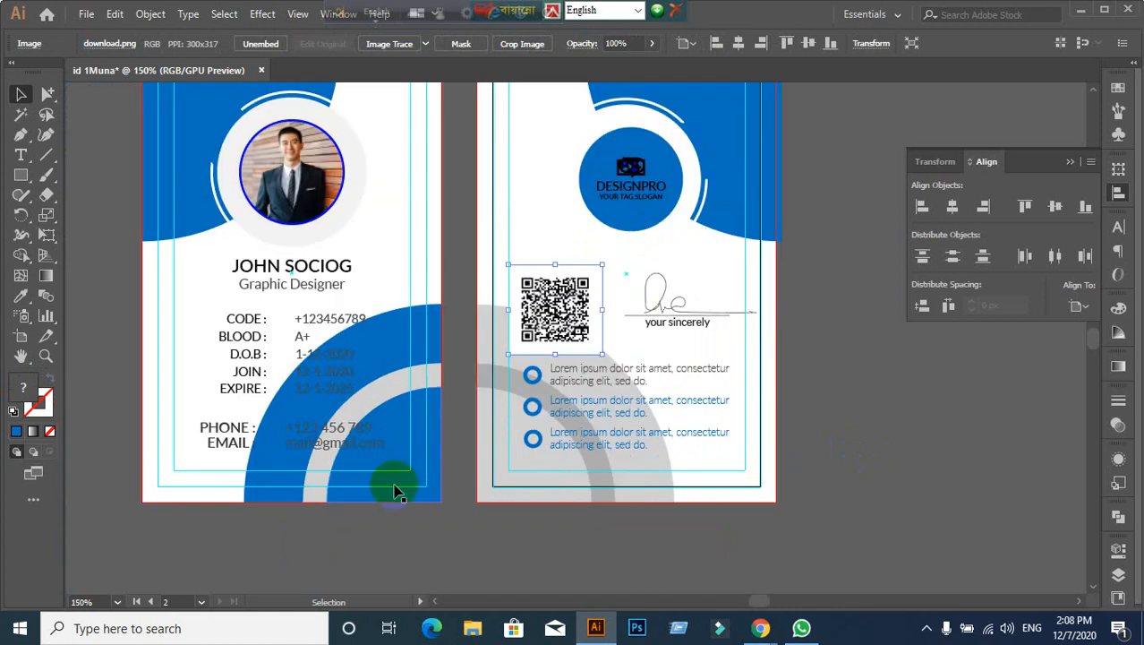
pyautogui.scroll(1, 555, 462)
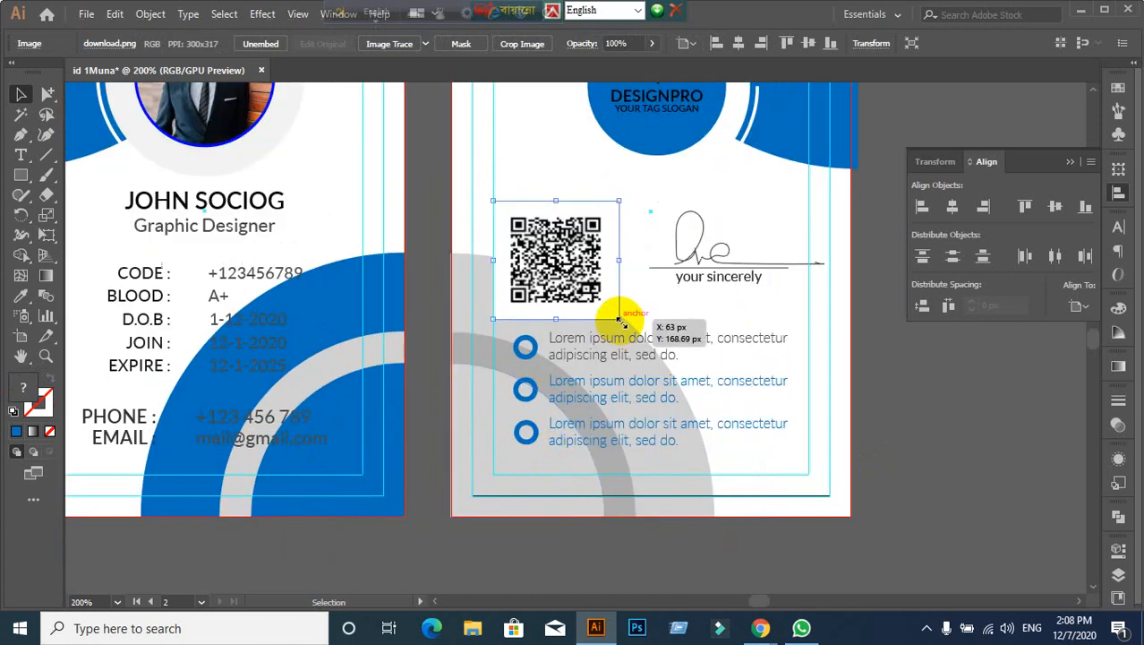
pyautogui.moveTo(618, 319); pyautogui.dragTo(559, 262)
pyautogui.click(627, 528)
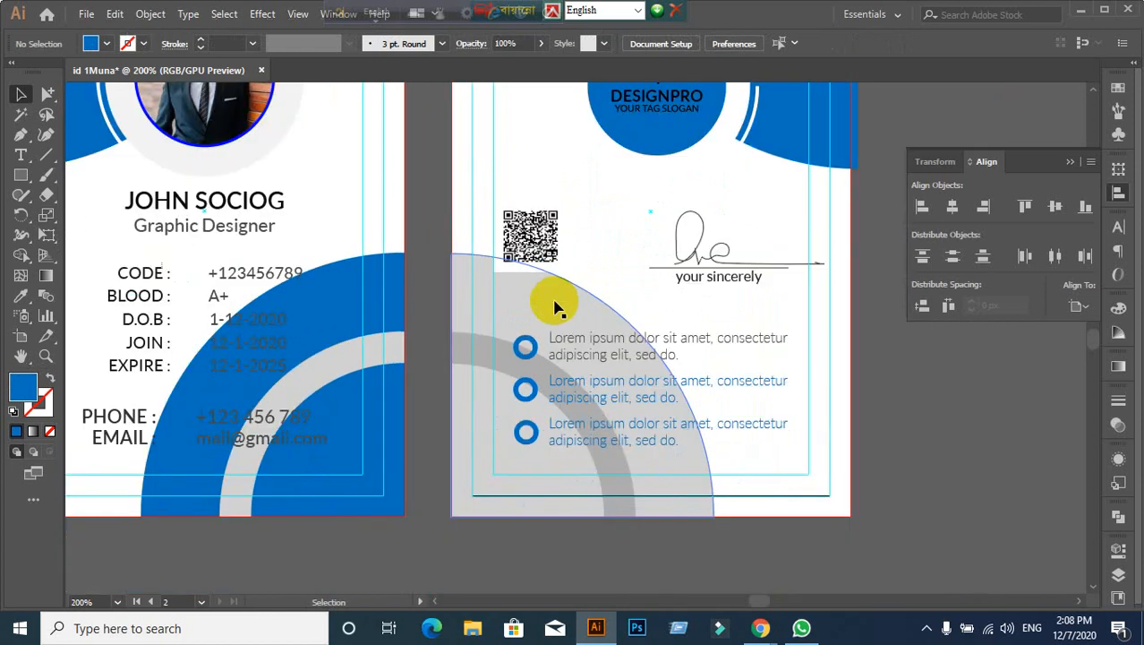
pyautogui.moveTo(554, 299); pyautogui.dragTo(537, 371)
pyautogui.moveTo(518, 314); pyautogui.dragTo(518, 330)
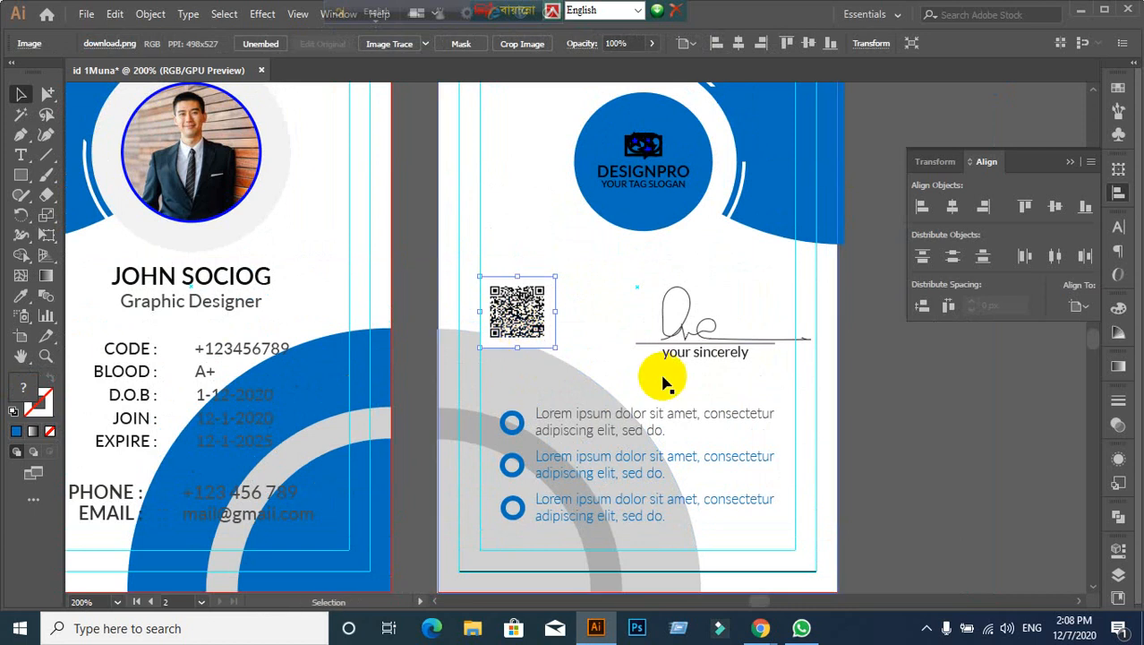
pyautogui.click(914, 398)
# Step: Lock the white background group of the back card
pyautogui.click(485, 309)
pyautogui.click(708, 341)
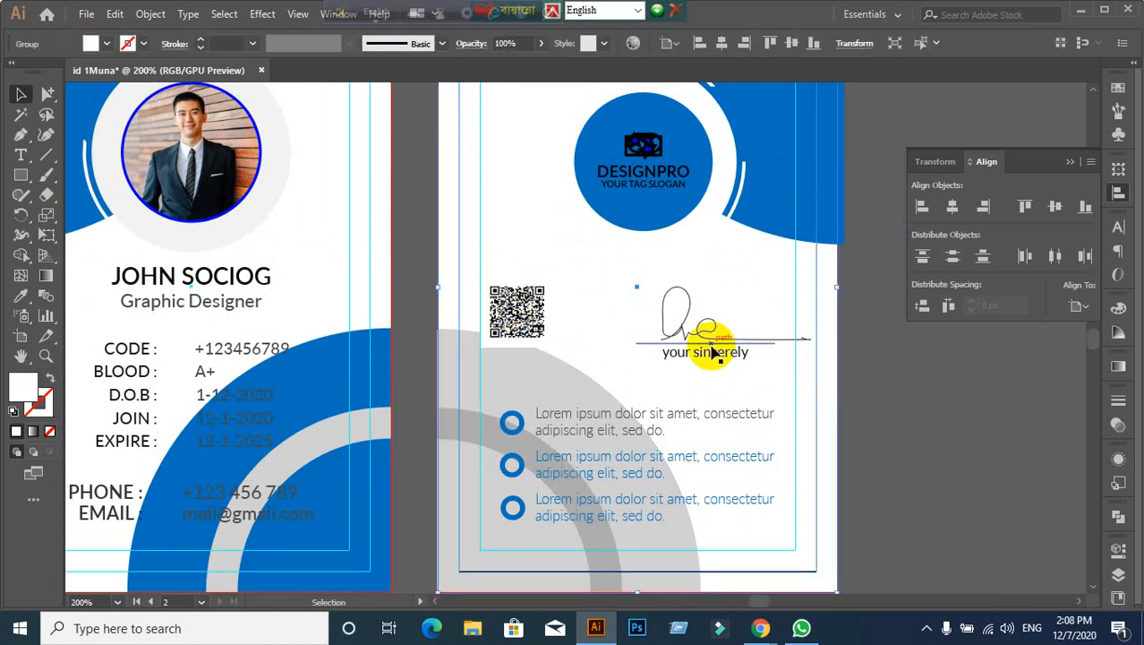
pyautogui.click(875, 398)
pyautogui.click(457, 241)
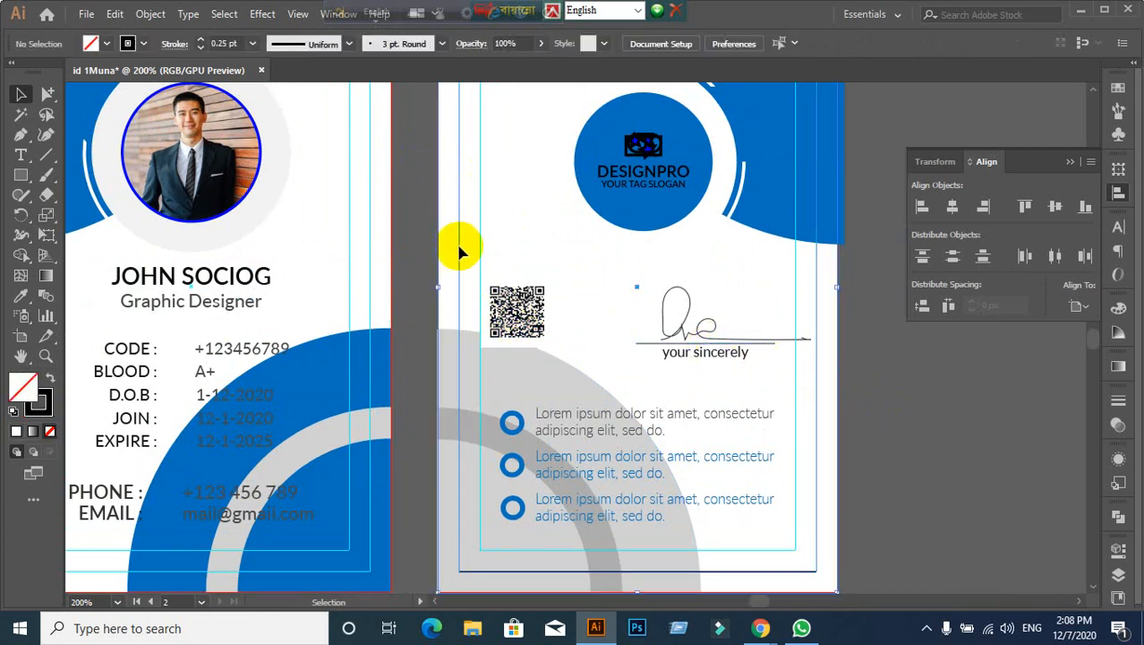
pyautogui.hotkey('ctrl', '2')
pyautogui.rightClick(524, 243)
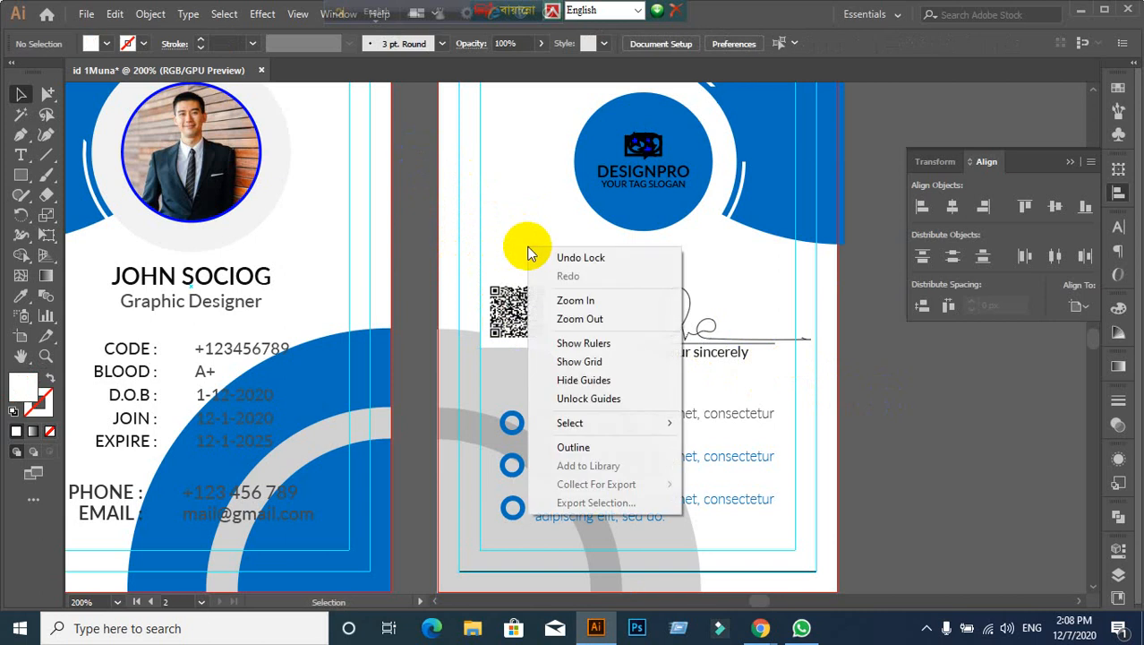
pyautogui.click(884, 446)
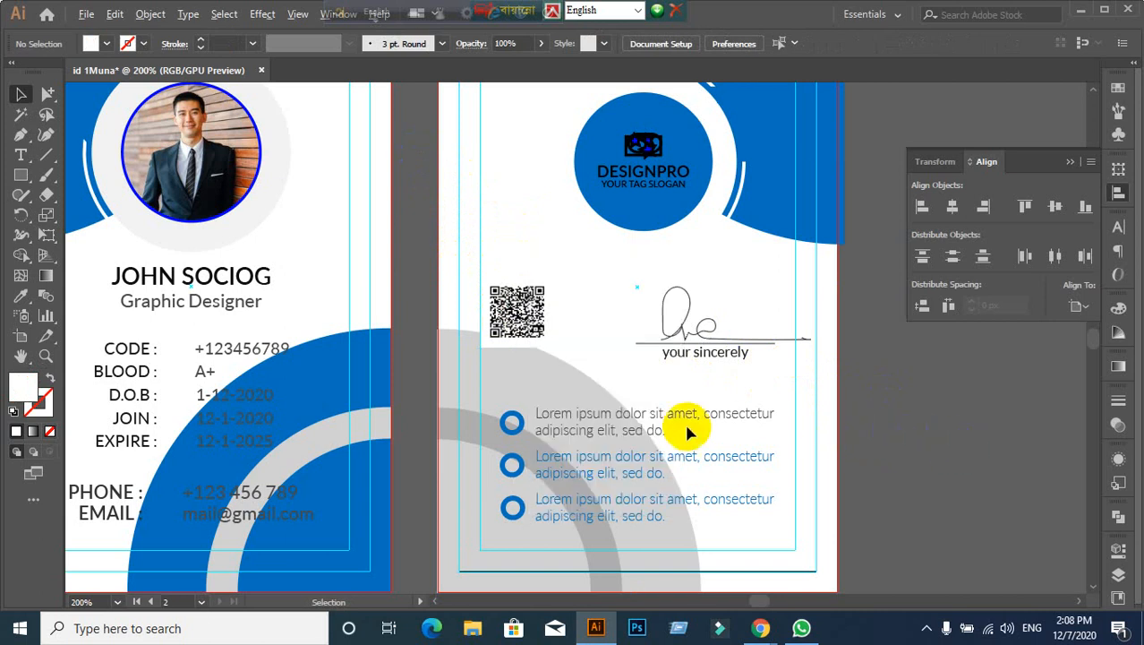
# Step: Try centring the signature, its line and the "your sincerely" text horizontally, and undo the alignment
pyautogui.scroll(-1, 624, 391)
pyautogui.scroll(1, 672, 401)
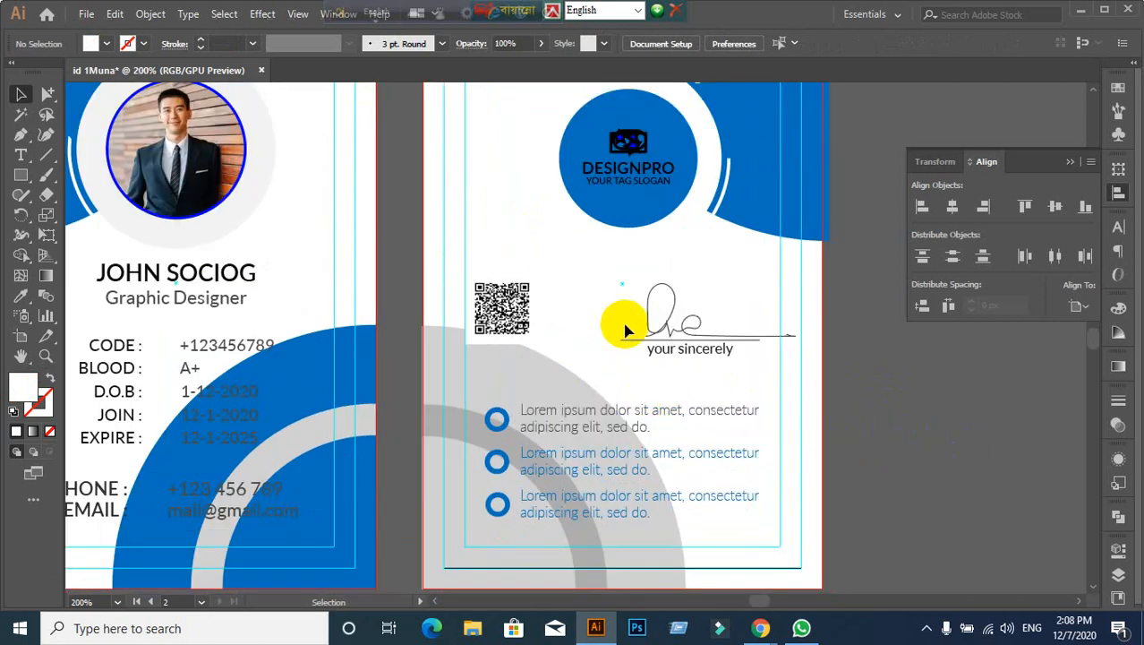
pyautogui.click(647, 343)
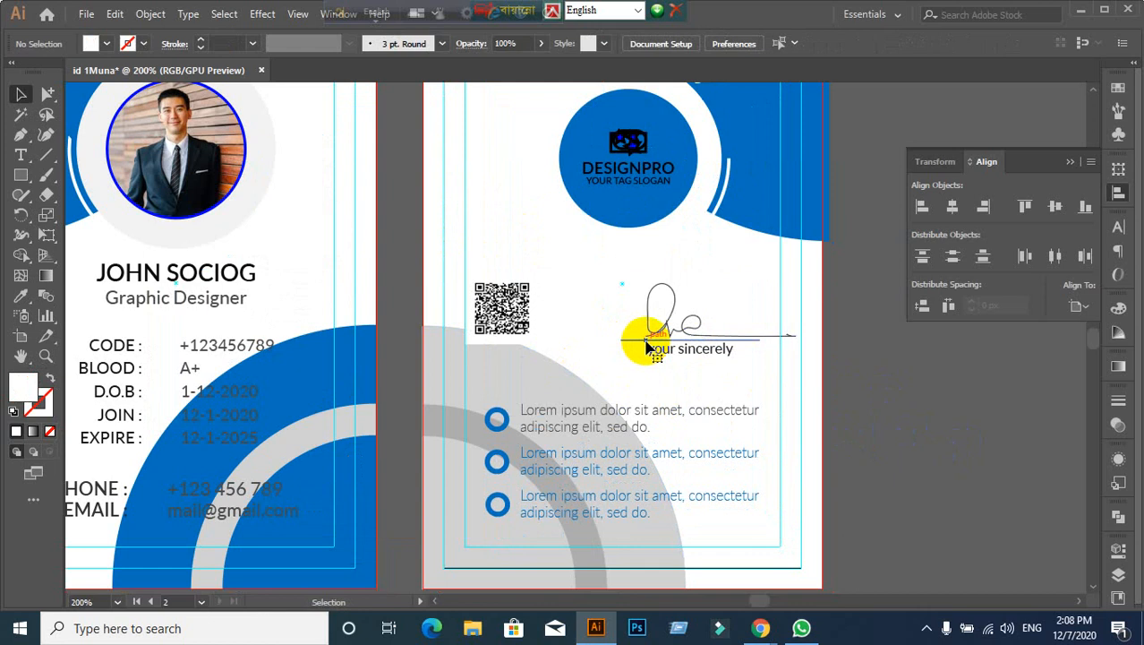
pyautogui.click(869, 369)
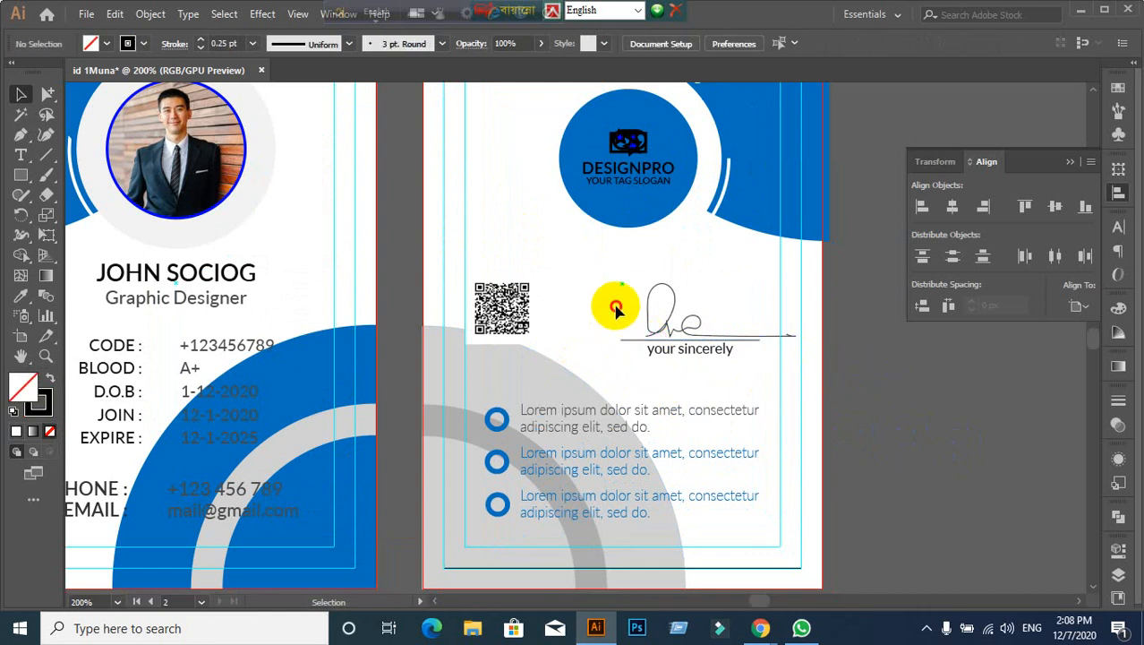
pyautogui.moveTo(616, 308)
pyautogui.mouseDown()
pyautogui.moveTo(676, 365)
pyautogui.moveTo(716, 361)
pyautogui.mouseUp()
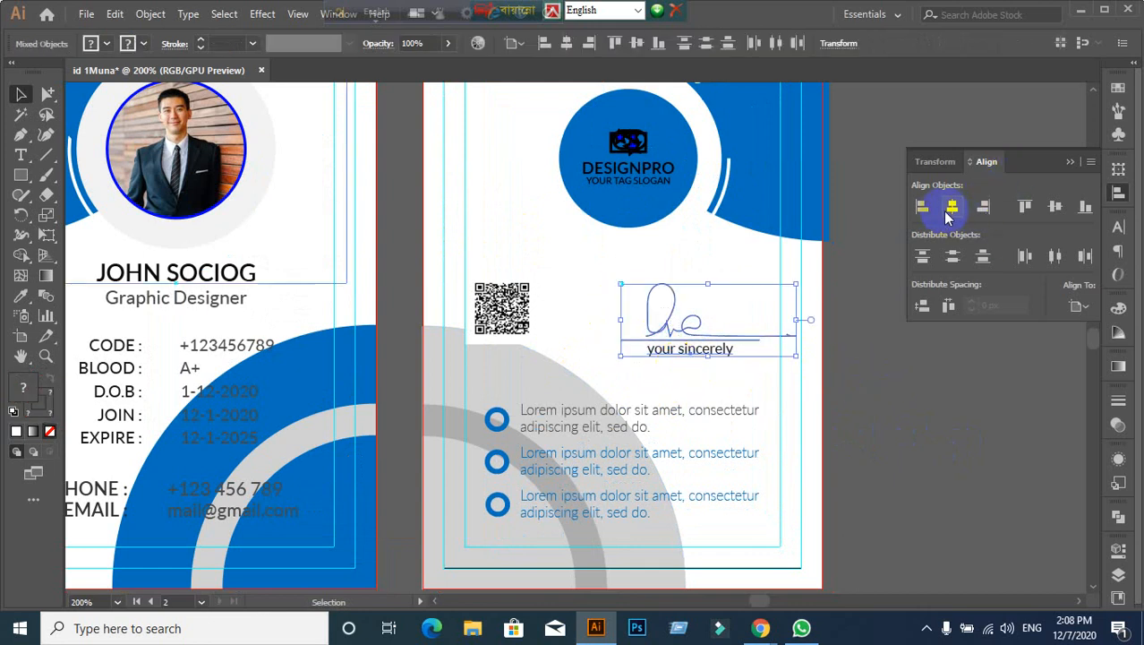
pyautogui.click(951, 212)
pyautogui.hotkey('ctrl', 'z')
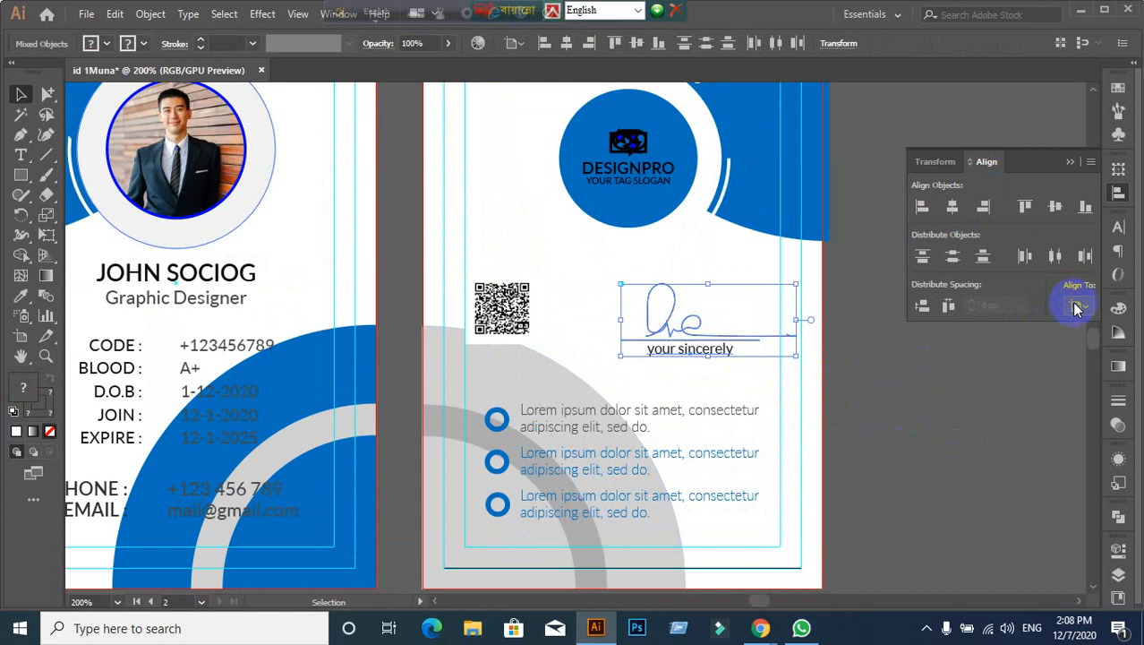
# Step: Make alignment relative to the selection, and centre the signature, its line and "your sincerely" horizontally on one another
pyautogui.click(1077, 307)
pyautogui.click(1049, 331)
pyautogui.click(980, 416)
pyautogui.hotkey('ctrl', '-')
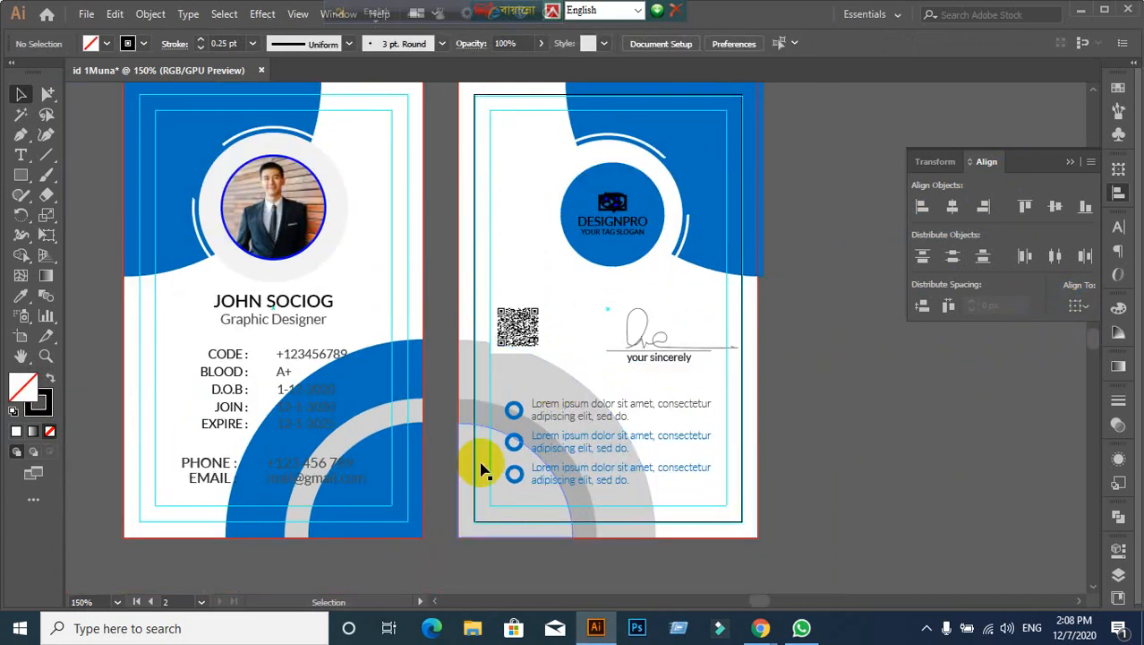
pyautogui.scroll(1, 479, 469)
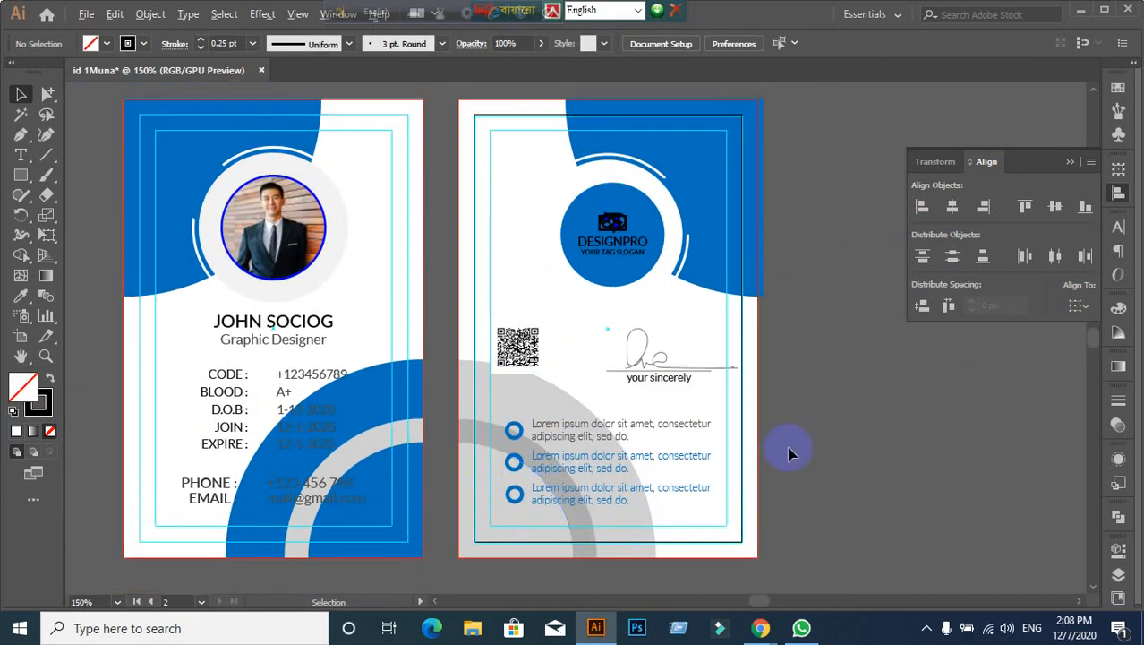
pyautogui.scroll(2, 537, 476)
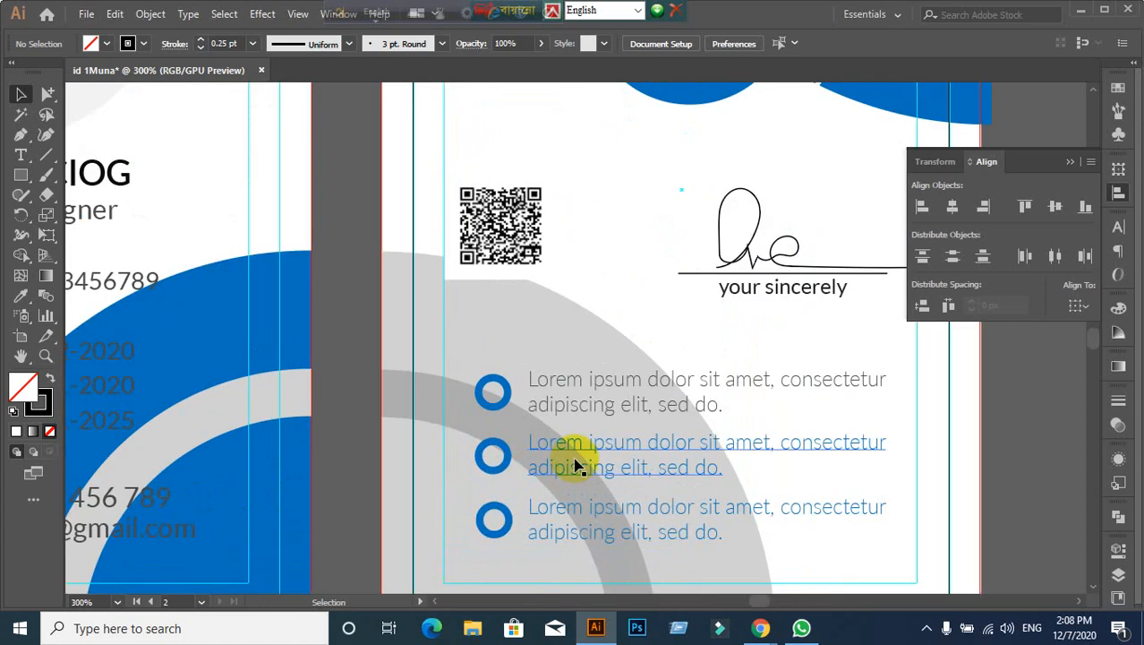
pyautogui.moveTo(684, 422); pyautogui.dragTo(486, 423)
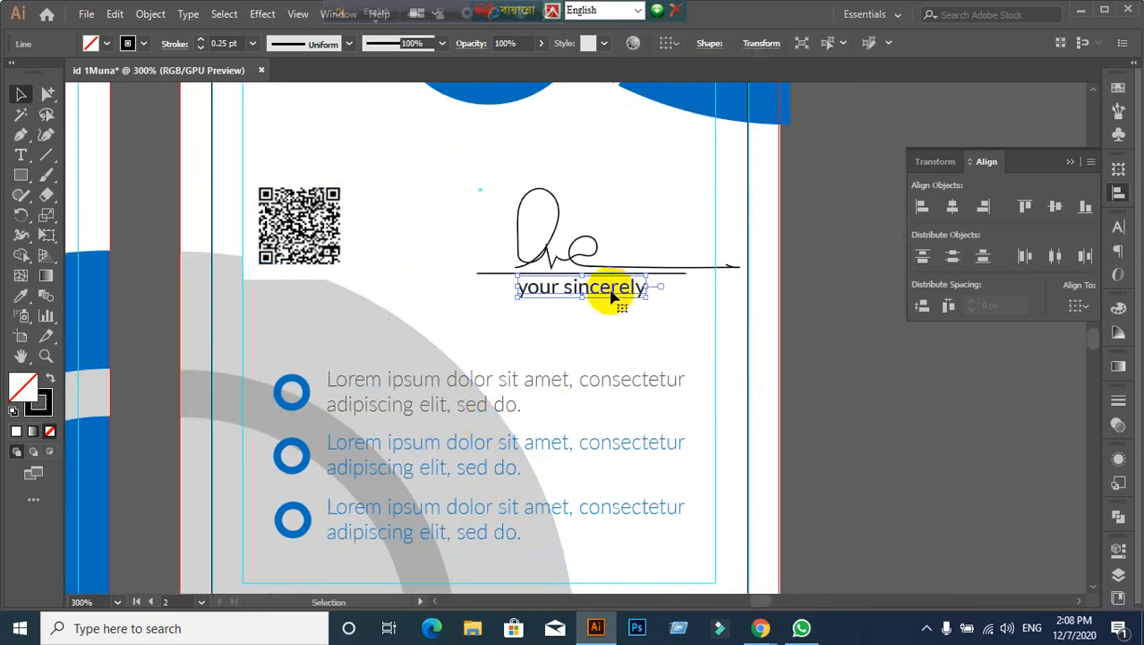
pyautogui.moveTo(486, 225)
pyautogui.mouseDown()
pyautogui.moveTo(536, 289)
pyautogui.moveTo(595, 314)
pyautogui.mouseUp()
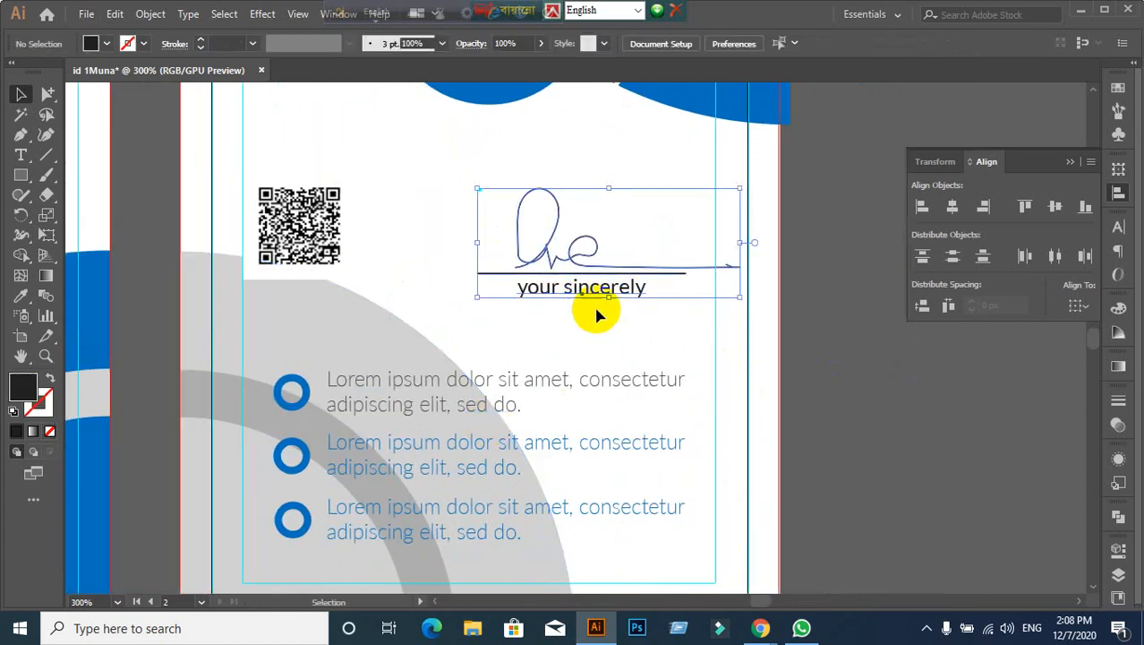
pyautogui.click(954, 209)
pyautogui.click(676, 383)
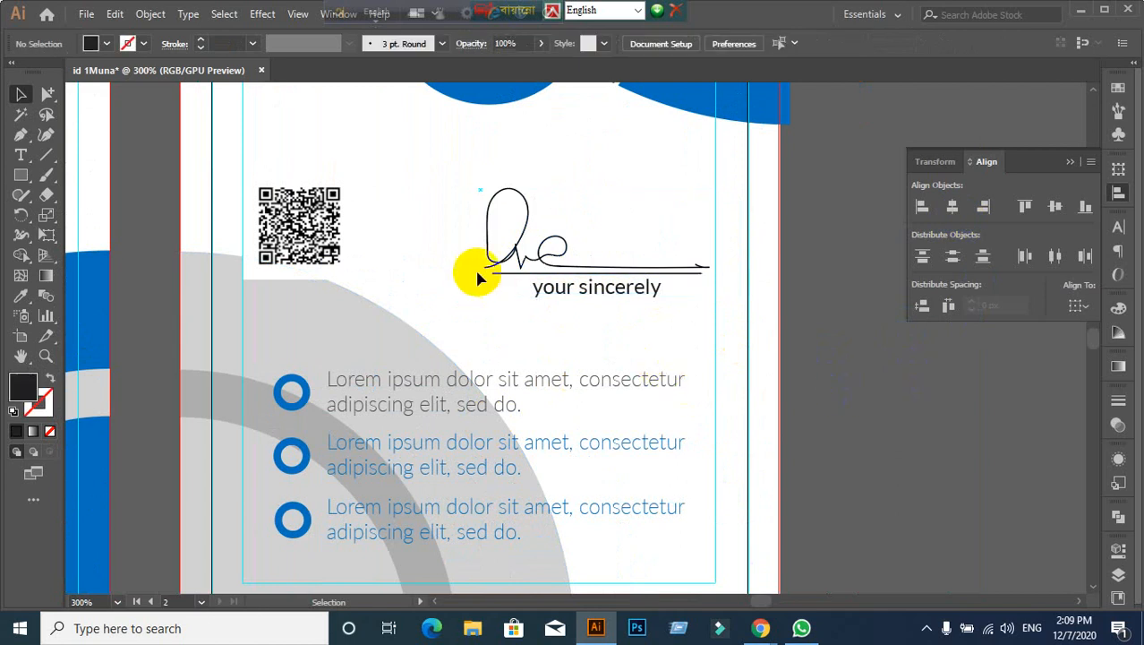
# Step: Lengthen the straight line under the signature at both ends, extending its right end to the inner margin guide
pyautogui.click(509, 276)
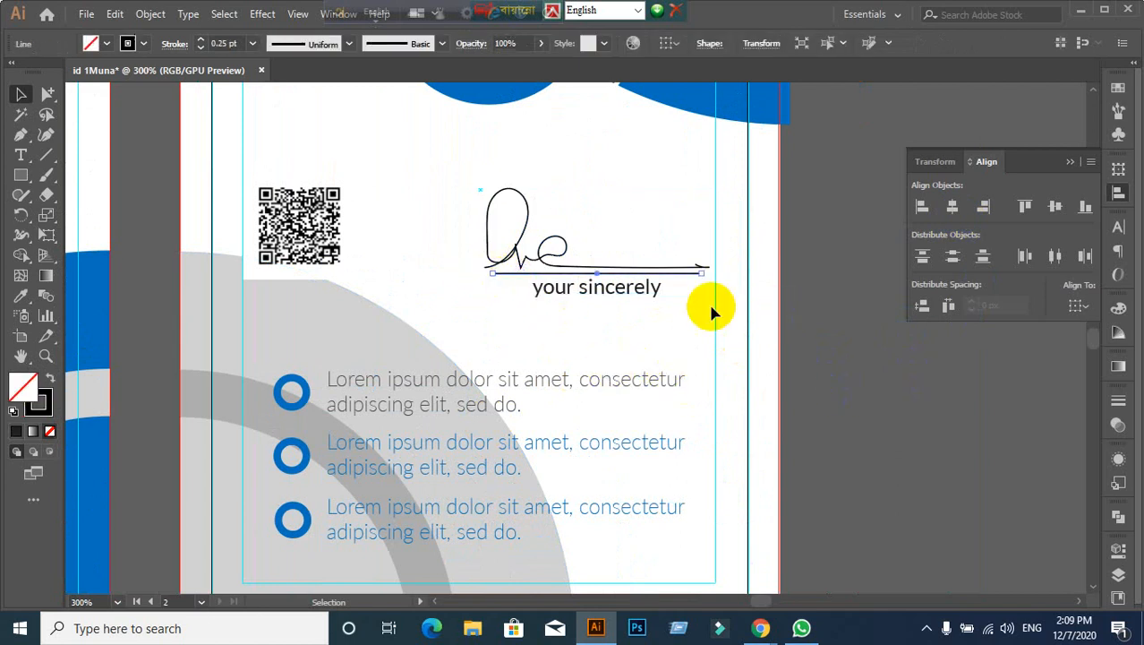
pyautogui.scroll(2, 673, 289)
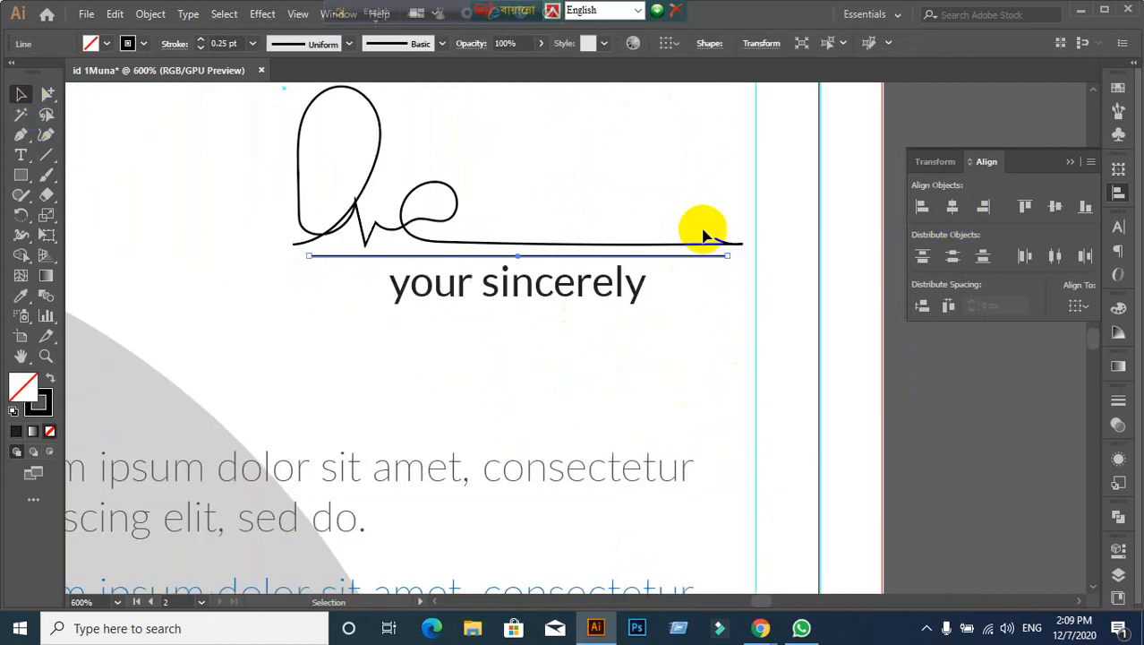
pyautogui.click(49, 95)
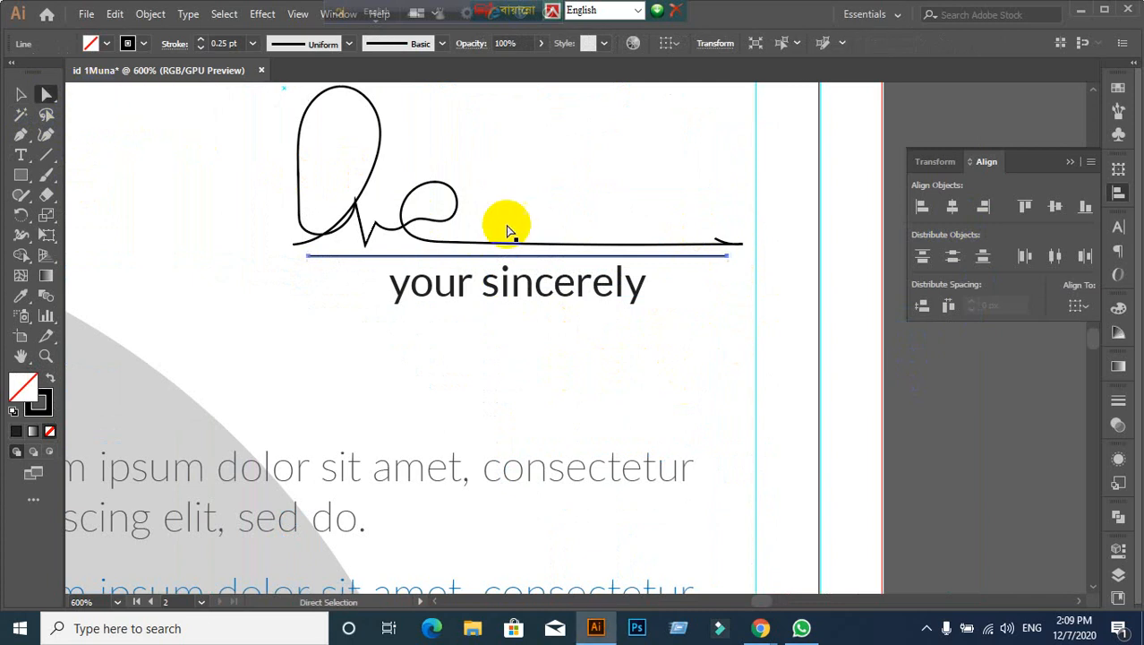
pyautogui.click(723, 257)
pyautogui.moveTo(723, 257); pyautogui.dragTo(756, 261)
pyautogui.hotkey('ctrl', 'z')
pyautogui.moveTo(308, 257); pyautogui.dragTo(266, 256)
pyautogui.click(19, 95)
pyautogui.click(931, 371)
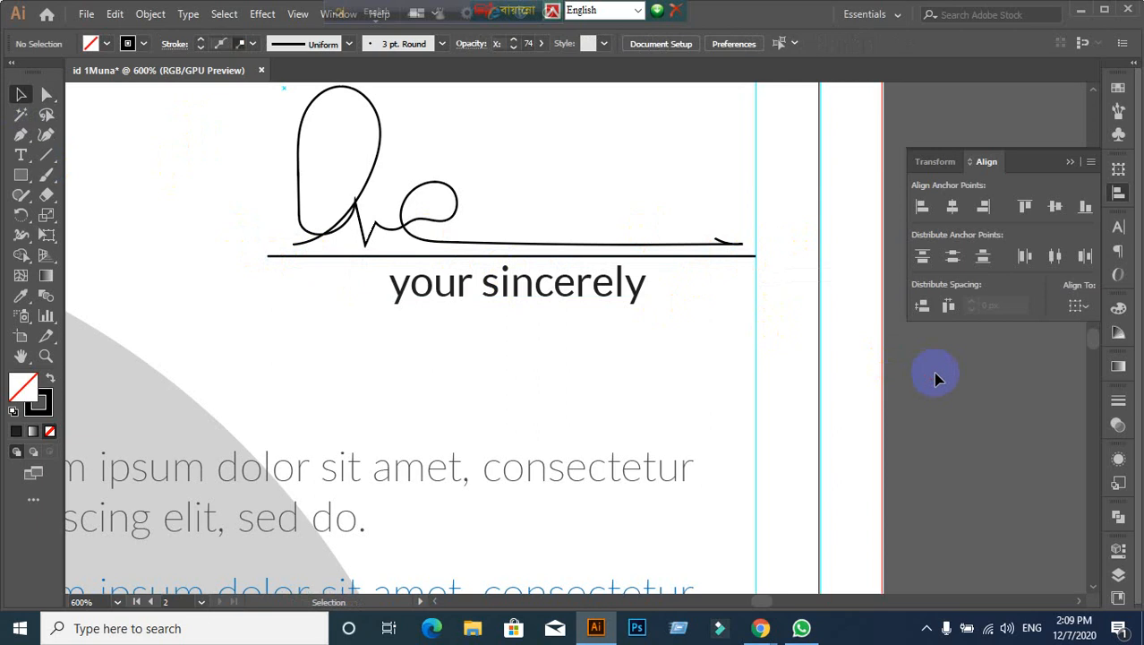
# Step: Centre the signature, its lengthened line and the "your sincerely" text horizontally on one another again
pyautogui.scroll(-1, 933, 372)
pyautogui.moveTo(458, 215); pyautogui.dragTo(633, 339)
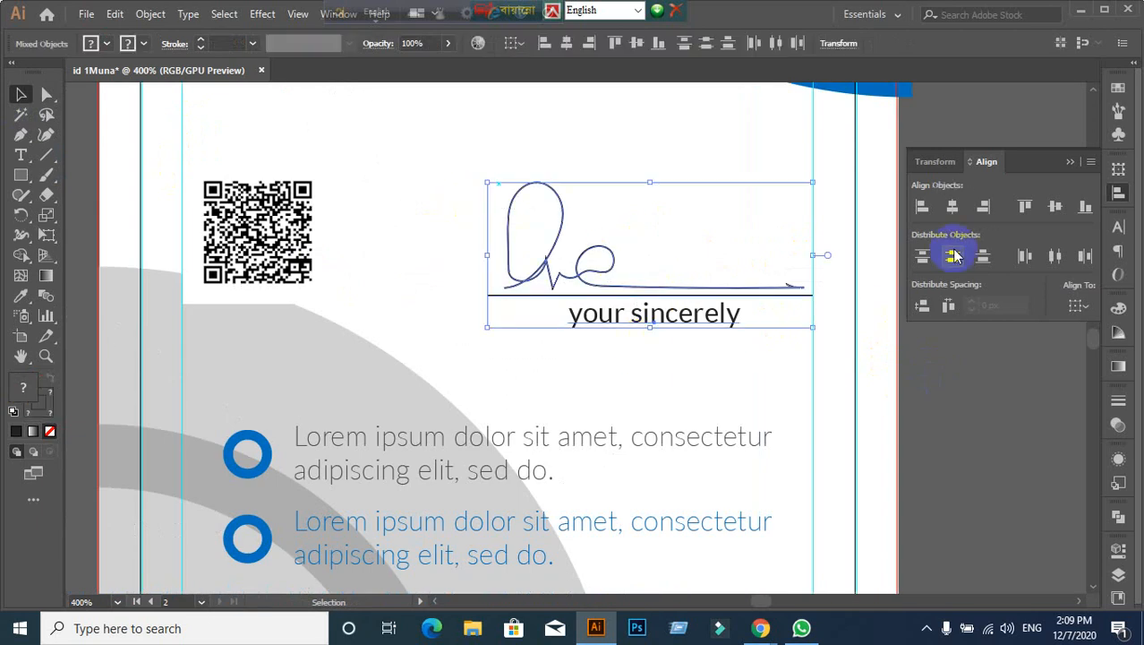
pyautogui.click(955, 211)
pyautogui.click(948, 429)
# Step: Group the signature, its line and the "your sincerely" text into one block on the back card
pyautogui.click(294, 224)
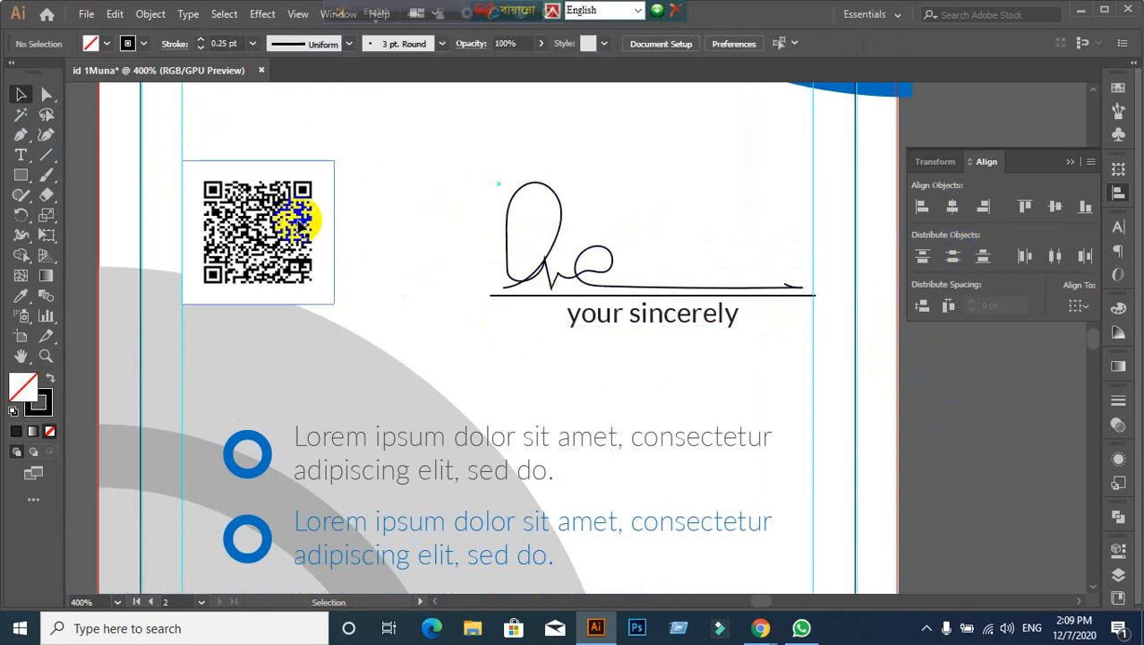
pyautogui.moveTo(458, 242)
pyautogui.mouseDown()
pyautogui.moveTo(647, 397)
pyautogui.moveTo(653, 387)
pyautogui.mouseUp()
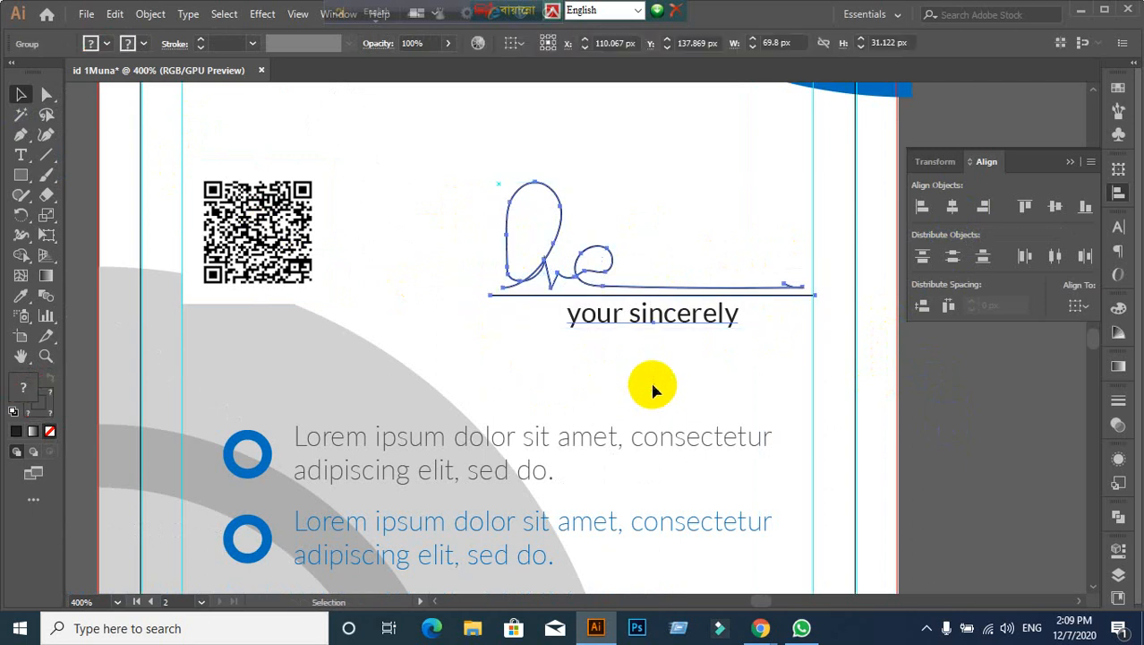
pyautogui.click(408, 235)
pyautogui.click(695, 385)
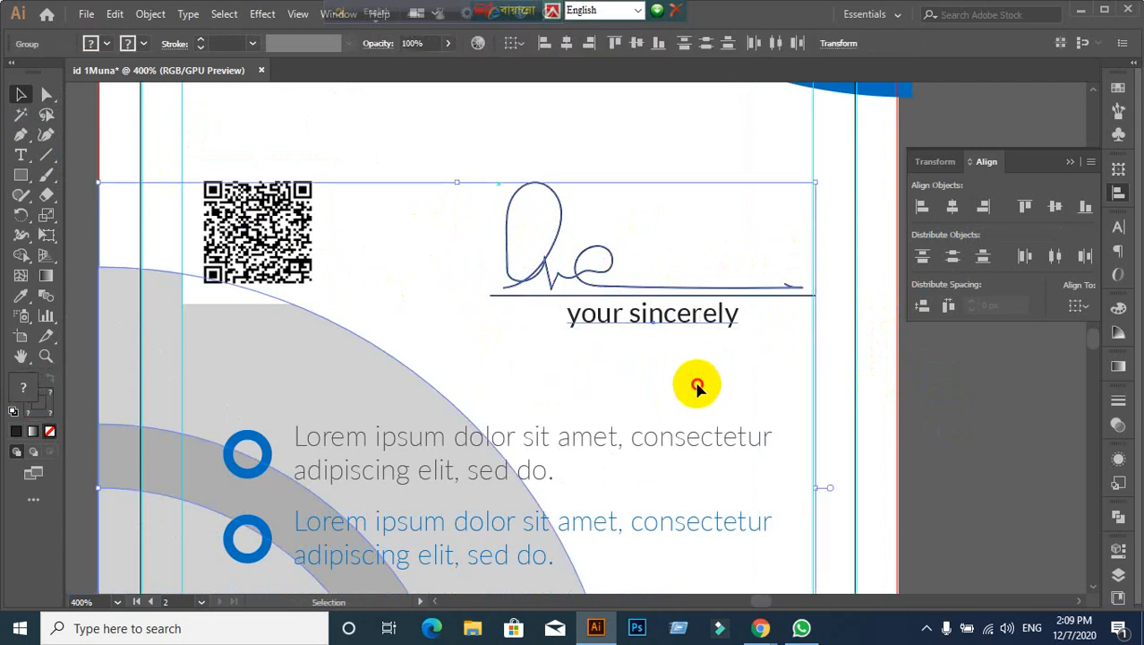
pyautogui.click(961, 406)
# Step: Align the signature block to the bottom edge of the QR code, with the QR code as the key object
pyautogui.click(727, 312)
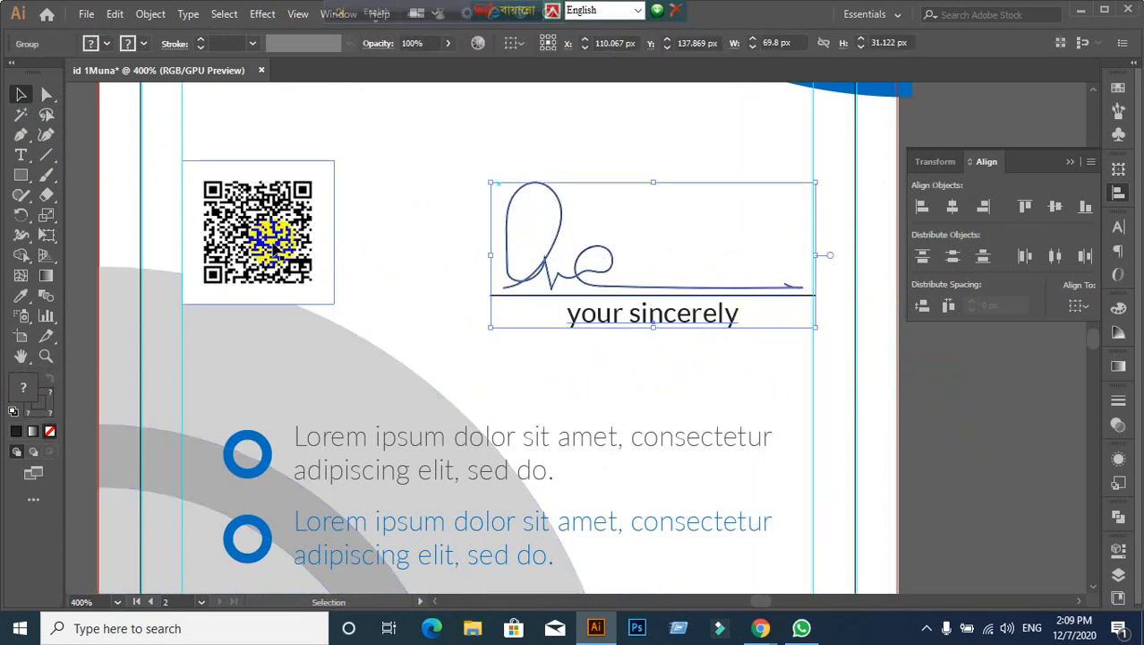
pyautogui.keyDown('shift'); pyautogui.click(269, 238); pyautogui.keyUp('shift')
pyautogui.click(269, 238)
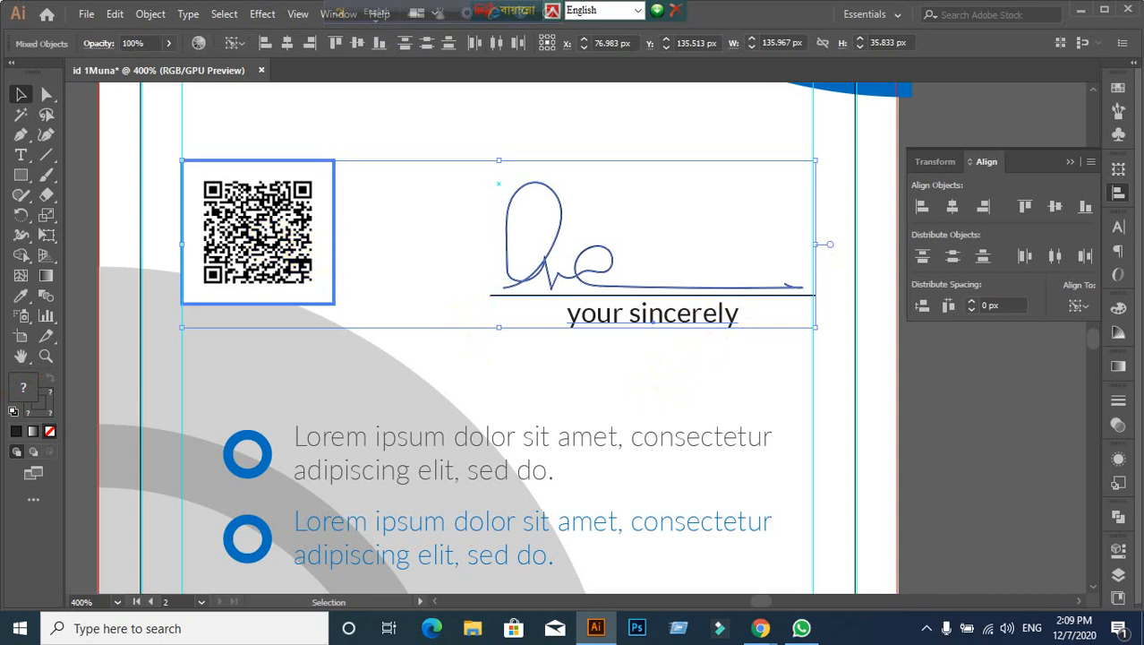
pyautogui.click(1085, 207)
pyautogui.click(963, 383)
# Step: Try shifting the QR code slightly right from the inner margin guide, and undo the move
pyautogui.scroll(-1, 958, 408)
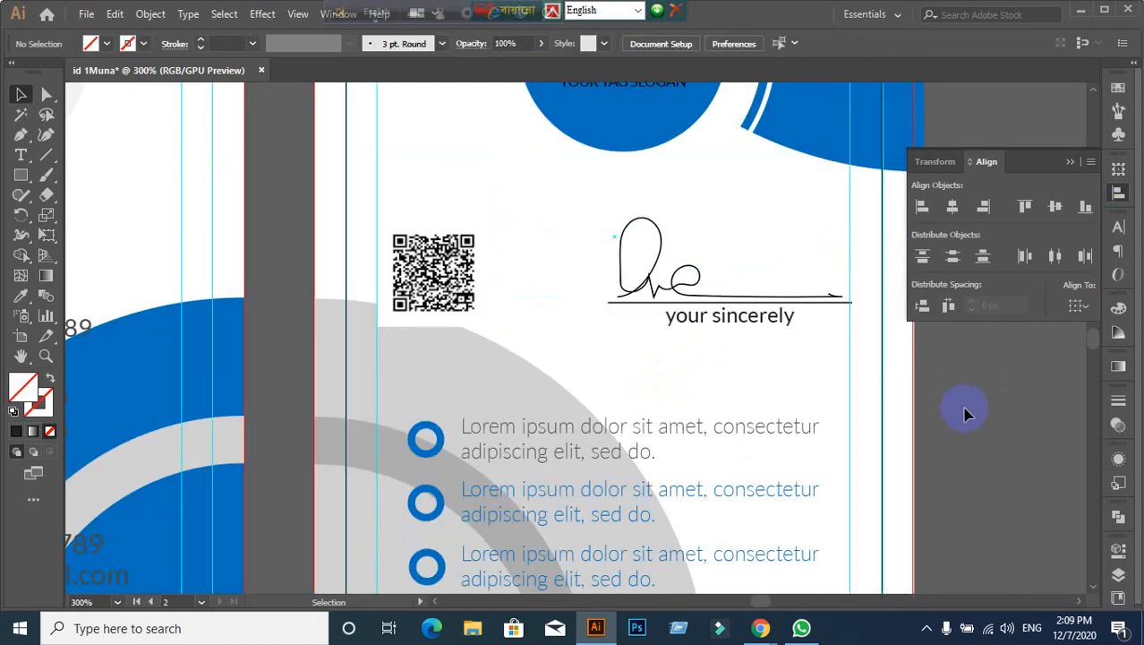
pyautogui.moveTo(958, 408); pyautogui.dragTo(906, 350)
pyautogui.scroll(-1, 537, 394)
pyautogui.scroll(-1, 483, 394)
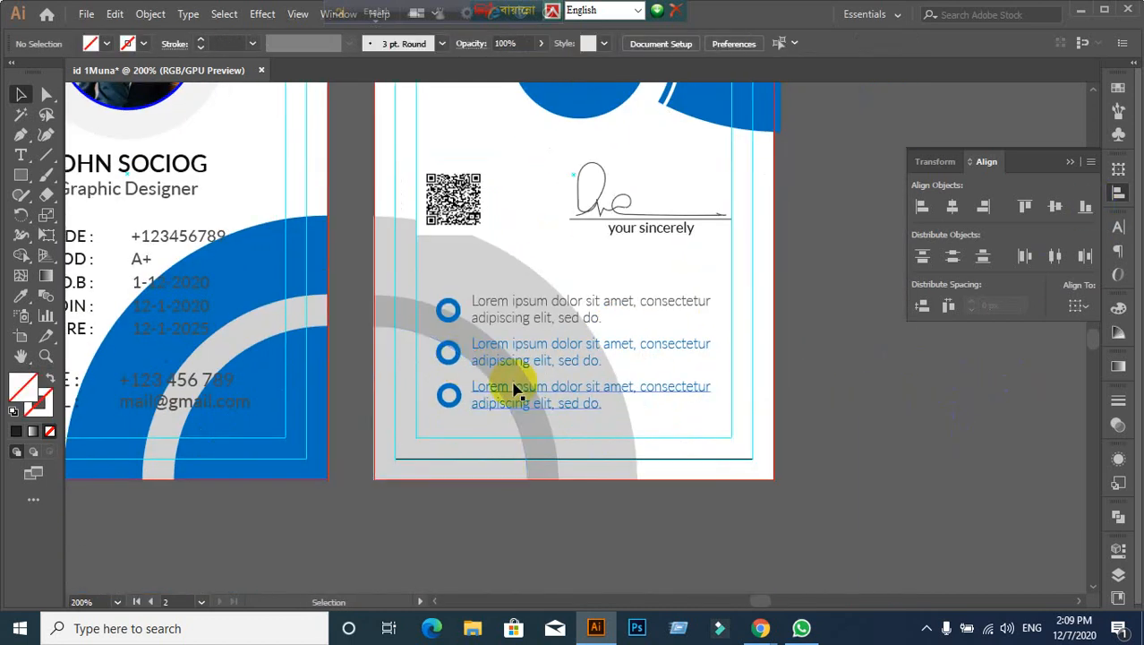
pyautogui.click(466, 215)
pyautogui.click(454, 199)
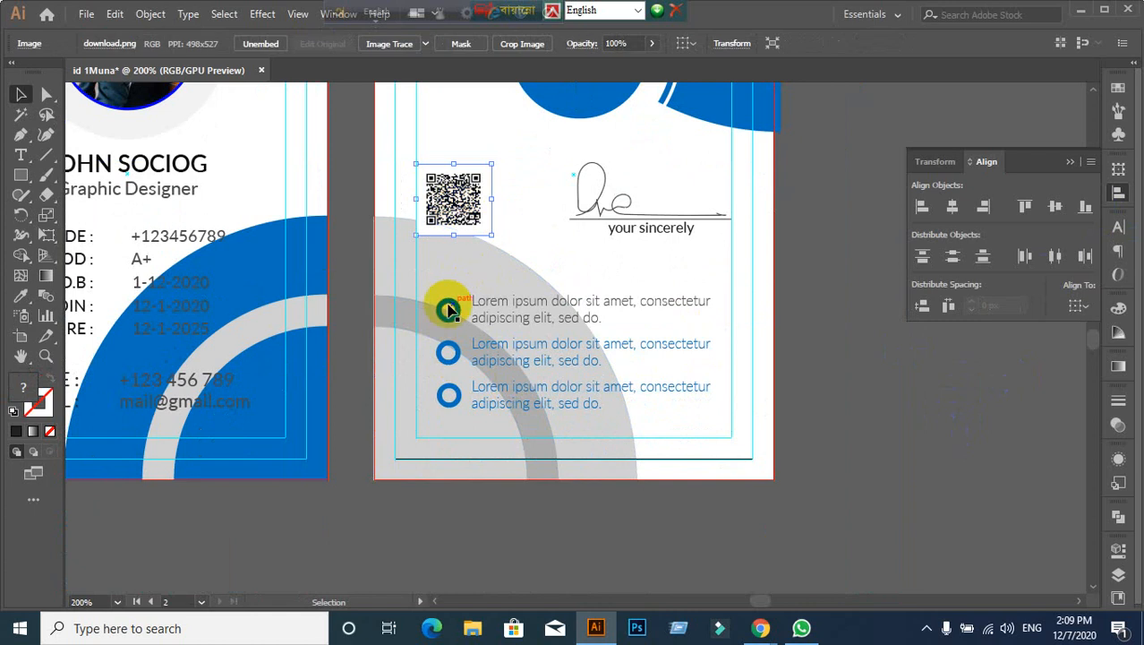
pyautogui.scroll(1, 443, 309)
pyautogui.scroll(-1, 452, 315)
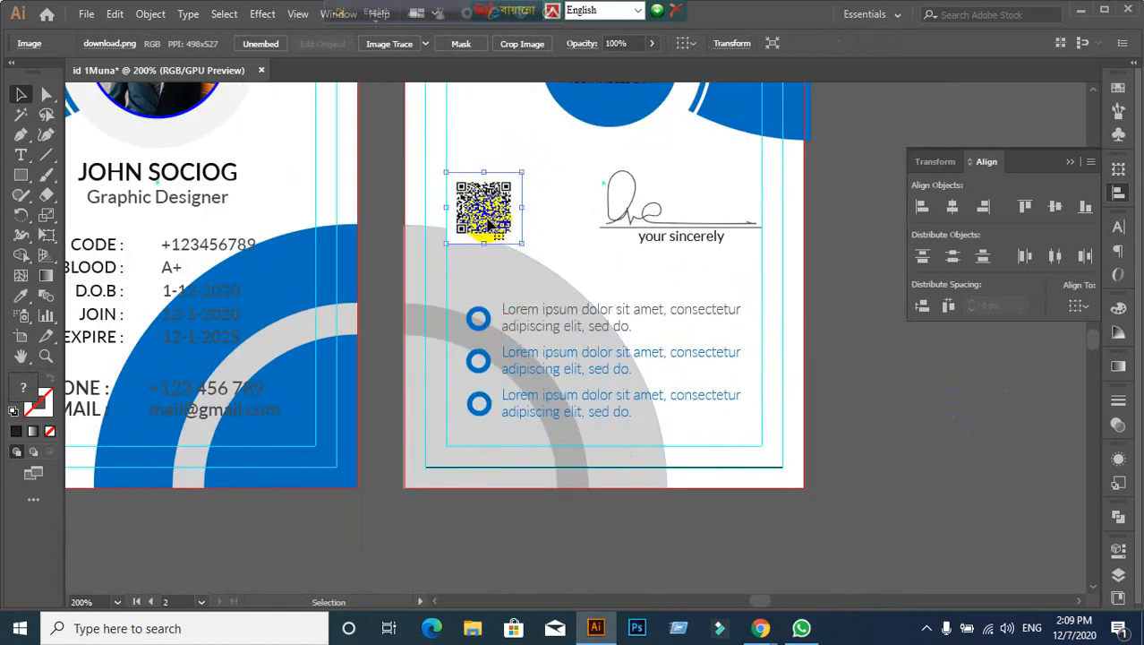
pyautogui.scroll(1, 481, 228)
pyautogui.moveTo(483, 230); pyautogui.dragTo(502, 230)
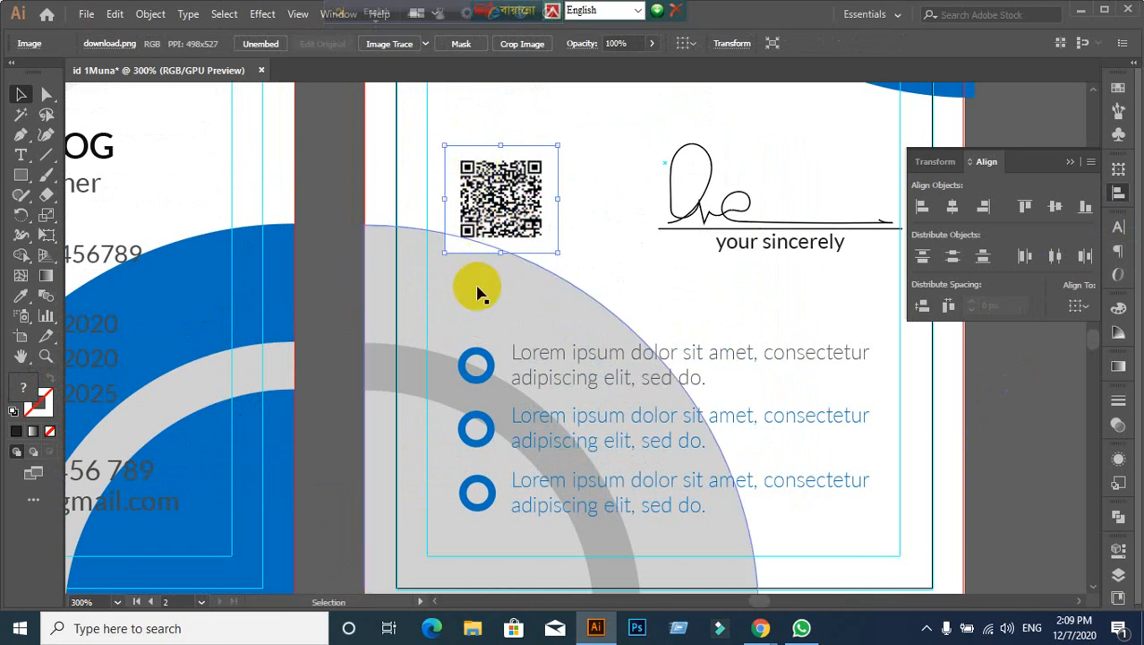
pyautogui.hotkey('ctrl', 'z')
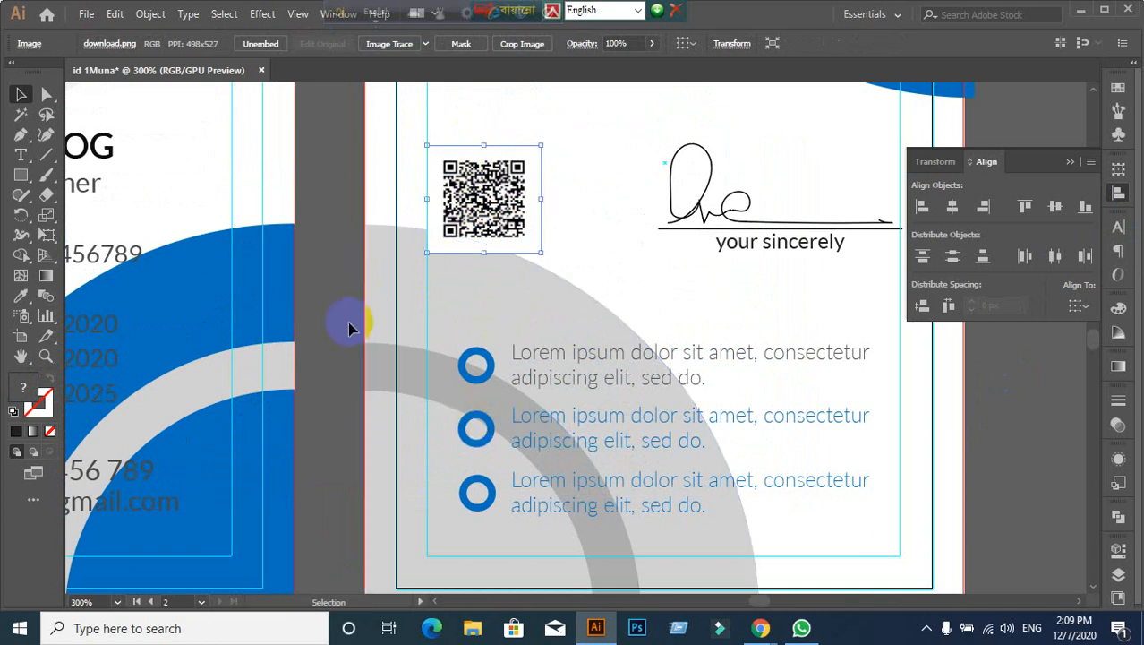
# Step: Move the QR code horizontally to the right so it sits above the bullet rings
pyautogui.click(345, 322)
pyautogui.moveTo(517, 216); pyautogui.dragTo(539, 225)
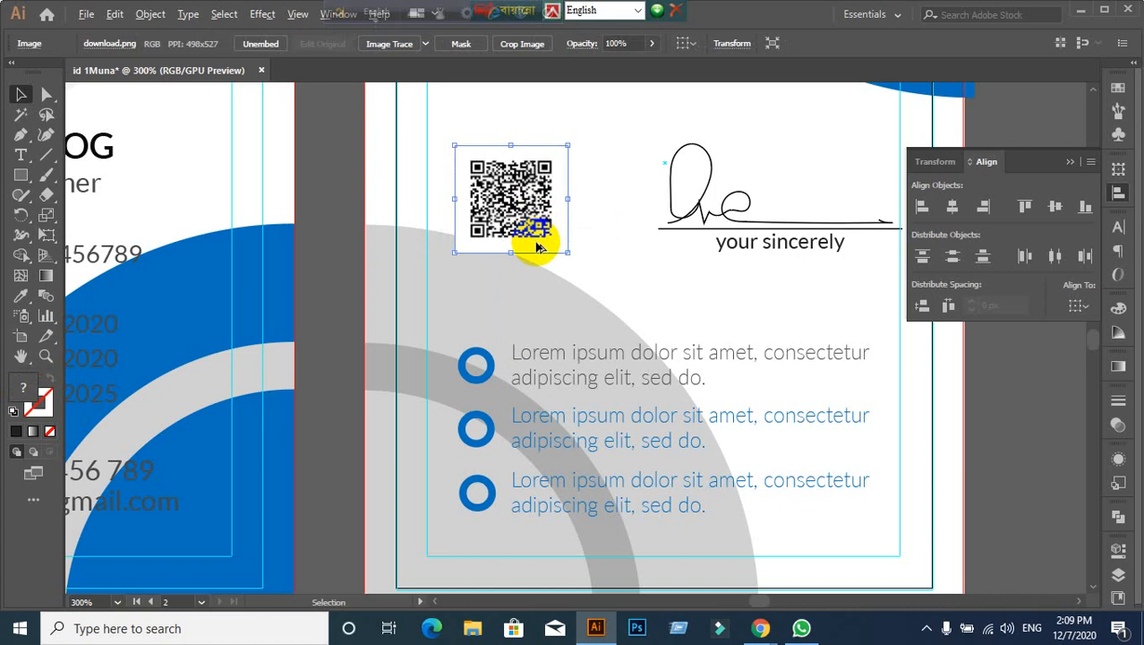
pyautogui.scroll(-1, 555, 277)
pyautogui.click(986, 398)
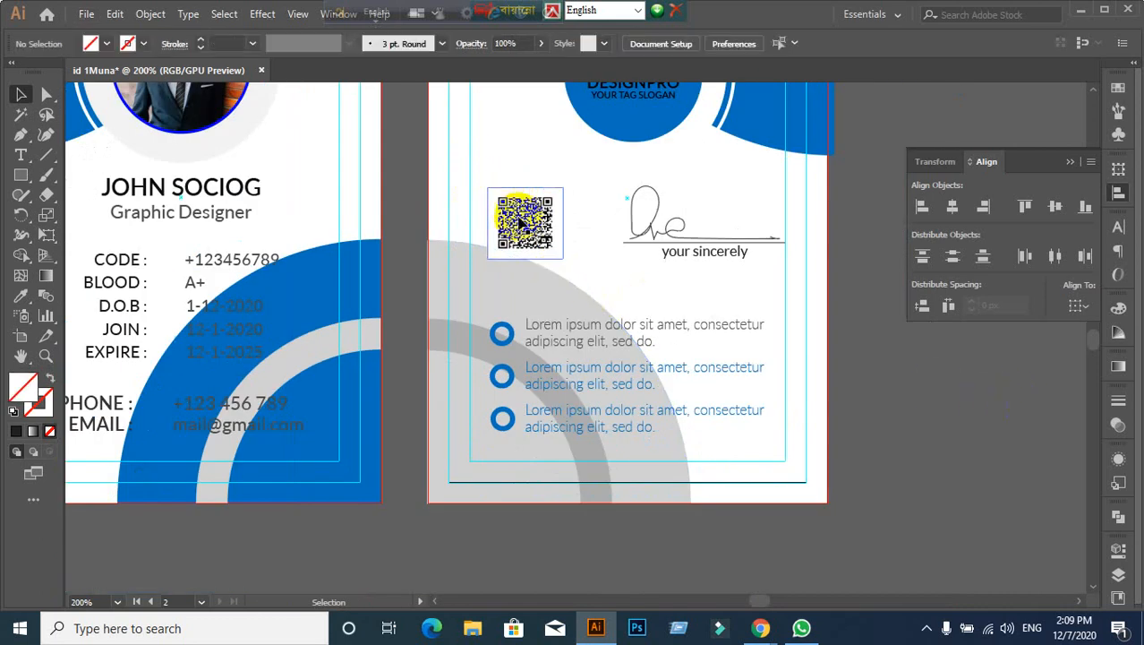
# Step: Bottom-align the moved QR code and the signature block again, keeping the QR code as the key object
pyautogui.click(737, 255)
pyautogui.keyDown('shift'); pyautogui.click(520, 246); pyautogui.keyUp('shift')
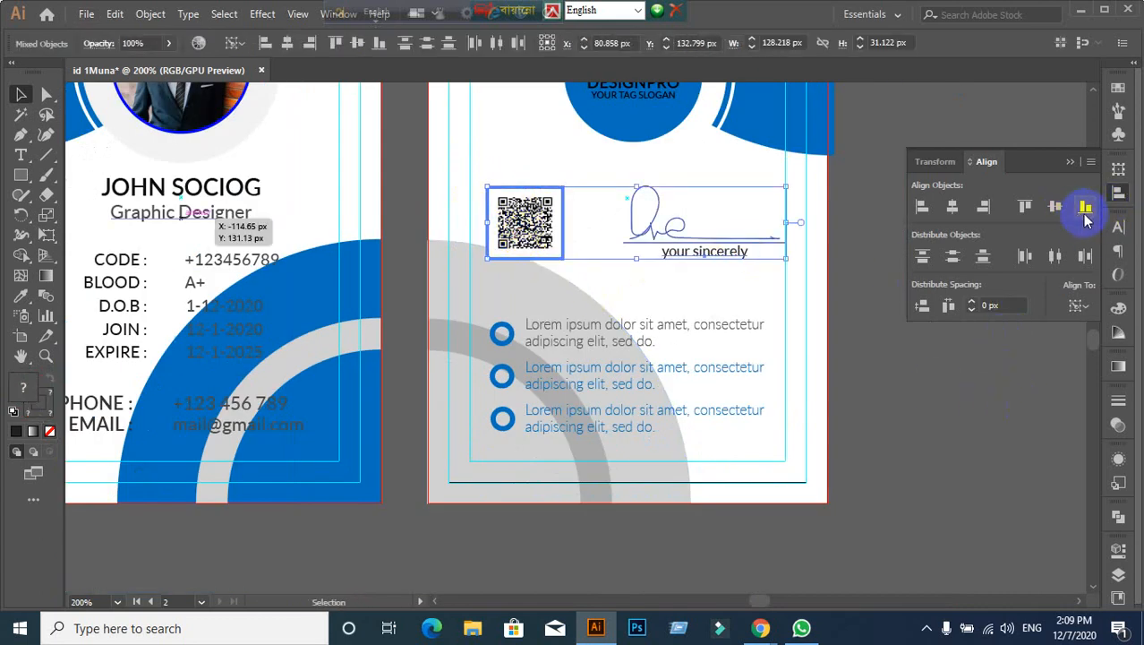
pyautogui.click(904, 343)
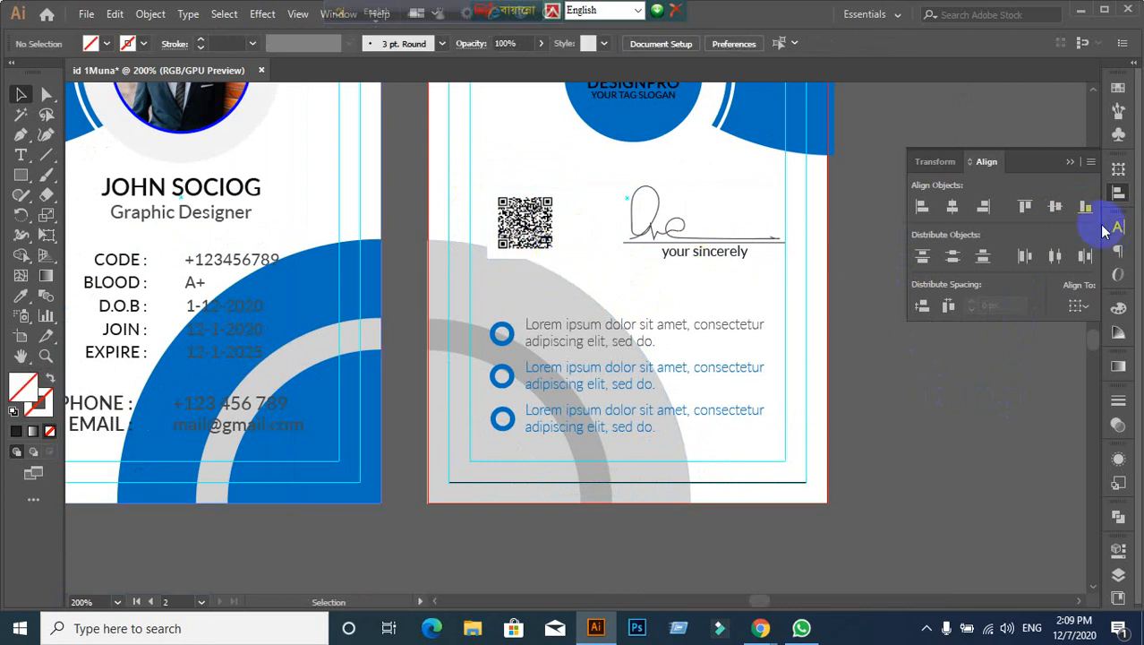
pyautogui.click(532, 238)
pyautogui.keyDown('shift'); pyautogui.click(724, 252); pyautogui.keyUp('shift')
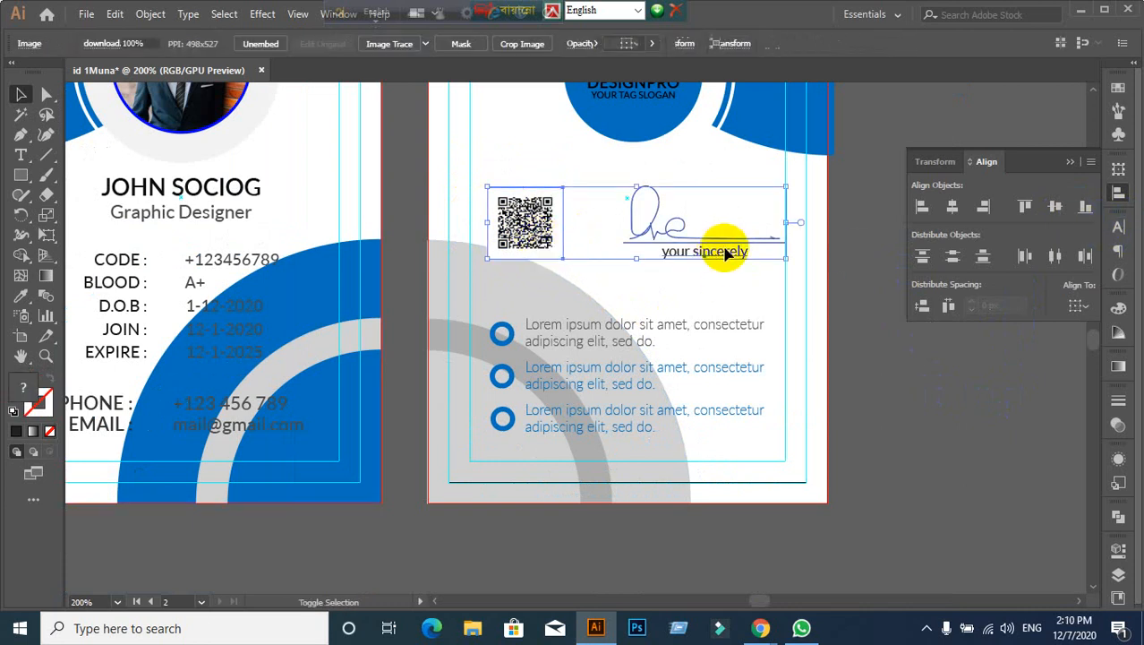
pyautogui.click(901, 405)
# Step: Group the QR code together with the signature block
pyautogui.scroll(-2, 901, 404)
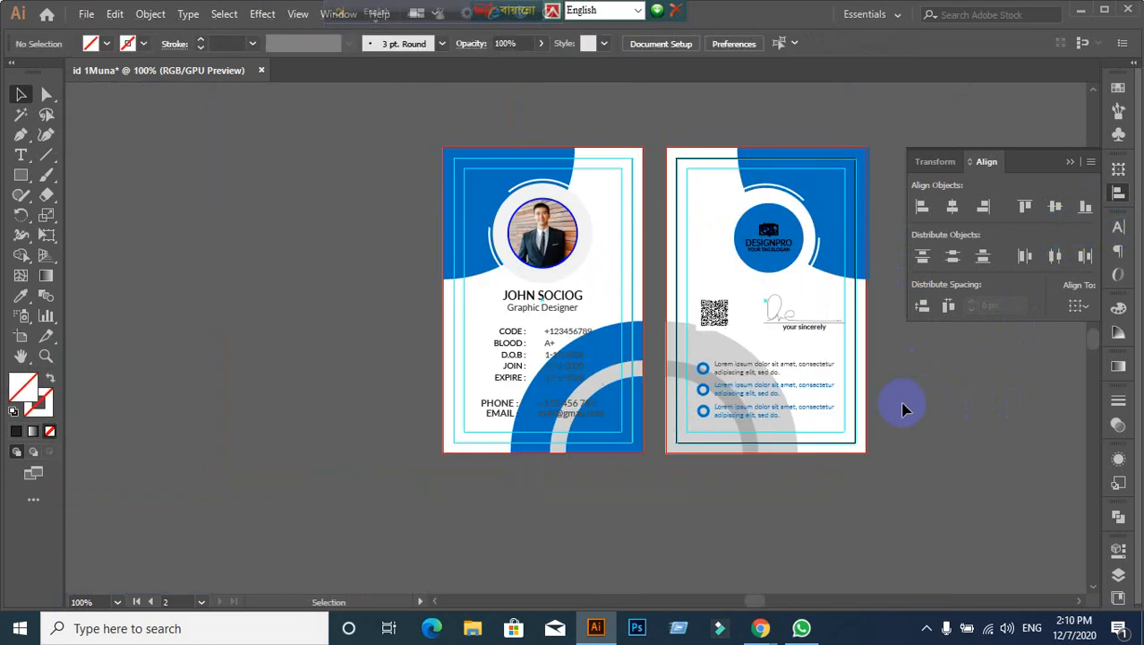
pyautogui.scroll(1, 917, 411)
pyautogui.scroll(1, 908, 423)
pyautogui.click(491, 224)
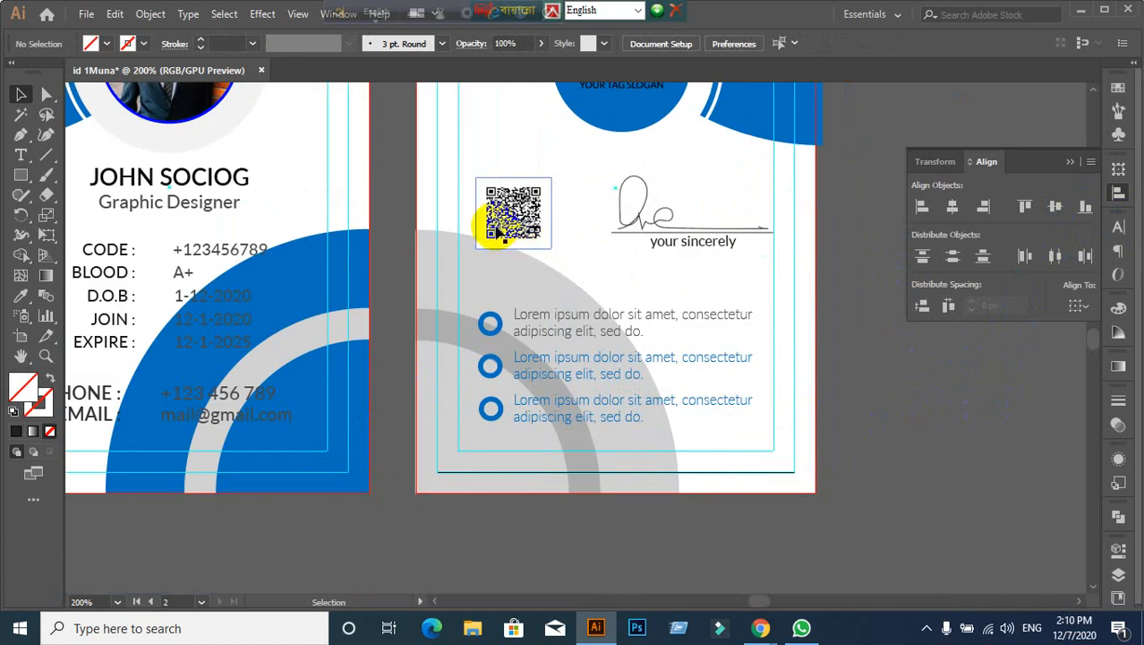
pyautogui.keyDown('shift'); pyautogui.click(703, 251); pyautogui.keyUp('shift')
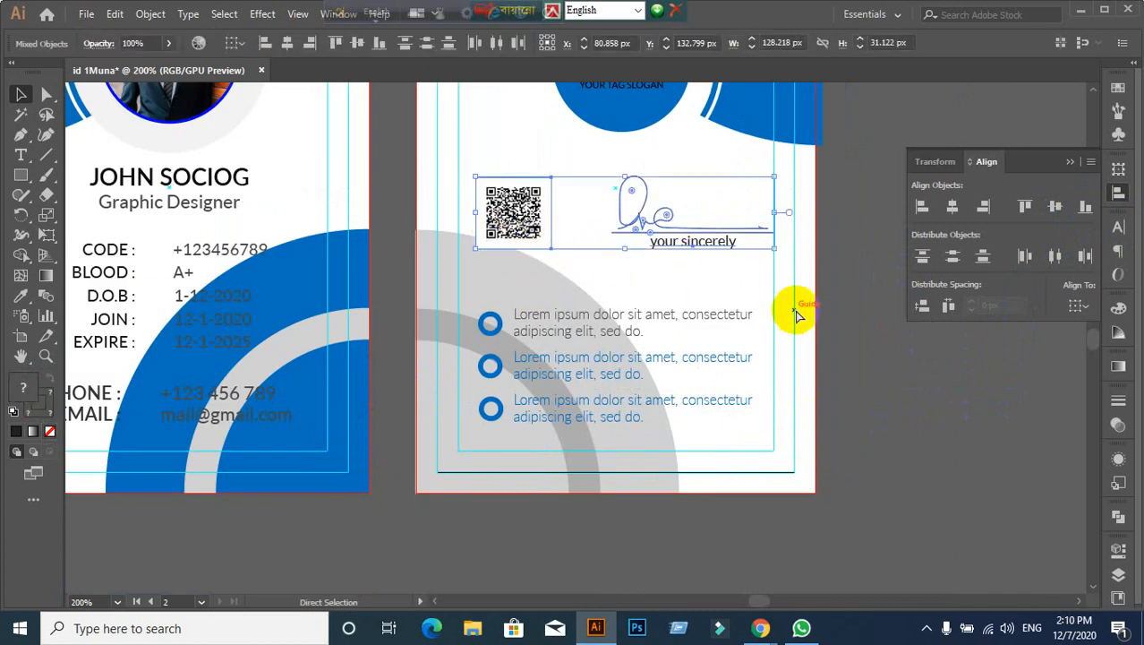
pyautogui.hotkey('ctrl', 'g')
pyautogui.click(973, 365)
# Step: Group the three-item bullet list with the QR code and signature group
pyautogui.click(626, 367)
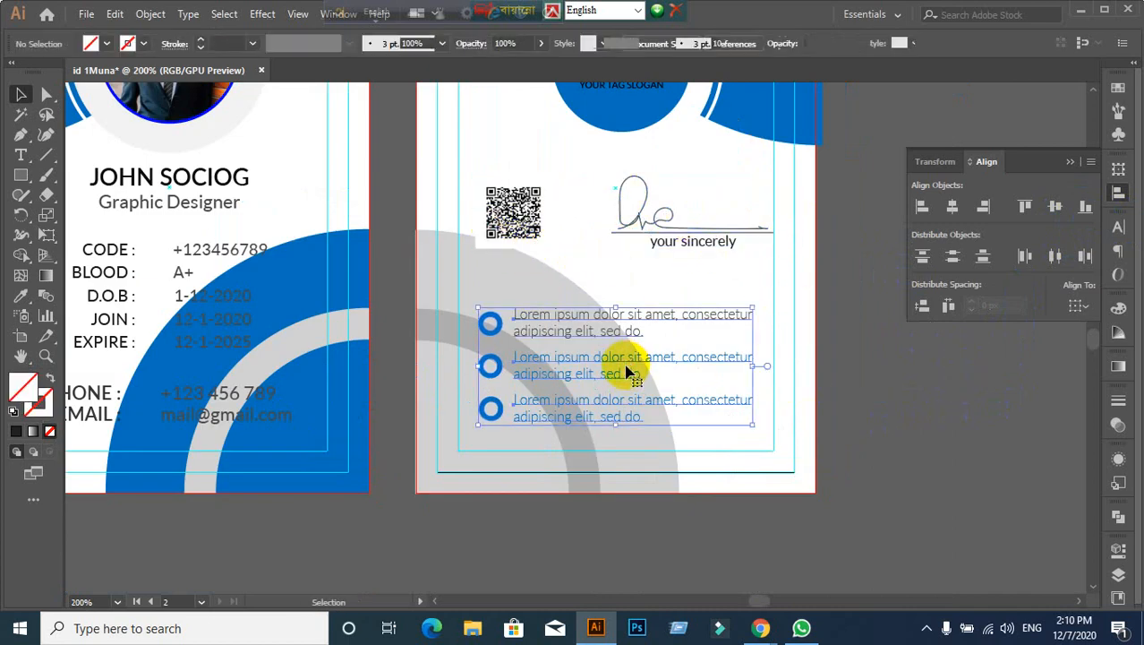
pyautogui.keyDown('shift'); pyautogui.click(512, 220); pyautogui.keyUp('shift')
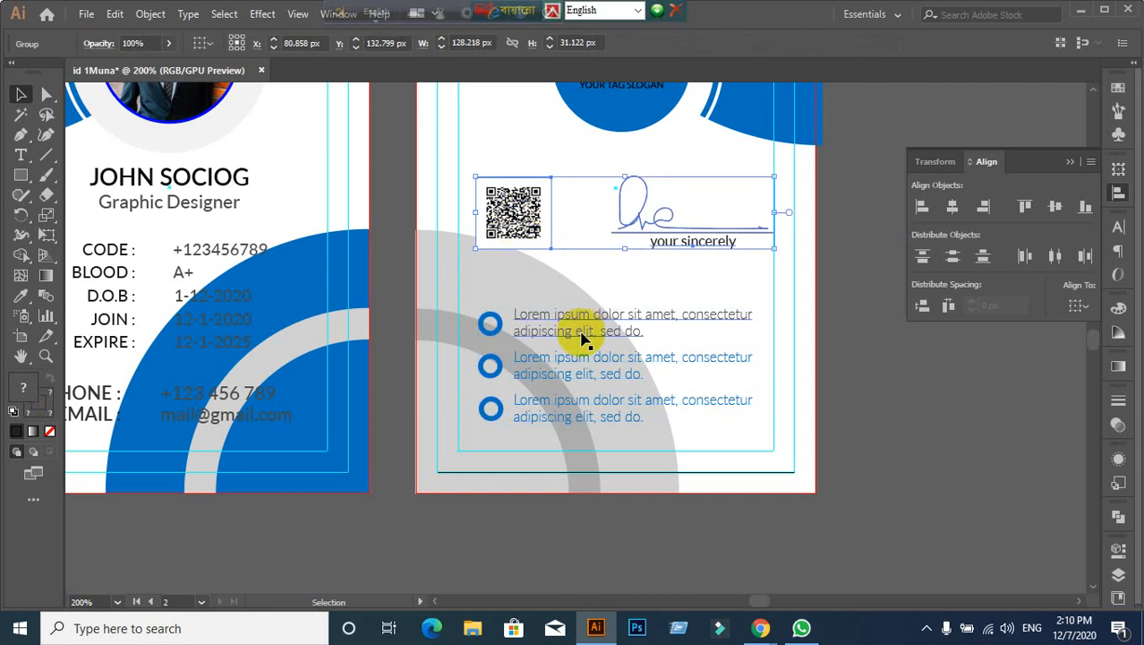
pyautogui.hotkey('ctrl', 'g')
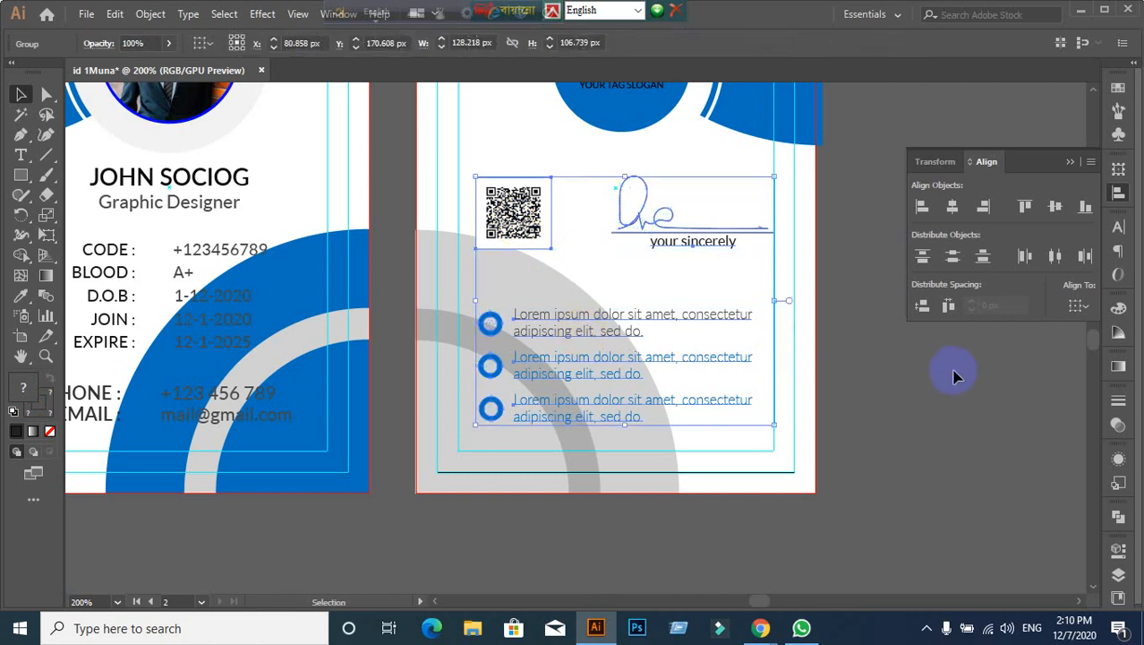
pyautogui.click(955, 375)
# Step: Make alignment relative to the artboard, and centre the combined QR, signature and bullet list group horizontally on the back card
pyautogui.click(488, 227)
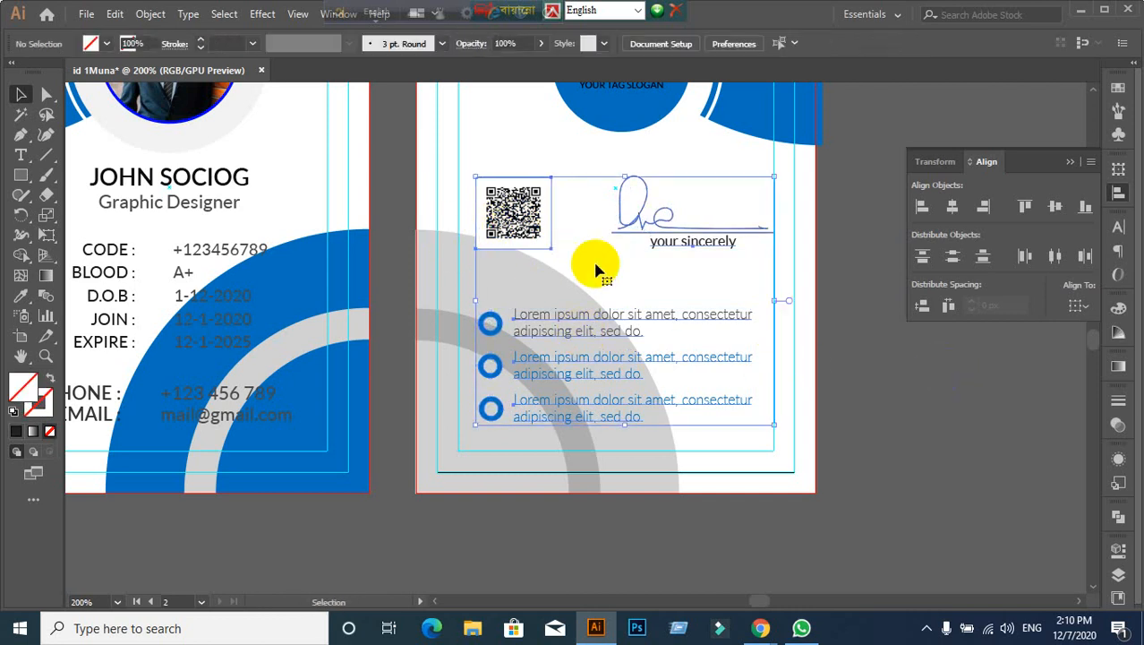
pyautogui.click(1081, 307)
pyautogui.click(1074, 361)
pyautogui.click(955, 206)
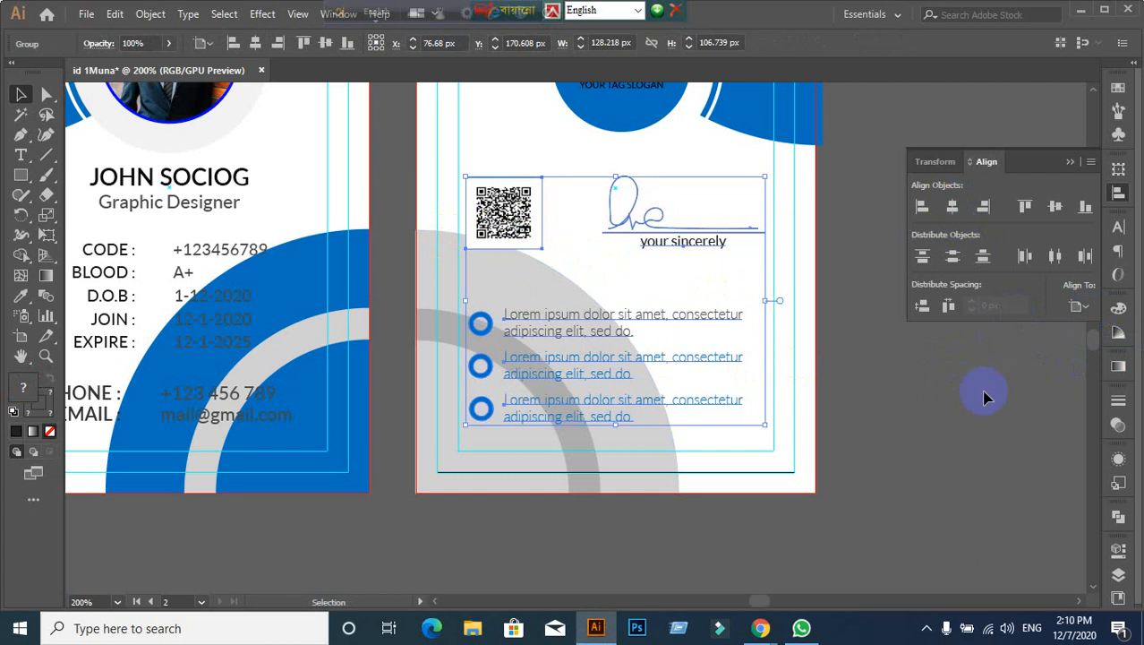
# Step: Ungroup the combined group so the bullet list is separate from the QR code and signature group
pyautogui.click(722, 413)
pyautogui.click(587, 396)
pyautogui.rightClick(585, 399)
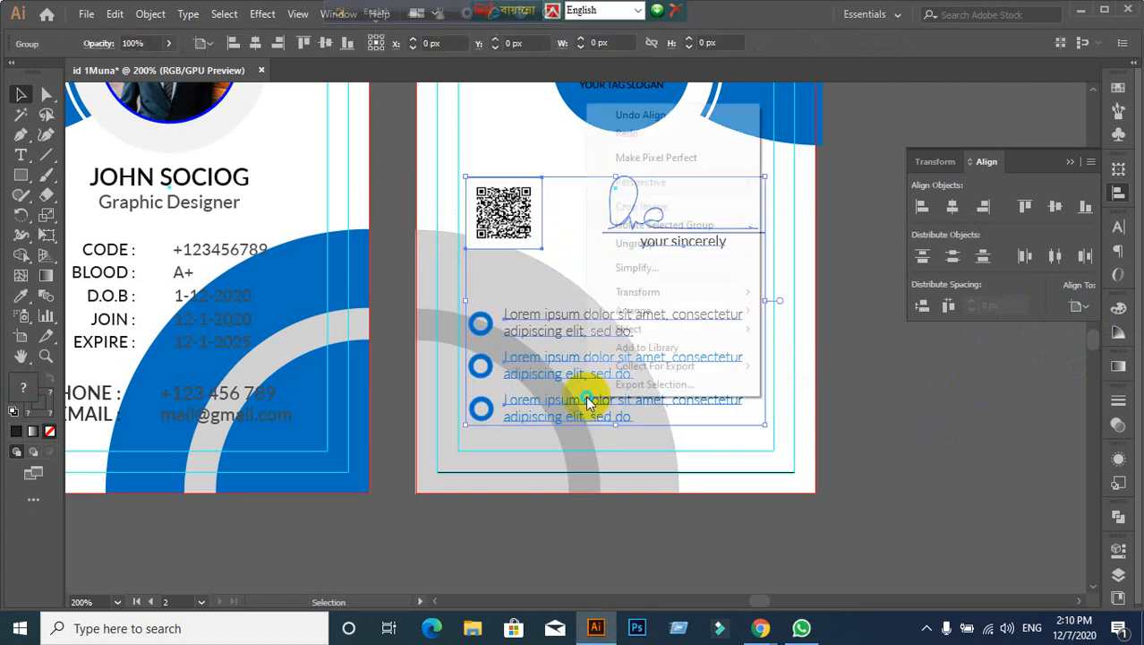
pyautogui.click(621, 243)
pyautogui.click(685, 462)
# Step: Ungroup the bullet list into its three individual items
pyautogui.scroll(2, 555, 447)
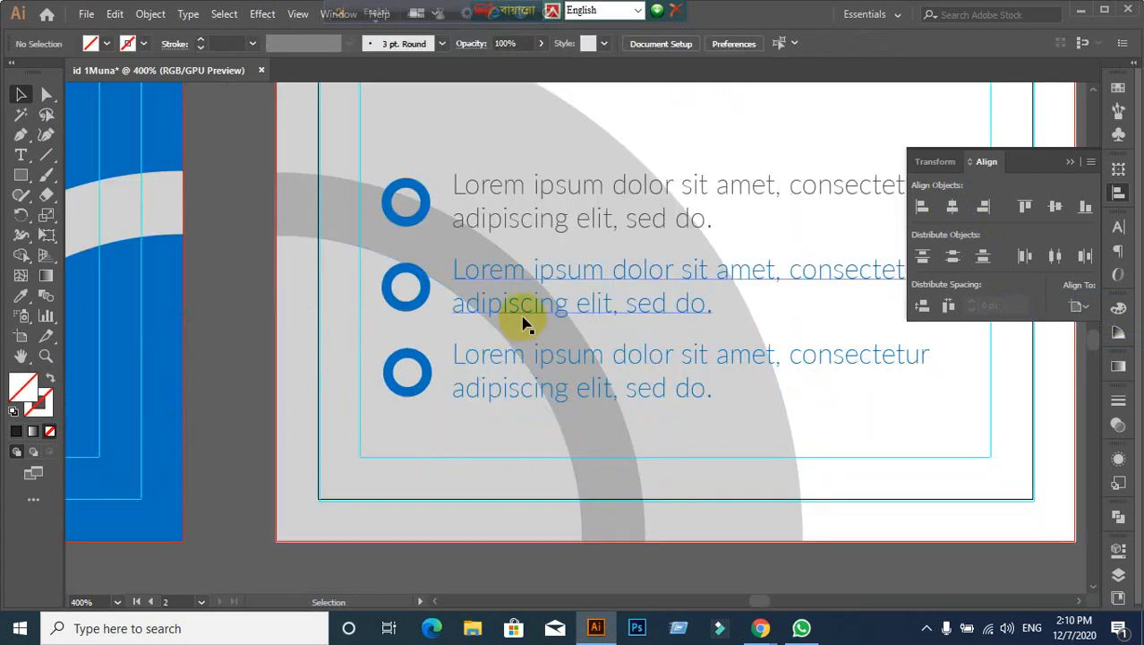
pyautogui.click(534, 299)
pyautogui.rightClick(537, 292)
pyautogui.click(577, 436)
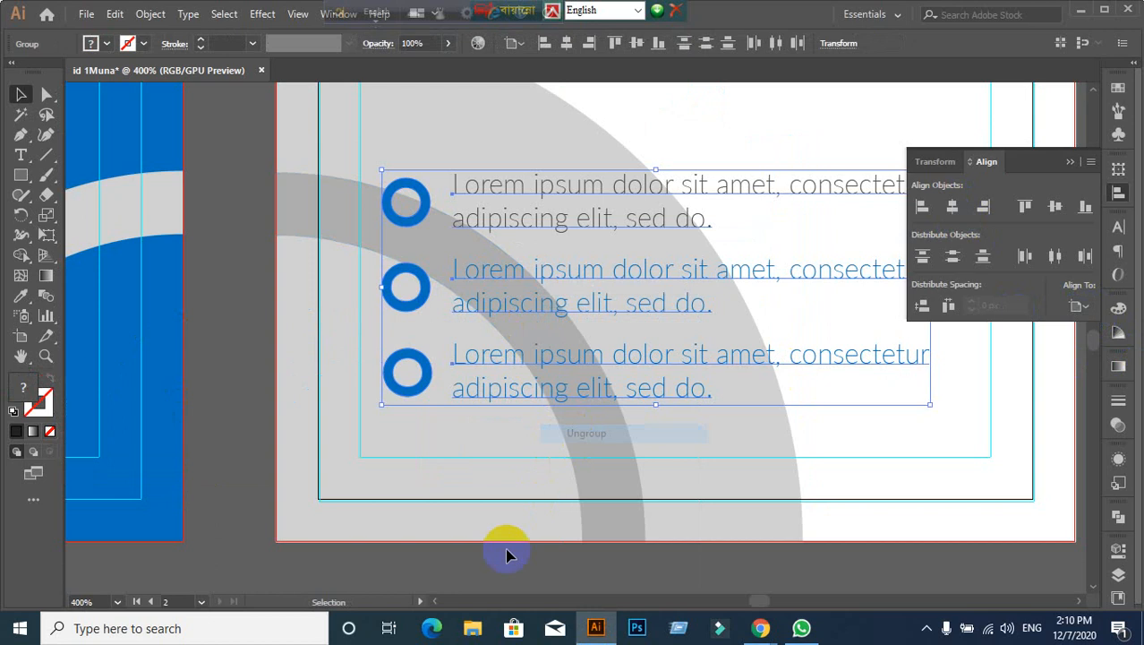
pyautogui.click(495, 541)
# Step: Ungroup the second and the first bullet items so each ring is separate from its text
pyautogui.click(506, 309)
pyautogui.click(606, 304)
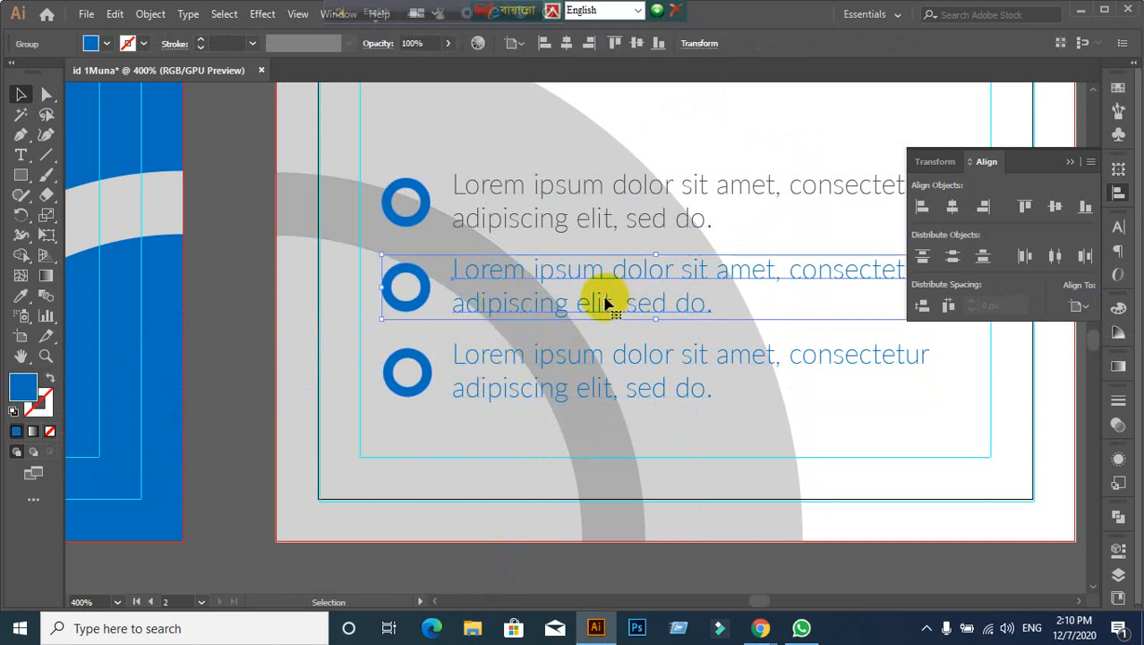
pyautogui.rightClick(600, 284)
pyautogui.click(616, 416)
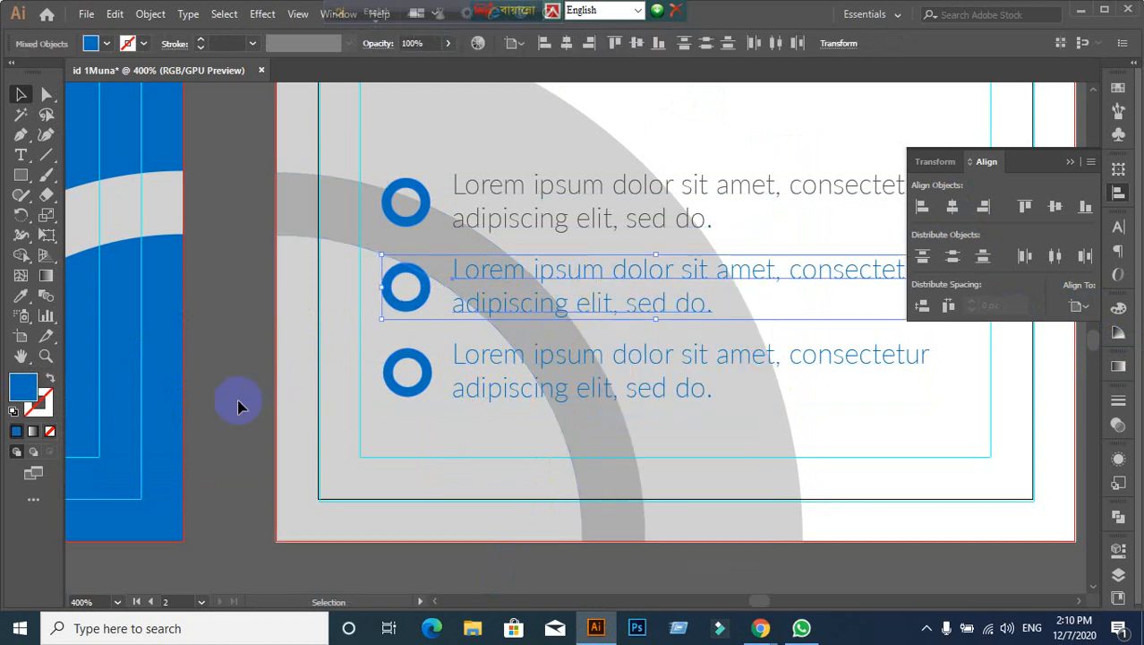
pyautogui.click(238, 401)
pyautogui.click(518, 244)
pyautogui.rightClick(520, 198)
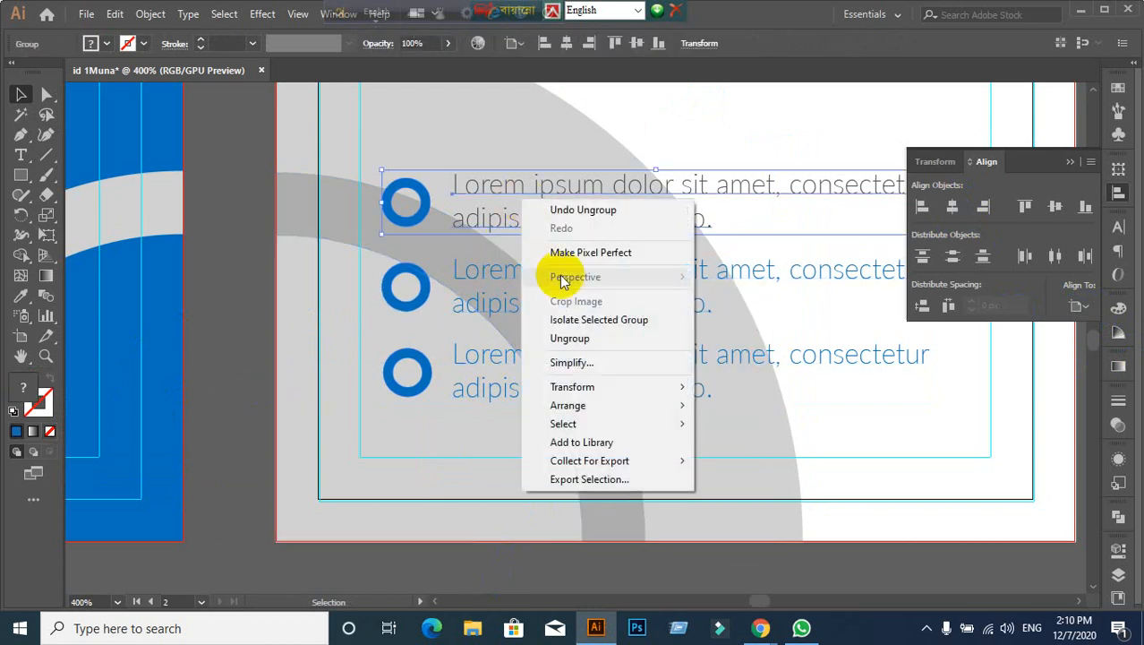
pyautogui.click(575, 349)
pyautogui.click(307, 327)
# Step: Select the first bullet's text and look through its character and paragraph settings
pyautogui.click(511, 199)
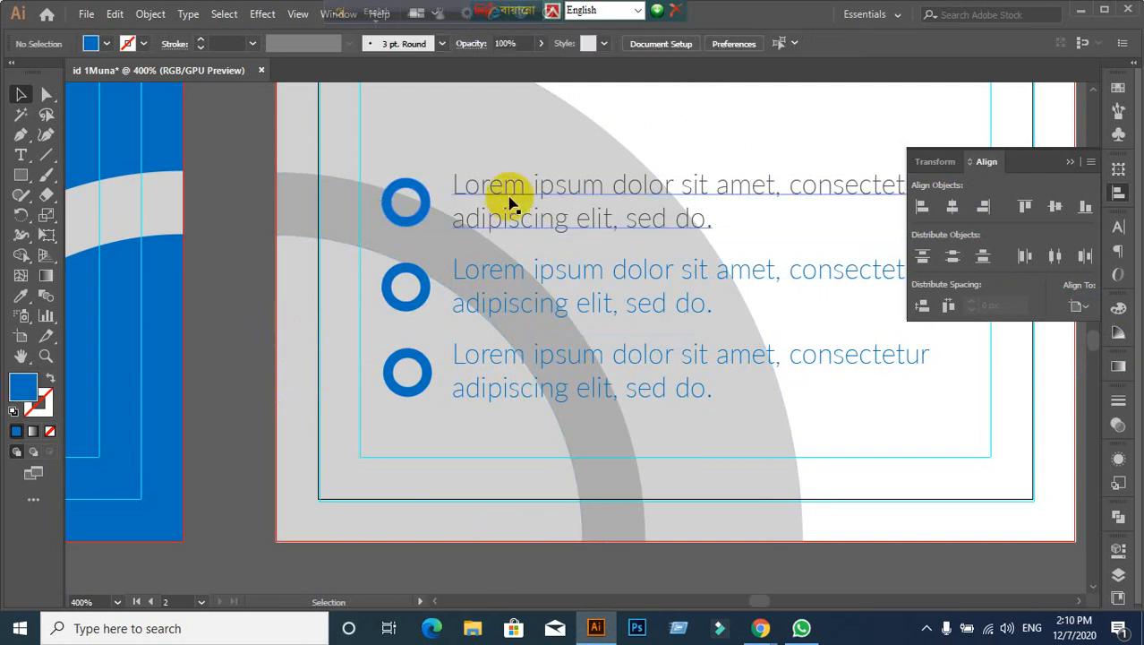
pyautogui.click(1118, 229)
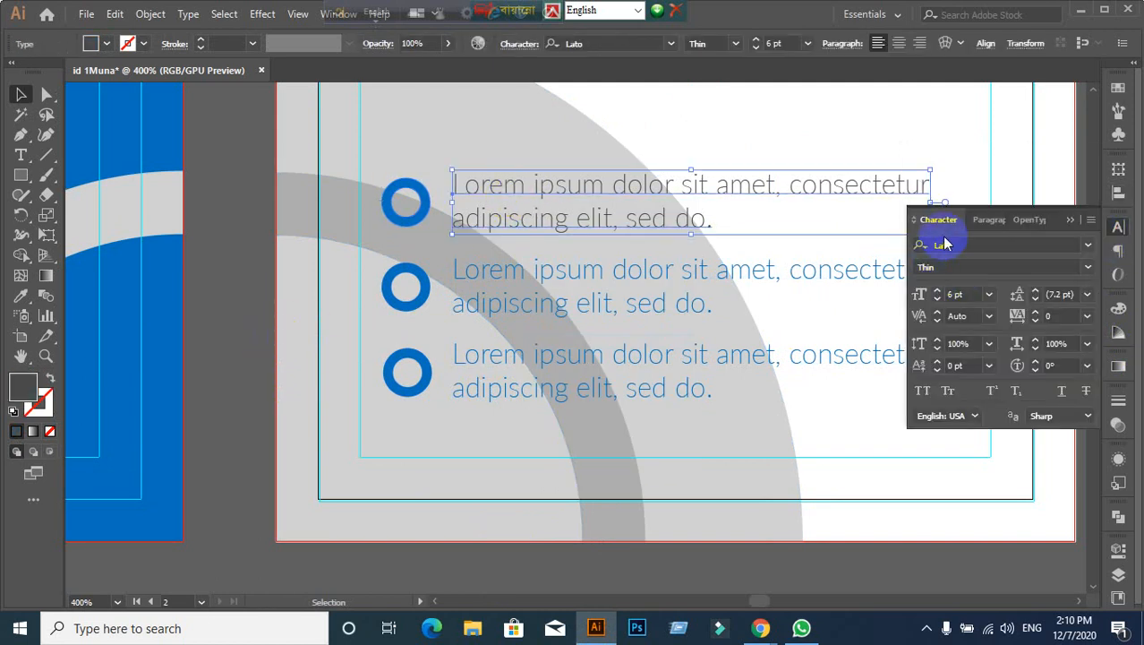
pyautogui.click(988, 220)
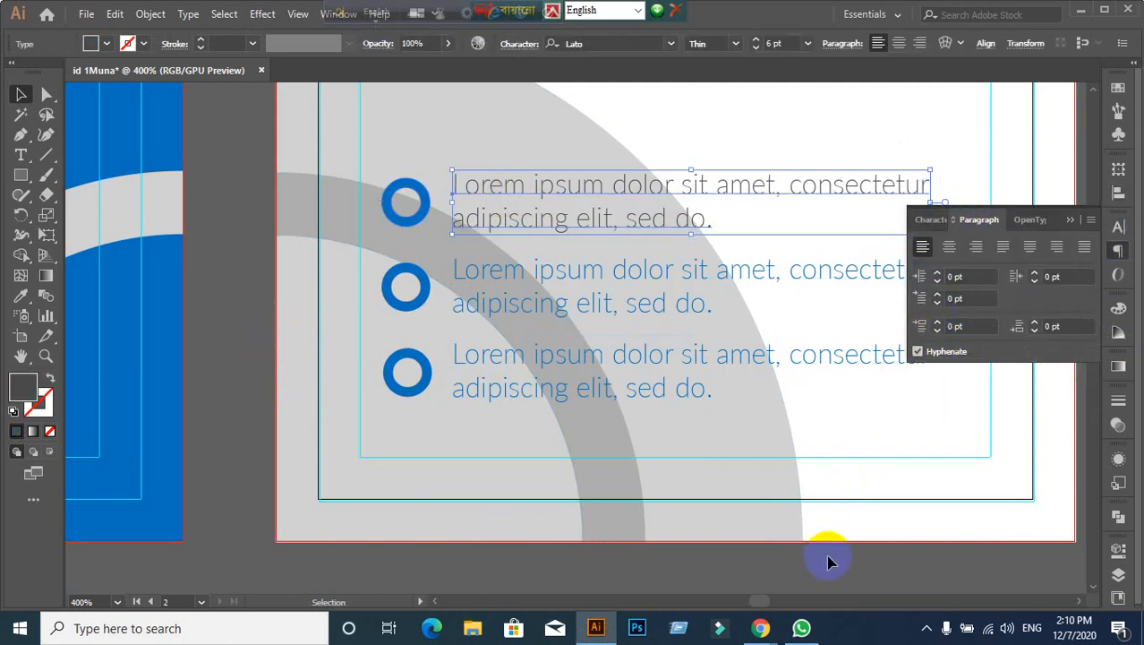
pyautogui.click(807, 532)
pyautogui.scroll(-2, 799, 498)
pyautogui.scroll(-1, 799, 499)
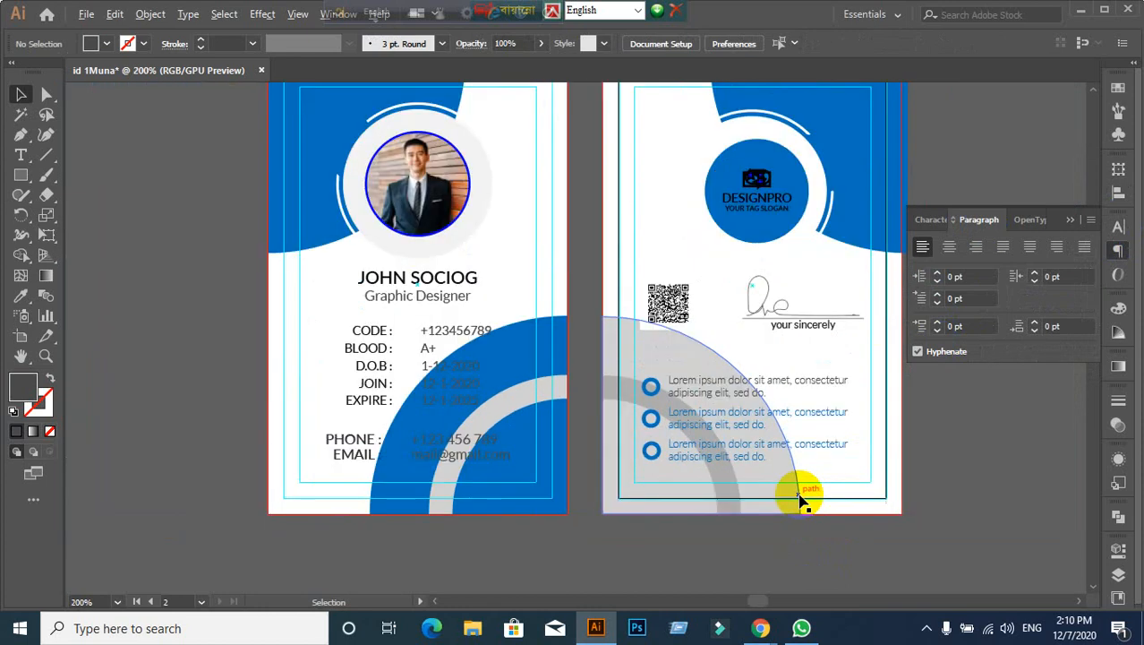
pyautogui.moveTo(997, 478); pyautogui.dragTo(943, 471)
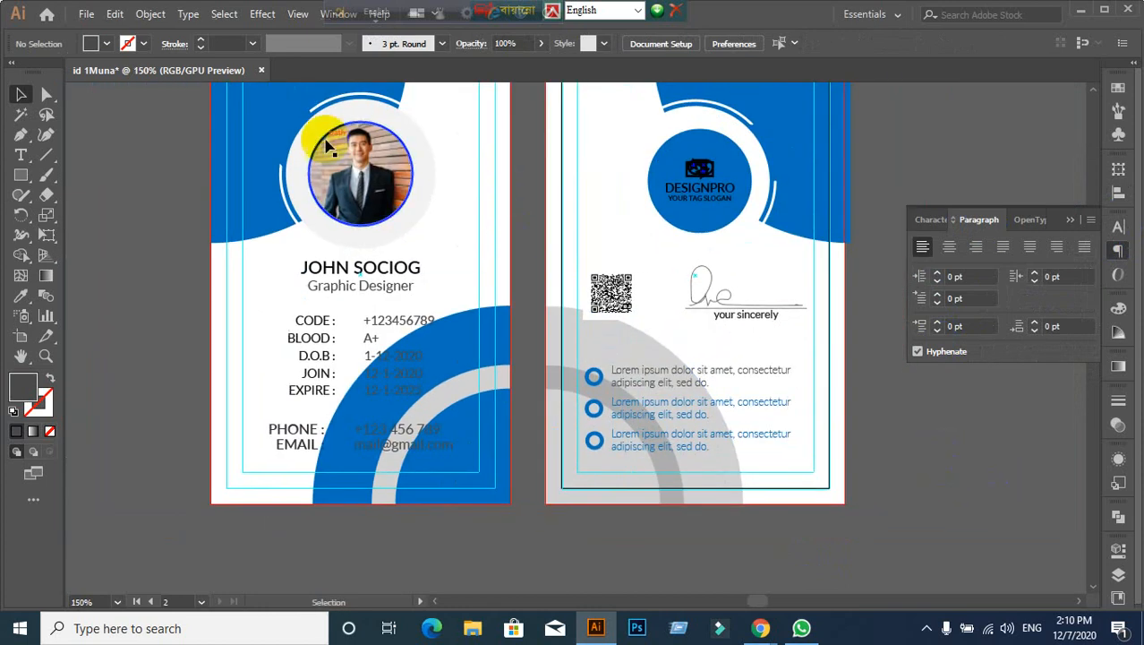
pyautogui.scroll(1, 285, 145)
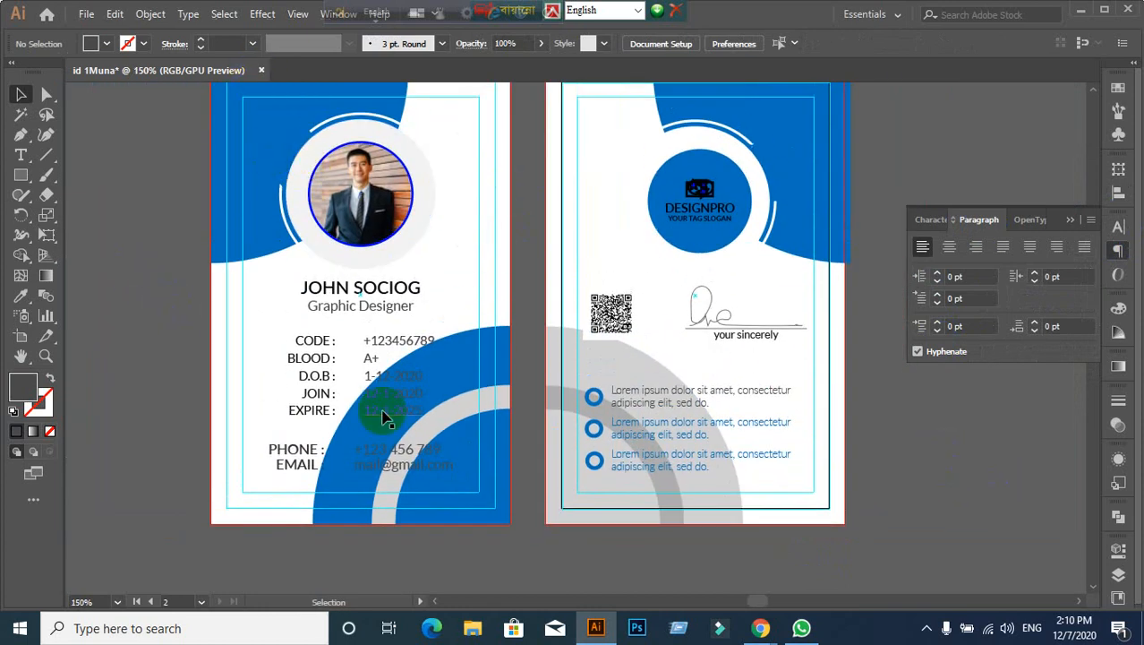
pyautogui.scroll(2, 394, 358)
pyautogui.moveTo(319, 143); pyautogui.dragTo(262, 144)
pyautogui.hotkey('ctrl', 'z')
pyautogui.click(167, 294)
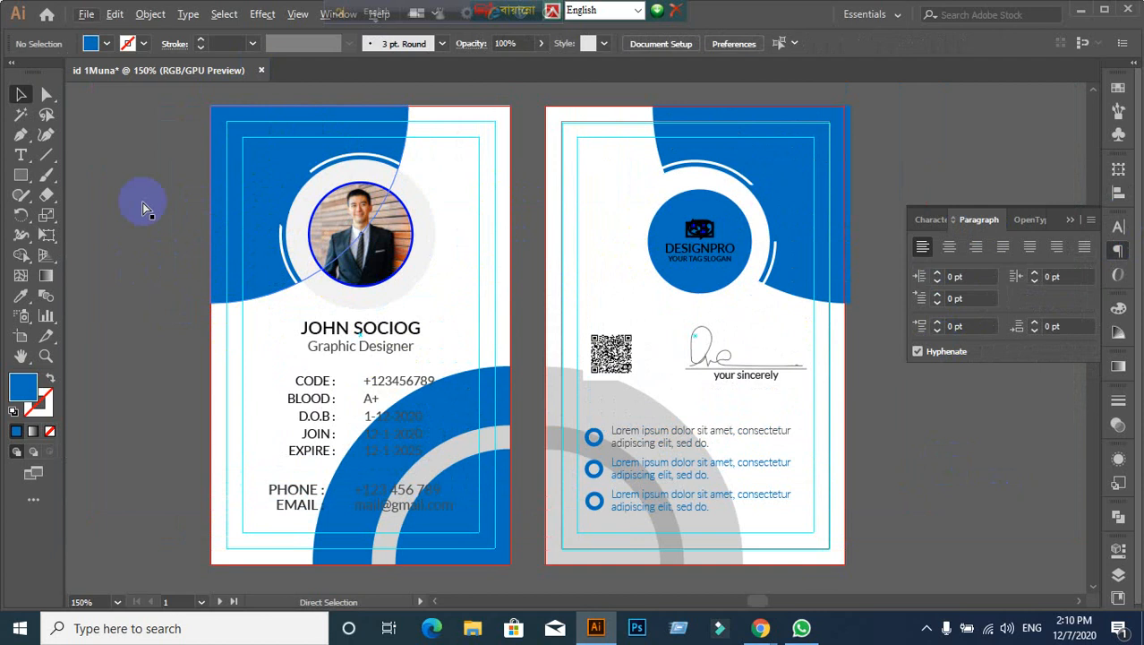
# Step: Save the ID card document and close it
pyautogui.hotkey('ctrl', 's')
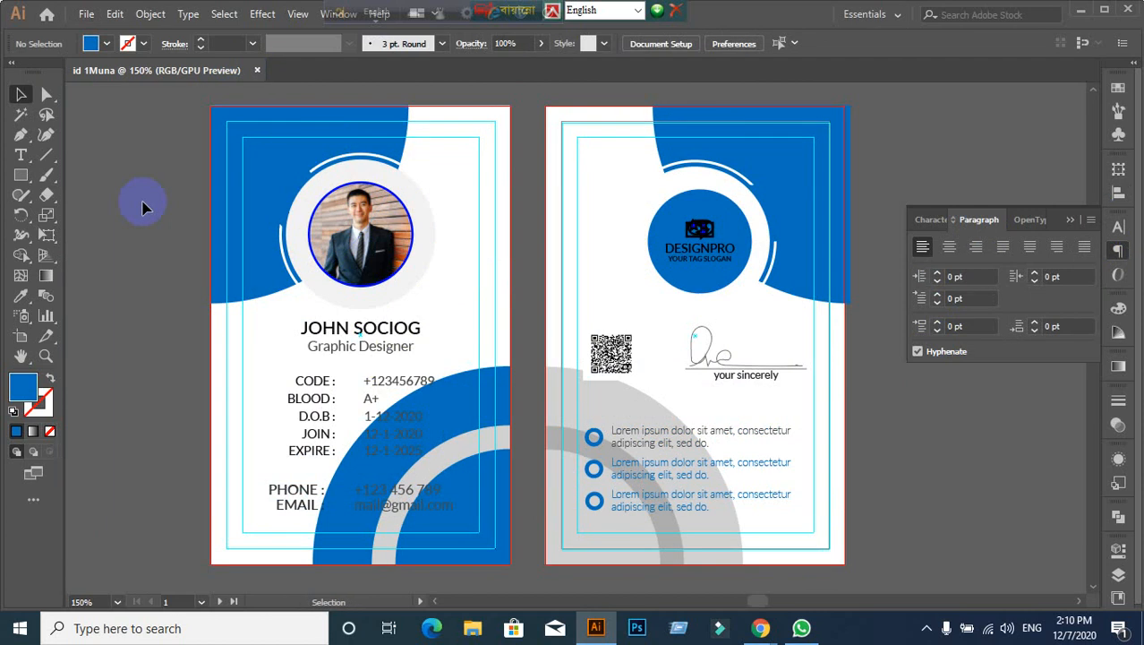
pyautogui.click(258, 70)
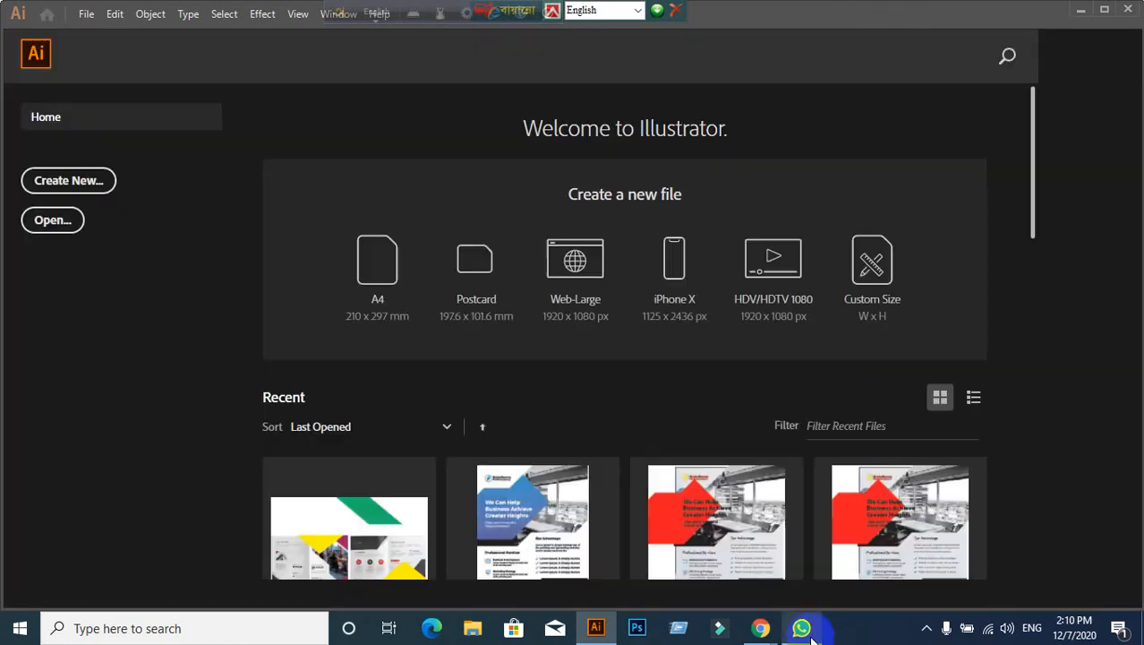
# Step: Switch to WhatsApp to check the EX-GD-32 group chat for submitted designs, and return to the Google Meet call
pyautogui.click(803, 629)
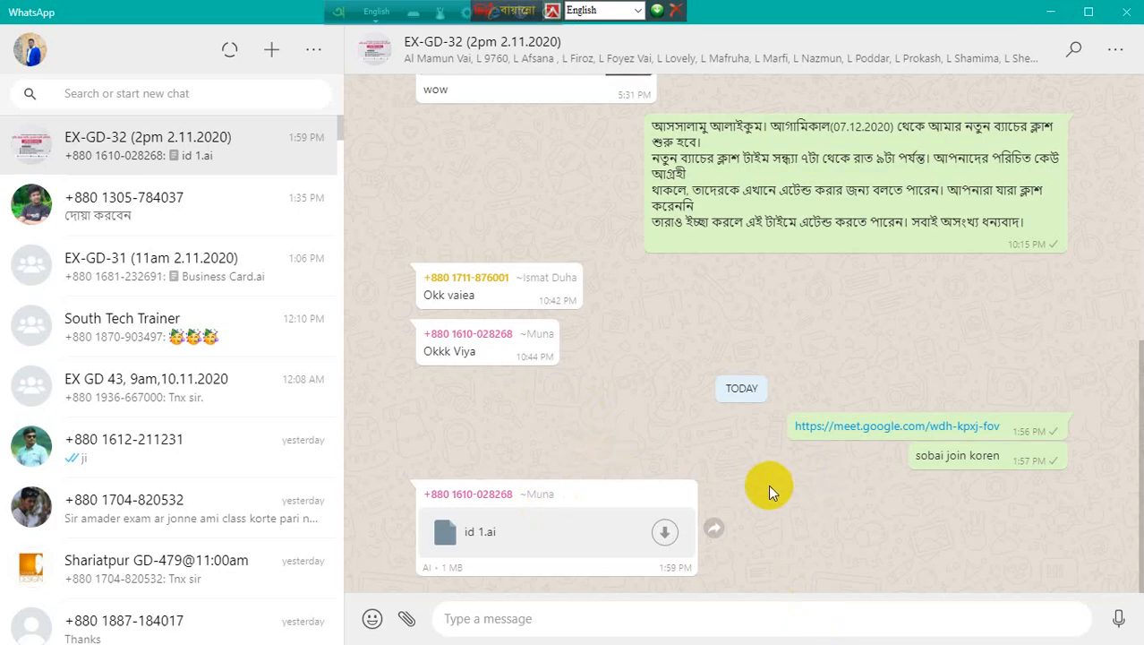
pyautogui.scroll(1, 769, 486)
pyautogui.scroll(-1, 743, 480)
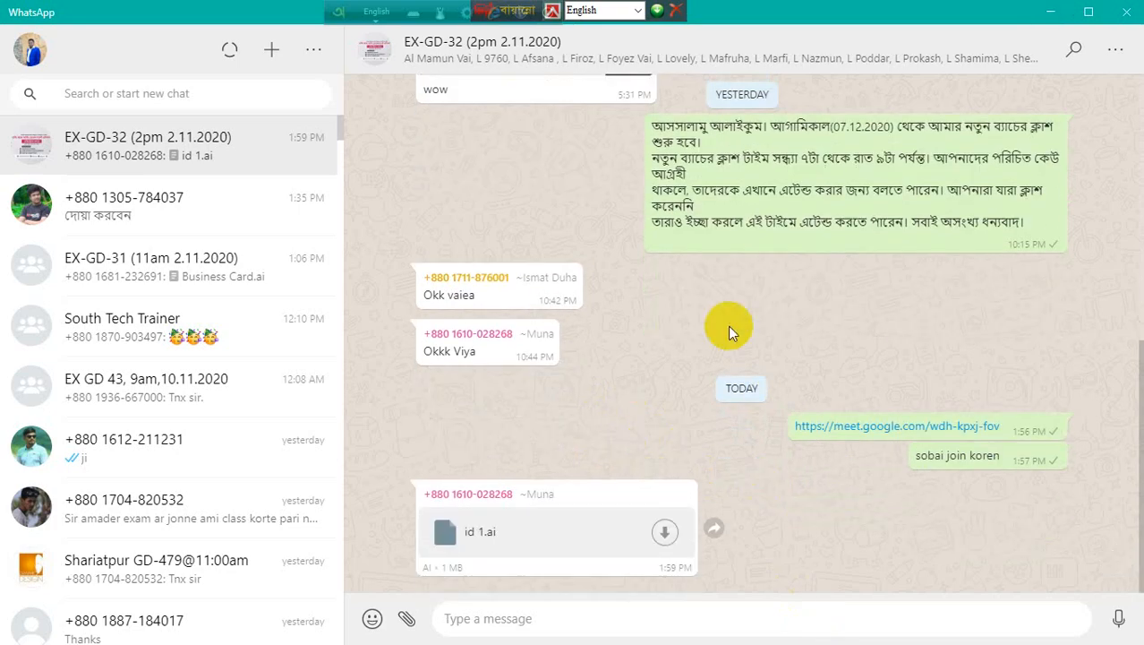
pyautogui.click(1048, 16)
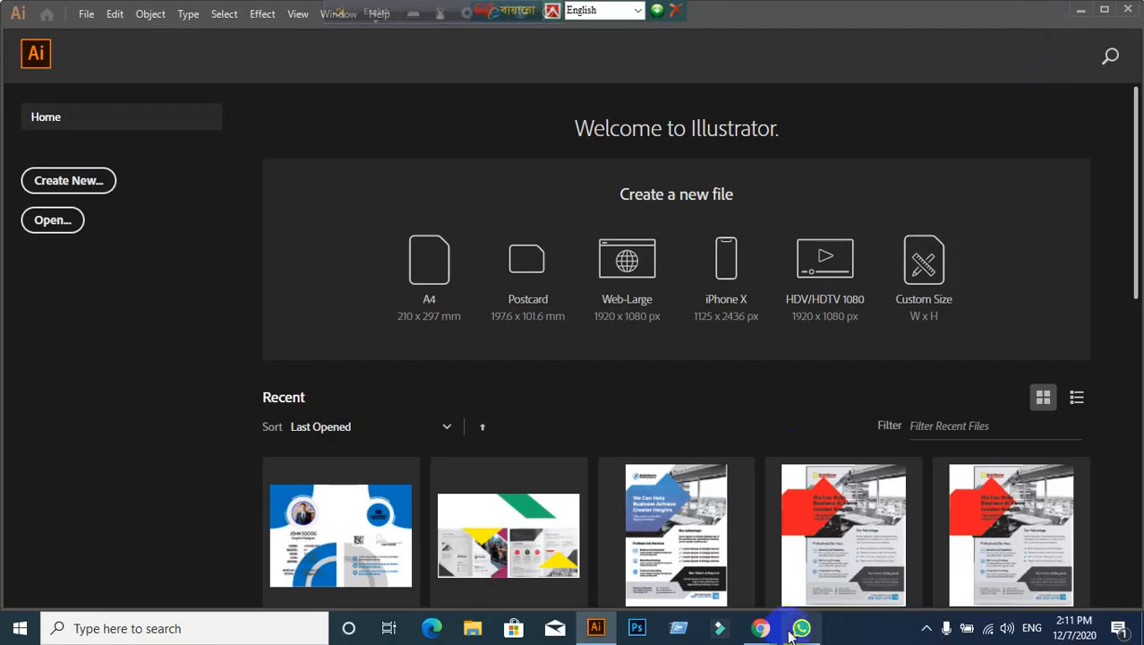
pyautogui.moveTo(761, 626)
pyautogui.click(658, 535)
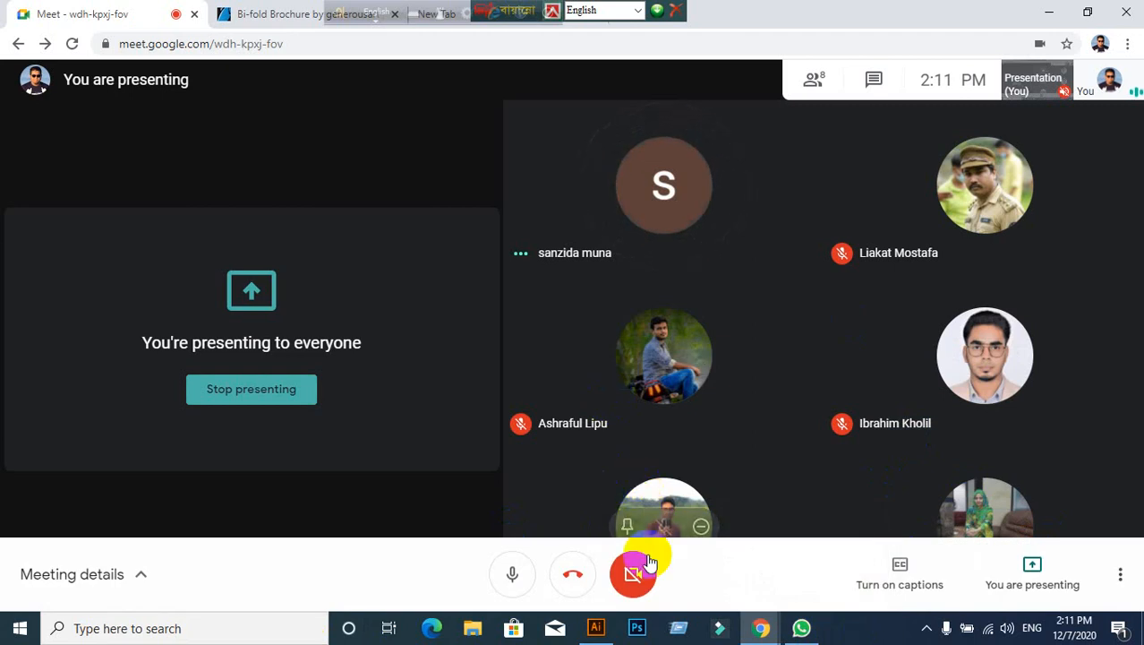
# Step: Switch to WhatsApp and open the EX-GD-31 (11am 2.11.2020) group chat
pyautogui.click(814, 631)
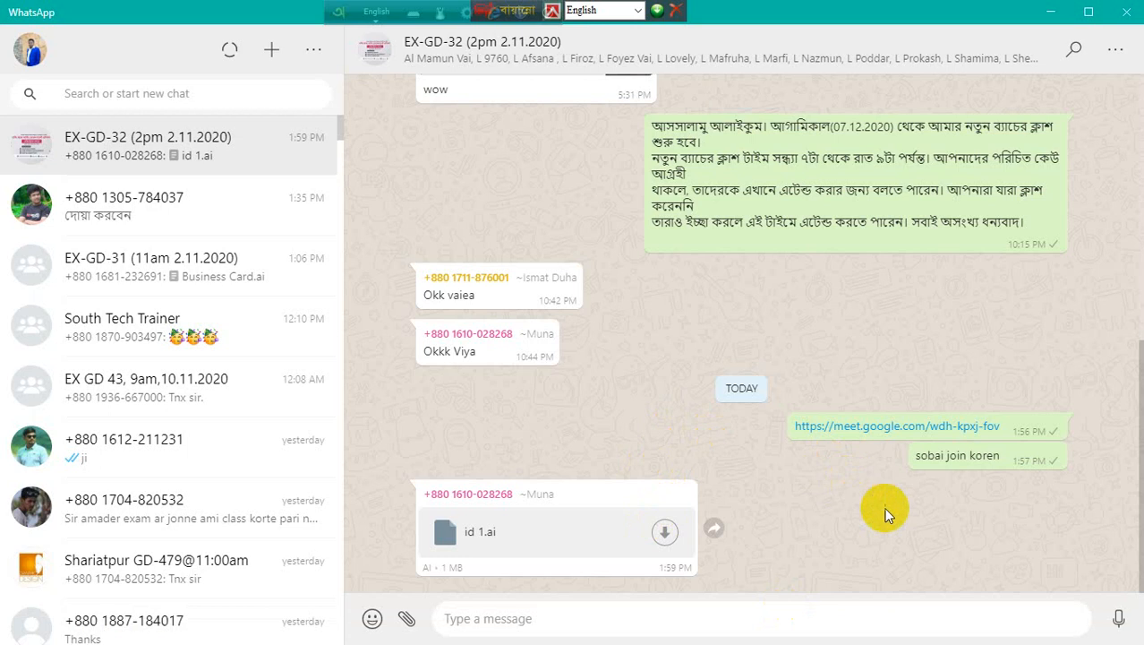
pyautogui.click(87, 274)
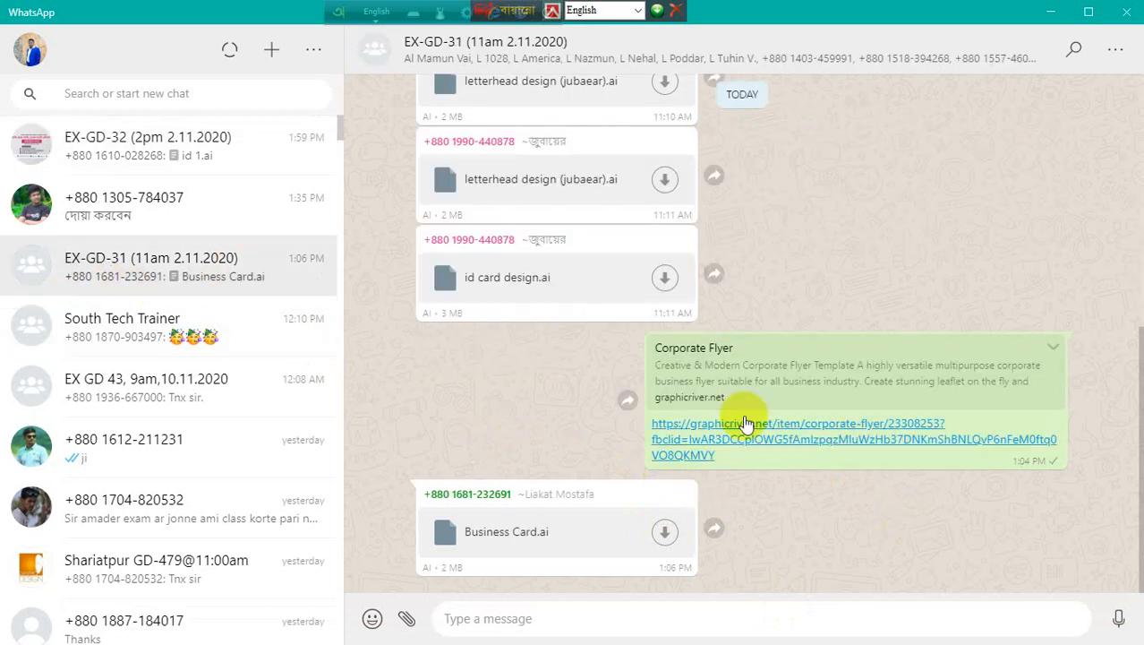
pyautogui.click(1049, 13)
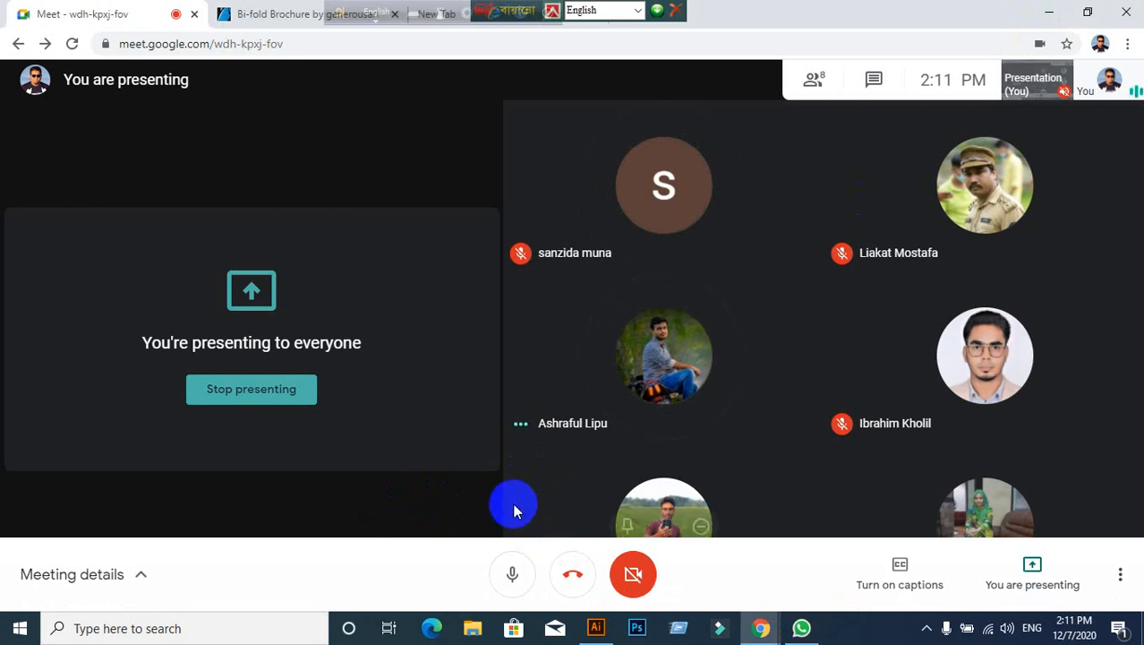
pyautogui.click(599, 627)
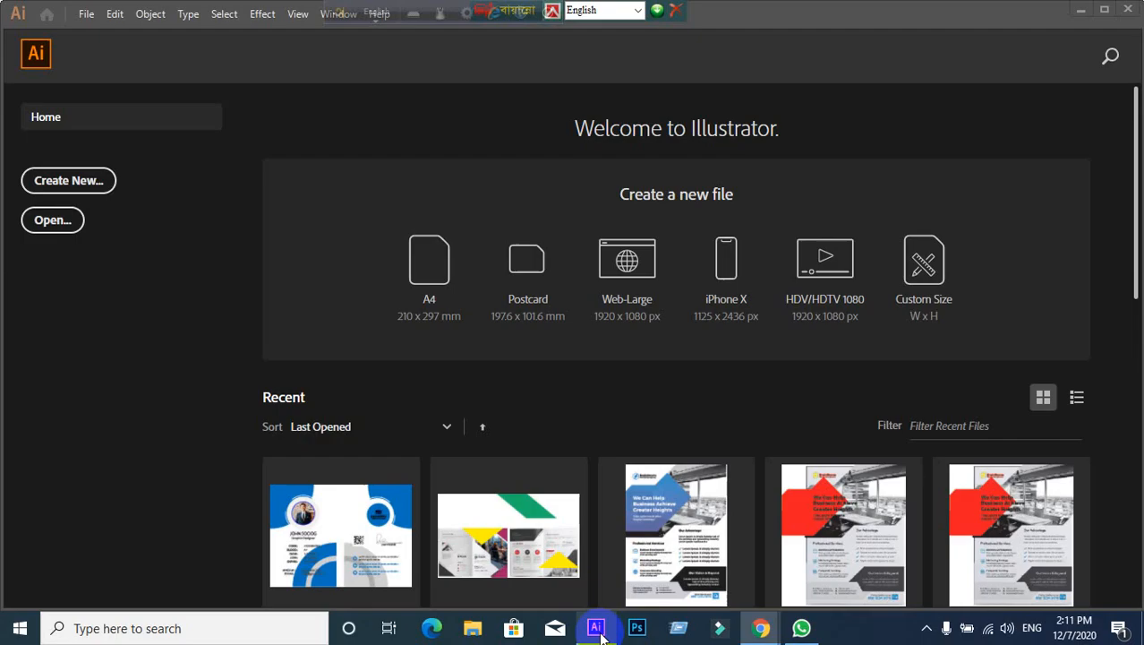
pyautogui.click(598, 629)
# Step: Download Business Card.ai from the WhatsApp group chat to the Desktop, adding the student's name to the file name
pyautogui.click(799, 629)
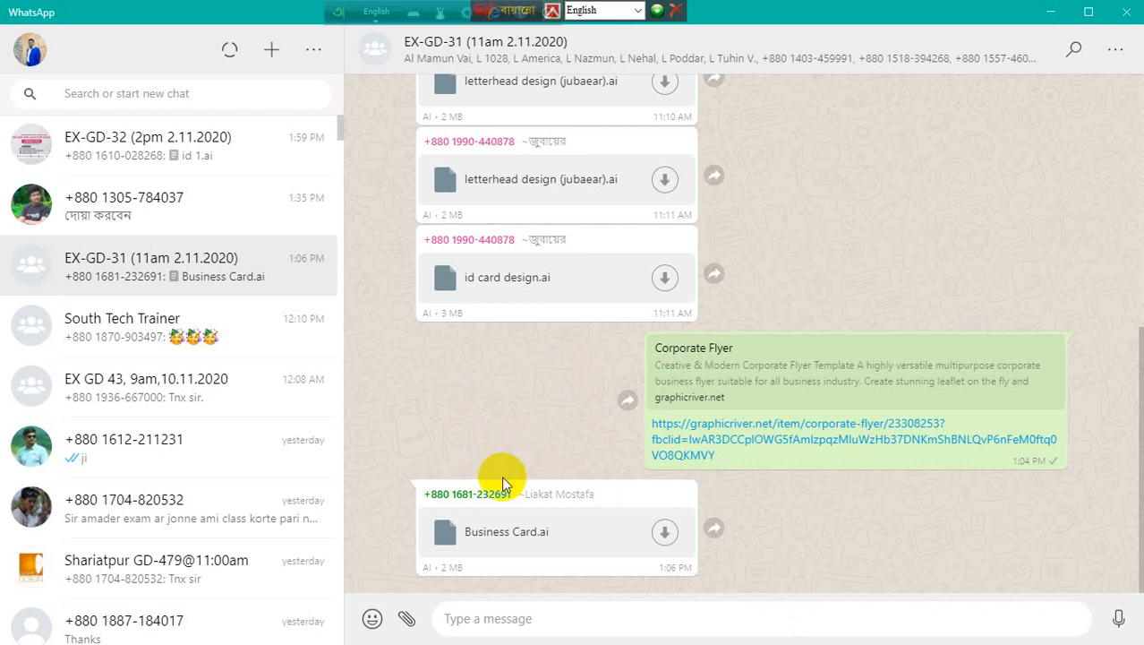
pyautogui.click(668, 533)
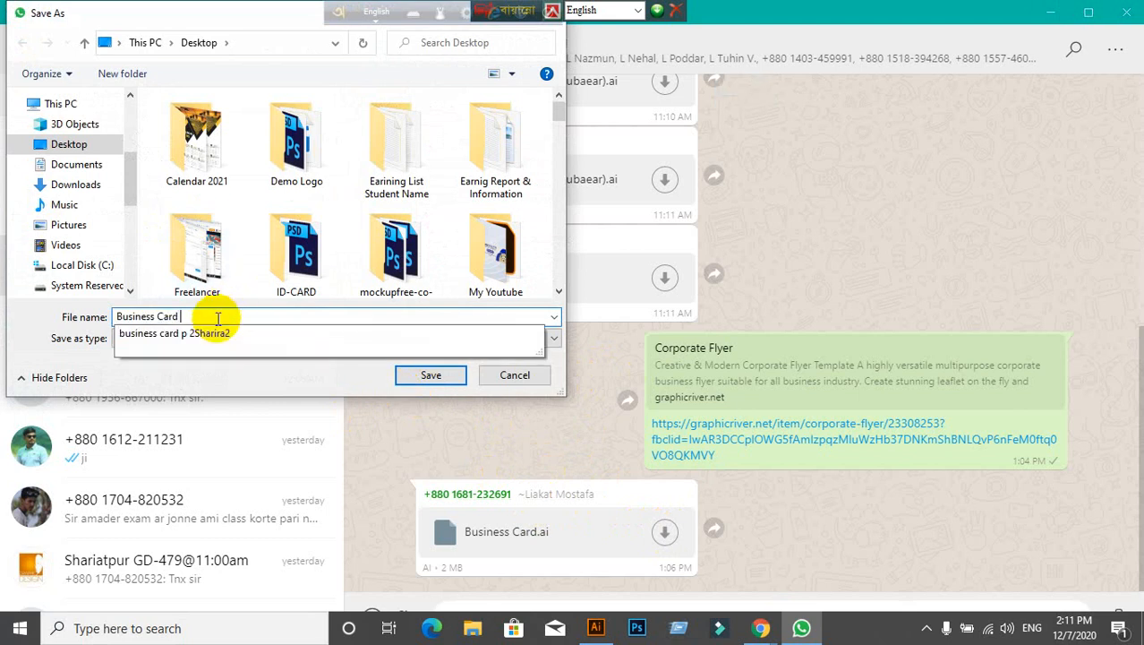
pyautogui.write('Liakot')
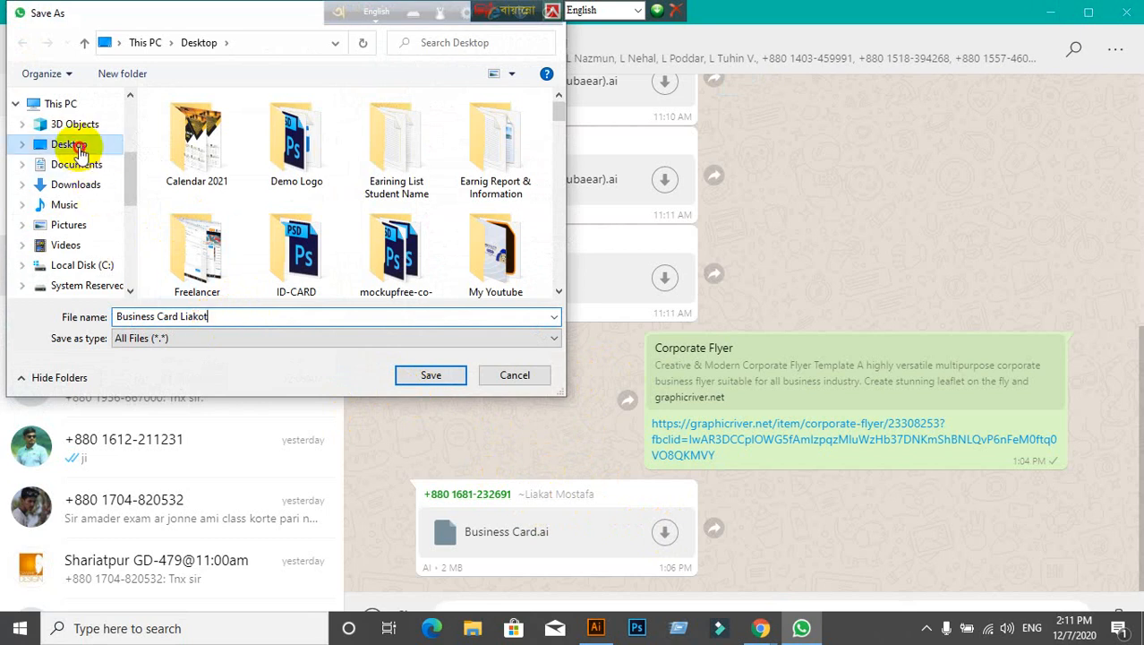
pyautogui.click(434, 376)
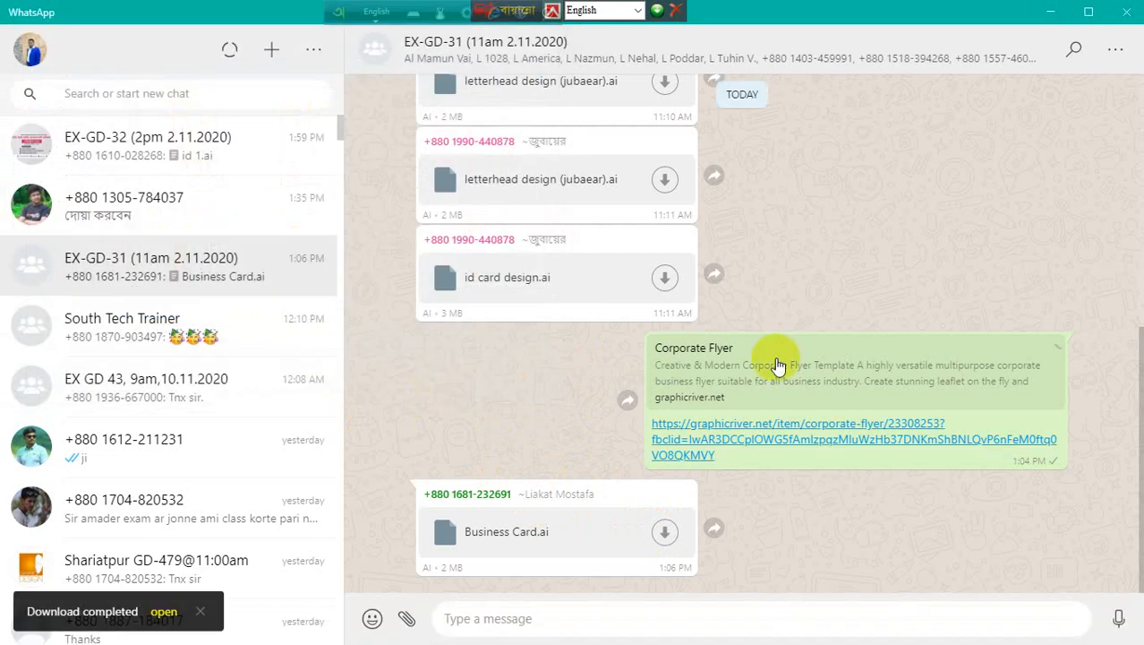
# Step: Minimize the open windows and open the downloaded business card file from the desktop in Illustrator
pyautogui.click(1056, 13)
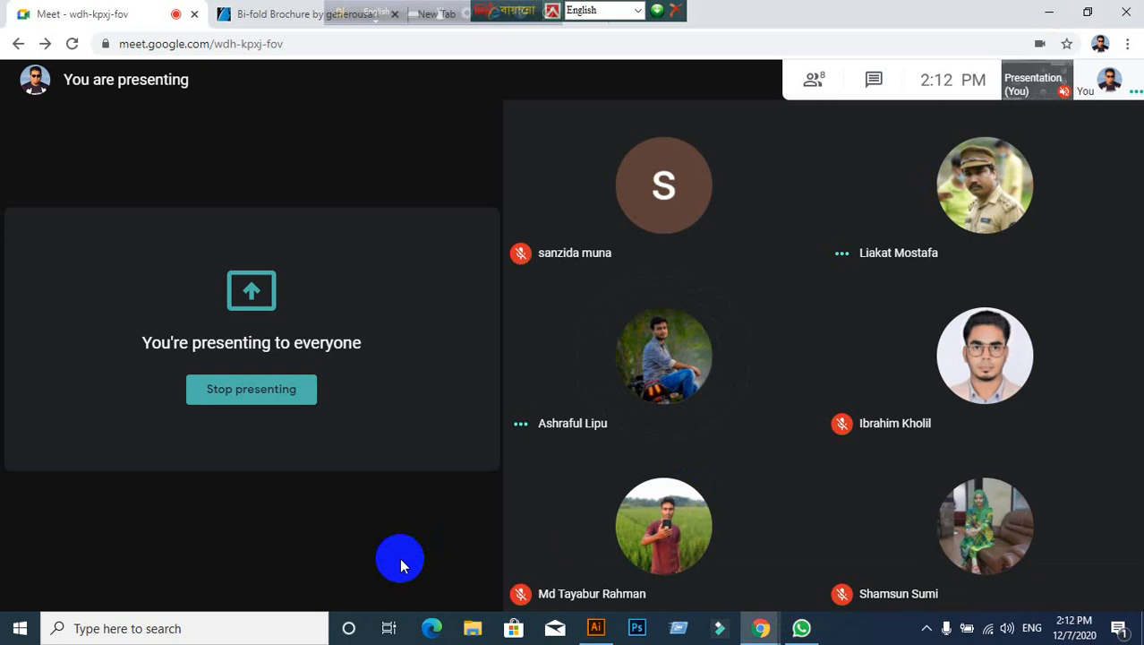
pyautogui.click(595, 627)
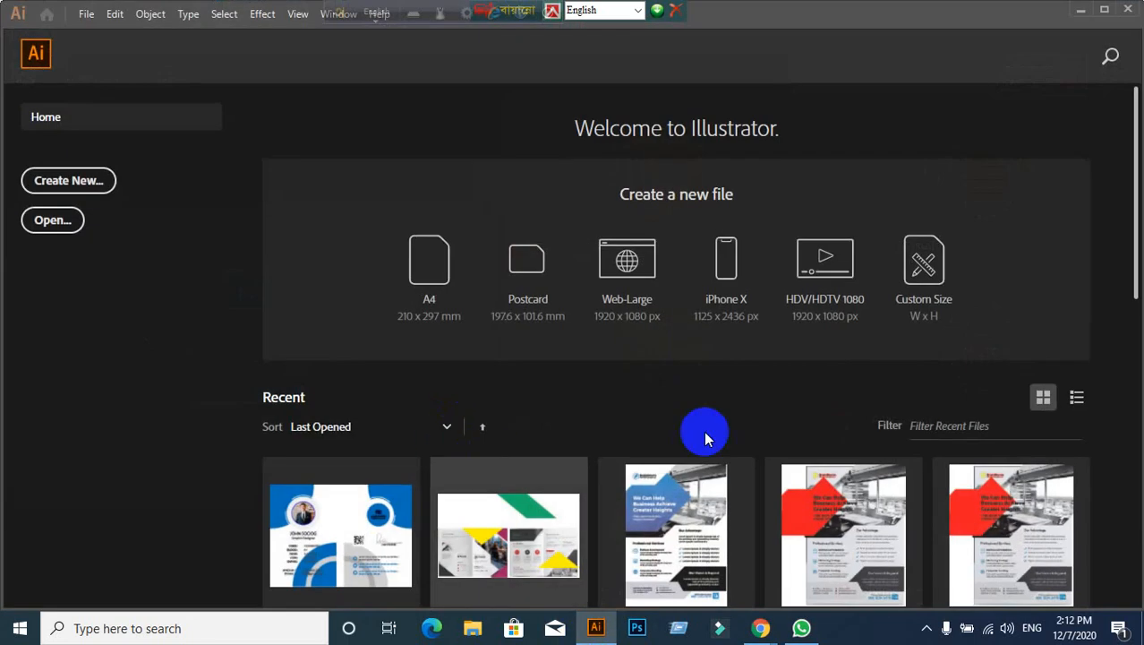
pyautogui.click(1083, 12)
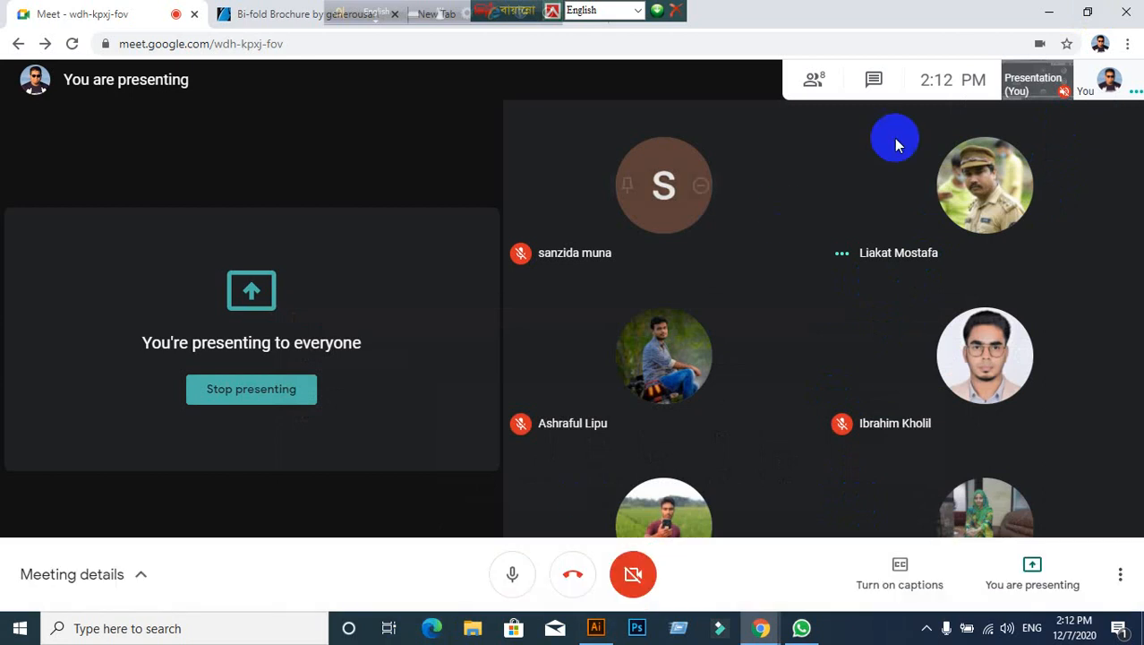
pyautogui.click(1049, 13)
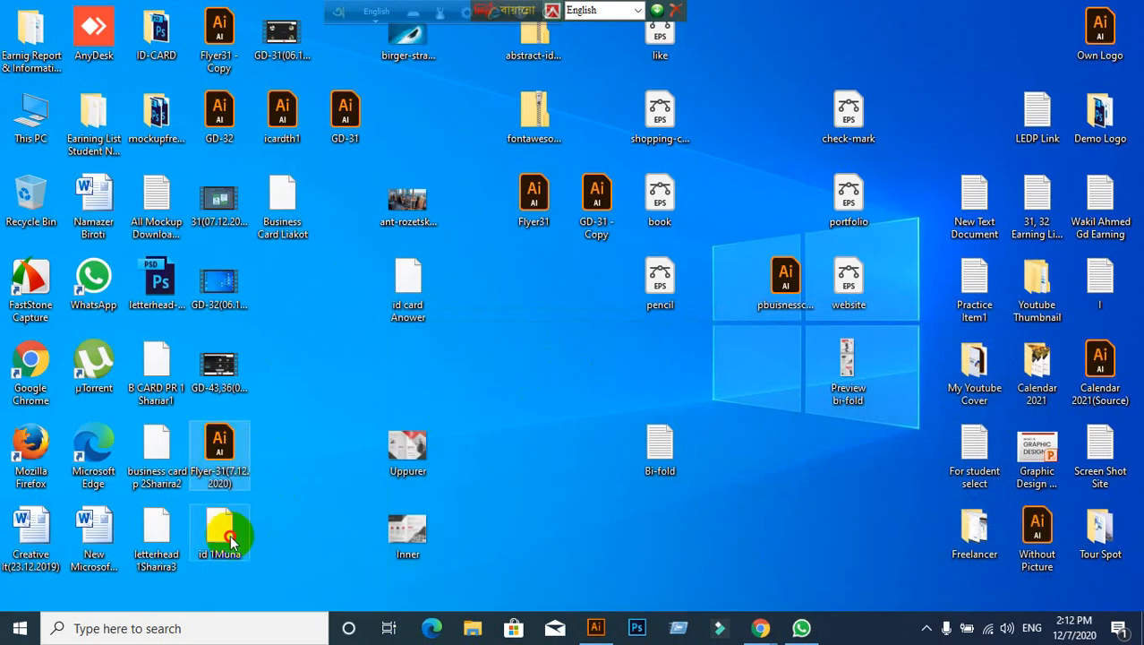
pyautogui.moveTo(284, 214); pyautogui.dragTo(833, 9)
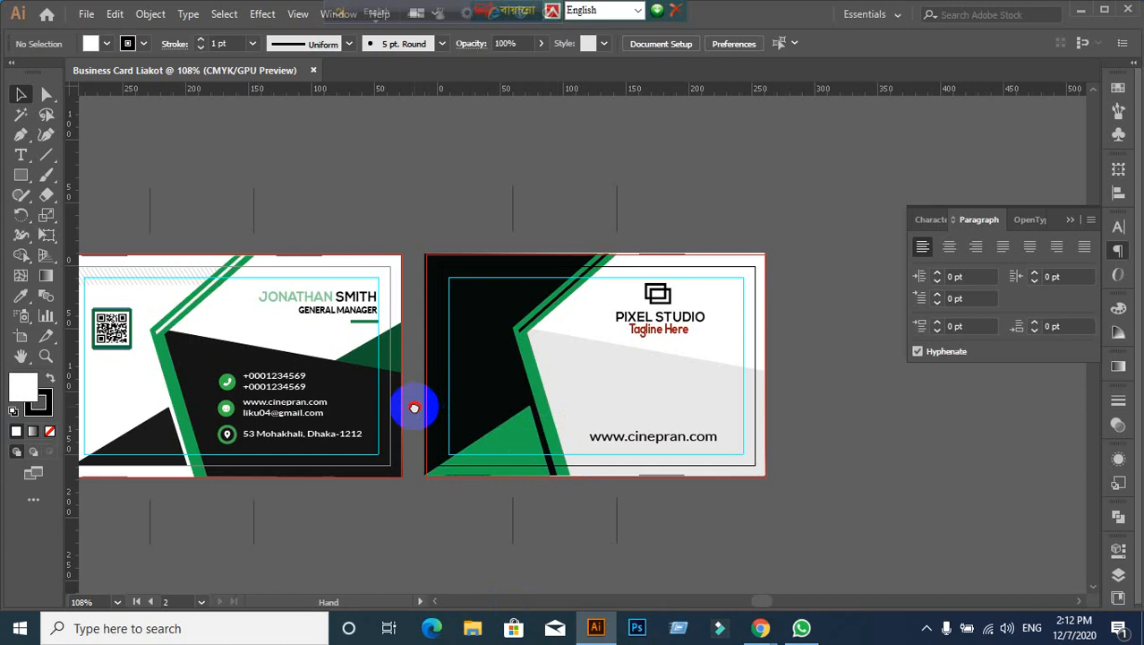
# Step: Examine the front business card's layout, including the QR code, name block and contact details
pyautogui.moveTo(414, 407); pyautogui.dragTo(613, 357)
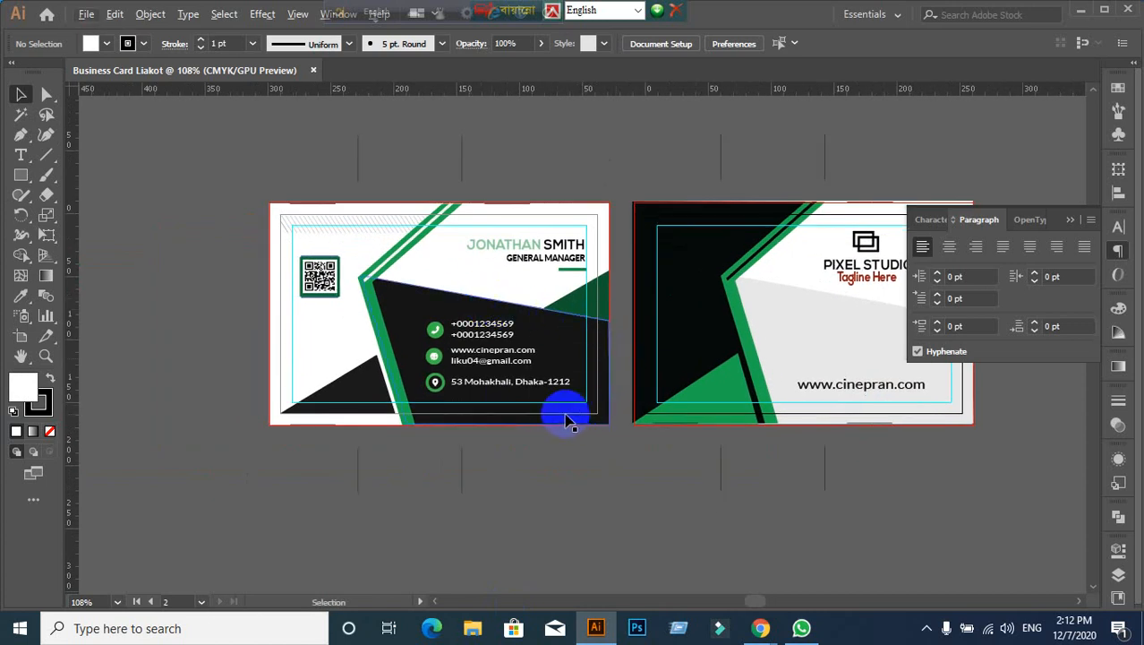
pyautogui.scroll(2, 537, 405)
pyautogui.scroll(-1, 474, 388)
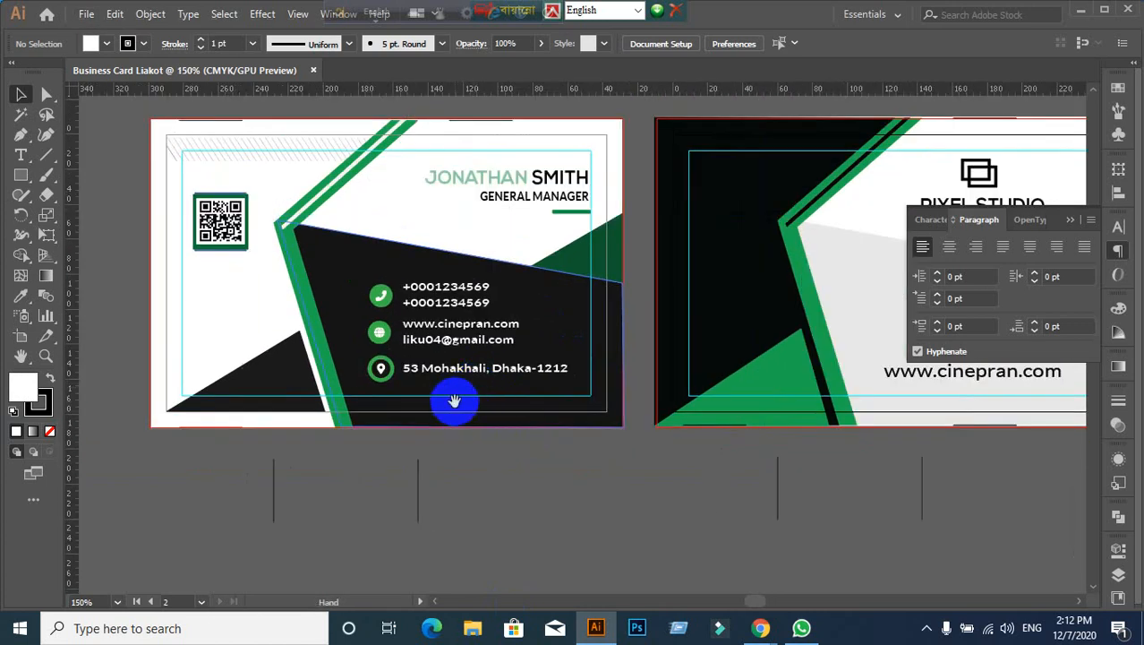
pyautogui.moveTo(453, 400); pyautogui.dragTo(485, 475)
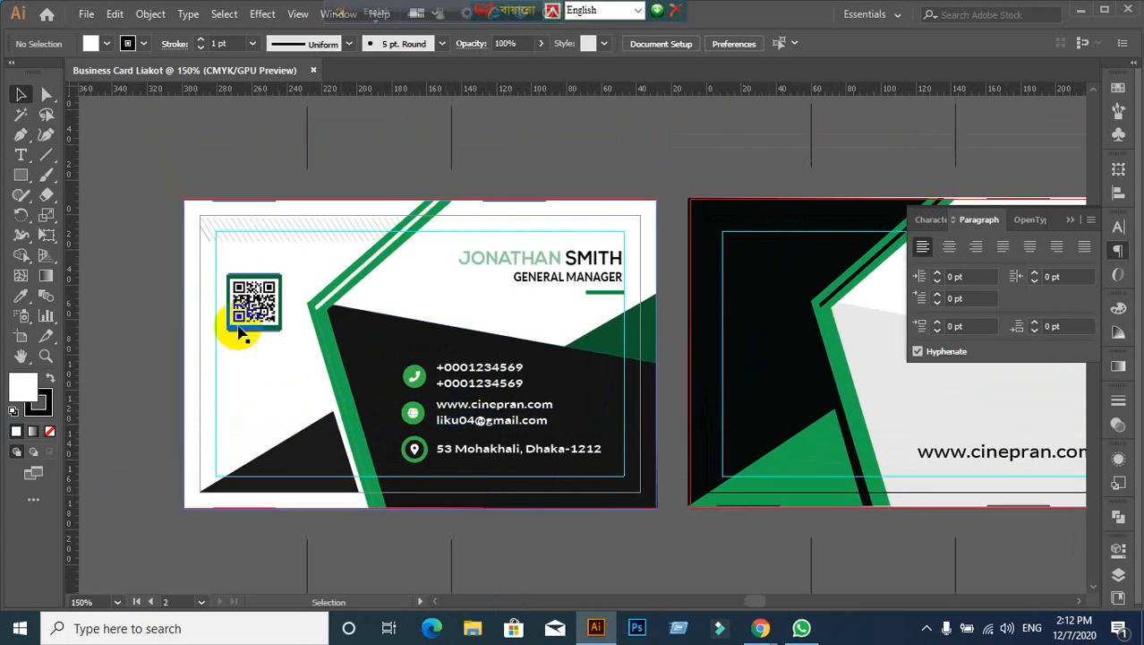
pyautogui.scroll(1, 239, 331)
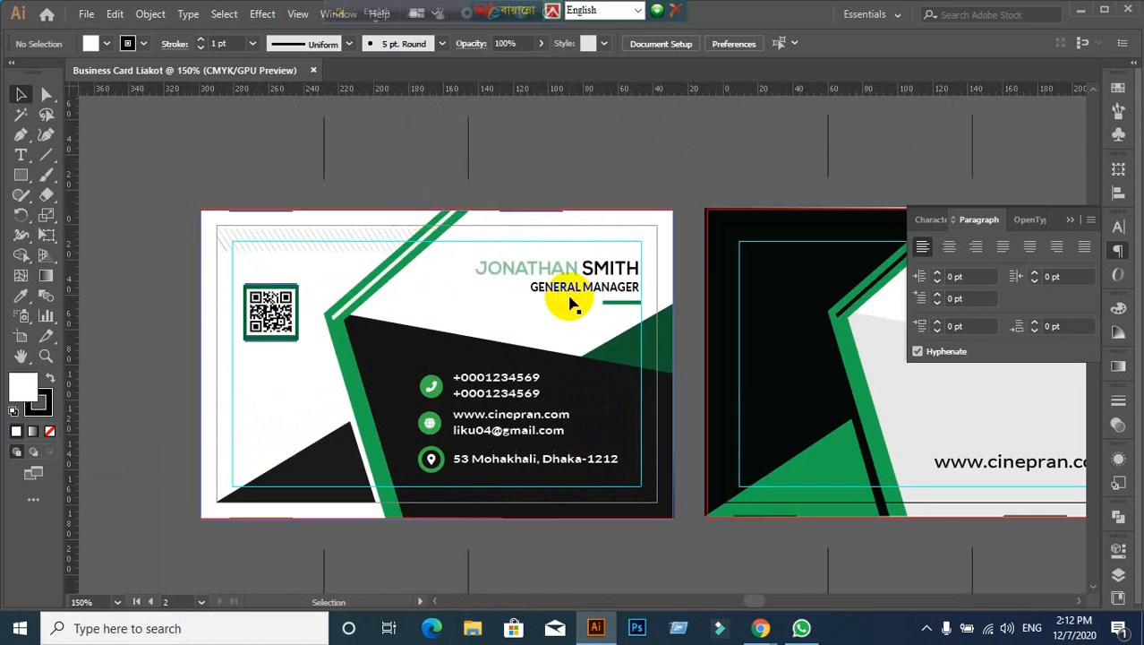
pyautogui.scroll(1, 564, 295)
# Step: Unlock all locked objects in the business card document and clear the selection
pyautogui.moveTo(296, 154)
pyautogui.mouseDown()
pyautogui.moveTo(562, 261)
pyautogui.moveTo(1101, 273)
pyautogui.moveTo(977, 228)
pyautogui.mouseUp()
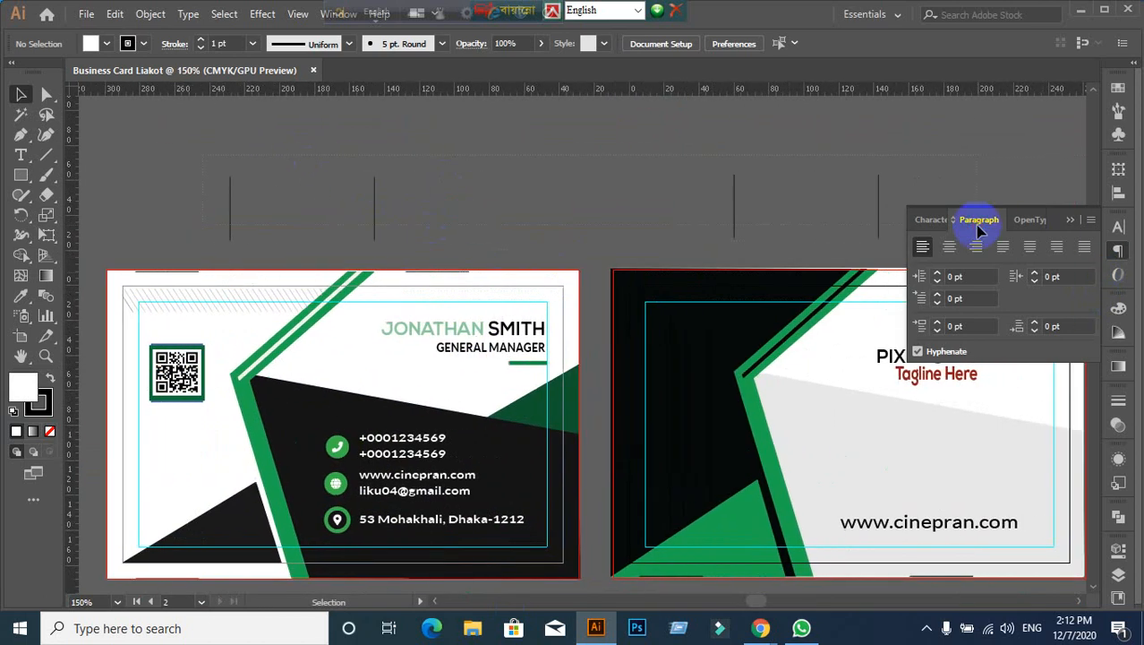
pyautogui.hotkey('ctrl', 'alt', '2')
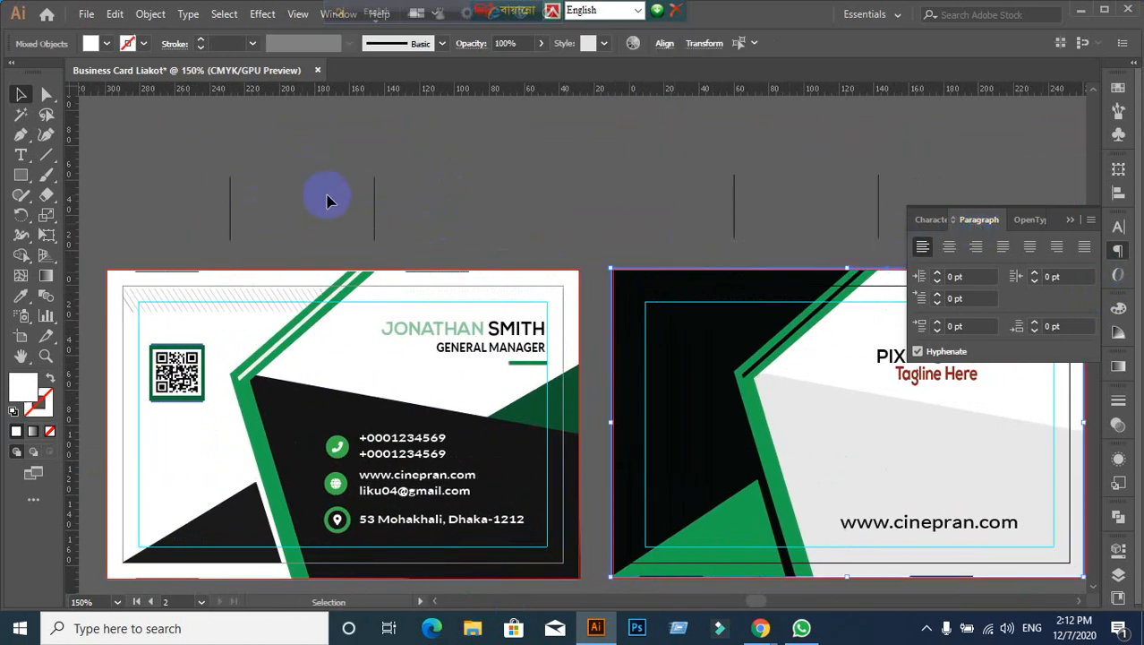
pyautogui.click(471, 217)
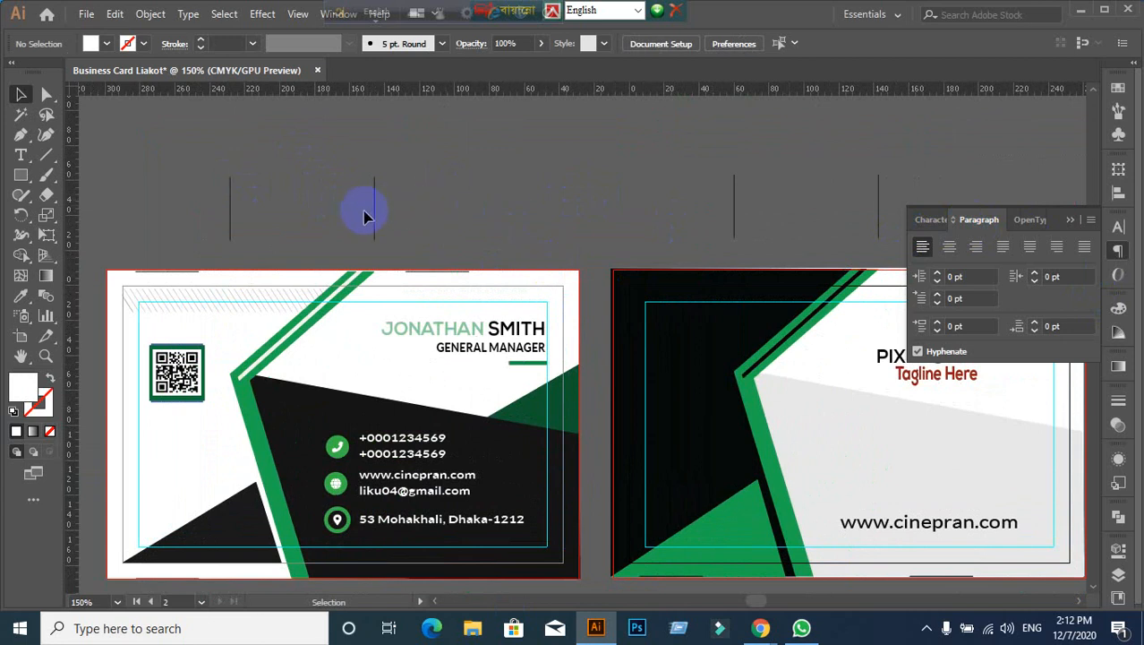
# Step: Inspect the crop marks above the front card and check the artwork in outline view before returning to preview
pyautogui.scroll(3, 380, 235)
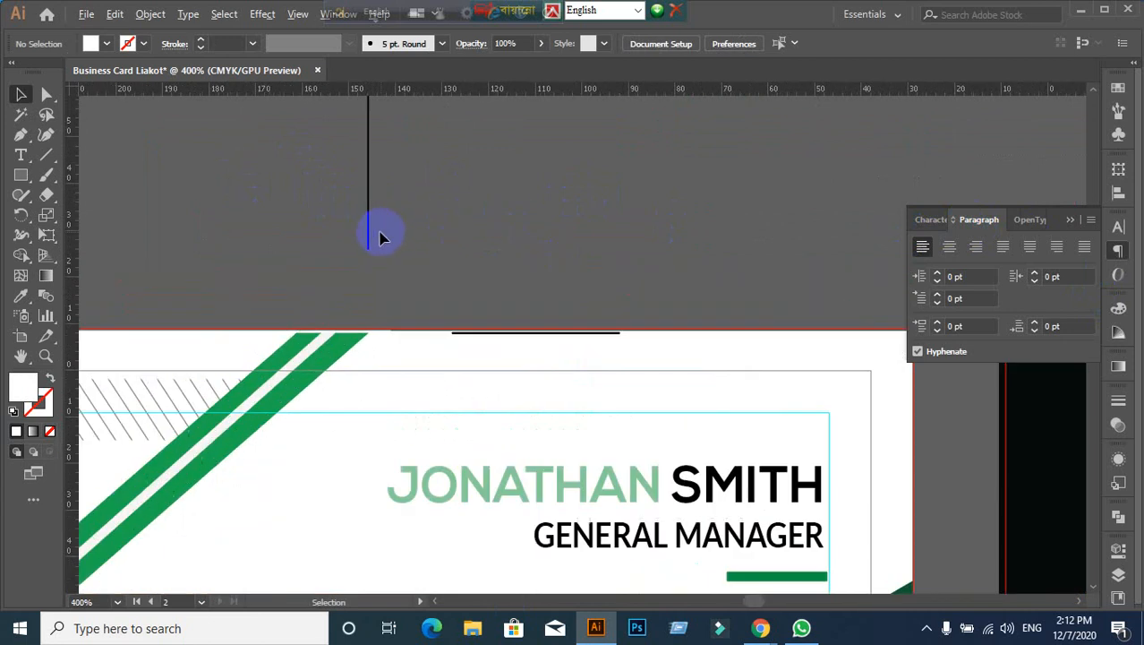
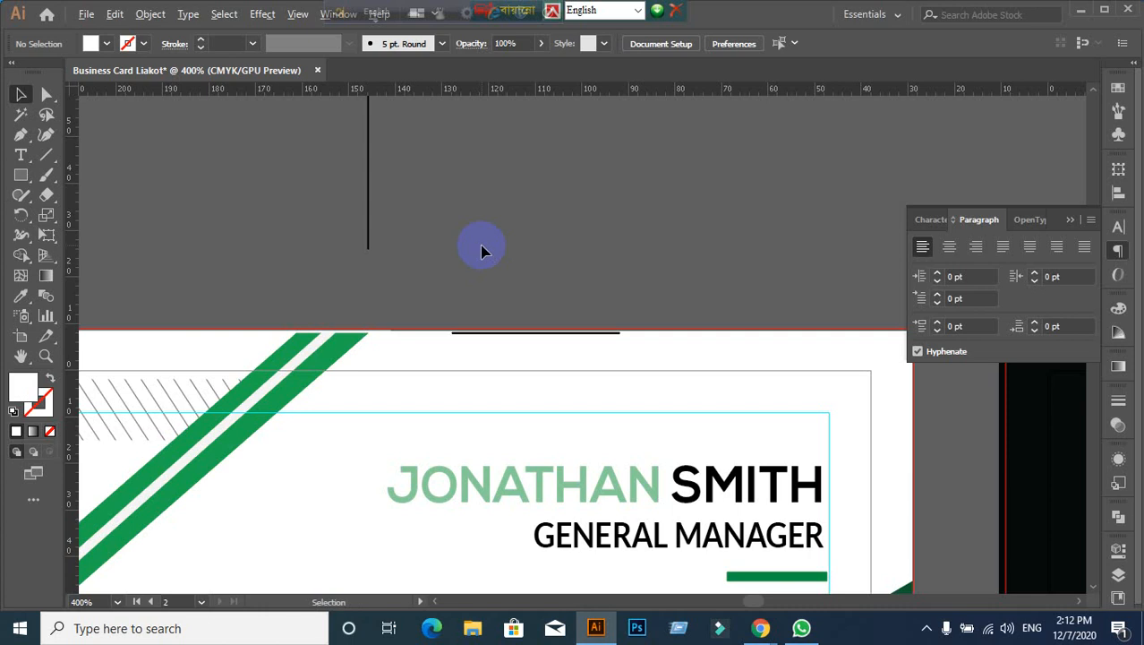
pyautogui.scroll(-3, 481, 250)
pyautogui.moveTo(497, 279); pyautogui.dragTo(509, 223)
pyautogui.hotkey('ctrl', 'z')
pyautogui.click(556, 235)
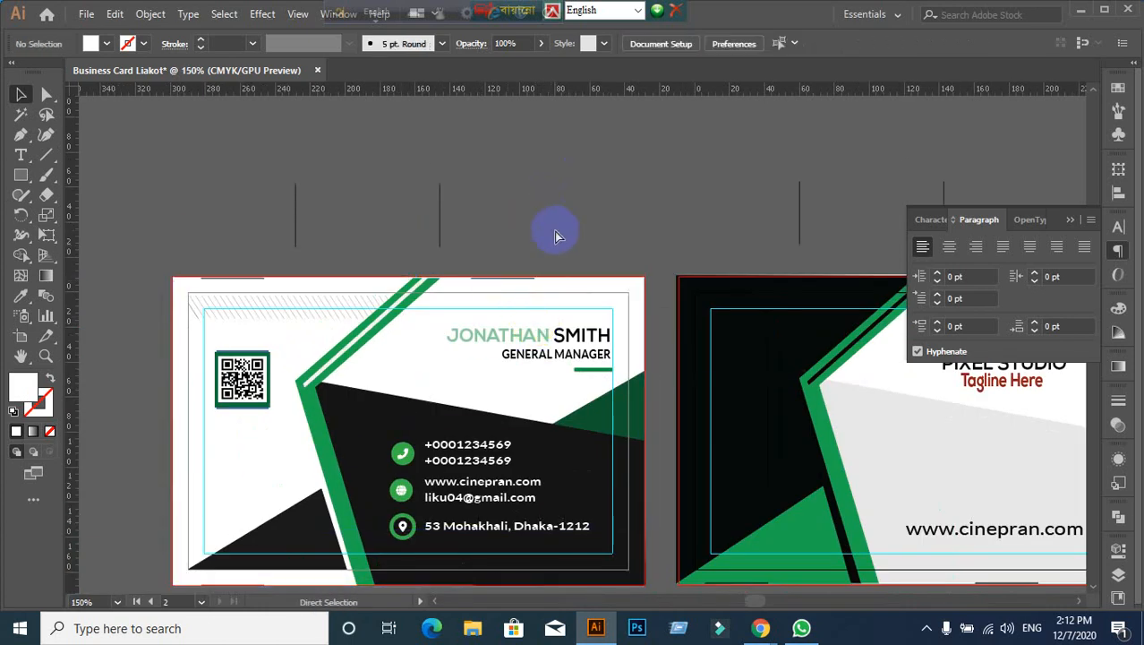
pyautogui.hotkey('ctrl', 'y')
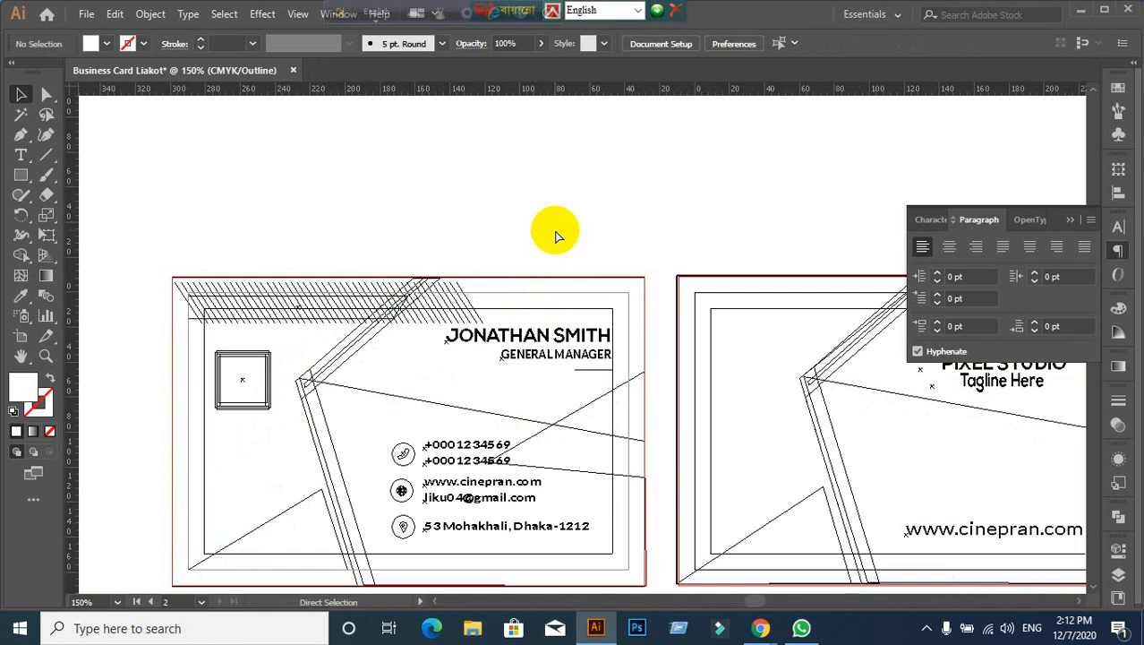
pyautogui.hotkey('ctrl', 'y')
# Step: Examine the front card's background shapes, green stripe and contact block, then clear the selection
pyautogui.scroll(-3, 552, 237)
pyautogui.scroll(-2, 620, 327)
pyautogui.scroll(6, 472, 159)
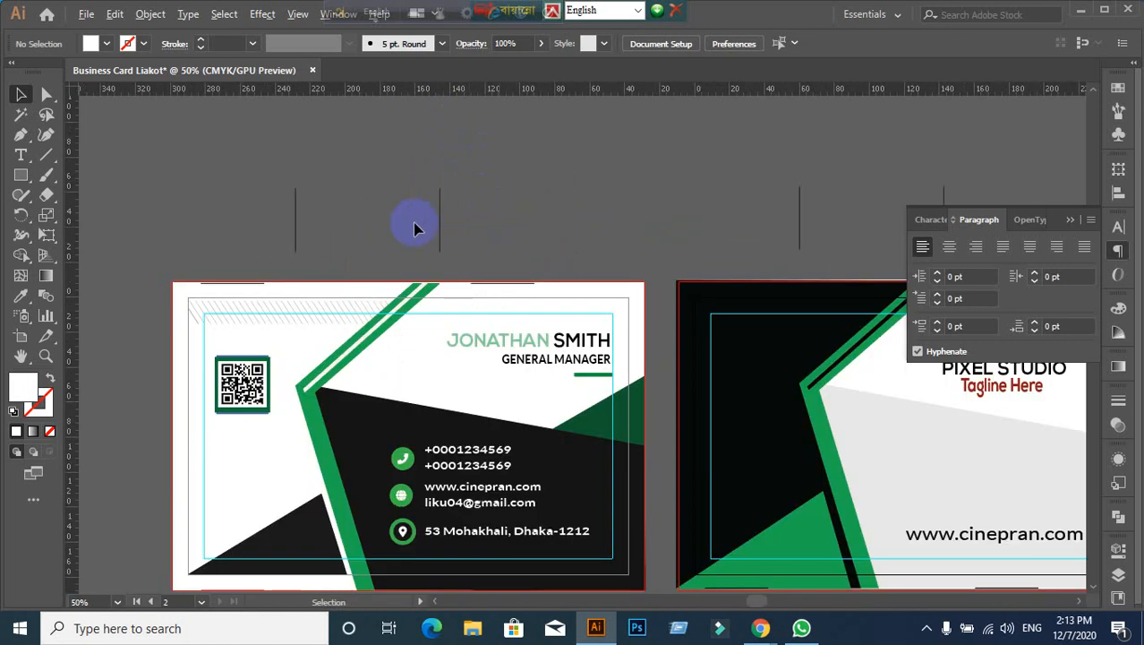
pyautogui.moveTo(414, 228); pyautogui.dragTo(584, 285)
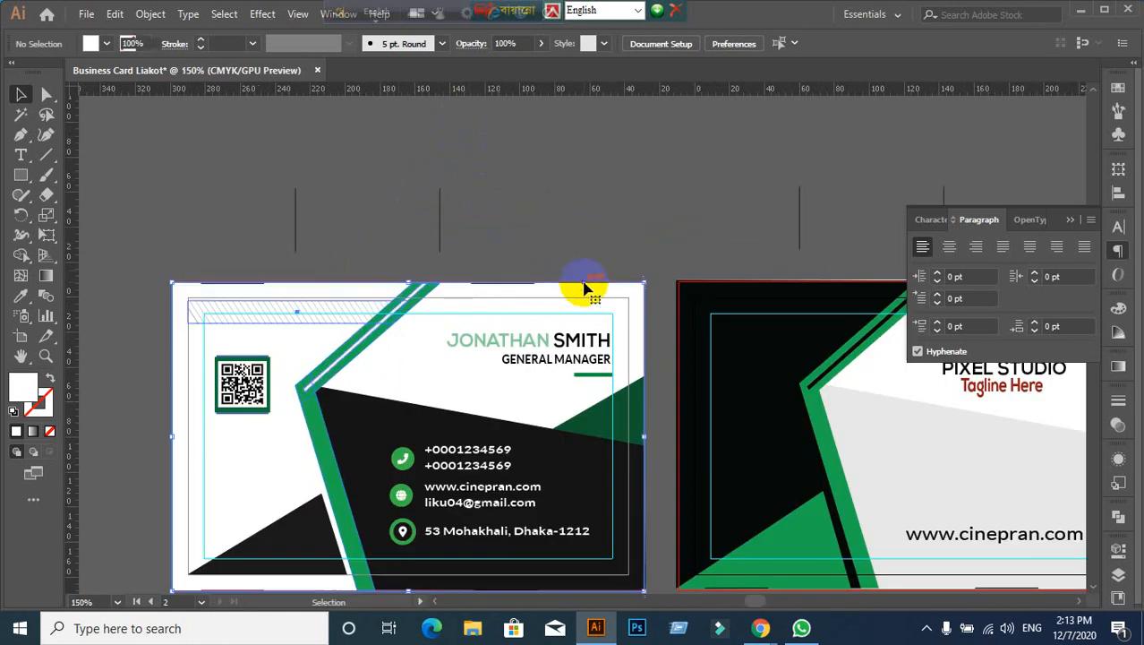
pyautogui.scroll(-2, 513, 347)
pyautogui.scroll(1, 465, 473)
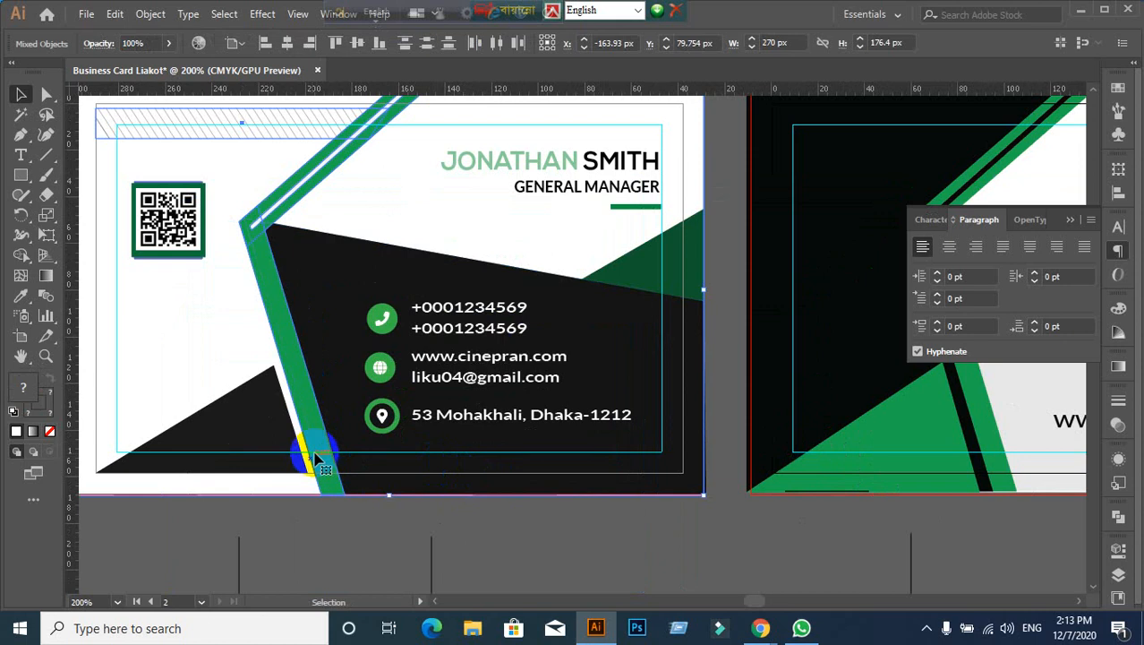
pyautogui.scroll(1, 339, 378)
pyautogui.scroll(-1, 339, 378)
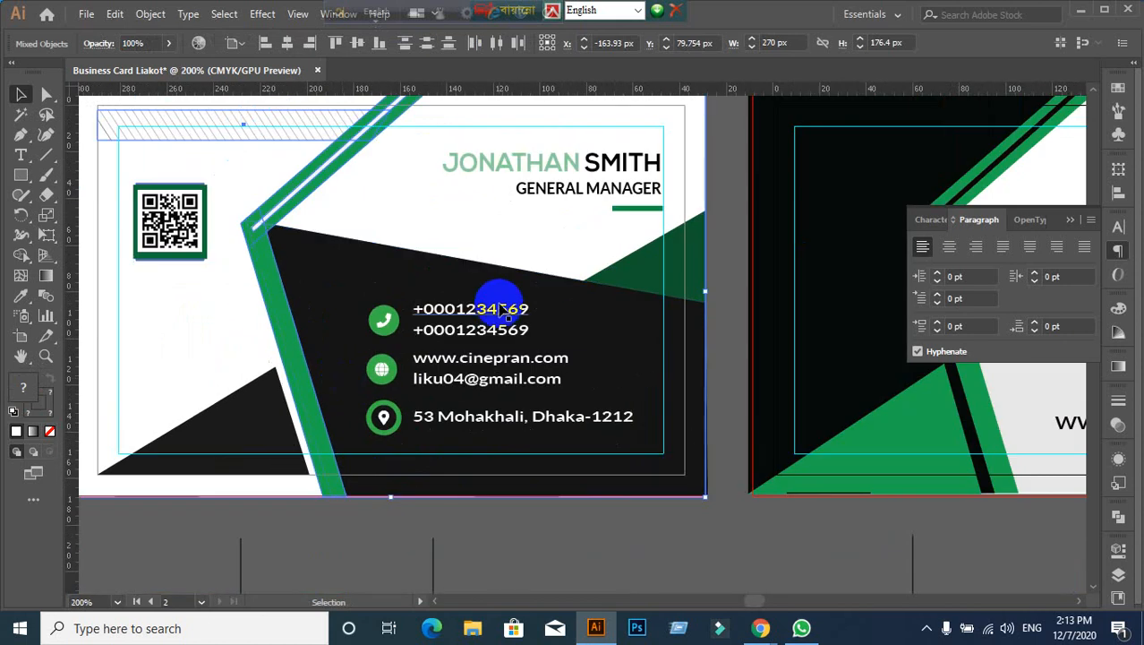
pyautogui.click(502, 309)
pyautogui.click(435, 530)
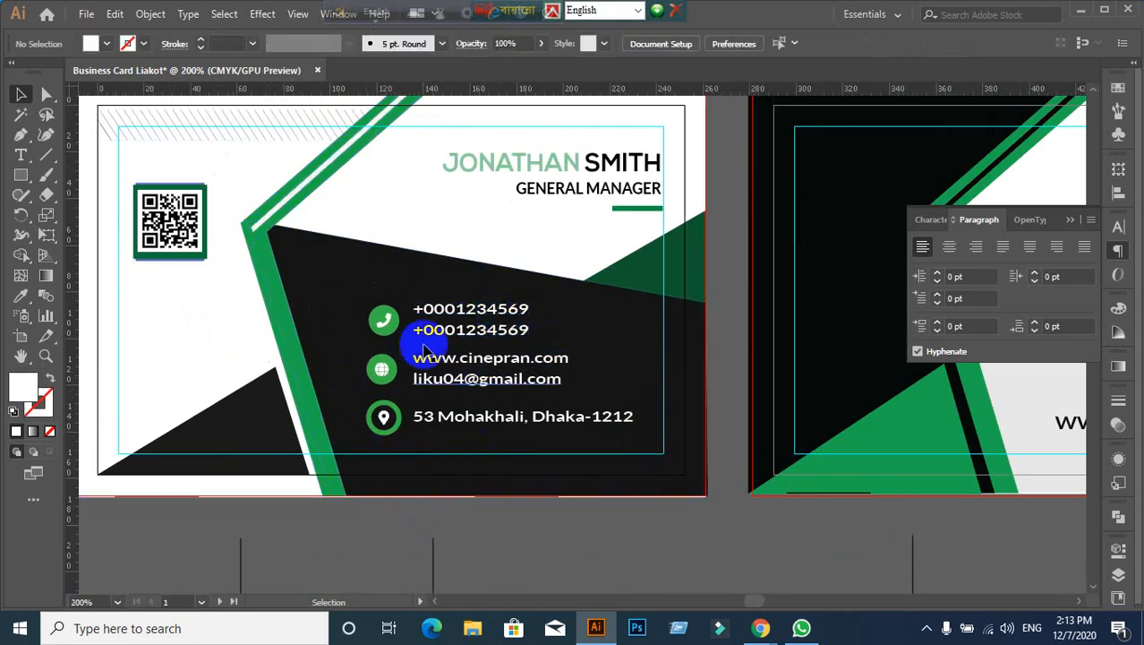
pyautogui.click(334, 317)
pyautogui.click(405, 517)
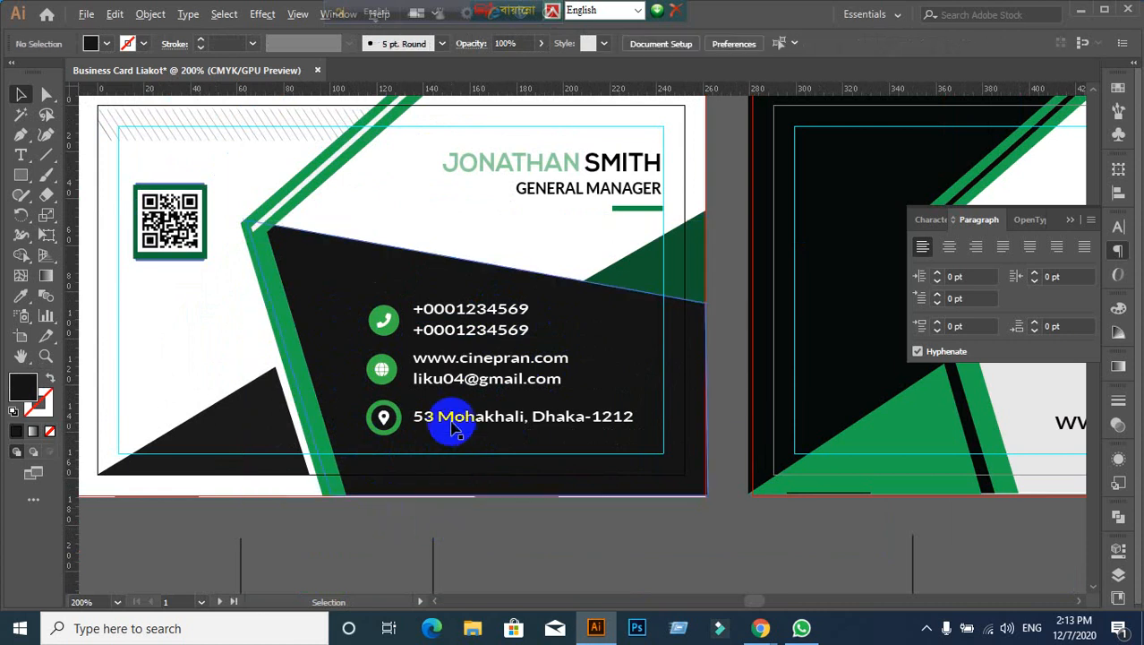
# Step: Ungroup the two phone number lines on the front card and clear the selection
pyautogui.scroll(2, 455, 428)
pyautogui.click(470, 242)
pyautogui.rightClick(471, 243)
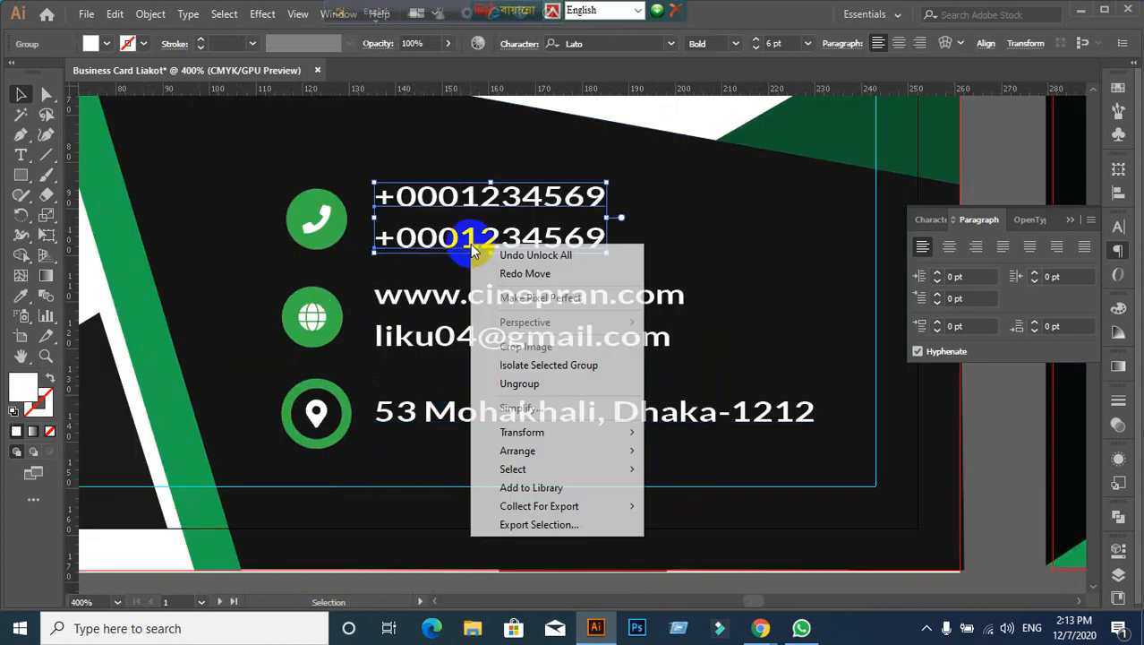
pyautogui.click(528, 386)
pyautogui.scroll(-2, 542, 564)
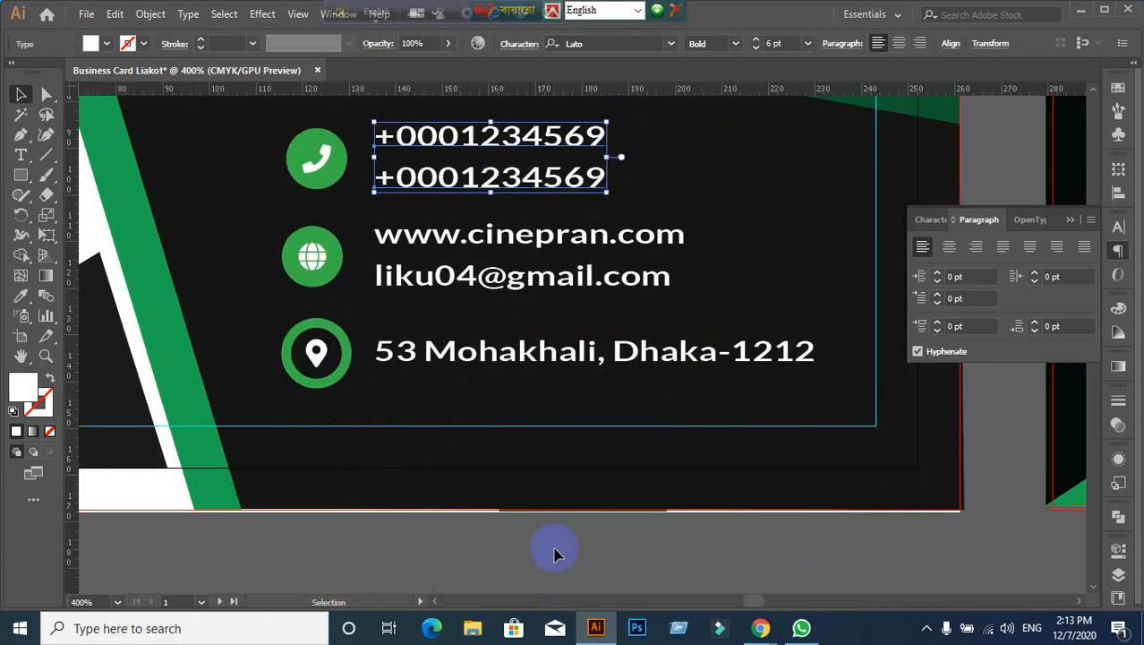
pyautogui.click(503, 215)
# Step: Set the font style of both phone number lines to Lato Regular, starting with the lower one
pyautogui.click(503, 184)
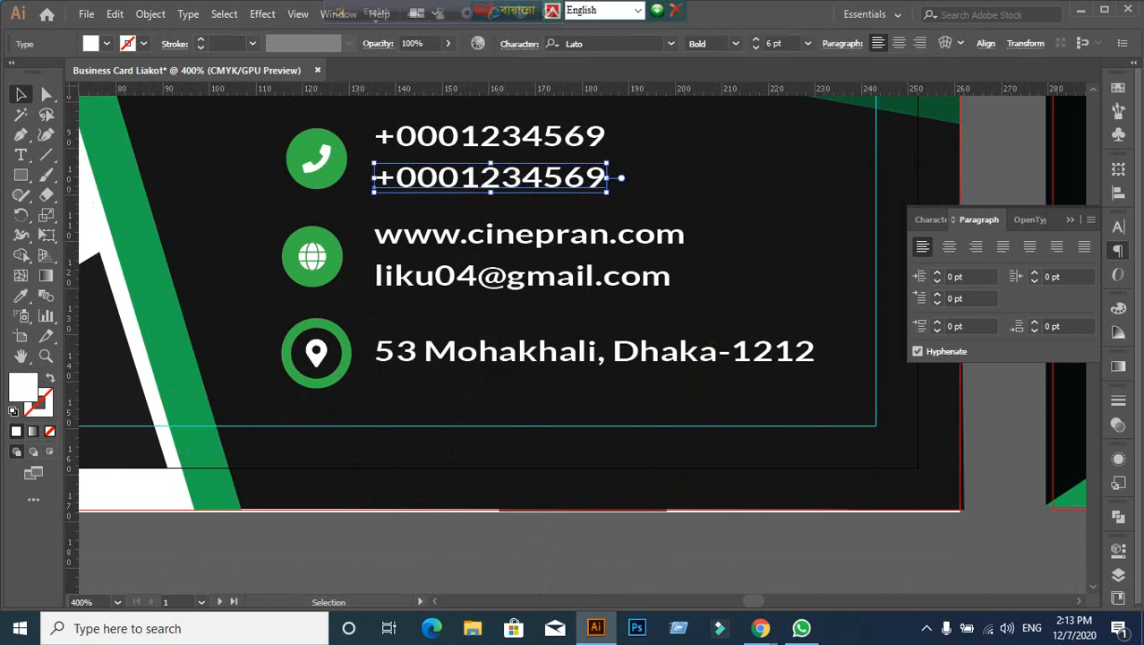
pyautogui.click(931, 220)
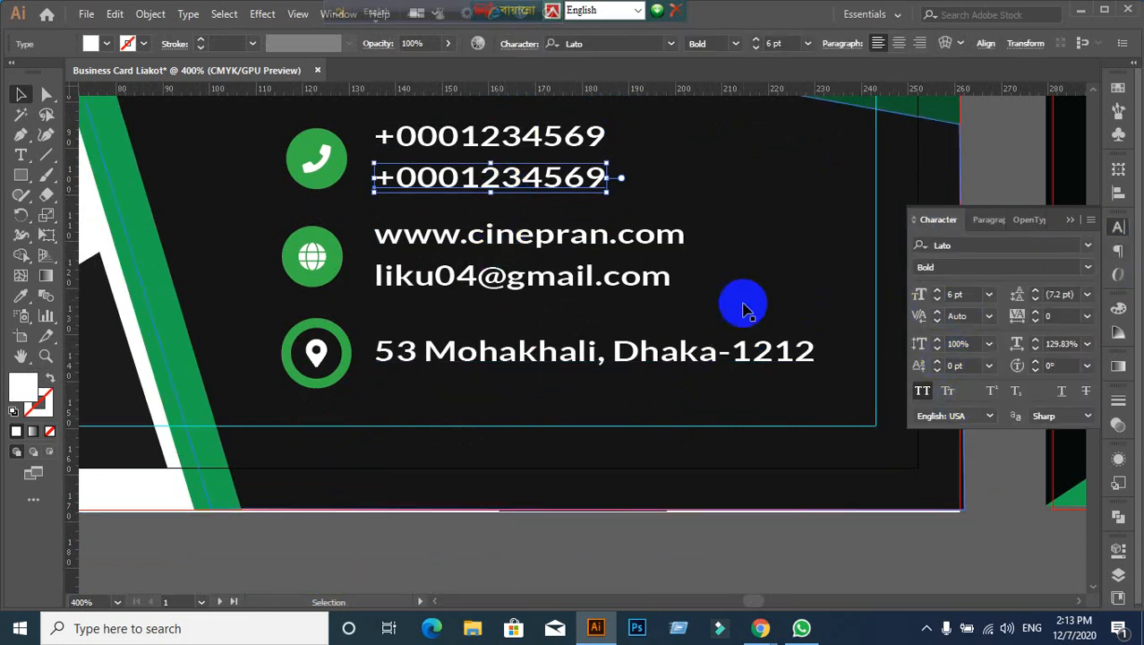
pyautogui.scroll(2, 637, 306)
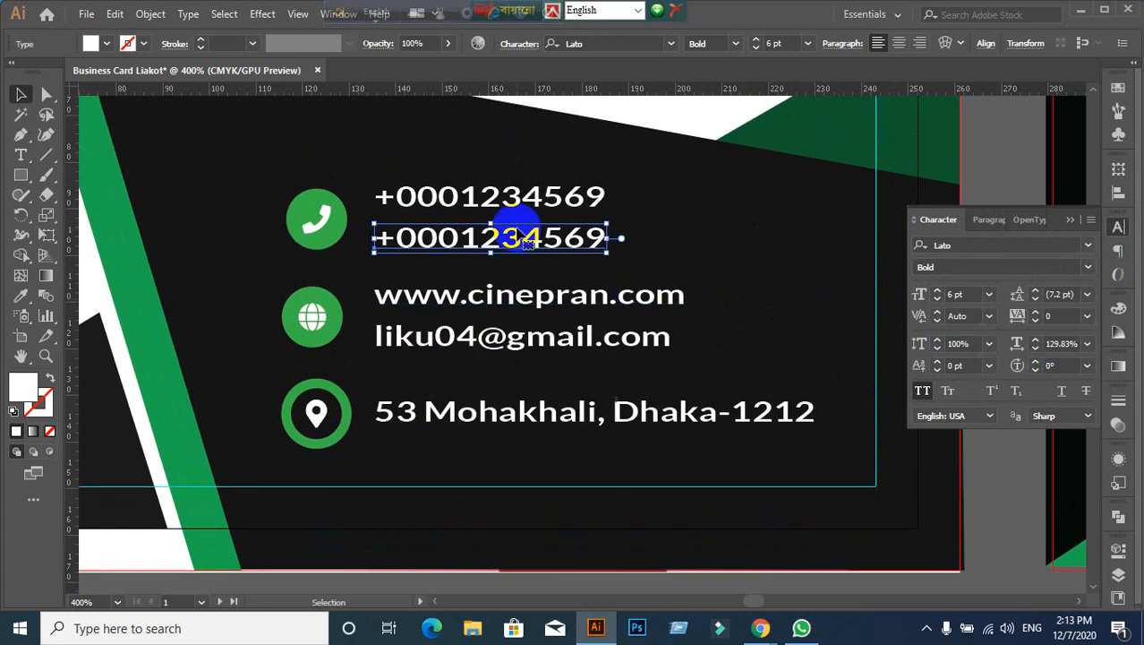
pyautogui.click(1088, 268)
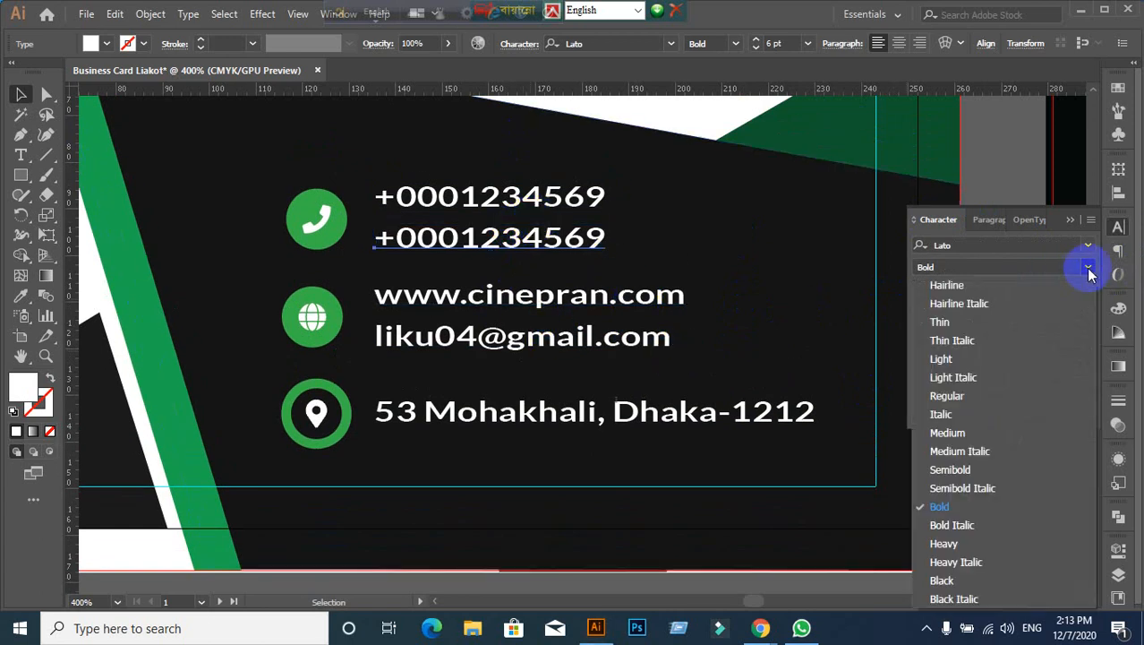
pyautogui.click(970, 396)
pyautogui.click(562, 197)
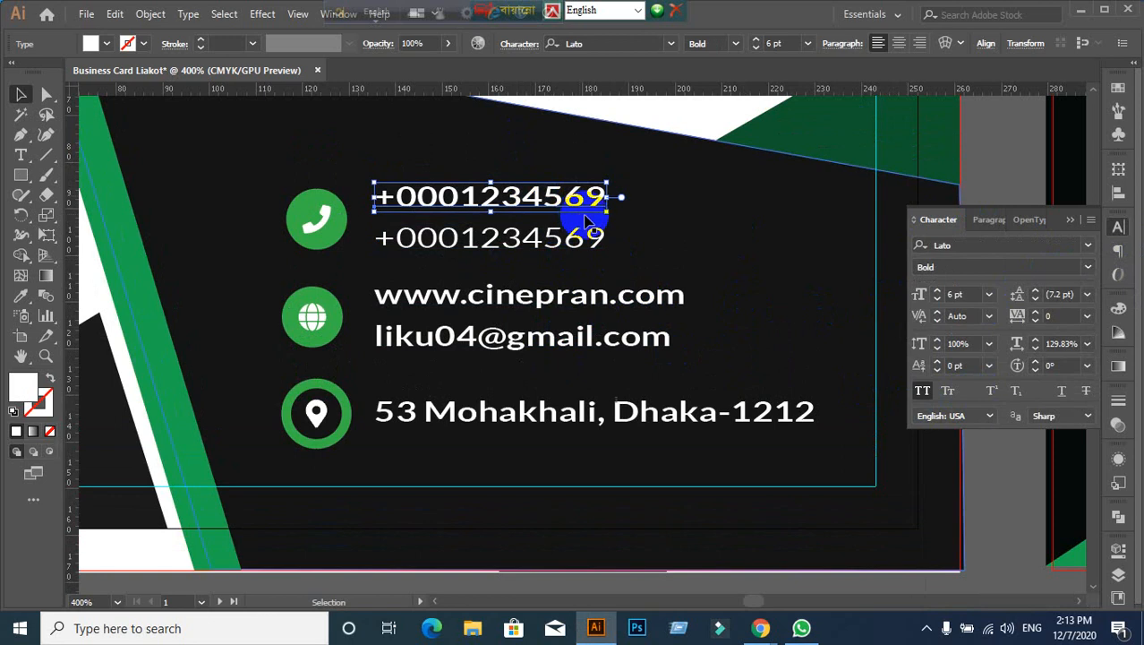
pyautogui.click(1090, 271)
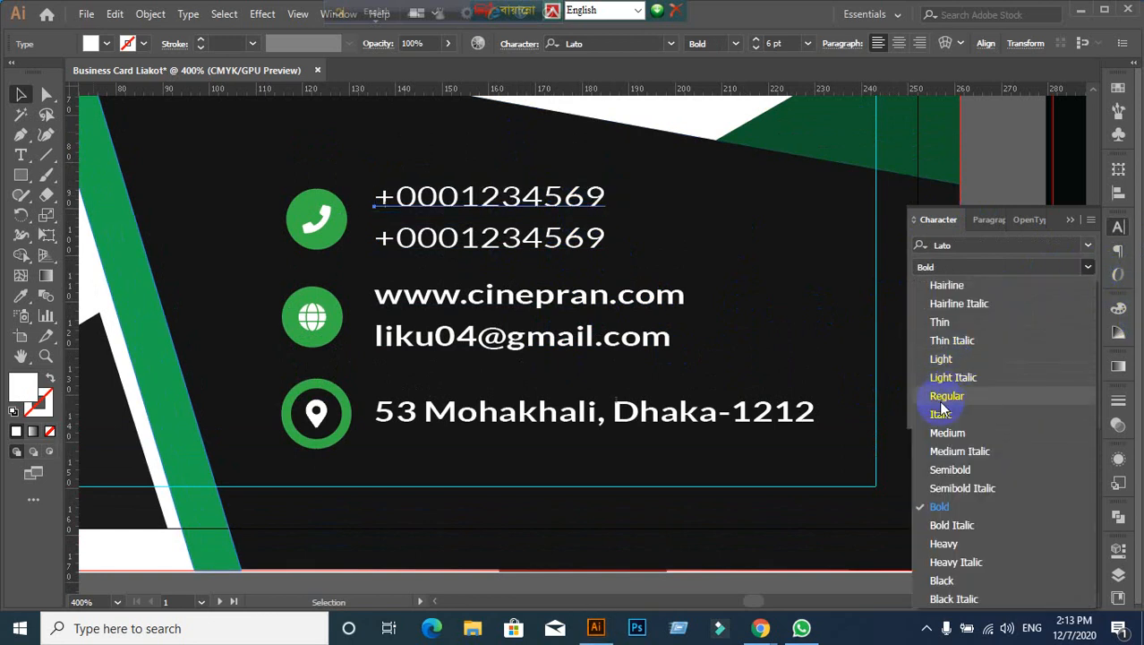
pyautogui.click(940, 392)
# Step: Set the upper phone number's horizontal scale to 100%
pyautogui.click(517, 302)
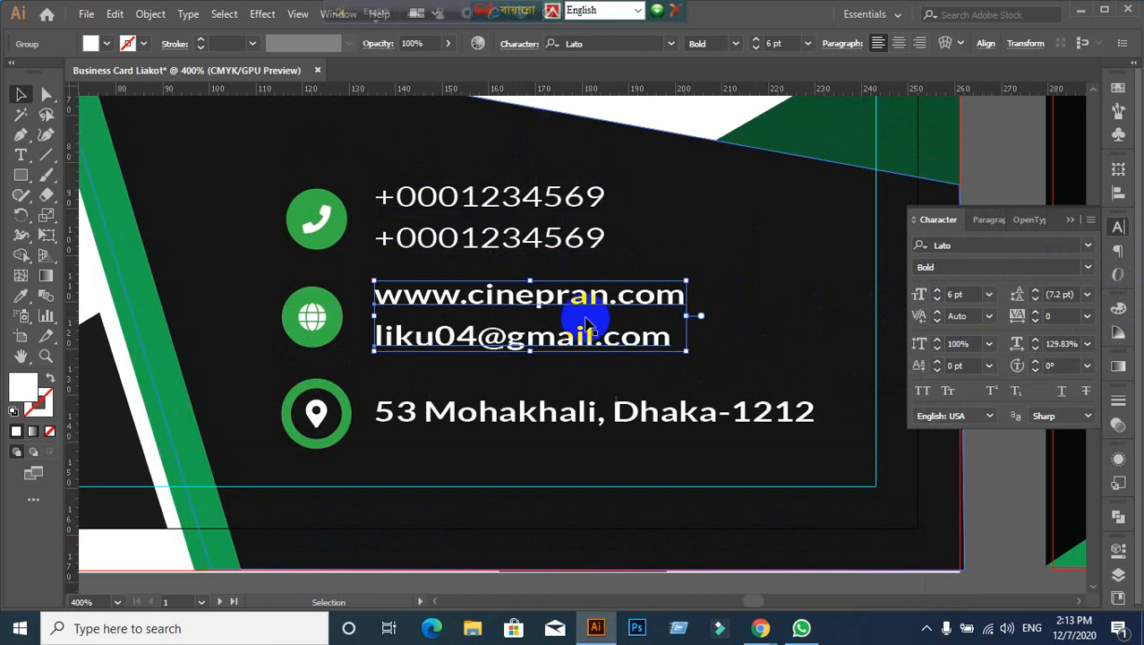
pyautogui.click(523, 242)
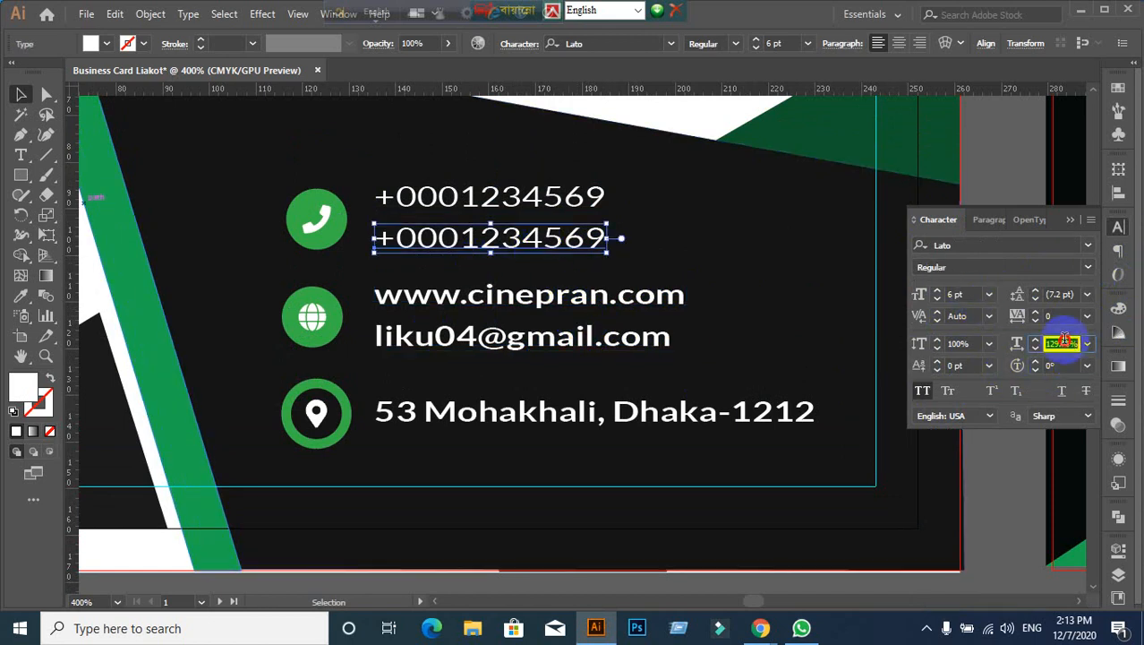
pyautogui.click(985, 468)
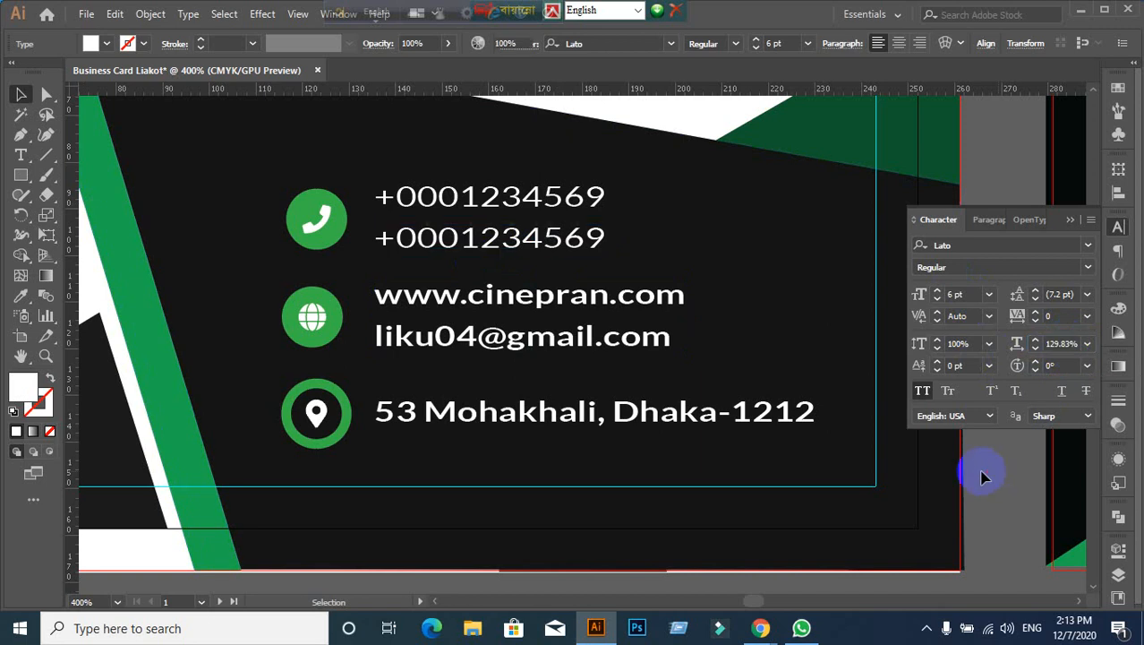
pyautogui.click(556, 246)
pyautogui.click(511, 197)
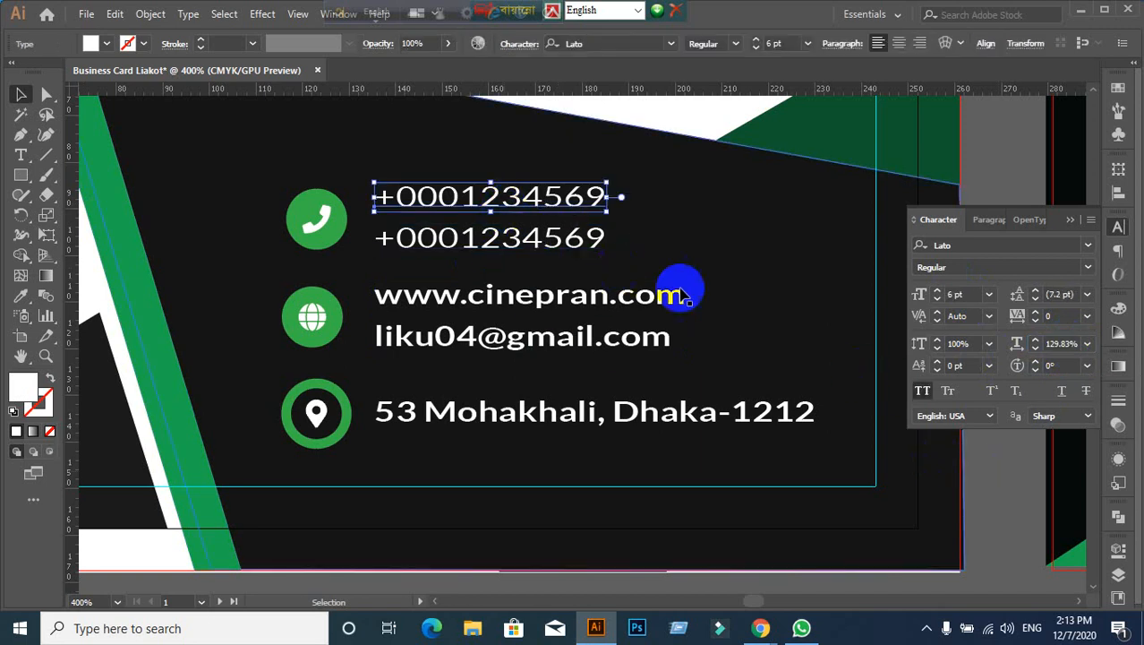
pyautogui.click(1062, 344)
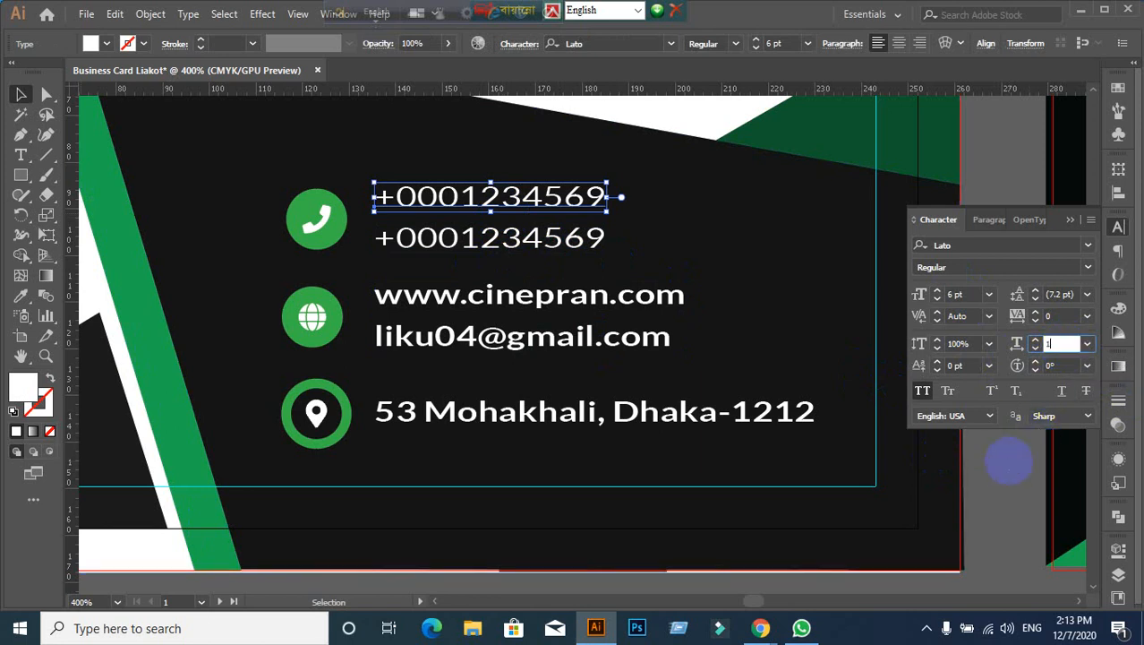
pyautogui.press('Return')
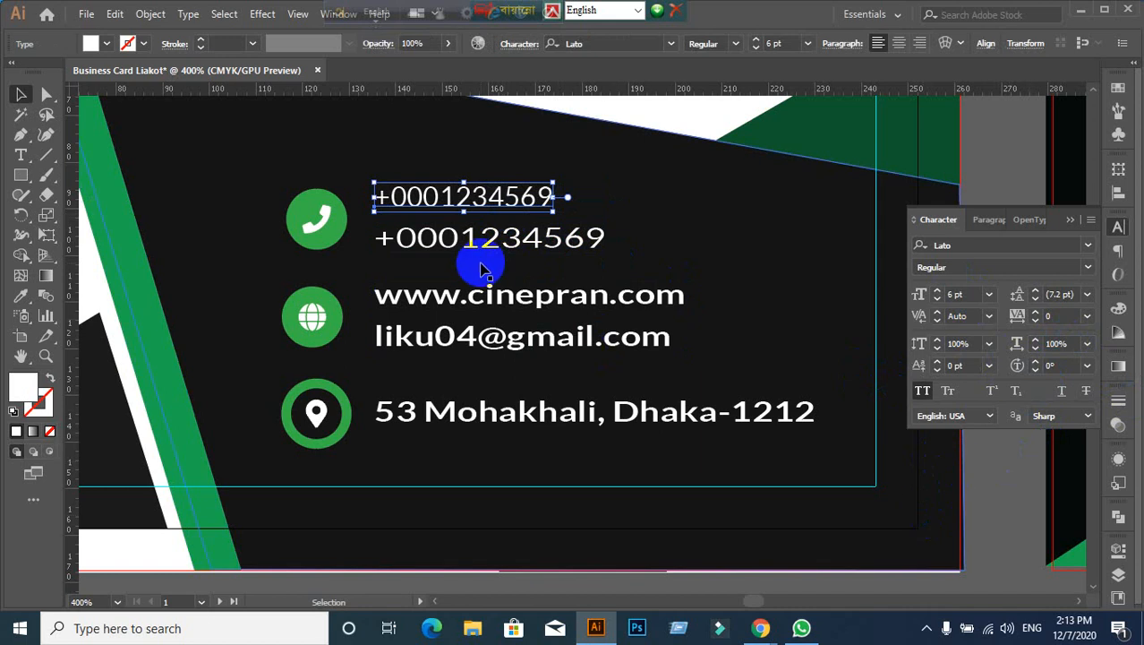
# Step: Copy the upper phone number's text formatting onto the lower one with the Eyedropper
pyautogui.click(509, 238)
pyautogui.click(20, 297)
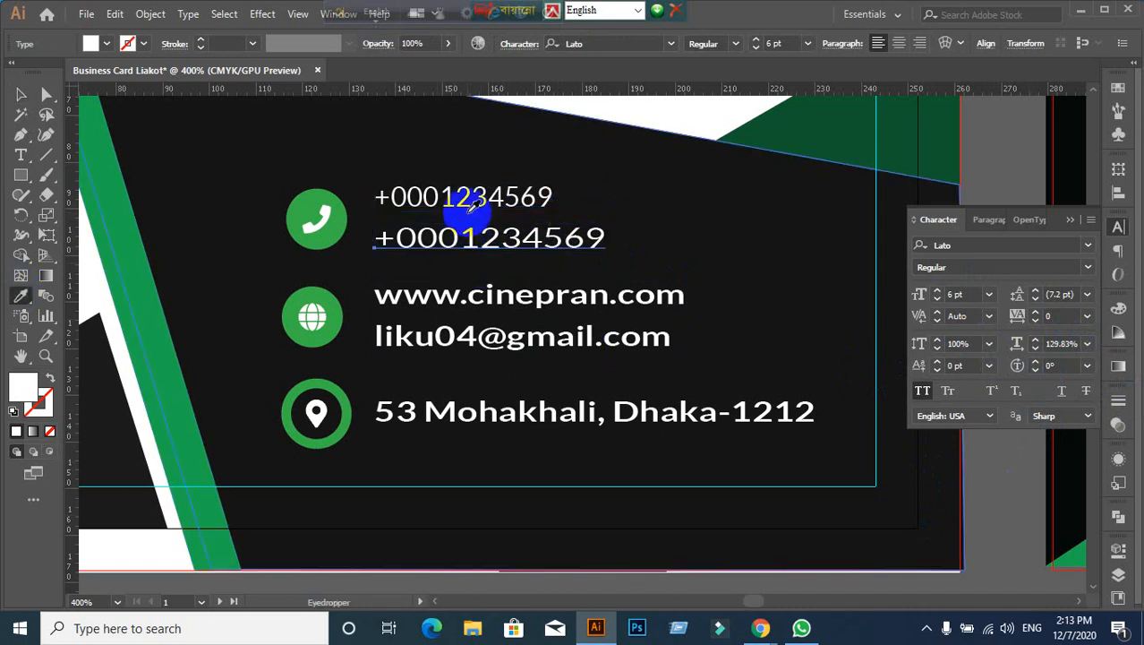
pyautogui.click(468, 193)
pyautogui.click(19, 95)
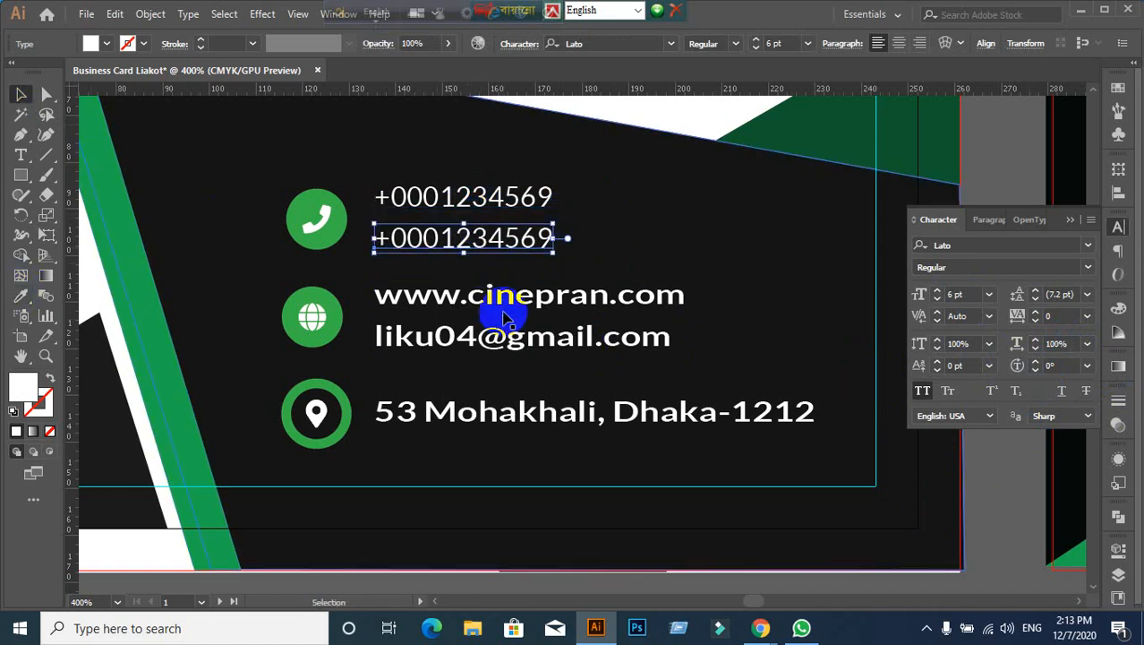
# Step: Try to apply the phone number's text formatting to the grouped website and e-mail lines, and undo it
pyautogui.click(504, 298)
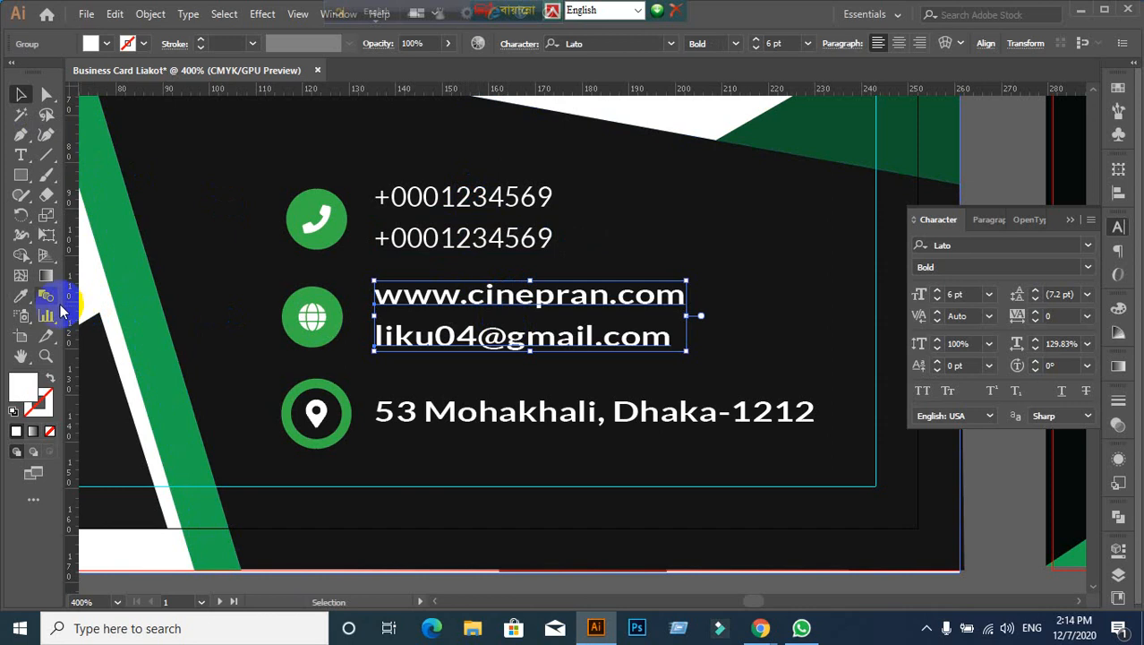
pyautogui.click(20, 297)
pyautogui.click(455, 197)
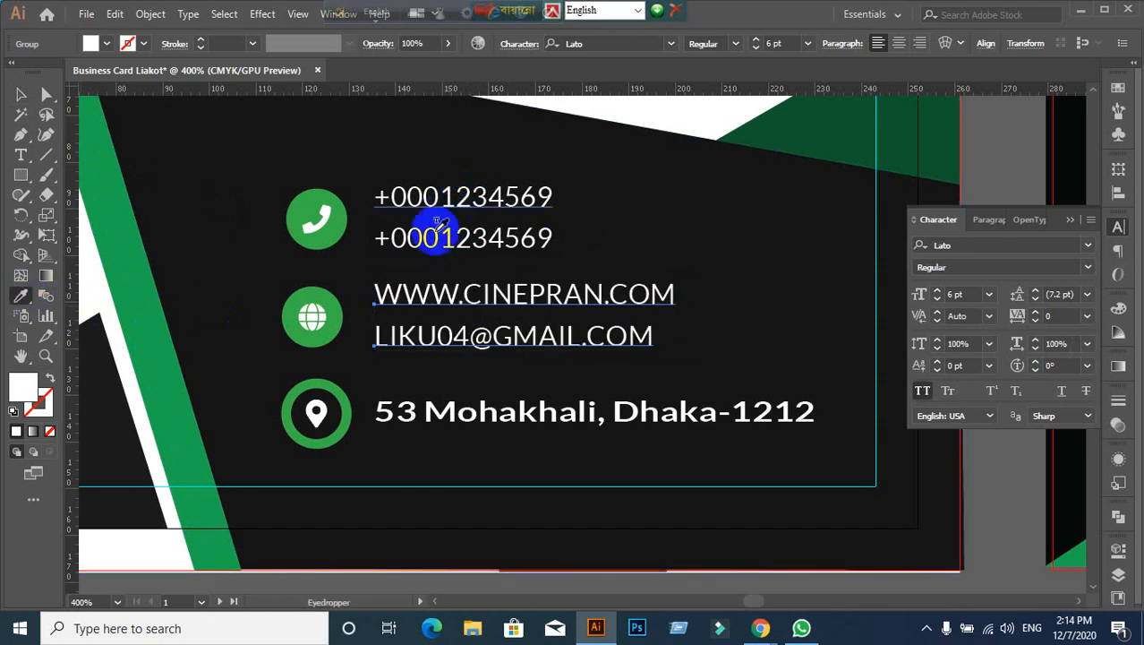
pyautogui.click(20, 95)
pyautogui.hotkey('ctrl', 'z')
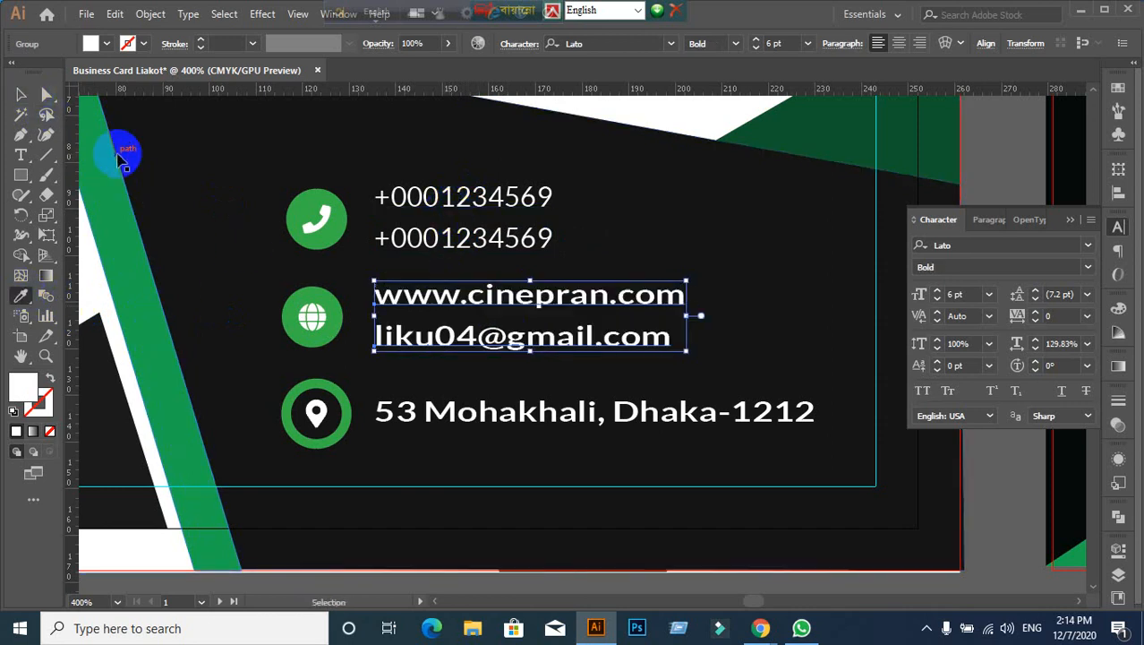
pyautogui.click(20, 95)
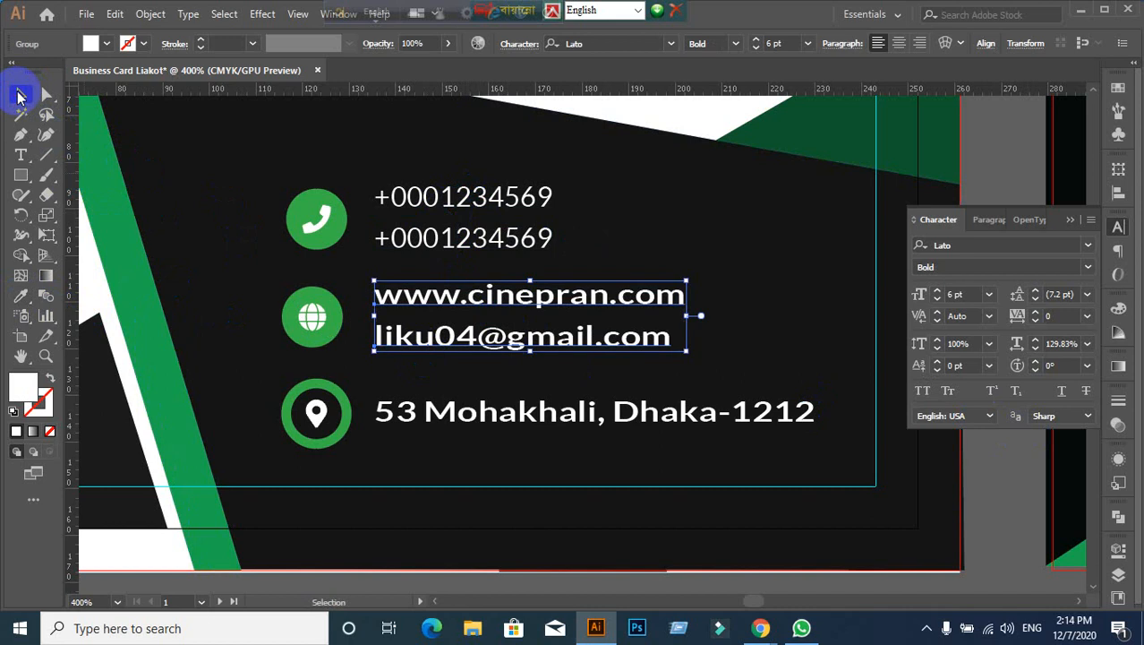
# Step: Ungroup the website and e-mail lines and clear the selection
pyautogui.rightClick(498, 342)
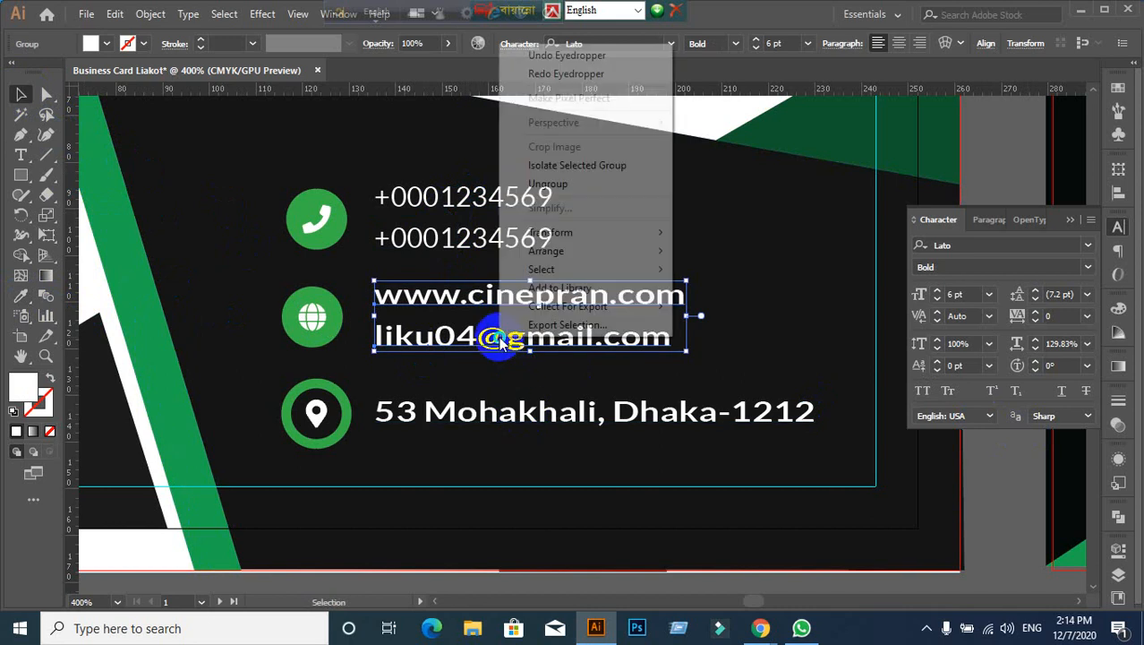
pyautogui.click(560, 184)
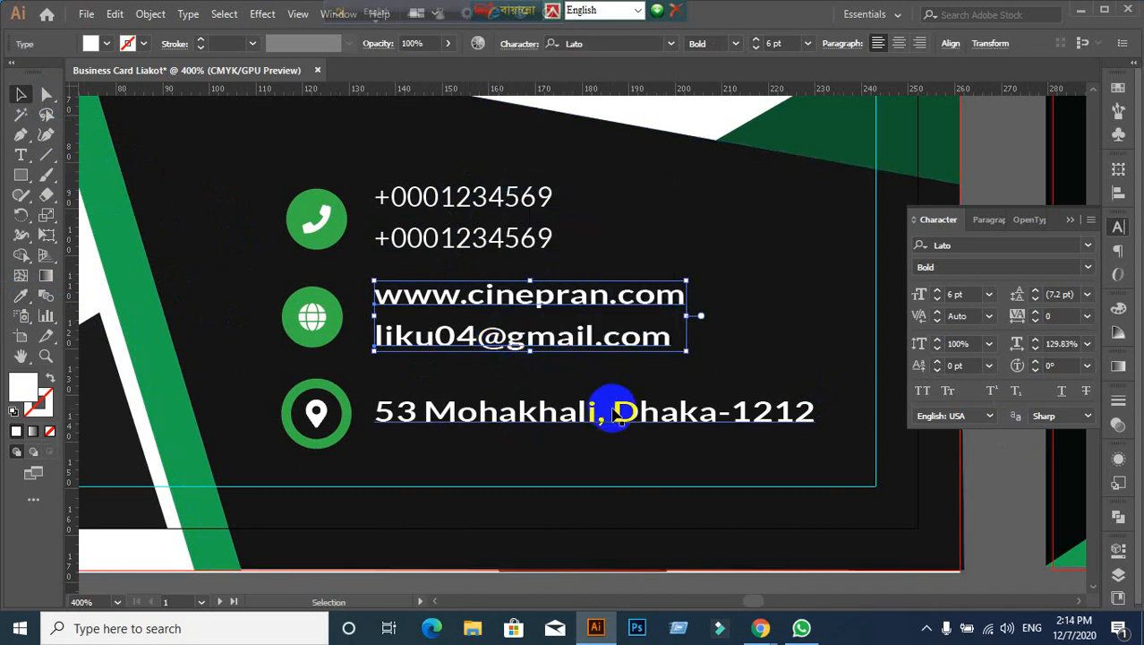
pyautogui.click(949, 526)
# Step: Match the website and e-mail lines individually to the upper phone number's text formatting with the Eyedropper
pyautogui.click(447, 298)
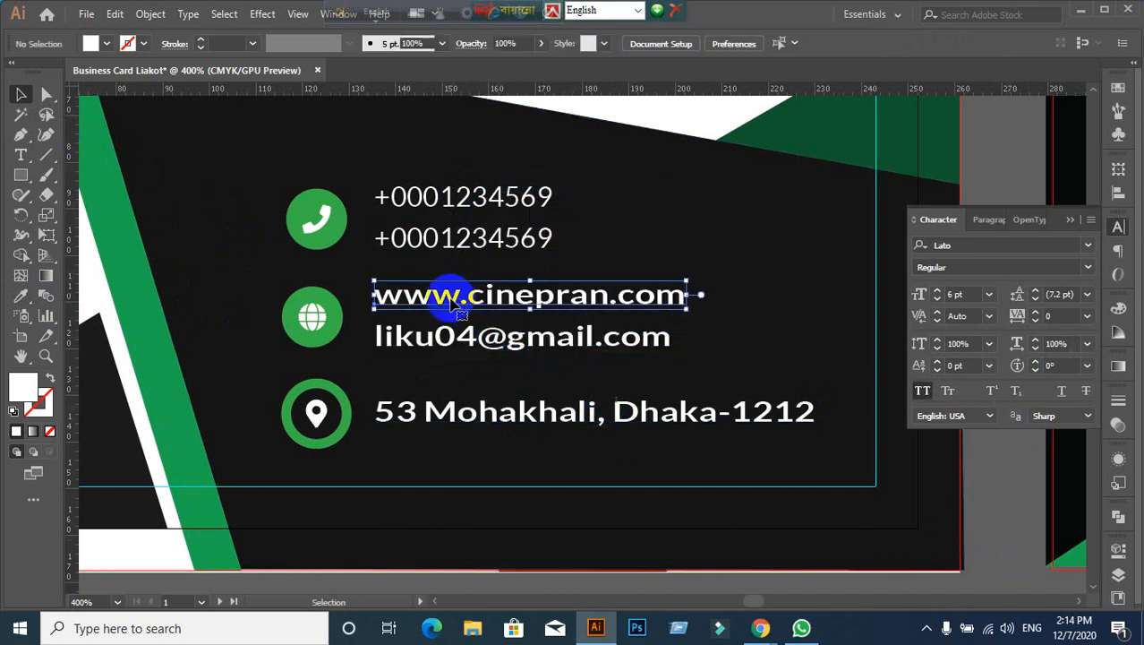
pyautogui.click(22, 296)
pyautogui.click(458, 197)
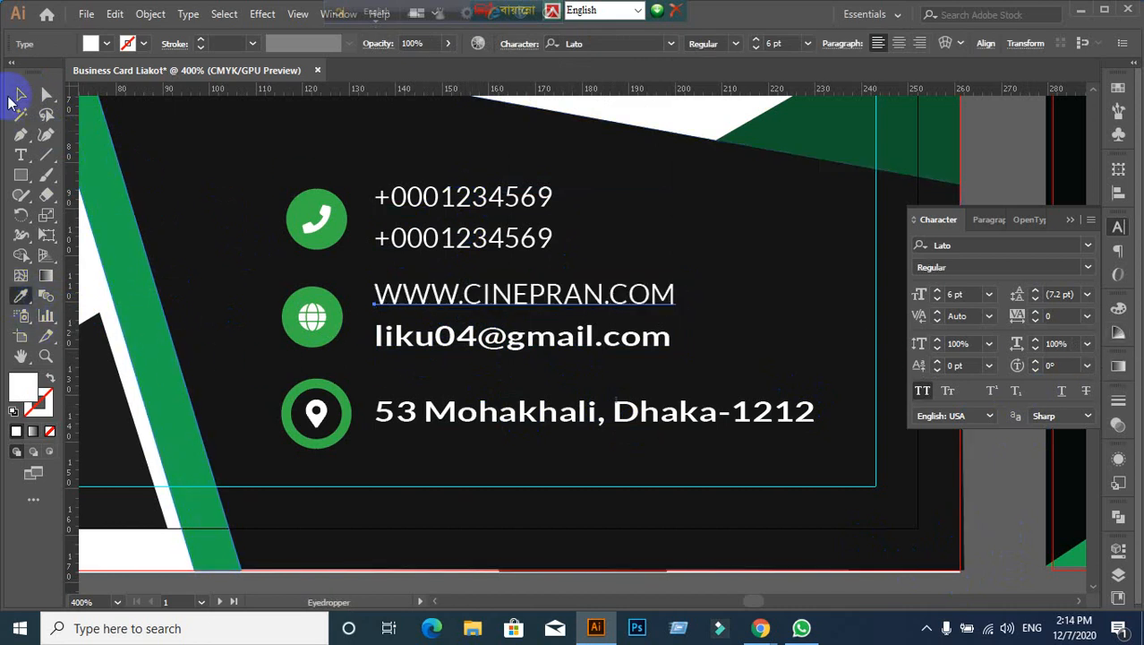
pyautogui.click(408, 294)
pyautogui.click(369, 333)
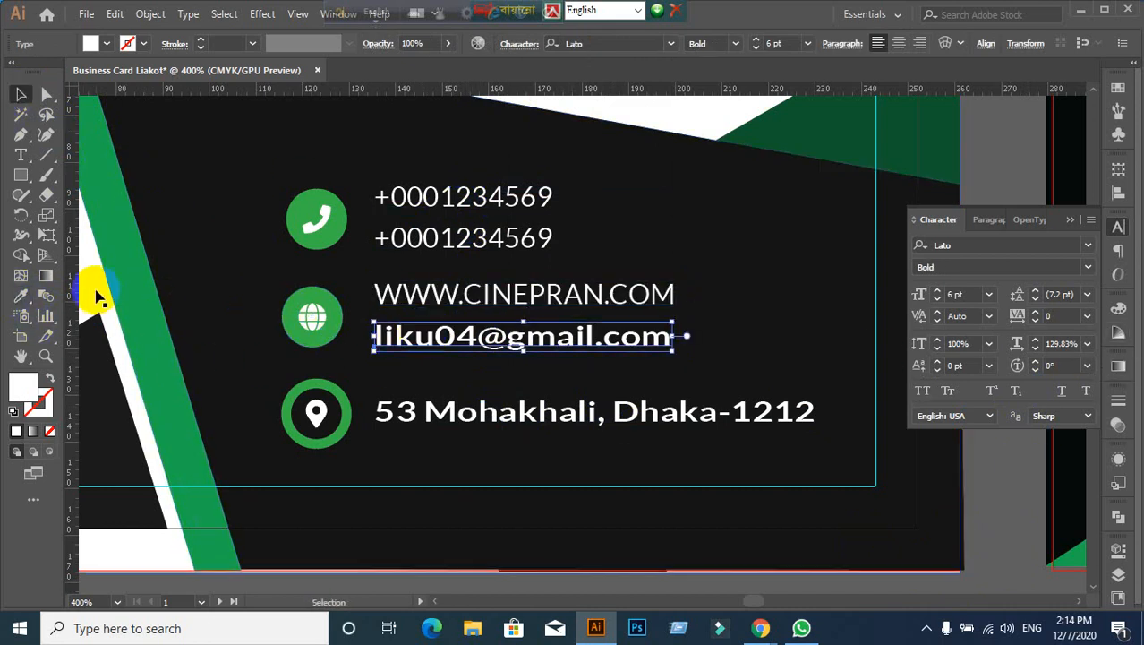
pyautogui.click(21, 296)
pyautogui.click(490, 197)
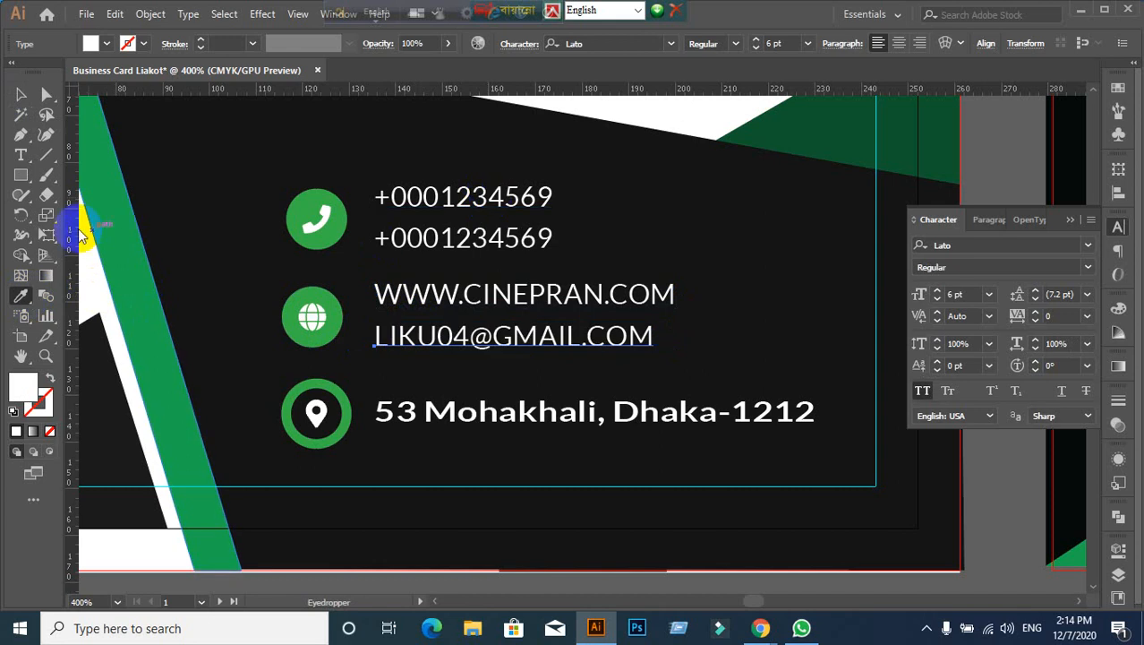
pyautogui.click(21, 94)
# Step: Match the address line to the website line's text formatting with the Eyedropper
pyautogui.click(509, 428)
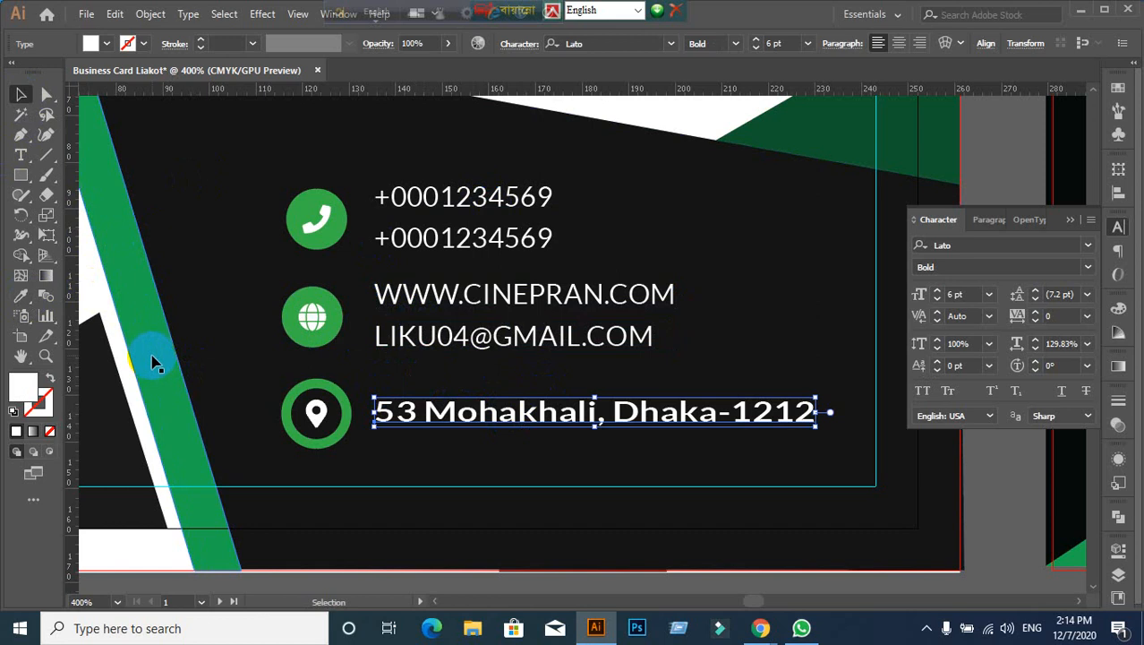
pyautogui.click(23, 295)
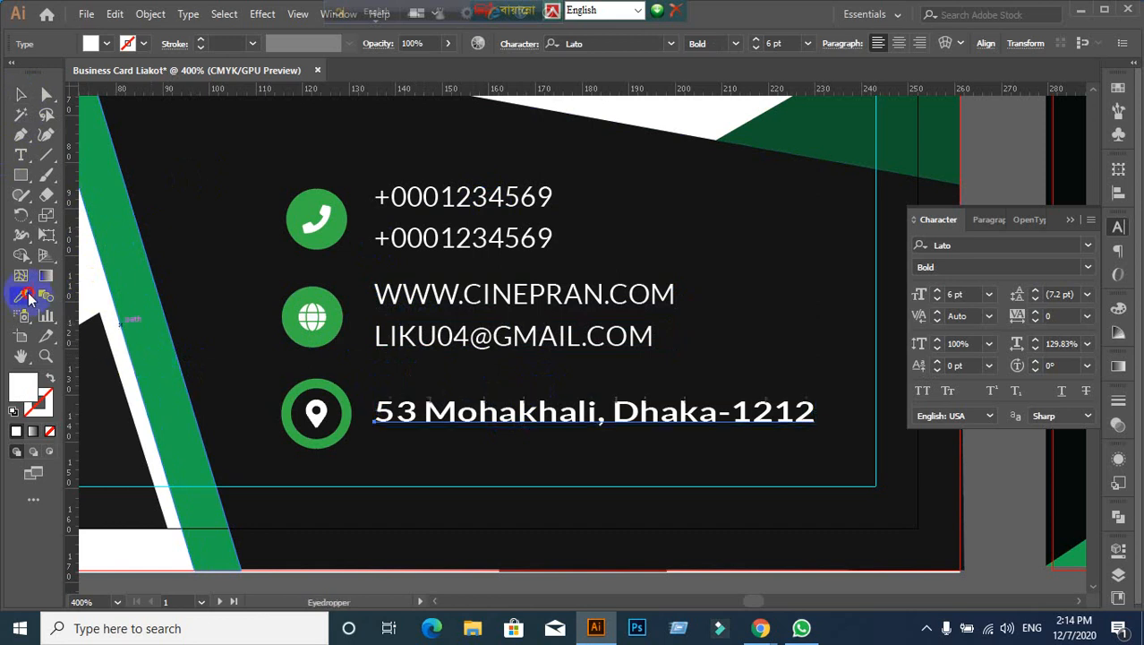
pyautogui.click(436, 291)
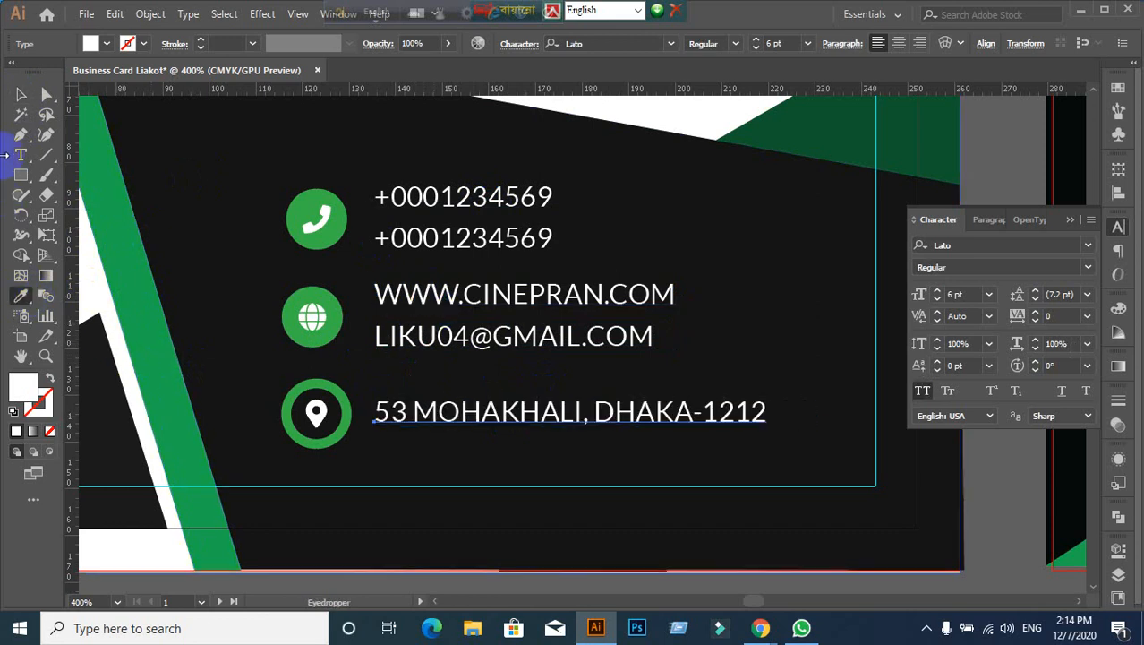
# Step: Turn off All Caps for the website and e-mail lines of the contact block
pyautogui.click(18, 93)
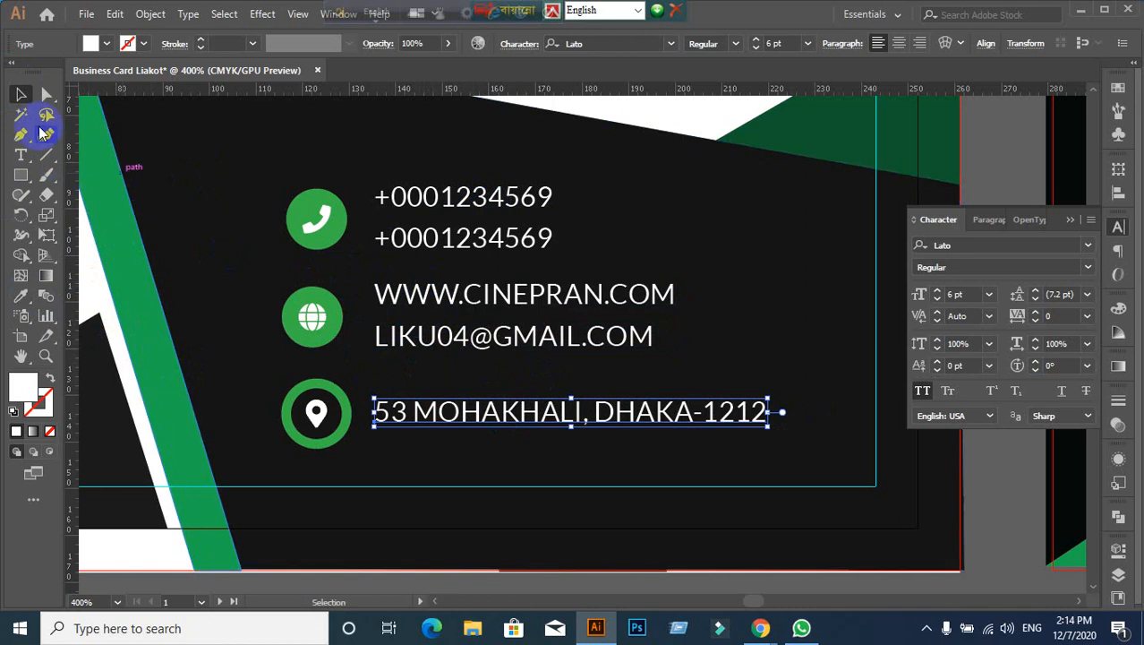
pyautogui.click(535, 296)
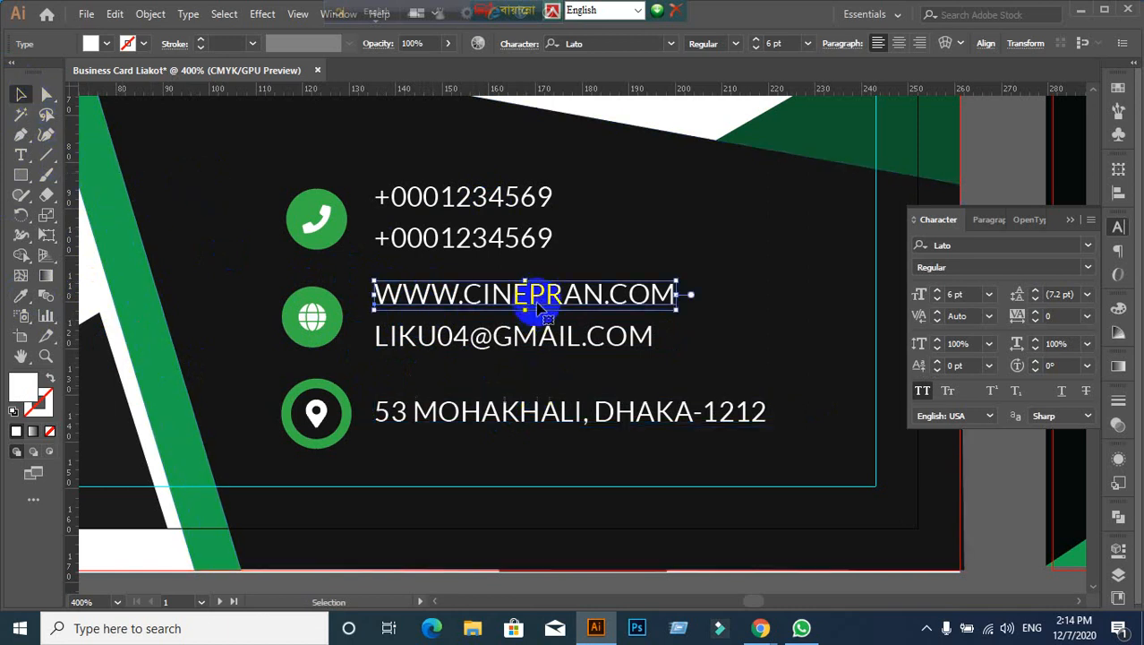
pyautogui.click(923, 392)
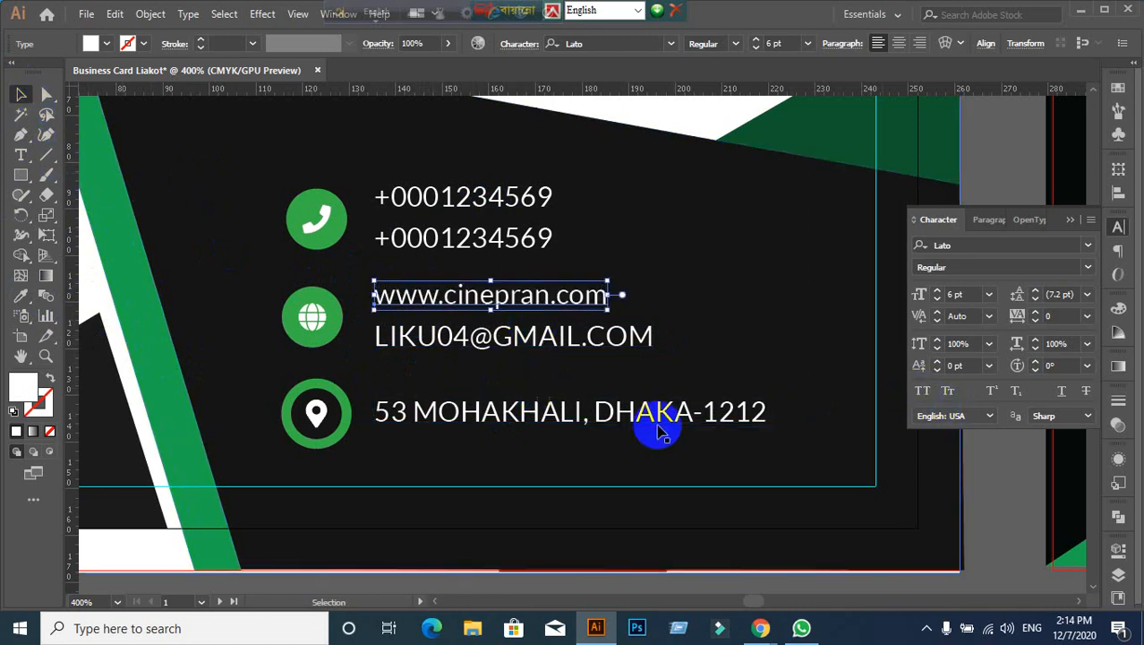
pyautogui.click(517, 348)
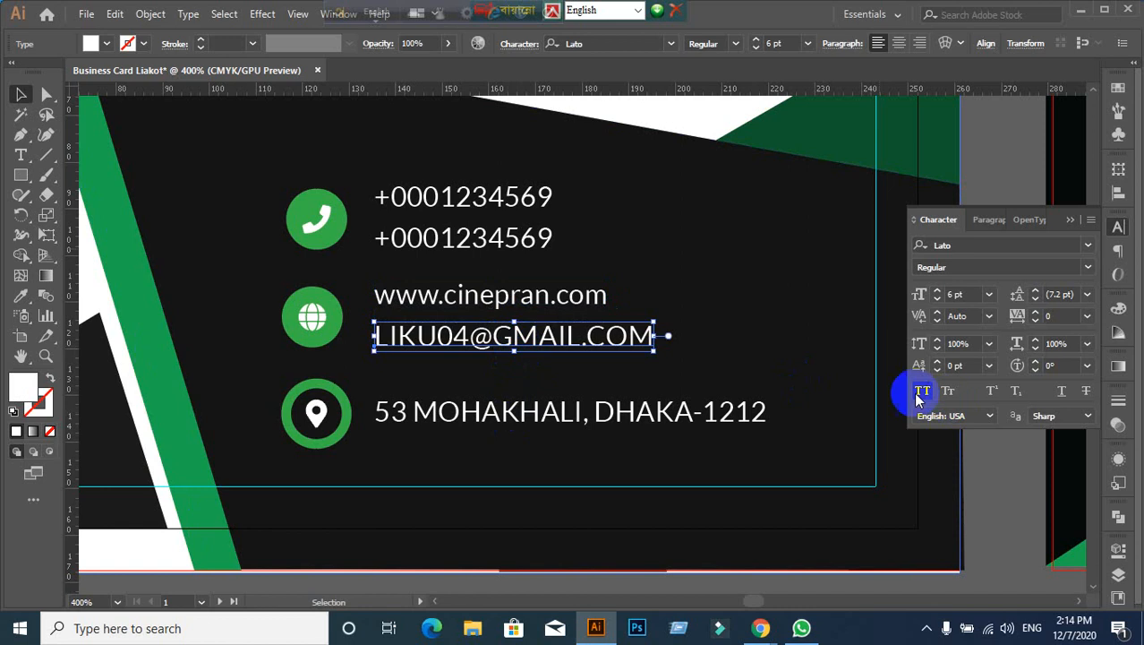
pyautogui.click(923, 392)
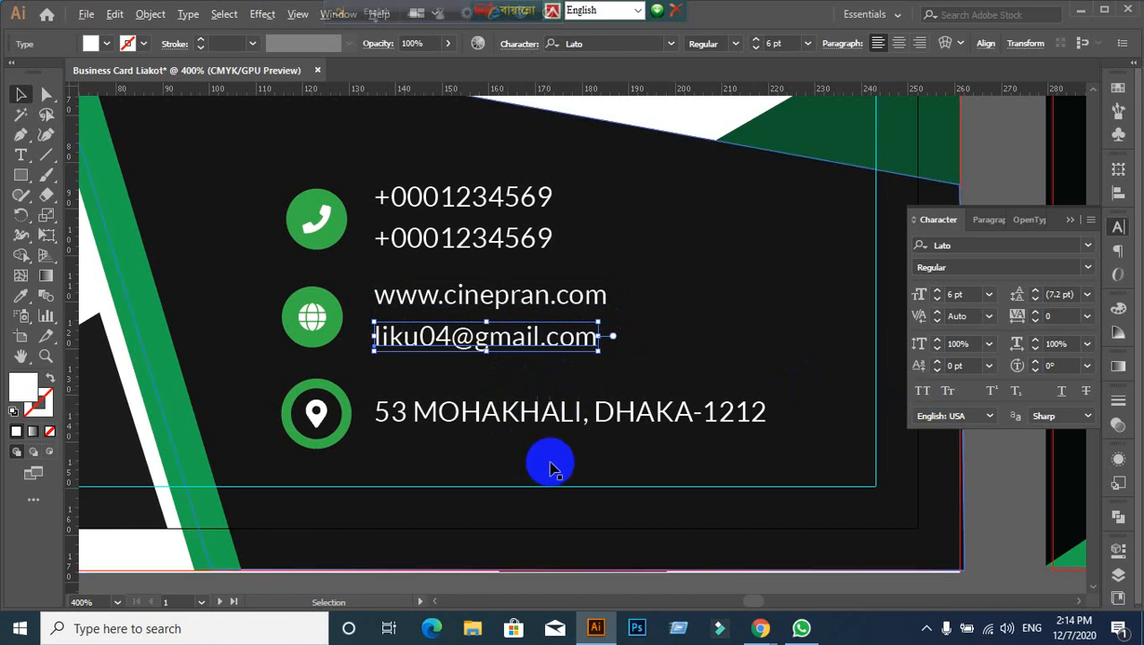
# Step: Ungroup the phone icon from its green circle beside the phone numbers
pyautogui.scroll(-3, 528, 466)
pyautogui.scroll(3, 487, 515)
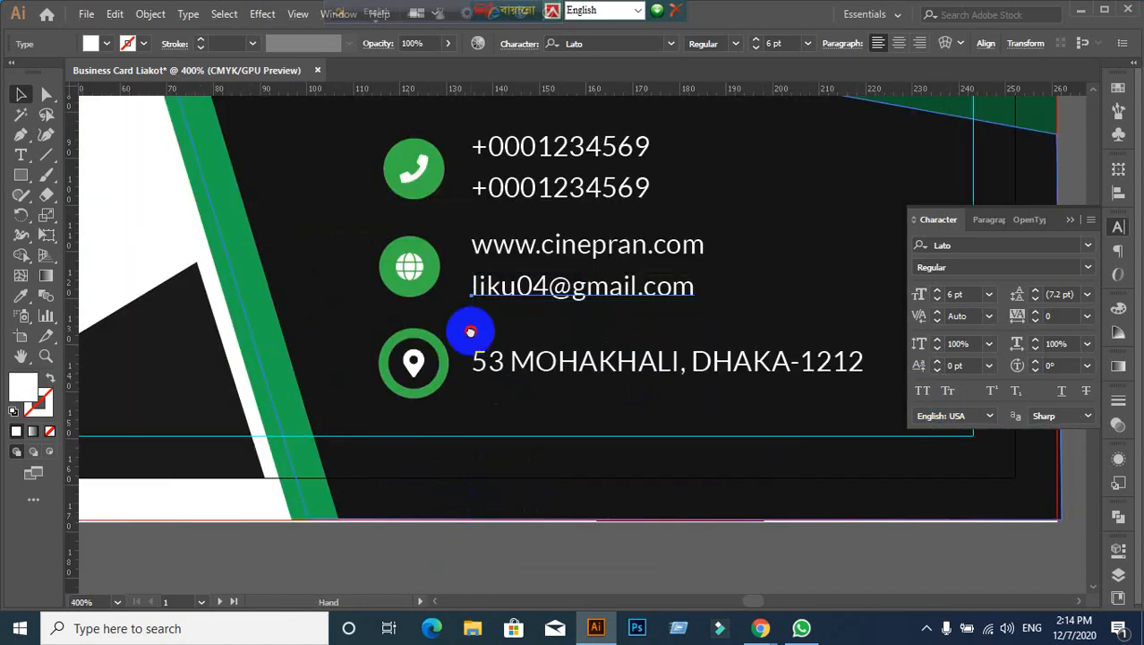
pyautogui.scroll(3, 467, 326)
pyautogui.click(412, 328)
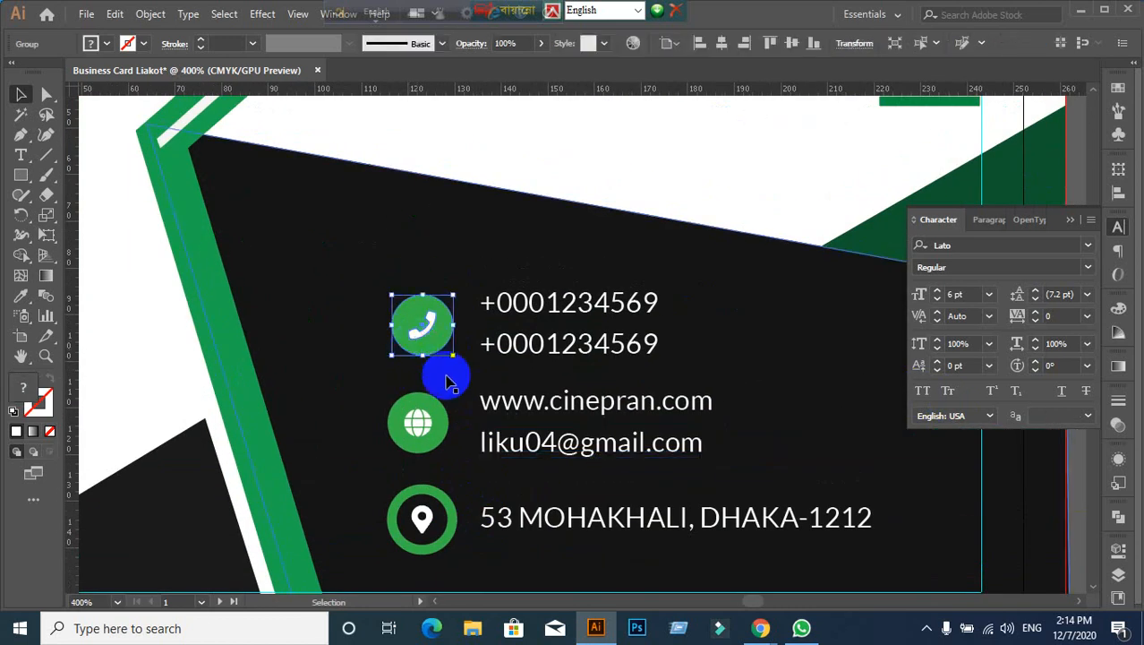
pyautogui.rightClick(417, 329)
pyautogui.click(492, 182)
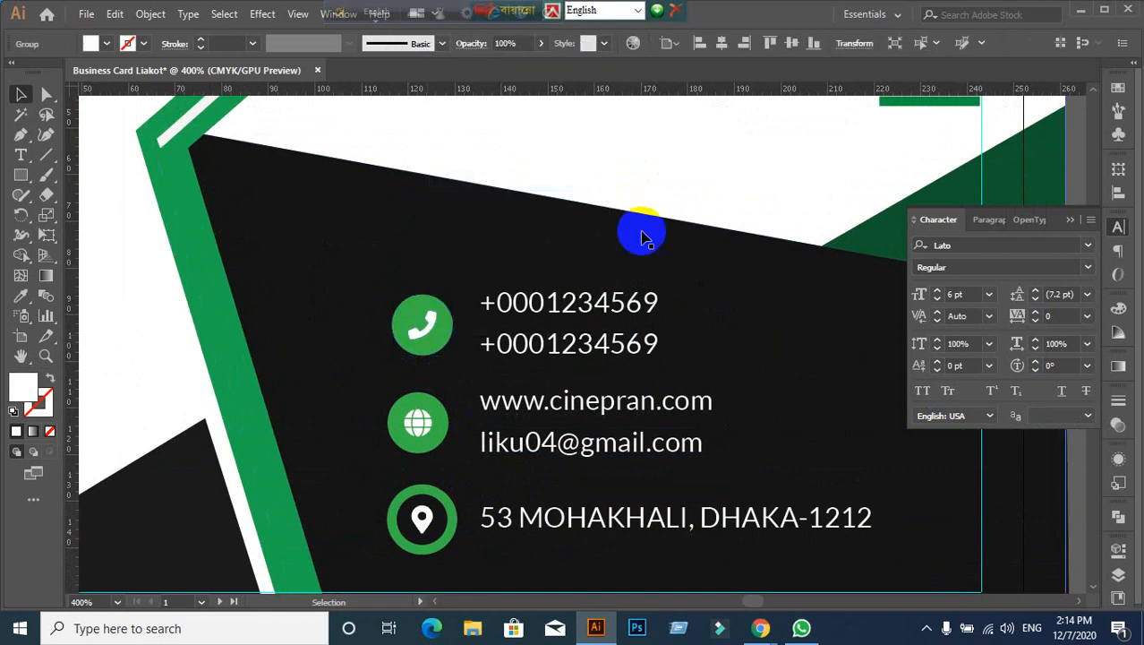
# Step: Select the grouped background artwork of the front card and lock it
pyautogui.scroll(-5, 638, 230)
pyautogui.click(485, 357)
pyautogui.scroll(3, 486, 208)
pyautogui.click(500, 299)
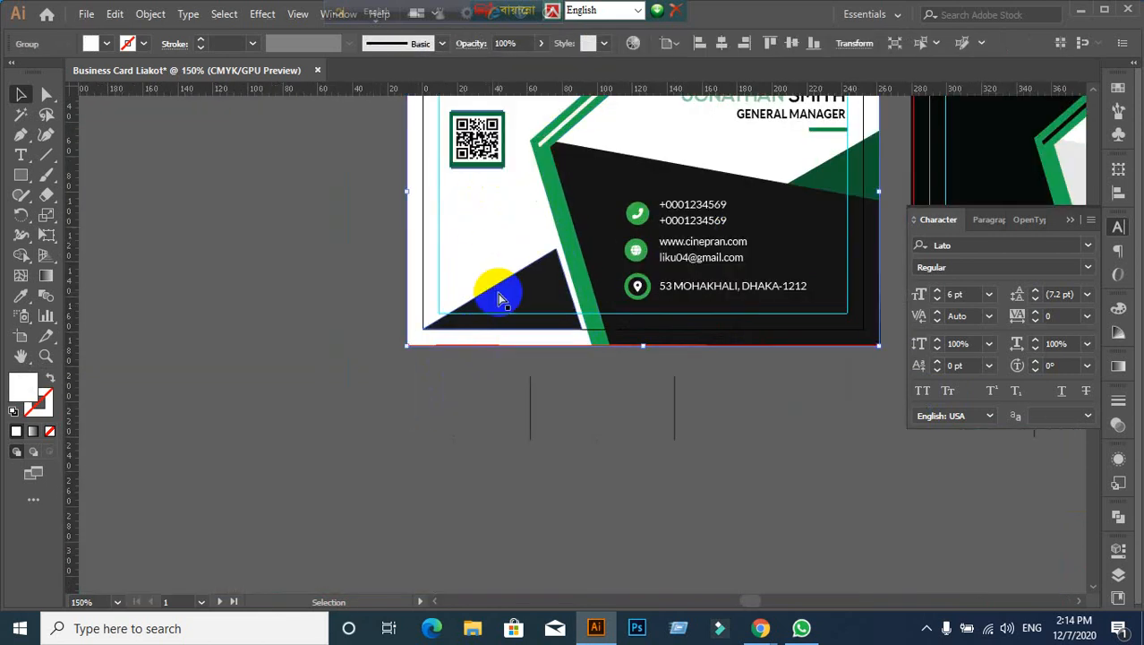
pyautogui.hotkey('ctrl', '2')
# Step: Align the phone icon to the centre of its green circle, using the circle as key object
pyautogui.scroll(3, 698, 251)
pyautogui.moveTo(634, 246); pyautogui.dragTo(593, 333)
pyautogui.scroll(3, 506, 259)
pyautogui.click(493, 255)
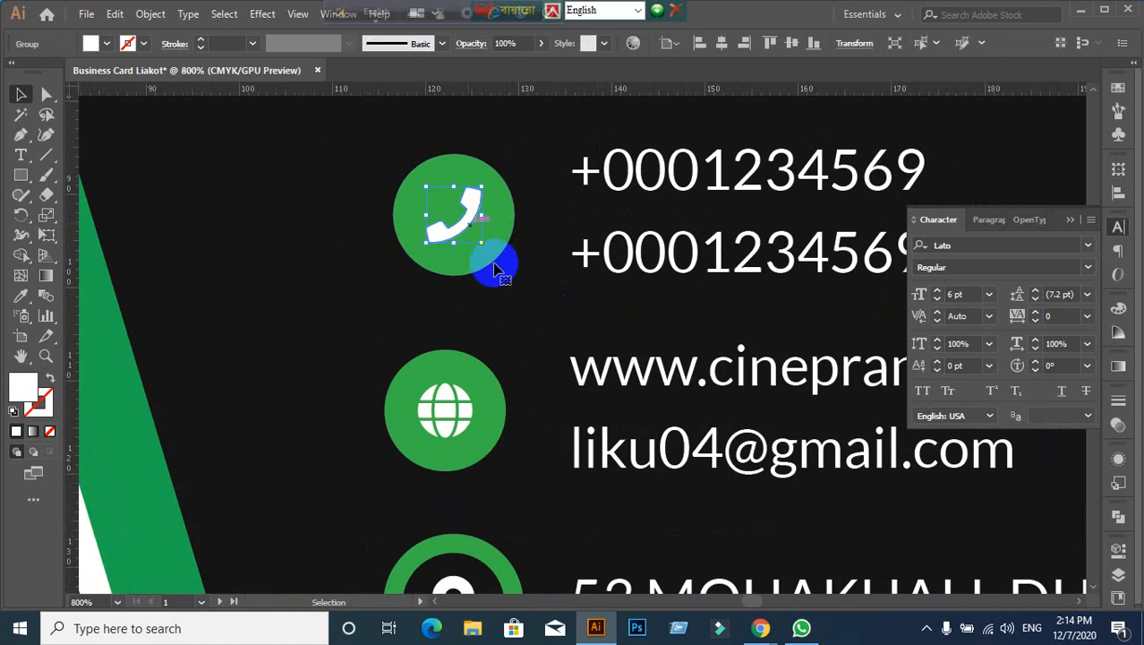
pyautogui.keyDown('shift'); pyautogui.click(501, 237); pyautogui.keyUp('shift')
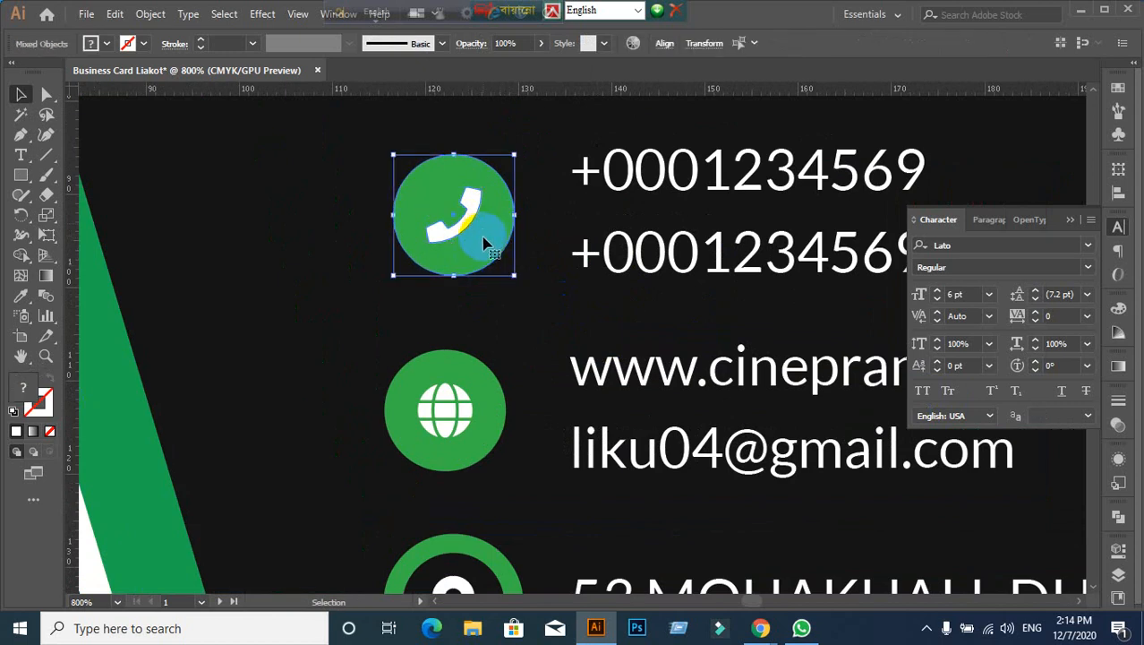
pyautogui.click(1118, 191)
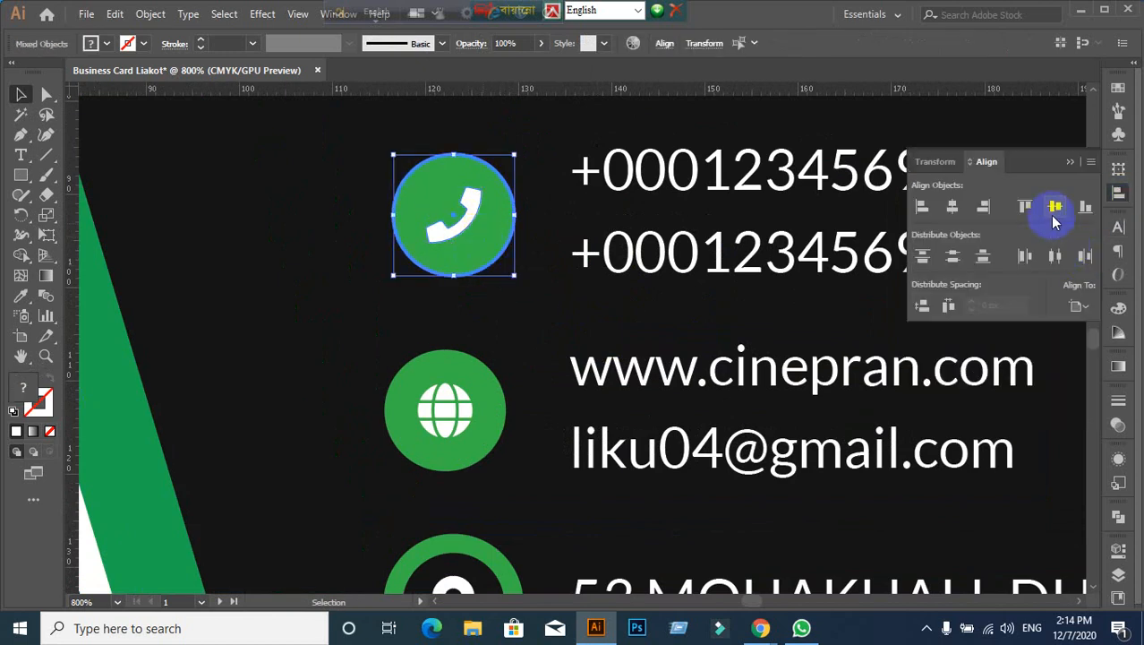
pyautogui.click(984, 267)
# Step: Ungroup the globe icon from its green circle and centre it horizontally on the circle as key object
pyautogui.click(452, 403)
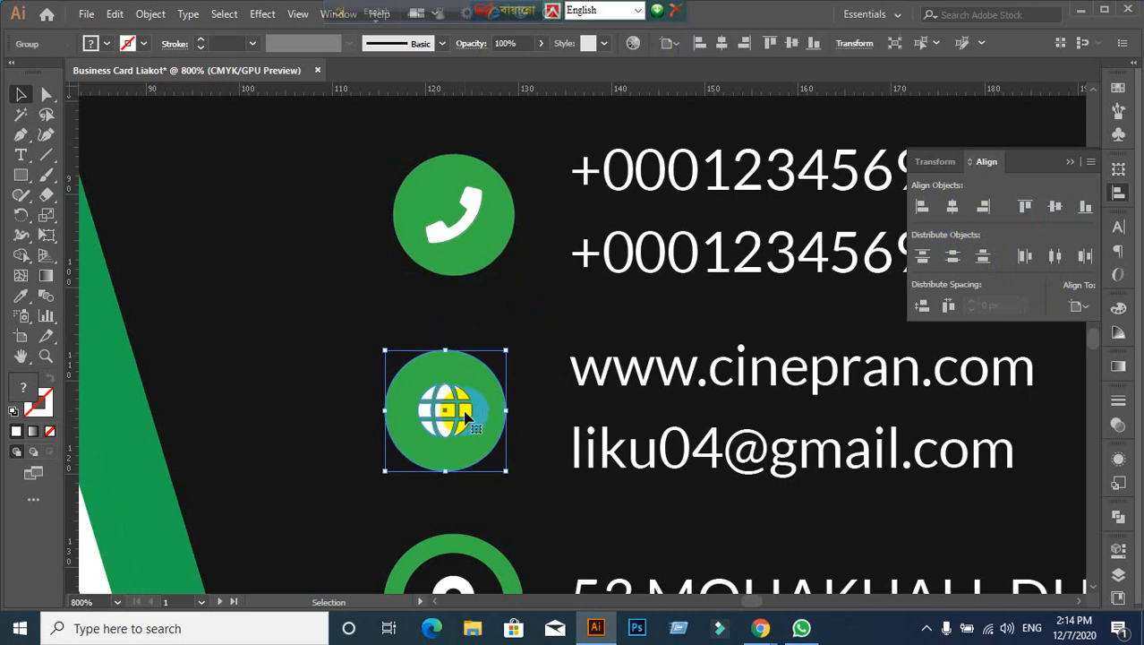
pyautogui.rightClick(458, 410)
pyautogui.click(509, 262)
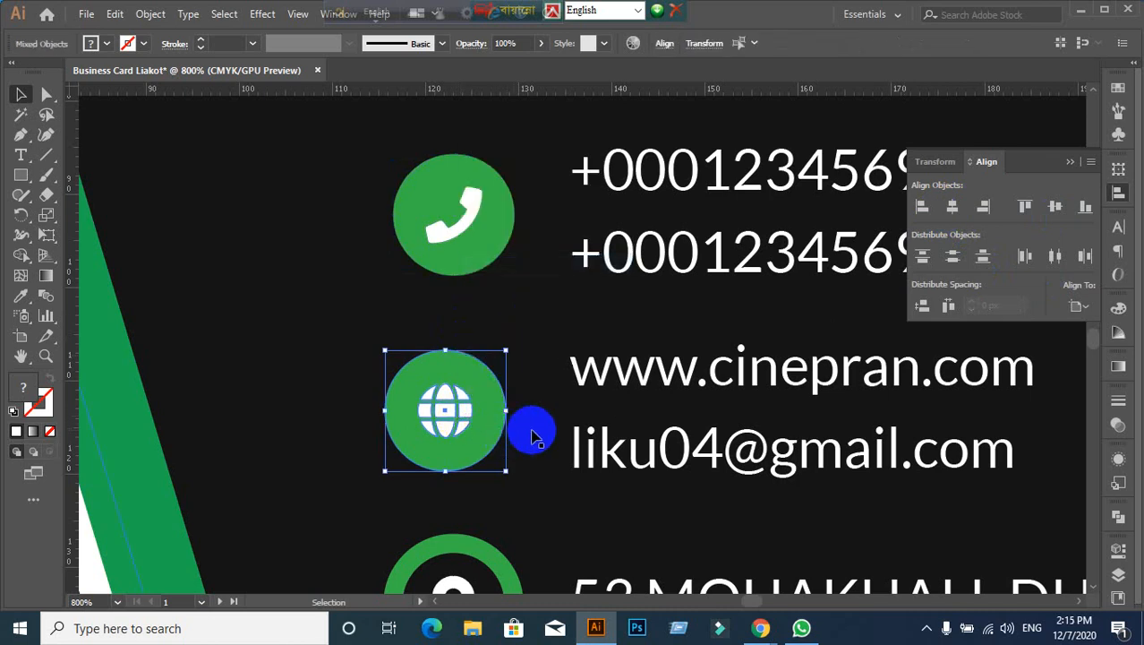
pyautogui.click(477, 419)
pyautogui.keyDown('shift'); pyautogui.click(498, 403); pyautogui.keyUp('shift')
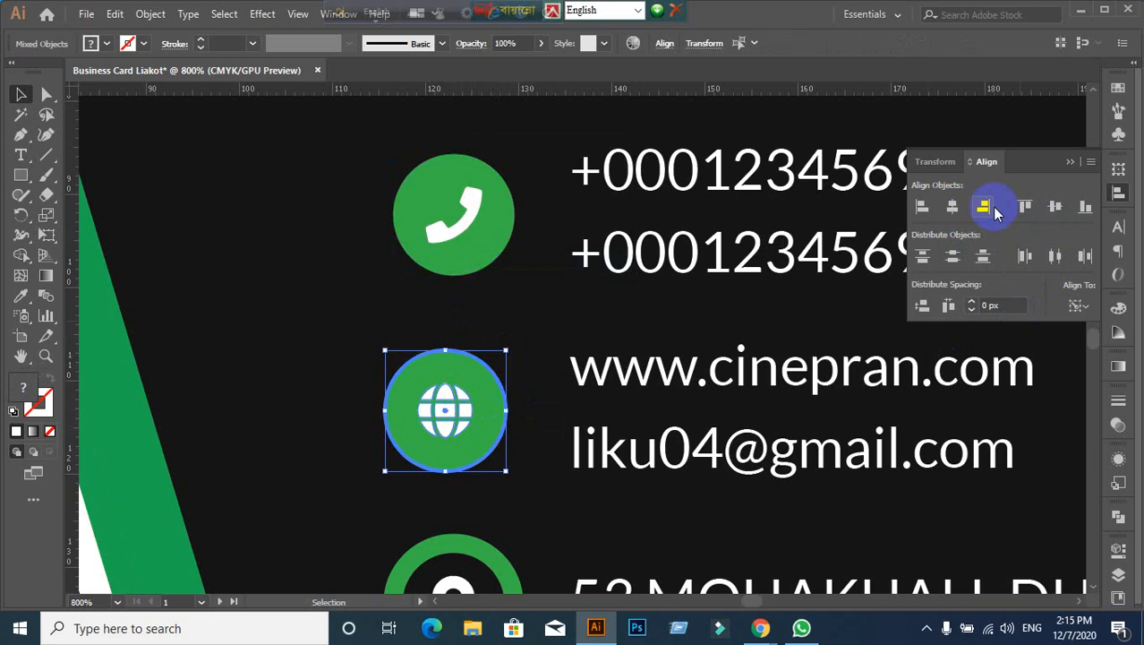
pyautogui.click(951, 209)
pyautogui.scroll(-3, 712, 342)
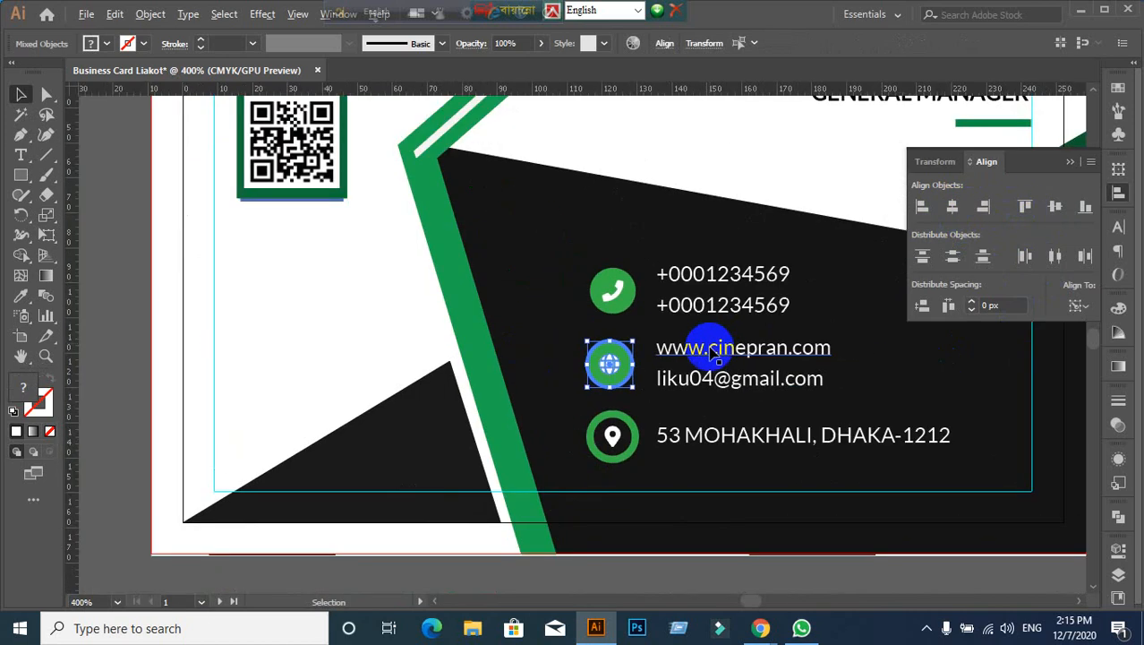
# Step: Switch to the Google Meet call in Chrome, admit the waiting participant and return to Illustrator
pyautogui.moveTo(760, 630)
pyautogui.click(673, 555)
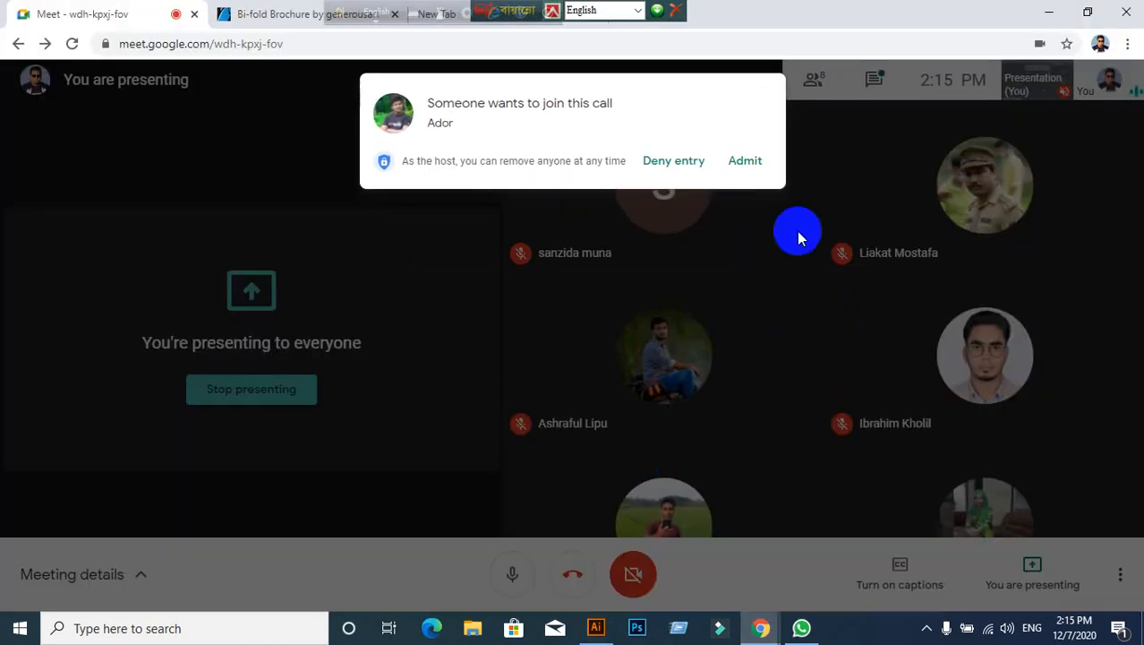
pyautogui.click(756, 160)
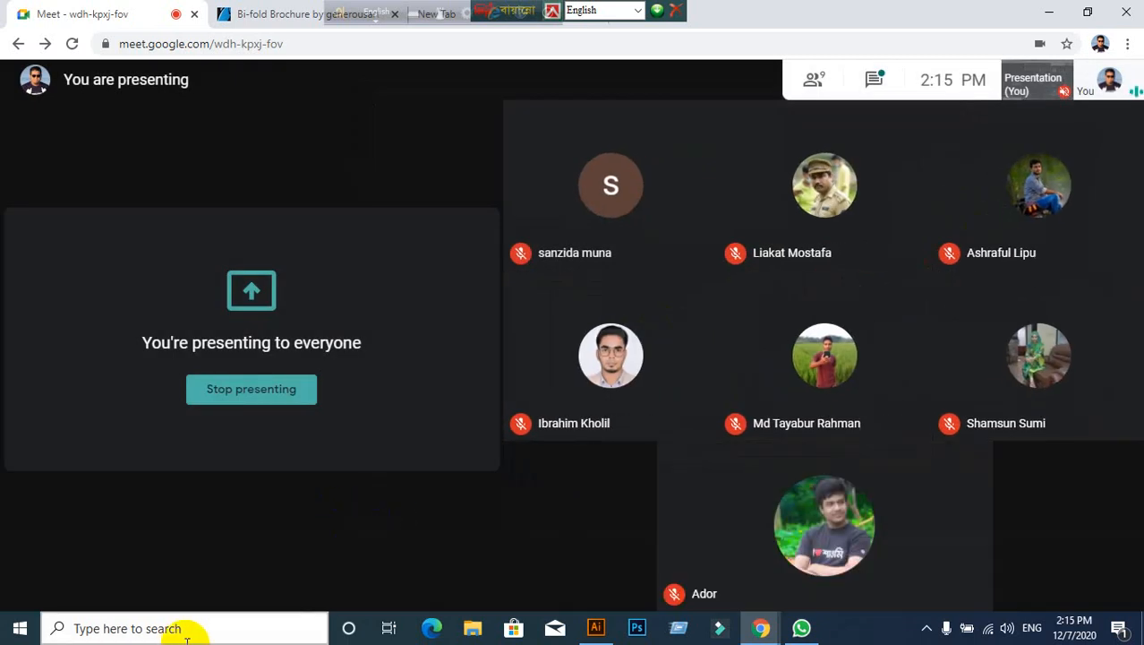
pyautogui.click(596, 627)
# Step: Keep the keyboard increment at 2 px in the preferences and nudge the lower phone number up once
pyautogui.click(135, 369)
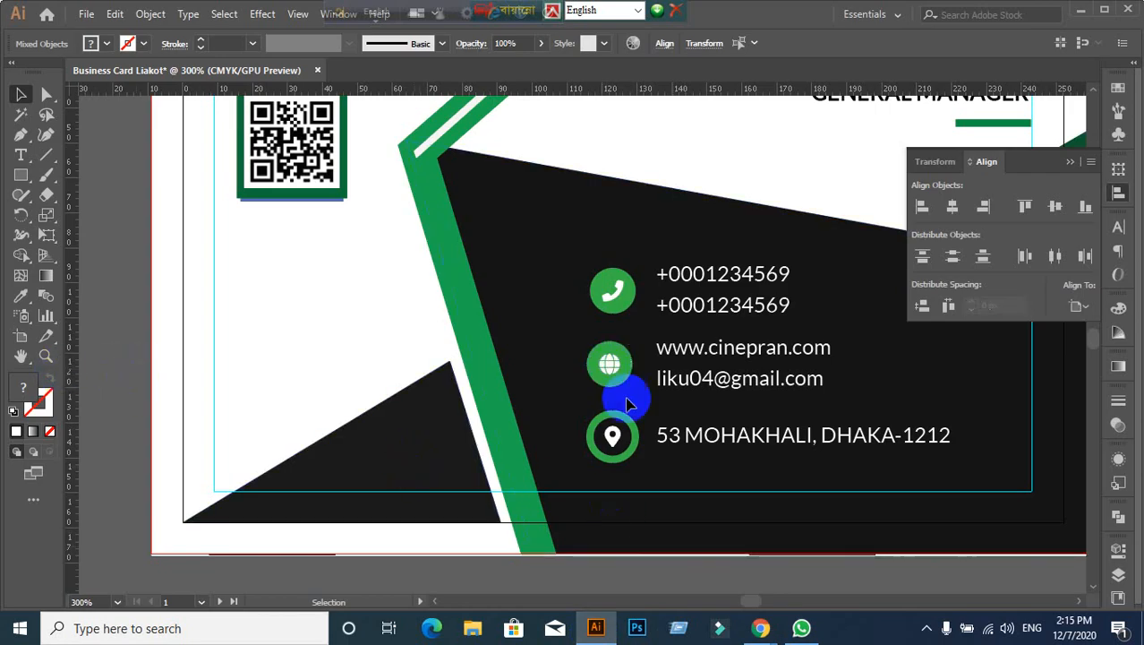
pyautogui.scroll(1, 777, 351)
pyautogui.moveTo(749, 347); pyautogui.dragTo(533, 386)
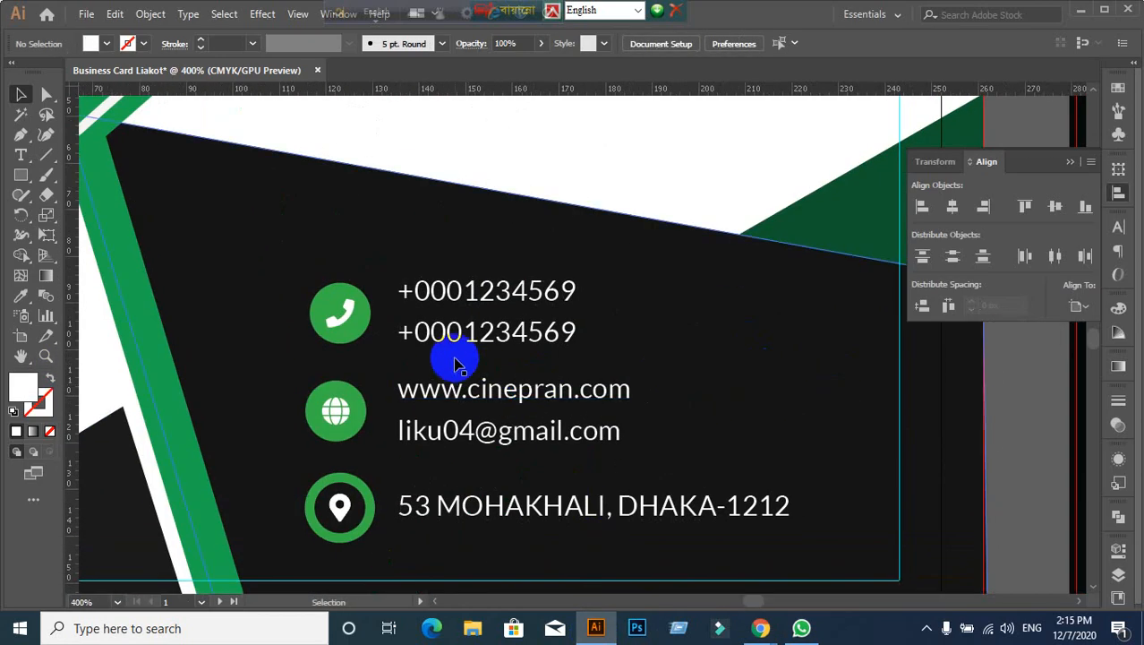
pyautogui.scroll(2, 455, 359)
pyautogui.scroll(-1, 479, 361)
pyautogui.click(477, 346)
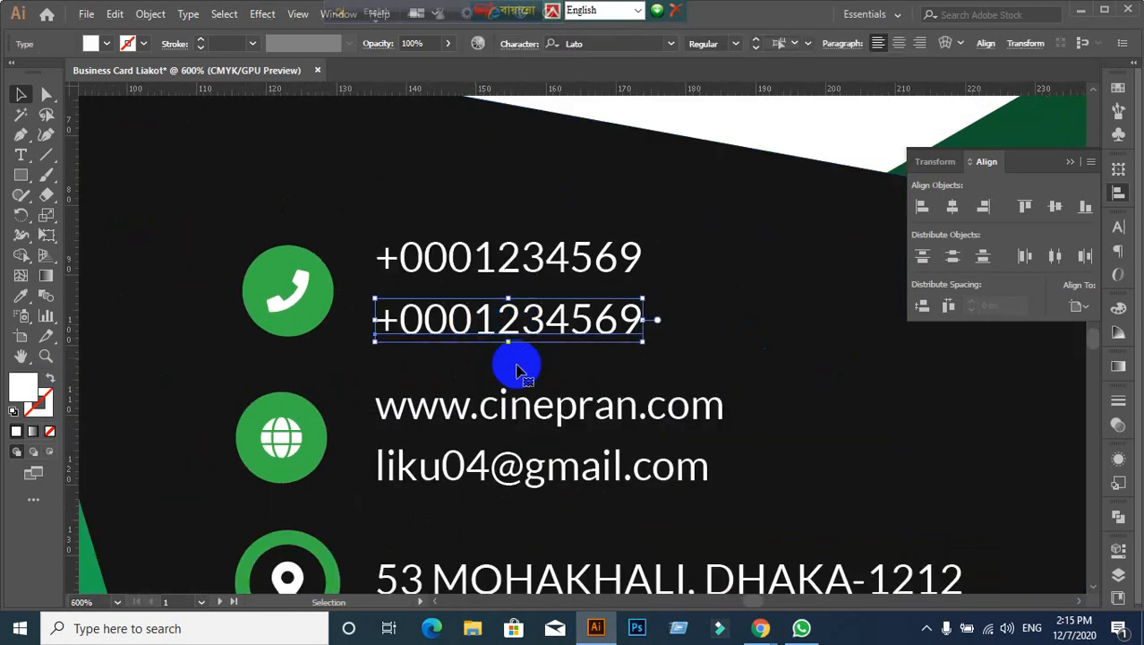
pyautogui.scroll(-1, 517, 369)
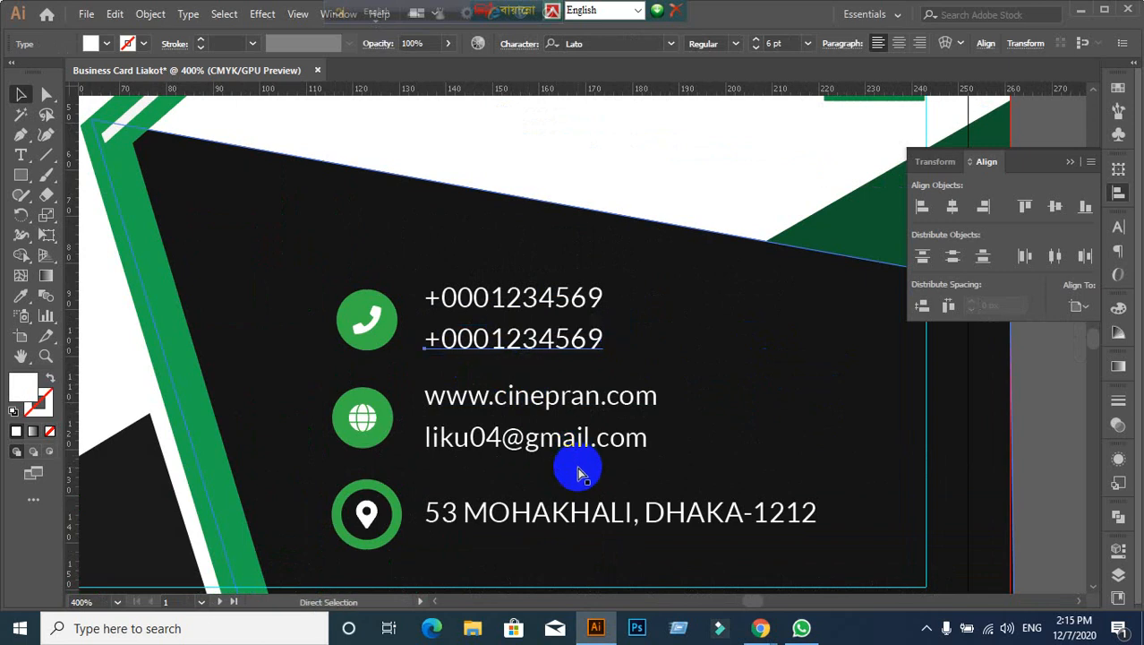
pyautogui.hotkey('ctrl', 'k')
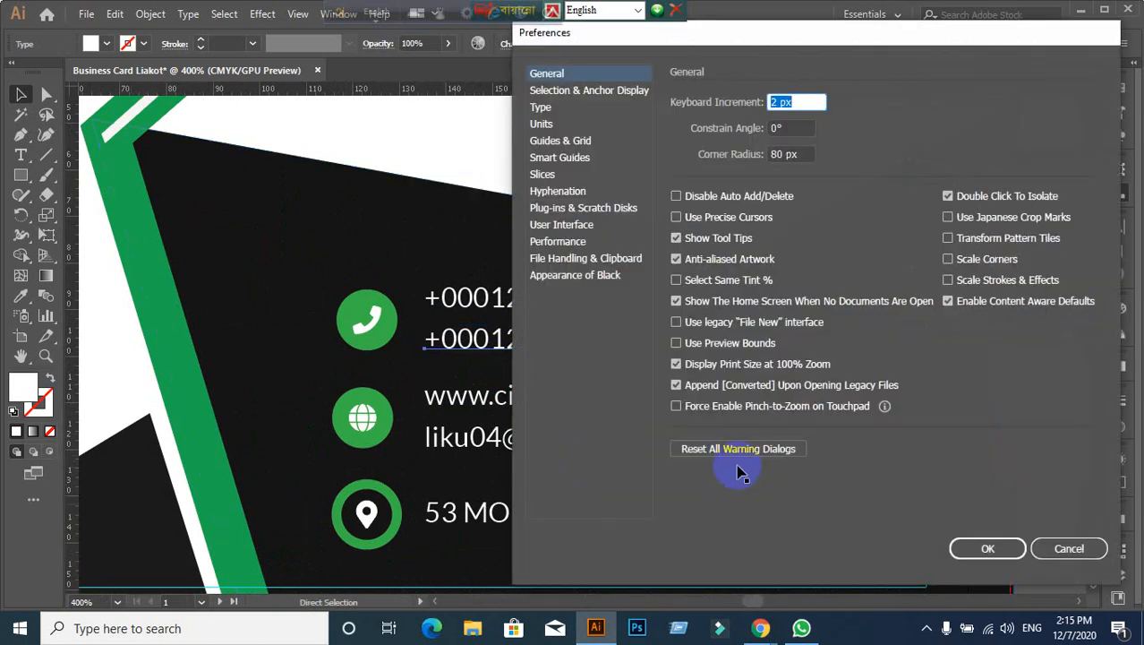
pyautogui.press('Return')
pyautogui.press('Up')
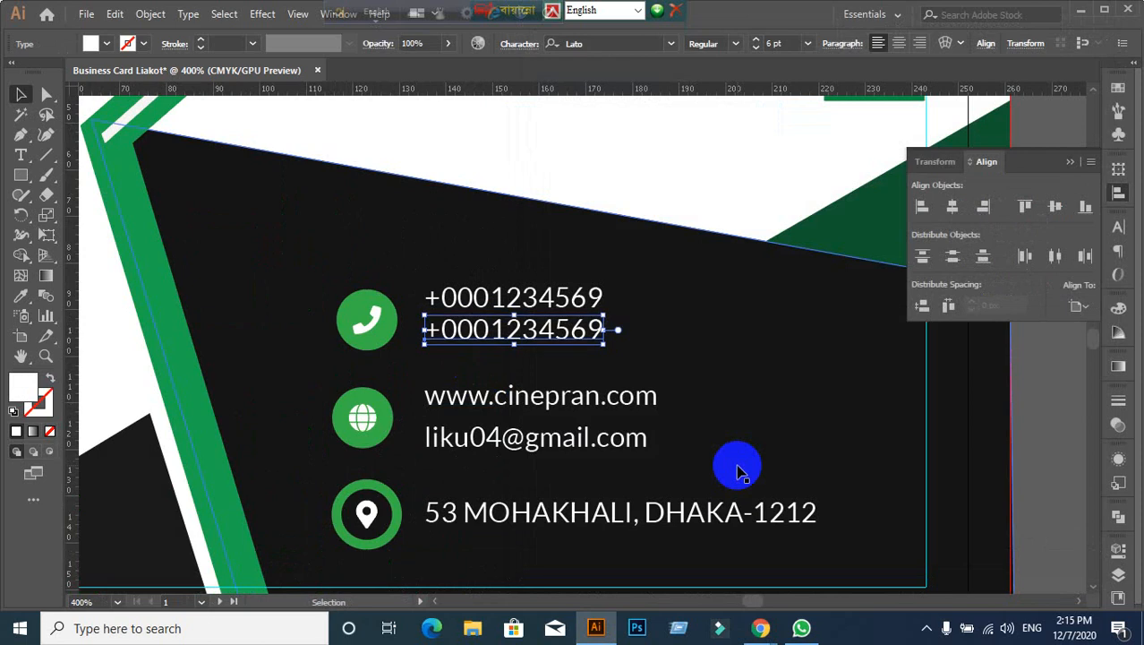
# Step: Nudge the e-mail line up 2 px towards the website line and clear the selection
pyautogui.click(582, 440)
pyautogui.press('Up')
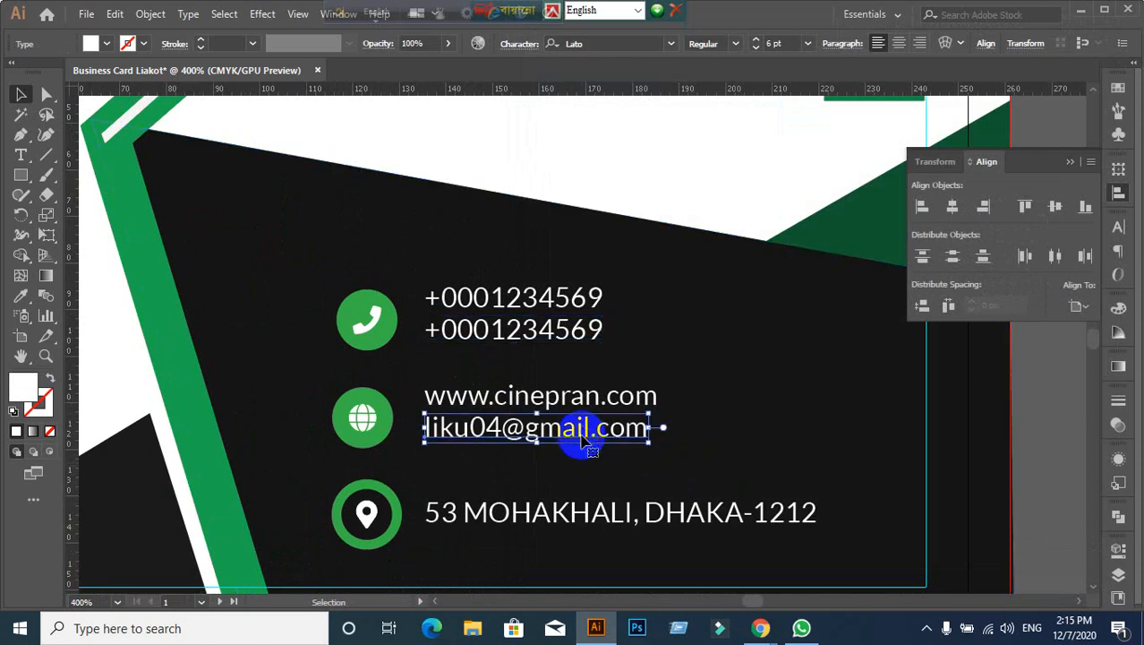
pyautogui.click(1052, 439)
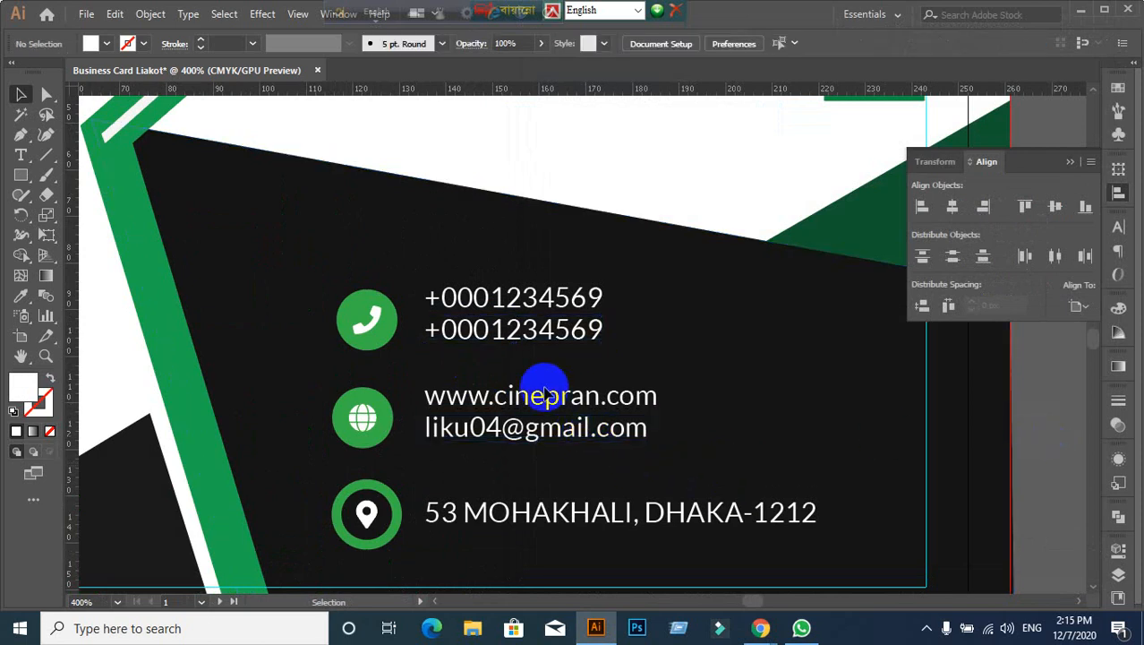
# Step: Group the two phone number lines together
pyautogui.scroll(1, 544, 383)
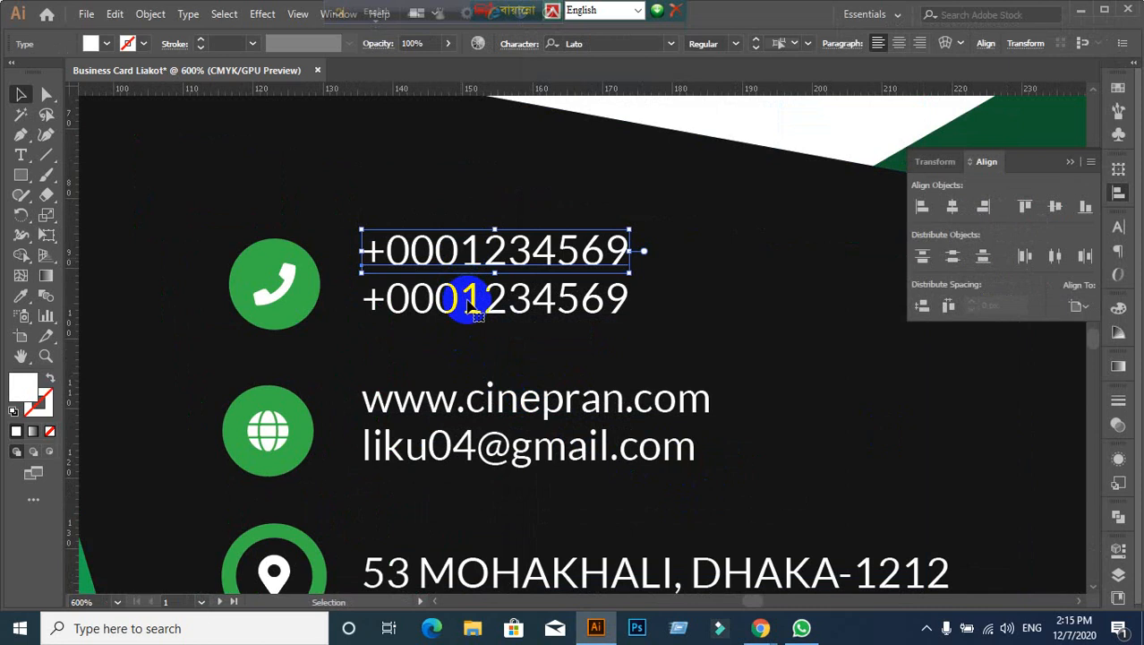
pyautogui.keyDown('shift'); pyautogui.click(474, 302); pyautogui.keyUp('shift')
pyautogui.press('v')
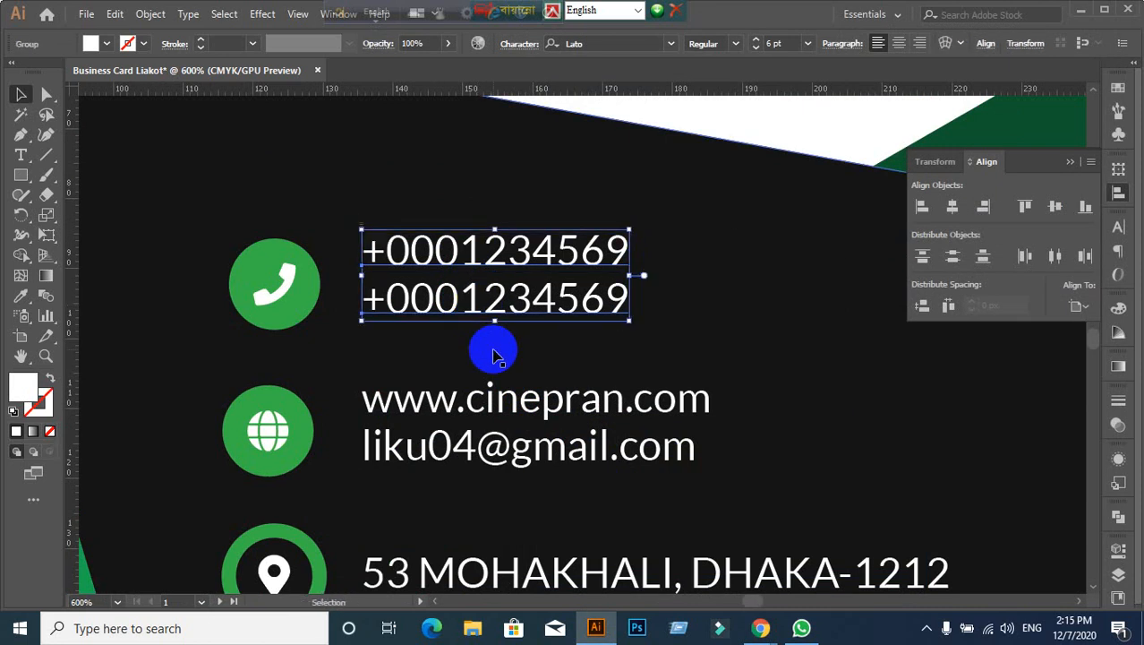
pyautogui.scroll(-1, 469, 387)
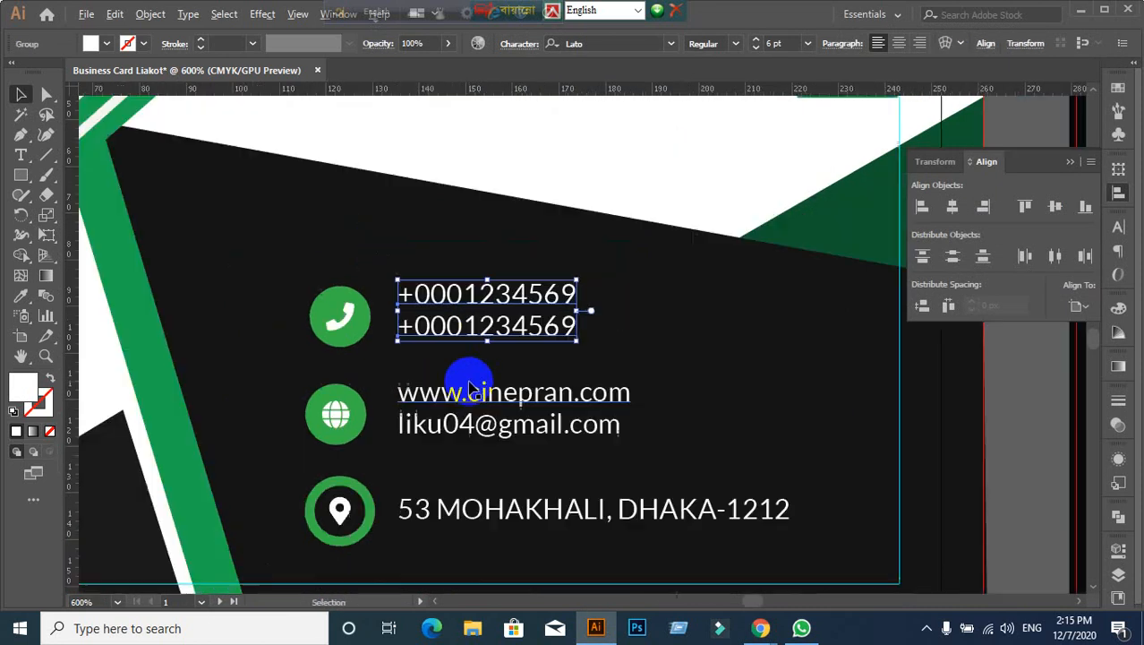
pyautogui.scroll(-2, 469, 387)
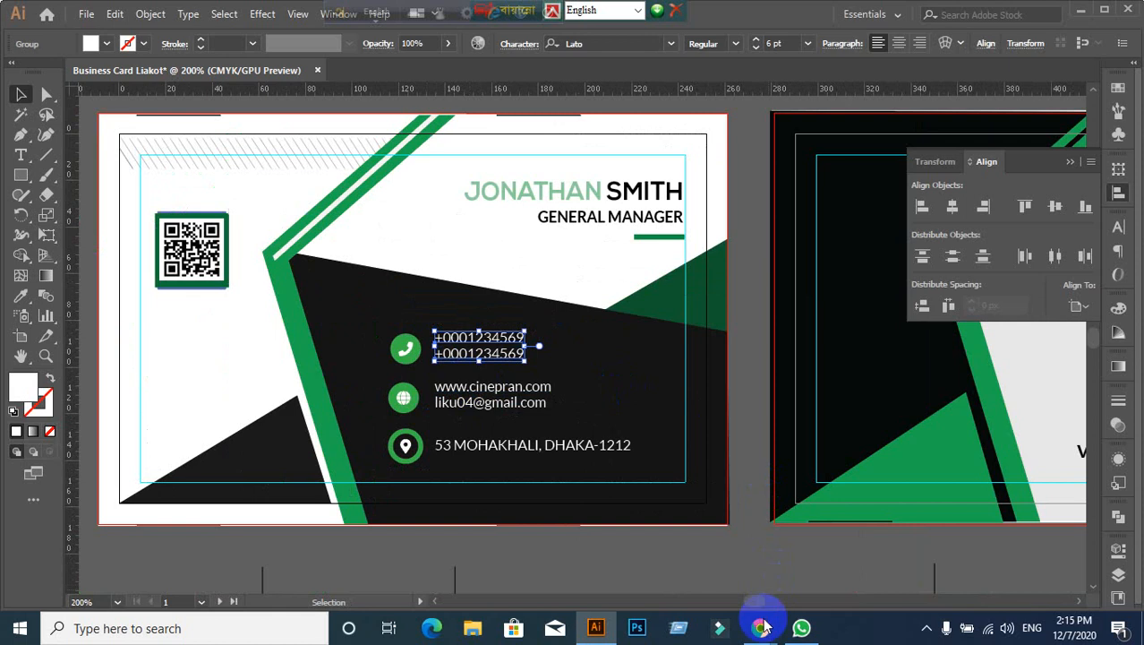
# Step: Switch to the Google Meet call in Chrome to check on the participants and return to Illustrator
pyautogui.moveTo(760, 627)
pyautogui.click(632, 535)
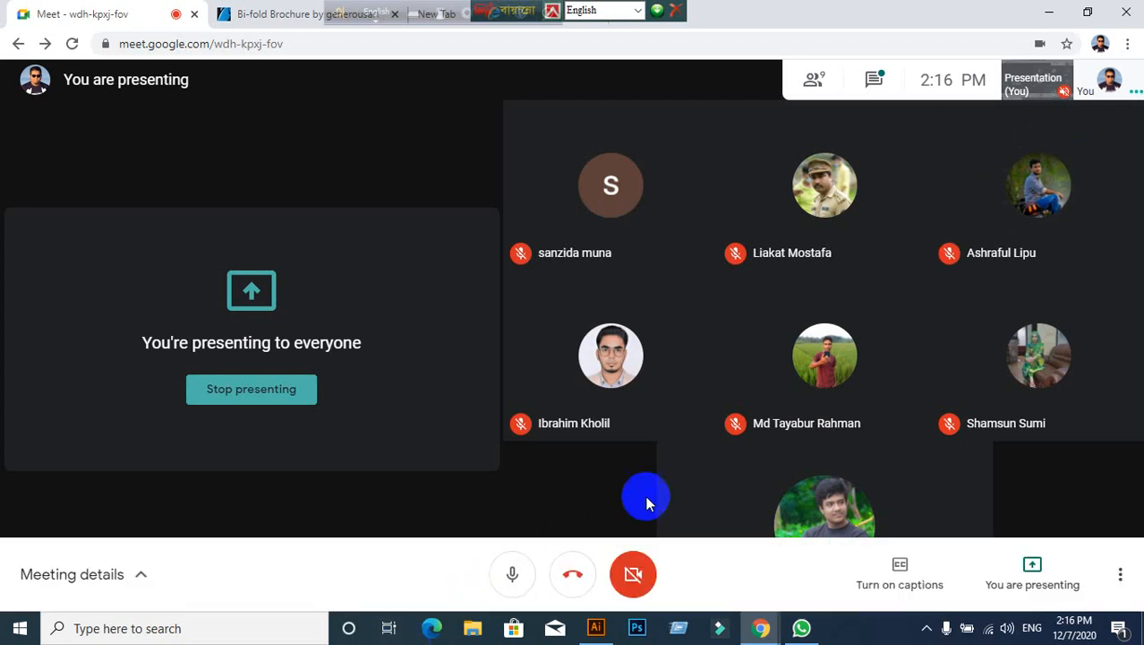
pyautogui.click(595, 627)
# Step: Clear the selection and examine the contact block and overall layout of the front card
pyautogui.scroll(-3, 577, 461)
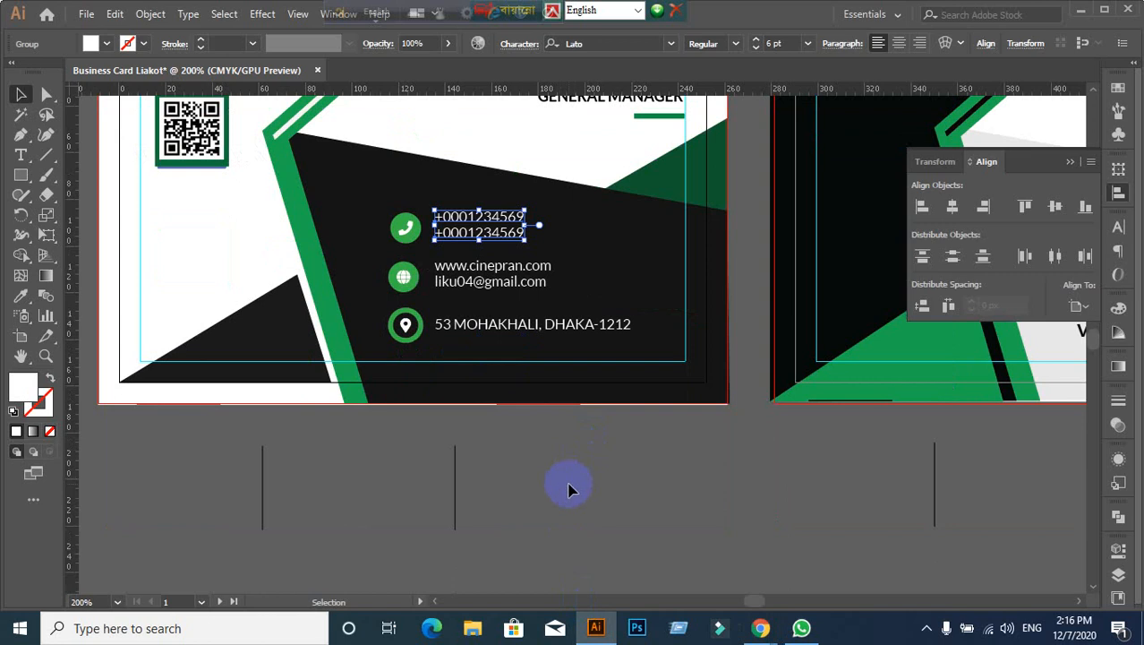
pyautogui.click(561, 468)
pyautogui.scroll(1, 561, 468)
pyautogui.scroll(-1, 557, 458)
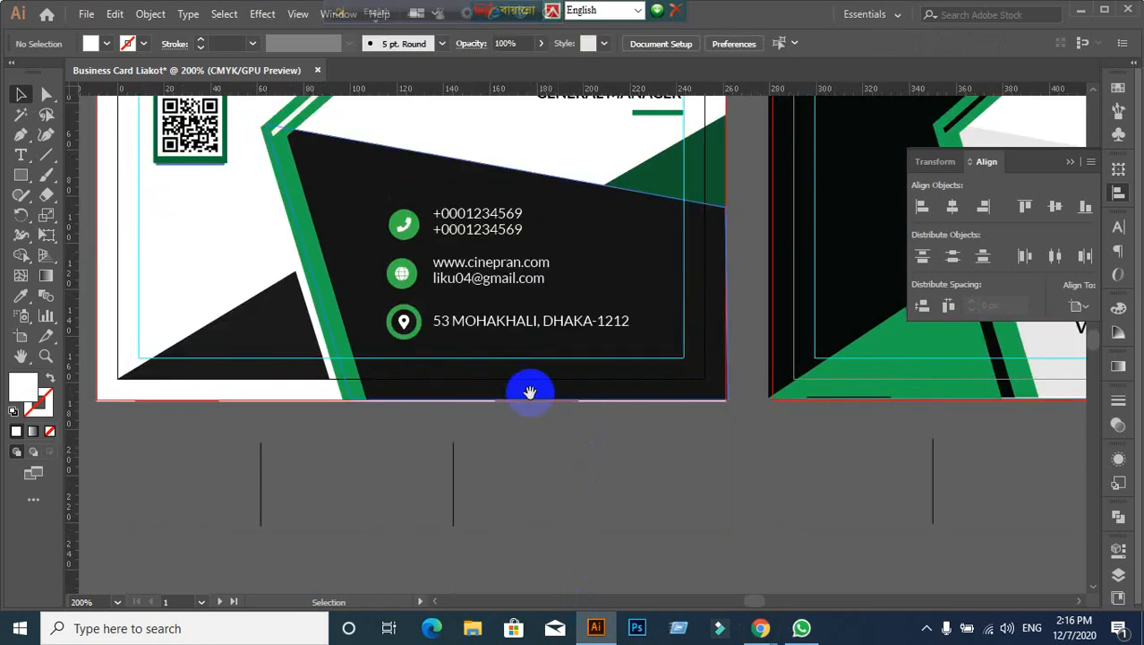
pyautogui.scroll(1, 524, 434)
pyautogui.scroll(1, 491, 408)
pyautogui.scroll(-1, 512, 432)
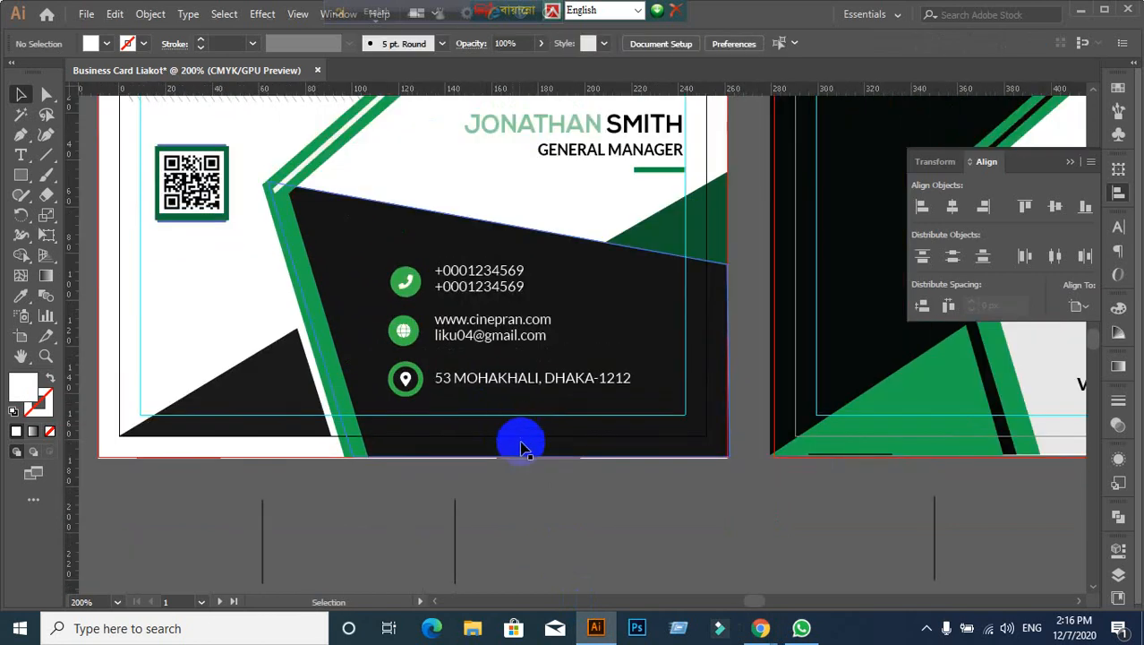
pyautogui.scroll(-1, 537, 464)
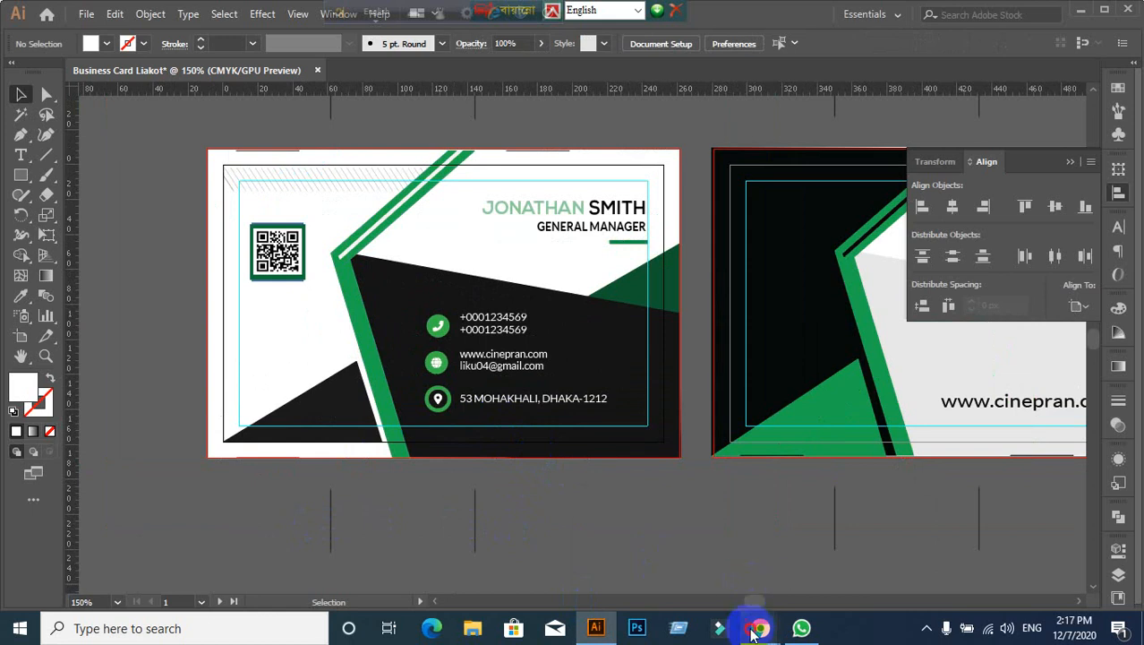
# Step: Switch to the Google Meet call in Chrome to check on the participants, and return to Illustrator
pyautogui.moveTo(755, 618)
pyautogui.click(690, 578)
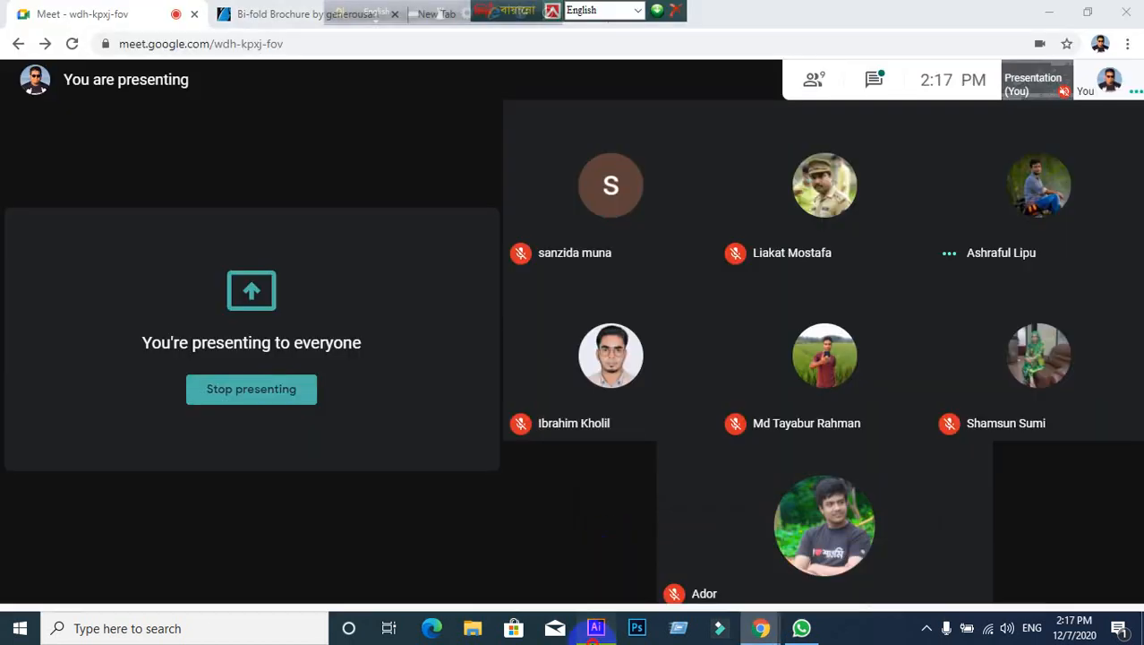
pyautogui.click(596, 627)
# Step: Ungroup the artwork of the back card with the PIXEL STUDIO logo and clear the selection
pyautogui.scroll(-1, 633, 363)
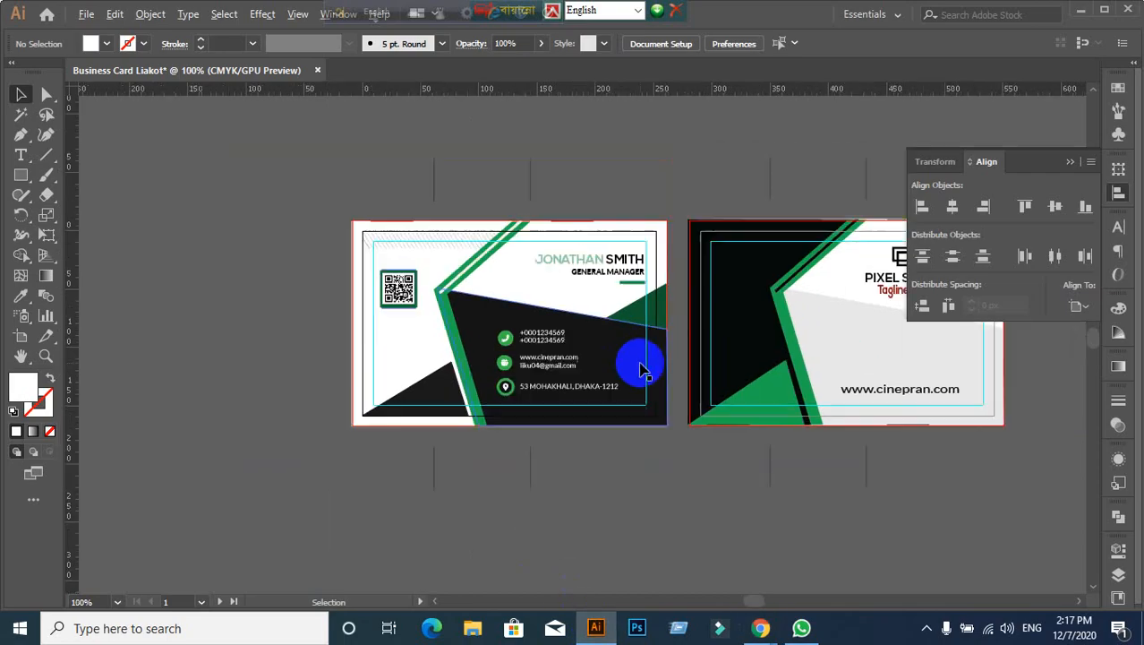
pyautogui.moveTo(685, 395); pyautogui.dragTo(402, 390)
pyautogui.scroll(1, 738, 320)
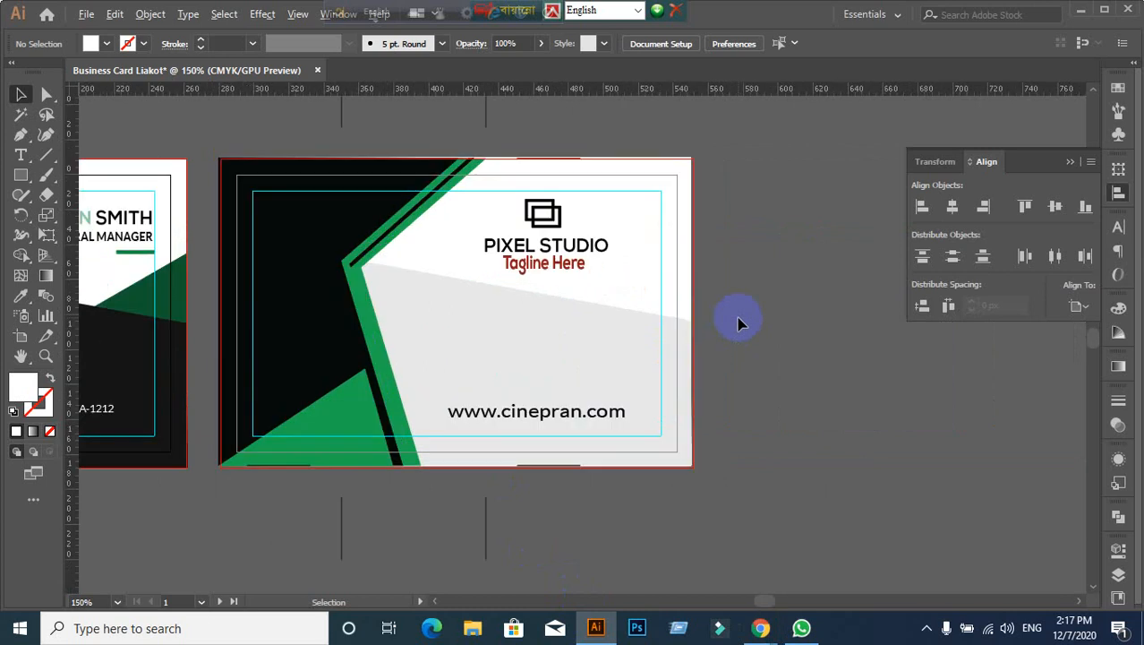
pyautogui.scroll(1, 558, 257)
pyautogui.click(544, 264)
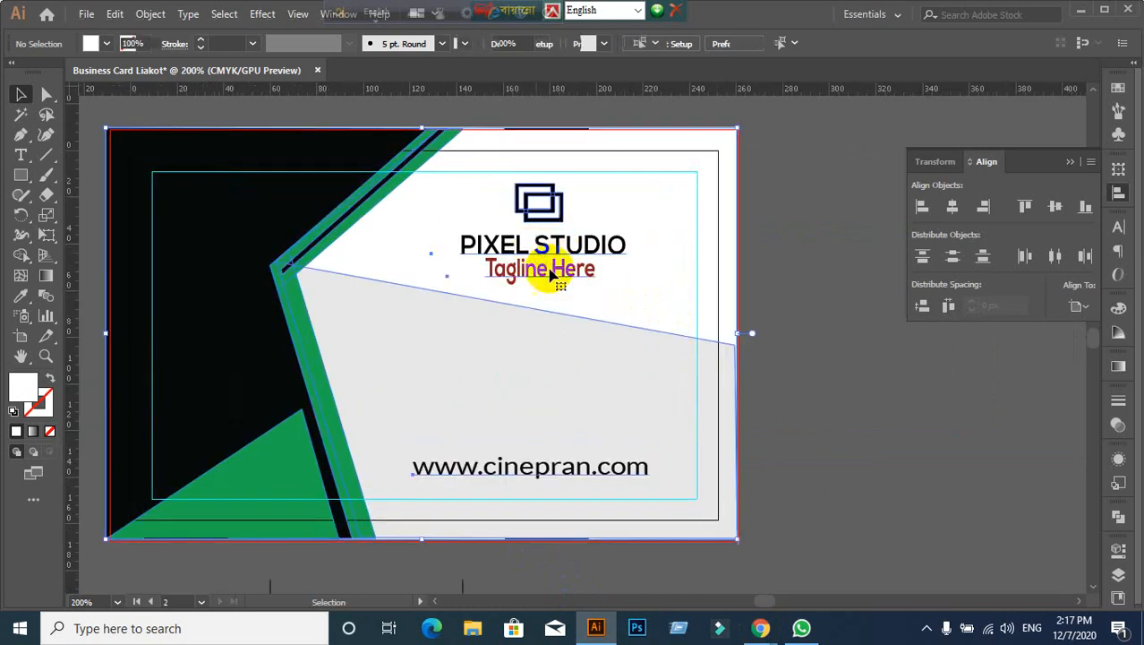
pyautogui.rightClick(578, 258)
pyautogui.click(645, 392)
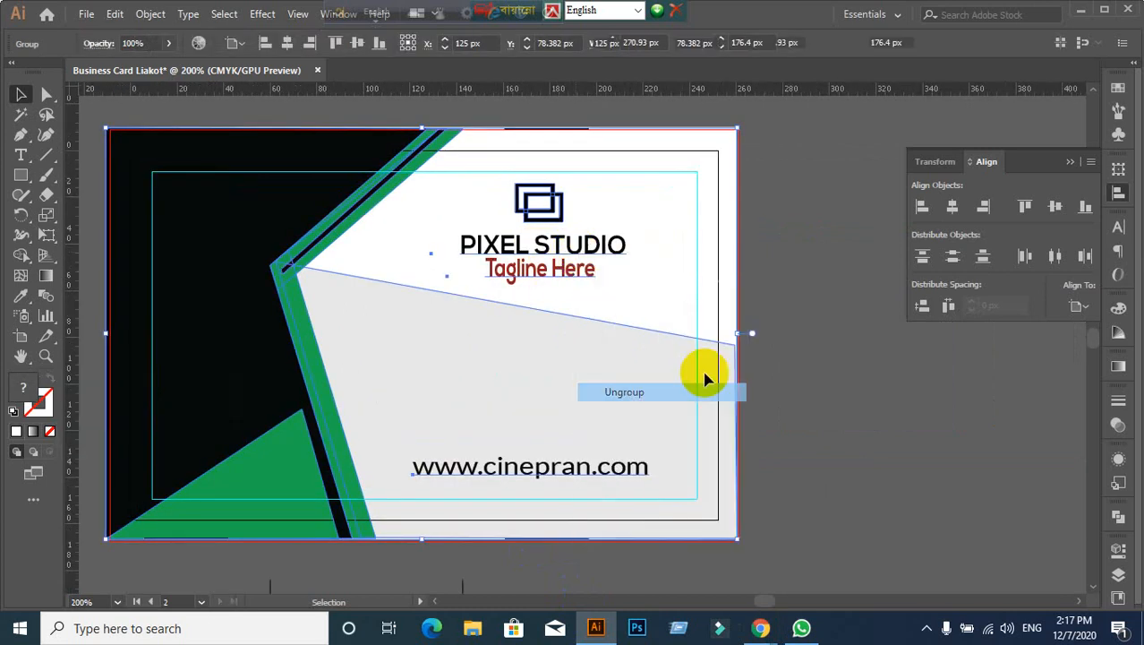
pyautogui.click(705, 378)
# Step: Examine the company name and tagline text boxes on the back card and compare the back with the front card
pyautogui.click(541, 257)
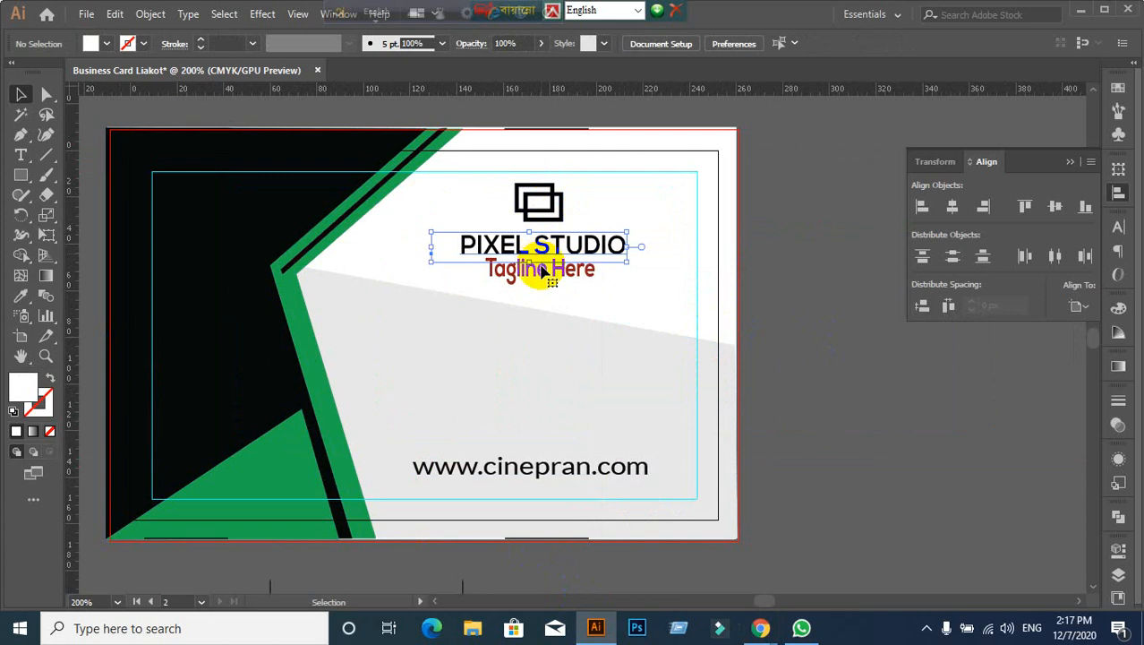
pyautogui.click(552, 273)
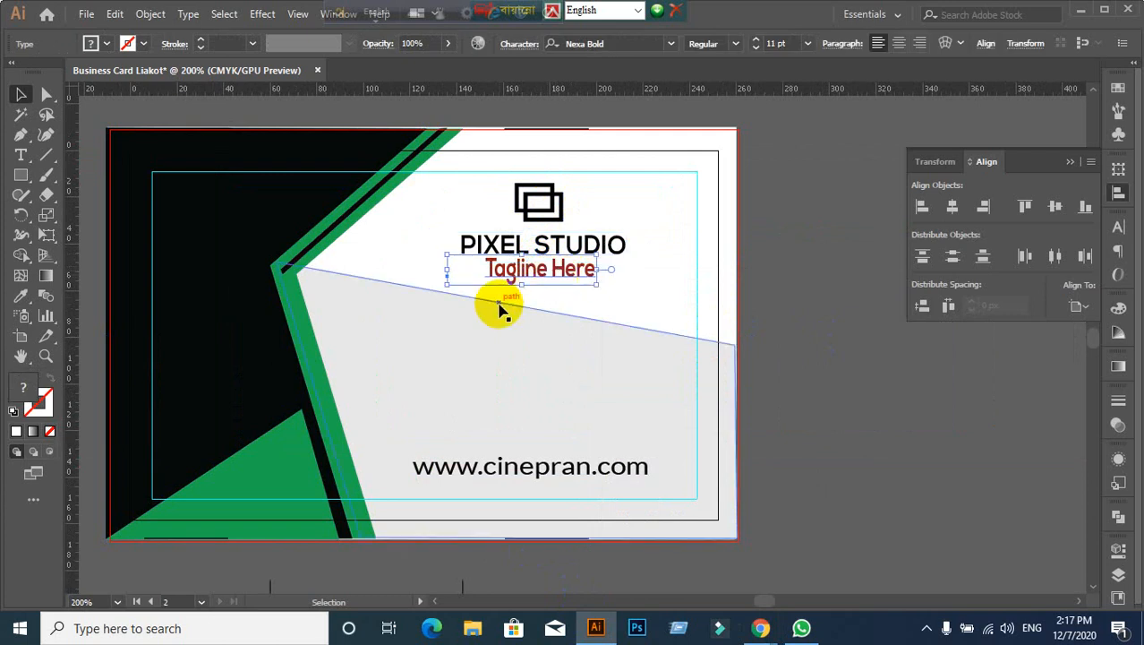
pyautogui.click(837, 387)
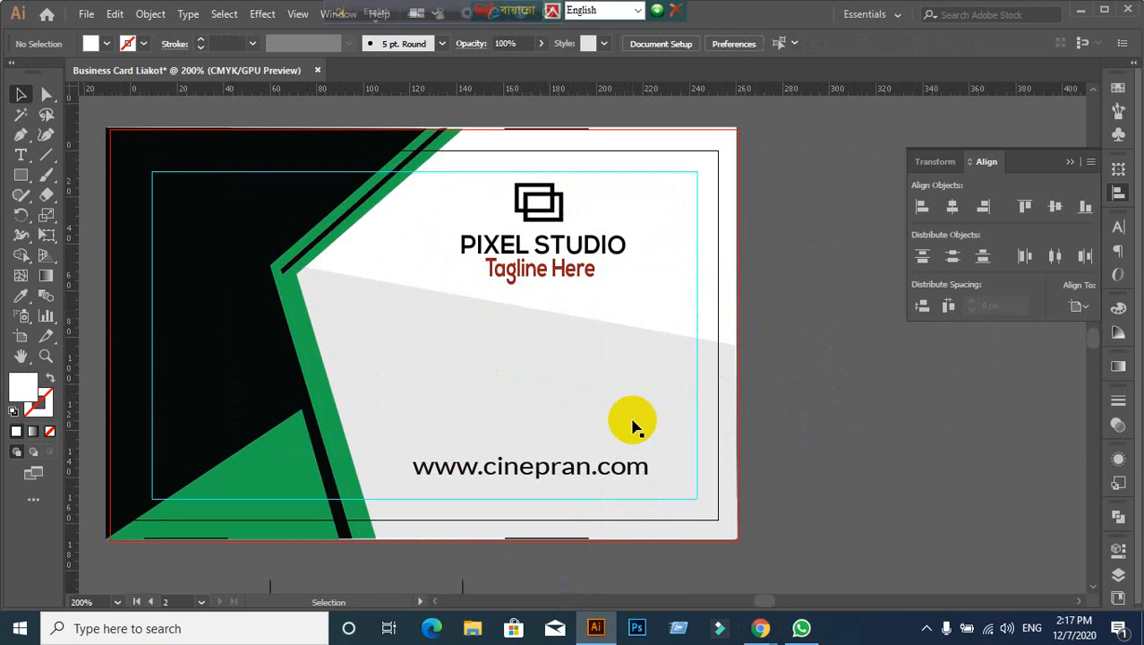
pyautogui.scroll(-1, 548, 307)
pyautogui.moveTo(349, 419); pyautogui.dragTo(702, 378)
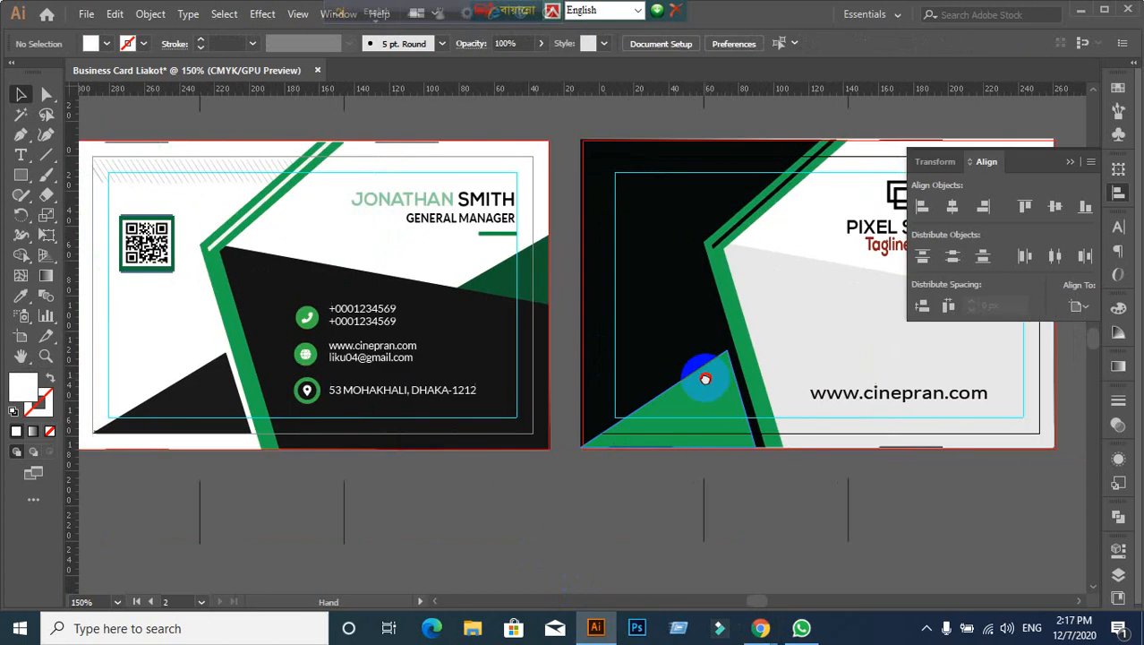
pyautogui.scroll(1, 408, 404)
pyautogui.scroll(-1, 408, 404)
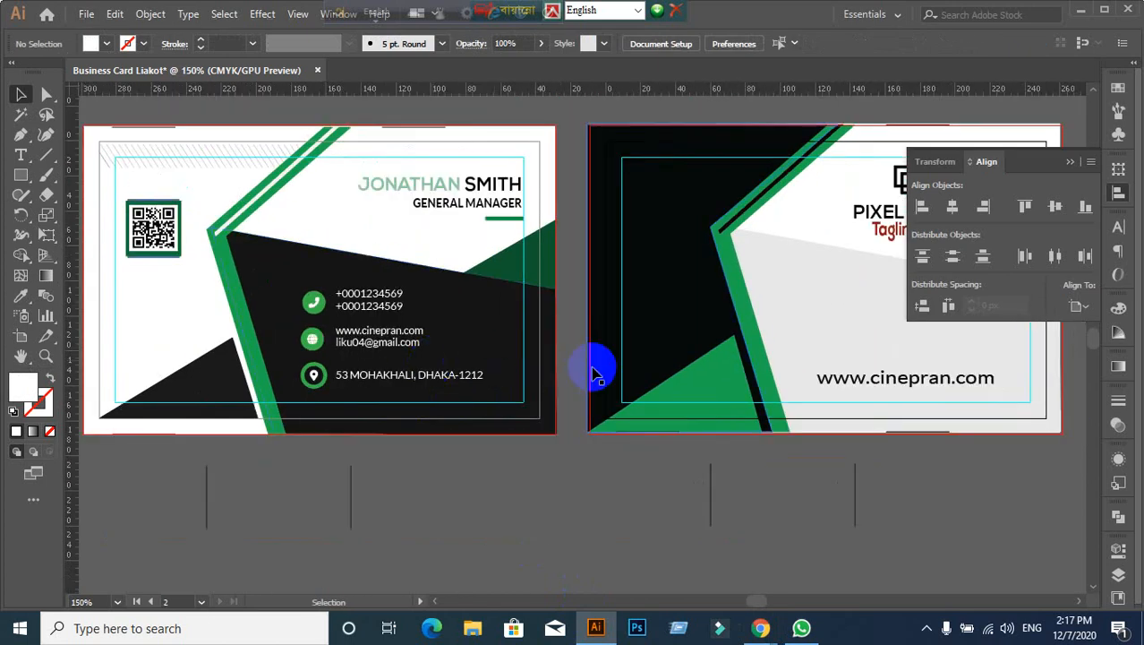
pyautogui.moveTo(592, 371); pyautogui.dragTo(303, 399)
pyautogui.scroll(1, 828, 360)
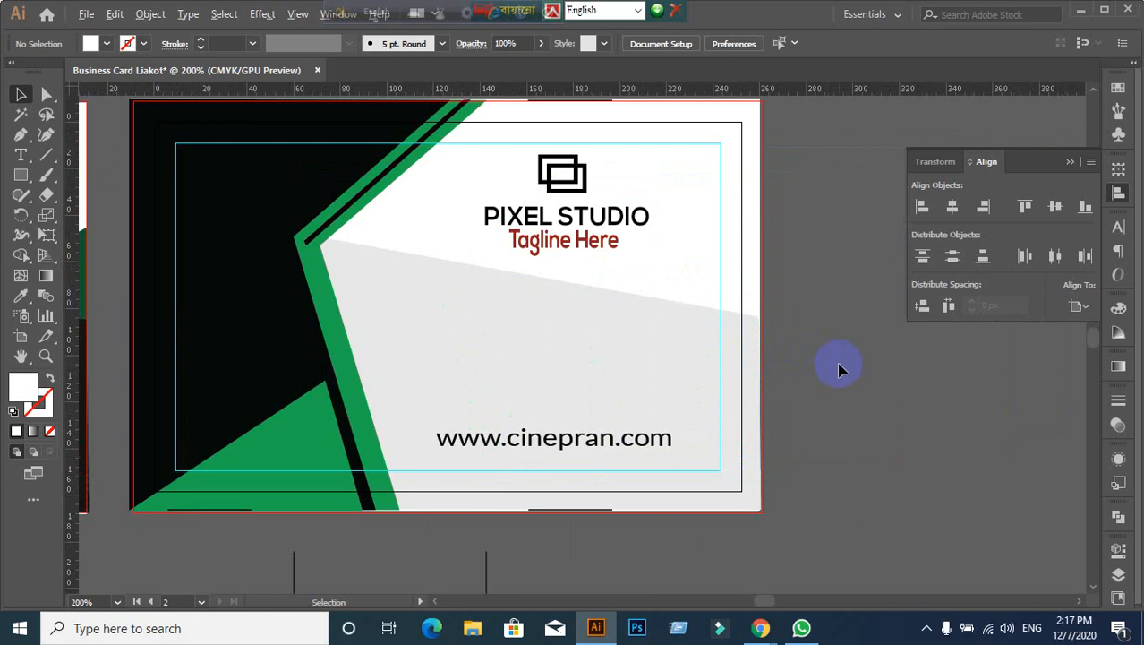
pyautogui.scroll(-1, 537, 413)
pyautogui.hscroll(-3, 527, 439)
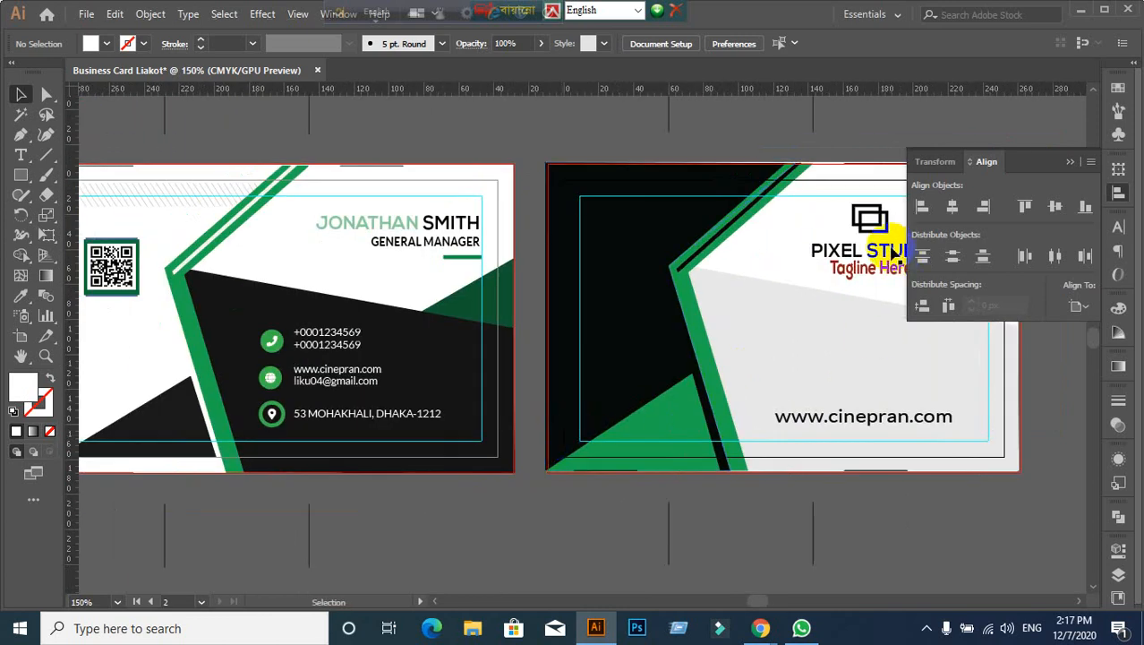
pyautogui.click(836, 281)
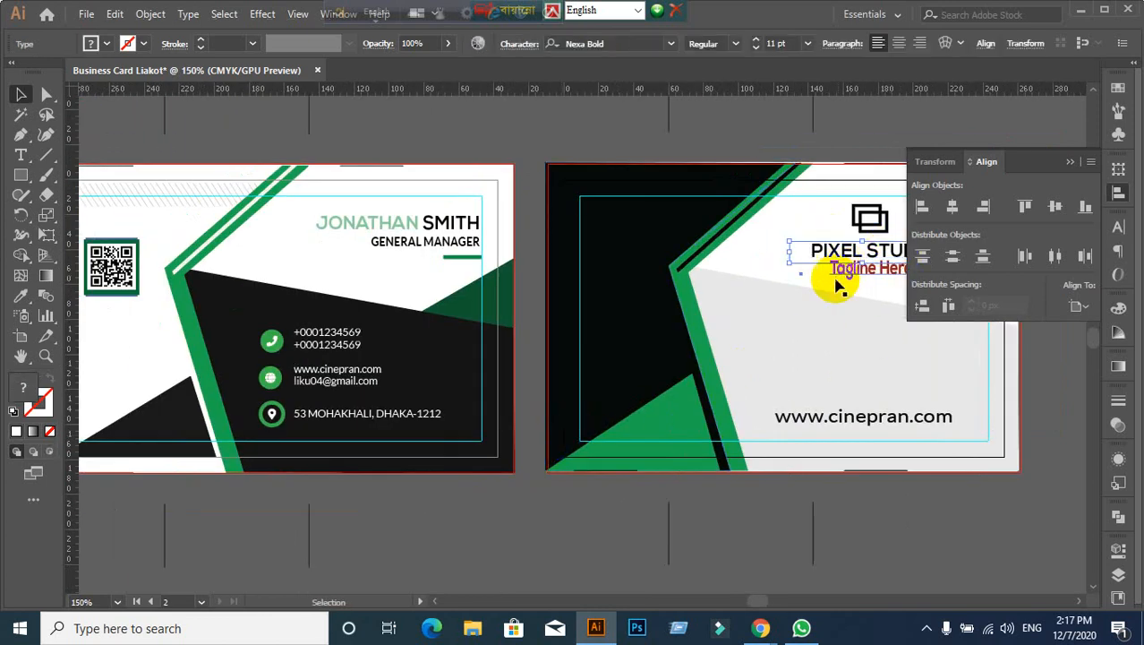
pyautogui.click(566, 504)
# Step: Delete the blank spaces in front of the PIXEL STUDIO company name on the back card and clear the selection
pyautogui.hscroll(5, 647, 284)
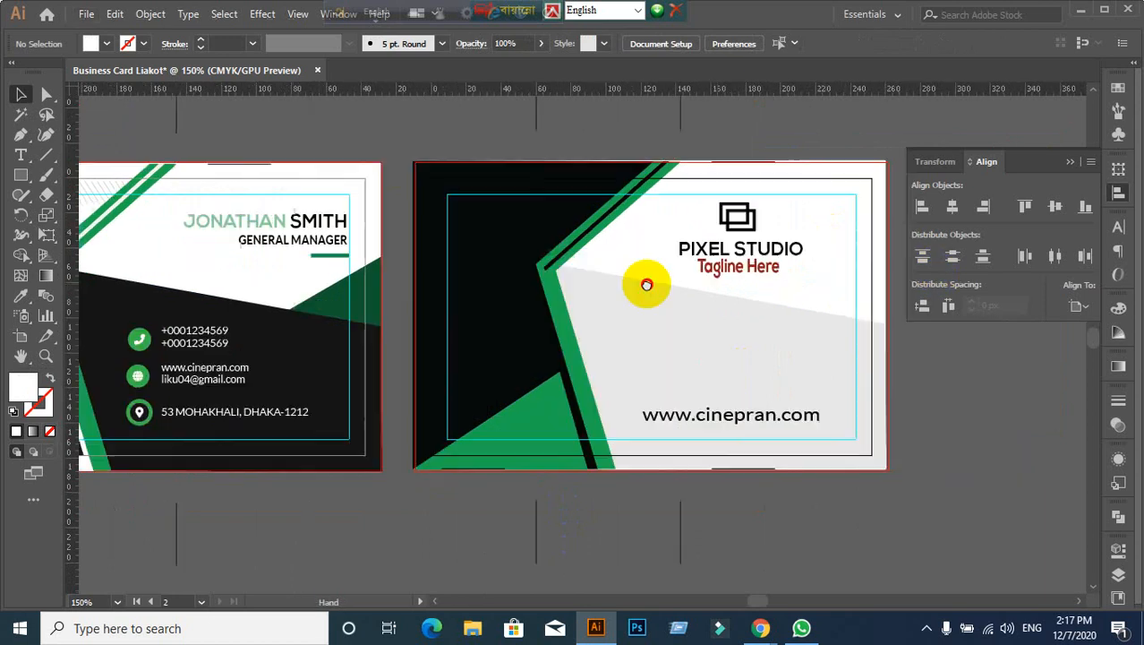
pyautogui.scroll(1, 595, 270)
pyautogui.click(592, 259)
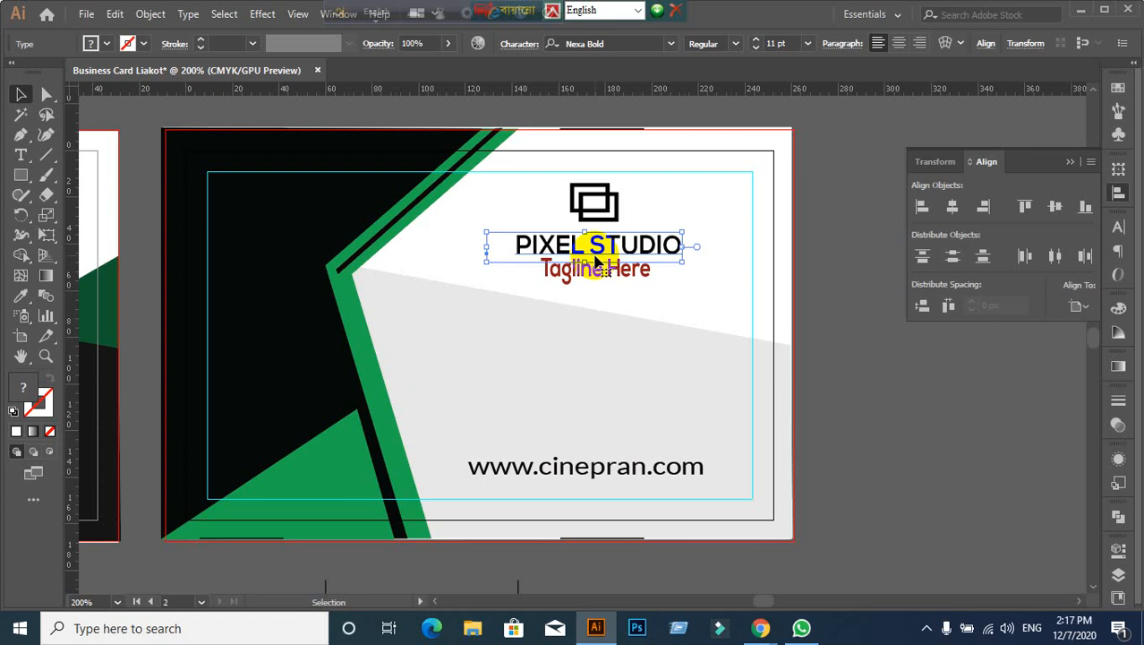
pyautogui.doubleClick(519, 249)
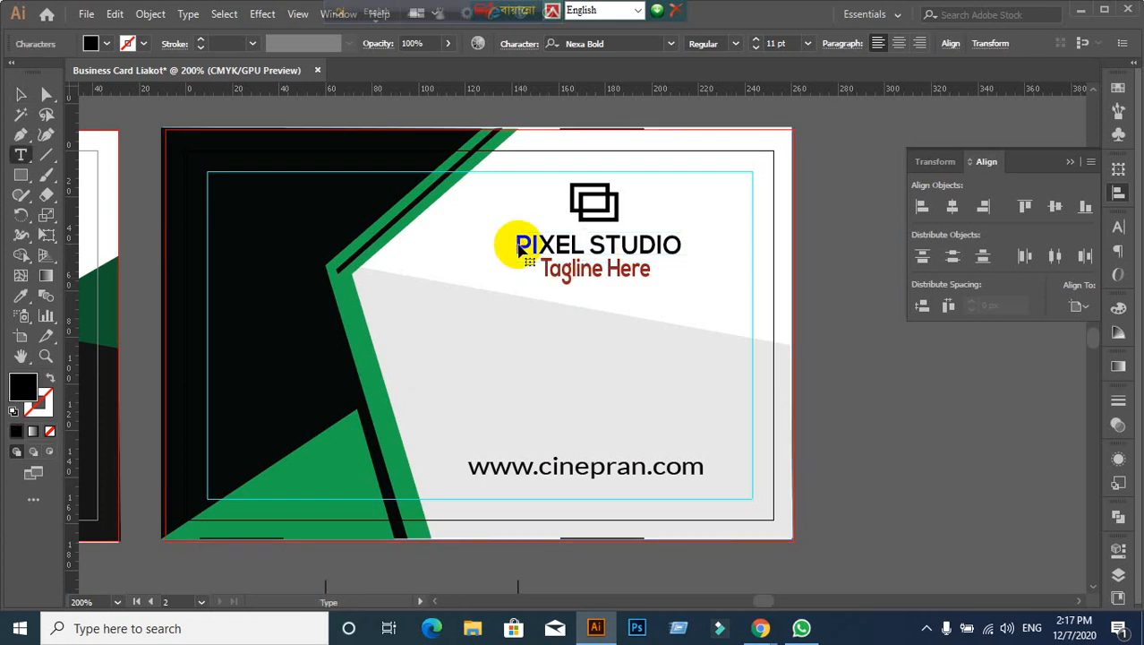
pyautogui.moveTo(518, 245); pyautogui.dragTo(425, 248)
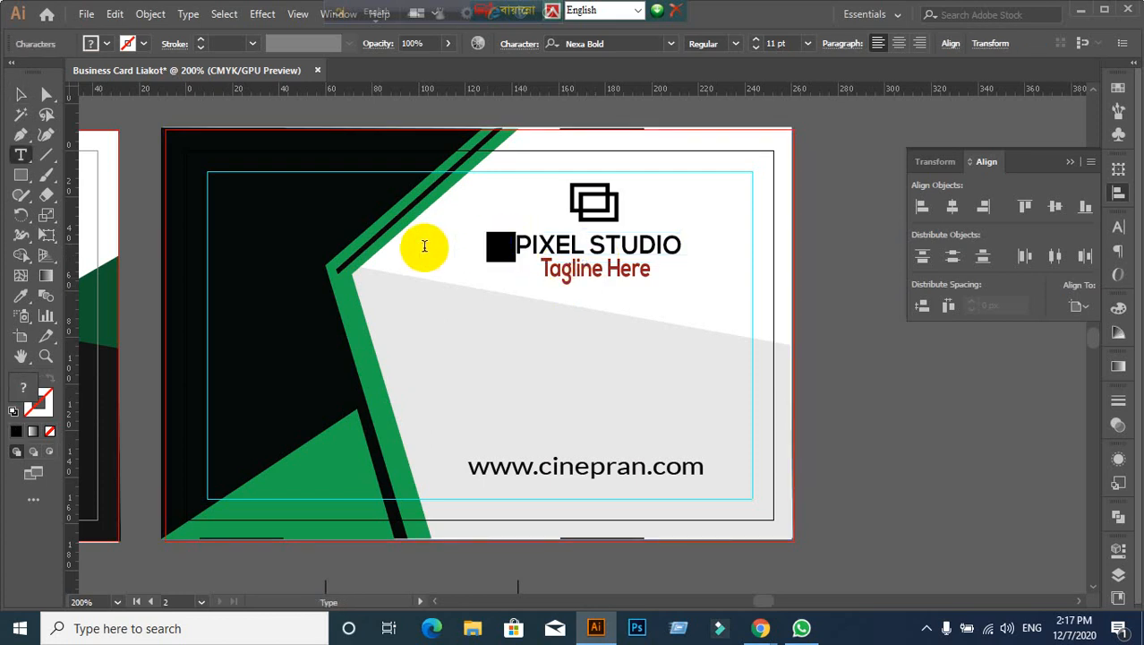
pyautogui.press('BackSpace')
pyautogui.click(21, 94)
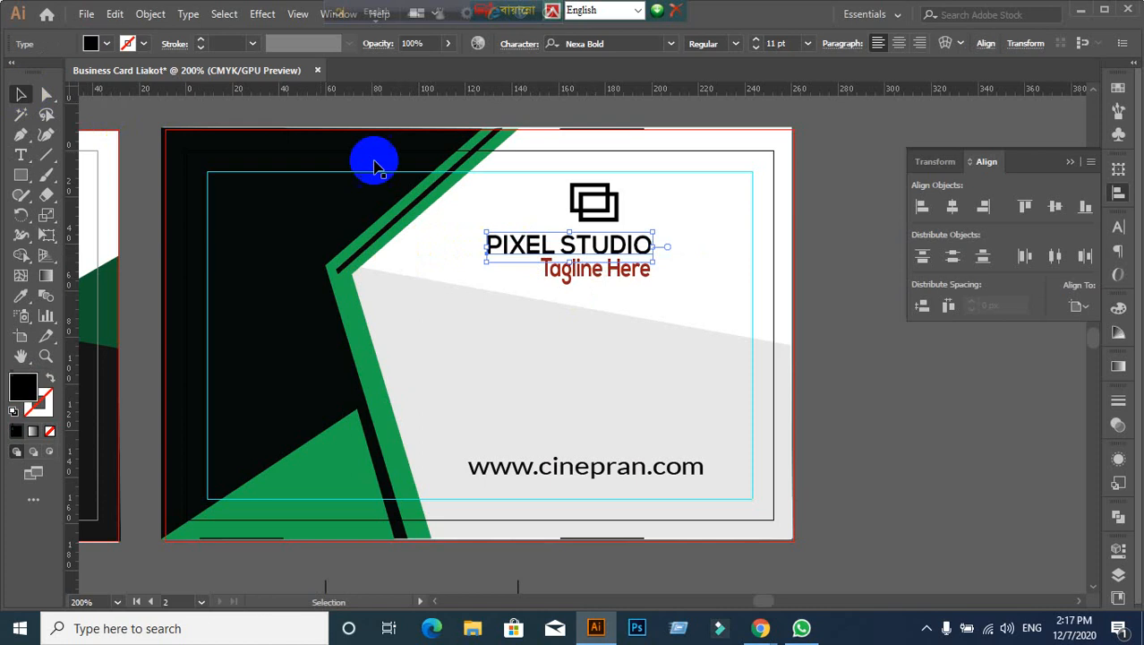
pyautogui.click(825, 278)
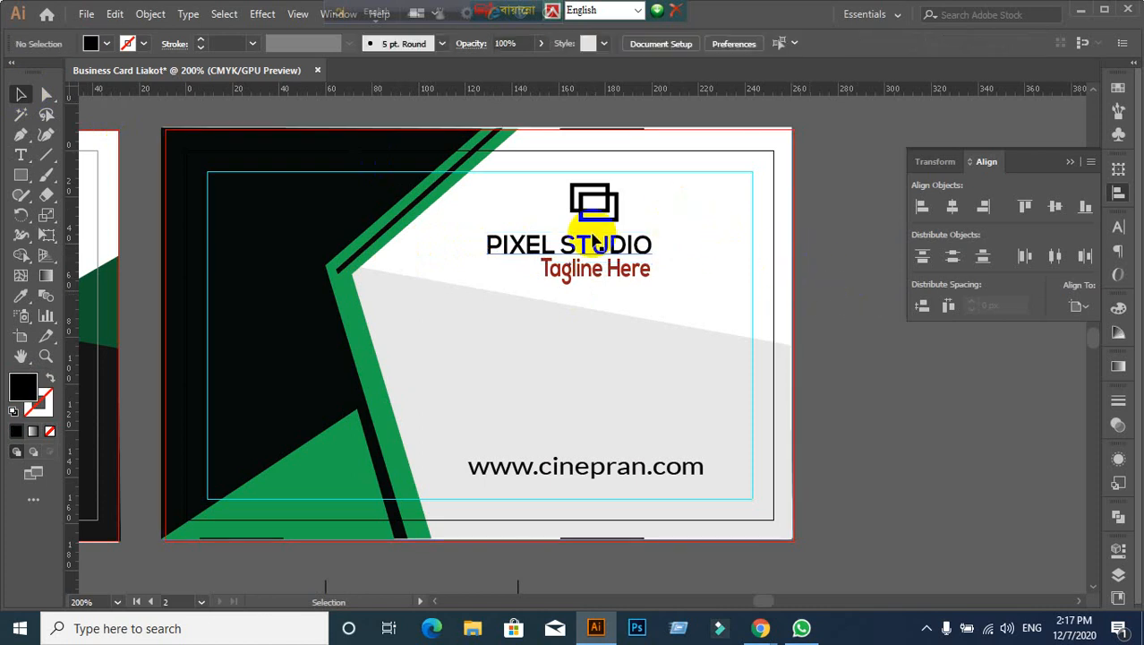
# Step: Look at the Google Meet call in Chrome again and return to the business card in Illustrator
pyautogui.moveTo(762, 624)
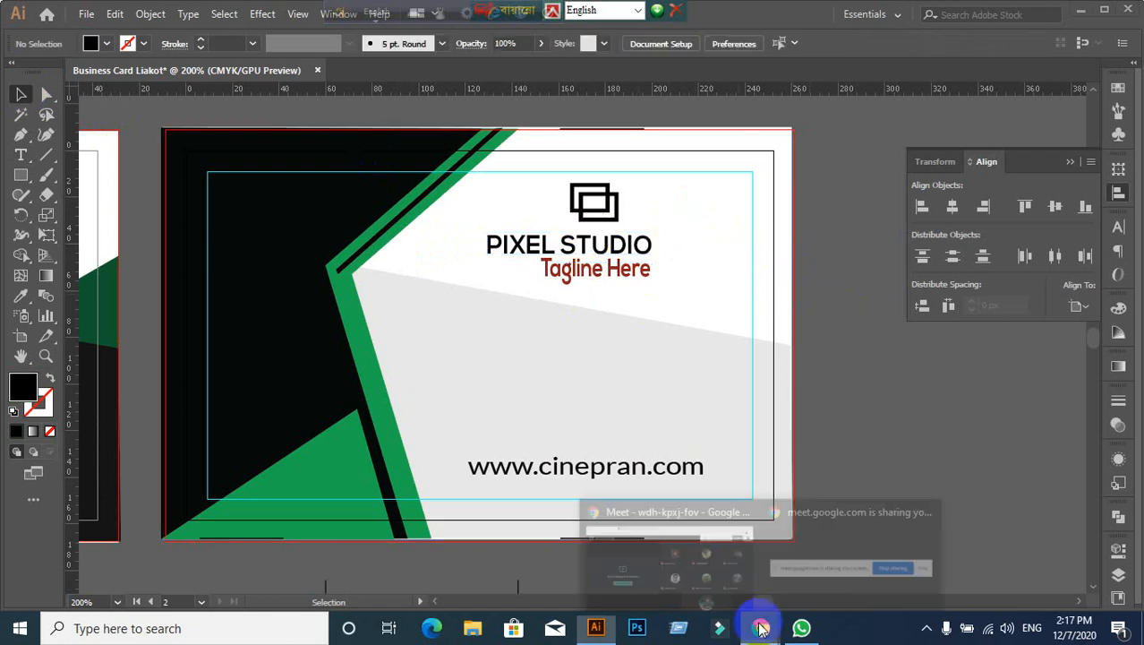
pyautogui.click(654, 562)
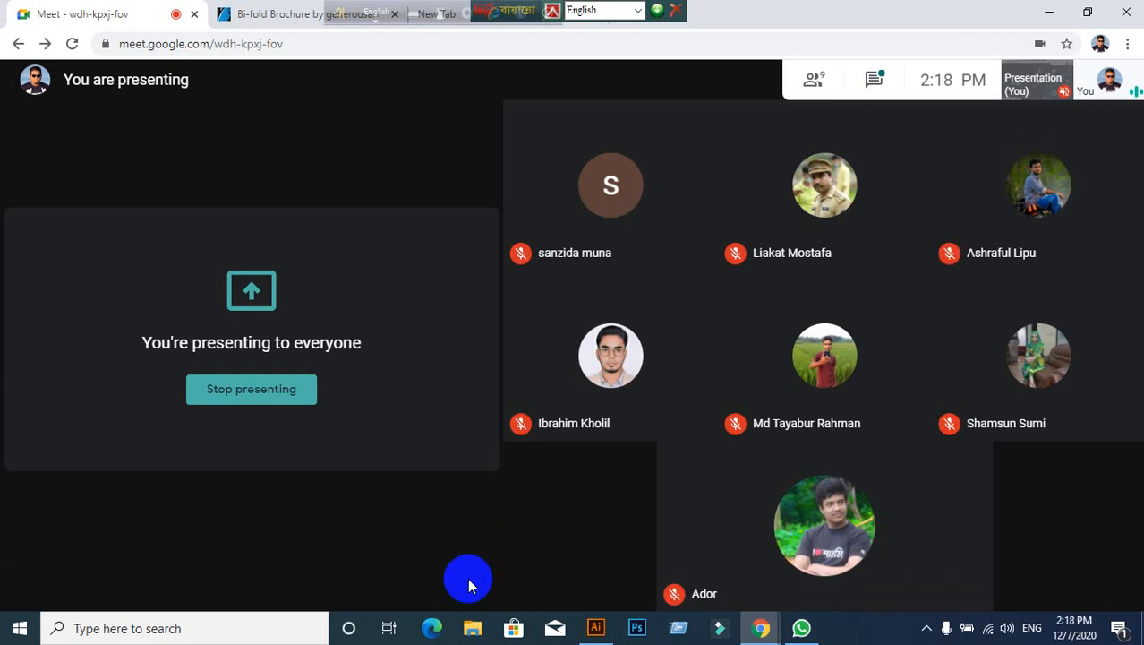
pyautogui.click(596, 627)
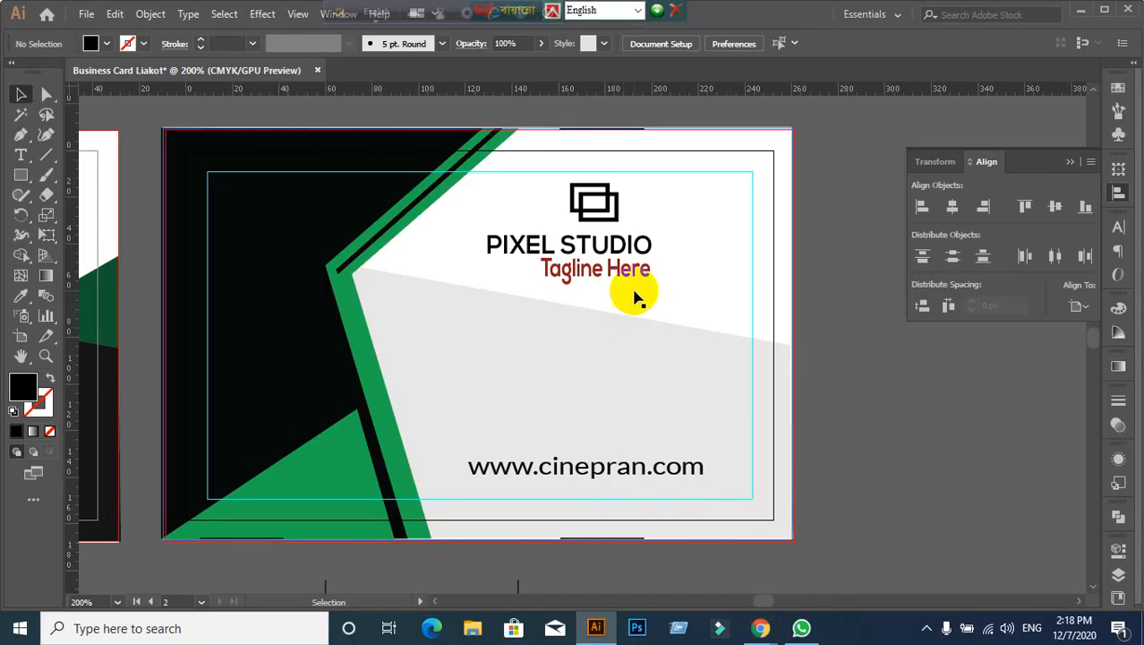
pyautogui.click(618, 245)
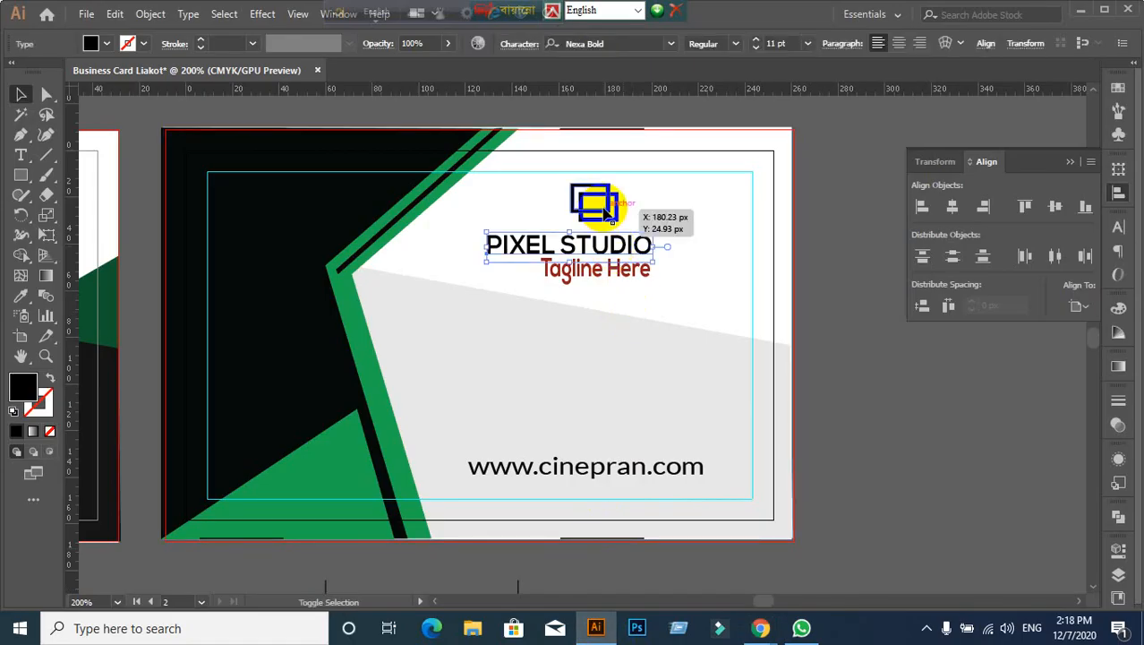
pyautogui.keyDown('shift'); pyautogui.click(607, 208); pyautogui.keyUp('shift')
pyautogui.click(600, 204)
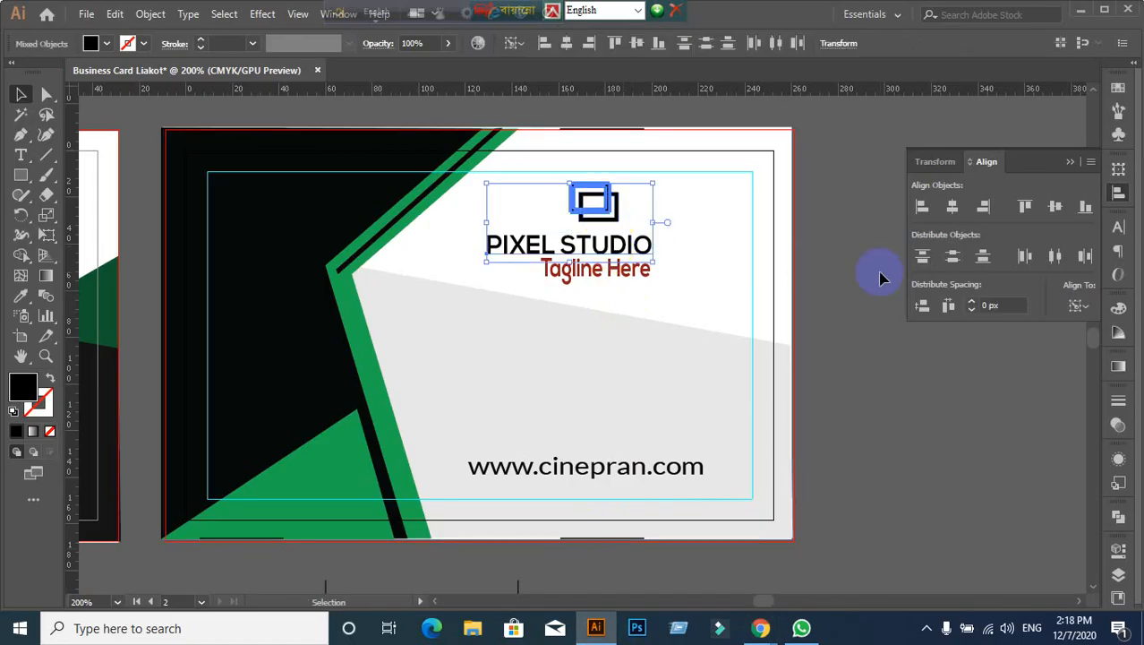
pyautogui.click(883, 417)
pyautogui.moveTo(552, 195); pyautogui.dragTo(575, 204)
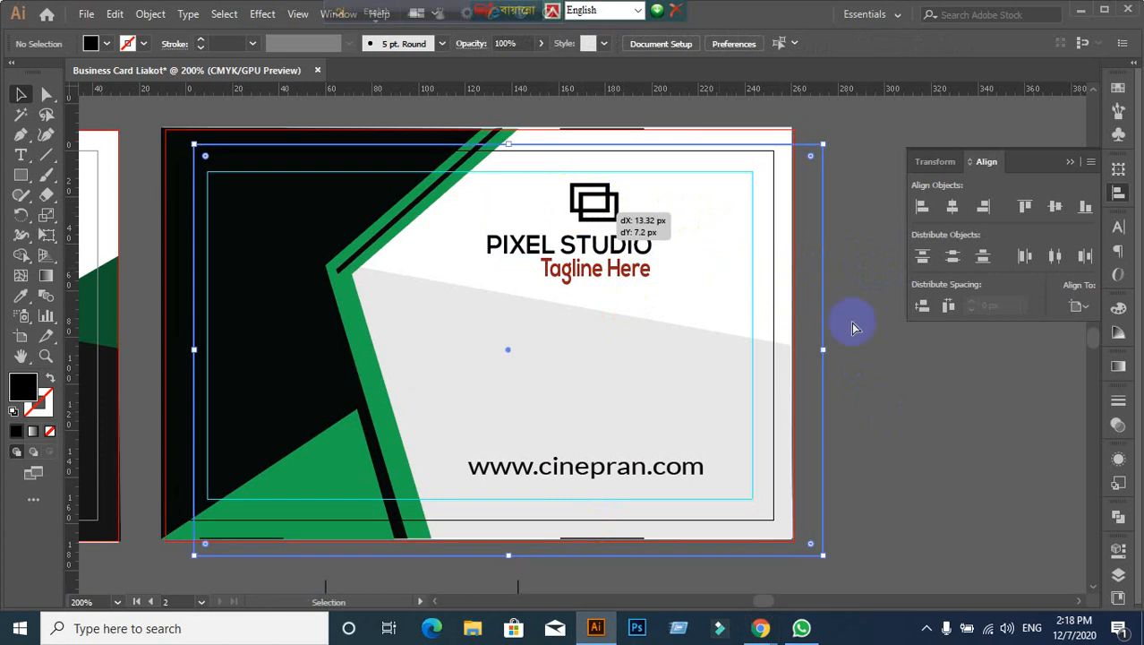
pyautogui.hotkey('ctrl', 'z')
pyautogui.click(881, 342)
pyautogui.click(712, 278)
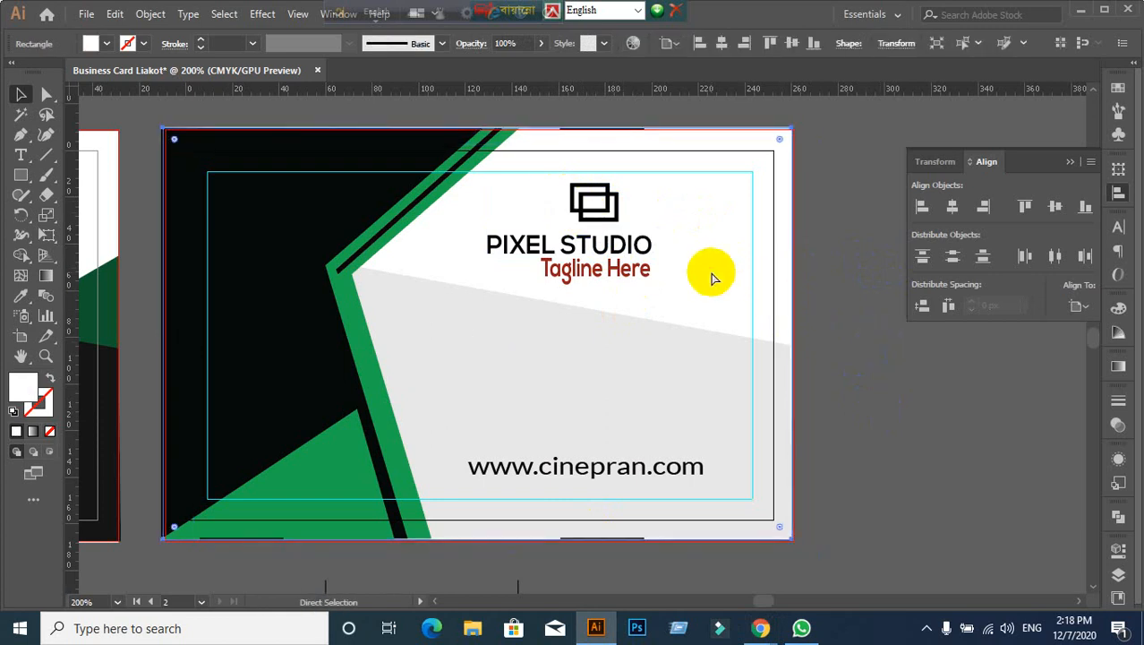
# Step: Centre the two grouped phone number lines vertically on the green phone icon circle, using the circle as the key object
pyautogui.scroll(-2, 289, 345)
pyautogui.moveTo(220, 391); pyautogui.dragTo(597, 358)
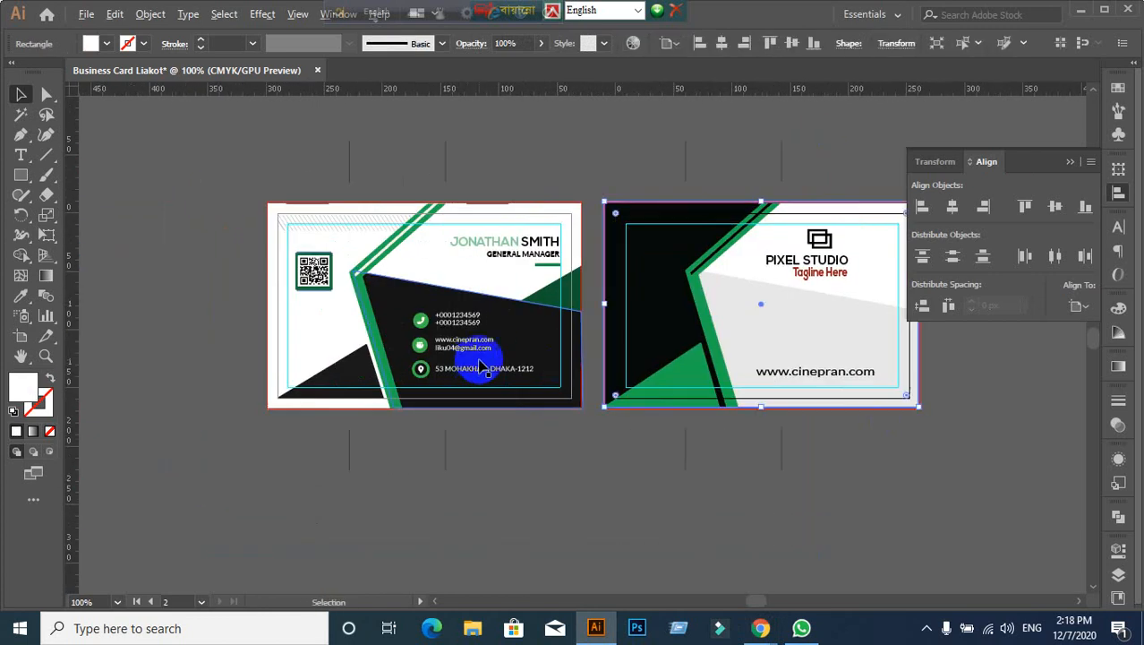
pyautogui.scroll(5, 480, 366)
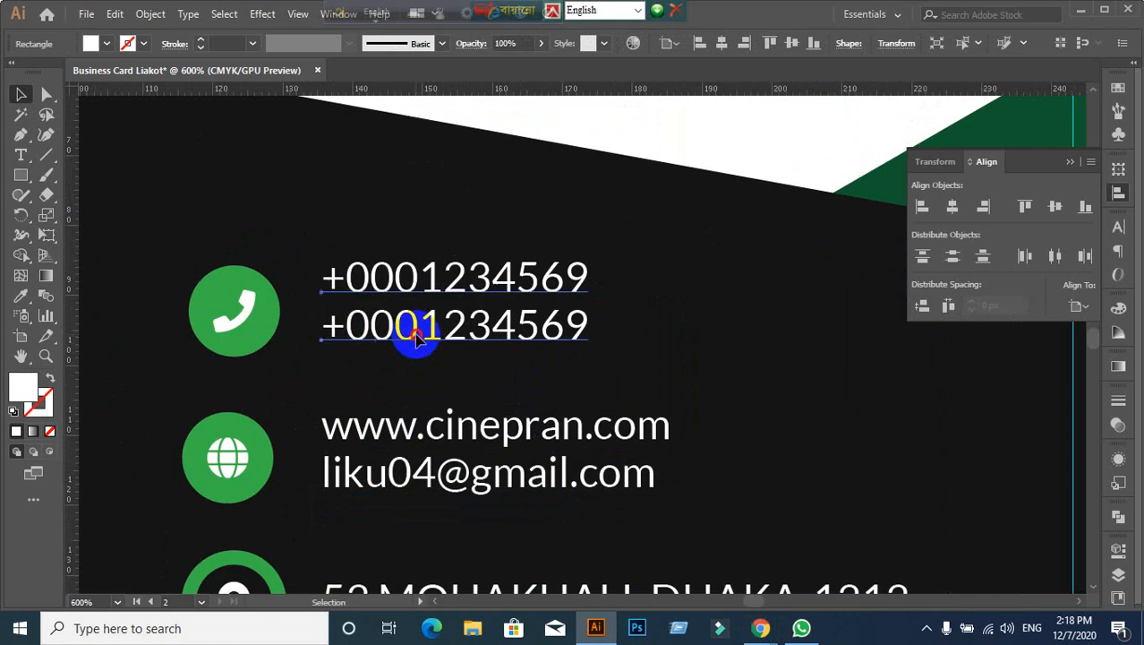
pyautogui.click(416, 336)
pyautogui.keyDown('shift'); pyautogui.click(267, 333); pyautogui.keyUp('shift')
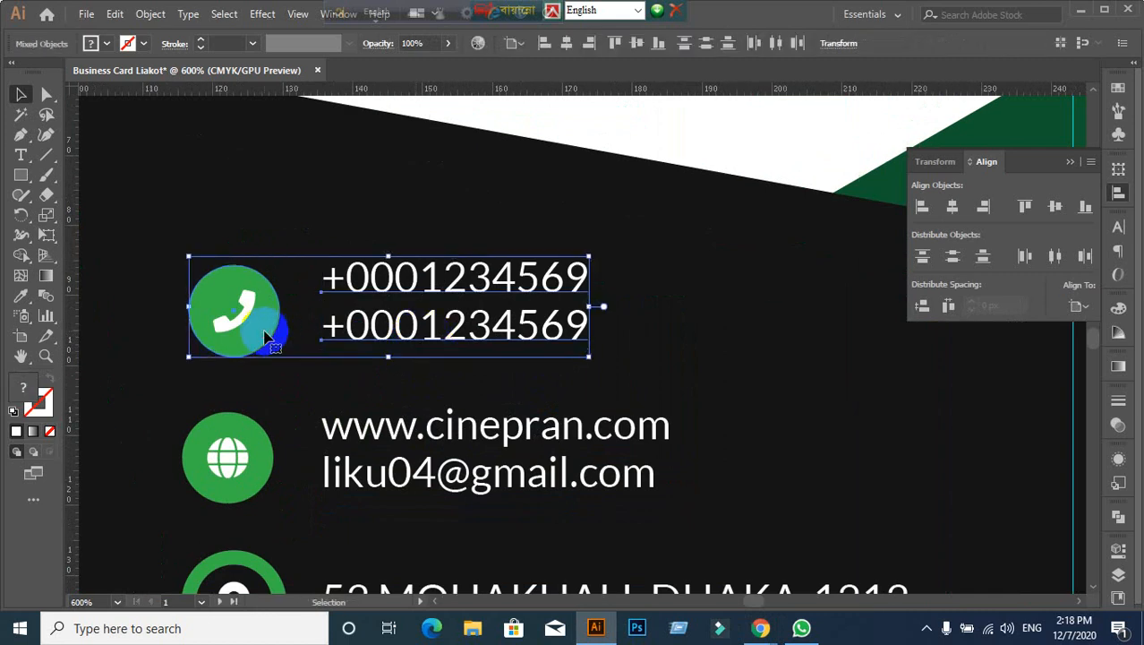
pyautogui.click(267, 338)
pyautogui.click(1056, 211)
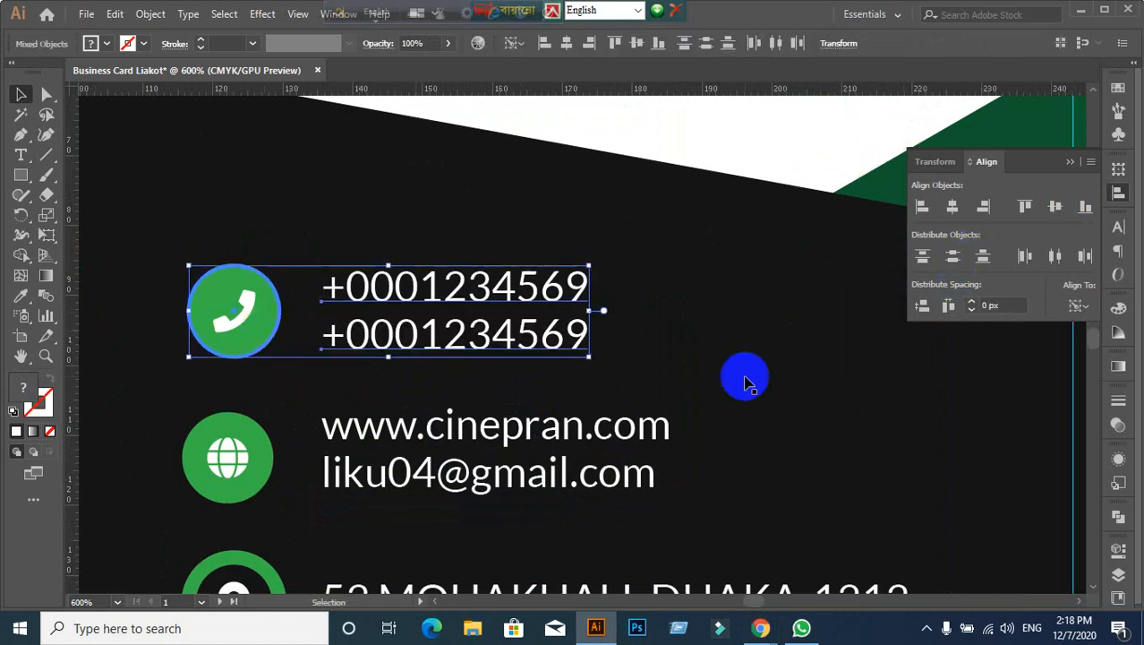
# Step: Group the website line and the e-mail line on the front card together
pyautogui.scroll(-2, 742, 380)
pyautogui.moveTo(598, 527); pyautogui.dragTo(554, 455)
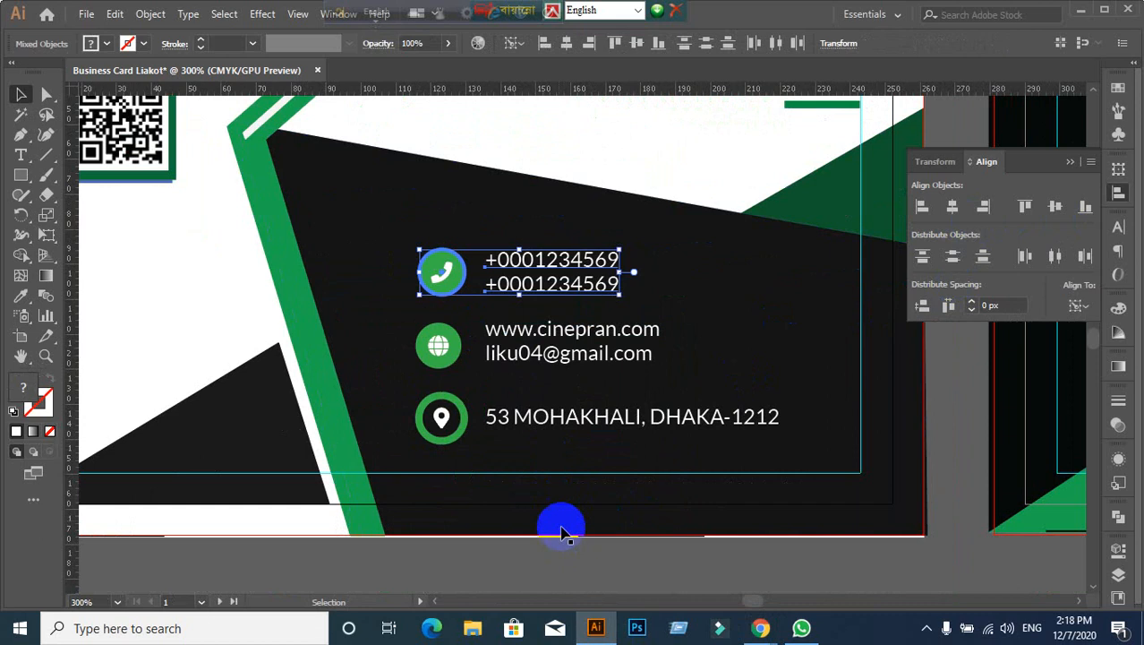
pyautogui.scroll(1, 582, 515)
pyautogui.click(420, 288)
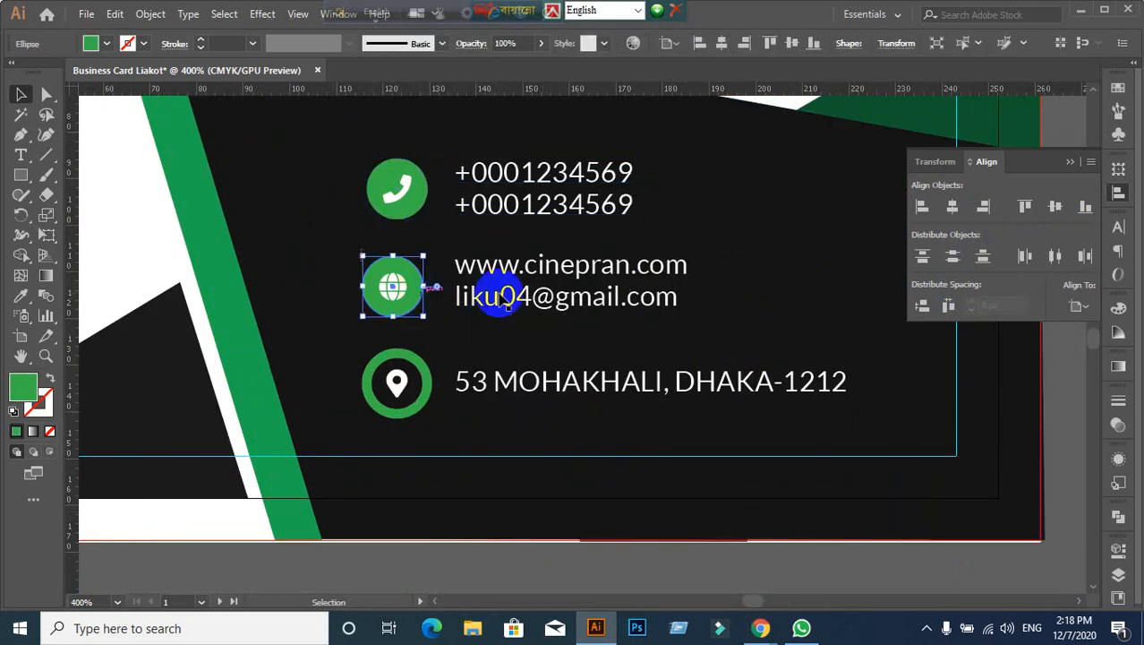
pyautogui.click(503, 265)
pyautogui.keyDown('shift'); pyautogui.click(515, 308); pyautogui.keyUp('shift')
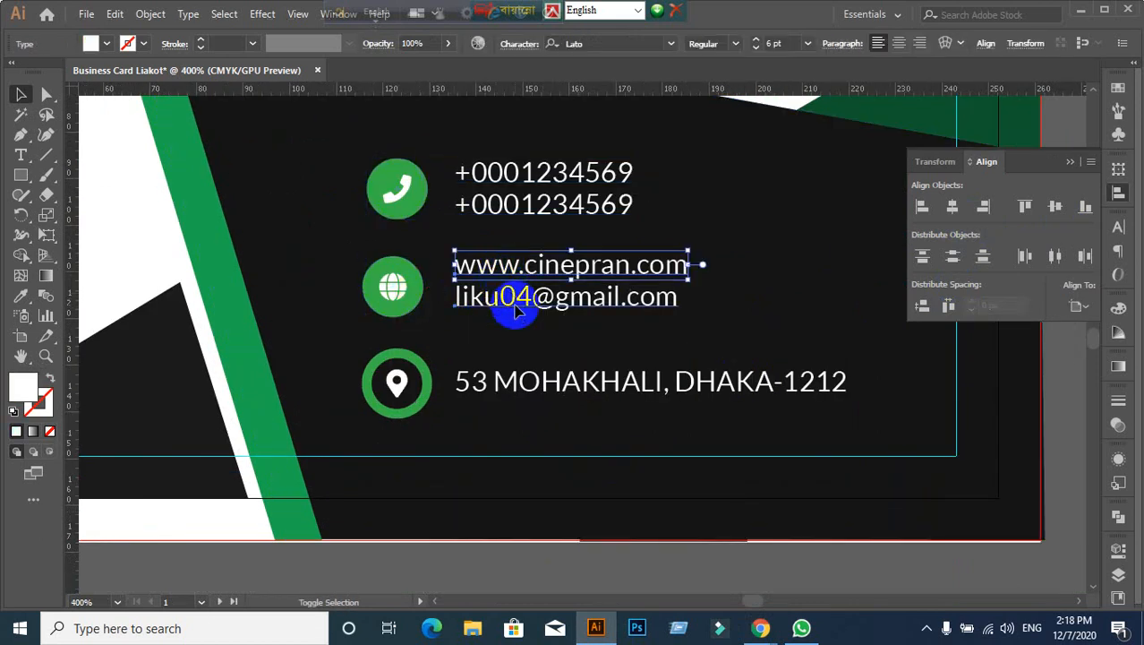
pyautogui.hotkey('ctrl', 'g')
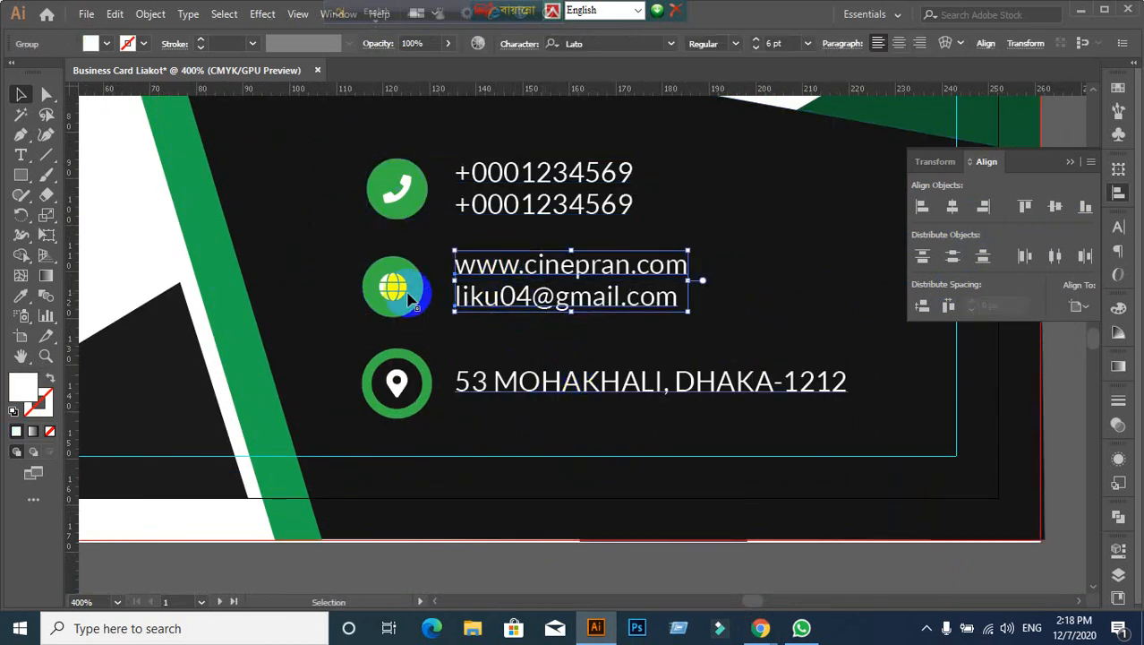
# Step: Centre the grouped website and e-mail lines vertically on the green globe icon circle, using the circle as the key object
pyautogui.keyDown('shift'); pyautogui.click(410, 300); pyautogui.keyUp('shift')
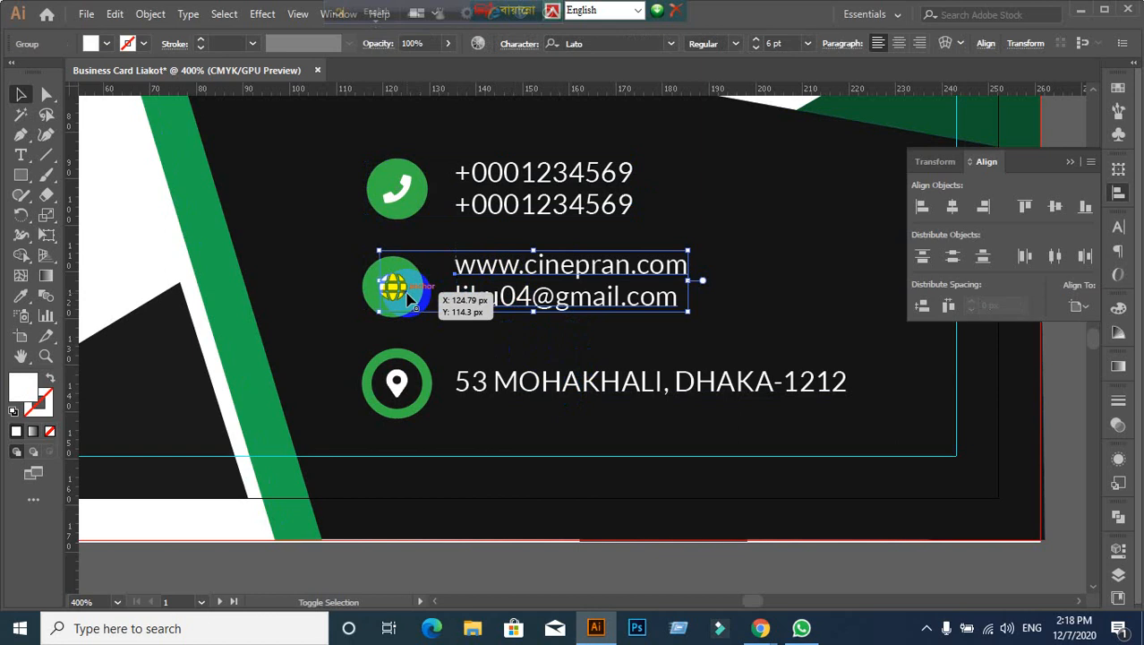
pyautogui.click(532, 561)
pyautogui.click(414, 303)
pyautogui.keyDown('shift'); pyautogui.click(493, 300); pyautogui.keyUp('shift')
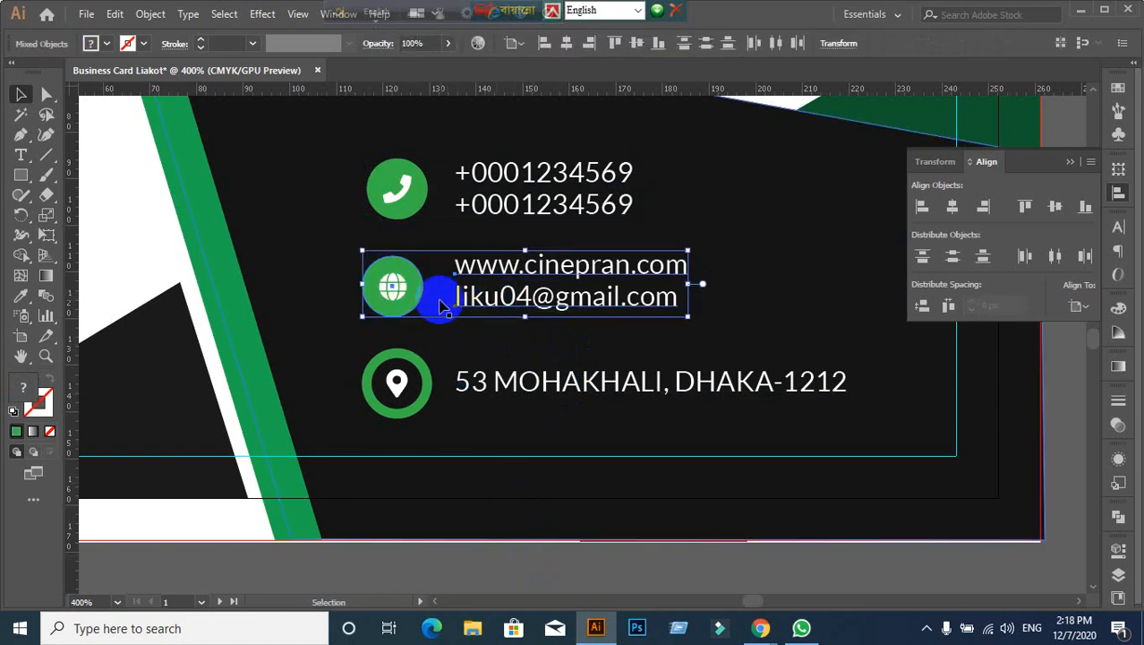
pyautogui.click(396, 285)
pyautogui.click(1058, 209)
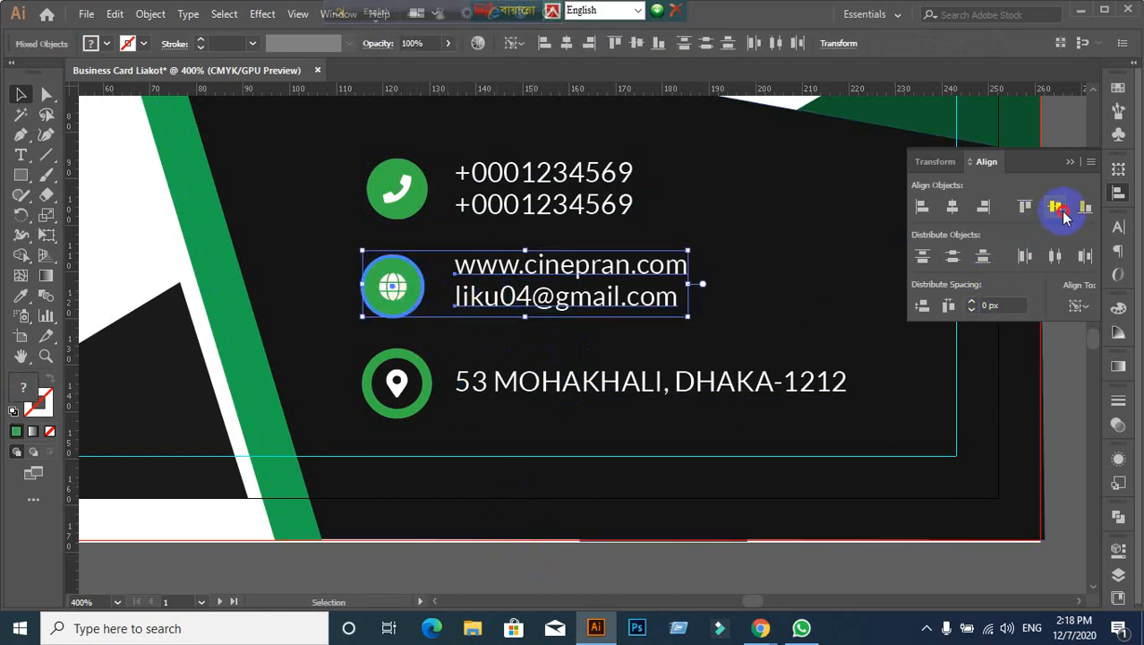
pyautogui.click(528, 562)
# Step: Centre the address line vertically on the green location icon ring, using the icon as the key object
pyautogui.scroll(2, 441, 409)
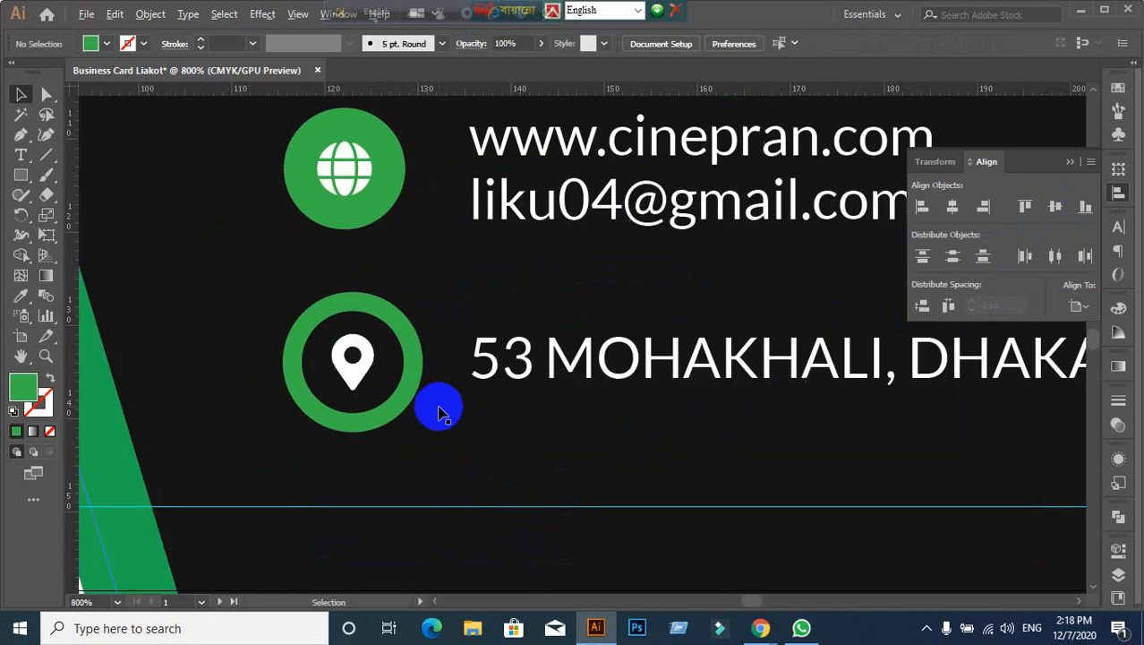
pyautogui.click(396, 408)
pyautogui.keyDown('shift'); pyautogui.click(608, 372); pyautogui.keyUp('shift')
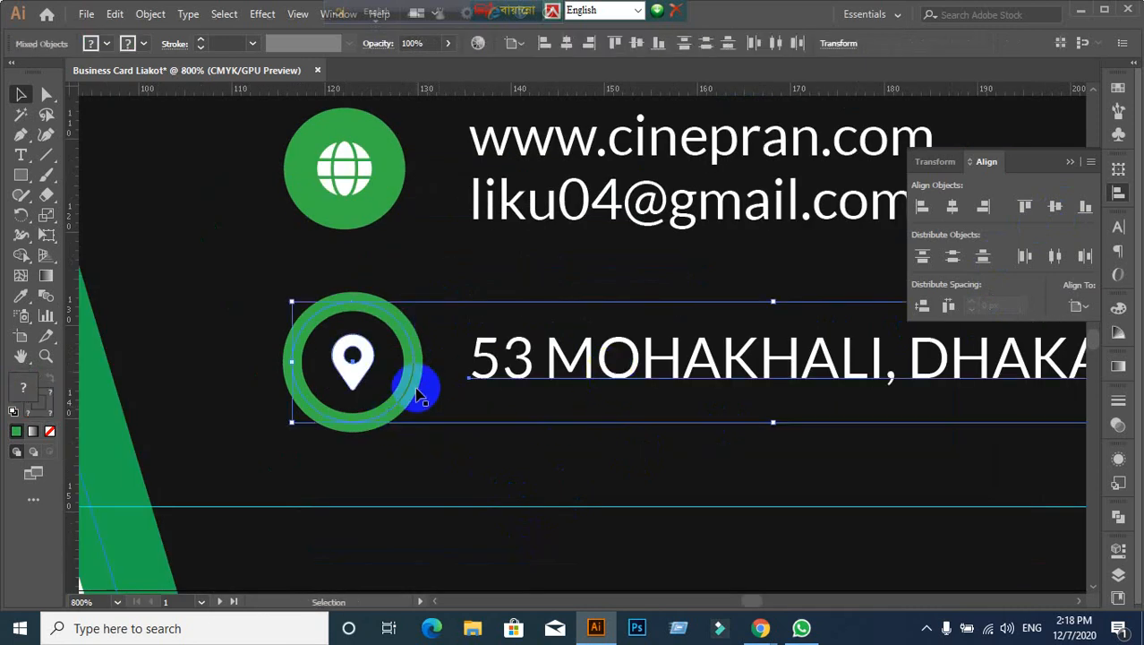
pyautogui.click(416, 393)
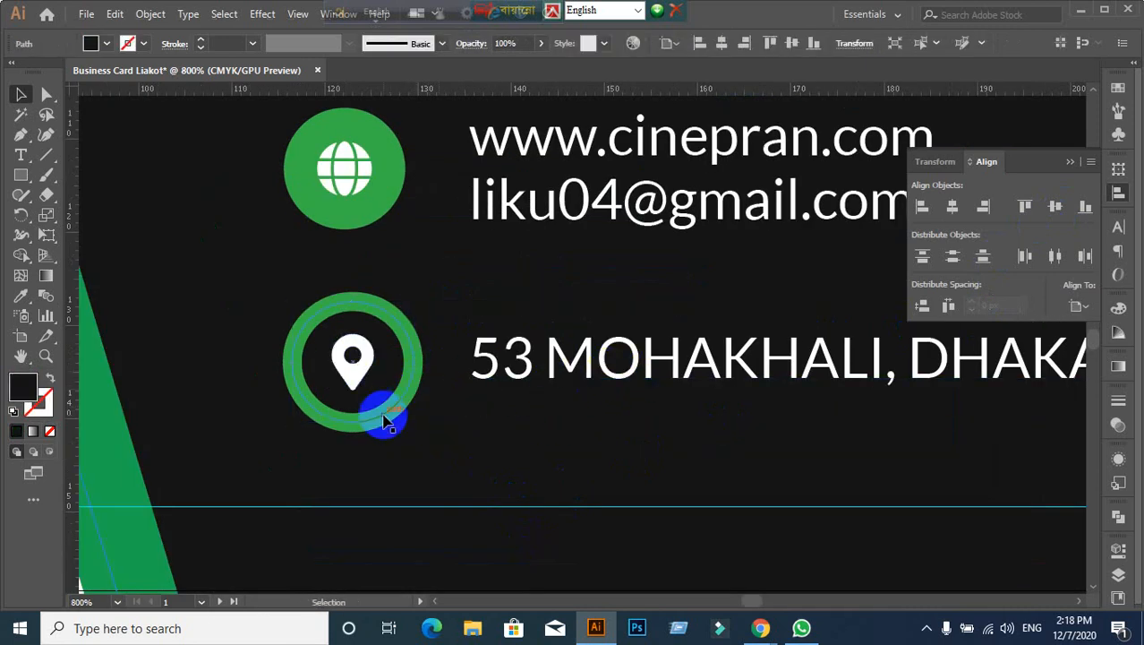
pyautogui.click(384, 421)
pyautogui.keyDown('shift'); pyautogui.click(582, 360); pyautogui.keyUp('shift')
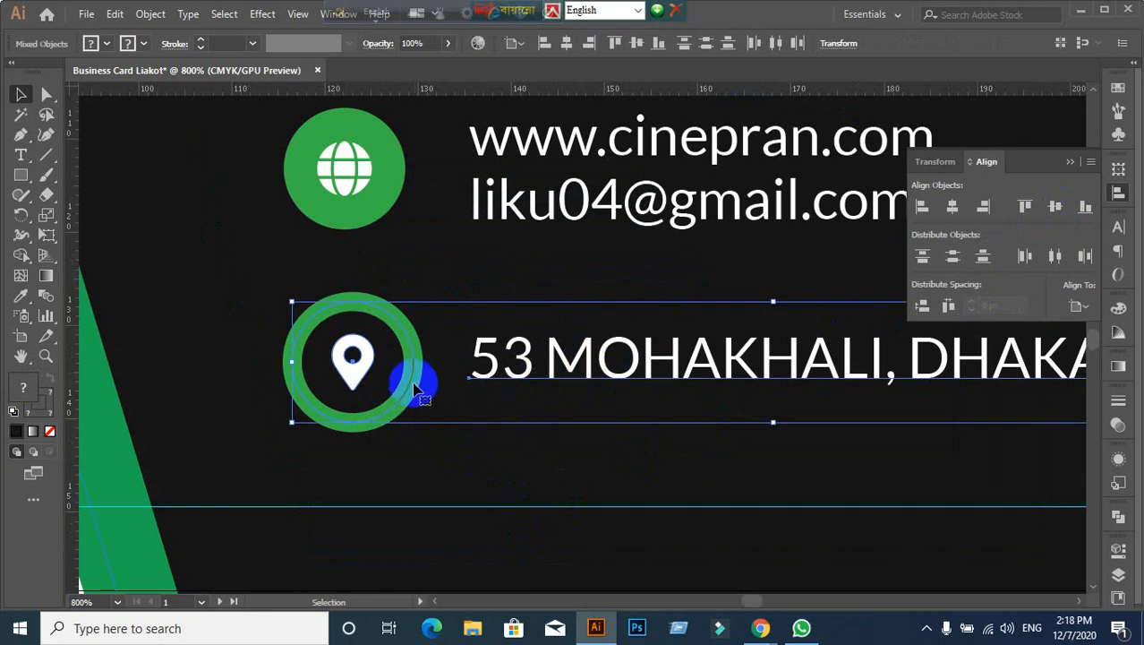
pyautogui.click(414, 388)
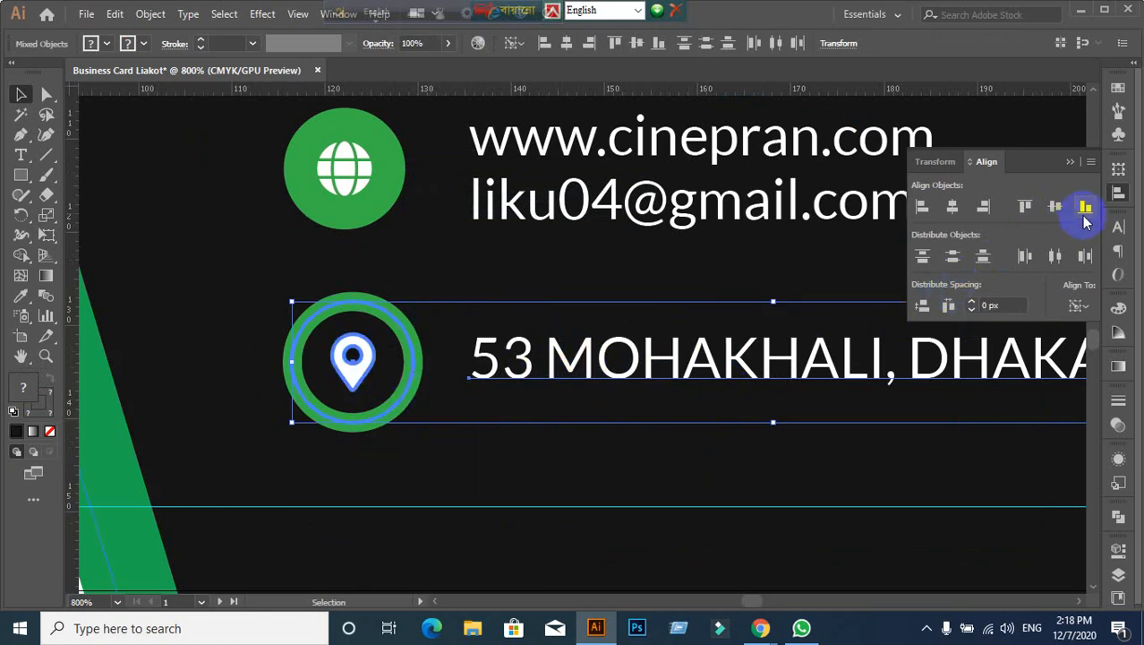
pyautogui.click(1055, 207)
pyautogui.click(740, 405)
pyautogui.scroll(-2, 741, 407)
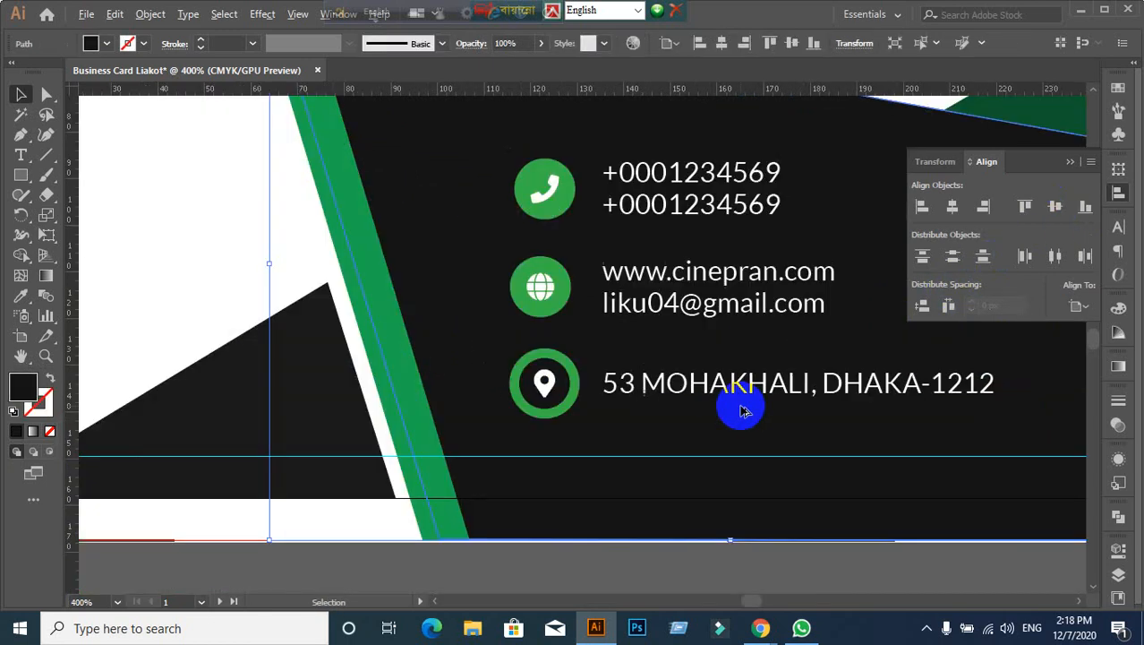
# Step: Left-align the phone, website/e-mail and address texts relative to the selection, undoing the attempt that aligned them to the artboard
pyautogui.click(695, 204)
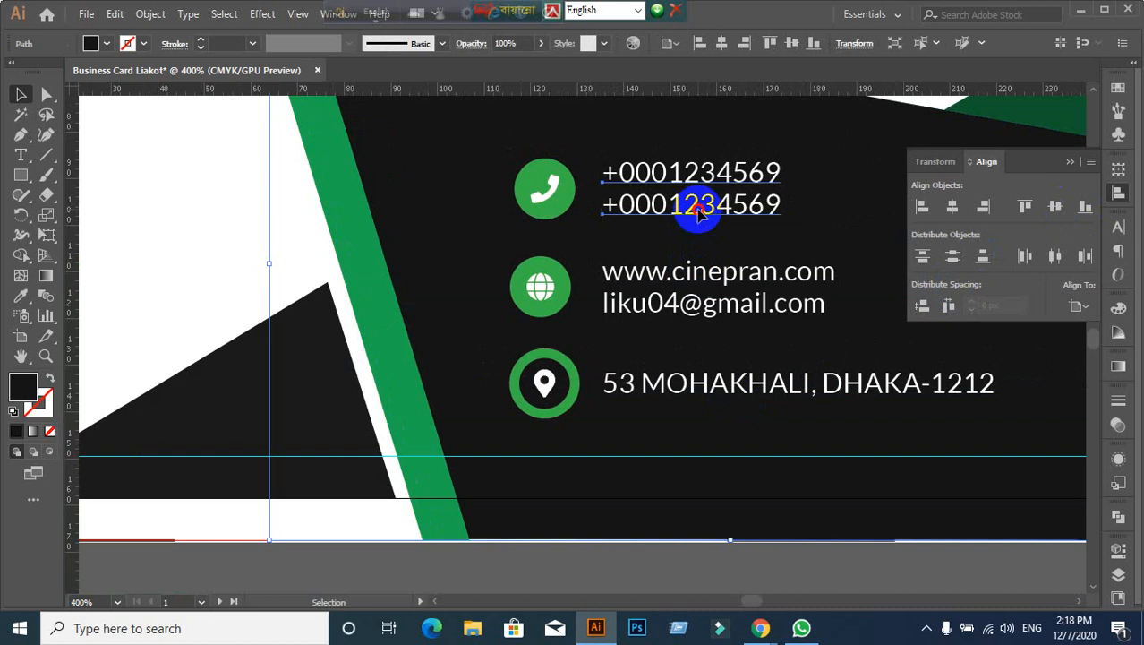
pyautogui.keyDown('shift'); pyautogui.click(700, 265); pyautogui.keyUp('shift')
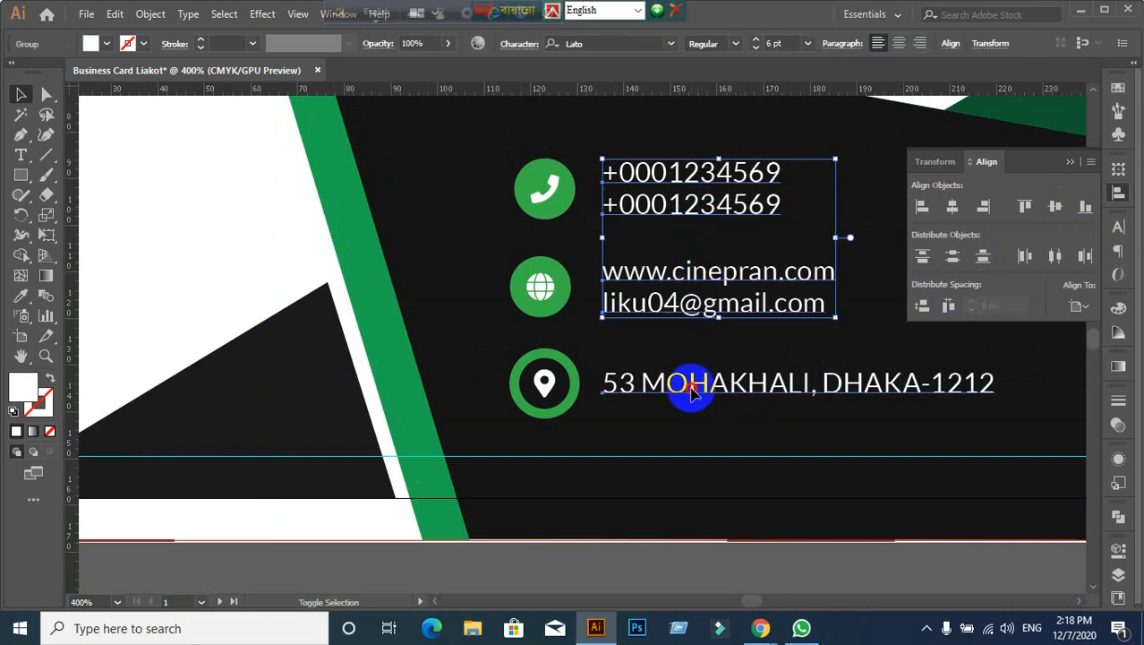
pyautogui.keyDown('shift'); pyautogui.click(691, 391); pyautogui.keyUp('shift')
pyautogui.click(922, 207)
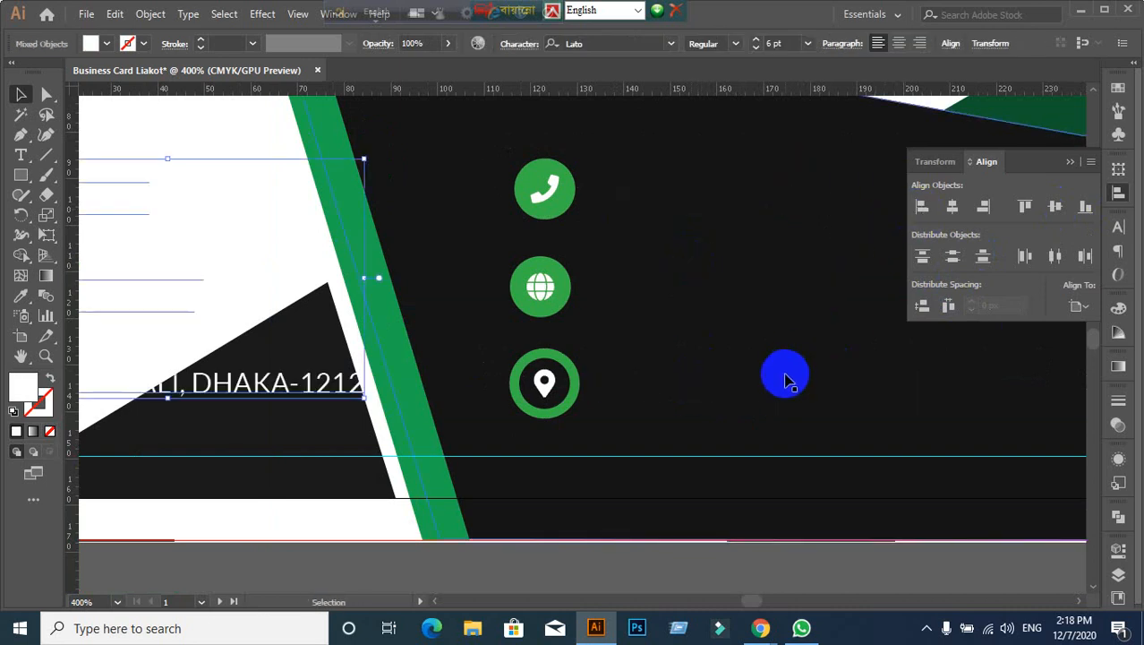
pyautogui.hotkey('ctrl', 'z')
pyautogui.click(1077, 306)
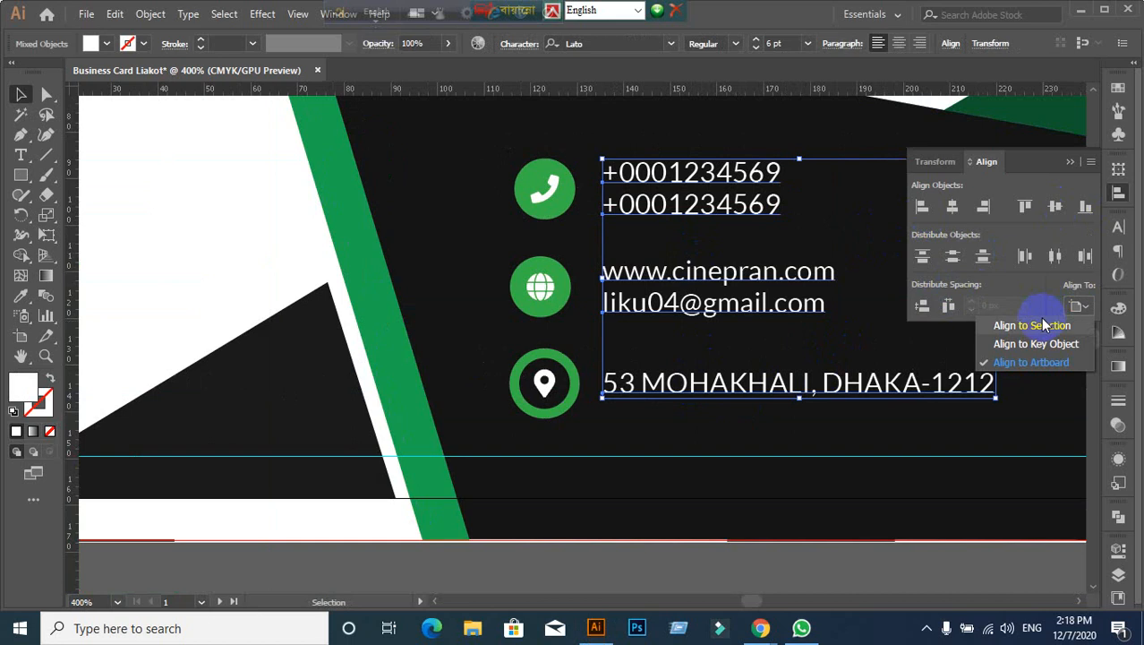
pyautogui.click(1044, 324)
pyautogui.click(569, 453)
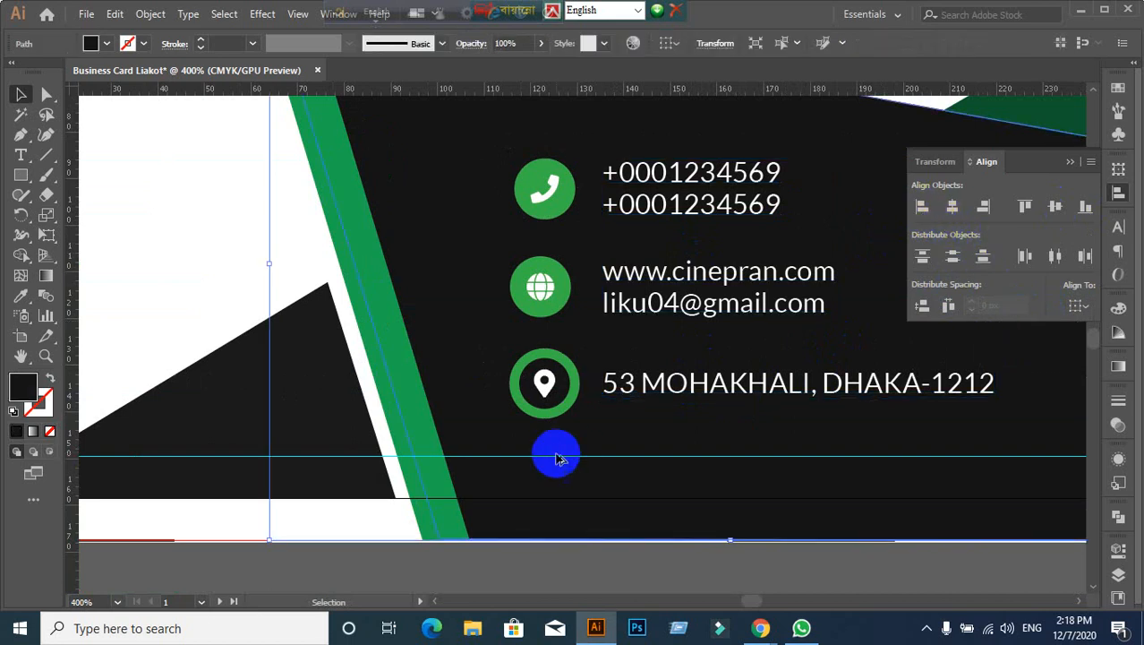
# Step: Inspect the front card and check the right alignment of the name and the GENERAL MANAGER title
pyautogui.scroll(-2, 569, 452)
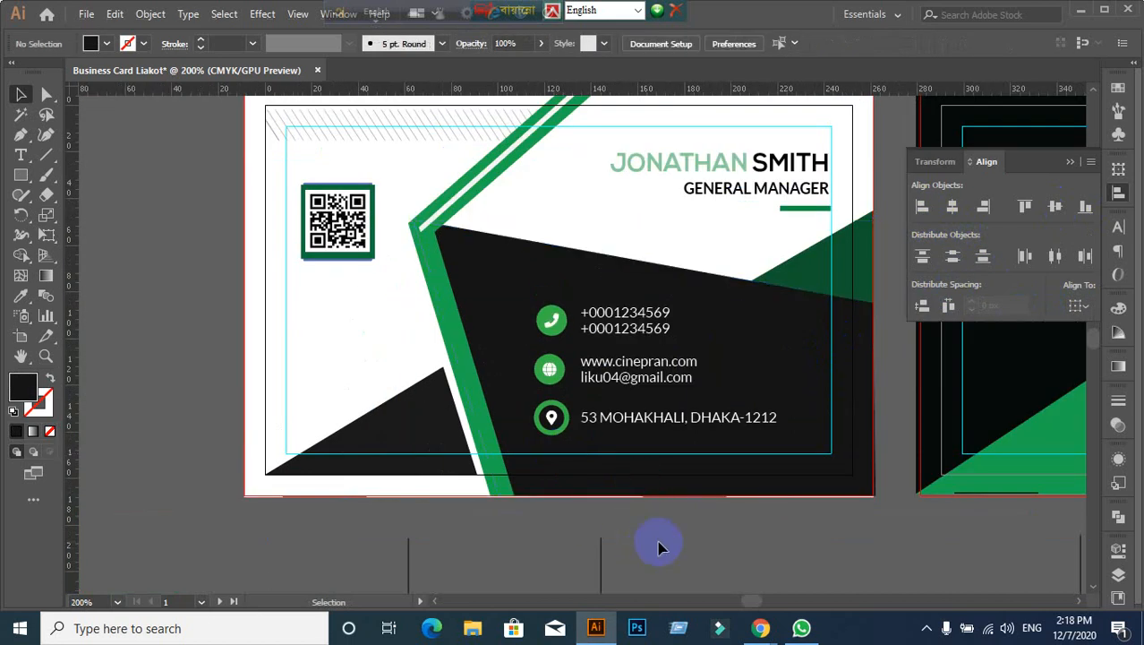
pyautogui.scroll(1, 672, 528)
pyautogui.moveTo(728, 474); pyautogui.dragTo(570, 479)
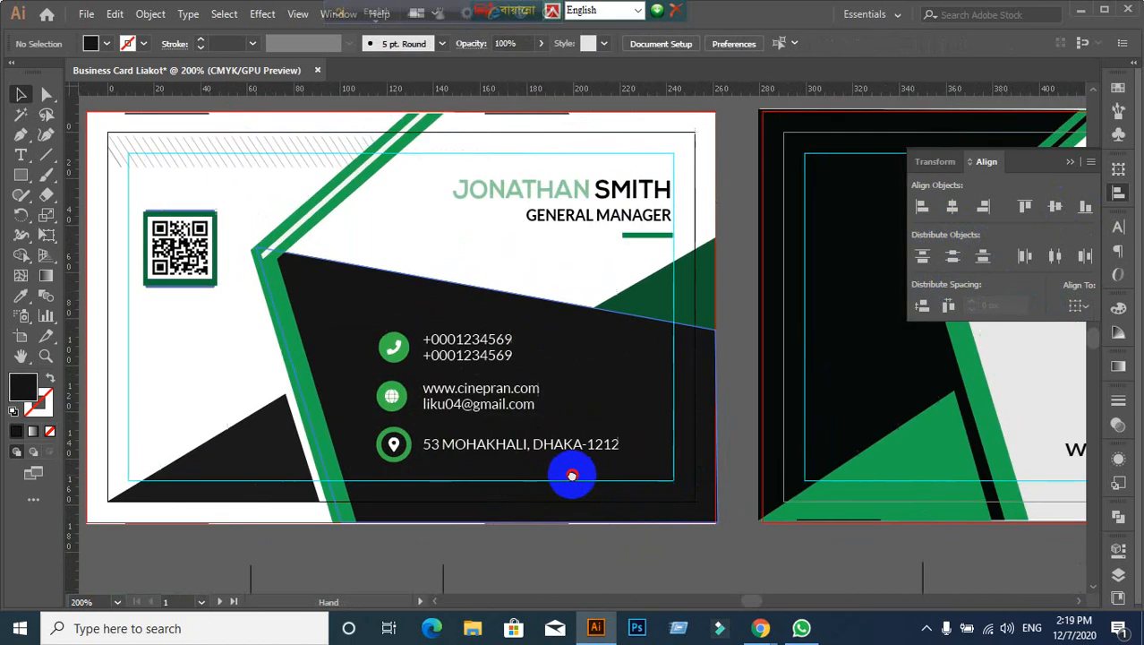
pyautogui.scroll(2, 658, 366)
pyautogui.scroll(1, 608, 299)
pyautogui.click(537, 223)
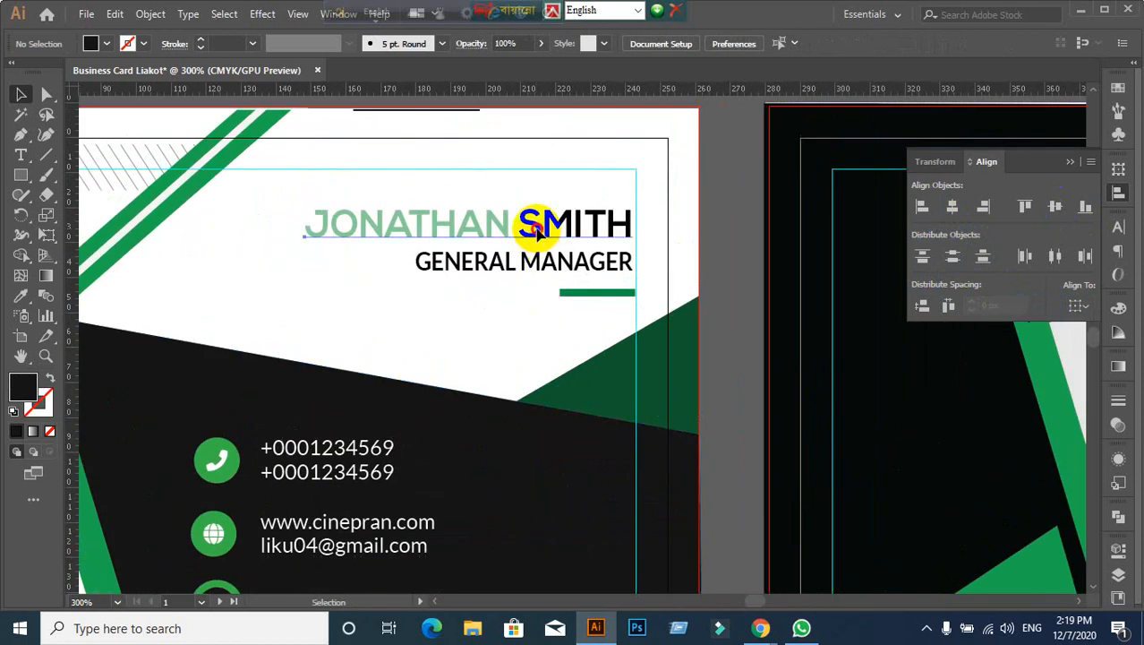
pyautogui.keyDown('shift'); pyautogui.click(536, 265); pyautogui.keyUp('shift')
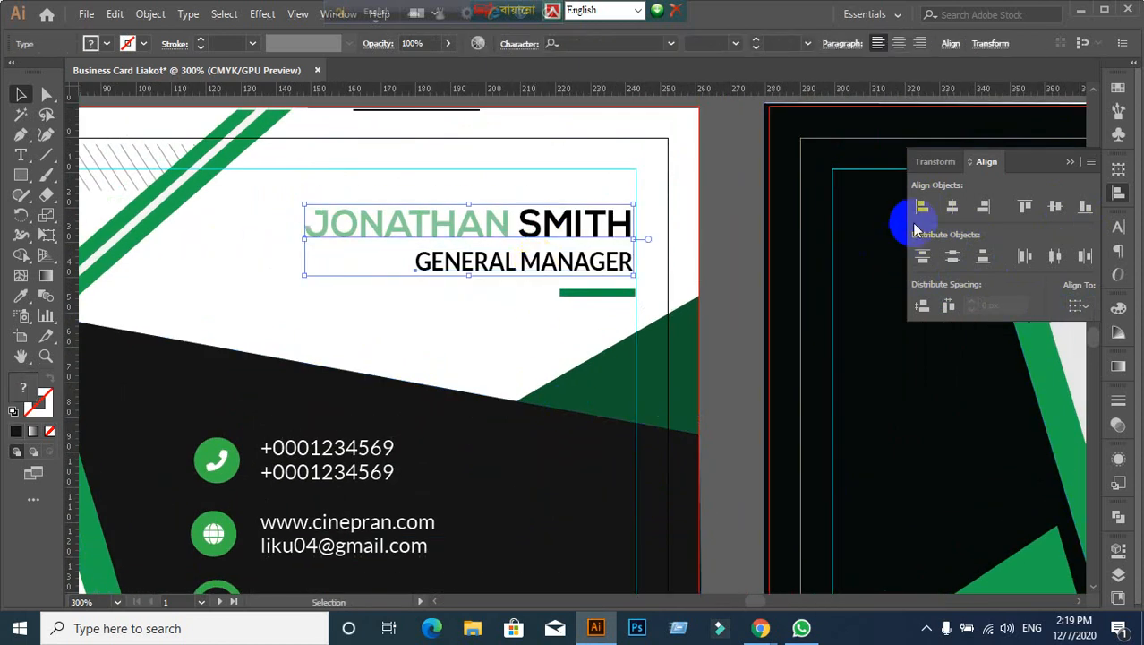
pyautogui.click(757, 273)
# Step: View the back card, check the Google Meet call in Chrome and return to the business card in Illustrator
pyautogui.scroll(-2, 740, 334)
pyautogui.moveTo(717, 365); pyautogui.dragTo(285, 310)
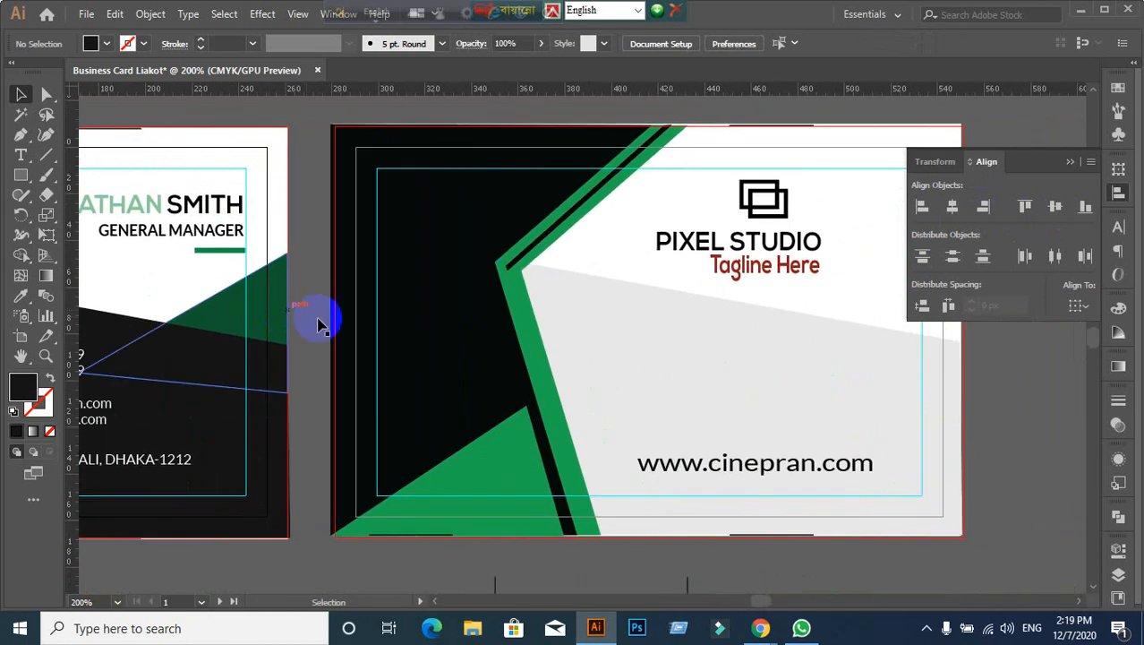
pyautogui.click(769, 625)
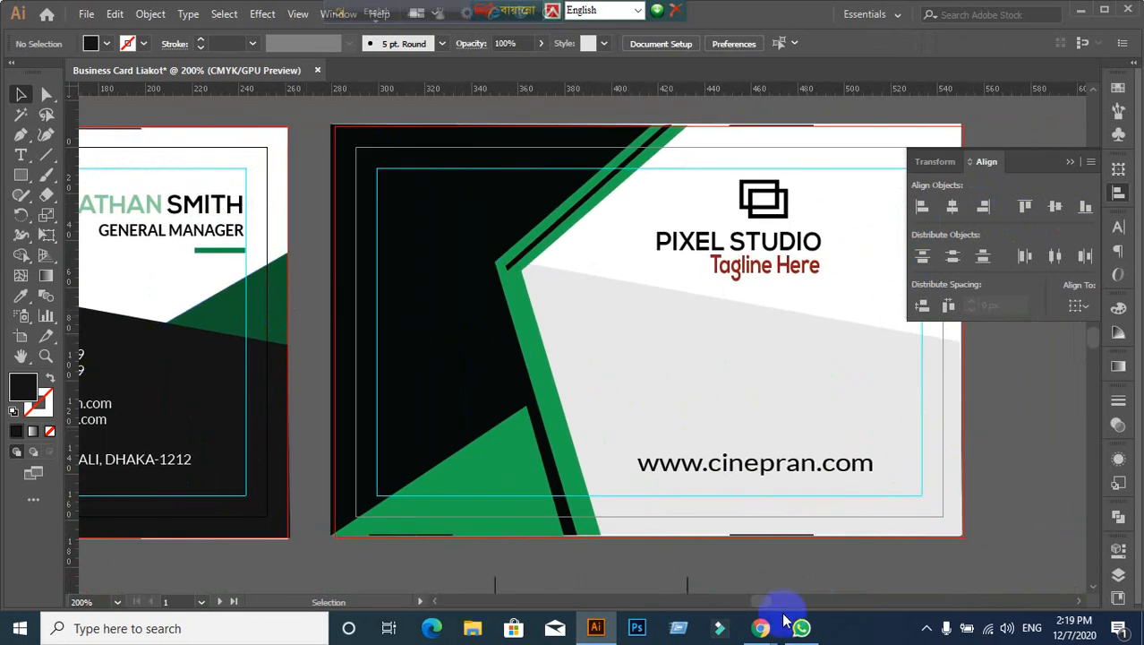
pyautogui.click(721, 593)
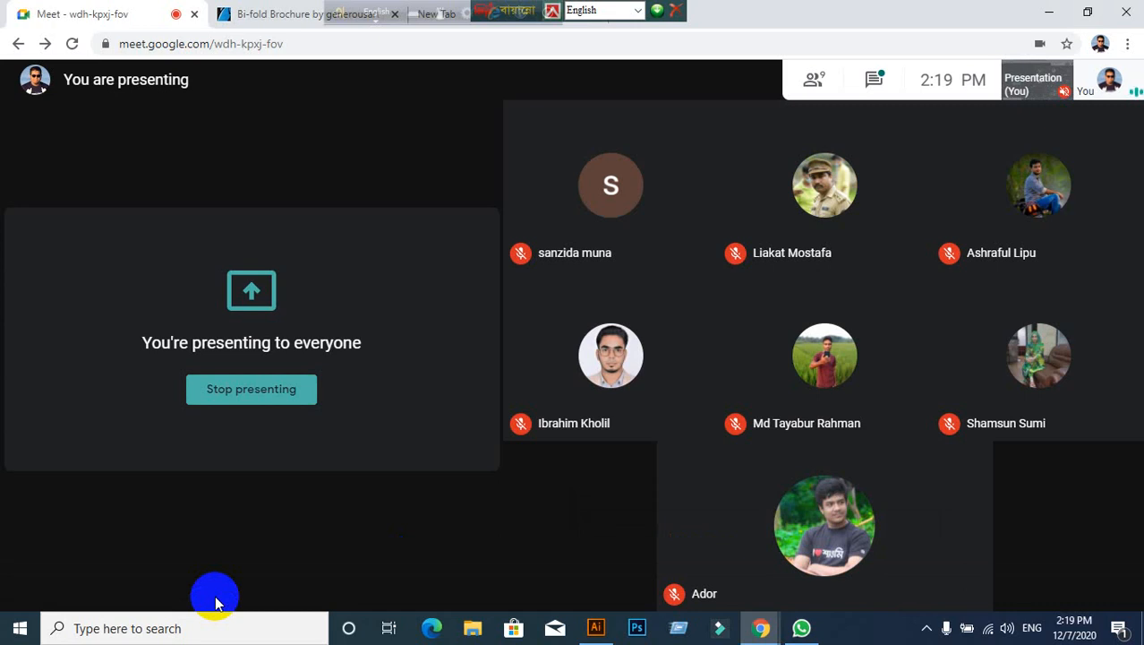
pyautogui.click(596, 628)
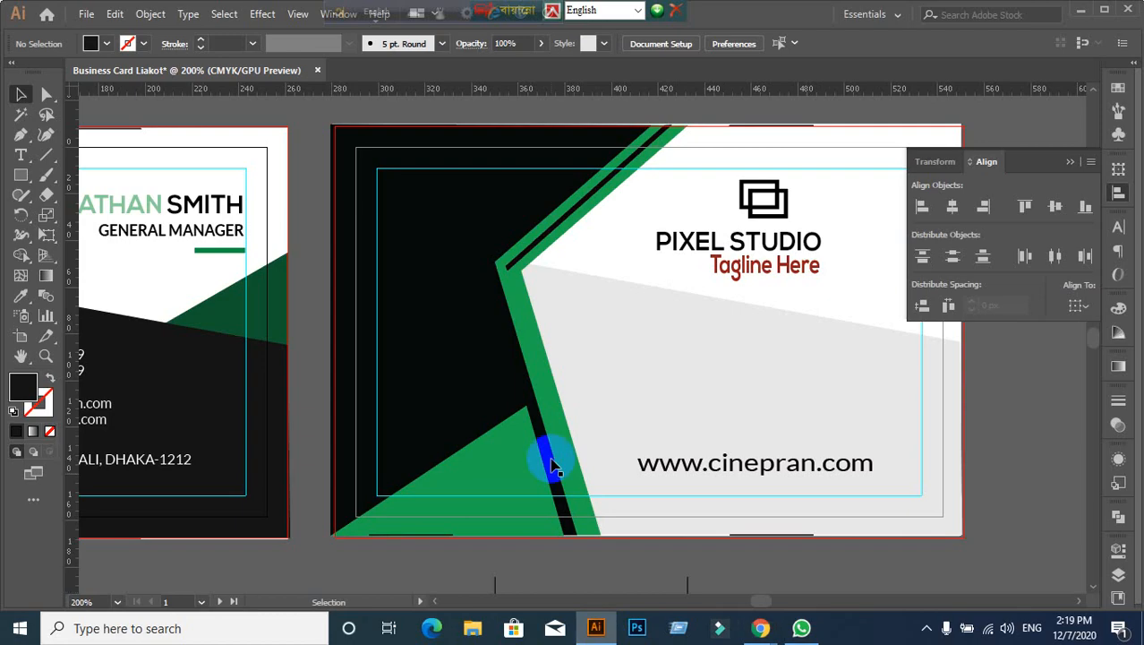
# Step: Review the overall layout of both card sides, including the QR code on the front
pyautogui.scroll(-1, 564, 315)
pyautogui.scroll(-1, 493, 441)
pyautogui.moveTo(399, 491); pyautogui.dragTo(485, 437)
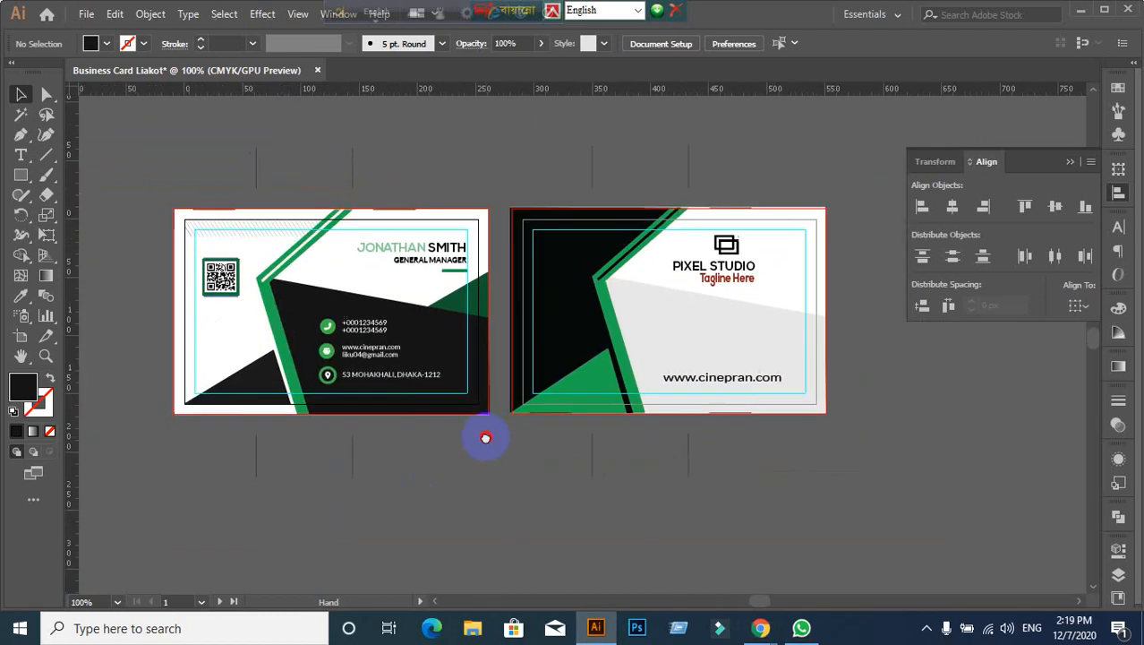
pyautogui.scroll(1, 485, 438)
pyautogui.moveTo(322, 392); pyautogui.dragTo(511, 439)
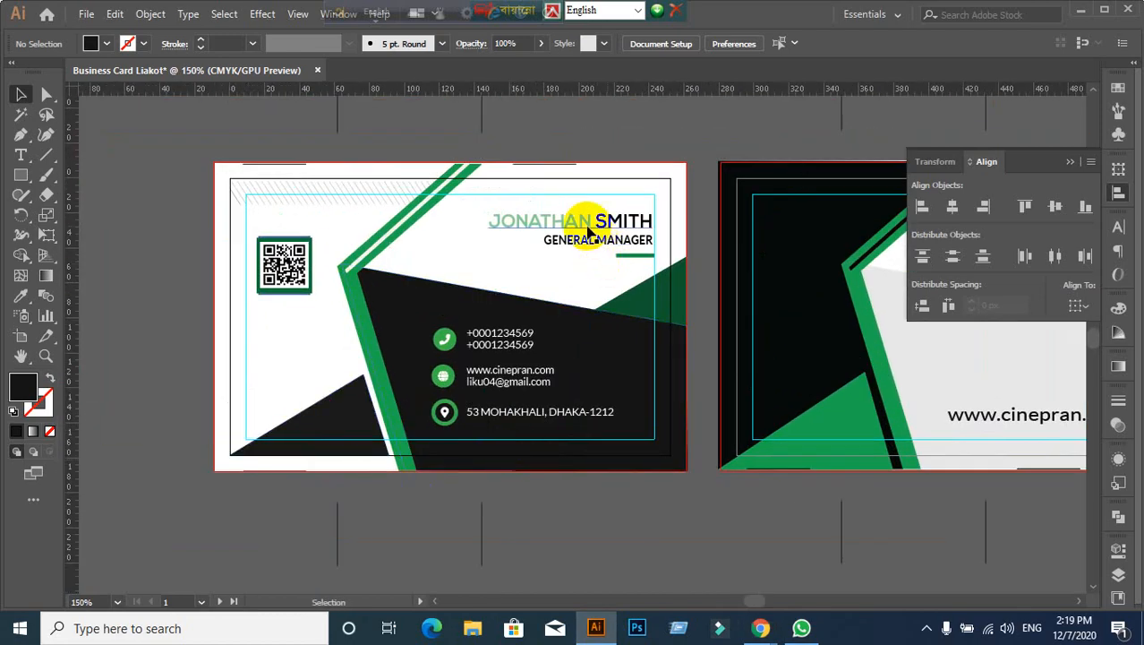
pyautogui.click(279, 281)
pyautogui.click(143, 311)
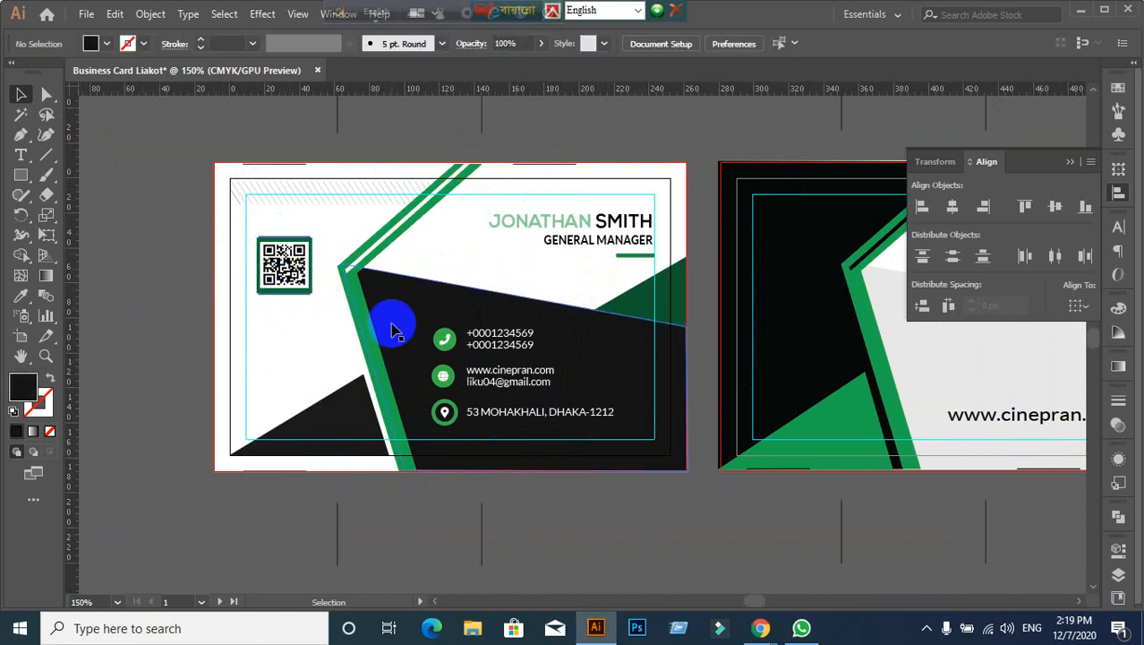
pyautogui.scroll(-1, 393, 331)
pyautogui.moveTo(893, 473); pyautogui.dragTo(643, 442)
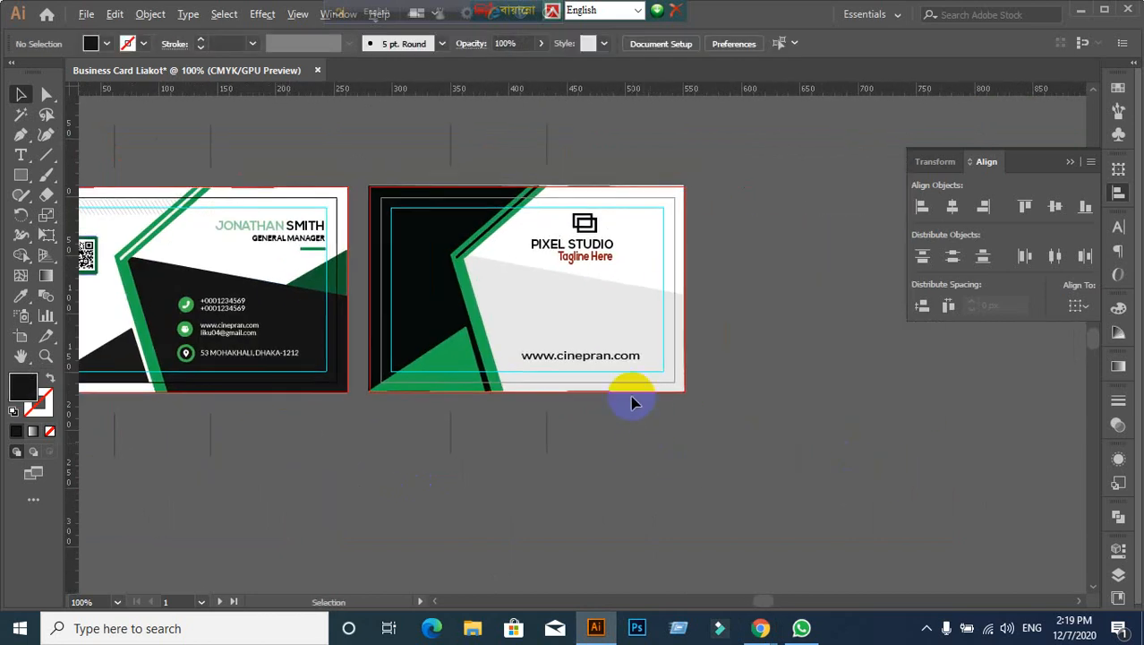
# Step: Examine the back card's website line and how the background meets the bleed edge at the lower right corner
pyautogui.scroll(1, 632, 404)
pyautogui.click(550, 333)
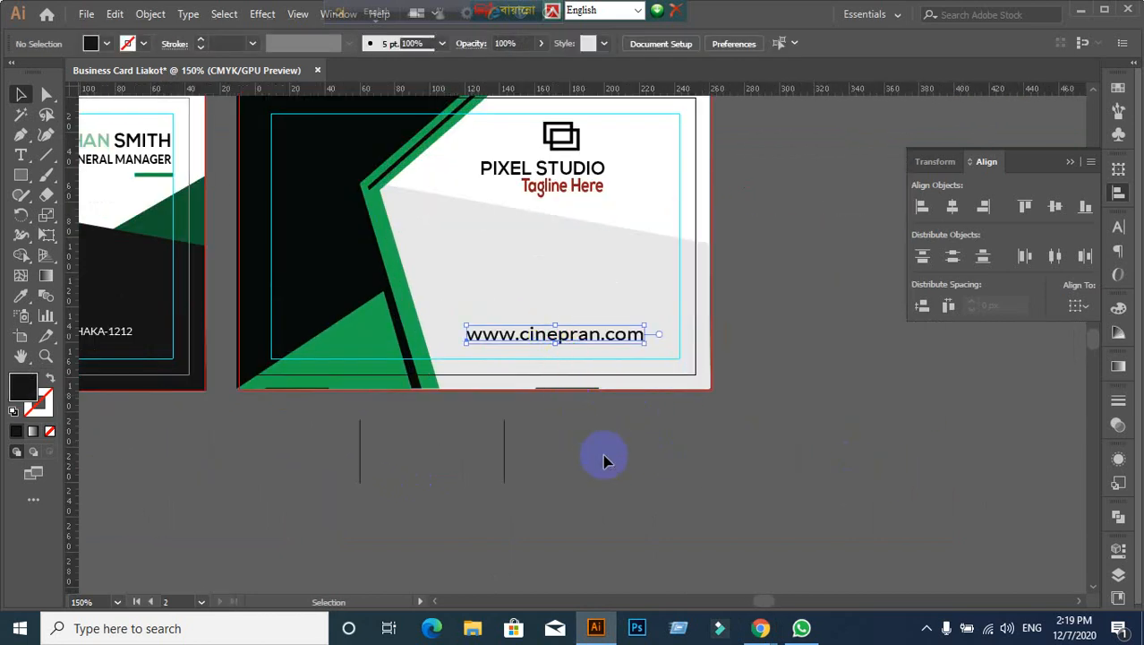
pyautogui.click(560, 437)
pyautogui.scroll(1, 559, 438)
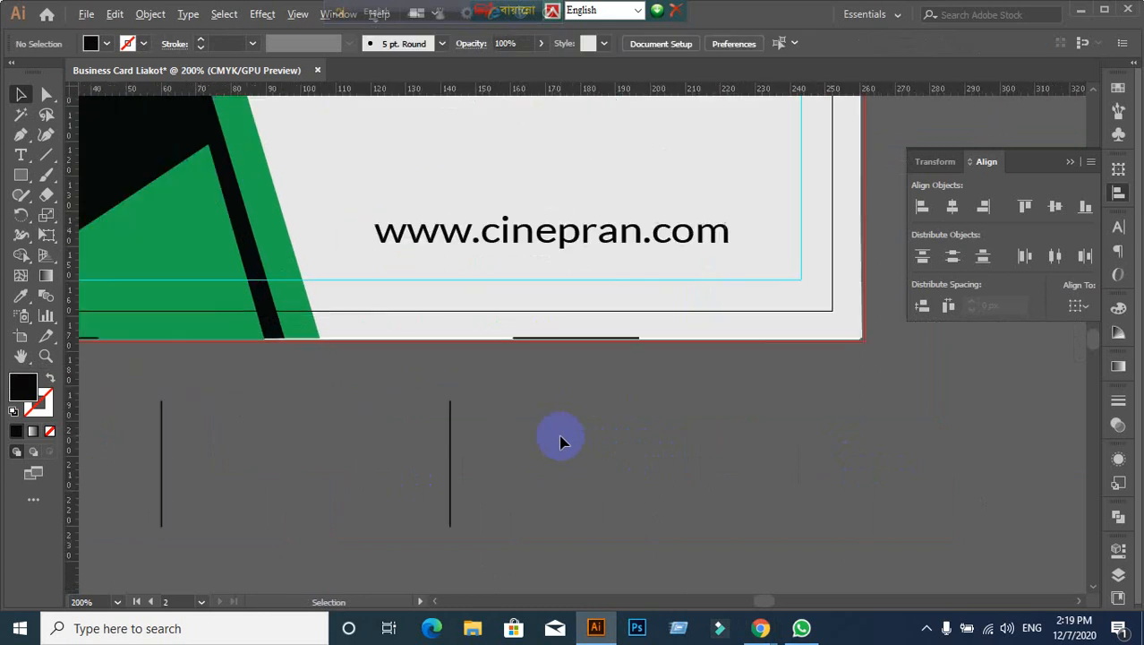
pyautogui.moveTo(564, 422); pyautogui.dragTo(547, 475)
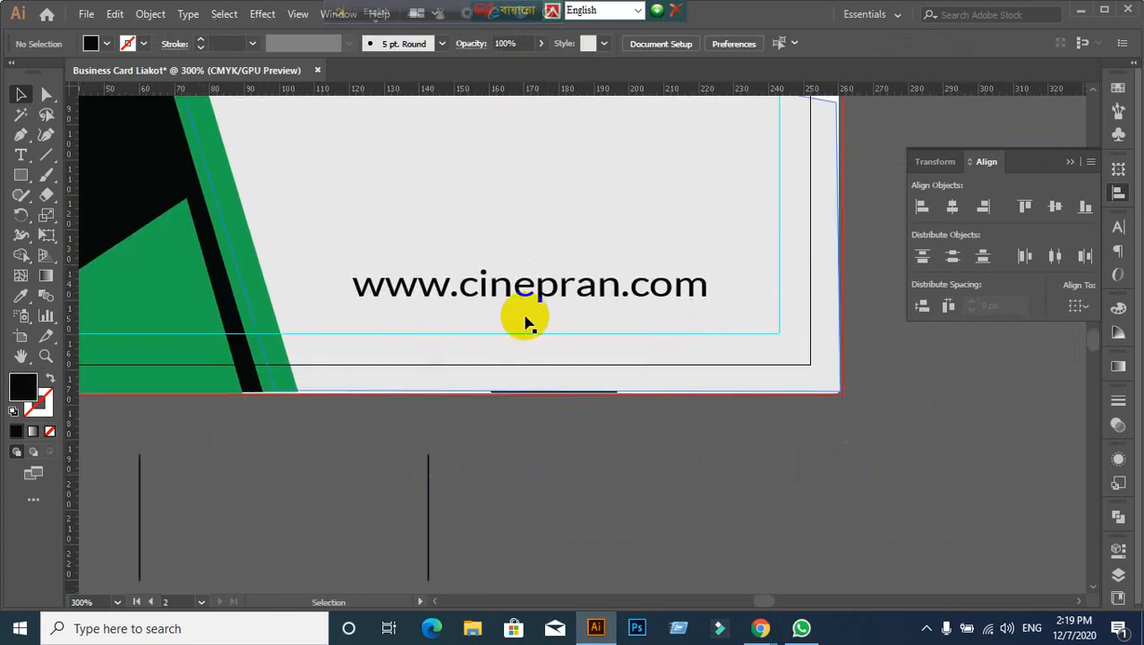
pyautogui.scroll(-1, 828, 387)
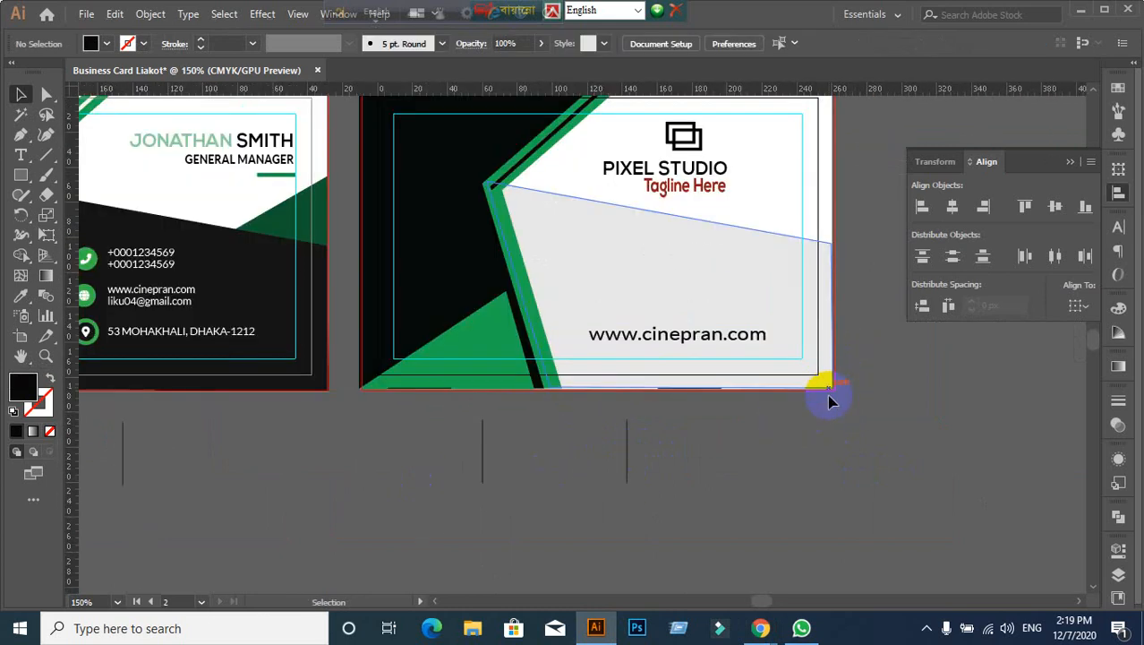
pyautogui.moveTo(828, 400); pyautogui.dragTo(960, 475)
pyautogui.click(910, 401)
pyautogui.scroll(3, 765, 291)
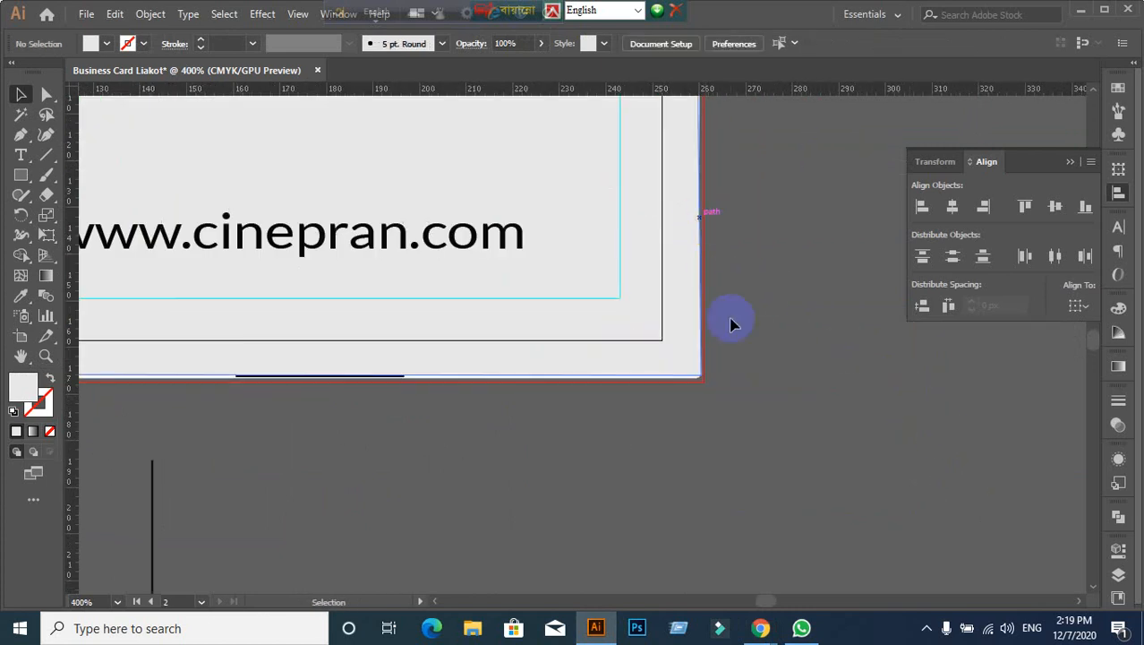
pyautogui.scroll(-3, 731, 324)
pyautogui.moveTo(773, 228); pyautogui.dragTo(760, 411)
# Step: Centre the back card's white background rectangle vertically and horizontally on the artboard, undoing its trial move first
pyautogui.moveTo(674, 302); pyautogui.dragTo(810, 329)
pyautogui.hotkey('ctrl', 'z')
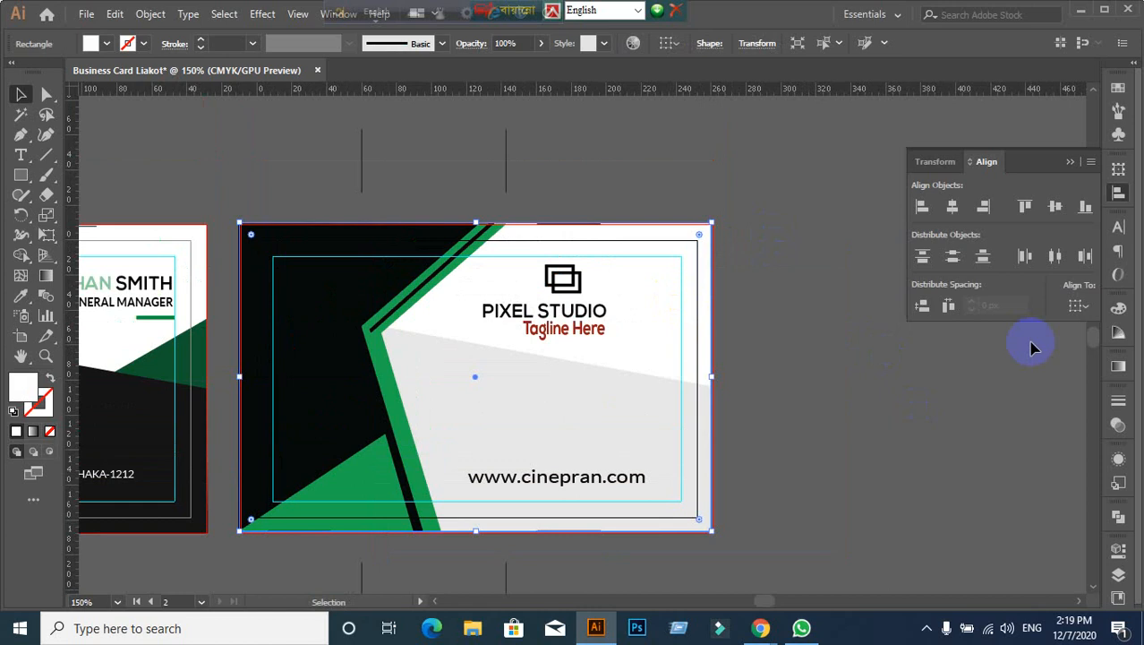
pyautogui.click(1079, 306)
pyautogui.click(1061, 360)
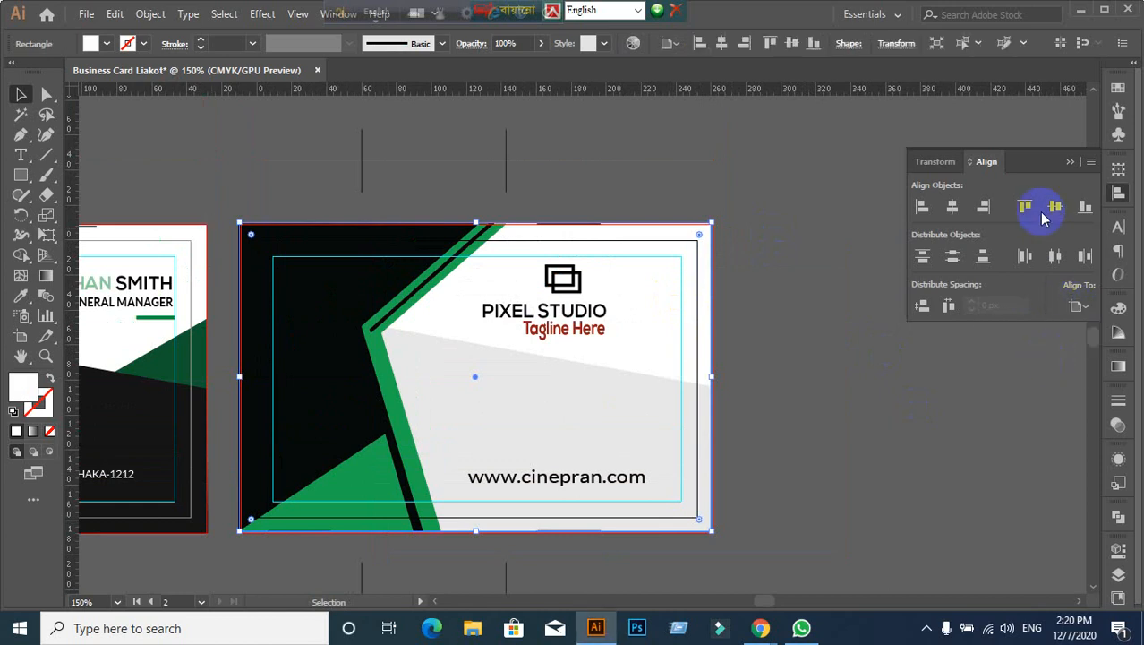
pyautogui.click(1043, 214)
pyautogui.click(951, 209)
pyautogui.click(813, 530)
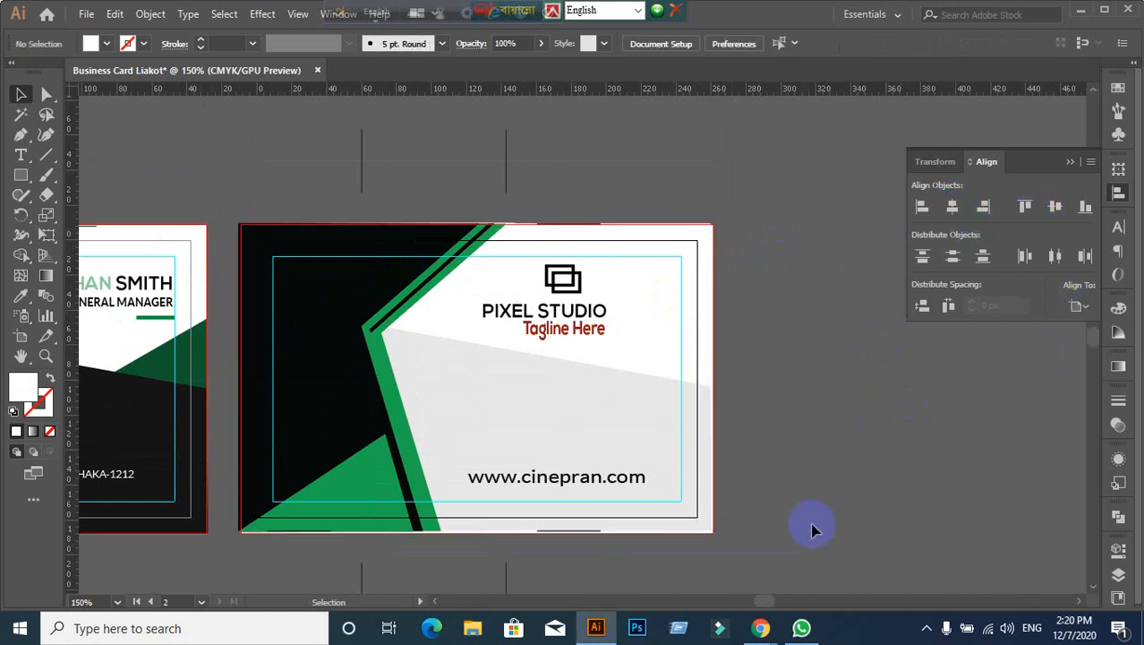
pyautogui.scroll(2, 813, 530)
pyautogui.scroll(-2, 744, 457)
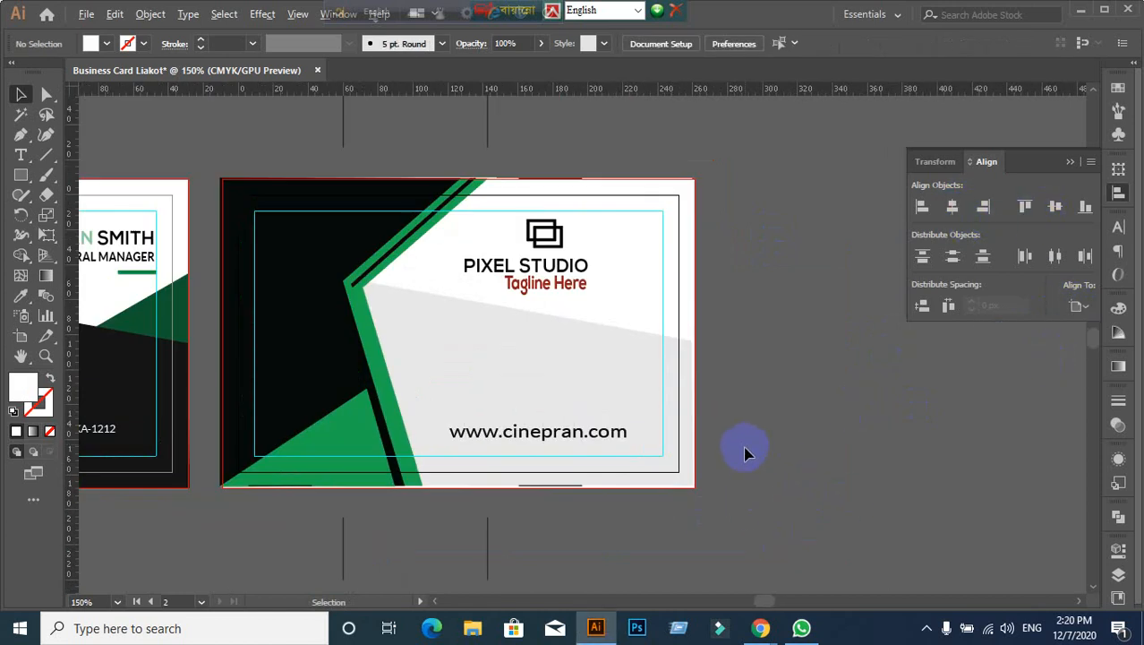
# Step: Select all artwork on the back card's artboard to examine how the shapes meet the upper bleed edge, and deselect it
pyautogui.click(614, 282)
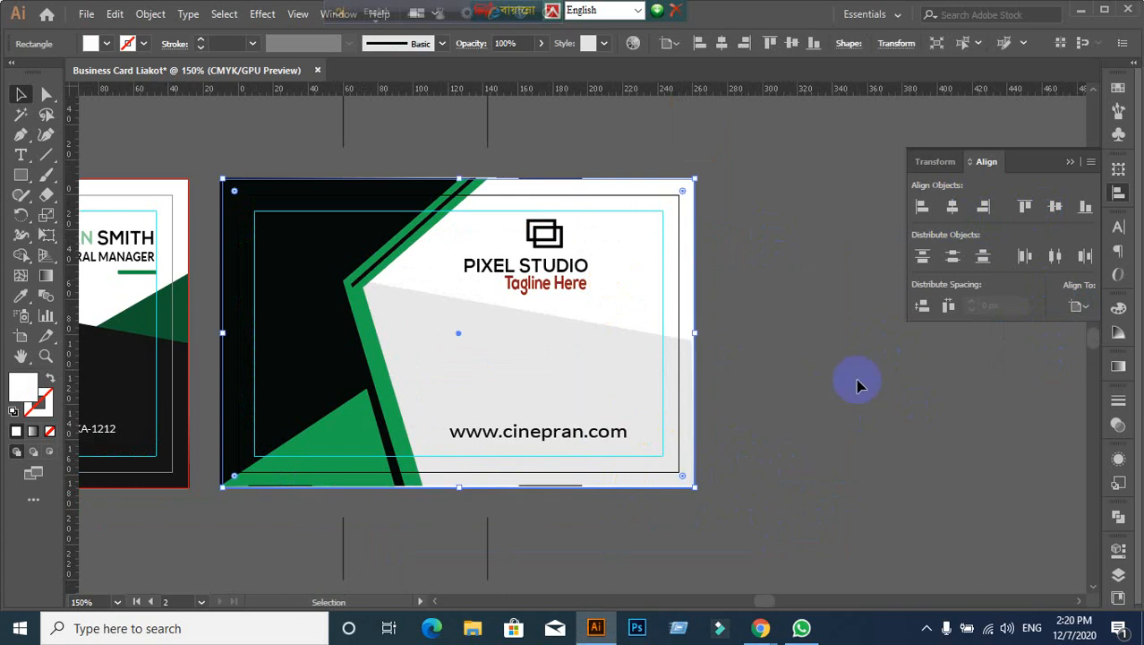
pyautogui.click(857, 385)
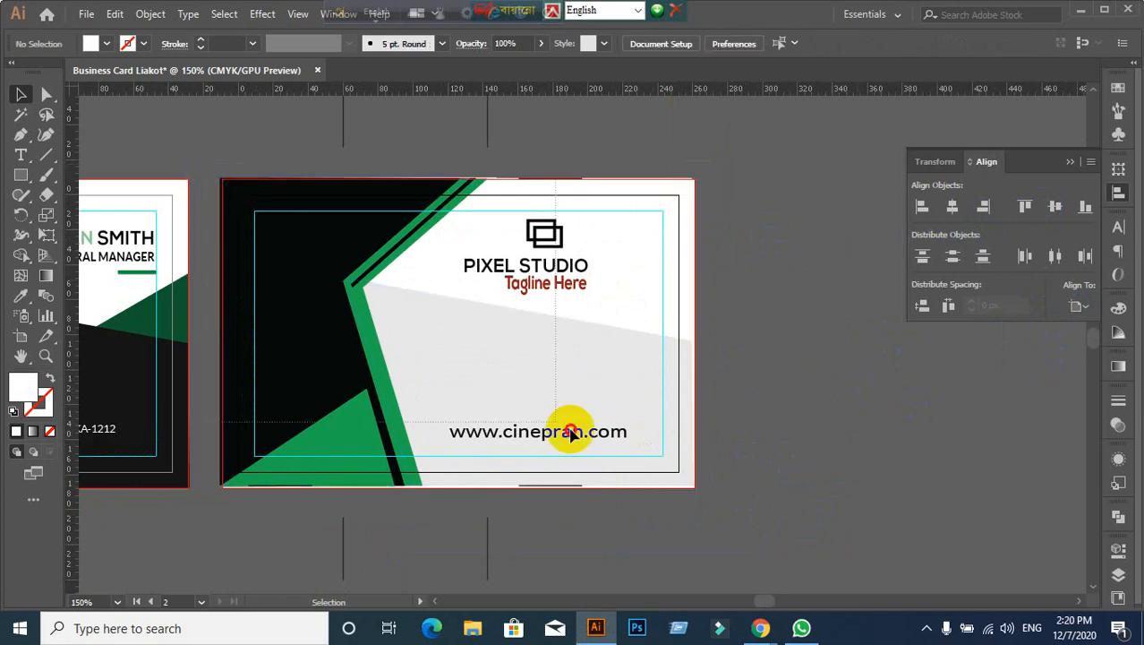
pyautogui.hotkey('ctrl', 'alt', 'a')
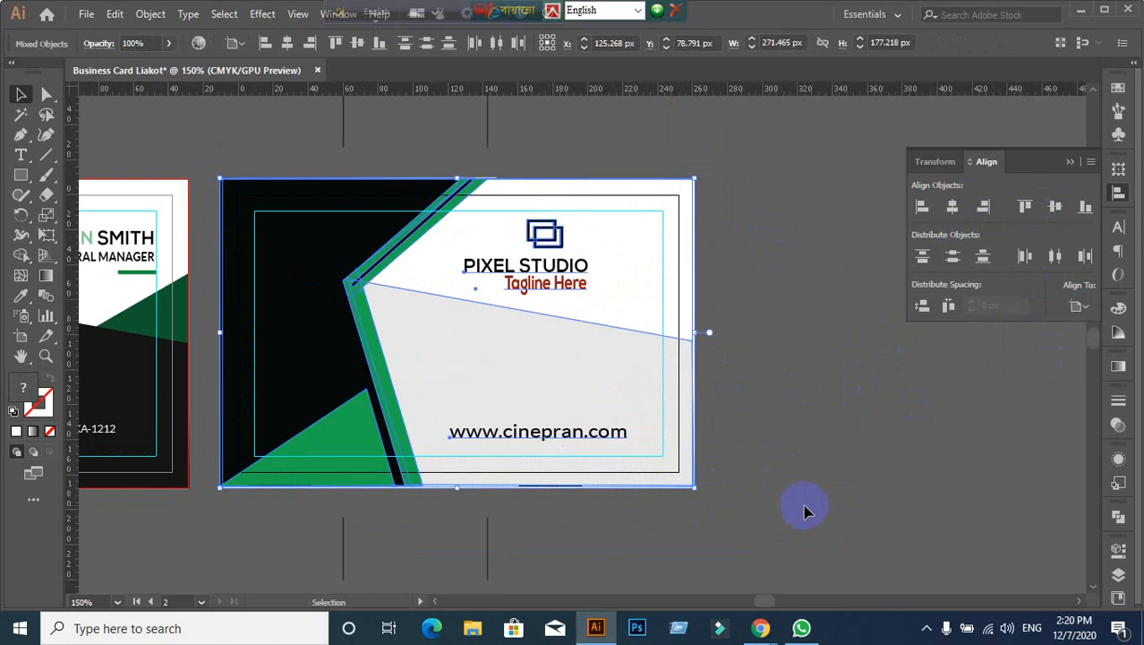
pyautogui.scroll(2, 444, 211)
pyautogui.scroll(1, 420, 188)
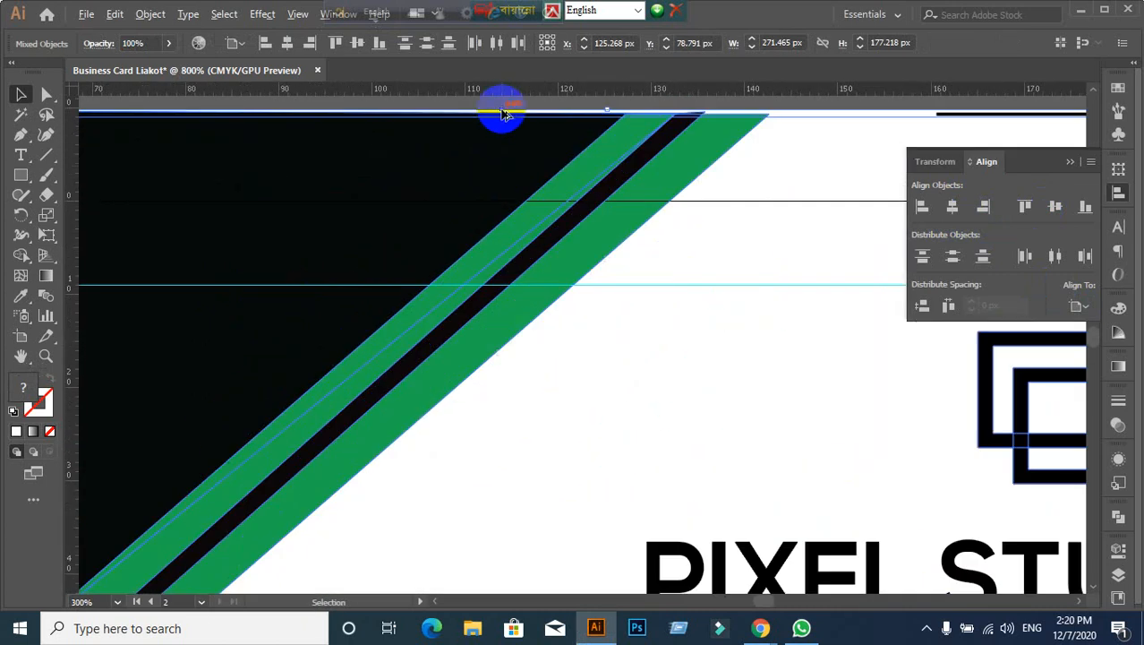
pyautogui.scroll(-4, 528, 153)
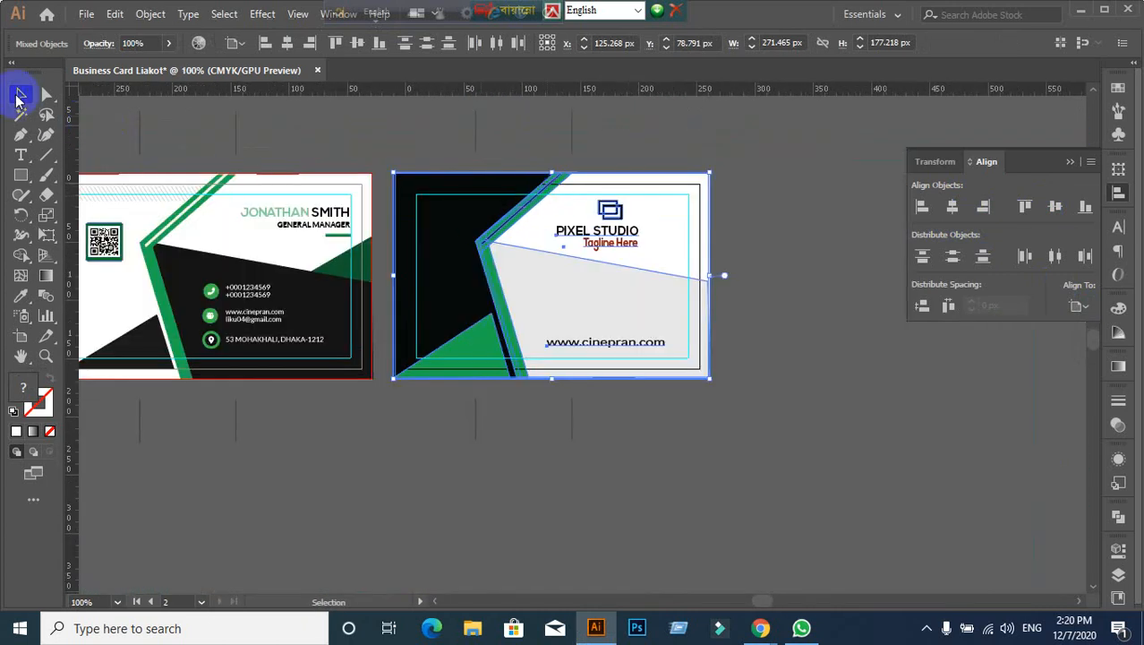
pyautogui.click(578, 501)
# Step: Switch to the Google Meet call in Chrome, admit the waiting participant and return to the business card in Illustrator
pyautogui.click(765, 626)
pyautogui.click(659, 571)
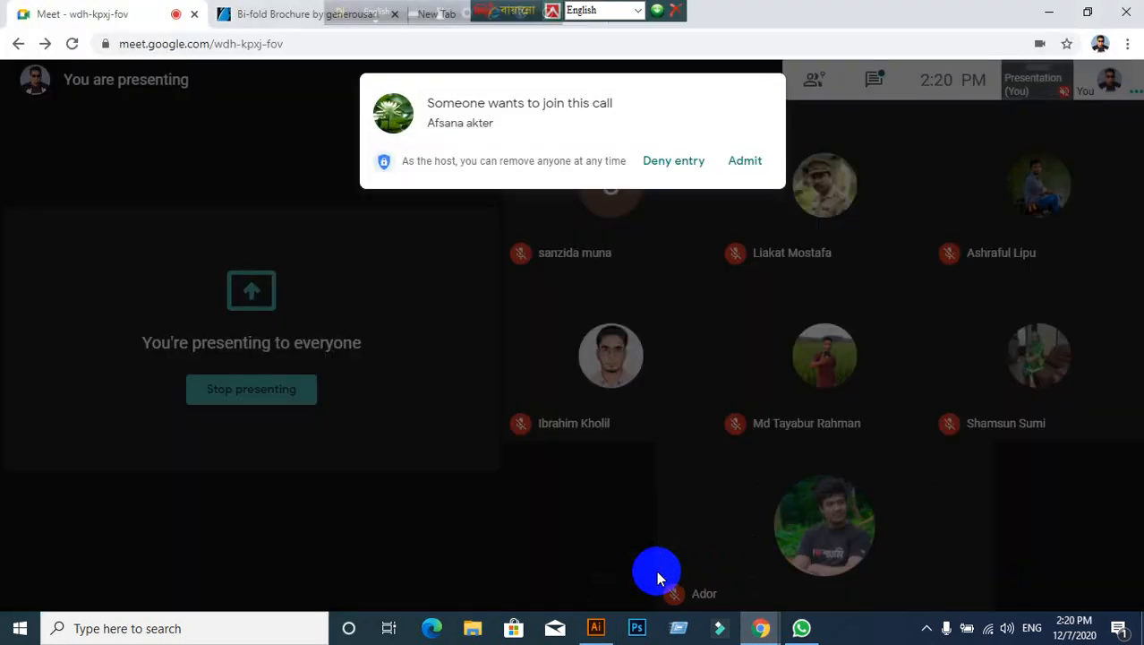
pyautogui.click(745, 162)
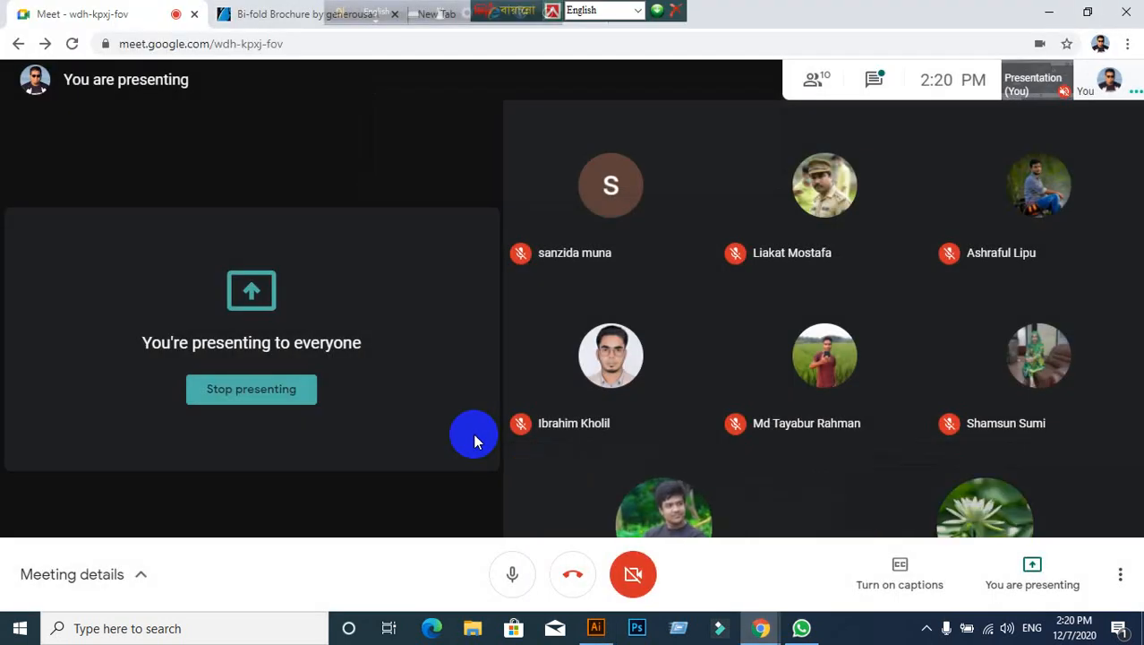
pyautogui.click(604, 634)
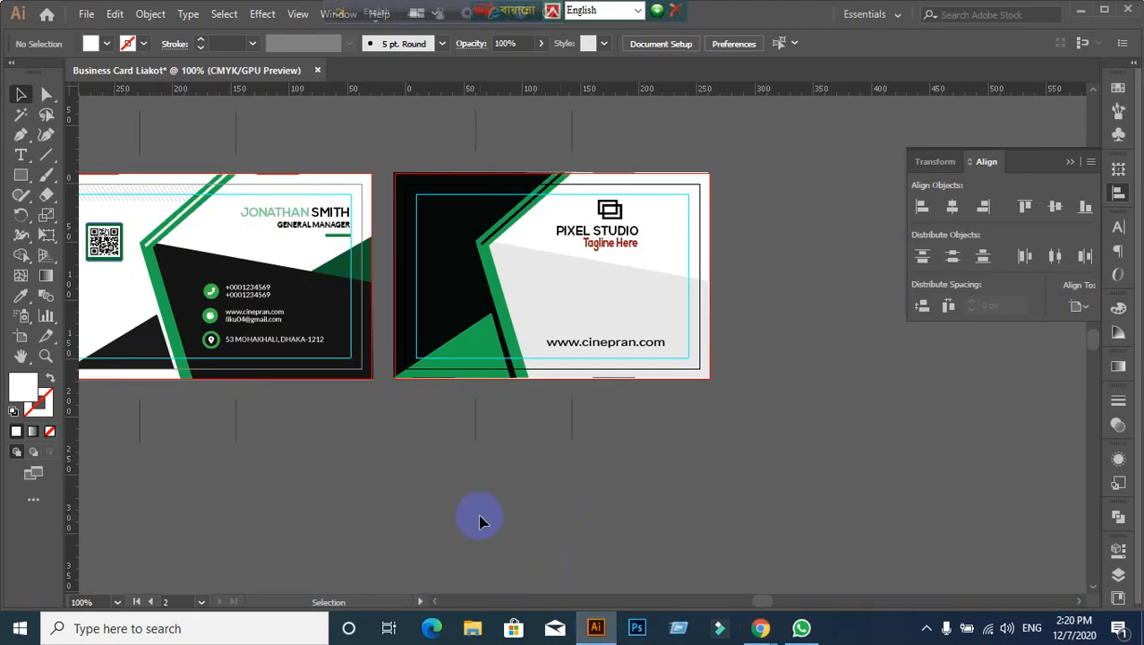
pyautogui.scroll(-1, 451, 519)
pyautogui.scroll(2, 322, 520)
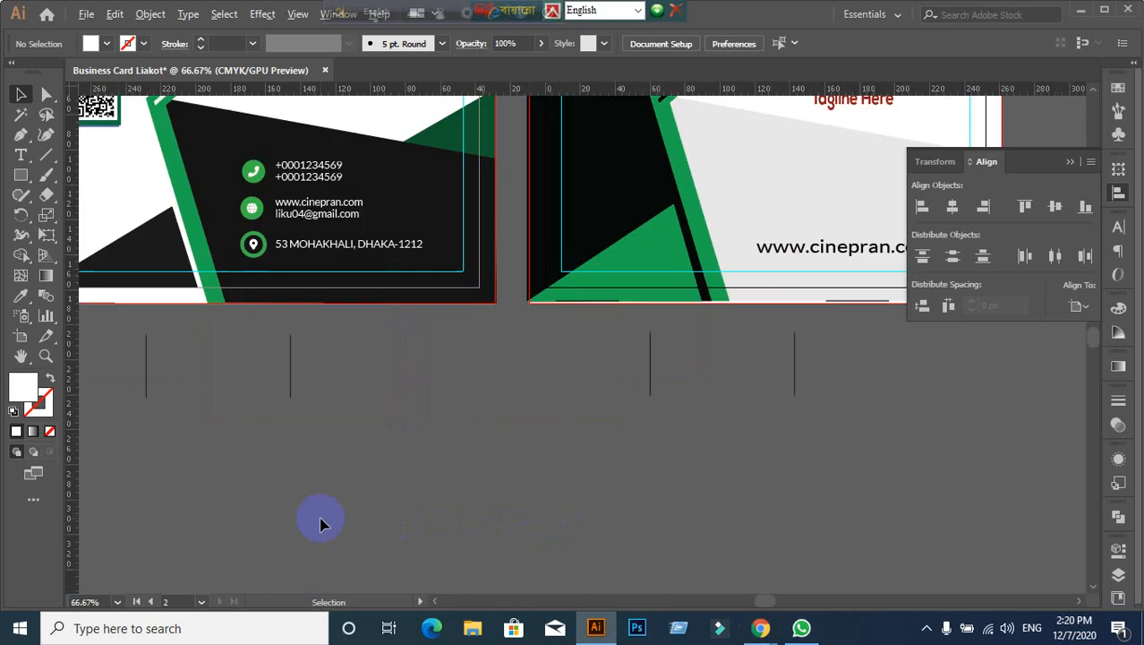
pyautogui.scroll(1, 358, 511)
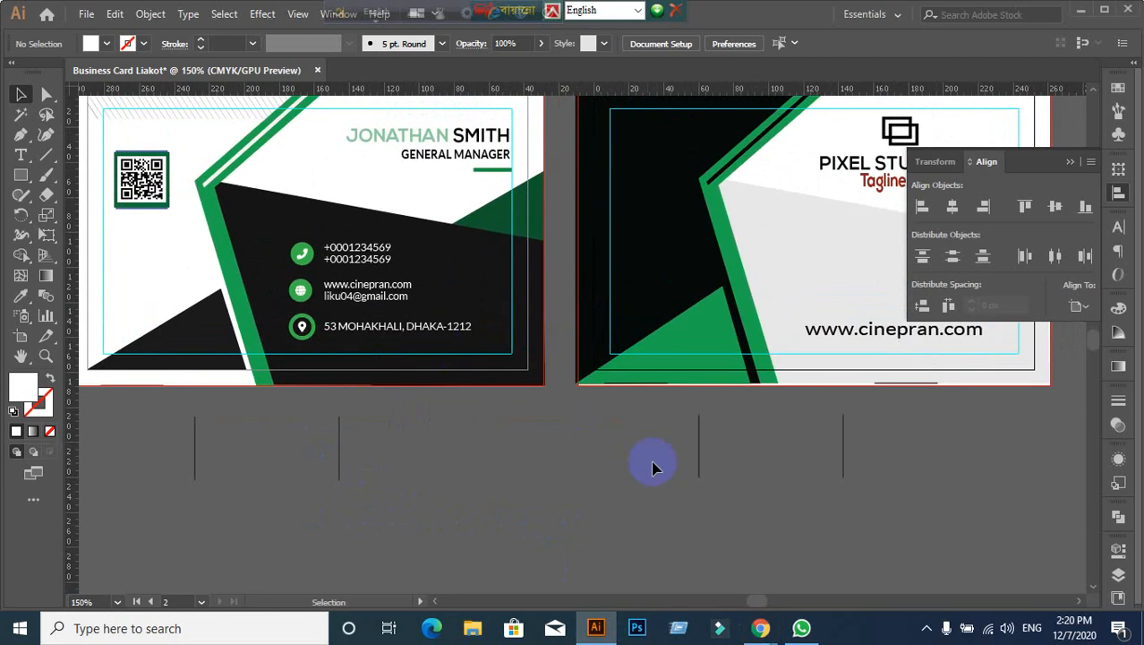
# Step: Group the name text with the job title text on the front side of the business card
pyautogui.scroll(-1, 654, 467)
pyautogui.moveTo(766, 476); pyautogui.dragTo(517, 507)
pyautogui.scroll(2, 524, 322)
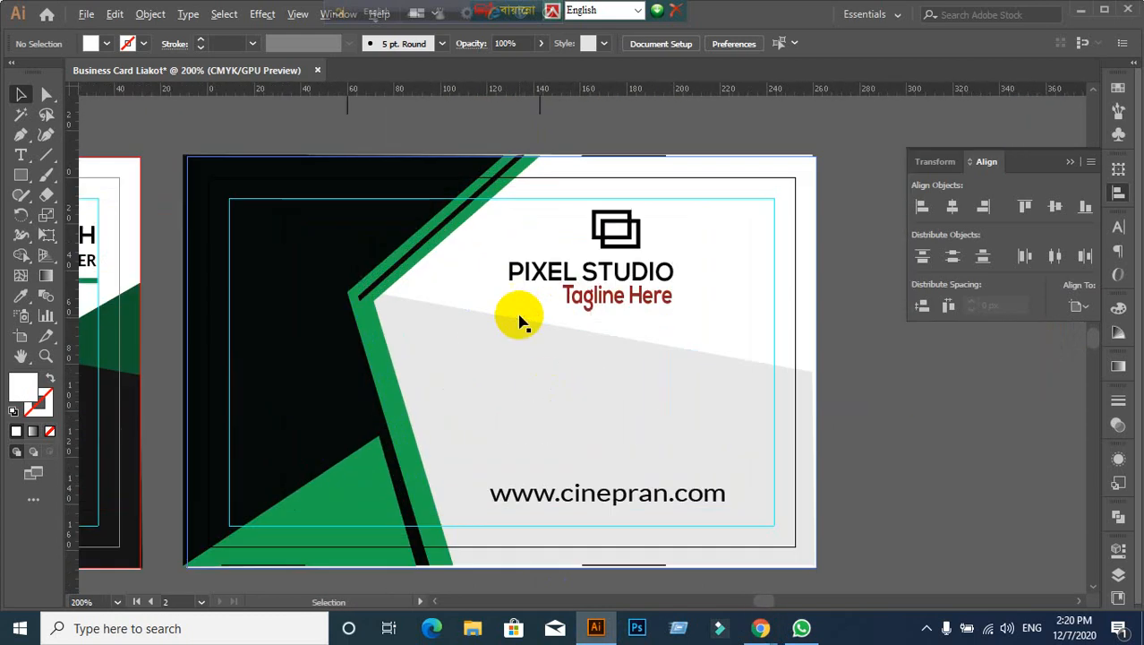
pyautogui.scroll(-1, 812, 440)
pyautogui.moveTo(296, 458); pyautogui.dragTo(692, 386)
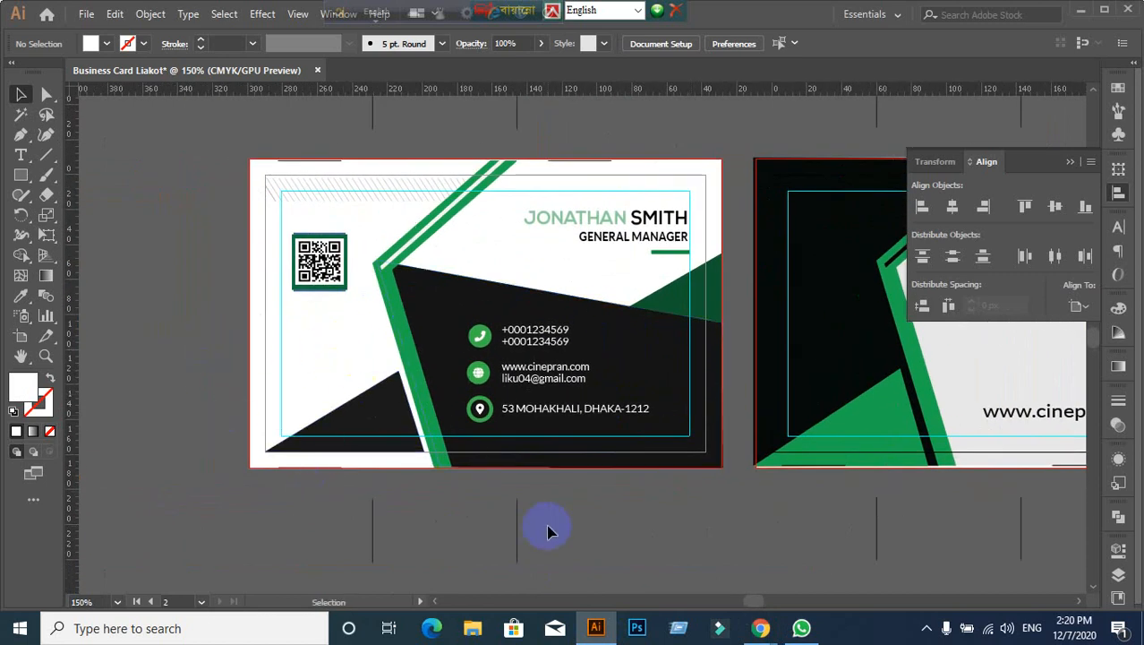
pyautogui.click(611, 240)
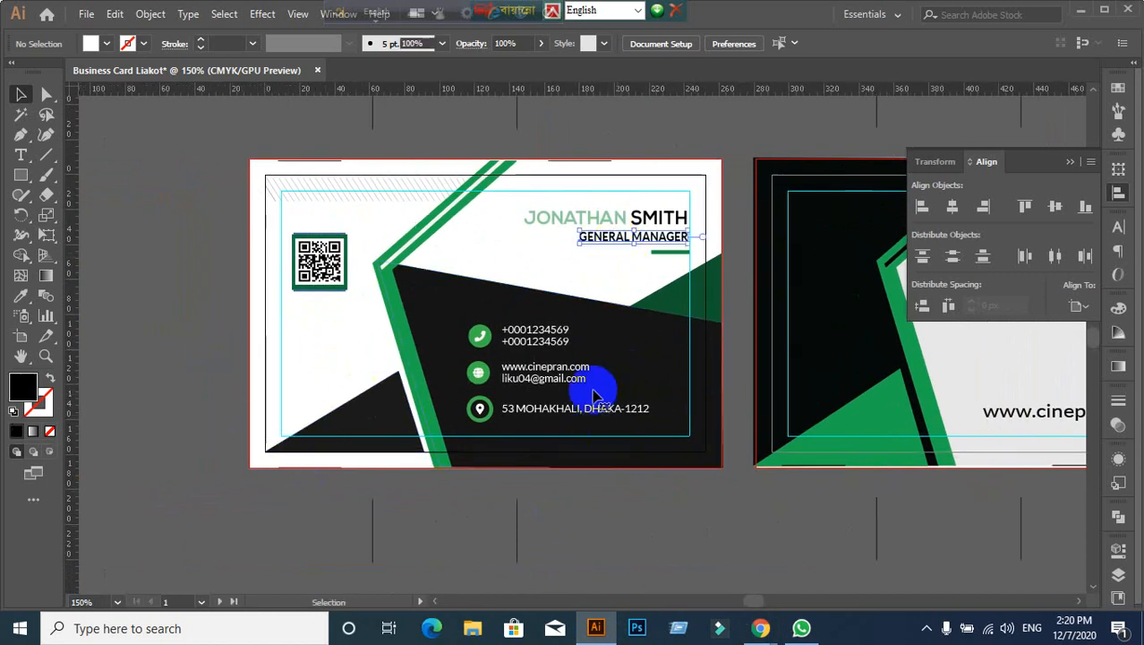
pyautogui.click(595, 243)
pyautogui.keyDown('shift'); pyautogui.click(606, 227); pyautogui.keyUp('shift')
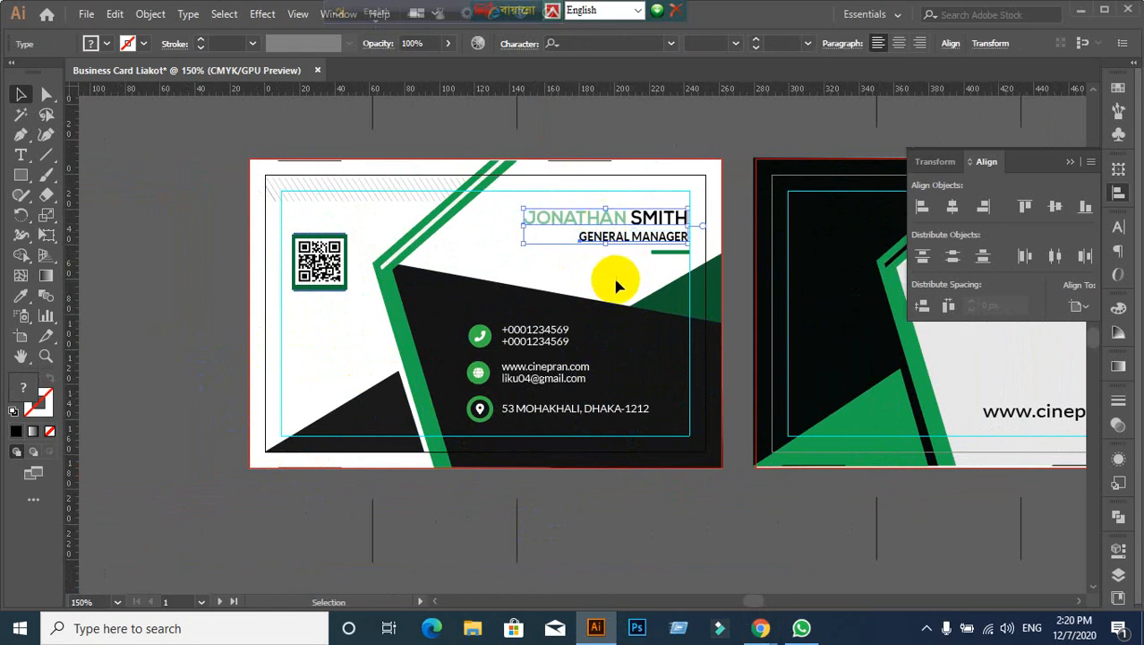
pyautogui.hotkey('ctrl', 'g')
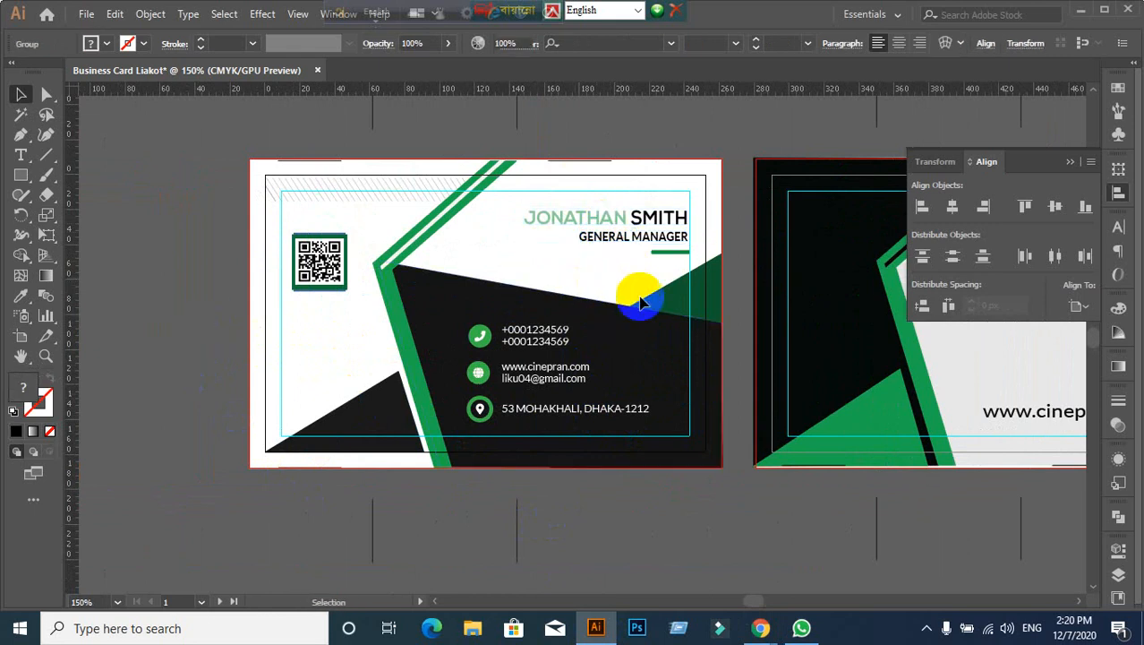
# Step: Select the name and job title group together with the green line beneath it, and clear the selection
pyautogui.click(772, 281)
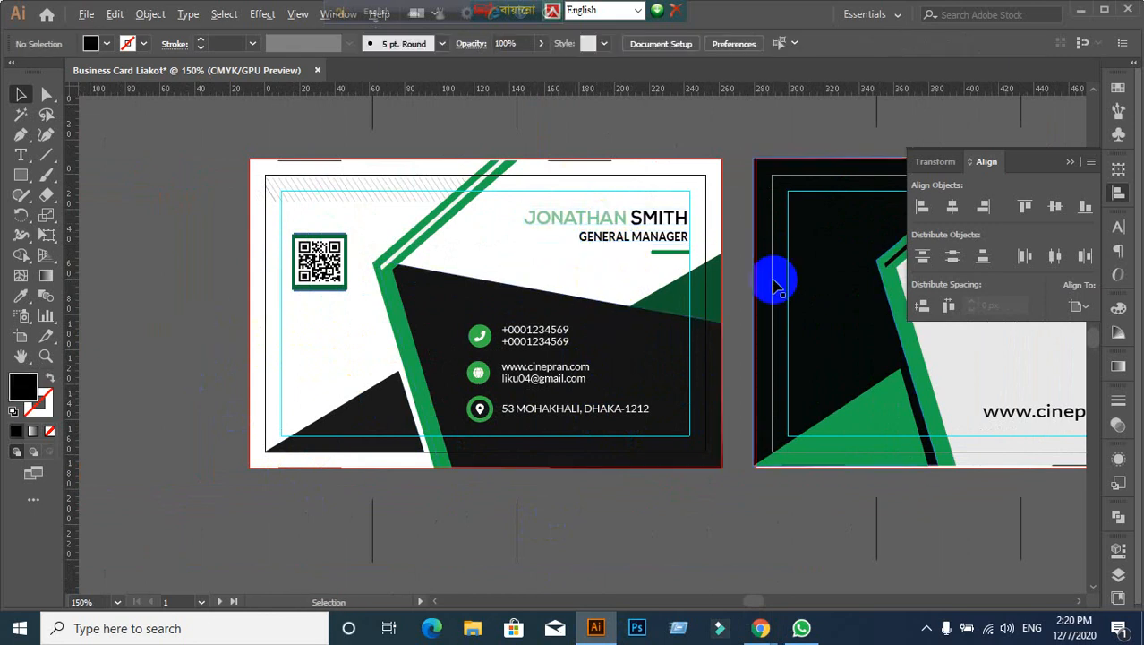
pyautogui.click(674, 256)
pyautogui.keyDown('shift'); pyautogui.click(675, 254); pyautogui.keyUp('shift')
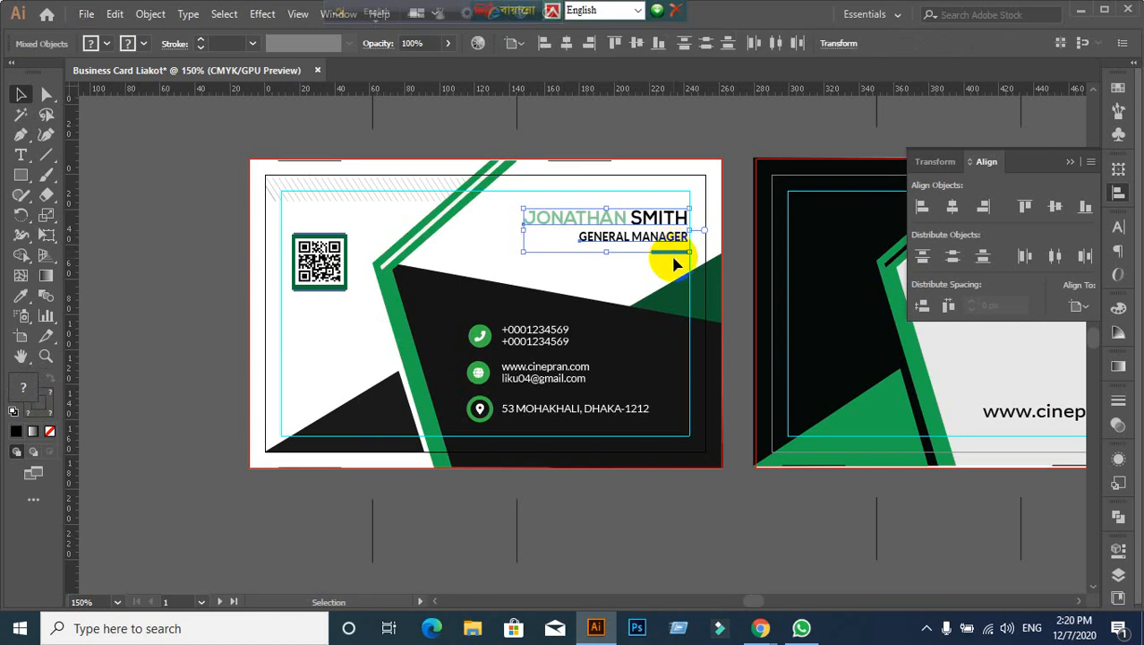
pyautogui.click(154, 355)
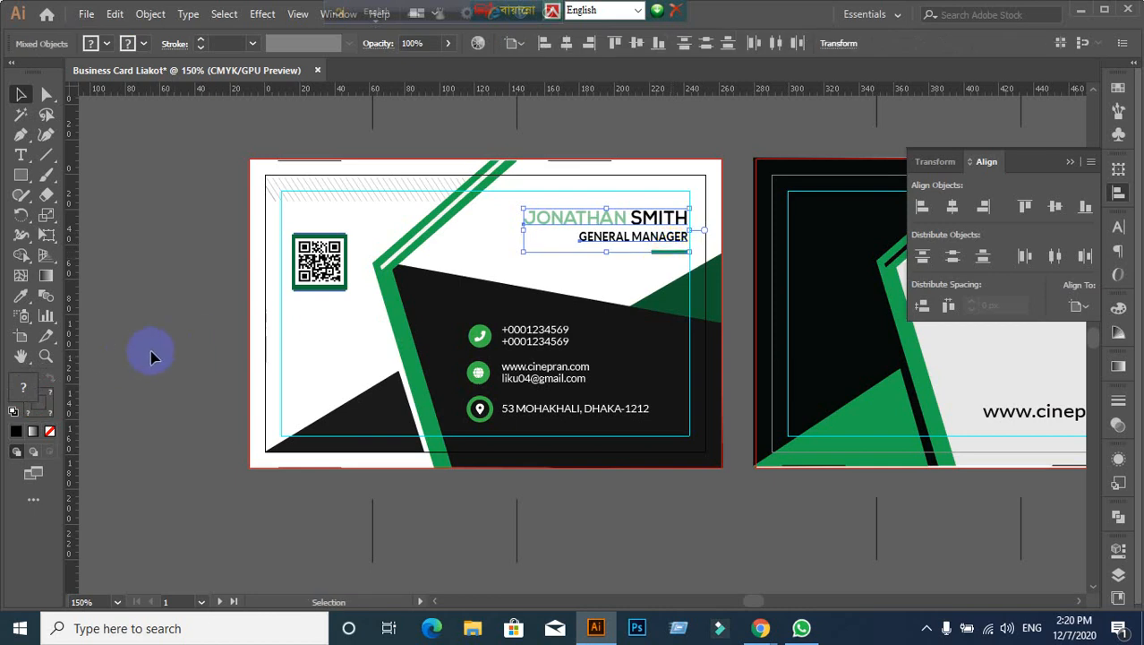
# Step: Close the business card document, check the WhatsApp group chat and return to Illustrator
pyautogui.click(317, 71)
pyautogui.click(659, 335)
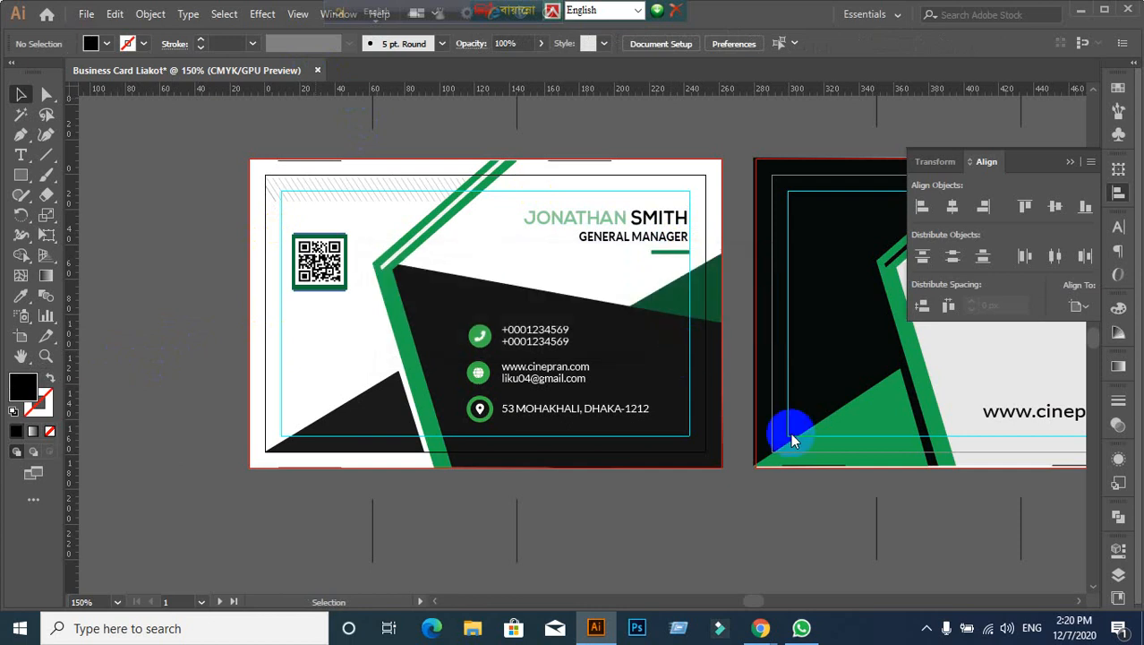
pyautogui.click(803, 628)
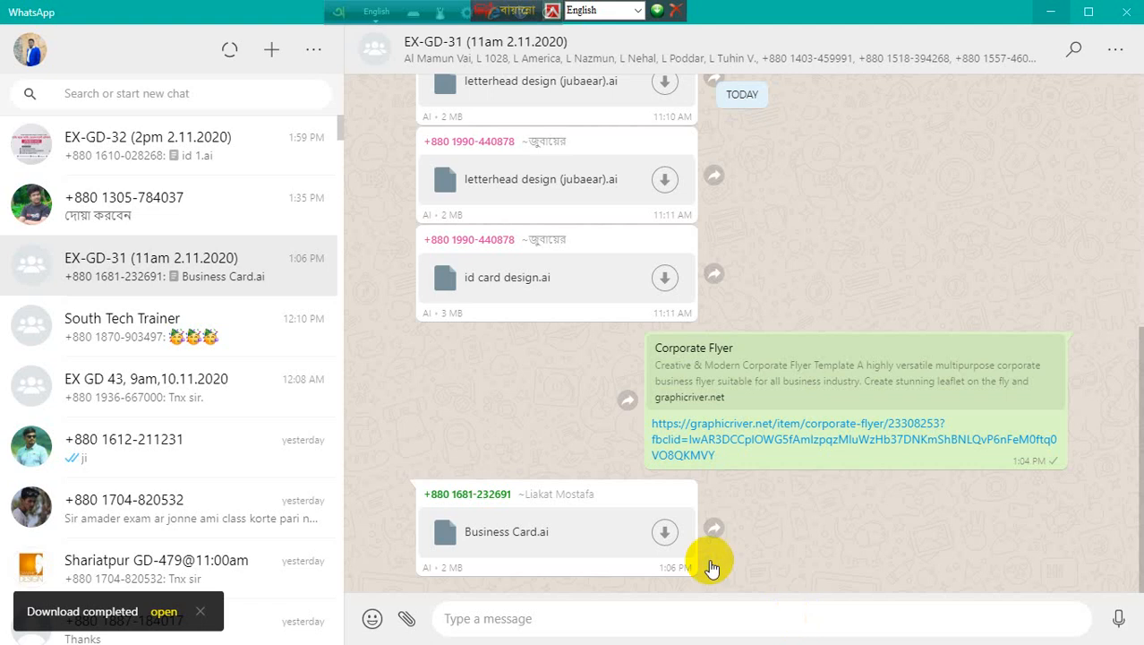
pyautogui.click(1063, 9)
pyautogui.click(595, 628)
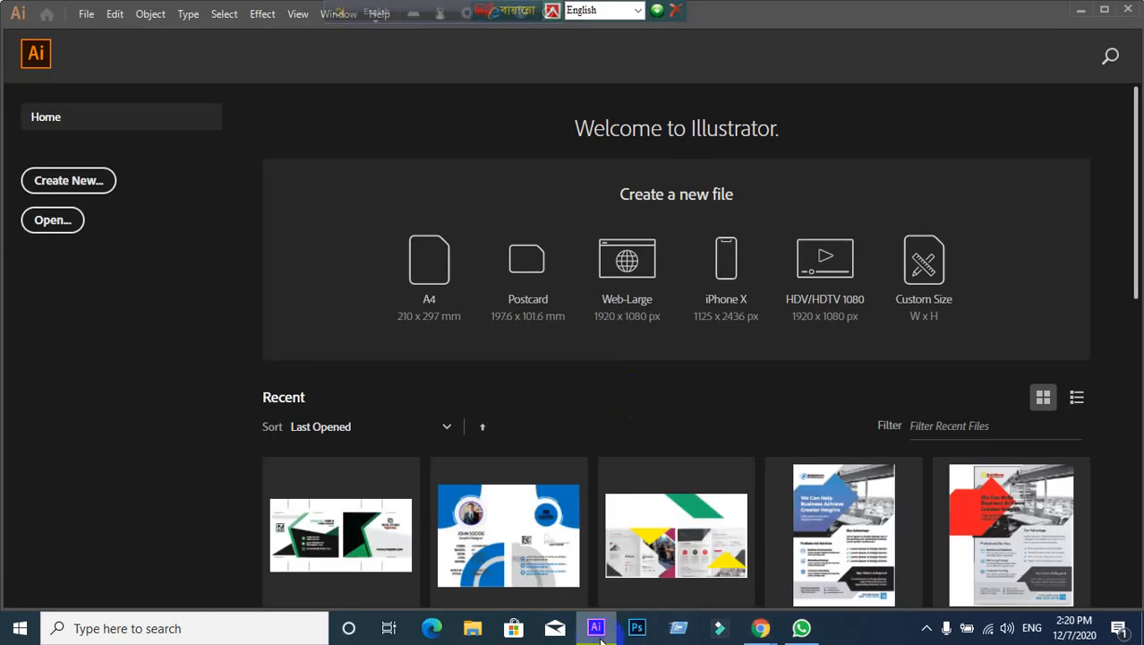
# Step: Switch to the Google Meet call, admit the waiting participant and read the meeting chat
pyautogui.moveTo(759, 627)
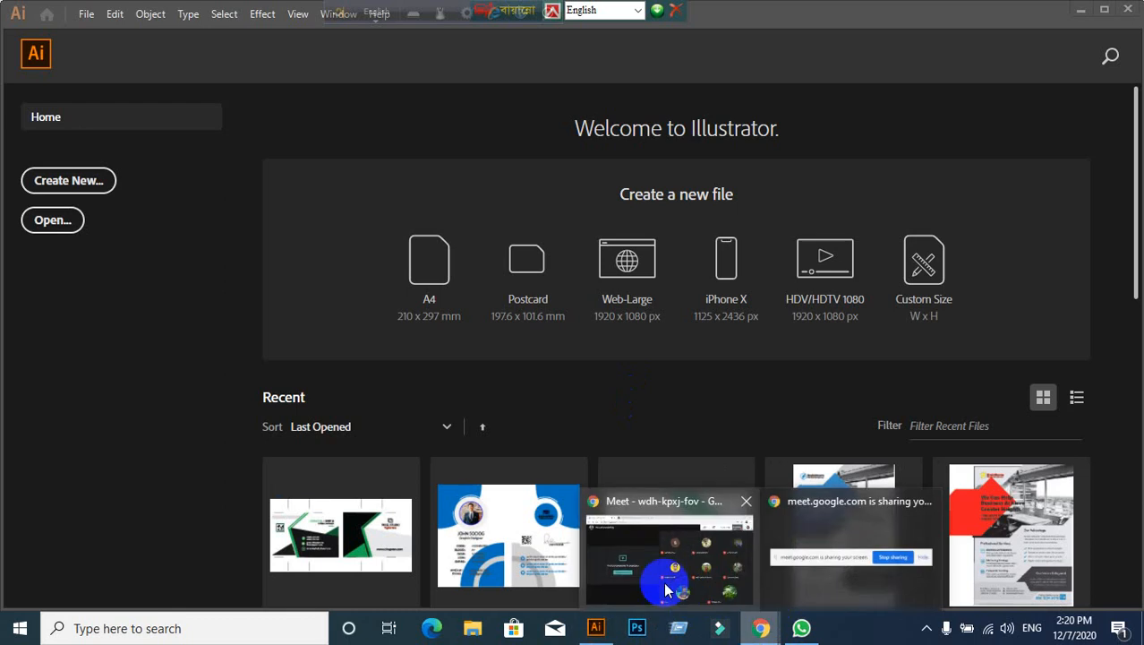
pyautogui.click(667, 564)
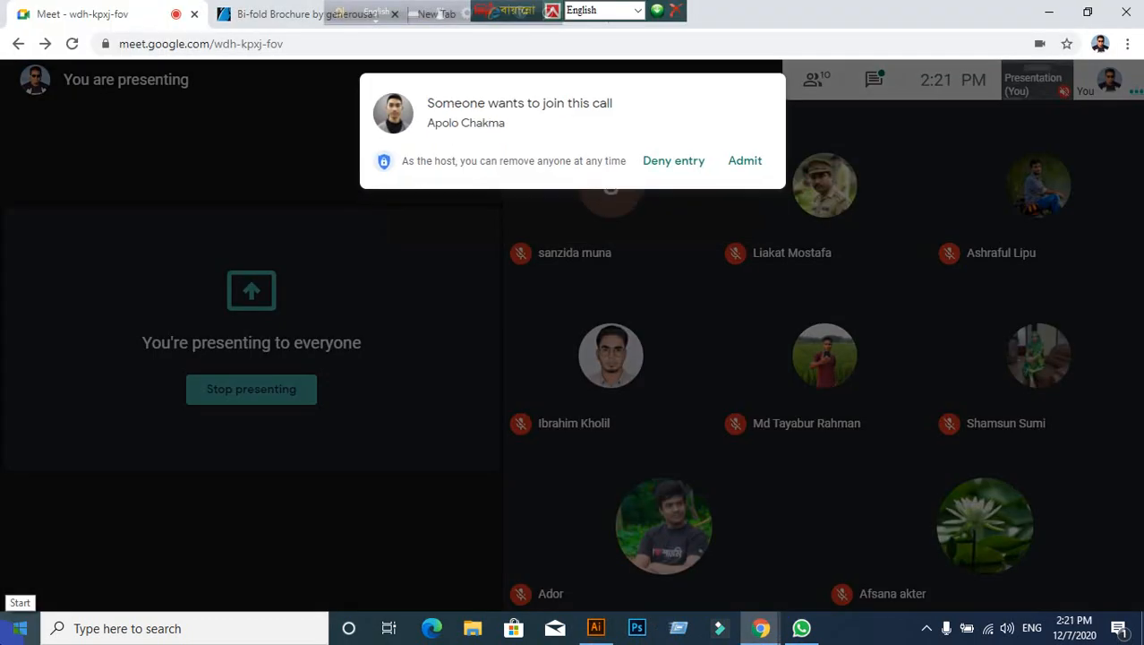
pyautogui.click(744, 160)
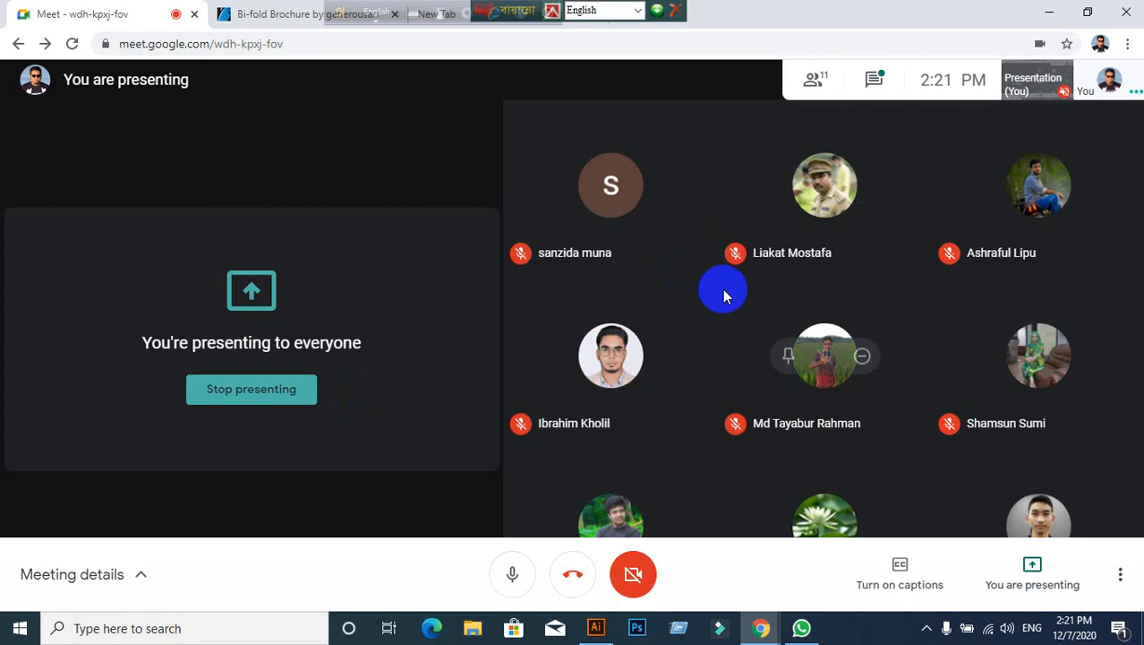
pyautogui.click(874, 81)
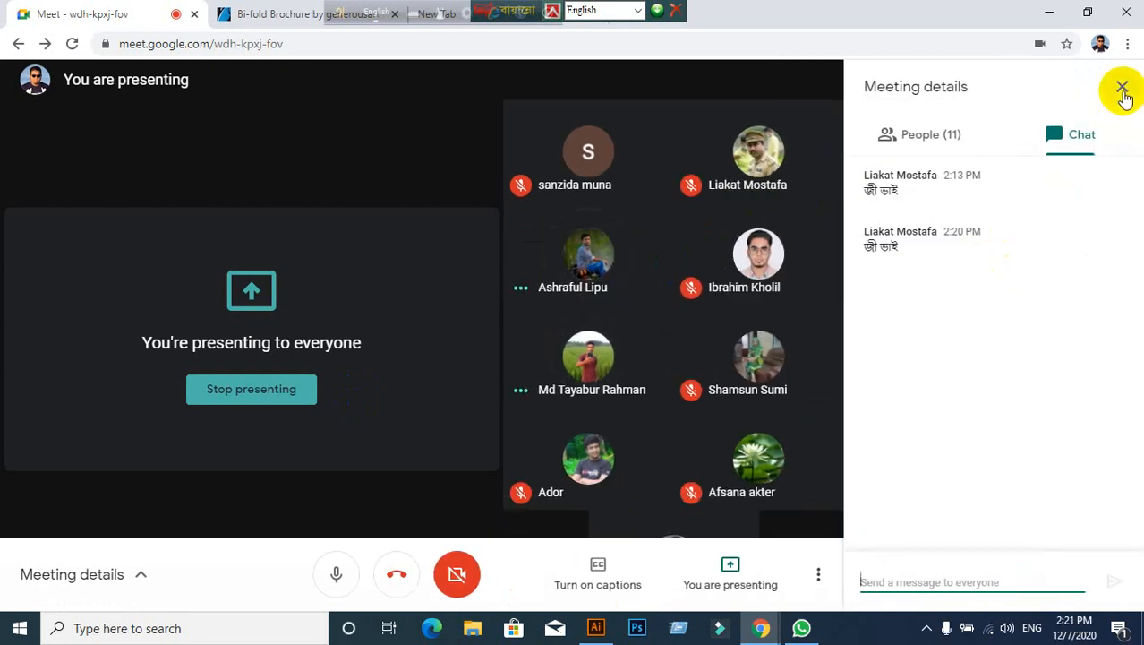
pyautogui.click(1122, 89)
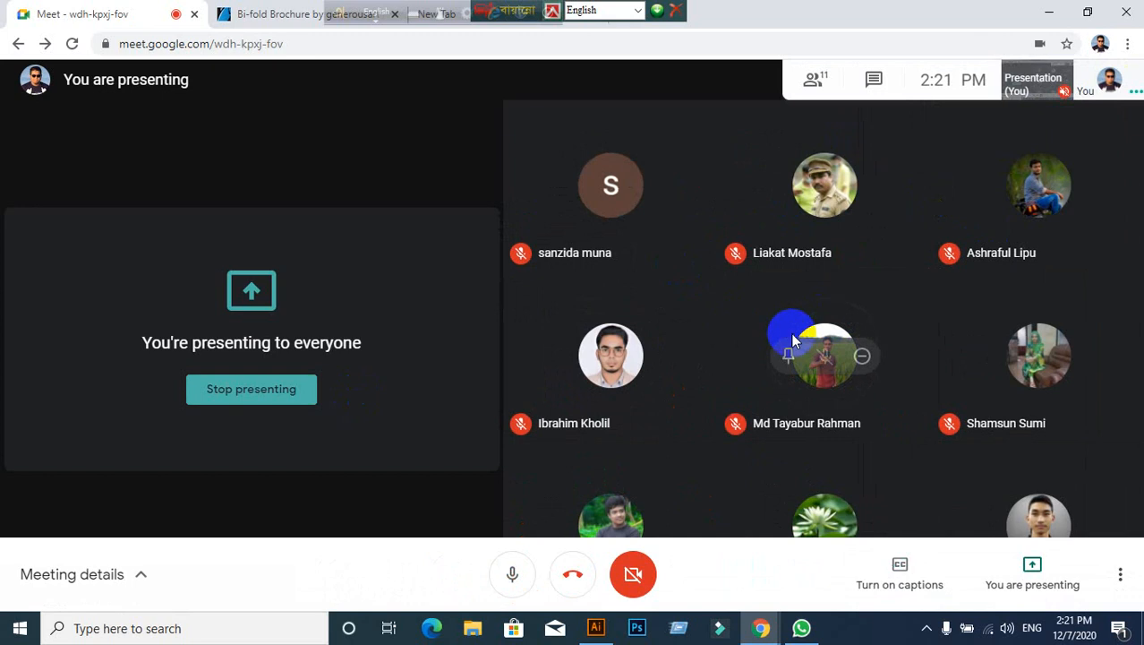
# Step: Minimize the Google Meet window and open the GD-32 file from the desktop in Illustrator
pyautogui.click(597, 627)
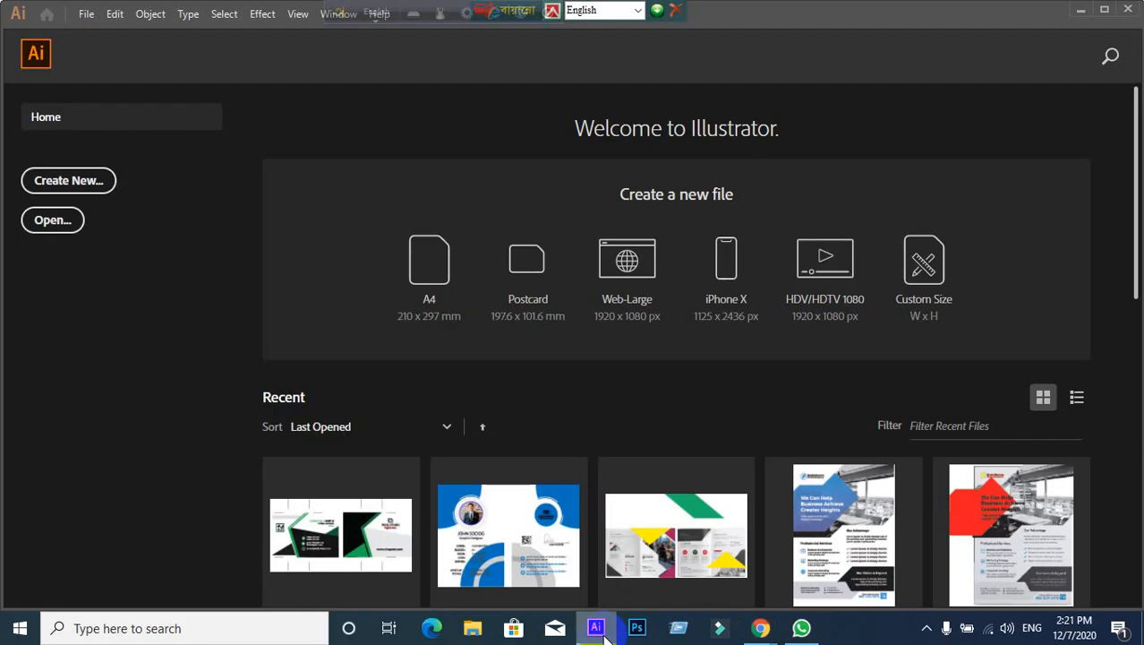
pyautogui.click(597, 627)
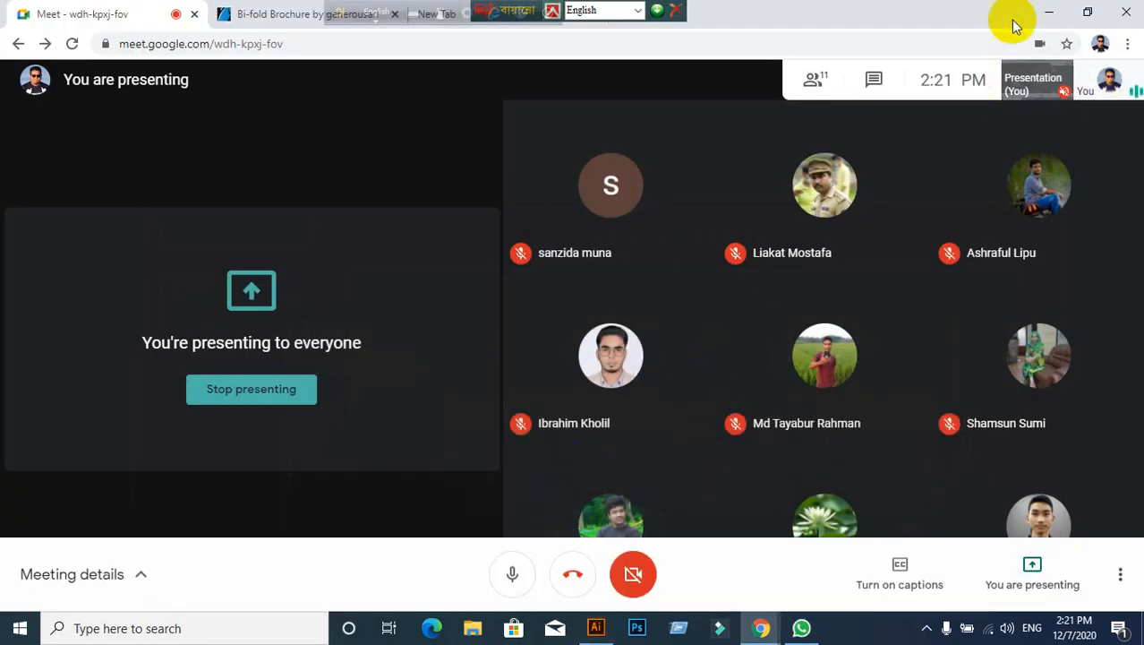
pyautogui.click(1046, 15)
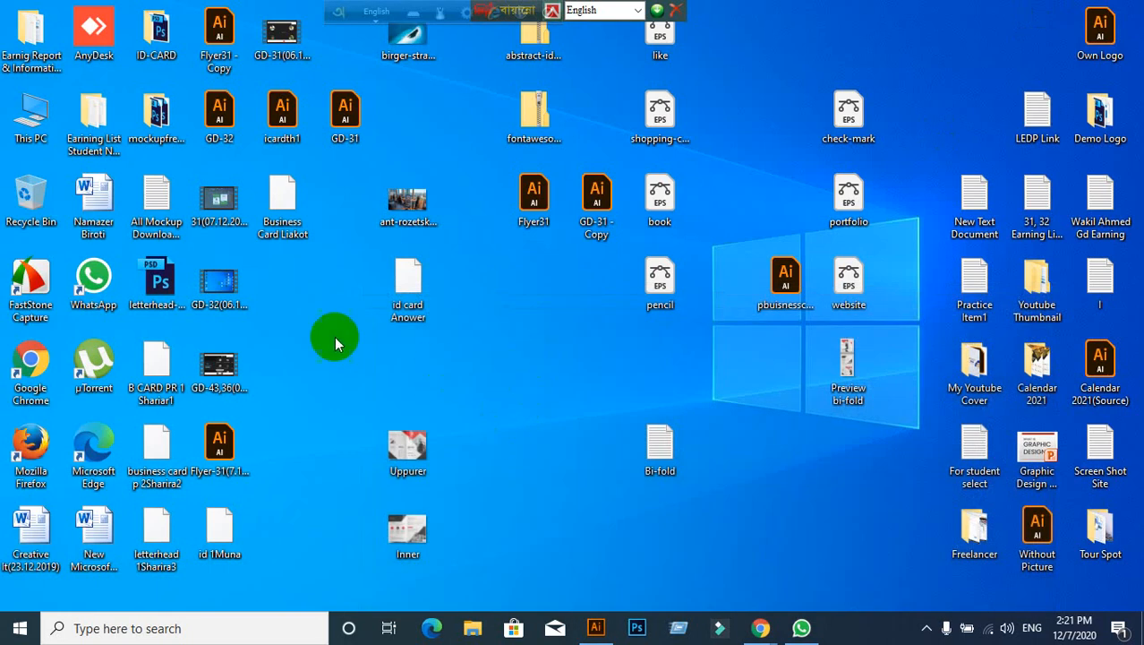
pyautogui.click(220, 113)
pyautogui.moveTo(220, 113); pyautogui.dragTo(791, 7)
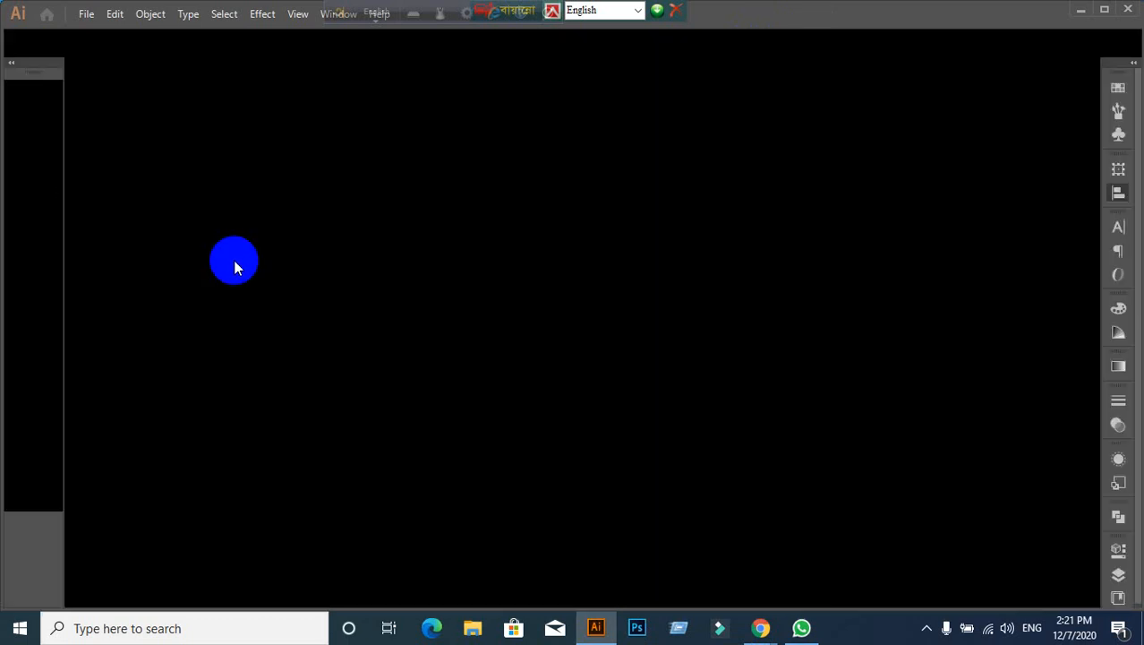
# Step: Examine the corporate flyer layout in GD-32 from the header to the footer bar
pyautogui.scroll(-3, 598, 429)
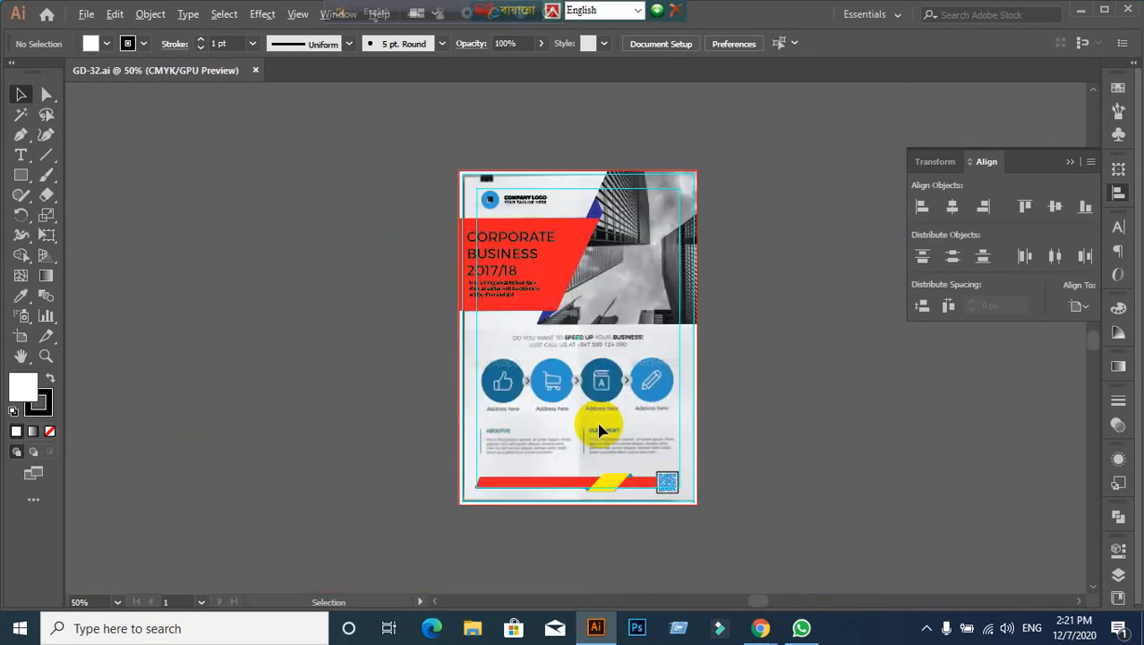
pyautogui.scroll(2, 631, 452)
pyautogui.click(346, 426)
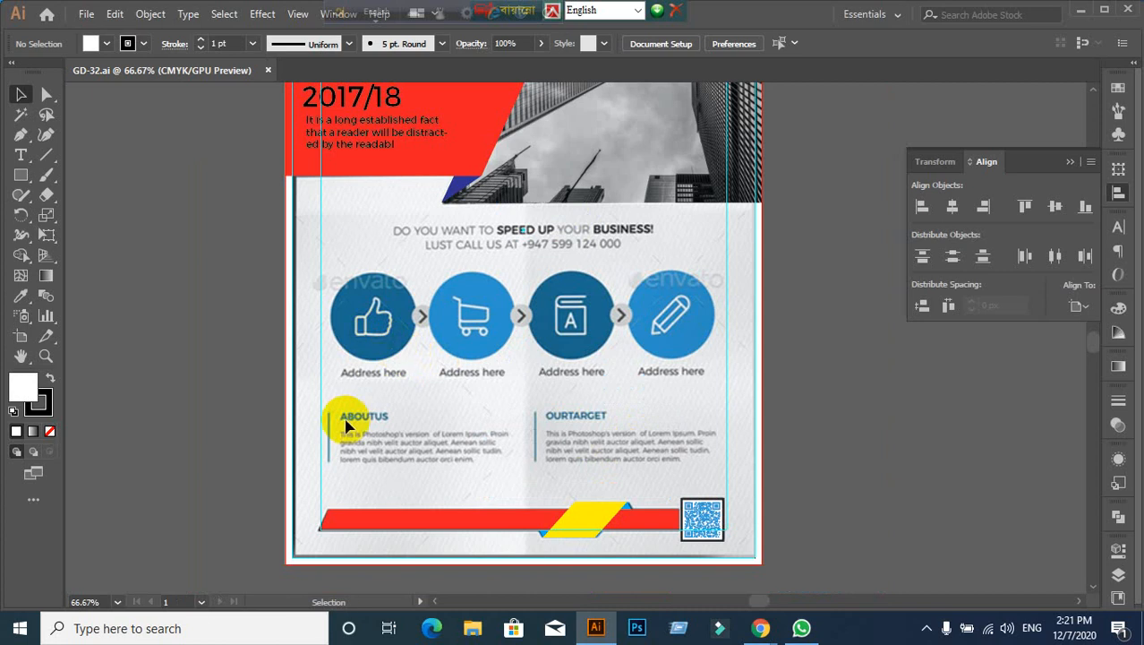
pyautogui.hotkey('ctrl', 'alt', '3')
pyautogui.hotkey('ctrl', 'z')
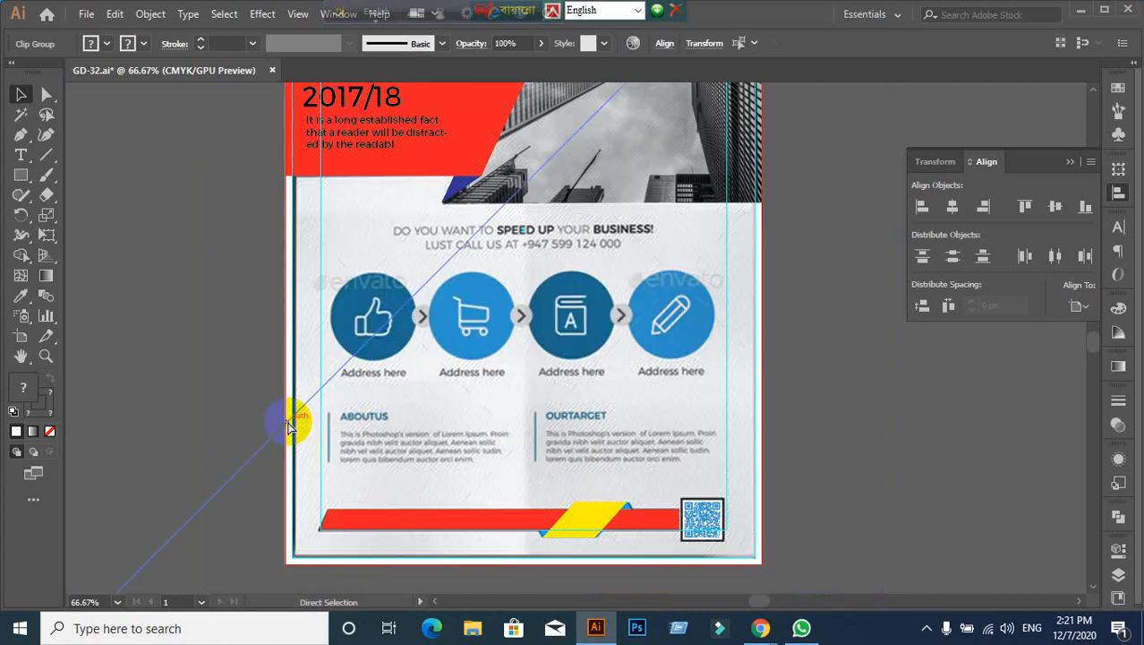
pyautogui.scroll(-1, 247, 403)
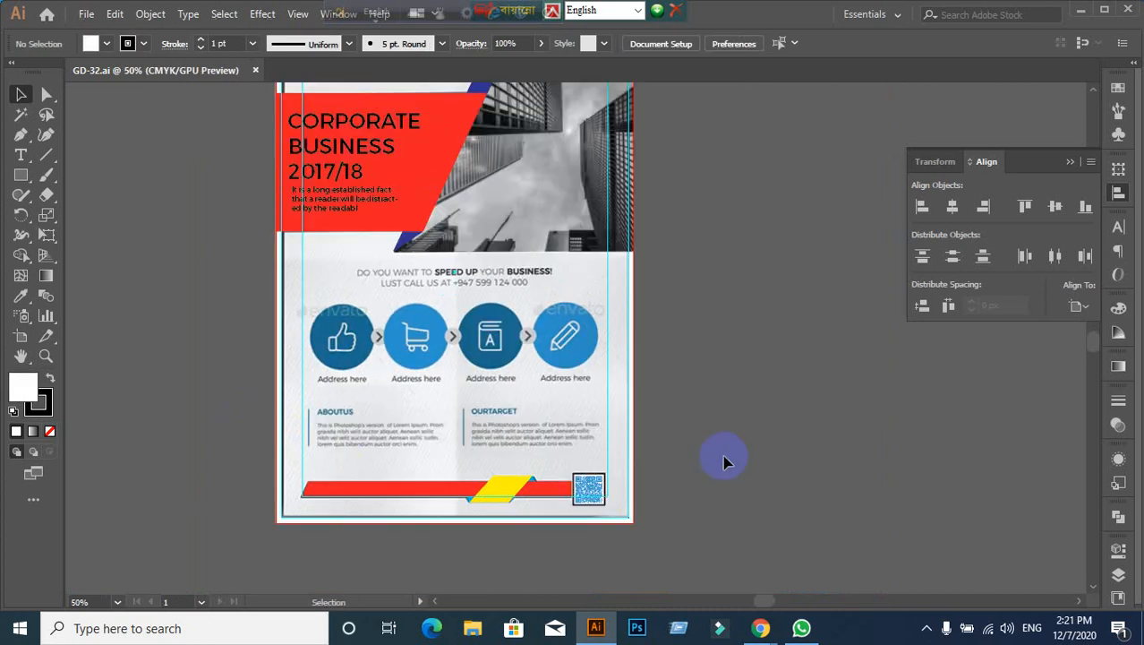
pyautogui.scroll(2, 793, 441)
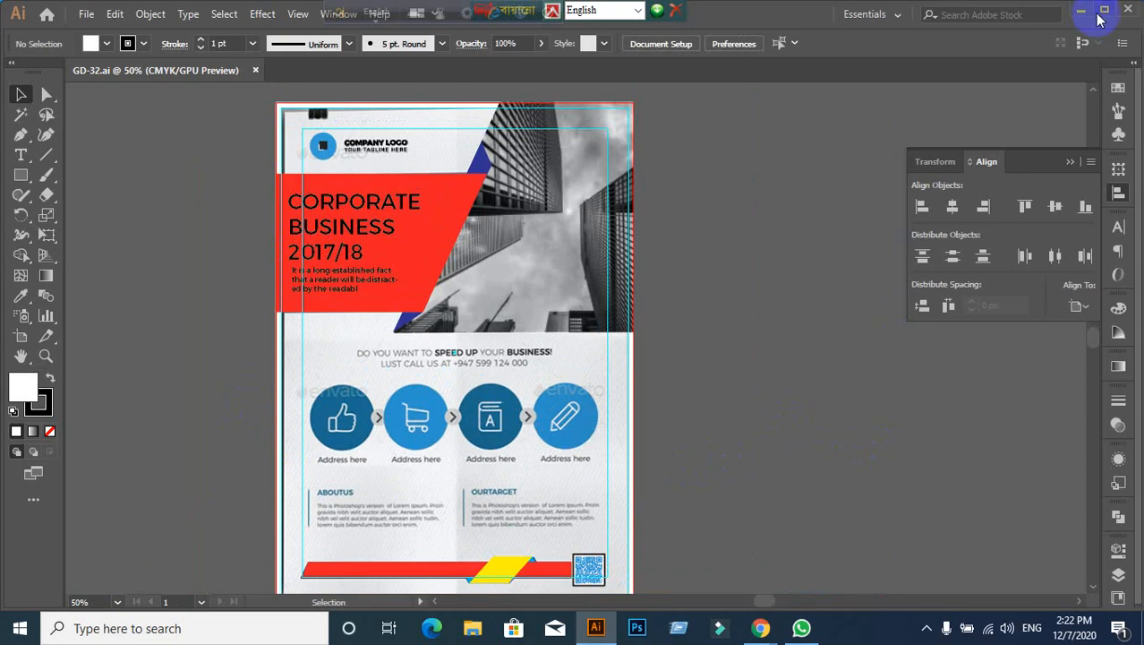
# Step: Minimize Illustrator and move the Bi-fold and GD-31 - Copy files into the desktop column of Flyer31
pyautogui.click(1082, 10)
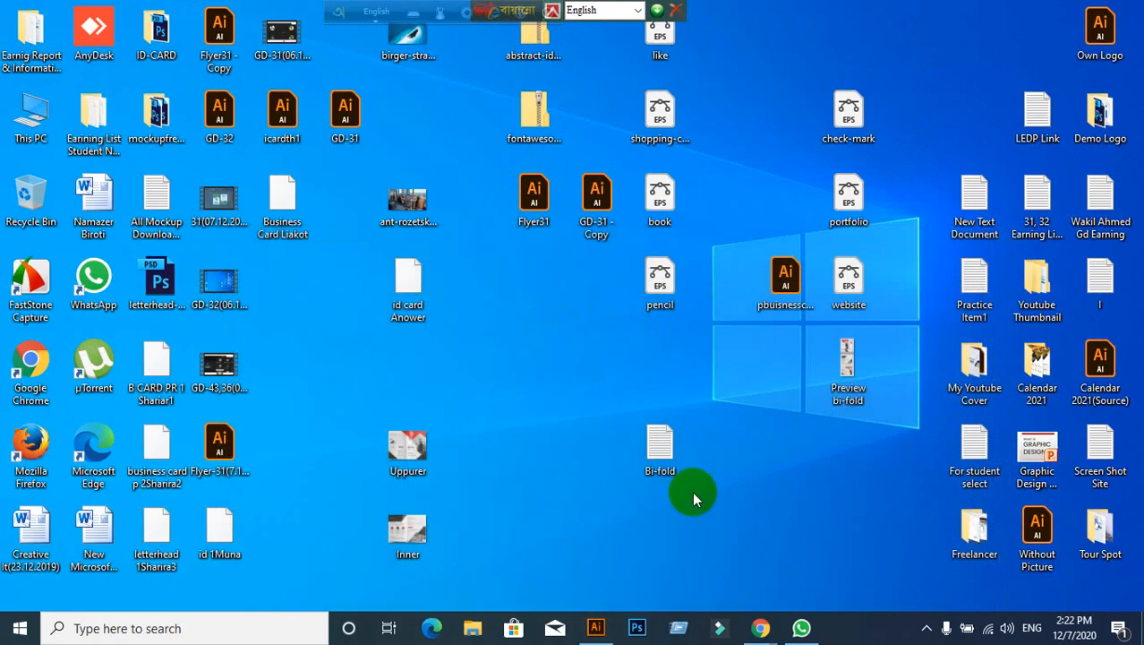
pyautogui.moveTo(643, 443); pyautogui.dragTo(528, 440)
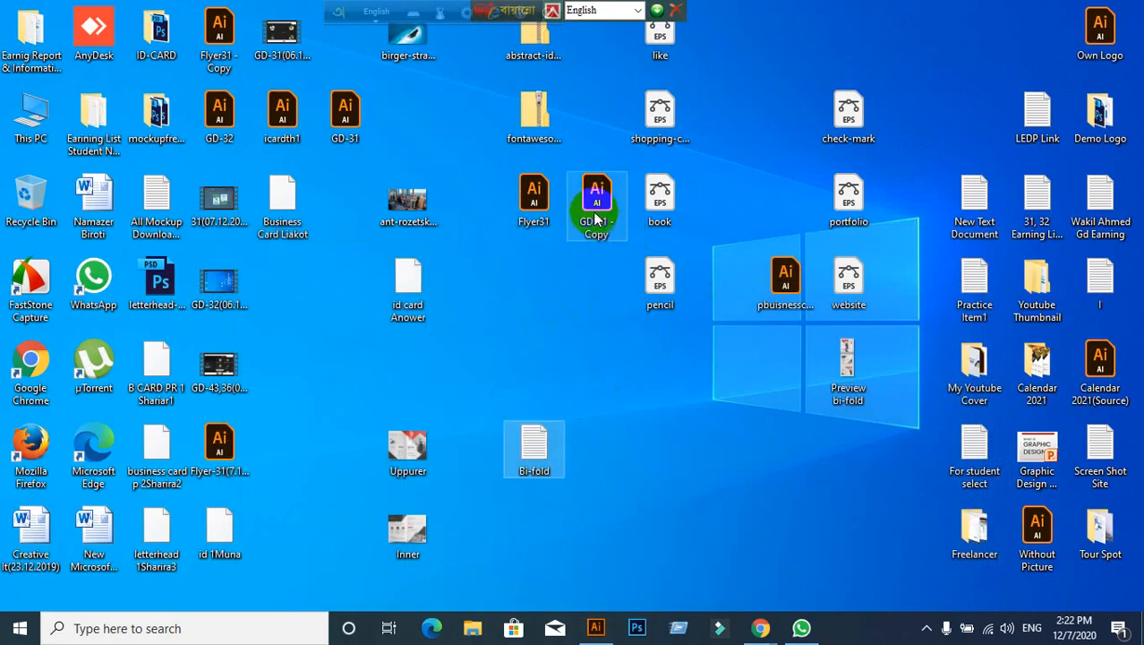
pyautogui.moveTo(596, 218); pyautogui.dragTo(555, 306)
# Step: Switch to the Google Meet call, admit the new participant and minimize the window again
pyautogui.click(761, 627)
pyautogui.click(660, 567)
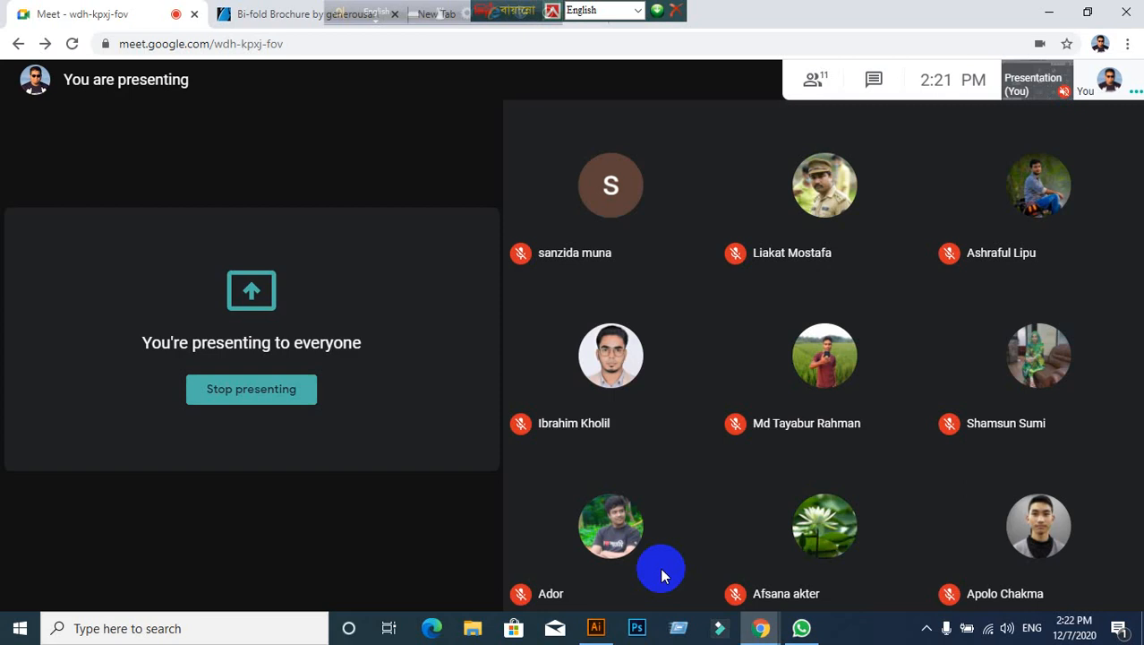
pyautogui.click(746, 163)
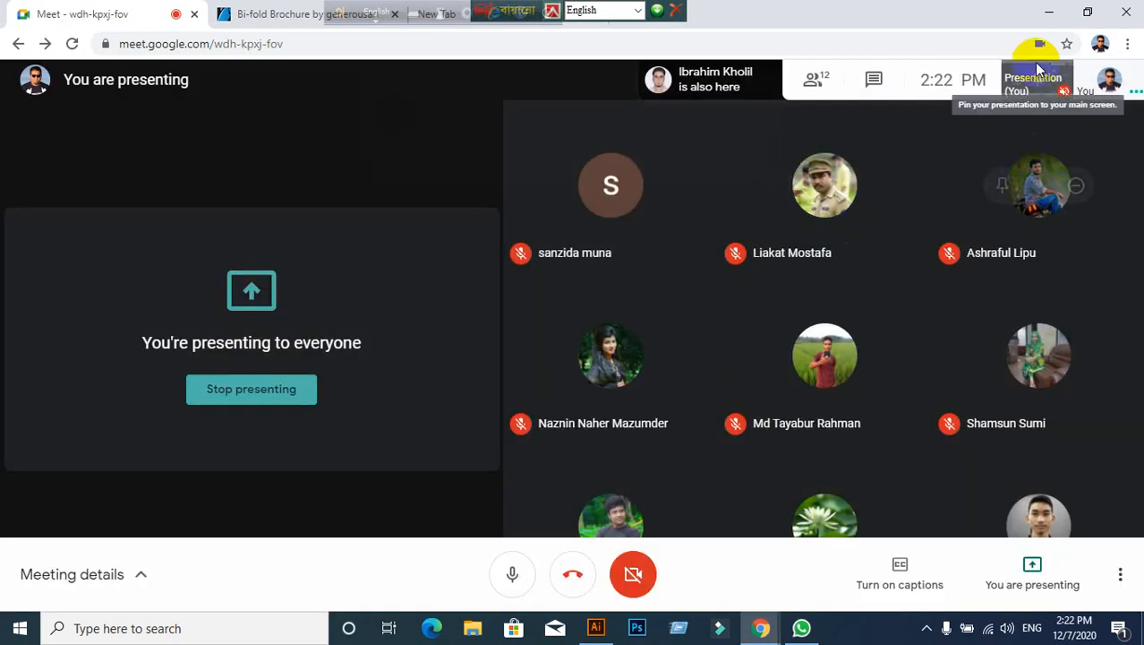
pyautogui.click(1049, 12)
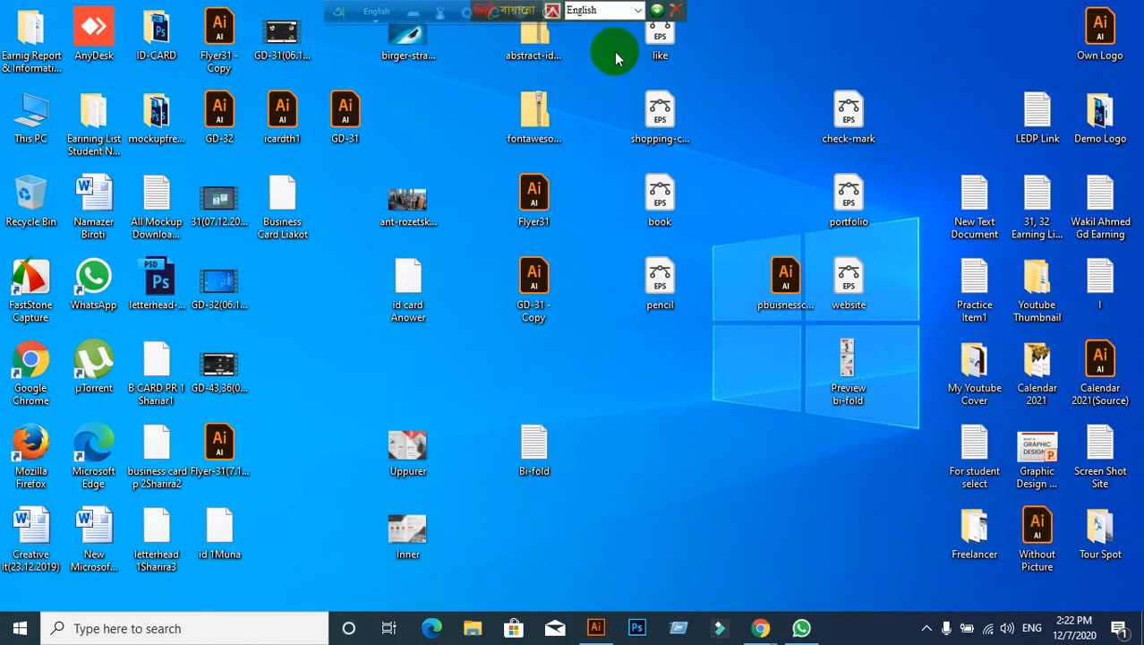
# Step: Move the like, shopping, book and pencil EPS files together farther down their desktop column
pyautogui.moveTo(615, 58)
pyautogui.mouseDown()
pyautogui.moveTo(626, 42)
pyautogui.moveTo(672, 340)
pyautogui.mouseUp()
pyautogui.moveTo(660, 285); pyautogui.dragTo(673, 443)
pyautogui.click(759, 564)
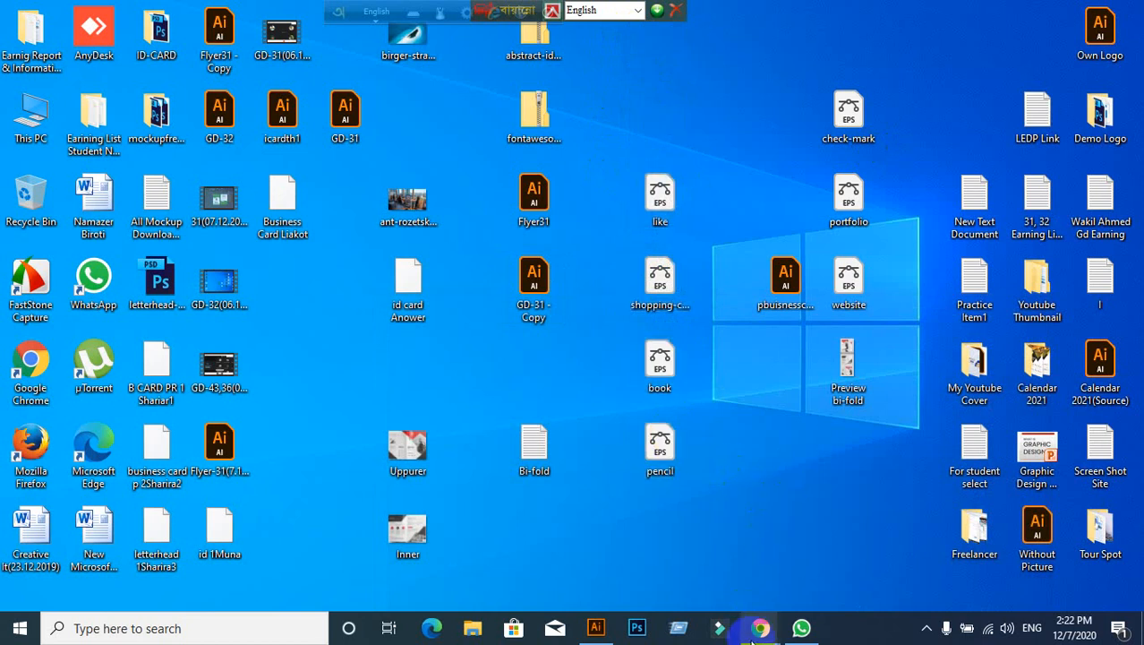
pyautogui.moveTo(598, 631)
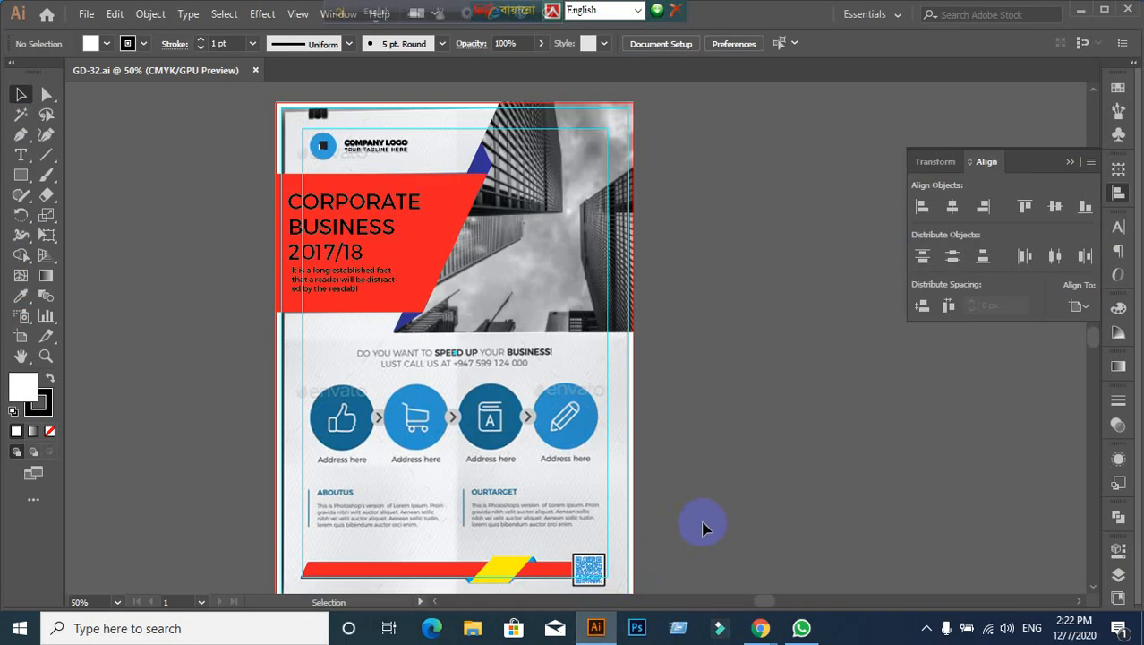
pyautogui.scroll(-1, 269, 370)
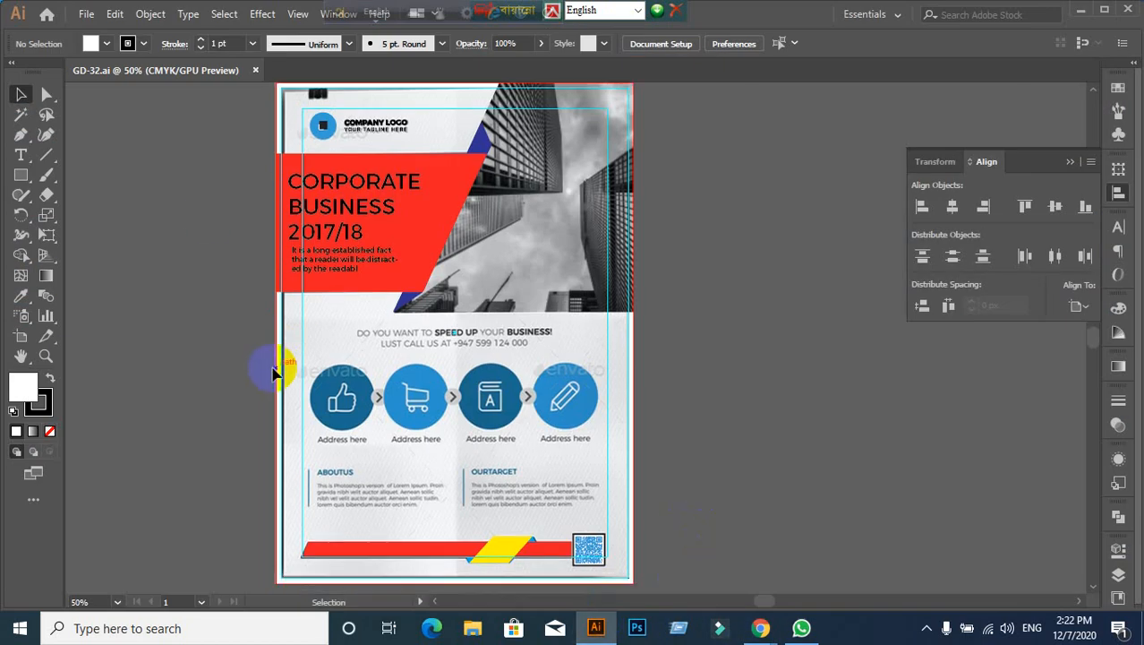
pyautogui.click(86, 14)
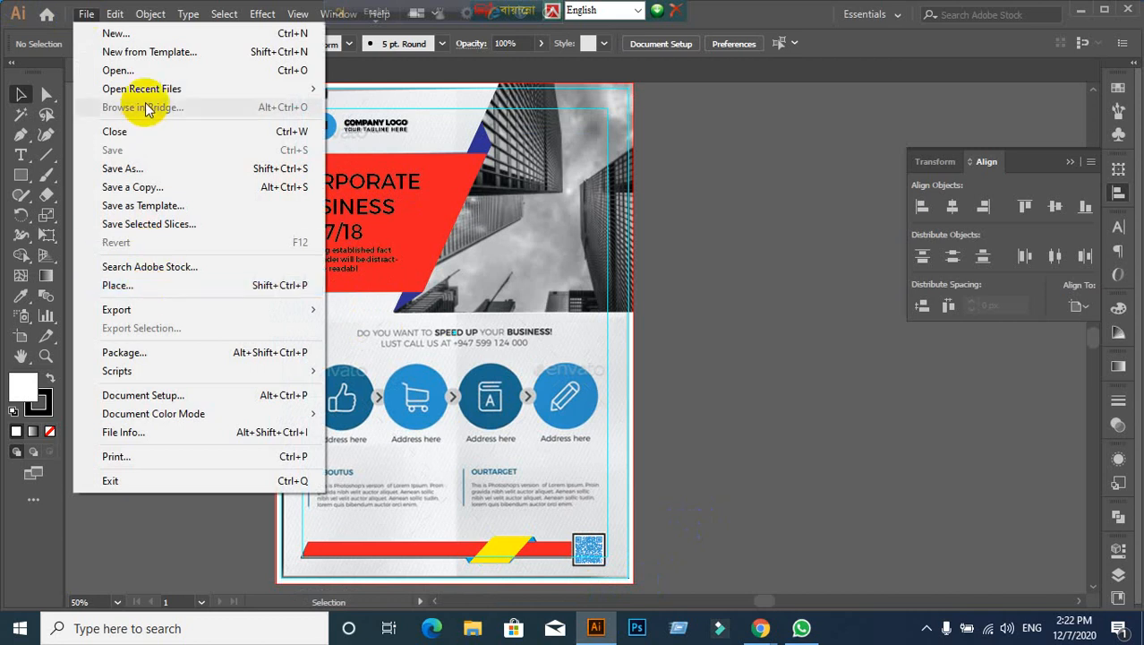
pyautogui.click(138, 72)
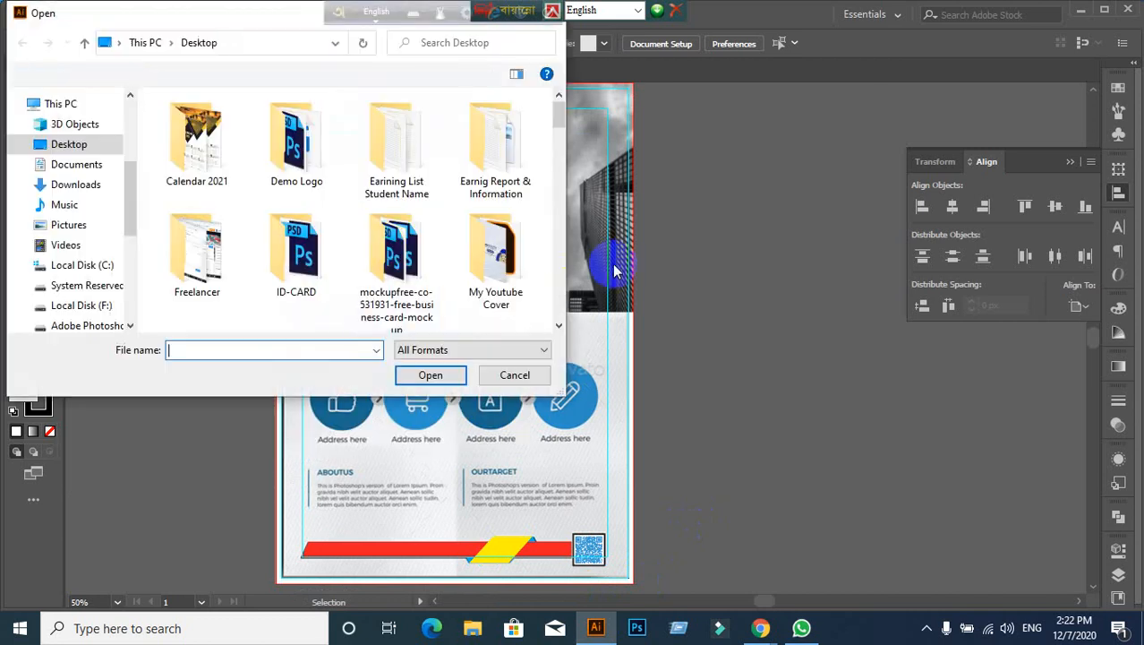
pyautogui.scroll(-10, 421, 260)
pyautogui.scroll(-8, 436, 262)
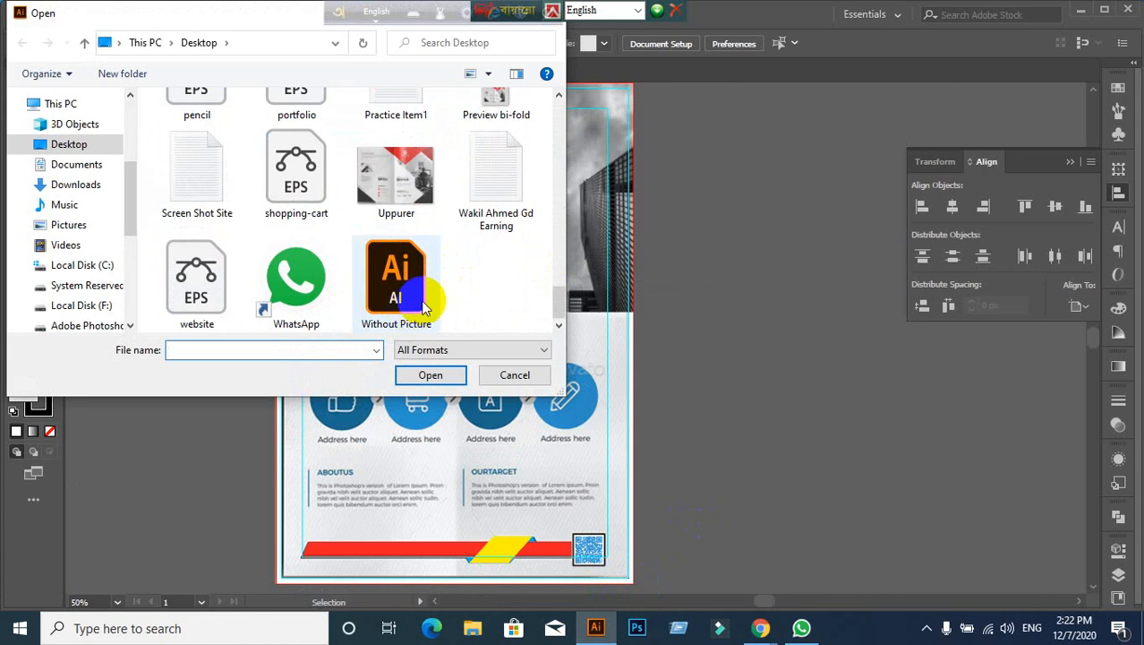
pyautogui.scroll(2, 473, 285)
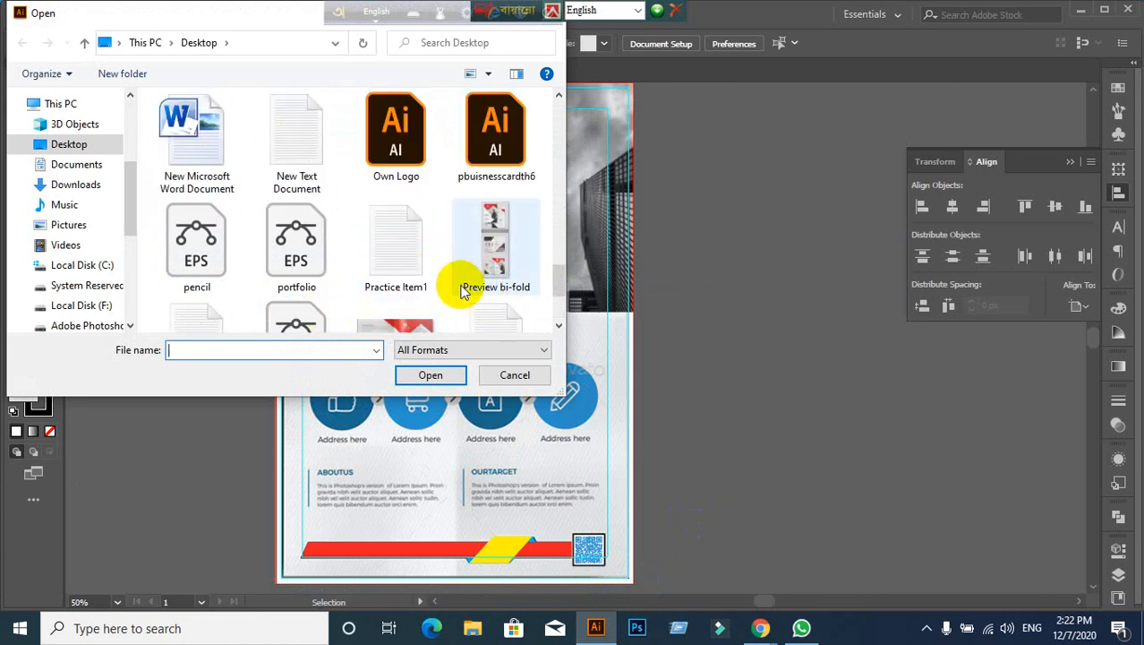
pyautogui.click(516, 375)
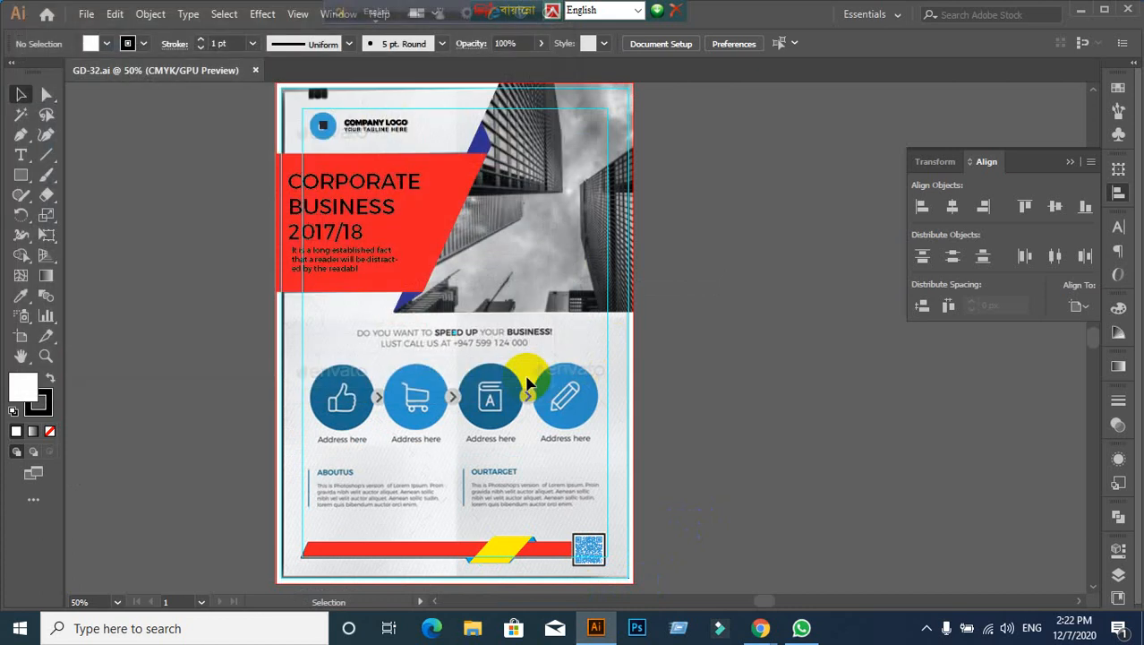
# Step: Open the like, shopping-cart, book and pencil EPS files from the desktop in Illustrator and return to the GD-32 document
pyautogui.click(1090, 20)
pyautogui.click(743, 301)
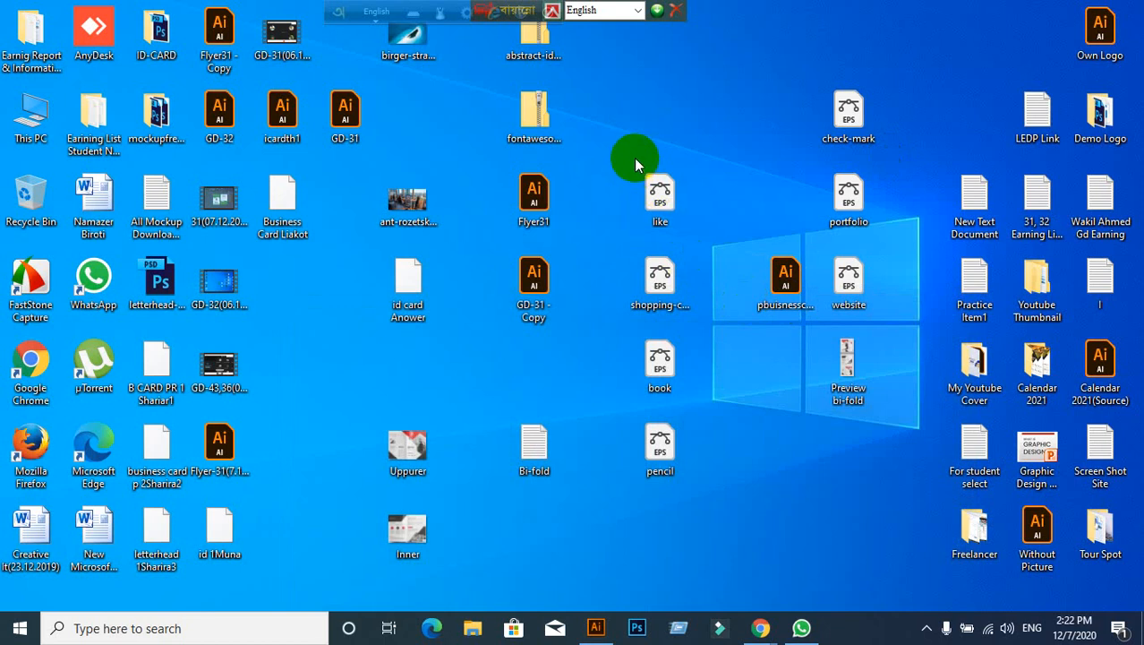
pyautogui.moveTo(634, 161); pyautogui.dragTo(695, 549)
pyautogui.moveTo(676, 296); pyautogui.dragTo(785, 136)
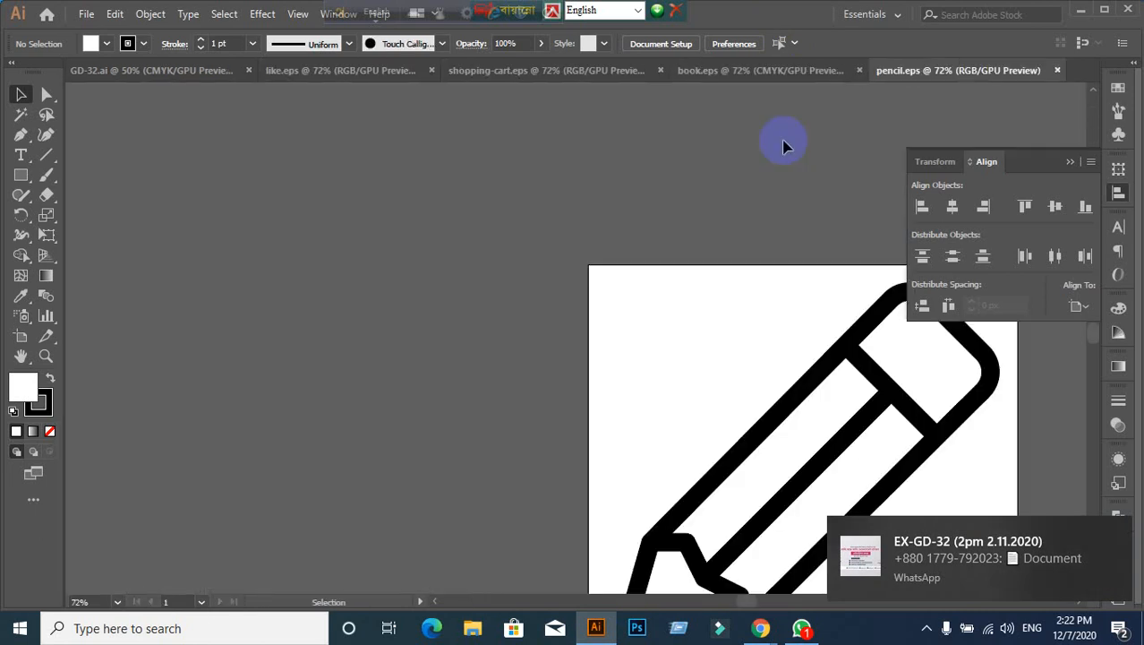
pyautogui.scroll(-3, 591, 367)
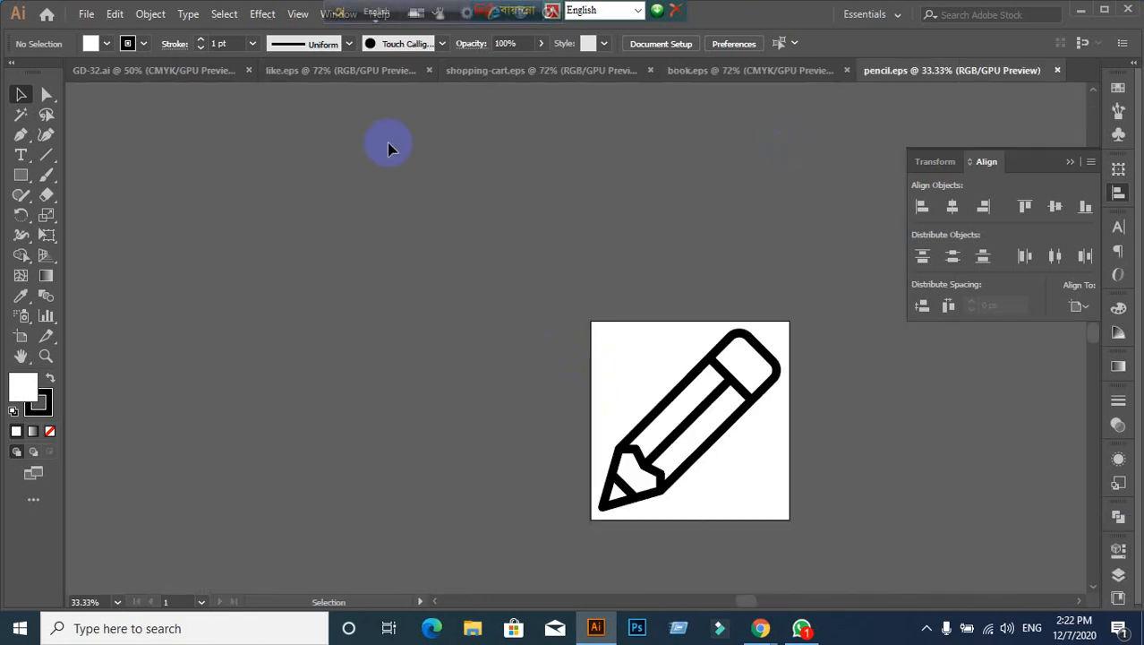
pyautogui.click(146, 73)
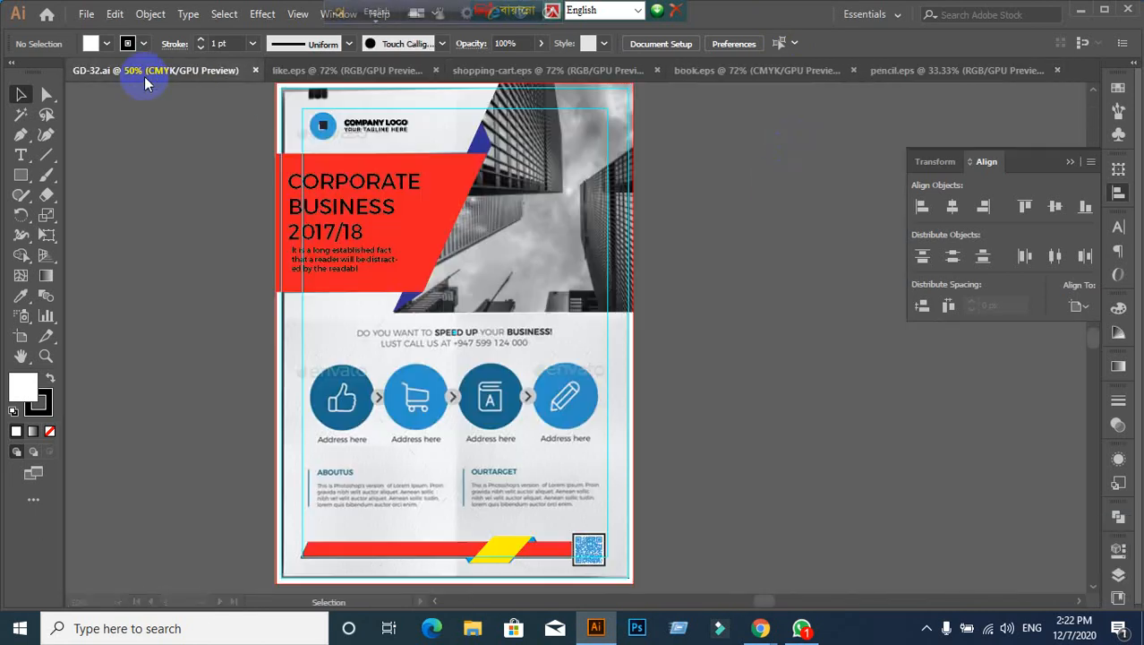
# Step: Group all the paths of the thumbs-up artwork in like.eps
pyautogui.click(348, 78)
pyautogui.click(363, 459)
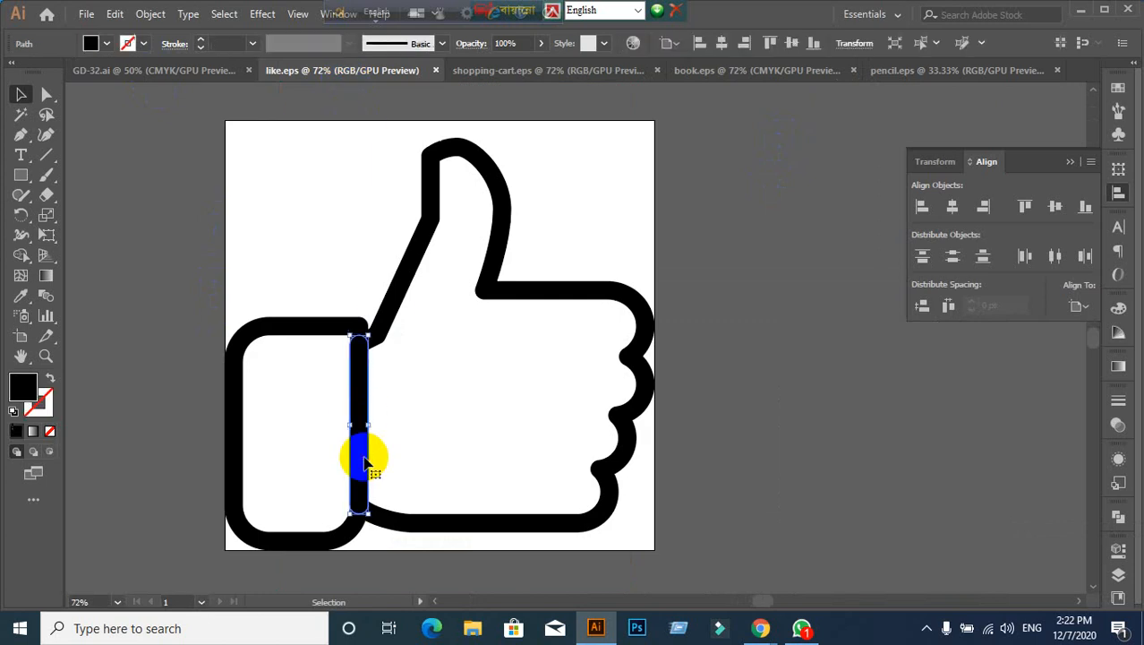
pyautogui.click(159, 255)
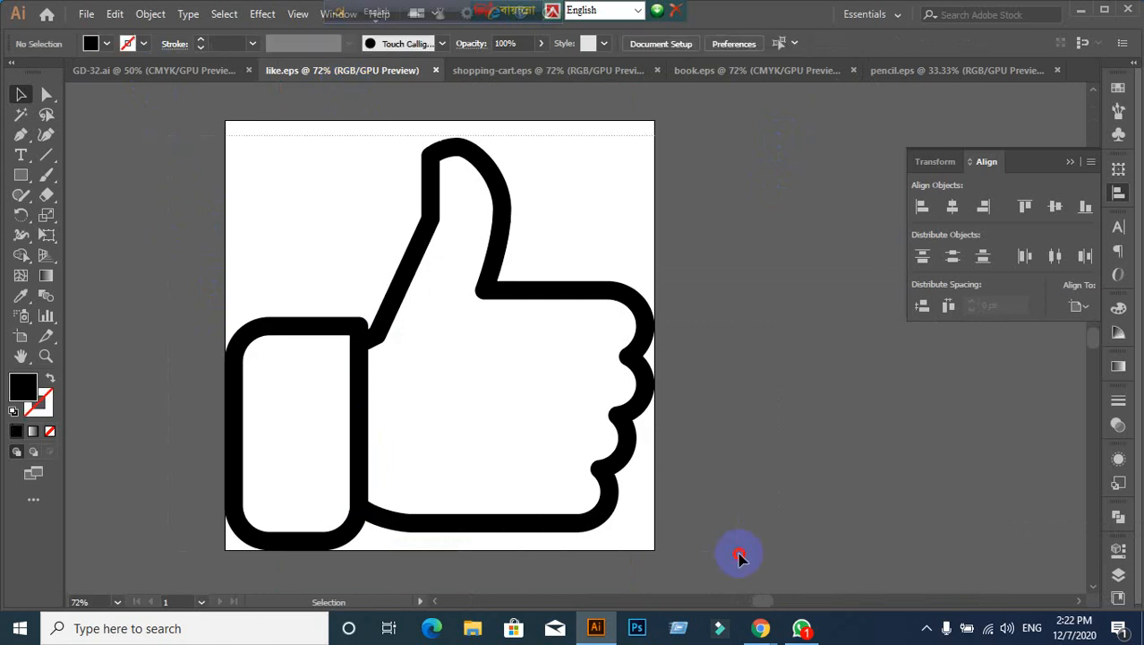
pyautogui.hotkey('ctrl', 'a')
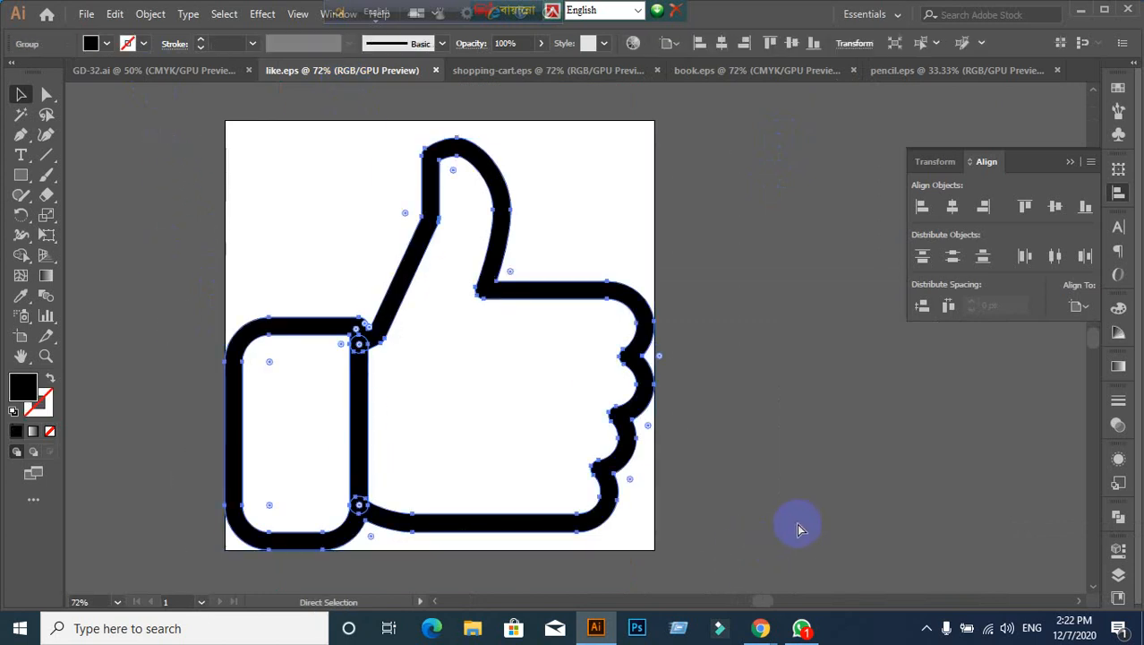
pyautogui.hotkey('ctrl', 'shift', 'a')
pyautogui.click(354, 444)
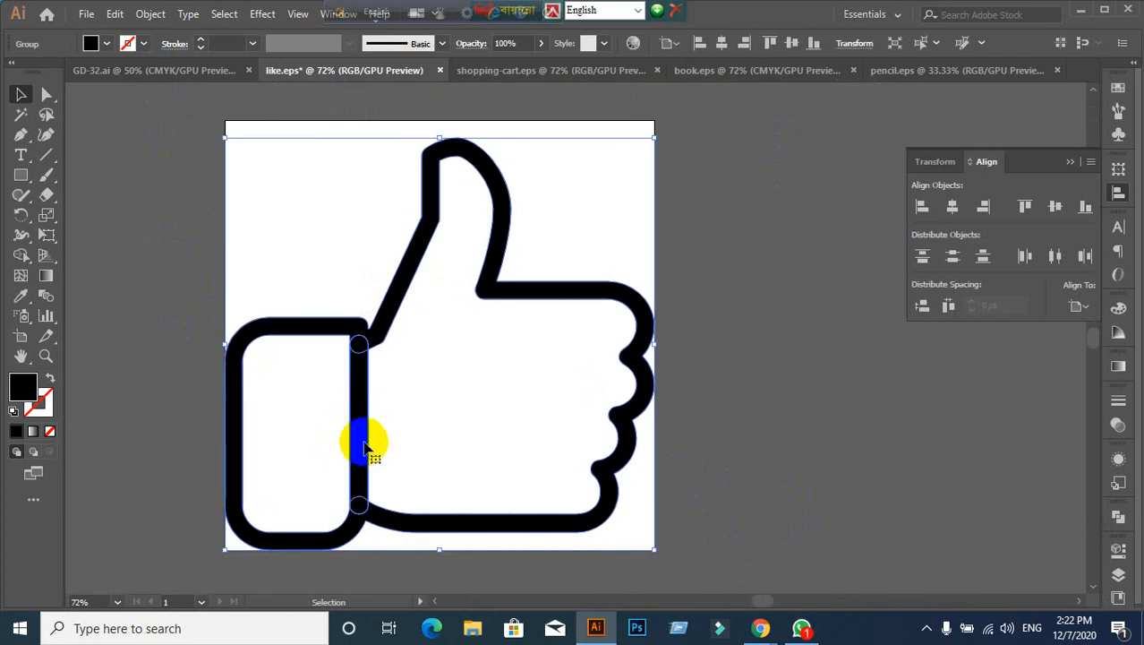
# Step: Bring the grouped thumbs-up into GD-32 and scale it down to a small icon beside the flyer's red headline block
pyautogui.moveTo(358, 447); pyautogui.dragTo(139, 77)
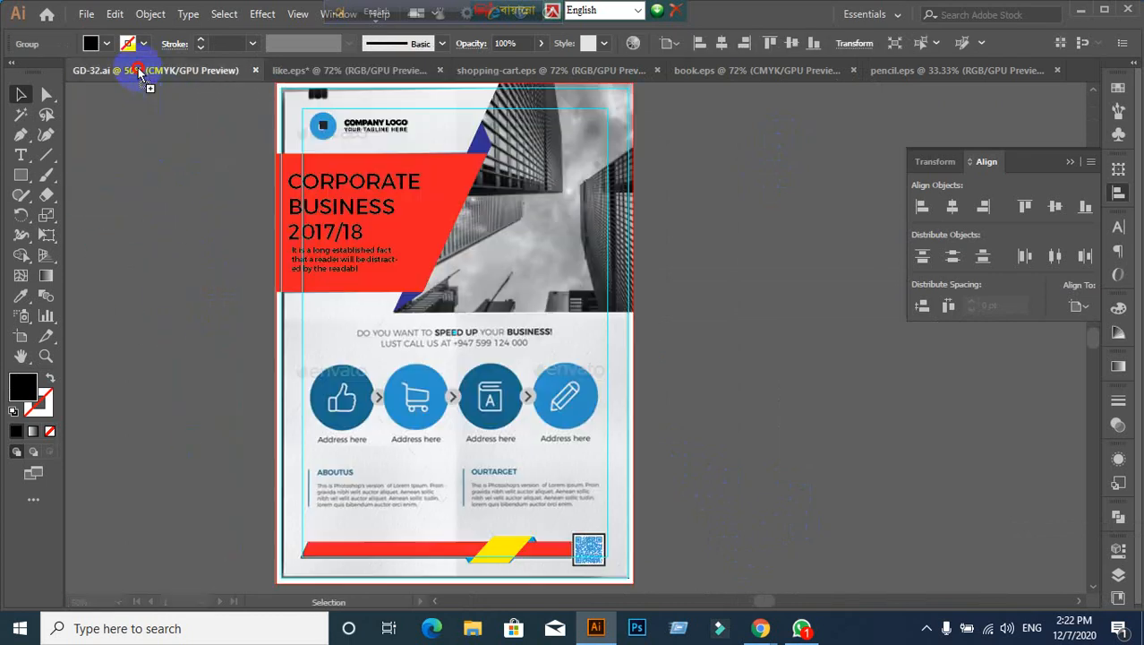
pyautogui.moveTo(205, 388); pyautogui.dragTo(225, 396)
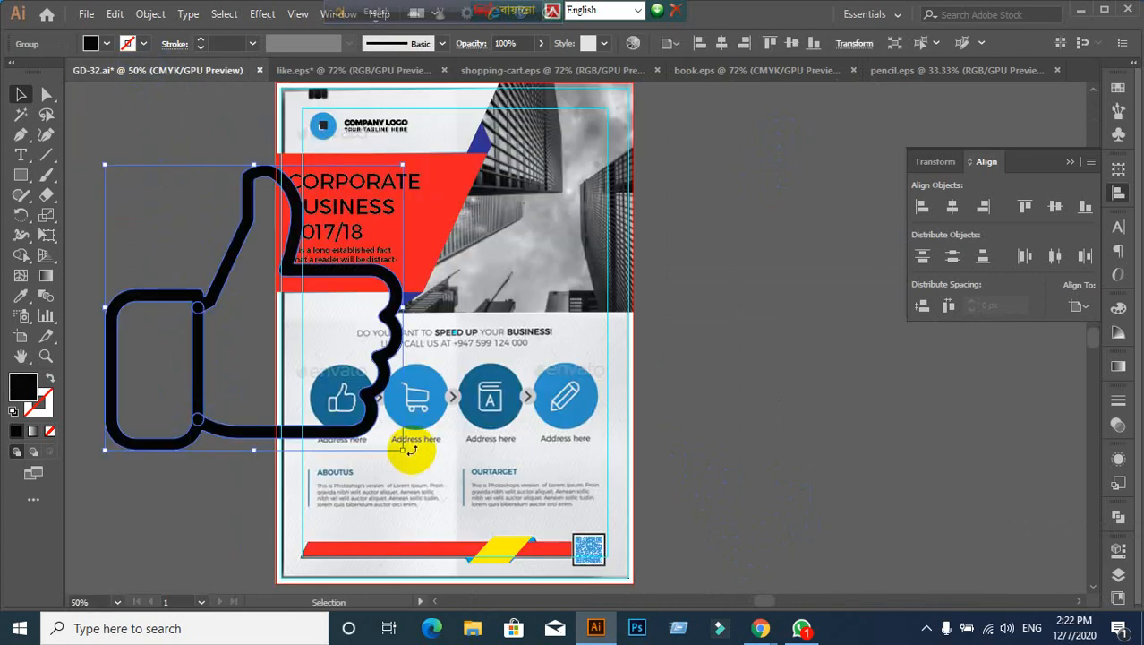
pyautogui.moveTo(402, 452); pyautogui.dragTo(163, 206)
pyautogui.click(231, 321)
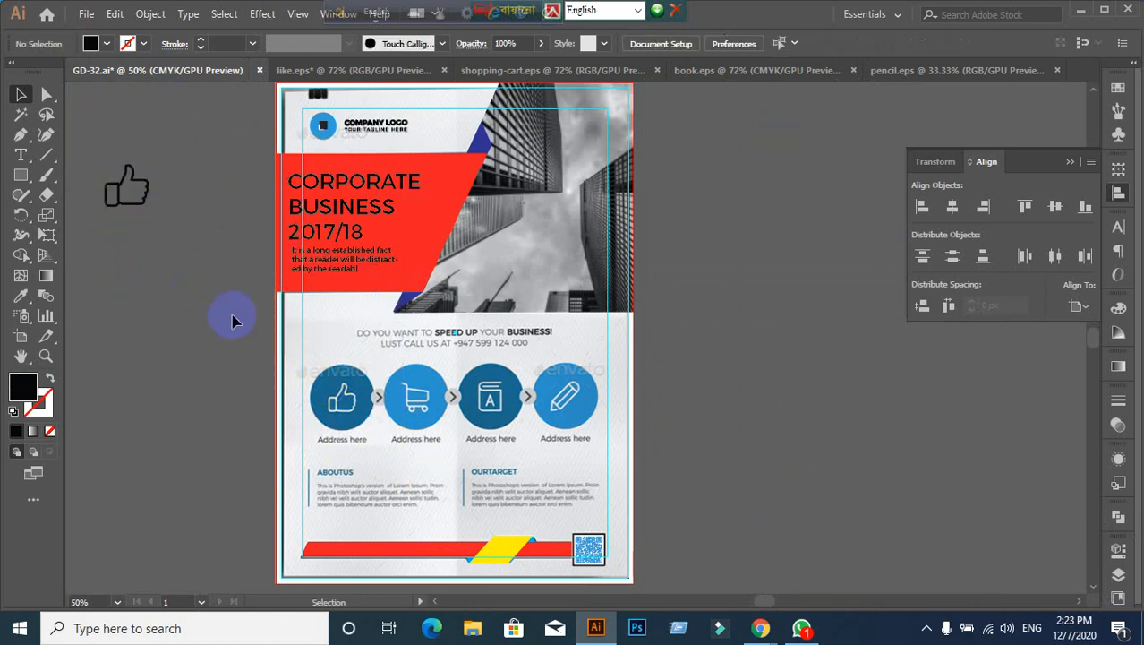
pyautogui.moveTo(198, 320); pyautogui.dragTo(276, 302)
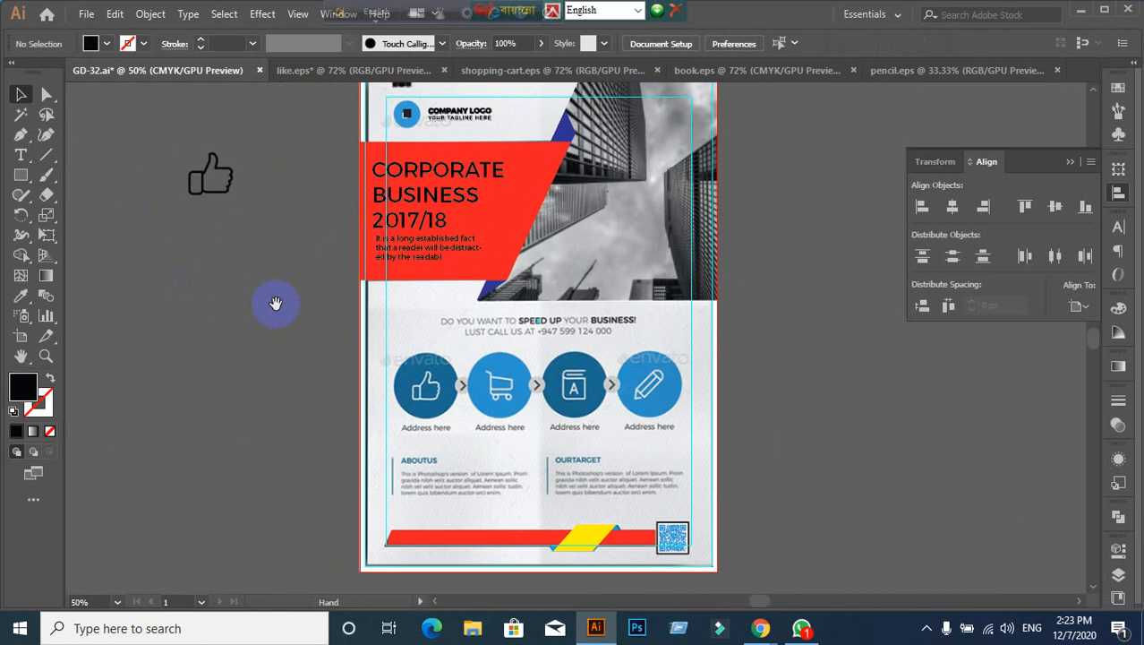
# Step: Close the like.eps document
pyautogui.click(334, 71)
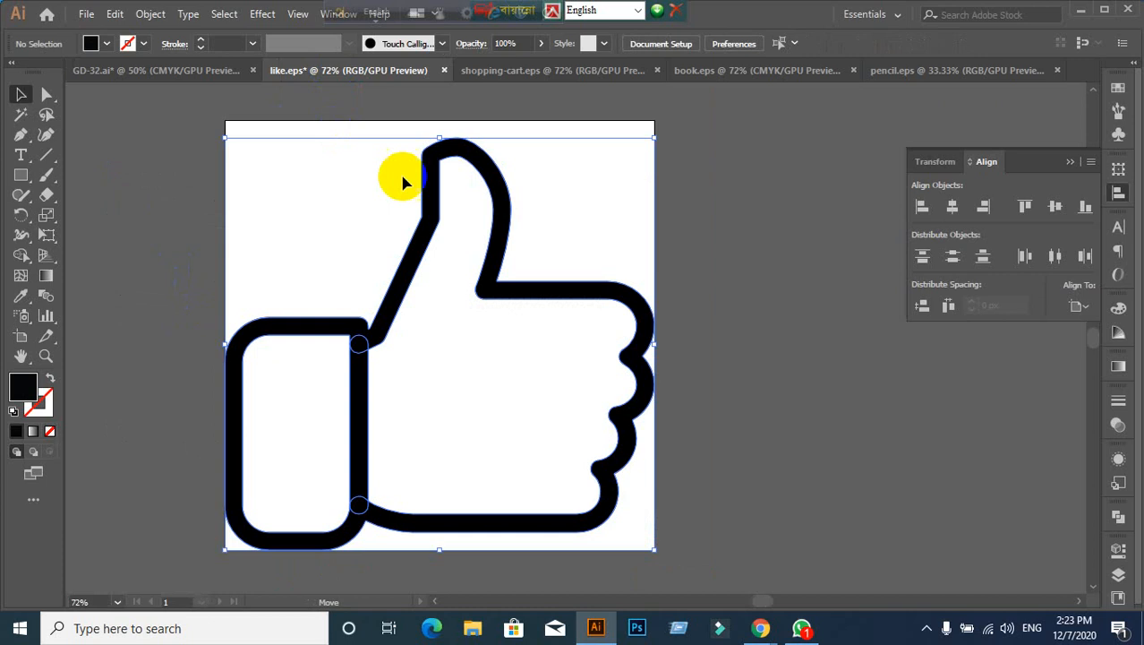
pyautogui.click(444, 72)
pyautogui.click(649, 334)
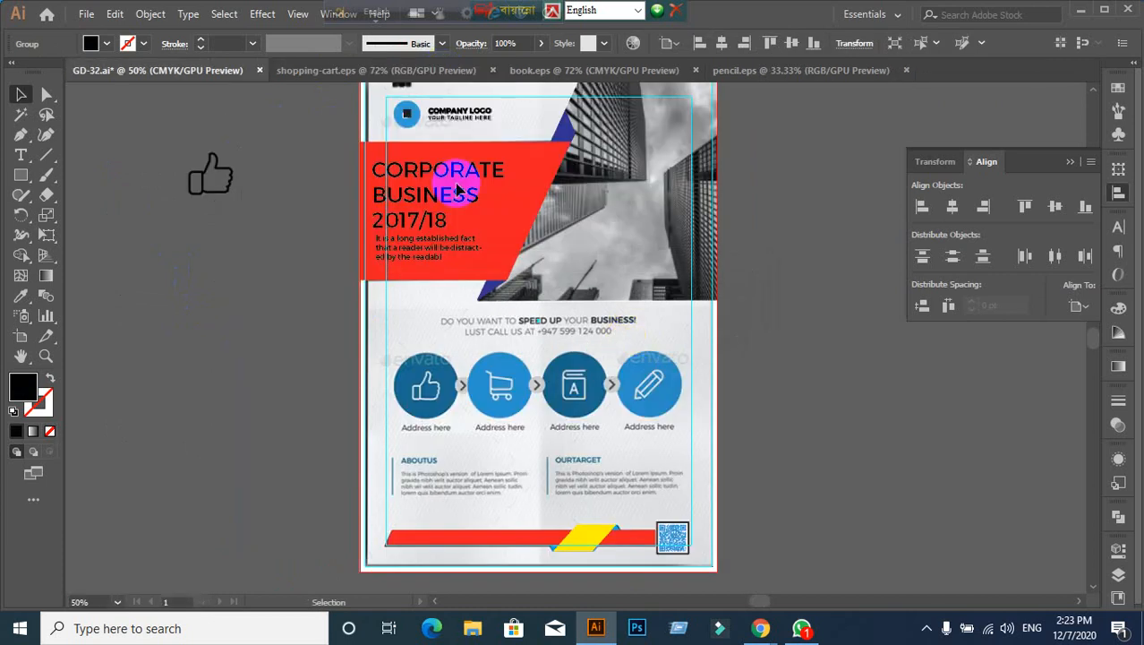
# Step: Bring the cart artwork from shopping-cart.eps into GD-32, on the empty canvas beside the flyer
pyautogui.click(390, 72)
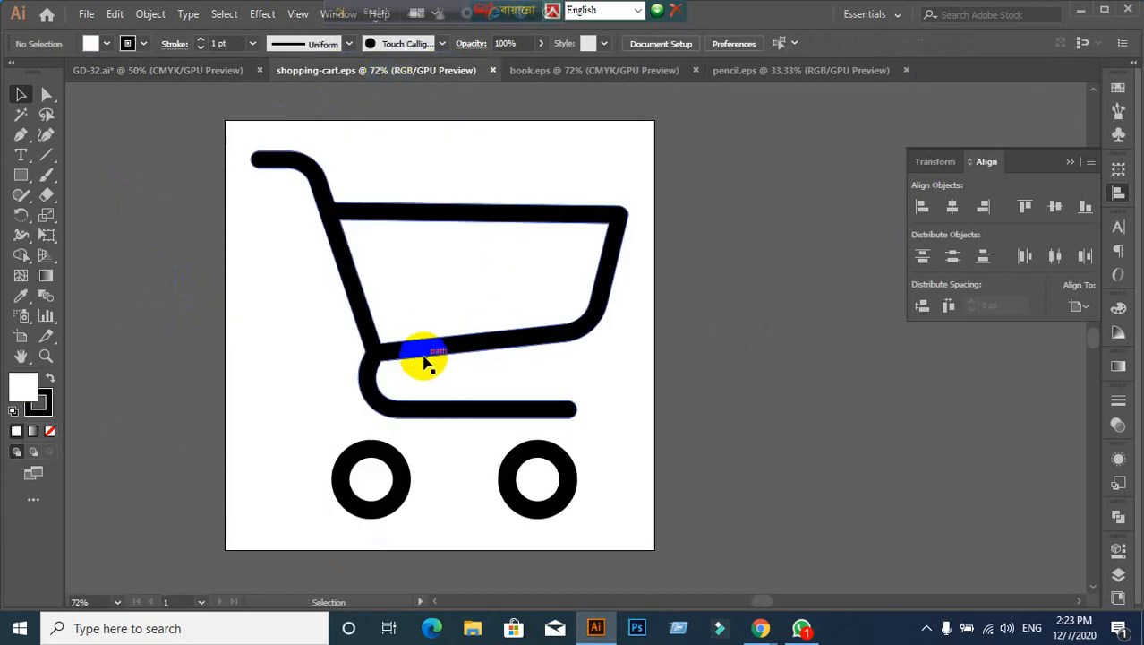
pyautogui.click(416, 351)
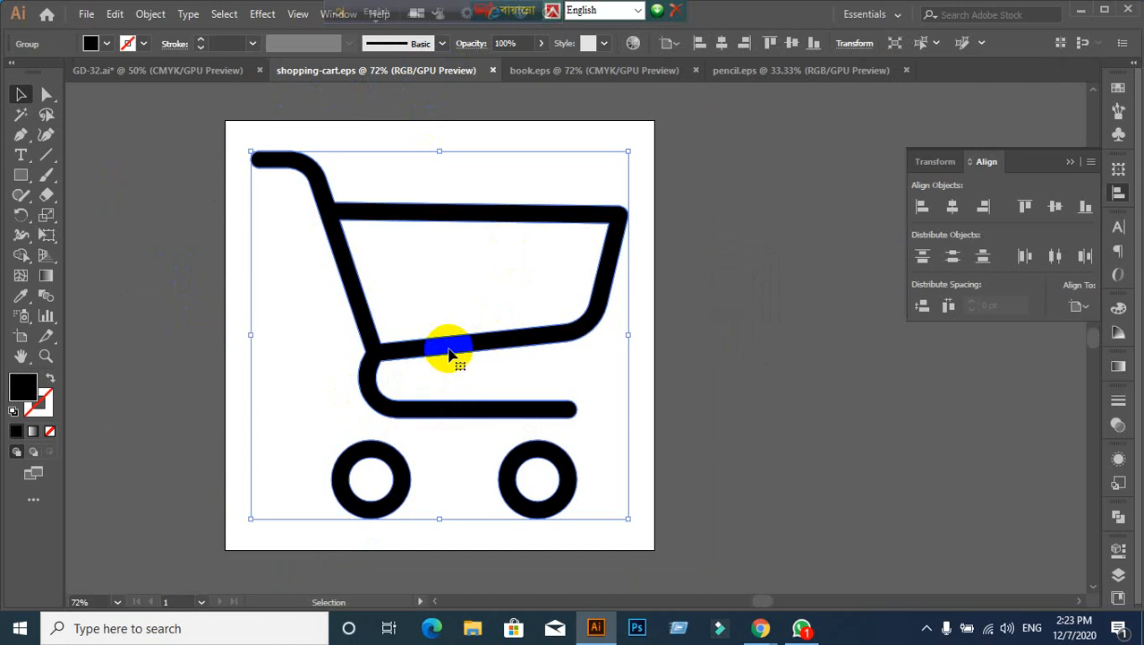
pyautogui.moveTo(449, 350); pyautogui.dragTo(341, 430)
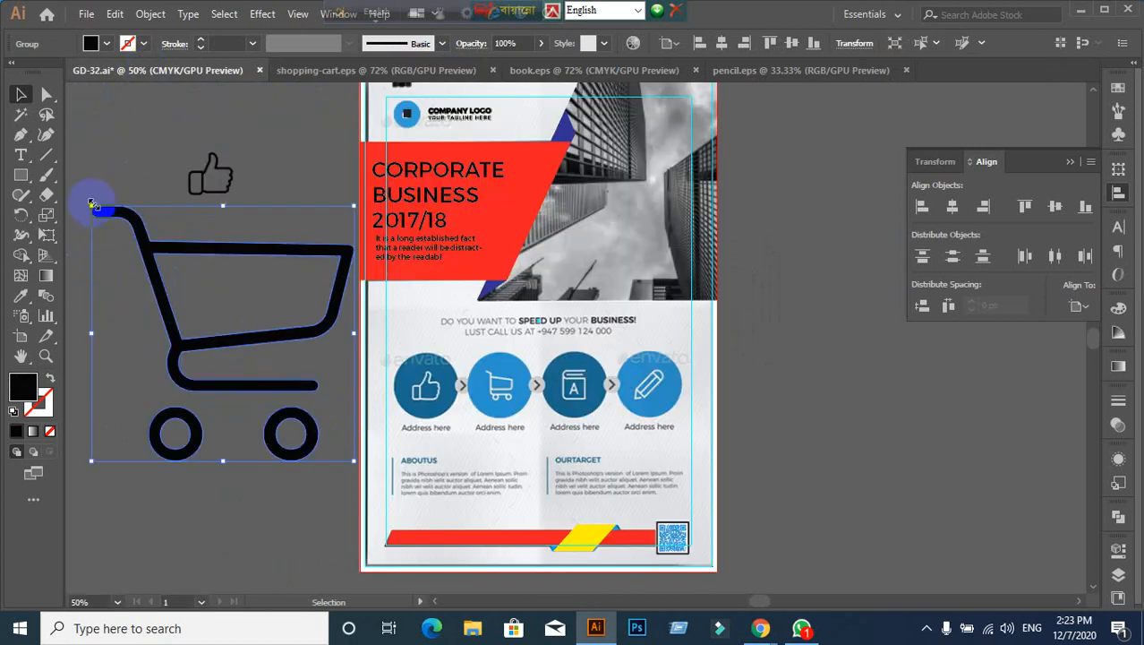
# Step: Scale down the cart below the thumbs-up icon and close shopping-cart.eps
pyautogui.moveTo(90, 204); pyautogui.dragTo(234, 345)
pyautogui.moveTo(273, 397); pyautogui.dragTo(135, 294)
pyautogui.click(268, 361)
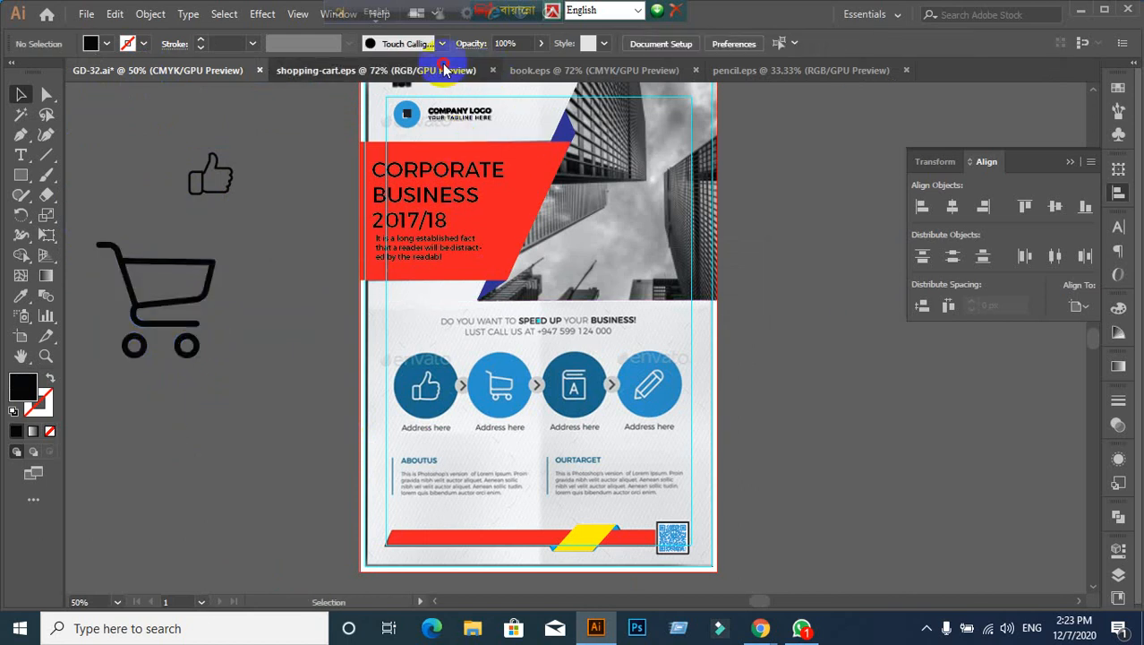
pyautogui.click(493, 70)
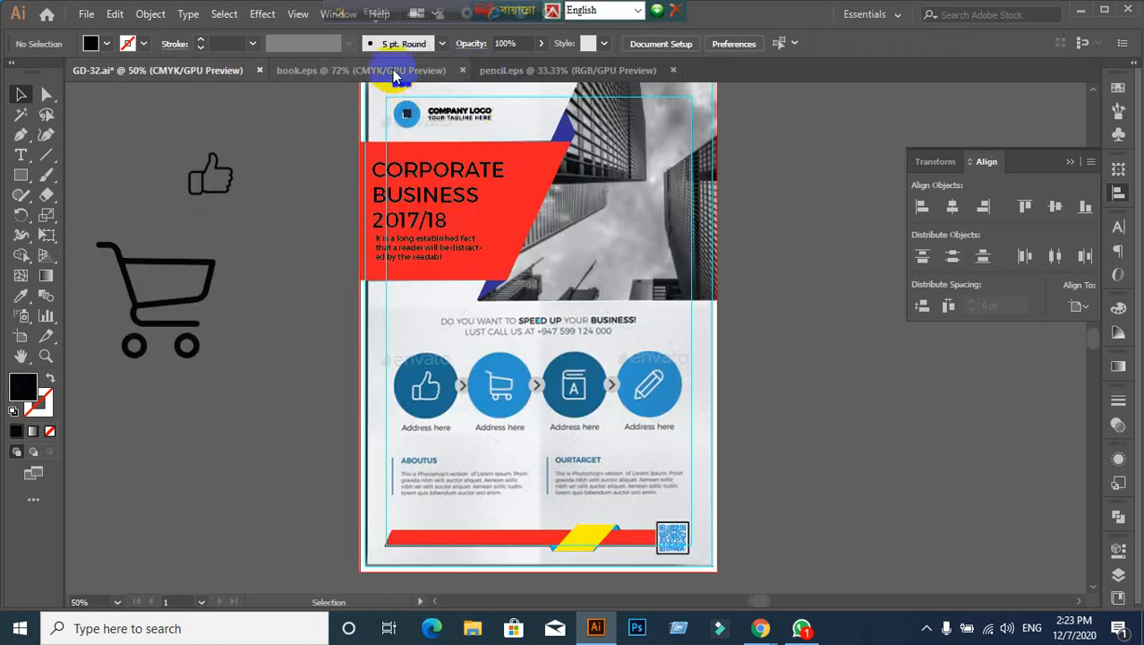
# Step: Copy the whole book artwork from book.eps and paste it into GD-32
pyautogui.click(392, 69)
pyautogui.click(569, 420)
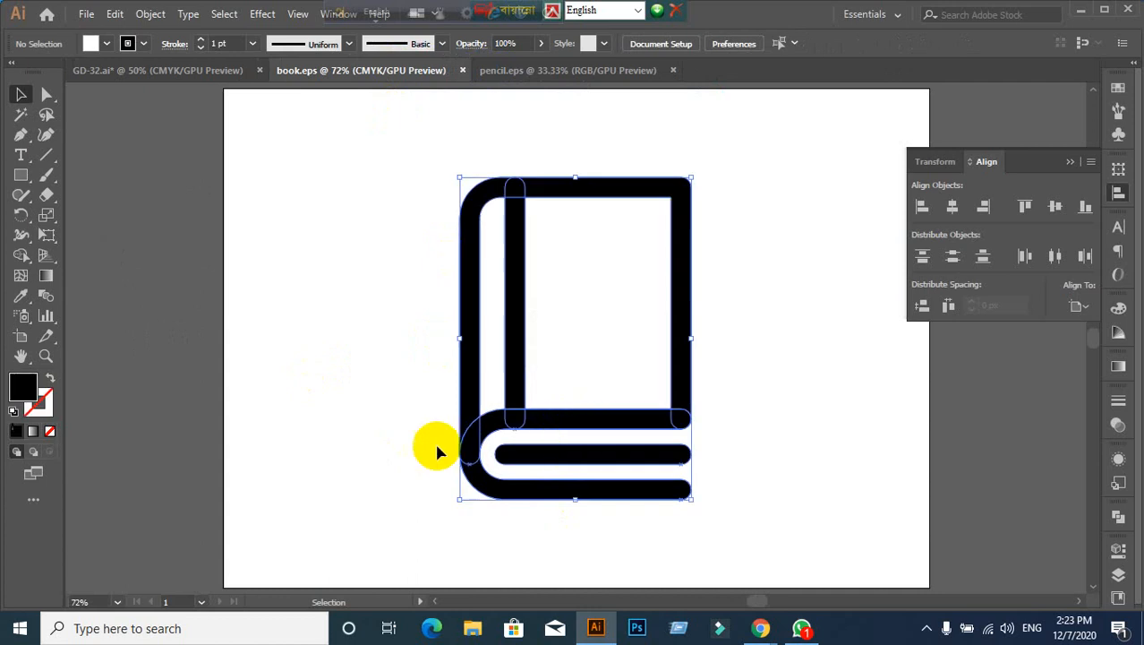
pyautogui.click(574, 428)
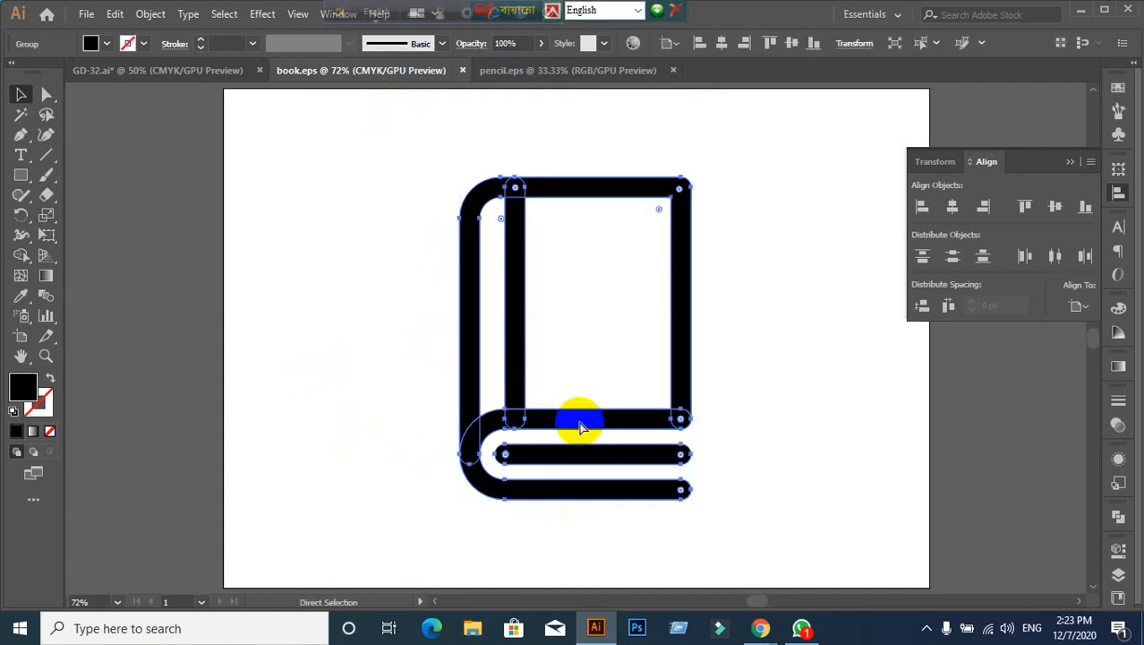
pyautogui.click(154, 80)
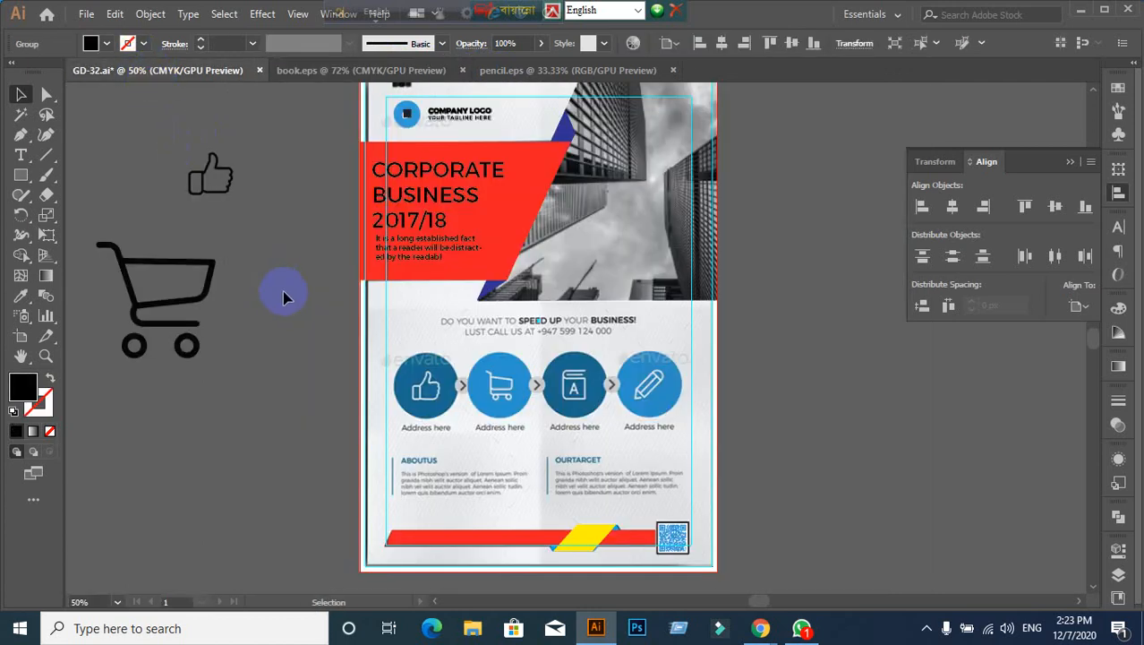
pyautogui.hotkey('ctrl', 'v')
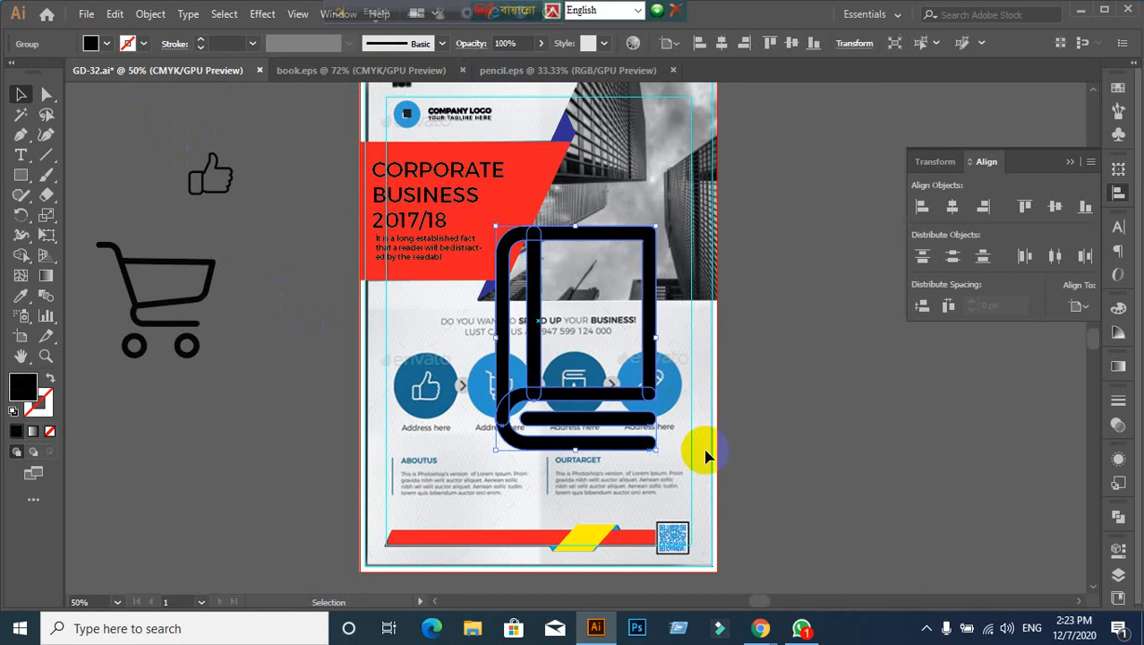
# Step: Check the Google Meet call in Chrome and return to Illustrator
pyautogui.click(762, 630)
pyautogui.click(704, 572)
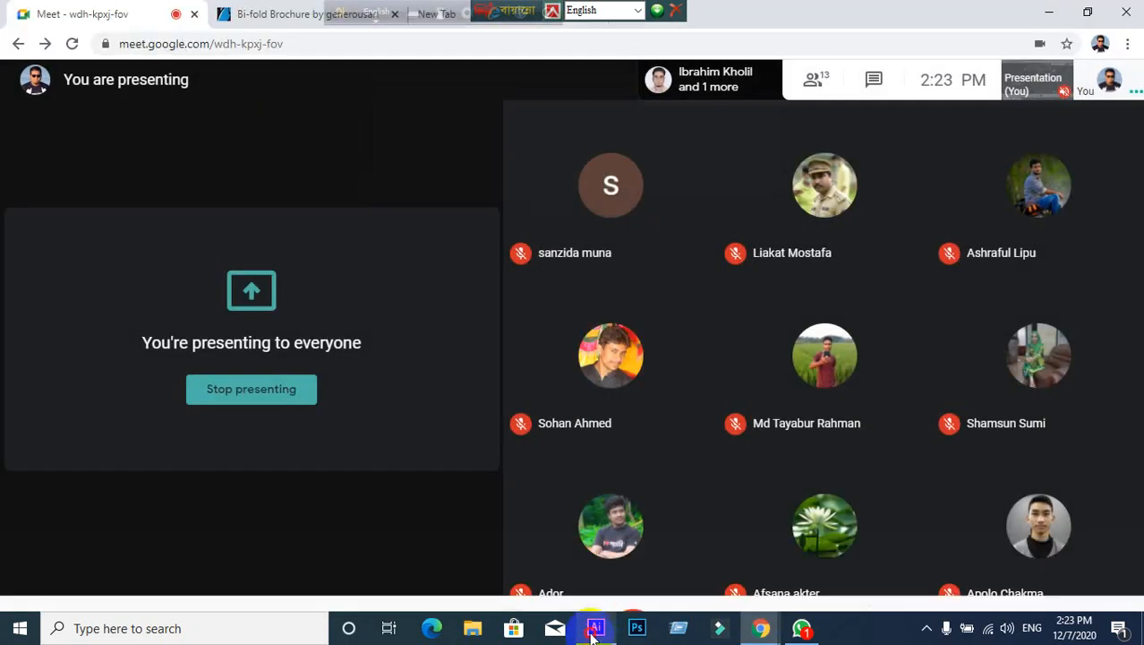
pyautogui.click(595, 627)
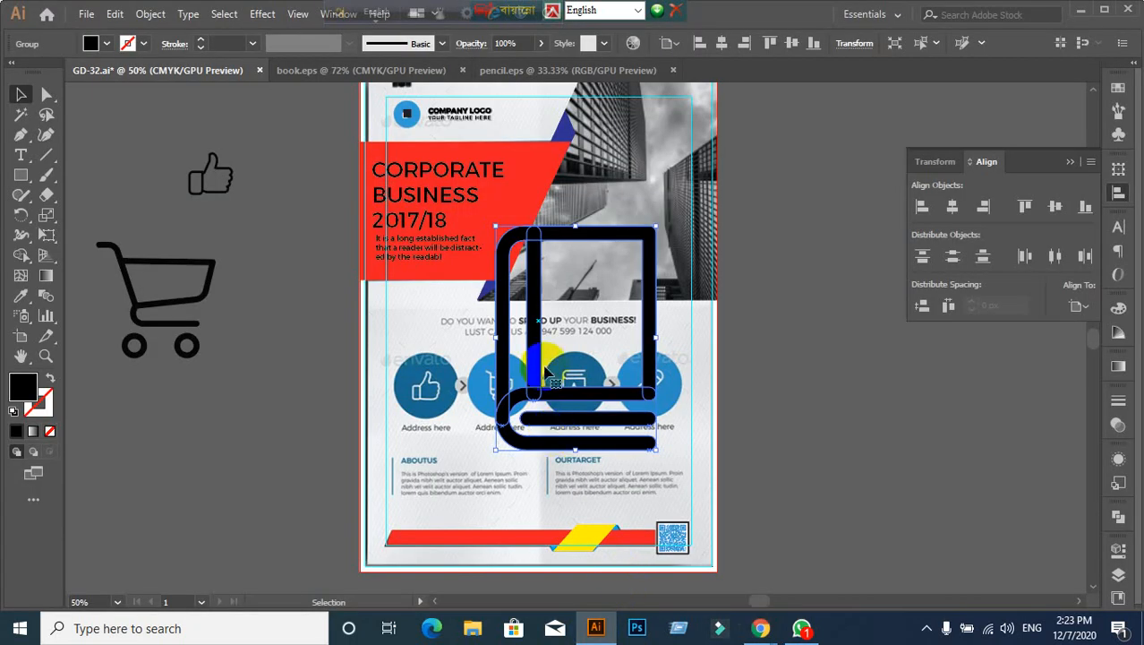
# Step: Scale down the book icon, placing it beside the flyer below the cart, and close book.eps
pyautogui.moveTo(498, 222); pyautogui.dragTo(218, 358)
pyautogui.click(676, 463)
pyautogui.click(221, 448)
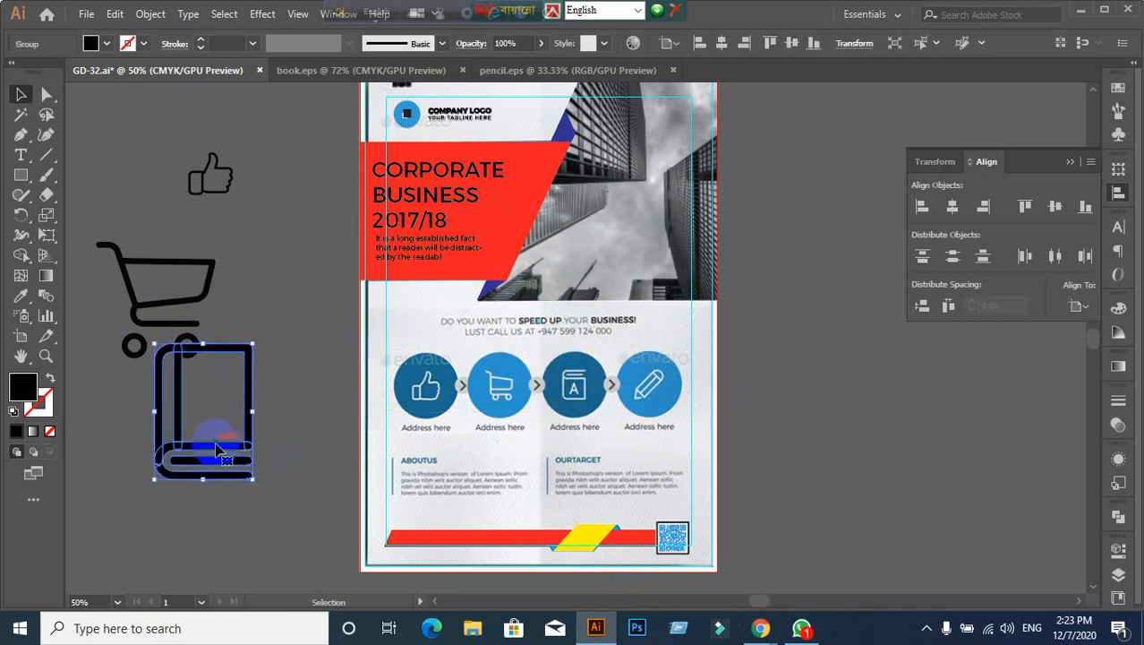
pyautogui.moveTo(221, 450); pyautogui.dragTo(221, 489)
pyautogui.moveTo(255, 383); pyautogui.dragTo(224, 422)
pyautogui.click(324, 457)
pyautogui.click(338, 70)
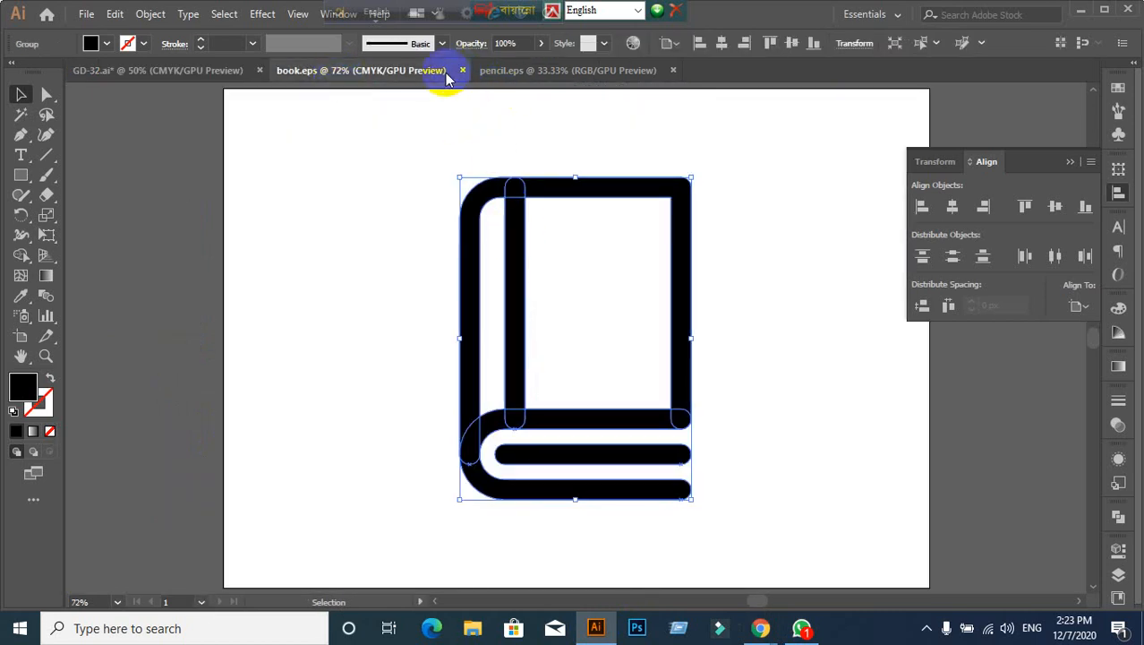
pyautogui.click(462, 70)
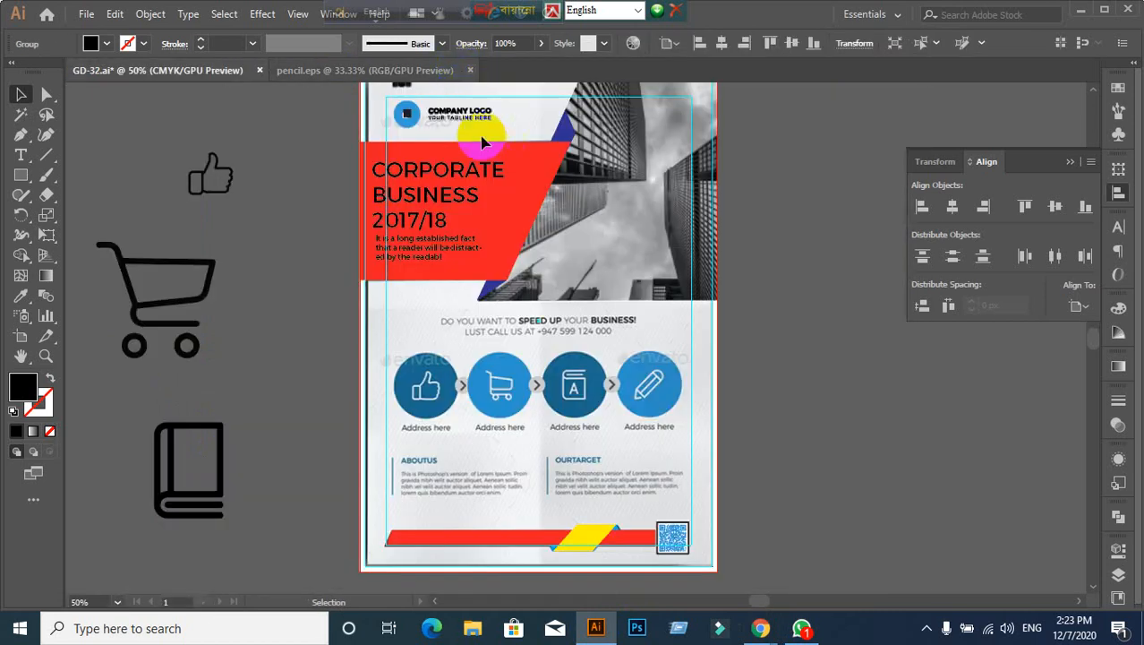
# Step: Copy the pencil artwork from pencil.eps and paste it into GD-32
pyautogui.click(358, 71)
pyautogui.click(634, 422)
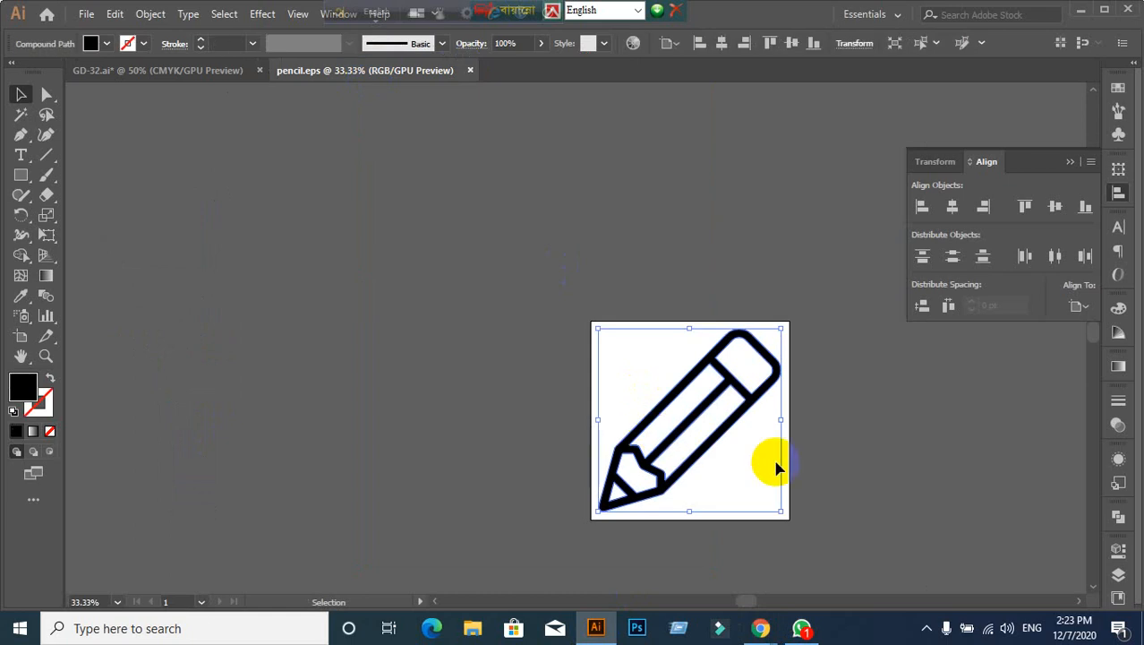
pyautogui.press('a')
pyautogui.press('v')
pyautogui.click(188, 72)
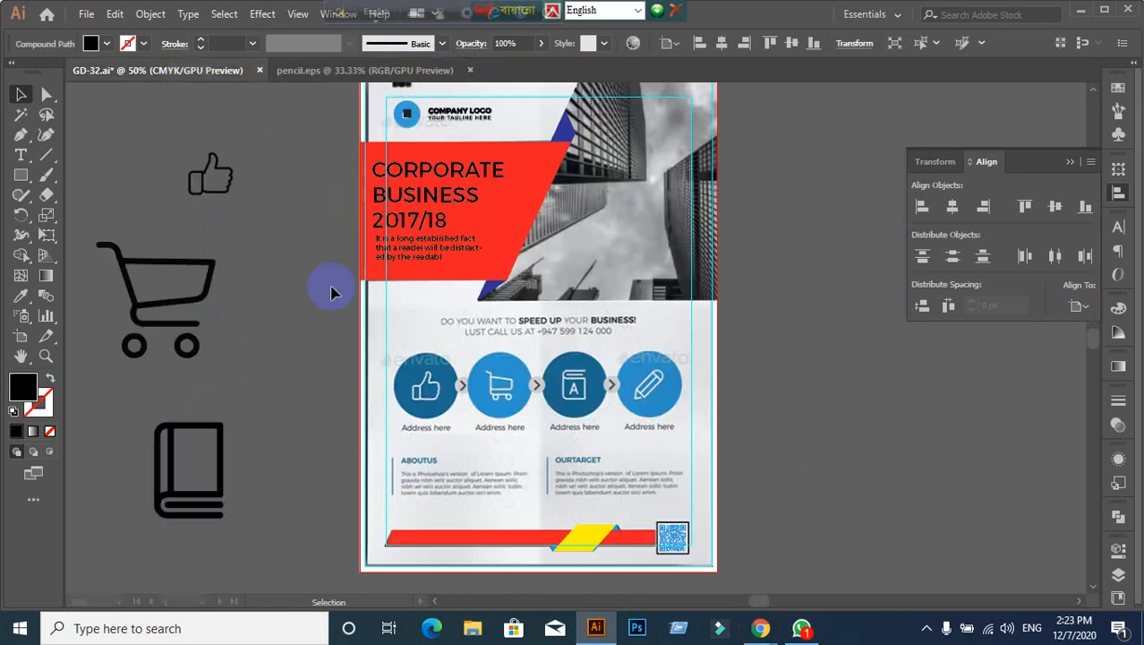
pyautogui.hotkey('ctrl', 'v')
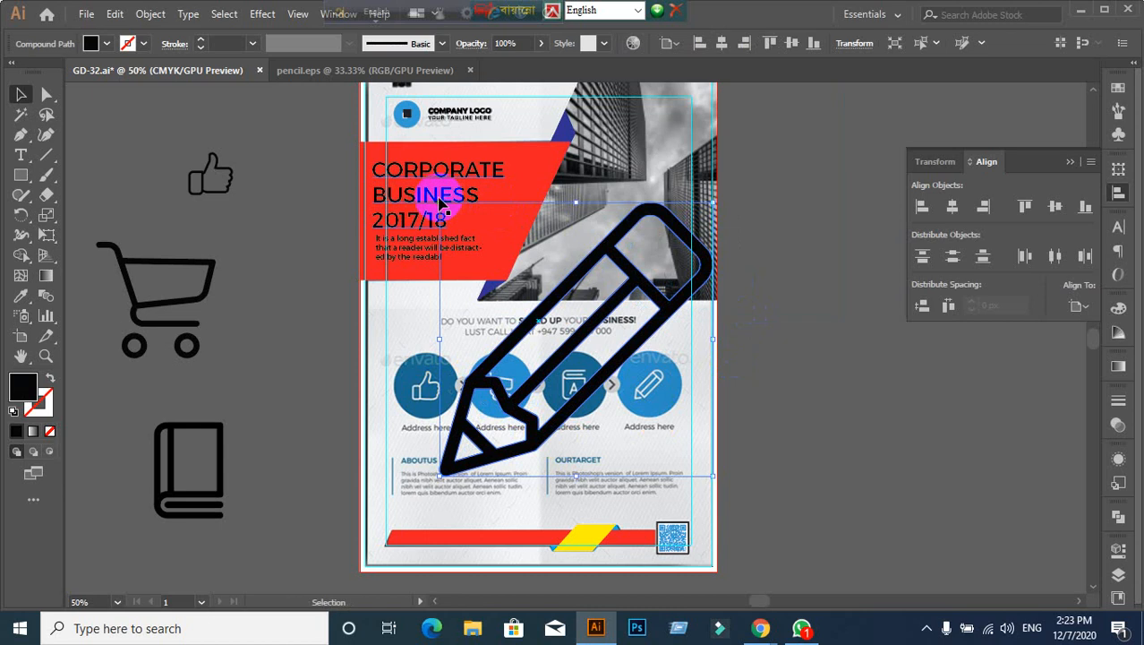
# Step: Scale down the pasted pencil and move it off the flyer, beside the book icon
pyautogui.moveTo(439, 204); pyautogui.dragTo(549, 313)
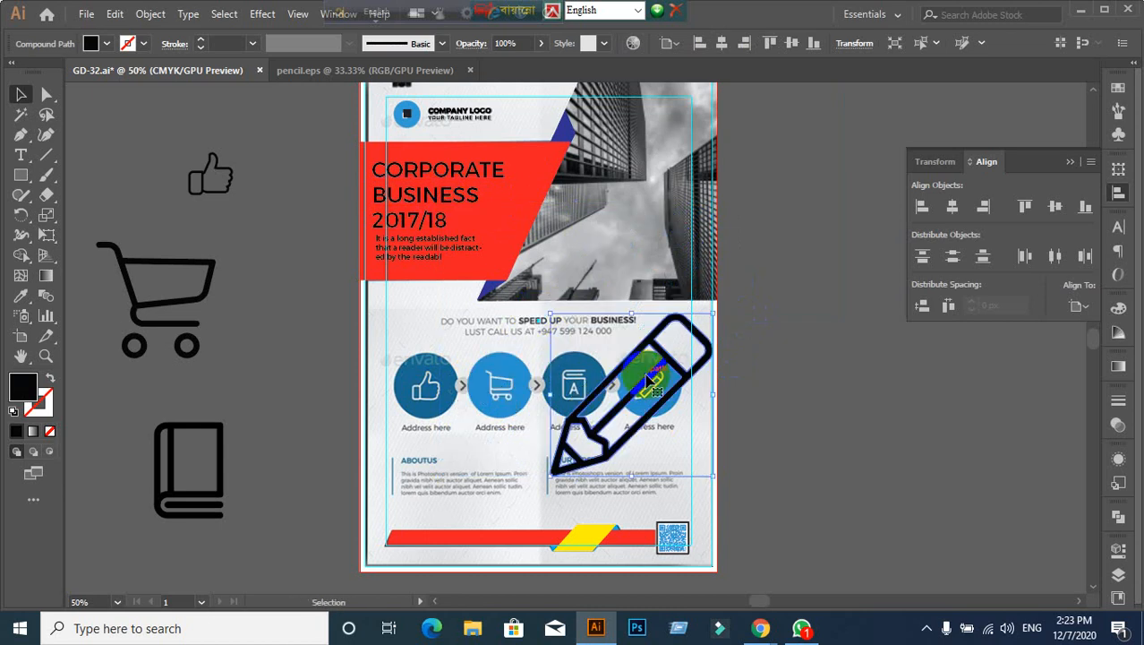
pyautogui.moveTo(639, 381)
pyautogui.mouseDown()
pyautogui.moveTo(308, 455)
pyautogui.moveTo(89, 436)
pyautogui.mouseUp()
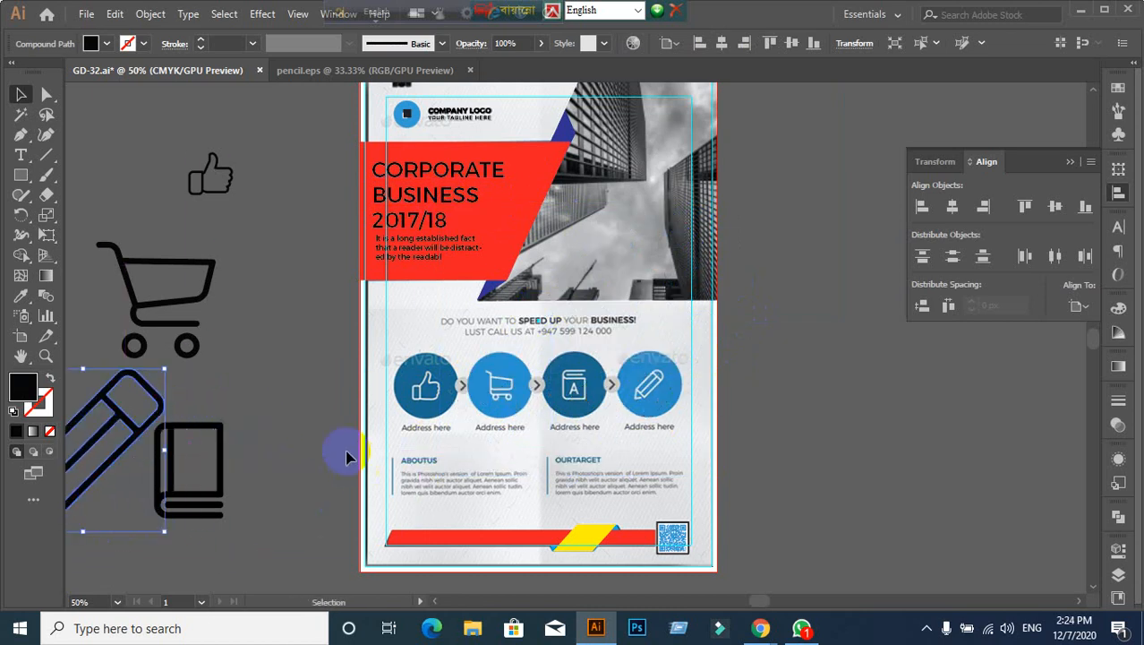
pyautogui.click(318, 423)
# Step: Shift the thumbs-up icon away from the flyer and move the cart up beside it
pyautogui.moveTo(318, 422); pyautogui.dragTo(429, 383)
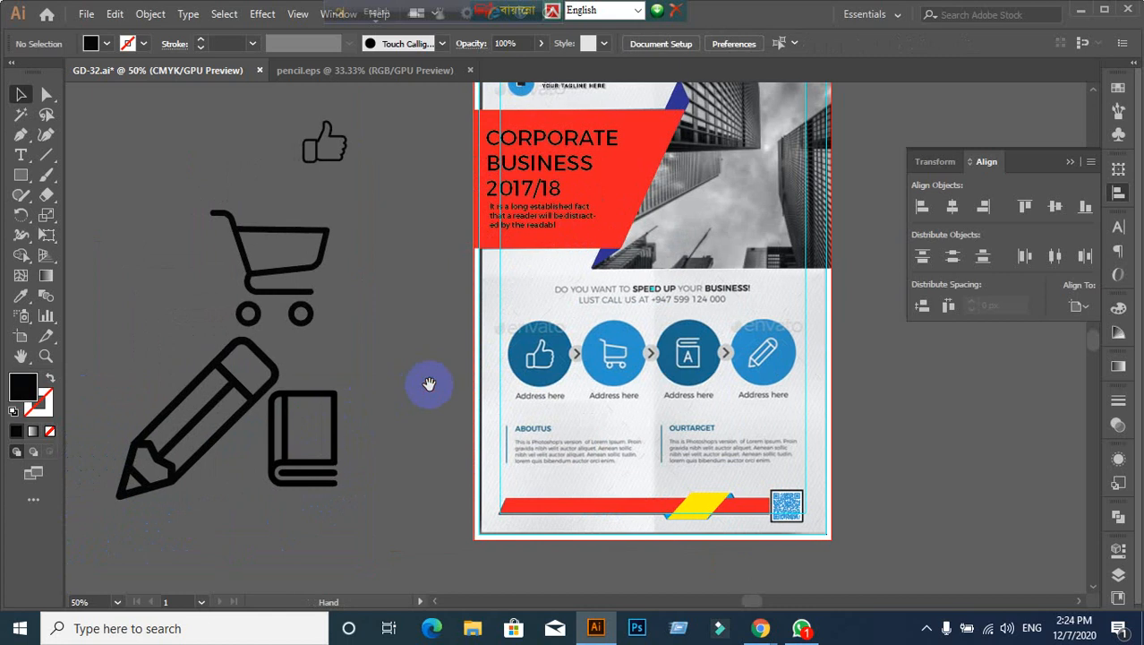
pyautogui.moveTo(348, 136); pyautogui.dragTo(190, 143)
pyautogui.click(279, 283)
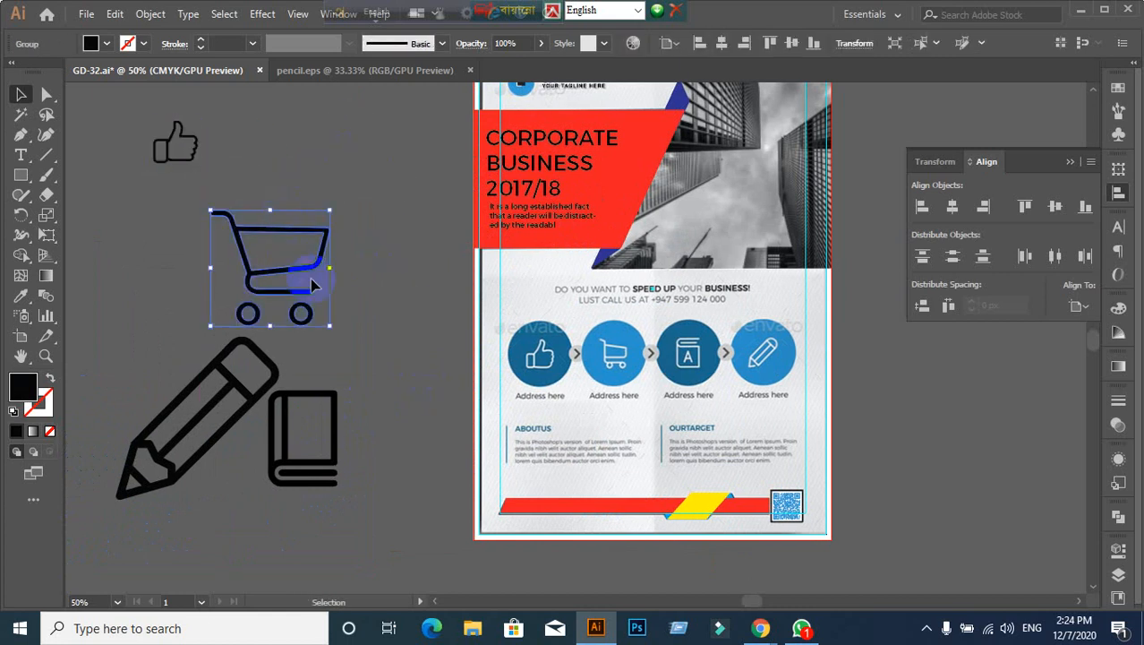
pyautogui.click(285, 285)
pyautogui.moveTo(286, 280); pyautogui.dragTo(301, 175)
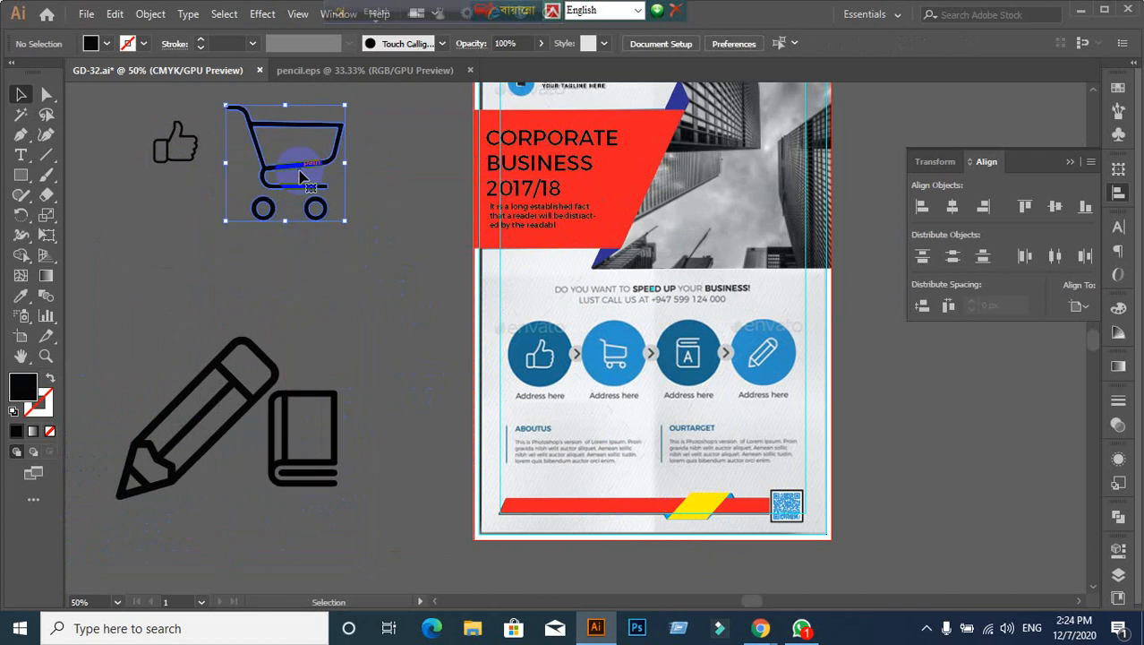
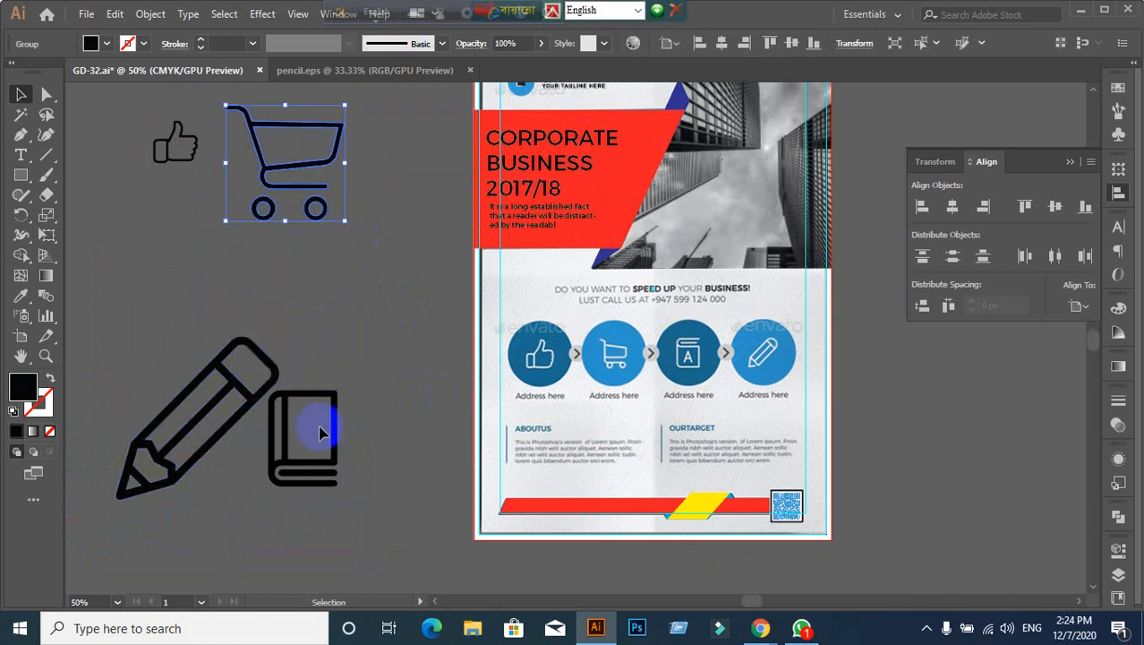
# Step: Rotate the book icon upside down and reflect it across the vertical axis
pyautogui.click(321, 465)
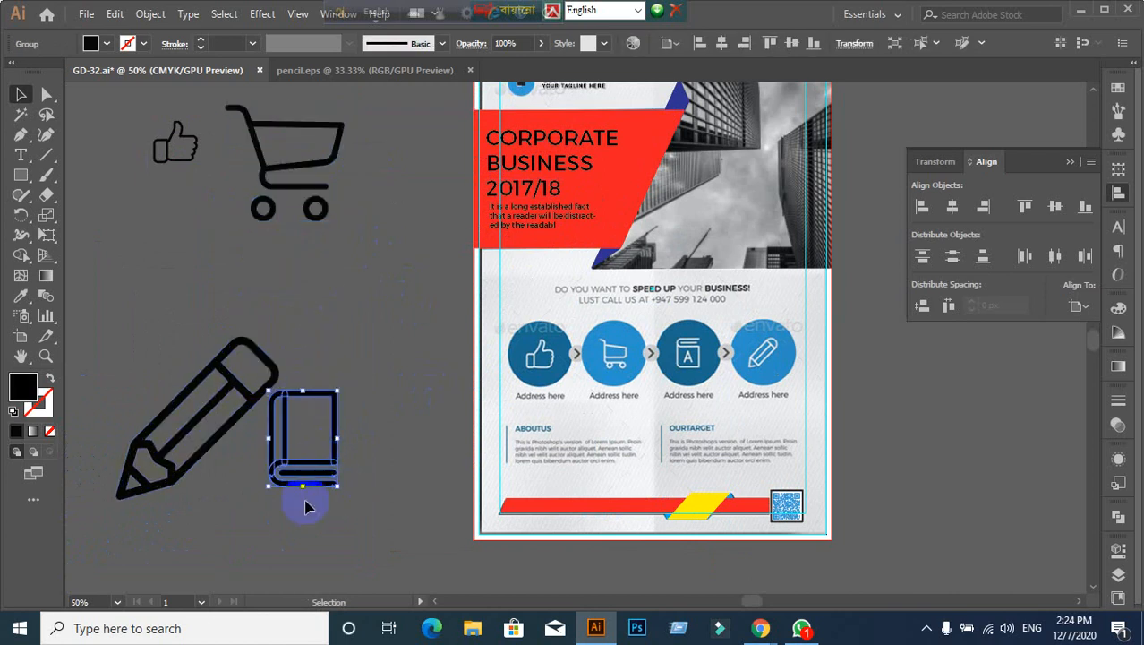
pyautogui.moveTo(292, 469); pyautogui.dragTo(321, 330)
pyautogui.click(284, 506)
pyautogui.click(360, 414)
pyautogui.rightClick(362, 417)
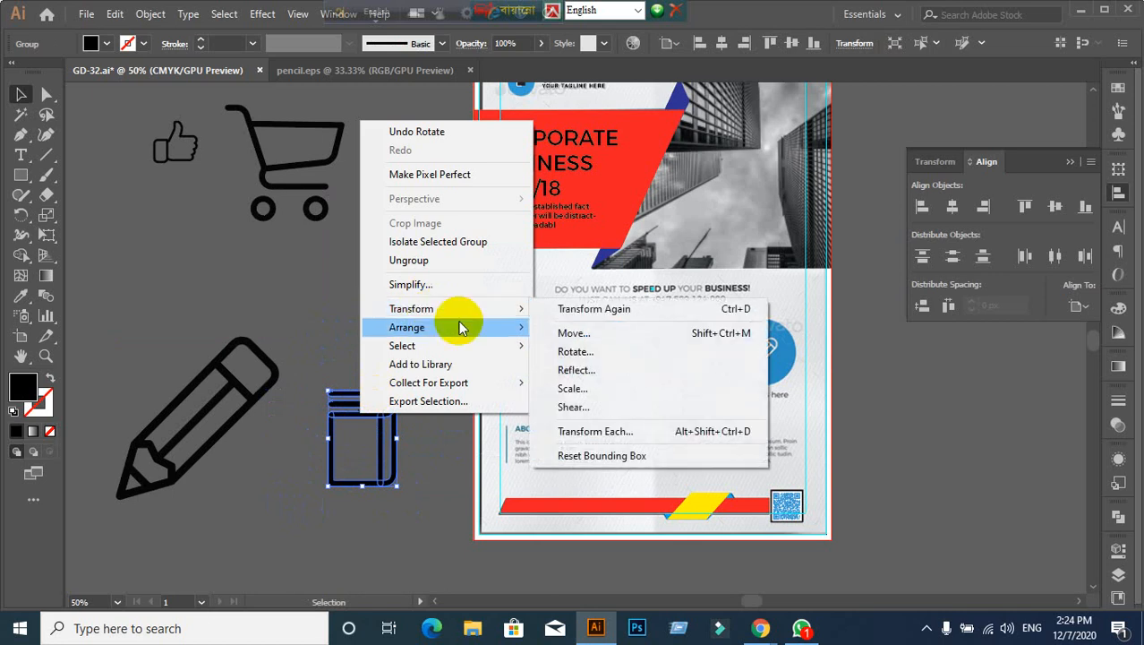
pyautogui.click(573, 370)
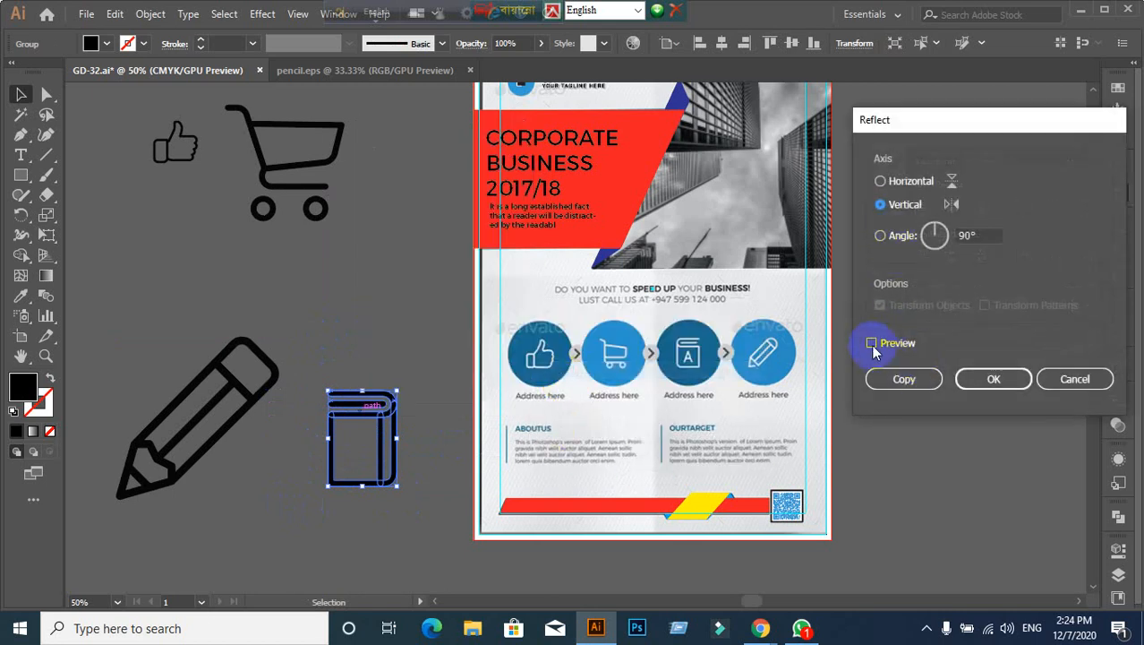
pyautogui.click(997, 379)
pyautogui.click(363, 527)
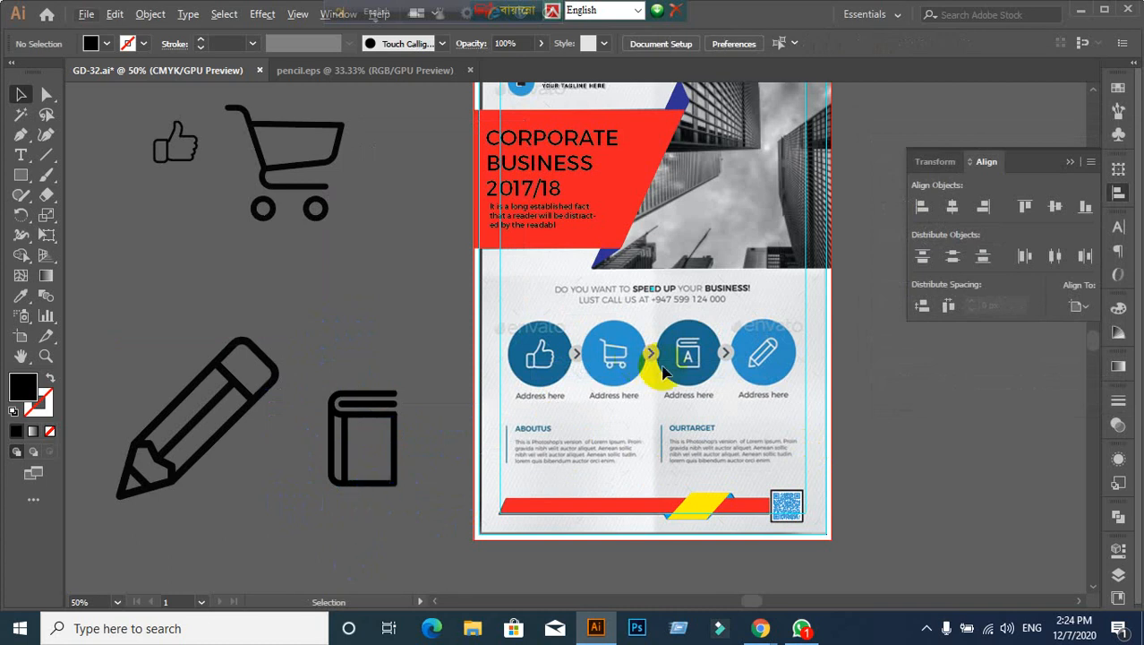
# Step: Move the book beside the cart, and scale down the pencil and place it at the end of the icon row
pyautogui.moveTo(375, 501); pyautogui.dragTo(420, 224)
pyautogui.click(400, 304)
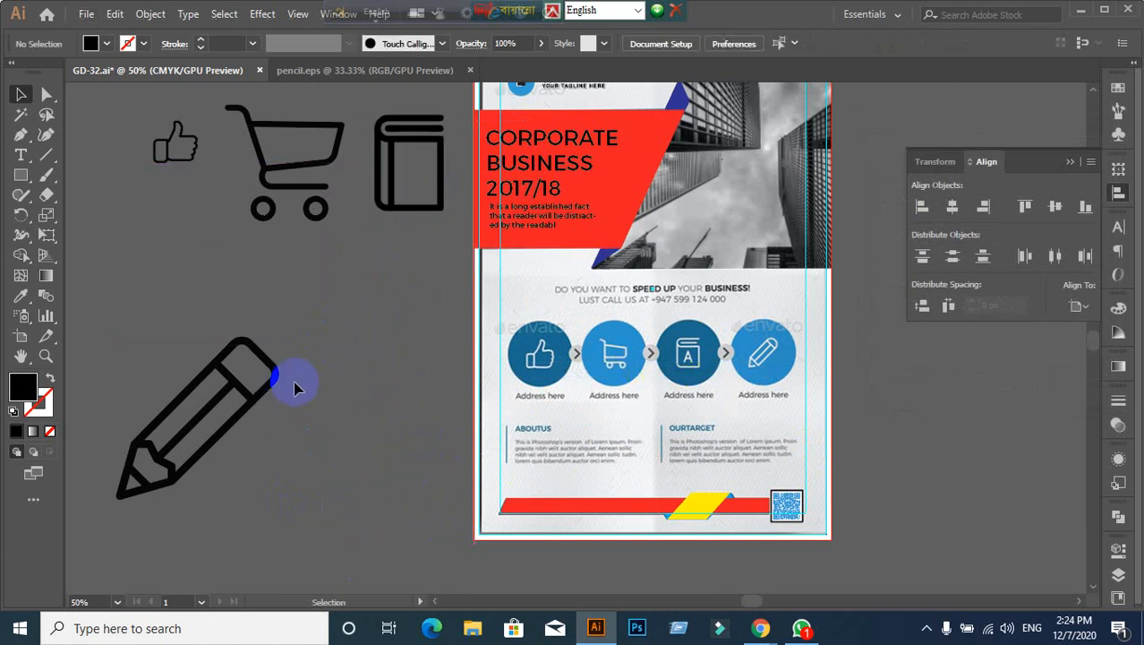
pyautogui.moveTo(278, 387); pyautogui.dragTo(459, 348)
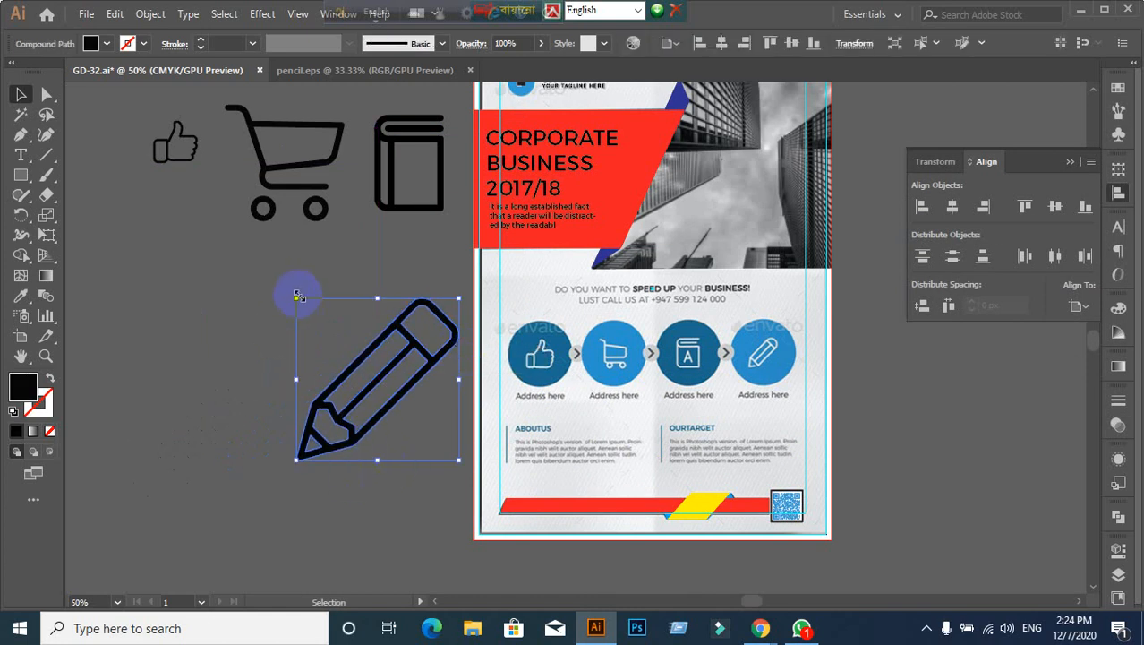
pyautogui.moveTo(298, 295); pyautogui.dragTo(351, 350)
pyautogui.moveTo(429, 395)
pyautogui.mouseDown()
pyautogui.moveTo(485, 183)
pyautogui.moveTo(537, 129)
pyautogui.mouseUp()
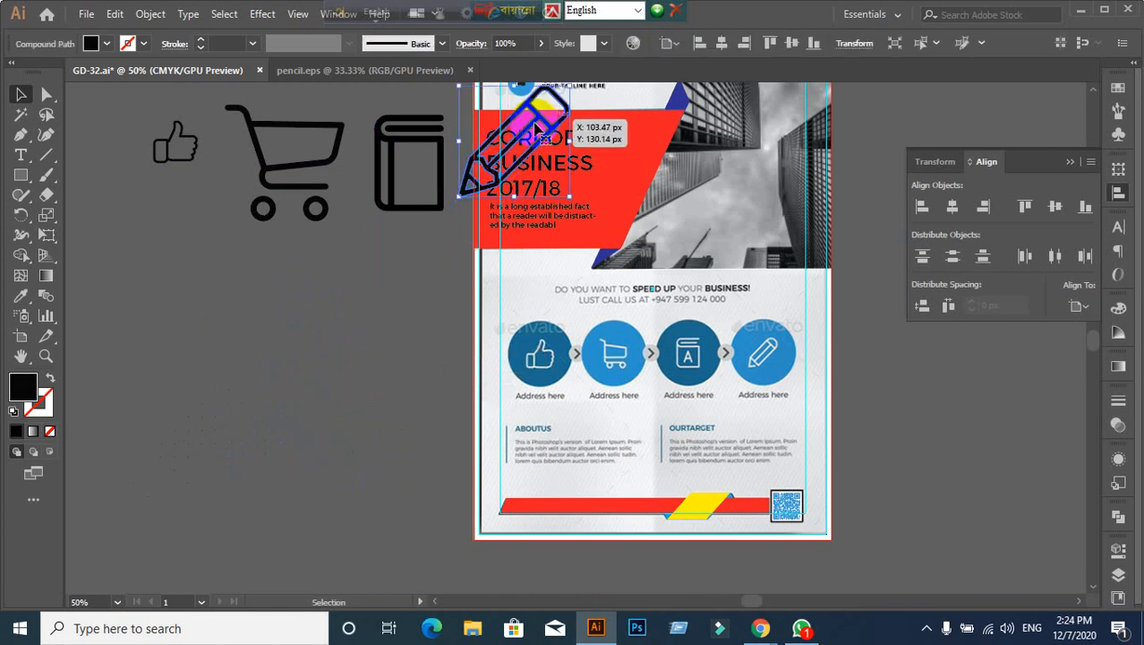
pyautogui.click(380, 387)
# Step: Show all hidden objects, bringing back the icon circles and the arrows between them
pyautogui.hotkey('ctrl', 'alt', '3')
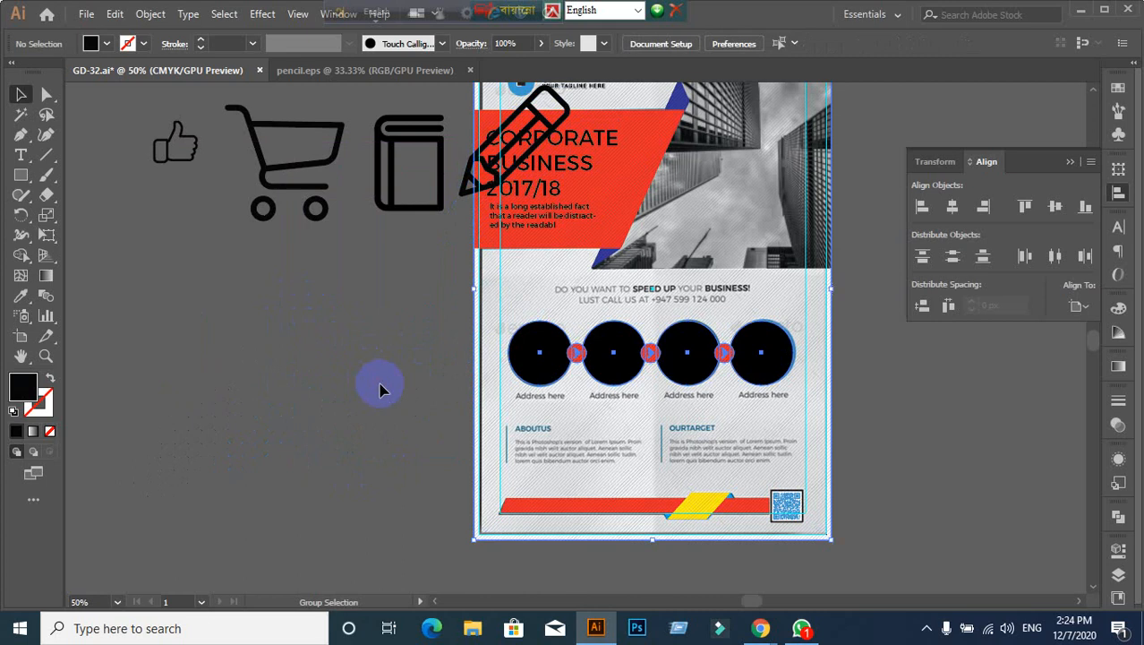
pyautogui.click(424, 473)
pyautogui.scroll(1, 542, 460)
pyautogui.scroll(-1, 442, 432)
pyautogui.scroll(-1, 402, 439)
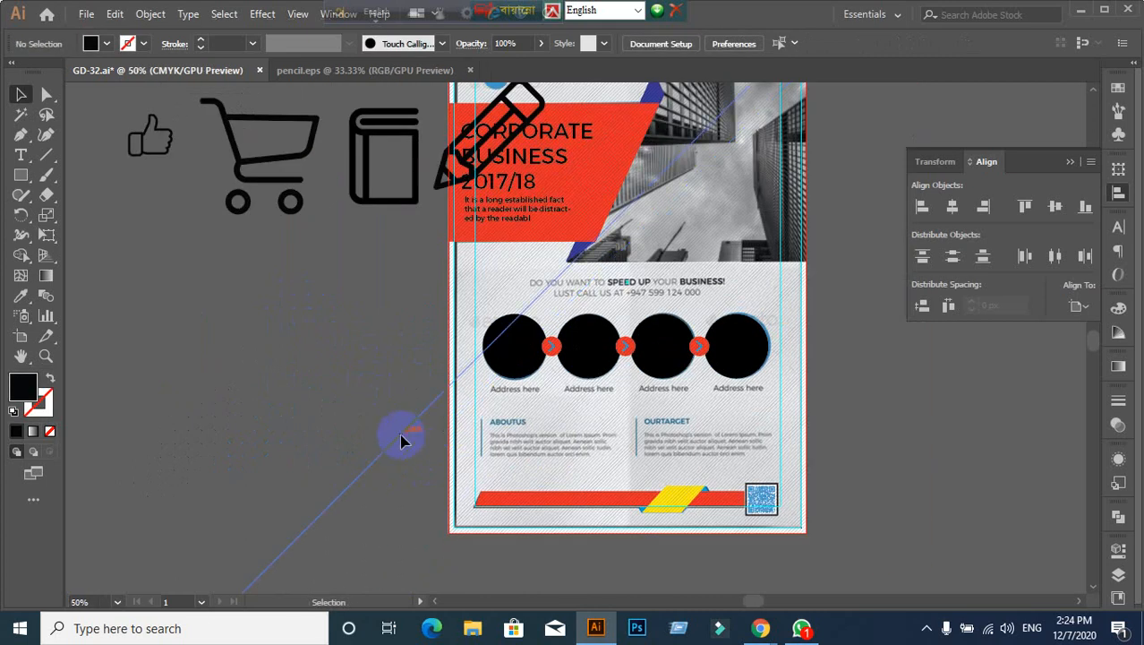
# Step: Move the thumbs-up icon down beside the flyer's circle row and fill it with white
pyautogui.moveTo(130, 170); pyautogui.dragTo(387, 367)
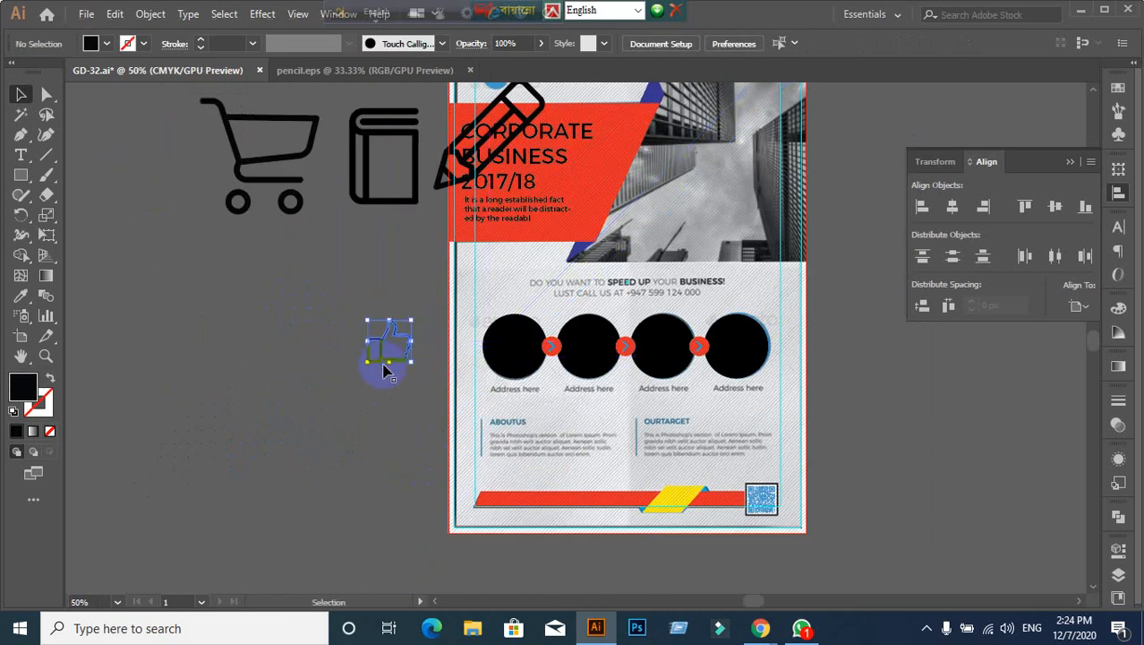
pyautogui.click(106, 46)
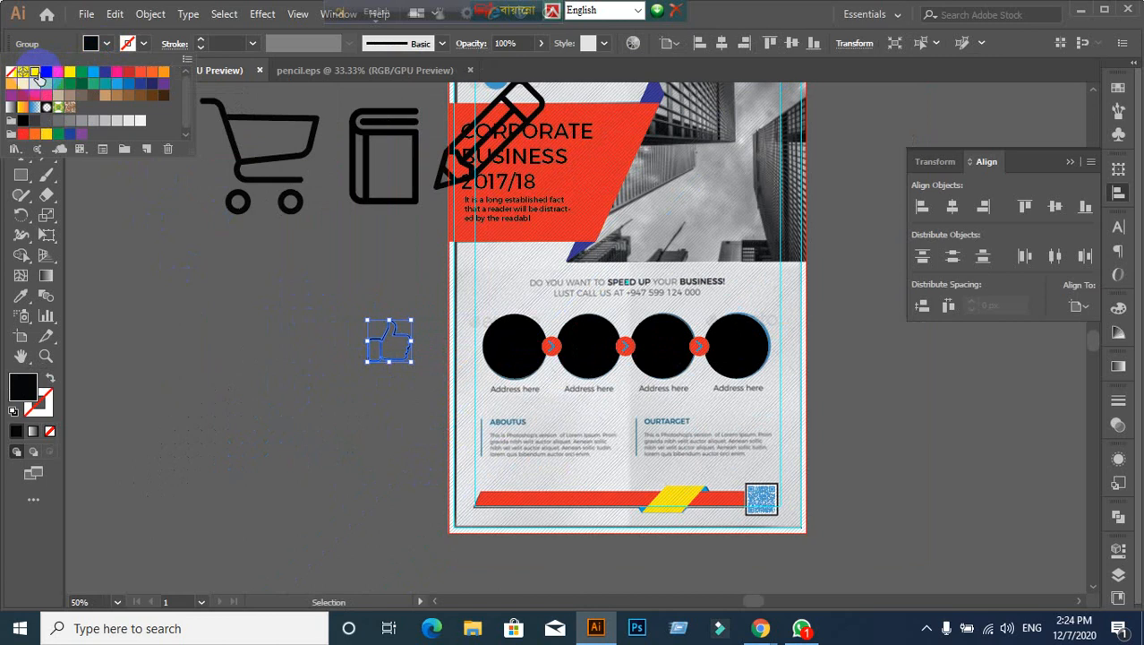
pyautogui.click(36, 75)
pyautogui.click(273, 363)
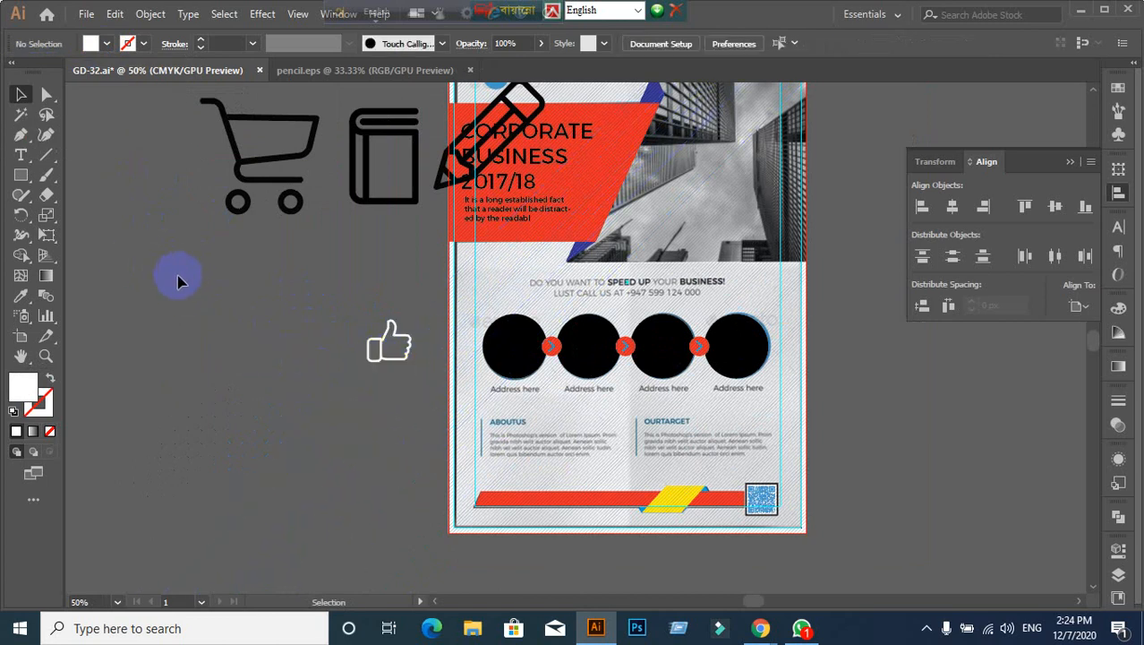
pyautogui.press('/')
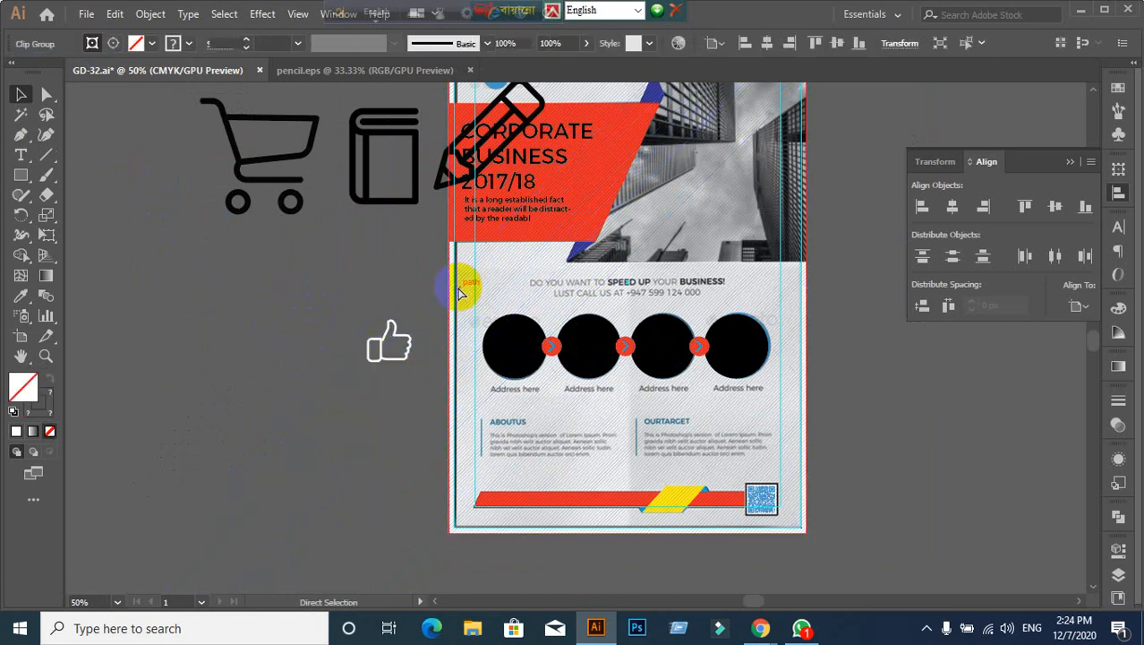
# Step: Place the thumbs-up icon on the first circle and scale it down to fit inside
pyautogui.moveTo(396, 345); pyautogui.dragTo(521, 353)
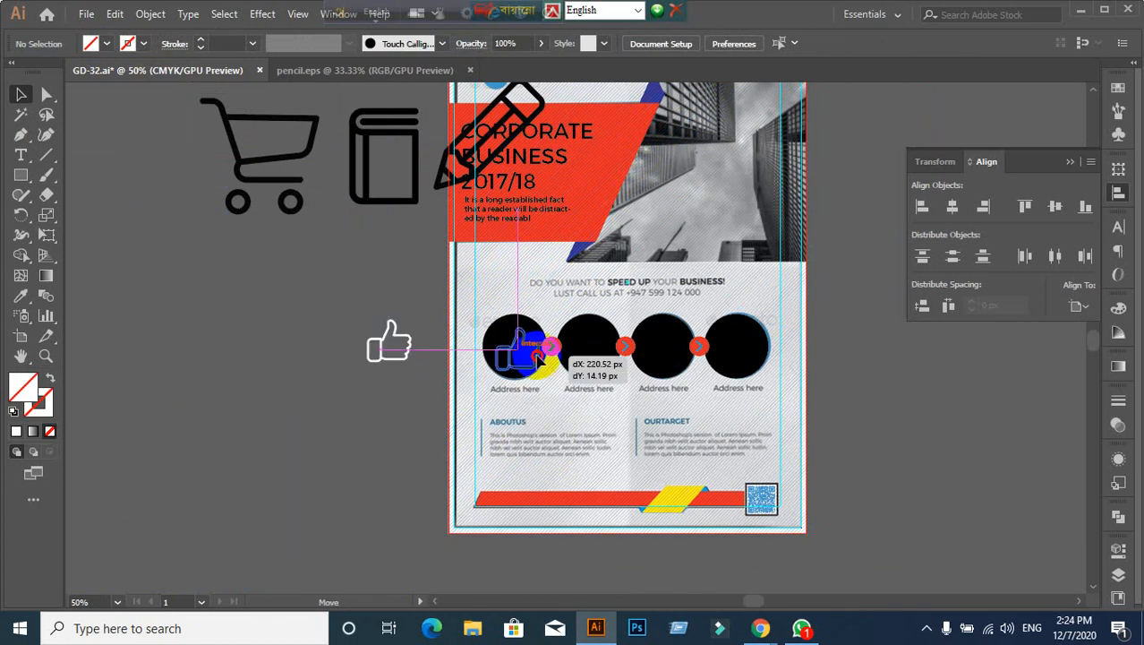
pyautogui.click(339, 415)
pyautogui.scroll(1, 551, 363)
pyautogui.click(535, 373)
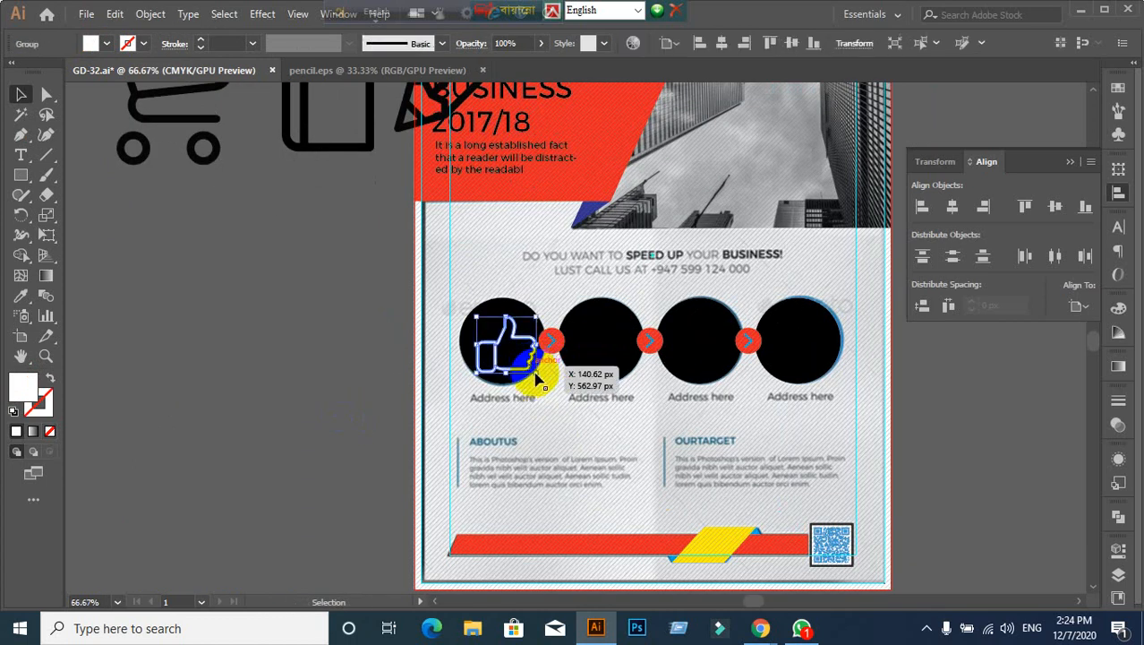
pyautogui.moveTo(539, 374); pyautogui.dragTo(516, 360)
pyautogui.click(212, 301)
# Step: Move the cart icon onto the flyer and scale it down to fit within the second circle
pyautogui.scroll(-2, 213, 302)
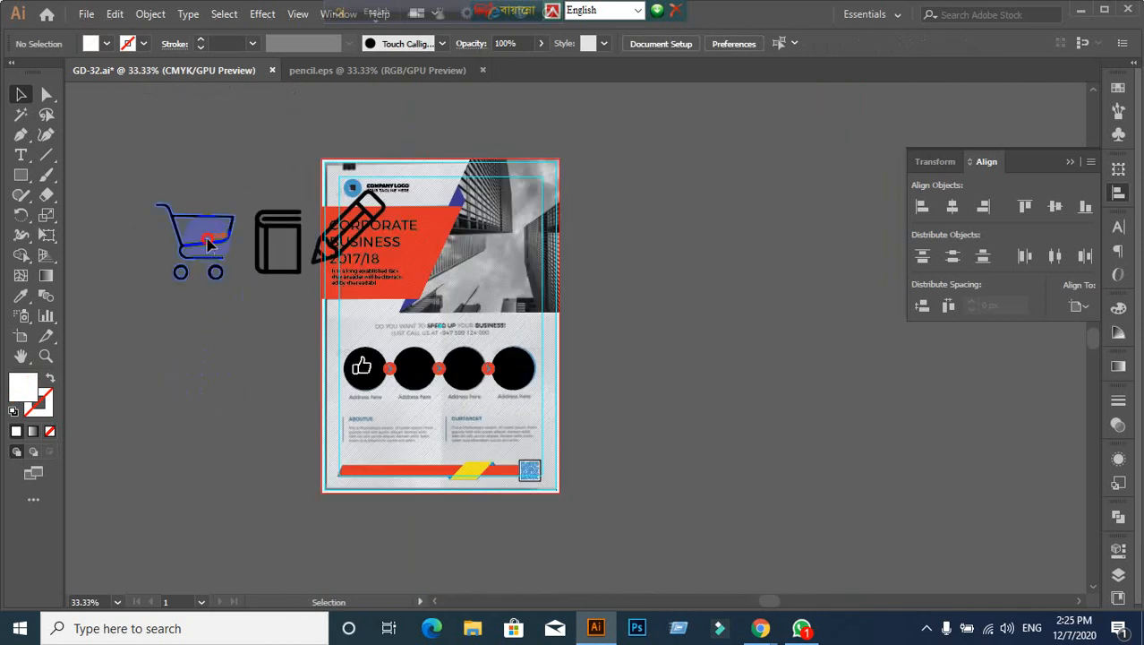
pyautogui.moveTo(208, 244); pyautogui.dragTo(391, 344)
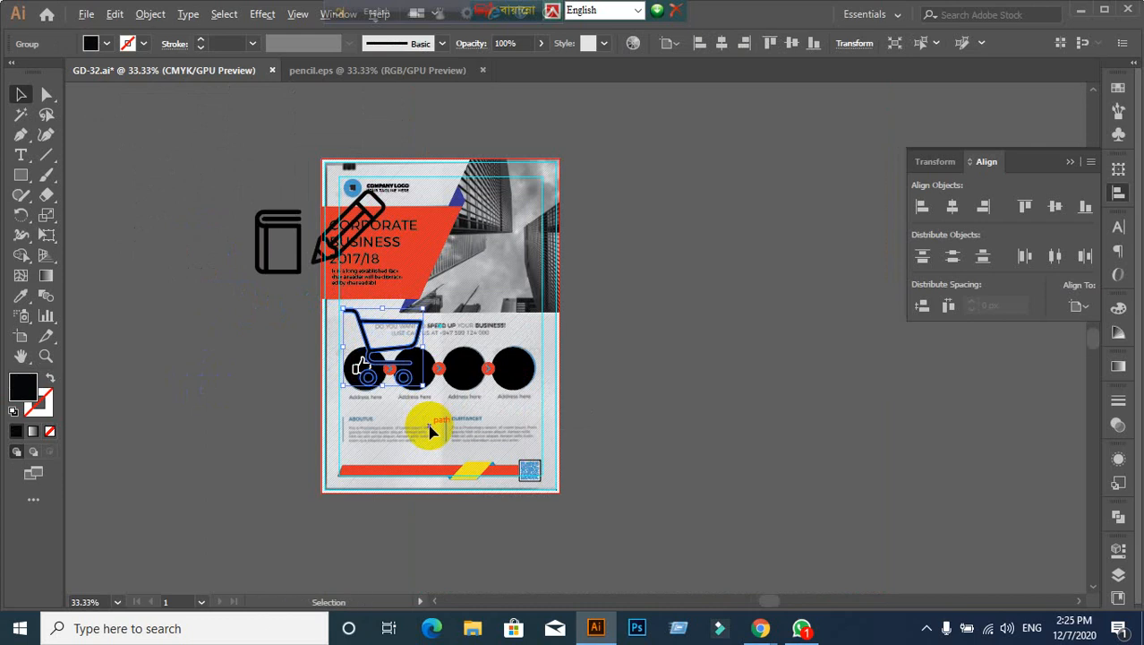
pyautogui.scroll(2, 430, 433)
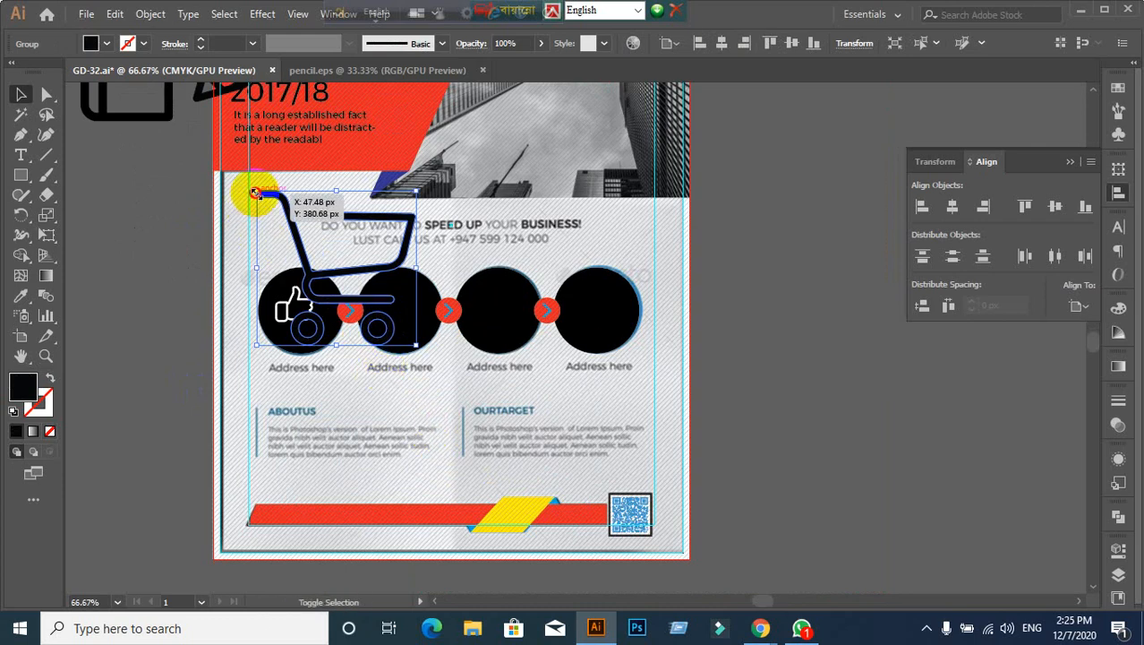
pyautogui.moveTo(255, 192); pyautogui.dragTo(390, 315)
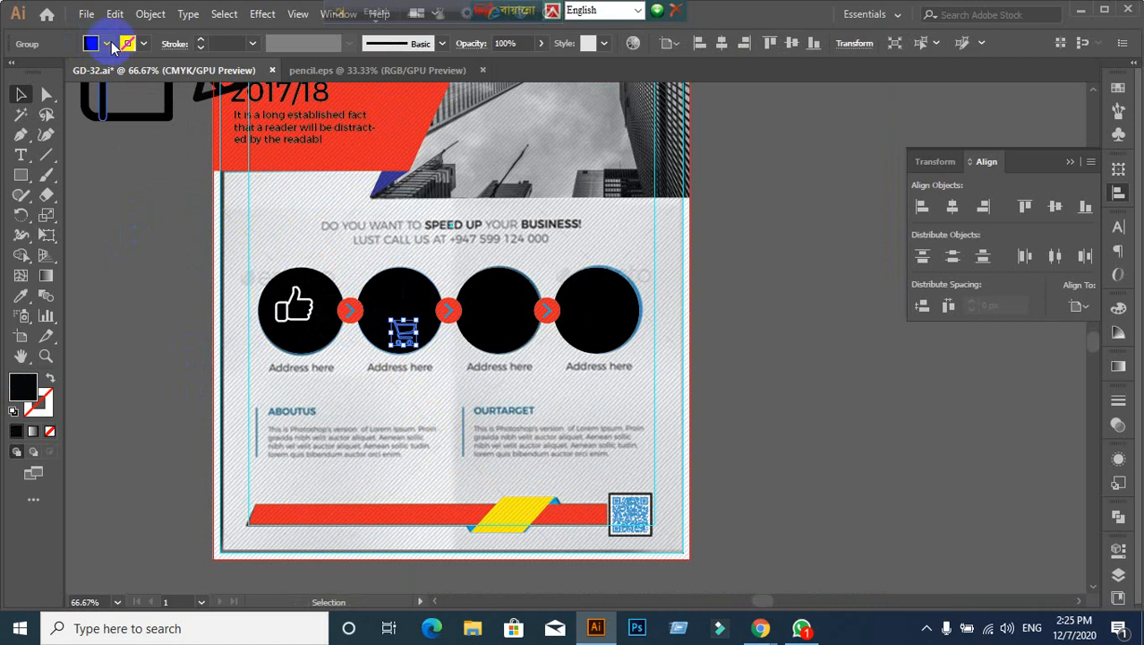
# Step: Fill the cart icon with white
pyautogui.click(113, 48)
pyautogui.click(30, 59)
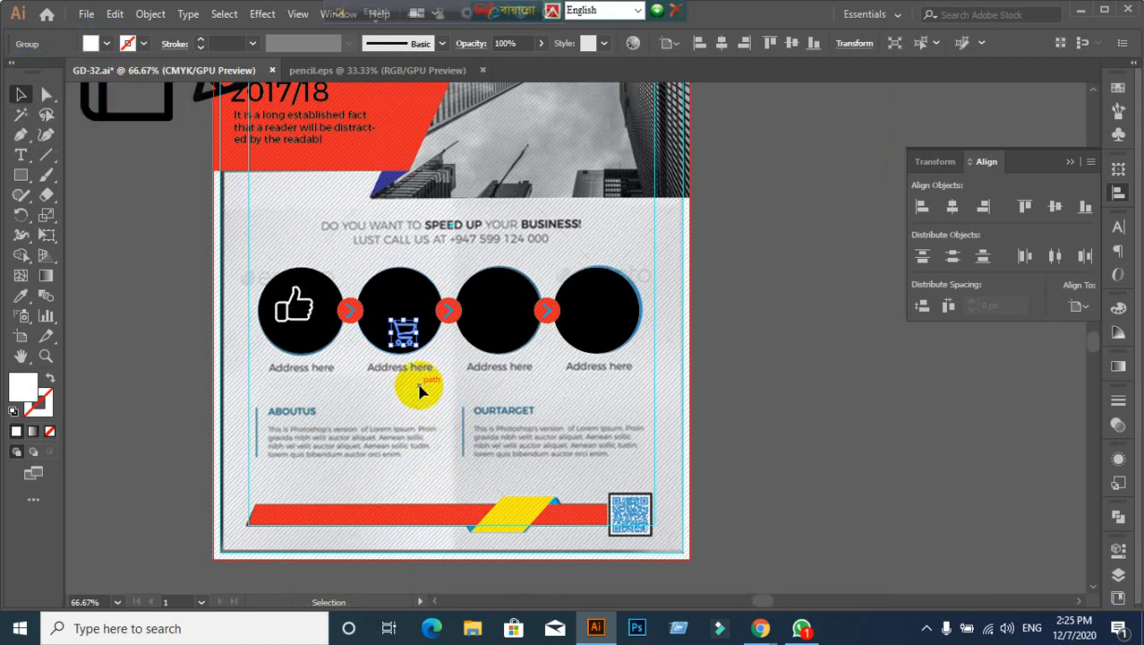
pyautogui.click(168, 359)
pyautogui.scroll(1, 396, 371)
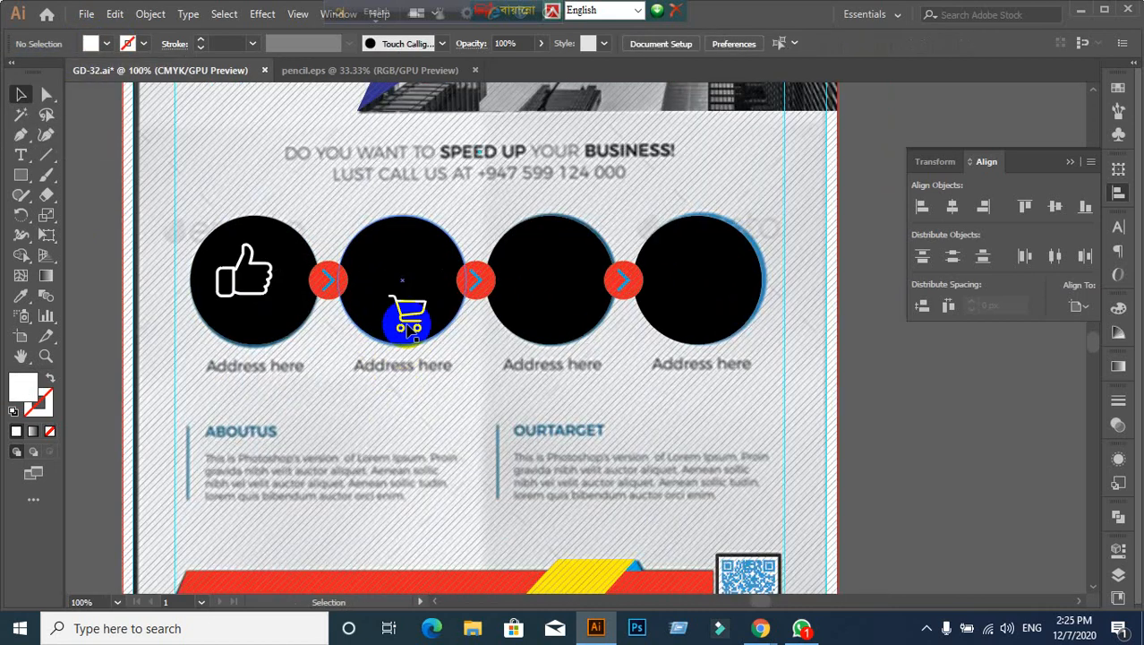
pyautogui.moveTo(408, 326); pyautogui.dragTo(402, 290)
pyautogui.hotkey('ctrl', 'z')
pyautogui.click(865, 496)
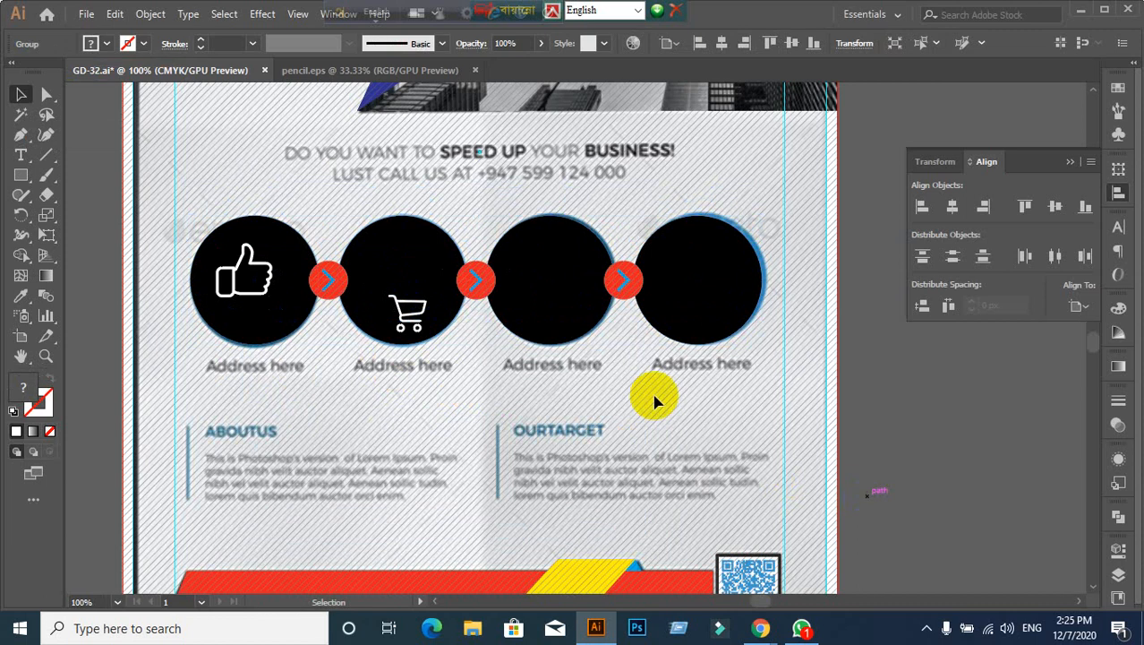
pyautogui.click(285, 253)
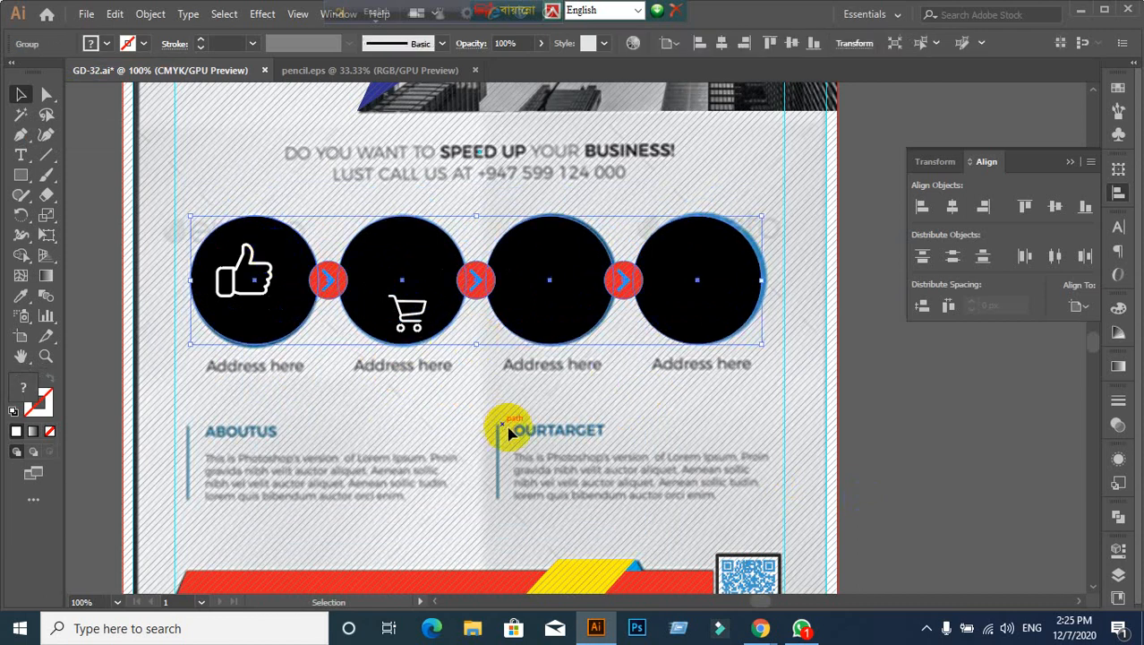
pyautogui.click(582, 460)
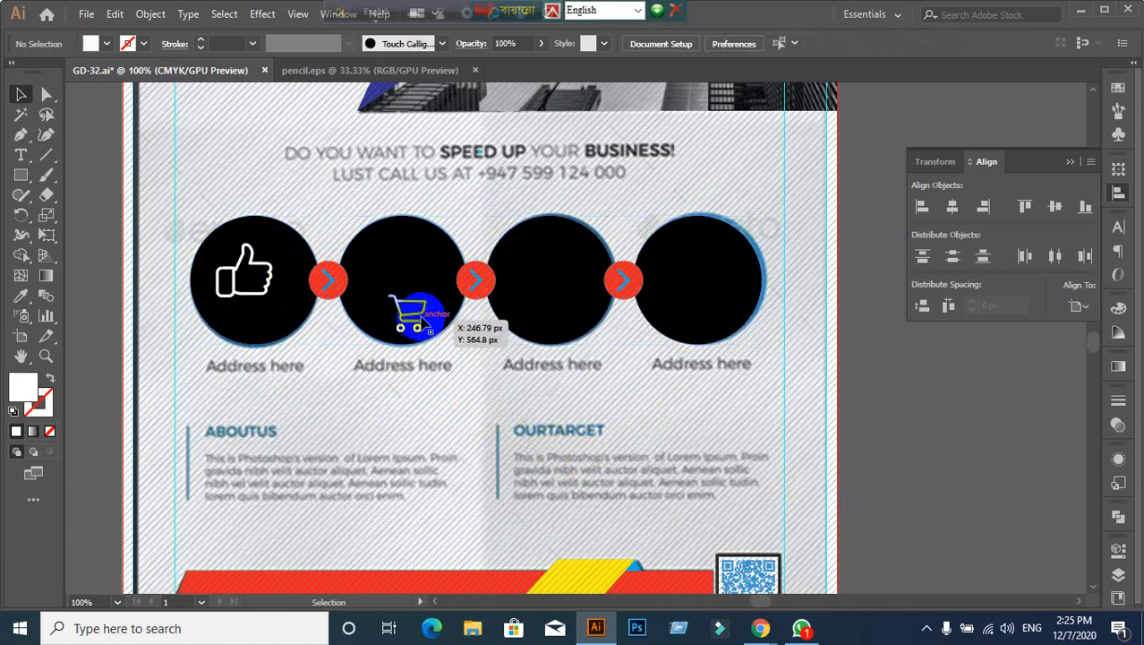
# Step: Move the white cart icon to the centre of the second circle
pyautogui.moveTo(421, 316); pyautogui.dragTo(399, 268)
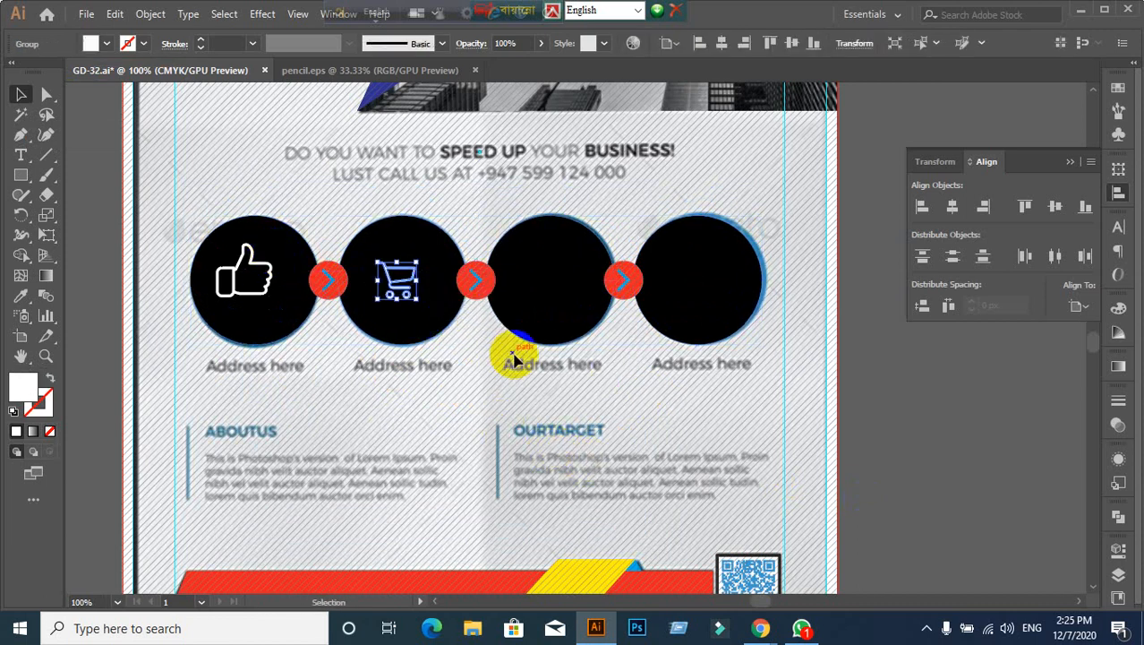
pyautogui.scroll(-3, 515, 359)
pyautogui.scroll(1, 282, 322)
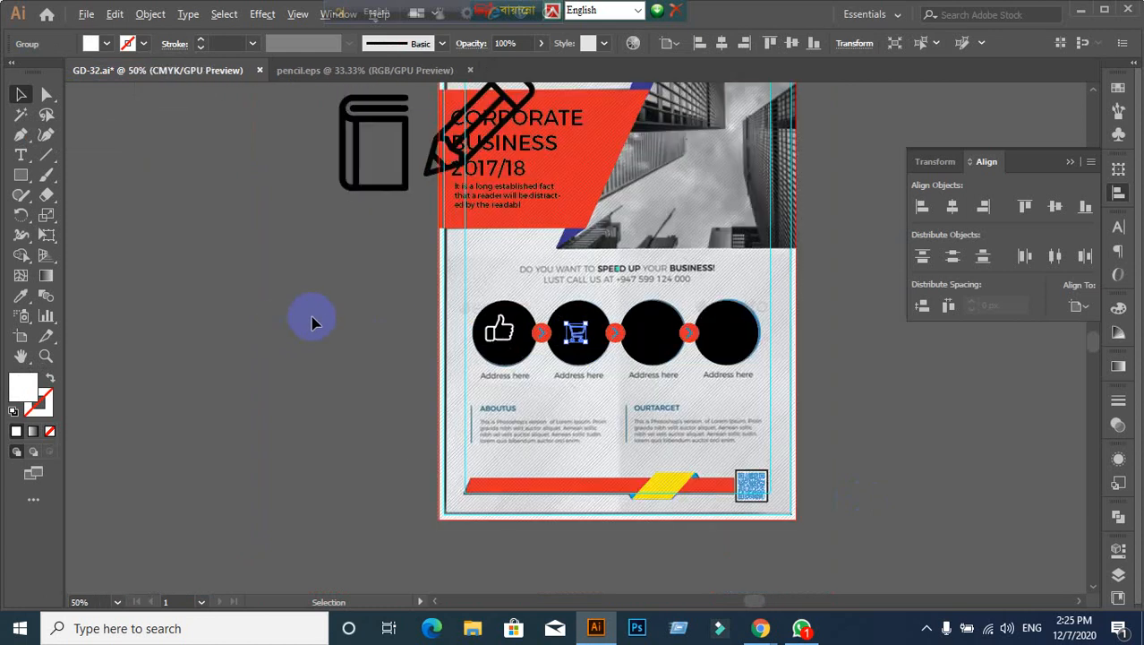
# Step: Move the book icon onto the empty canvas beside the flyer and fill it with white
pyautogui.moveTo(381, 196); pyautogui.dragTo(380, 350)
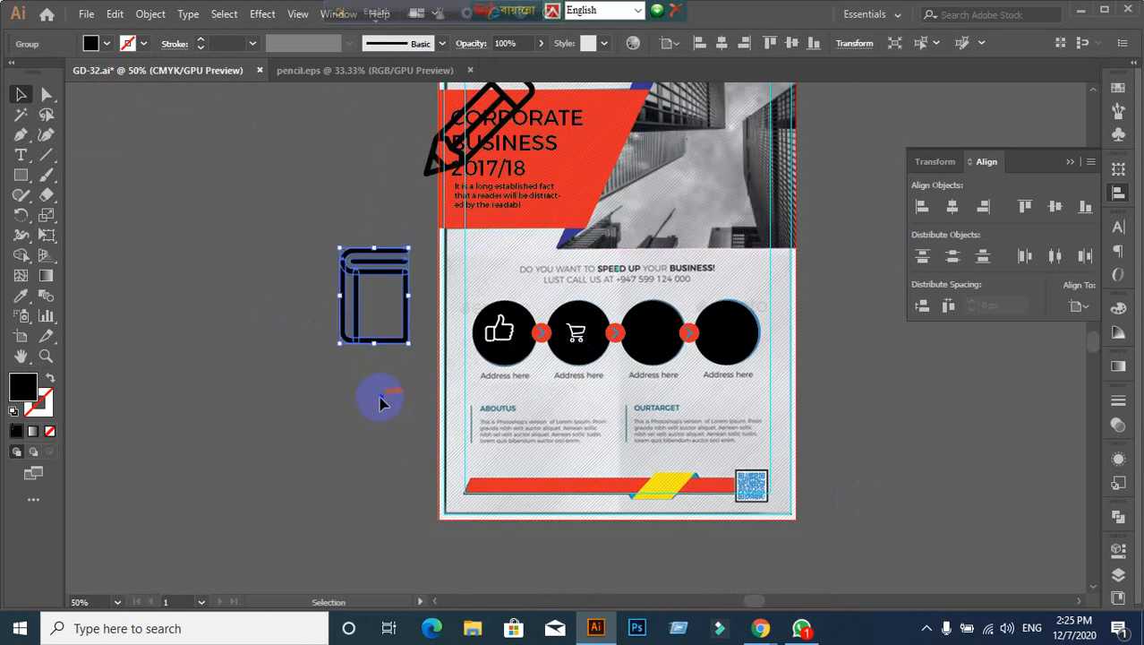
pyautogui.click(371, 412)
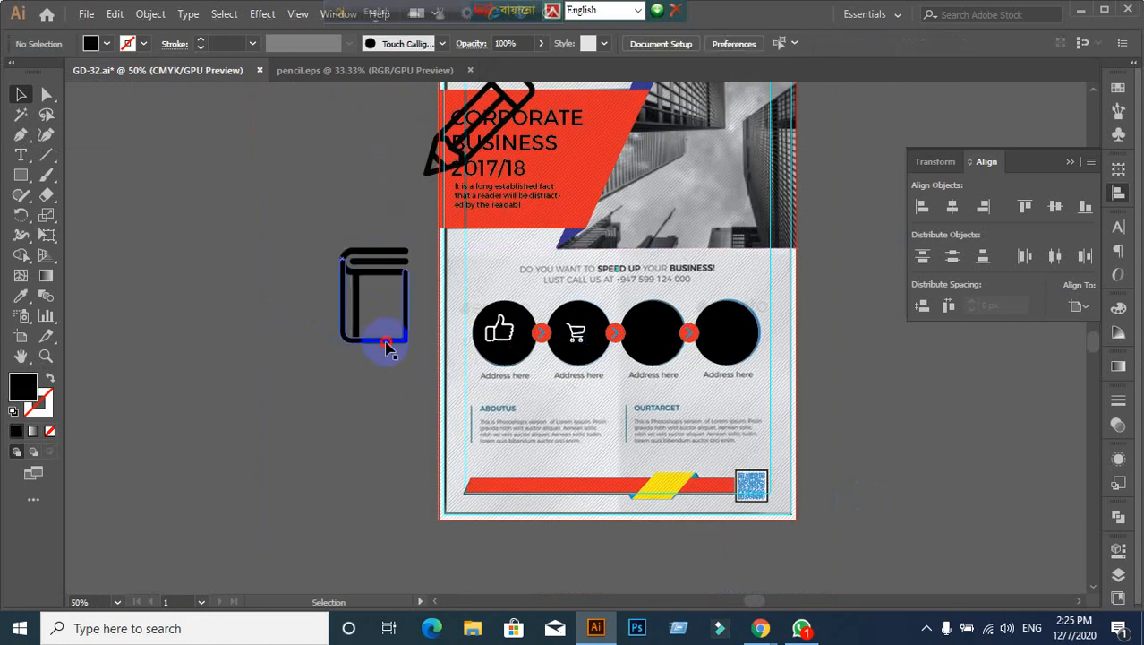
pyautogui.click(387, 349)
pyautogui.click(91, 43)
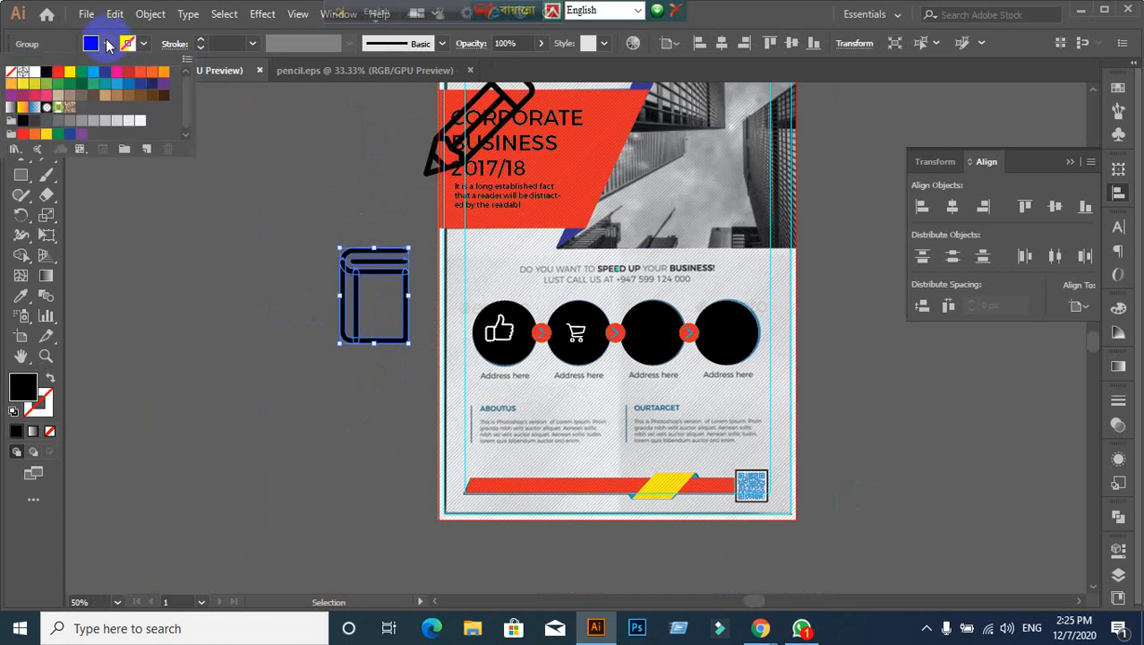
pyautogui.click(36, 77)
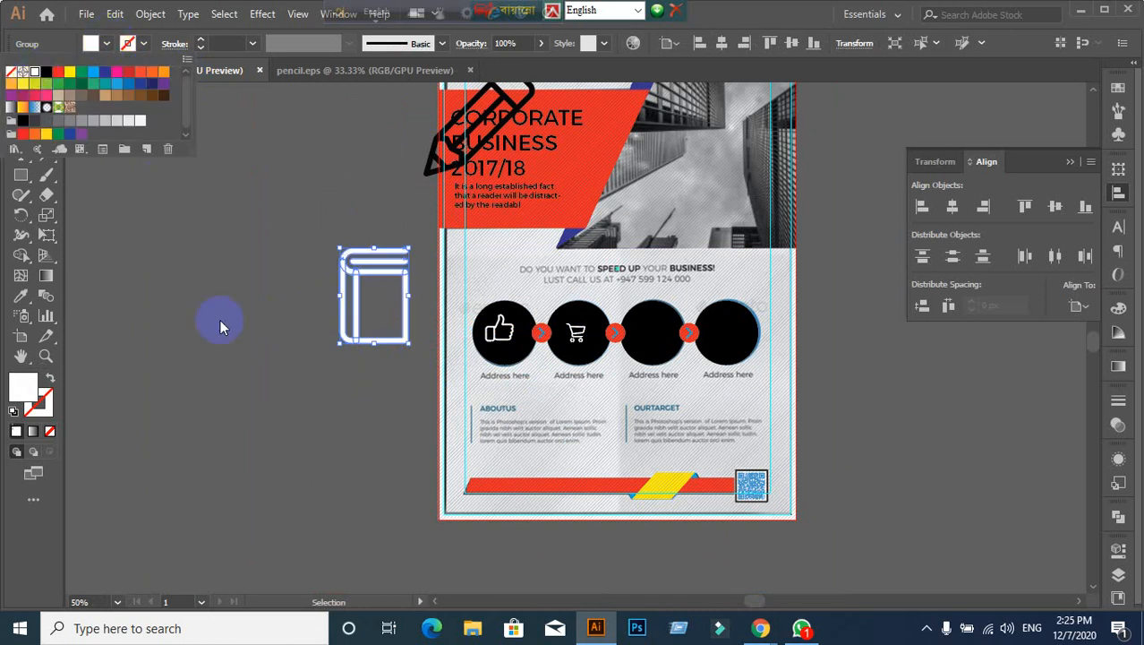
pyautogui.click(224, 320)
pyautogui.click(329, 380)
# Step: Scale the white book icon down and place it on the third circle
pyautogui.moveTo(409, 341); pyautogui.dragTo(375, 305)
pyautogui.click(404, 340)
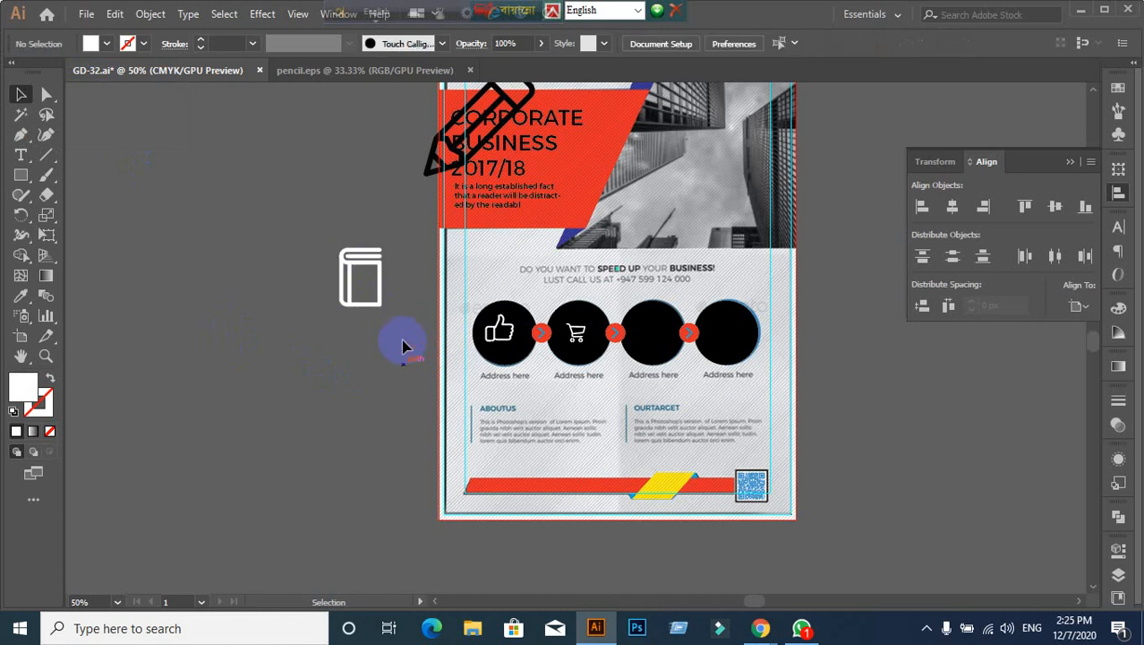
pyautogui.scroll(2, 404, 340)
pyautogui.scroll(-2, 390, 318)
pyautogui.moveTo(408, 346); pyautogui.dragTo(320, 362)
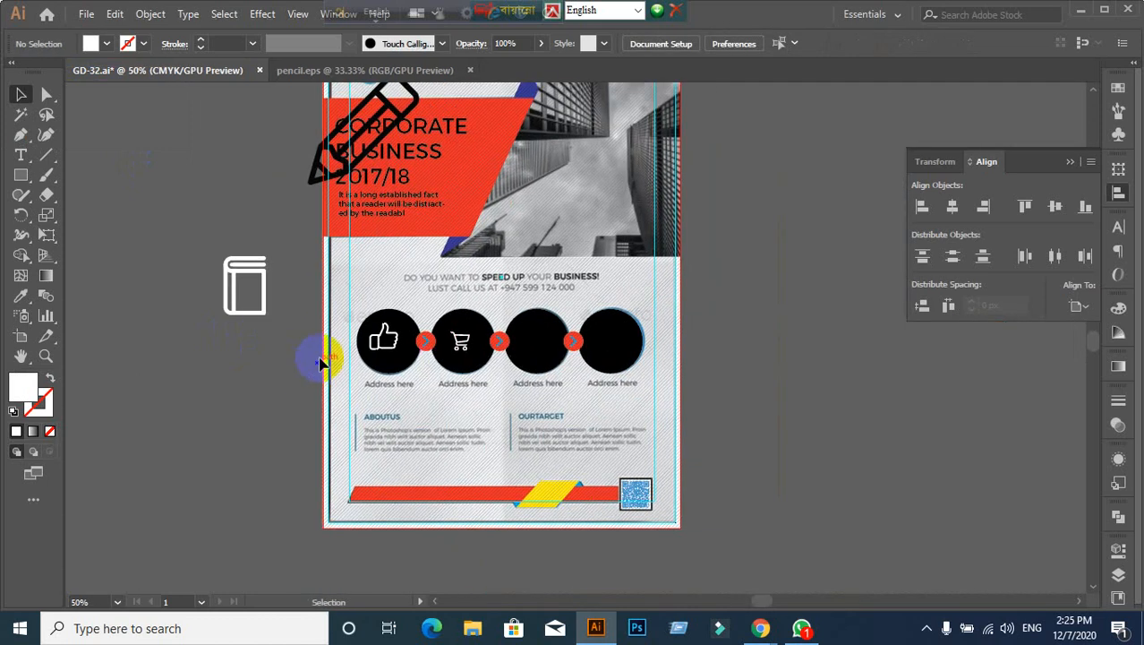
pyautogui.moveTo(275, 283); pyautogui.dragTo(542, 333)
pyautogui.click(642, 393)
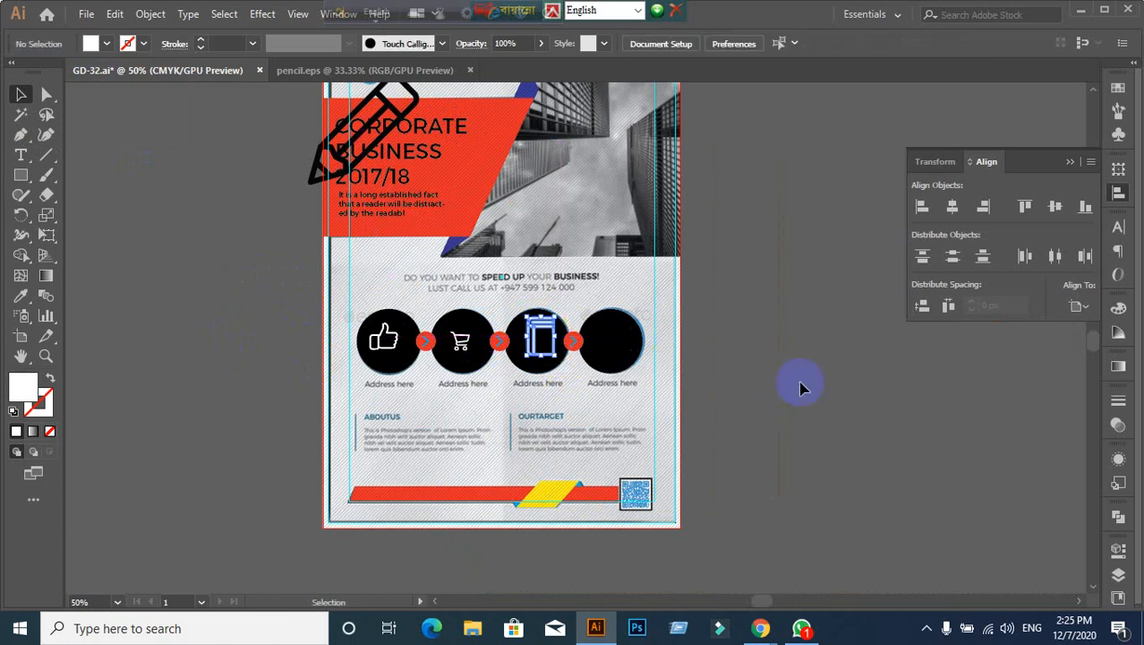
pyautogui.click(799, 386)
# Step: Move the pencil icon off the headline, scale it down and place it on the fourth circle
pyautogui.moveTo(391, 138); pyautogui.dragTo(741, 340)
pyautogui.moveTo(769, 394); pyautogui.dragTo(698, 323)
pyautogui.scroll(1, 750, 373)
pyautogui.click(750, 377)
pyautogui.scroll(1, 750, 375)
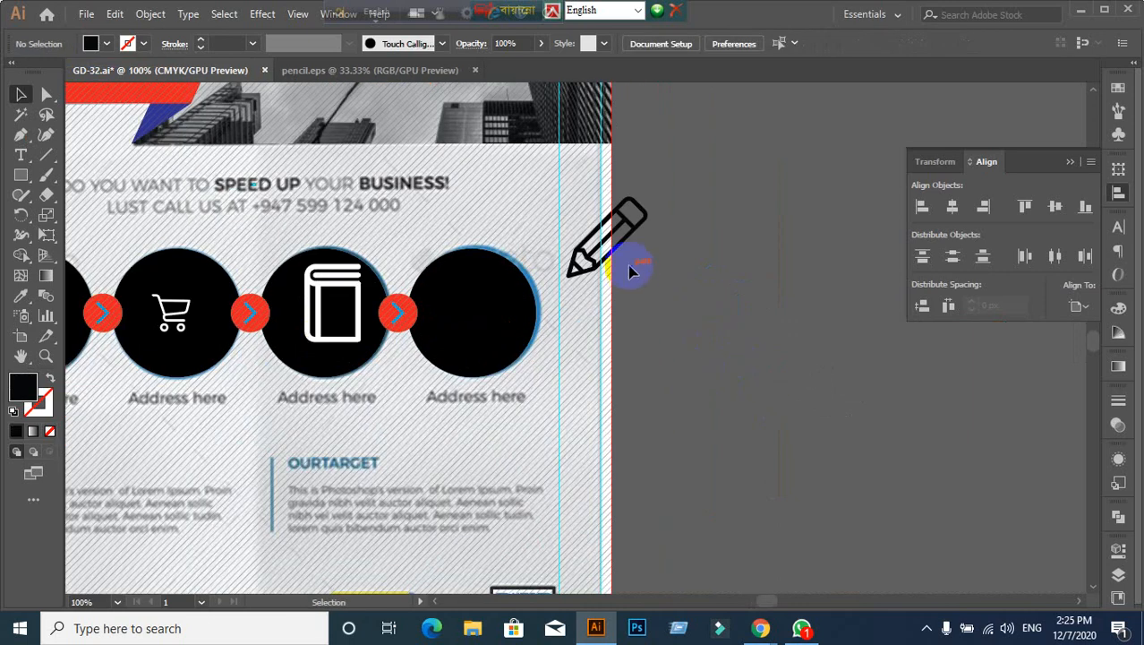
pyautogui.moveTo(625, 251)
pyautogui.mouseDown()
pyautogui.moveTo(586, 251)
pyautogui.moveTo(495, 308)
pyautogui.mouseUp()
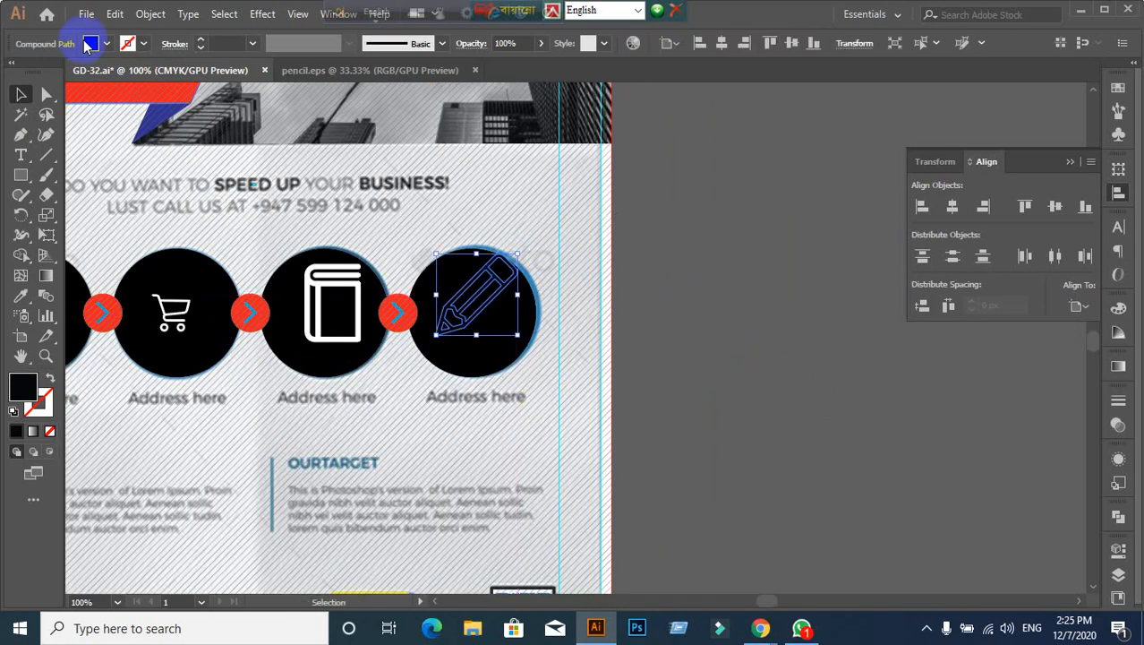
# Step: Fill the pencil icon with white
pyautogui.click(105, 44)
pyautogui.click(32, 73)
pyautogui.click(810, 414)
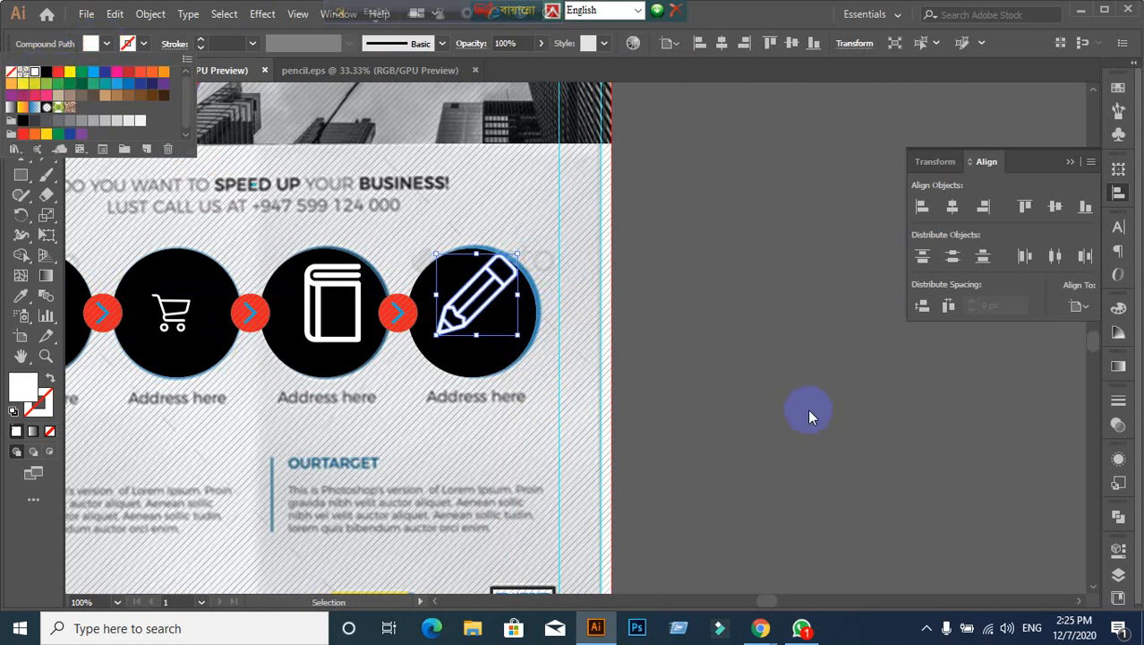
pyautogui.scroll(-2, 383, 429)
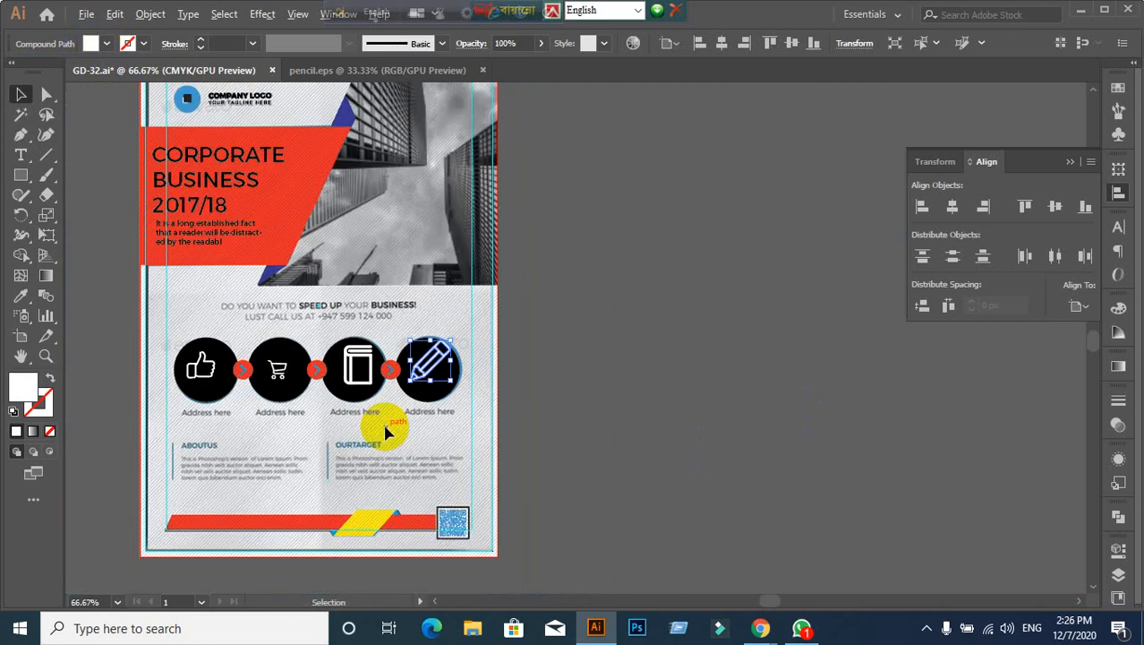
# Step: Move the thumbs-up icon towards the centre of the first circle and scale it down slightly
pyautogui.moveTo(260, 436); pyautogui.dragTo(425, 369)
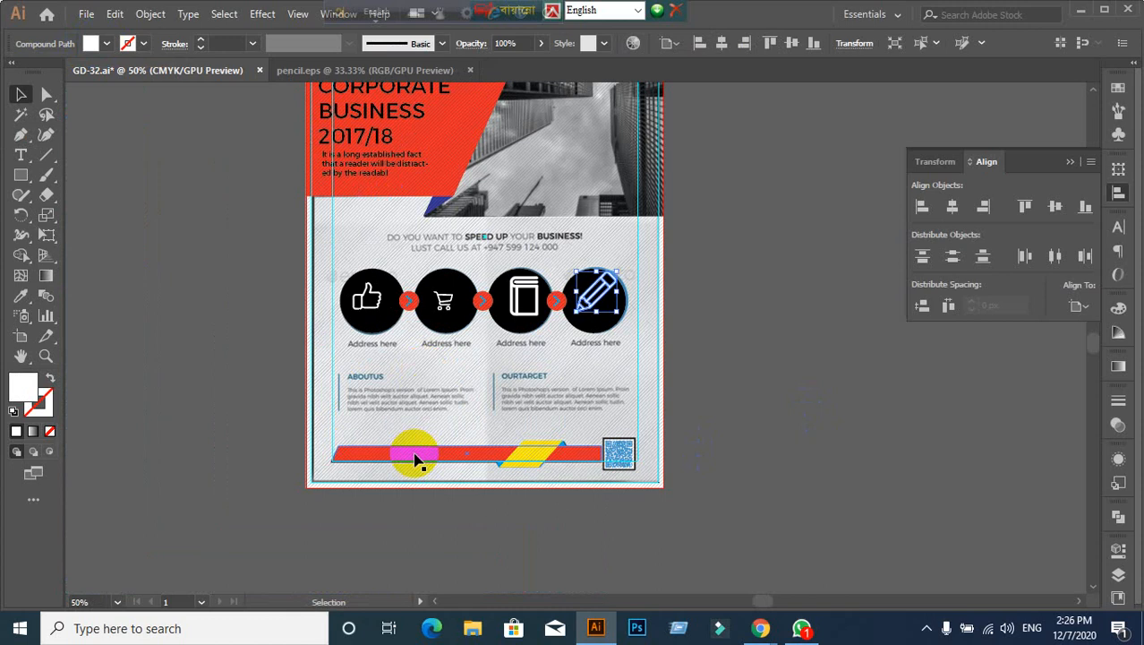
pyautogui.scroll(1, 403, 354)
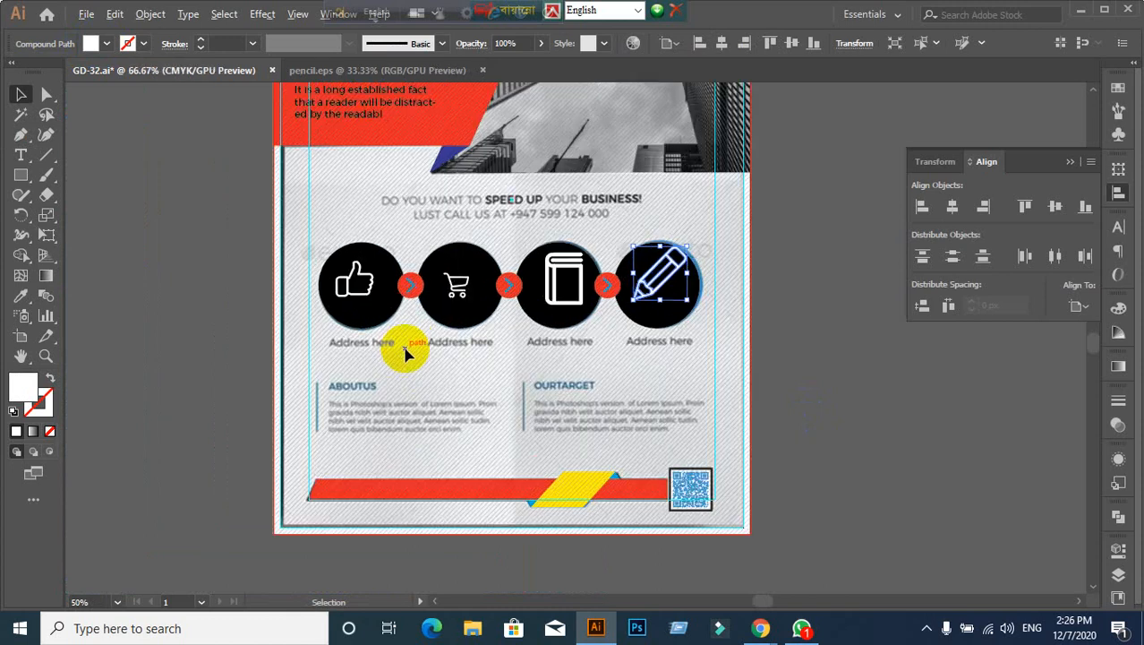
pyautogui.scroll(2, 404, 350)
pyautogui.scroll(-1, 405, 350)
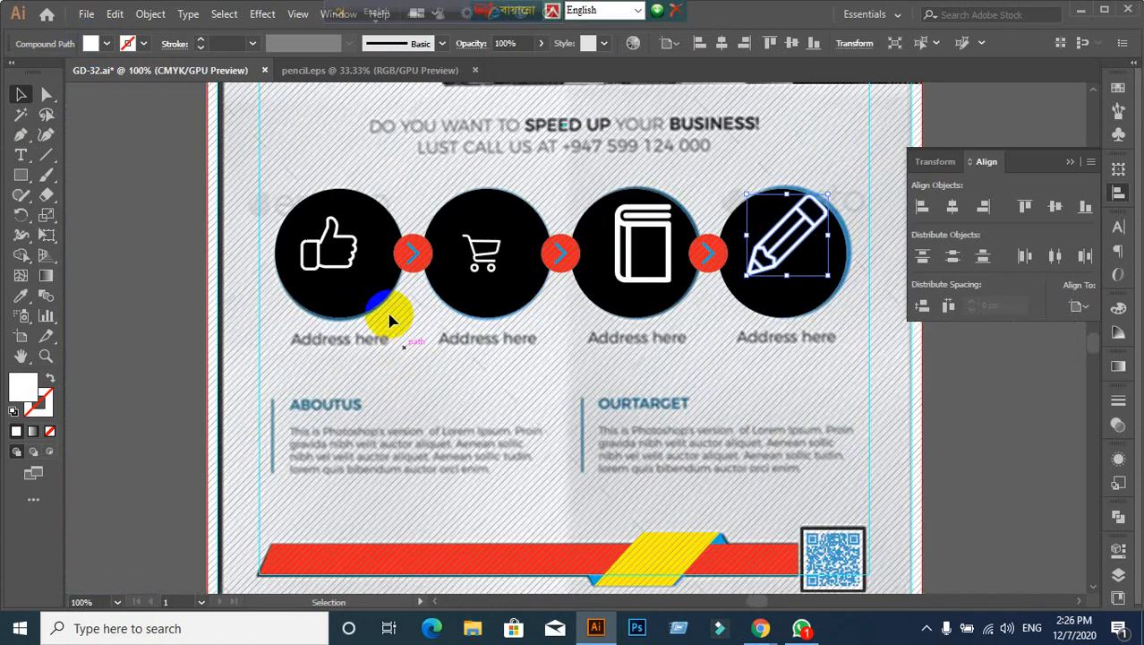
pyautogui.click(352, 270)
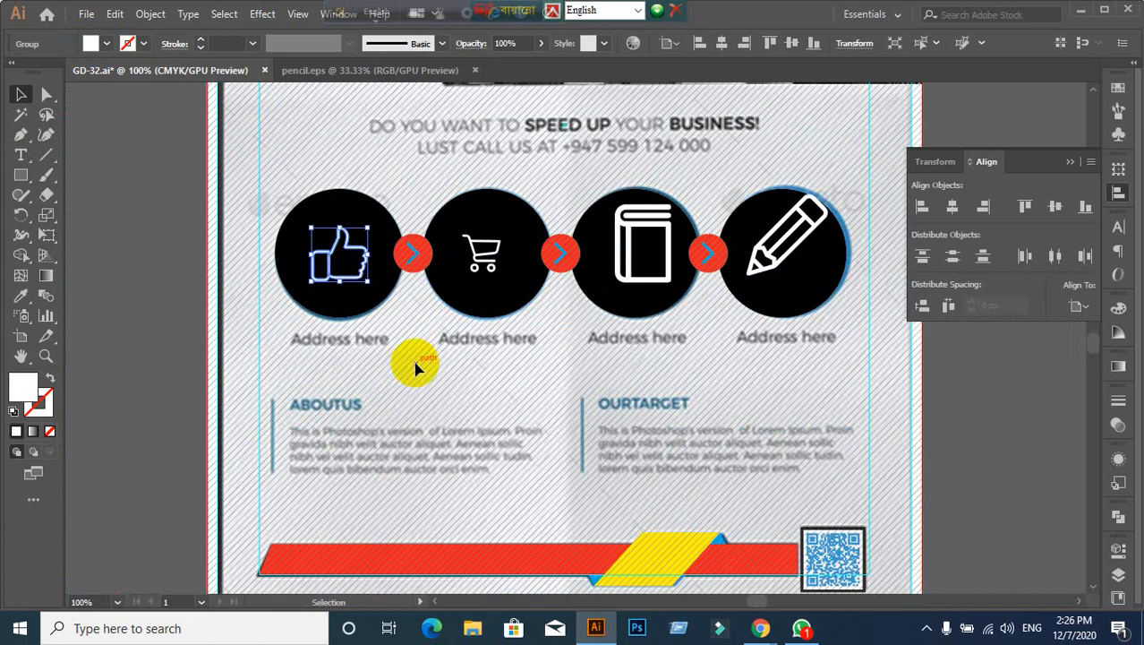
pyautogui.moveTo(368, 280); pyautogui.dragTo(361, 273)
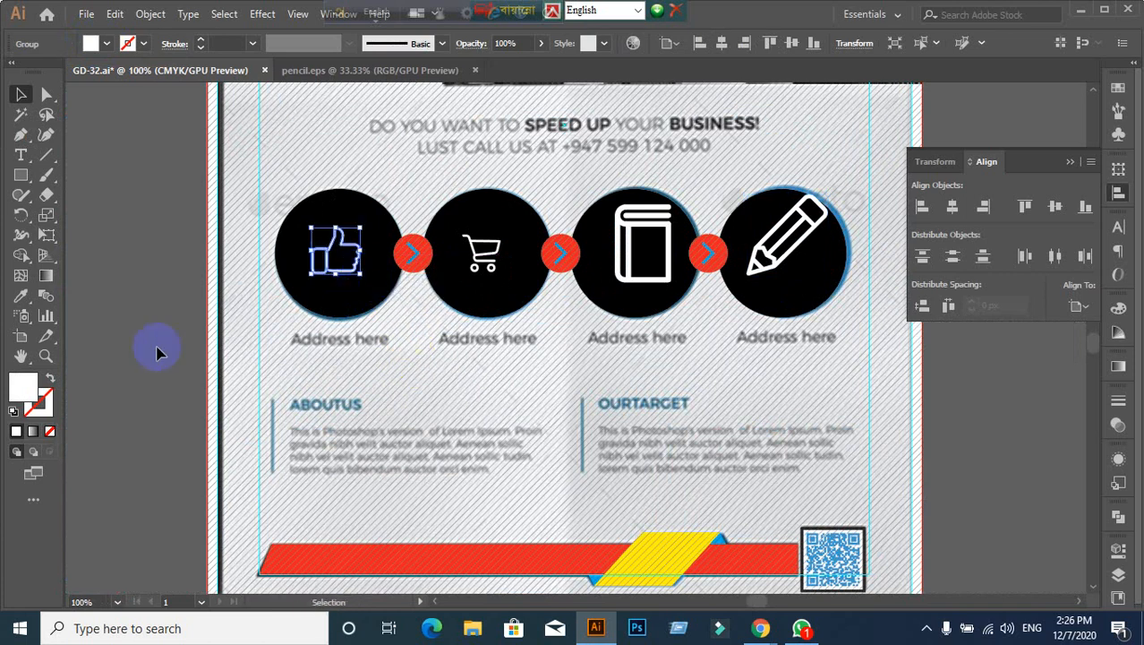
pyautogui.click(122, 355)
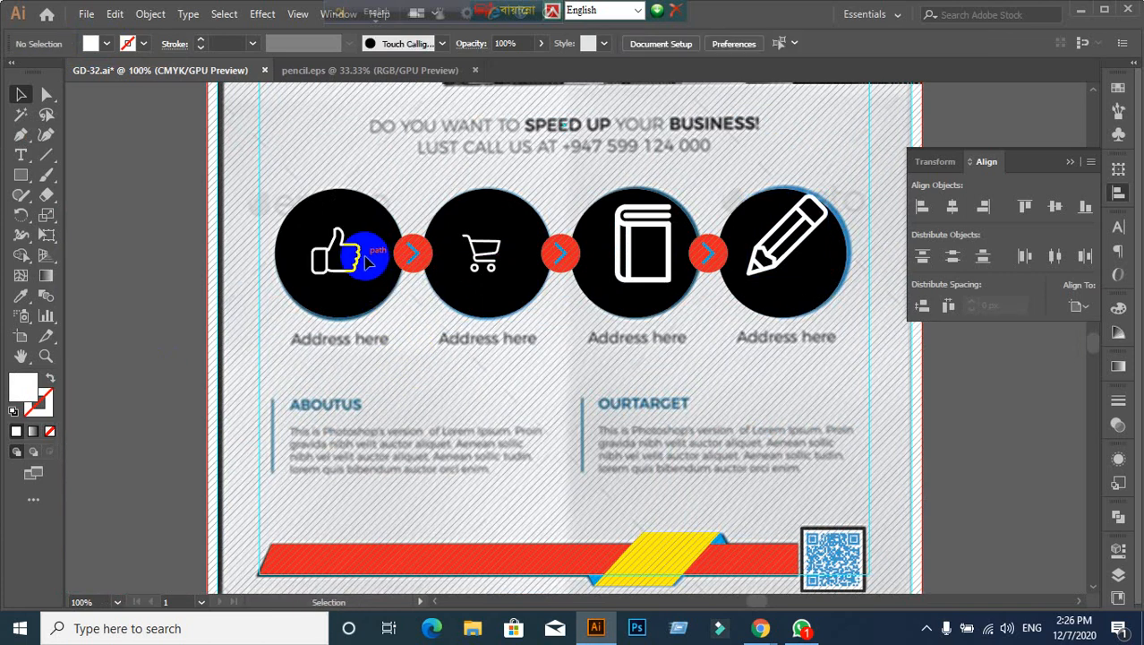
# Step: Show the rulers around the flyer document
pyautogui.click(365, 260)
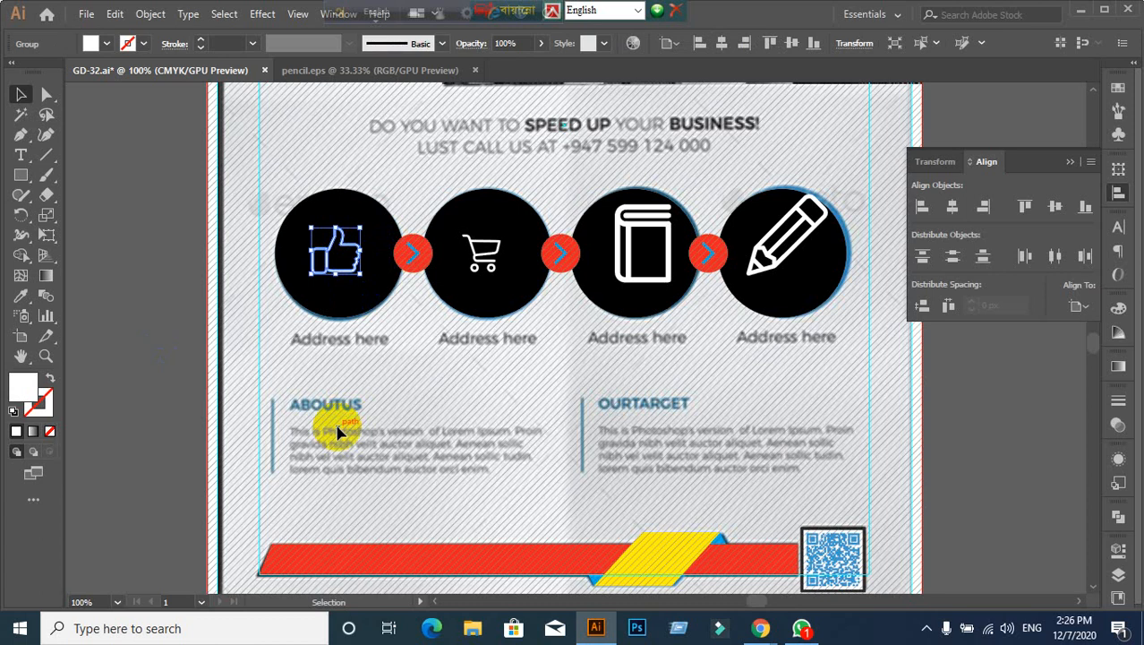
pyautogui.press('a')
pyautogui.hotkey('ctrl', 'r')
pyautogui.press('v')
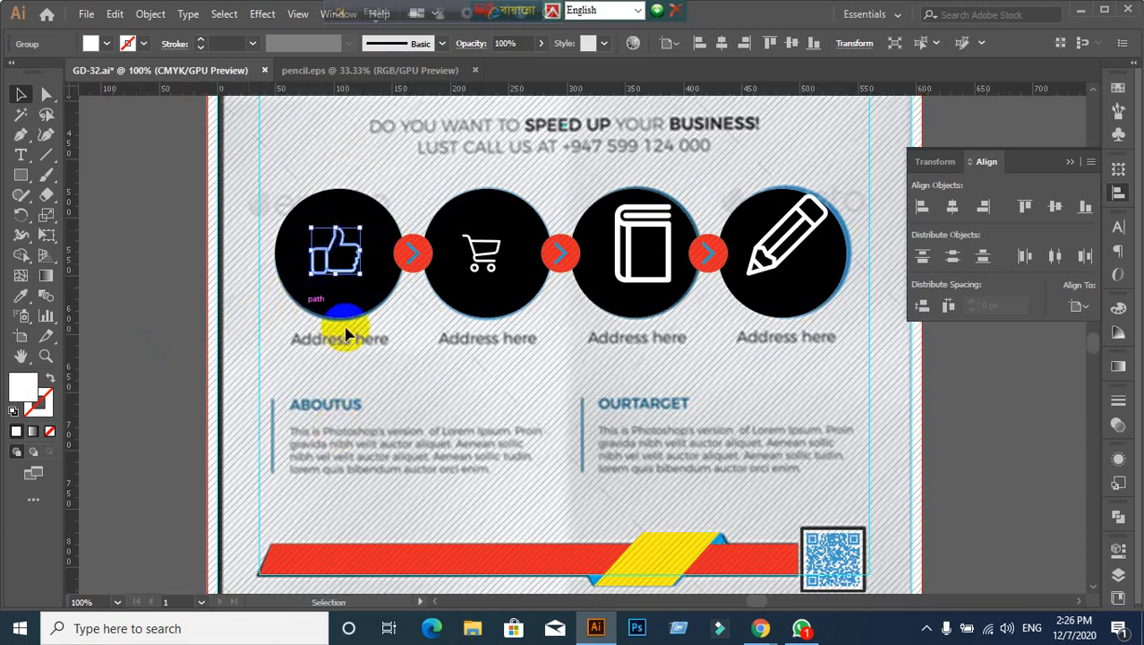
pyautogui.click(225, 358)
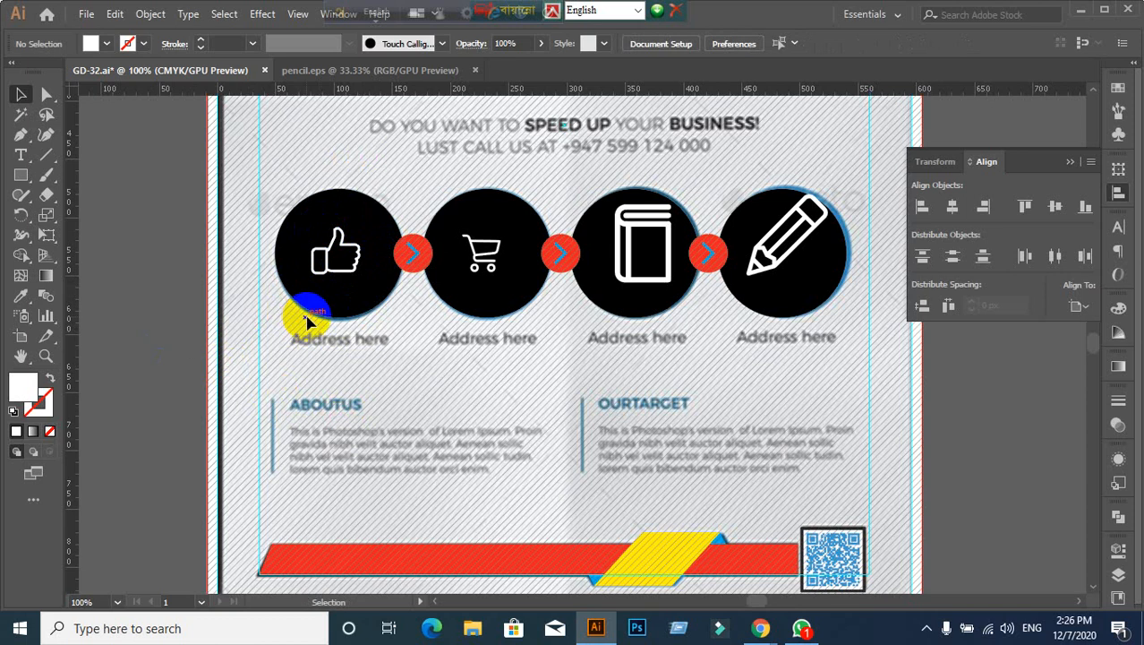
# Step: Temporarily hide the group of black circles to compare the icons with the reference artwork underneath
pyautogui.click(332, 309)
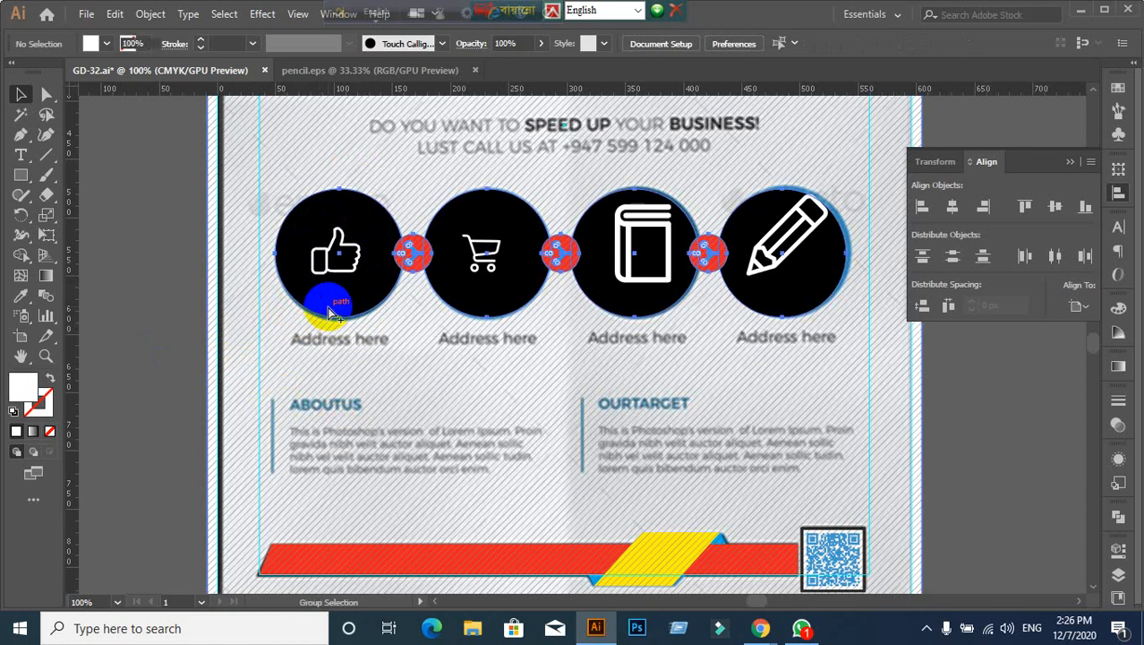
pyautogui.click(226, 387)
pyautogui.click(226, 387)
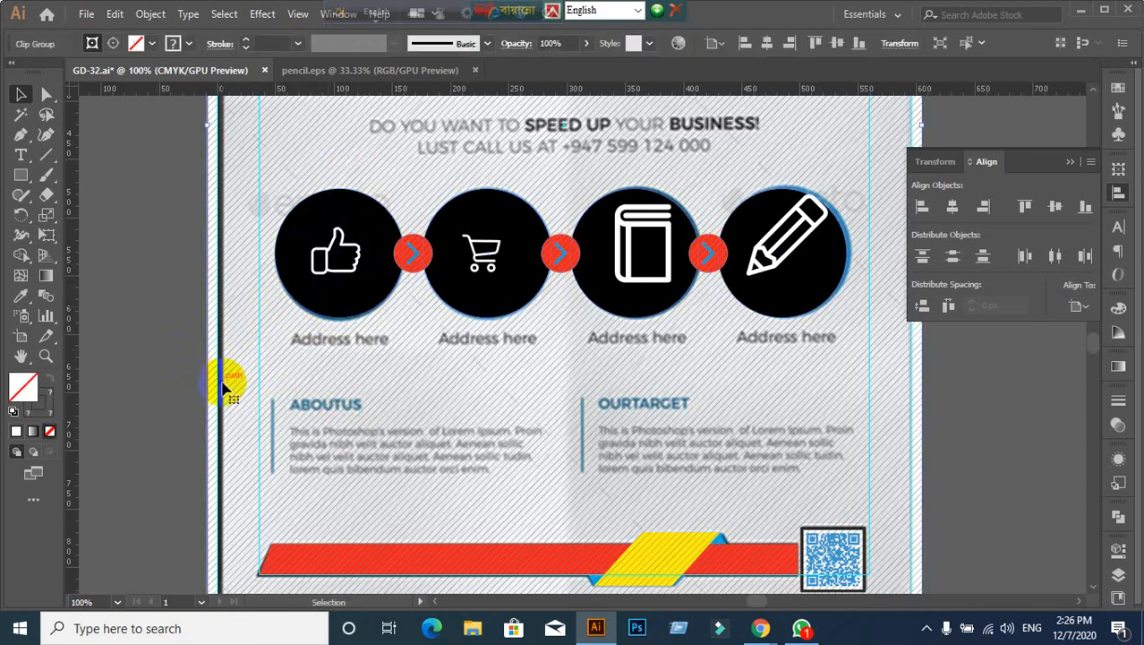
pyautogui.click(226, 387)
pyautogui.click(347, 293)
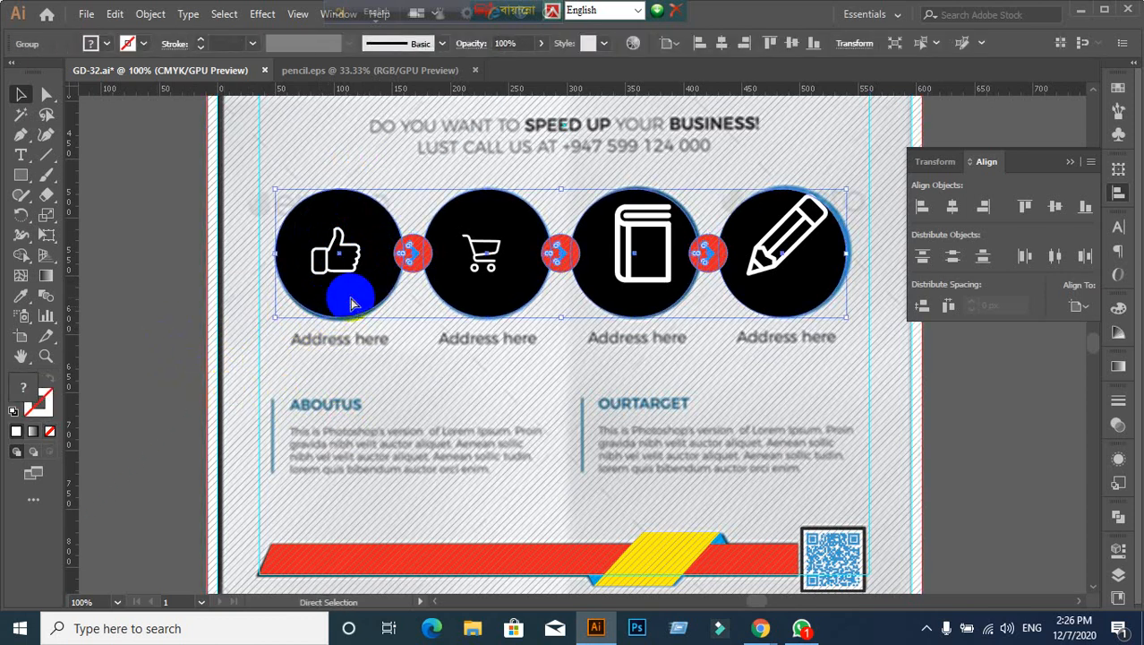
pyautogui.hotkey('ctrl', 'shift', 'a')
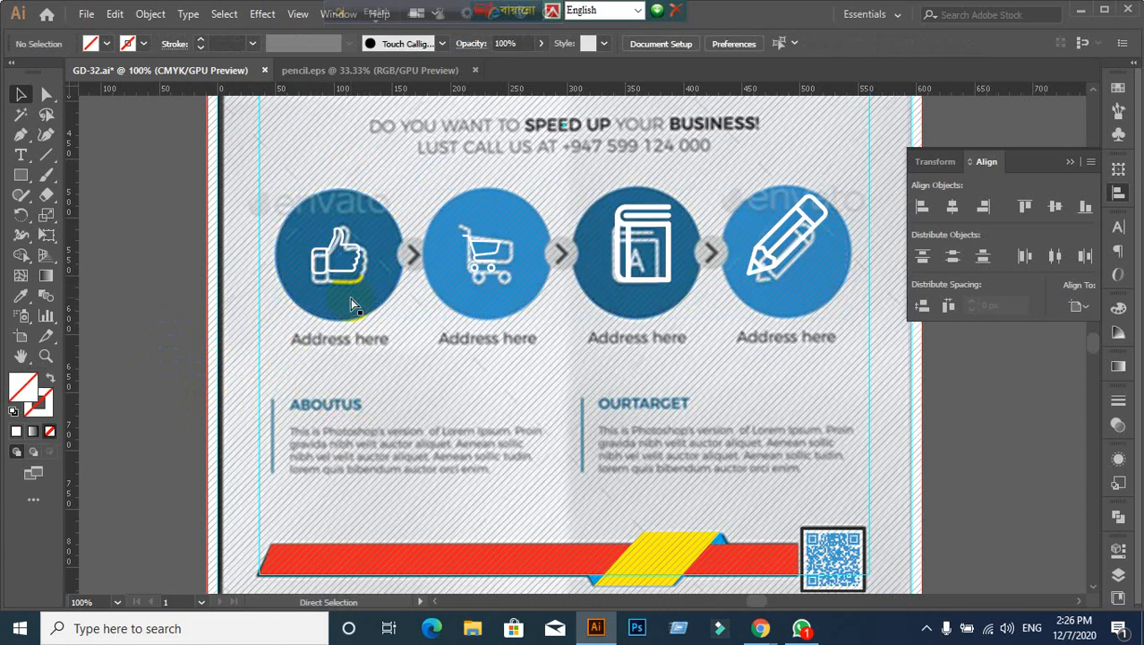
pyautogui.click(351, 300)
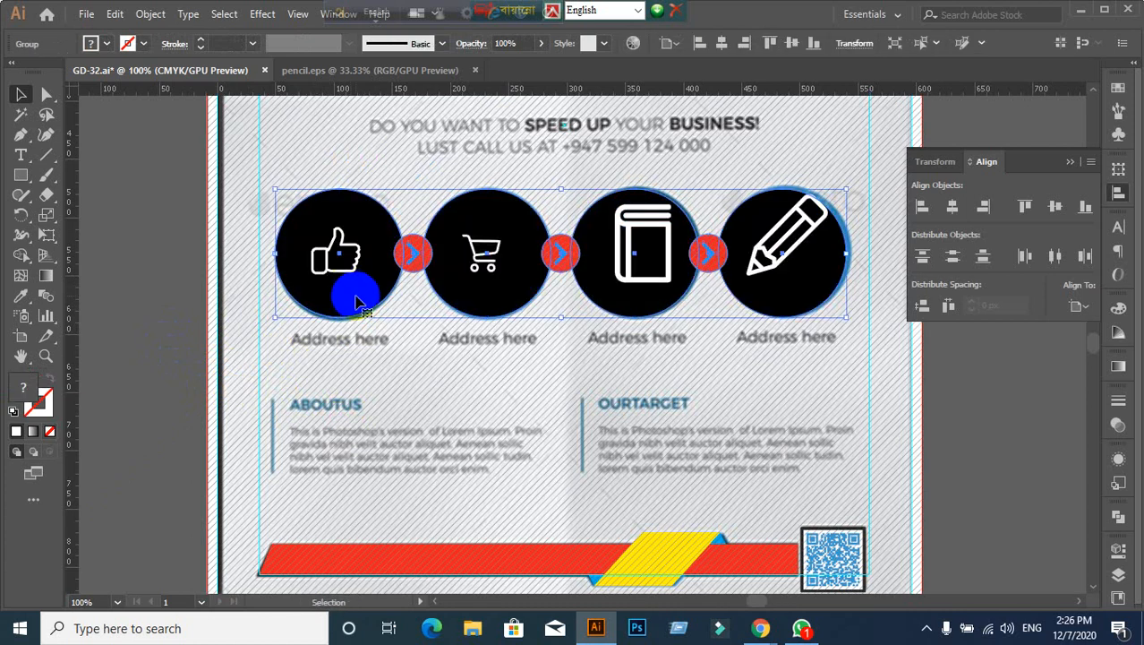
# Step: Hide the circles, scale the thumbs-up icon up to match the reference icon's size, and bring the circles back
pyautogui.hotkey('ctrl', 'shift', 'a')
pyautogui.moveTo(355, 281); pyautogui.dragTo(356, 274)
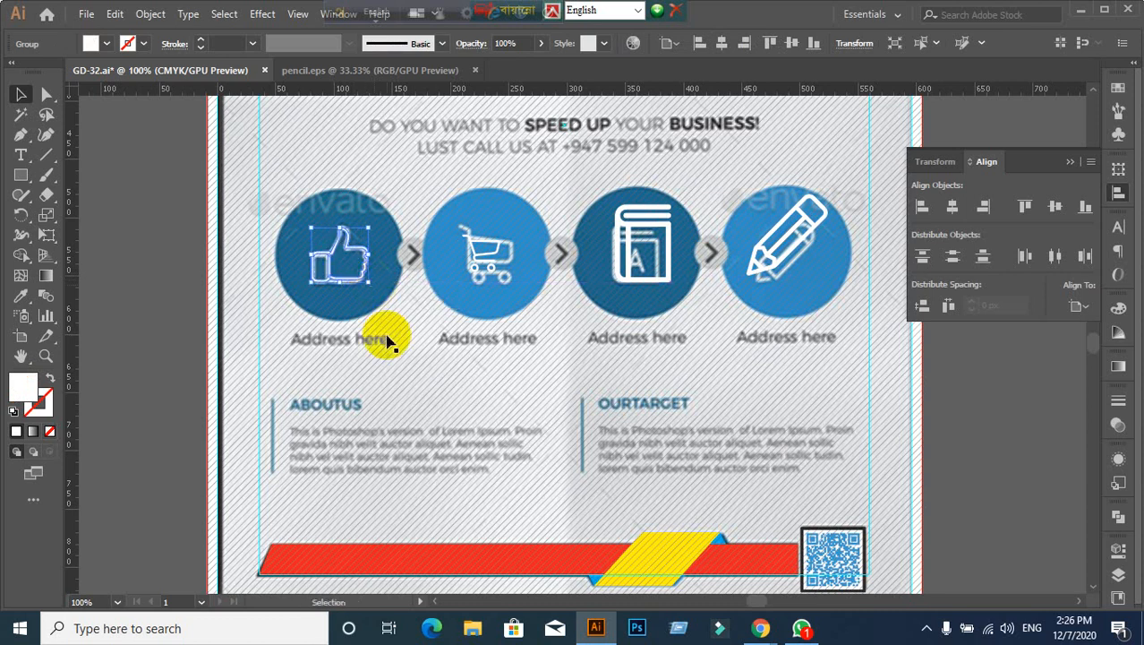
pyautogui.click(385, 335)
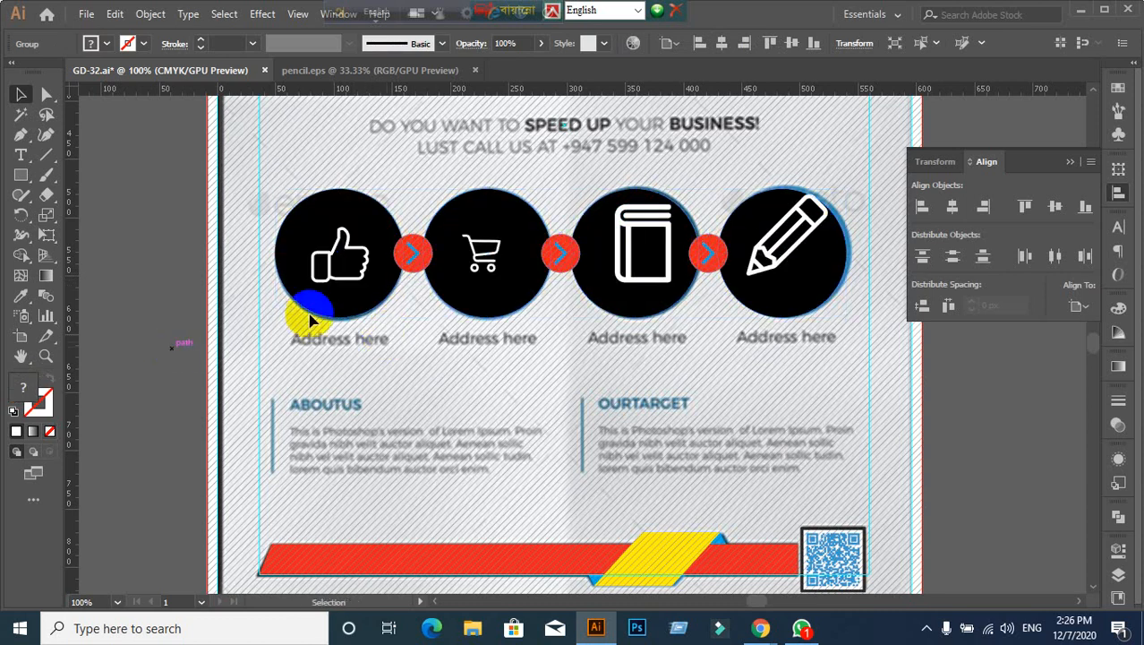
pyautogui.click(333, 299)
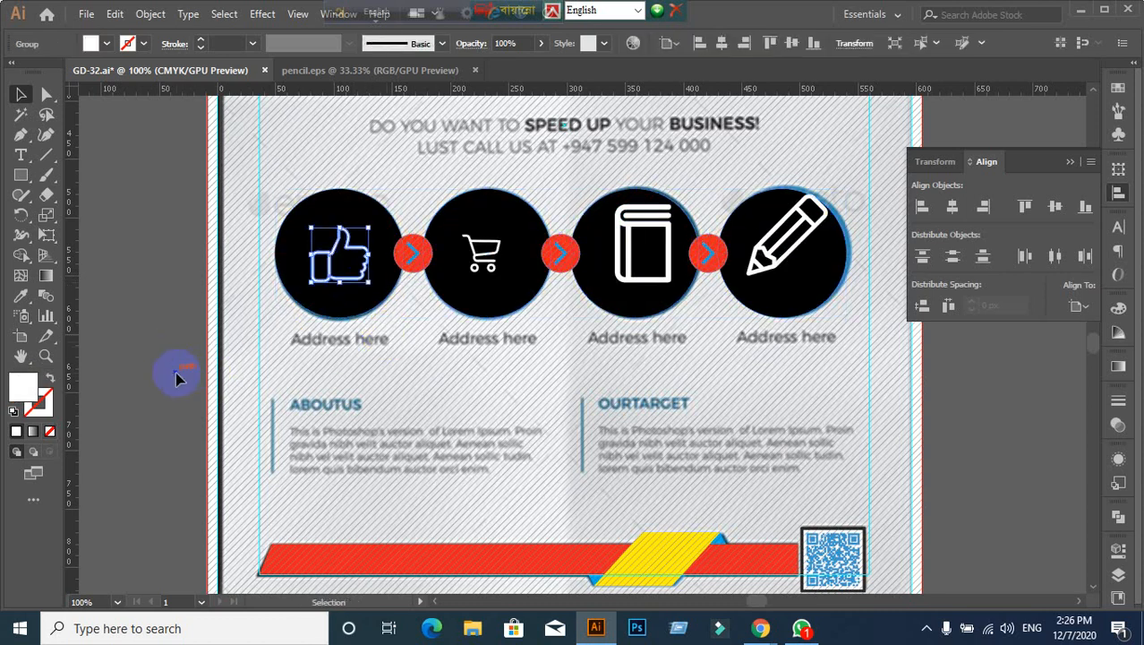
pyautogui.click(182, 394)
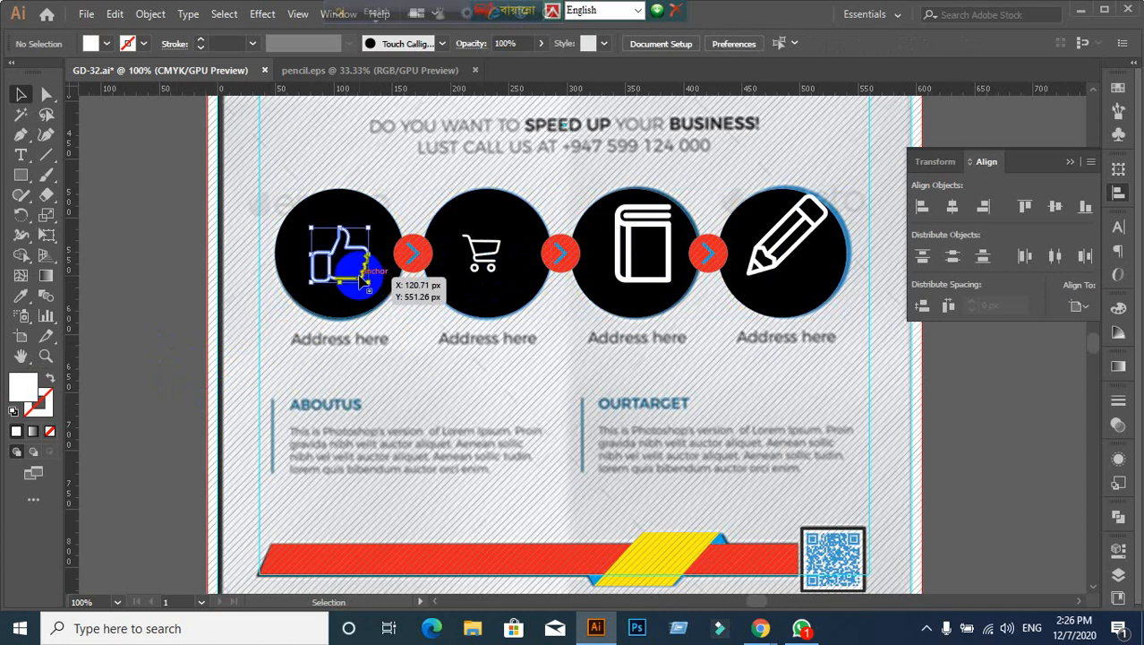
# Step: Place horizontal guides along the top and bottom edges of the thumbs-up icon
pyautogui.click(358, 278)
pyautogui.moveTo(381, 95); pyautogui.dragTo(372, 230)
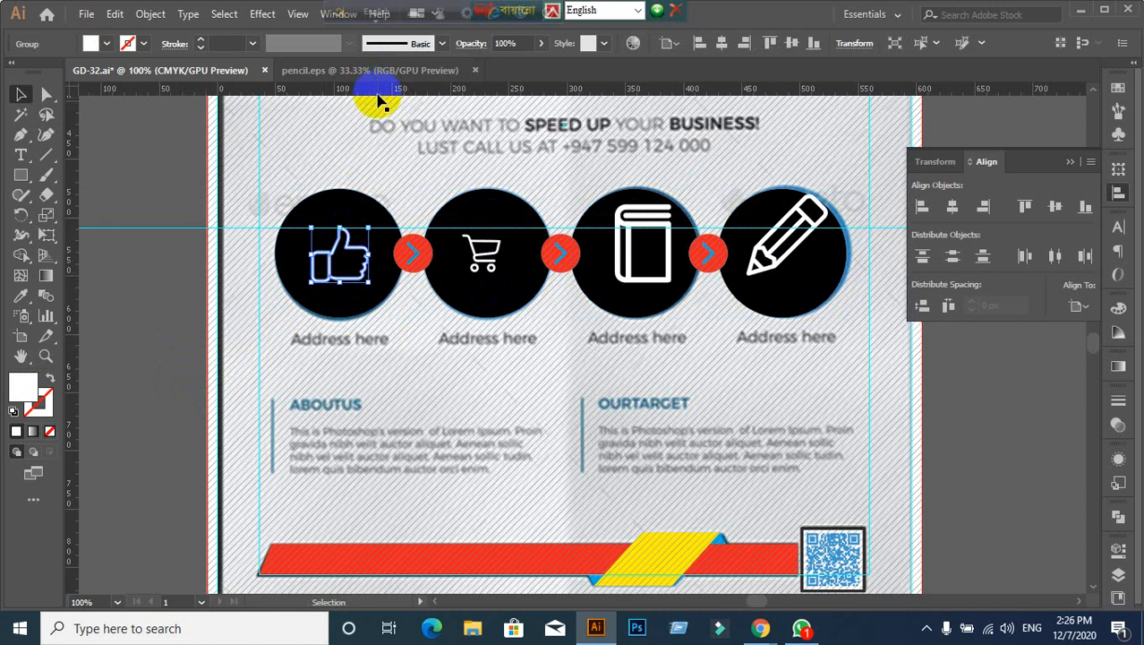
pyautogui.moveTo(379, 101); pyautogui.dragTo(371, 285)
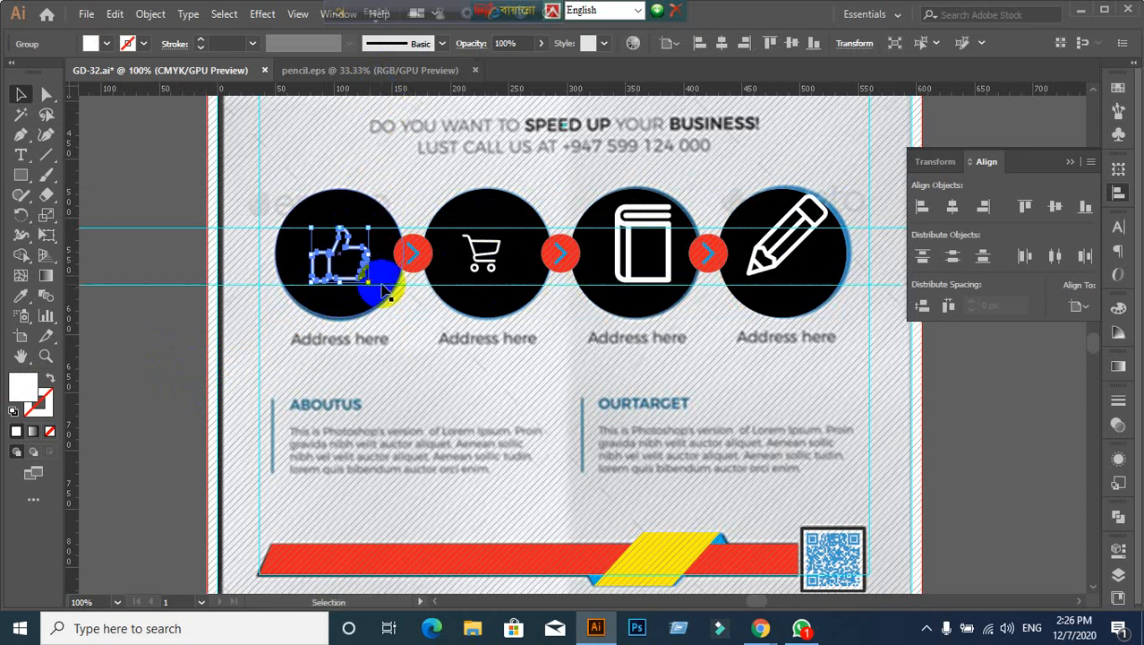
pyautogui.click(166, 350)
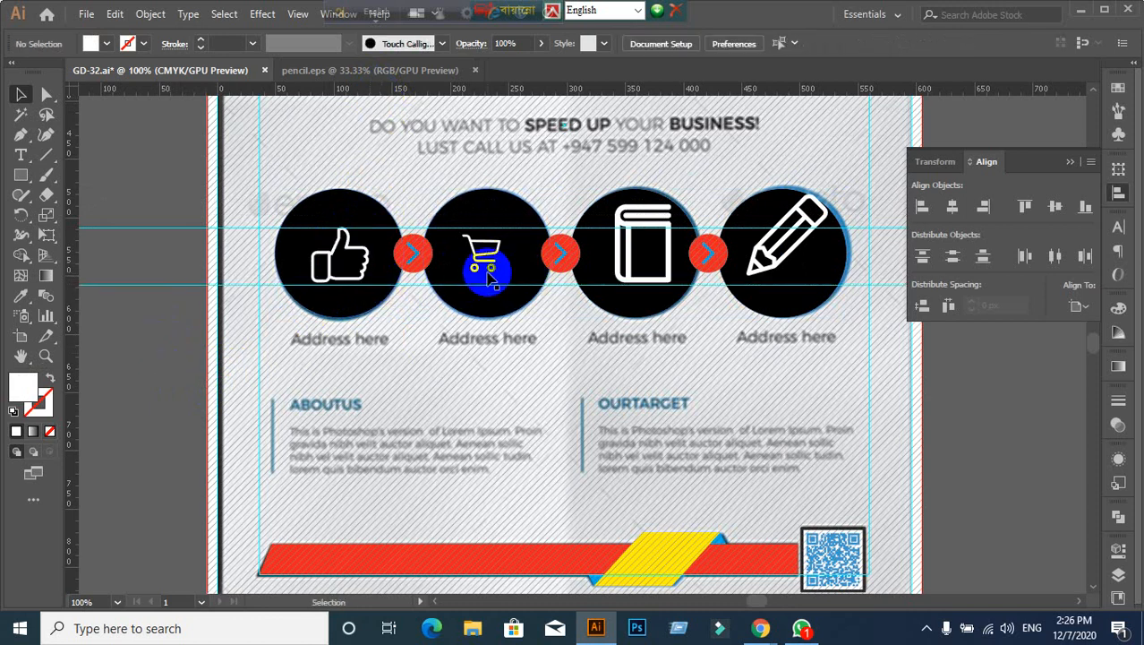
# Step: Try to shift the lower guide up to the thumbs-up icon's bottom edge, and undo the accidental move of the circles
pyautogui.moveTo(489, 270); pyautogui.dragTo(550, 371)
pyautogui.scroll(2, 498, 300)
pyautogui.scroll(2, 319, 373)
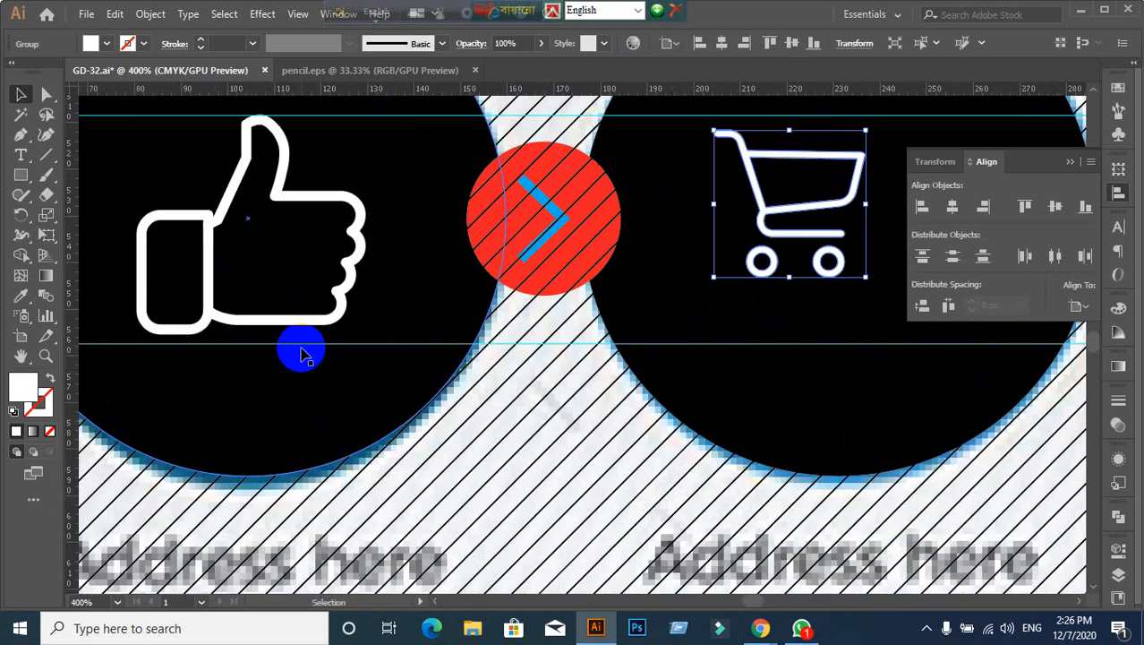
pyautogui.moveTo(301, 346); pyautogui.dragTo(303, 331)
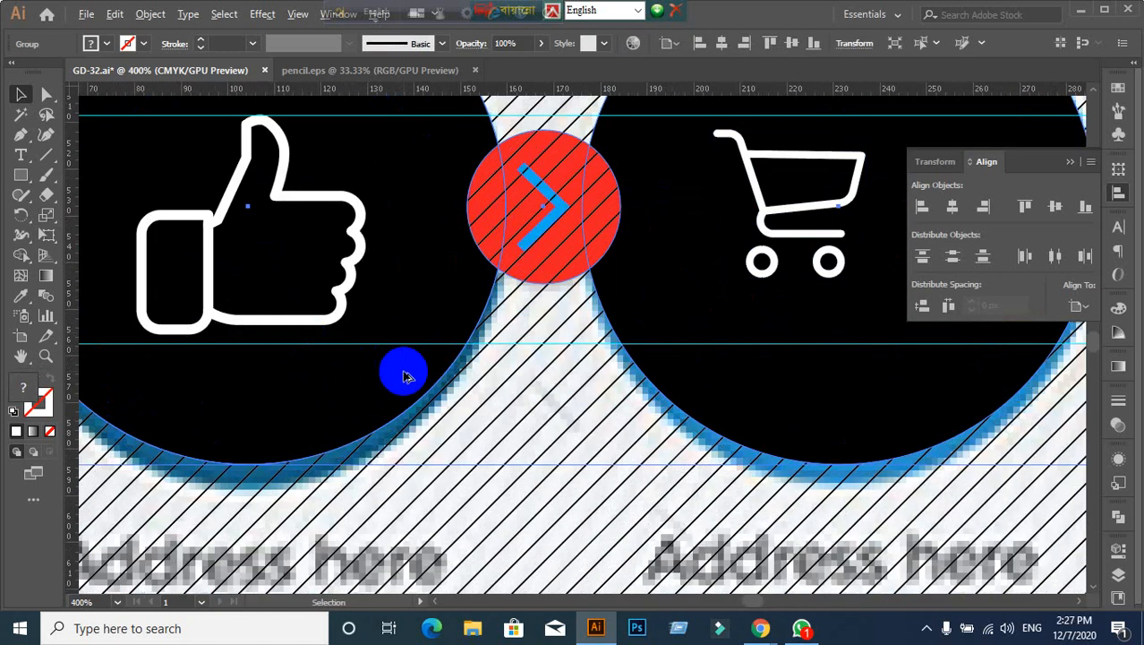
pyautogui.hotkey('ctrl', 'z')
pyautogui.scroll(-4, 434, 397)
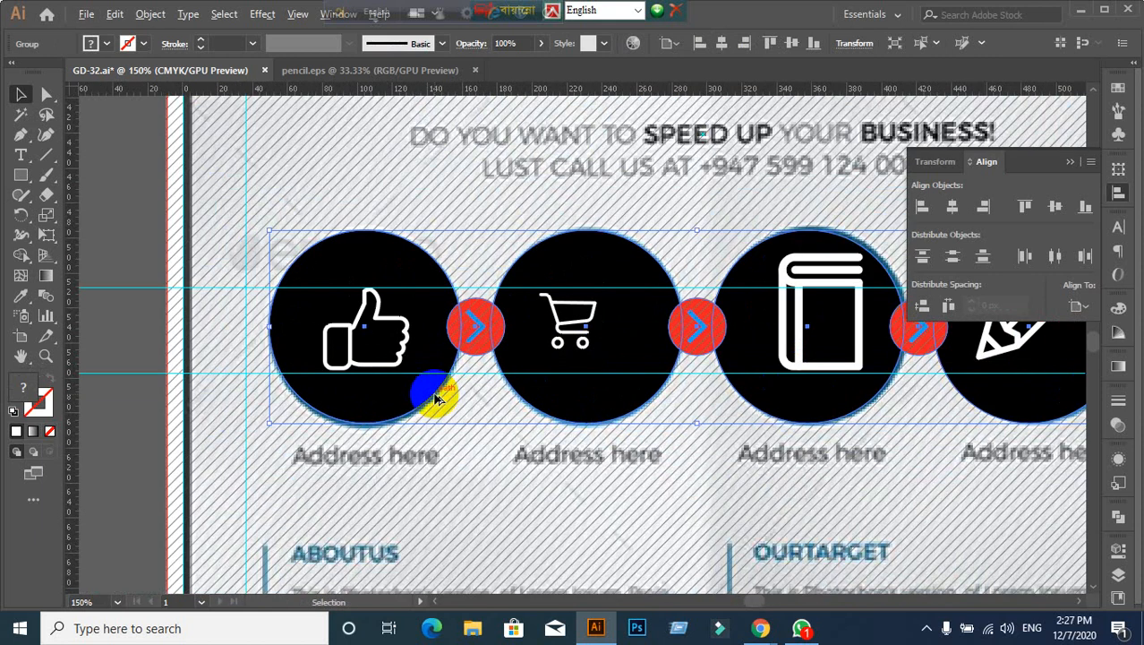
# Step: Lock the group of black circles and unlock the guides
pyautogui.scroll(2, 184, 474)
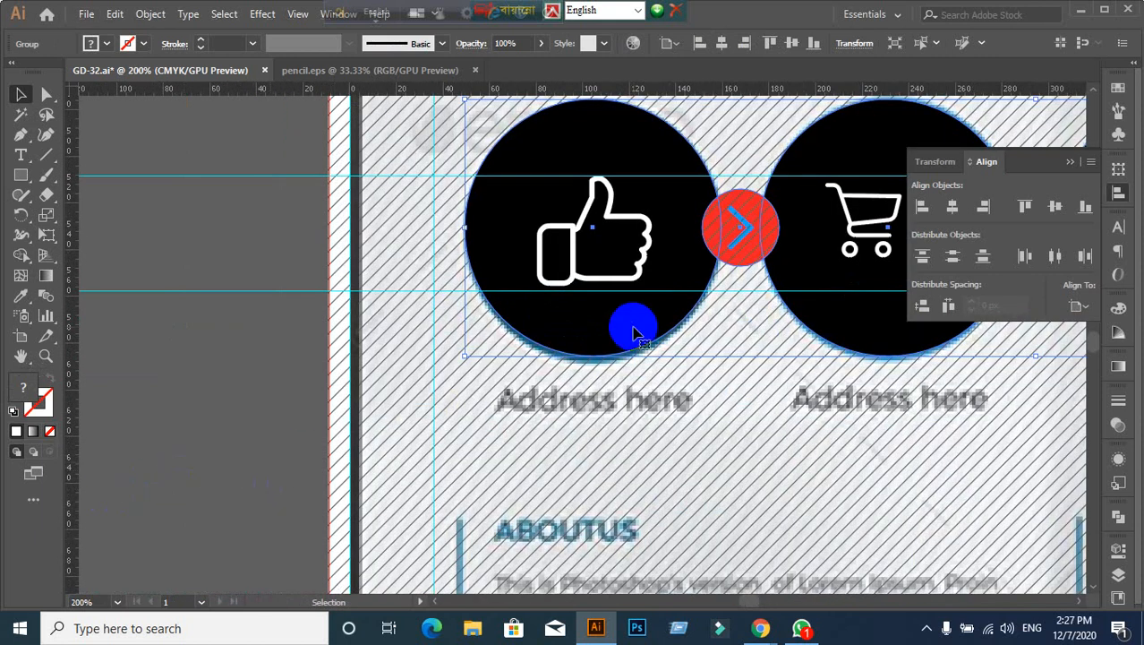
pyautogui.hotkey('ctrl', 'shift', 'a')
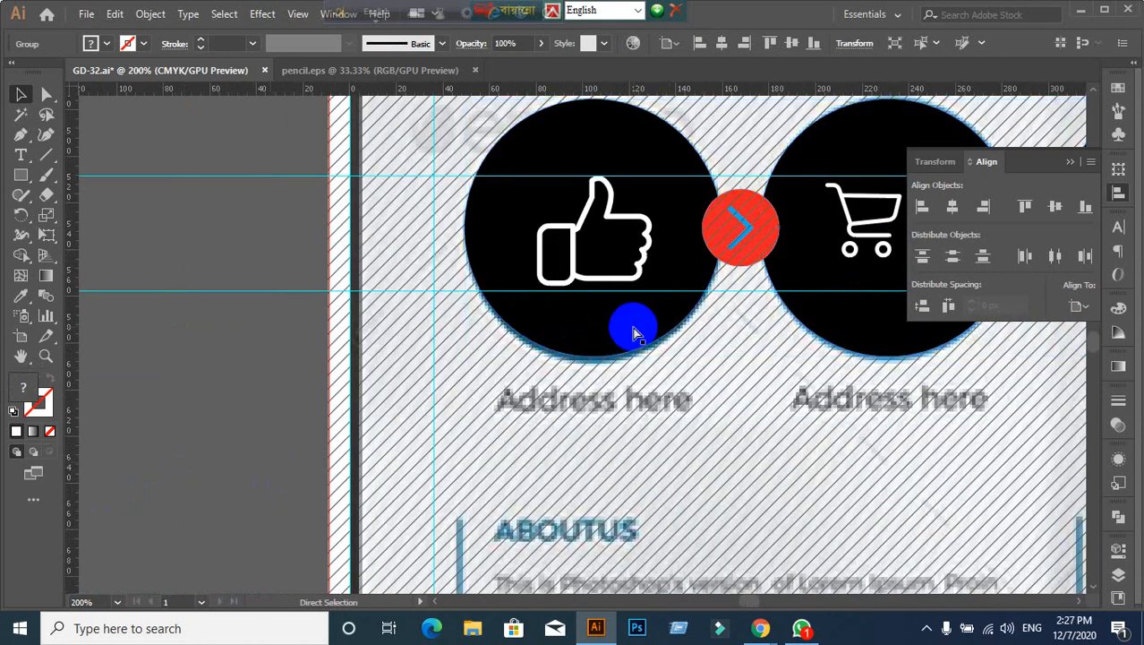
pyautogui.rightClick(158, 257)
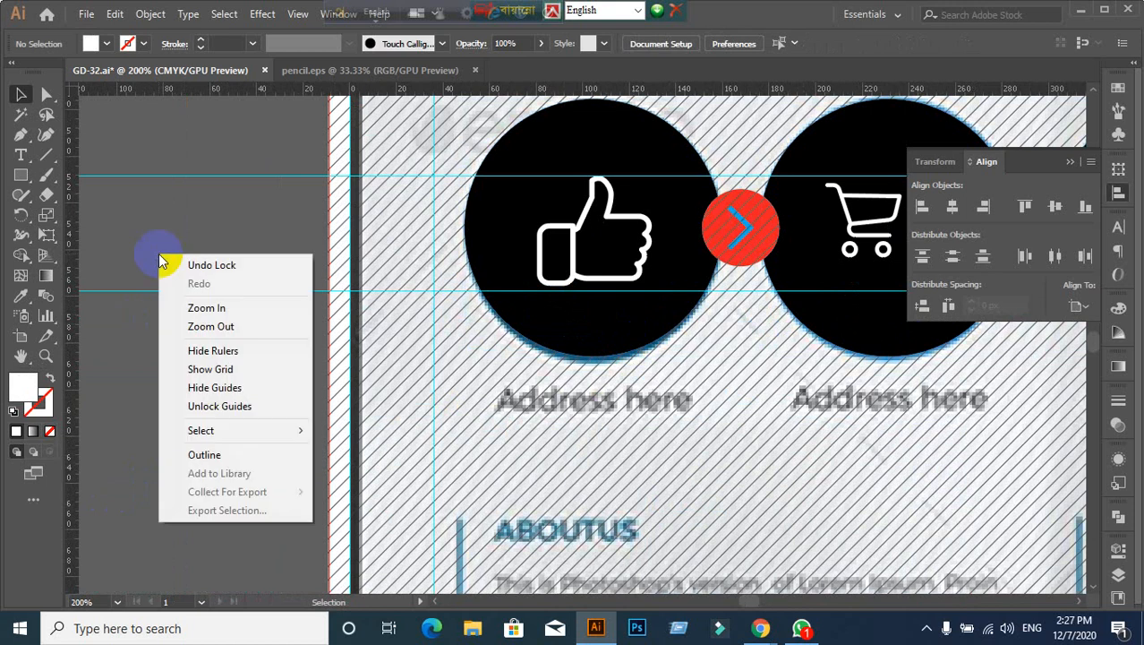
pyautogui.click(206, 407)
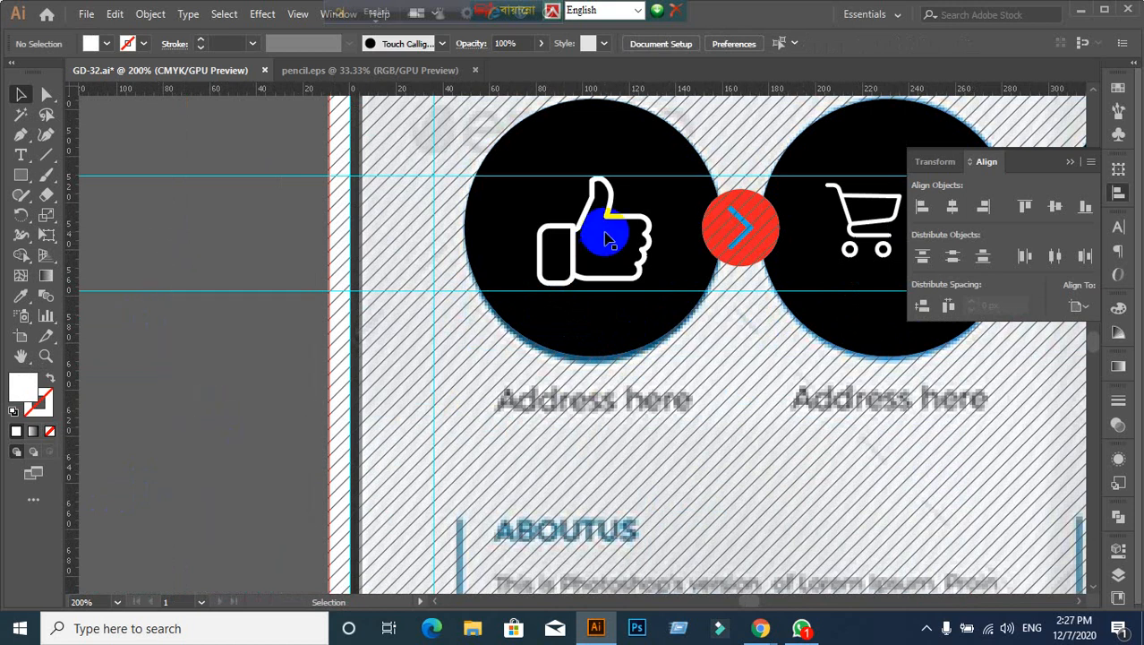
# Step: Delete the horizontal guide just below the thumbs-up icon
pyautogui.click(580, 262)
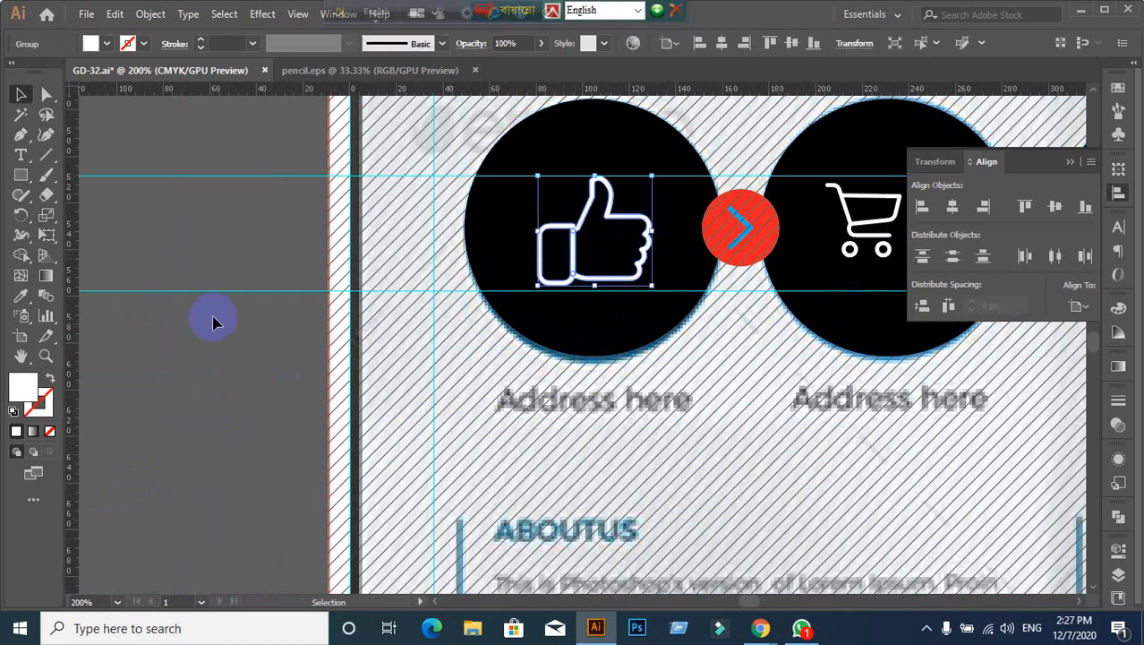
pyautogui.rightClick(216, 220)
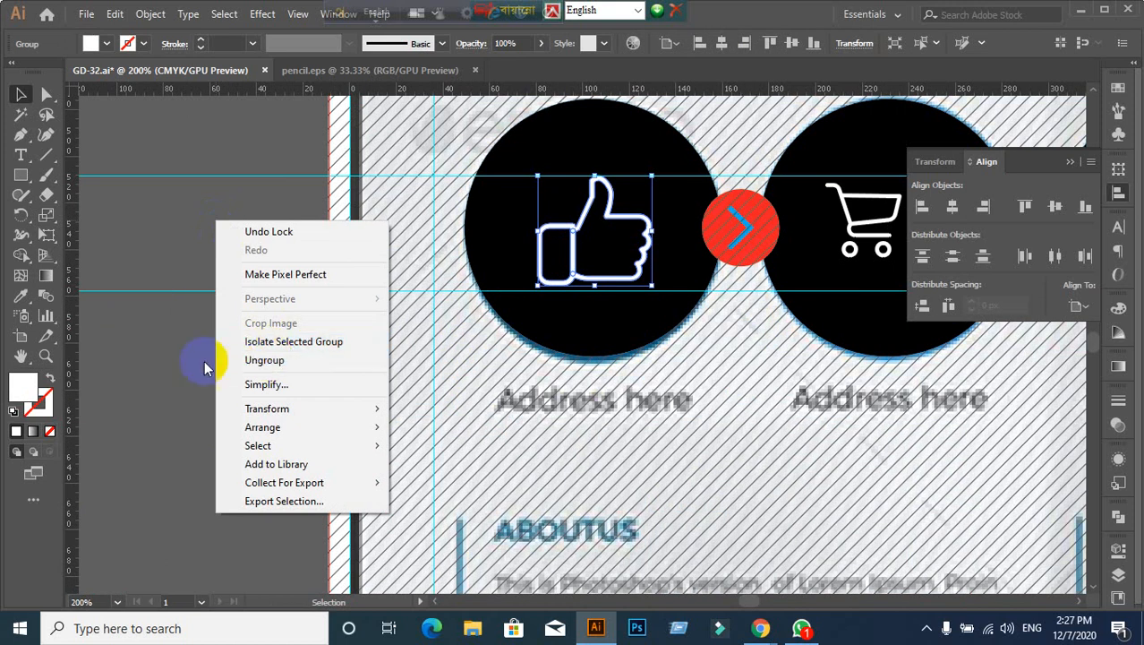
pyautogui.click(195, 303)
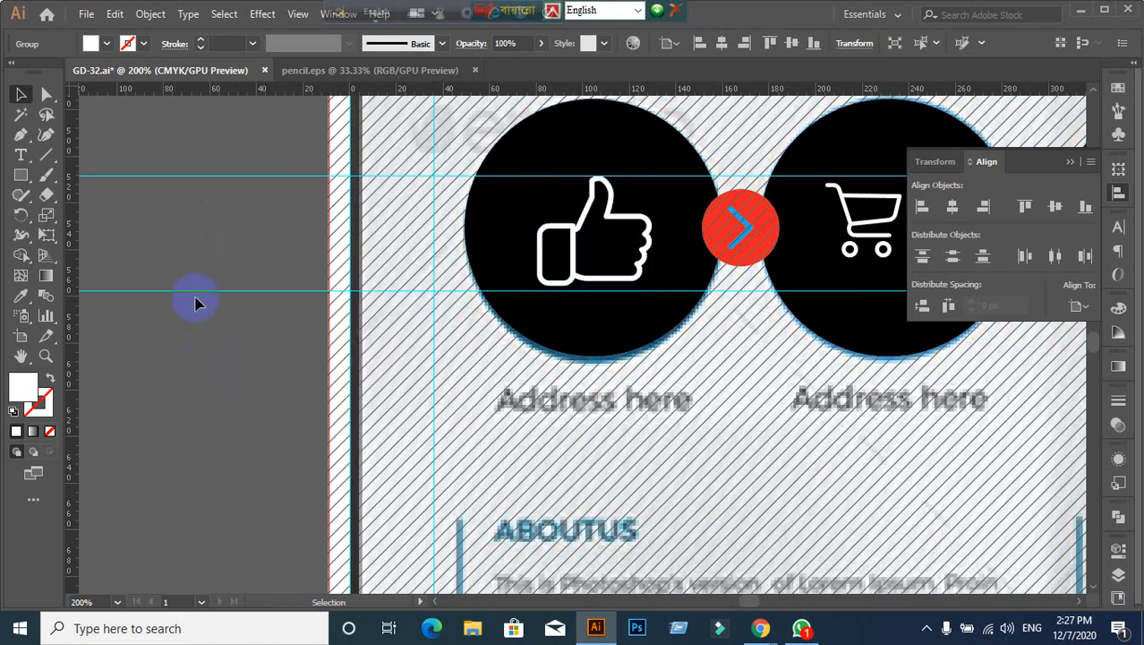
pyautogui.click(536, 284)
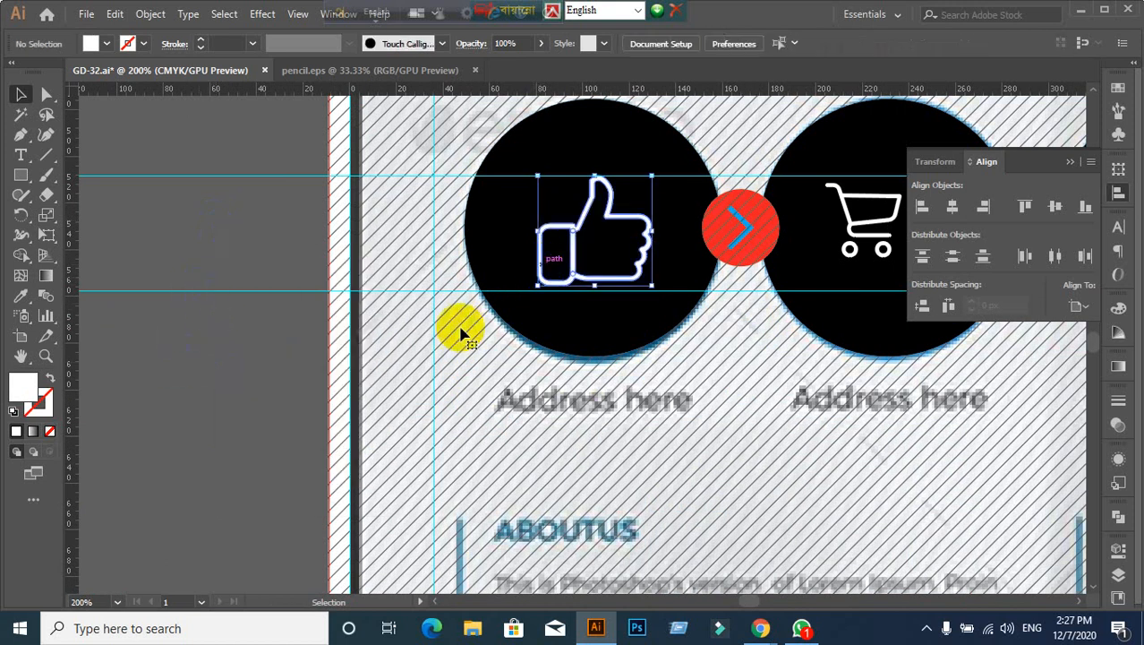
pyautogui.click(245, 343)
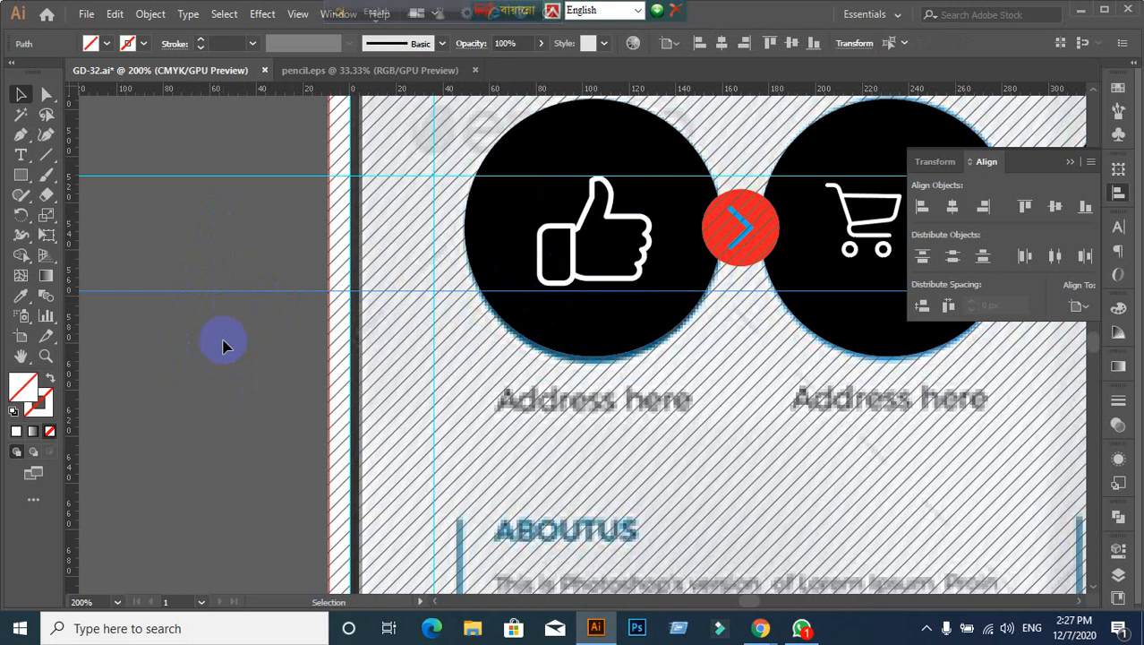
pyautogui.press('Delete')
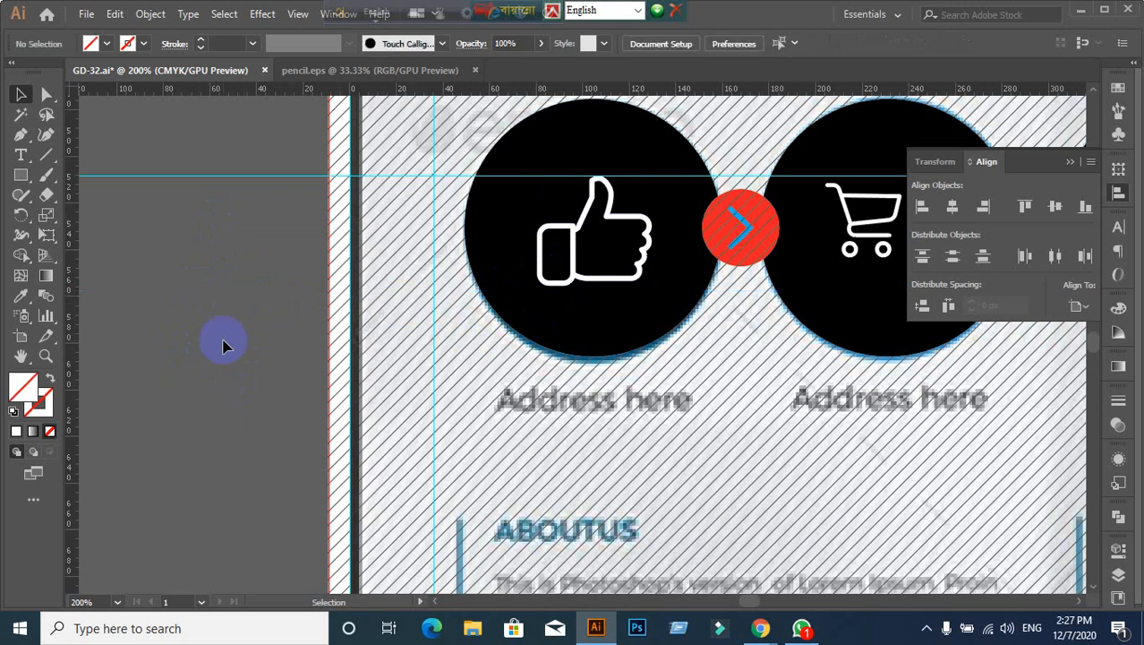
# Step: Try to place a new horizontal guide at the bottom edge of the thumbs-up icon
pyautogui.click(573, 231)
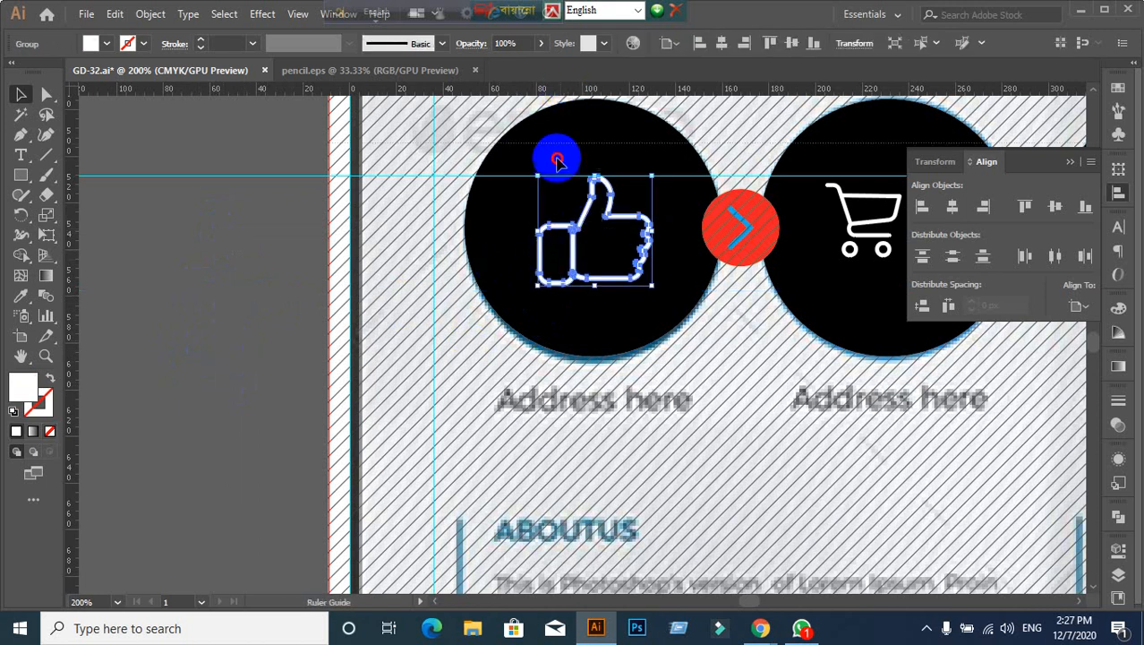
pyautogui.hotkey('ctrl', 'z')
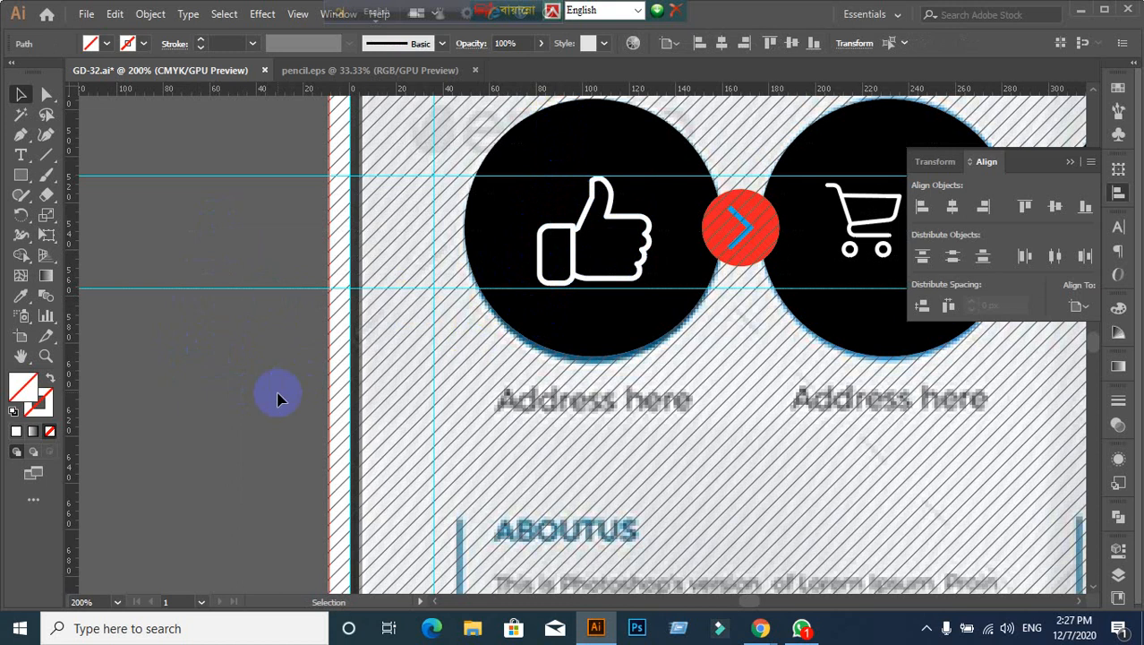
pyautogui.scroll(3, 676, 291)
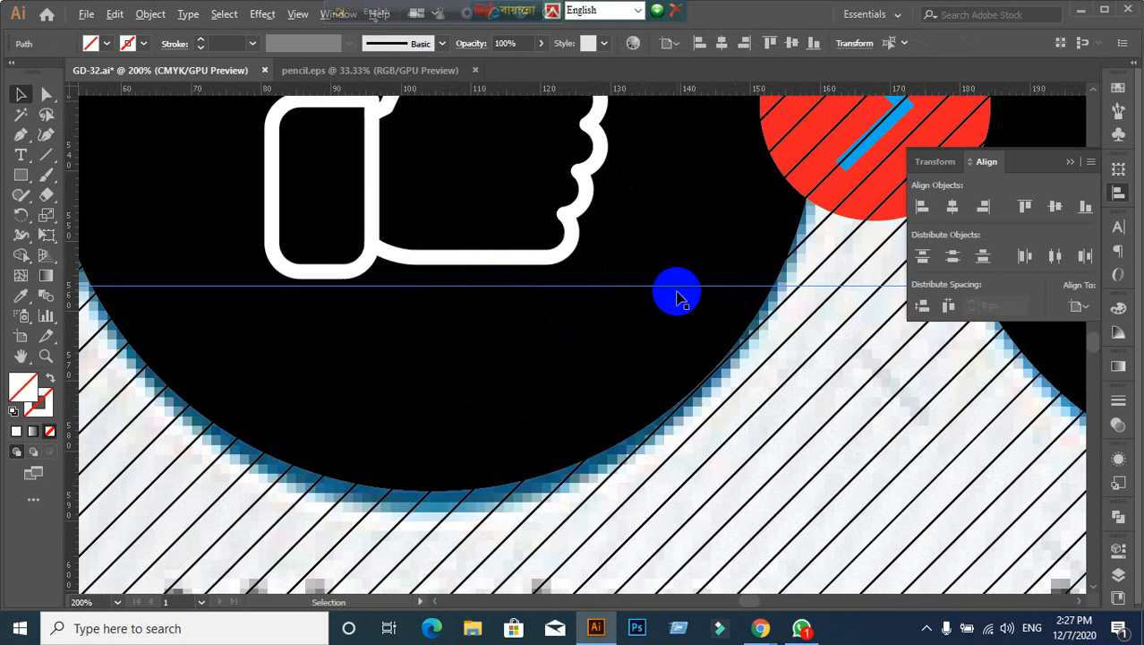
pyautogui.scroll(-3, 377, 286)
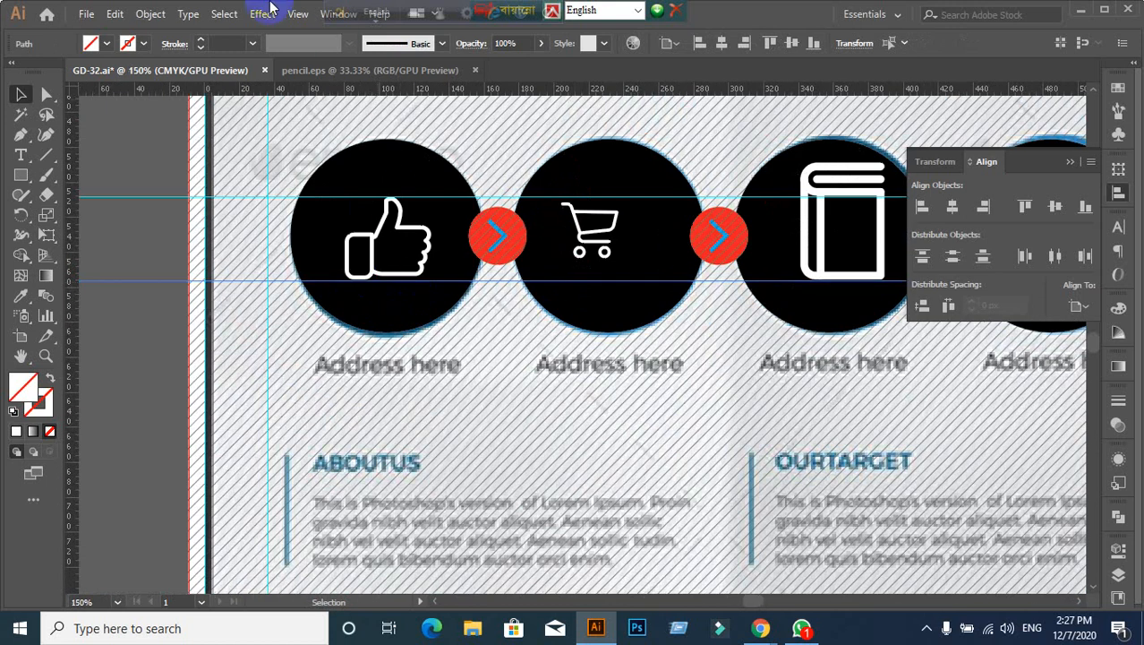
# Step: Turn off Snap to Point and delete the misplaced guide below the thumbs-up icon
pyautogui.click(298, 14)
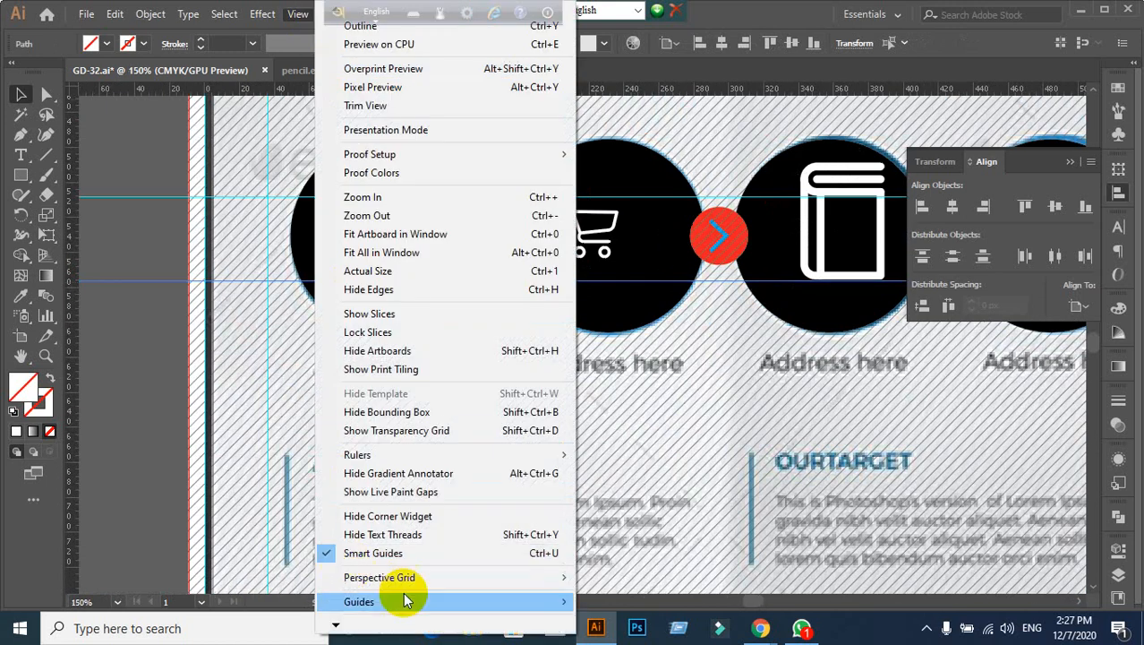
pyautogui.moveTo(331, 624)
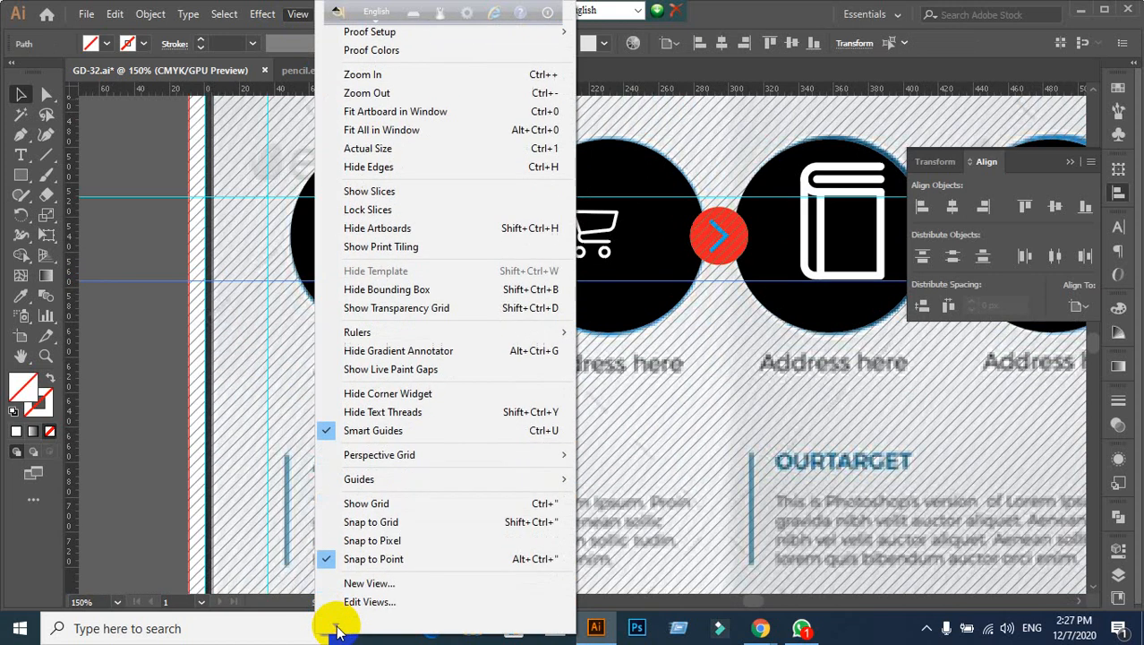
pyautogui.click(329, 559)
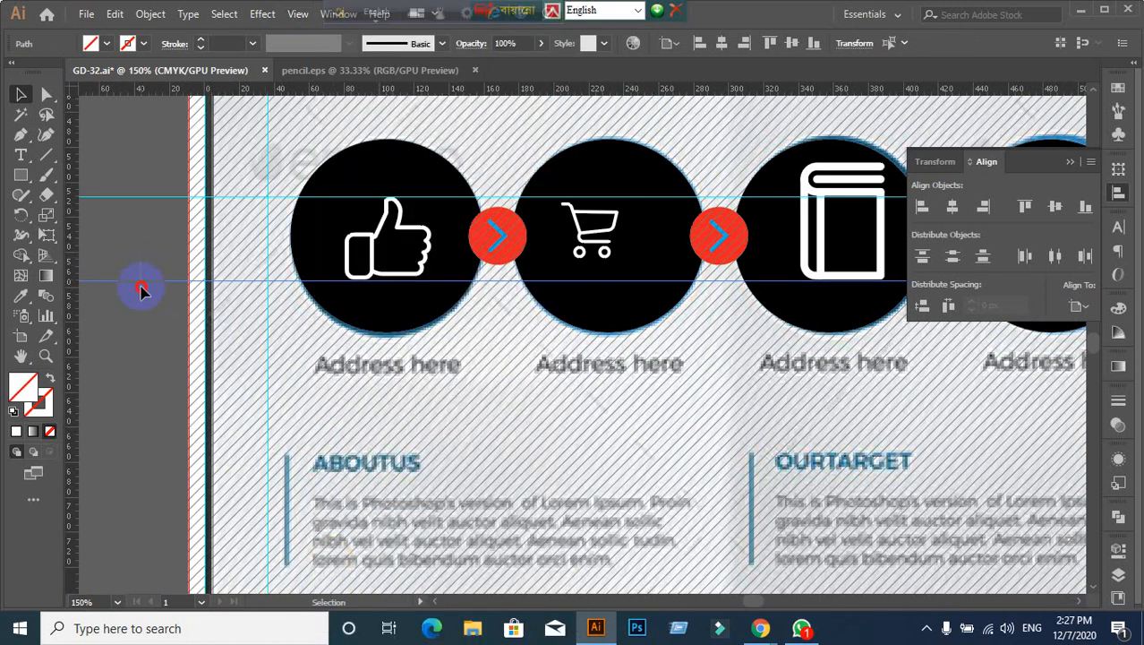
pyautogui.press('Delete')
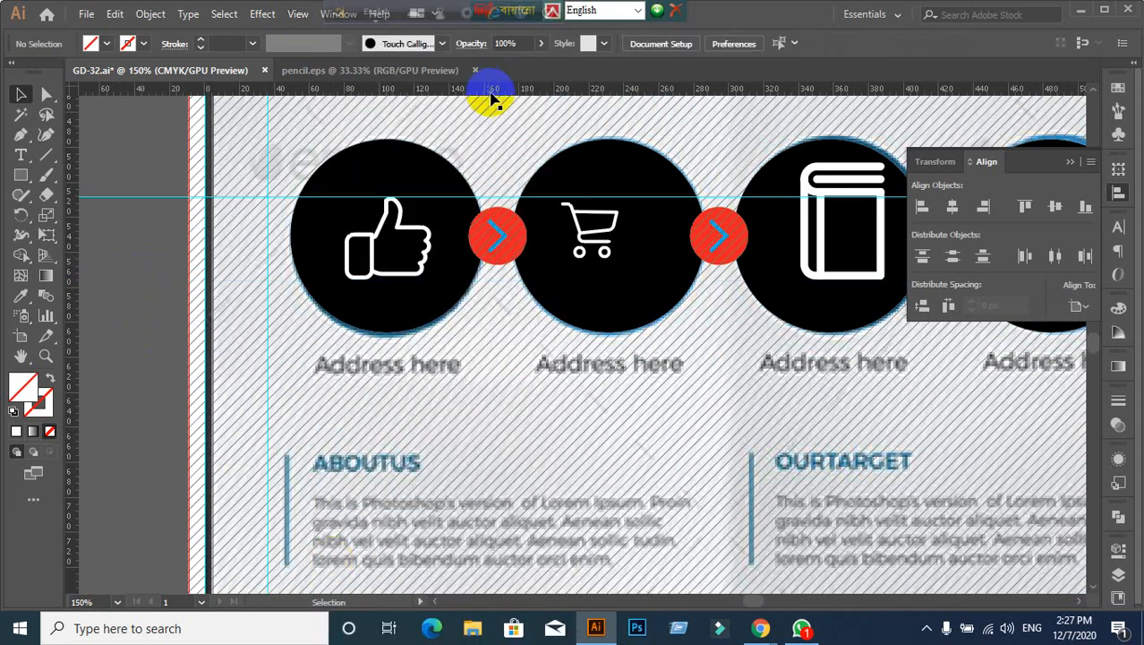
# Step: Place a new horizontal guide exactly along the bottom edge of the thumbs-up icon
pyautogui.click(405, 274)
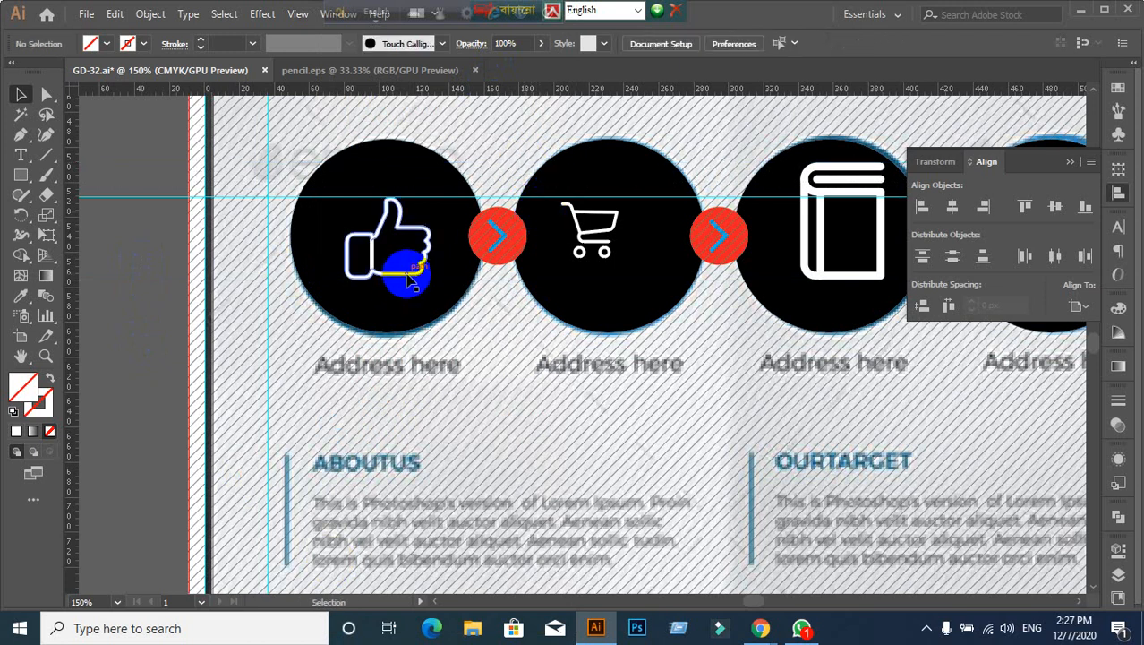
pyautogui.scroll(4, 340, 250)
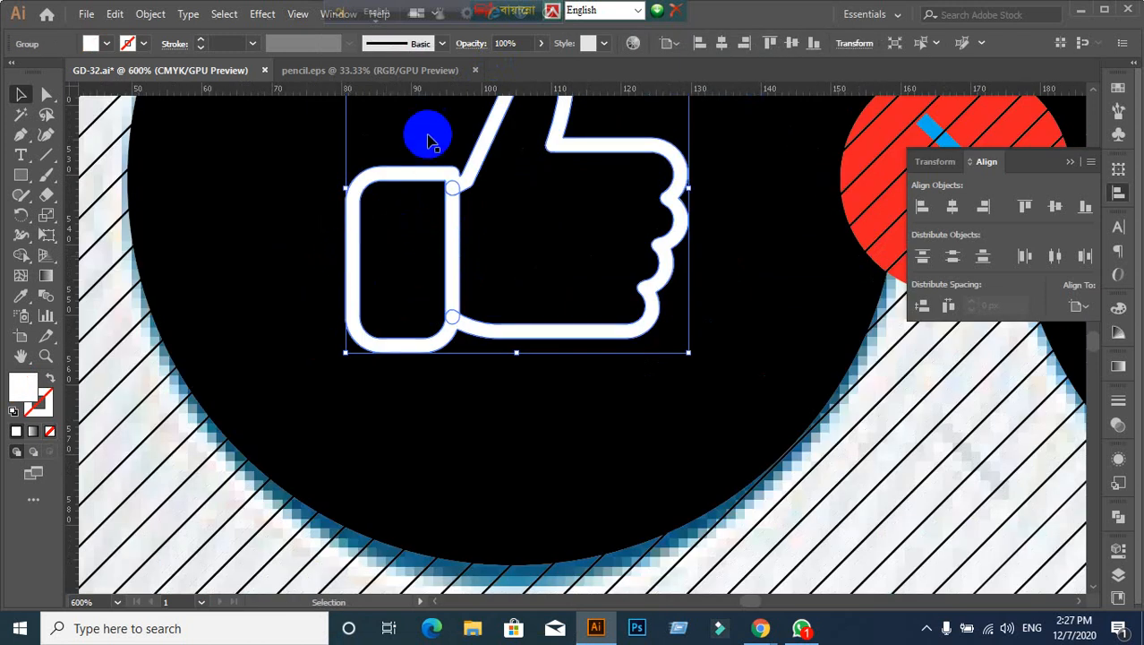
pyautogui.moveTo(427, 94); pyautogui.dragTo(516, 356)
pyautogui.scroll(-2, 422, 391)
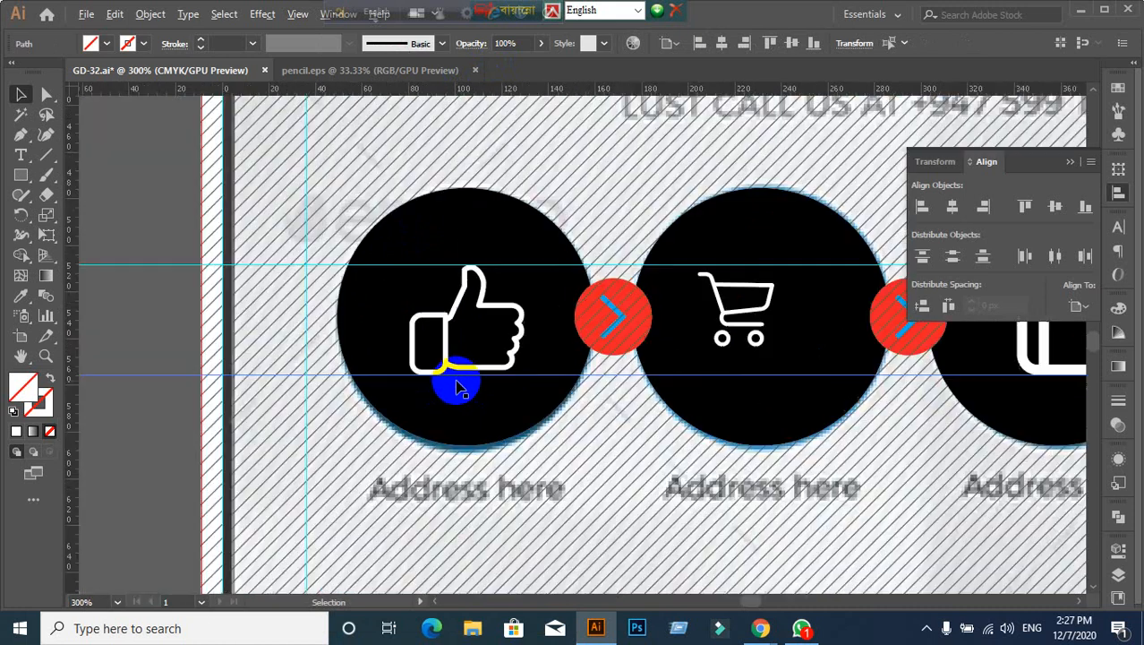
pyautogui.scroll(2, 456, 386)
pyautogui.scroll(-6, 457, 386)
pyautogui.press('space')
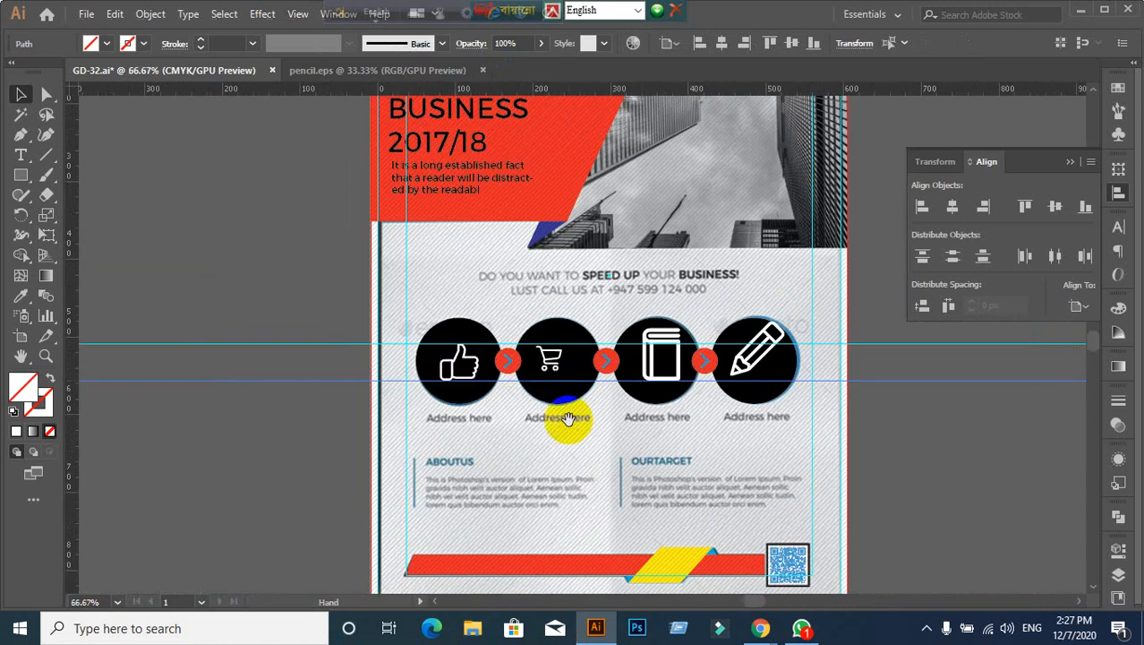
# Step: Align the cart icon's top with the upper guide and scale it up proportionally to reach the lower guide
pyautogui.scroll(3, 475, 351)
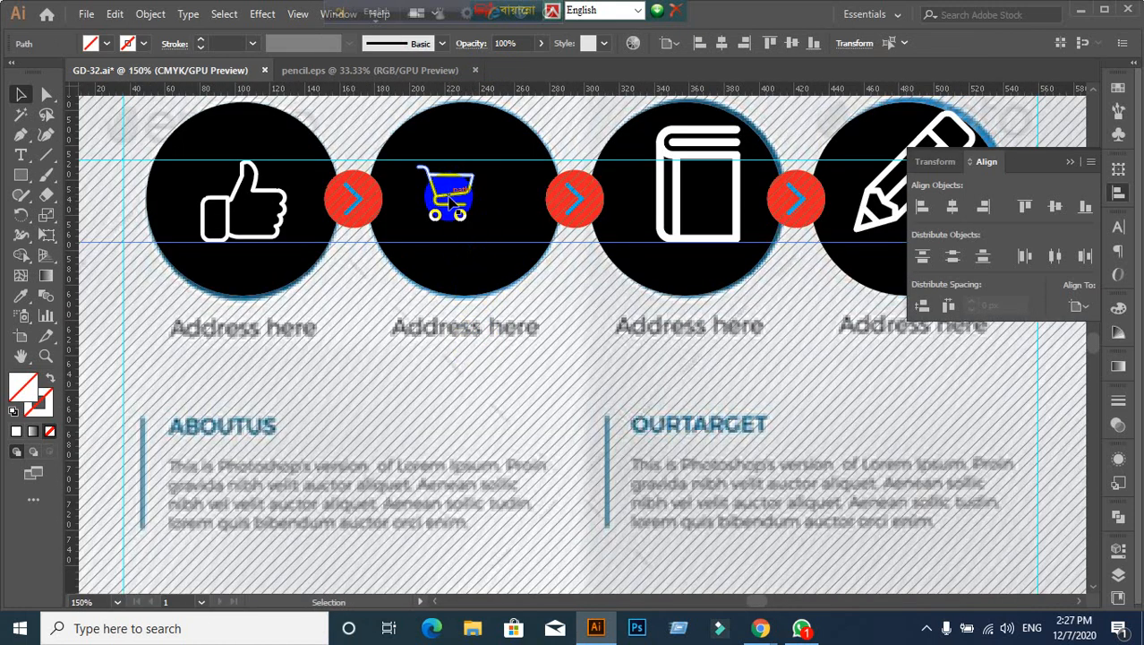
pyautogui.moveTo(450, 199); pyautogui.dragTo(450, 191)
pyautogui.scroll(3, 450, 191)
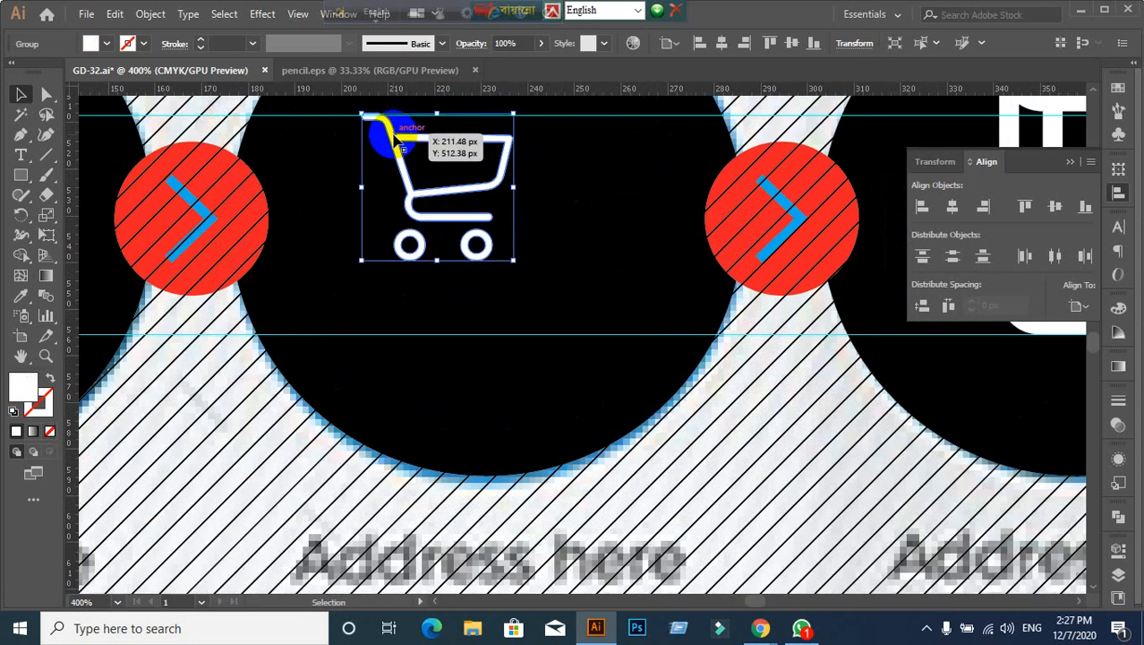
pyautogui.moveTo(394, 135); pyautogui.dragTo(394, 138)
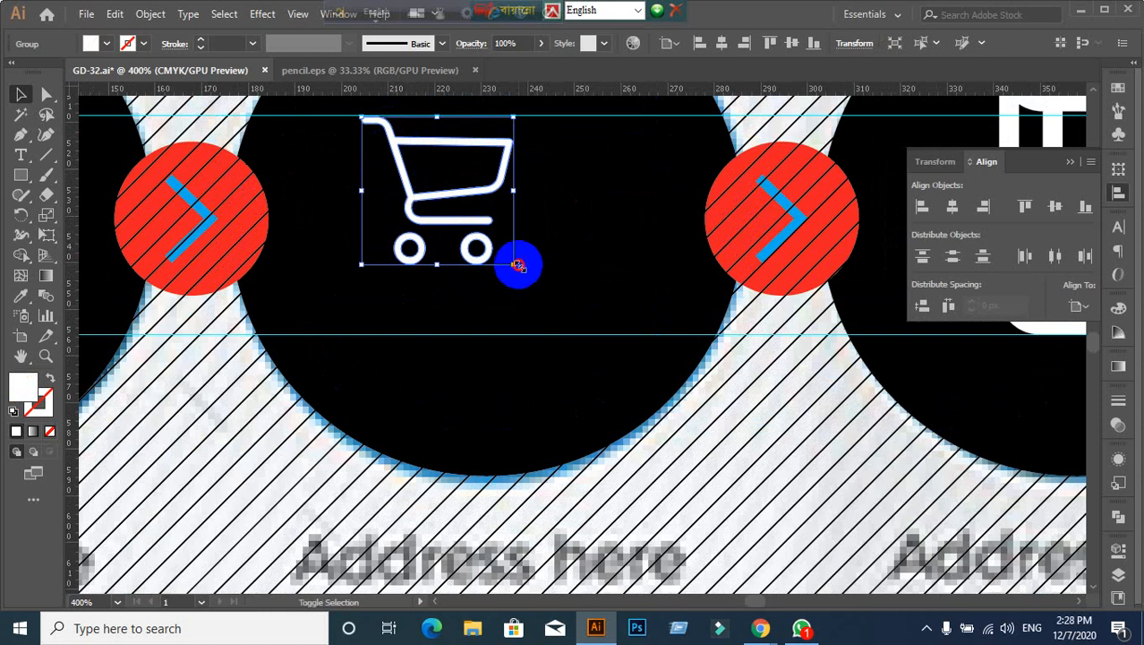
pyautogui.moveTo(517, 265); pyautogui.dragTo(605, 335)
pyautogui.scroll(-1, 605, 337)
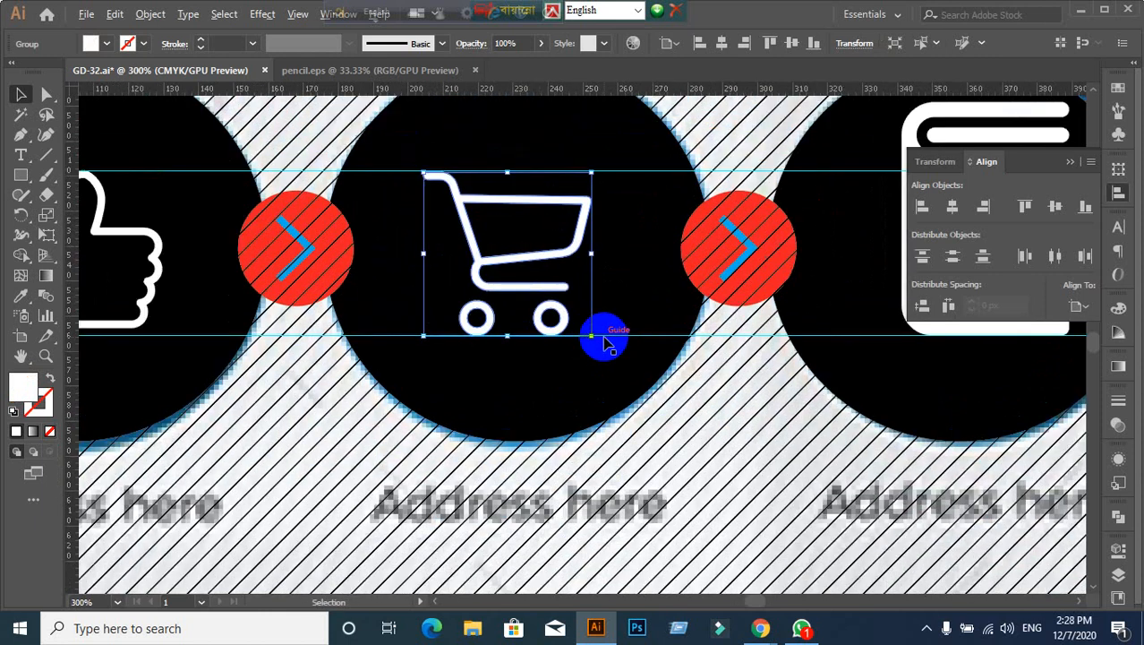
# Step: Move the book icon's top edge to the upper guide and scale it down proportionally to fit between both guides
pyautogui.scroll(-4, 605, 342)
pyautogui.moveTo(641, 369); pyautogui.dragTo(398, 248)
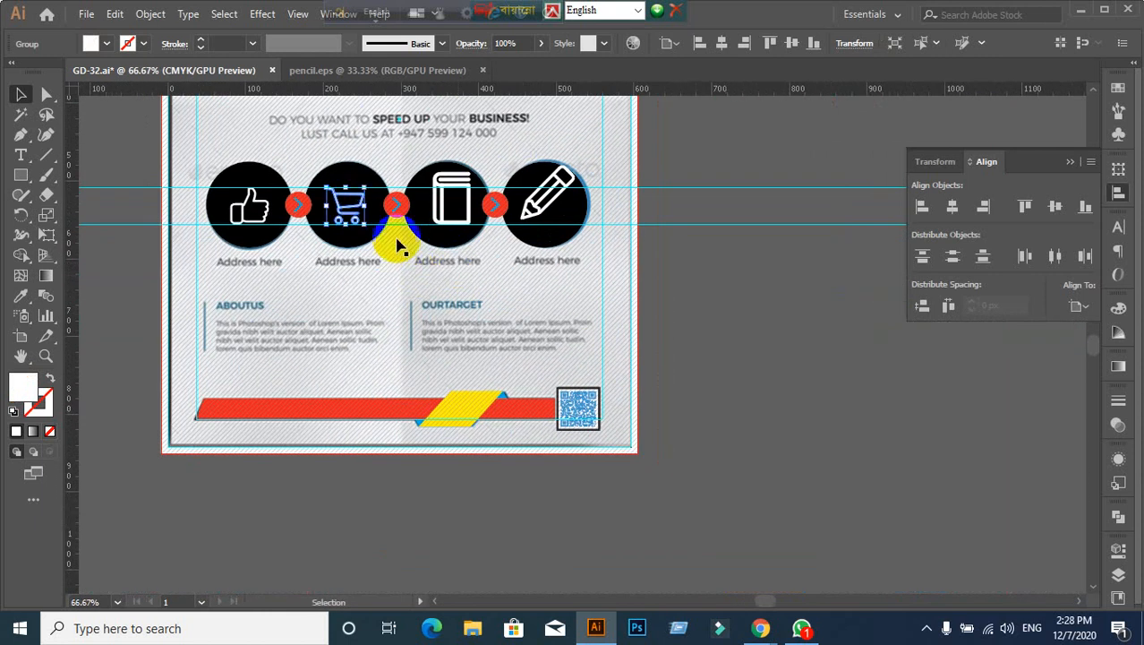
pyautogui.scroll(4, 403, 232)
pyautogui.moveTo(467, 225); pyautogui.dragTo(520, 413)
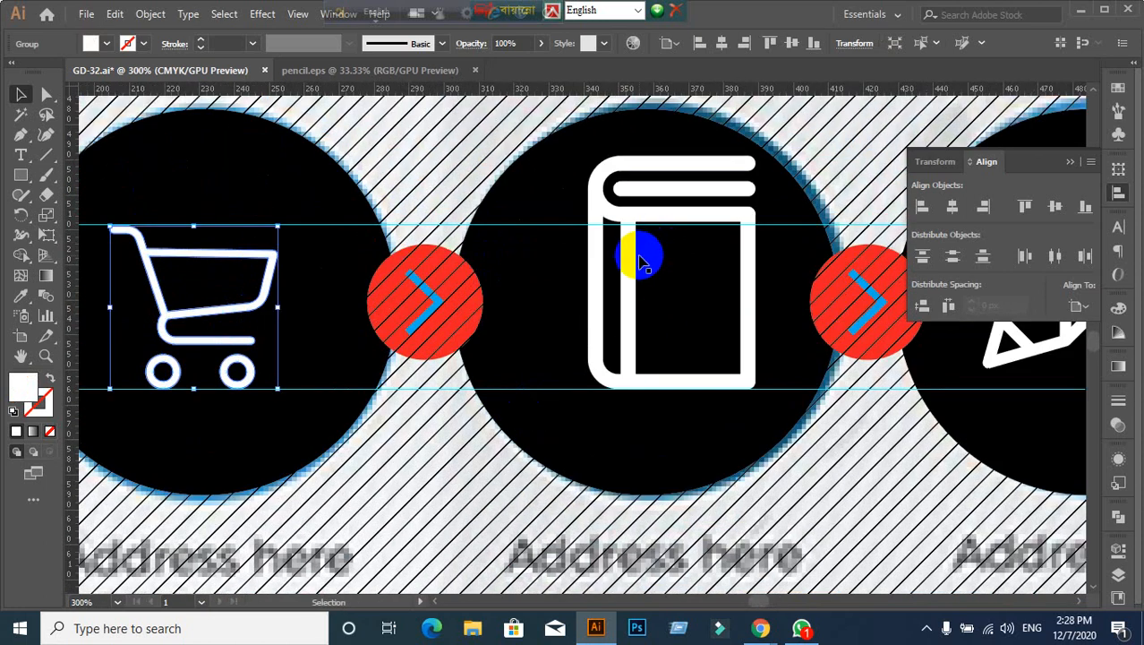
pyautogui.click(631, 256)
pyautogui.moveTo(626, 250); pyautogui.dragTo(629, 331)
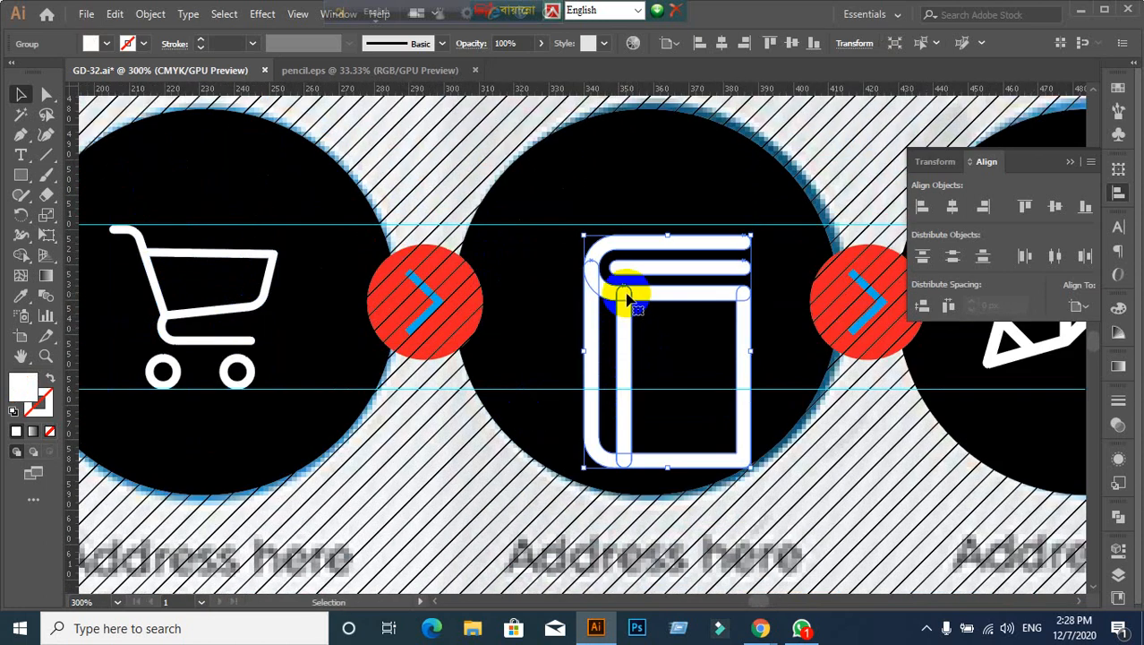
pyautogui.moveTo(641, 292); pyautogui.dragTo(620, 283)
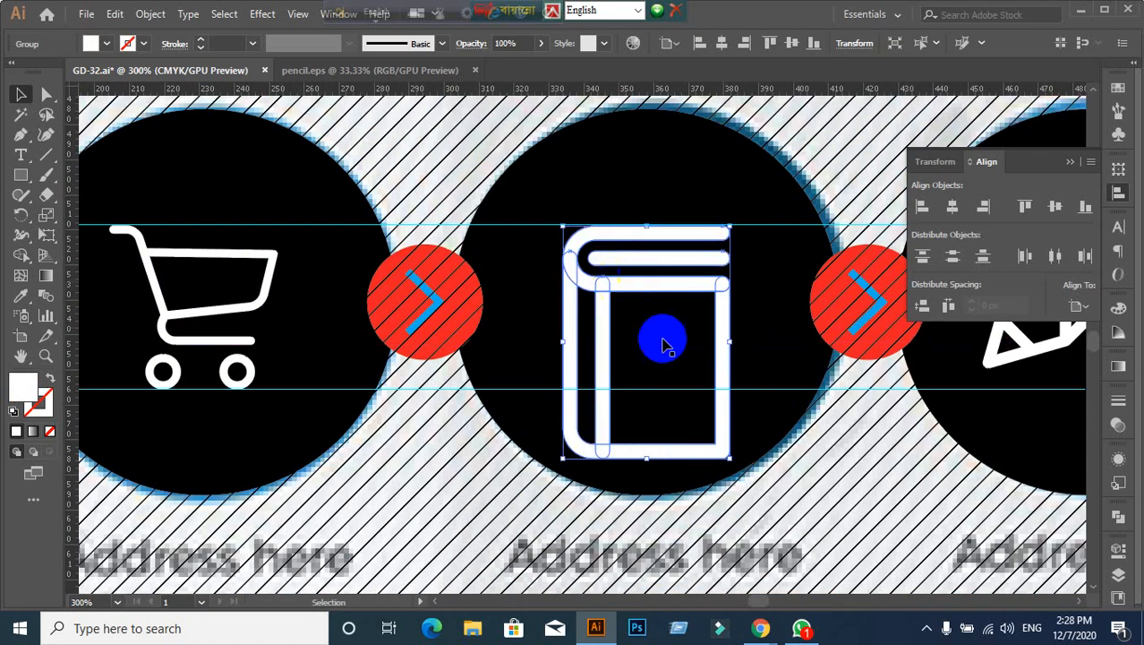
pyautogui.moveTo(726, 458); pyautogui.dragTo(681, 394)
pyautogui.hotkey('ctrl', '1')
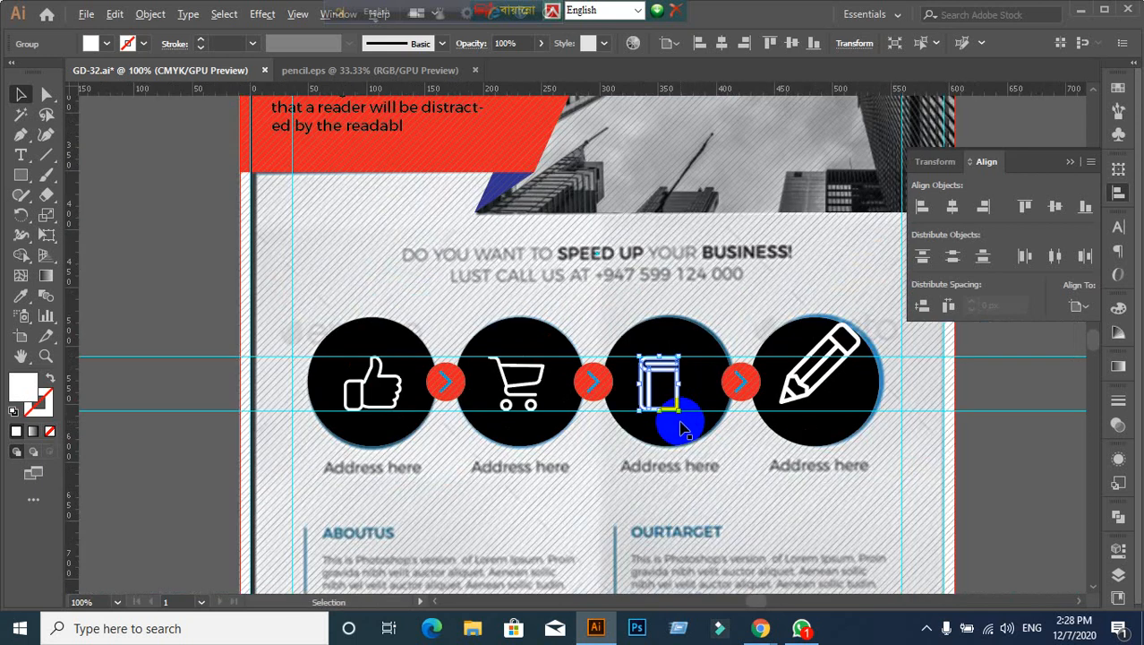
# Step: Move the pencil icon's top edge to the upper guide and scale it down proportionally to reach the lower guide
pyautogui.moveTo(876, 516); pyautogui.dragTo(649, 405)
pyautogui.click(644, 373)
pyautogui.scroll(2, 521, 284)
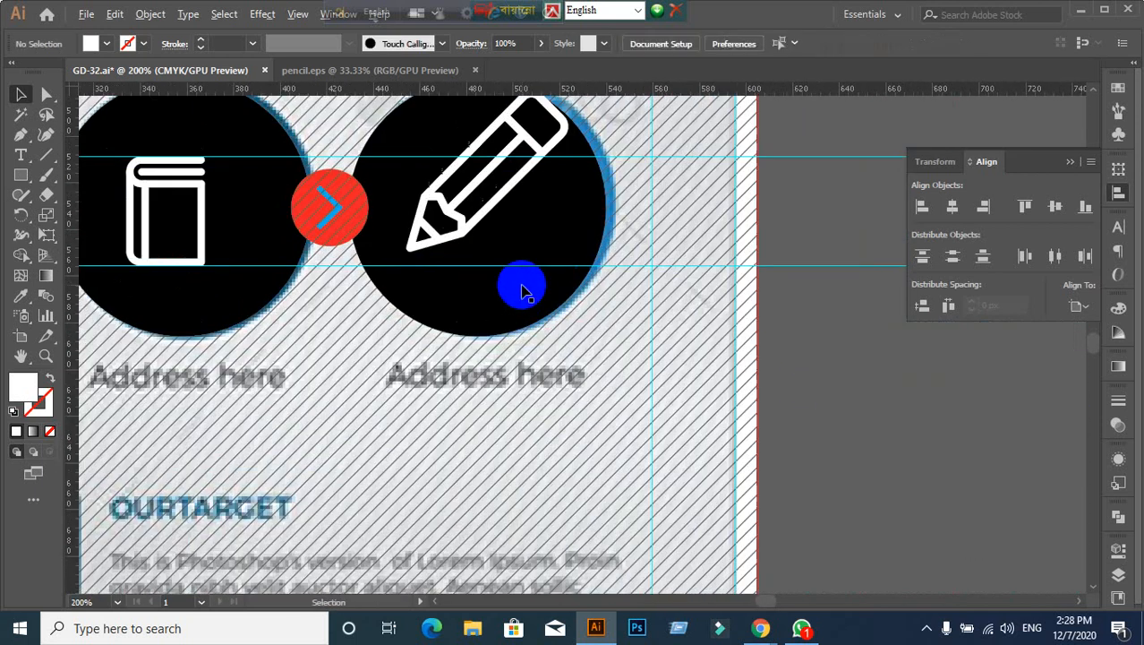
pyautogui.scroll(1, 521, 291)
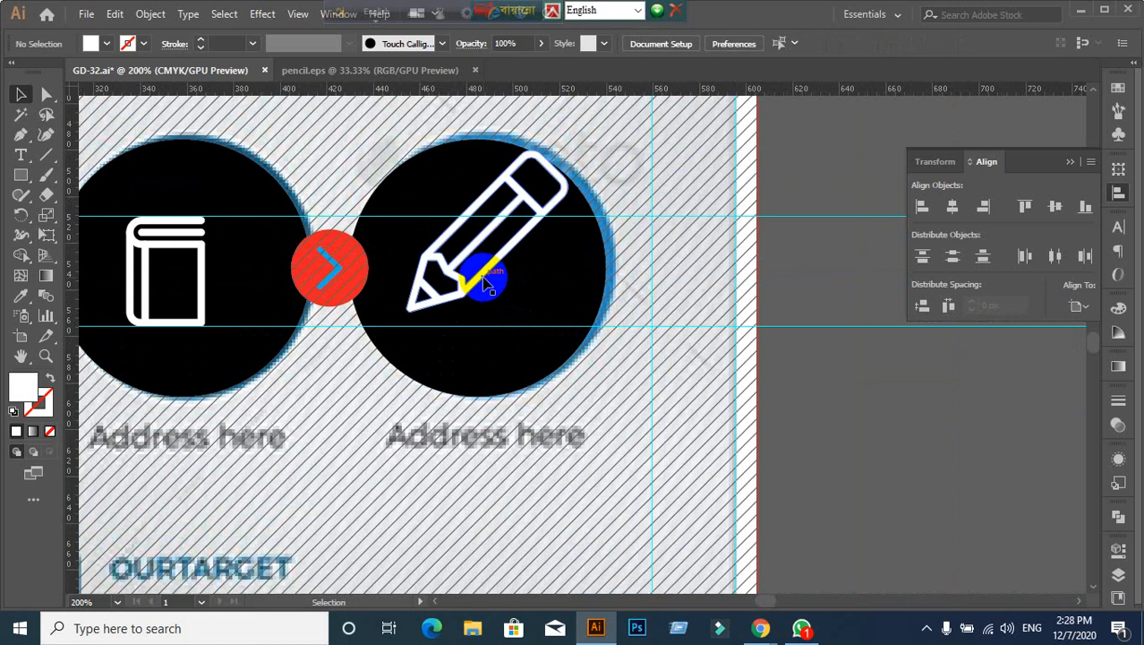
pyautogui.click(483, 283)
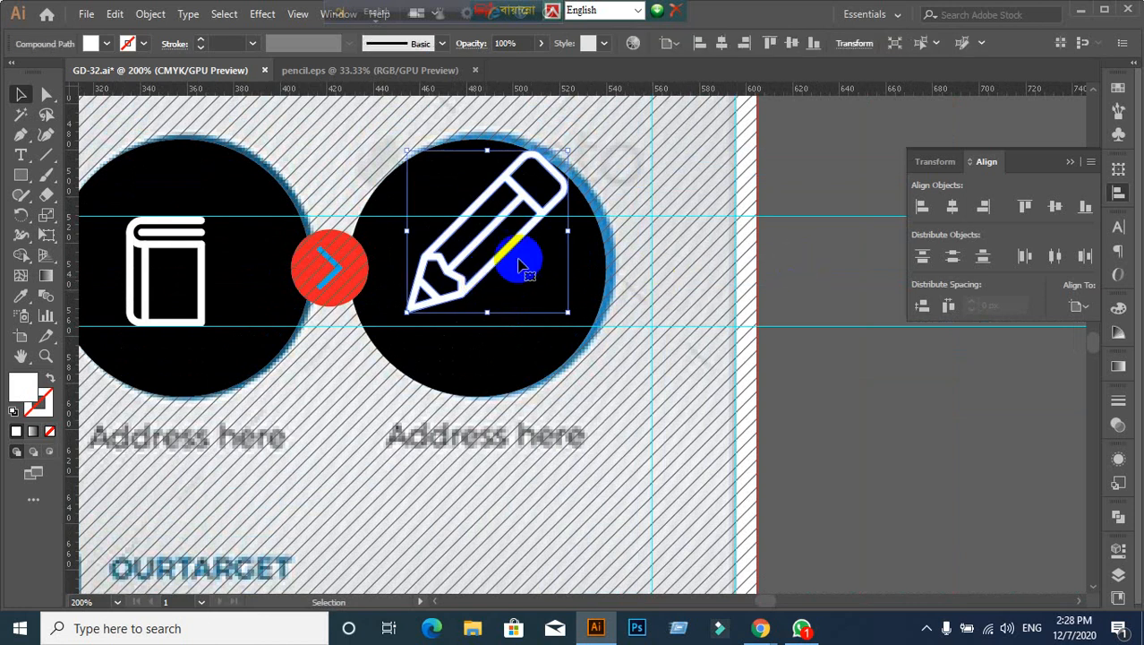
pyautogui.moveTo(524, 245)
pyautogui.mouseDown()
pyautogui.moveTo(511, 255)
pyautogui.moveTo(511, 312)
pyautogui.mouseUp()
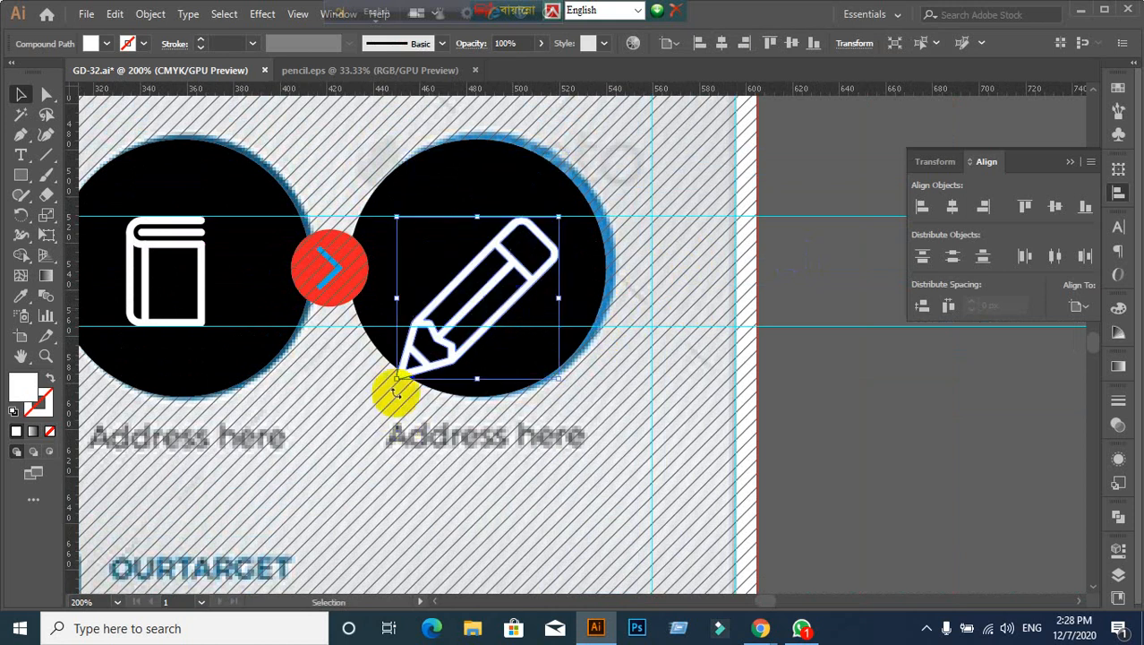
pyautogui.moveTo(396, 380); pyautogui.dragTo(442, 324)
pyautogui.click(893, 498)
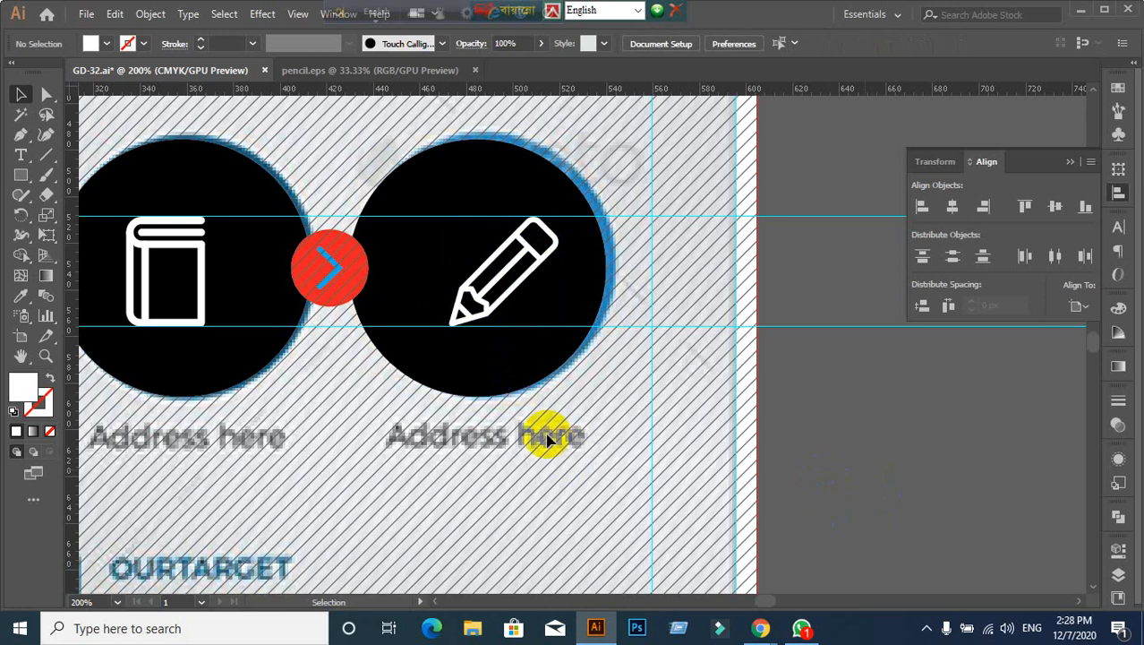
# Step: Delete the two horizontal guides running across the row of icons
pyautogui.scroll(-2, 543, 434)
pyautogui.scroll(2, 379, 467)
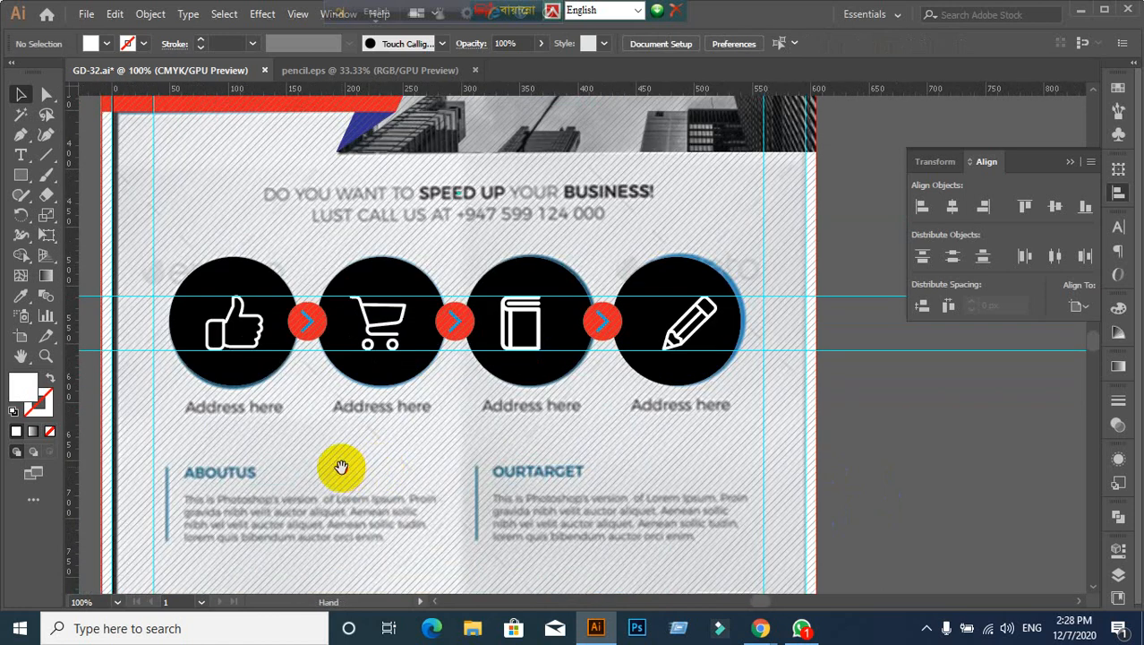
pyautogui.moveTo(338, 466); pyautogui.dragTo(492, 413)
pyautogui.scroll(-1, 273, 416)
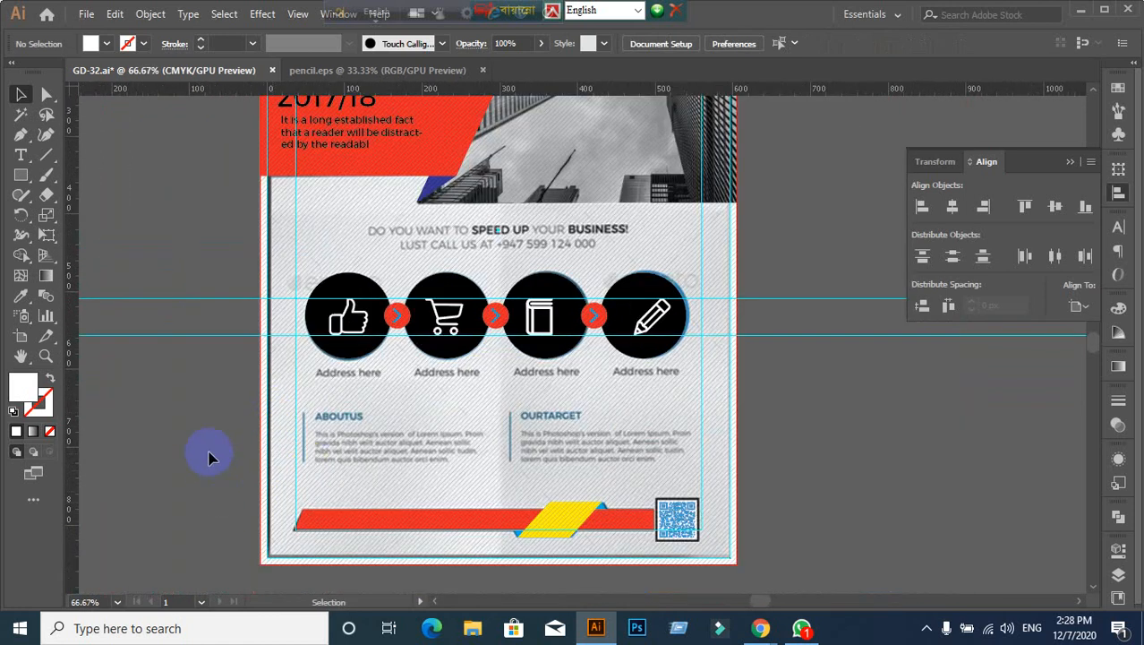
pyautogui.rightClick(149, 397)
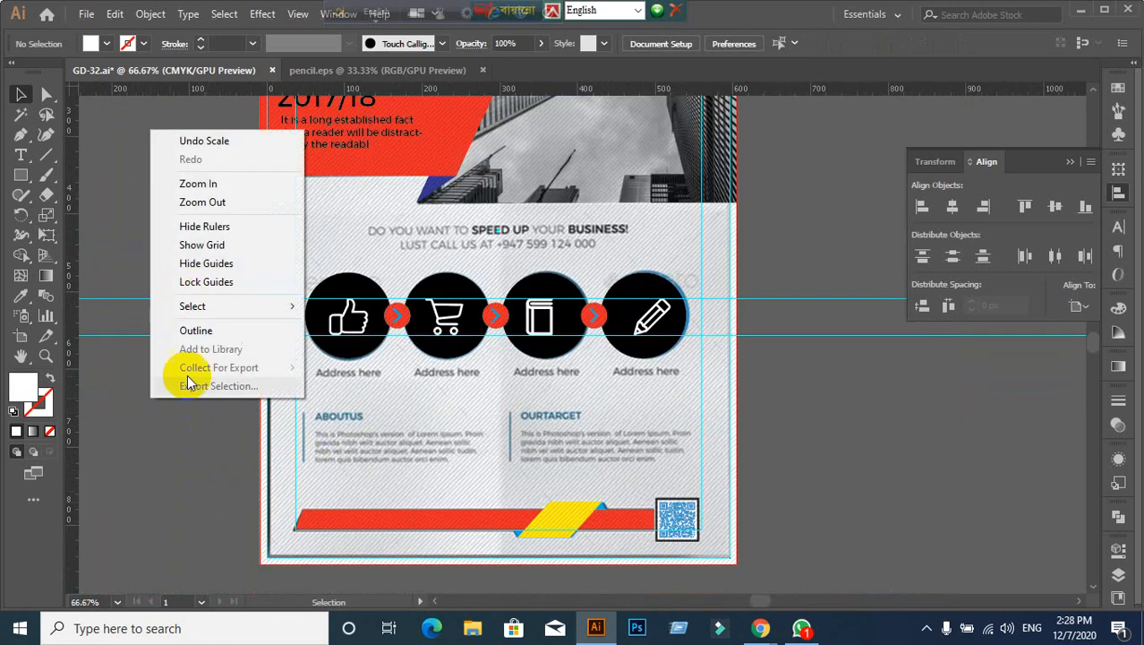
pyautogui.click(184, 440)
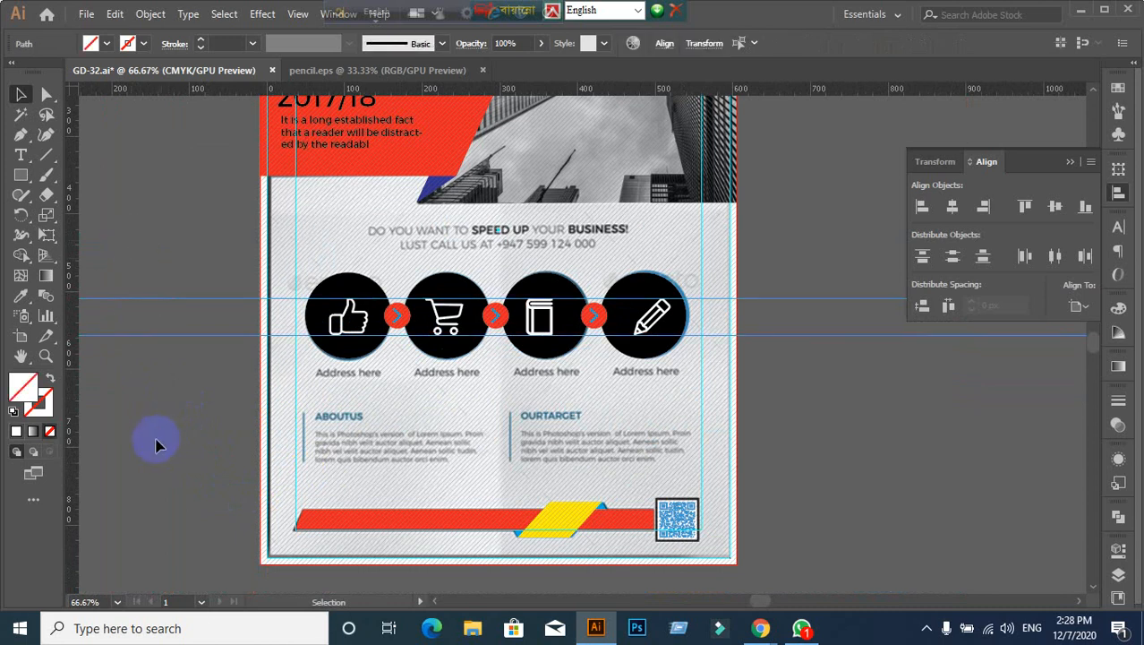
pyautogui.press('Delete')
# Step: Unlock all objects, then lock the clipped background artwork and the page-sized white background again
pyautogui.scroll(1, 407, 370)
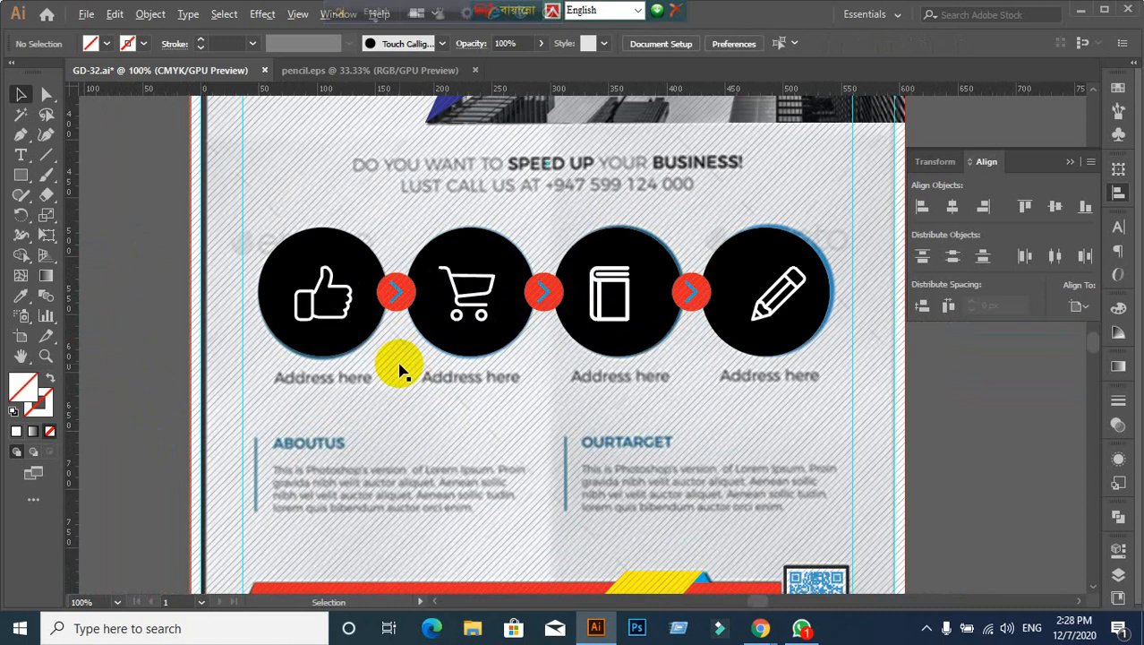
pyautogui.click(359, 351)
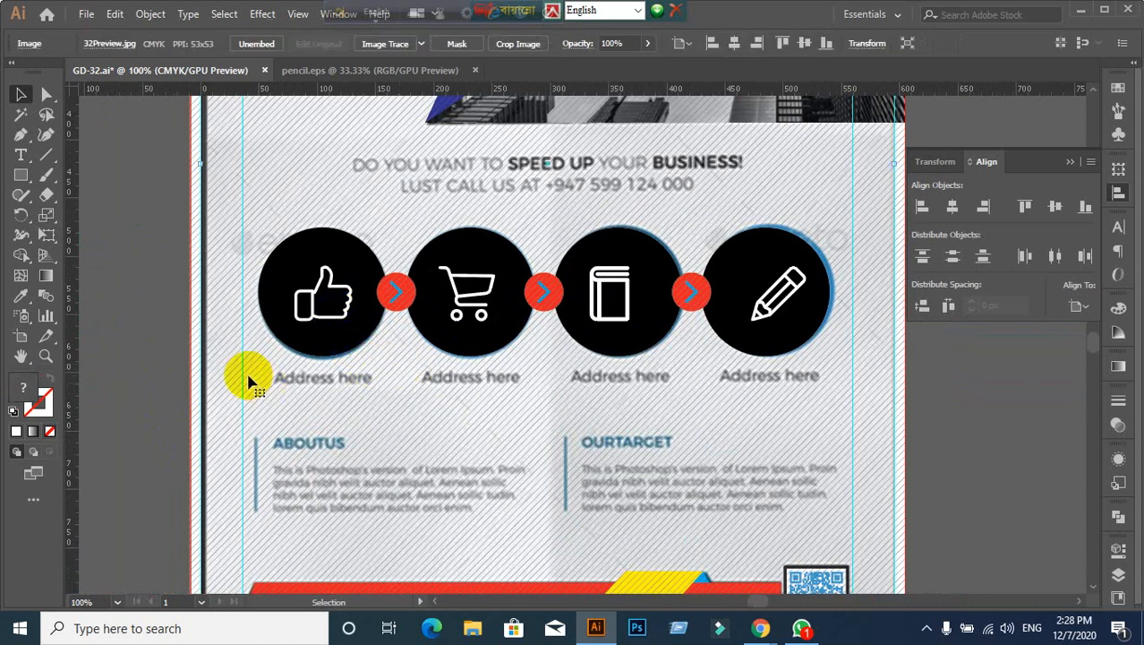
pyautogui.click(127, 331)
pyautogui.hotkey('ctrl', 'alt', '2')
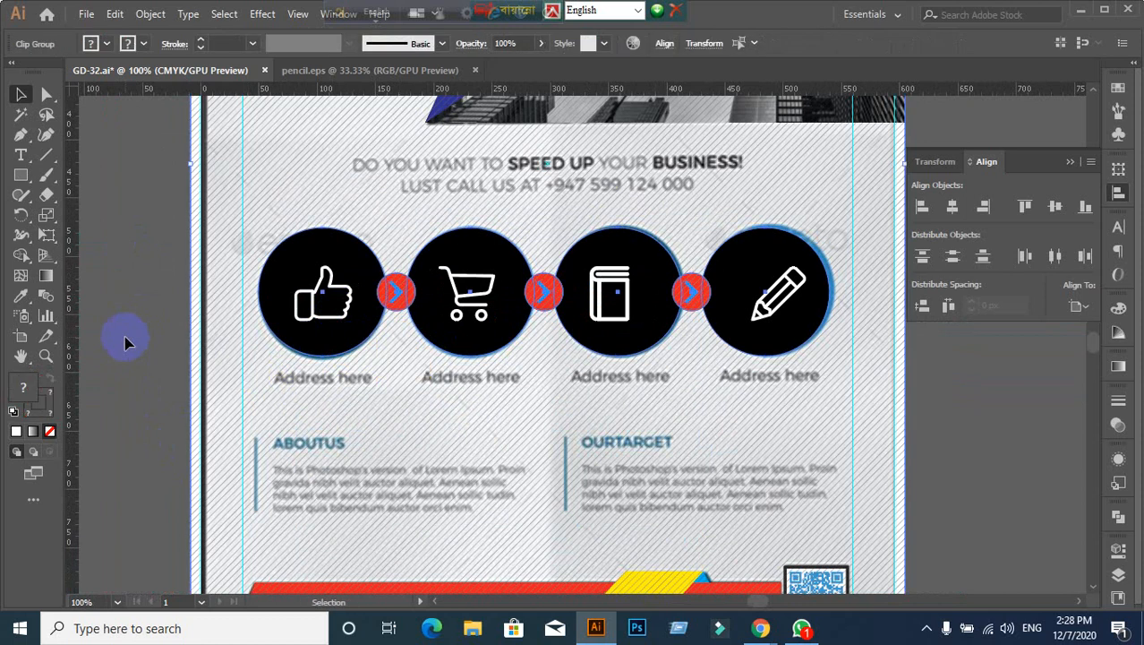
pyautogui.click(232, 179)
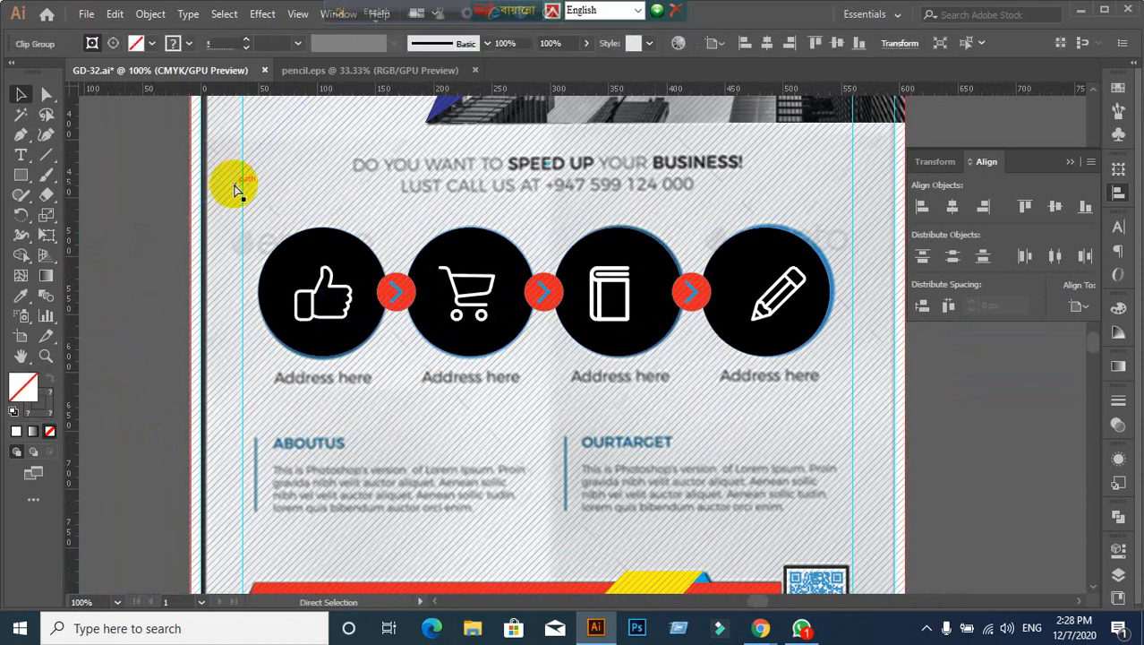
pyautogui.click(207, 182)
pyautogui.click(166, 181)
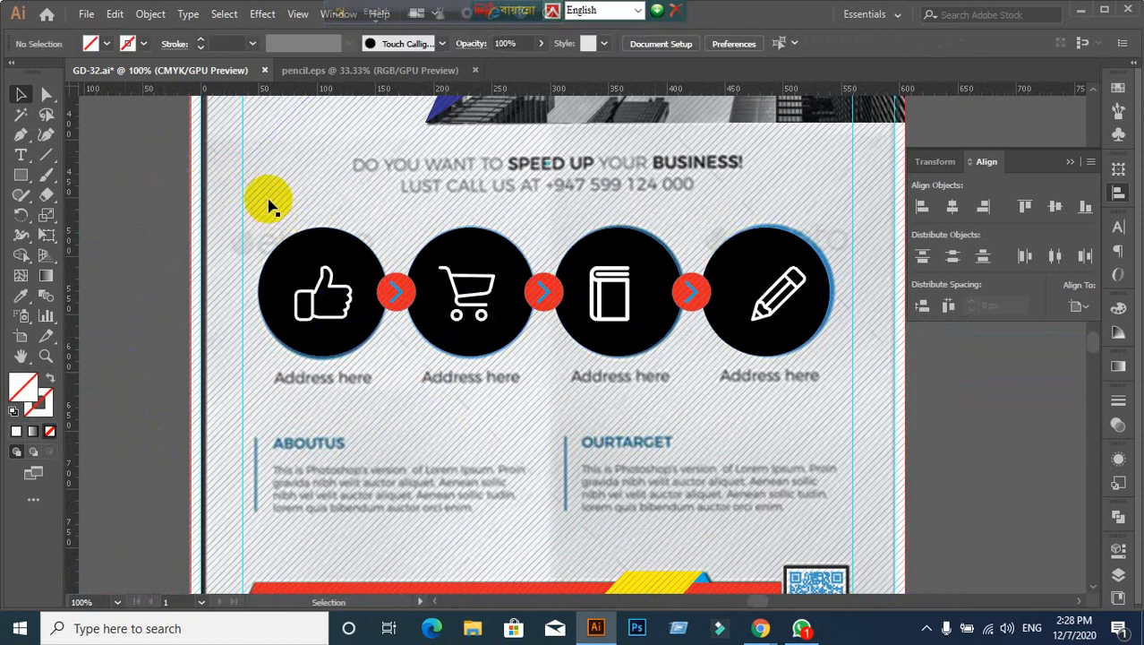
pyautogui.hotkey('ctrl', '2')
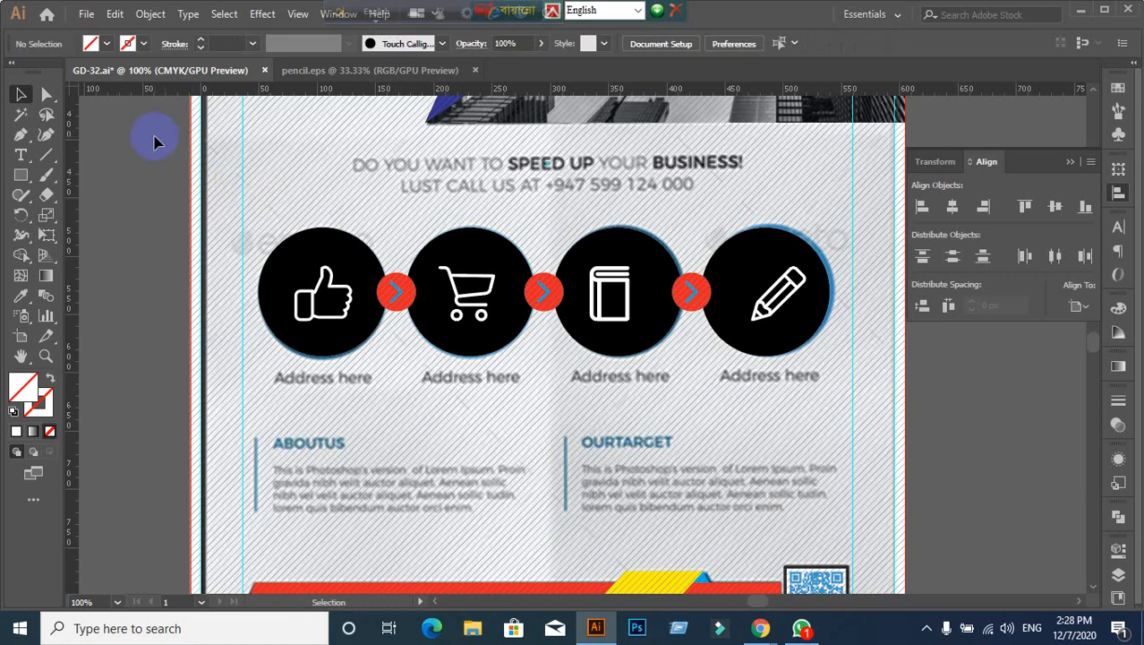
pyautogui.click(197, 198)
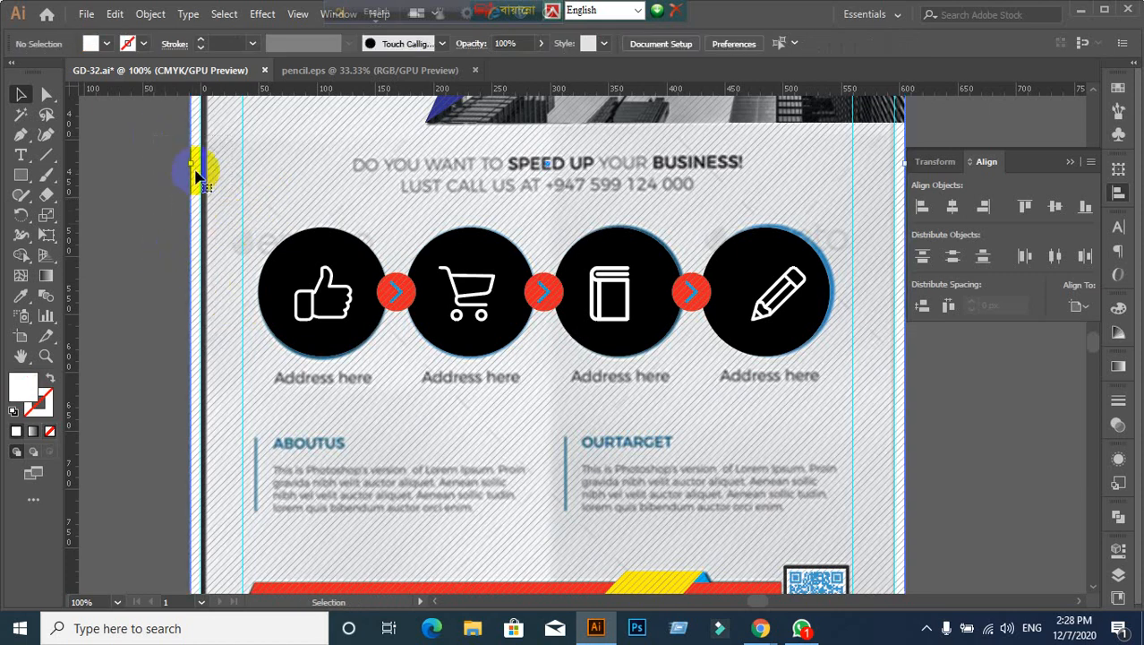
pyautogui.hotkey('ctrl', '2')
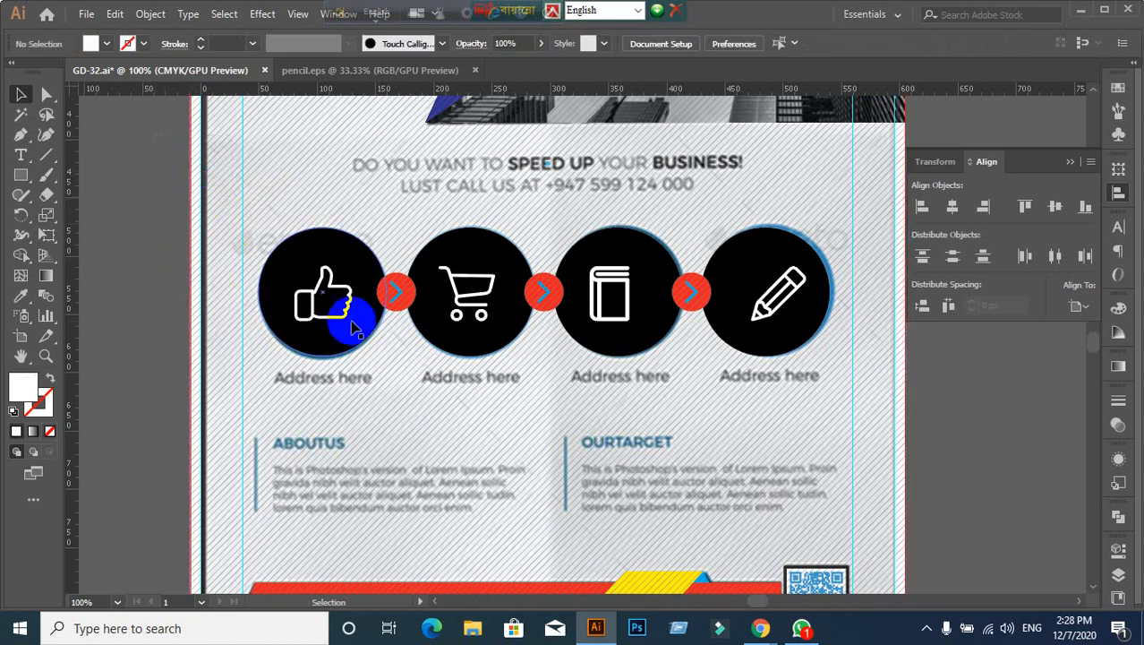
# Step: Ungroup the row of black circles and red arrow badges
pyautogui.click(349, 318)
pyautogui.click(377, 324)
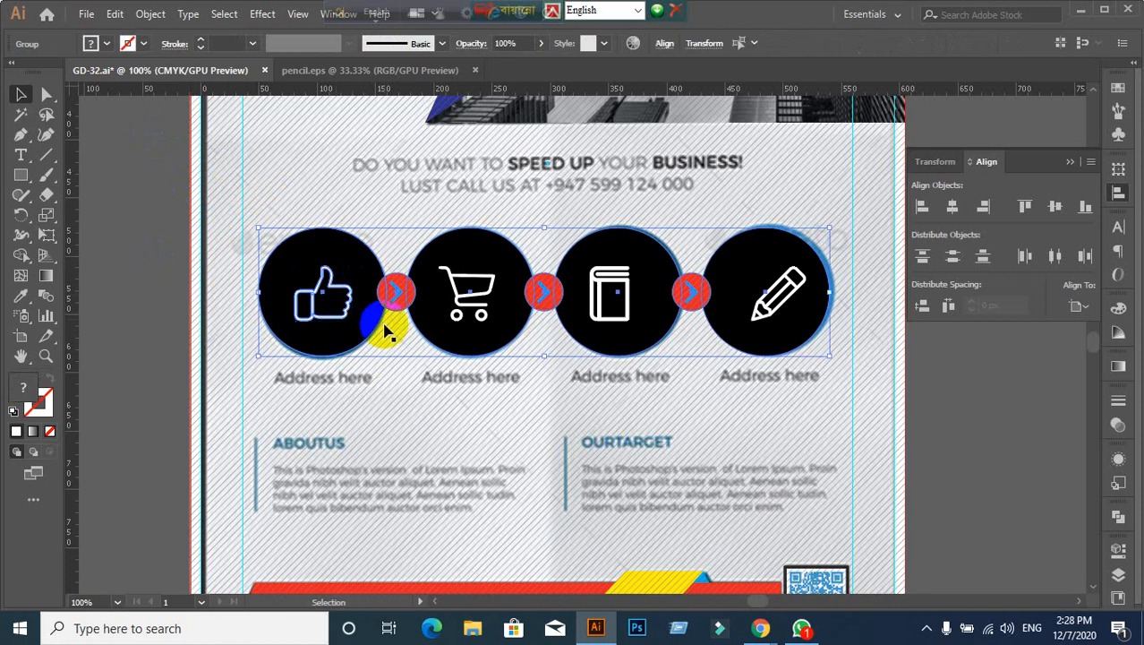
pyautogui.click(174, 396)
pyautogui.click(312, 327)
pyautogui.click(331, 254)
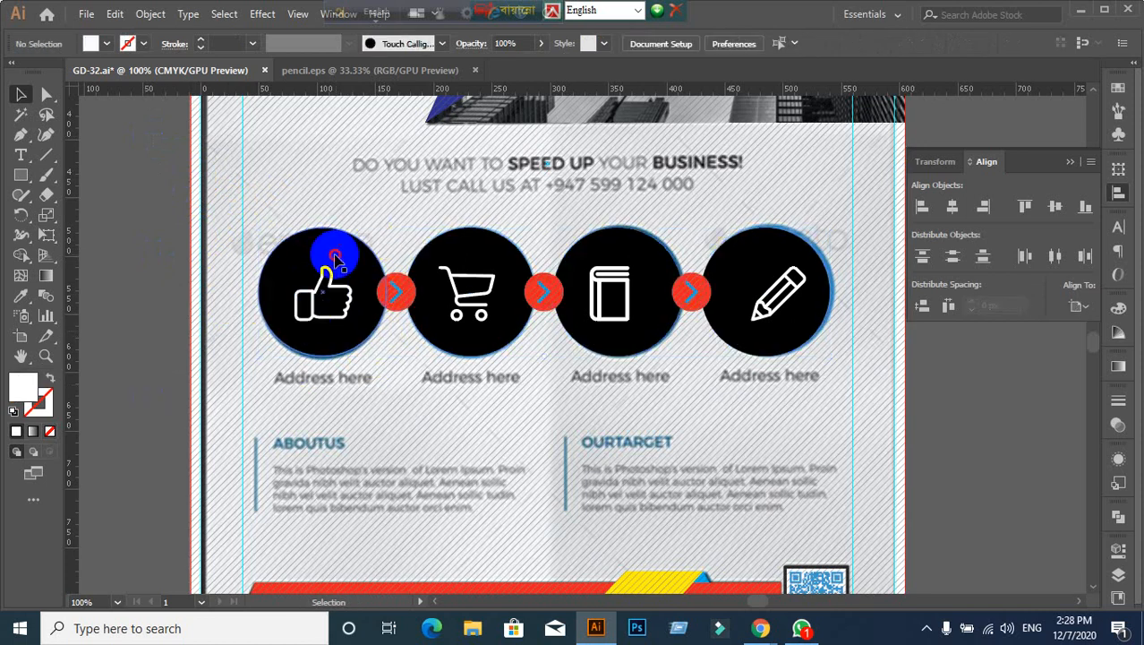
pyautogui.rightClick(334, 256)
pyautogui.click(383, 394)
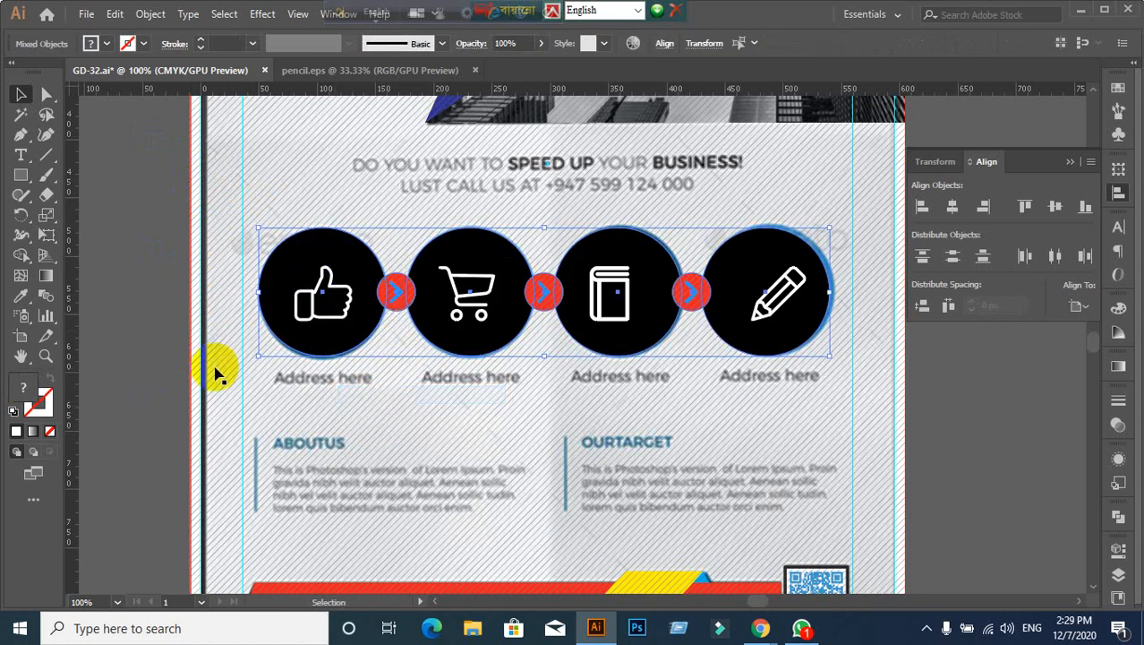
pyautogui.click(166, 347)
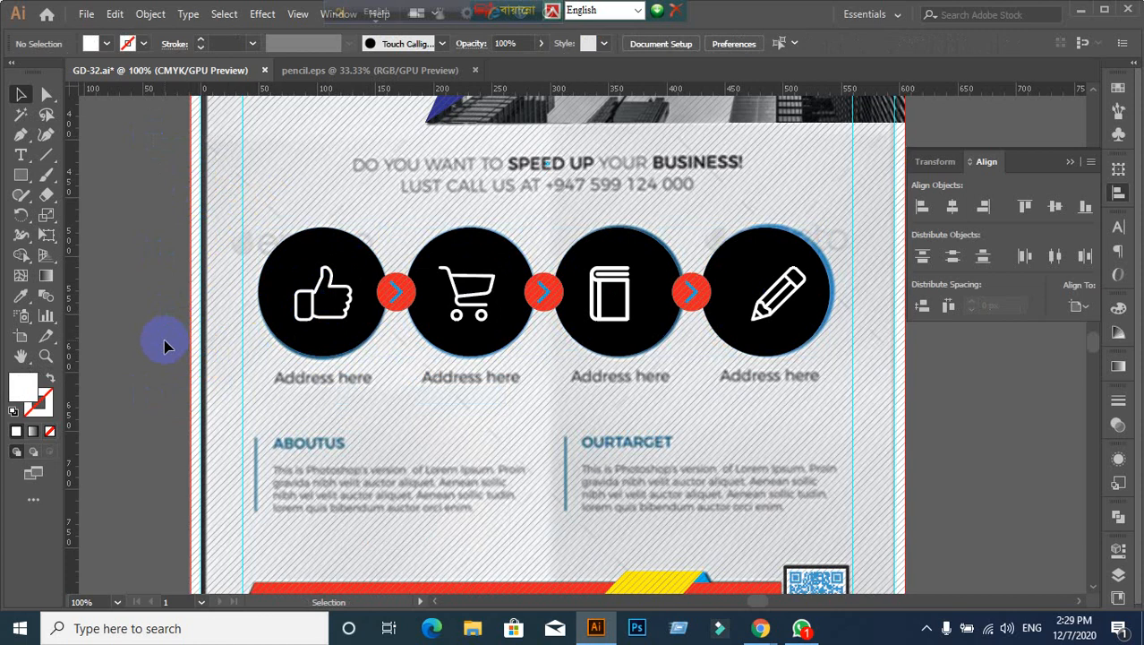
# Step: Lock the guides so the margin rectangle cannot be selected
pyautogui.moveTo(262, 100); pyautogui.dragTo(251, 207)
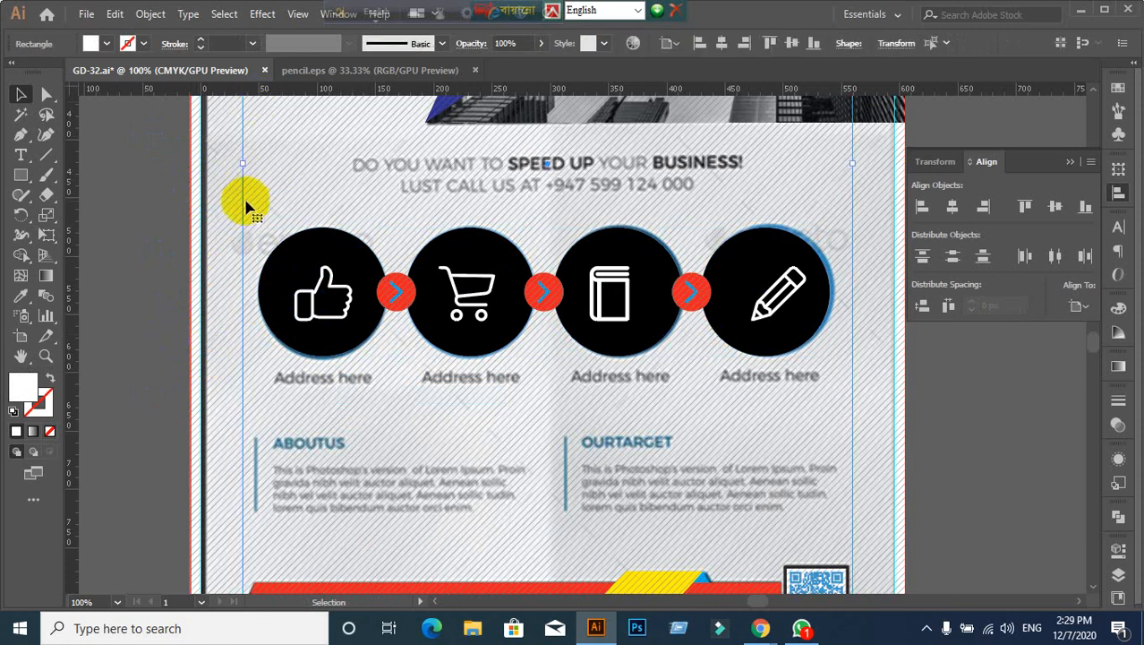
pyautogui.rightClick(293, 184)
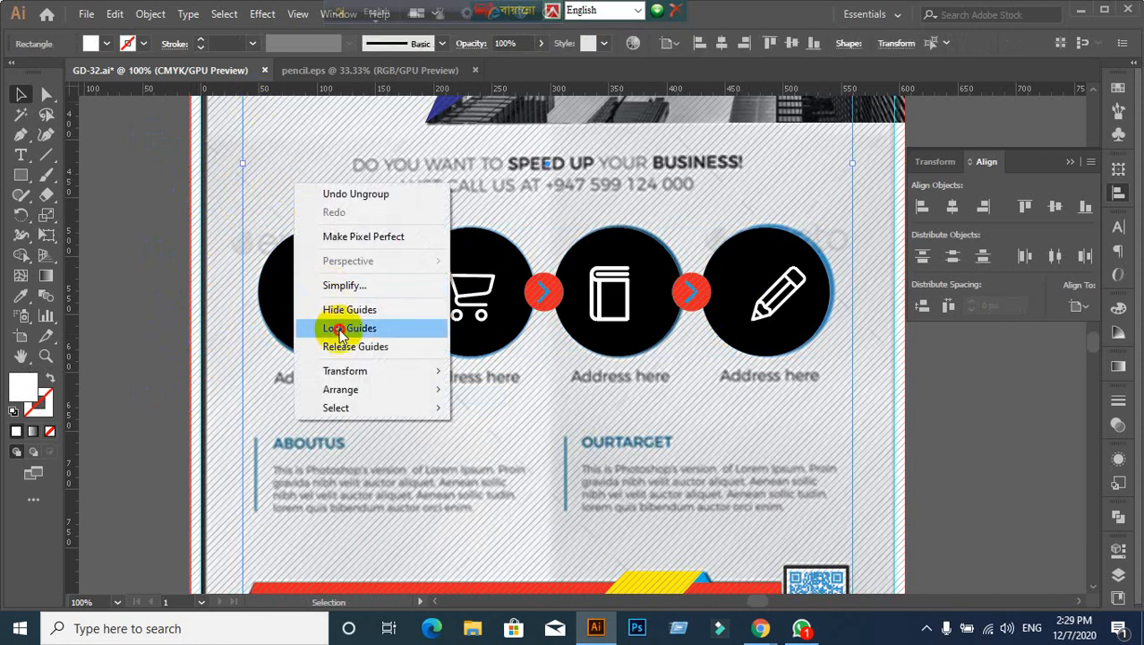
pyautogui.click(332, 324)
# Step: Center the thumbs-up icon on its black circle, using the circle as the key object for alignment
pyautogui.scroll(3, 327, 333)
pyautogui.scroll(-2, 346, 325)
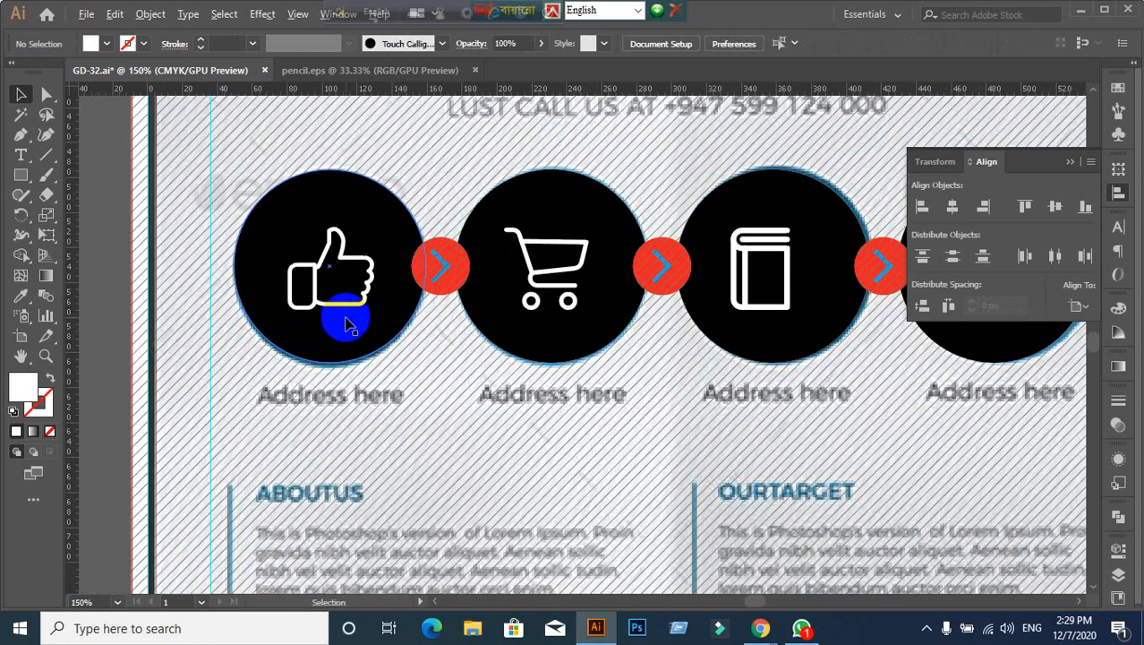
pyautogui.click(347, 309)
pyautogui.keyDown('shift'); pyautogui.click(358, 186); pyautogui.keyUp('shift')
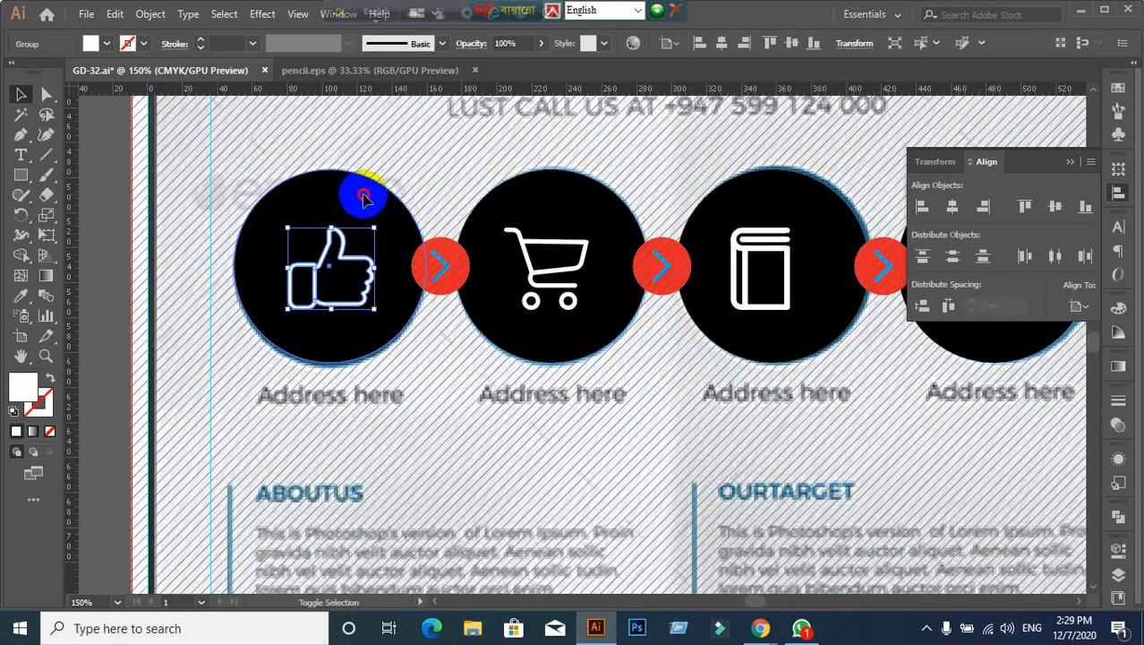
pyautogui.click(362, 202)
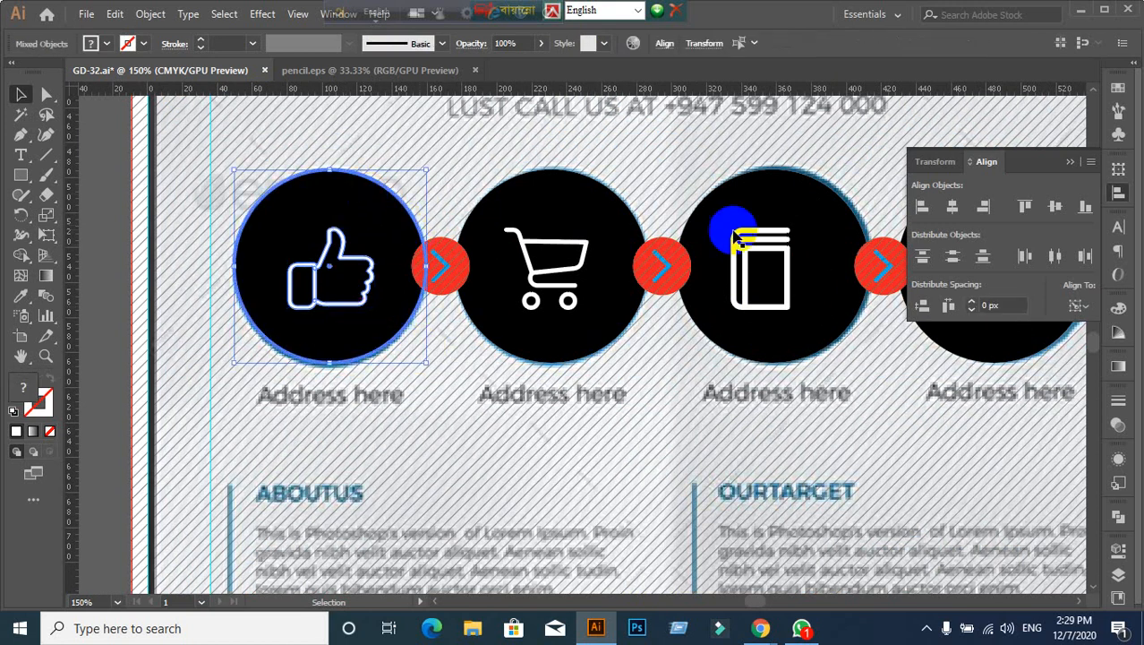
pyautogui.click(1055, 206)
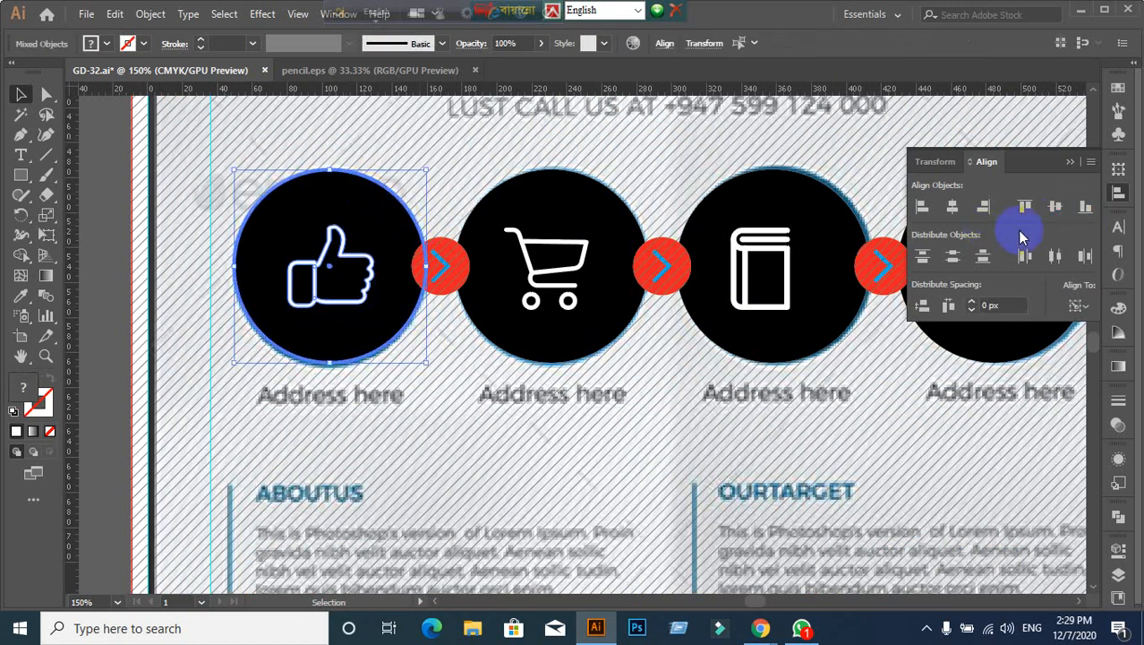
# Step: Center the cart icon vertically and horizontally on its black circle, with the circle as the key object
pyautogui.click(569, 302)
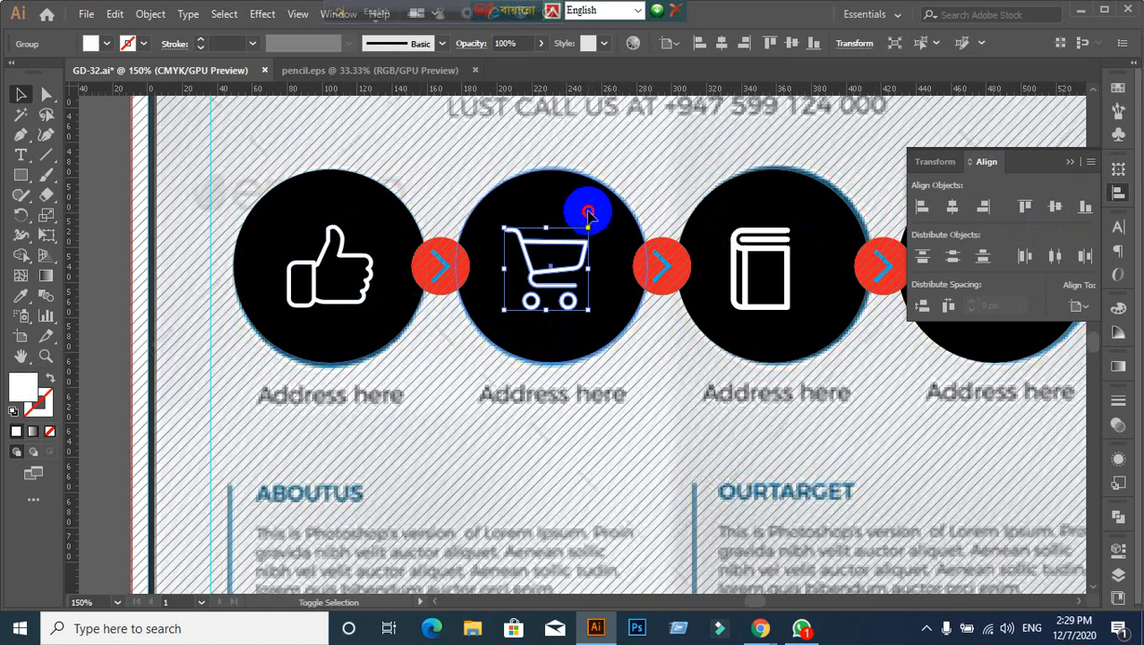
pyautogui.keyDown('shift'); pyautogui.click(588, 213); pyautogui.keyUp('shift')
pyautogui.click(591, 214)
pyautogui.click(1056, 207)
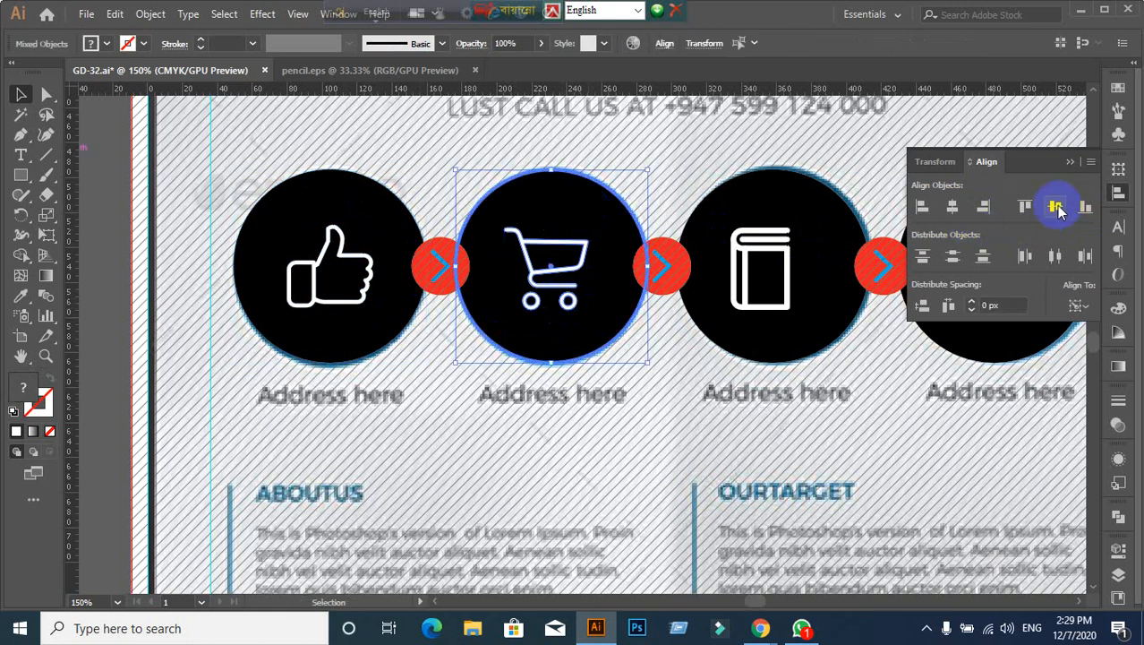
pyautogui.click(952, 207)
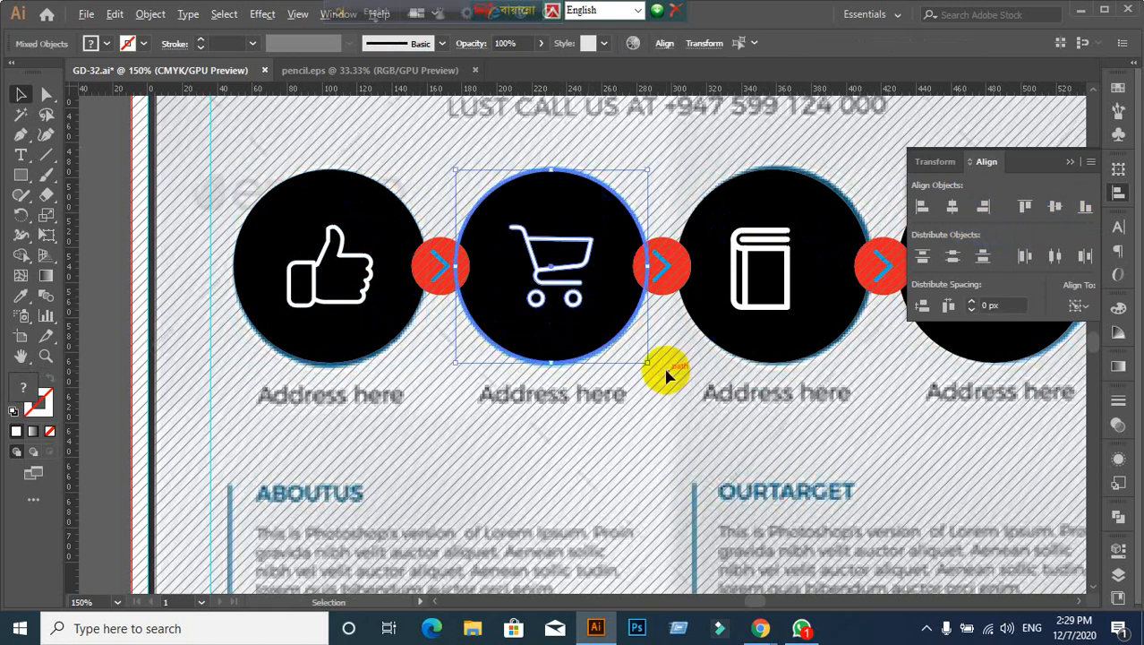
pyautogui.scroll(-1, 666, 370)
pyautogui.moveTo(720, 371); pyautogui.dragTo(543, 362)
pyautogui.scroll(1, 653, 335)
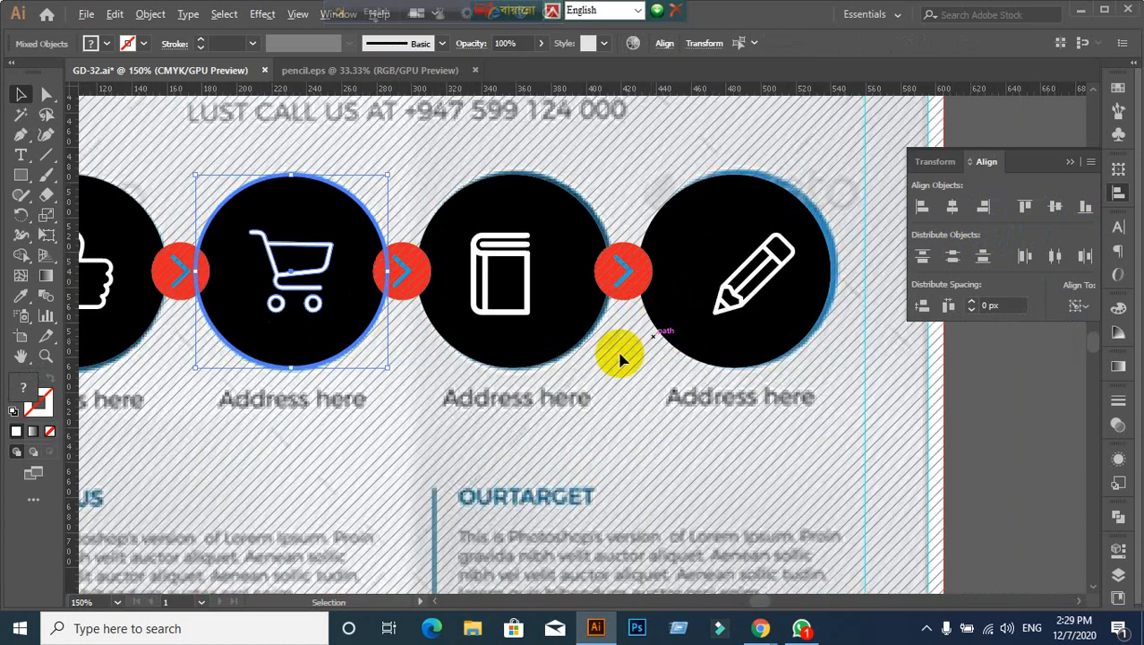
pyautogui.click(1009, 422)
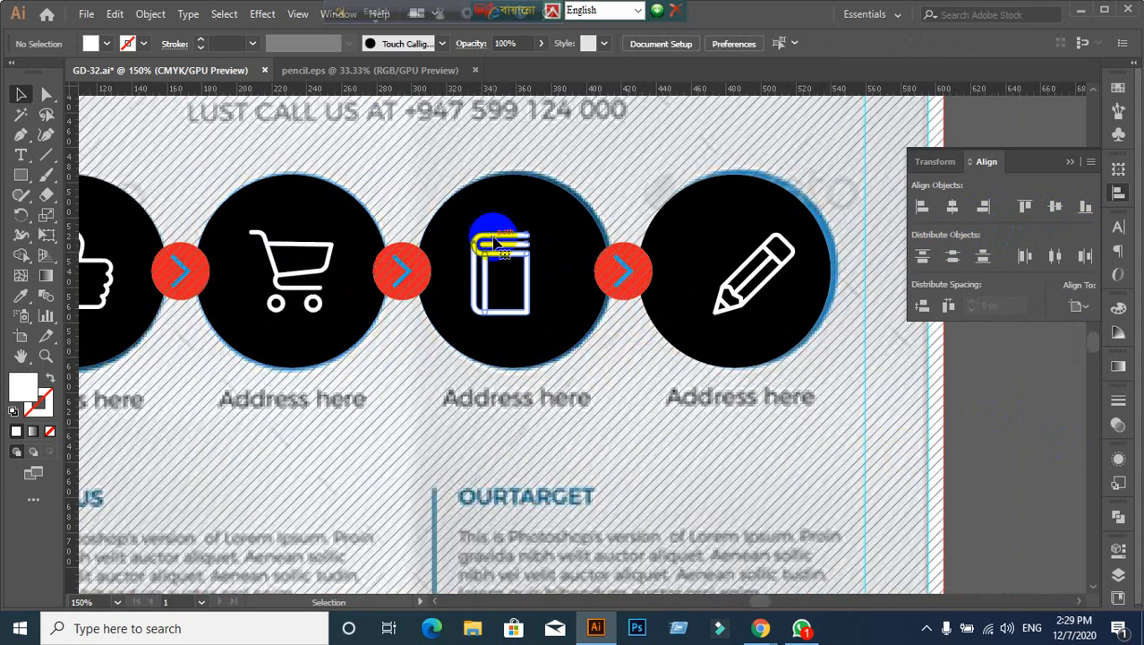
pyautogui.doubleClick(557, 230)
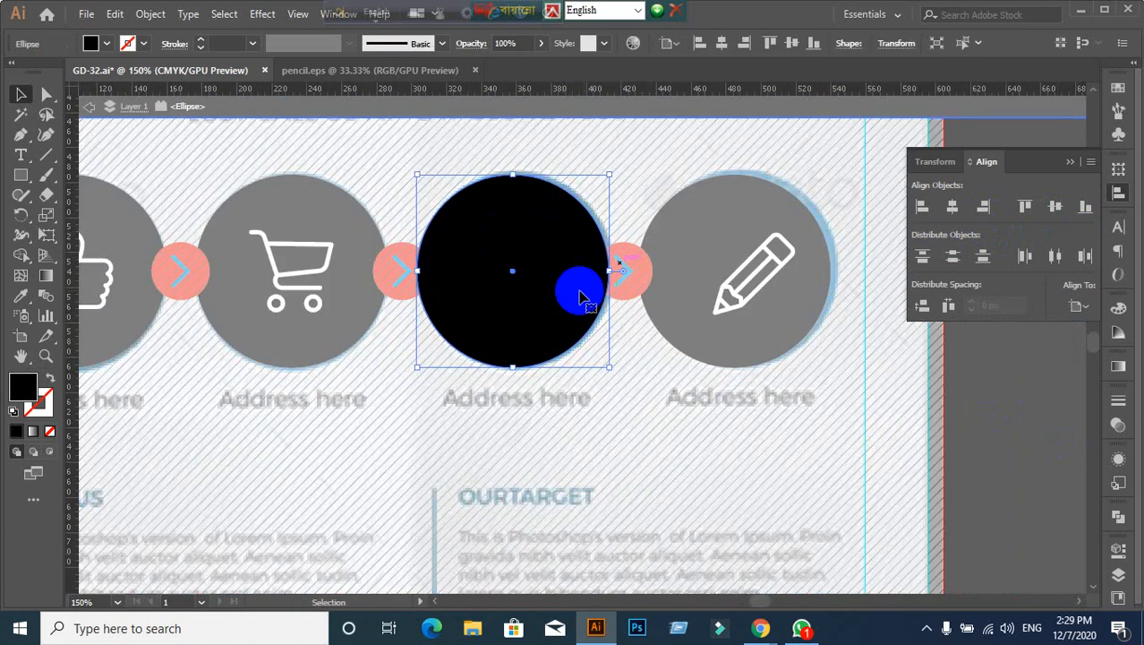
pyautogui.click(91, 107)
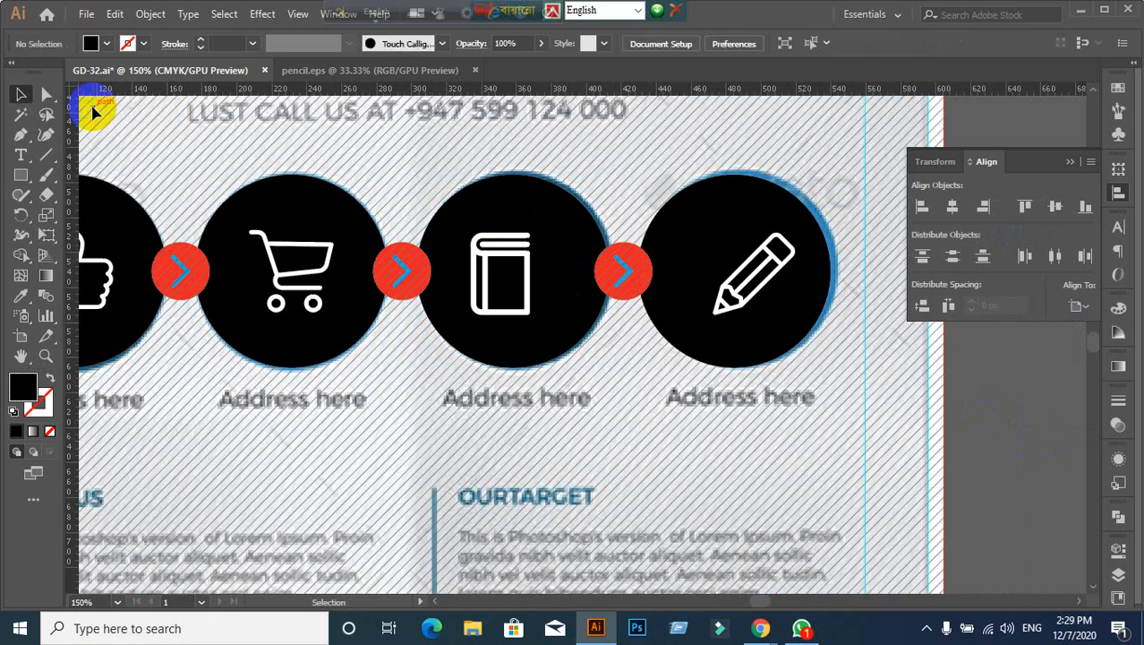
pyautogui.click(538, 295)
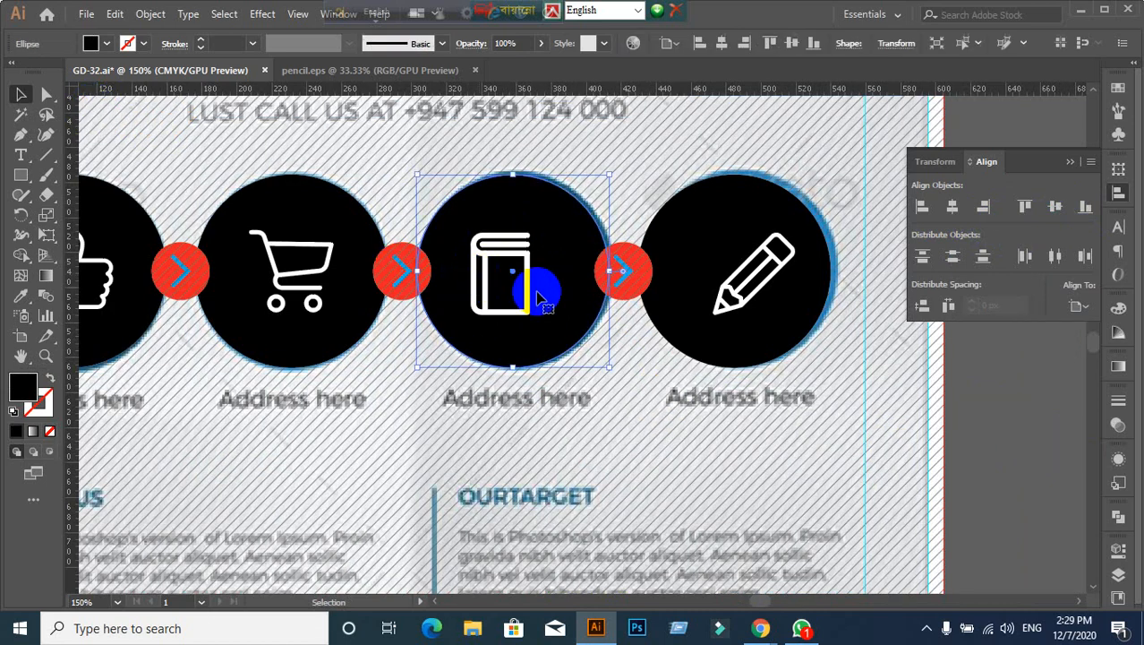
pyautogui.click(1030, 377)
pyautogui.click(502, 232)
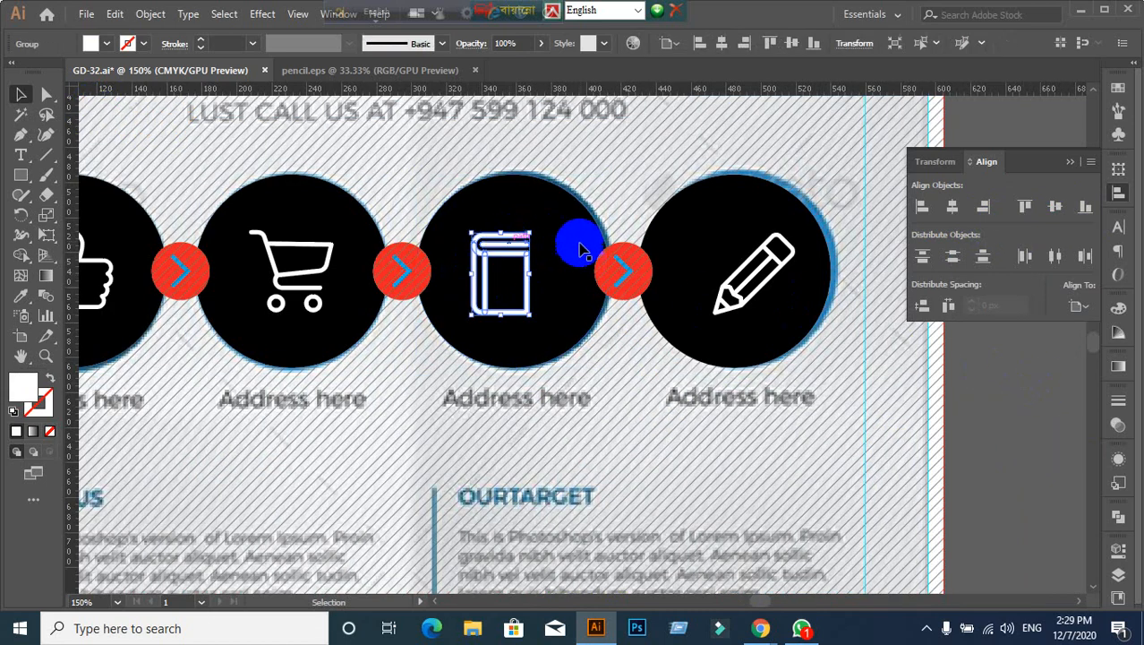
pyautogui.doubleClick(577, 244)
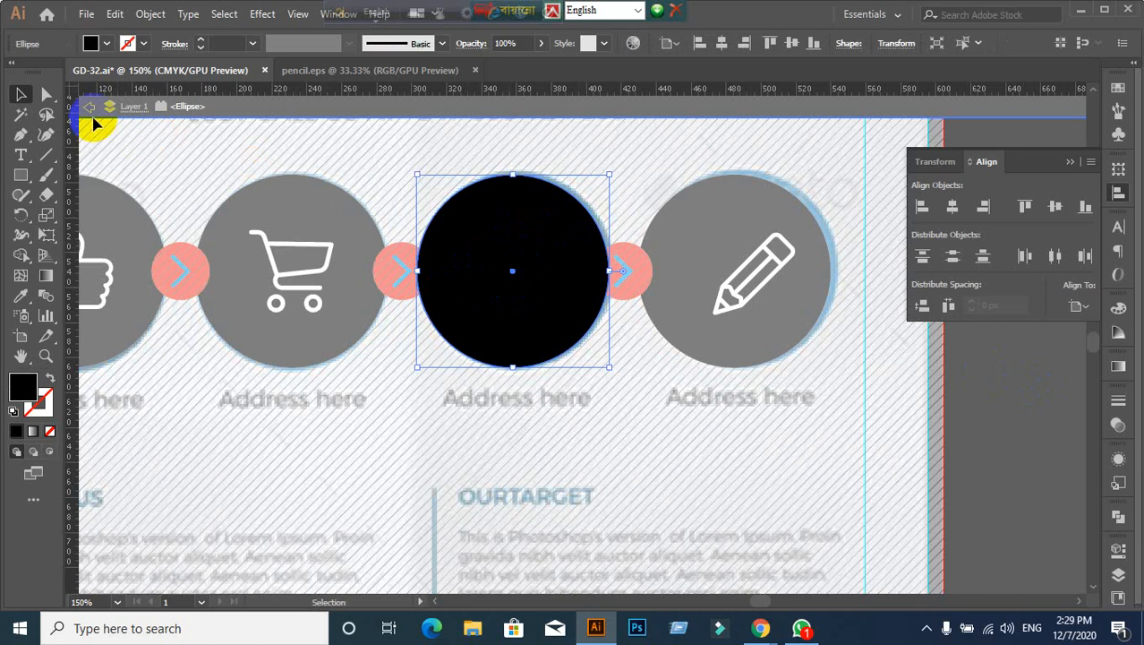
pyautogui.doubleClick(378, 120)
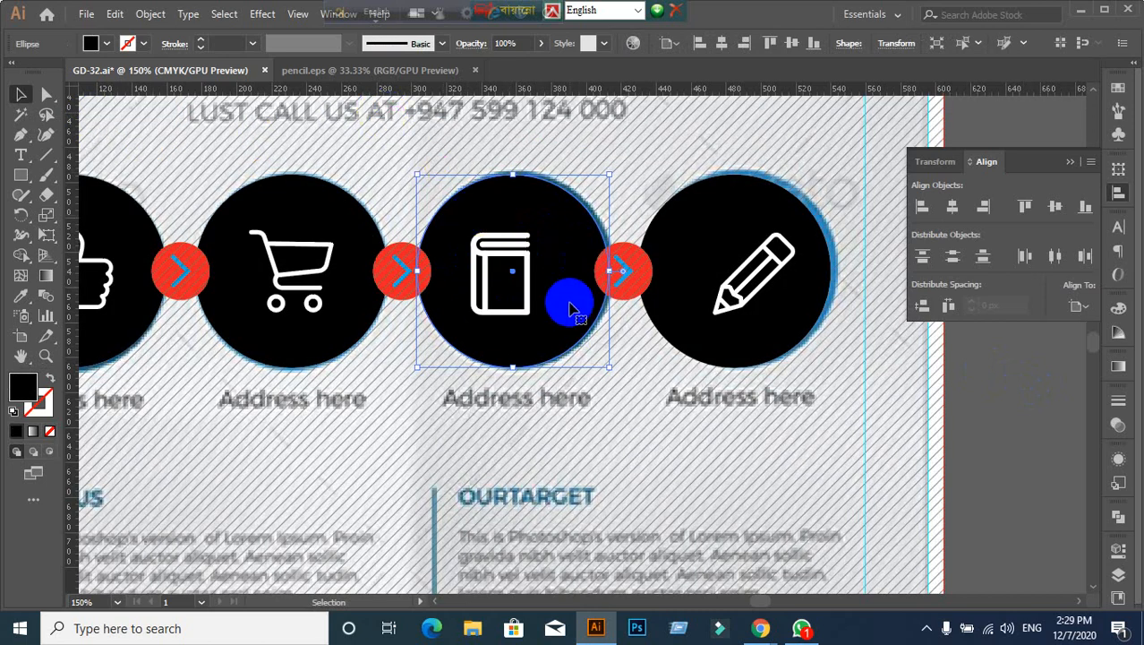
pyautogui.click(1002, 465)
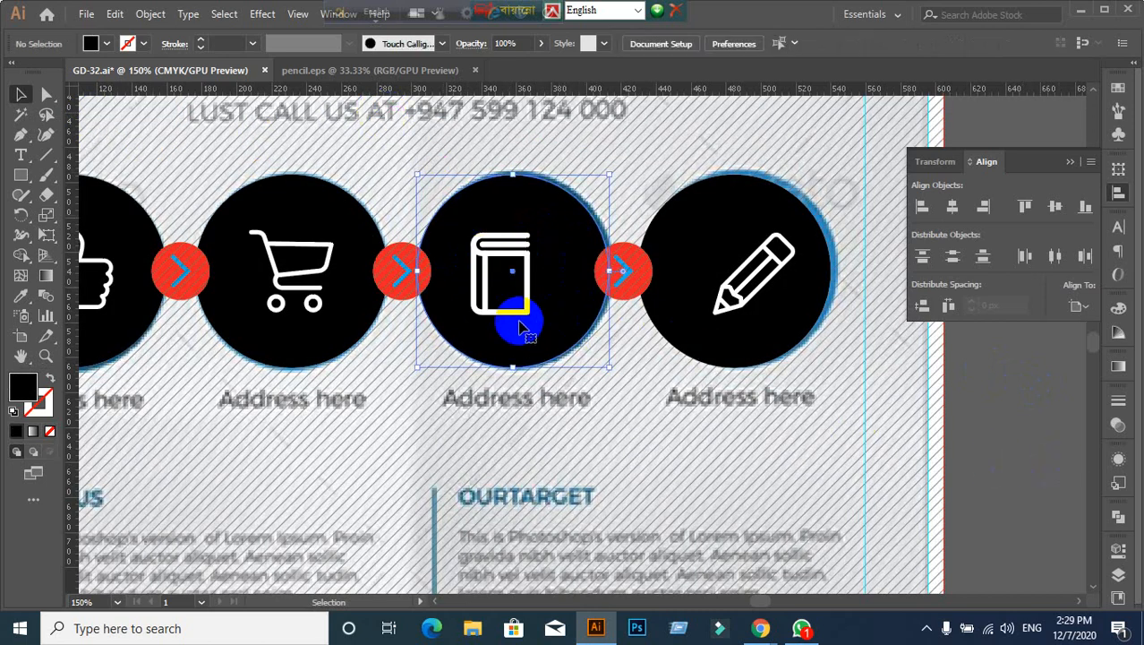
# Step: Center the book icon vertically and horizontally on its black circle, using the circle as the key object
pyautogui.click(557, 309)
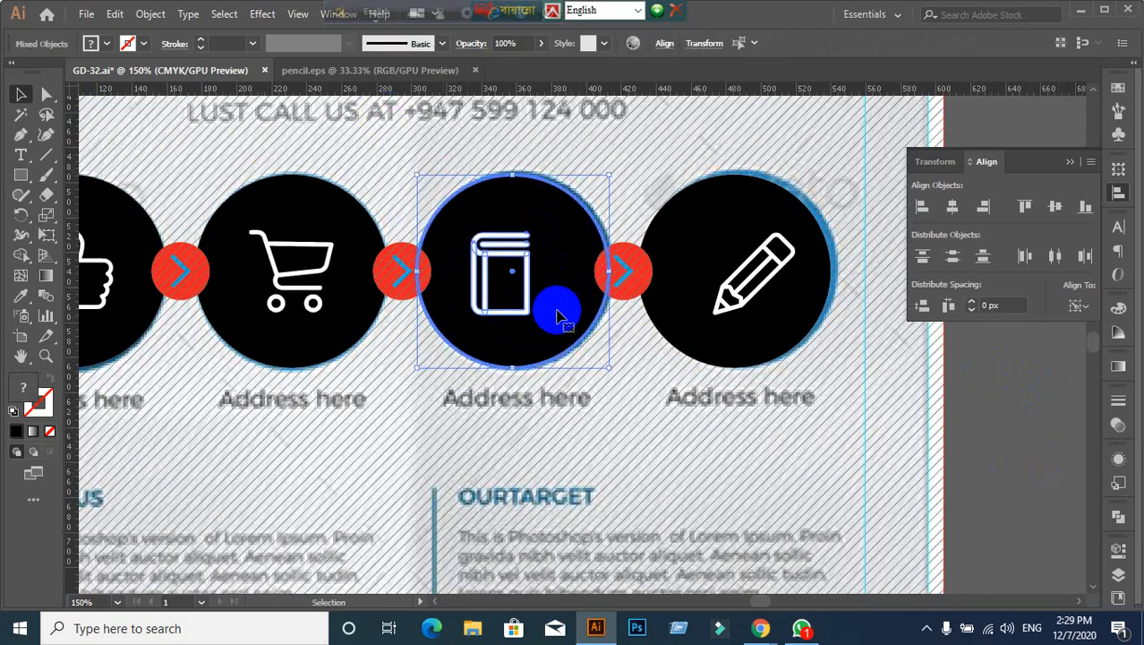
pyautogui.click(1056, 207)
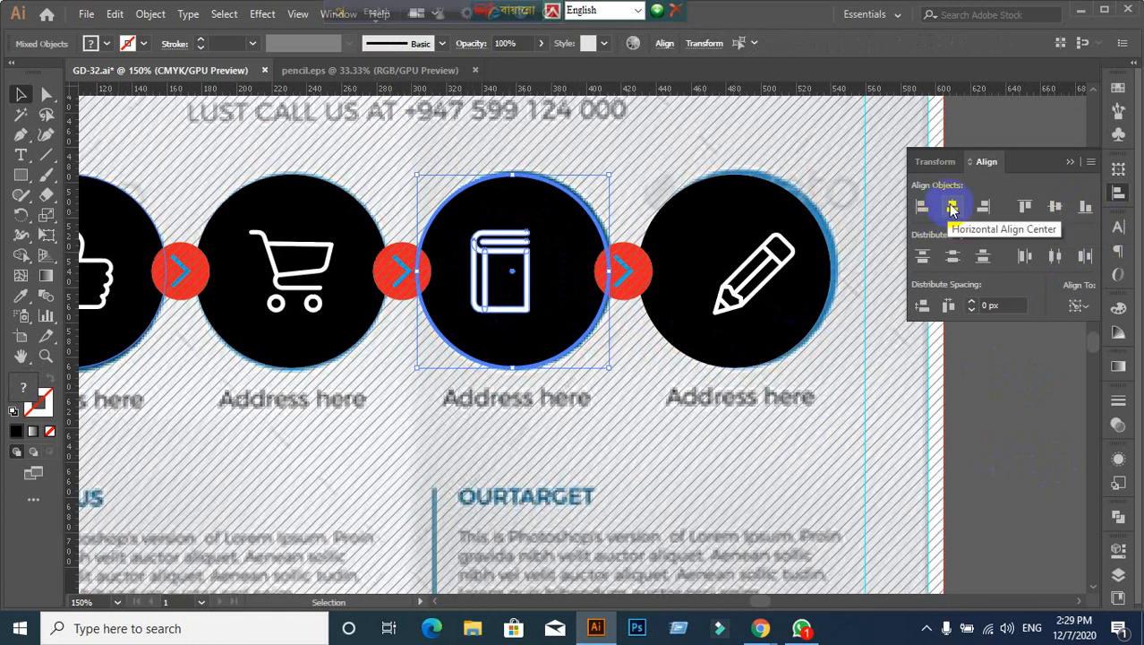
pyautogui.click(953, 208)
pyautogui.click(1001, 358)
# Step: Center the pencil icon vertically and horizontally on its black circle, with the circle as the key object
pyautogui.scroll(-2, 818, 394)
pyautogui.moveTo(857, 419); pyautogui.dragTo(736, 366)
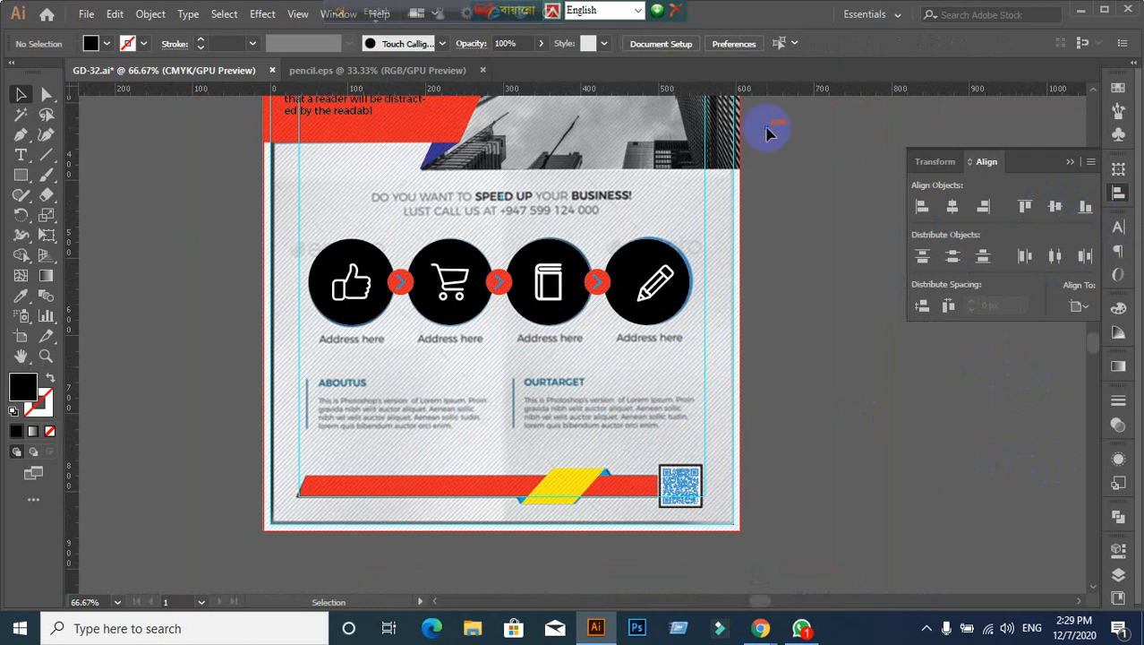
pyautogui.scroll(2, 728, 299)
pyautogui.scroll(-2, 727, 299)
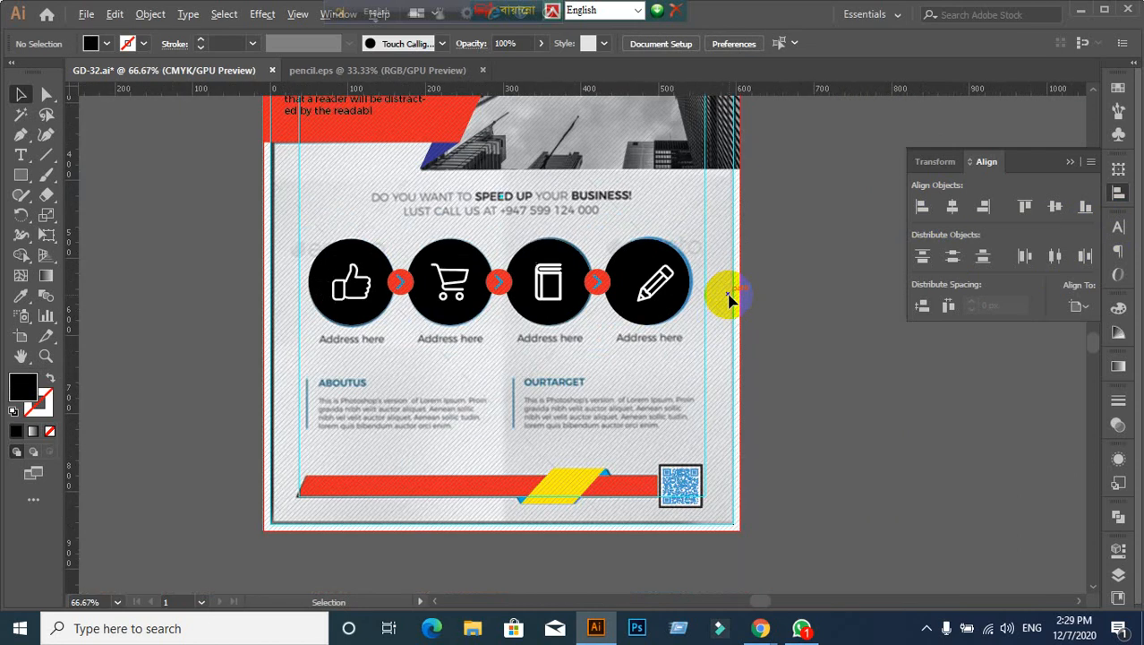
pyautogui.click(656, 283)
pyautogui.scroll(1, 832, 350)
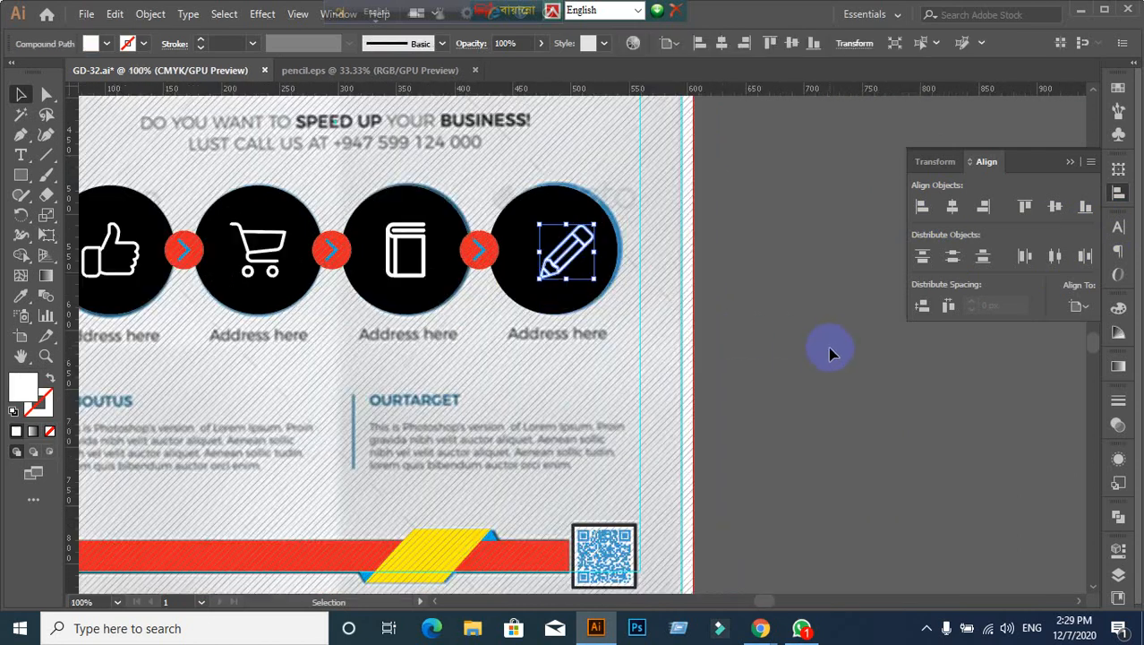
pyautogui.keyDown('shift'); pyautogui.click(519, 248); pyautogui.keyUp('shift')
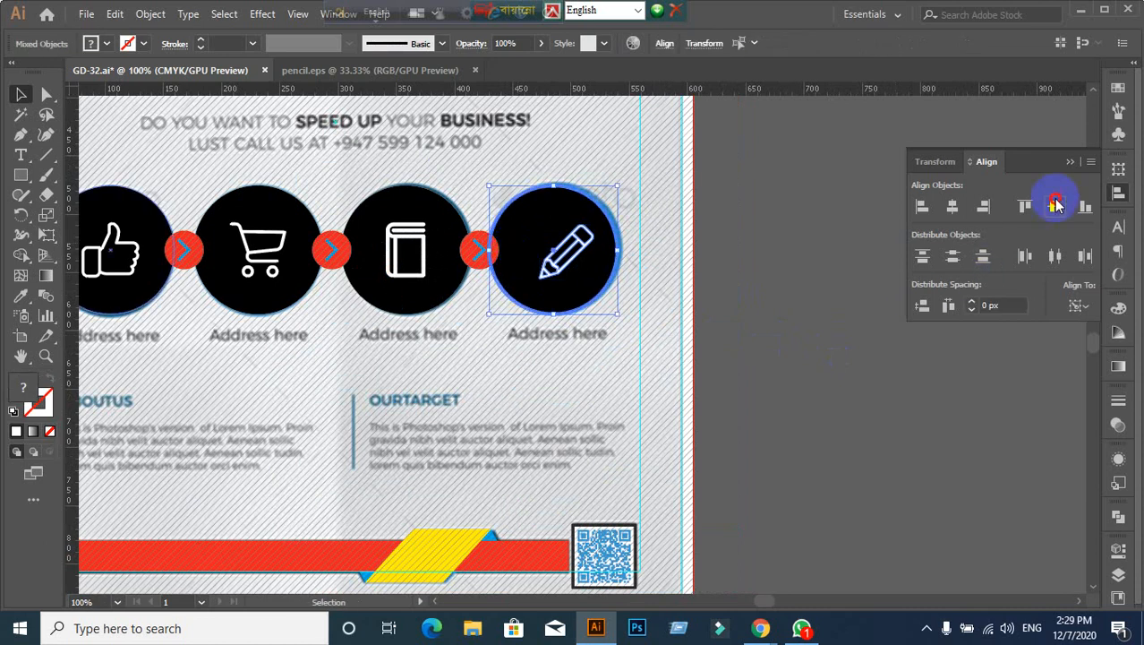
pyautogui.click(1055, 207)
pyautogui.click(952, 207)
pyautogui.click(792, 370)
# Step: Send the diagonal-line background texture that covers the flyer behind the reference preview image and clear the selection
pyautogui.scroll(-2, 733, 337)
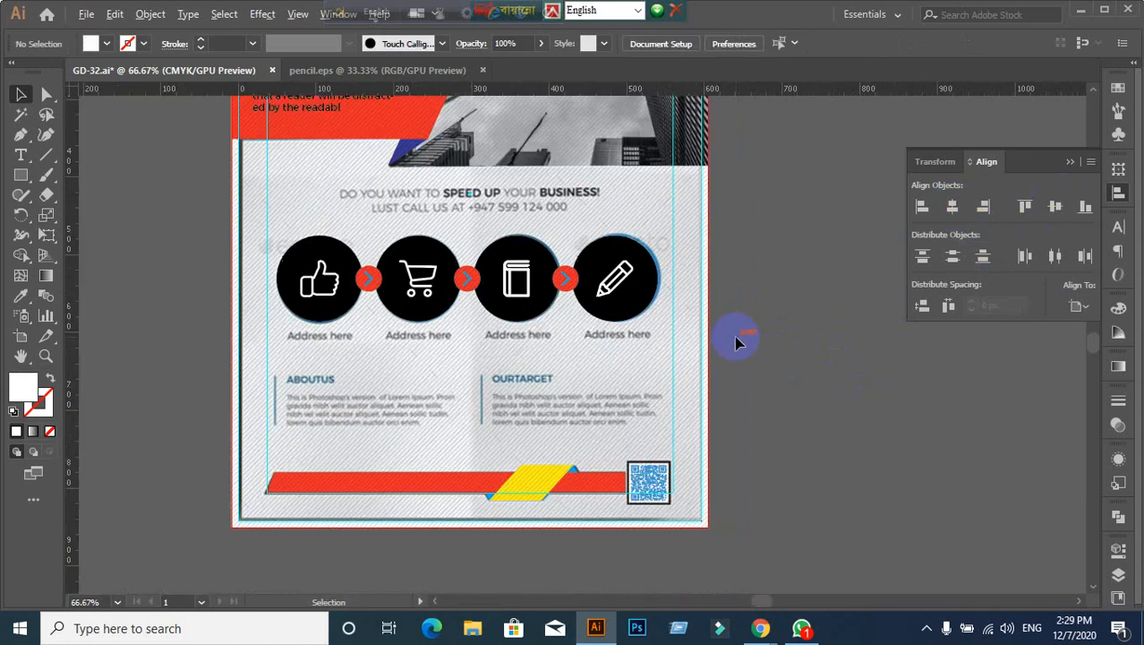
pyautogui.scroll(-1, 736, 342)
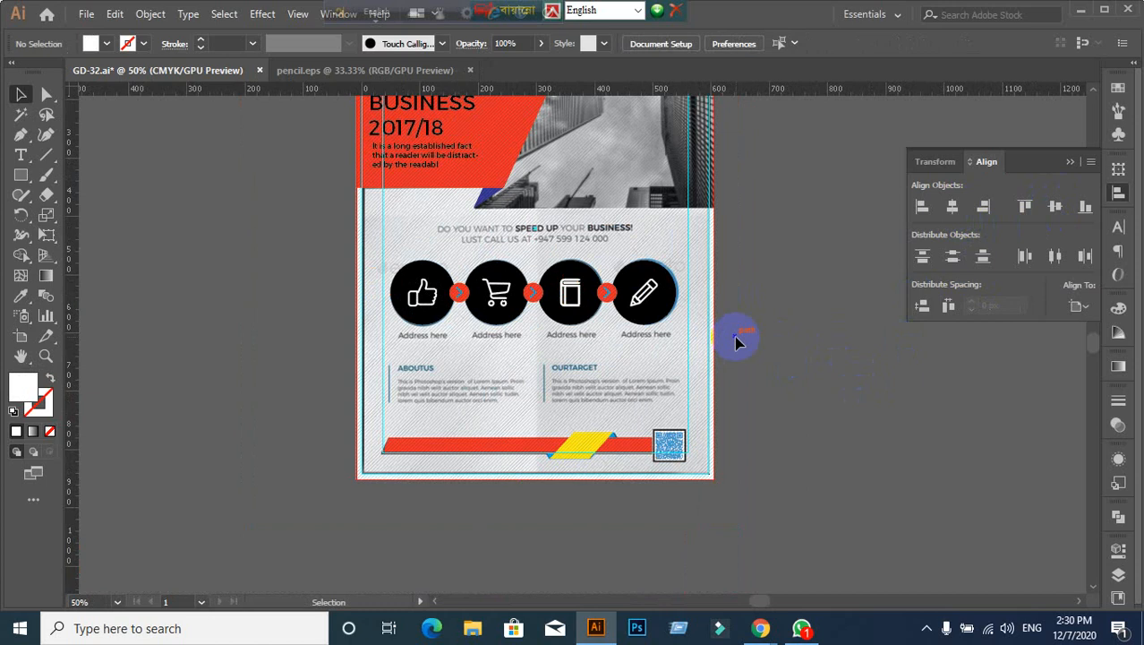
pyautogui.scroll(-1, 744, 389)
pyautogui.scroll(1, 743, 388)
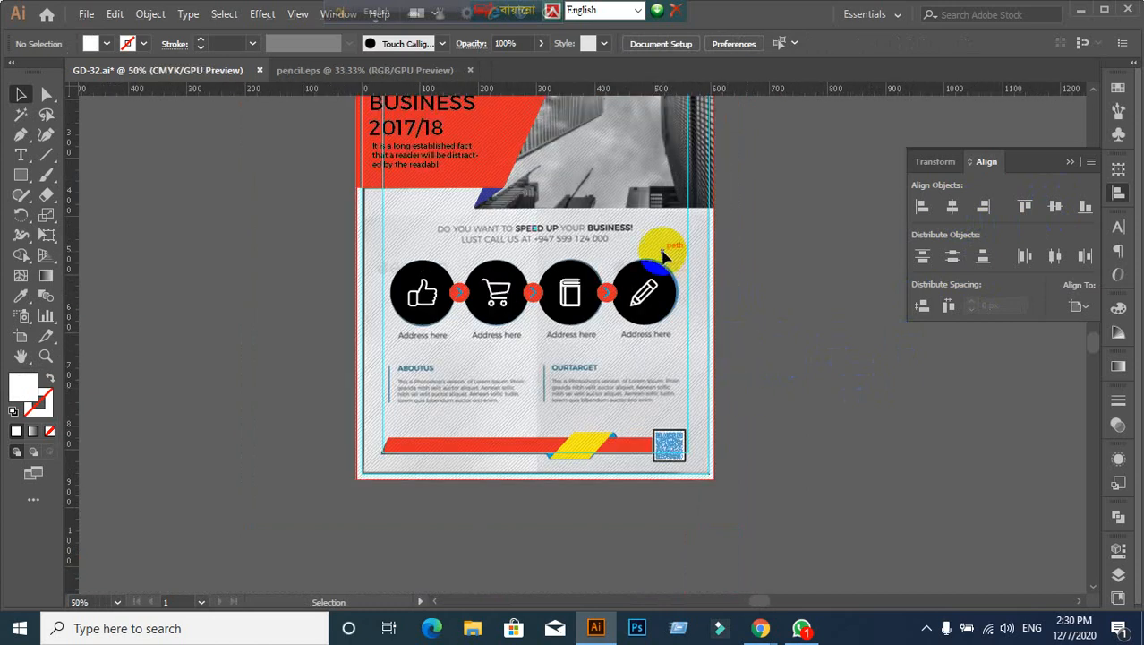
pyautogui.hotkey('ctrl', 'a')
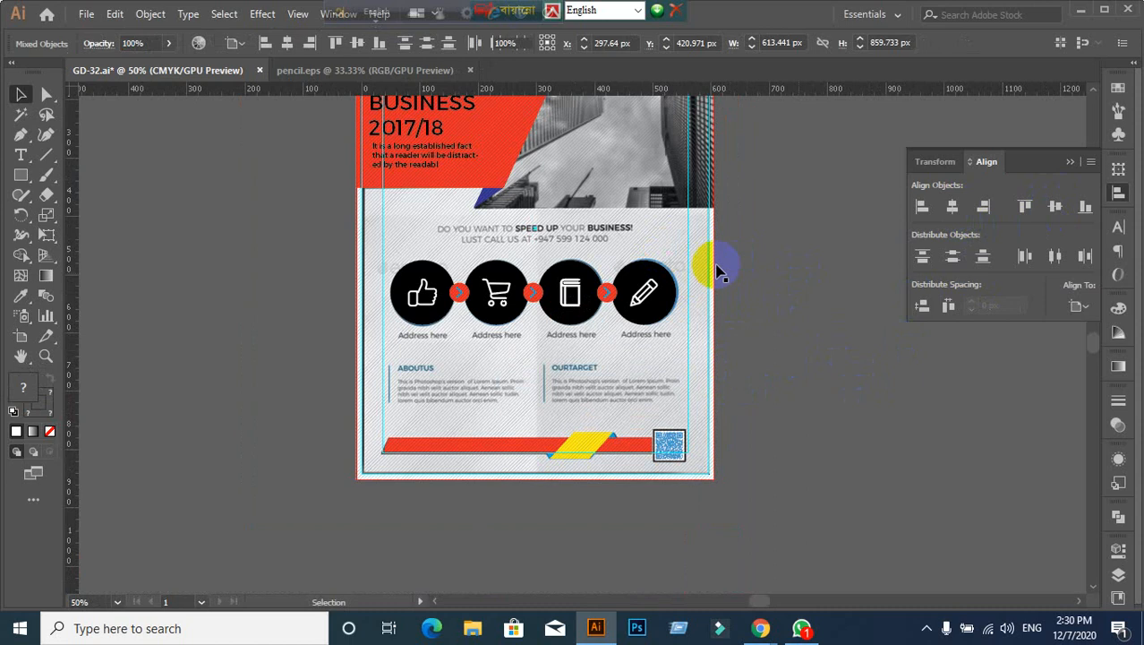
pyautogui.click(716, 269)
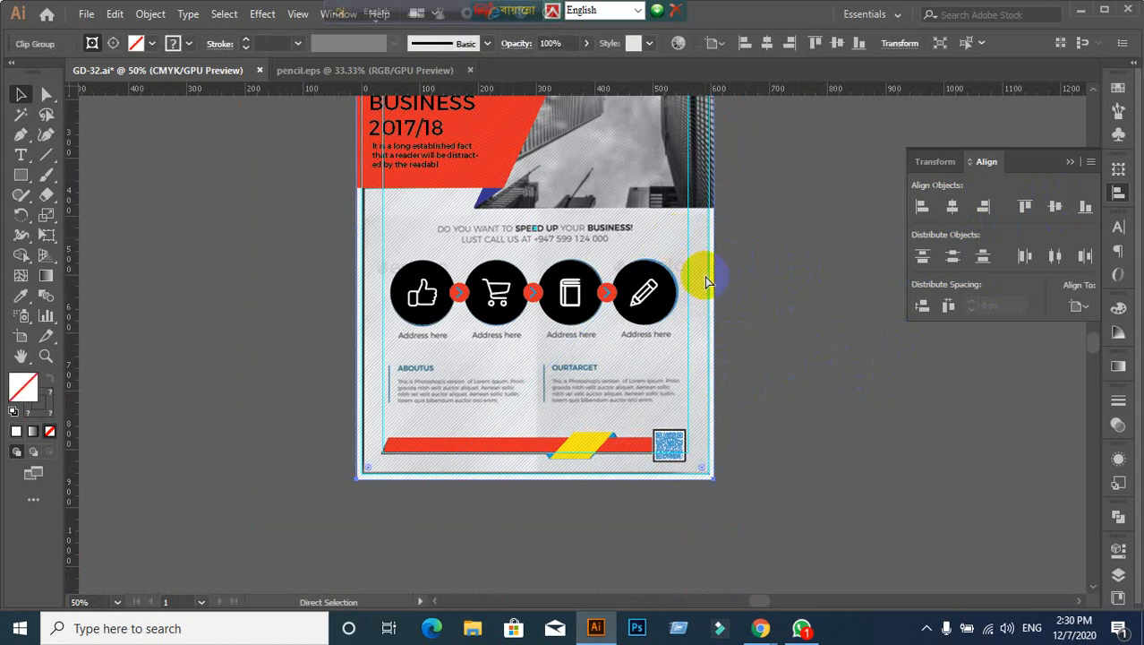
pyautogui.hotkey('ctrl', 'shift', 'a')
pyautogui.click(674, 252)
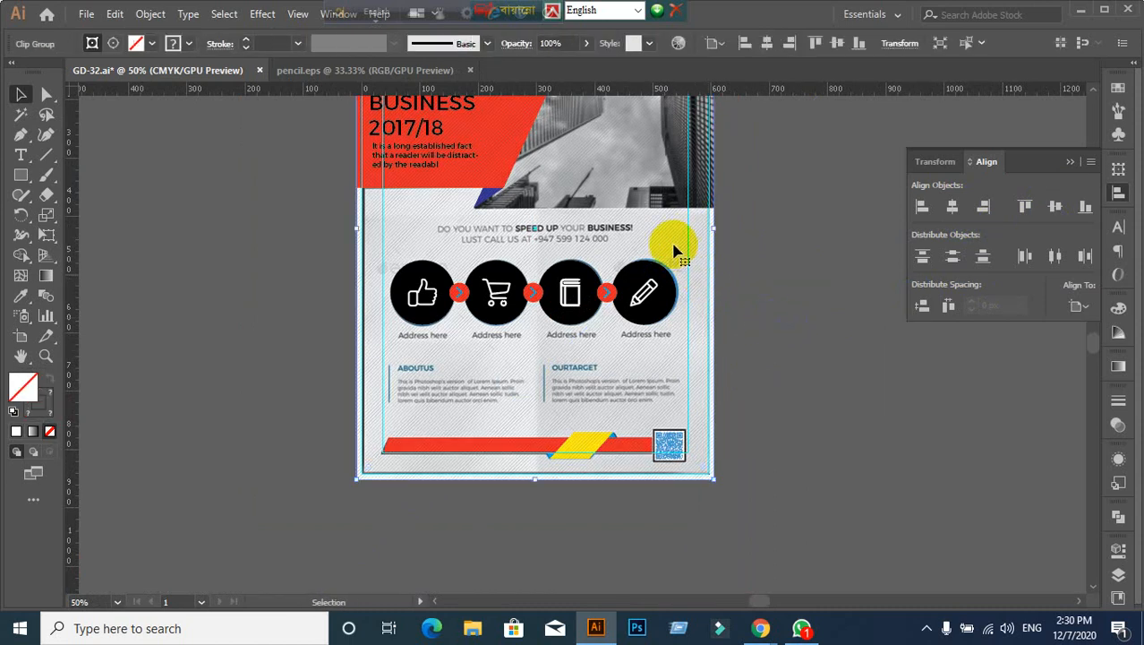
pyautogui.hotkey('ctrl', 'shift', 'a')
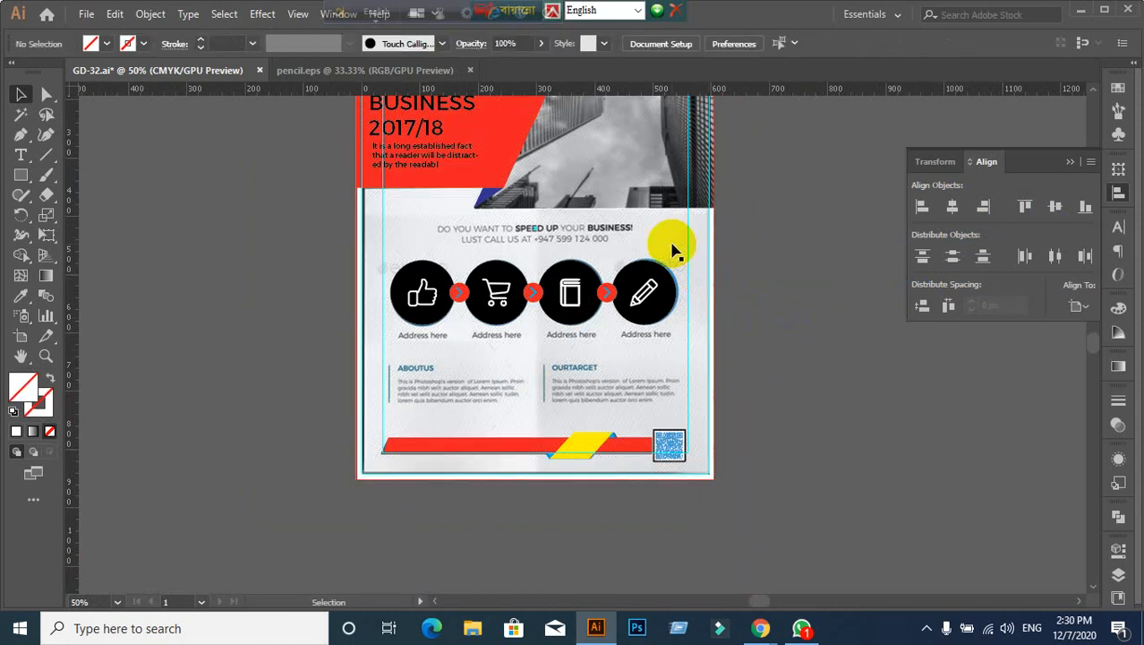
# Step: Move the reference preview image off the artboard to the empty canvas on the right of the flyer
pyautogui.scroll(-1, 673, 246)
pyautogui.moveTo(840, 286); pyautogui.dragTo(748, 296)
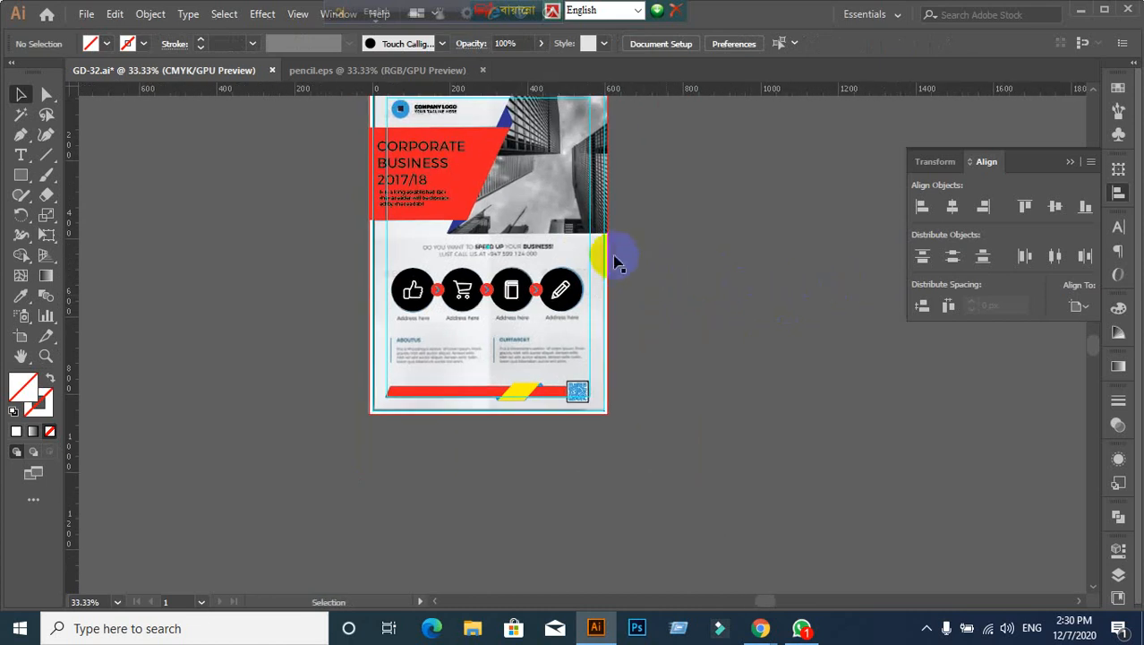
pyautogui.moveTo(594, 264); pyautogui.dragTo(991, 388)
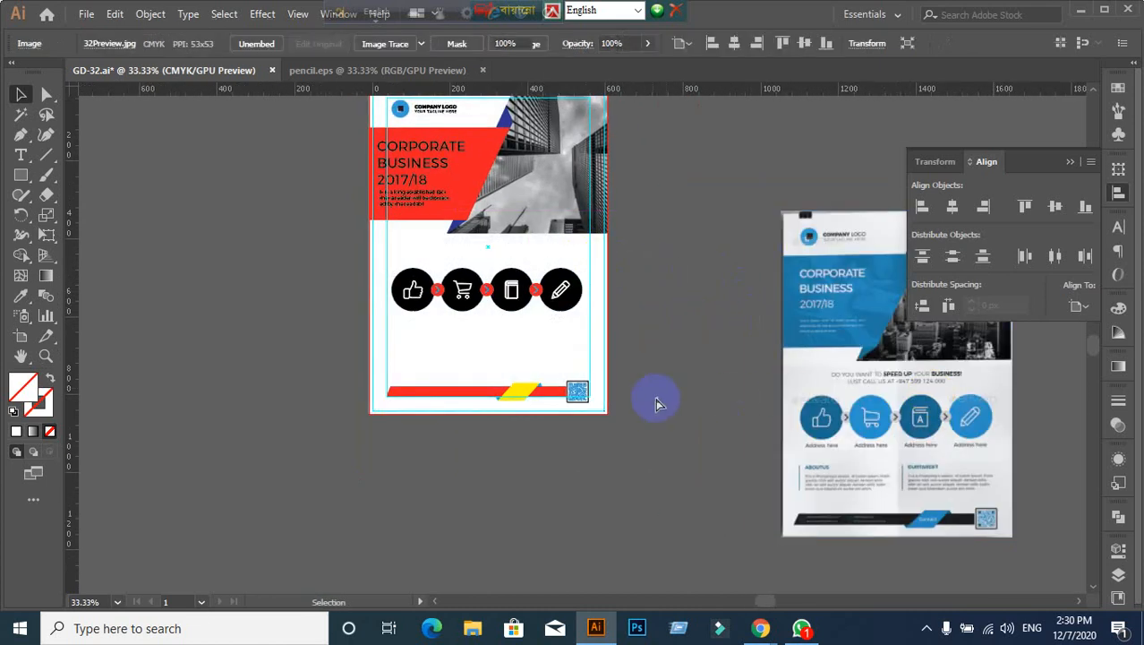
pyautogui.click(657, 397)
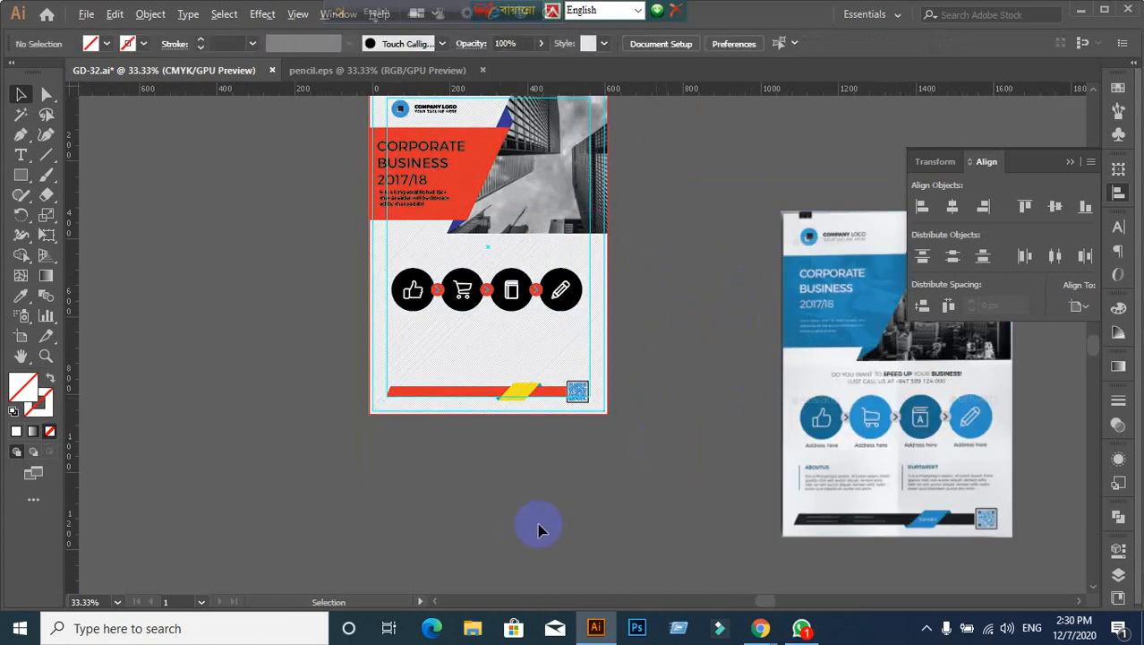
# Step: Compare the flyer's layout with the reference preview beside it to see which elements are still missing
pyautogui.scroll(2, 539, 526)
pyautogui.scroll(-2, 575, 441)
pyautogui.hscroll(3, 617, 452)
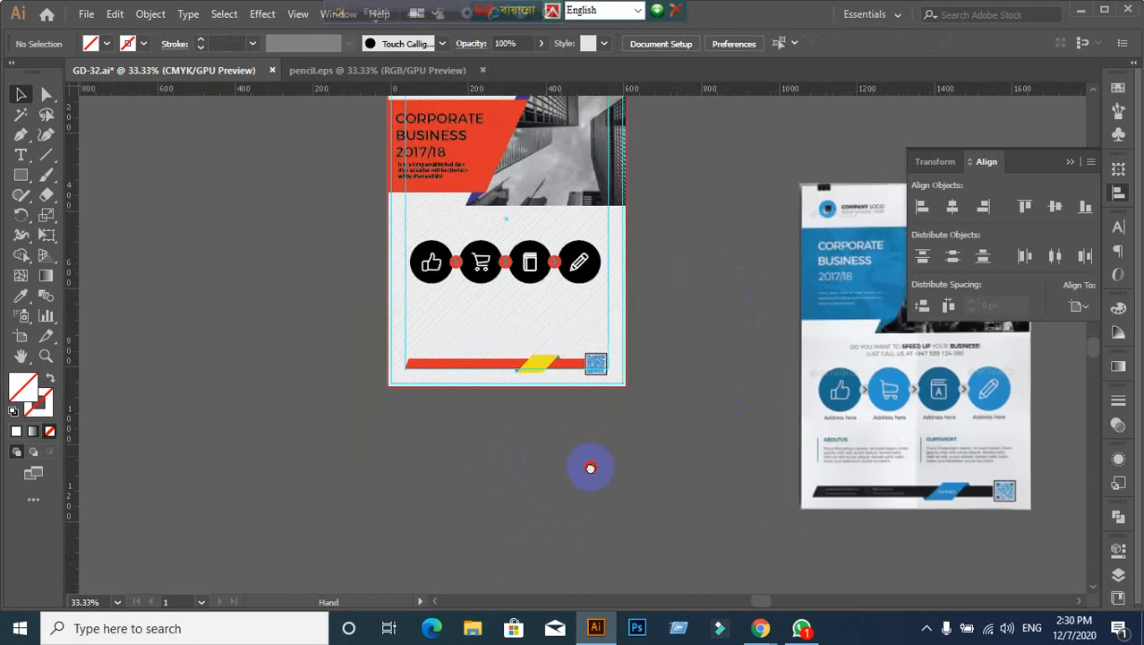
pyautogui.scroll(1, 562, 433)
pyautogui.scroll(-1, 573, 446)
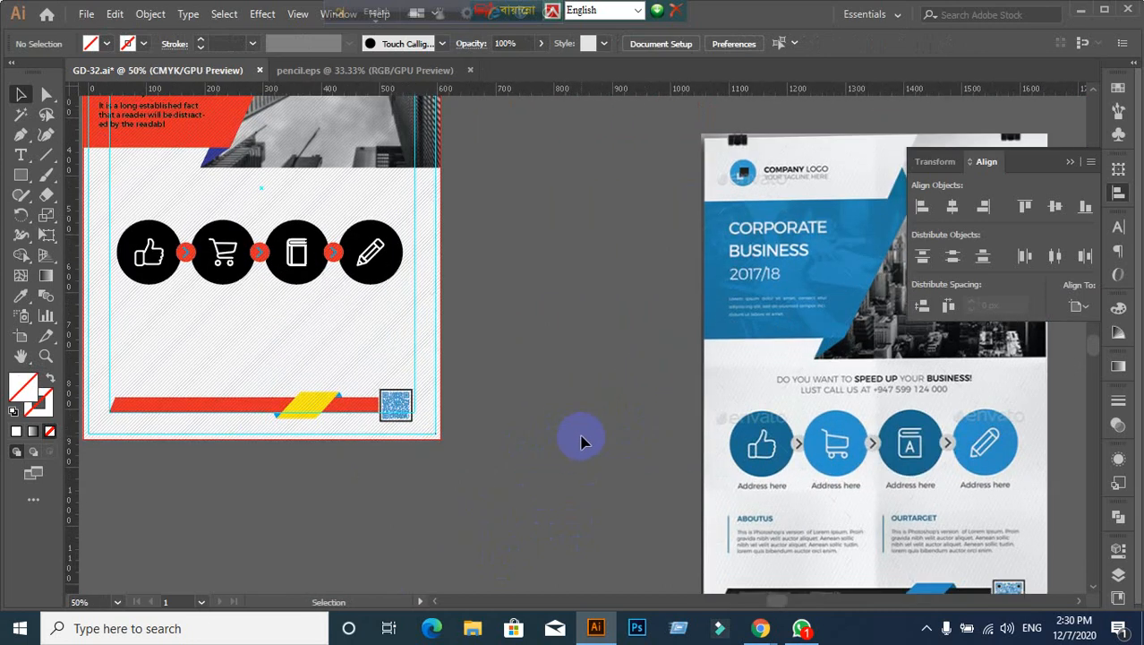
pyautogui.scroll(-1, 557, 388)
pyautogui.scroll(1, 889, 430)
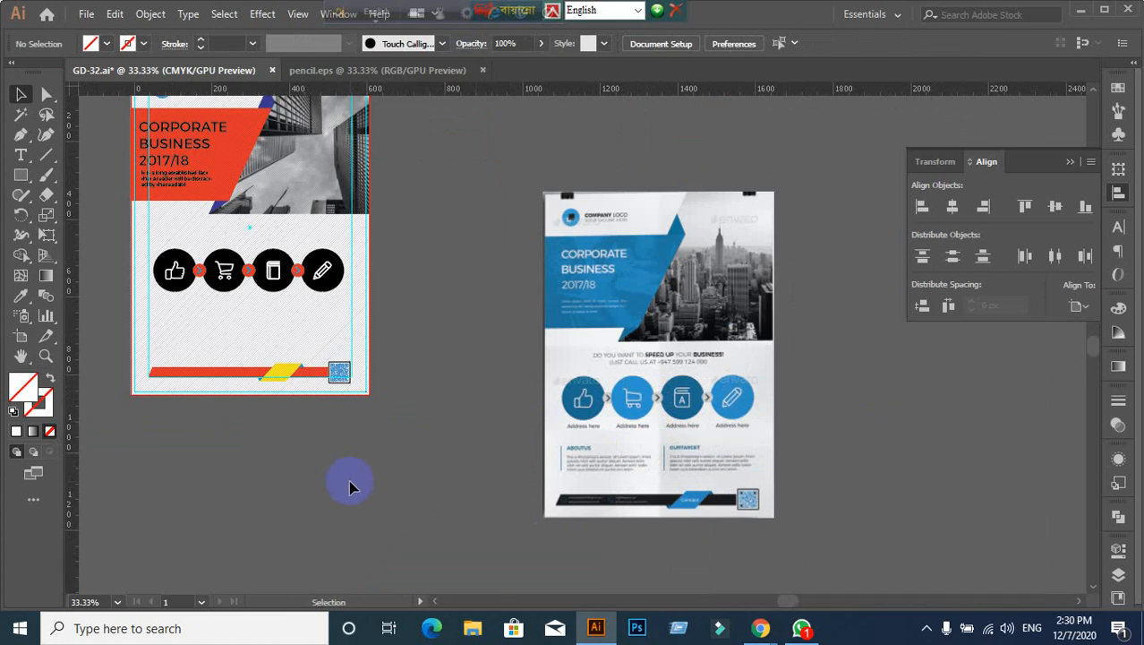
pyautogui.press('ctrl')
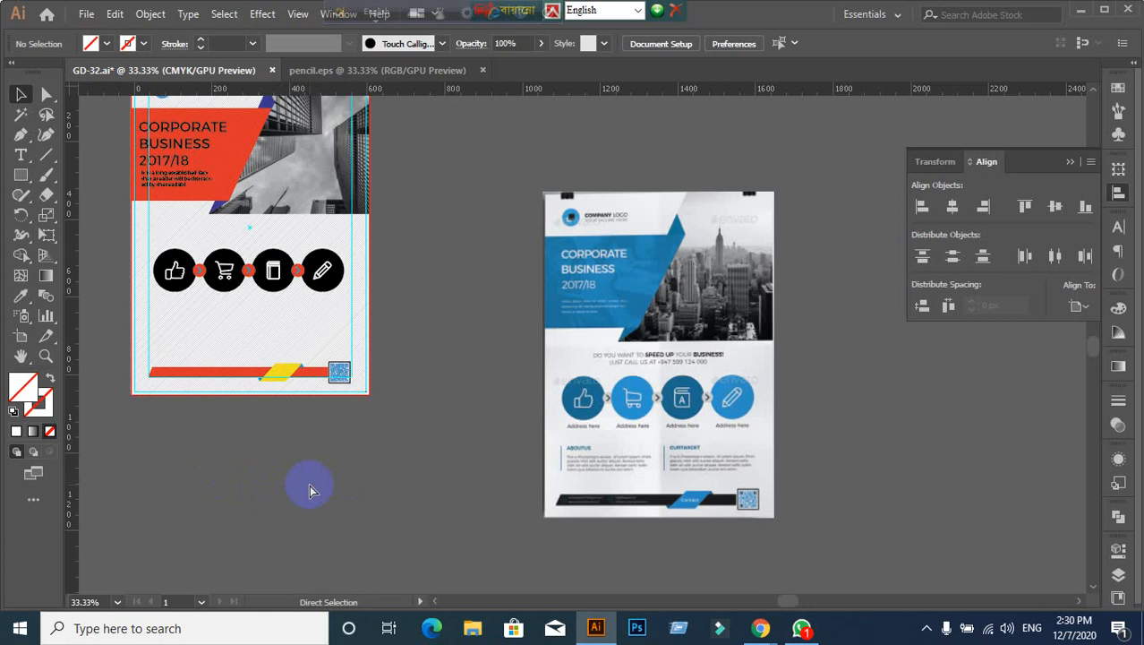
pyautogui.scroll(-1, 442, 413)
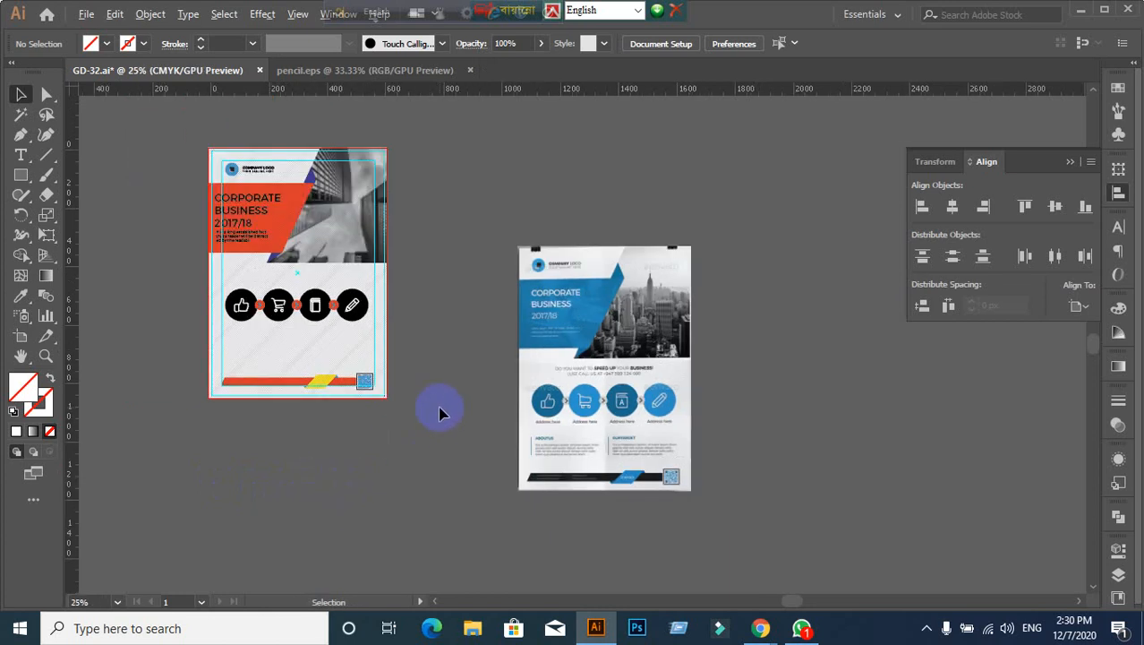
pyautogui.scroll(1, 383, 434)
pyautogui.scroll(-1, 370, 403)
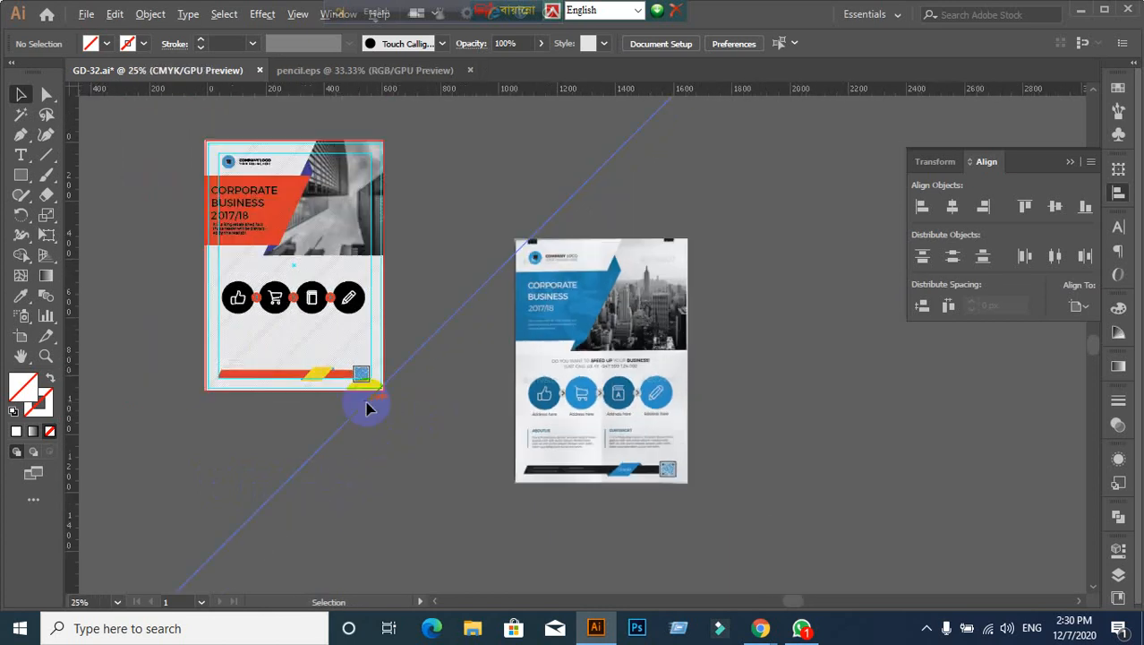
# Step: Move the reference preview image back over the flyer artboard and bring it to the front
pyautogui.click(349, 346)
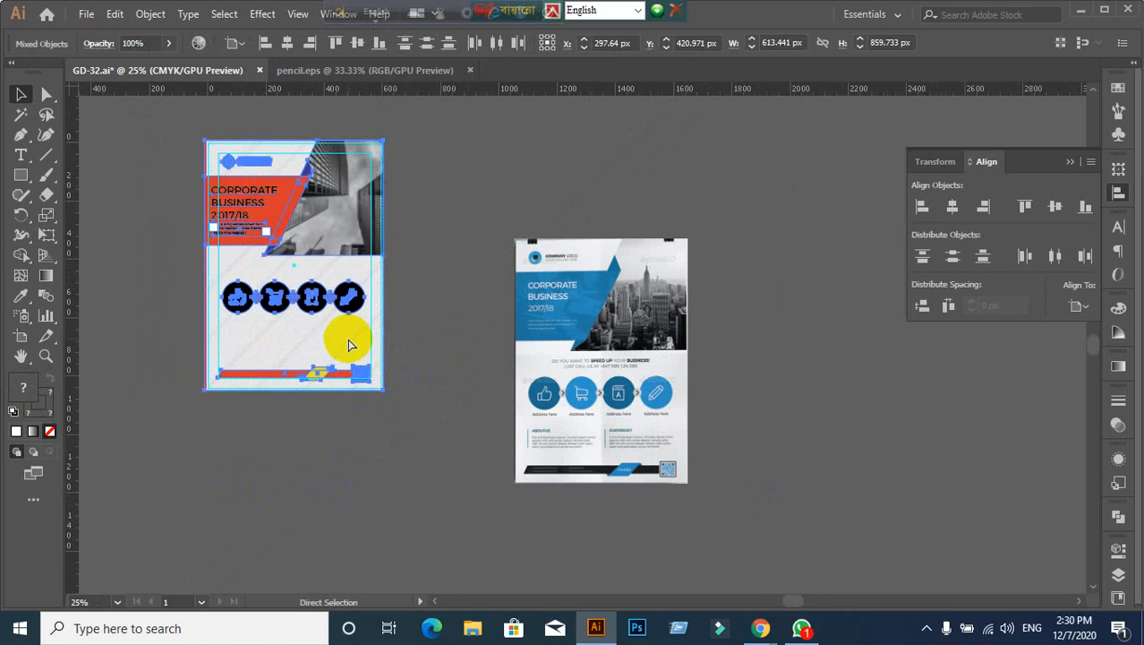
pyautogui.hotkey('ctrl', 'shift', 'a')
pyautogui.scroll(2, 280, 444)
pyautogui.scroll(-2, 280, 443)
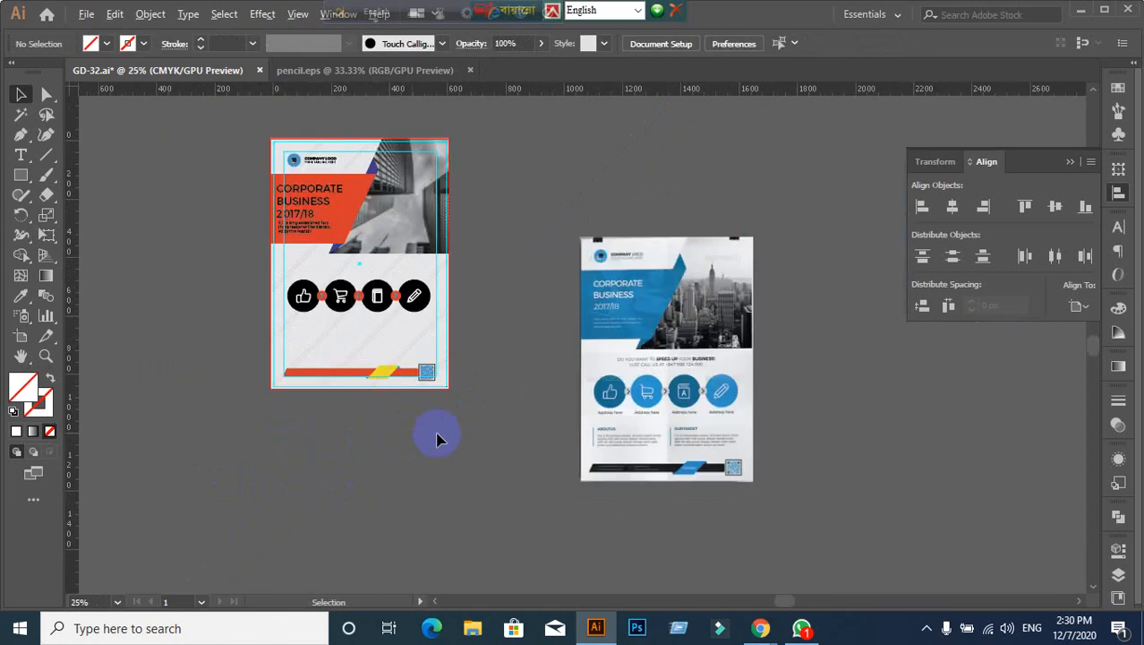
pyautogui.moveTo(722, 392)
pyautogui.mouseDown()
pyautogui.moveTo(611, 392)
pyautogui.moveTo(436, 295)
pyautogui.moveTo(430, 309)
pyautogui.mouseUp()
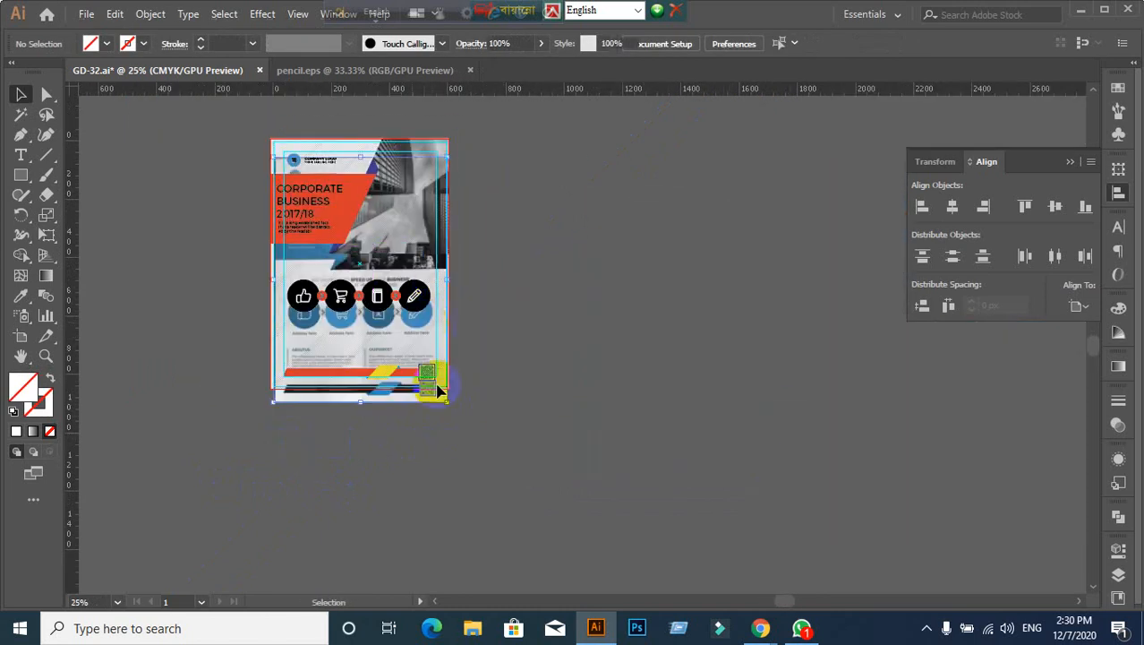
pyautogui.hotkey('ctrl', 'shift', ']')
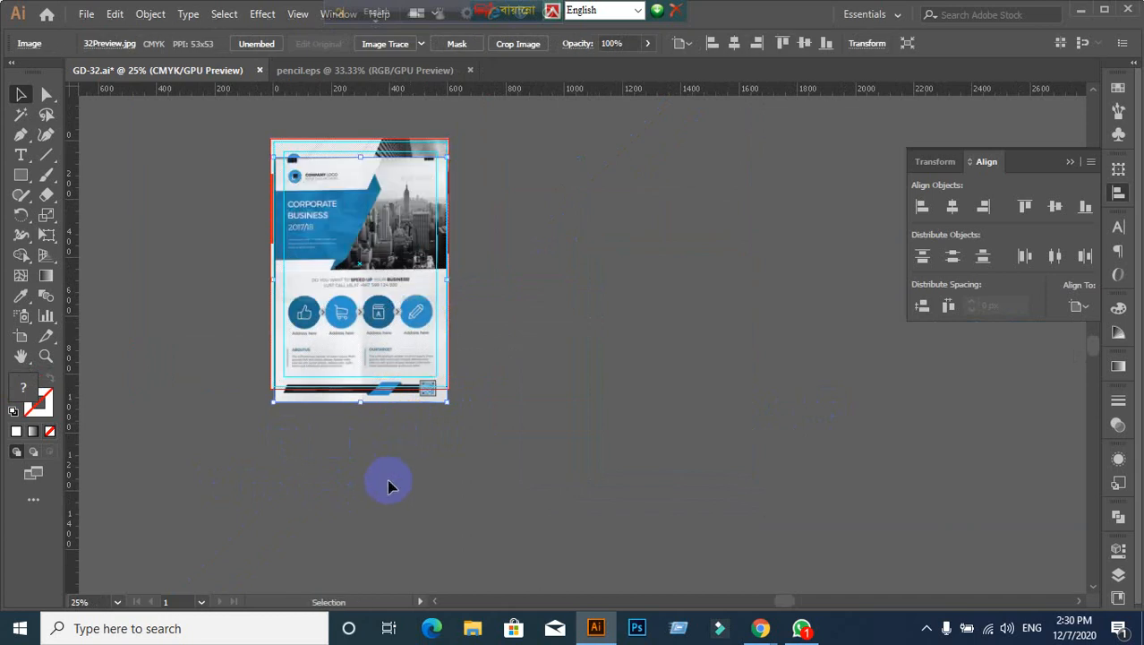
# Step: Try moving the reference preview image off the flyer to compare both layouts, and undo the move
pyautogui.click(275, 368)
pyautogui.click(262, 341)
pyautogui.scroll(2, 263, 342)
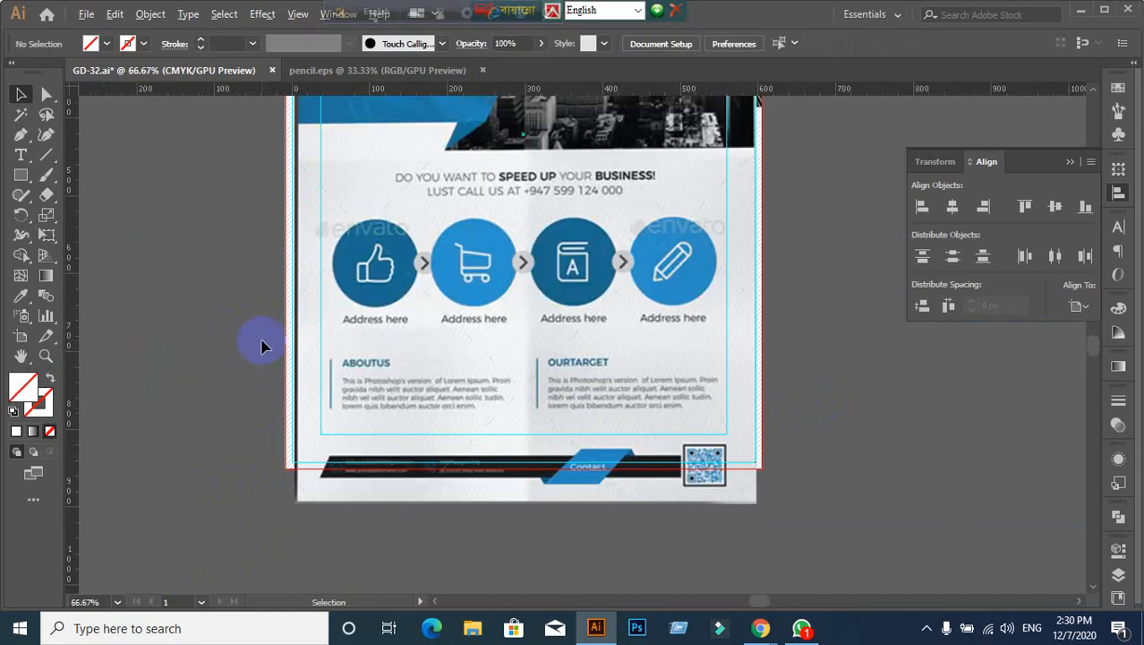
pyautogui.scroll(-1, 263, 342)
pyautogui.moveTo(421, 280); pyautogui.dragTo(762, 391)
pyautogui.scroll(2, 763, 390)
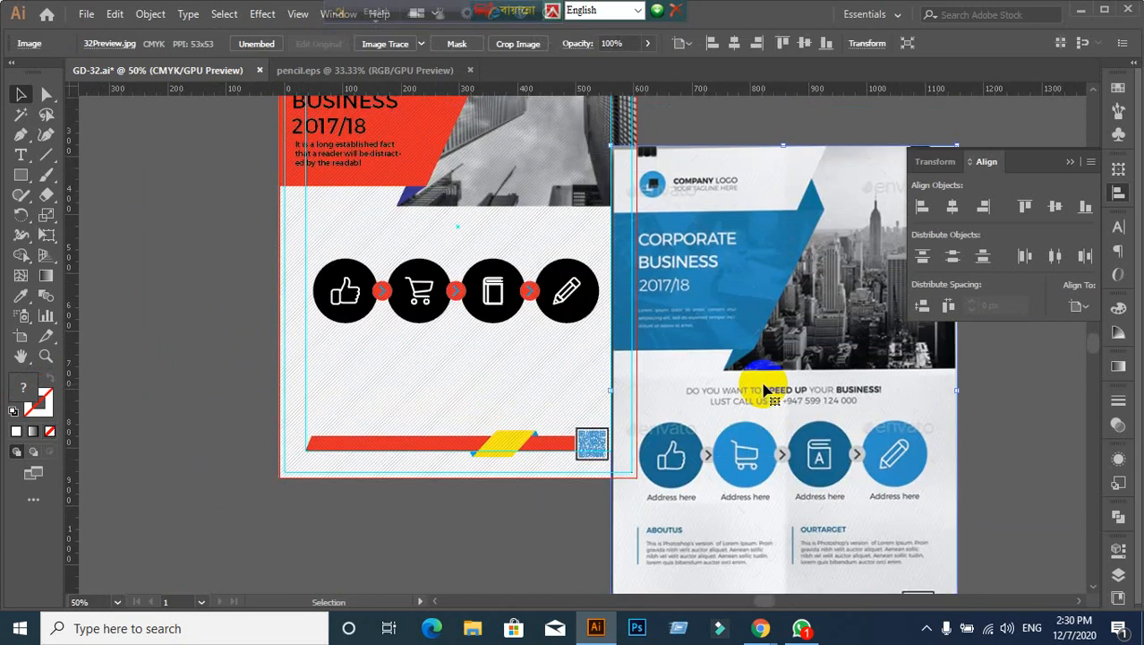
pyautogui.scroll(-3, 764, 391)
pyautogui.hotkey('ctrl', 'z')
pyautogui.click(764, 383)
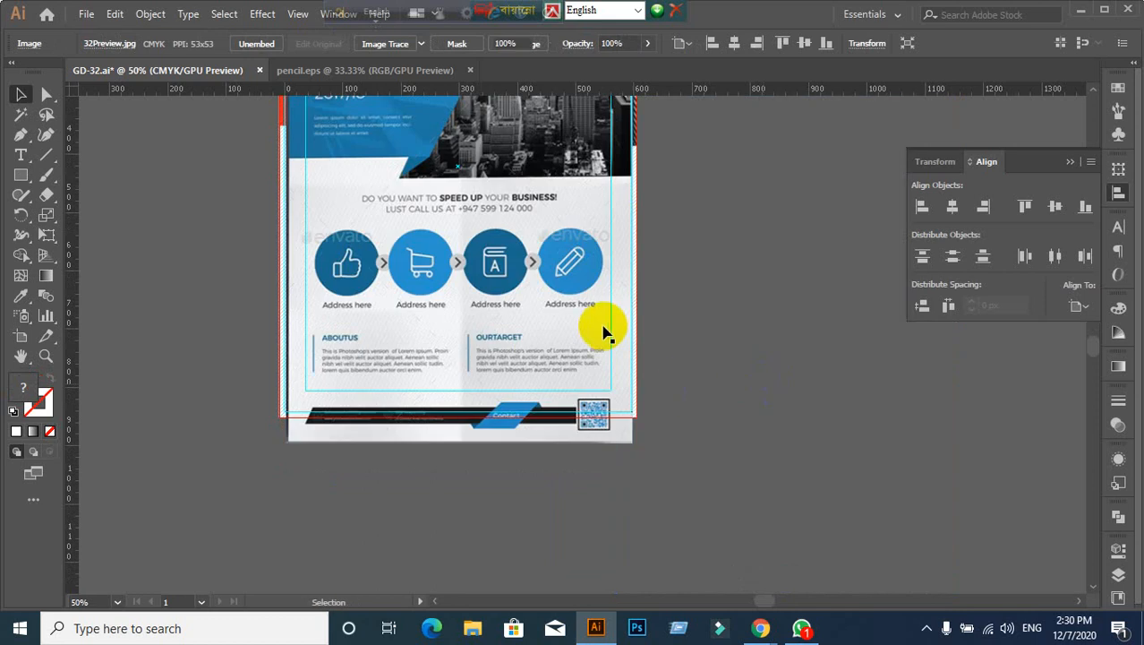
pyautogui.scroll(-1, 602, 326)
pyautogui.moveTo(526, 292); pyautogui.dragTo(456, 415)
pyautogui.scroll(1, 452, 452)
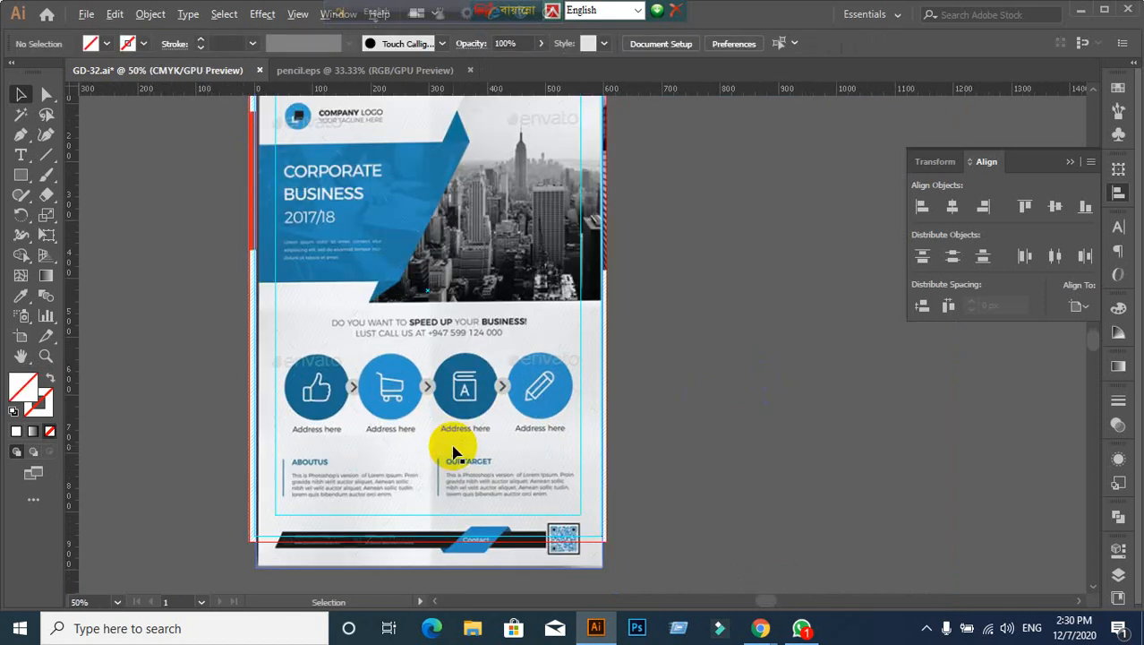
pyautogui.scroll(1, 455, 452)
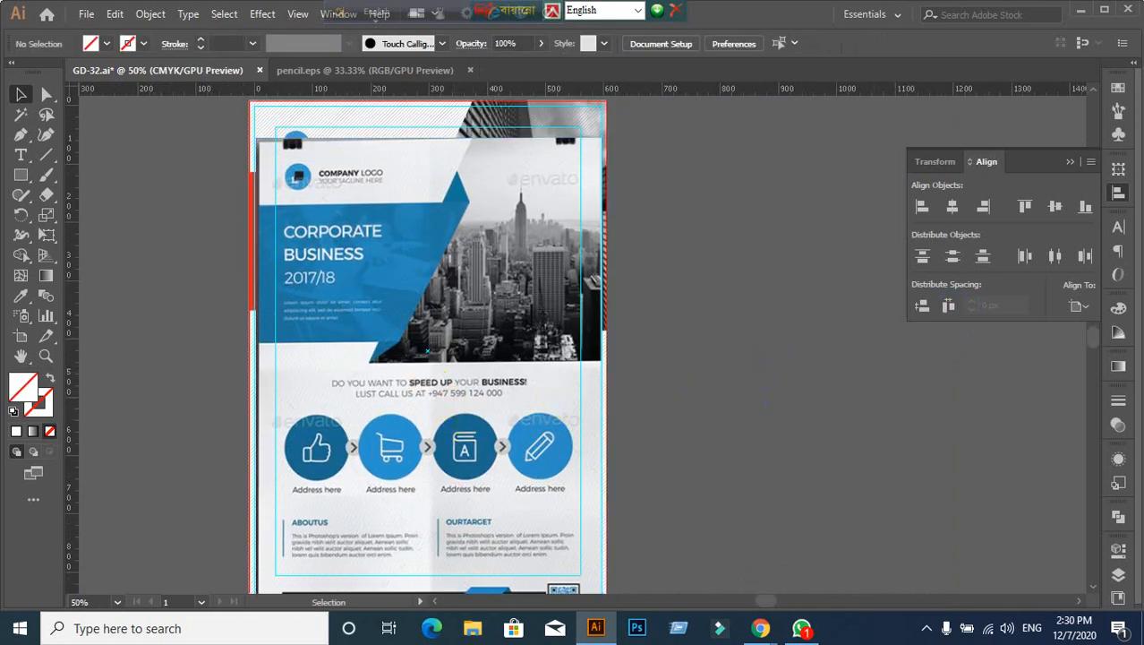
pyautogui.click(1081, 307)
pyautogui.click(1037, 360)
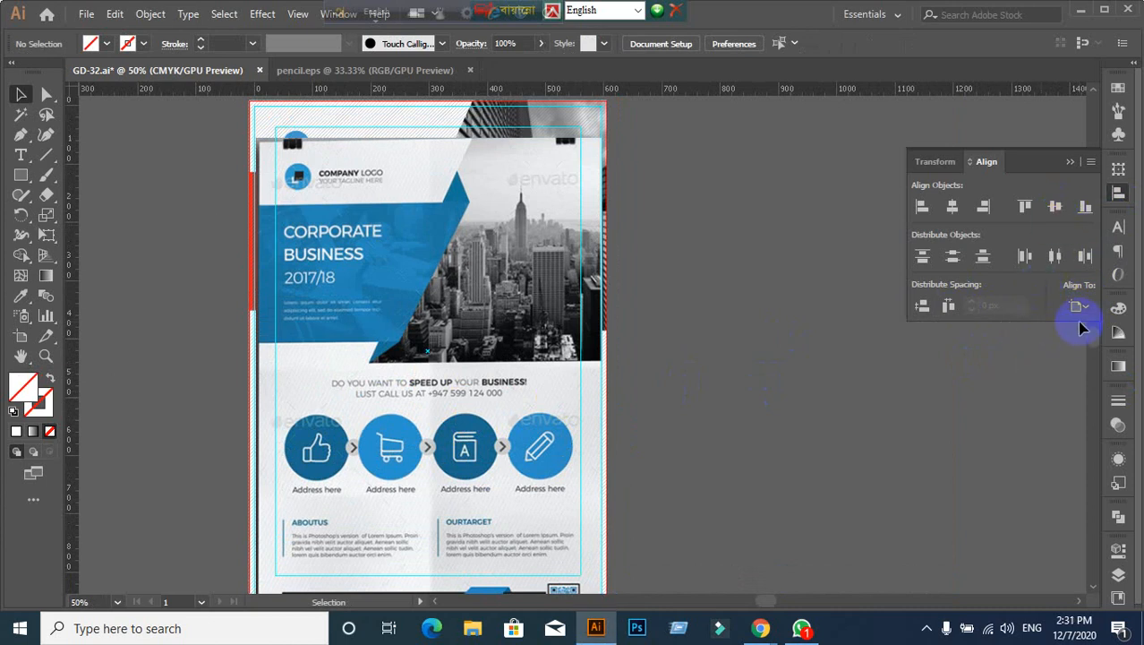
pyautogui.scroll(-1, 815, 434)
pyautogui.click(593, 441)
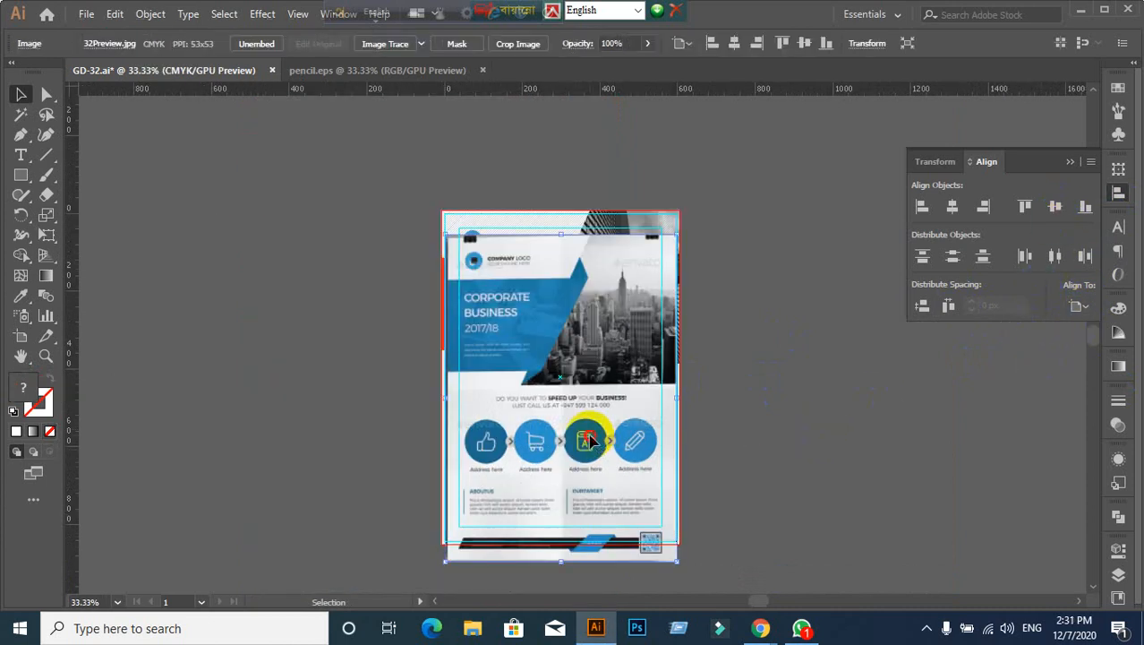
pyautogui.moveTo(592, 437); pyautogui.dragTo(748, 452)
pyautogui.hotkey('ctrl', 'z')
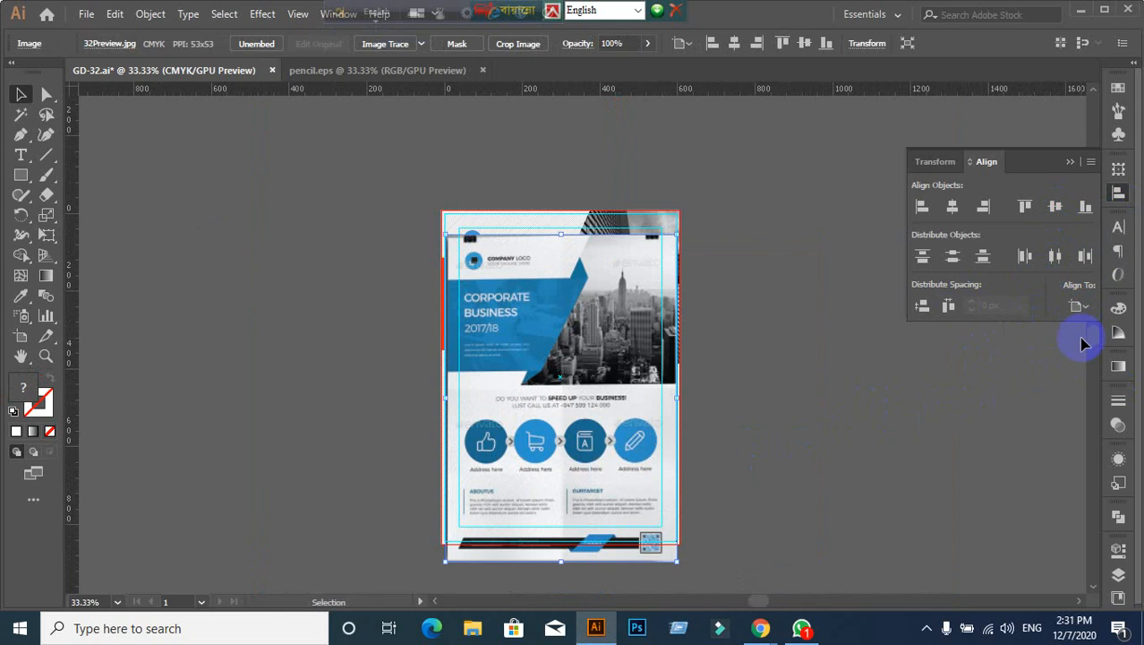
pyautogui.click(1081, 305)
pyautogui.click(979, 463)
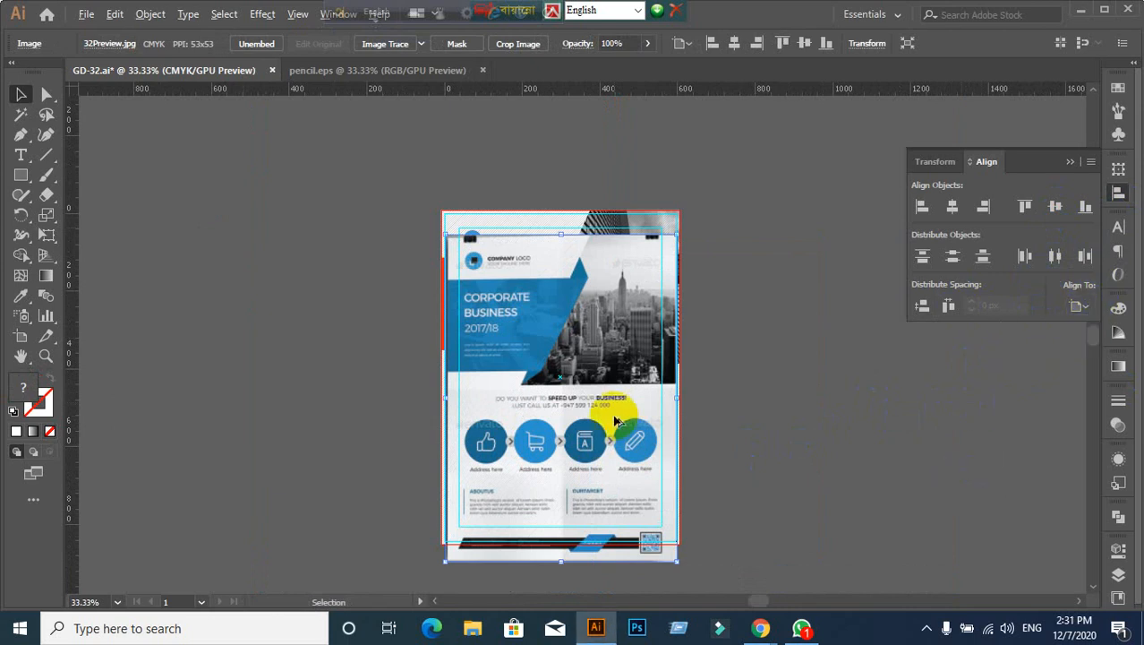
# Step: Shift the reference preview image up so that its edges line up with the flyer artboard
pyautogui.scroll(2, 614, 421)
pyautogui.scroll(3, 717, 381)
pyautogui.moveTo(578, 394); pyautogui.dragTo(561, 369)
pyautogui.scroll(1, 573, 384)
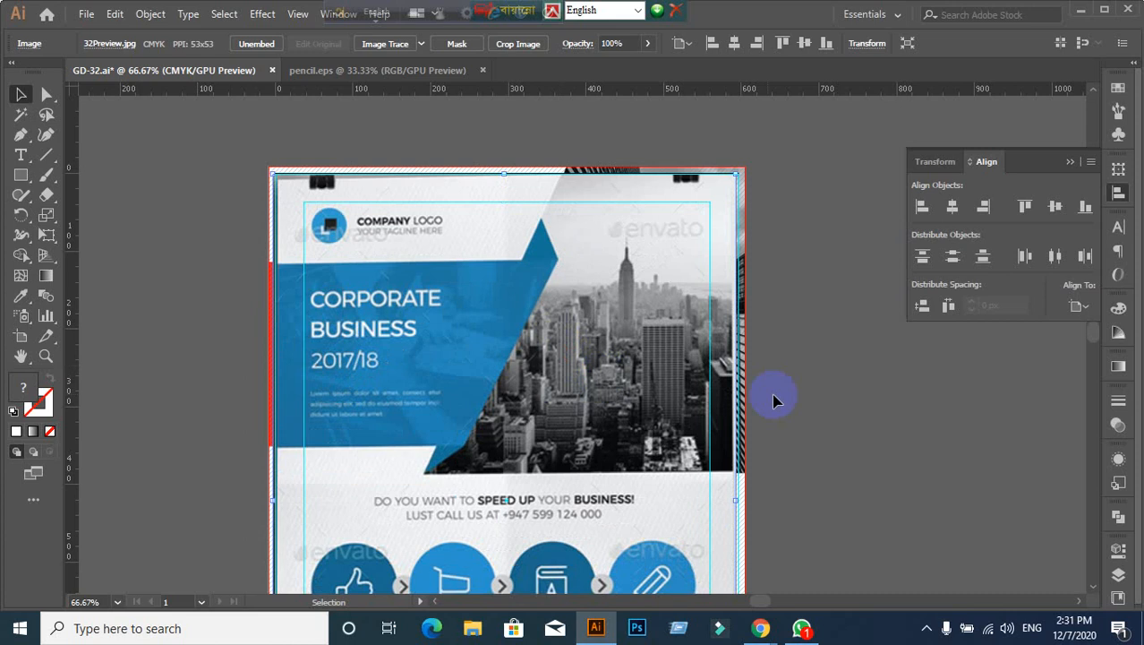
pyautogui.click(856, 425)
pyautogui.moveTo(630, 423); pyautogui.dragTo(635, 425)
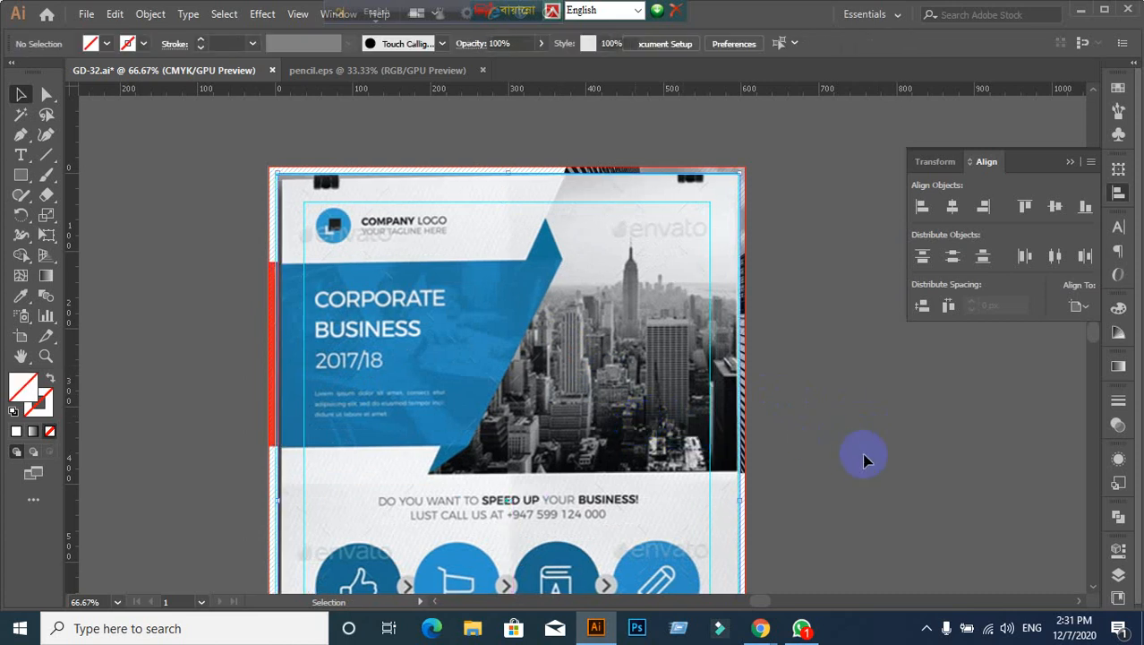
pyautogui.scroll(-1, 866, 457)
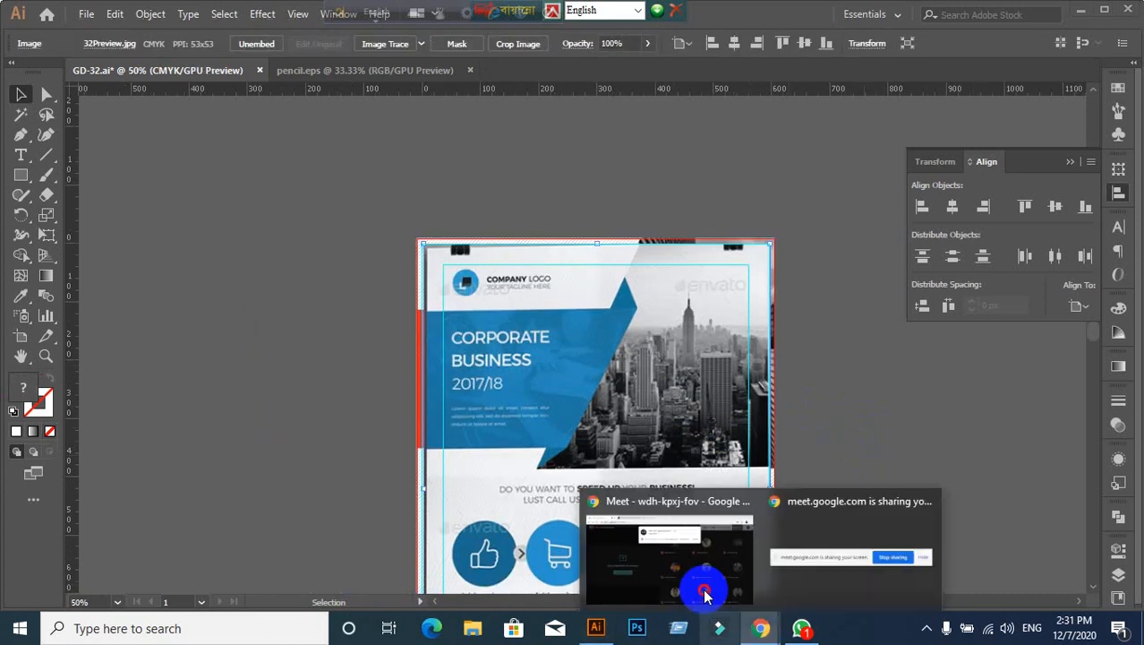
# Step: Switch to the Google Meet call, answer its pop-up dialog, and return to Illustrator
pyautogui.moveTo(760, 630)
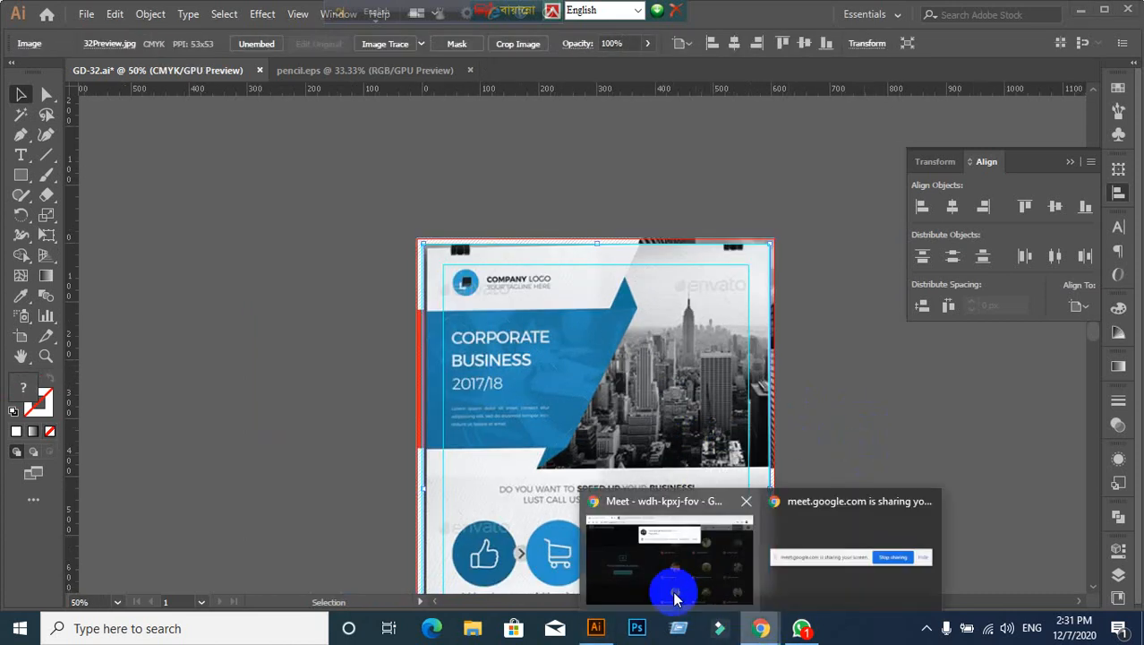
pyautogui.click(671, 593)
pyautogui.click(755, 159)
pyautogui.click(595, 628)
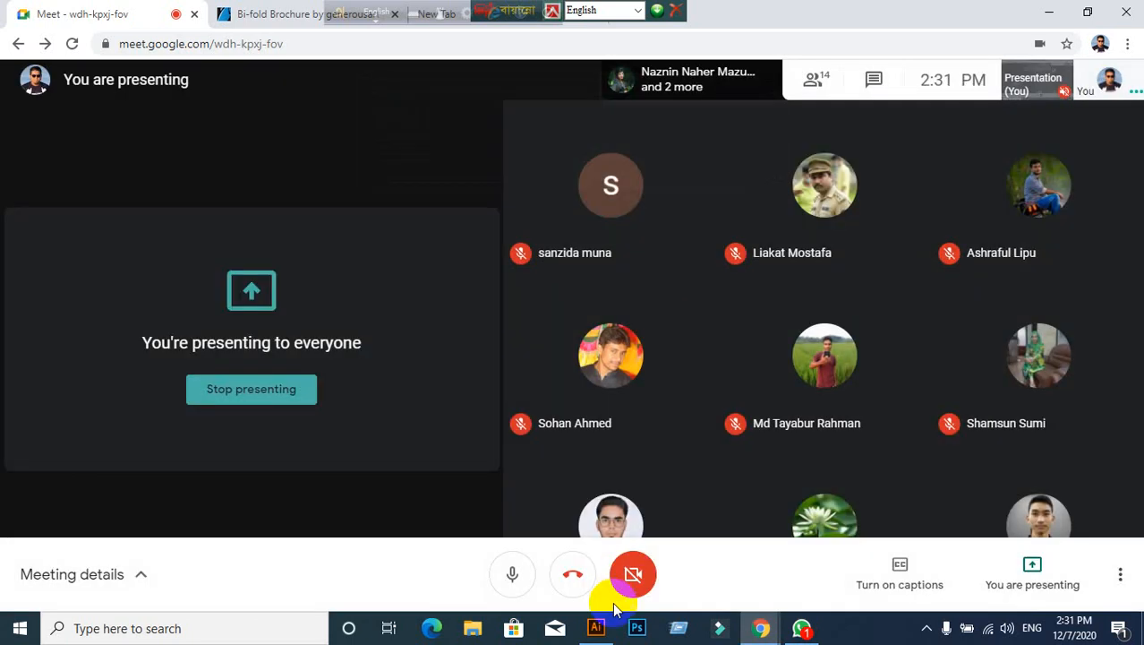
# Step: Lock the reference preview image in place over the flyer
pyautogui.scroll(1, 823, 443)
pyautogui.scroll(-5, 823, 442)
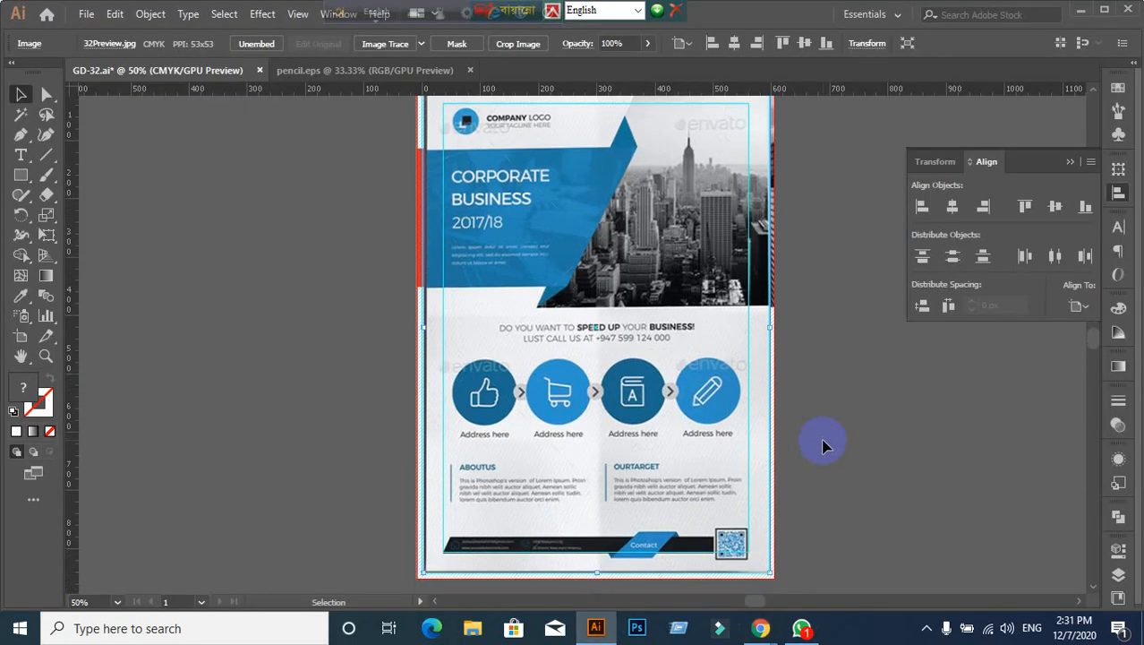
pyautogui.hotkey('ctrl', '2')
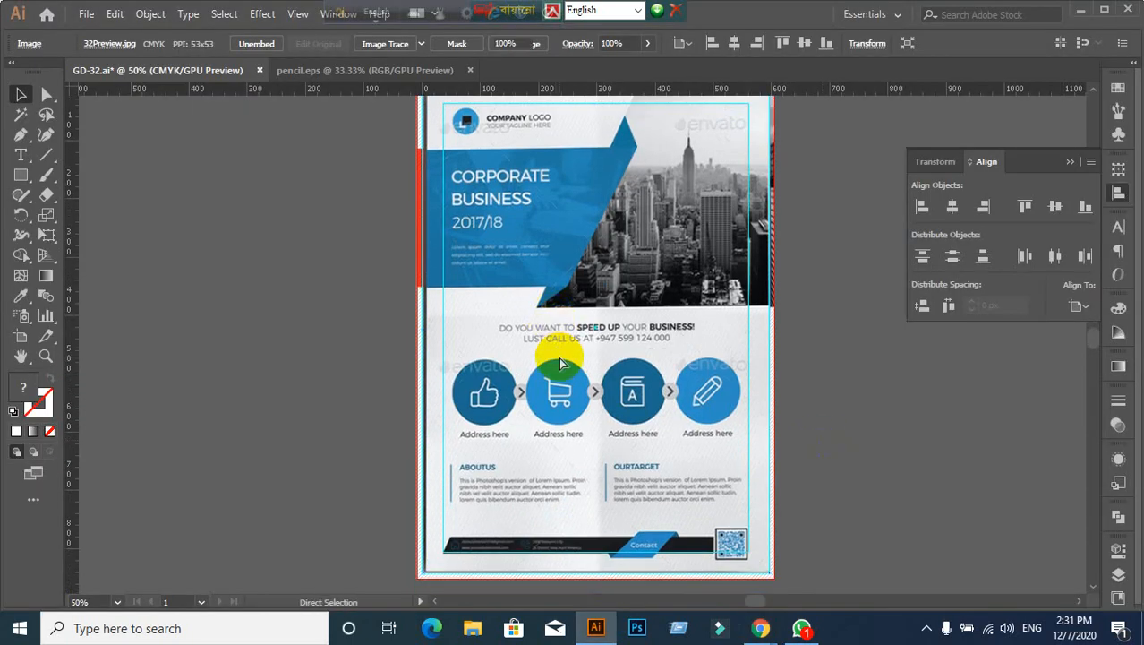
# Step: Add two lines of point text above the icons: "Do You Want To Speed Up Your Business" and "Lust Call Us At" followed by the phone number
pyautogui.scroll(2, 602, 348)
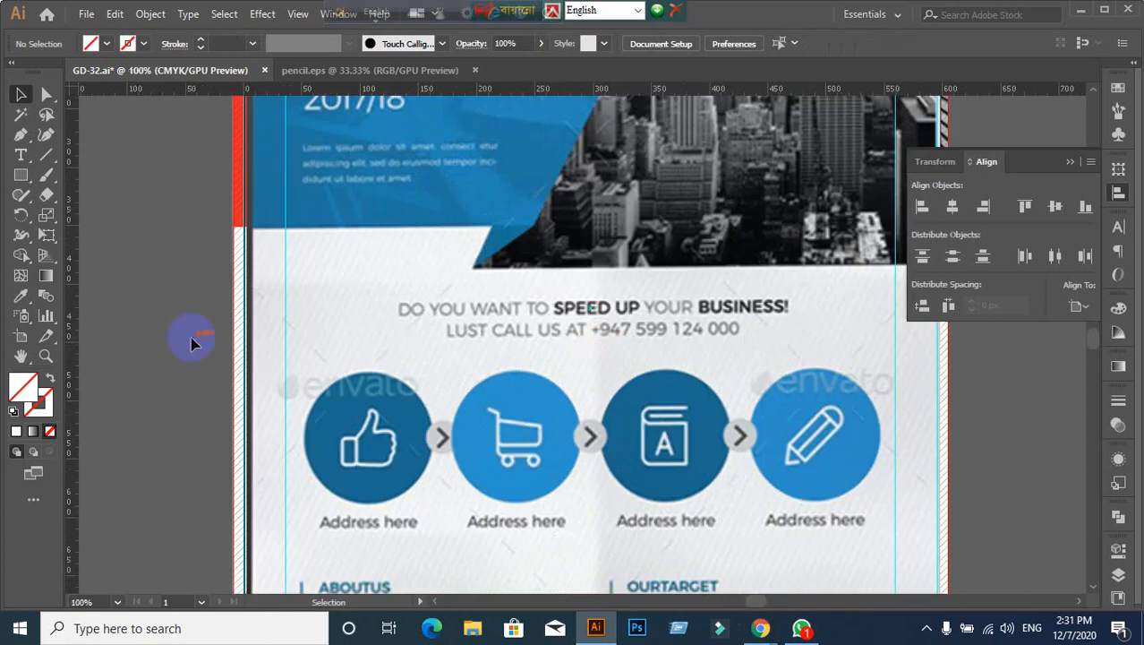
pyautogui.click(21, 154)
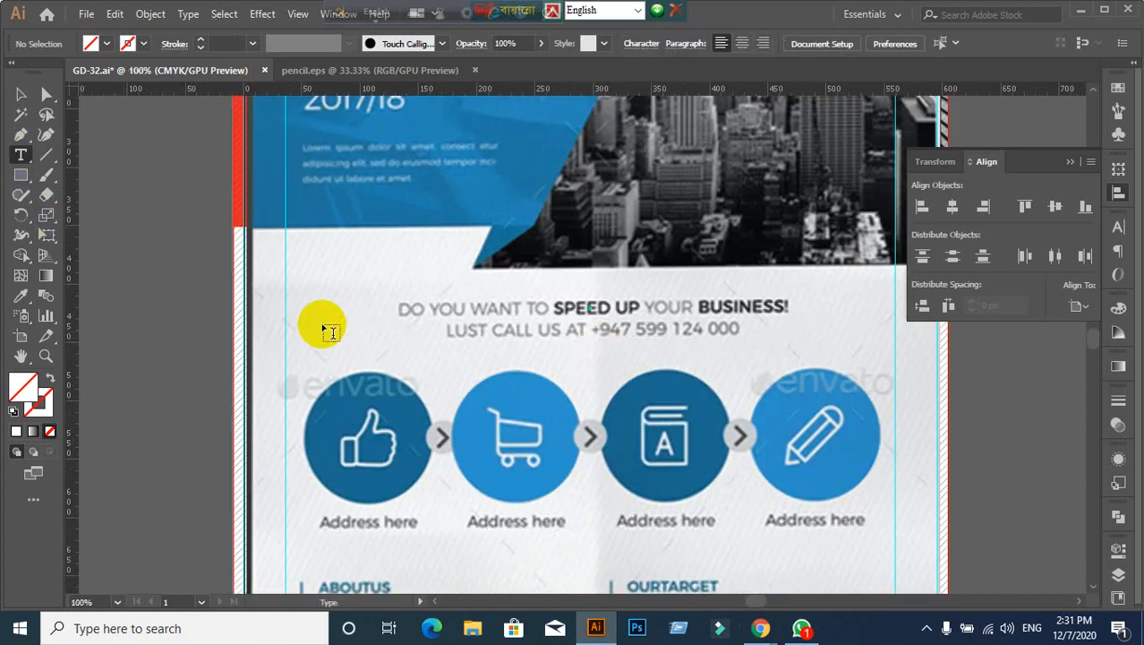
pyautogui.click(398, 308)
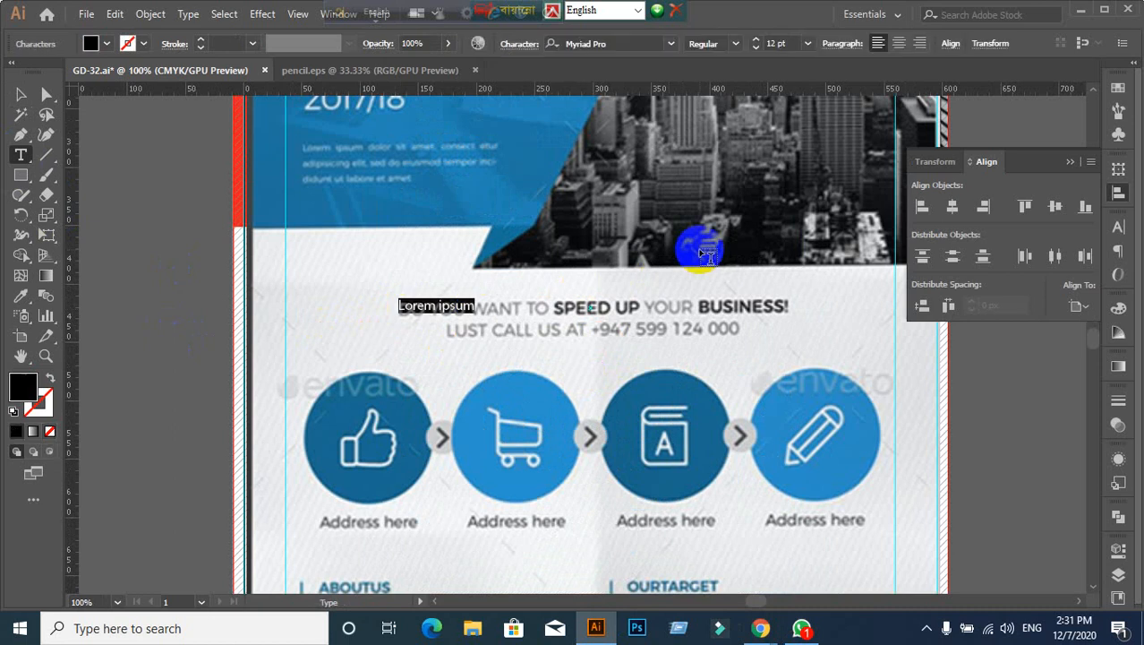
pyautogui.write('D')
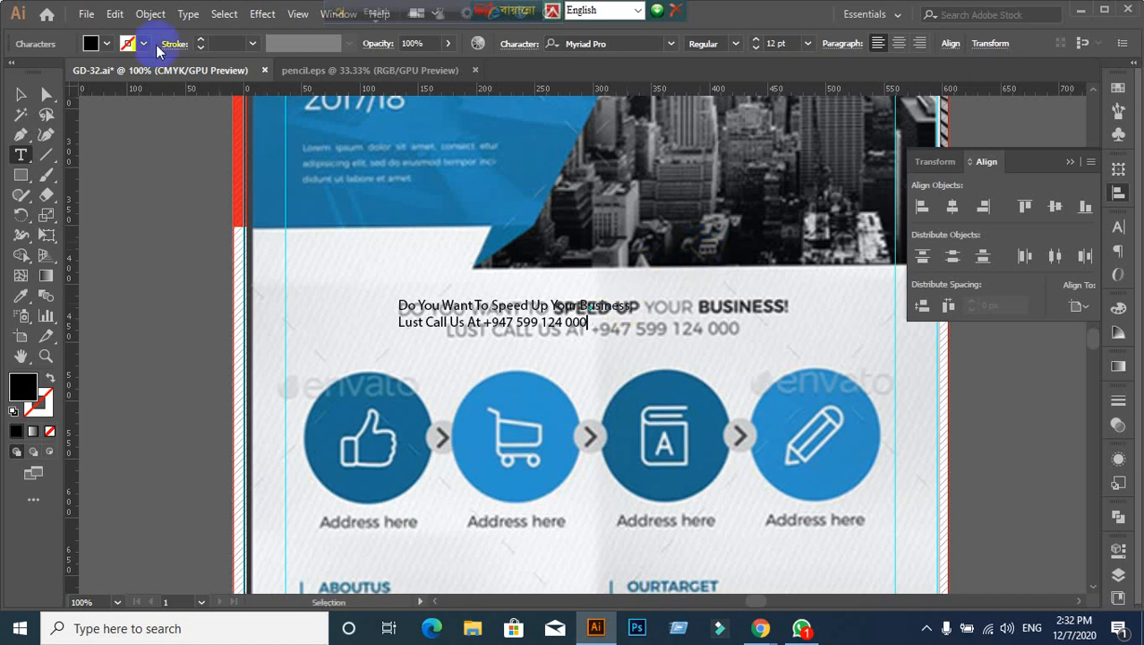
# Step: Center-align the paragraph of the new two-line text
pyautogui.click(15, 91)
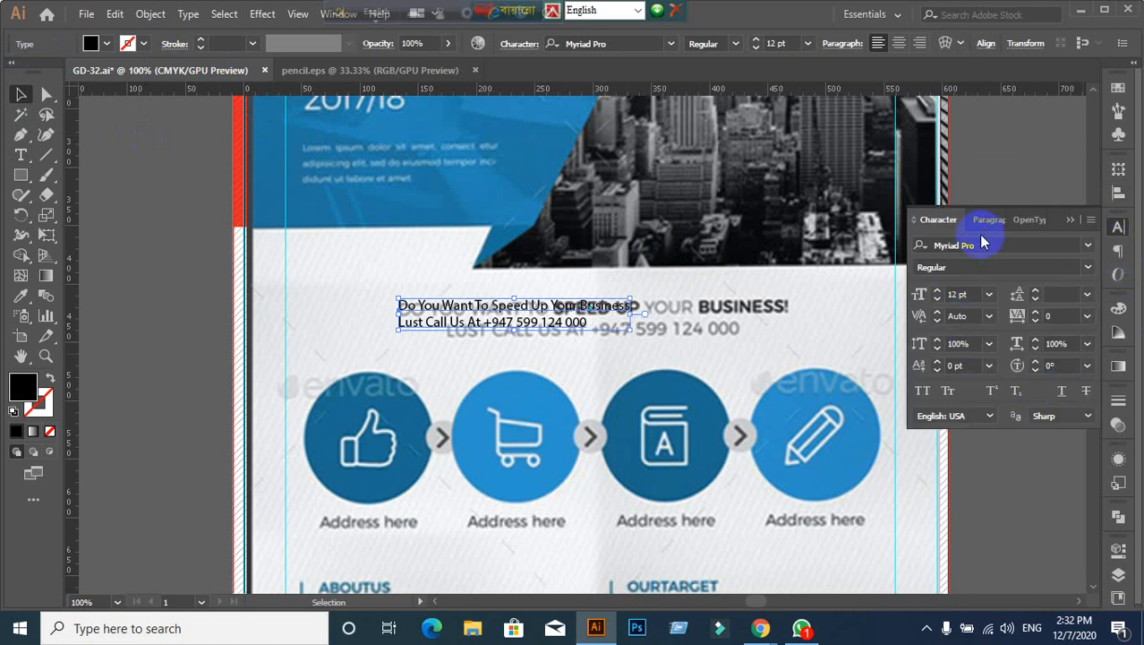
pyautogui.click(989, 220)
pyautogui.click(956, 258)
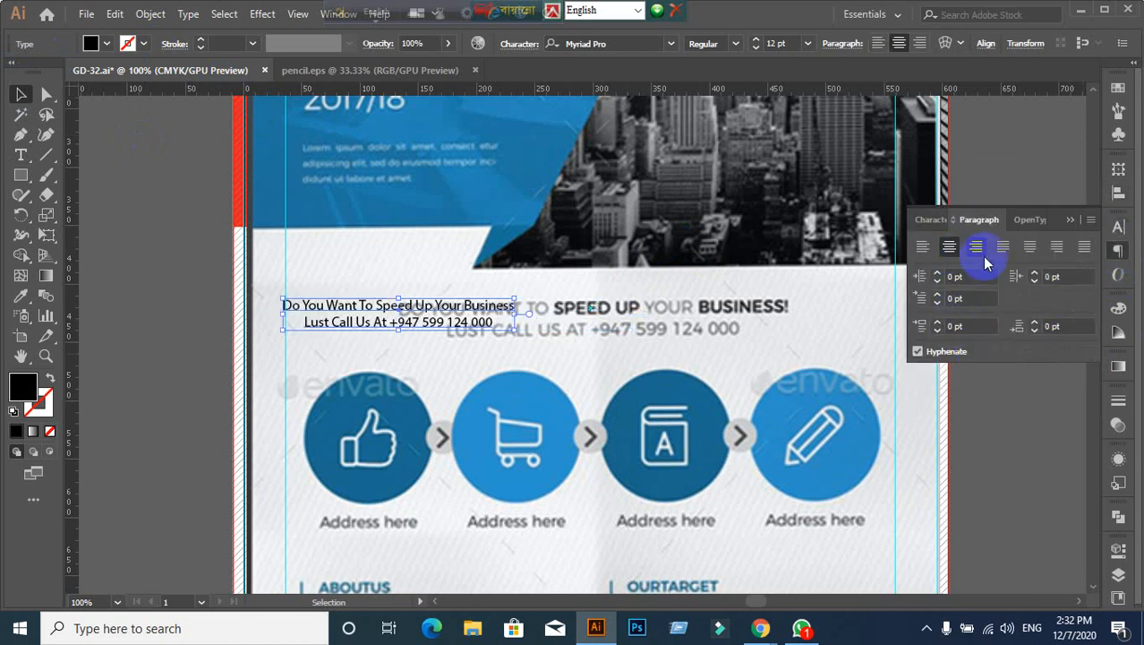
# Step: Change the two-line text's font to Montserrat in the Bold style
pyautogui.click(934, 221)
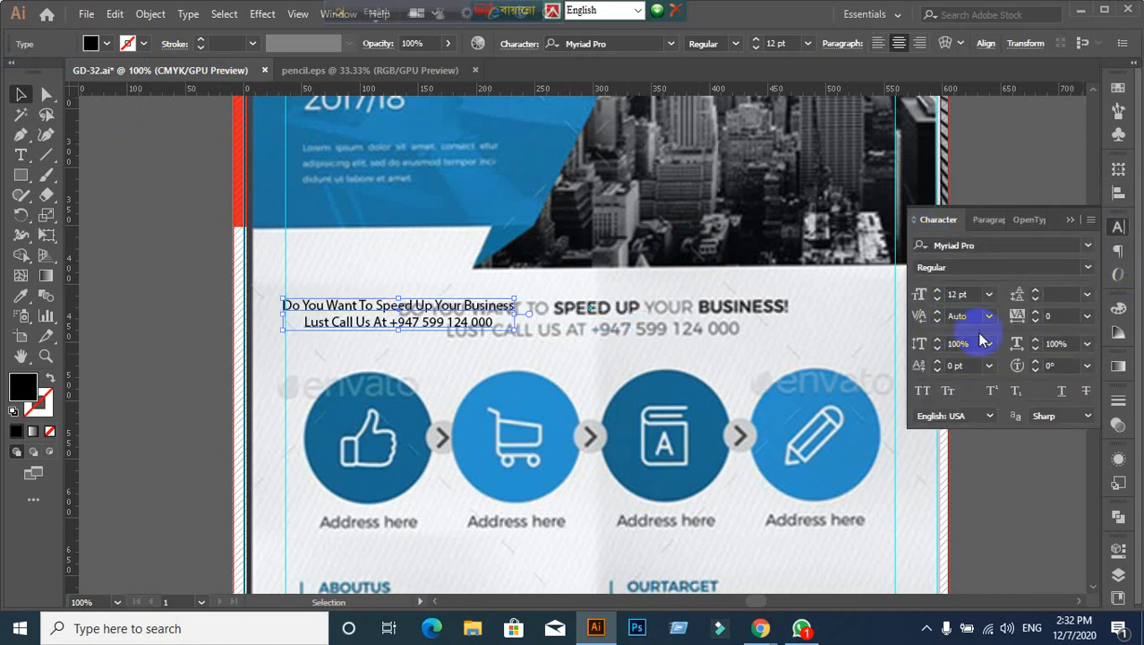
pyautogui.click(988, 249)
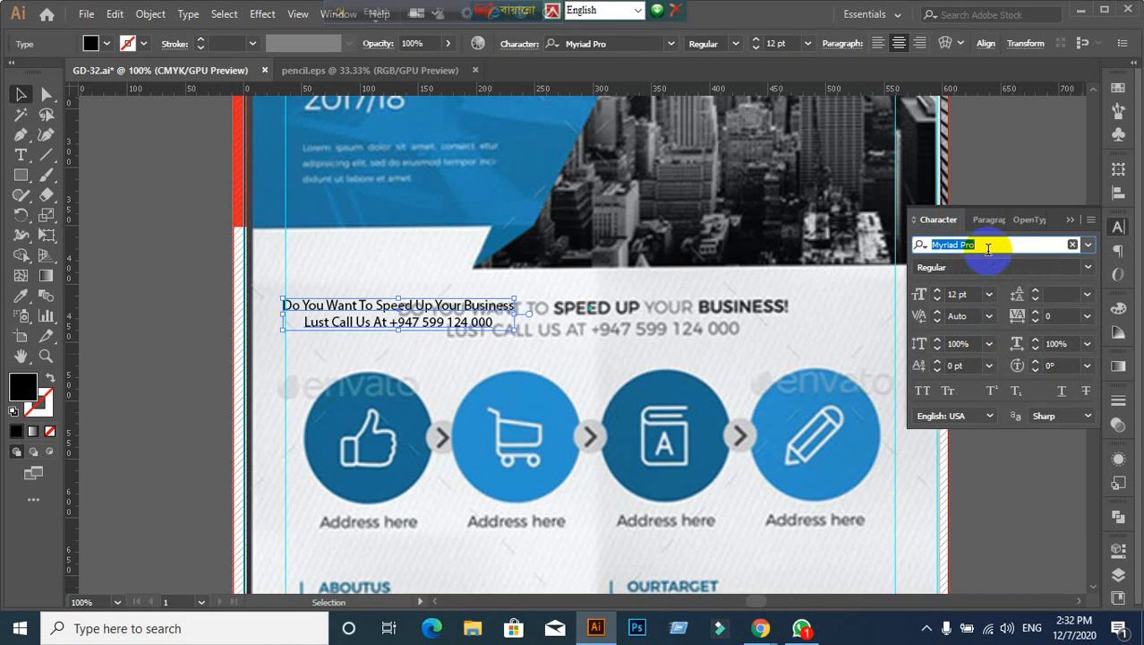
pyautogui.write('Mon')
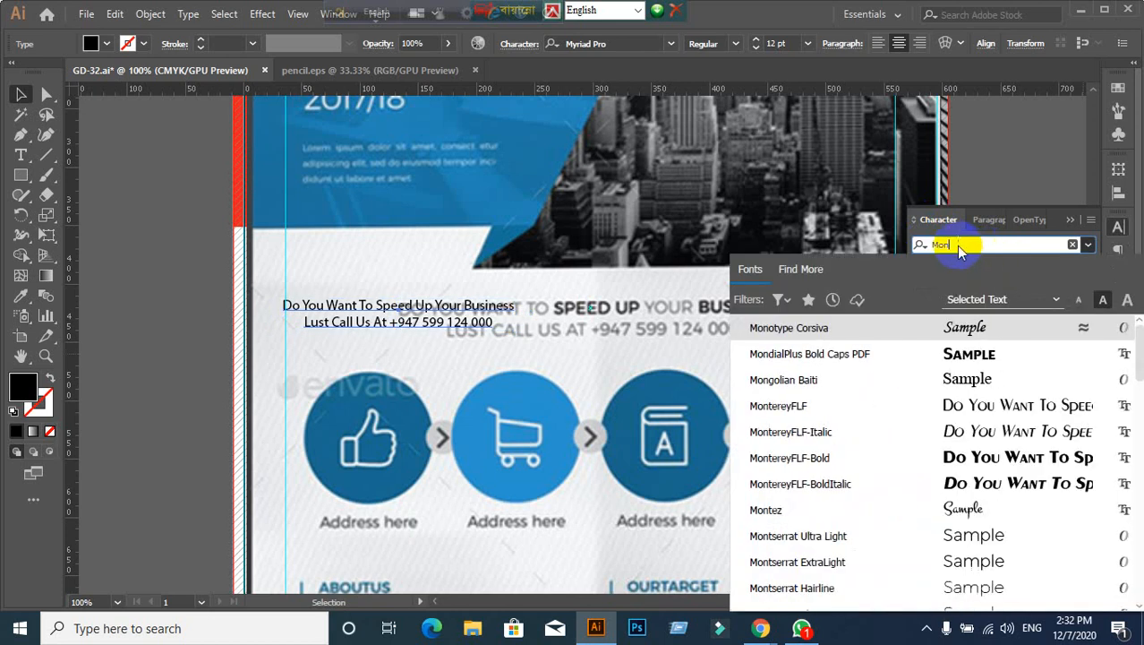
pyautogui.click(791, 584)
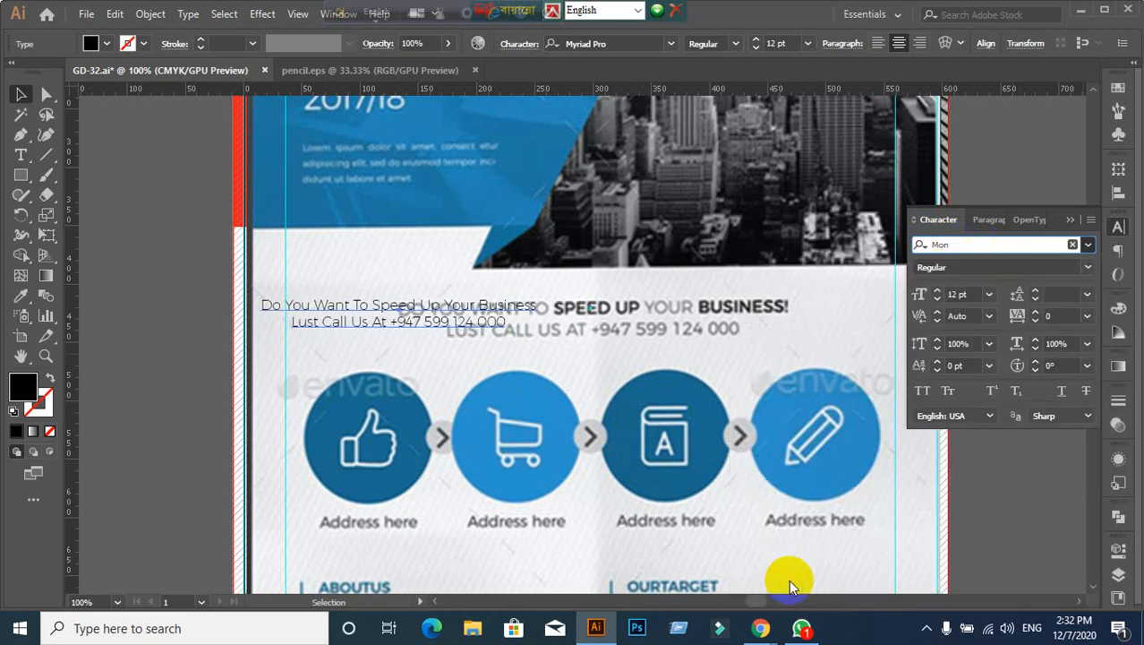
pyautogui.click(960, 366)
pyautogui.click(1089, 267)
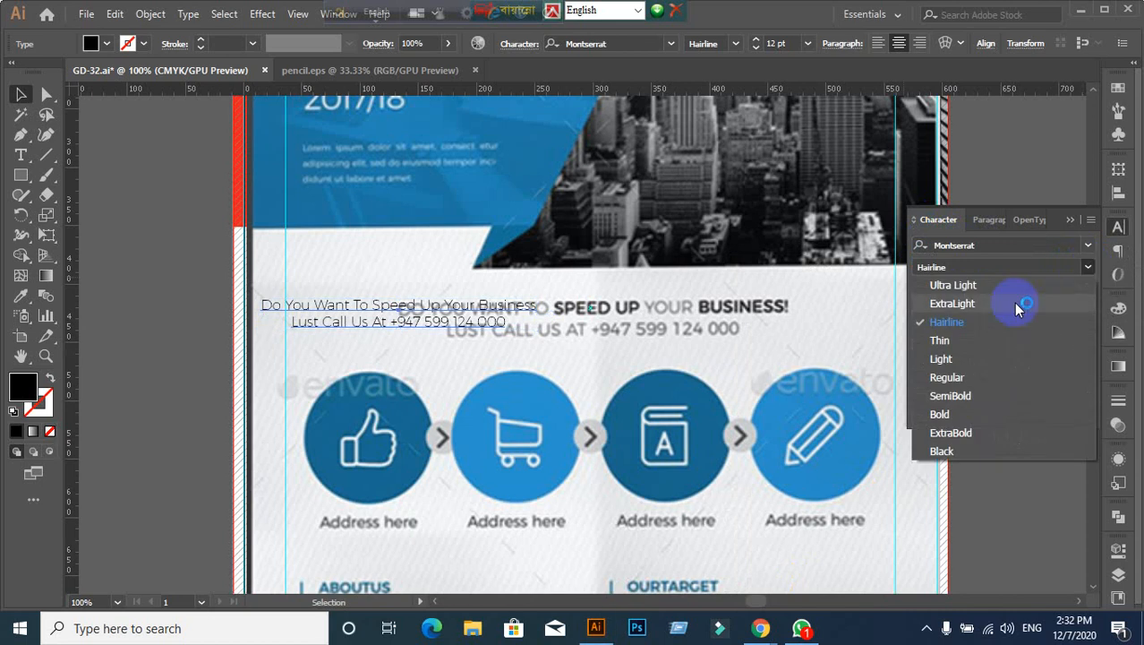
pyautogui.click(928, 408)
# Step: Place the text over the matching lines of the reference image and set its font size to 16 pt
pyautogui.moveTo(469, 312); pyautogui.dragTo(640, 313)
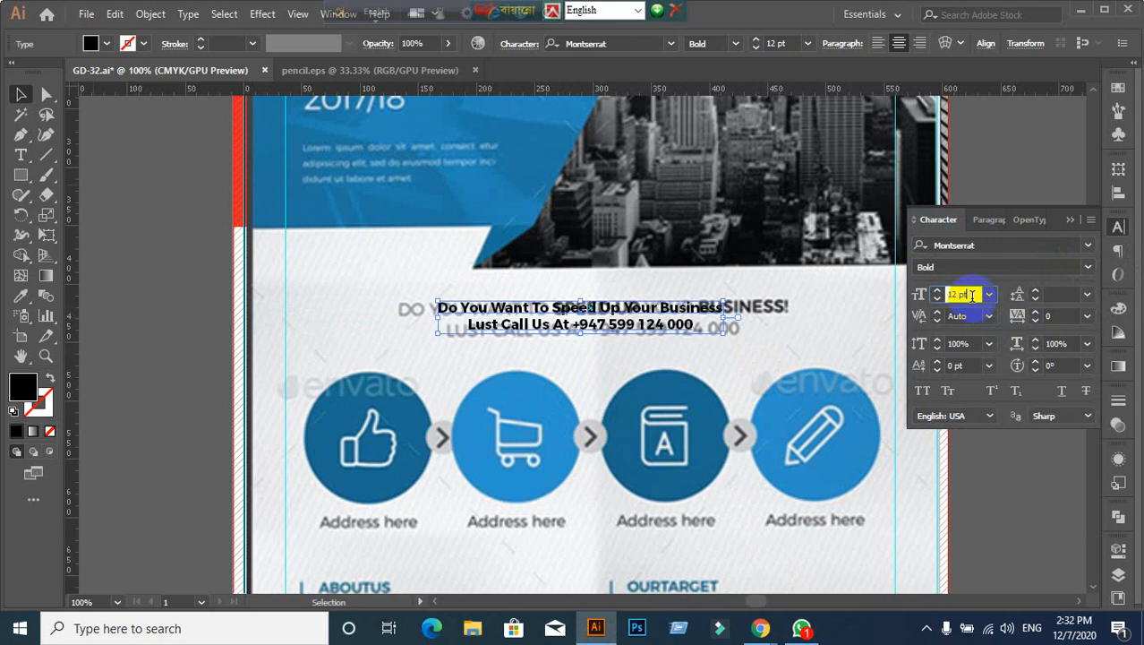
pyautogui.write('16')
pyautogui.press('Return')
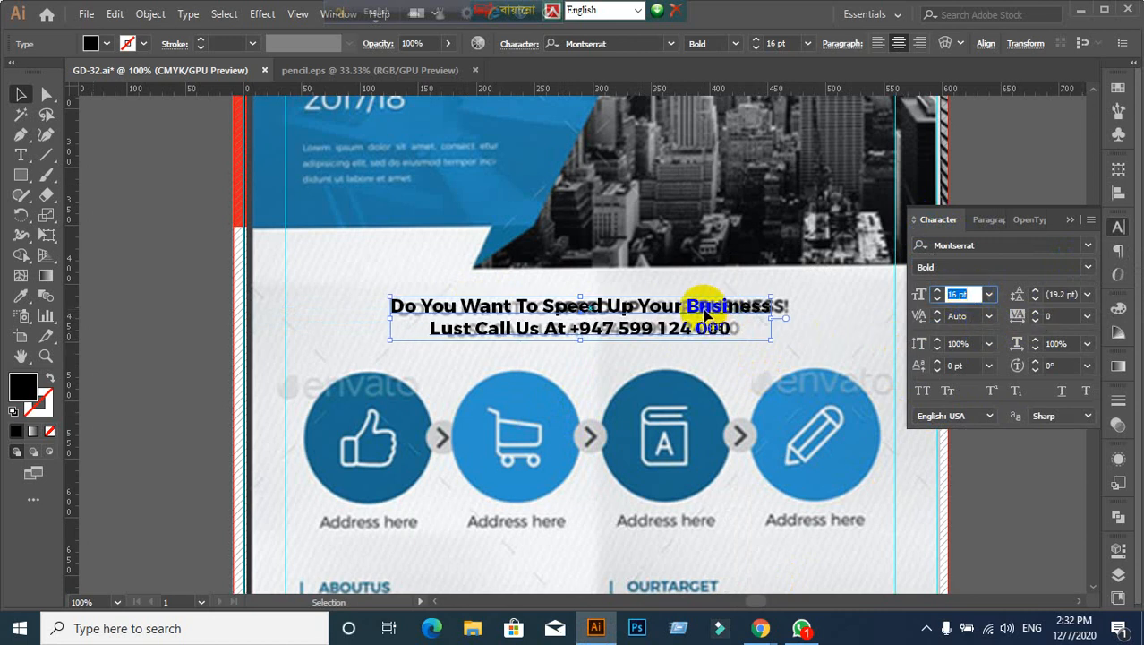
pyautogui.moveTo(704, 307); pyautogui.dragTo(691, 304)
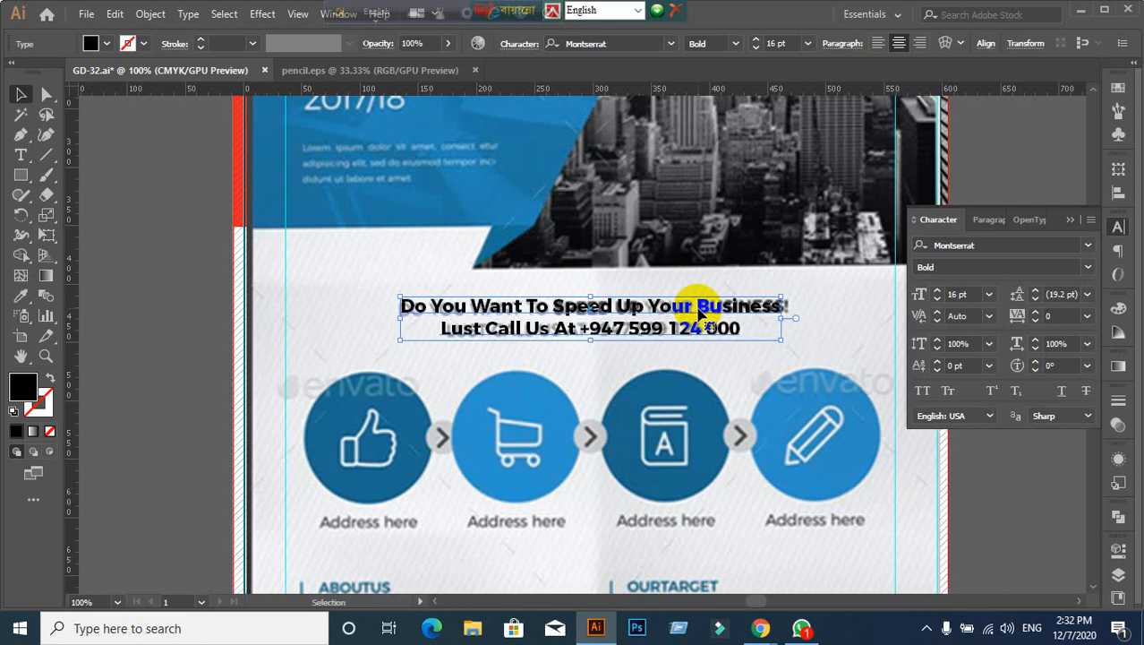
# Step: Apply All Caps to the two-line text and reduce its font size to 14 pt
pyautogui.click(922, 391)
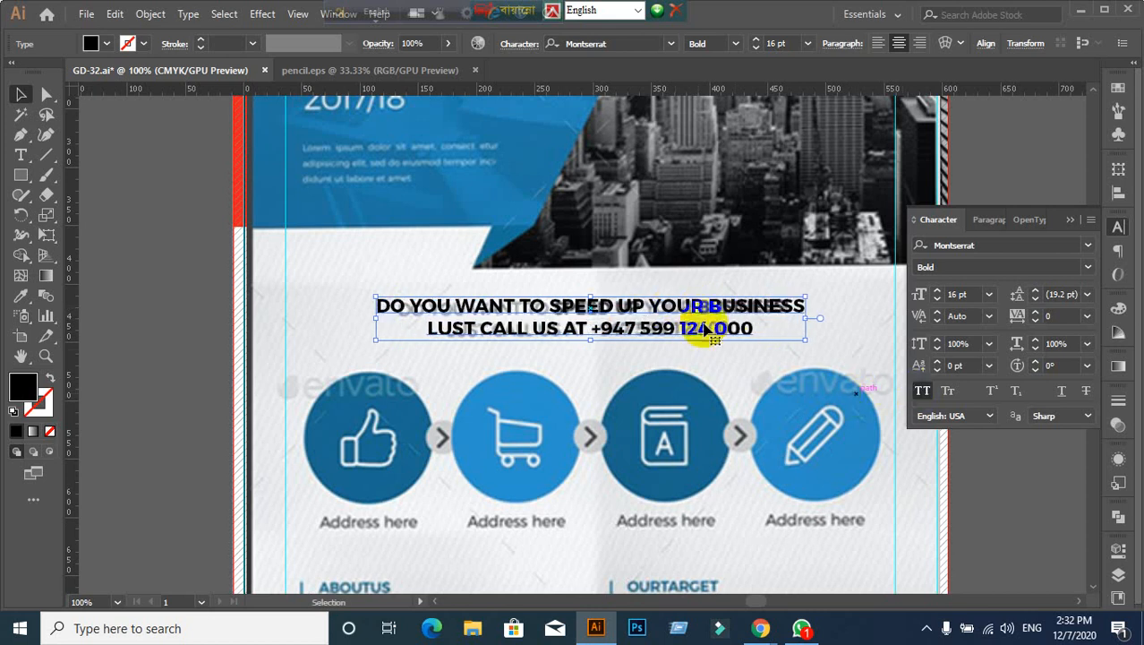
pyautogui.moveTo(695, 306); pyautogui.dragTo(721, 376)
pyautogui.hotkey('ctrl', 'z')
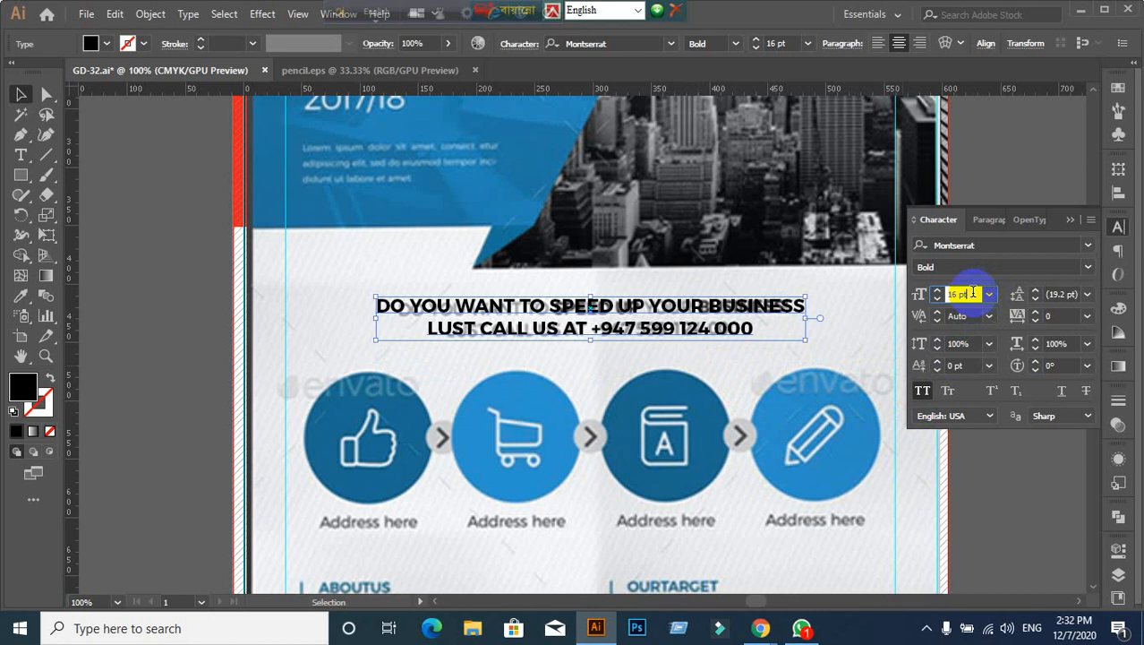
pyautogui.press('Down')
pyautogui.press('Down')
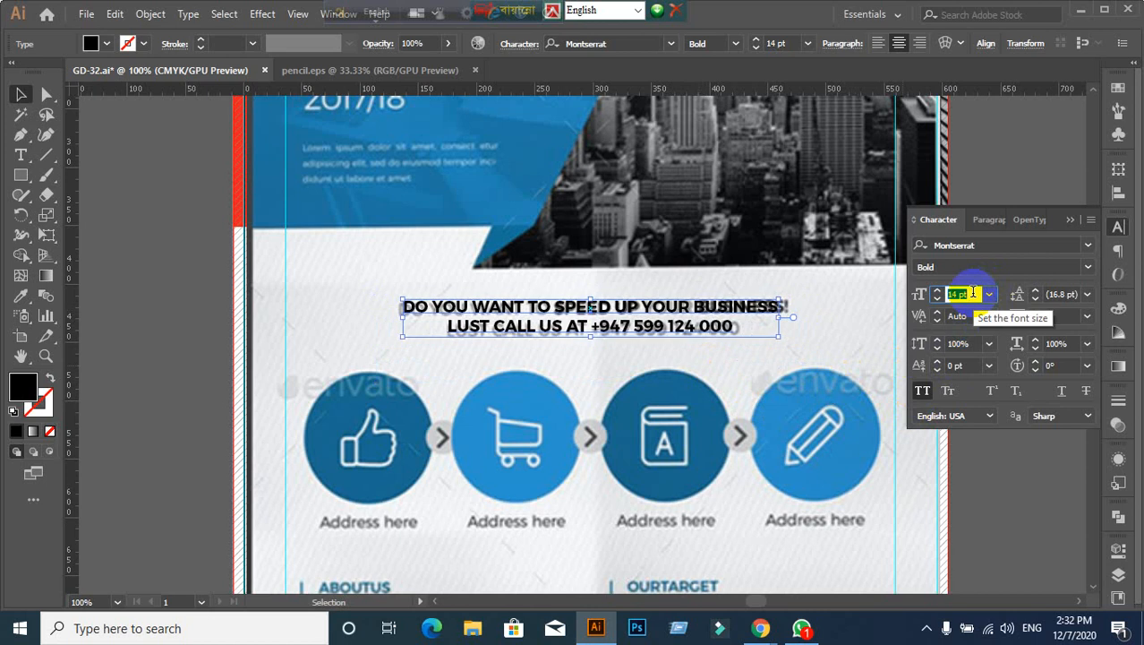
# Step: Move the two-line text down below the reference wording so the two can be compared
pyautogui.click(799, 353)
pyautogui.scroll(1, 797, 347)
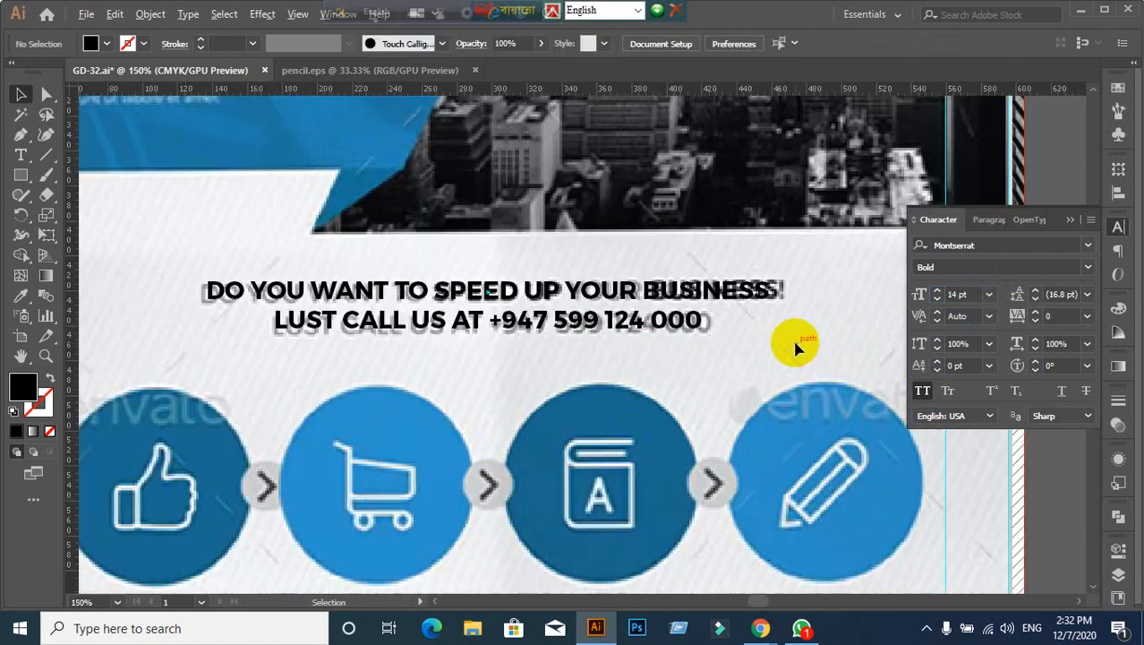
pyautogui.moveTo(669, 332); pyautogui.dragTo(733, 409)
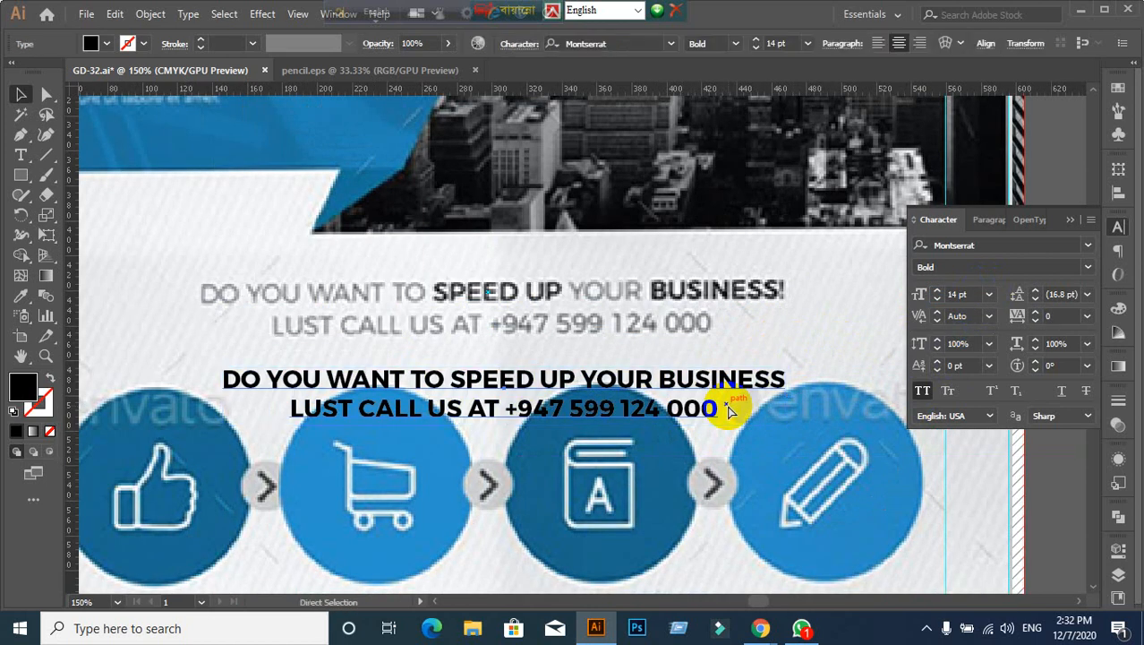
# Step: Undo the last move of the two-line text, change its style to SemiBold and set its font size to 15 pt
pyautogui.hotkey('ctrl', 'z')
pyautogui.click(1089, 267)
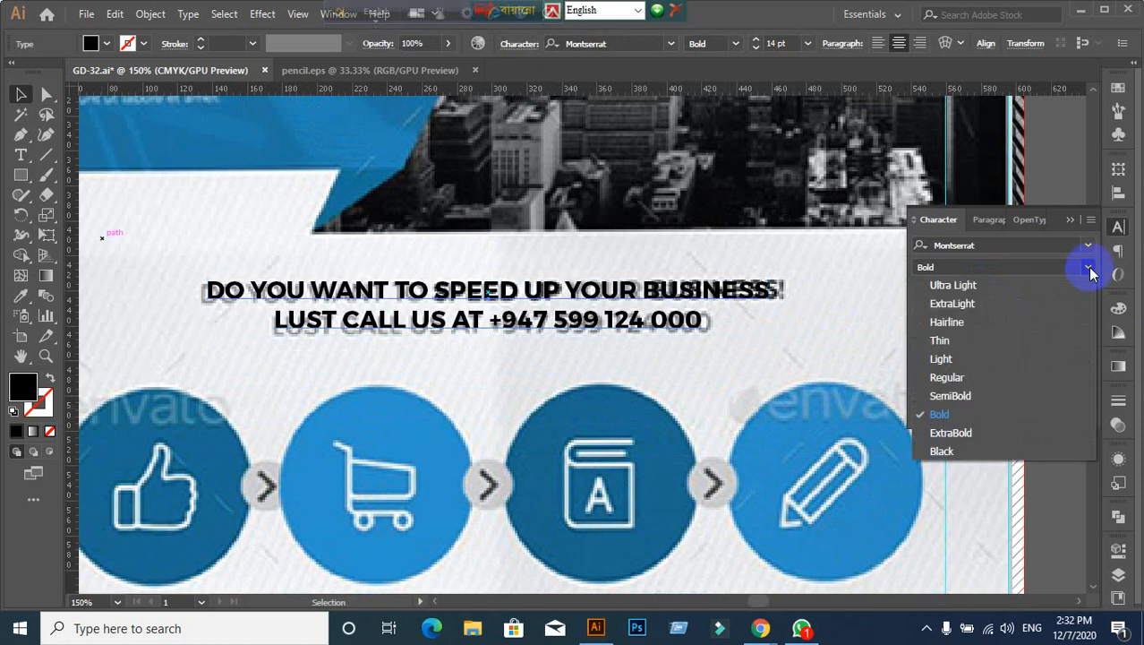
pyautogui.click(971, 396)
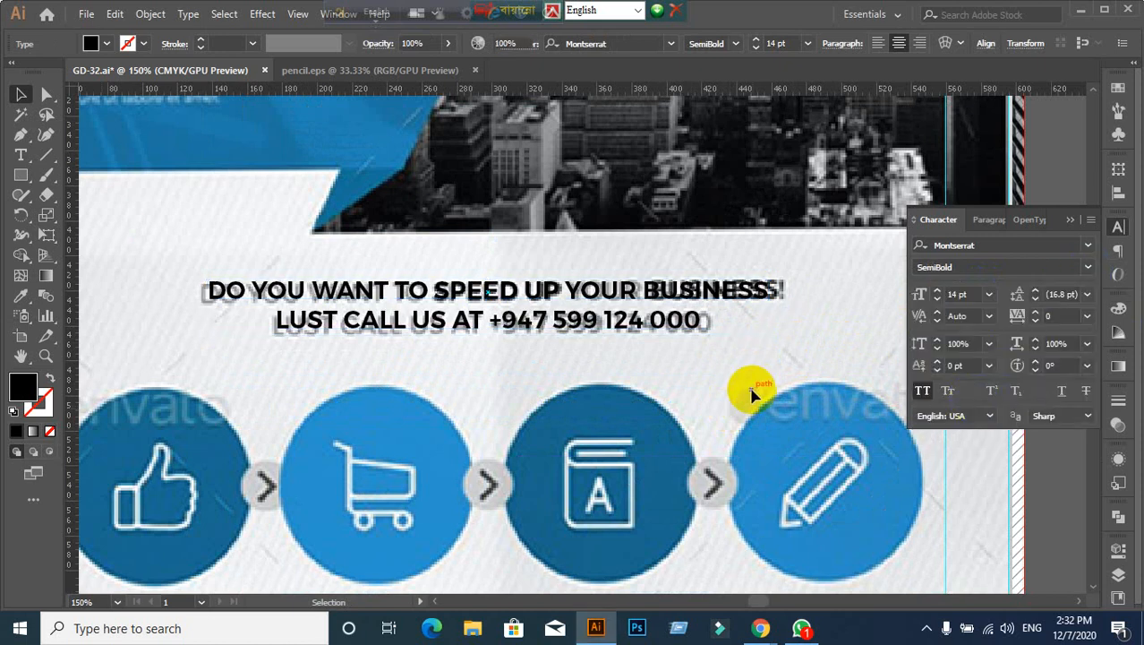
pyautogui.click(485, 302)
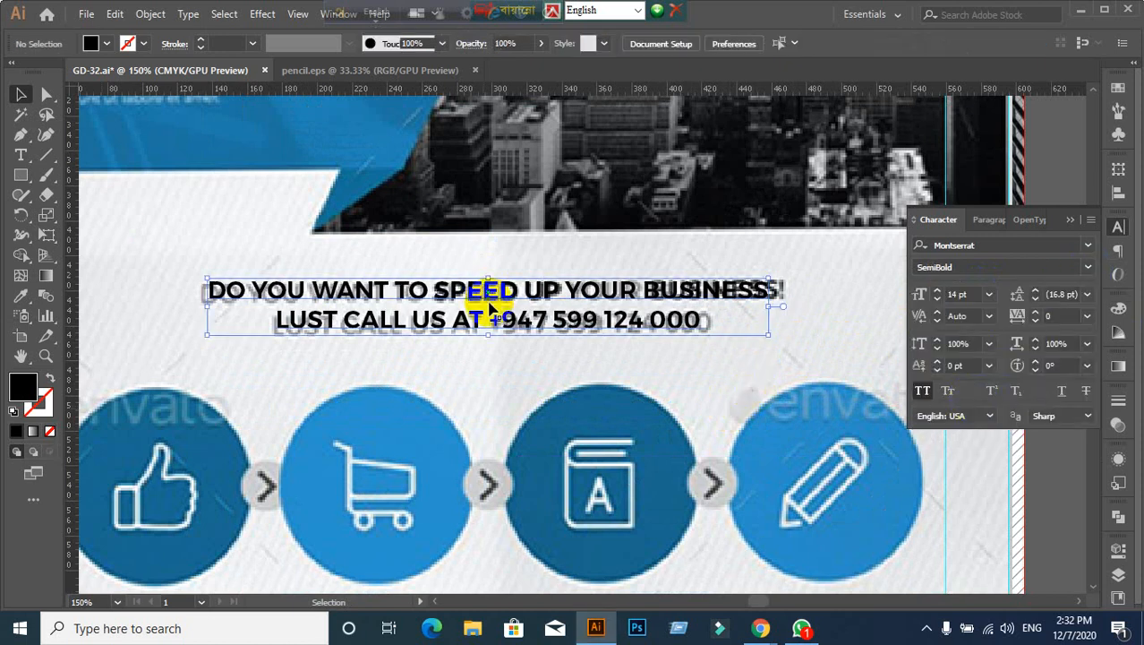
pyautogui.click(968, 294)
pyautogui.press('Up')
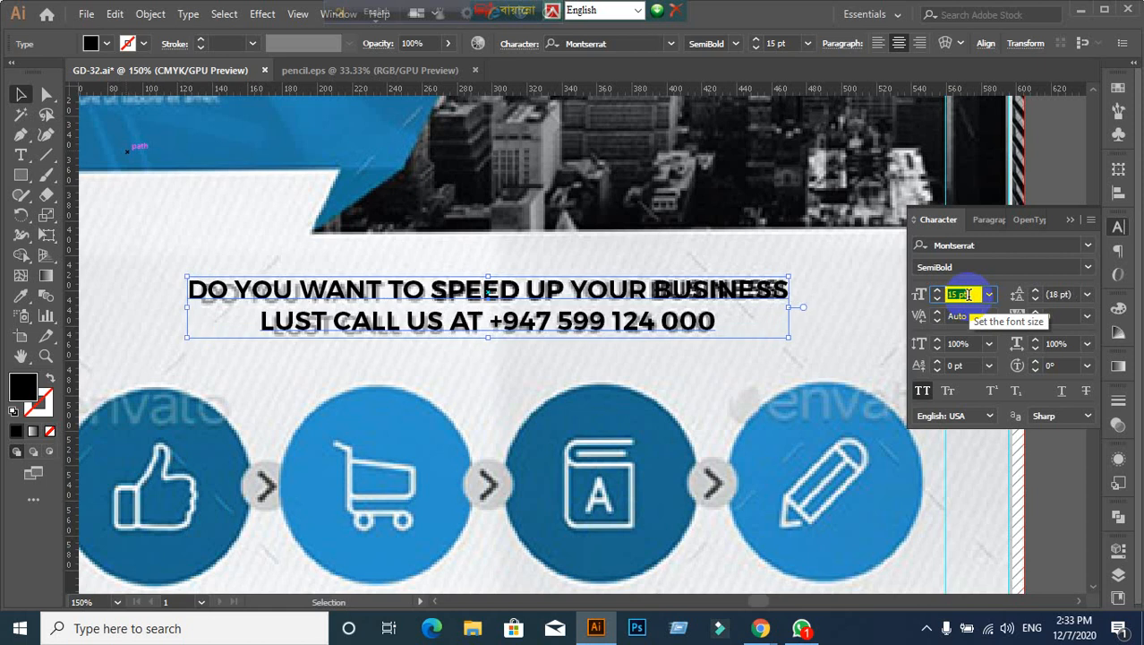
pyautogui.click(793, 357)
# Step: Add the text "Address Here" at the first reference label, beneath the thumbs-up circle
pyautogui.scroll(-2, 843, 365)
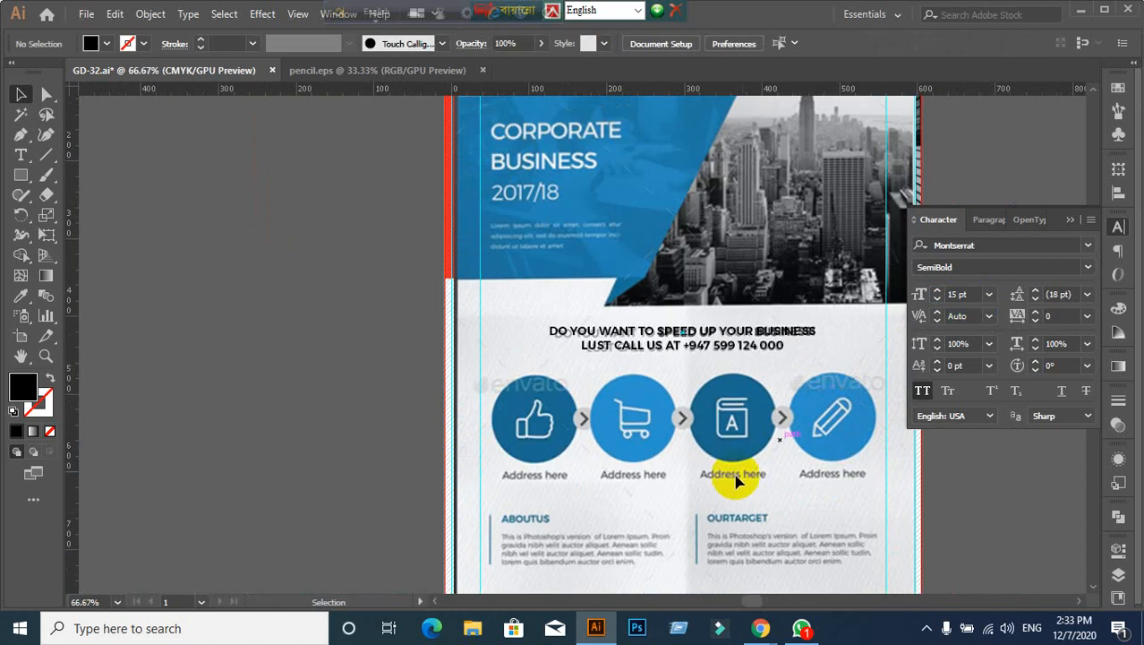
pyautogui.moveTo(728, 478); pyautogui.dragTo(624, 352)
pyautogui.scroll(1, 472, 352)
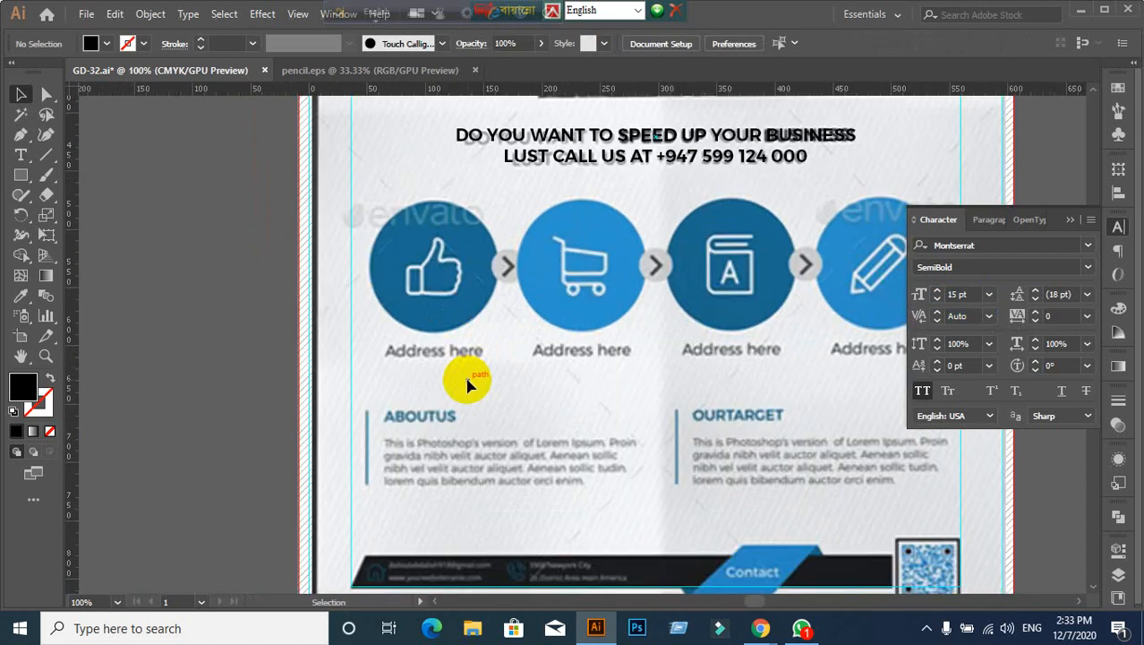
pyautogui.moveTo(644, 416); pyautogui.dragTo(545, 379)
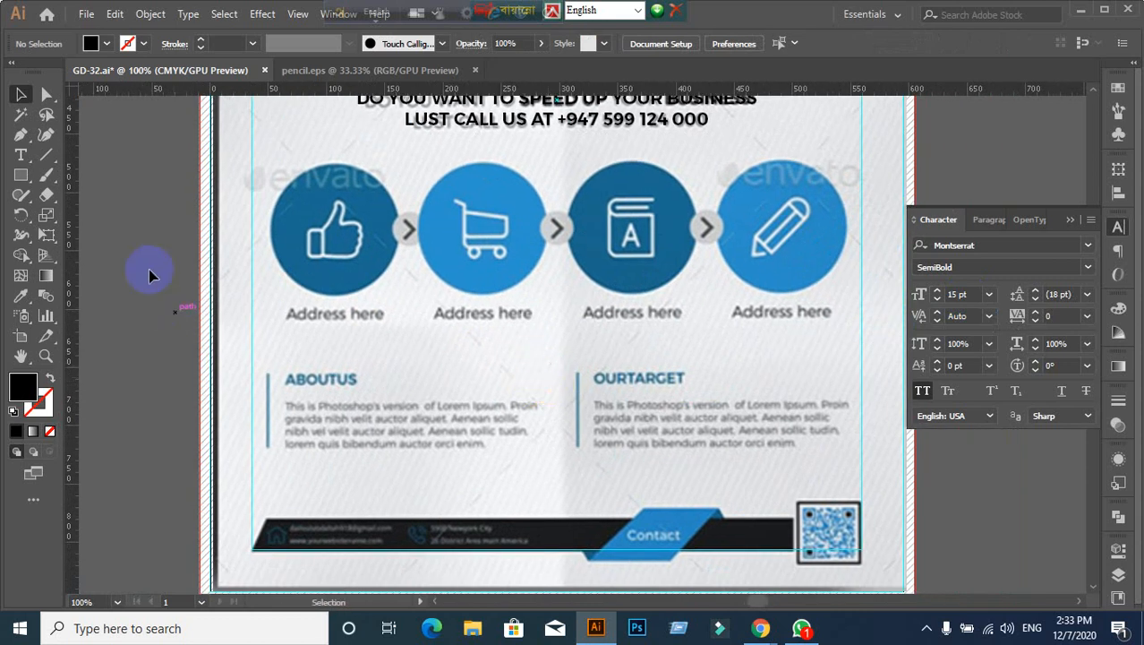
pyautogui.click(20, 155)
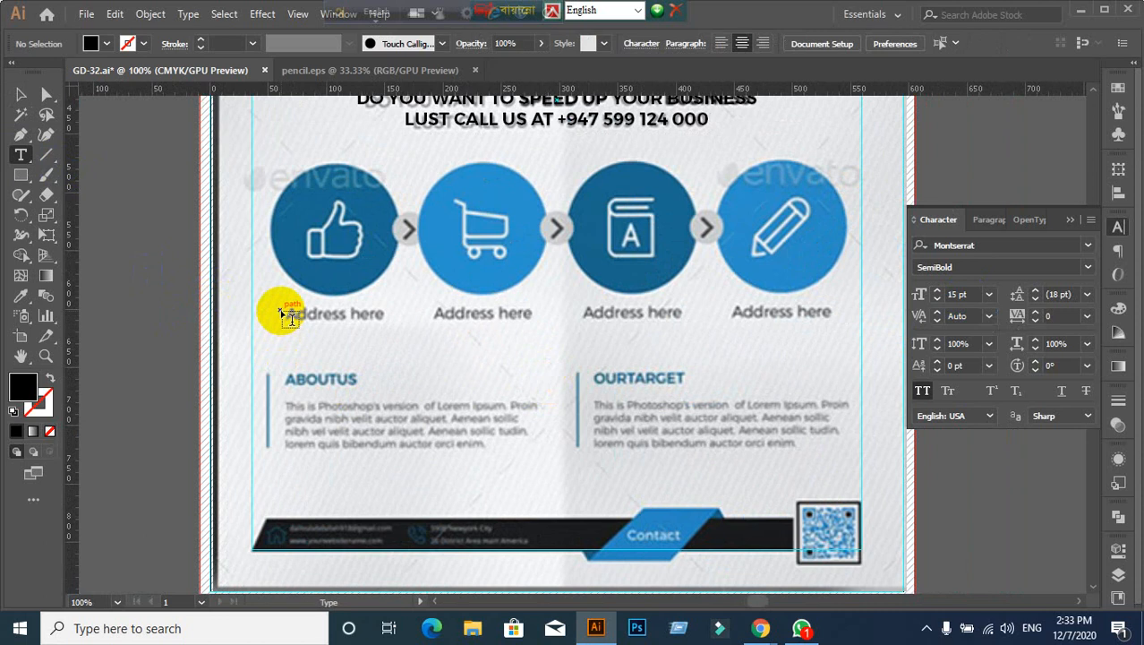
pyautogui.click(281, 310)
pyautogui.write('AD')
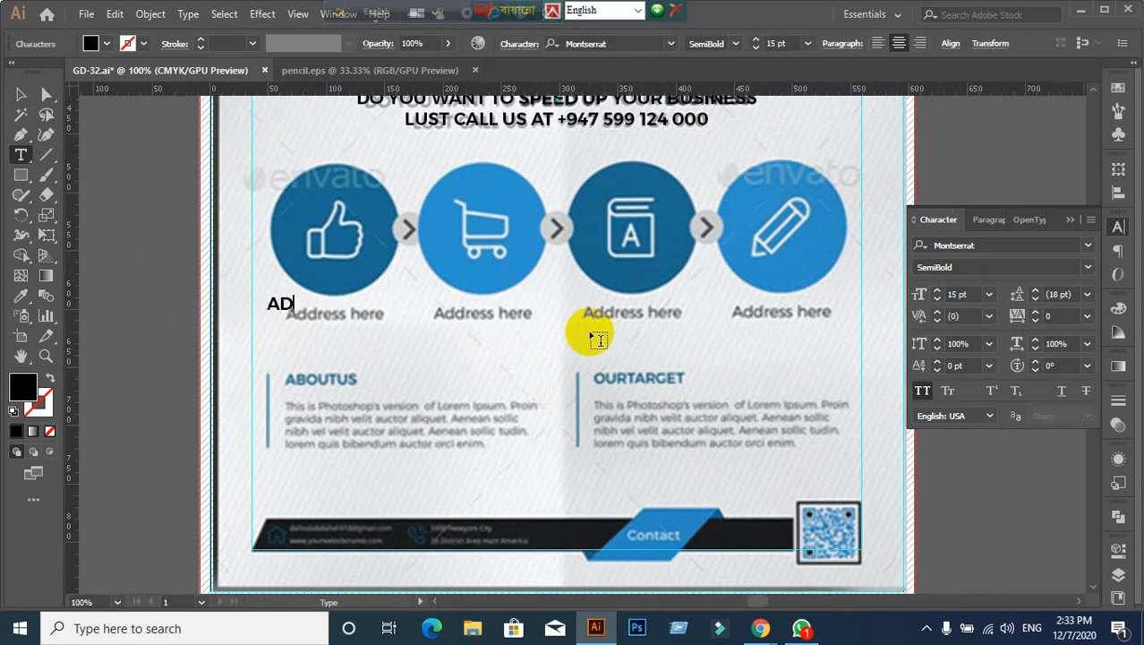
pyautogui.write('DRESS')
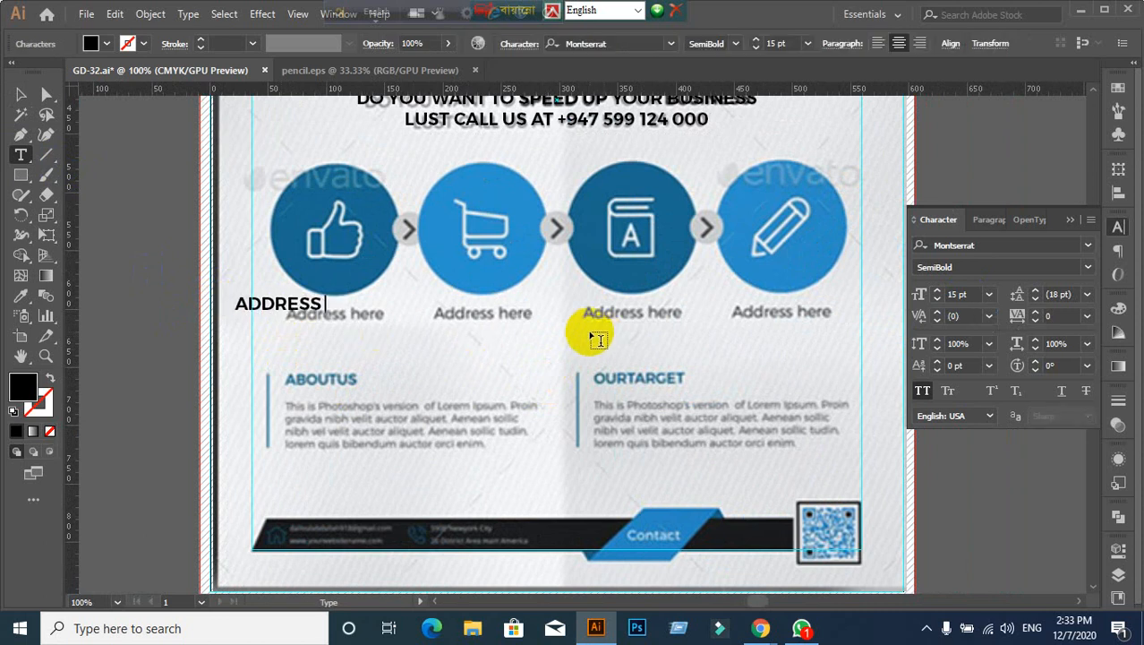
pyautogui.write(' HRE')
pyautogui.press('BackSpace')
pyautogui.press('BackSpace')
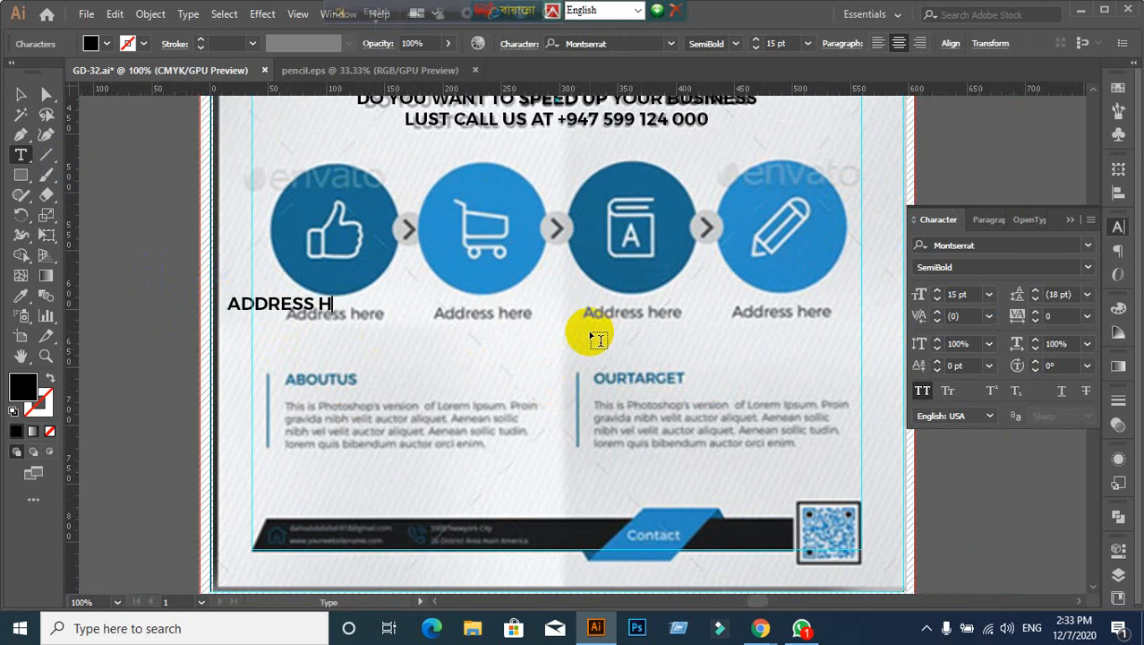
pyautogui.write('ERE')
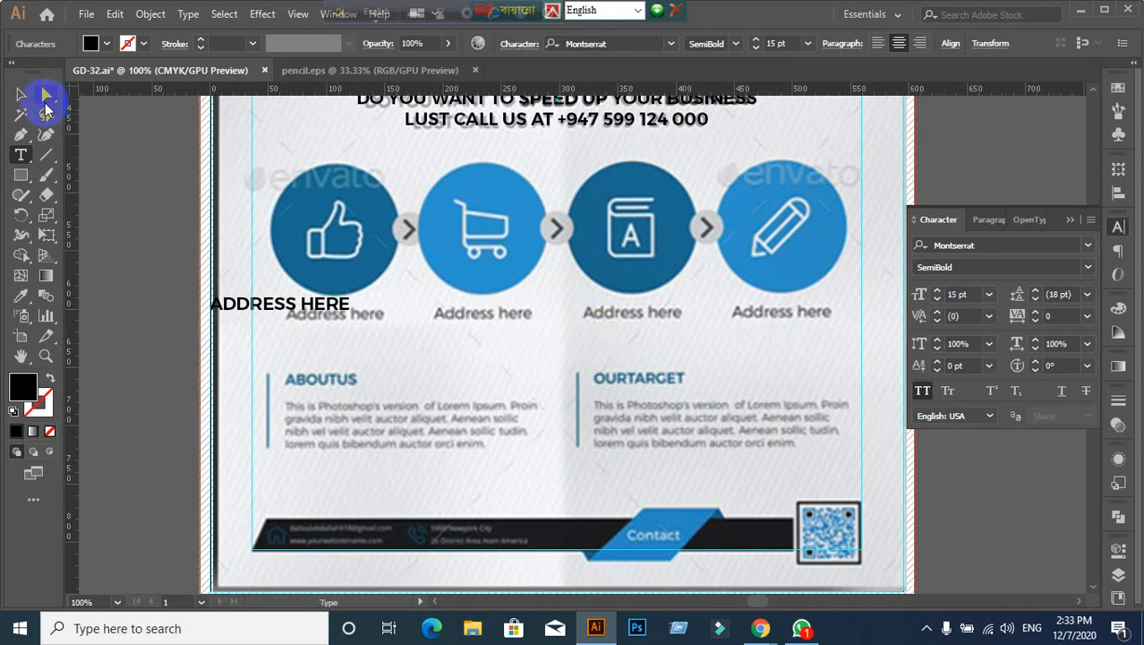
# Step: Turn off All Caps for the "Address Here" text and place it over the reference label beneath the thumbs-up circle
pyautogui.click(21, 95)
pyautogui.click(923, 391)
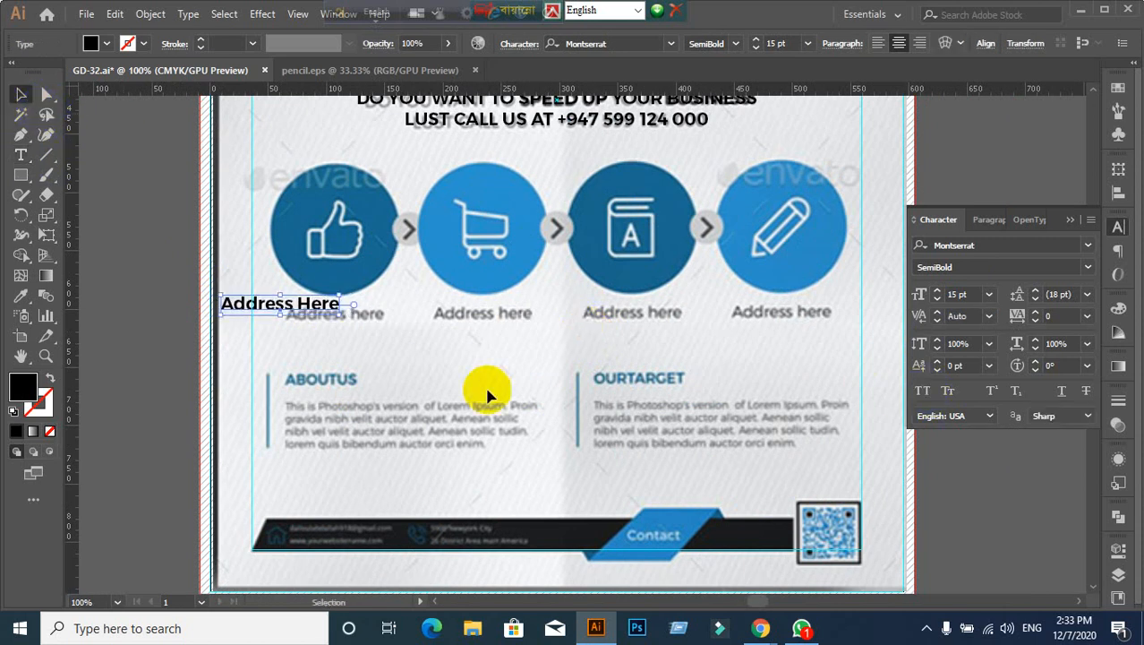
pyautogui.moveTo(300, 307); pyautogui.dragTo(352, 311)
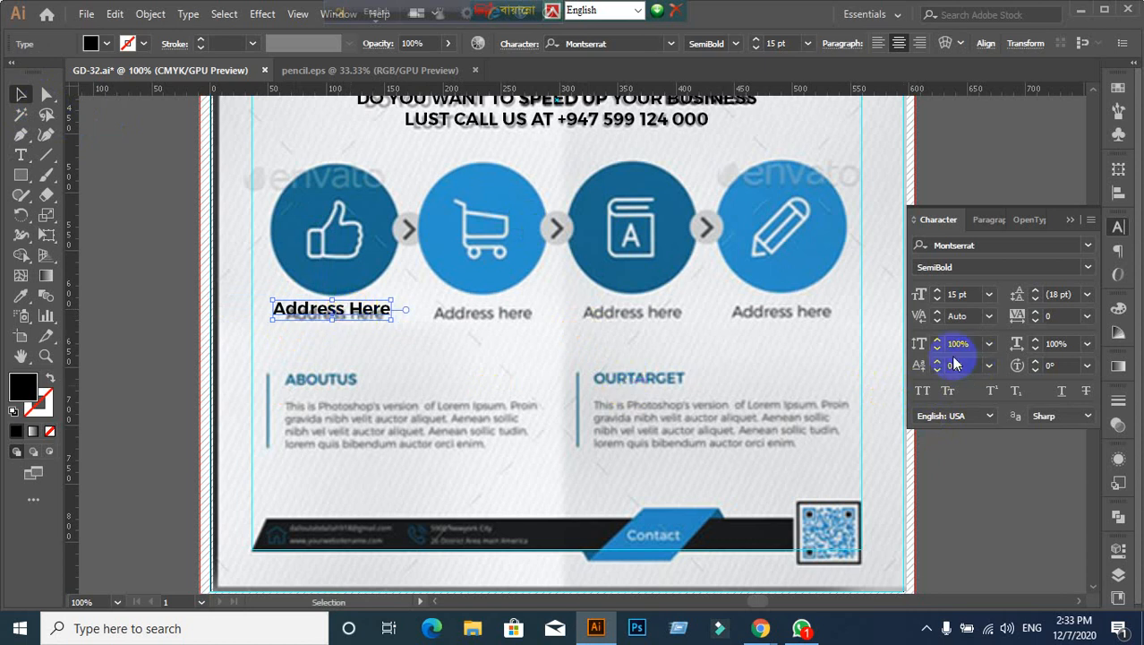
pyautogui.moveTo(366, 308); pyautogui.dragTo(520, 320)
pyautogui.hotkey('ctrl', 'z')
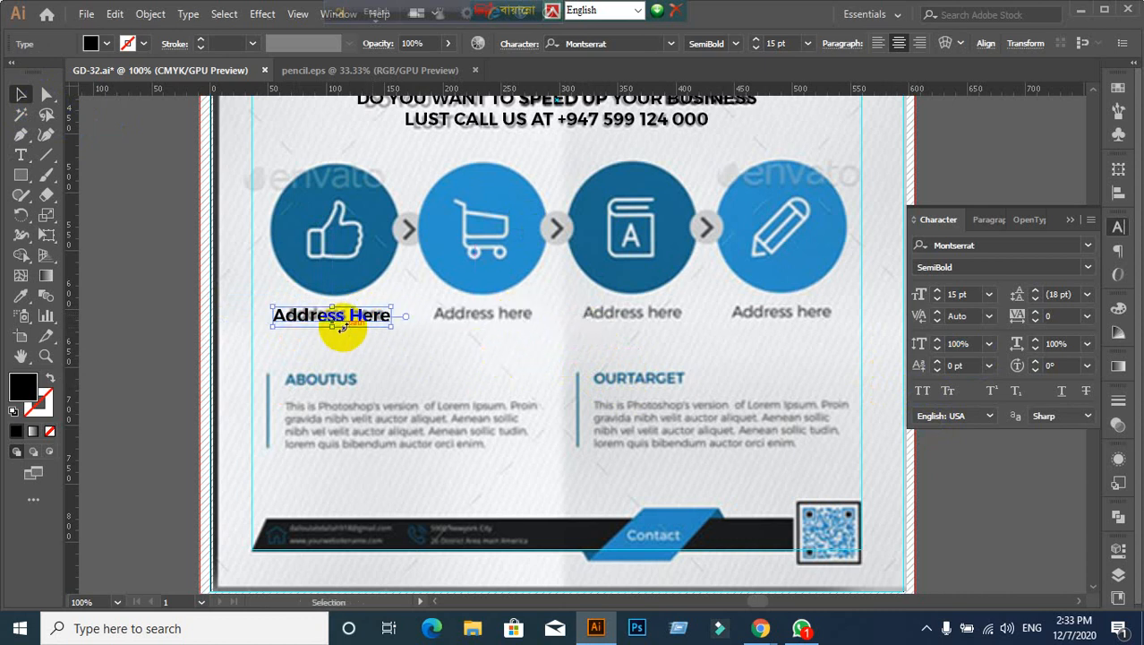
# Step: Set the "Address Here" label's font size to 12 pt and align it precisely over the reference wording
pyautogui.click(977, 296)
pyautogui.write('12')
pyautogui.press('Return')
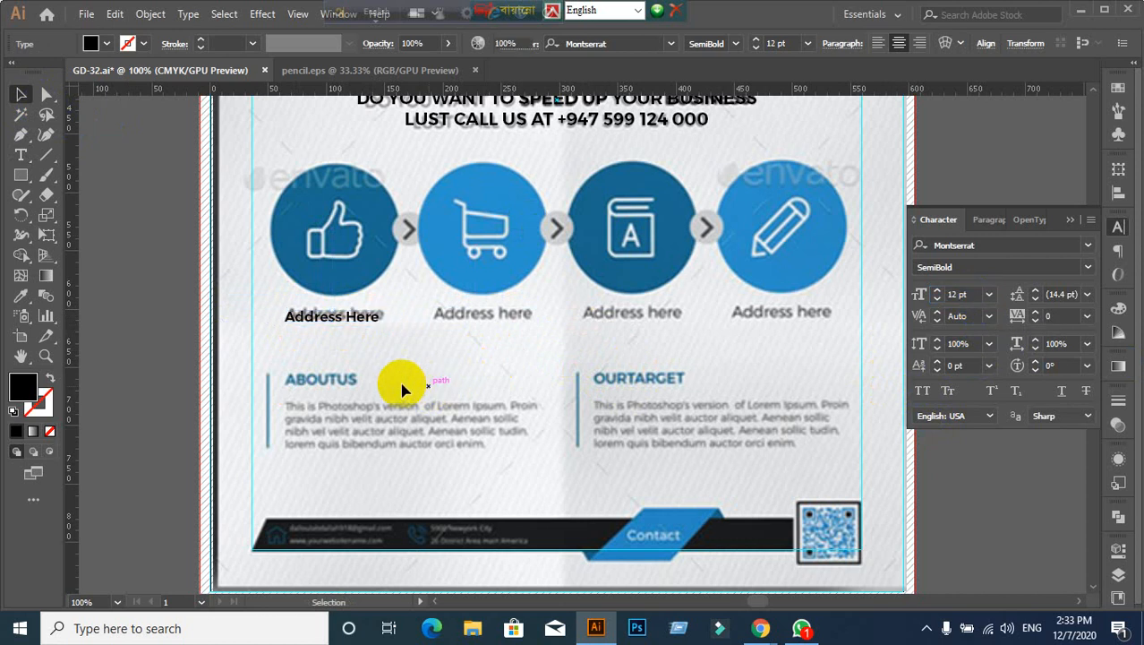
pyautogui.click(394, 383)
pyautogui.scroll(2, 380, 376)
pyautogui.moveTo(339, 263); pyautogui.dragTo(343, 257)
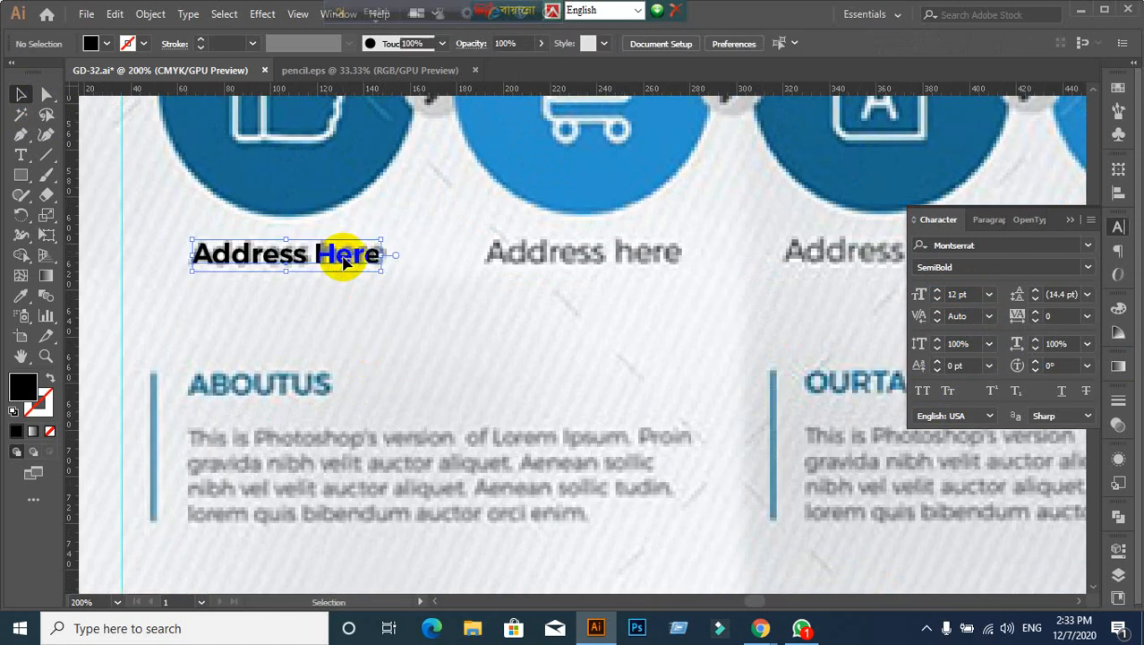
pyautogui.click(407, 344)
# Step: Fill the "Address Here" label with red
pyautogui.scroll(-2, 408, 345)
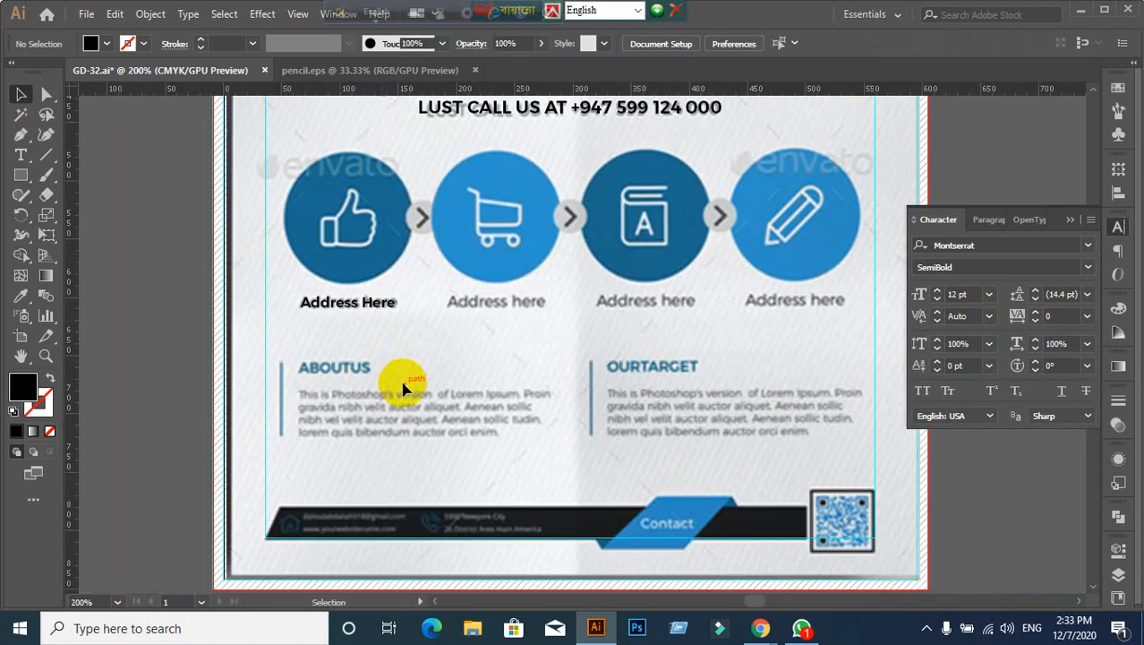
pyautogui.click(354, 307)
pyautogui.click(105, 47)
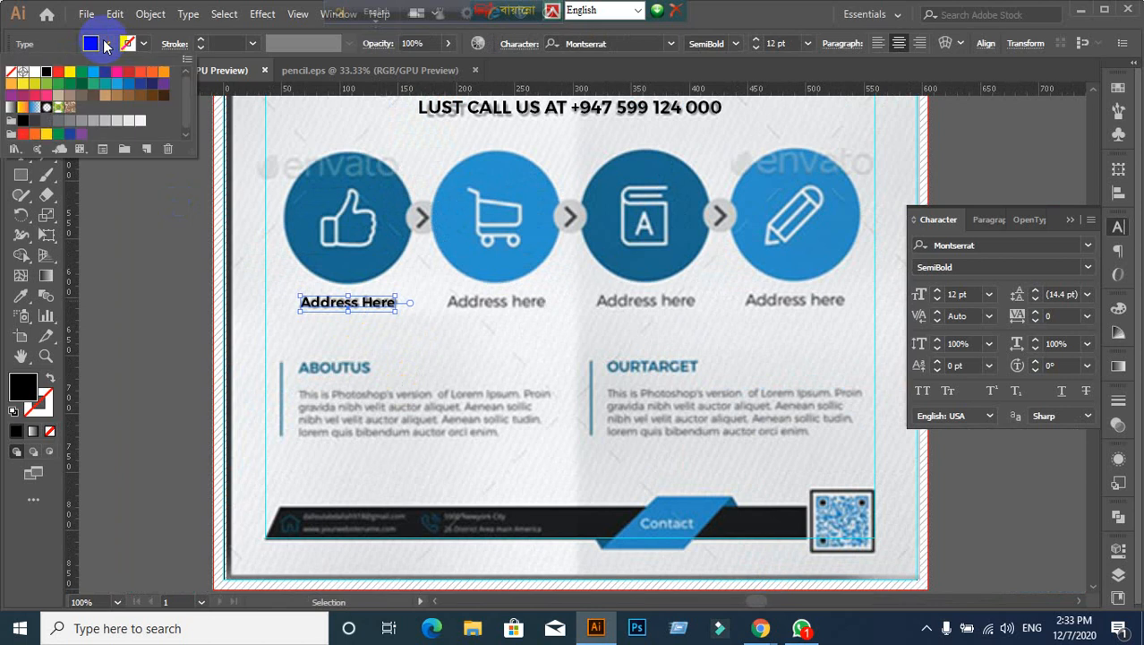
pyautogui.click(57, 71)
pyautogui.click(448, 358)
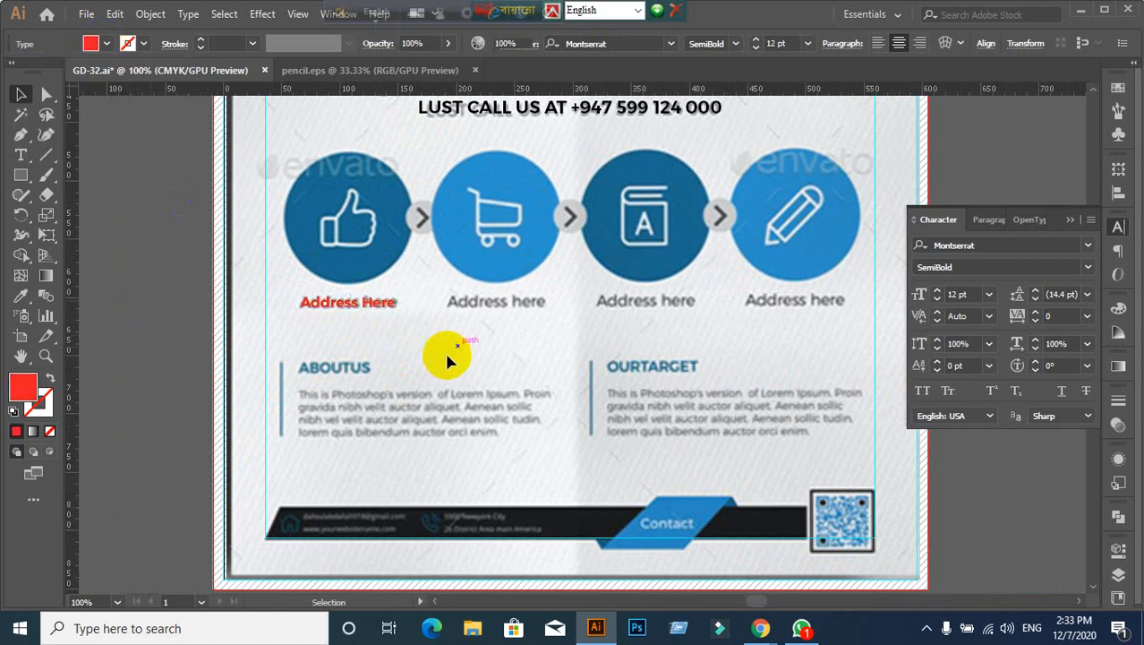
# Step: Copy the red label beneath the cart circle and repeat the copy beneath the book and pencil circles
pyautogui.scroll(1, 446, 357)
pyautogui.scroll(-1, 446, 358)
pyautogui.moveTo(447, 358); pyautogui.dragTo(380, 342)
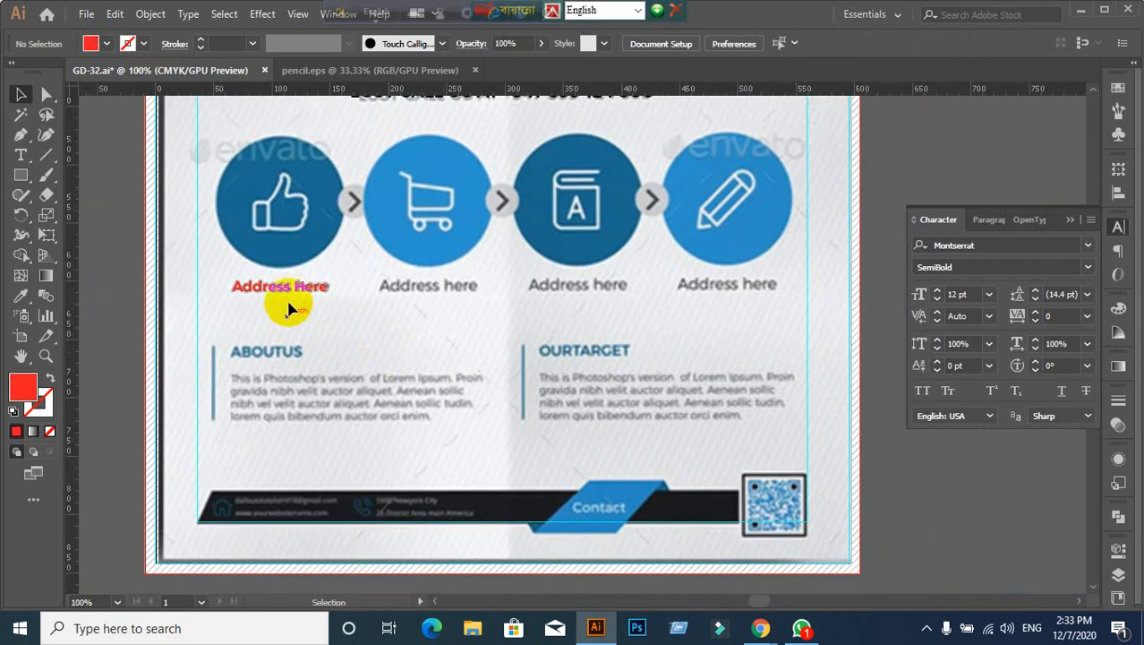
pyautogui.click(294, 288)
pyautogui.moveTo(294, 292); pyautogui.dragTo(446, 297)
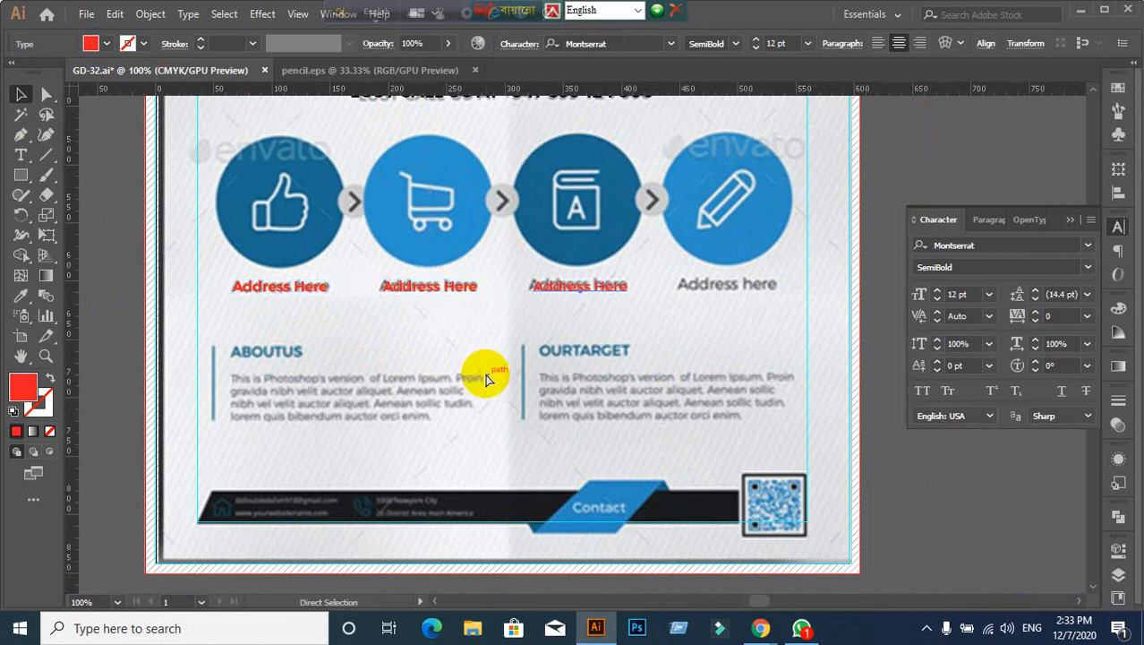
pyautogui.hotkey('ctrl', 'd')
pyautogui.click(95, 385)
# Step: Draw a vertical line over the reference bar beside the ABOUTUS section, spanning from the heading to the paragraph's last line
pyautogui.scroll(-1, 295, 383)
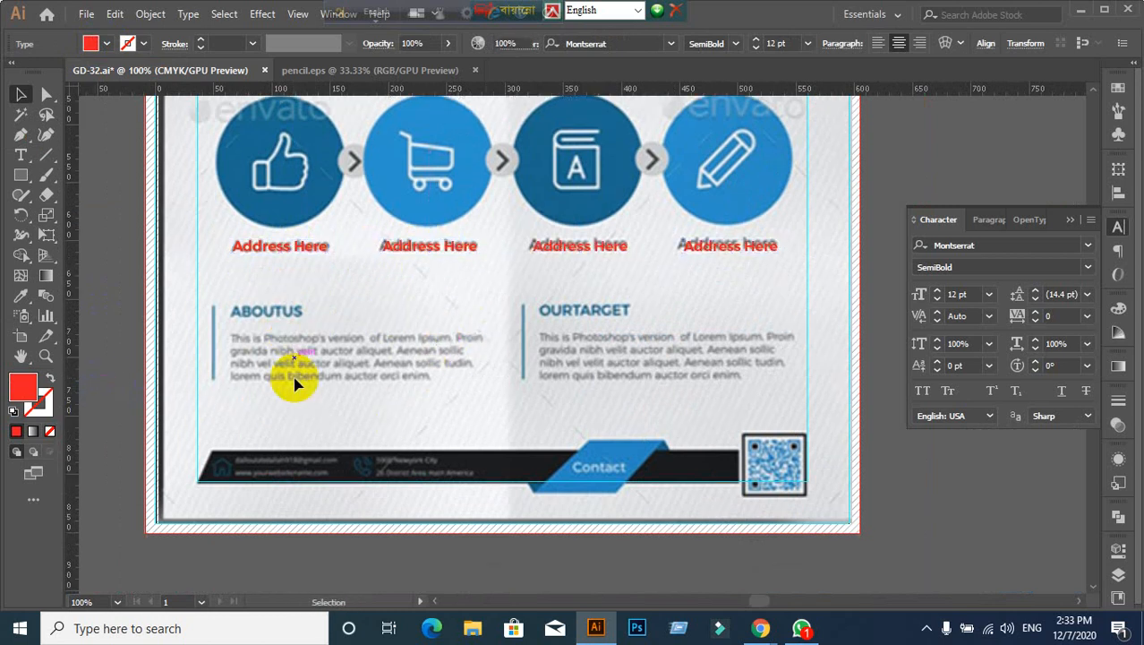
pyautogui.scroll(-1, 305, 388)
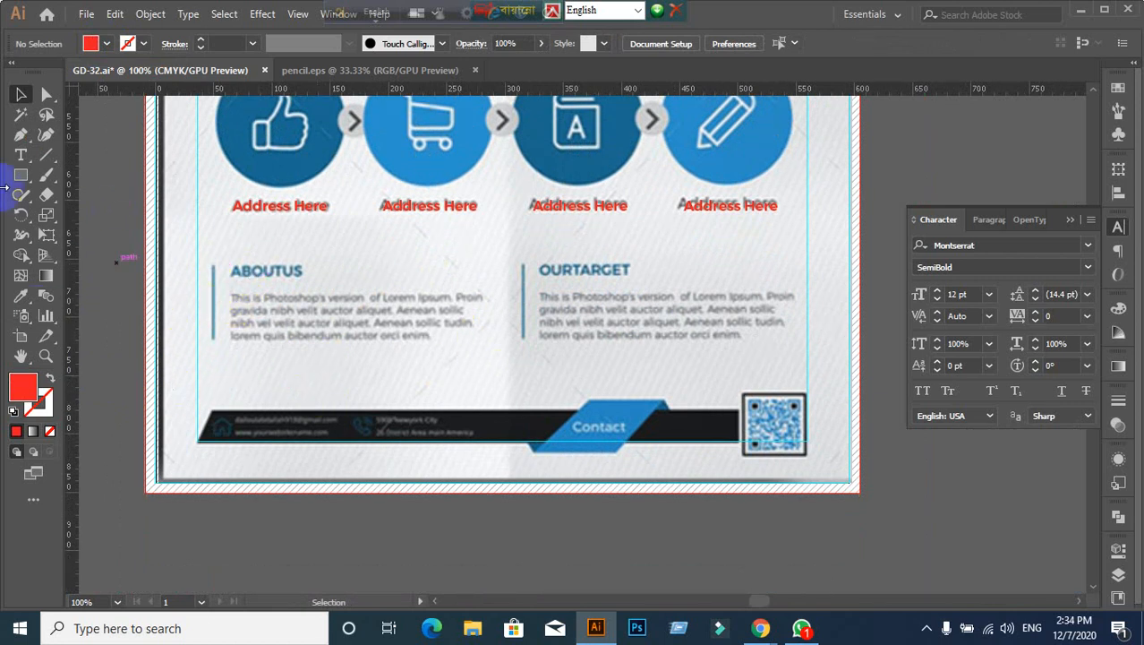
pyautogui.click(47, 159)
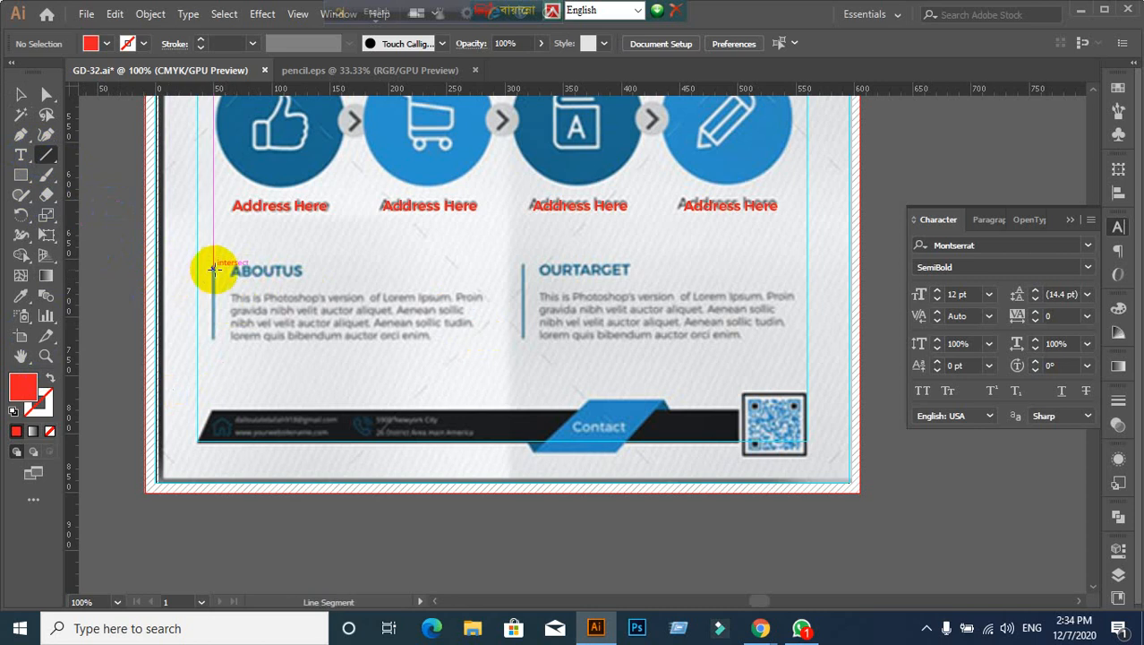
pyautogui.moveTo(212, 264)
pyautogui.mouseDown()
pyautogui.moveTo(212, 347)
pyautogui.moveTo(213, 334)
pyautogui.mouseUp()
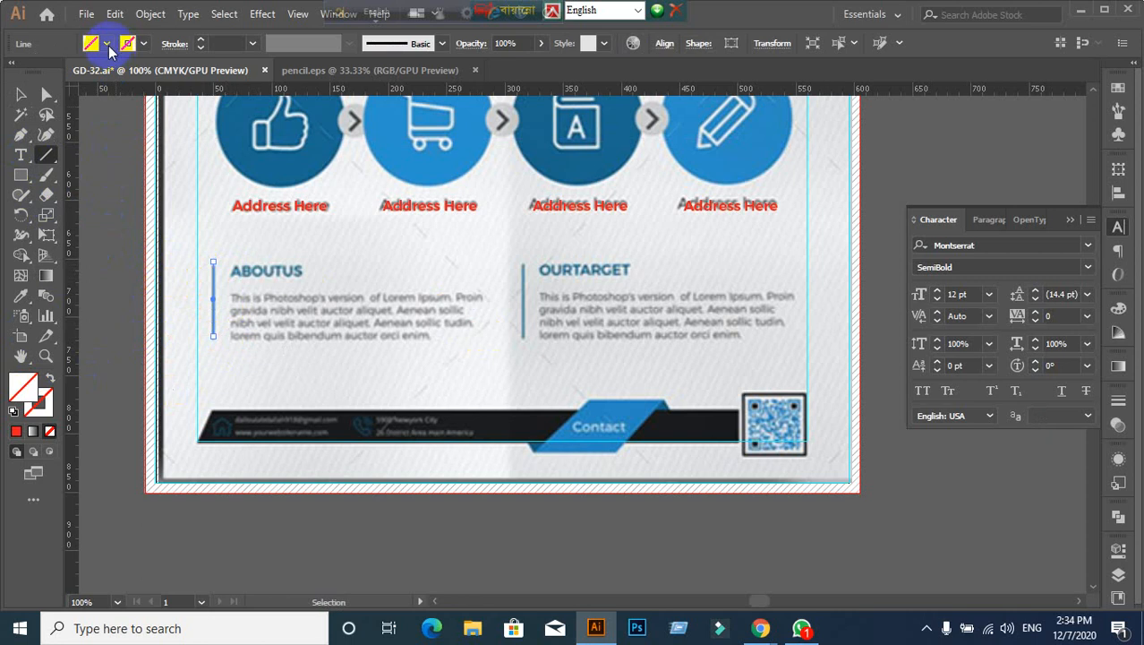
# Step: Give the vertical line a red fill and a 3 pt stroke
pyautogui.click(106, 44)
pyautogui.click(57, 71)
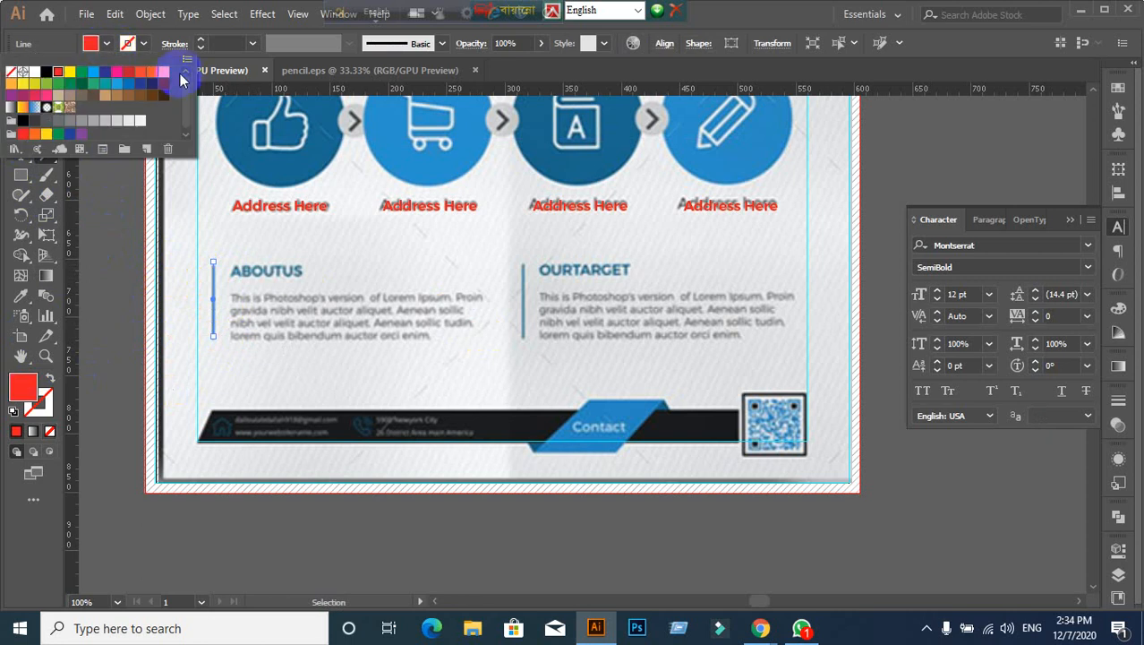
pyautogui.click(225, 40)
pyautogui.click(226, 43)
pyautogui.scroll(3, 227, 43)
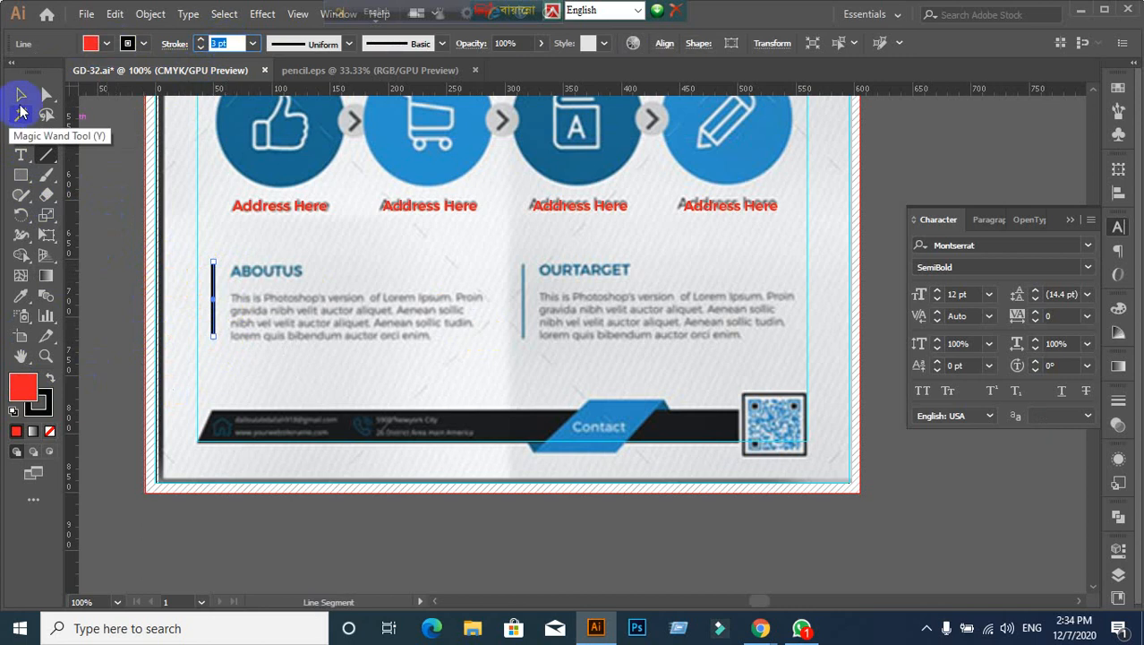
# Step: Expand the vertical line's fill and stroke into a shape
pyautogui.click(21, 94)
pyautogui.click(150, 14)
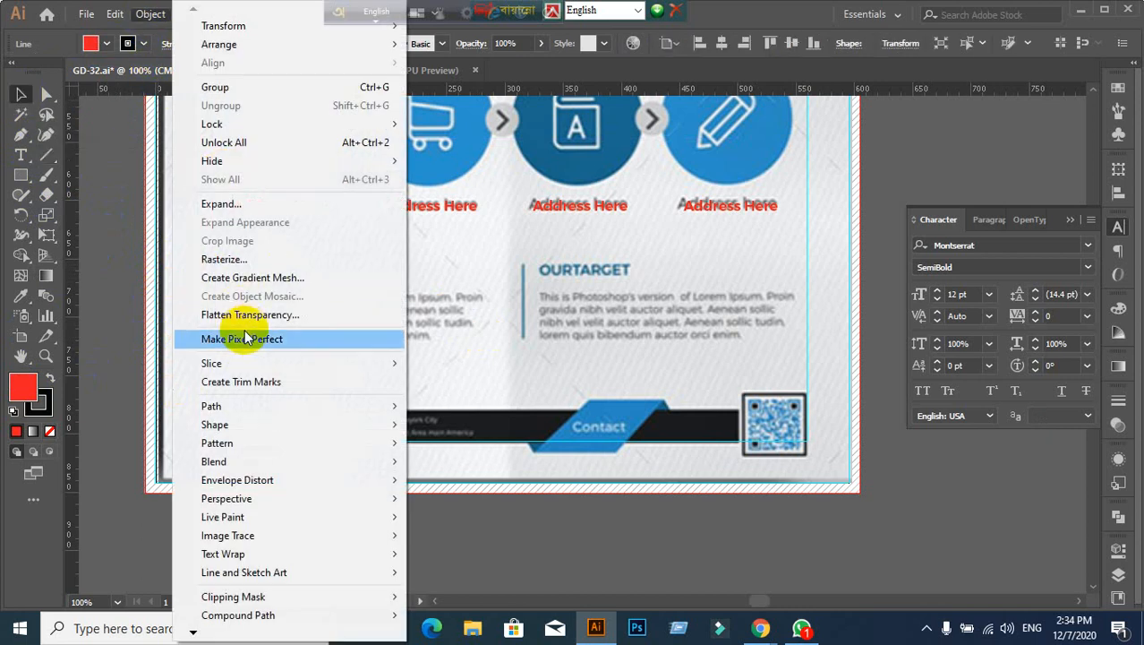
pyautogui.click(236, 205)
pyautogui.click(777, 357)
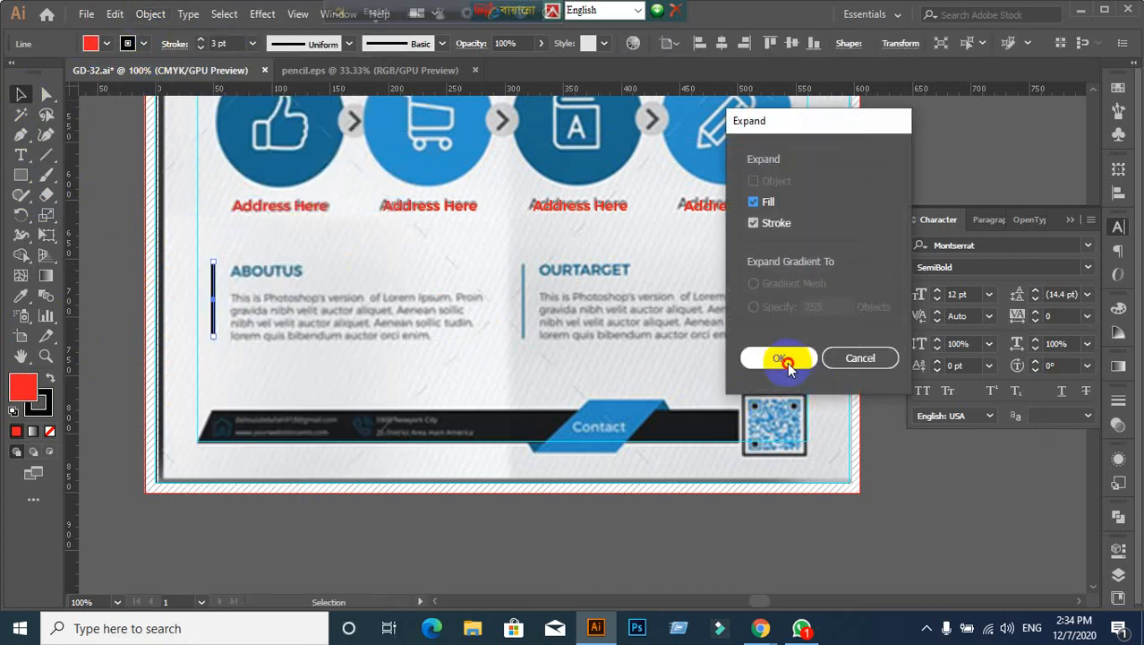
pyautogui.click(352, 513)
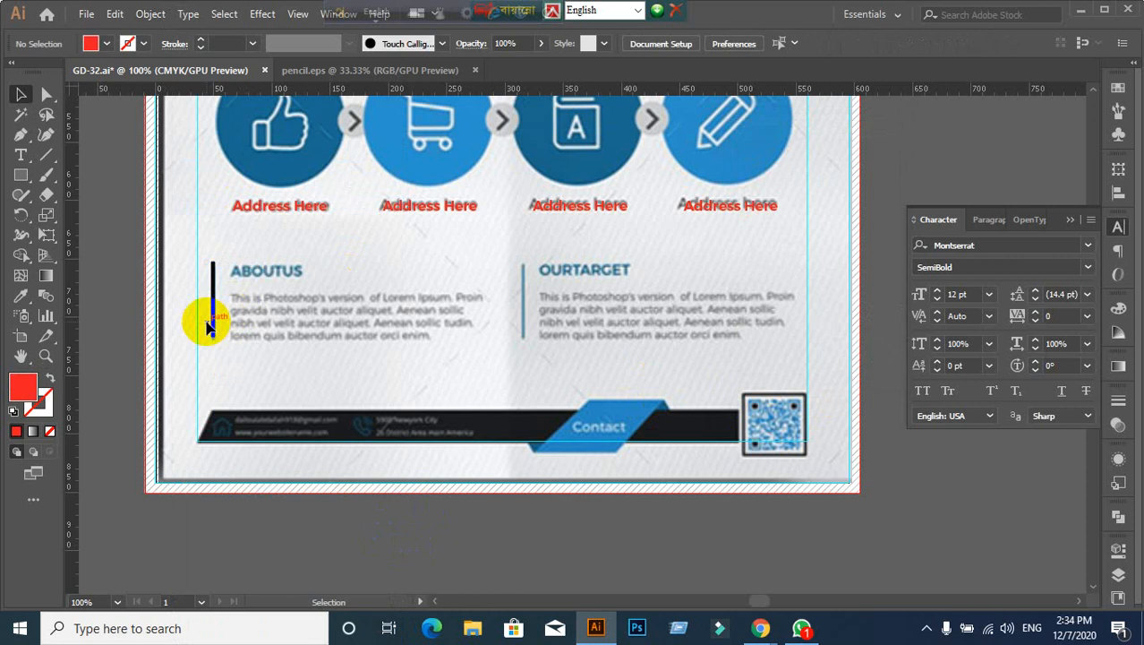
# Step: Try placing a copy of the expanded bar beside the OURTARGET section
pyautogui.moveTo(212, 320); pyautogui.dragTo(519, 328)
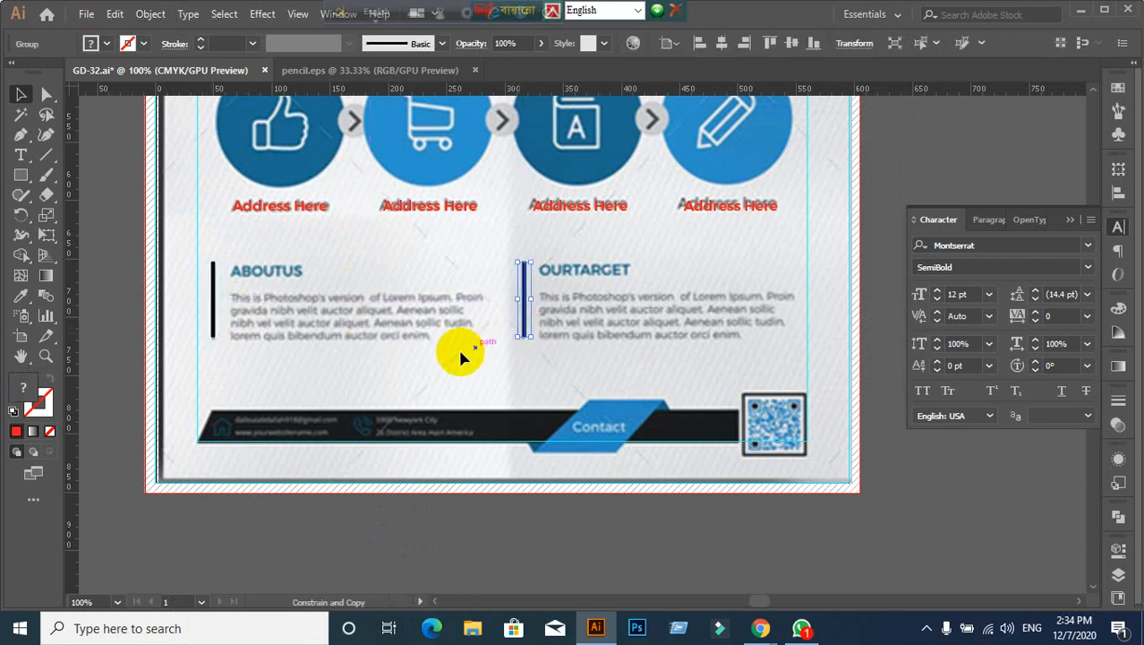
pyautogui.click(373, 456)
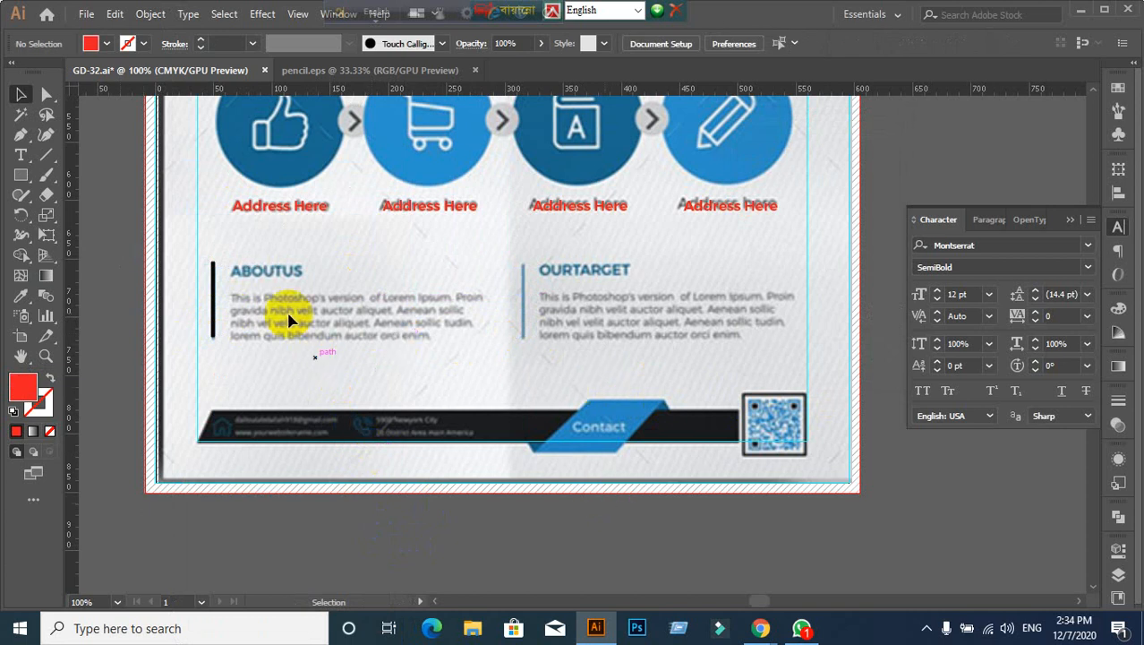
# Step: Add the text "About Us" over the reference ABOUTUS heading beside the black bar
pyautogui.scroll(1, 259, 352)
pyautogui.scroll(-1, 259, 352)
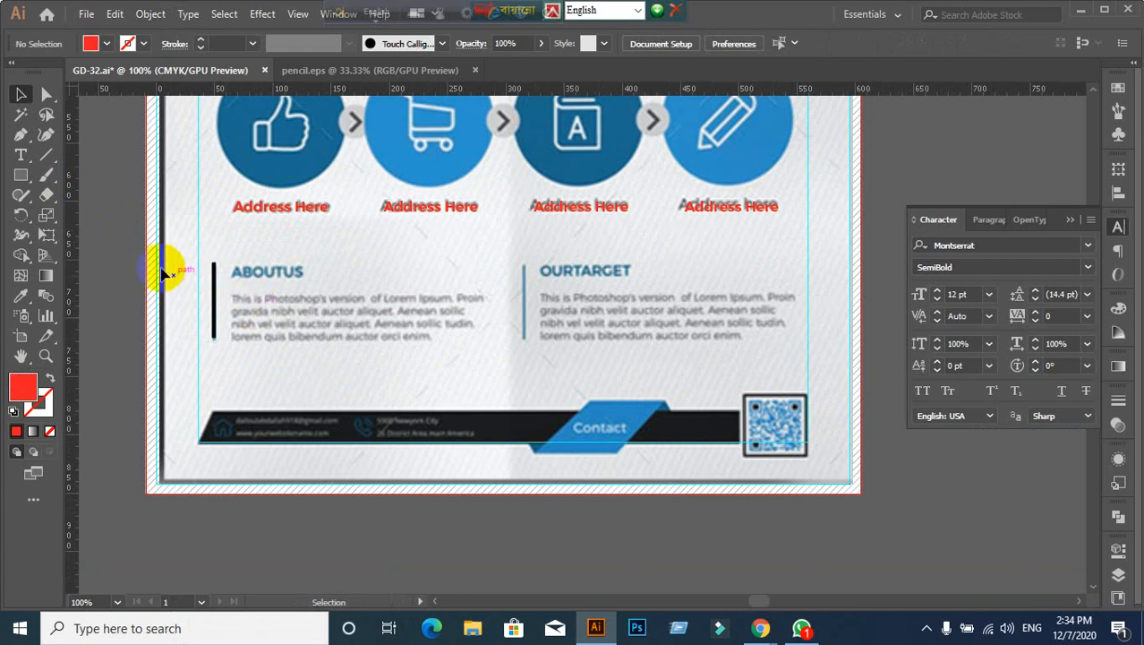
pyautogui.click(19, 160)
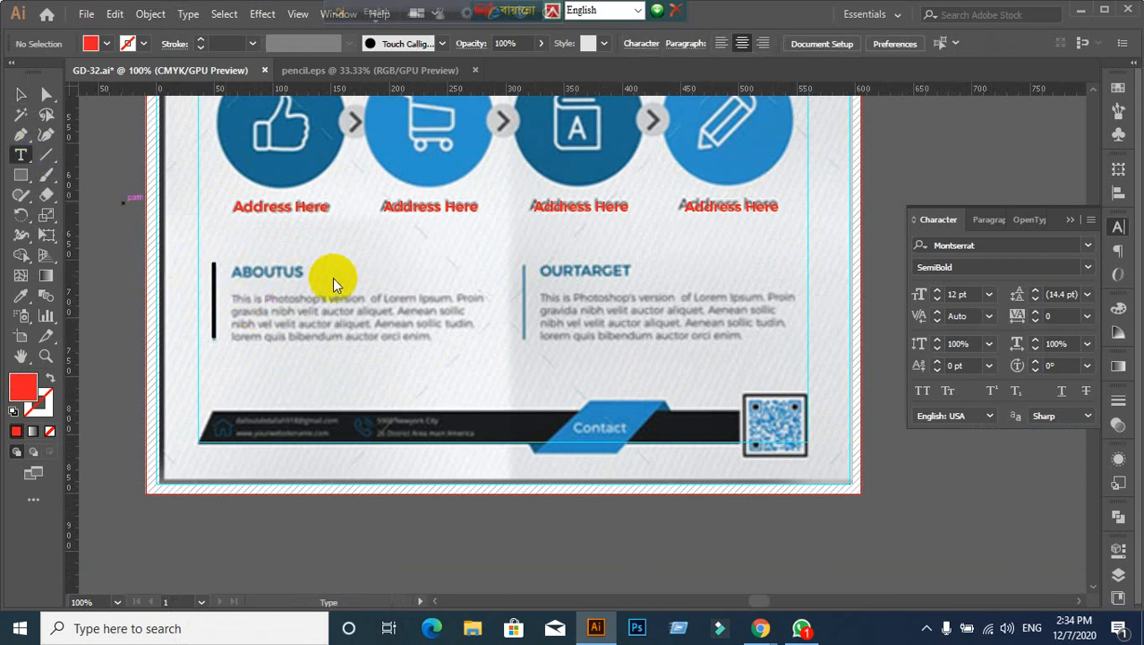
pyautogui.click(267, 281)
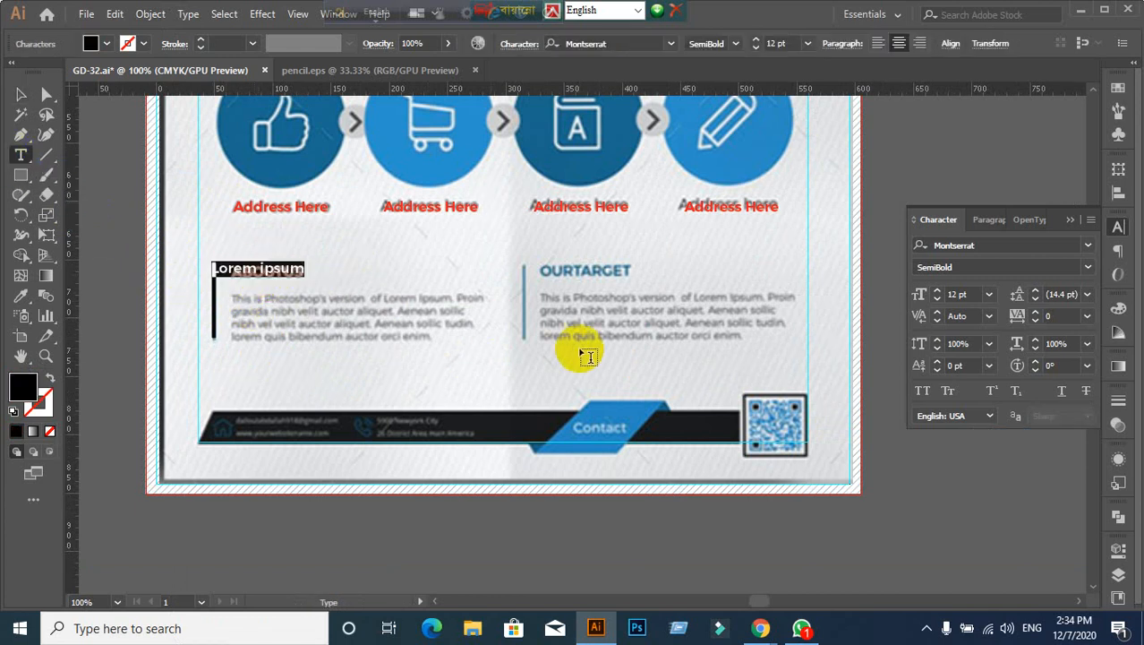
pyautogui.write('About Us')
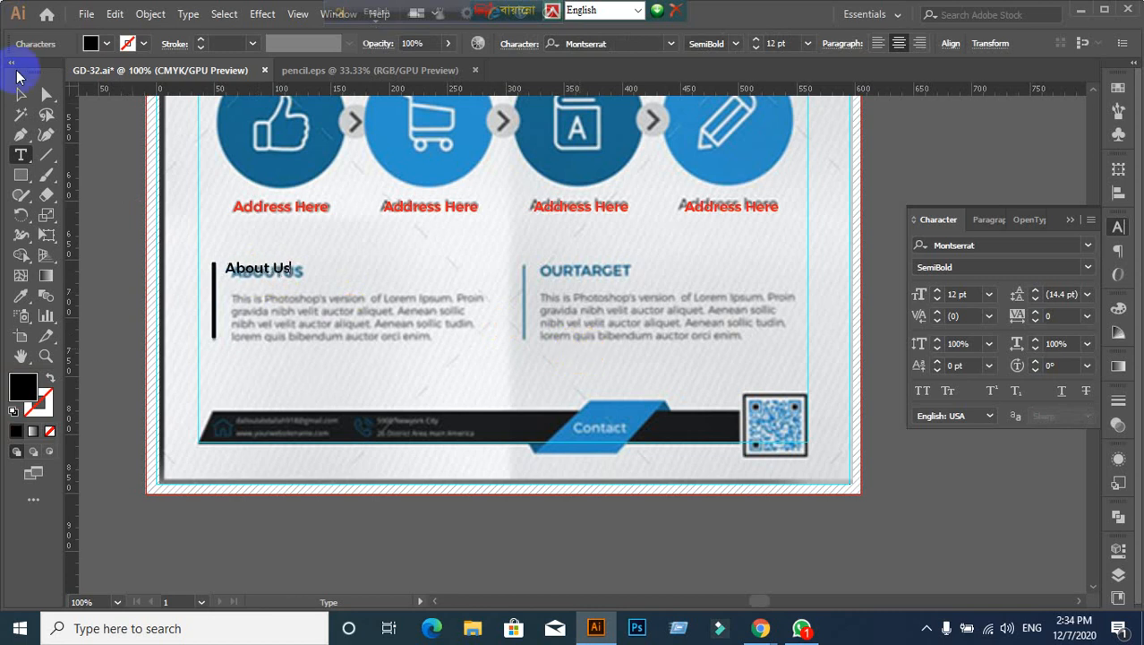
pyautogui.click(20, 94)
pyautogui.click(107, 172)
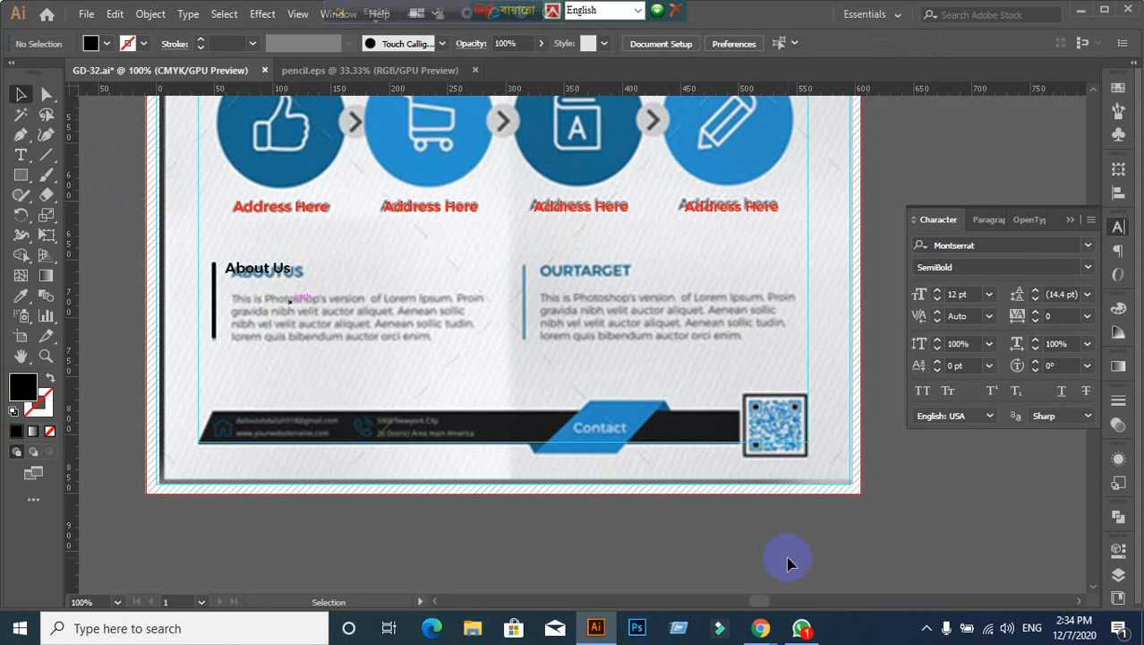
pyautogui.click(772, 628)
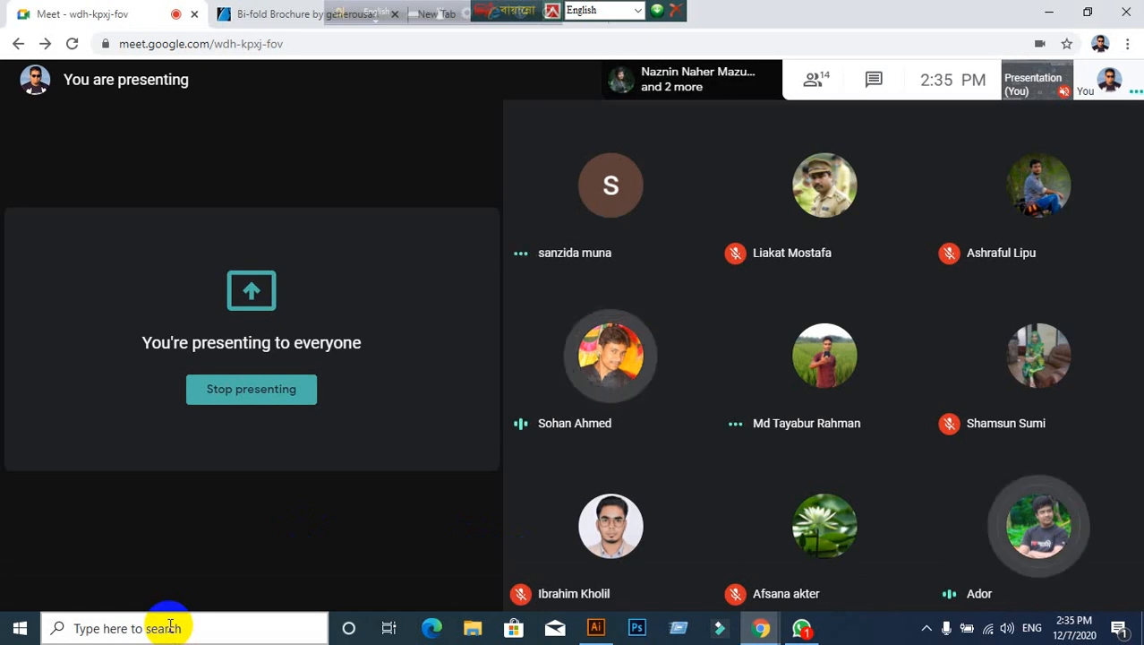
pyautogui.click(595, 627)
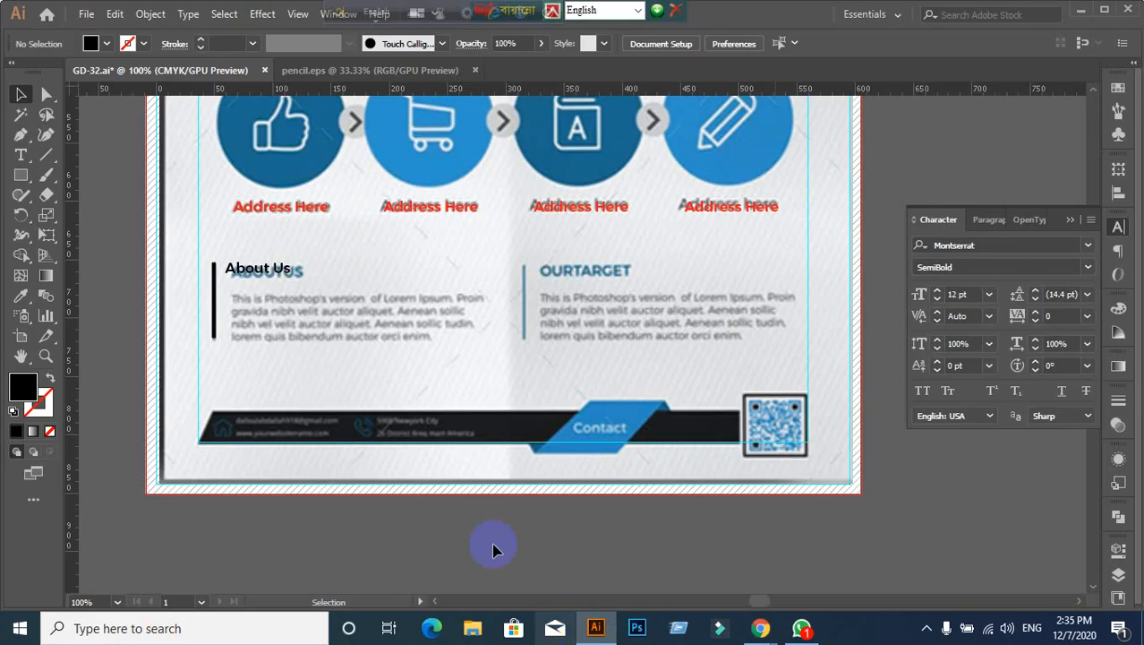
# Step: Set the About Us heading's font size to 14 pt and align it over the reference heading
pyautogui.scroll(1, 186, 299)
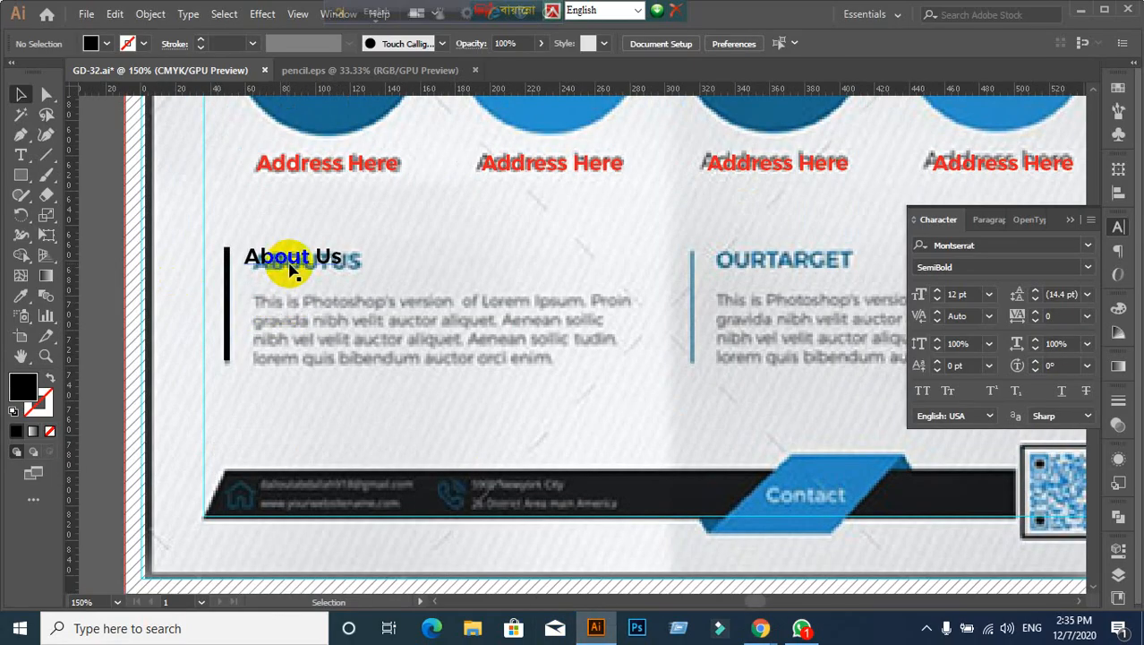
pyautogui.moveTo(291, 269); pyautogui.dragTo(298, 275)
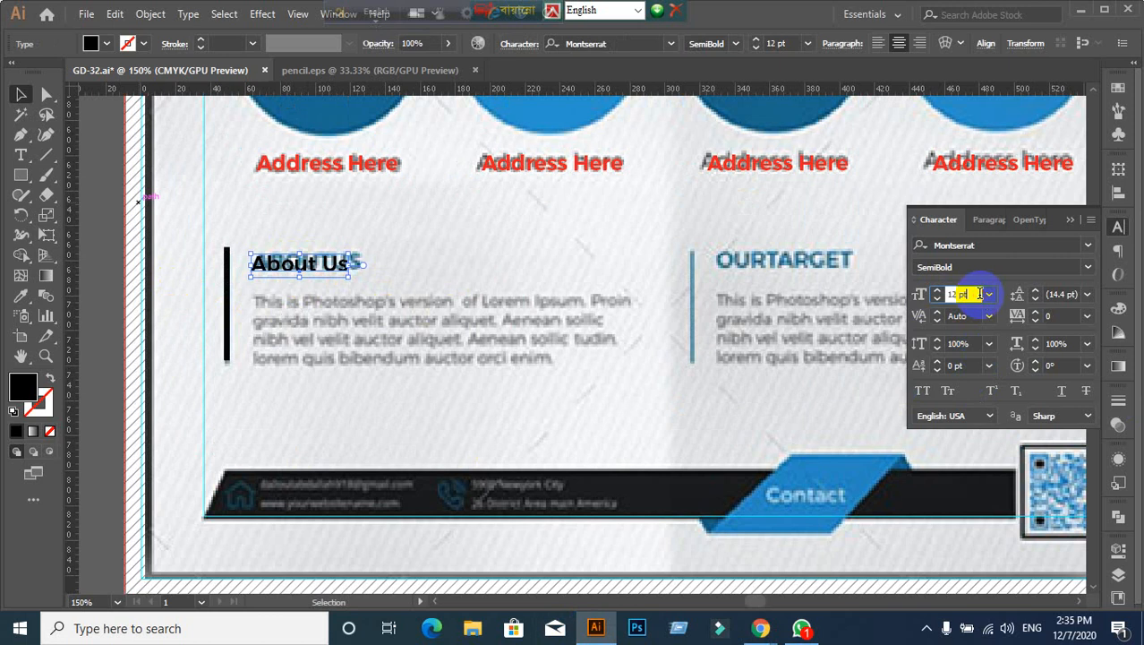
pyautogui.press('Up')
pyautogui.press('Up')
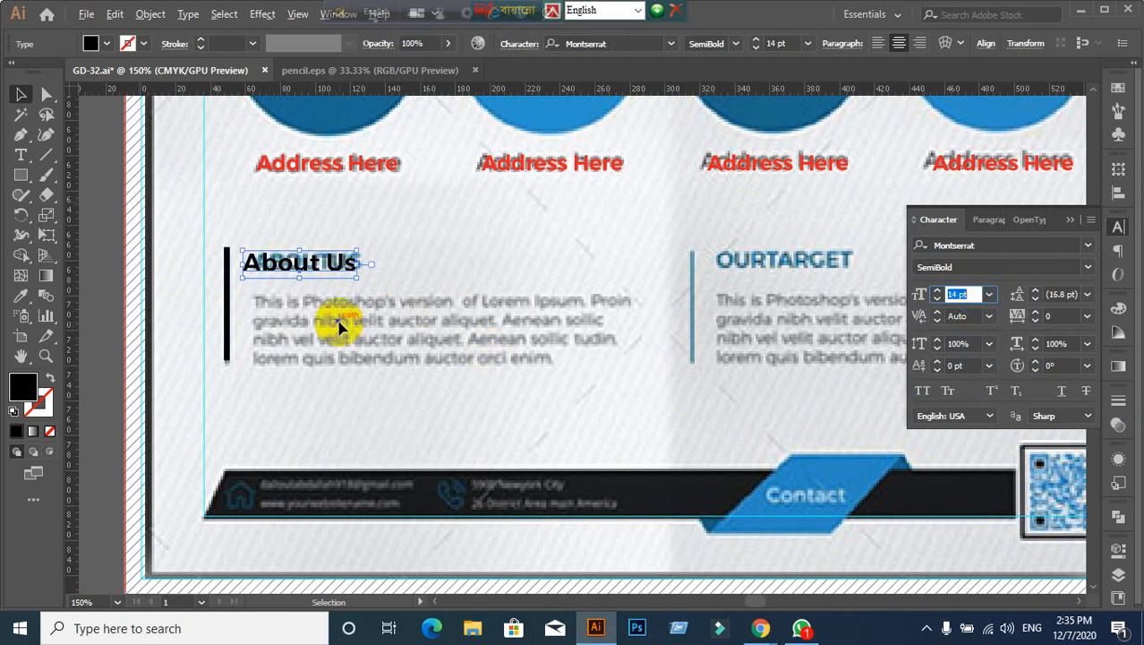
pyautogui.moveTo(312, 274)
pyautogui.mouseDown()
pyautogui.moveTo(324, 263)
pyautogui.moveTo(328, 280)
pyautogui.mouseUp()
pyautogui.click(390, 331)
pyautogui.scroll(-1, 390, 332)
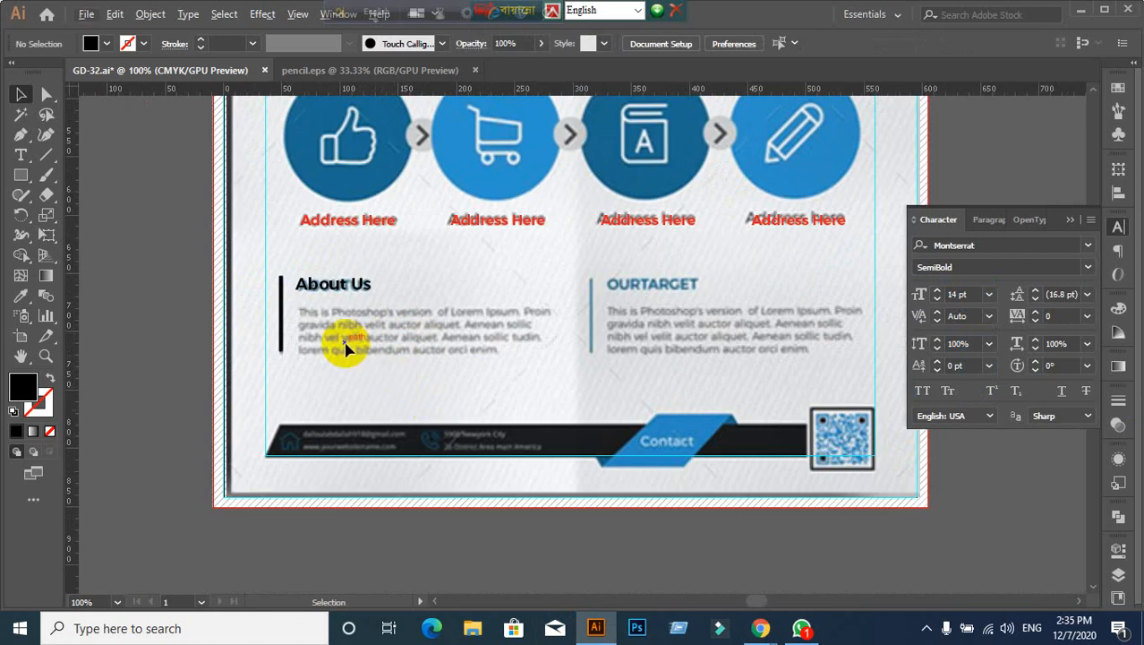
# Step: Switch to the Meet window in Chrome and move both floating language toolbars clear of the browser tabs
pyautogui.moveTo(760, 628)
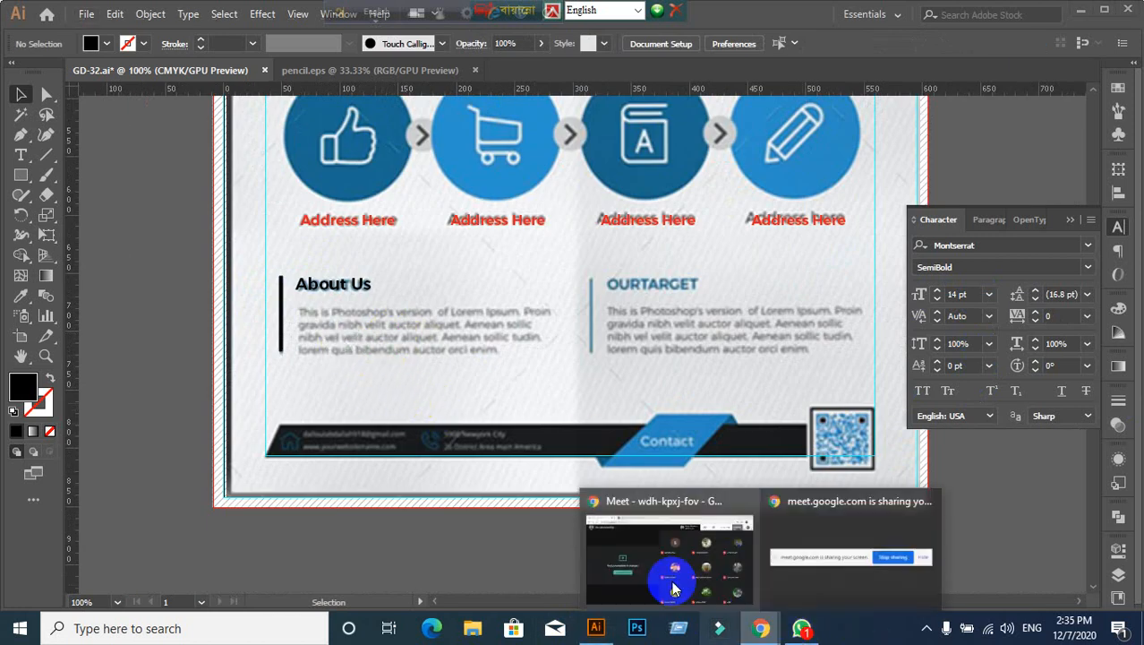
pyautogui.click(669, 582)
pyautogui.moveTo(340, 14); pyautogui.dragTo(838, 13)
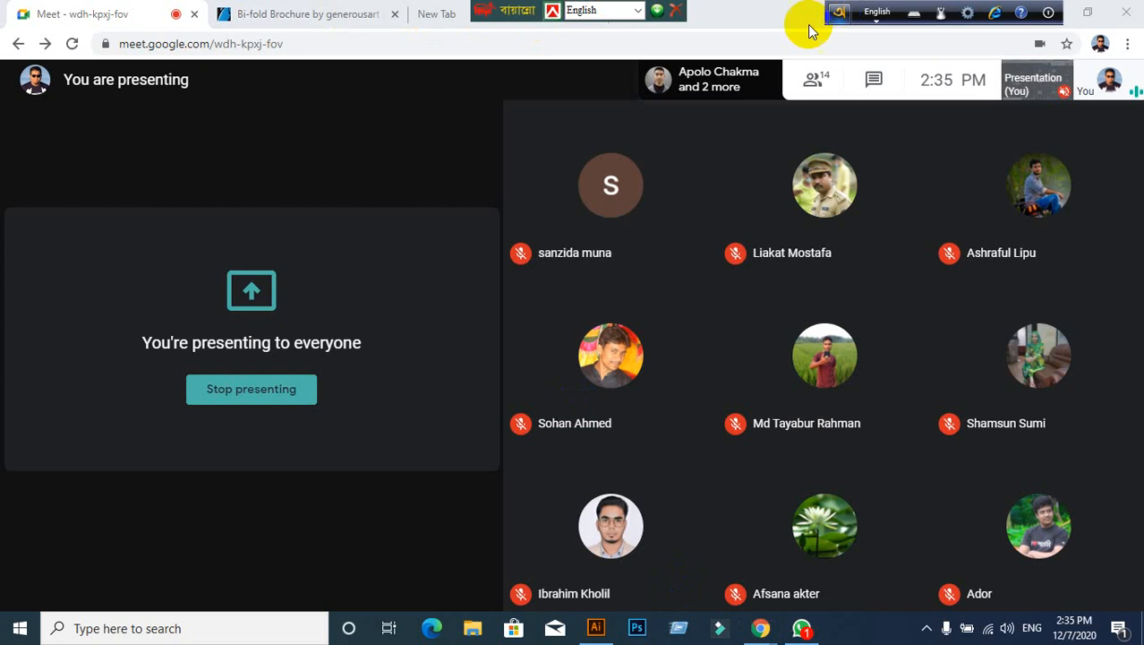
pyautogui.moveTo(479, 18); pyautogui.dragTo(756, 16)
# Step: Search Google for "lorem ipsum" in the empty browser tab
pyautogui.click(531, 18)
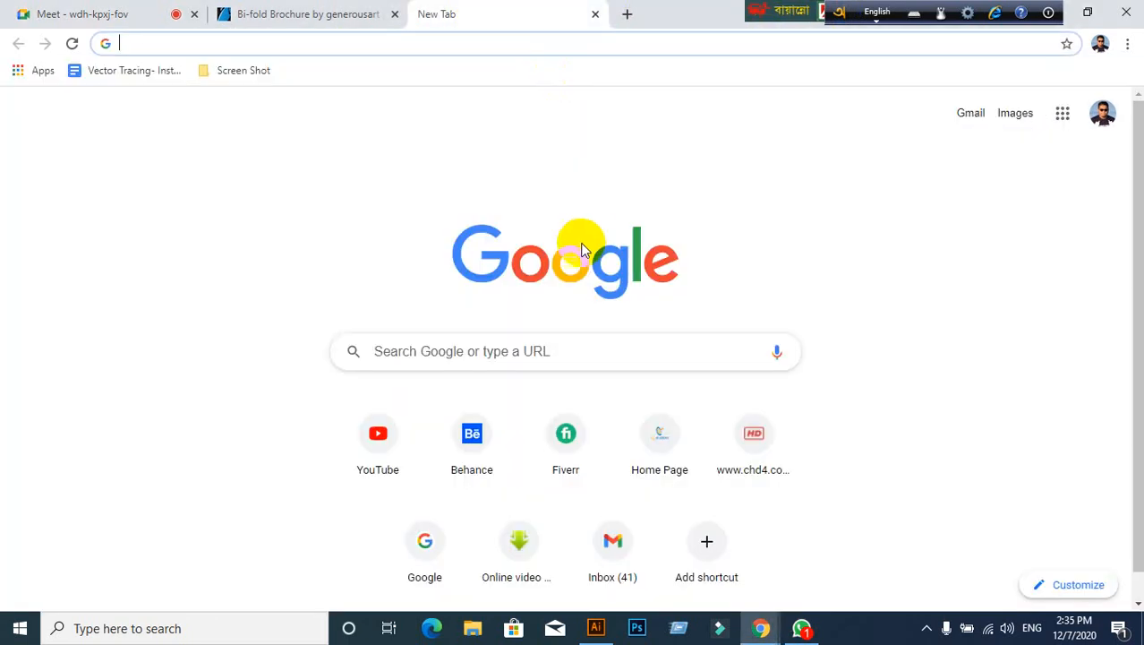
pyautogui.click(425, 560)
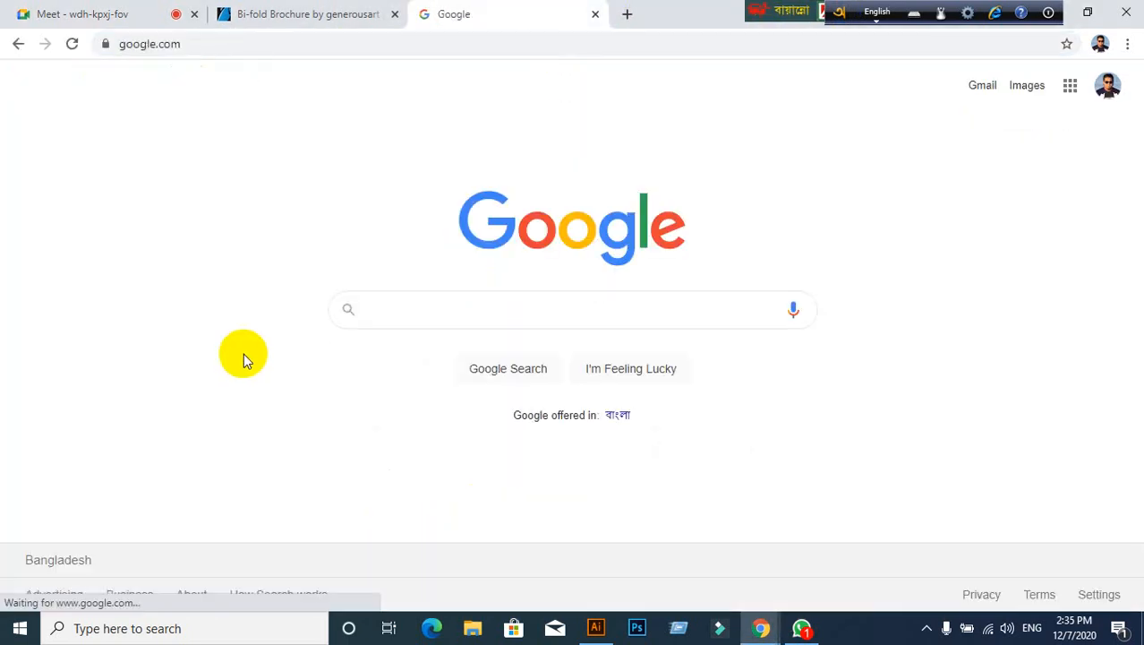
pyautogui.write('Lorem')
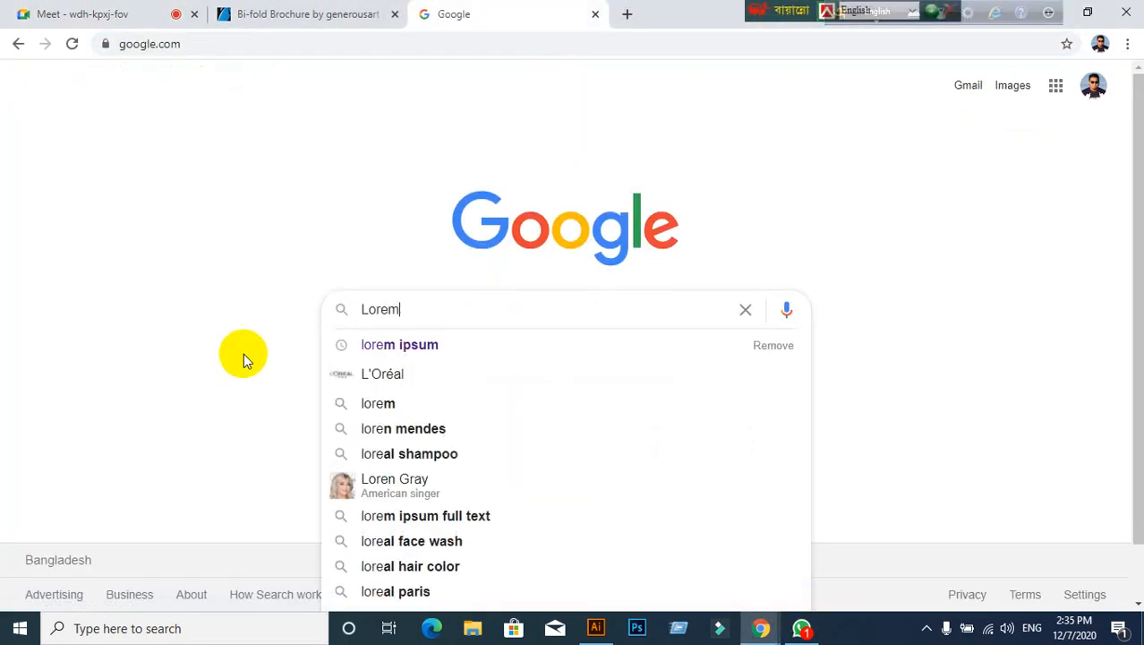
pyautogui.click(383, 349)
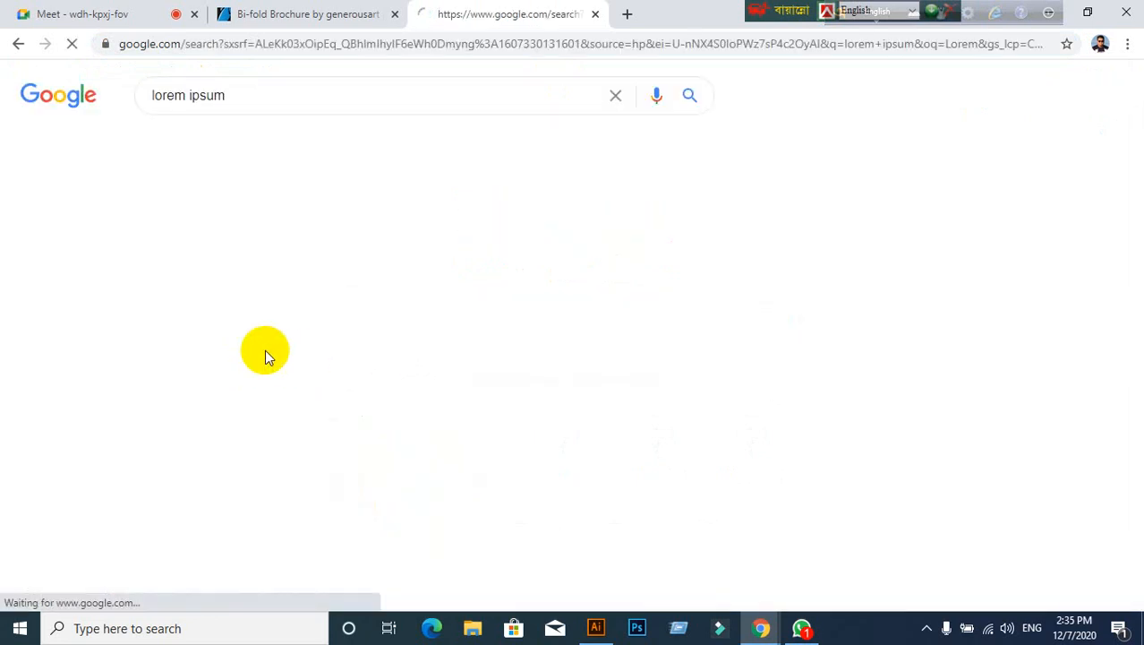
# Step: Open the lipsum.com site and copy the What is Lorem Ipsum paragraph from its start through "the 1500s,"
pyautogui.click(238, 240)
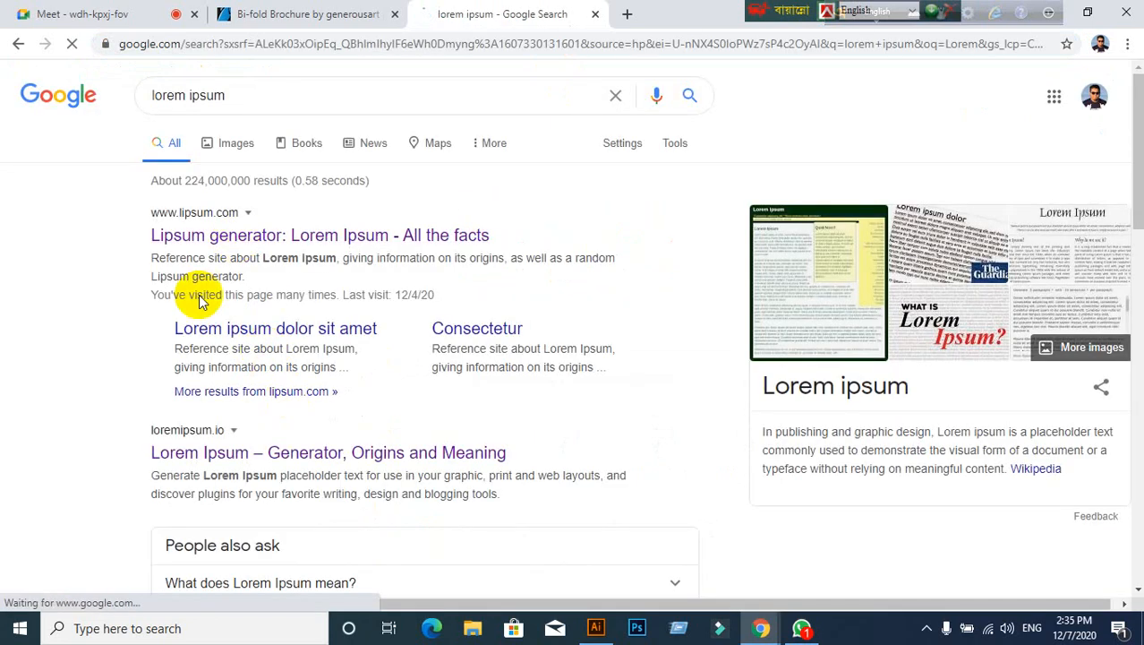
pyautogui.scroll(-1, 54, 386)
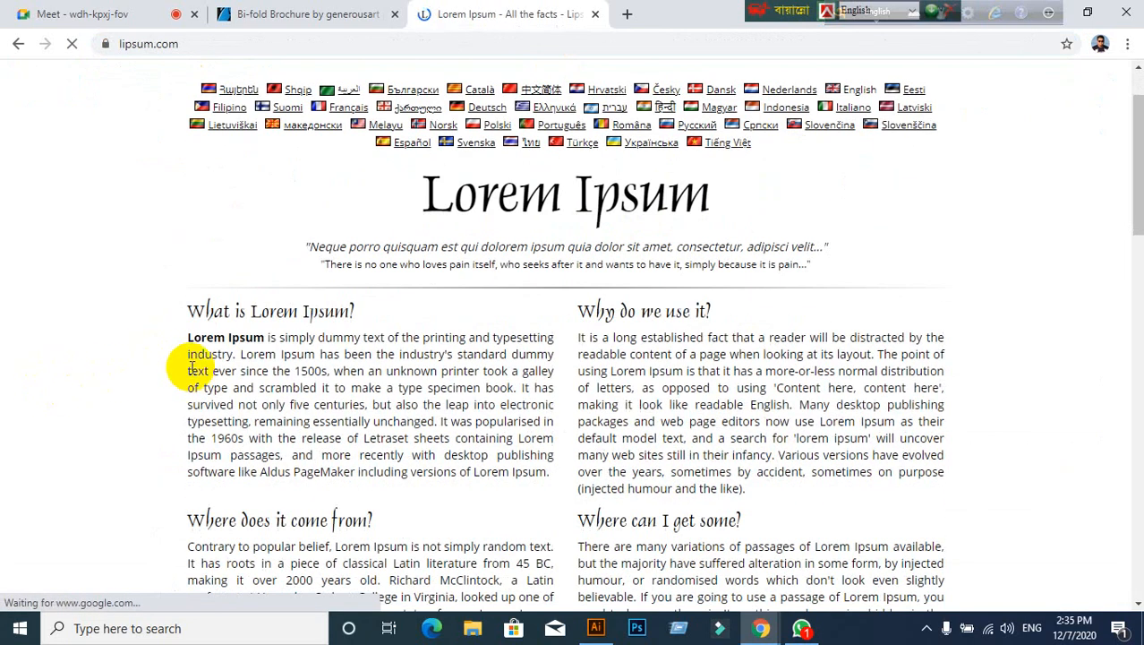
pyautogui.moveTo(187, 339); pyautogui.dragTo(327, 371)
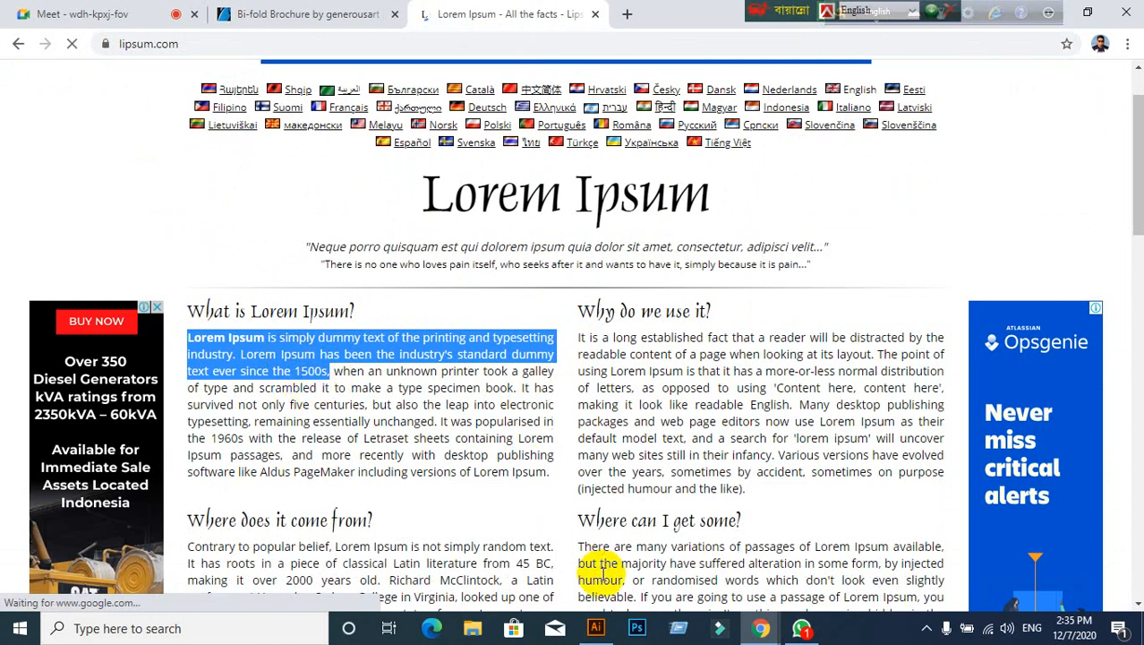
# Step: Switch to Illustrator, create an area text frame over the reference paragraph below About Us, and paste the copied text
pyautogui.click(595, 627)
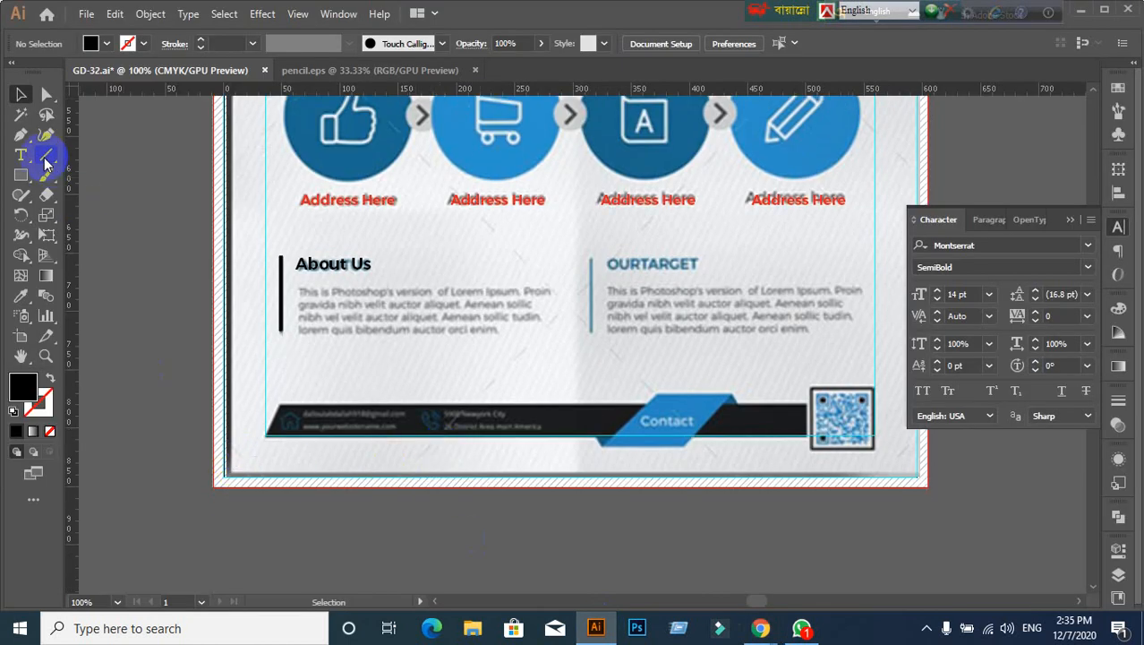
pyautogui.click(22, 156)
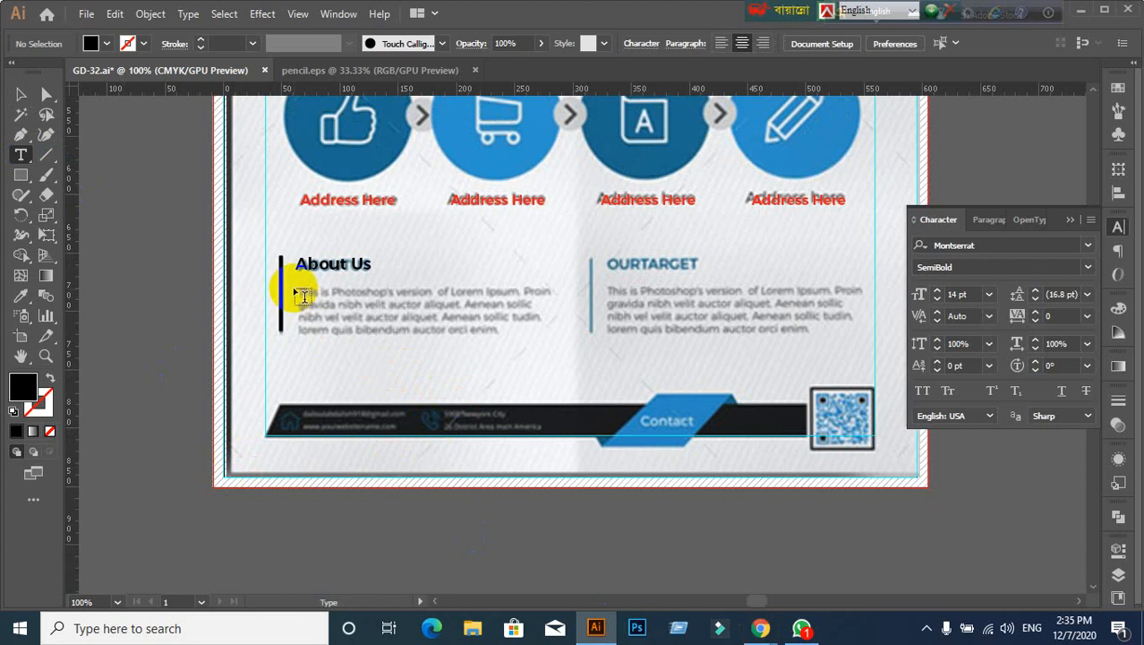
pyautogui.moveTo(307, 298); pyautogui.dragTo(550, 389)
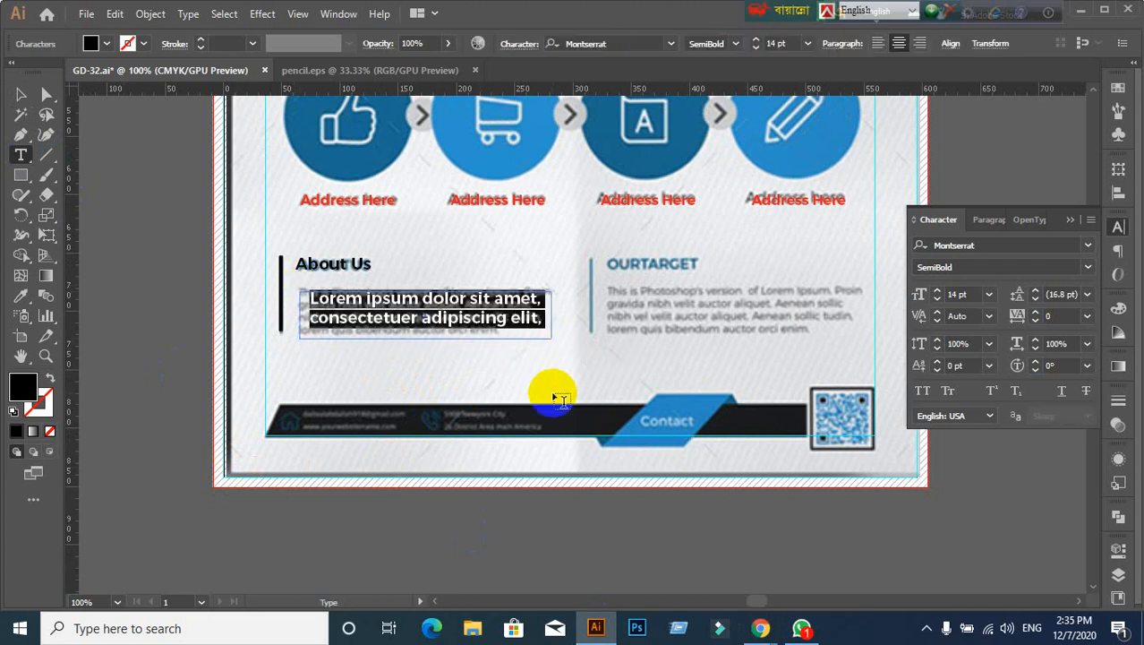
pyautogui.hotkey('ctrl', 'v')
pyautogui.click(22, 93)
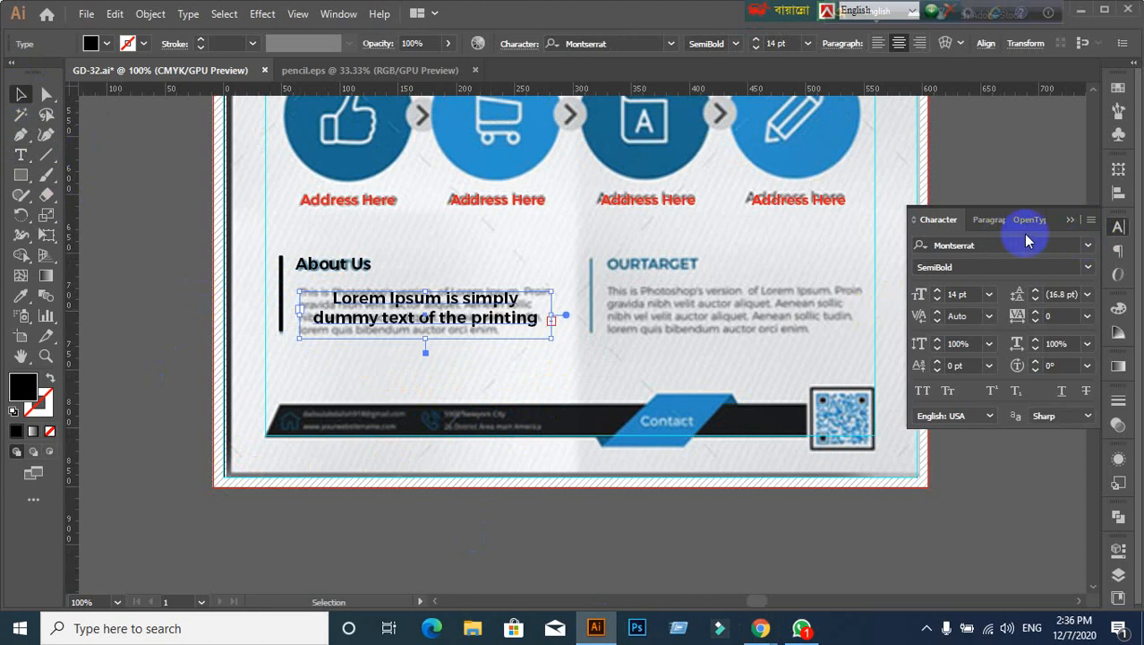
# Step: Left-align the pasted About Us paragraph and change its font style to Regular
pyautogui.click(996, 220)
pyautogui.click(931, 249)
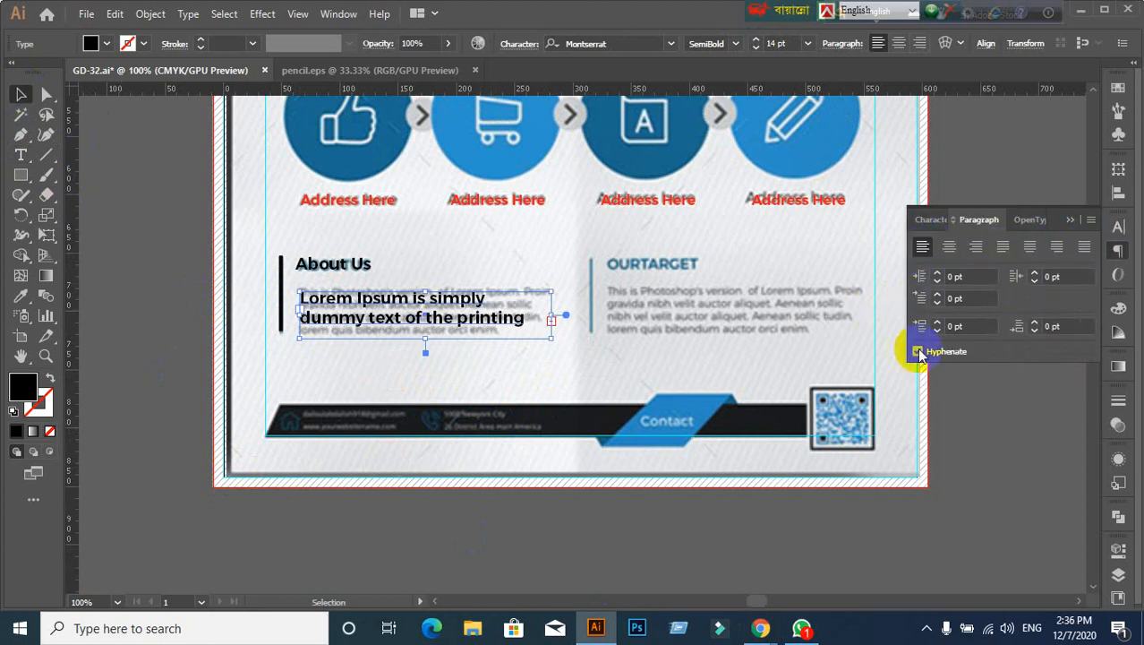
pyautogui.click(927, 220)
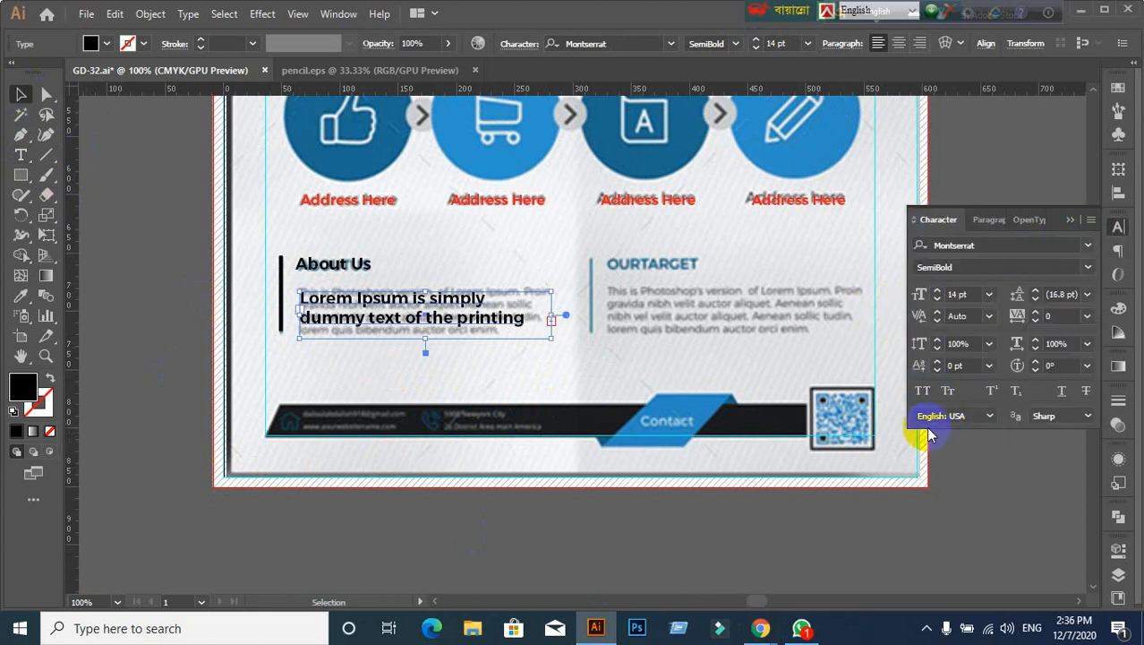
pyautogui.click(1088, 267)
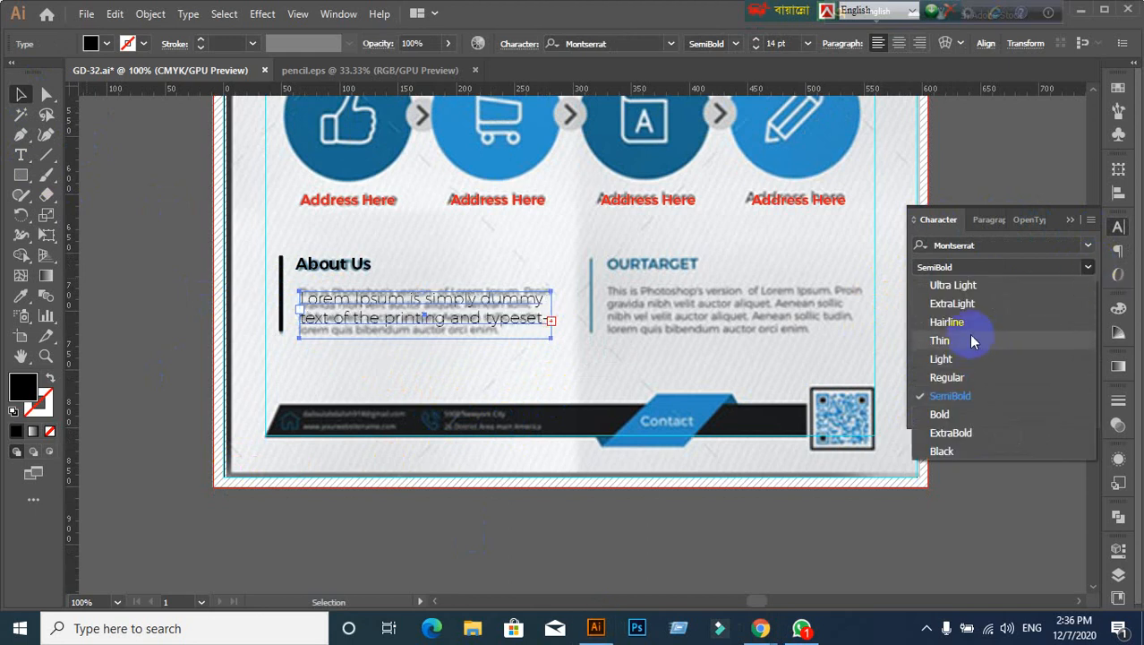
pyautogui.click(957, 378)
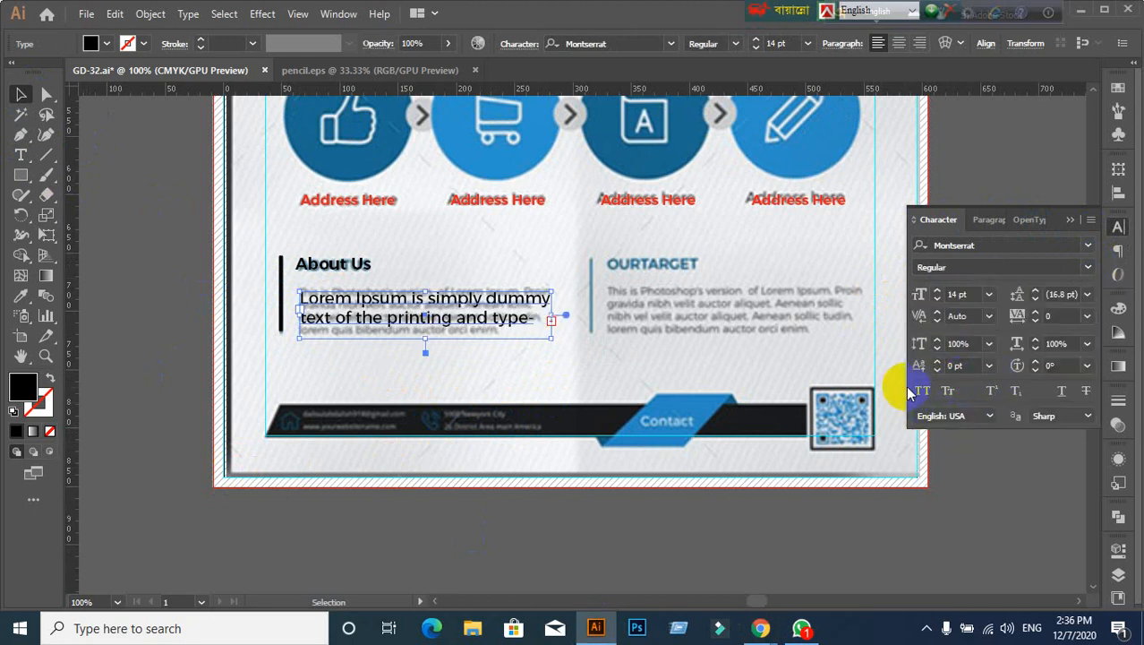
# Step: Extend the paragraph's text frame down to the footer bar and set the font size to 11 pt
pyautogui.moveTo(429, 340); pyautogui.dragTo(424, 429)
pyautogui.click(972, 295)
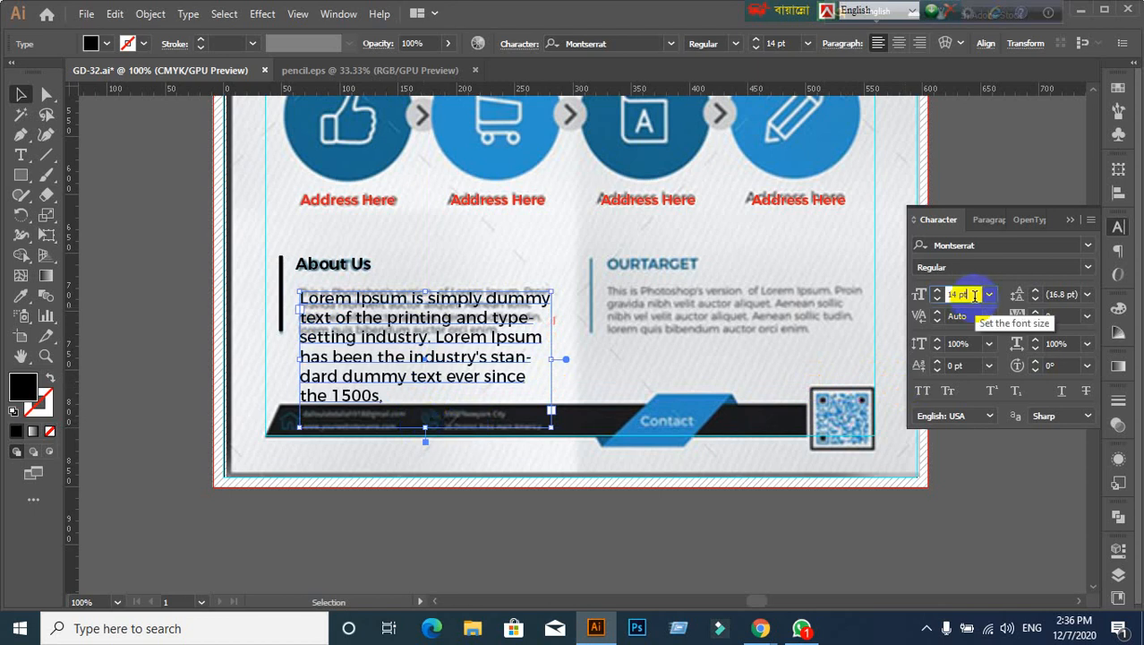
pyautogui.write('12')
pyautogui.press('Return')
pyautogui.write('11')
pyautogui.press('Return')
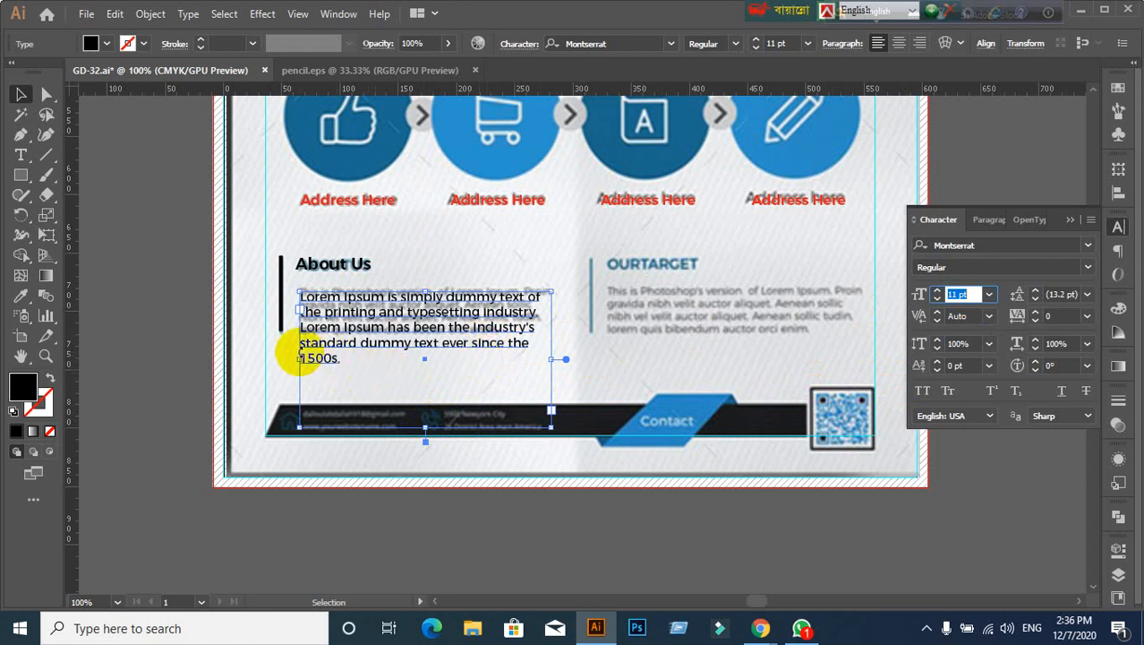
# Step: Delete "standard dummy text ever since the 1500s," from the end of the About Us paragraph
pyautogui.doubleClick(302, 344)
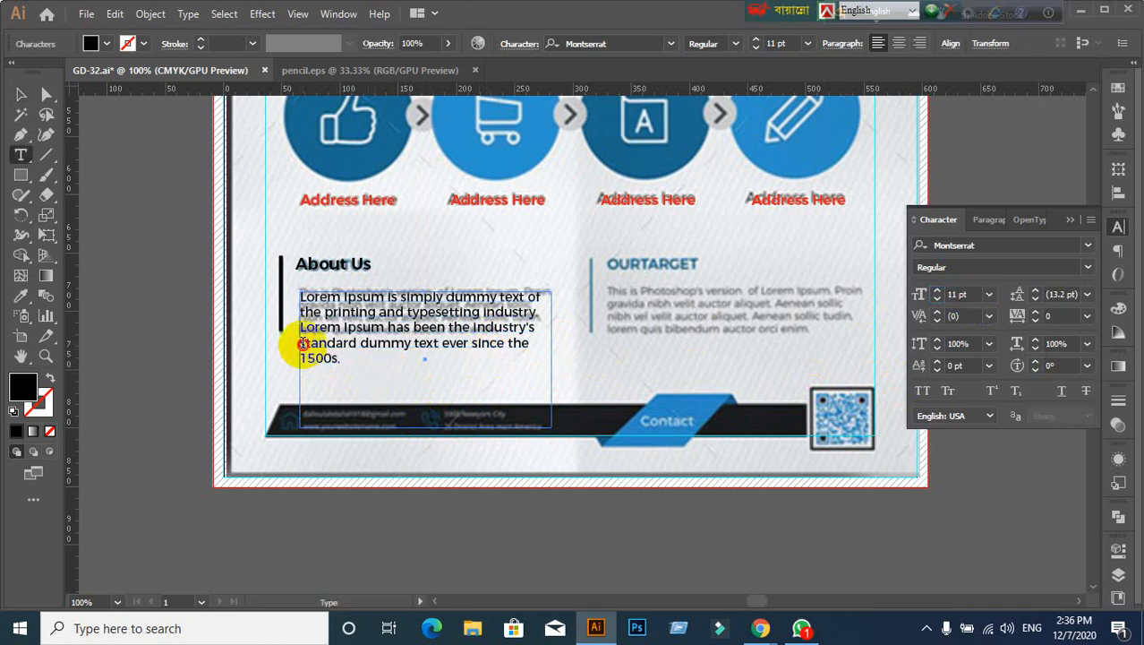
pyautogui.moveTo(304, 345); pyautogui.dragTo(376, 358)
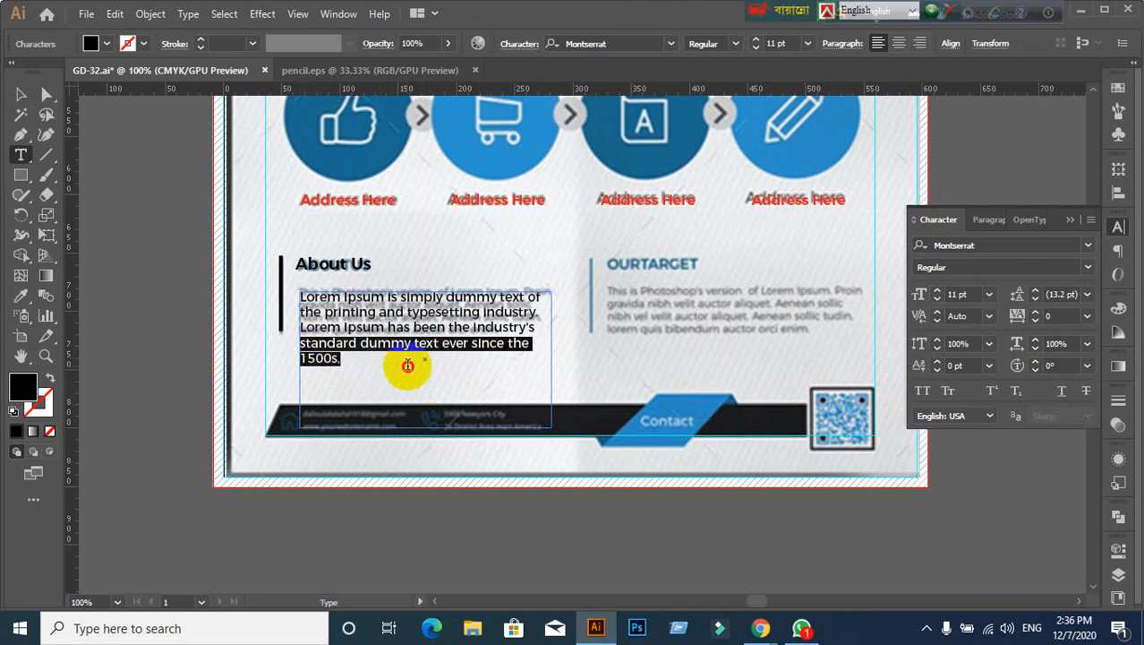
pyautogui.press('BackSpace')
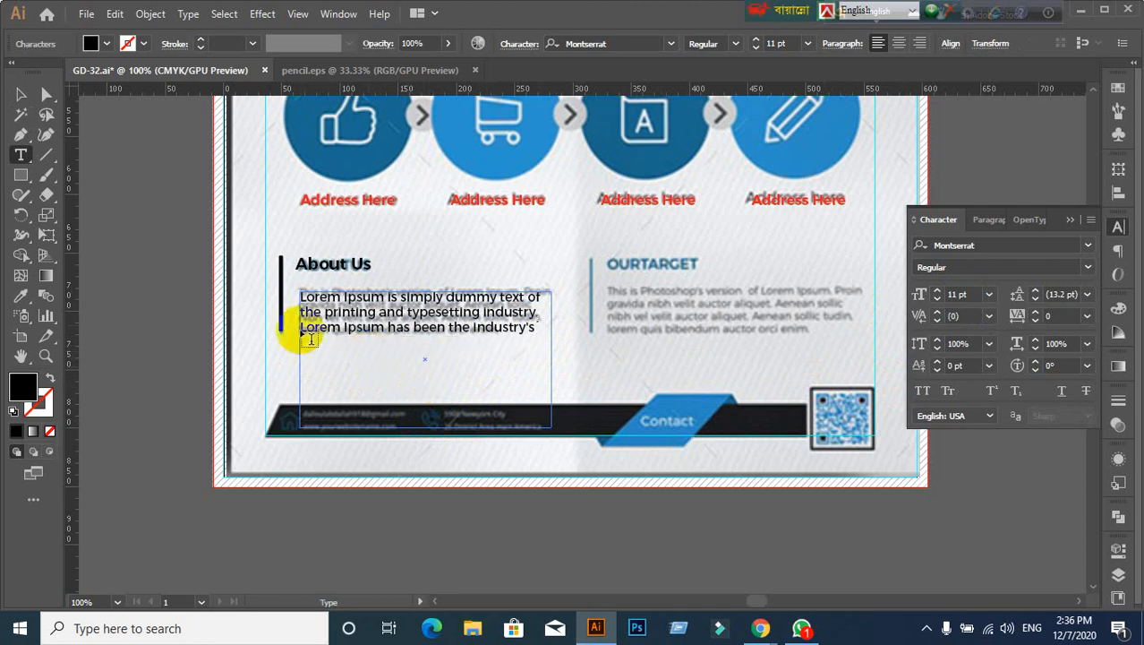
# Step: Set the About Us paragraph's leading to 18 pt
pyautogui.click(21, 94)
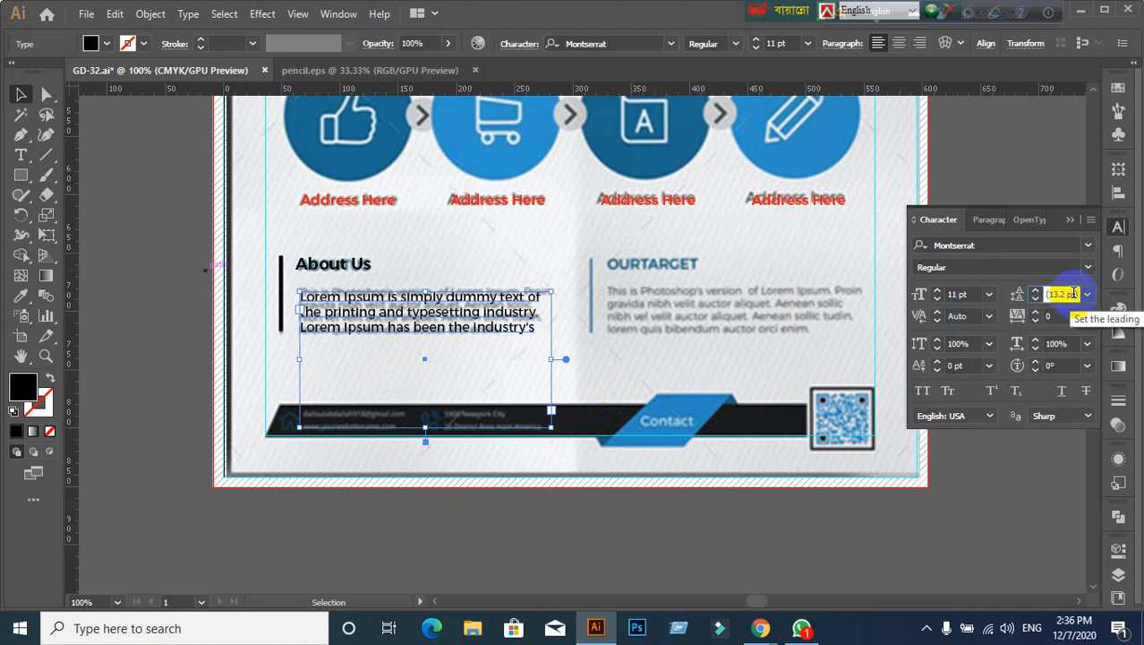
pyautogui.scroll(5, 1073, 293)
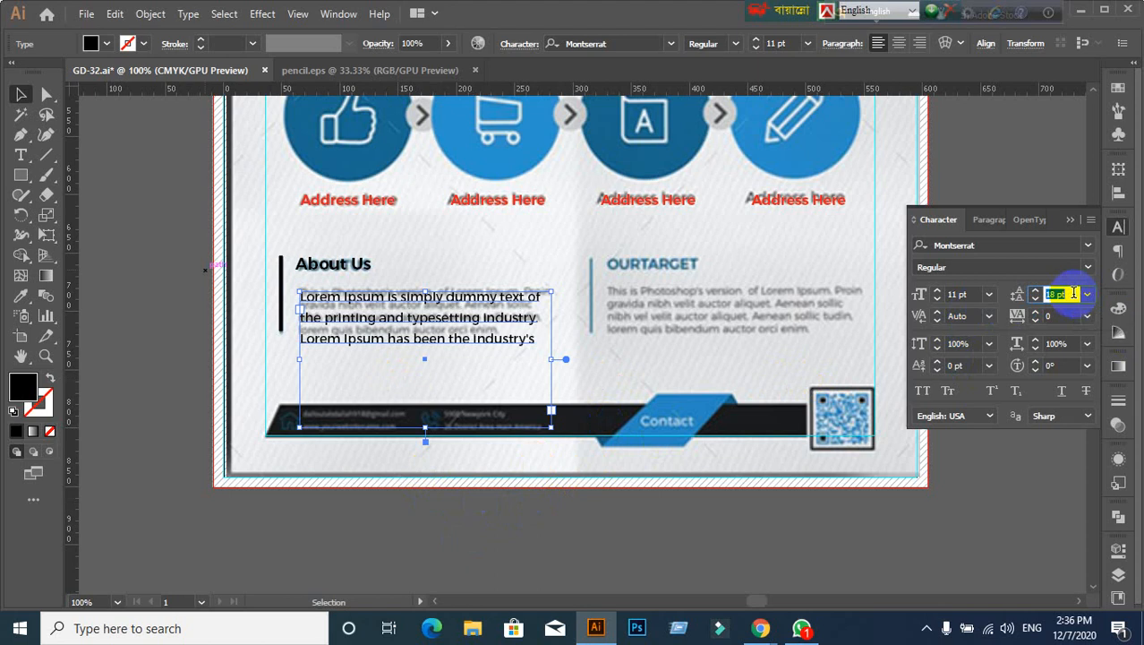
# Step: Reduce the About Us paragraph's leading to 15 pt and try to delete the space after "of" in its first line
pyautogui.scroll(-2, 1074, 293)
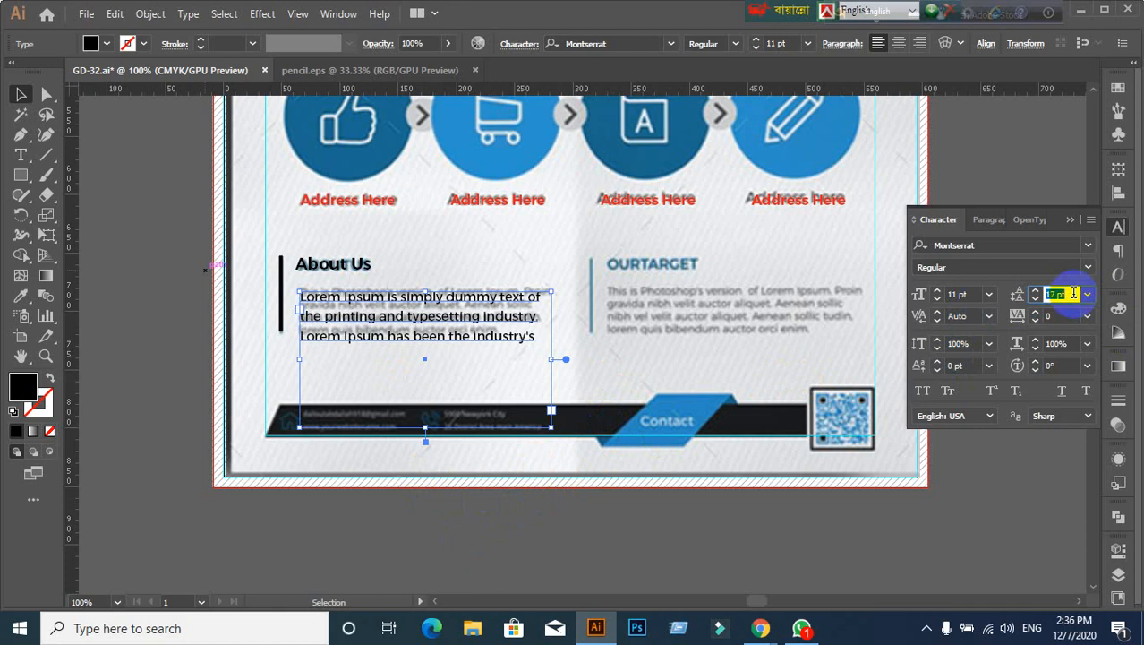
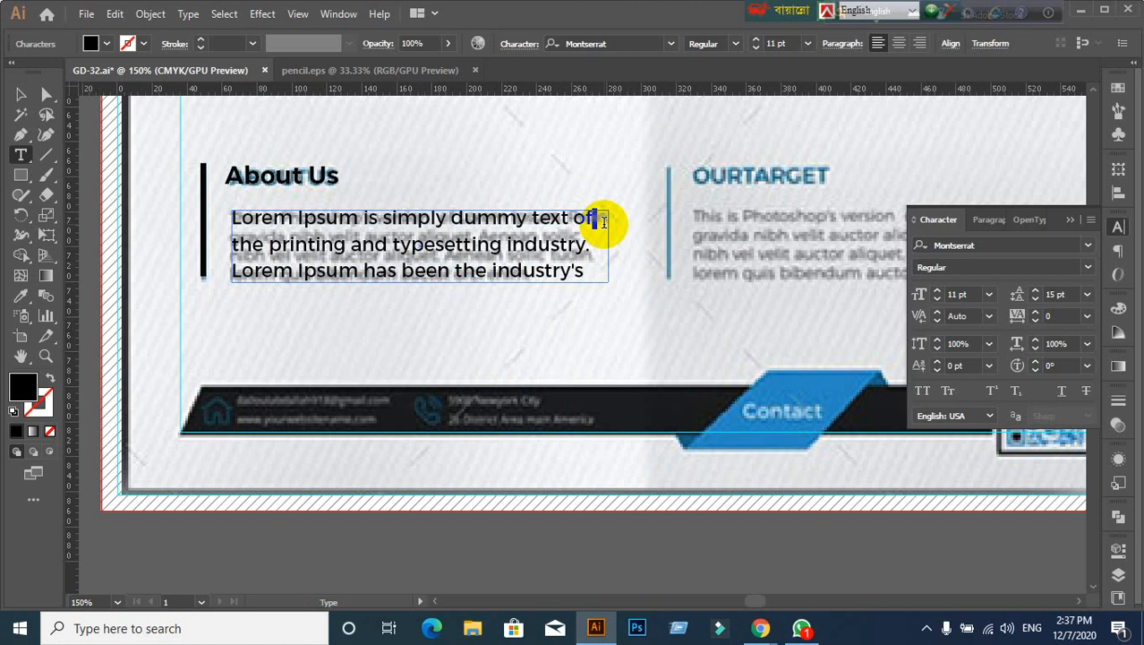
pyautogui.press('Delete')
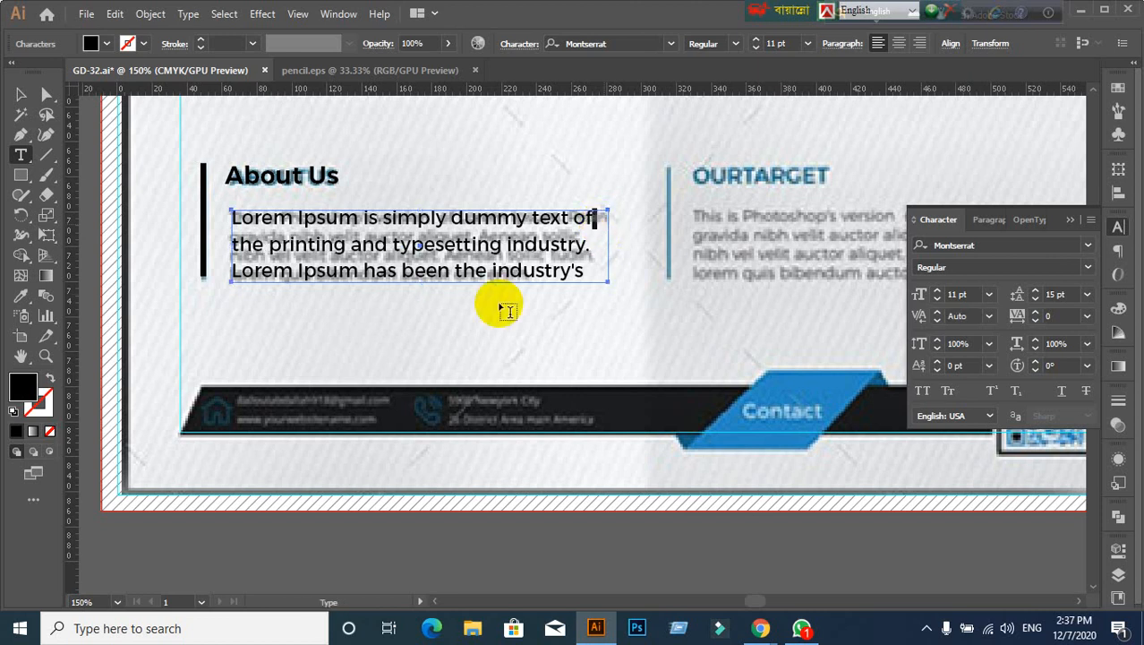
pyautogui.click(22, 95)
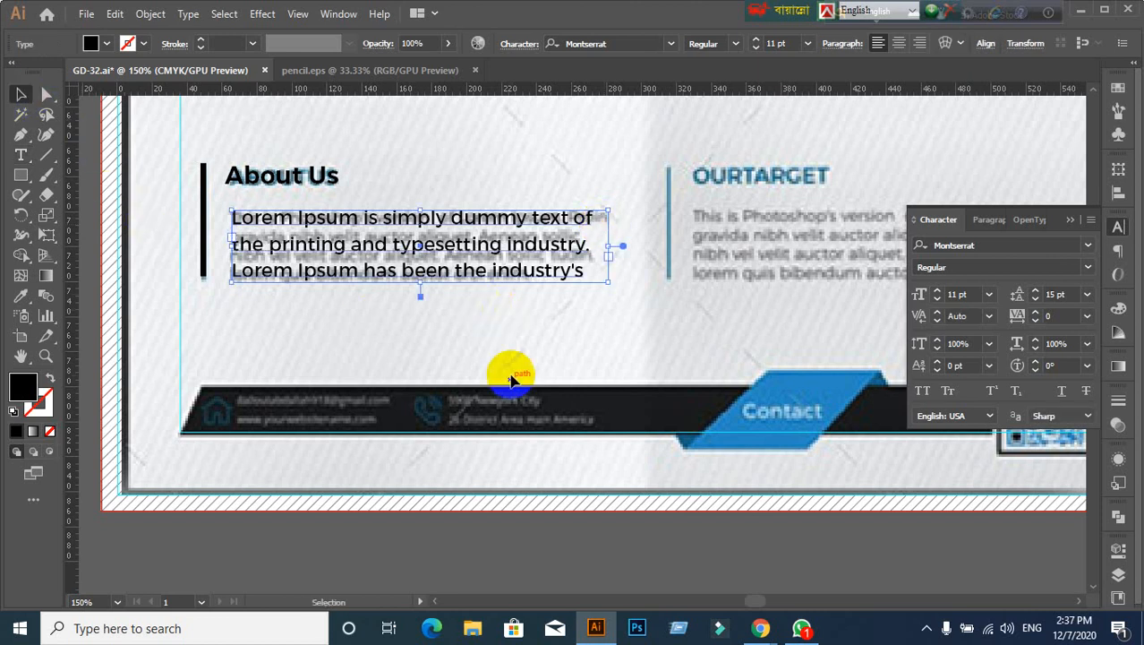
pyautogui.scroll(-1, 511, 370)
pyautogui.moveTo(664, 417); pyautogui.dragTo(490, 395)
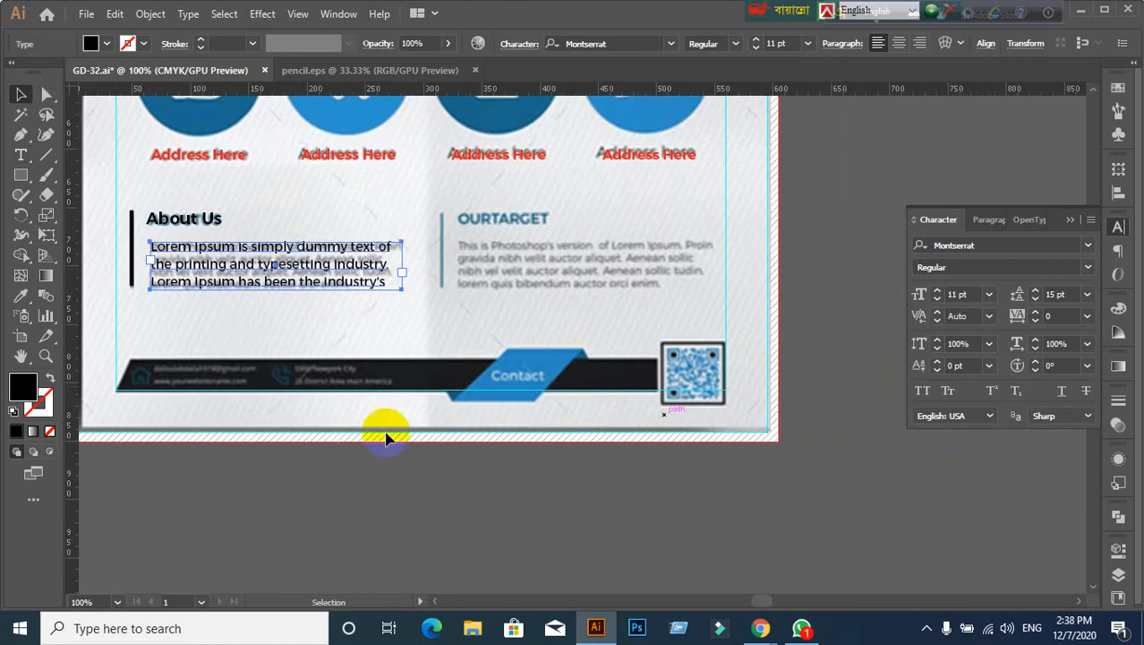
pyautogui.click(414, 484)
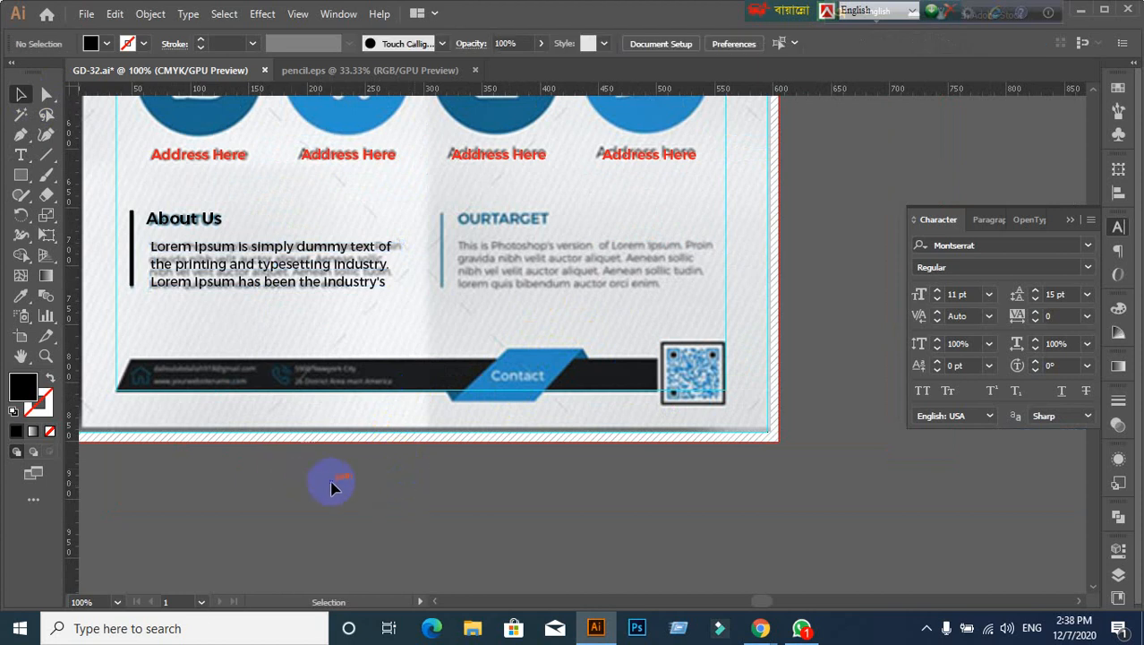
# Step: Switch to the Lorem Ipsum page in Chrome, move the floating keyboard-language bar aside, and return to Illustrator
pyautogui.moveTo(758, 623)
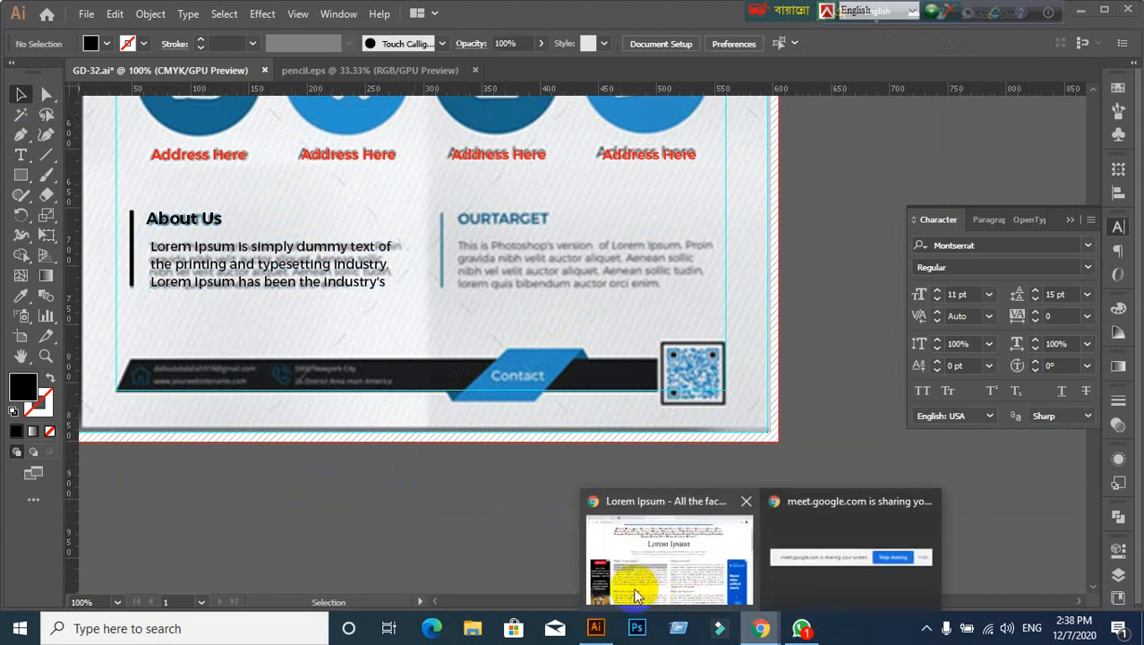
pyautogui.click(667, 560)
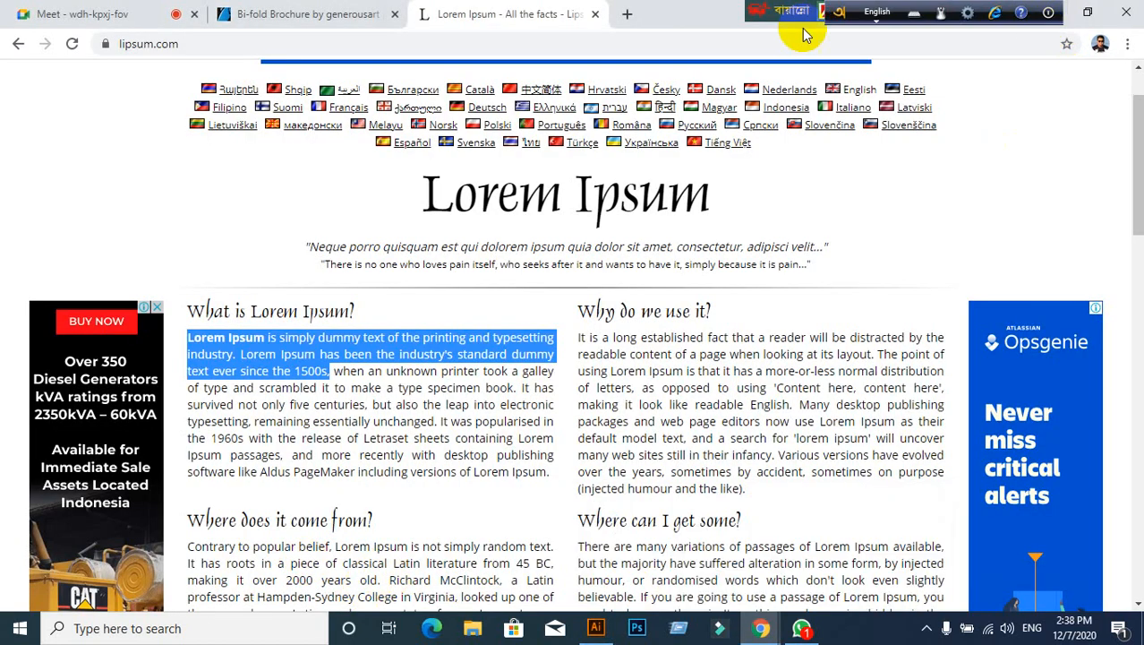
pyautogui.moveTo(771, 13); pyautogui.dragTo(620, 14)
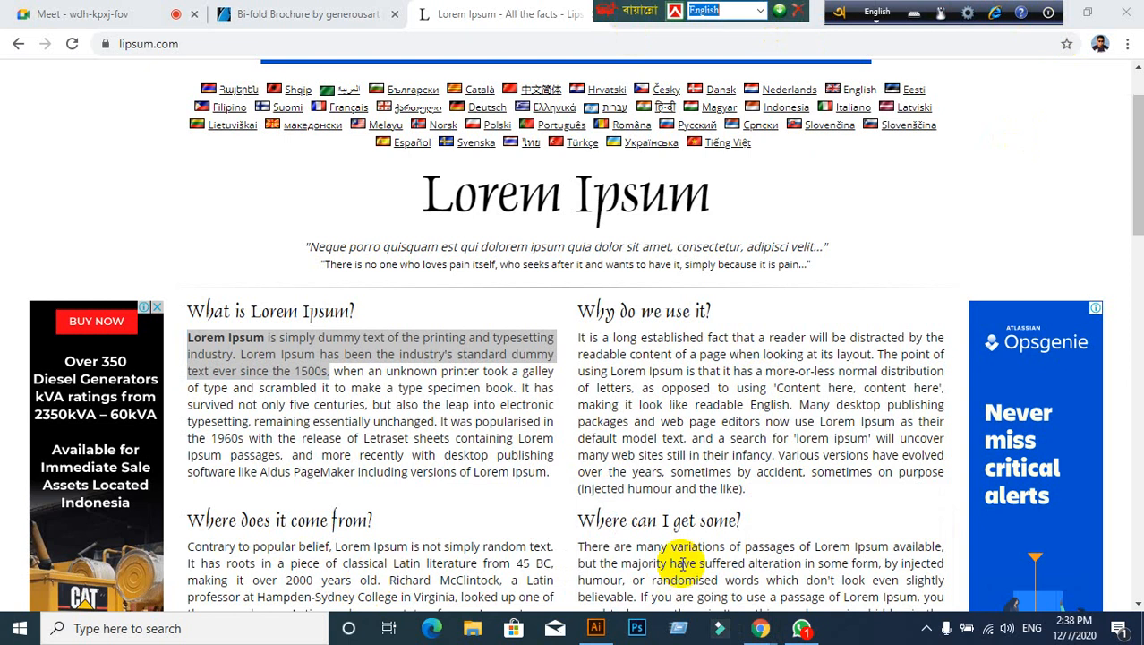
pyautogui.click(597, 629)
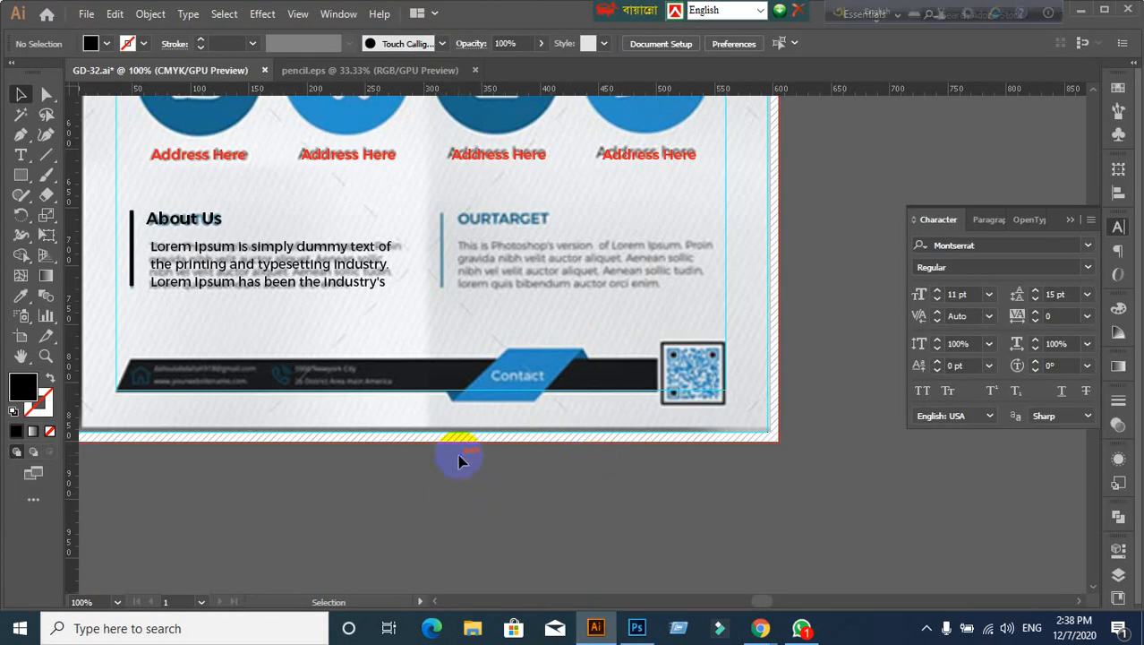
# Step: Try narrowing the About Us paragraph's text frame to the end of its first line
pyautogui.click(325, 285)
pyautogui.click(374, 464)
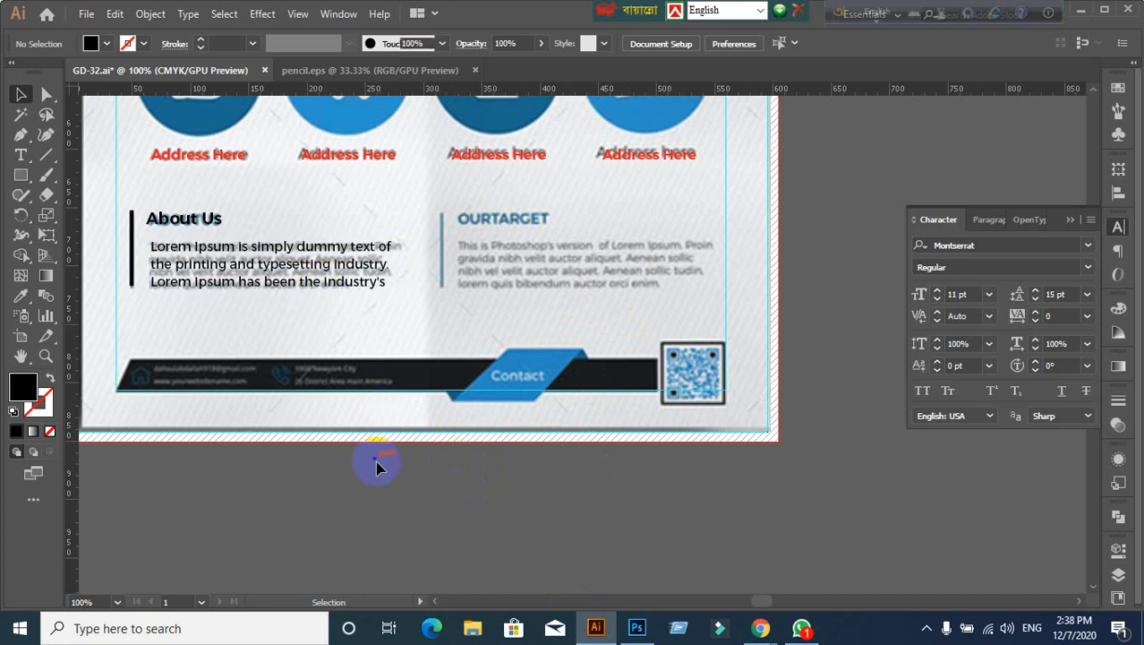
pyautogui.scroll(-1, 290, 441)
pyautogui.moveTo(245, 432); pyautogui.dragTo(358, 417)
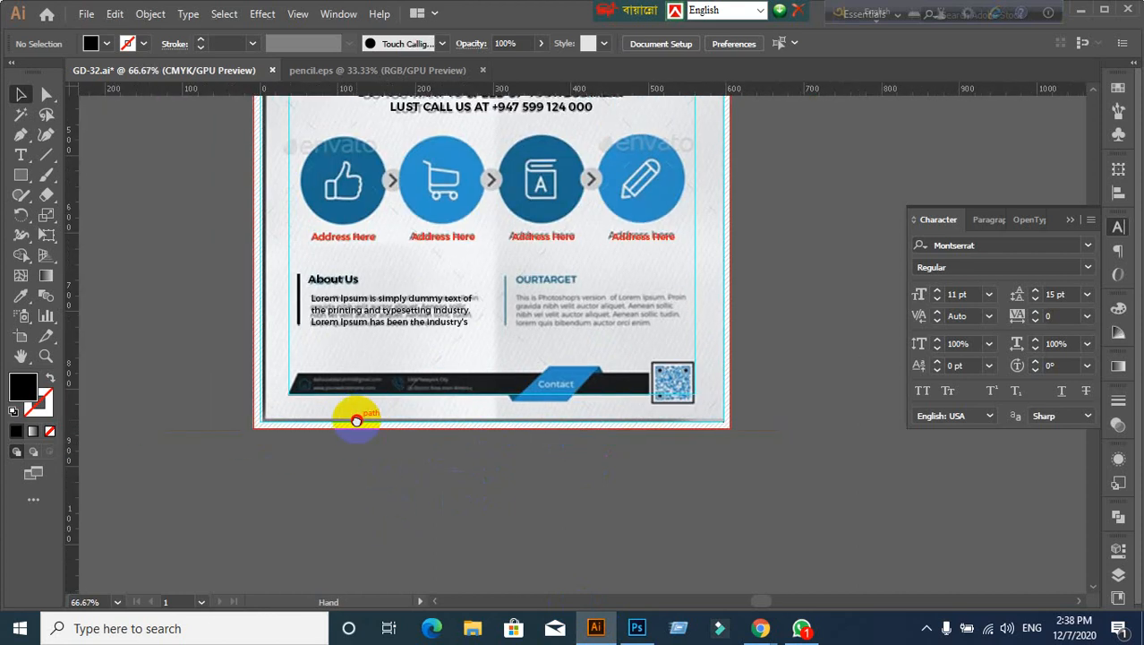
pyautogui.scroll(1, 456, 322)
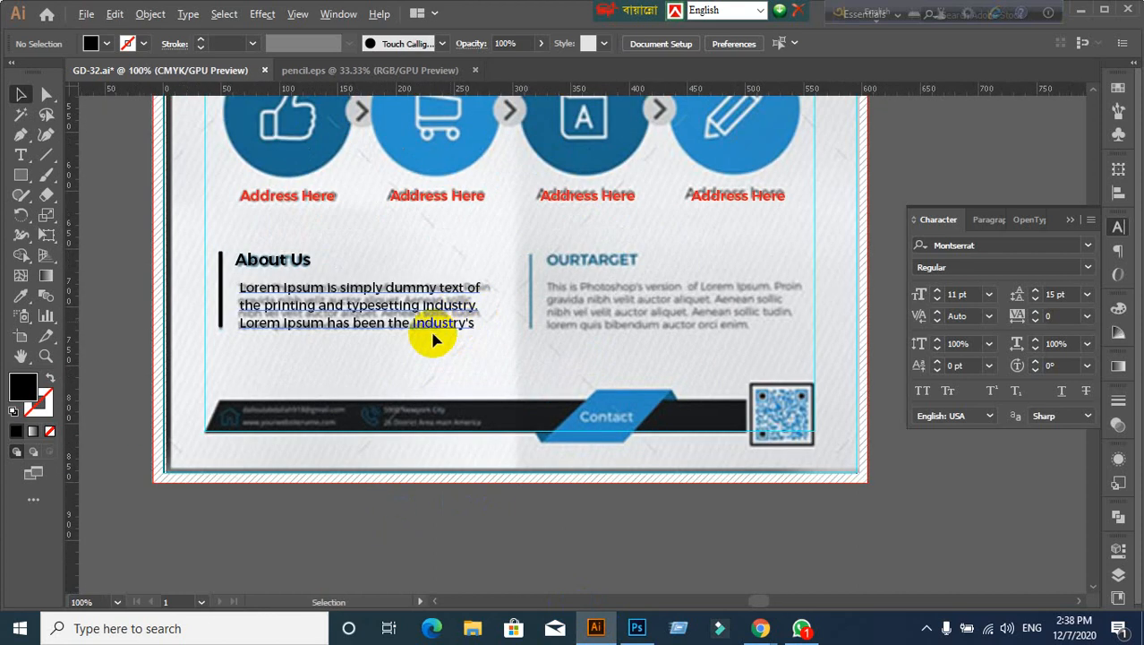
pyautogui.scroll(1, 475, 287)
pyautogui.click(472, 260)
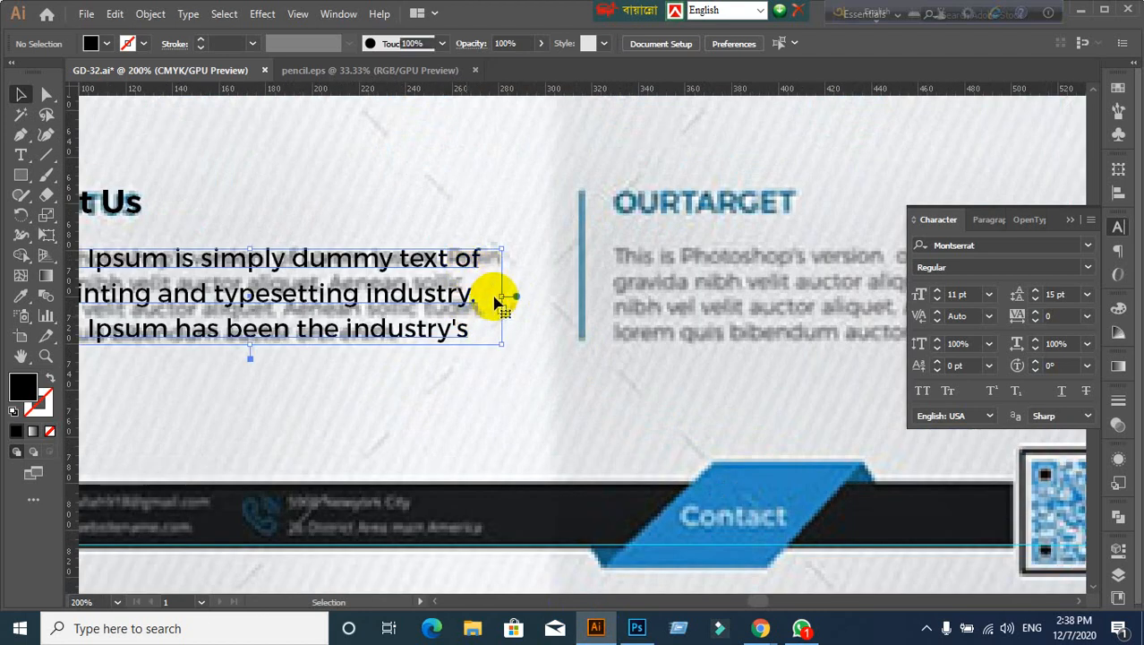
pyautogui.moveTo(503, 296); pyautogui.dragTo(481, 295)
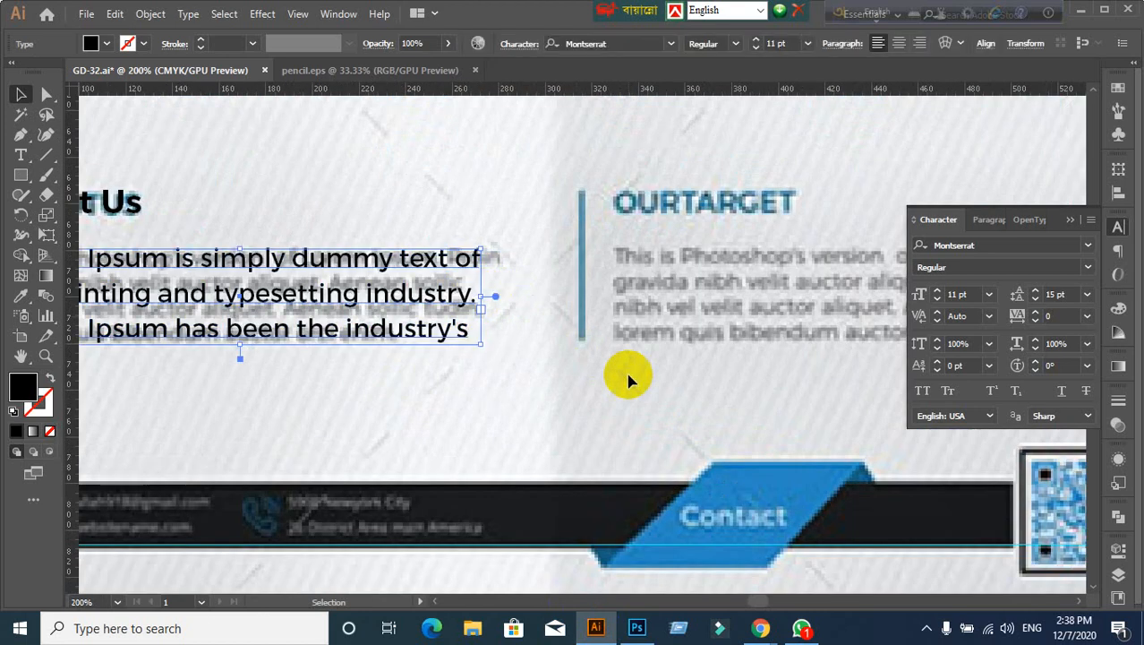
# Step: Try the narrower width on the About Us text frame again, undo it, and deselect the frame
pyautogui.hotkey('alt', 'Tab')
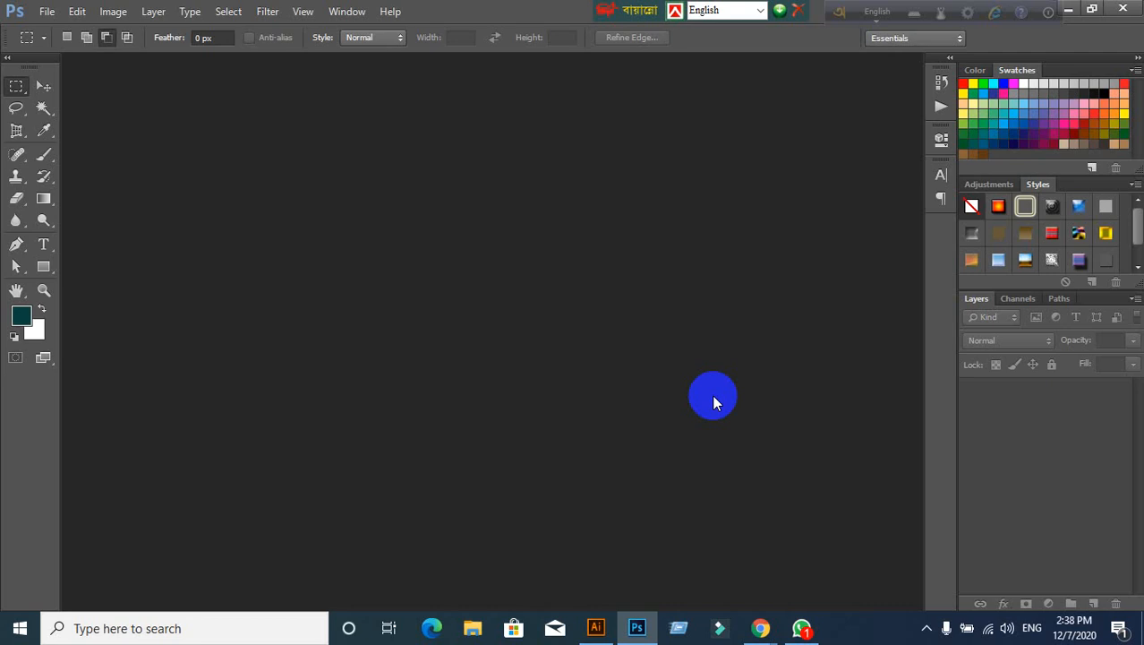
pyautogui.click(598, 626)
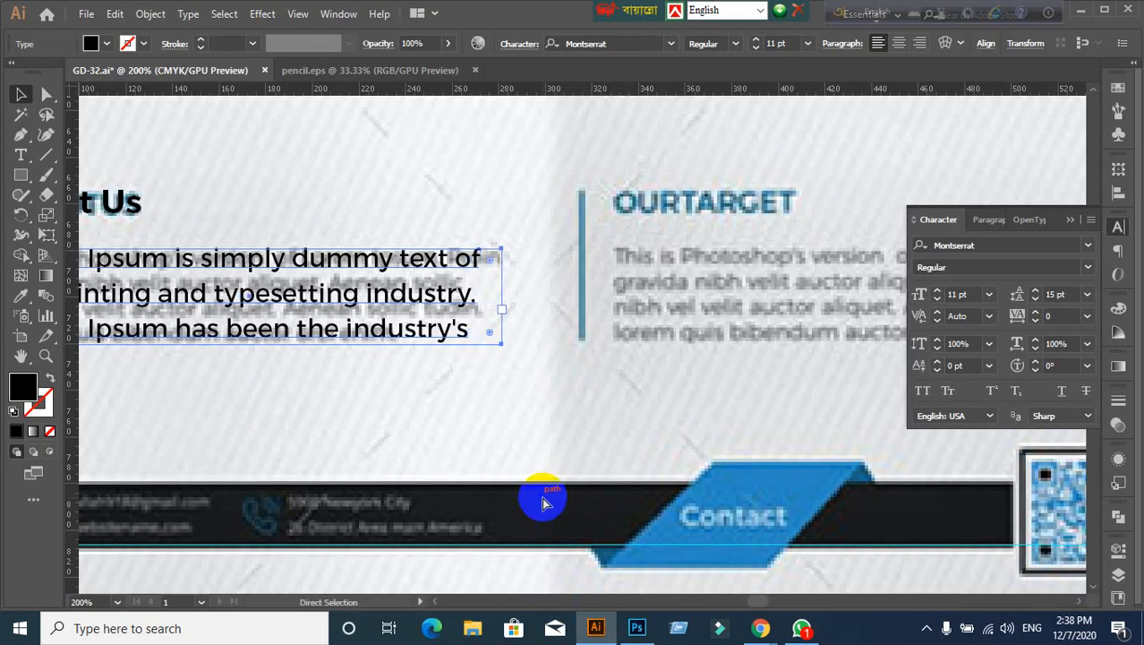
pyautogui.click(543, 504)
pyautogui.click(434, 302)
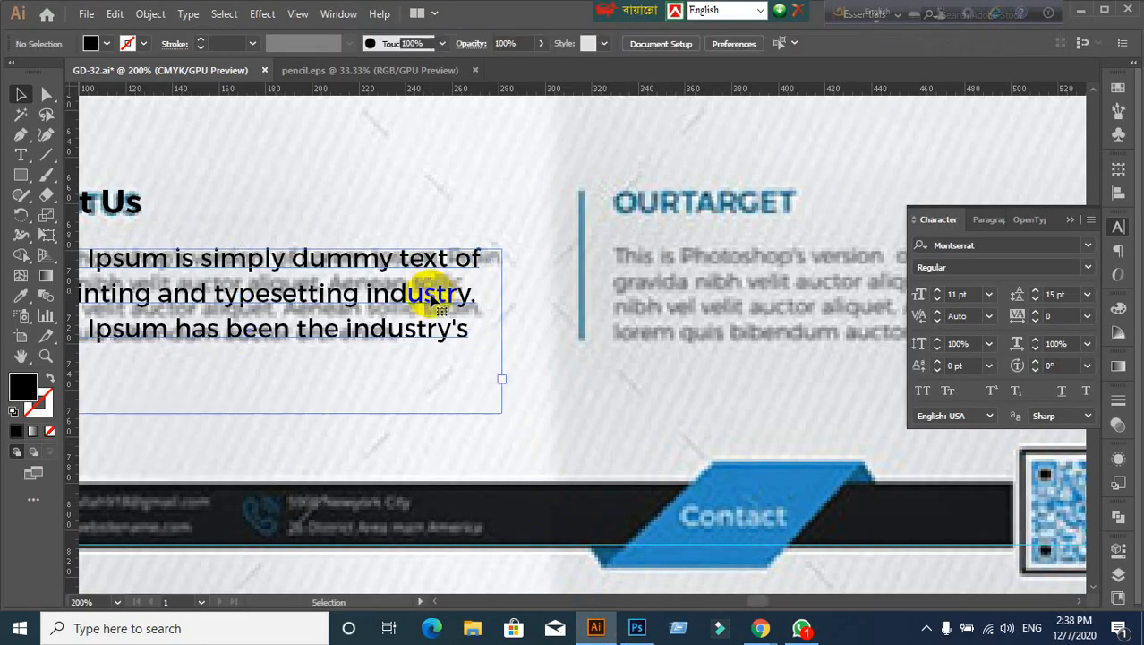
pyautogui.moveTo(501, 332); pyautogui.dragTo(479, 329)
pyautogui.hotkey('ctrl', 'z')
pyautogui.click(547, 410)
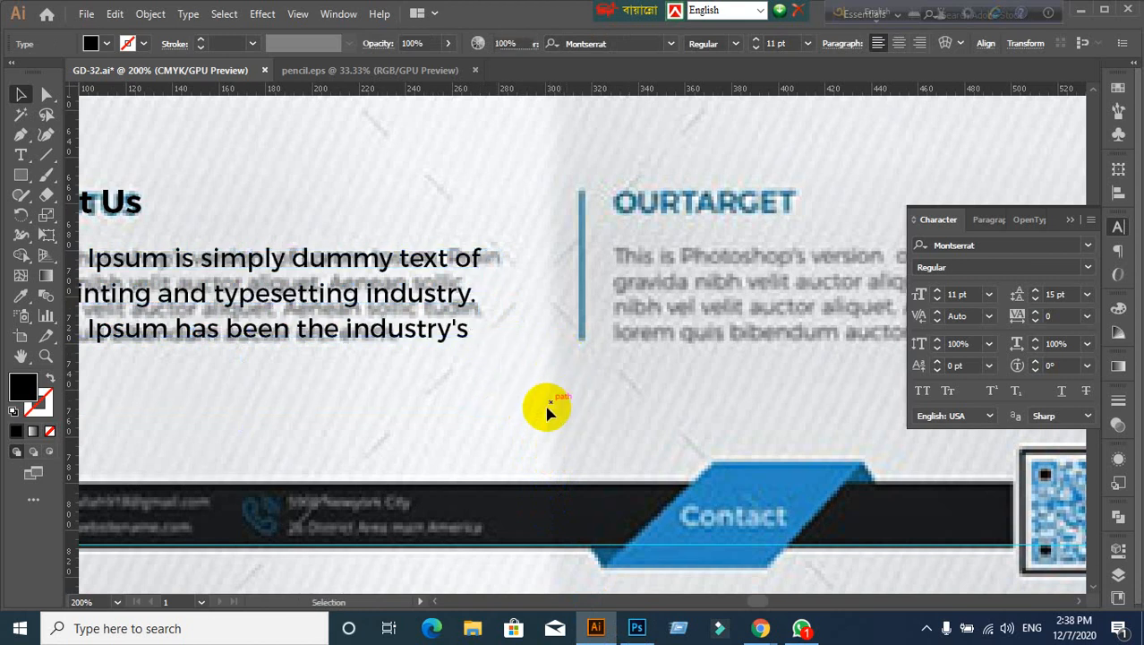
# Step: Try removing the space between "of" and "the" in the About Us paragraph
pyautogui.click(455, 266)
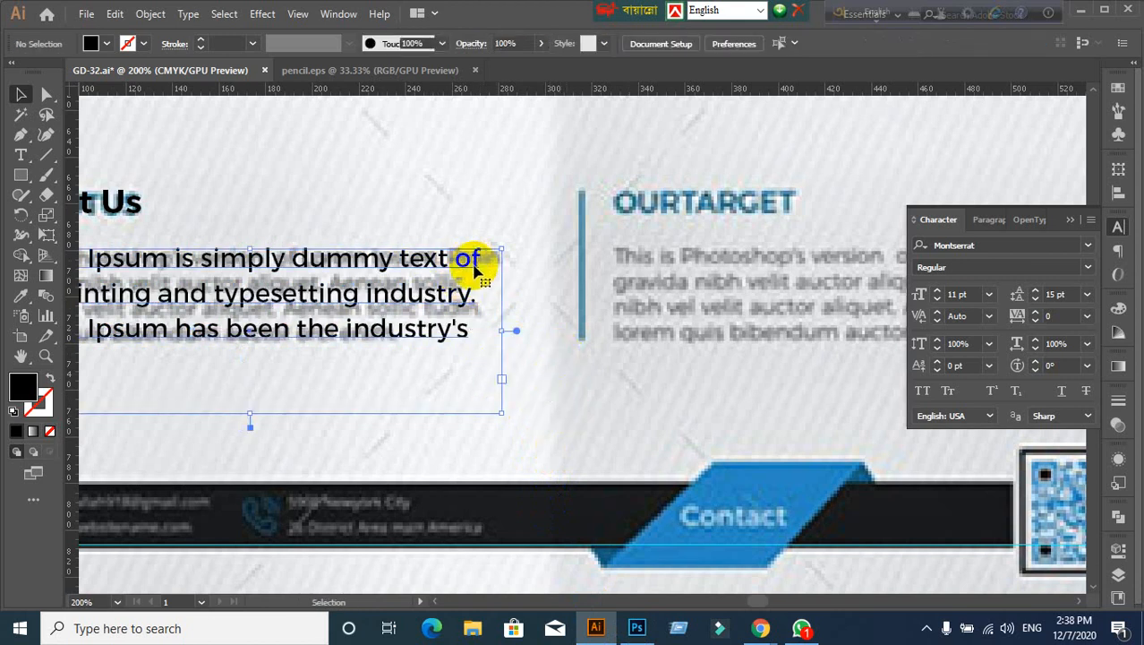
pyautogui.doubleClick(473, 261)
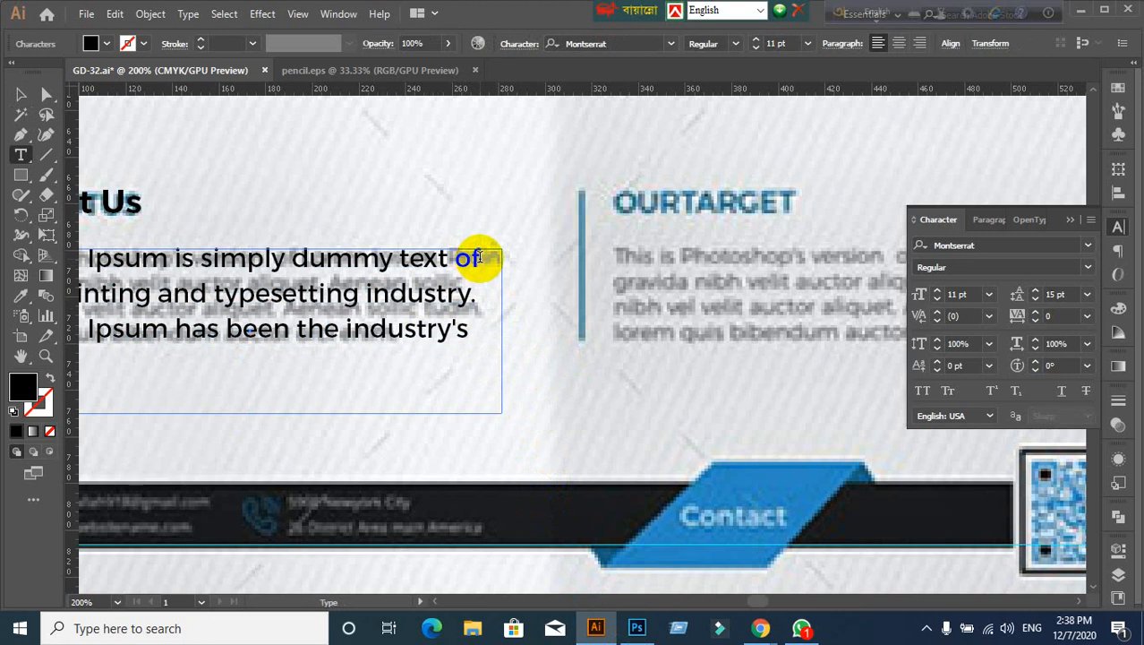
pyautogui.moveTo(479, 258); pyautogui.dragTo(490, 258)
pyautogui.press('Delete')
pyautogui.hscroll(-2, 485, 255)
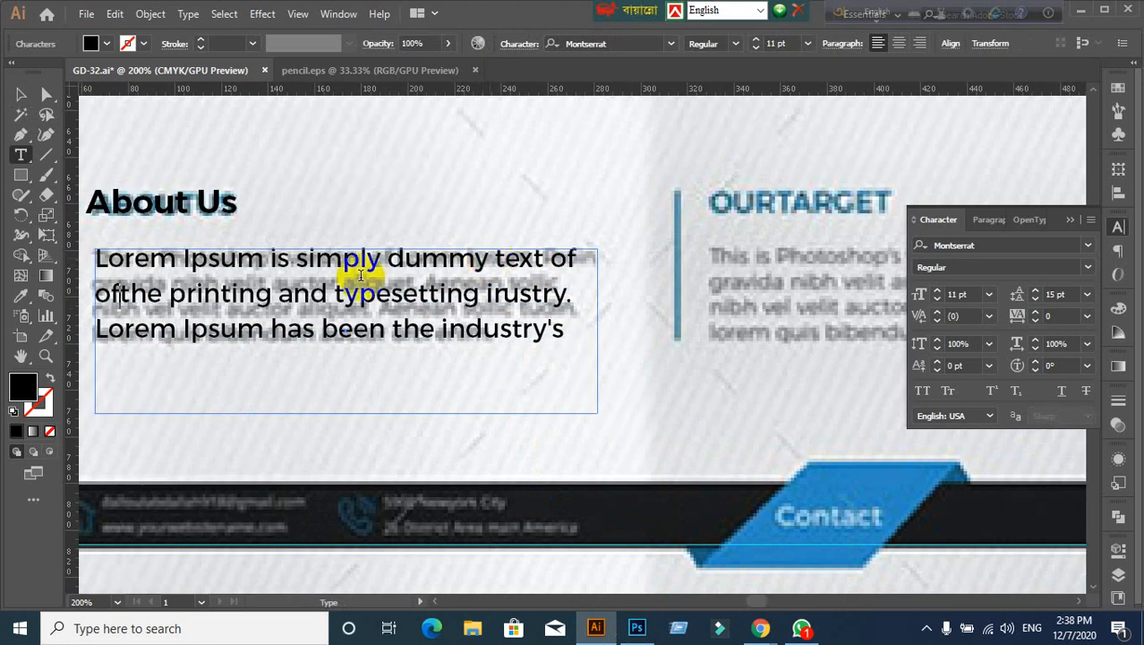
# Step: Try a slightly narrower About Us text frame, then restore its width
pyautogui.click(19, 93)
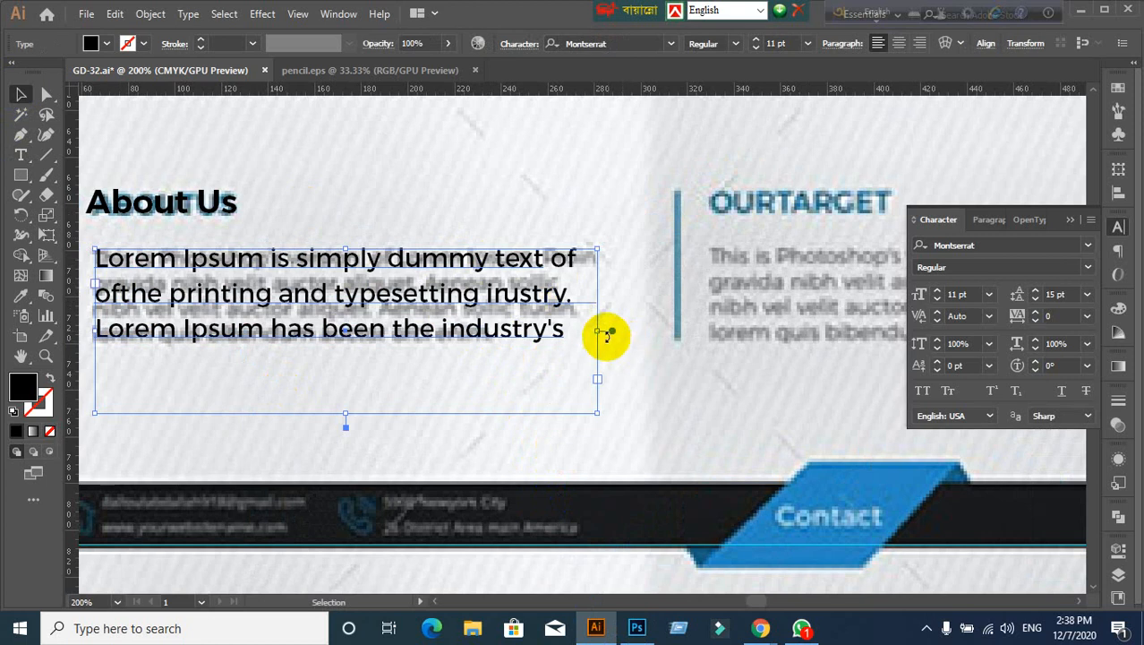
pyautogui.moveTo(599, 334); pyautogui.dragTo(583, 335)
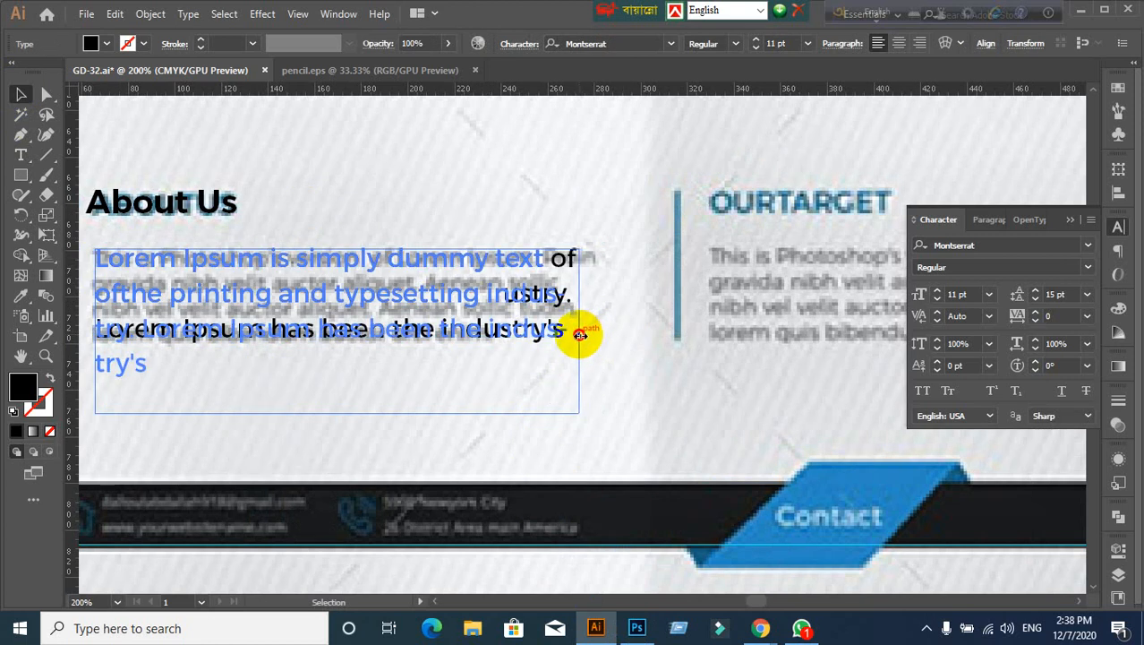
pyautogui.moveTo(580, 334); pyautogui.dragTo(598, 332)
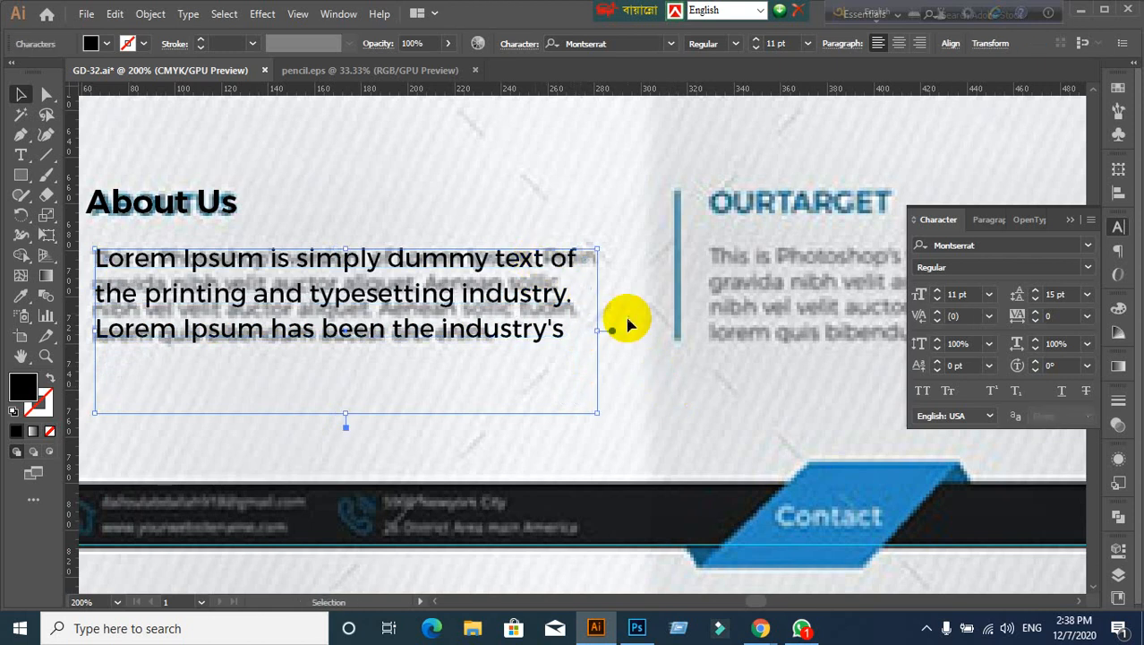
# Step: Delete the space after "of" in the About Us paragraph so that it joins "the" on the second line
pyautogui.doubleClick(565, 258)
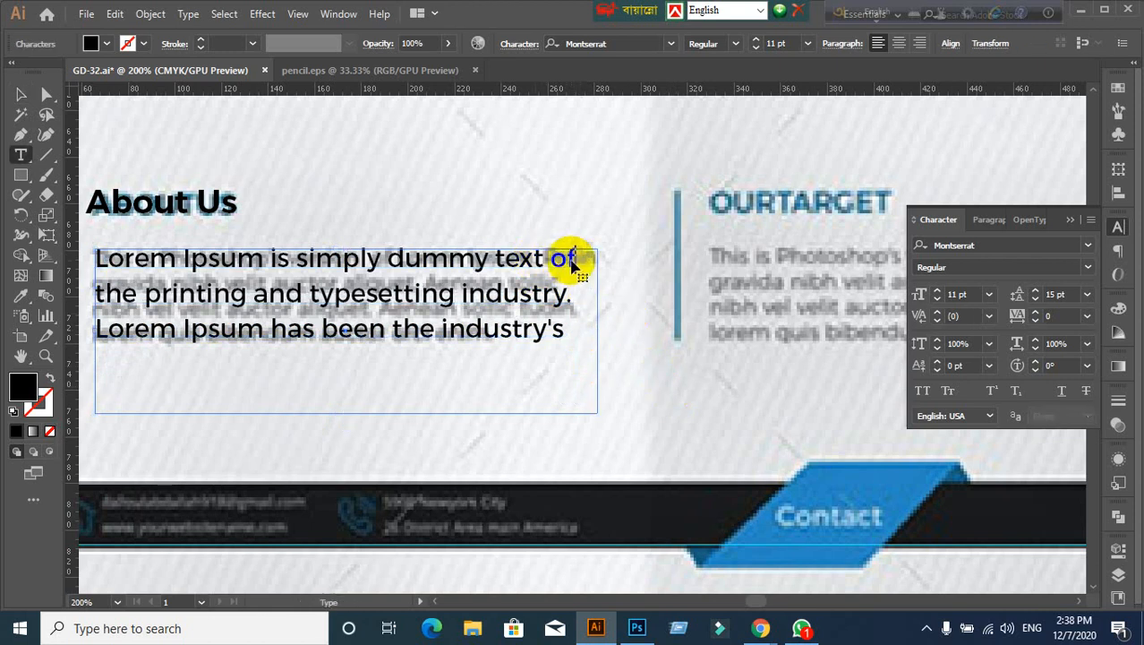
pyautogui.click(577, 258)
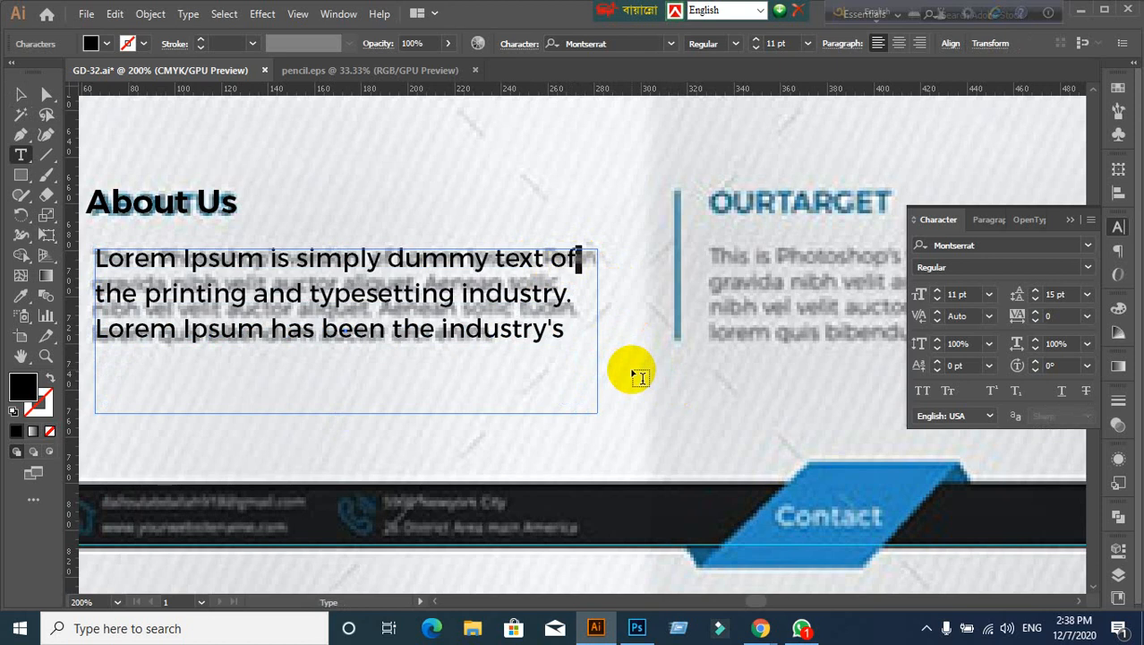
pyautogui.press('Delete')
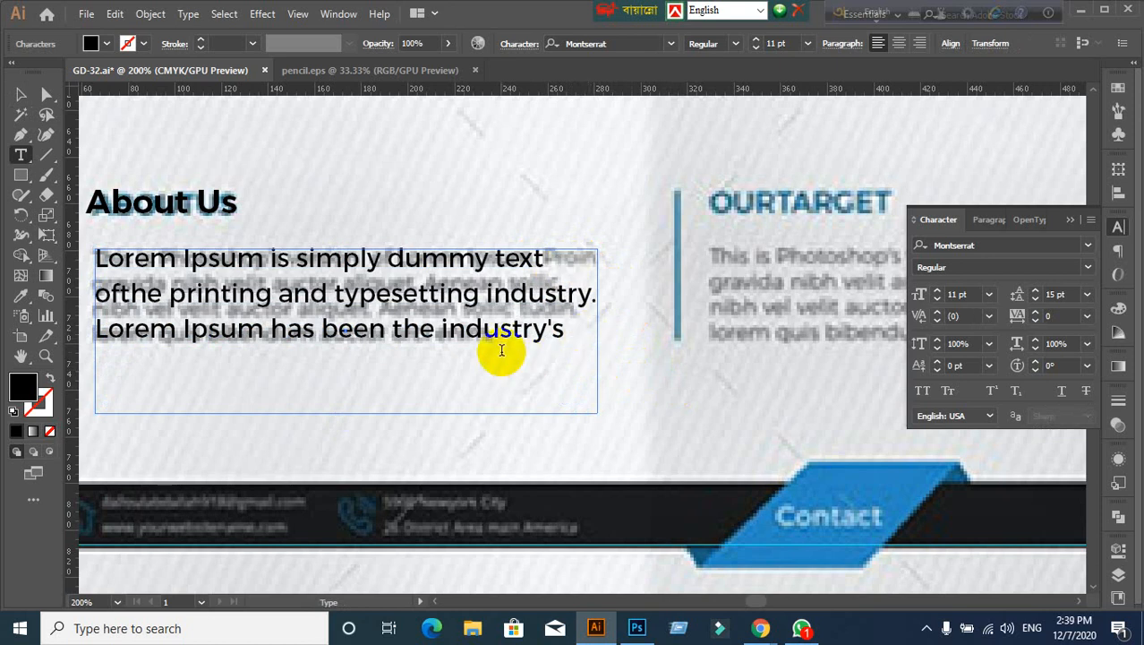
pyautogui.press('BackSpace')
pyautogui.write('f')
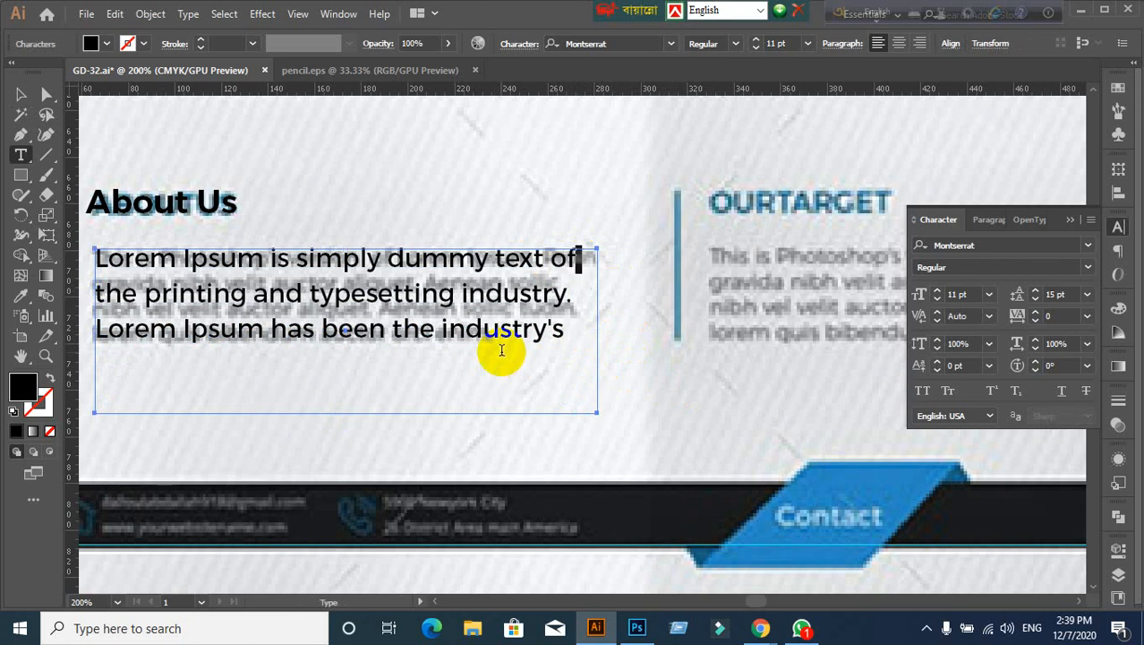
pyautogui.press('BackSpace')
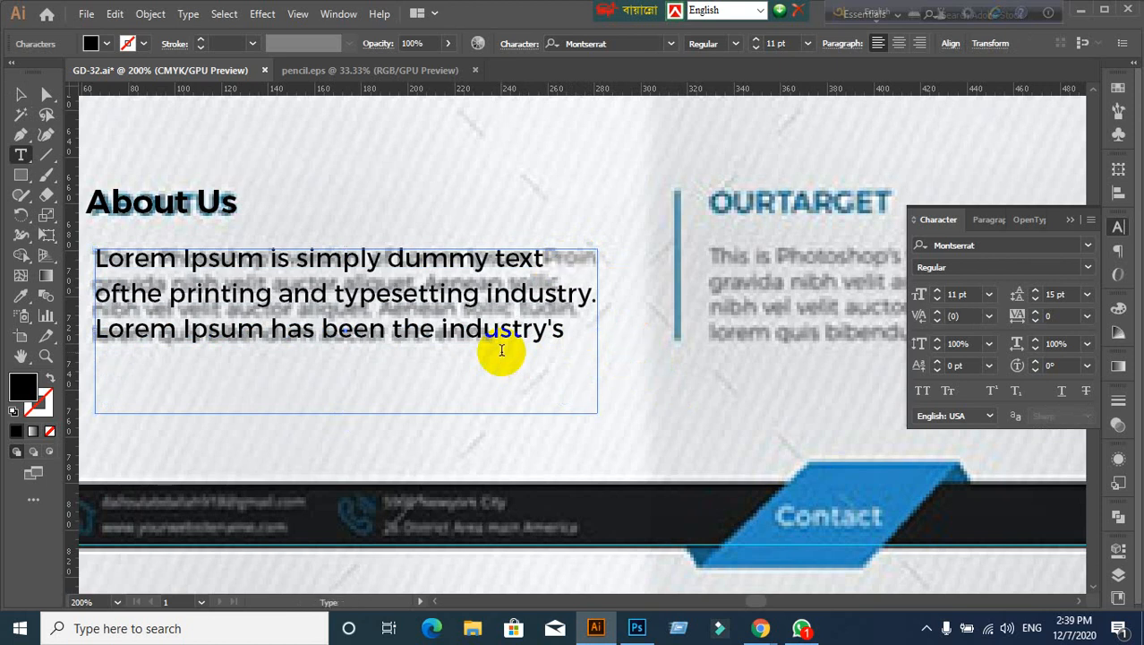
pyautogui.press('BackSpace')
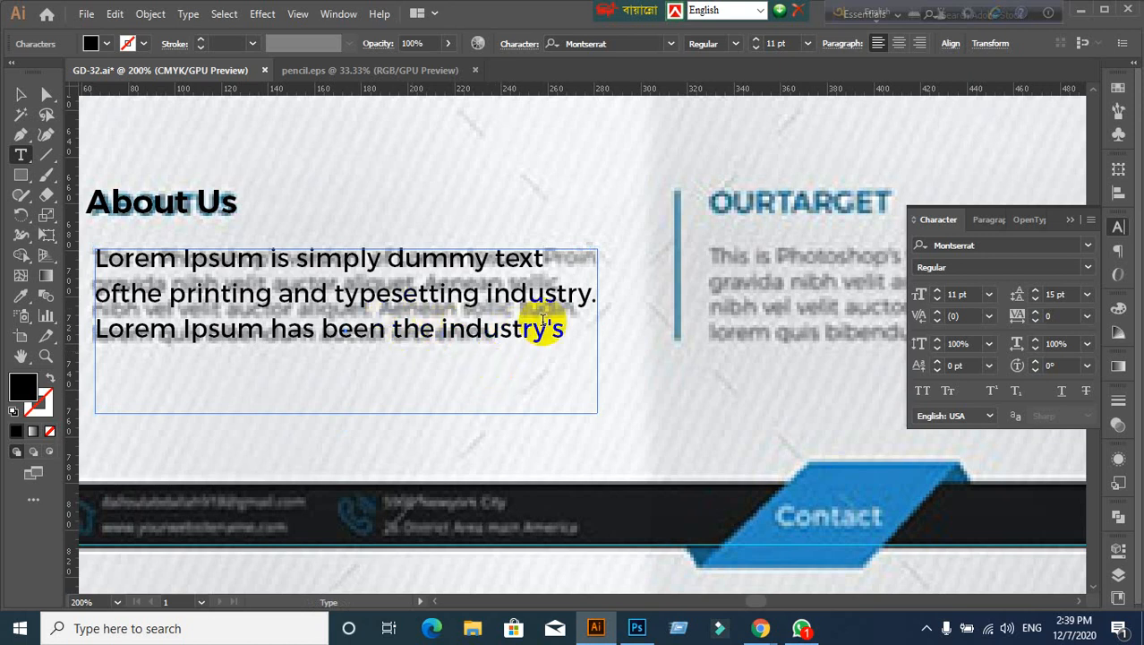
# Step: Shorten the About Us text frame so its bottom edge sits just below the third line of text
pyautogui.click(20, 94)
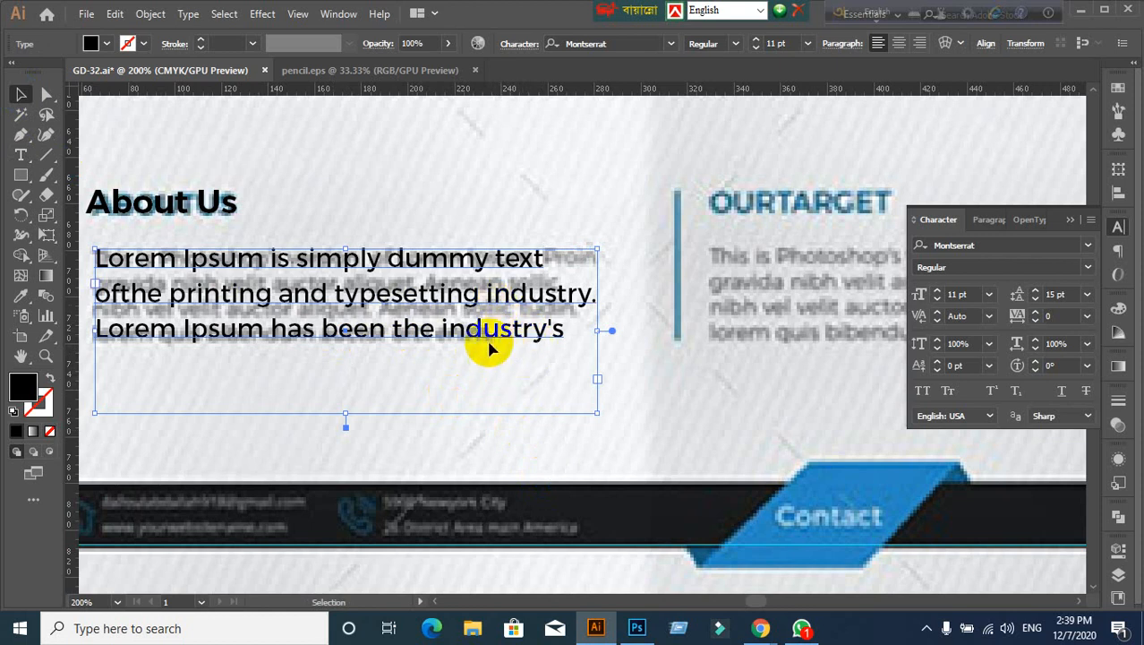
pyautogui.scroll(-1, 528, 383)
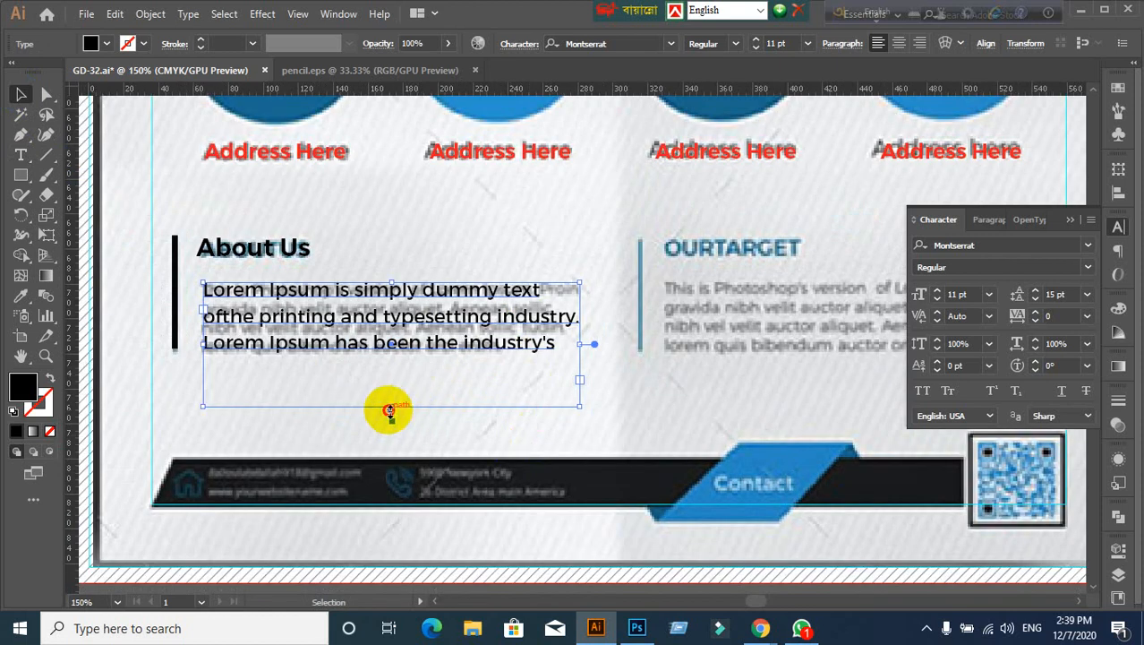
pyautogui.moveTo(389, 408); pyautogui.dragTo(392, 356)
pyautogui.scroll(2, 540, 414)
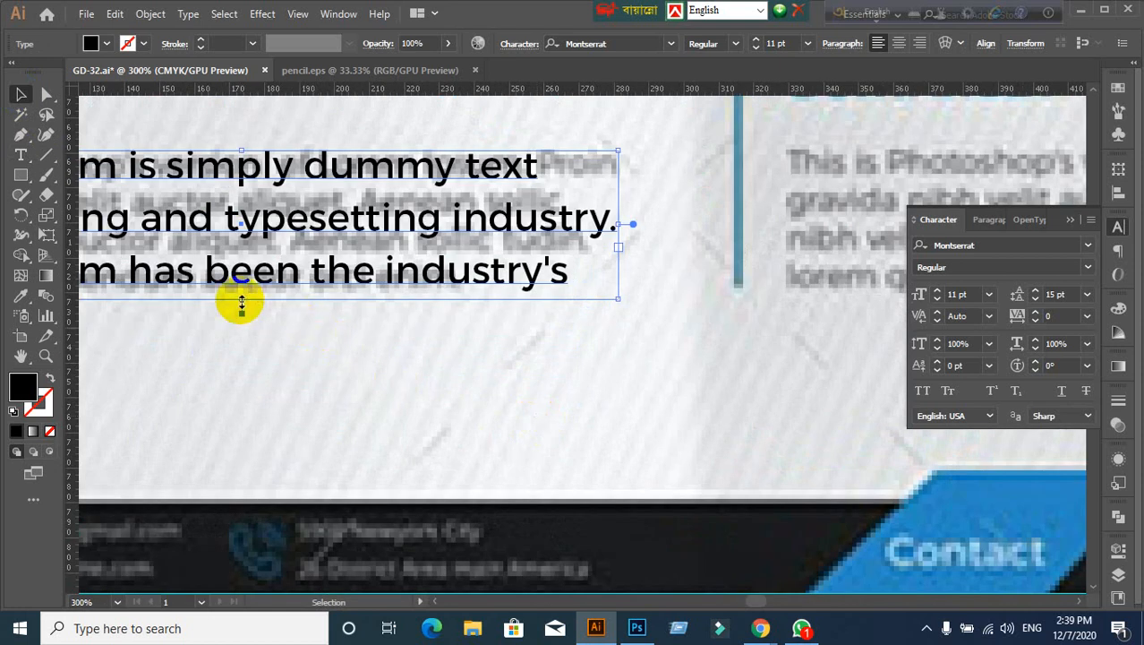
pyautogui.moveTo(240, 301); pyautogui.dragTo(235, 294)
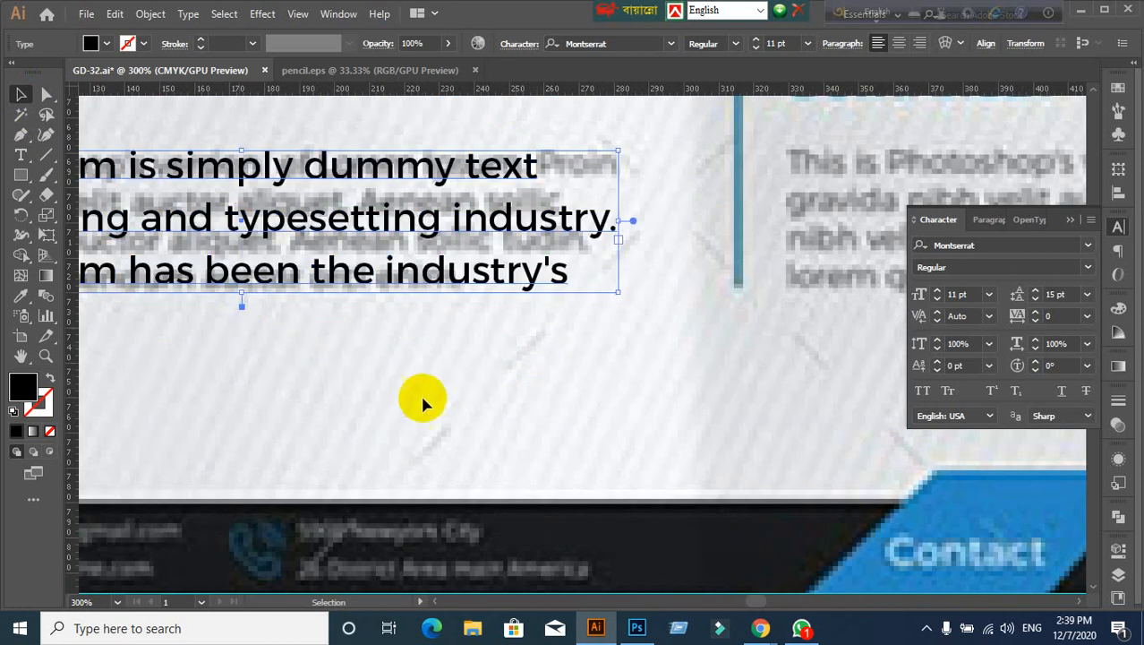
# Step: Replace the joined "ofthe" in the About Us paragraph with "of the"
pyautogui.click(439, 410)
pyautogui.scroll(-2, 481, 433)
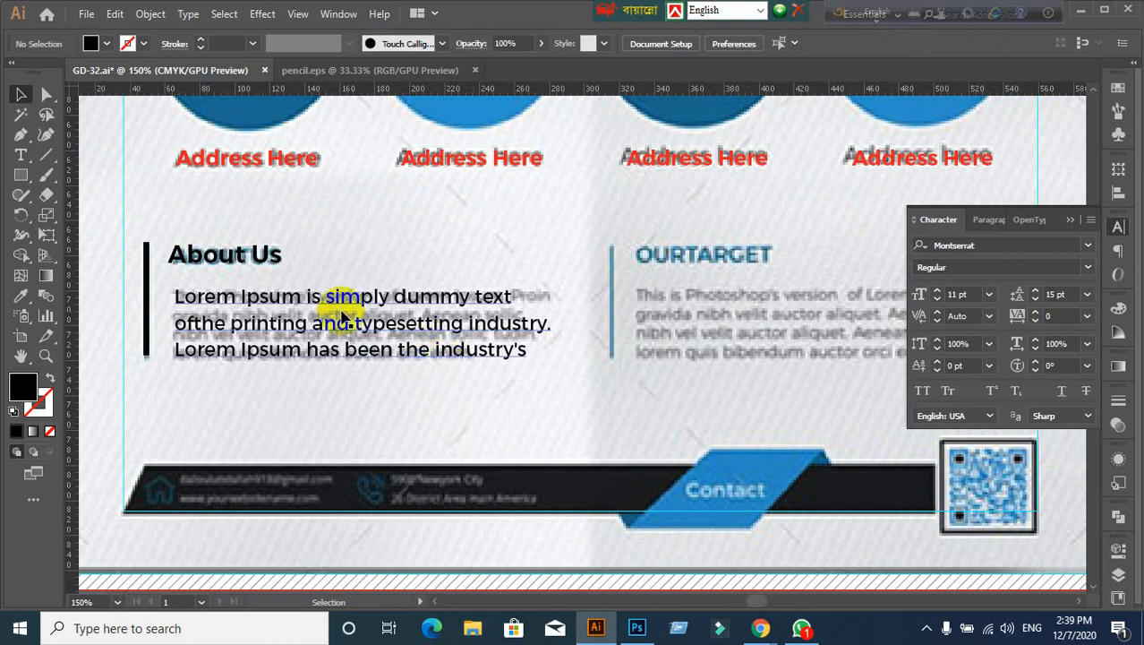
pyautogui.doubleClick(202, 326)
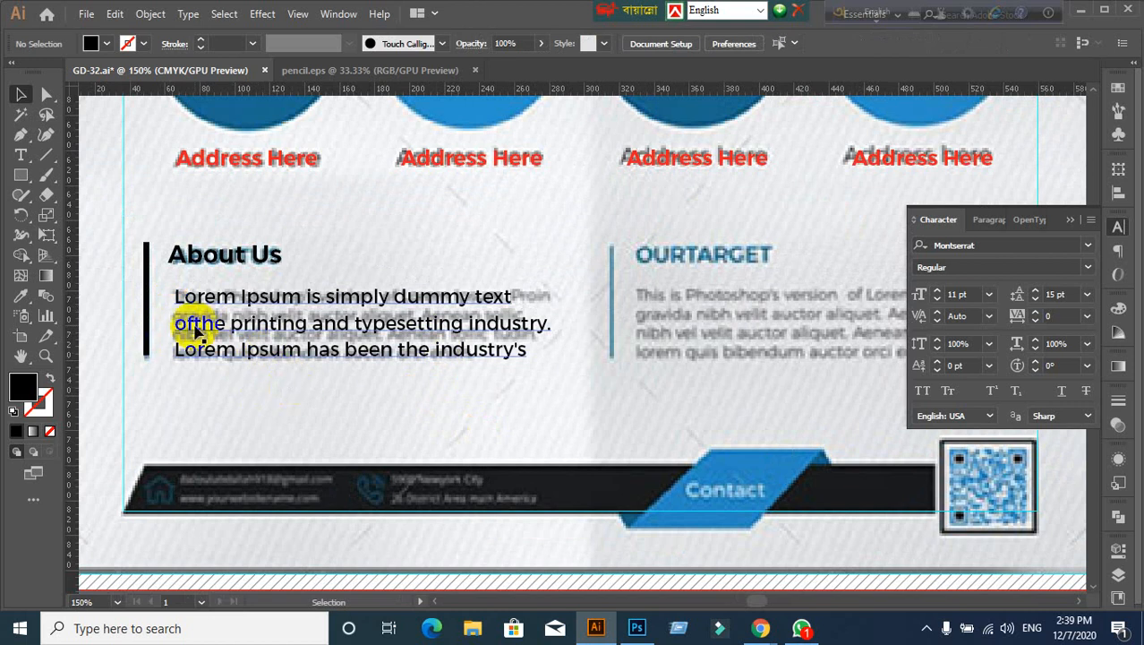
pyautogui.click(196, 328)
pyautogui.doubleClick(196, 324)
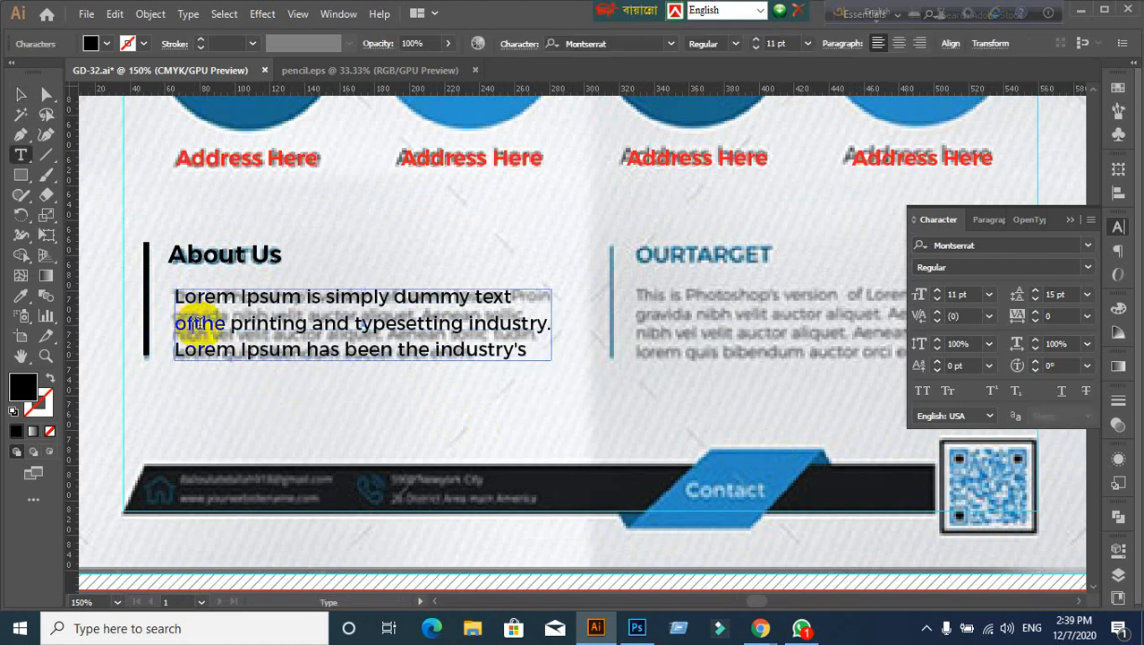
pyautogui.write('of the')
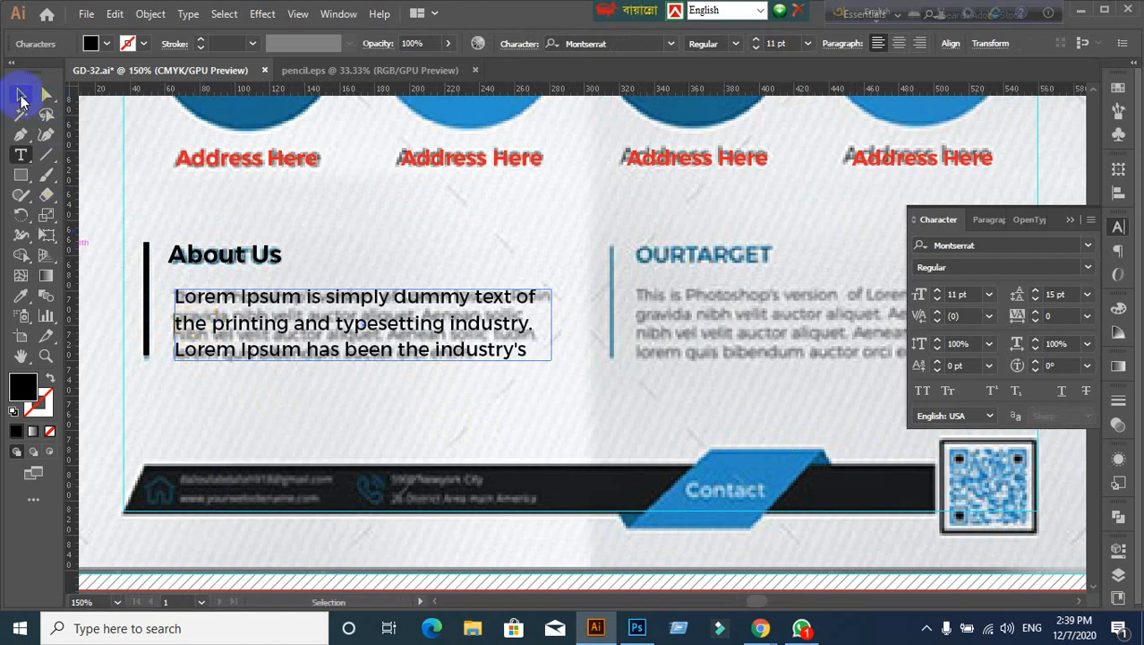
# Step: Narrow the About Us text frame so its right edge sits just past the "of" ending the first line
pyautogui.click(21, 94)
pyautogui.moveTo(551, 324); pyautogui.dragTo(540, 324)
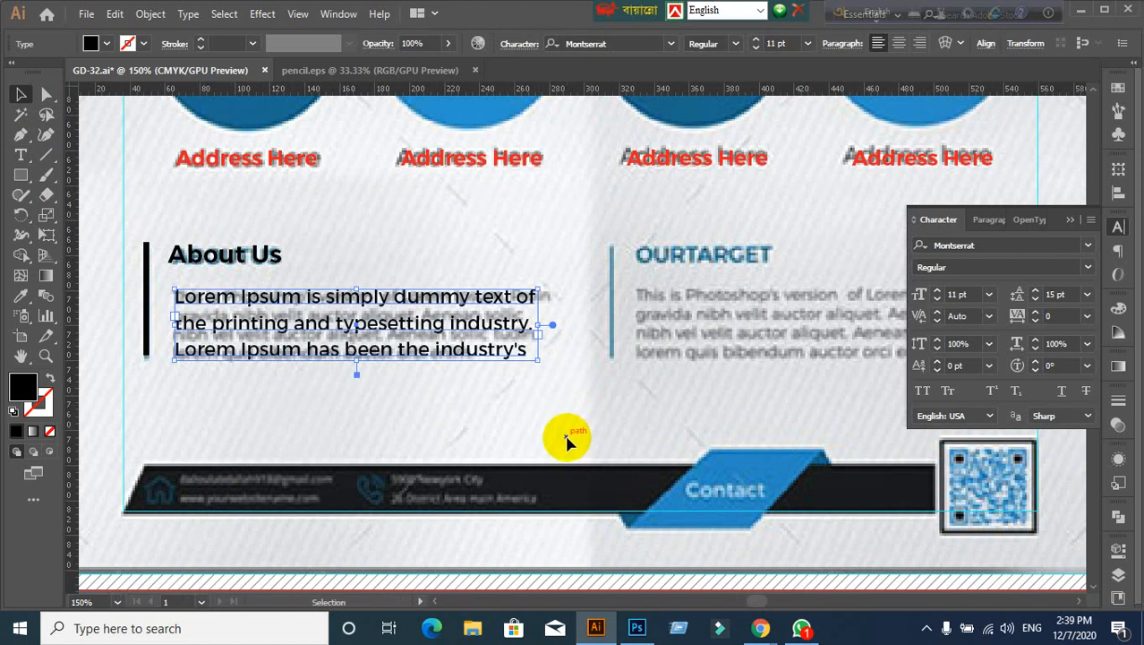
pyautogui.click(564, 438)
pyautogui.scroll(1, 512, 421)
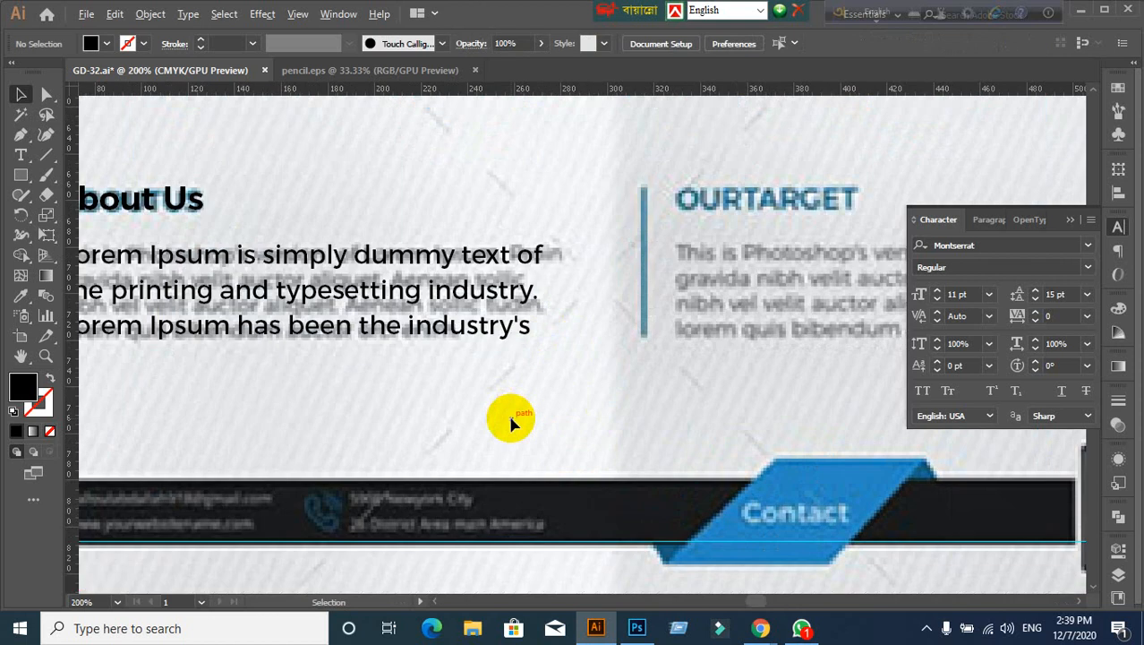
pyautogui.click(480, 309)
pyautogui.click(616, 385)
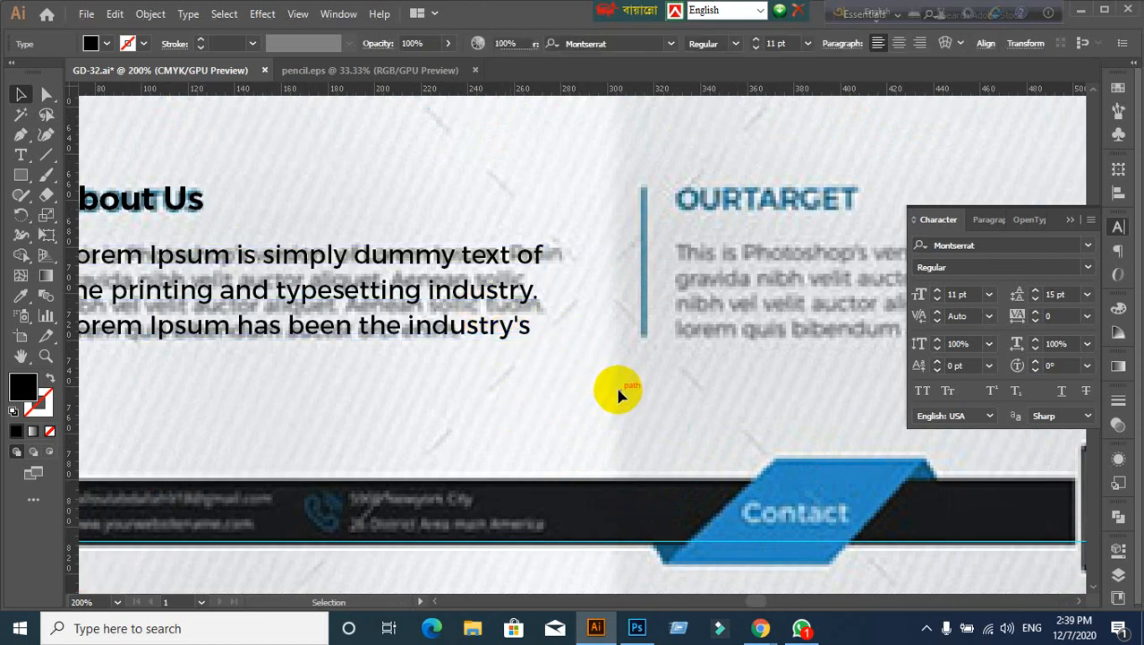
# Step: Try a wider About Us text frame and select the space after "of" on the first line
pyautogui.click(442, 315)
pyautogui.doubleClick(530, 254)
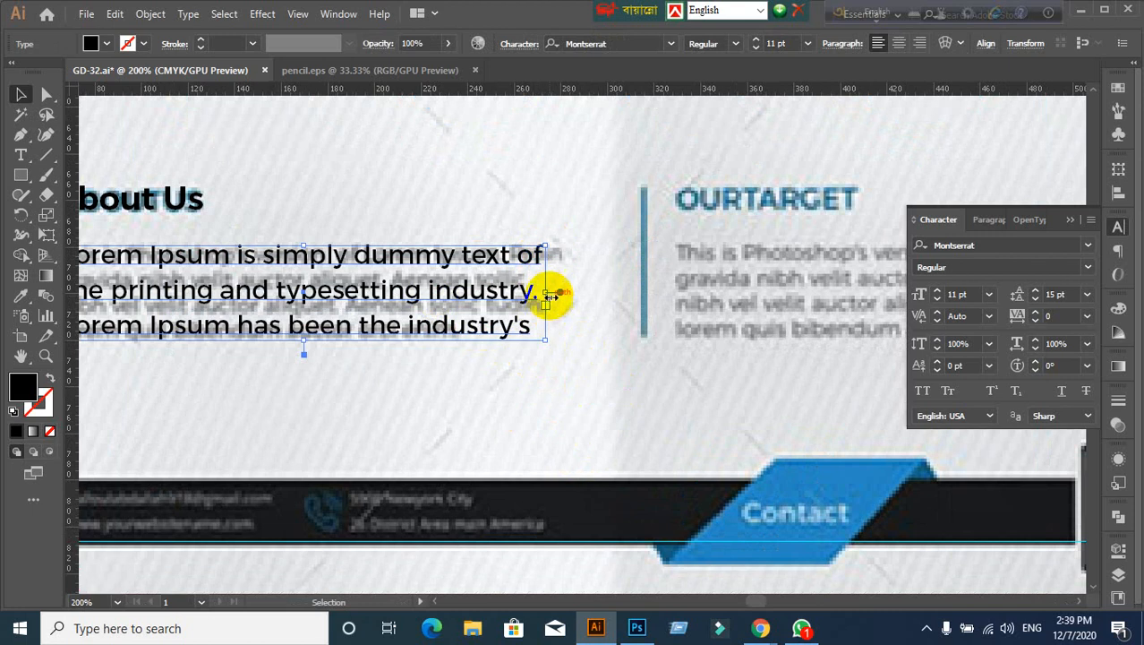
pyautogui.hotkey('ctrl', 'a')
pyautogui.press('Escape')
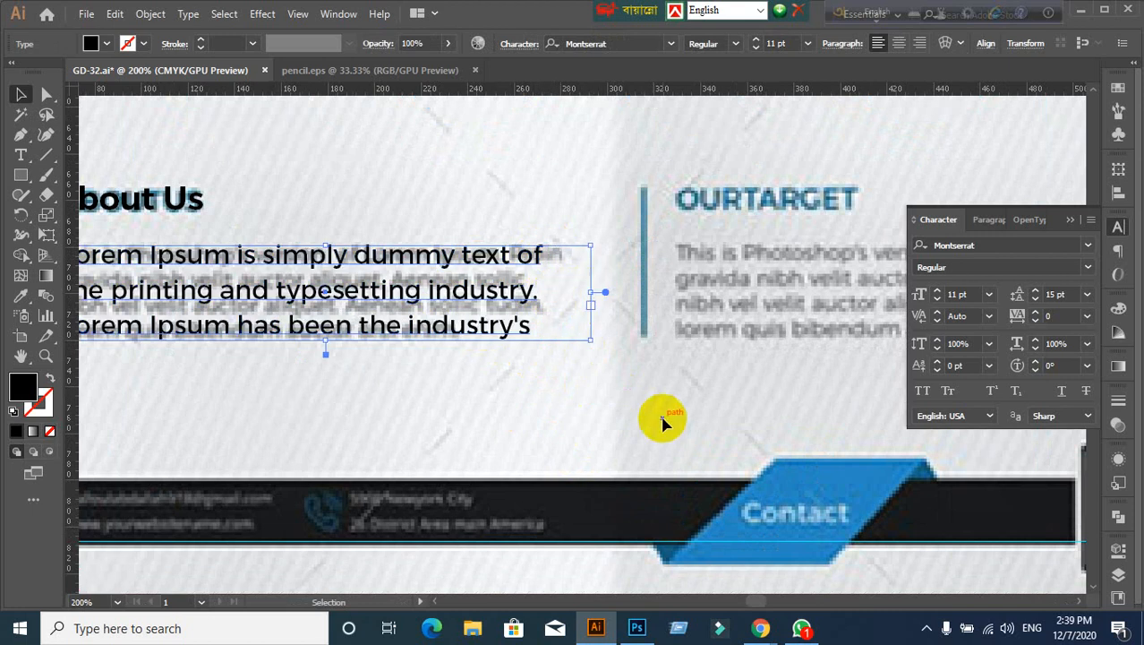
pyautogui.click(662, 423)
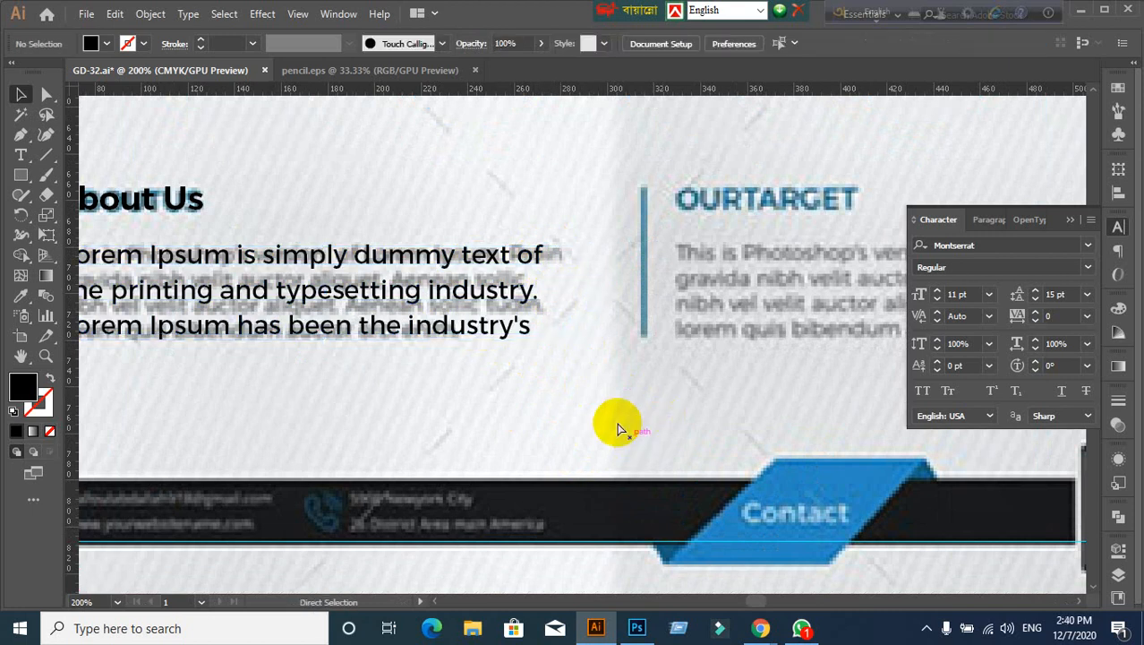
pyautogui.click(580, 300)
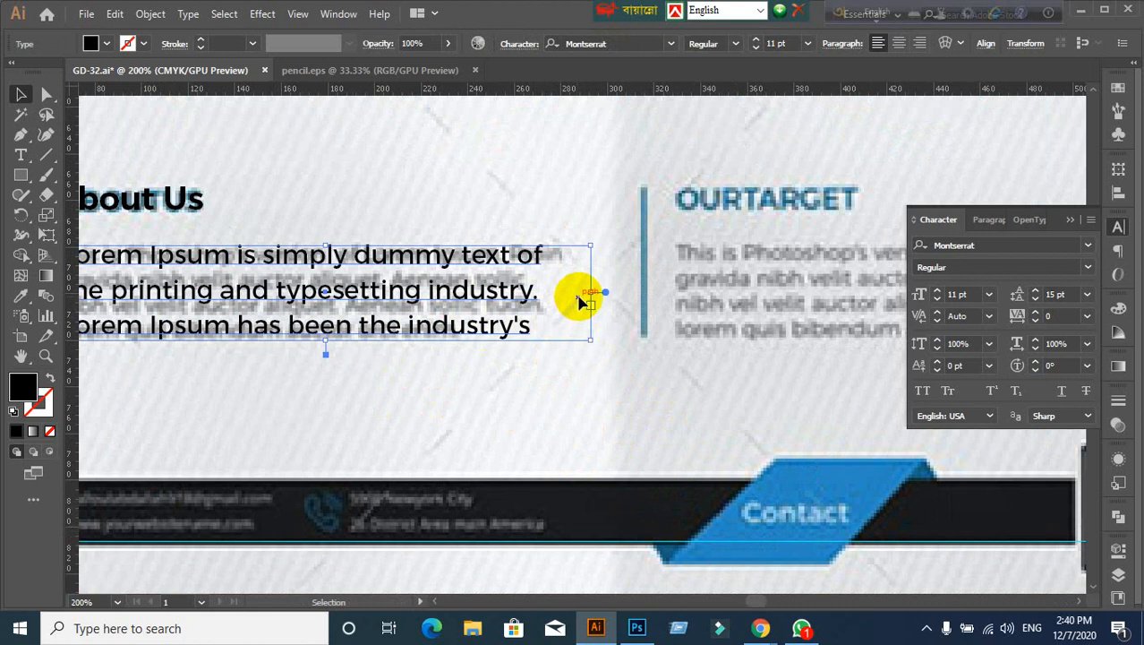
pyautogui.moveTo(590, 295)
pyautogui.mouseDown()
pyautogui.moveTo(549, 291)
pyautogui.moveTo(584, 292)
pyautogui.mouseUp()
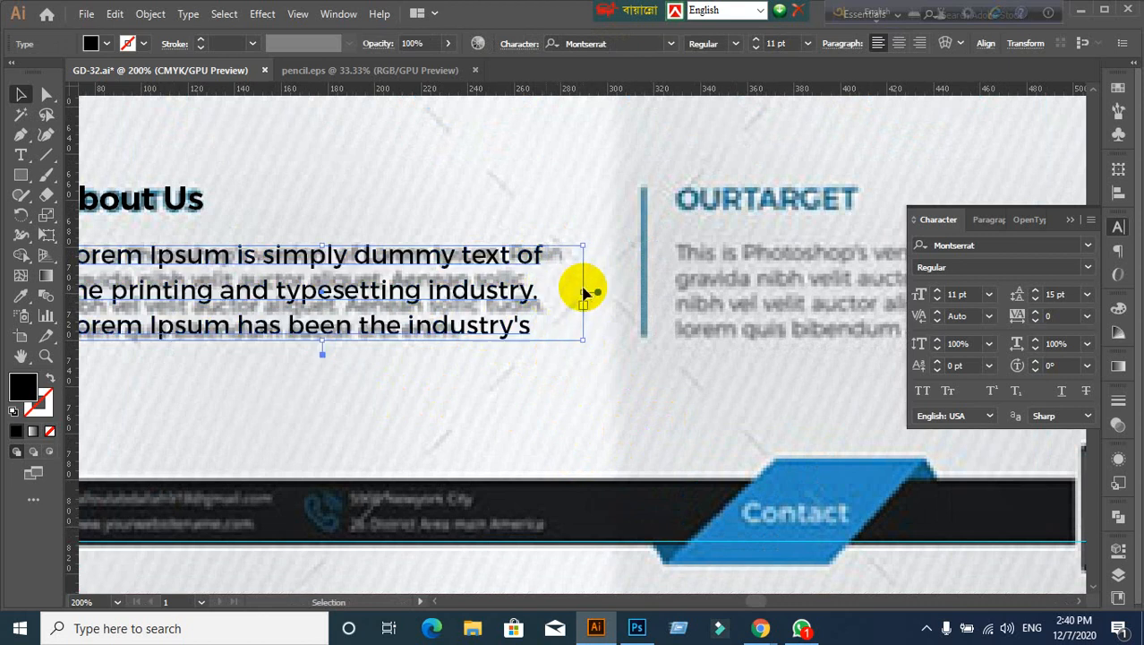
pyautogui.doubleClick(544, 255)
pyautogui.click(570, 254)
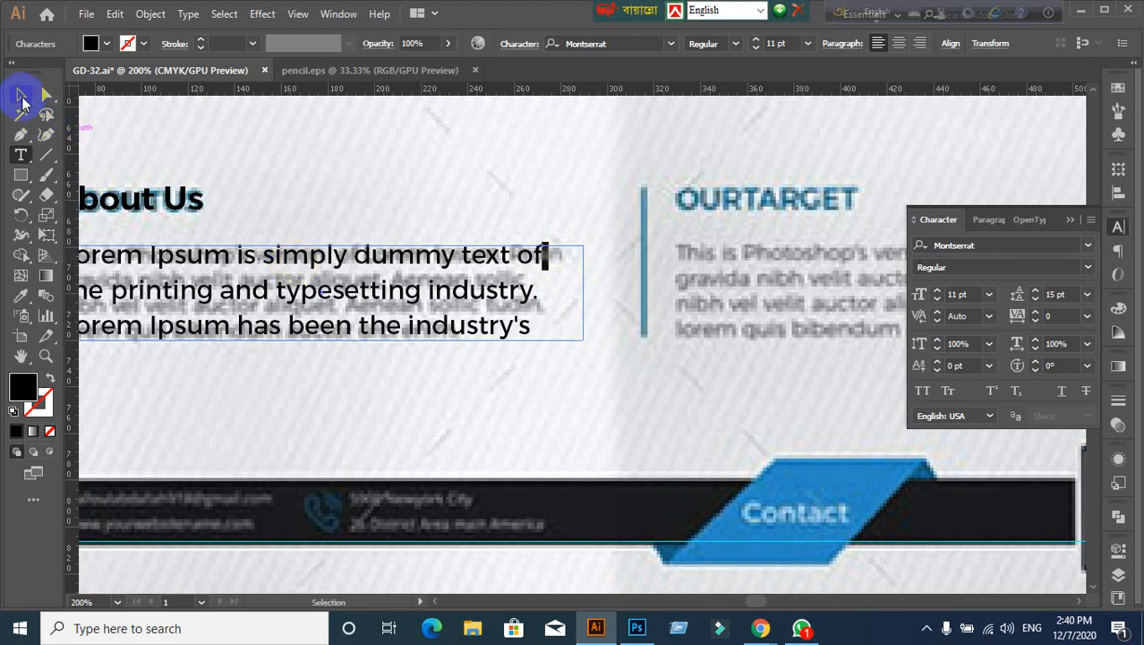
# Step: Bring the right edge of the About Us text frame back in, close to the end of the text lines
pyautogui.click(21, 94)
pyautogui.click(439, 195)
pyautogui.click(469, 260)
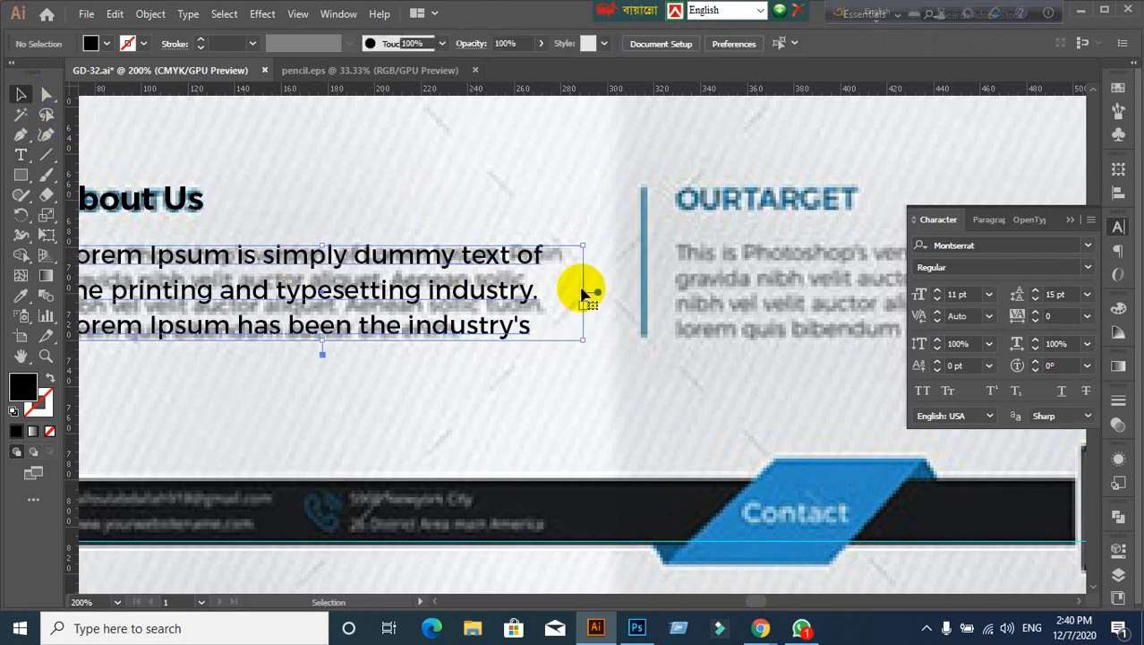
pyautogui.moveTo(583, 292); pyautogui.dragTo(548, 288)
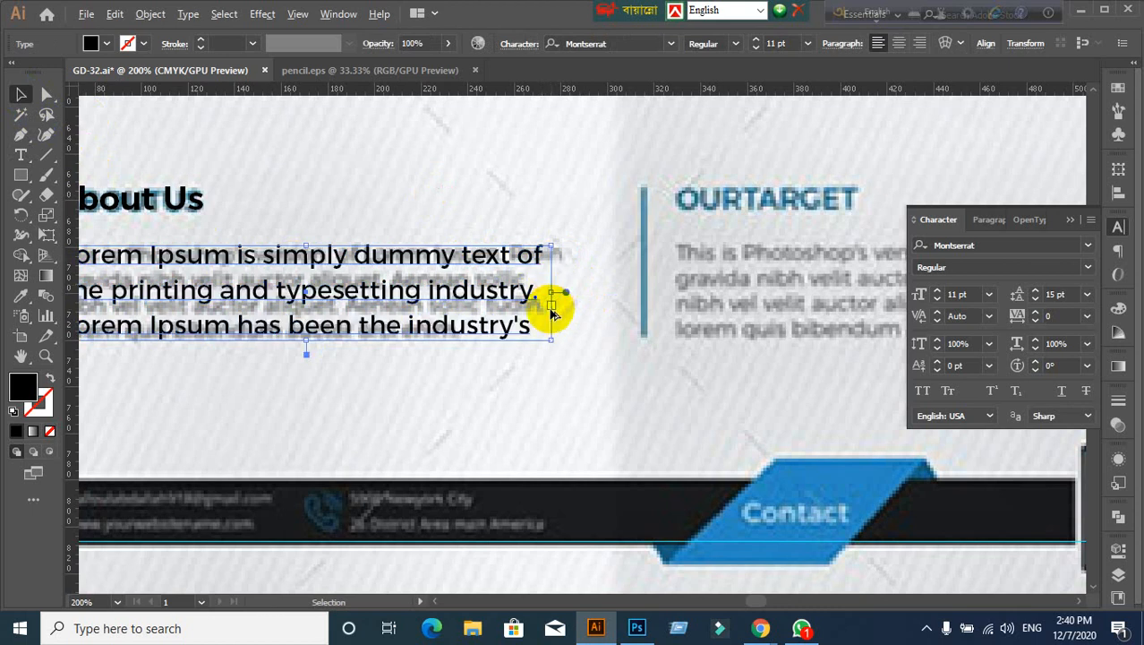
pyautogui.scroll(3, 549, 302)
pyautogui.hotkey('ctrl', 'z')
pyautogui.hotkey('ctrl', 'z')
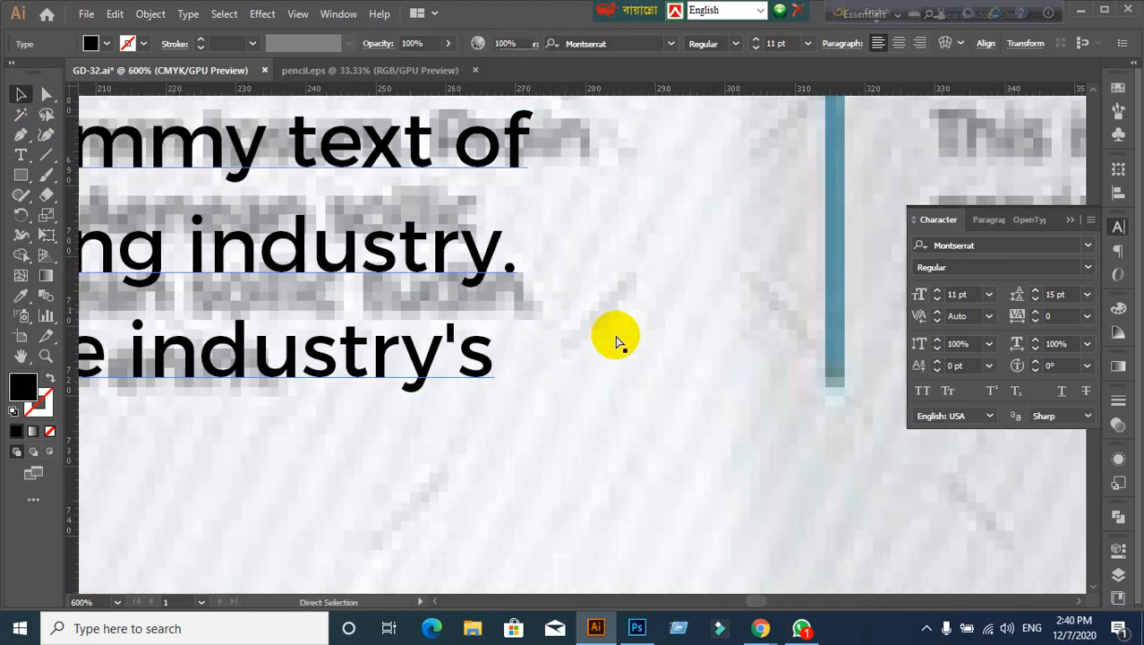
pyautogui.scroll(-4, 608, 349)
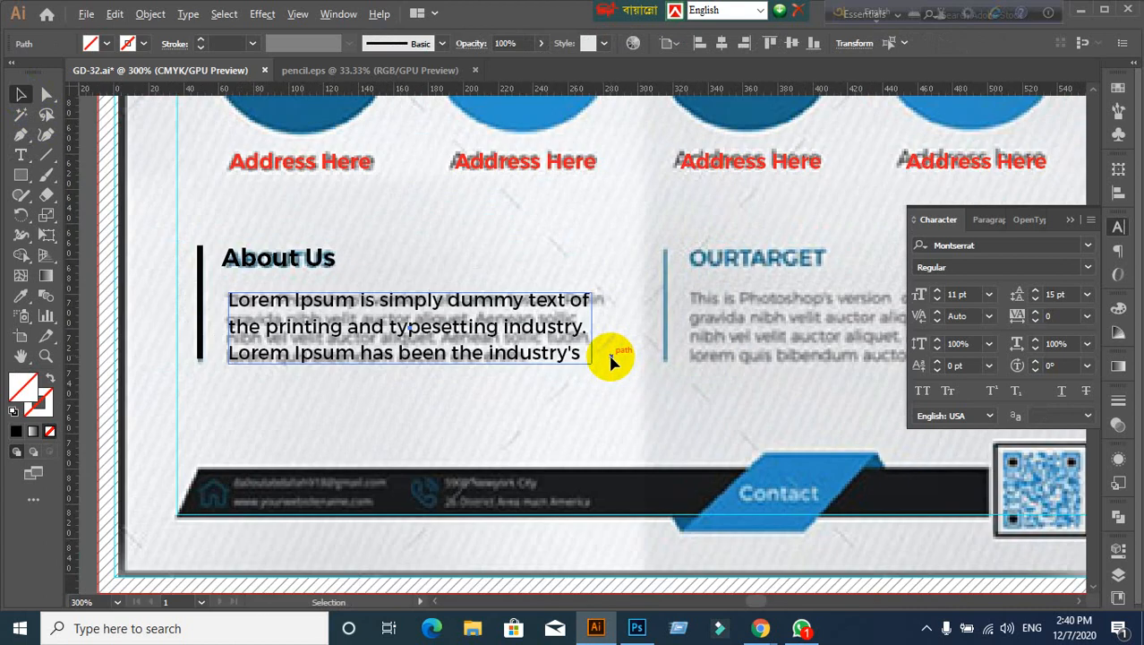
# Step: Apply All Caps to the About Us heading
pyautogui.click(227, 452)
pyautogui.click(260, 261)
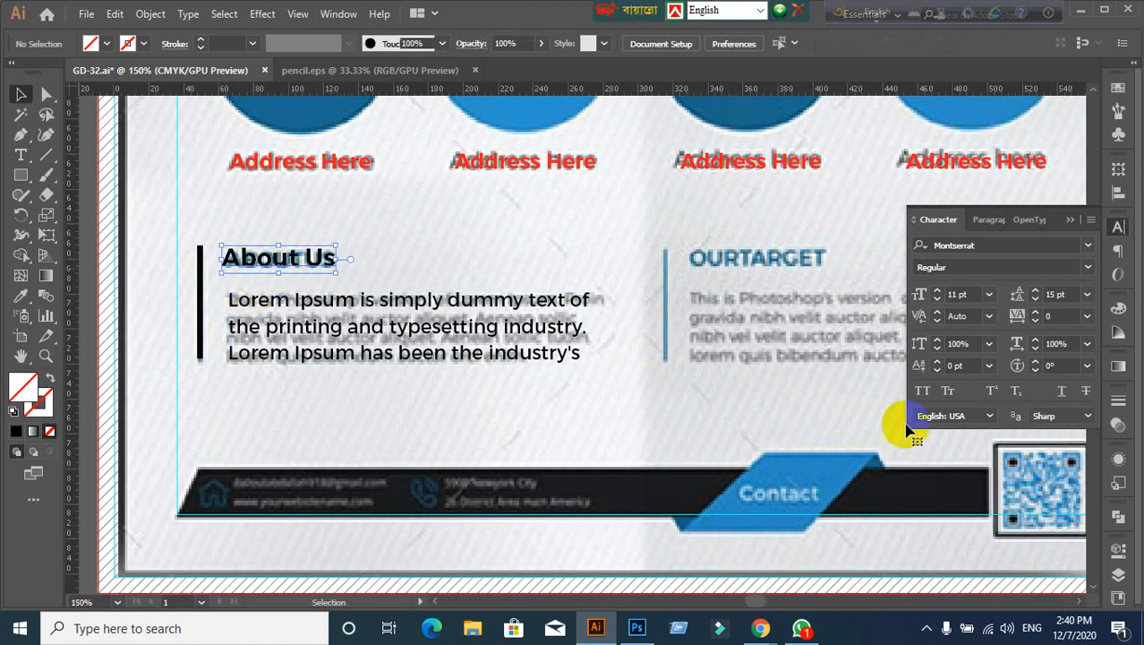
pyautogui.click(923, 394)
pyautogui.click(501, 429)
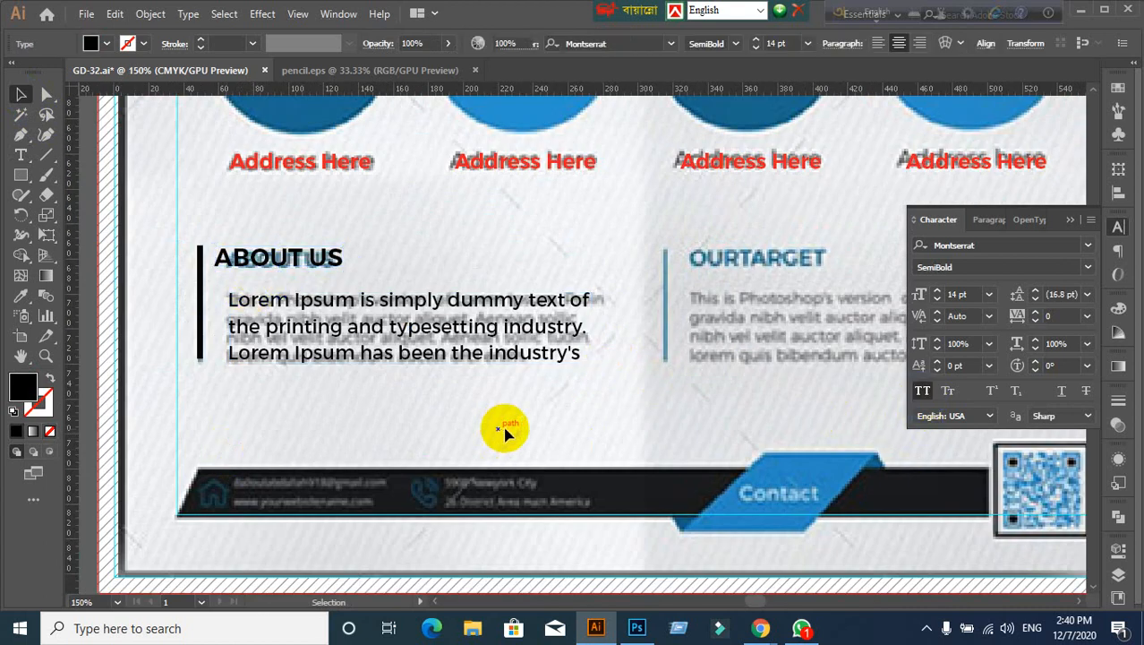
# Step: Left-align the ABOUT US heading and the paragraph below it, with alignment set relative to the selection
pyautogui.scroll(-1, 507, 433)
pyautogui.scroll(1, 507, 433)
pyautogui.scroll(1, 238, 371)
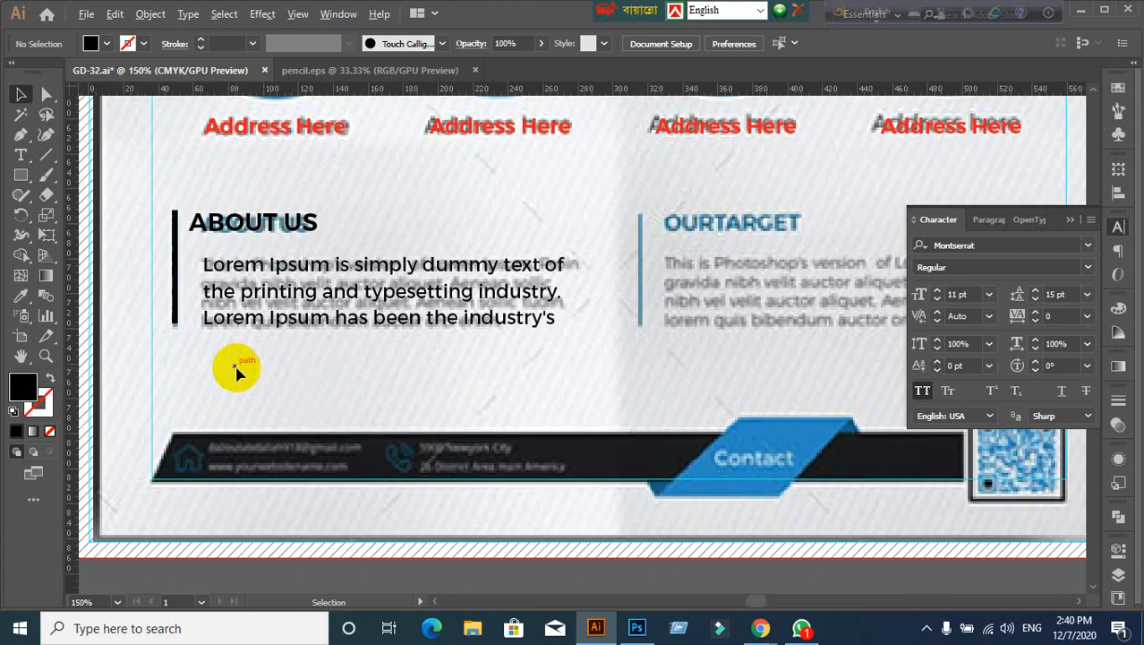
pyautogui.scroll(-1, 285, 401)
pyautogui.click(237, 282)
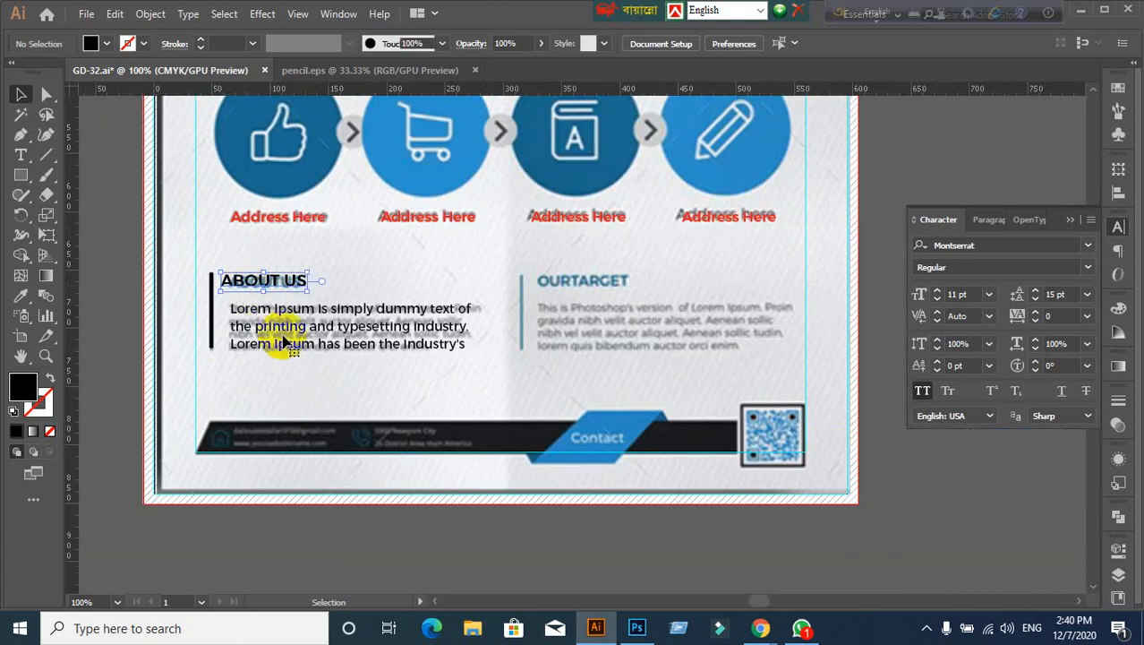
pyautogui.keyDown('shift'); pyautogui.click(283, 343); pyautogui.keyUp('shift')
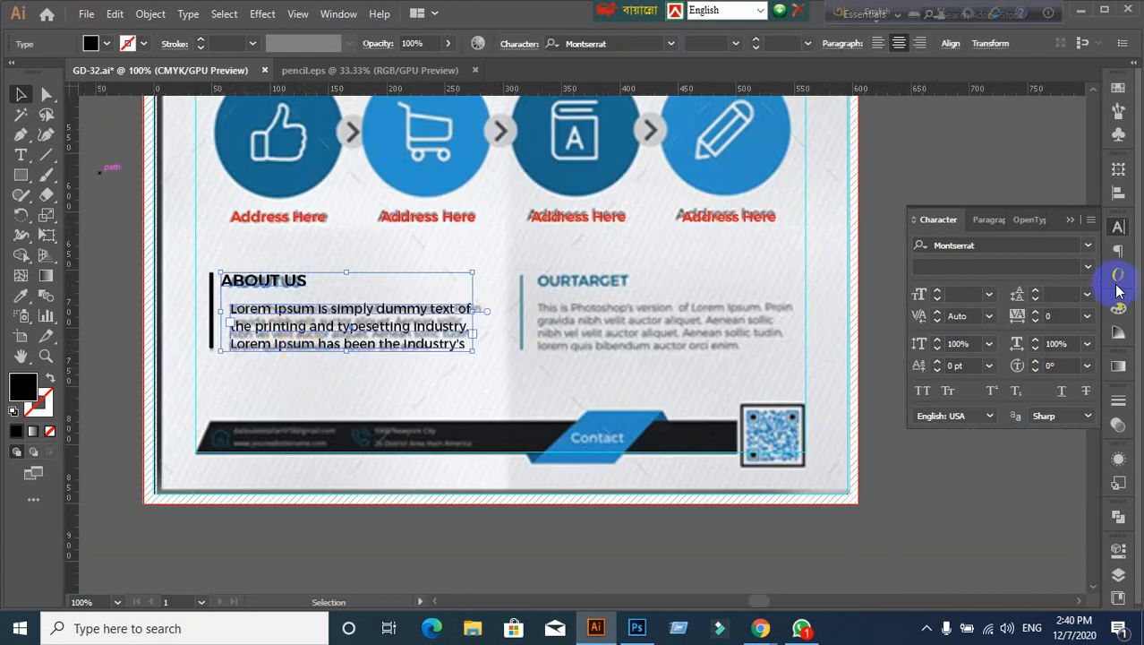
pyautogui.click(1118, 193)
pyautogui.click(922, 206)
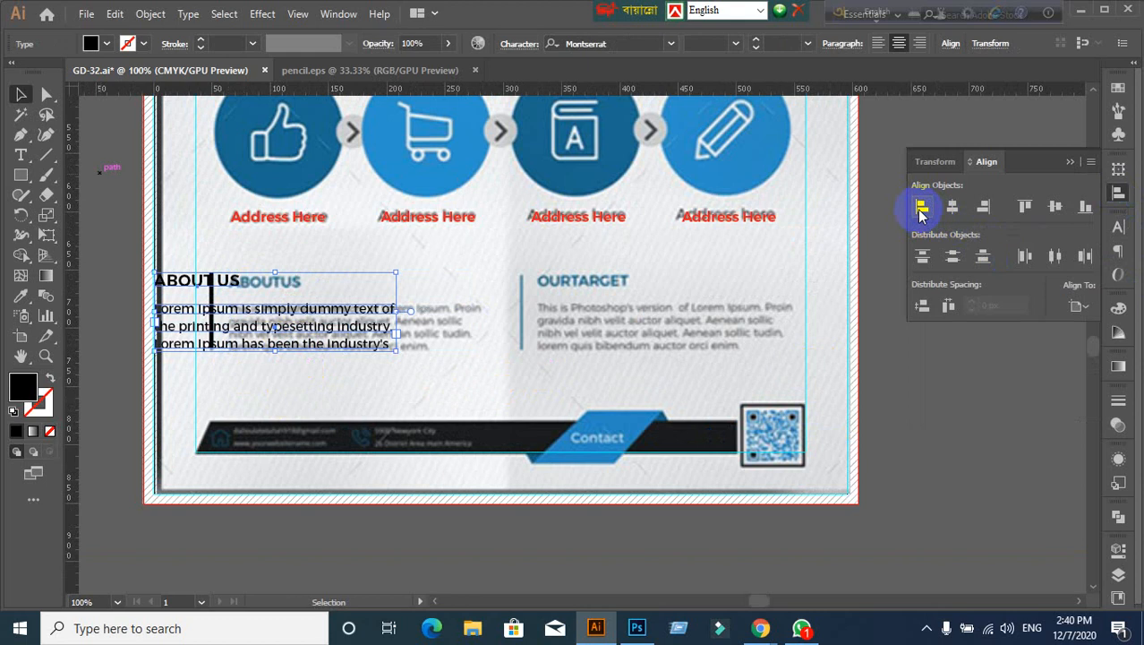
pyautogui.hotkey('ctrl', 'z')
pyautogui.click(1082, 306)
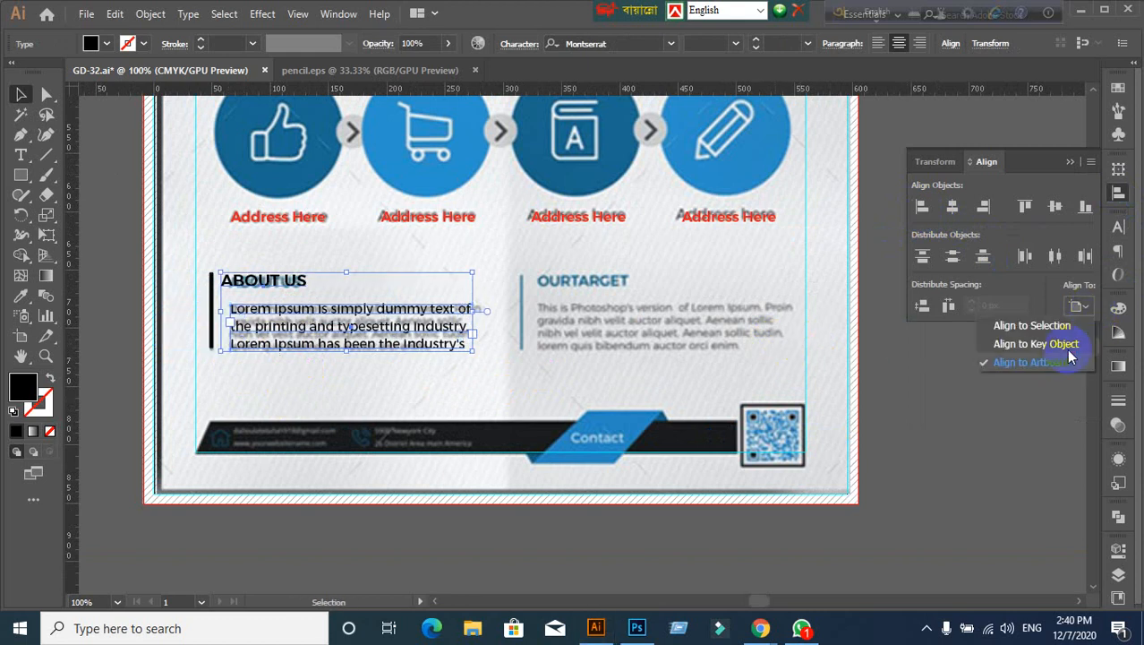
pyautogui.click(1039, 324)
pyautogui.click(922, 206)
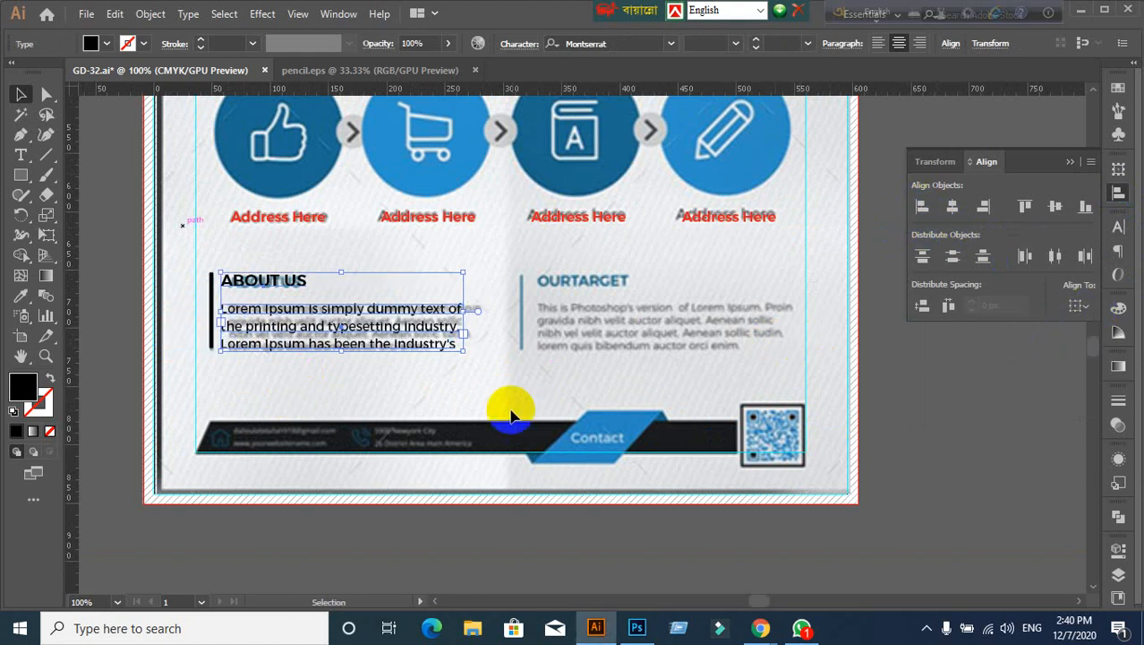
pyautogui.click(331, 382)
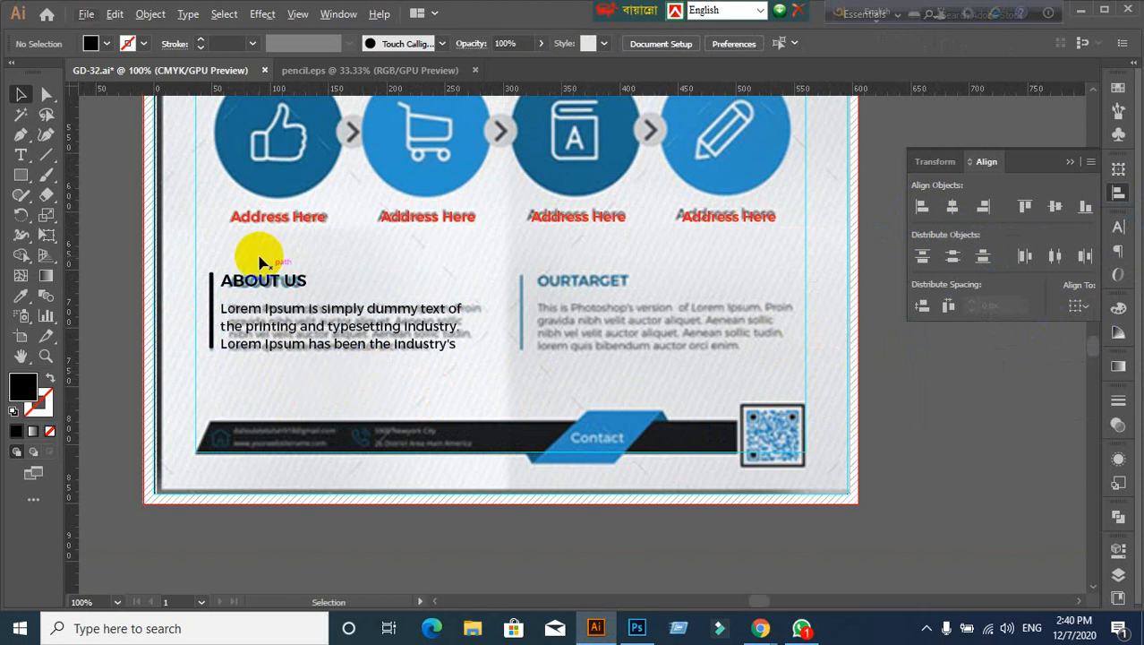
# Step: Group the ABOUT US heading with its Lorem Ipsum paragraph
pyautogui.moveTo(260, 265); pyautogui.dragTo(353, 378)
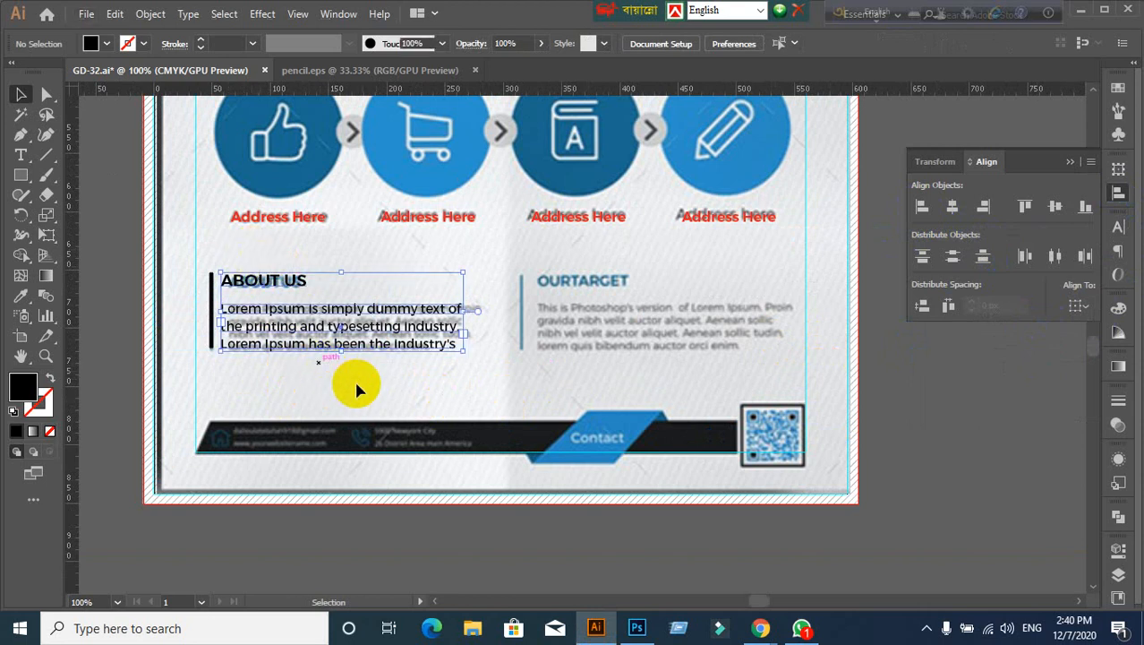
pyautogui.press('a')
pyautogui.click(357, 386)
# Step: Vertically centre the black bar and the grouped ABOUT US text, using the text group as the key object
pyautogui.keyDown('alt'); pyautogui.scroll(1, 231, 385); pyautogui.keyUp('alt')
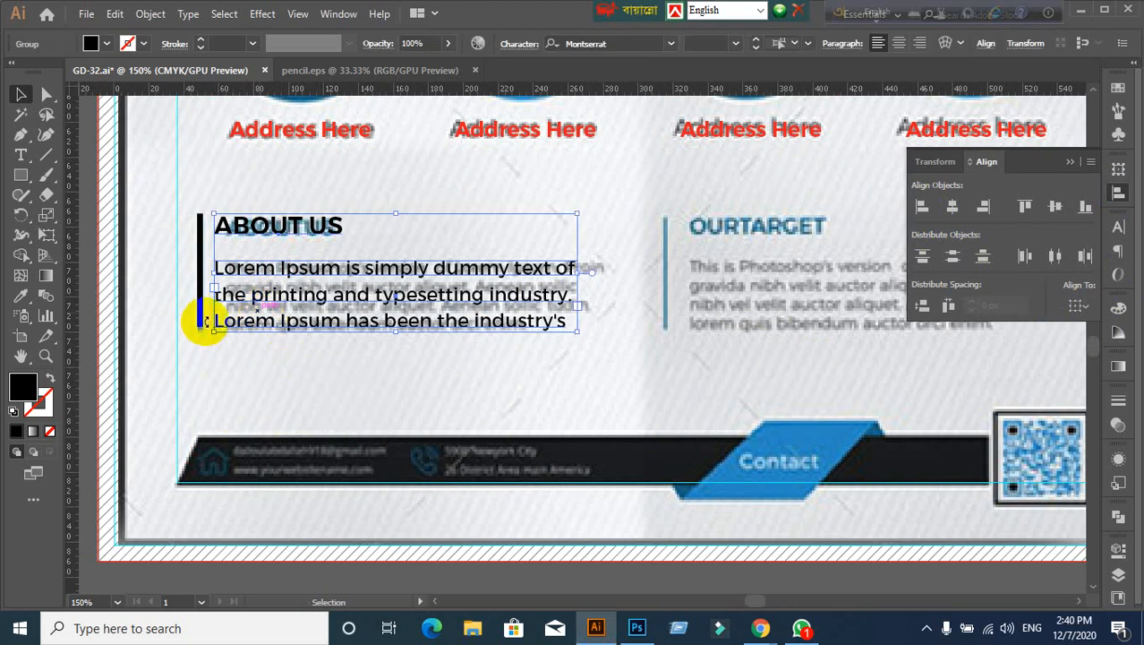
pyautogui.click(200, 319)
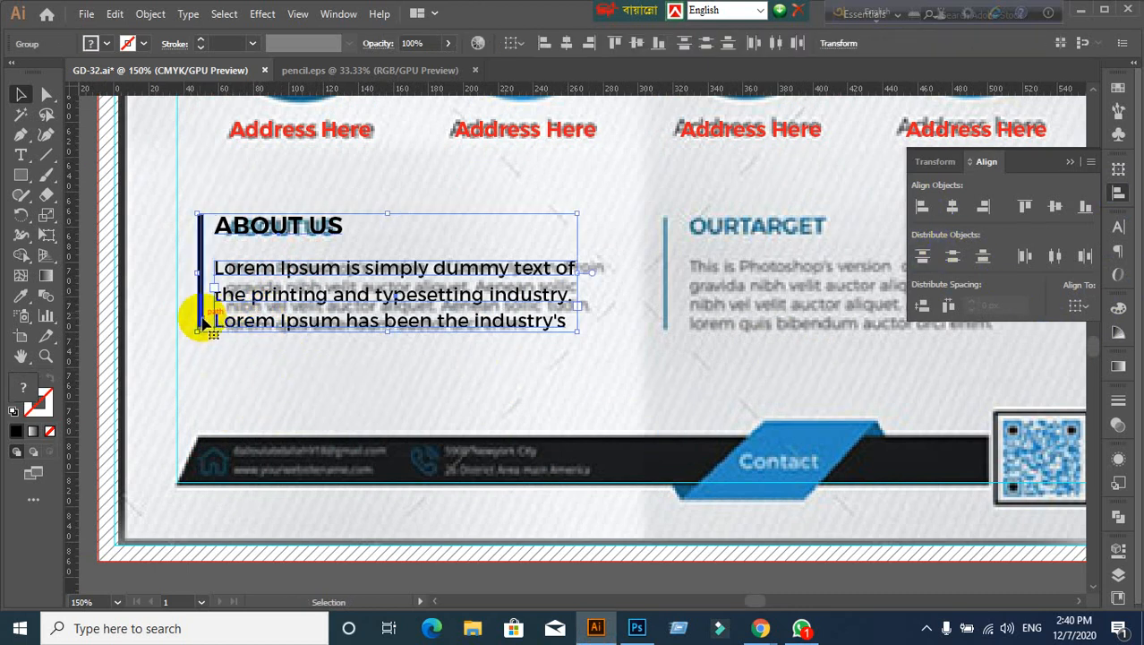
pyautogui.click(256, 295)
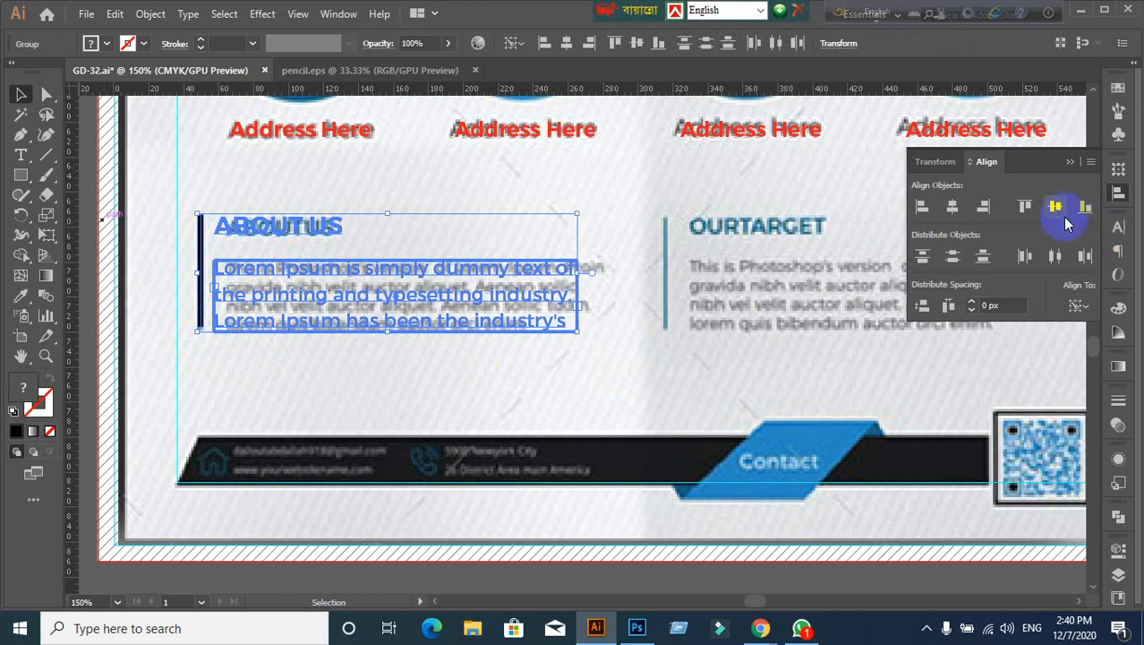
pyautogui.click(641, 379)
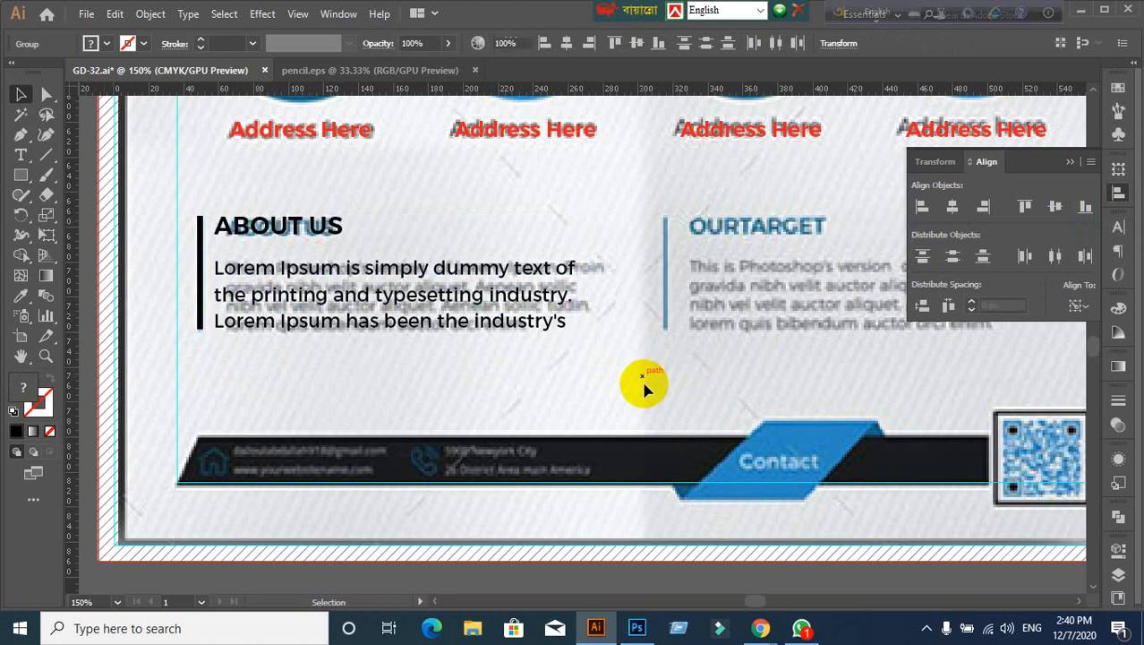
# Step: Duplicate the ABOUT US block with its black bar straight across onto the OURTARGET section
pyautogui.keyDown('alt'); pyautogui.scroll(-1, 750, 381); pyautogui.keyUp('alt')
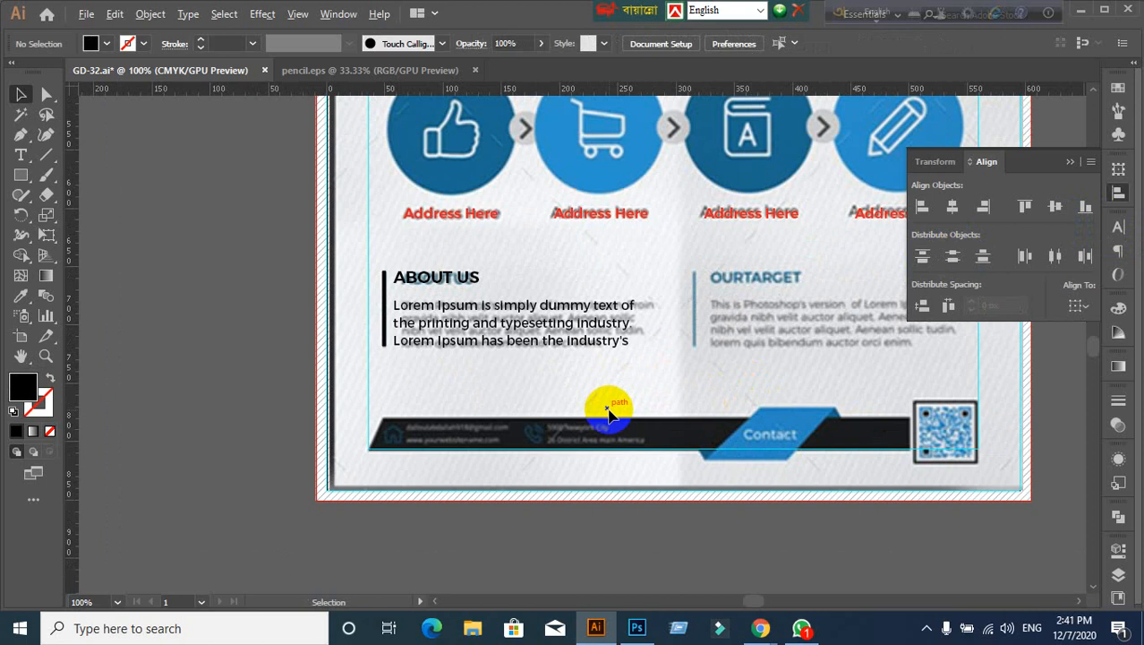
pyautogui.moveTo(374, 258); pyautogui.dragTo(606, 369)
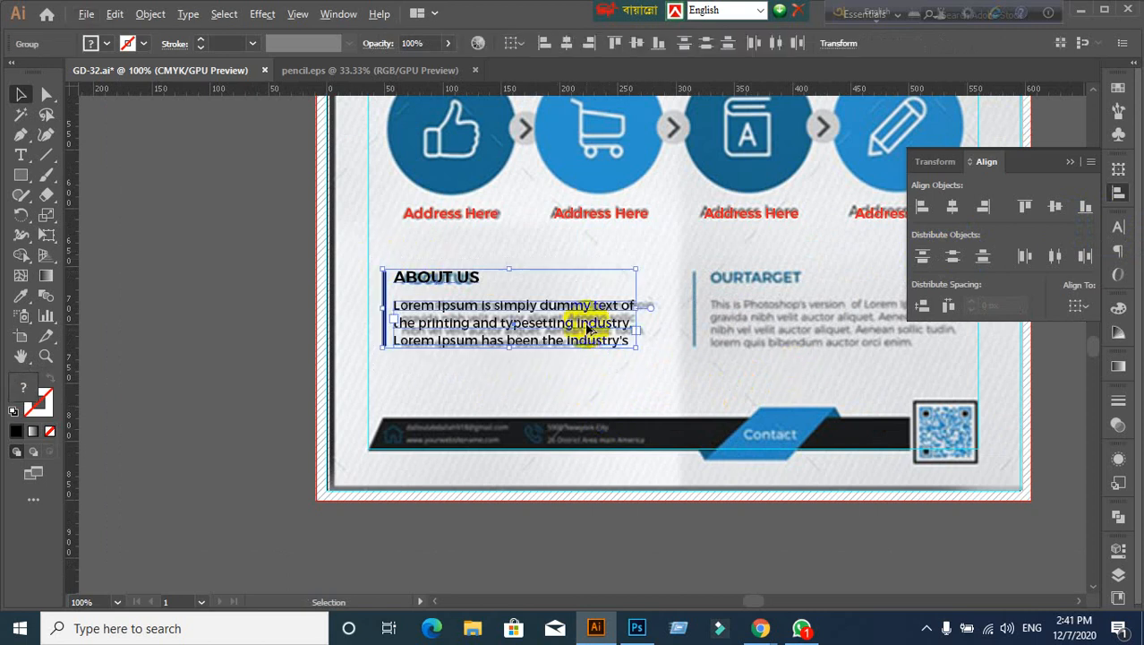
pyautogui.moveTo(586, 329); pyautogui.dragTo(895, 331)
pyautogui.moveTo(893, 331); pyautogui.dragTo(894, 331)
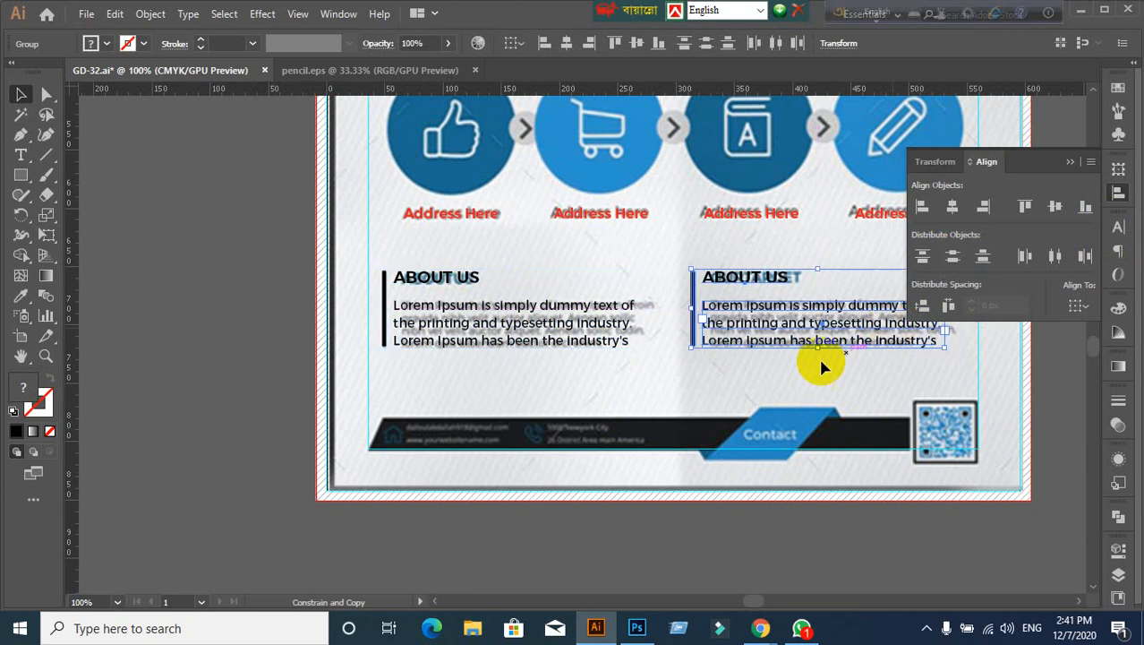
pyautogui.click(800, 395)
# Step: Ungroup the heading and paragraph of the block copied over the OURTARGET section
pyautogui.scroll(1, 857, 396)
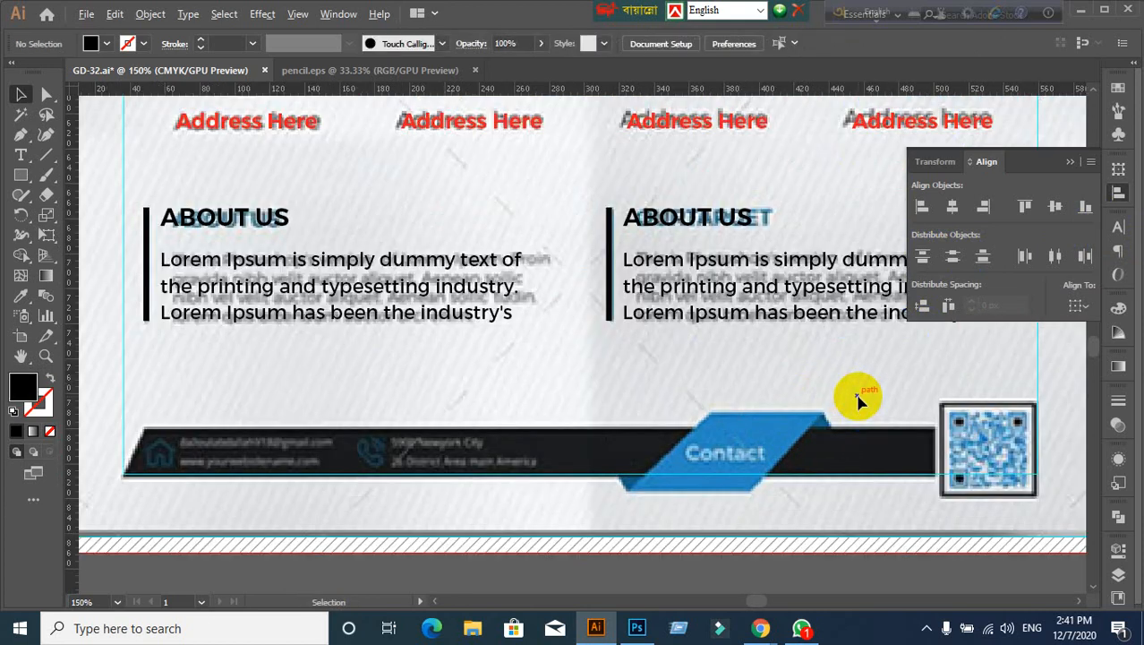
pyautogui.click(720, 219)
pyautogui.rightClick(721, 219)
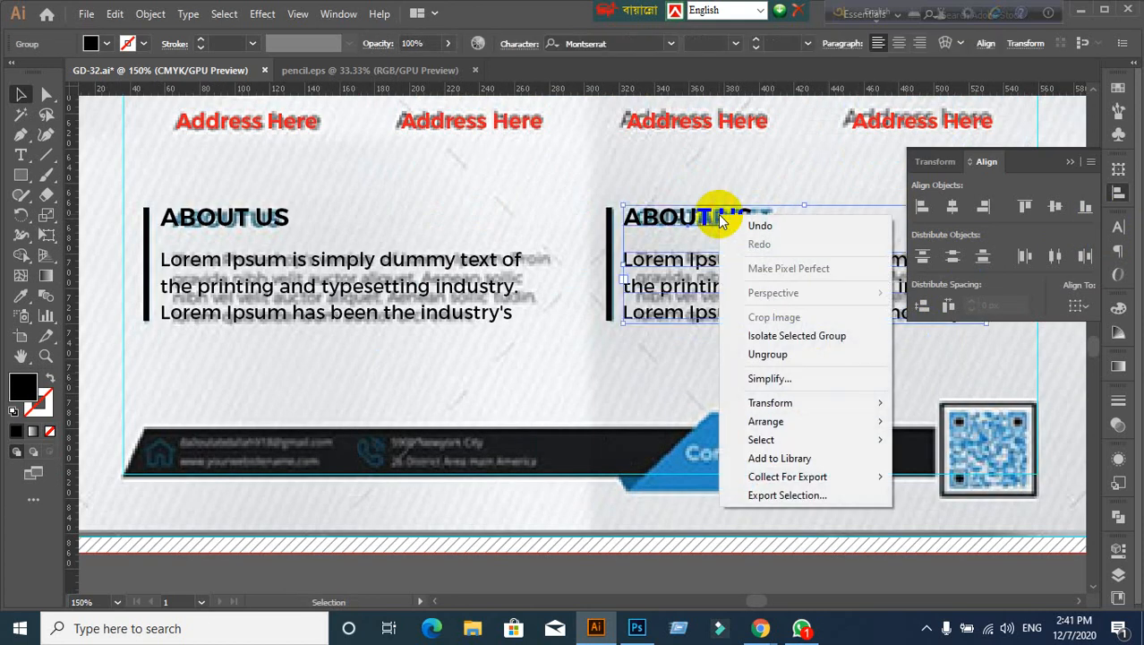
pyautogui.click(743, 354)
pyautogui.click(651, 403)
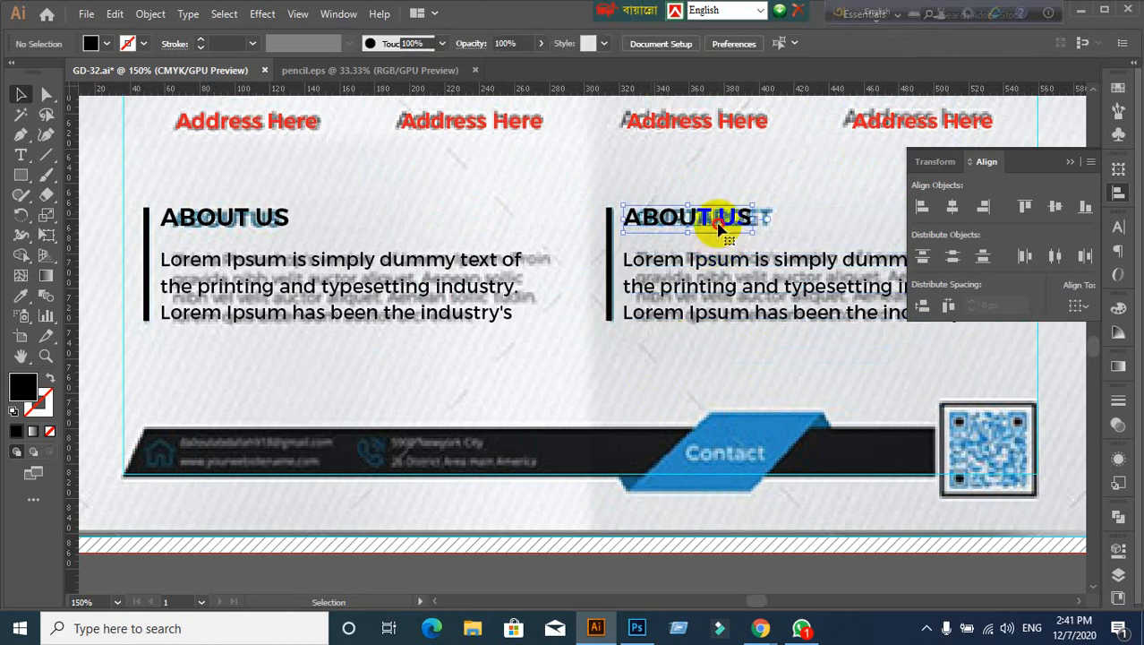
# Step: Try clearing the text of the copied ABOUT US heading, and undo the deletion
pyautogui.tripleClick(734, 225)
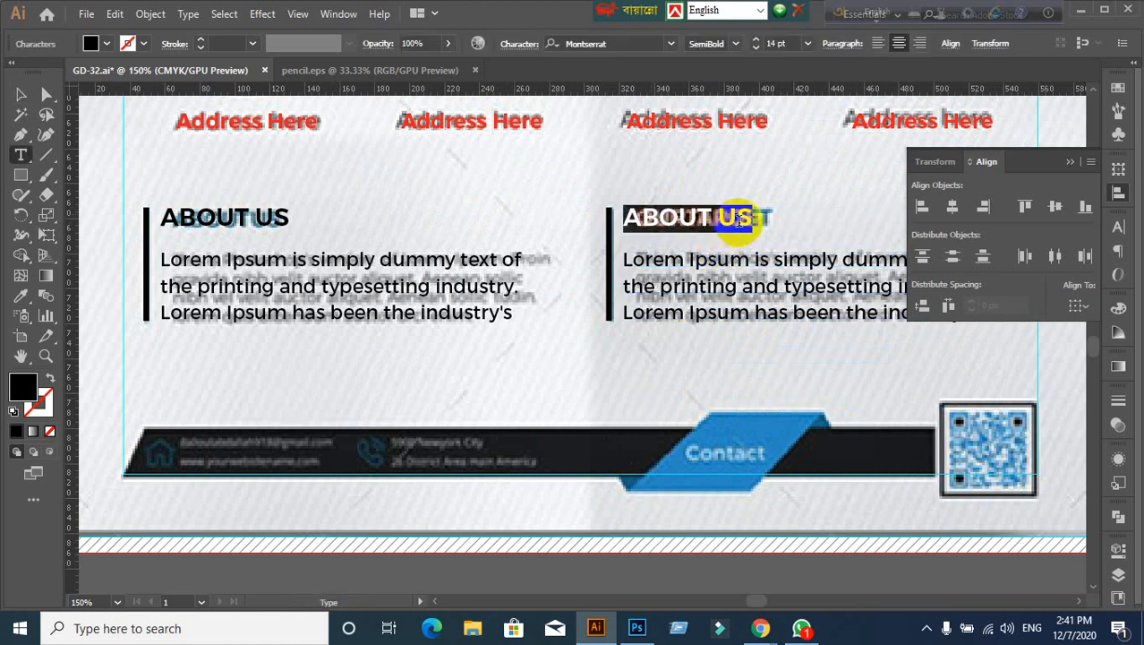
pyautogui.press('BackSpace')
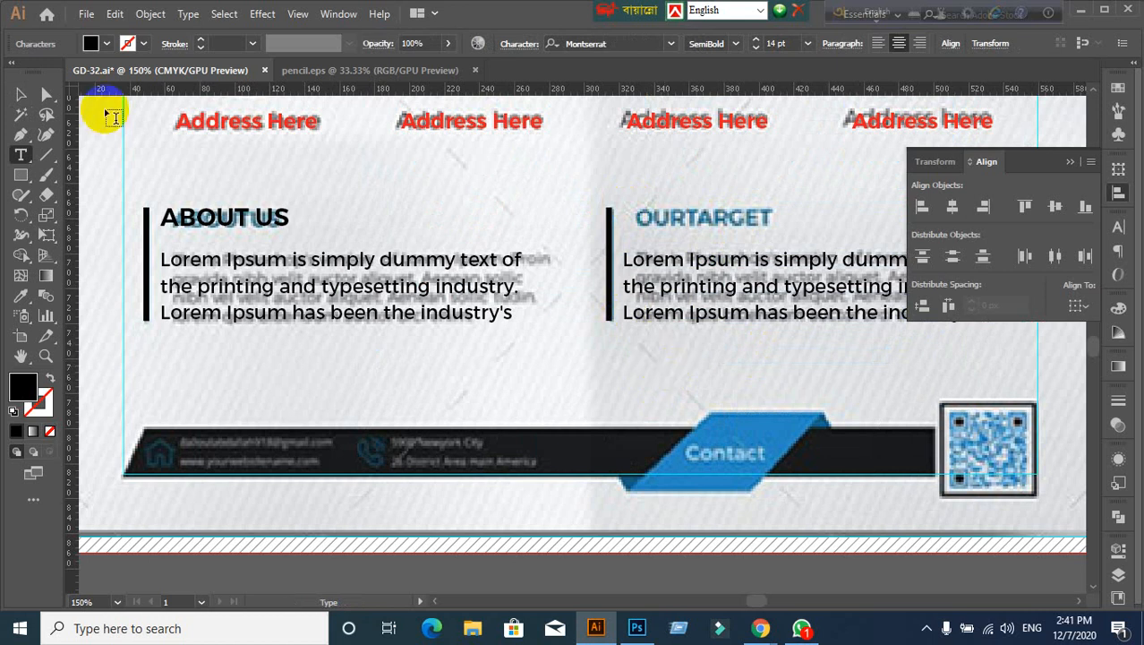
pyautogui.press('Escape')
pyautogui.click(27, 98)
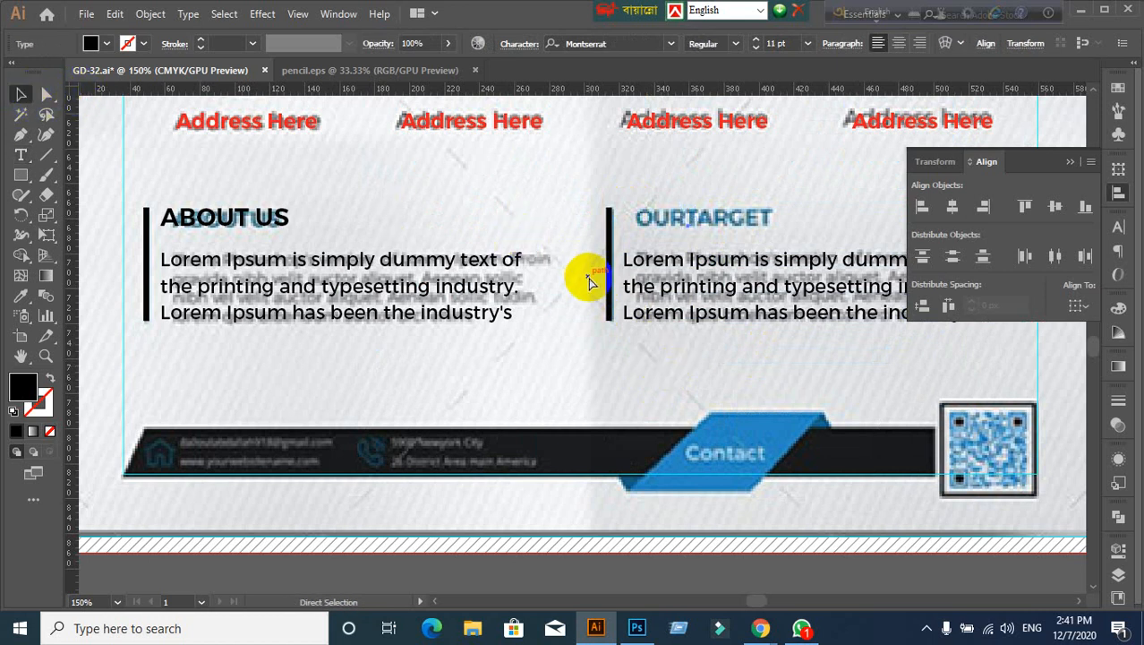
pyautogui.hotkey('ctrl', 'z')
# Step: Show the paragraph settings and ungroup the original ABOUT US heading and paragraph
pyautogui.click(1118, 227)
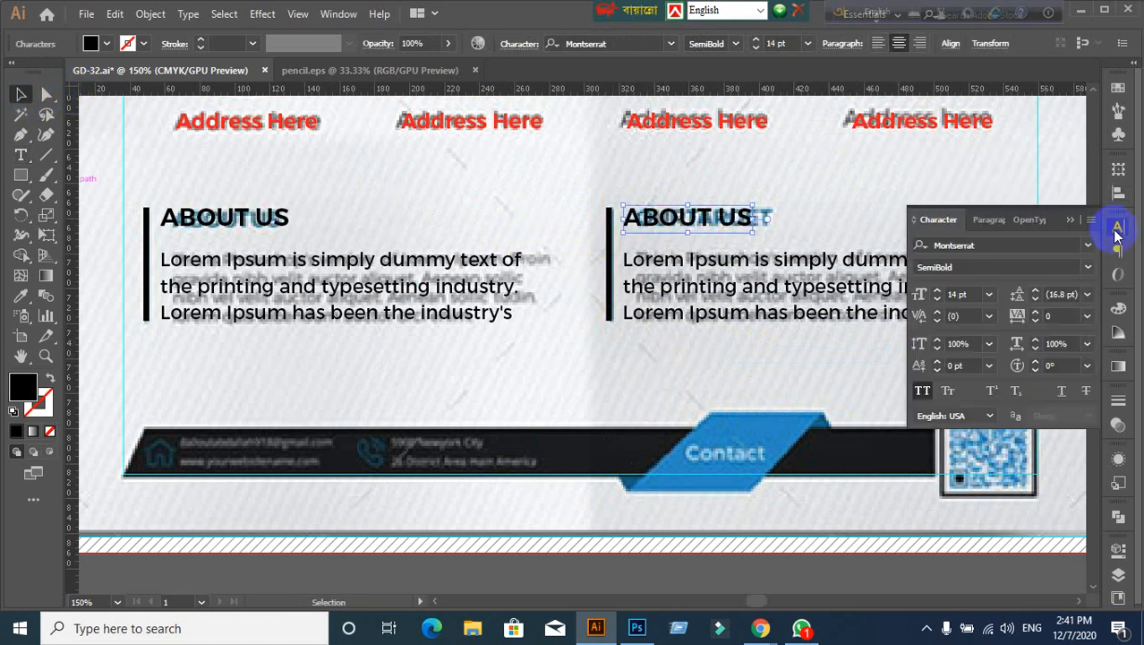
pyautogui.click(997, 222)
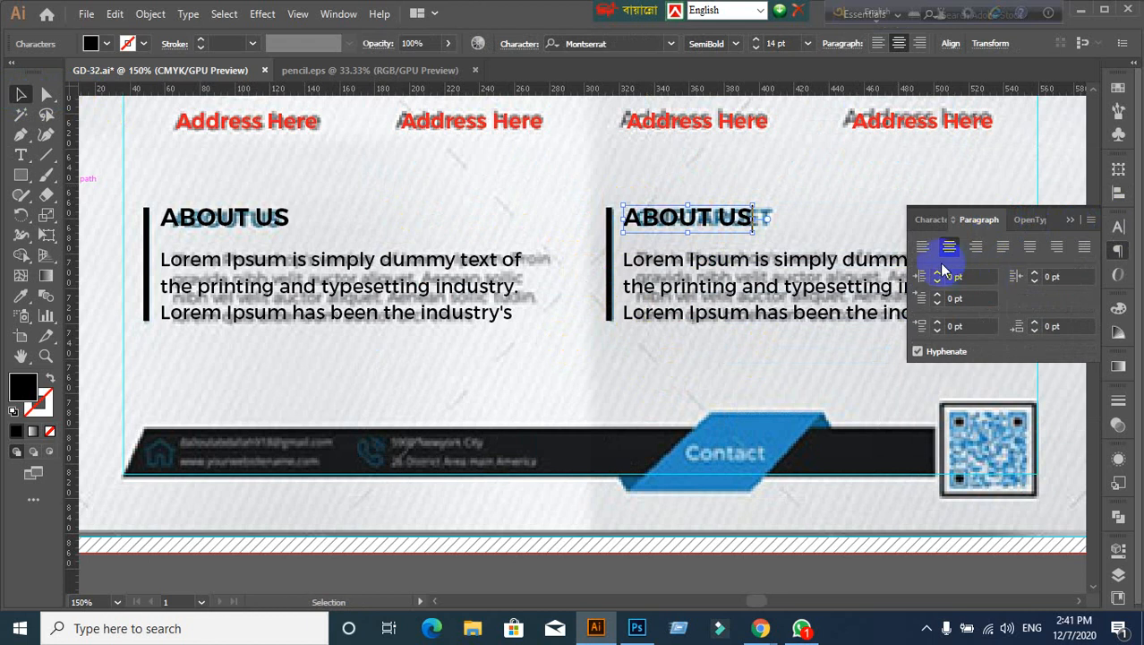
pyautogui.click(309, 300)
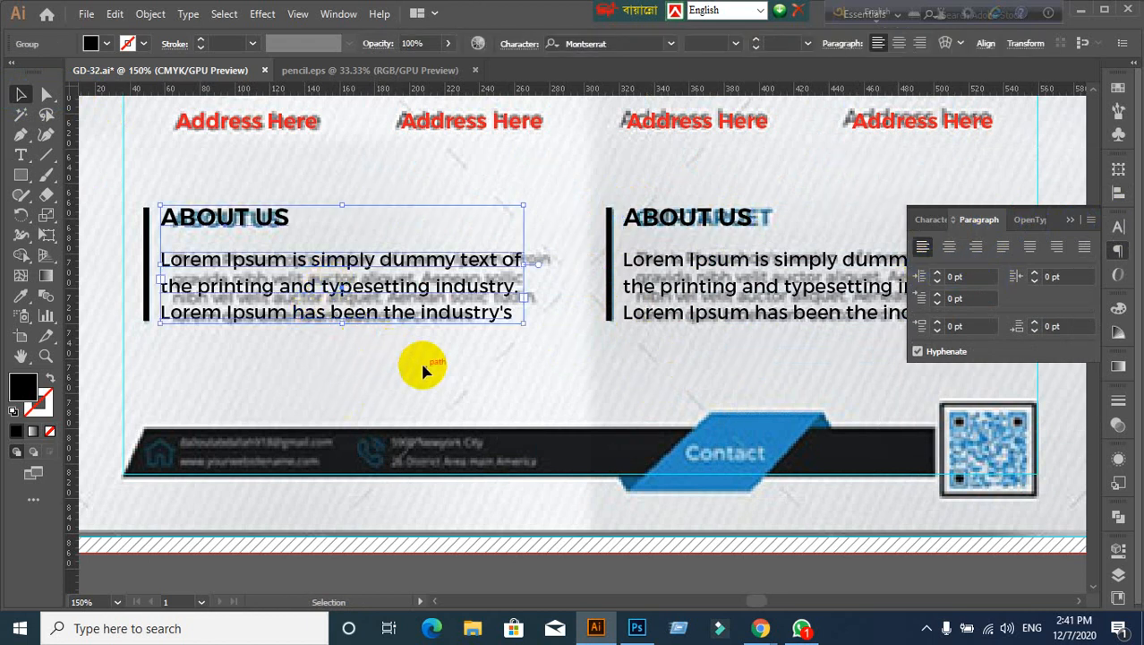
pyautogui.rightClick(342, 290)
pyautogui.click(391, 426)
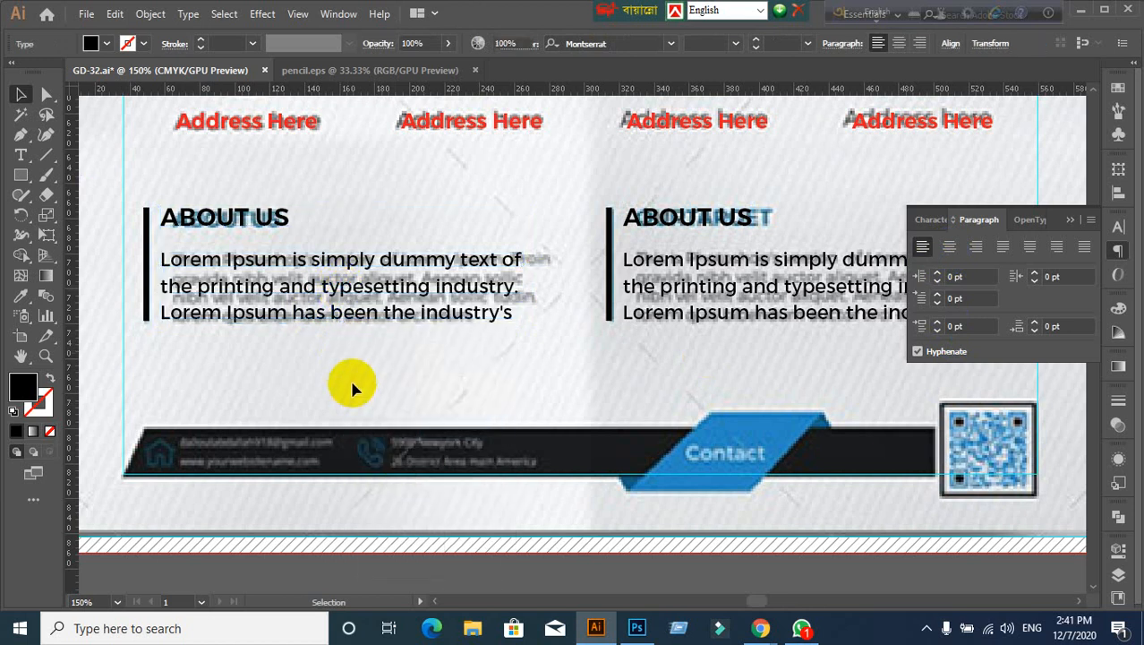
pyautogui.click(349, 377)
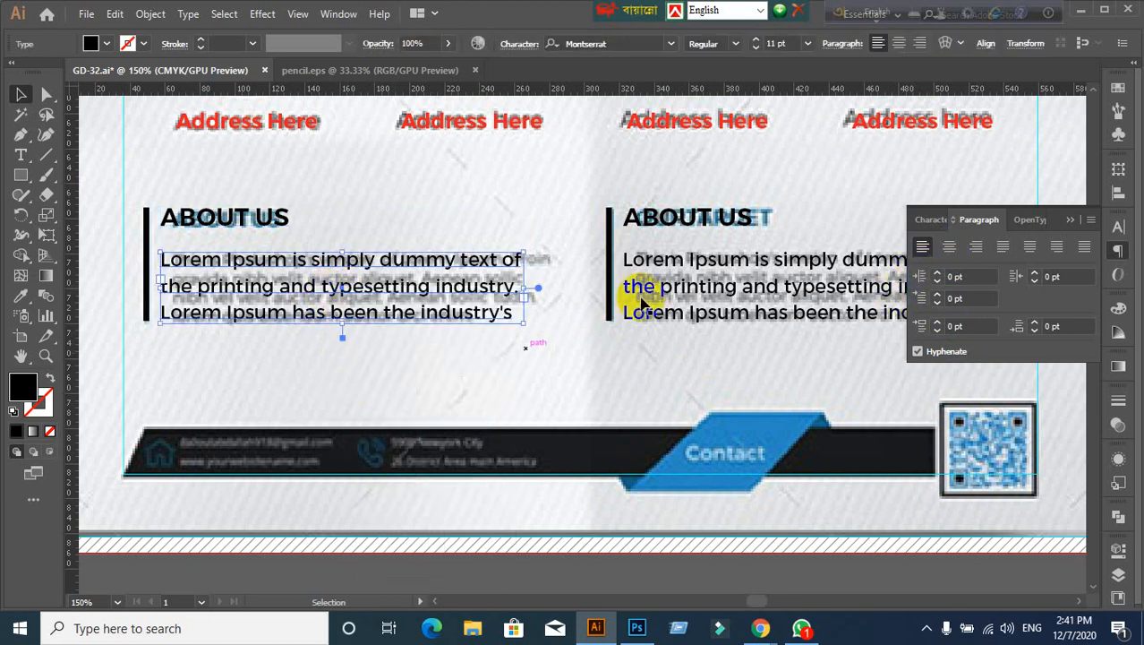
# Step: Change the original ABOUT US heading's paragraph alignment to left
pyautogui.click(695, 237)
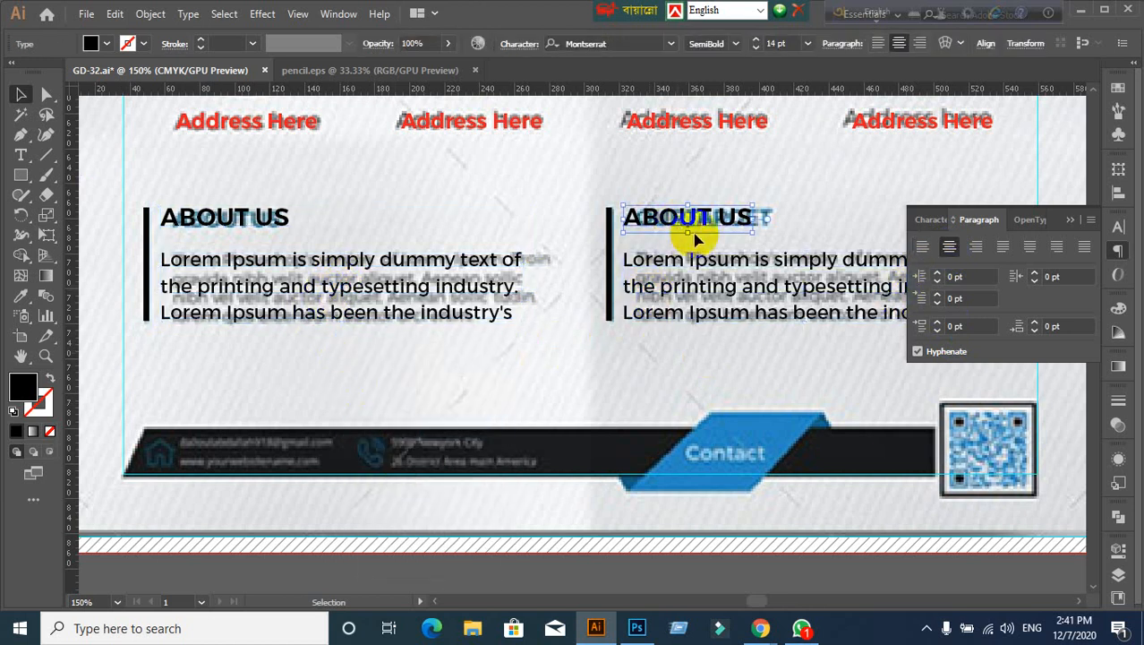
pyautogui.click(173, 230)
pyautogui.click(923, 247)
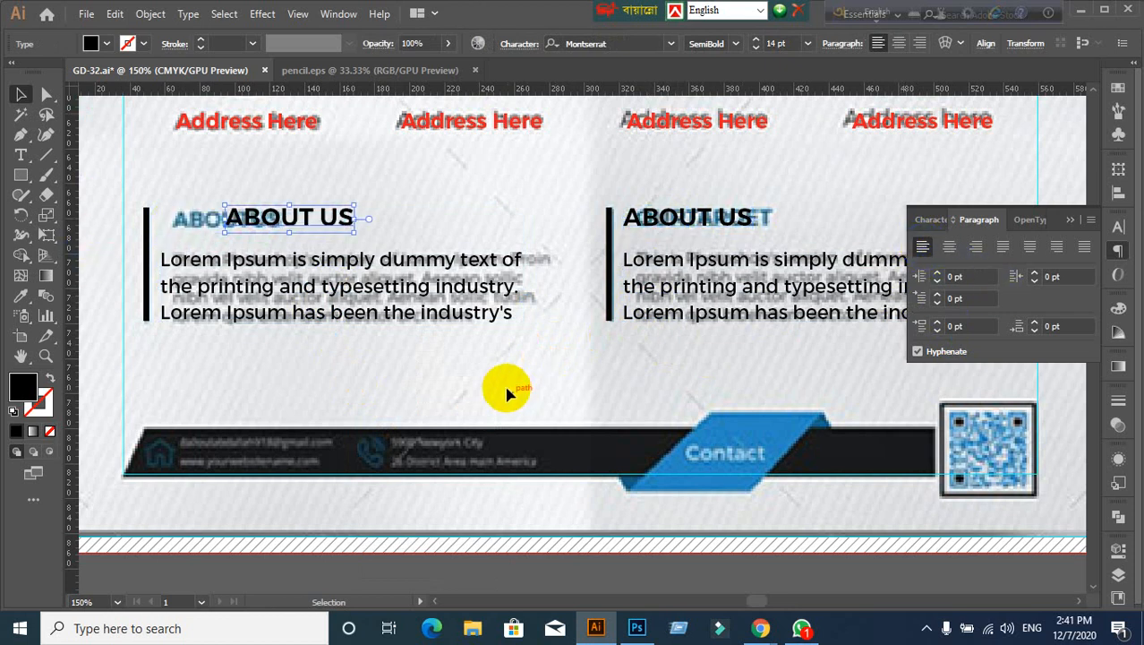
# Step: Align the left edge of the original ABOUT US heading with the Lorem Ipsum paragraph
pyautogui.click(401, 320)
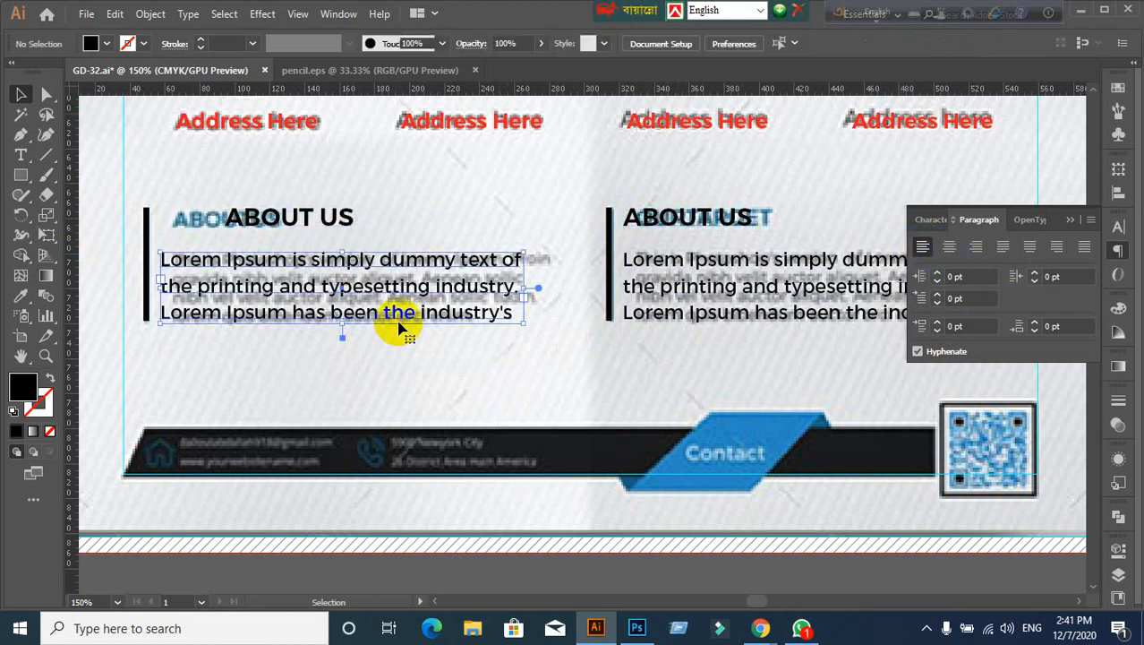
pyautogui.keyDown('shift'); pyautogui.click(280, 224); pyautogui.keyUp('shift')
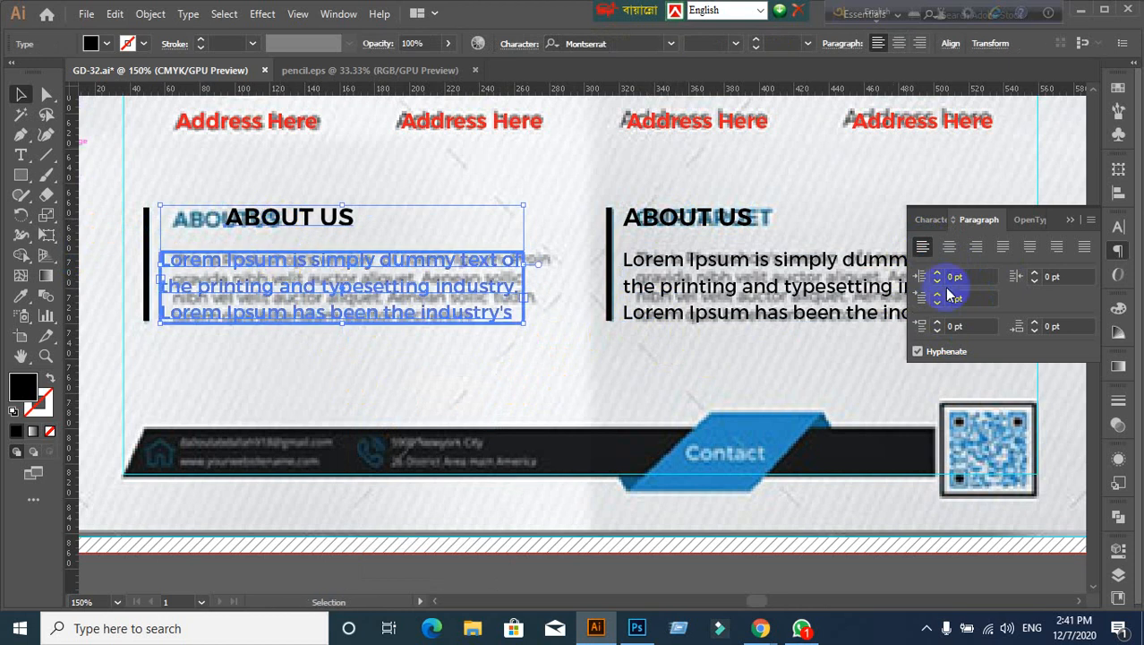
pyautogui.click(1118, 194)
pyautogui.click(1124, 202)
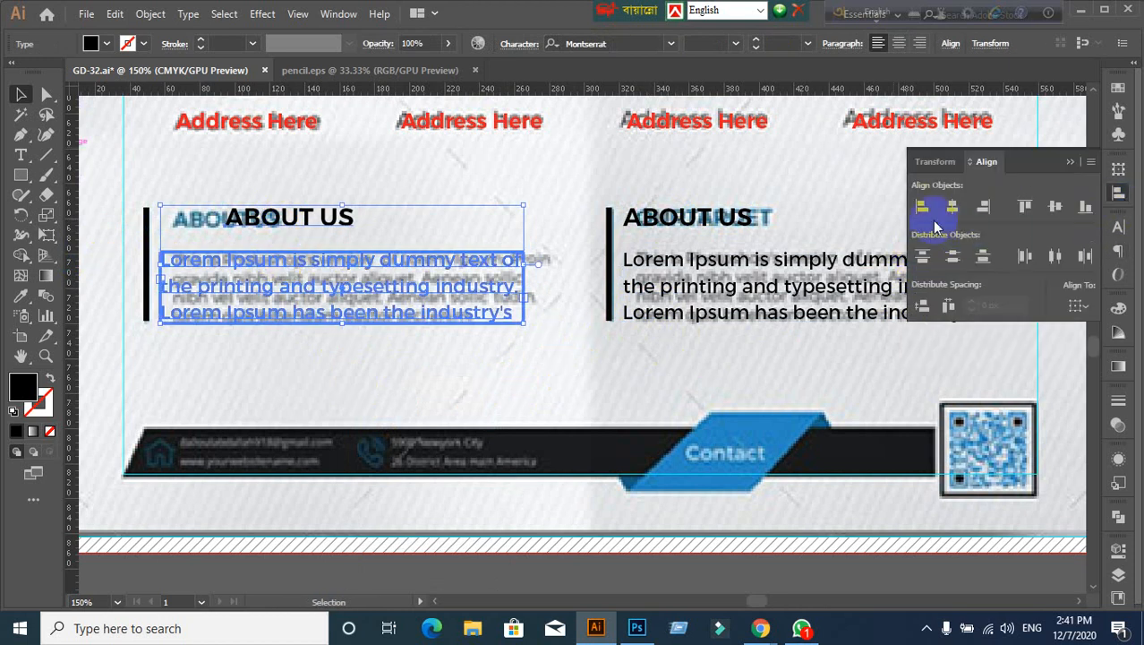
pyautogui.click(923, 209)
pyautogui.click(561, 363)
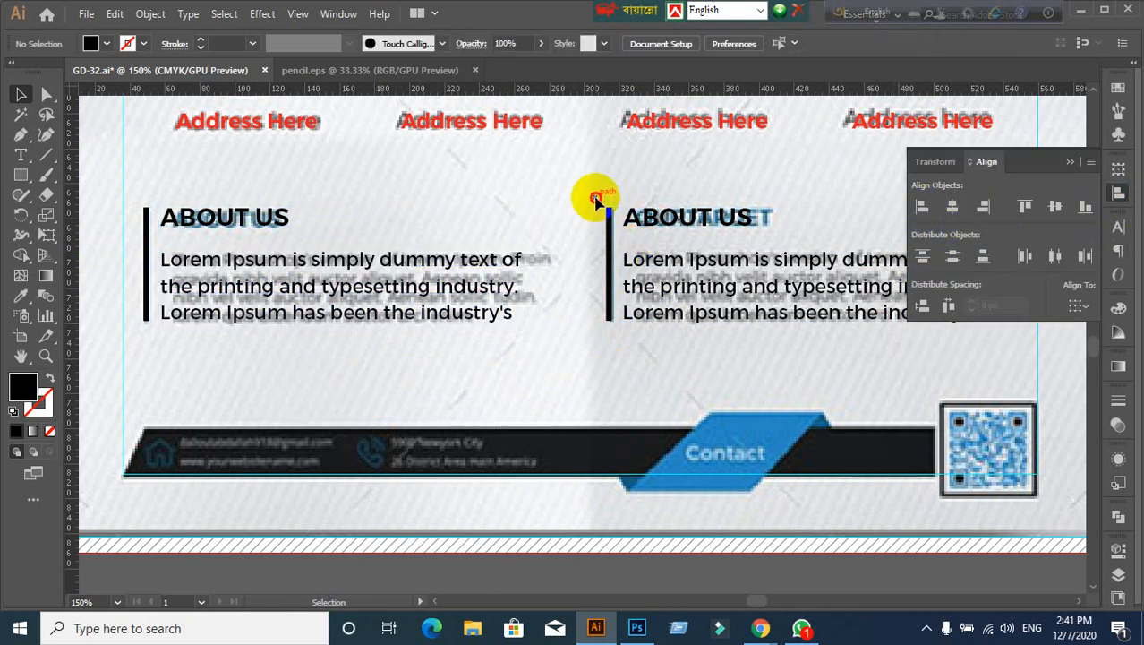
# Step: Delete the copied block over OURTARGET and place a new duplicate of the original ABOUT US block and bar there
pyautogui.click(739, 331)
pyautogui.press('Delete')
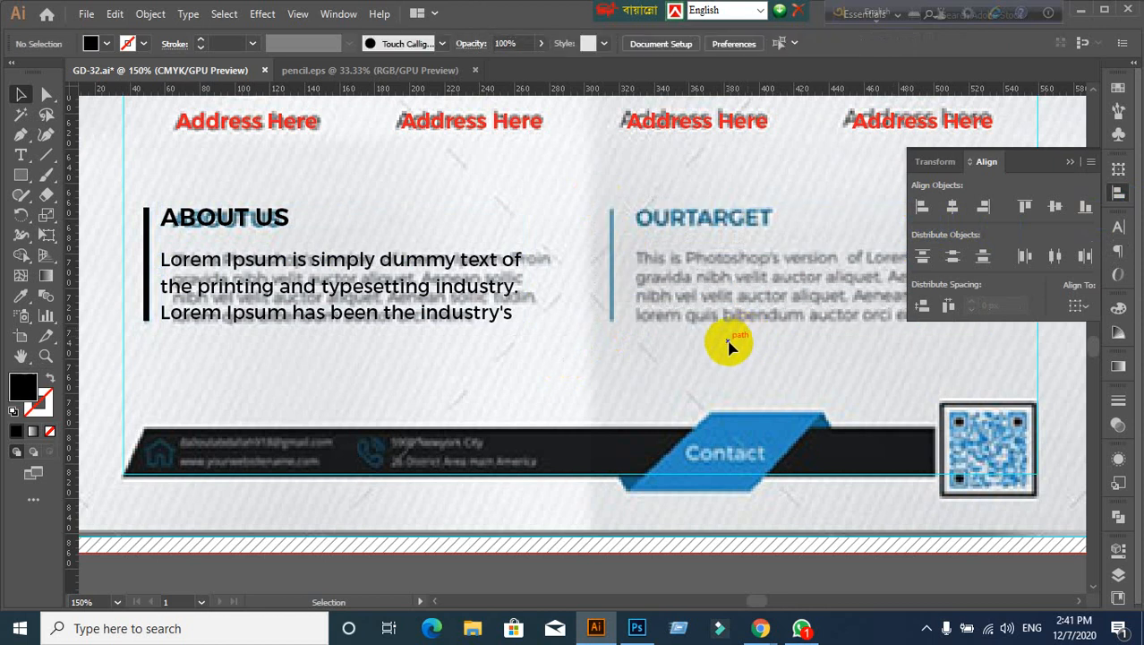
pyautogui.moveTo(120, 198); pyautogui.dragTo(311, 340)
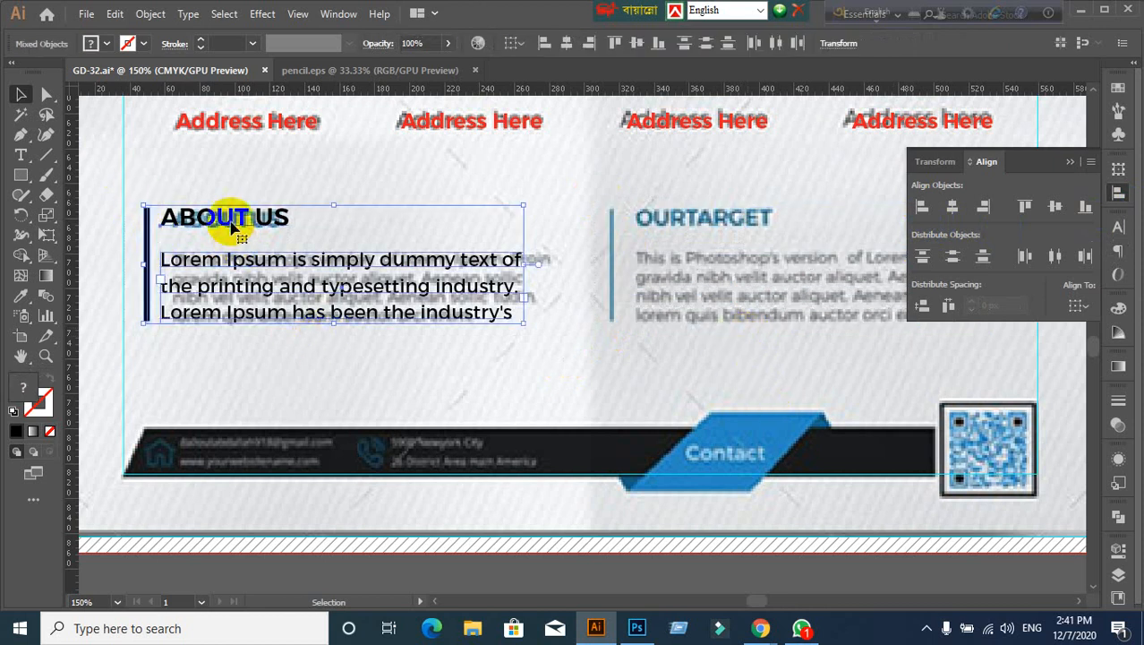
pyautogui.moveTo(231, 225); pyautogui.dragTo(696, 235)
pyautogui.click(633, 411)
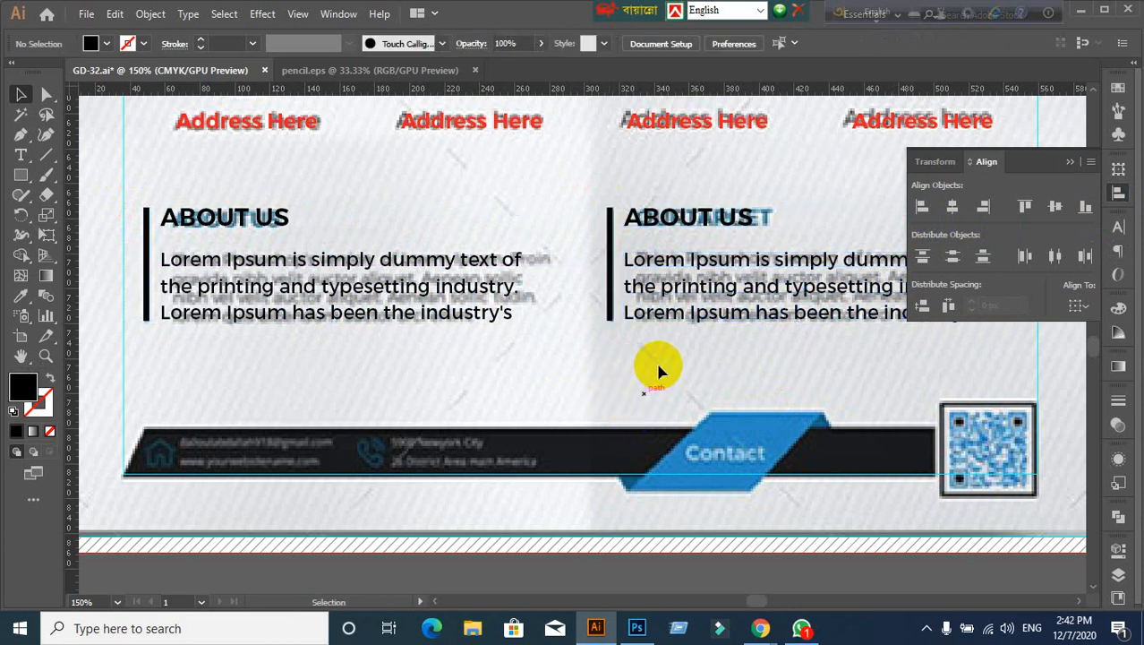
# Step: Replace the duplicated ABOUT US heading over the right-hand text block with OURTARGET
pyautogui.doubleClick(752, 218)
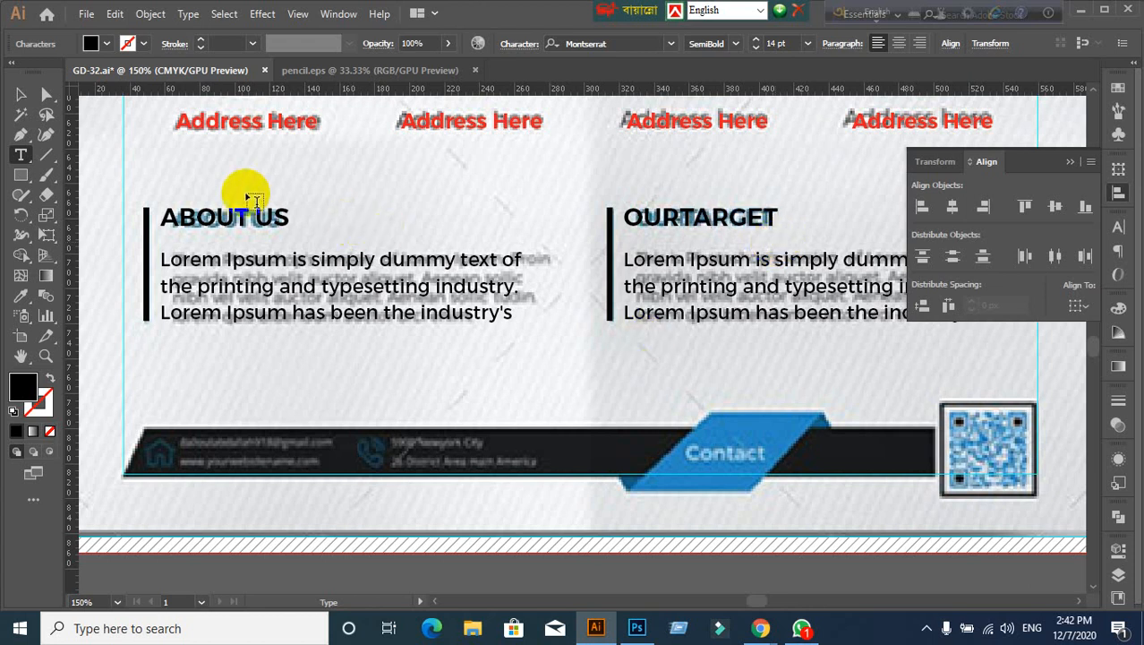
pyautogui.click(21, 94)
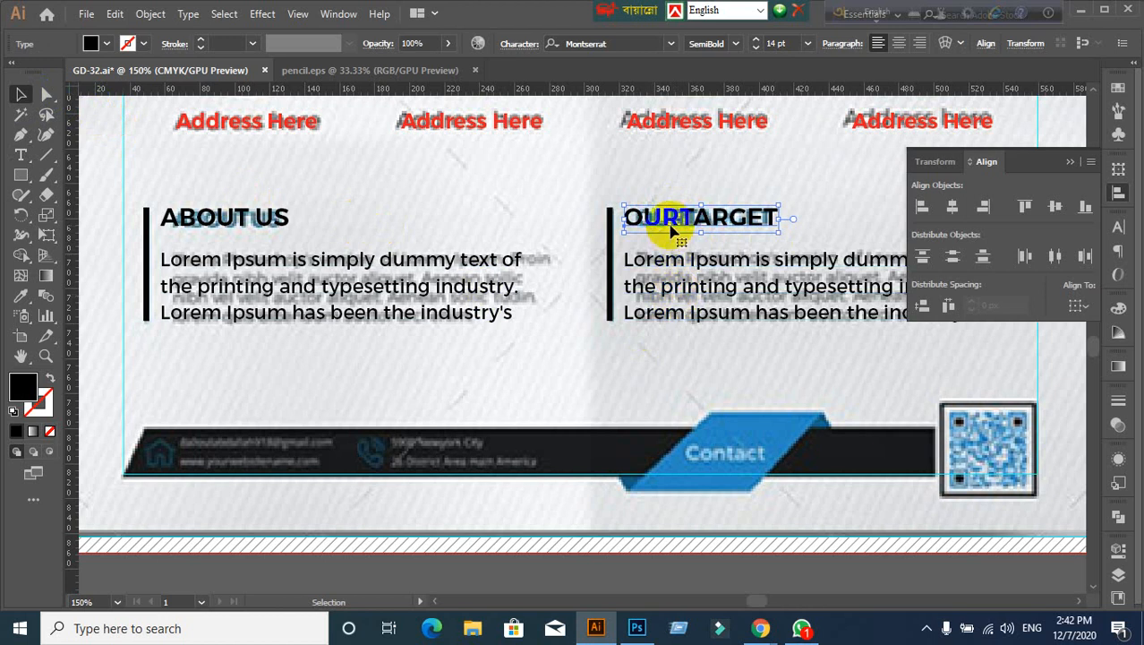
pyautogui.hotkey('ctrl', '-')
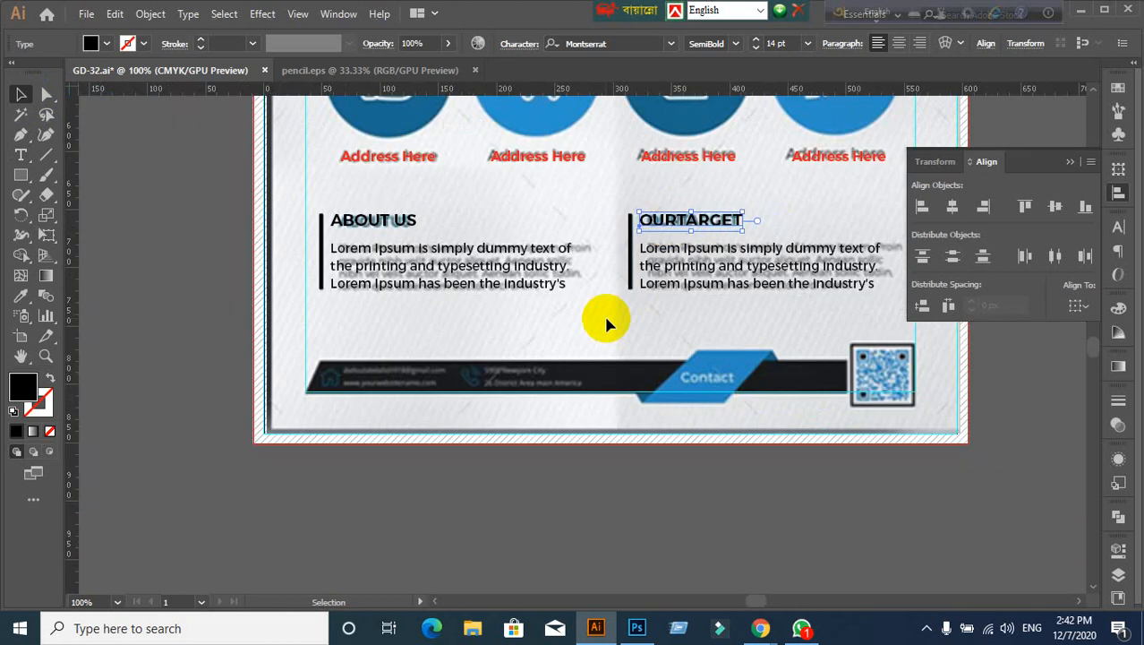
pyautogui.scroll(2, 548, 363)
pyautogui.scroll(1, 547, 359)
pyautogui.scroll(-1, 545, 358)
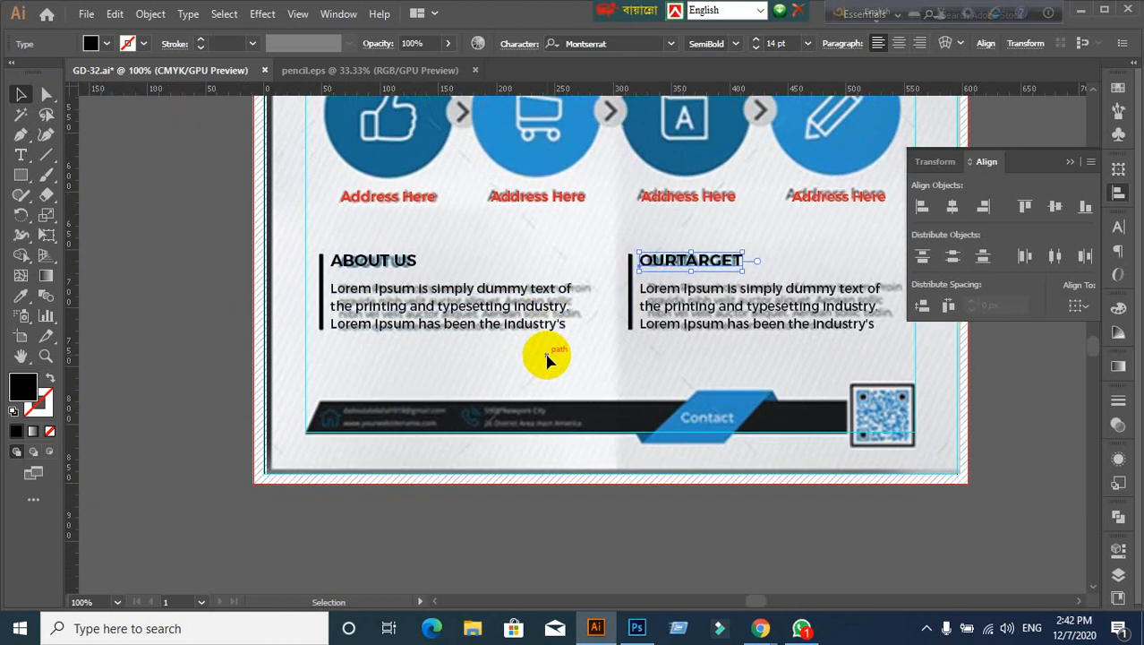
pyautogui.click(499, 537)
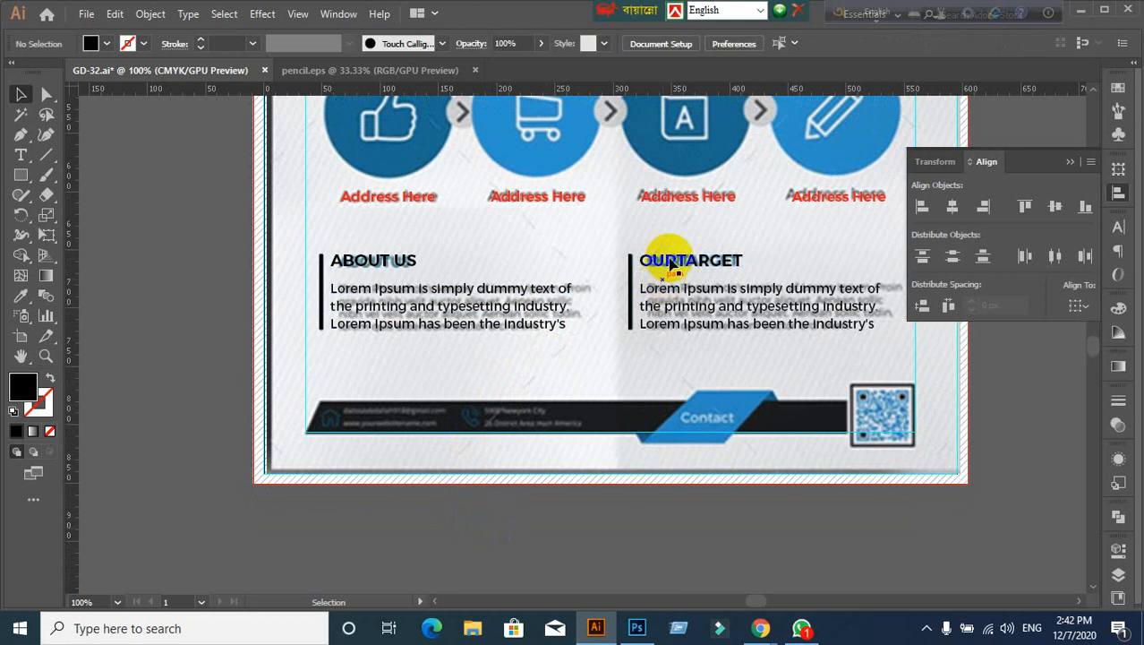
pyautogui.moveTo(661, 257); pyautogui.dragTo(668, 282)
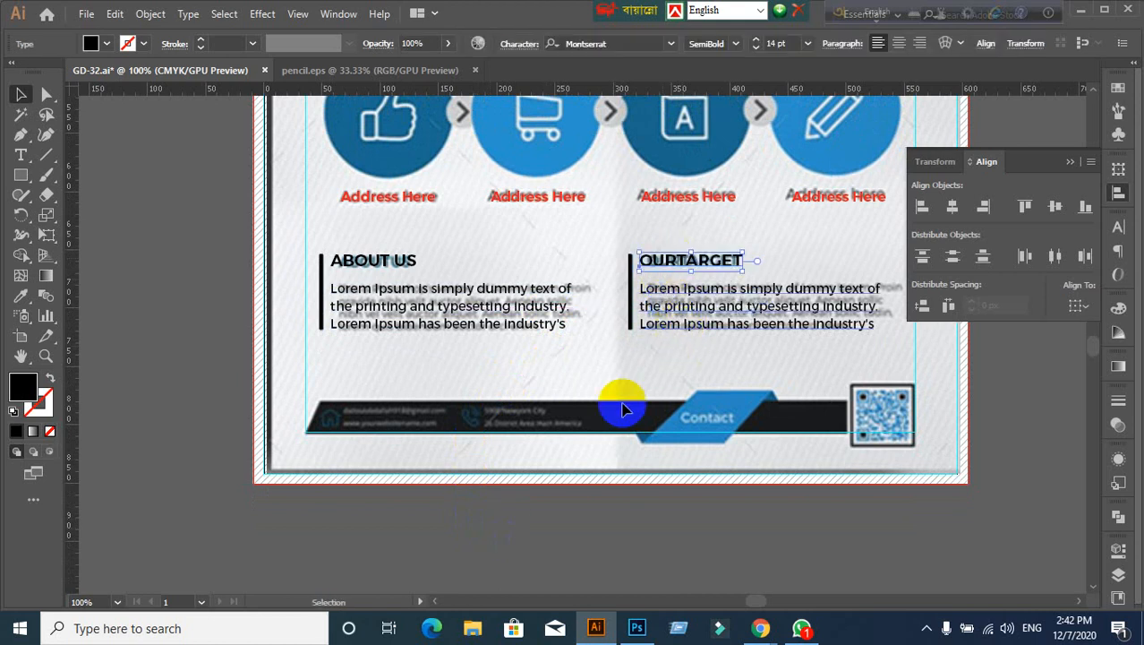
pyautogui.click(557, 511)
# Step: Examine the flyer's overall layout, from the corporate banner to the footer bar and QR code
pyautogui.scroll(-1, 569, 473)
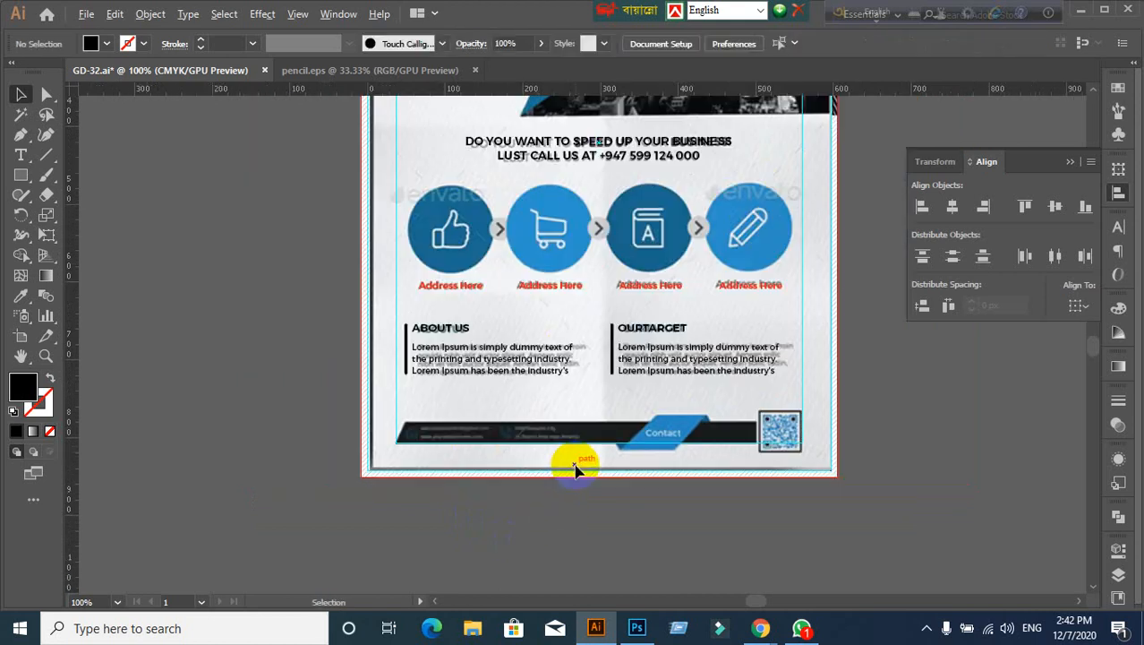
pyautogui.scroll(4, 695, 422)
pyautogui.scroll(1, 702, 426)
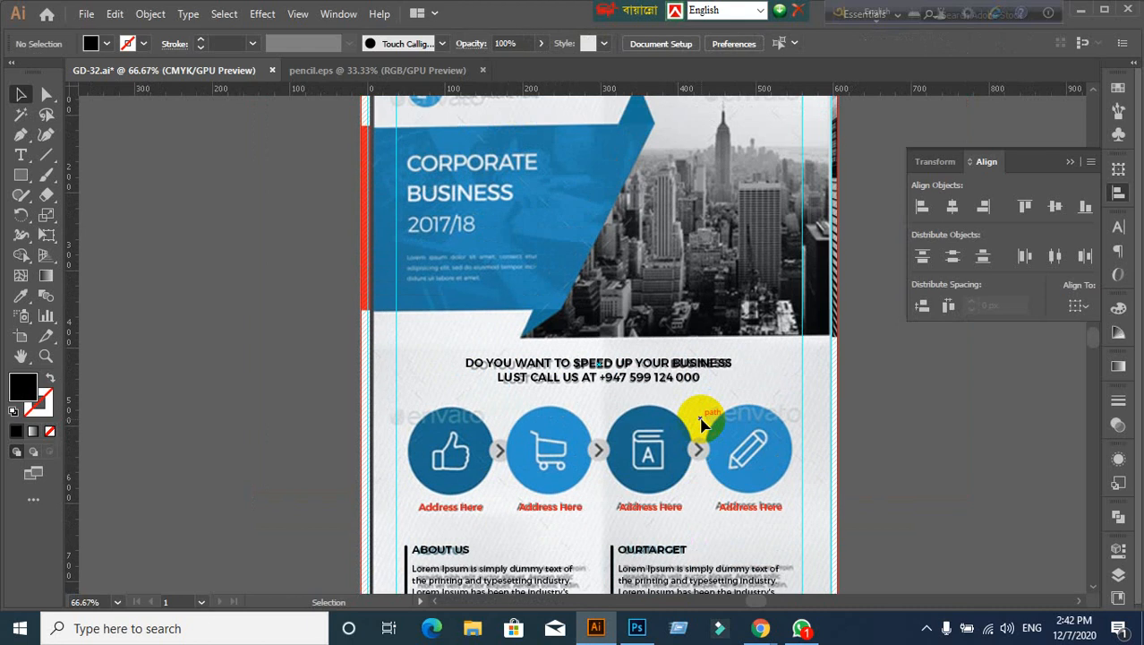
pyautogui.scroll(-4, 702, 424)
pyautogui.scroll(2, 702, 424)
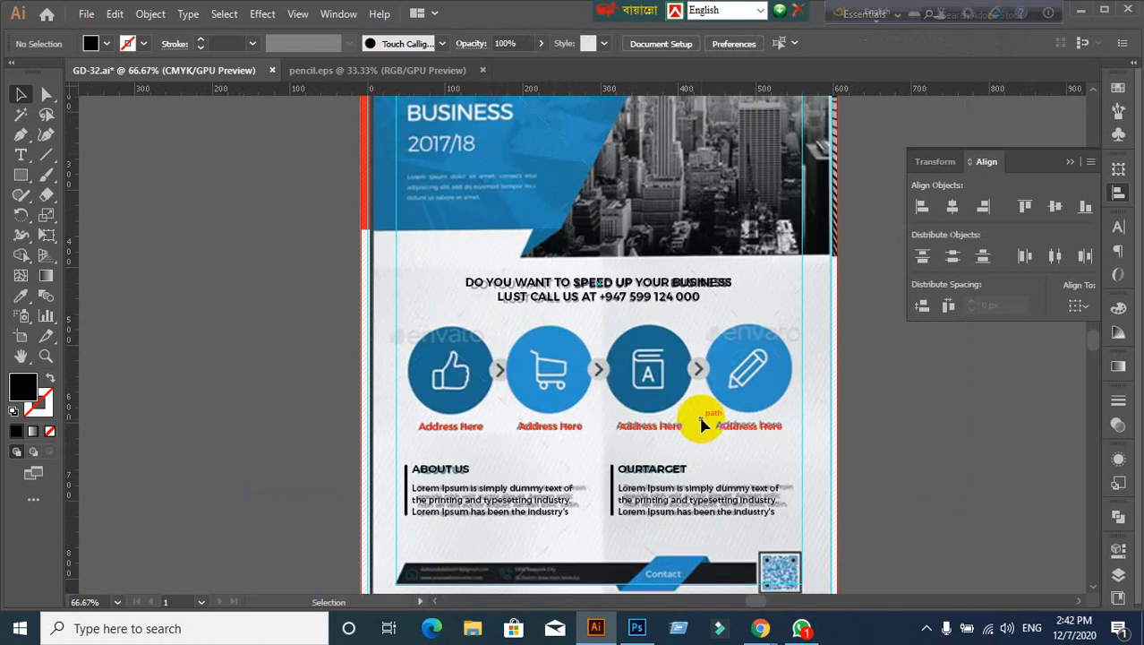
pyautogui.scroll(3, 508, 229)
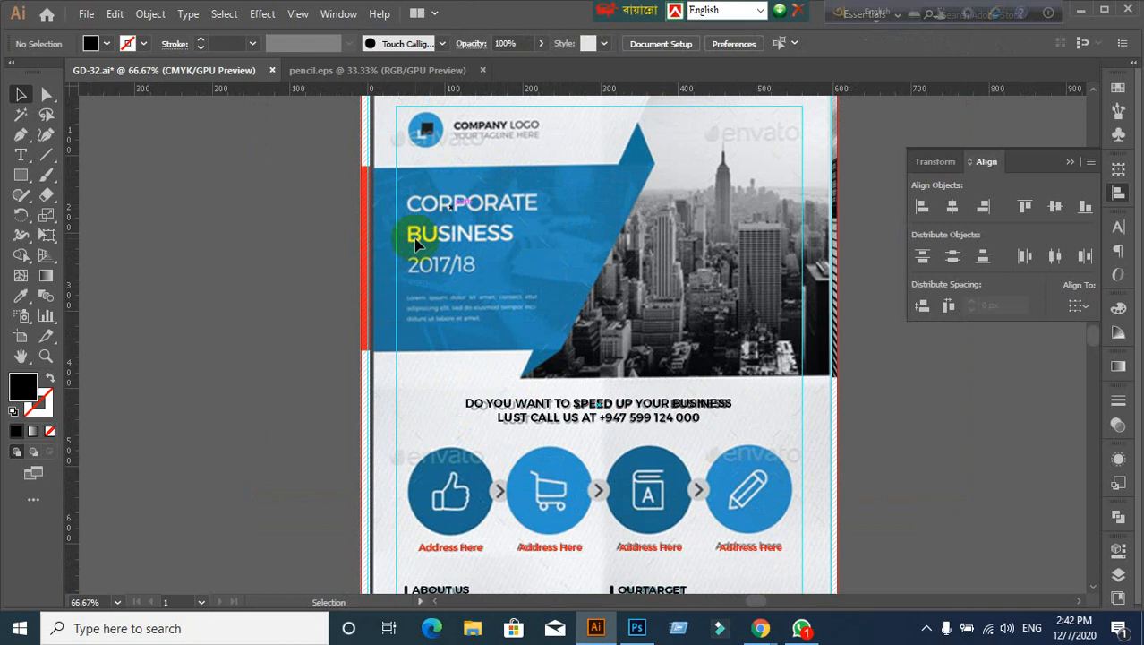
pyautogui.scroll(-2, 634, 387)
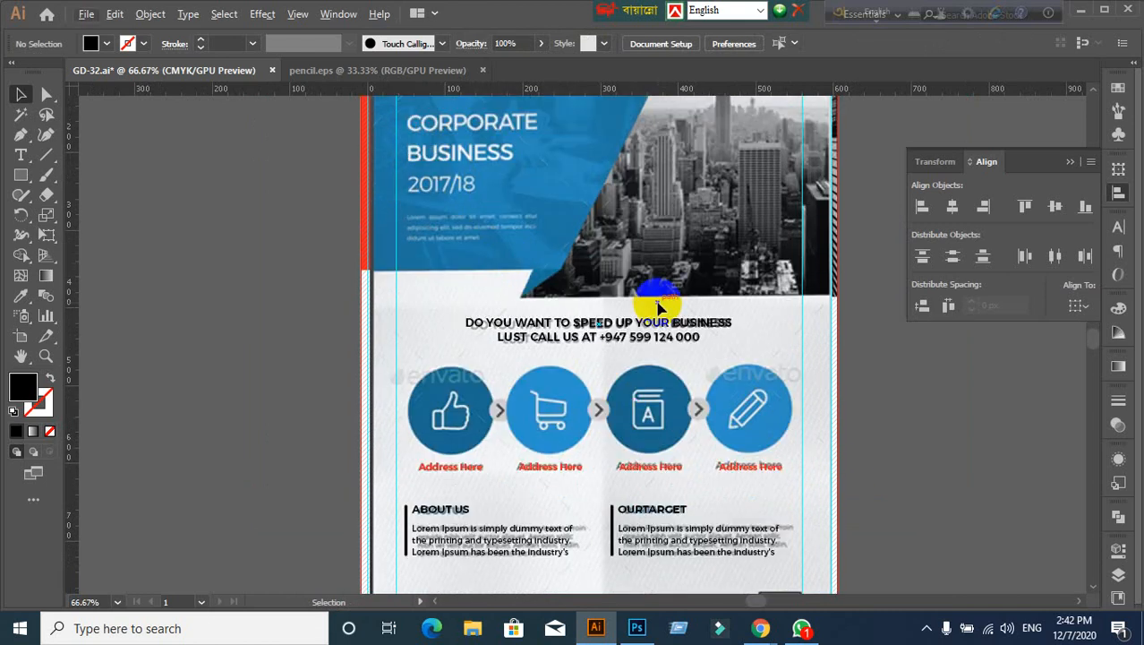
pyautogui.scroll(-1, 658, 307)
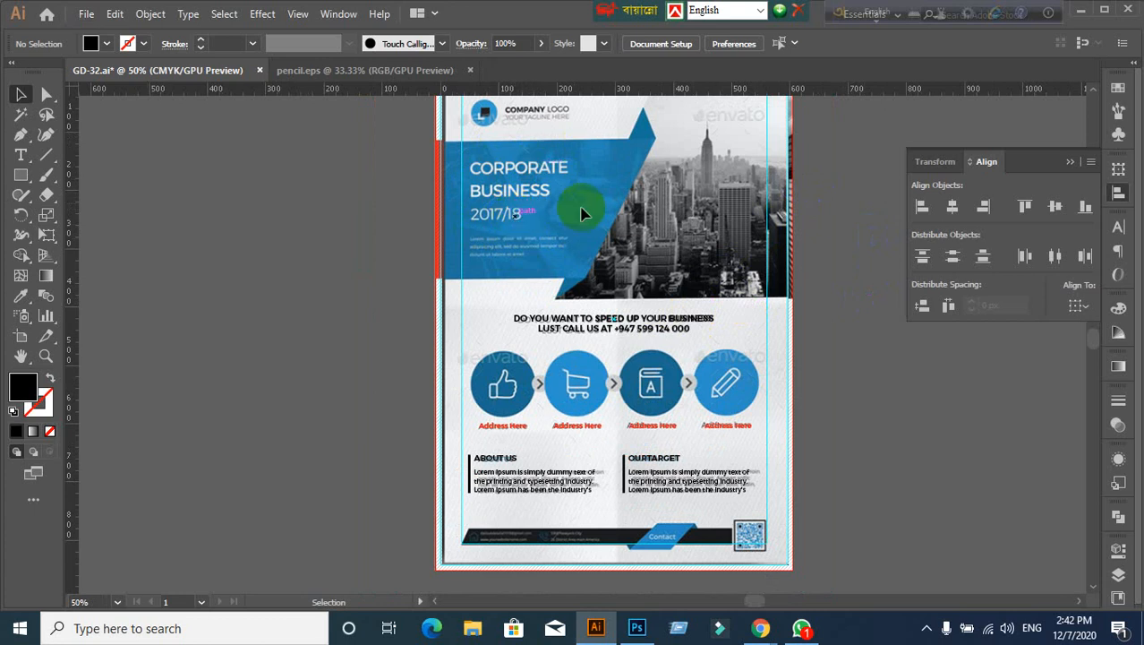
pyautogui.scroll(-2, 707, 492)
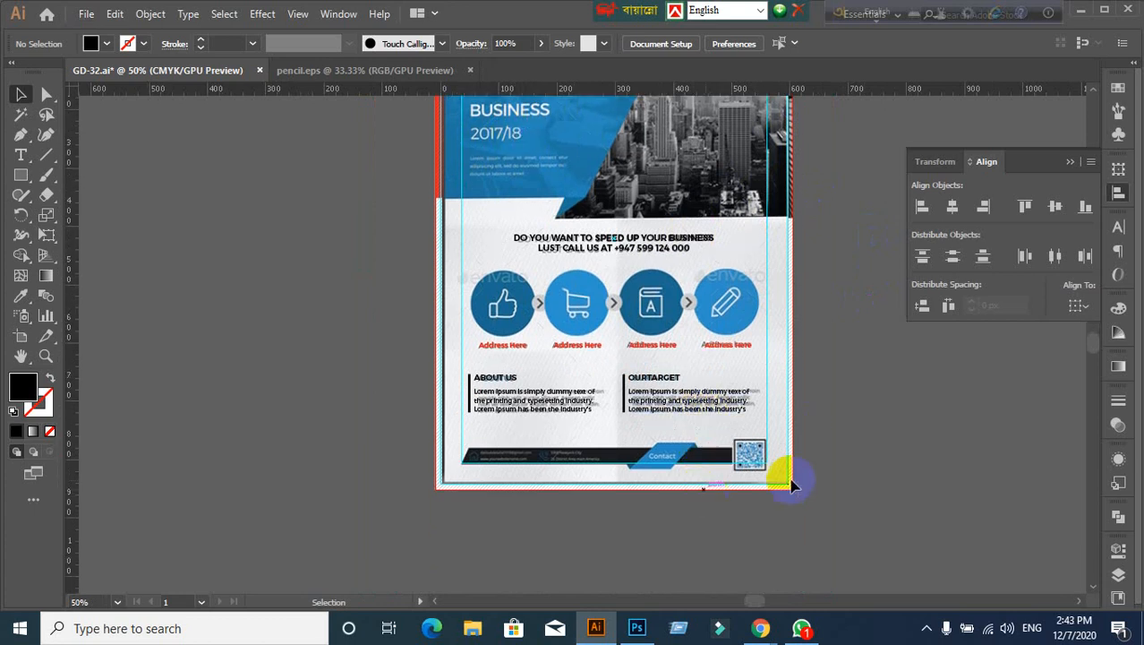
pyautogui.scroll(1, 788, 447)
pyautogui.scroll(1, 736, 474)
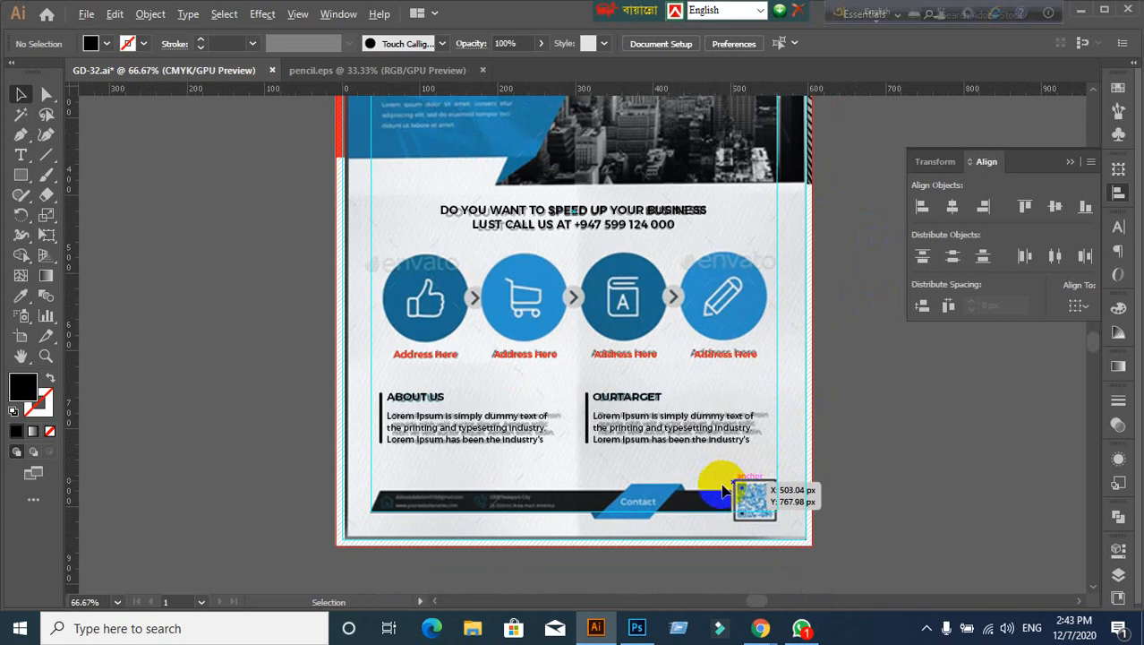
pyautogui.scroll(2, 616, 414)
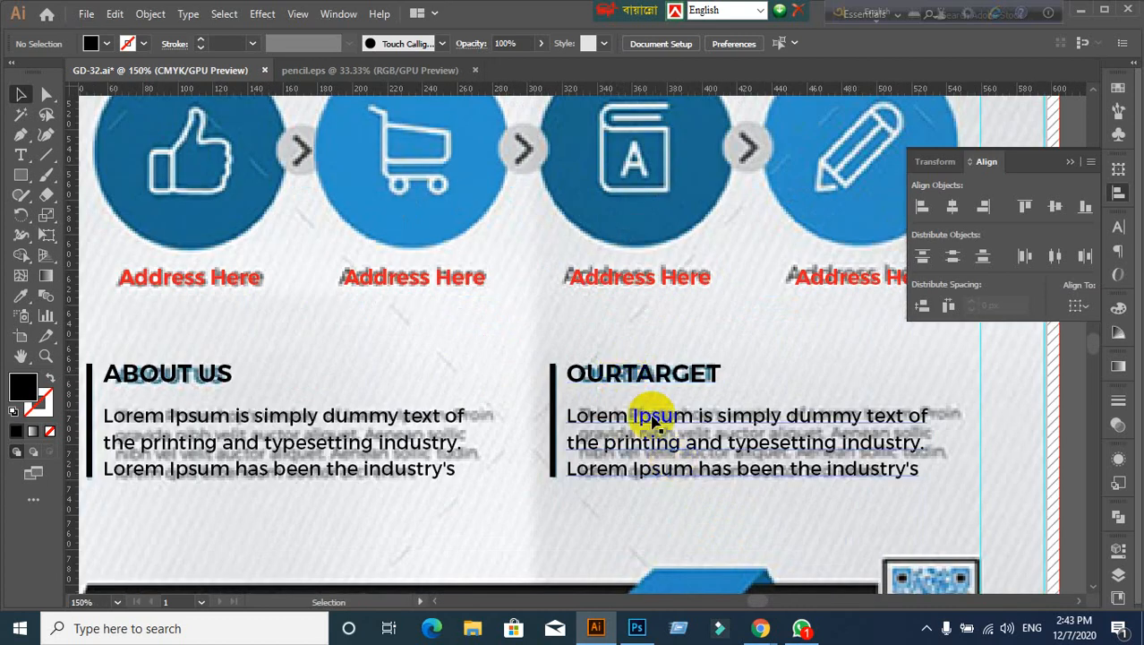
# Step: Switch to the browser to check the Google Meet presentation and return to Illustrator
pyautogui.moveTo(770, 634)
pyautogui.click(694, 578)
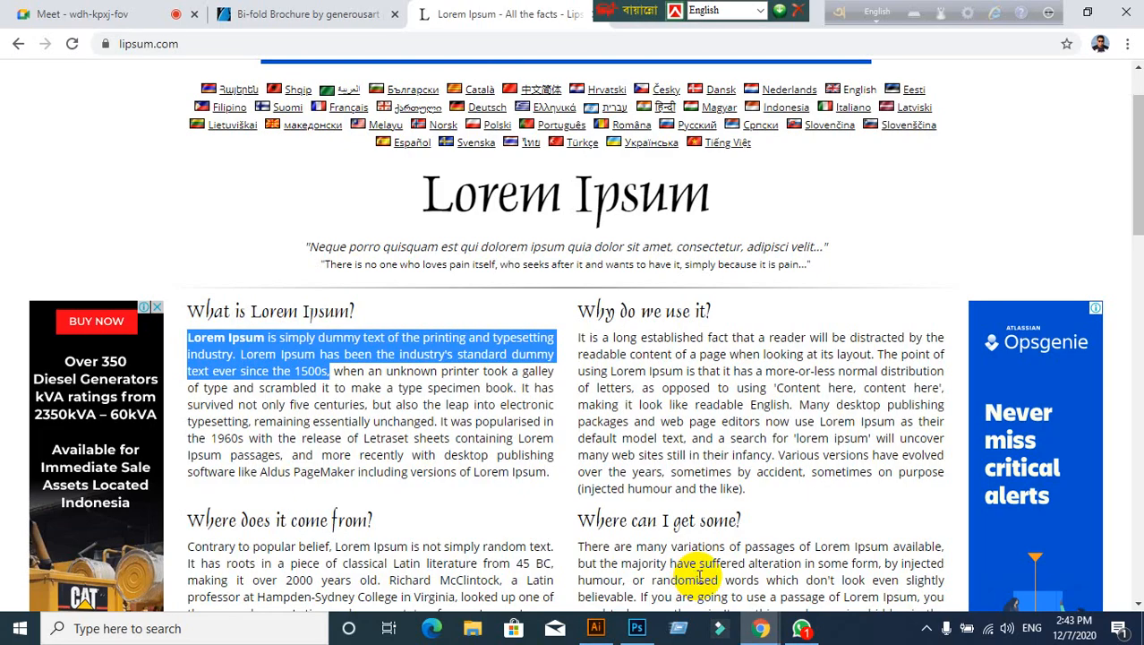
pyautogui.click(84, 18)
pyautogui.click(737, 162)
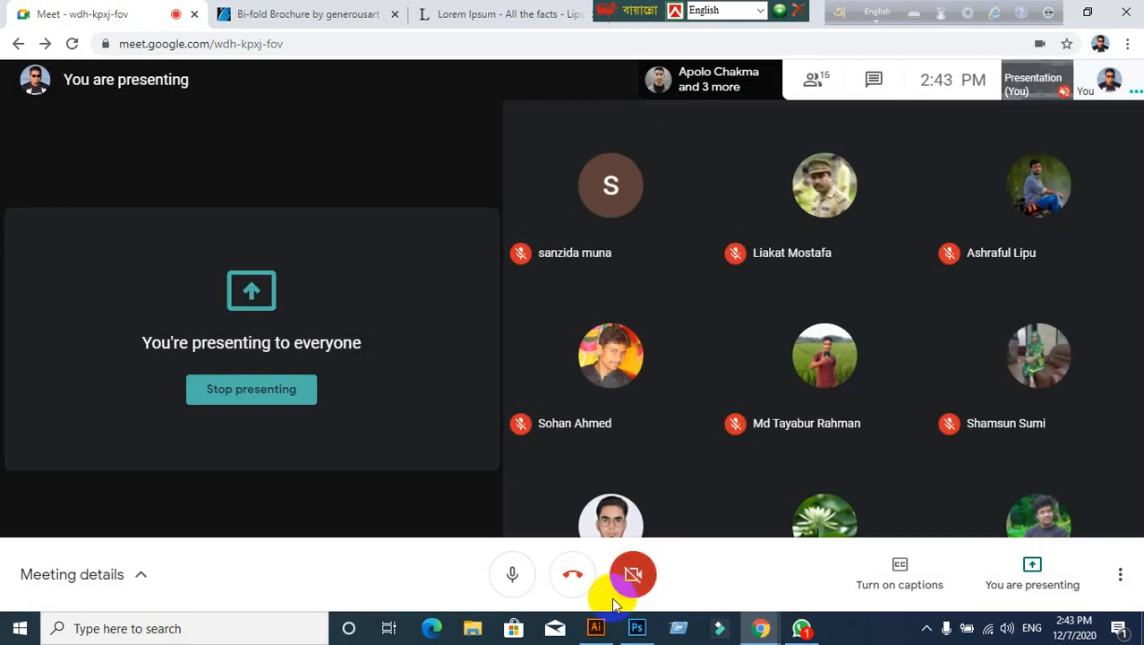
pyautogui.click(604, 623)
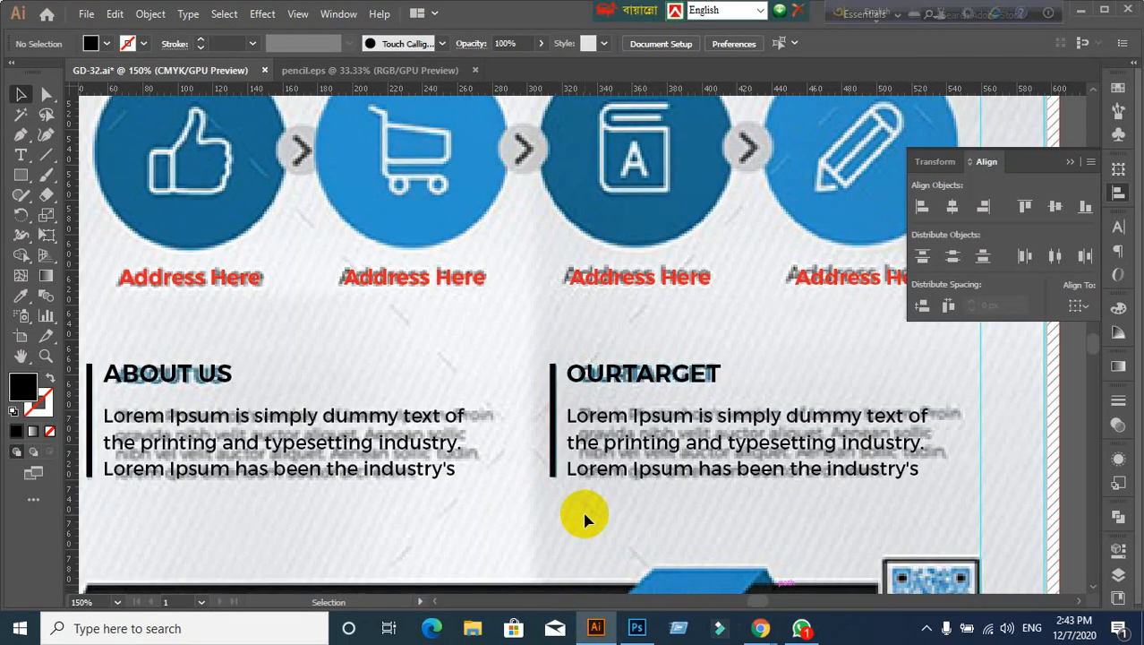
# Step: Examine the flyer's full page and its footer bar with the blue Contact ribbon
pyautogui.hotkey('ctrl', '-')
pyautogui.hotkey('ctrl', '-')
pyautogui.moveTo(790, 495); pyautogui.dragTo(778, 394)
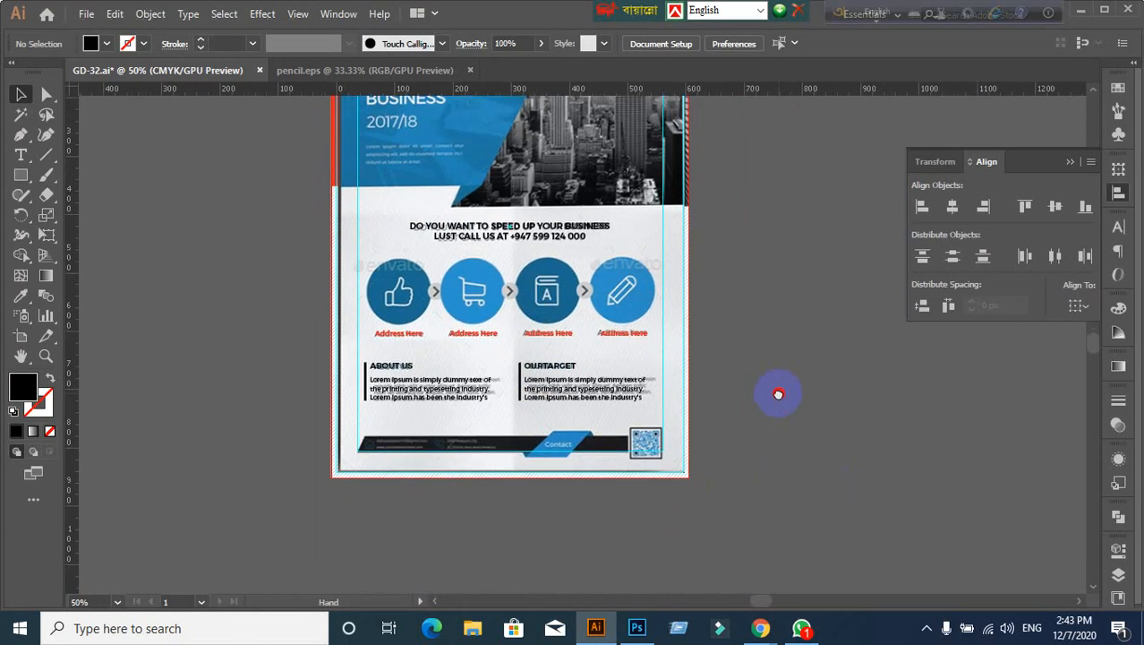
pyautogui.scroll(1, 503, 485)
pyautogui.scroll(-2, 536, 477)
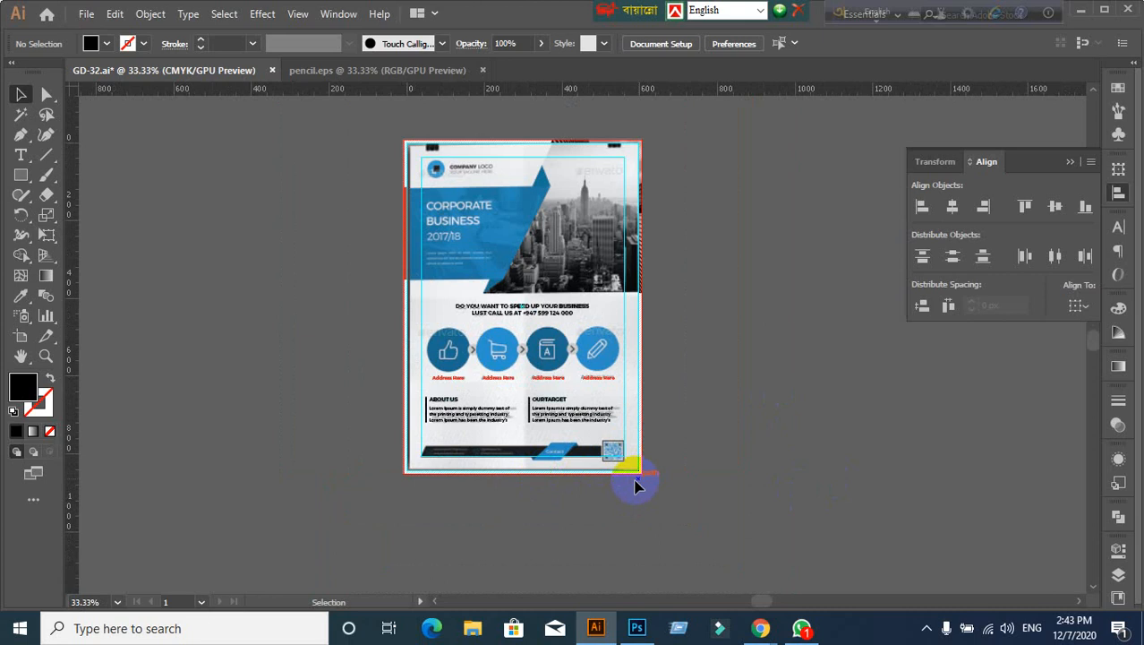
pyautogui.scroll(1, 630, 483)
pyautogui.scroll(1, 493, 485)
pyautogui.scroll(1, 494, 485)
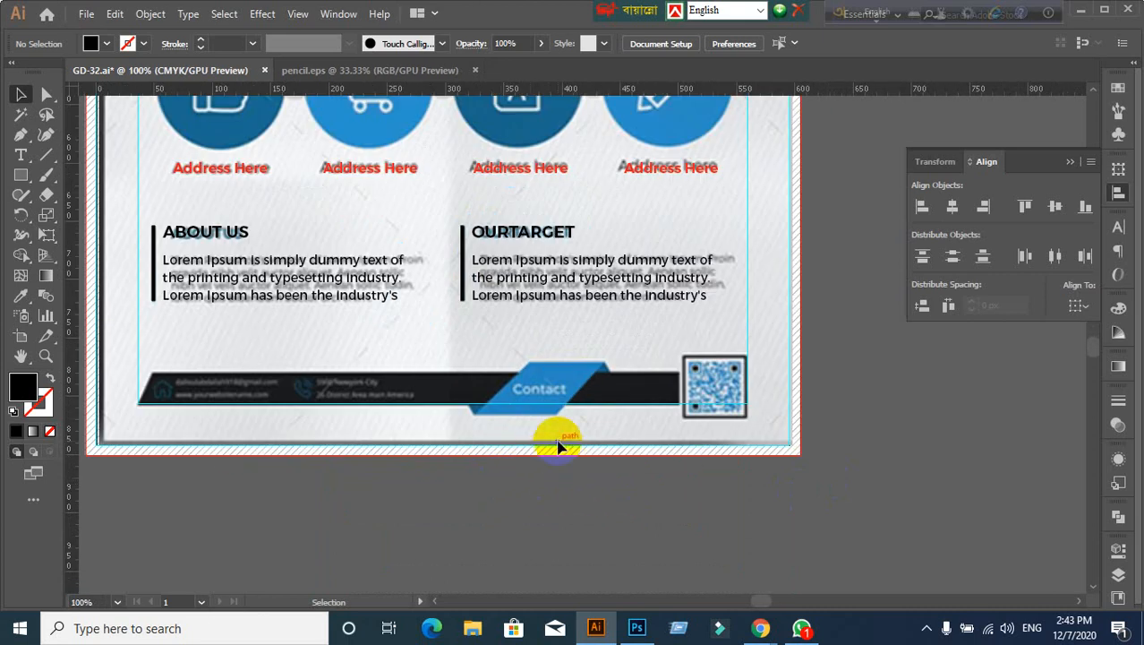
pyautogui.scroll(2, 564, 399)
pyautogui.scroll(-2, 472, 394)
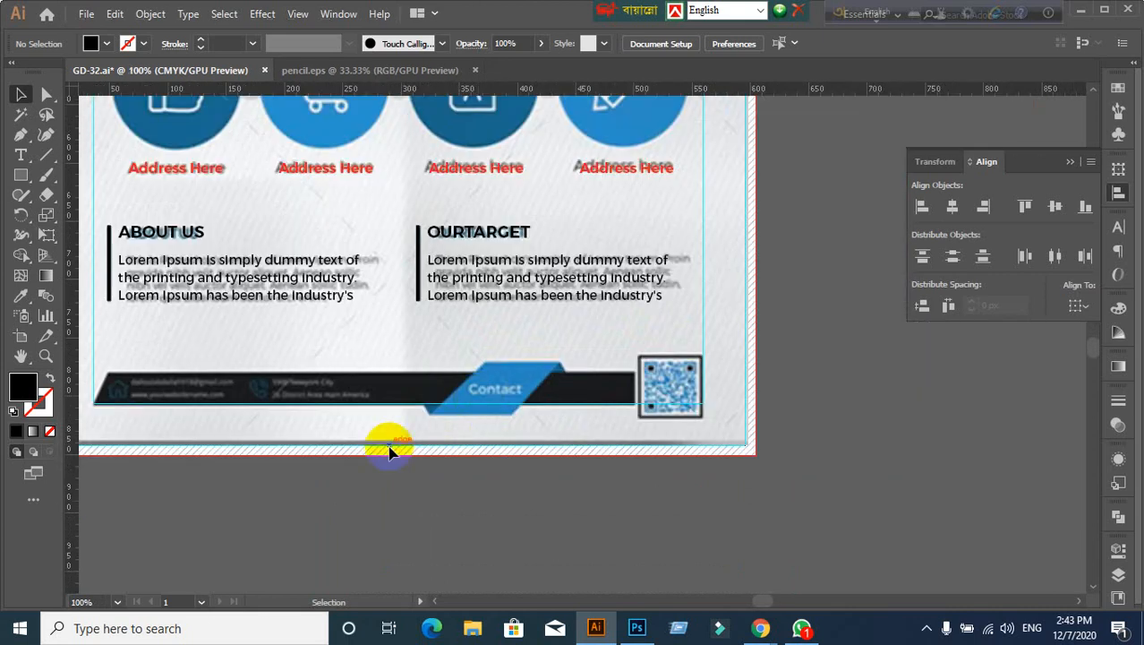
# Step: Add the point text Contact below the artboard and turn off All Caps for it
pyautogui.click(23, 154)
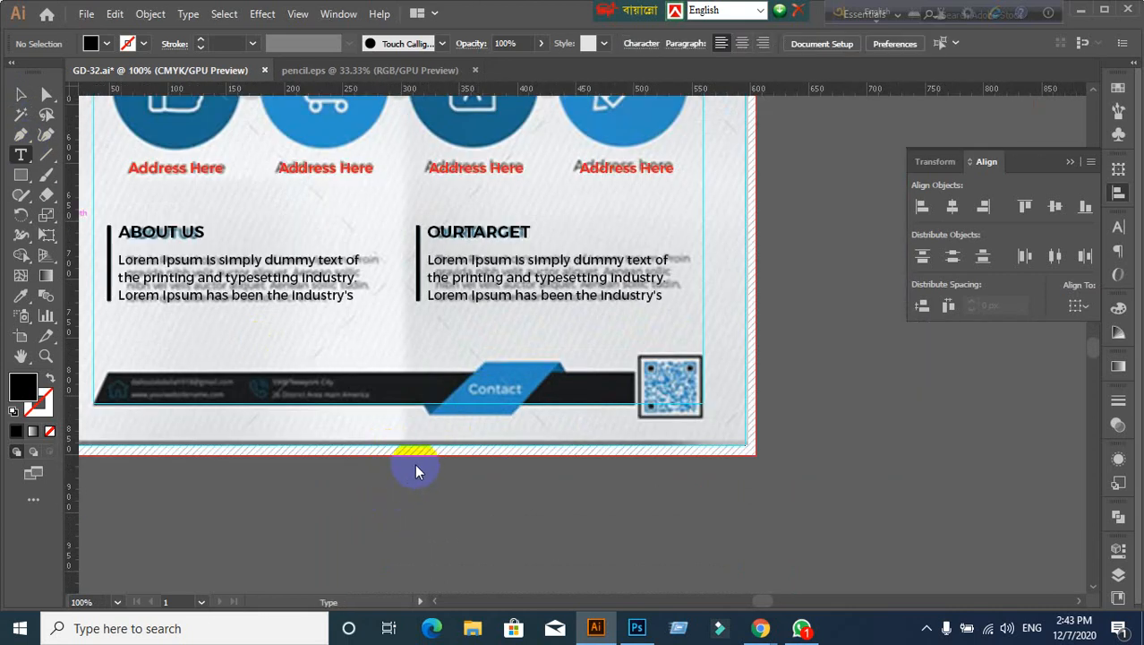
pyautogui.click(475, 390)
pyautogui.click(388, 531)
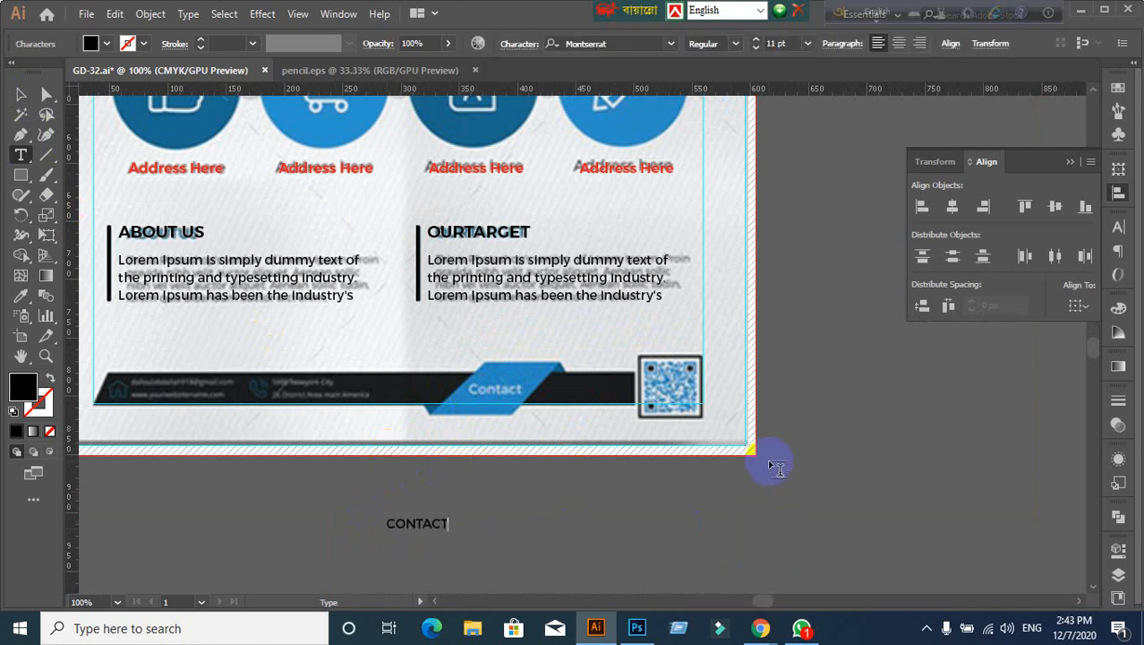
pyautogui.click(43, 97)
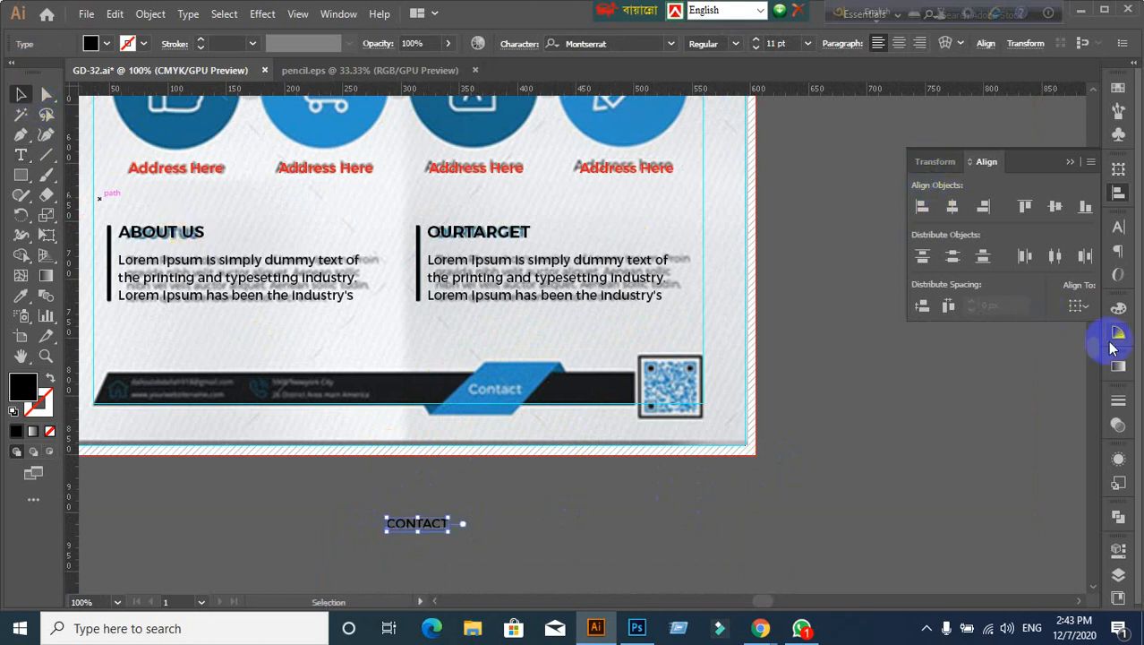
pyautogui.click(1118, 227)
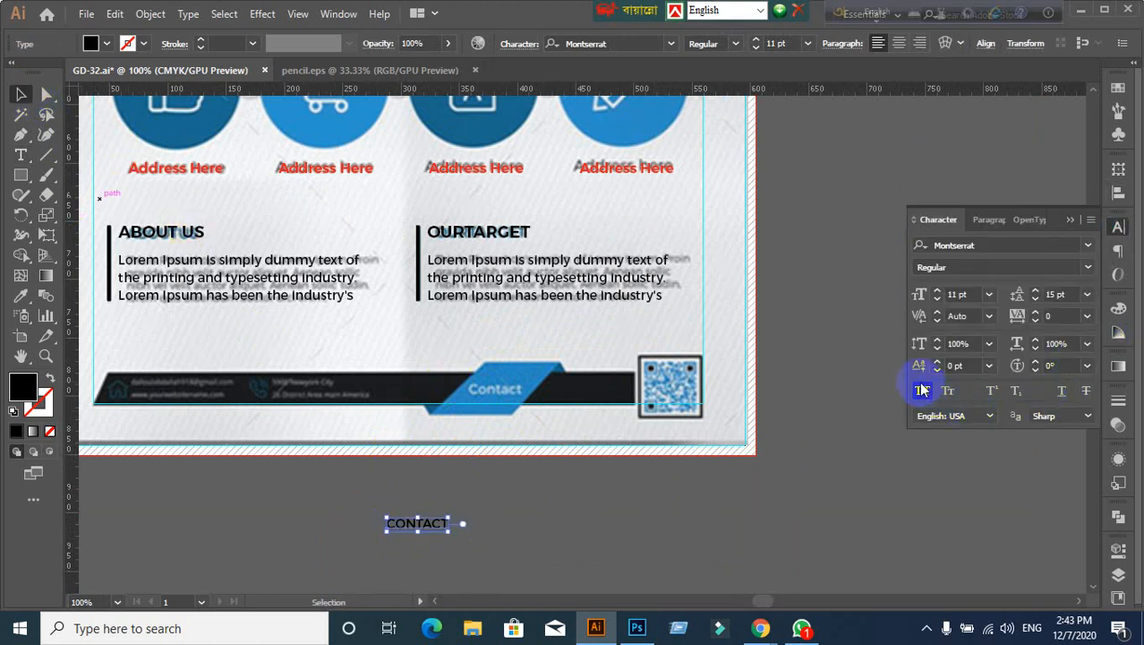
pyautogui.click(433, 573)
pyautogui.scroll(1, 362, 562)
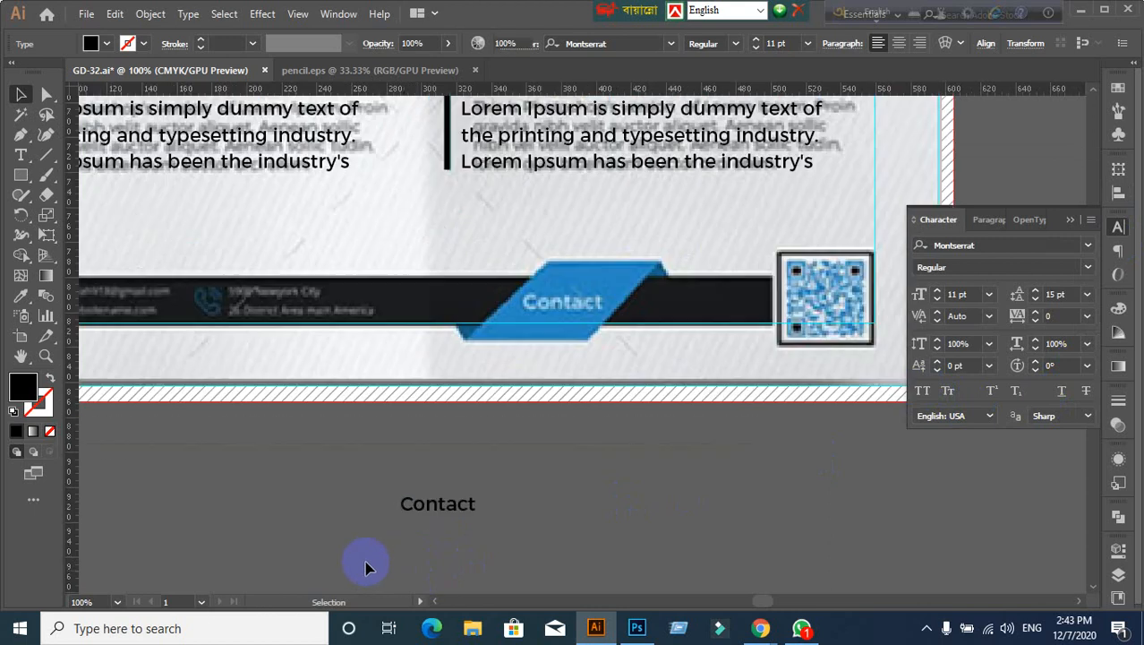
# Step: Move the Contact text onto the footer's blue ribbon and set its font style to Bold
pyautogui.moveTo(459, 512); pyautogui.dragTo(586, 306)
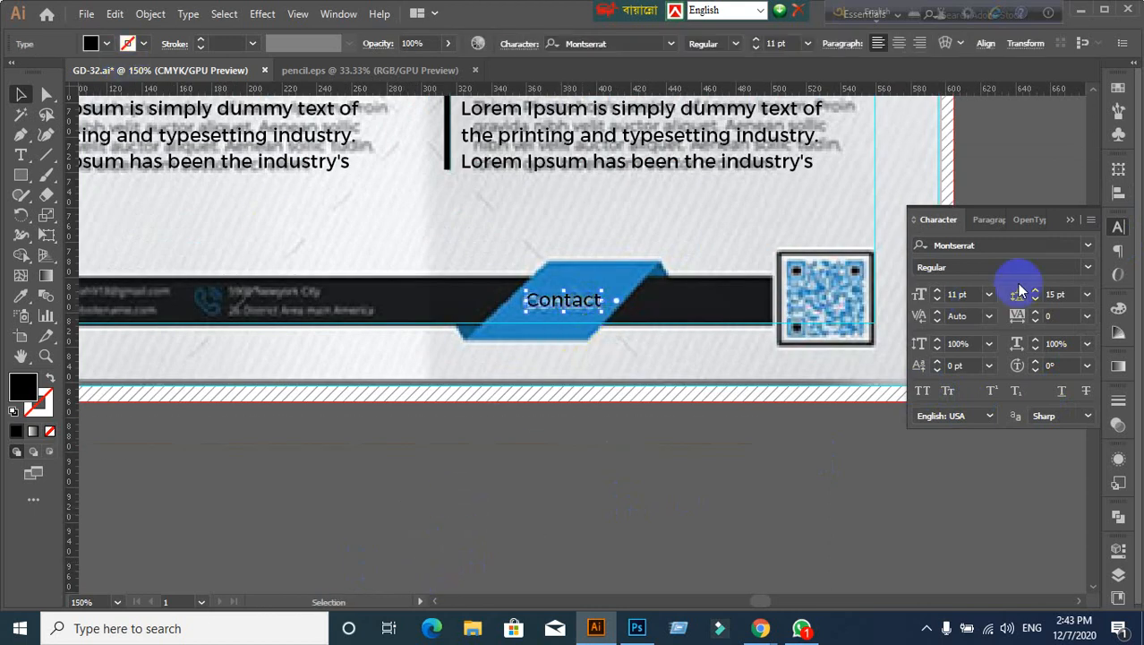
pyautogui.click(1091, 267)
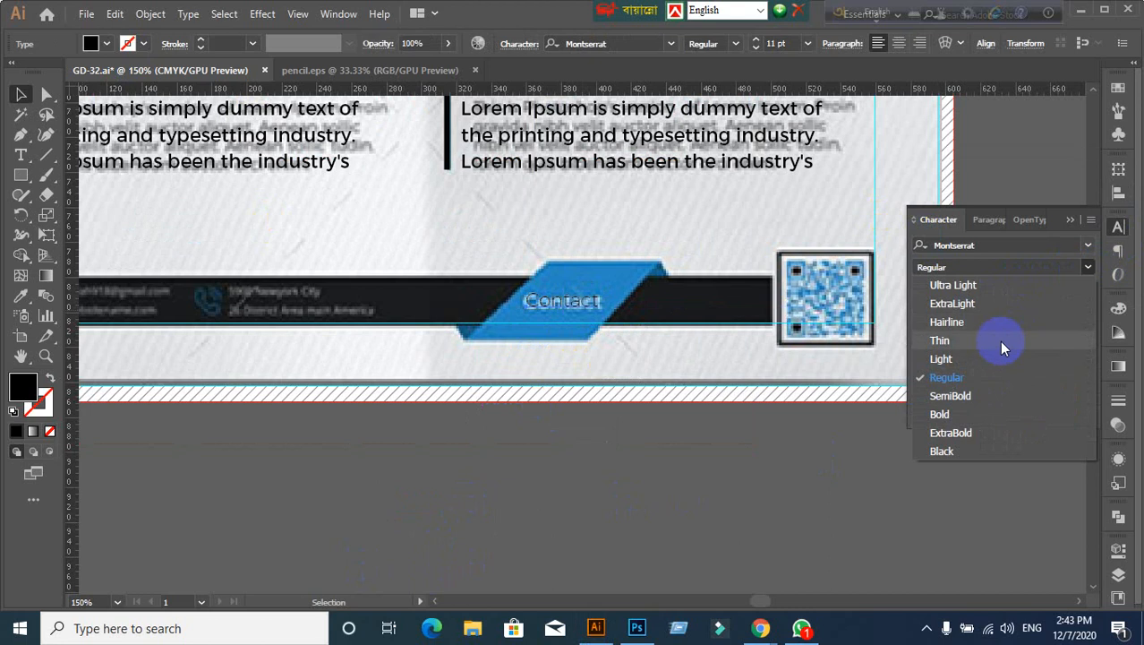
pyautogui.click(952, 414)
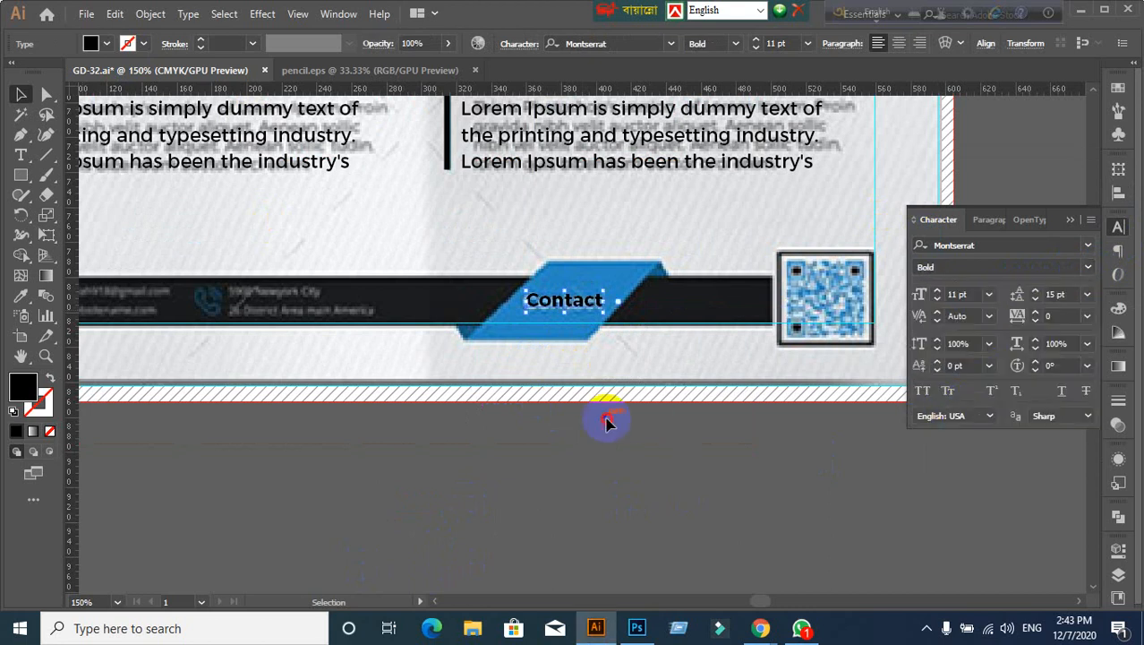
pyautogui.click(519, 388)
pyautogui.hotkey('ctrl', '-')
pyautogui.hotkey('ctrl', '-')
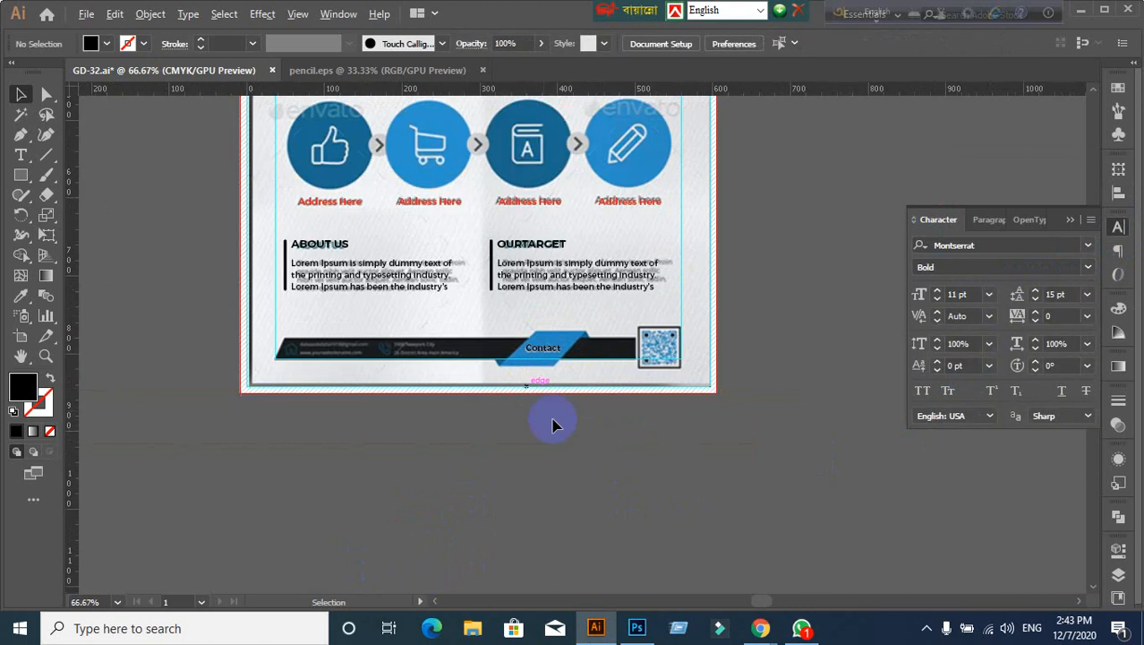
# Step: Unlock the reference image, try moving it away from the rebuilt artwork, and undo the move
pyautogui.hotkey('ctrl', 'alt', '2')
pyautogui.click(679, 458)
pyautogui.moveTo(692, 313); pyautogui.dragTo(946, 455)
pyautogui.scroll(-2, 685, 468)
pyautogui.moveTo(646, 447); pyautogui.dragTo(731, 518)
pyautogui.hotkey('ctrl', 'z')
pyautogui.hotkey('ctrl', 'z')
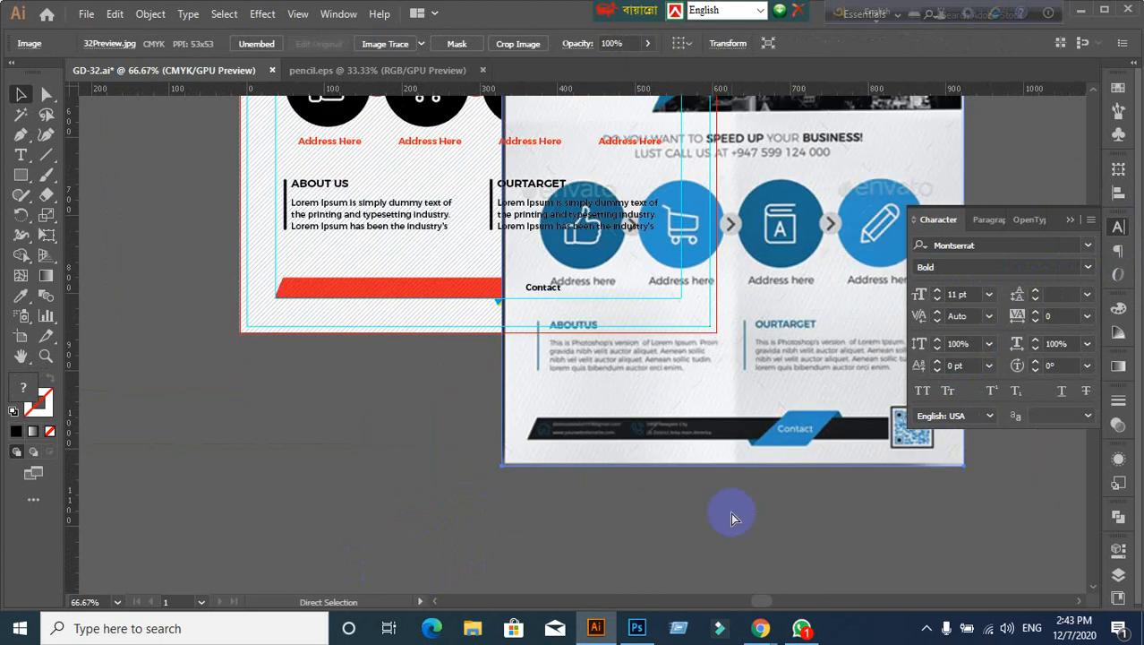
pyautogui.click(352, 414)
pyautogui.scroll(2, 352, 414)
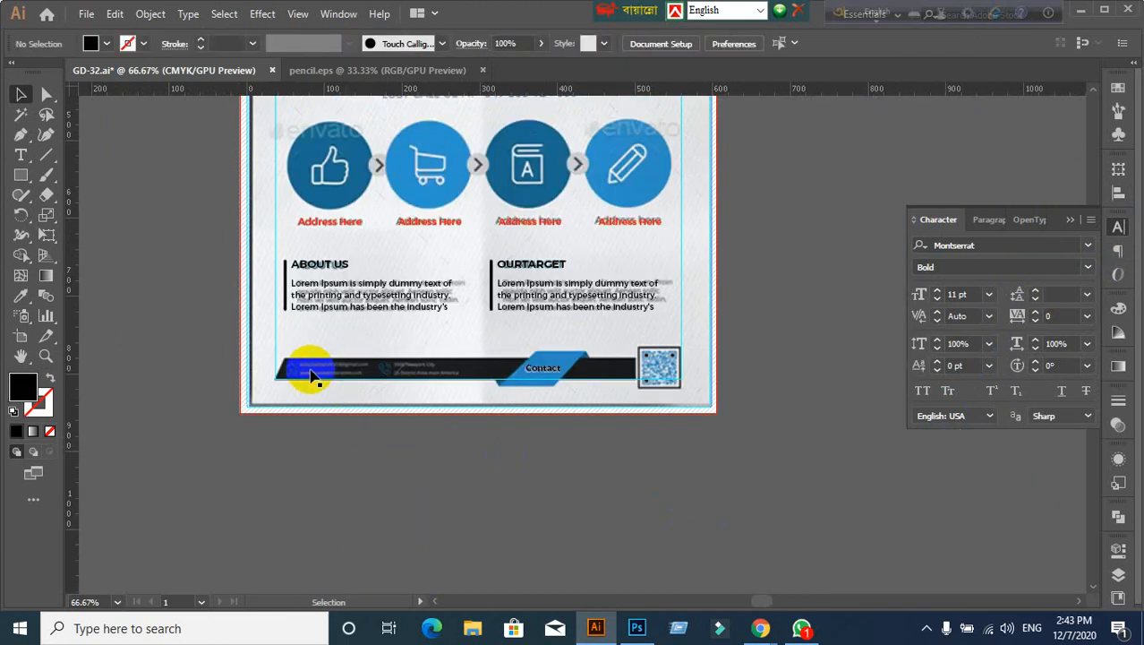
pyautogui.hscroll(-1, 350, 472)
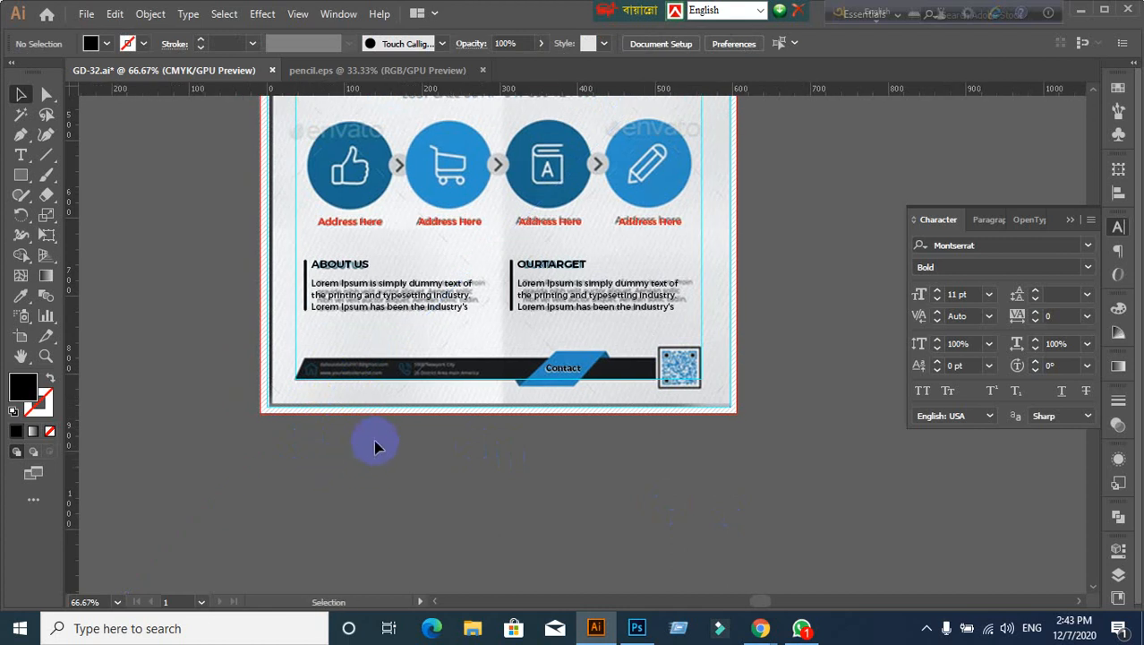
pyautogui.scroll(1, 373, 439)
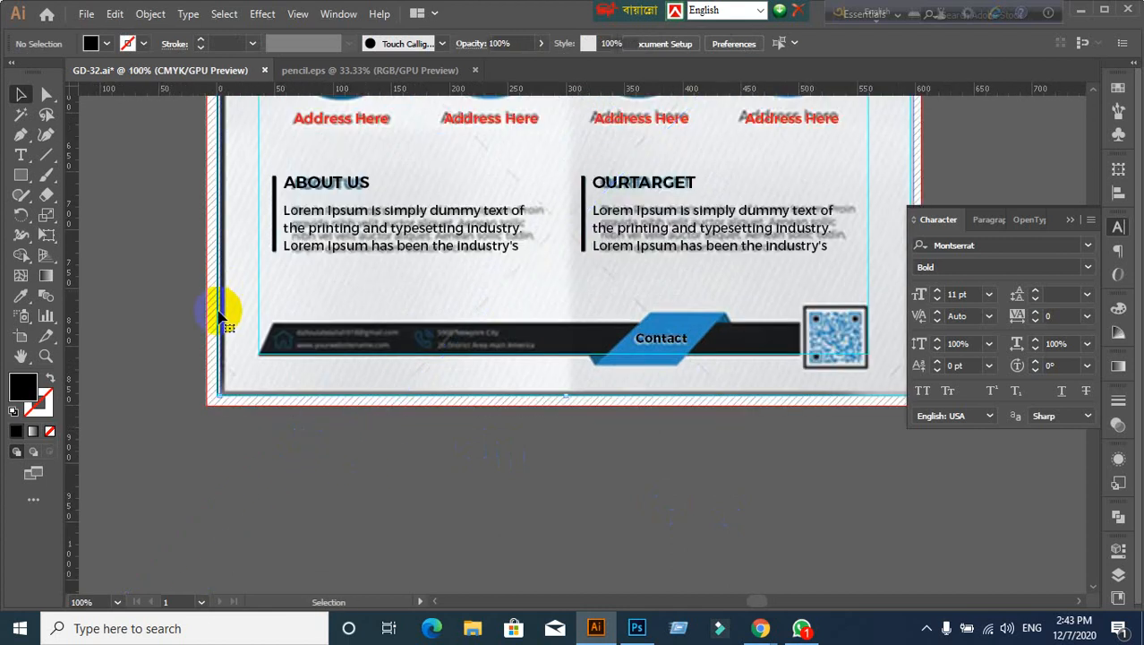
# Step: Examine the footer bar's icons and contact lines against the rest of the flyer
pyautogui.click(198, 334)
pyautogui.scroll(3, 280, 371)
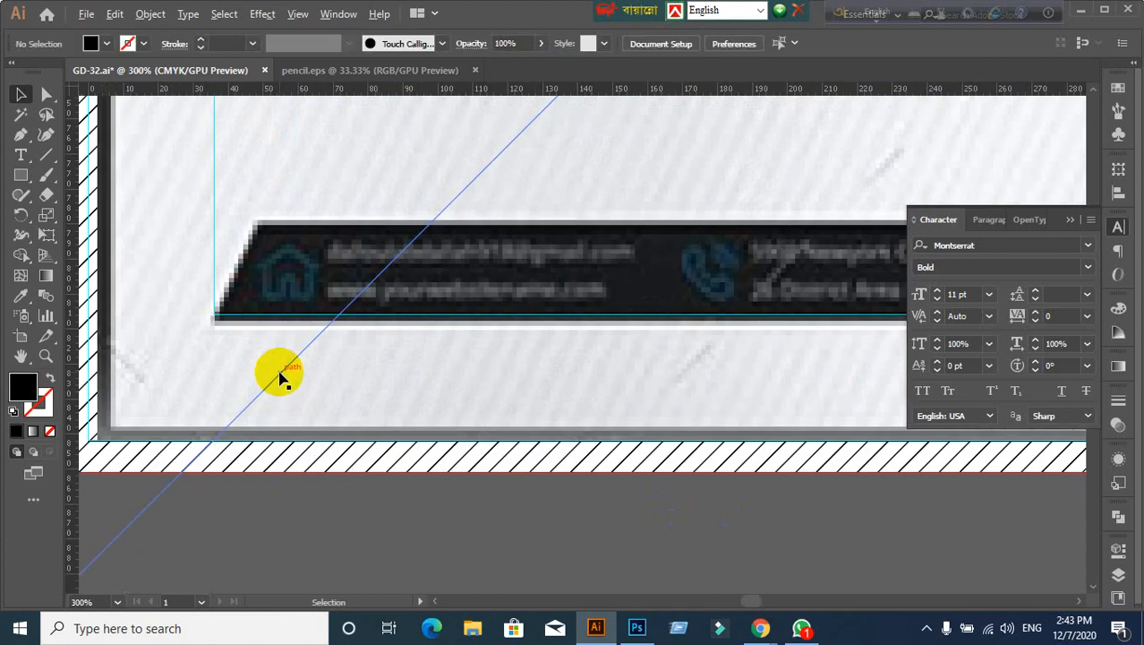
pyautogui.scroll(-3, 289, 332)
pyautogui.scroll(-2, 304, 351)
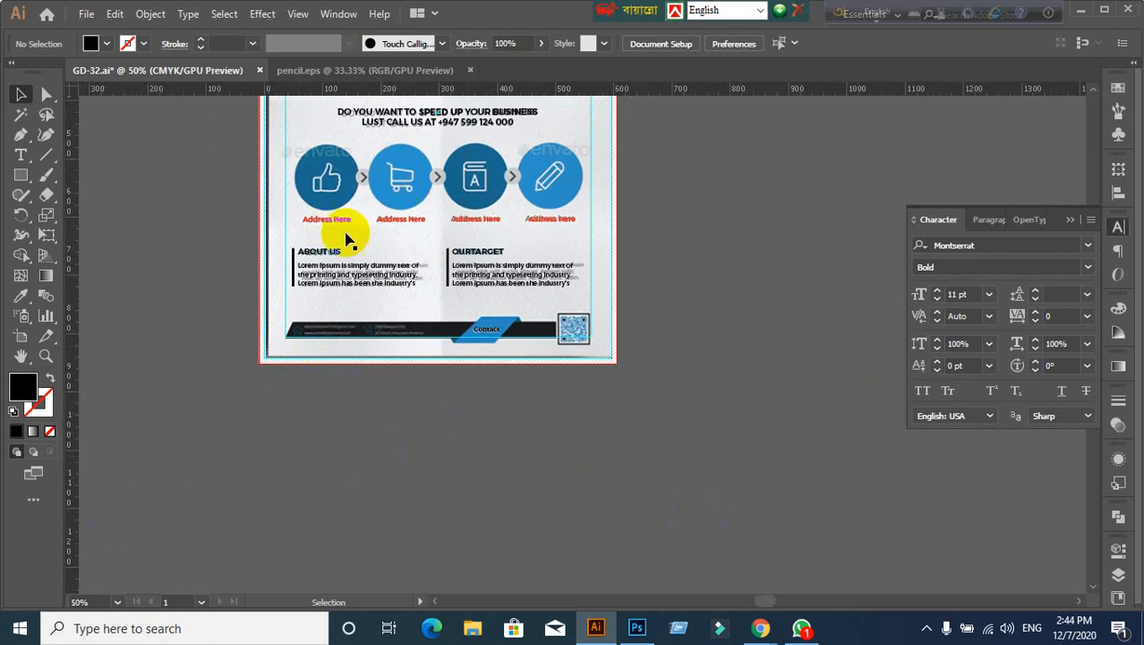
pyautogui.scroll(3, 379, 330)
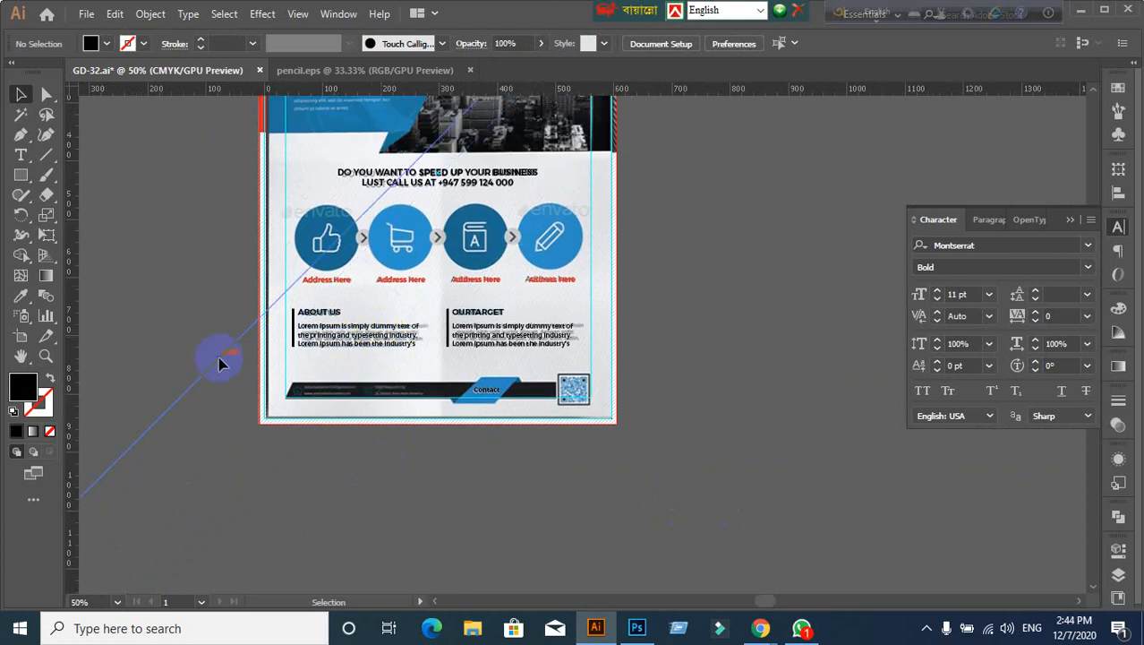
pyautogui.scroll(-2, 219, 363)
pyautogui.scroll(4, 283, 402)
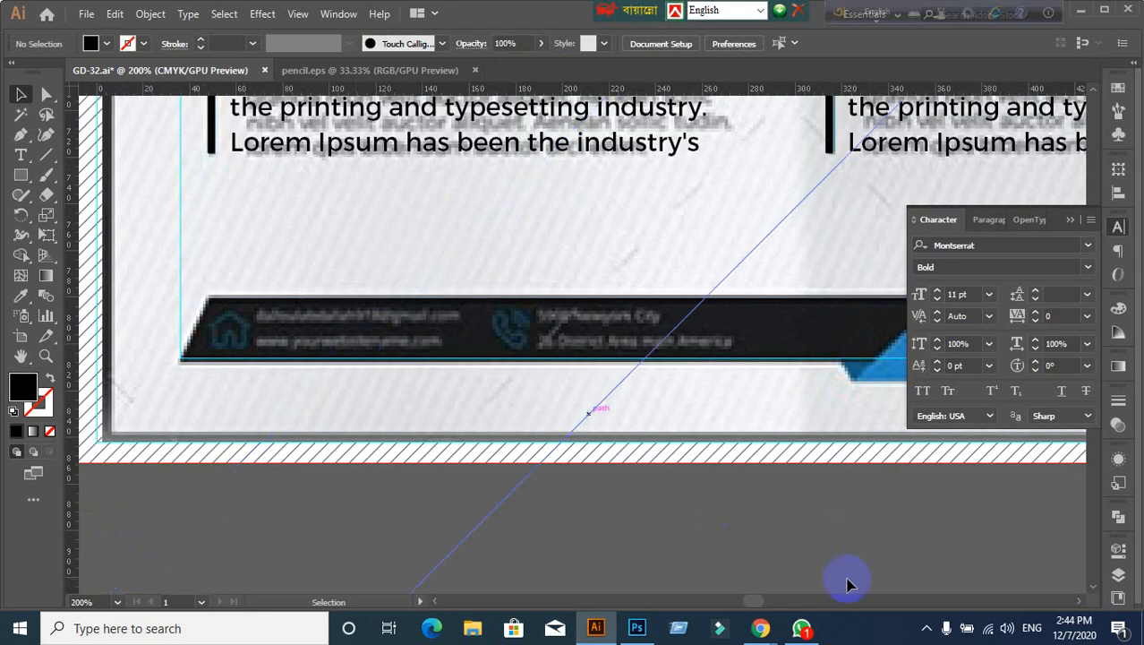
pyautogui.scroll(1, 268, 331)
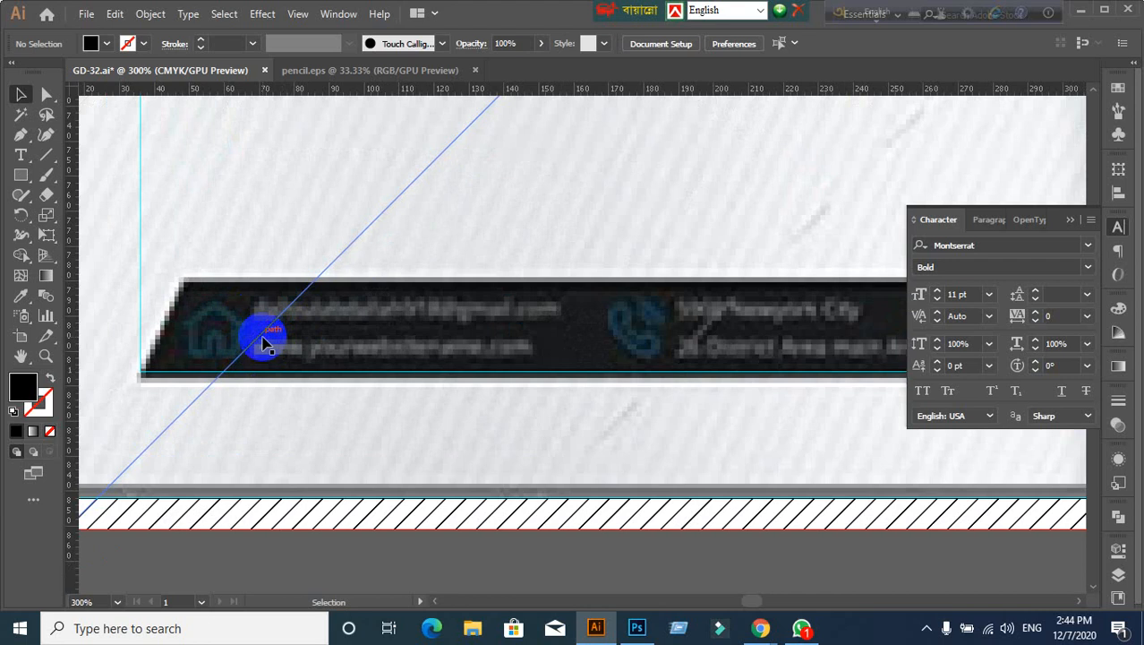
pyautogui.scroll(-5, 264, 344)
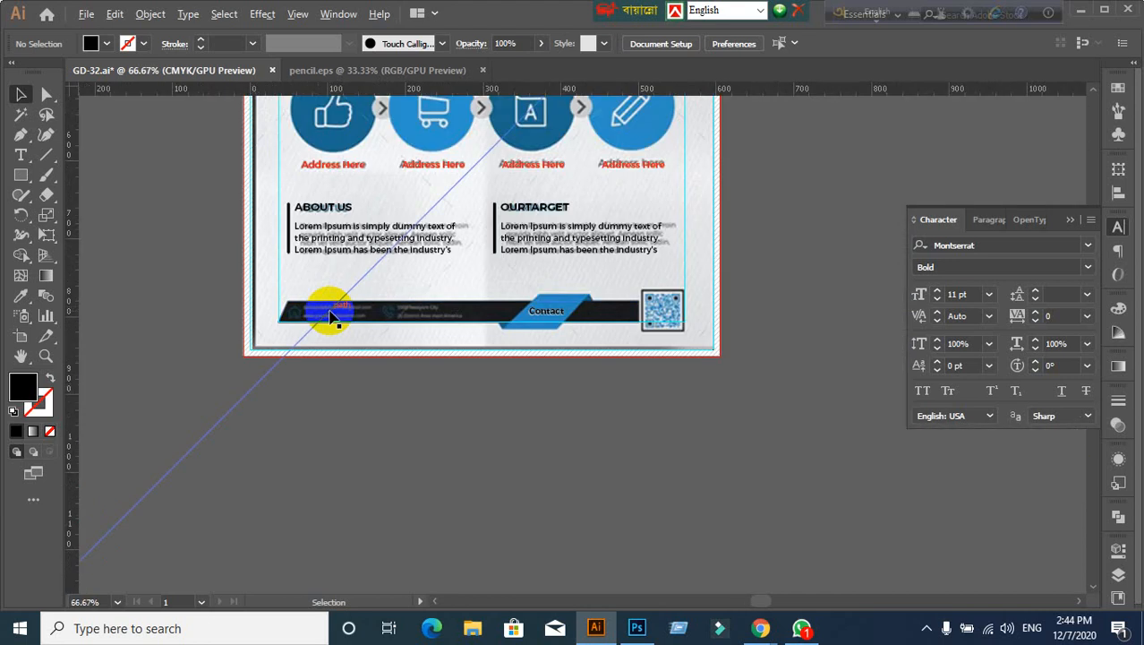
pyautogui.scroll(1, 445, 260)
pyautogui.scroll(4, 444, 259)
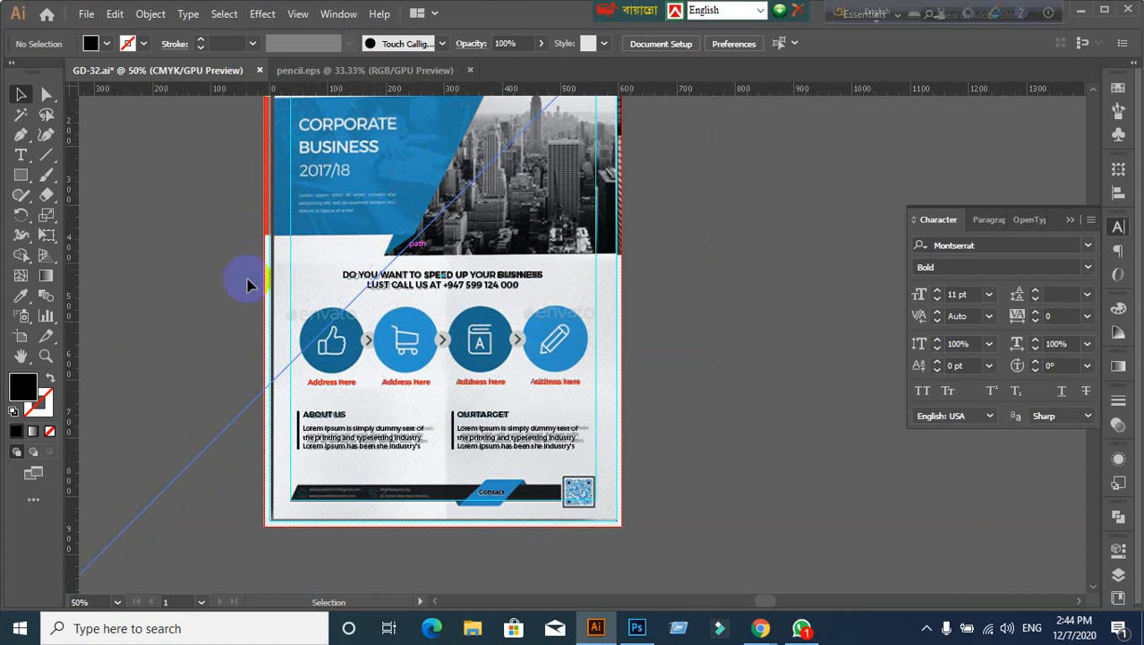
pyautogui.scroll(-2, 260, 331)
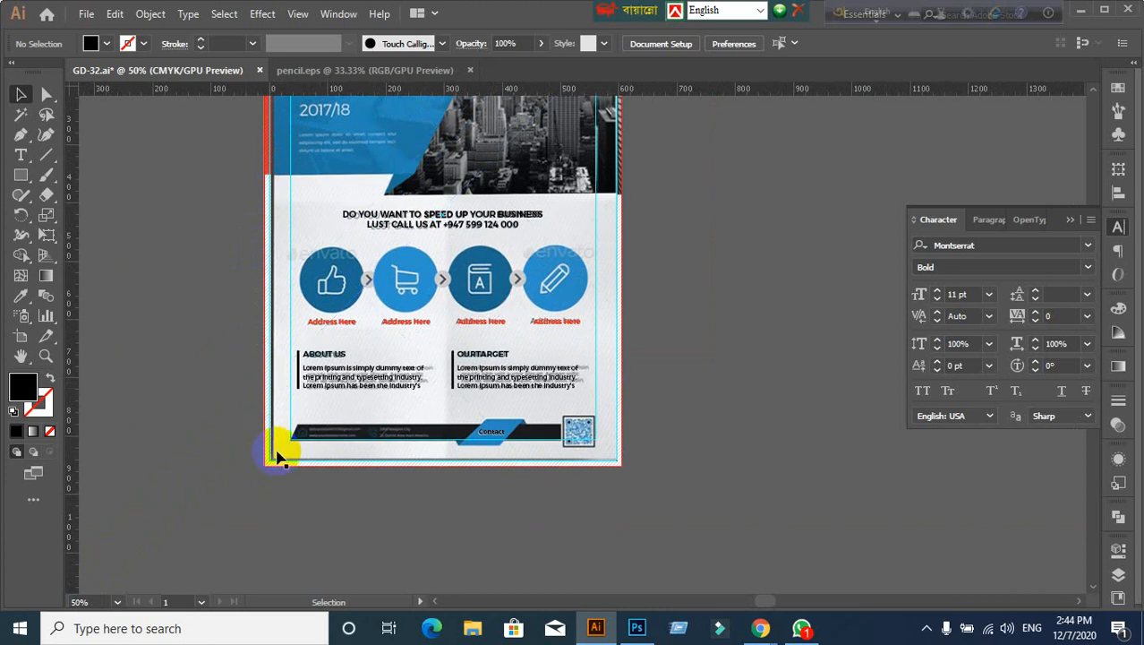
pyautogui.scroll(4, 328, 446)
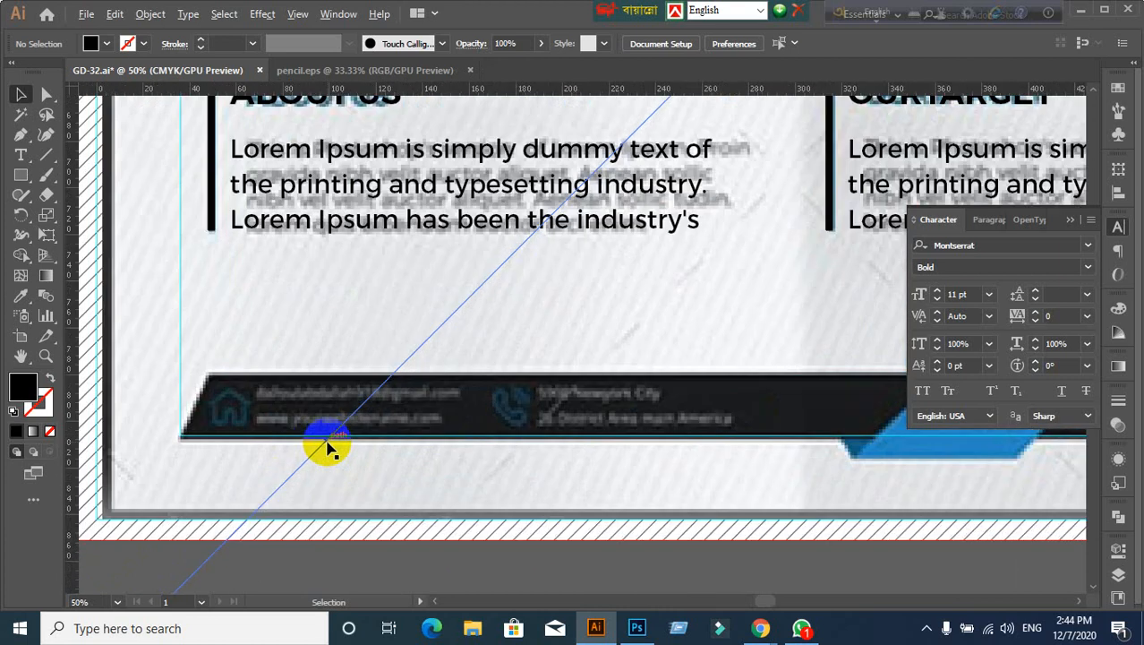
pyautogui.scroll(2, 328, 445)
pyautogui.scroll(-1, 328, 446)
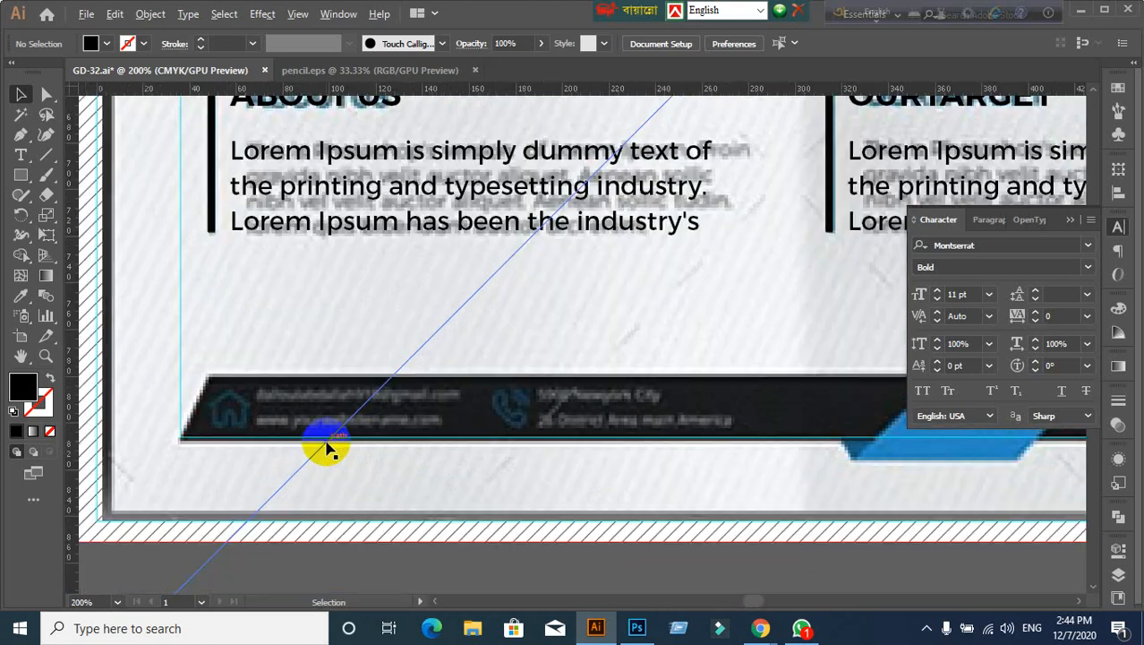
pyautogui.scroll(-4, 328, 446)
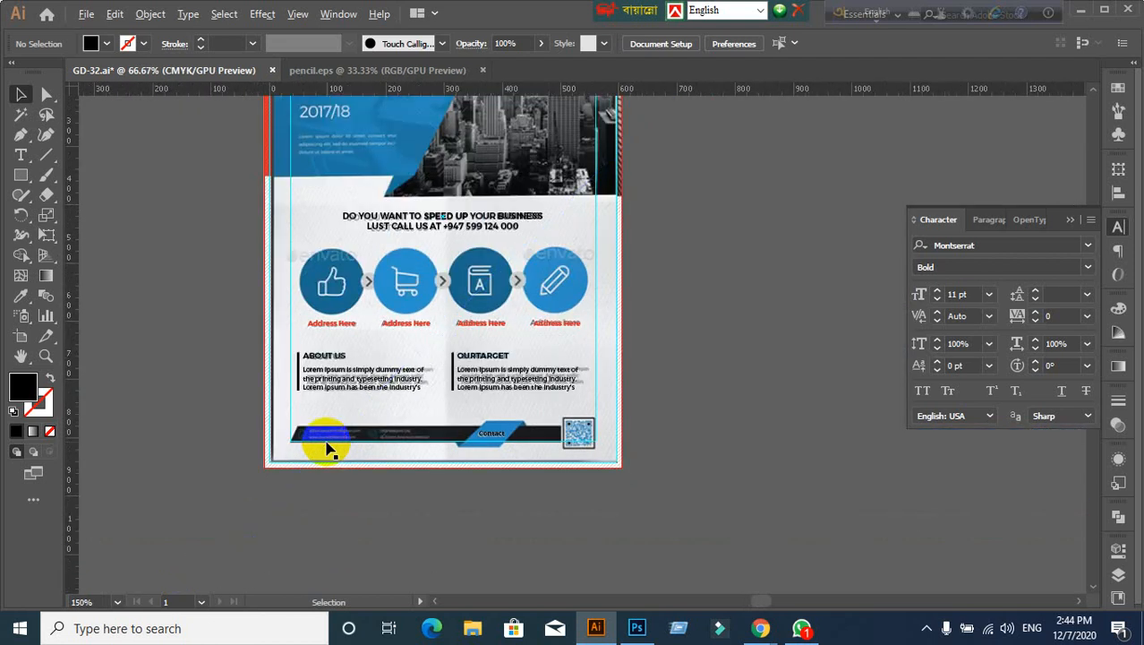
# Step: Add the point text home on the empty canvas beside the artboard
pyautogui.scroll(1, 313, 440)
pyautogui.scroll(1, 304, 436)
pyautogui.moveTo(315, 441); pyautogui.dragTo(418, 365)
pyautogui.click(22, 158)
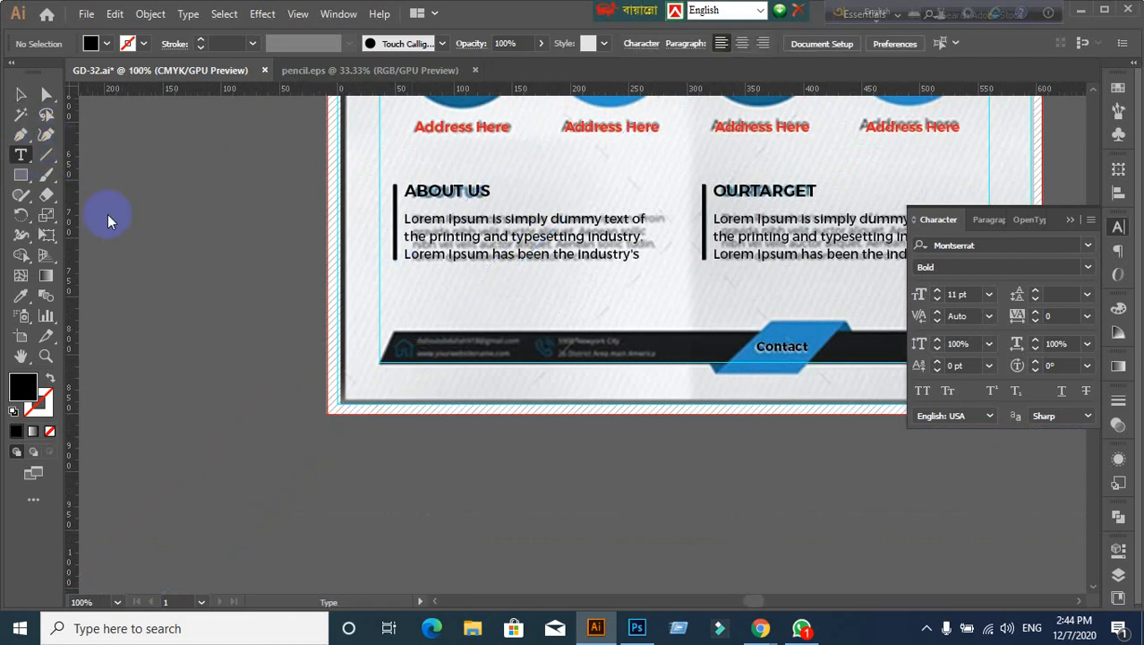
pyautogui.click(175, 231)
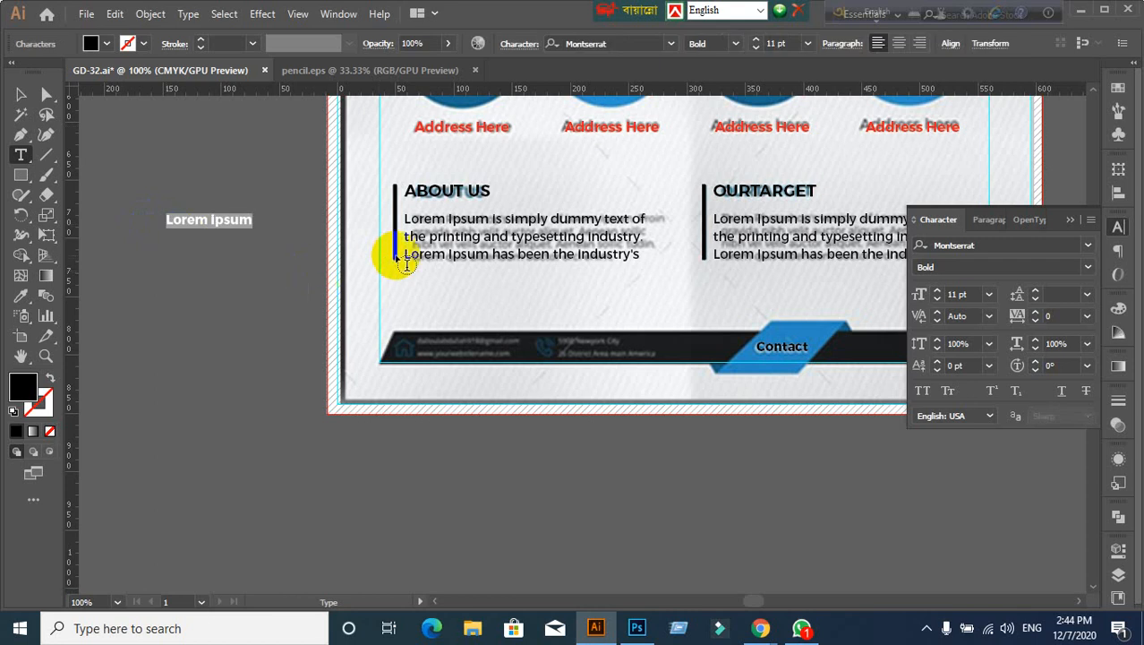
pyautogui.write('home')
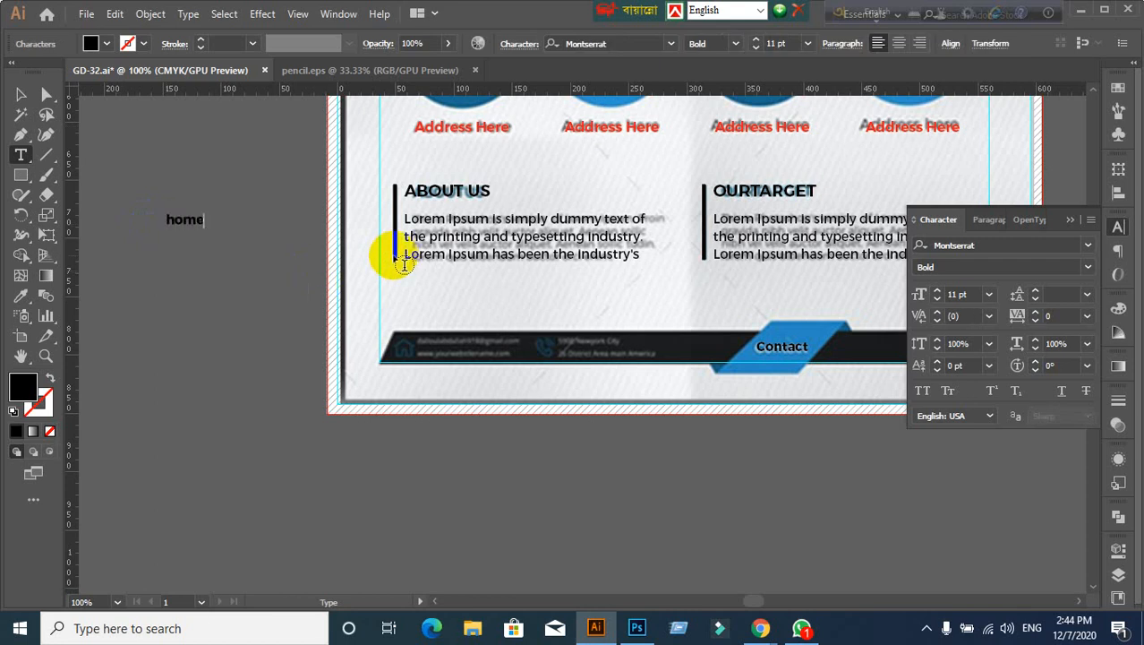
pyautogui.click(20, 94)
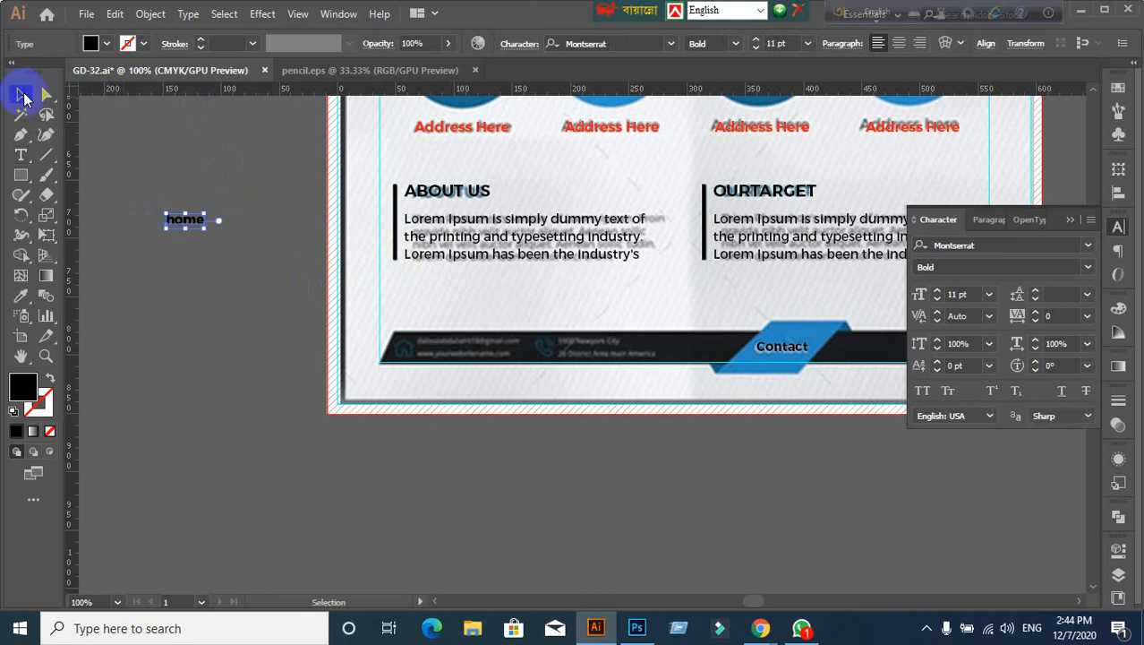
# Step: Set the home text's font to Font Awesome 5 Free Solid so the word turns into a house icon
pyautogui.click(991, 245)
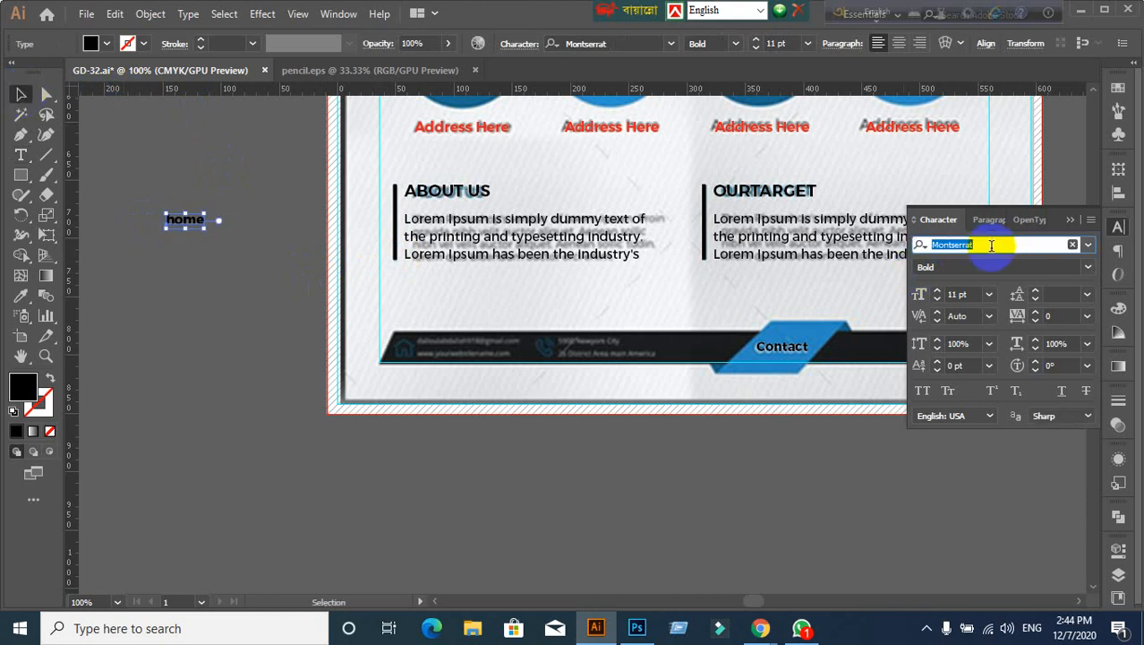
pyautogui.write('Fa')
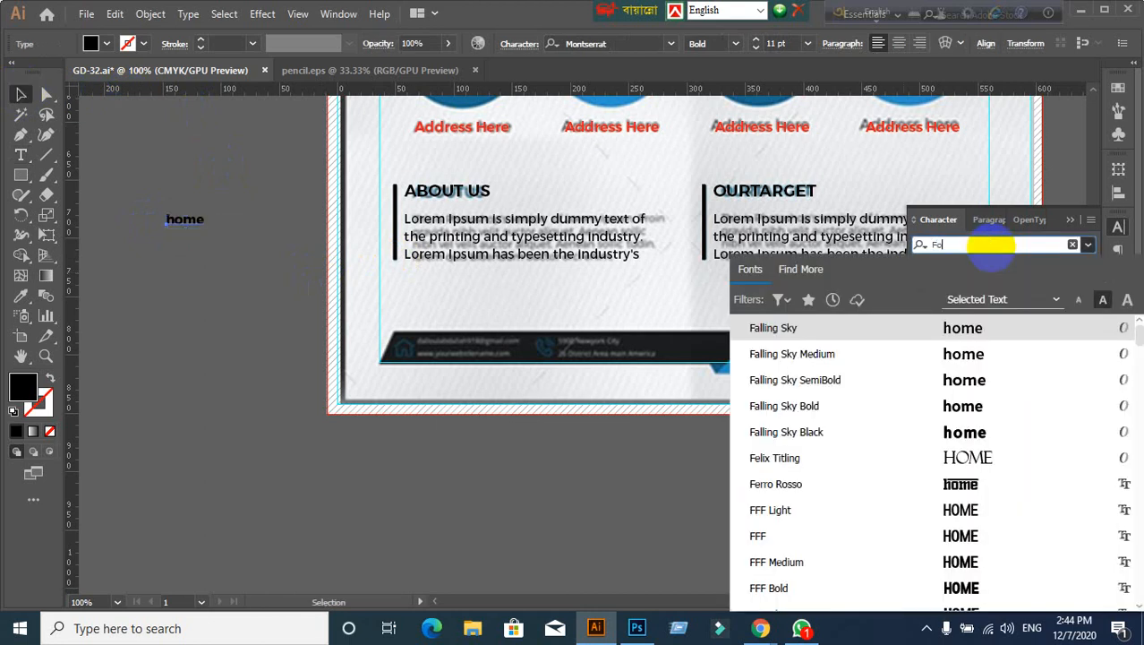
pyautogui.write('n')
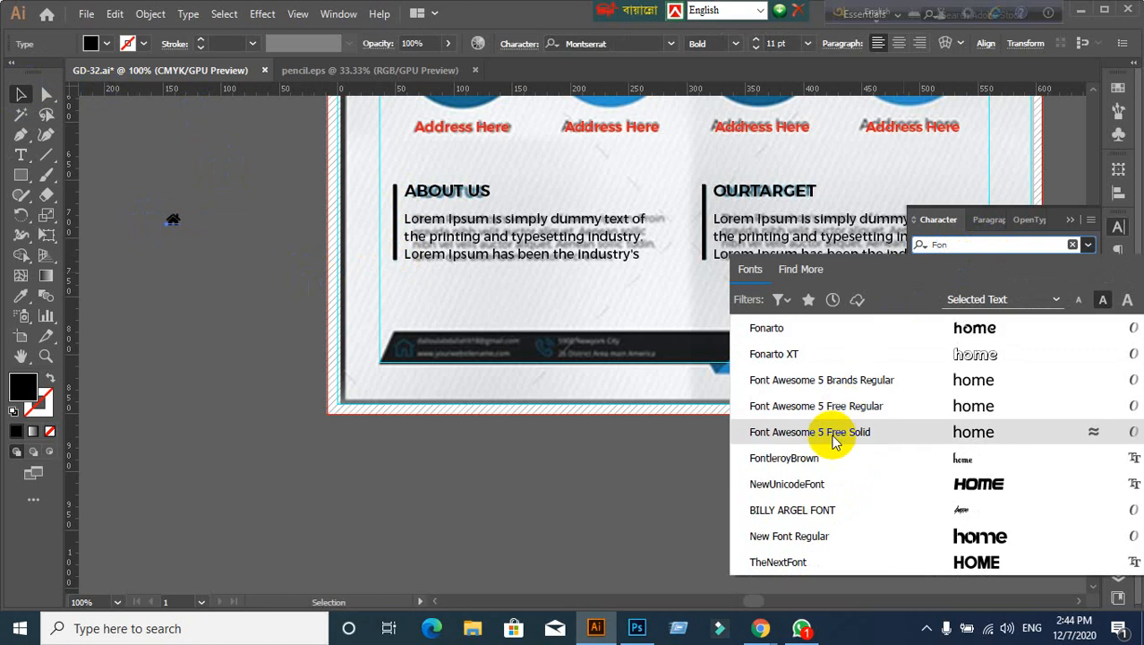
pyautogui.click(759, 433)
pyautogui.click(173, 251)
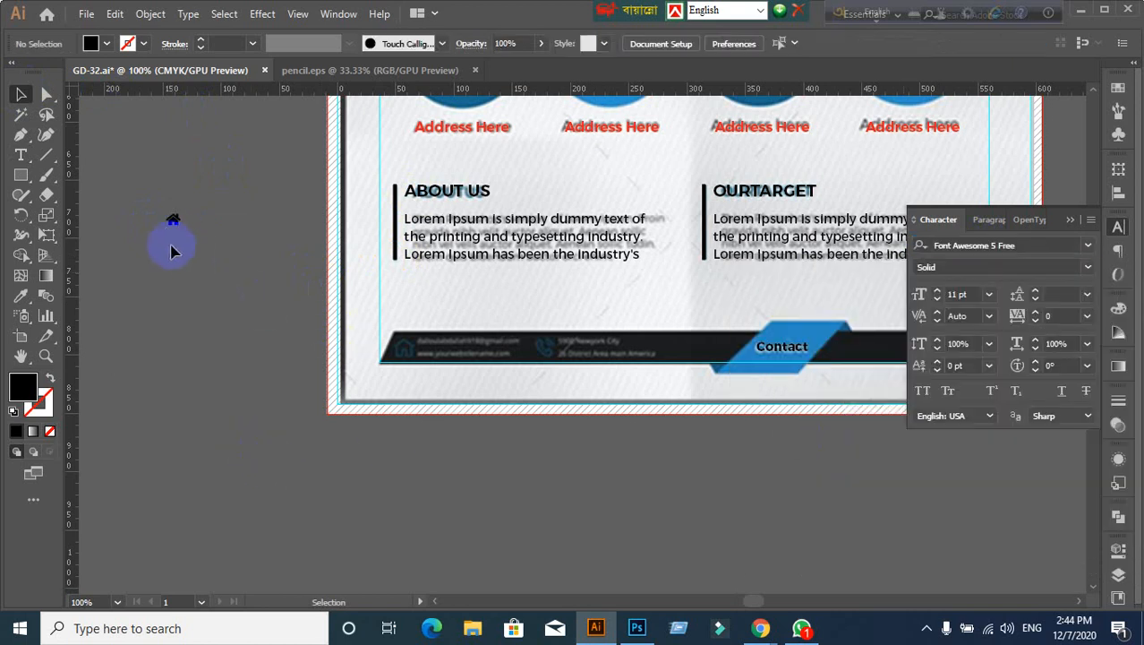
# Step: Enlarge the house icon to about 50.56 pt and move it to the start of the footer bar
pyautogui.click(180, 223)
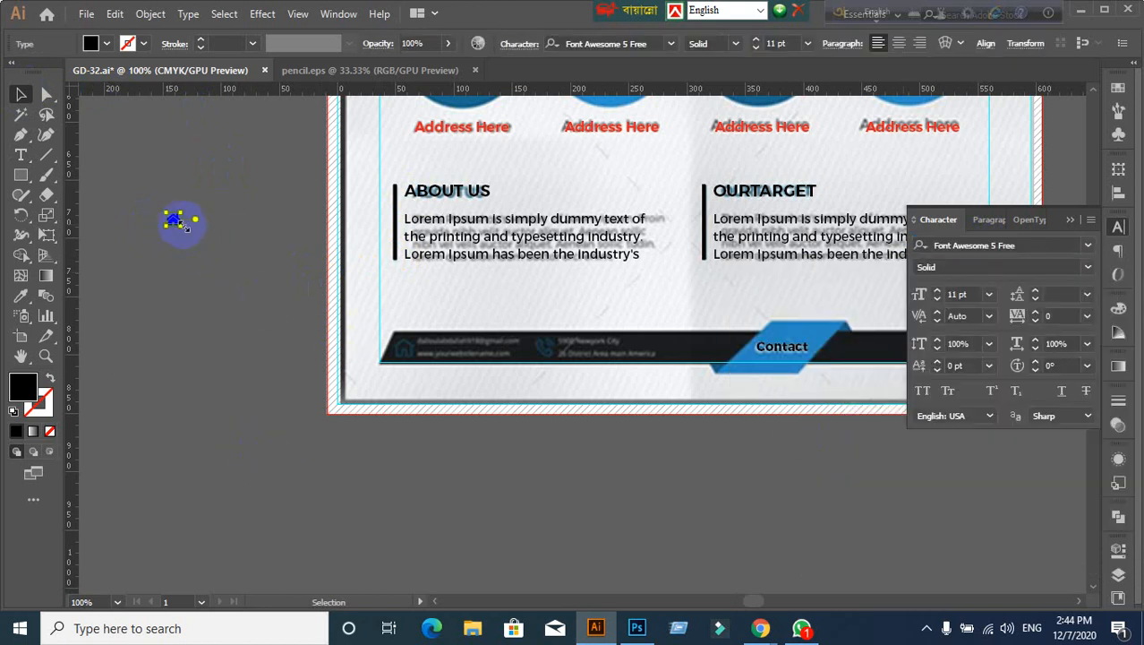
pyautogui.moveTo(181, 224); pyautogui.dragTo(233, 292)
pyautogui.click(236, 381)
pyautogui.moveTo(190, 242); pyautogui.dragTo(353, 364)
pyautogui.scroll(5, 425, 452)
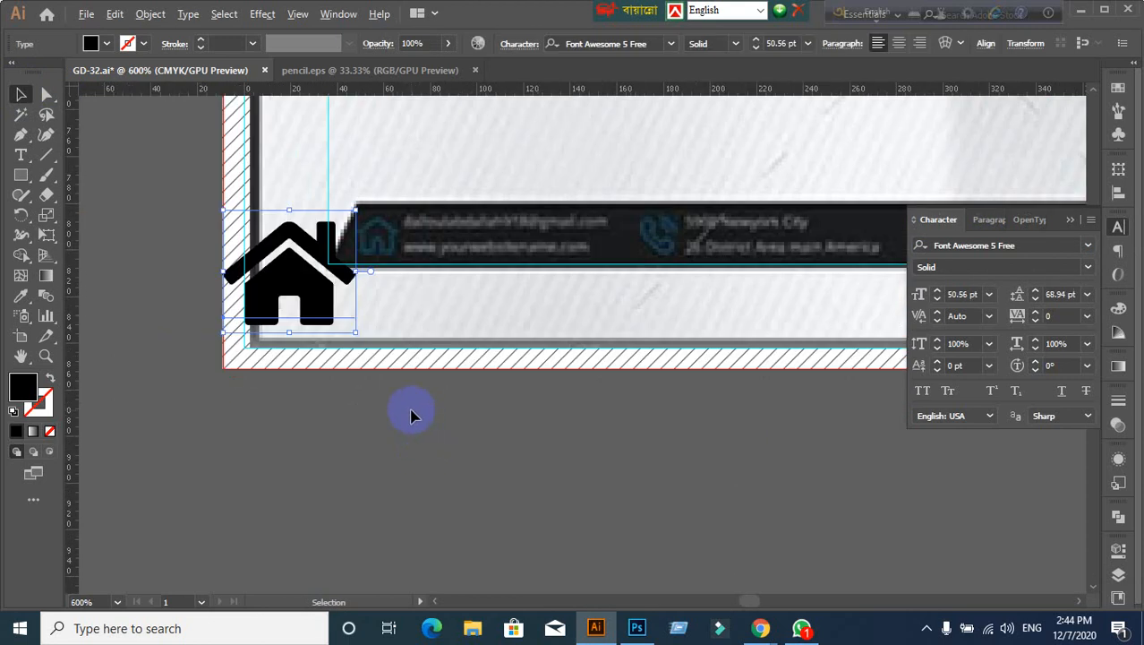
# Step: Scale the house icon down to about 16.24 pt and place it over the reference house on the footer bar
pyautogui.click(306, 422)
pyautogui.moveTo(292, 324); pyautogui.dragTo(341, 273)
pyautogui.click(367, 464)
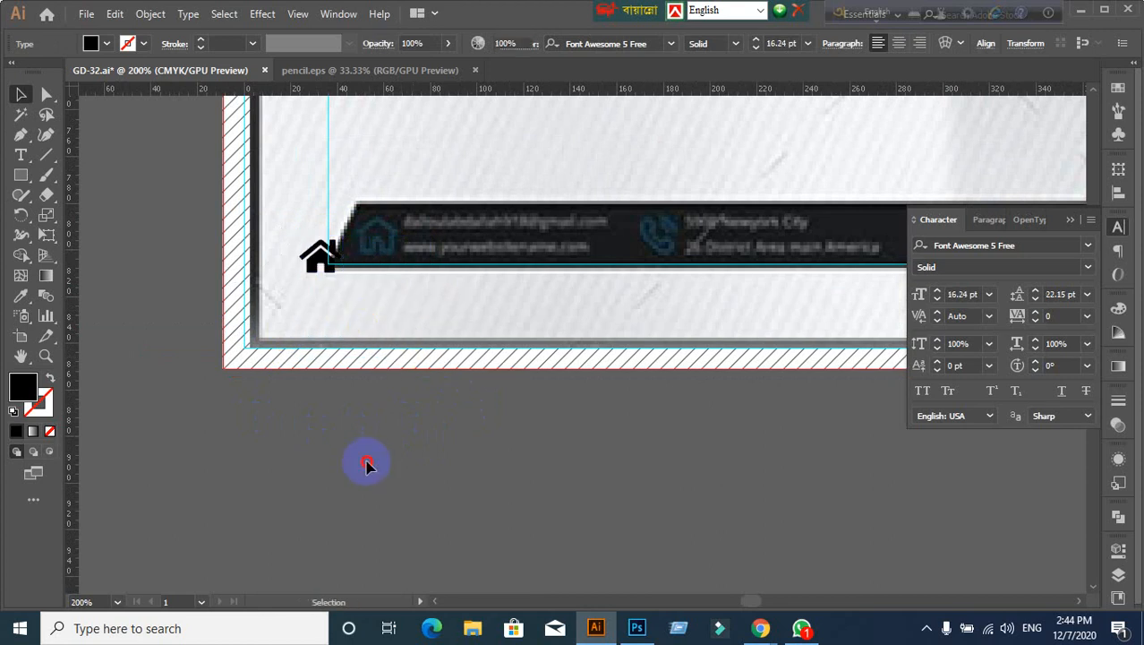
pyautogui.moveTo(393, 332); pyautogui.dragTo(331, 379)
pyautogui.moveTo(267, 307); pyautogui.dragTo(316, 286)
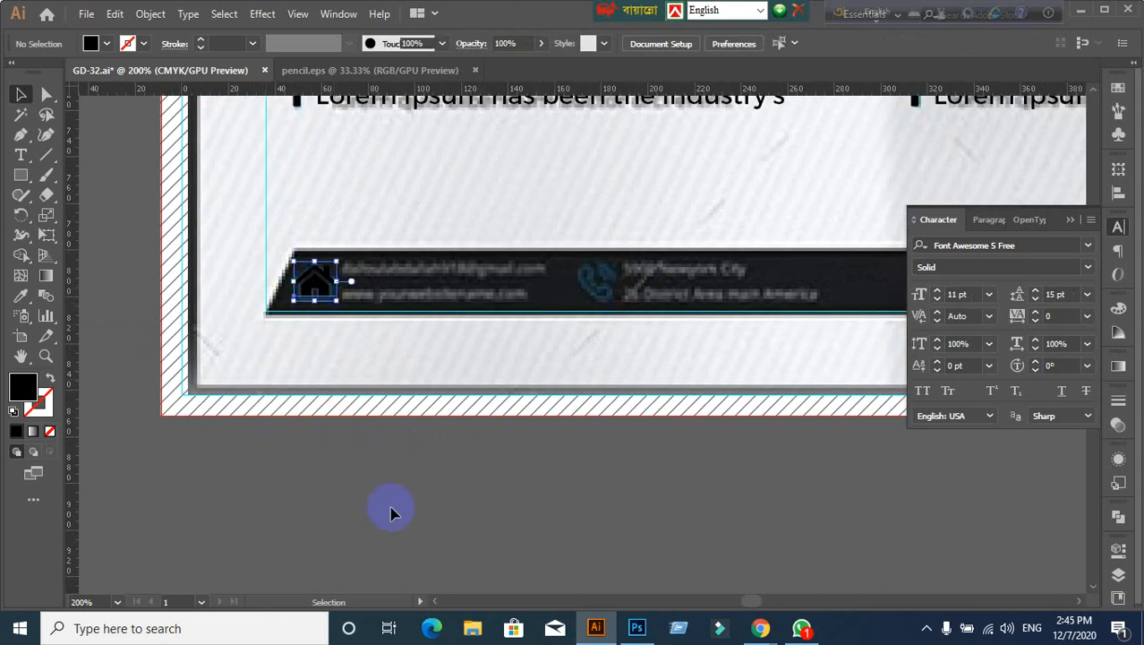
pyautogui.click(317, 501)
# Step: Convert the house icon text on the footer bar to outlines
pyautogui.click(317, 287)
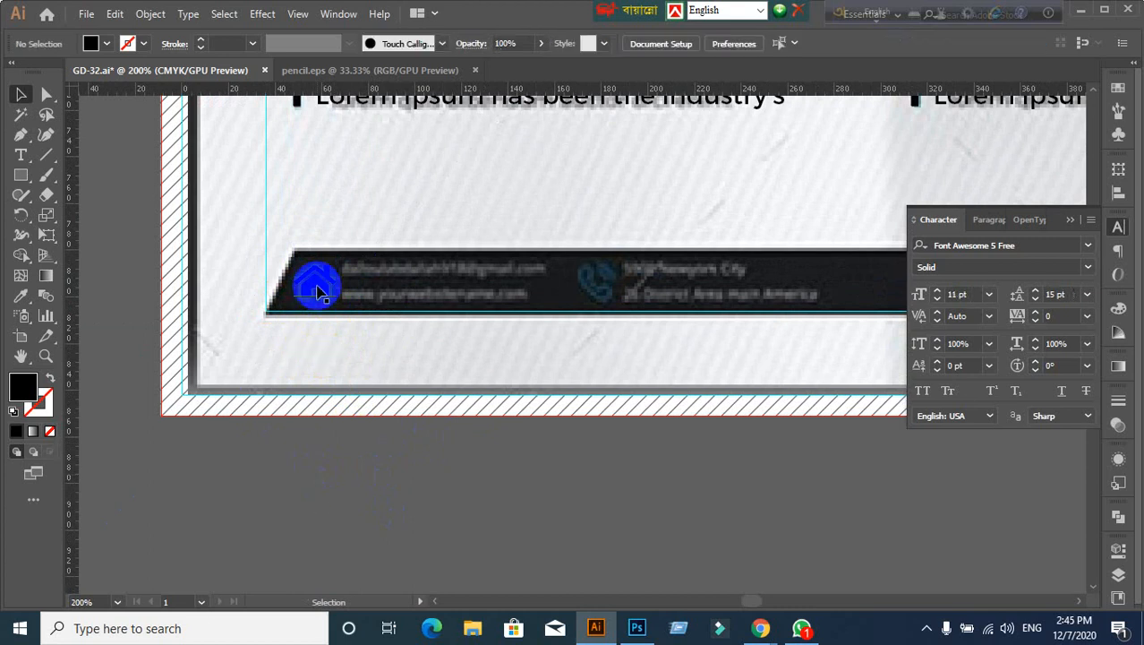
pyautogui.click(318, 289)
pyautogui.rightClick(318, 291)
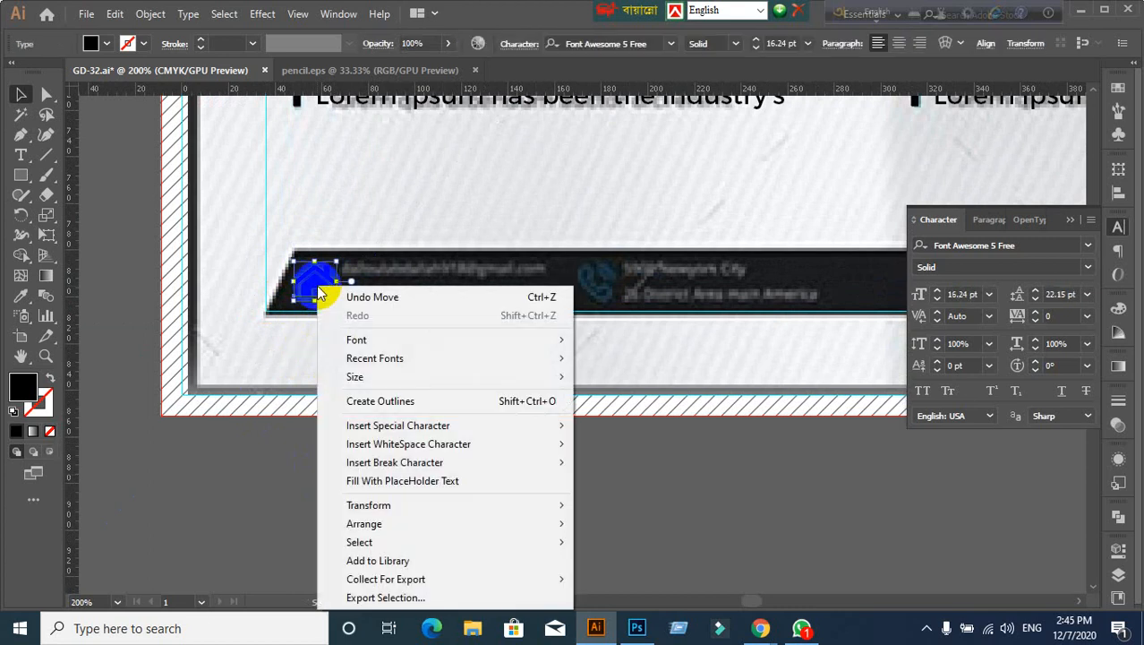
pyautogui.click(355, 397)
pyautogui.click(324, 538)
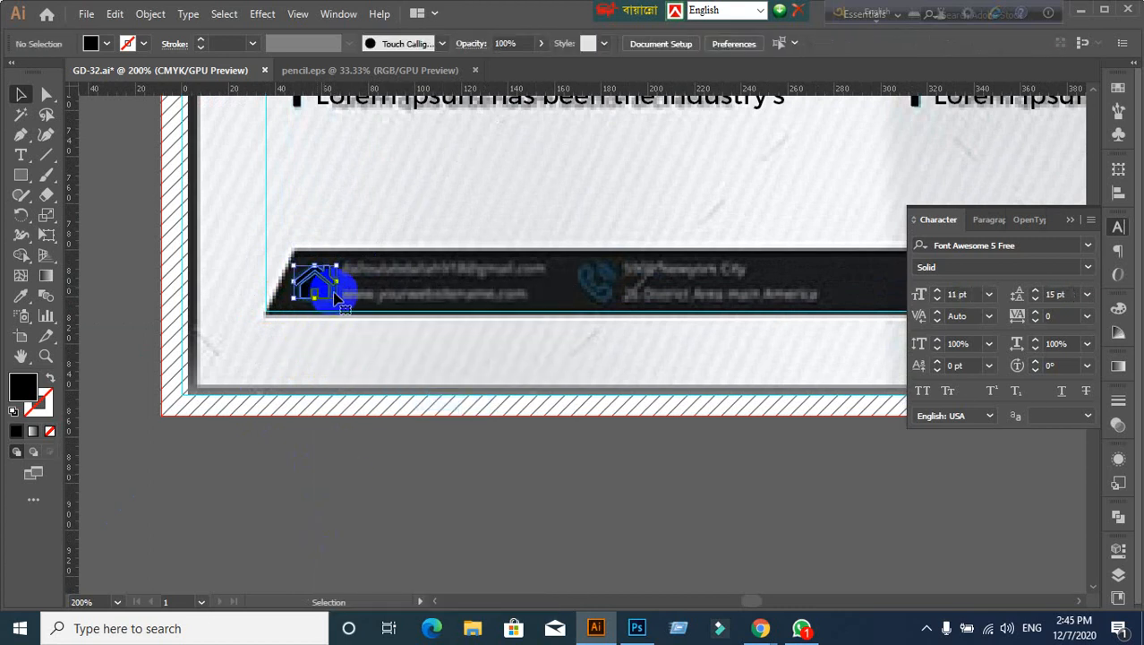
# Step: Fill the outlined house icon with white and deselect it
pyautogui.click(328, 288)
pyautogui.click(104, 47)
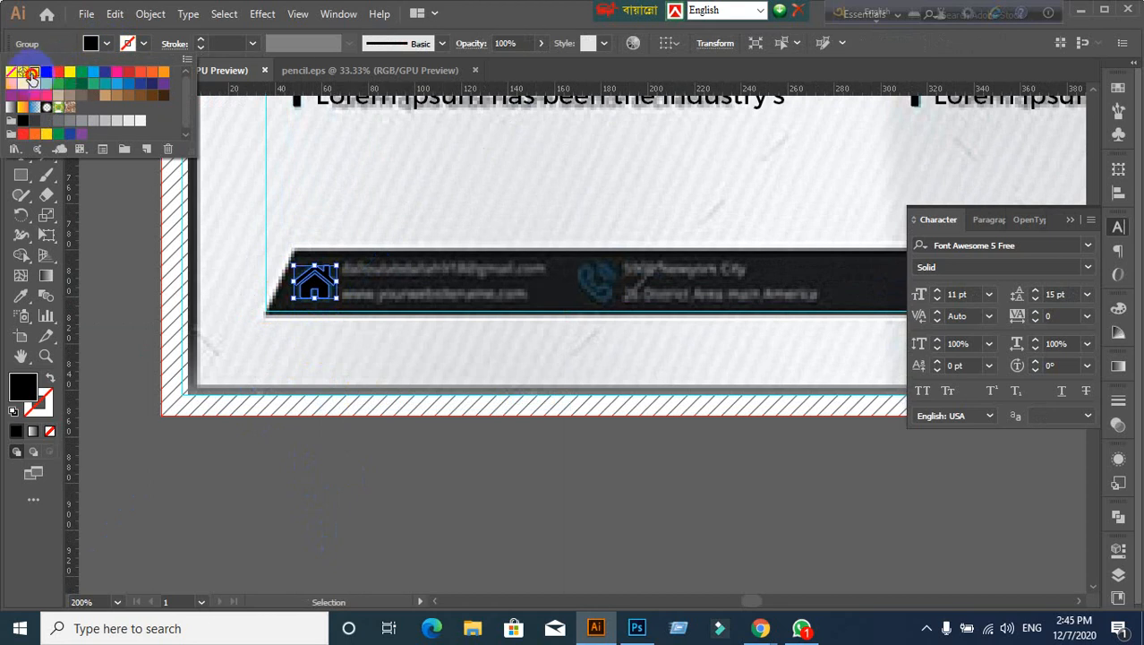
pyautogui.click(34, 72)
pyautogui.click(141, 196)
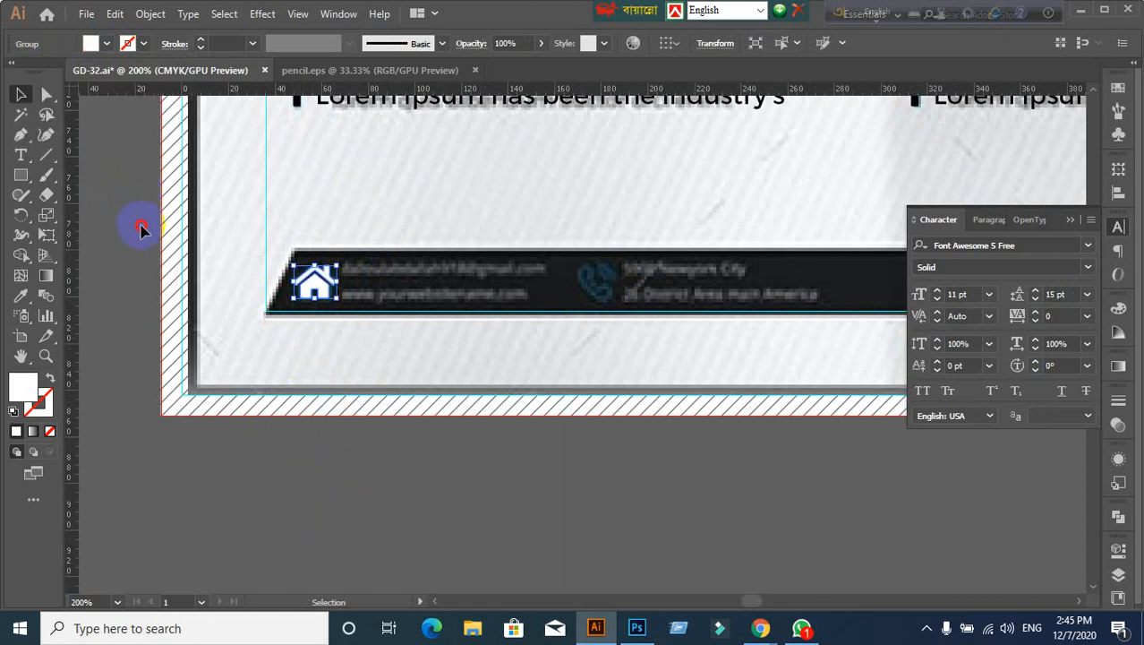
pyautogui.click(140, 230)
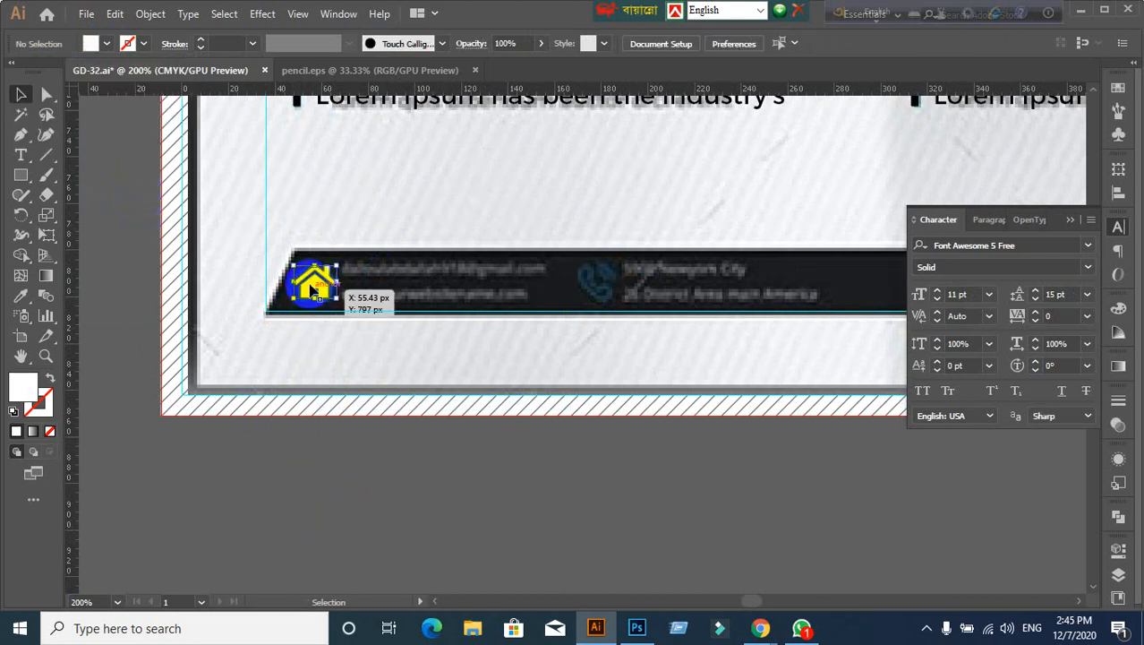
# Step: Try moving the white house icon below the footer bar and undo the move
pyautogui.moveTo(317, 300); pyautogui.dragTo(324, 349)
pyautogui.hotkey('ctrl', 'z')
pyautogui.click(321, 403)
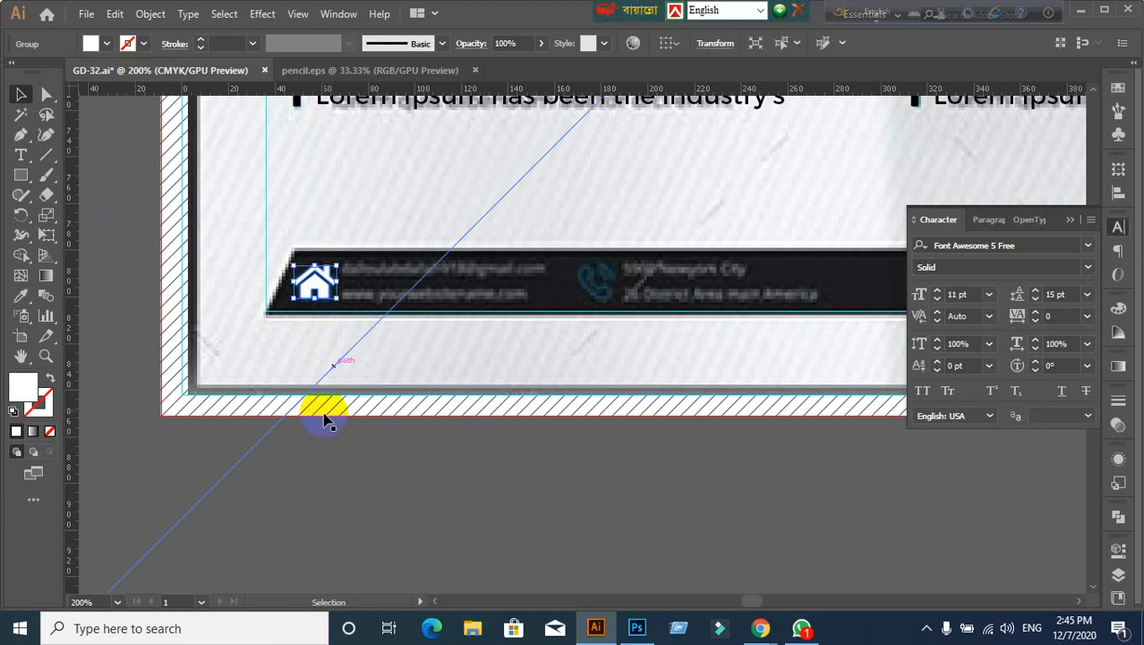
# Step: Try to start new text over the footer's contact lines and undo the type placed on the diagonal path
pyautogui.scroll(-1, 364, 461)
pyautogui.moveTo(363, 457); pyautogui.dragTo(335, 340)
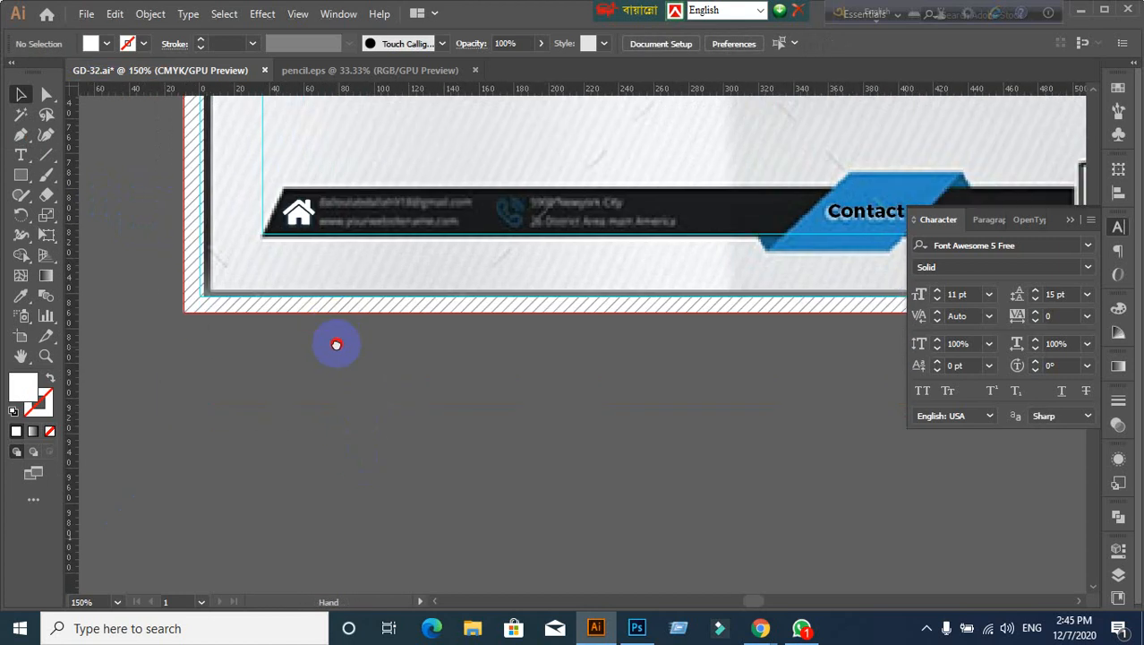
pyautogui.click(22, 155)
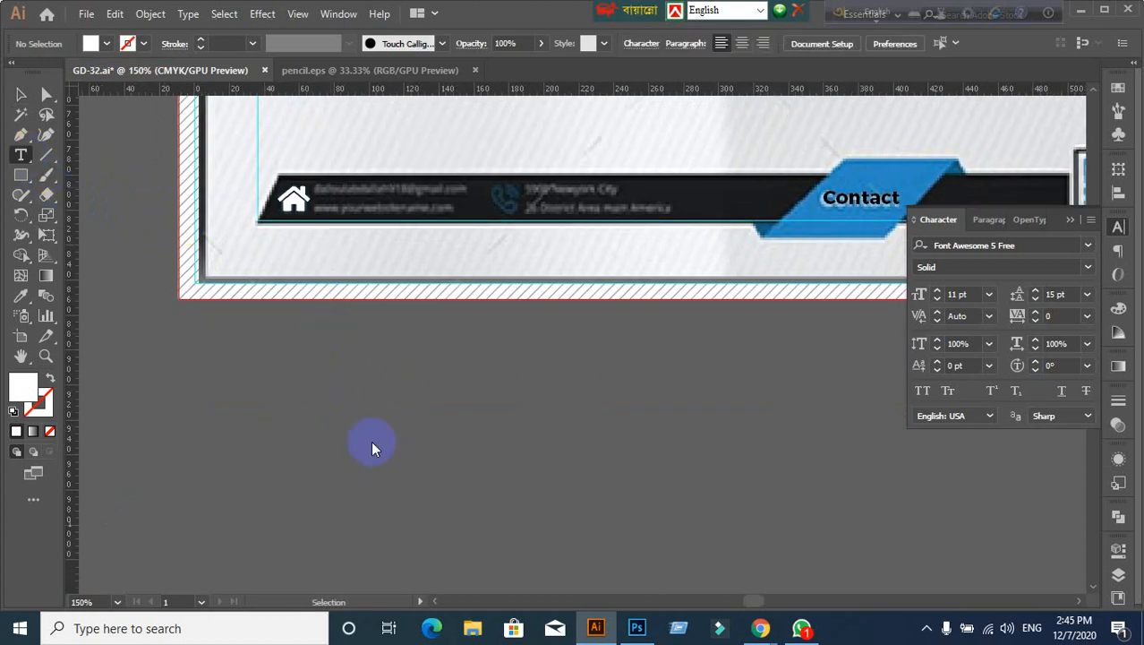
pyautogui.moveTo(396, 389); pyautogui.dragTo(421, 476)
pyautogui.click(366, 270)
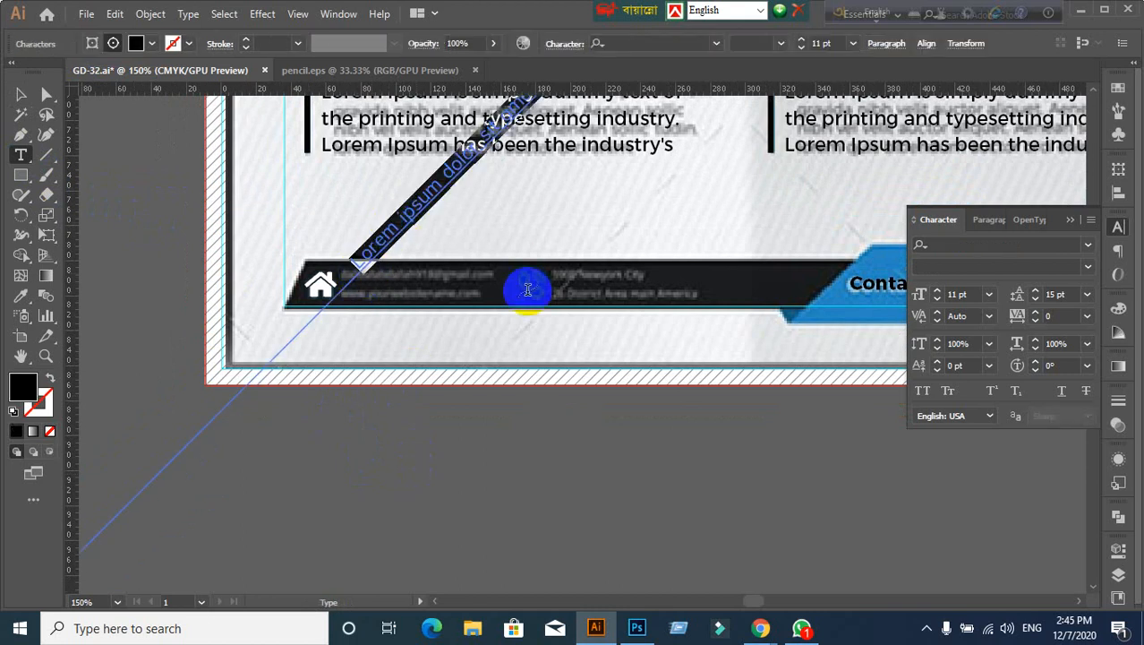
pyautogui.hotkey('ctrl', 'z')
pyautogui.hotkey('ctrl', 'z')
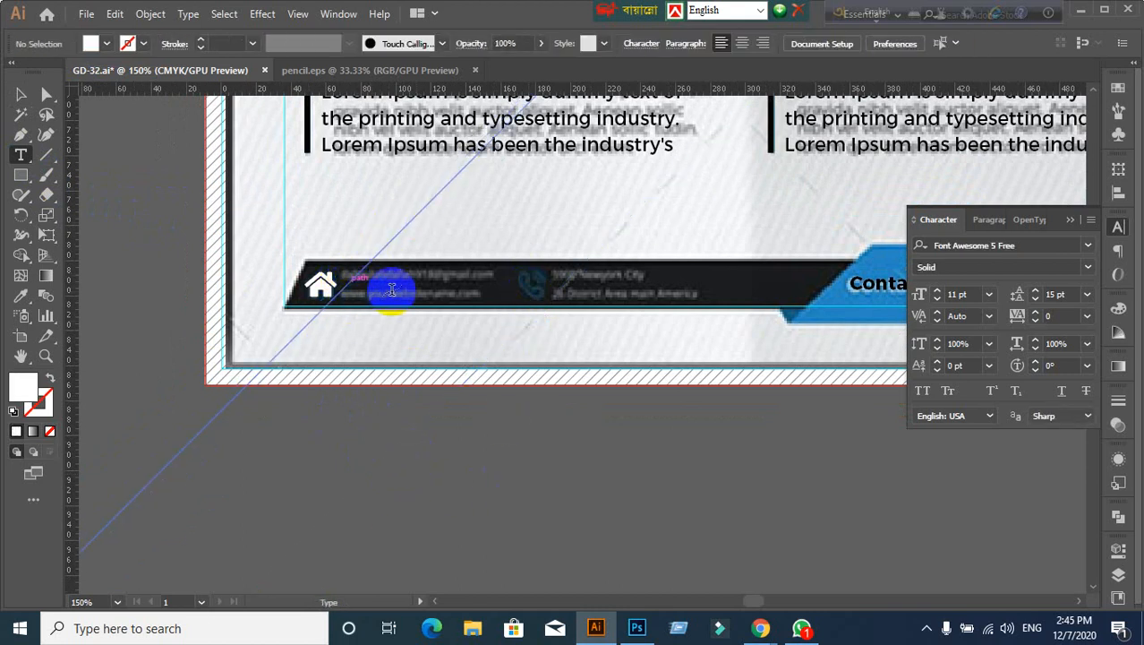
pyautogui.click(391, 286)
pyautogui.hotkey('ctrl', 'z')
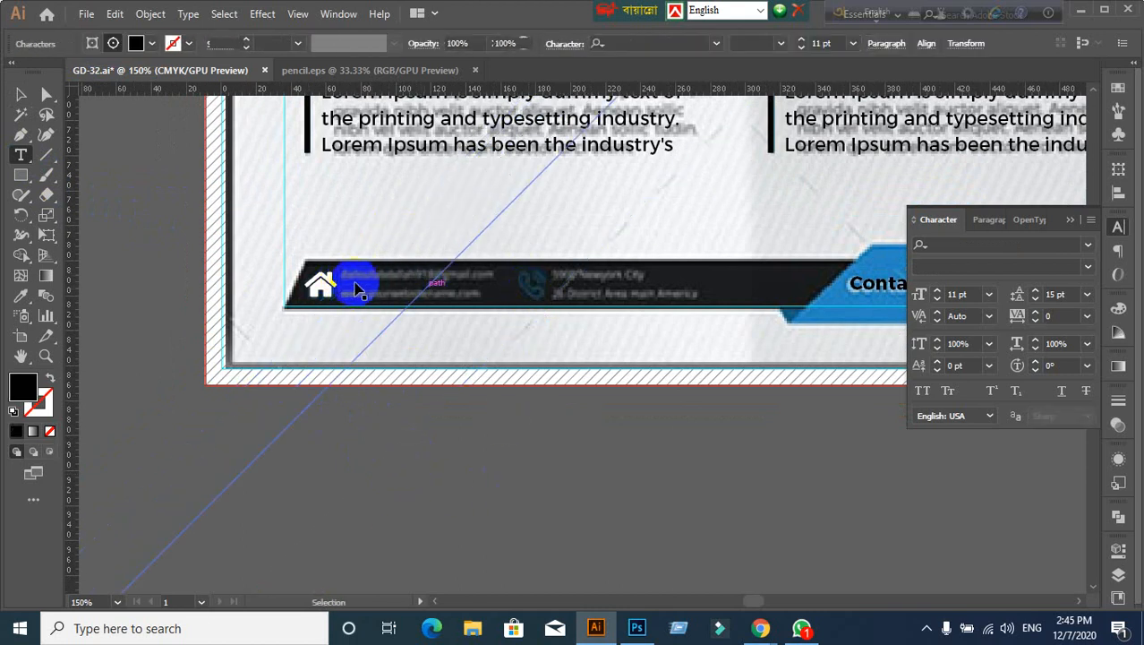
pyautogui.click(383, 296)
pyautogui.hotkey('ctrl', 'z')
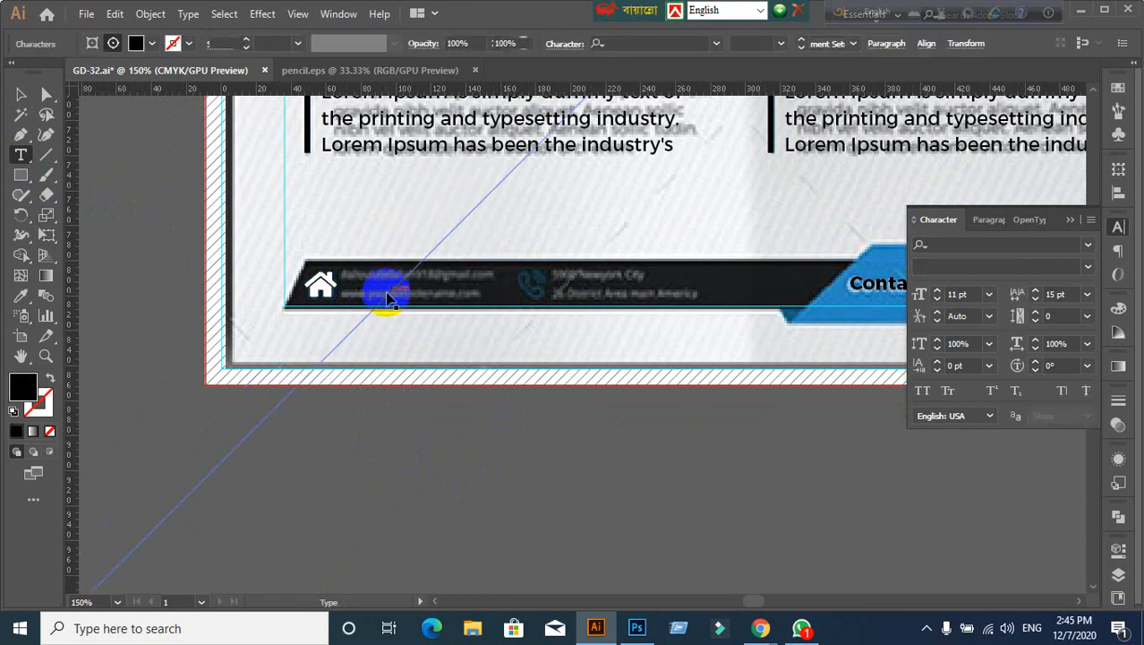
pyautogui.click(21, 95)
pyautogui.click(244, 214)
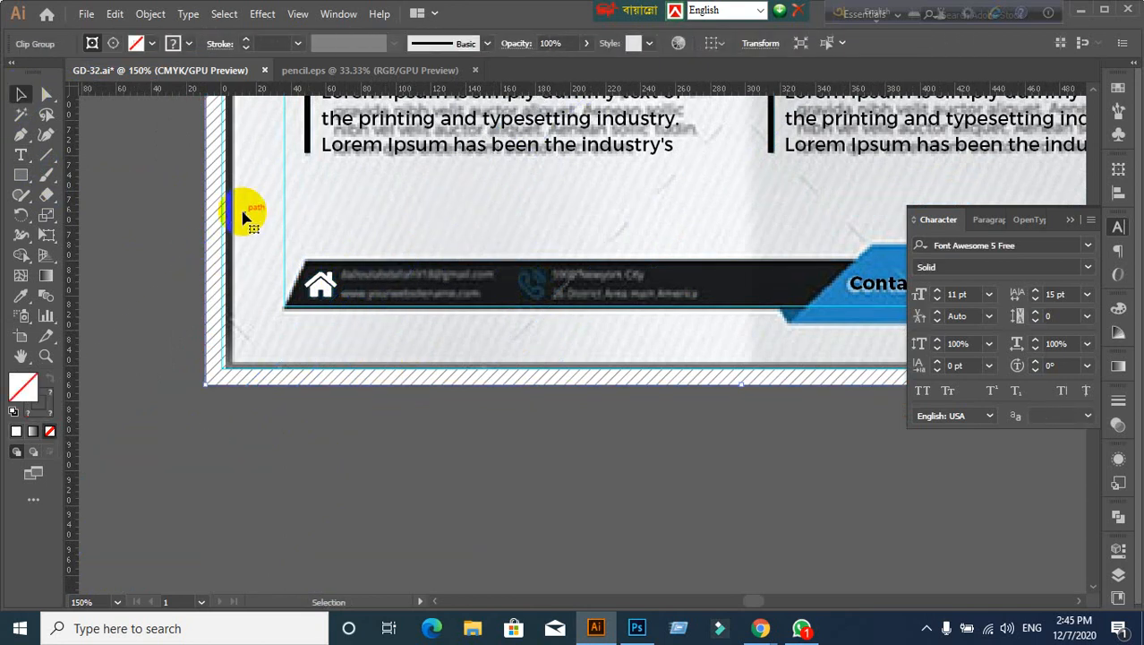
pyautogui.hotkey('ctrl', 'shift', 'a')
# Step: Add the two-line text "Your address goes here" on the footer bar beside the white house icon
pyautogui.click(47, 157)
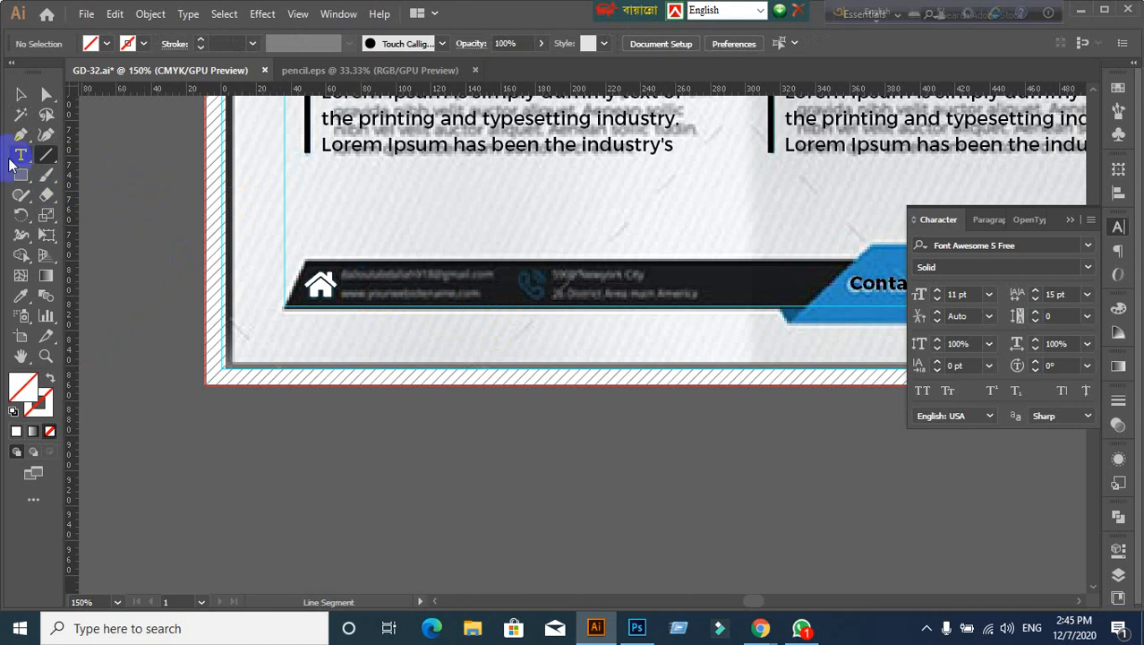
pyautogui.click(361, 278)
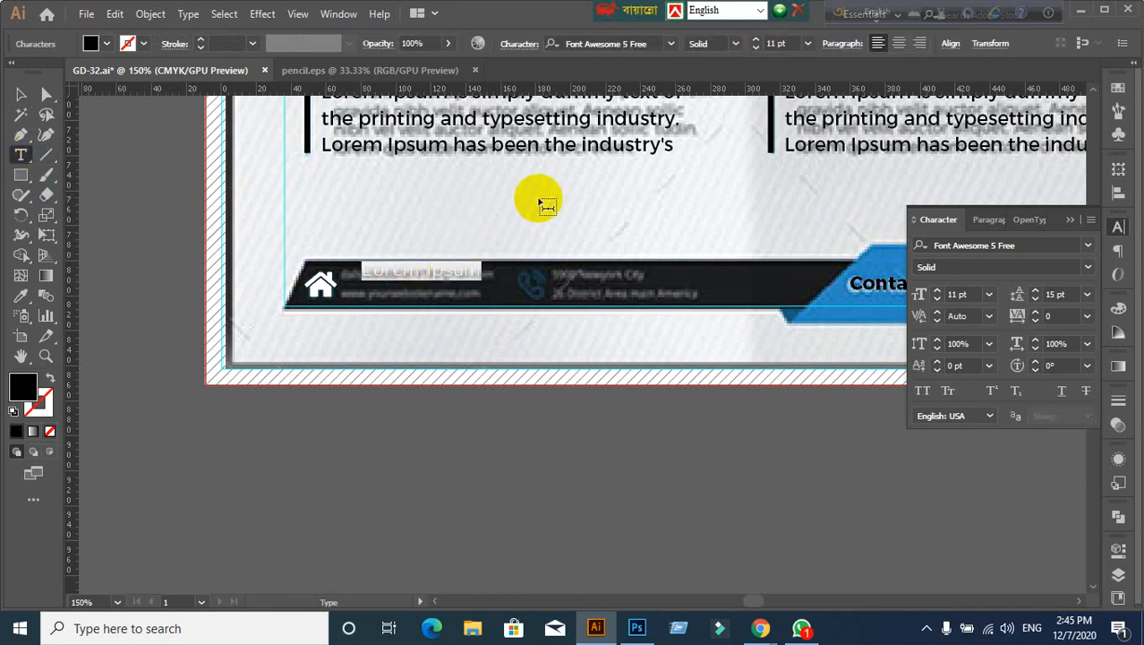
pyautogui.press('BackSpace')
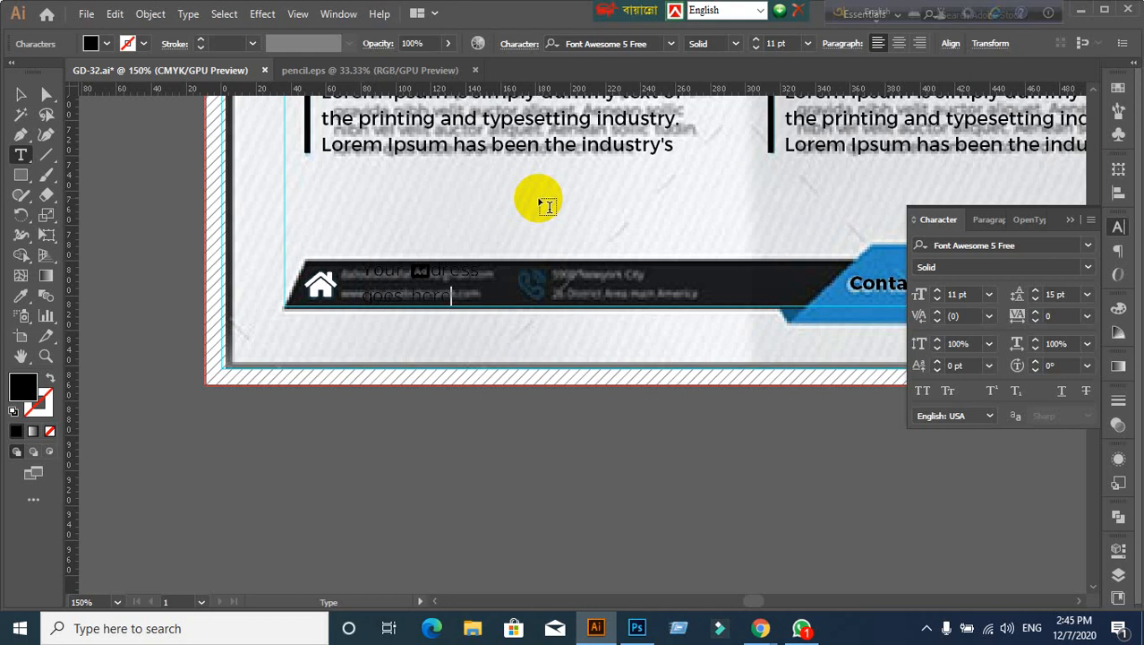
pyautogui.click(20, 94)
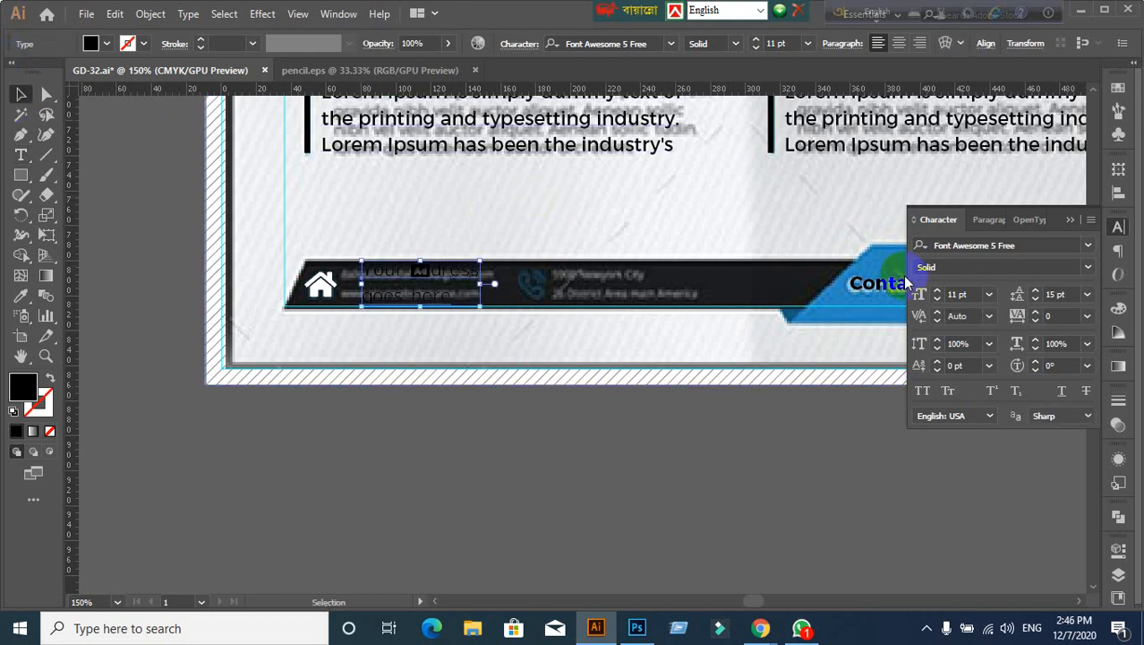
# Step: Match the address text to the Montserrat body text with the Eyedropper, and sample the house icon's white fill for it
pyautogui.click(28, 299)
pyautogui.click(436, 121)
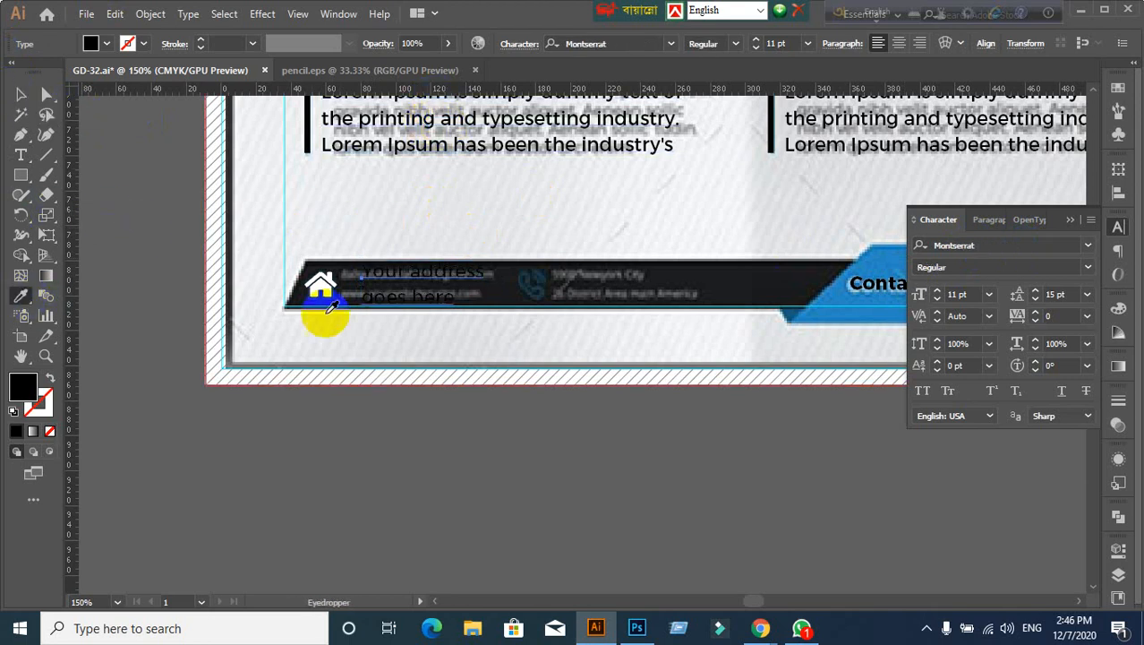
pyautogui.click(322, 284)
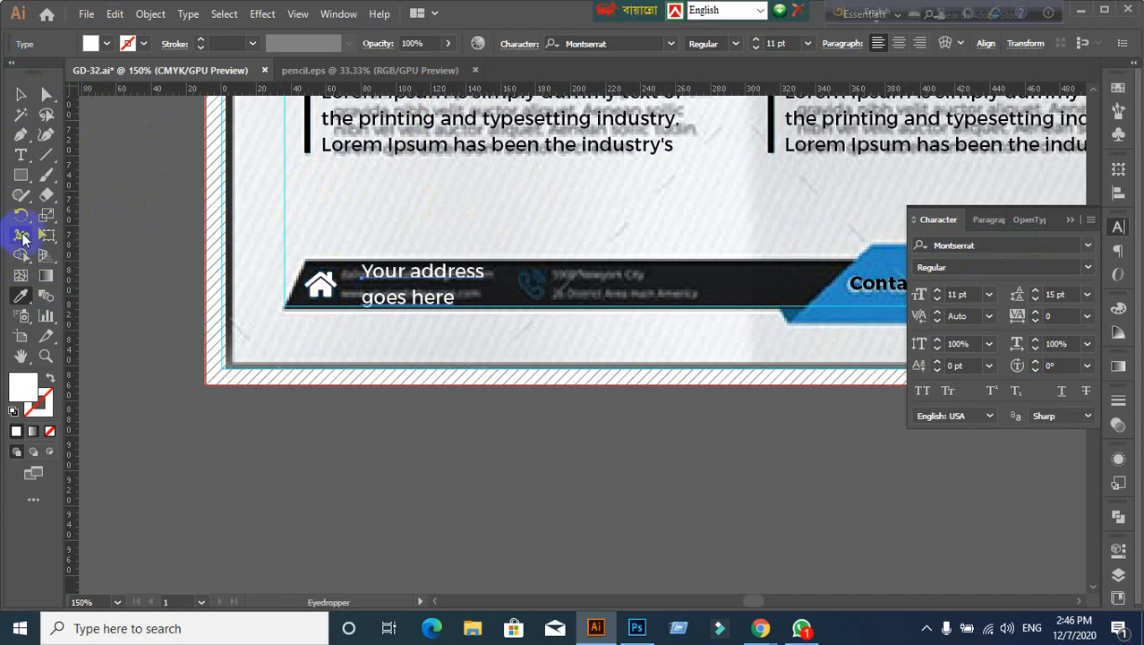
pyautogui.click(21, 94)
pyautogui.click(325, 506)
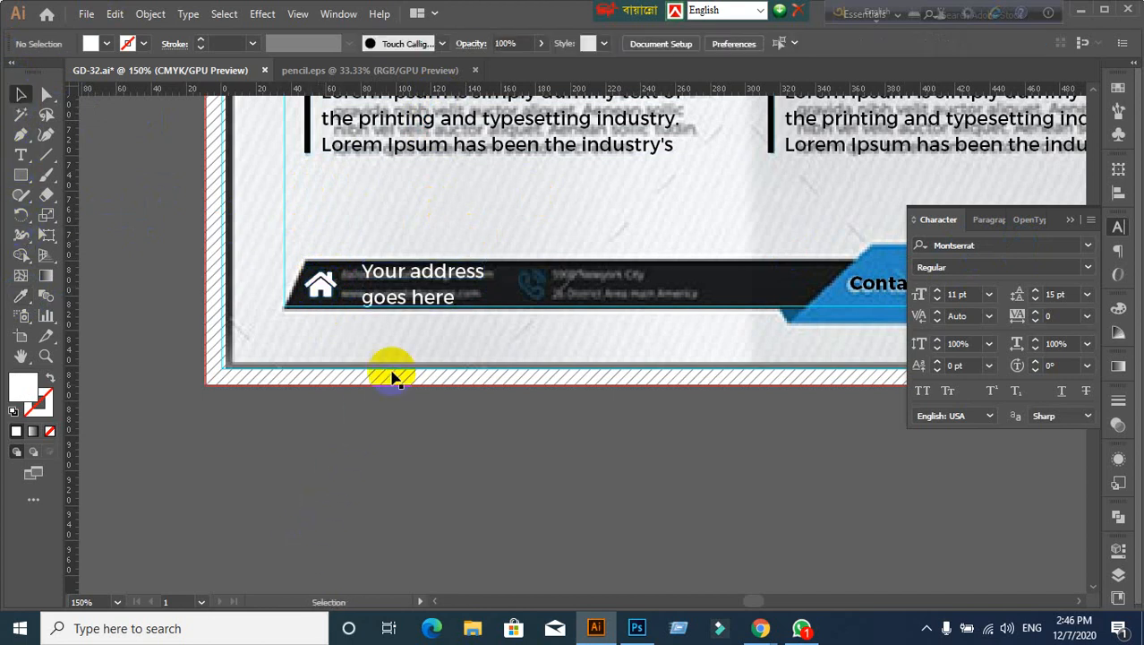
# Step: Set the address text's leading to 10 pt and its font size to 9 pt
pyautogui.scroll(1, 391, 376)
pyautogui.click(385, 300)
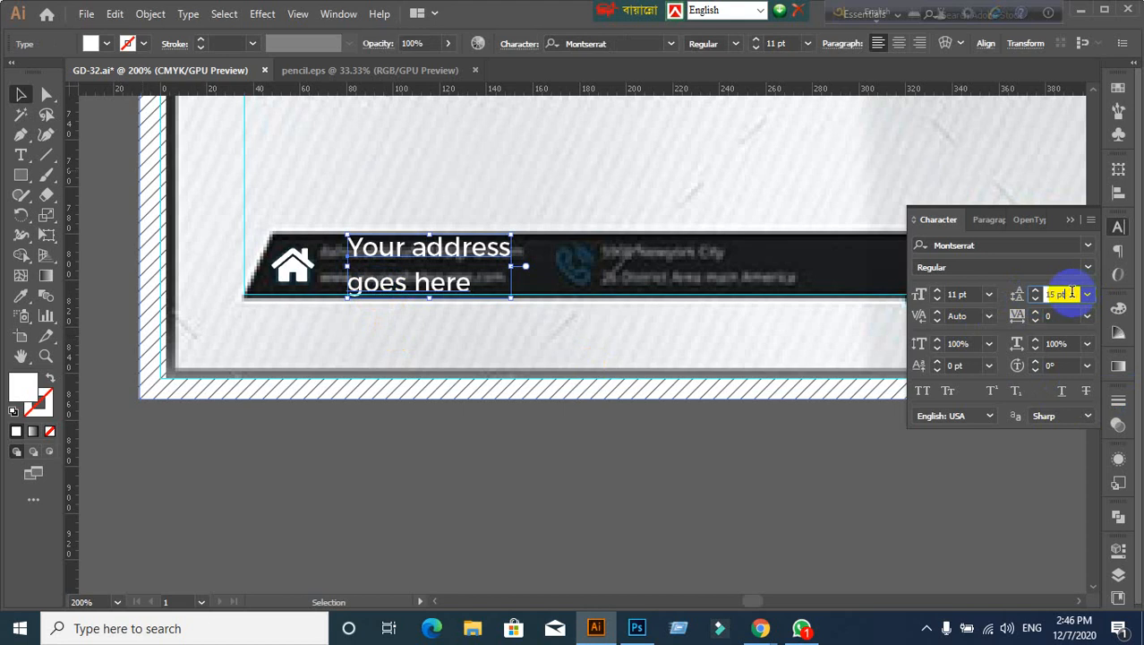
pyautogui.scroll(-6, 1072, 292)
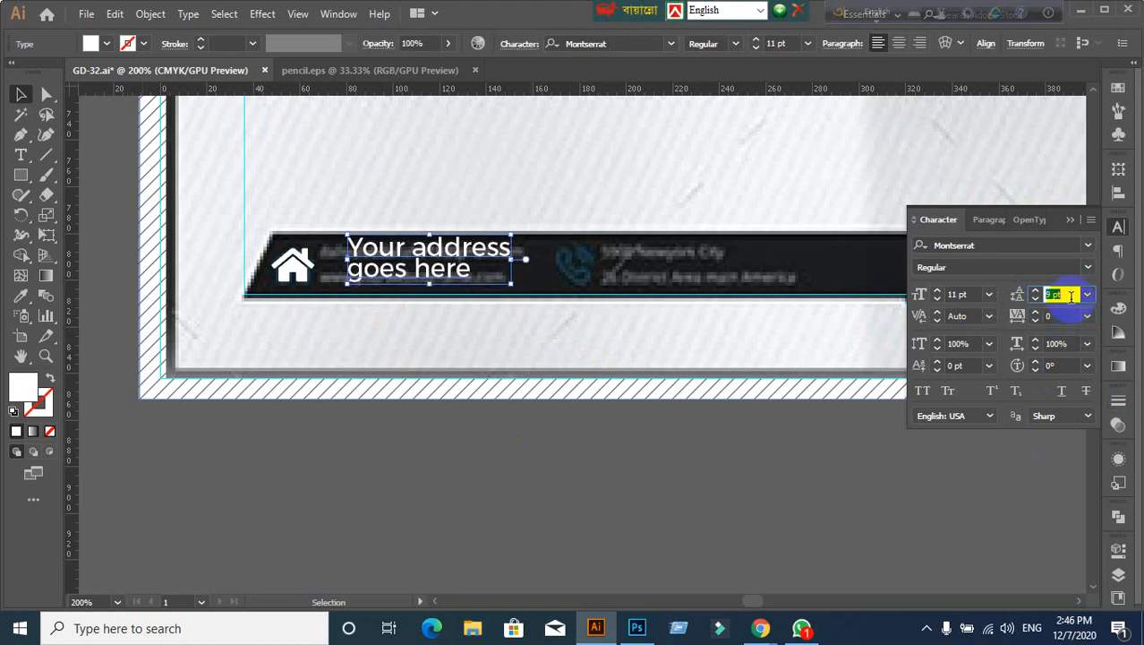
pyautogui.scroll(1, 1068, 294)
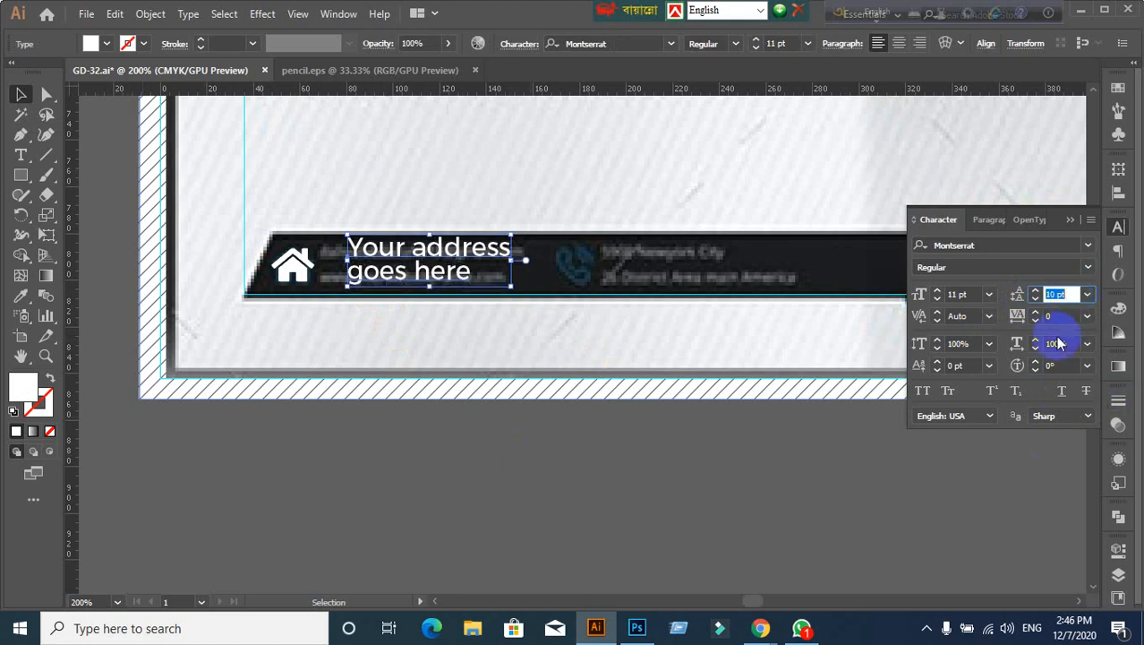
pyautogui.click(960, 294)
pyautogui.scroll(-2, 972, 289)
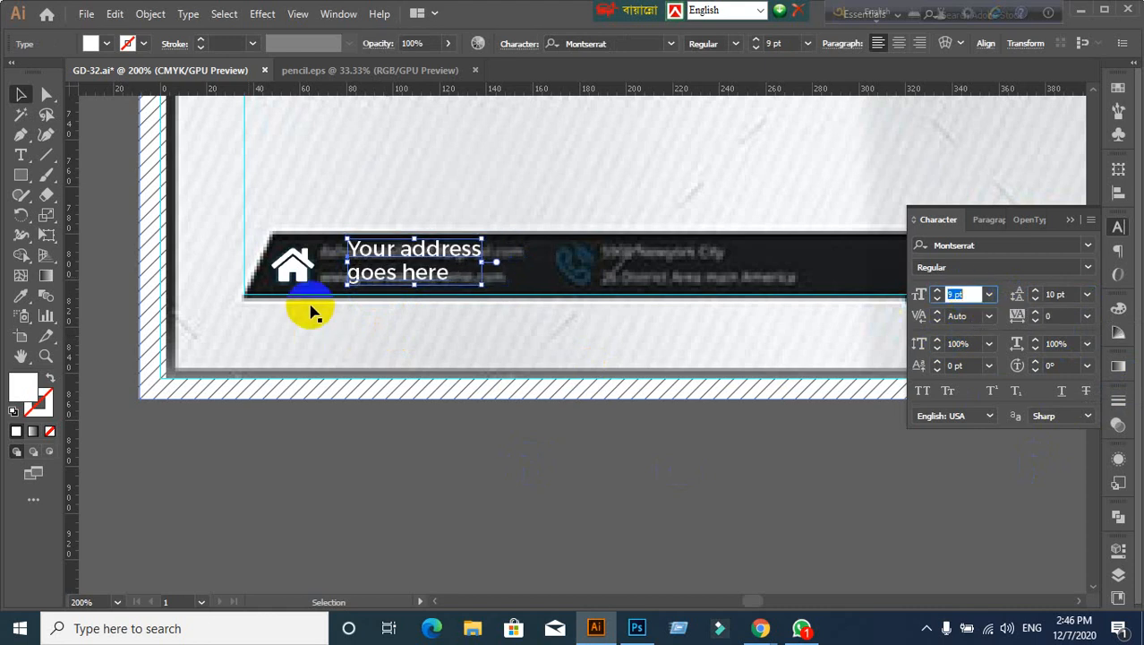
# Step: Move the address text close beside the house icon and set its font size to 8 pt
pyautogui.click(414, 269)
pyautogui.moveTo(414, 269); pyautogui.dragTo(387, 270)
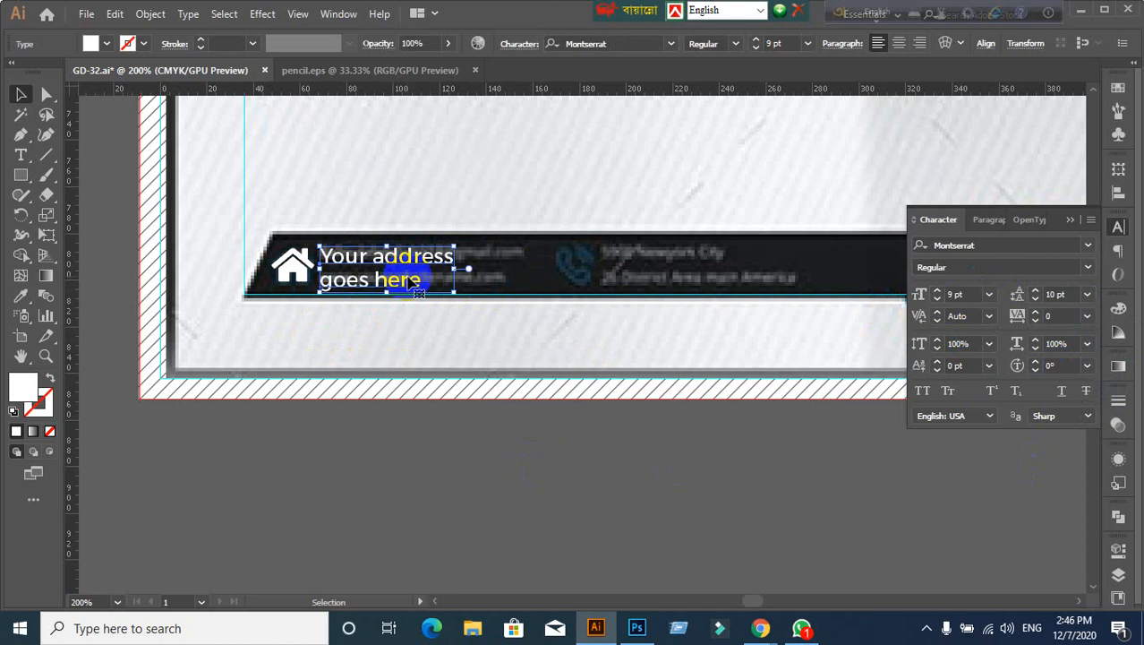
pyautogui.click(958, 294)
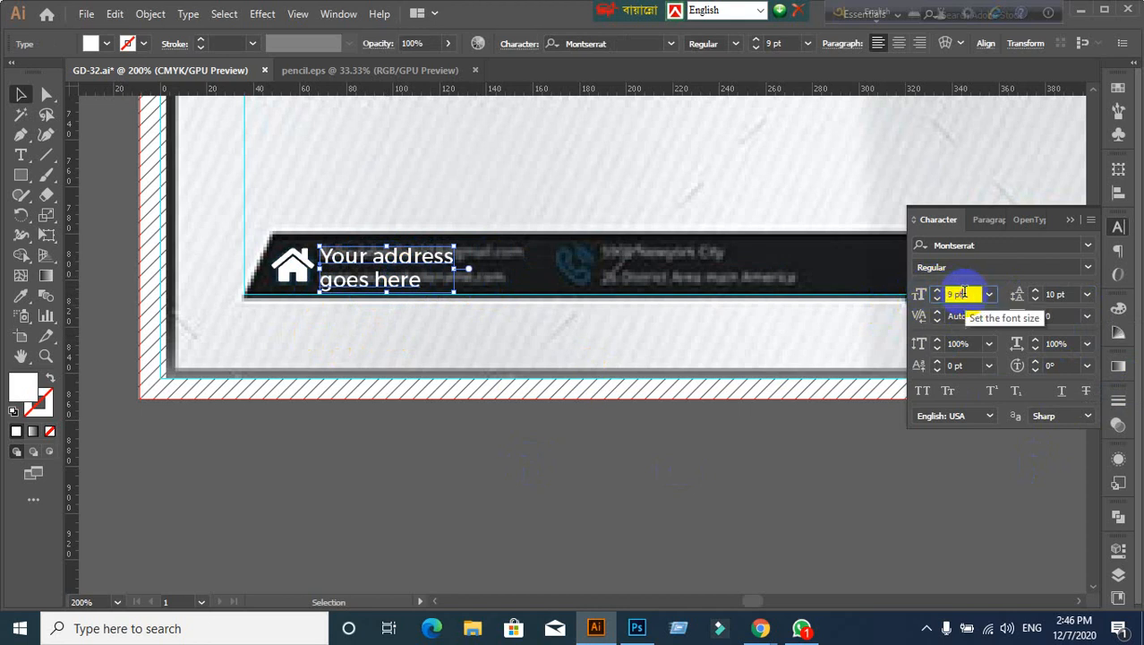
pyautogui.scroll(-1, 964, 290)
pyautogui.click(550, 512)
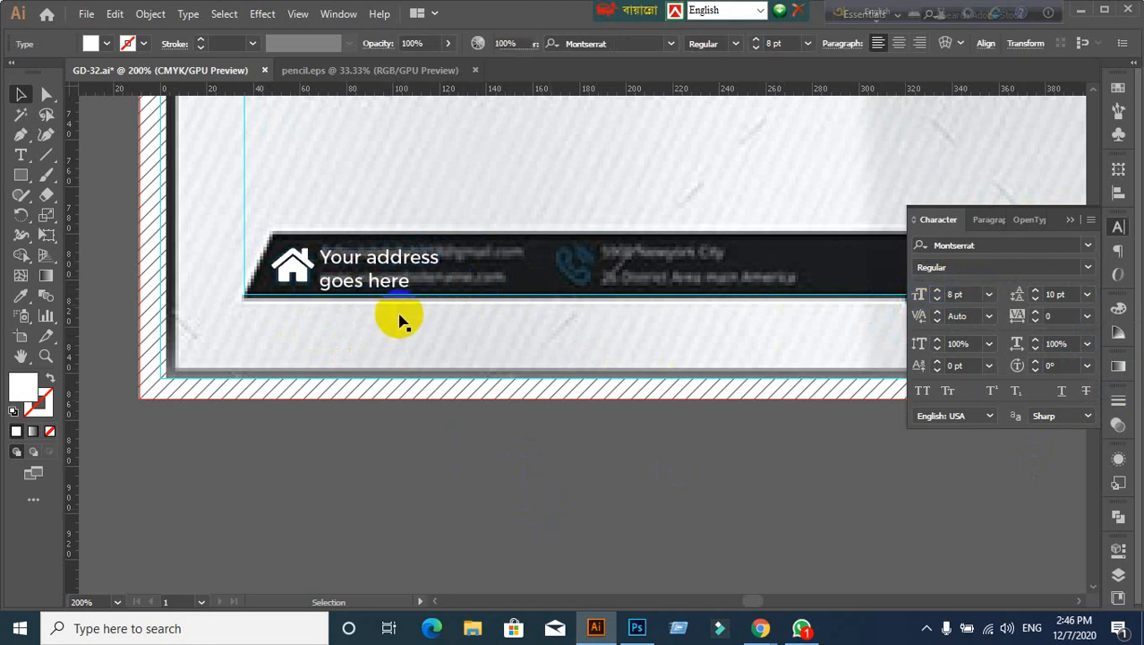
# Step: Set the address text's leading to 9 pt and deselect it
pyautogui.click(1061, 294)
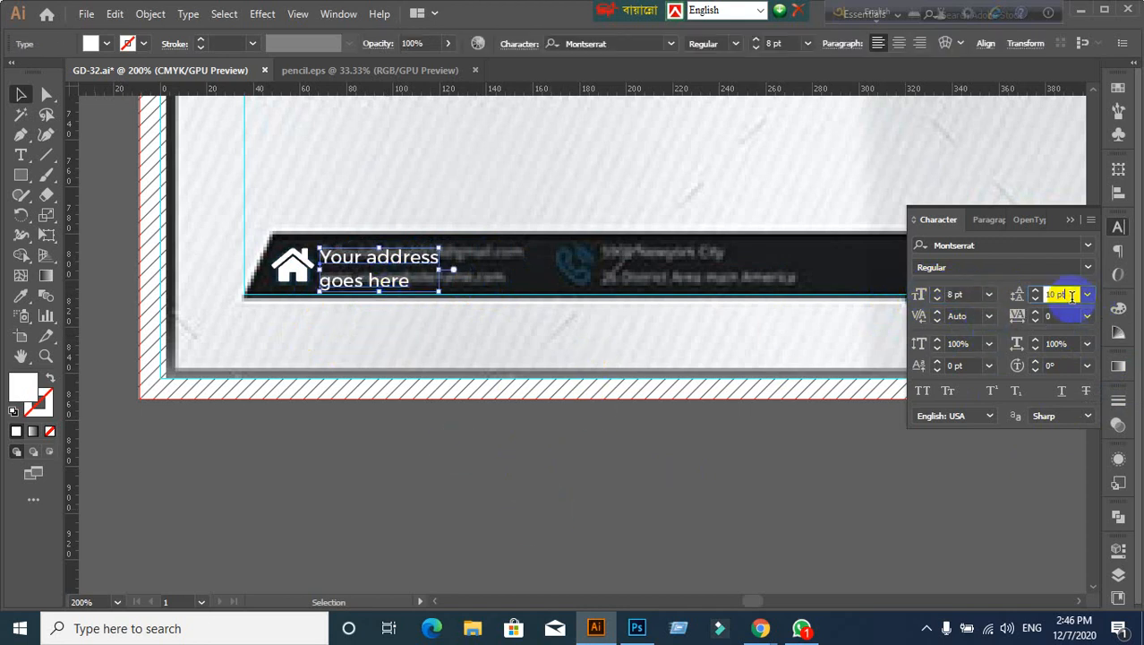
pyautogui.scroll(-2, 1071, 296)
pyautogui.scroll(1, 1072, 296)
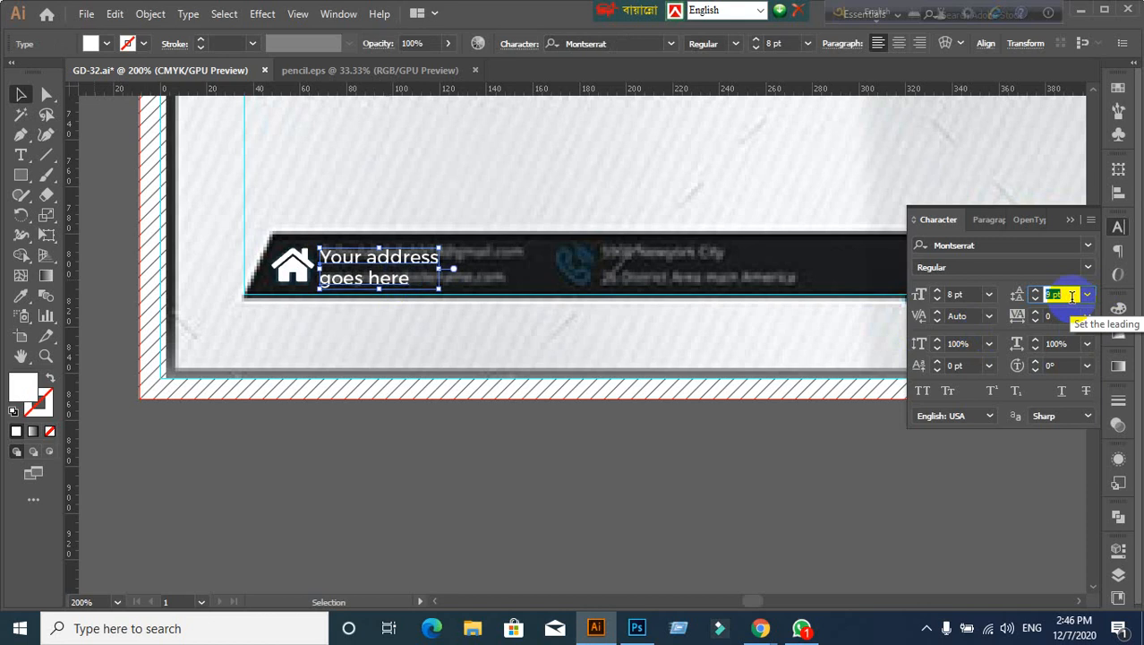
pyautogui.click(674, 453)
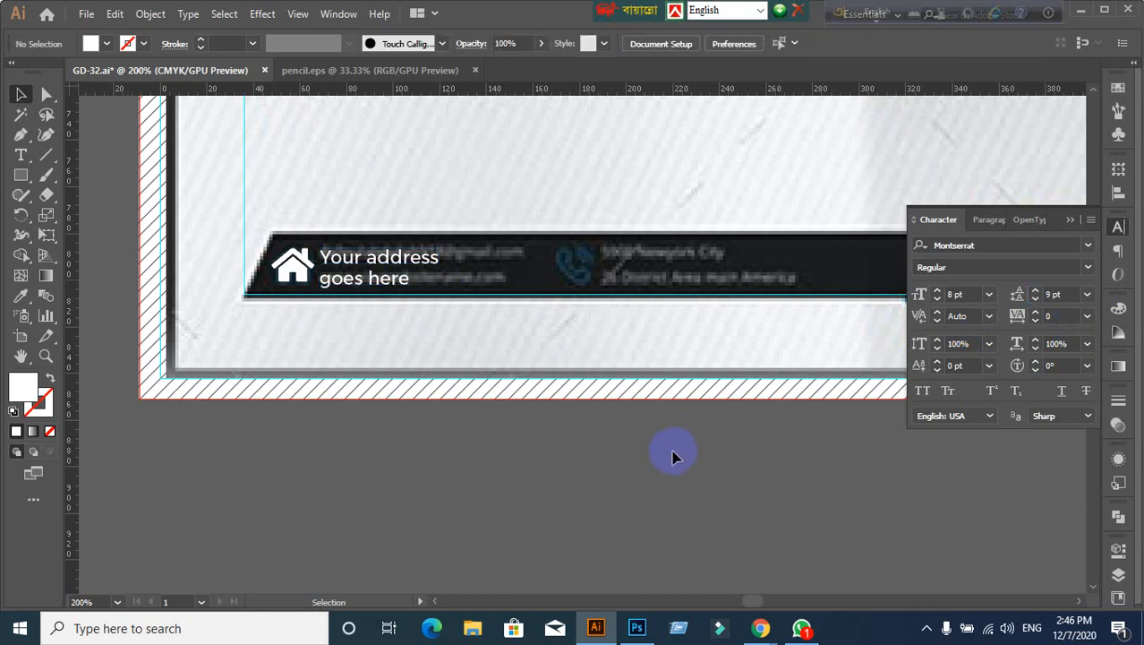
# Step: Set the leading of the footer's address text to 8 pt and deselect it
pyautogui.scroll(-1, 462, 388)
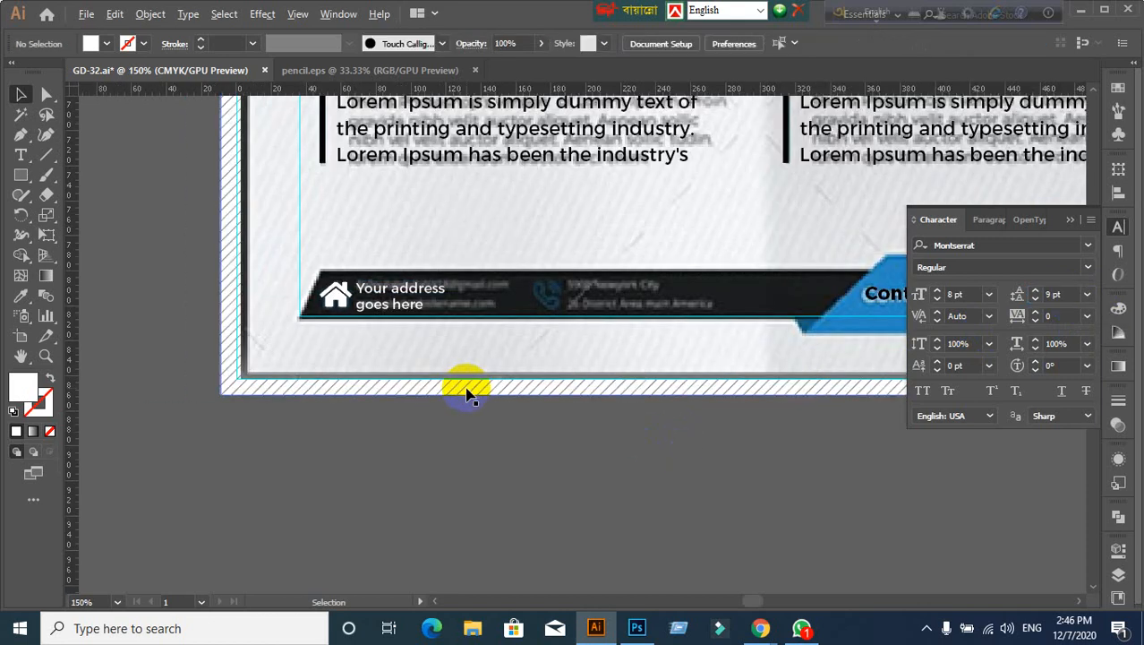
pyautogui.scroll(1, 555, 415)
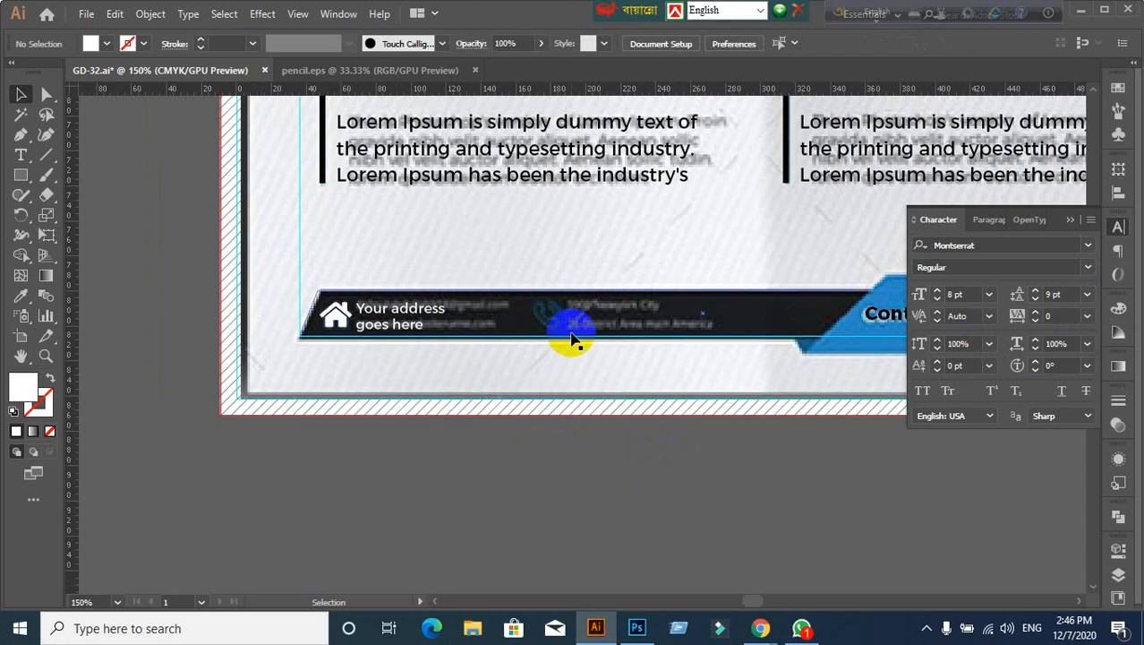
pyautogui.scroll(-1, 574, 336)
pyautogui.scroll(1, 624, 376)
pyautogui.moveTo(575, 367); pyautogui.dragTo(528, 316)
pyautogui.click(300, 271)
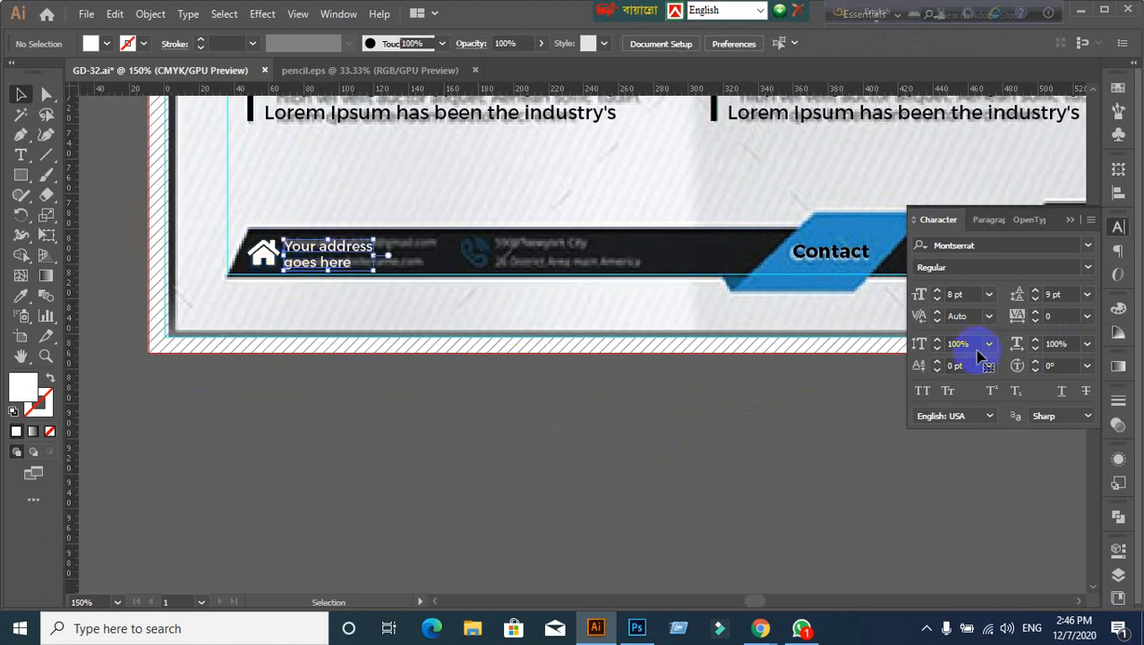
pyautogui.click(1070, 295)
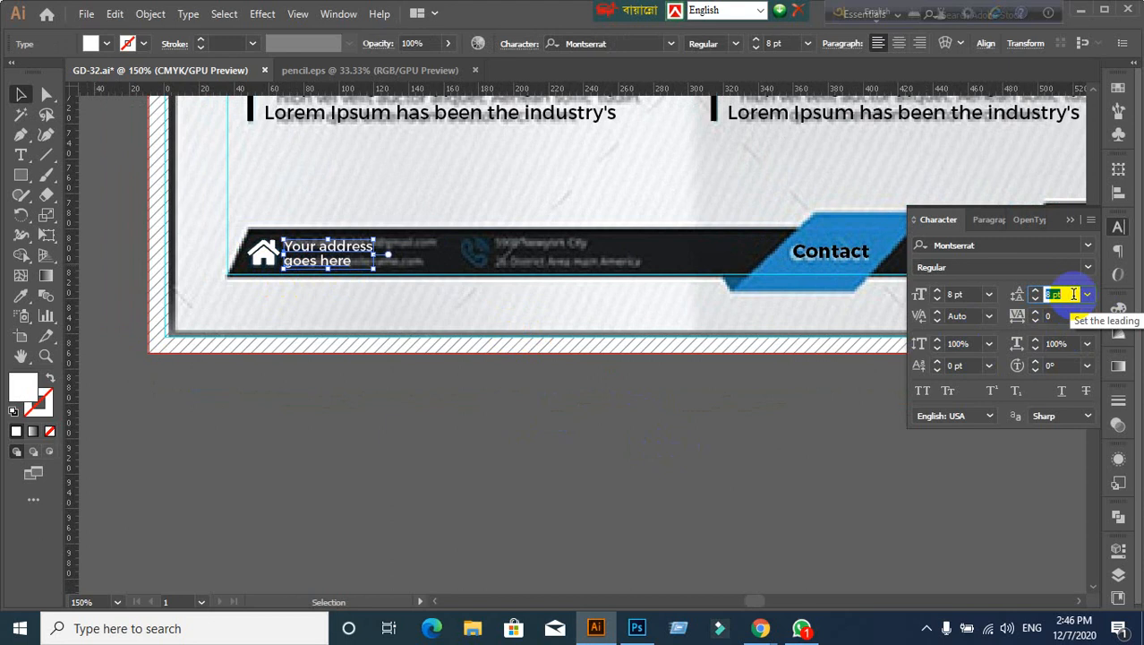
pyautogui.write('8')
pyautogui.press('Return')
pyautogui.click(592, 467)
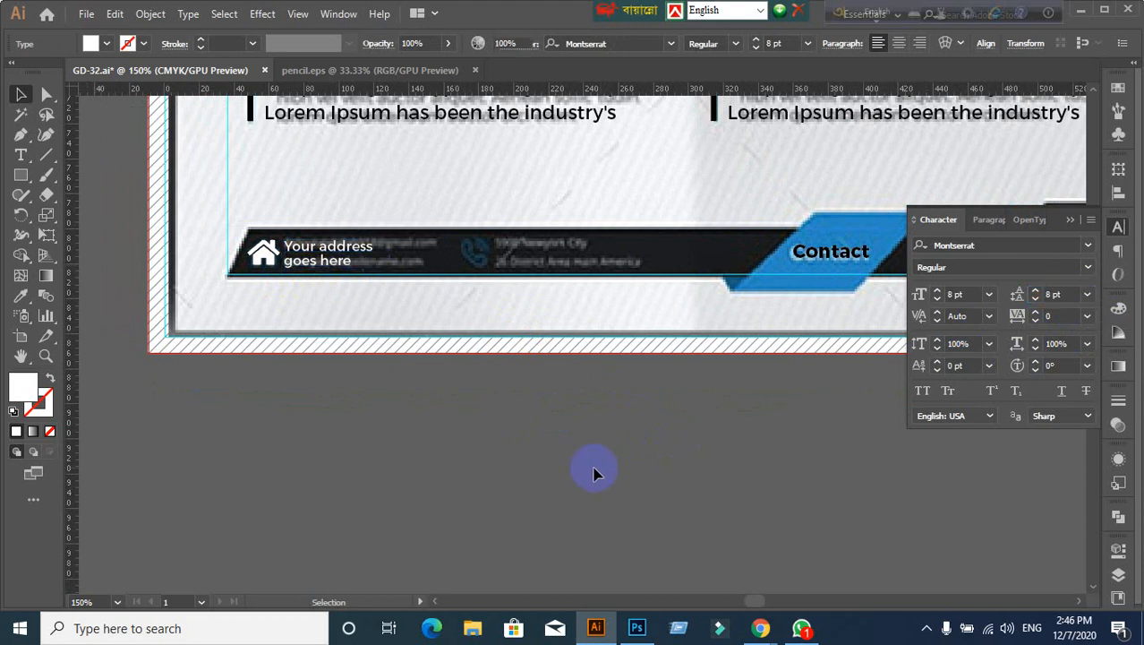
pyautogui.scroll(1, 354, 285)
pyautogui.scroll(-1, 354, 285)
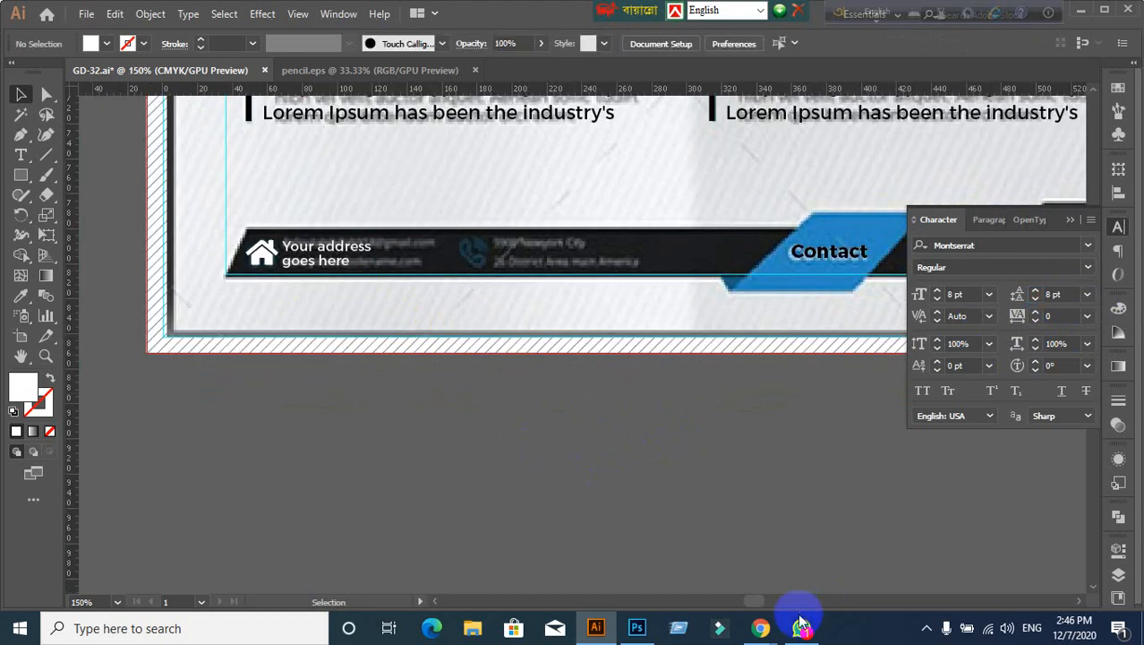
# Step: Switch to the Google Meet call in Chrome, admit the person waiting to join, and return to Illustrator
pyautogui.moveTo(761, 627)
pyautogui.click(671, 566)
pyautogui.click(734, 165)
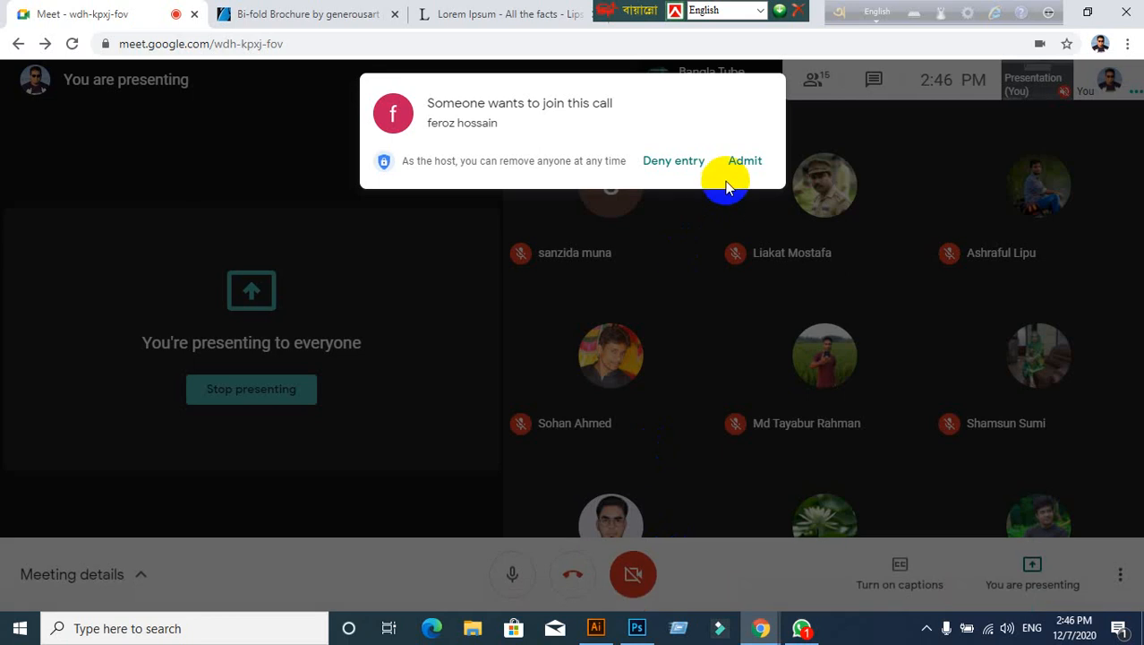
pyautogui.click(596, 625)
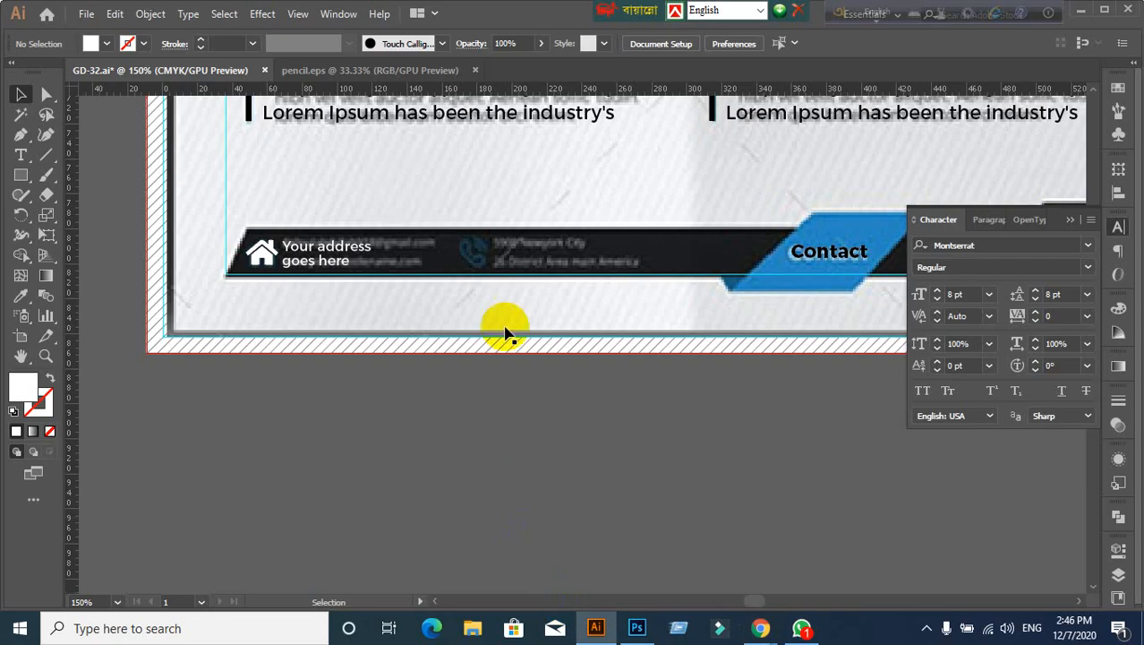
# Step: Add the point text "phone" on the empty canvas below the artboard
pyautogui.click(20, 156)
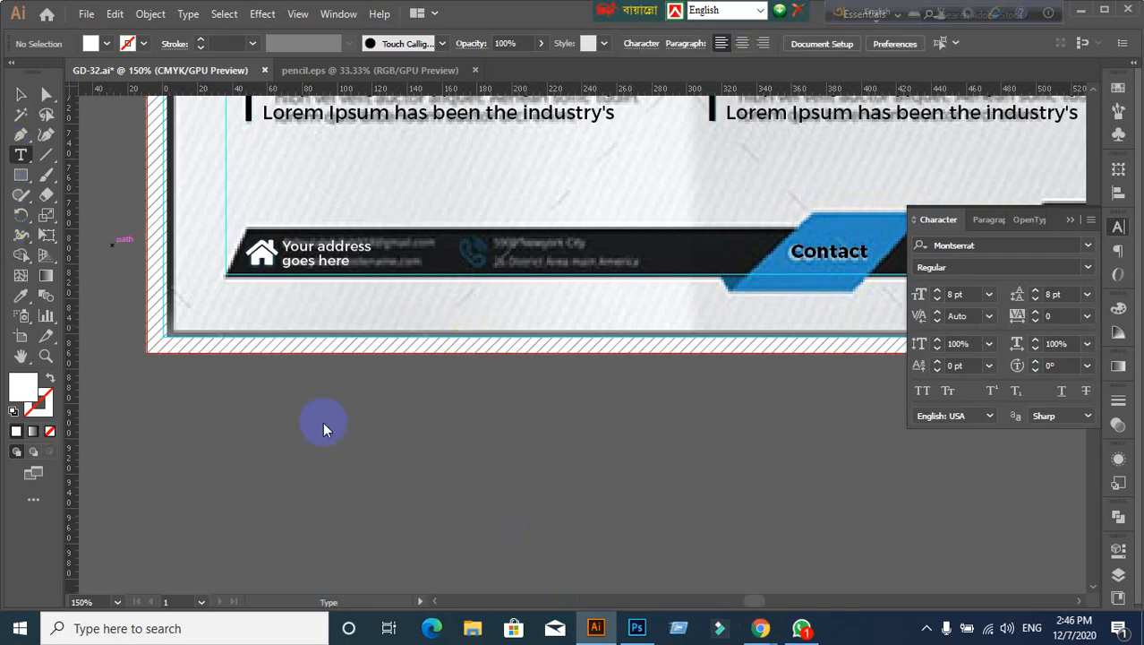
pyautogui.click(323, 422)
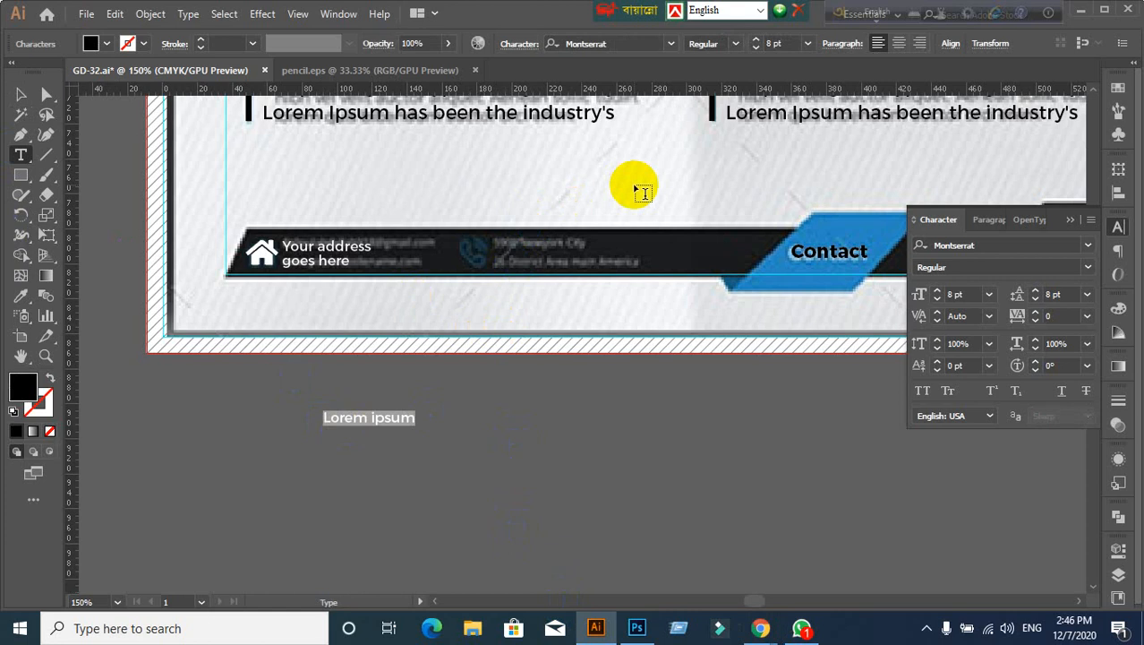
pyautogui.write('phone')
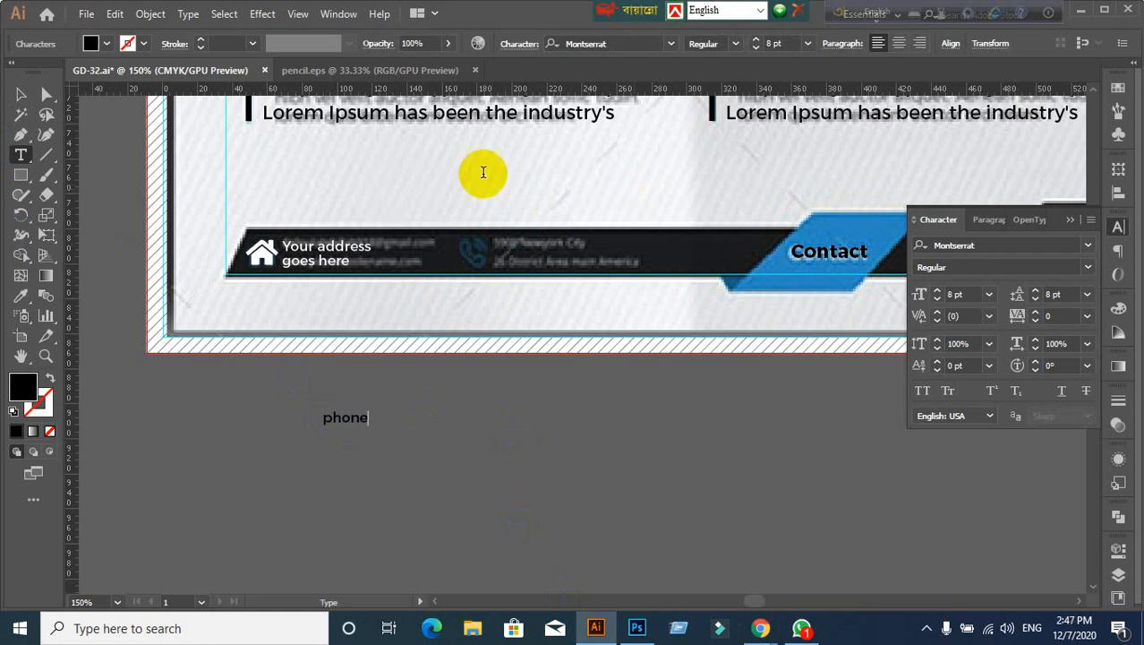
pyautogui.click(21, 94)
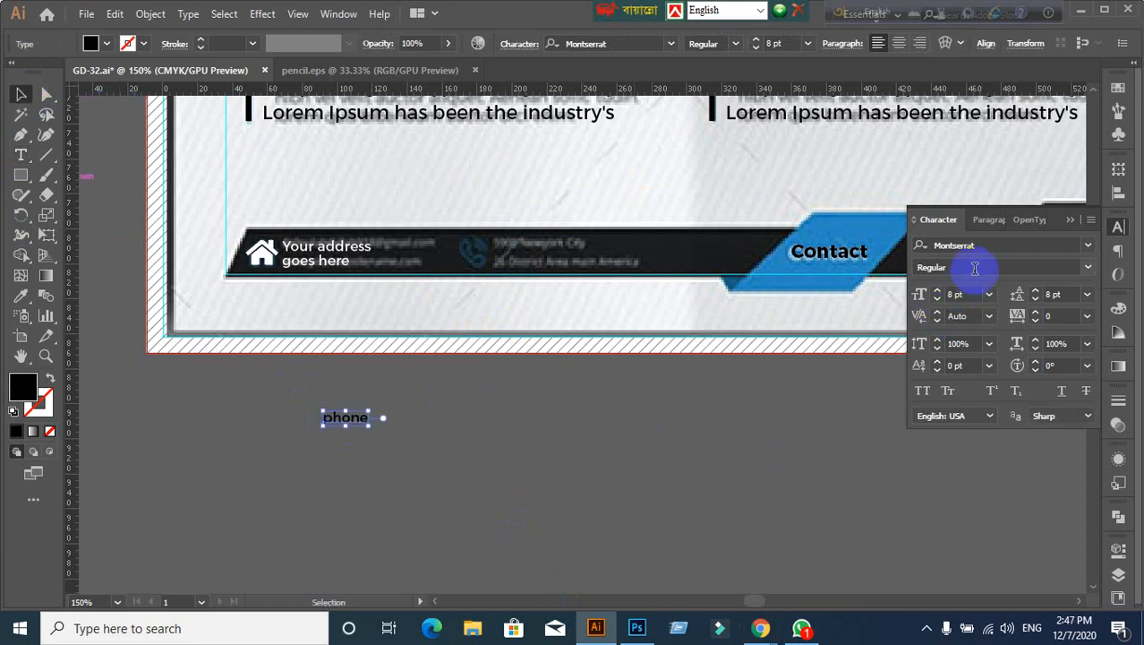
# Step: Set the "phone" text's font to Font Awesome 5 Free Solid and deselect it
pyautogui.click(993, 249)
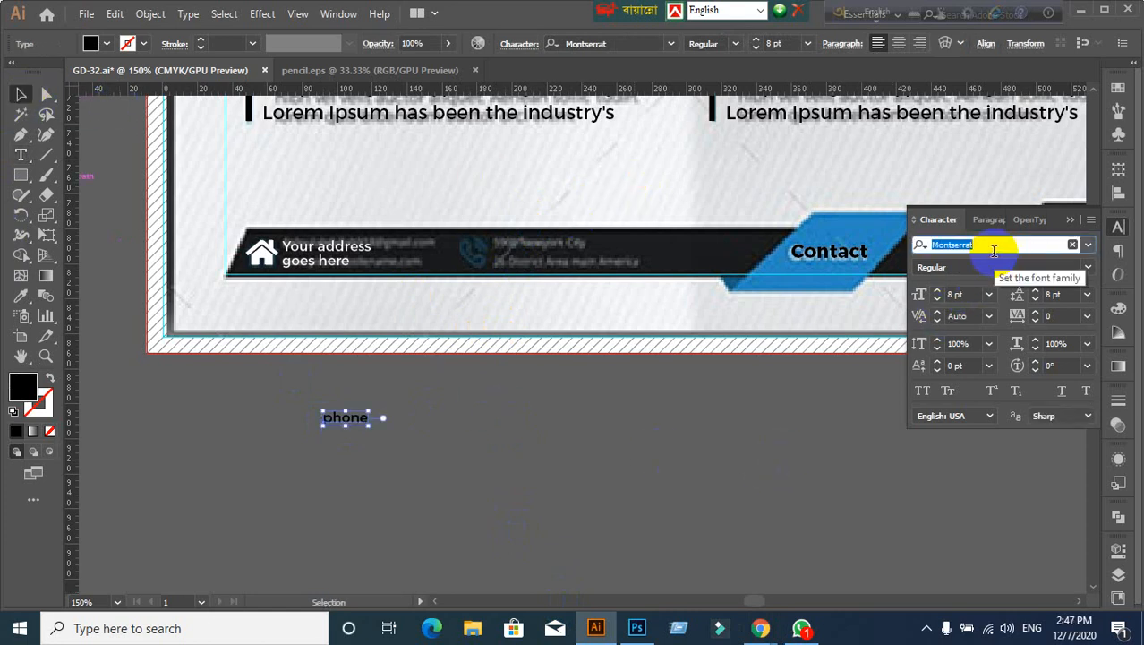
pyautogui.write('font')
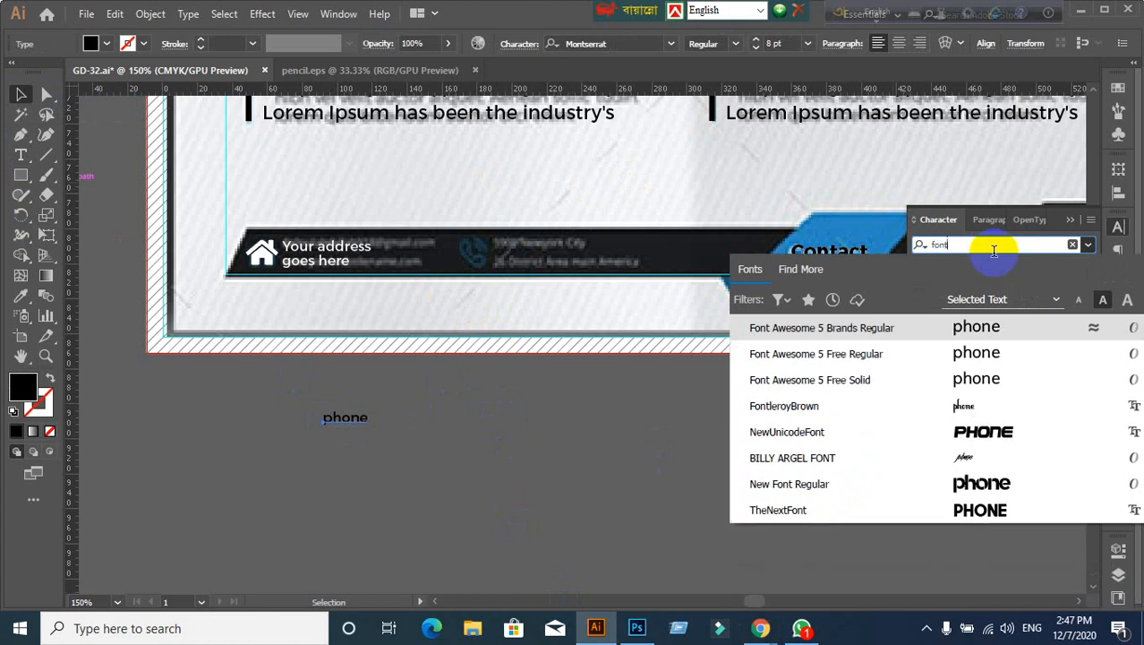
pyautogui.click(855, 380)
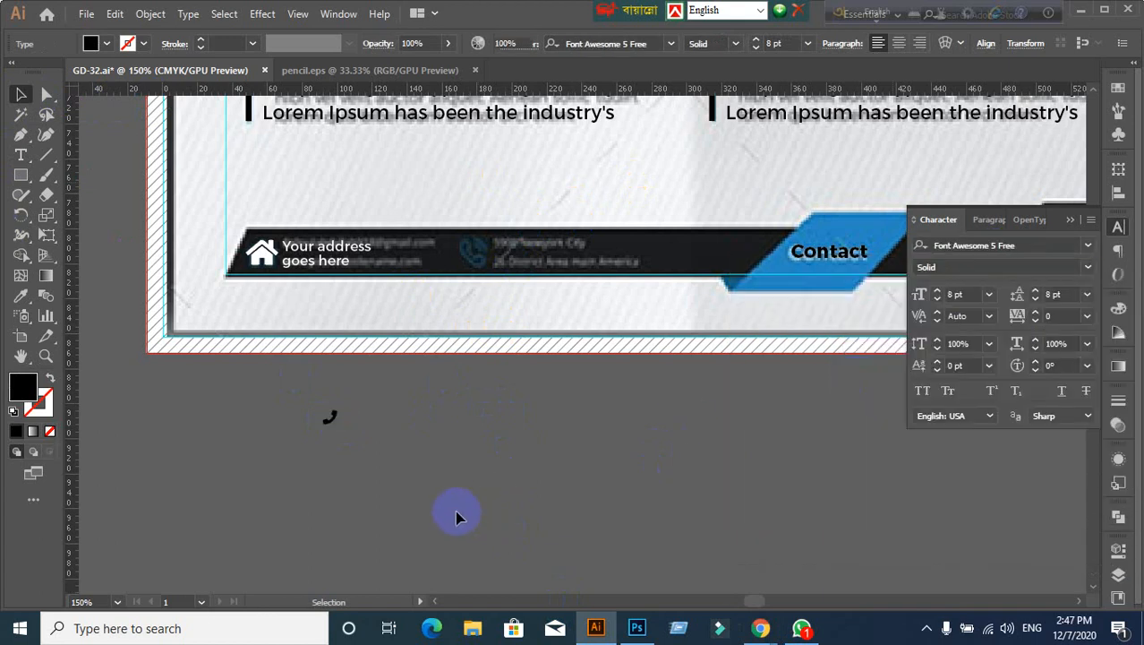
pyautogui.click(455, 517)
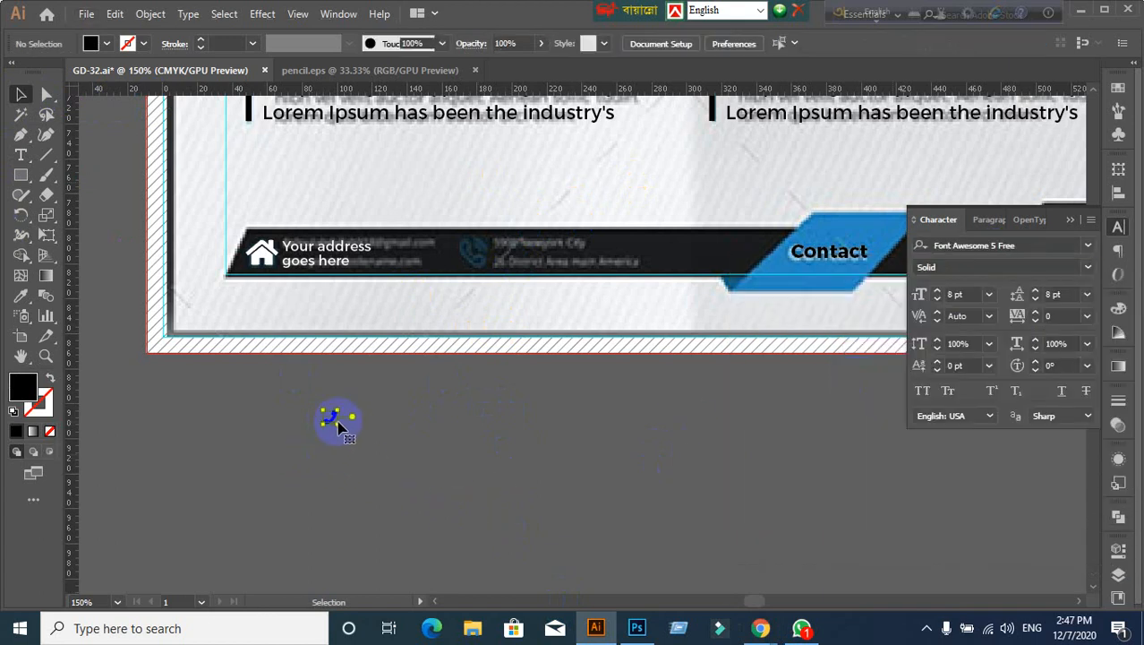
# Step: Convert the phone glyph below the artboard to outlines and enlarge it proportionally
pyautogui.click(338, 425)
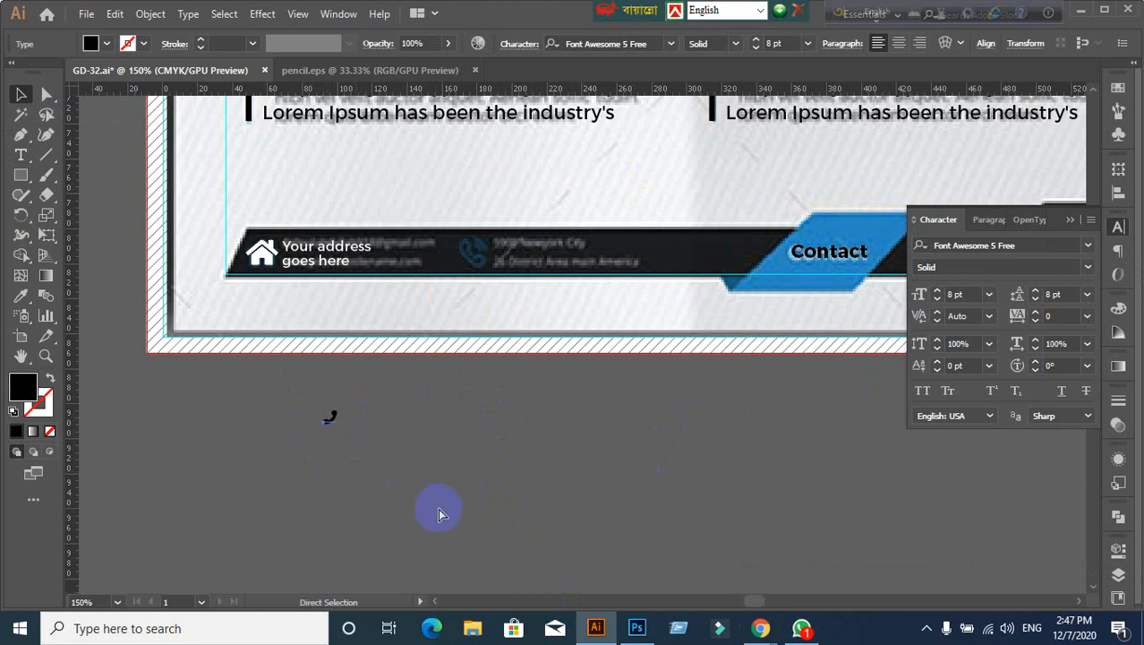
pyautogui.click(409, 510)
pyautogui.click(338, 426)
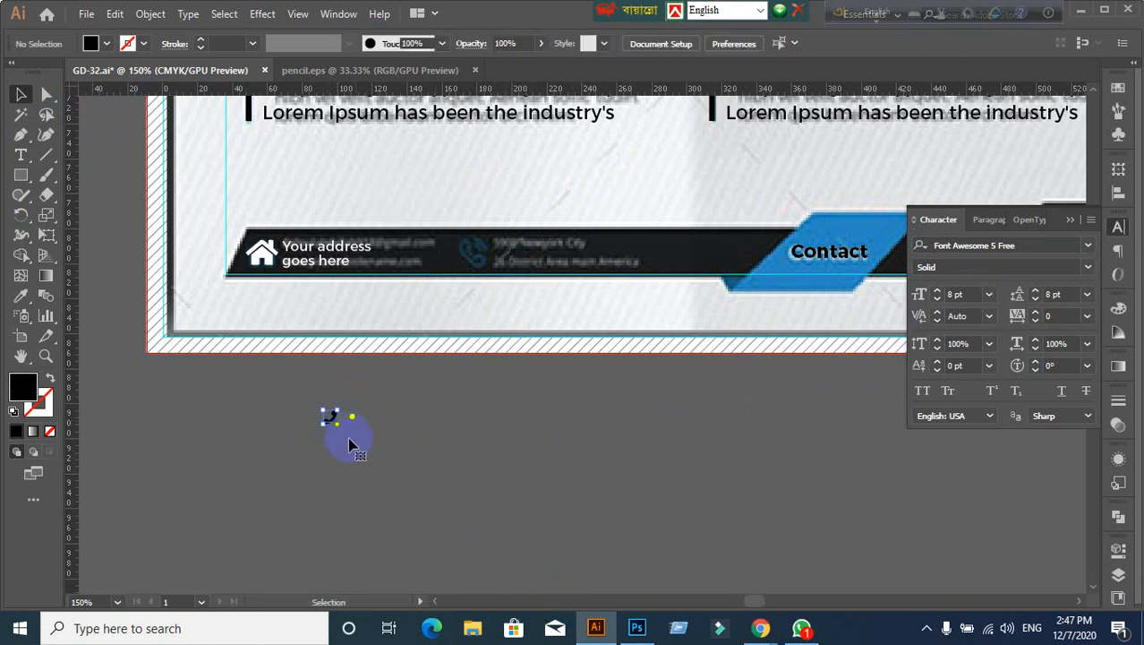
pyautogui.click(339, 427)
pyautogui.rightClick(339, 425)
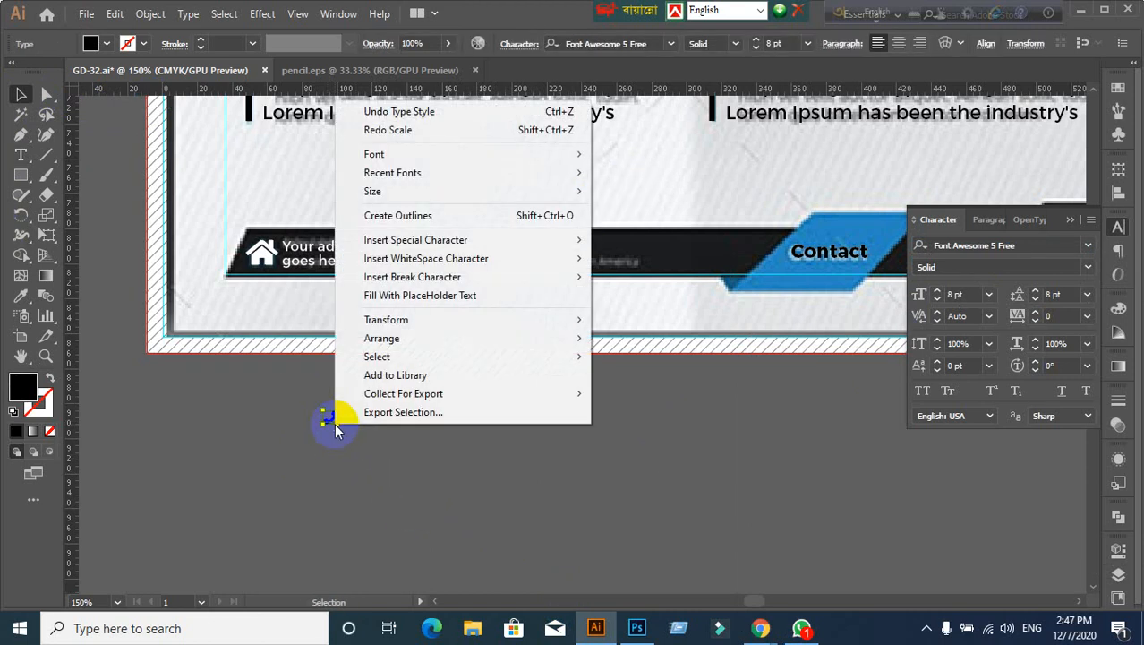
pyautogui.click(384, 214)
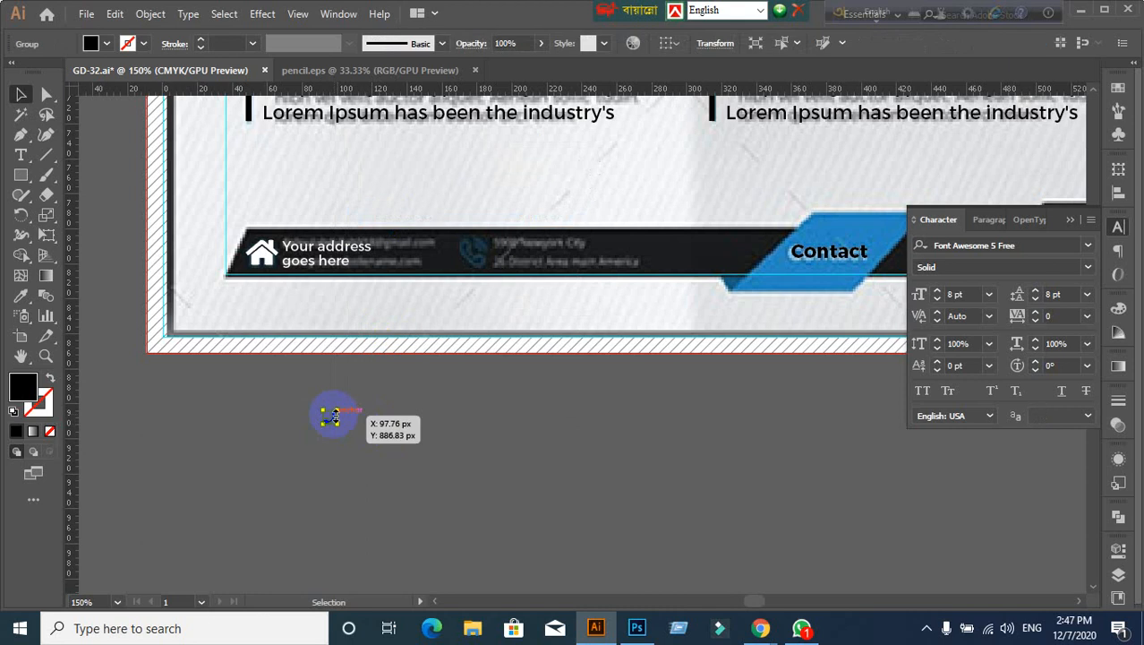
pyautogui.moveTo(333, 418); pyautogui.dragTo(405, 490)
pyautogui.click(528, 481)
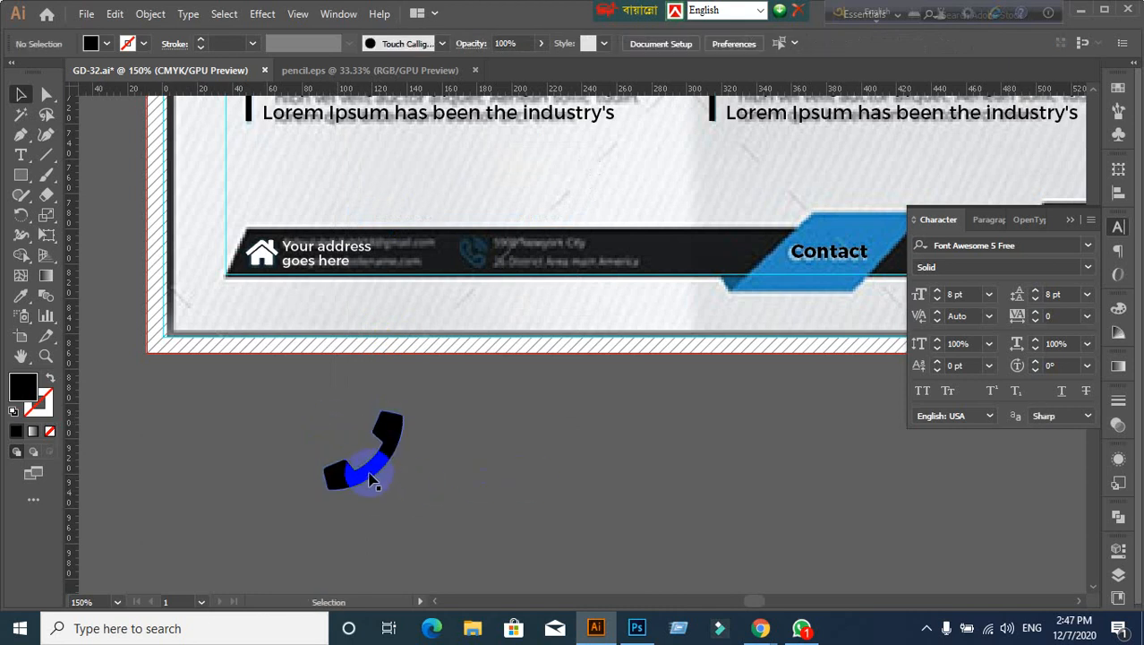
# Step: Fill the phone icon with white and move it onto the footer bar over the reference phone icon
pyautogui.click(371, 472)
pyautogui.click(106, 43)
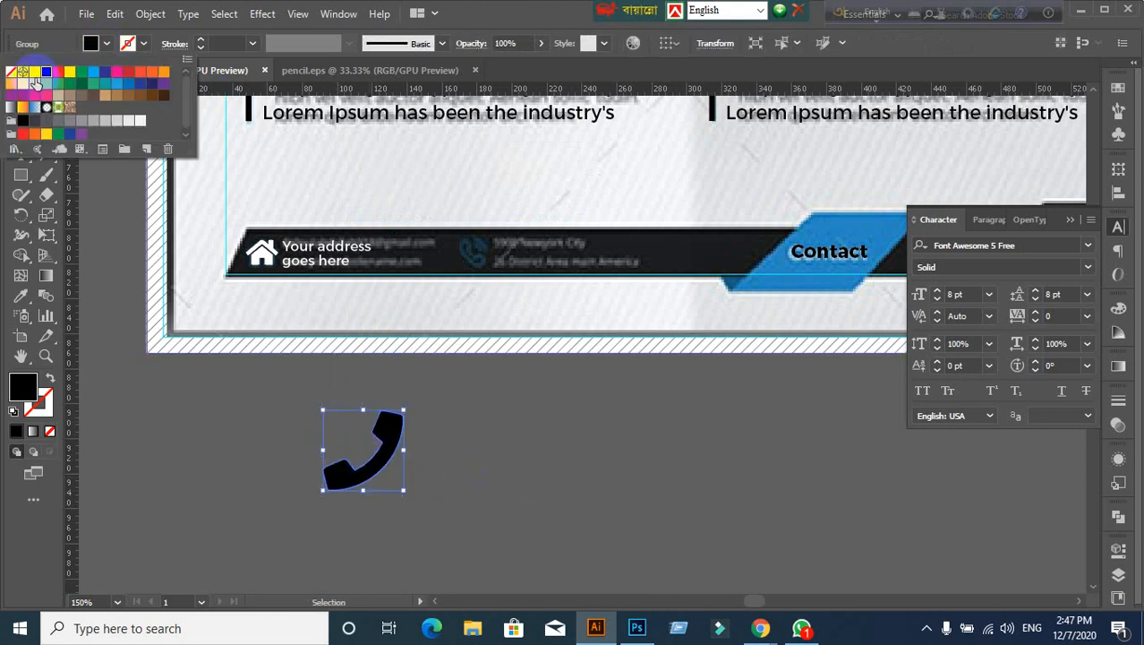
pyautogui.click(34, 80)
pyautogui.click(173, 356)
pyautogui.click(348, 484)
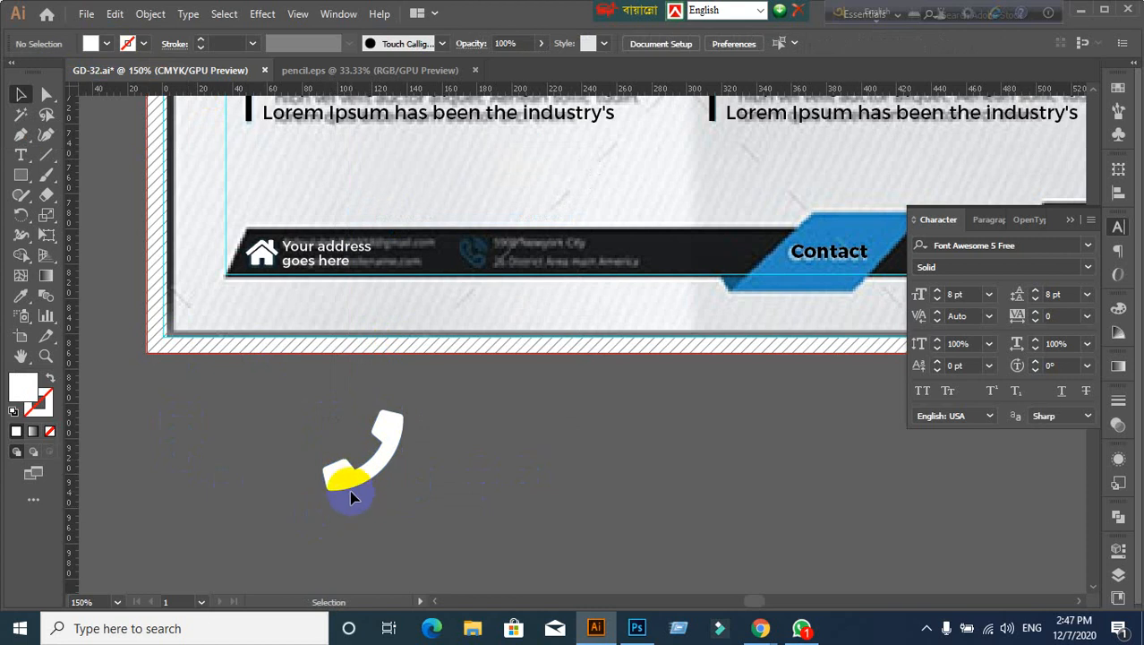
pyautogui.moveTo(349, 486); pyautogui.dragTo(463, 274)
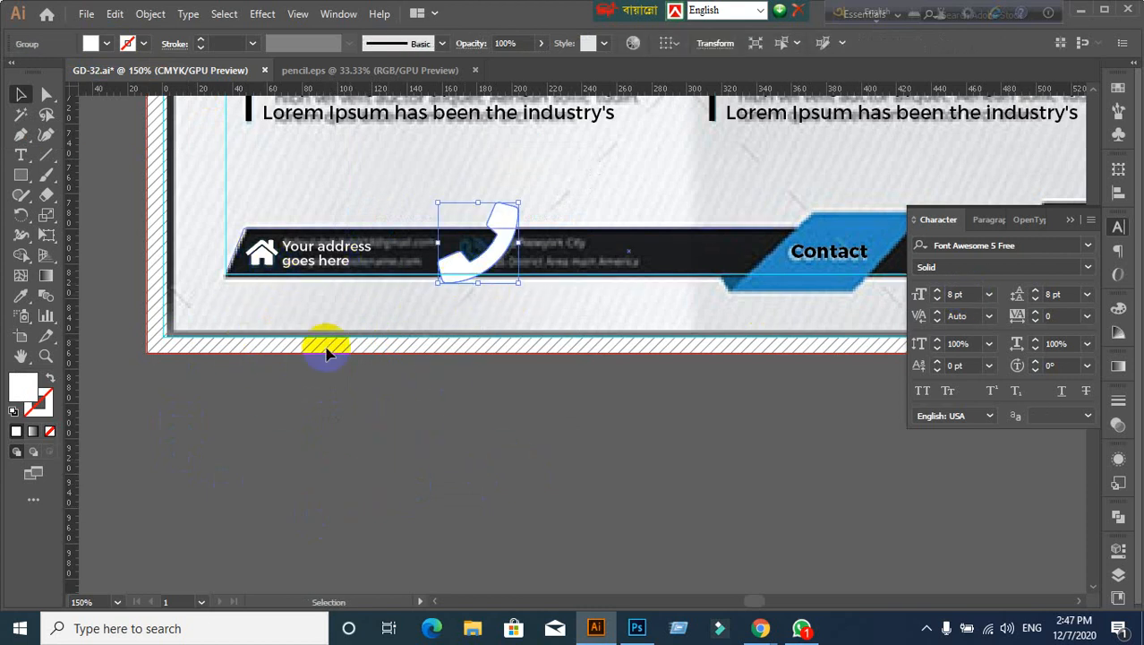
# Step: Add two horizontal guides, one at the upper edge and one at the lower edge of the house icon
pyautogui.scroll(1, 209, 344)
pyautogui.moveTo(306, 308); pyautogui.dragTo(356, 417)
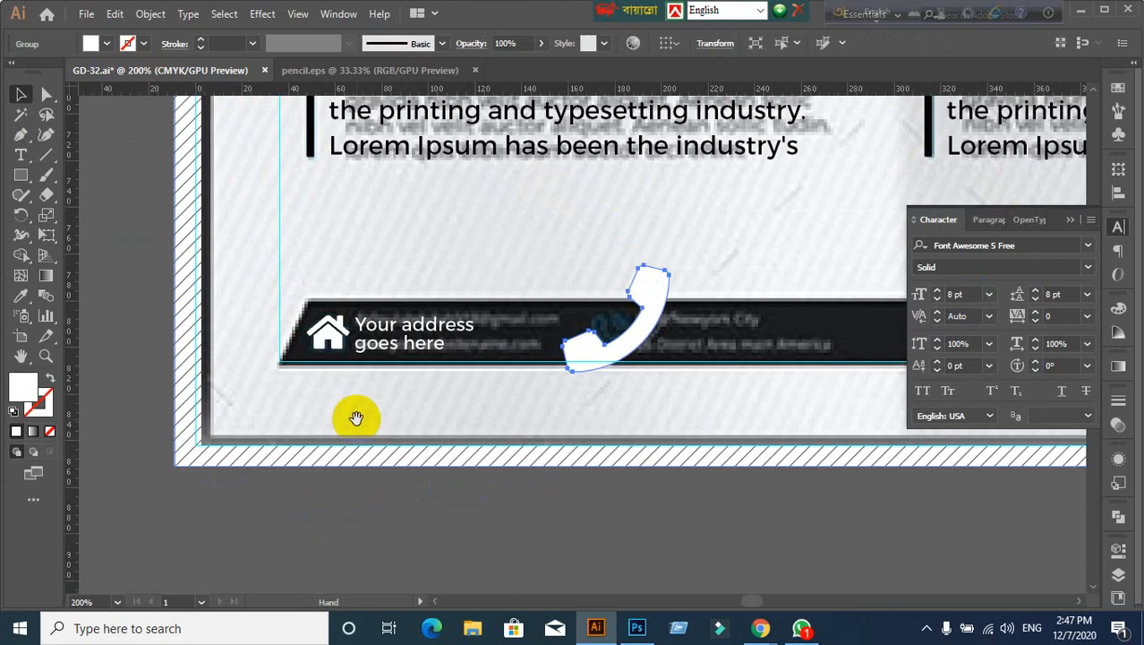
pyautogui.click(632, 542)
pyautogui.click(570, 349)
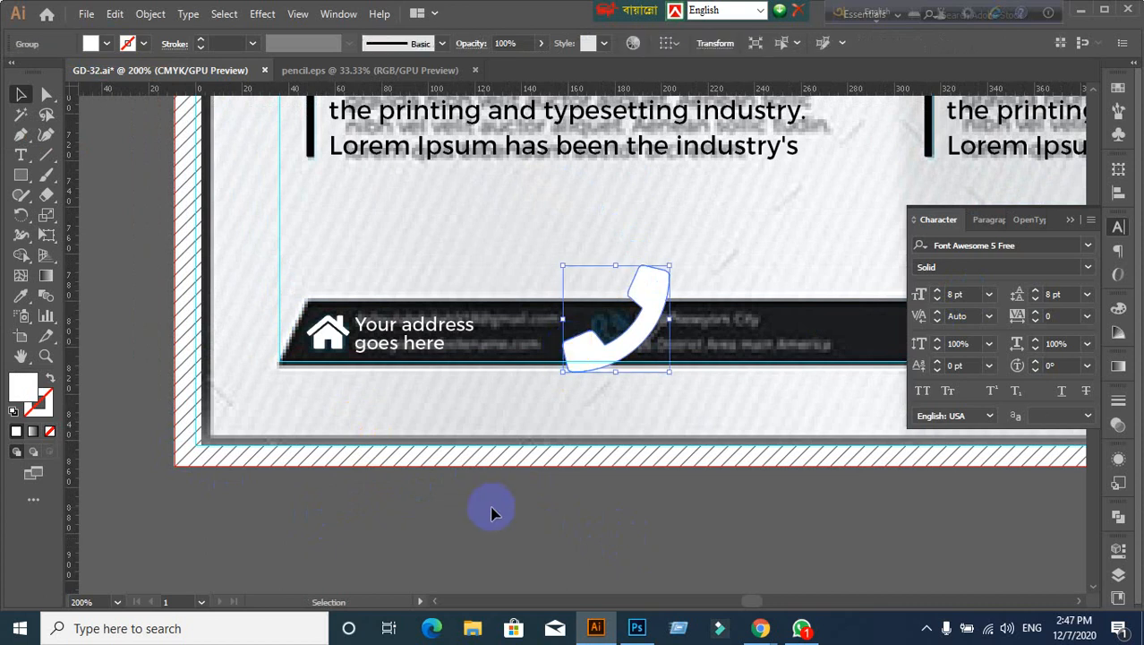
pyautogui.click(330, 338)
pyautogui.moveTo(367, 86); pyautogui.dragTo(307, 314)
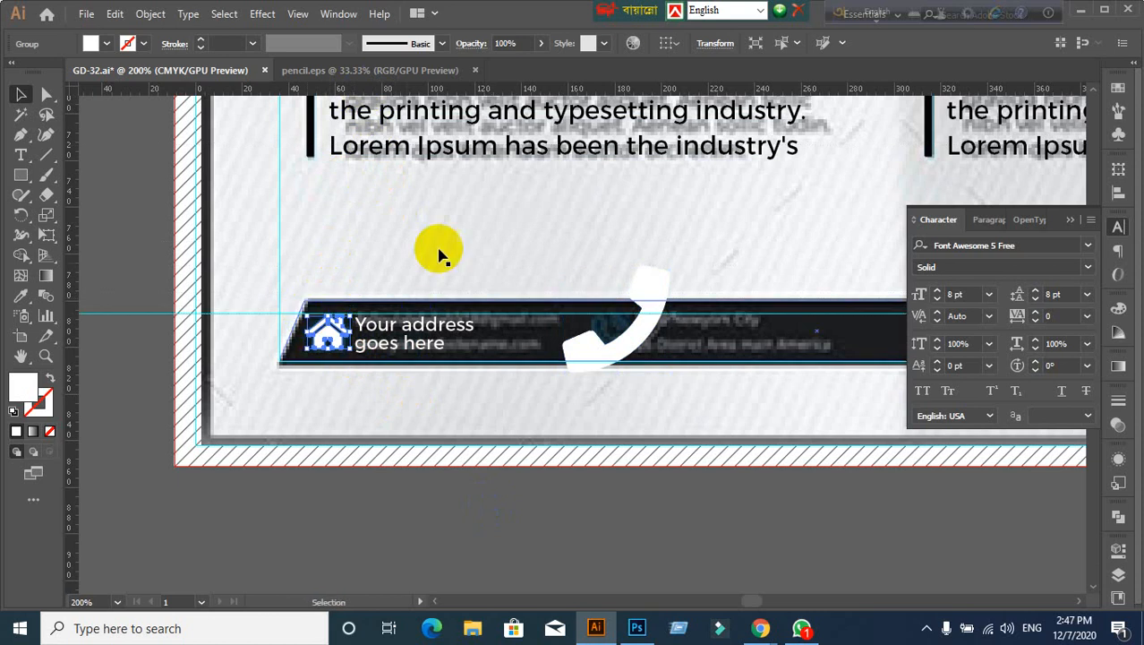
pyautogui.moveTo(413, 89); pyautogui.dragTo(308, 350)
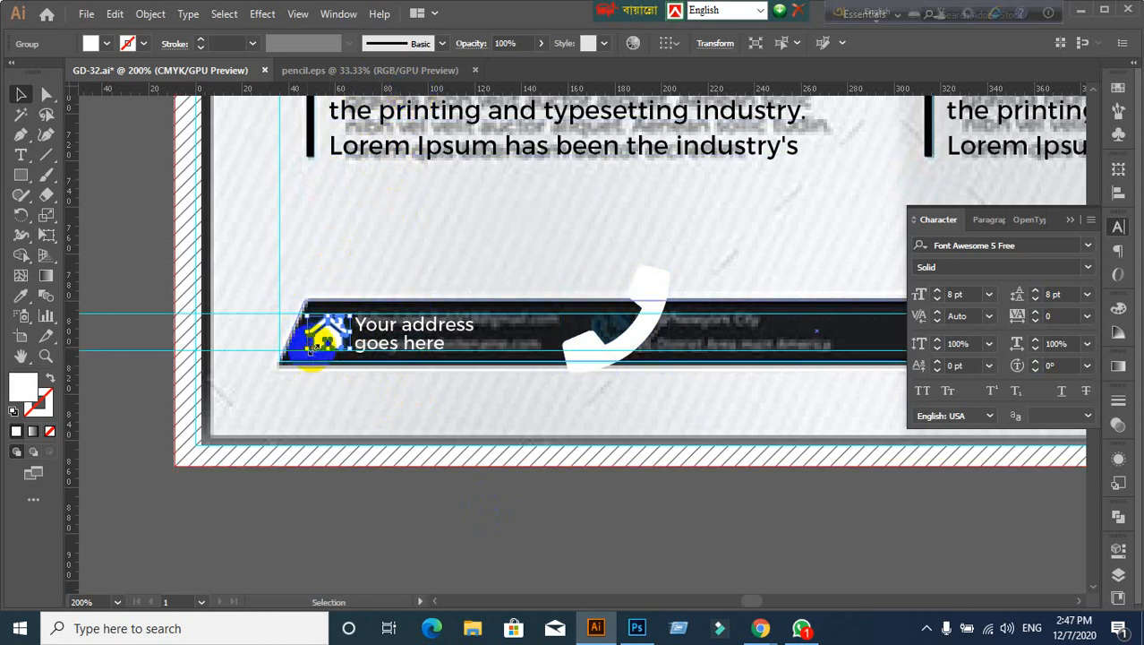
pyautogui.click(497, 509)
# Step: Reflect the phone icon across the vertical axis
pyautogui.click(622, 344)
pyautogui.rightClick(614, 352)
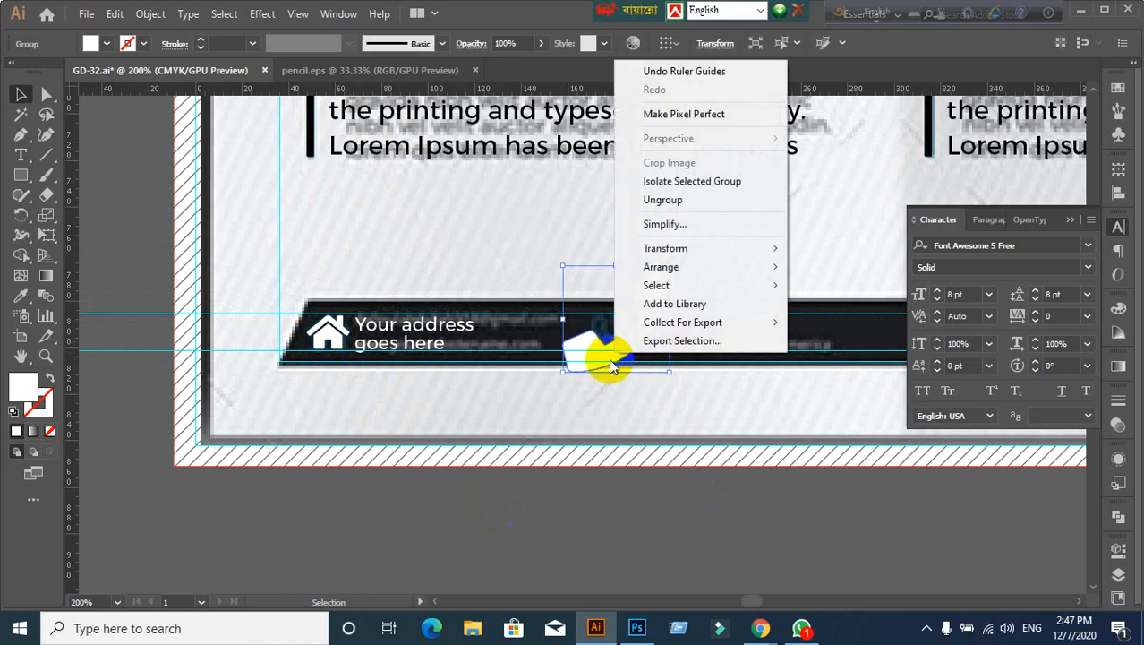
pyautogui.moveTo(775, 249)
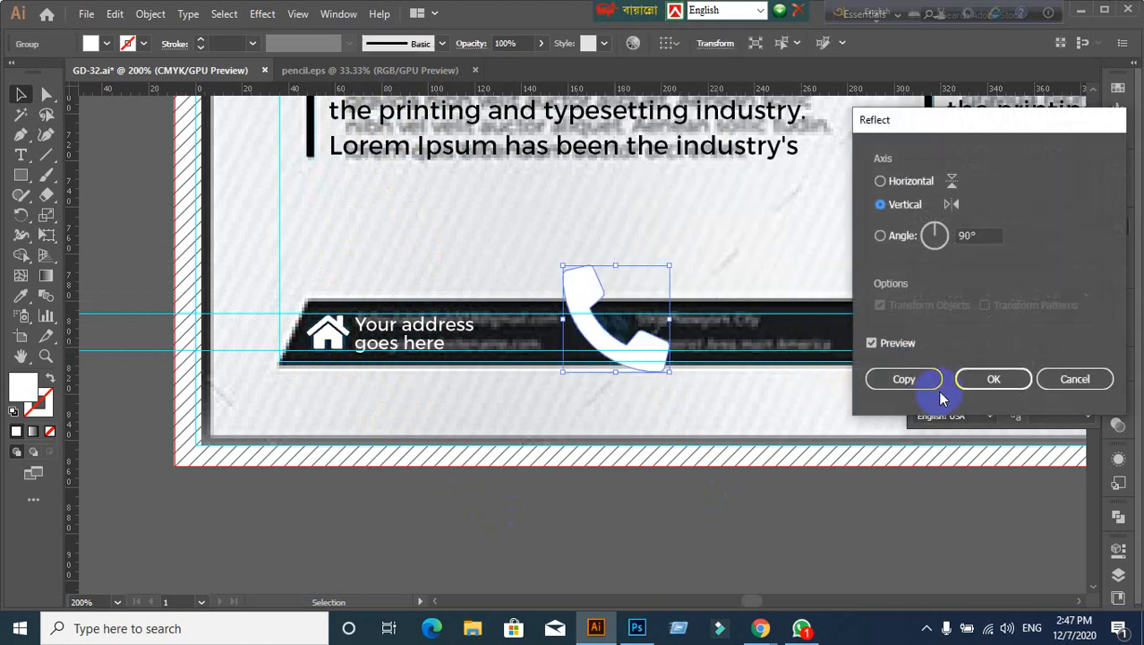
pyautogui.click(993, 378)
pyautogui.click(800, 478)
# Step: Align the phone icon's upper edge with the upper guide and scale it proportionally to fit between both guides
pyautogui.moveTo(606, 351); pyautogui.dragTo(582, 387)
pyautogui.scroll(1, 641, 404)
pyautogui.scroll(2, 601, 460)
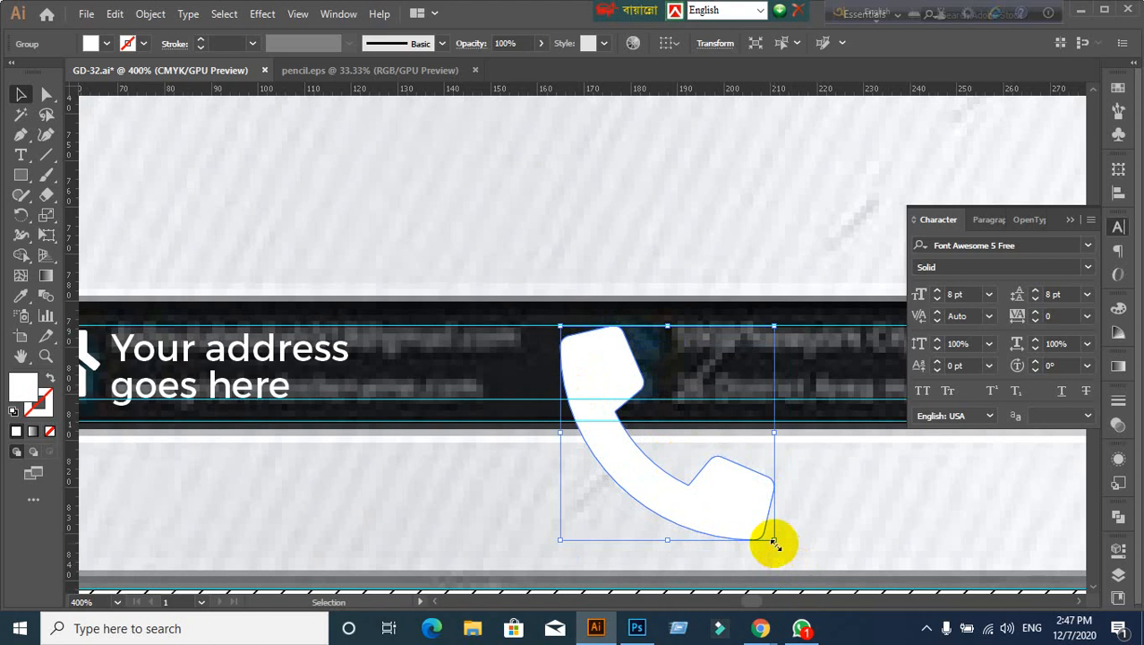
pyautogui.moveTo(773, 539); pyautogui.dragTo(633, 399)
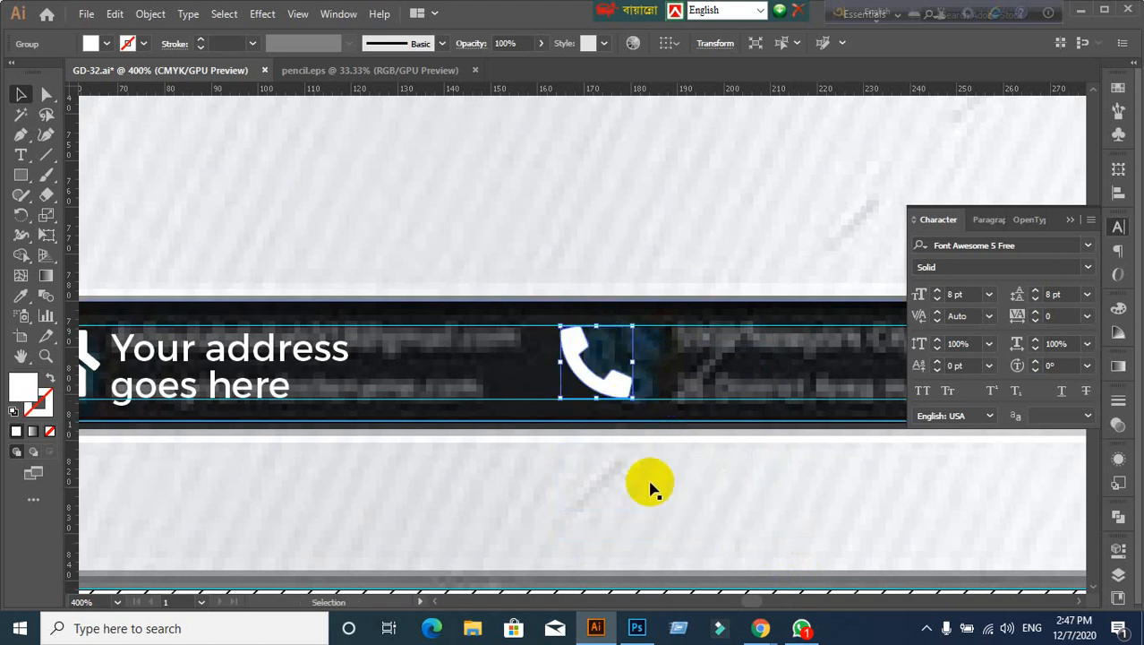
# Step: Unlock the guides to delete the two horizontal ones bounding the icons, and lock the remaining guides again
pyautogui.scroll(-2, 650, 485)
pyautogui.moveTo(402, 503); pyautogui.dragTo(664, 370)
pyautogui.click(251, 468)
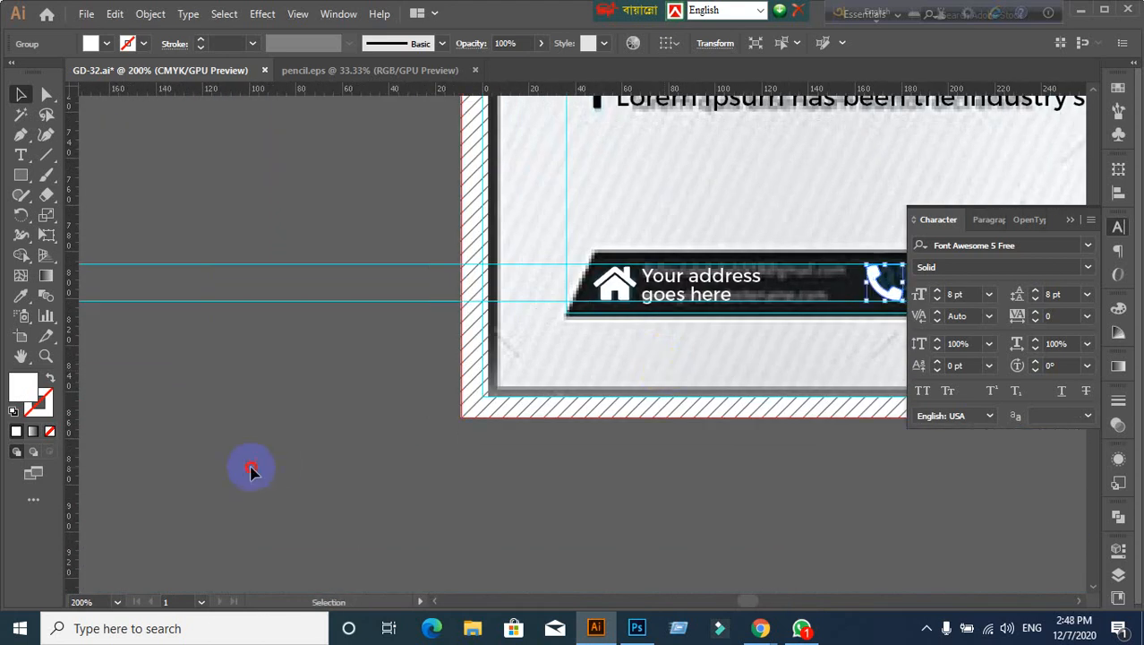
pyautogui.rightClick(190, 443)
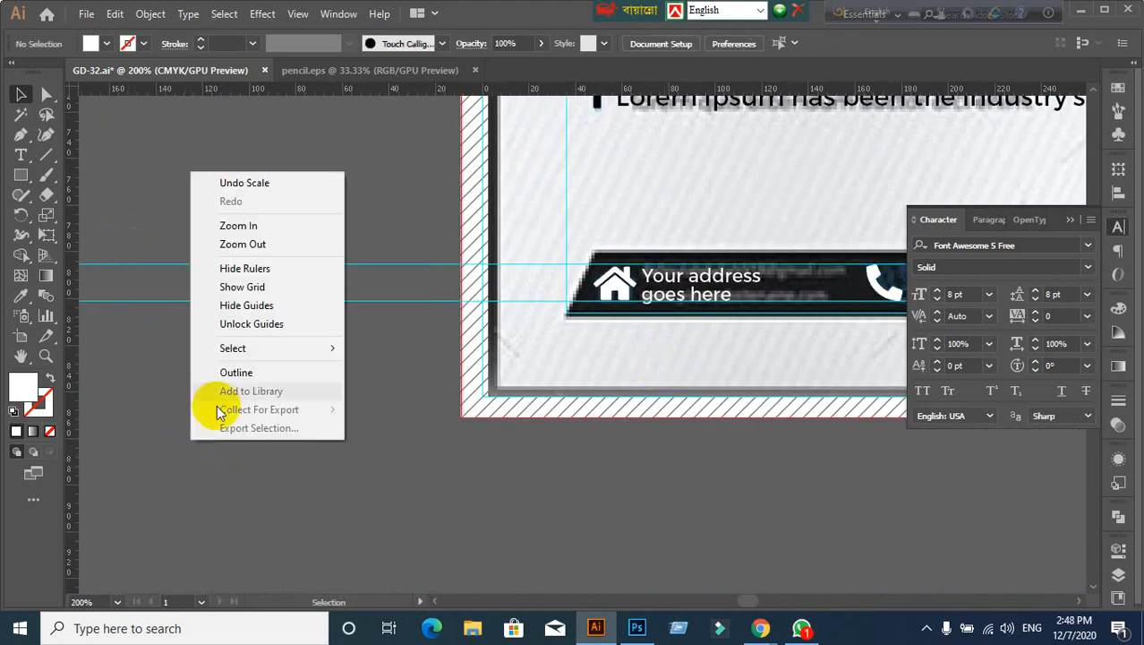
pyautogui.click(226, 323)
pyautogui.hotkey('ctrl', 'a')
pyautogui.press('Delete')
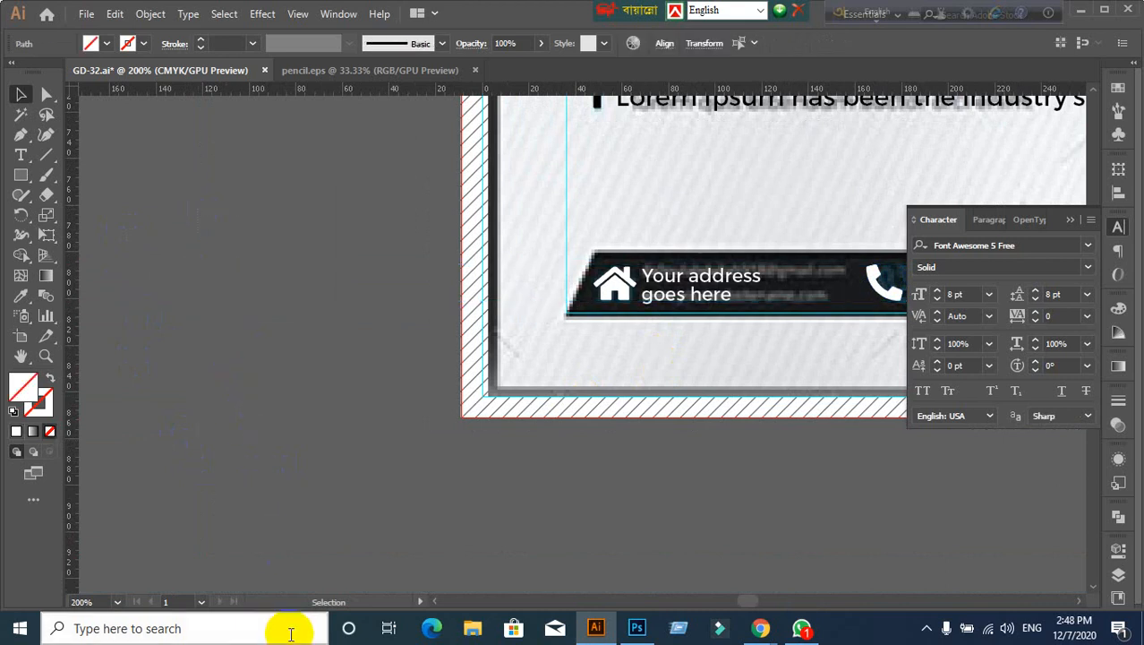
pyautogui.rightClick(734, 169)
pyautogui.click(761, 260)
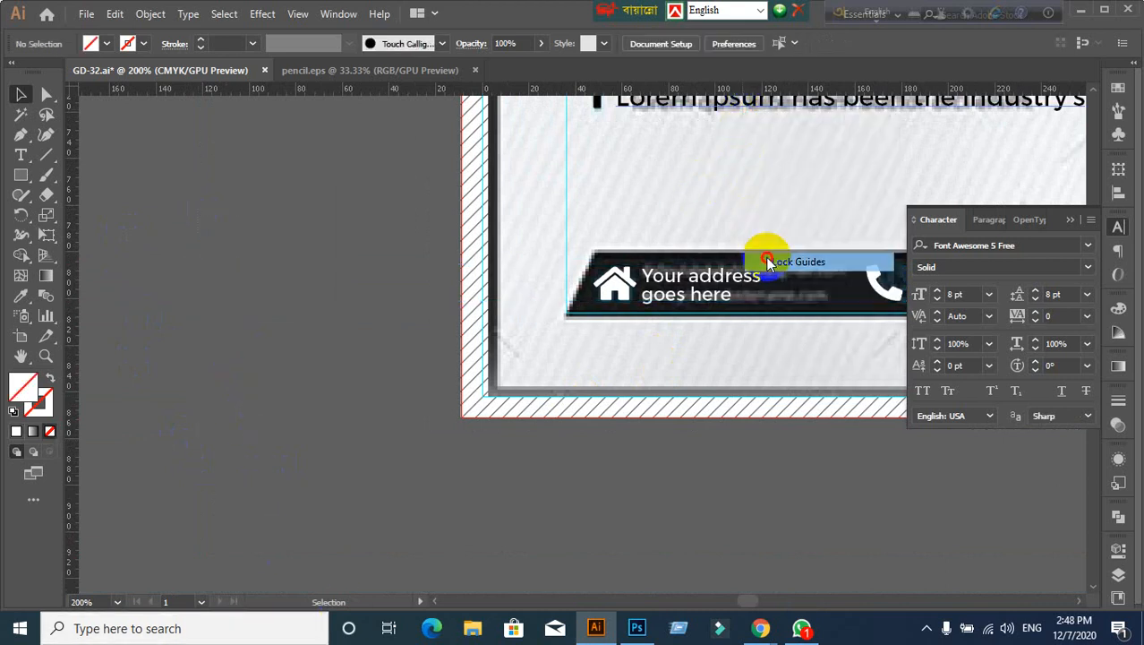
# Step: Add a placeholder phone number as point text on the empty canvas below the artboard
pyautogui.moveTo(556, 535); pyautogui.dragTo(268, 520)
pyautogui.keyDown('alt'); pyautogui.scroll(2, 707, 313); pyautogui.keyUp('alt')
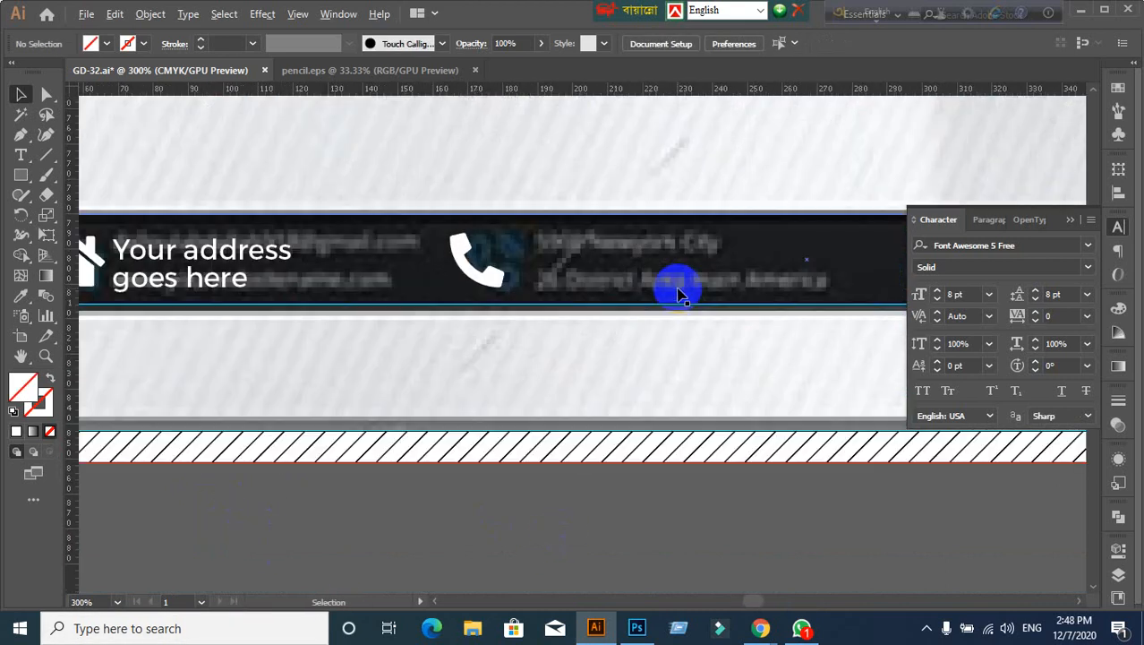
pyautogui.keyDown('alt'); pyautogui.scroll(-4, 677, 294); pyautogui.keyUp('alt')
pyautogui.moveTo(683, 308); pyautogui.dragTo(506, 302)
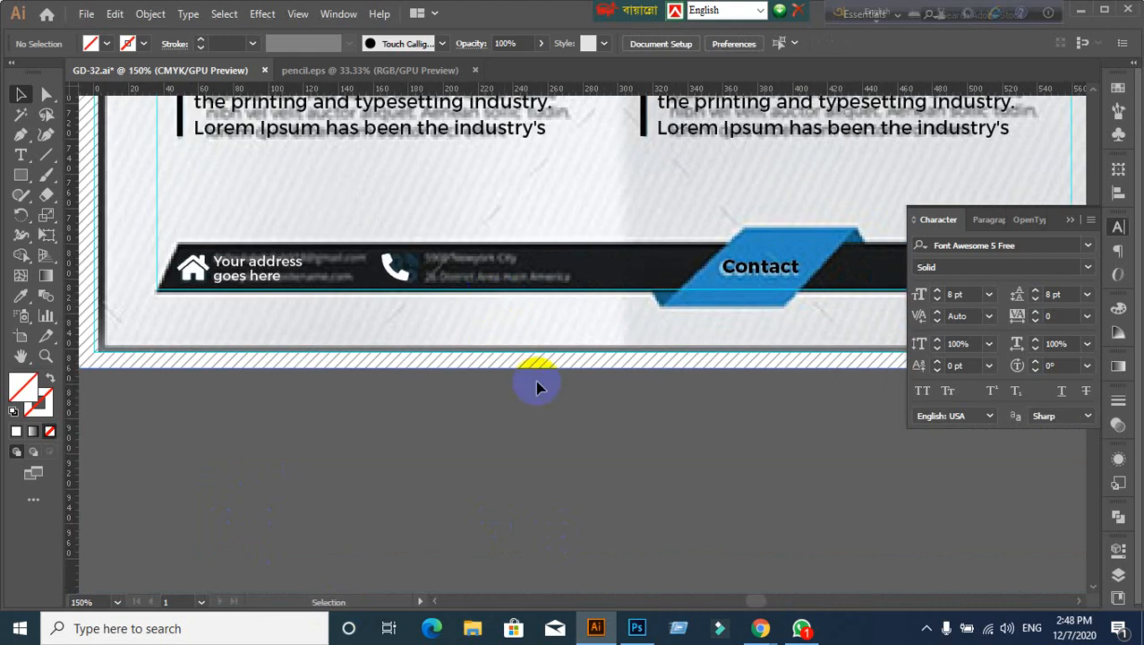
pyautogui.click(18, 154)
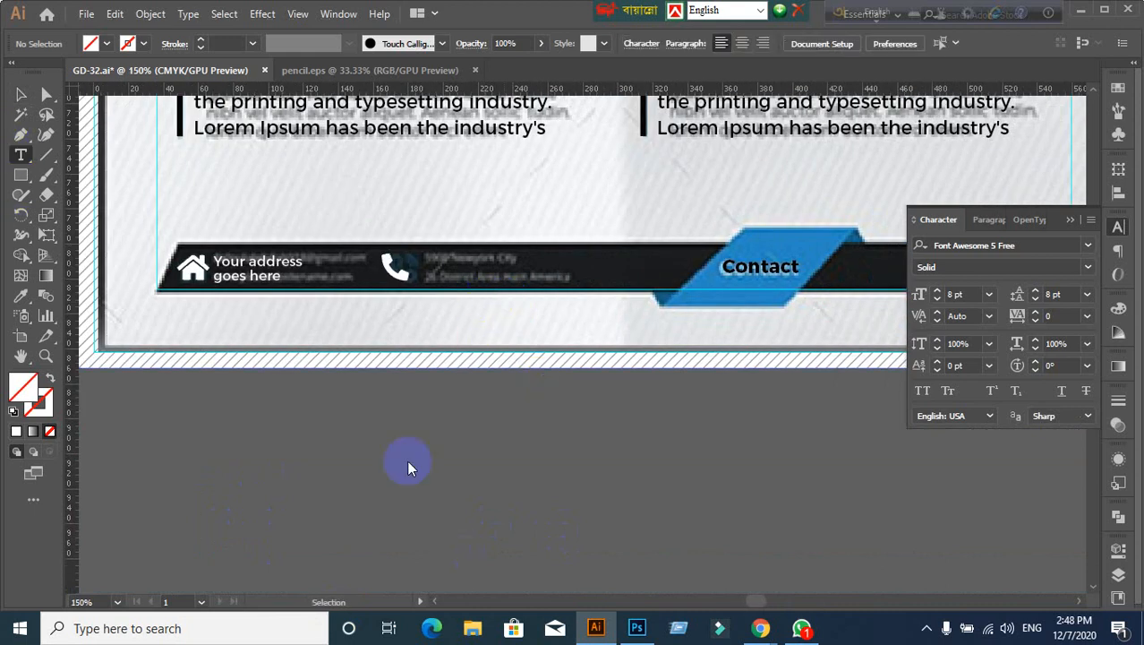
pyautogui.click(401, 451)
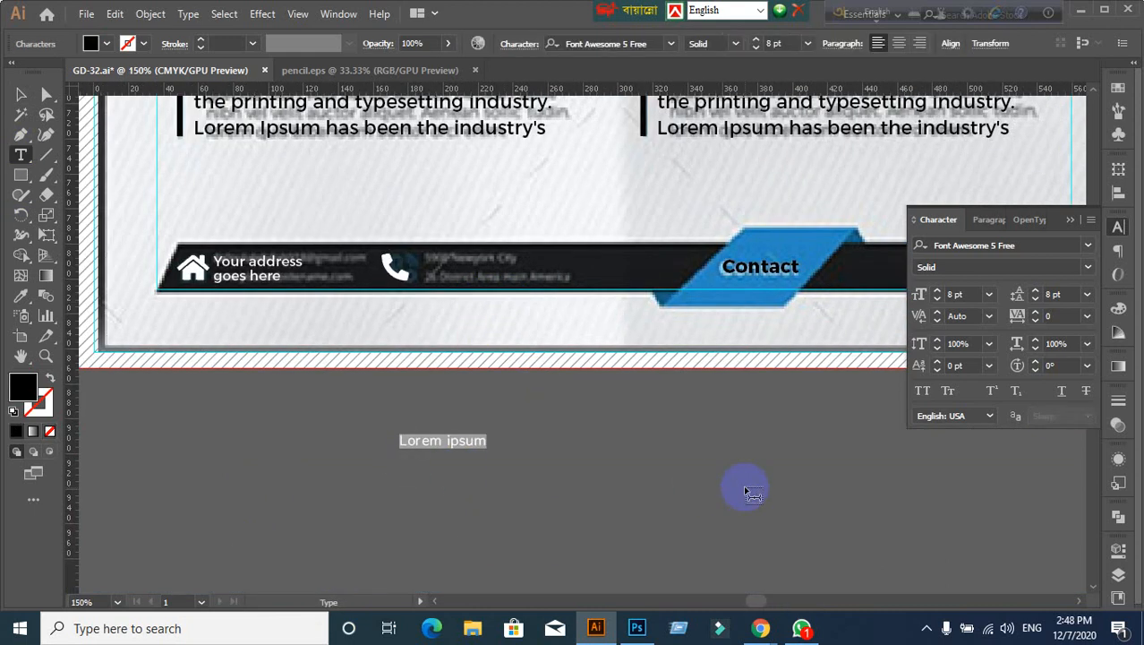
pyautogui.press('BackSpace')
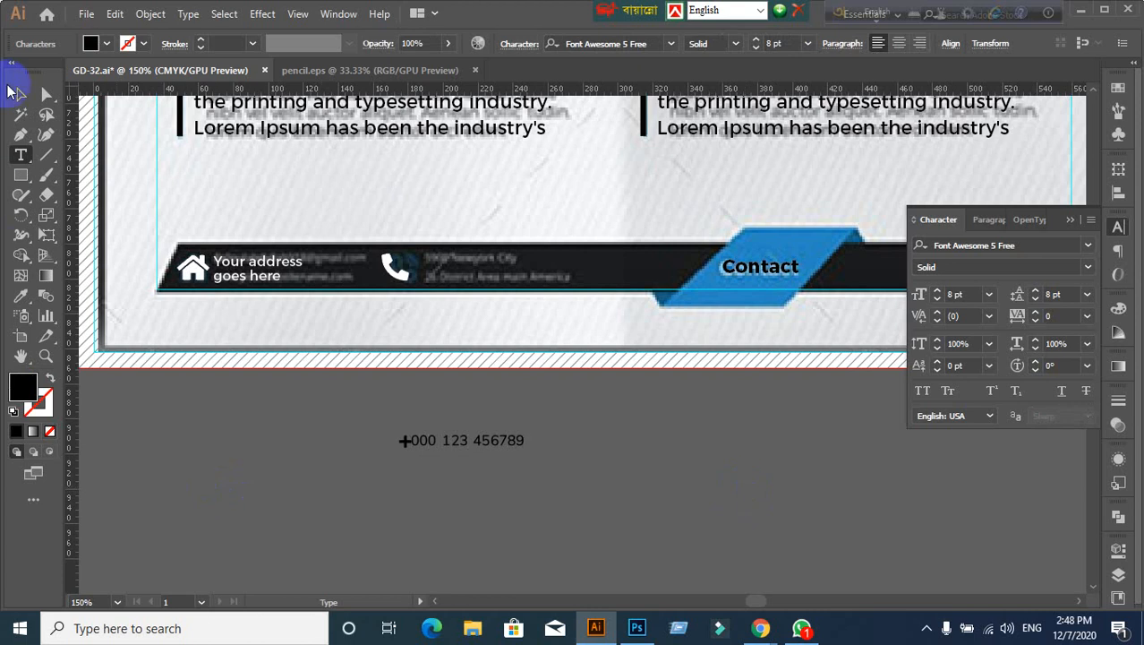
pyautogui.click(18, 94)
pyautogui.click(306, 508)
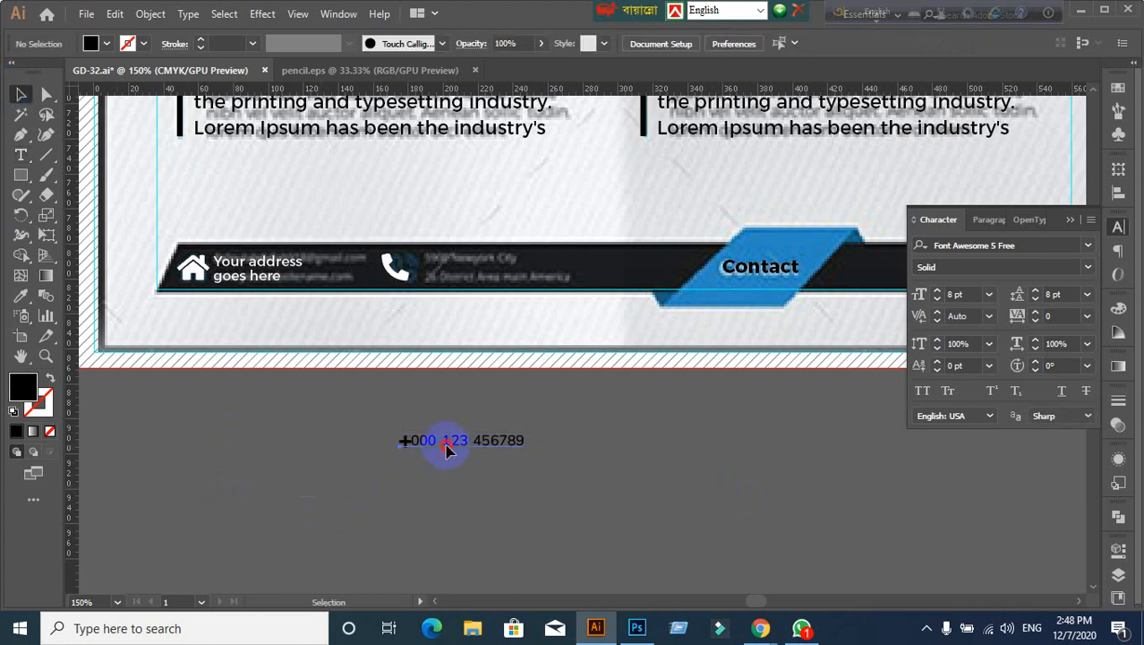
# Step: Move the phone number text onto the footer bar beside the phone icon and fill it with white
pyautogui.moveTo(447, 449); pyautogui.dragTo(463, 266)
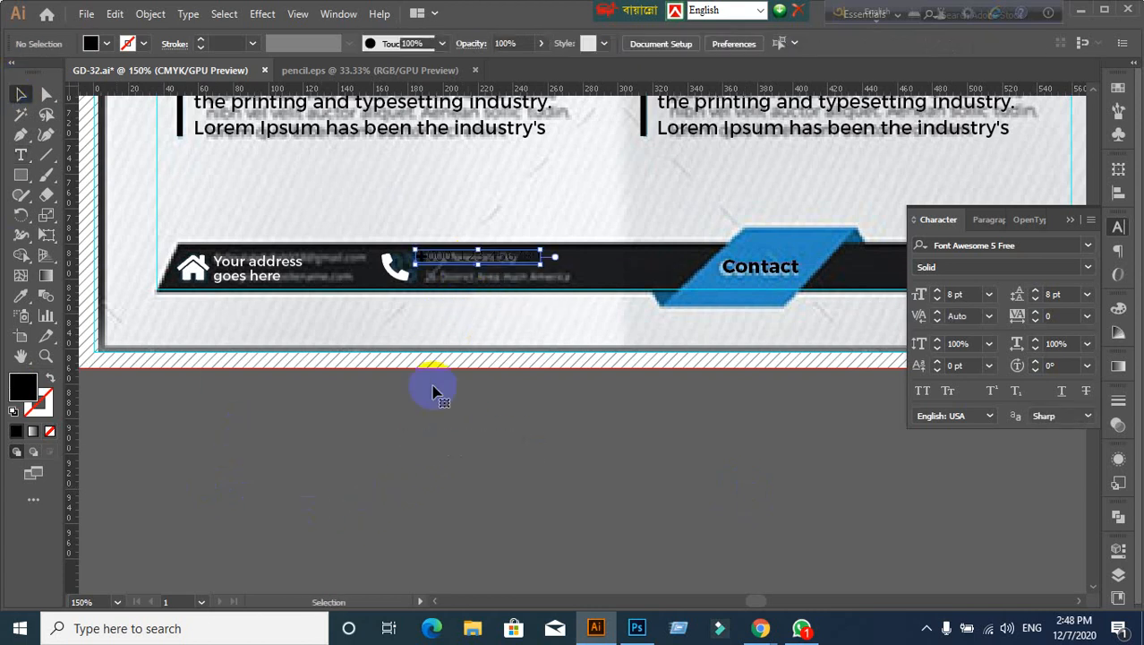
pyautogui.click(107, 43)
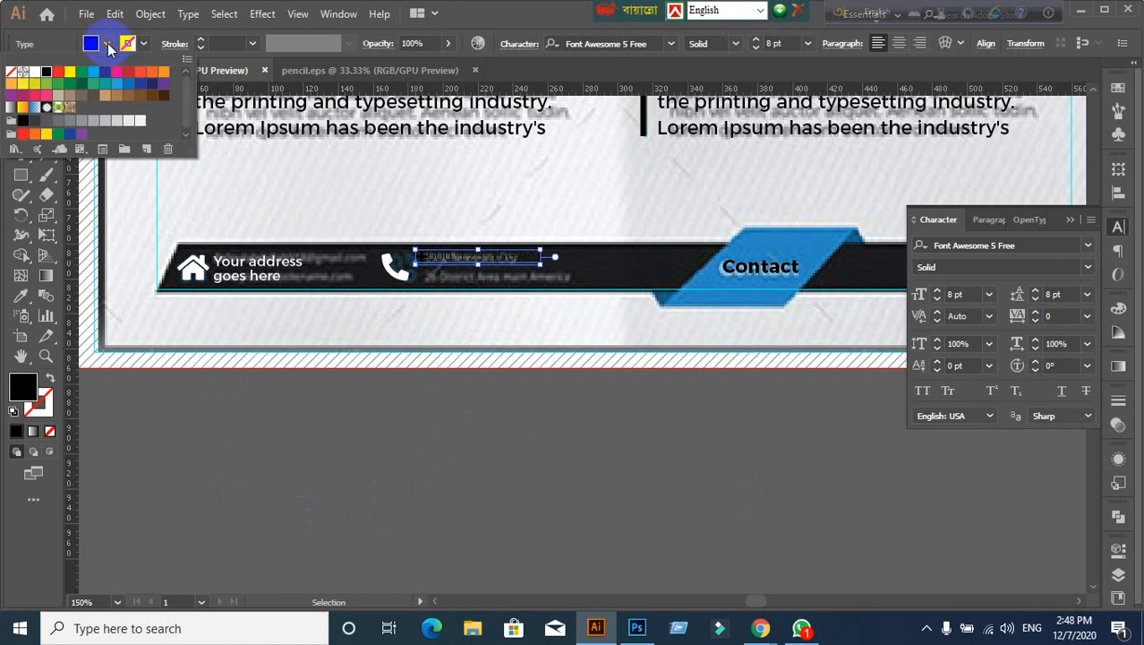
pyautogui.click(33, 74)
pyautogui.click(359, 383)
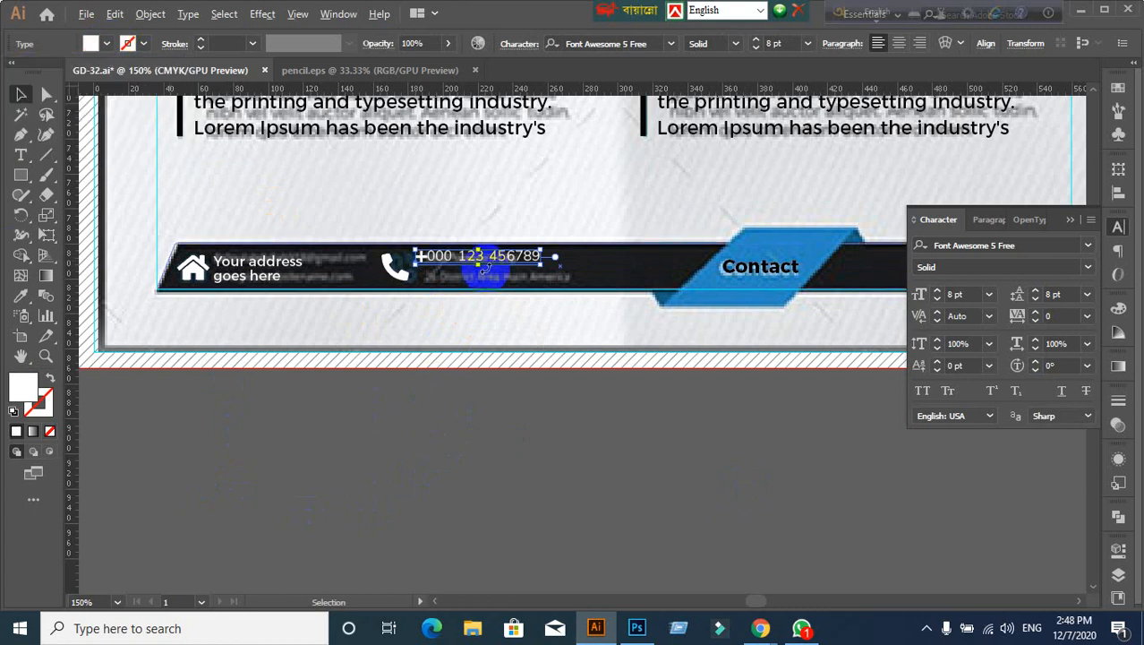
# Step: Apply the About Us paragraph's Montserrat Regular 11 pt style to the footer's phone number with the Eyedropper
pyautogui.hotkey('ctrl', '+')
pyautogui.click(440, 282)
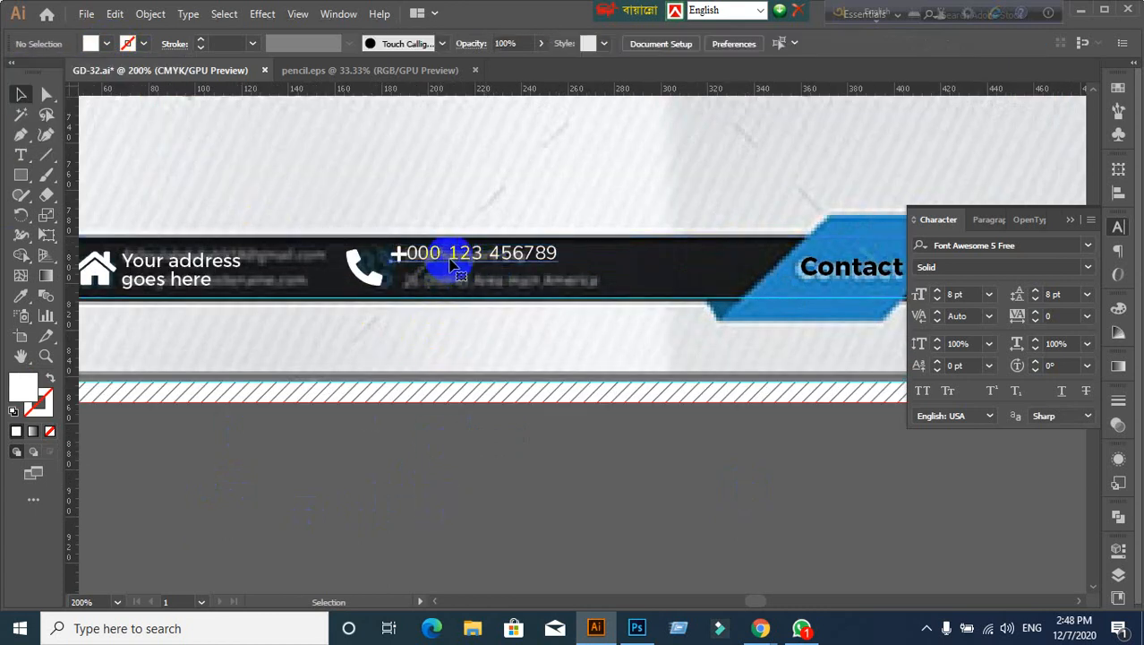
pyautogui.click(452, 259)
pyautogui.hotkey('ctrl', '-')
pyautogui.hotkey('ctrl', '-')
pyautogui.hotkey('ctrl', '-')
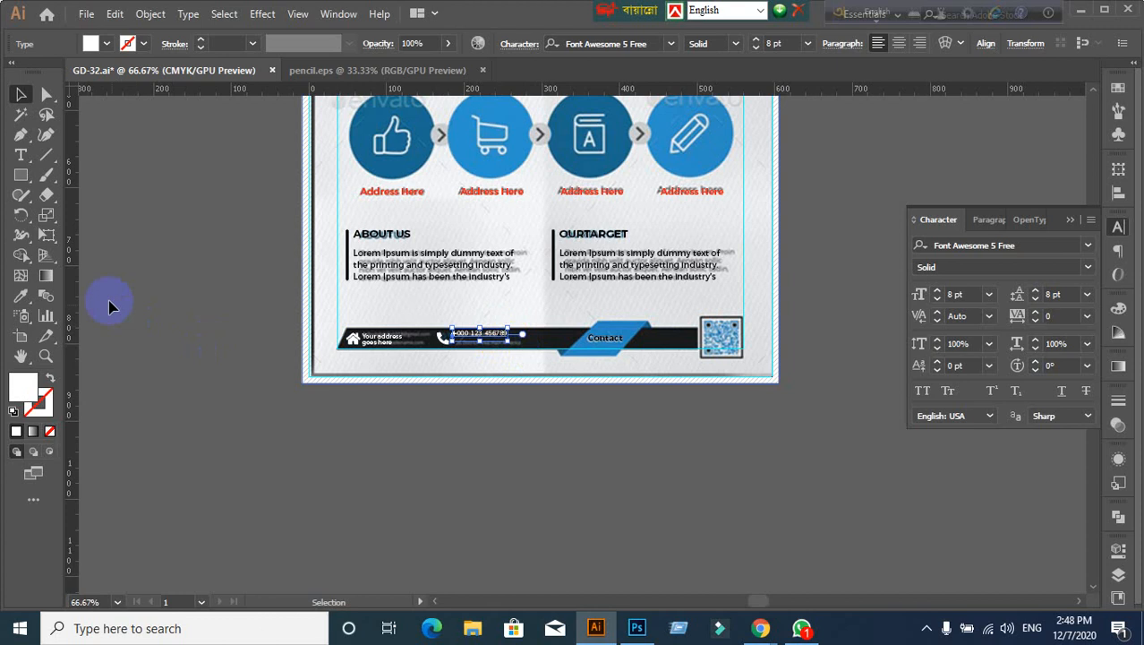
pyautogui.click(20, 295)
pyautogui.click(383, 269)
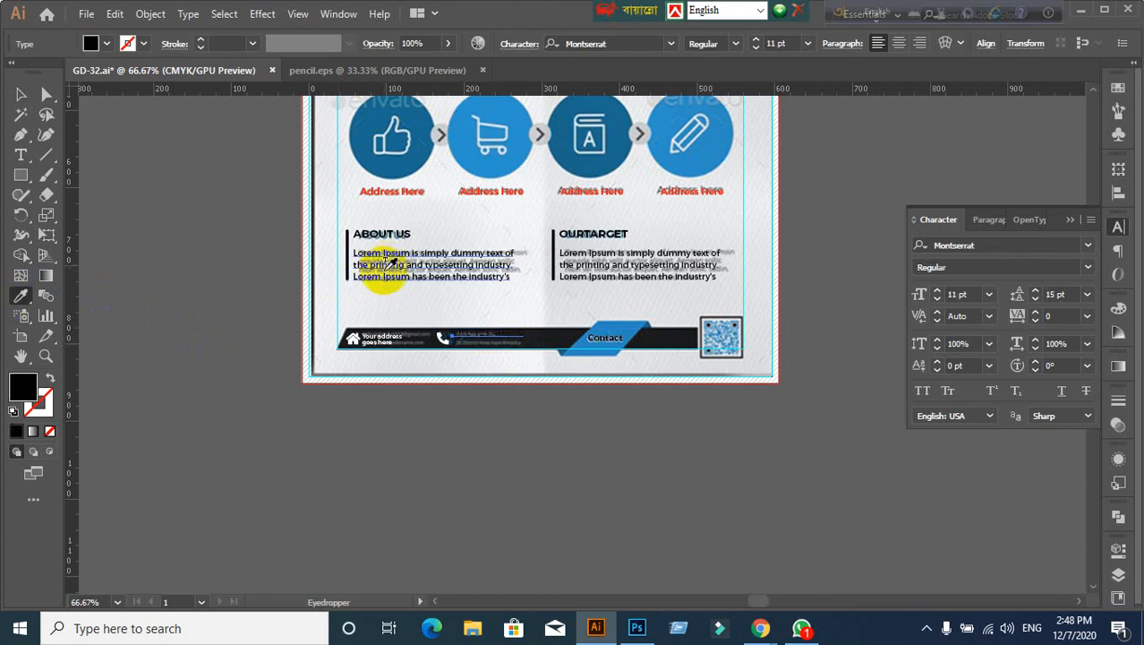
# Step: Recolor the phone number white by sampling the footer's house icon, and keep the text selected
pyautogui.click(336, 340)
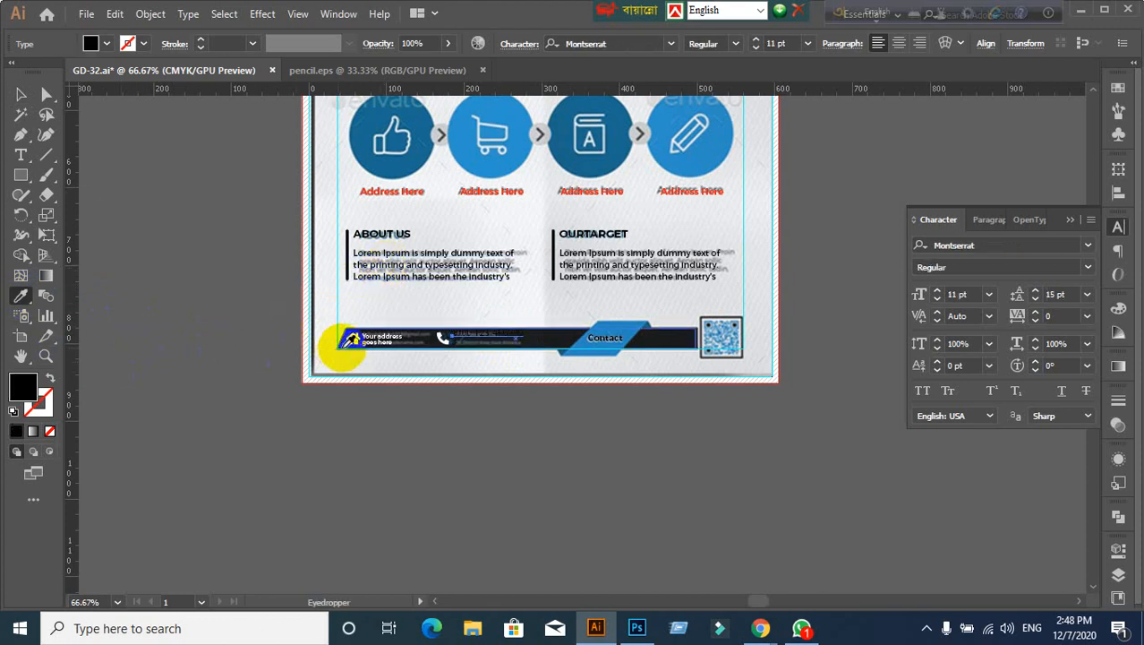
pyautogui.click(345, 334)
pyautogui.click(20, 94)
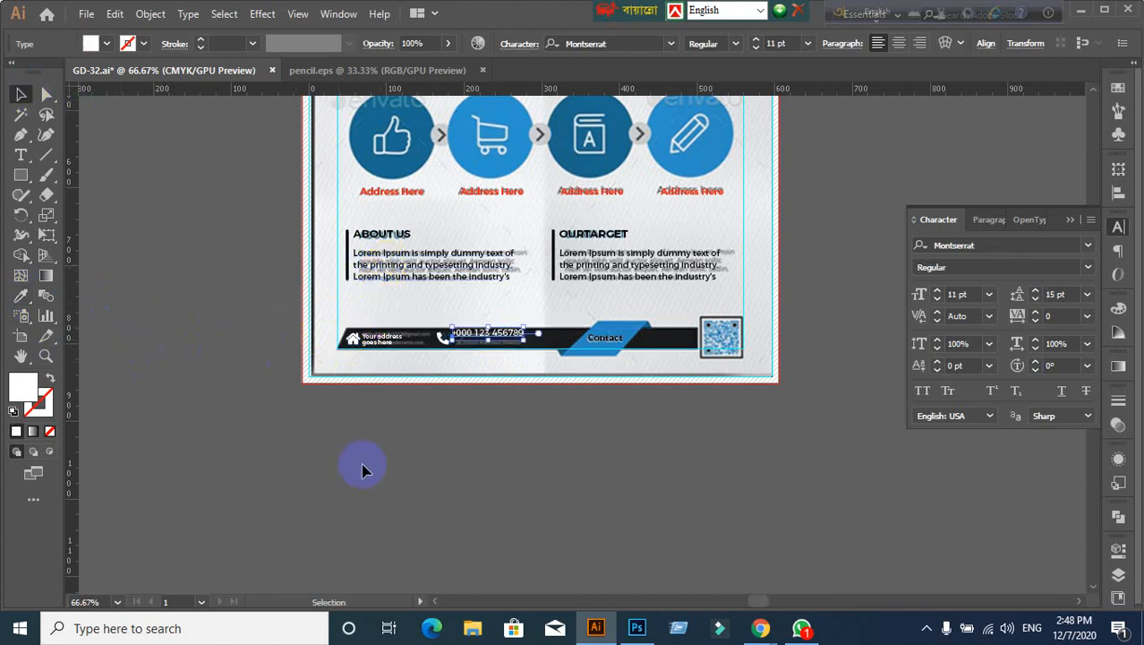
pyautogui.click(472, 388)
pyautogui.scroll(1, 472, 388)
pyautogui.click(524, 306)
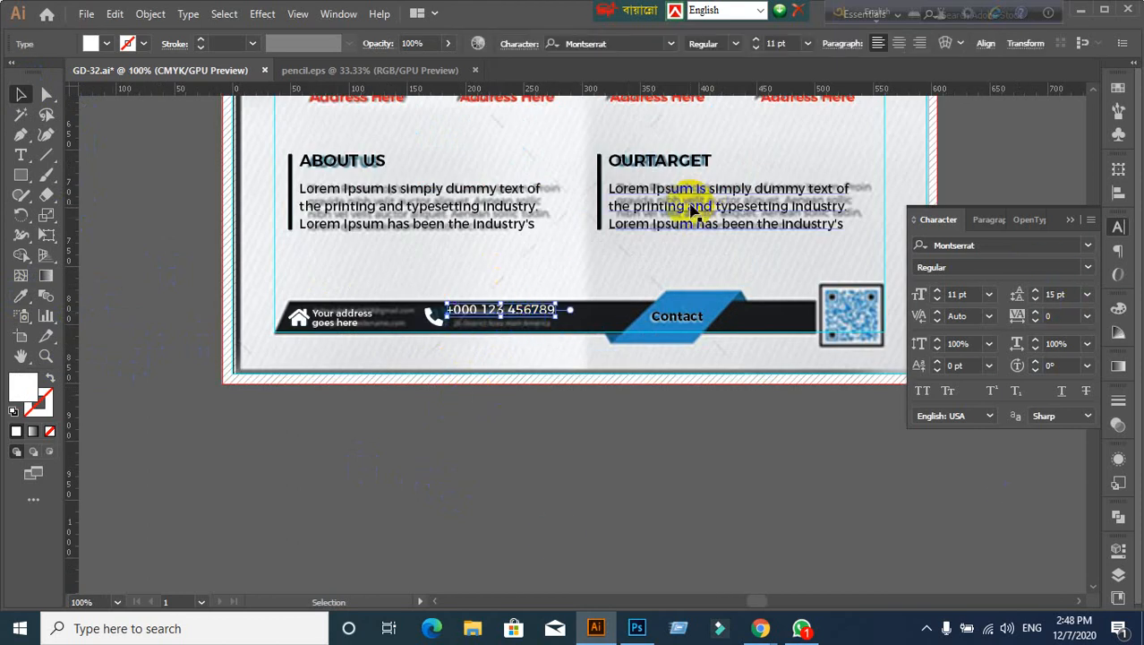
# Step: Nudge the footer's phone number right and slightly down beside the phone icon, and place a duplicate directly beneath it as a second line
pyautogui.scroll(1, 493, 449)
pyautogui.click(462, 412)
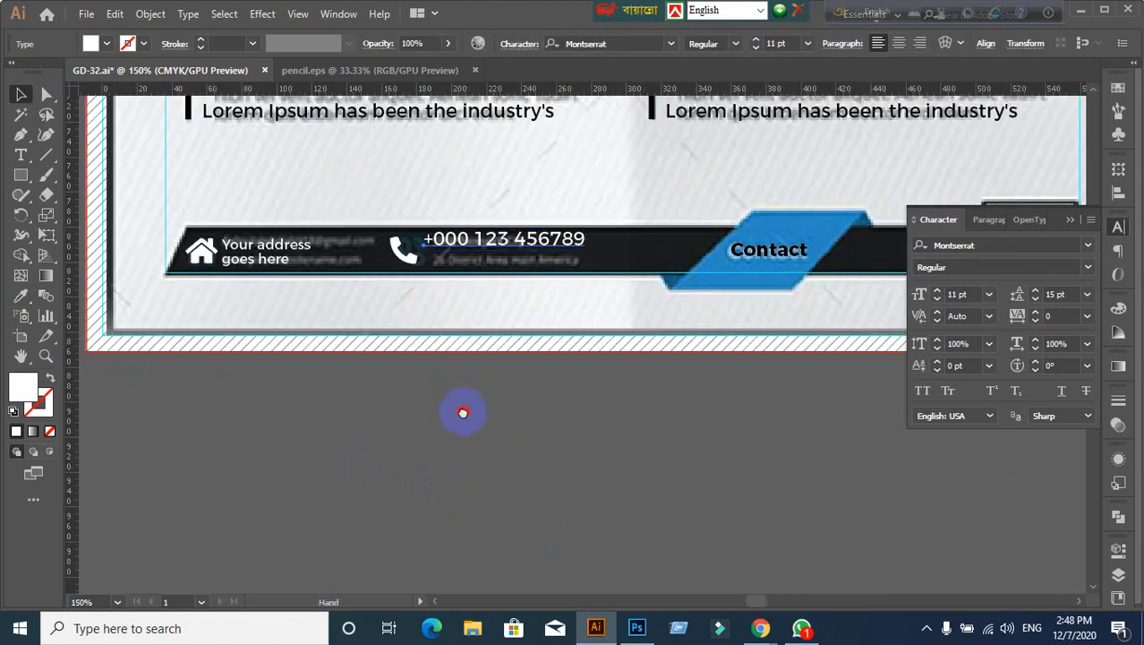
pyautogui.scroll(2, 416, 451)
pyautogui.scroll(1, 363, 414)
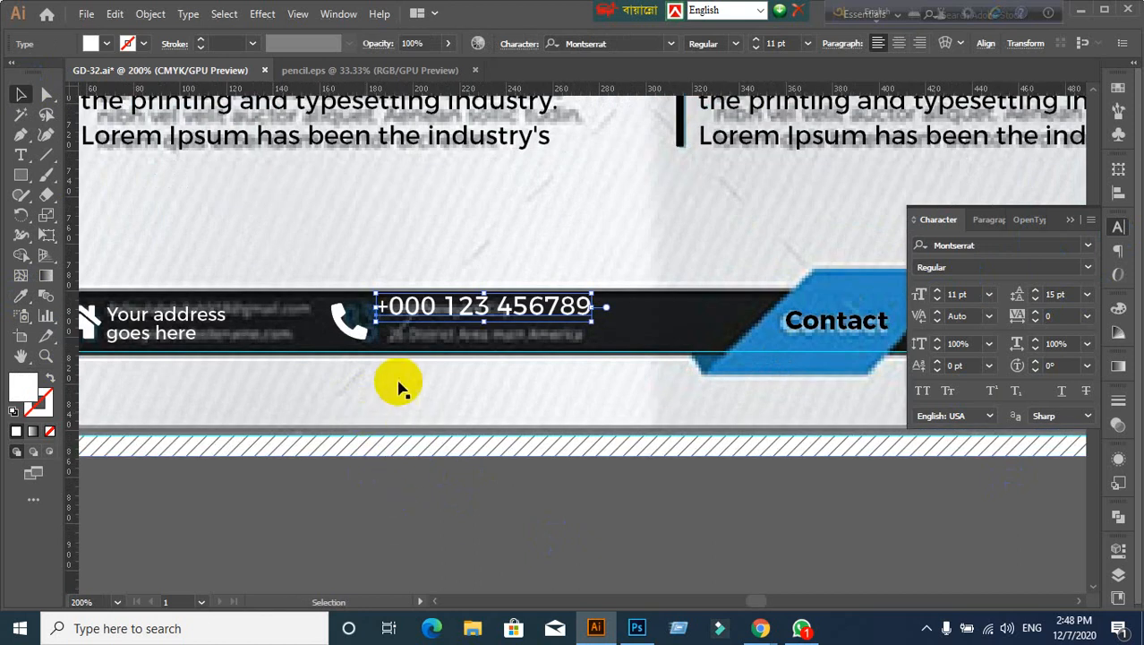
pyautogui.press('Right')
pyautogui.press('Right')
pyautogui.press('Right')
pyautogui.press('Right')
pyautogui.press('Right')
pyautogui.press('Right')
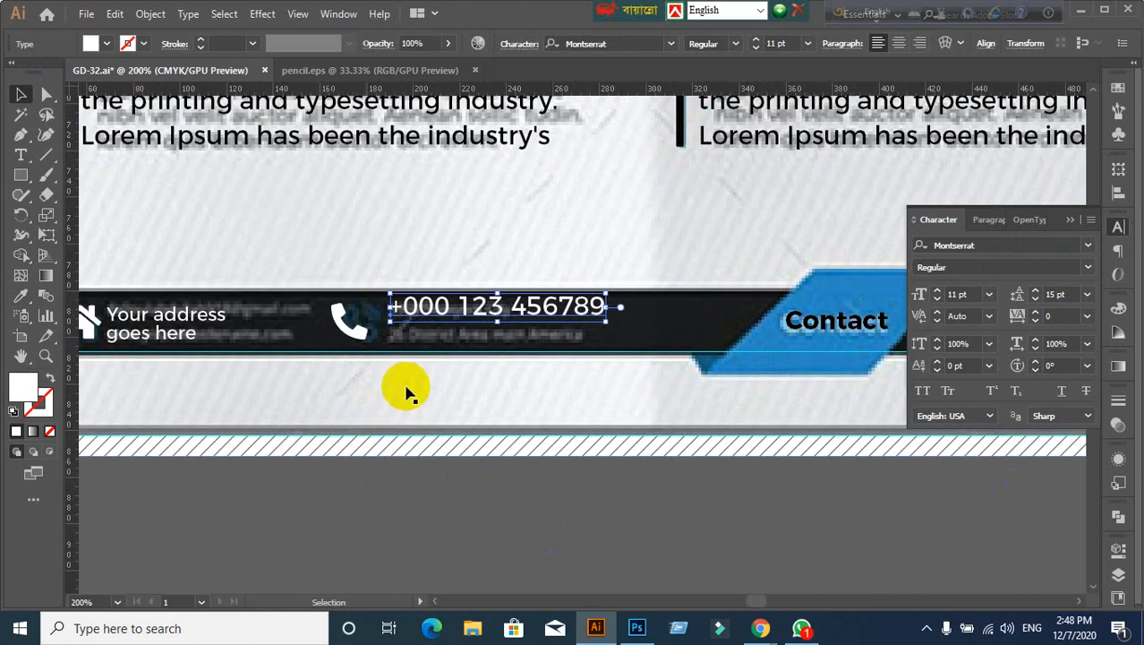
pyautogui.press('Down')
pyautogui.press('Down')
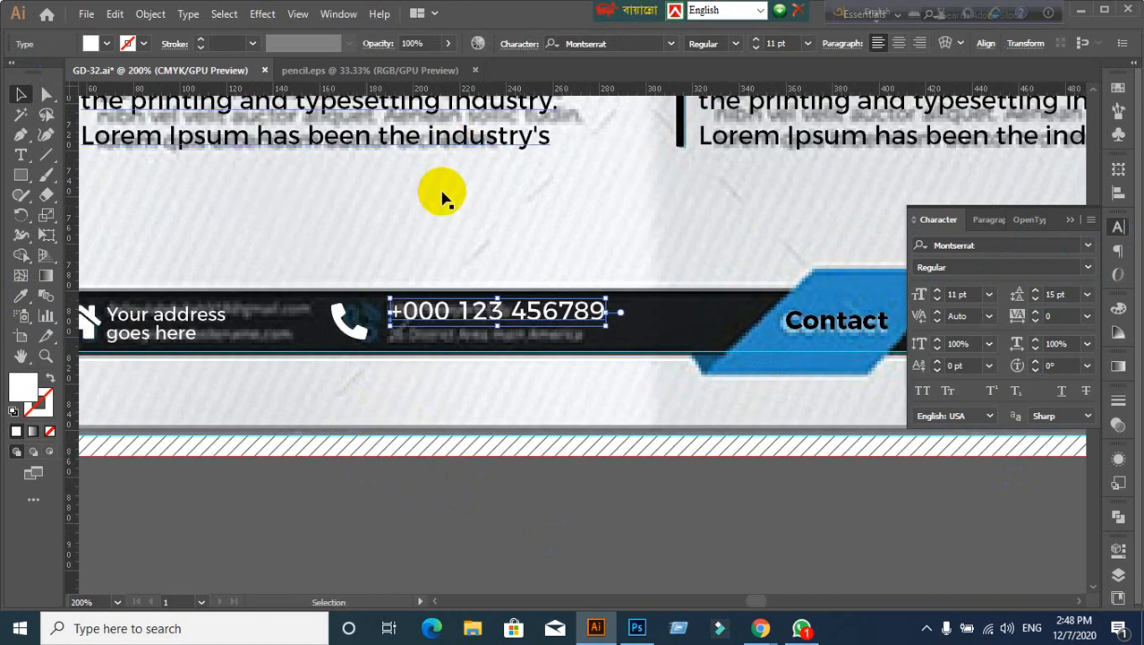
pyautogui.moveTo(421, 311); pyautogui.dragTo(419, 337)
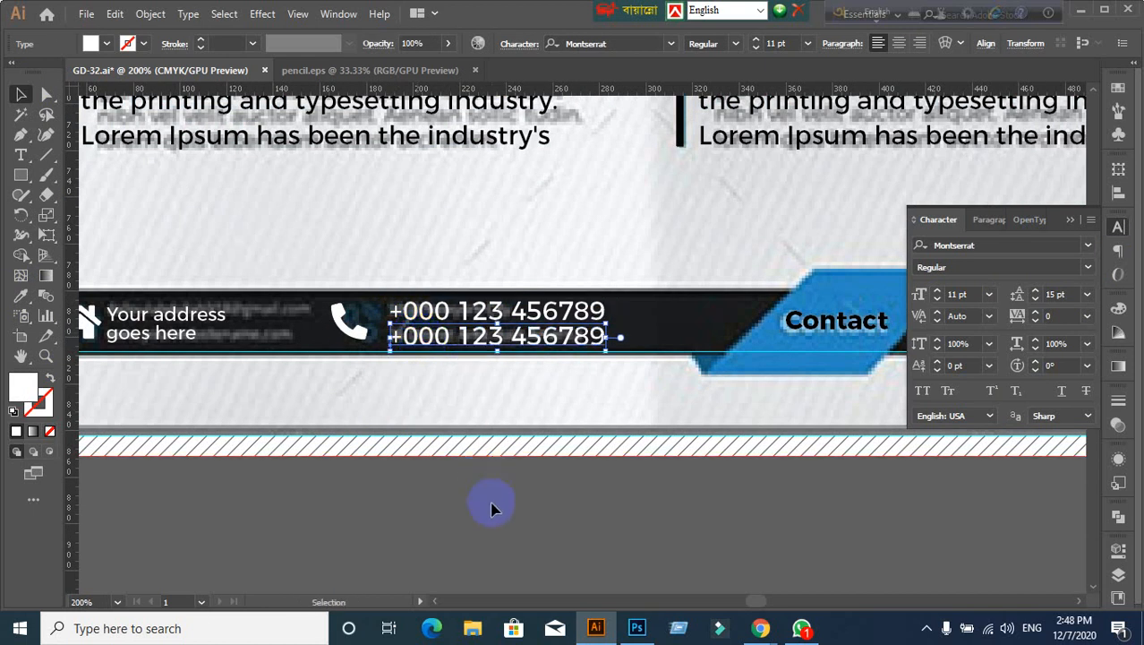
pyautogui.click(498, 502)
# Step: Unlock all locked objects and move the reference flyer image off the artboard to its right side
pyautogui.scroll(-1, 499, 502)
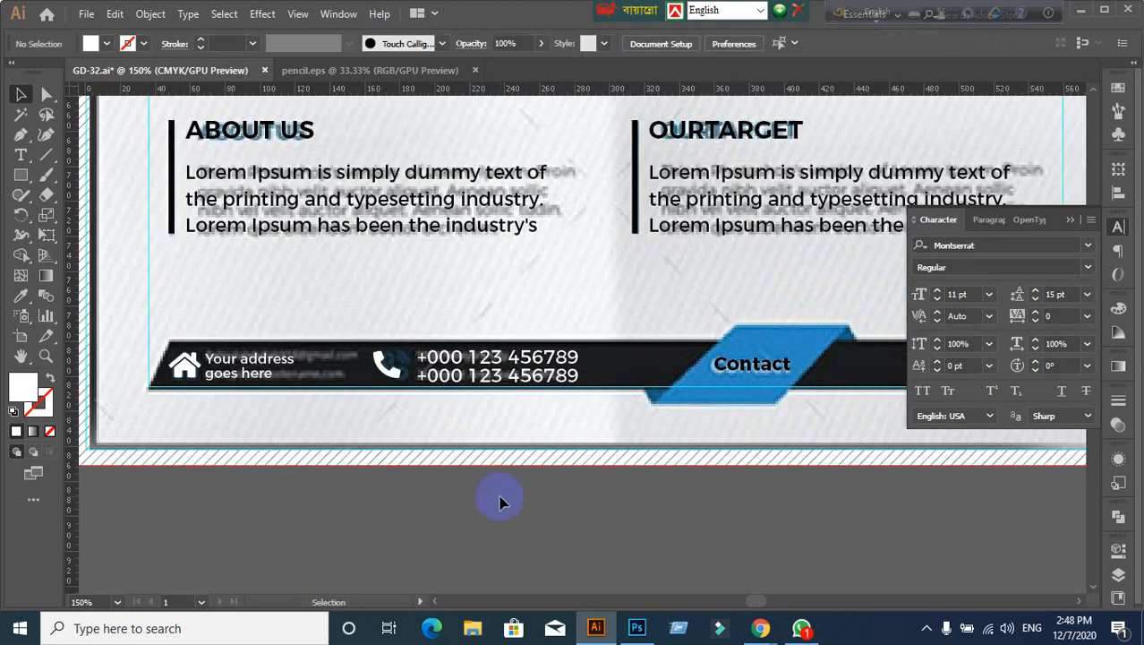
pyautogui.scroll(-1, 499, 503)
pyautogui.moveTo(565, 500); pyautogui.dragTo(386, 449)
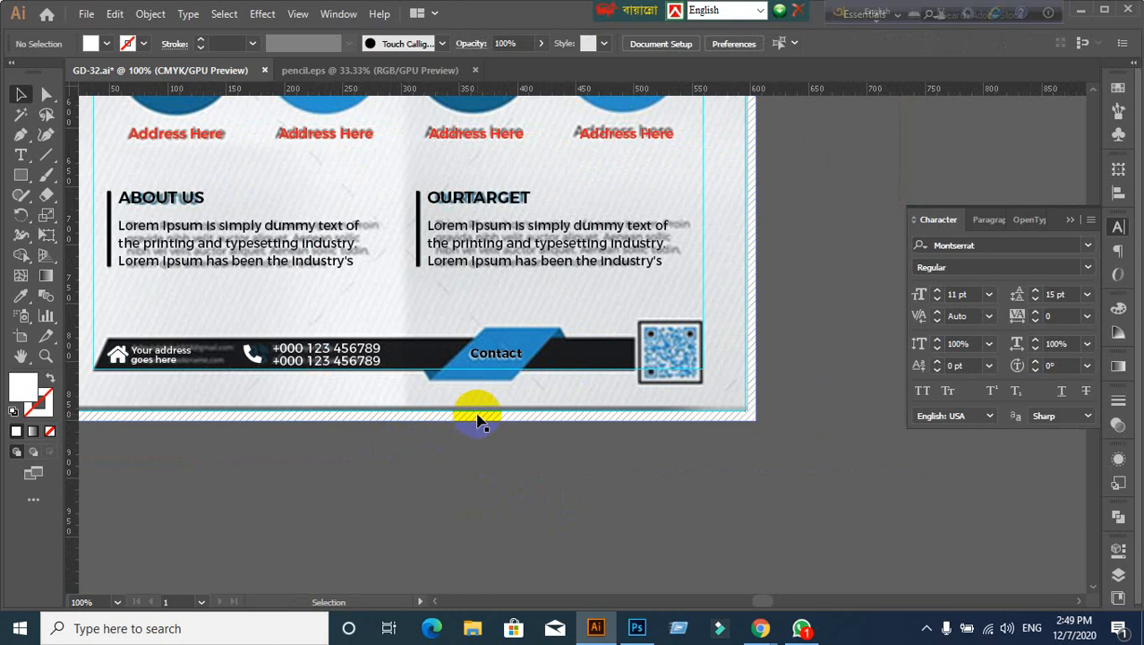
pyautogui.scroll(-1, 475, 415)
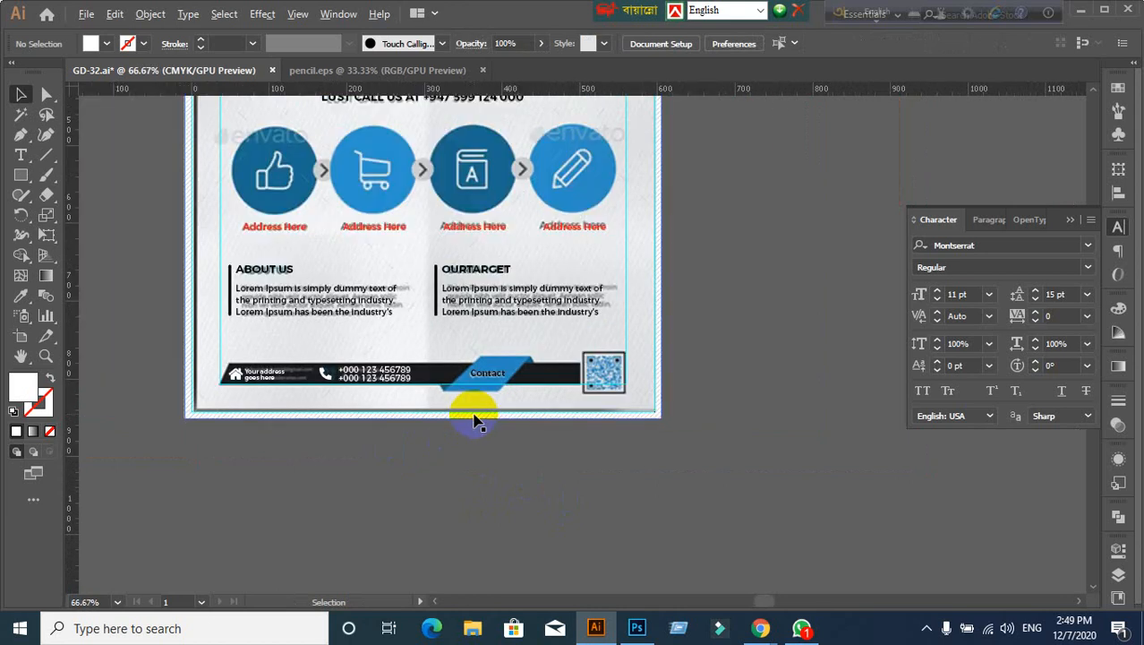
pyautogui.scroll(-1, 528, 415)
pyautogui.moveTo(644, 245); pyautogui.dragTo(625, 325)
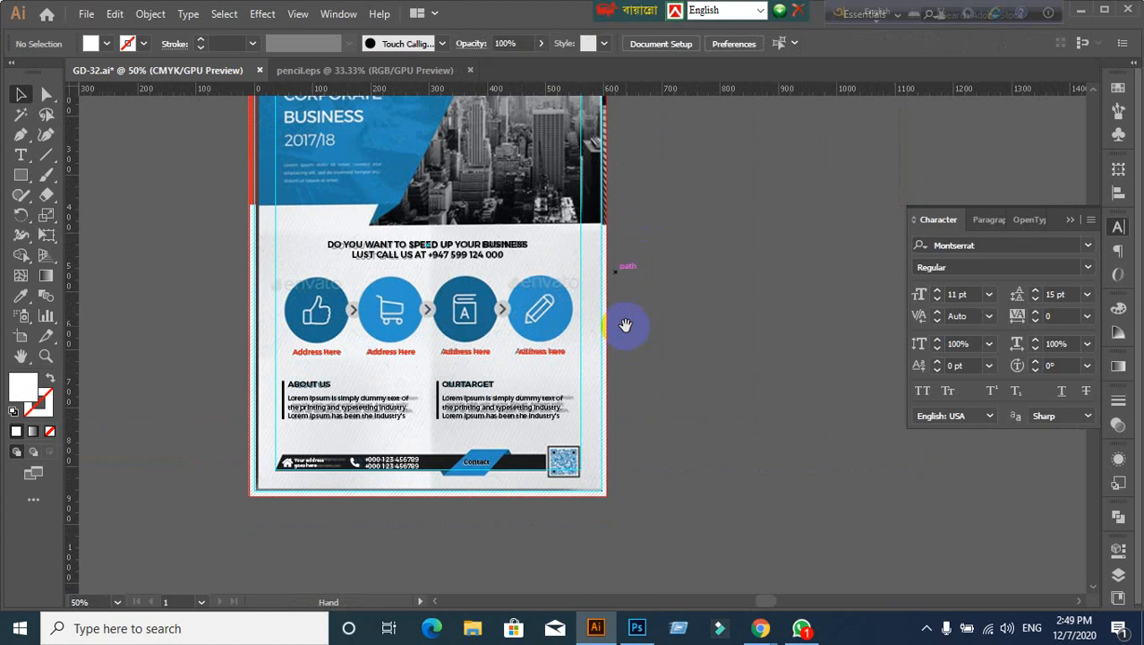
pyautogui.hotkey('ctrl', 'alt', '2')
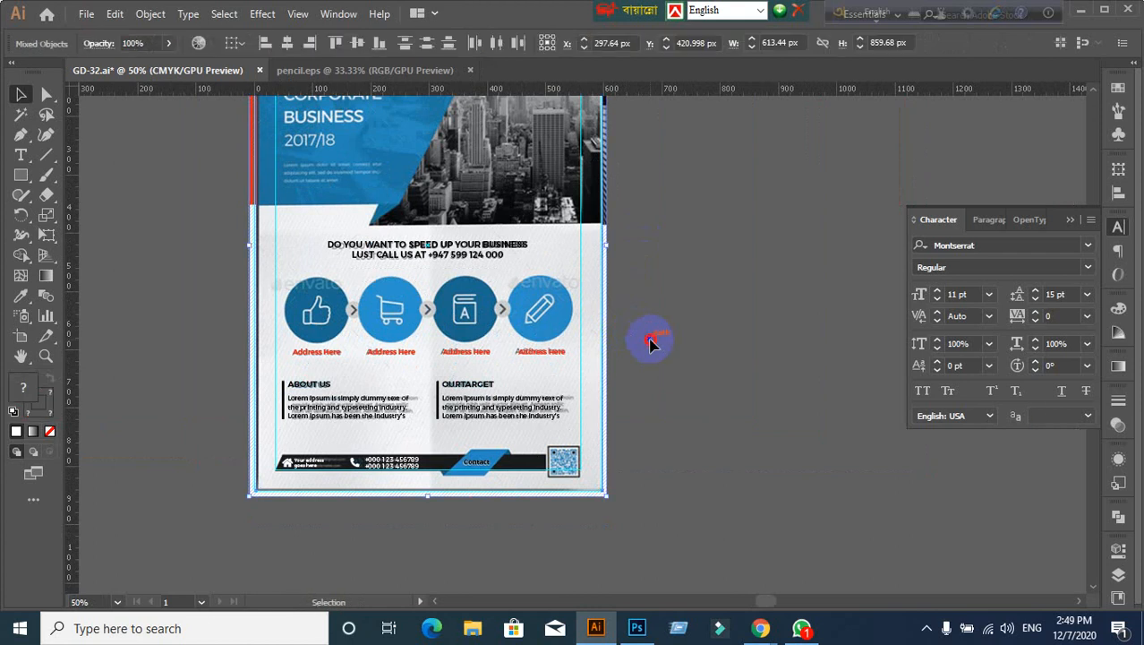
pyautogui.click(649, 339)
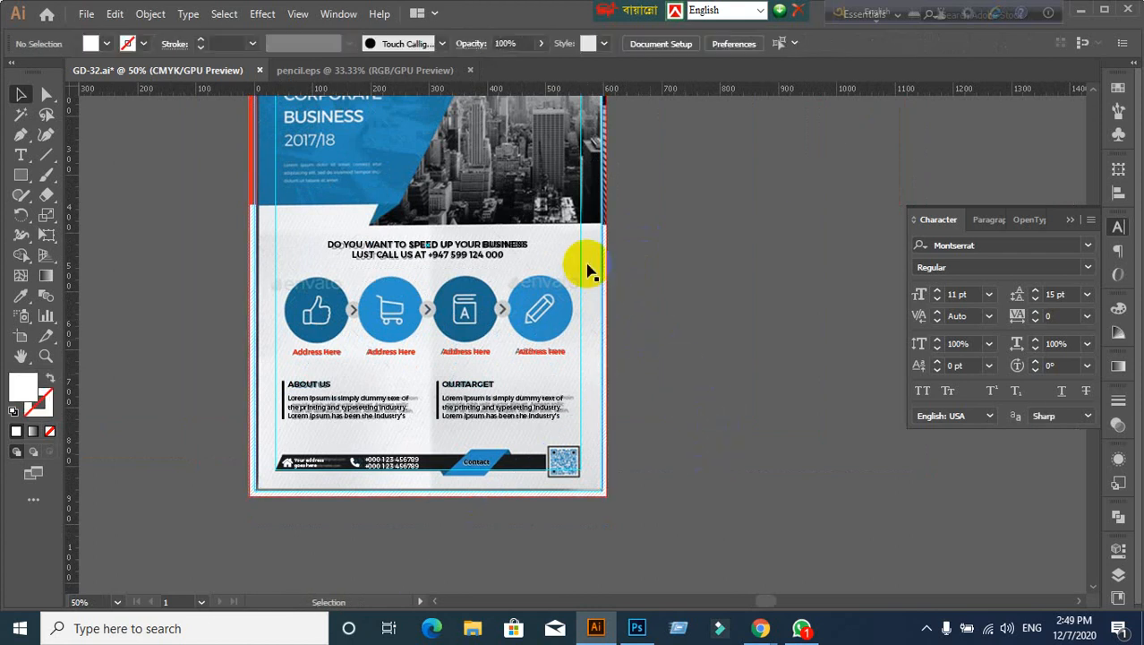
pyautogui.moveTo(587, 268); pyautogui.dragTo(997, 438)
# Step: Position the reference image right beside the recreated flyer with their top edges roughly level for comparison
pyautogui.click(901, 455)
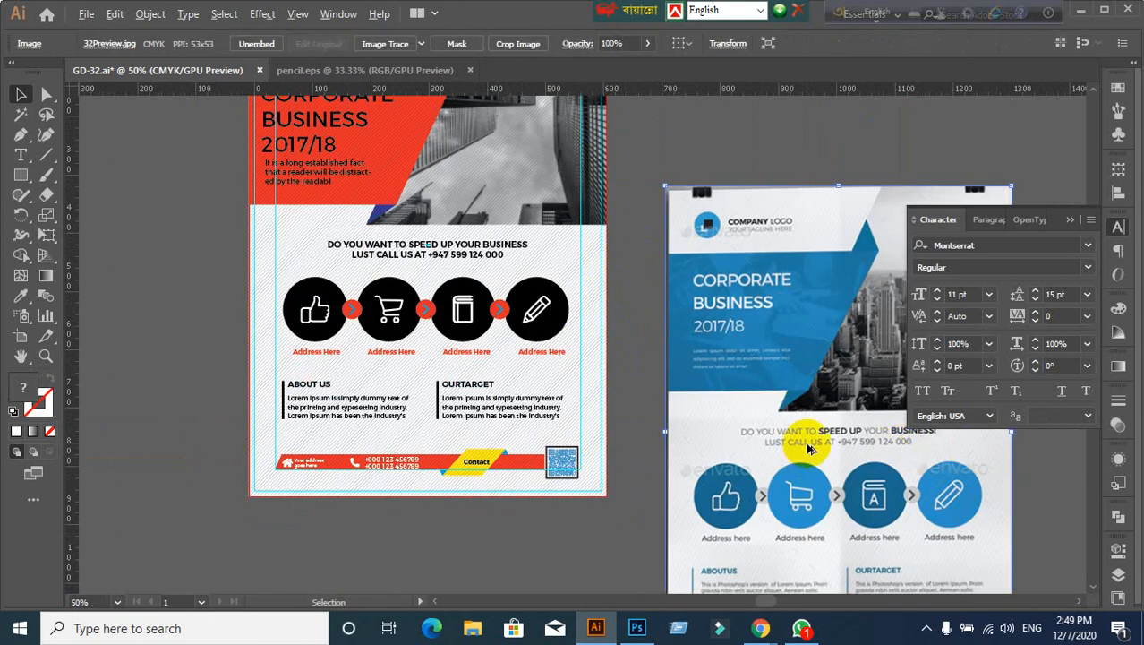
pyautogui.moveTo(797, 444); pyautogui.dragTo(694, 387)
pyautogui.scroll(-1, 694, 386)
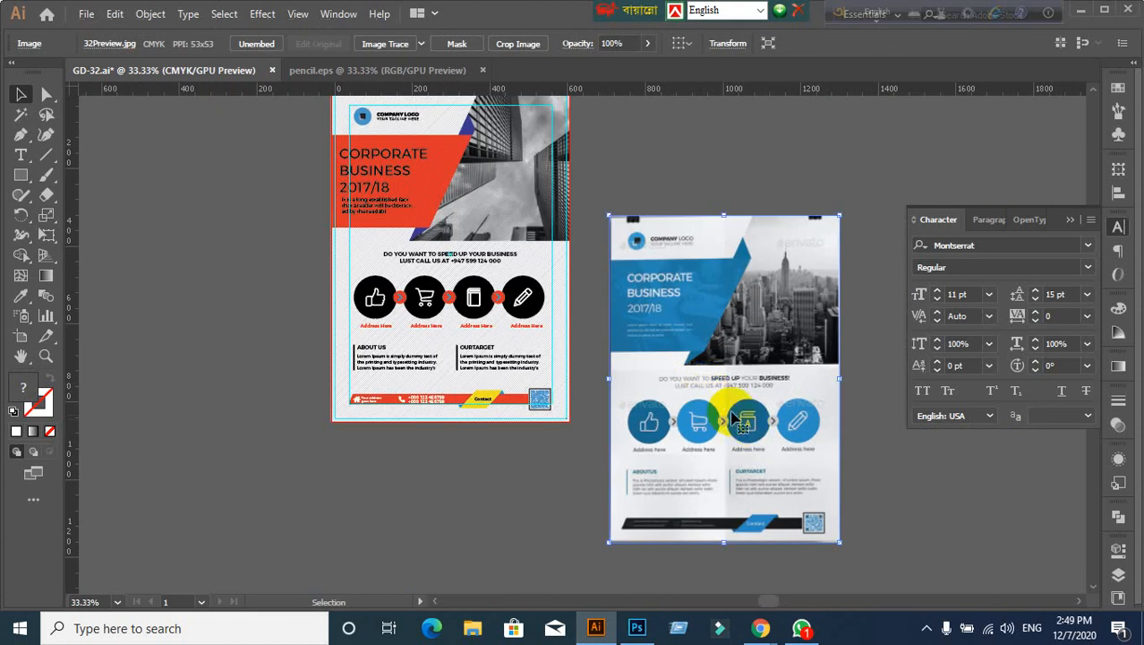
pyautogui.scroll(1, 652, 338)
pyautogui.moveTo(648, 292); pyautogui.dragTo(648, 307)
pyautogui.moveTo(815, 422); pyautogui.dragTo(810, 269)
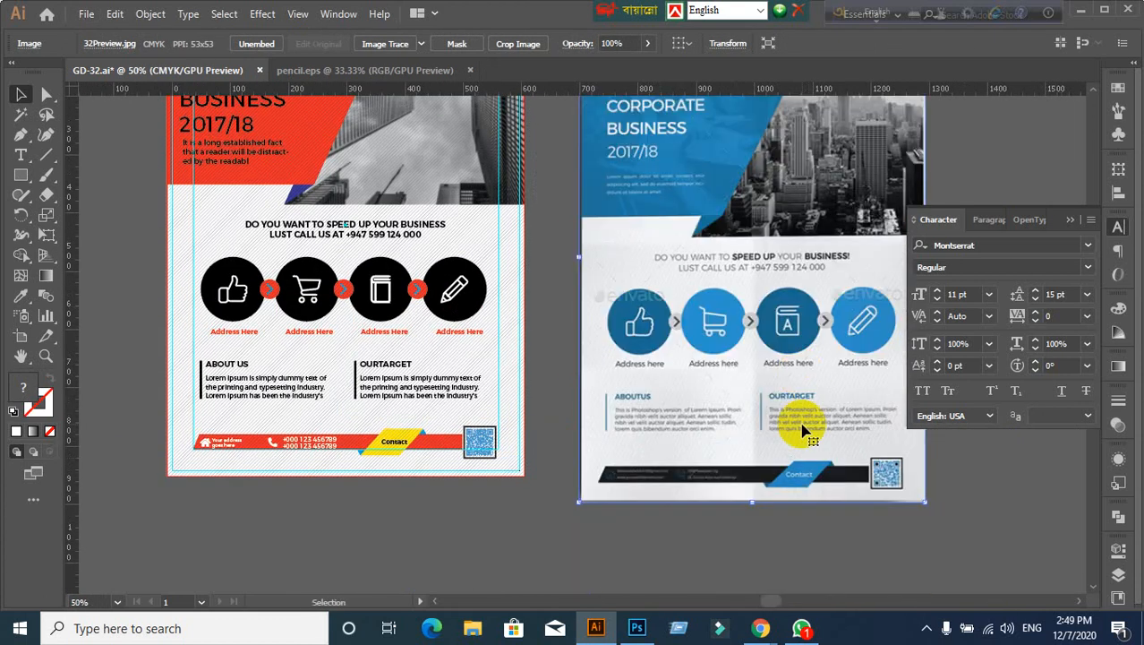
pyautogui.hotkey('ctrl', '0')
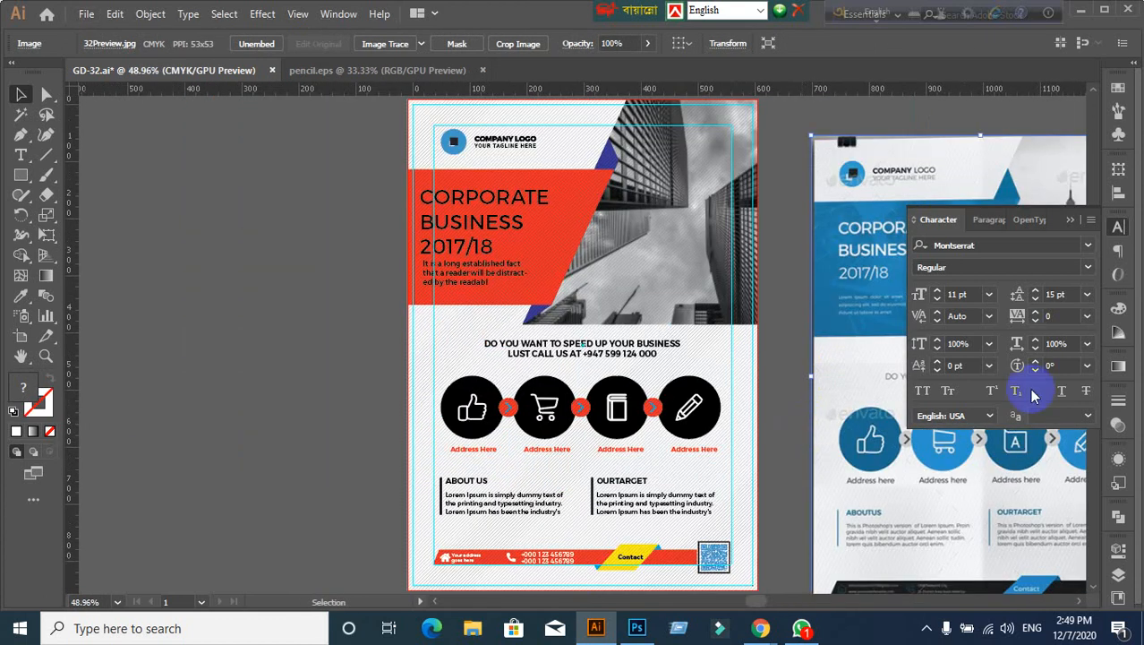
pyautogui.moveTo(851, 384); pyautogui.dragTo(811, 342)
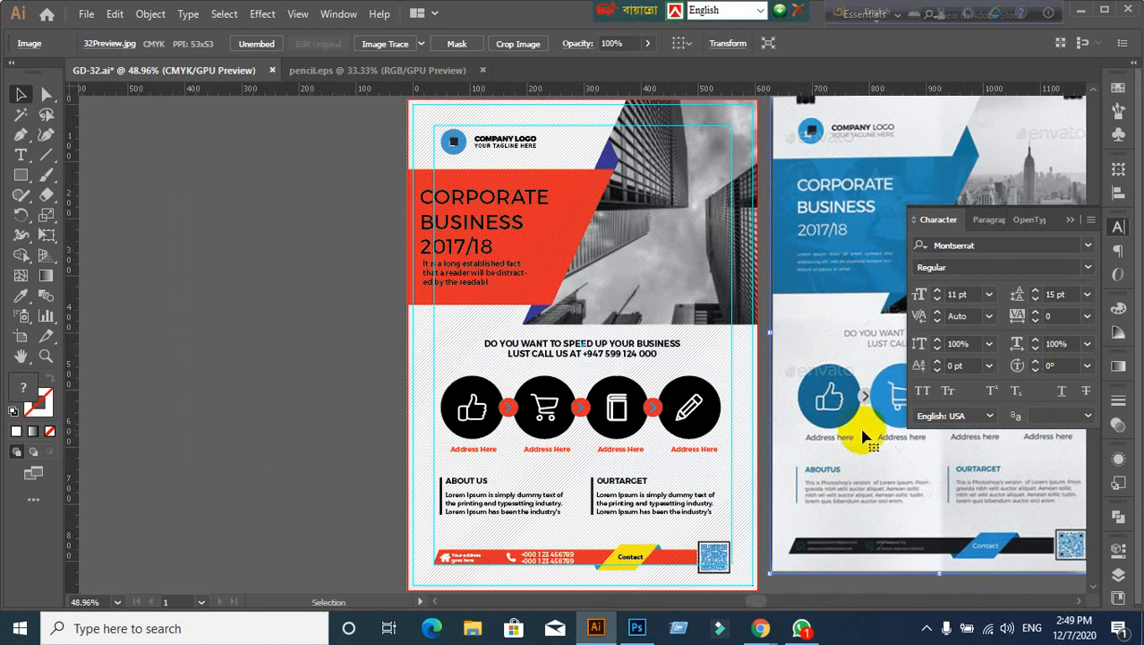
pyautogui.moveTo(866, 434); pyautogui.dragTo(638, 430)
pyautogui.moveTo(672, 367); pyautogui.dragTo(691, 381)
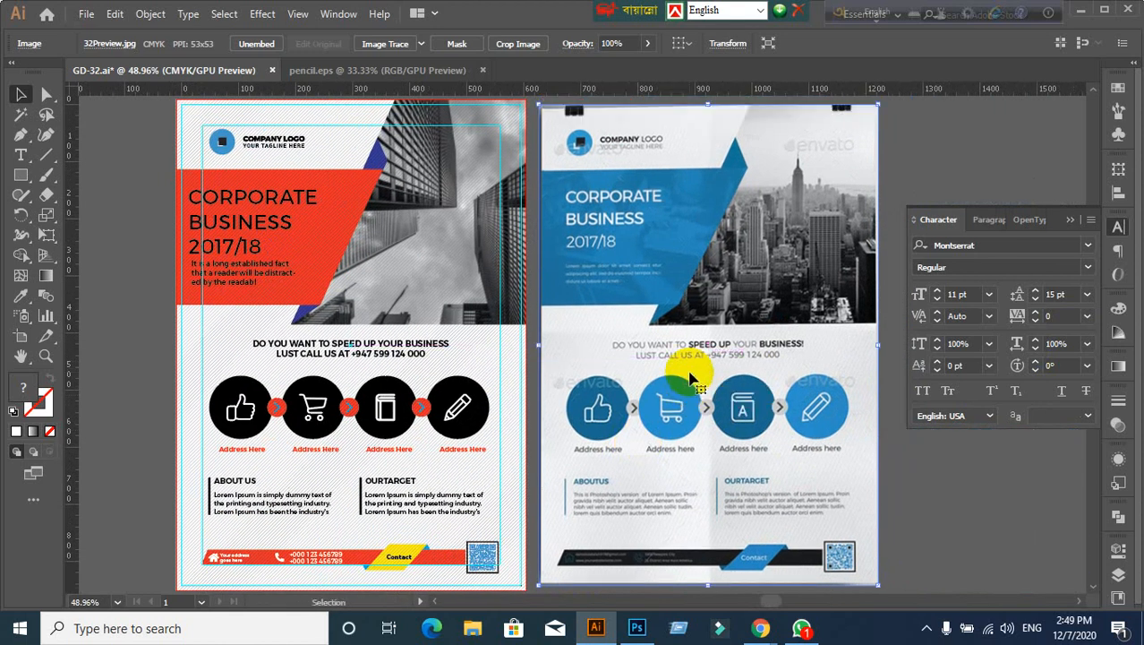
# Step: Hide the rulers and collapse the Character panel to view the recreated flyer and the reference image side by side
pyautogui.hotkey('ctrl', 'r')
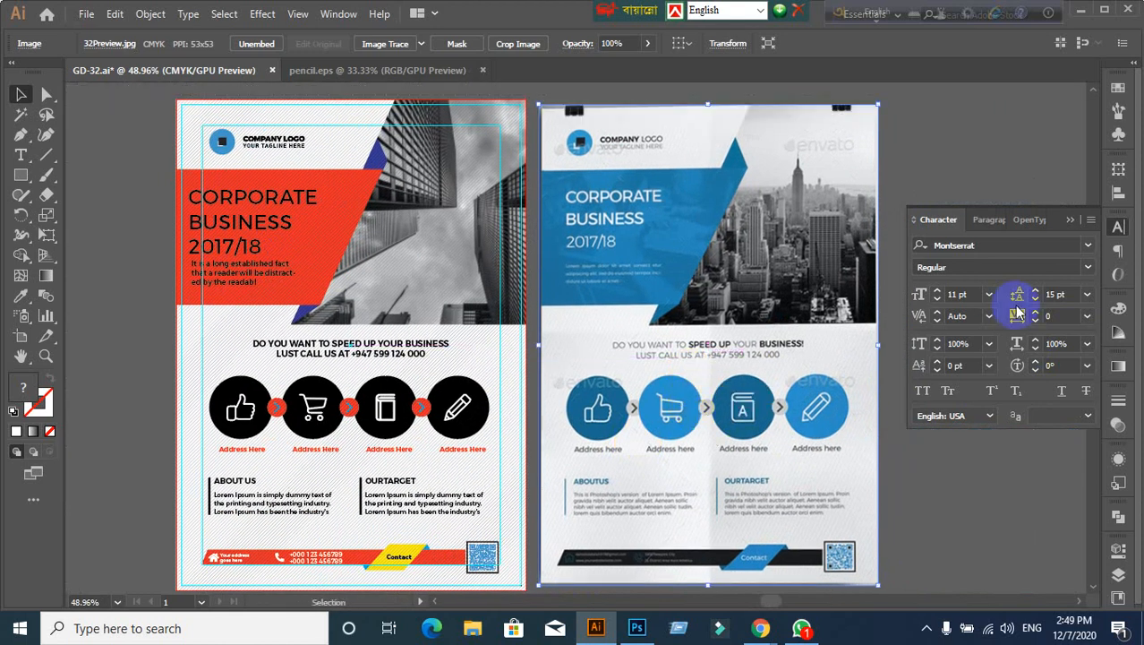
pyautogui.click(1069, 220)
pyautogui.click(987, 390)
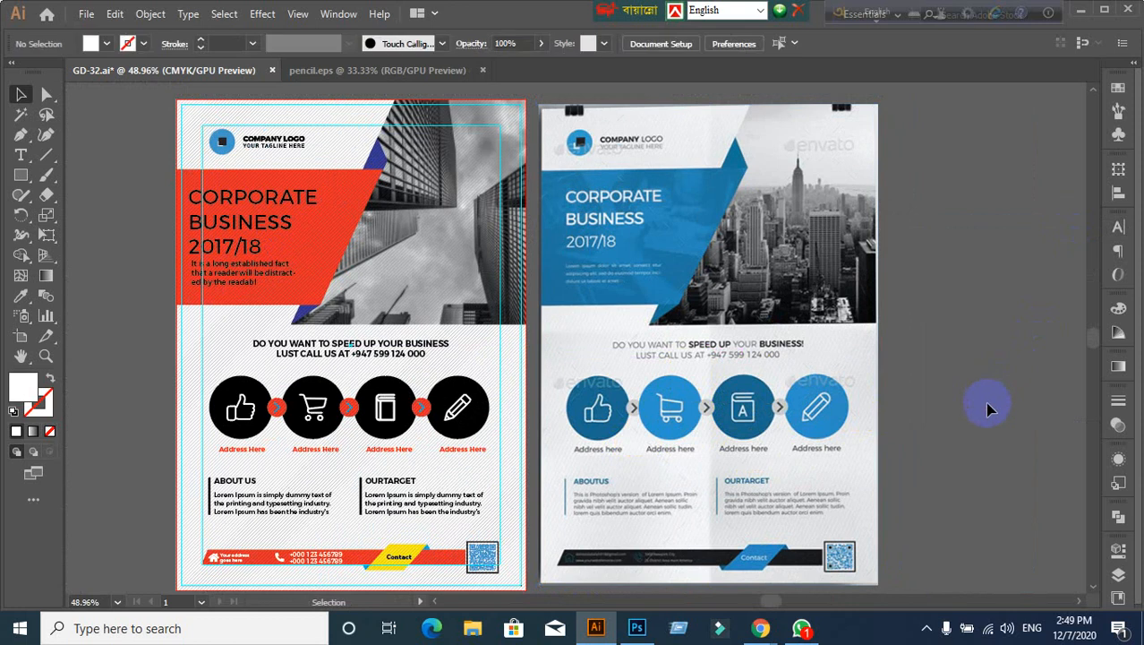
pyautogui.hotkey('ctrl', '0')
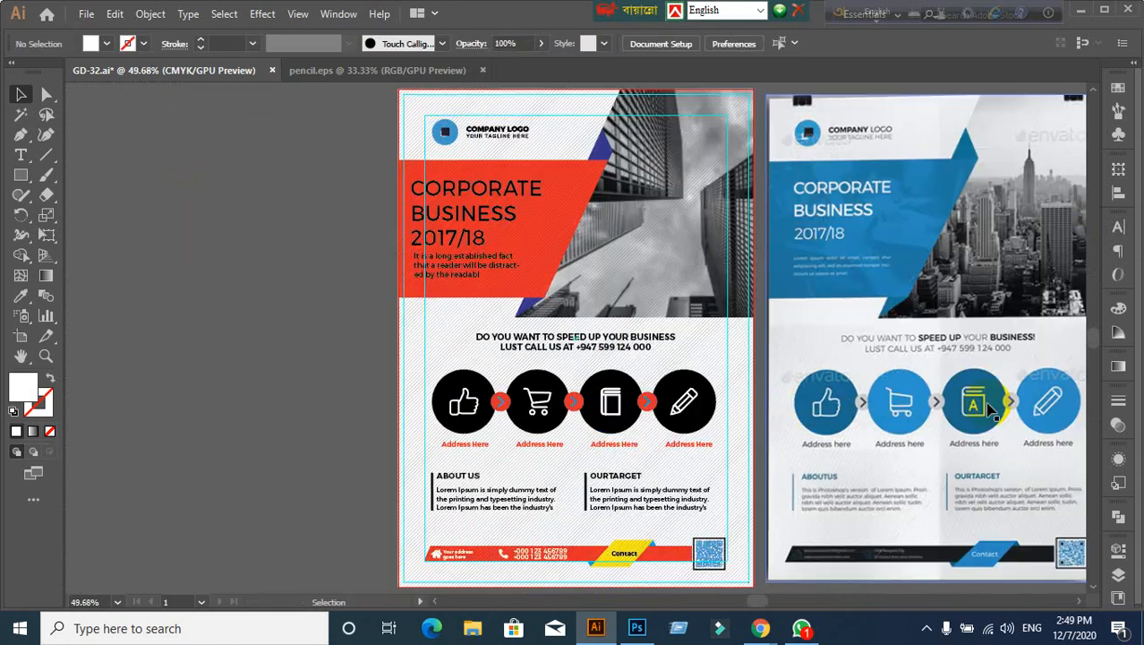
pyautogui.moveTo(788, 384); pyautogui.dragTo(610, 378)
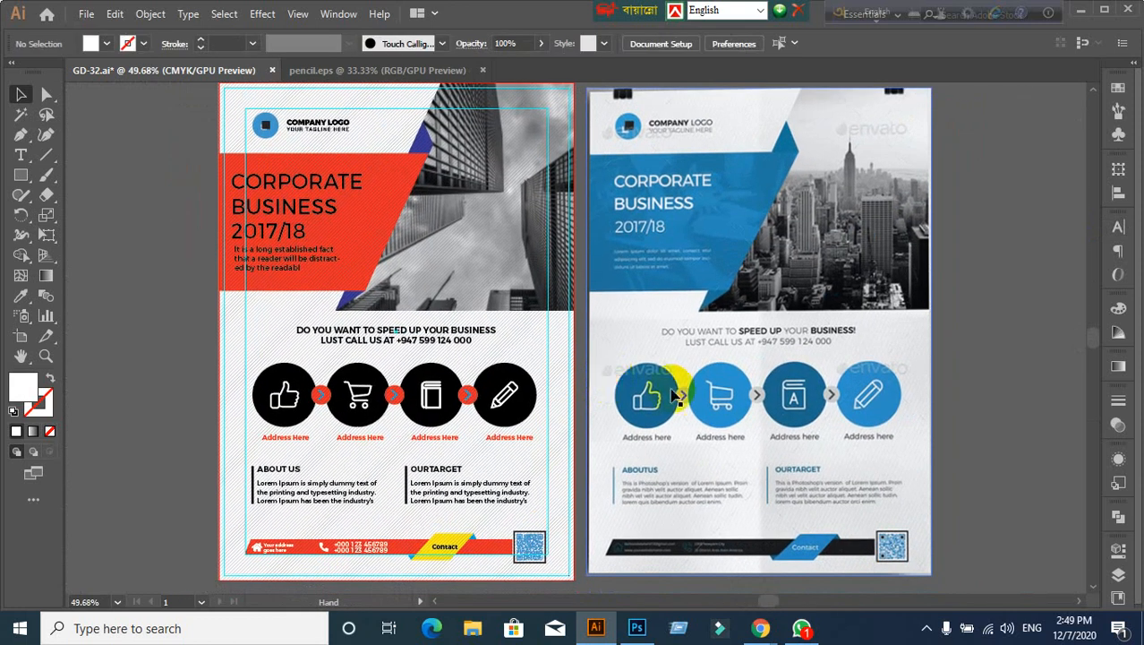
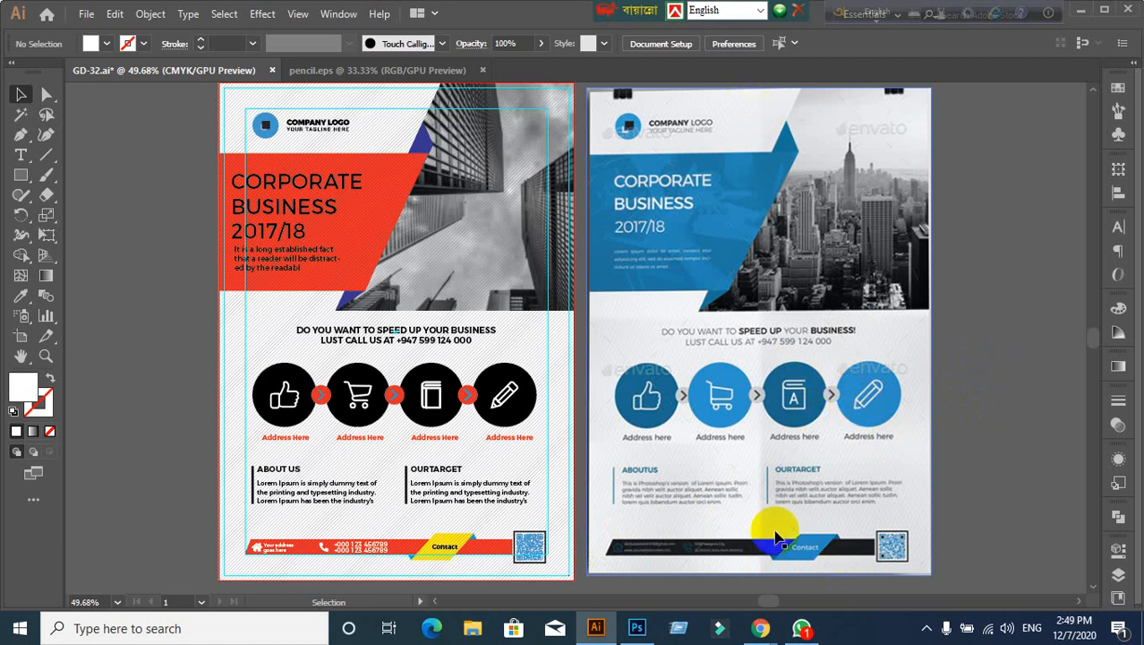
pyautogui.scroll(1, 864, 577)
pyautogui.scroll(-1, 855, 567)
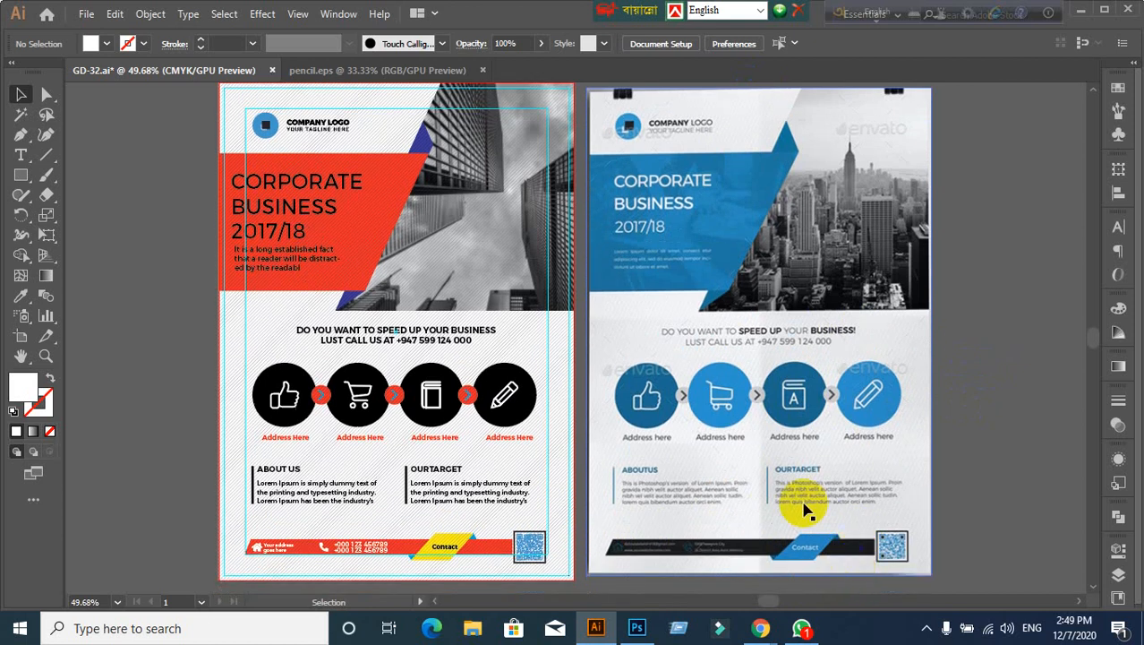
# Step: Try to lock the flyer's striped background clip group
pyautogui.click(252, 353)
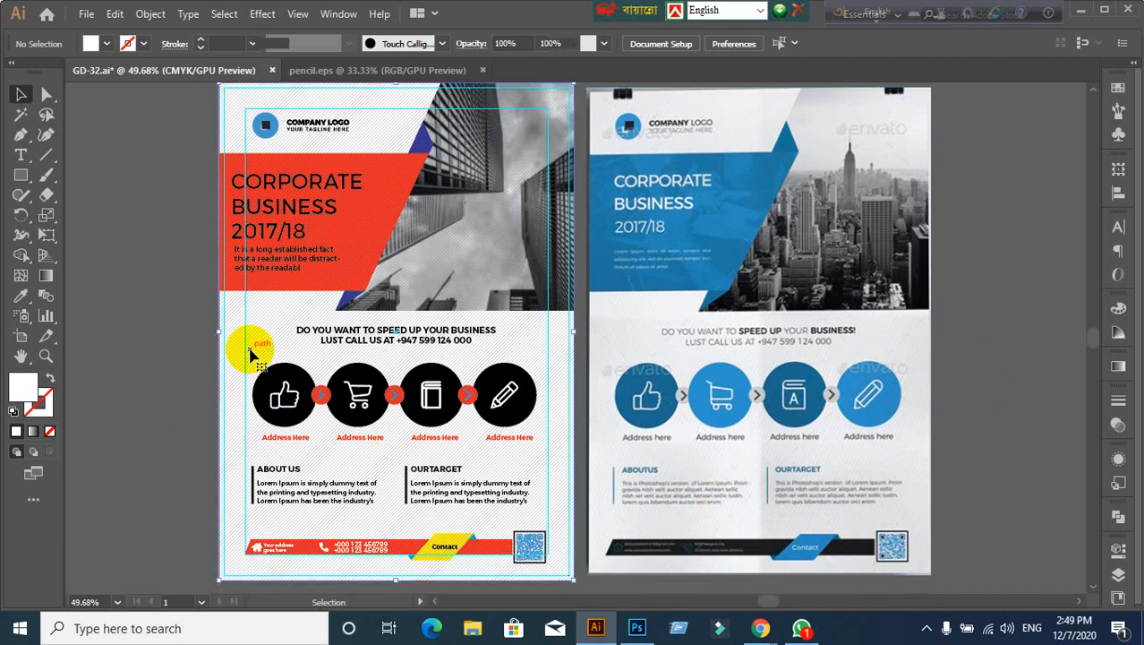
pyautogui.click(161, 371)
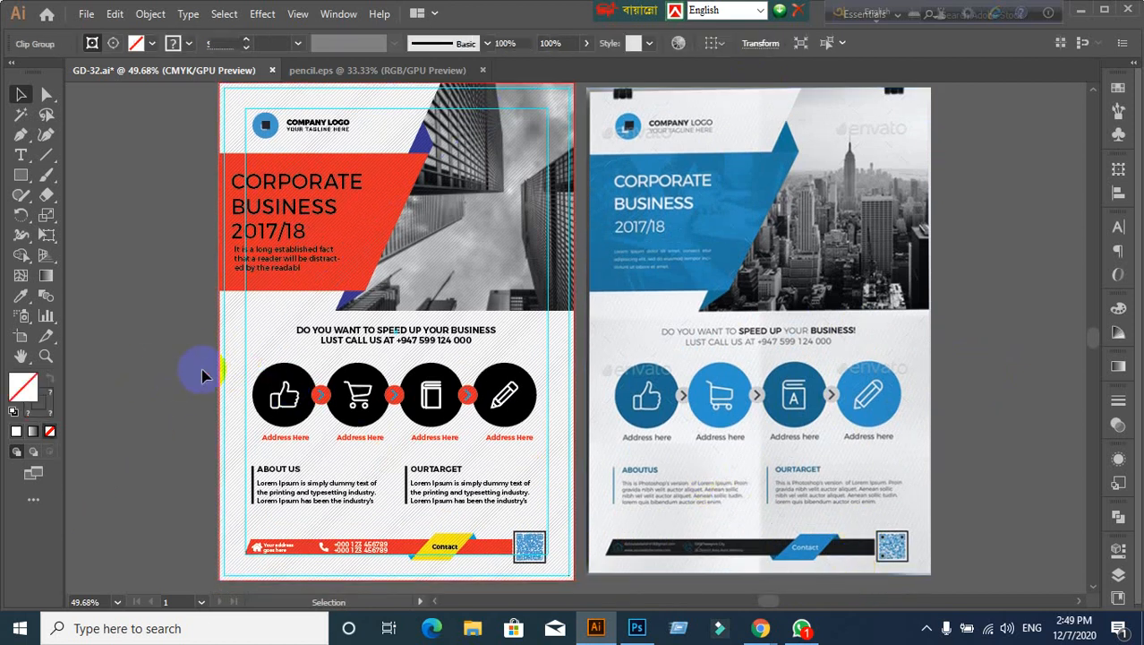
pyautogui.click(251, 367)
pyautogui.hotkey('ctrl', '2')
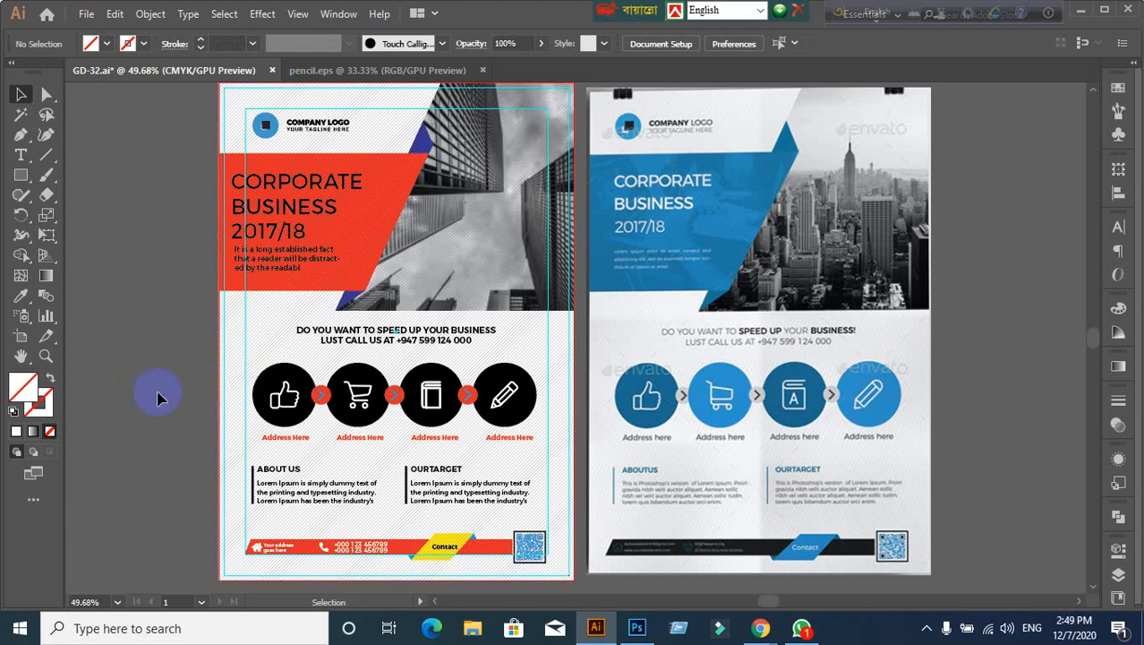
pyautogui.click(273, 377)
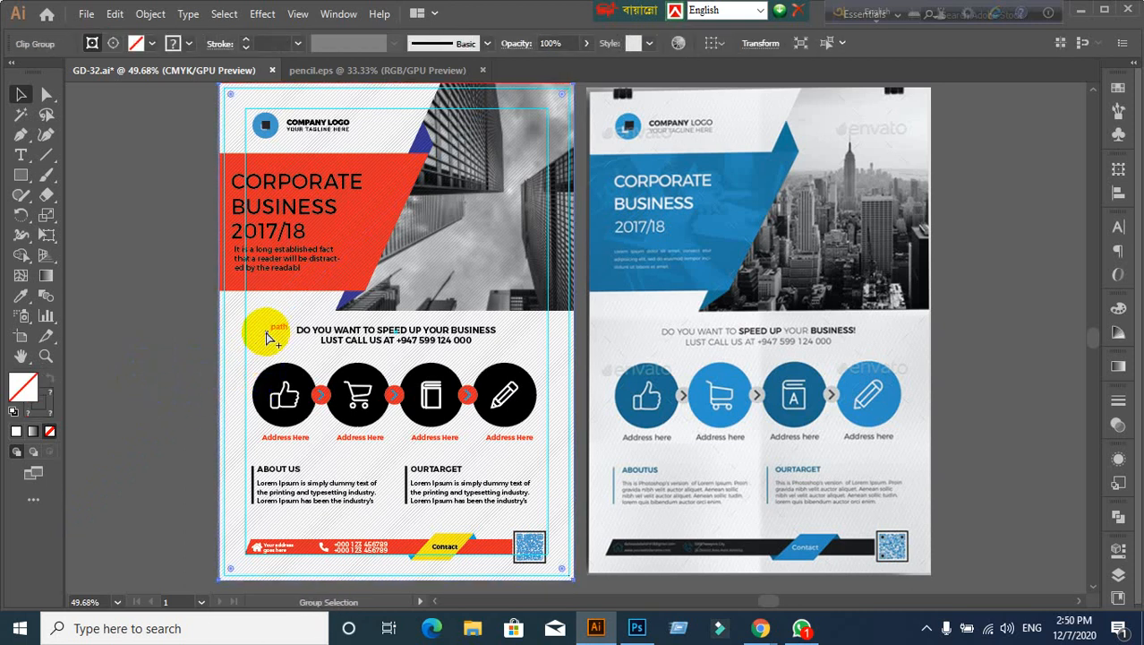
pyautogui.click(266, 337)
pyautogui.click(124, 395)
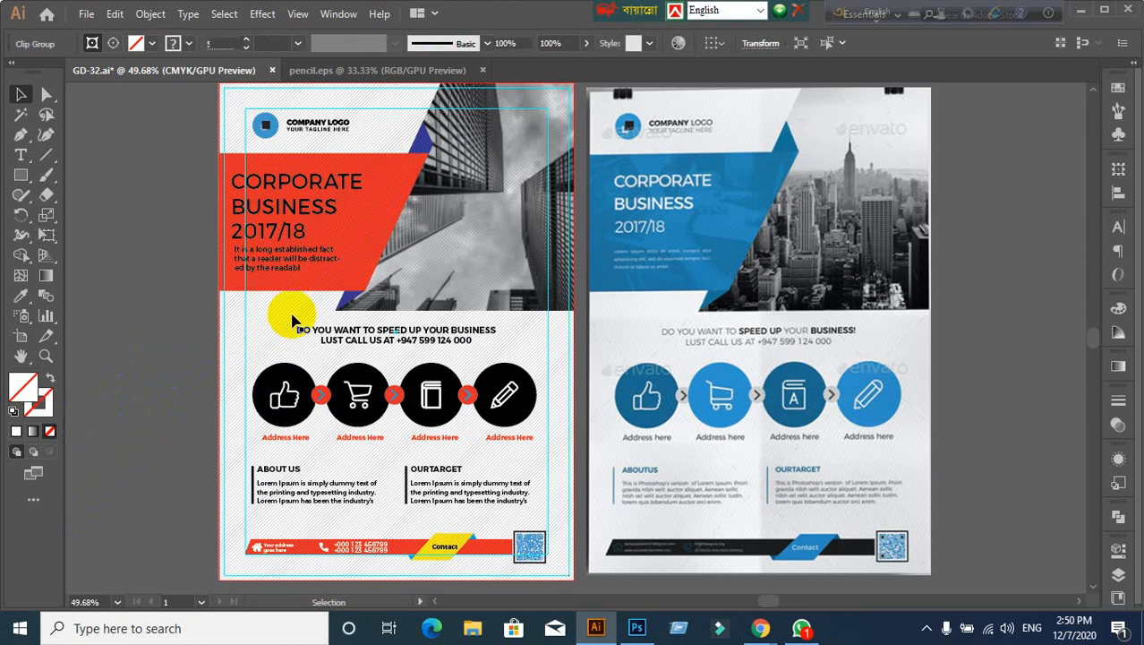
pyautogui.click(291, 317)
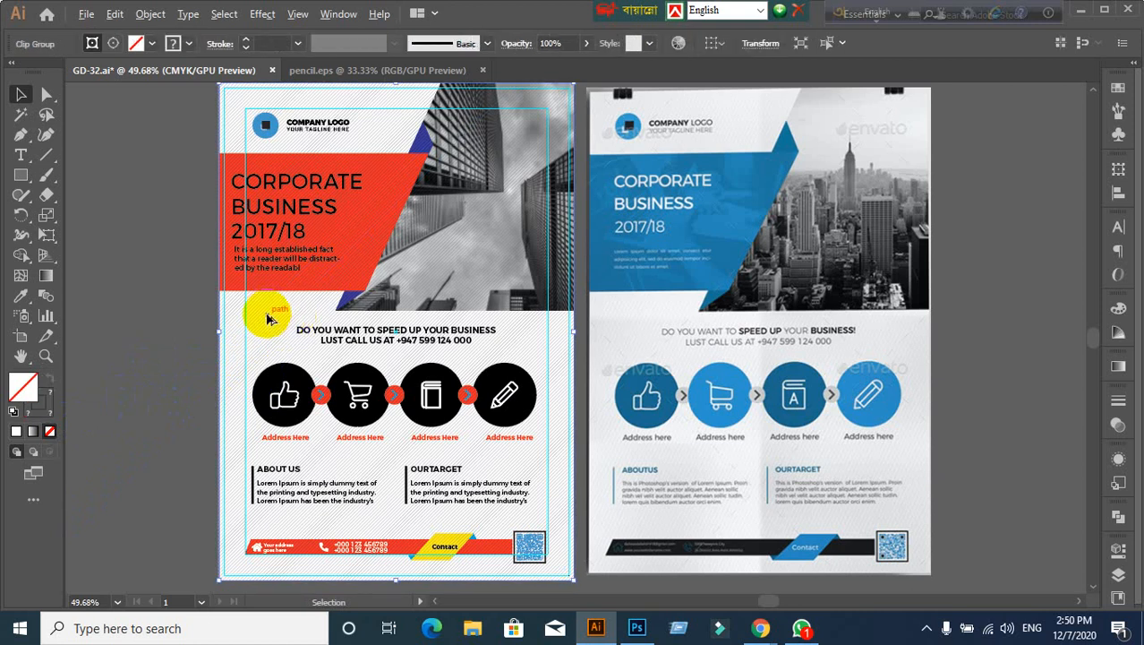
pyautogui.hotkey('ctrl', '-')
pyautogui.hotkey('ctrl', '+')
pyautogui.hotkey('ctrl', '-')
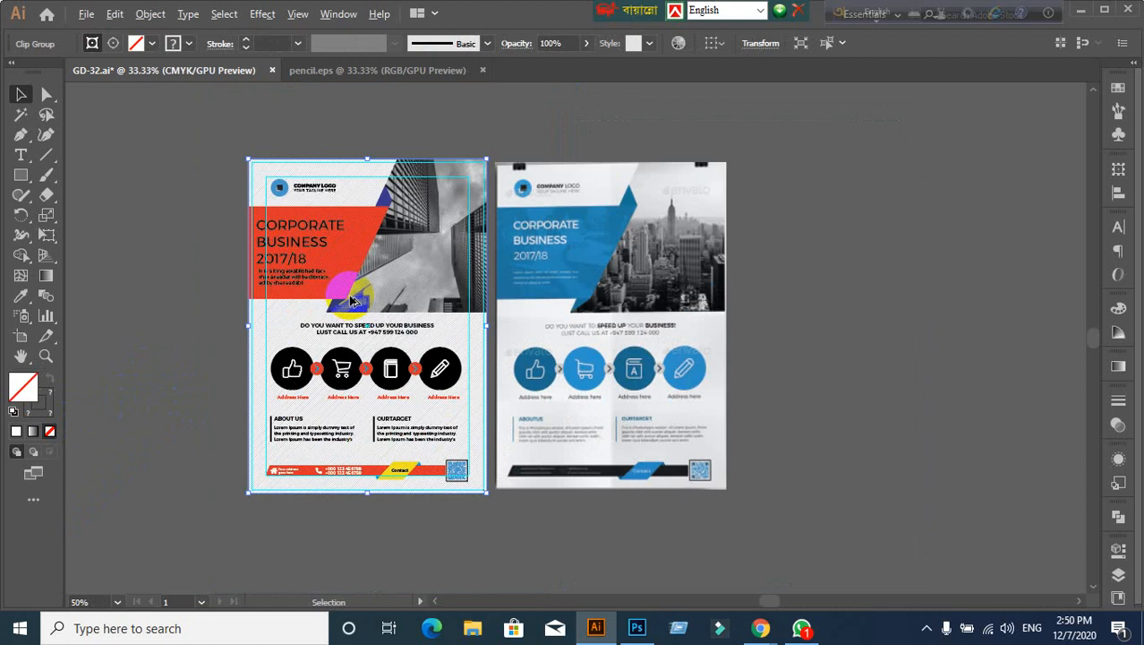
pyautogui.hotkey('ctrl', '+')
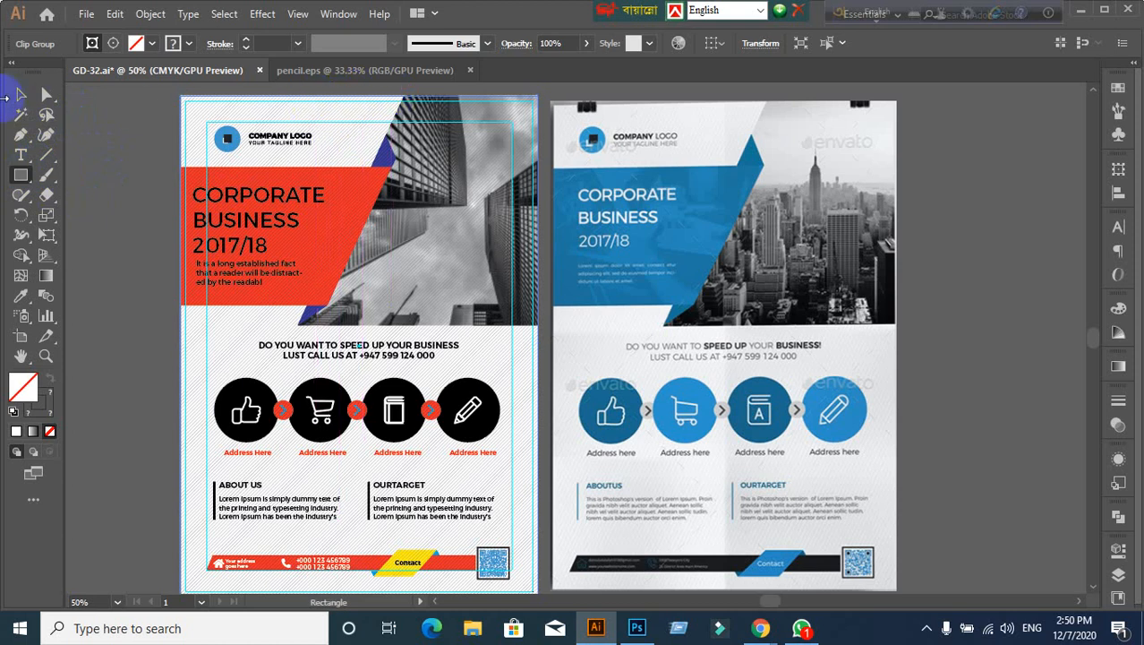
pyautogui.click(23, 97)
pyautogui.scroll(1, 199, 179)
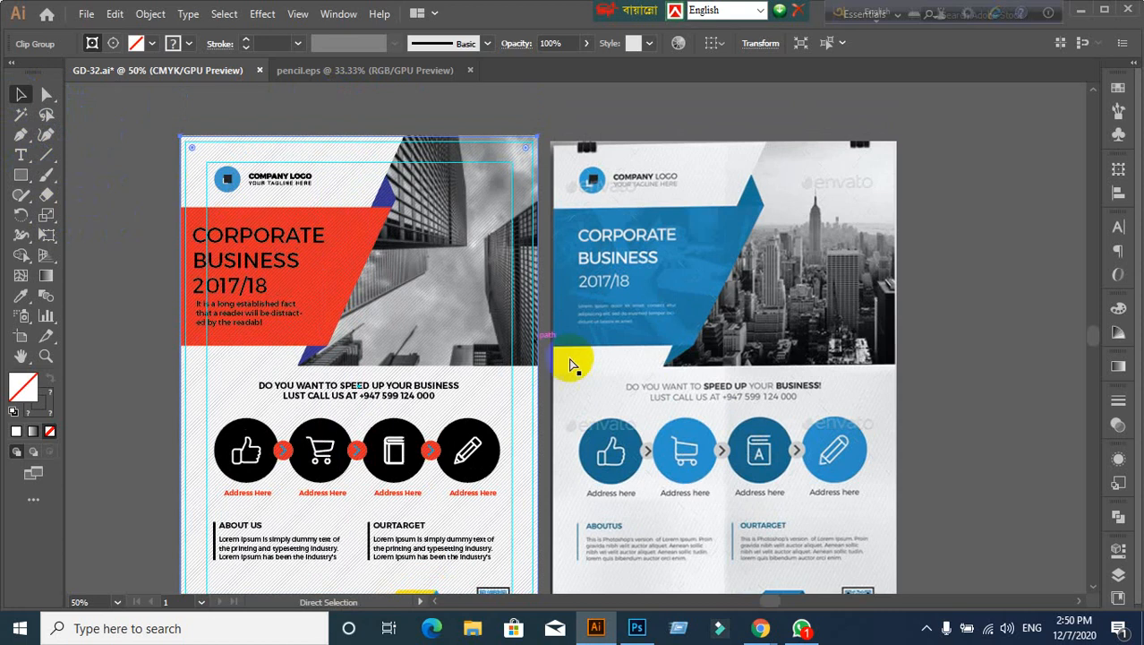
pyautogui.scroll(-3, 709, 396)
pyautogui.scroll(4, 544, 440)
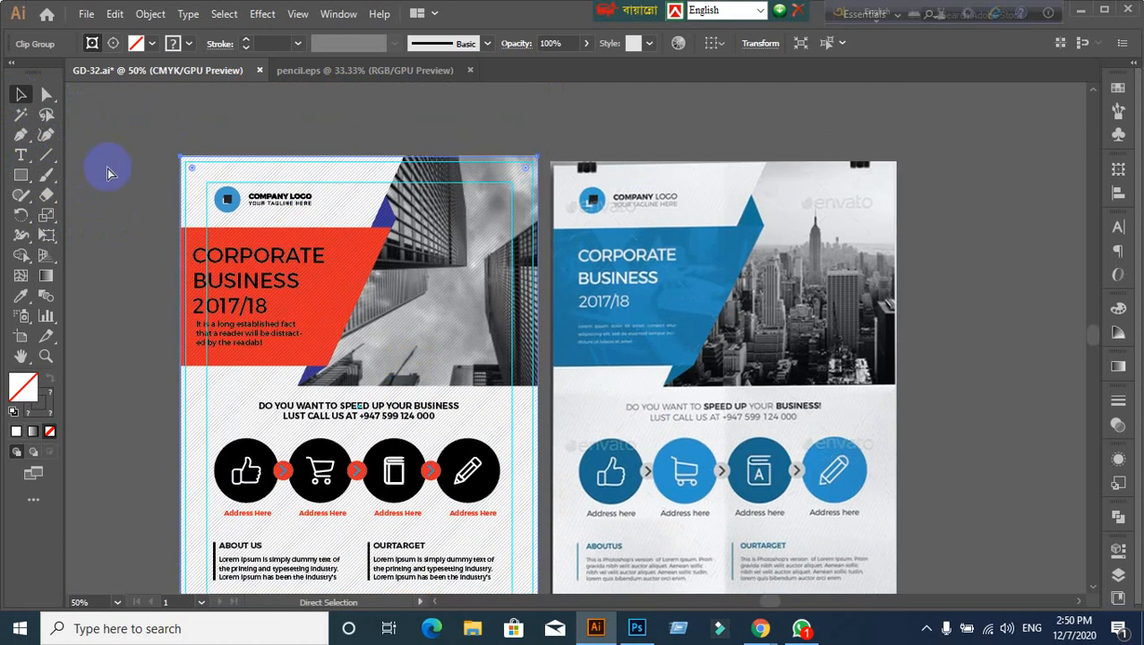
# Step: Show the rulers, and undo a trial vertical guide placed at the flyer's horizontal center
pyautogui.hotkey('ctrl', 'r')
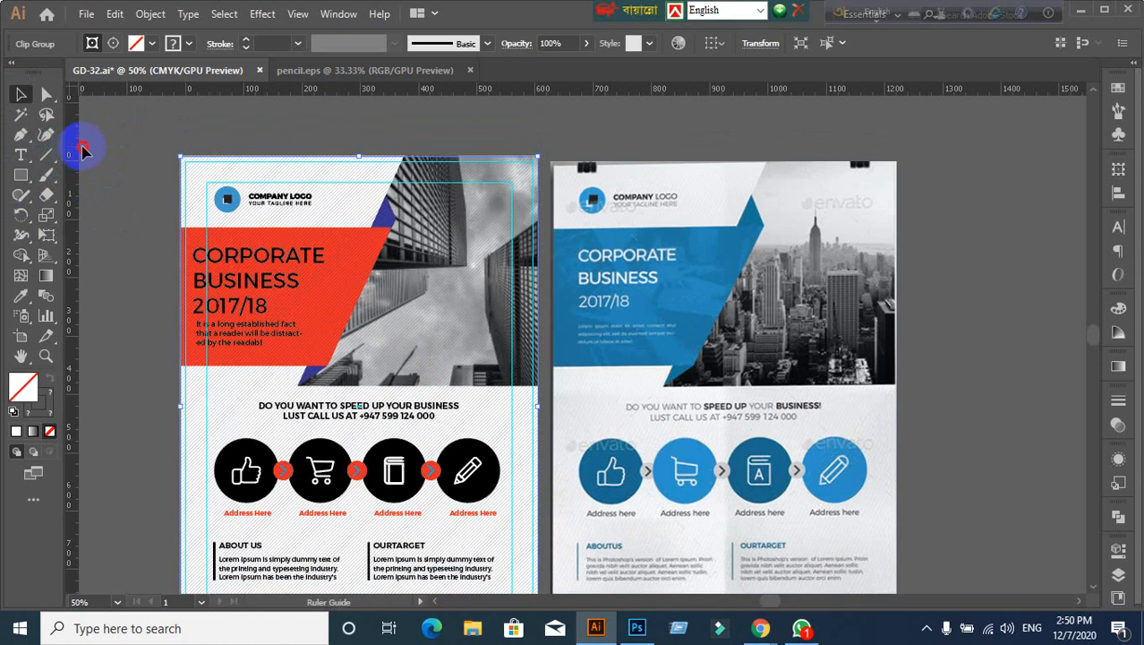
pyautogui.moveTo(82, 150); pyautogui.dragTo(360, 163)
pyautogui.hotkey('ctrl', 'z')
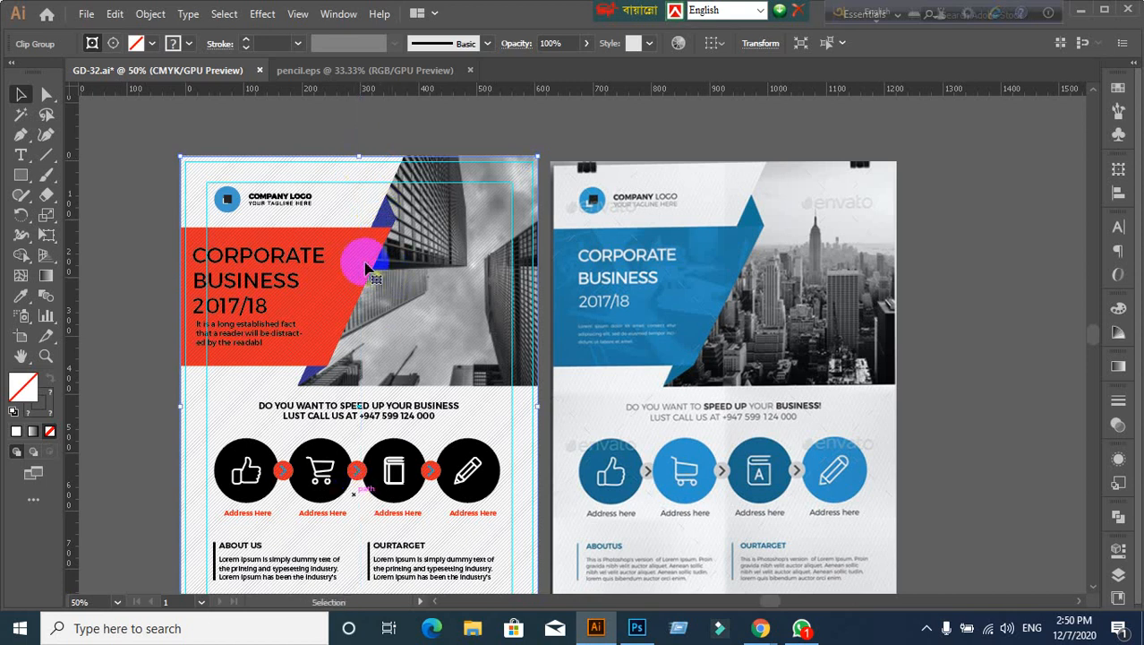
# Step: Place a vertical guide at the flyer's horizontal center
pyautogui.moveTo(73, 286); pyautogui.dragTo(358, 159)
pyautogui.scroll(-1, 268, 304)
pyautogui.scroll(-2, 276, 345)
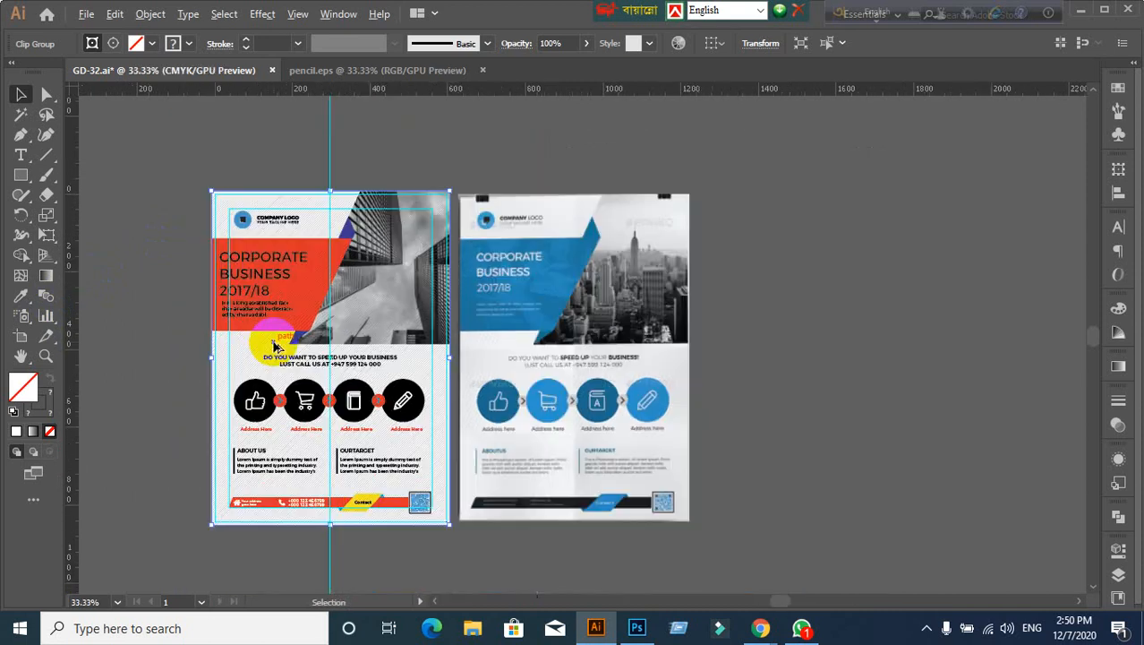
# Step: Draw a rectangle over the flyer's half to the right of the center guide and fill it with dark green
pyautogui.click(21, 175)
pyautogui.scroll(2, 255, 192)
pyautogui.scroll(-1, 277, 206)
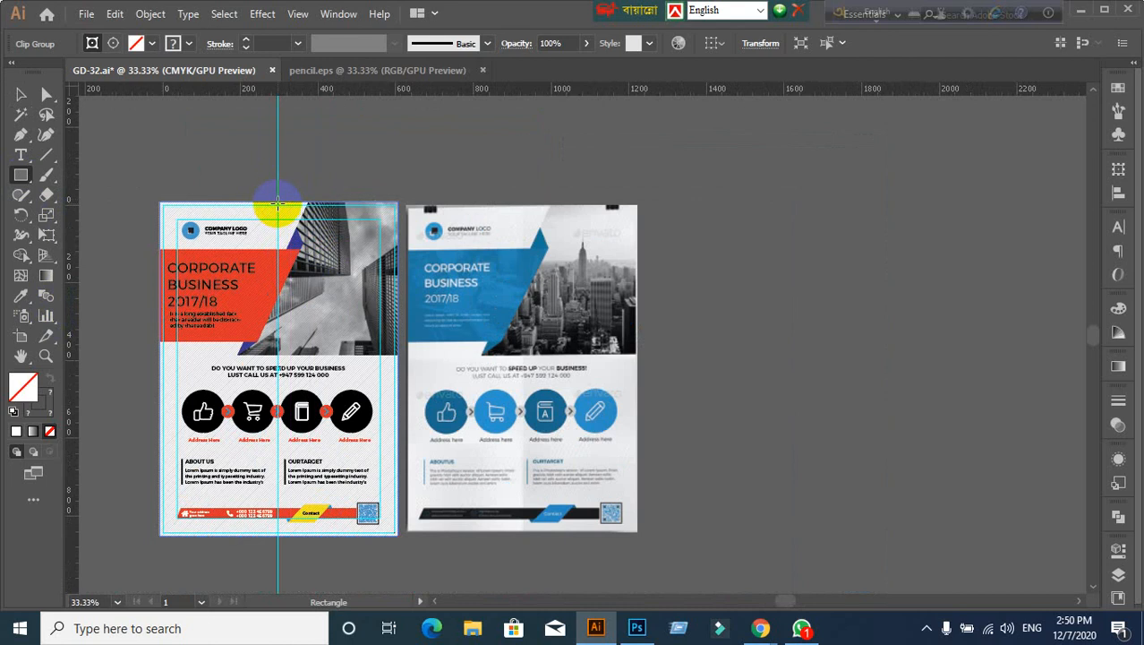
pyautogui.moveTo(277, 204); pyautogui.dragTo(399, 536)
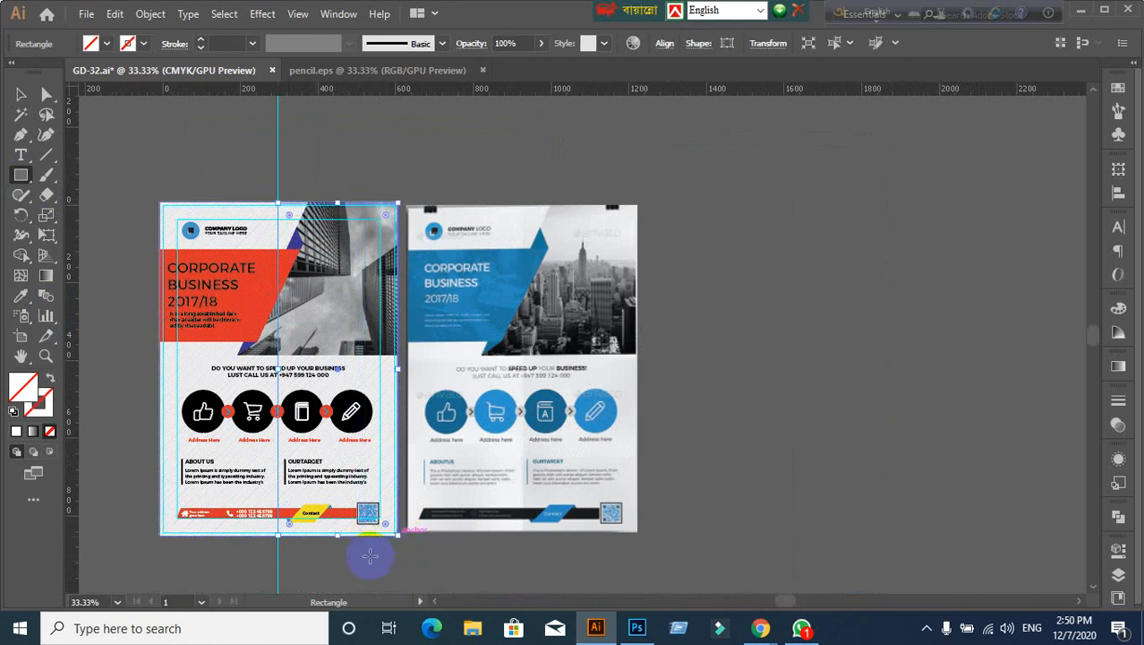
pyautogui.click(17, 430)
pyautogui.click(17, 430)
pyautogui.click(104, 43)
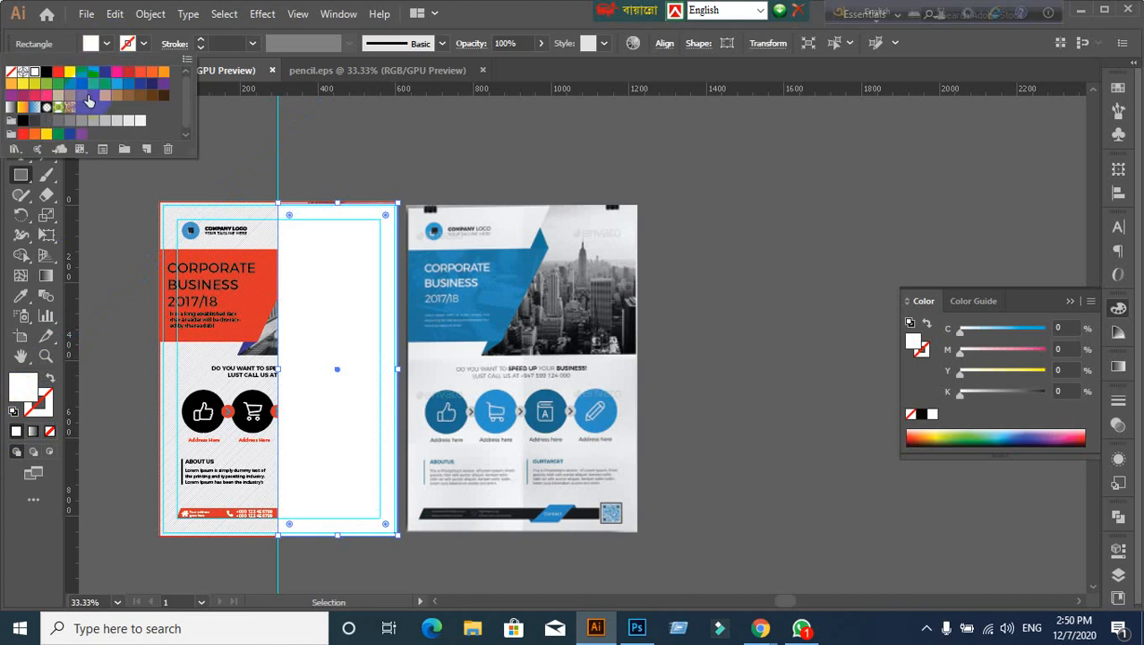
pyautogui.click(84, 93)
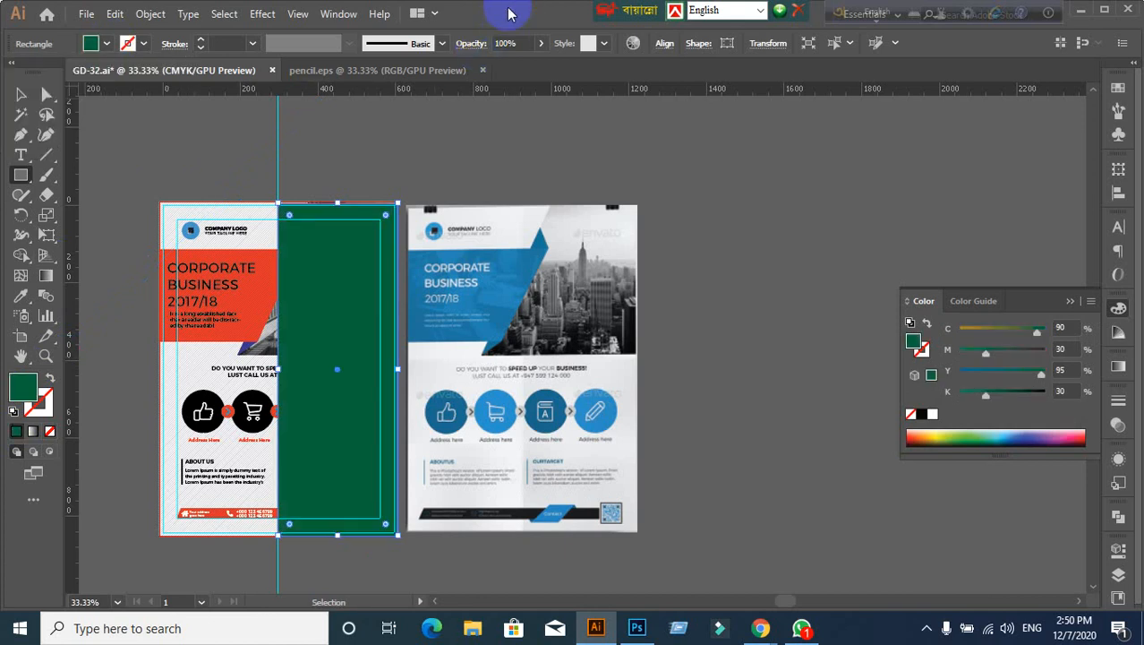
# Step: Stretch the green rectangle's top edge up to the flyer's top edge and check its bottom edge against the flyer's
pyautogui.click(22, 95)
pyautogui.click(215, 164)
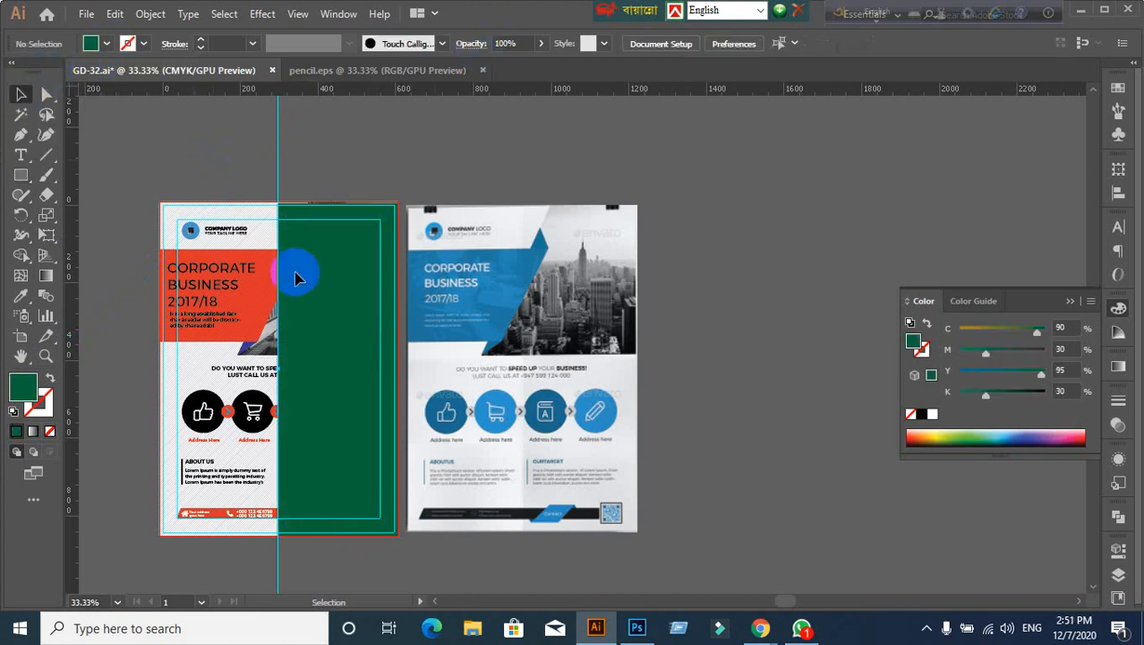
pyautogui.scroll(2, 331, 273)
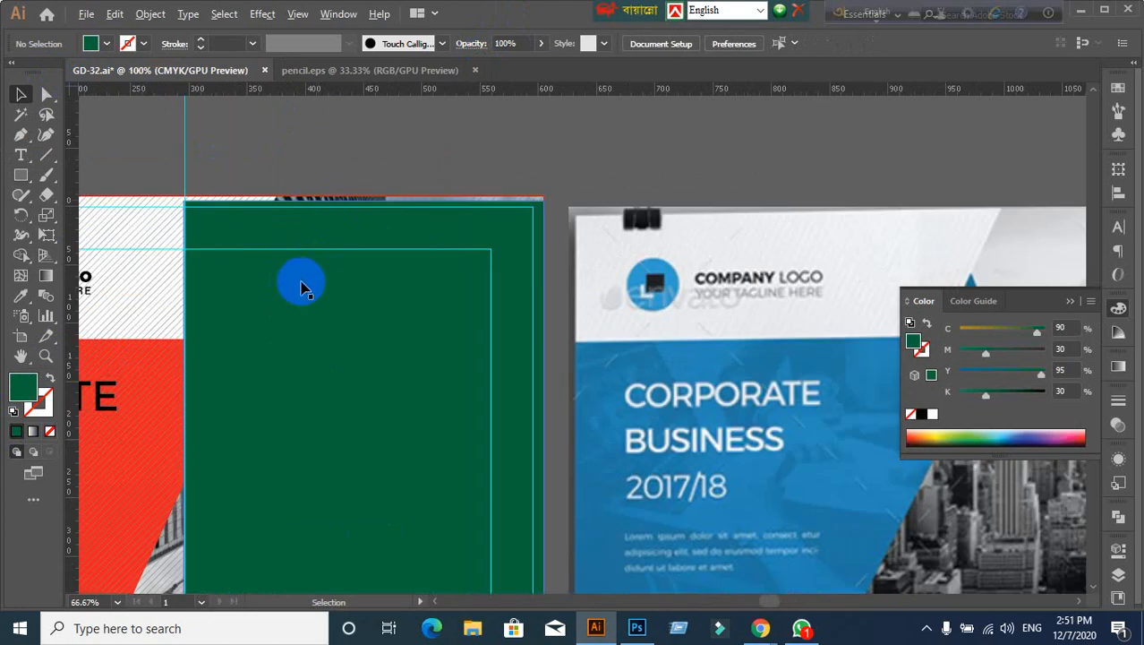
pyautogui.click(299, 290)
pyautogui.scroll(-2, 423, 207)
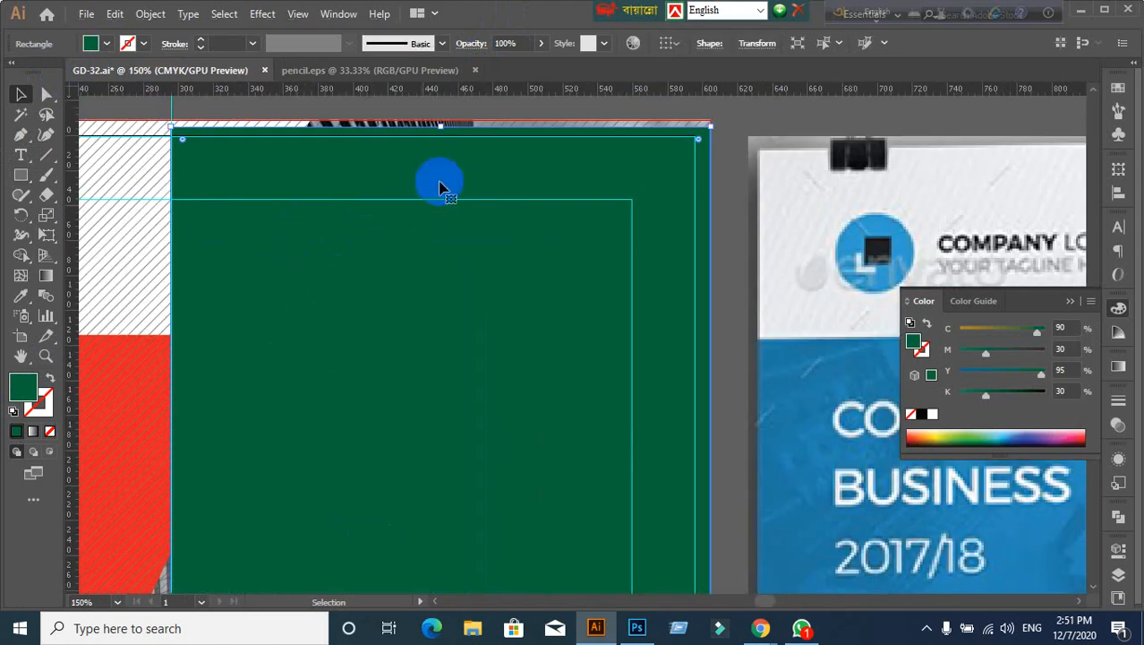
pyautogui.moveTo(438, 126); pyautogui.dragTo(439, 121)
pyautogui.scroll(-1, 434, 229)
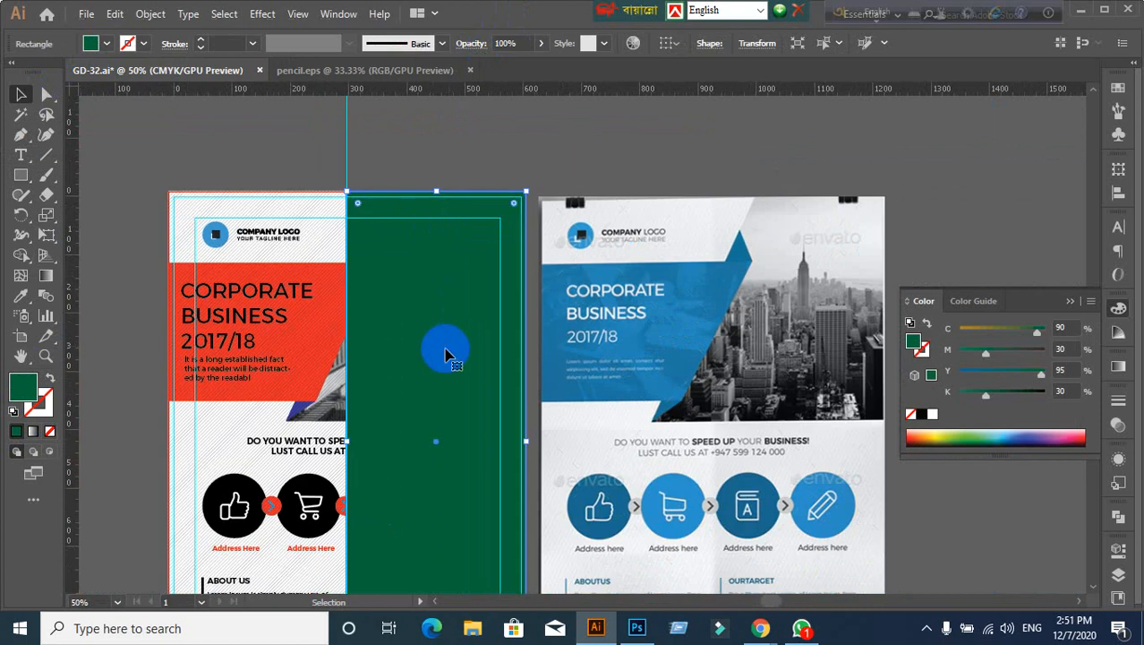
pyautogui.moveTo(418, 365); pyautogui.dragTo(443, 83)
pyautogui.scroll(1, 451, 497)
pyautogui.scroll(2, 473, 451)
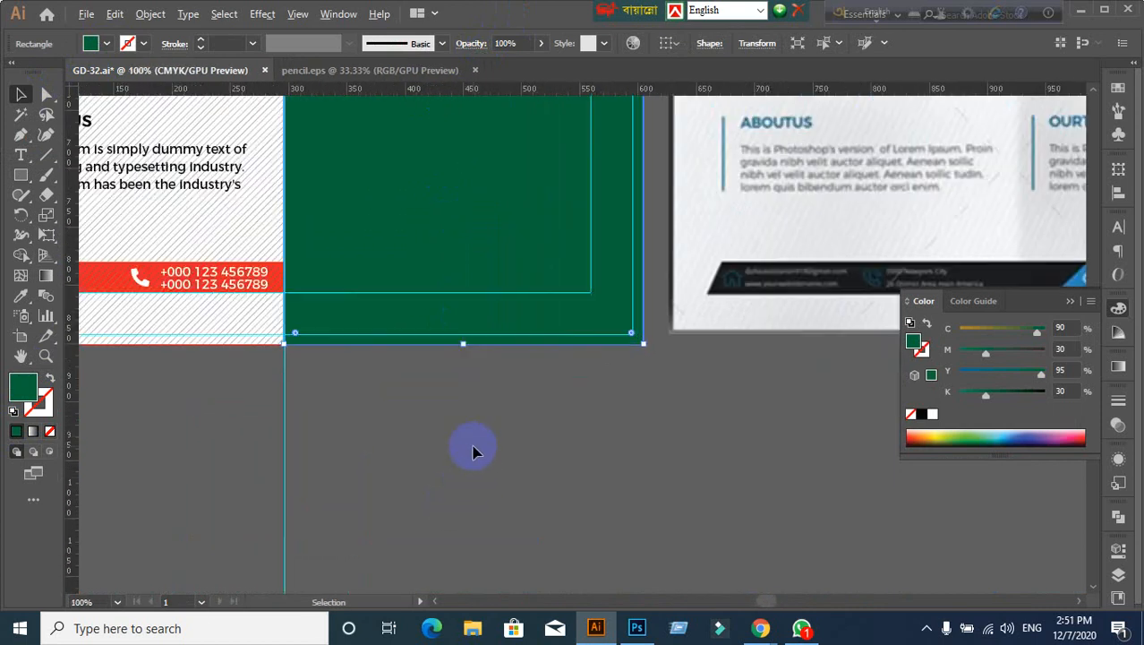
pyautogui.click(455, 421)
pyautogui.scroll(-2, 452, 422)
pyautogui.scroll(-1, 452, 422)
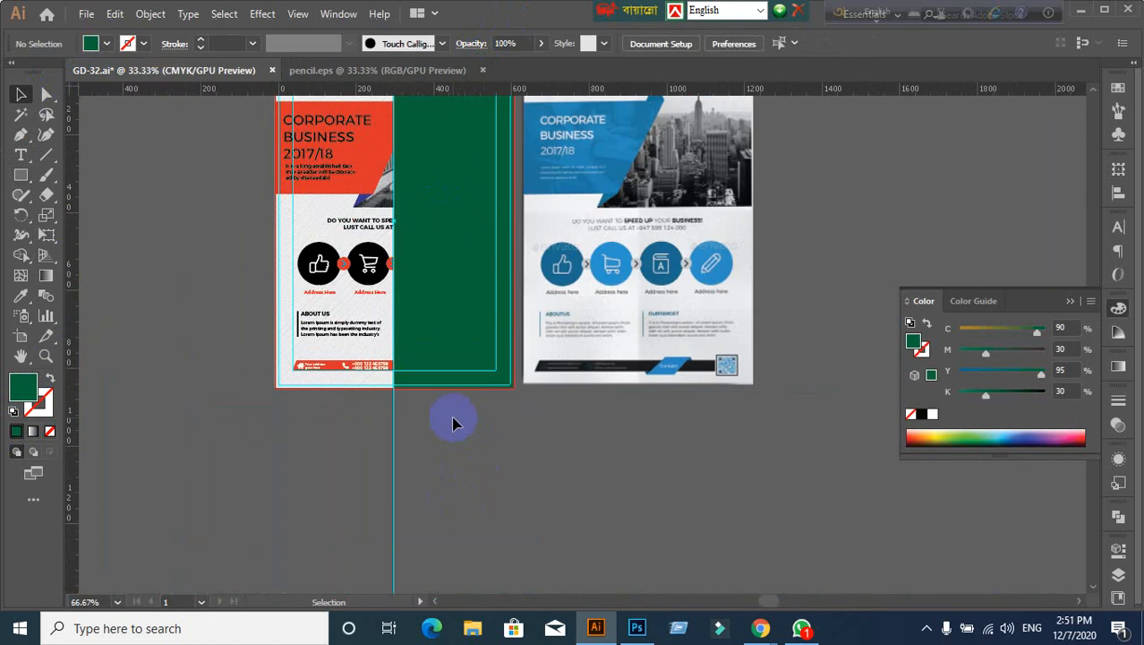
pyautogui.moveTo(333, 324); pyautogui.dragTo(248, 468)
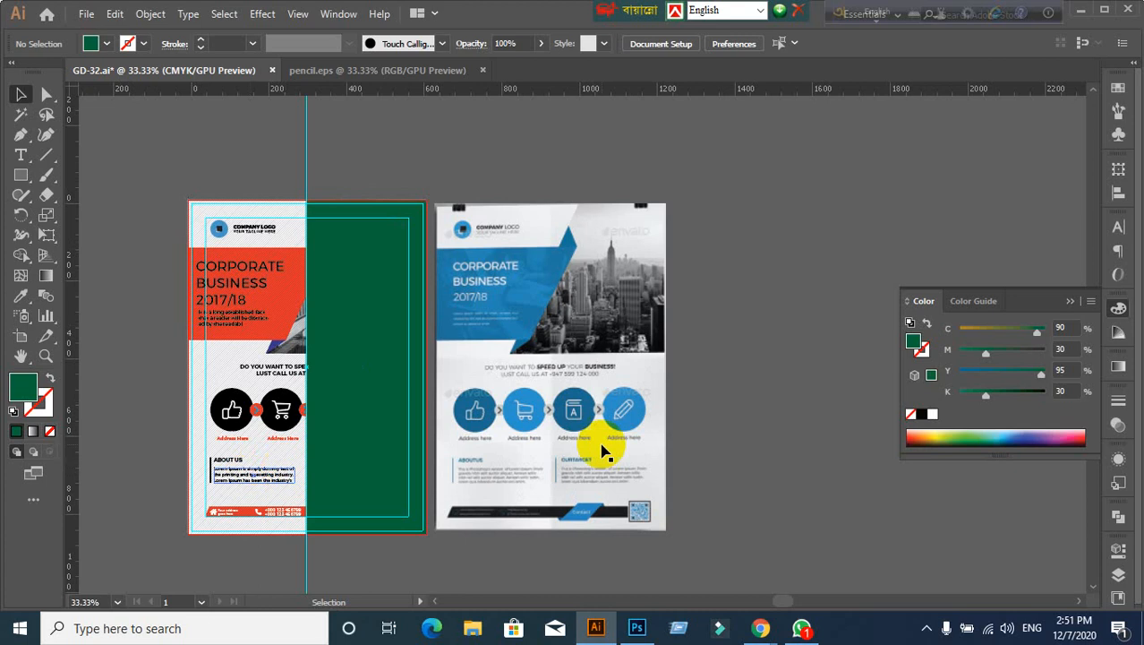
# Step: Switch to the Google Meet call, admit the waiting participant, and return to Illustrator
pyautogui.moveTo(760, 627)
pyautogui.click(682, 562)
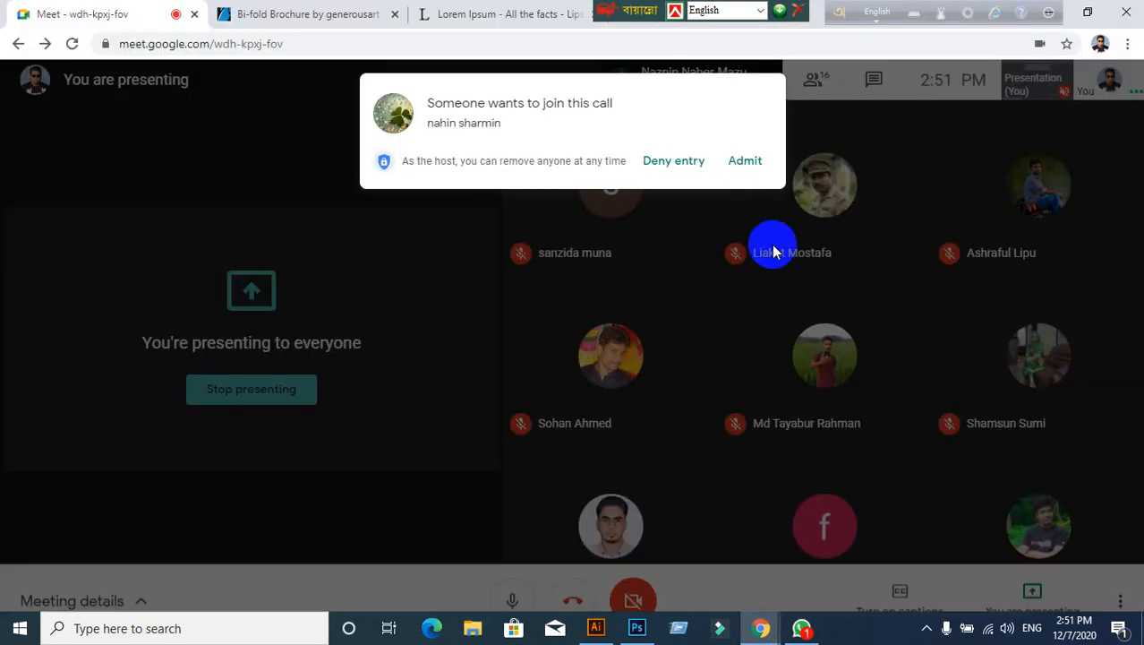
pyautogui.click(749, 170)
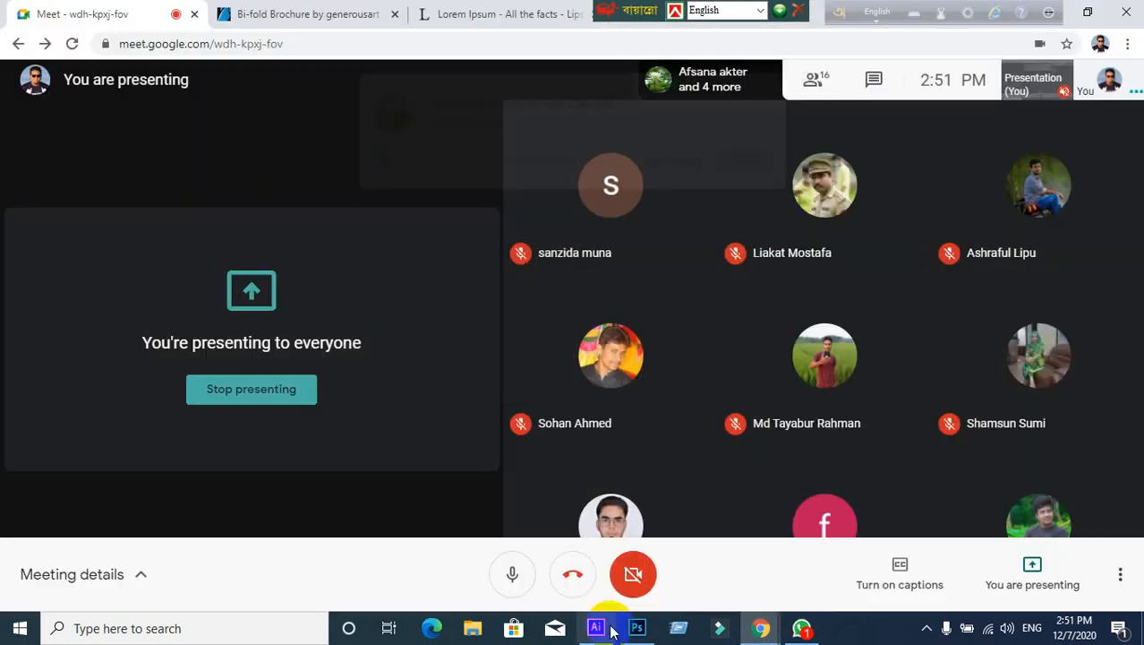
pyautogui.click(595, 628)
# Step: Unlock the guides and delete the vertical guide at the flyer's center
pyautogui.rightClick(272, 136)
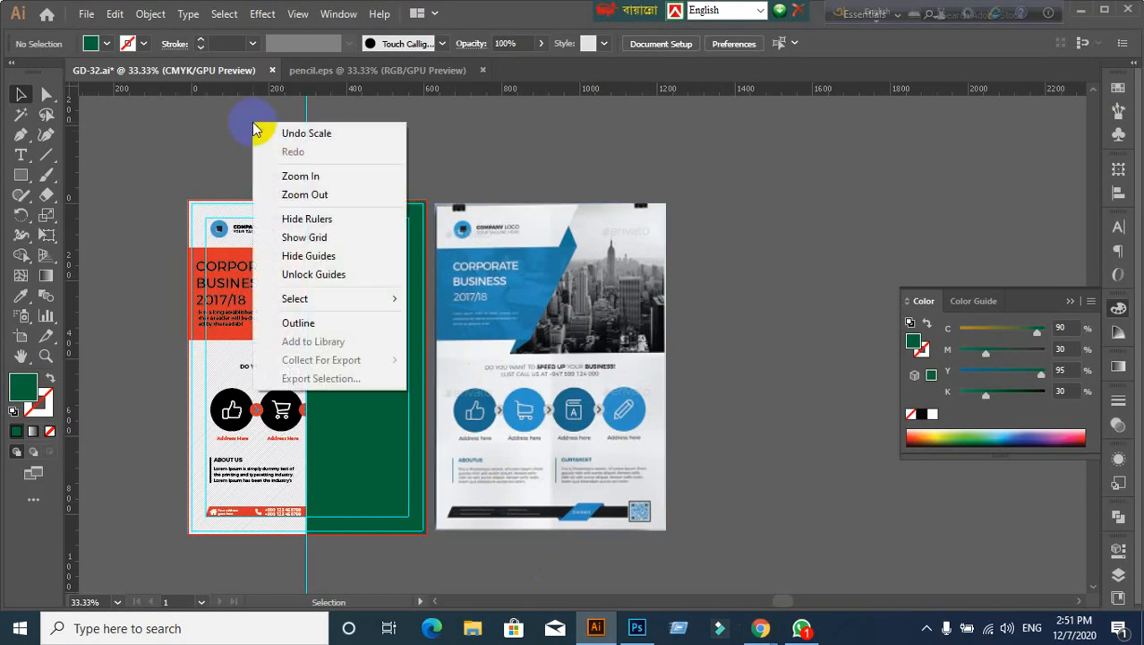
pyautogui.click(306, 276)
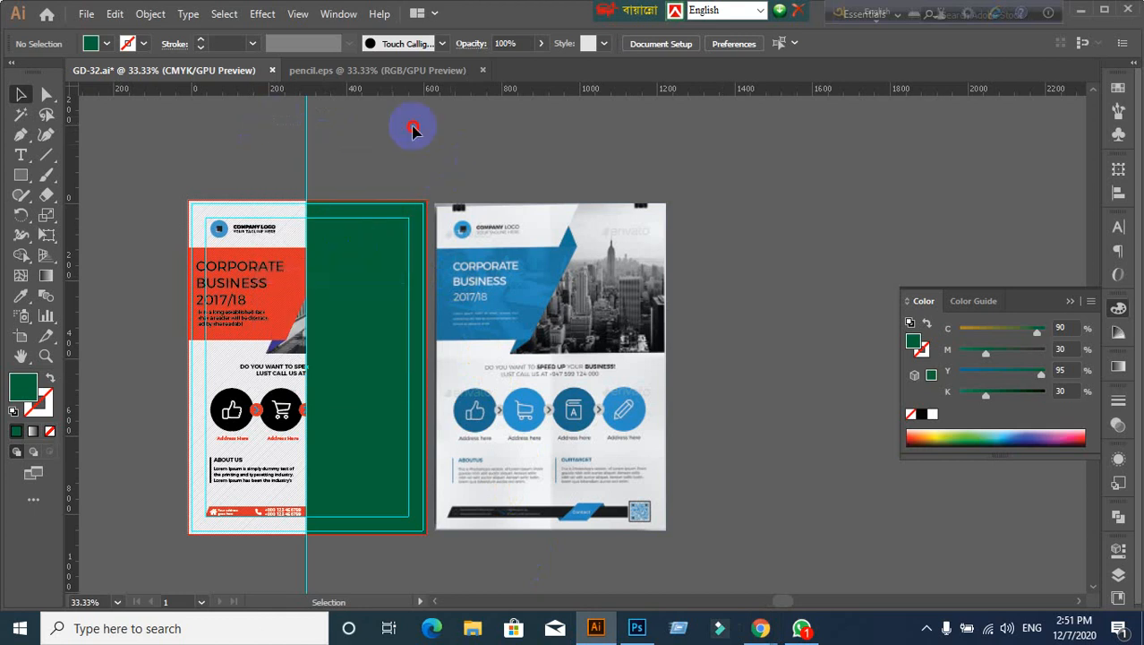
pyautogui.press('/')
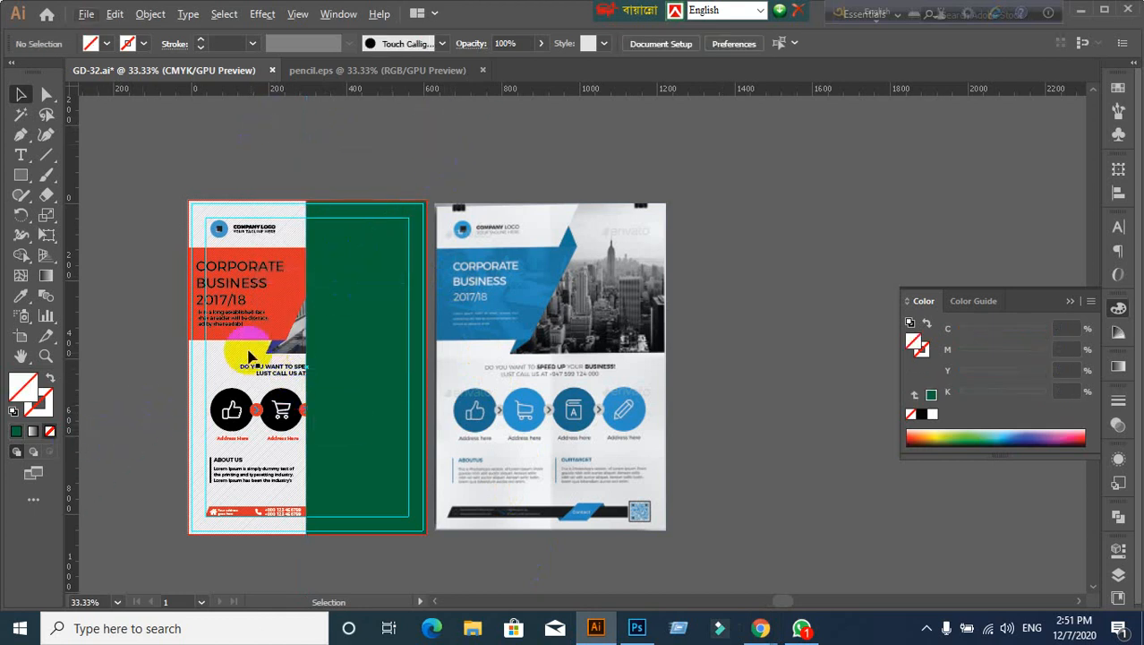
# Step: Hide the flyer's striped background clip group
pyautogui.click(212, 386)
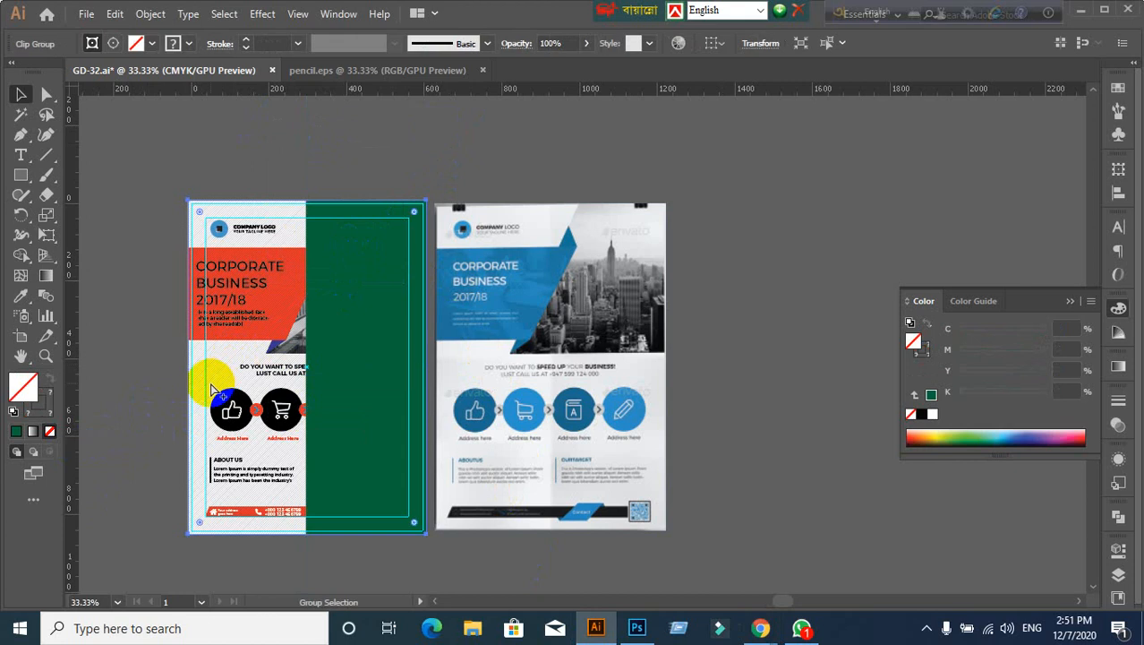
pyautogui.click(154, 409)
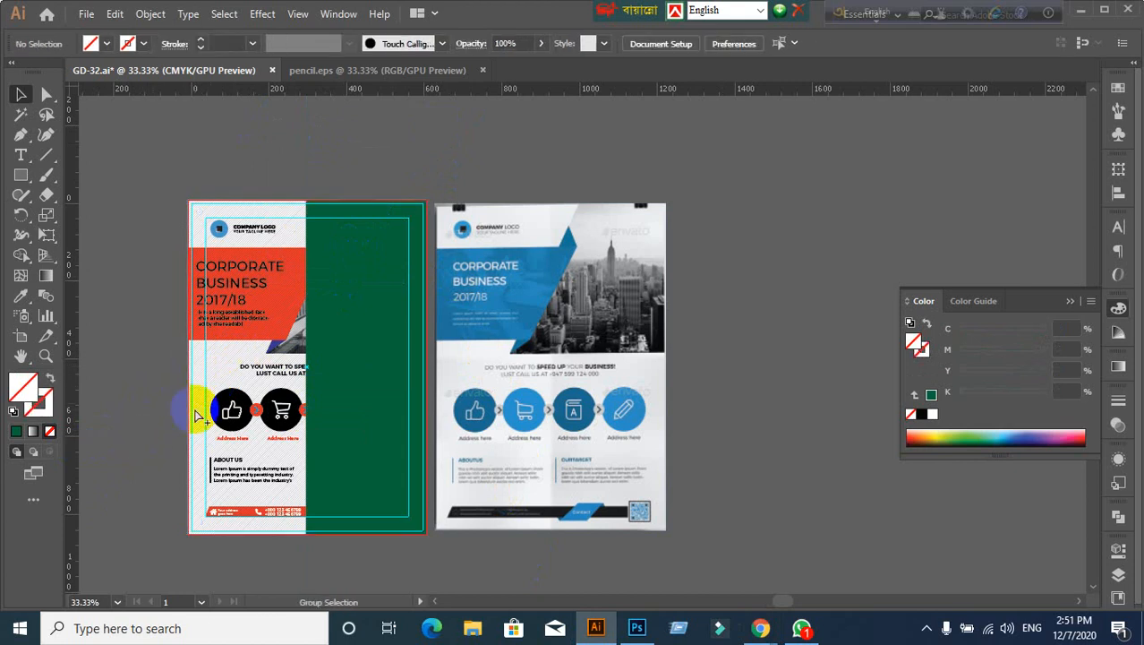
pyautogui.scroll(2, 165, 417)
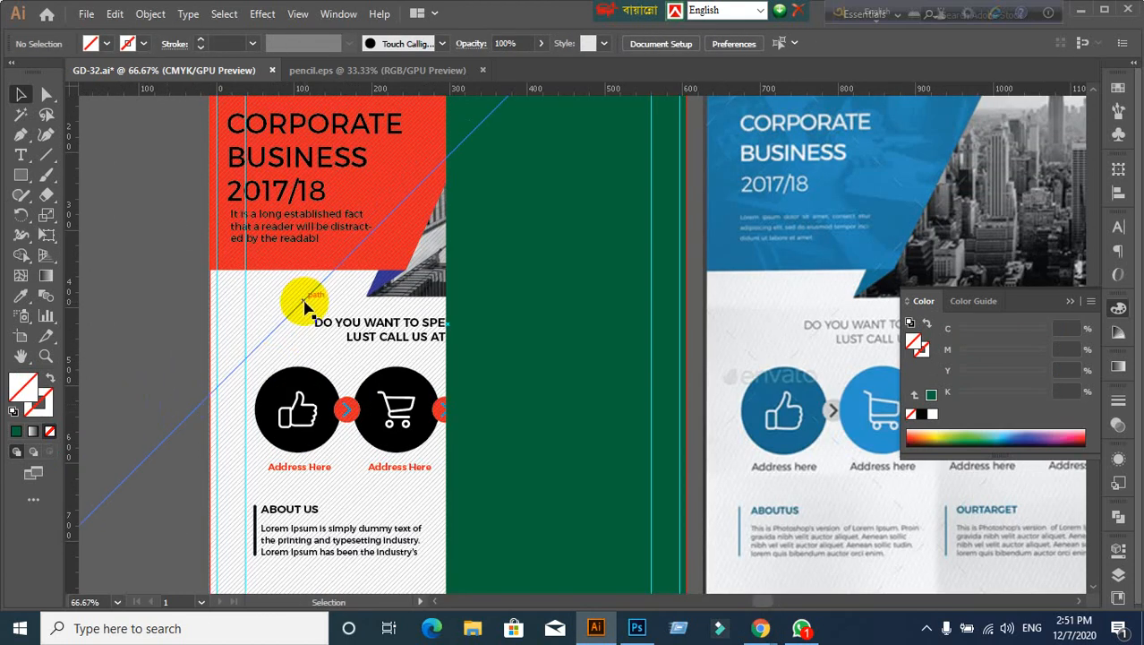
pyautogui.click(301, 322)
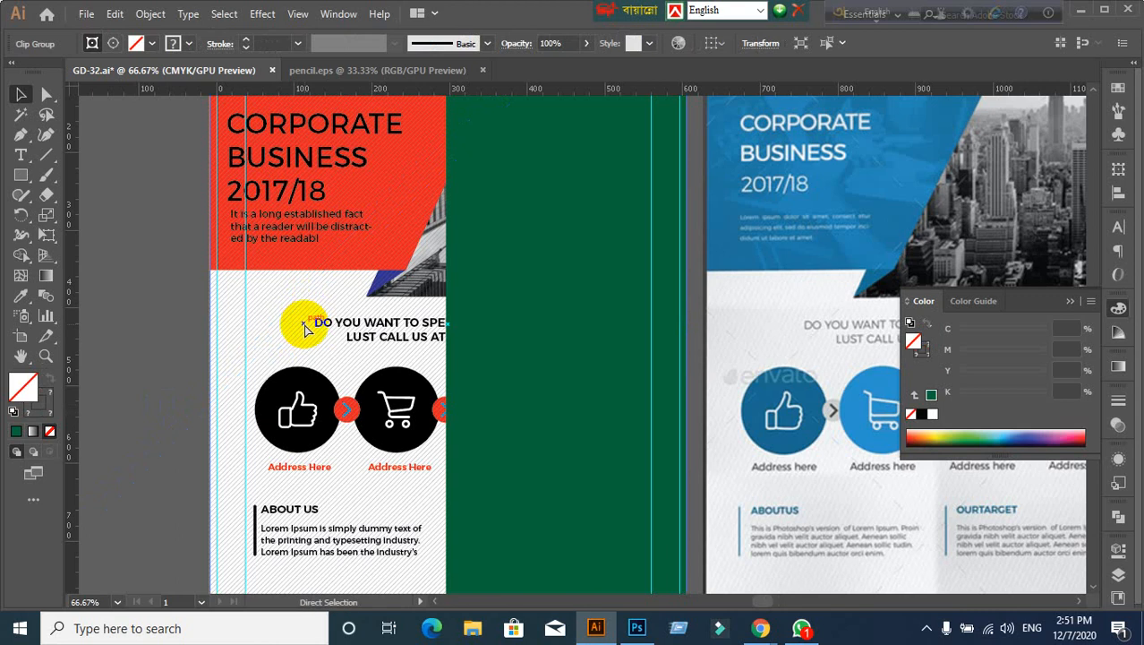
pyautogui.hotkey('ctrl', 'shift', 'a')
pyautogui.scroll(-2, 306, 321)
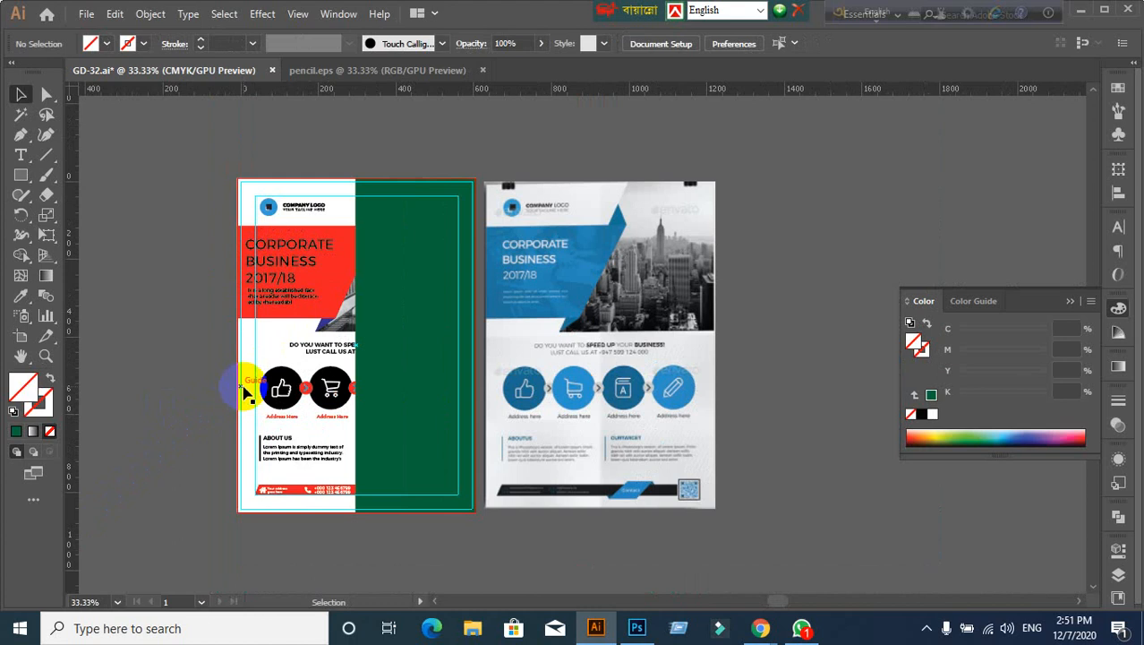
# Step: Delete the green rectangle covering half of the flyer
pyautogui.scroll(2, 503, 408)
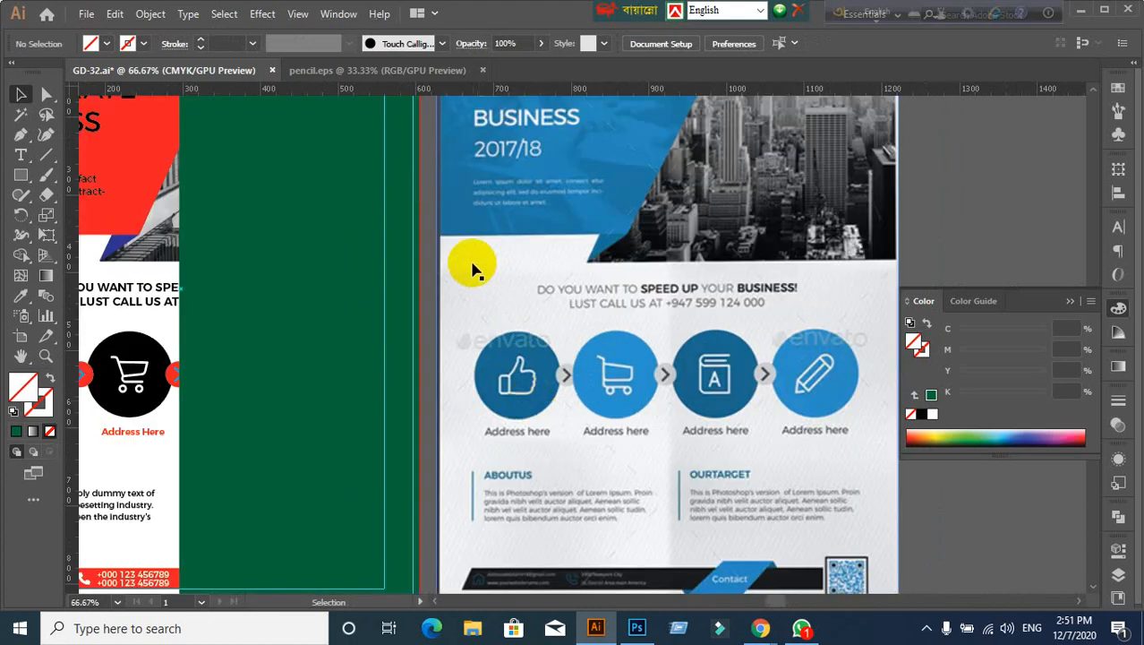
pyautogui.scroll(-2, 818, 485)
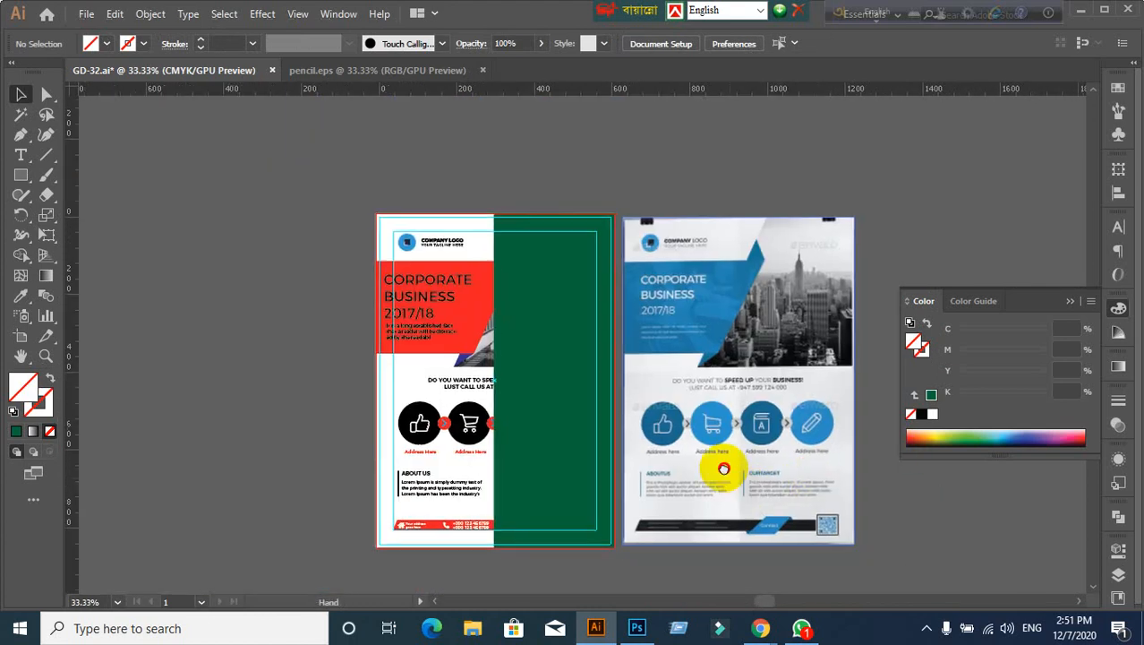
pyautogui.click(538, 410)
pyautogui.rightClick(535, 409)
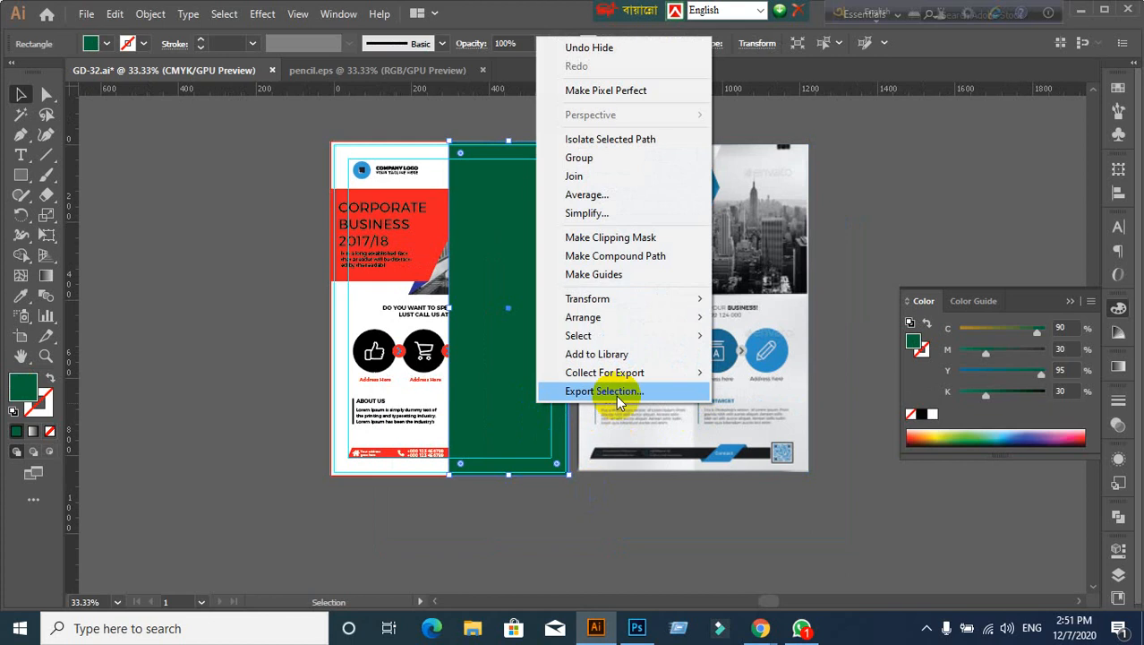
pyautogui.click(664, 507)
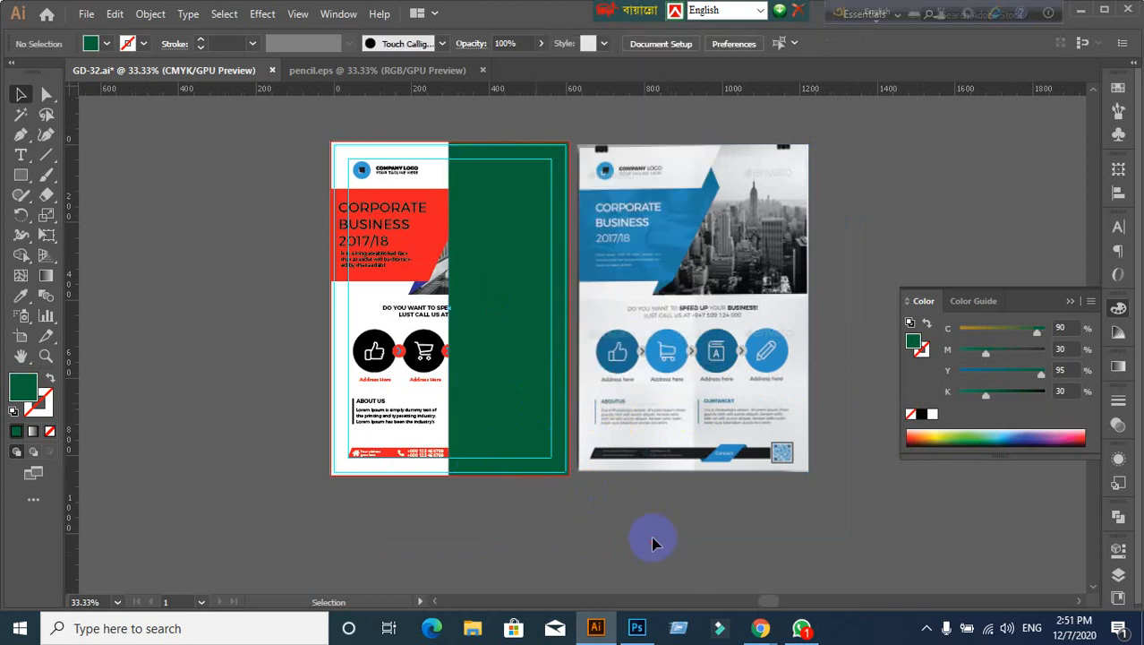
pyautogui.click(513, 367)
pyautogui.click(184, 318)
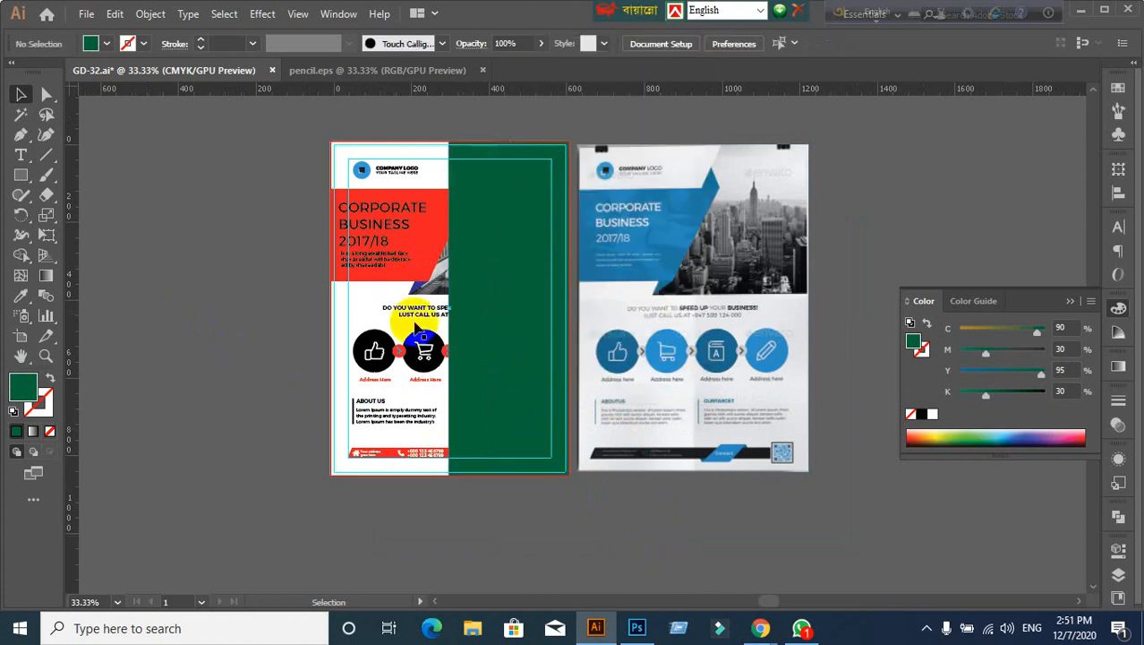
pyautogui.click(498, 327)
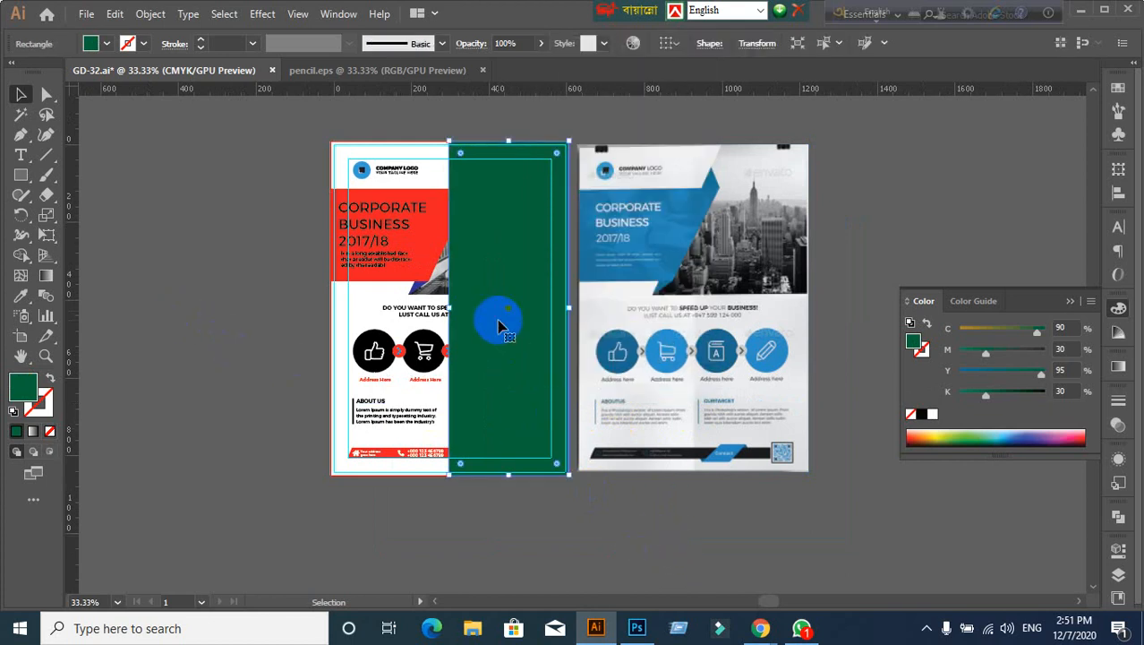
pyautogui.press('Delete')
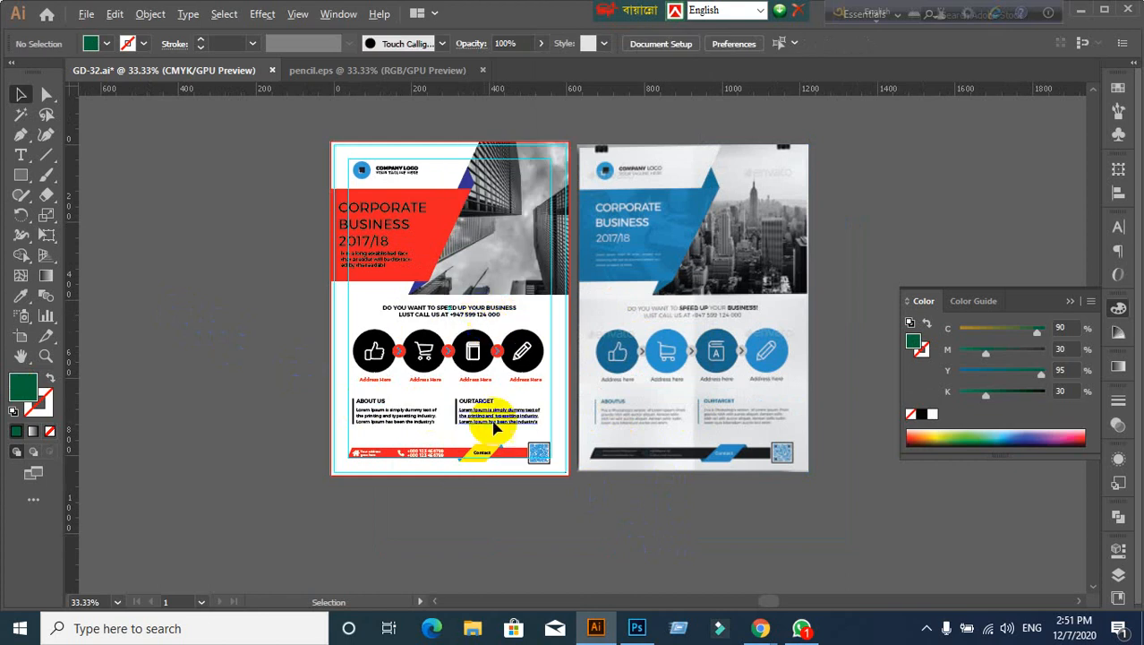
# Step: Examine the recreated flyer's header, icon row, text columns and footer against the reference image beside it
pyautogui.scroll(1, 540, 447)
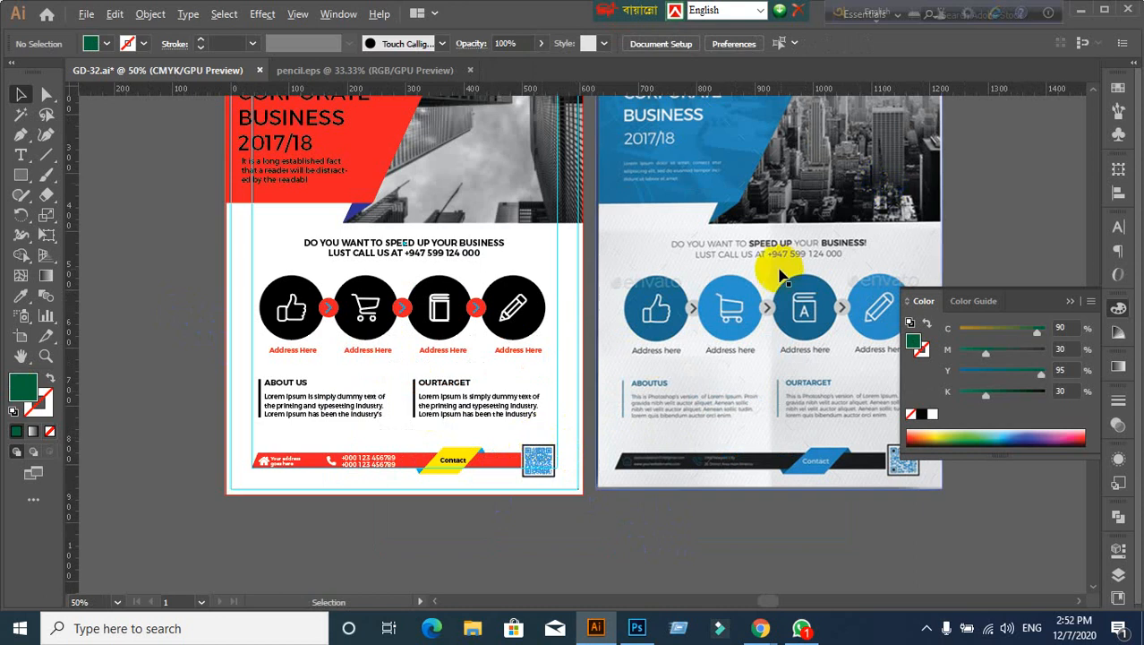
pyautogui.scroll(-1, 771, 273)
pyautogui.moveTo(765, 279); pyautogui.dragTo(720, 321)
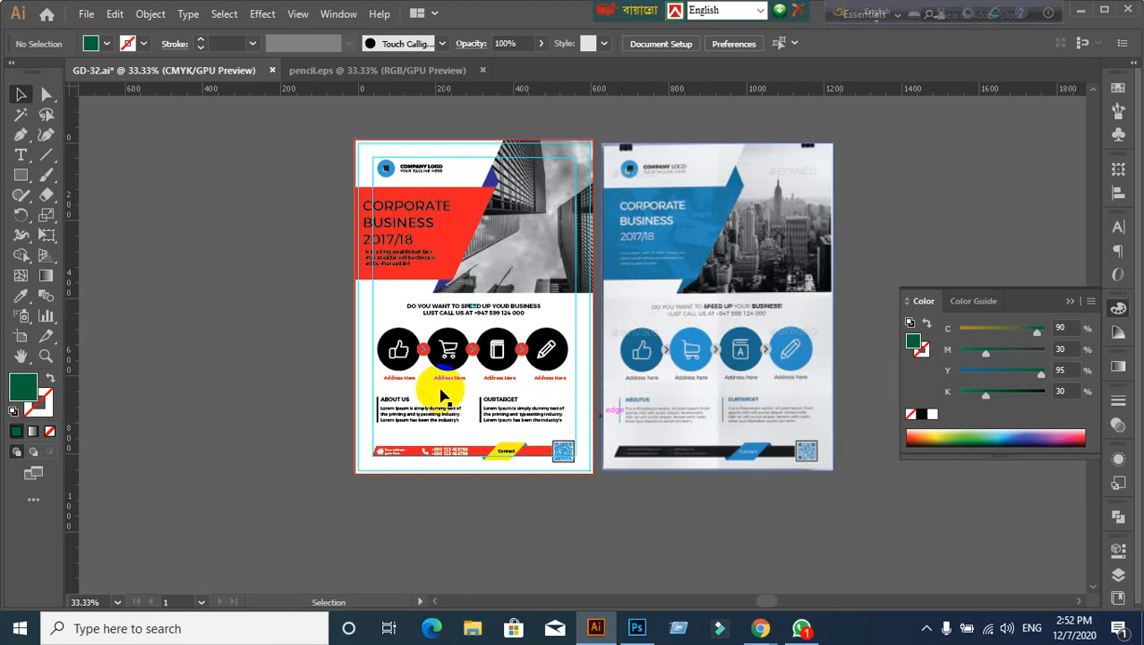
pyautogui.scroll(2, 399, 385)
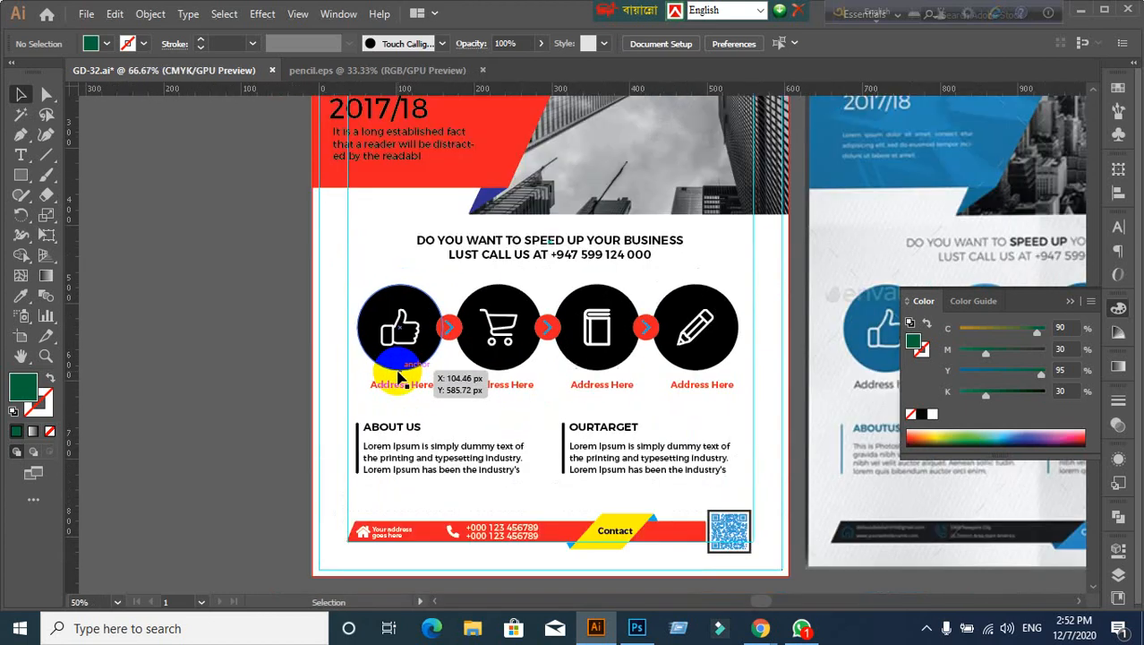
pyautogui.scroll(-2, 399, 380)
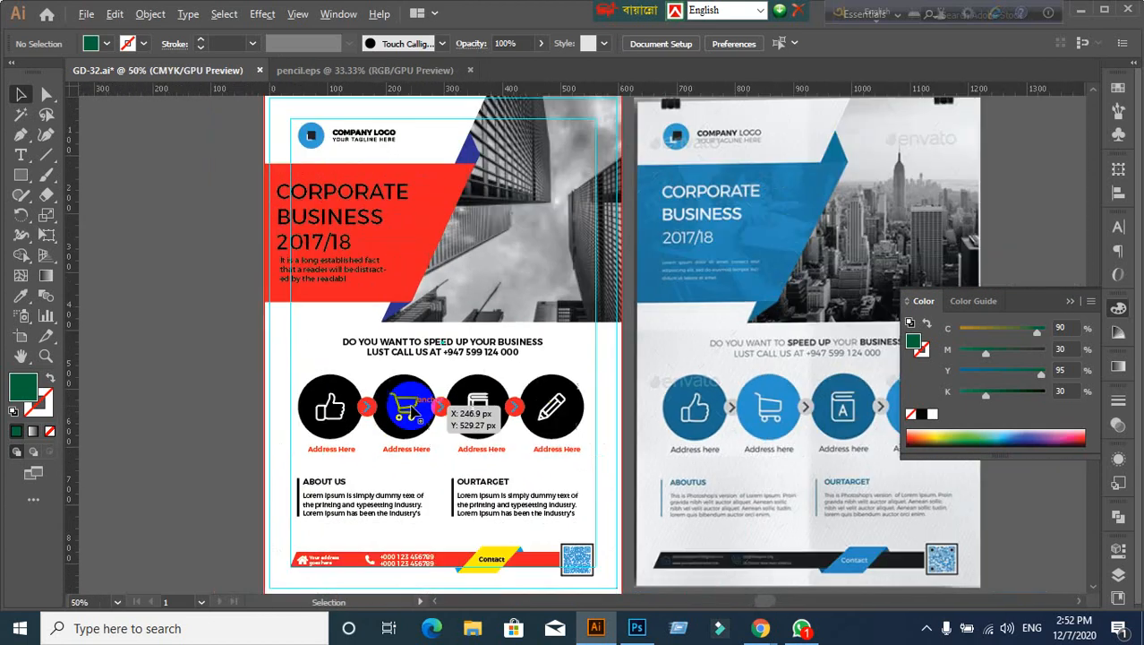
pyautogui.scroll(-1, 269, 256)
pyautogui.scroll(1, 269, 255)
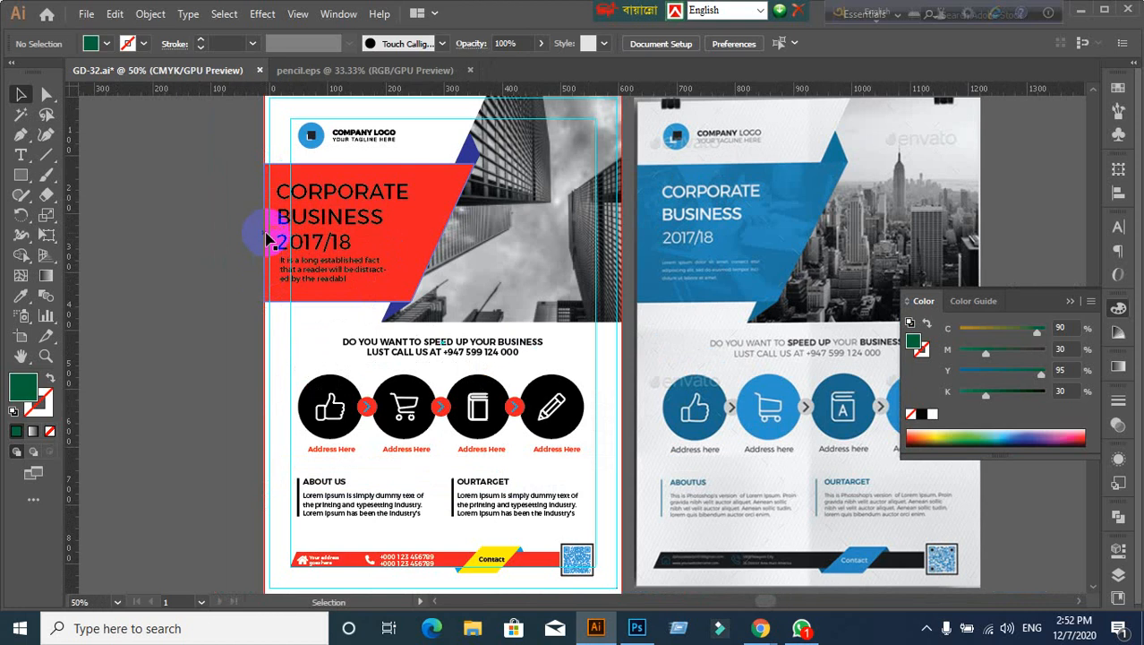
pyautogui.scroll(4, 269, 238)
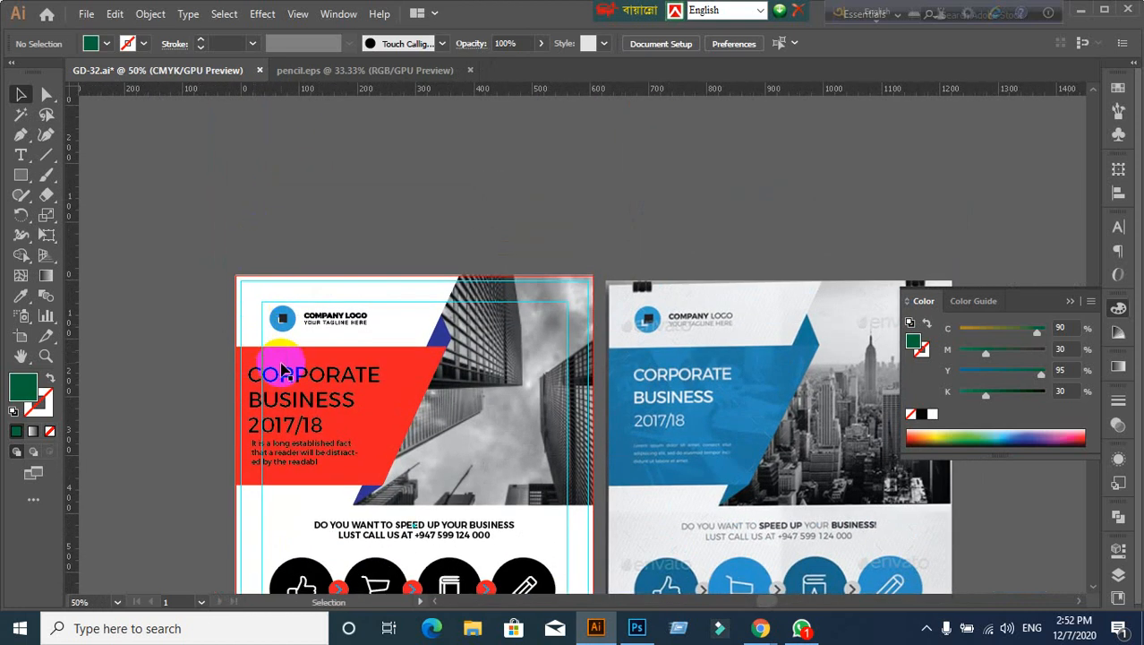
# Step: Nudge the company name and tagline text closer to the round logo mark in the flyer's header
pyautogui.scroll(3, 279, 363)
pyautogui.scroll(-2, 273, 324)
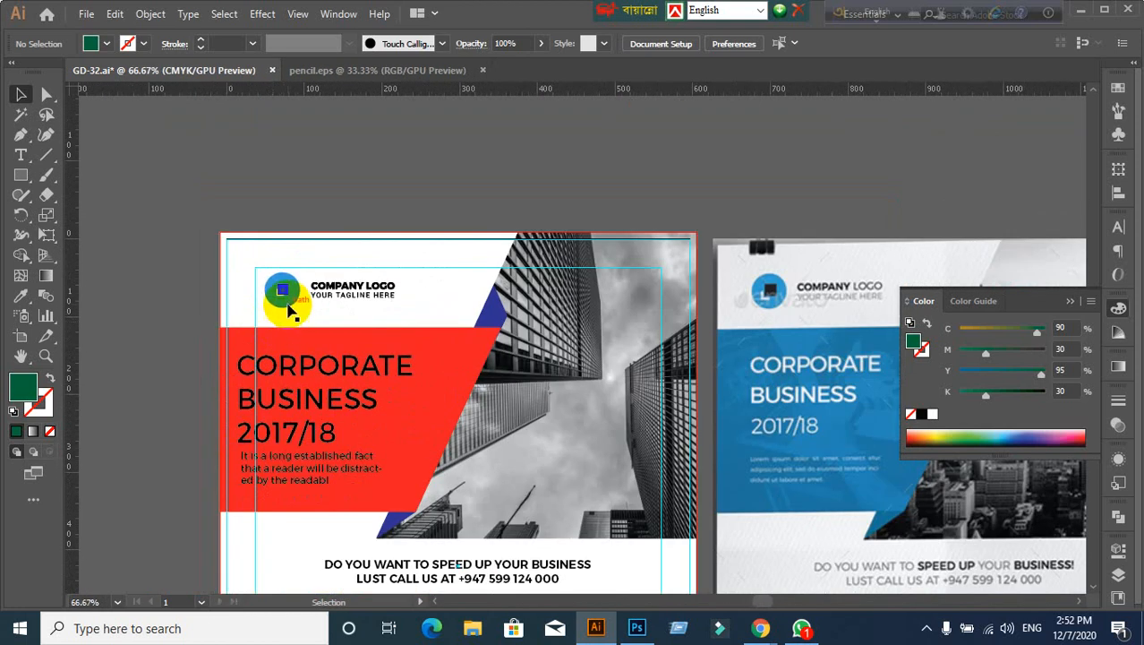
pyautogui.scroll(1, 288, 309)
pyautogui.click(282, 358)
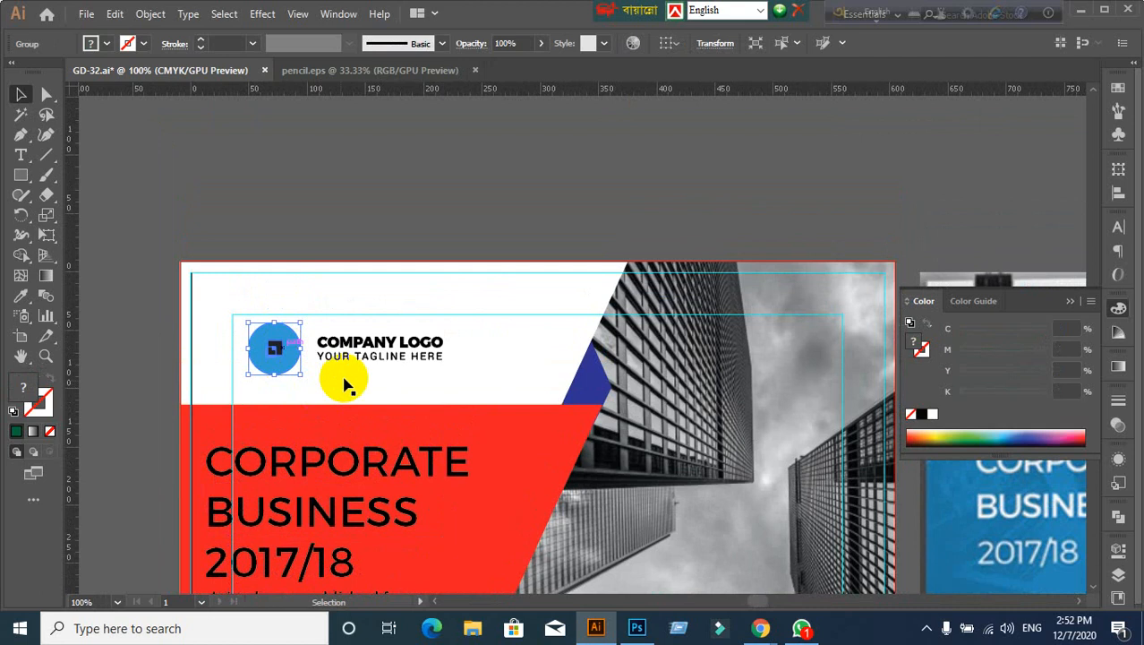
pyautogui.moveTo(650, 428); pyautogui.dragTo(732, 366)
pyautogui.click(238, 291)
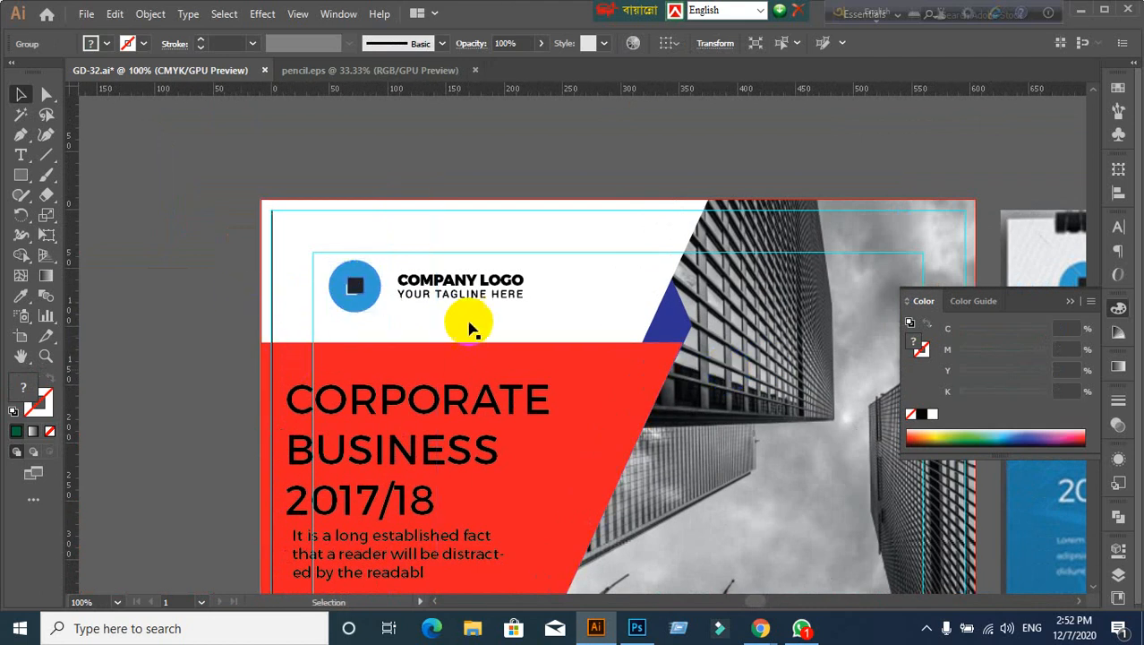
pyautogui.scroll(2, 469, 328)
pyautogui.click(255, 248)
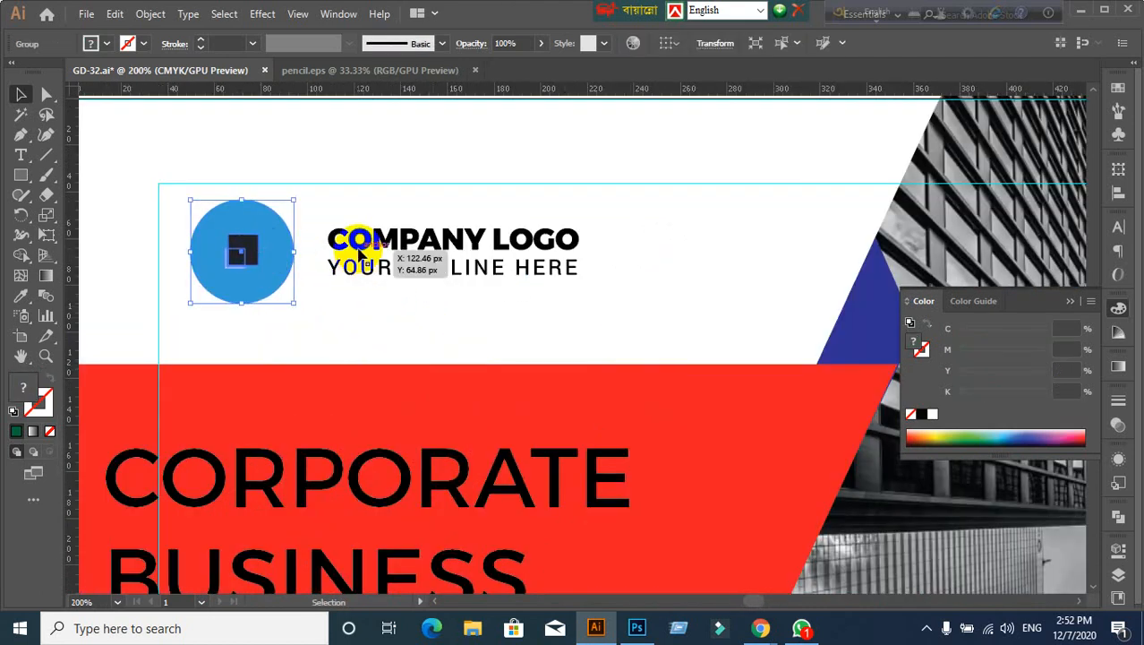
pyautogui.click(358, 255)
pyautogui.press('Left')
pyautogui.press('Left')
pyautogui.press('Left')
pyautogui.press('Left')
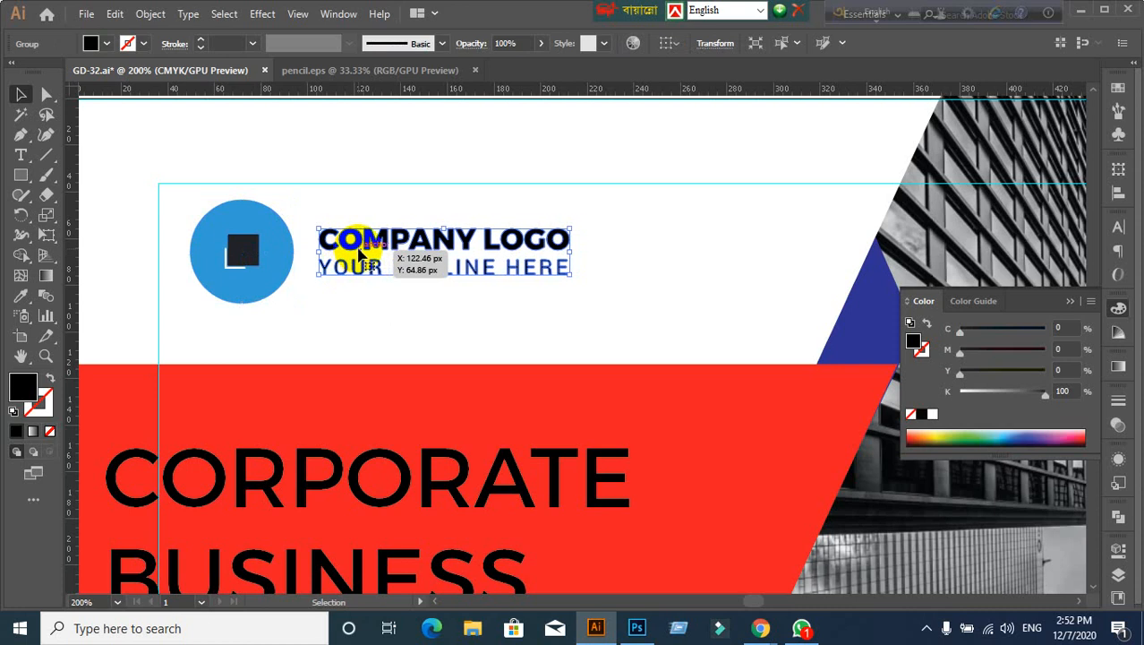
# Step: Center-align the round logo mark and company text vertically, using the mark as key object, and group them
pyautogui.click(383, 333)
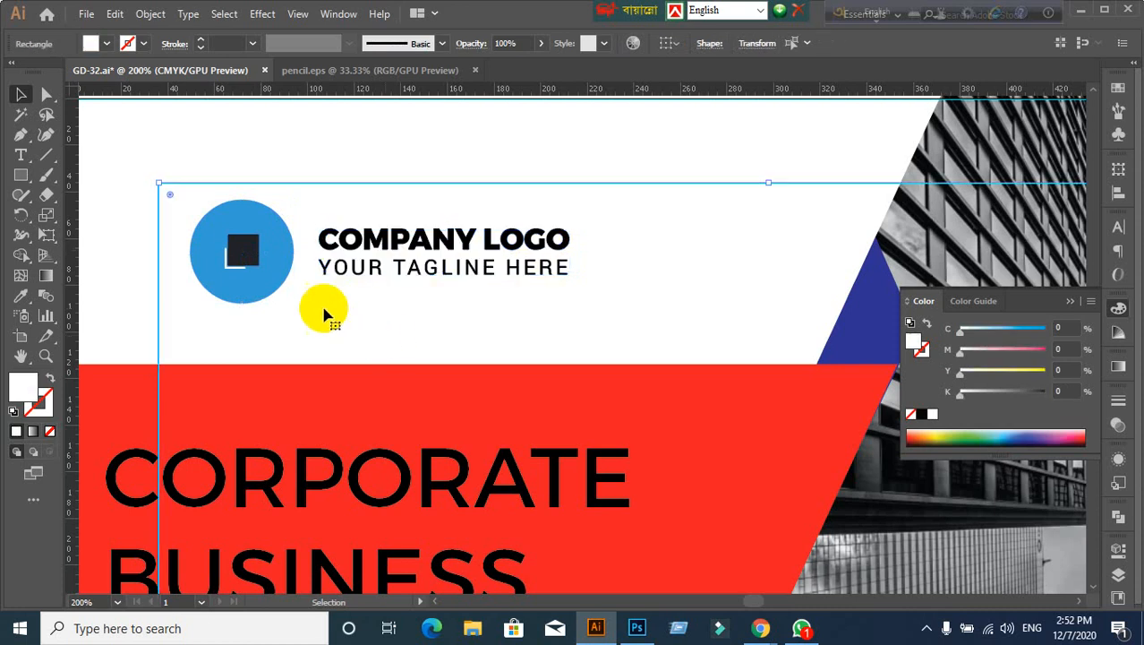
pyautogui.rightClick(395, 345)
pyautogui.click(498, 478)
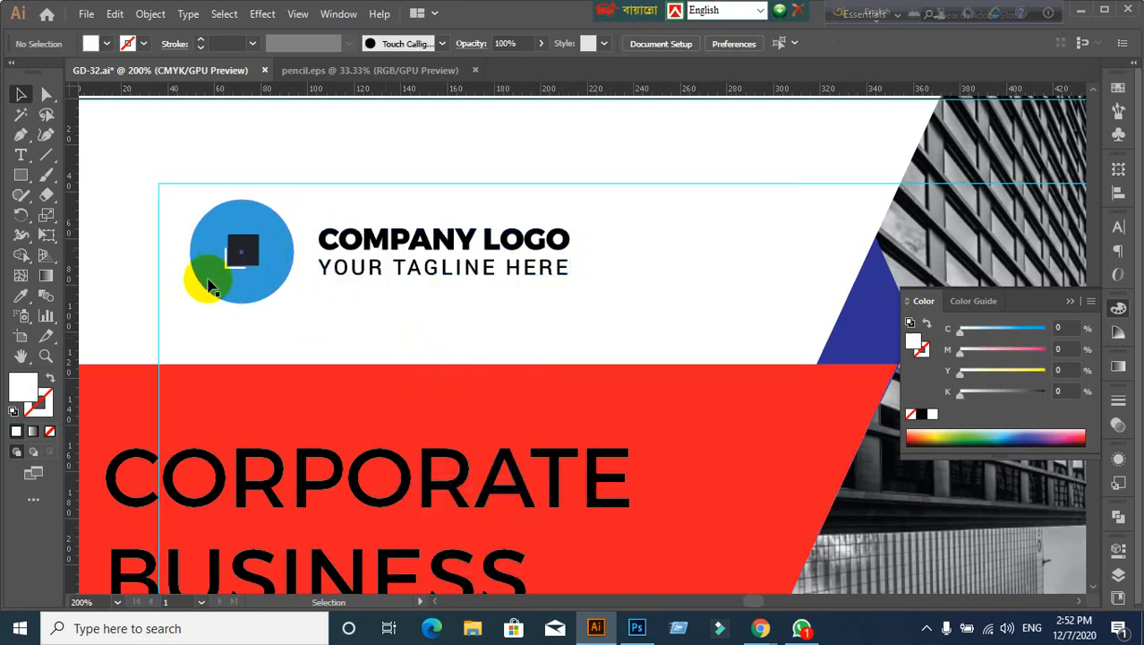
pyautogui.click(231, 267)
pyautogui.keyDown('shift'); pyautogui.click(384, 263); pyautogui.keyUp('shift')
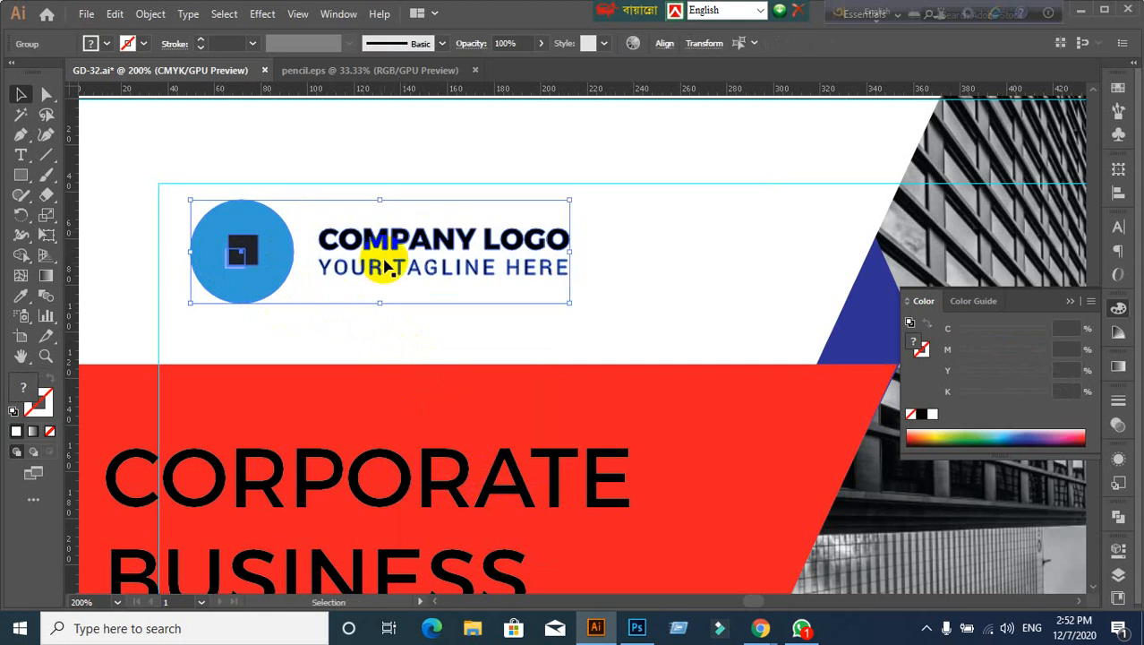
pyautogui.click(246, 265)
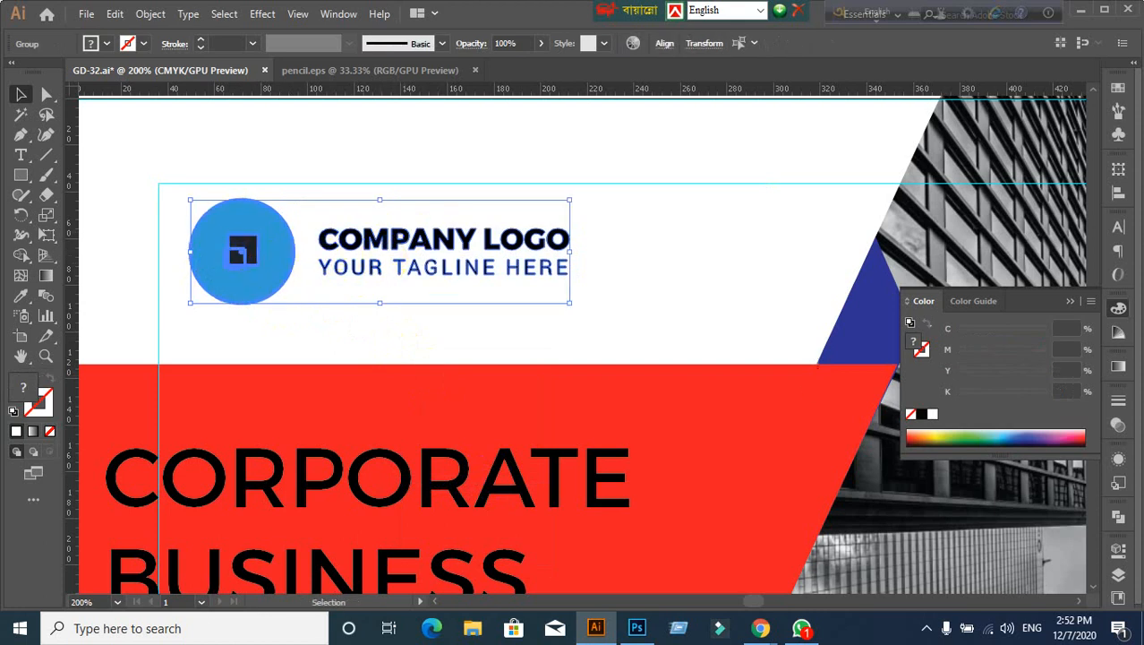
pyautogui.click(1118, 194)
pyautogui.click(1062, 206)
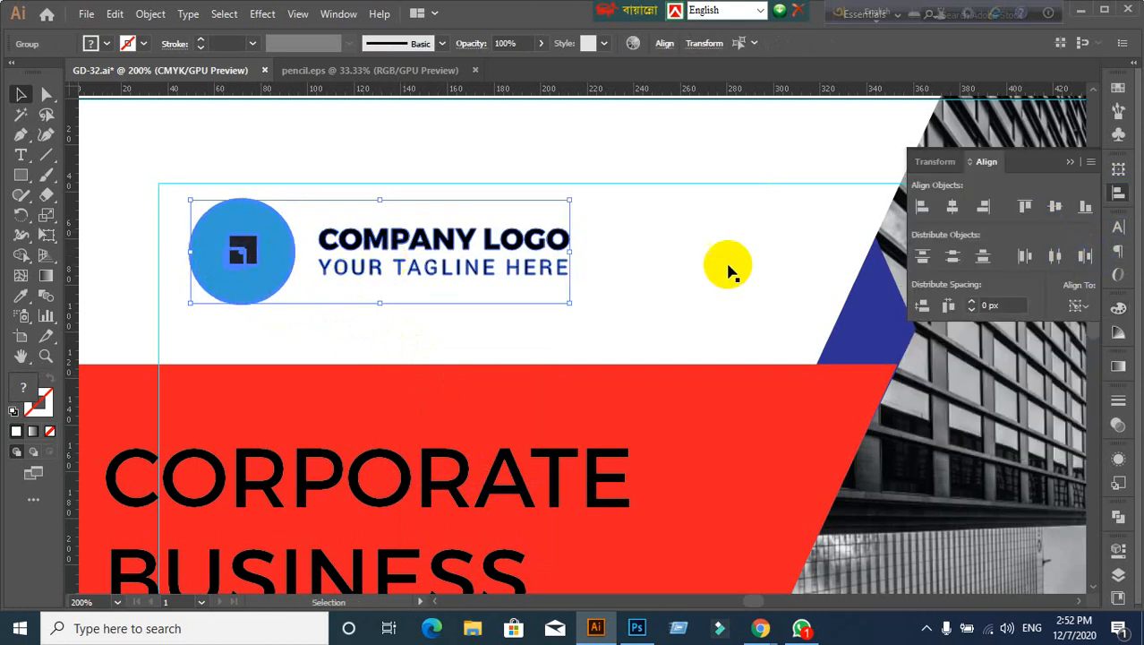
pyautogui.click(693, 275)
pyautogui.click(253, 258)
pyautogui.keyDown('shift'); pyautogui.click(378, 257); pyautogui.keyUp('shift')
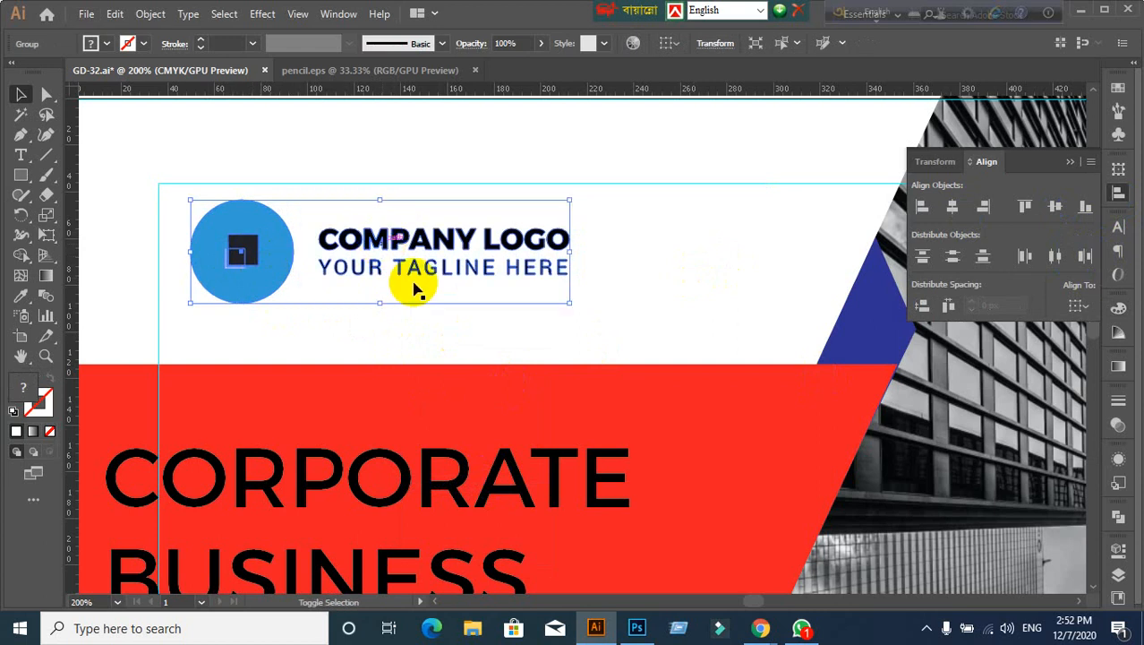
pyautogui.click(436, 335)
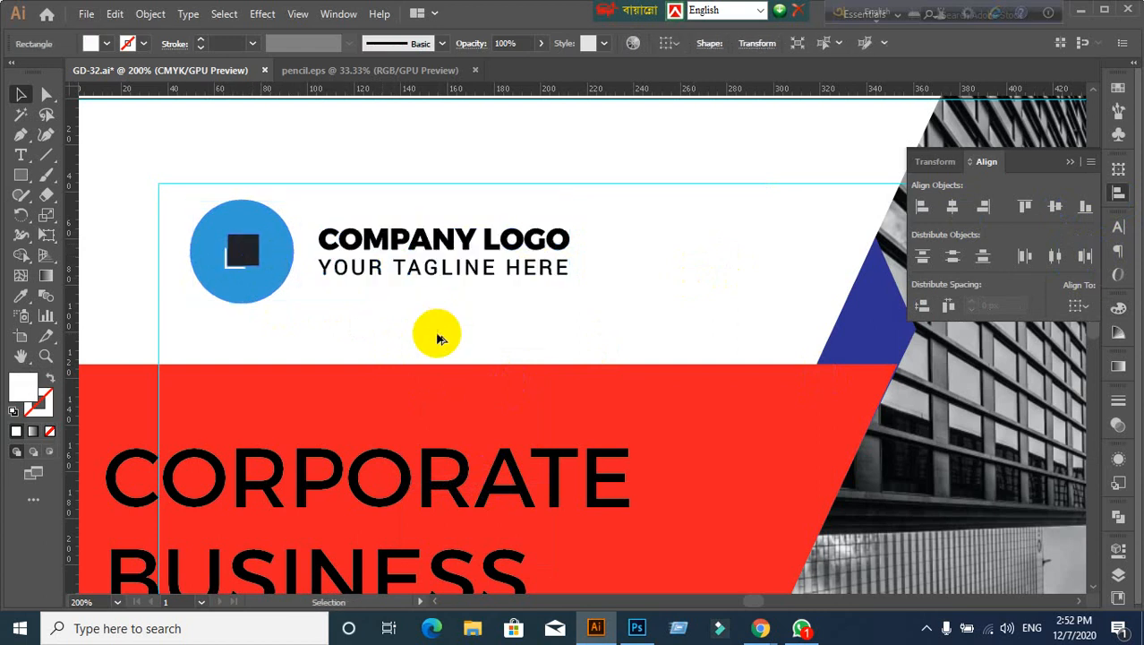
# Step: Move the grouped logo into the upper-left corner of the flyer's inner margin guides
pyautogui.scroll(-2, 437, 334)
pyautogui.moveTo(347, 391); pyautogui.dragTo(439, 381)
pyautogui.click(308, 331)
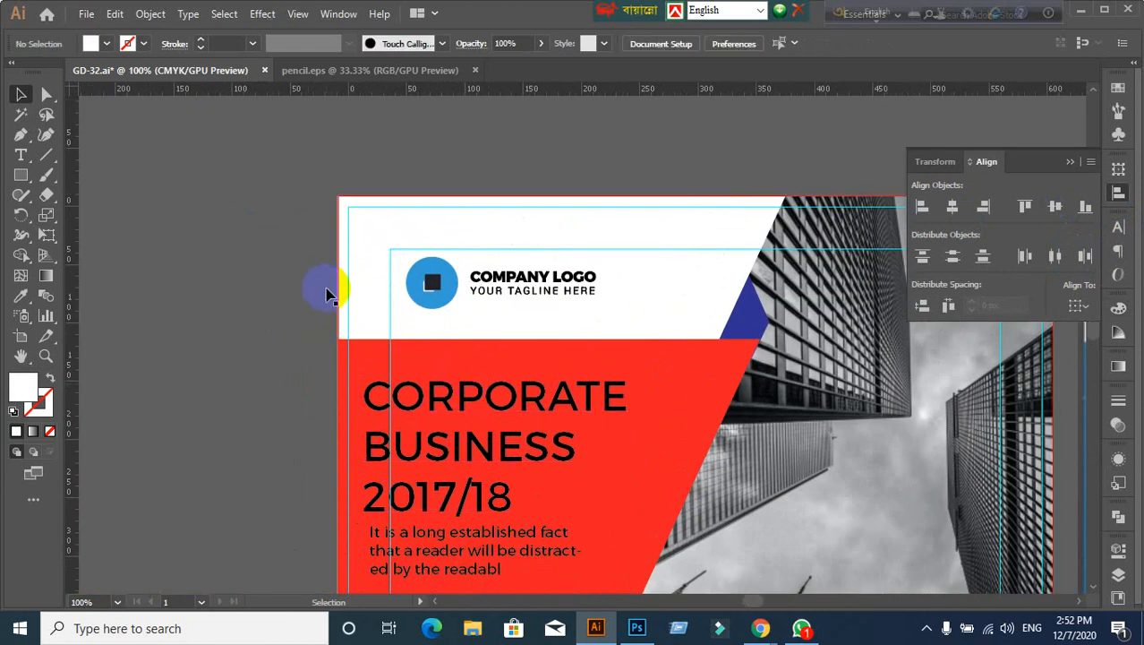
pyautogui.scroll(1, 493, 340)
pyautogui.moveTo(399, 248)
pyautogui.mouseDown()
pyautogui.moveTo(400, 257)
pyautogui.moveTo(382, 250)
pyautogui.mouseUp()
pyautogui.click(422, 333)
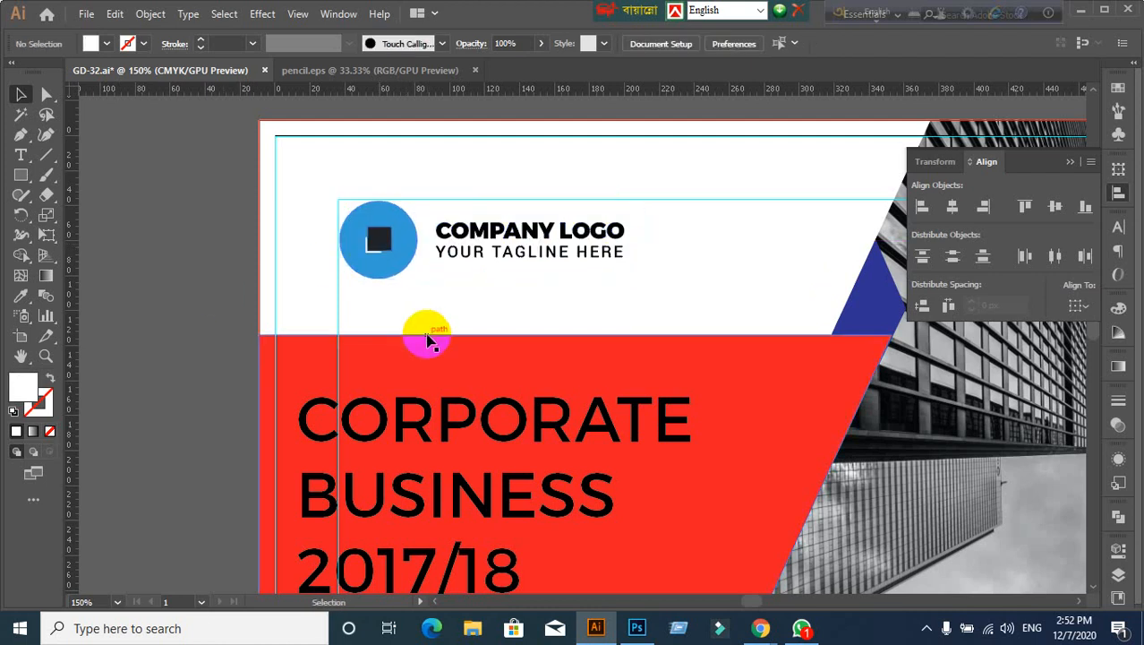
# Step: Ungroup the header artwork containing the red banner, title text, accents and building photo
pyautogui.scroll(-1, 426, 337)
pyautogui.scroll(-3, 503, 462)
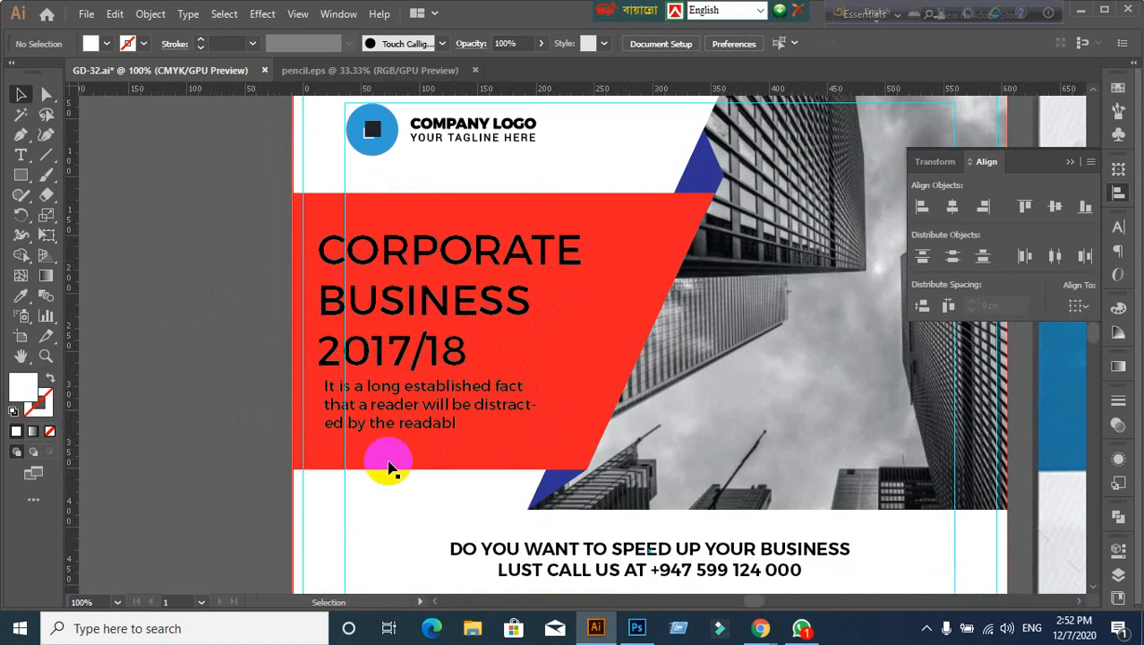
pyautogui.click(453, 304)
pyautogui.click(286, 441)
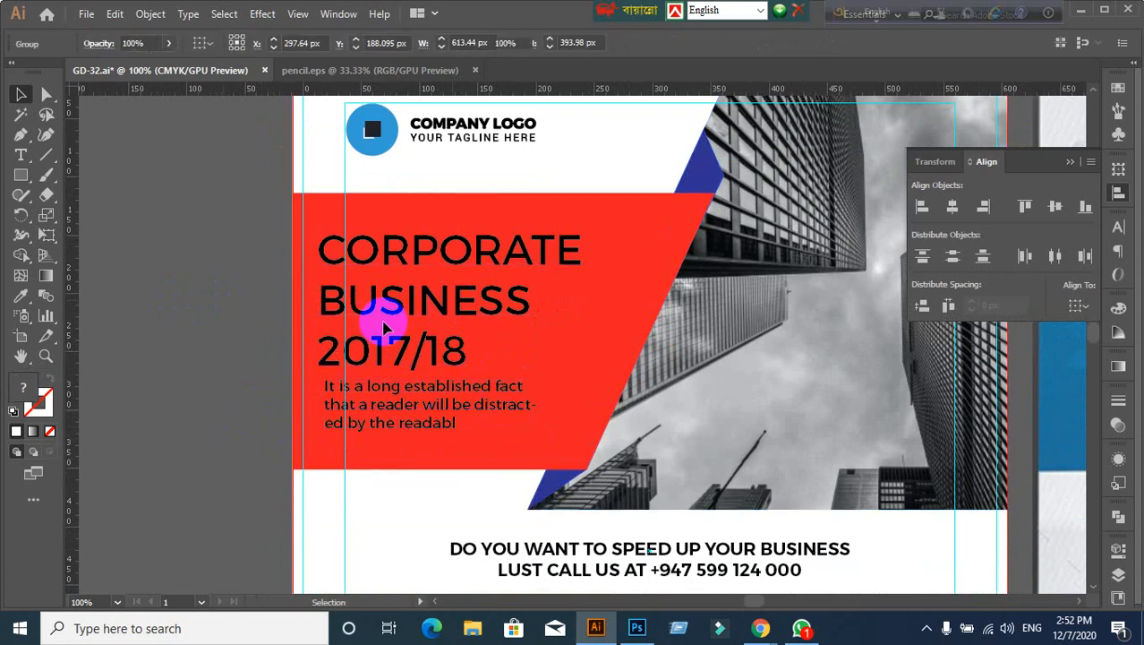
pyautogui.click(383, 326)
pyautogui.rightClick(385, 328)
pyautogui.click(452, 170)
pyautogui.click(197, 294)
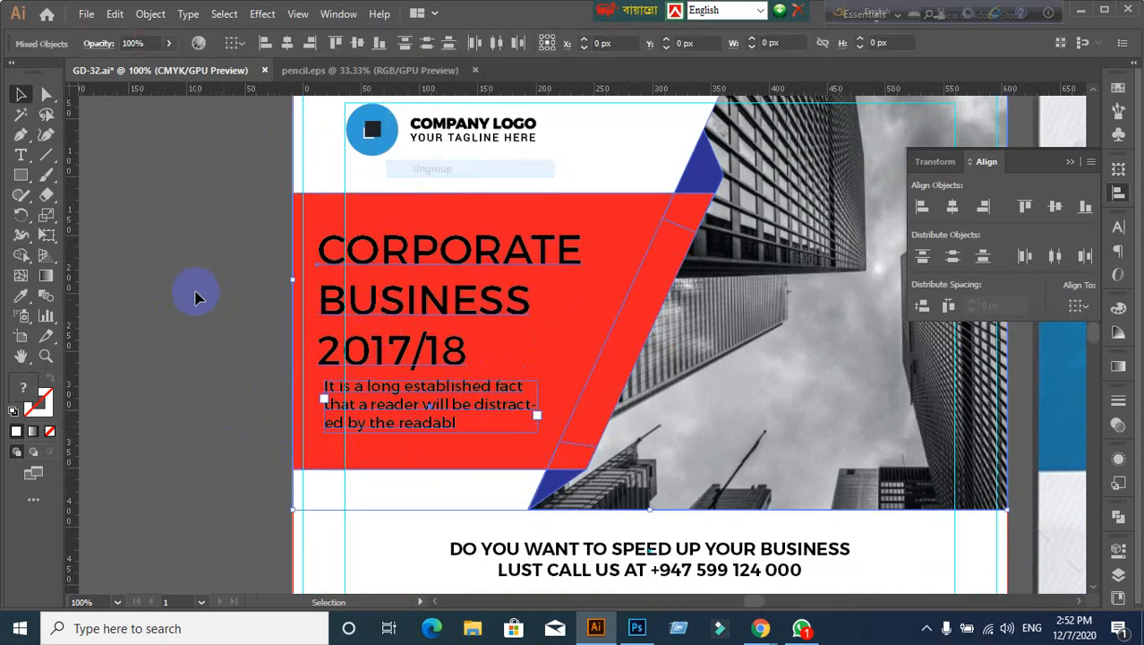
# Step: Recolor the red title banner with the light blue sampled from the round logo mark, using the Eyedropper
pyautogui.click(595, 226)
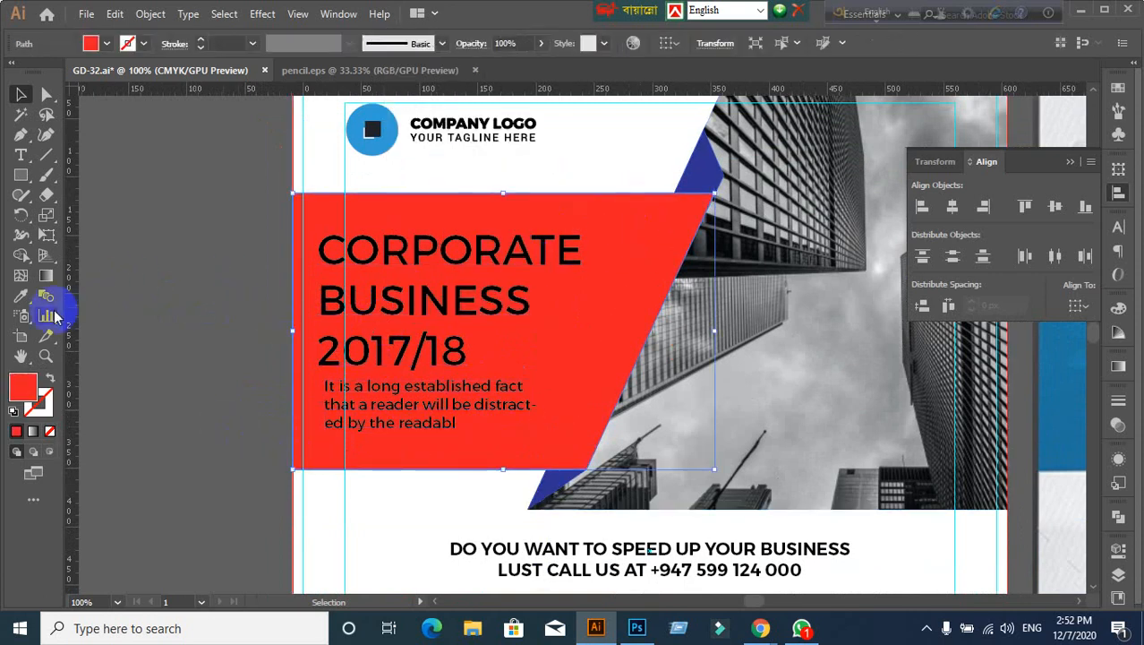
pyautogui.click(26, 304)
pyautogui.click(360, 123)
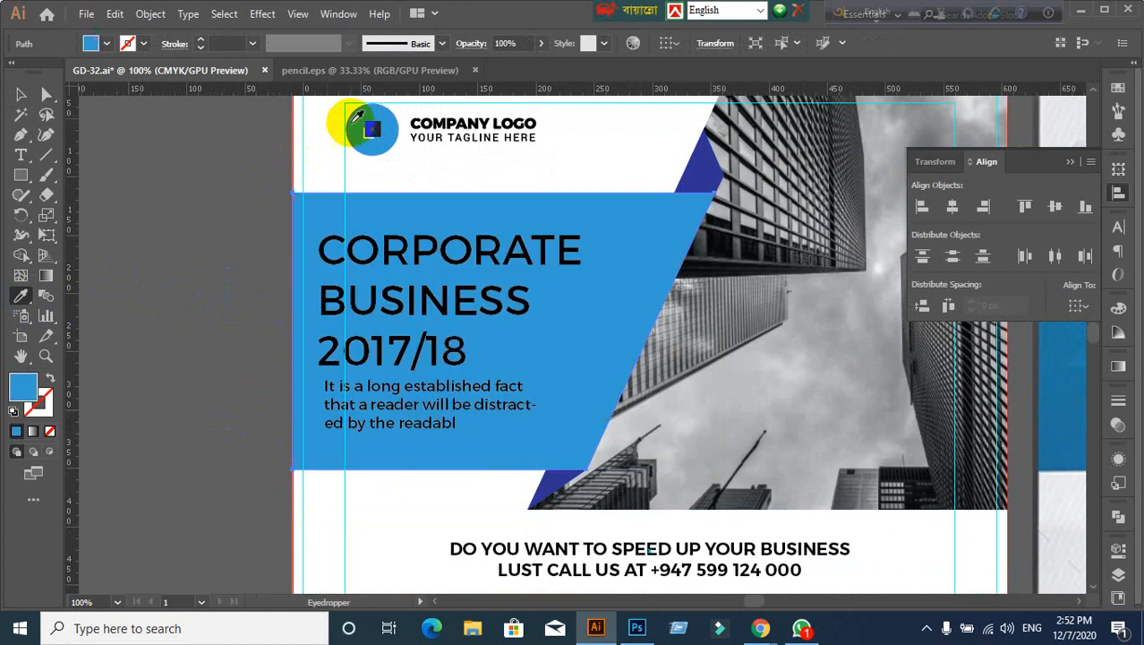
pyautogui.click(21, 94)
pyautogui.click(222, 294)
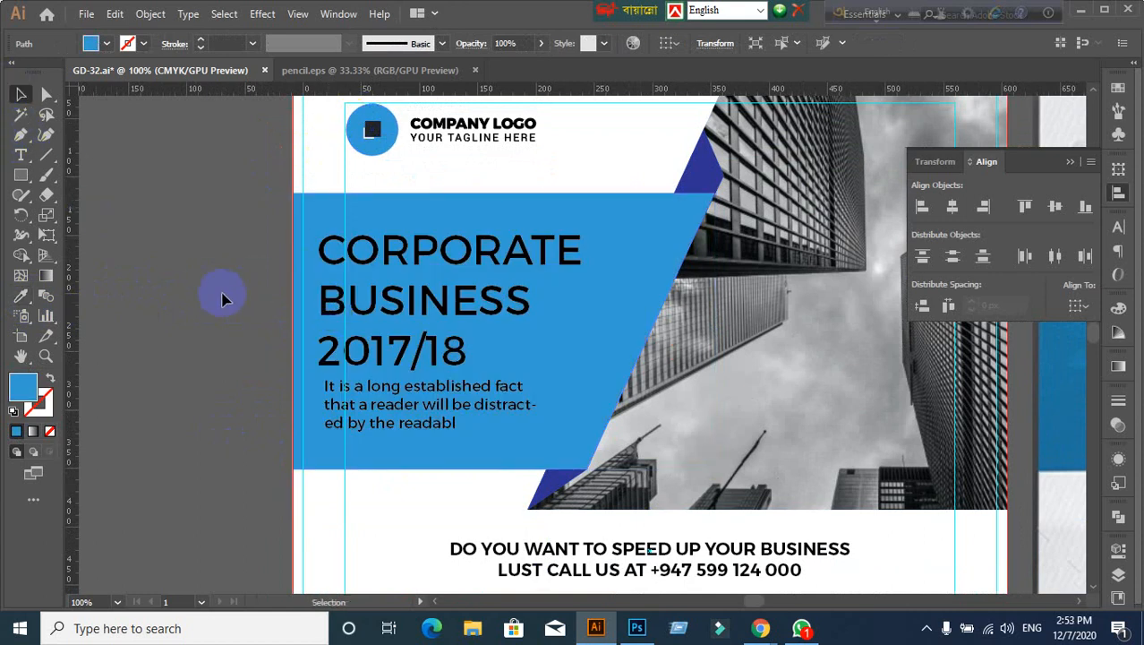
# Step: Fill the purple-blue accent above the banner's slanted edge with the banner's blue, darkened to #004F72
pyautogui.scroll(-2, 222, 294)
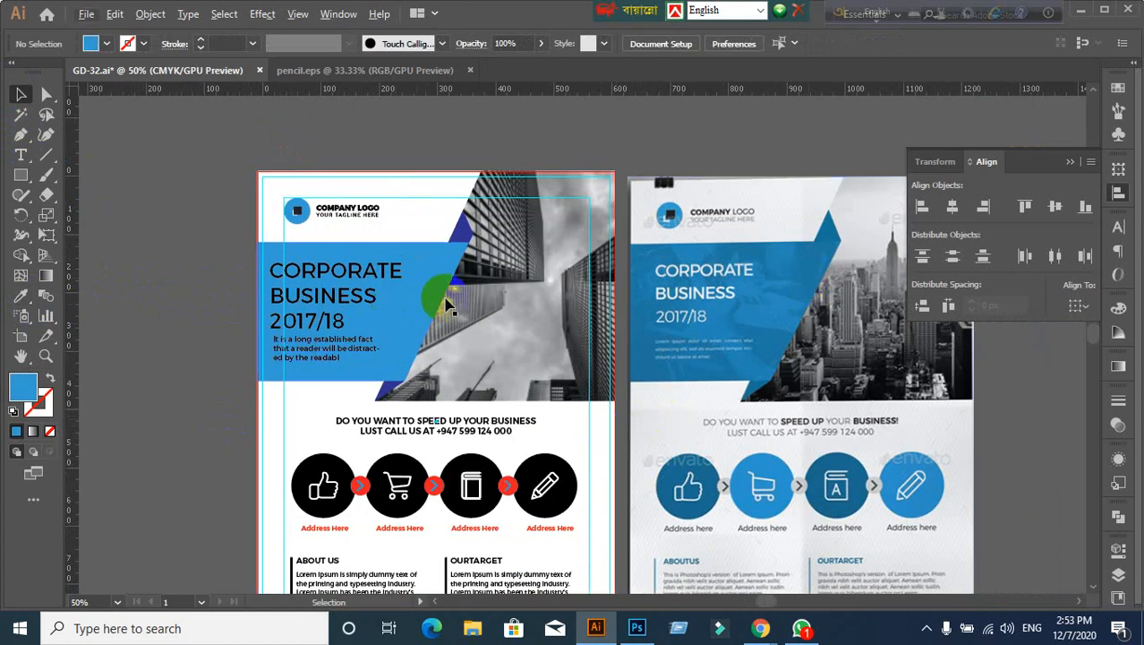
pyautogui.scroll(1, 461, 240)
pyautogui.click(464, 236)
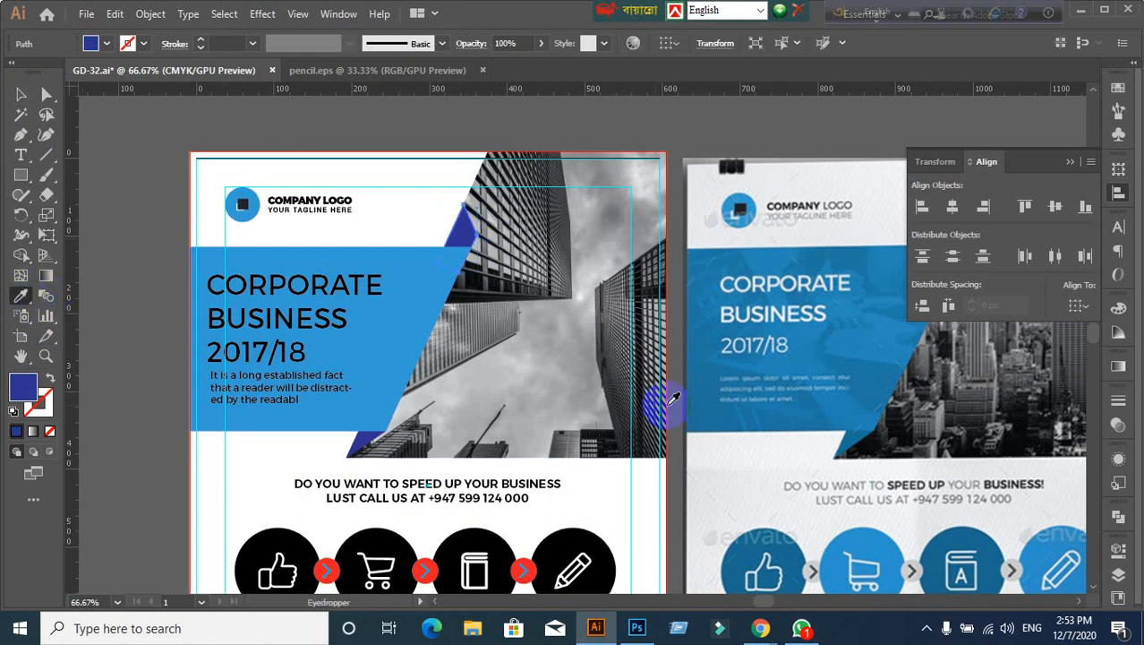
pyautogui.click(408, 301)
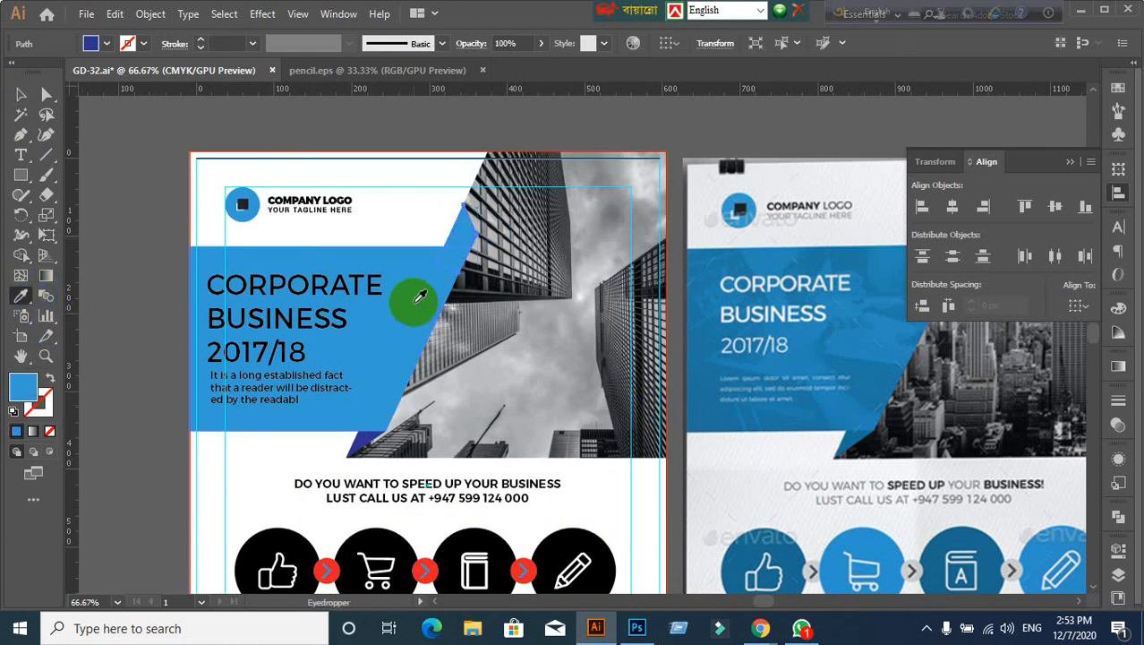
pyautogui.doubleClick(18, 387)
pyautogui.click(936, 323)
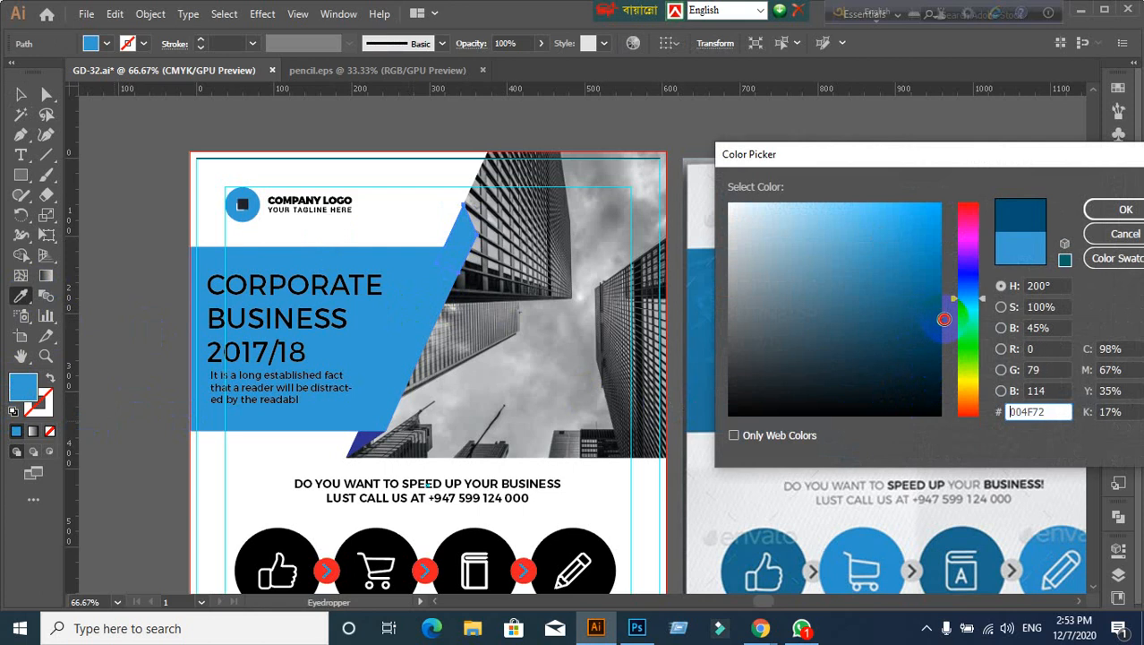
pyautogui.click(1114, 210)
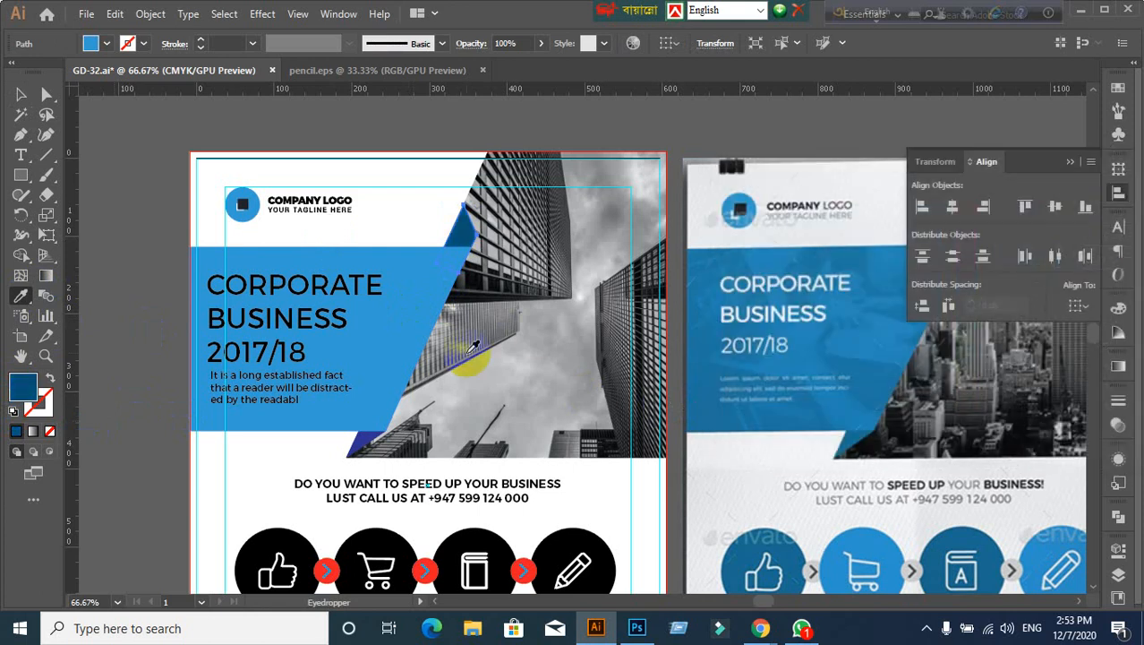
pyautogui.click(140, 206)
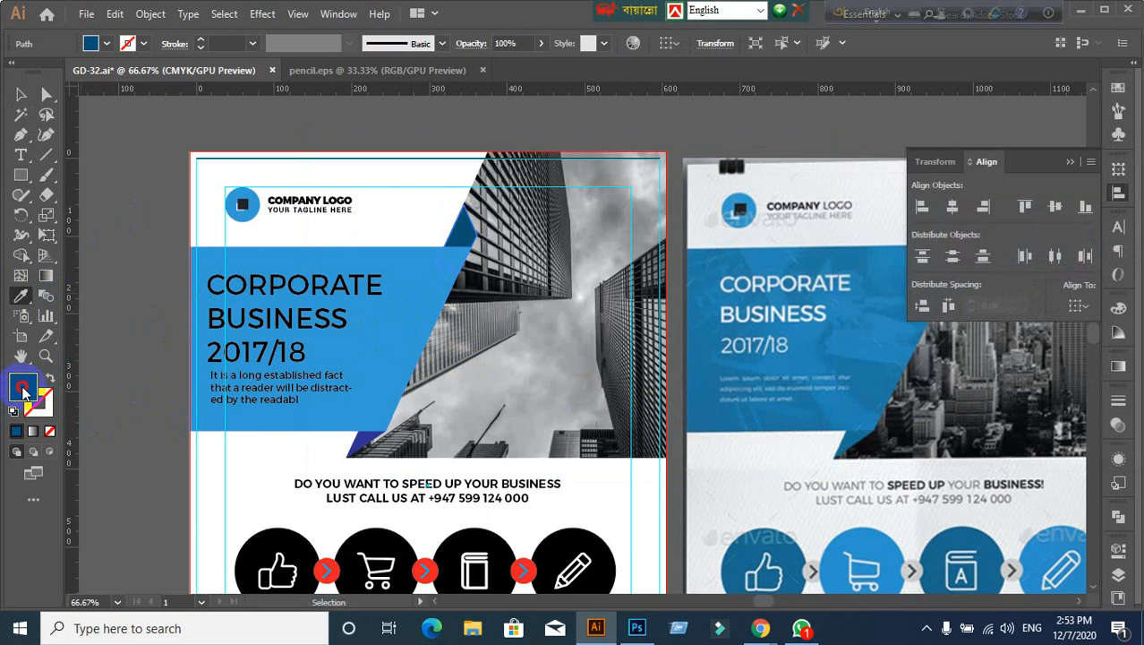
pyautogui.doubleClick(22, 389)
pyautogui.click(938, 286)
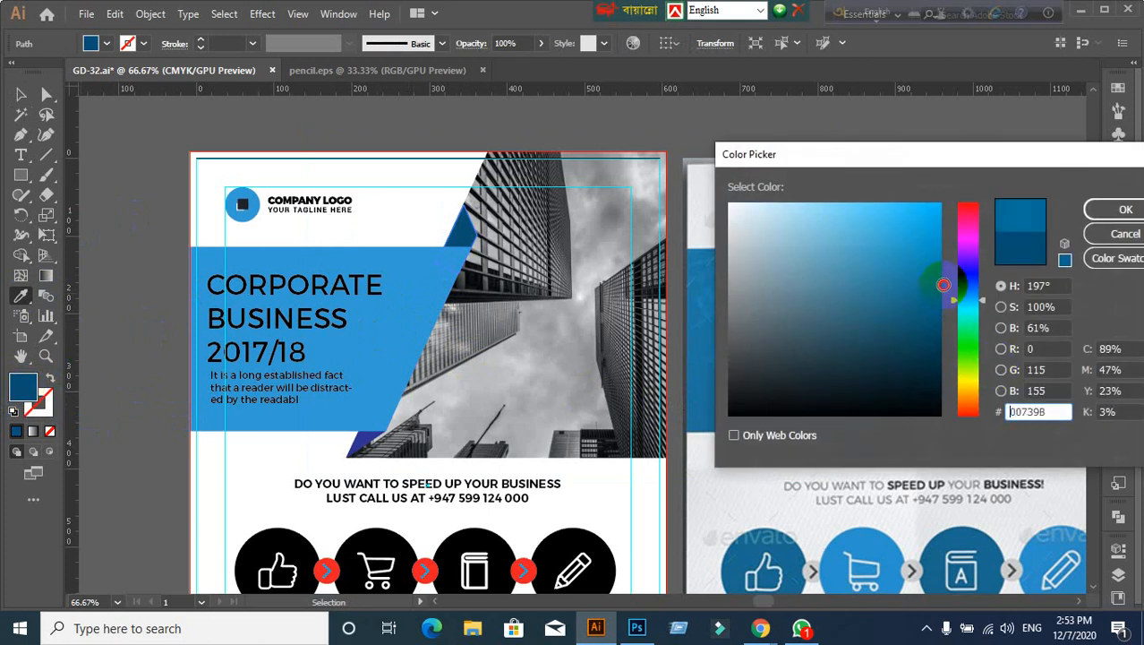
pyautogui.click(1123, 238)
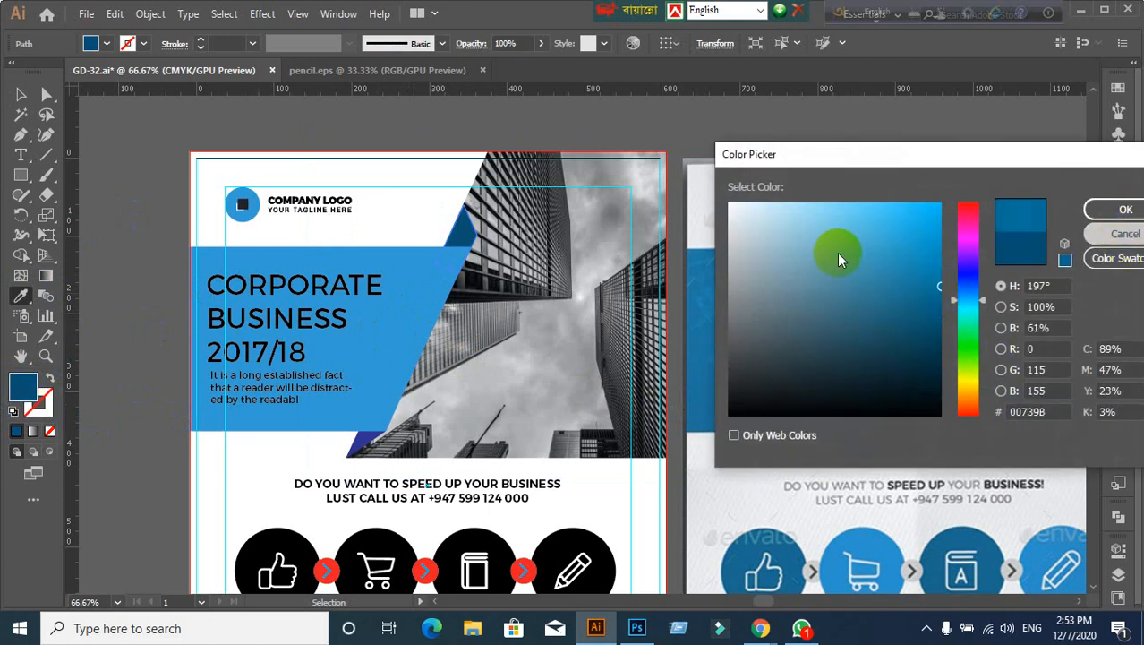
pyautogui.click(20, 95)
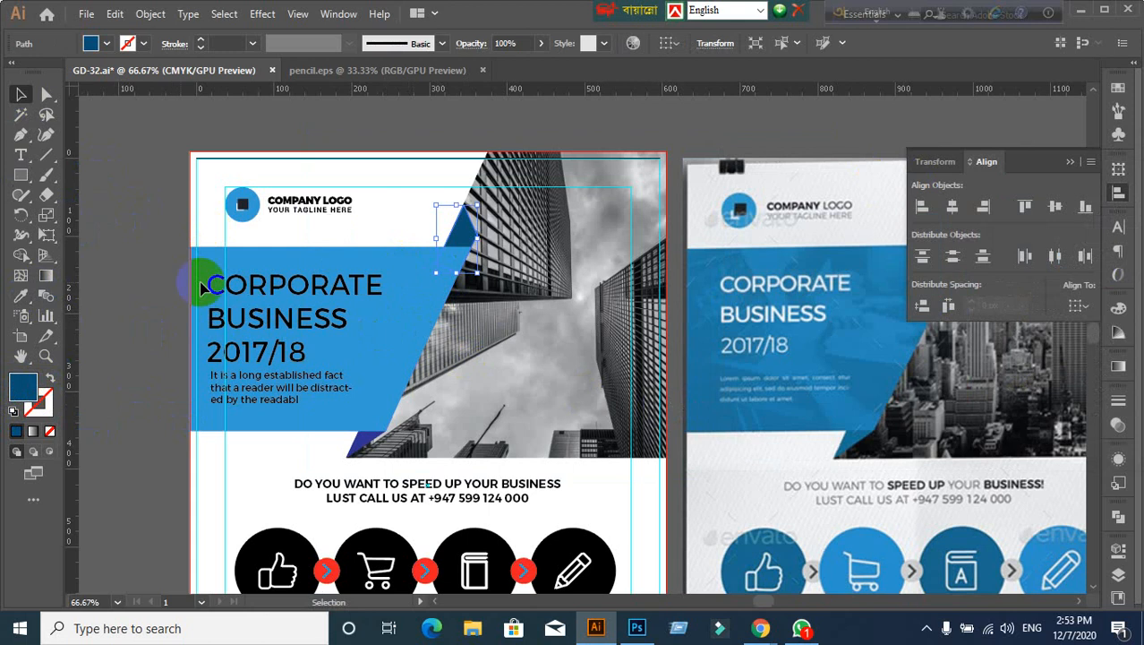
# Step: Try to fill the upper accent with the accent color sampled from the reference image, and undo it
pyautogui.click(22, 298)
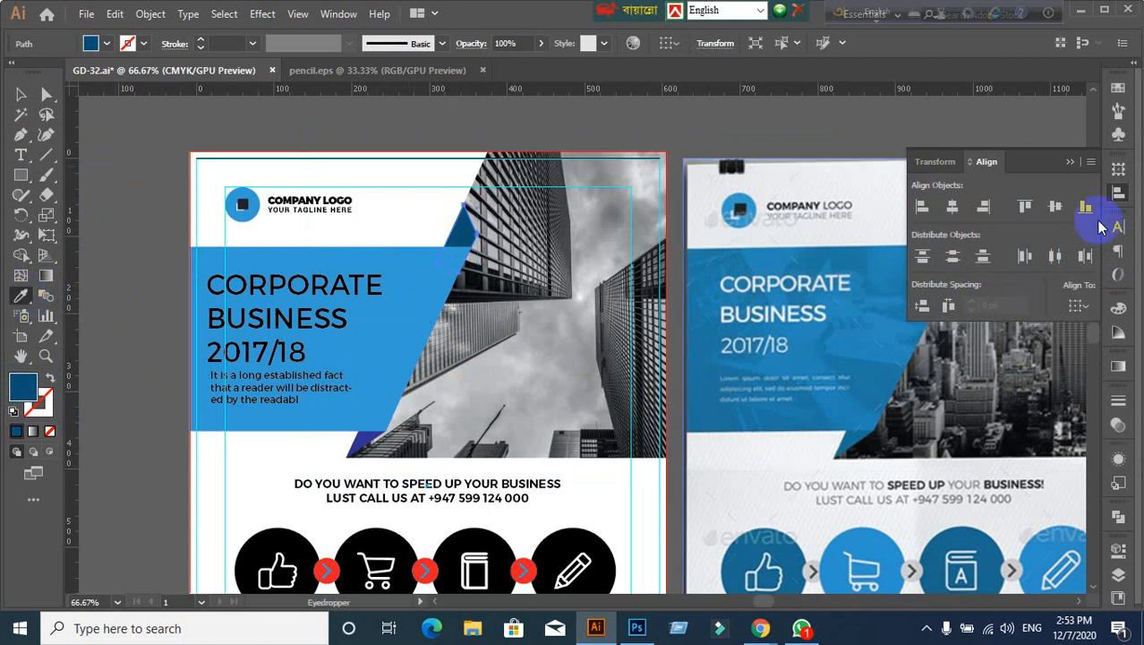
pyautogui.click(1068, 163)
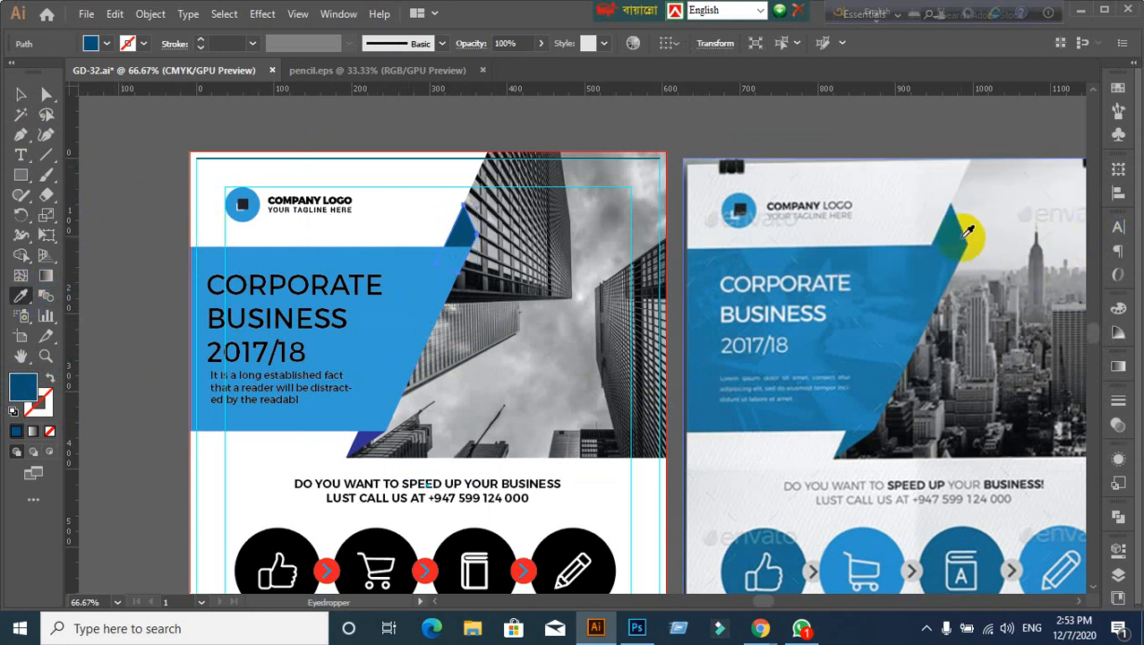
pyautogui.click(964, 237)
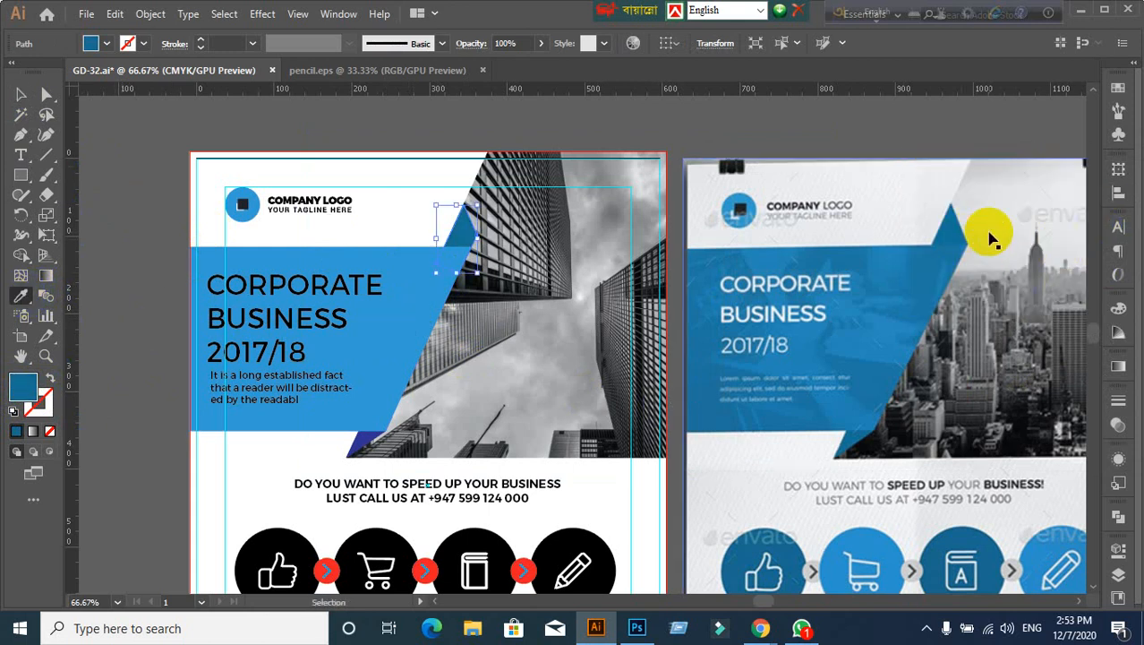
pyautogui.hotkey('ctrl', 'z')
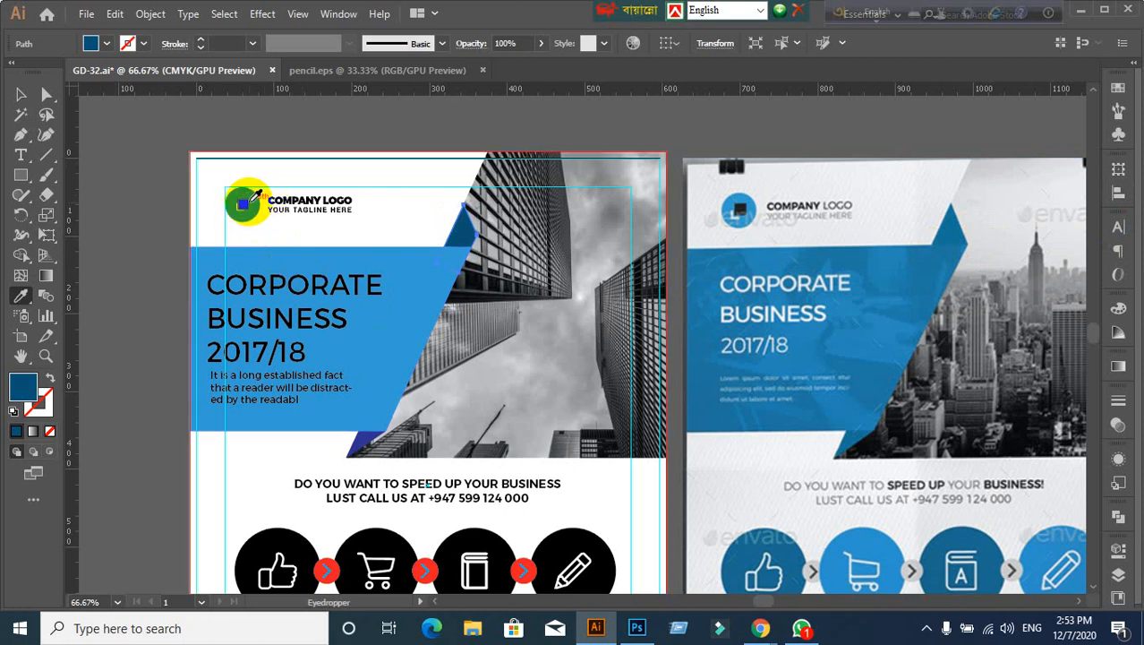
# Step: Refill the upper accent beside the title banner with the logo's light blue, darkened to #006E9E
pyautogui.click(20, 94)
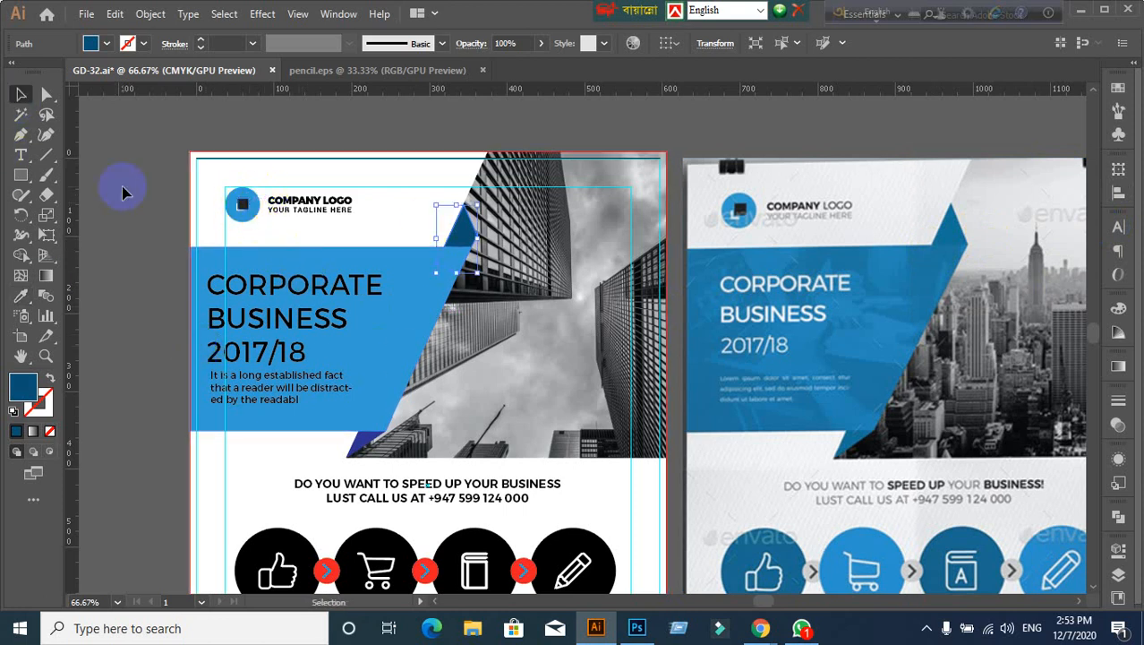
pyautogui.click(166, 228)
pyautogui.click(457, 237)
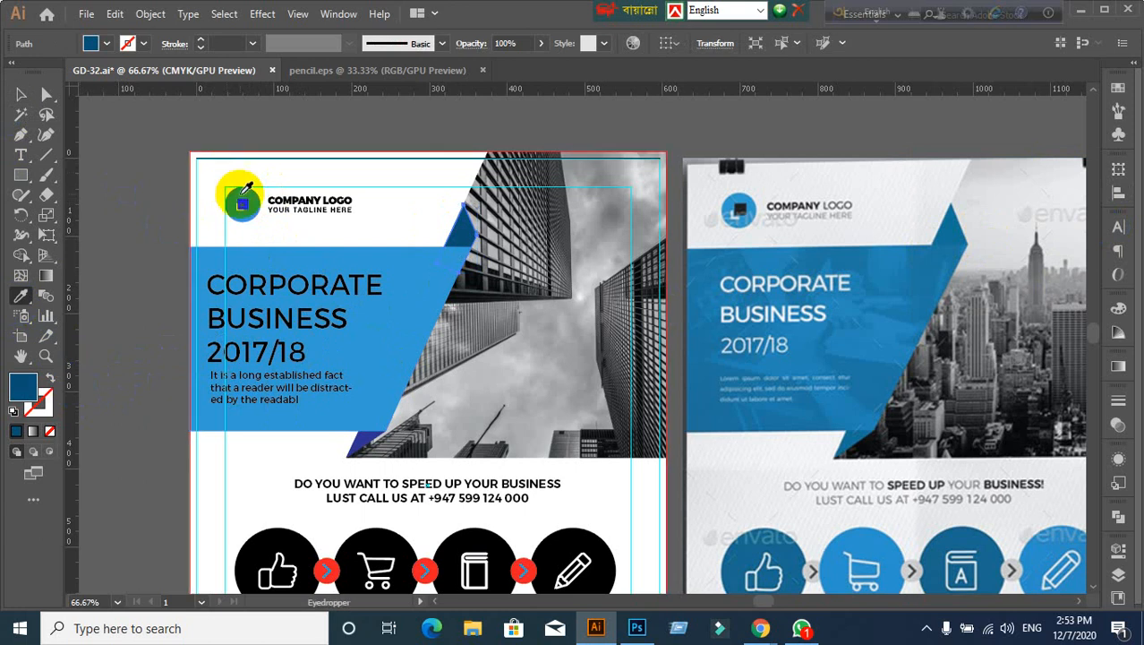
pyautogui.click(235, 200)
pyautogui.click(30, 387)
pyautogui.doubleClick(30, 387)
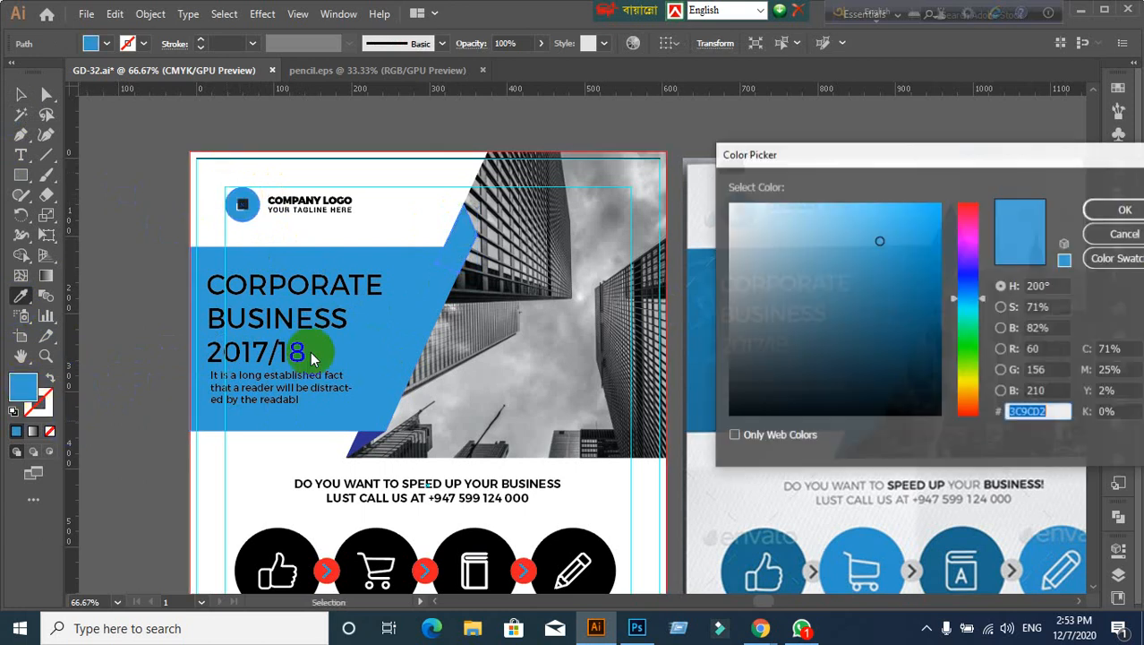
pyautogui.moveTo(919, 295); pyautogui.dragTo(949, 267)
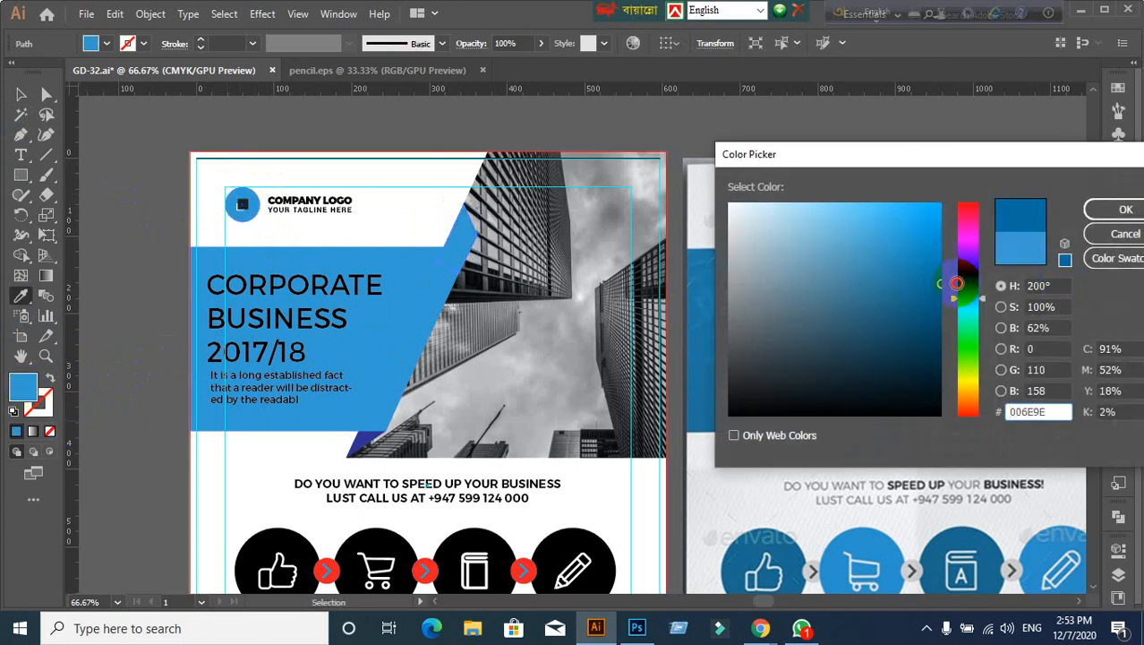
pyautogui.click(1119, 209)
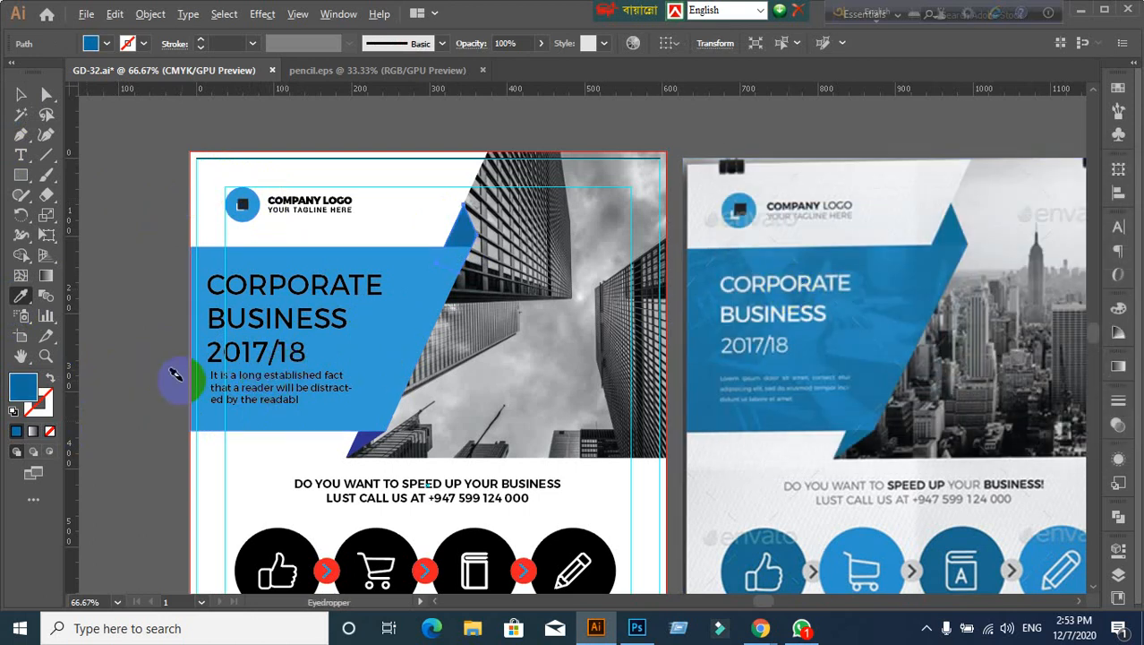
pyautogui.click(21, 95)
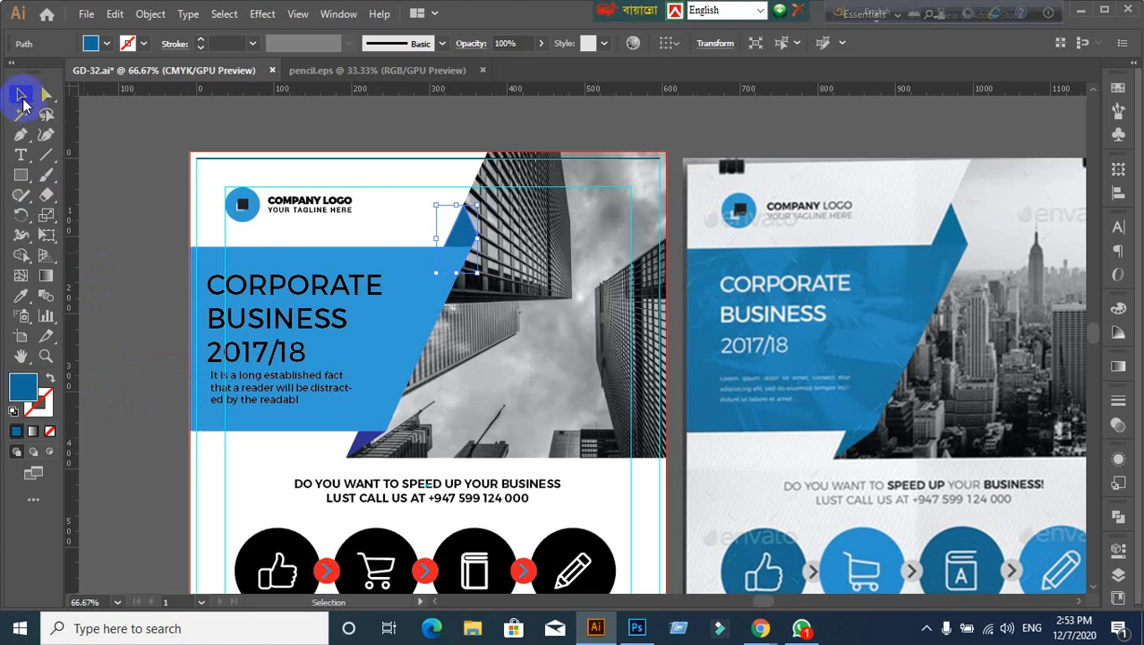
pyautogui.click(106, 247)
pyautogui.keyDown('alt'); pyautogui.scroll(-1, 148, 309); pyautogui.keyUp('alt')
pyautogui.keyDown('alt'); pyautogui.scroll(1, 324, 385); pyautogui.keyUp('alt')
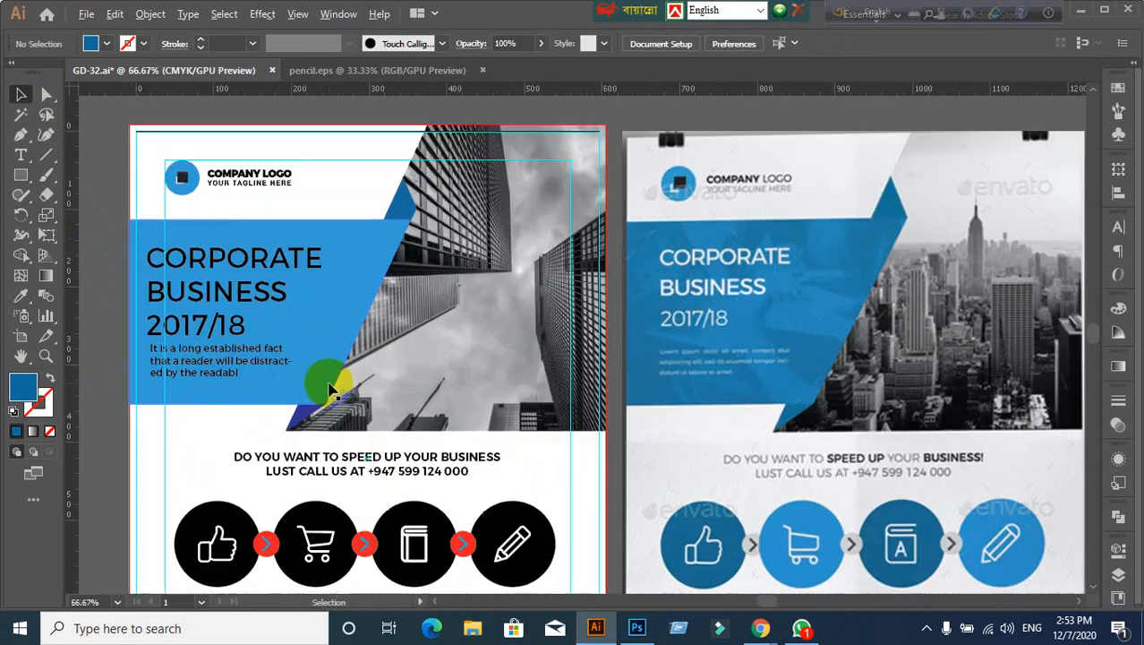
# Step: Try a darker shade of blue as the fill of the upper accent
pyautogui.click(394, 202)
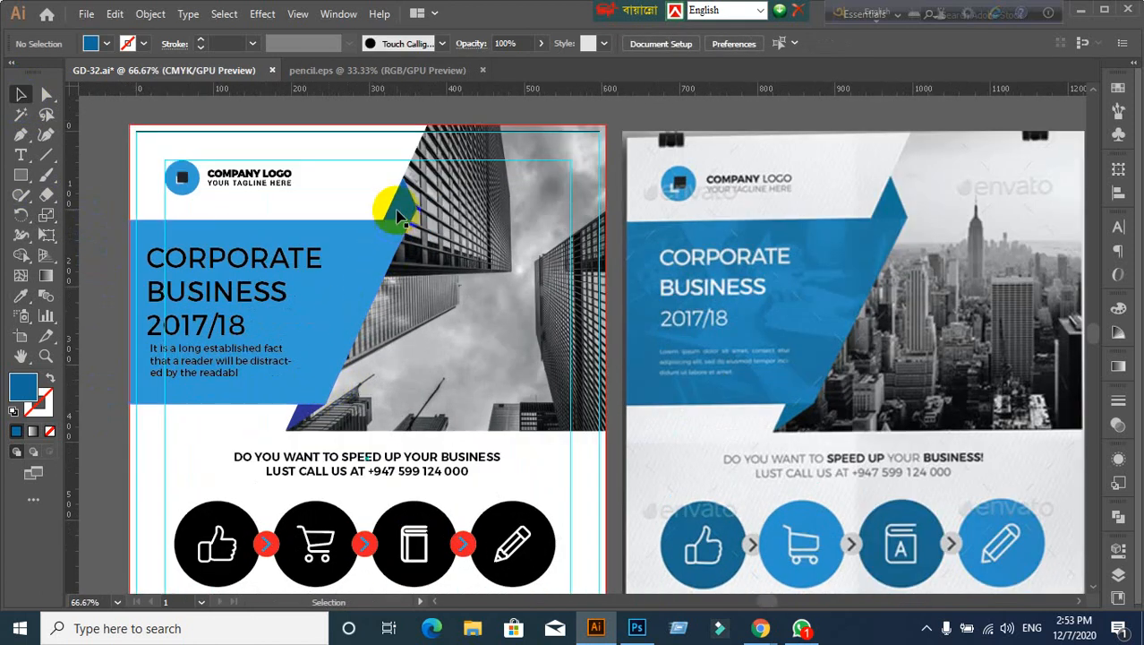
pyautogui.doubleClick(32, 392)
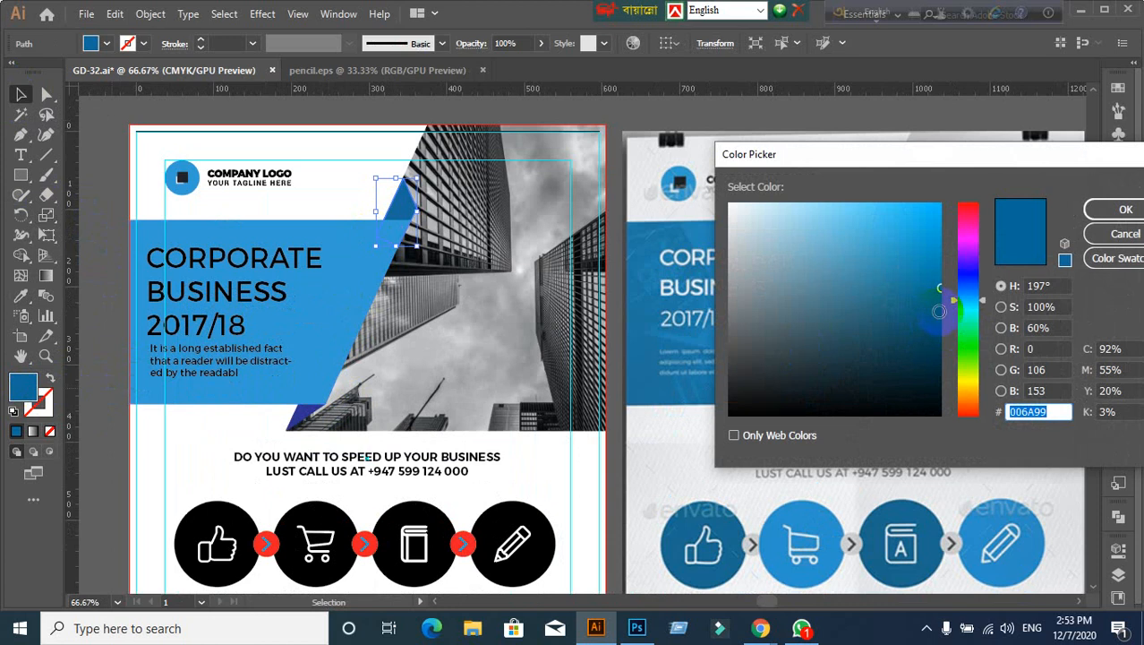
pyautogui.click(939, 311)
pyautogui.click(1121, 211)
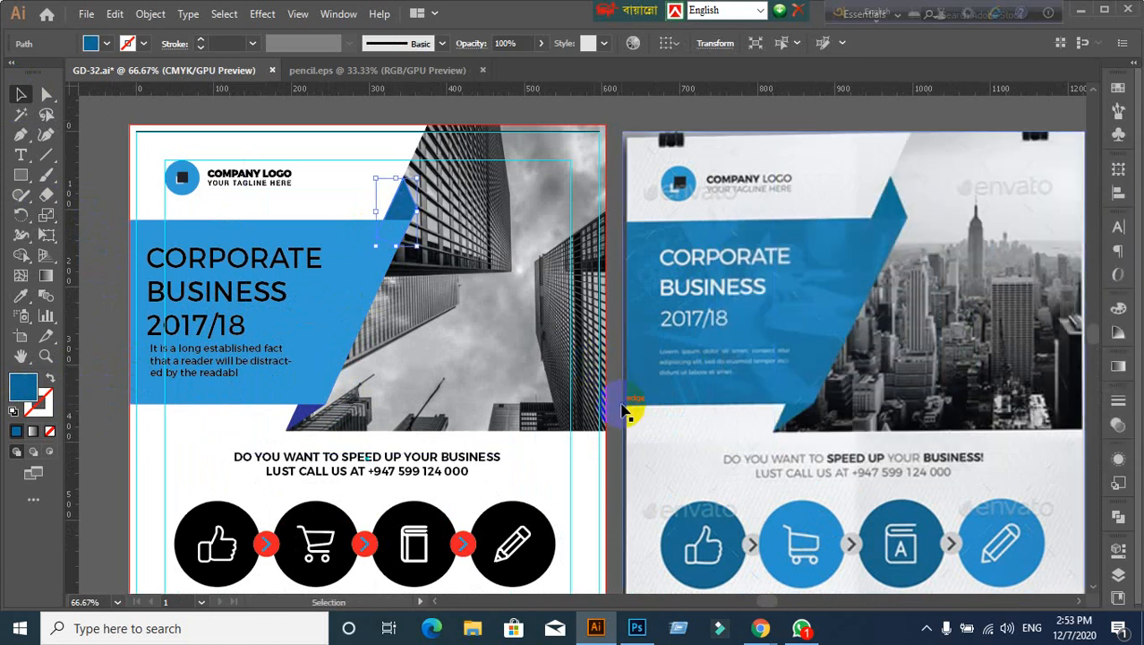
# Step: Set the fill of the upper accent to the muted dark blue #156682
pyautogui.click(410, 240)
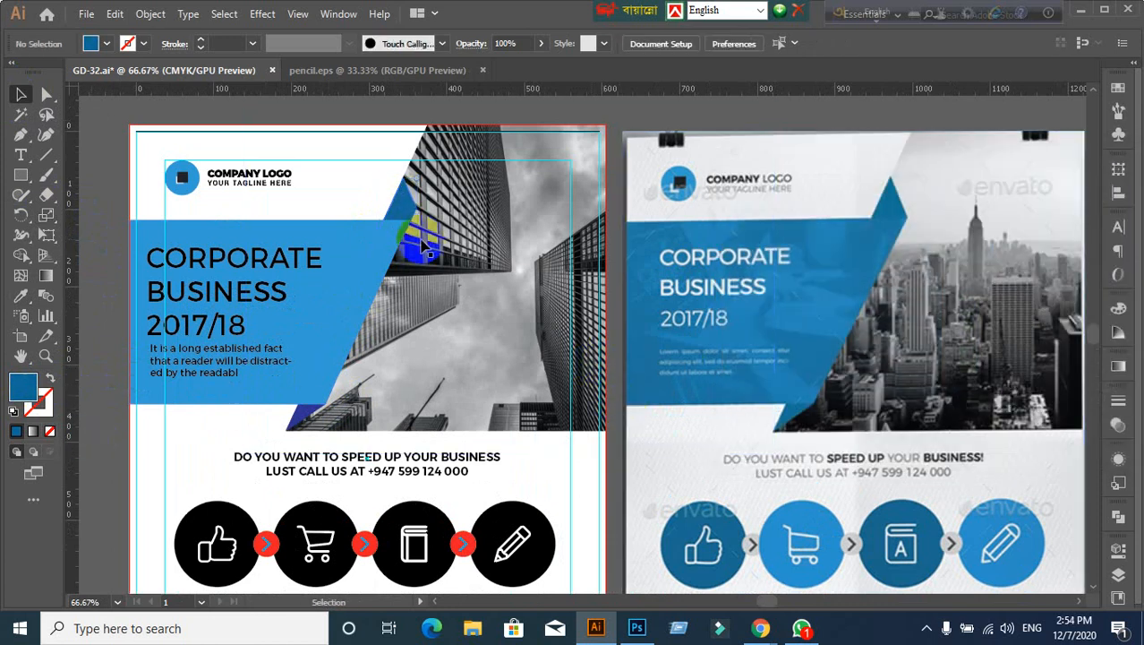
pyautogui.click(414, 218)
pyautogui.doubleClick(34, 383)
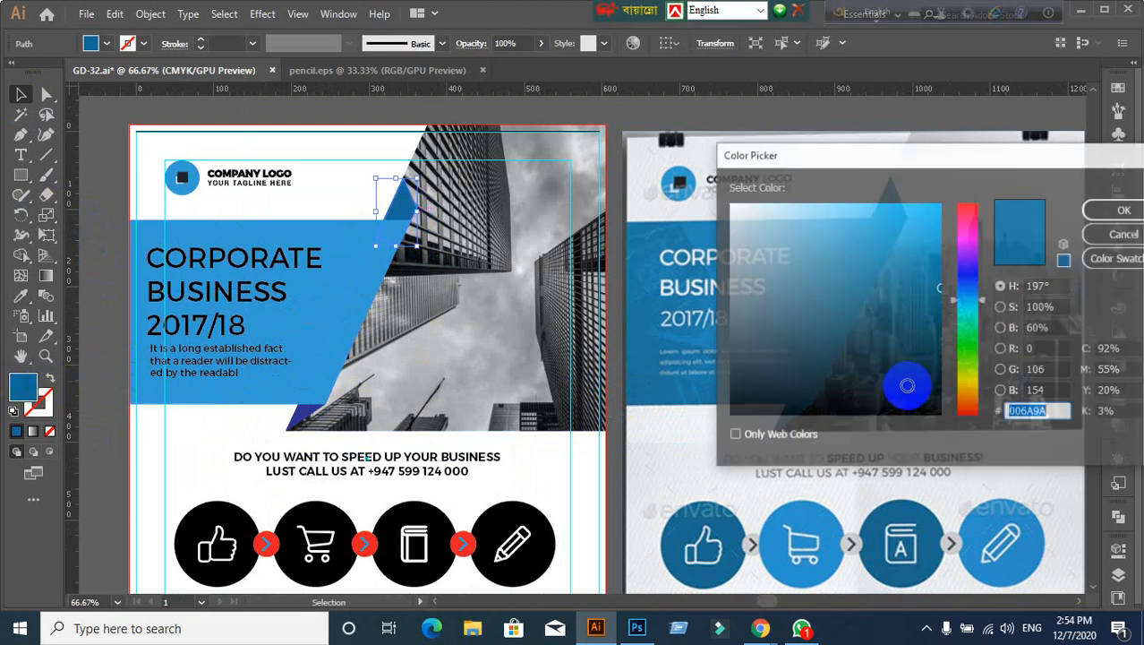
pyautogui.moveTo(907, 383); pyautogui.dragTo(907, 306)
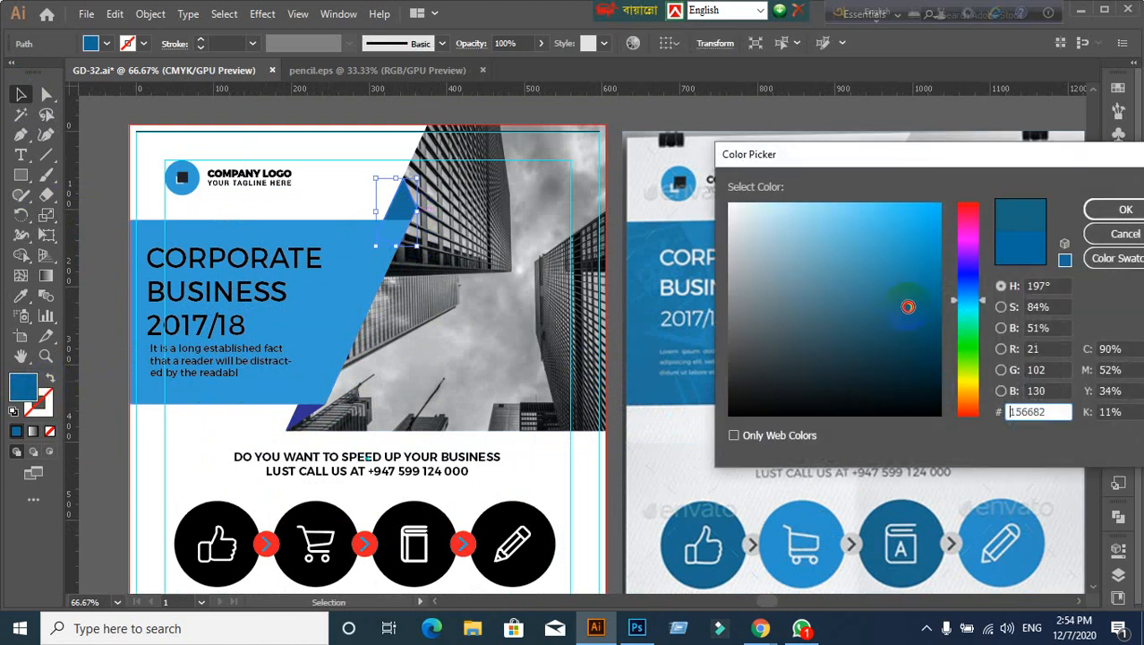
pyautogui.click(1095, 210)
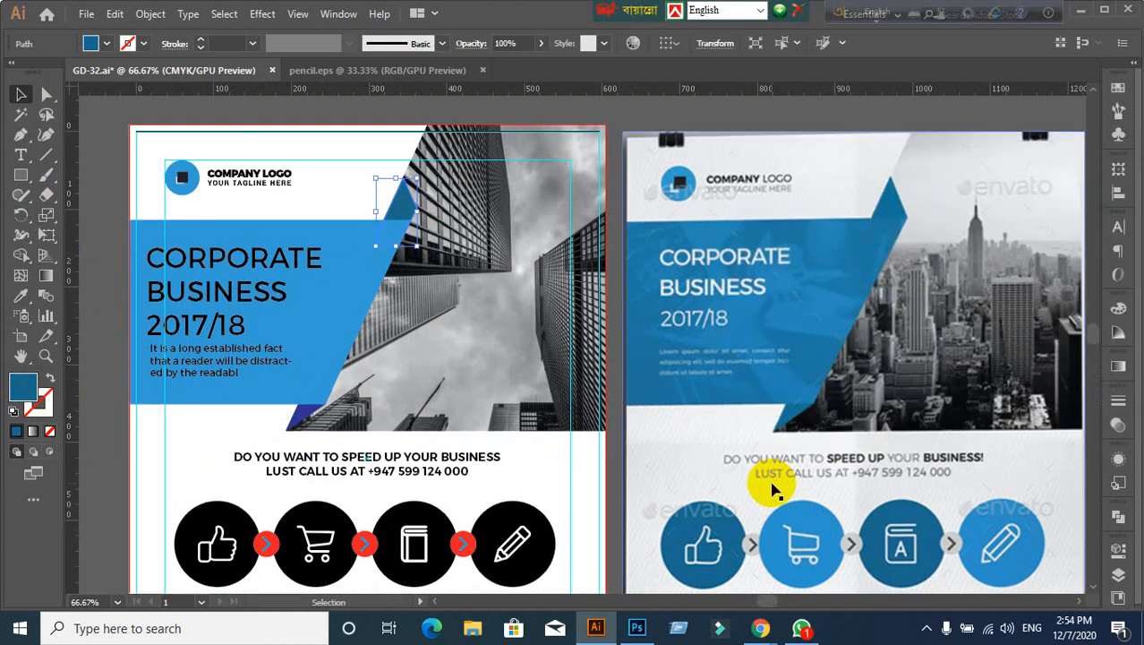
pyautogui.click(625, 421)
# Step: Recolor the purple-blue accent below the banner's slanted edge with the dark blue sampled from the upper accent, using the Eyedropper
pyautogui.keyDown('alt'); pyautogui.scroll(-1, 583, 520); pyautogui.keyUp('alt')
pyautogui.scroll(-2, 503, 320)
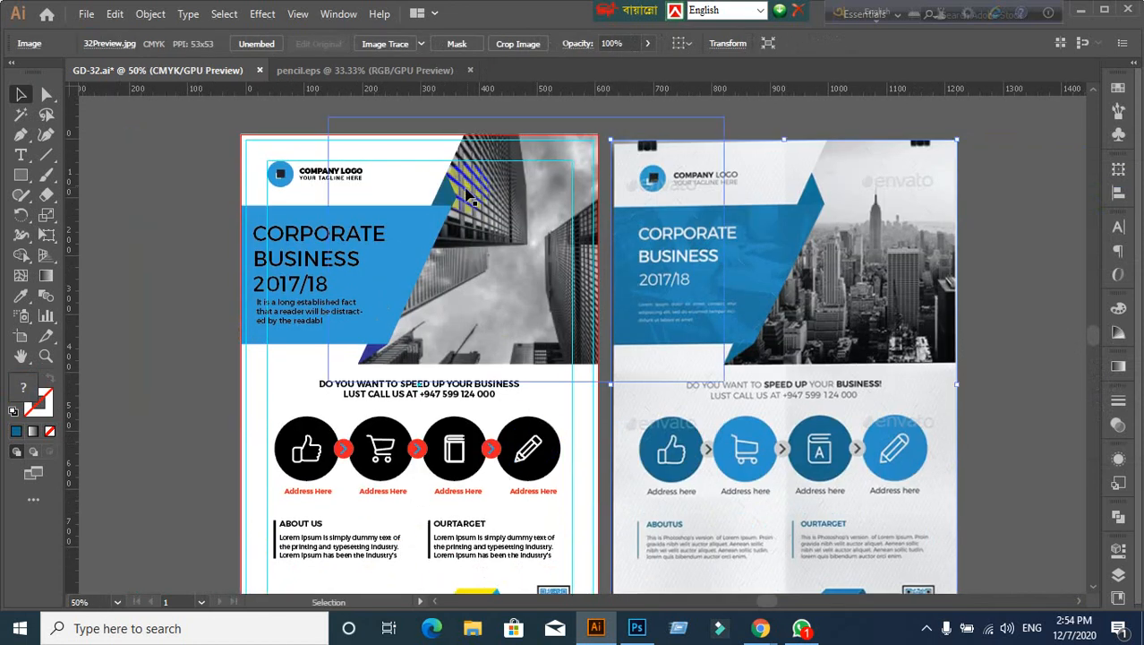
pyautogui.moveTo(466, 196); pyautogui.dragTo(443, 204)
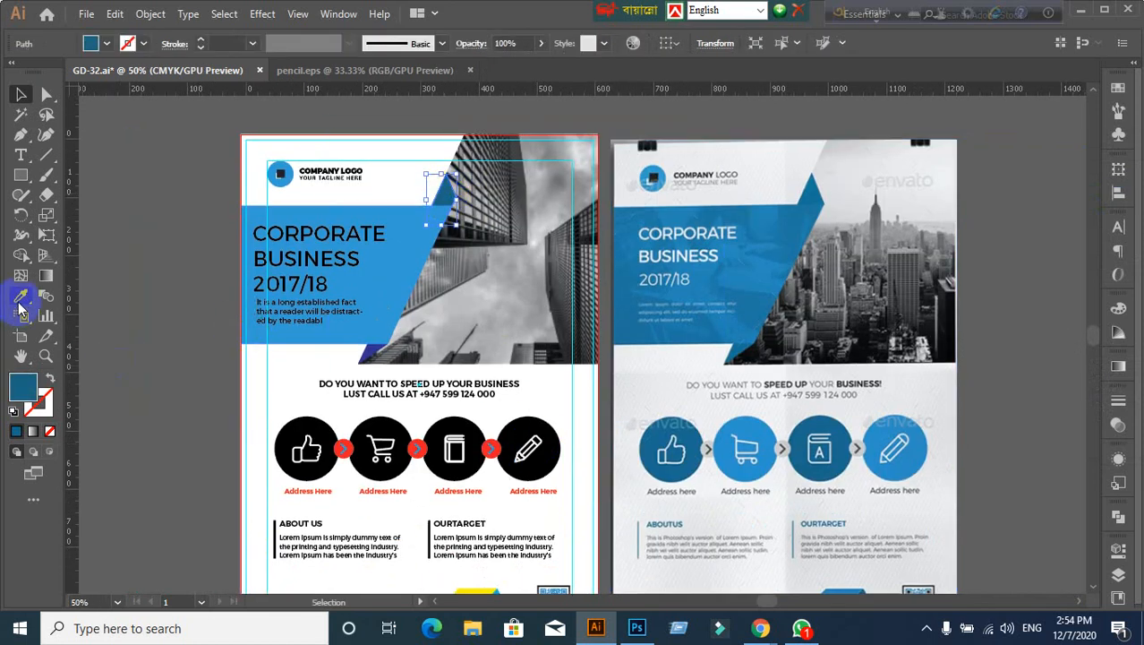
pyautogui.click(21, 94)
pyautogui.click(378, 394)
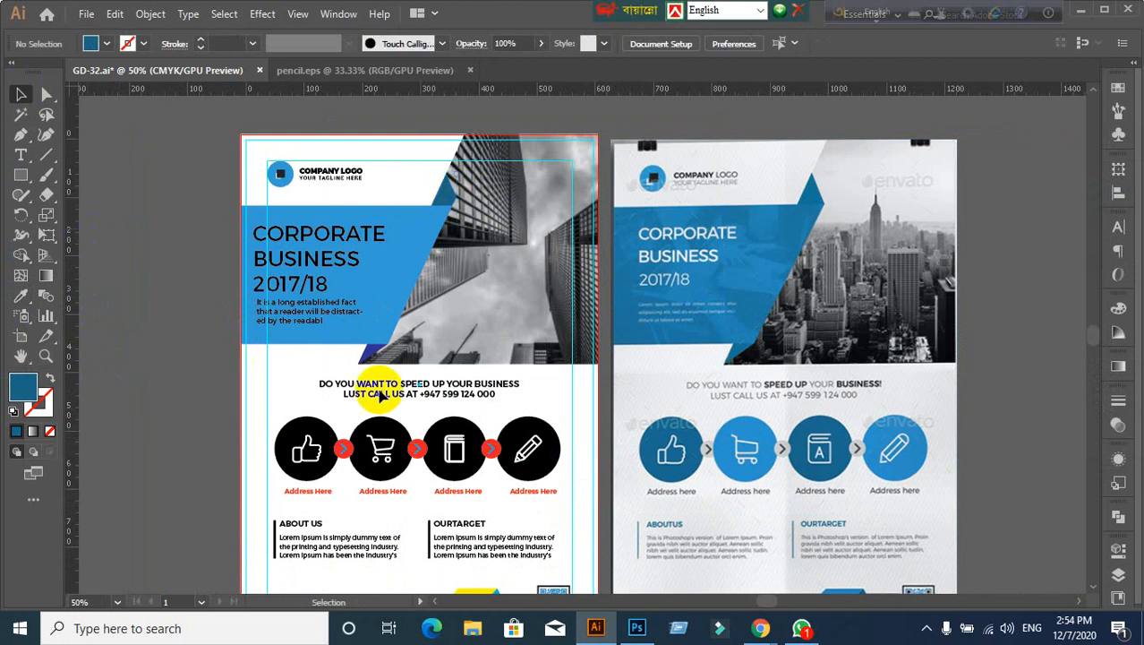
pyautogui.moveTo(377, 361); pyautogui.dragTo(294, 374)
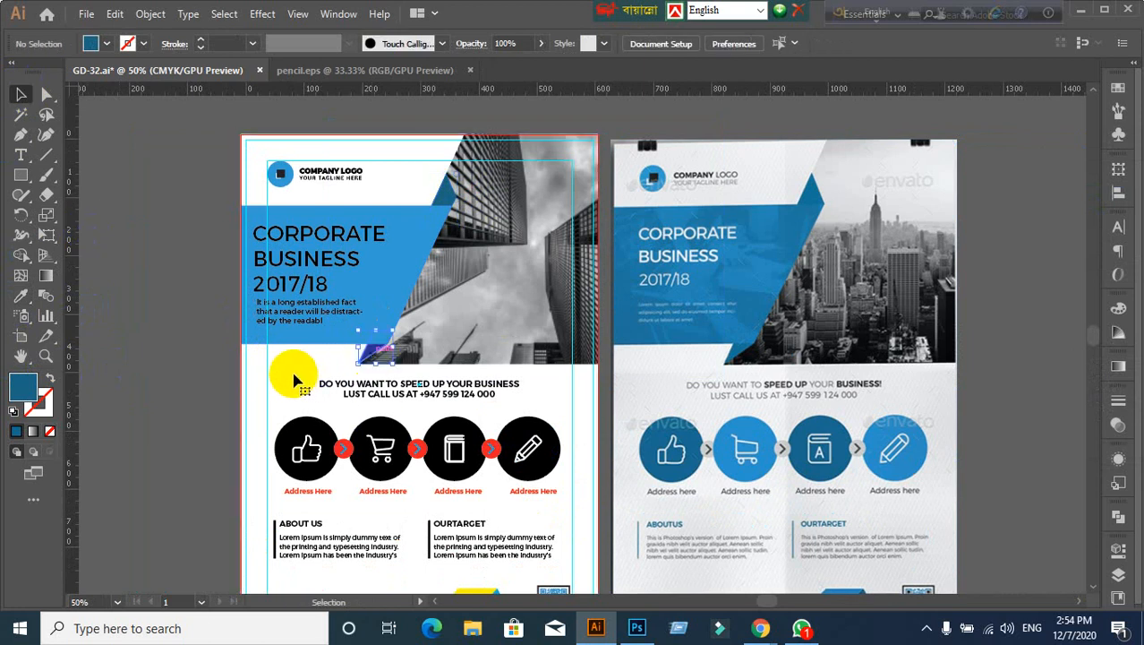
pyautogui.click(23, 297)
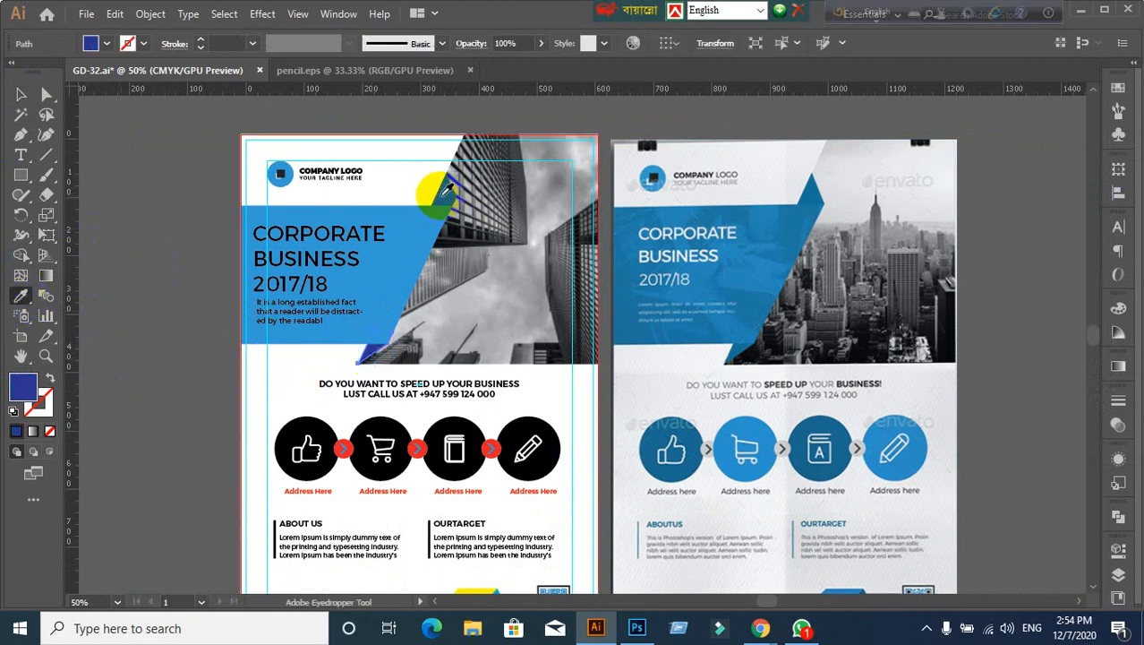
pyautogui.click(444, 191)
pyautogui.click(19, 95)
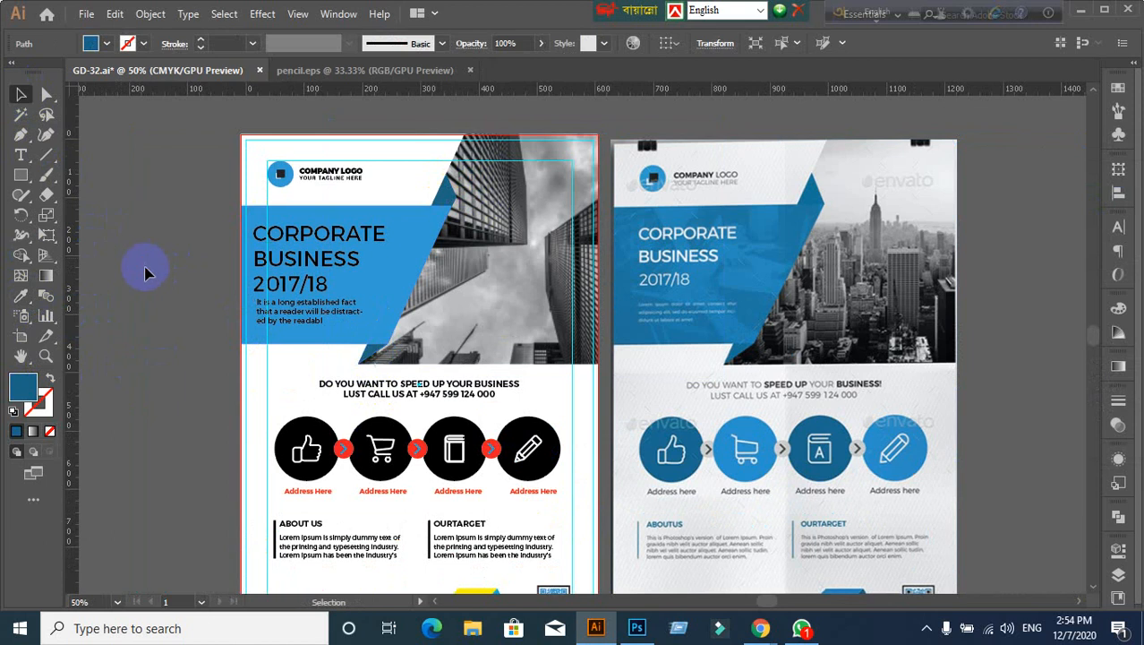
pyautogui.click(299, 355)
# Step: Align the left edges of the CORPORATE BUSINESS 2017/18 title and the description paragraph beneath it
pyautogui.scroll(1, 295, 350)
pyautogui.moveTo(290, 345); pyautogui.dragTo(329, 399)
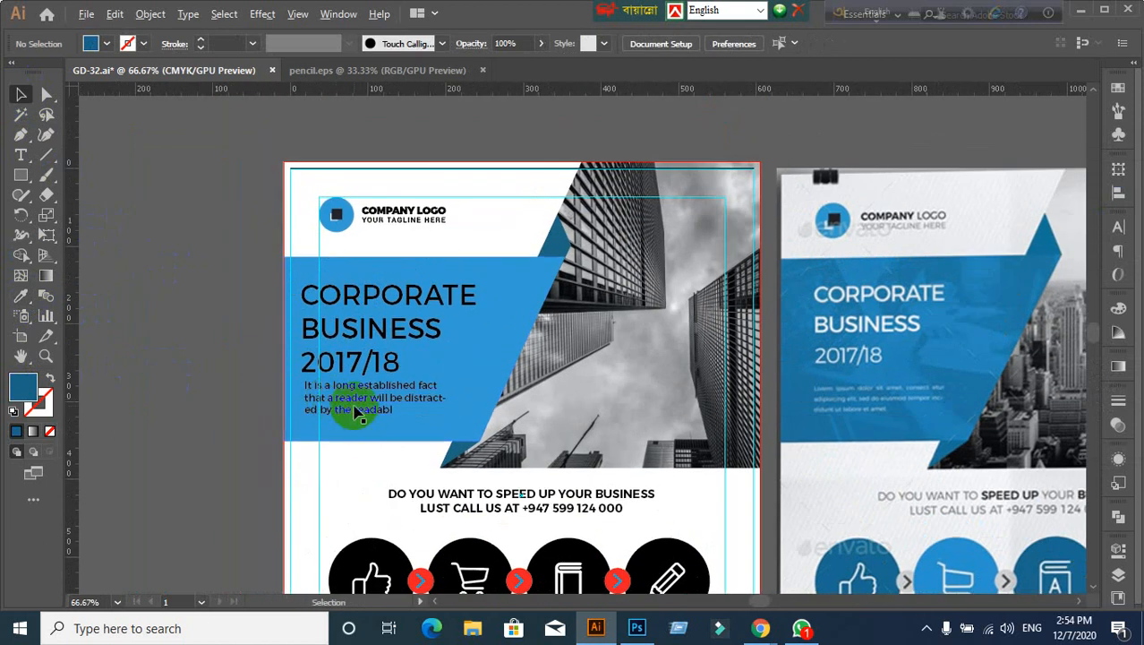
pyautogui.scroll(1, 356, 411)
pyautogui.click(379, 234)
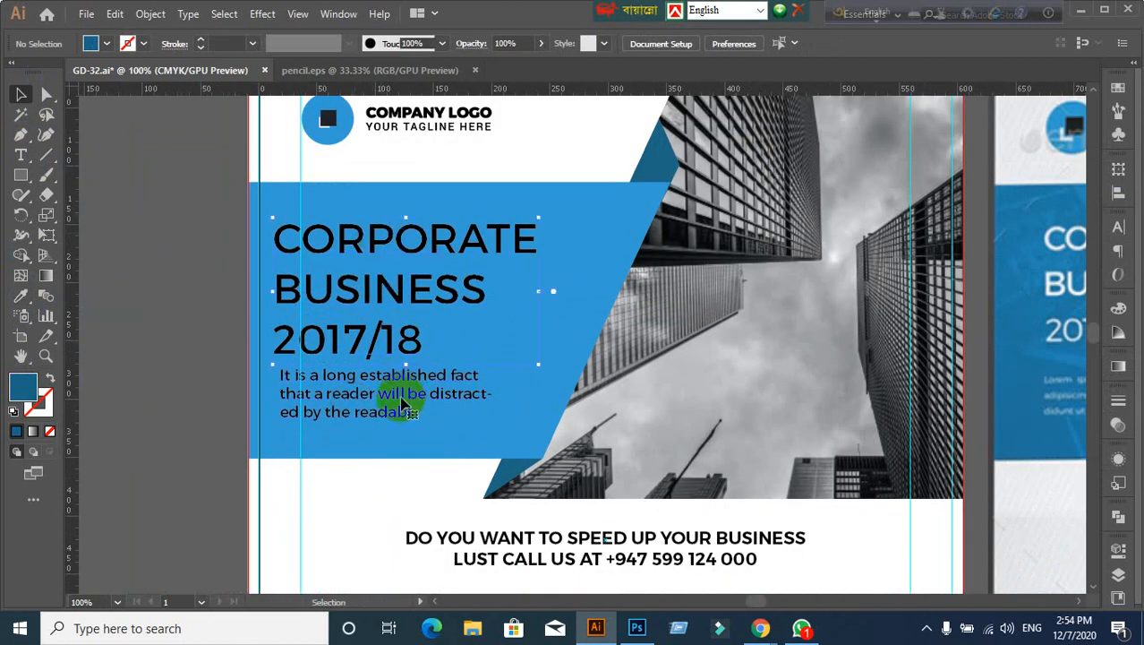
pyautogui.click(375, 127)
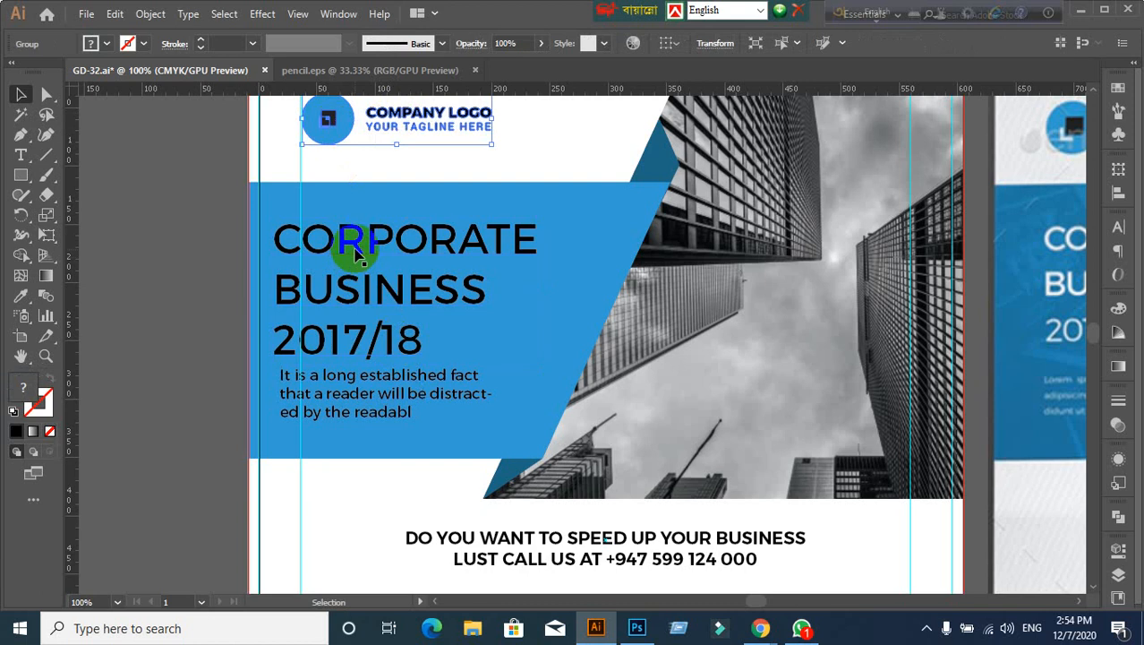
pyautogui.click(383, 414)
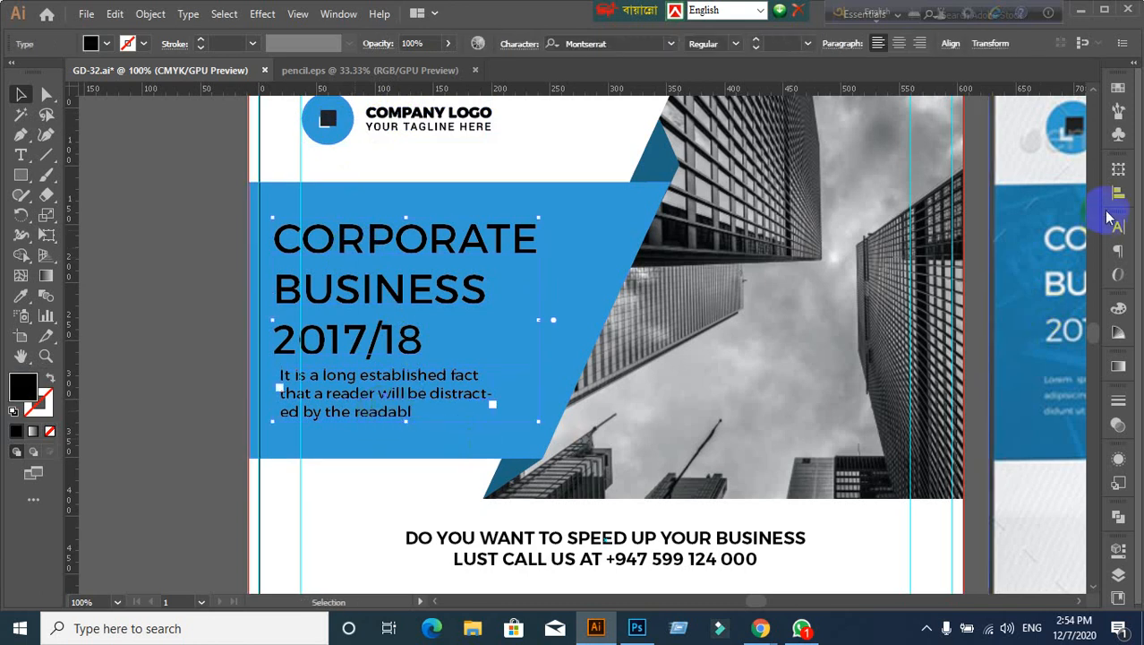
pyautogui.click(1118, 192)
pyautogui.click(922, 212)
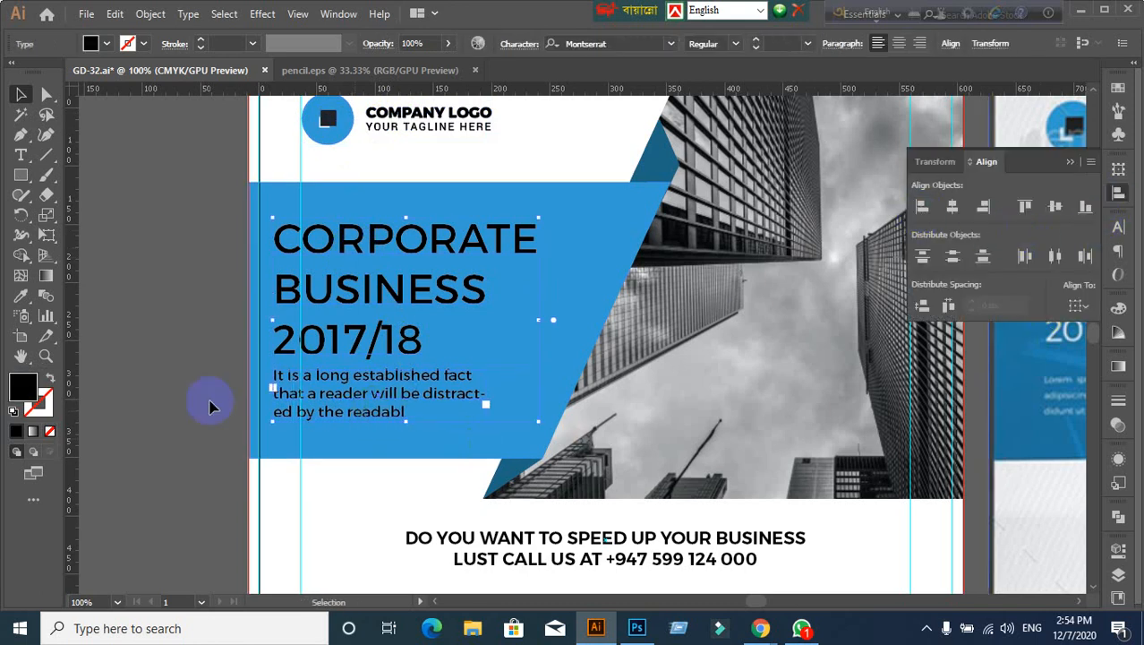
pyautogui.click(205, 389)
# Step: Group the banner title with its description paragraph
pyautogui.click(358, 301)
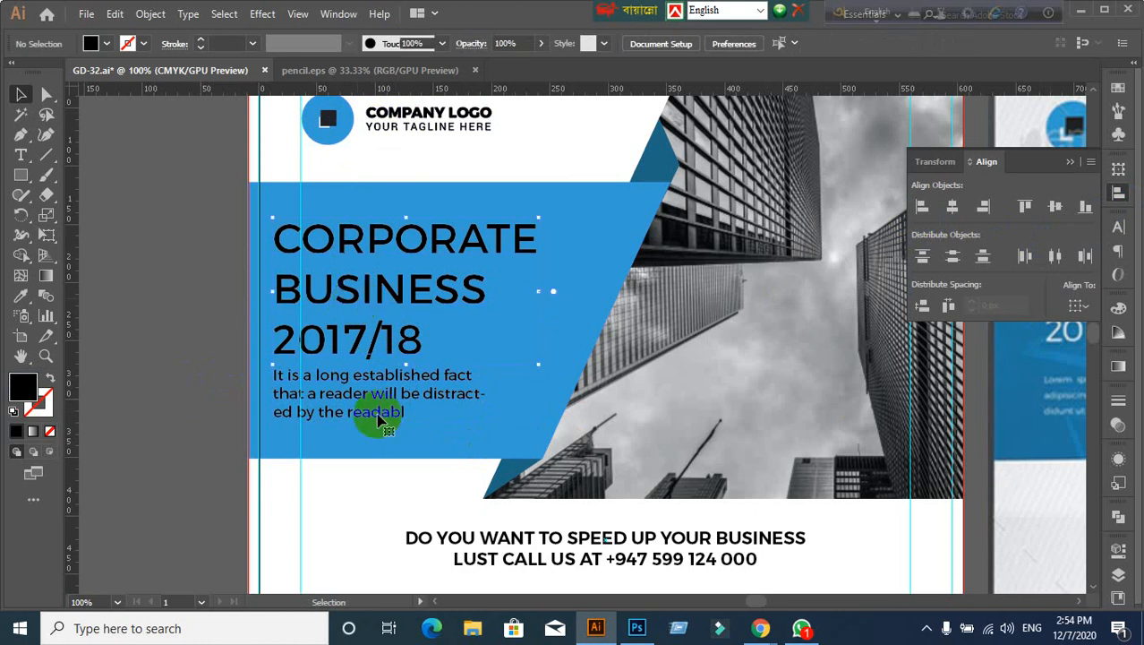
pyautogui.click(380, 421)
pyautogui.hotkey('ctrl', 'g')
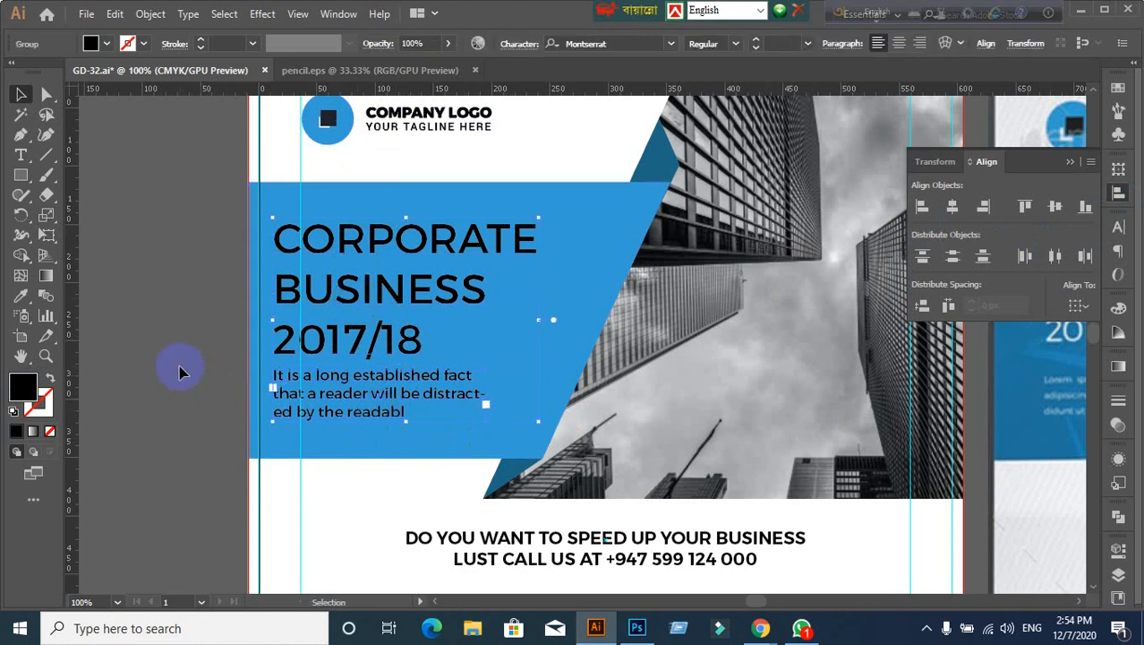
pyautogui.click(179, 370)
pyautogui.click(371, 302)
pyautogui.click(332, 228)
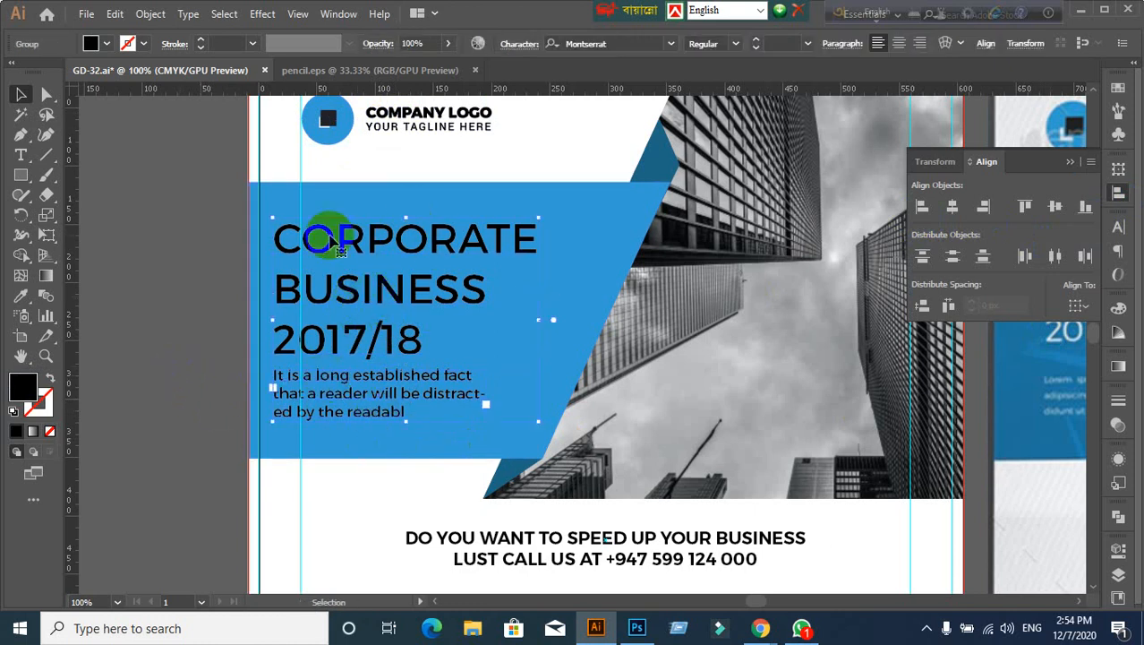
pyautogui.click(358, 392)
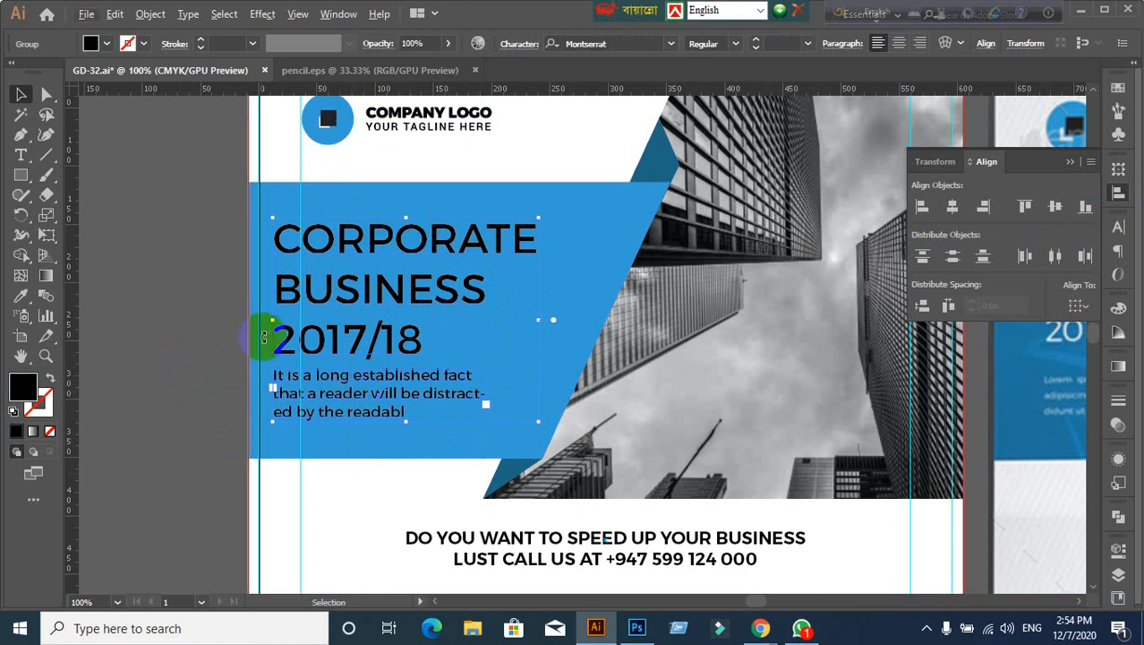
pyautogui.click(229, 318)
# Step: Center the title and description group vertically on the light blue banner, using the banner as the key object
pyautogui.click(369, 210)
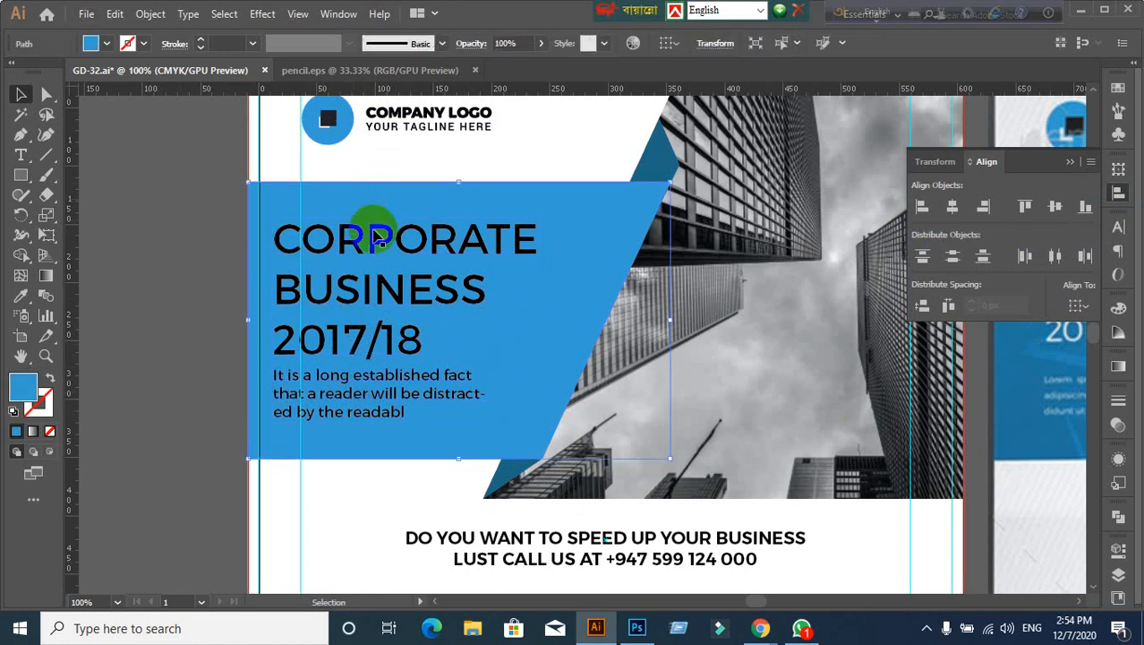
pyautogui.keyDown('shift'); pyautogui.click(385, 199); pyautogui.keyUp('shift')
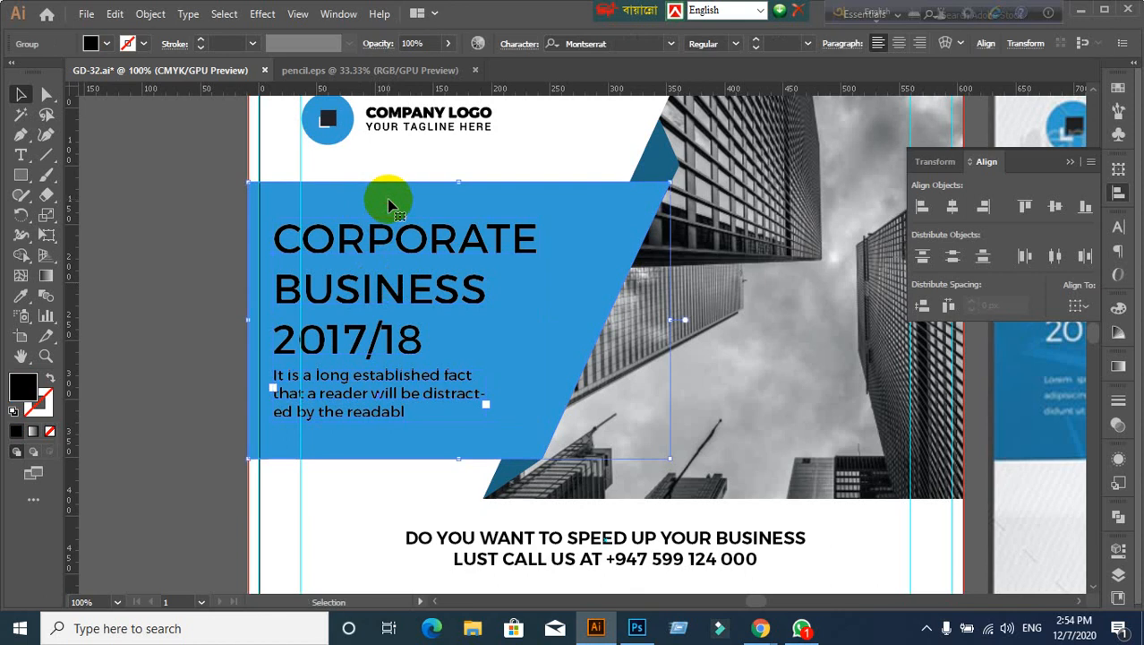
pyautogui.click(387, 202)
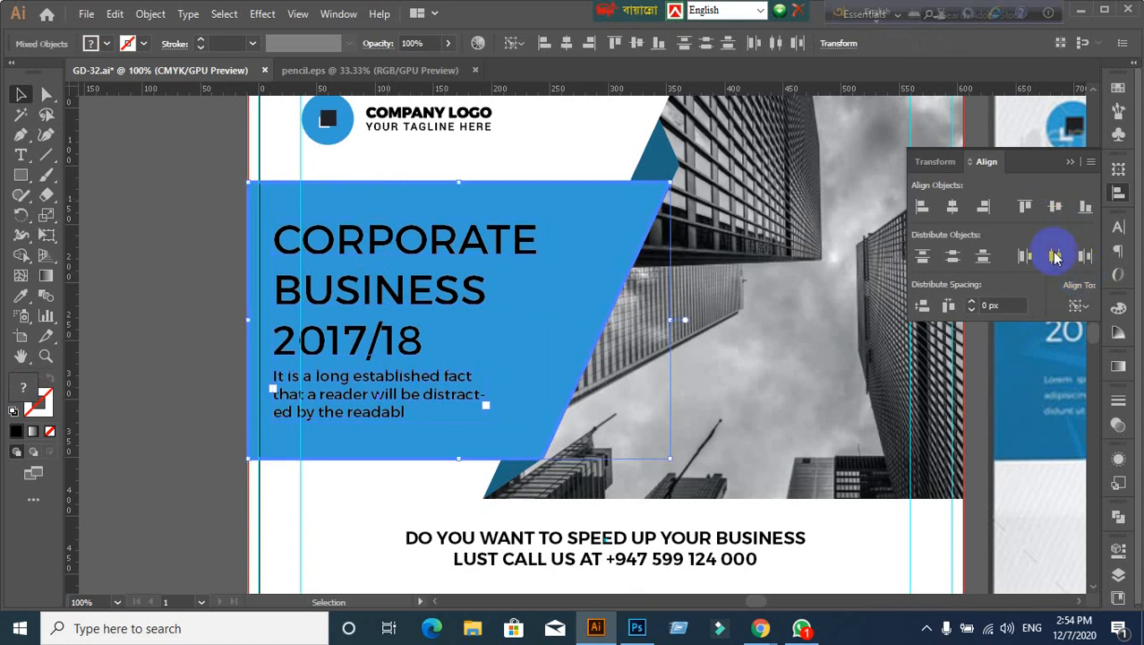
# Step: Align the left edge of the title and description group with the company logo at the margin guide
pyautogui.click(353, 289)
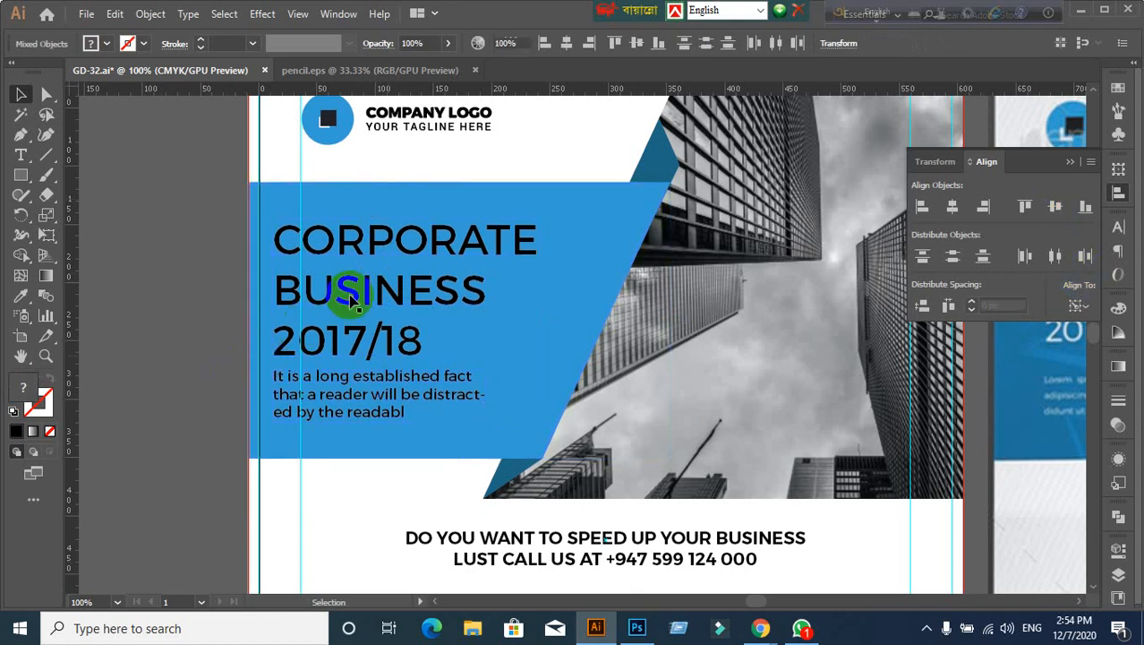
pyautogui.keyDown('shift'); pyautogui.click(327, 117); pyautogui.keyUp('shift')
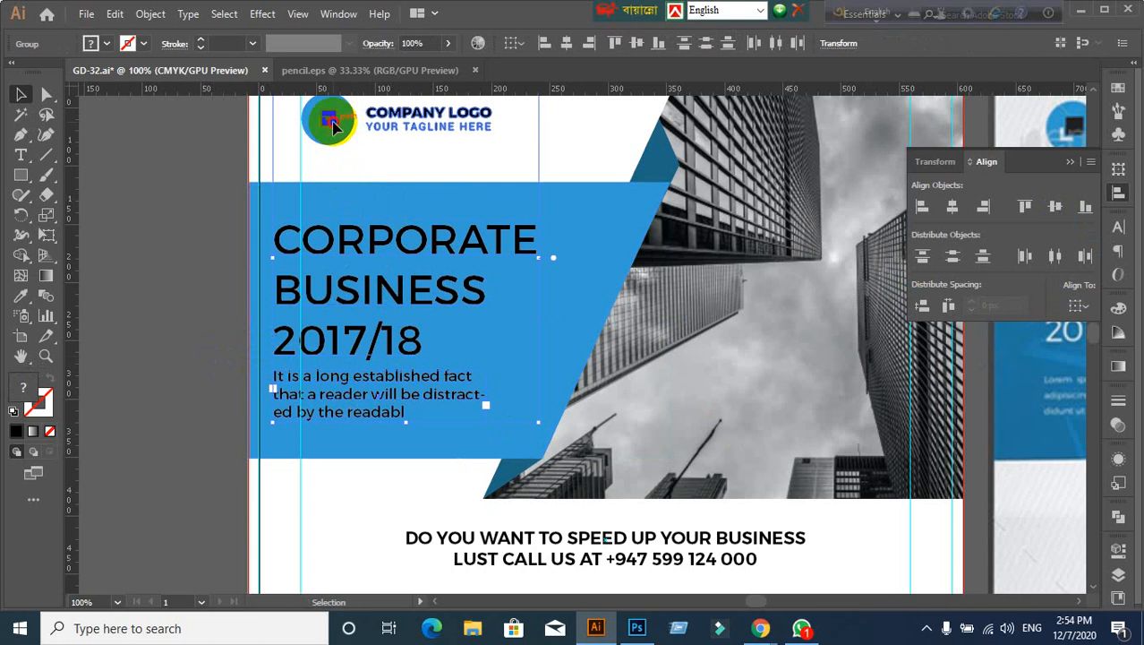
pyautogui.click(922, 207)
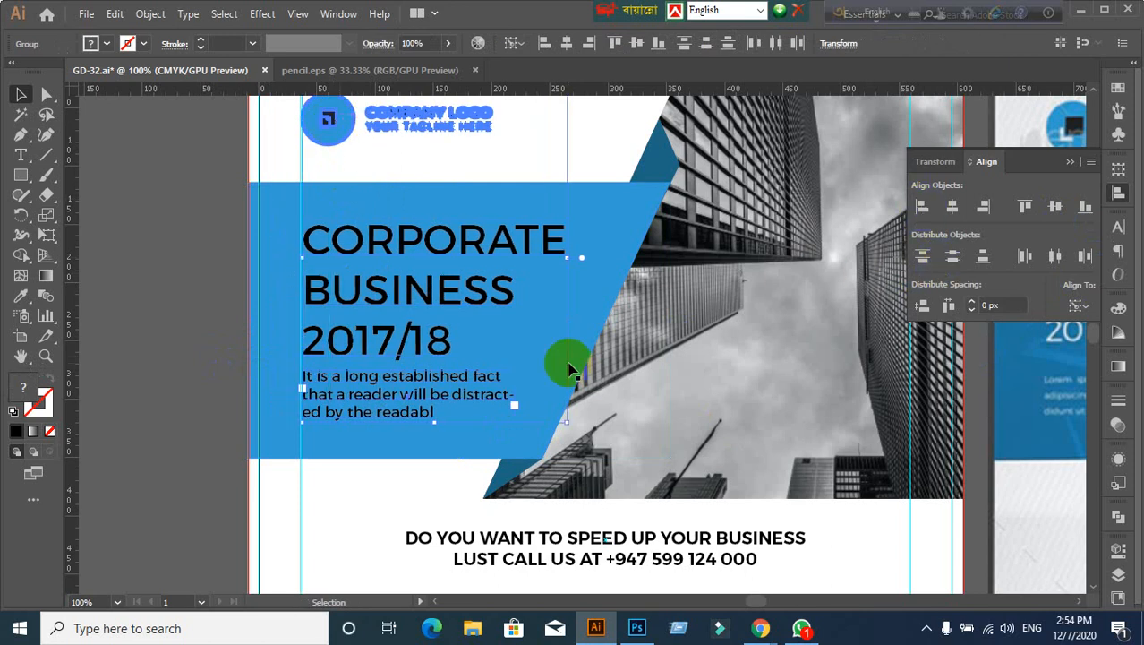
# Step: Compare the flyer's headline, icon circles, text columns and footer with the reference image
pyautogui.click(204, 388)
pyautogui.scroll(-2, 278, 466)
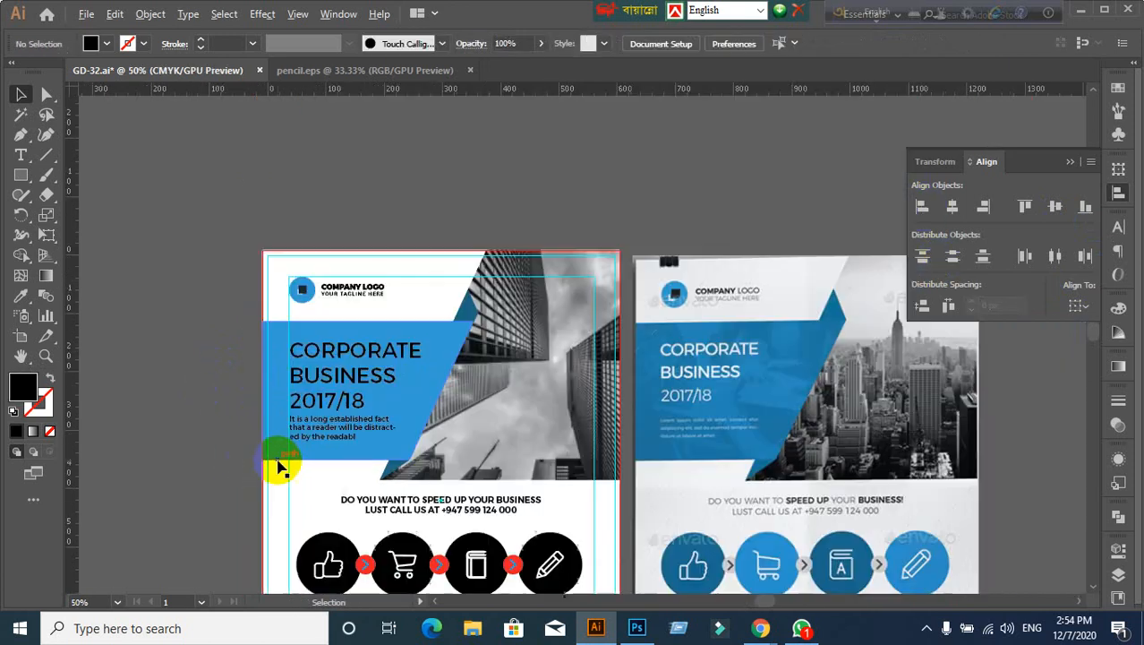
pyautogui.moveTo(486, 511); pyautogui.dragTo(491, 166)
pyautogui.scroll(2, 463, 356)
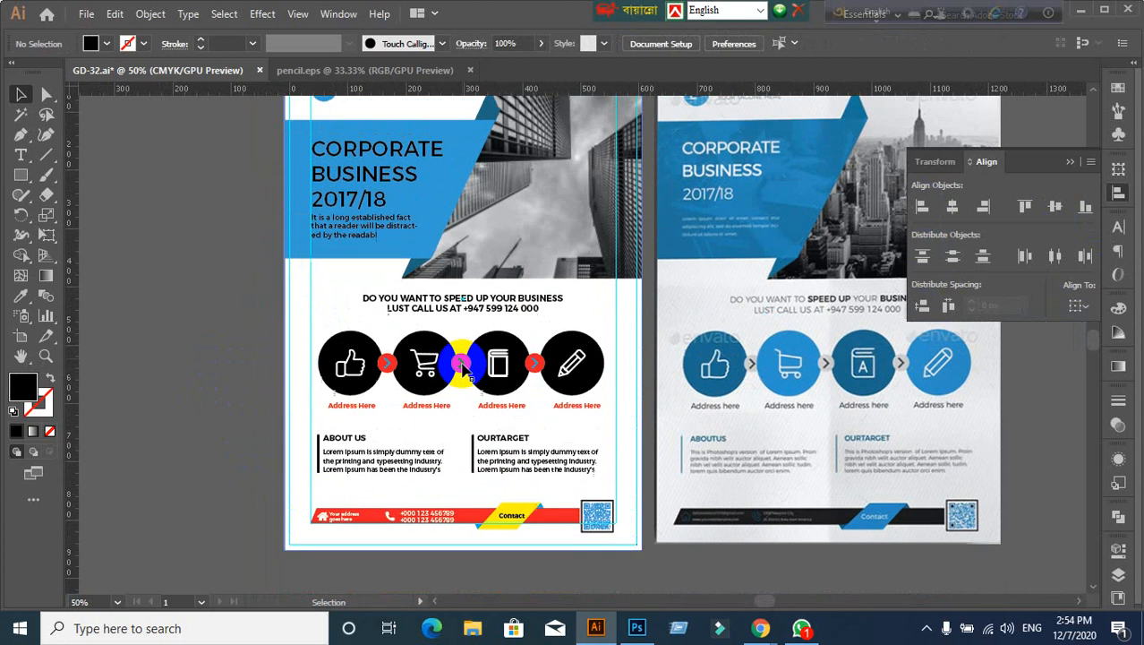
pyautogui.scroll(1, 526, 433)
pyautogui.scroll(-1, 526, 433)
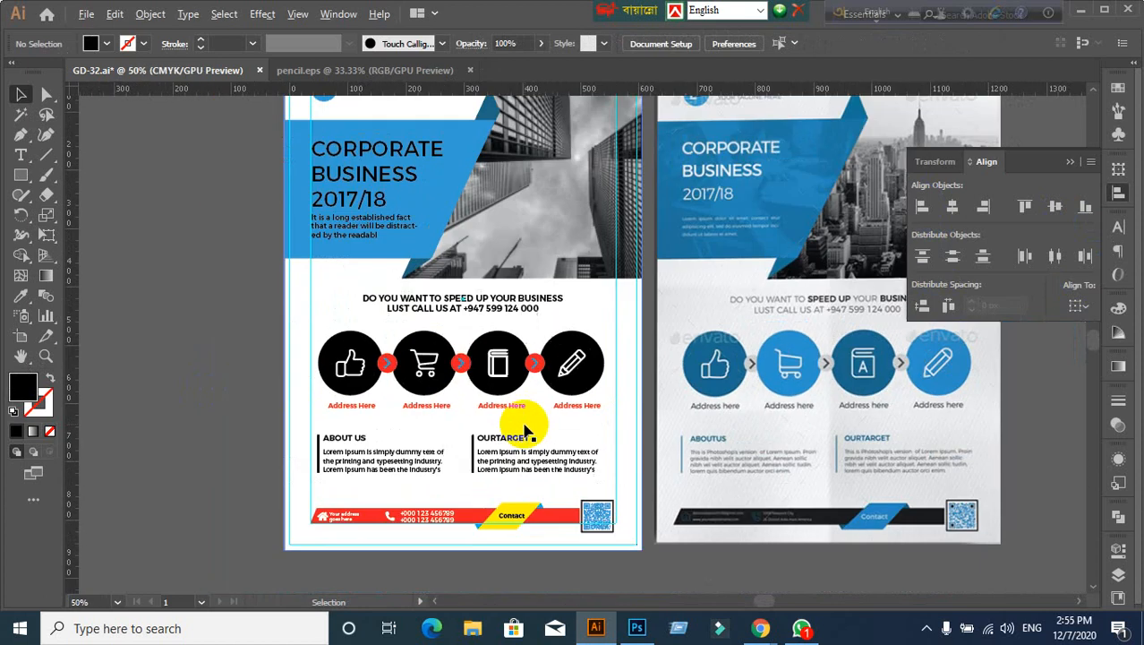
pyautogui.scroll(1, 667, 461)
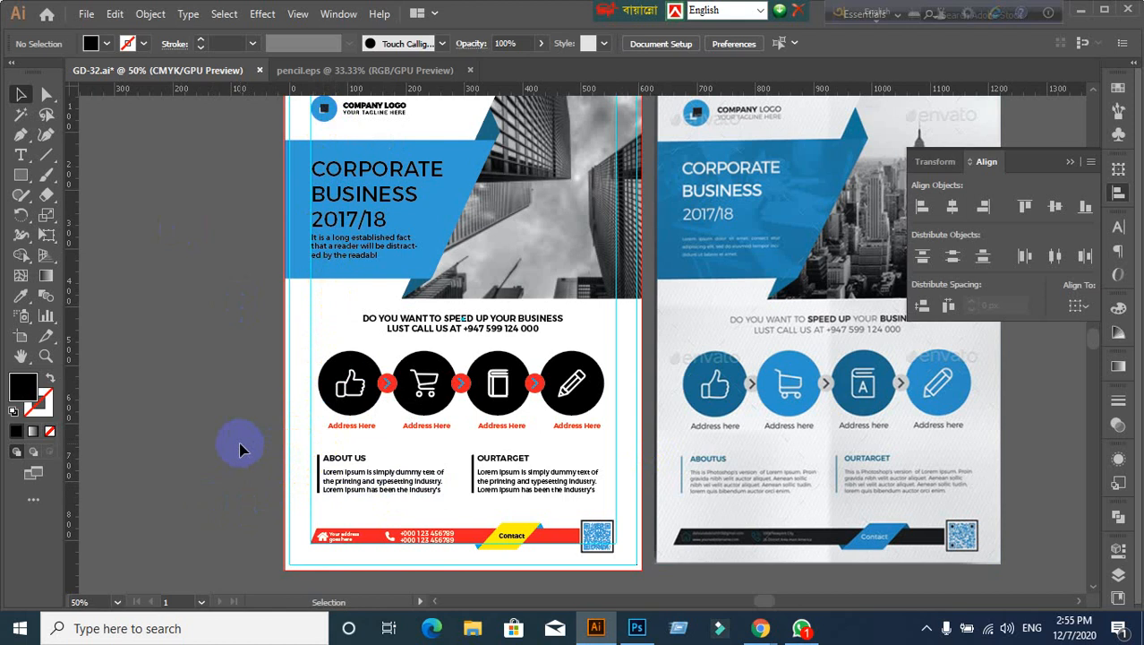
pyautogui.click(482, 328)
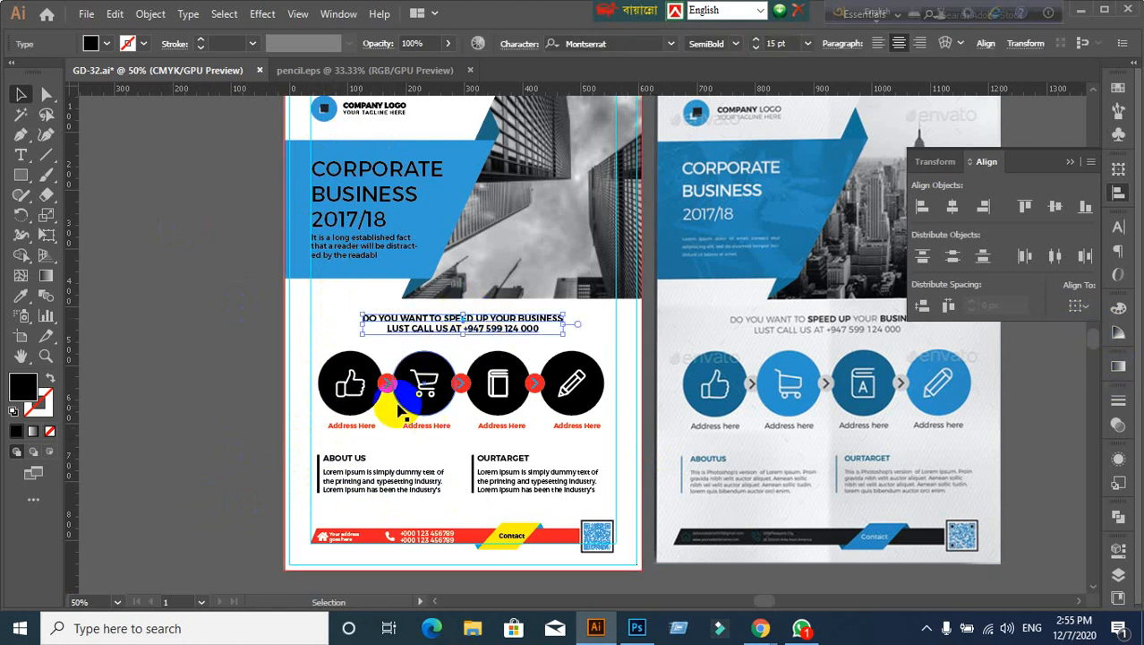
pyautogui.click(352, 391)
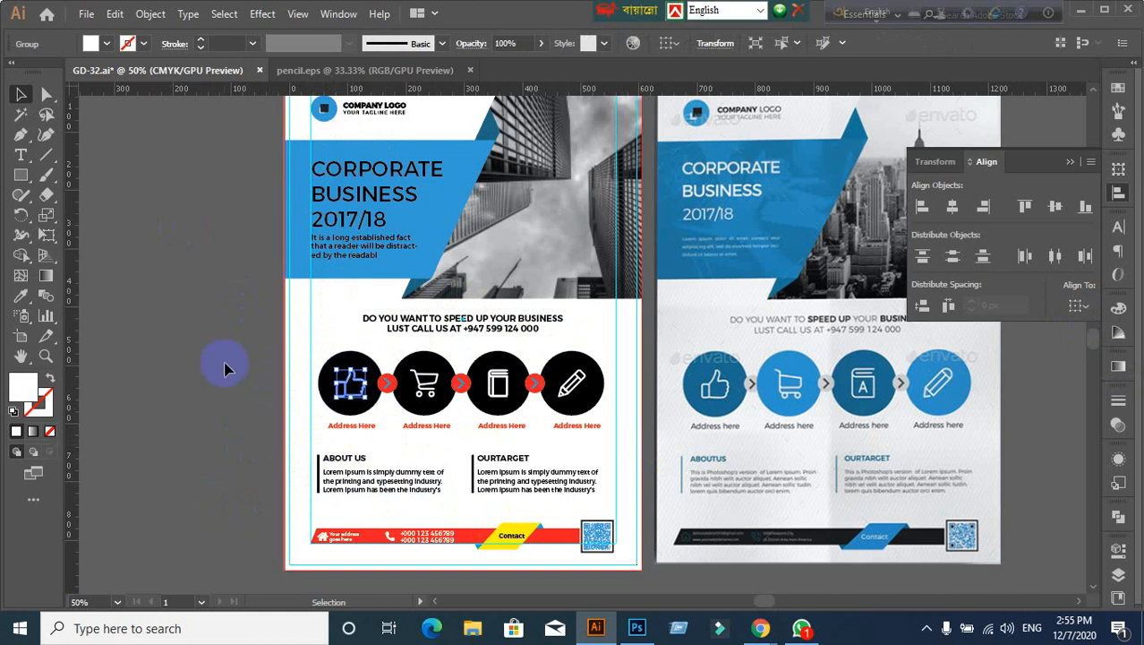
pyautogui.scroll(1, 607, 394)
pyautogui.moveTo(602, 439); pyautogui.dragTo(516, 360)
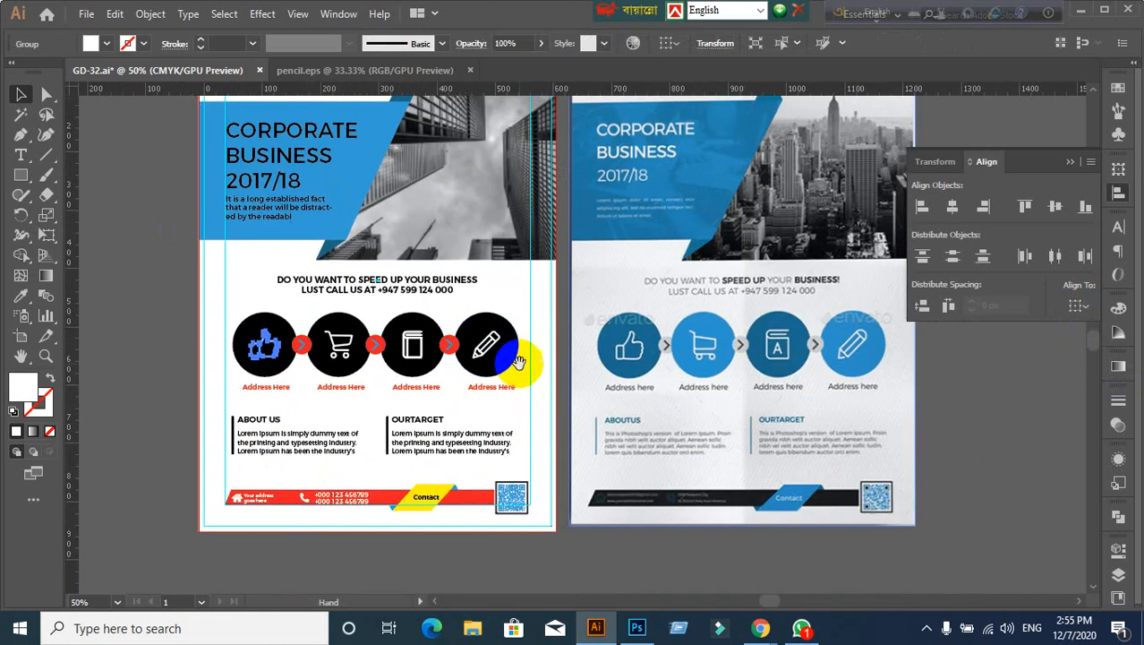
pyautogui.scroll(1, 415, 319)
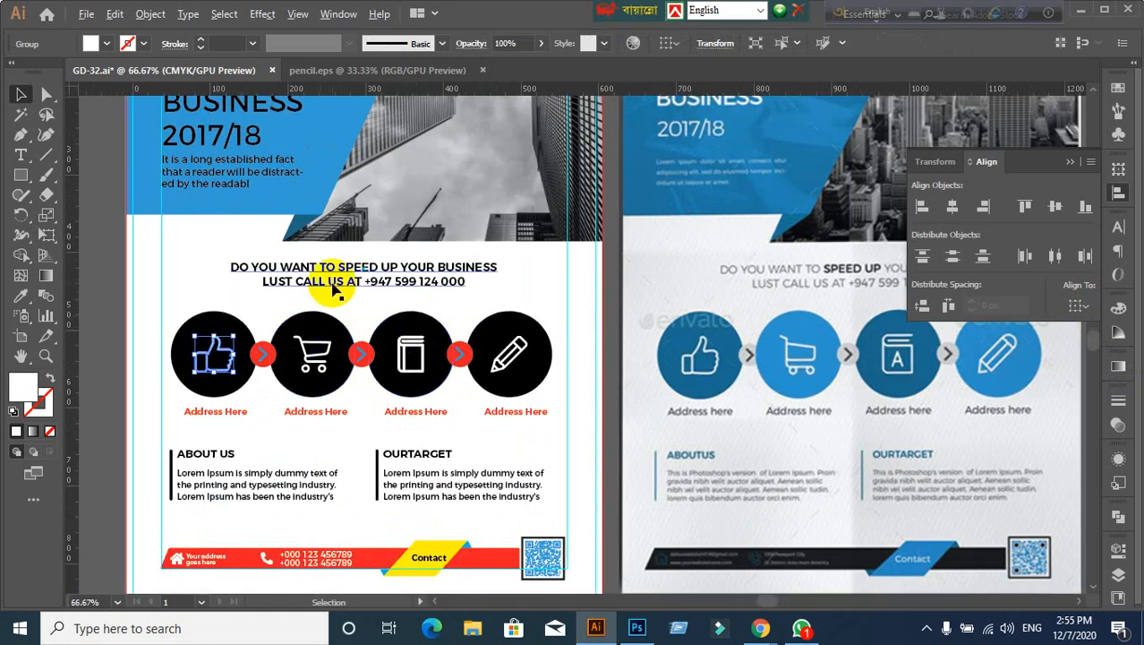
pyautogui.scroll(-1, 332, 287)
pyautogui.click(440, 401)
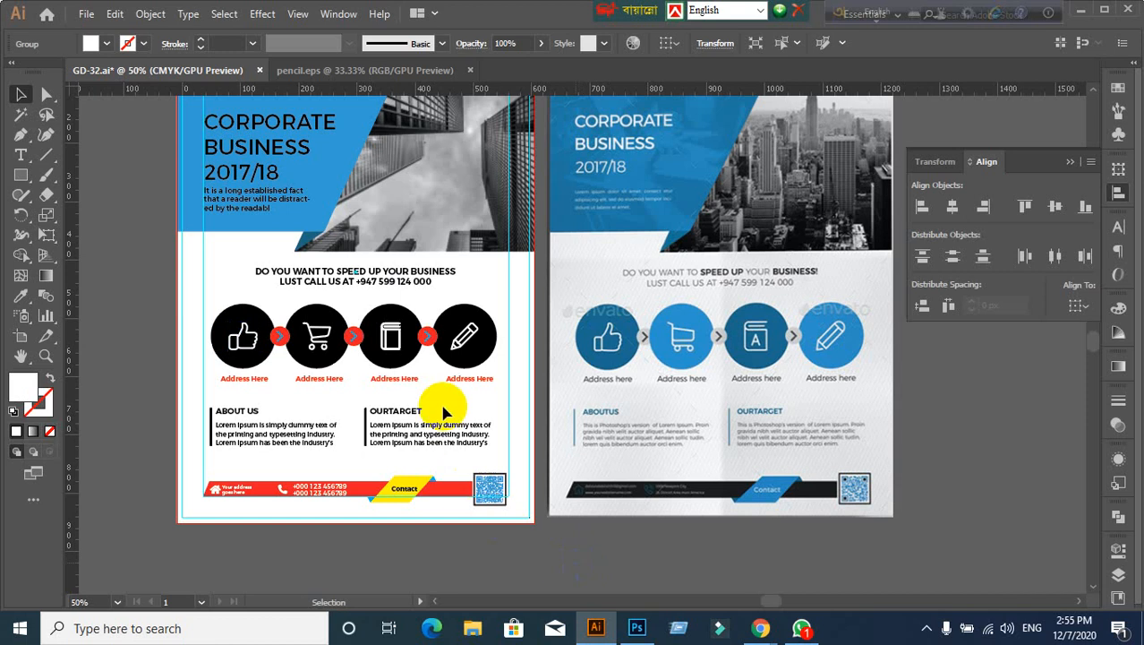
pyautogui.scroll(1, 400, 311)
pyautogui.moveTo(452, 300); pyautogui.dragTo(375, 300)
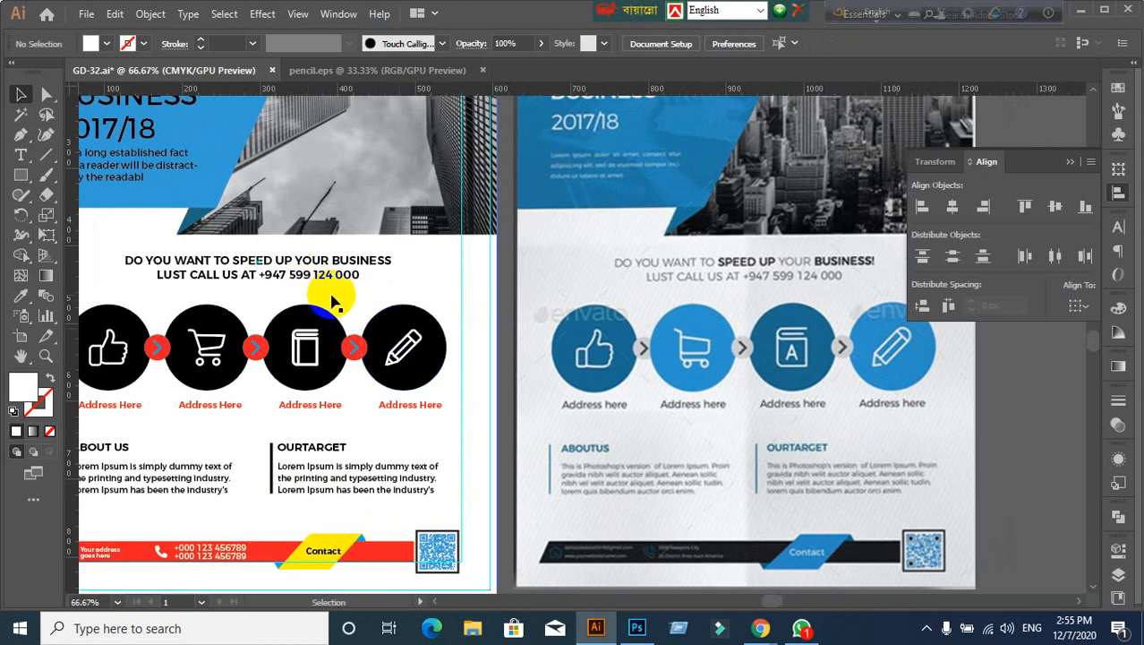
pyautogui.click(257, 262)
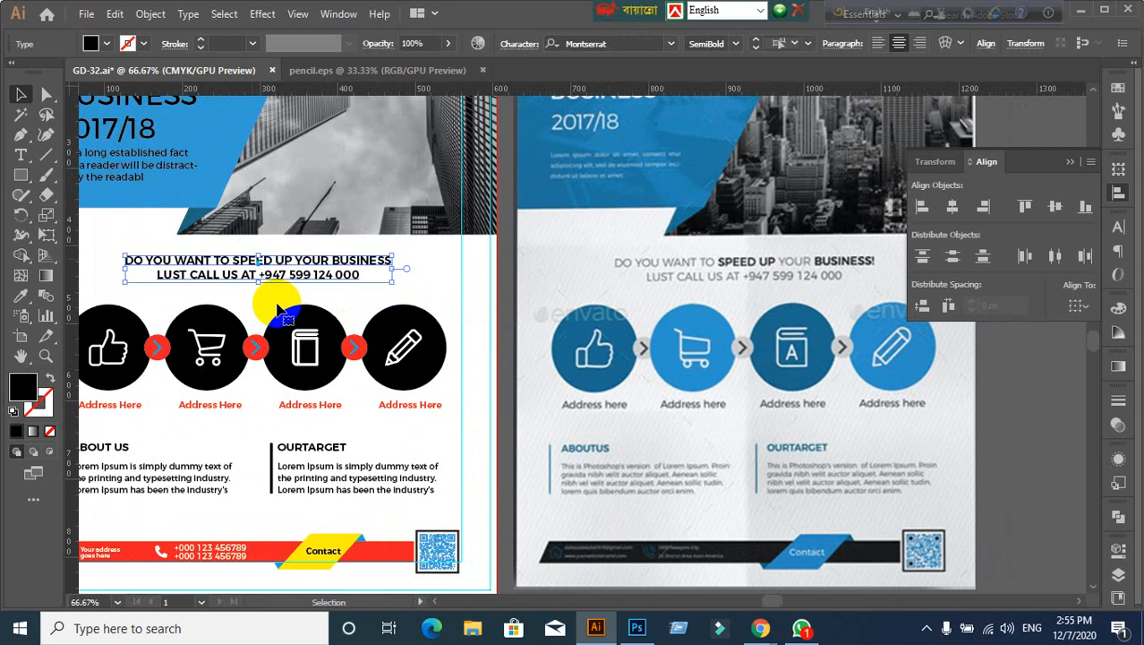
pyautogui.doubleClick(135, 261)
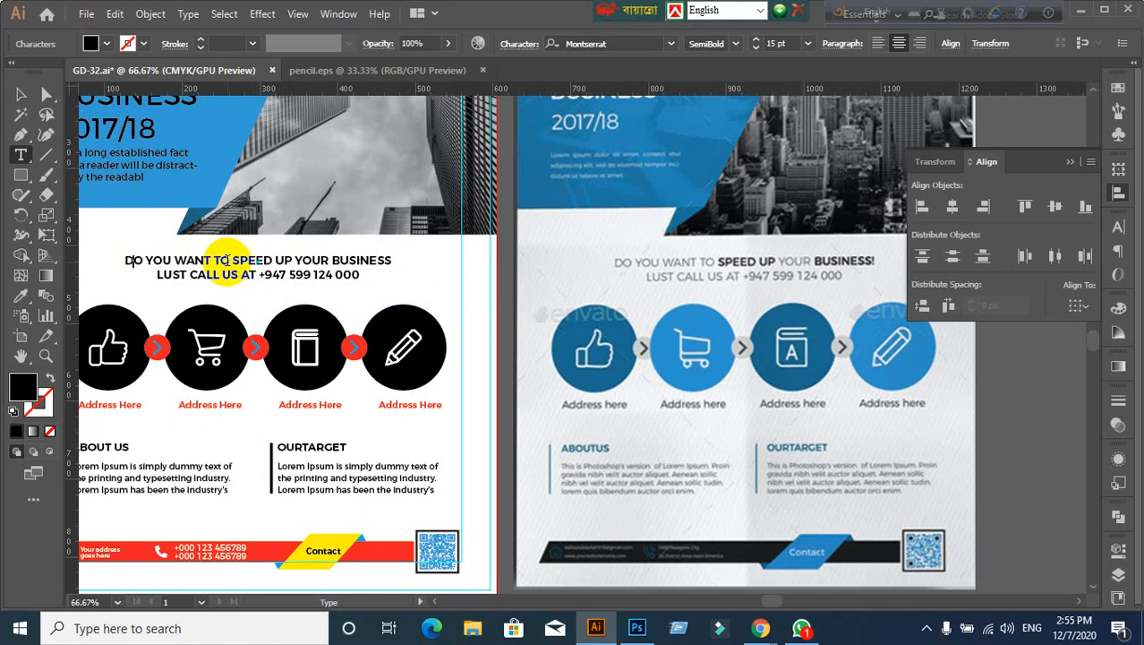
pyautogui.moveTo(227, 258); pyautogui.dragTo(124, 257)
pyautogui.click(29, 385)
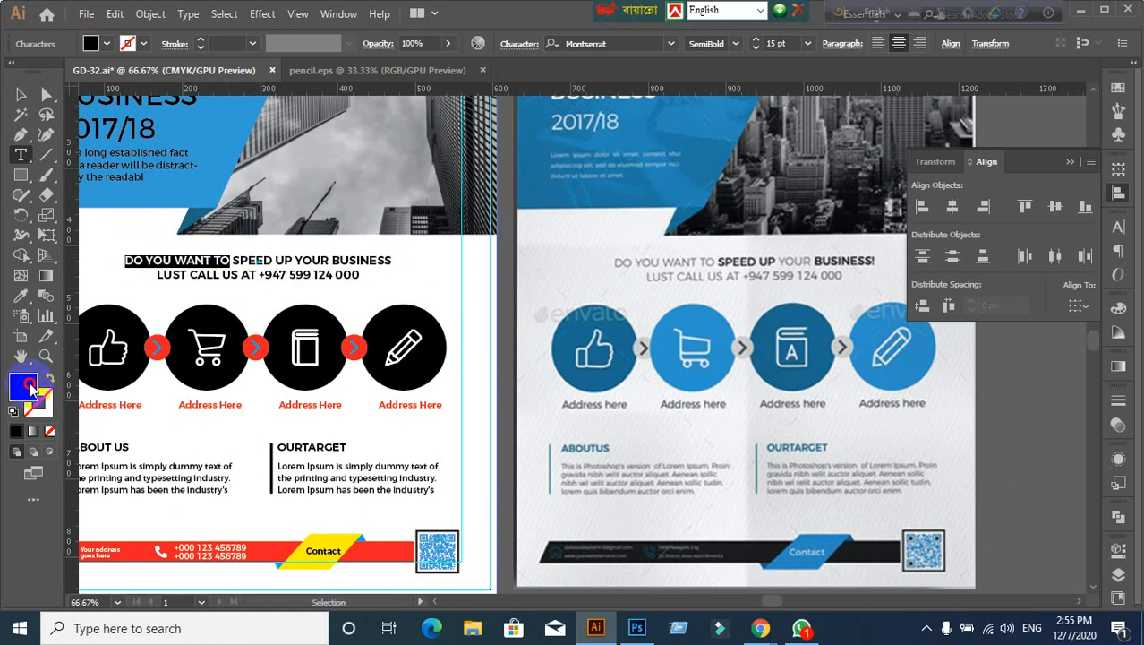
pyautogui.doubleClick(30, 385)
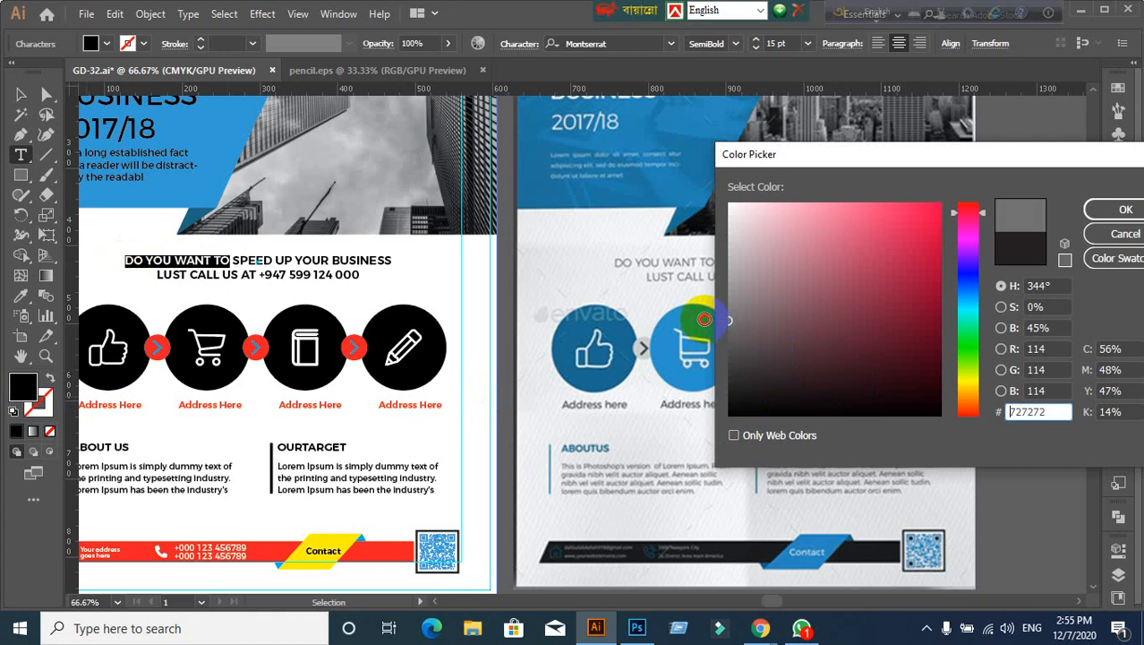
pyautogui.click(1124, 234)
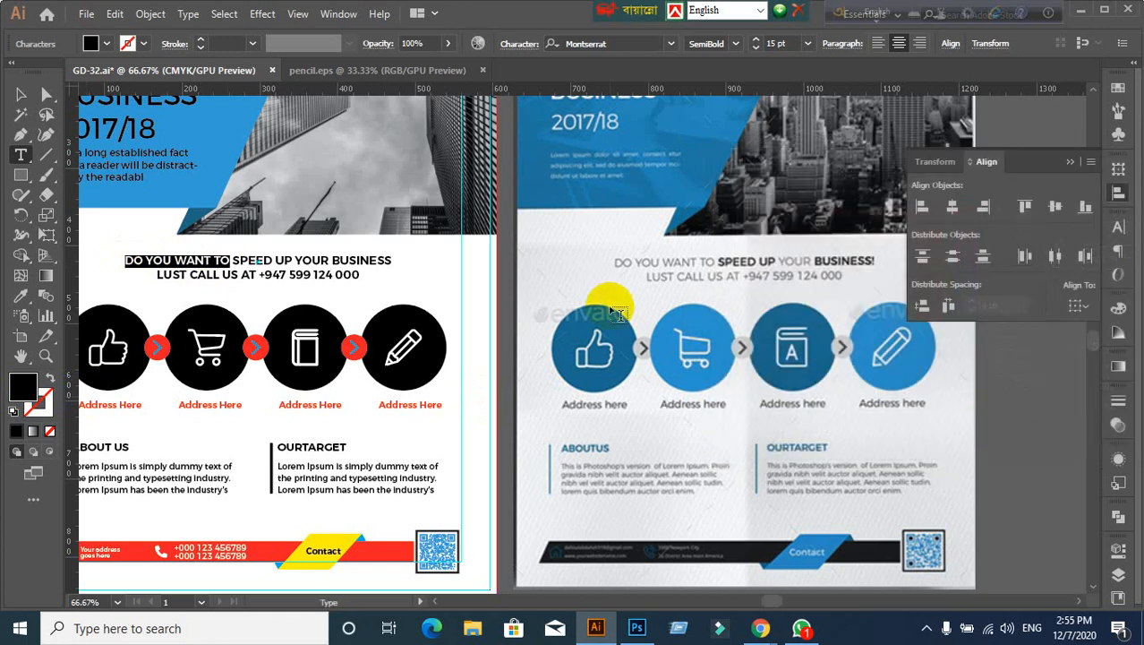
# Step: Recolor the words DO YOU WANT TO with the light blue sampled from the header banner
pyautogui.click(24, 298)
pyautogui.click(192, 139)
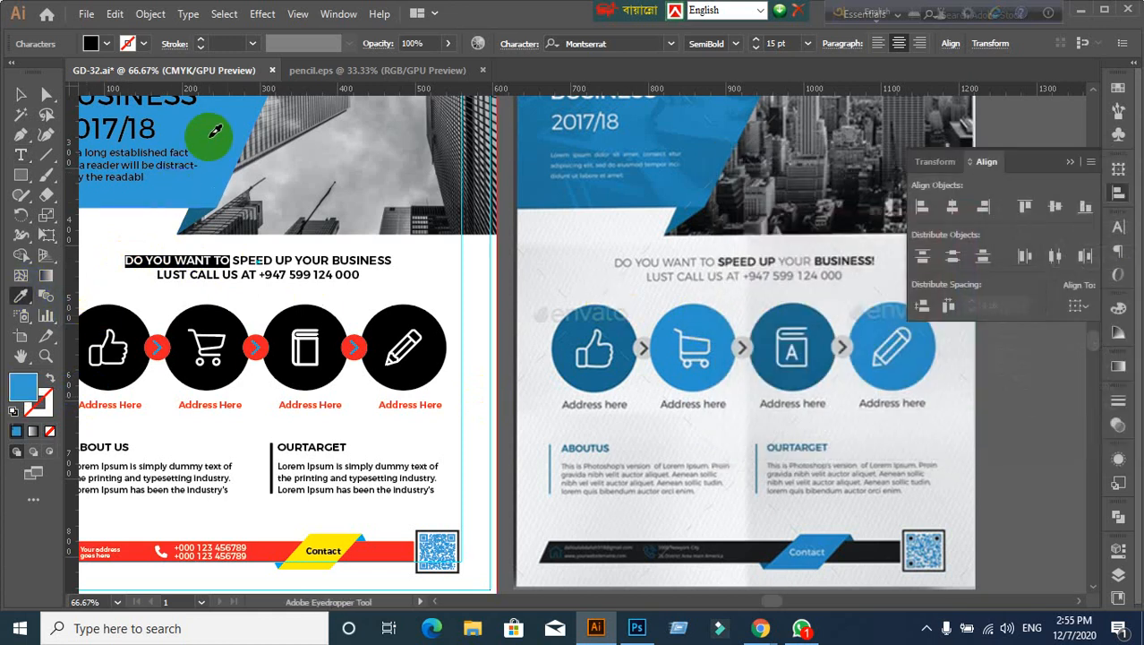
pyautogui.click(21, 94)
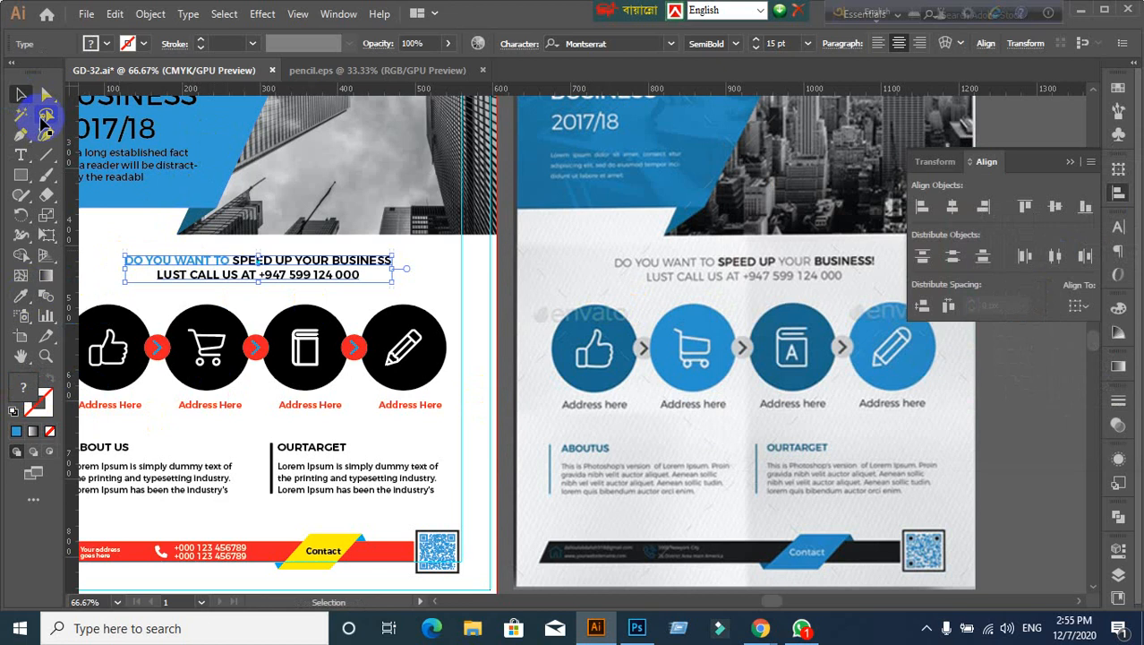
pyautogui.click(514, 356)
# Step: Change the fill of the words DO YOU WANT TO to dark gray #686868
pyautogui.click(188, 258)
pyautogui.doubleClick(219, 259)
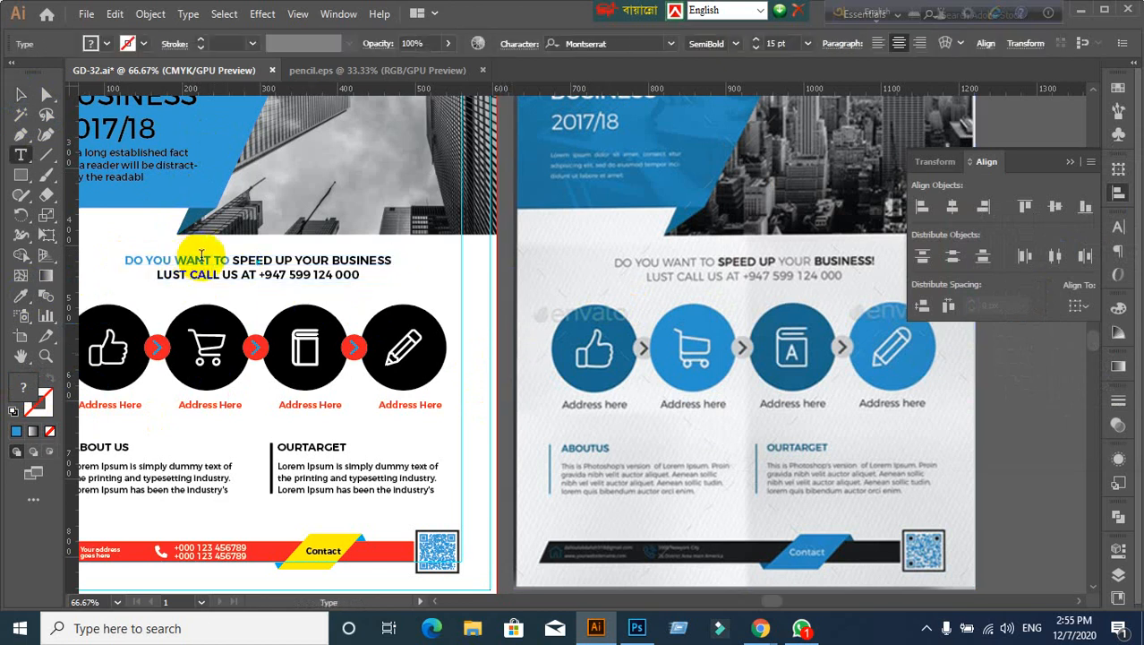
pyautogui.moveTo(228, 259); pyautogui.dragTo(109, 258)
pyautogui.doubleClick(14, 390)
pyautogui.moveTo(925, 388); pyautogui.dragTo(717, 328)
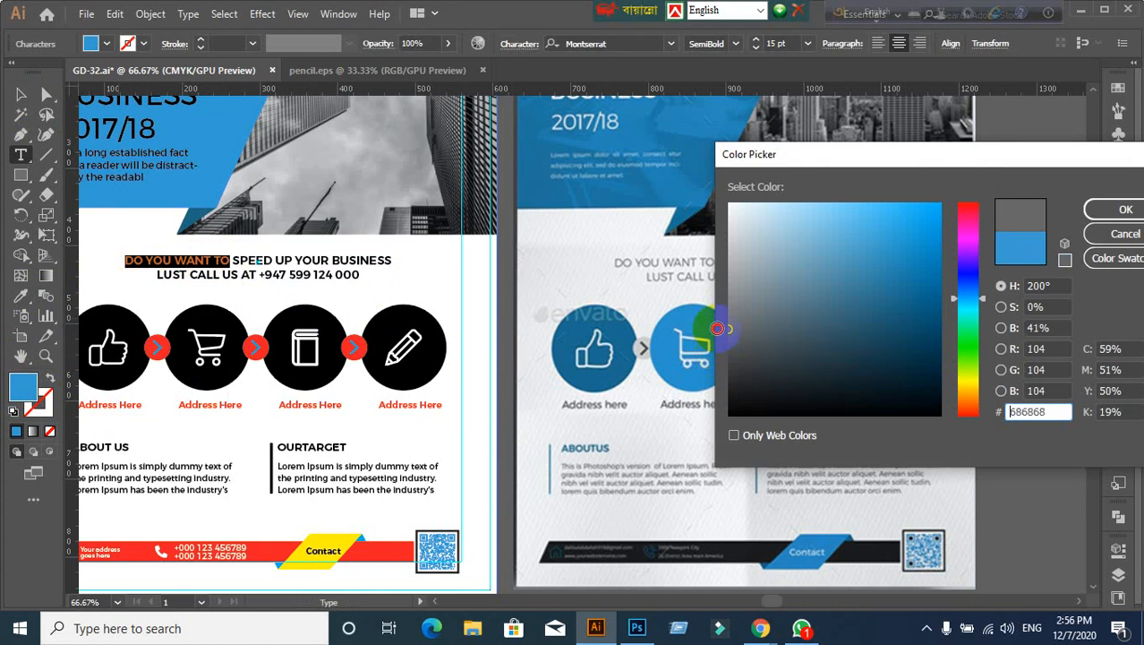
pyautogui.click(1124, 209)
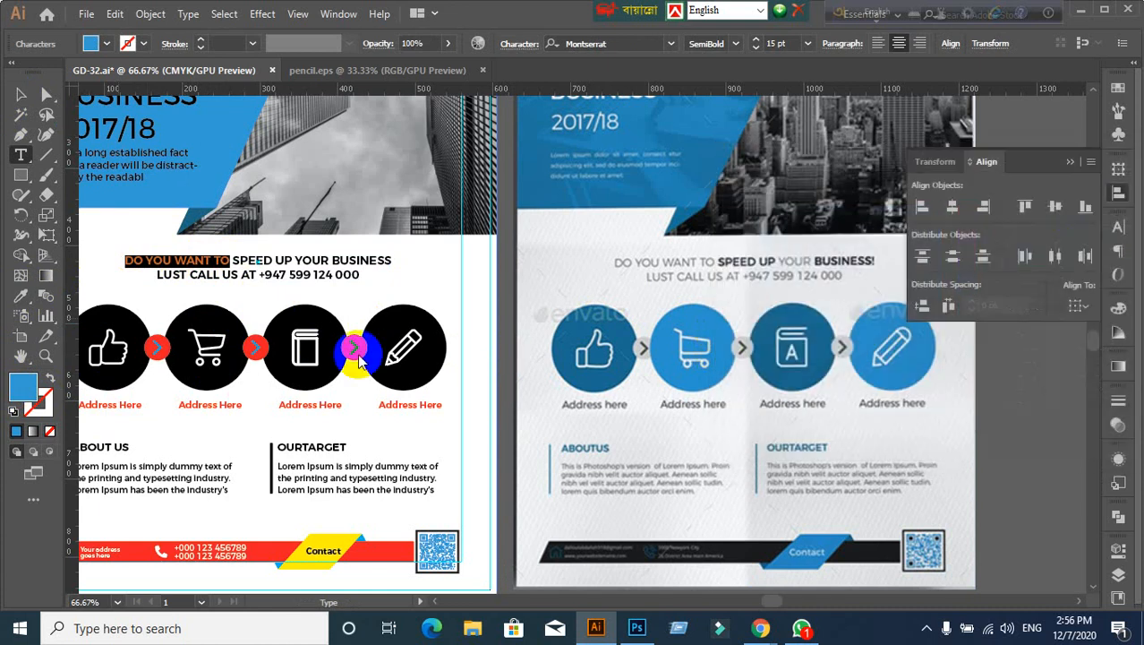
pyautogui.click(20, 93)
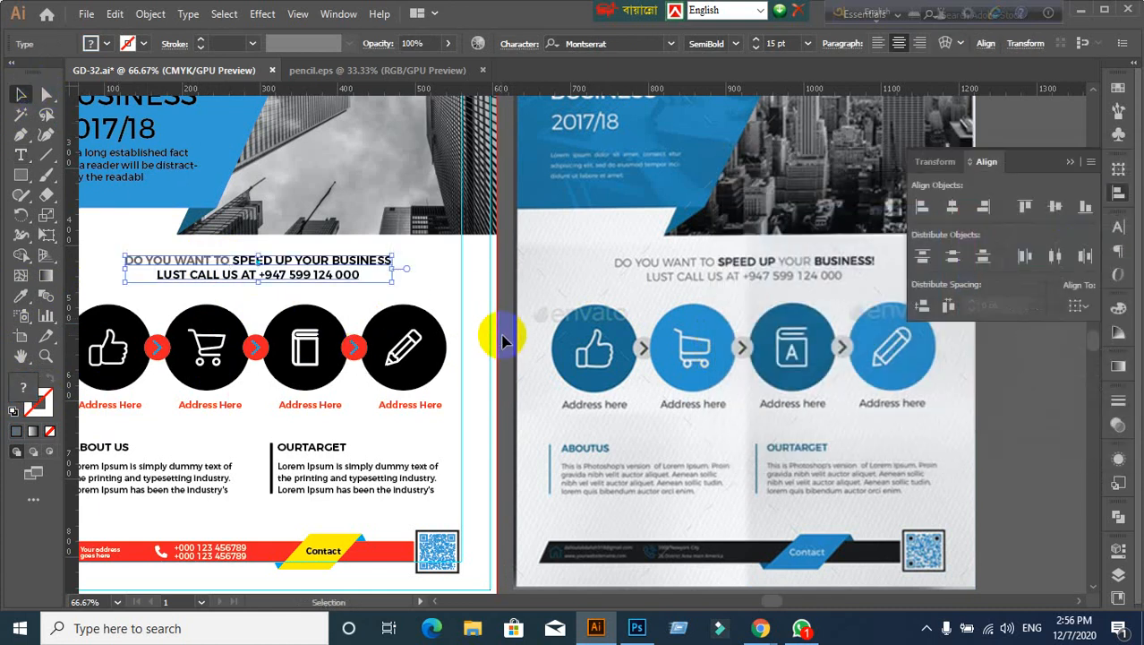
pyautogui.click(416, 472)
# Step: Set the fill of the words DO YOU WANT TO in the headline above the icons to gray #939393
pyautogui.doubleClick(188, 265)
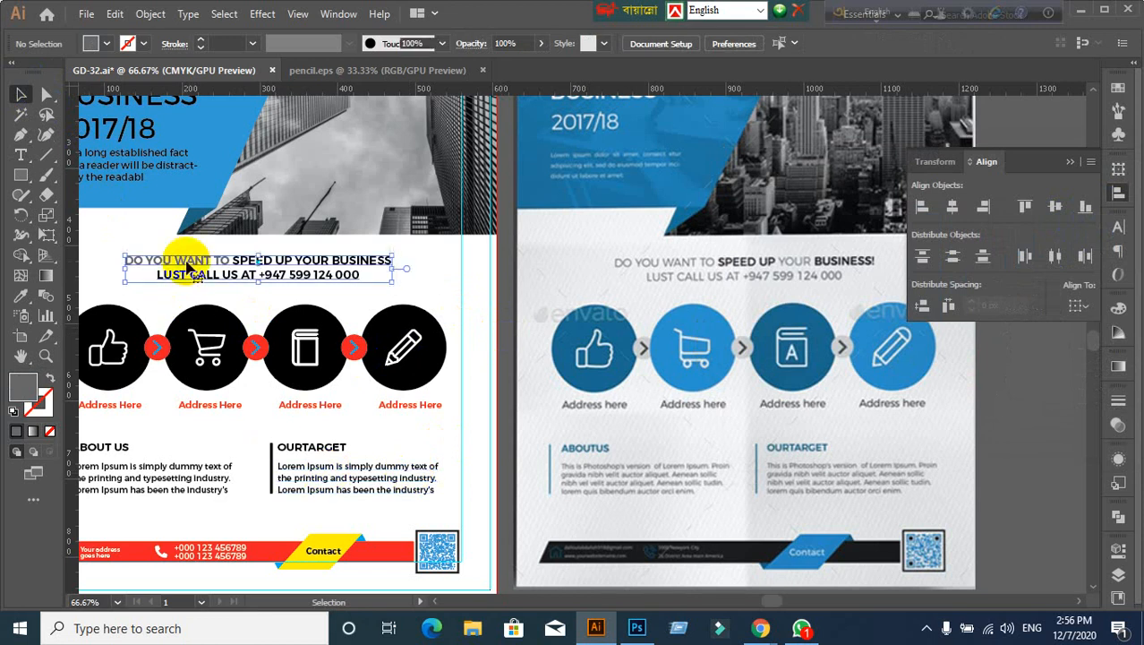
pyautogui.click(237, 259)
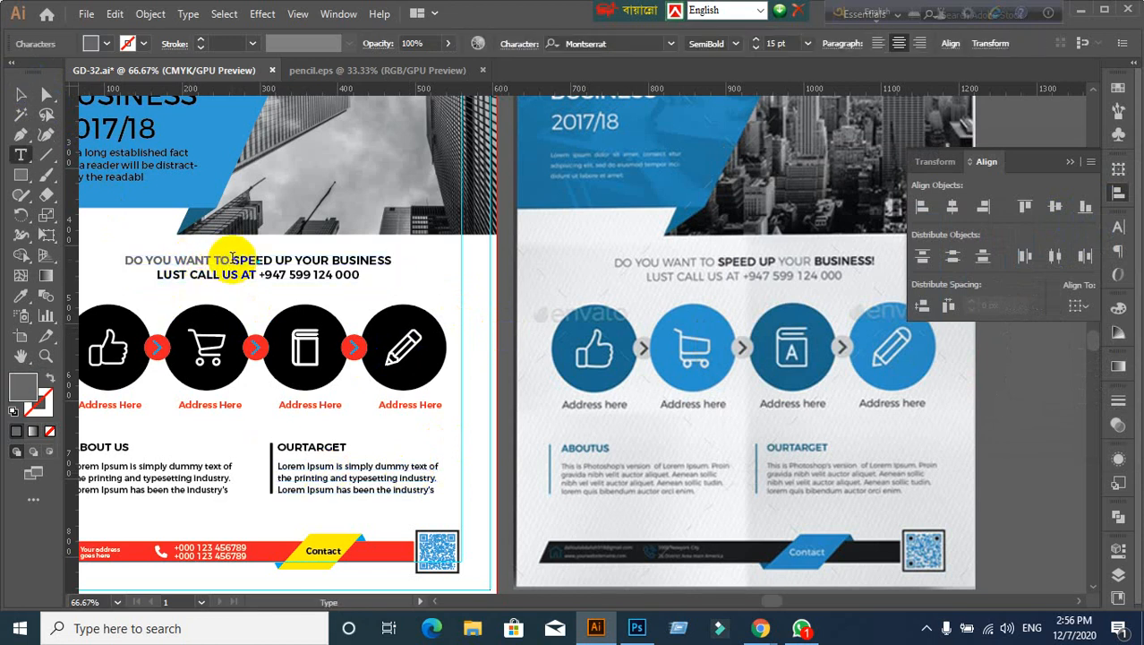
pyautogui.moveTo(231, 258); pyautogui.dragTo(102, 263)
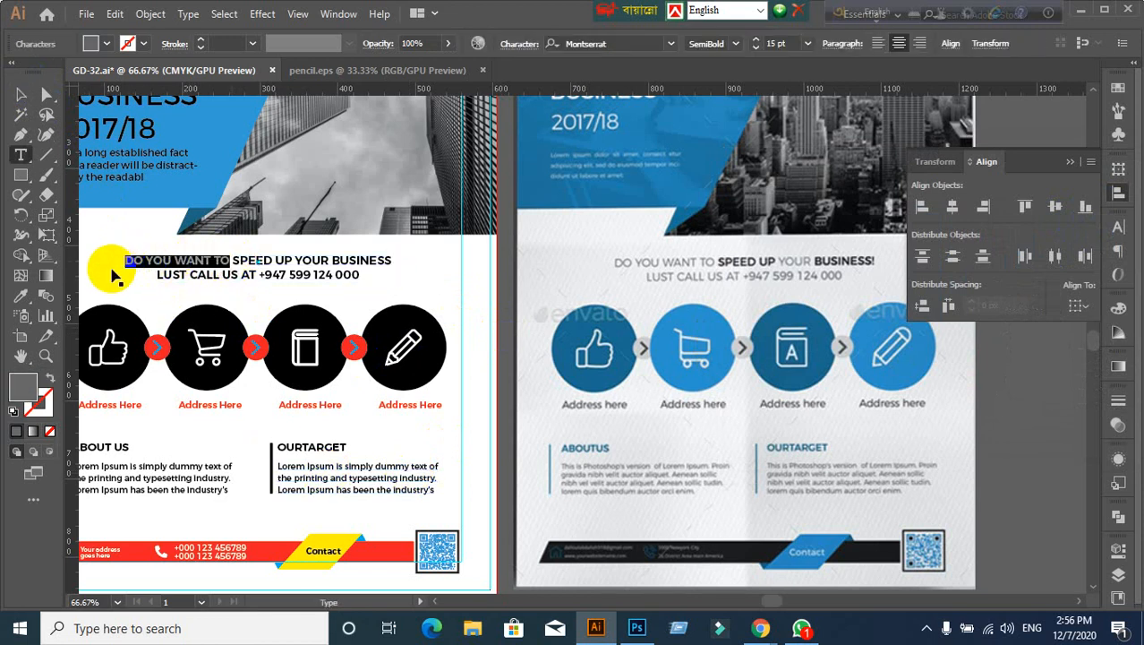
pyautogui.doubleClick(22, 390)
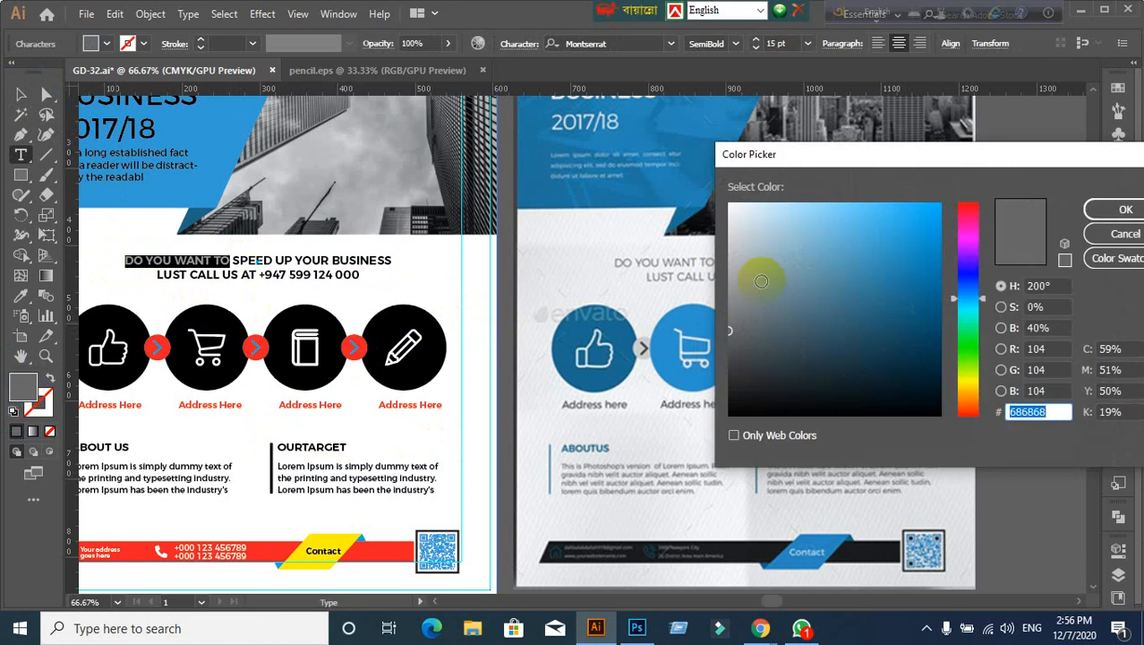
pyautogui.moveTo(759, 276); pyautogui.dragTo(699, 291)
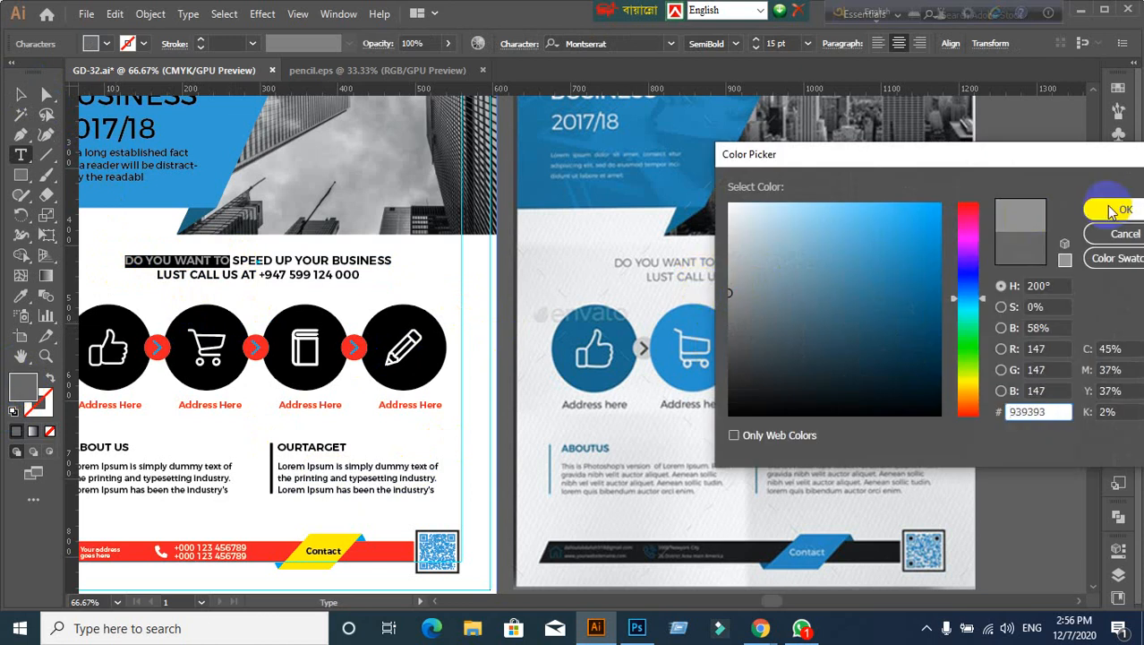
pyautogui.click(1125, 209)
pyautogui.click(20, 94)
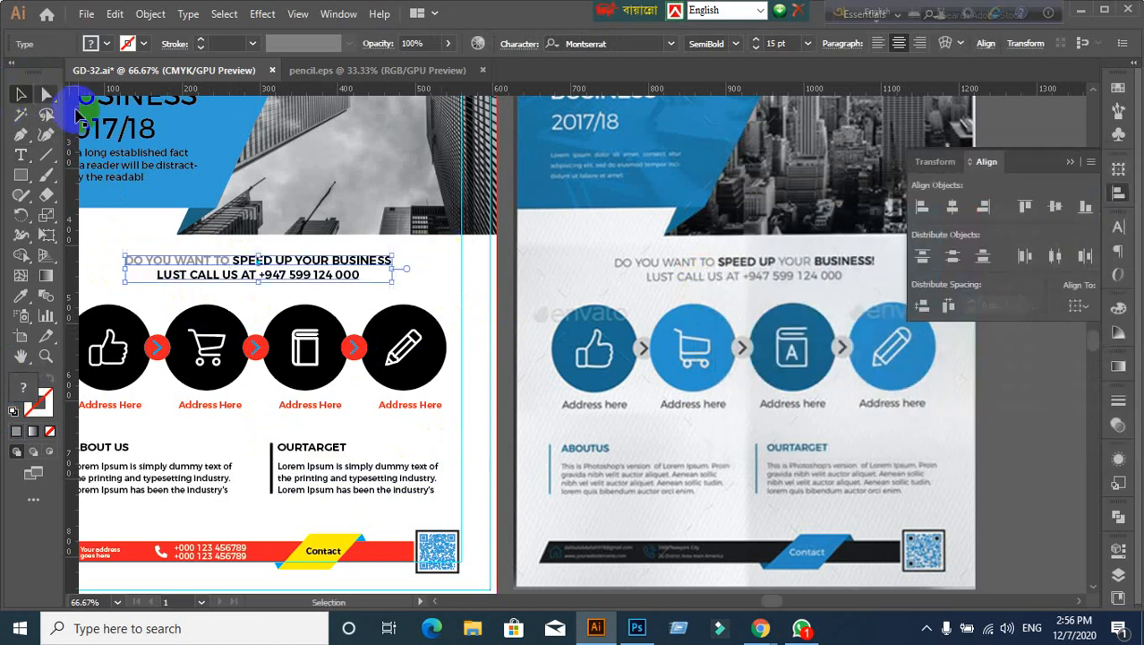
pyautogui.click(502, 276)
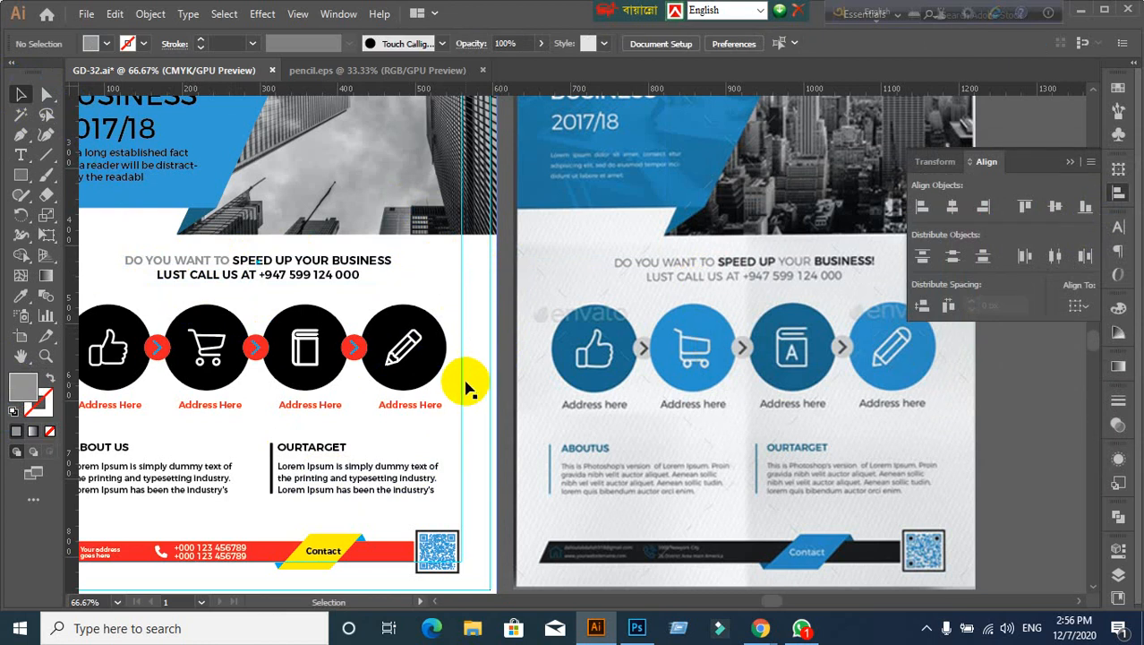
# Step: Recolor the word YOUR in the headline with the gray sampled from the words DO YOU WANT TO
pyautogui.click(319, 267)
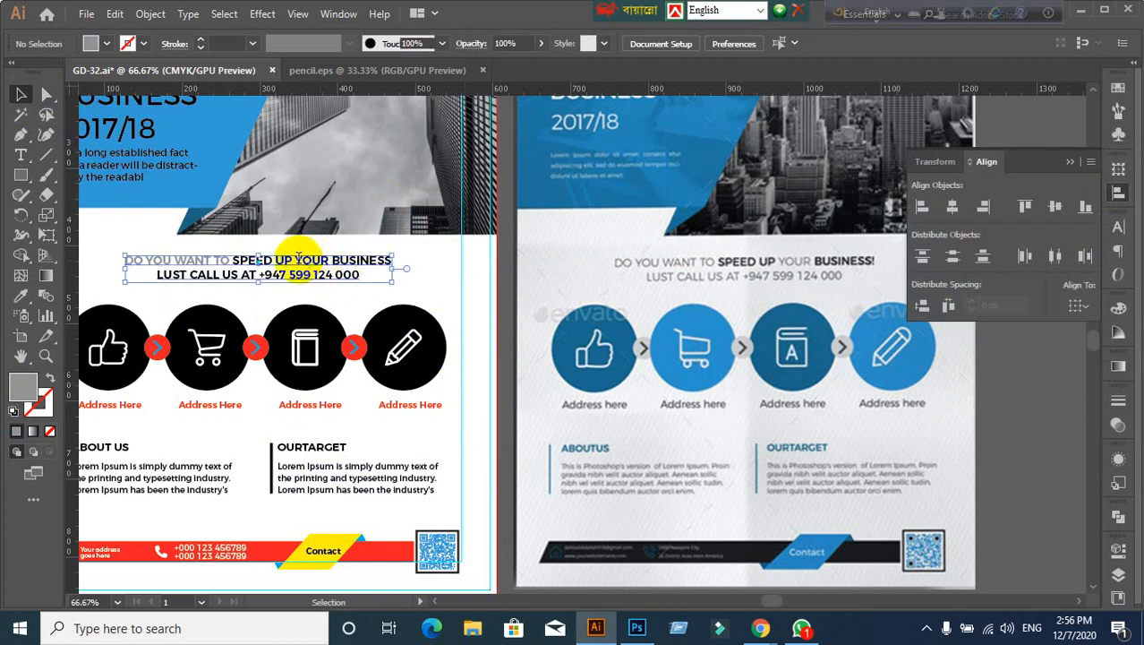
pyautogui.doubleClick(298, 257)
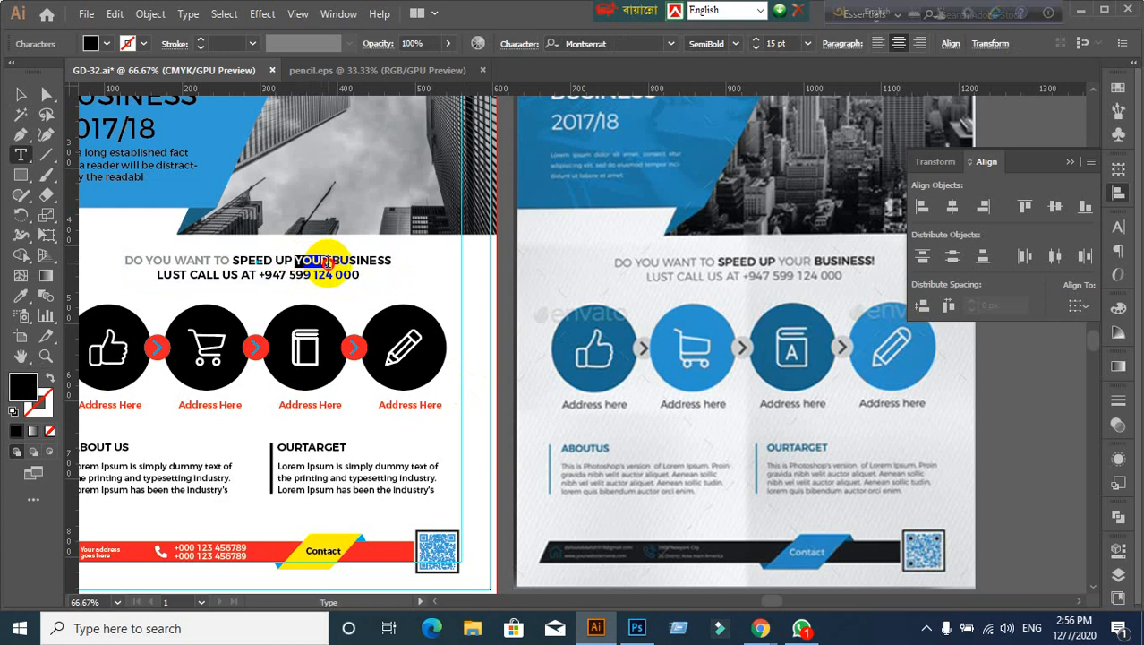
pyautogui.click(23, 296)
pyautogui.click(130, 263)
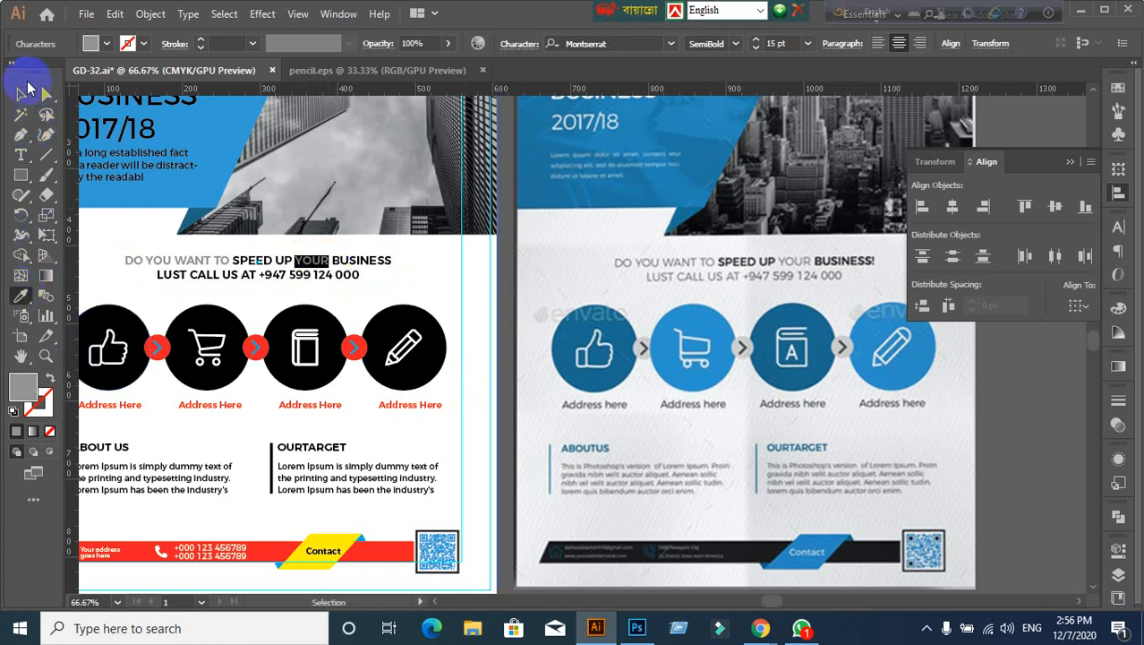
pyautogui.click(25, 90)
pyautogui.click(484, 383)
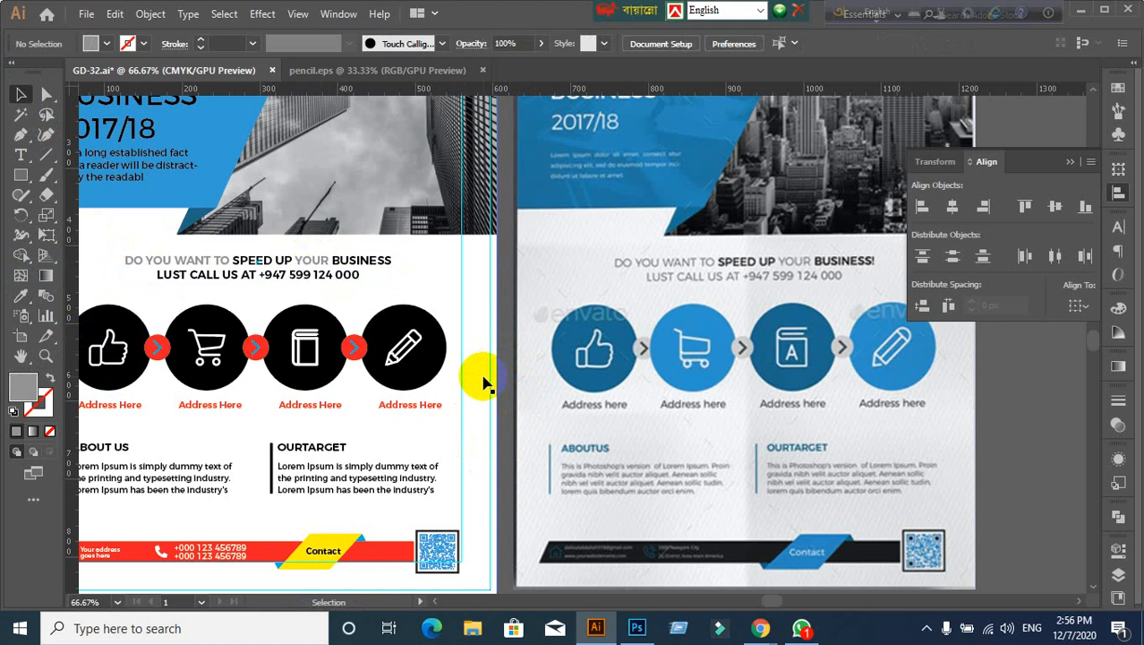
# Step: Recolor the headline's second line, LUST CALL US AT and the phone number, with the gray sampled from DO YOU WANT TO
pyautogui.click(206, 273)
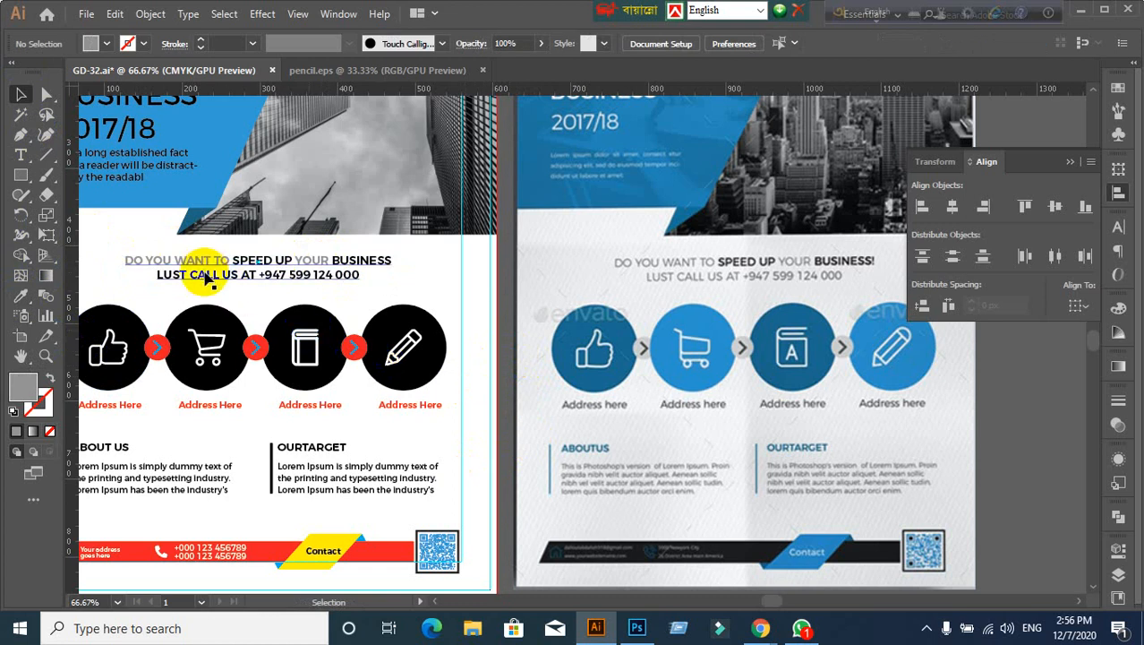
pyautogui.doubleClick(159, 278)
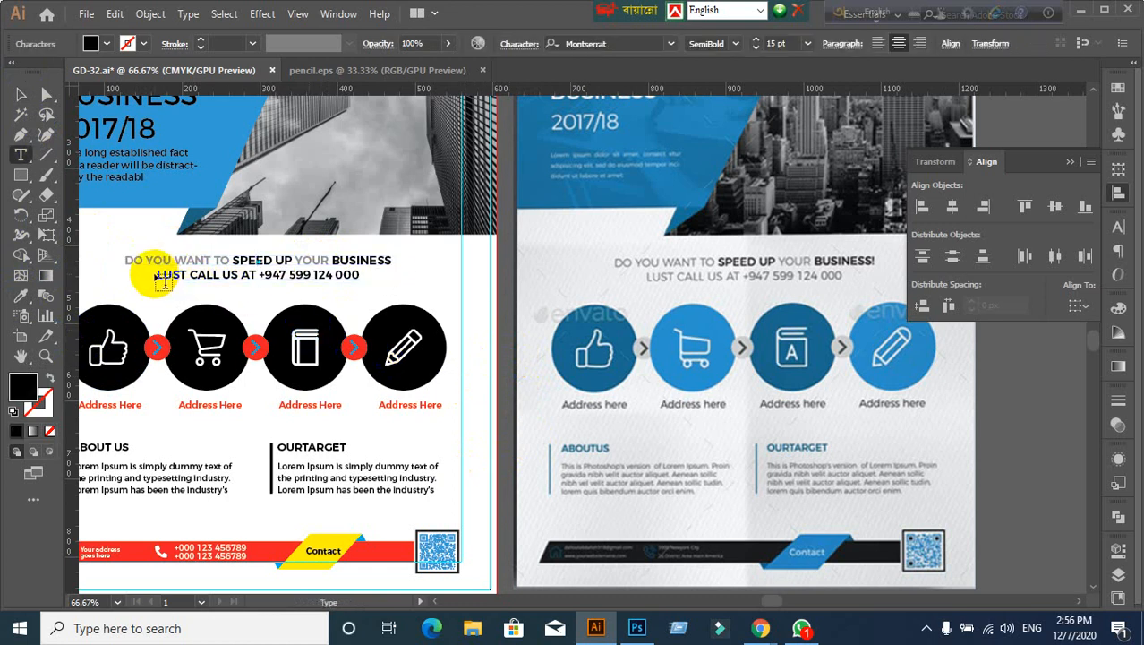
pyautogui.tripleClick(197, 273)
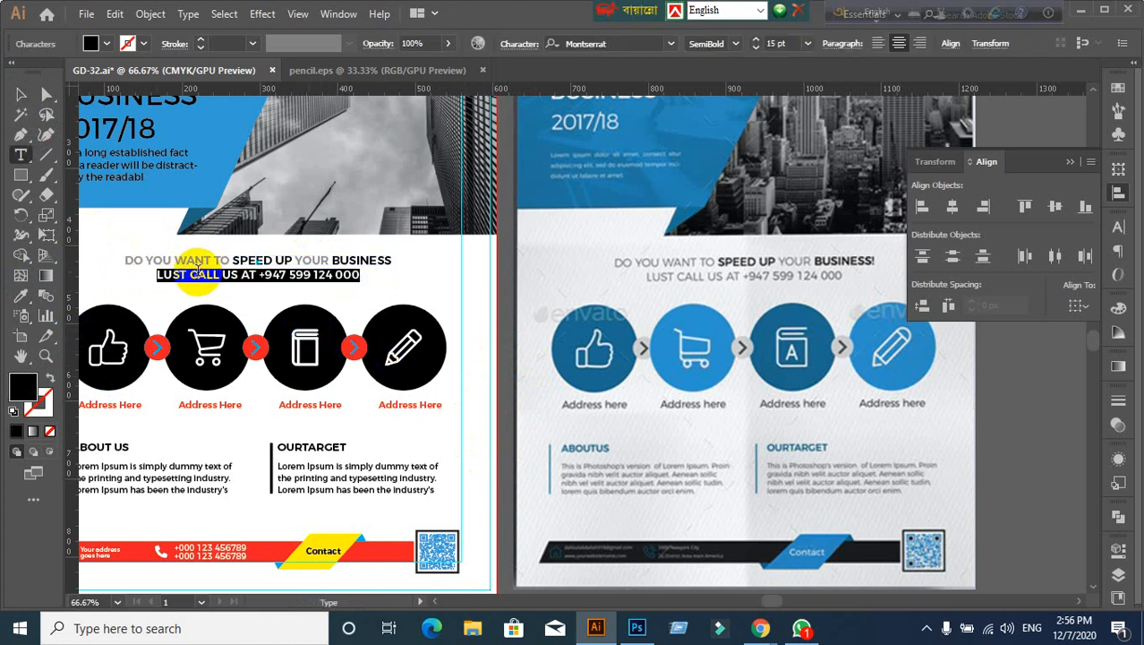
pyautogui.click(128, 255)
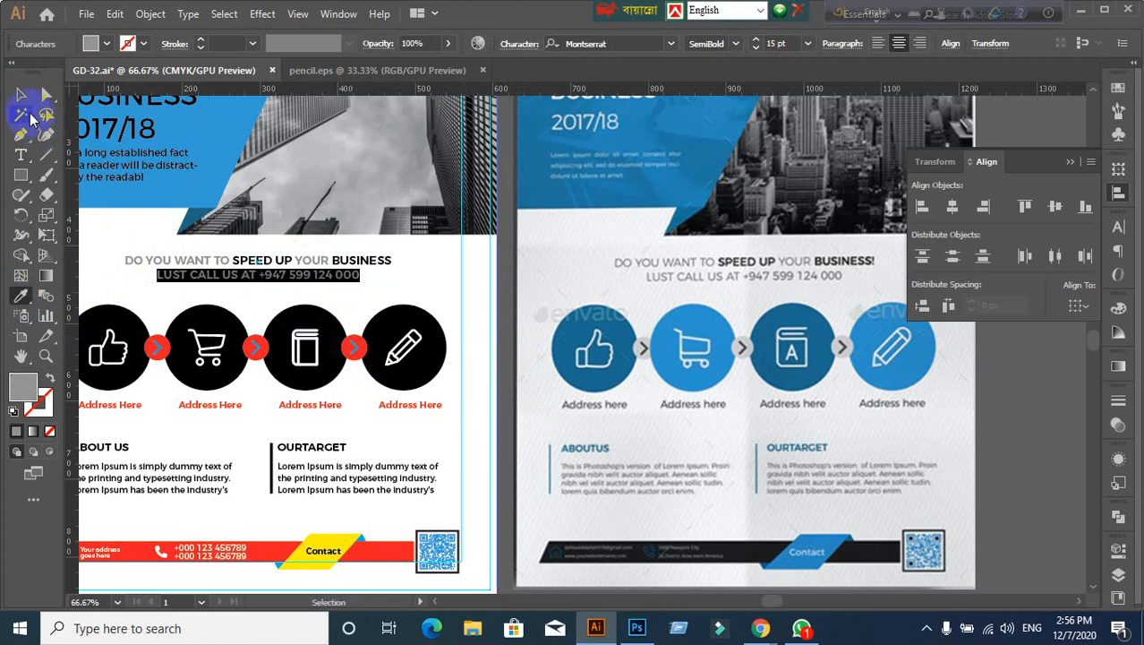
pyautogui.click(20, 94)
pyautogui.click(511, 314)
# Step: Duplicate the two-line headline above the icons onto the empty pasteboard beside the flyer
pyautogui.scroll(-1, 516, 340)
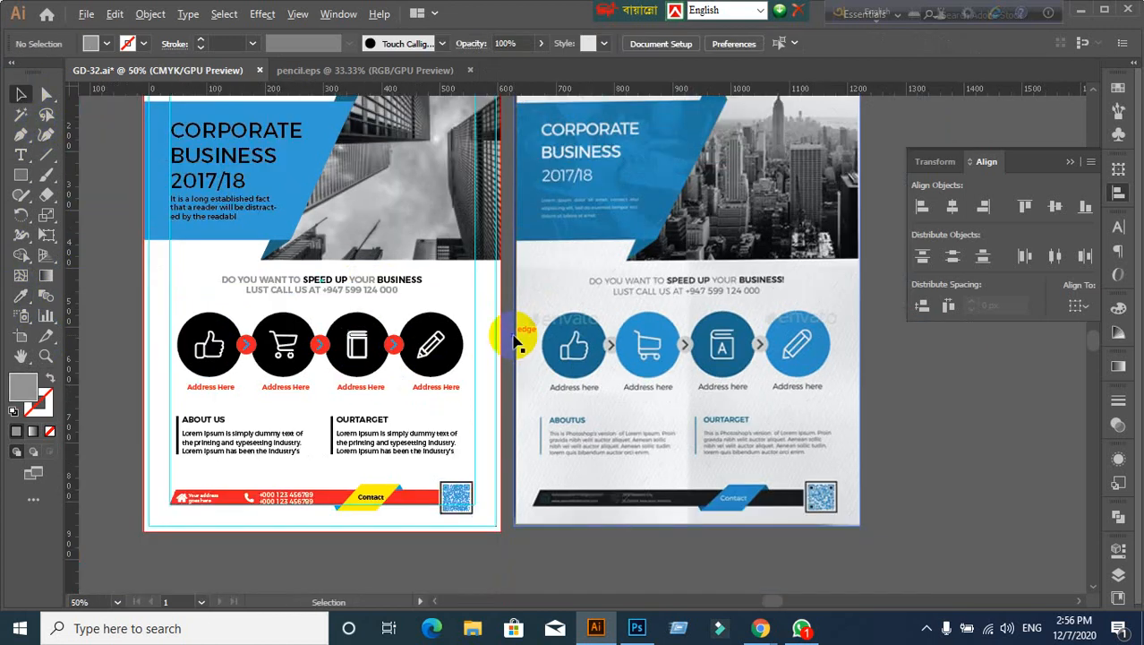
pyautogui.scroll(1, 274, 322)
pyautogui.moveTo(259, 328); pyautogui.dragTo(582, 385)
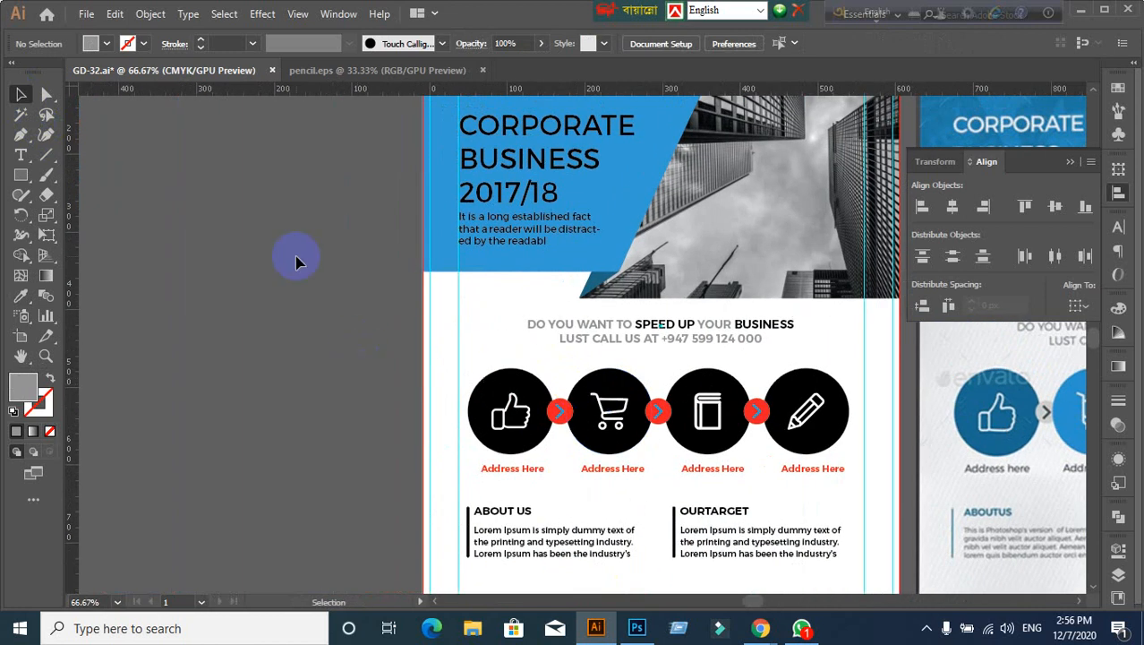
pyautogui.click(690, 338)
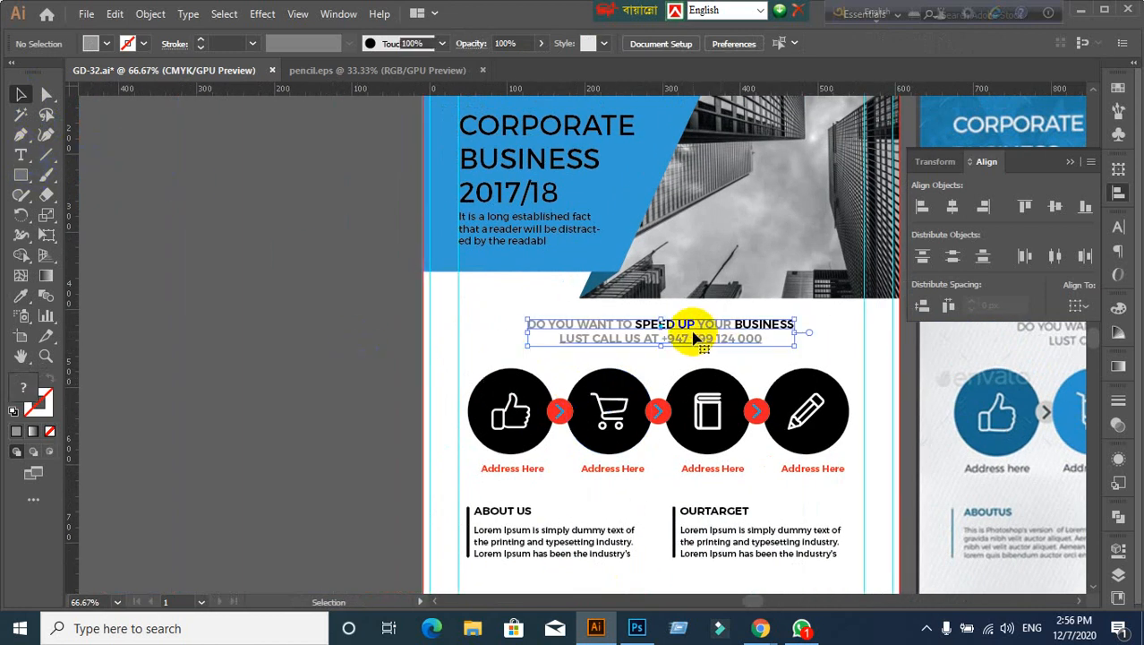
pyautogui.moveTo(696, 330); pyautogui.dragTo(299, 260)
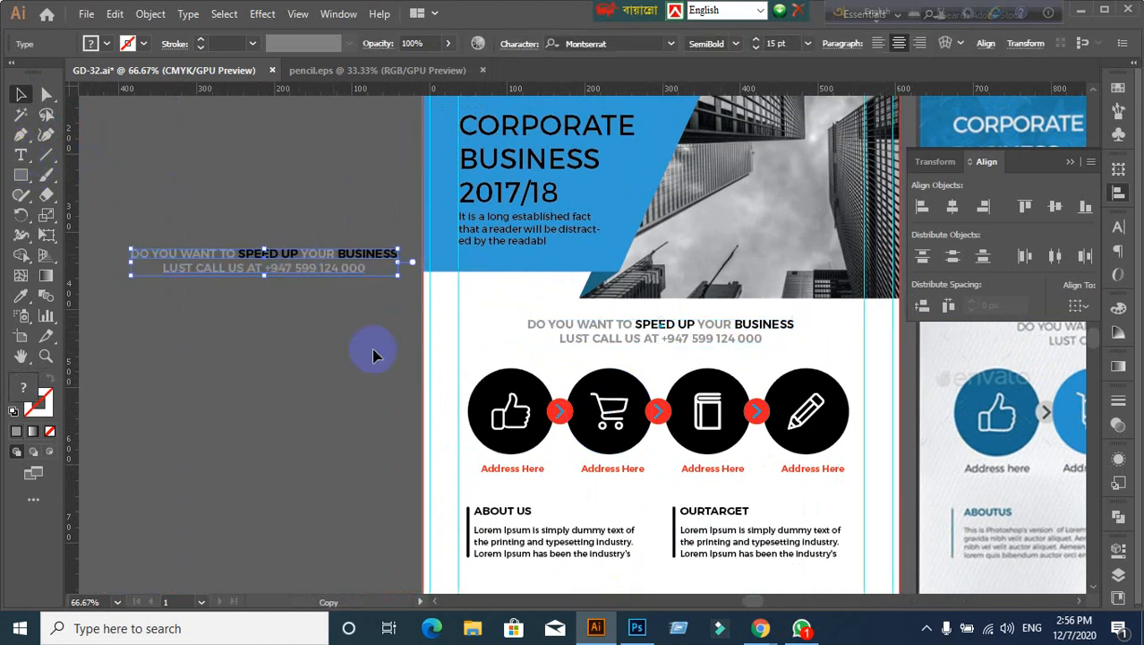
pyautogui.click(320, 406)
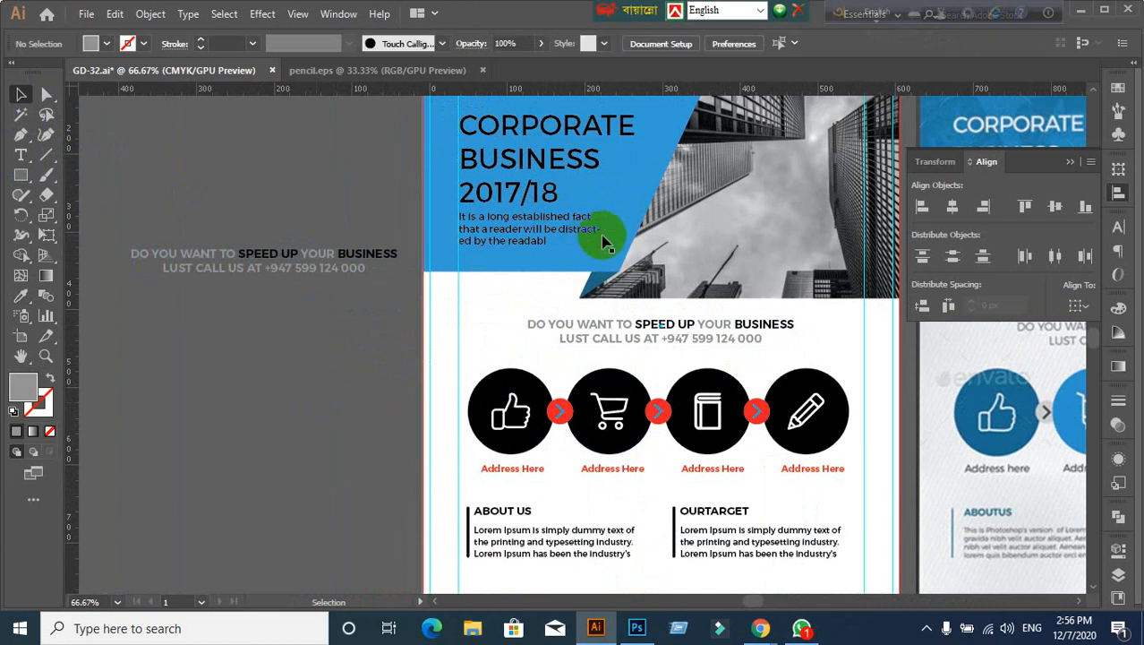
# Step: Recolor the words DO YOU WANT TO in the pasteboard copy with the red sampled from an arrow circle
pyautogui.doubleClick(233, 258)
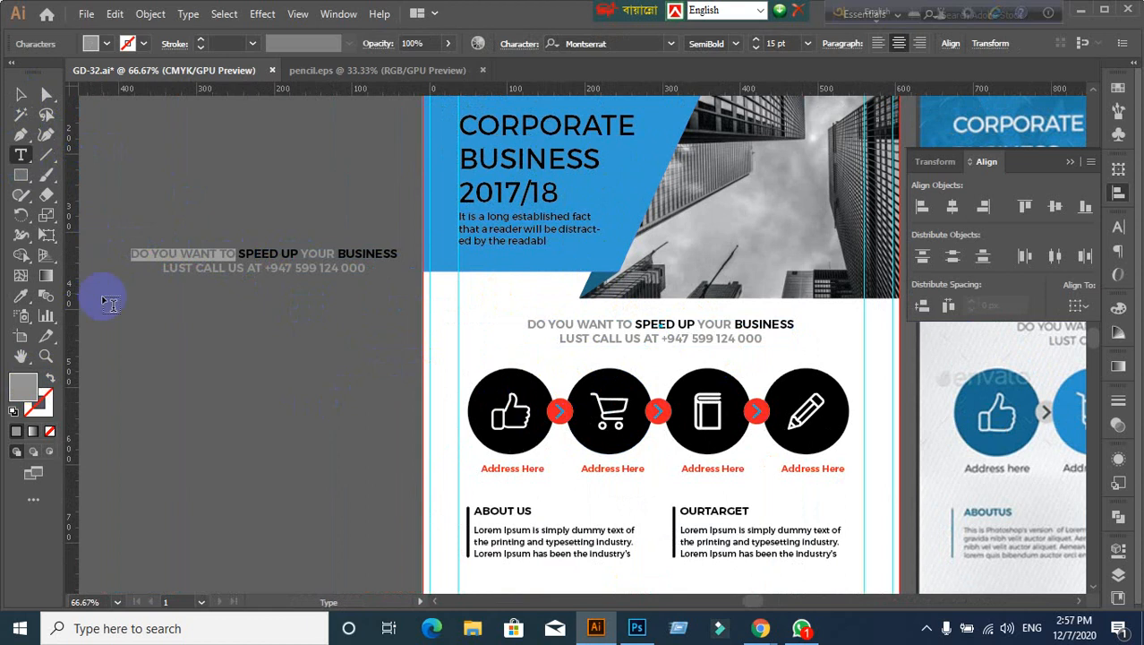
pyautogui.click(25, 378)
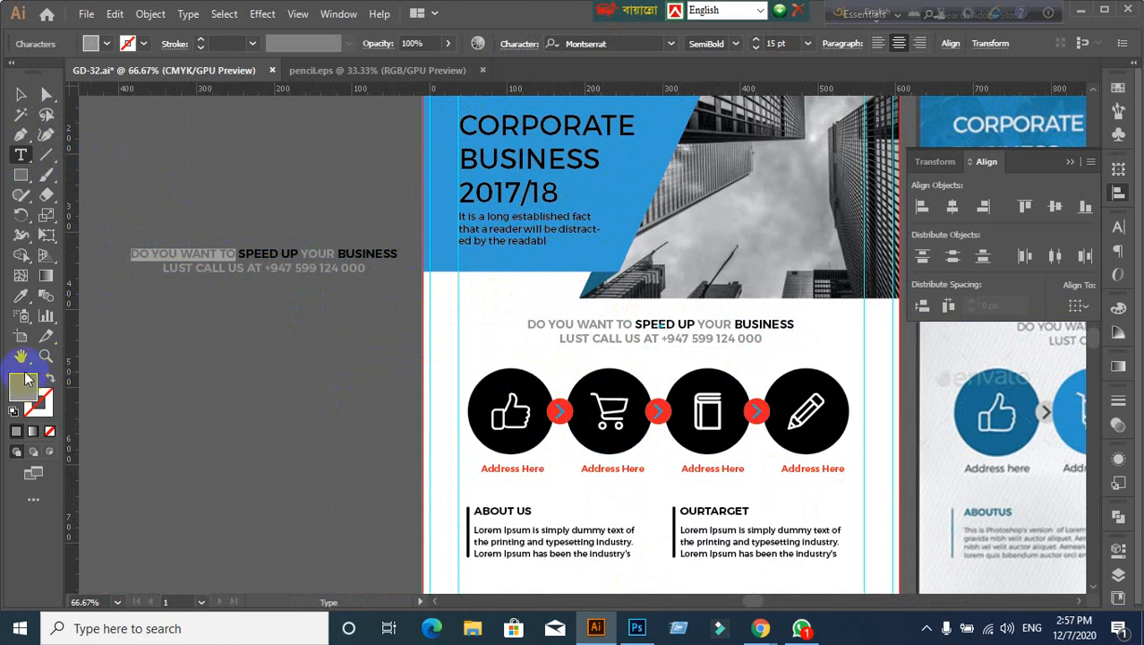
pyautogui.click(22, 297)
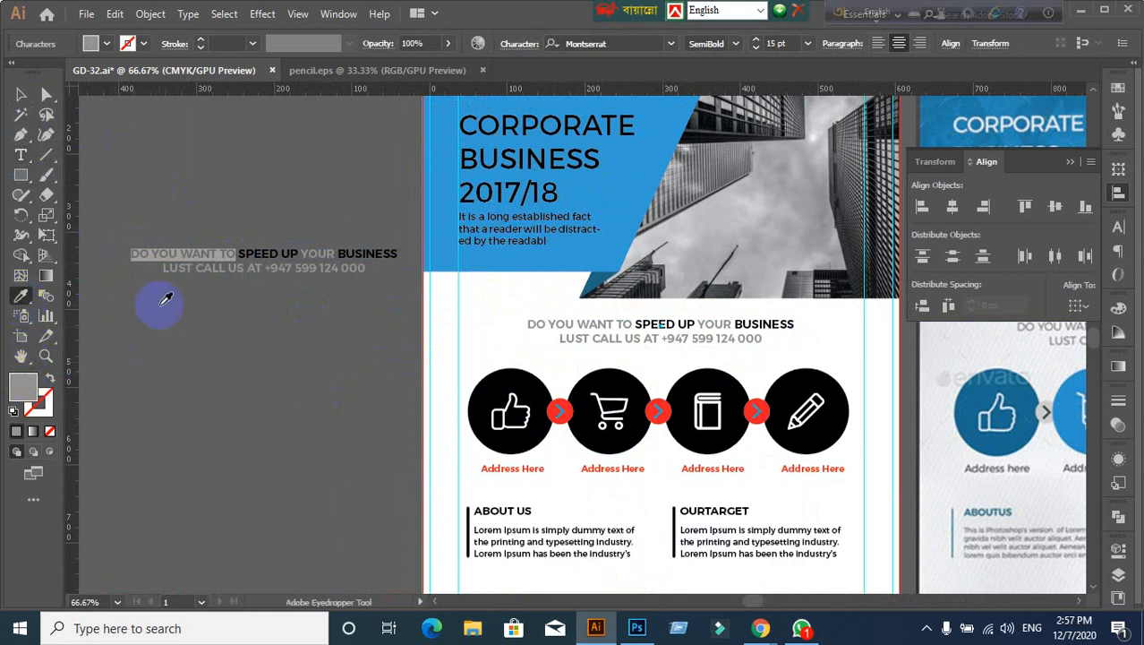
pyautogui.click(562, 408)
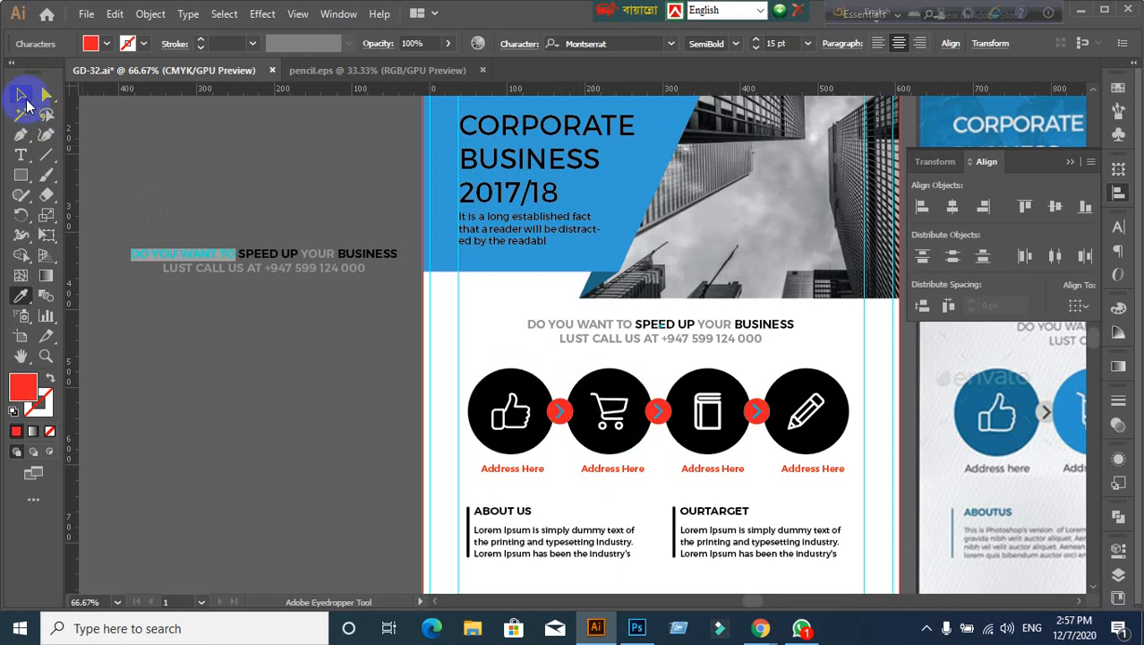
pyautogui.click(22, 95)
pyautogui.click(222, 254)
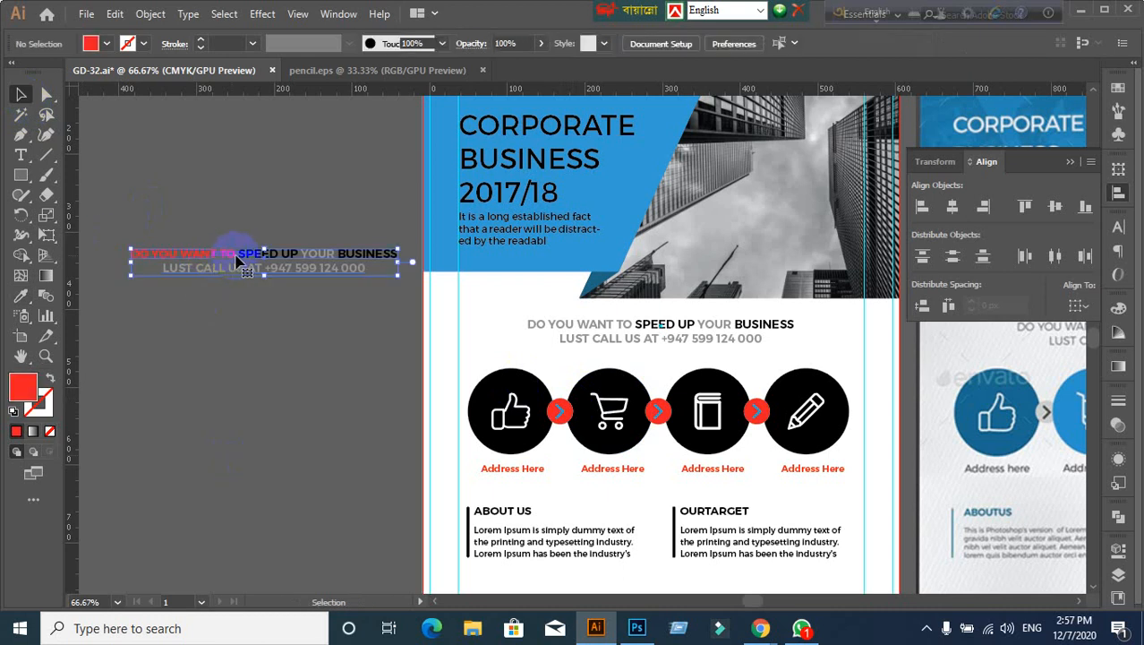
# Step: Change the words DO YOU WANT TO in the pasteboard copy to dark gray, and delete the copy
pyautogui.doubleClick(236, 254)
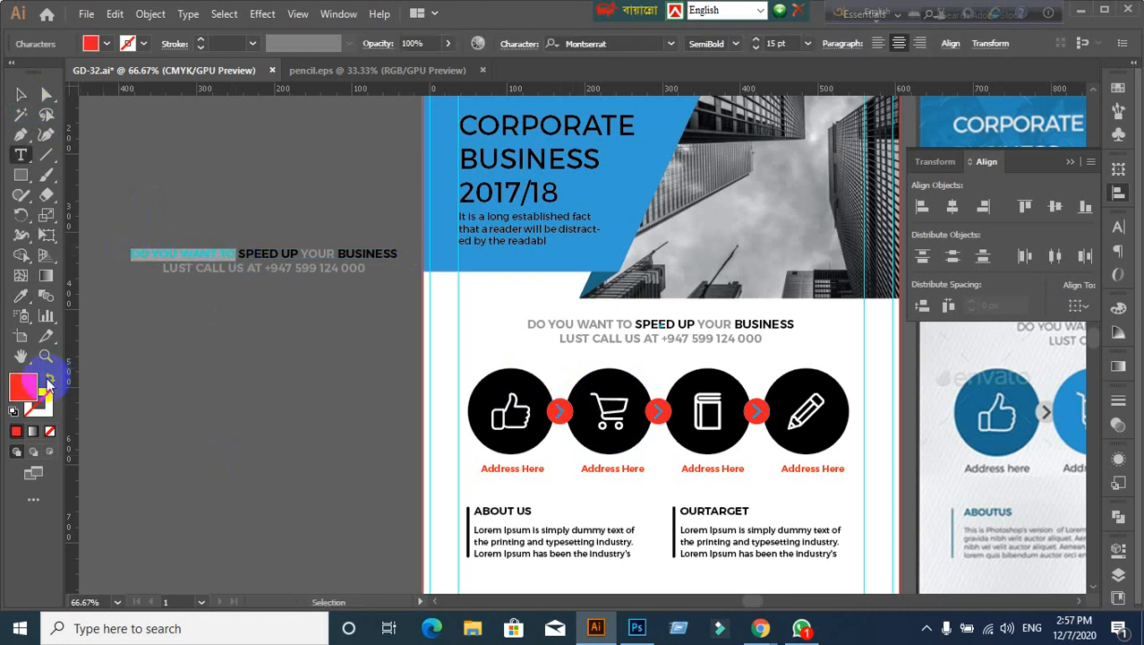
pyautogui.doubleClick(33, 387)
pyautogui.moveTo(790, 333); pyautogui.dragTo(710, 328)
pyautogui.click(1125, 210)
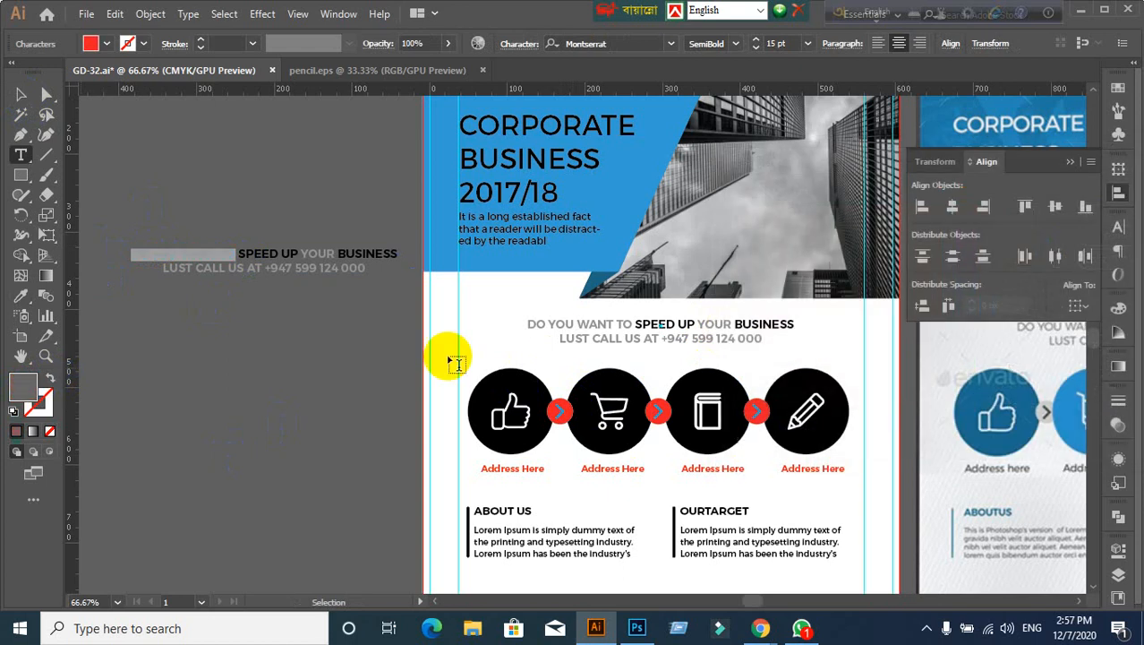
pyautogui.click(217, 440)
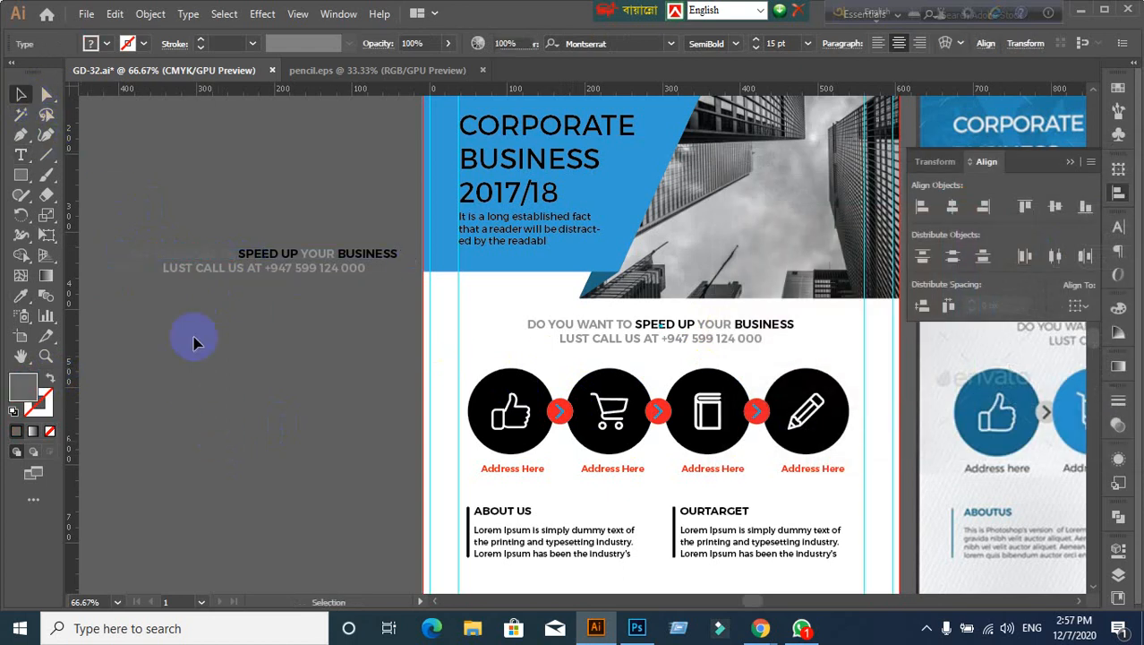
pyautogui.moveTo(260, 380); pyautogui.dragTo(294, 513)
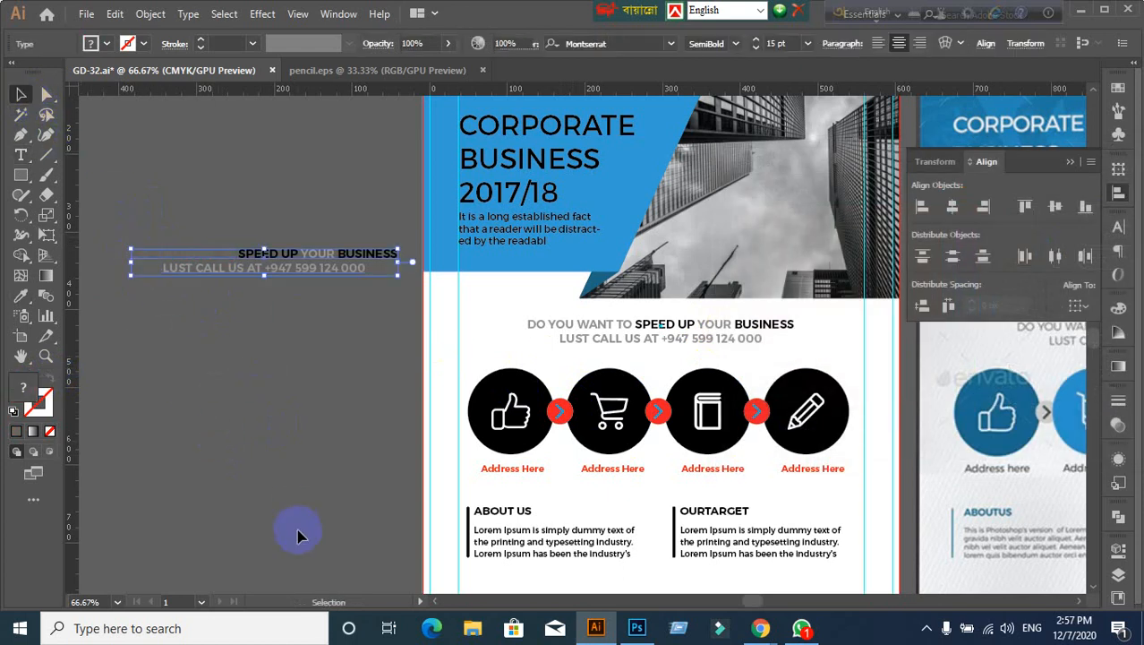
pyautogui.press('Delete')
# Step: Center the two-line headline above the icons horizontally on the artboard using Align to Artboard
pyautogui.moveTo(726, 415); pyautogui.dragTo(582, 335)
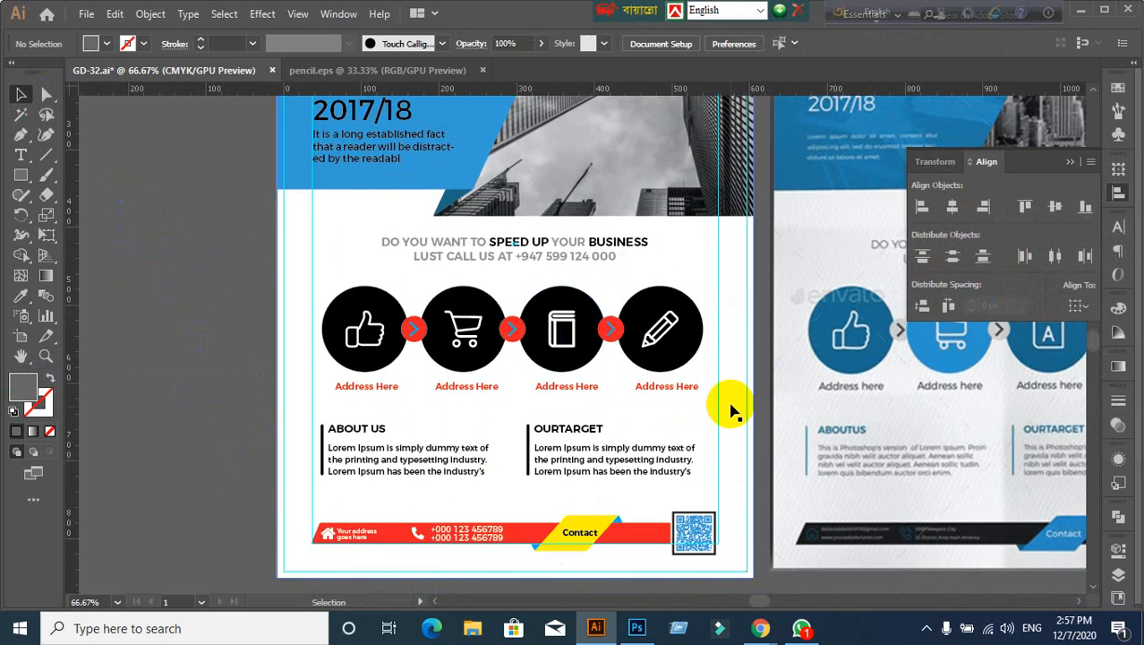
pyautogui.scroll(1, 731, 403)
pyautogui.scroll(-1, 578, 374)
pyautogui.click(449, 237)
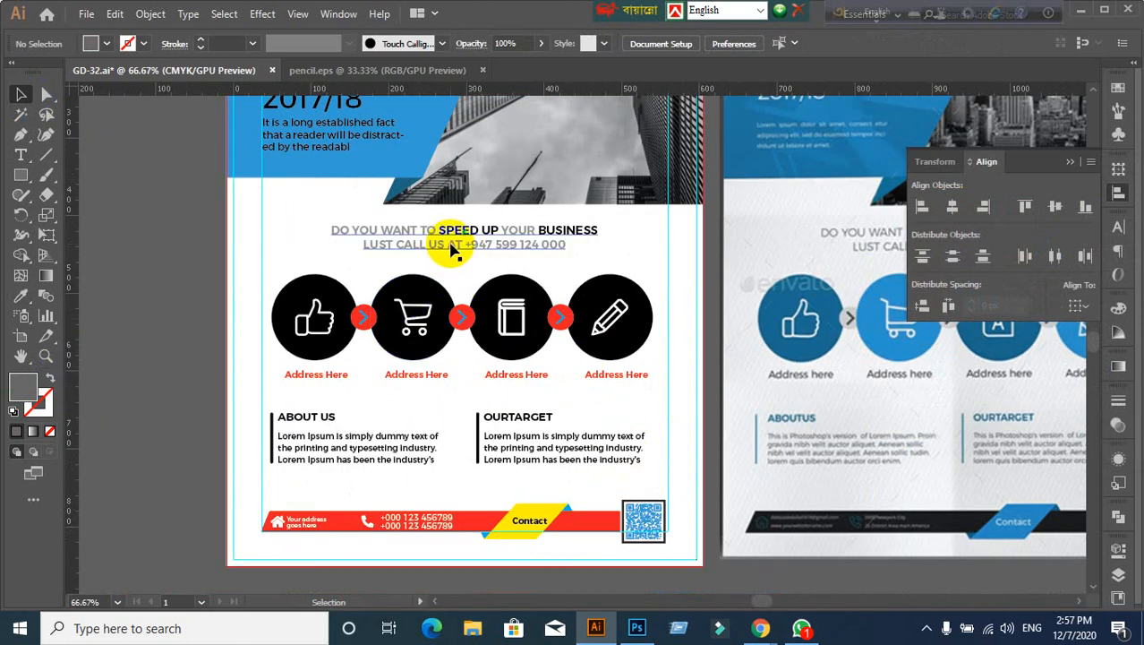
pyautogui.click(1078, 306)
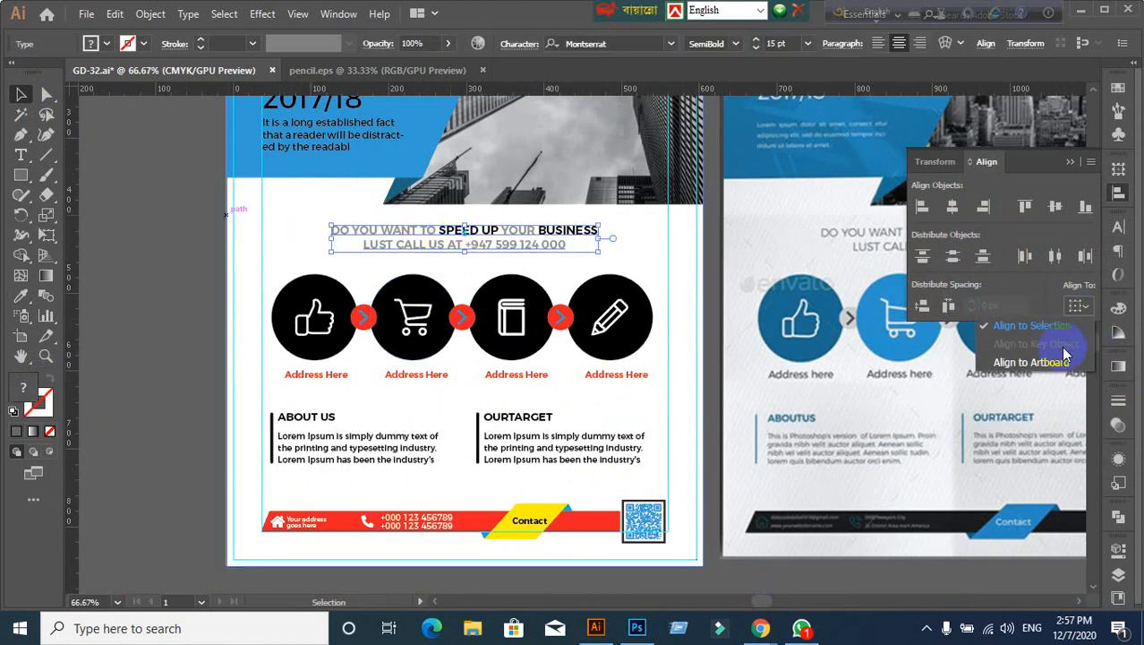
pyautogui.click(1062, 362)
pyautogui.click(956, 209)
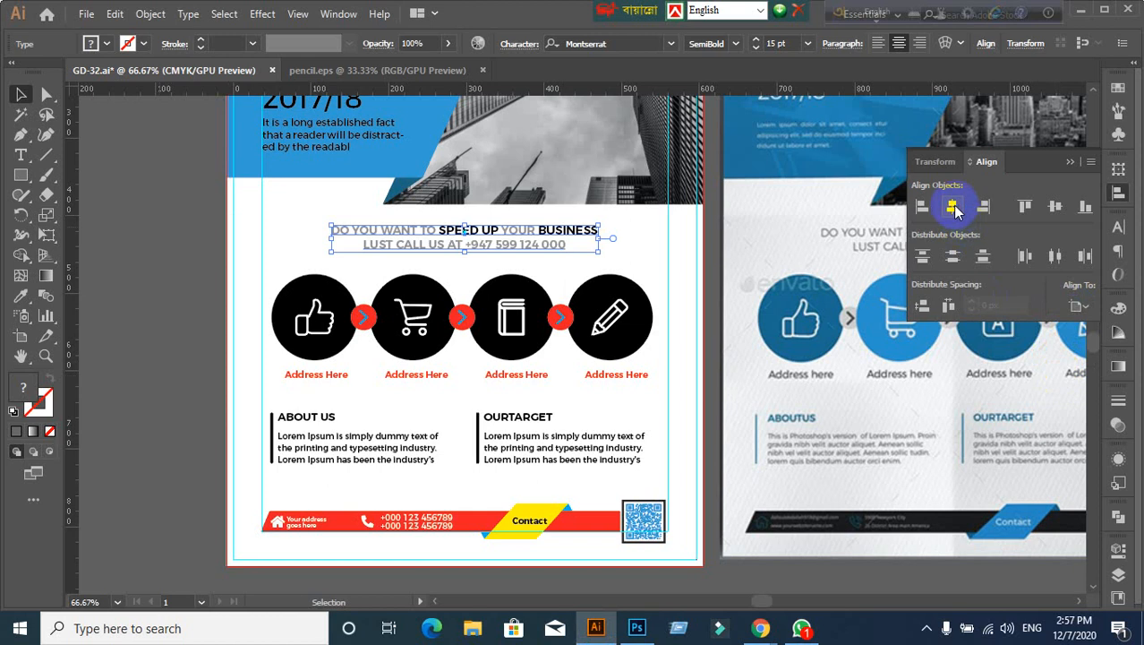
pyautogui.click(208, 402)
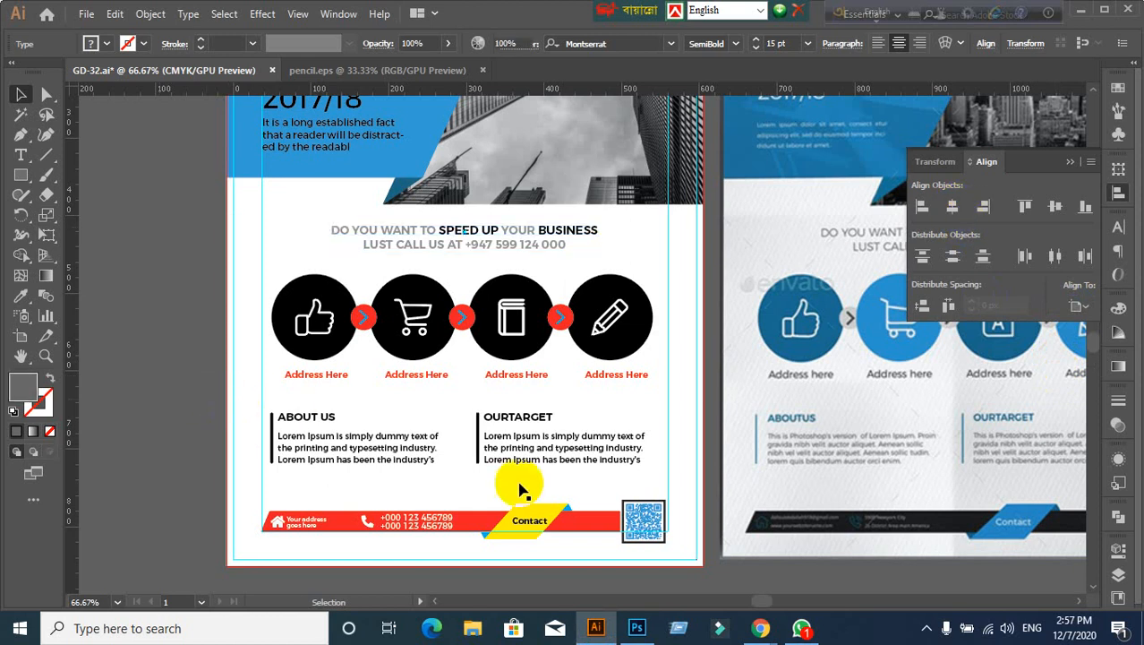
# Step: Fill the black circle behind the thumbs-up icon with the dark blue of the header banner's fold
pyautogui.scroll(-1, 464, 427)
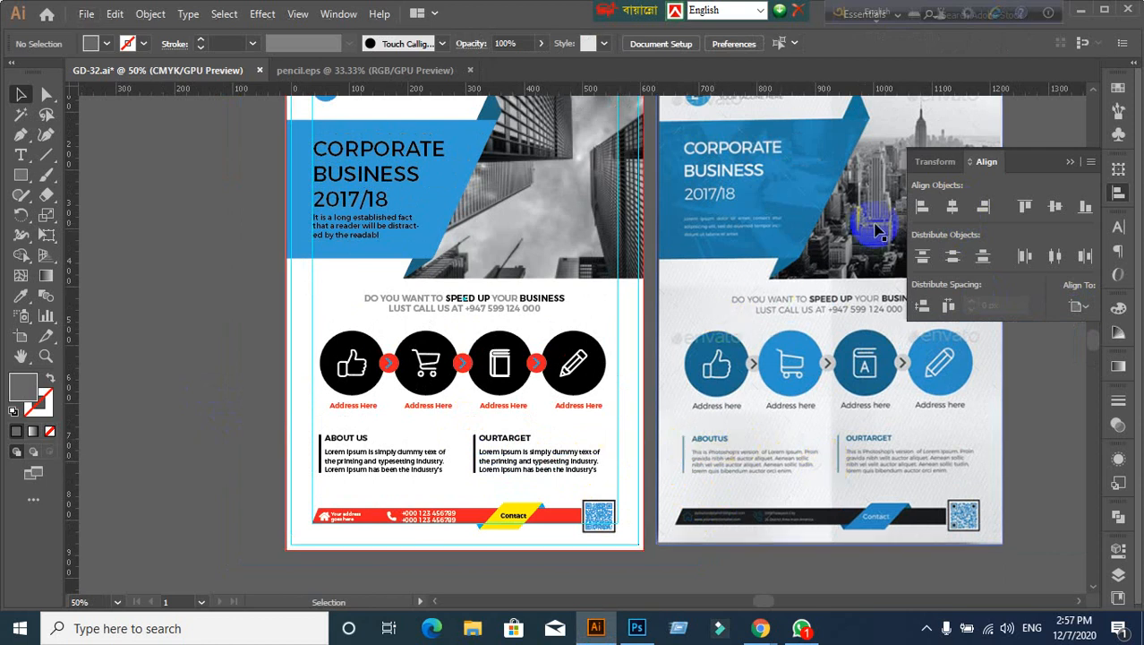
pyautogui.scroll(1, 873, 234)
pyautogui.scroll(1, 528, 447)
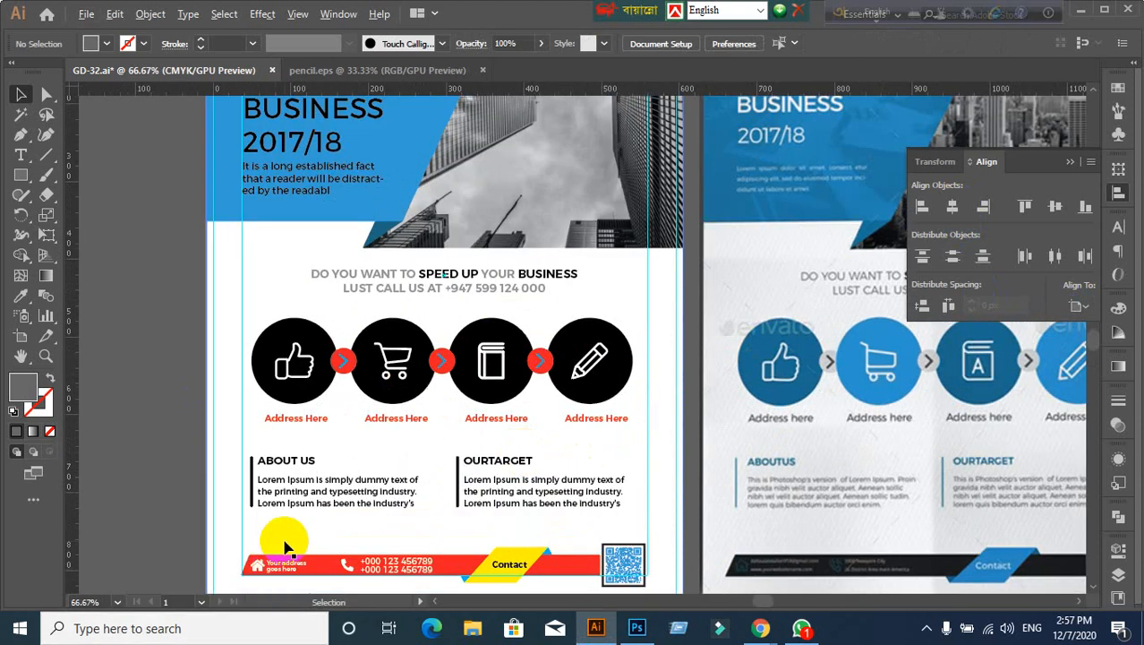
pyautogui.scroll(-1, 285, 453)
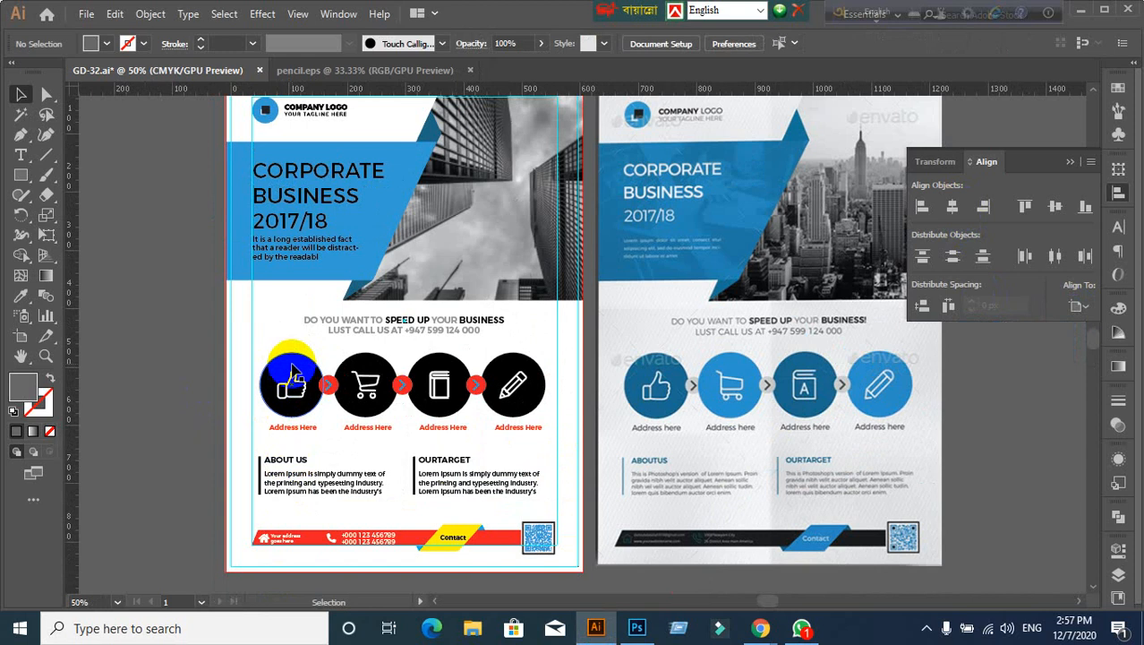
pyautogui.click(288, 380)
pyautogui.click(27, 299)
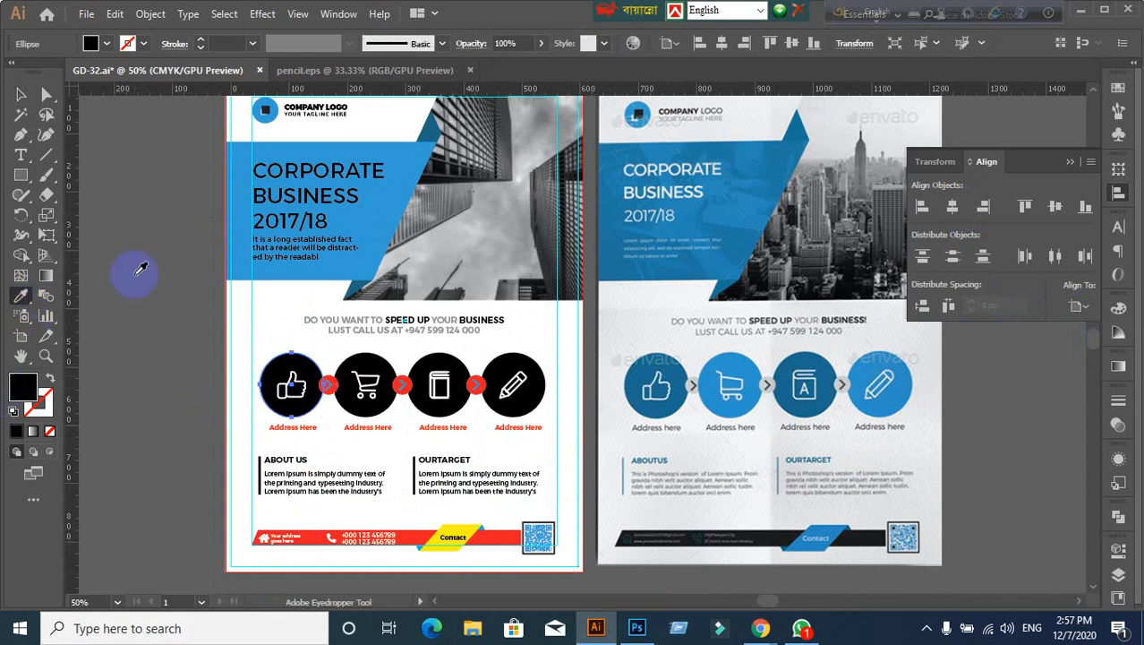
pyautogui.click(396, 171)
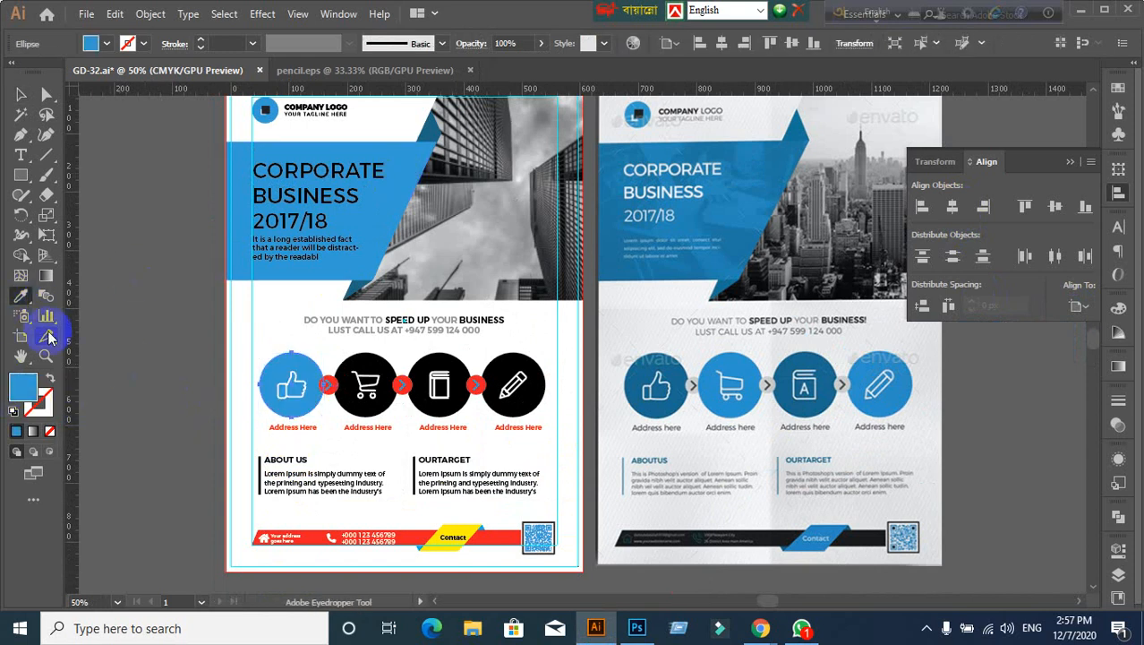
pyautogui.click(358, 222)
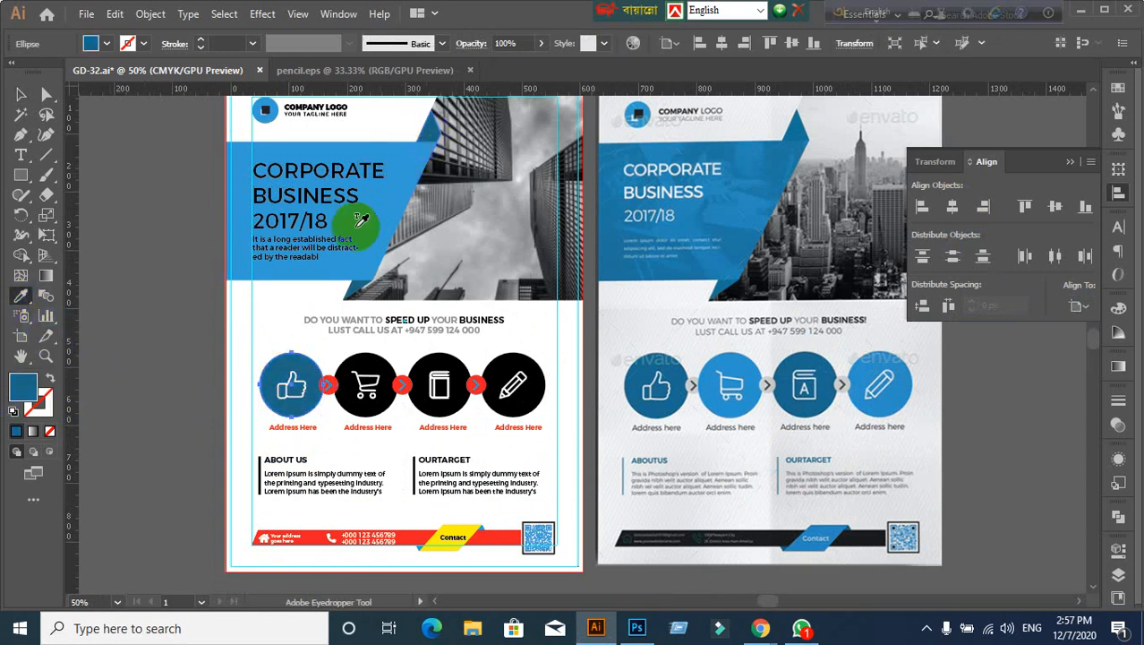
pyautogui.click(22, 97)
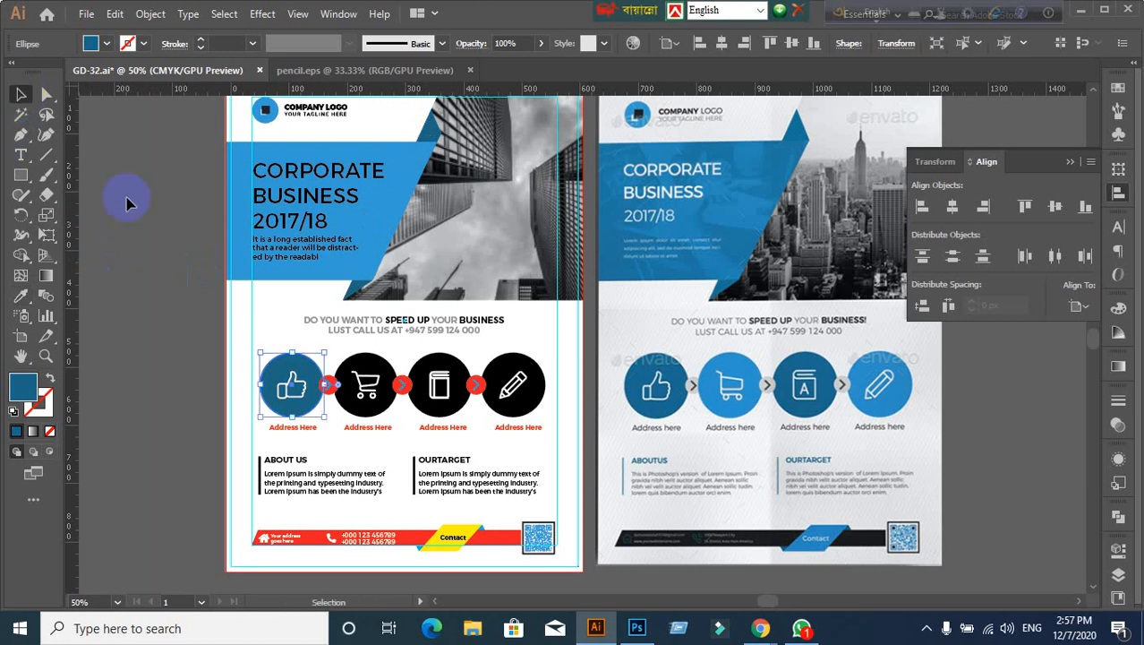
pyautogui.click(192, 242)
# Step: Fill the black circle behind the shopping cart icon with the light blue sampled from the header banner
pyautogui.click(379, 358)
pyautogui.click(369, 376)
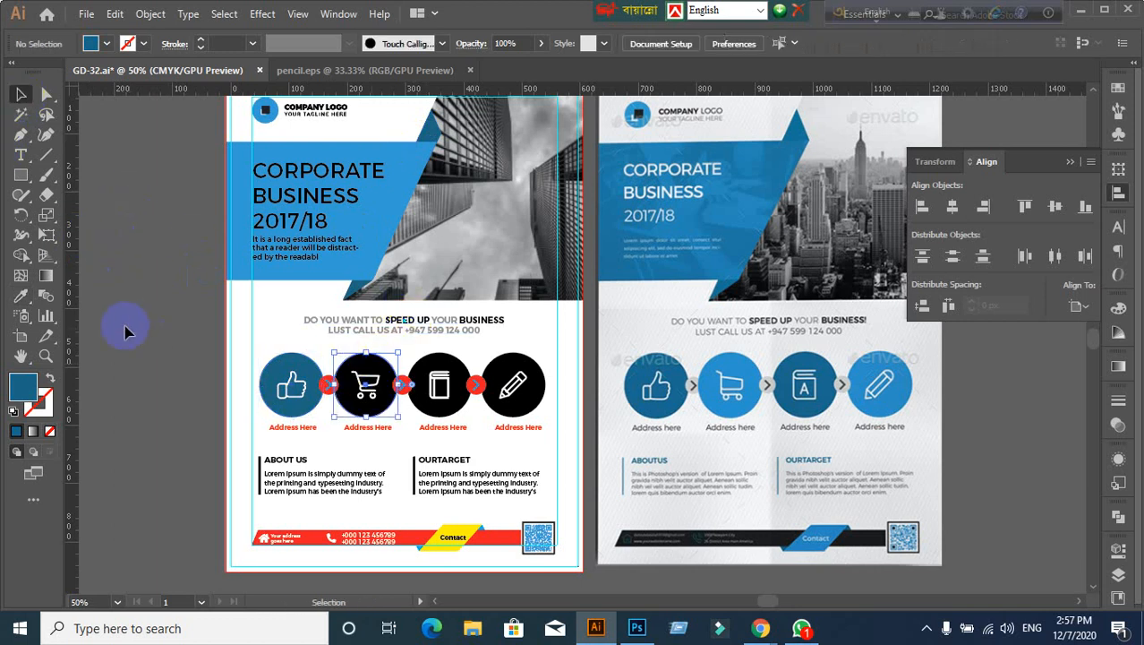
pyautogui.click(21, 296)
pyautogui.click(415, 159)
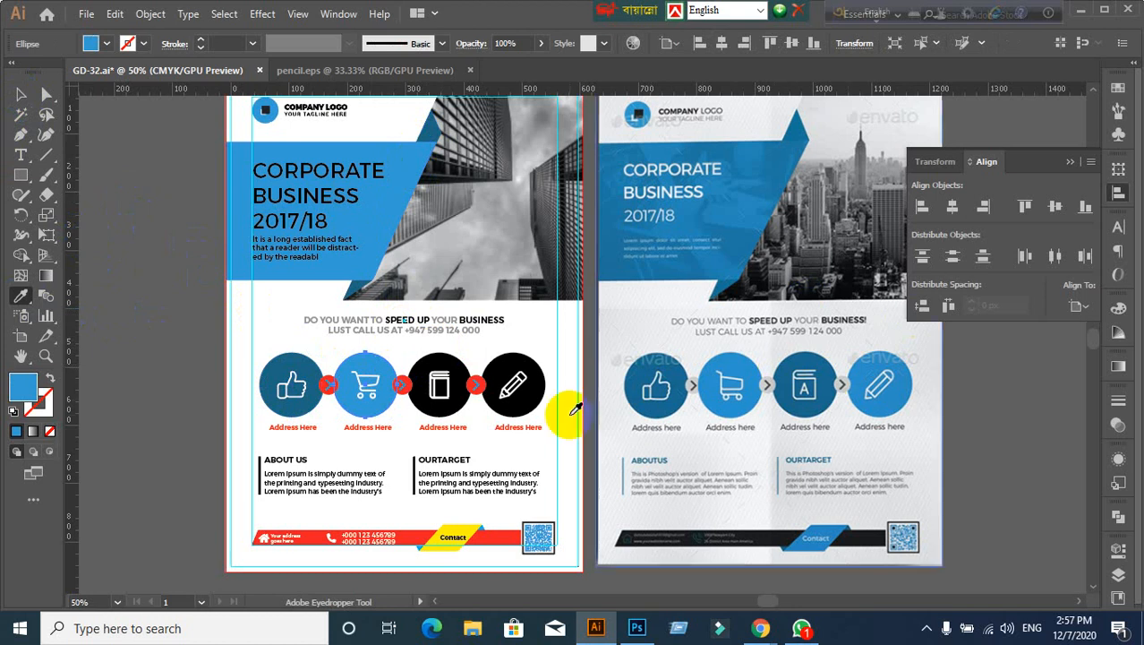
pyautogui.press('v')
pyautogui.click(20, 94)
pyautogui.click(85, 205)
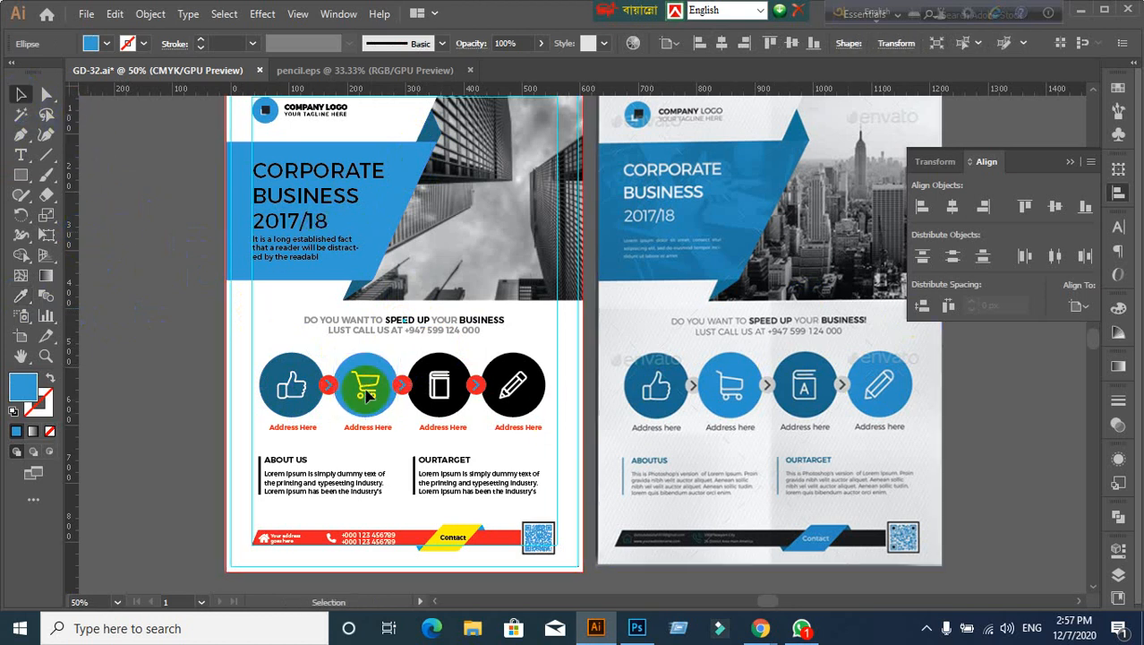
# Step: Fill the black circle behind the book icon with the dark blue sampled from the thumbs-up circle
pyautogui.click(436, 414)
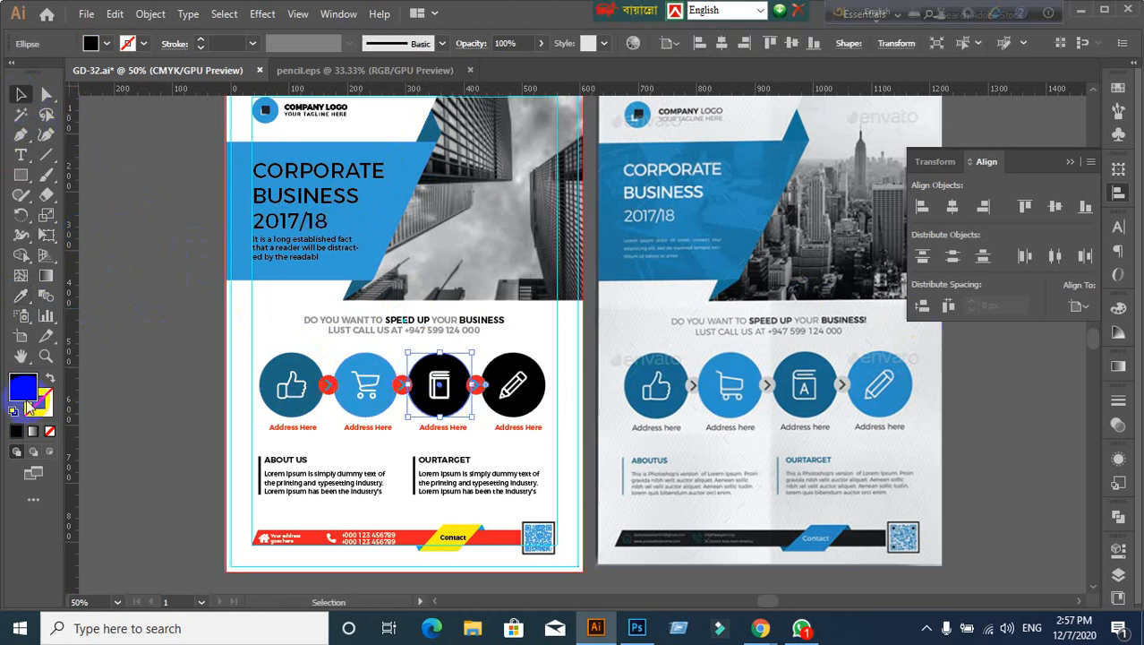
pyautogui.click(20, 296)
pyautogui.click(282, 376)
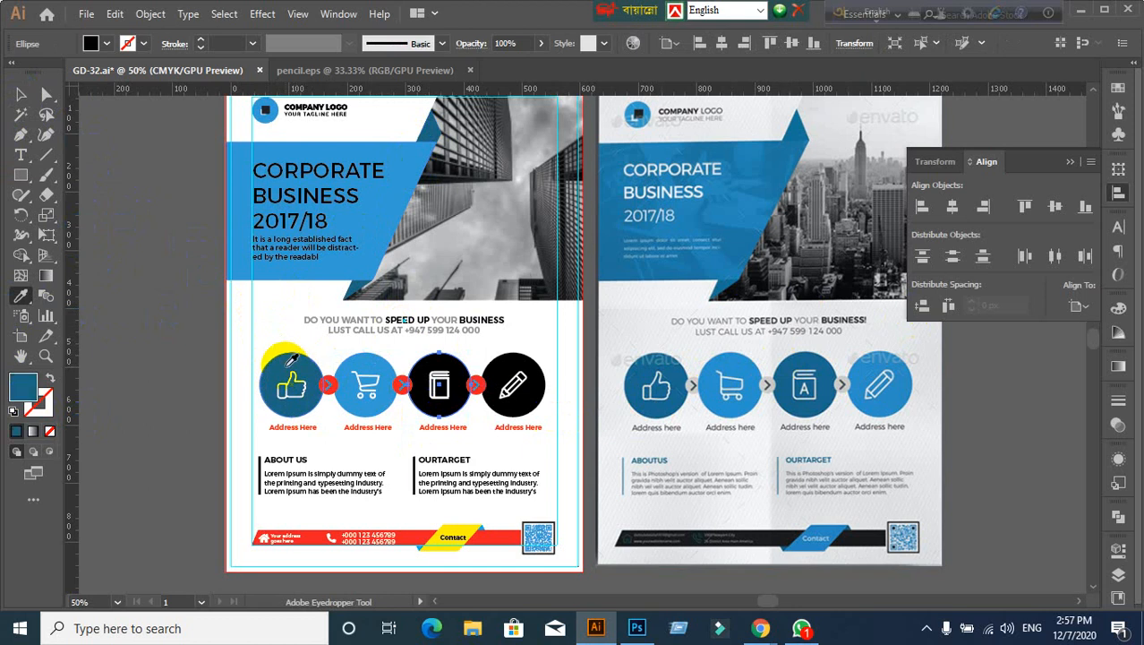
# Step: Fill the black circle behind the pencil icon with the light blue sampled from the header banner
pyautogui.click(20, 95)
pyautogui.click(177, 249)
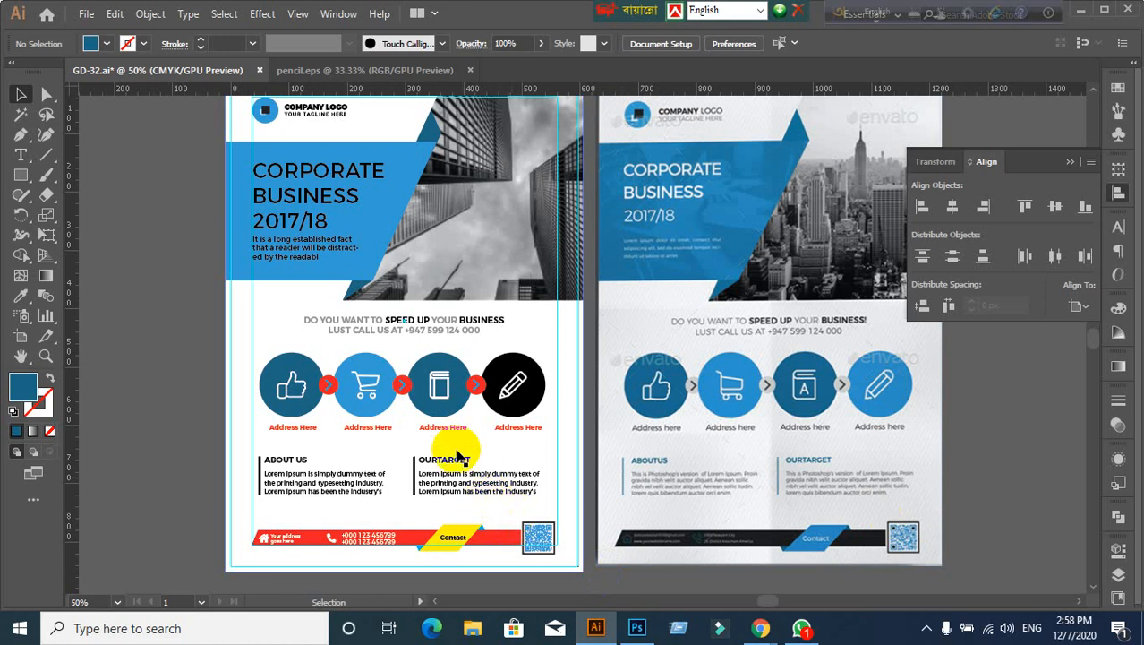
pyautogui.click(515, 421)
pyautogui.click(21, 295)
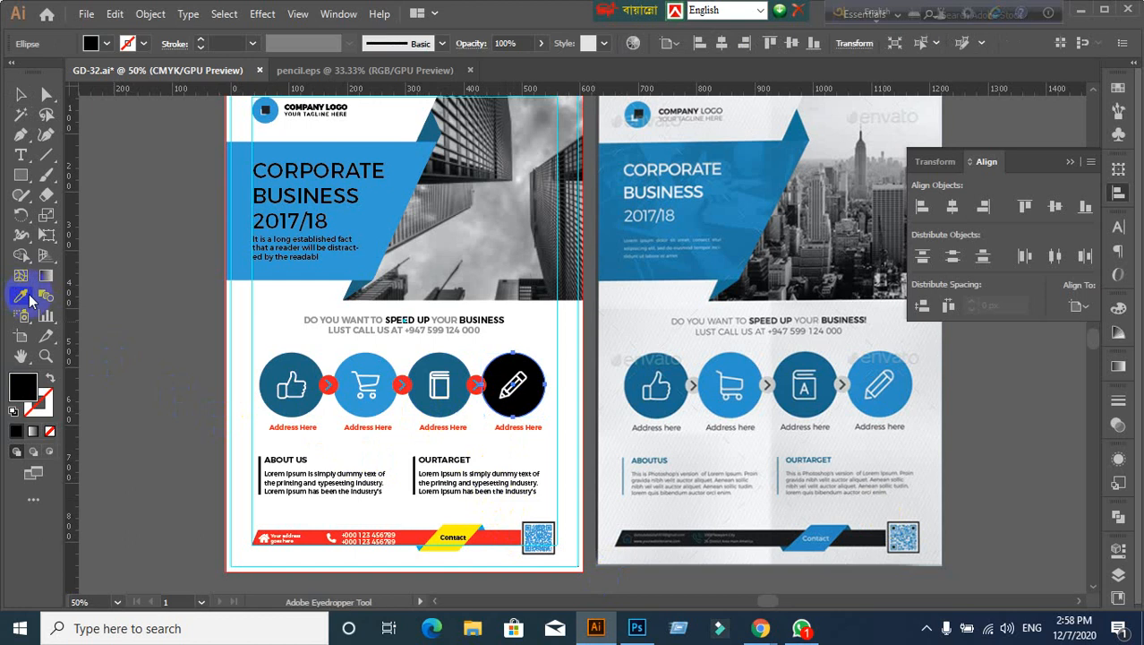
pyautogui.click(397, 156)
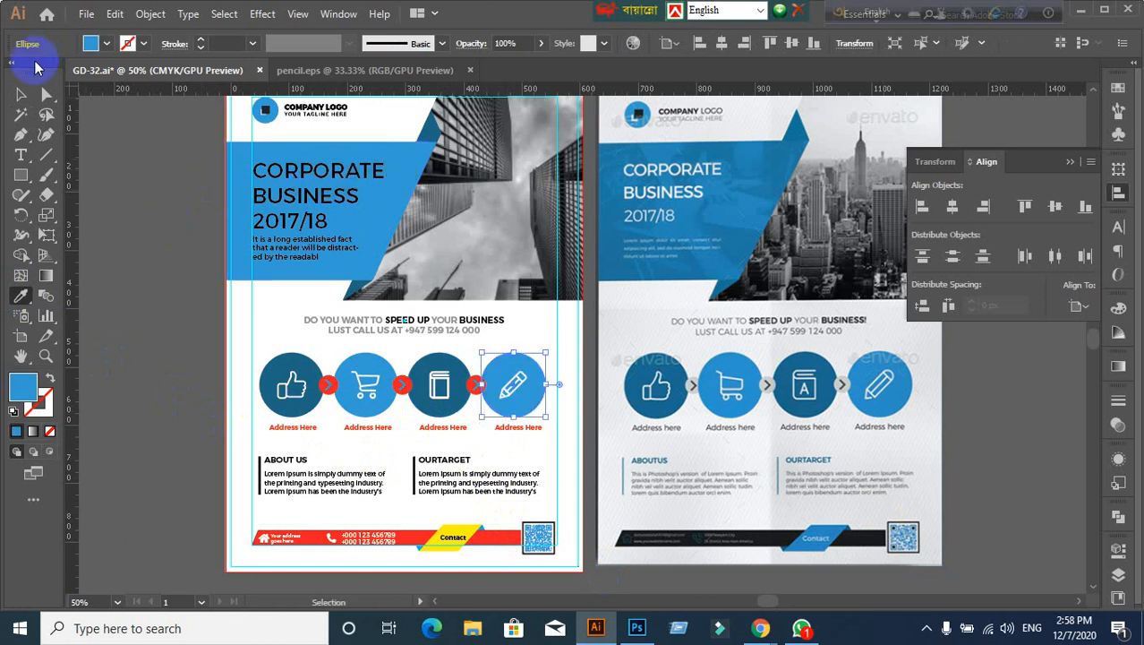
pyautogui.click(22, 93)
pyautogui.click(188, 252)
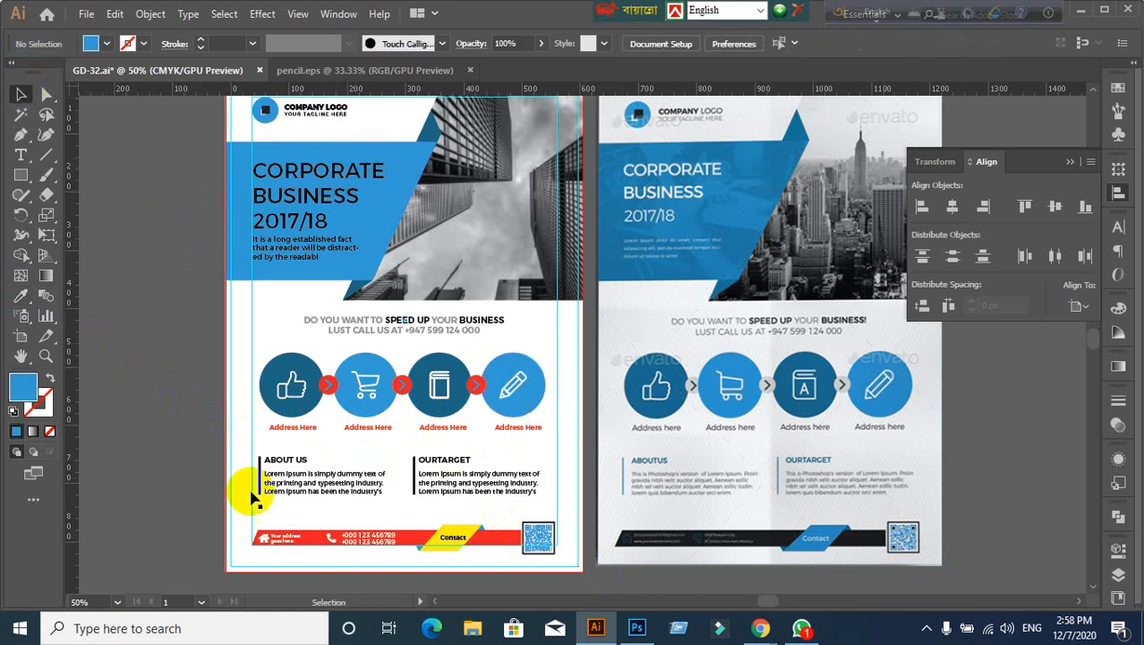
# Step: Fill the small red arrow circle between the thumbs-up and cart icons with the header banner's light blue
pyautogui.scroll(1, 307, 429)
pyautogui.scroll(-1, 376, 425)
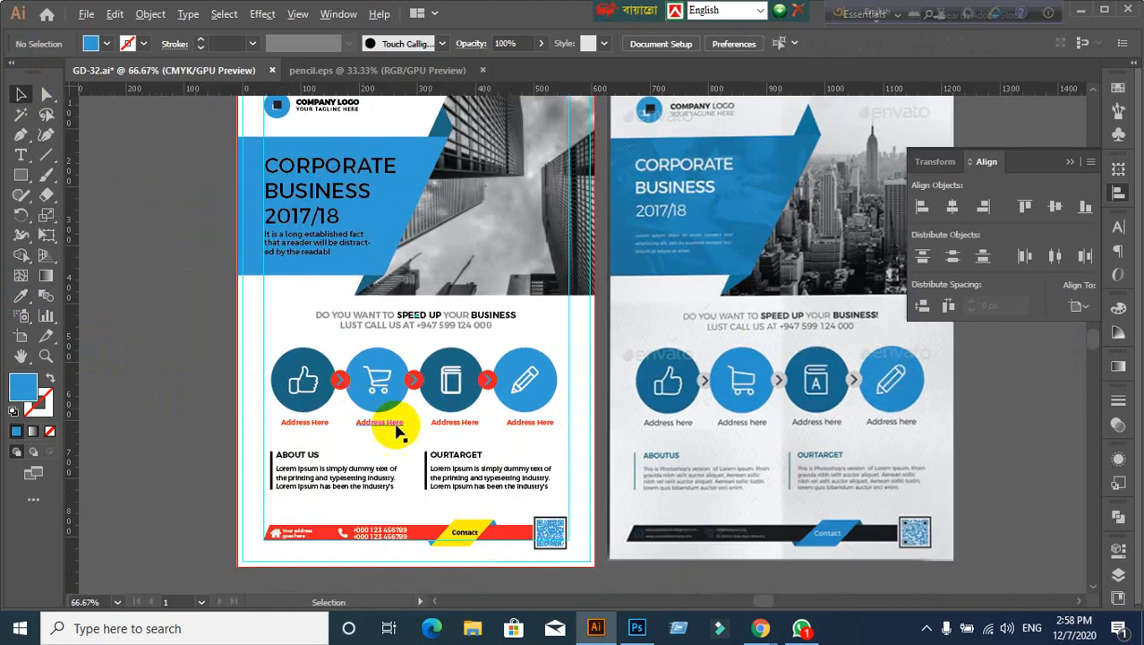
pyautogui.scroll(2, 392, 449)
pyautogui.scroll(-1, 394, 448)
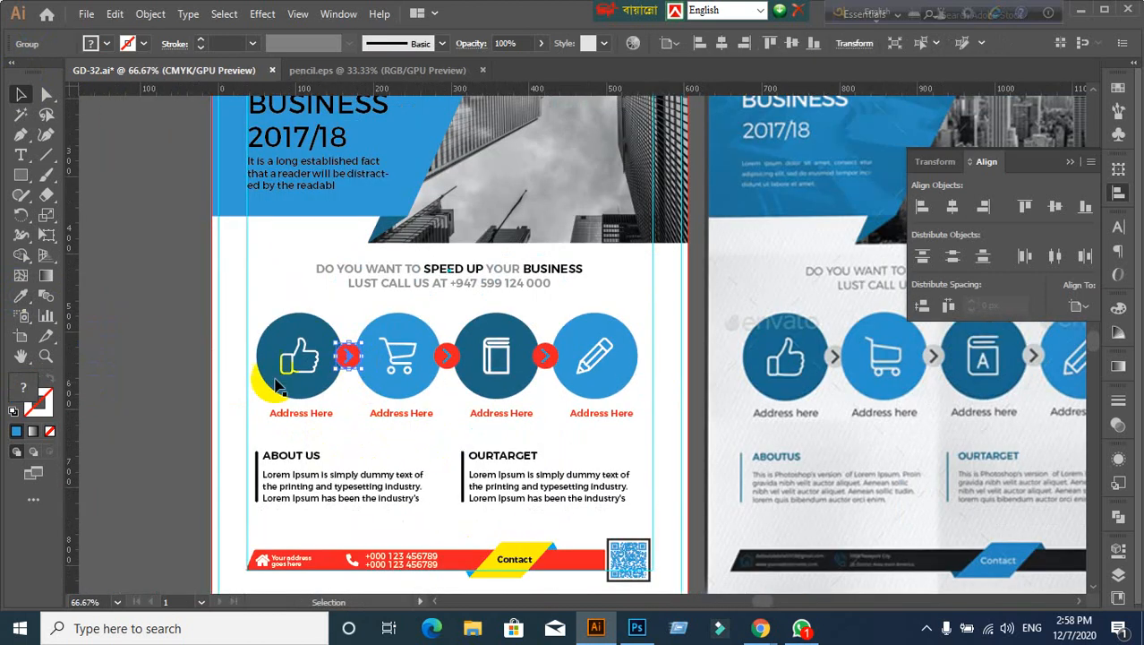
pyautogui.scroll(1, 199, 352)
pyautogui.moveTo(41, 94); pyautogui.dragTo(140, 109)
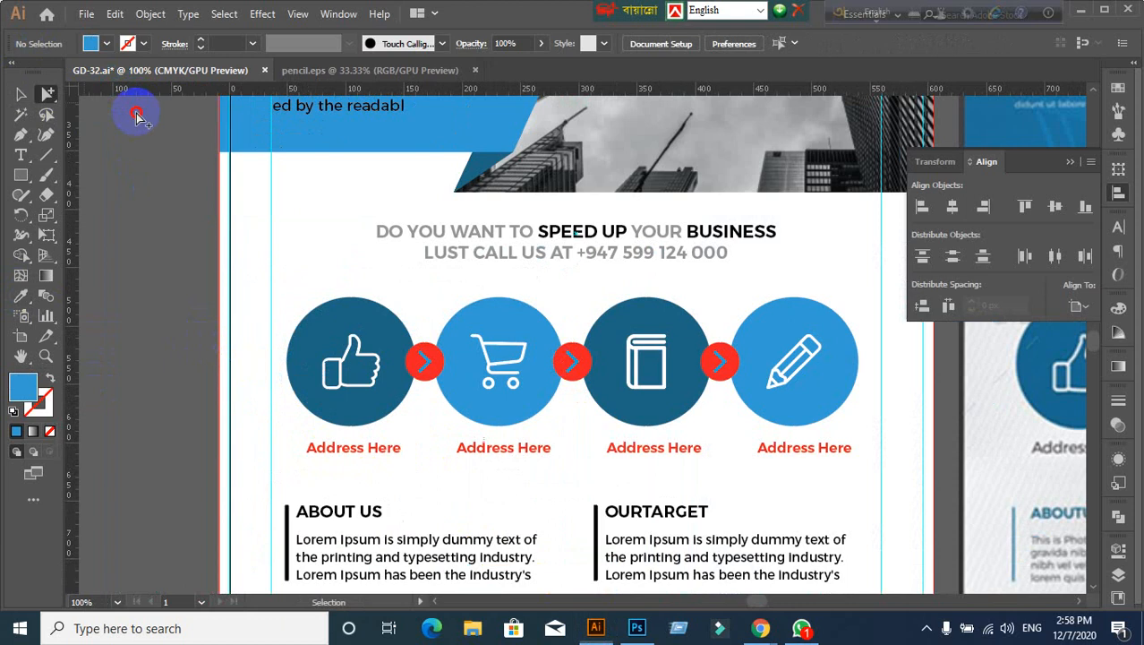
pyautogui.click(431, 375)
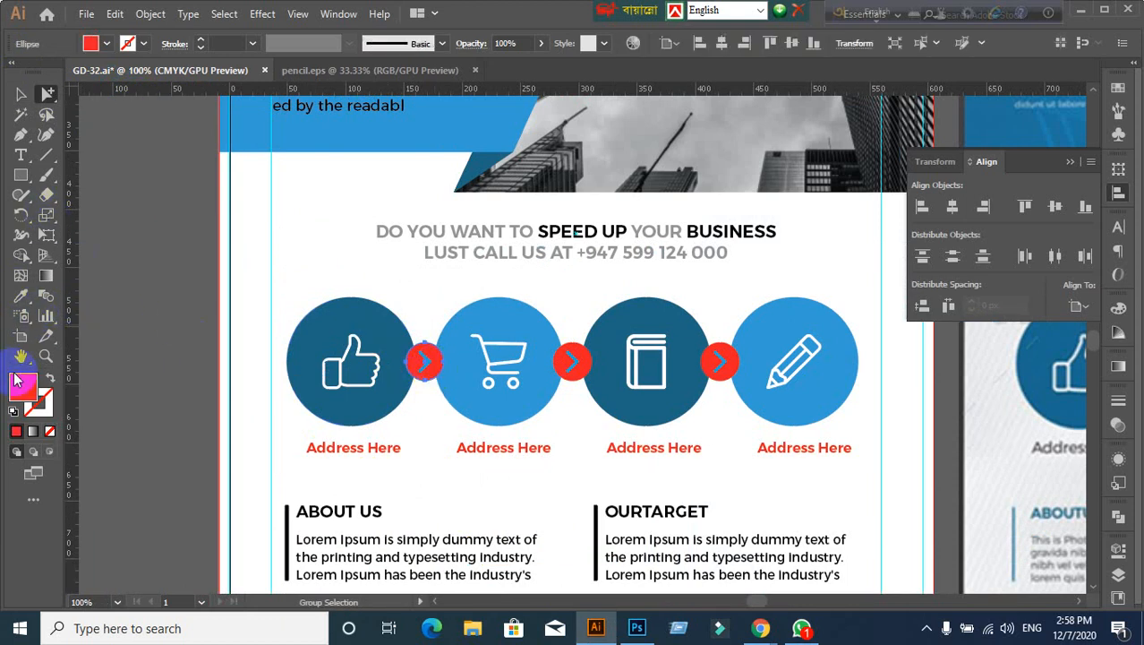
pyautogui.click(23, 296)
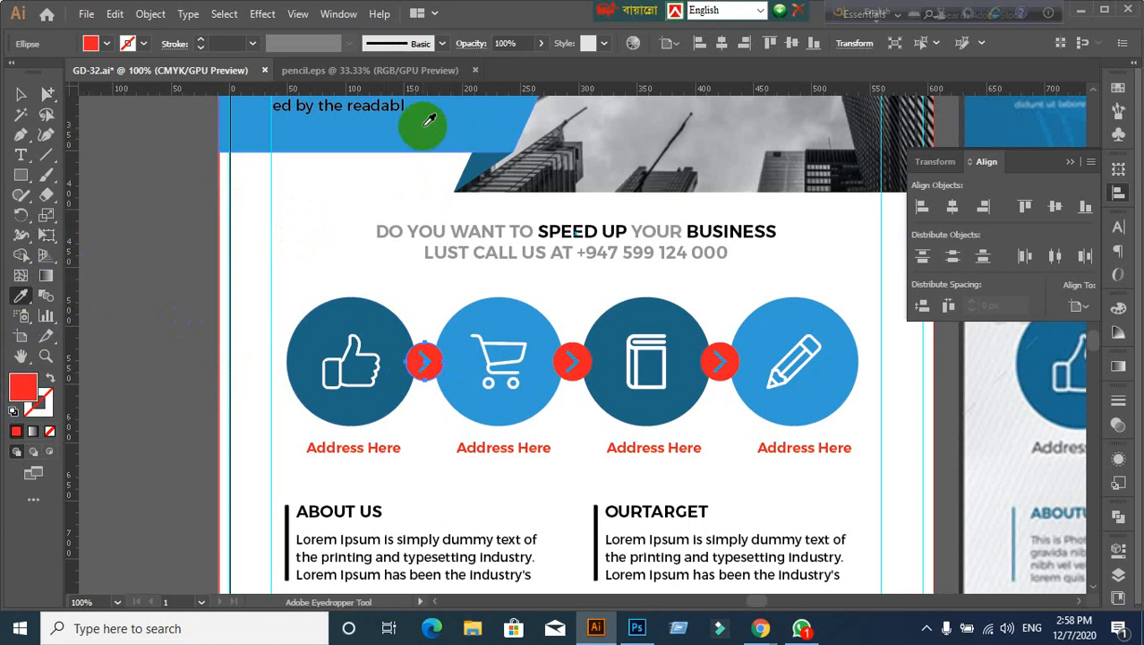
pyautogui.click(424, 123)
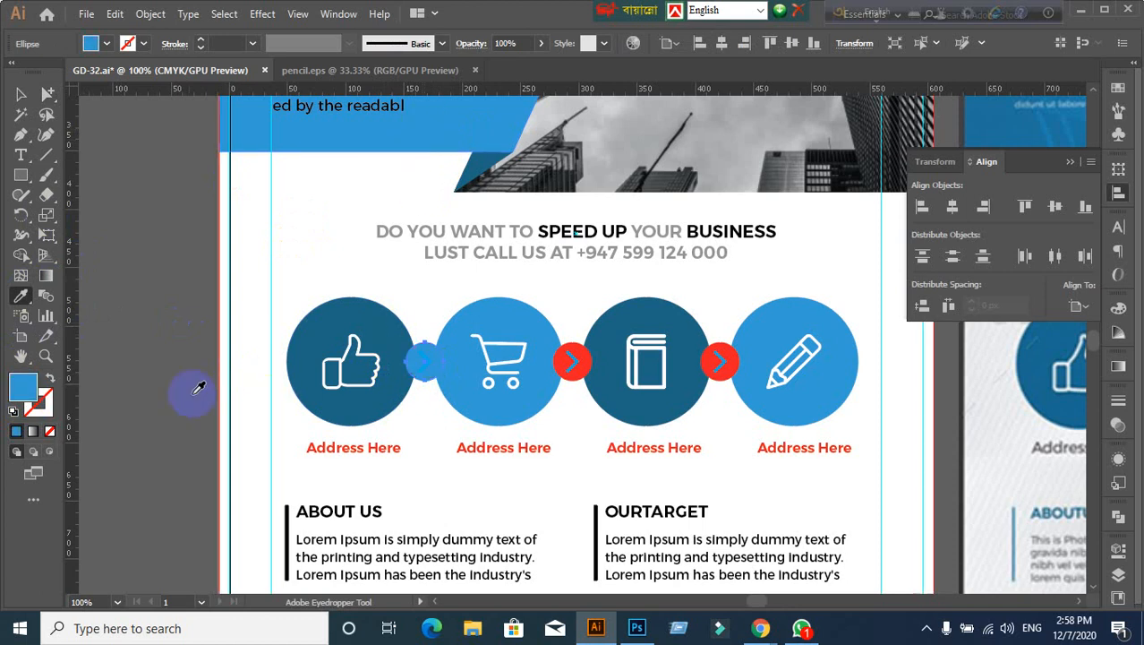
# Step: Set the fill of the small circle between the thumbs-up and cart circles to grey 666666
pyautogui.doubleClick(24, 387)
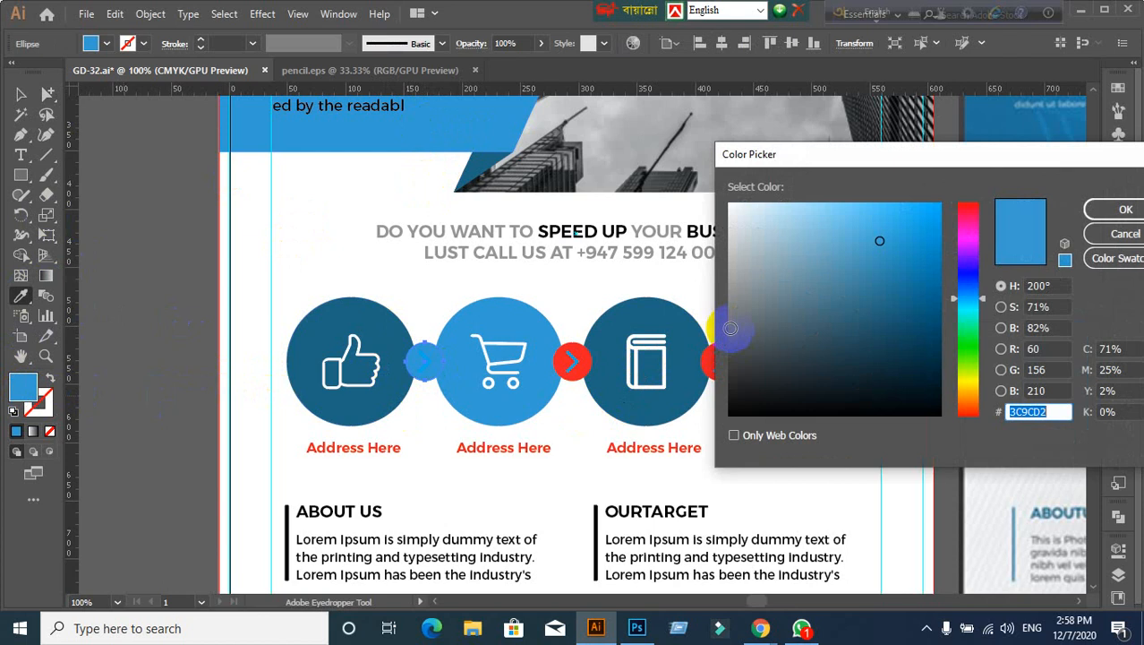
pyautogui.click(730, 328)
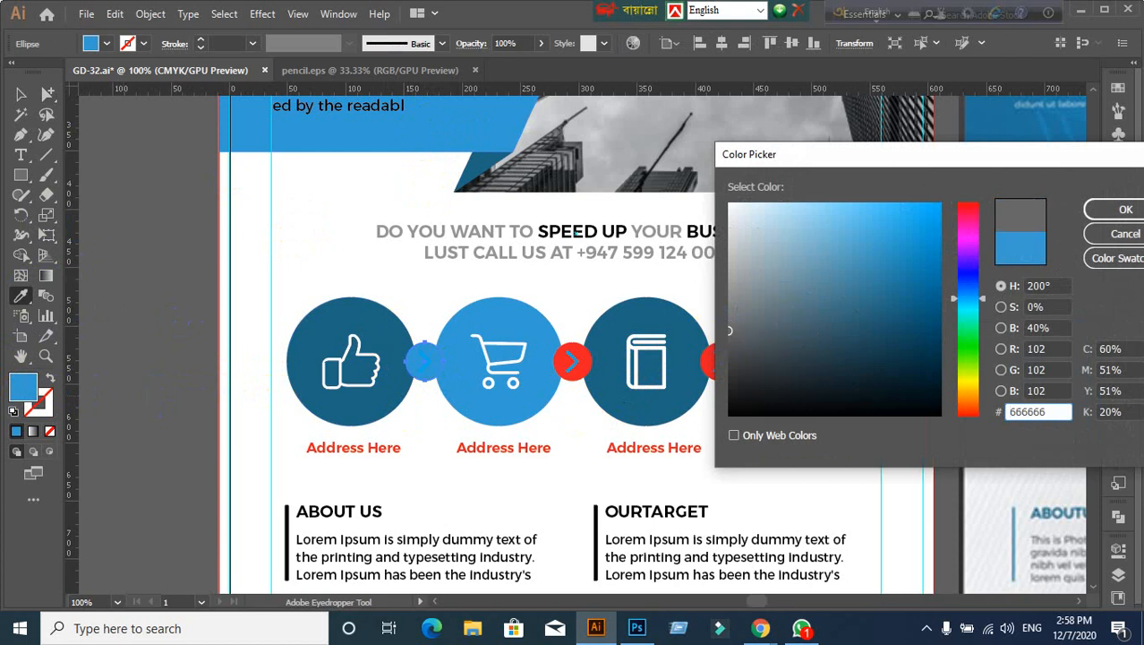
pyautogui.click(1126, 210)
pyautogui.click(21, 93)
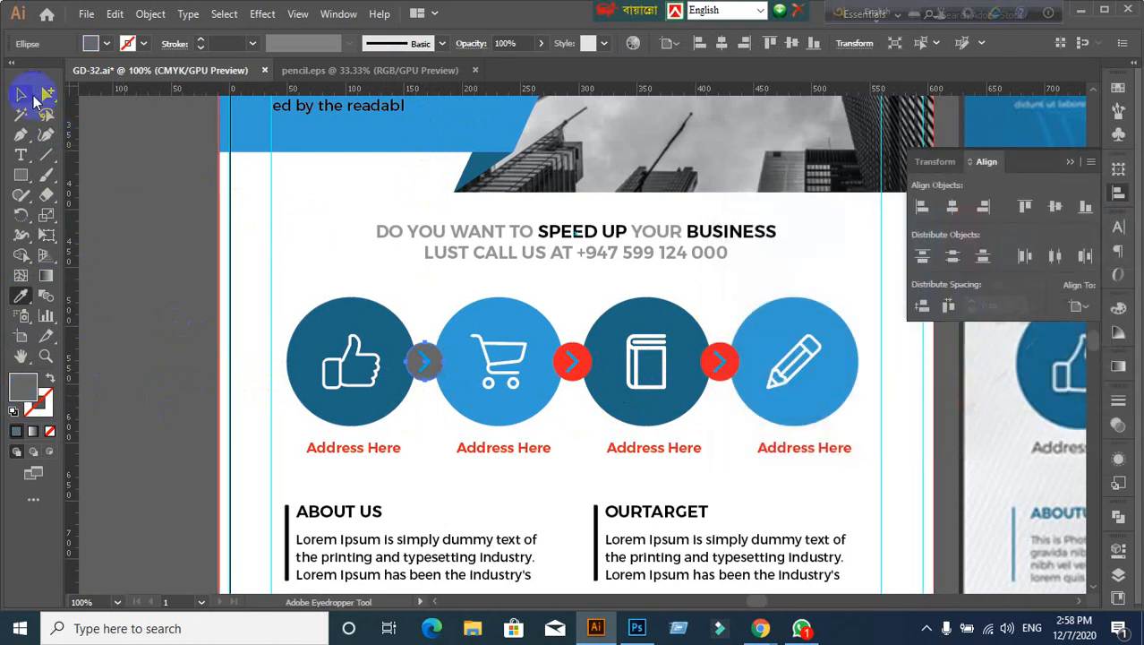
pyautogui.click(135, 210)
pyautogui.scroll(-2, 255, 339)
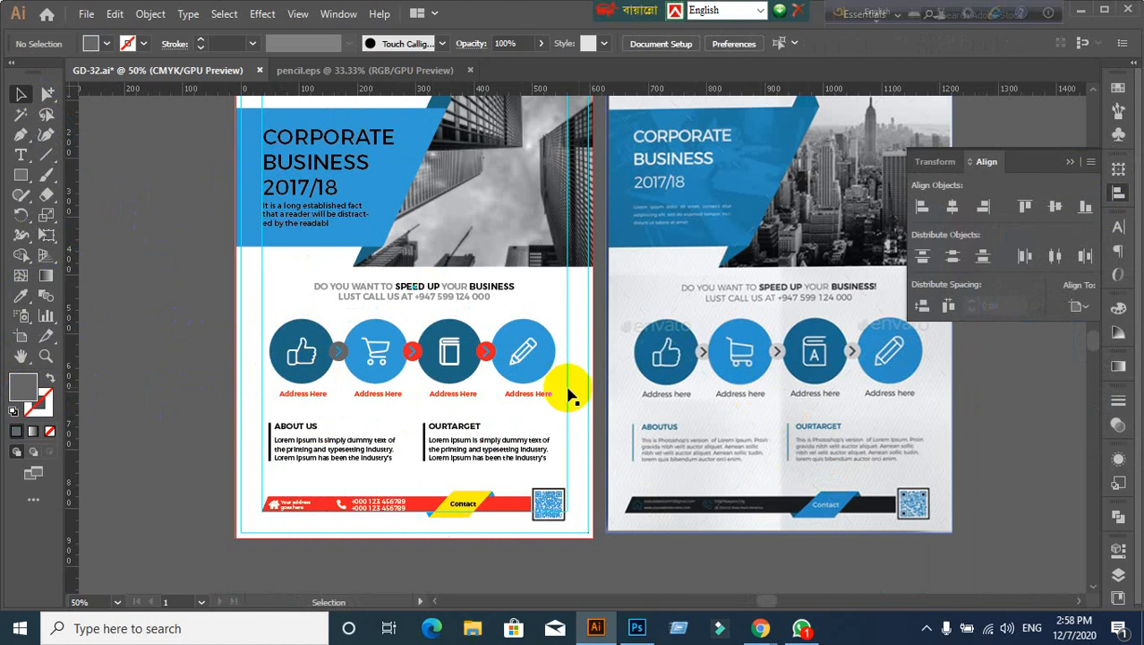
# Step: Change the fill of the small circle between the thumbs-up and cart circles to light grey C9C9C9
pyautogui.scroll(2, 418, 398)
pyautogui.moveTo(246, 357); pyautogui.dragTo(370, 398)
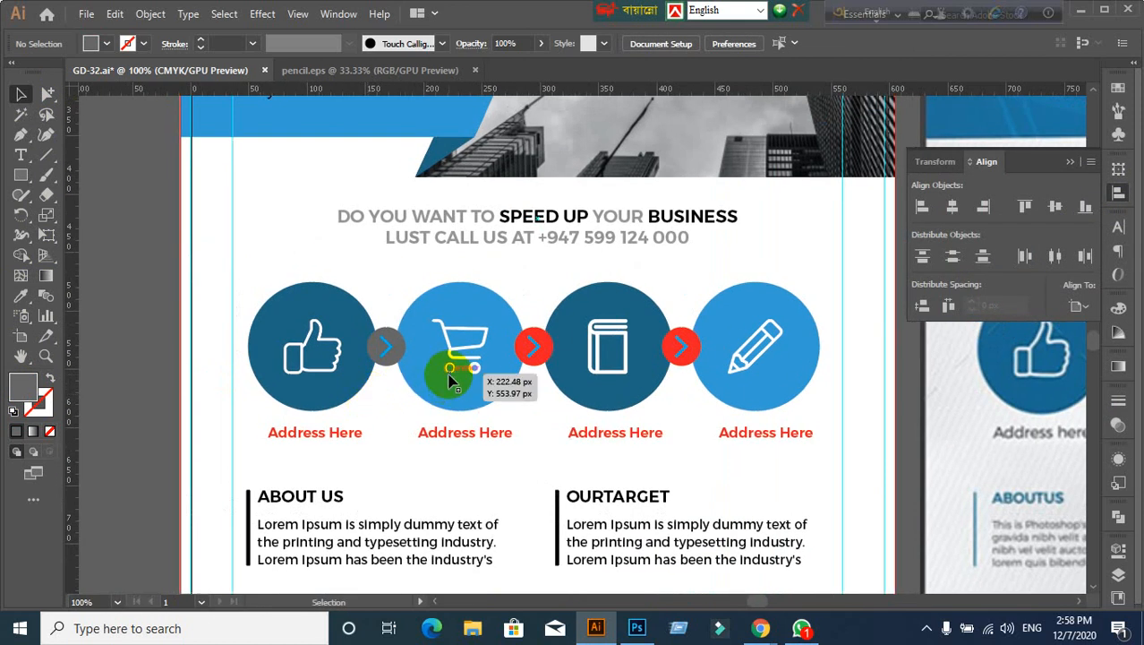
pyautogui.scroll(1, 449, 376)
pyautogui.click(48, 95)
pyautogui.click(392, 387)
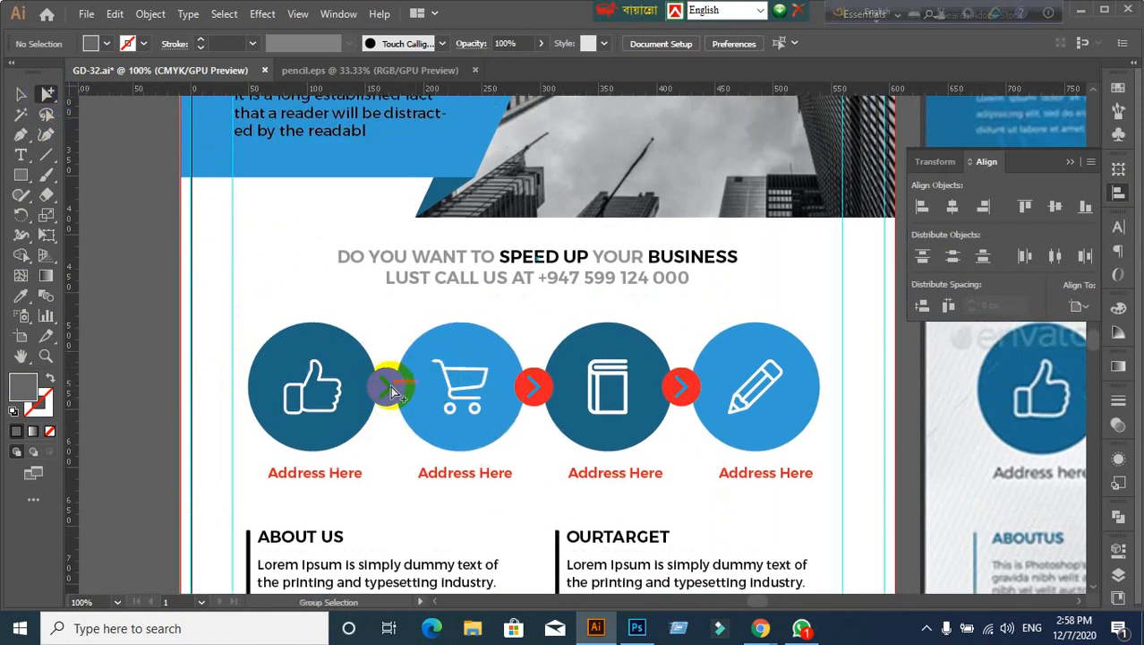
pyautogui.click(388, 381)
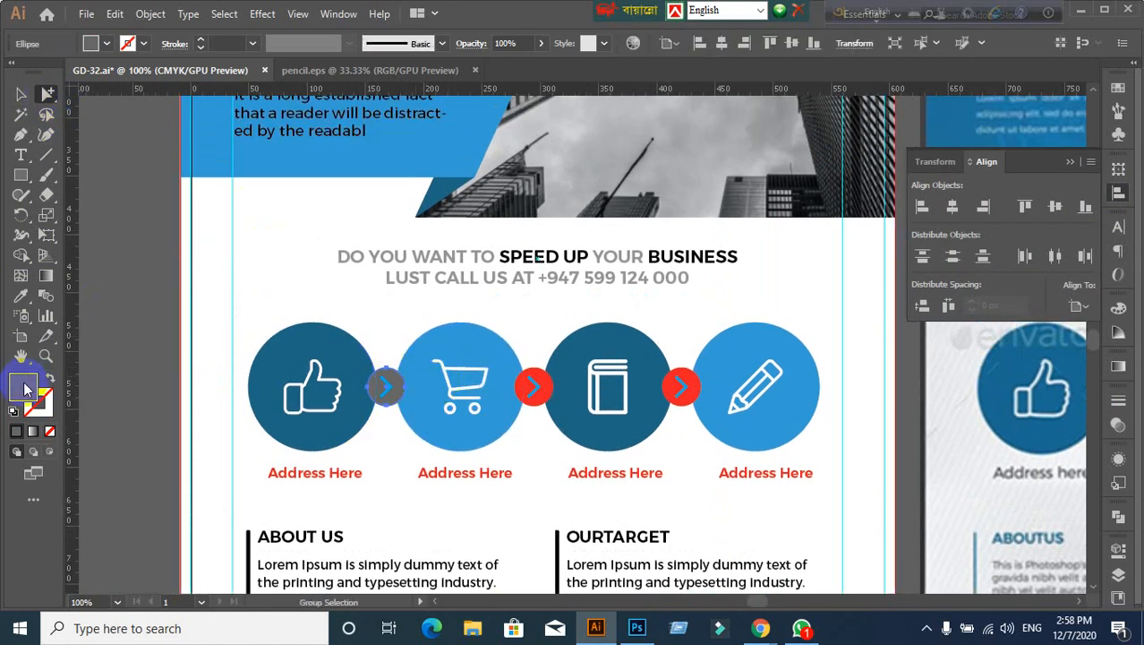
pyautogui.moveTo(757, 282)
pyautogui.mouseDown()
pyautogui.moveTo(733, 242)
pyautogui.moveTo(724, 235)
pyautogui.moveTo(719, 245)
pyautogui.mouseUp()
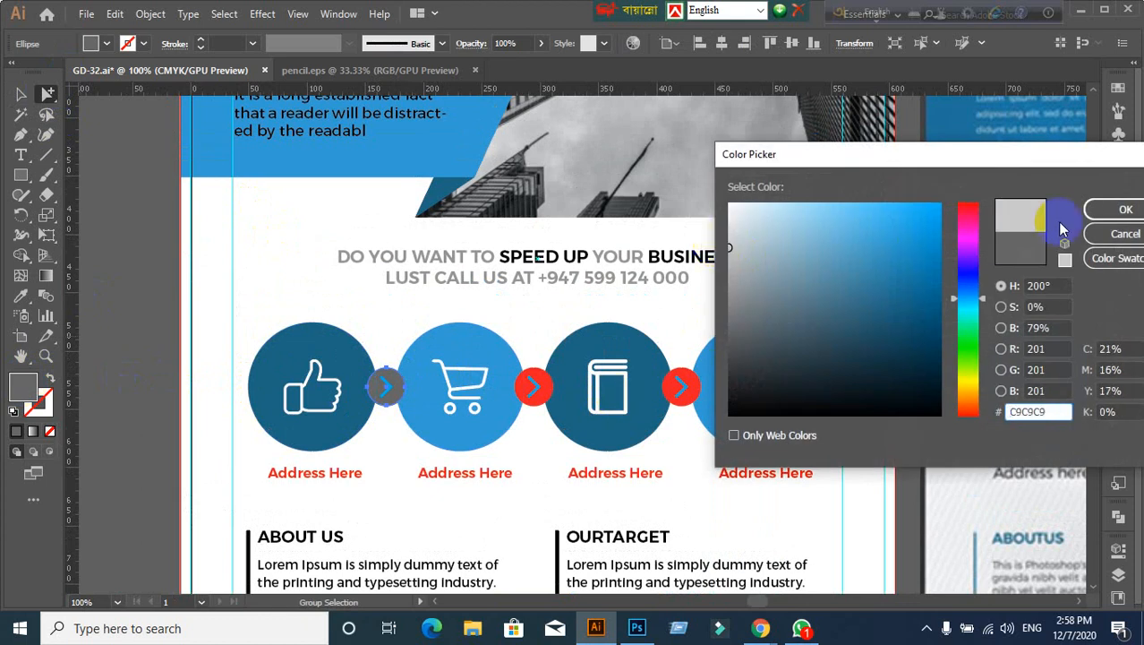
pyautogui.click(1111, 209)
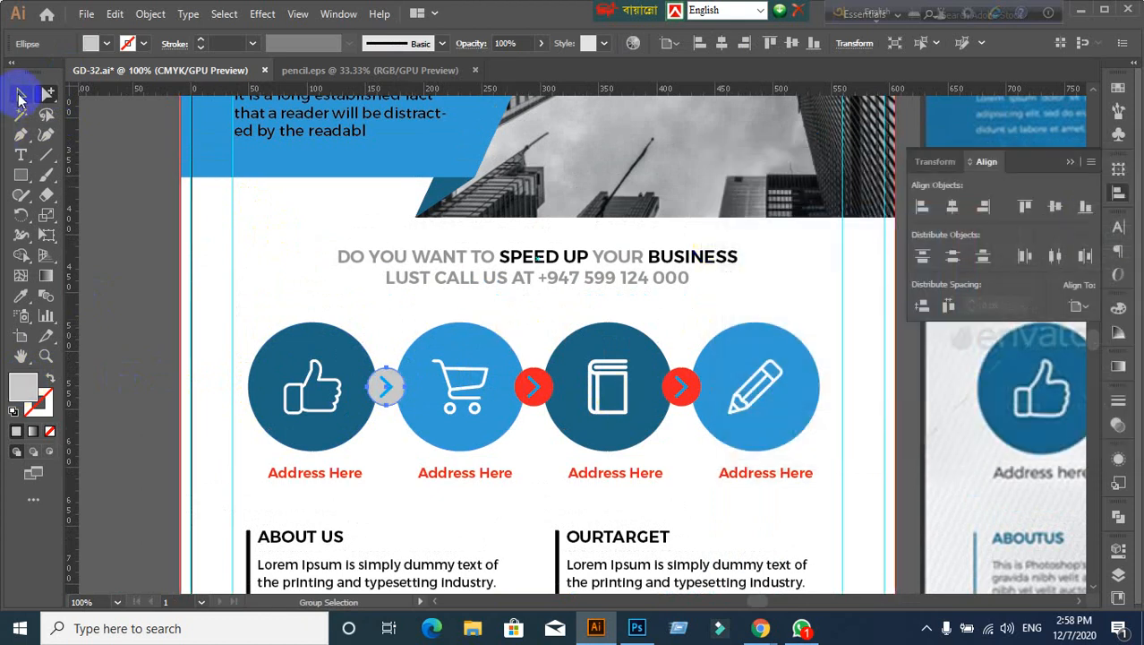
pyautogui.click(21, 94)
pyautogui.click(677, 418)
# Step: Recolor the arrow inside the light grey circle black by sampling the 2017/18 heading text with the Eyedropper
pyautogui.scroll(-1, 677, 417)
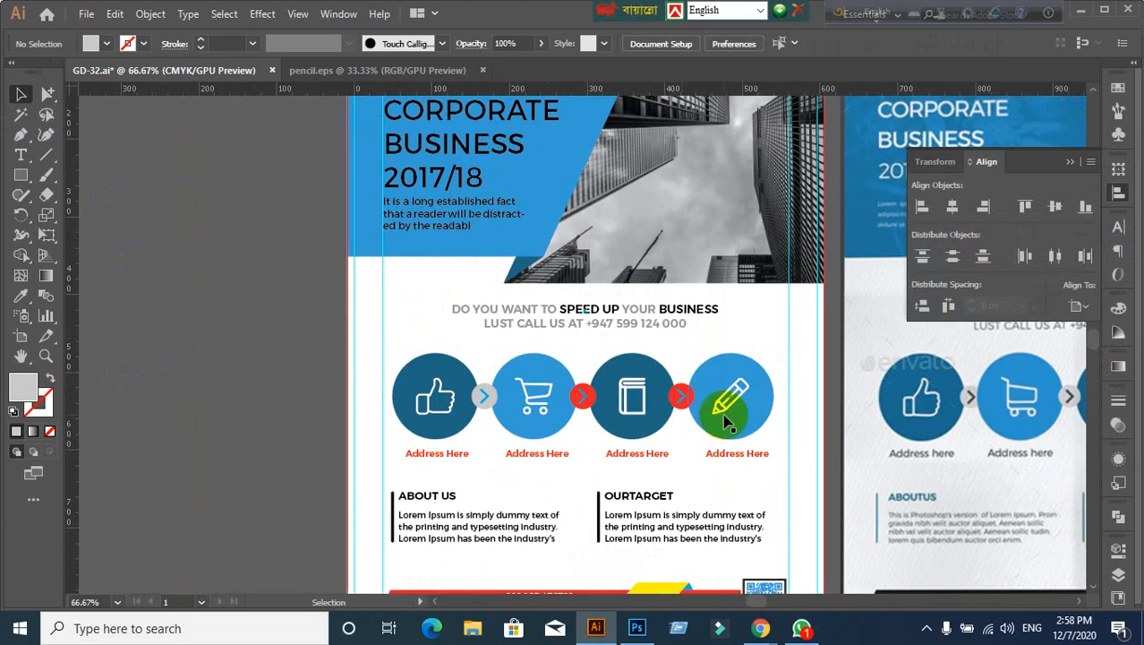
pyautogui.hscroll(3, 858, 451)
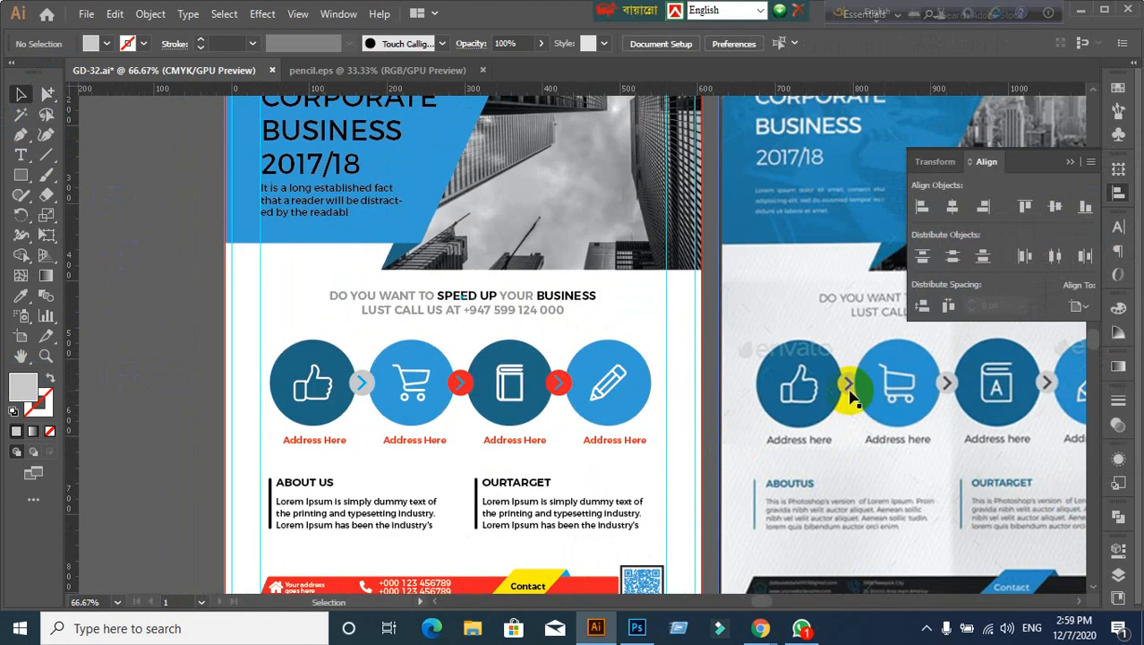
pyautogui.scroll(2, 295, 428)
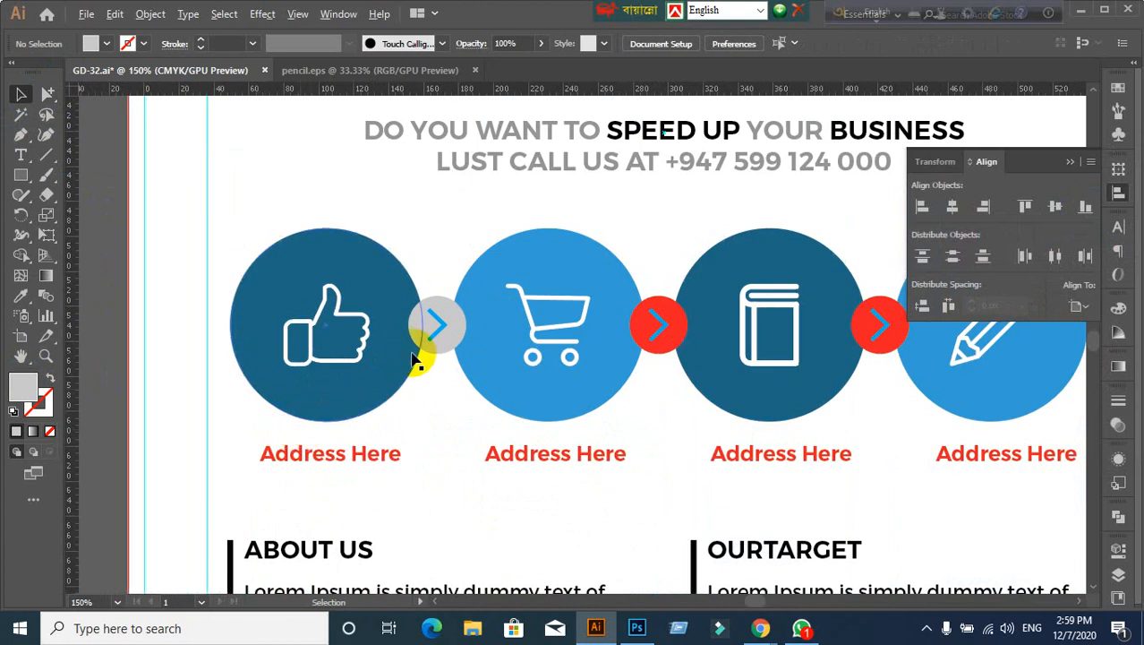
pyautogui.scroll(-1, 413, 358)
pyautogui.click(49, 94)
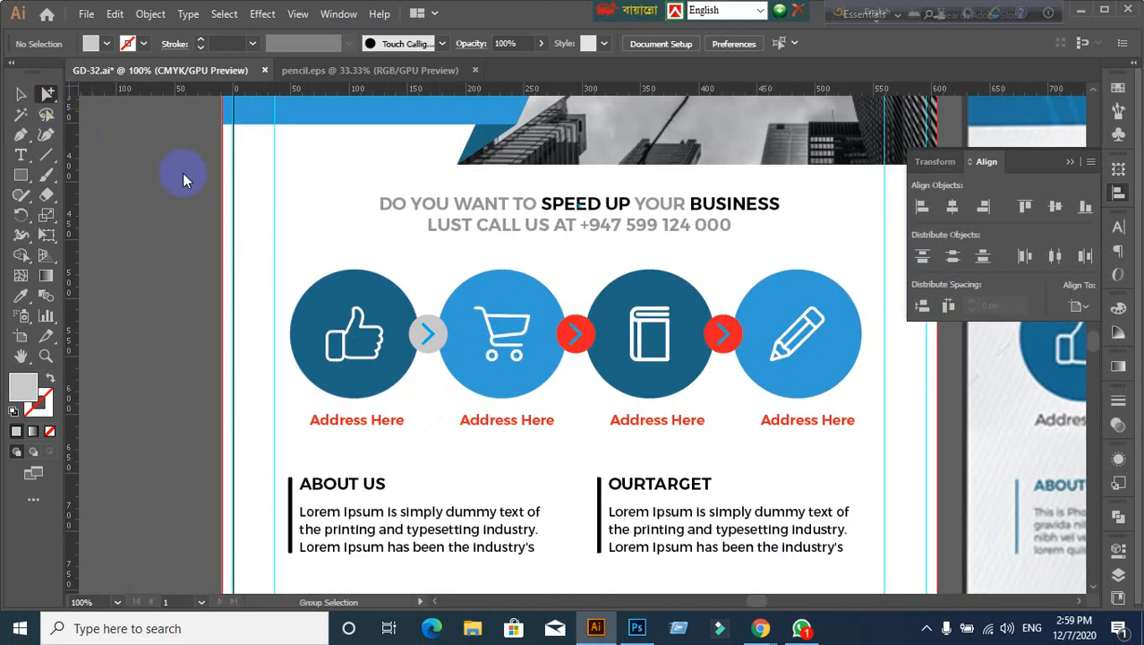
pyautogui.click(431, 337)
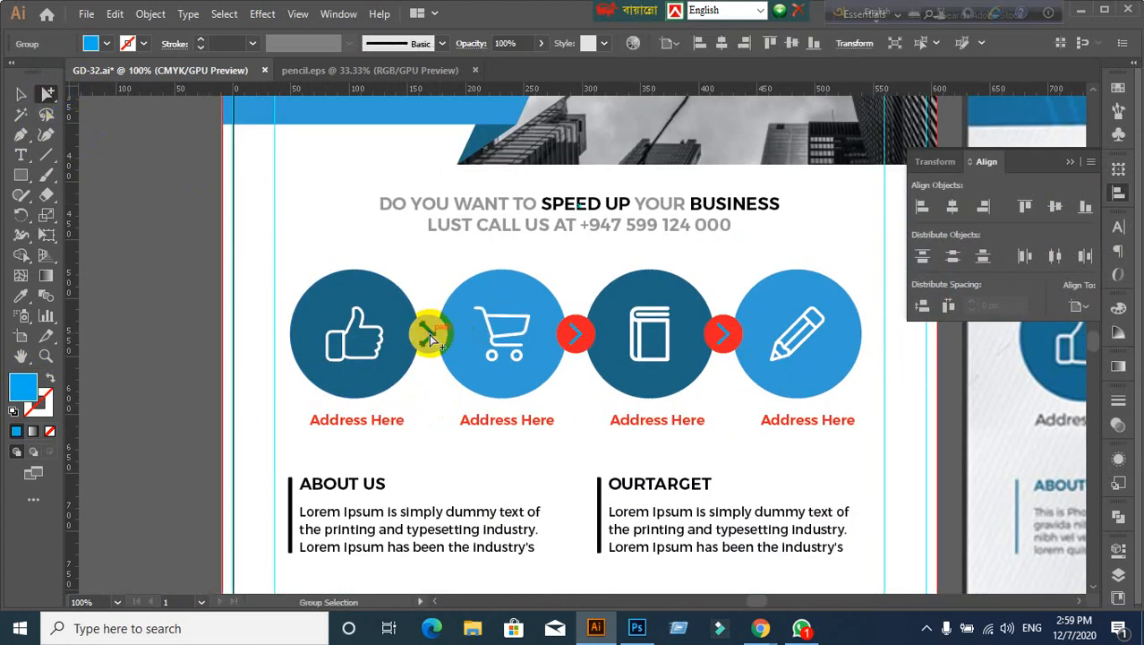
pyautogui.scroll(-2, 439, 358)
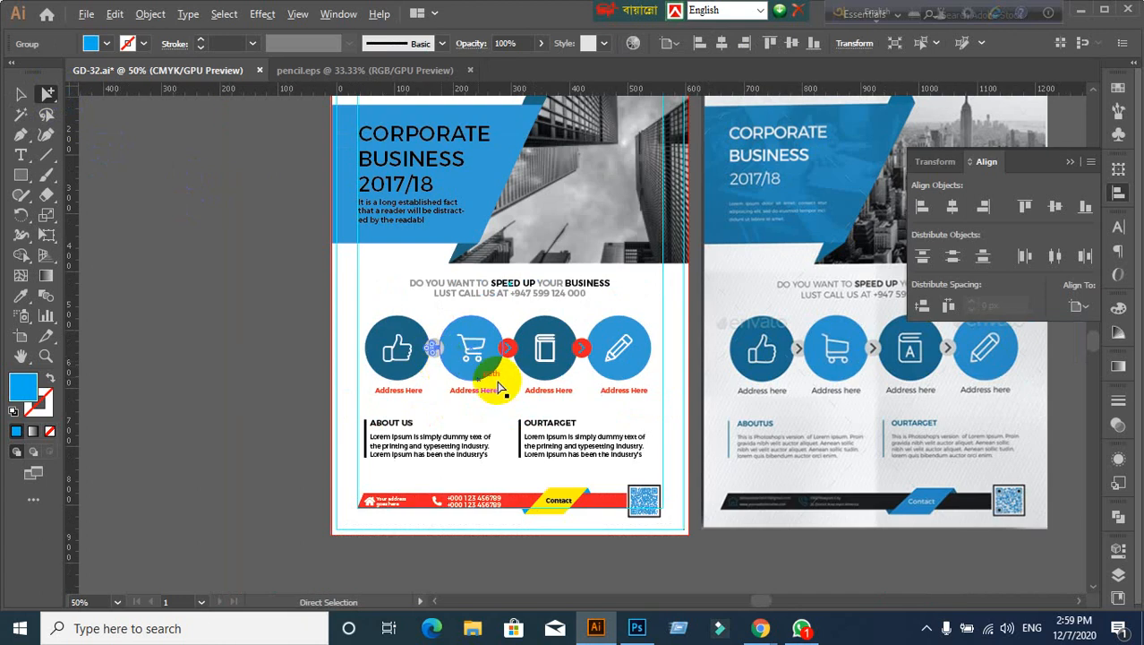
pyautogui.scroll(1, 555, 401)
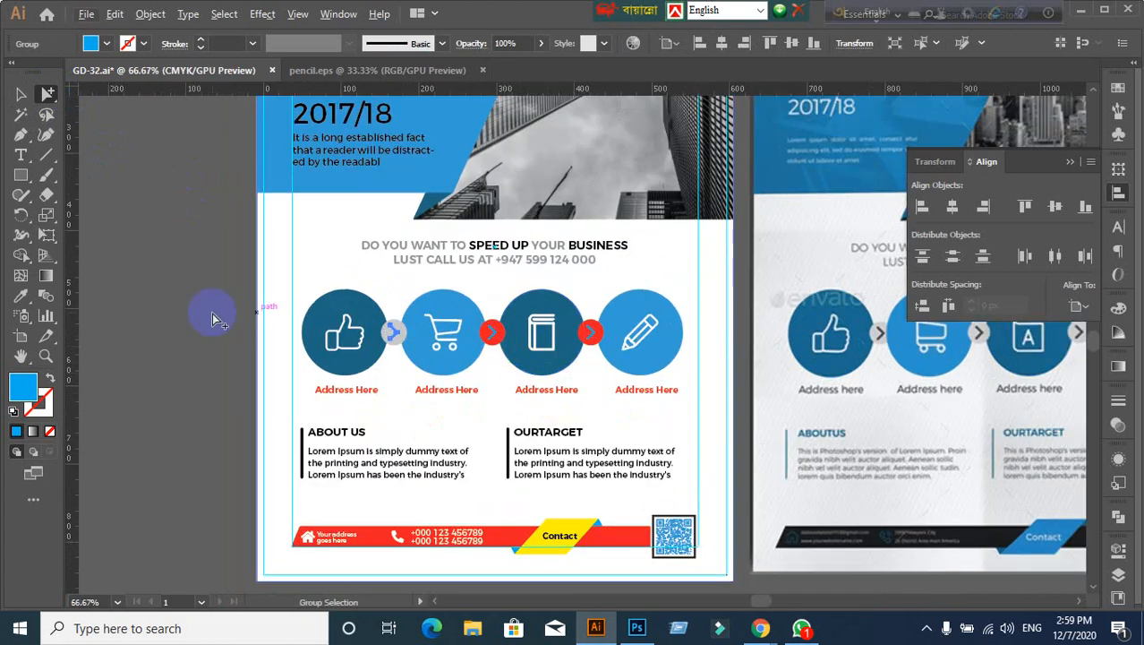
pyautogui.click(17, 299)
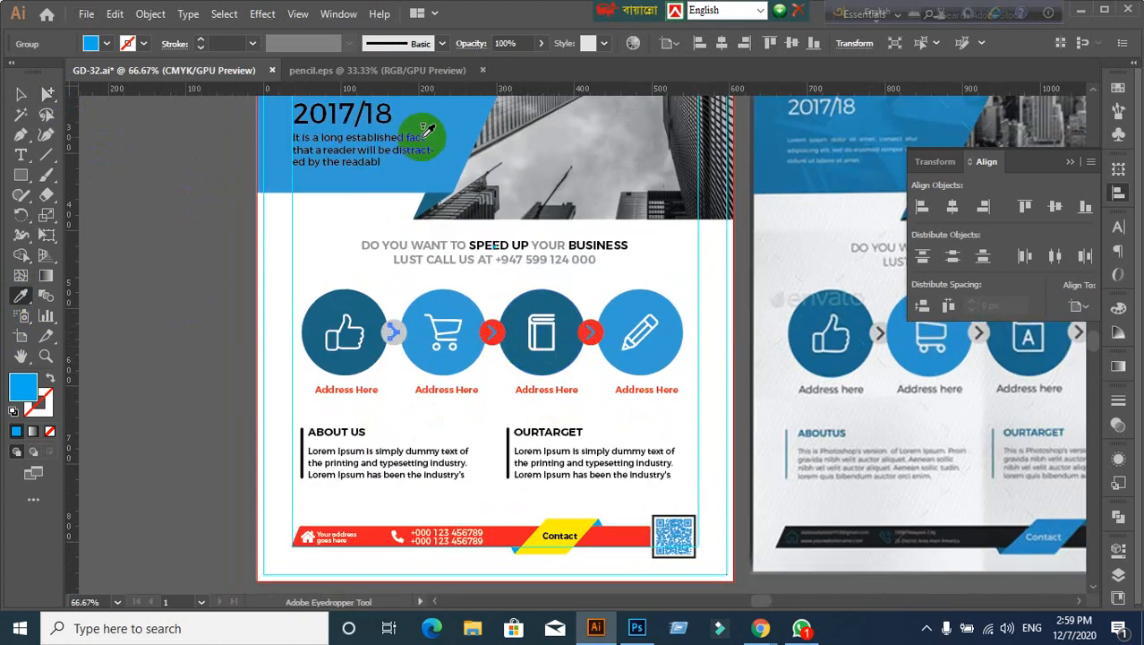
pyautogui.click(369, 105)
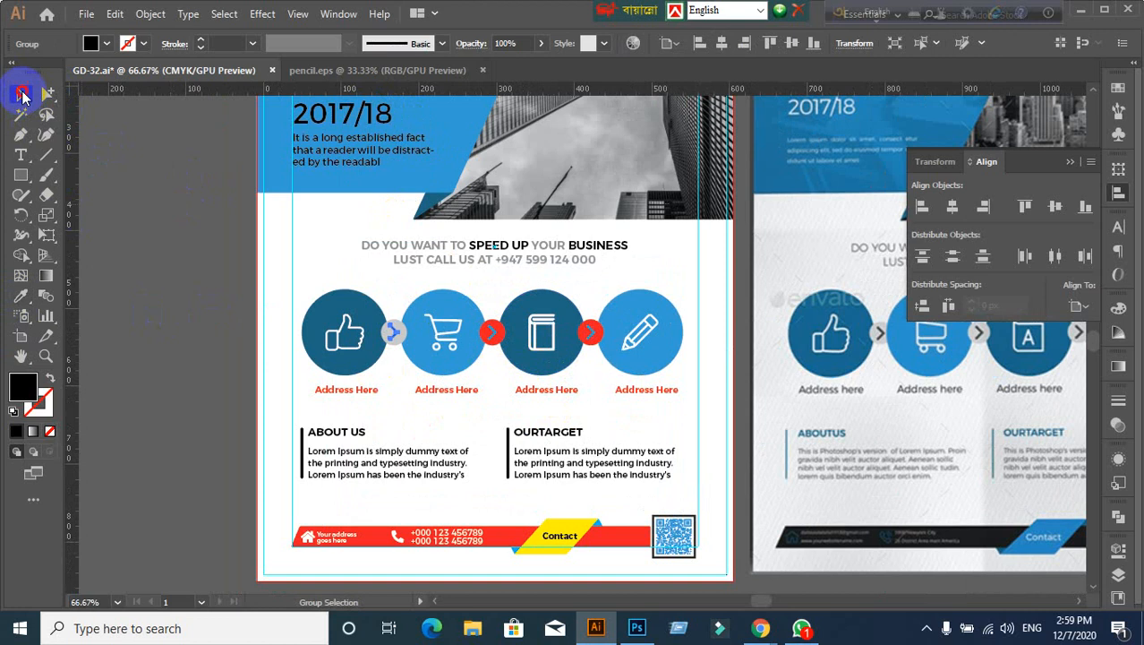
pyautogui.click(21, 95)
pyautogui.click(161, 367)
# Step: Recolor both red connector circles together by sampling the light grey of the first connector circle with the Eyedropper
pyautogui.scroll(-1, 161, 368)
pyautogui.moveTo(393, 478); pyautogui.dragTo(350, 428)
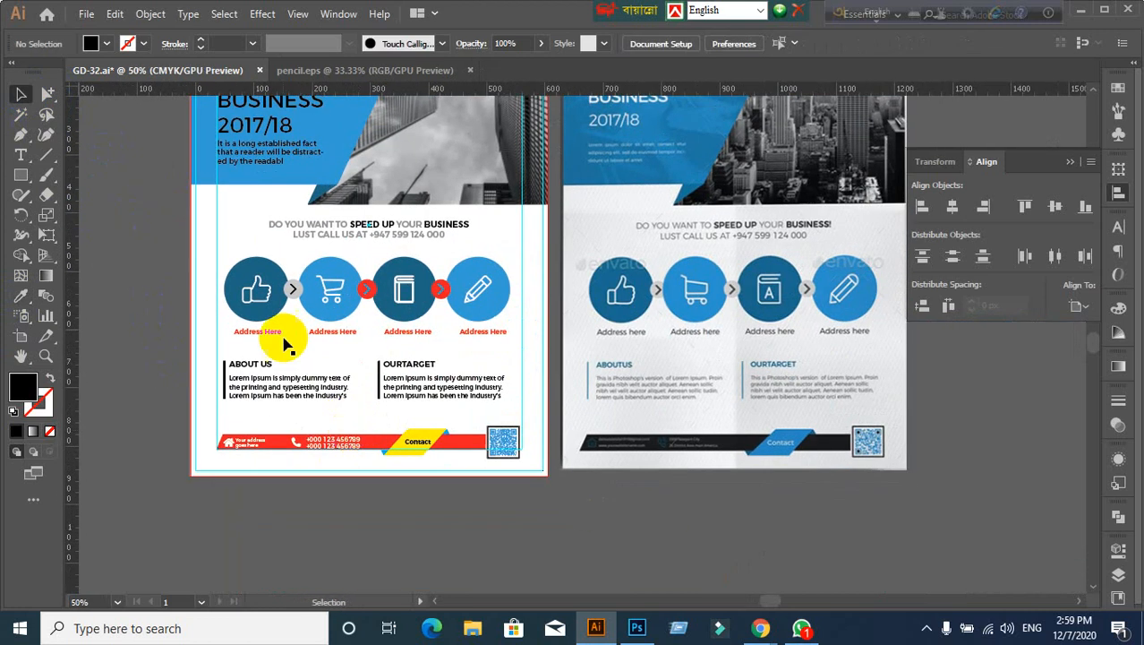
pyautogui.scroll(1, 284, 315)
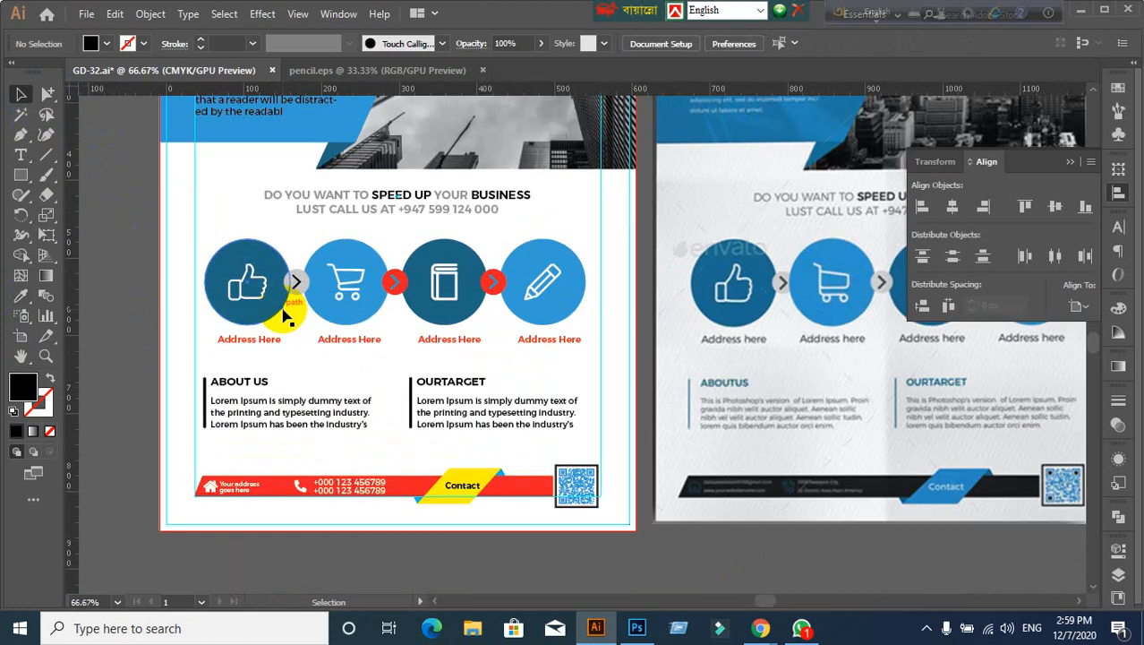
pyautogui.scroll(2, 479, 317)
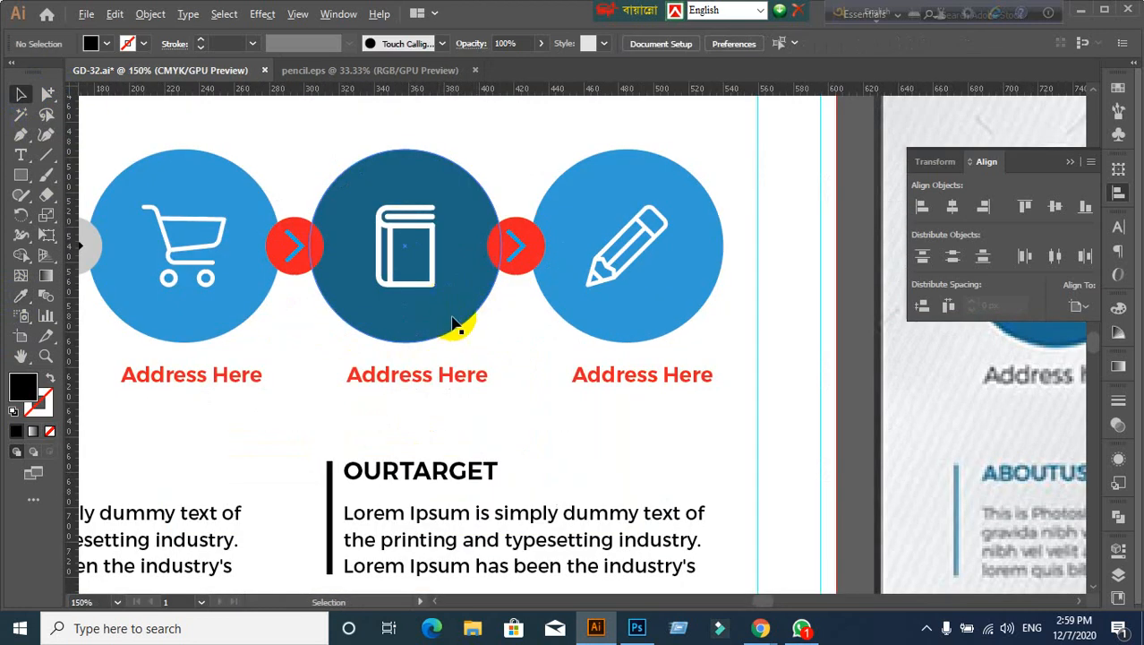
pyautogui.scroll(-1, 453, 325)
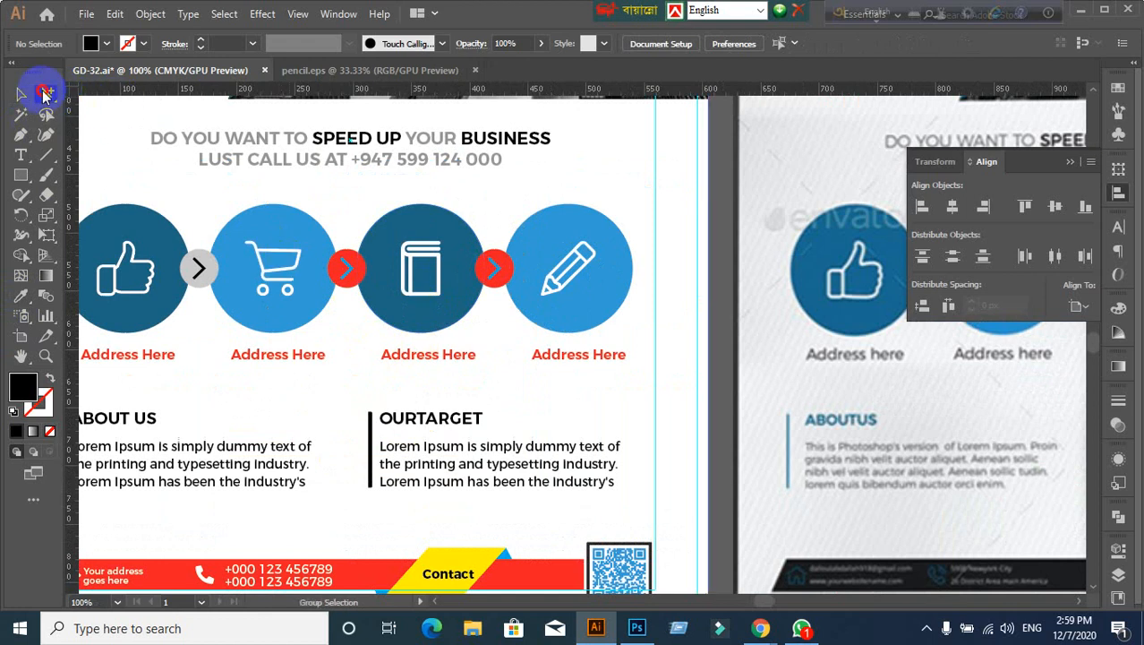
pyautogui.click(45, 93)
pyautogui.click(353, 267)
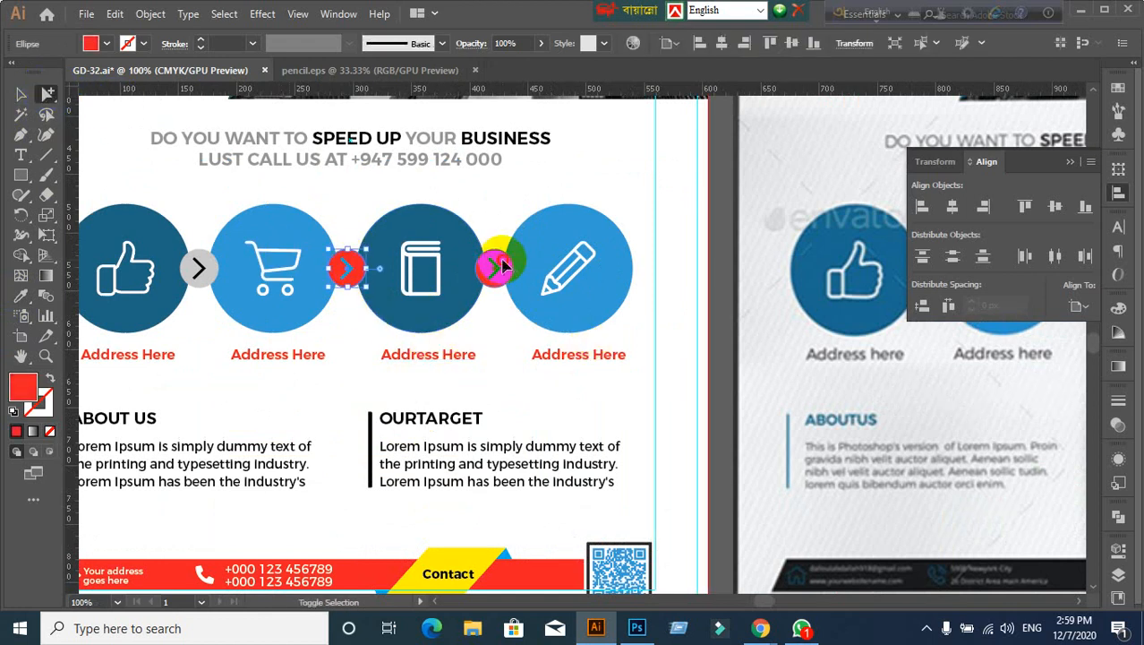
pyautogui.moveTo(504, 265); pyautogui.dragTo(501, 267)
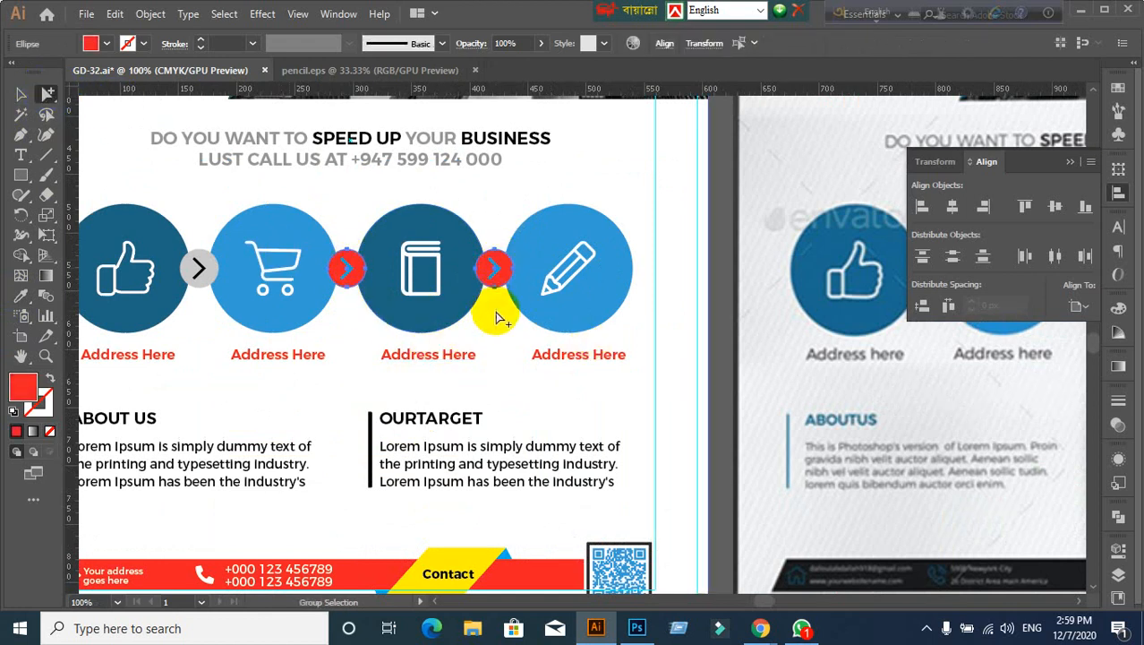
pyautogui.click(22, 297)
pyautogui.click(201, 267)
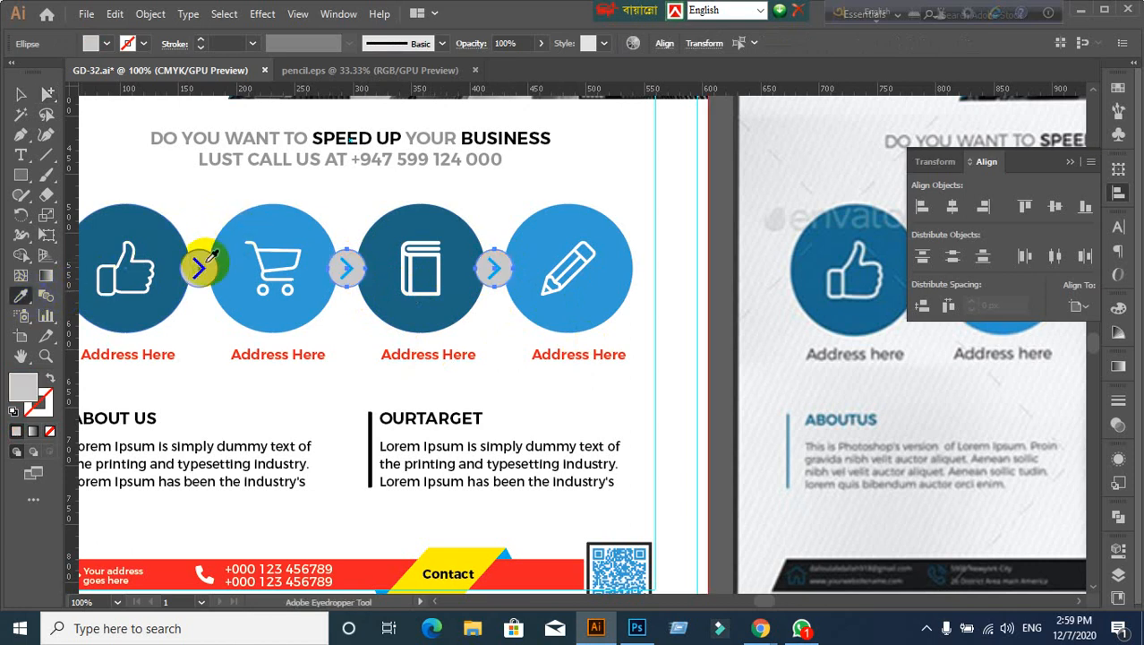
pyautogui.click(18, 94)
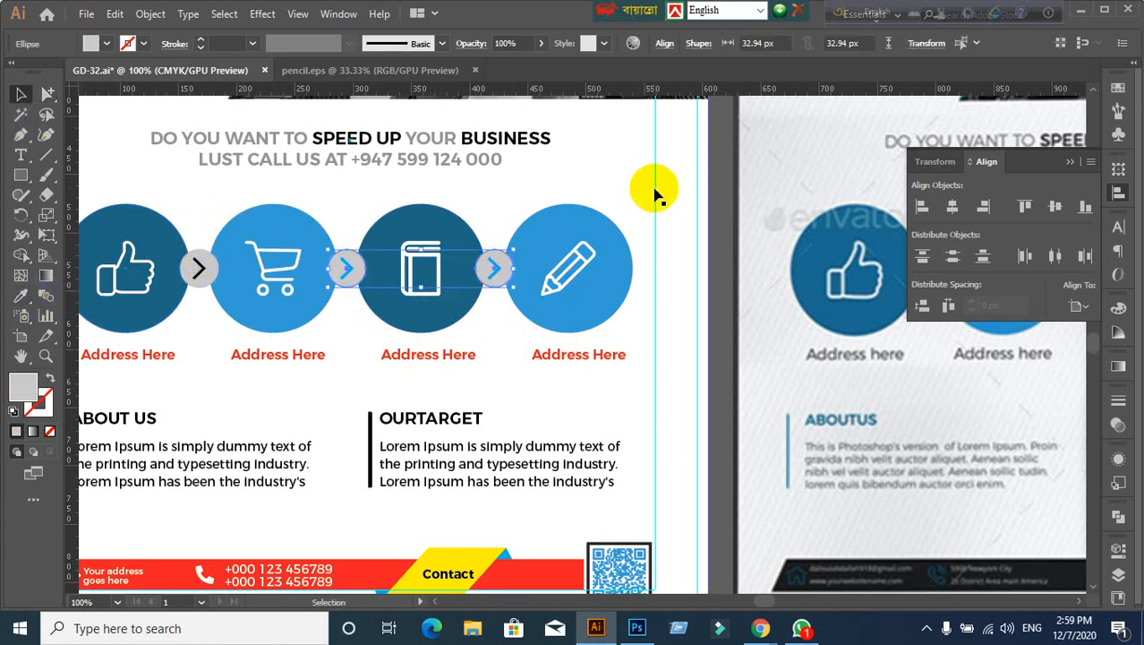
pyautogui.click(729, 195)
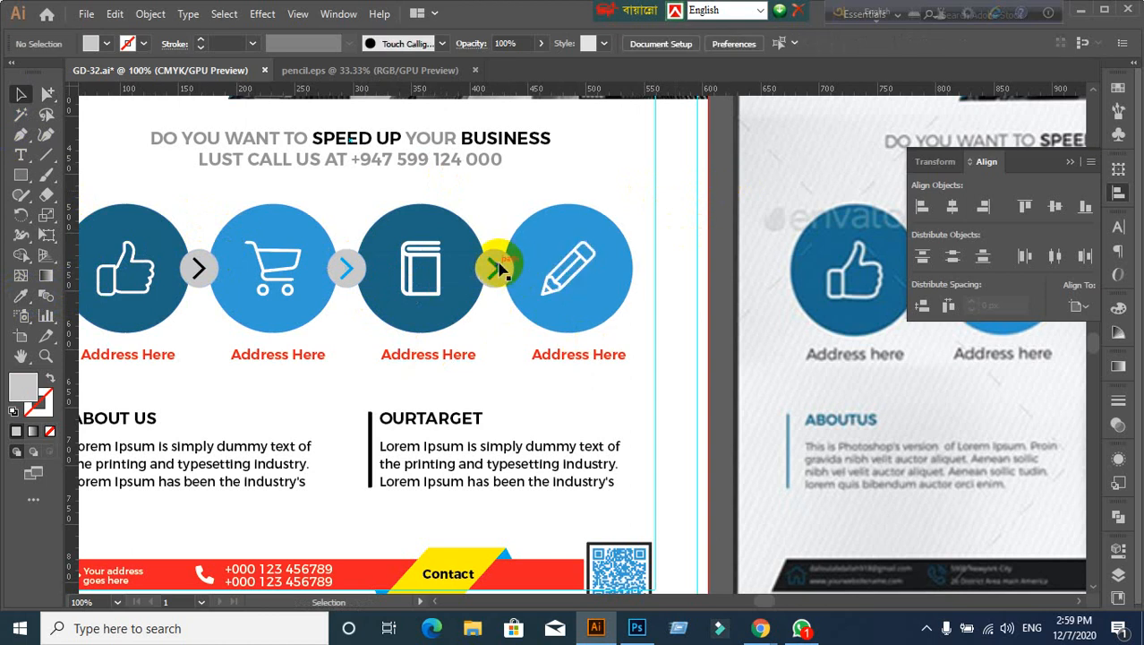
# Step: Recolor the two remaining blue arrows together by sampling the black arrow of the first connector with the Eyedropper
pyautogui.click(345, 267)
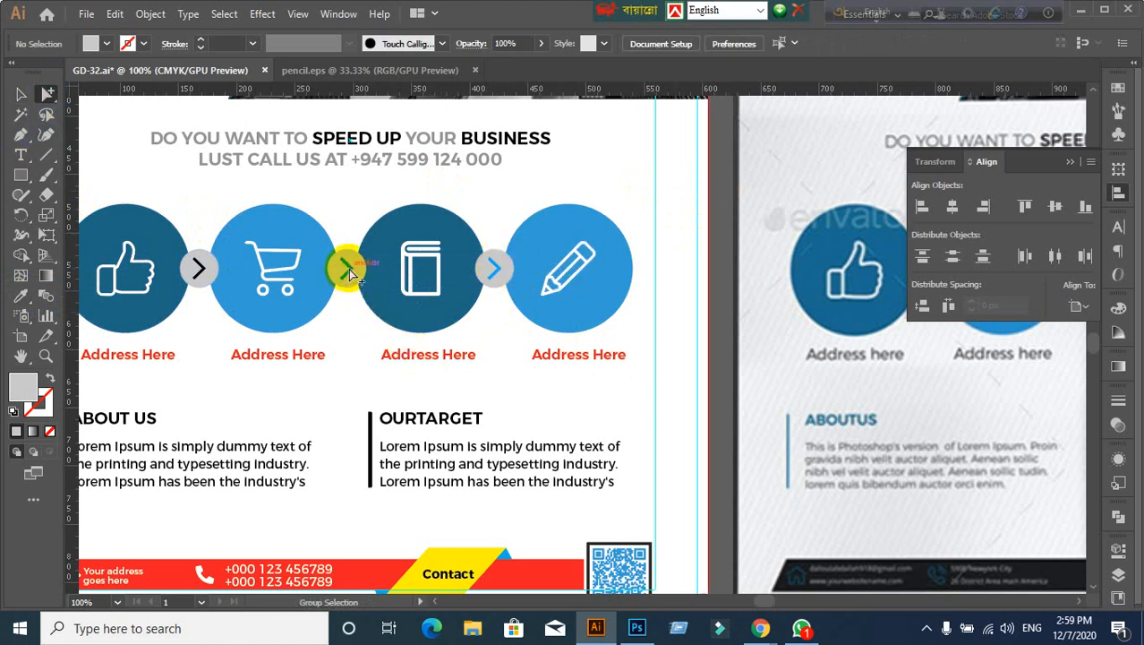
pyautogui.keyDown('shift'); pyautogui.click(498, 275); pyautogui.keyUp('shift')
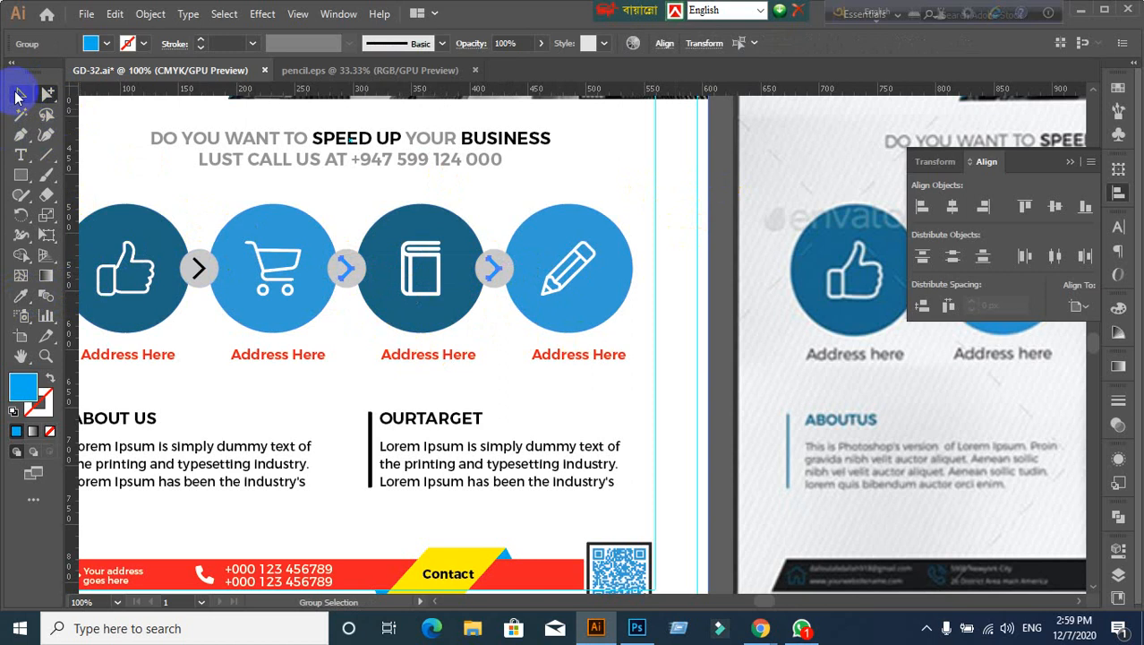
pyautogui.click(19, 94)
pyautogui.click(22, 299)
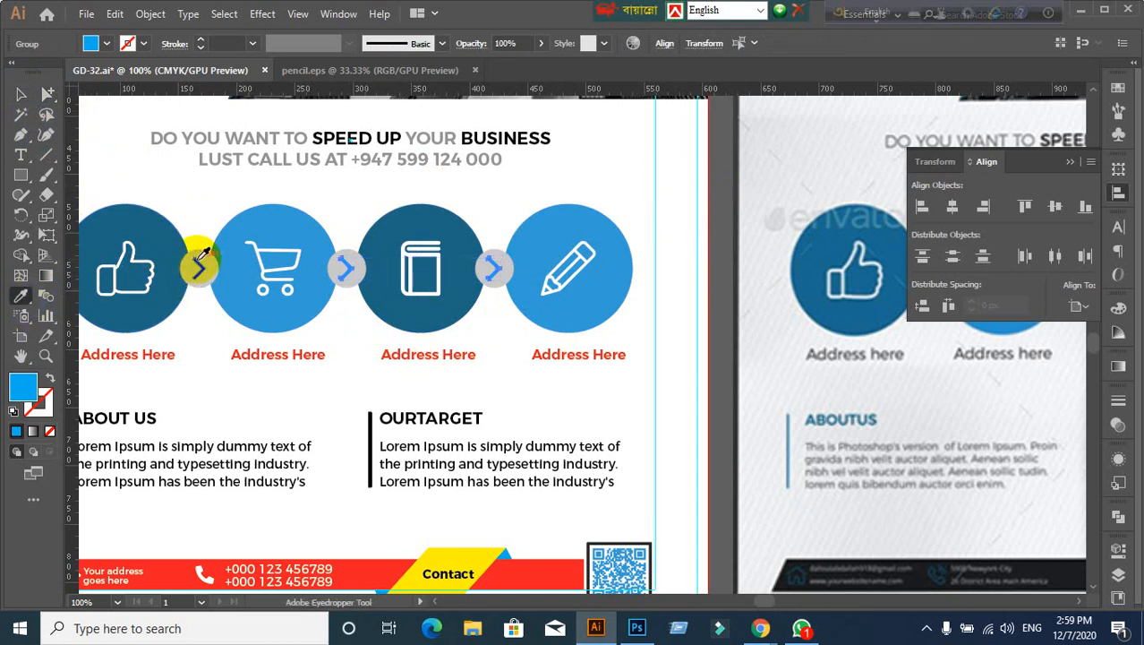
pyautogui.click(196, 266)
pyautogui.click(19, 94)
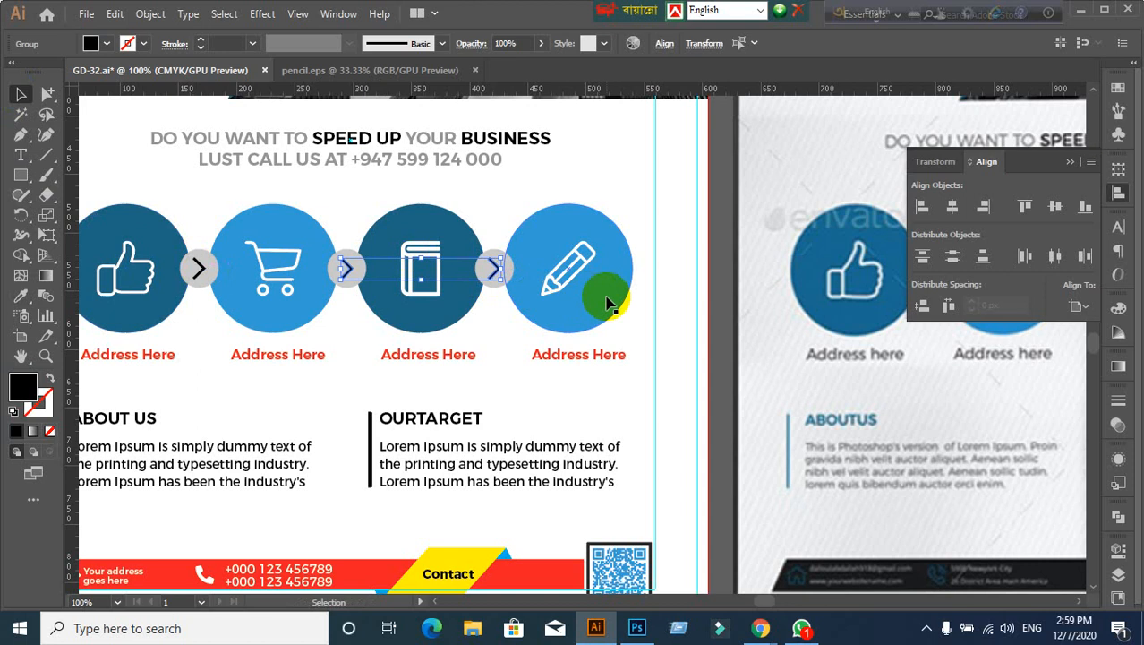
pyautogui.click(713, 316)
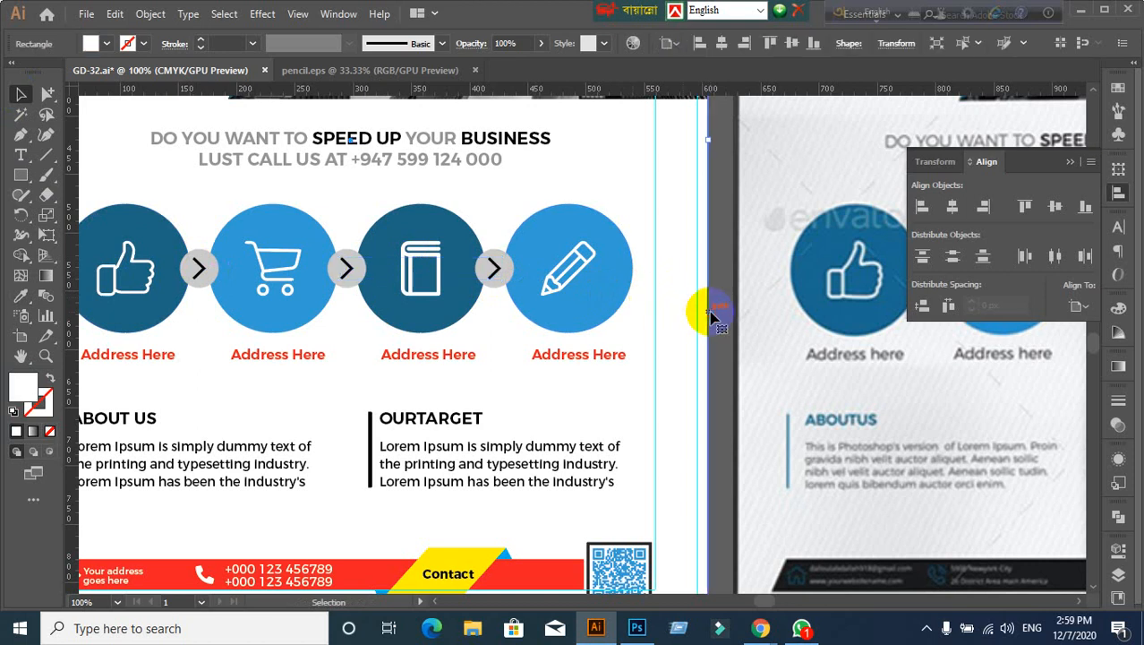
pyautogui.scroll(-2, 719, 379)
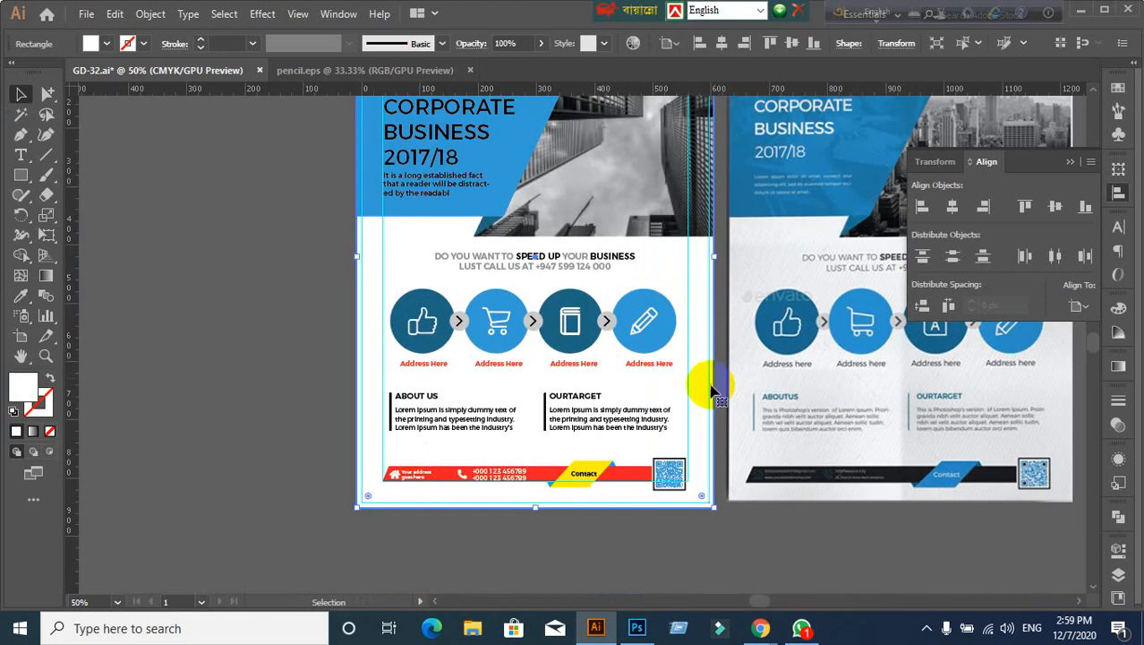
pyautogui.moveTo(609, 426); pyautogui.dragTo(565, 381)
pyautogui.click(449, 483)
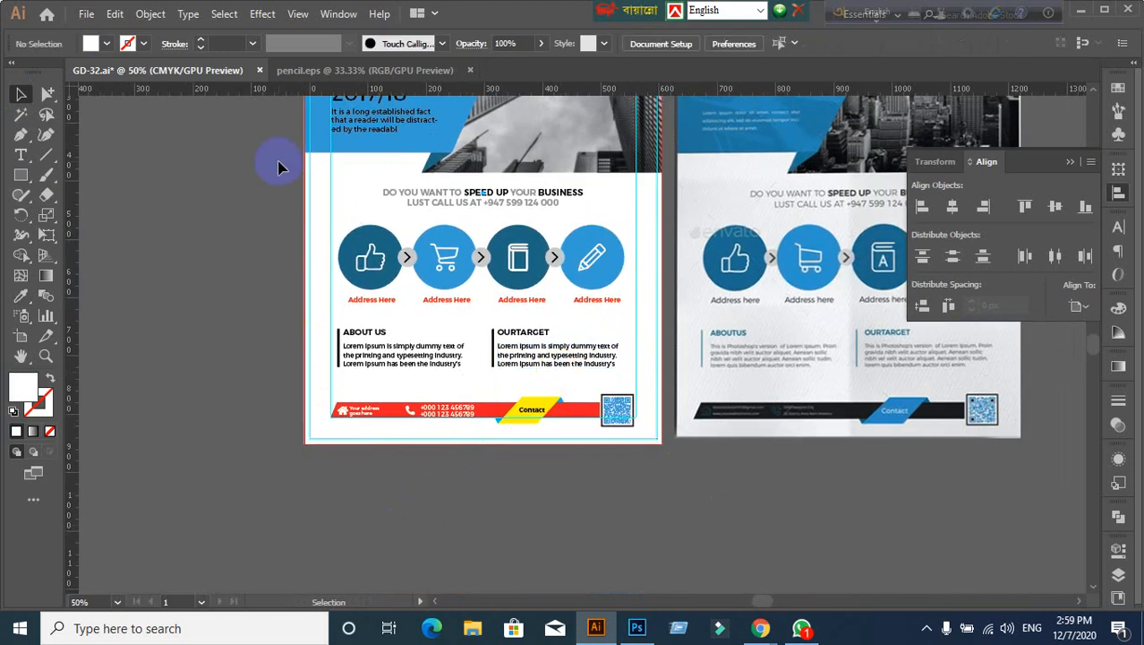
pyautogui.click(308, 298)
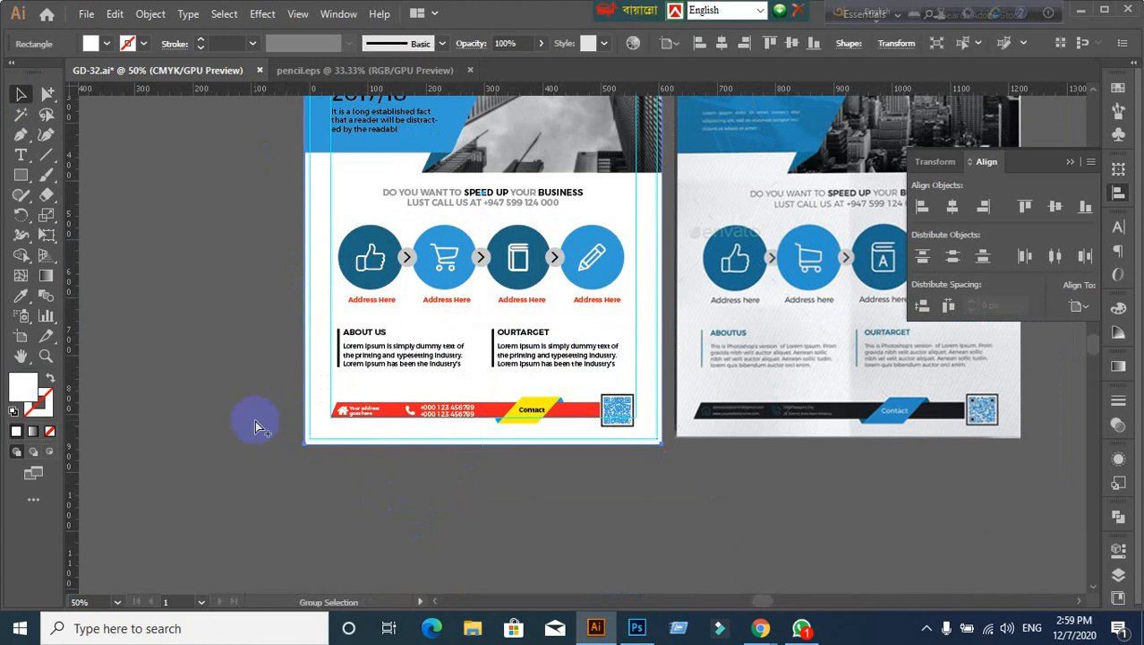
pyautogui.click(255, 420)
pyautogui.scroll(1, 283, 343)
pyautogui.press('space')
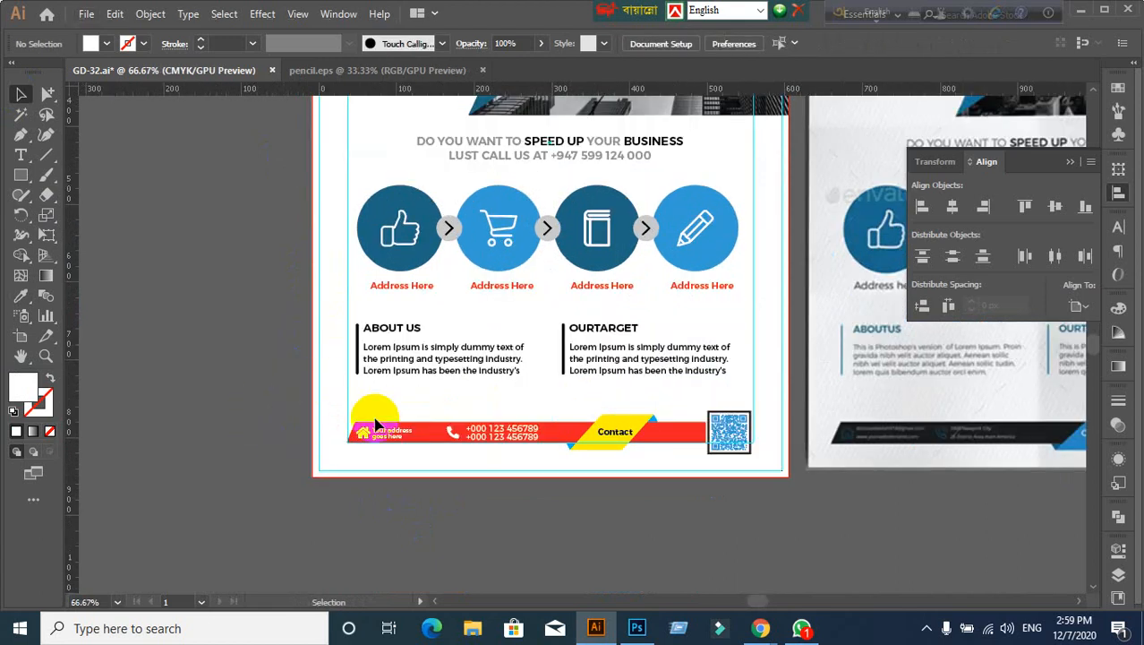
pyautogui.moveTo(436, 426); pyautogui.dragTo(337, 412)
pyautogui.scroll(1, 331, 340)
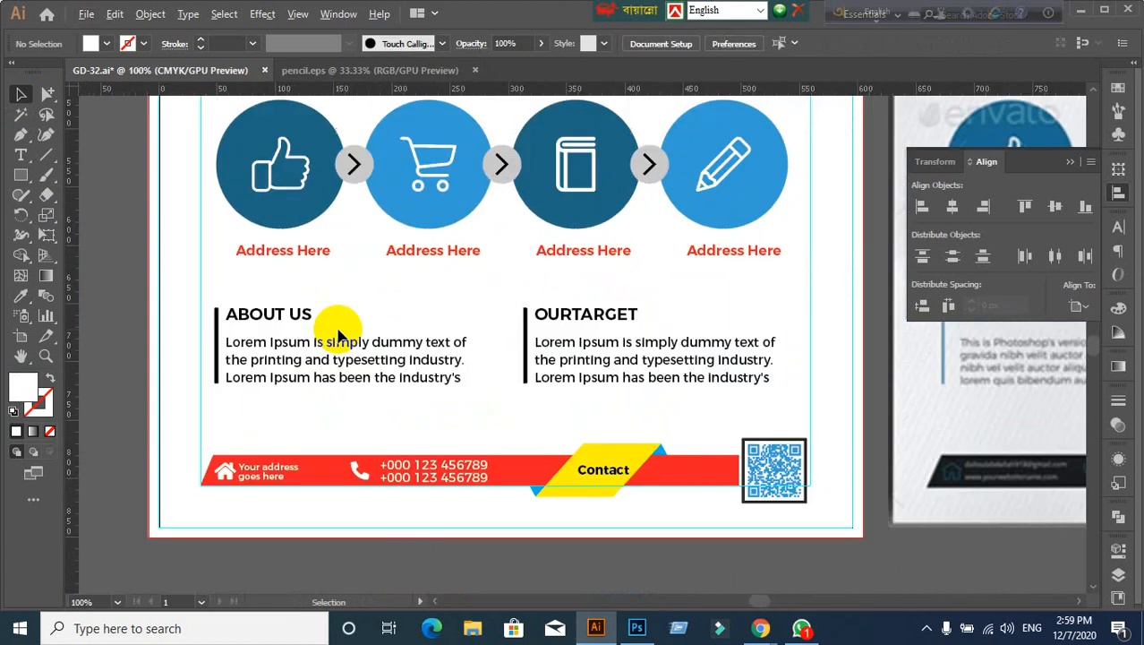
pyautogui.click(285, 250)
pyautogui.click(305, 211)
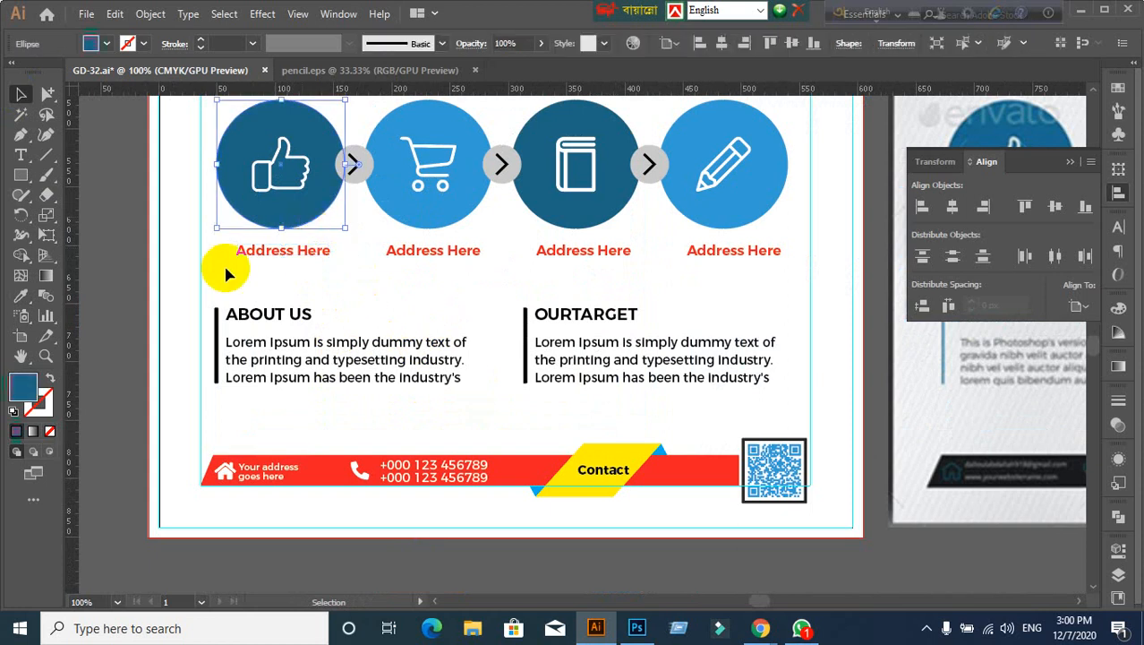
pyautogui.click(124, 298)
# Step: Align the four red Address Here labels on their vertical centers, aligning to the selection
pyautogui.click(286, 257)
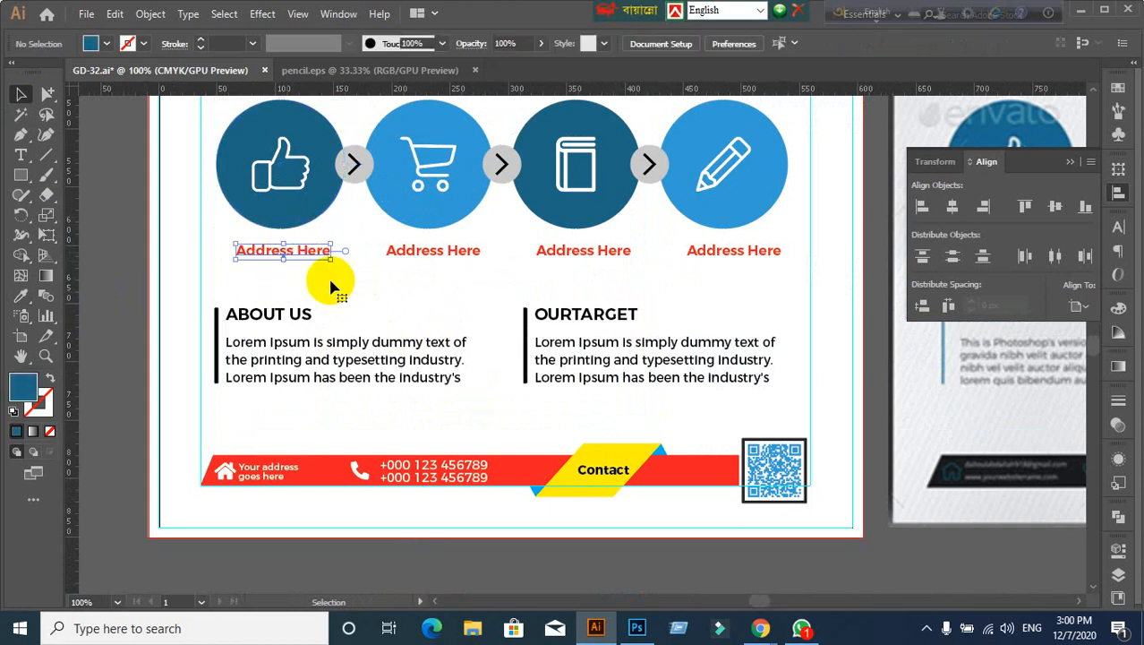
pyautogui.keyDown('shift'); pyautogui.click(465, 257); pyautogui.keyUp('shift')
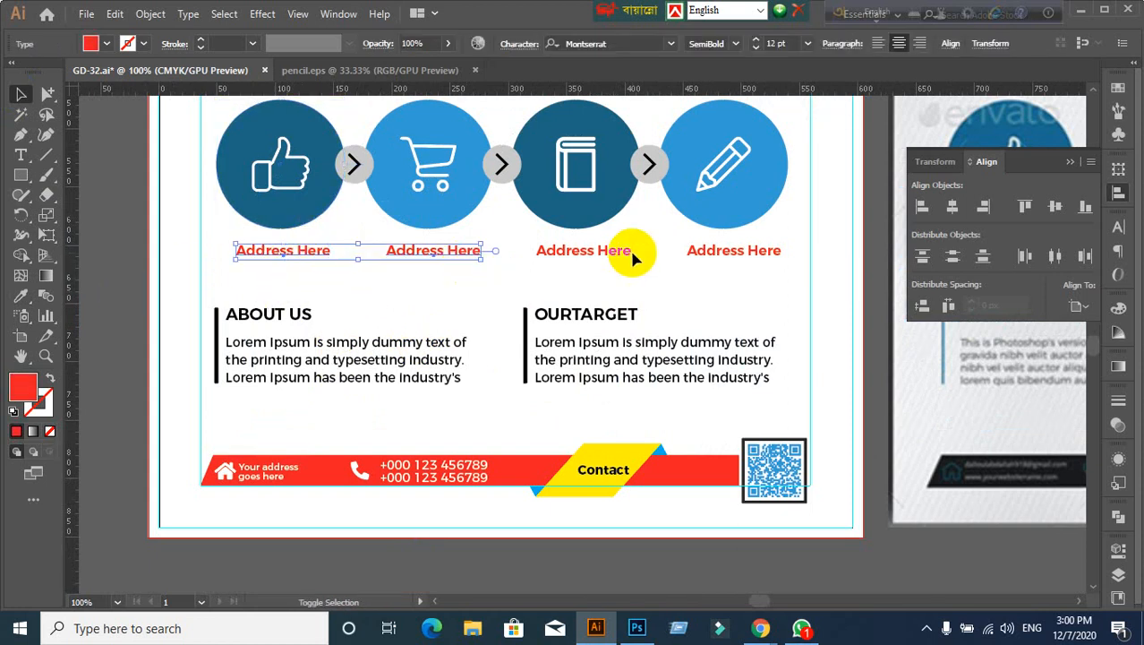
pyautogui.keyDown('shift'); pyautogui.click(627, 257); pyautogui.keyUp('shift')
pyautogui.keyDown('shift'); pyautogui.click(752, 252); pyautogui.keyUp('shift')
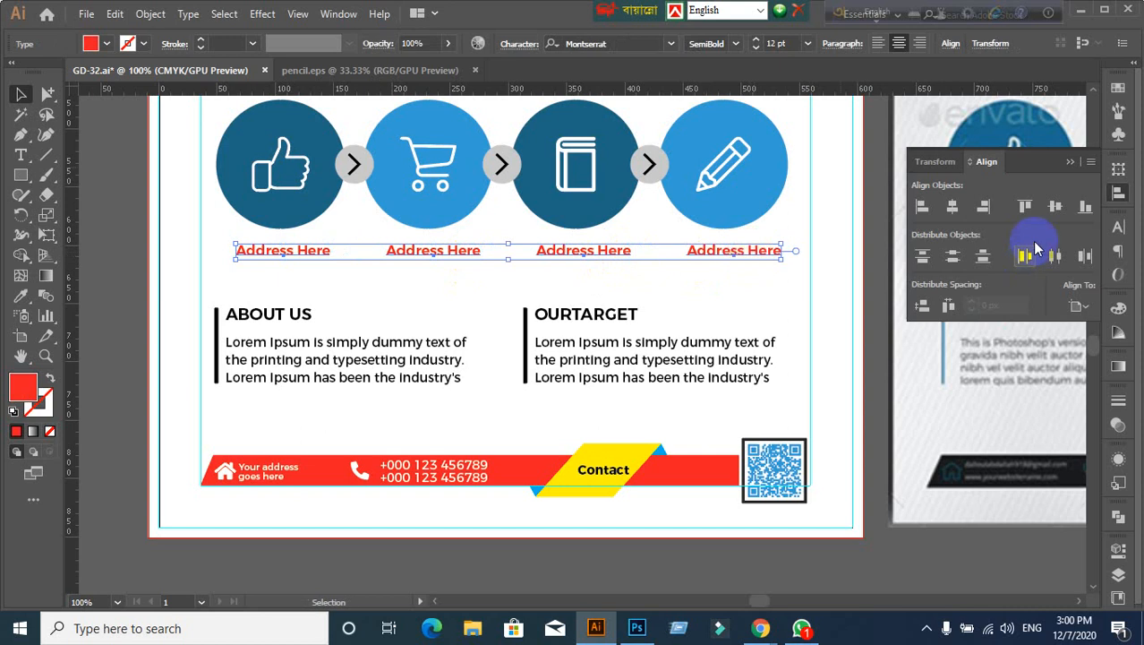
pyautogui.click(1056, 209)
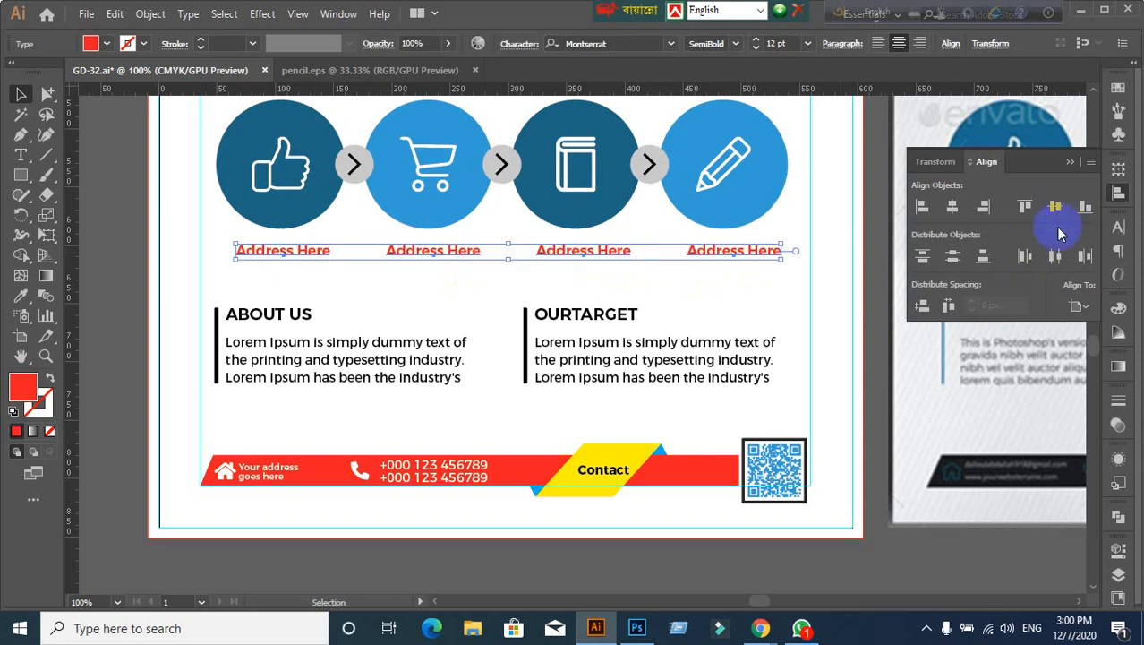
pyautogui.click(1078, 307)
pyautogui.click(1049, 326)
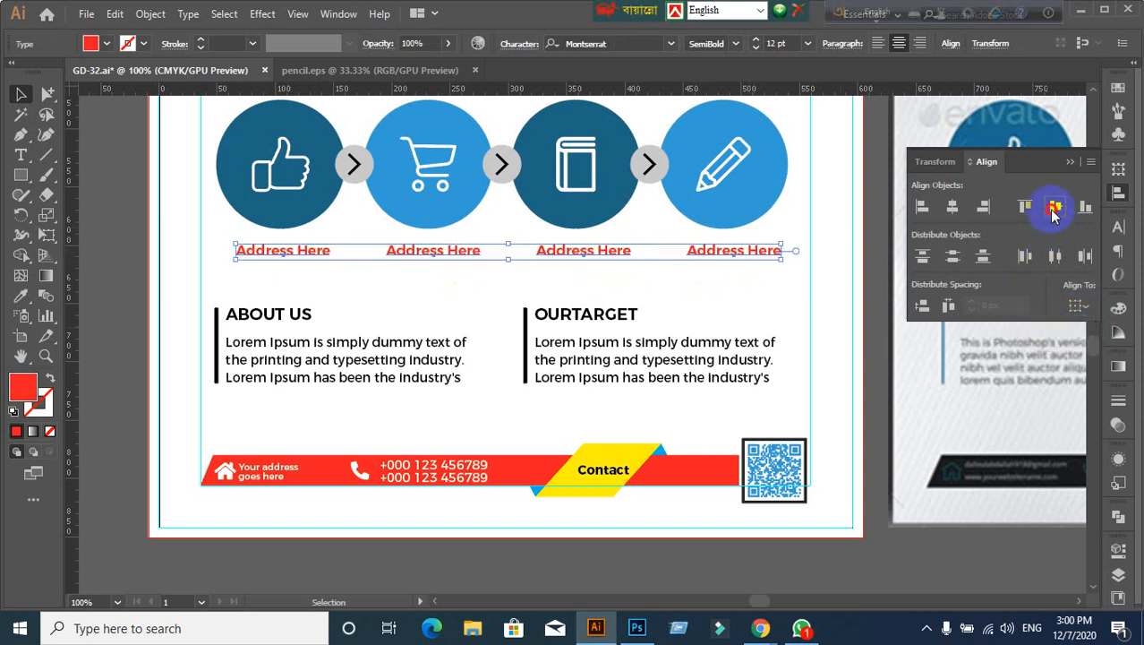
pyautogui.click(210, 295)
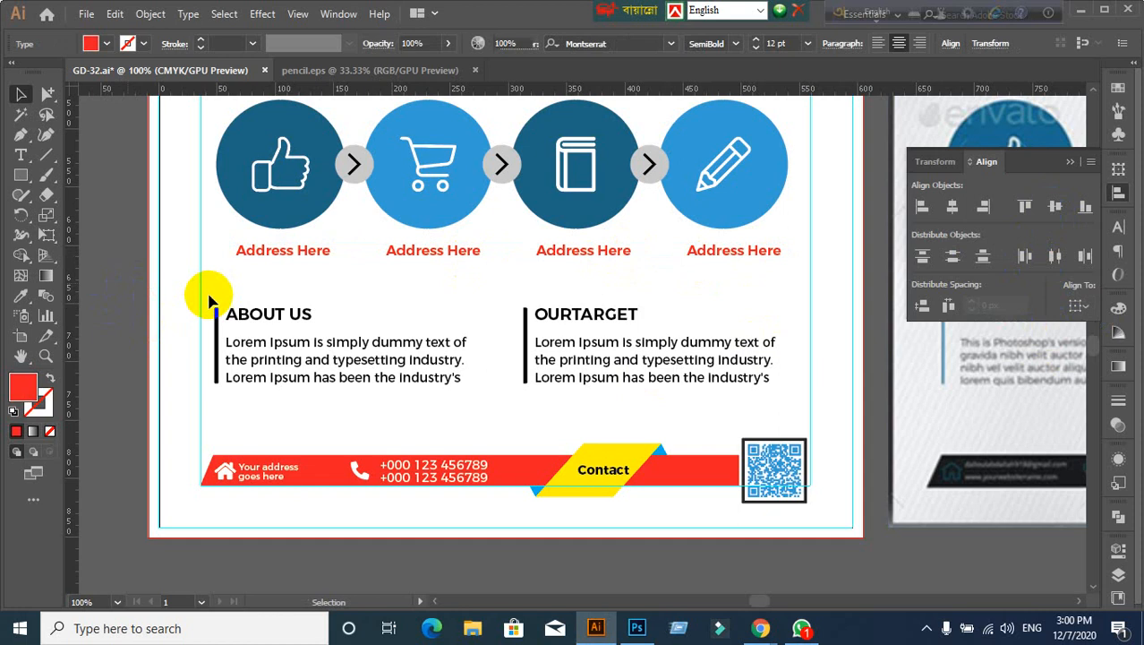
# Step: Center the first Address Here label horizontally under the thumbs-up circle, using the circle as key object
pyautogui.rightClick(256, 216)
pyautogui.click(89, 319)
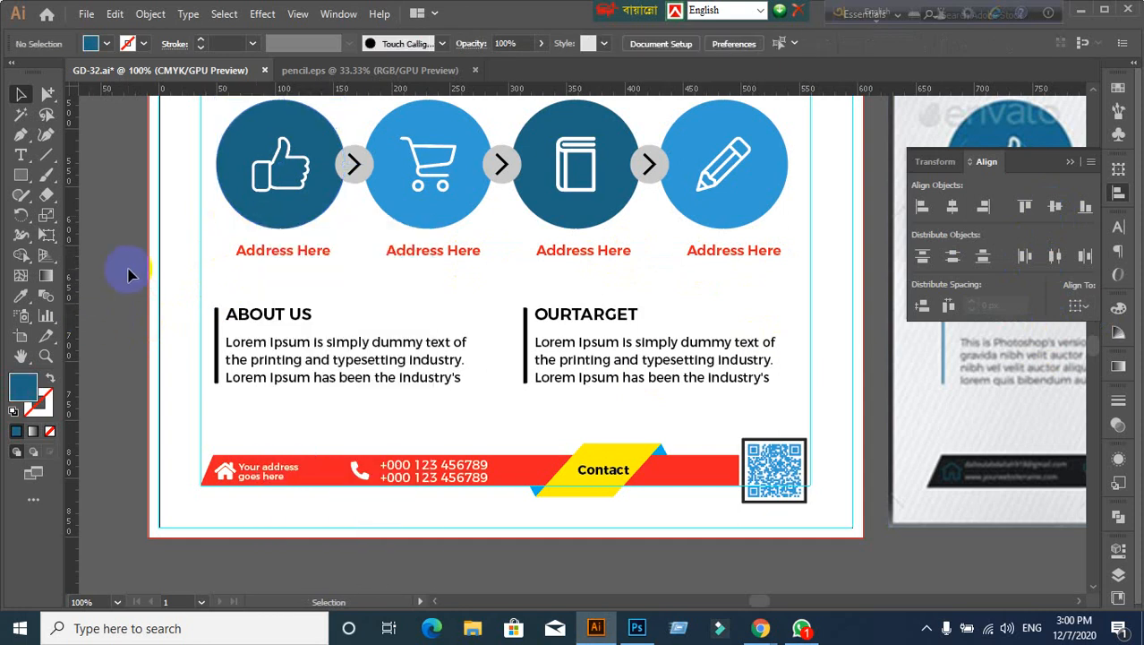
pyautogui.click(286, 225)
pyautogui.keyDown('shift'); pyautogui.click(289, 253); pyautogui.keyUp('shift')
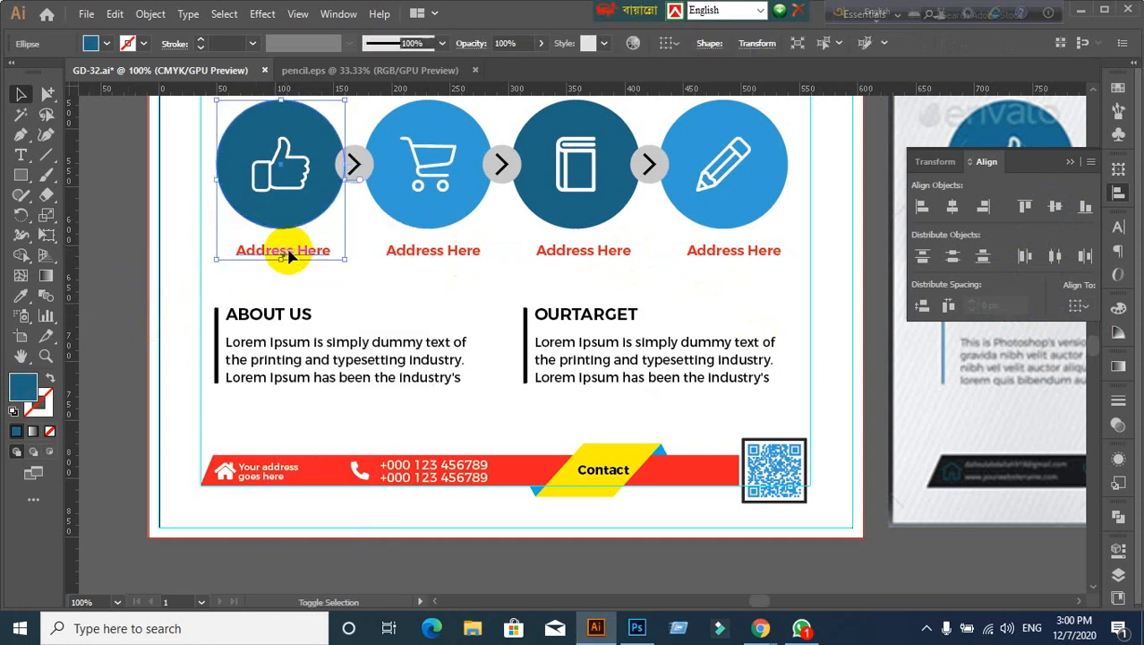
pyautogui.click(291, 218)
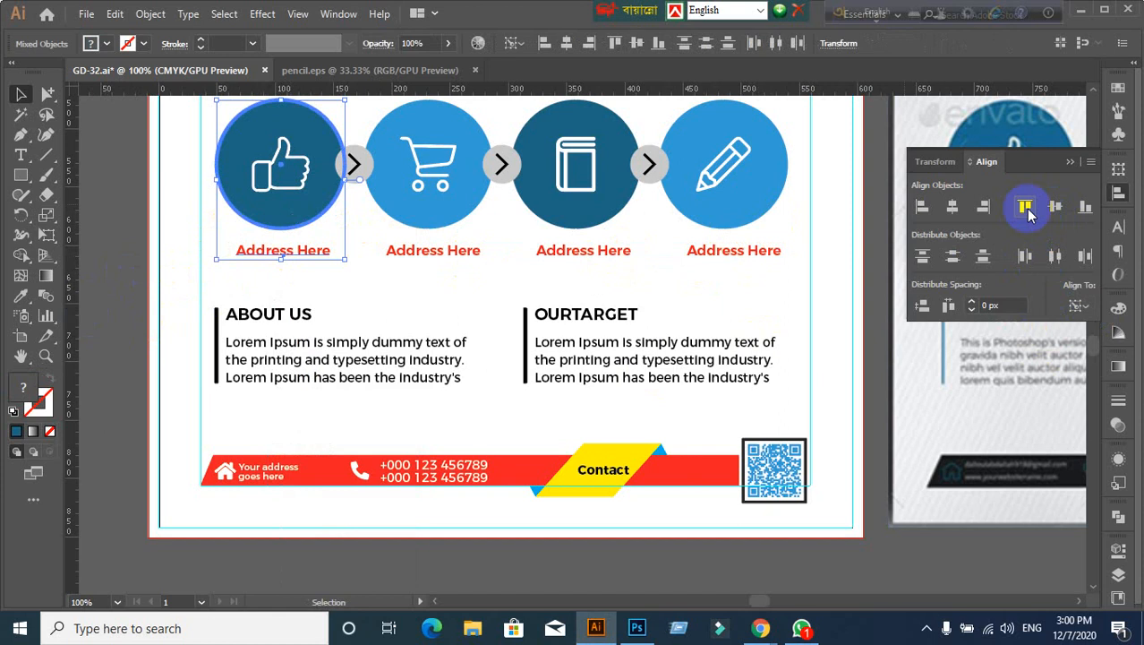
pyautogui.click(953, 205)
# Step: Center the second Address Here label horizontally under the cart circle, using the circle as key object
pyautogui.click(434, 218)
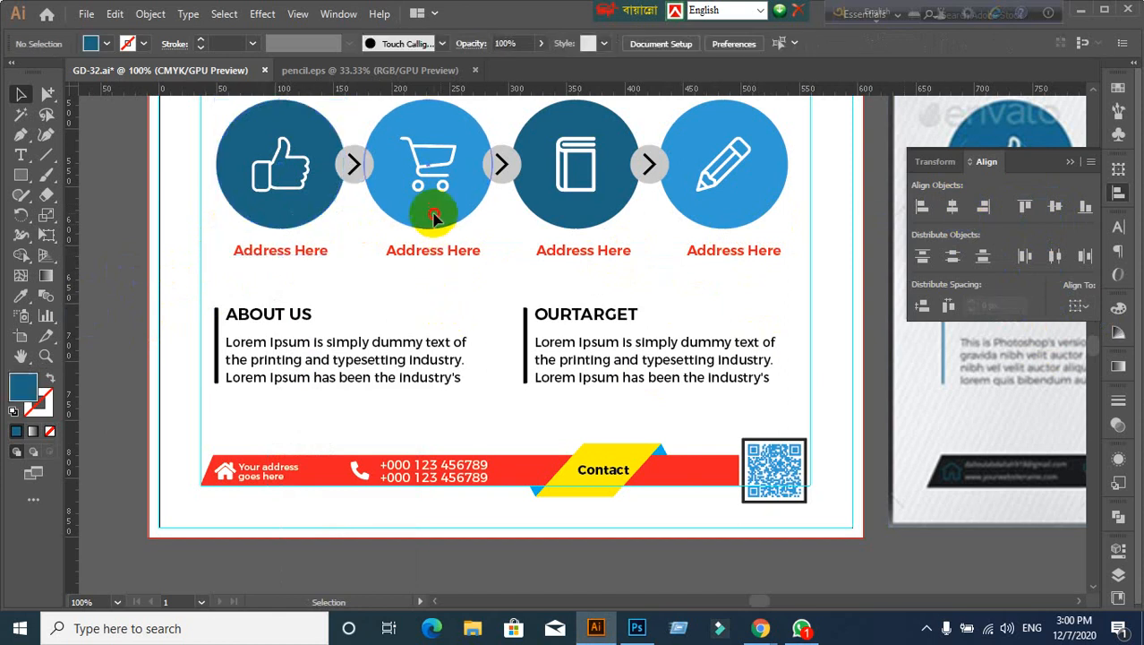
pyautogui.keyDown('shift'); pyautogui.click(447, 254); pyautogui.keyUp('shift')
pyautogui.click(434, 204)
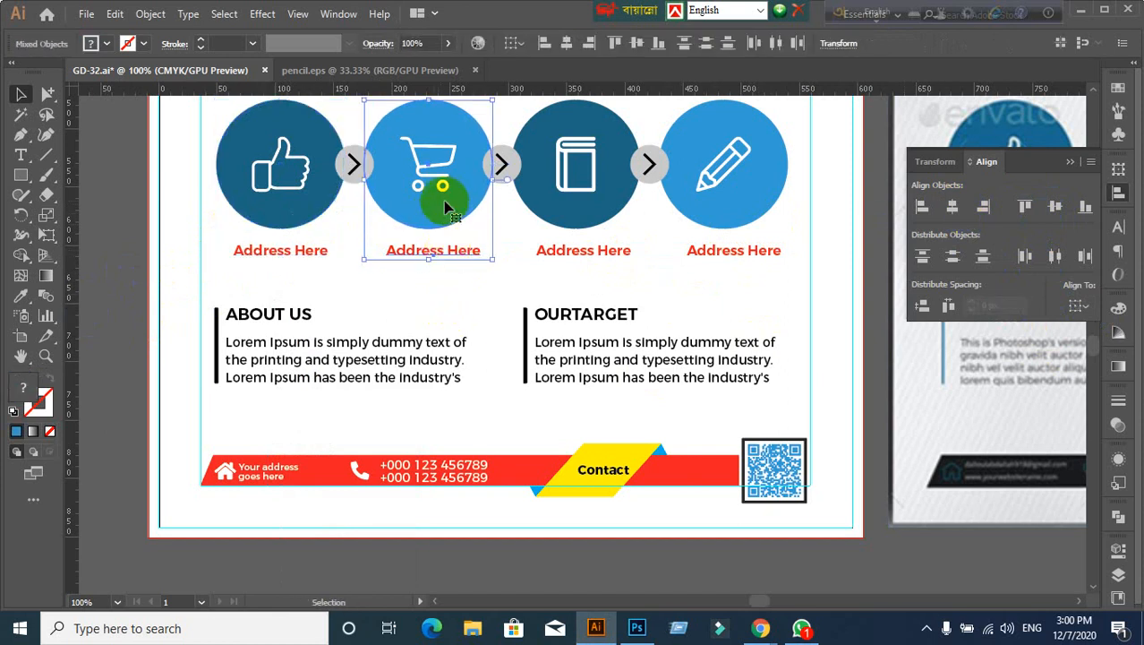
pyautogui.click(954, 207)
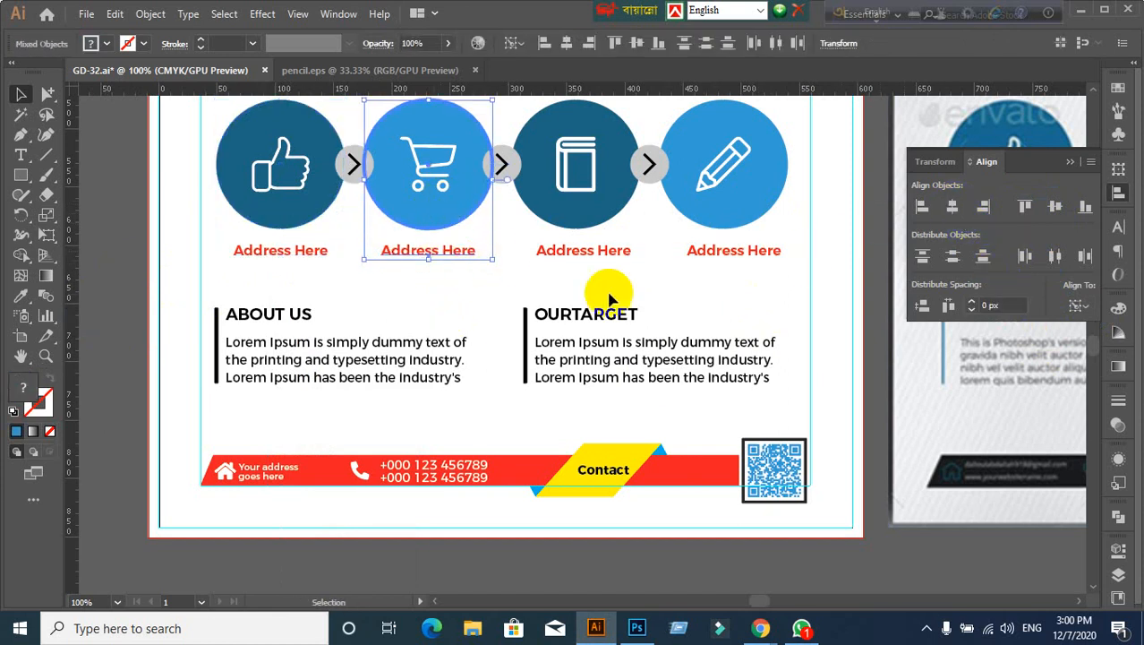
pyautogui.click(506, 294)
# Step: Center the third Address Here label horizontally under the book circle, using the circle as key object
pyautogui.click(573, 224)
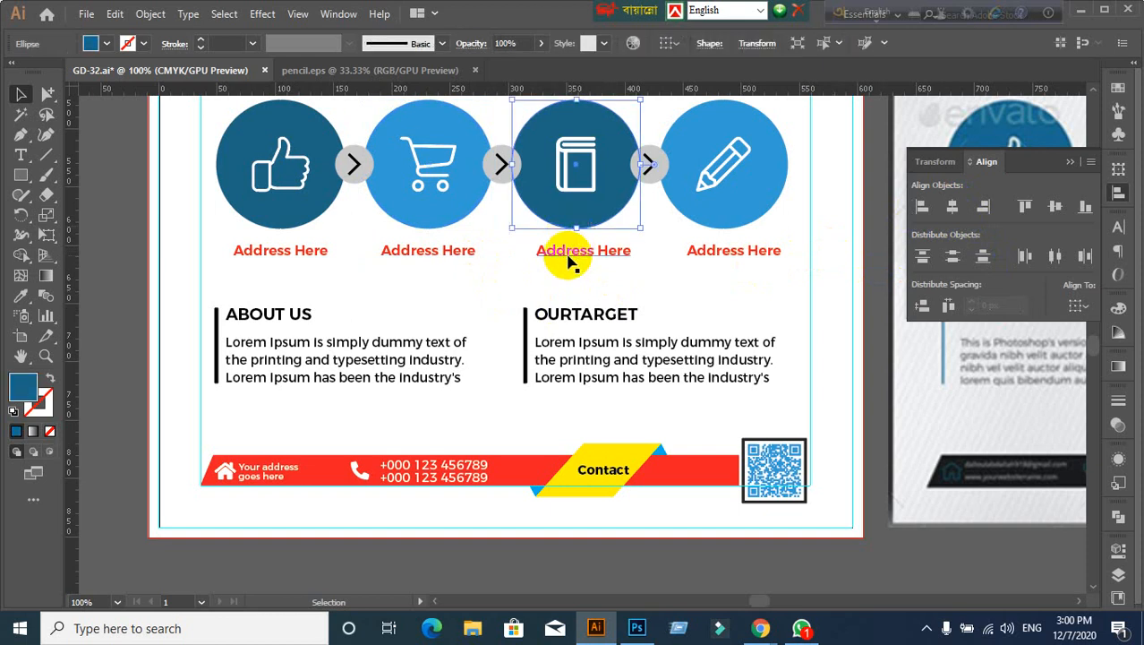
pyautogui.keyDown('shift'); pyautogui.click(569, 260); pyautogui.keyUp('shift')
pyautogui.click(580, 225)
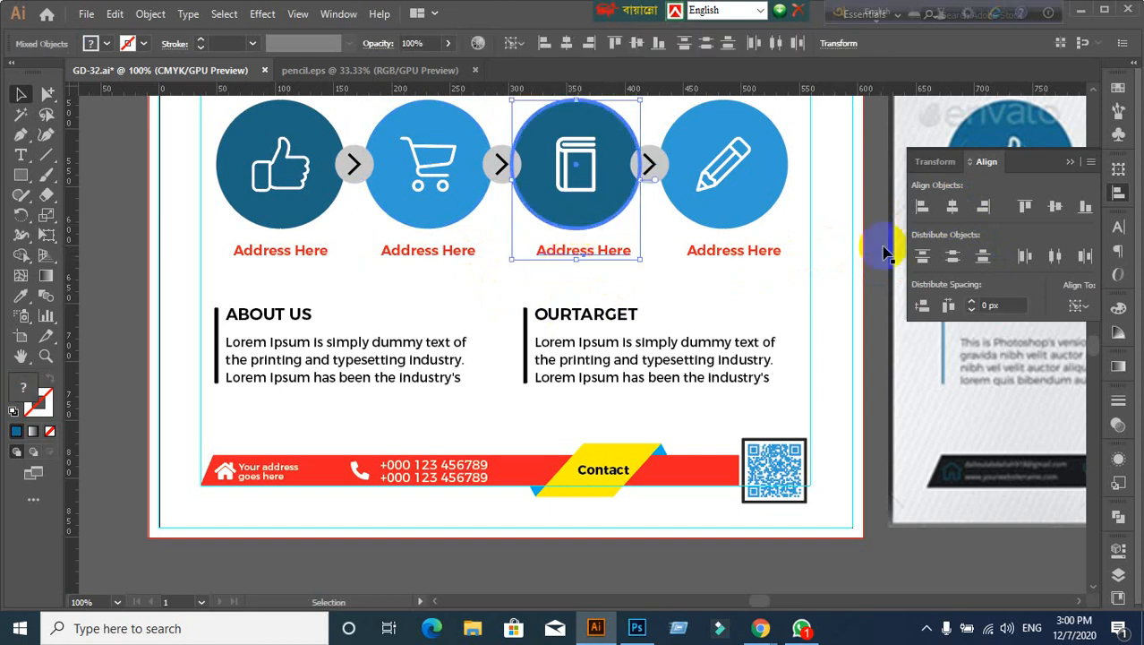
pyautogui.click(963, 211)
pyautogui.click(744, 288)
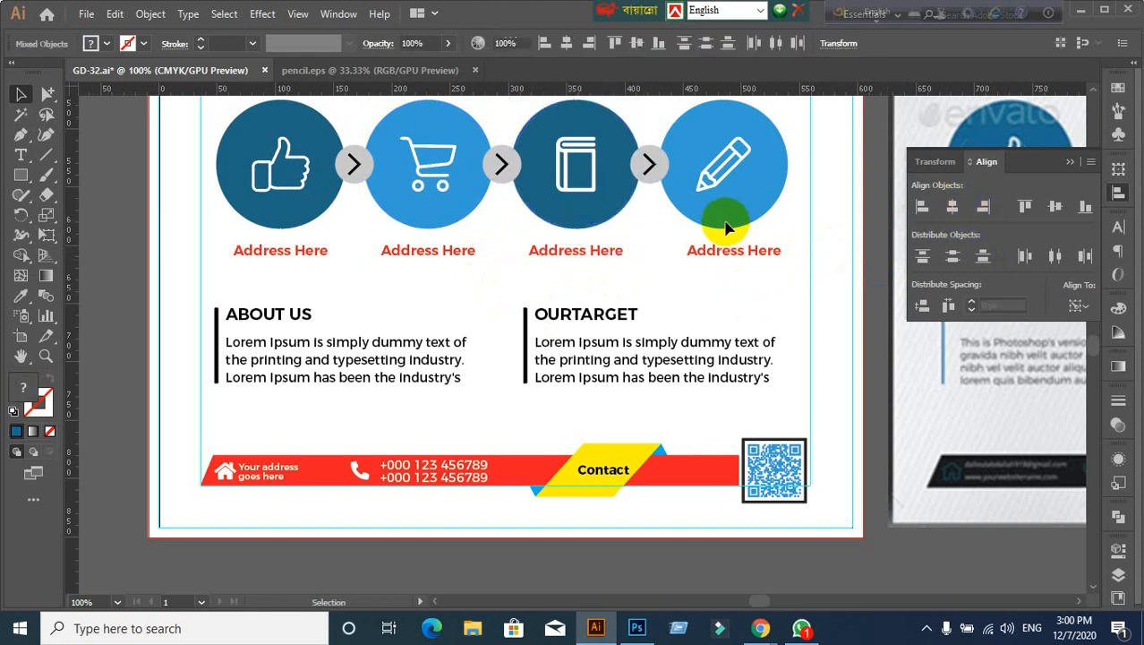
# Step: Center the fourth Address Here label horizontally under the pencil circle, using the circle as key object
pyautogui.click(726, 223)
pyautogui.keyDown('shift'); pyautogui.click(727, 254); pyautogui.keyUp('shift')
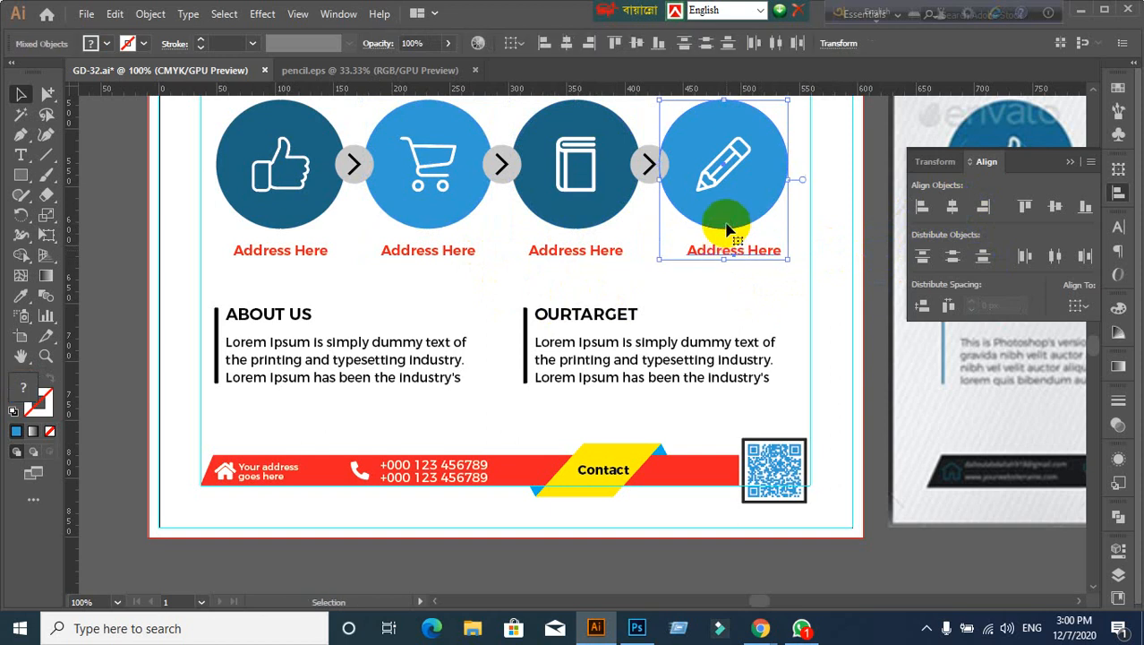
pyautogui.click(727, 220)
pyautogui.click(952, 206)
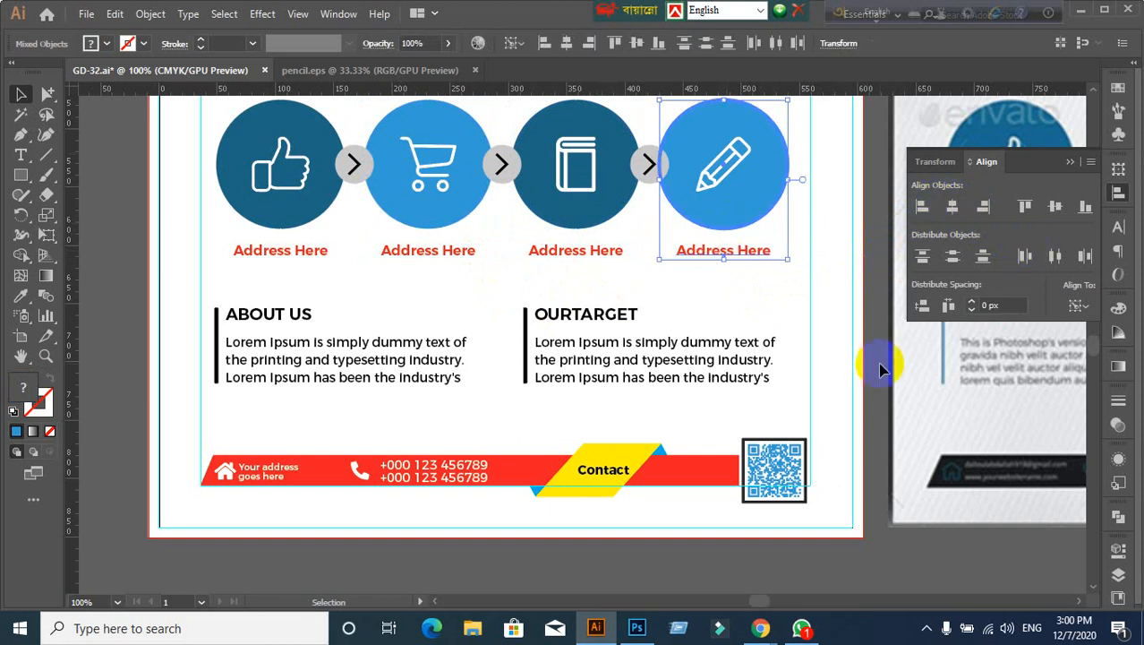
pyautogui.click(868, 376)
# Step: Select the Address Here label under the thumbs-up circle
pyautogui.scroll(-2, 868, 376)
pyautogui.moveTo(910, 408); pyautogui.dragTo(732, 411)
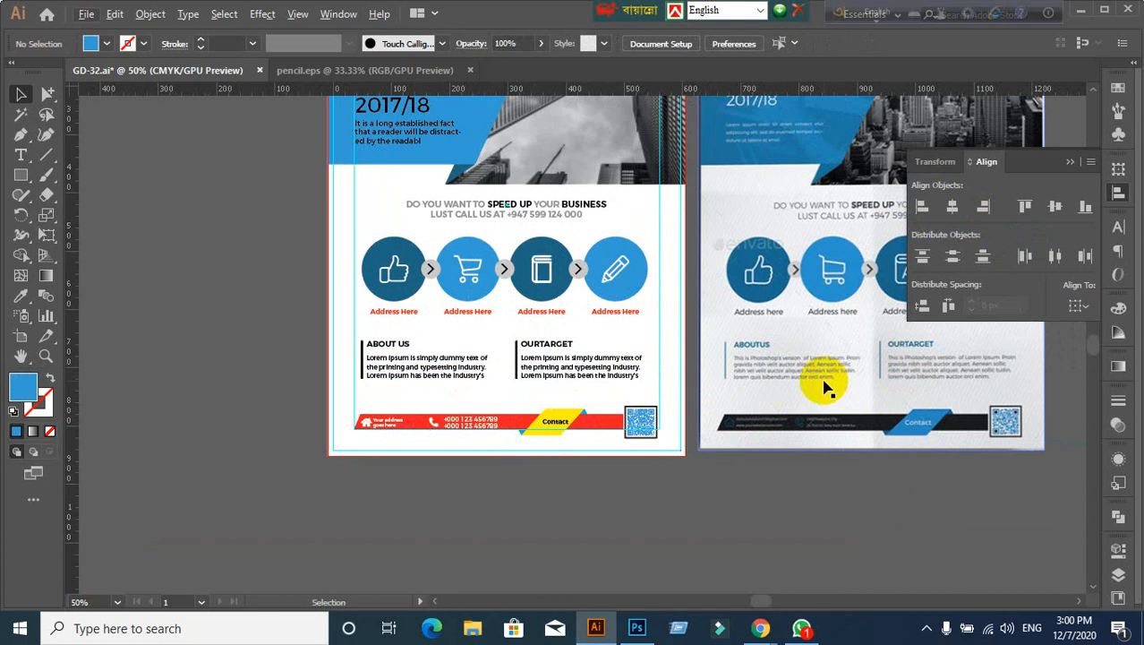
pyautogui.scroll(1, 638, 378)
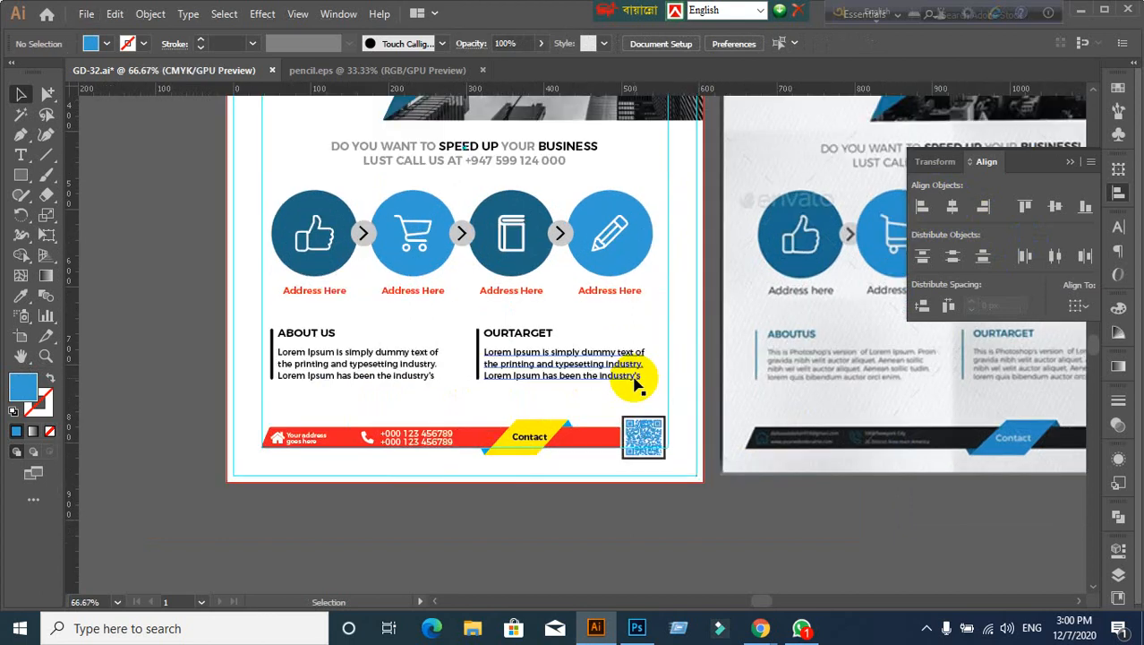
pyautogui.click(310, 298)
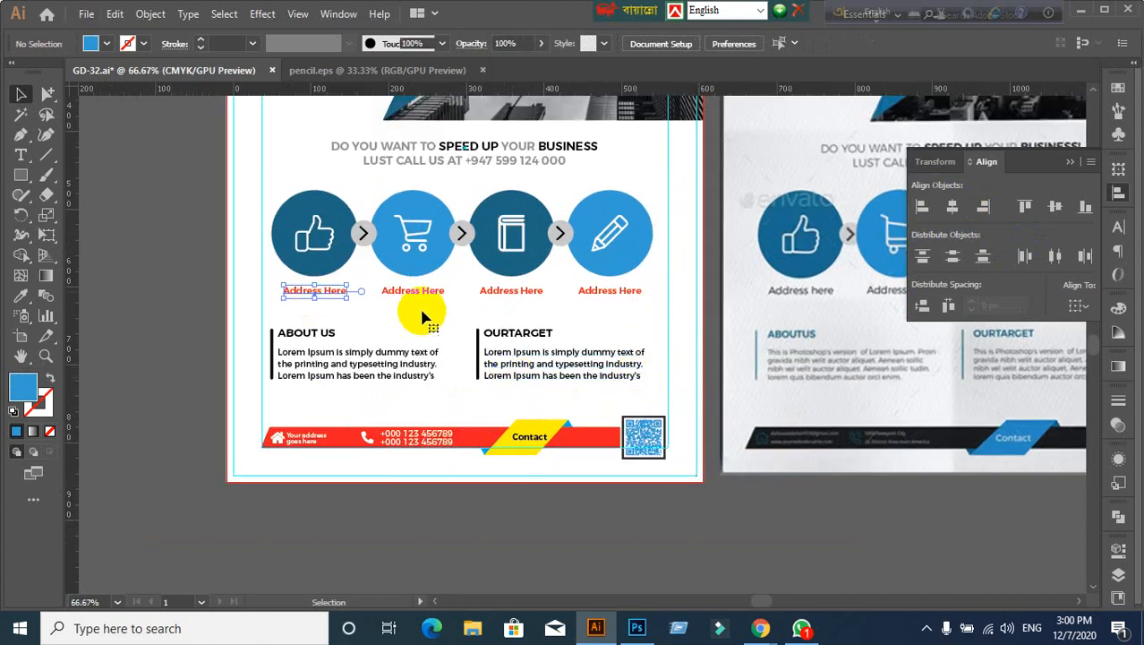
# Step: Switch to the Google Meet call in Chrome, admit the waiting participant, and return to Illustrator
pyautogui.click(761, 625)
pyautogui.click(680, 574)
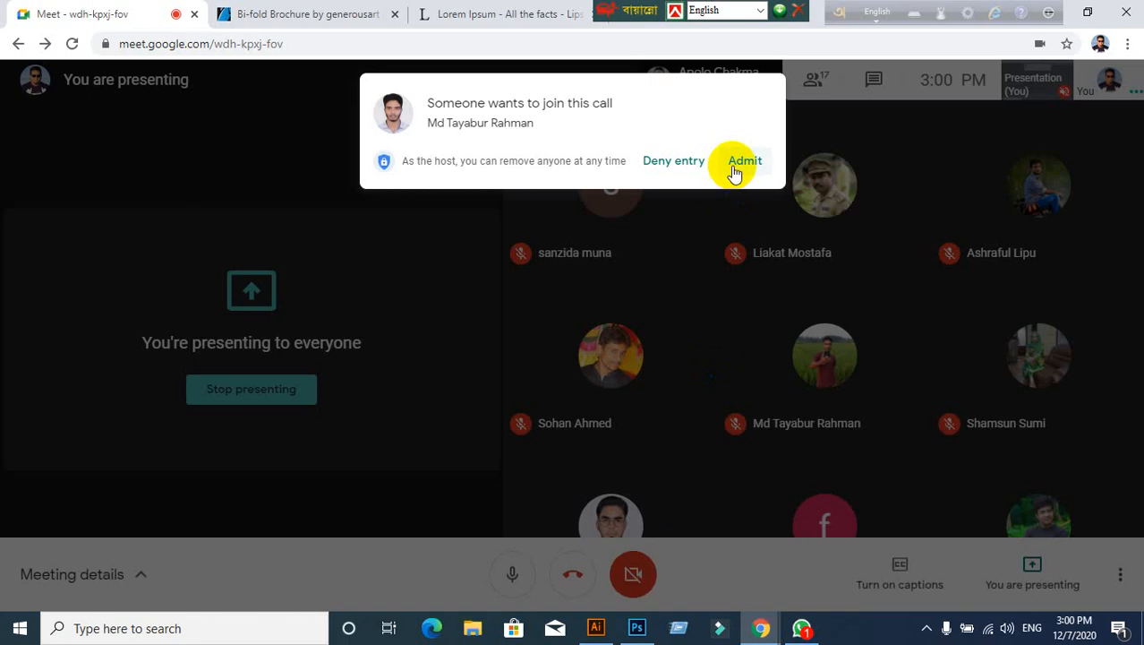
pyautogui.click(739, 164)
pyautogui.click(595, 628)
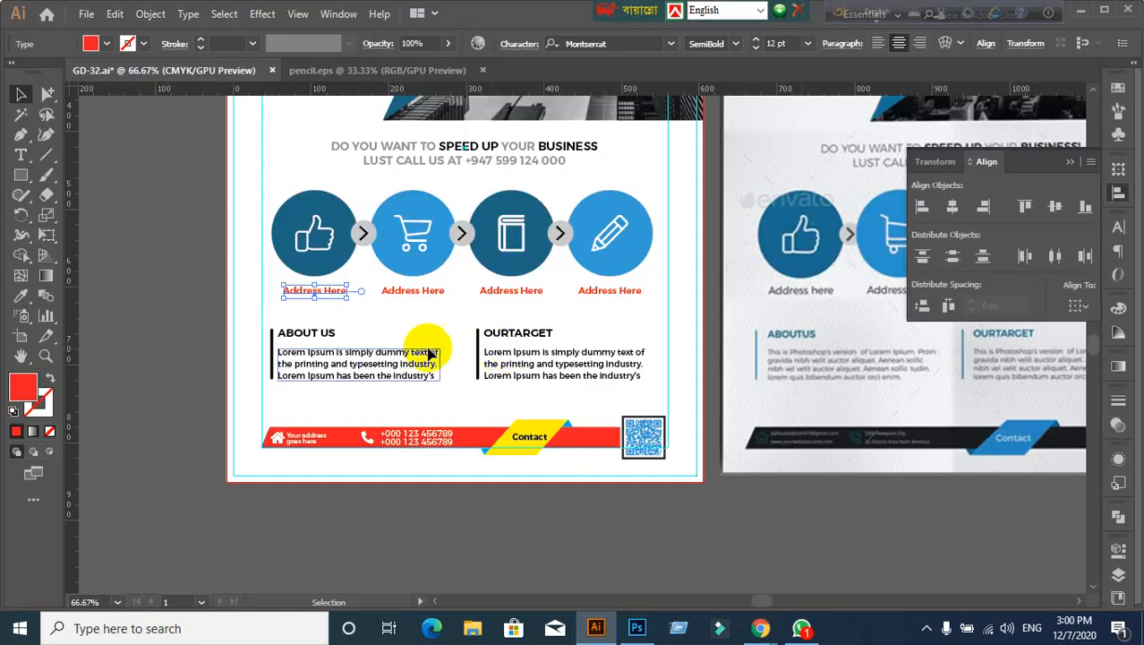
# Step: Recolor all four Address Here labels together by sampling the light blue header shape with the Eyedropper
pyautogui.keyDown('shift'); pyautogui.click(408, 292); pyautogui.keyUp('shift')
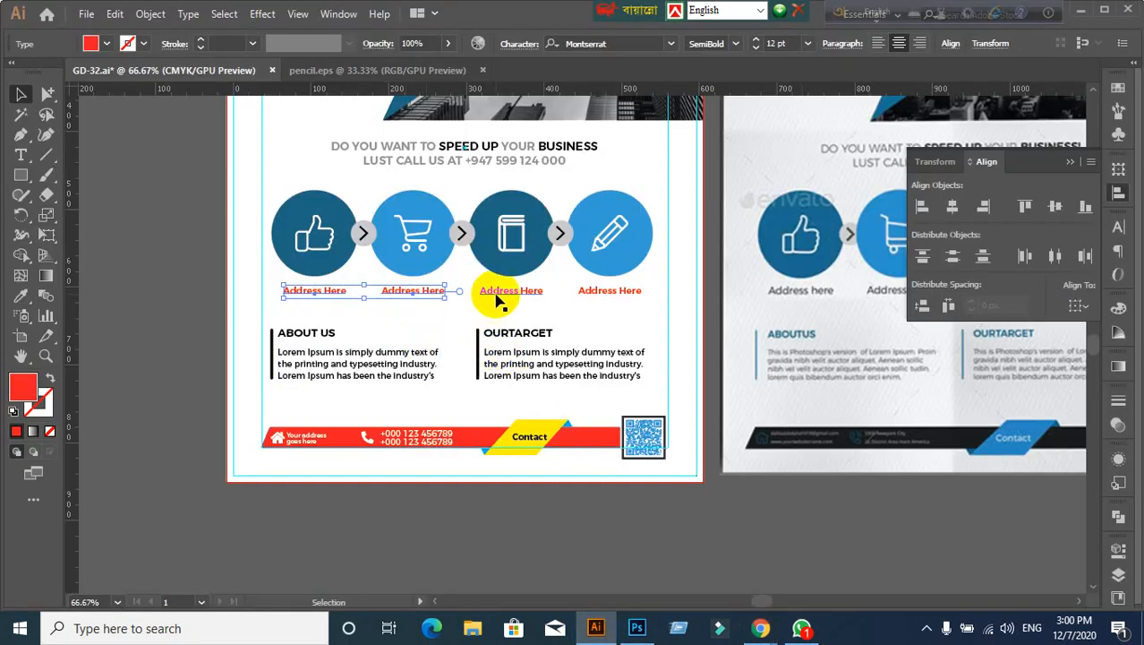
pyautogui.keyDown('shift'); pyautogui.click(606, 299); pyautogui.keyUp('shift')
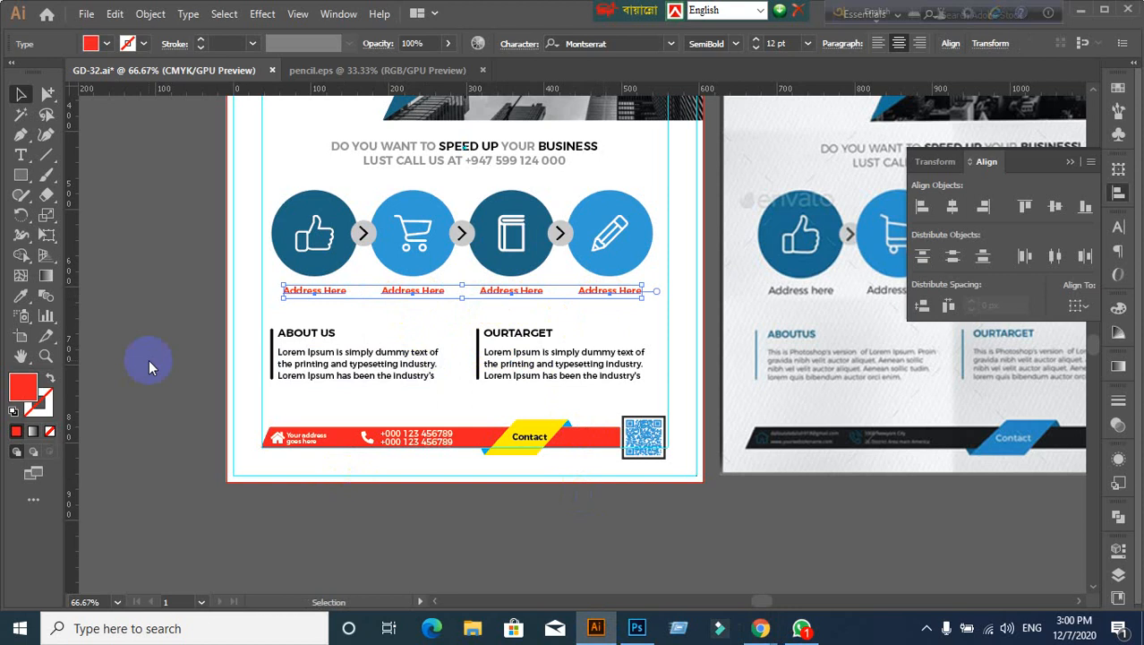
pyautogui.click(17, 299)
pyautogui.scroll(3, 114, 391)
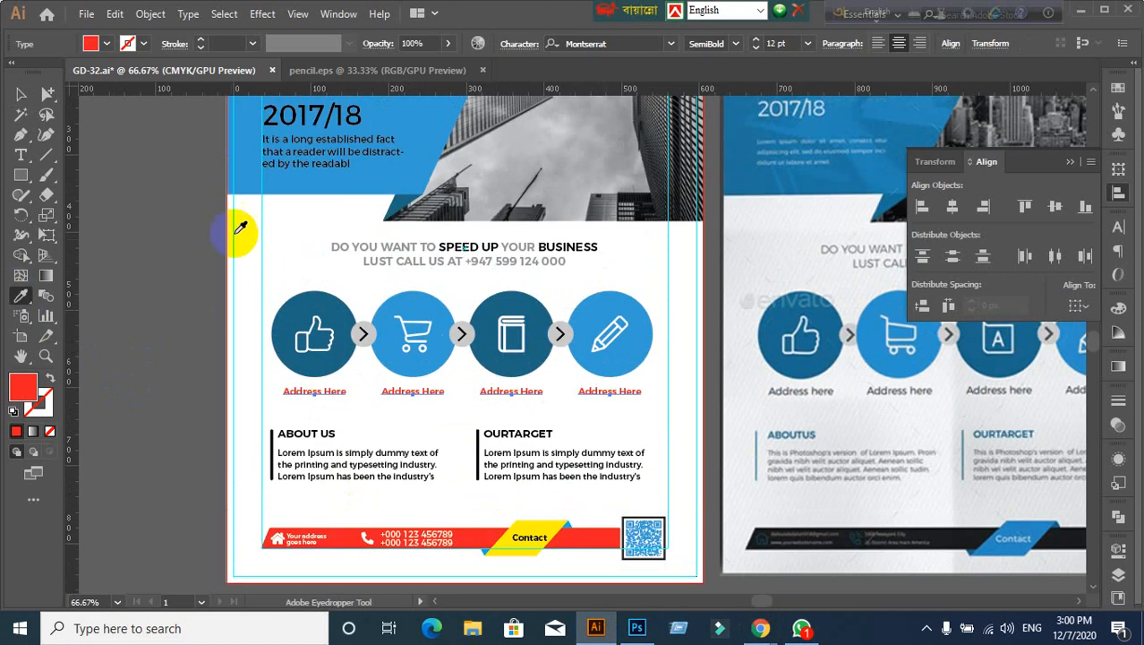
pyautogui.click(424, 136)
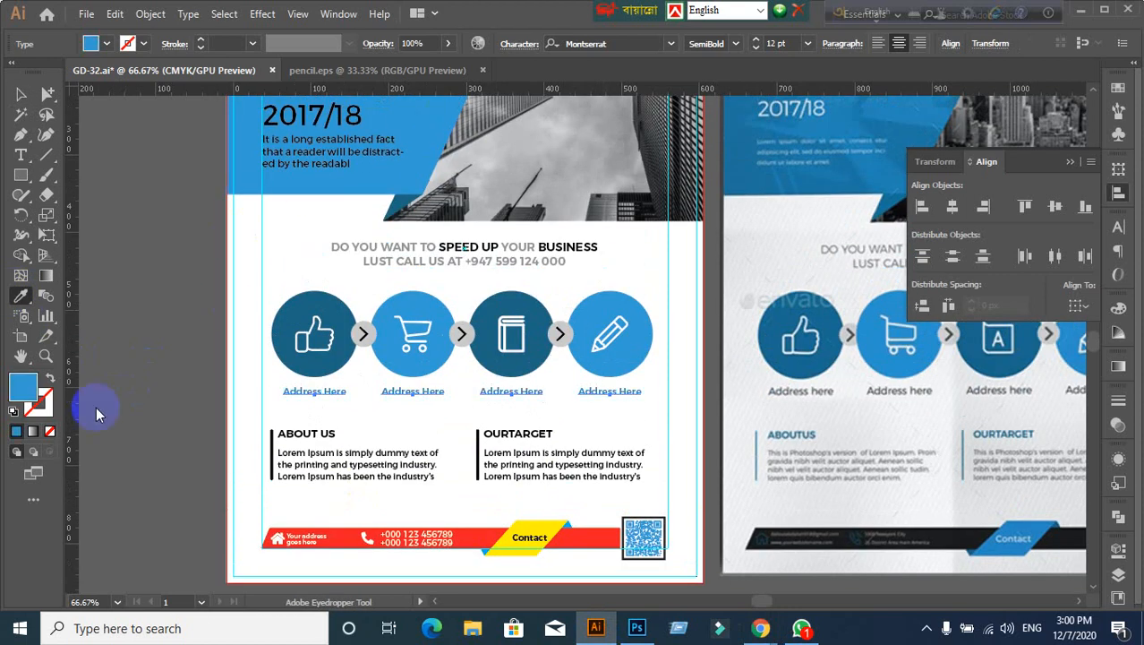
# Step: Change the fill of the four Address Here labels to dark grey 565656 and deselect them
pyautogui.doubleClick(22, 388)
pyautogui.click(732, 346)
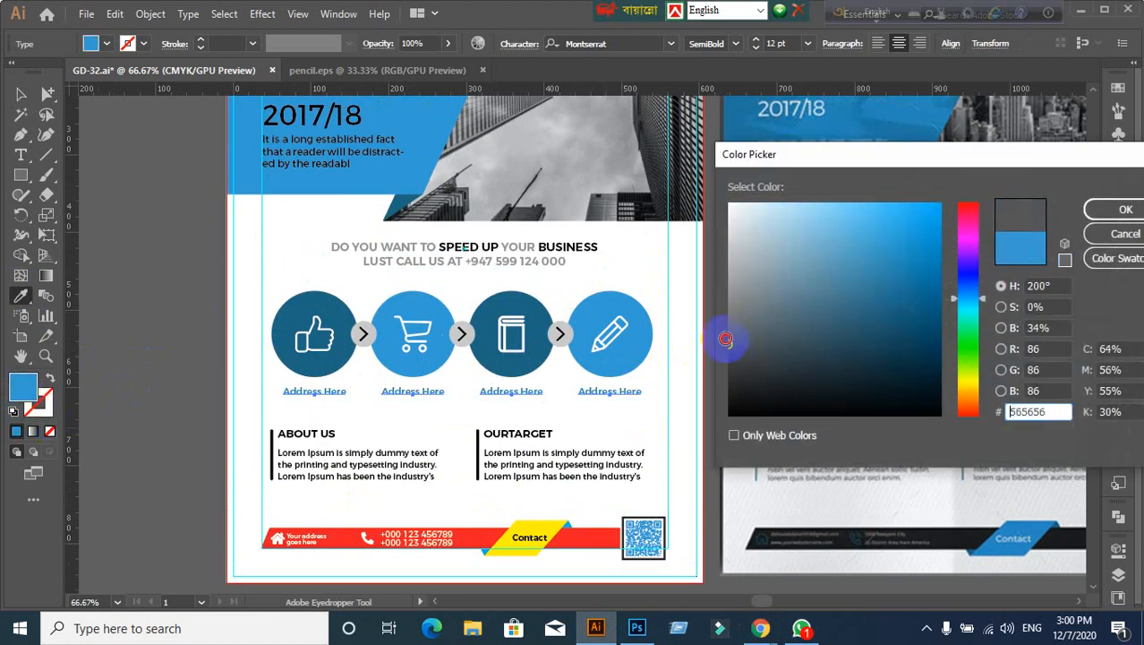
pyautogui.click(1125, 209)
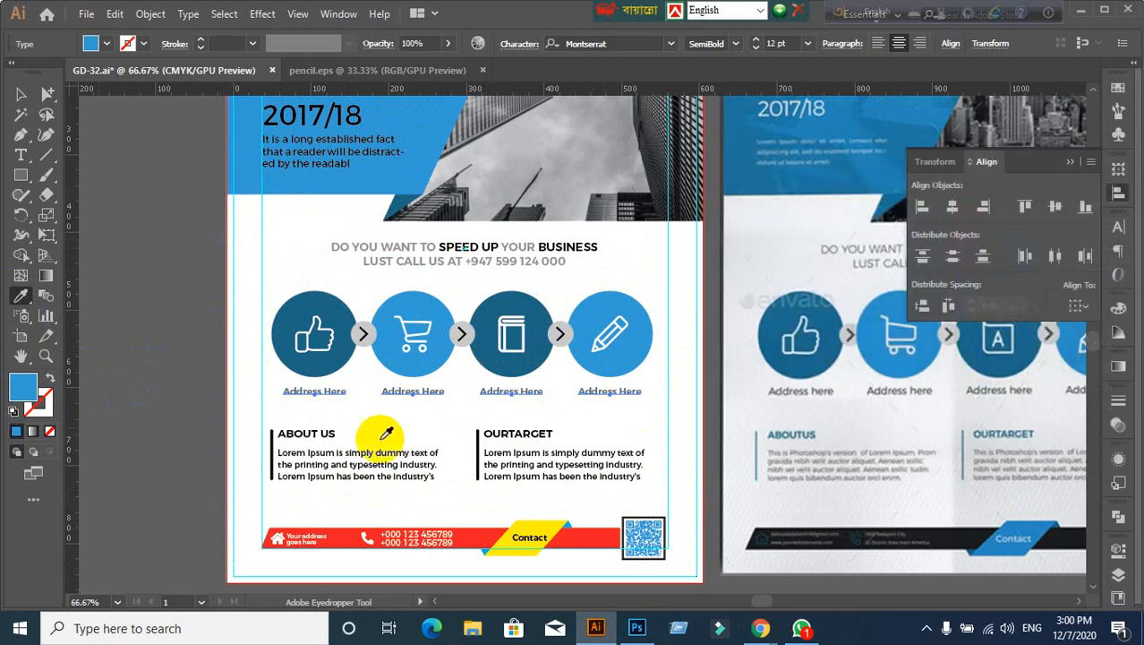
pyautogui.click(386, 434)
pyautogui.click(21, 93)
pyautogui.click(114, 388)
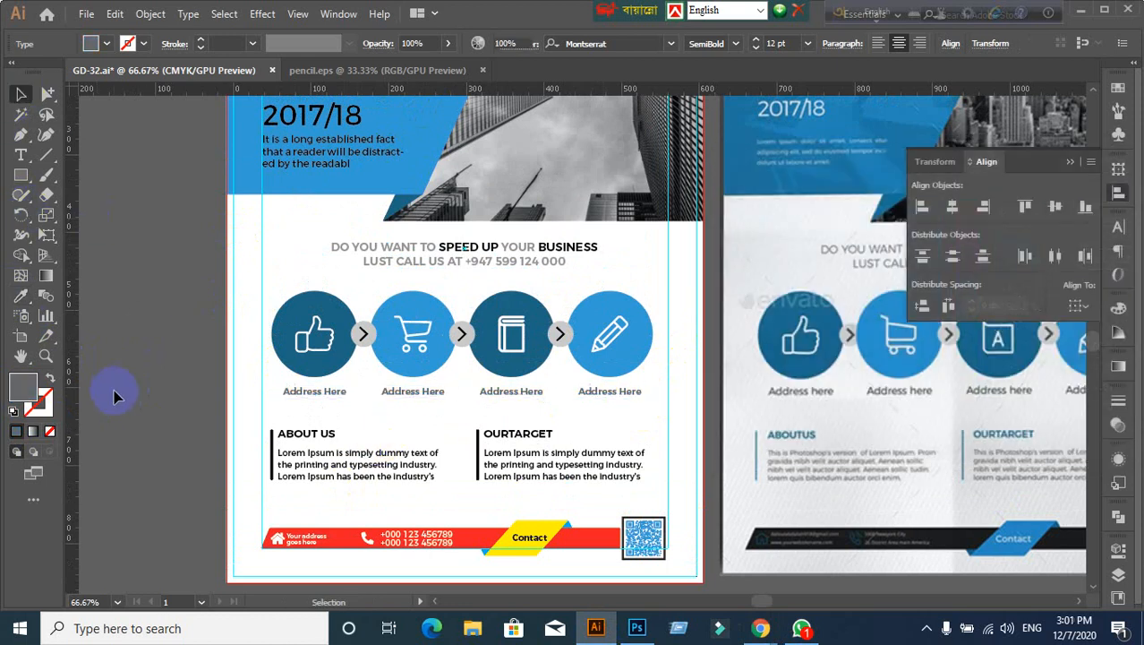
# Step: Recolor the ABOUT US heading dark blue by sampling the thumbs-up circle with the Eyedropper
pyautogui.scroll(-2, 114, 396)
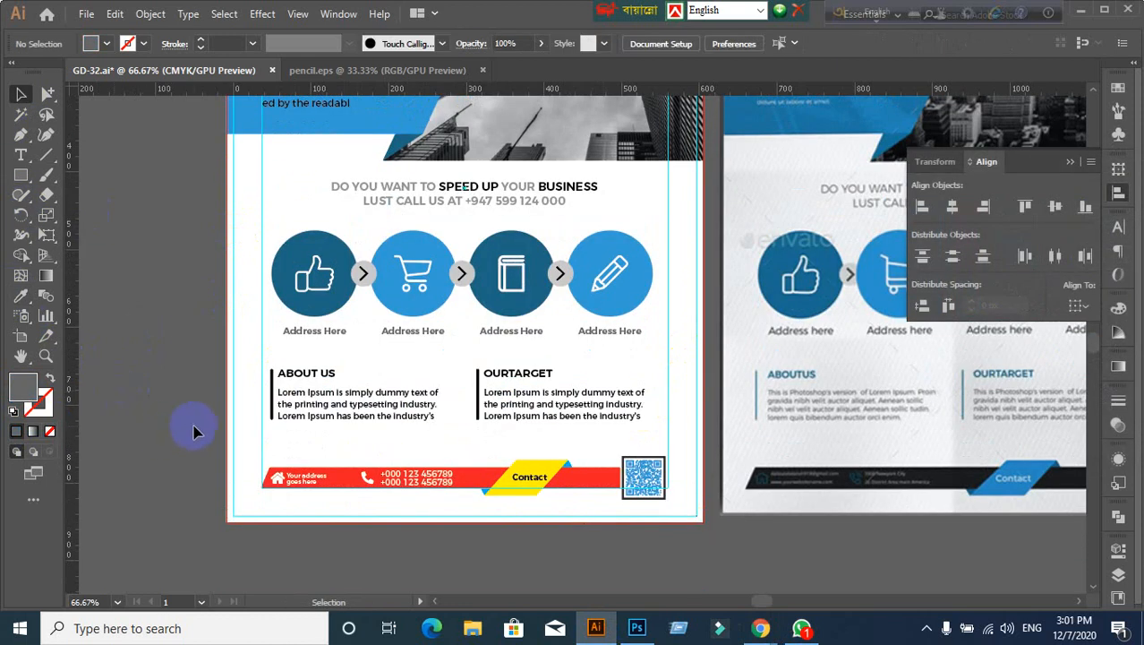
pyautogui.moveTo(231, 419); pyautogui.dragTo(154, 348)
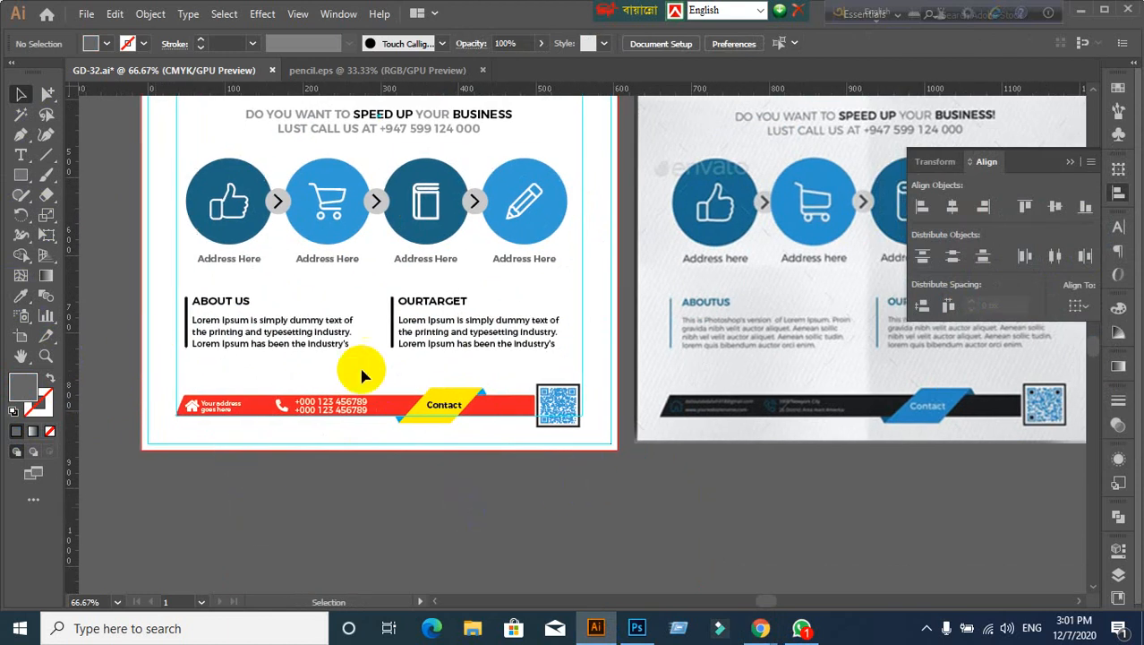
pyautogui.scroll(2, 577, 465)
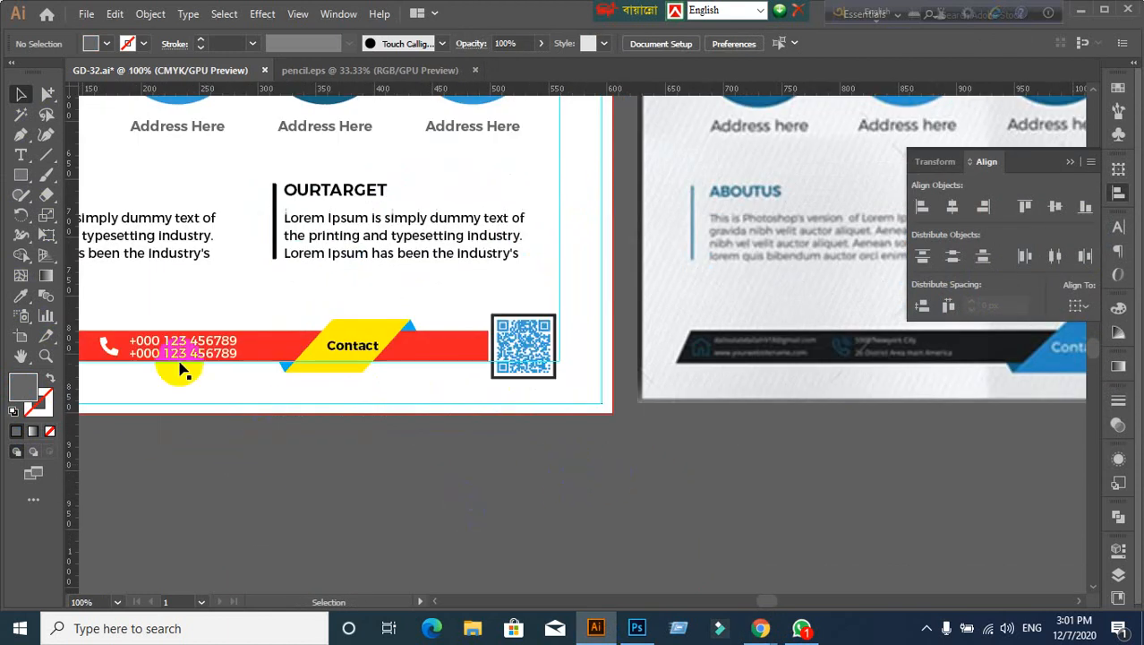
pyautogui.moveTo(208, 367); pyautogui.dragTo(607, 550)
pyautogui.click(430, 377)
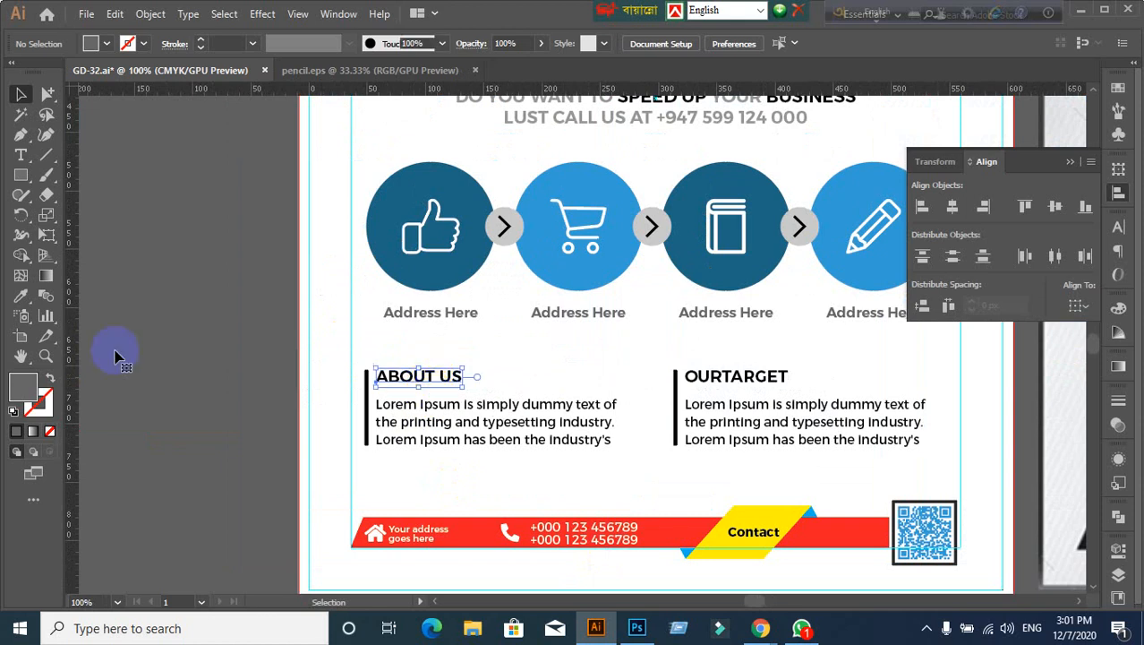
pyautogui.click(20, 296)
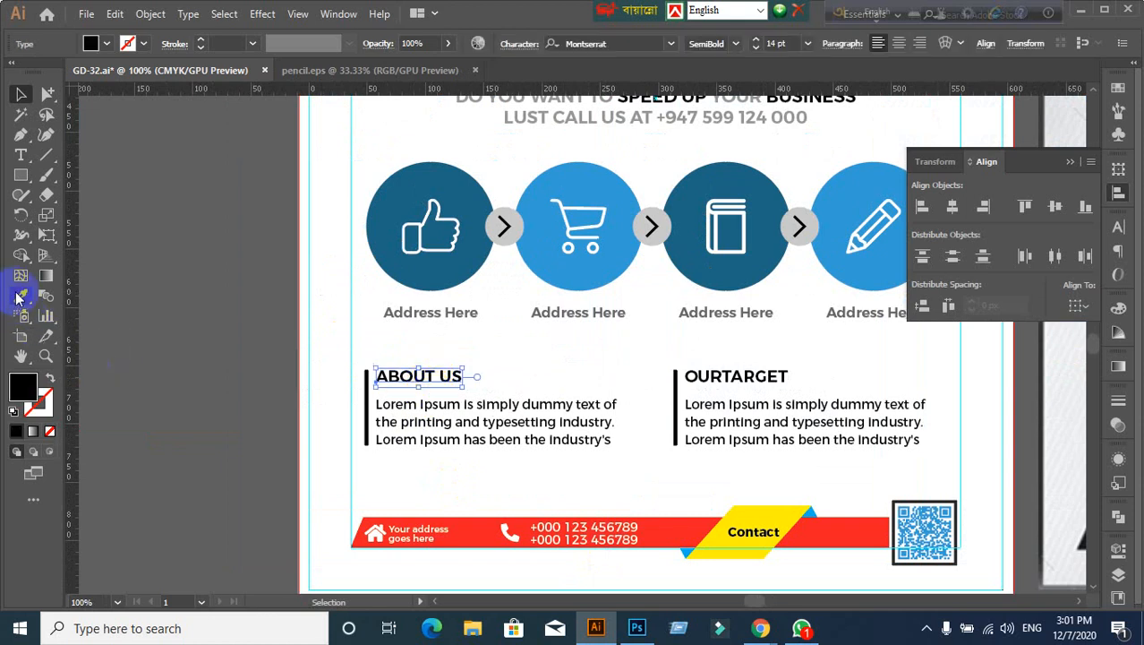
pyautogui.click(445, 184)
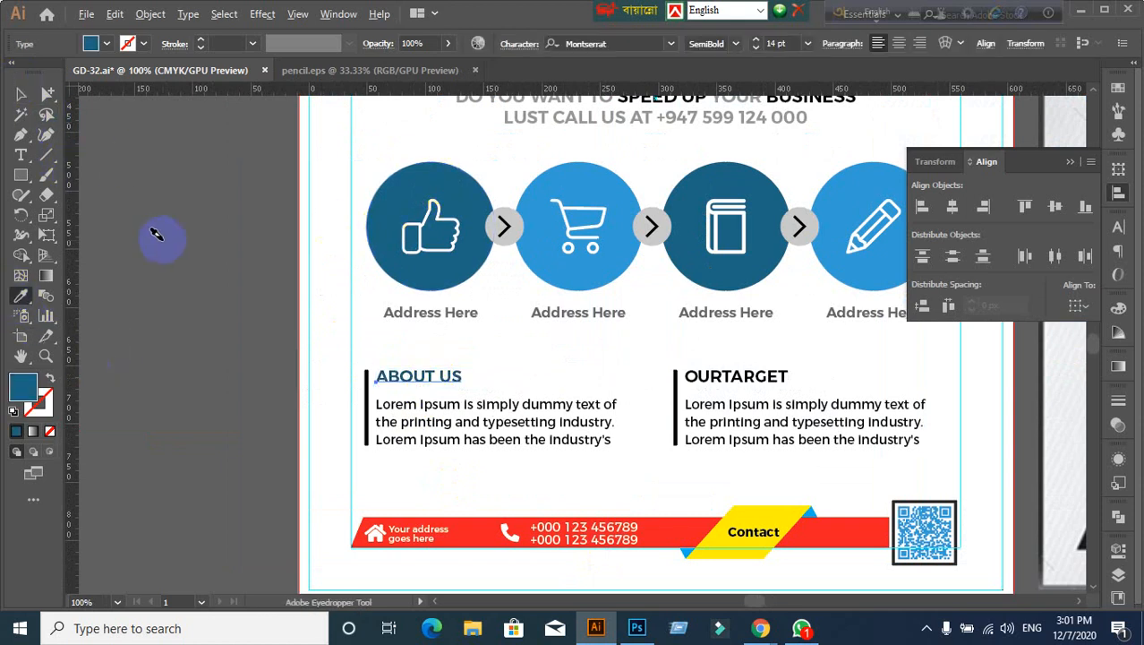
pyautogui.scroll(-1, 157, 234)
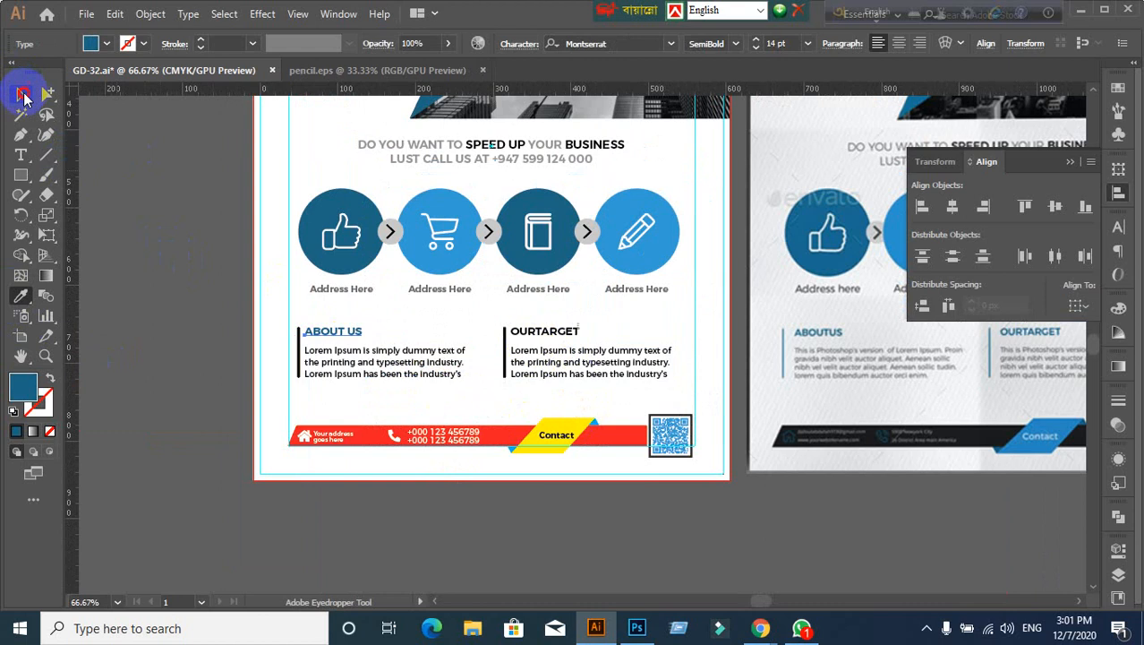
# Step: Give the OURTARGET heading the dark blue of the thumbs-up circle with the Eyedropper and deselect it
pyautogui.click(22, 95)
pyautogui.click(542, 333)
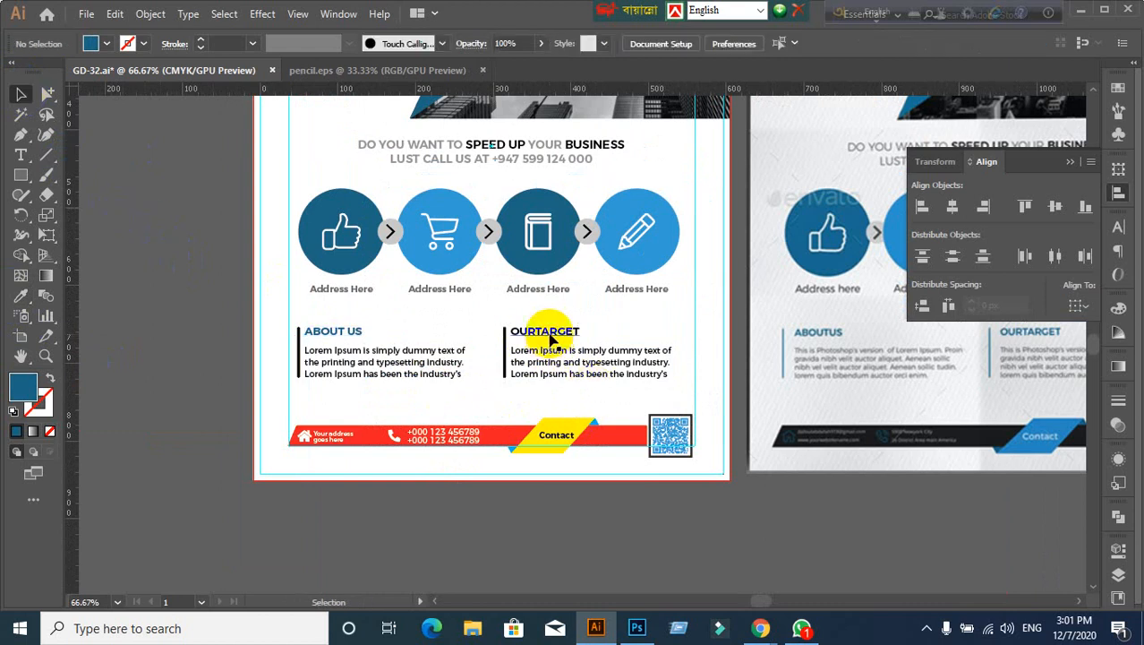
pyautogui.click(24, 295)
pyautogui.click(338, 205)
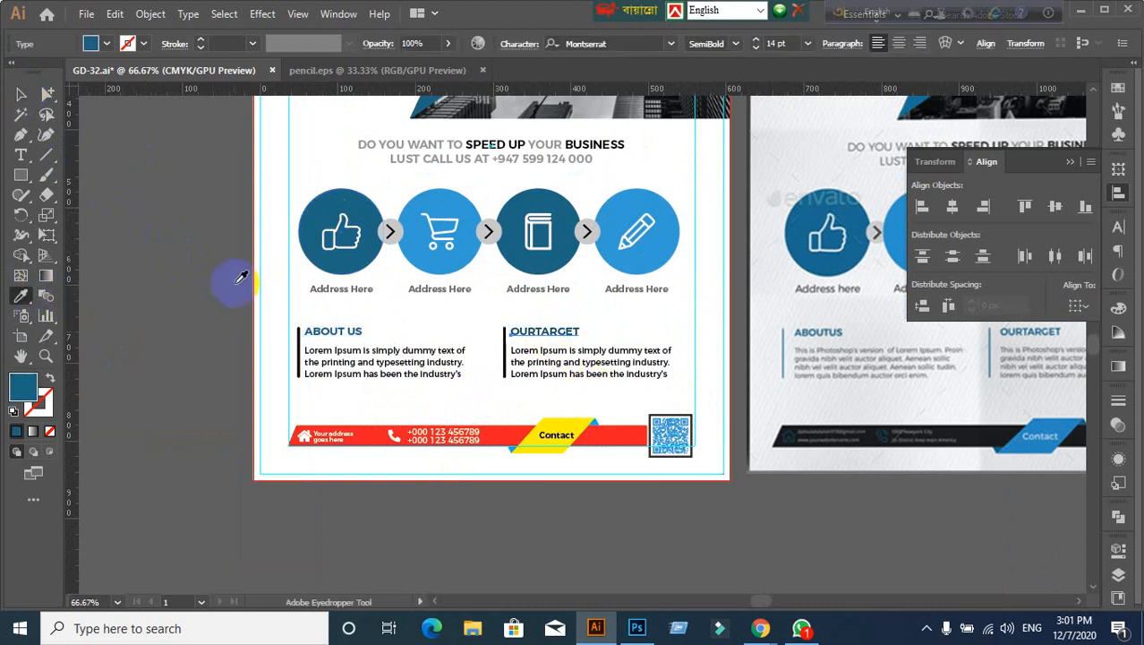
pyautogui.click(23, 94)
pyautogui.click(133, 200)
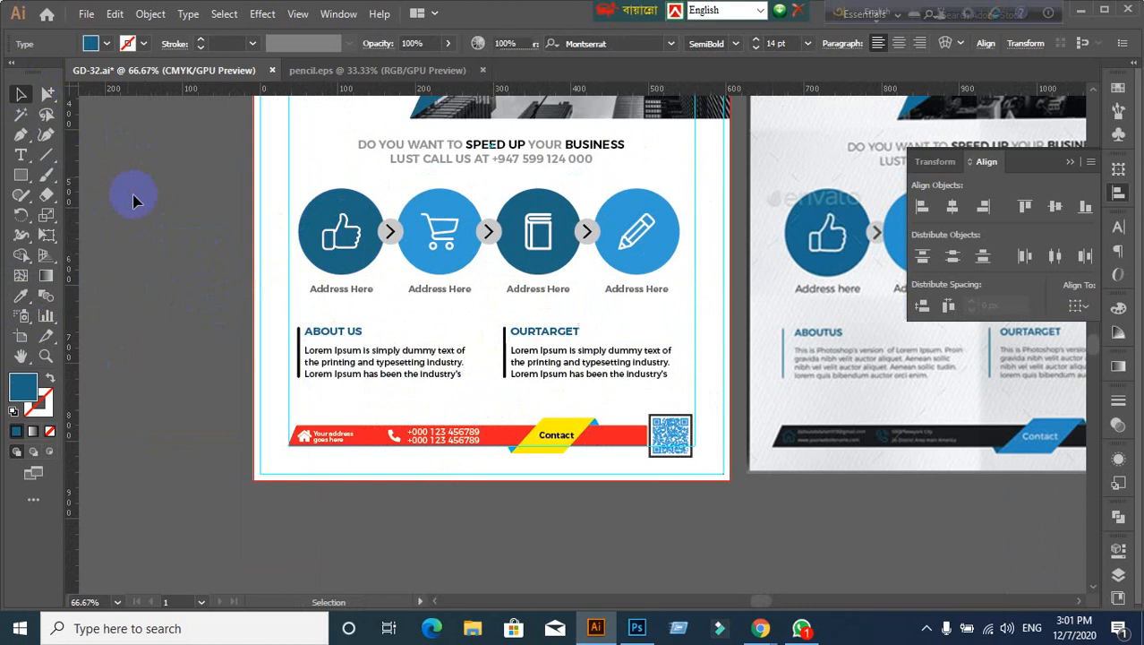
# Step: Select the Lorem Ipsum paragraph under the ABOUT US heading
pyautogui.scroll(-1, 133, 201)
pyautogui.click(416, 336)
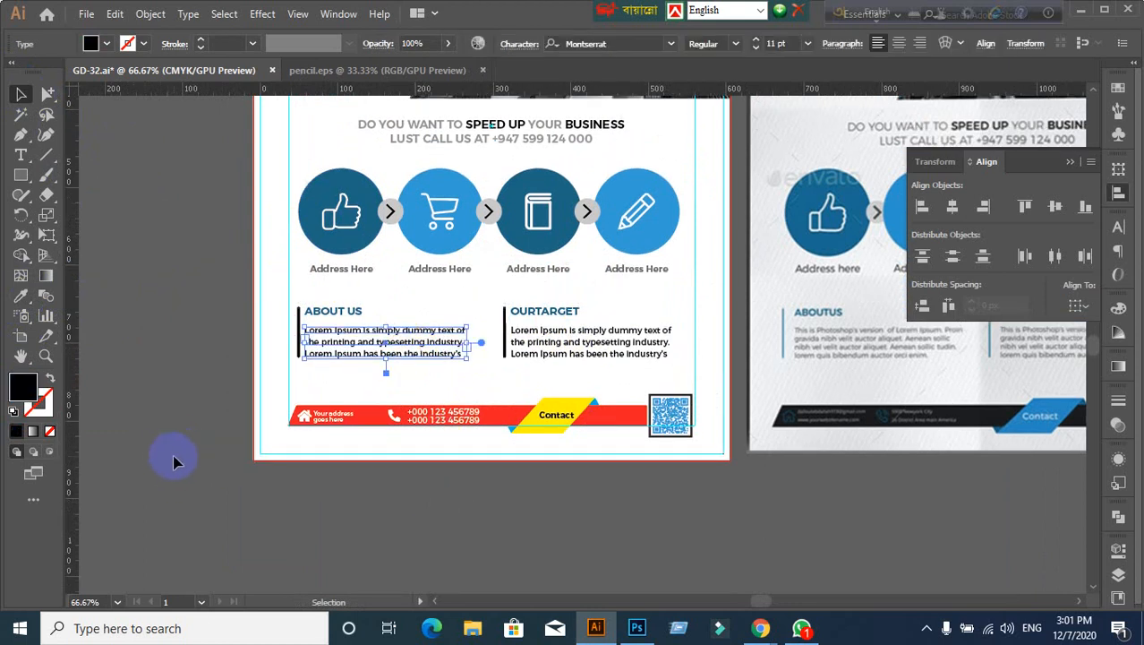
# Step: Try to recolor the ABOUT US paragraph by sampling the grey tagline above the circles, and undo it
pyautogui.doubleClick(22, 390)
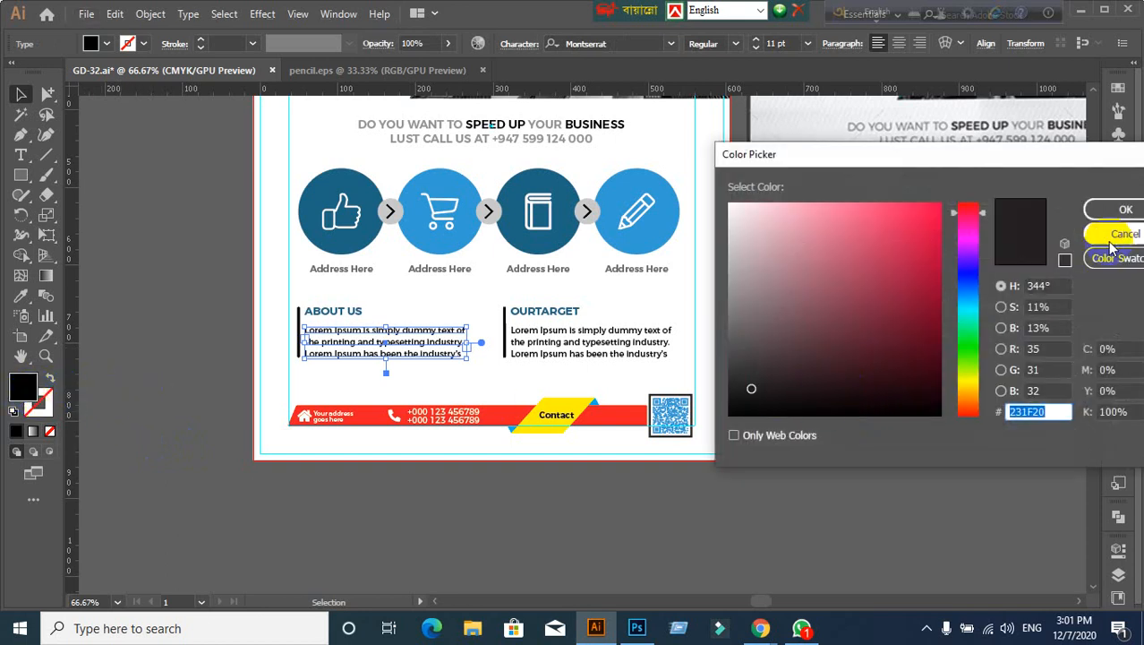
pyautogui.click(1120, 235)
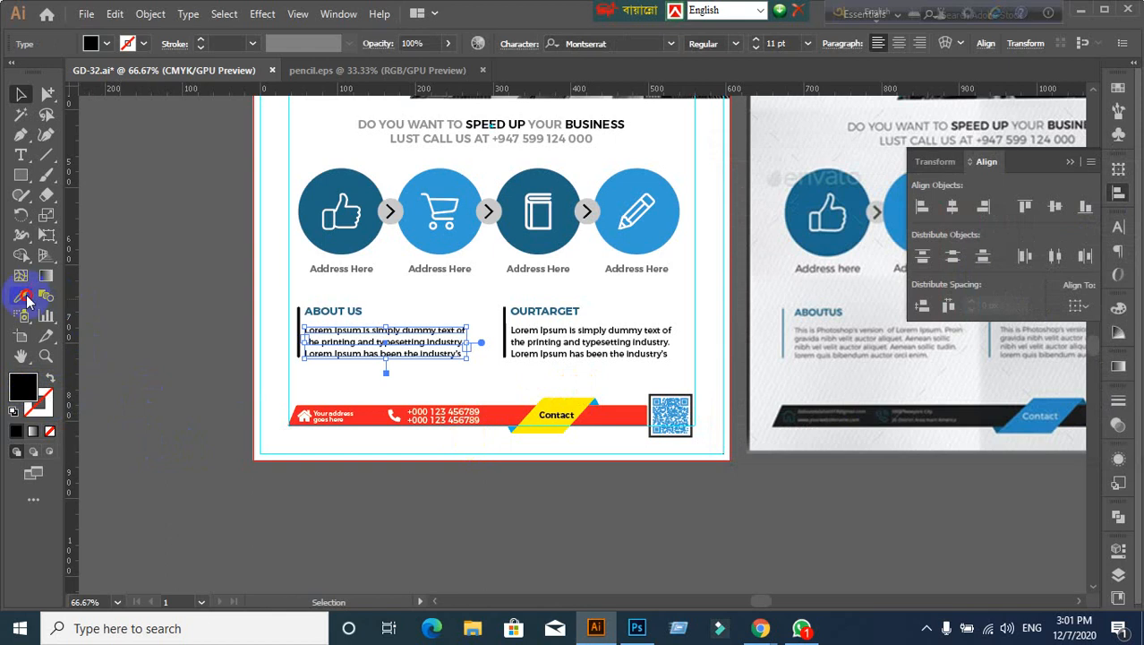
pyautogui.click(23, 299)
pyautogui.click(433, 118)
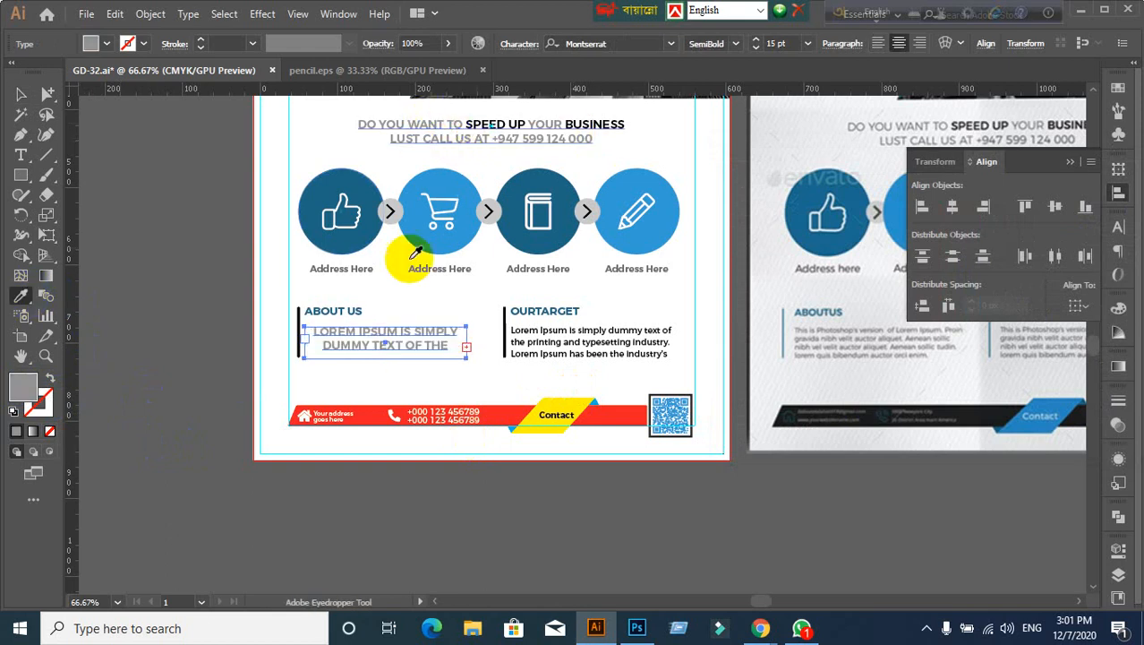
pyautogui.hotkey('ctrl', 'z')
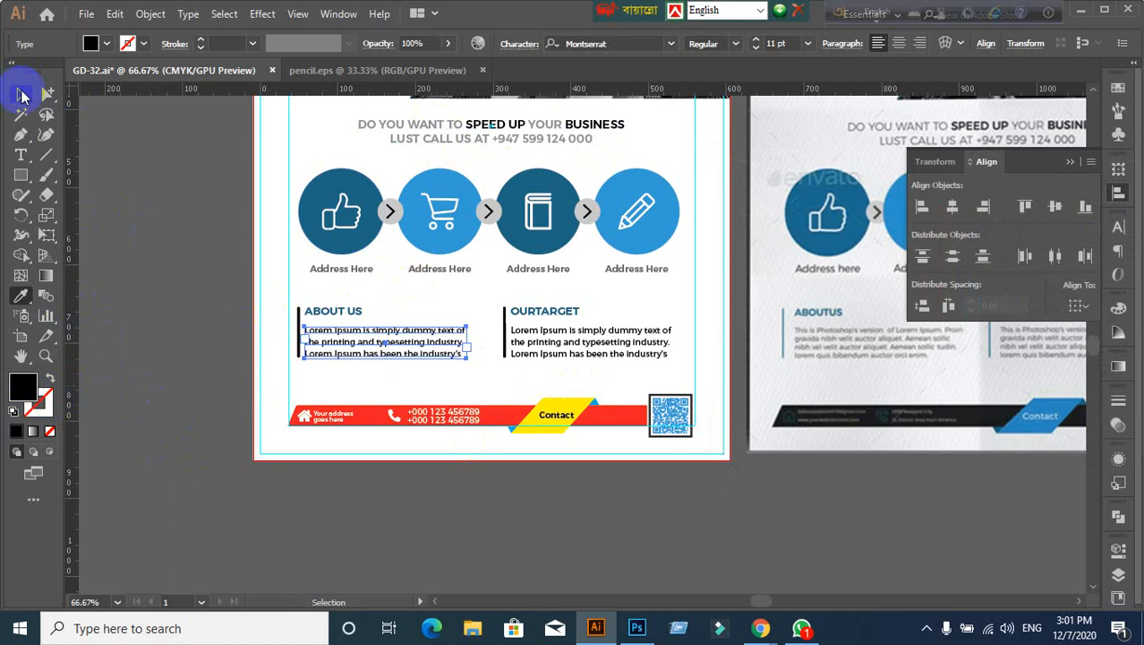
# Step: Sample the light blue cart circle for the ABOUT US paragraph, change its fill to dark grey 333333, and deselect it
pyautogui.click(22, 96)
pyautogui.click(22, 298)
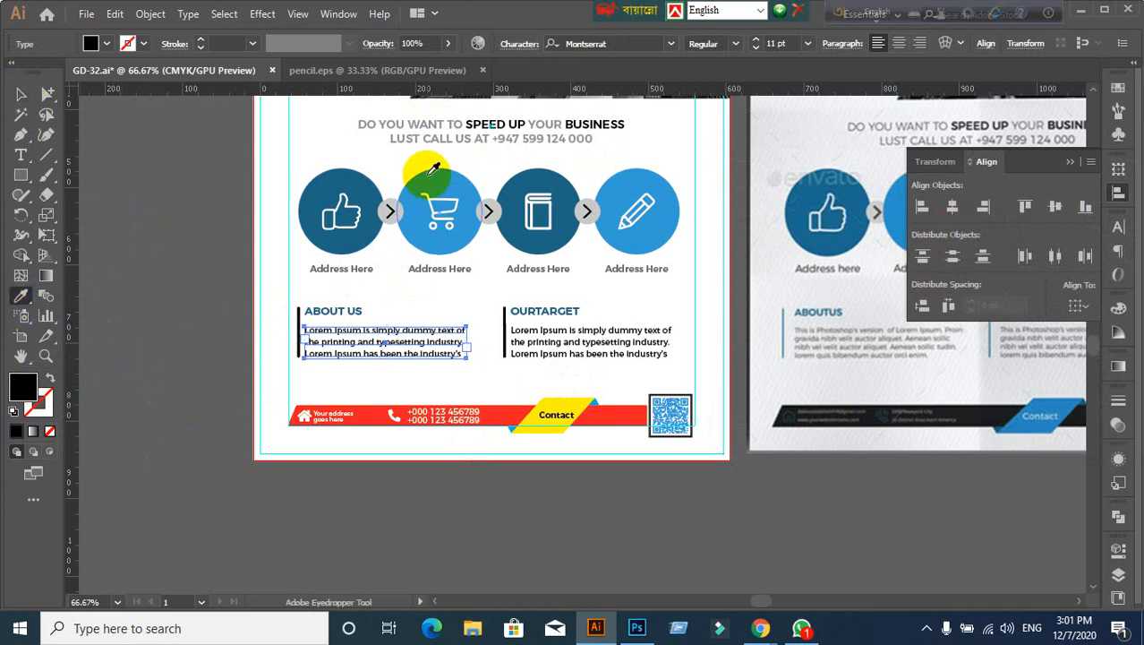
pyautogui.click(433, 169)
pyautogui.doubleClick(23, 386)
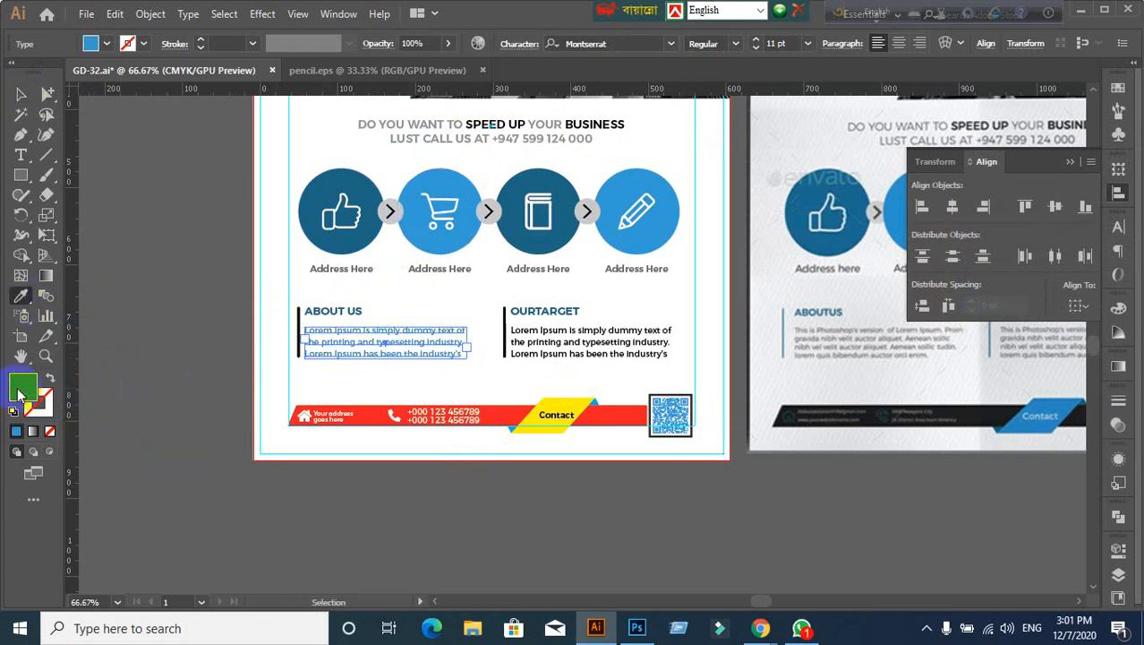
pyautogui.moveTo(773, 340)
pyautogui.mouseDown()
pyautogui.moveTo(730, 350)
pyautogui.moveTo(718, 373)
pyautogui.mouseUp()
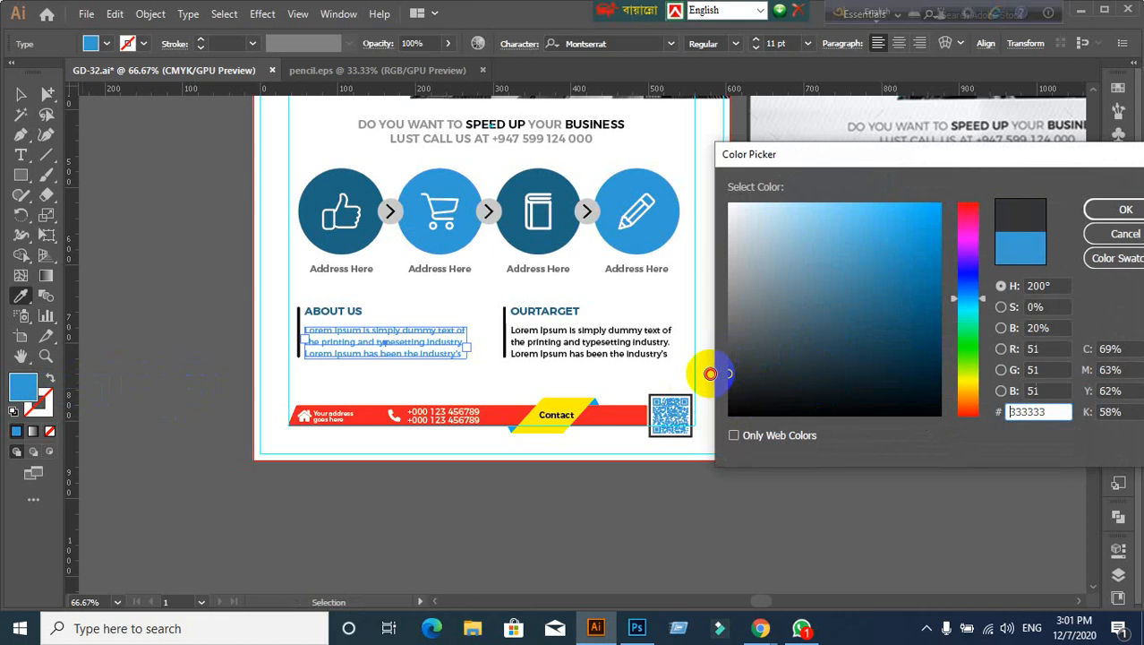
pyautogui.click(1103, 209)
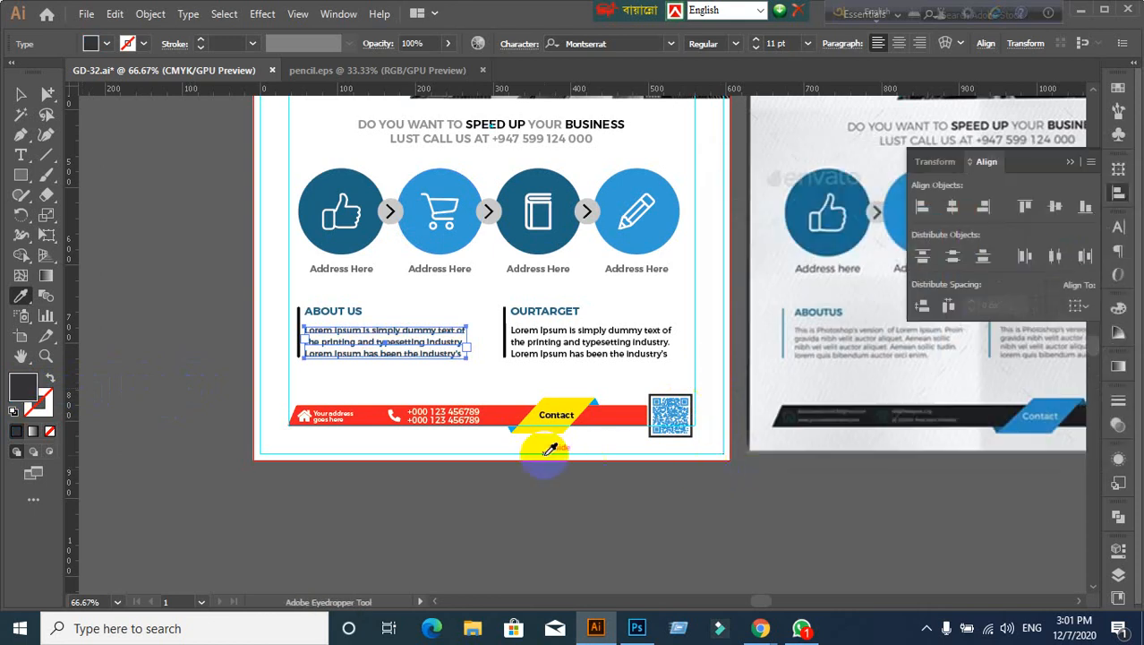
pyautogui.click(22, 94)
pyautogui.click(127, 288)
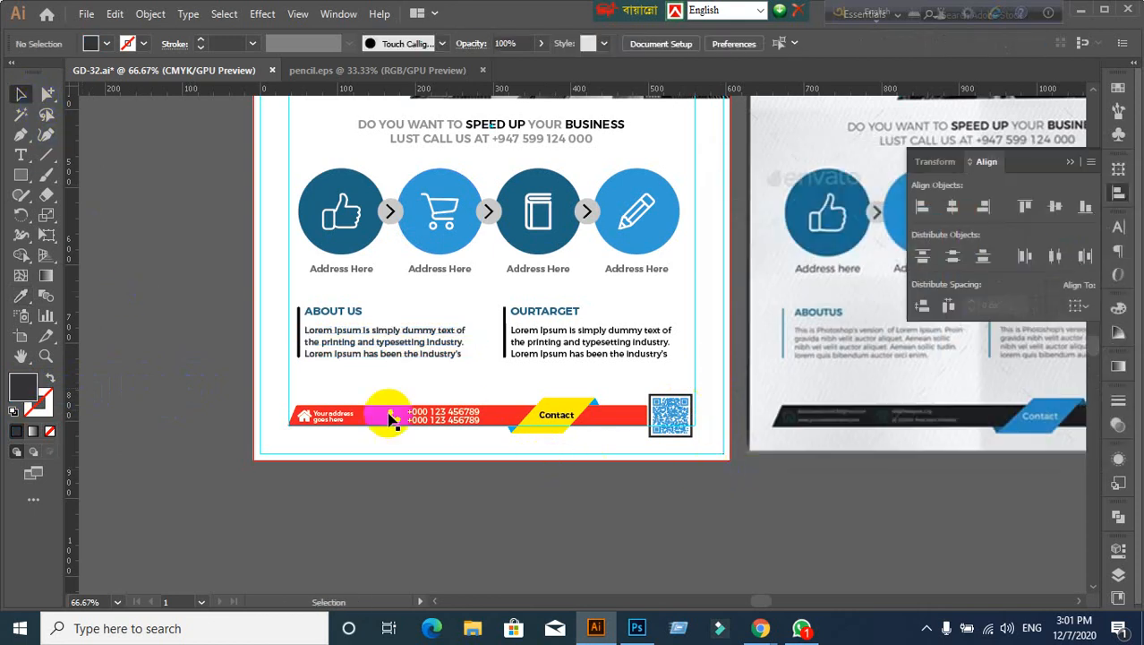
# Step: Recolor the OURTARGET paragraph by sampling the dark grey ABOUT US paragraph with the Eyedropper, and deselect it
pyautogui.click(406, 352)
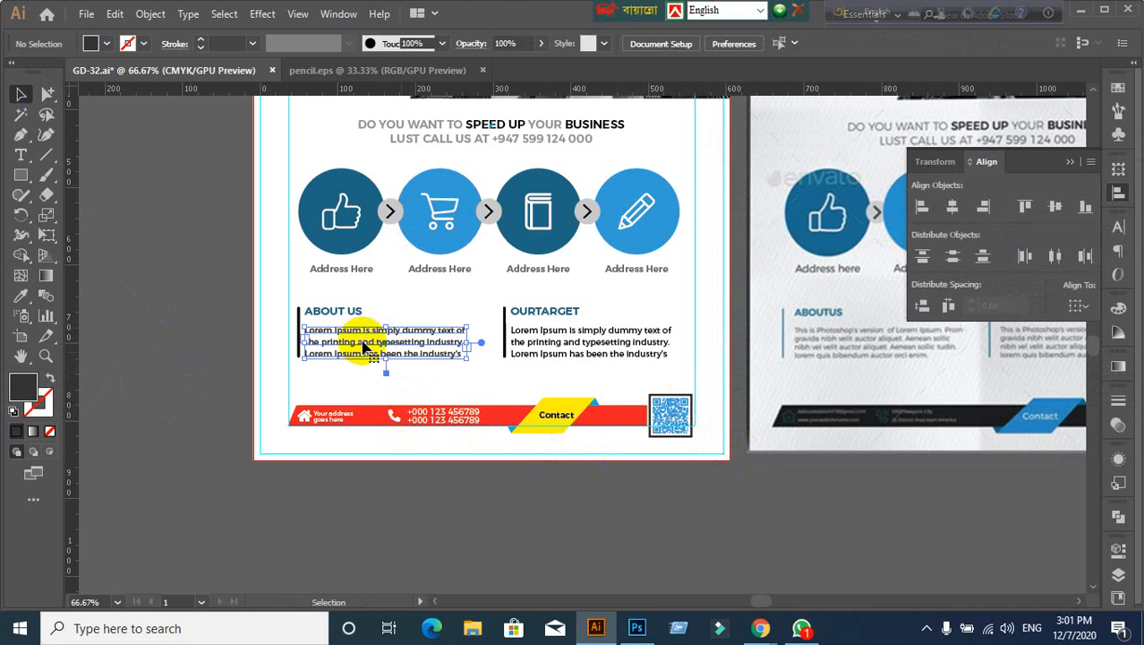
pyautogui.click(564, 349)
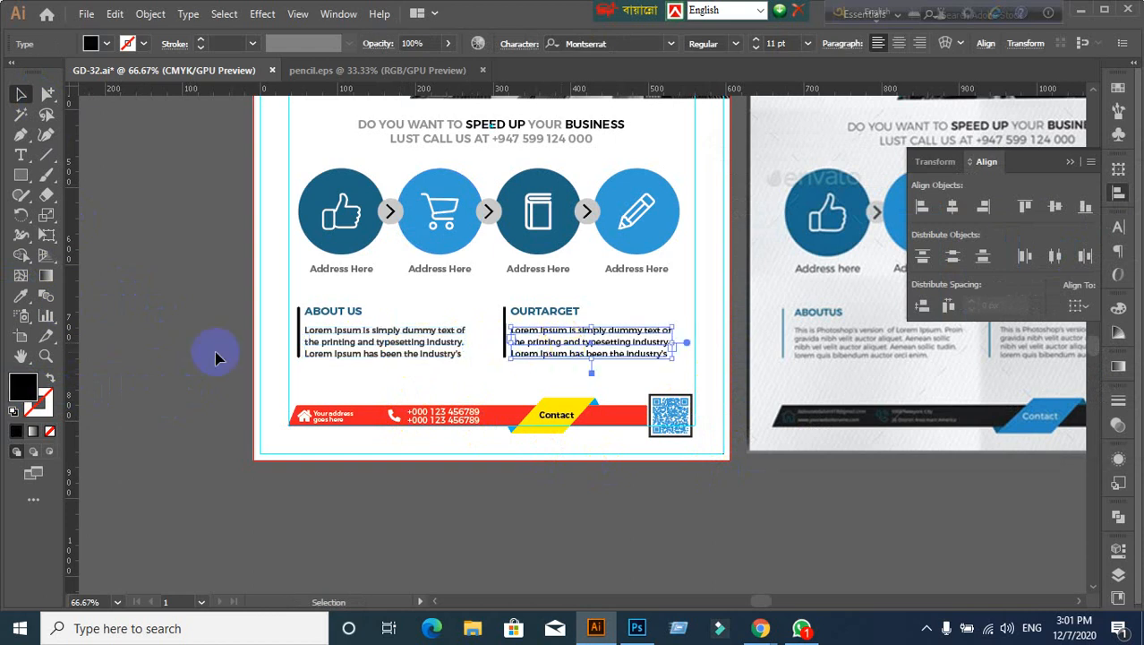
pyautogui.click(21, 297)
pyautogui.click(375, 327)
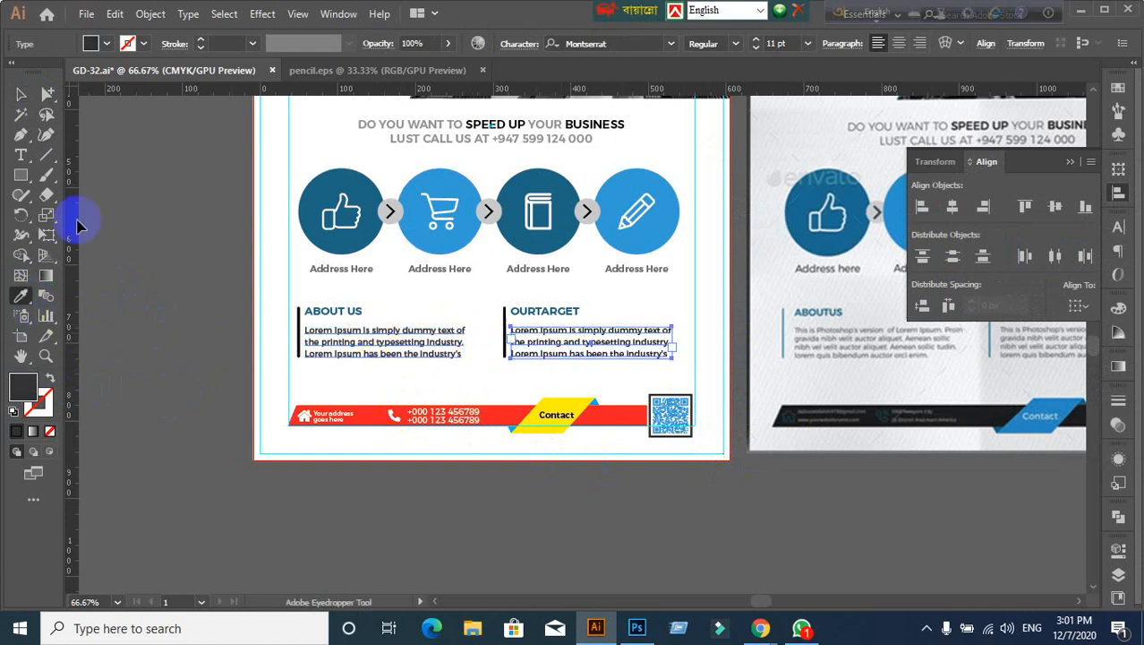
pyautogui.click(20, 94)
pyautogui.click(564, 535)
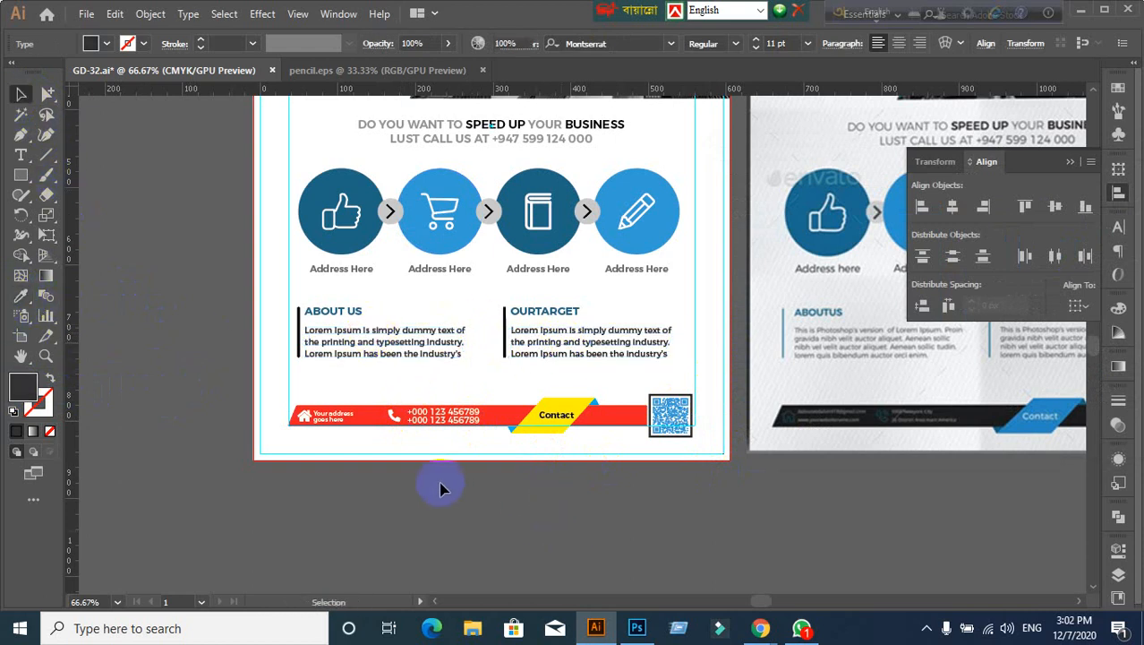
pyautogui.scroll(-1, 540, 515)
pyautogui.scroll(5, 541, 515)
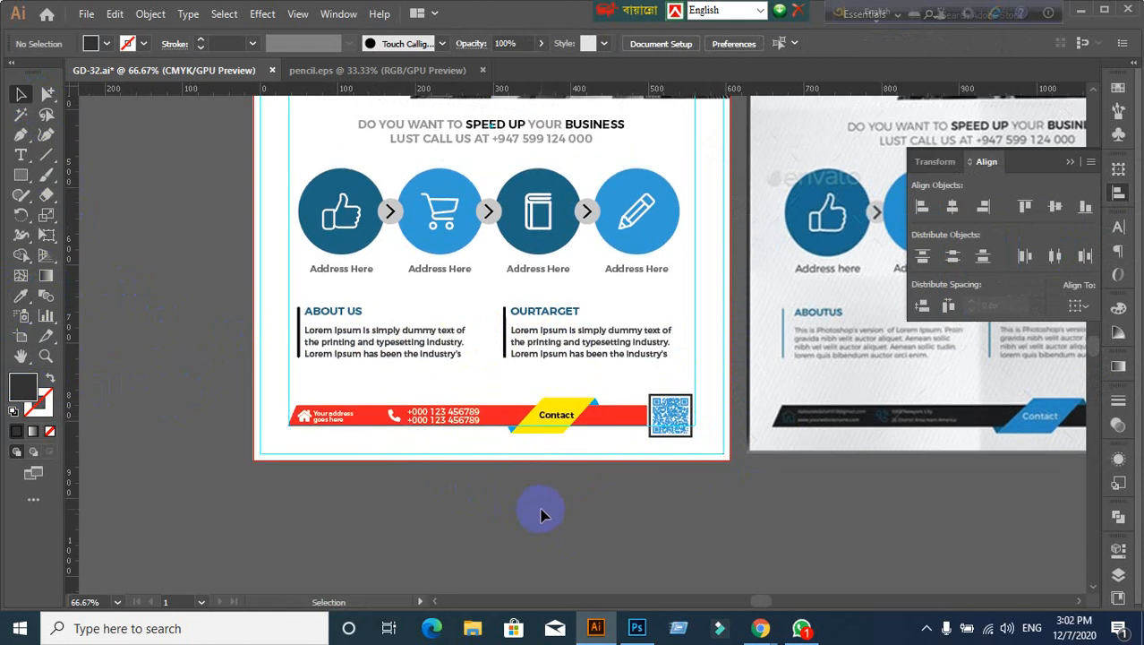
pyautogui.scroll(-8, 542, 514)
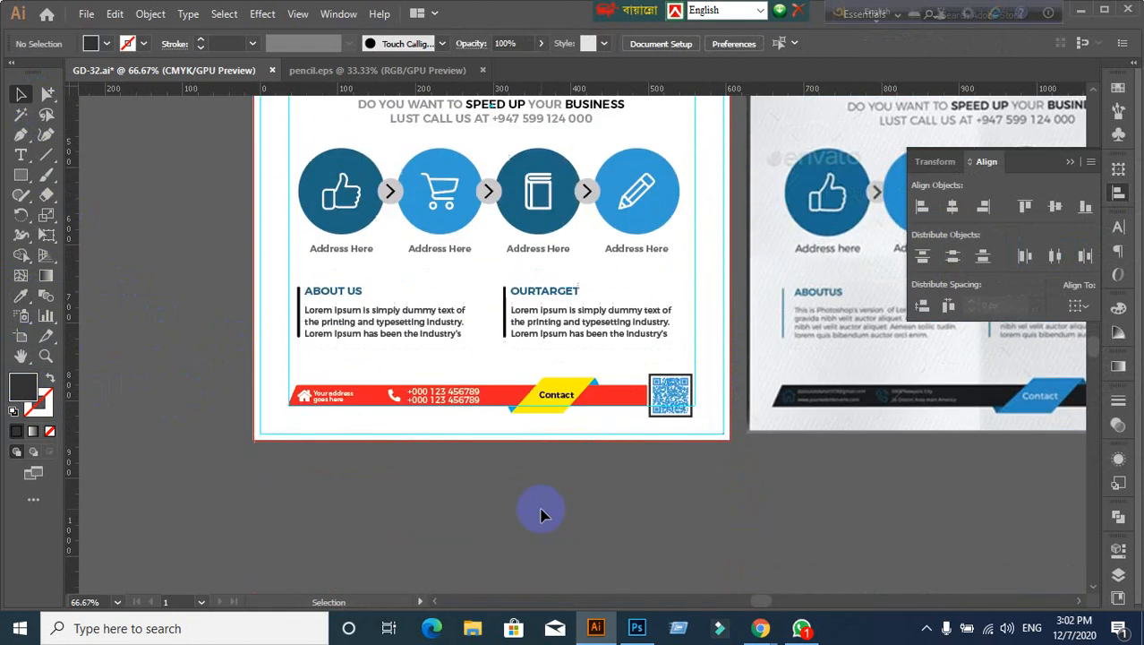
pyautogui.scroll(1, 695, 362)
pyautogui.scroll(1, 693, 359)
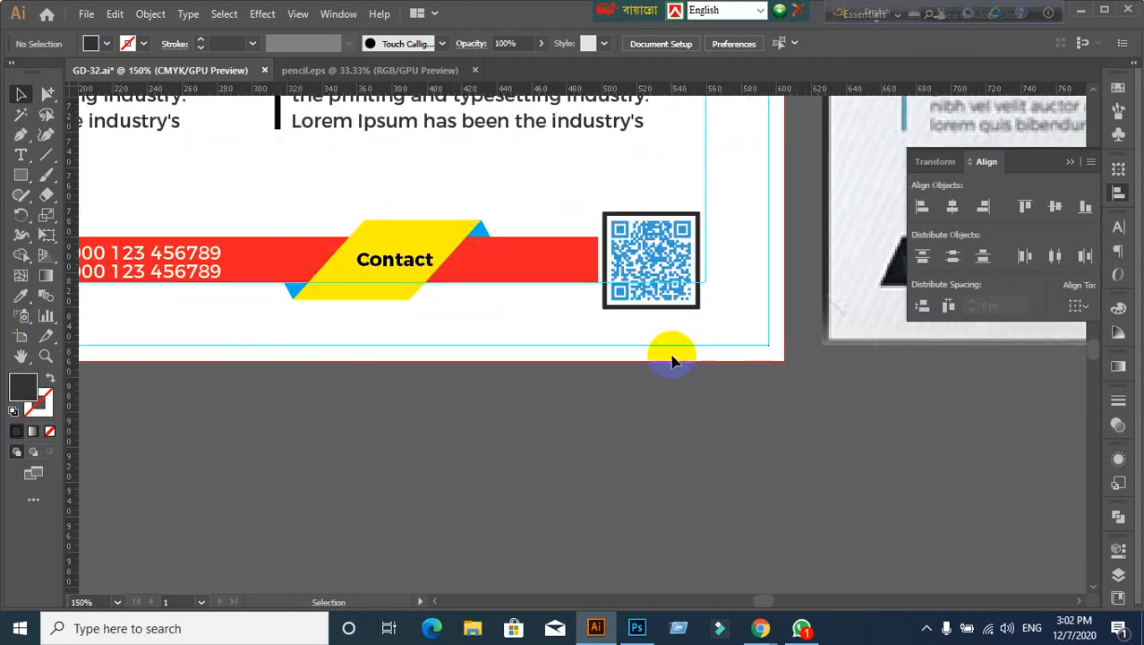
pyautogui.scroll(-1, 673, 360)
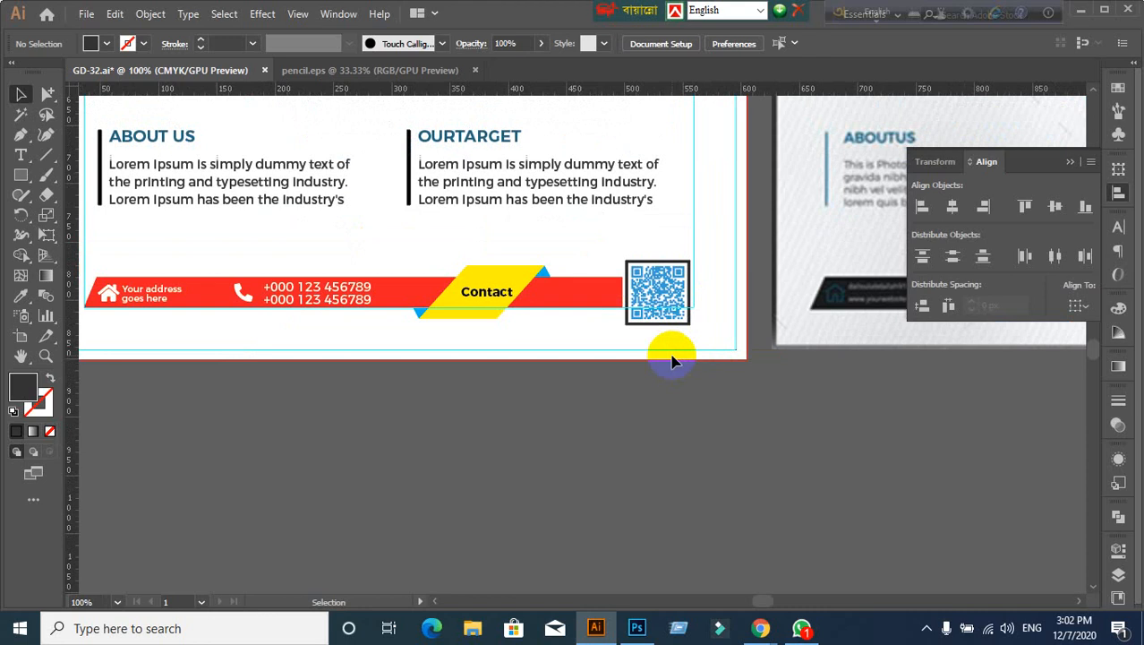
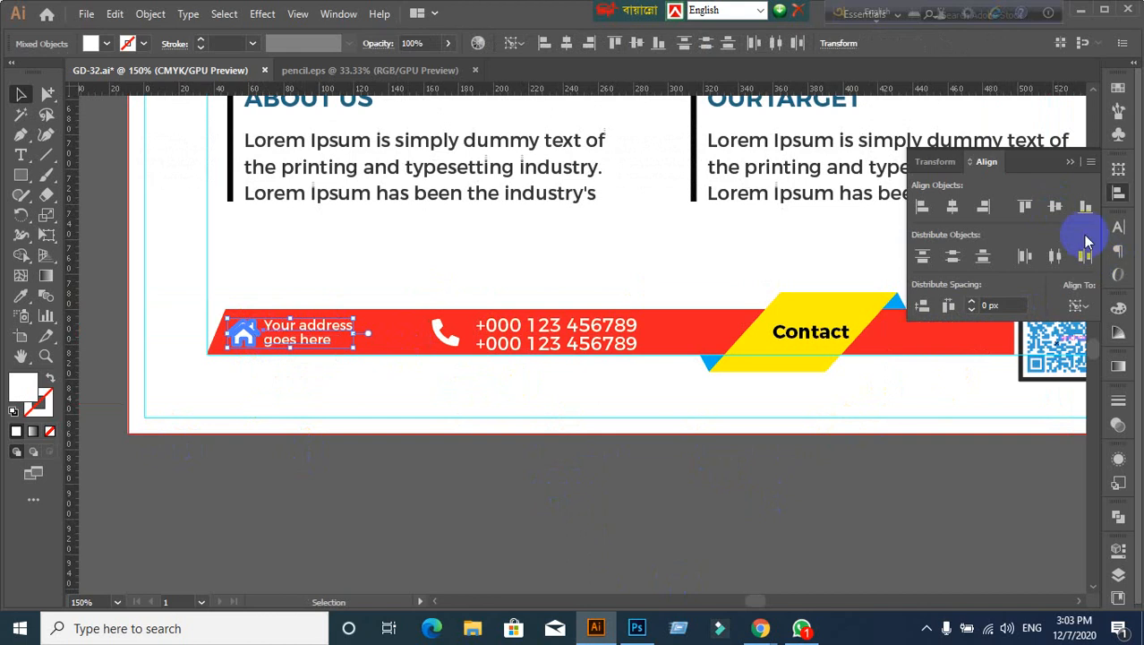
pyautogui.click(653, 467)
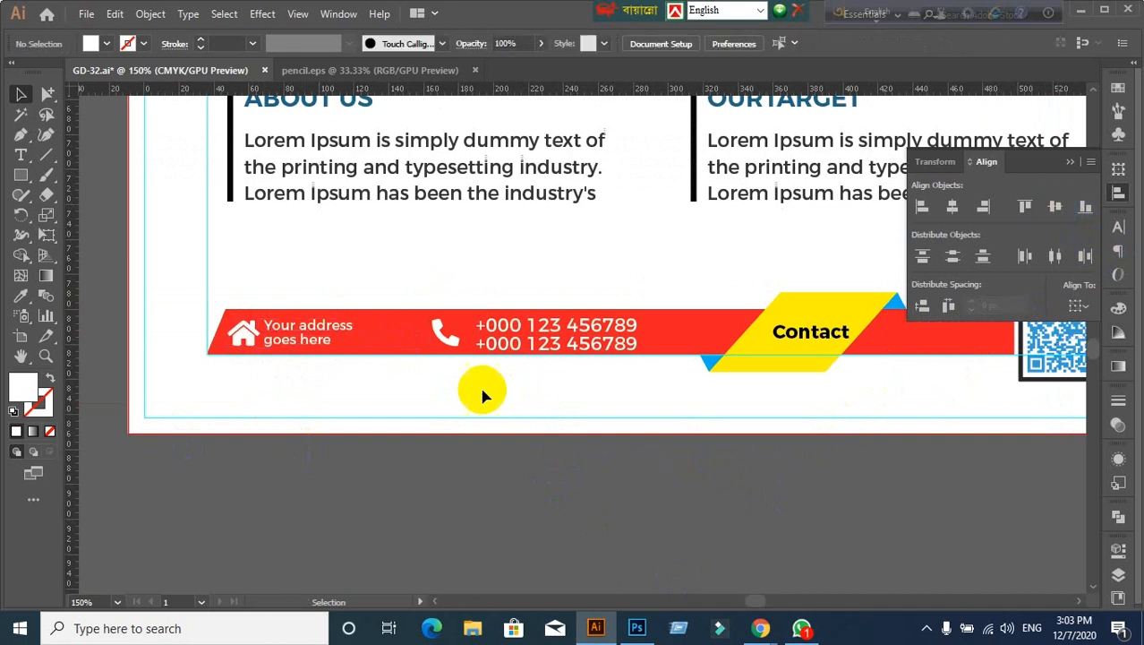
pyautogui.click(451, 338)
pyautogui.click(591, 327)
pyautogui.click(562, 453)
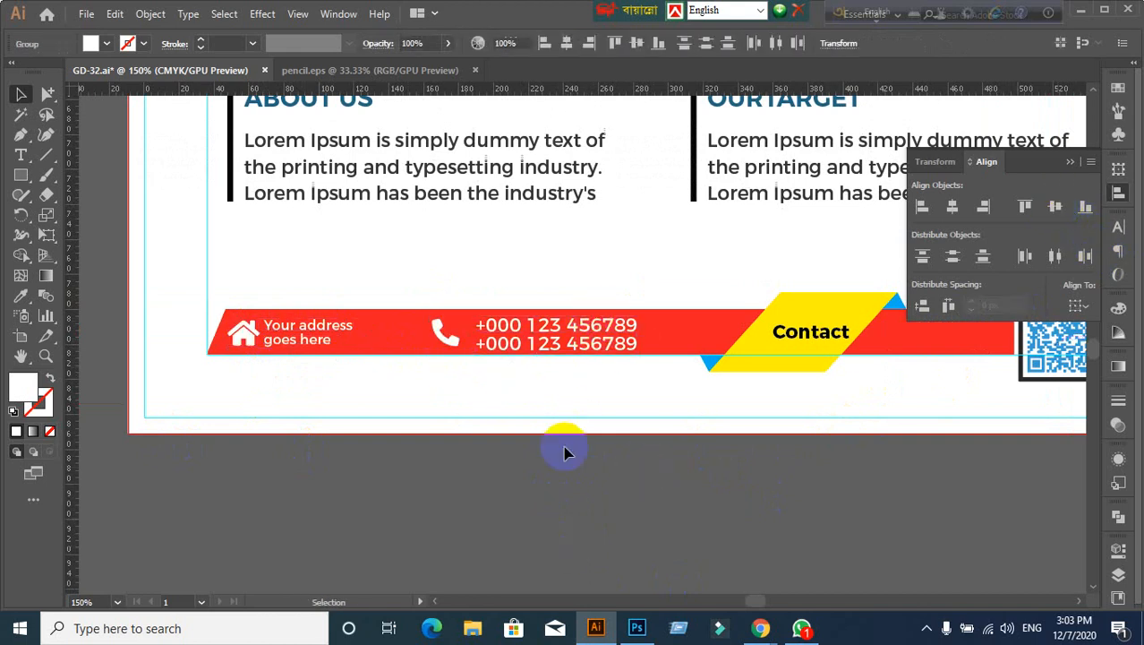
pyautogui.click(587, 333)
pyautogui.keyDown('shift'); pyautogui.click(451, 345); pyautogui.keyUp('shift')
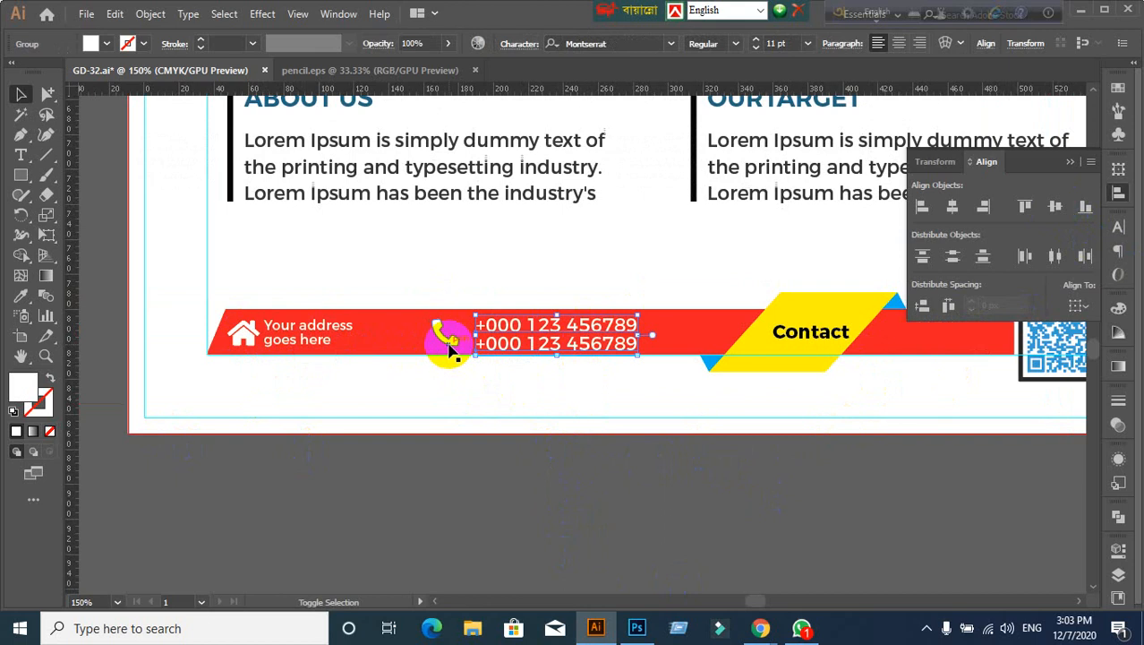
pyautogui.click(459, 409)
# Step: Nudge the "Your address goes here" text four increments to the right, away from the house icon
pyautogui.scroll(1, 206, 411)
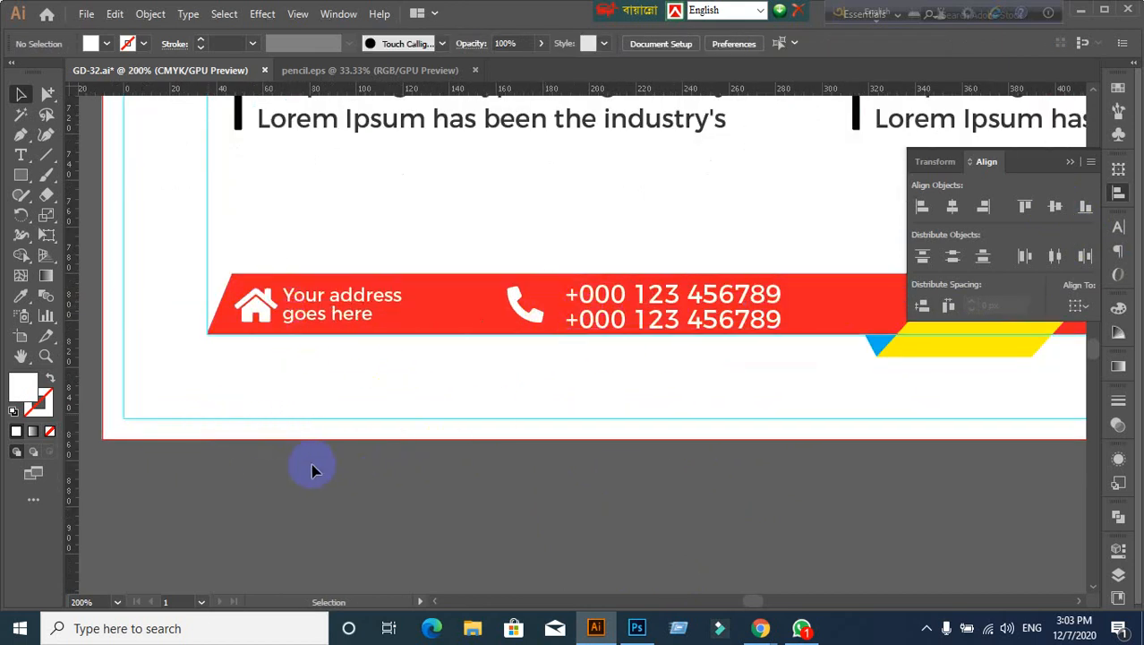
pyautogui.scroll(1, 312, 469)
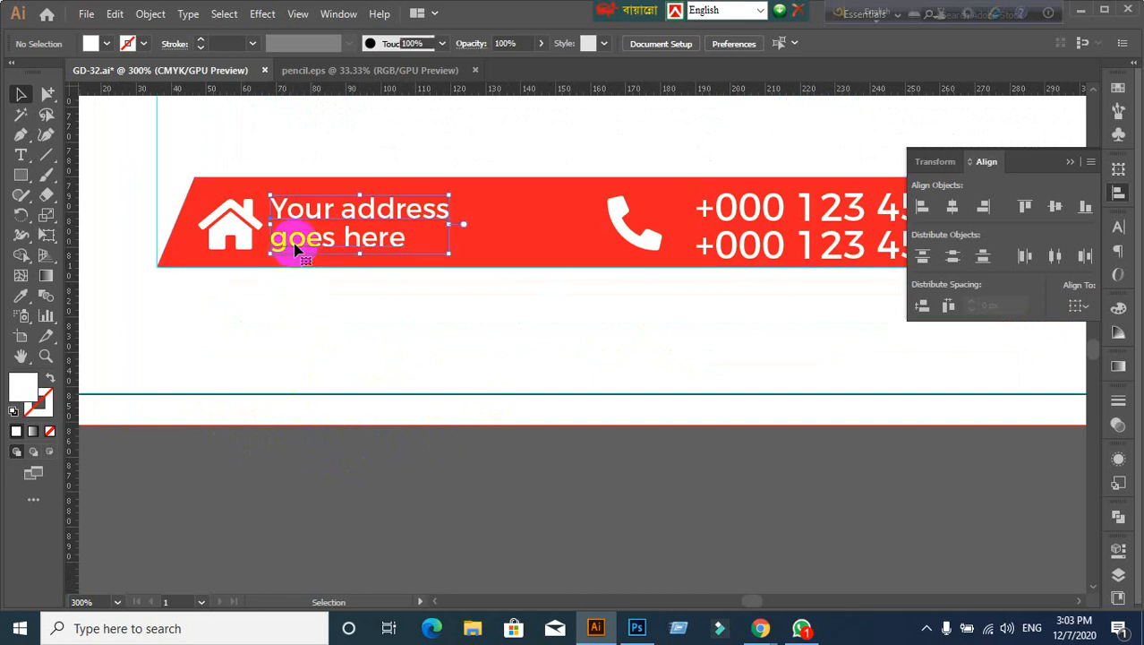
pyautogui.press('Right')
pyautogui.press('Right')
pyautogui.press('Right')
pyautogui.press('Right')
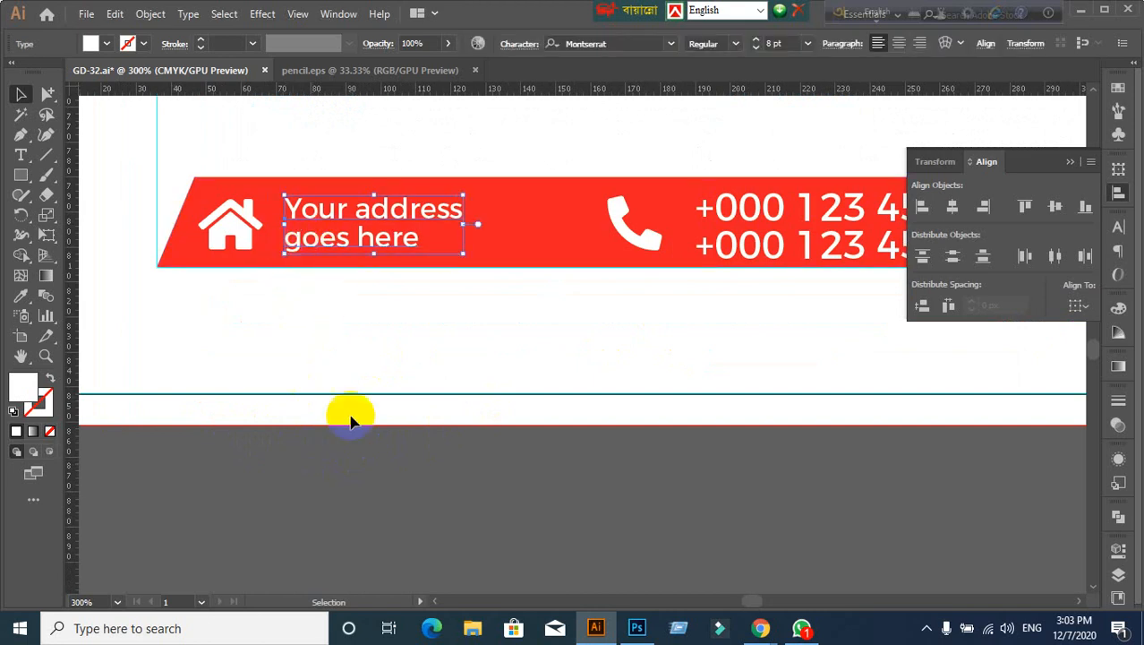
# Step: Move the "Your address goes here" text left until it sits directly against the house icon, and deselect it
pyautogui.click(350, 468)
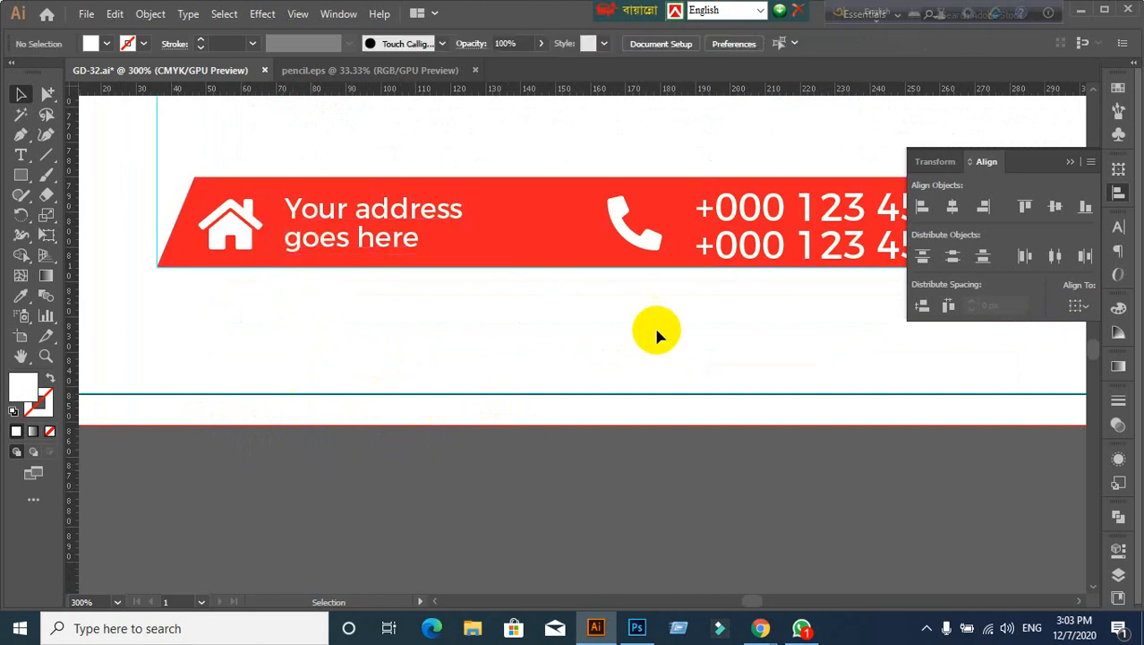
pyautogui.click(723, 254)
pyautogui.click(342, 474)
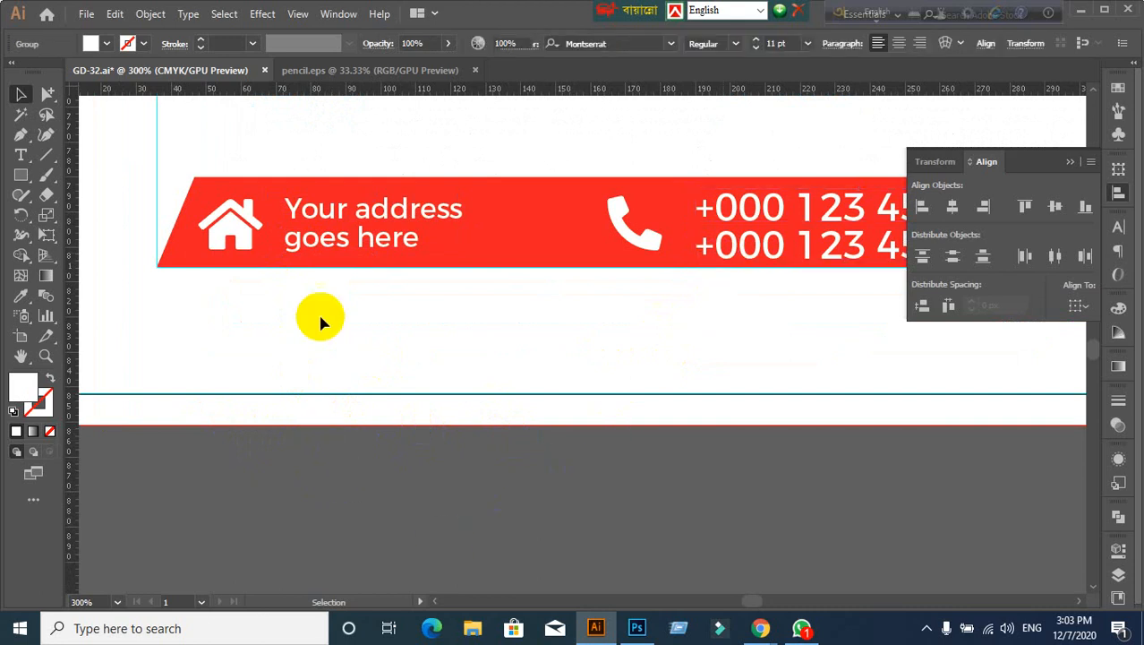
pyautogui.moveTo(326, 248); pyautogui.dragTo(305, 248)
pyautogui.click(333, 448)
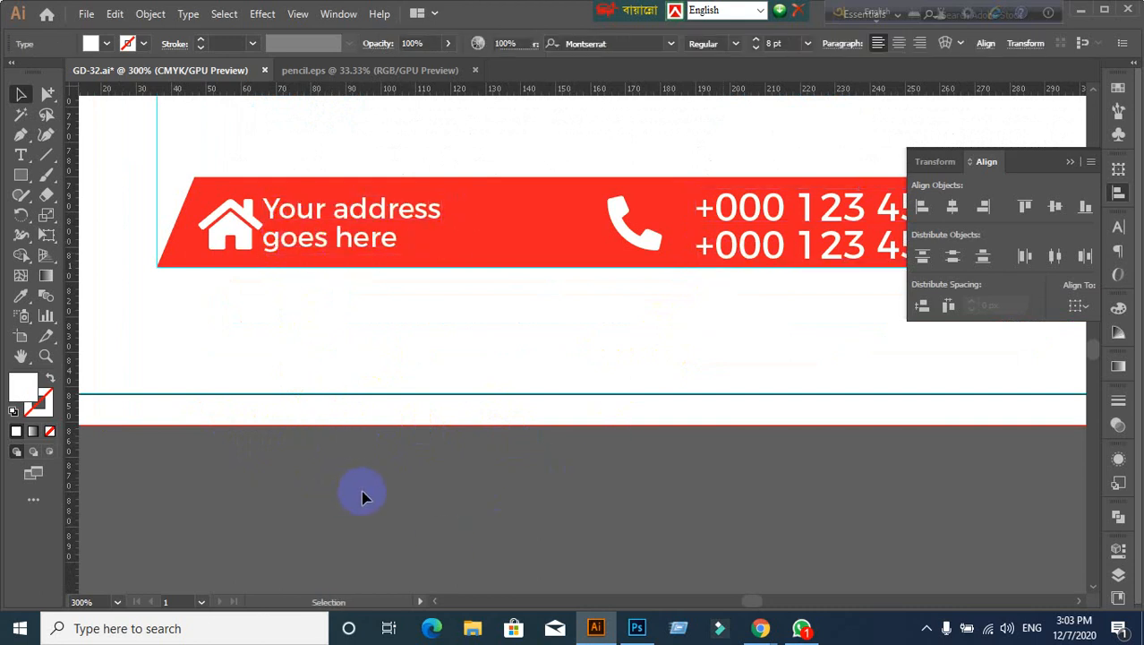
# Step: Move the two phone number lines left so they start right at the edge of the phone icon
pyautogui.click(784, 256)
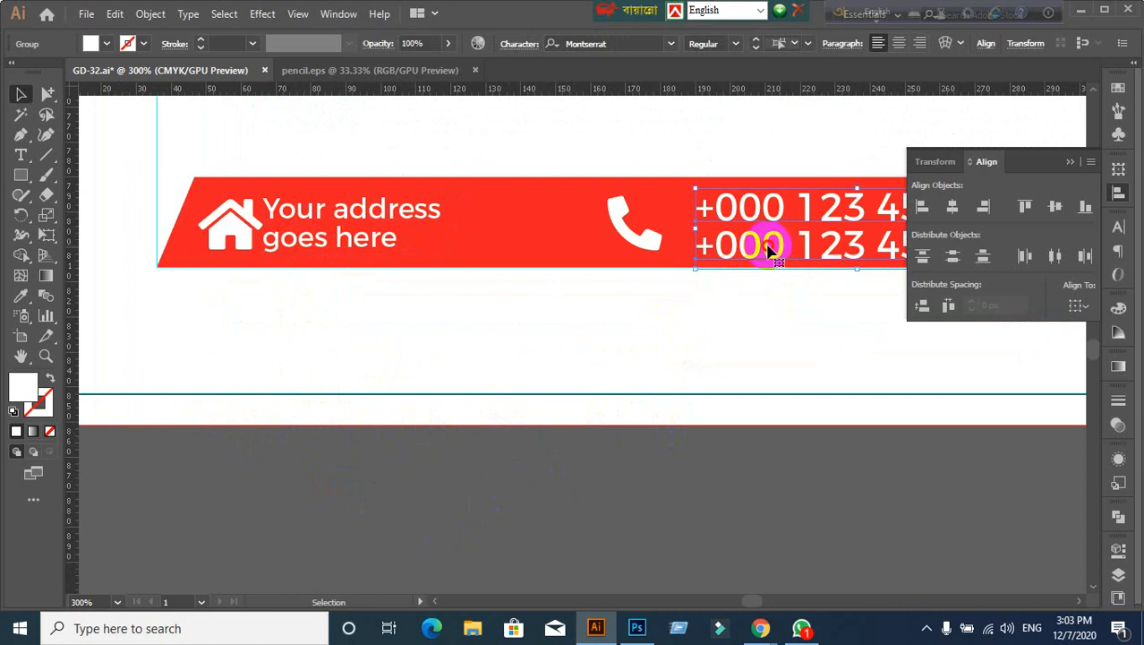
pyautogui.moveTo(771, 251); pyautogui.dragTo(749, 251)
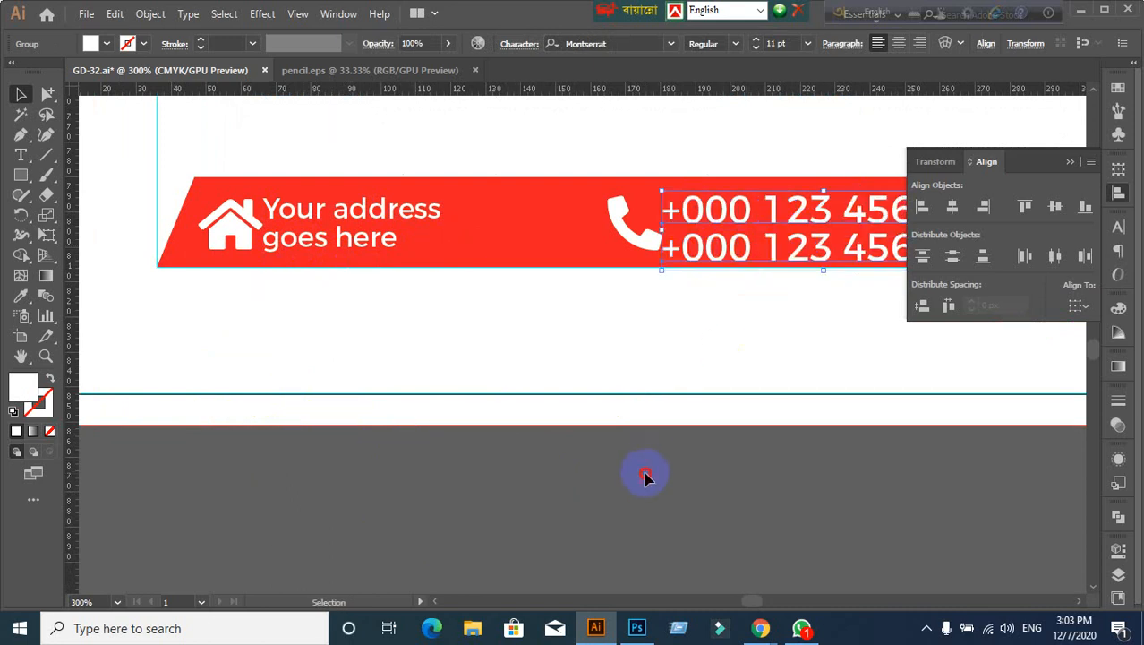
pyautogui.click(646, 475)
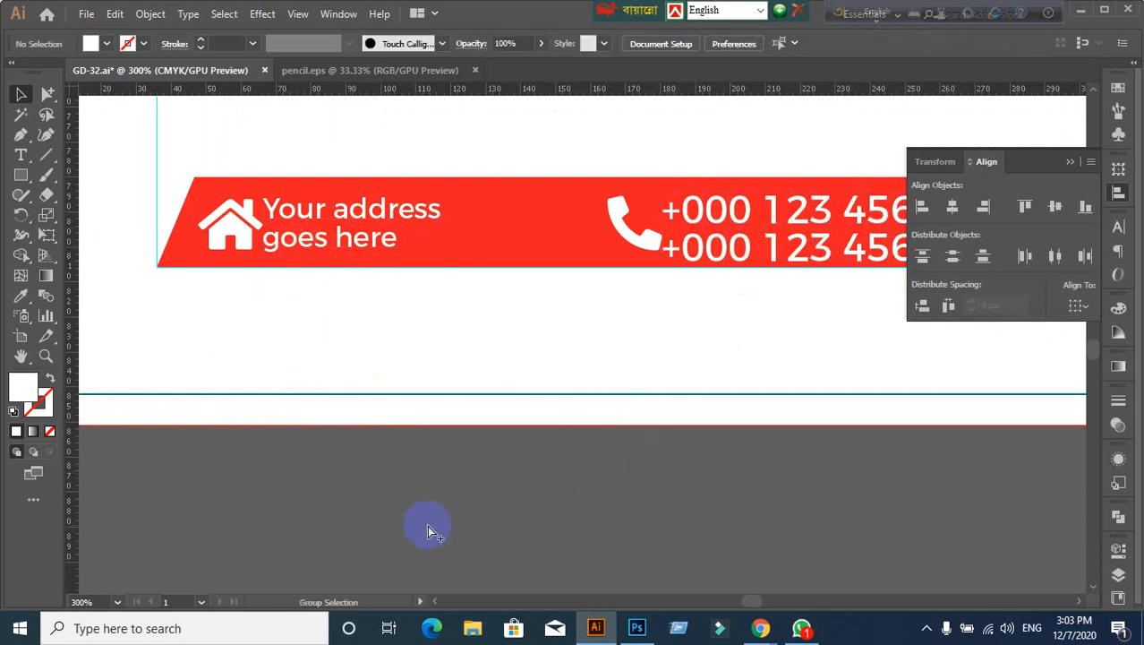
# Step: Set the keyboard increment to 5 px and nudge the address text one increment right, away from the house icon
pyautogui.hotkey('ctrl', 'k')
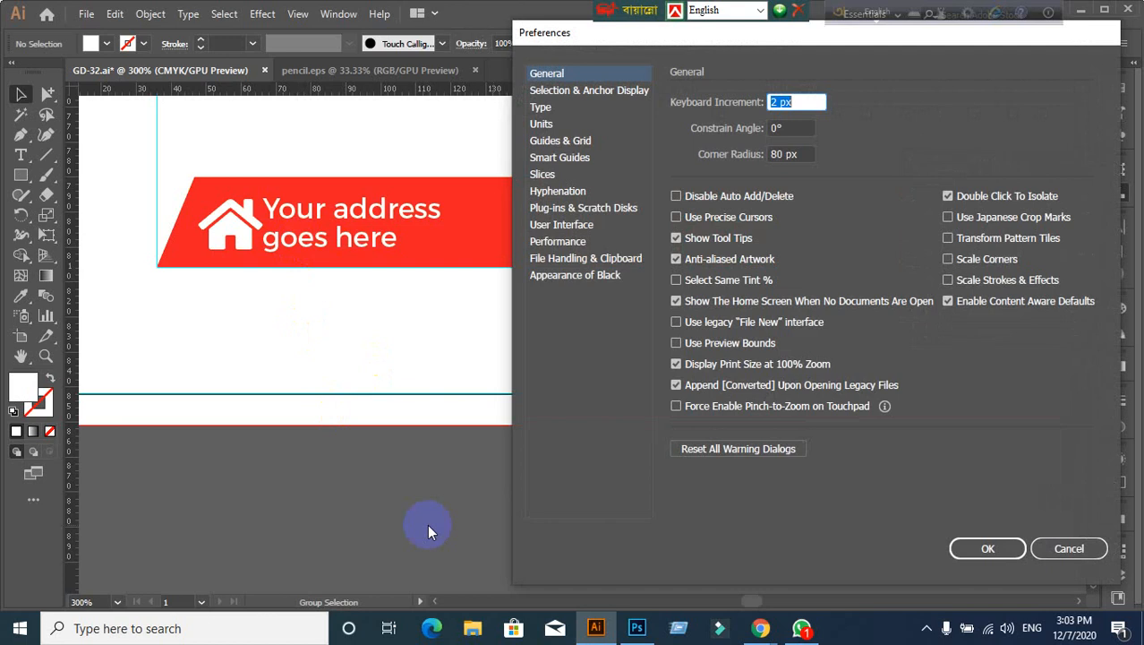
pyautogui.write('5')
pyautogui.press('Return')
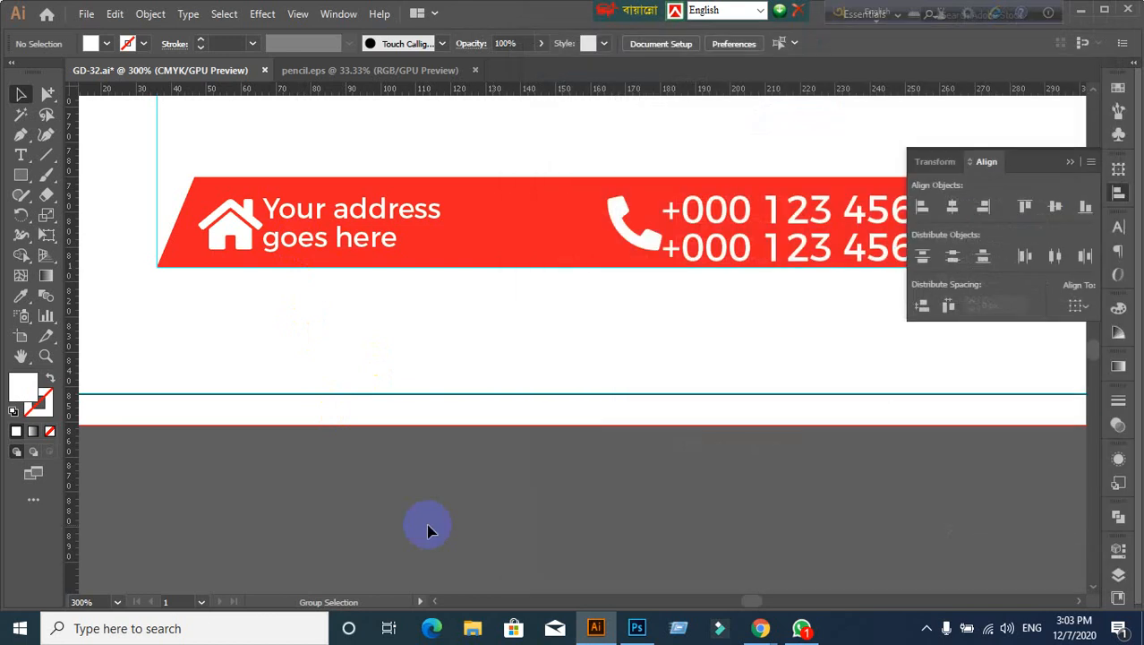
pyautogui.click(294, 217)
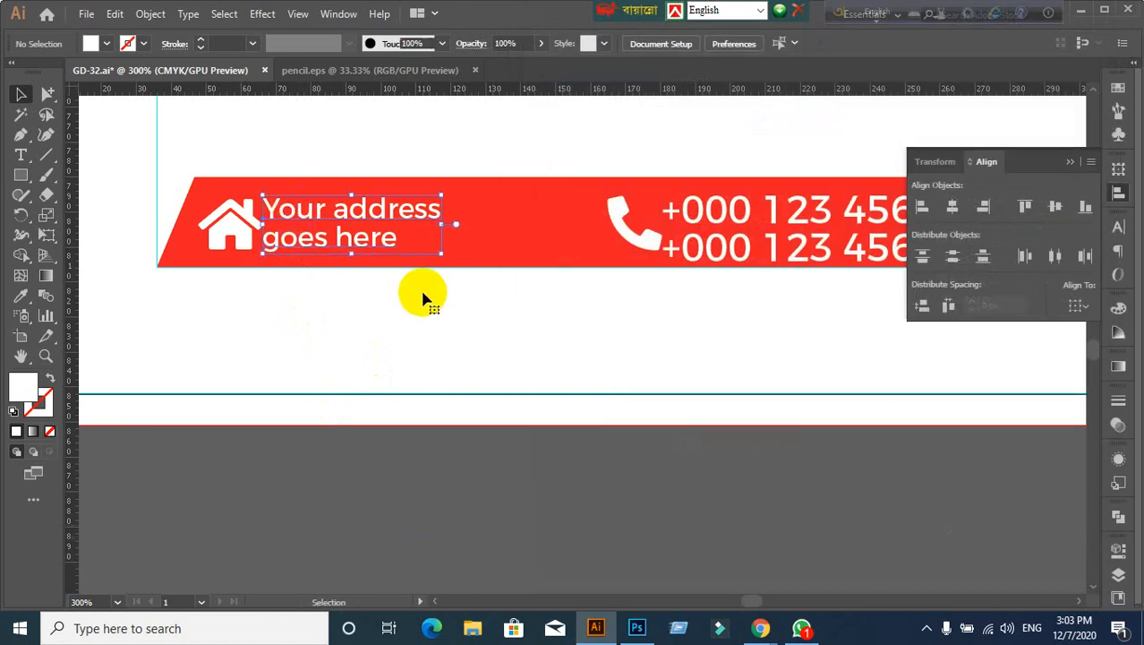
pyautogui.press('Right')
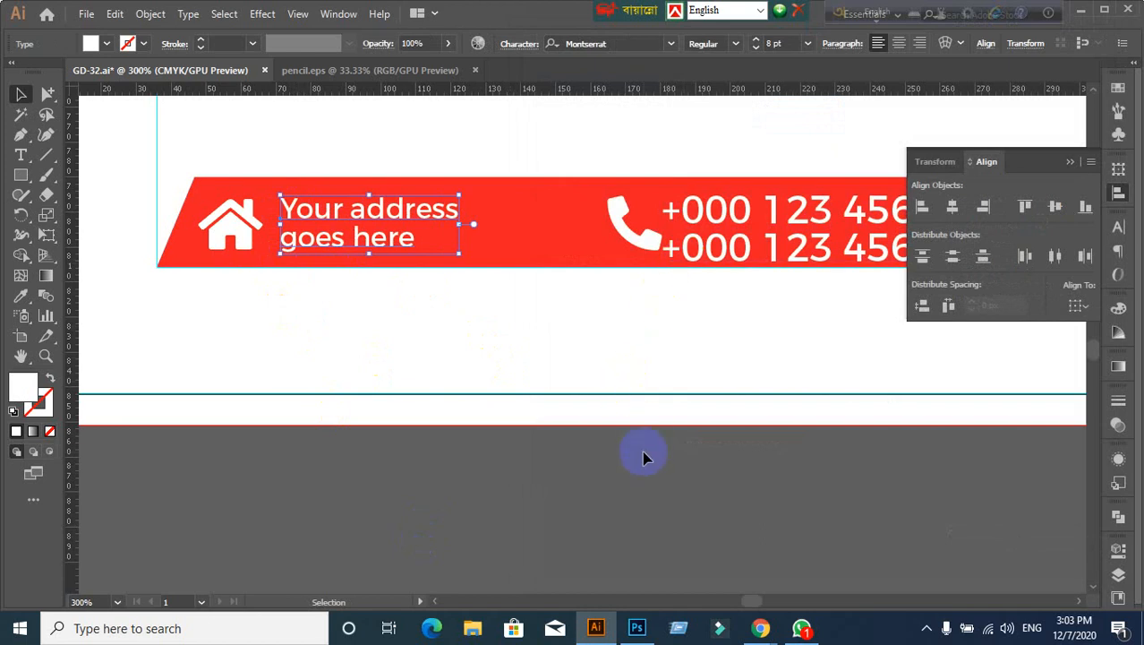
# Step: Nudge the phone number lines one increment right, away from the phone icon, and deselect them
pyautogui.click(689, 249)
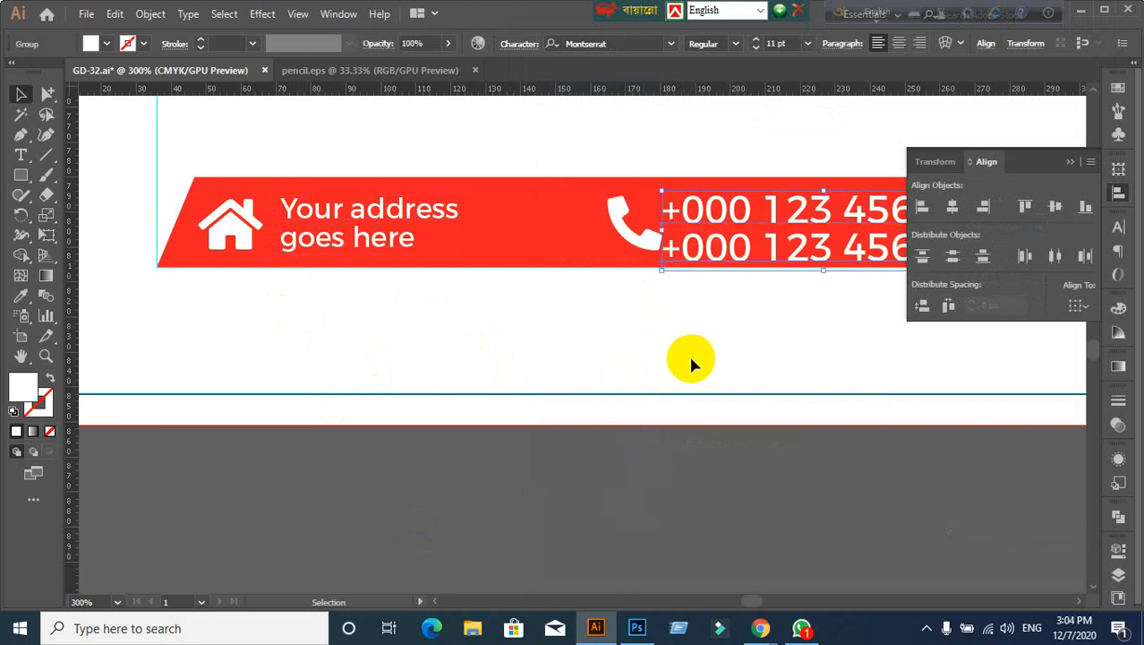
pyautogui.press('Right')
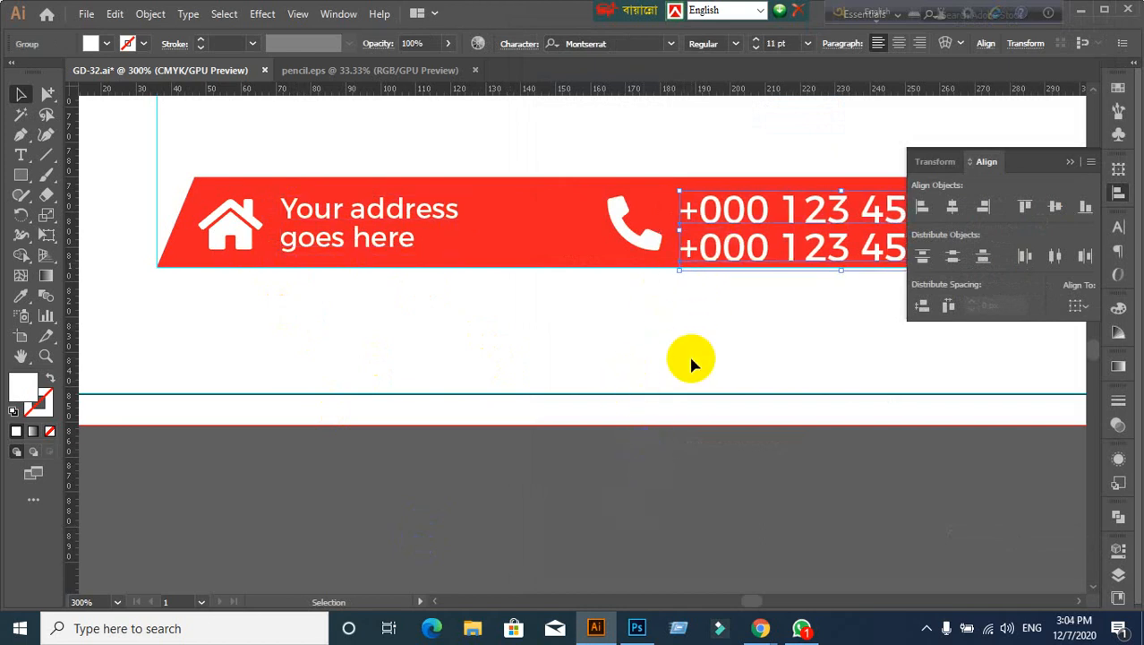
pyautogui.click(376, 497)
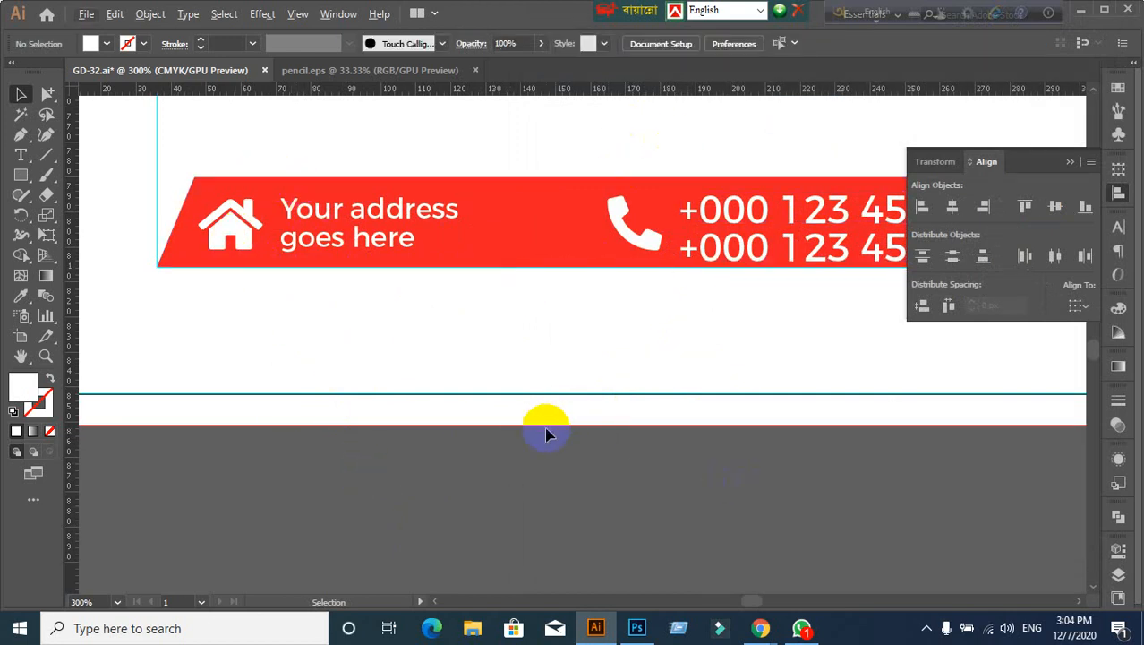
# Step: Vertically centre the address text on the house icon, using the icon as the key object
pyautogui.scroll(-5, 547, 435)
pyautogui.scroll(3, 478, 378)
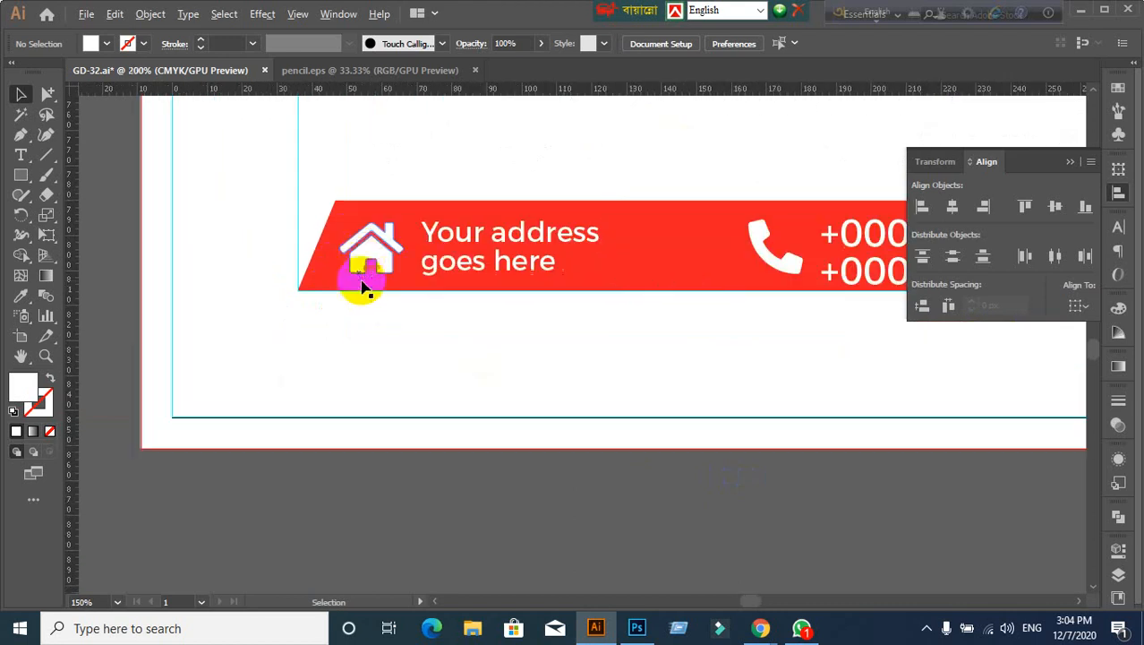
pyautogui.click(368, 260)
pyautogui.click(521, 390)
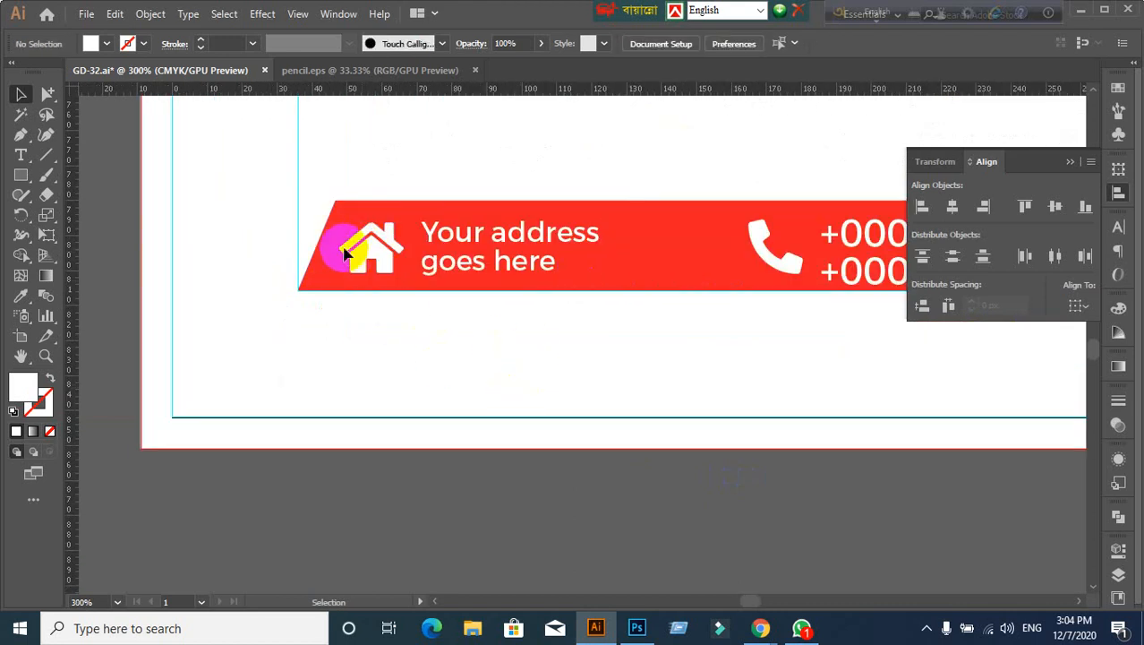
pyautogui.click(344, 253)
pyautogui.keyDown('shift'); pyautogui.click(486, 269); pyautogui.keyUp('shift')
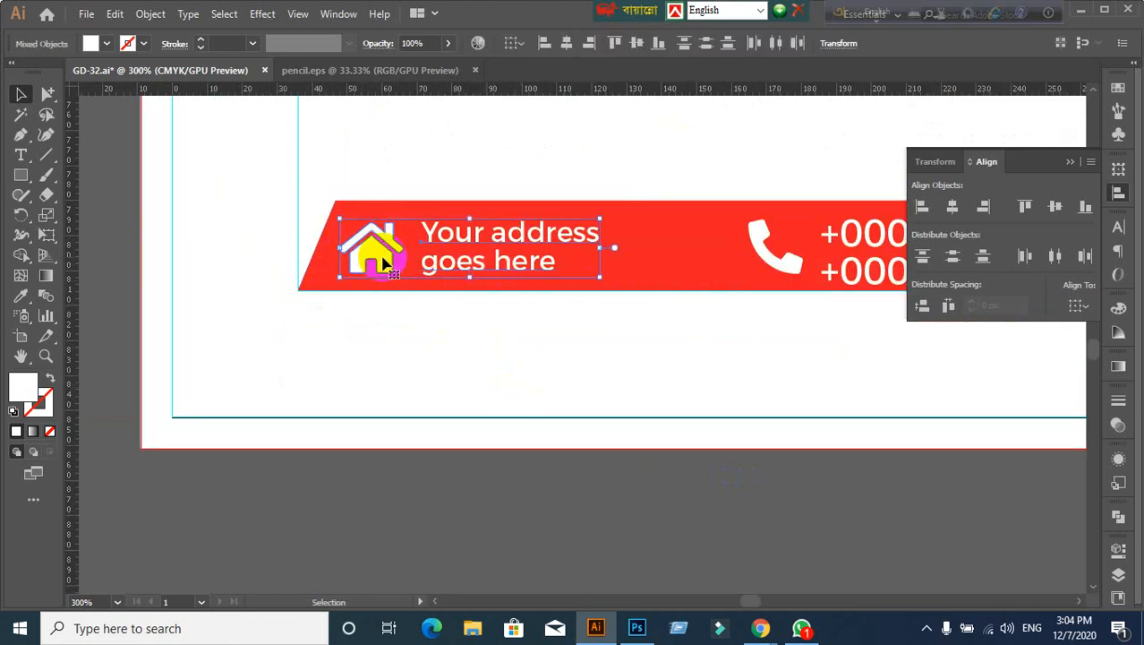
pyautogui.click(383, 262)
pyautogui.click(1055, 205)
pyautogui.click(615, 507)
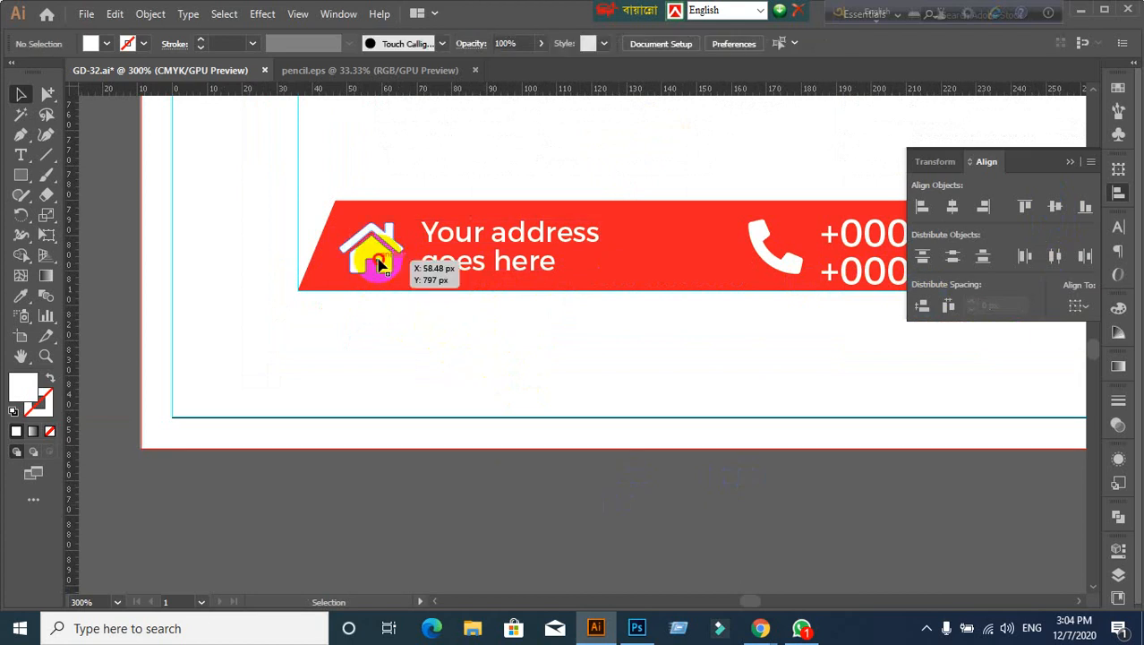
# Step: Group the house icon with the address text and deselect the group
pyautogui.click(379, 263)
pyautogui.keyDown('shift'); pyautogui.click(508, 275); pyautogui.keyUp('shift')
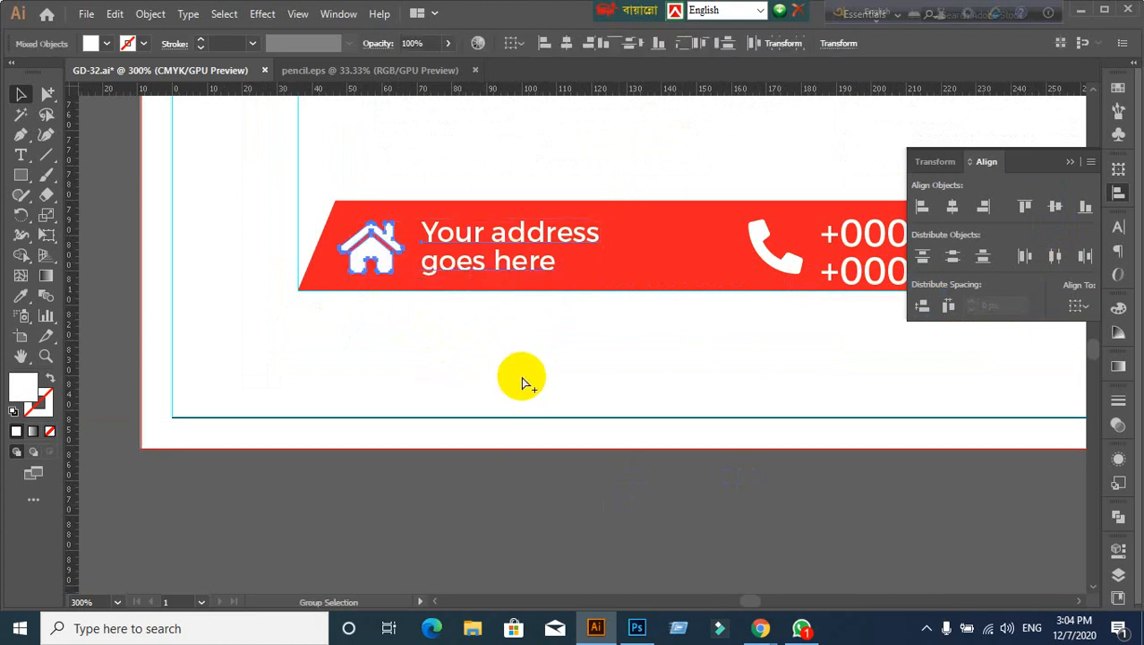
pyautogui.hotkey('ctrl', 'g')
pyautogui.click(496, 480)
# Step: Vertically centre the phone number lines on the phone icon, using the icon as the key object
pyautogui.scroll(-1, 508, 460)
pyautogui.moveTo(613, 429); pyautogui.dragTo(512, 405)
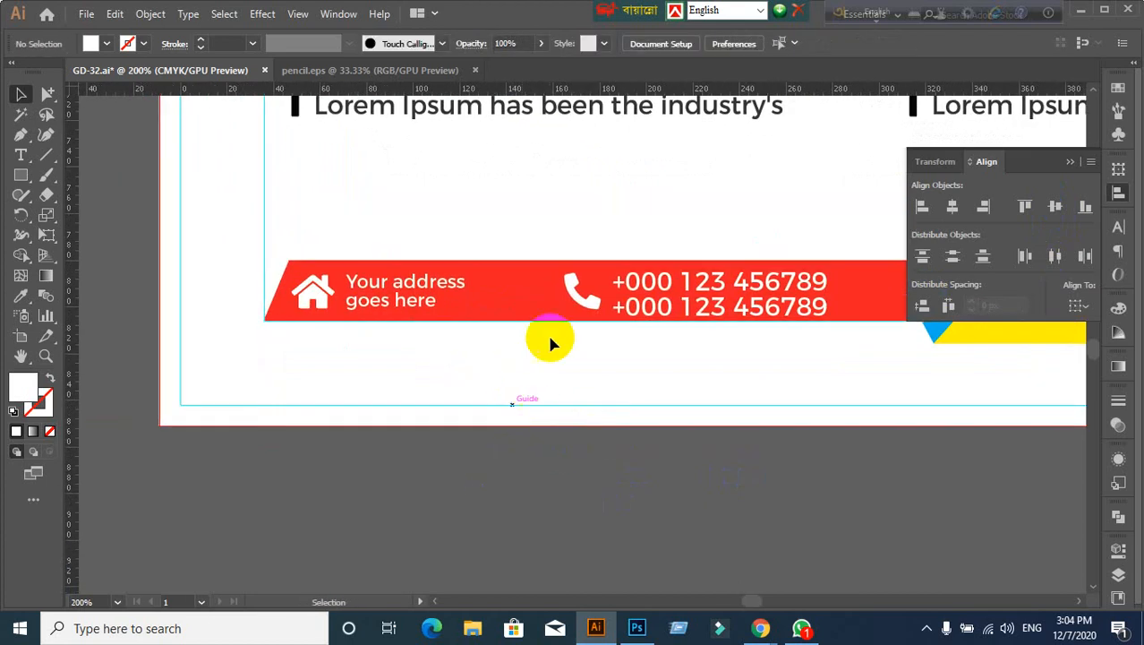
pyautogui.click(575, 298)
pyautogui.keyDown('shift'); pyautogui.click(748, 315); pyautogui.keyUp('shift')
pyautogui.hotkey('ctrl', 'g')
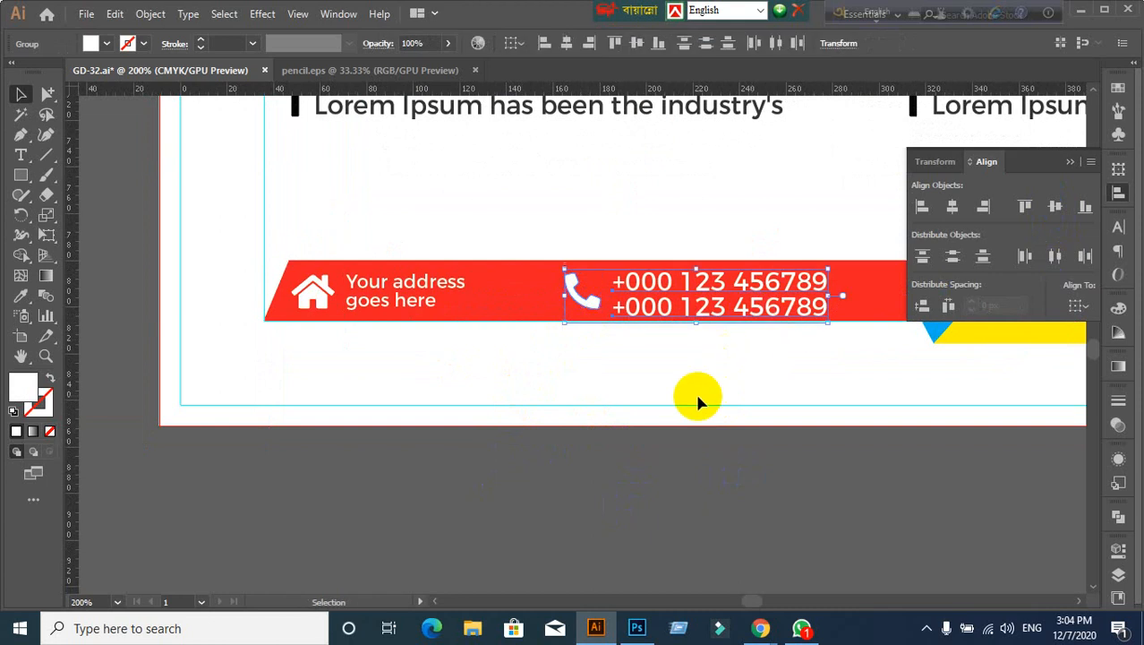
pyautogui.click(583, 300)
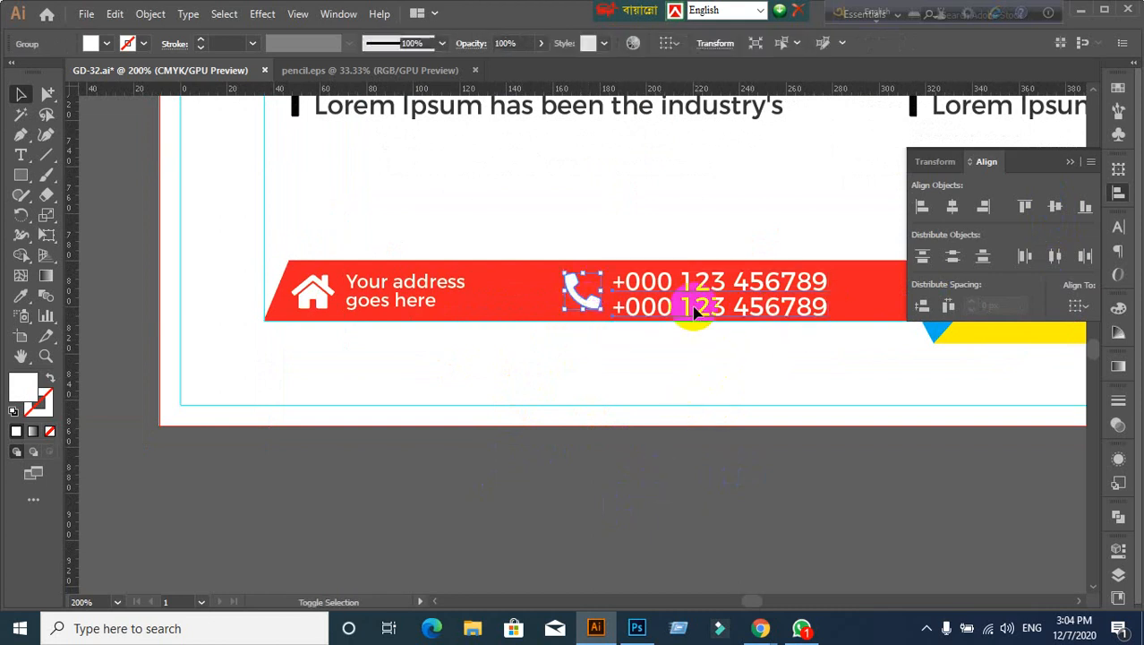
pyautogui.keyDown('shift'); pyautogui.click(695, 308); pyautogui.keyUp('shift')
pyautogui.click(587, 294)
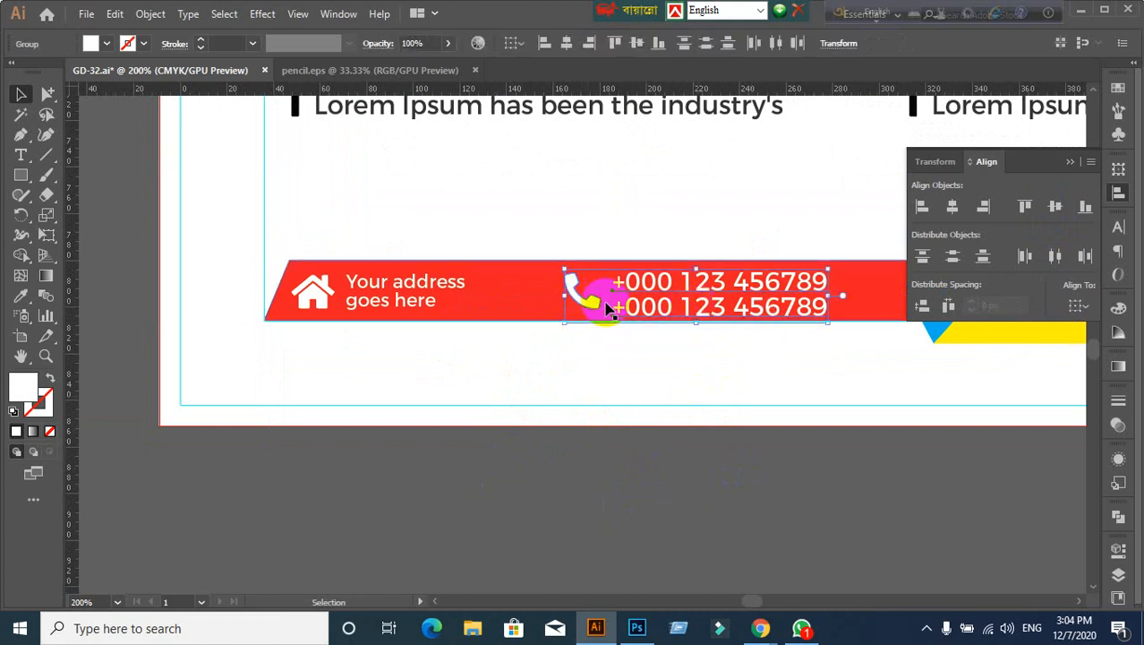
pyautogui.click(1054, 215)
pyautogui.click(592, 311)
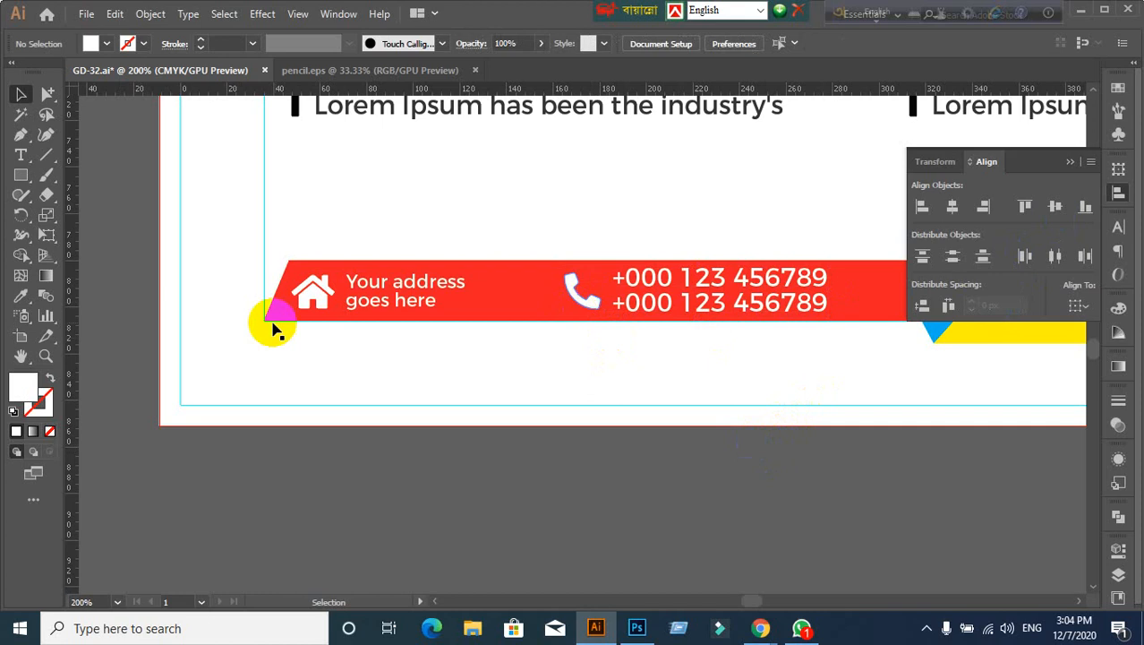
# Step: Group the phone icon with its number lines and align the group's vertical centre with the address group
pyautogui.click(598, 307)
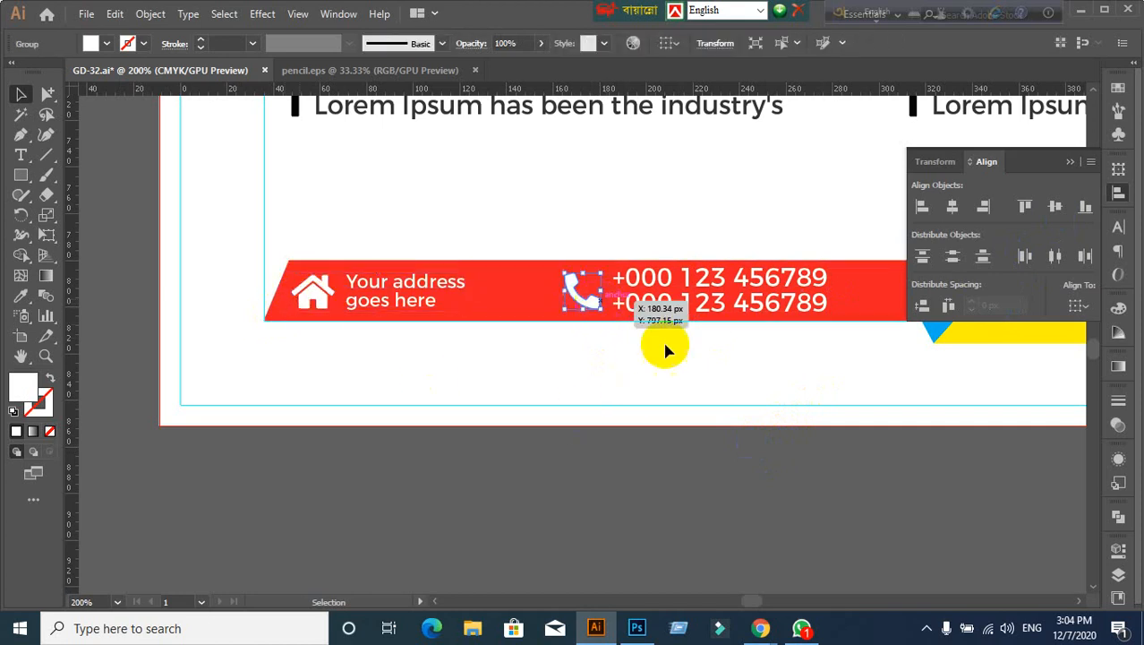
pyautogui.keyDown('shift'); pyautogui.click(709, 307); pyautogui.keyUp('shift')
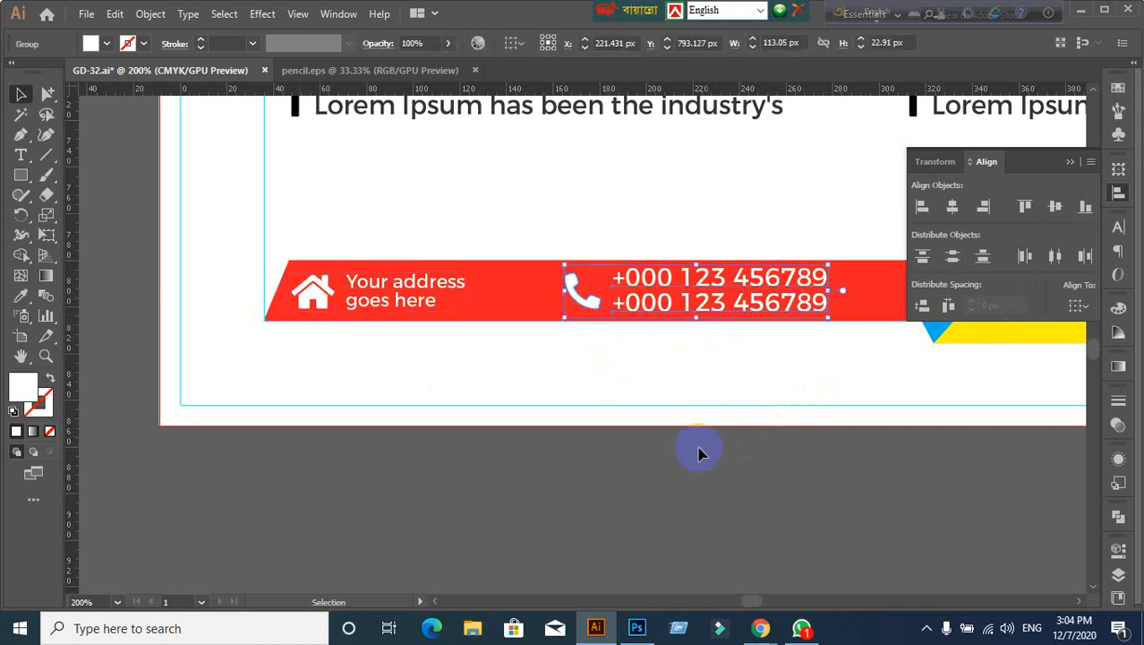
pyautogui.keyDown('shift'); pyautogui.click(314, 294); pyautogui.keyUp('shift')
pyautogui.keyDown('shift'); pyautogui.click(631, 309); pyautogui.keyUp('shift')
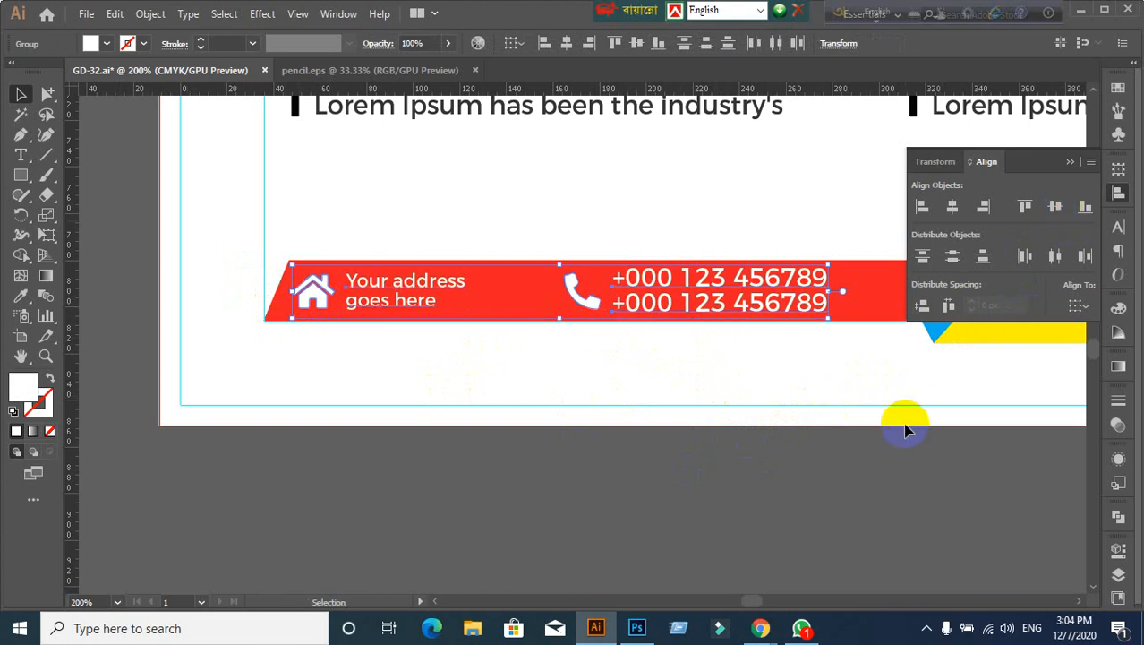
# Step: Group the address and phone details together and centre them vertically on the red footer bar
pyautogui.click(1027, 205)
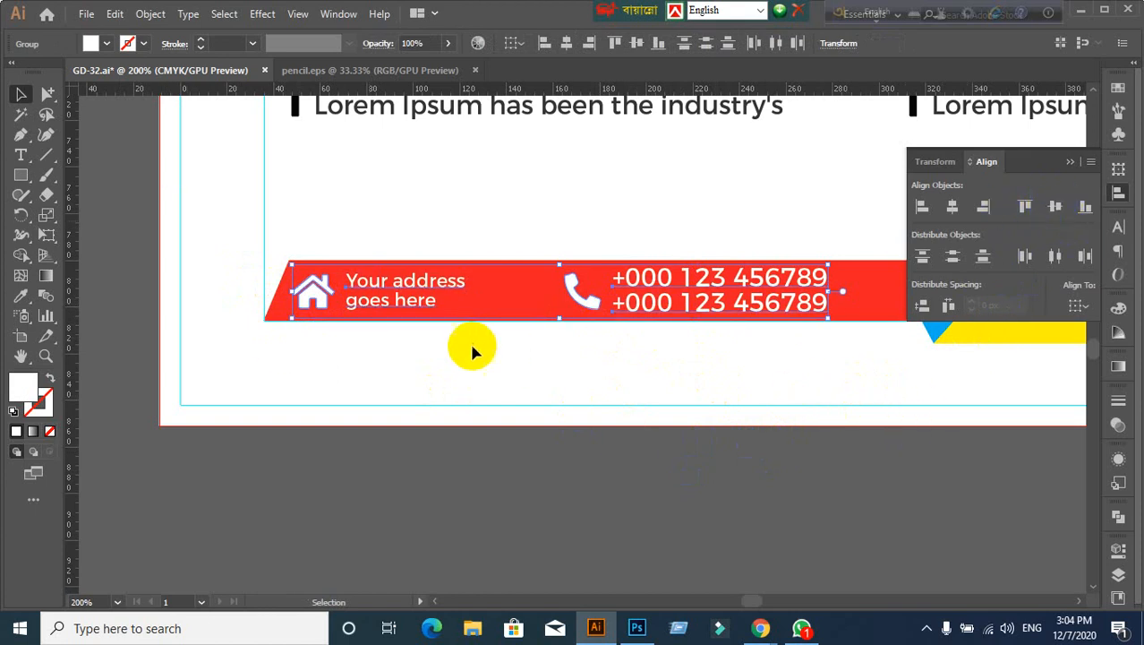
pyautogui.click(782, 427)
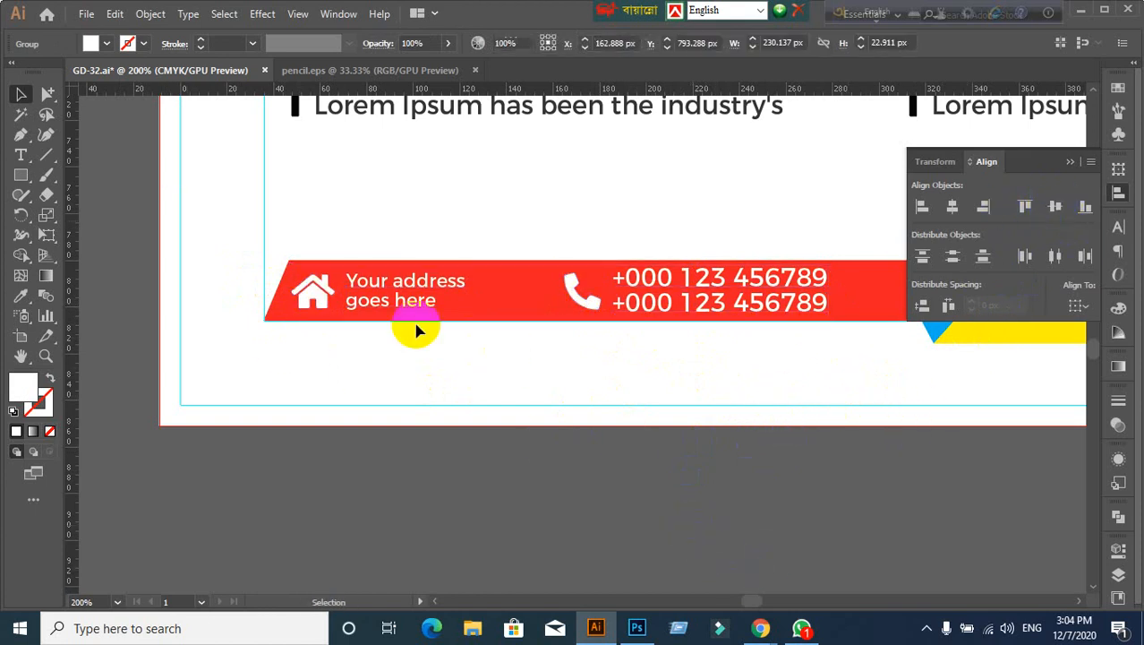
pyautogui.click(387, 318)
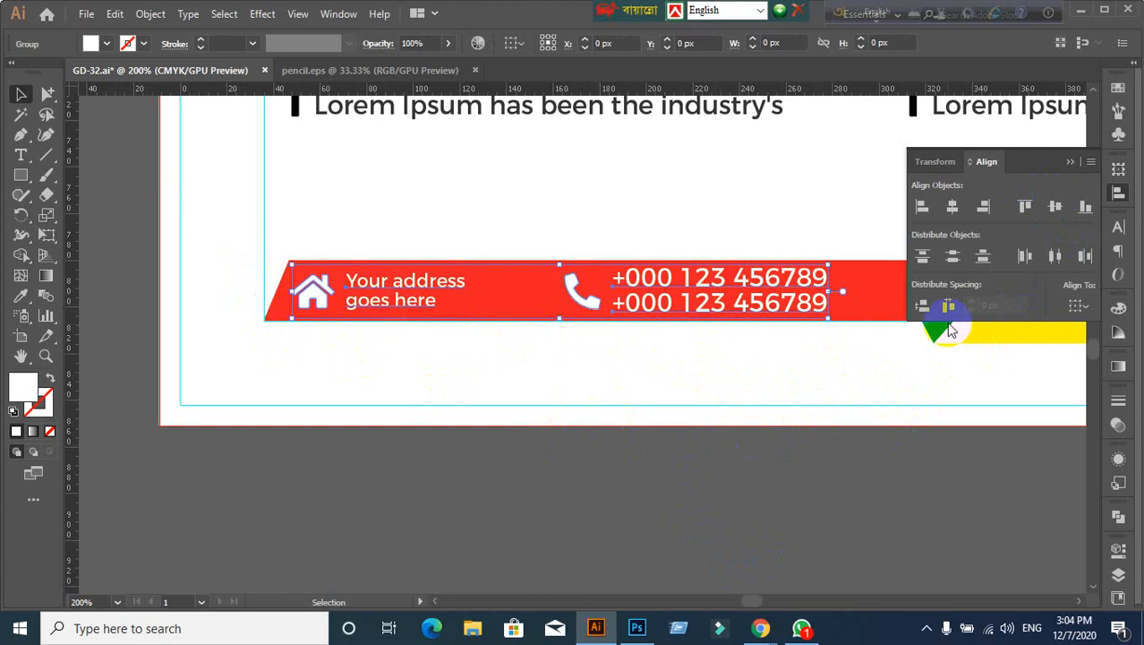
pyautogui.keyDown('shift'); pyautogui.click(862, 300); pyautogui.keyUp('shift')
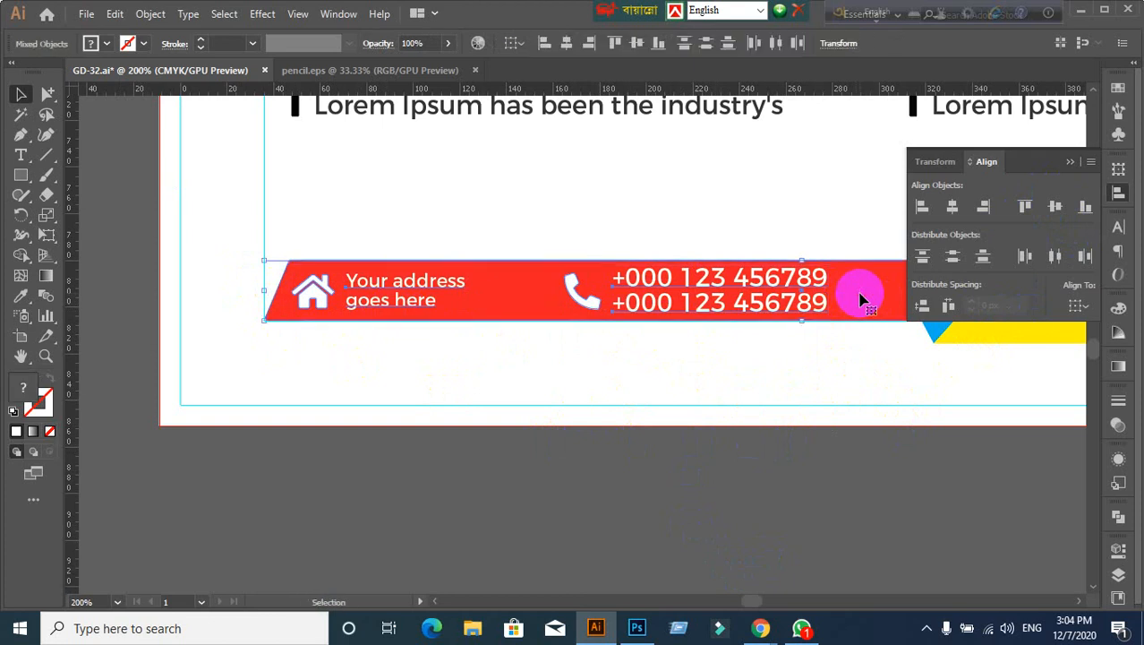
pyautogui.click(1055, 208)
pyautogui.click(758, 456)
# Step: Compare the flyer's lower half and footer bar with the reference design beside it
pyautogui.scroll(-1, 851, 476)
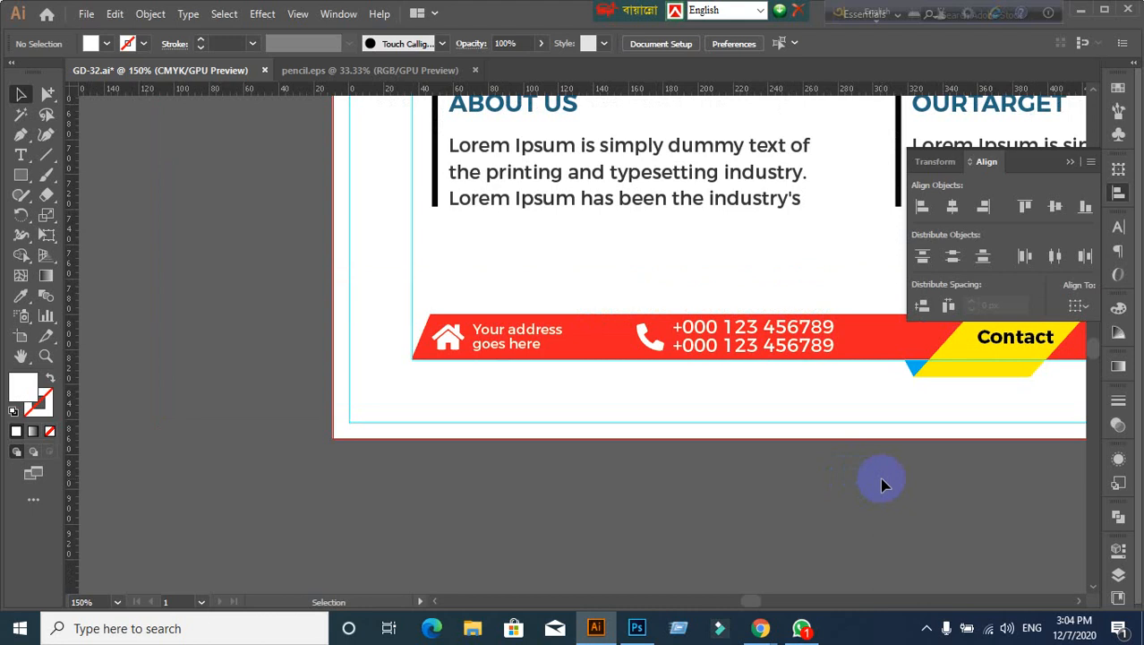
pyautogui.scroll(-3, 879, 484)
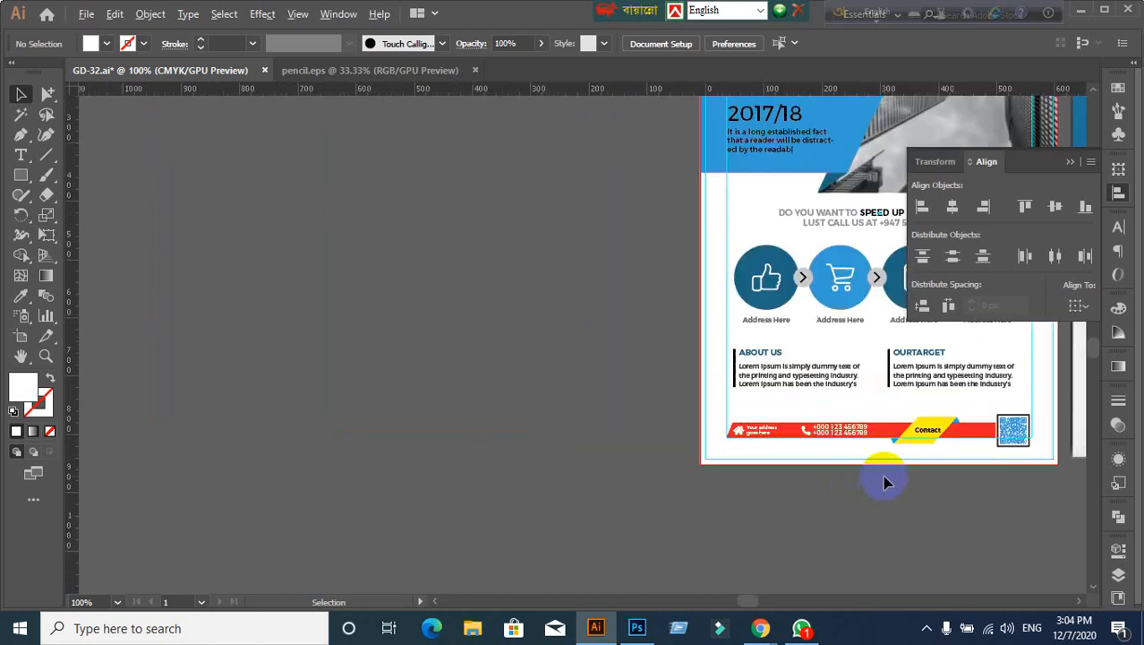
pyautogui.moveTo(879, 480); pyautogui.dragTo(533, 365)
pyautogui.scroll(1, 531, 389)
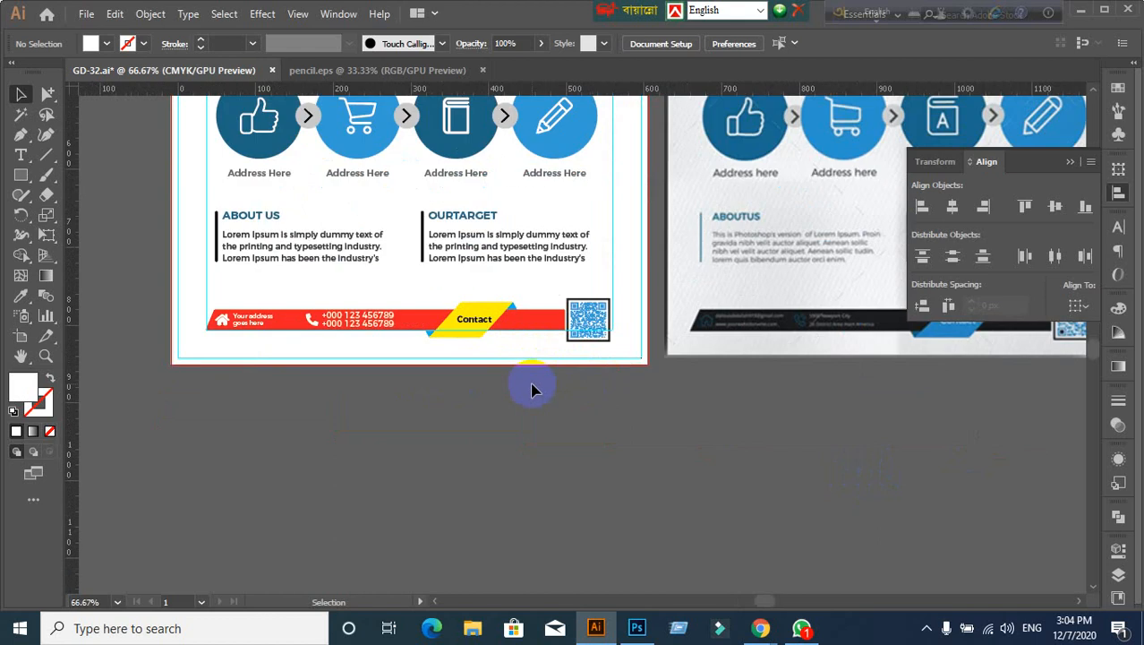
pyautogui.scroll(-1, 533, 389)
pyautogui.scroll(2, 550, 395)
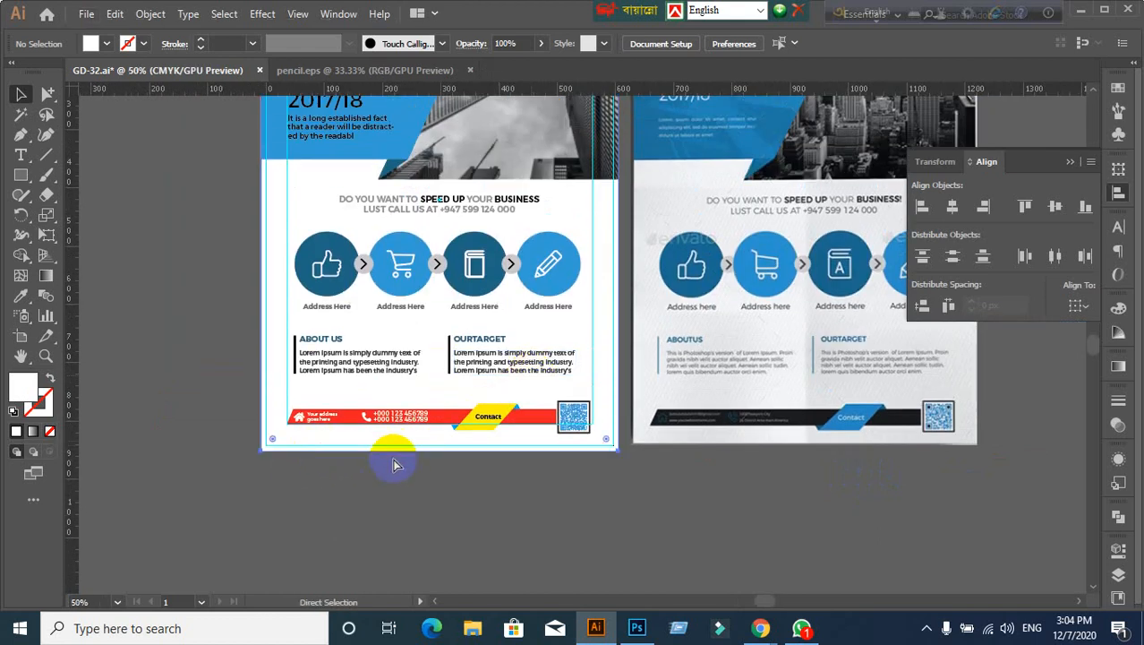
pyautogui.click(416, 440)
pyautogui.click(445, 495)
pyautogui.scroll(1, 445, 495)
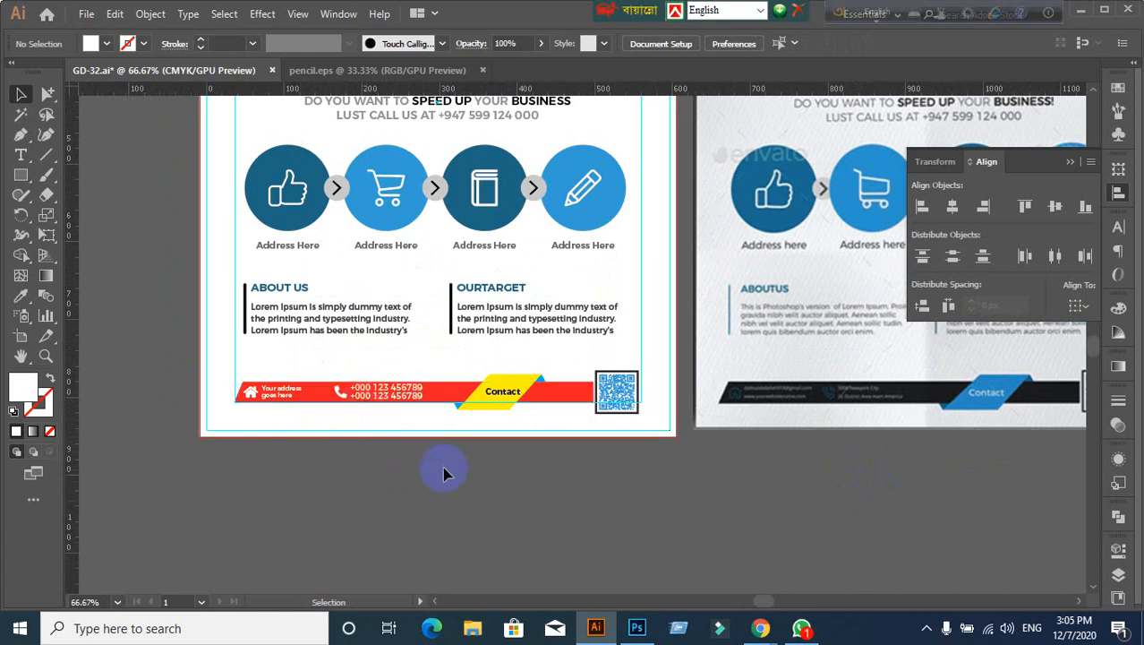
# Step: Recolor the red footer bar black by sampling the black paragraph text in the header with the Eyedropper
pyautogui.click(452, 397)
pyautogui.scroll(1, 481, 479)
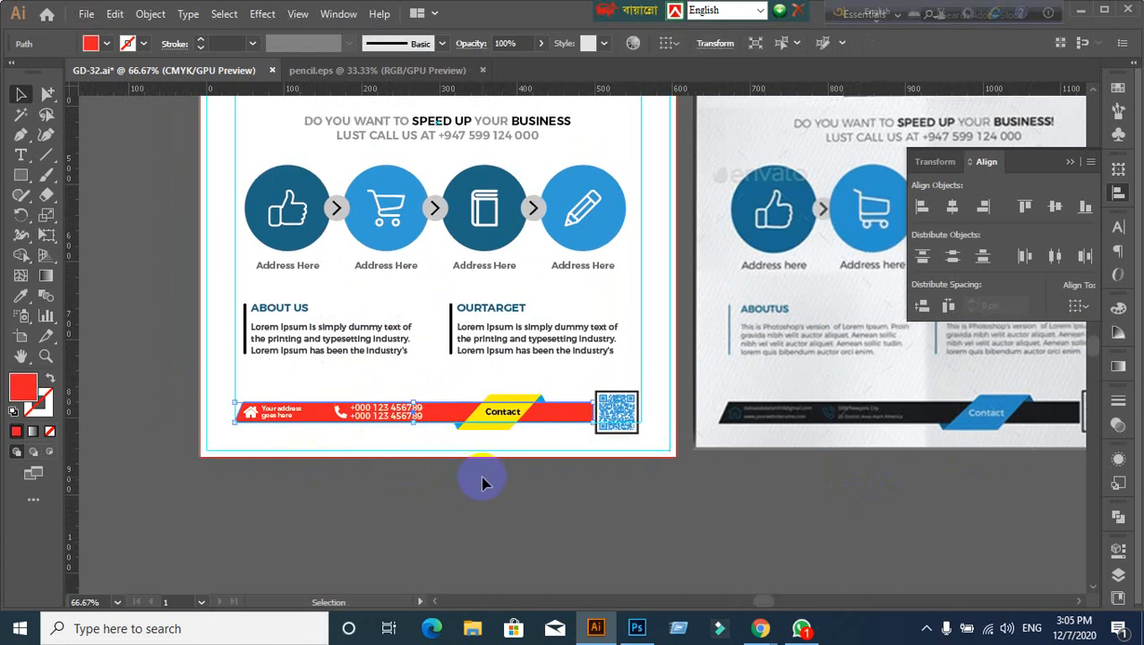
pyautogui.scroll(3, 481, 479)
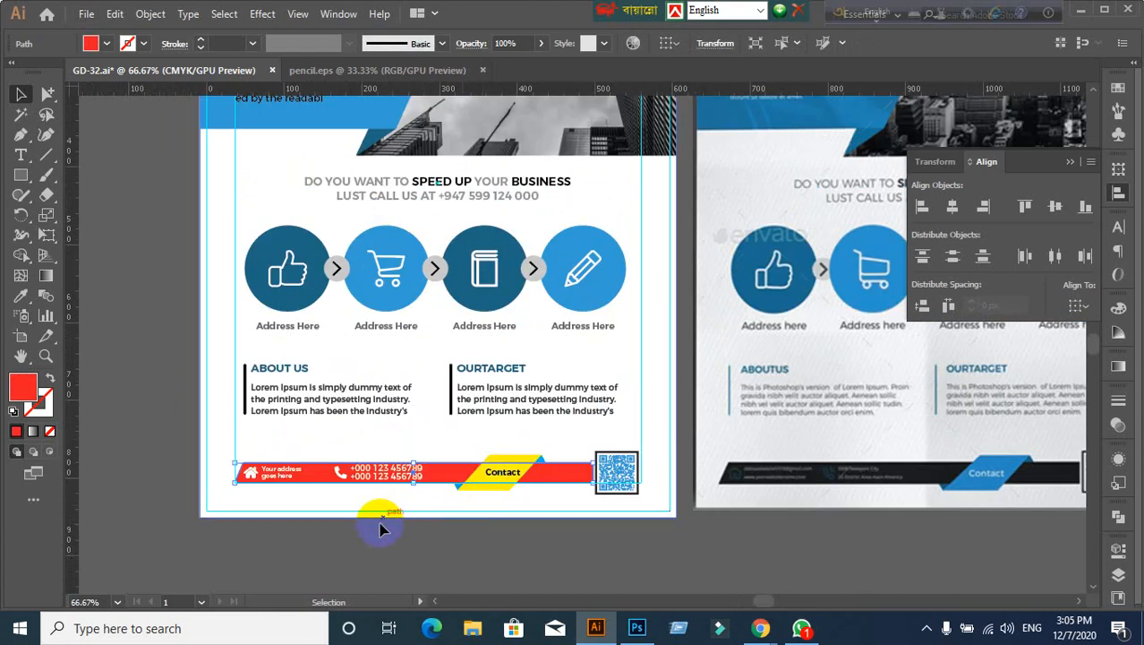
pyautogui.click(363, 547)
pyautogui.click(374, 476)
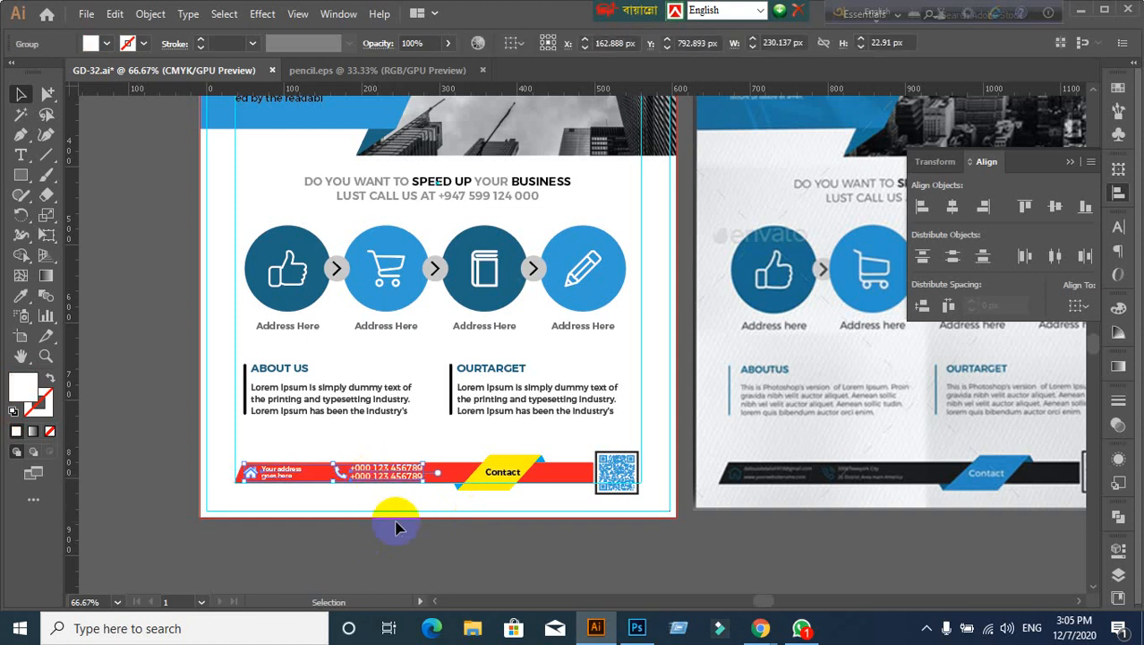
pyautogui.click(399, 528)
pyautogui.click(456, 479)
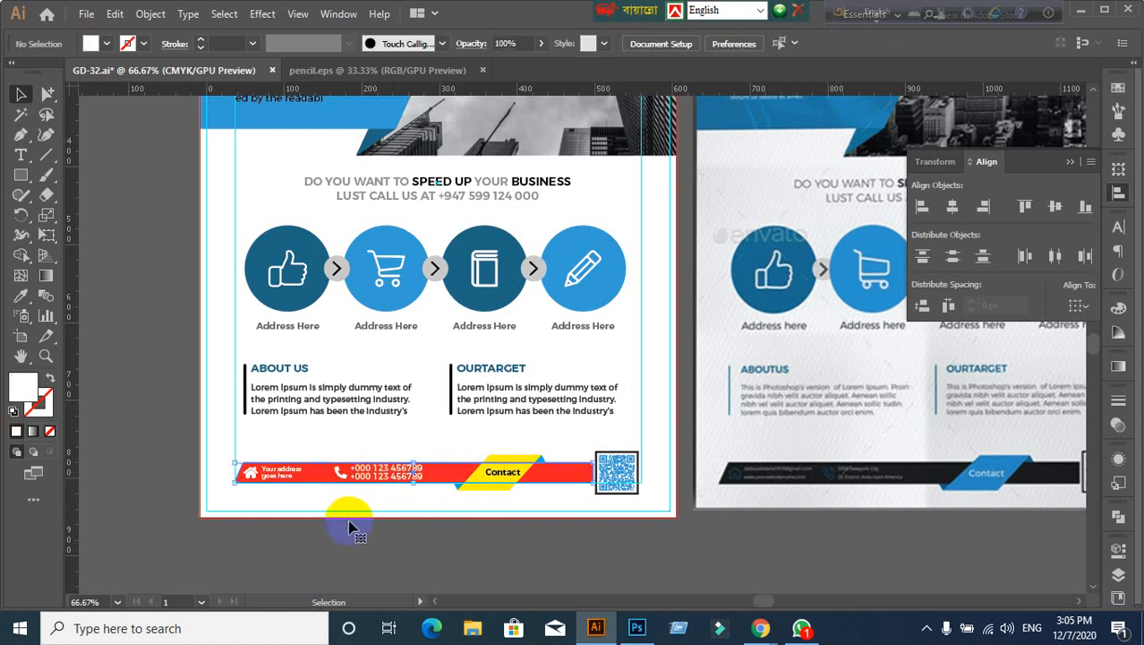
pyautogui.scroll(-2, 348, 523)
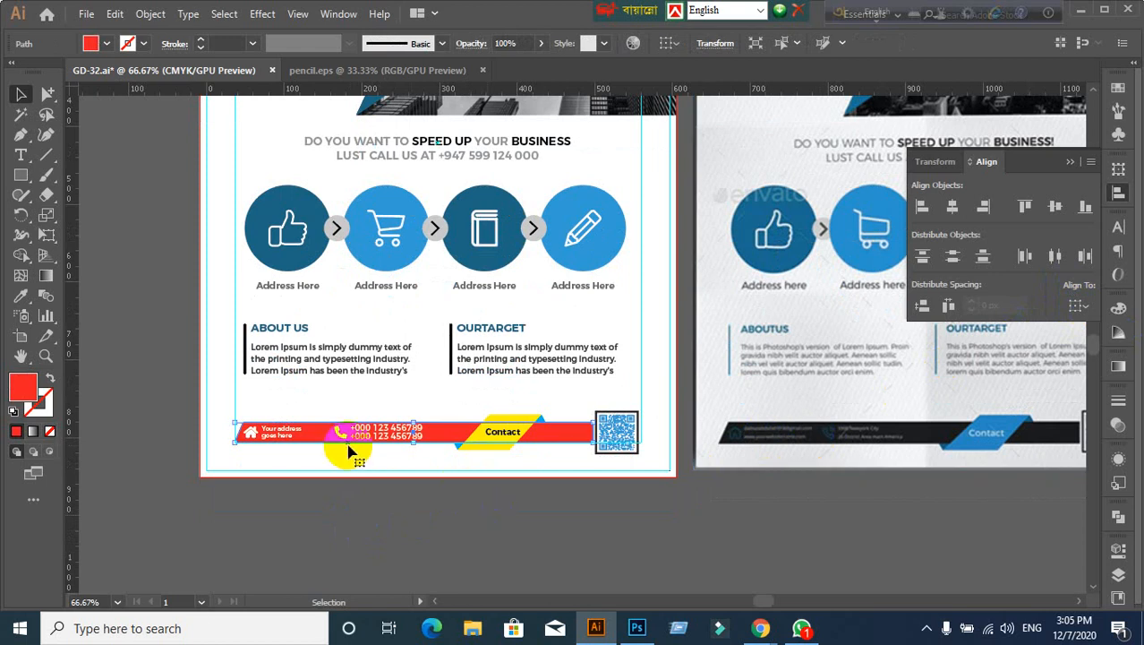
pyautogui.scroll(4, 452, 403)
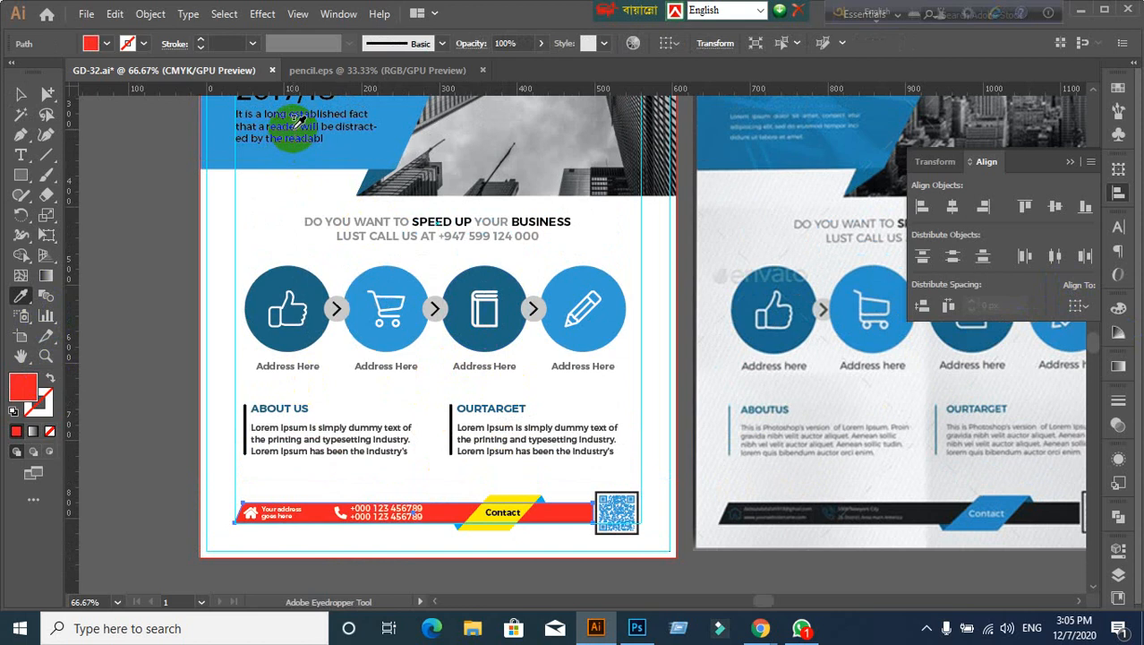
pyautogui.click(298, 121)
pyautogui.click(21, 95)
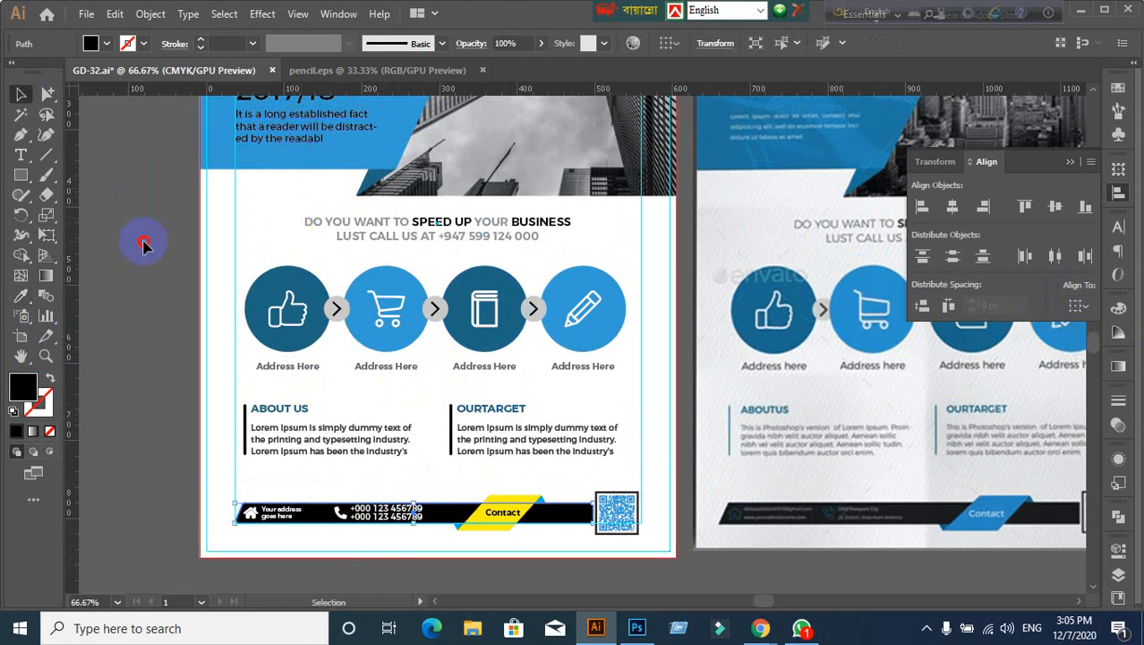
pyautogui.click(143, 243)
# Step: Inspect the transform and character settings of the grouped address and phone details on the footer bar
pyautogui.scroll(-3, 436, 518)
pyautogui.scroll(1, 414, 508)
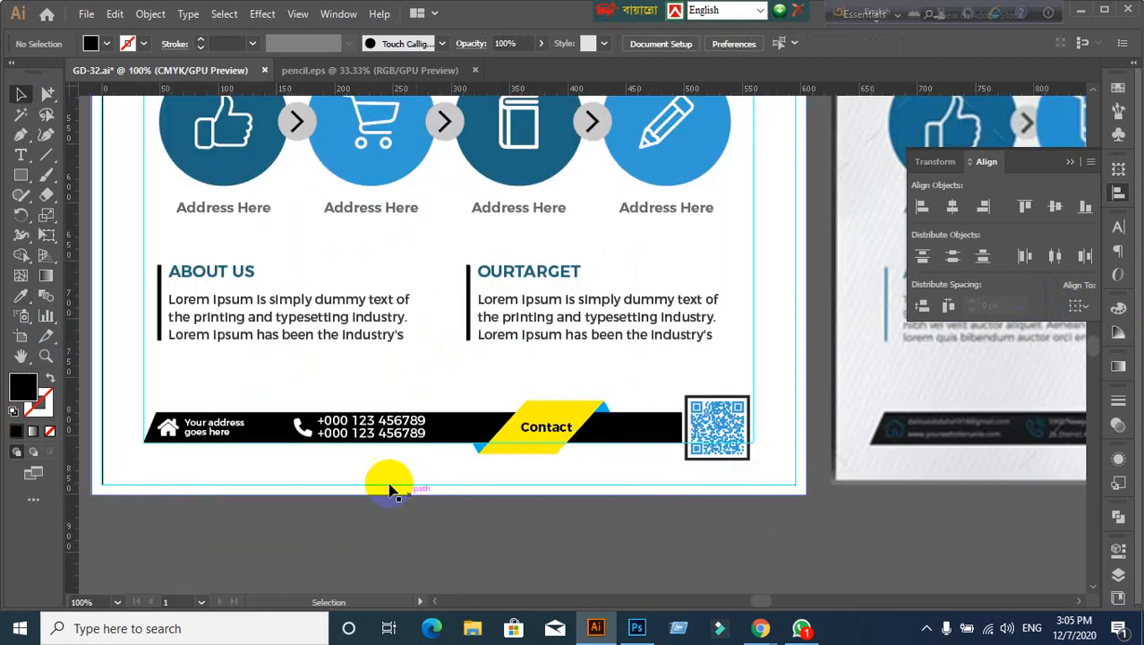
pyautogui.click(381, 433)
pyautogui.click(367, 510)
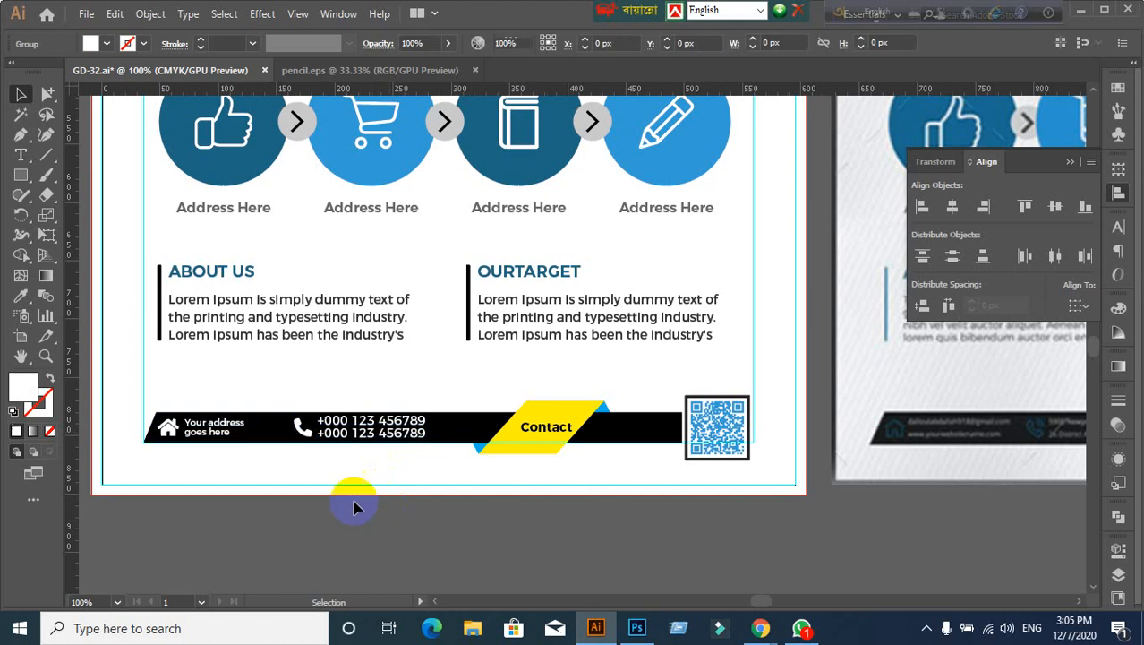
pyautogui.moveTo(714, 481); pyautogui.dragTo(910, 468)
pyautogui.scroll(1, 352, 509)
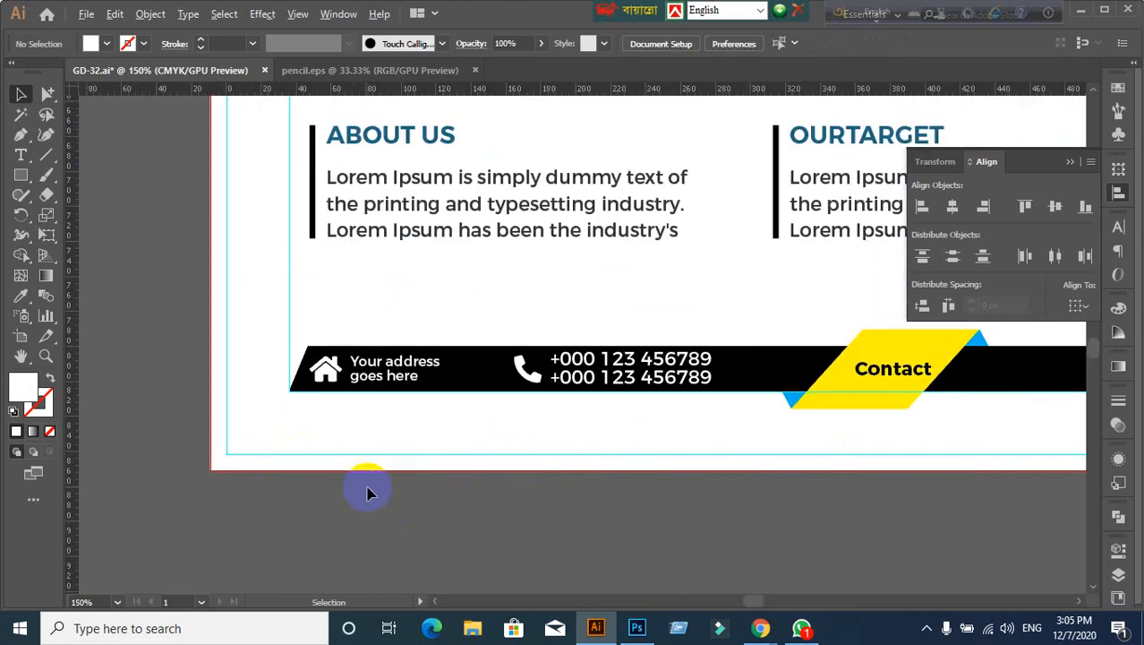
pyautogui.click(363, 374)
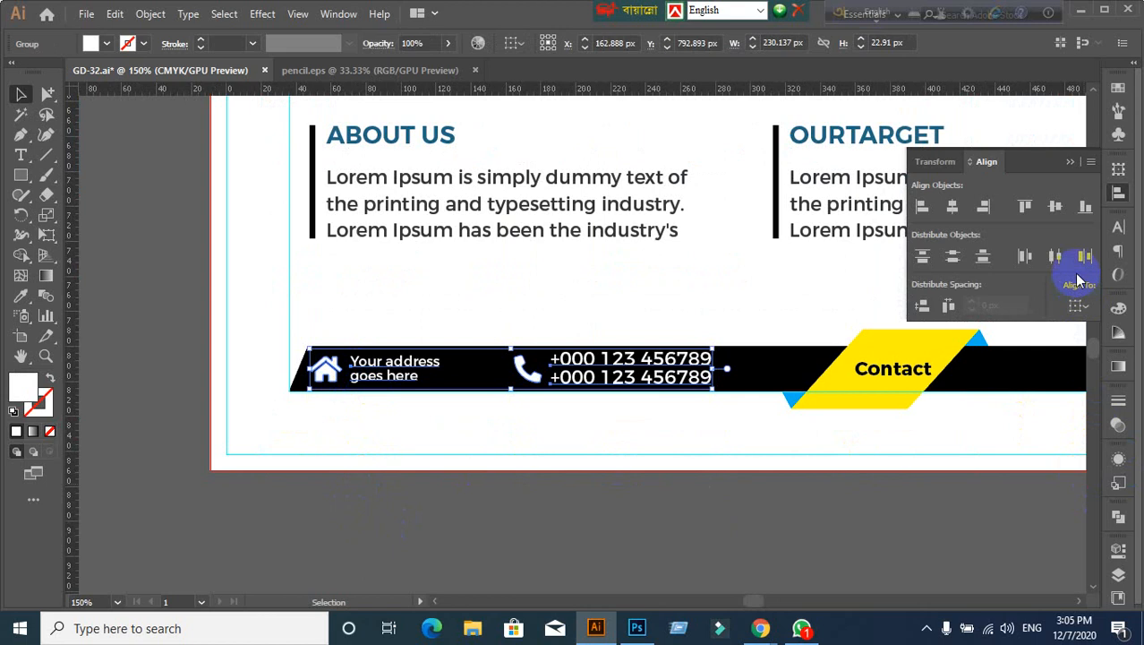
pyautogui.click(936, 161)
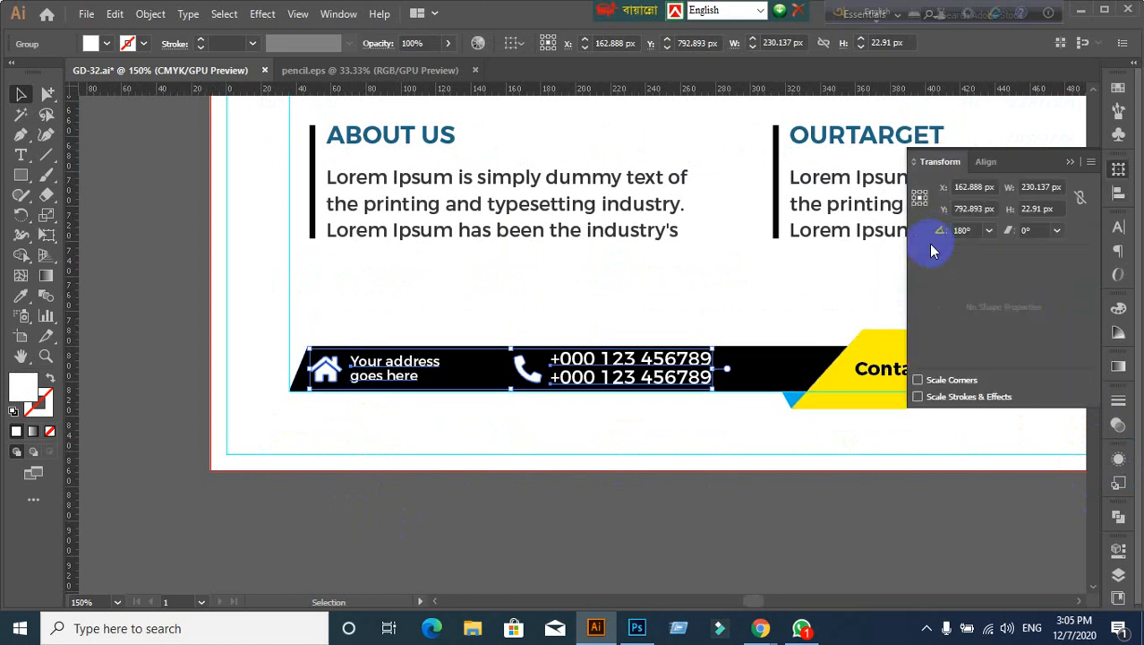
pyautogui.click(1119, 228)
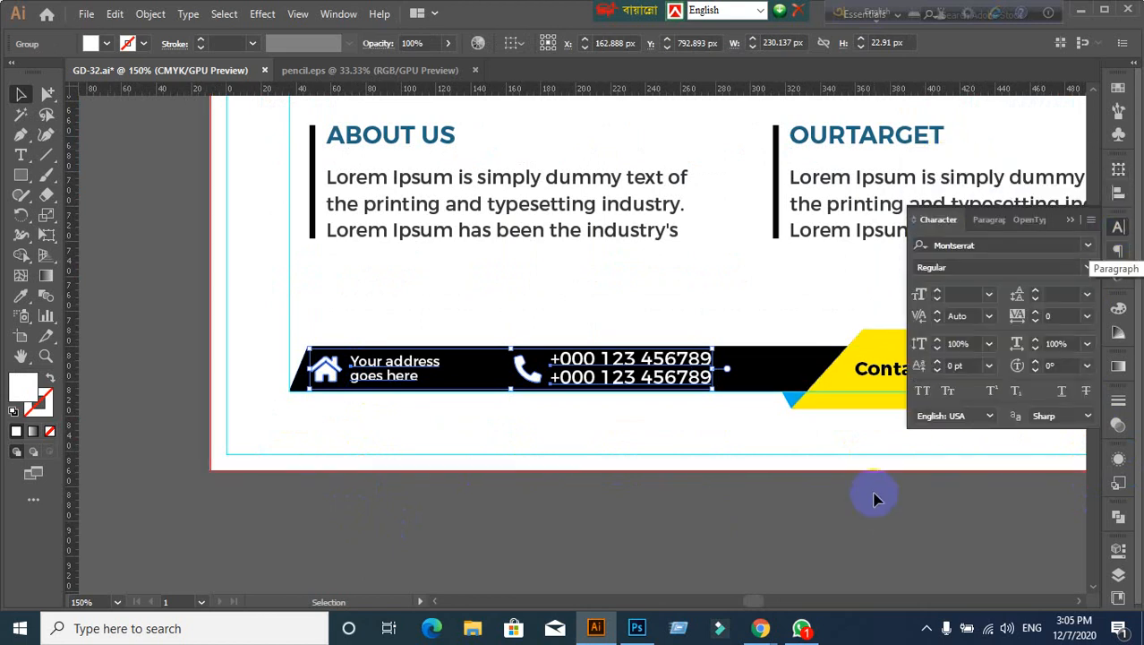
pyautogui.click(876, 497)
pyautogui.click(367, 380)
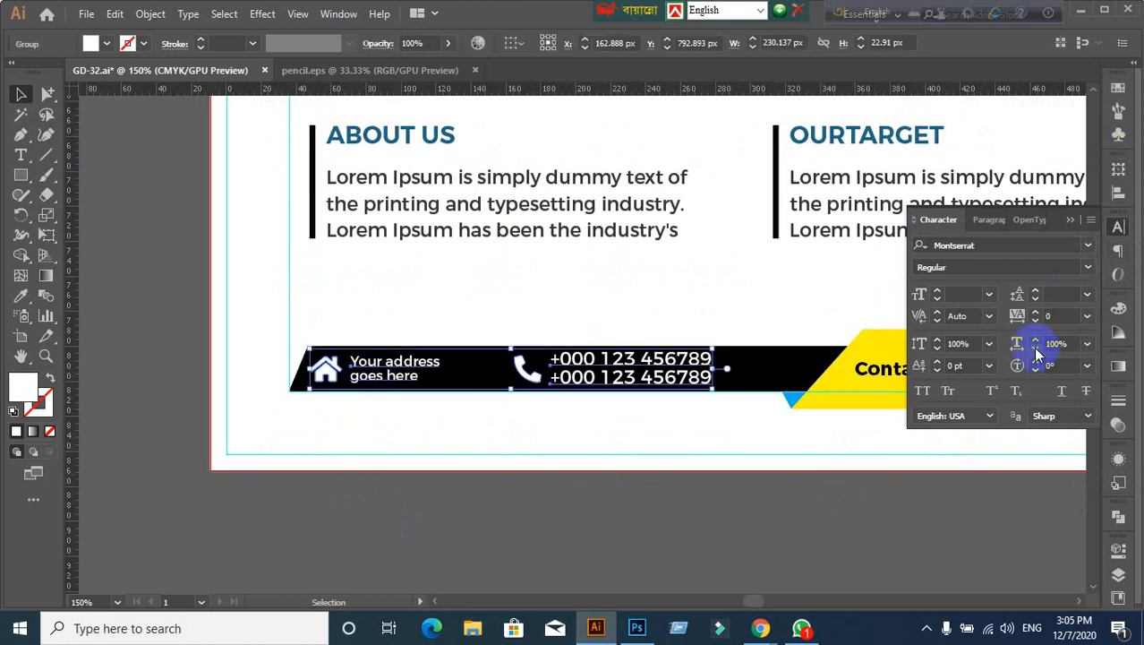
pyautogui.click(1118, 168)
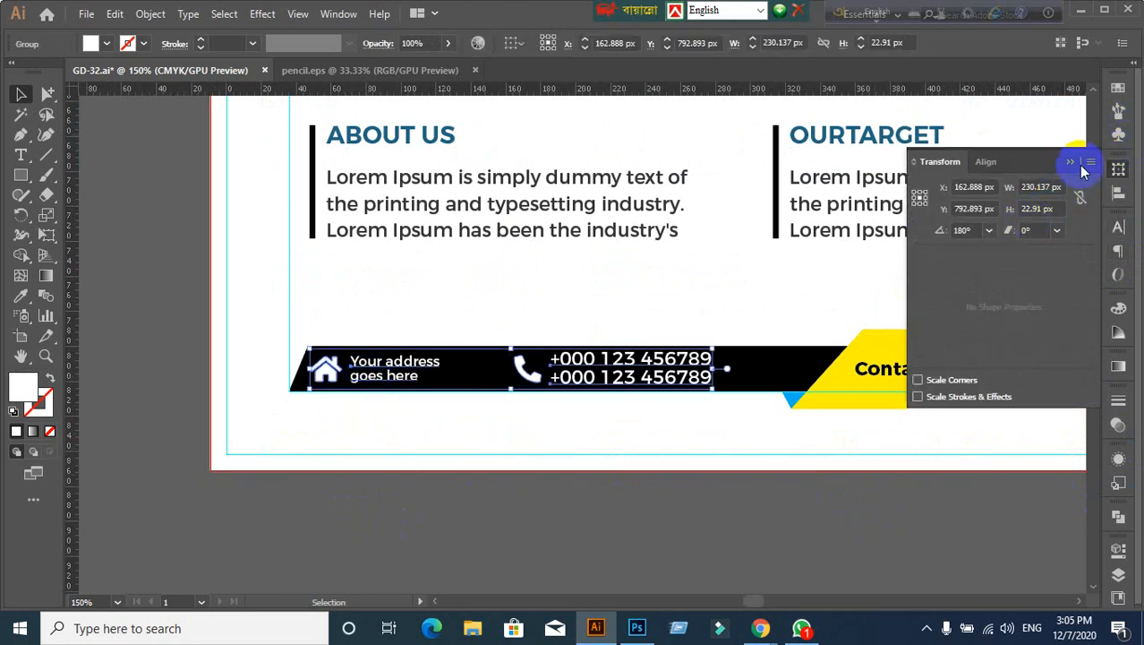
pyautogui.click(1074, 163)
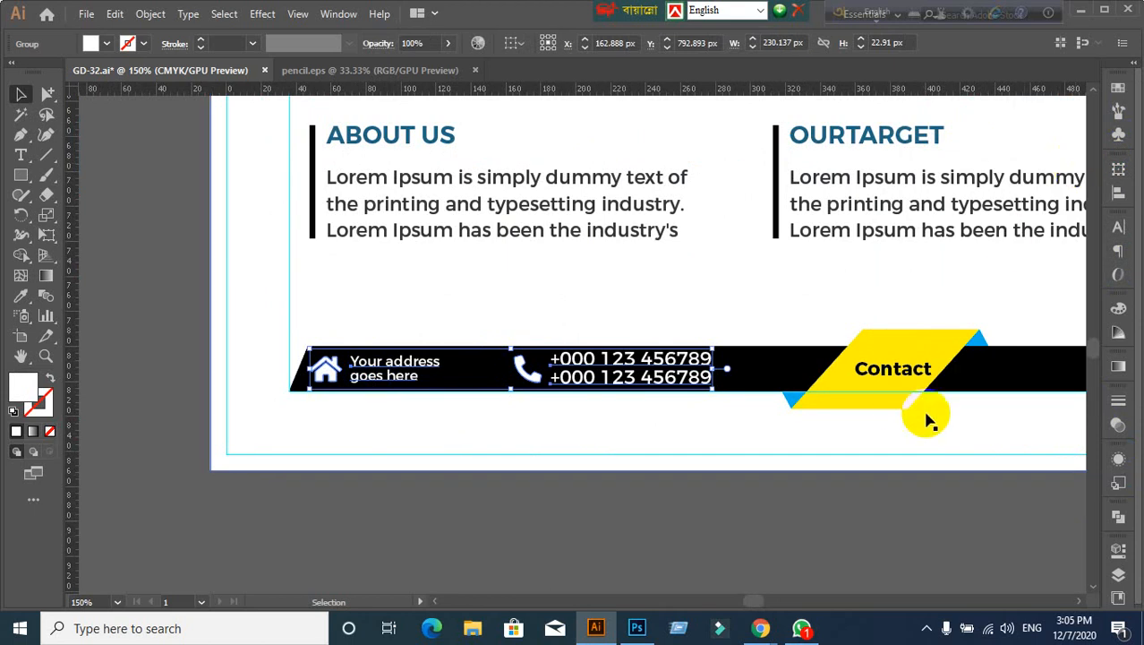
pyautogui.click(853, 506)
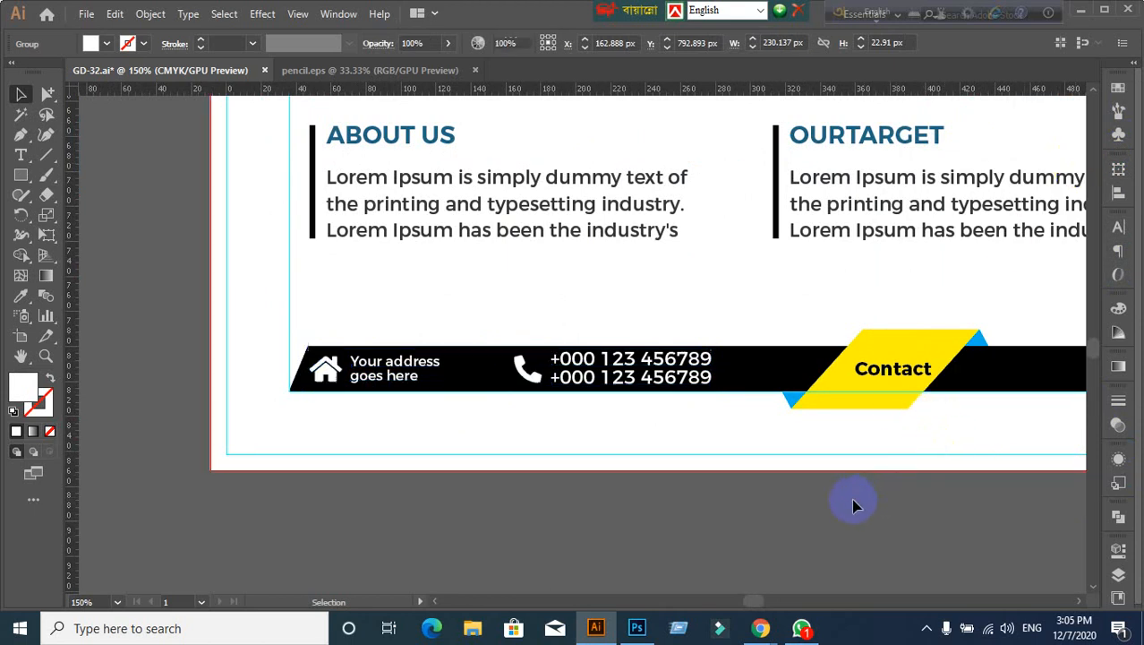
pyautogui.click(591, 383)
pyautogui.click(577, 377)
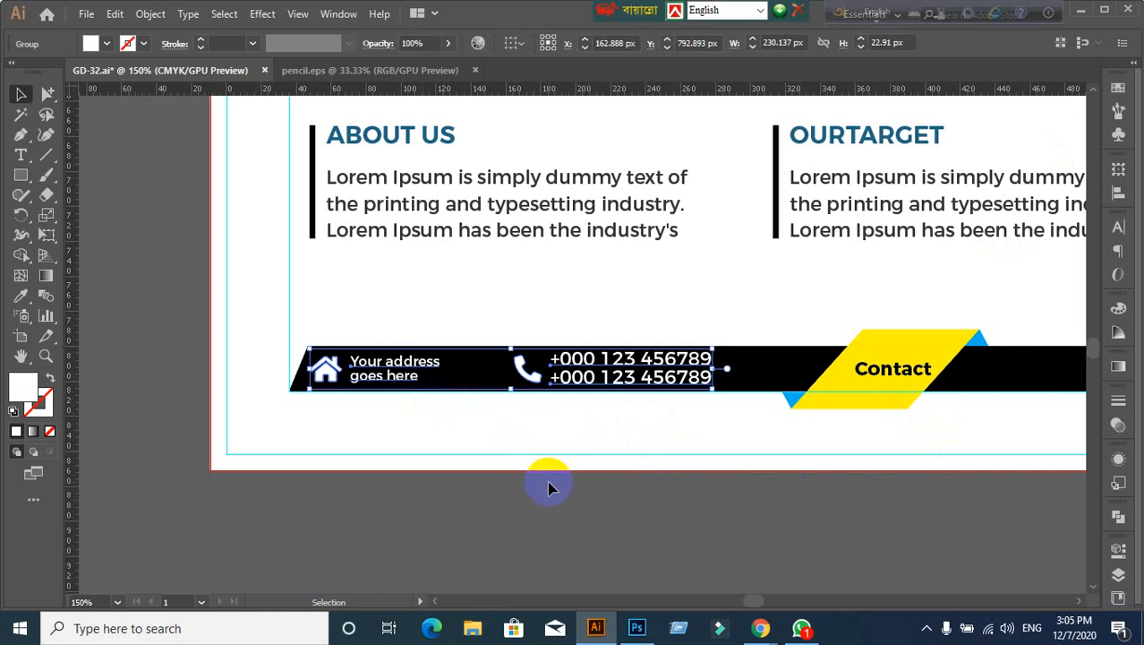
pyautogui.click(1118, 227)
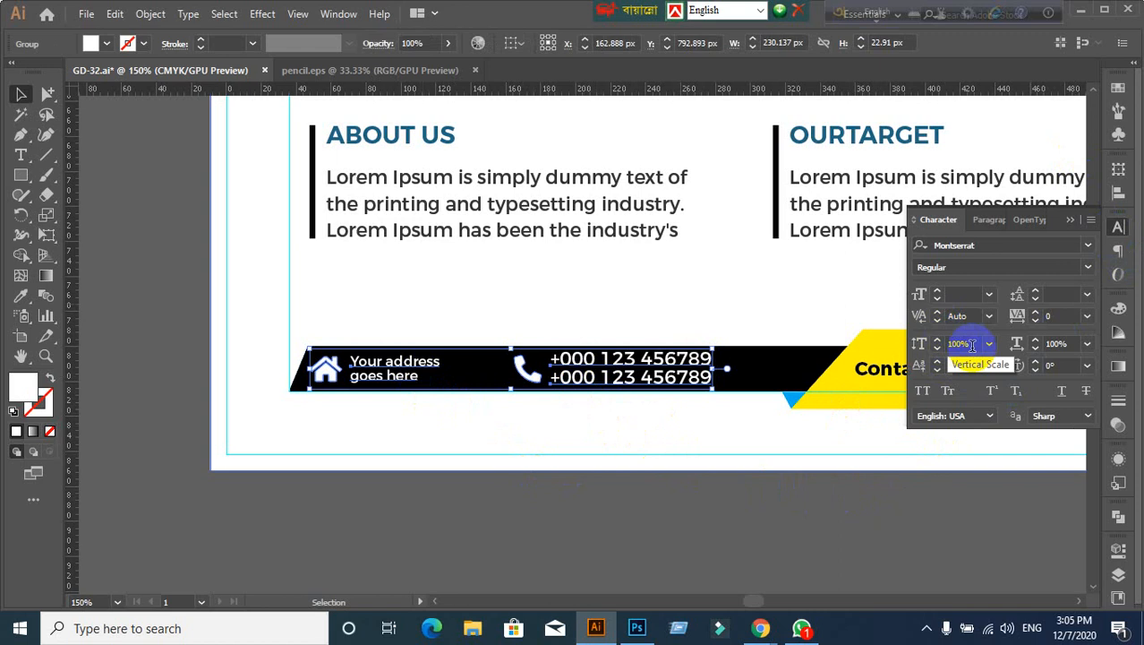
pyautogui.click(861, 499)
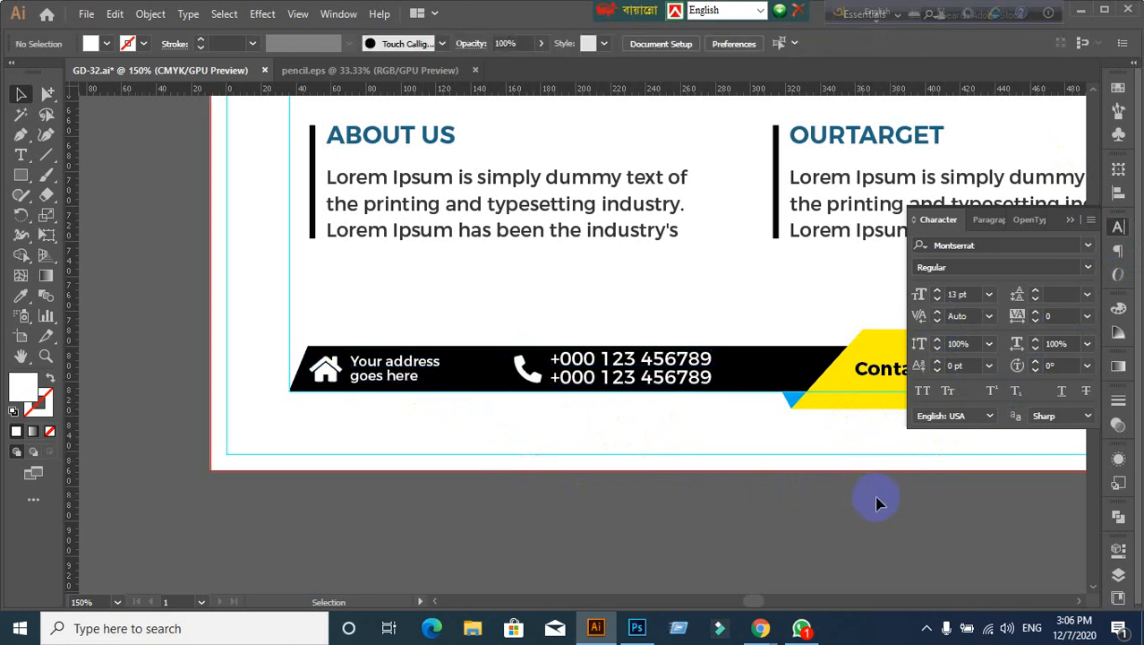
# Step: Examine the Contact label and its yellow ribbon on the footer bar against the reference design
pyautogui.scroll(-1, 879, 503)
pyautogui.moveTo(878, 500); pyautogui.dragTo(546, 451)
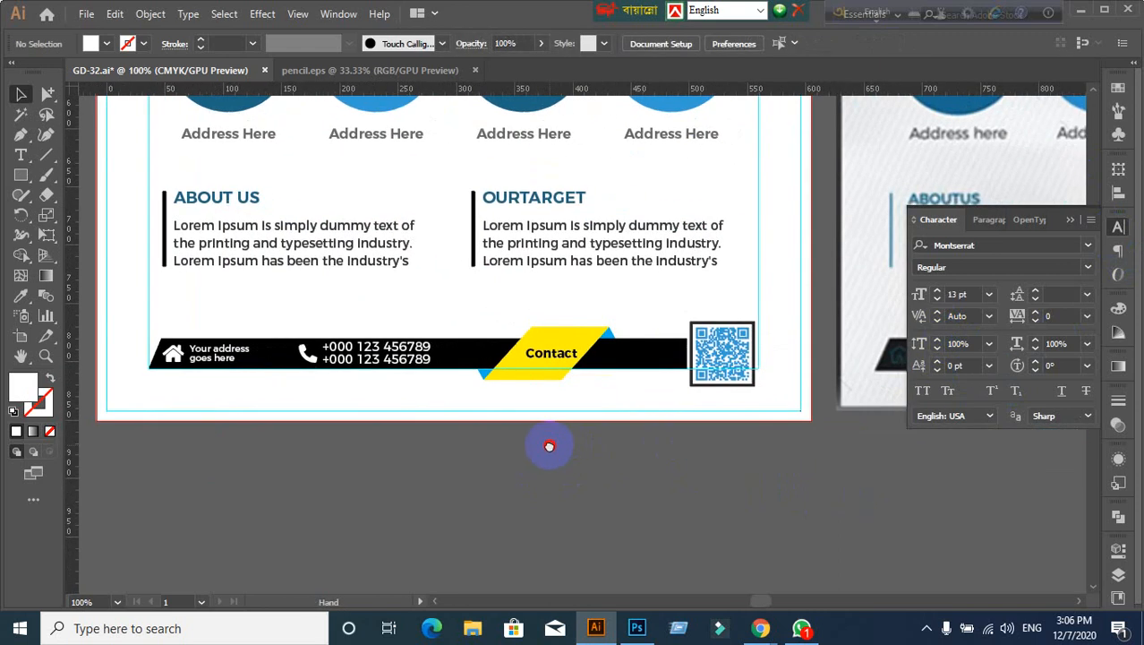
pyautogui.scroll(1, 591, 384)
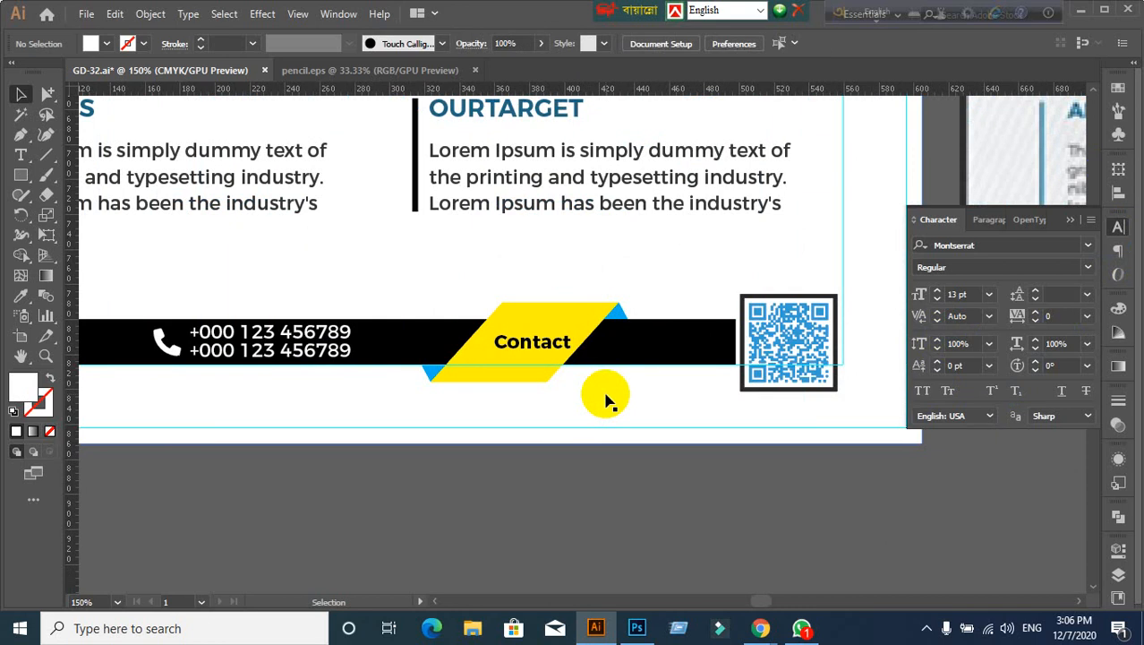
pyautogui.scroll(1, 605, 401)
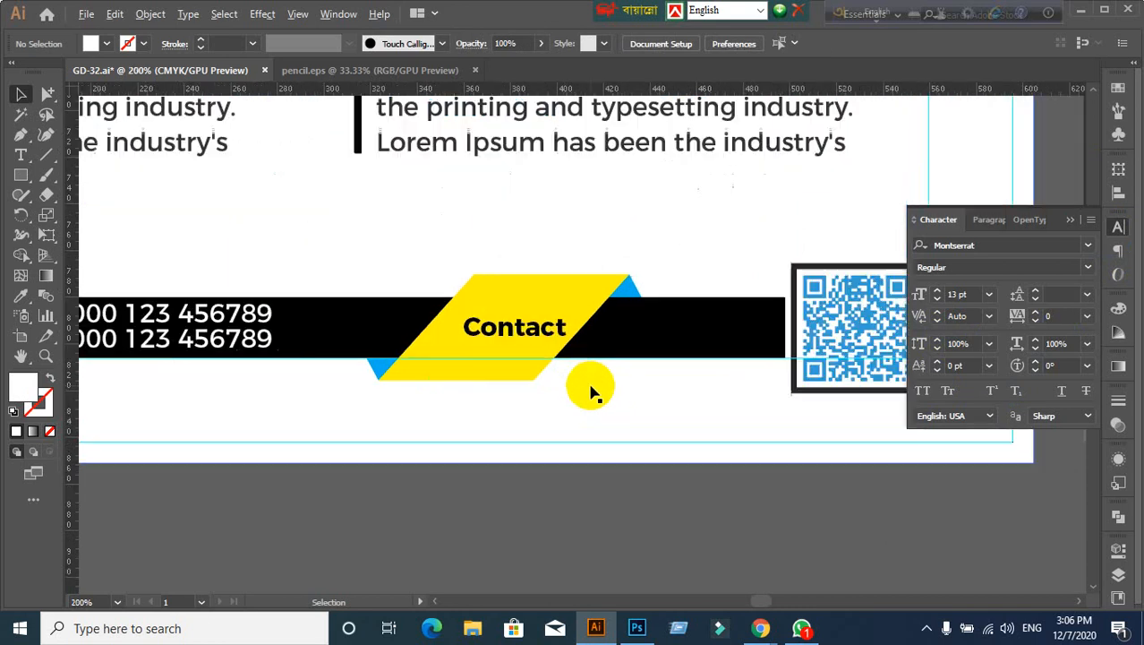
pyautogui.click(543, 338)
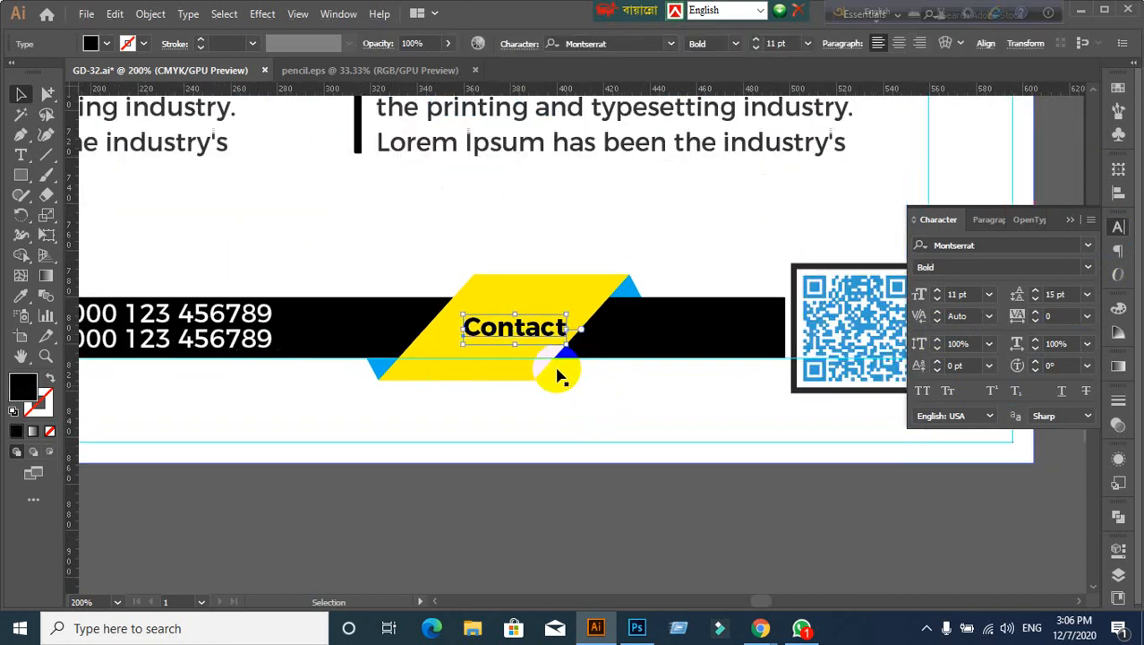
pyautogui.click(563, 521)
pyautogui.scroll(-4, 524, 402)
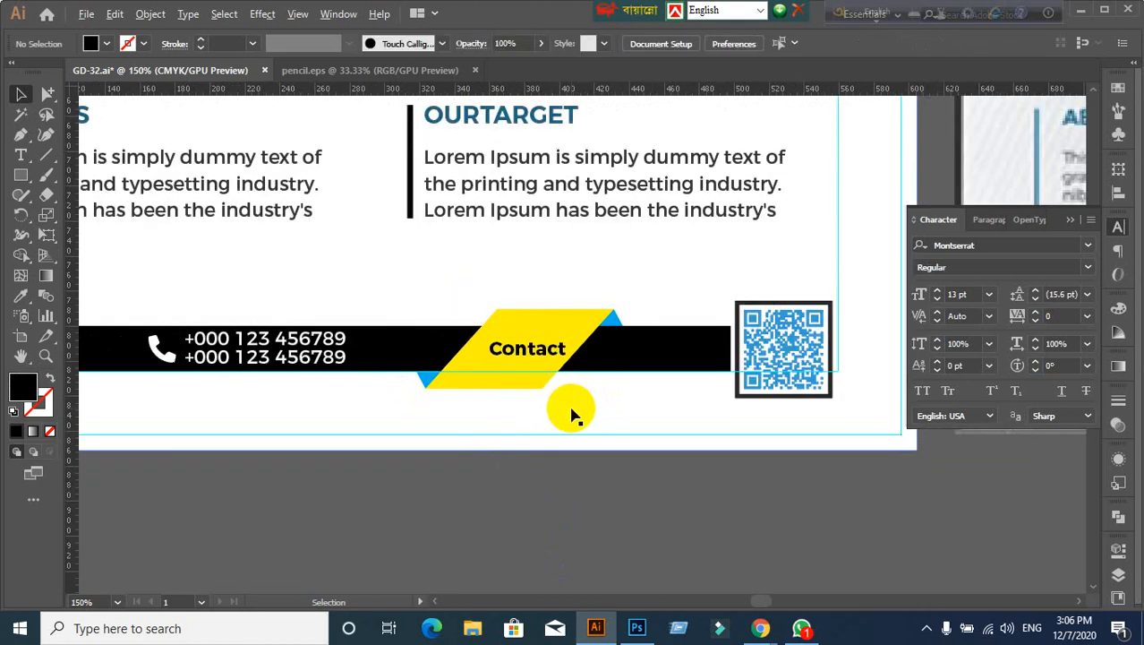
pyautogui.scroll(1, 746, 462)
pyautogui.moveTo(804, 477); pyautogui.dragTo(824, 478)
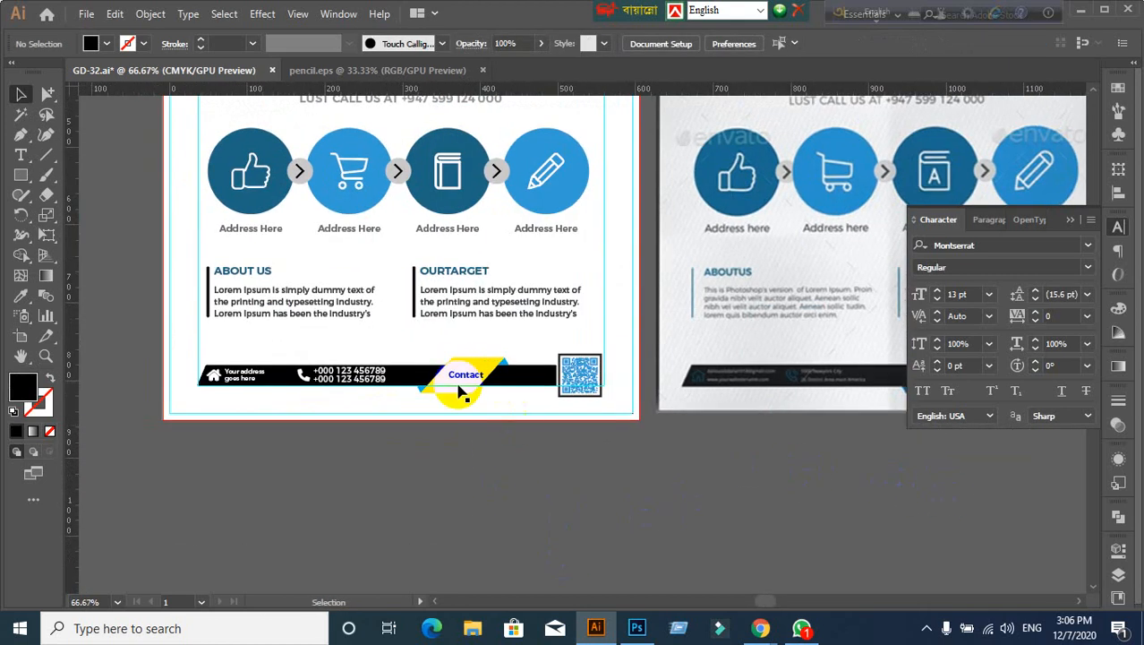
# Step: Recolor the yellow Contact ribbon light blue by sampling the cart icon's circle with the Eyedropper
pyautogui.click(483, 375)
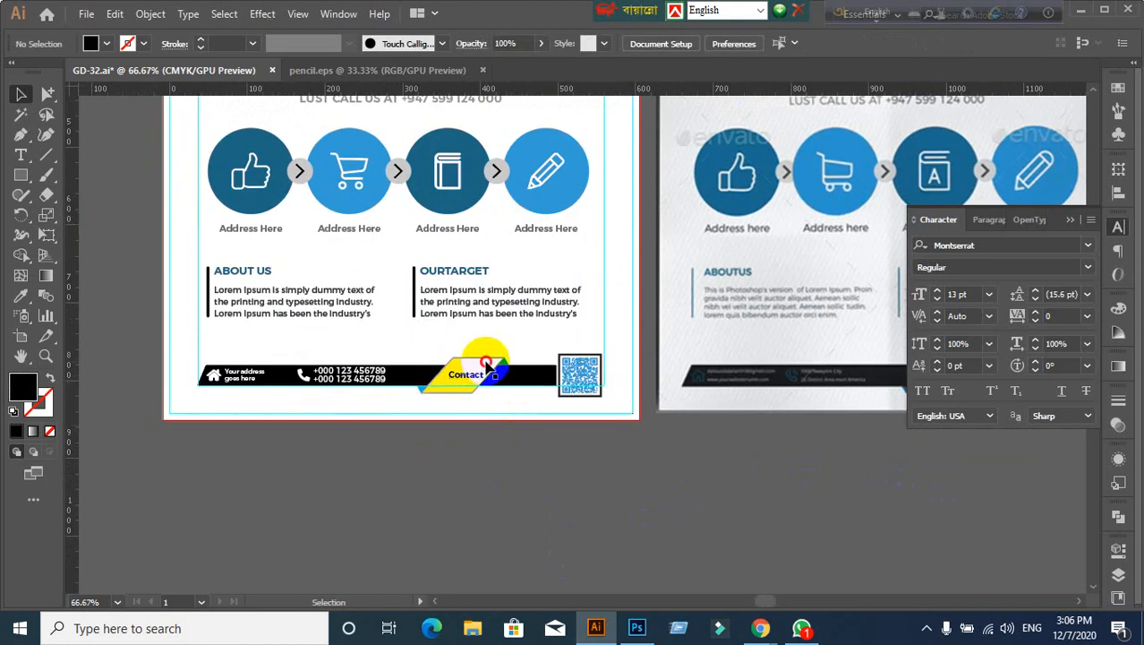
pyautogui.click(20, 296)
pyautogui.click(331, 156)
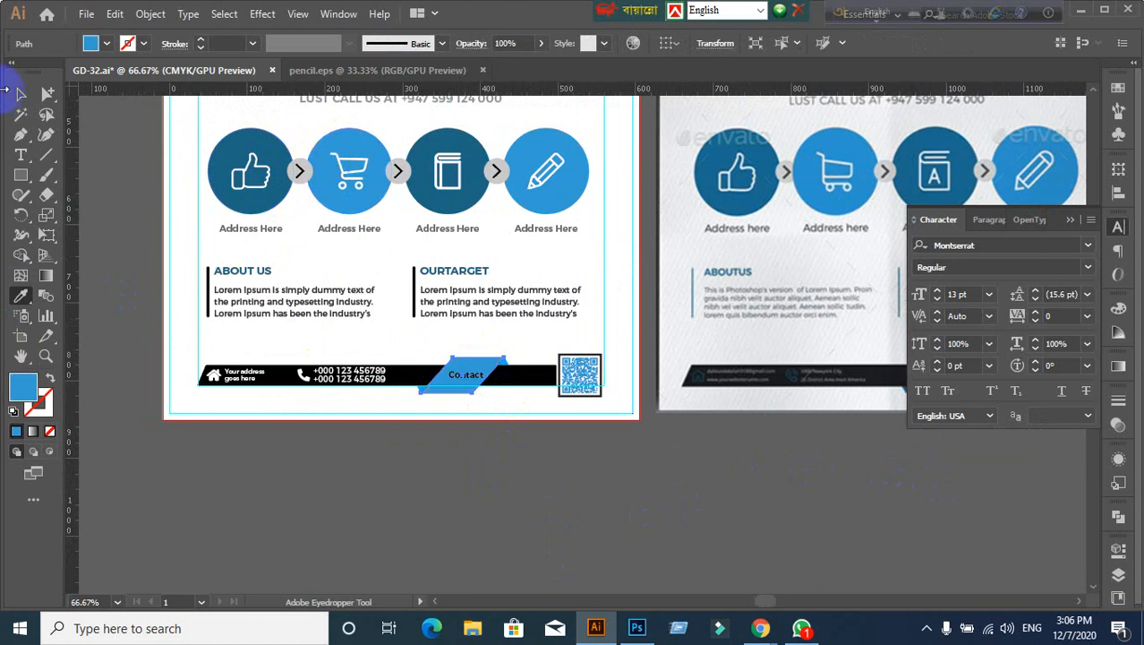
pyautogui.click(23, 96)
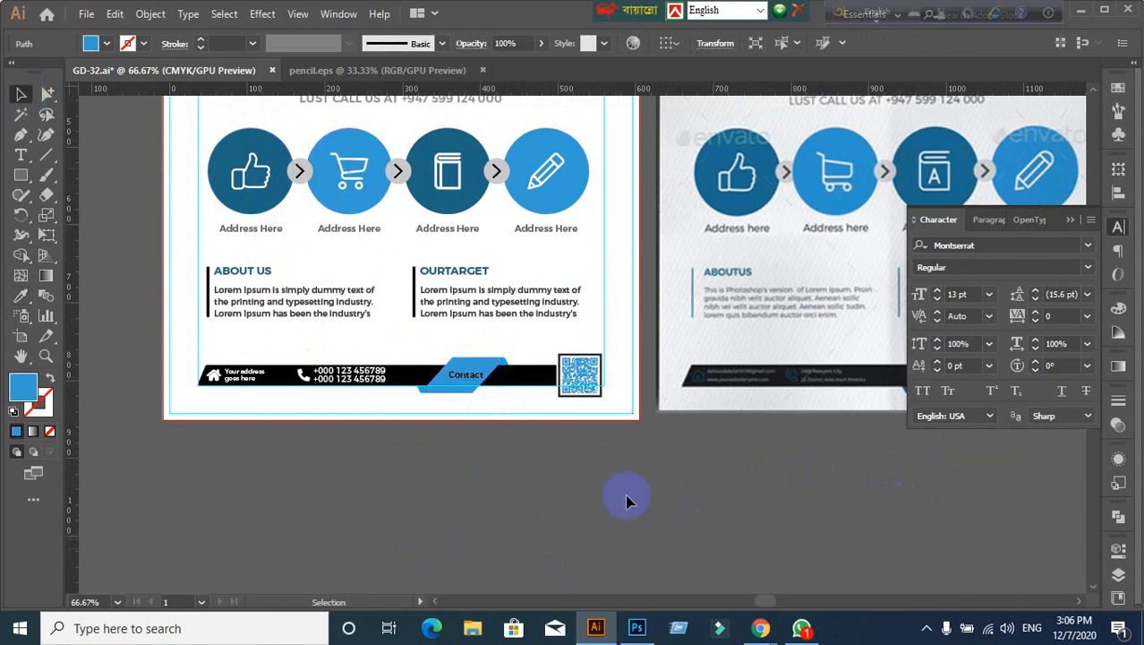
pyautogui.moveTo(627, 502); pyautogui.dragTo(575, 474)
# Step: Set the fill color of the Contact text on the ribbon to white
pyautogui.click(400, 357)
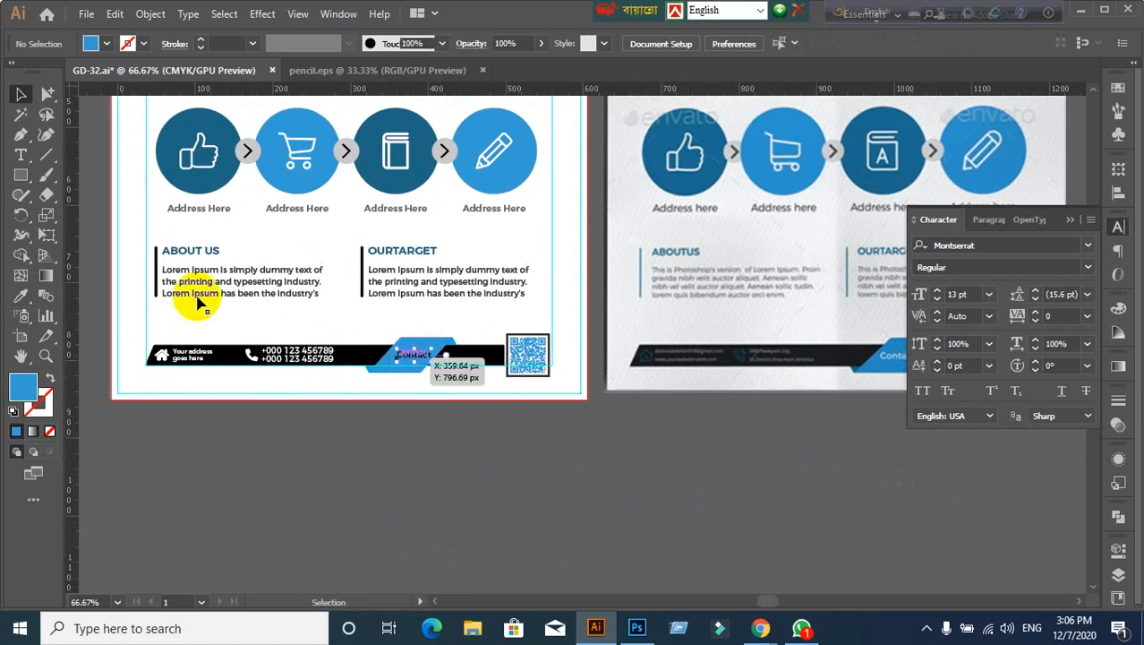
pyautogui.click(91, 43)
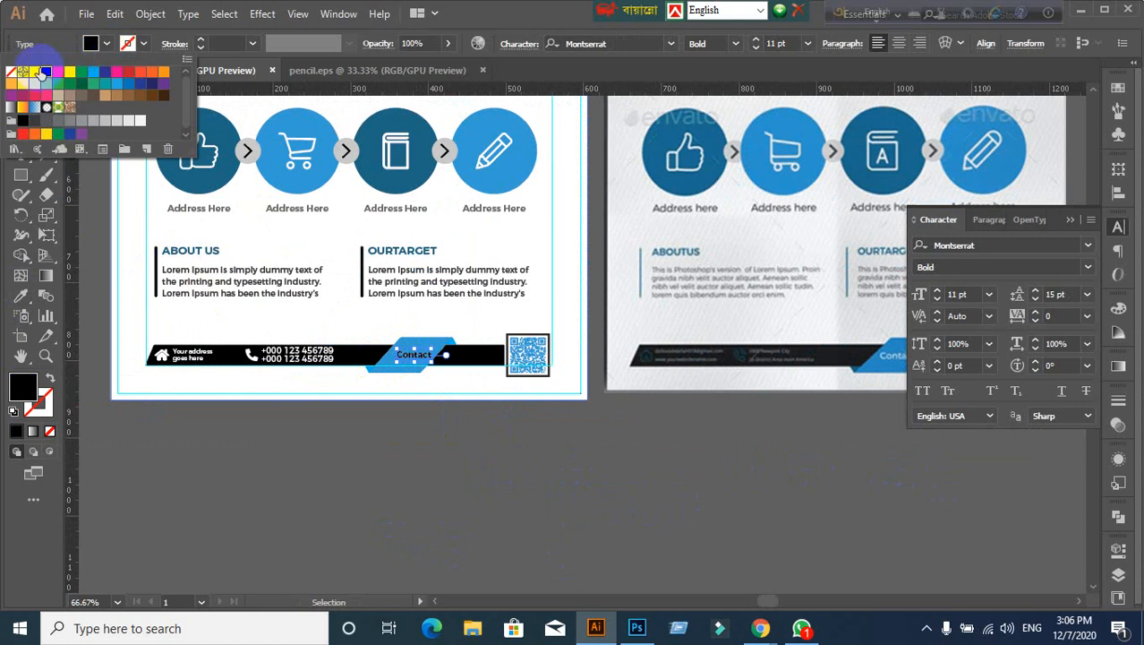
pyautogui.click(36, 73)
pyautogui.scroll(2, 400, 416)
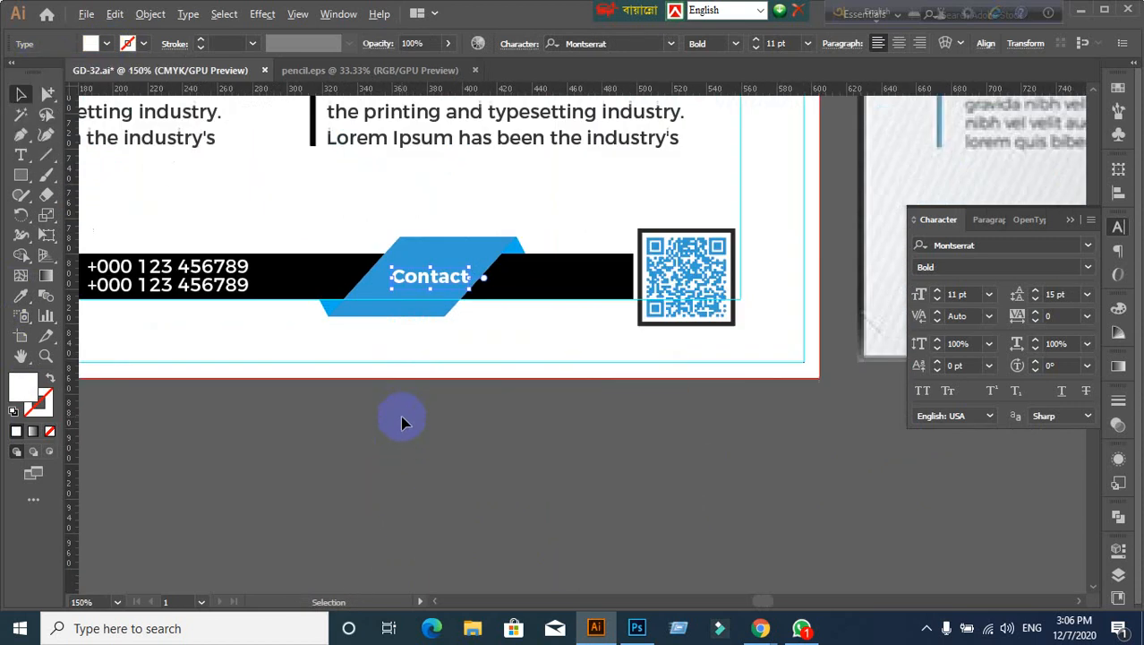
pyautogui.click(347, 383)
pyautogui.moveTo(347, 383); pyautogui.dragTo(455, 472)
# Step: Center the Contact text horizontally and vertically on its light blue ribbon in the footer bar
pyautogui.scroll(1, 497, 445)
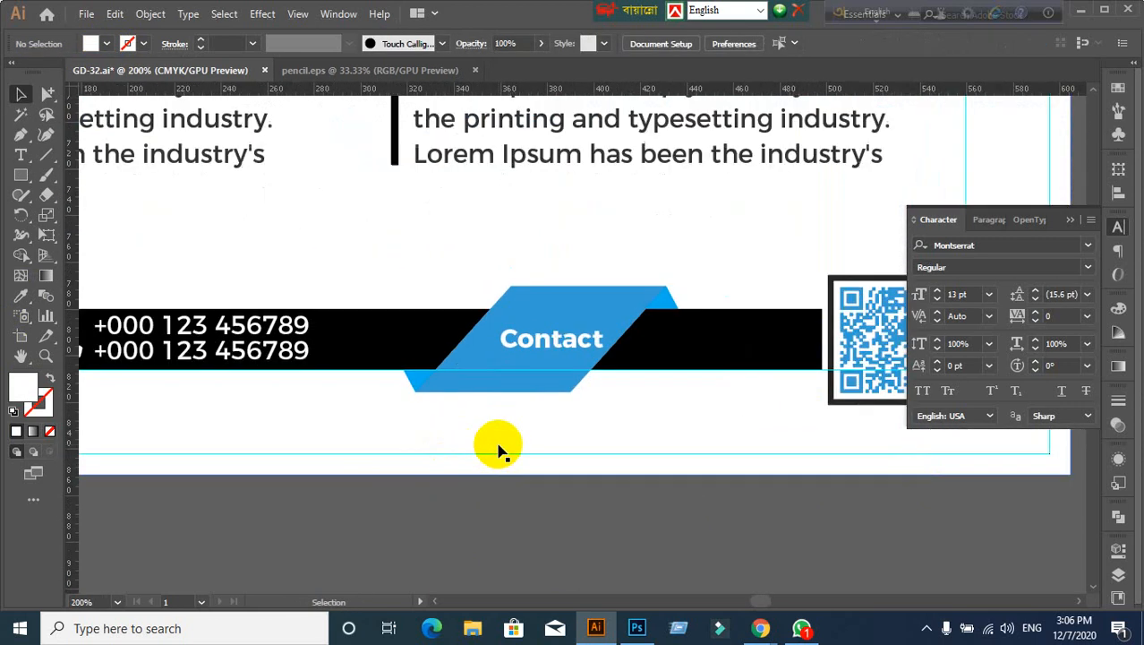
pyautogui.click(481, 365)
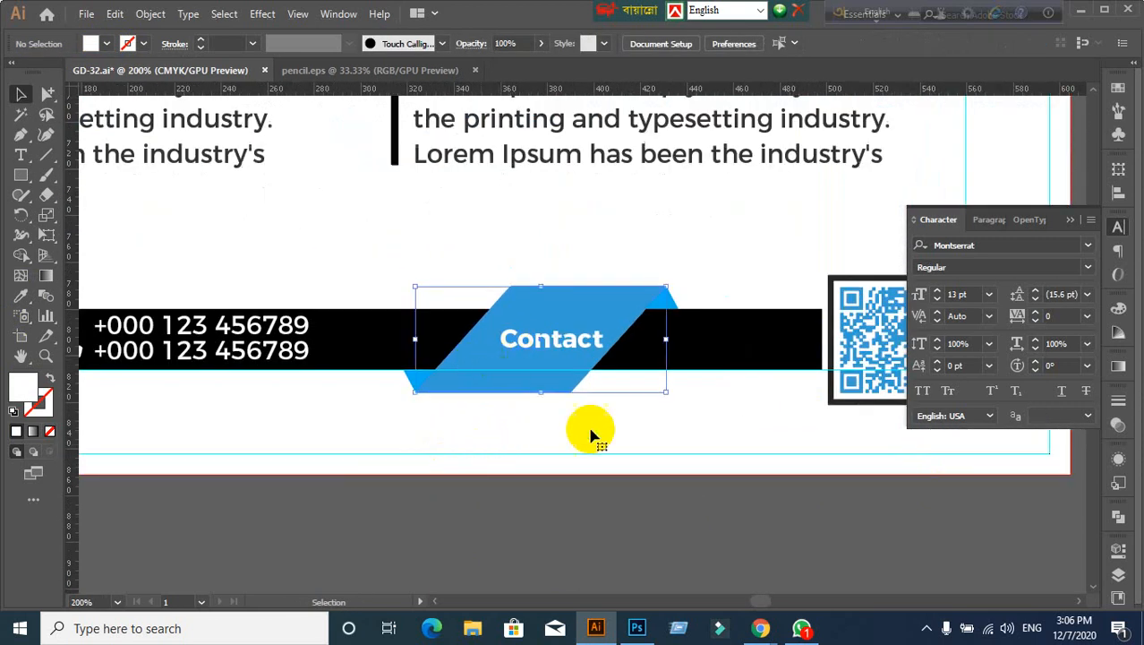
pyautogui.keyDown('shift'); pyautogui.click(555, 343); pyautogui.keyUp('shift')
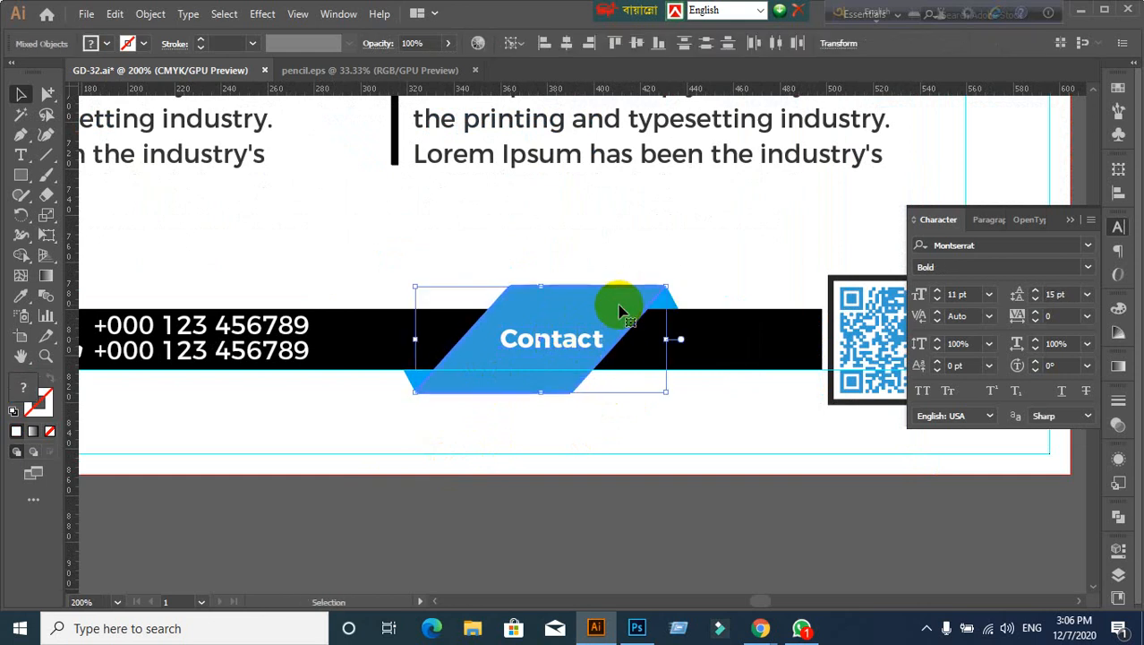
pyautogui.click(1118, 192)
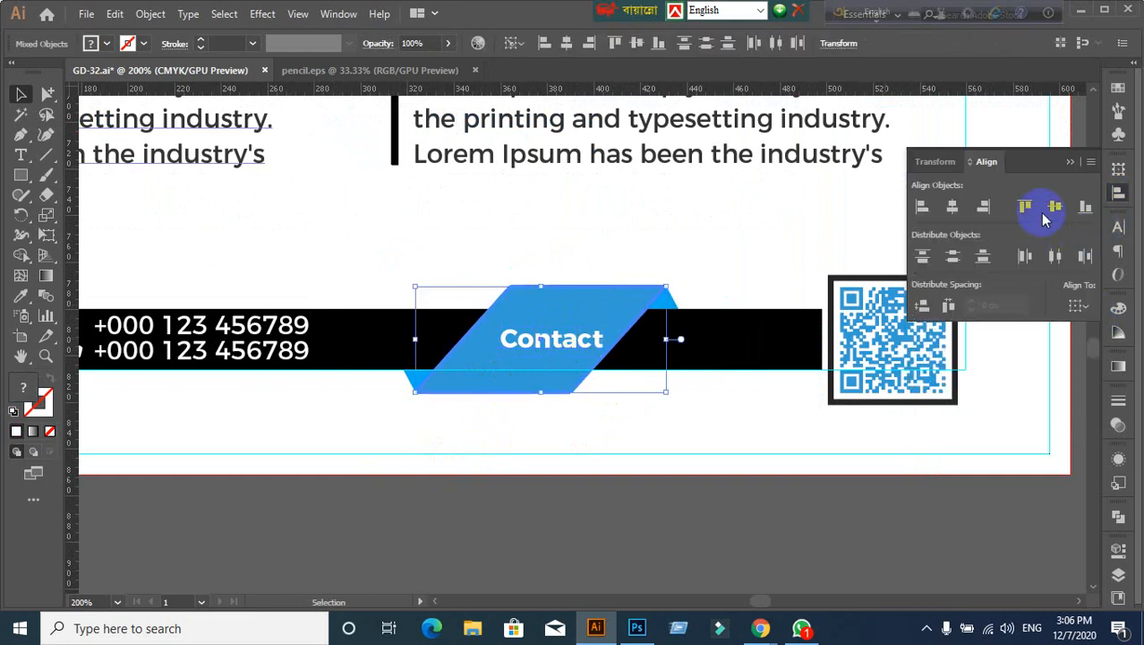
pyautogui.click(952, 210)
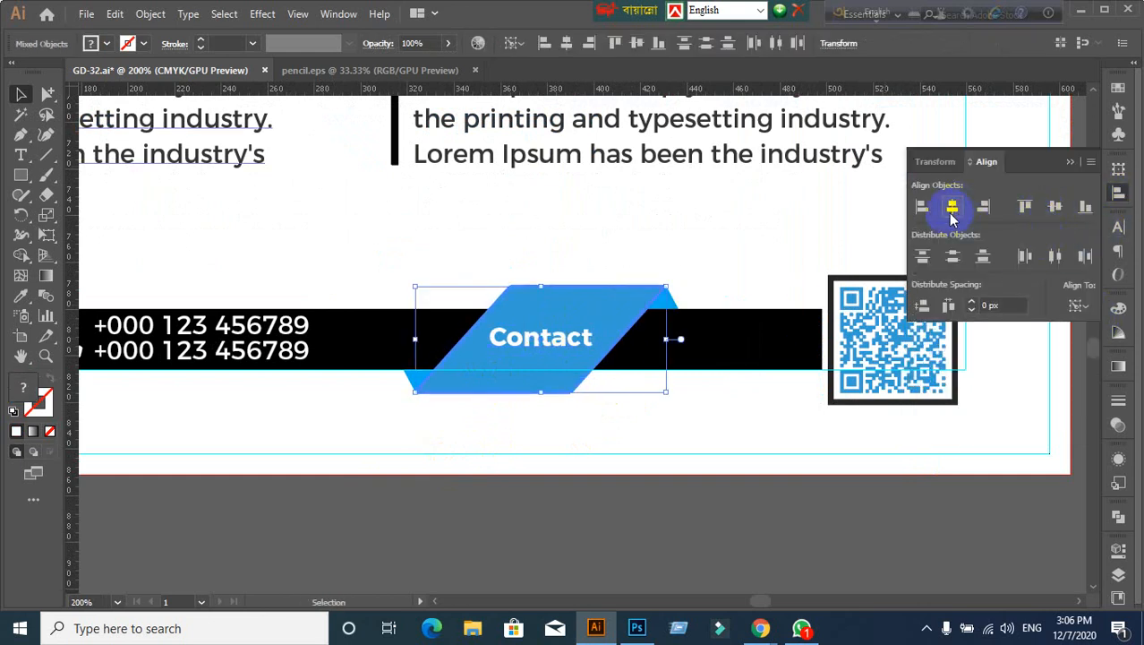
pyautogui.click(703, 484)
# Step: Compare the whole flyer, from the footer bar up to the header, with the reference design beside it
pyautogui.scroll(-1, 702, 484)
pyautogui.scroll(-1, 701, 481)
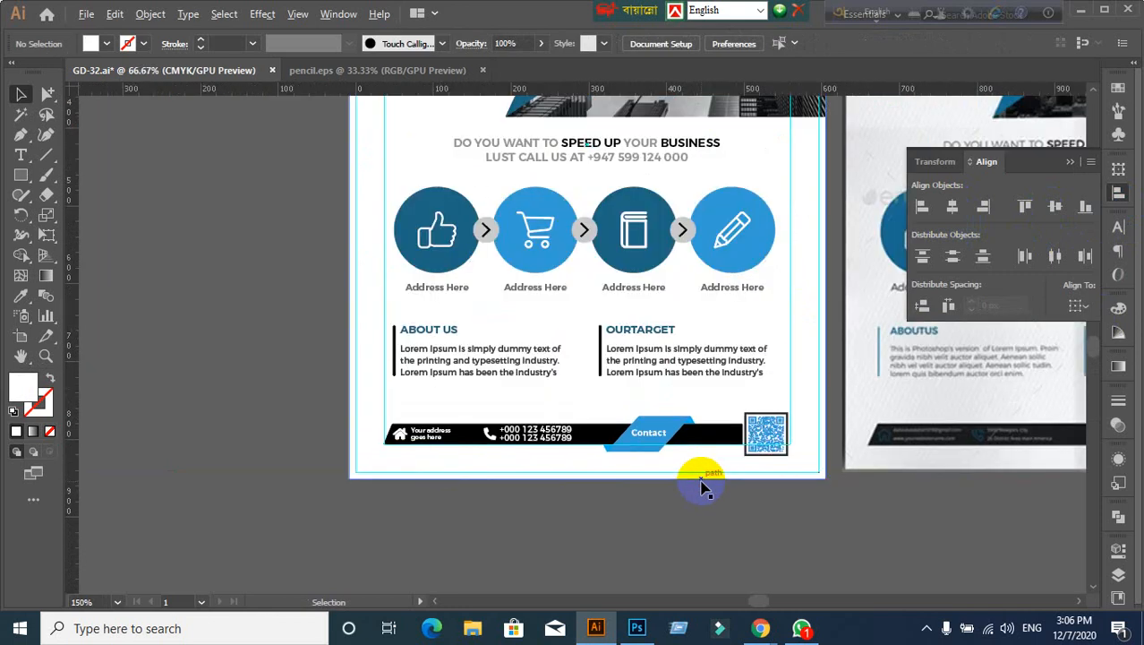
pyautogui.scroll(1, 701, 481)
pyautogui.scroll(-1, 701, 480)
pyautogui.press('space')
pyautogui.moveTo(728, 486); pyautogui.dragTo(472, 463)
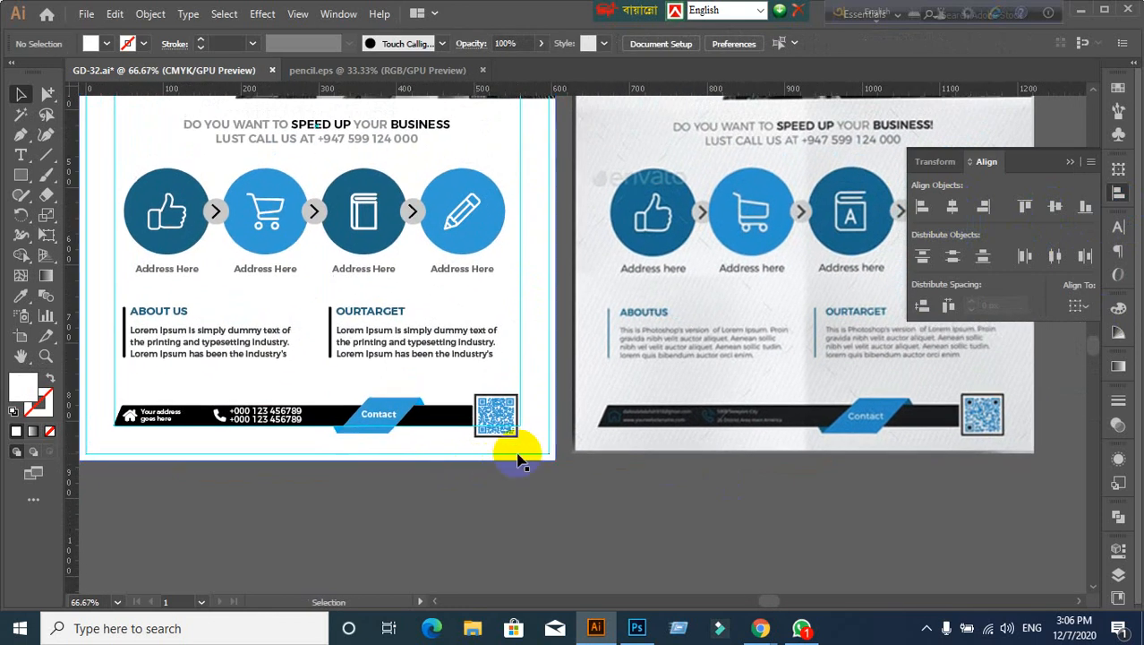
pyautogui.scroll(-1, 518, 452)
pyautogui.scroll(1, 528, 466)
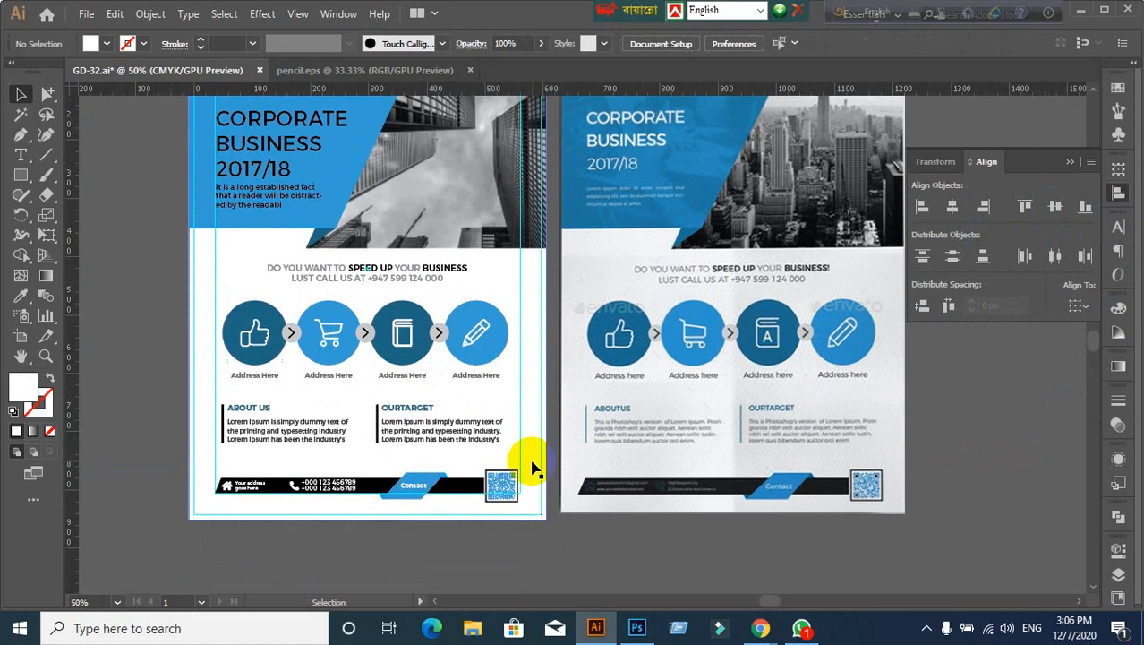
pyautogui.scroll(-1, 524, 483)
pyautogui.scroll(1, 281, 463)
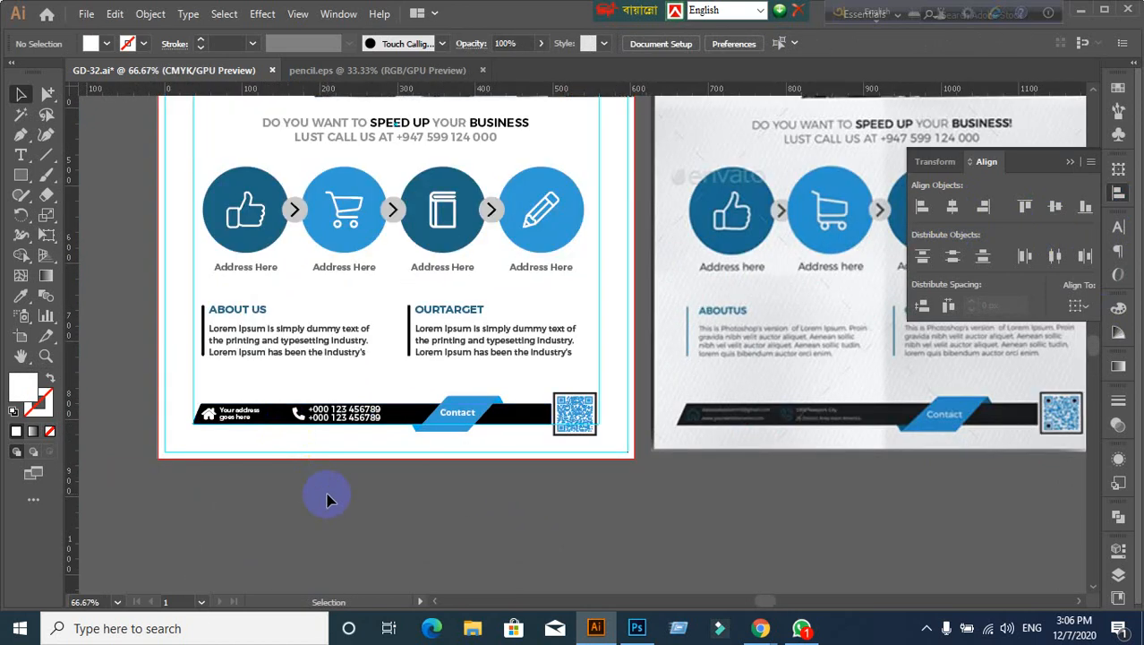
pyautogui.scroll(-1, 327, 500)
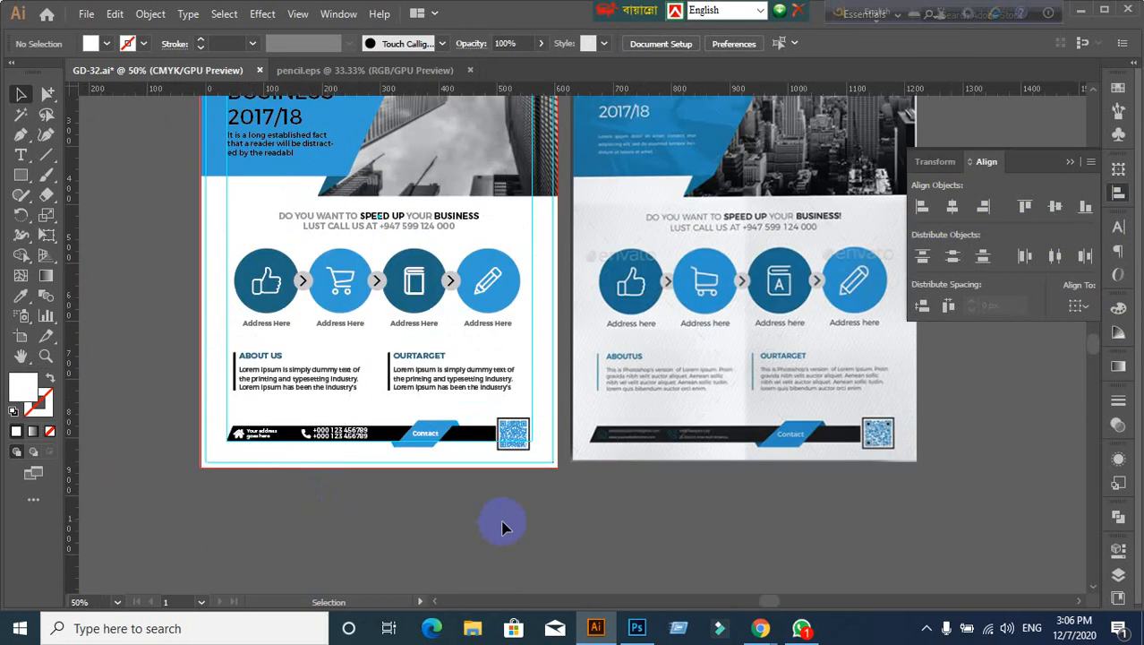
pyautogui.scroll(2, 502, 527)
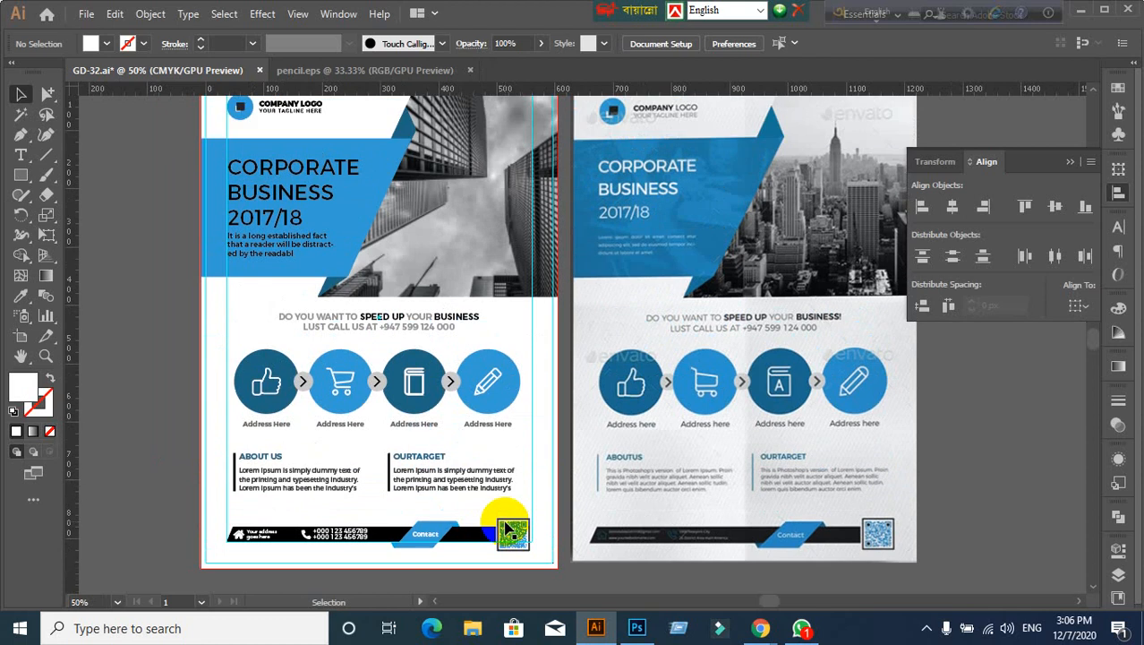
pyautogui.scroll(1, 506, 528)
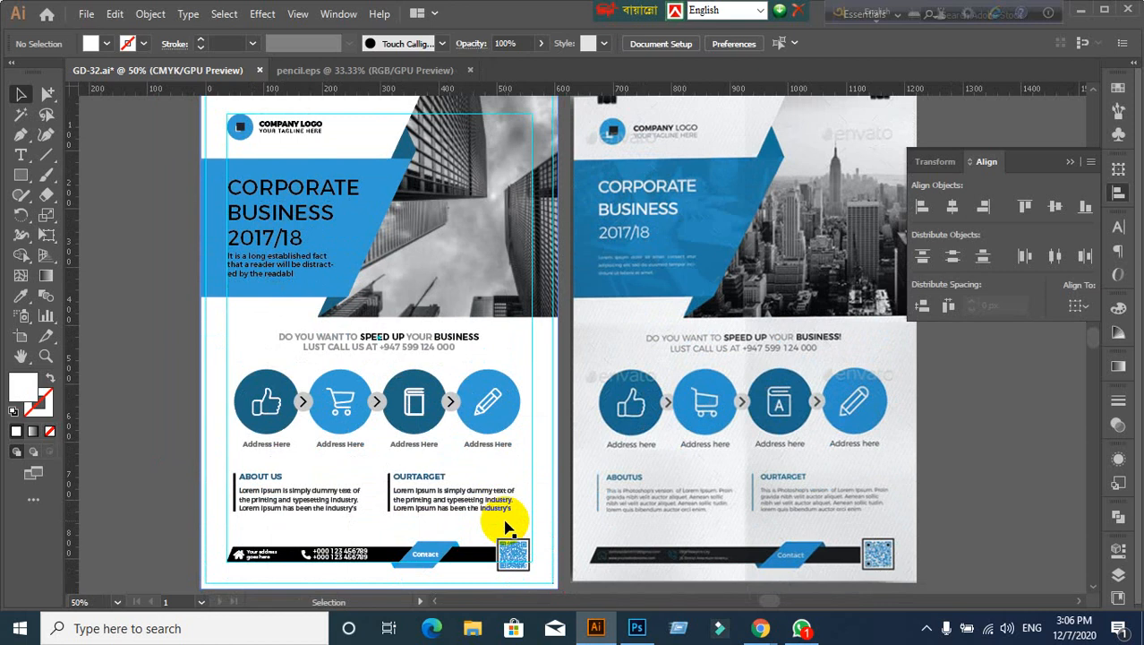
pyautogui.click(342, 401)
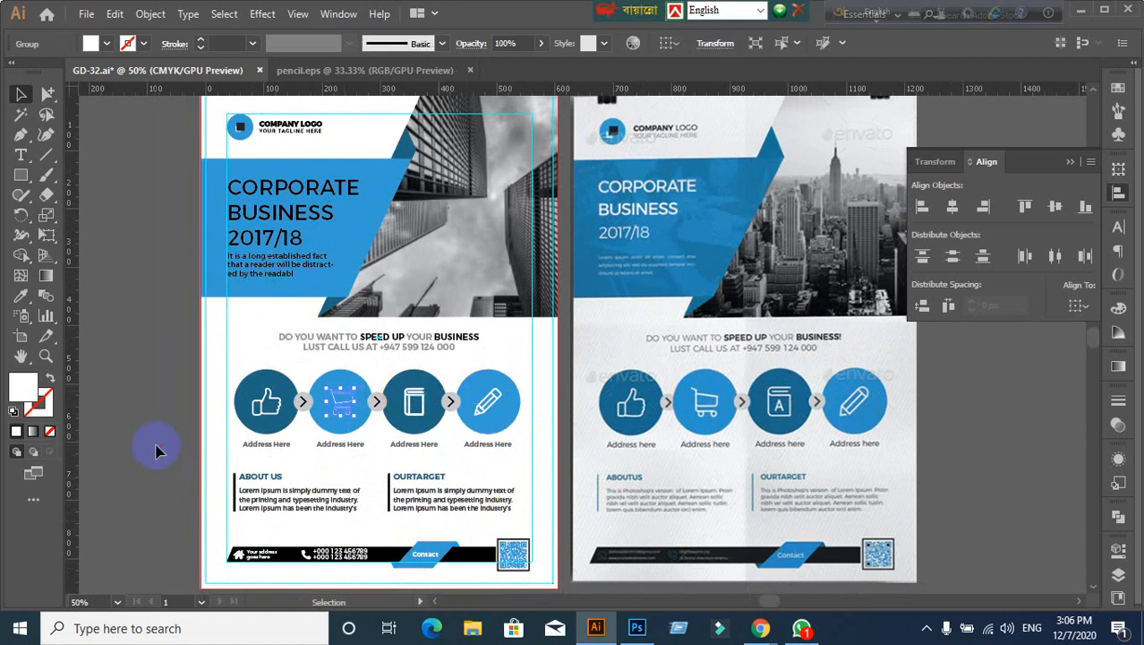
pyautogui.click(156, 451)
pyautogui.moveTo(215, 387); pyautogui.dragTo(438, 417)
pyautogui.hotkey('ctrl', 'z')
pyautogui.click(135, 404)
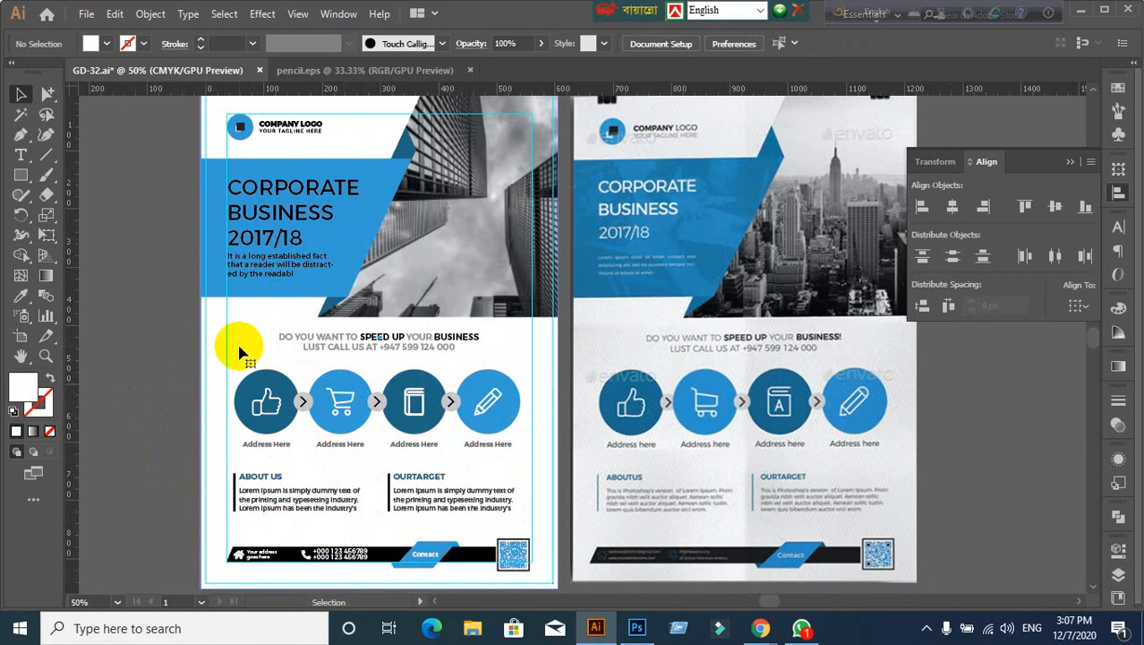
# Step: Lock the white background shape of the flyer
pyautogui.click(239, 349)
pyautogui.hotkey('ctrl', '2')
pyautogui.scroll(-1, 326, 452)
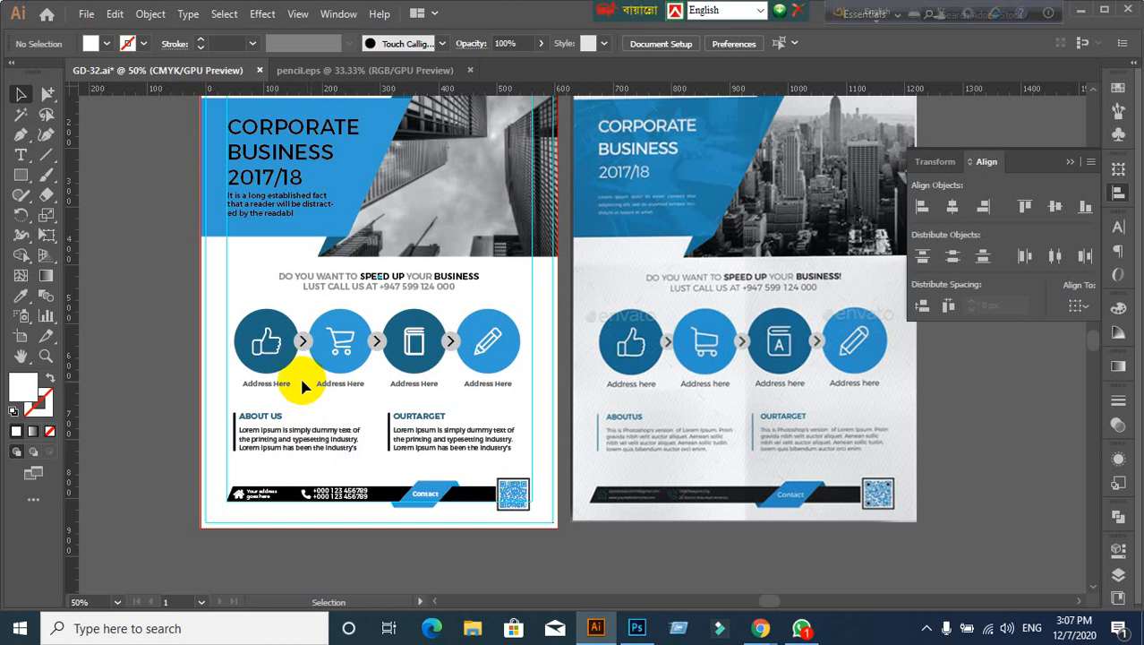
# Step: Group the four icon circles together with their icons and the arrow circles between them
pyautogui.scroll(1, 299, 374)
pyautogui.click(274, 349)
pyautogui.click(150, 371)
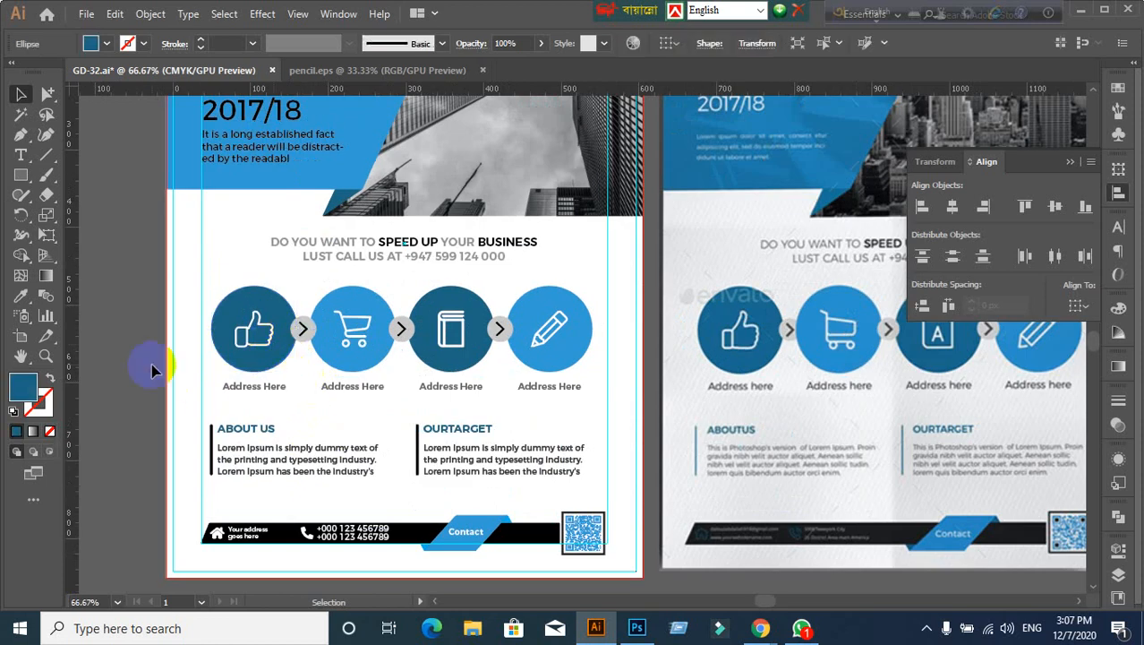
pyautogui.moveTo(270, 306); pyautogui.dragTo(643, 376)
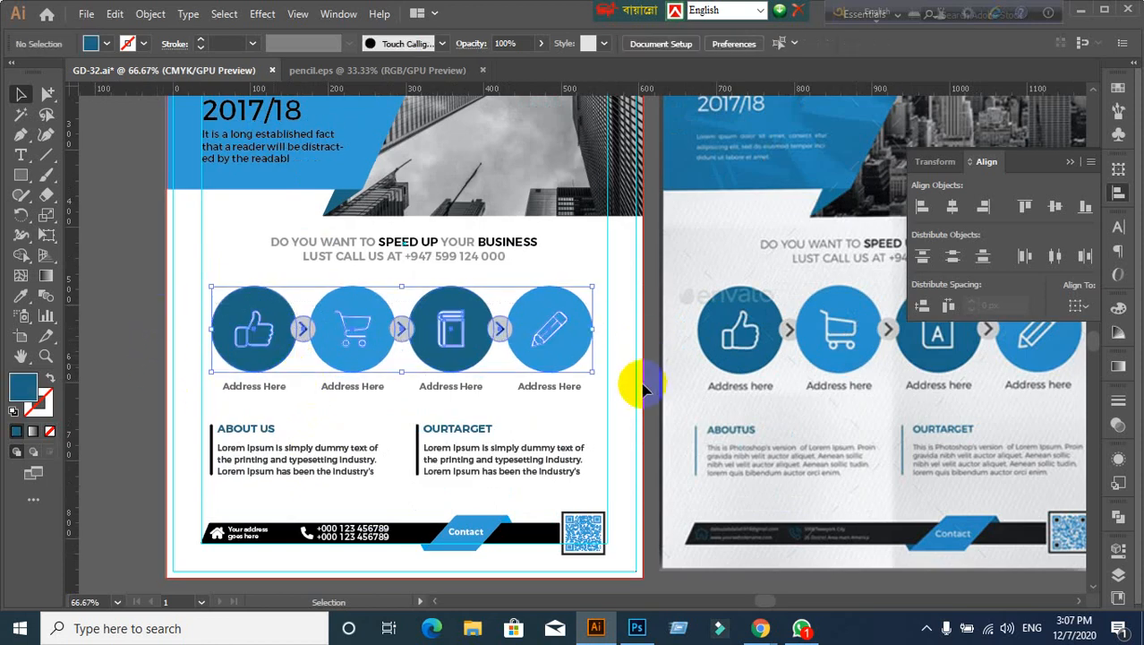
pyautogui.click(141, 376)
# Step: Center the grouped row of icon circles horizontally on the artboard
pyautogui.click(273, 348)
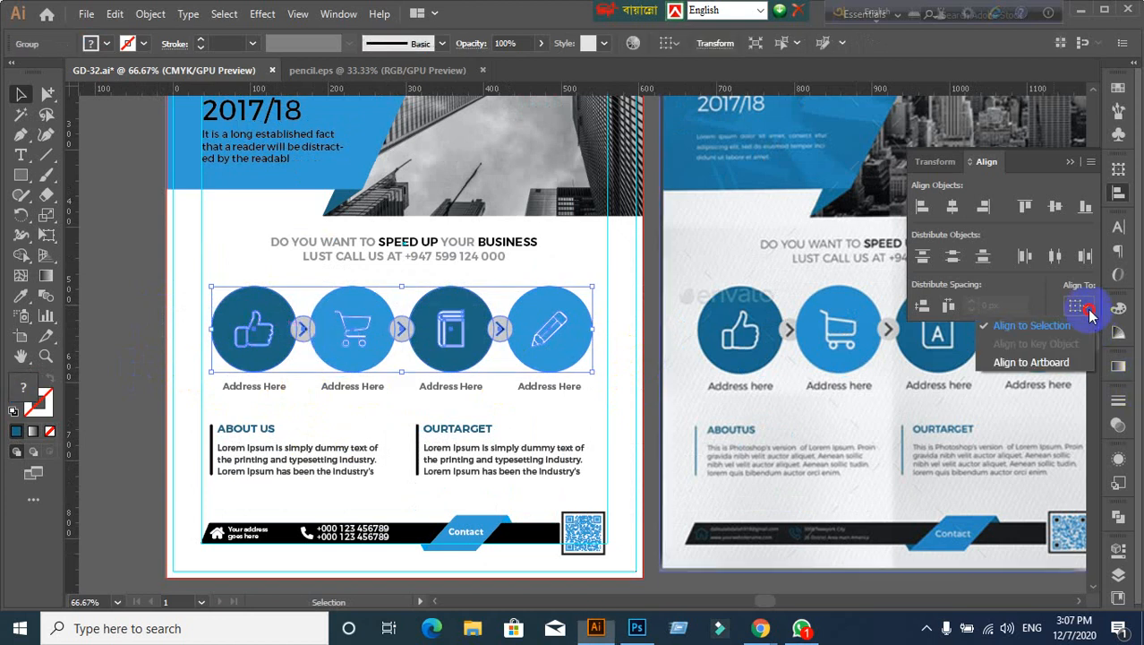
pyautogui.click(954, 208)
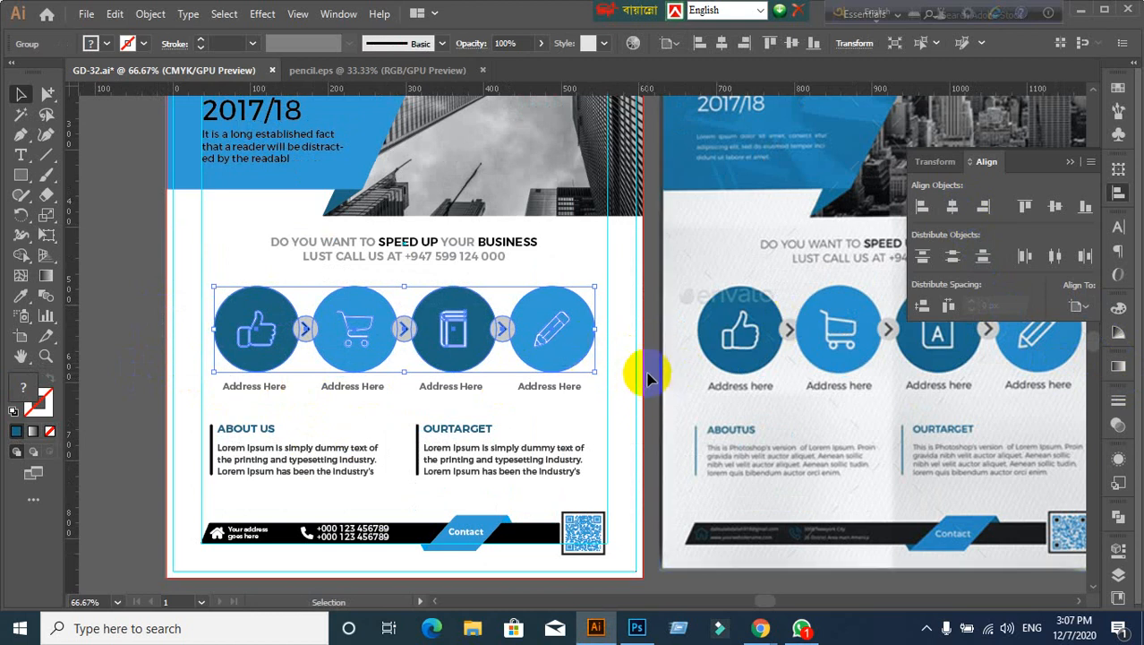
pyautogui.moveTo(566, 354); pyautogui.dragTo(560, 365)
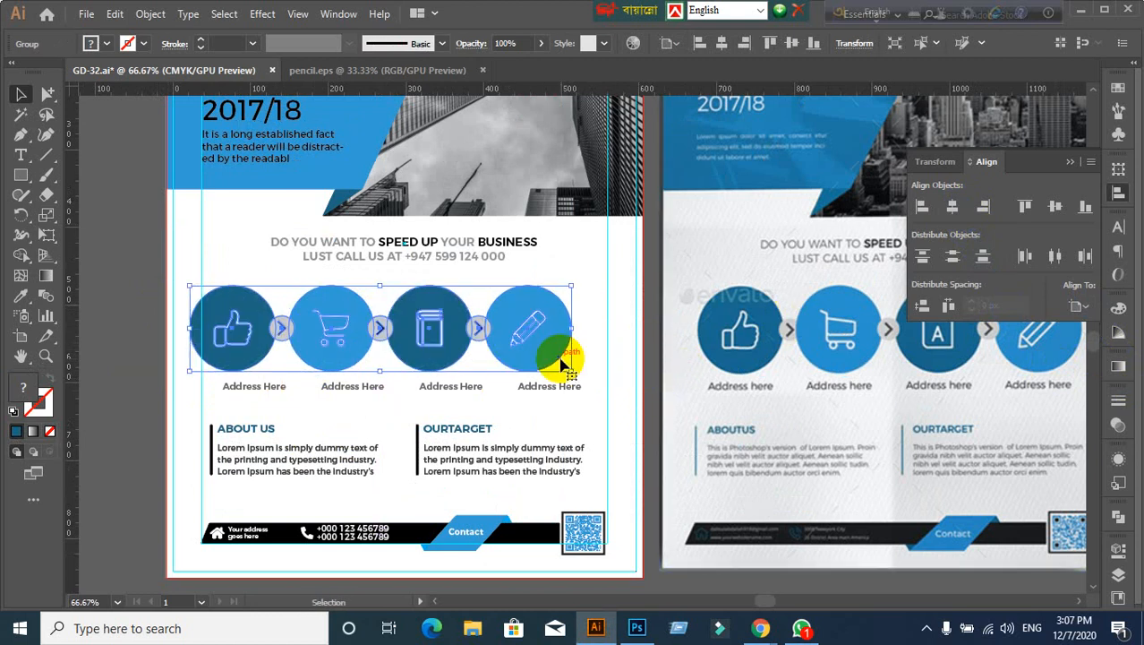
pyautogui.hotkey('ctrl', 'z')
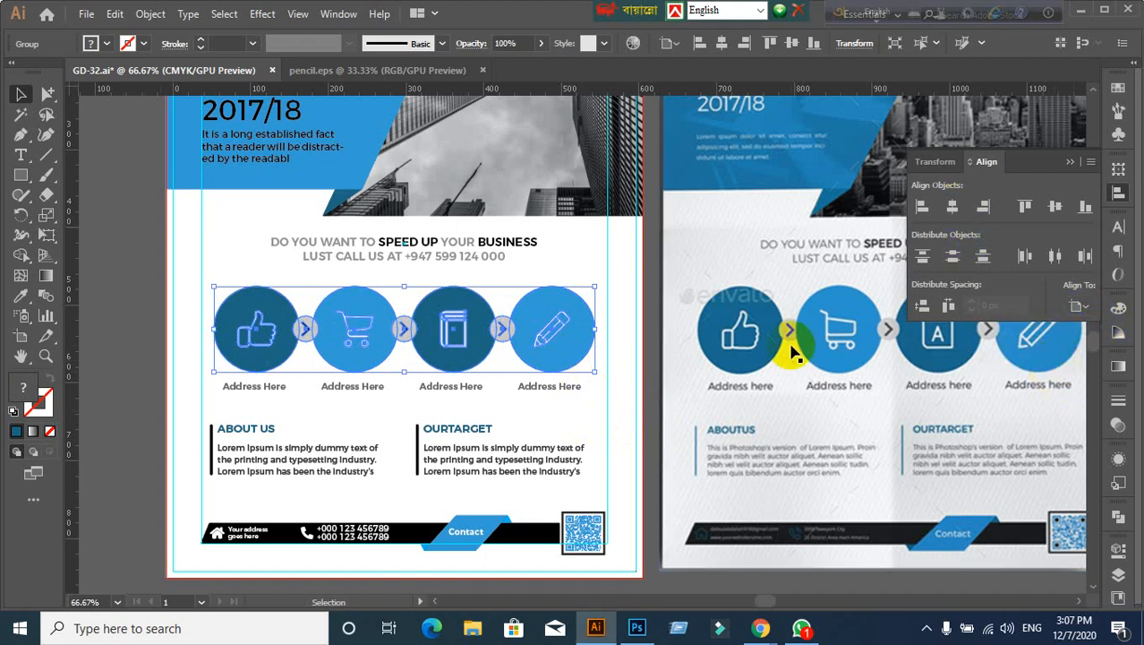
pyautogui.click(627, 340)
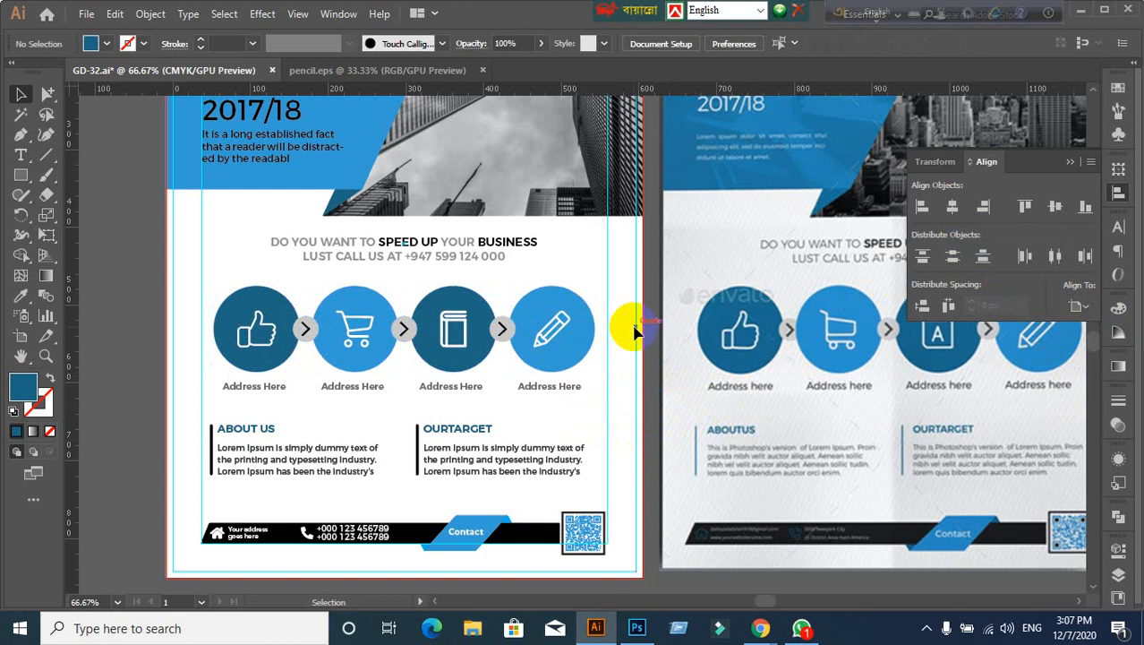
# Step: Center the two-line SPEED UP YOUR BUSINESS text above the icon row horizontally on the artboard
pyautogui.scroll(2, 281, 387)
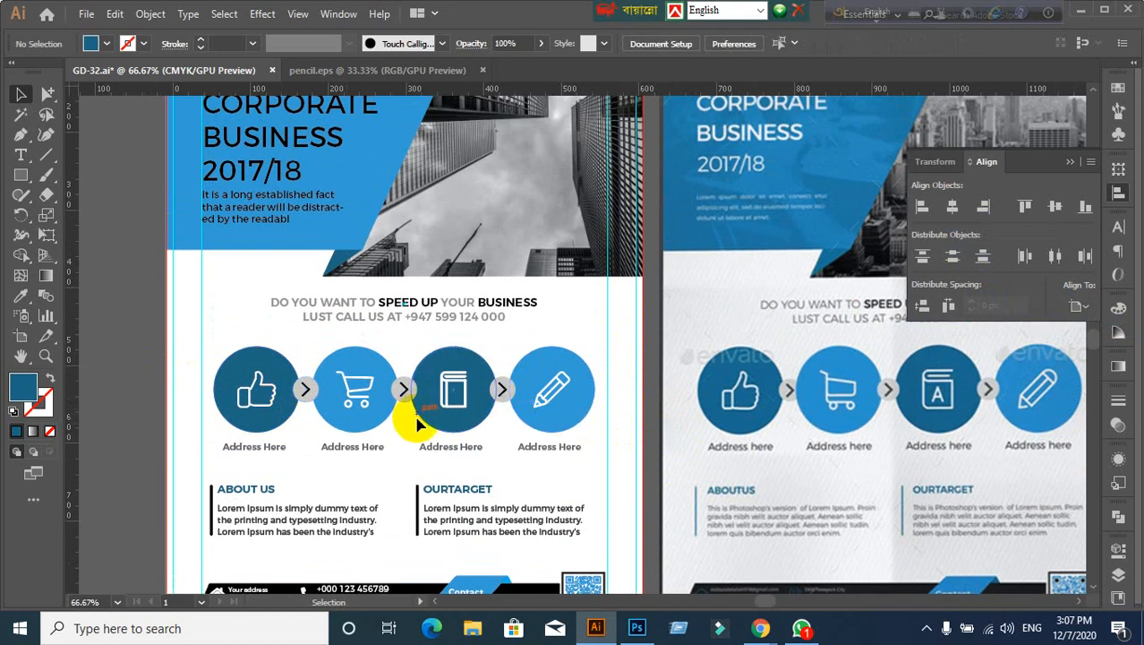
pyautogui.click(386, 315)
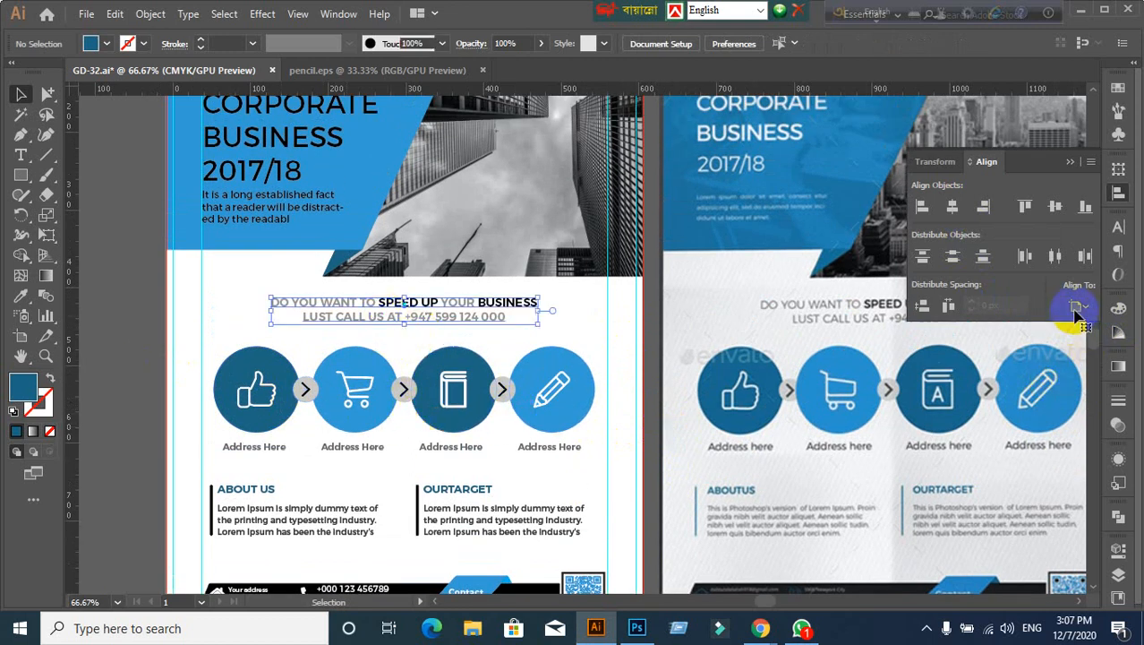
pyautogui.click(1077, 309)
pyautogui.click(1031, 380)
pyautogui.click(954, 208)
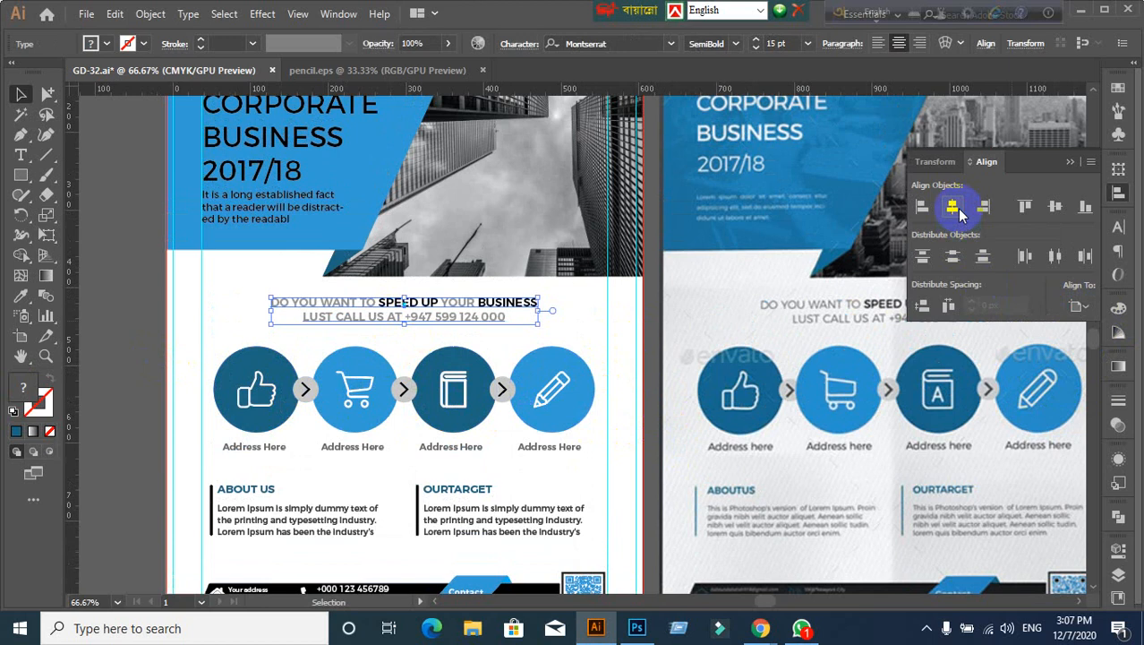
pyautogui.click(159, 383)
# Step: Draw a helper rectangle spanning the gap from the photo's lower edge to the top of the icon circles
pyautogui.scroll(1, 243, 428)
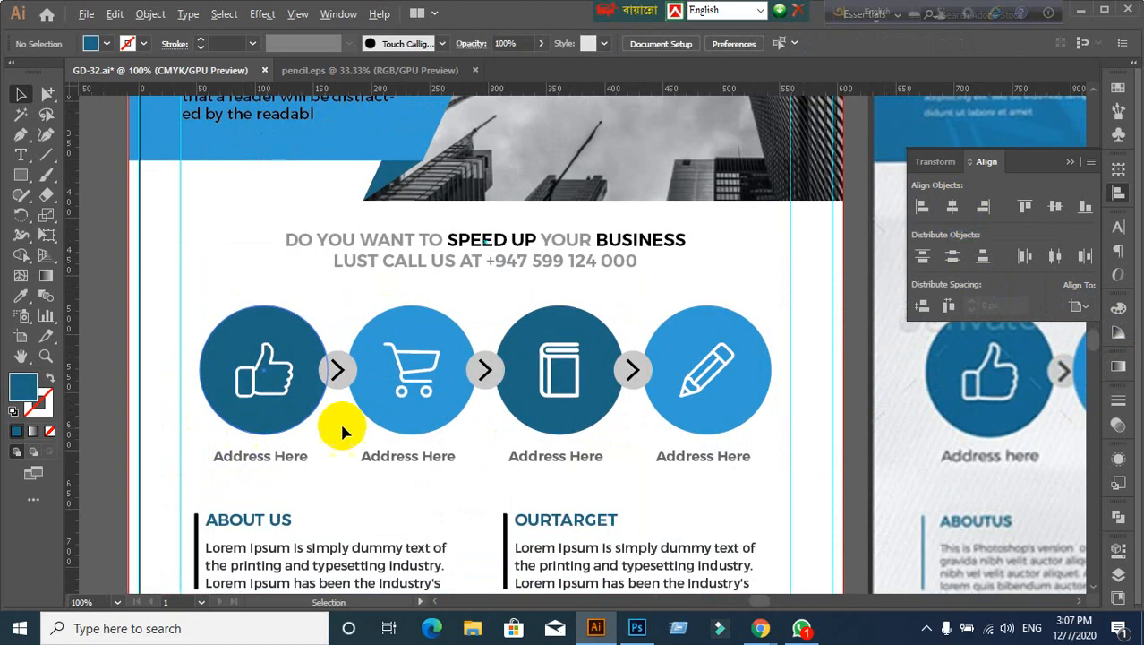
pyautogui.scroll(2, 421, 394)
pyautogui.scroll(1, 435, 380)
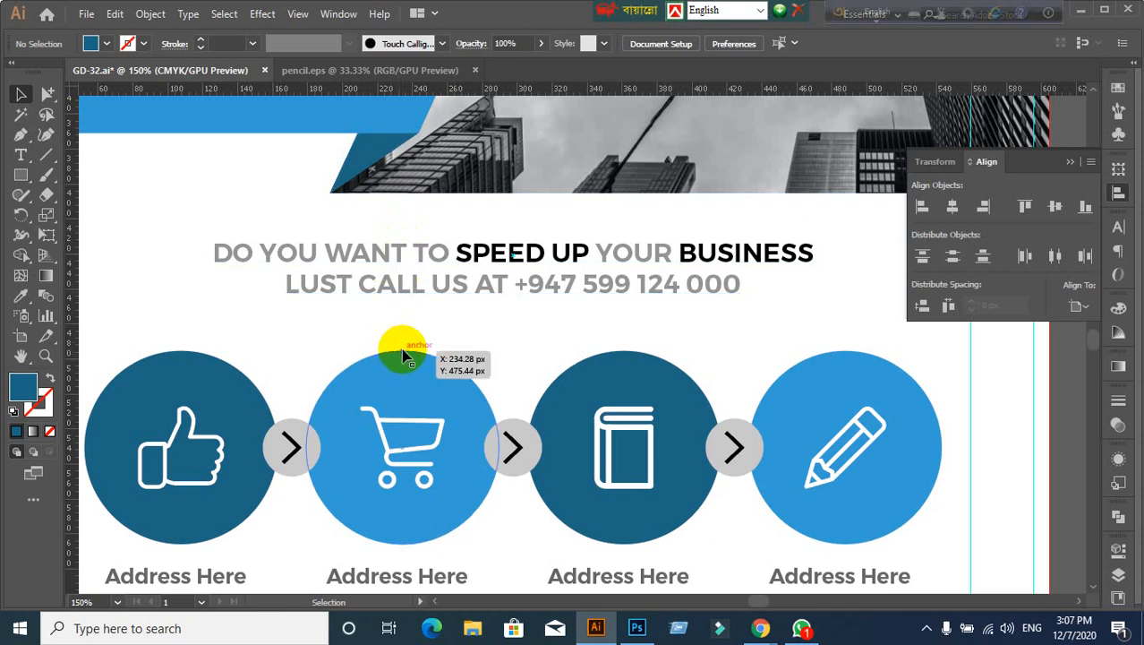
pyautogui.click(21, 176)
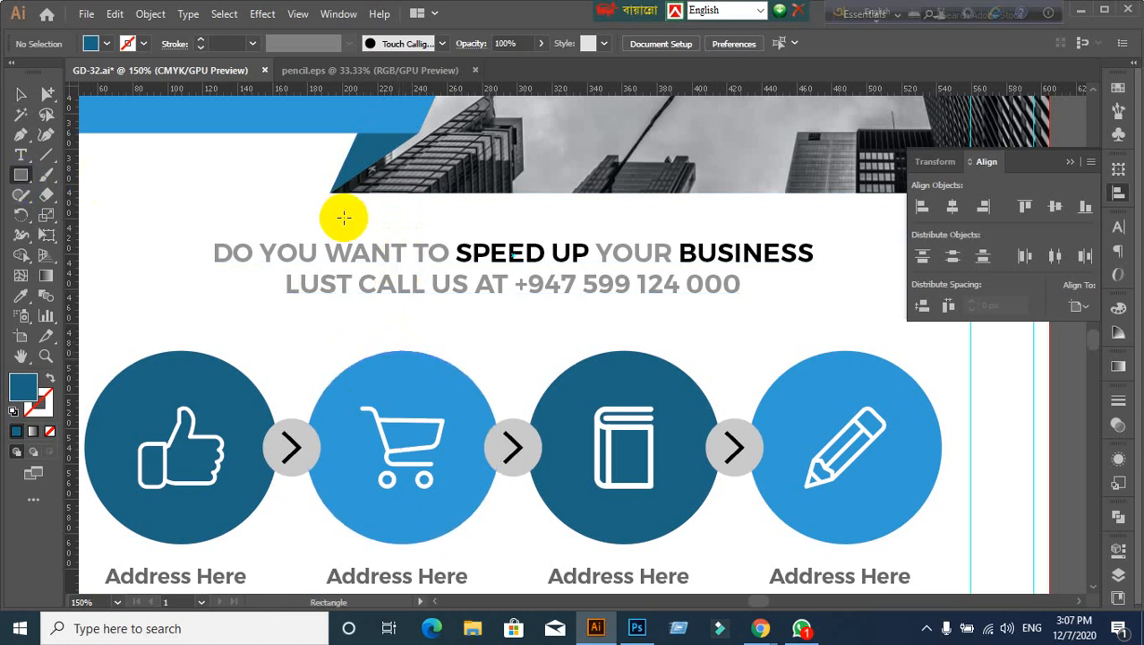
pyautogui.moveTo(379, 193); pyautogui.dragTo(525, 350)
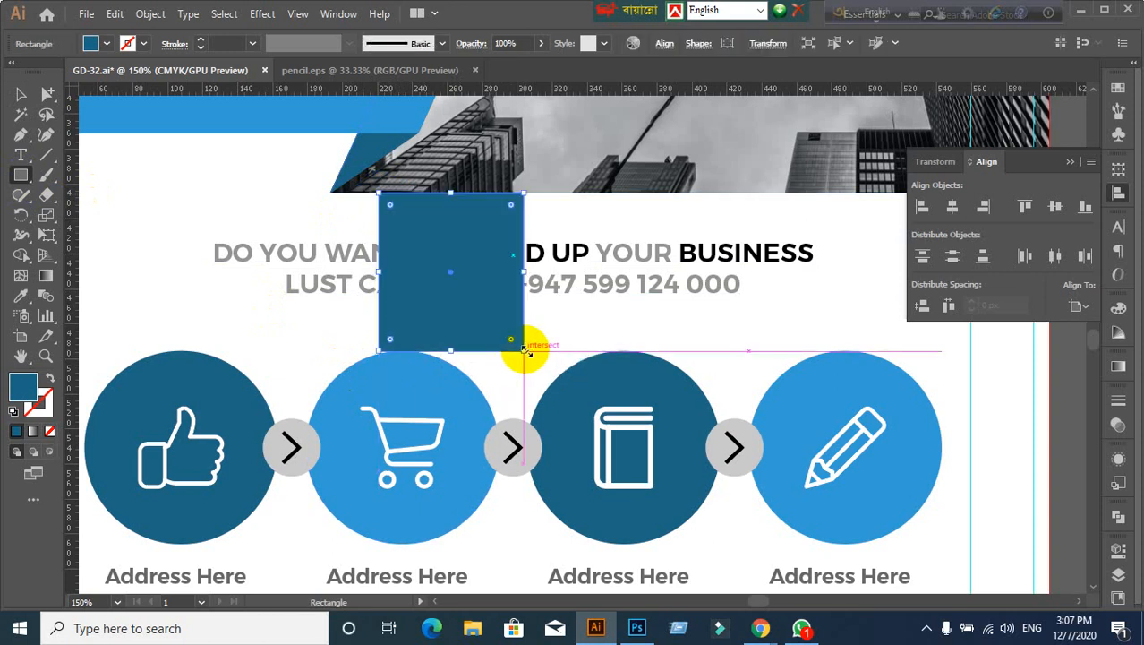
pyautogui.click(24, 97)
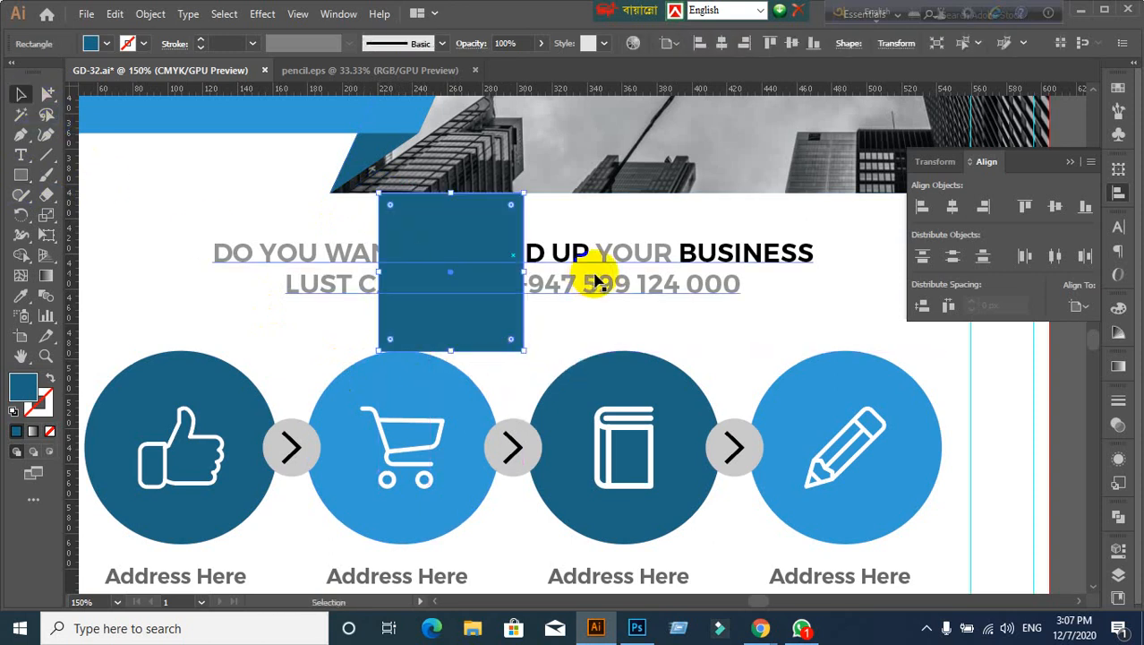
# Step: Center the SPEED UP YOUR BUSINESS text vertically on the helper rectangle, using the rectangle as key object
pyautogui.keyDown('shift'); pyautogui.click(593, 259); pyautogui.keyUp('shift')
pyautogui.click(425, 231)
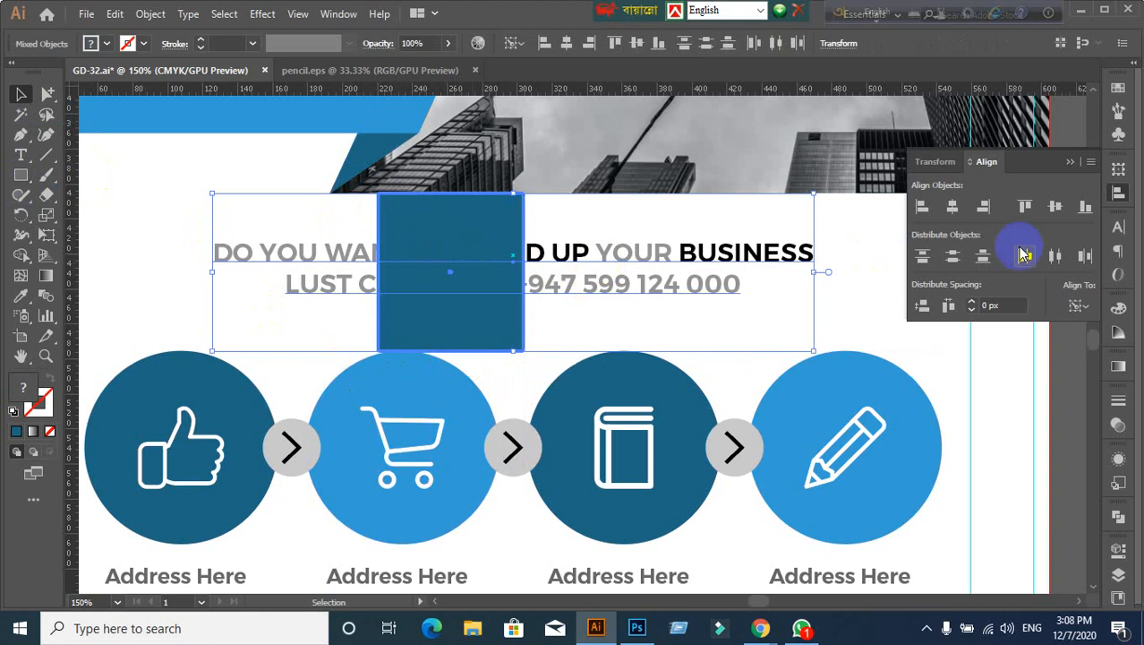
pyautogui.click(1055, 207)
pyautogui.click(844, 316)
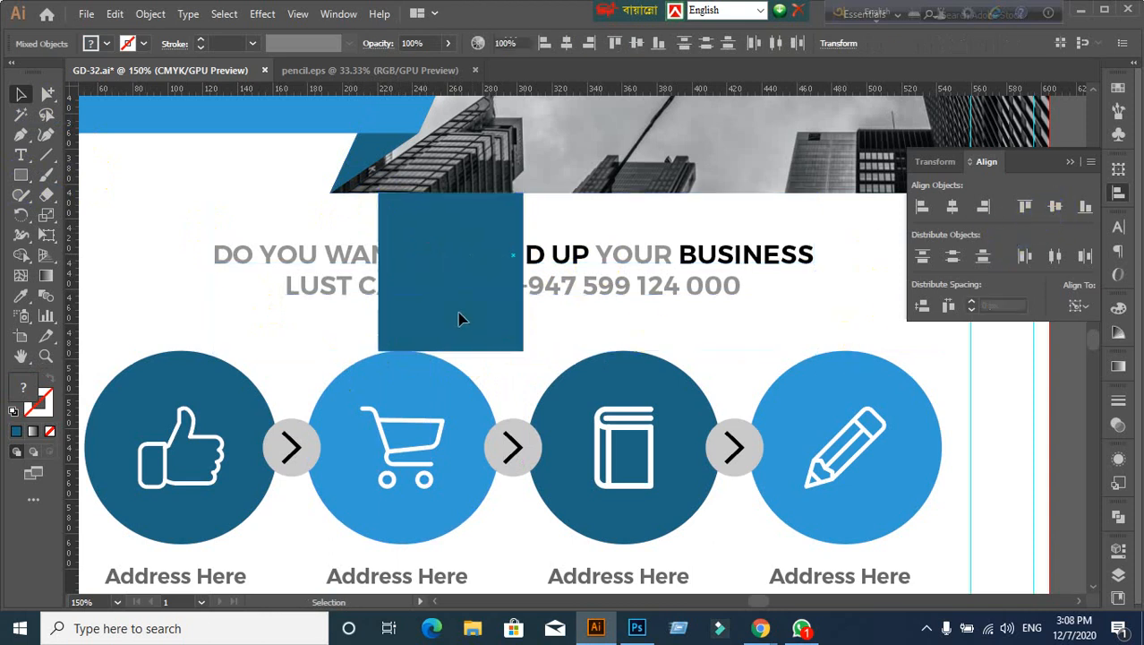
# Step: Delete the helper rectangle covering the SPEED UP YOUR BUSINESS text
pyautogui.click(462, 319)
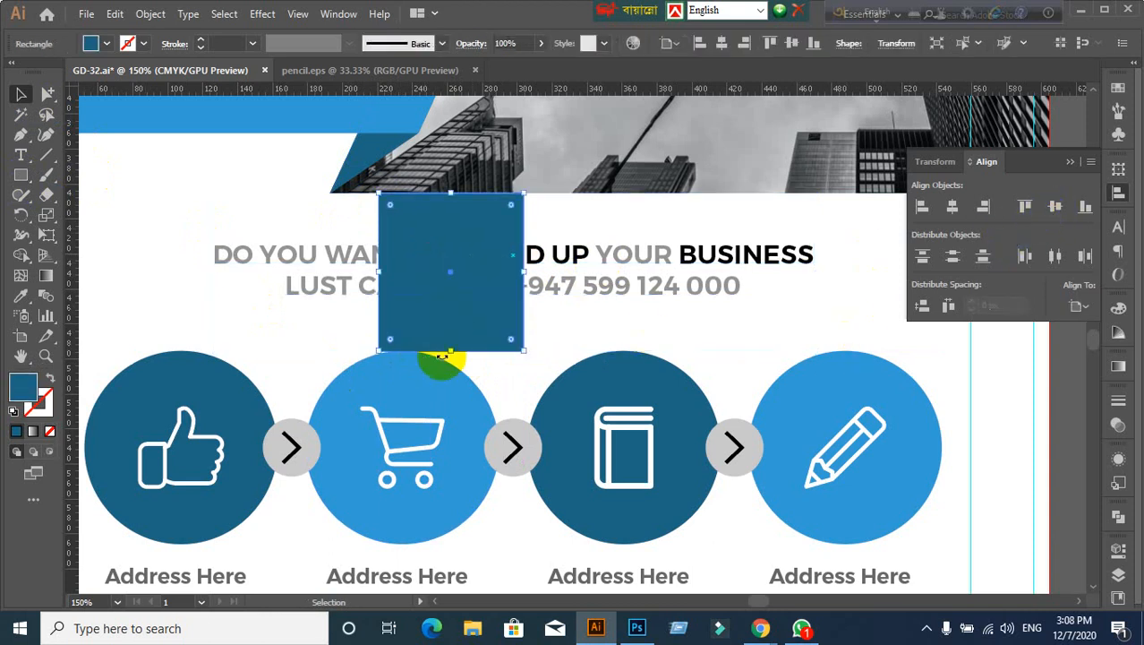
pyautogui.press('Delete')
pyautogui.scroll(-1, 551, 357)
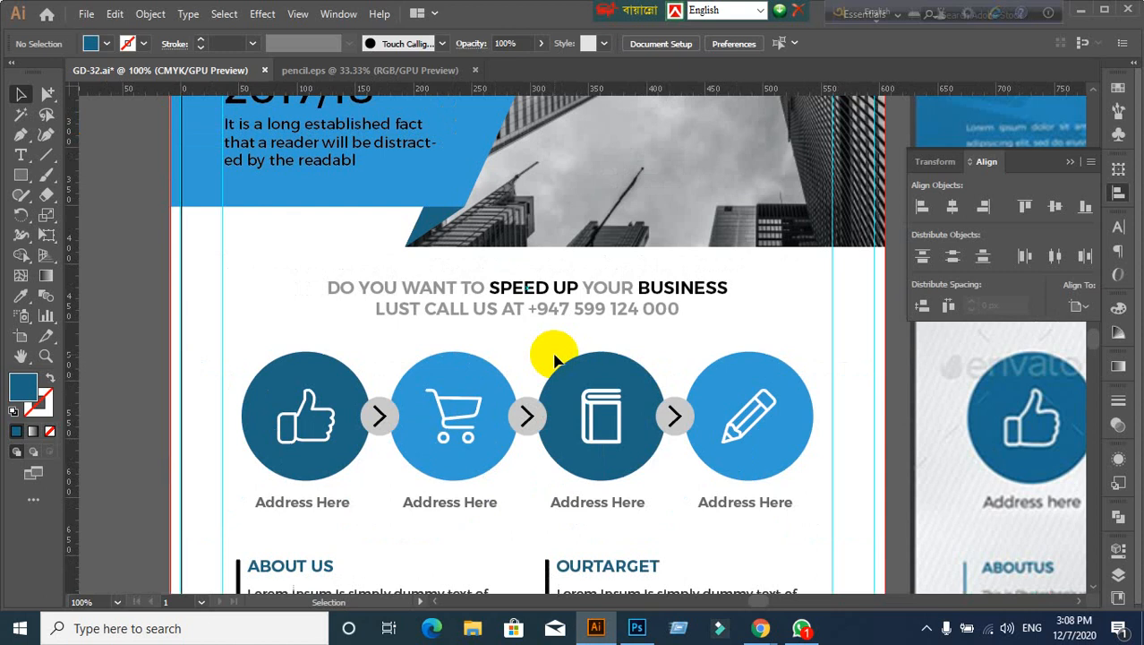
pyautogui.scroll(-1, 560, 439)
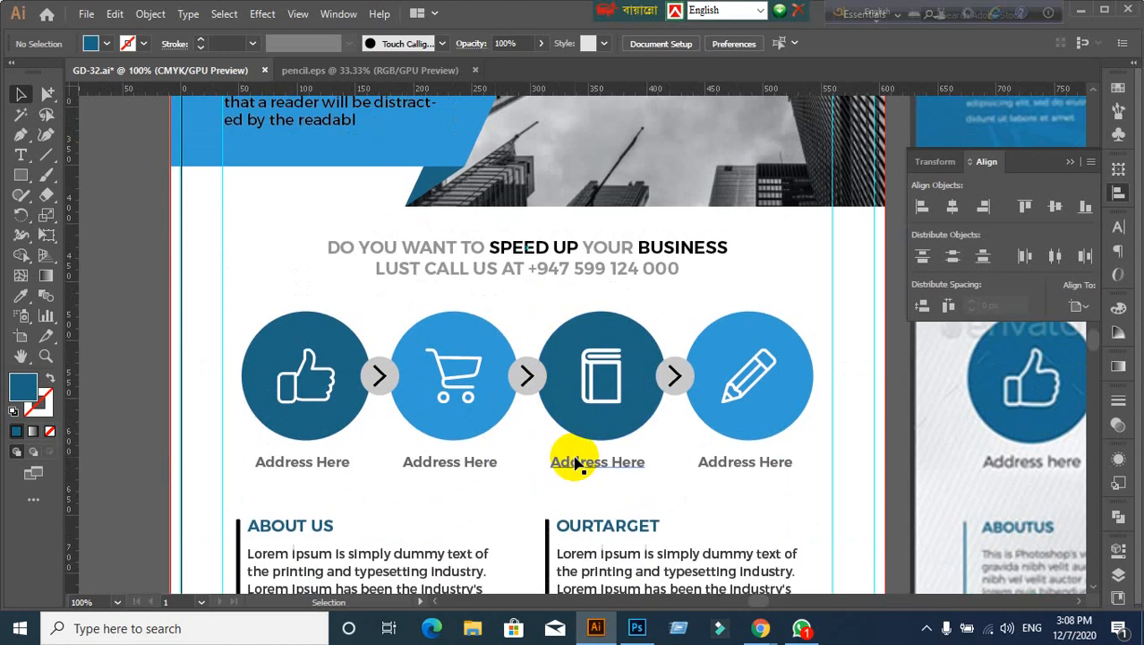
# Step: Draw a helper rectangle spanning the gap from the SPEED UP YOUR BUSINESS text's lower edge to the top of the OURTARGET heading
pyautogui.scroll(-1, 578, 464)
pyautogui.moveTo(602, 467); pyautogui.dragTo(467, 411)
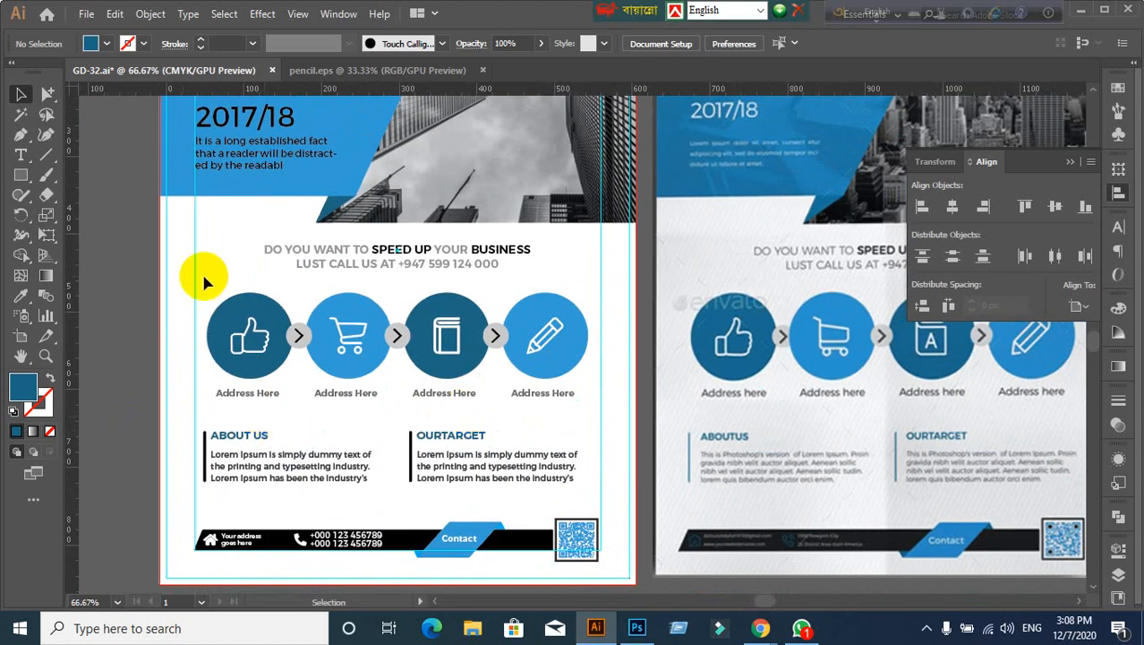
pyautogui.moveTo(201, 282)
pyautogui.mouseDown()
pyautogui.moveTo(243, 332)
pyautogui.moveTo(575, 404)
pyautogui.moveTo(605, 414)
pyautogui.moveTo(598, 426)
pyautogui.mouseUp()
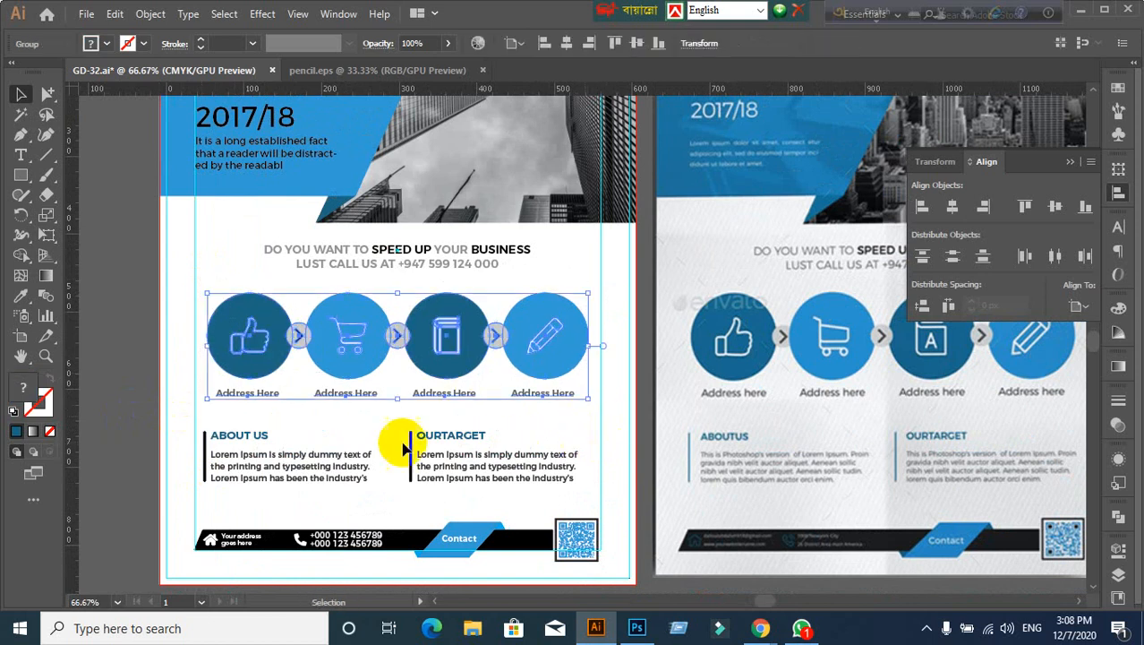
pyautogui.click(144, 398)
pyautogui.scroll(1, 508, 490)
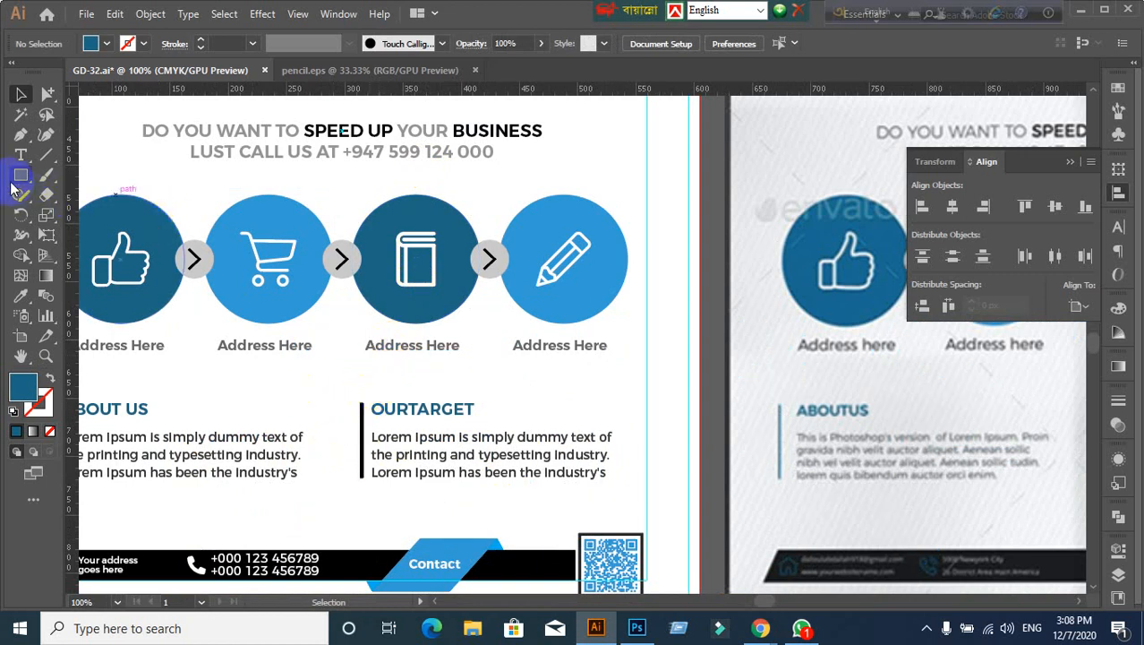
pyautogui.moveTo(369, 157); pyautogui.dragTo(390, 376)
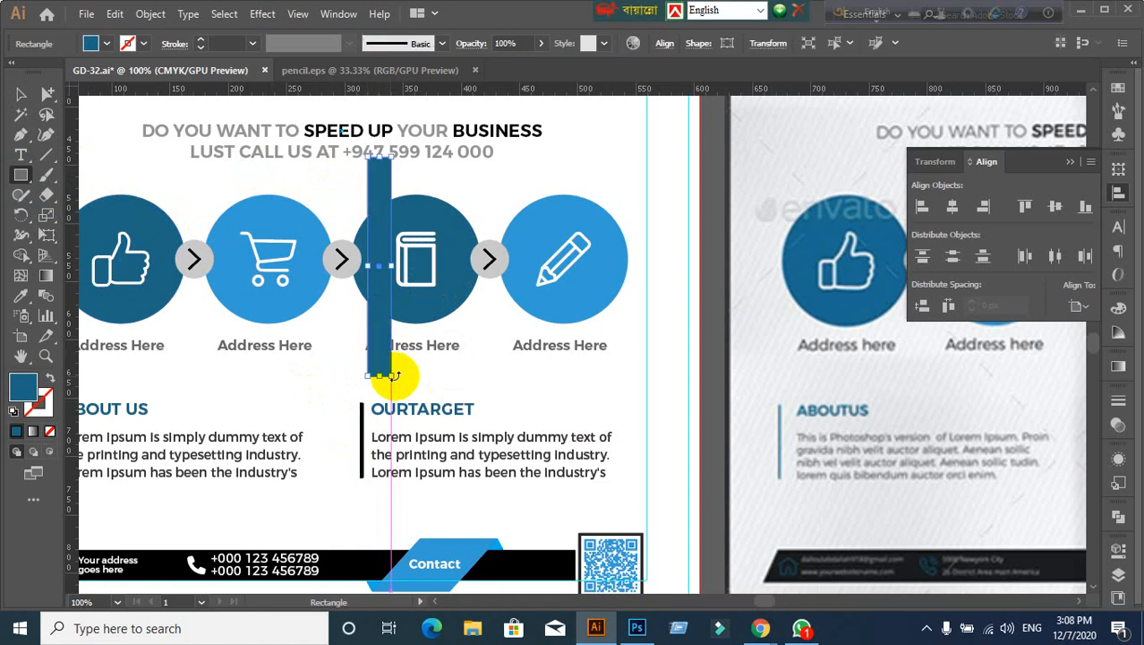
pyautogui.hotkey('ctrl', 'z')
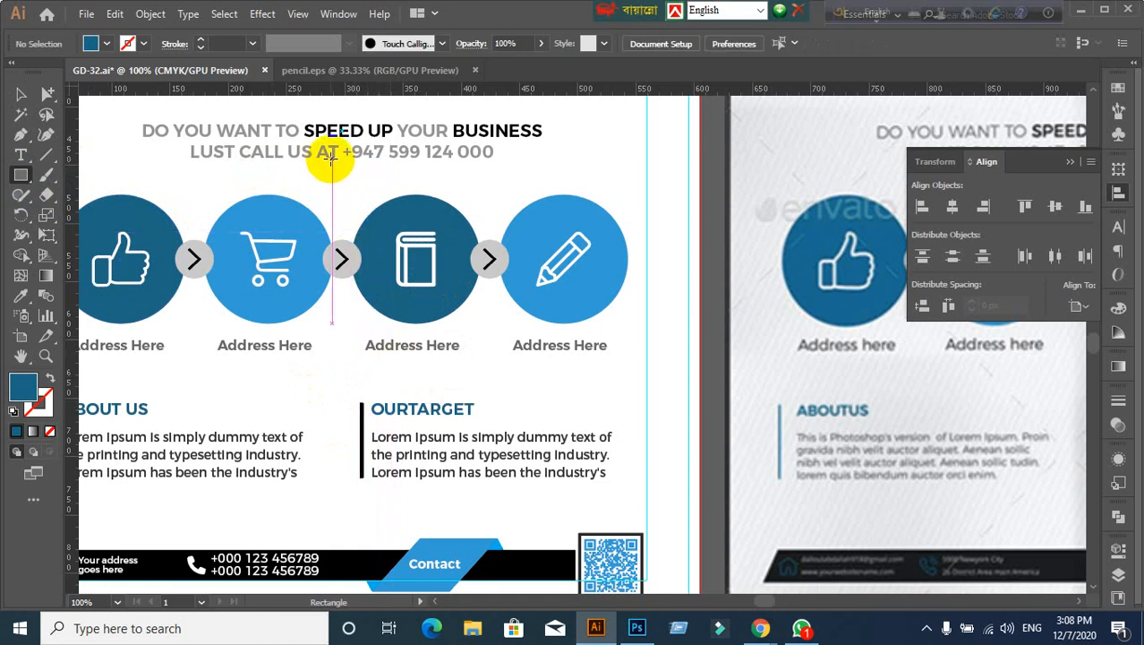
pyautogui.moveTo(331, 158); pyautogui.dragTo(508, 403)
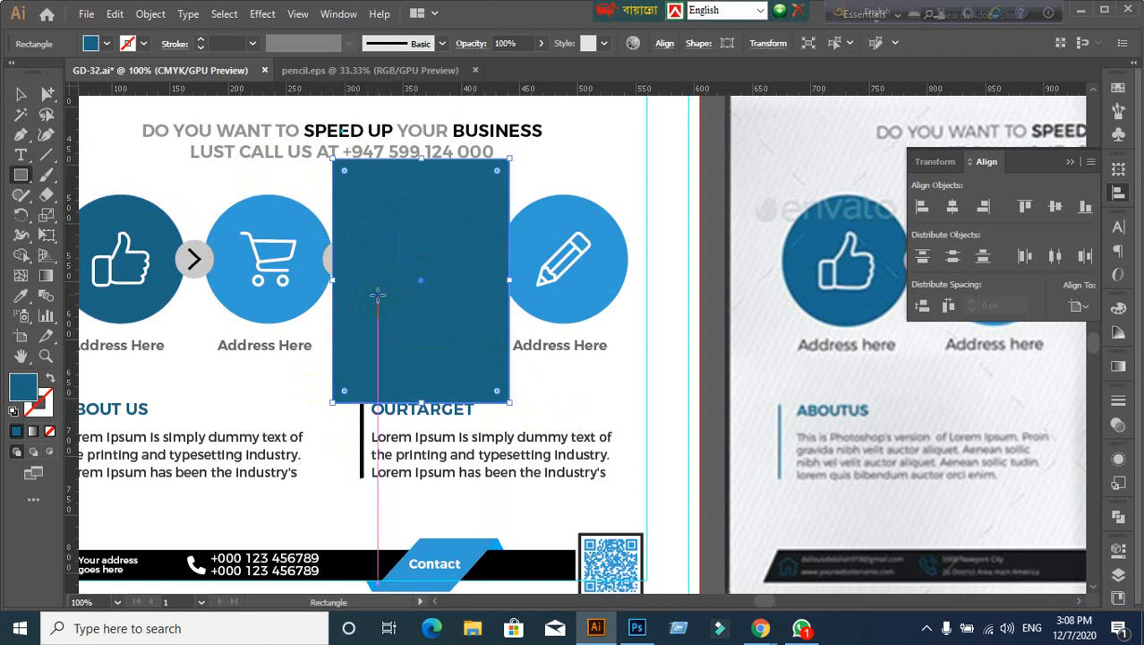
# Step: Center the icon row group vertically on the helper rectangle, using the rectangle as key object
pyautogui.click(21, 94)
pyautogui.click(124, 258)
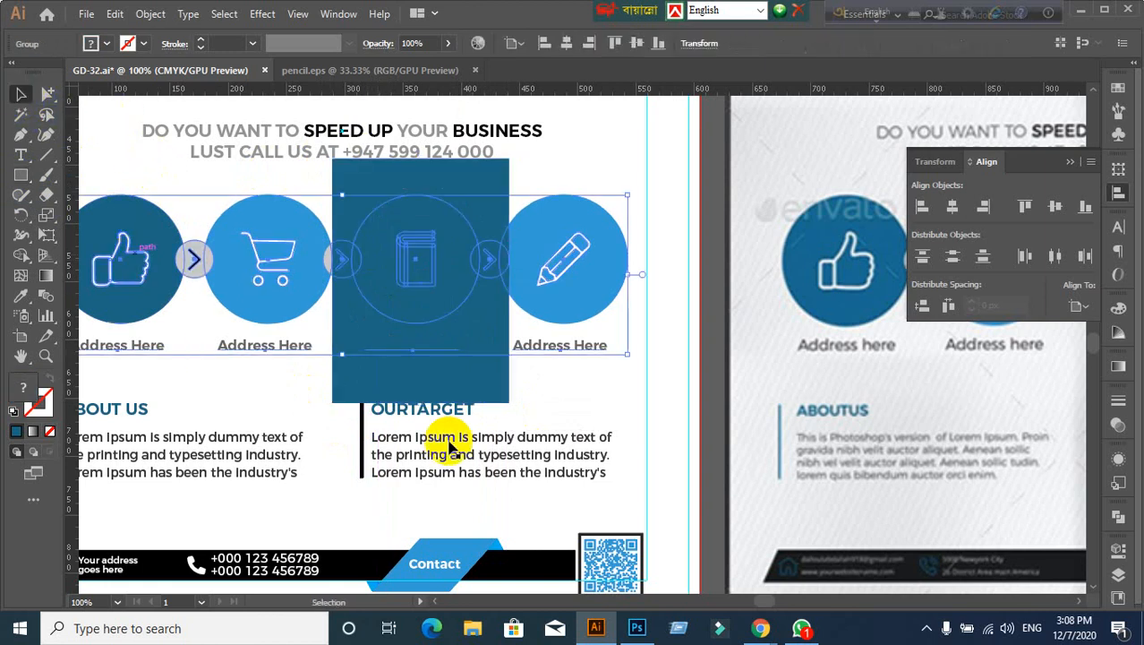
pyautogui.click(703, 434)
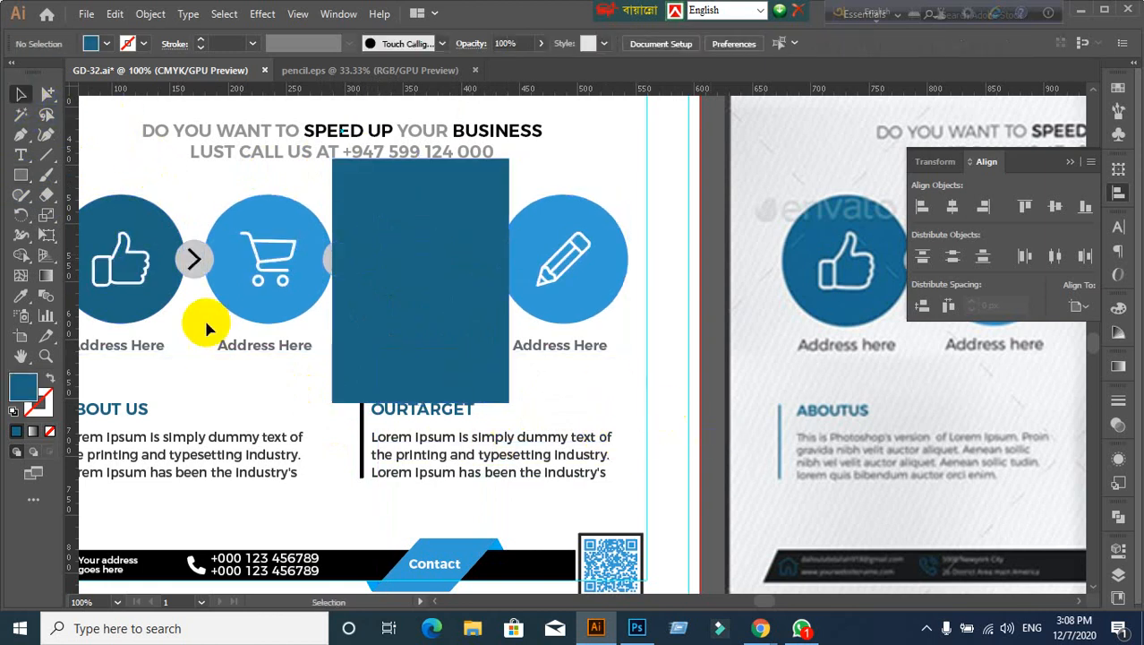
pyautogui.click(191, 258)
pyautogui.keyDown('shift'); pyautogui.click(495, 383); pyautogui.keyUp('shift')
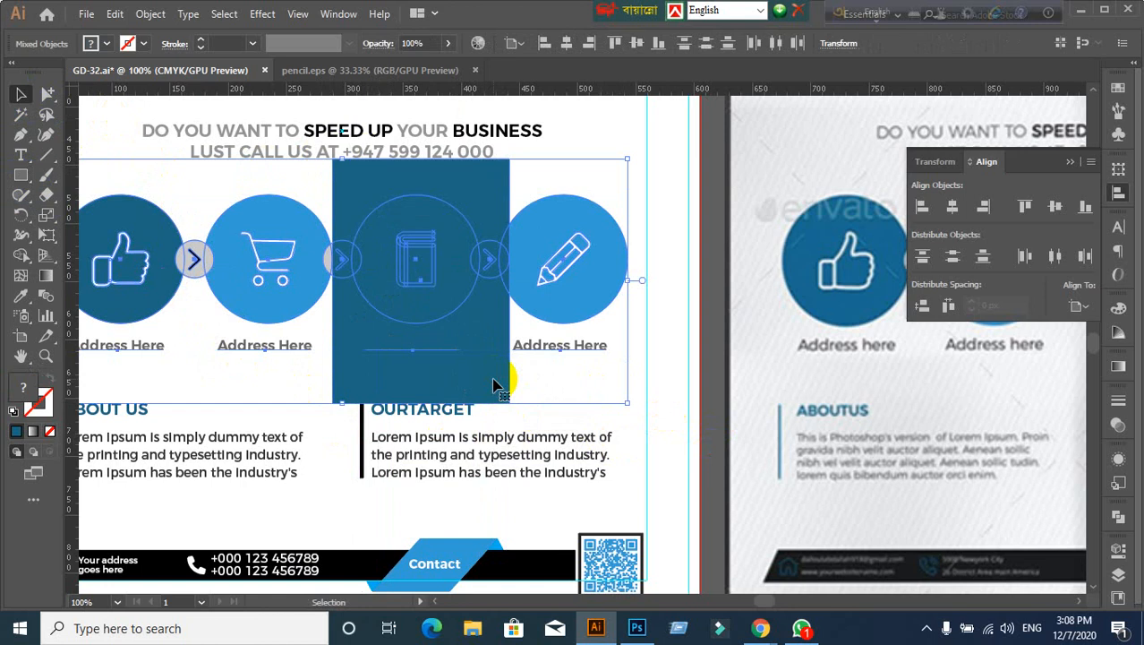
pyautogui.click(494, 385)
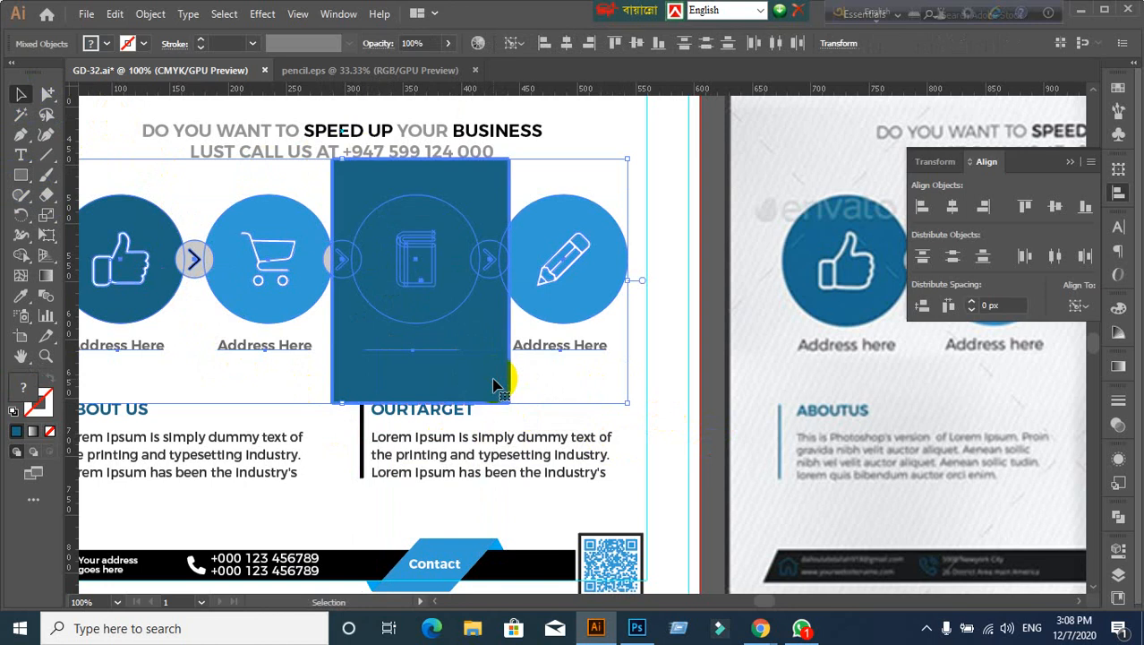
pyautogui.click(1056, 207)
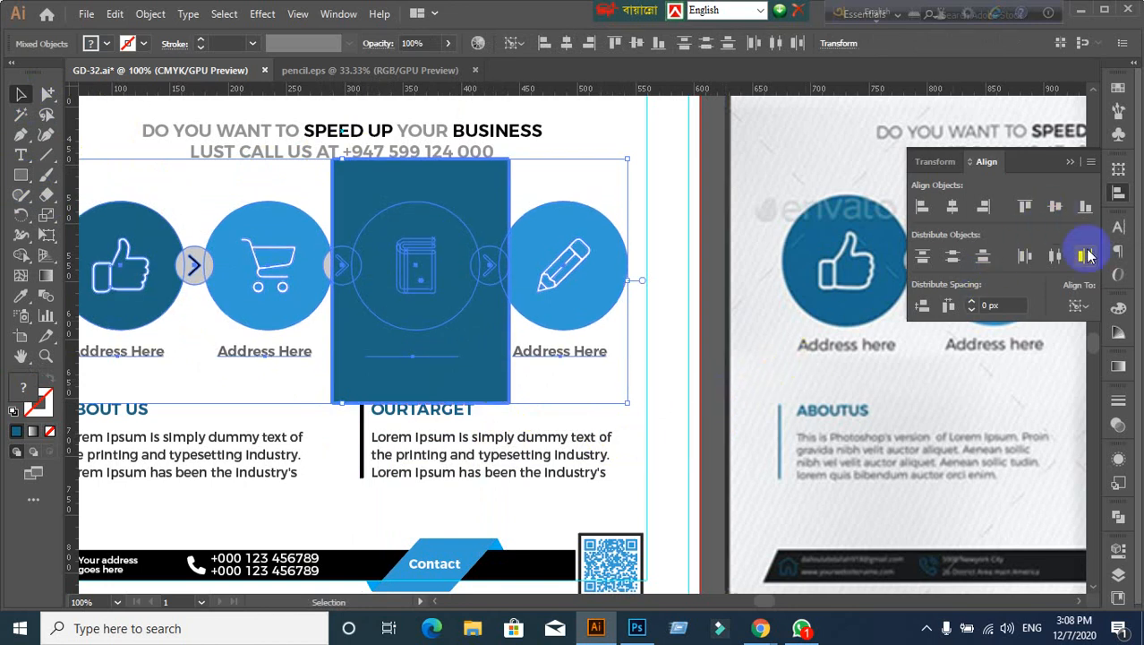
pyautogui.click(703, 385)
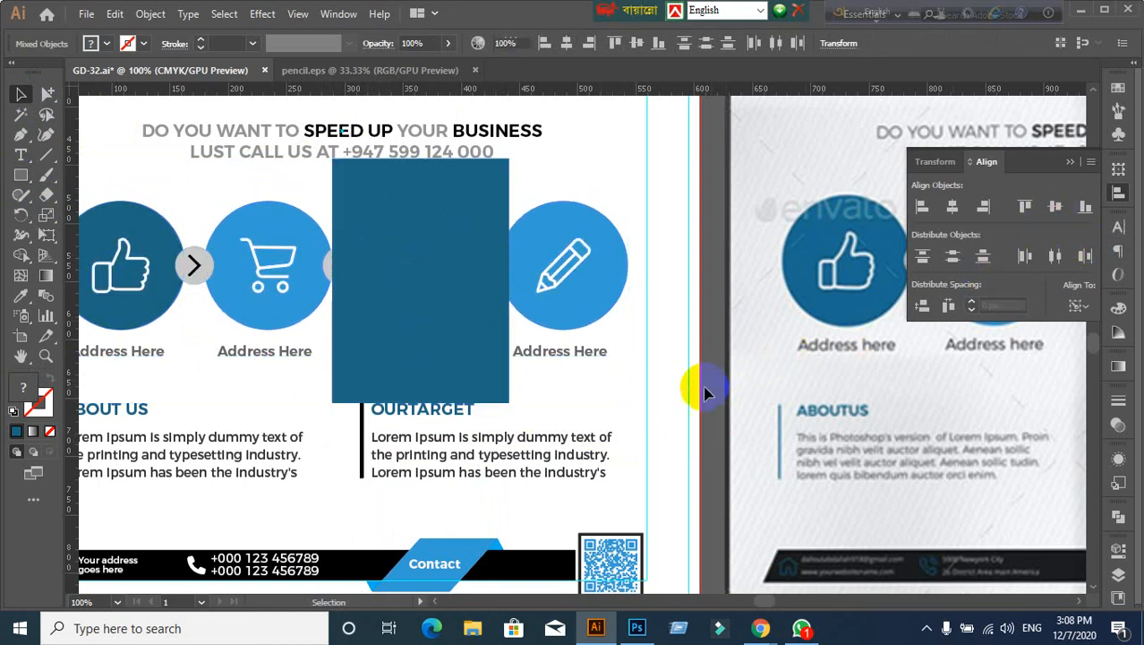
# Step: Delete the helper rectangle covering the book icon in the icon row
pyautogui.click(459, 333)
pyautogui.press('Delete')
pyautogui.hotkey('ctrl', '-')
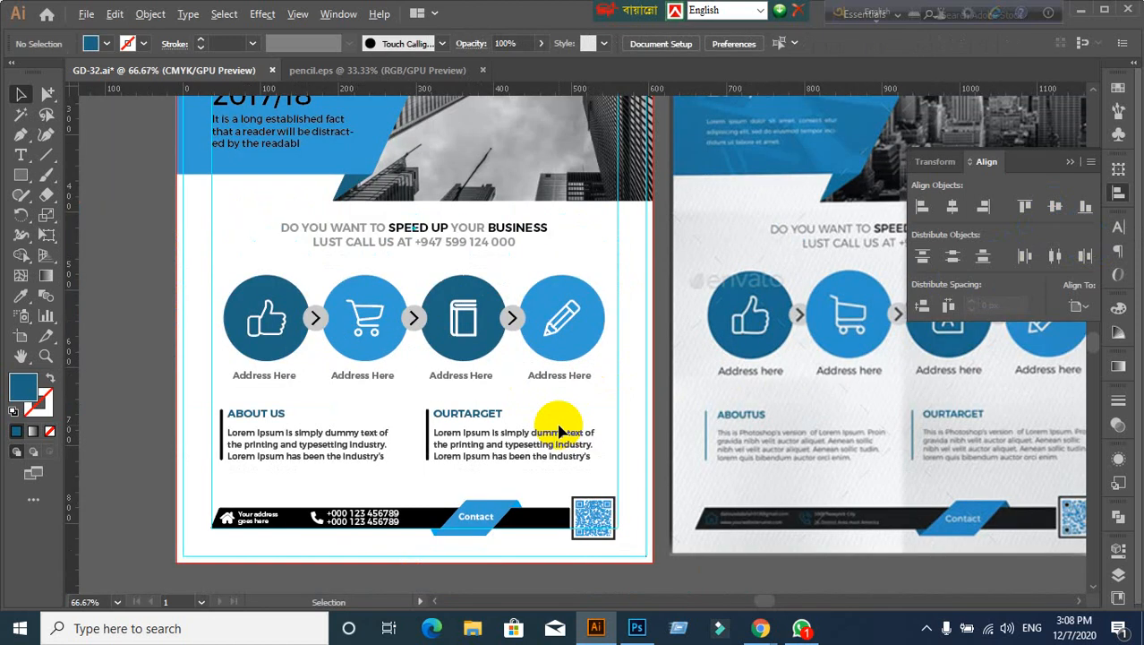
pyautogui.scroll(-2, 533, 570)
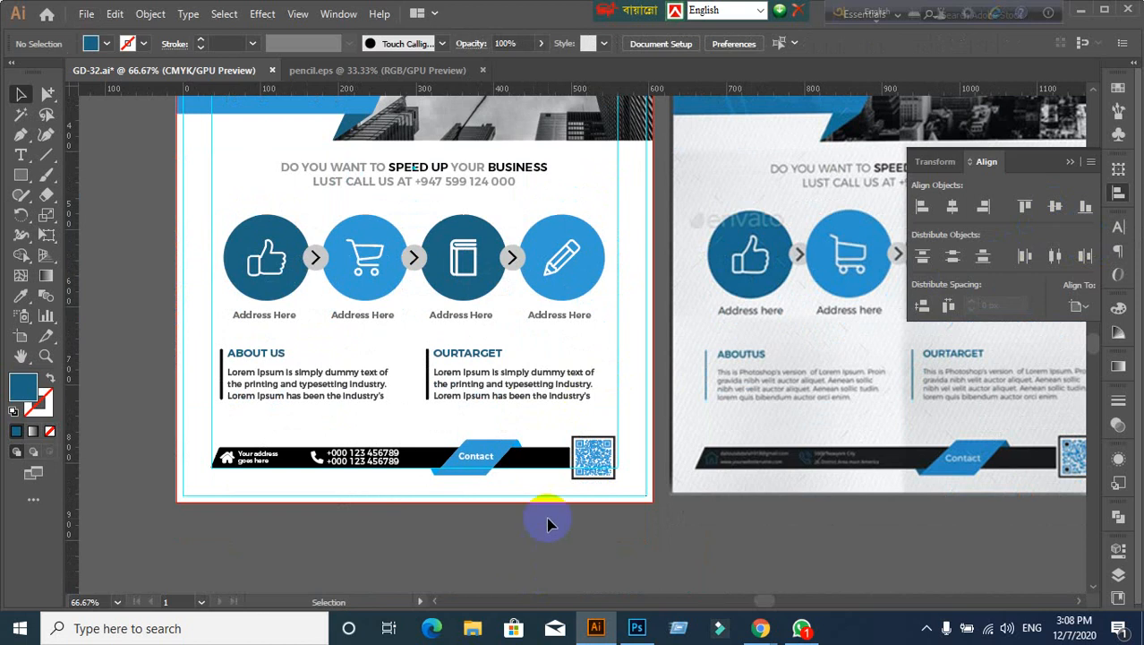
# Step: Arrange the diagonal line pattern clip group directly above the white page background, behind all other flyer elements
pyautogui.scroll(9, 549, 524)
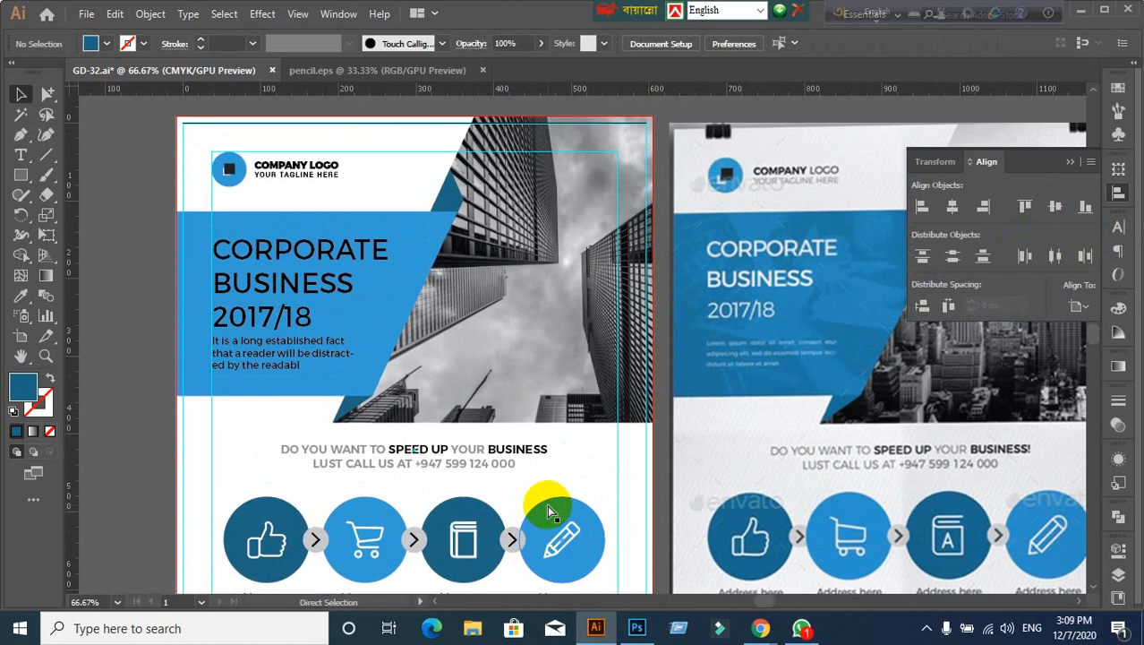
pyautogui.click(547, 505)
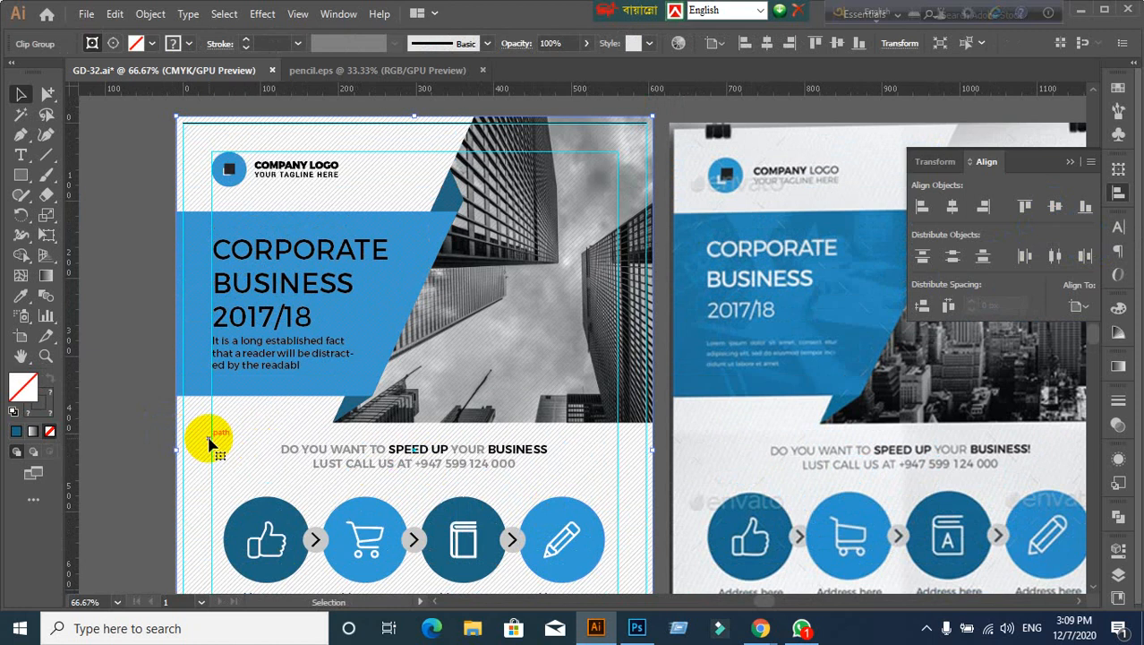
pyautogui.hotkey('ctrl', 'shift', '[')
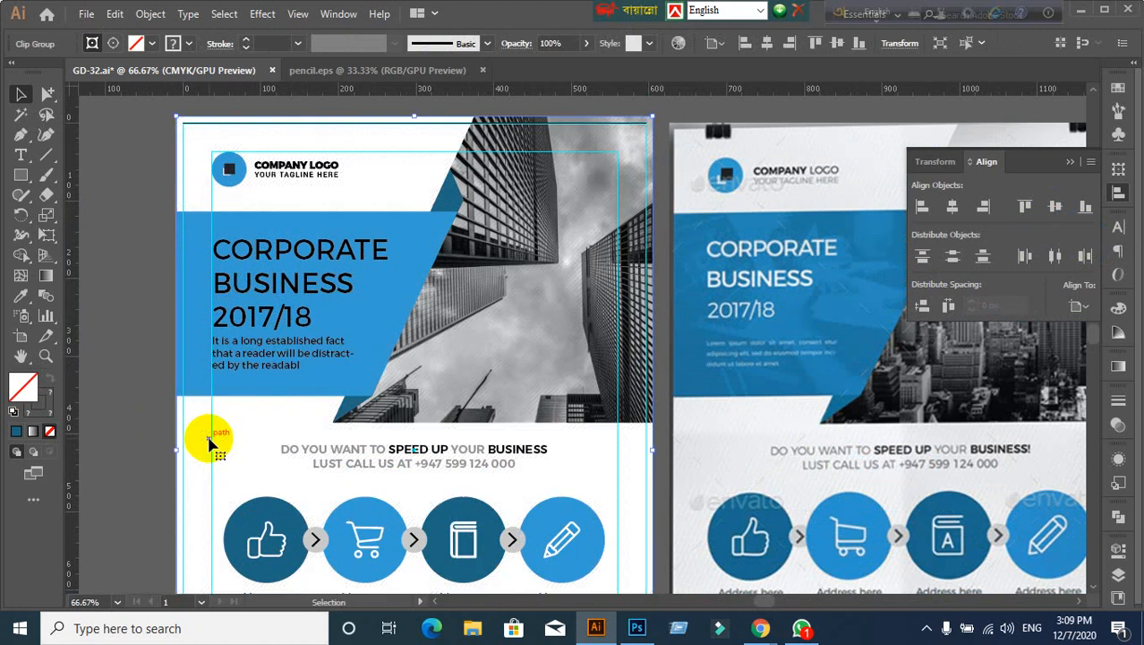
pyautogui.hotkey('ctrl', ']')
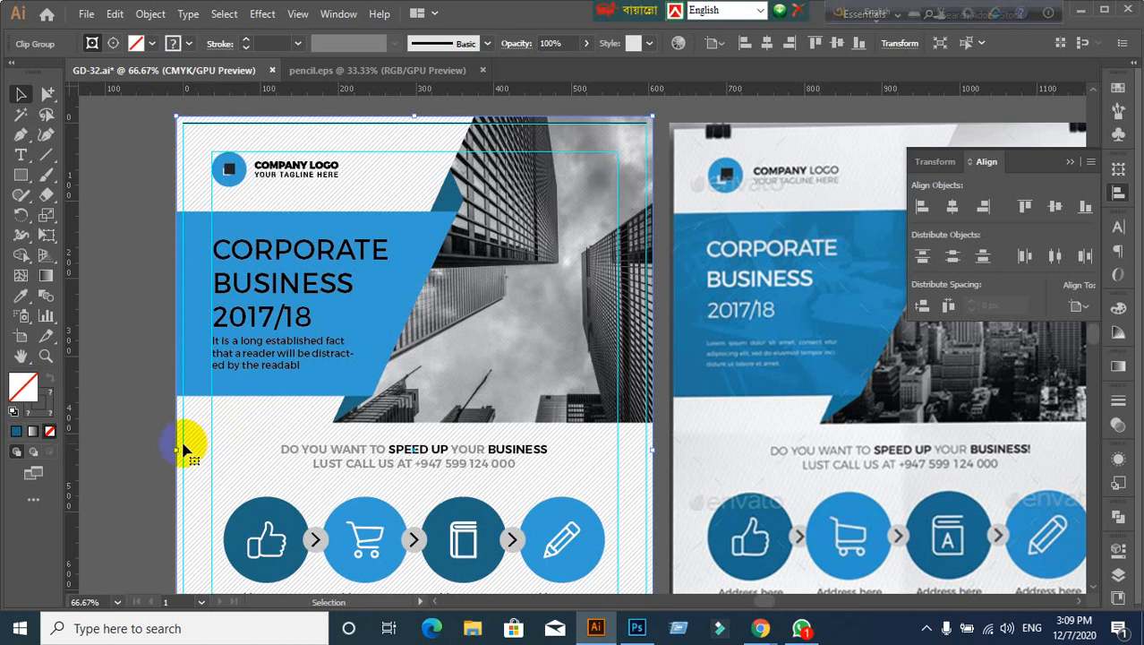
pyautogui.scroll(-2, 184, 435)
pyautogui.scroll(-2, 457, 389)
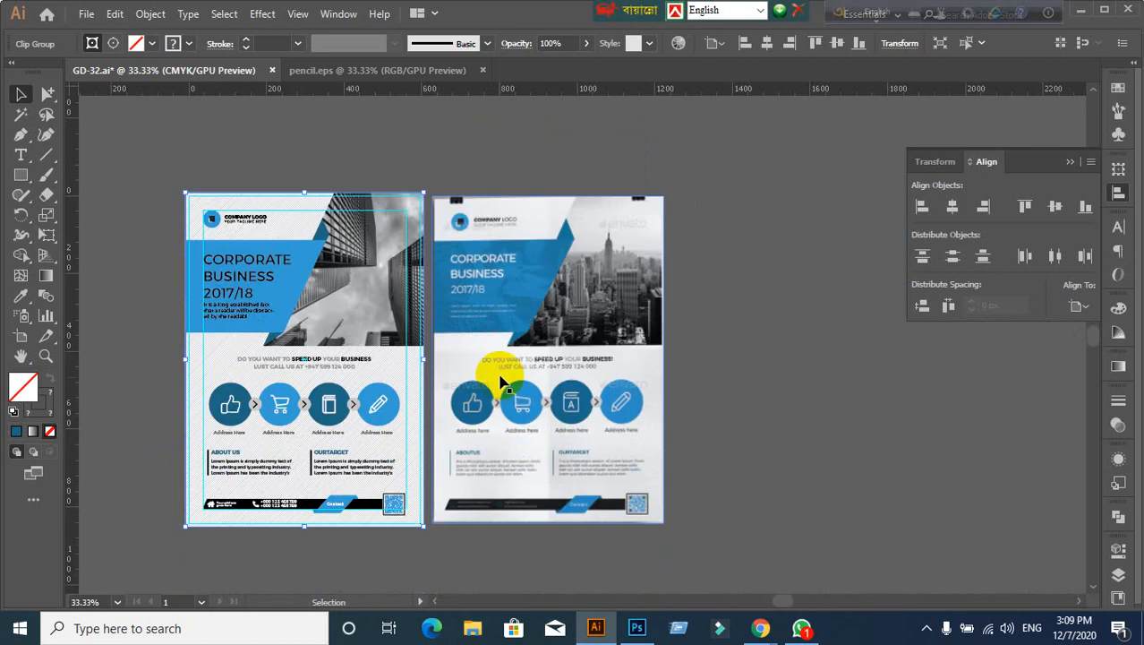
pyautogui.click(721, 392)
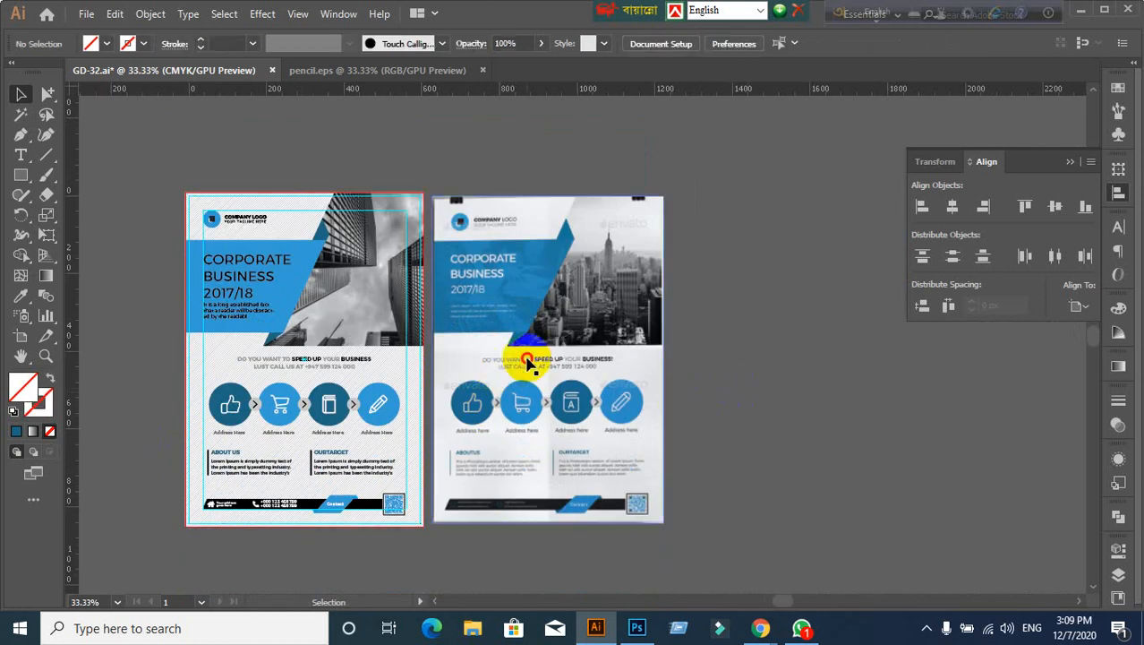
# Step: Move the reference preview image farther away from the flyer, leaving a wide gap between them
pyautogui.moveTo(529, 361); pyautogui.dragTo(615, 372)
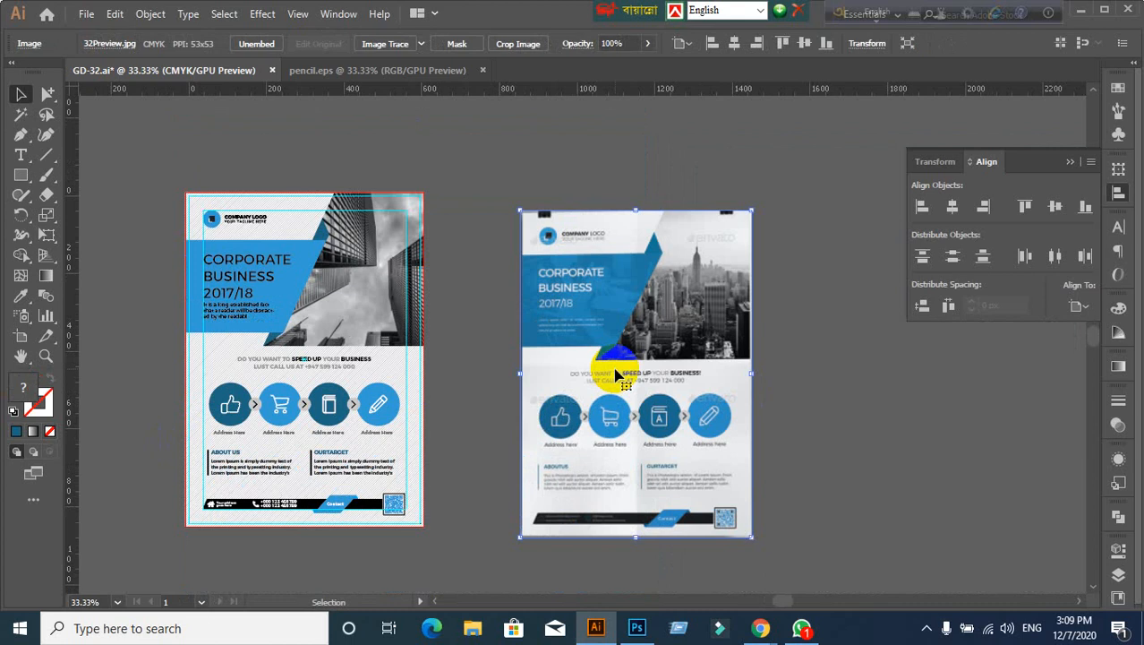
pyautogui.scroll(1, 615, 372)
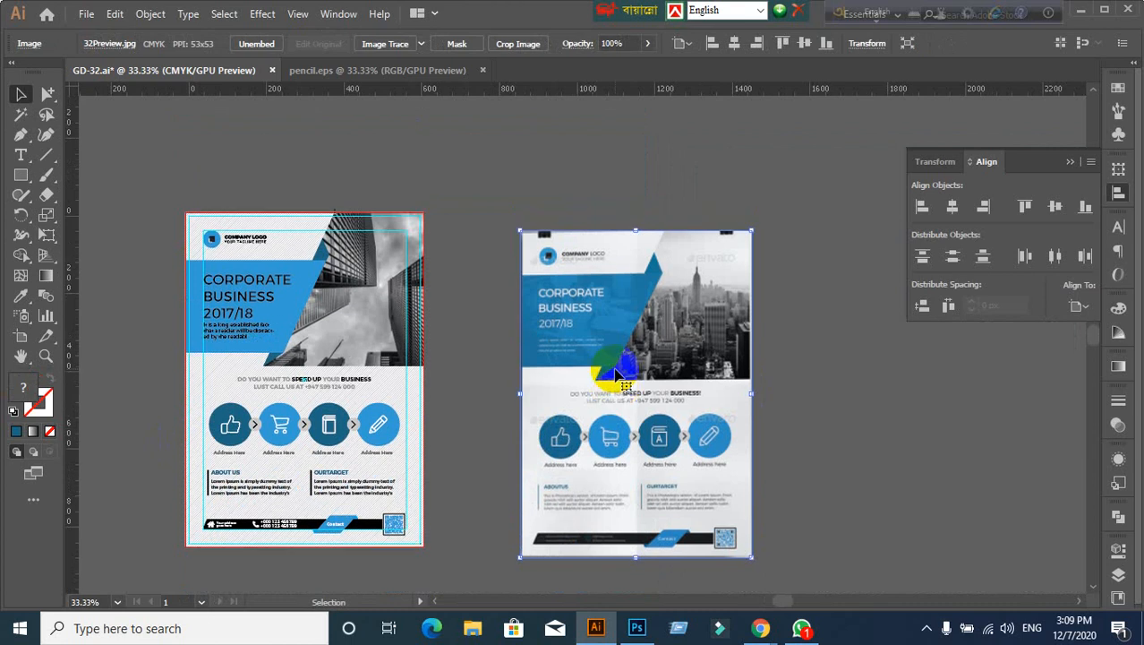
pyautogui.scroll(-3, 618, 372)
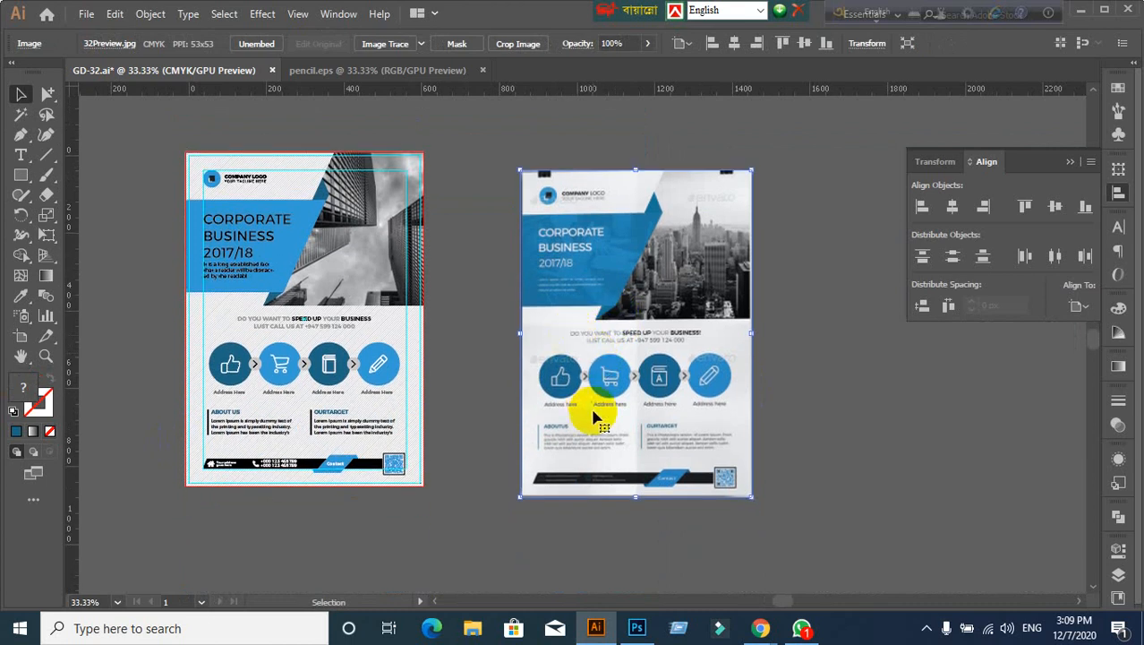
pyautogui.click(831, 397)
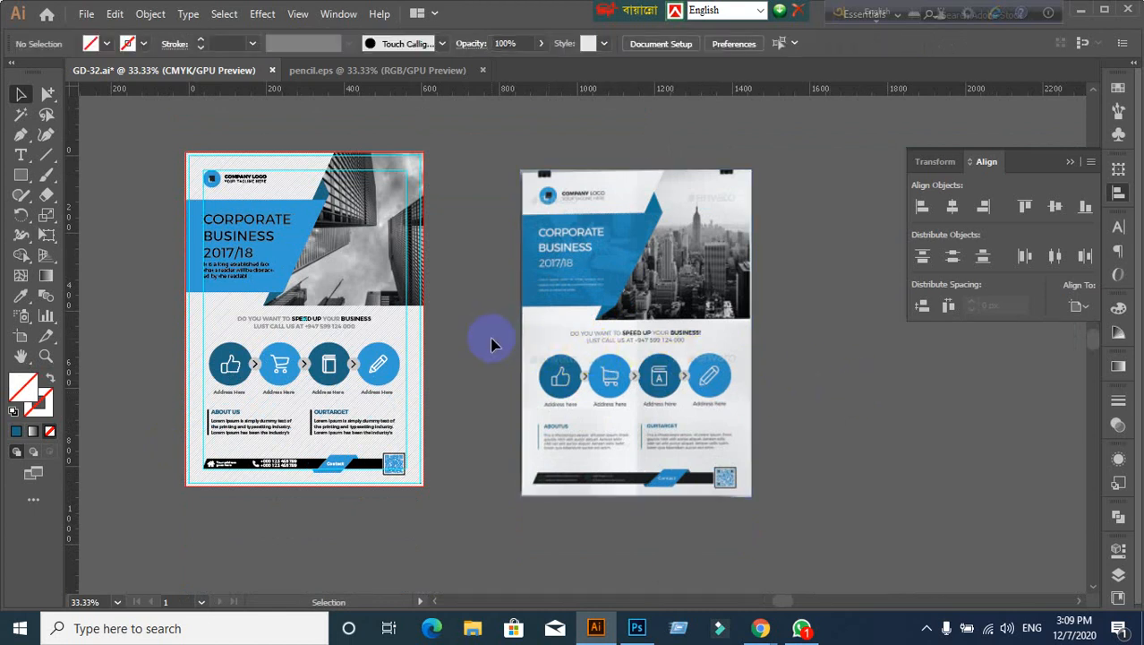
# Step: Compare the flyer's layout and blue headline banner with the reference image
pyautogui.moveTo(504, 132); pyautogui.dragTo(801, 512)
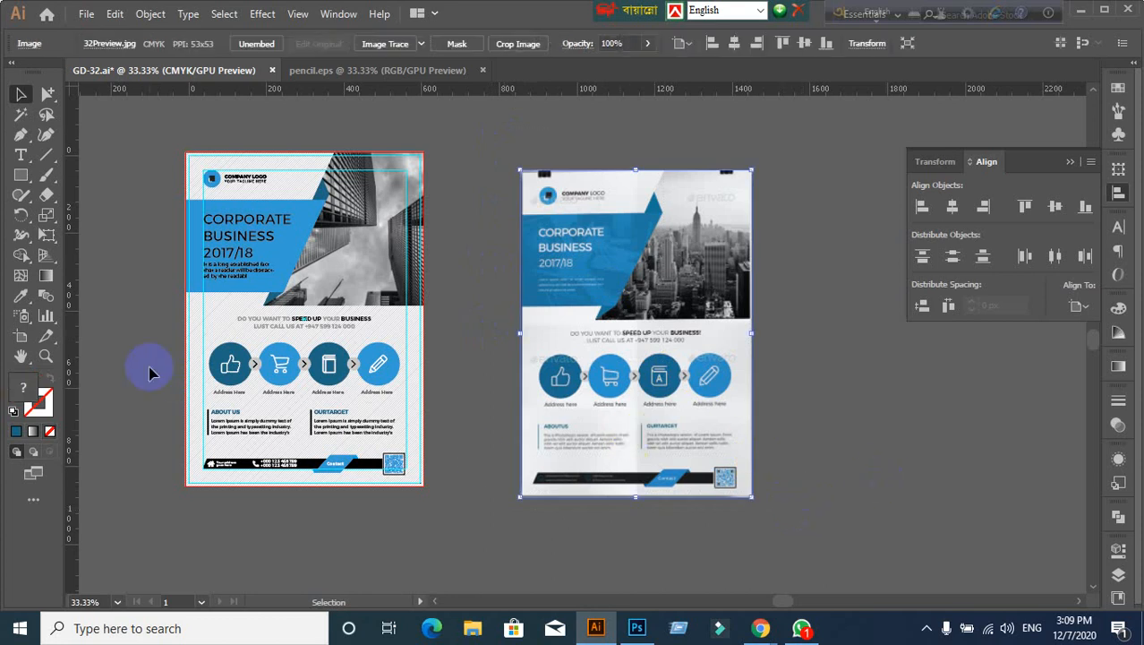
pyautogui.click(503, 350)
pyautogui.moveTo(513, 345); pyautogui.dragTo(645, 354)
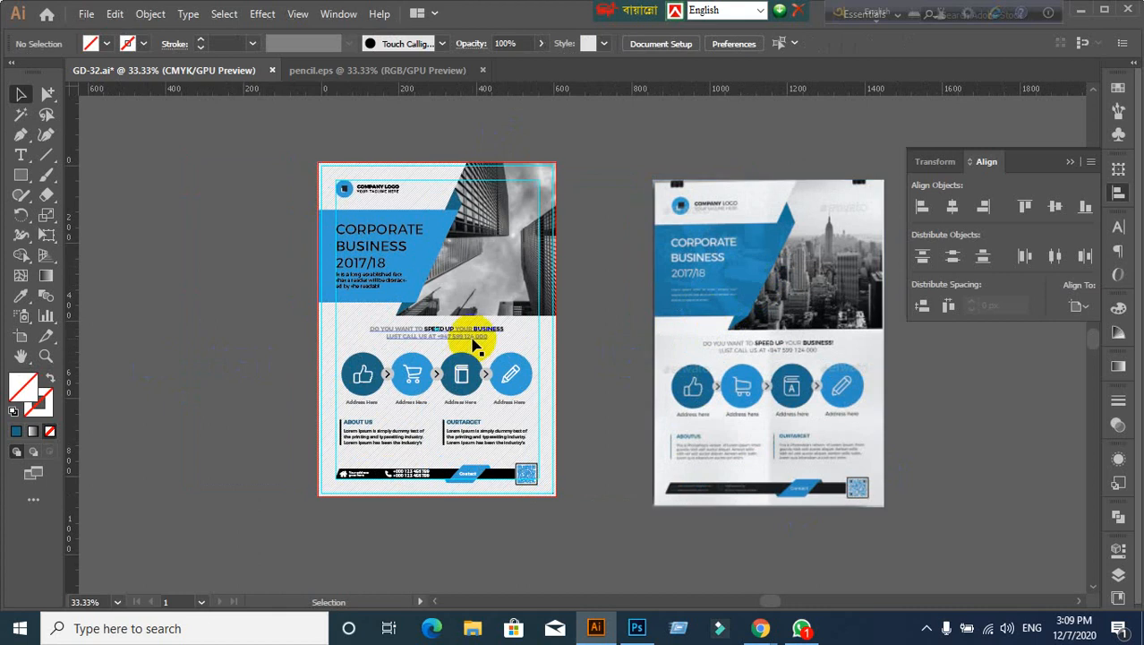
pyautogui.scroll(2, 684, 385)
pyautogui.scroll(3, 647, 380)
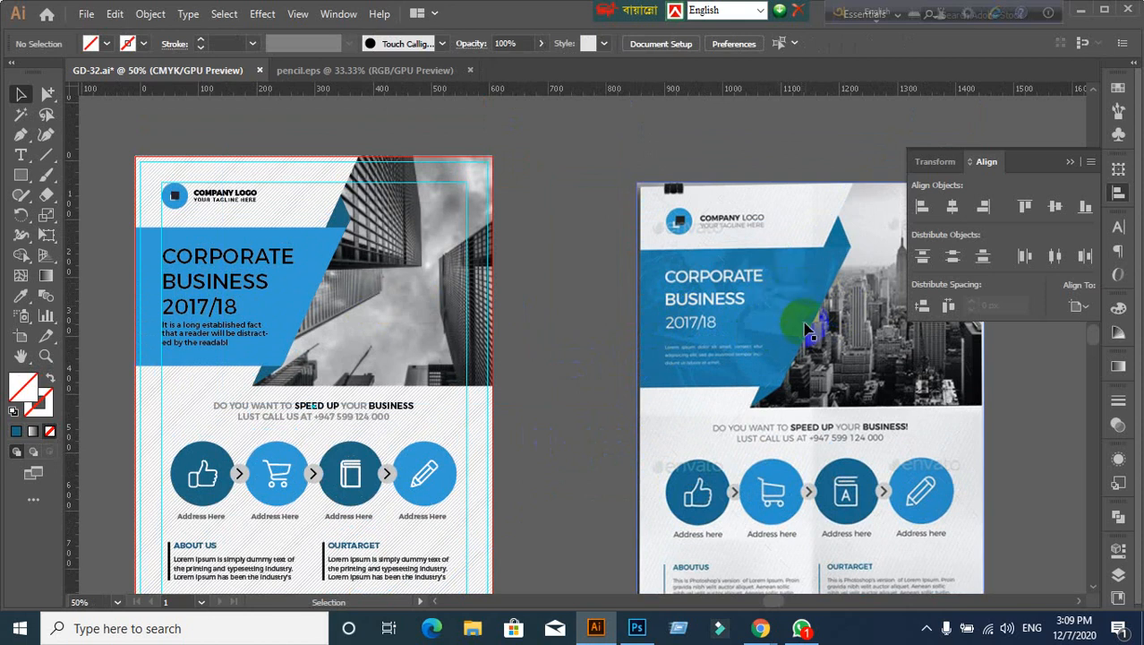
pyautogui.click(785, 376)
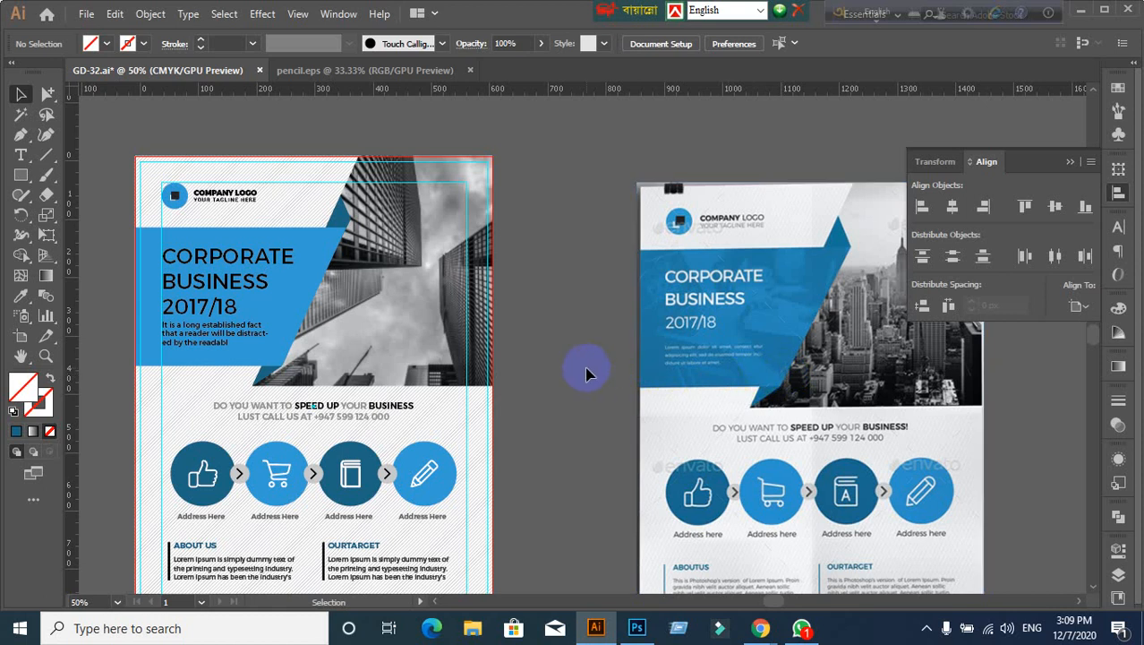
pyautogui.moveTo(758, 332); pyautogui.dragTo(761, 408)
pyautogui.hotkey('ctrl', 'z')
pyautogui.moveTo(616, 404); pyautogui.dragTo(312, 260)
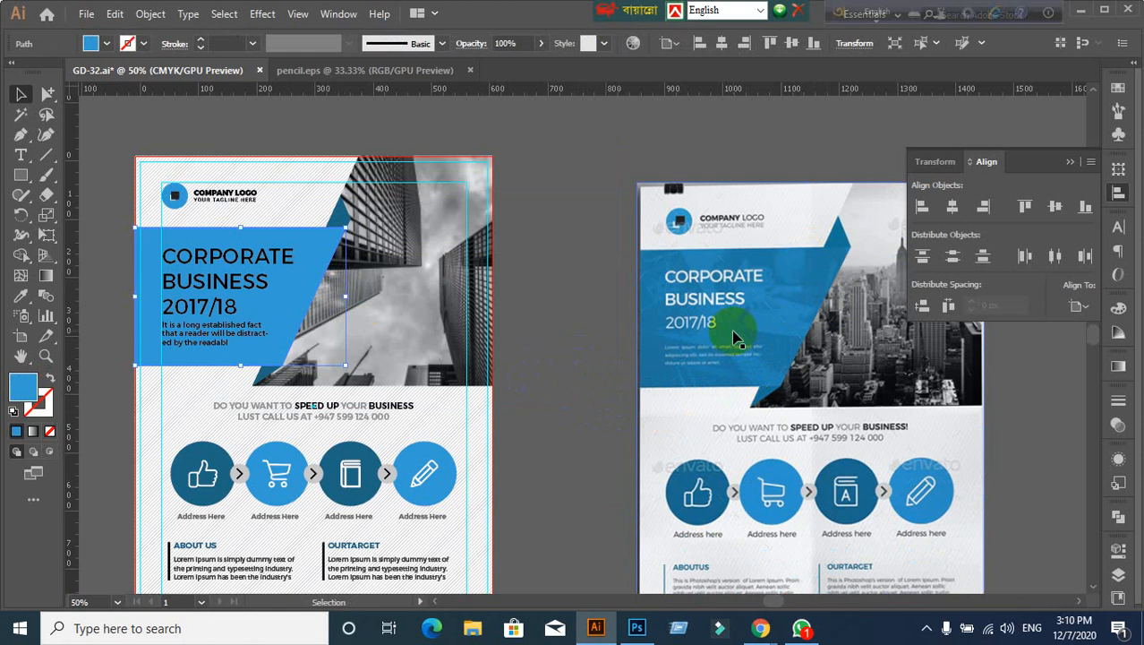
# Step: Recolor the grouped CORPORATE BUSINESS 2017/18 headline and its paragraph on the blue banner to white
pyautogui.moveTo(347, 387); pyautogui.dragTo(433, 343)
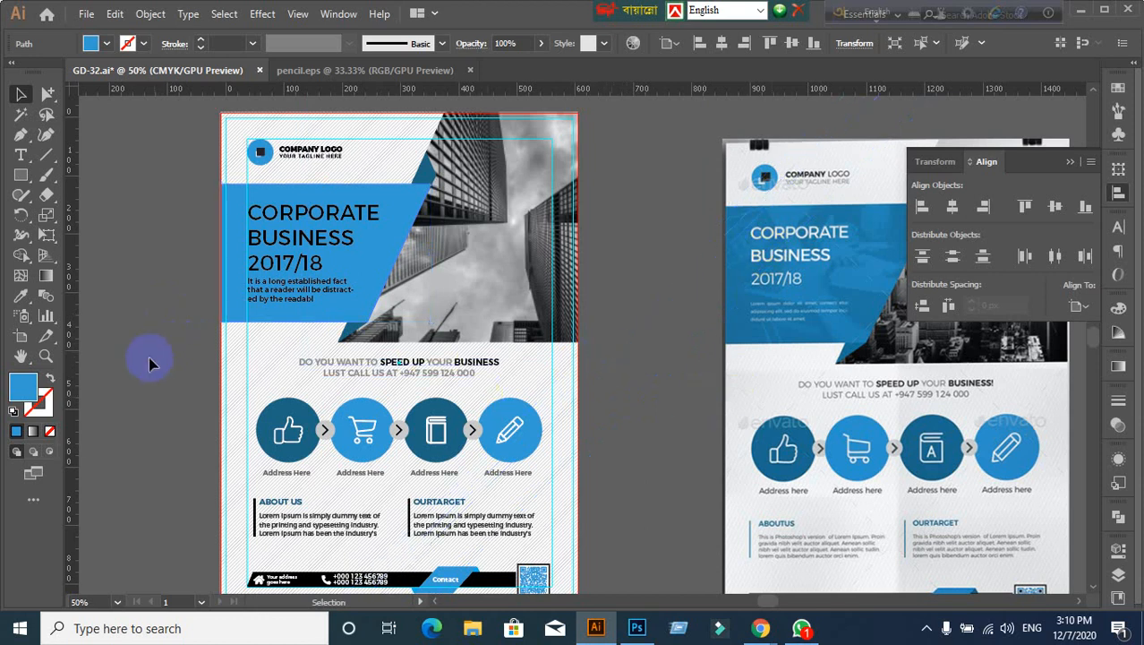
pyautogui.moveTo(149, 361); pyautogui.dragTo(223, 336)
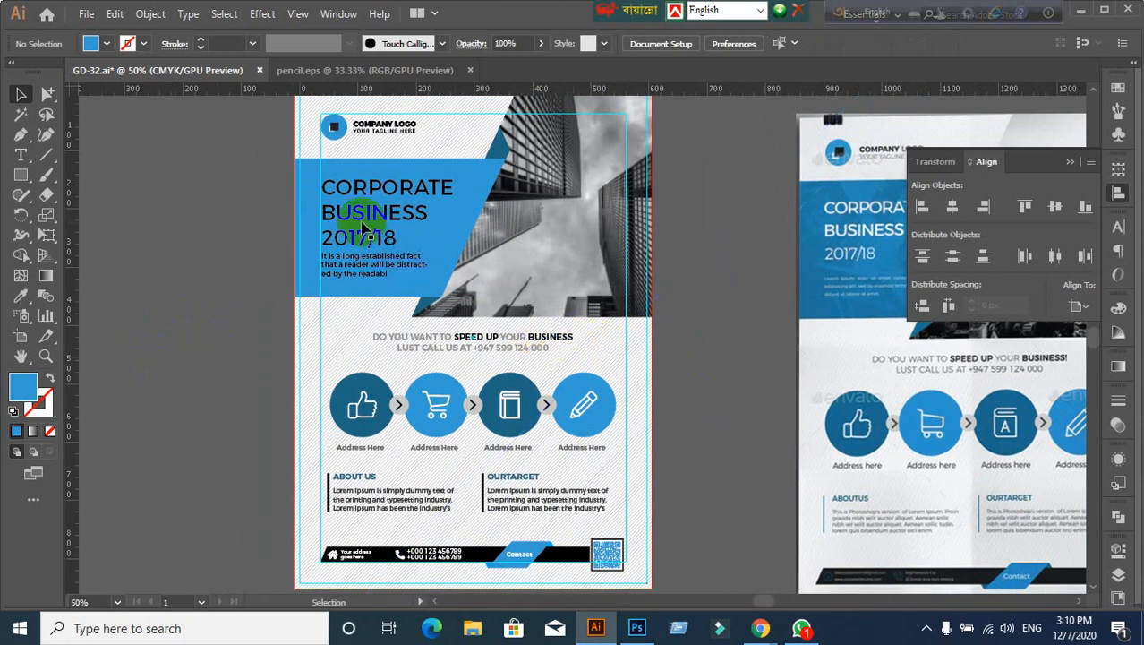
pyautogui.click(394, 261)
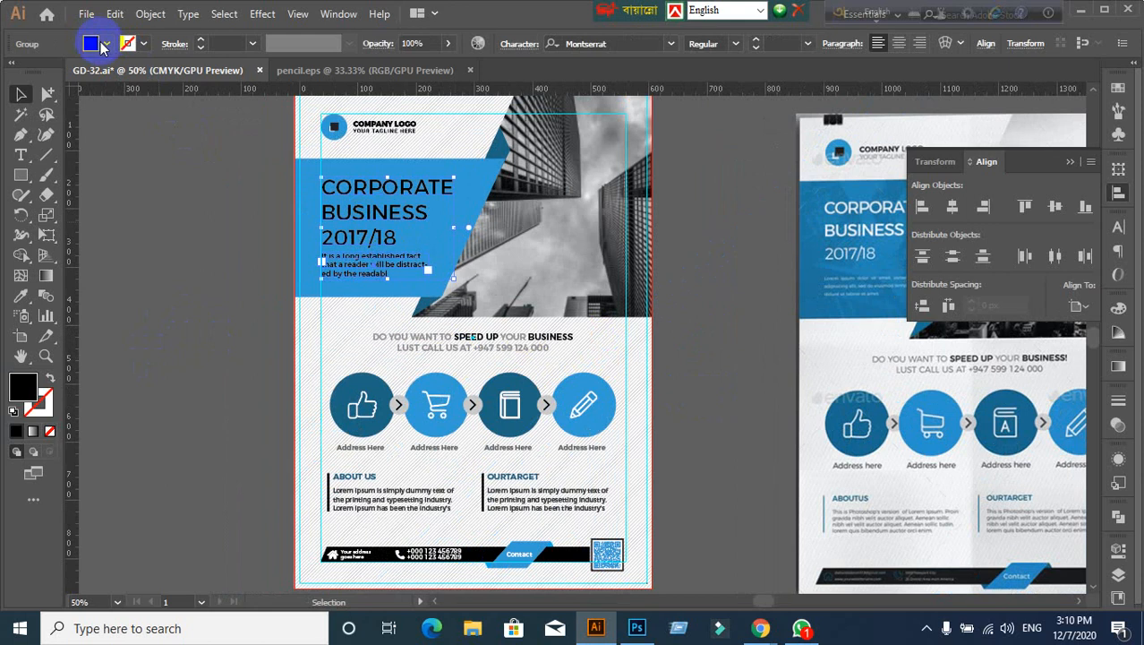
pyautogui.click(103, 45)
pyautogui.click(37, 72)
pyautogui.click(197, 264)
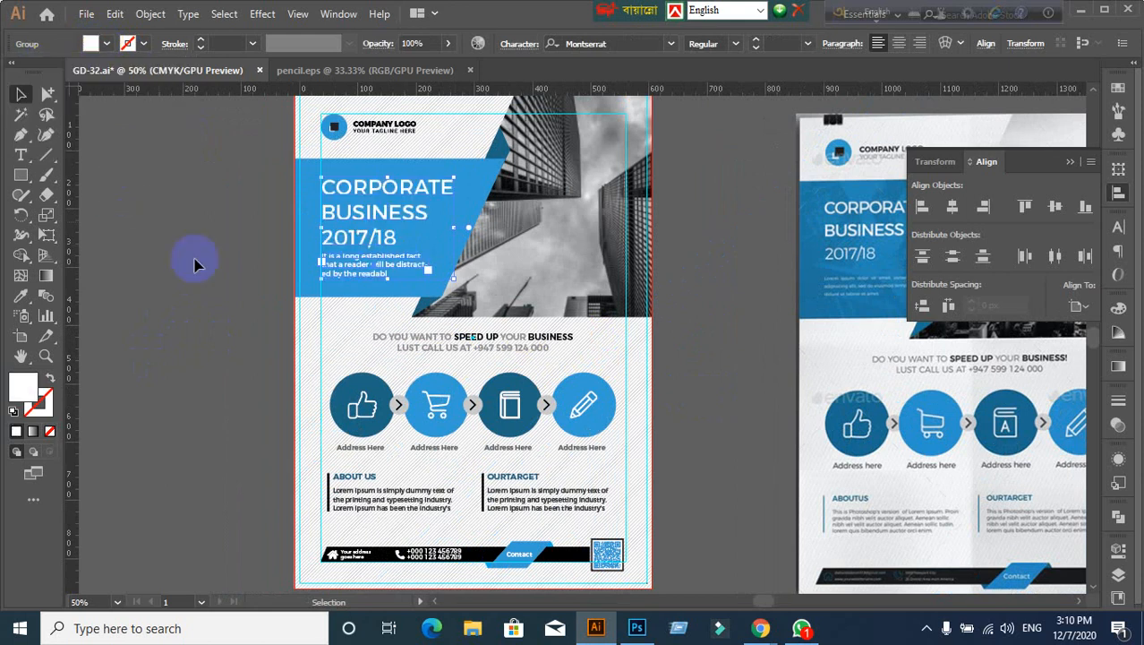
pyautogui.click(233, 294)
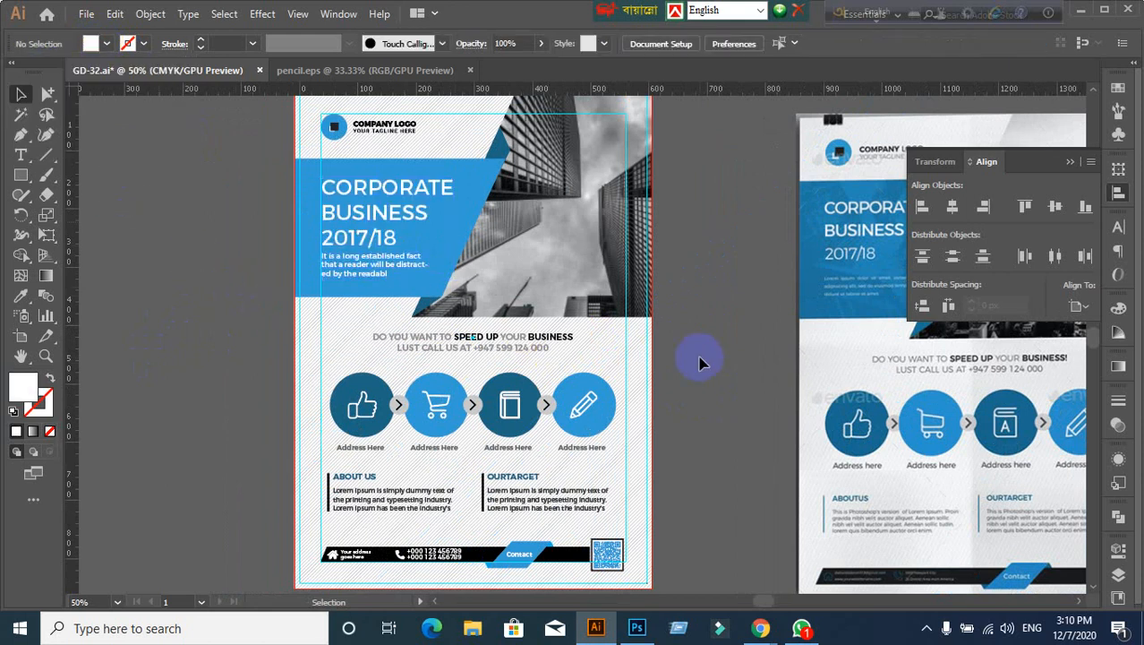
pyautogui.moveTo(699, 356); pyautogui.dragTo(592, 371)
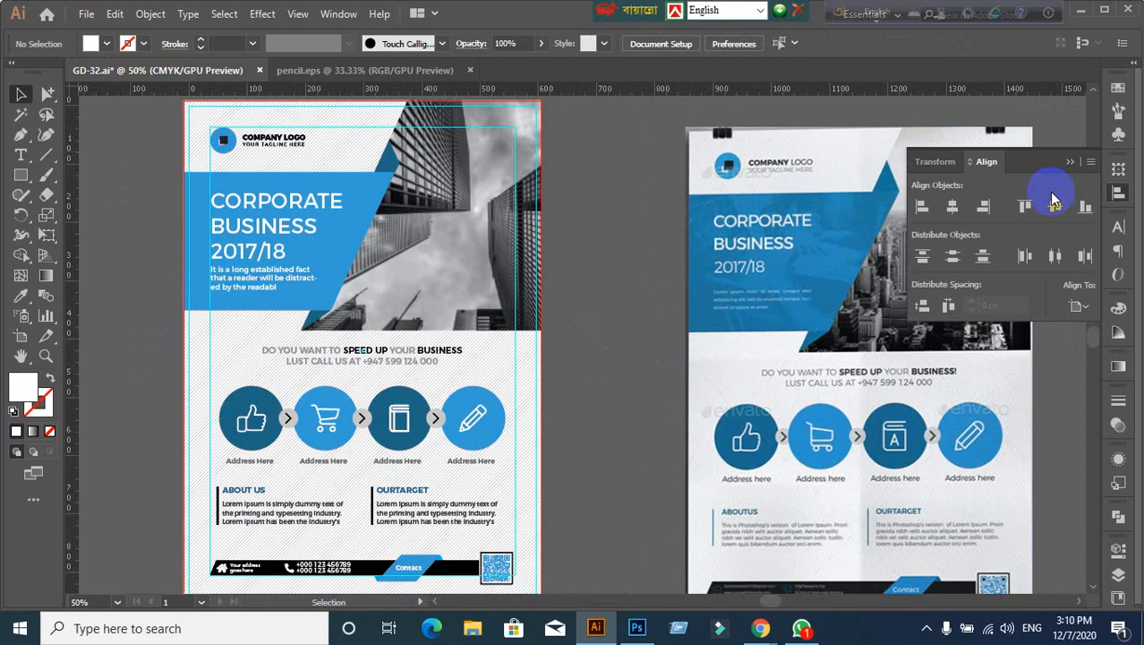
# Step: Place a duplicate of the blue headline banner shape on the empty pasteboard to the left of the flyer
pyautogui.click(1069, 162)
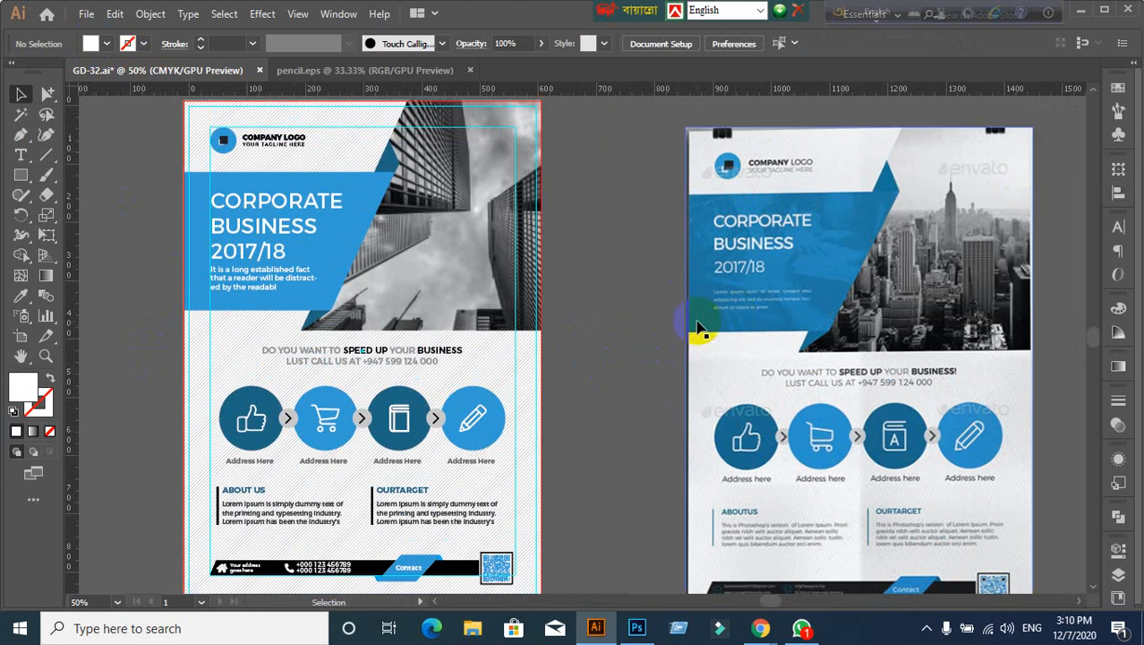
pyautogui.click(352, 218)
pyautogui.click(603, 525)
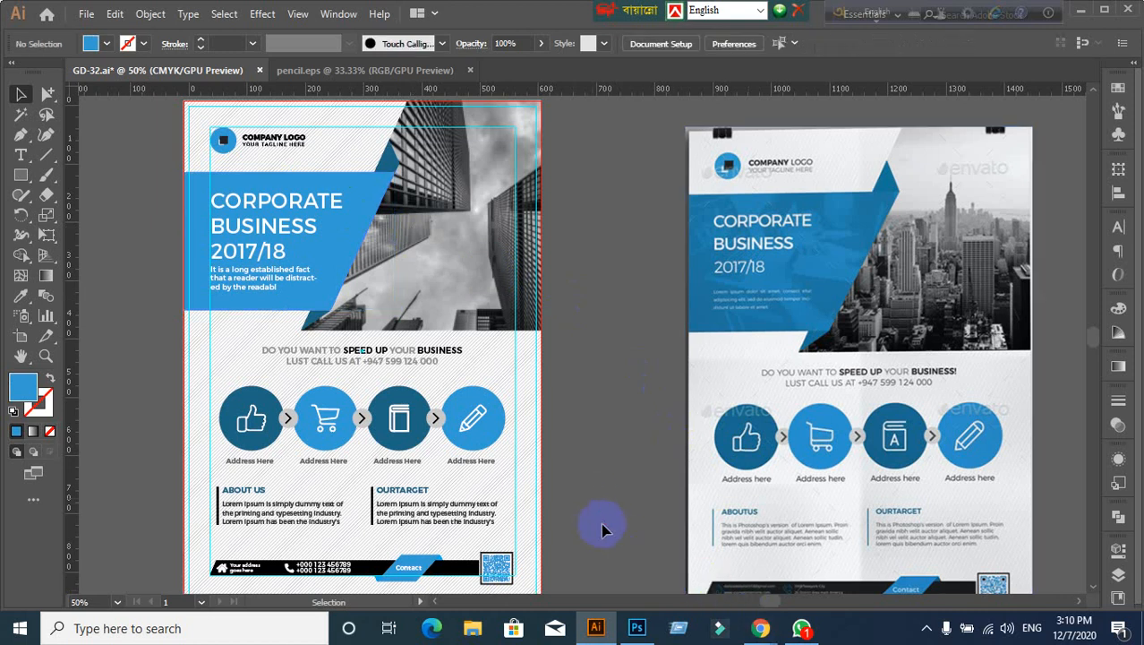
pyautogui.scroll(-1, 585, 422)
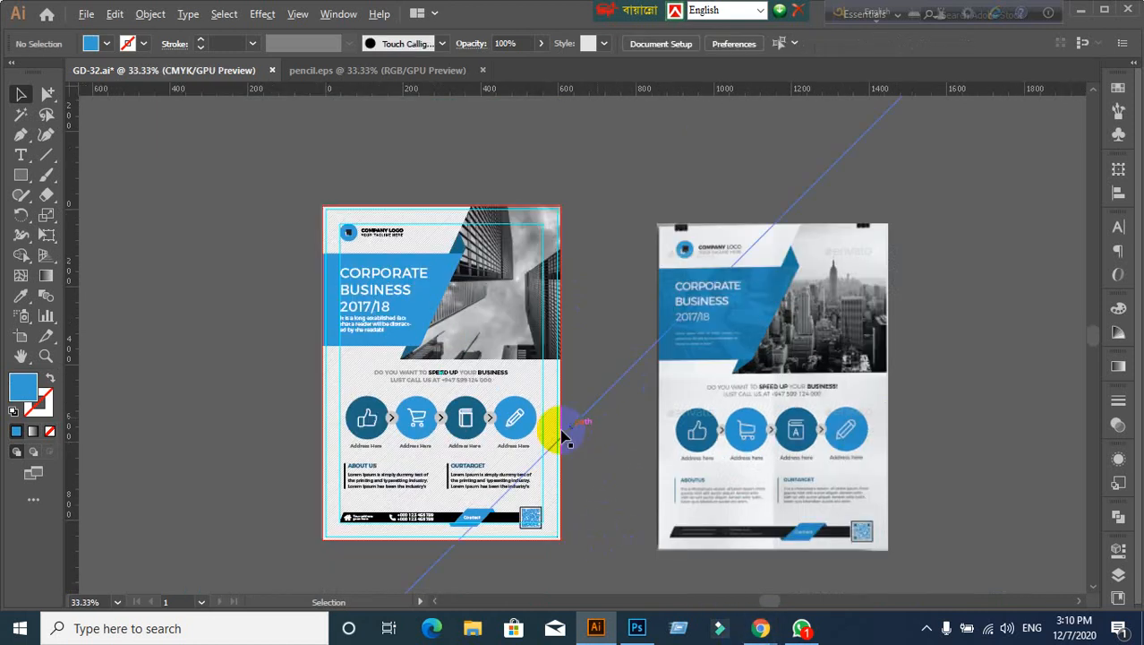
pyautogui.moveTo(436, 296); pyautogui.dragTo(213, 277)
# Step: Move the floating keyboard-language bar clear of the browser's tabs, then return to the flyer and view the reference banner
pyautogui.moveTo(760, 627)
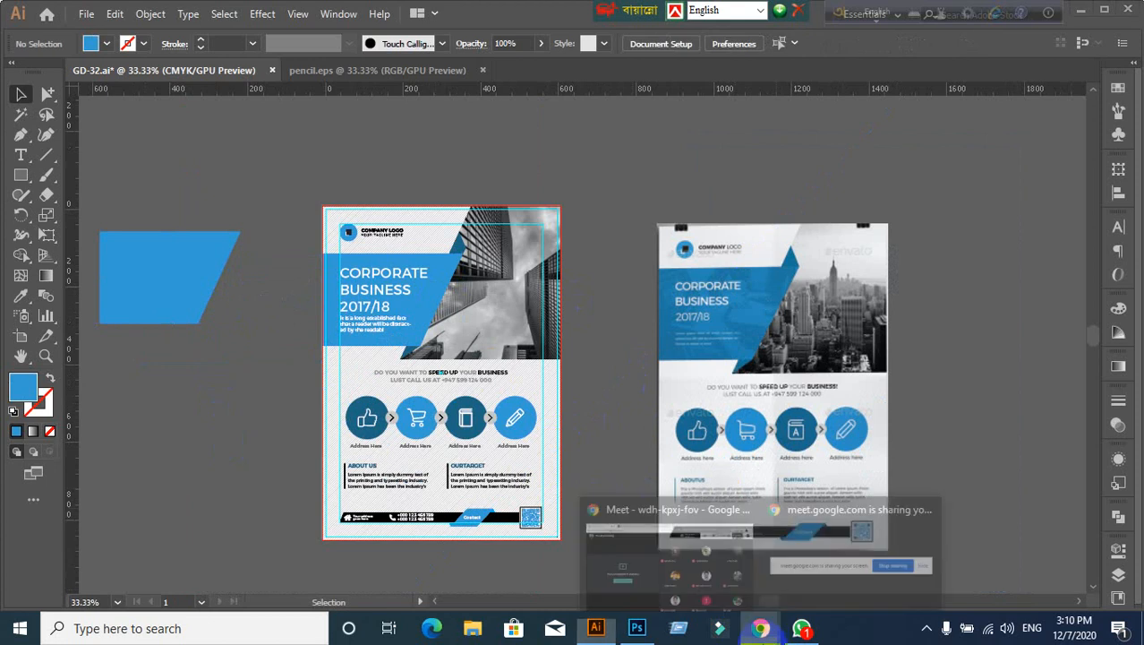
pyautogui.click(647, 546)
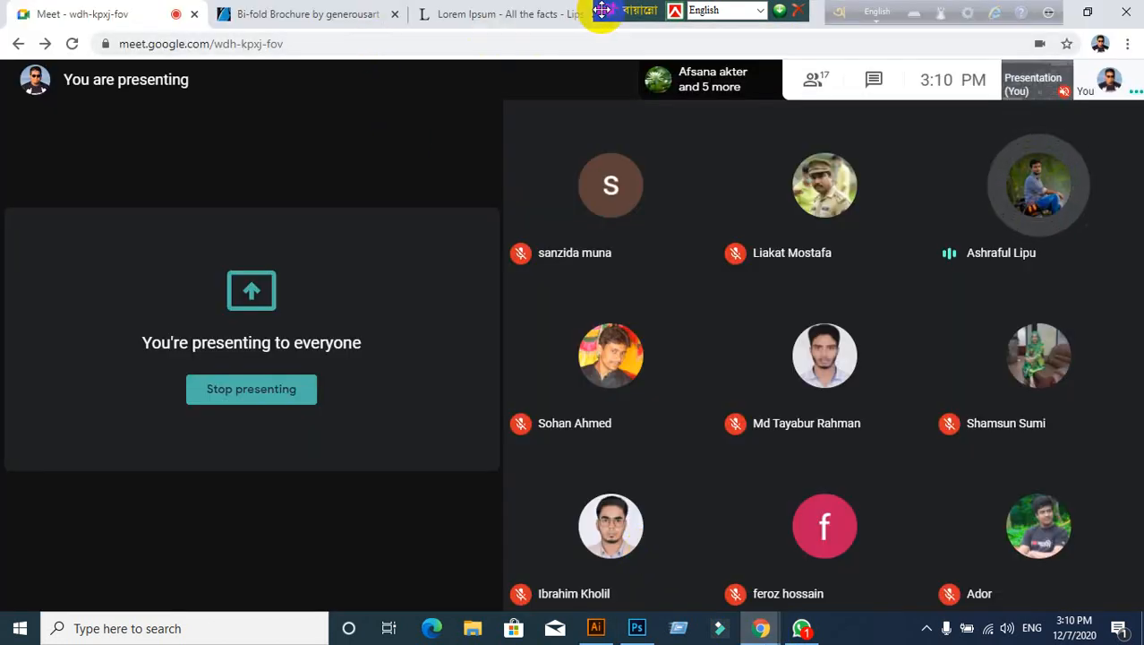
pyautogui.moveTo(624, 9); pyautogui.dragTo(803, 9)
pyautogui.click(595, 628)
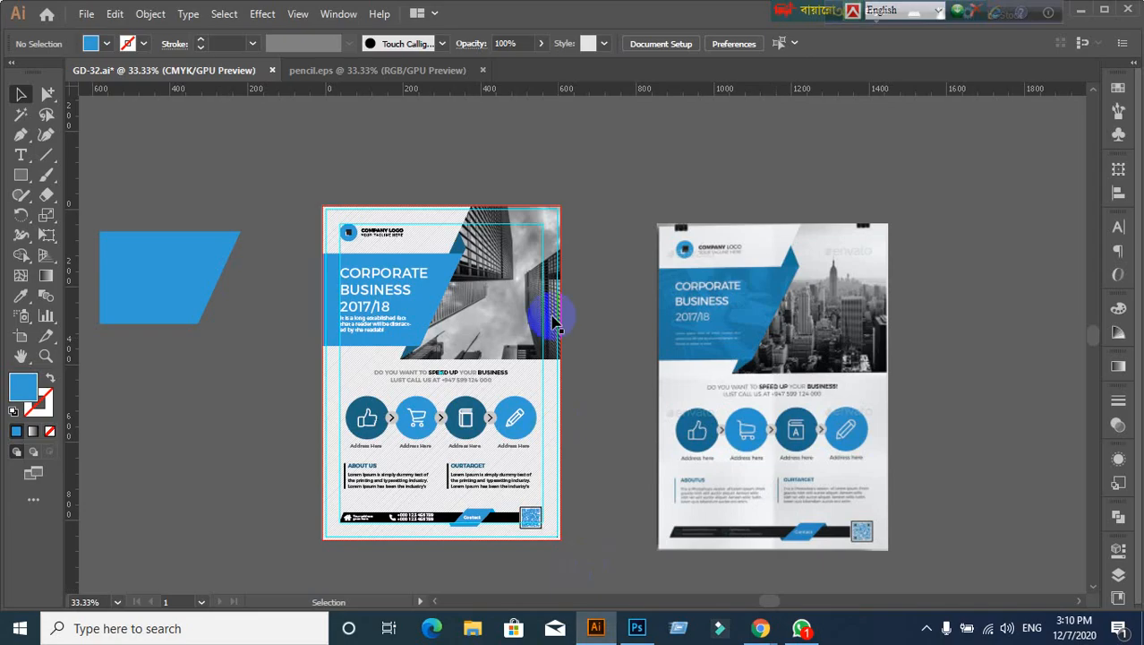
pyautogui.scroll(1, 728, 332)
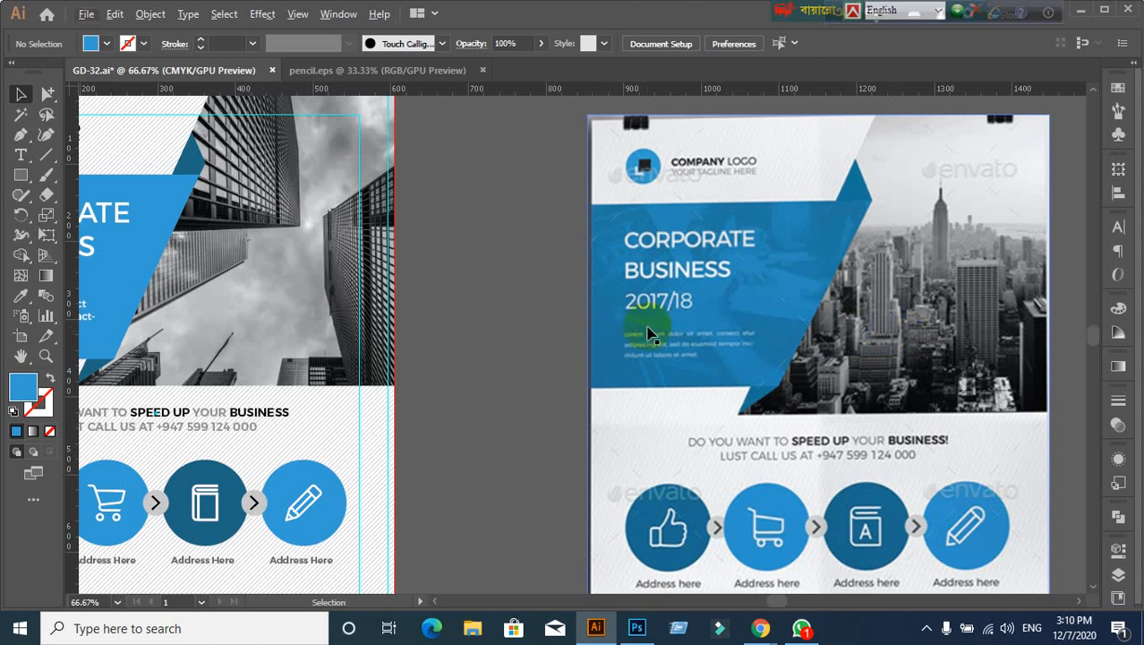
pyautogui.scroll(-3, 649, 334)
pyautogui.scroll(1, 594, 407)
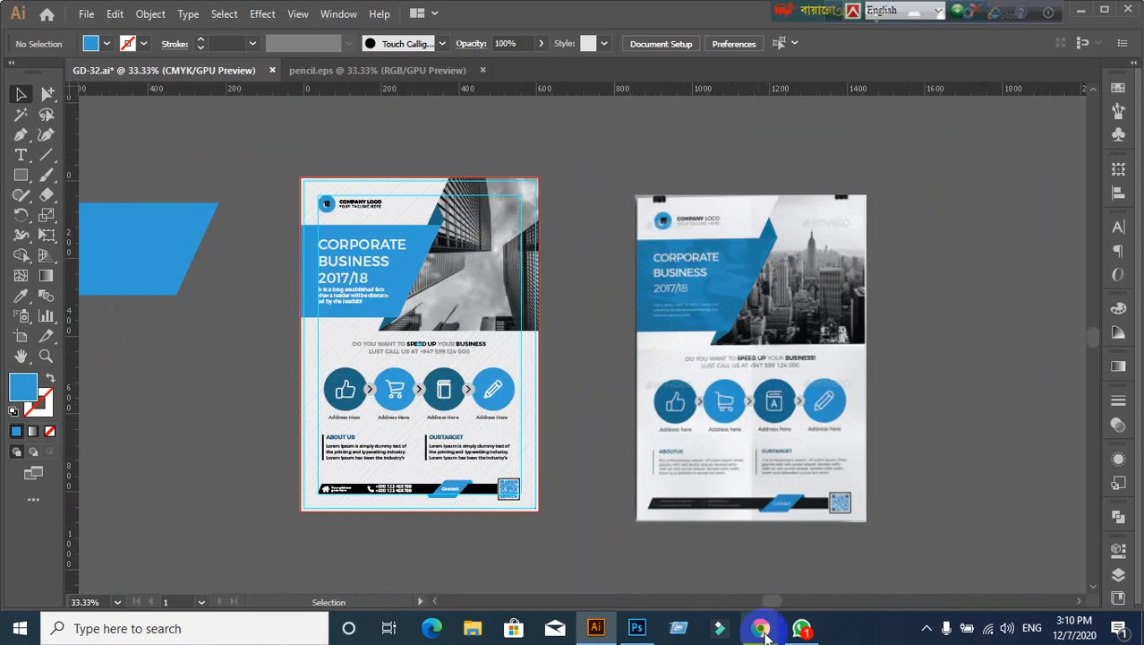
pyautogui.moveTo(759, 625)
pyautogui.click(668, 561)
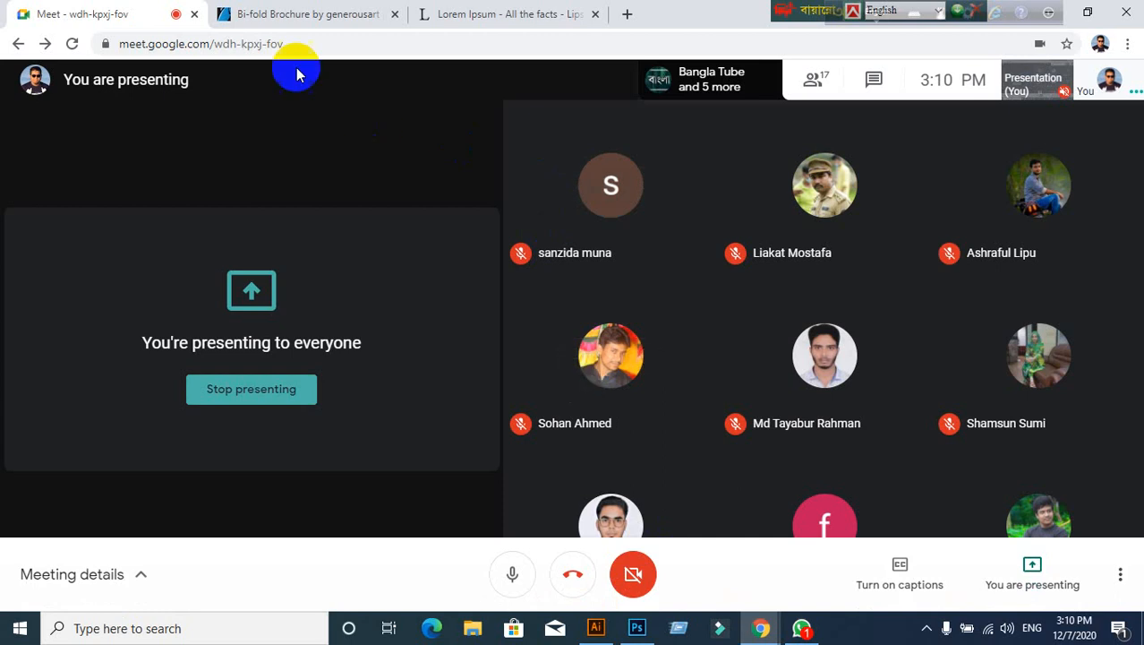
pyautogui.click(482, 16)
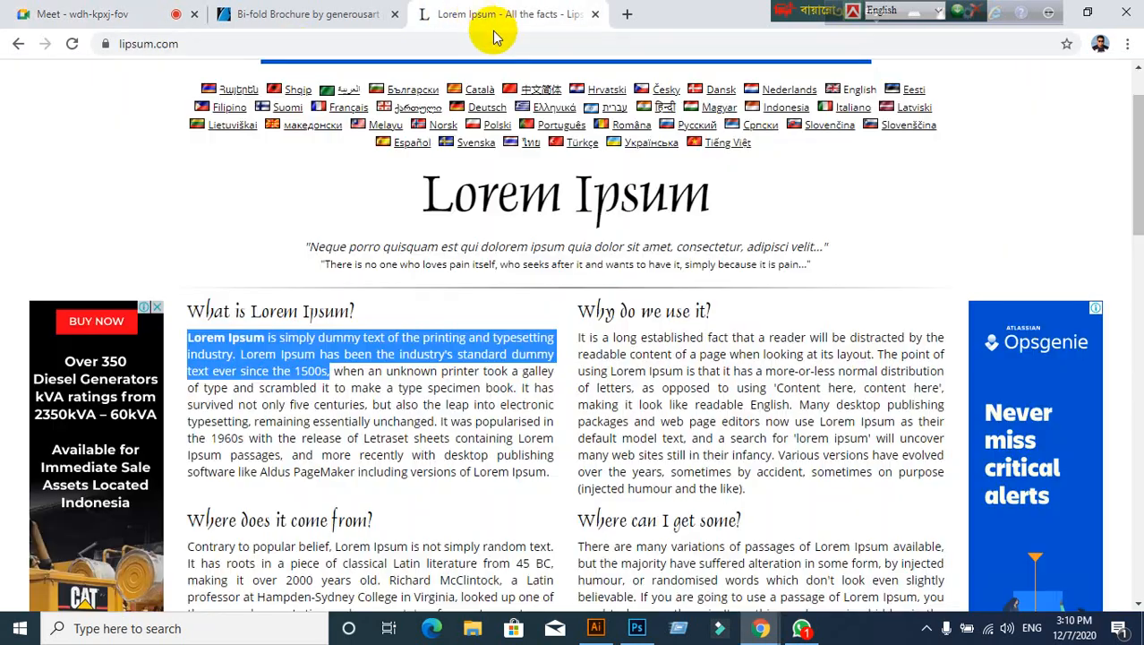
pyautogui.click(494, 42)
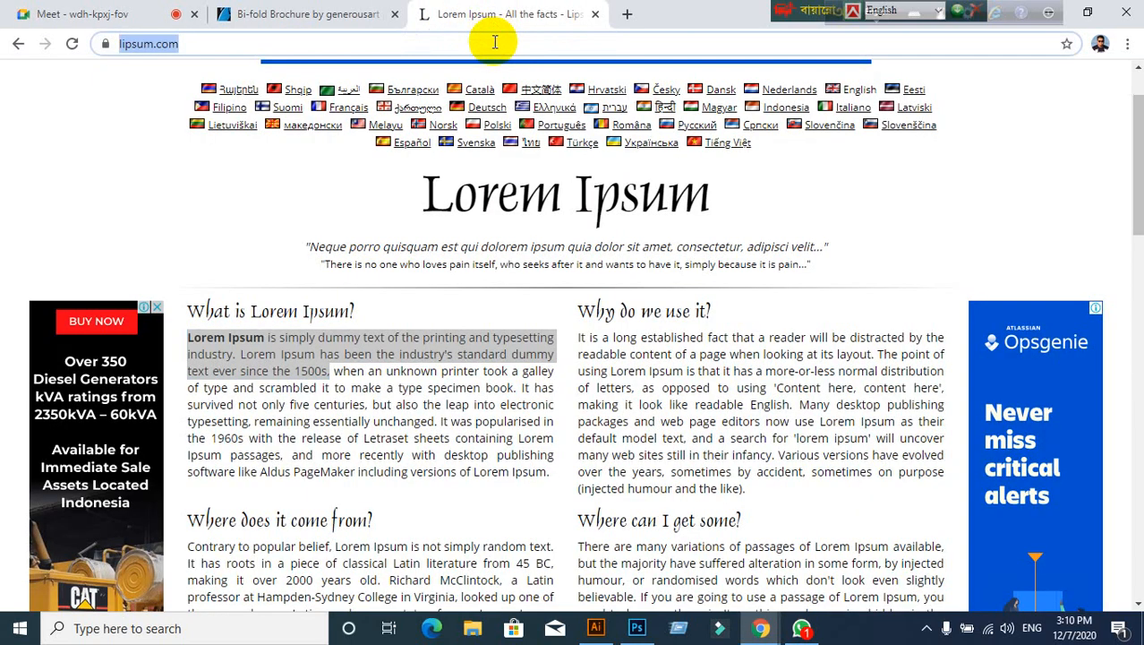
pyautogui.write('www.google')
pyautogui.press('Return')
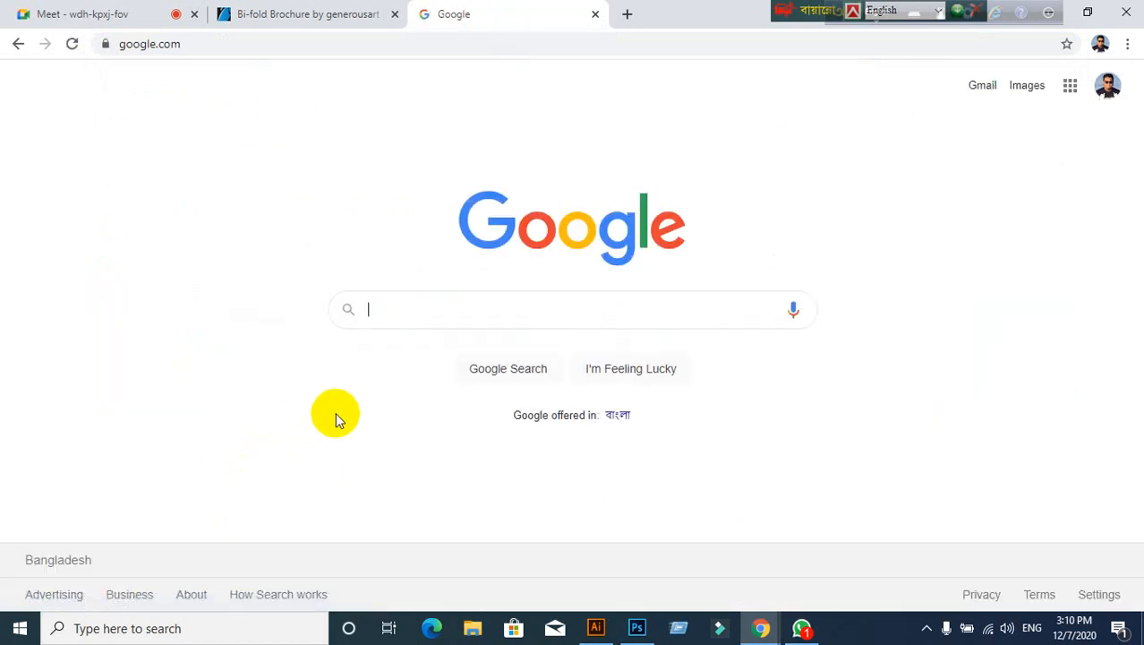
pyautogui.write('office')
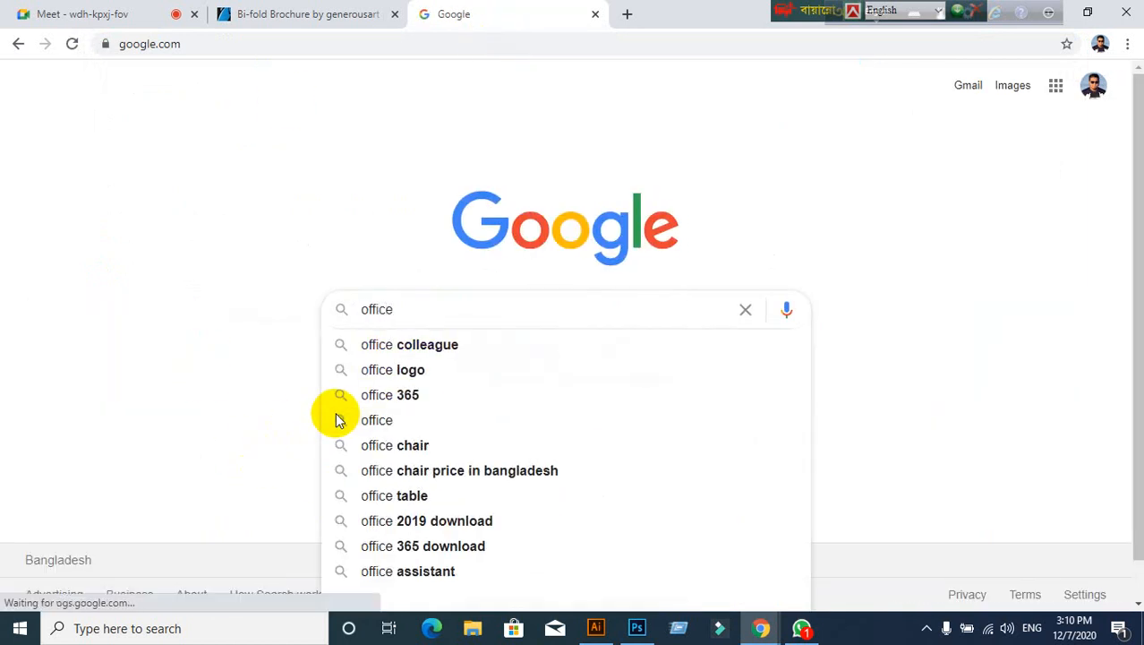
pyautogui.click(340, 420)
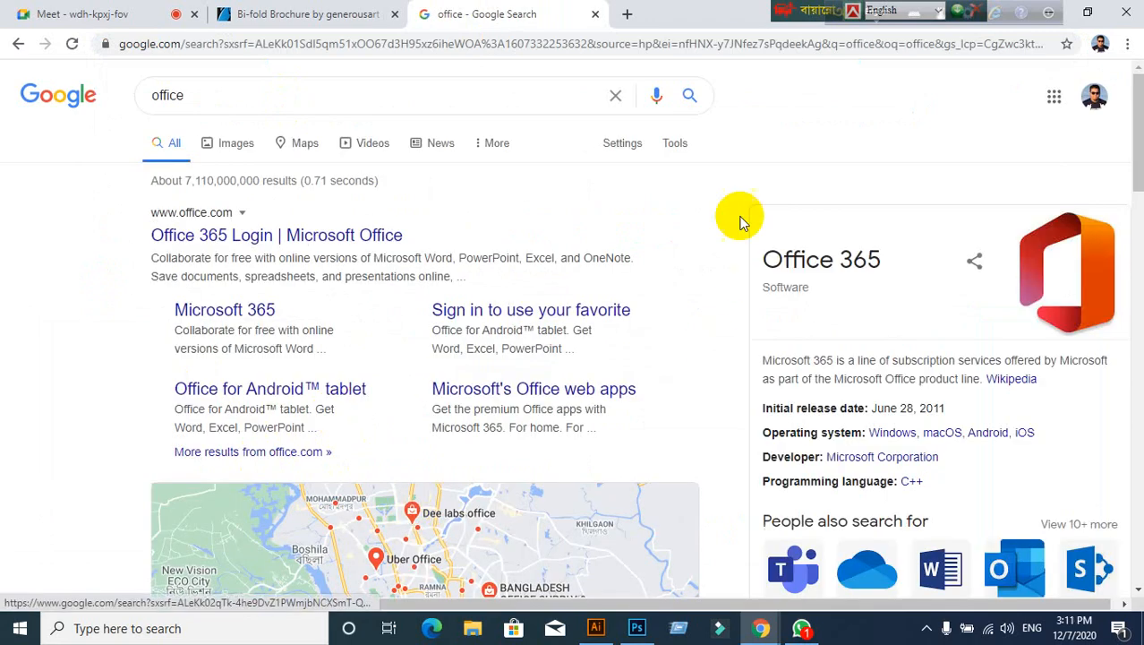
# Step: Show the image results for the office search with the search tools and view the Size and Usage Rights filter options
pyautogui.click(665, 147)
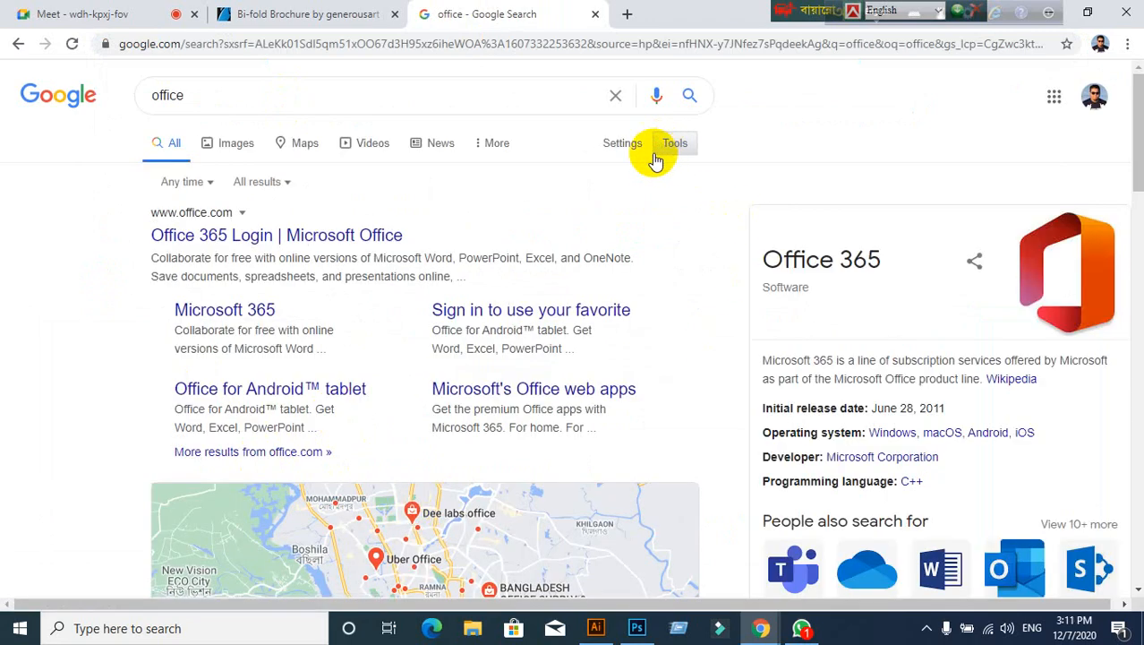
pyautogui.click(631, 148)
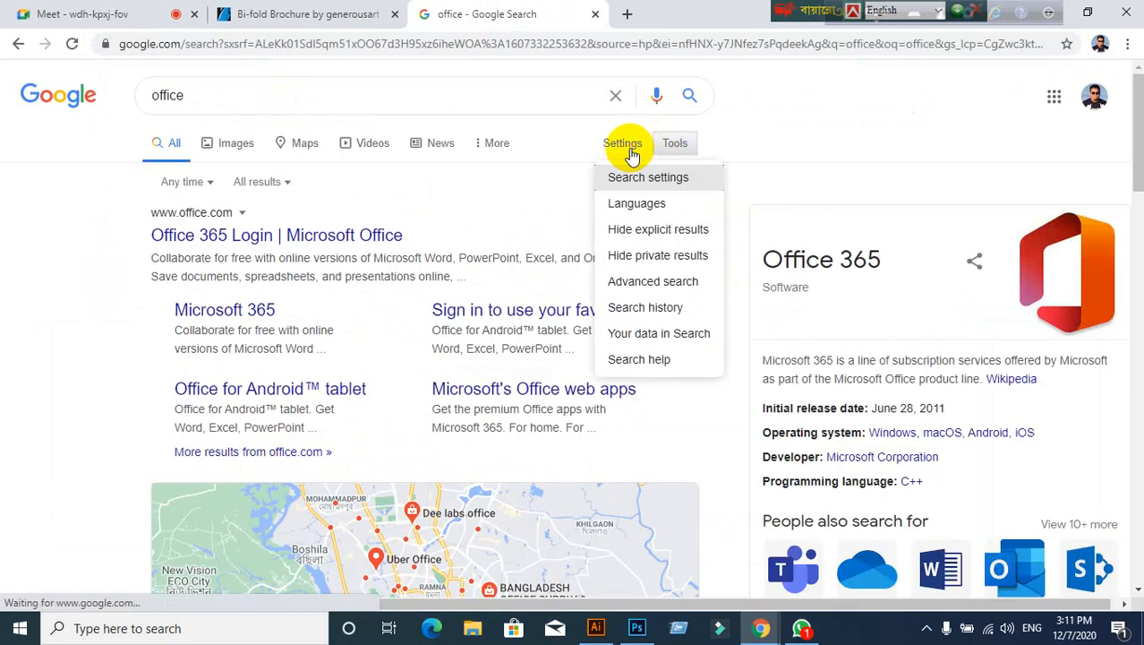
pyautogui.click(243, 149)
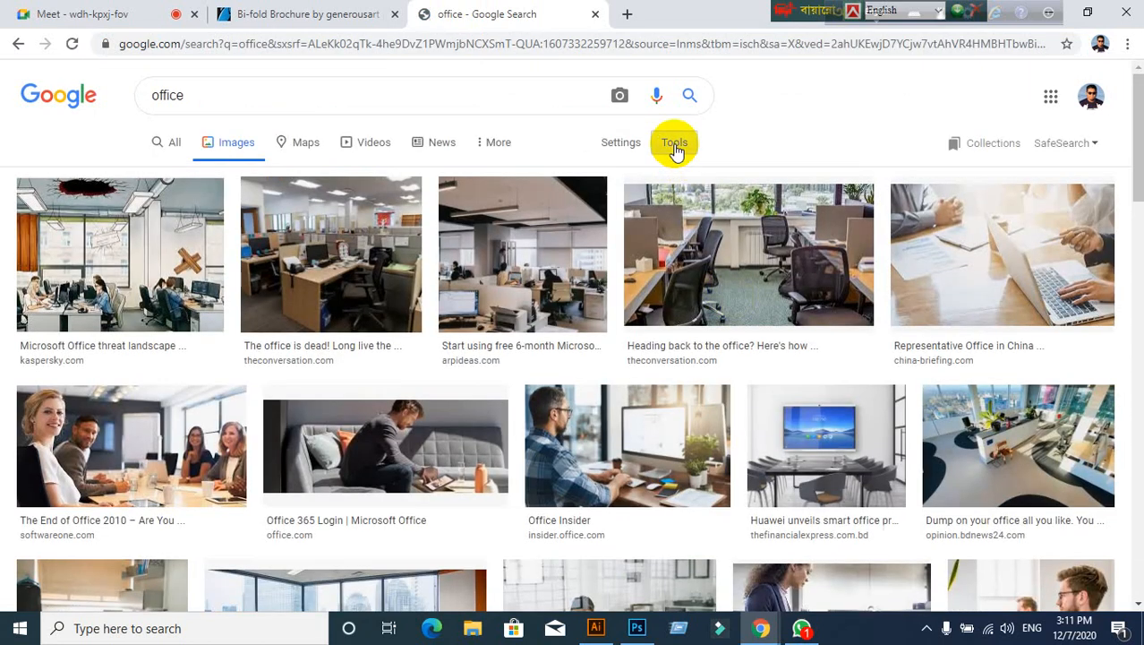
pyautogui.click(674, 146)
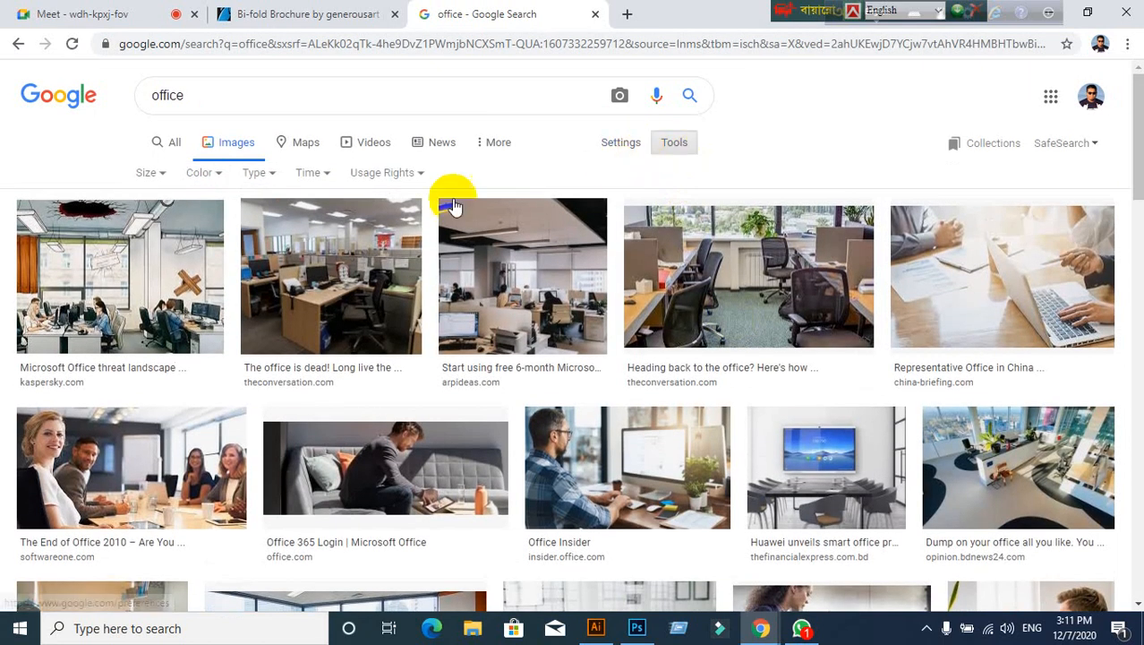
pyautogui.click(154, 176)
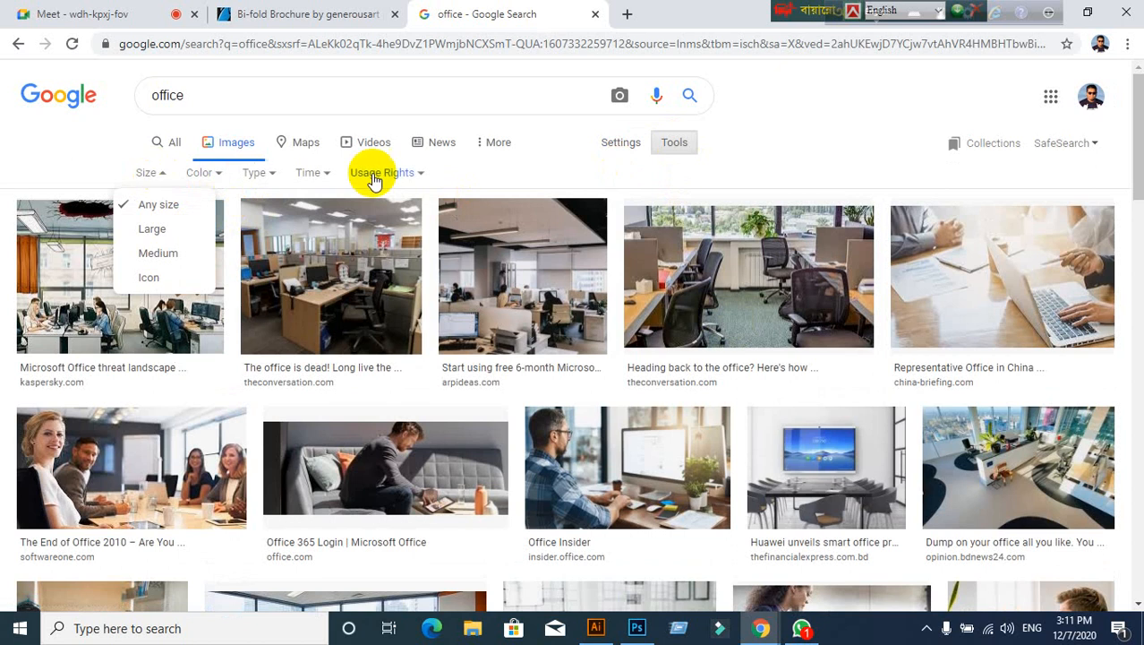
pyautogui.click(417, 173)
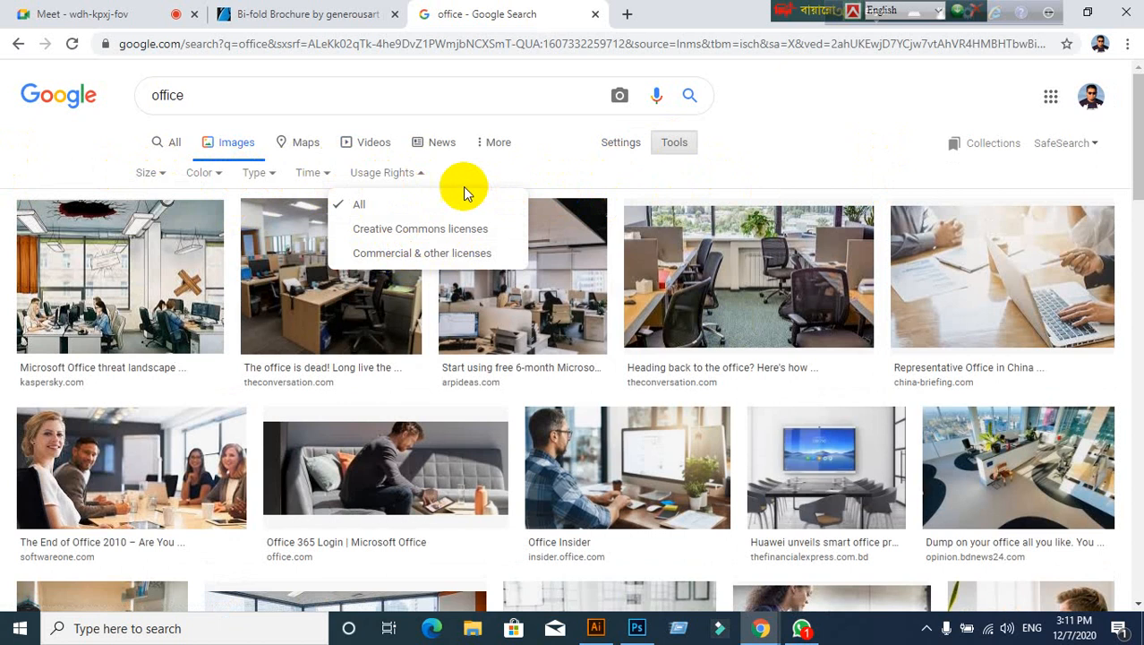
pyautogui.click(426, 176)
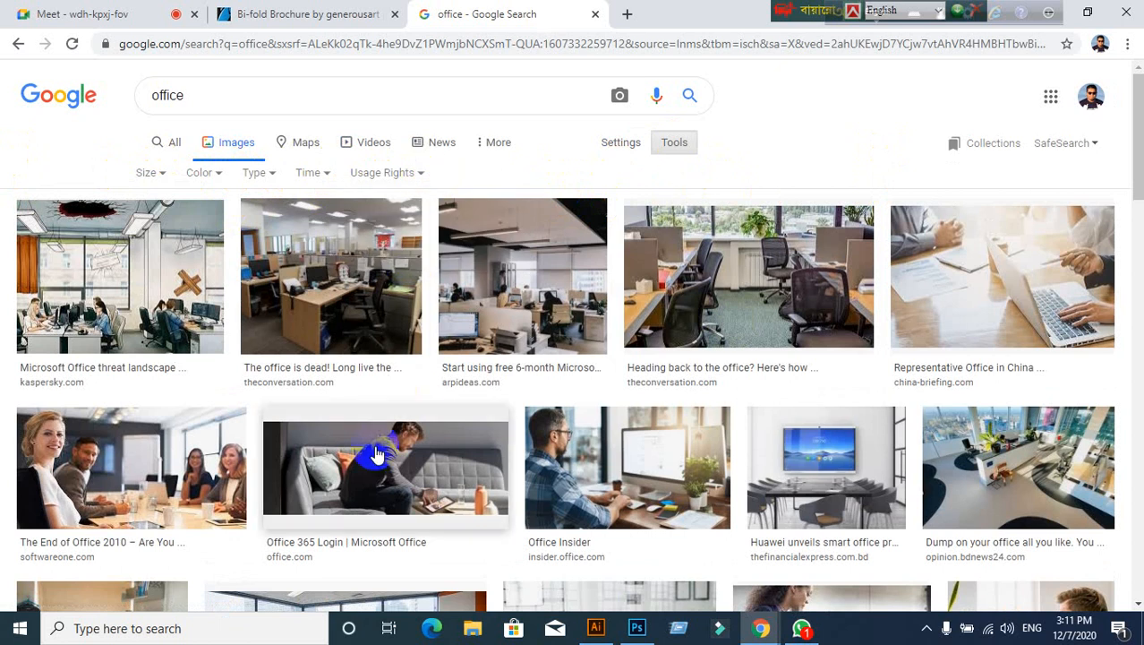
# Step: Find the wesa.fm photo of a bright open-plan office with white desks in the image results and copy the image
pyautogui.scroll(-2, 376, 470)
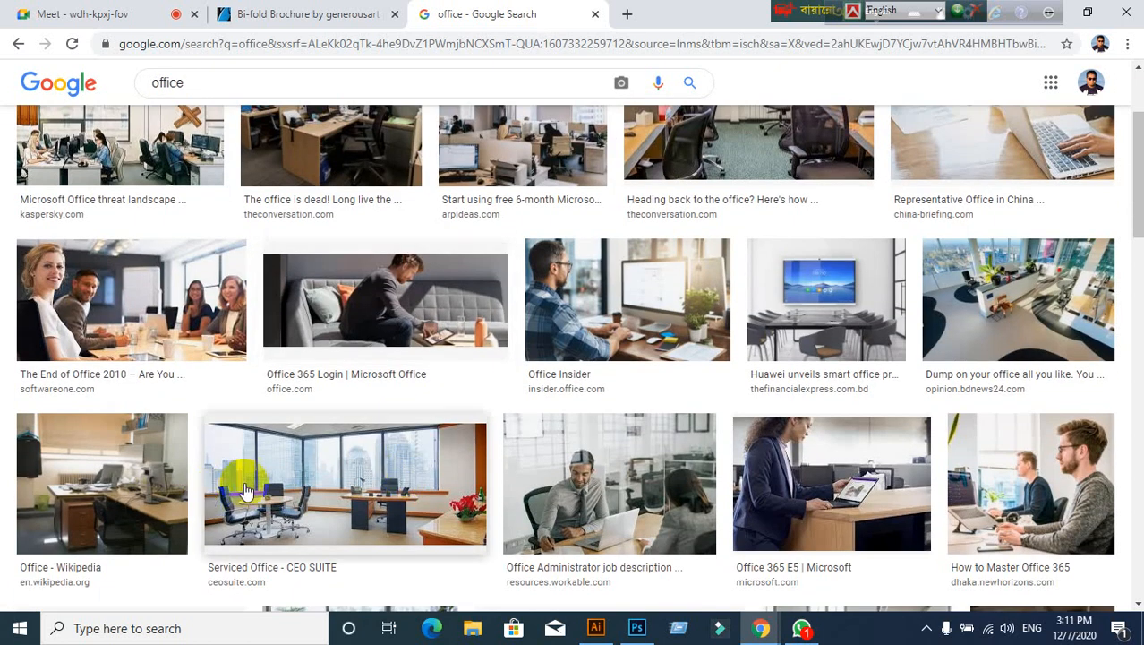
pyautogui.scroll(-2, 315, 480)
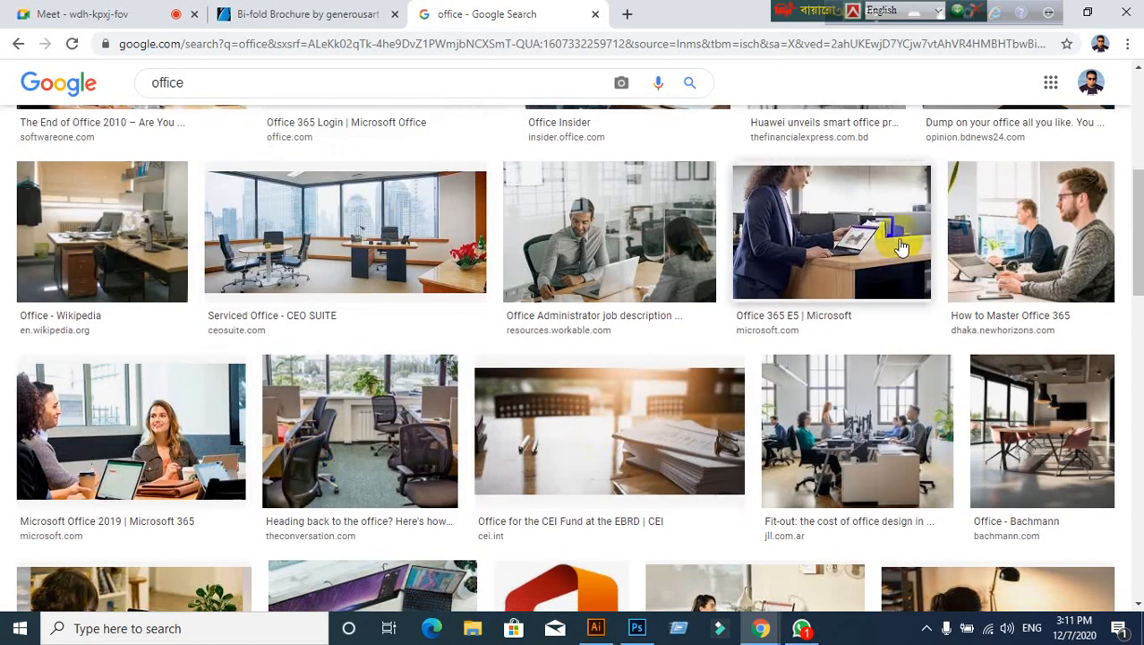
pyautogui.scroll(-3, 416, 448)
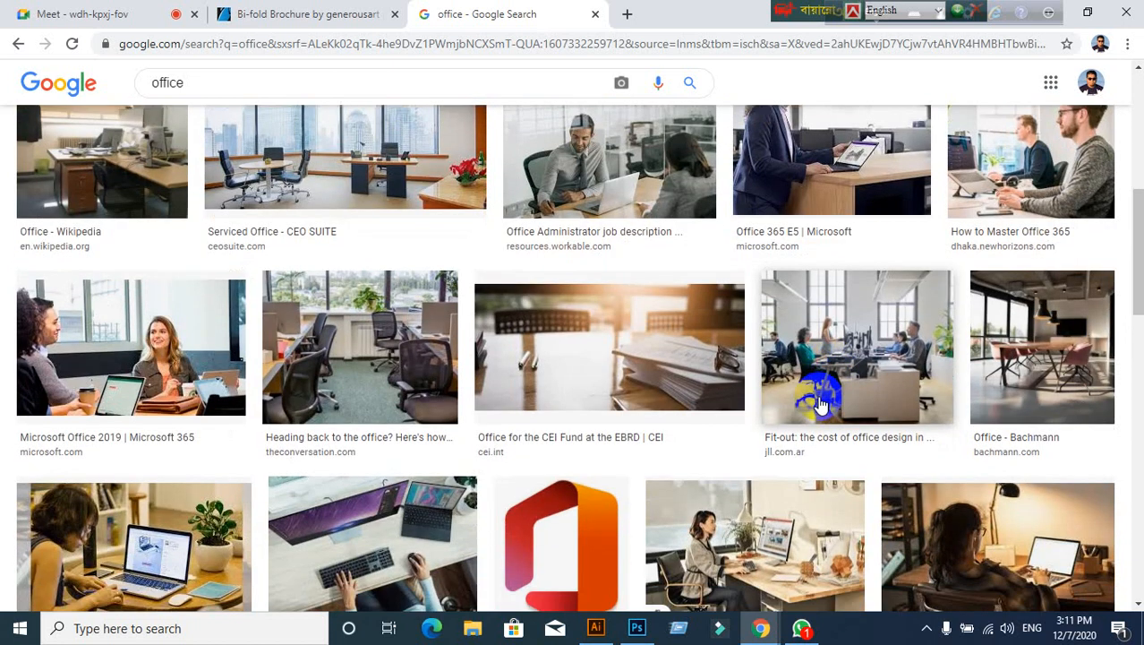
pyautogui.scroll(-2, 752, 408)
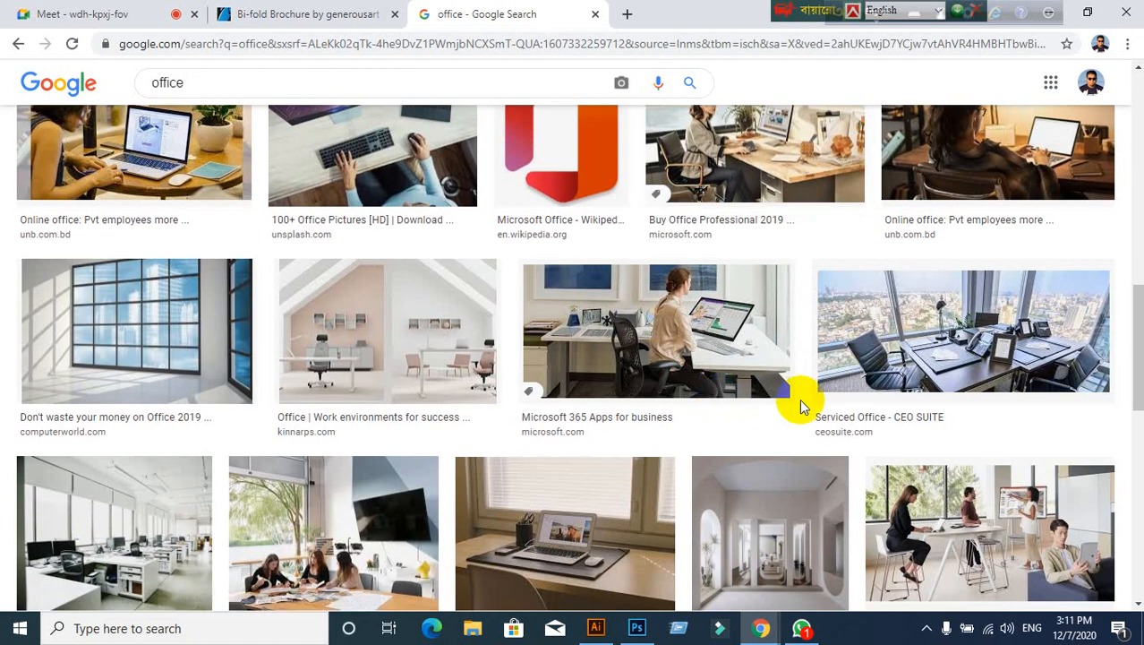
pyautogui.scroll(-2, 802, 405)
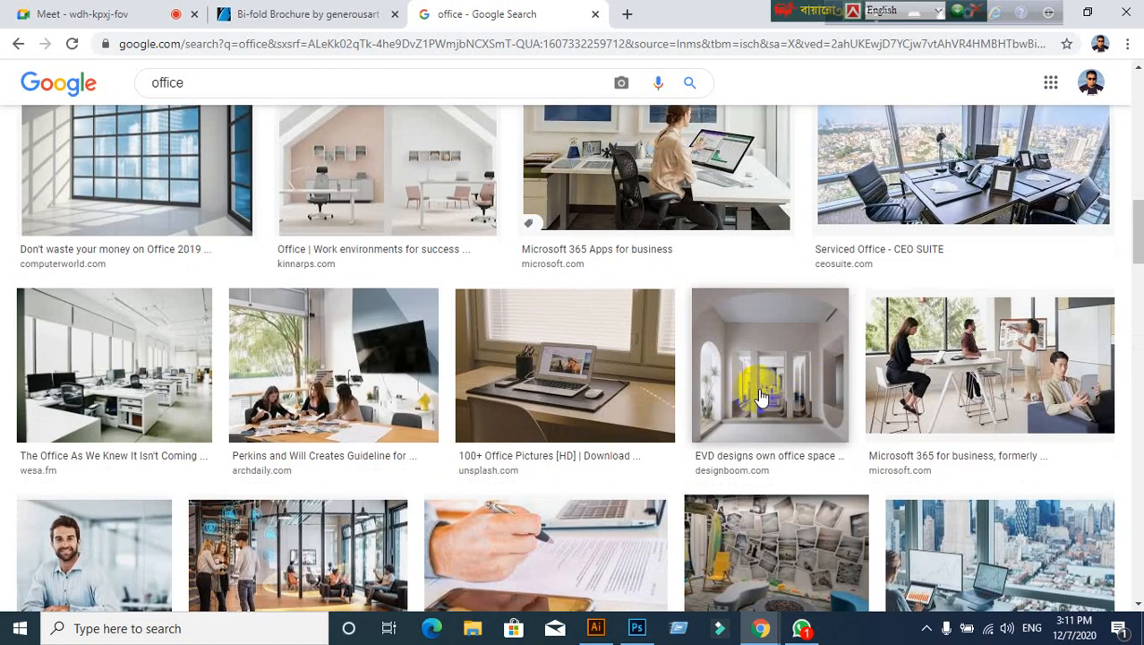
pyautogui.click(117, 384)
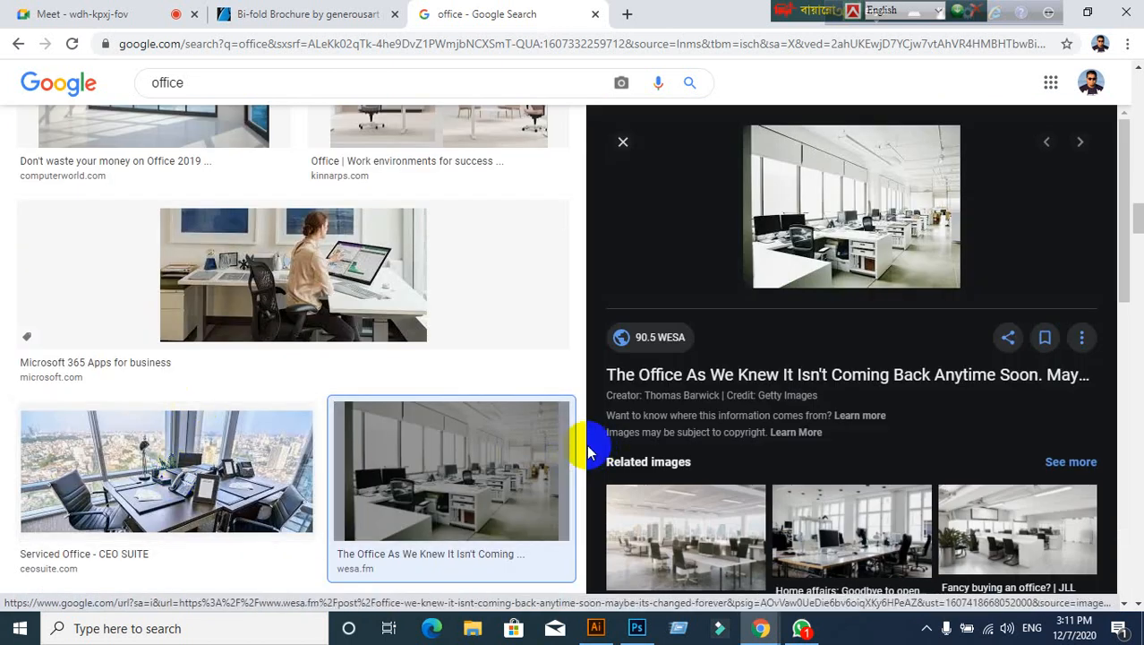
pyautogui.rightClick(857, 172)
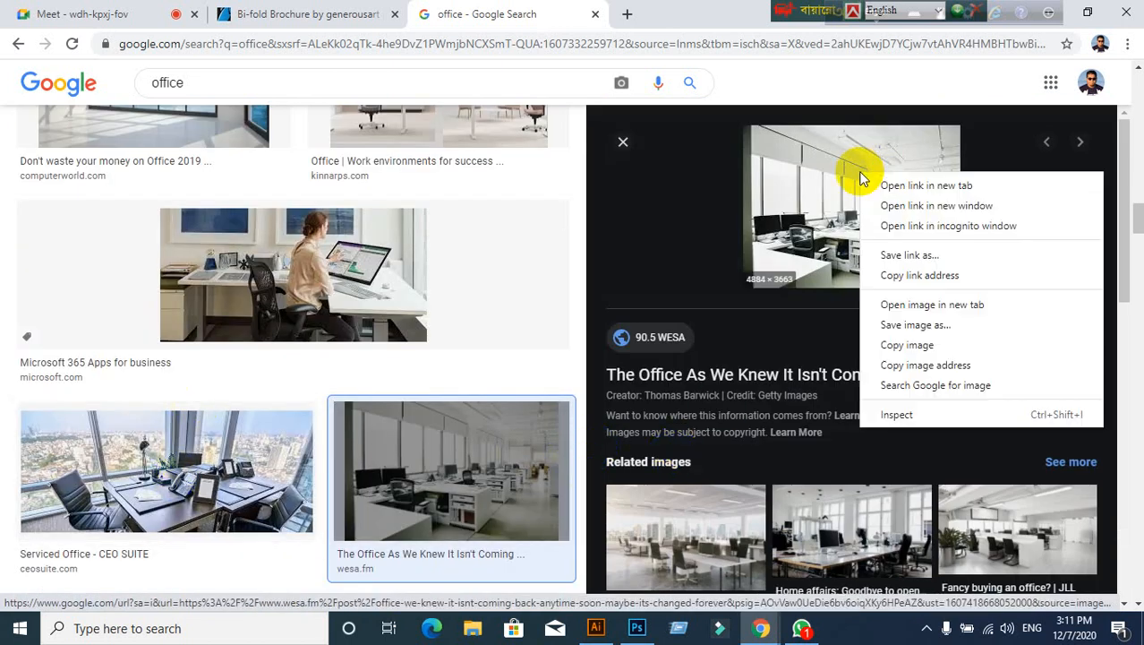
pyautogui.click(873, 344)
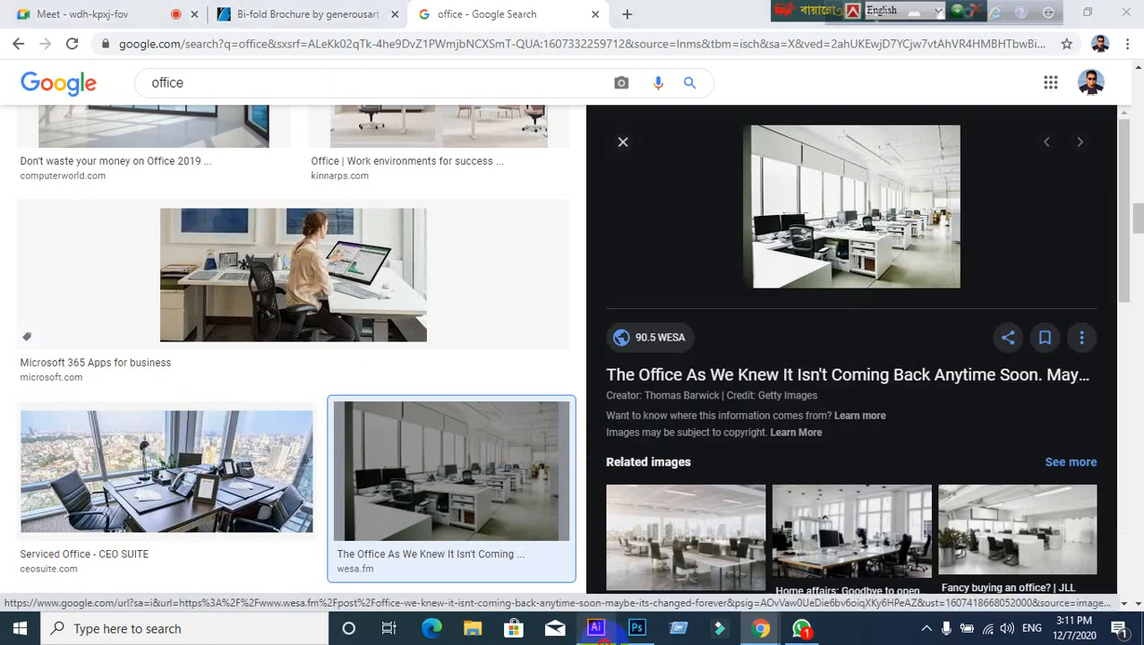
# Step: Switch to Illustrator and paste the copied office photo between the flyer and the reference image
pyautogui.click(595, 628)
pyautogui.hotkey('ctrl', 'v')
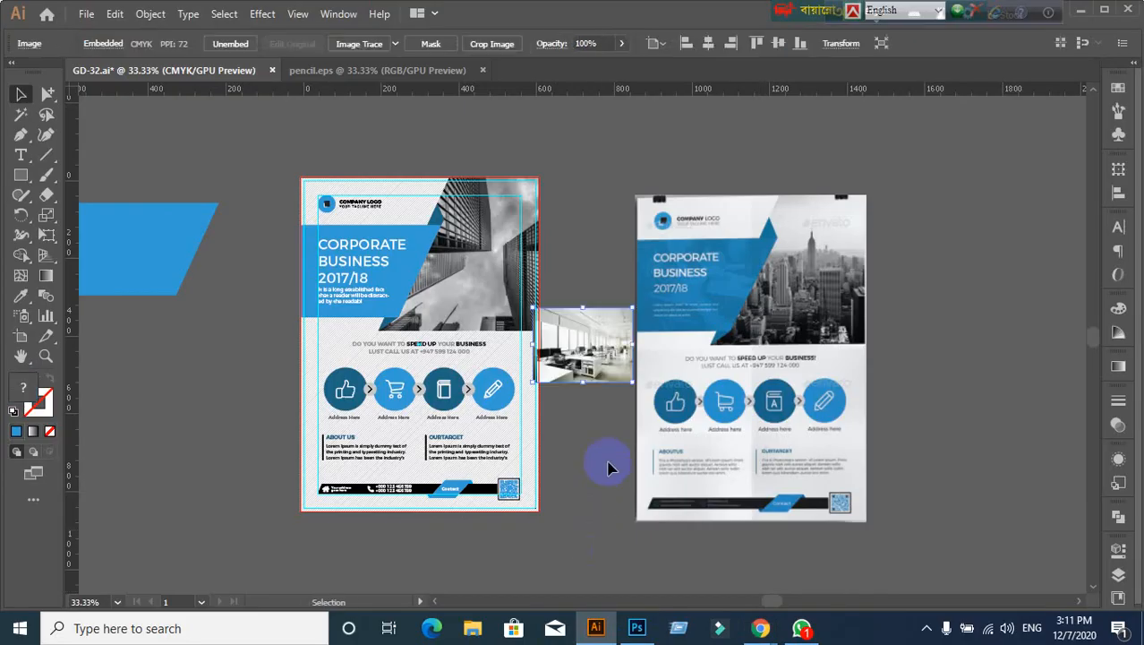
pyautogui.moveTo(595, 351); pyautogui.dragTo(490, 347)
pyautogui.hotkey('ctrl', 'z')
pyautogui.click(587, 397)
pyautogui.scroll(1, 586, 397)
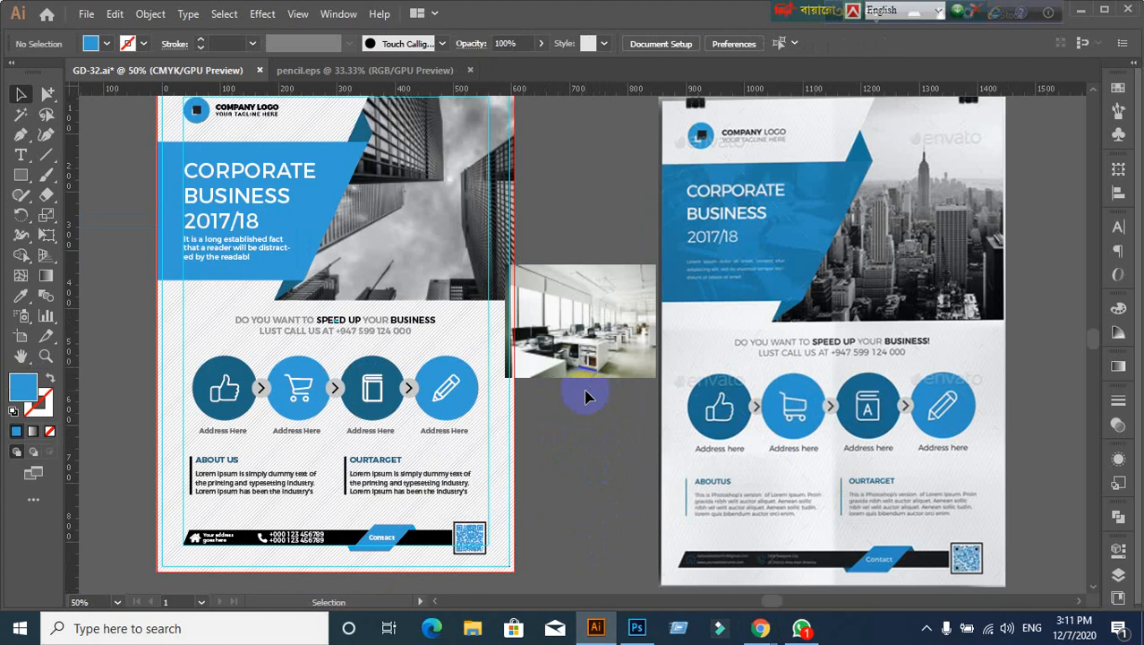
# Step: Position the office photo over the blue headline banner, enlarged to cover it completely, and send it to the back
pyautogui.moveTo(578, 332); pyautogui.dragTo(164, 196)
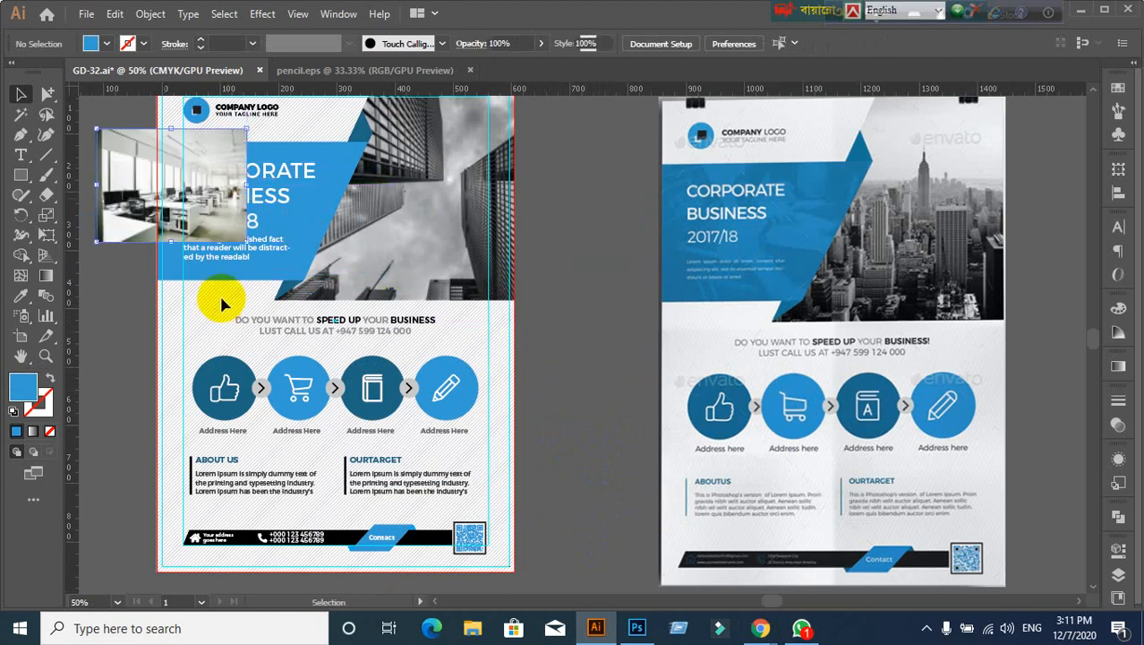
pyautogui.moveTo(246, 242); pyautogui.dragTo(395, 330)
pyautogui.hotkey('ctrl', 'shift', '[')
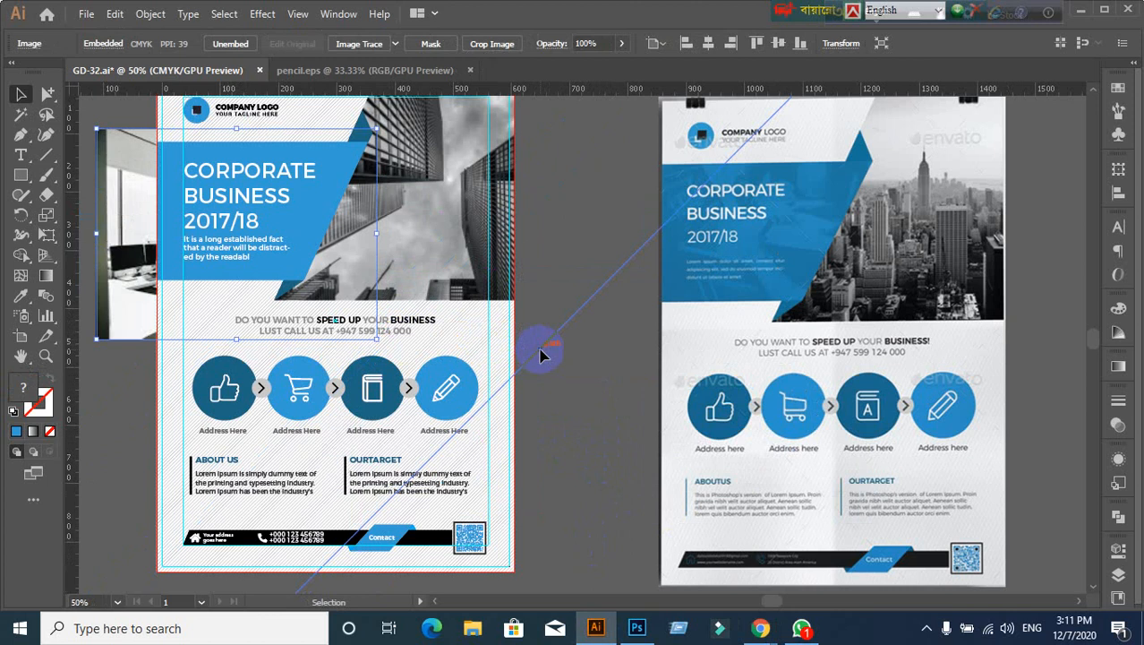
# Step: Mask the office photo with the blue headline banner shape using Make Clipping Mask
pyautogui.keyDown('shift'); pyautogui.click(304, 220); pyautogui.keyUp('shift')
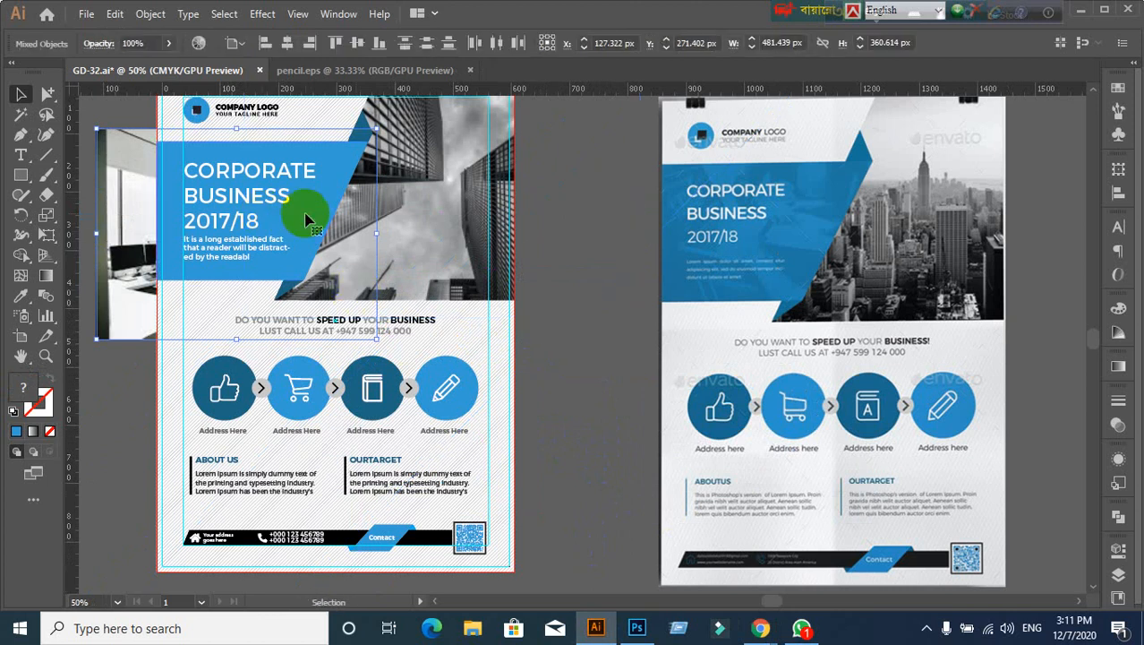
pyautogui.rightClick(304, 220)
pyautogui.click(377, 356)
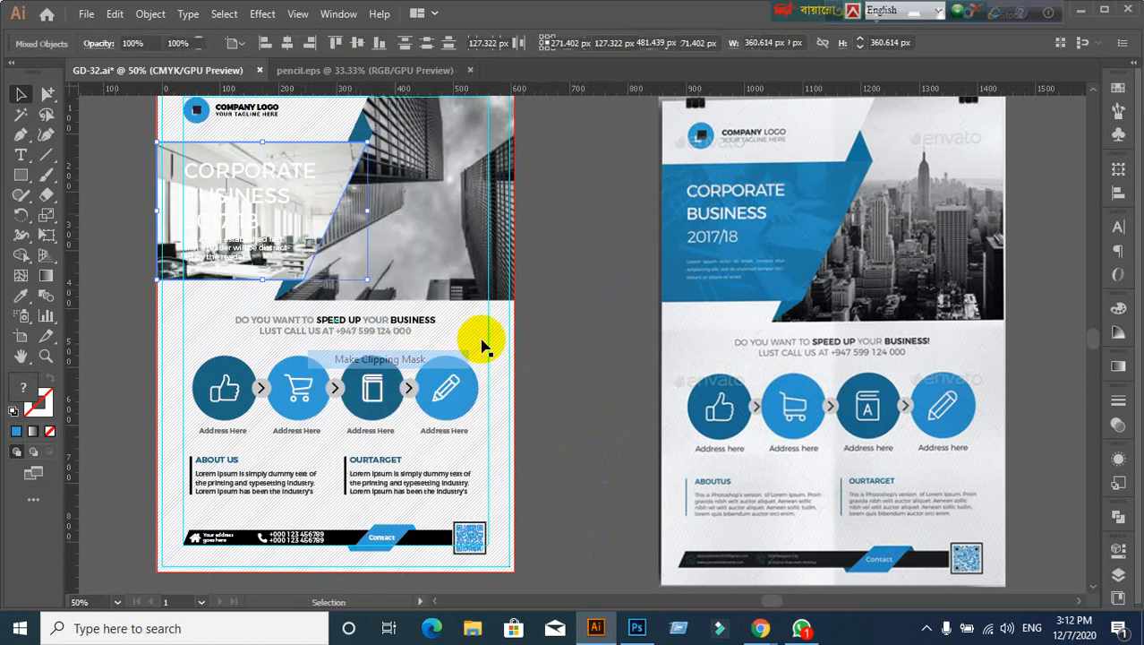
# Step: Align the spare blue banner shape onto the office photo clip group as key object, matching vertical centres and left edges
pyautogui.click(594, 296)
pyautogui.hotkey('ctrl', '-')
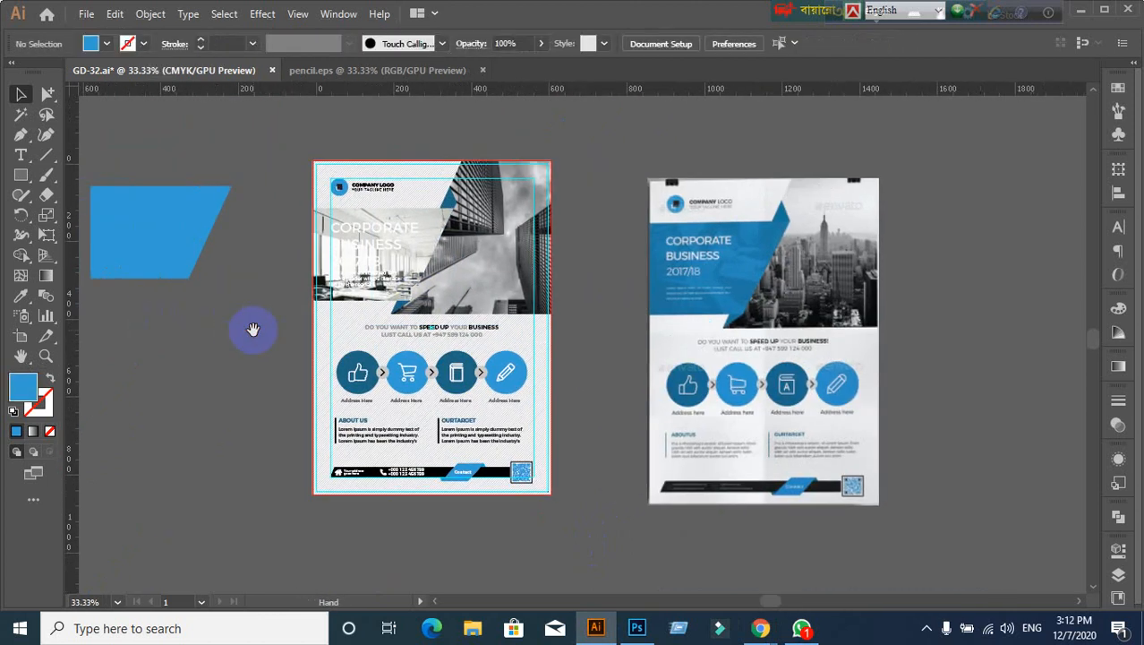
pyautogui.moveTo(126, 240); pyautogui.dragTo(344, 248)
pyautogui.hotkey('ctrl', 'z')
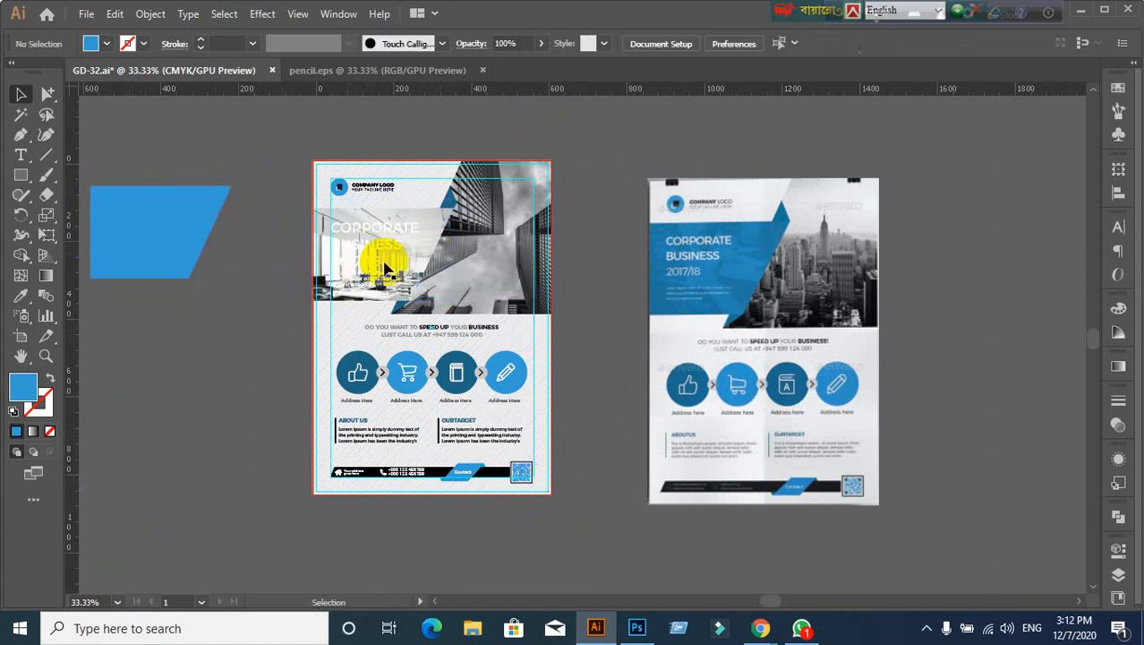
pyautogui.click(422, 235)
pyautogui.keyDown('shift'); pyautogui.click(158, 214); pyautogui.keyUp('shift')
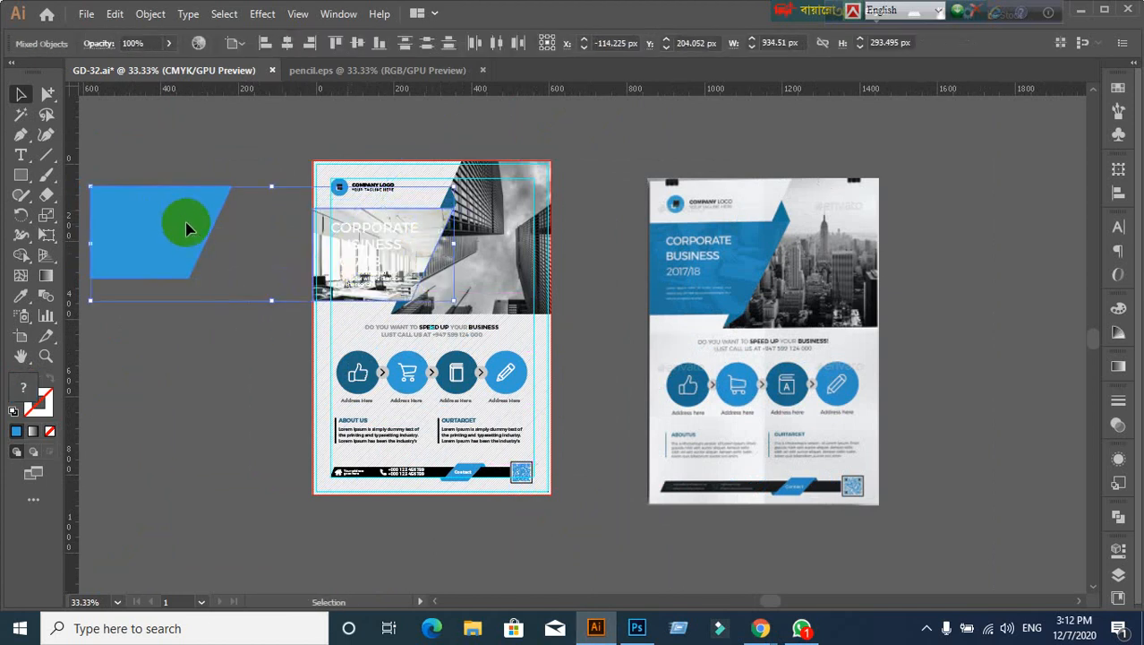
pyautogui.click(436, 225)
pyautogui.click(1117, 192)
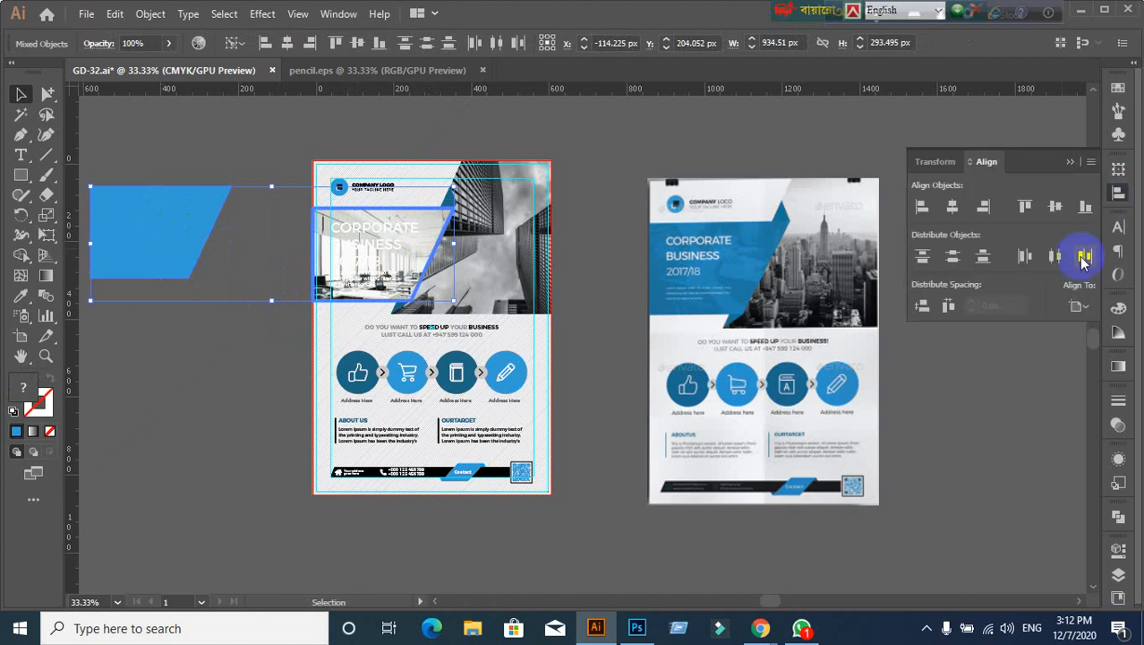
pyautogui.click(1058, 211)
pyautogui.click(925, 208)
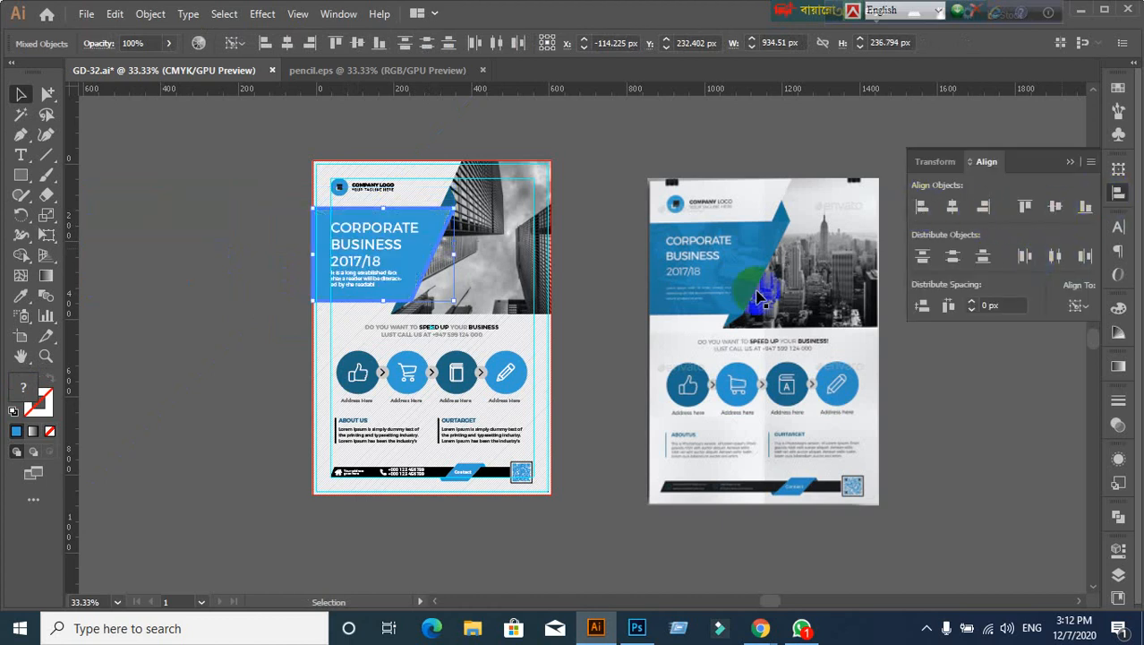
pyautogui.click(187, 388)
# Step: Try the Darken, Color Burn, Lighten and Screen blend modes on the blue headline banner over the office photo
pyautogui.scroll(2, 484, 217)
pyautogui.click(371, 258)
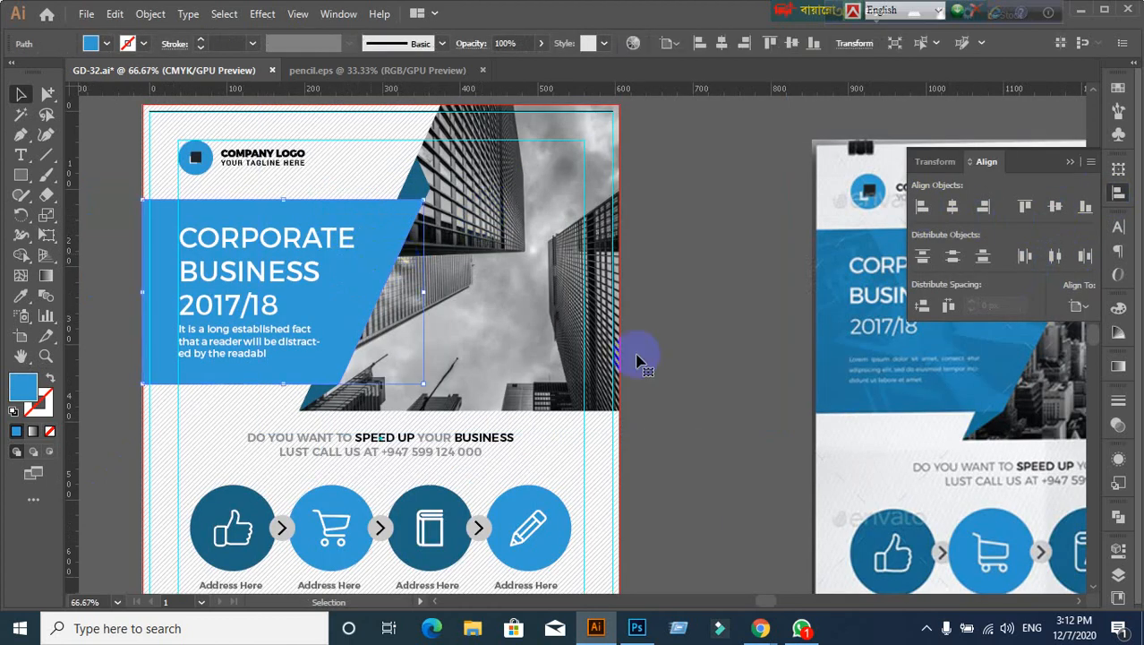
pyautogui.click(1120, 426)
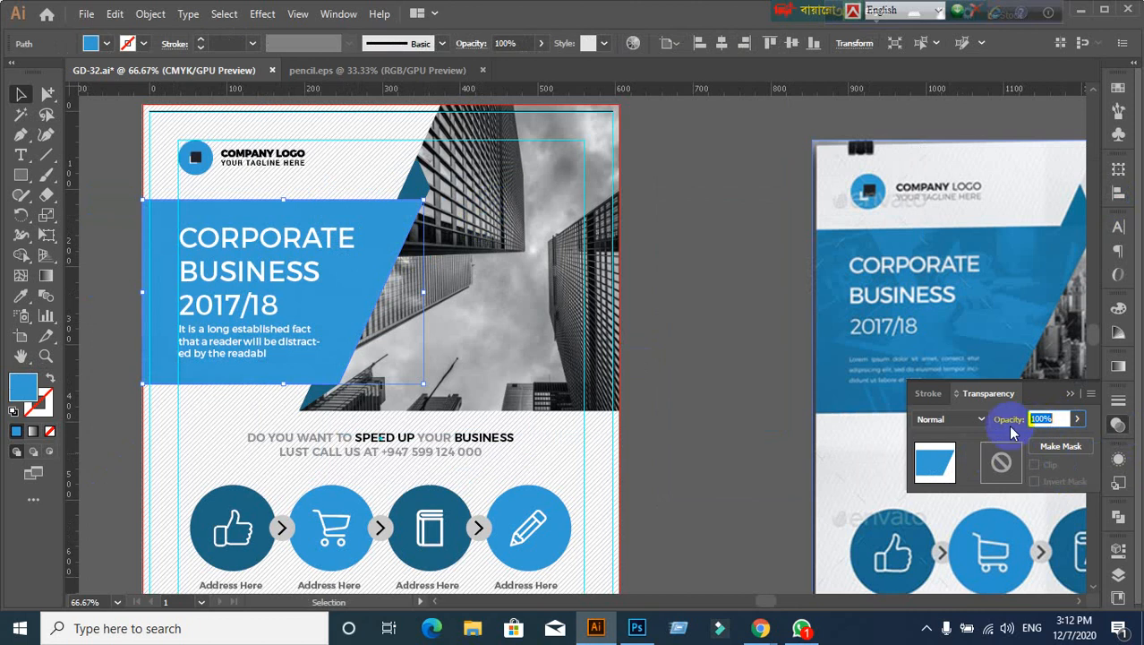
pyautogui.click(982, 419)
pyautogui.click(937, 127)
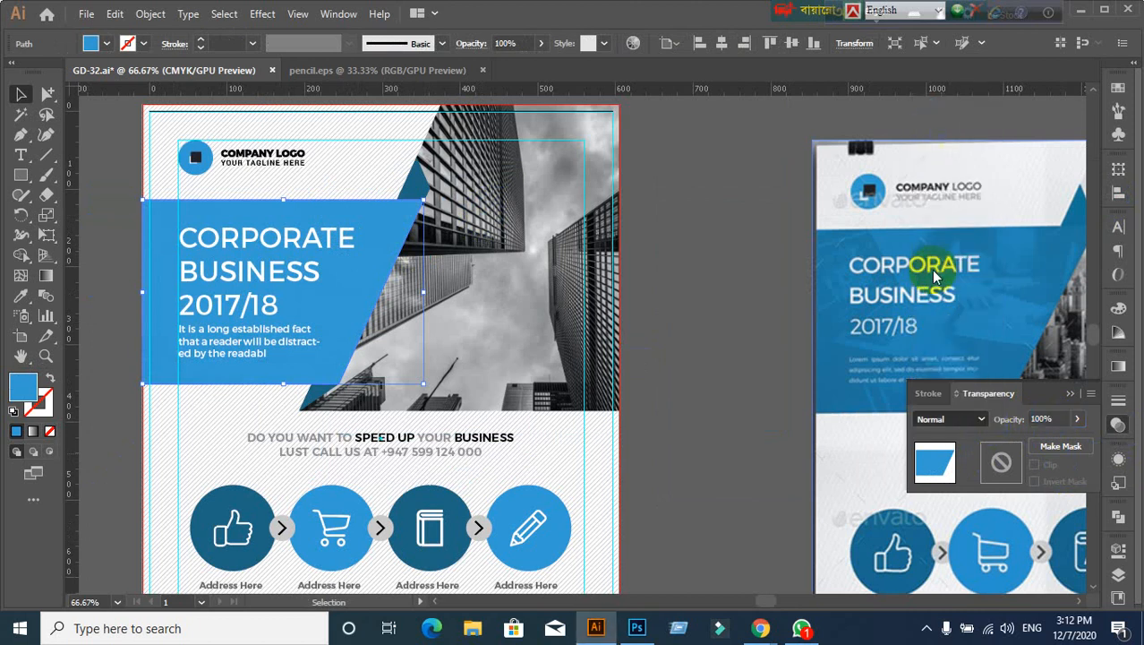
pyautogui.click(956, 419)
pyautogui.click(954, 165)
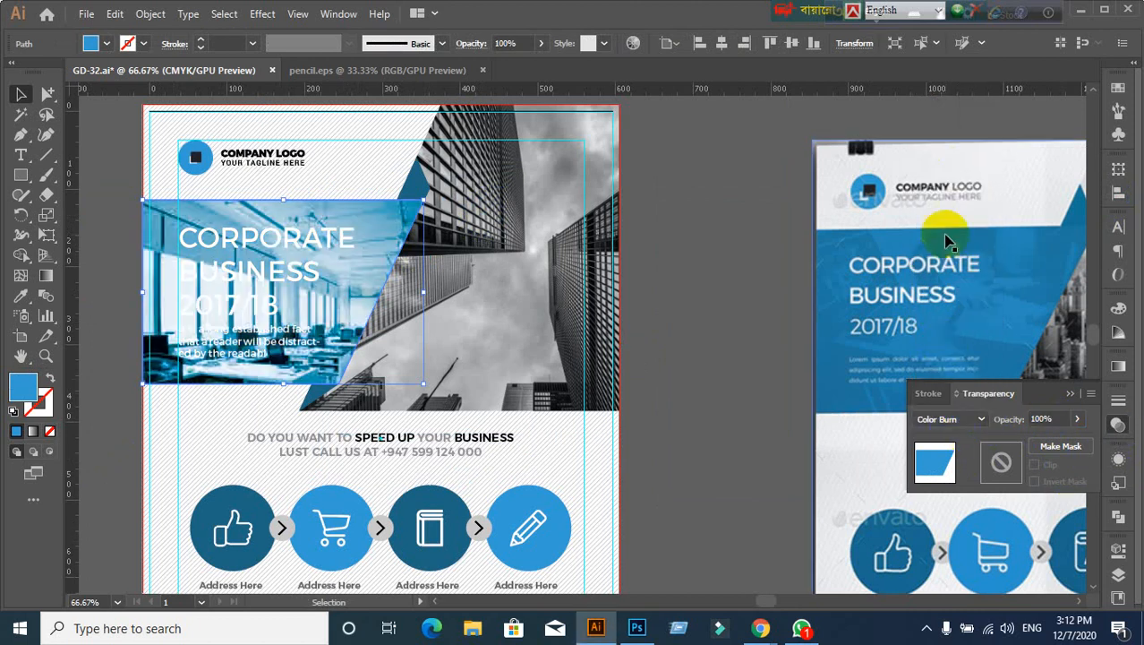
pyautogui.click(949, 419)
pyautogui.click(946, 185)
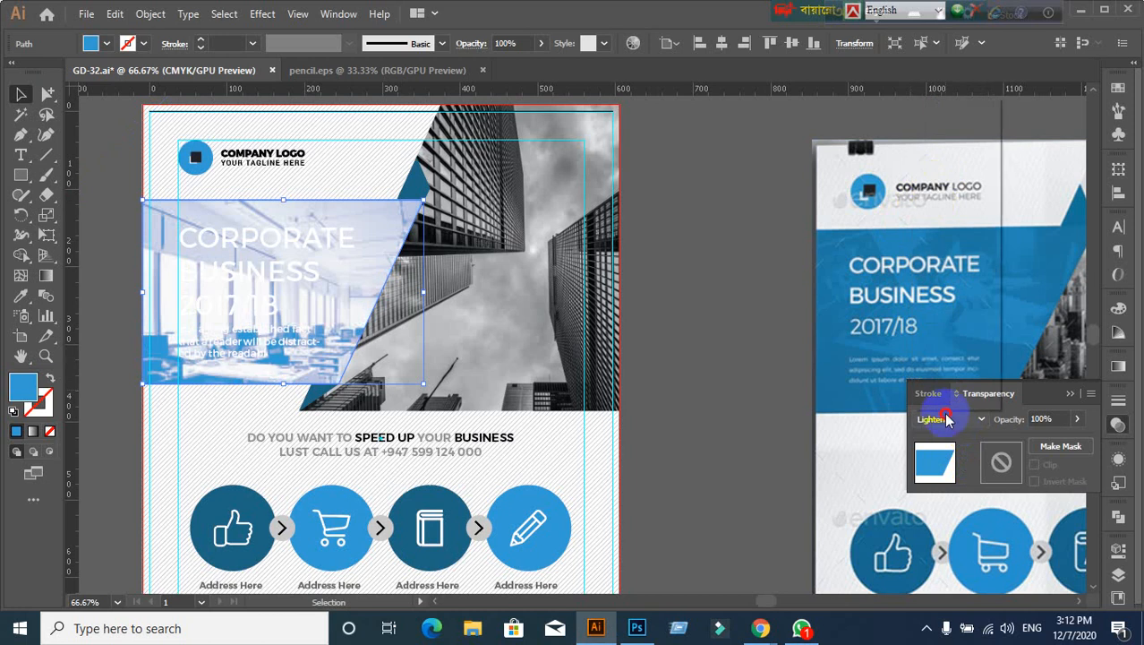
pyautogui.click(949, 412)
pyautogui.click(945, 204)
# Step: Try the Color Dodge, Overlay, Soft Light and Hard Light blend modes on the blue headline banner
pyautogui.click(961, 427)
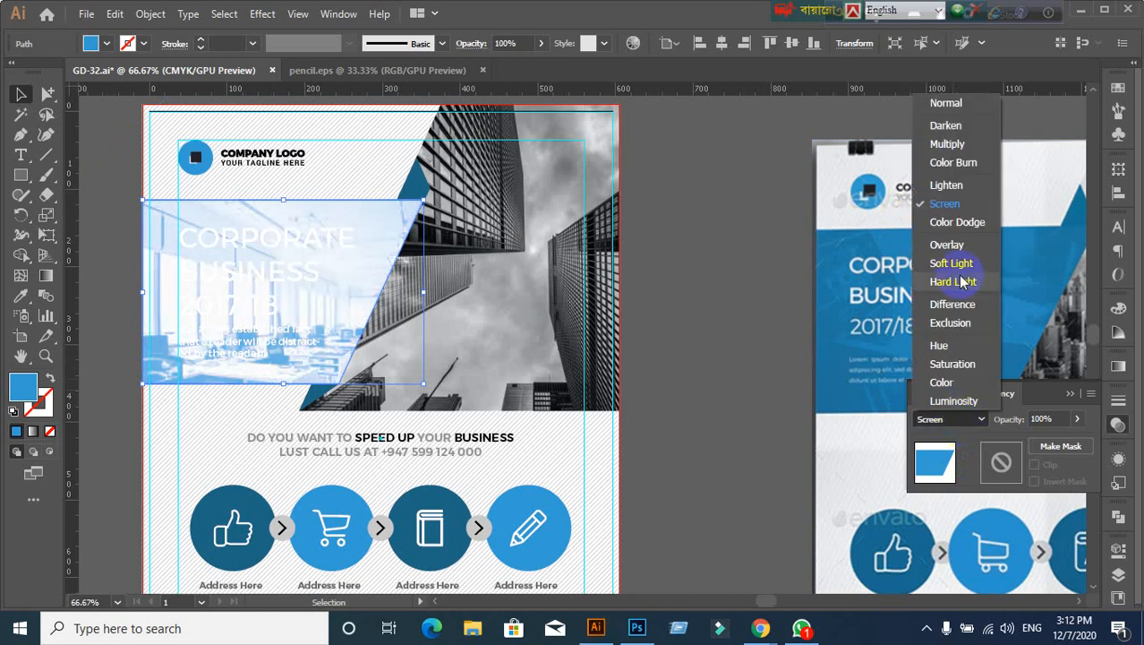
pyautogui.click(956, 222)
pyautogui.click(957, 427)
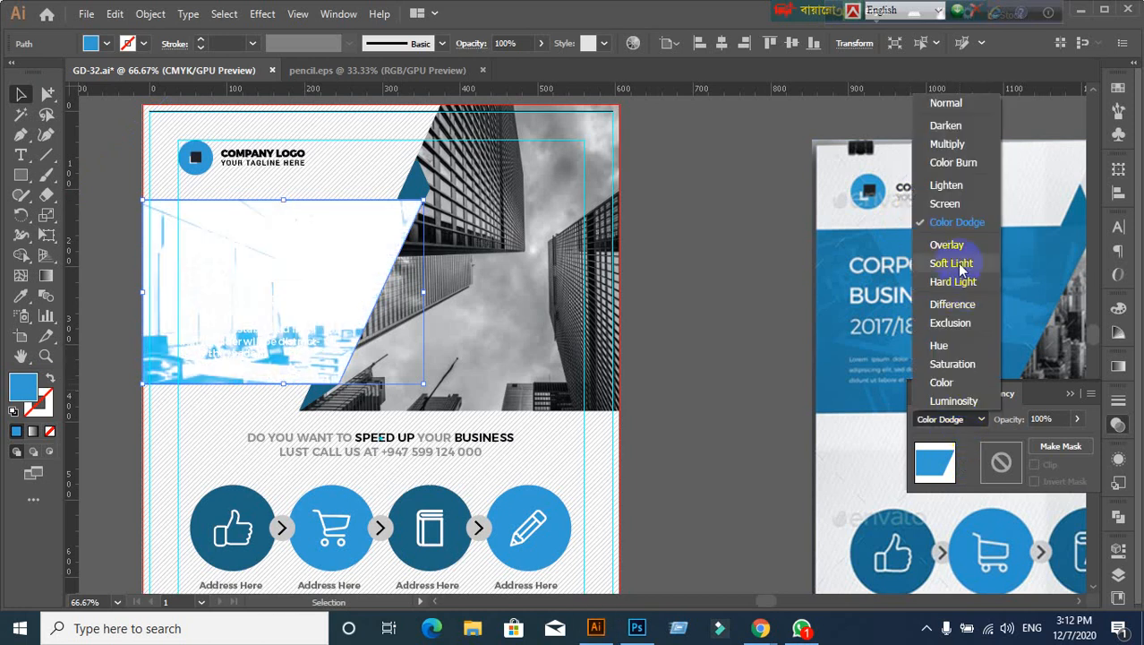
pyautogui.click(956, 242)
pyautogui.click(963, 426)
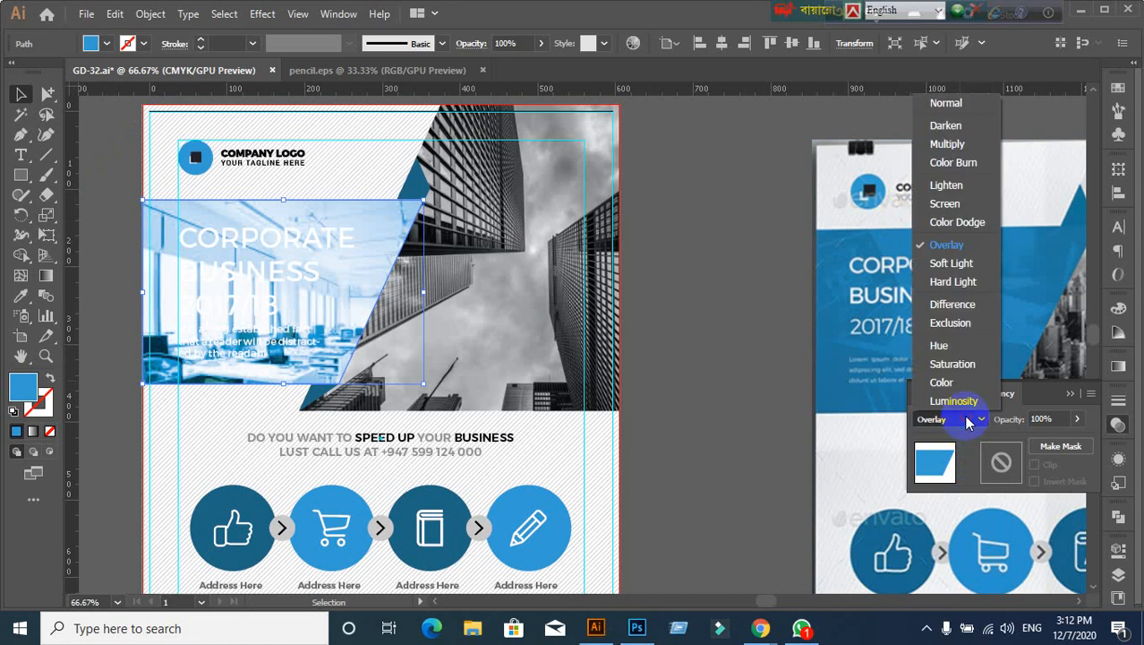
pyautogui.click(950, 263)
pyautogui.click(940, 425)
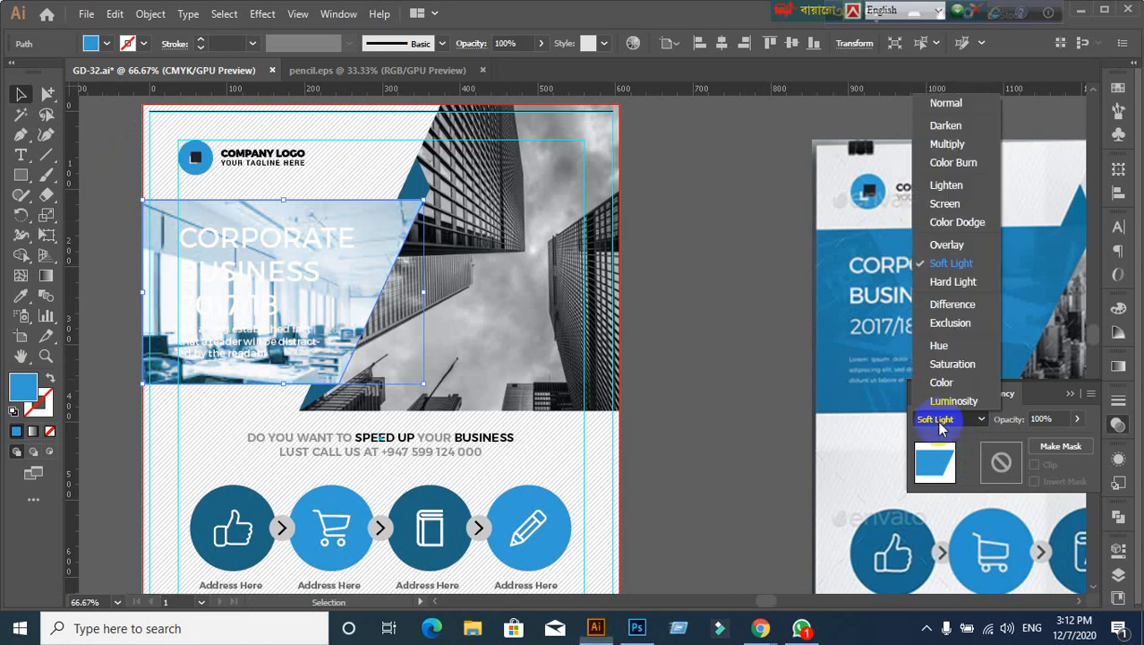
pyautogui.click(951, 282)
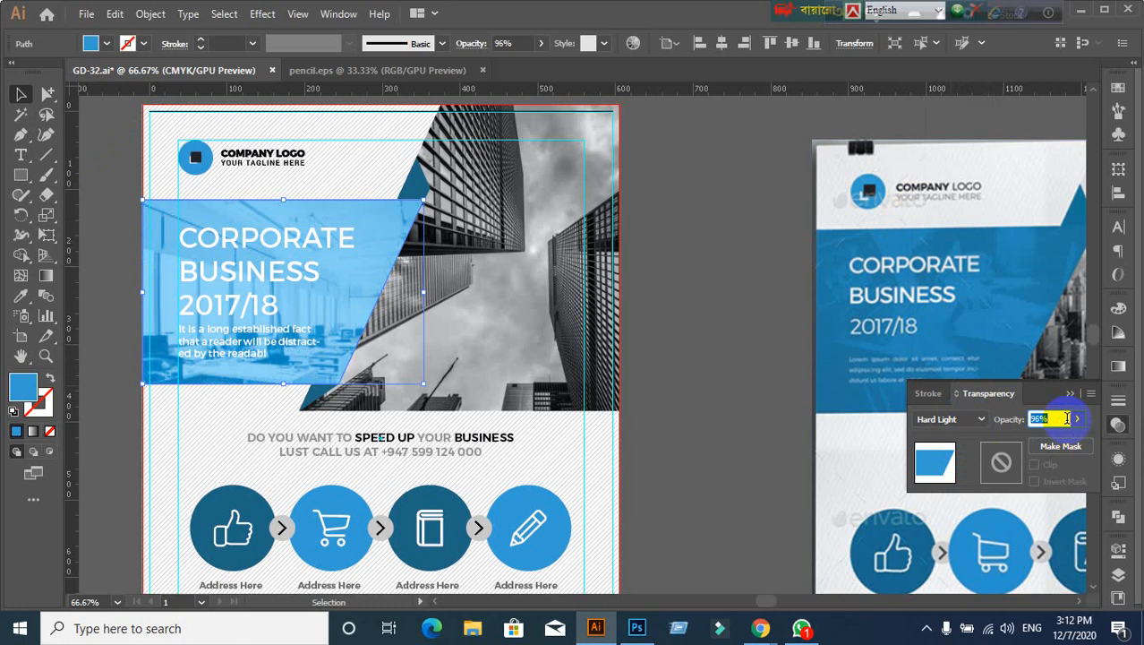
# Step: Set the blue headline banner to Normal blend mode with 79% opacity and deselect it
pyautogui.click(951, 419)
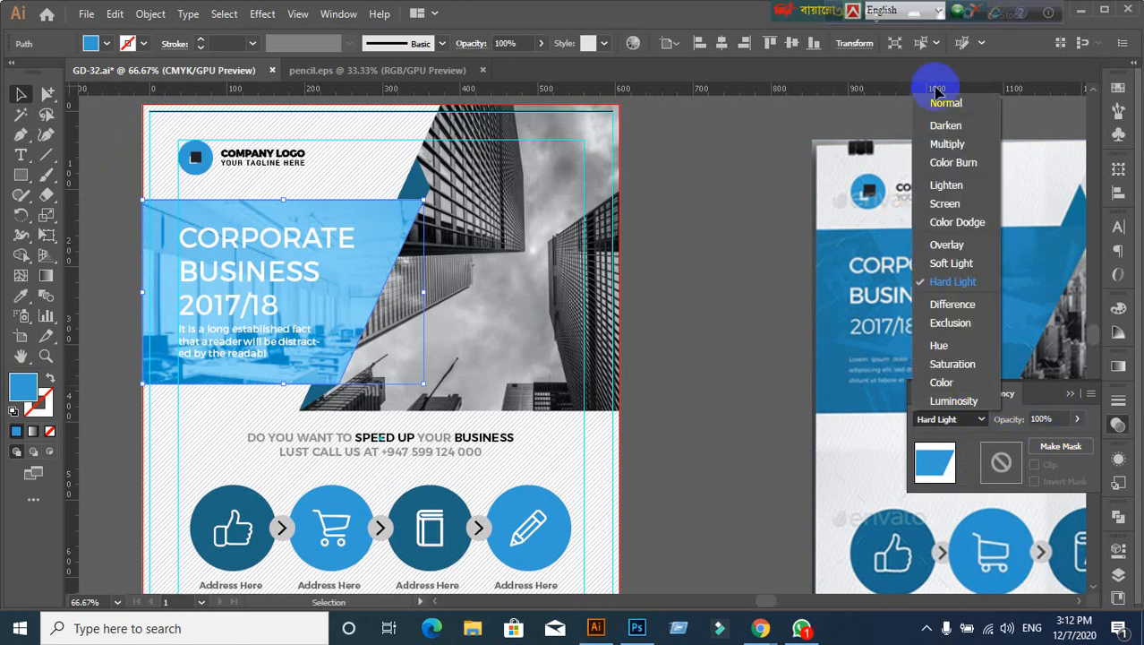
pyautogui.click(944, 103)
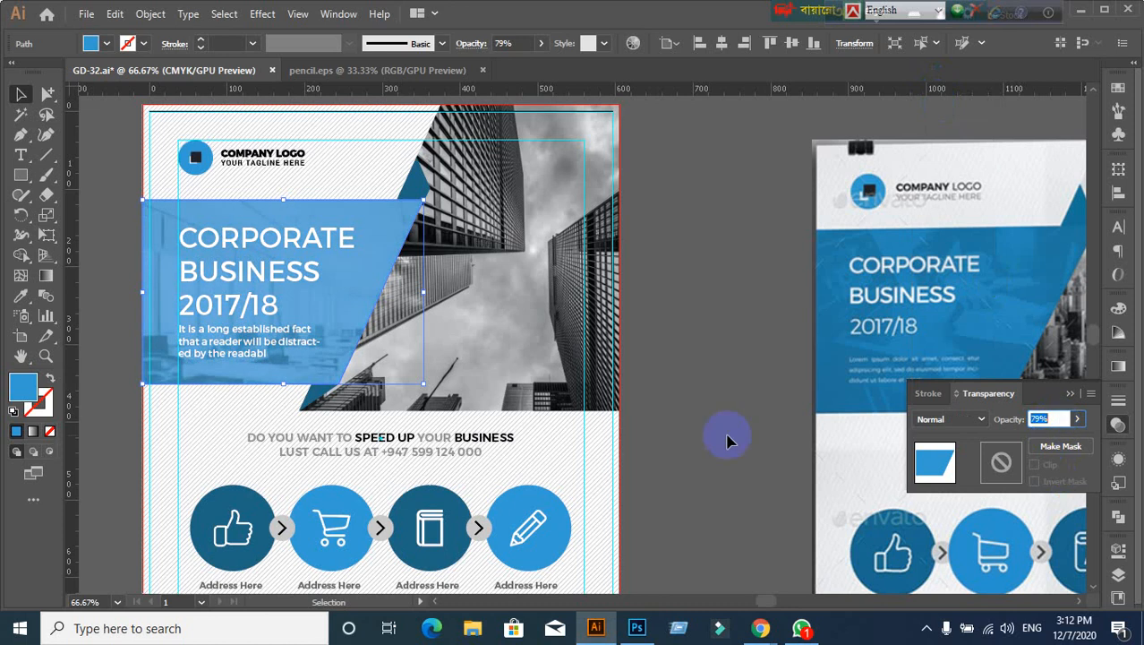
pyautogui.scroll(-4, 715, 434)
pyautogui.scroll(1, 697, 489)
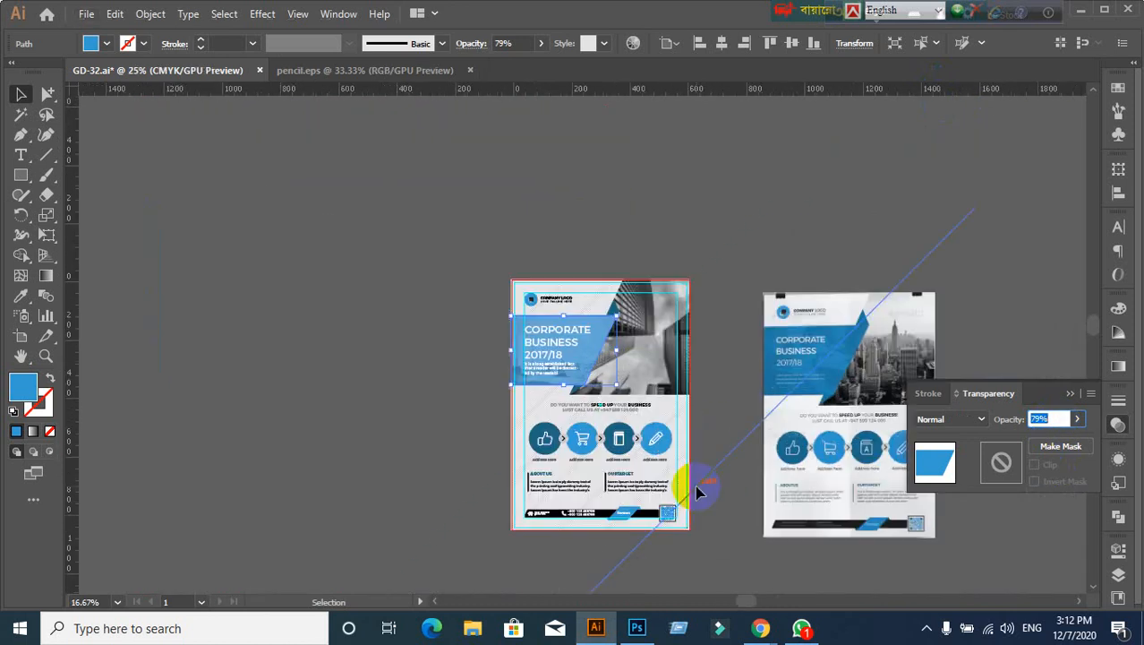
pyautogui.moveTo(726, 531); pyautogui.dragTo(597, 440)
pyautogui.click(861, 513)
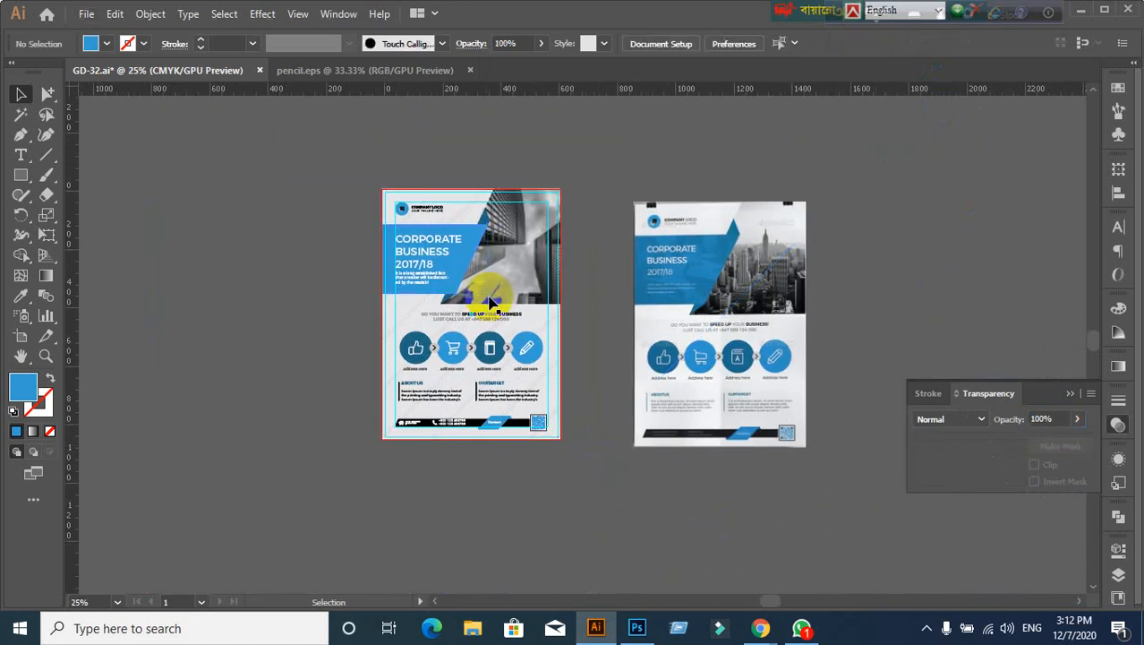
# Step: Delete the reference flyer image beside the artboard
pyautogui.scroll(2, 491, 305)
pyautogui.scroll(-1, 575, 345)
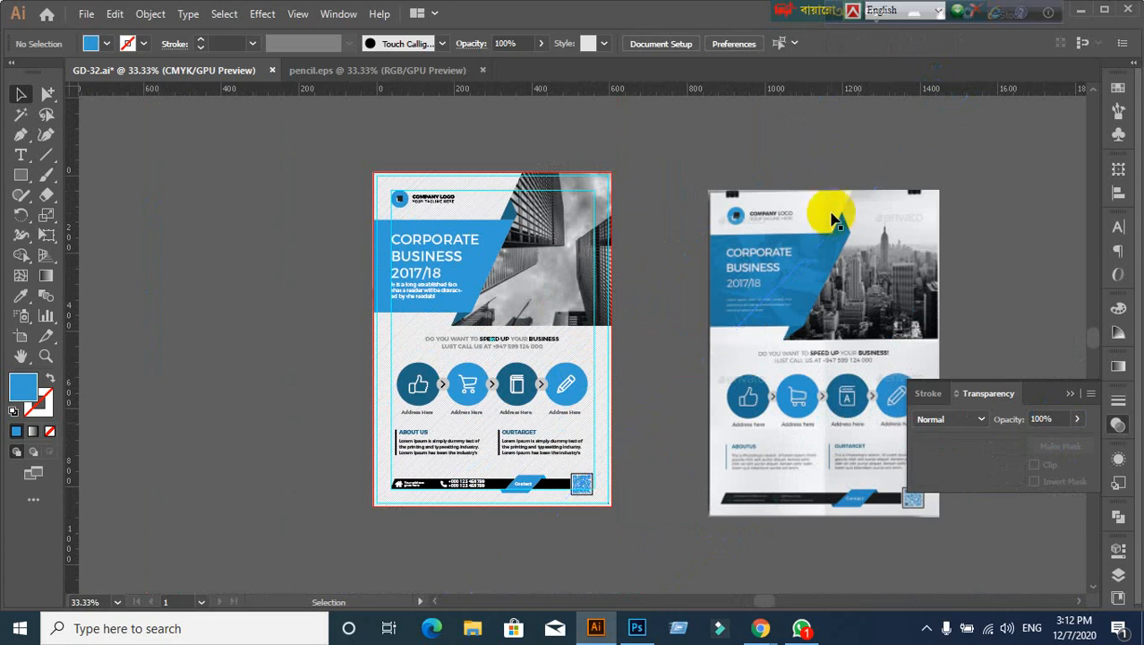
pyautogui.moveTo(750, 444); pyautogui.dragTo(671, 418)
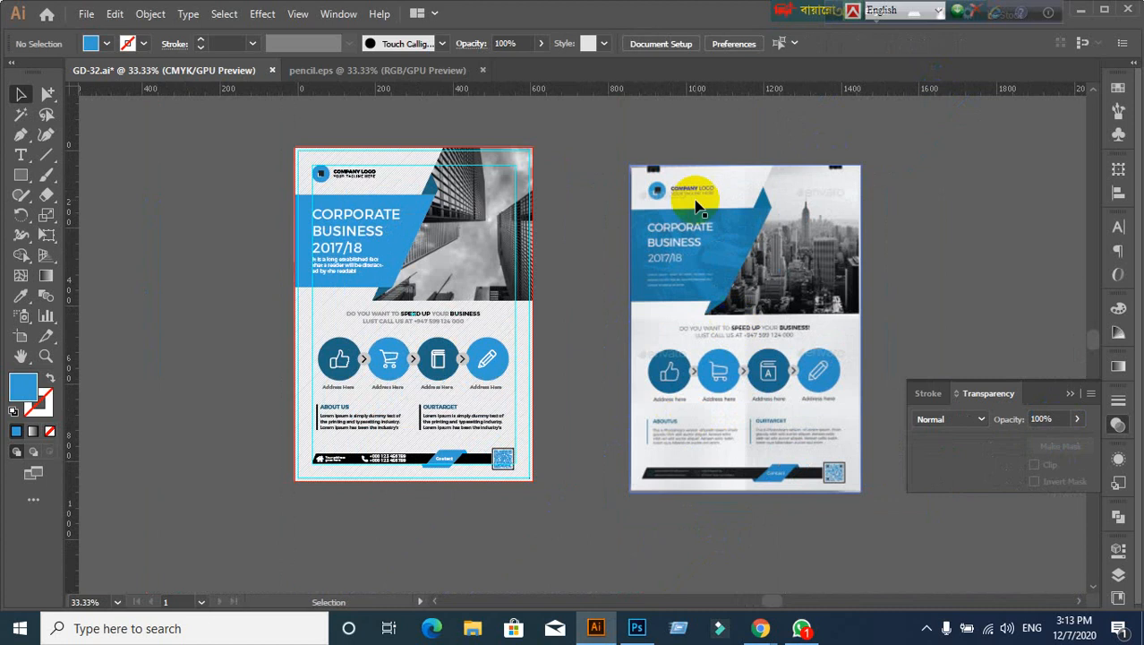
pyautogui.click(877, 495)
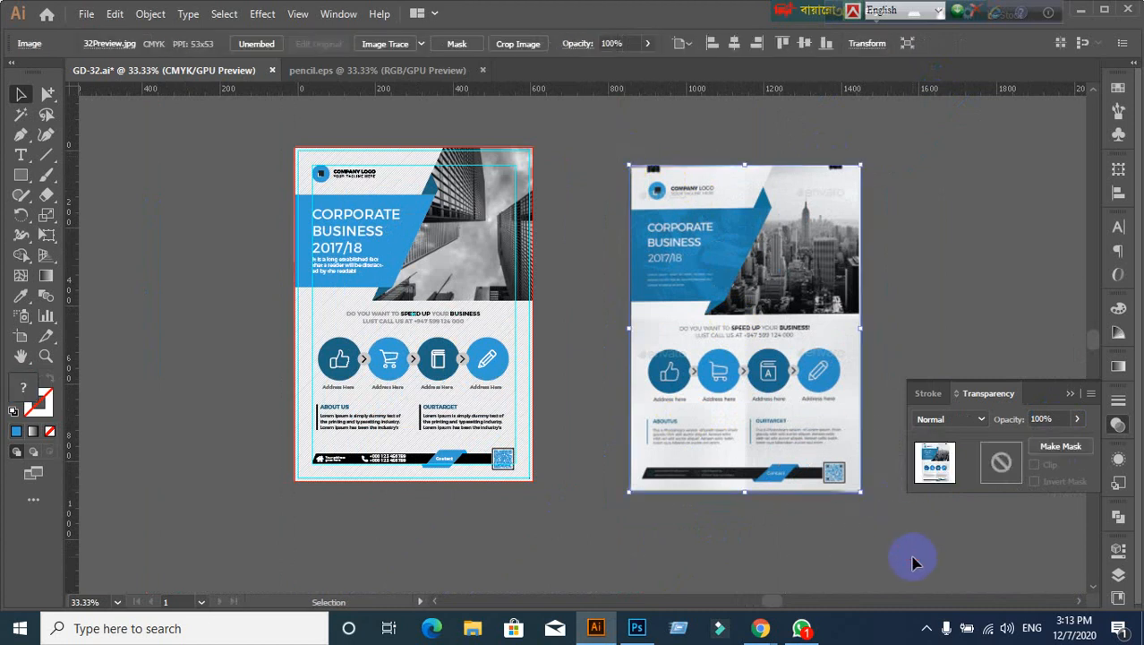
pyautogui.press('Delete')
# Step: Switch to Chrome and view the GraphicRiver Bi-fold Brochure page and the Google Meet call
pyautogui.moveTo(760, 627)
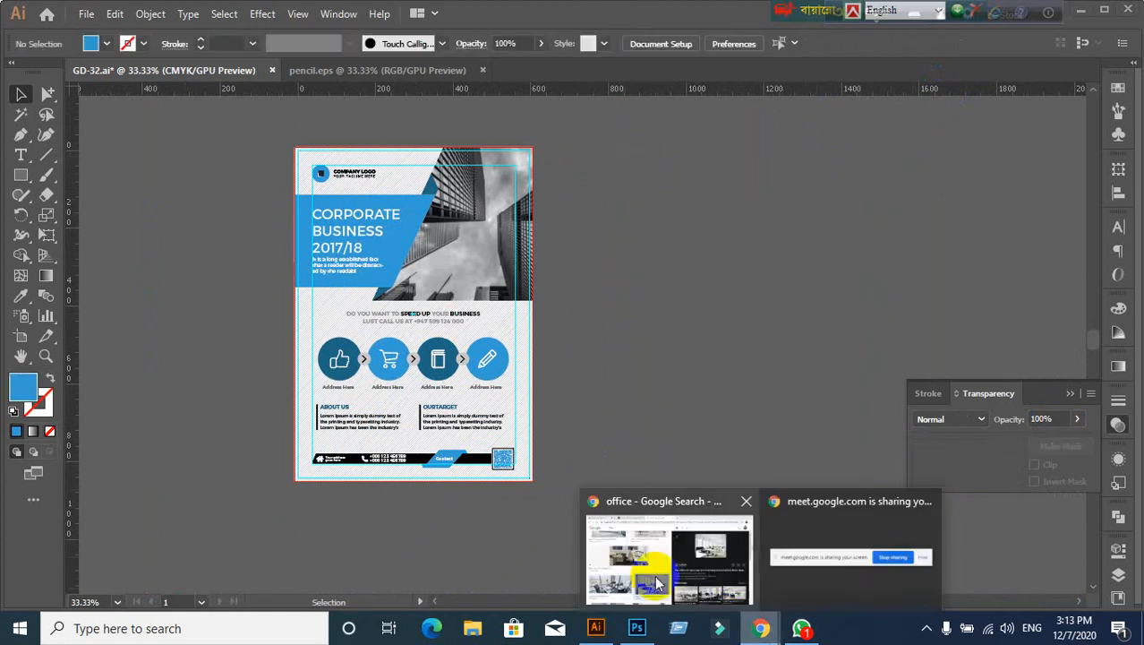
pyautogui.click(660, 568)
pyautogui.click(260, 15)
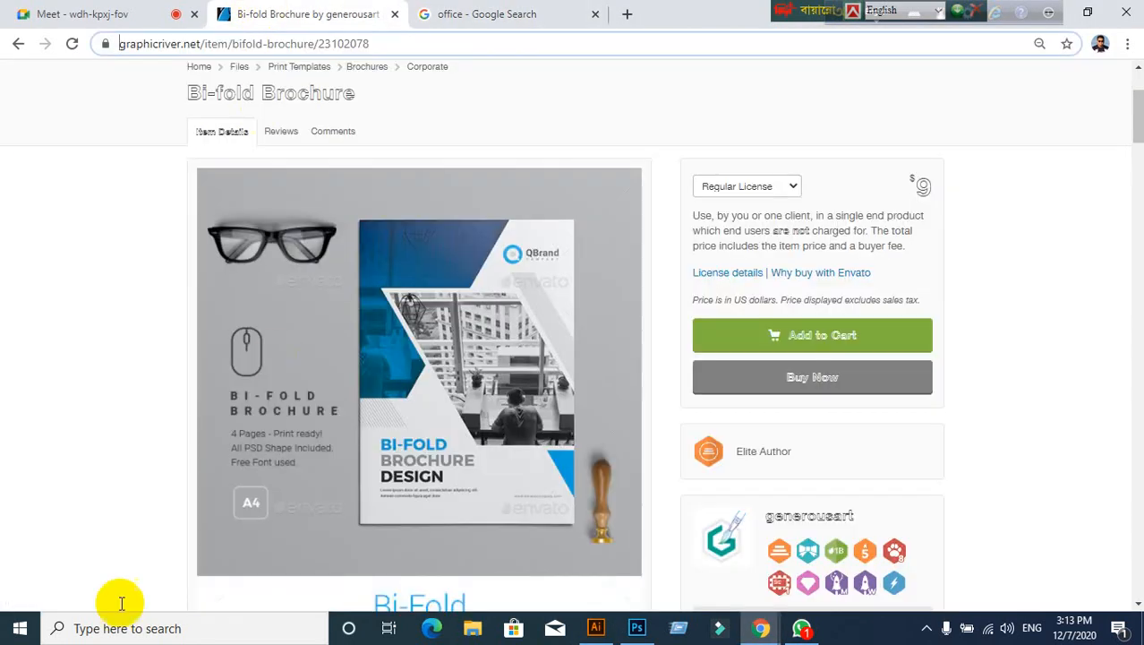
pyautogui.click(76, 17)
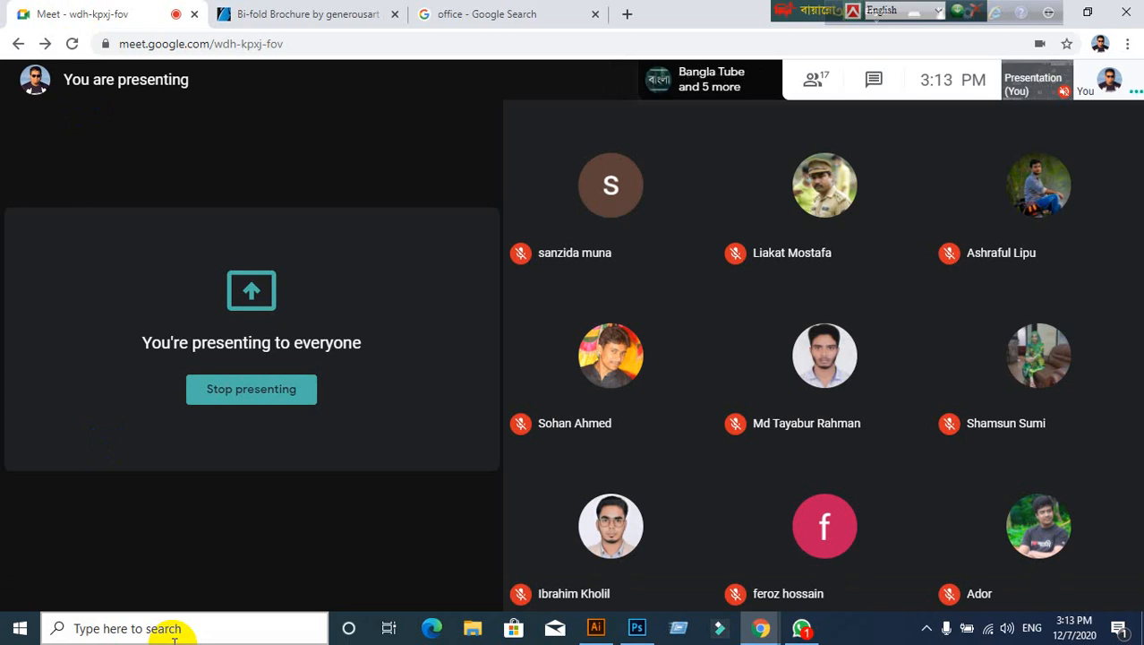
# Step: Switch to Illustrator and lower the opacity of the flyer background's diagonal-line pattern clip group to 50%
pyautogui.click(594, 628)
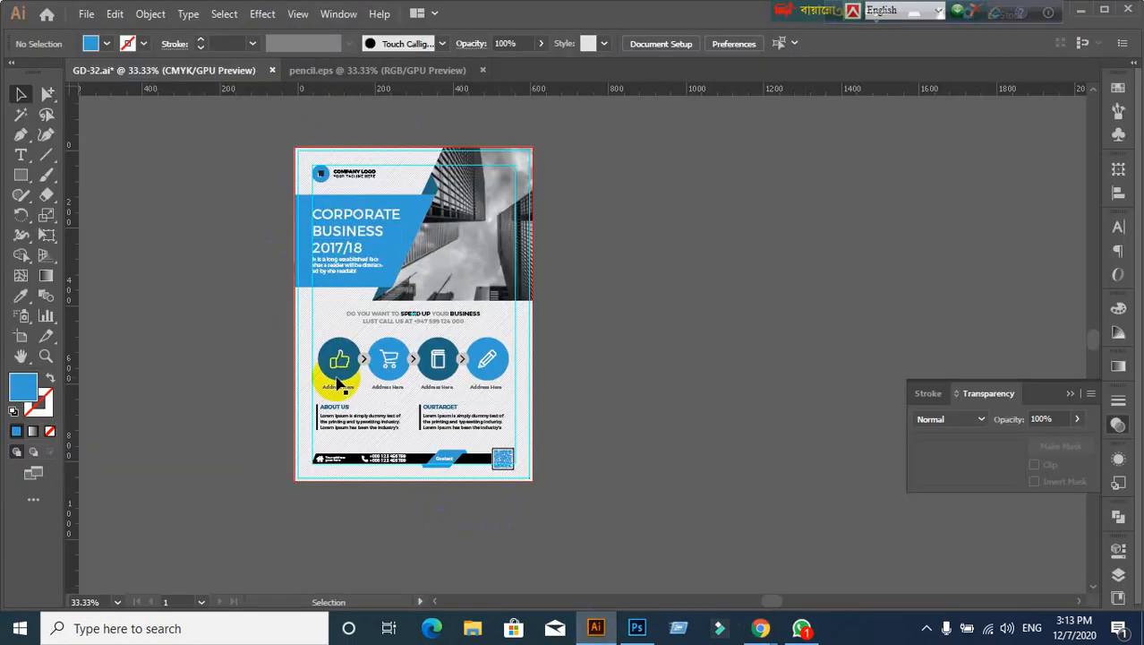
pyautogui.scroll(3, 447, 352)
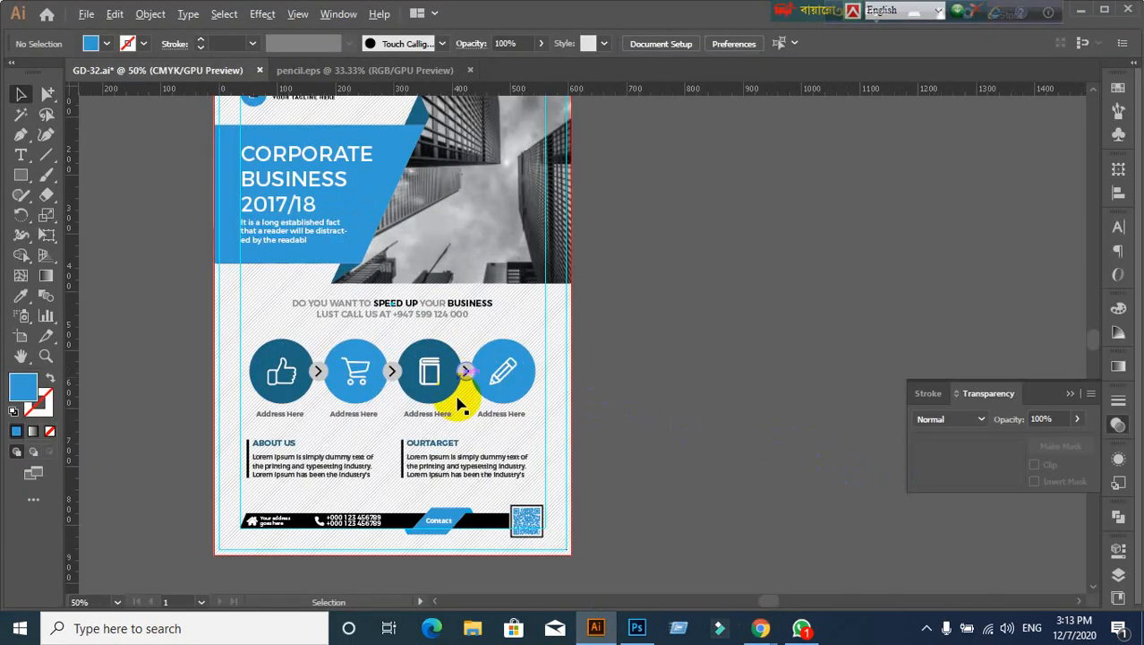
pyautogui.scroll(-1, 467, 349)
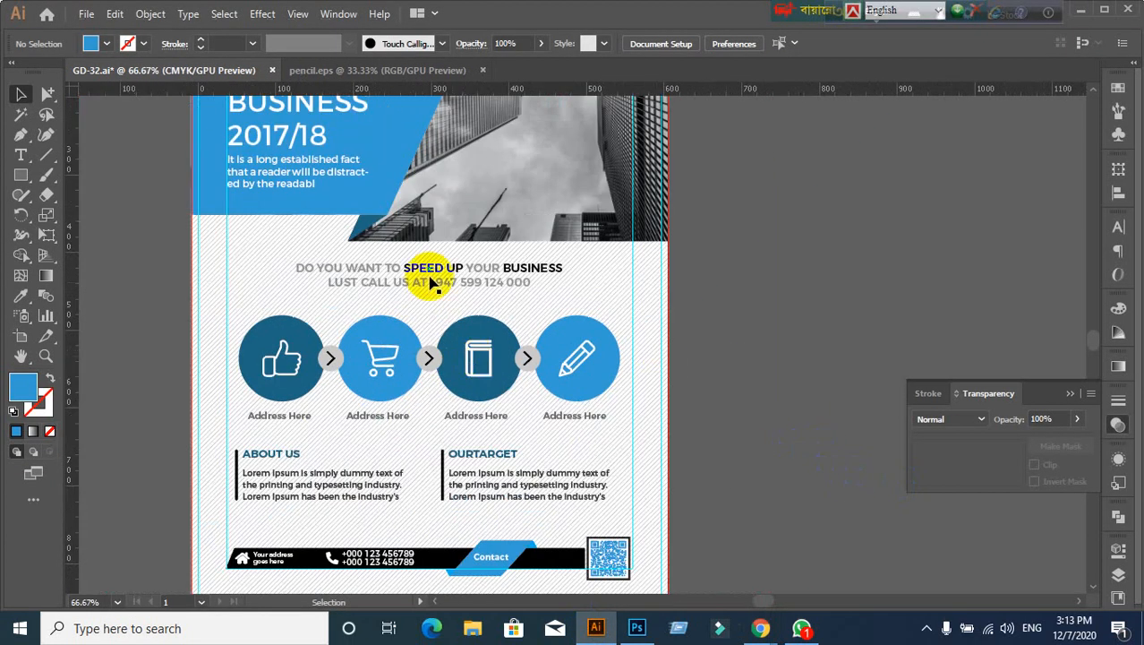
pyautogui.click(270, 257)
pyautogui.click(322, 292)
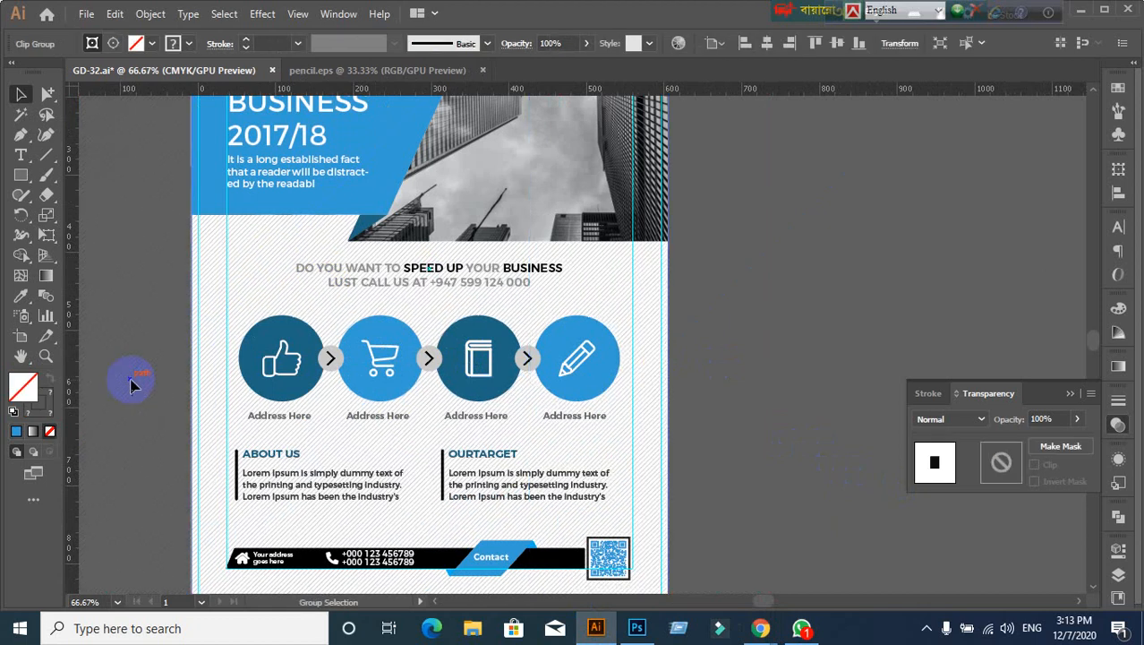
pyautogui.click(1052, 418)
pyautogui.write('96')
pyautogui.press('Return')
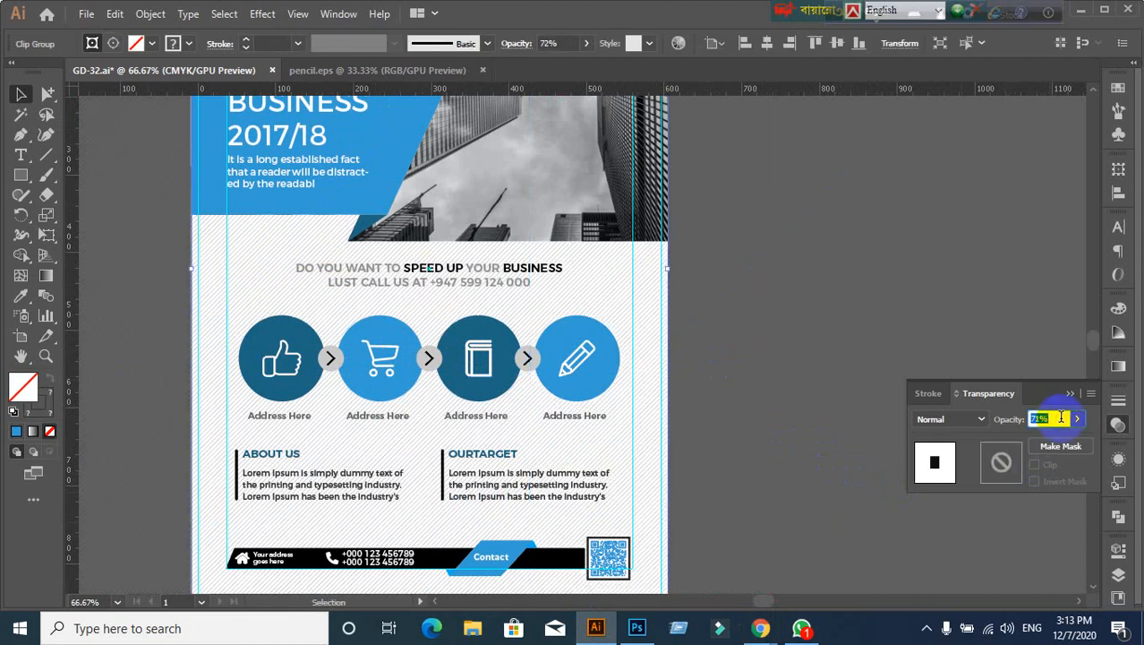
pyautogui.write('50')
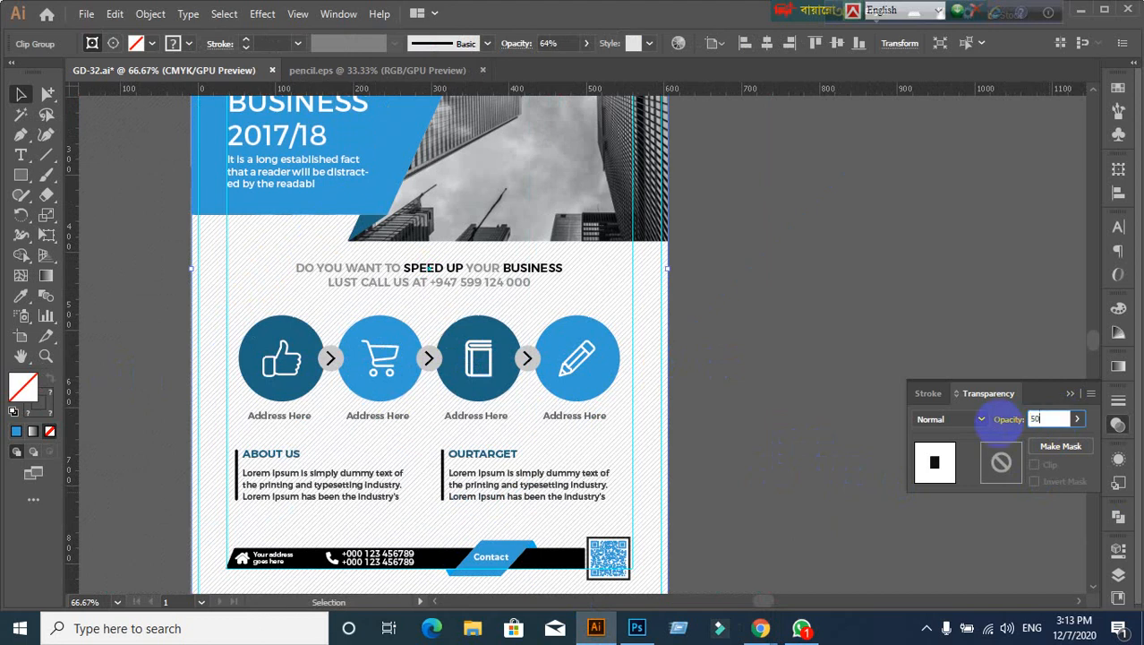
pyautogui.press('Return')
pyautogui.click(876, 328)
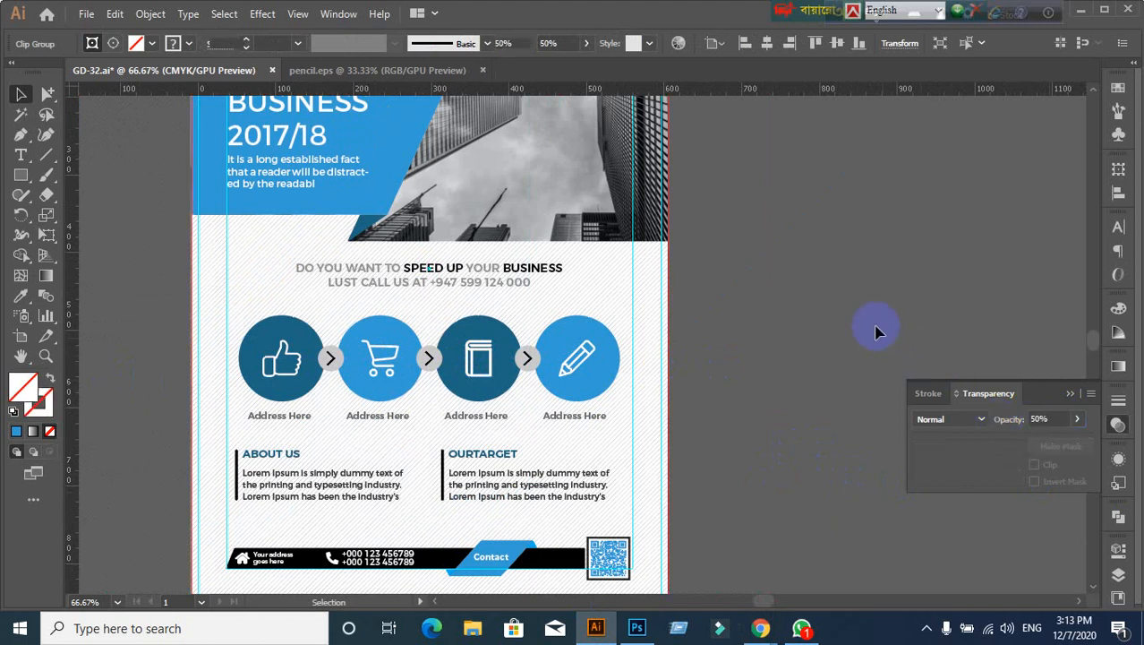
# Step: Check the Google Meet call, return to Illustrator and view the whole flyer
pyautogui.click(667, 546)
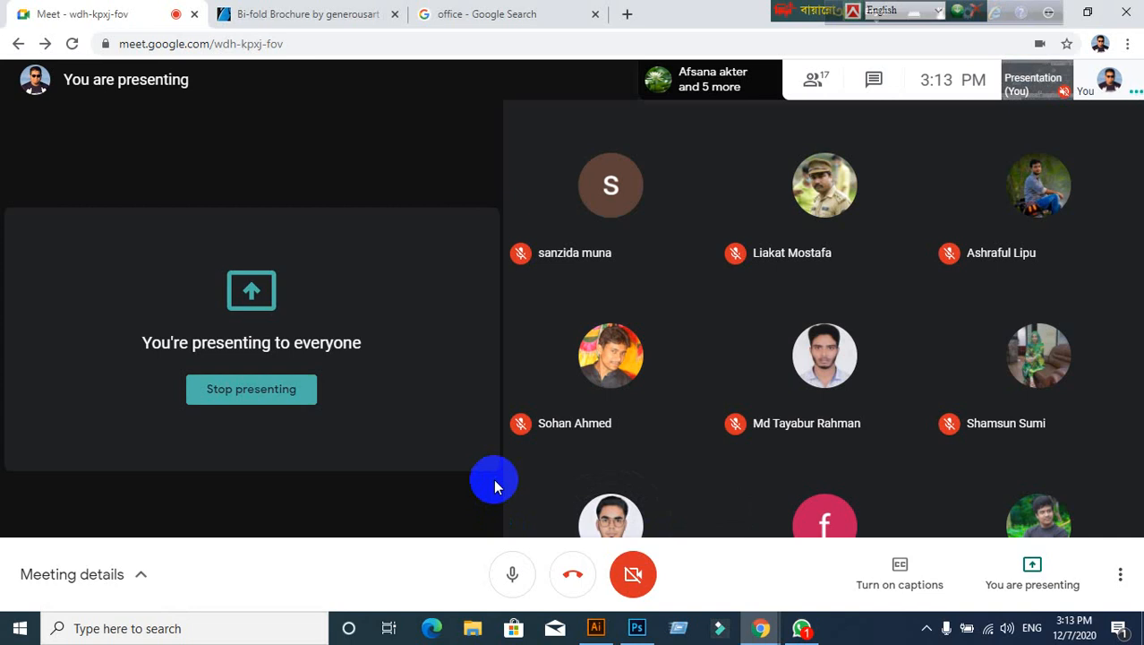
pyautogui.click(595, 628)
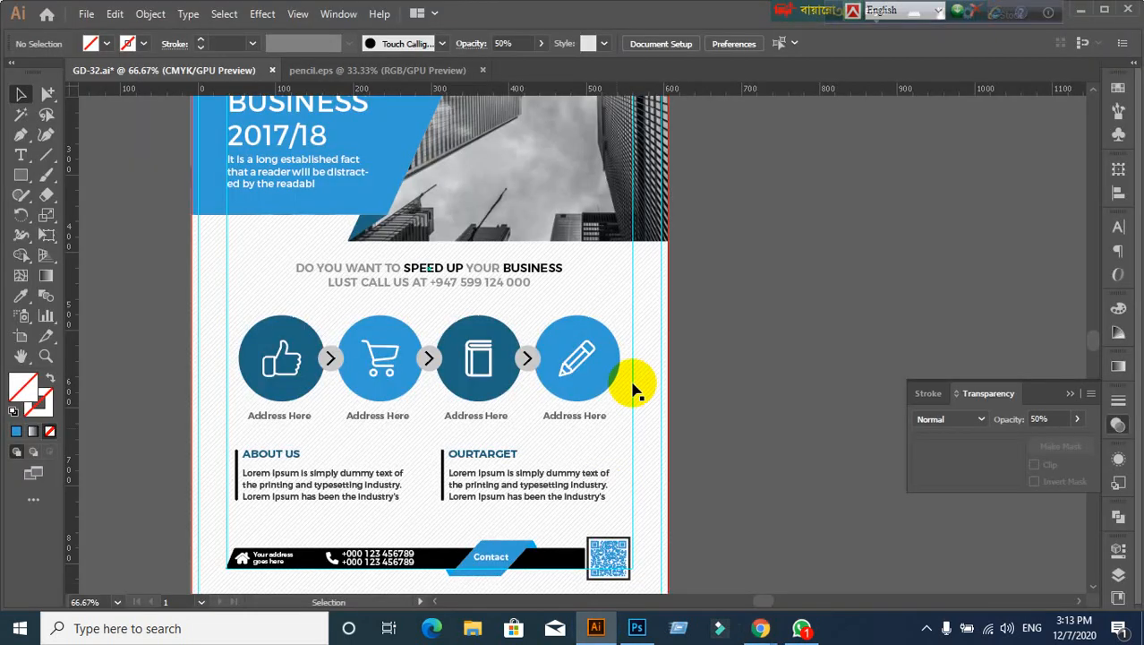
pyautogui.hotkey('ctrl', '-')
pyautogui.hotkey('ctrl', '-')
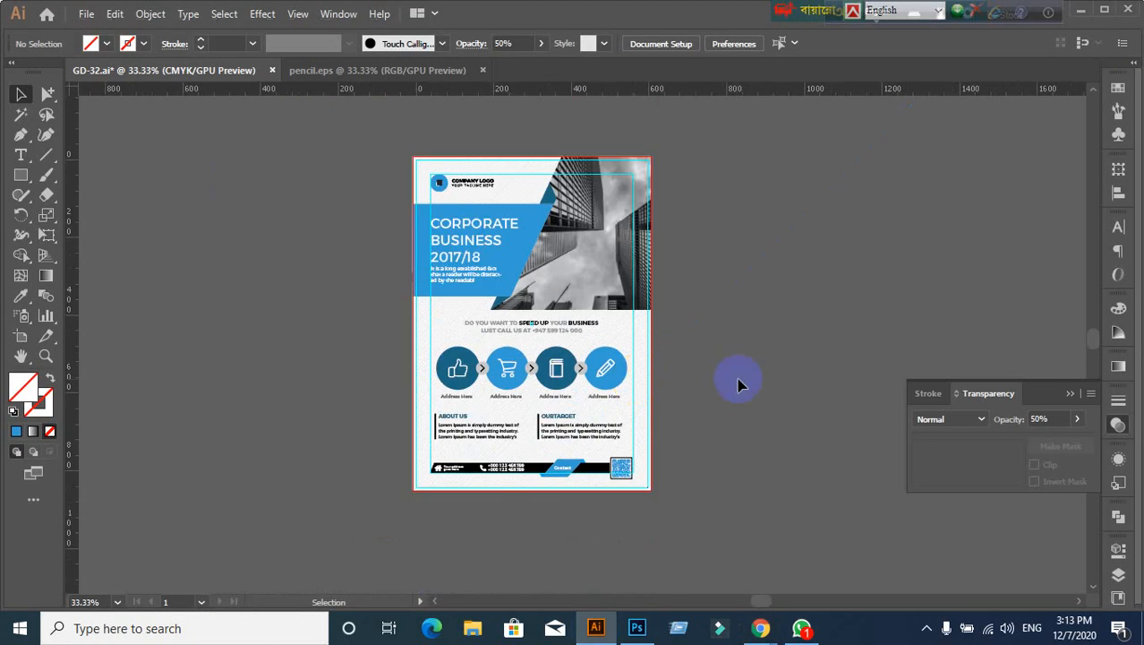
# Step: Deselect everything on the artboard and save the flyer document GD-32.ai
pyautogui.keyDown('ctrl'); pyautogui.click(502, 338); pyautogui.keyUp('ctrl')
pyautogui.click(145, 210)
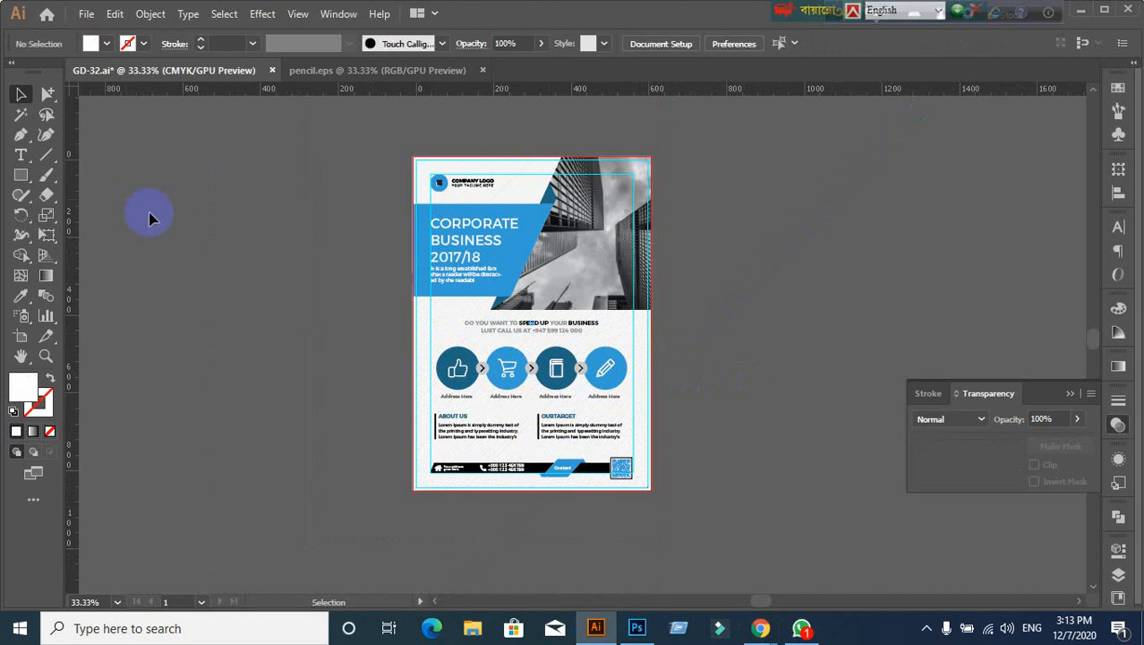
pyautogui.click(86, 14)
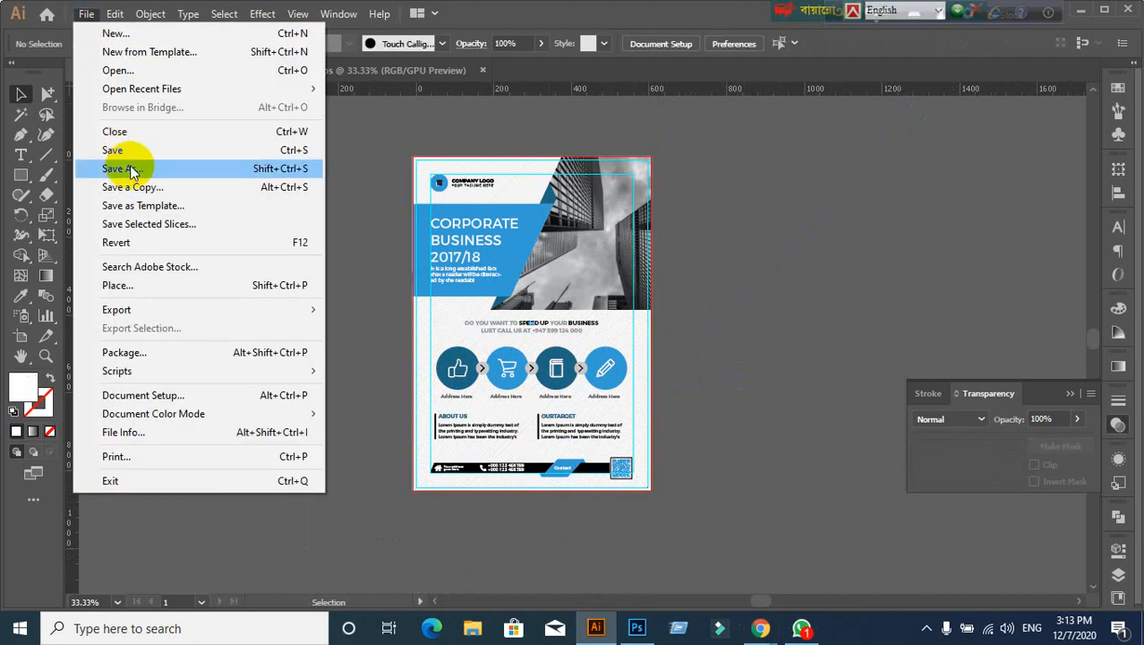
pyautogui.click(755, 268)
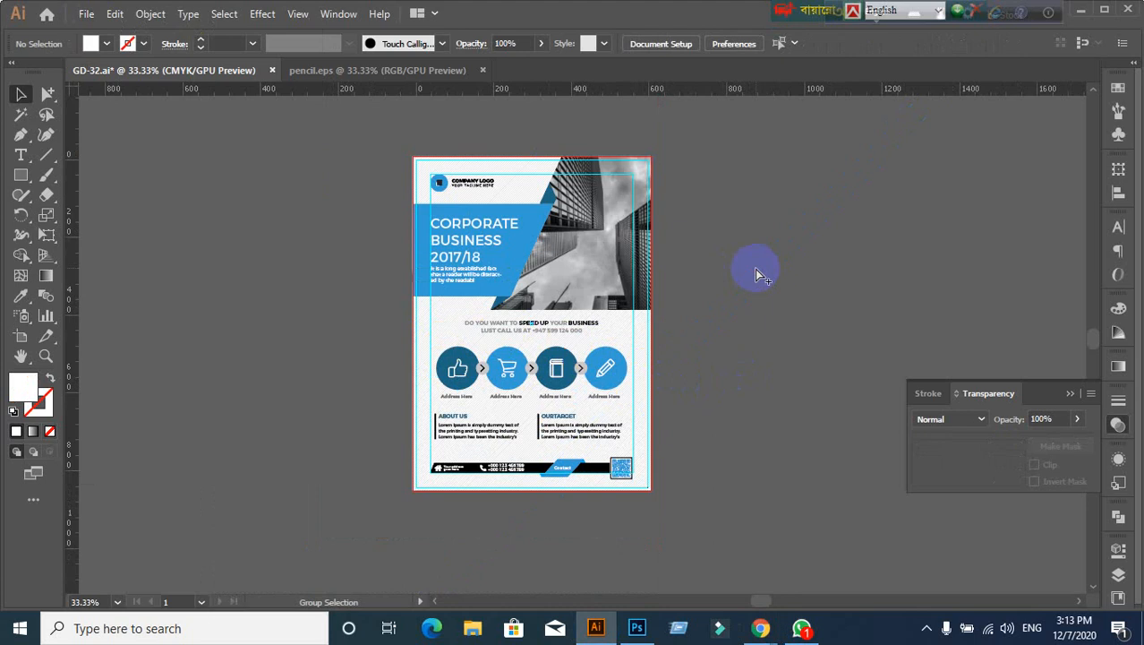
pyautogui.hotkey('ctrl', 's')
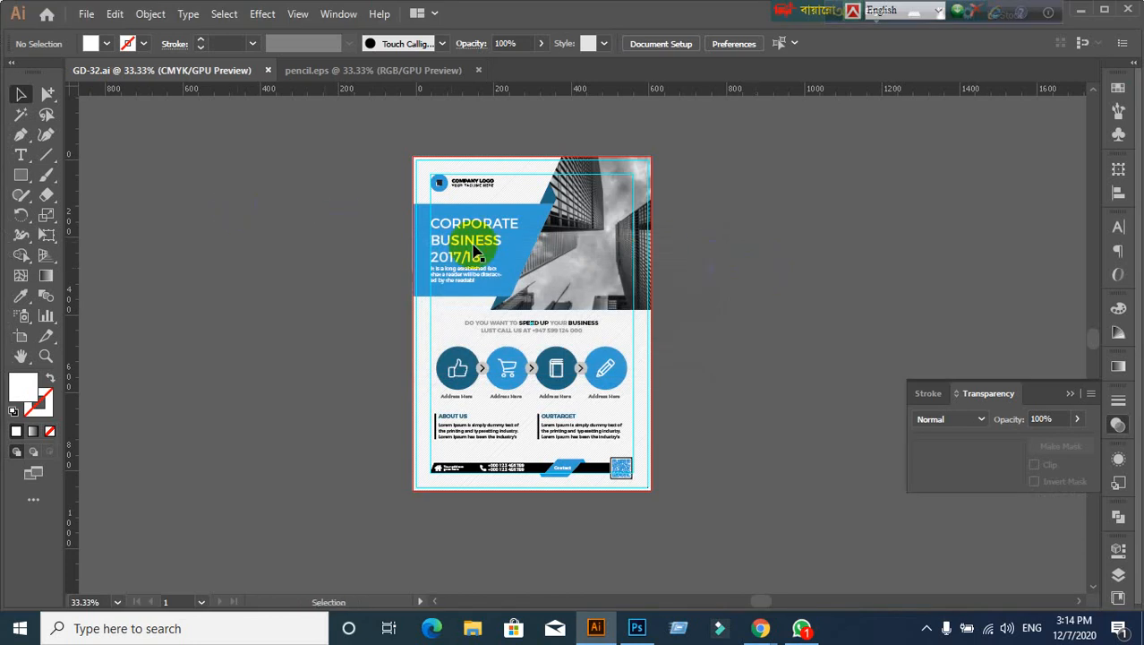
# Step: Set the opacity of the blue headline banner behind the CORPORATE BUSINESS text to 79% and deselect it
pyautogui.scroll(1, 475, 249)
pyautogui.click(522, 261)
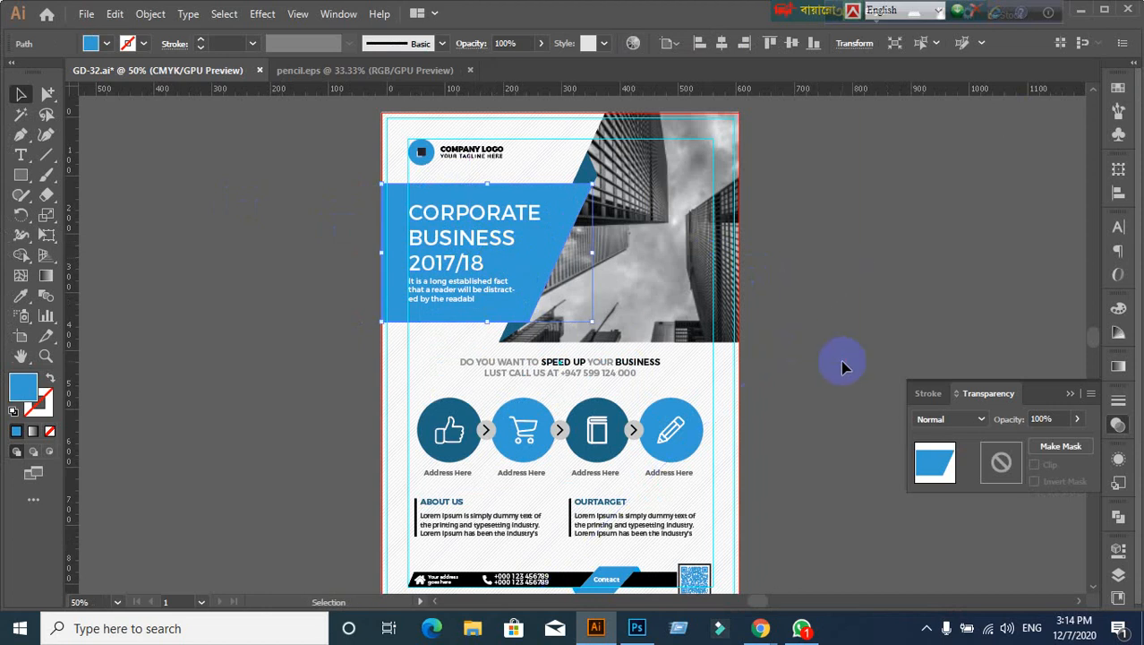
pyautogui.click(1060, 419)
pyautogui.write('93')
pyautogui.press('Return')
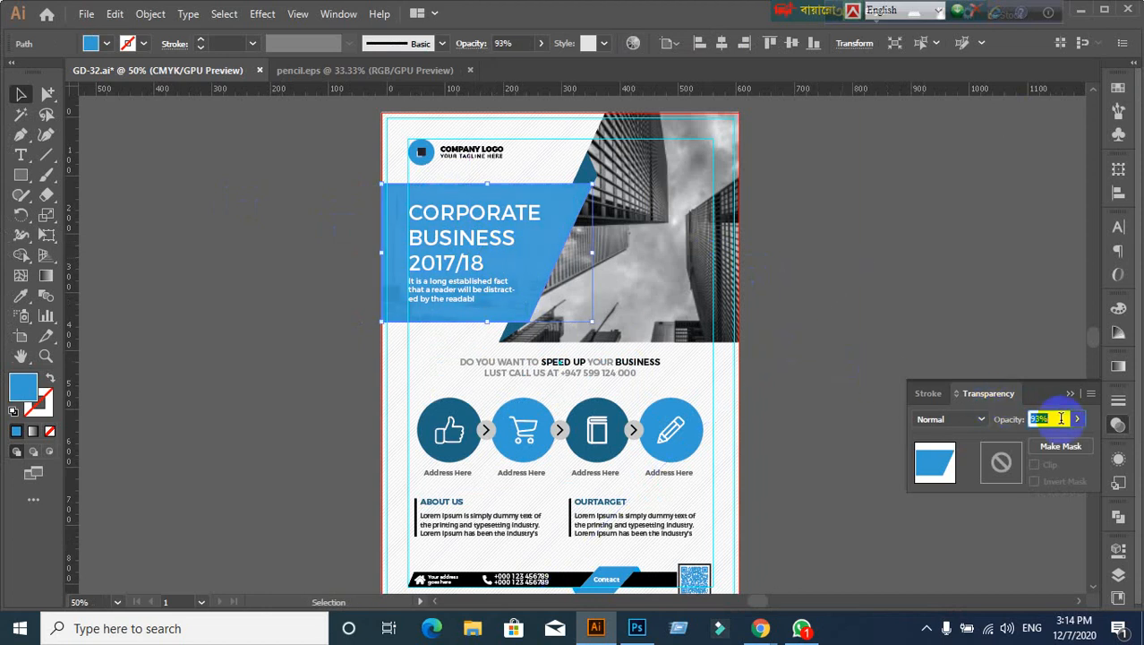
pyautogui.write('79')
pyautogui.press('Return')
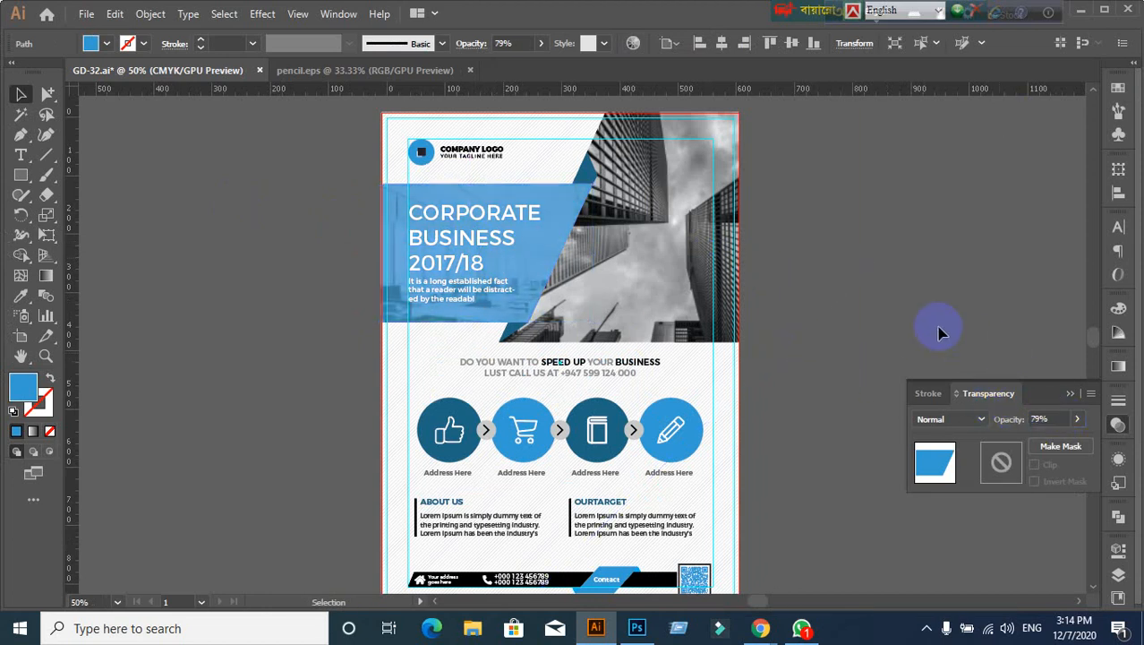
pyautogui.click(939, 331)
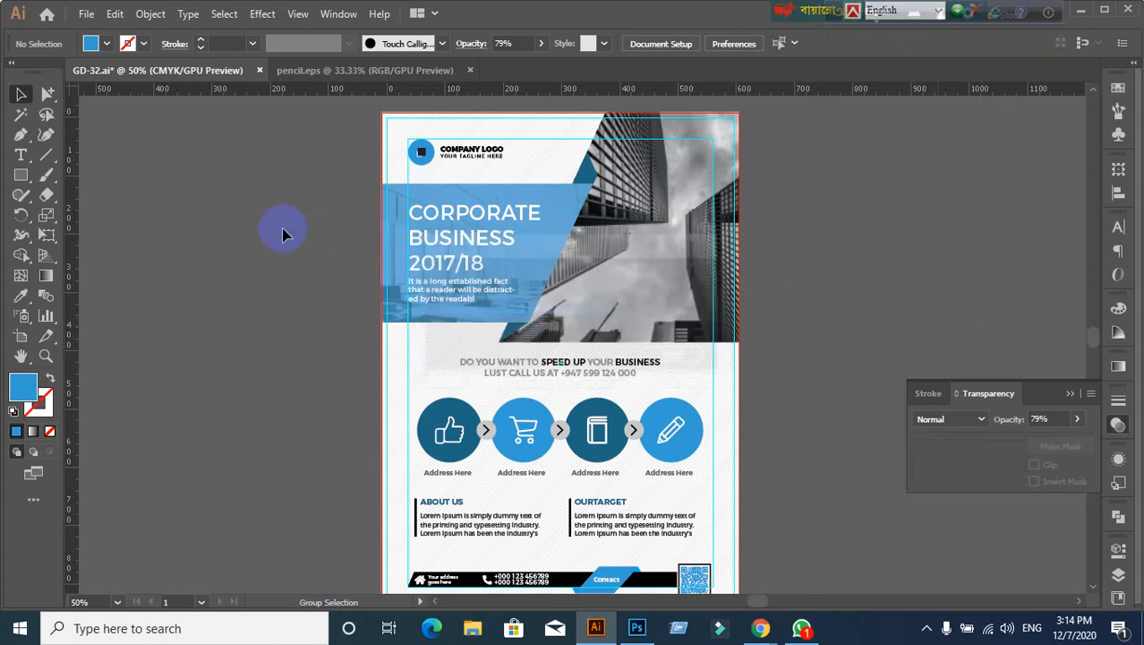
# Step: Switch to Photoshop, move the two floating language bars clear of the window controls, and minimise the open windows to reveal the desktop
pyautogui.click(637, 628)
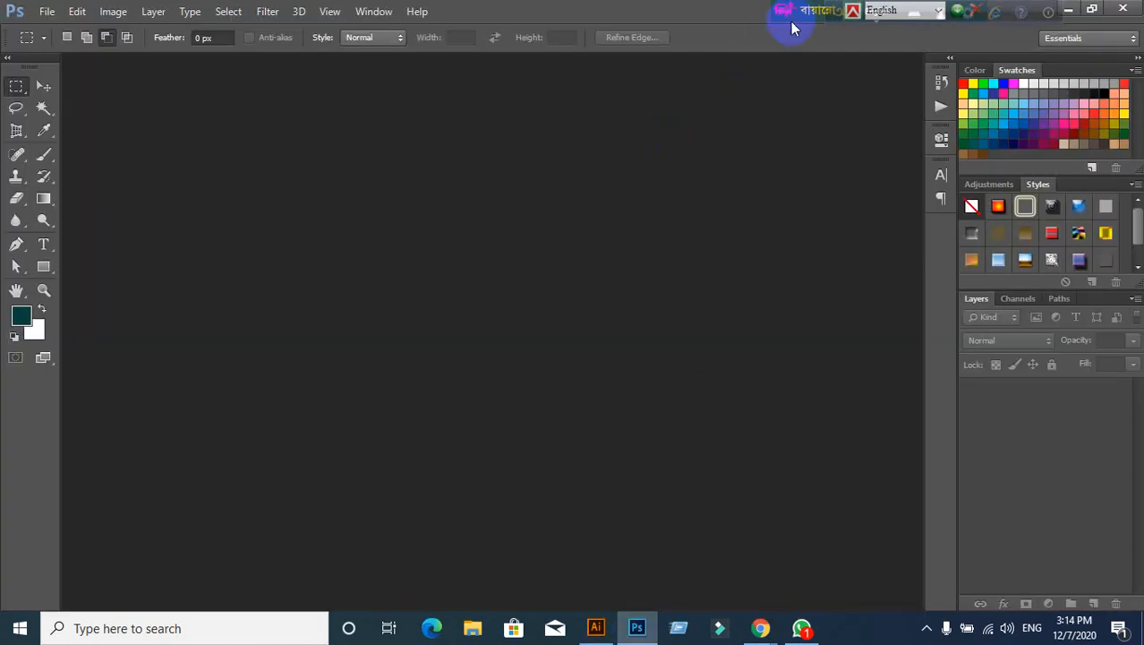
pyautogui.moveTo(791, 18); pyautogui.dragTo(651, 22)
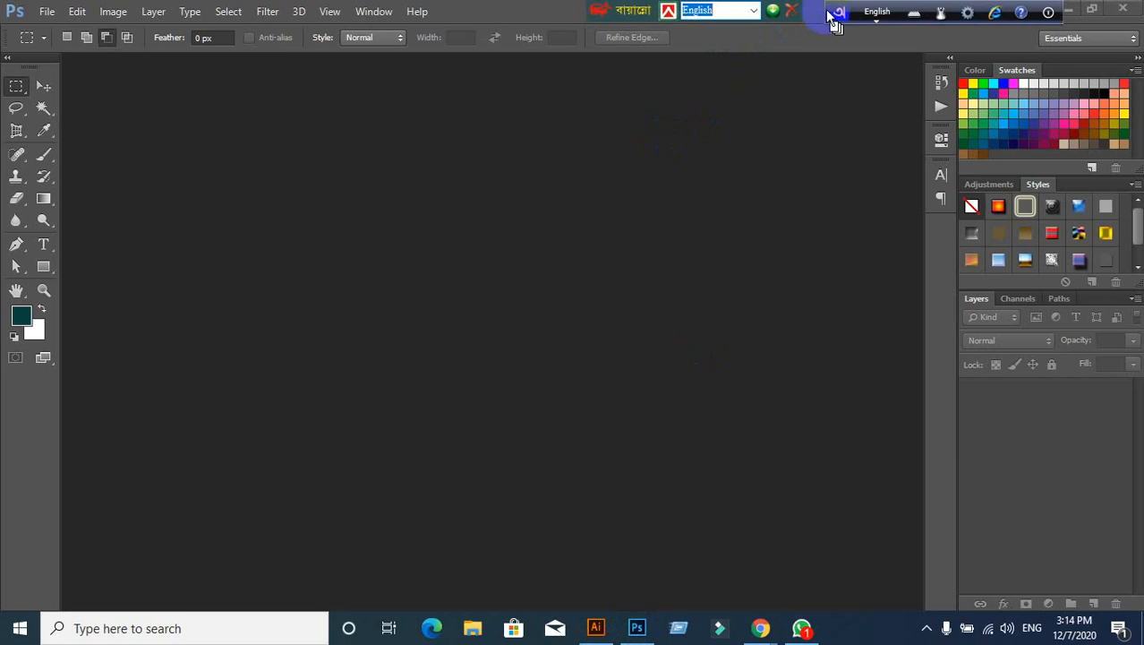
pyautogui.moveTo(830, 16); pyautogui.dragTo(588, 14)
pyautogui.click(1068, 9)
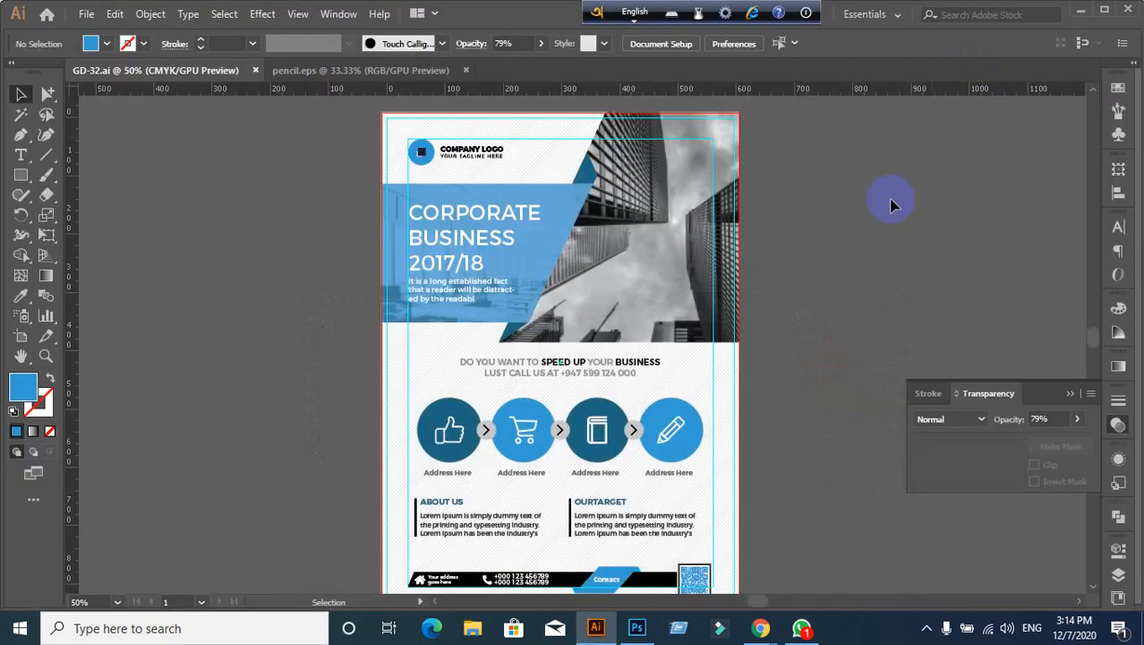
pyautogui.click(1083, 11)
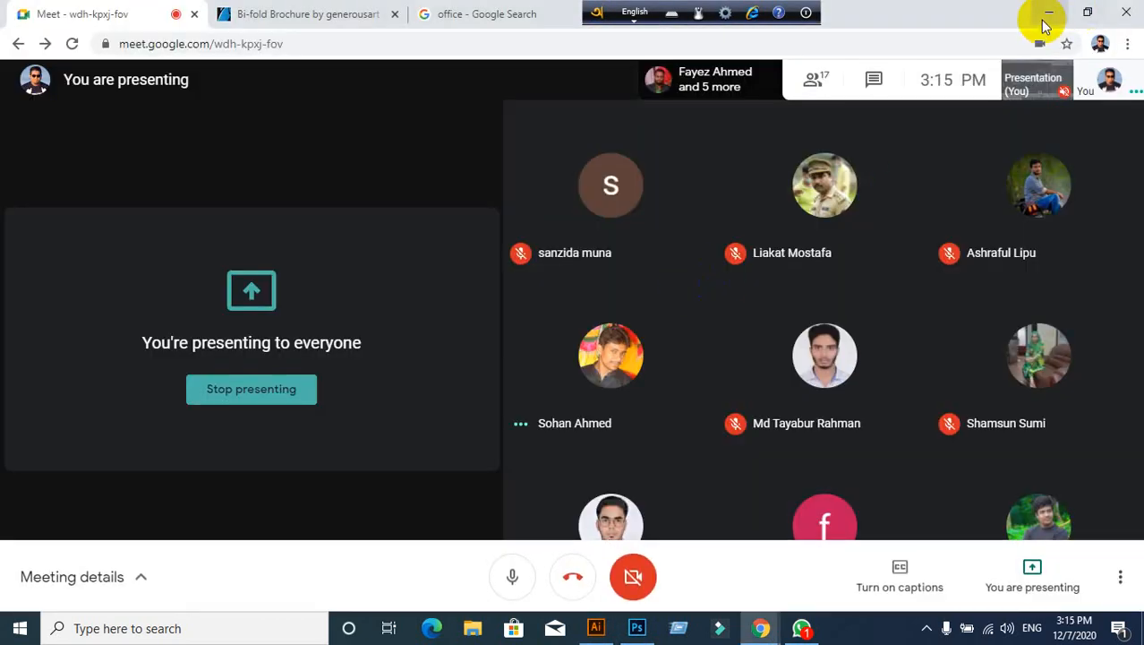
pyautogui.click(1041, 12)
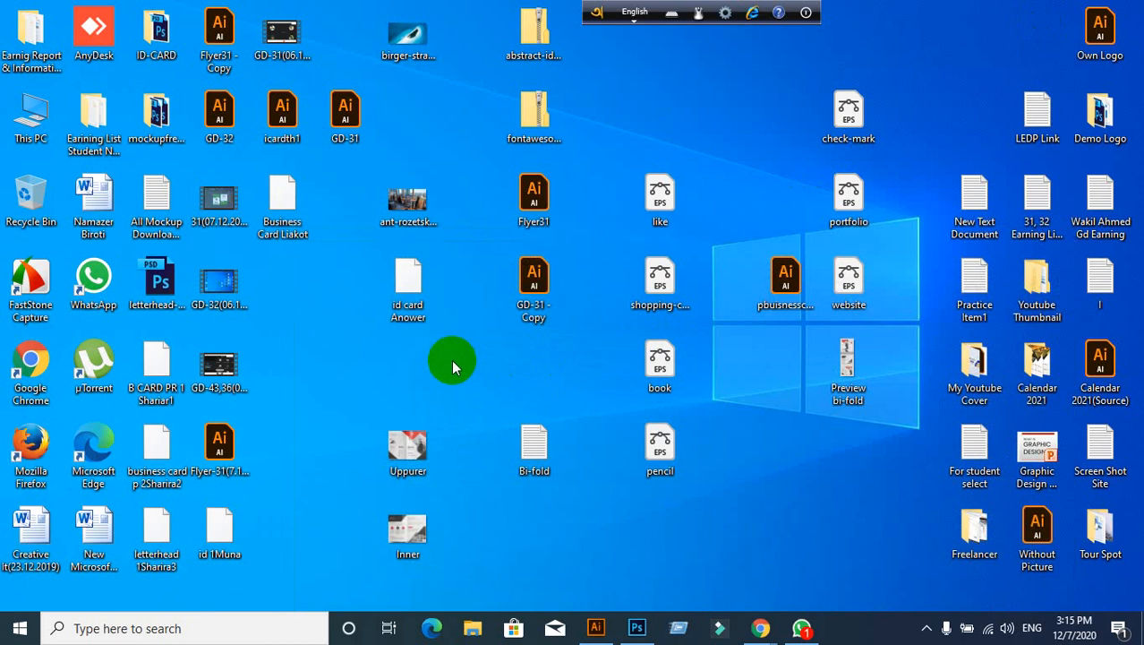
# Step: Rearrange the office photo and ID card icons on the desktop, and open the office photo in Photoshop
pyautogui.moveTo(408, 199); pyautogui.dragTo(333, 312)
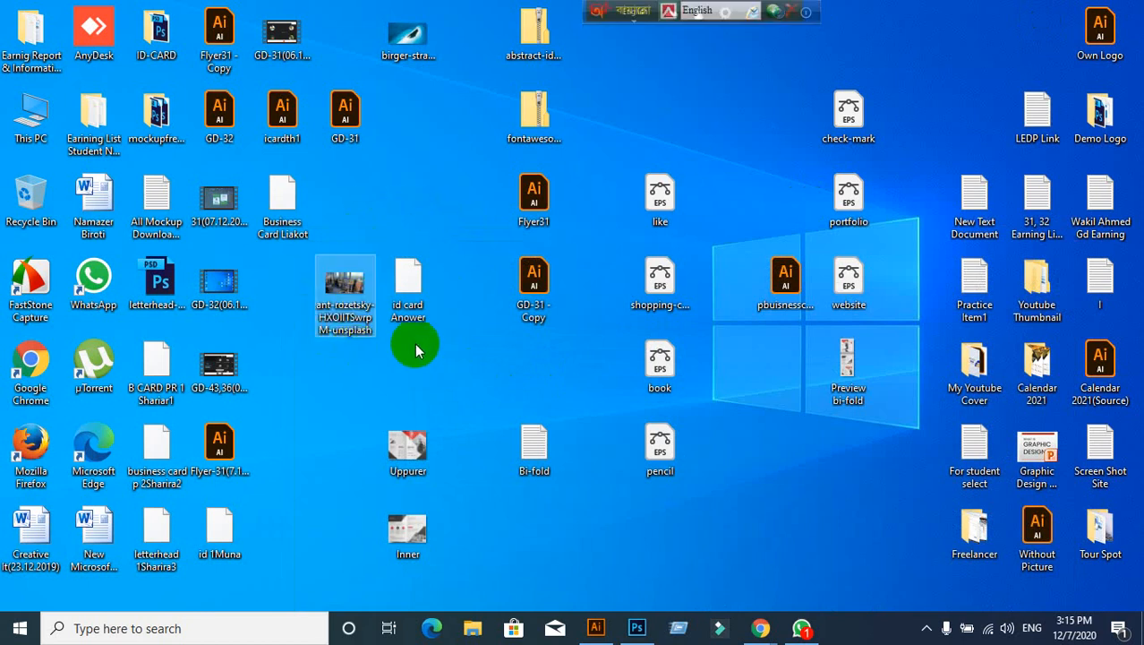
pyautogui.moveTo(414, 300); pyautogui.dragTo(442, 231)
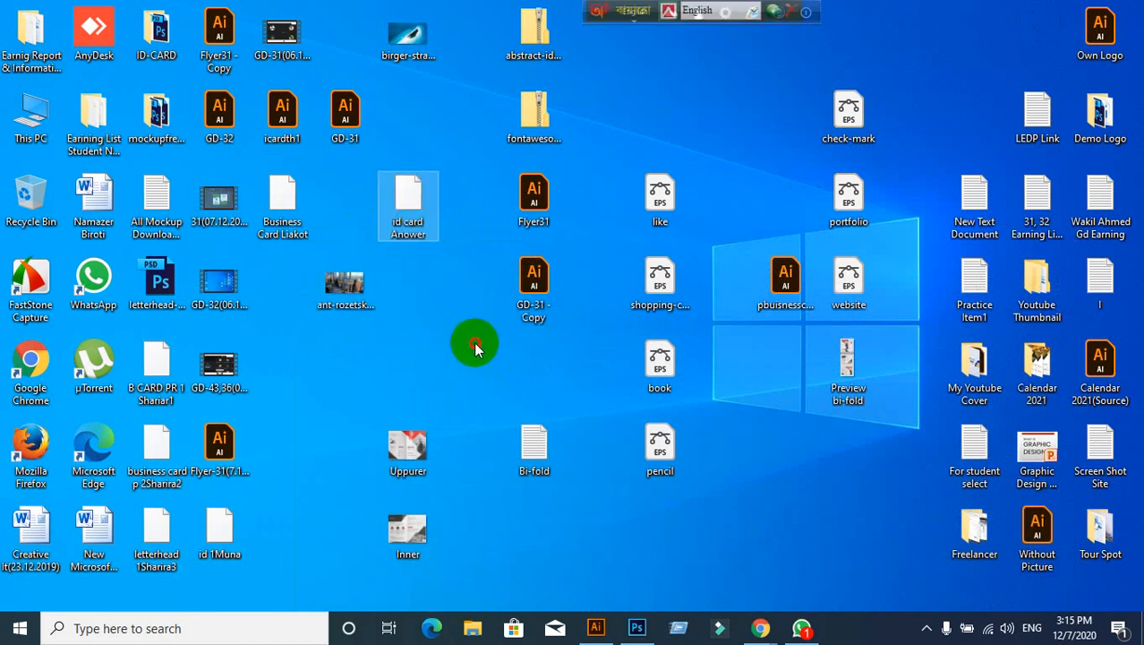
pyautogui.click(474, 350)
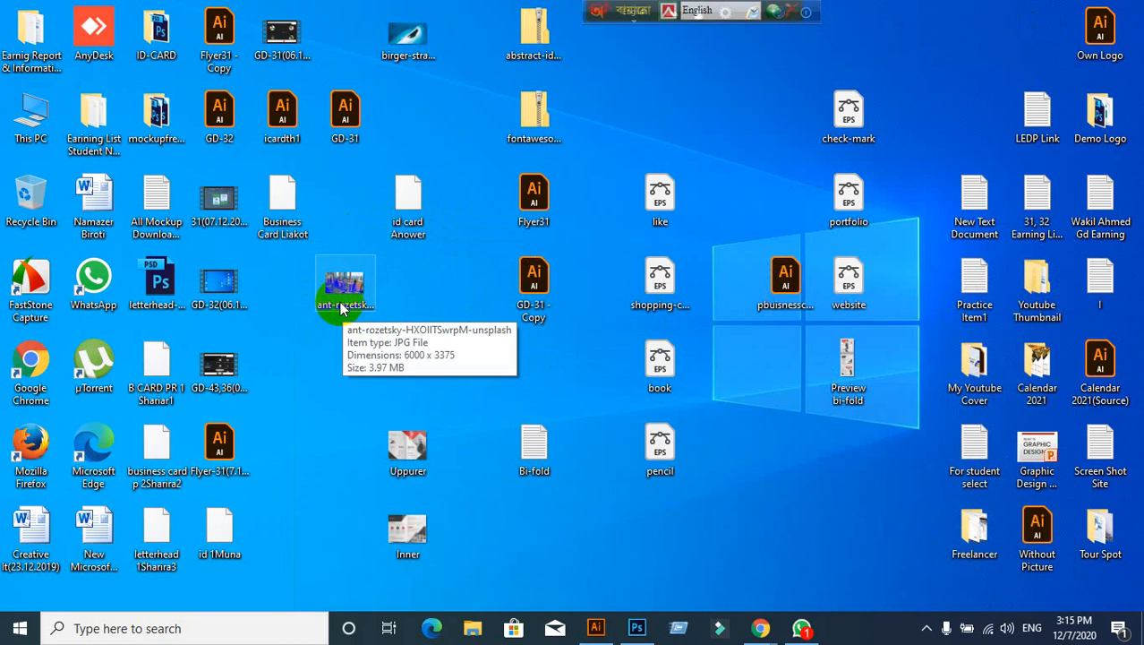
pyautogui.click(342, 308)
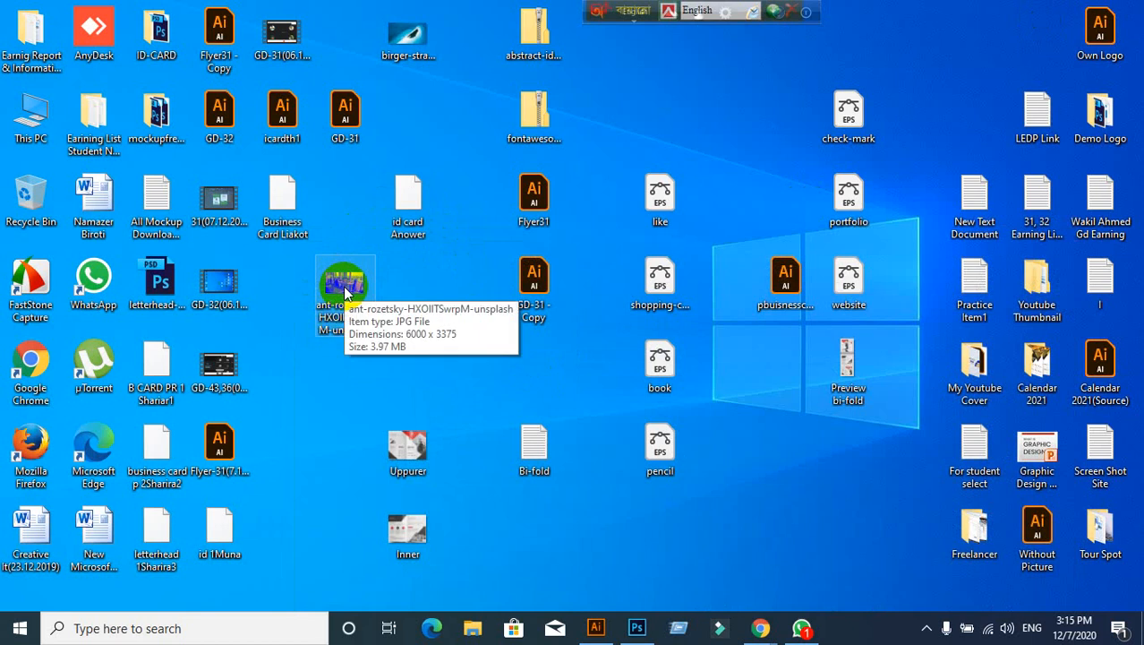
pyautogui.moveTo(342, 296); pyautogui.dragTo(521, 8)
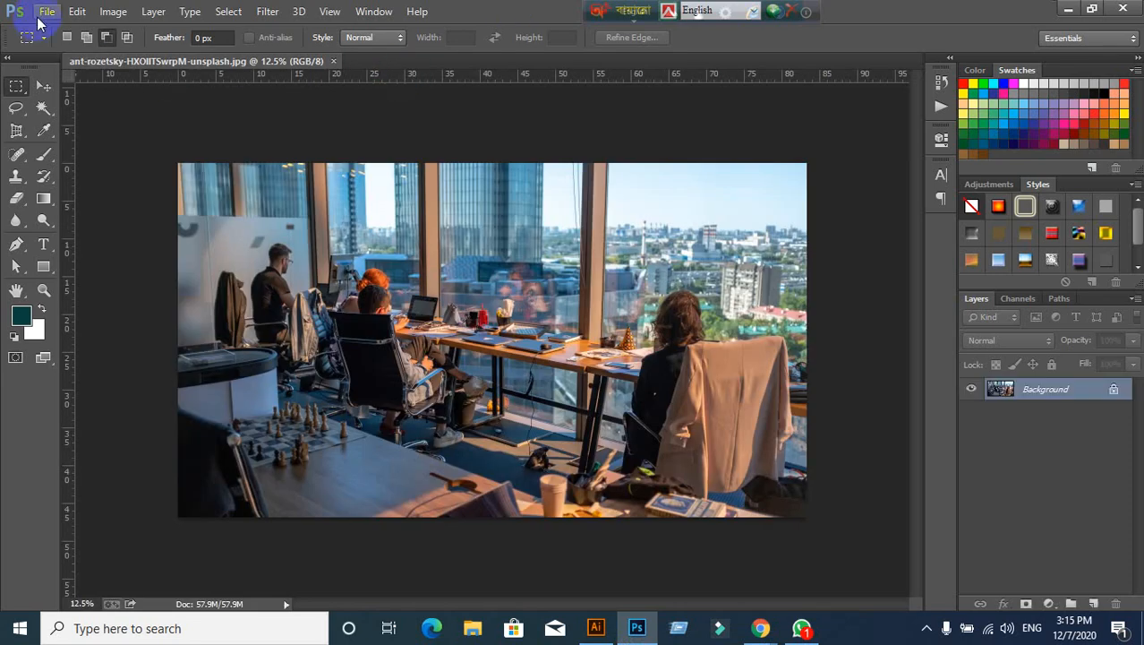
# Step: Save the office photo as a JPEG over the existing desktop file at quality 7, Medium, in Progressive format
pyautogui.click(45, 12)
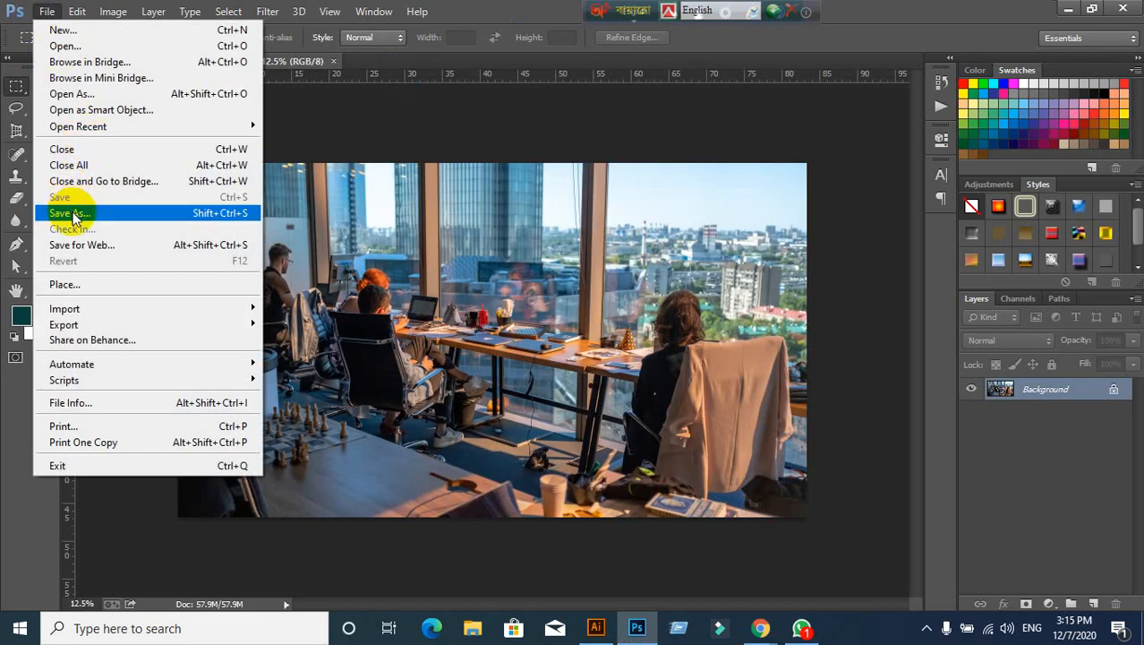
pyautogui.click(75, 213)
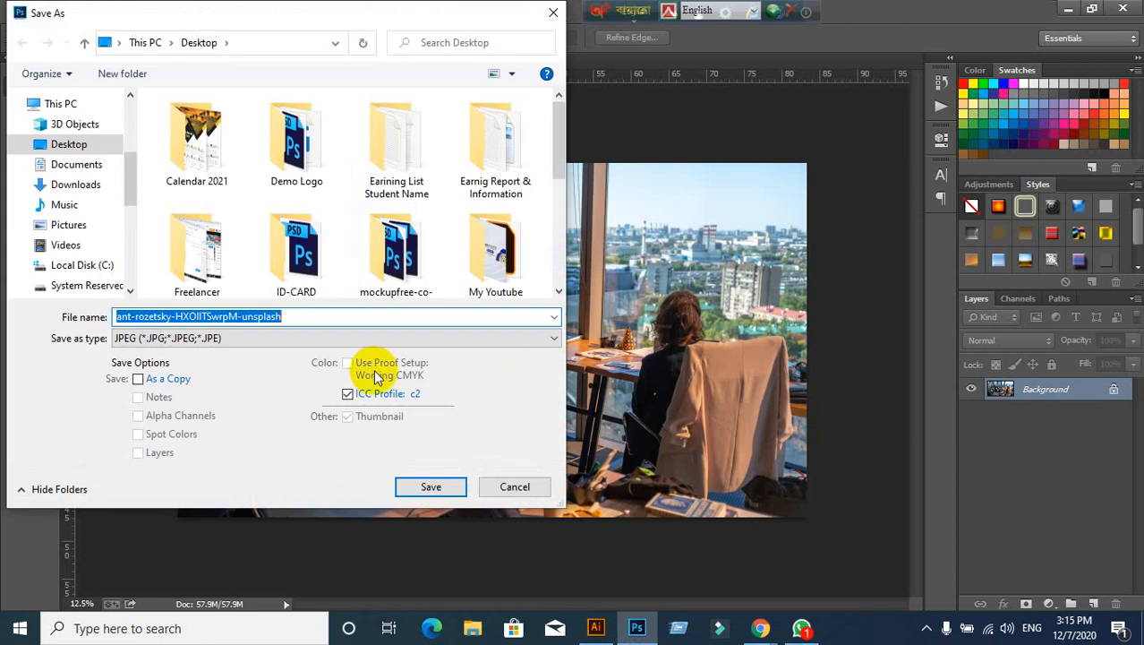
pyautogui.click(440, 488)
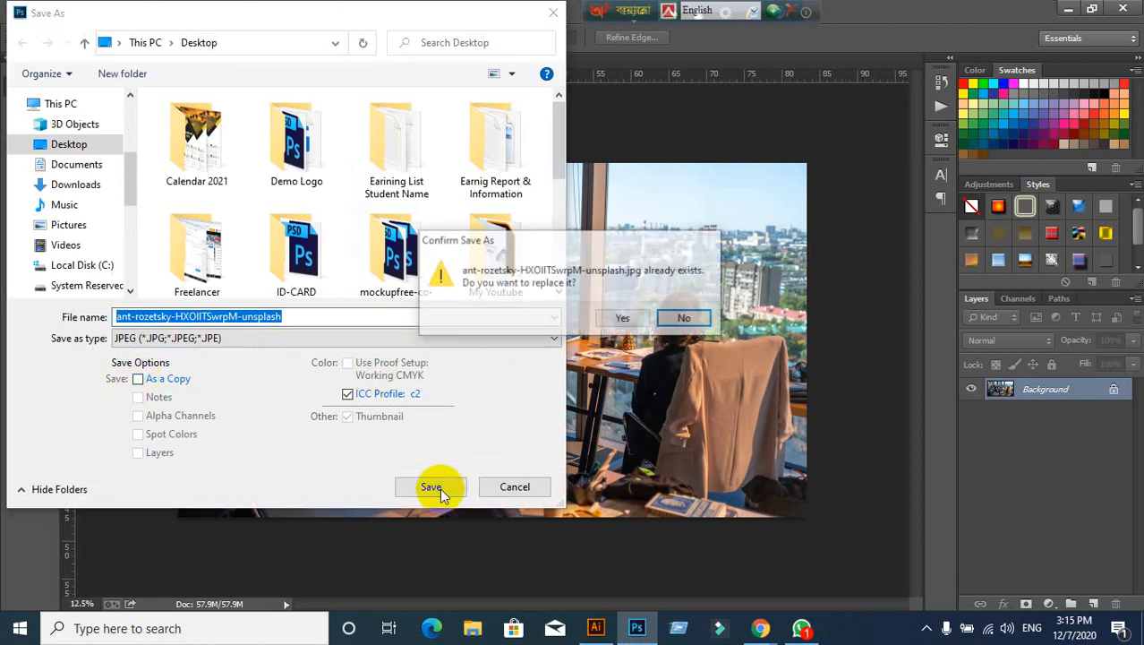
pyautogui.click(620, 321)
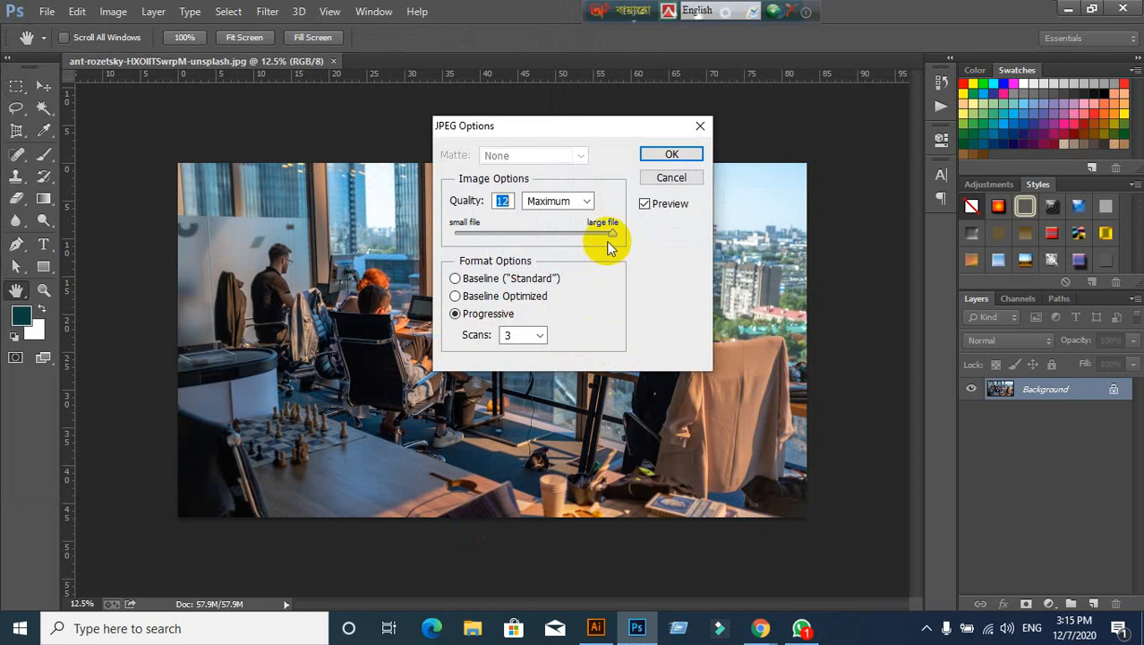
pyautogui.moveTo(609, 234); pyautogui.dragTo(550, 234)
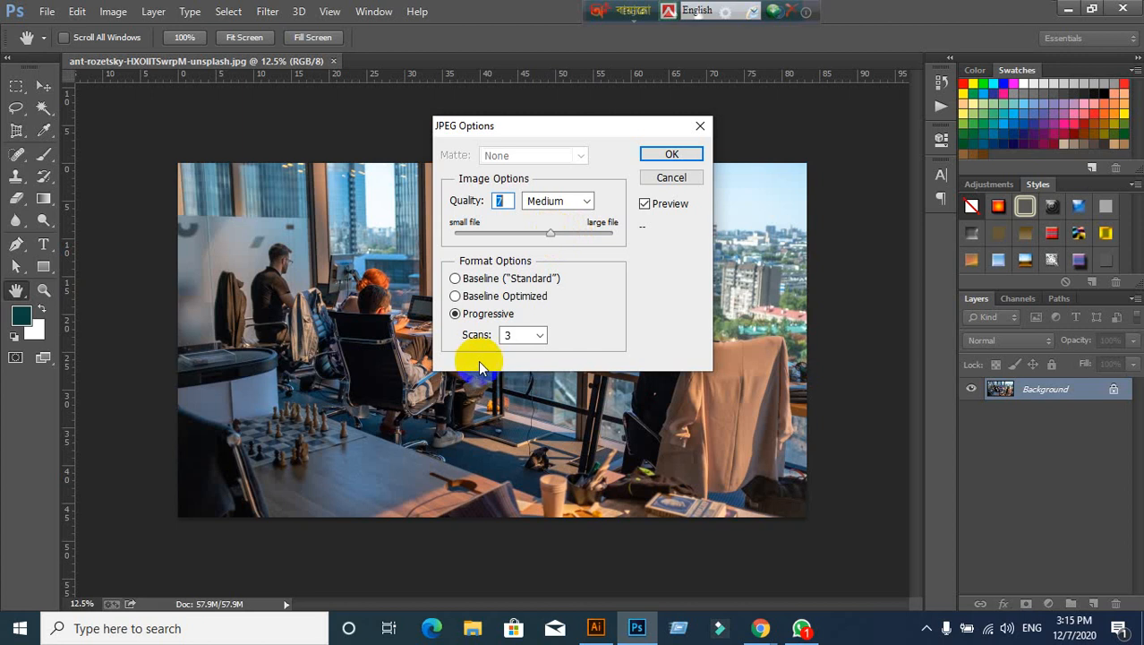
pyautogui.click(669, 155)
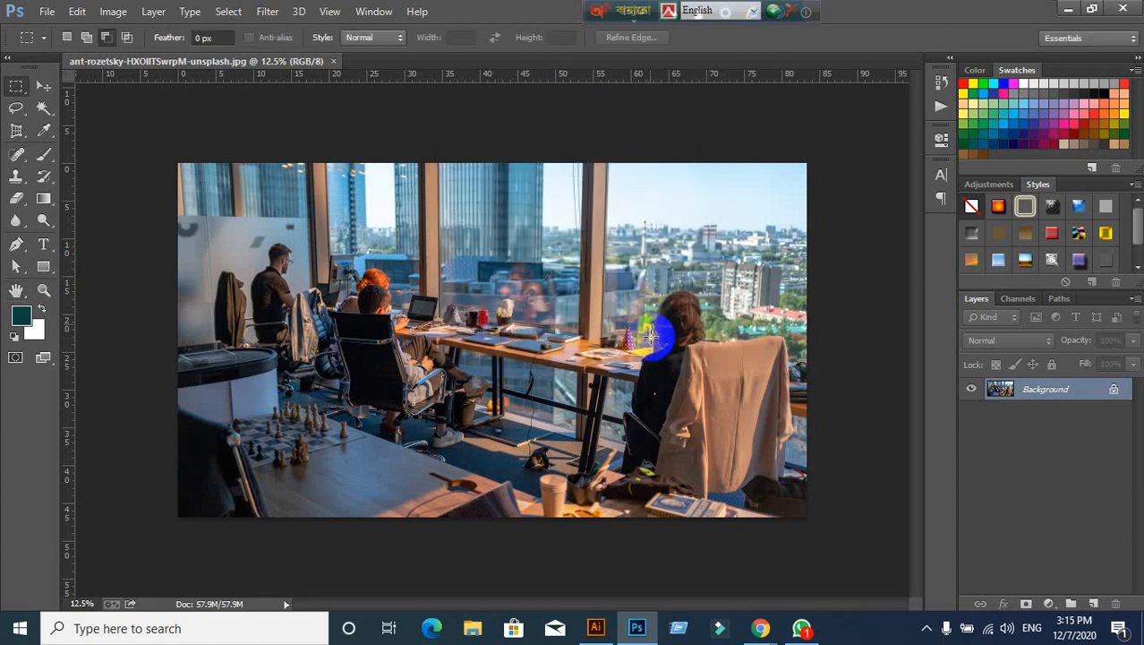
# Step: Activate the Move tool, switch to Illustrator to view the flyer, and return to the office photo in Photoshop
pyautogui.click(41, 84)
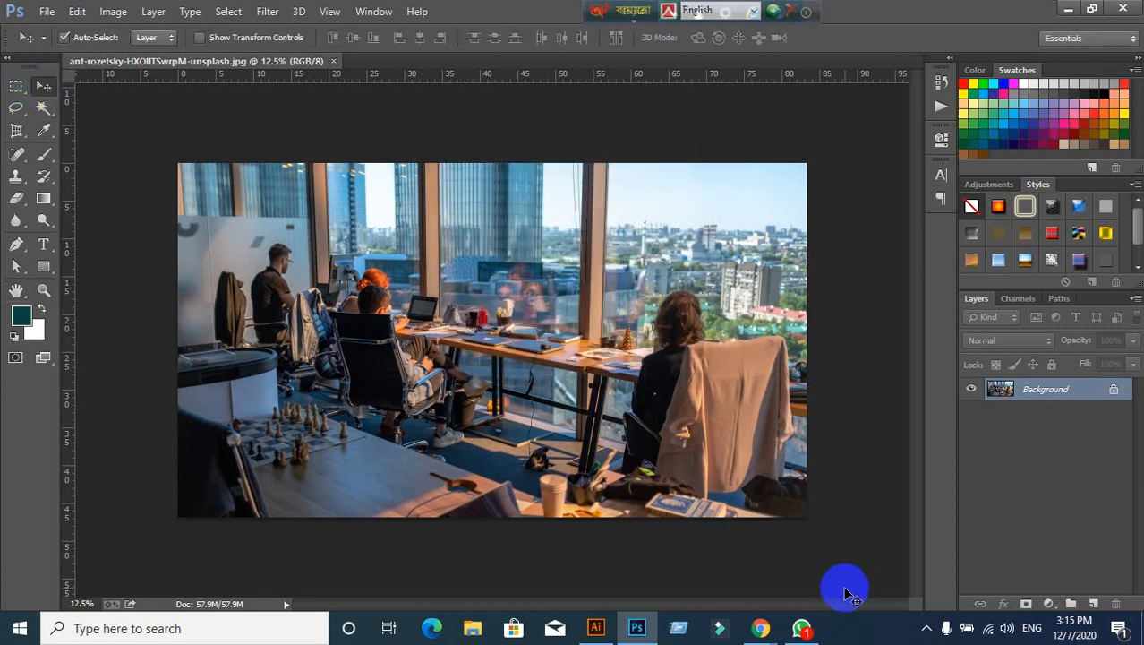
pyautogui.click(594, 628)
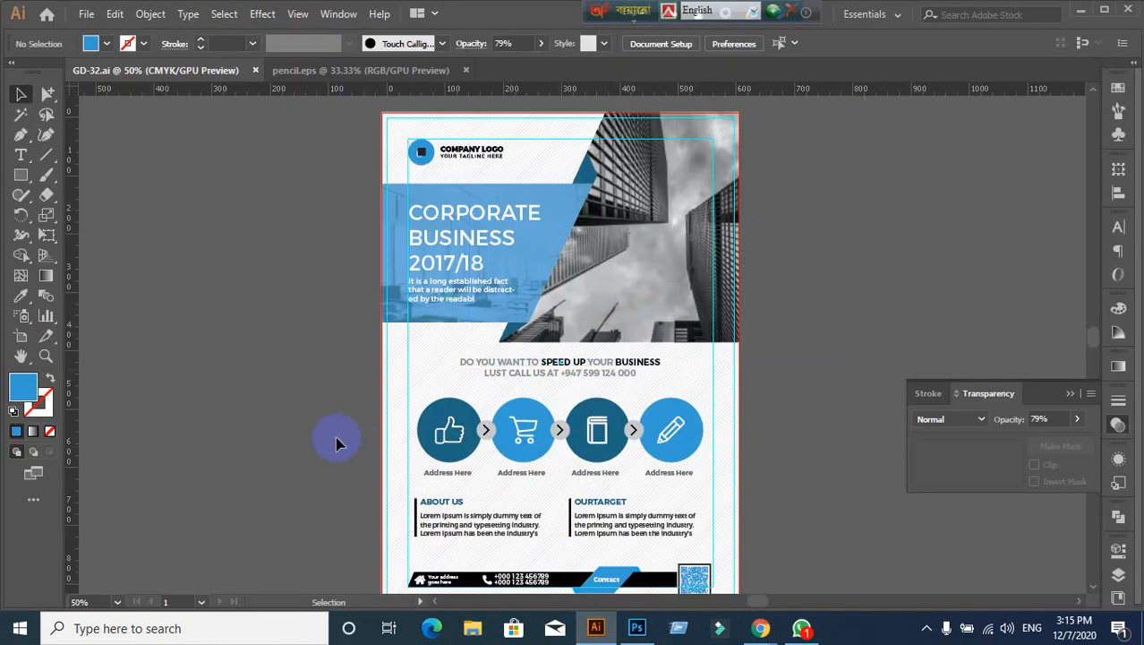
pyautogui.scroll(-1, 329, 442)
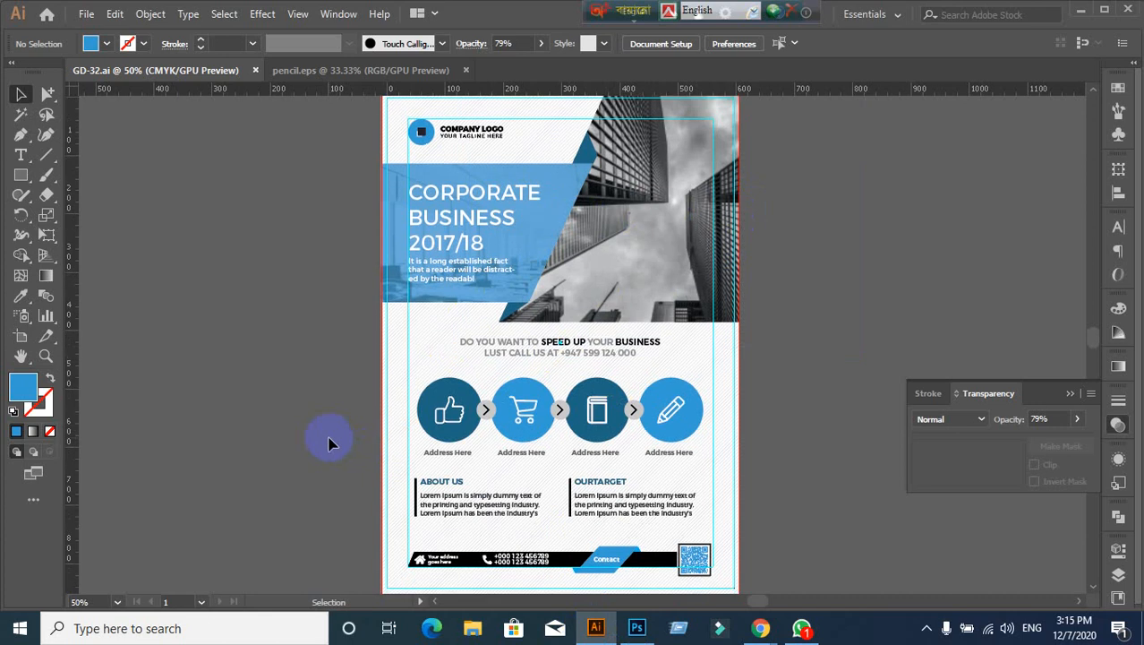
pyautogui.scroll(1, 336, 439)
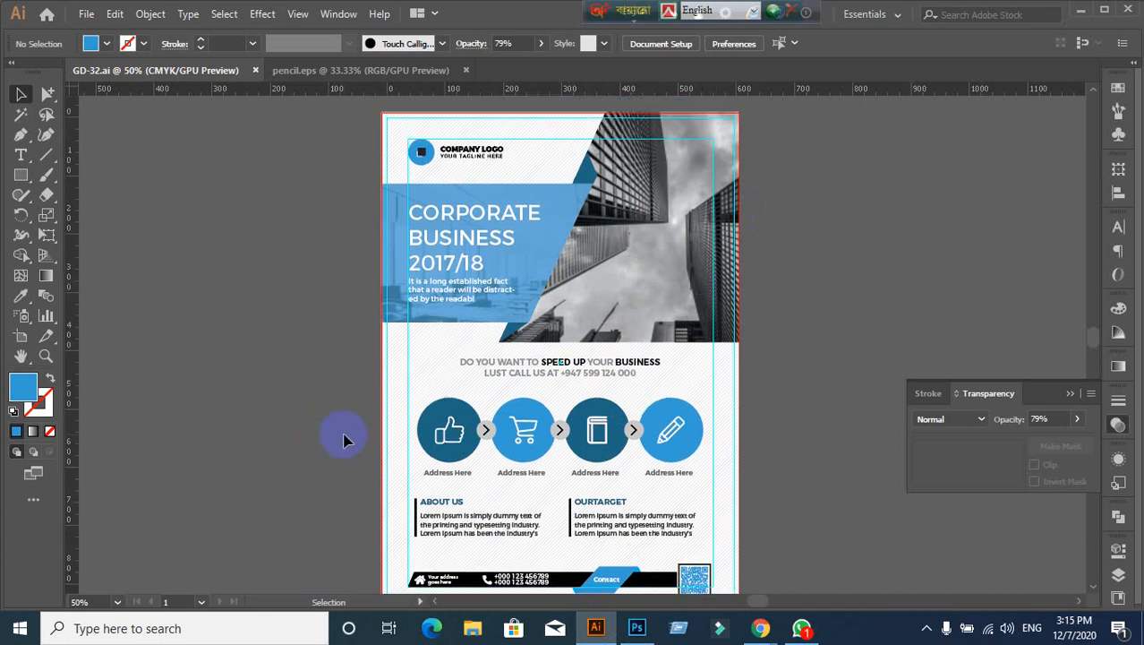
pyautogui.moveTo(651, 635)
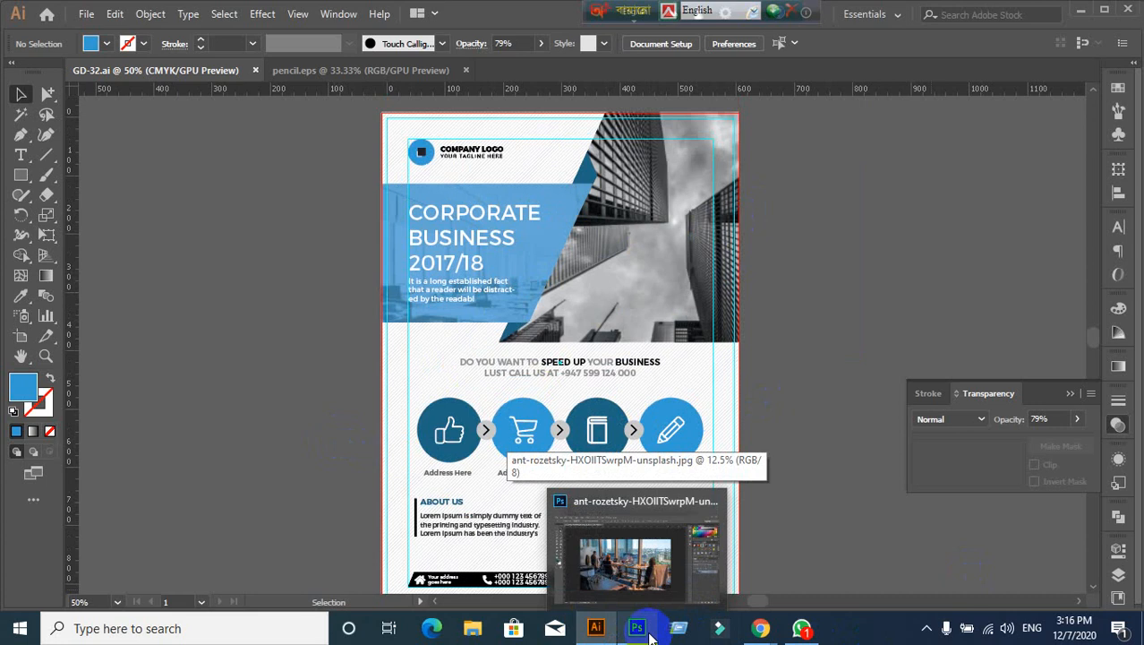
pyautogui.click(636, 629)
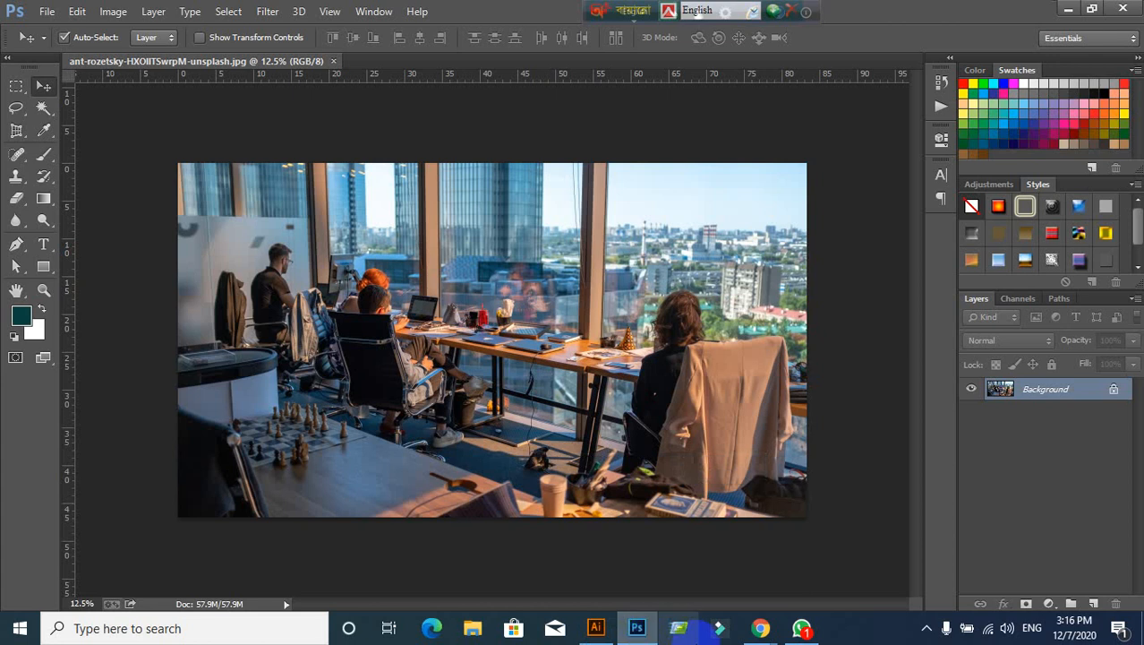
# Step: Start re-saving the office photo as a JPEG over the existing desktop file, keeping its current name
pyautogui.click(30, 87)
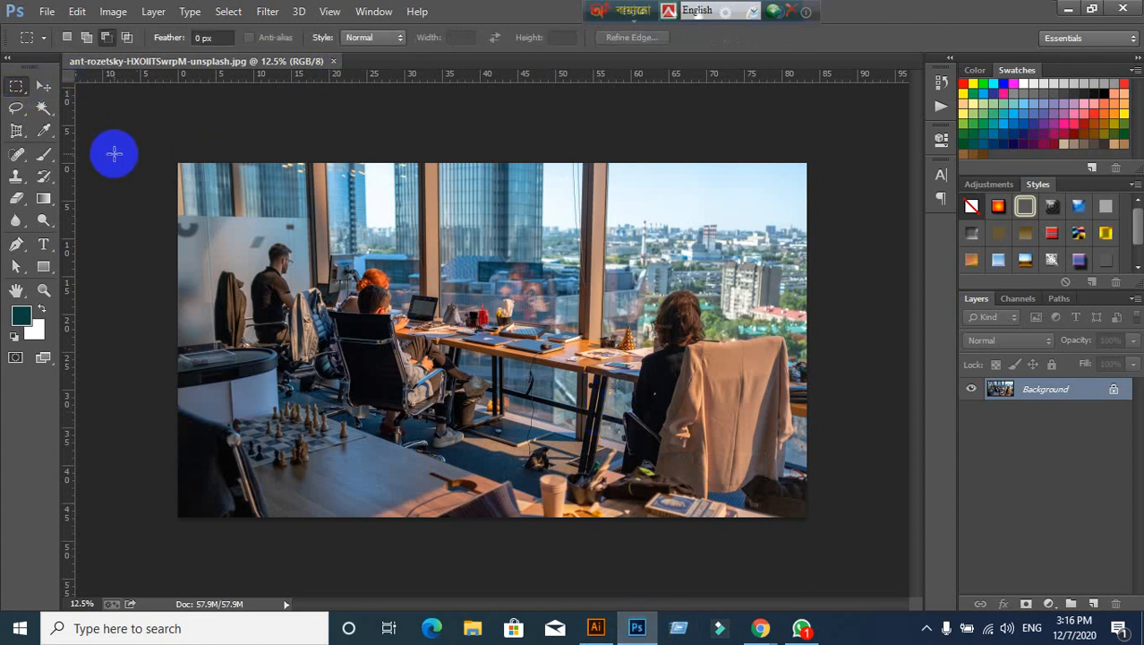
pyautogui.click(43, 86)
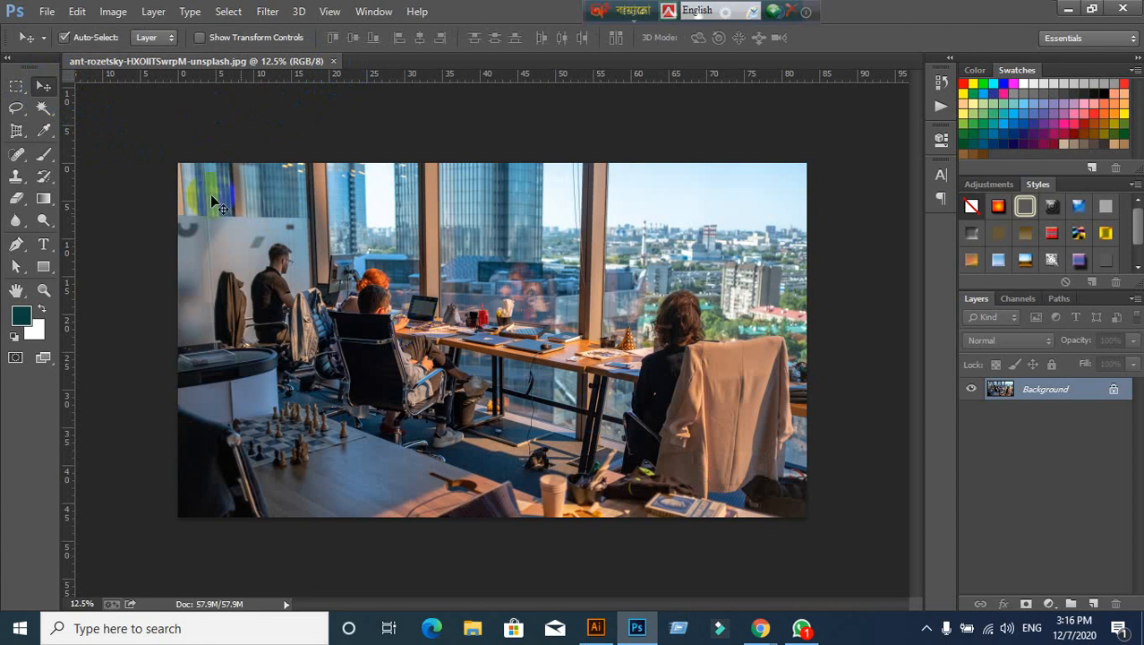
pyautogui.click(47, 10)
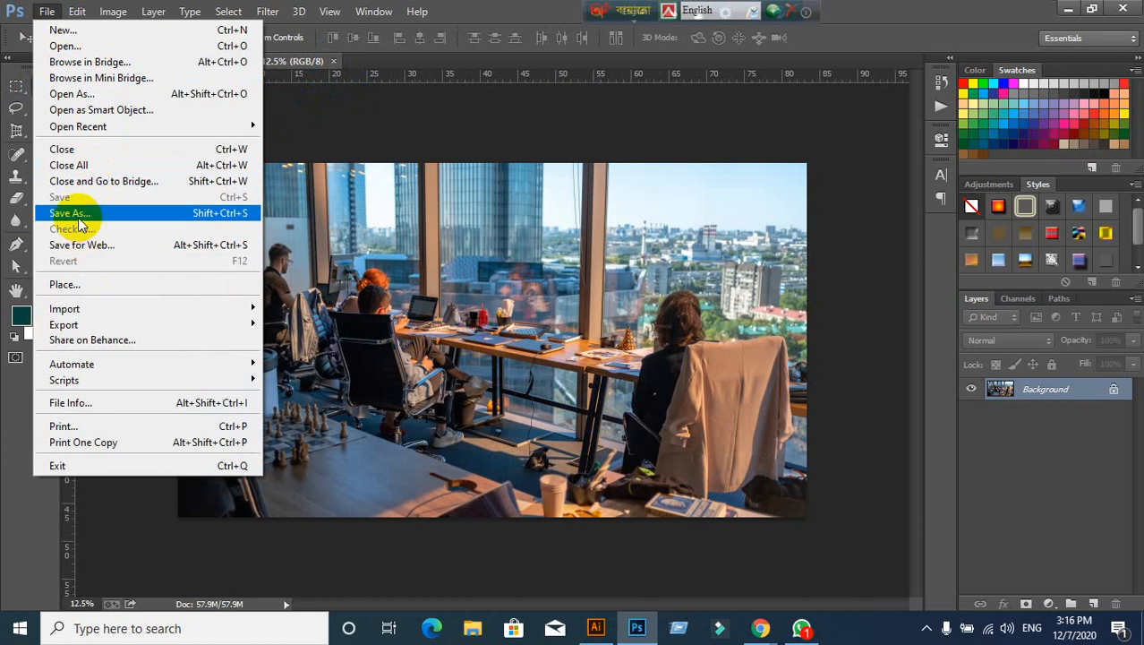
pyautogui.click(79, 215)
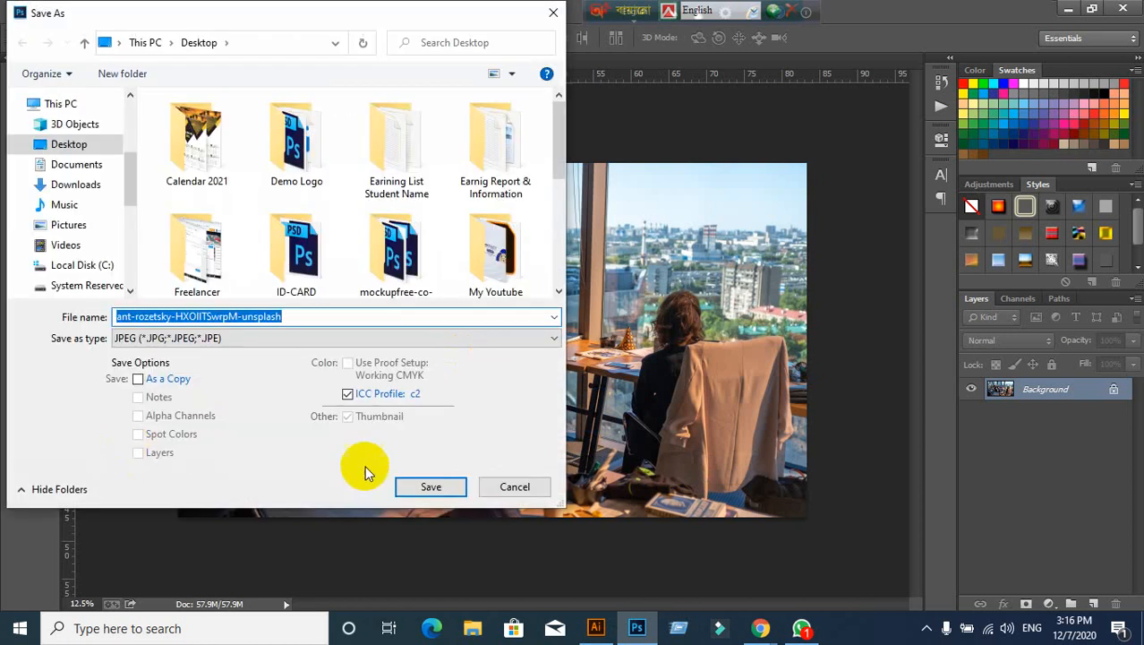
pyautogui.click(433, 478)
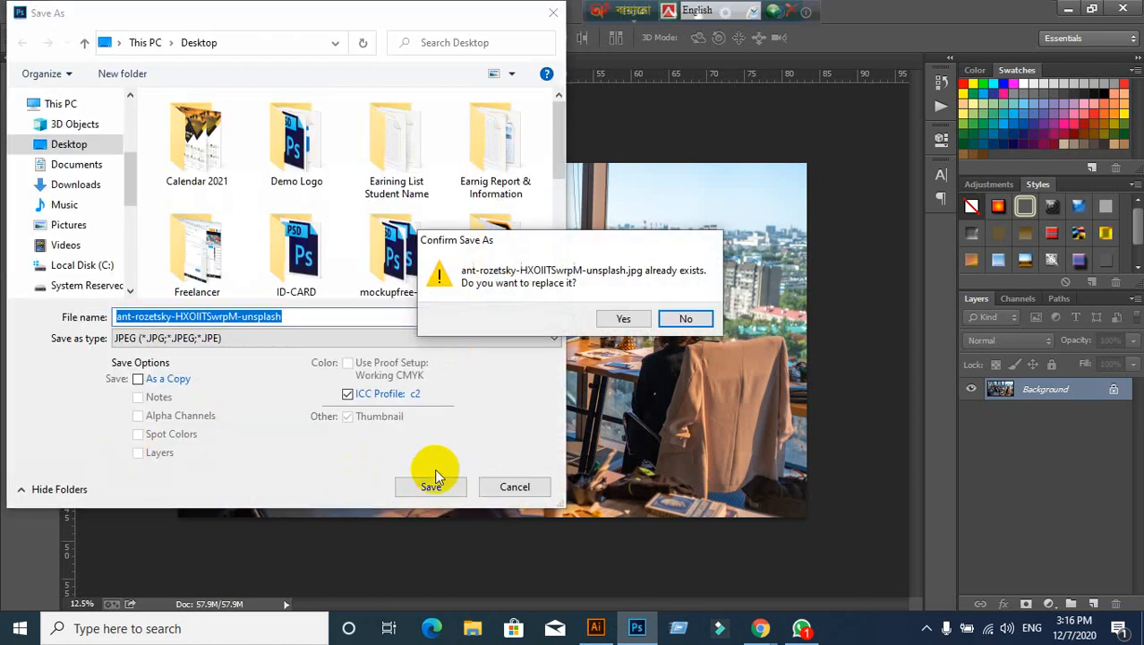
pyautogui.click(624, 320)
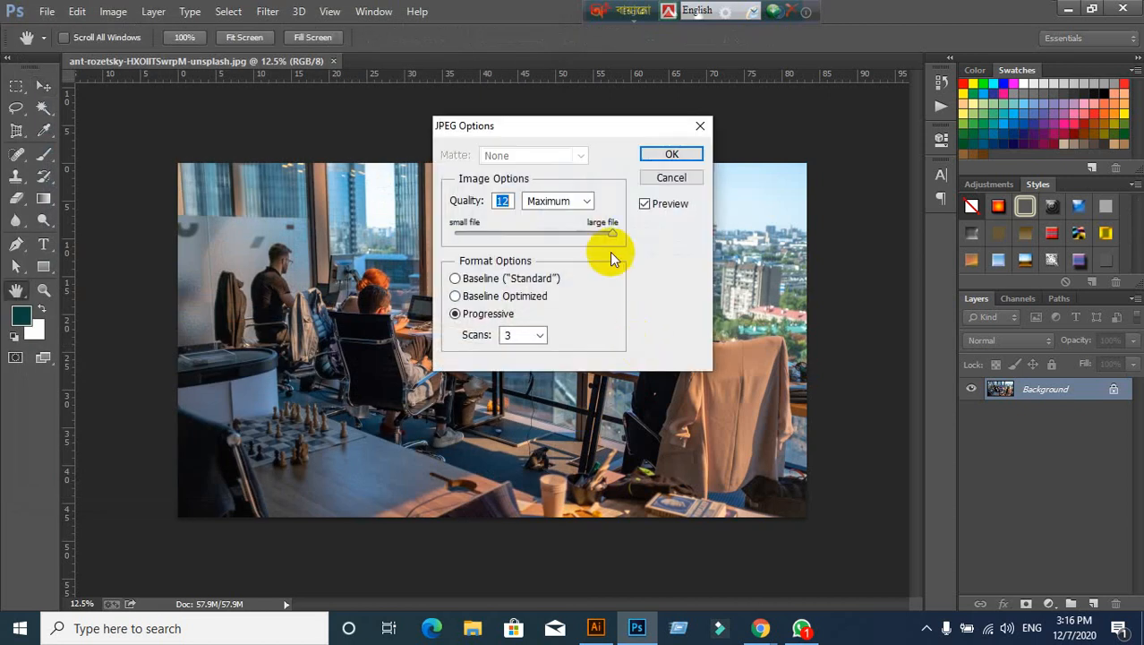
# Step: Try JPEG quality levels 9, 7, 10 and 8 for the office photo, and cancel the save
pyautogui.moveTo(610, 232); pyautogui.dragTo(659, 243)
pyautogui.moveTo(596, 242); pyautogui.dragTo(580, 235)
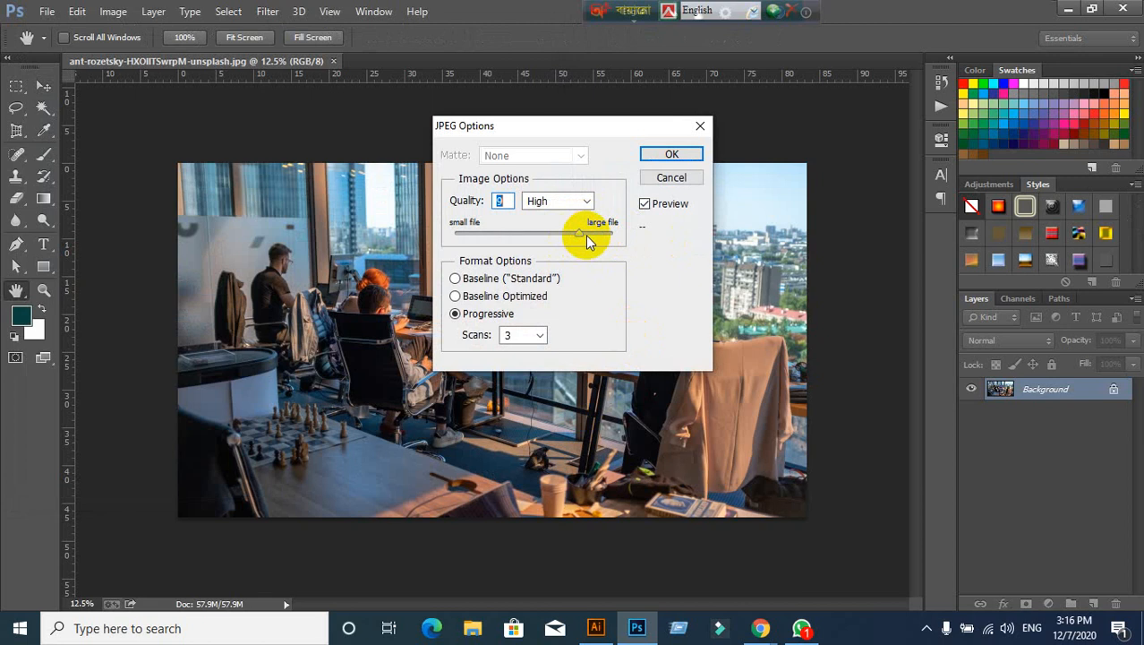
pyautogui.moveTo(585, 236); pyautogui.dragTo(571, 238)
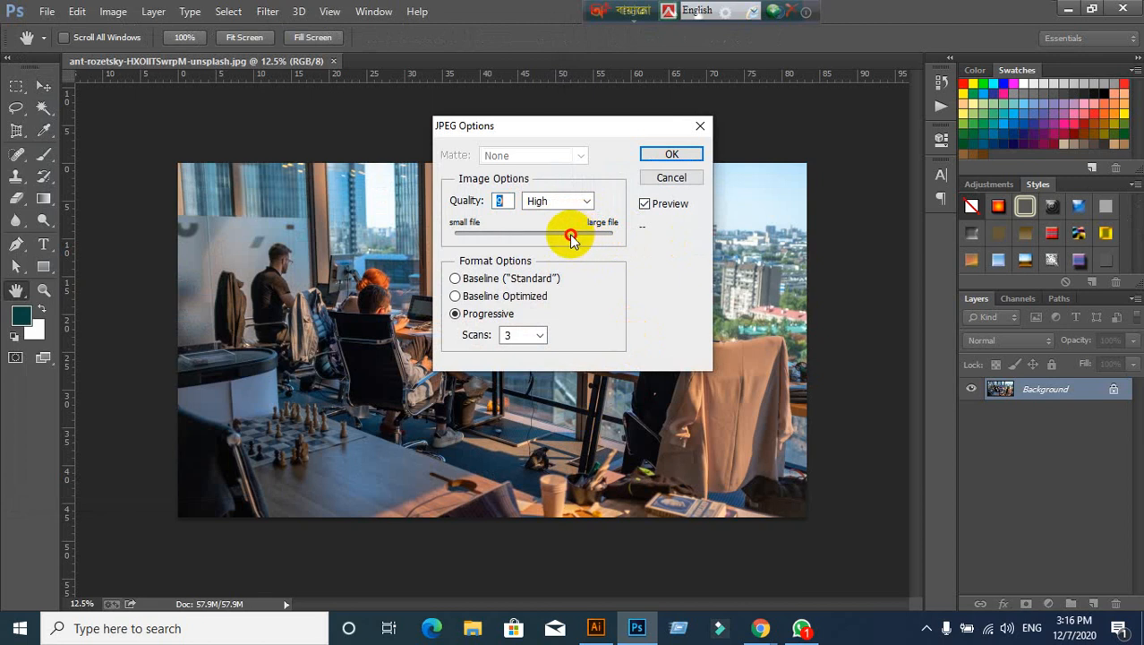
pyautogui.click(555, 234)
pyautogui.moveTo(556, 236); pyautogui.dragTo(548, 234)
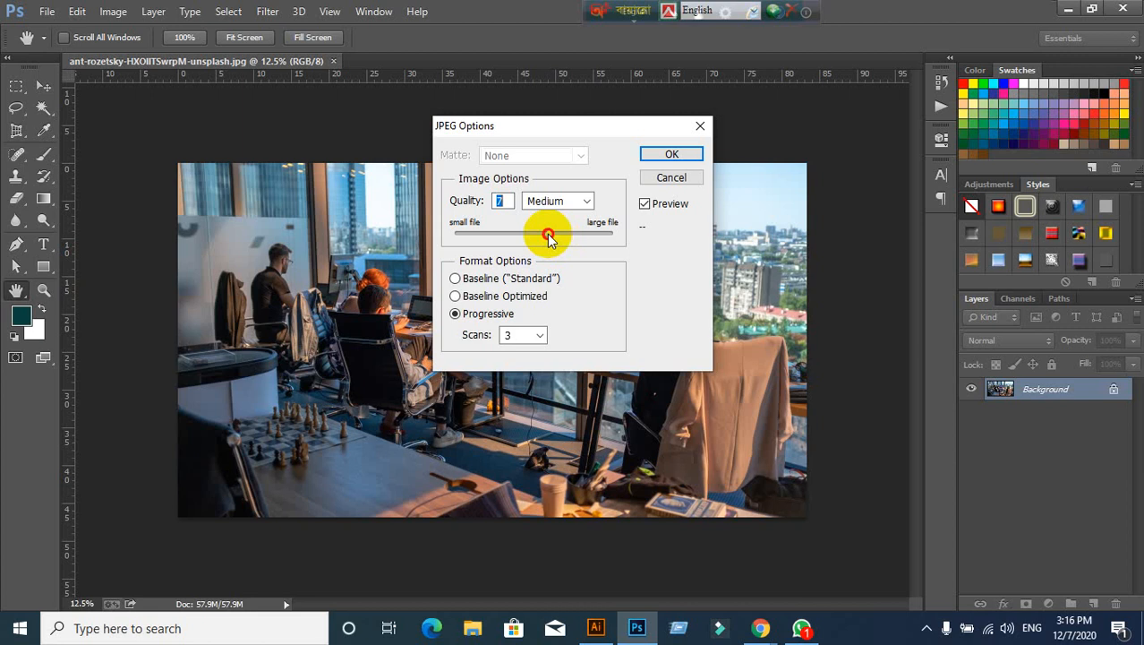
pyautogui.click(507, 202)
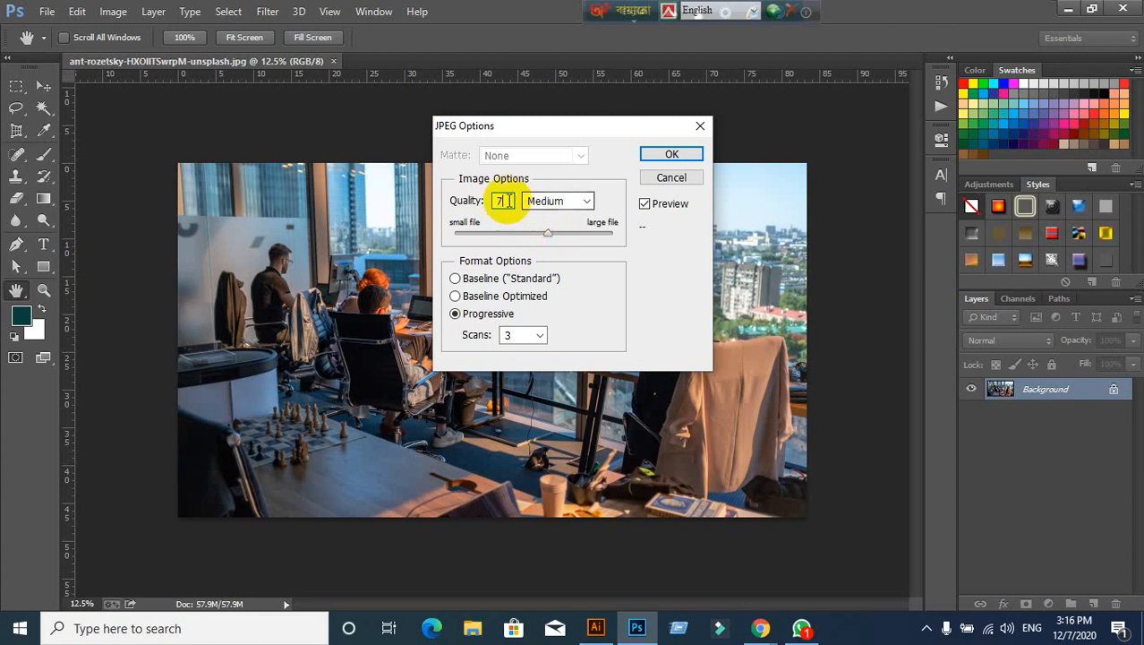
pyautogui.moveTo(509, 201); pyautogui.dragTo(474, 206)
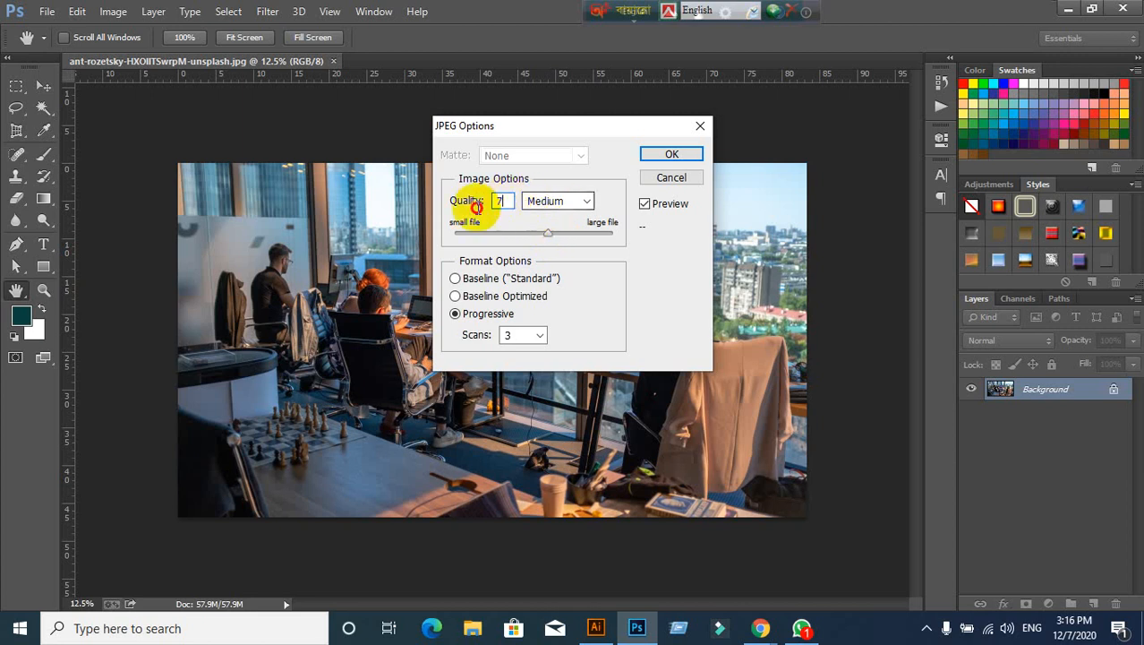
pyautogui.write('10')
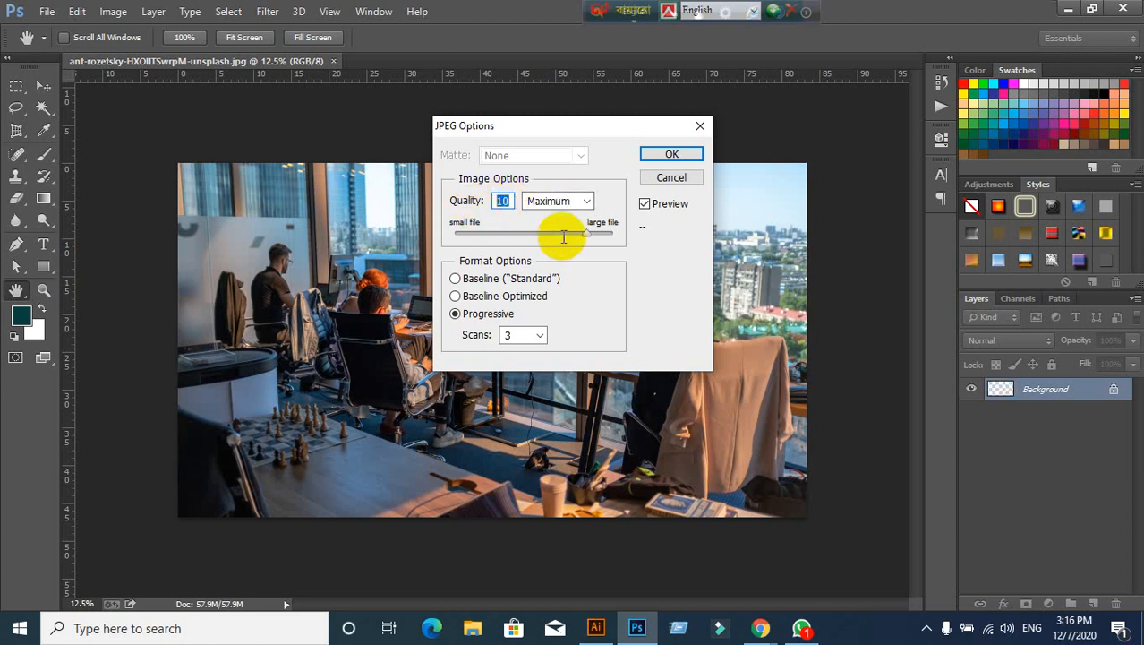
pyautogui.write('8')
pyautogui.click(677, 178)
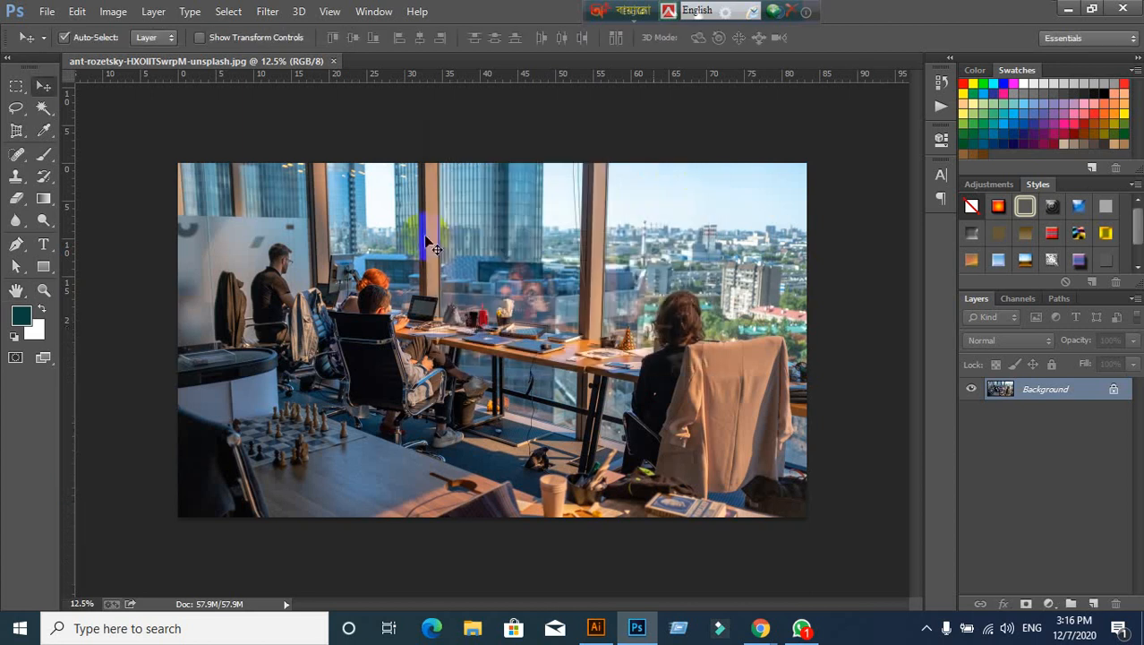
# Step: Close the office photo, and minimise Photoshop and Illustrator to reveal the desktop
pyautogui.click(333, 61)
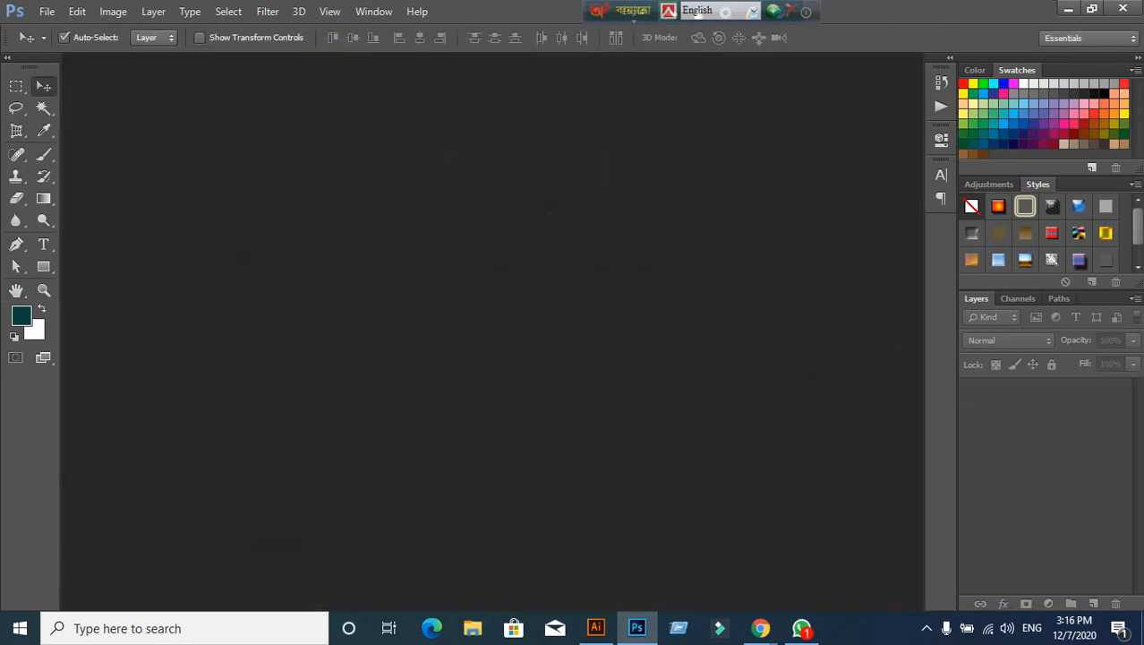
pyautogui.click(1065, 13)
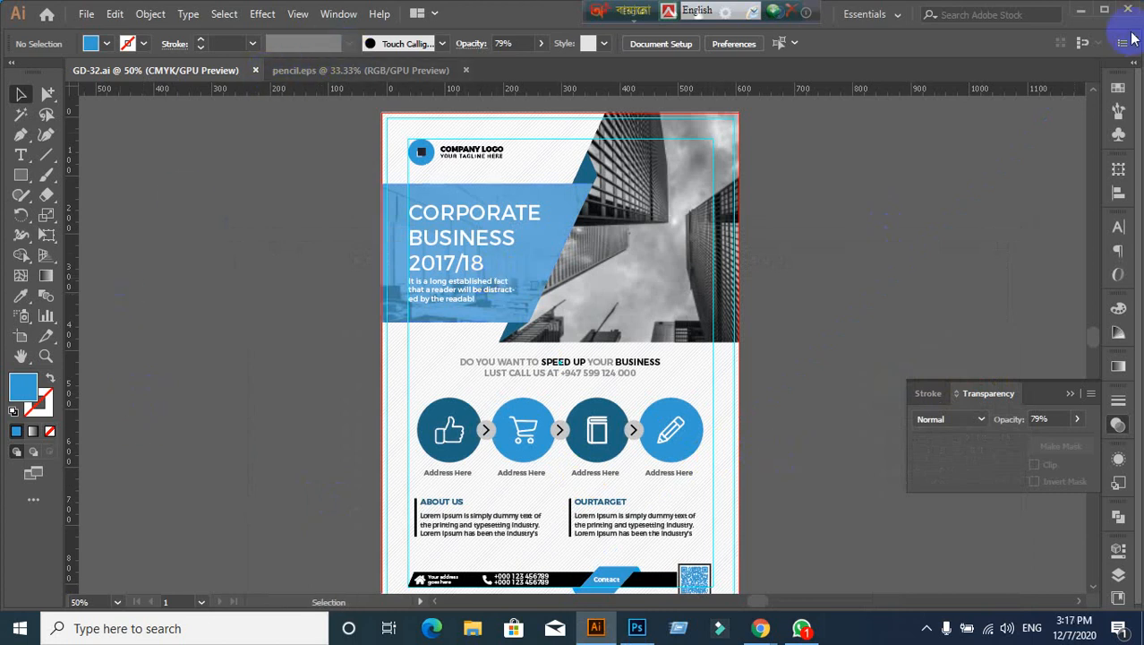
pyautogui.click(1080, 10)
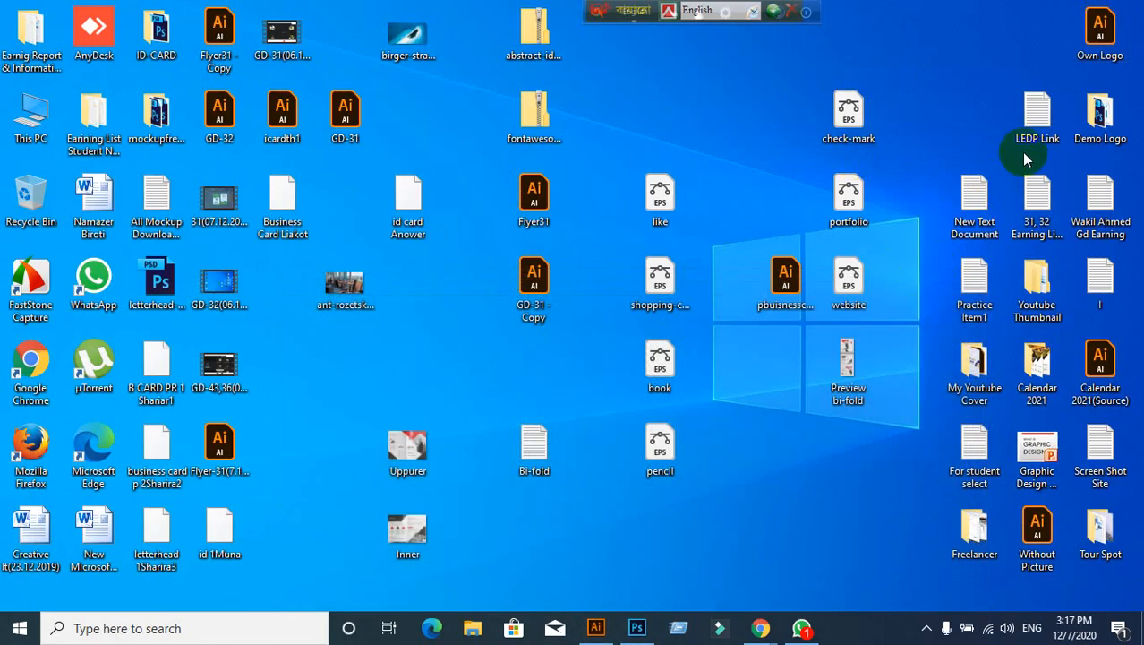
# Step: Open New Text Document from the desktop in a maximised window and copy the 3-corporate-flyer-bundle link
pyautogui.click(991, 223)
pyautogui.doubleClick(991, 223)
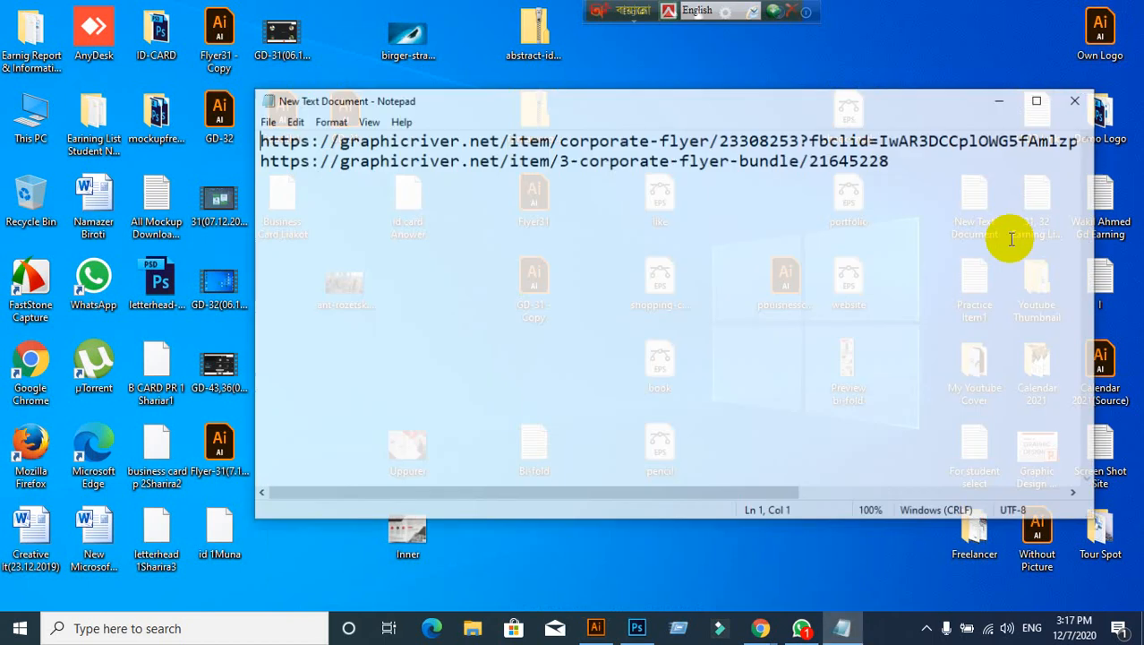
pyautogui.click(1047, 98)
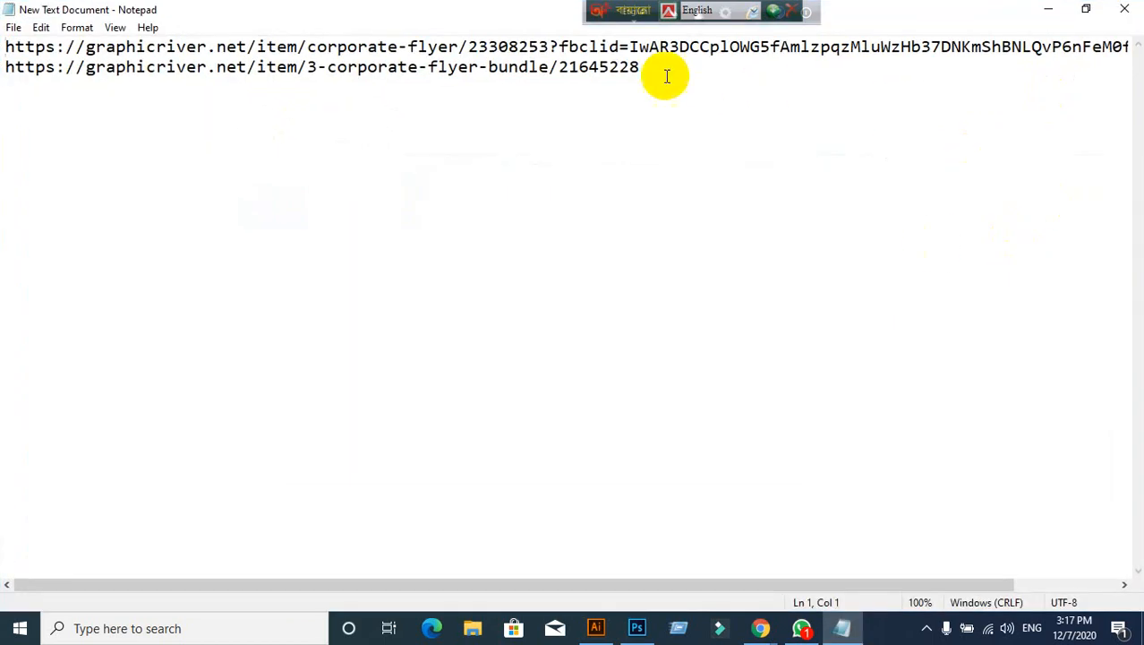
pyautogui.moveTo(667, 71); pyautogui.dragTo(8, 69)
pyautogui.hotkey('ctrl', 'c')
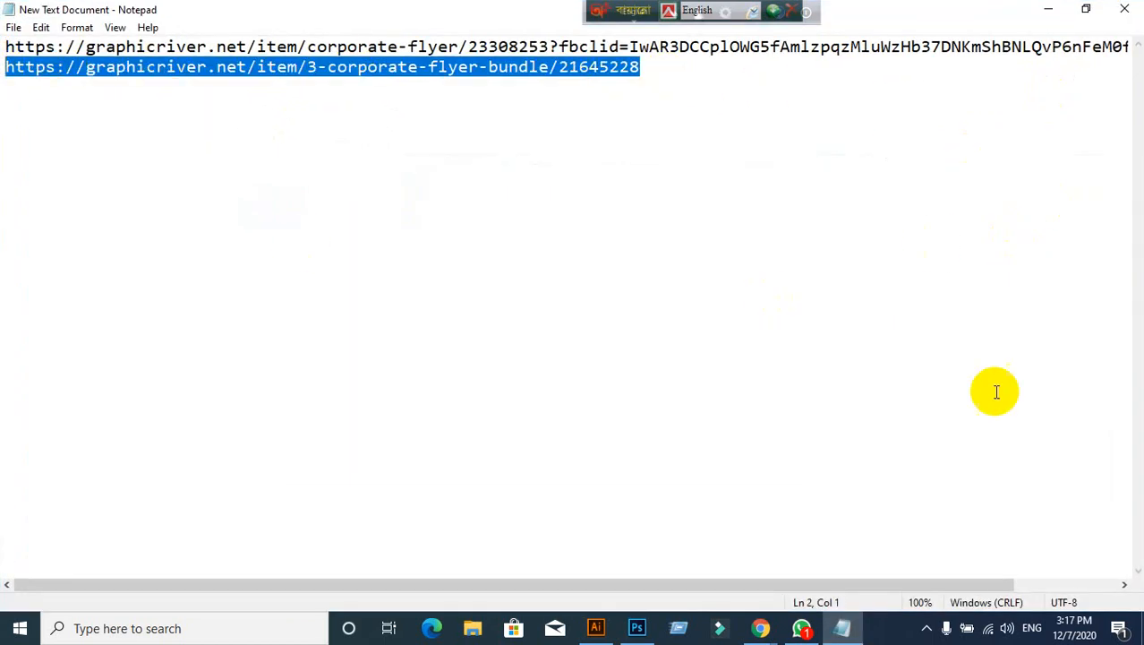
# Step: Switch to the Chrome window with the Meet call and move both floating language bars clear of the browser tabs
pyautogui.click(760, 627)
pyautogui.click(698, 598)
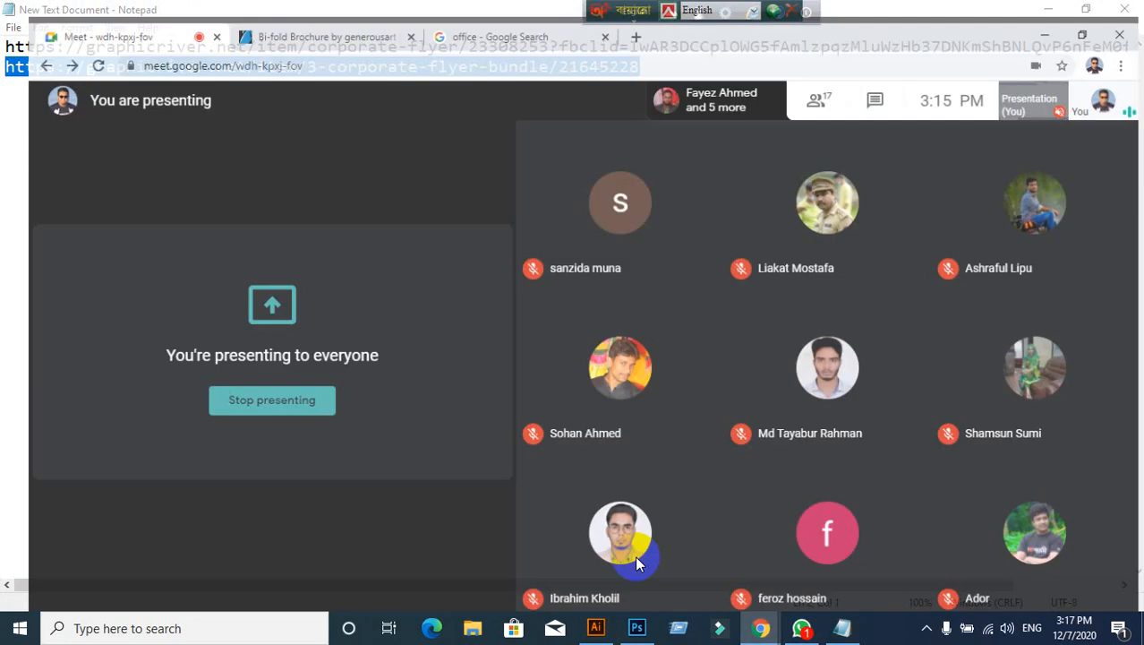
pyautogui.moveTo(602, 16); pyautogui.dragTo(1004, 14)
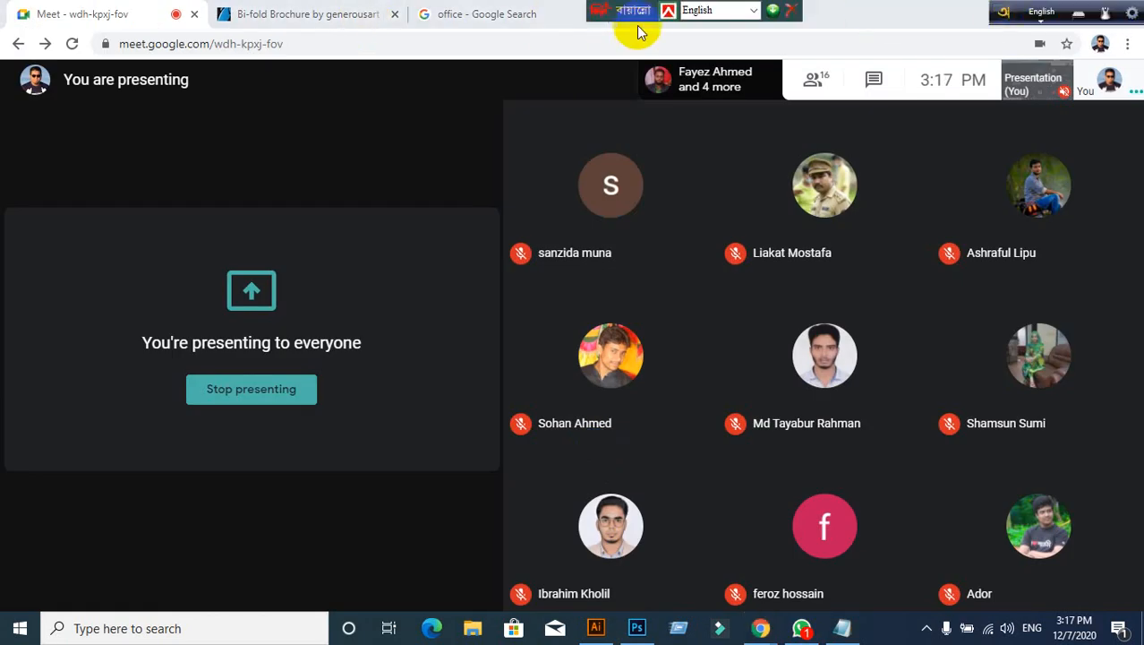
pyautogui.moveTo(627, 9); pyautogui.dragTo(978, 9)
# Step: Close the office image search and load the copied 3-corporate-flyer-bundle link in a new tab
pyautogui.click(542, 13)
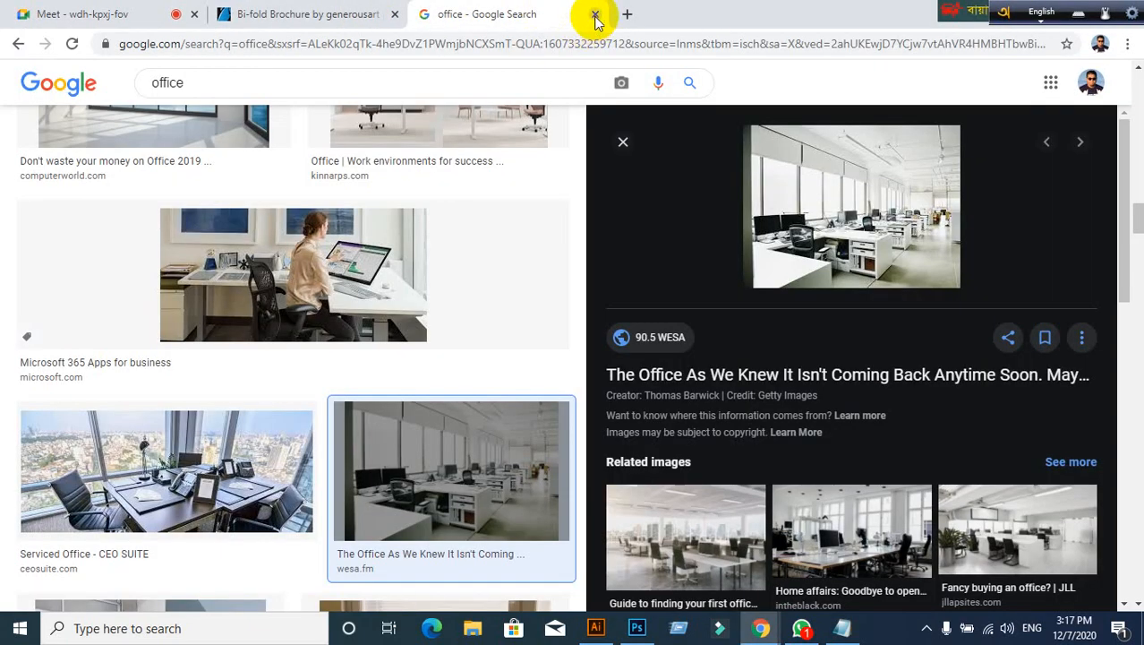
pyautogui.click(595, 14)
pyautogui.click(431, 16)
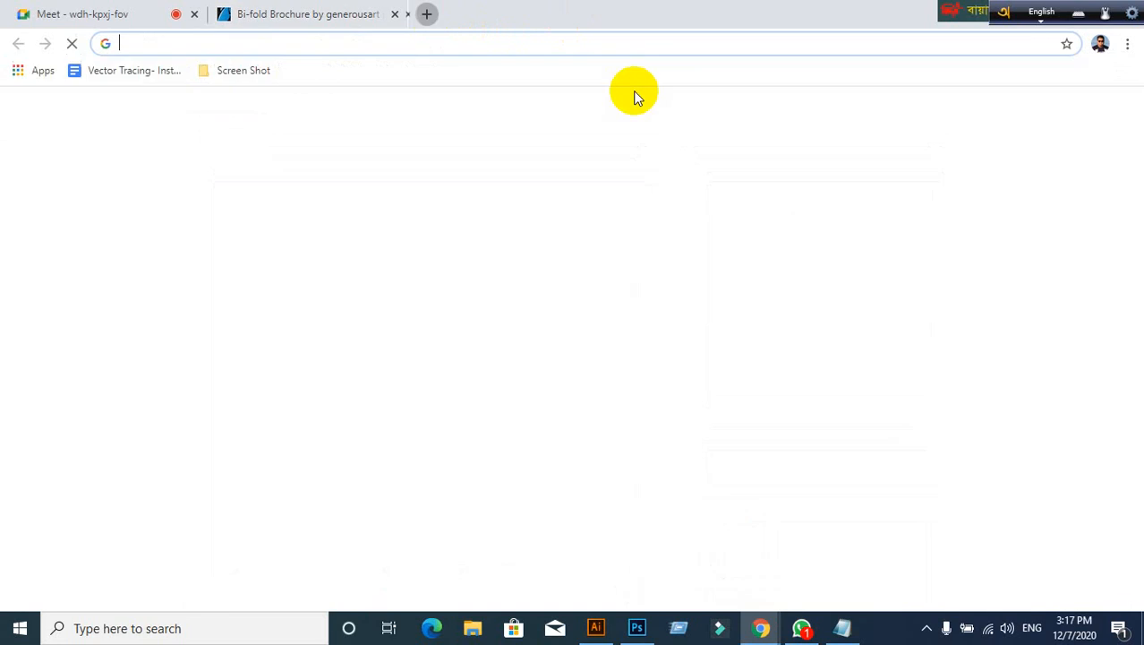
pyautogui.hotkey('ctrl', 'v')
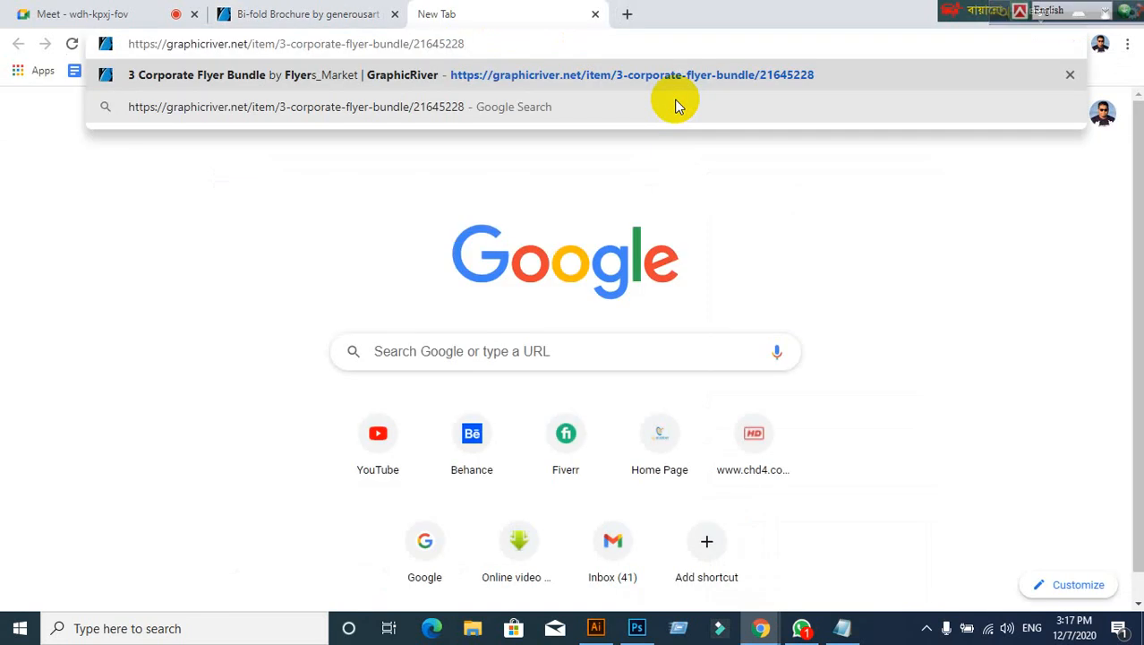
pyautogui.press('Return')
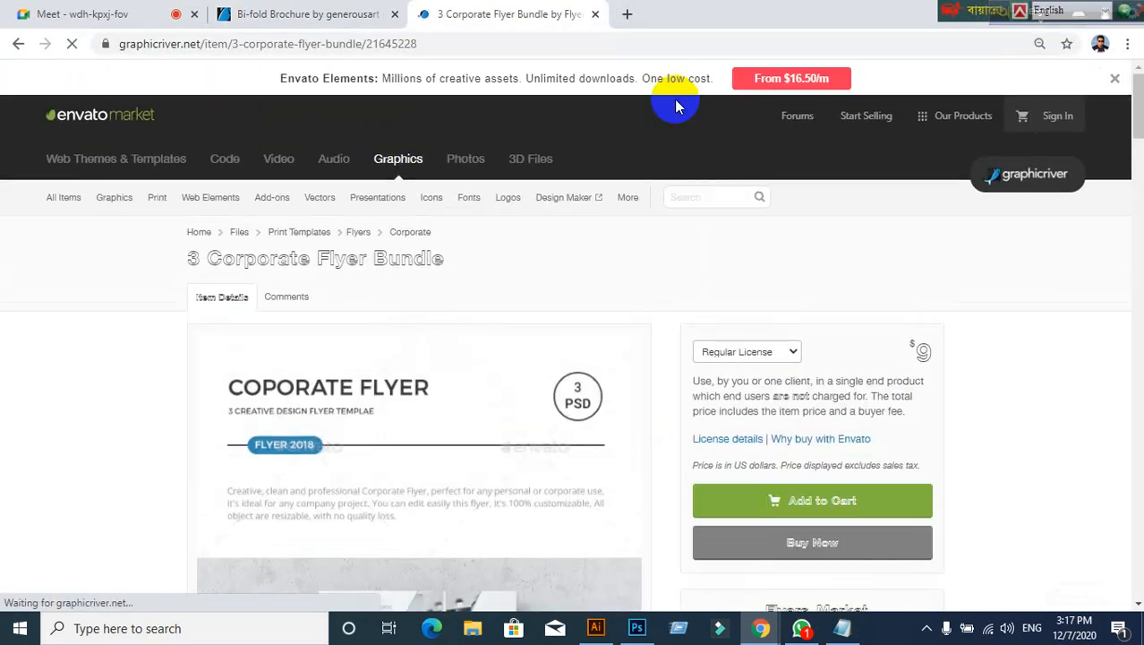
# Step: Examine the flyer bundle page's print dimensions, file details, design previews, bleed size and fonts used
pyautogui.scroll(-5, 544, 352)
pyautogui.scroll(-3, 548, 379)
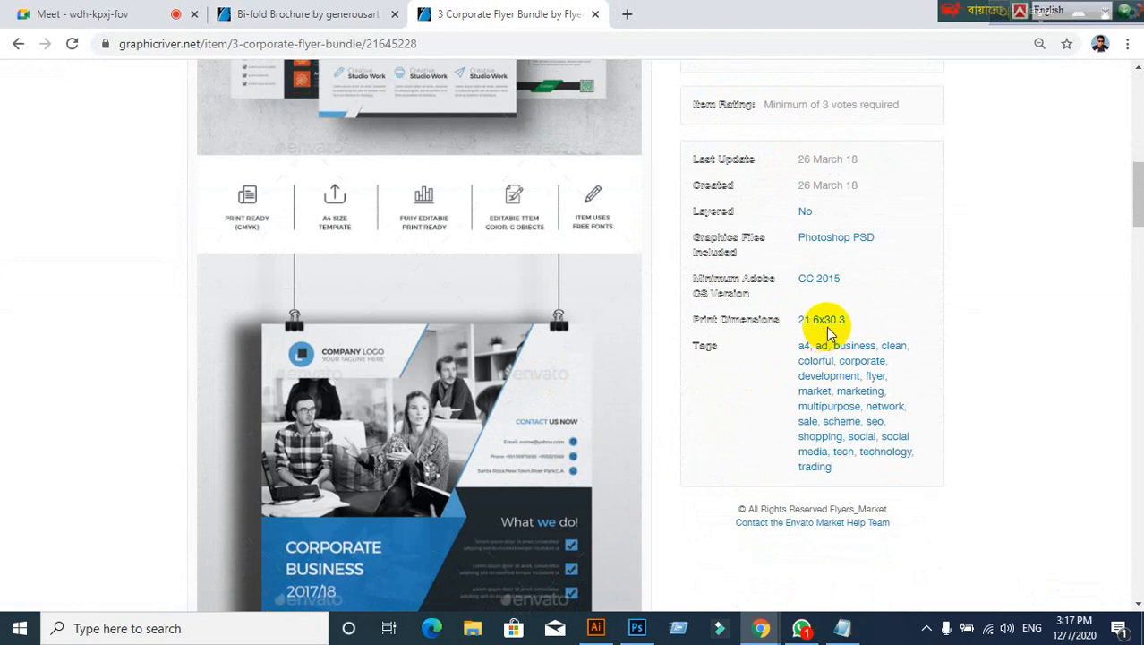
pyautogui.scroll(-1, 817, 314)
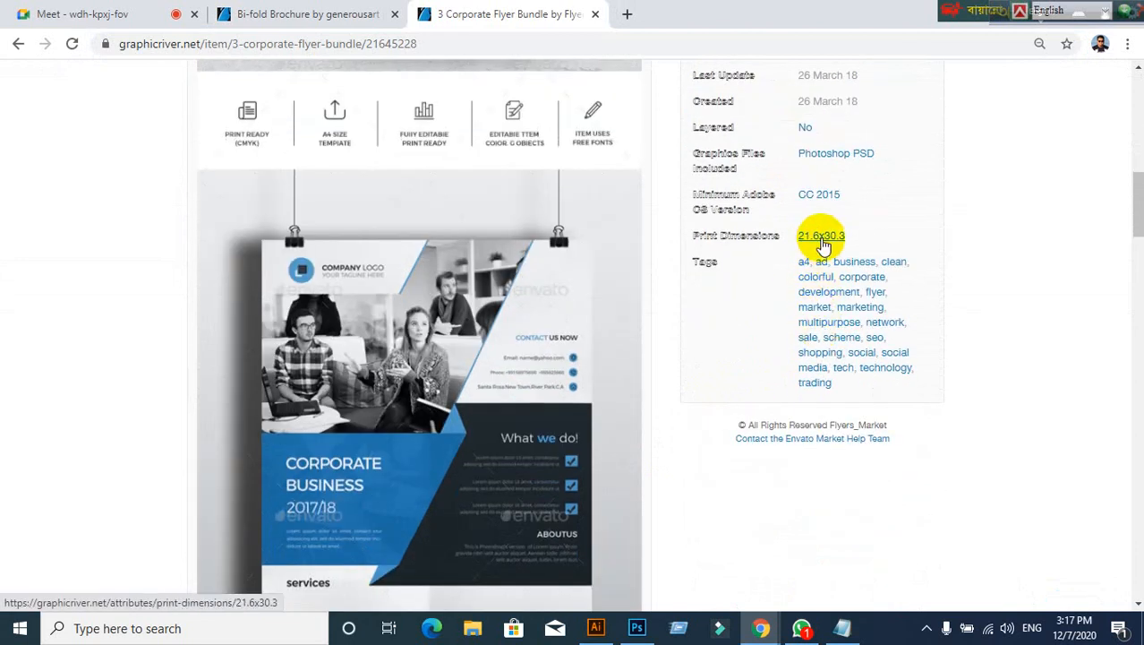
pyautogui.scroll(-15, 767, 345)
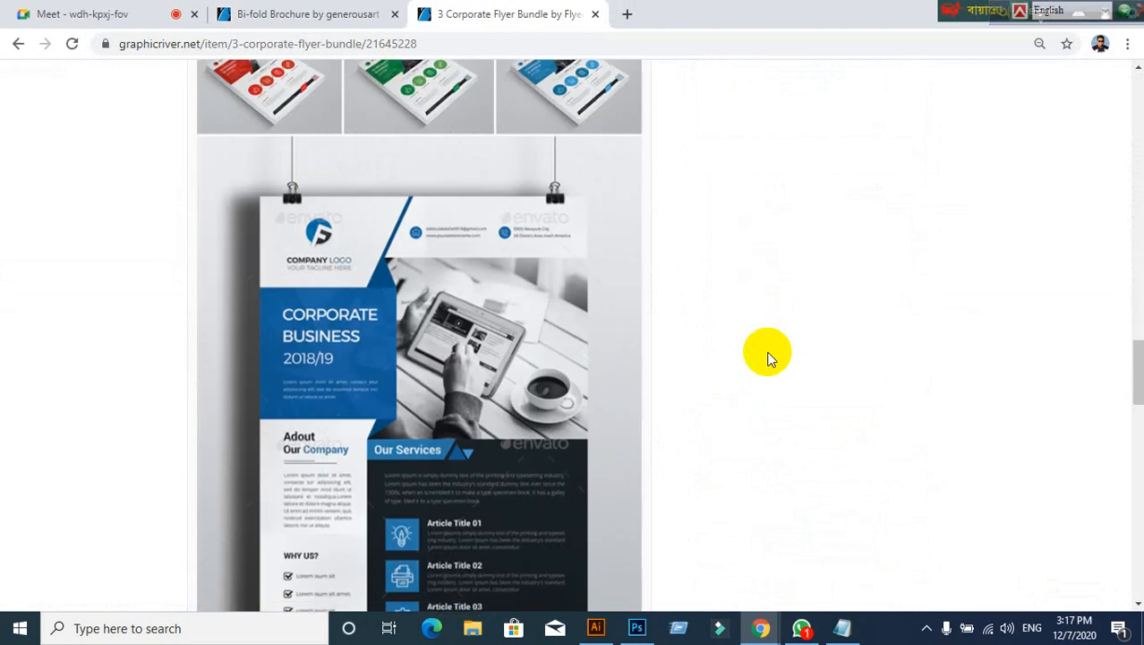
pyautogui.scroll(-10, 767, 356)
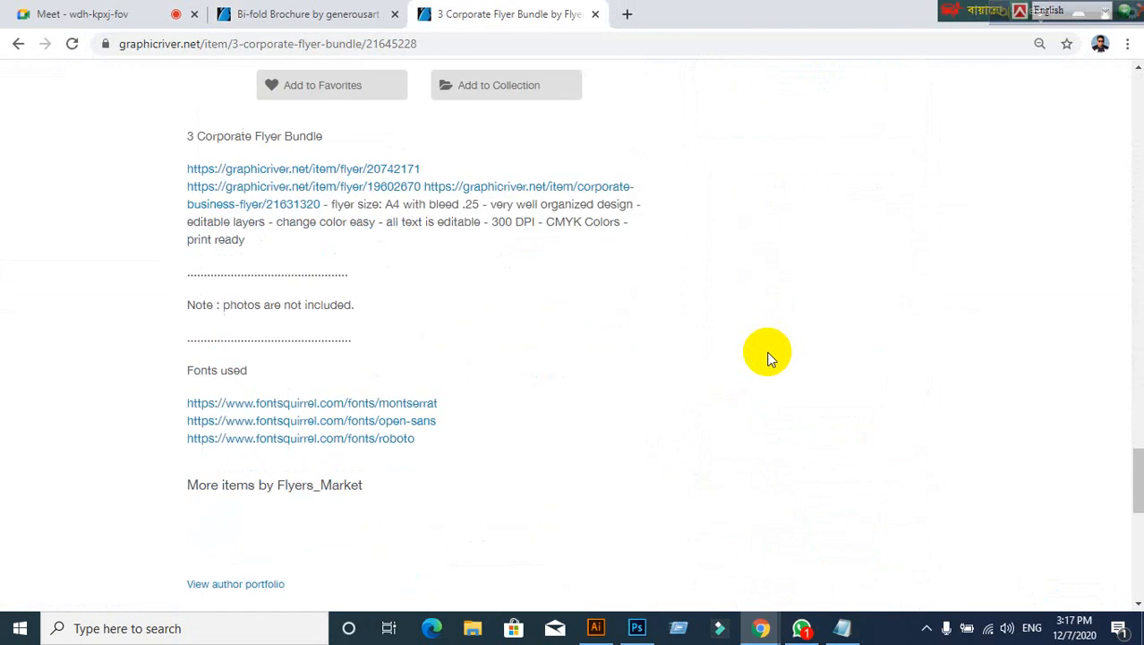
pyautogui.scroll(10, 767, 355)
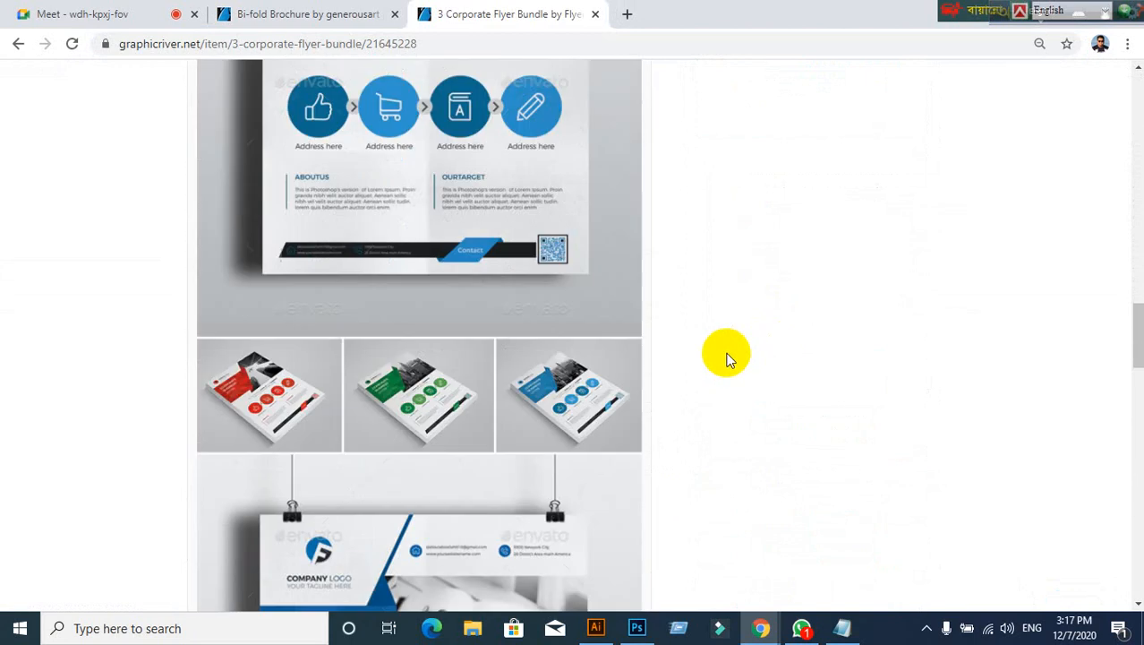
pyautogui.scroll(10, 726, 358)
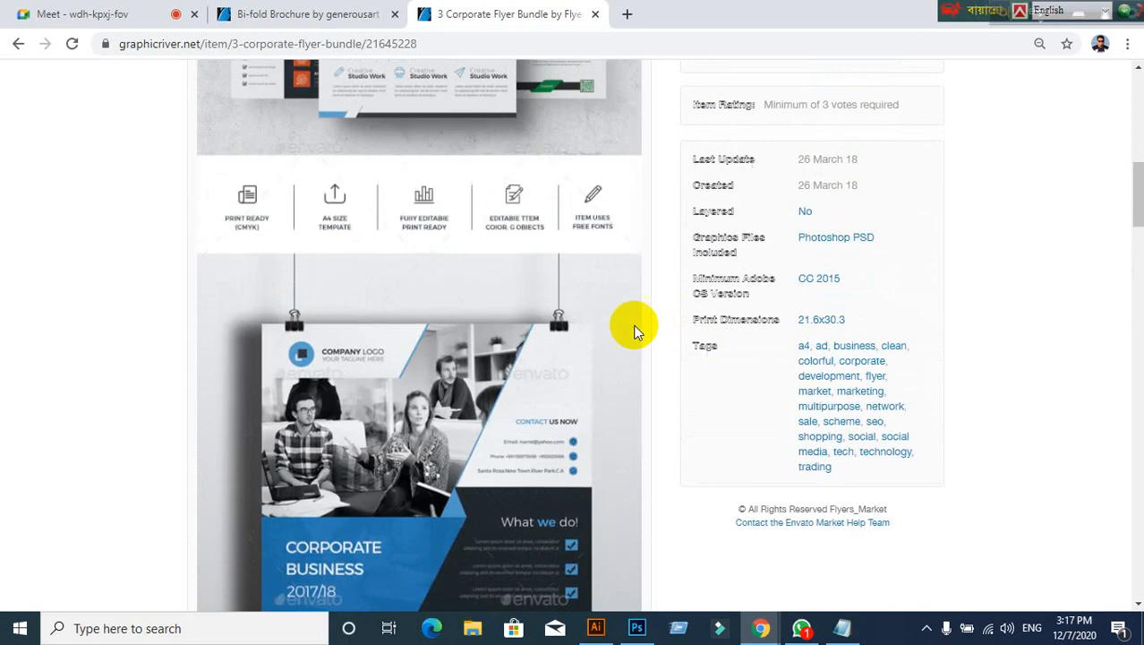
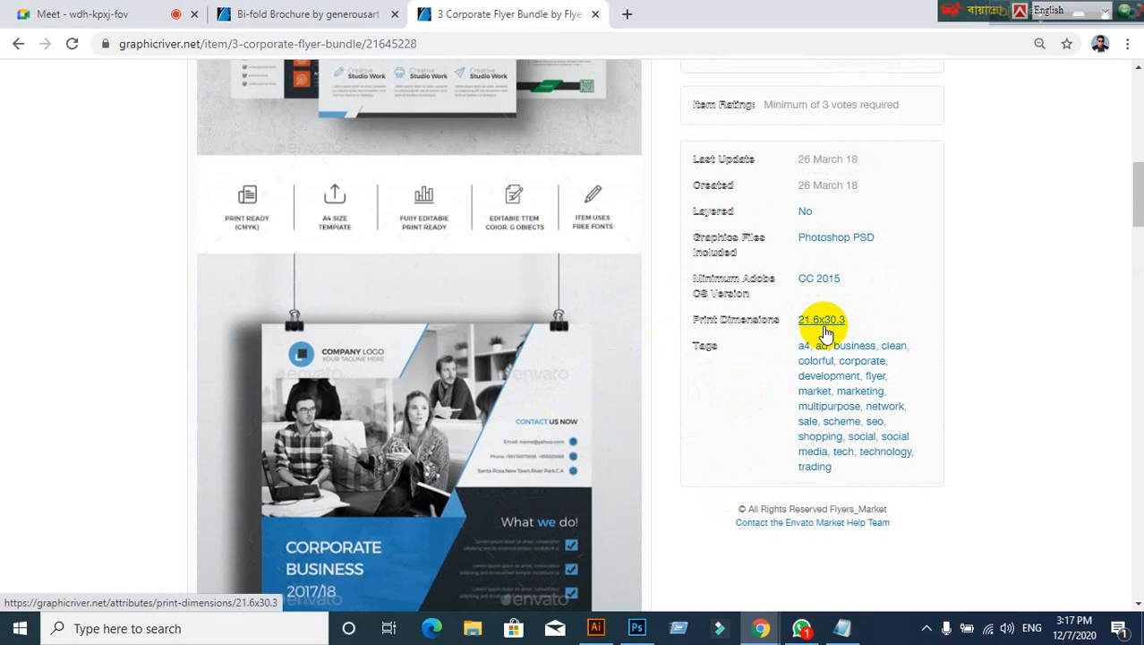
pyautogui.scroll(1, 531, 407)
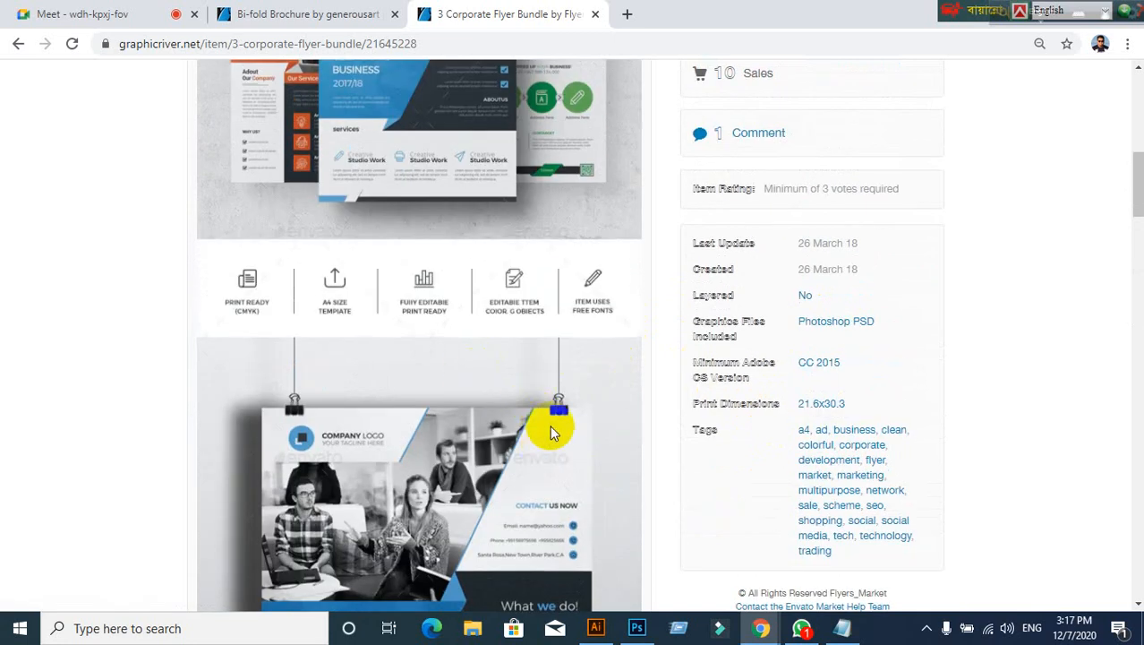
pyautogui.scroll(-2, 549, 424)
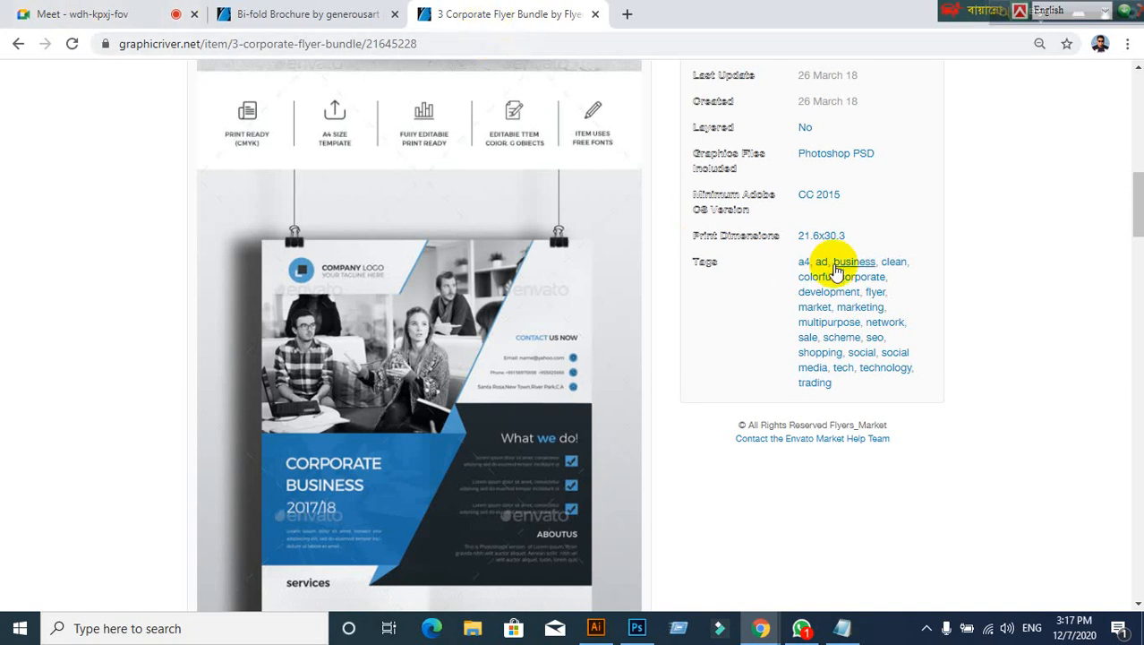
# Step: Switch to Illustrator and check the recent A4 preset's dimensions in centimeters in the new document settings, without creating a document
pyautogui.click(595, 628)
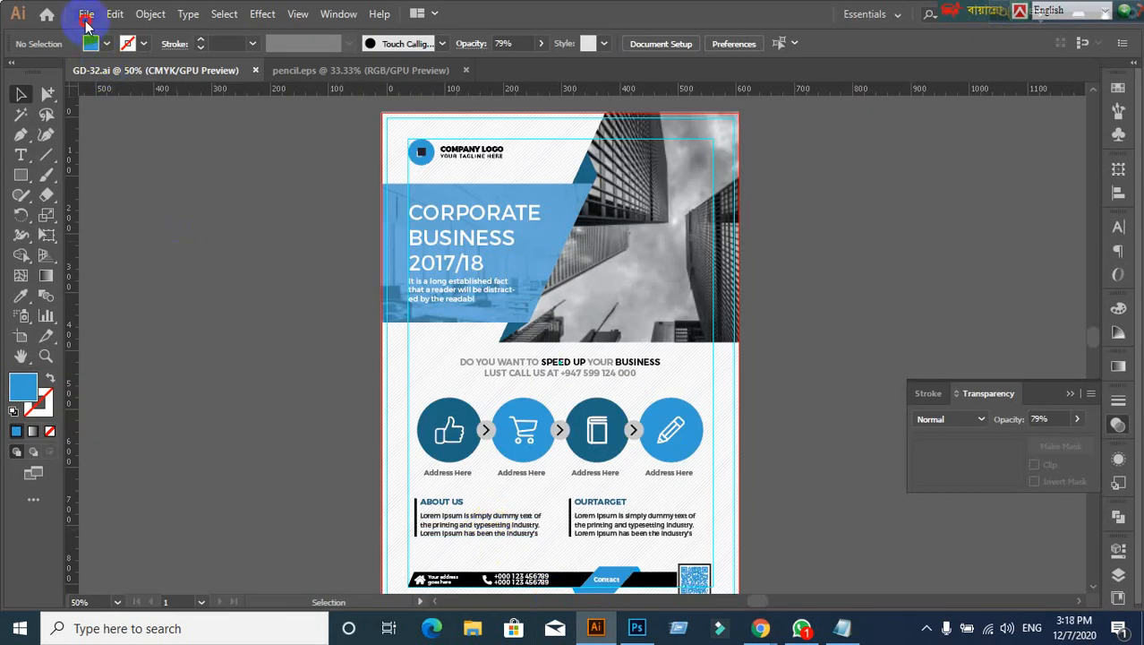
pyautogui.click(86, 18)
pyautogui.click(175, 97)
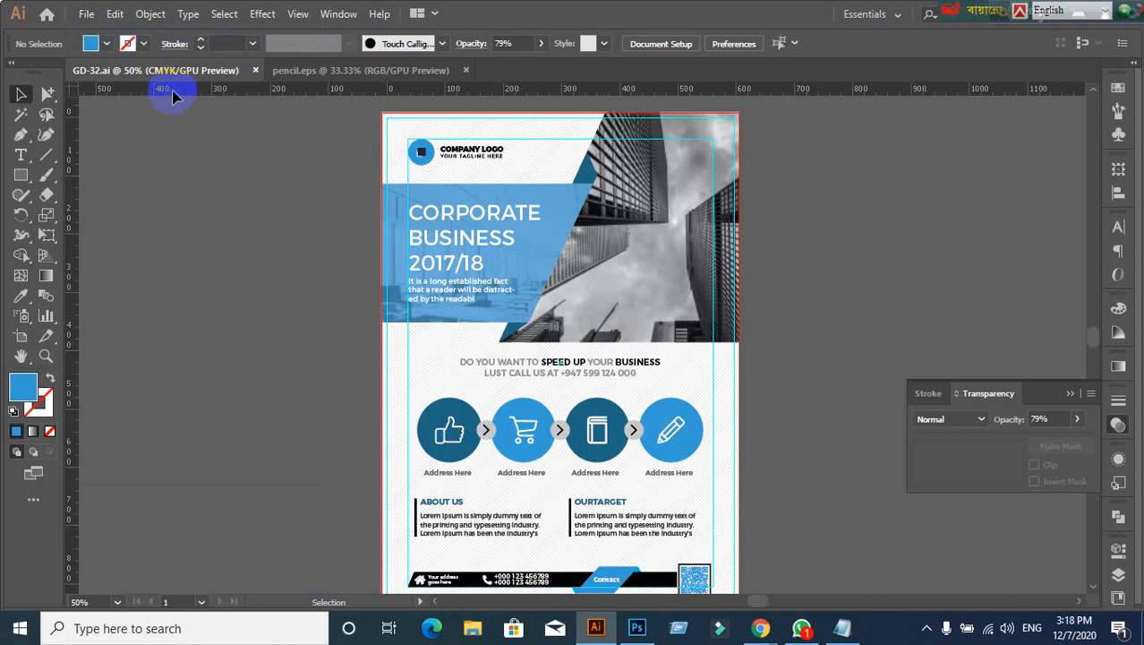
pyautogui.hotkey('ctrl', 'n')
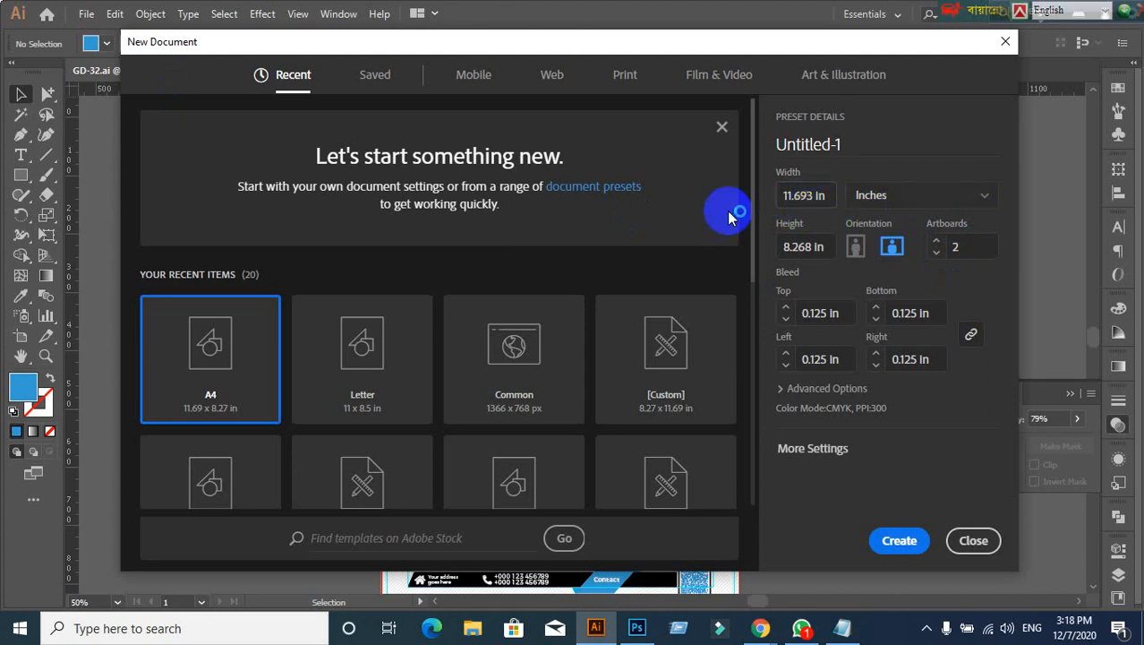
pyautogui.click(974, 204)
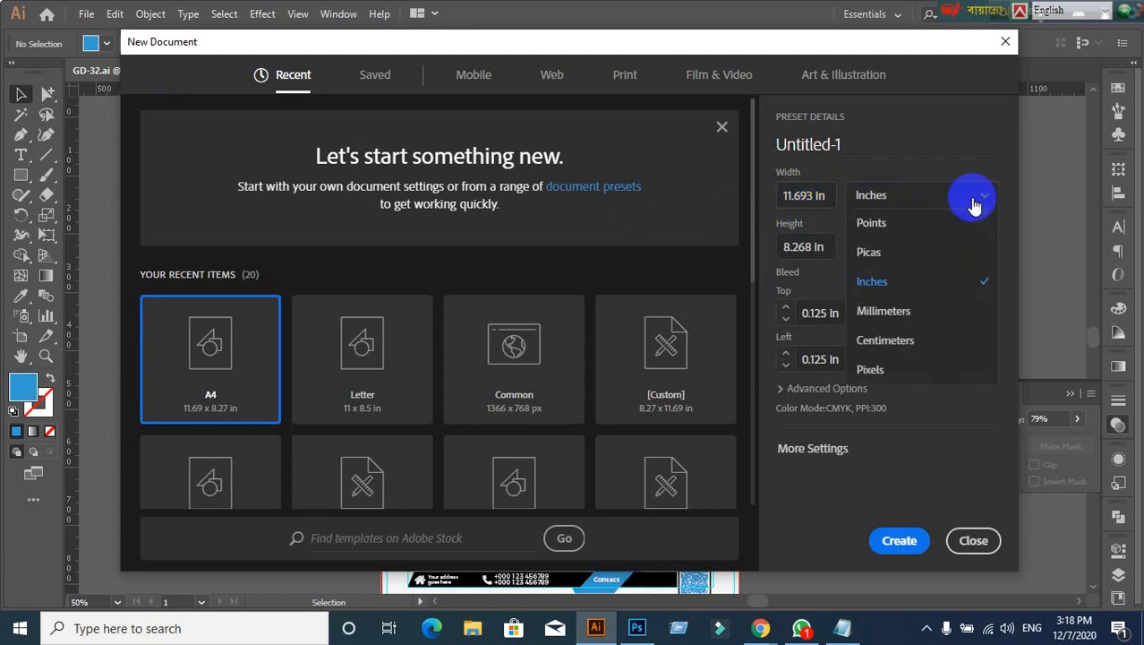
pyautogui.click(885, 341)
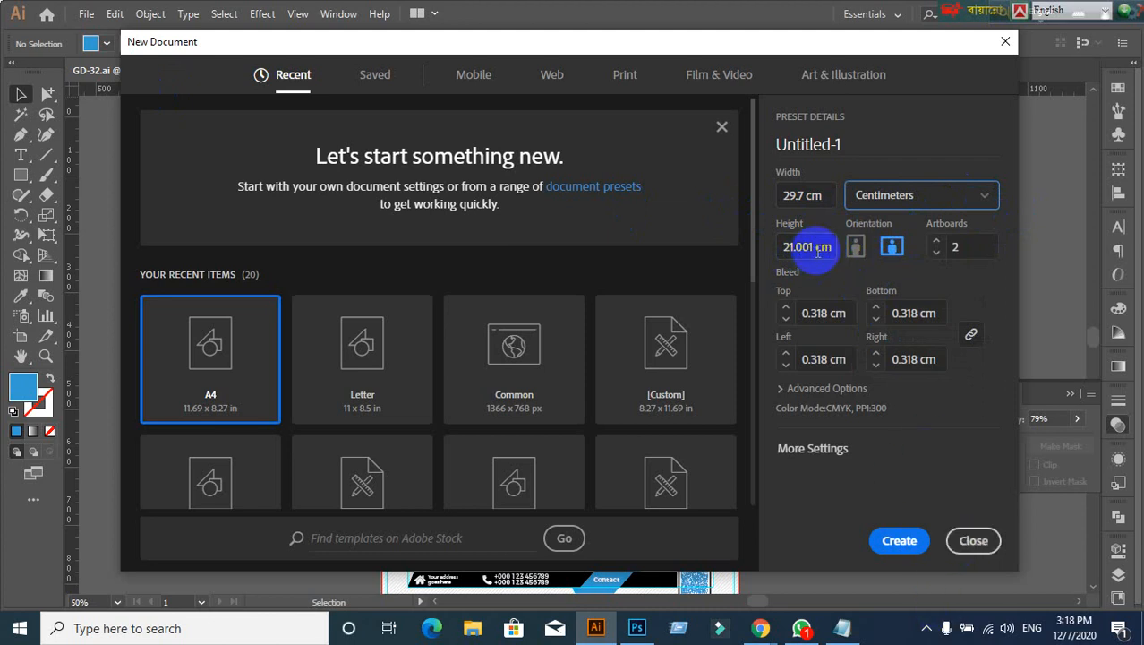
pyautogui.click(965, 539)
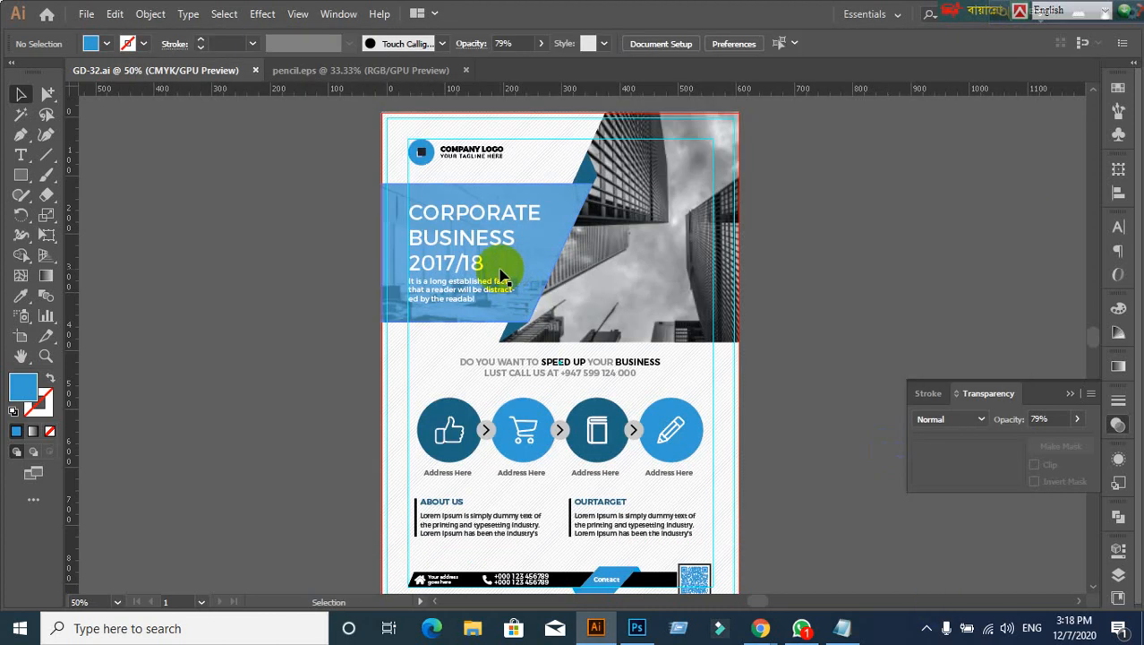
# Step: Close the GD-32.ai flyer and the pencil.eps icon document
pyautogui.click(256, 70)
pyautogui.click(700, 369)
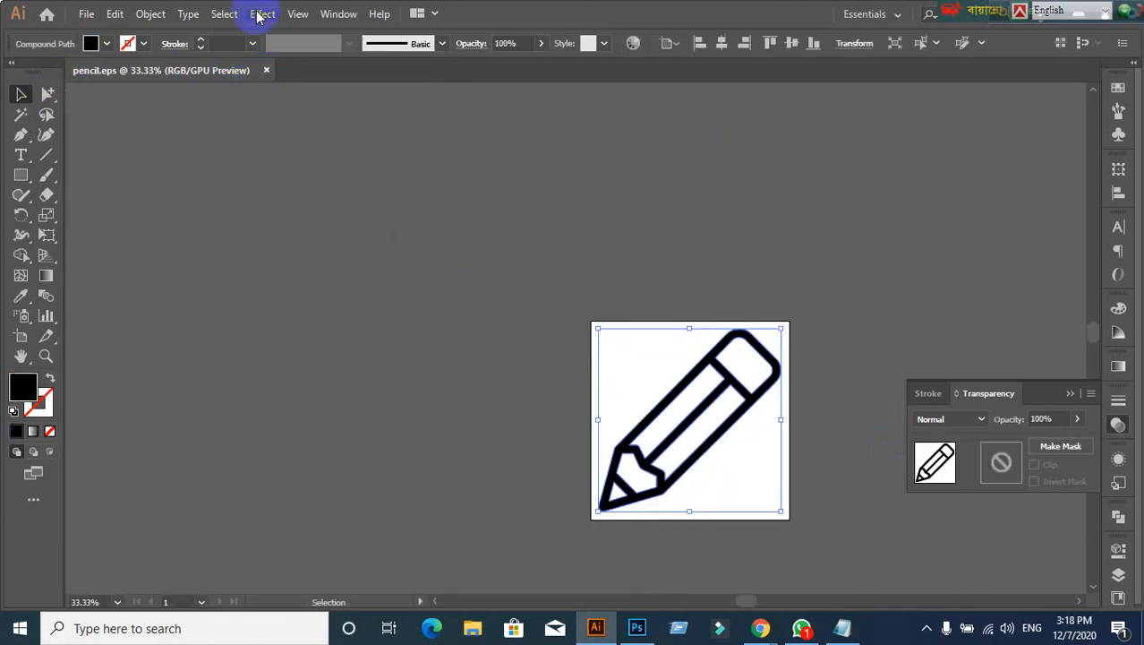
pyautogui.click(266, 69)
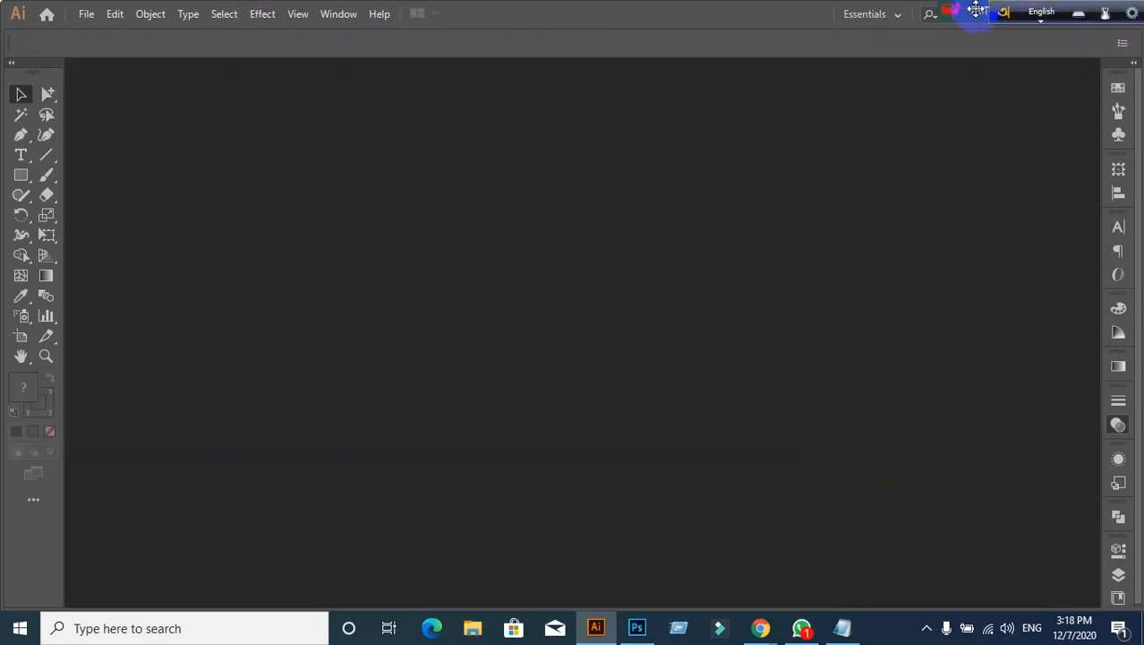
# Step: Move both floating language bars clear of the window controls, and put away the Illustrator, Chrome and text document windows
pyautogui.moveTo(970, 8); pyautogui.dragTo(440, 9)
pyautogui.moveTo(1009, 15); pyautogui.dragTo(587, 13)
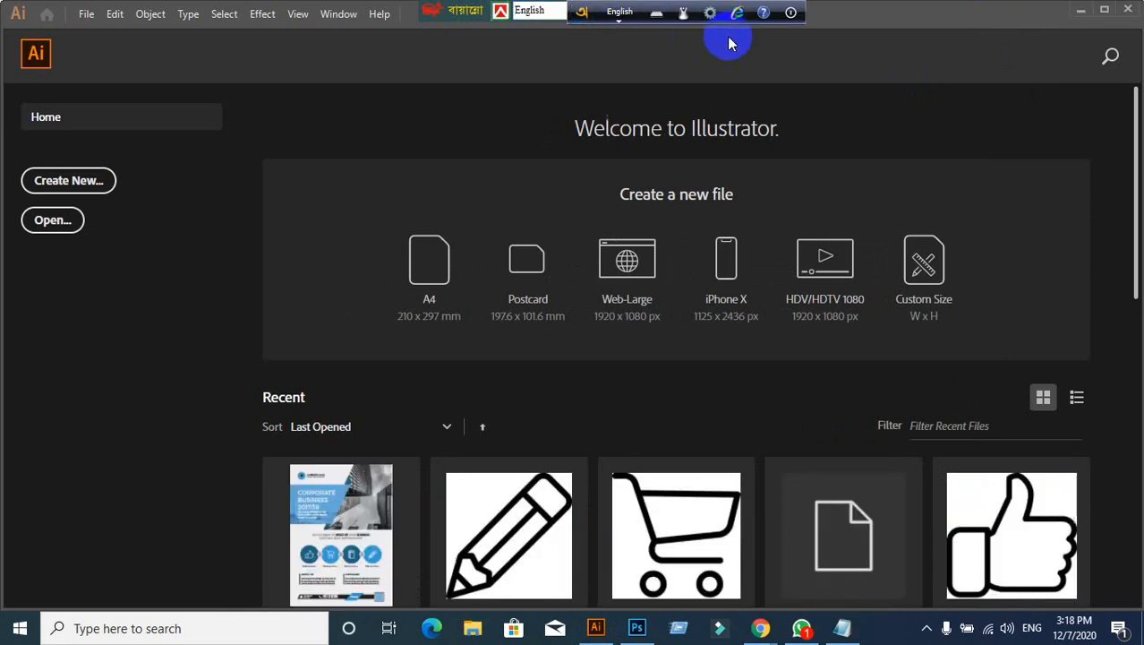
pyautogui.click(1081, 11)
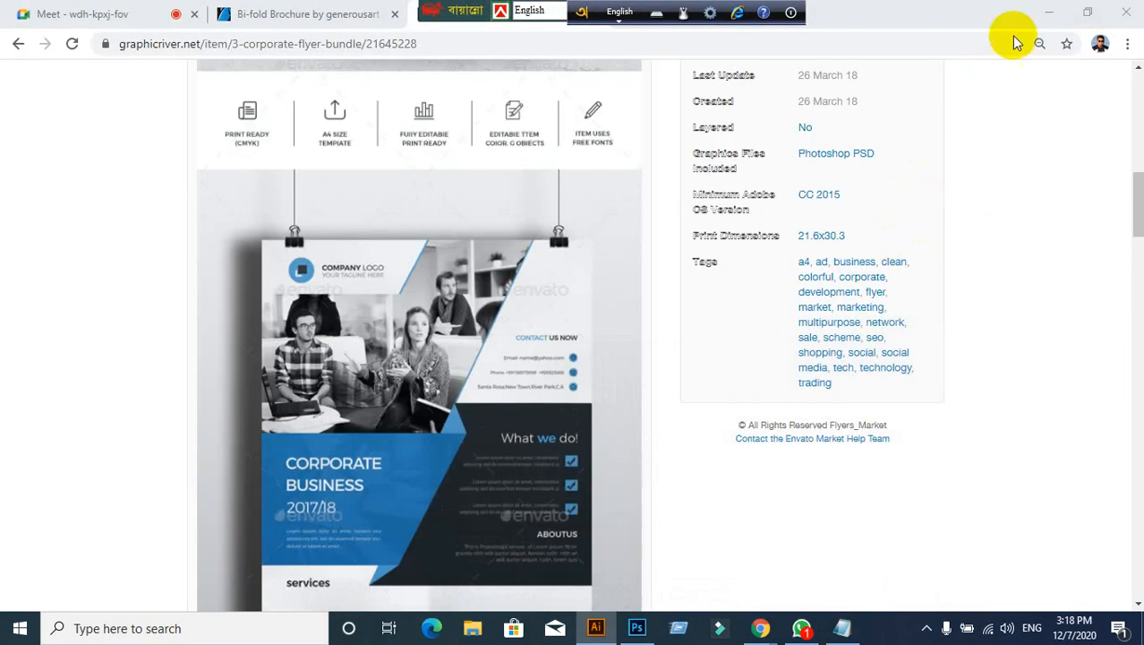
pyautogui.click(1050, 11)
pyautogui.click(1124, 9)
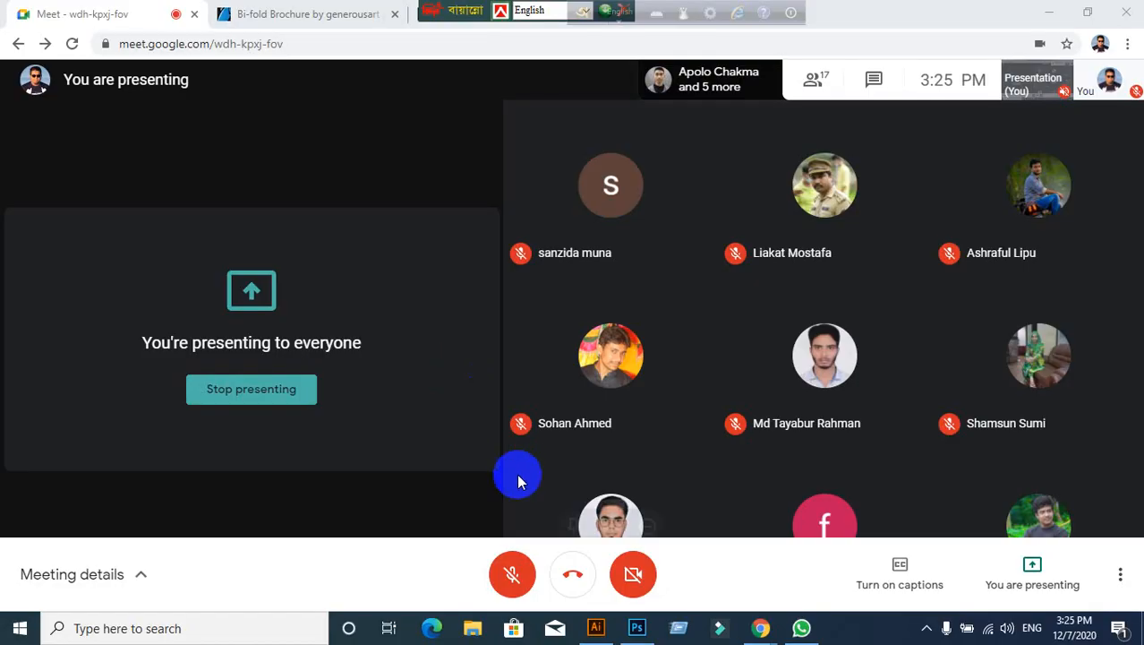
# Step: Unmute the microphone in the Meet call and move the floating language bars clear of the browser tabs
pyautogui.click(511, 571)
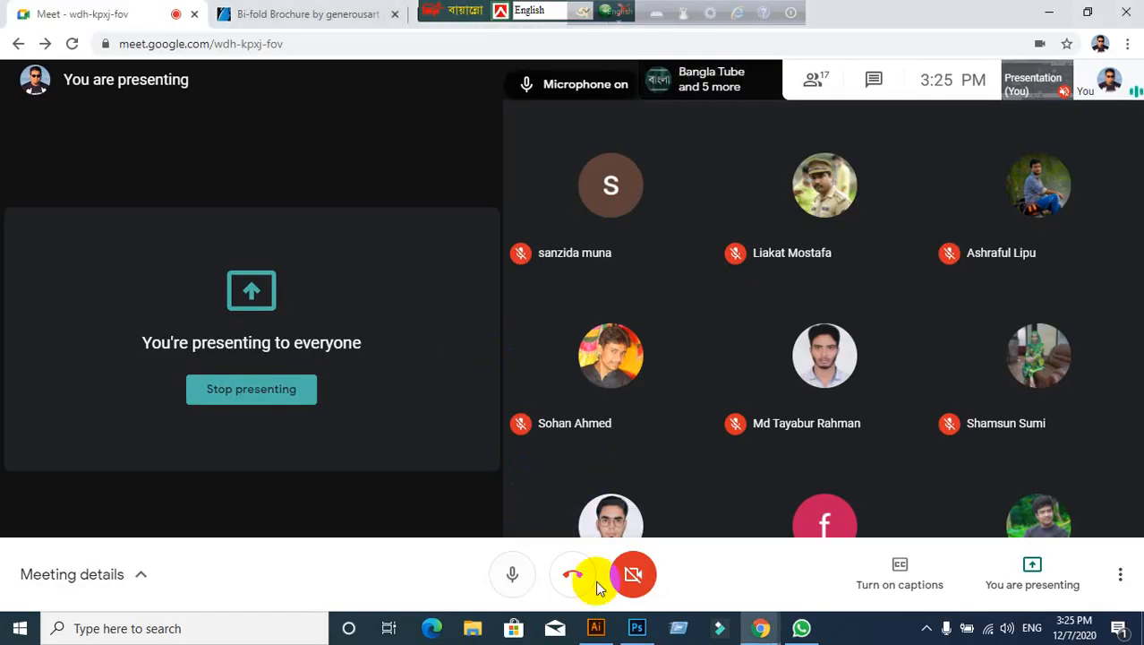
pyautogui.moveTo(641, 21); pyautogui.dragTo(891, 7)
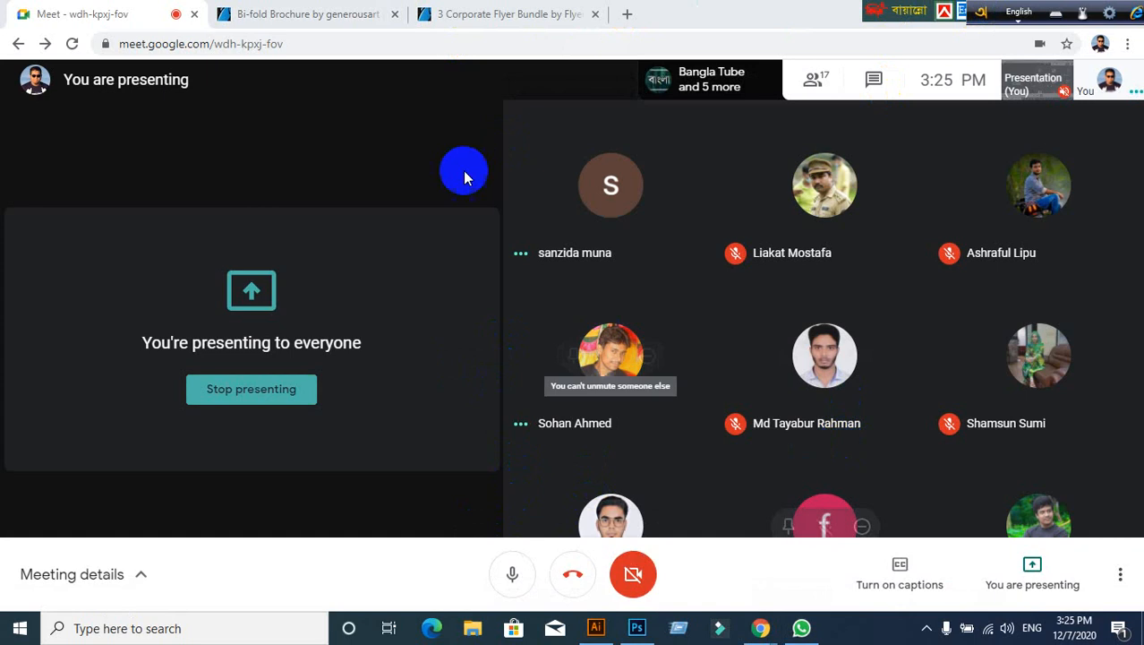
# Step: Close the 3 Corporate Flyer Bundle page and open a blank browser tab beside the Bi-fold Brochure page
pyautogui.click(347, 14)
pyautogui.click(538, 14)
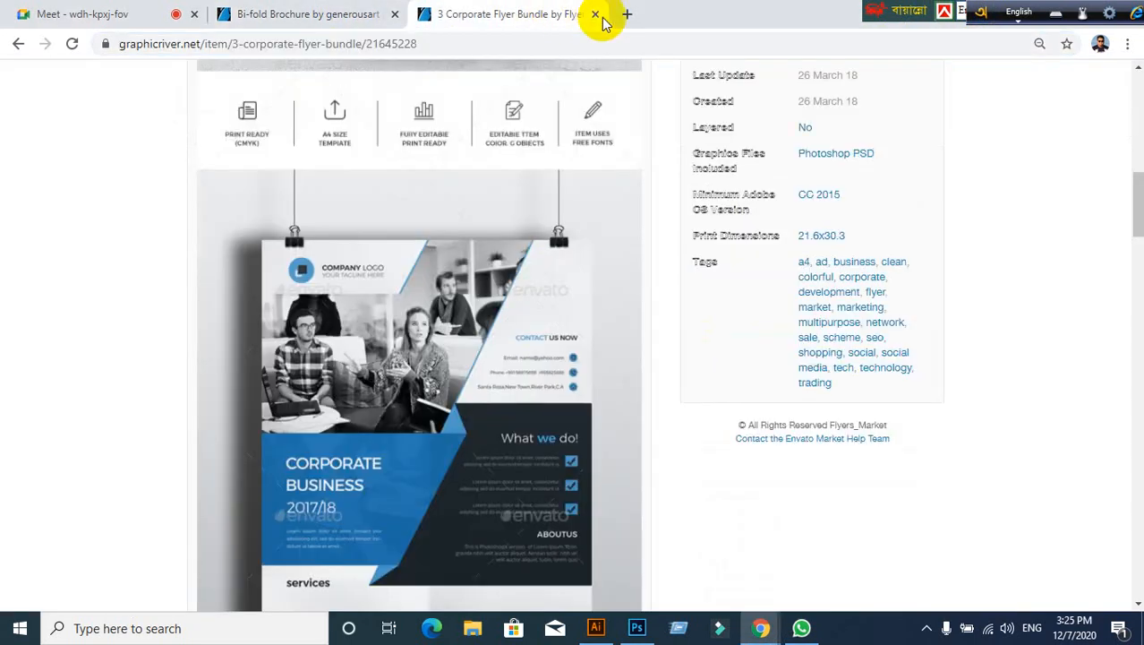
pyautogui.click(596, 15)
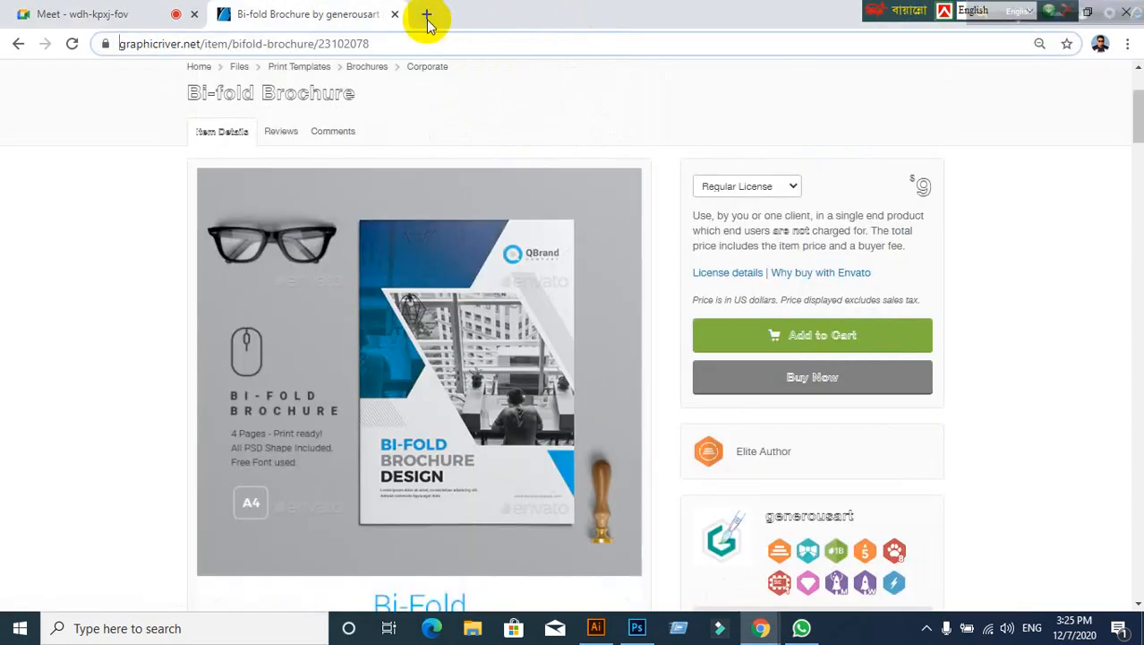
pyautogui.click(425, 14)
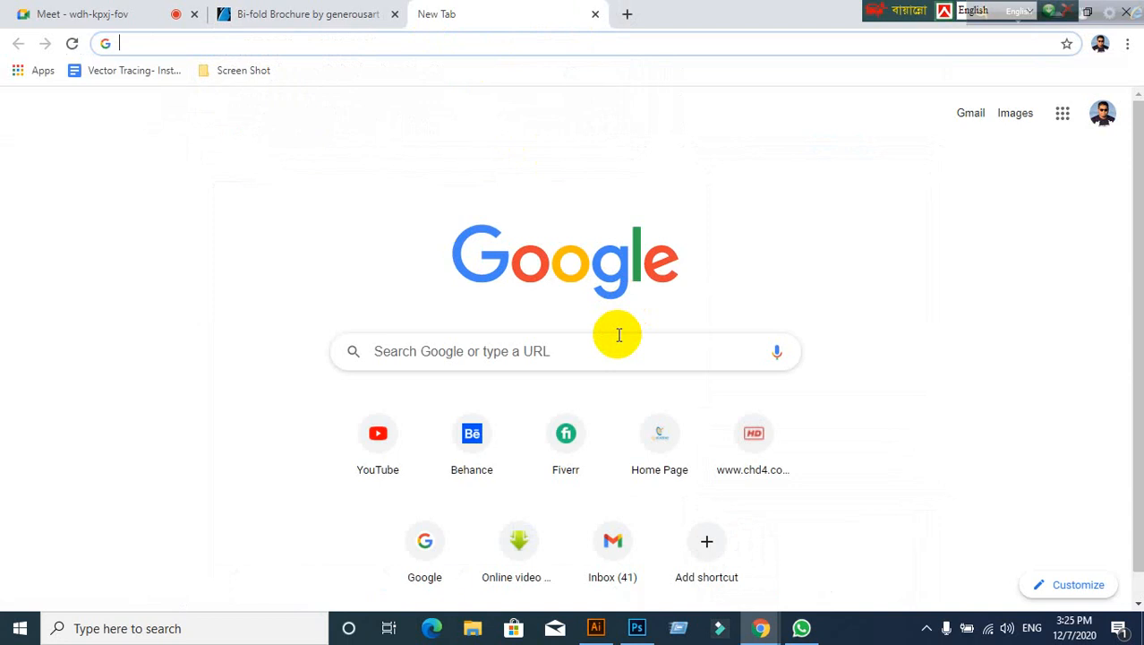
# Step: Search Google for "bi-fold brochure" and show the image results
pyautogui.click(454, 532)
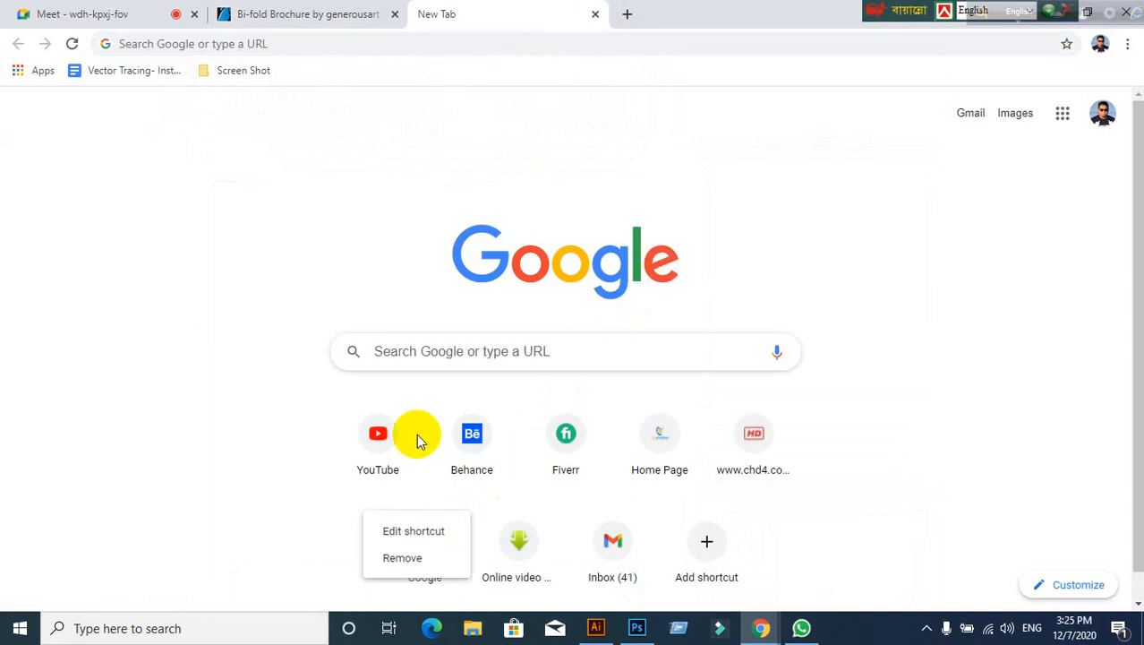
pyautogui.click(205, 399)
pyautogui.click(429, 555)
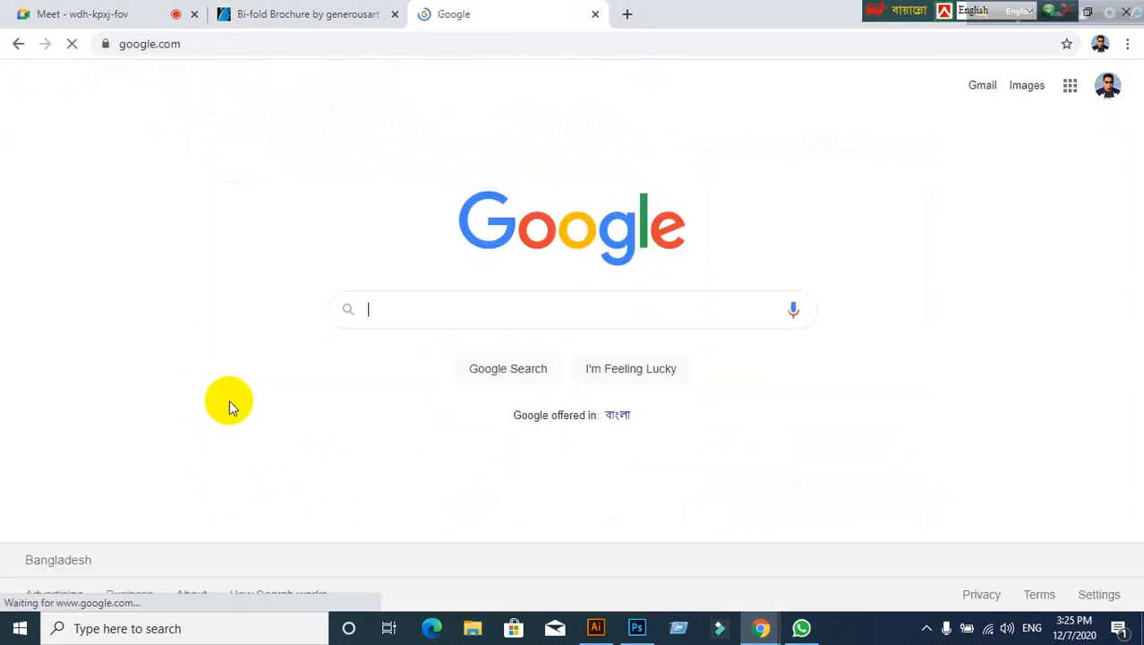
pyautogui.write('bi')
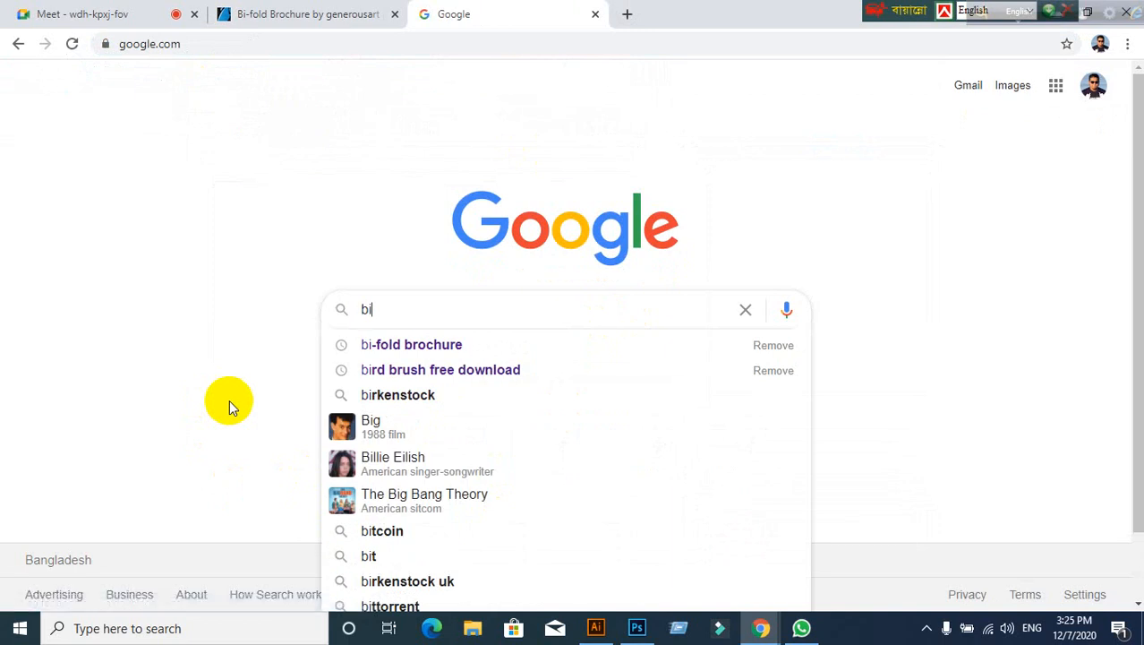
pyautogui.write('-fo')
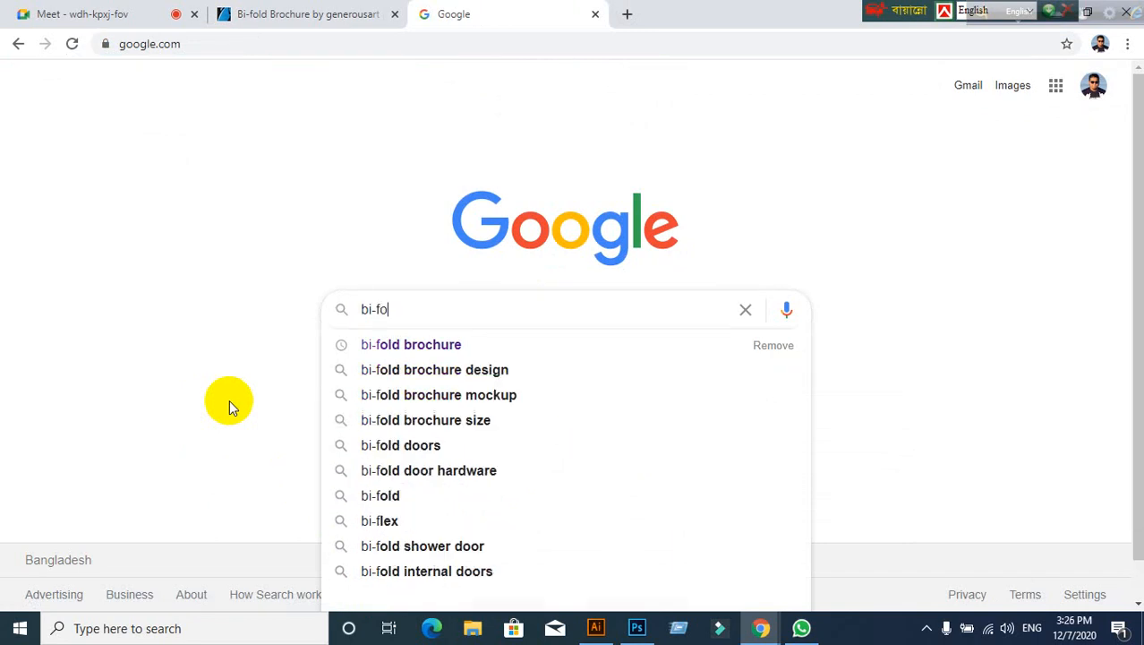
pyautogui.click(461, 345)
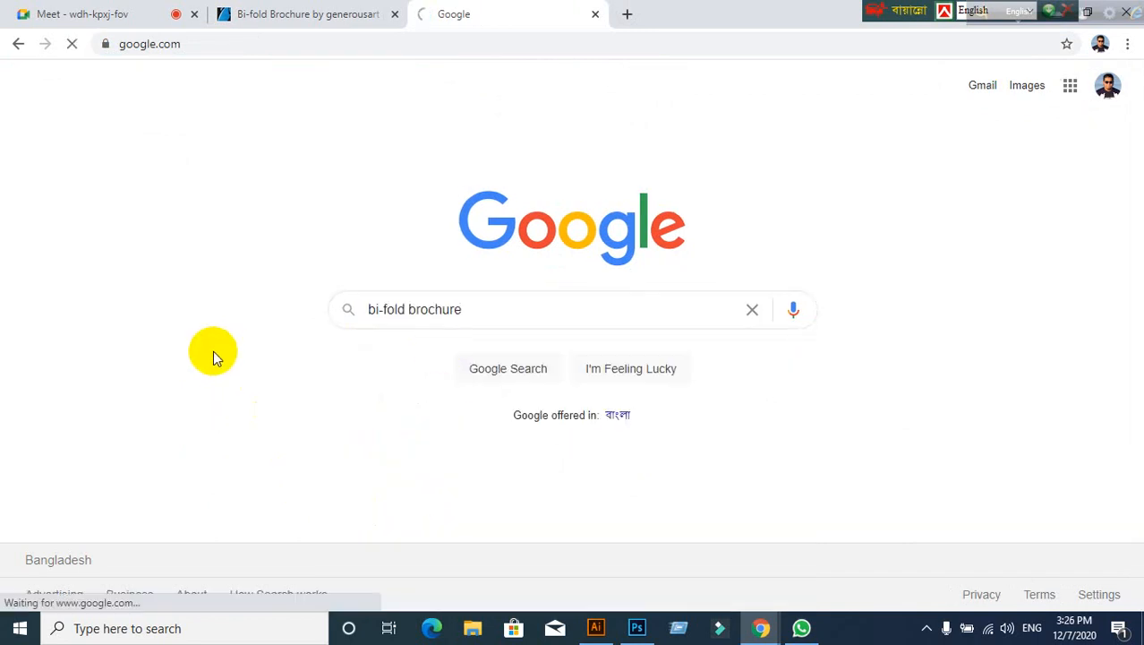
pyautogui.scroll(-4, 166, 358)
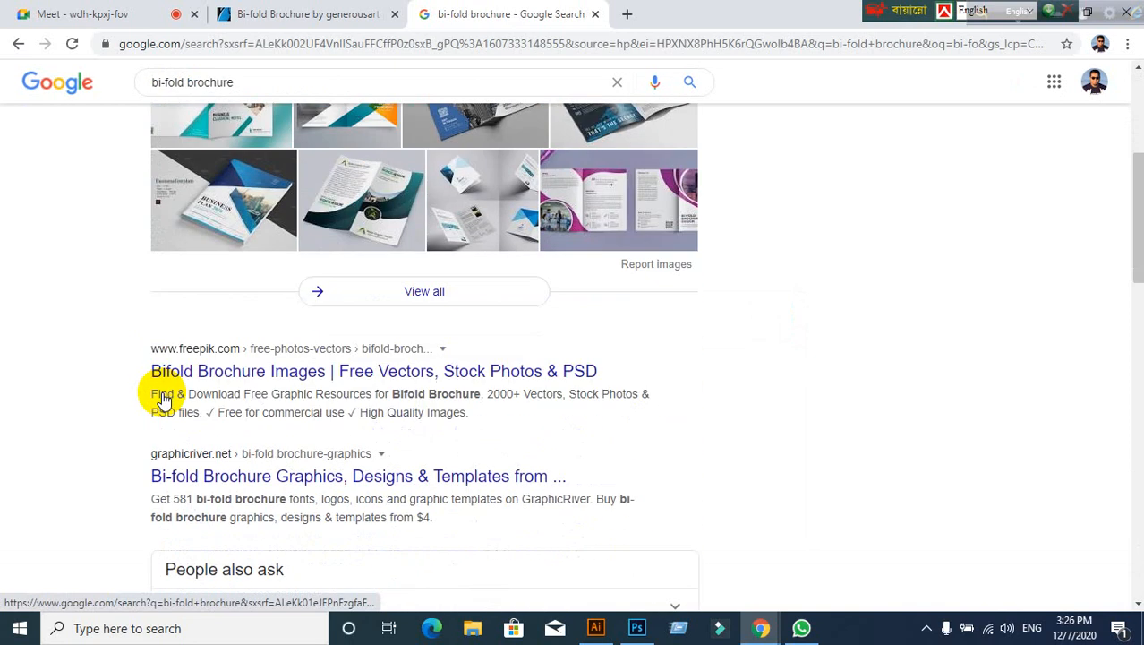
pyautogui.scroll(4, 161, 391)
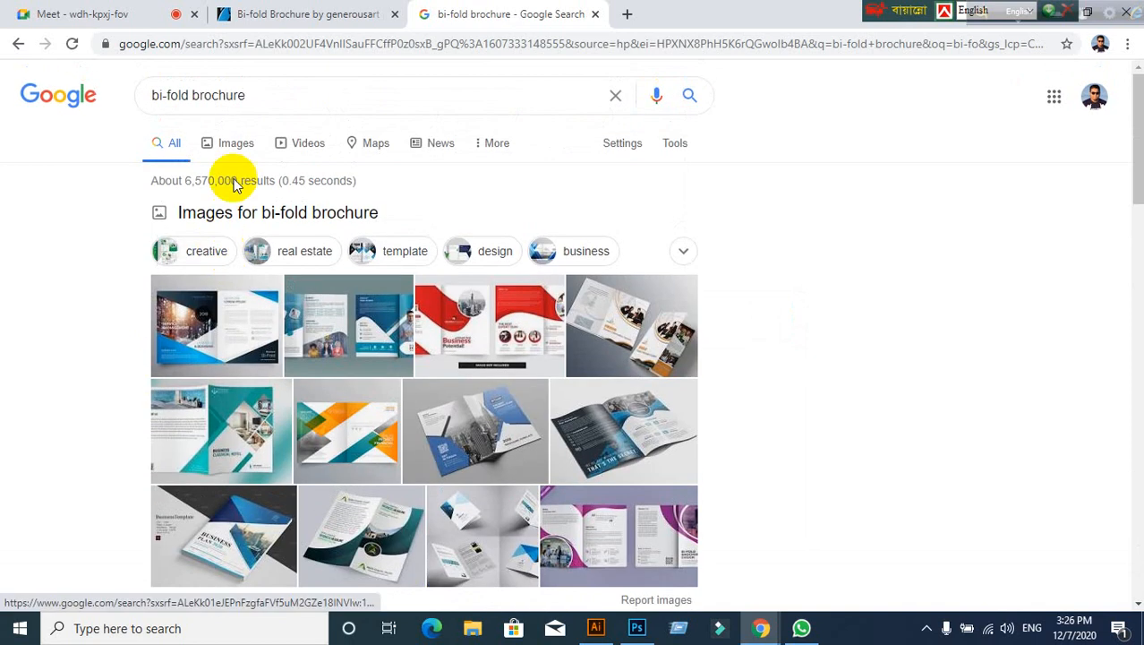
pyautogui.click(240, 141)
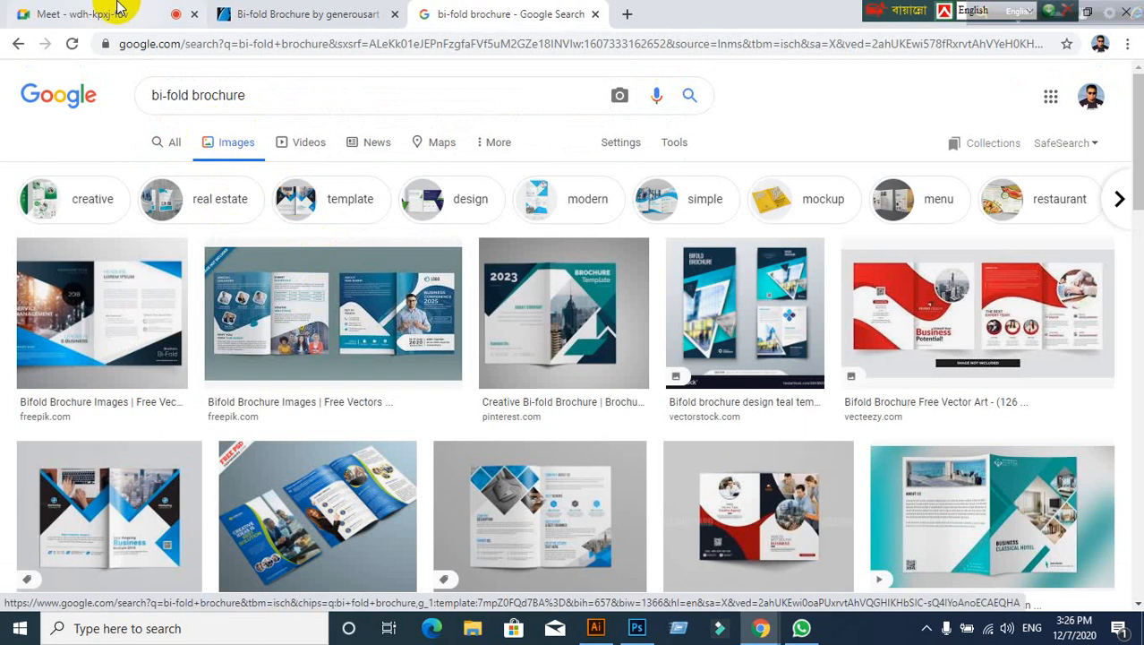
# Step: Look through the bi-fold brochure image results for layout ideas, checking in on the Google Meet call and the GraphicRiver brochure page
pyautogui.click(112, 13)
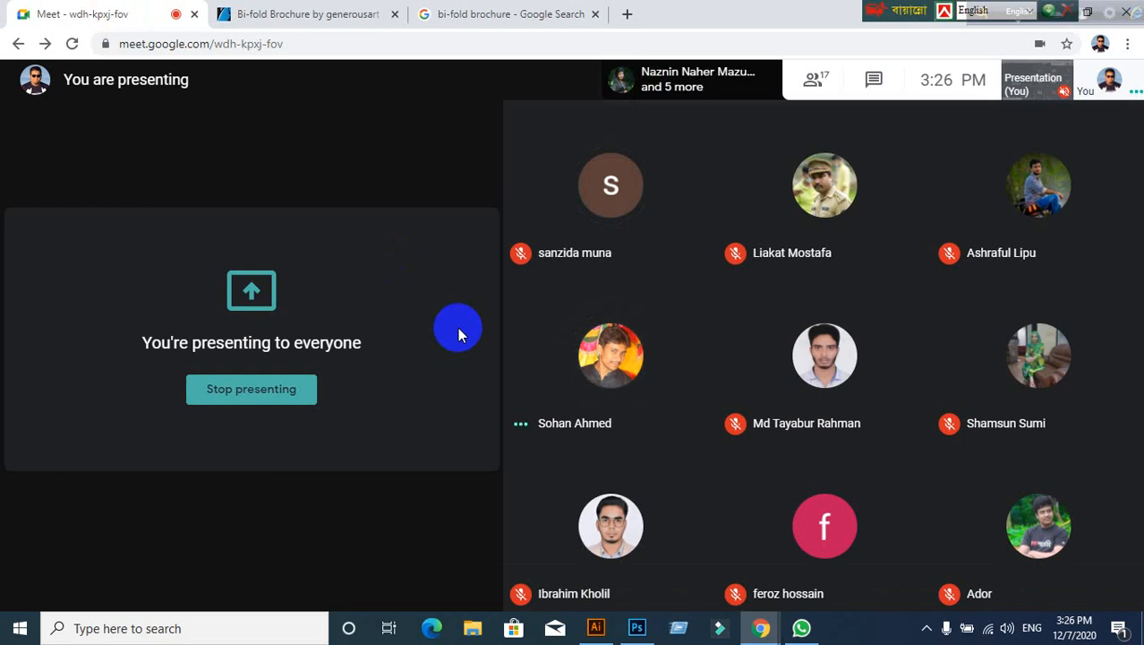
pyautogui.click(525, 20)
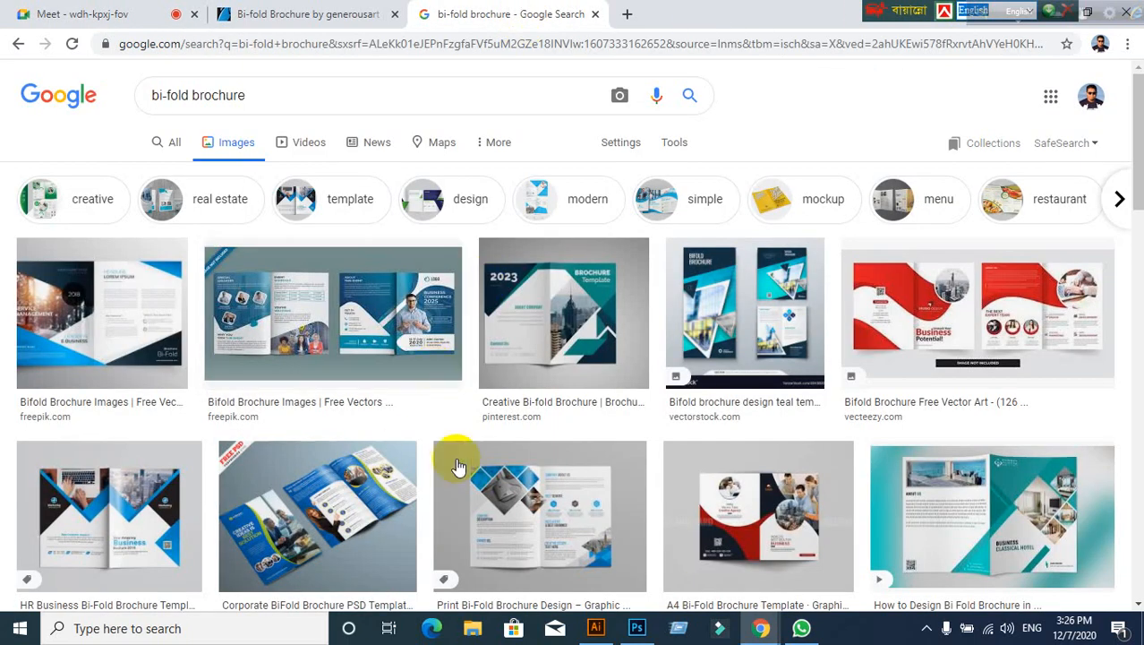
pyautogui.scroll(-2, 631, 468)
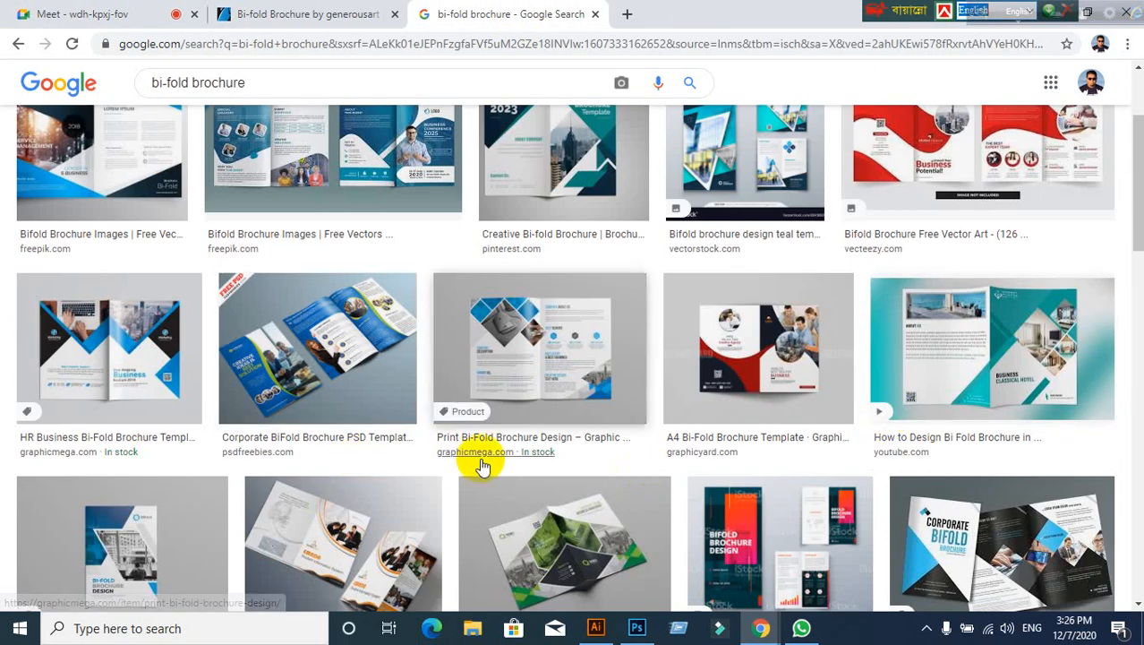
pyautogui.scroll(2, 481, 467)
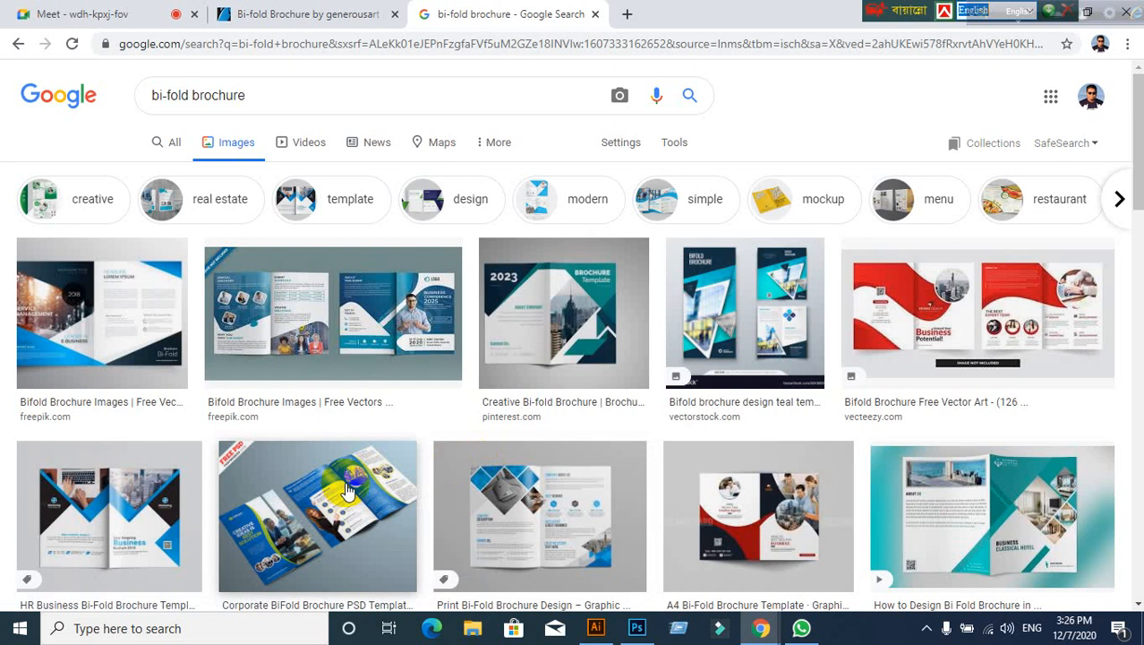
pyautogui.scroll(-3, 348, 490)
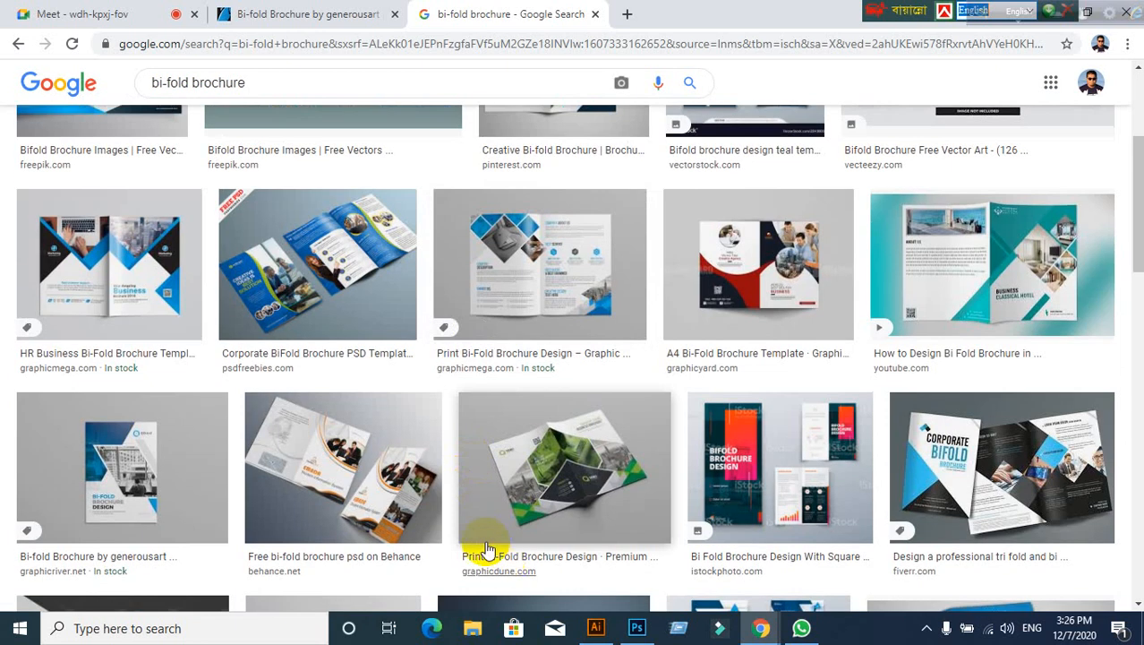
pyautogui.scroll(2, 485, 542)
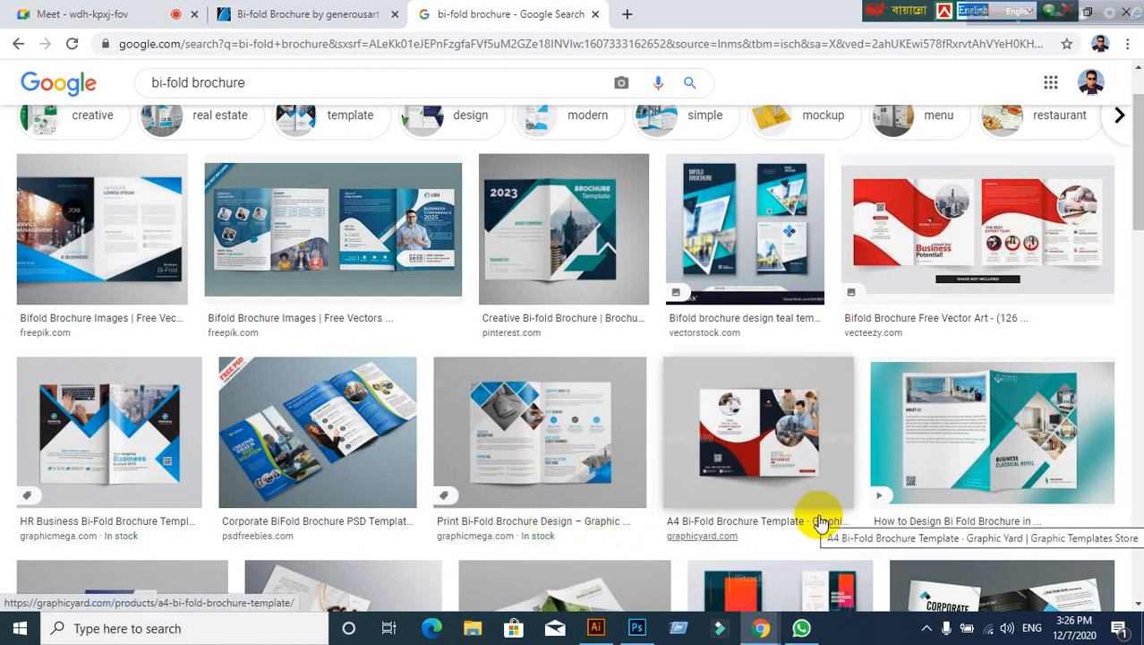
pyautogui.click(89, 13)
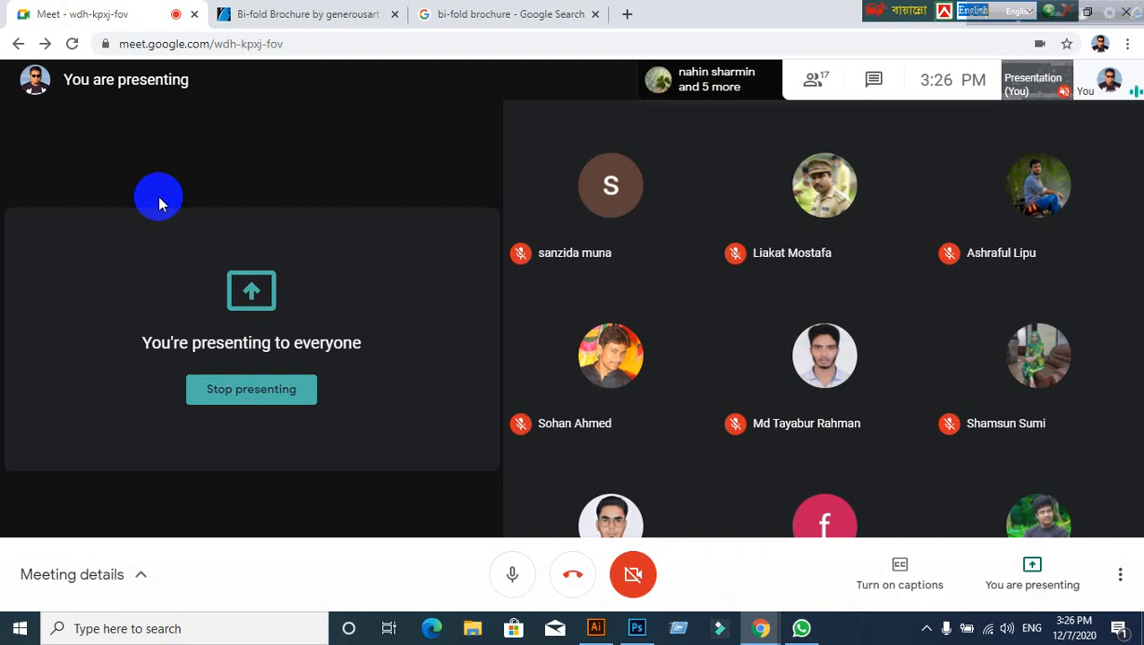
pyautogui.click(320, 25)
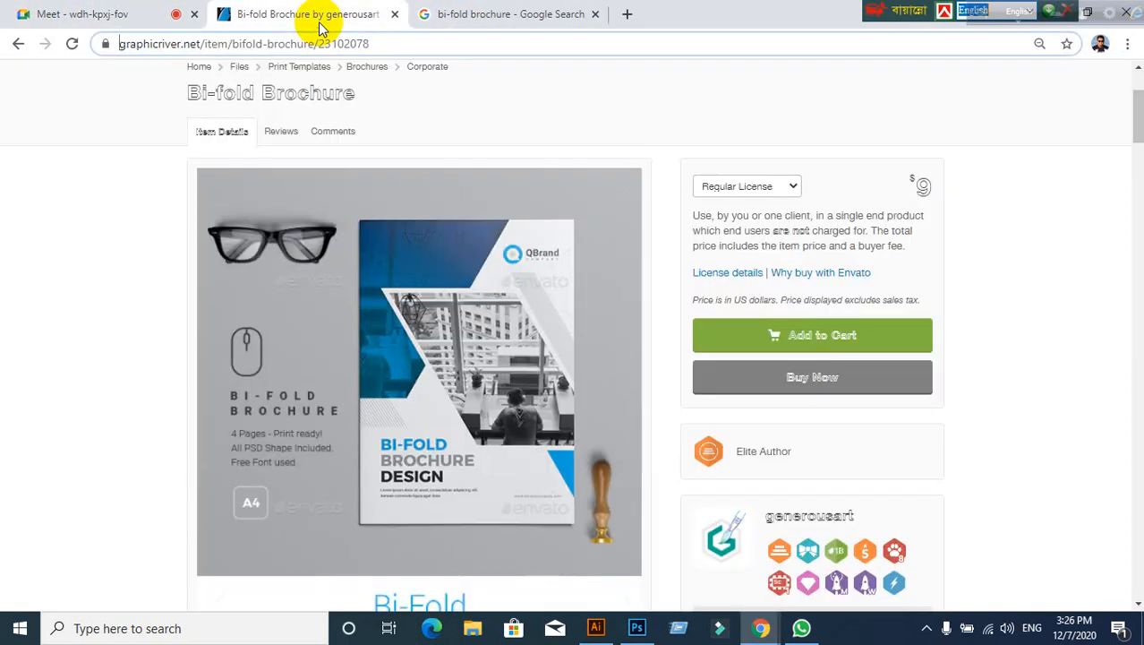
pyautogui.click(512, 18)
pyautogui.scroll(-2, 484, 359)
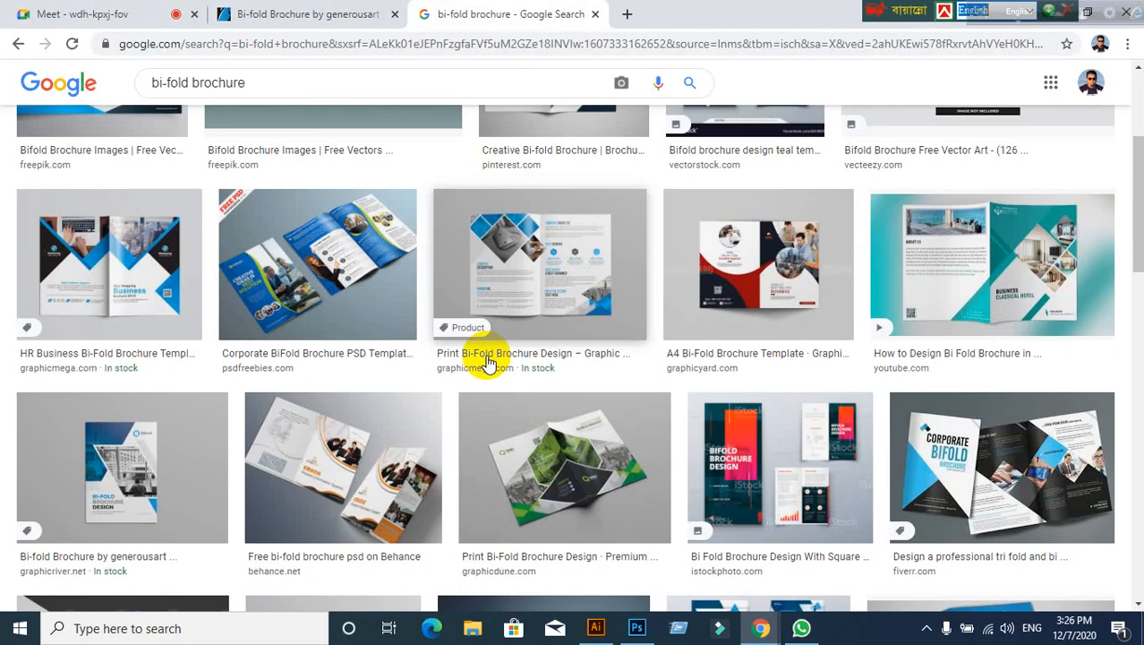
pyautogui.scroll(3, 519, 418)
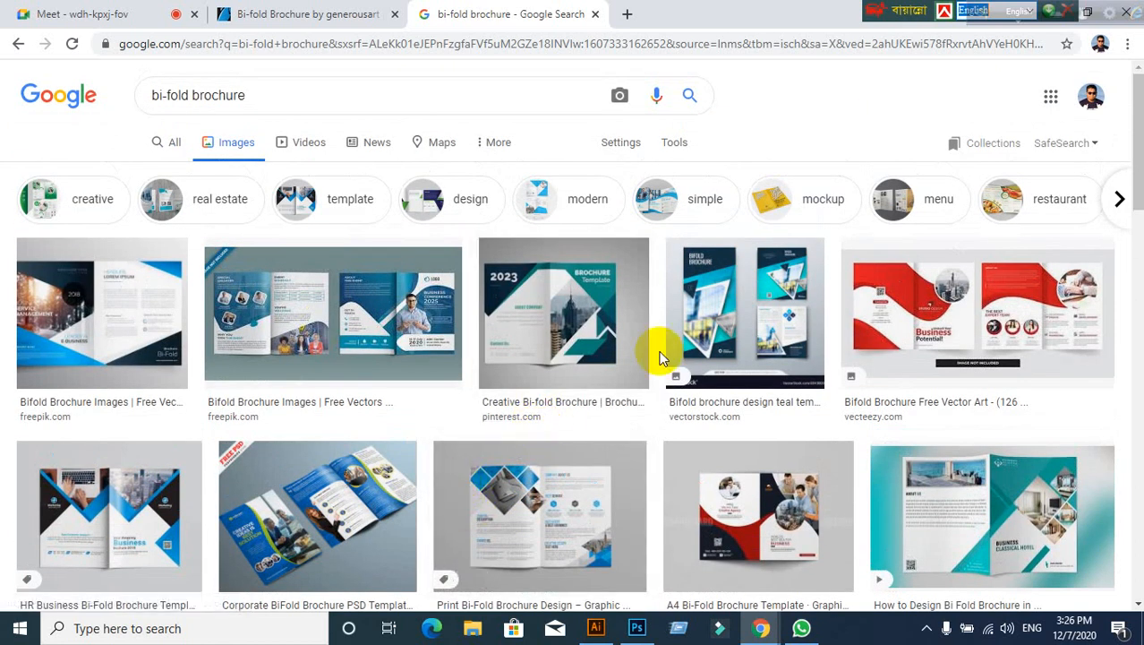
# Step: Preview the red Vecteezy bifold brochure image, close the preview and look at further image results
pyautogui.click(952, 335)
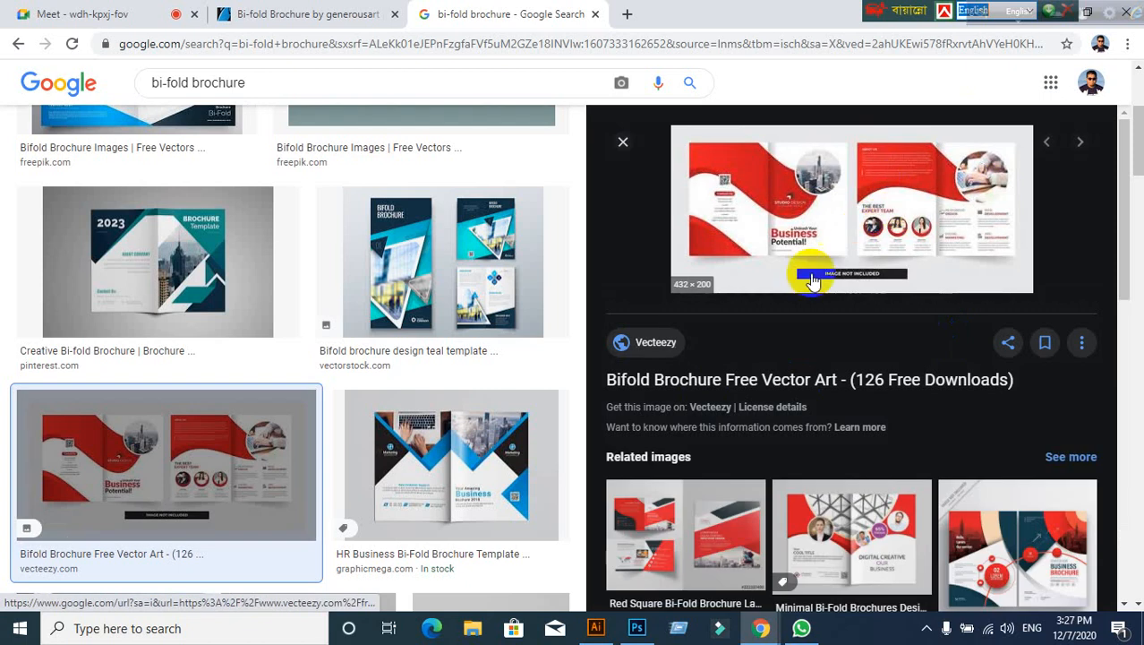
pyautogui.scroll(-1, 806, 453)
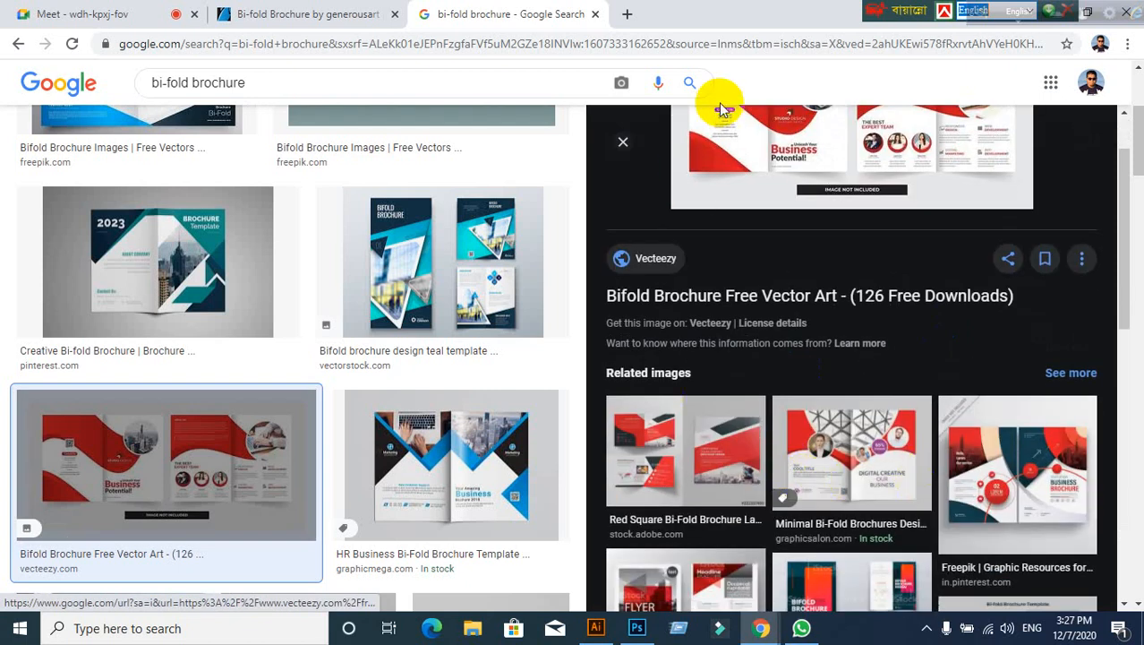
pyautogui.click(623, 141)
pyautogui.scroll(-3, 363, 371)
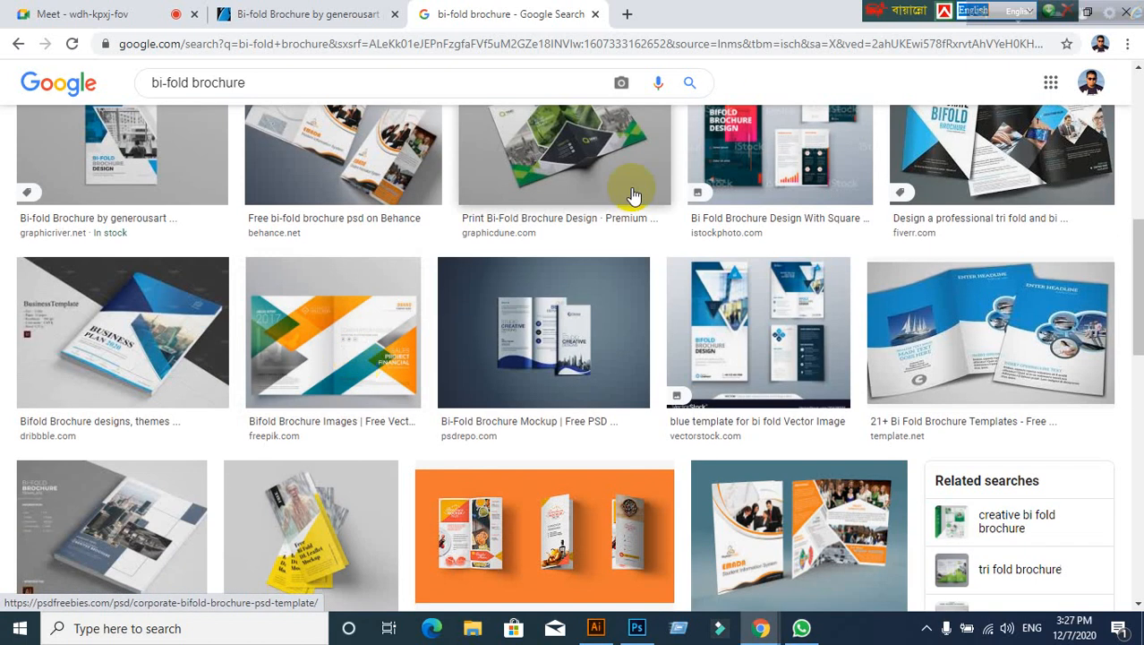
pyautogui.click(629, 14)
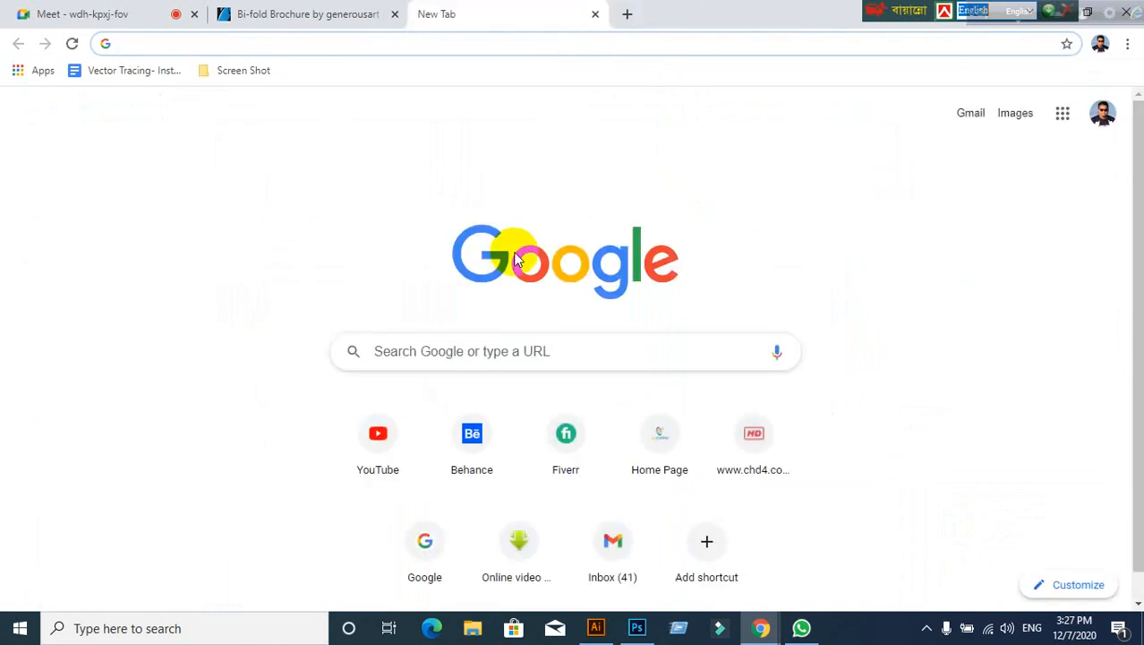
pyautogui.write('www.')
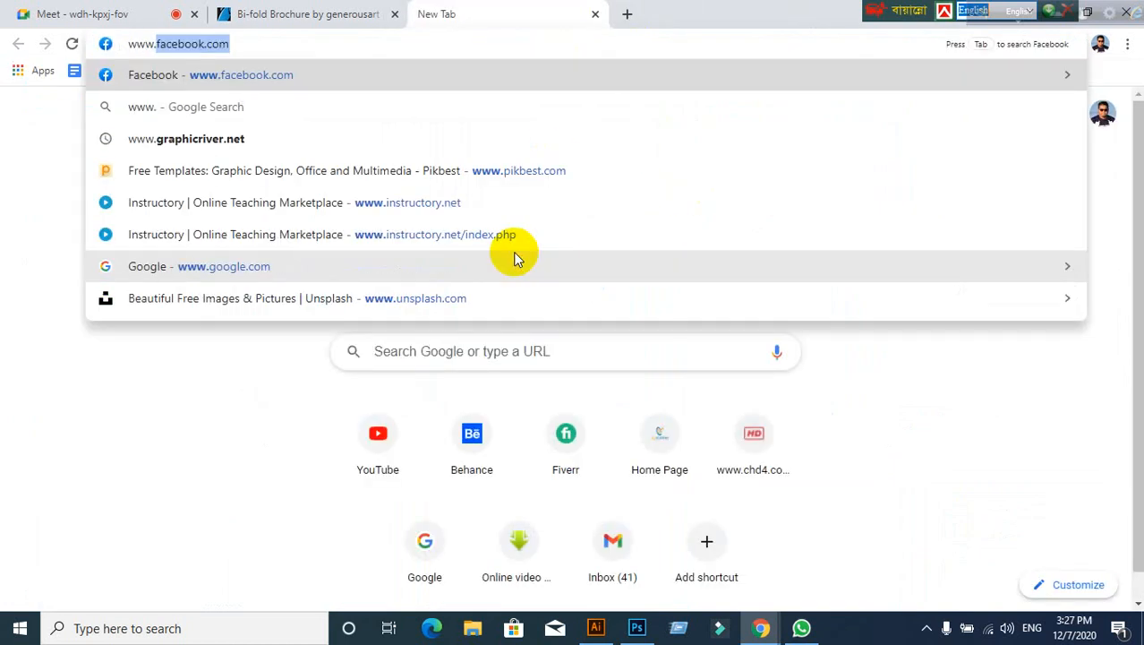
pyautogui.write('graph')
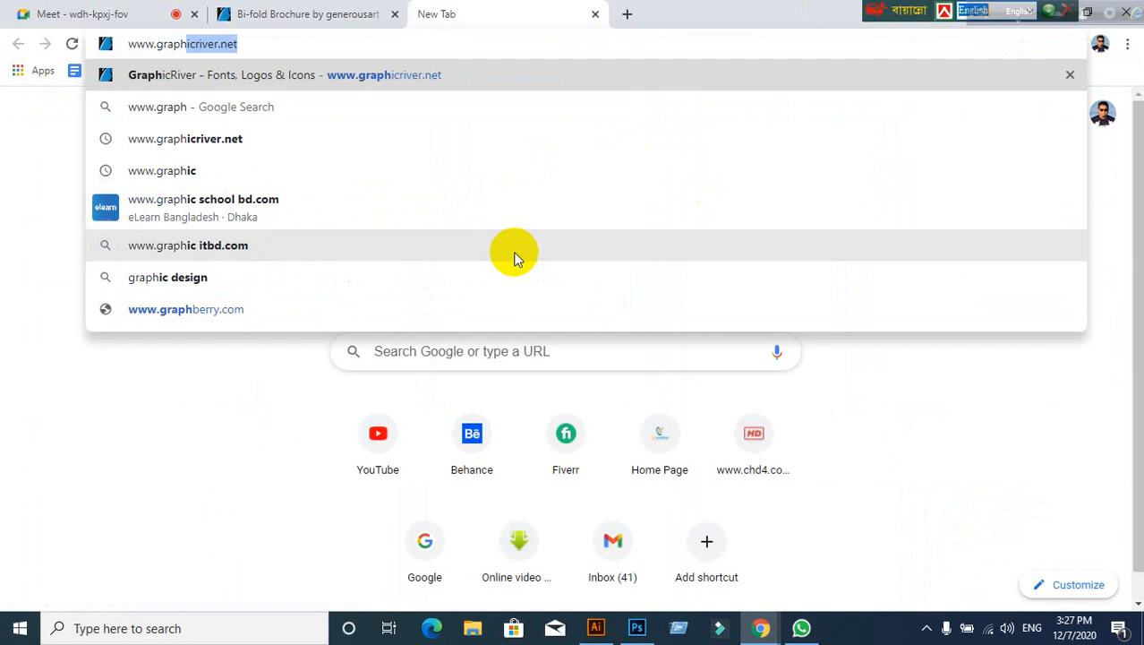
pyautogui.press('Return')
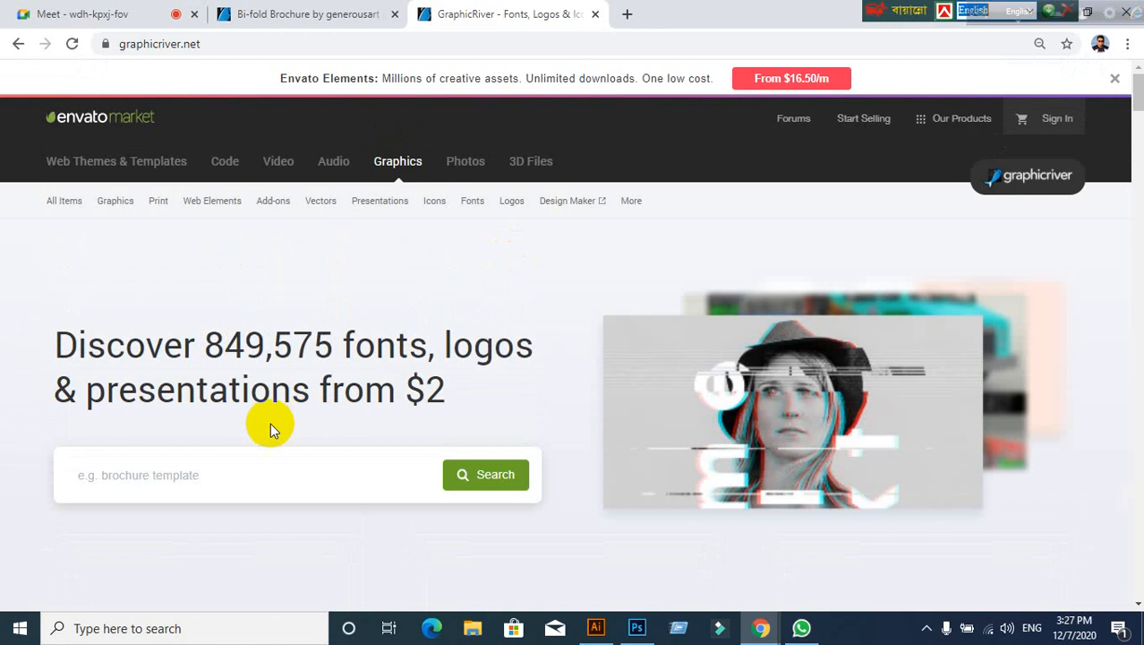
pyautogui.click(255, 475)
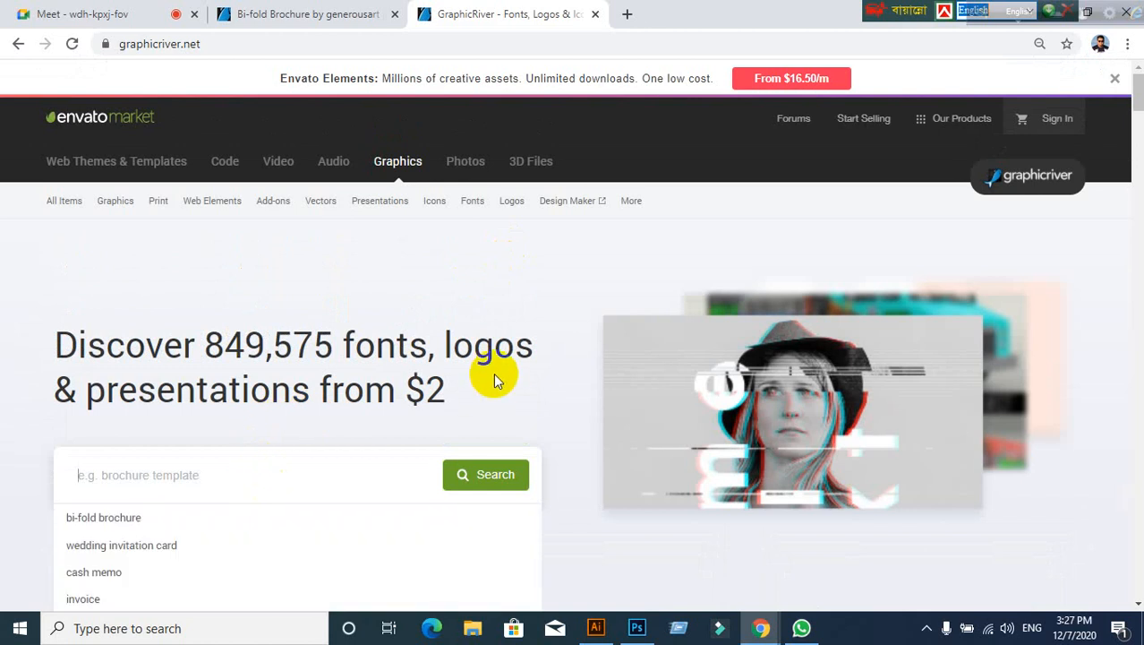
pyautogui.click(113, 517)
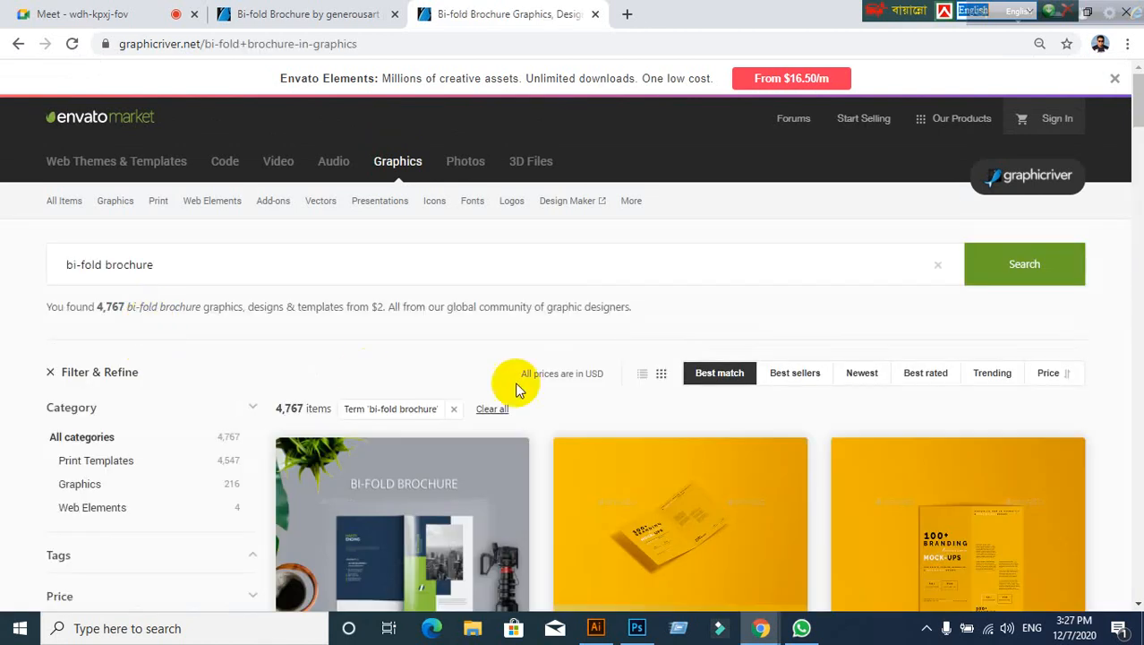
# Step: Open the $9 Bi-Fold Brochure listing with the two circular blue city photos on its cover from the results
pyautogui.scroll(-9, 519, 376)
pyautogui.scroll(-3, 486, 381)
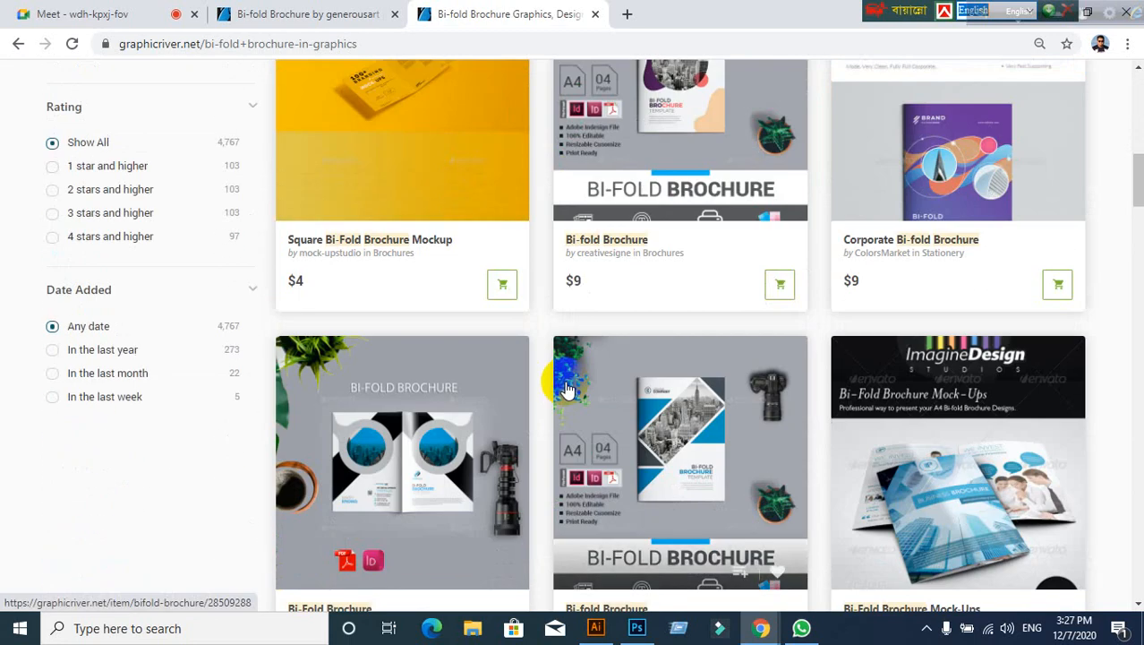
pyautogui.click(383, 370)
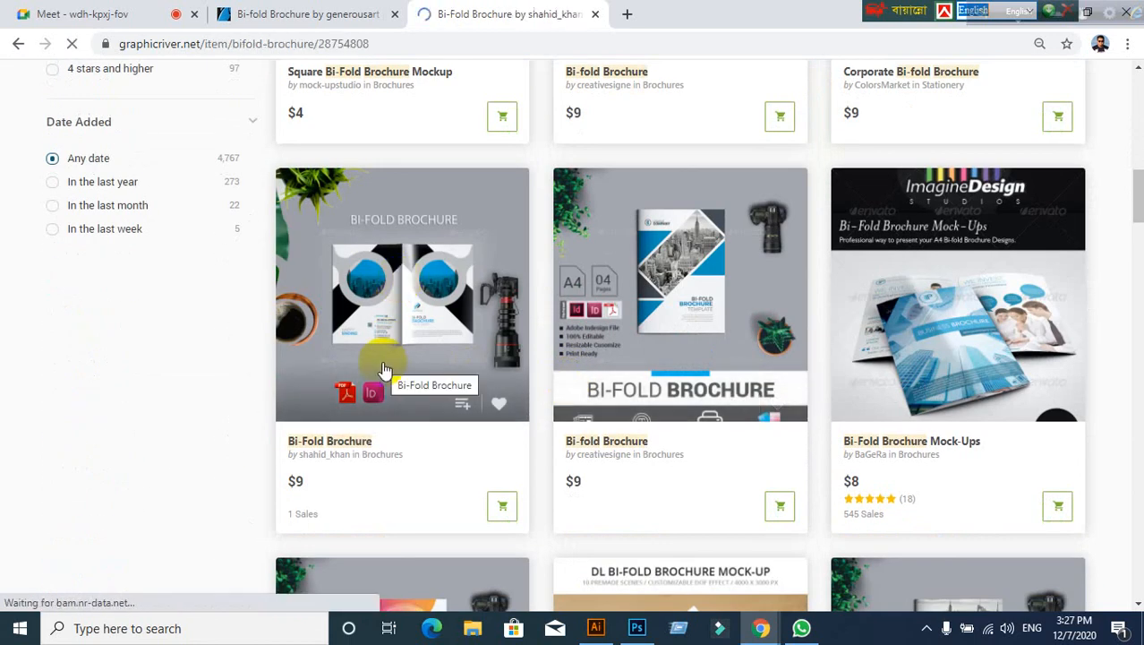
# Step: Examine the brochure's preview images, comparing the front and back cover spread with the inside pages, and its item details
pyautogui.scroll(-3, 72, 394)
pyautogui.scroll(-3, 82, 397)
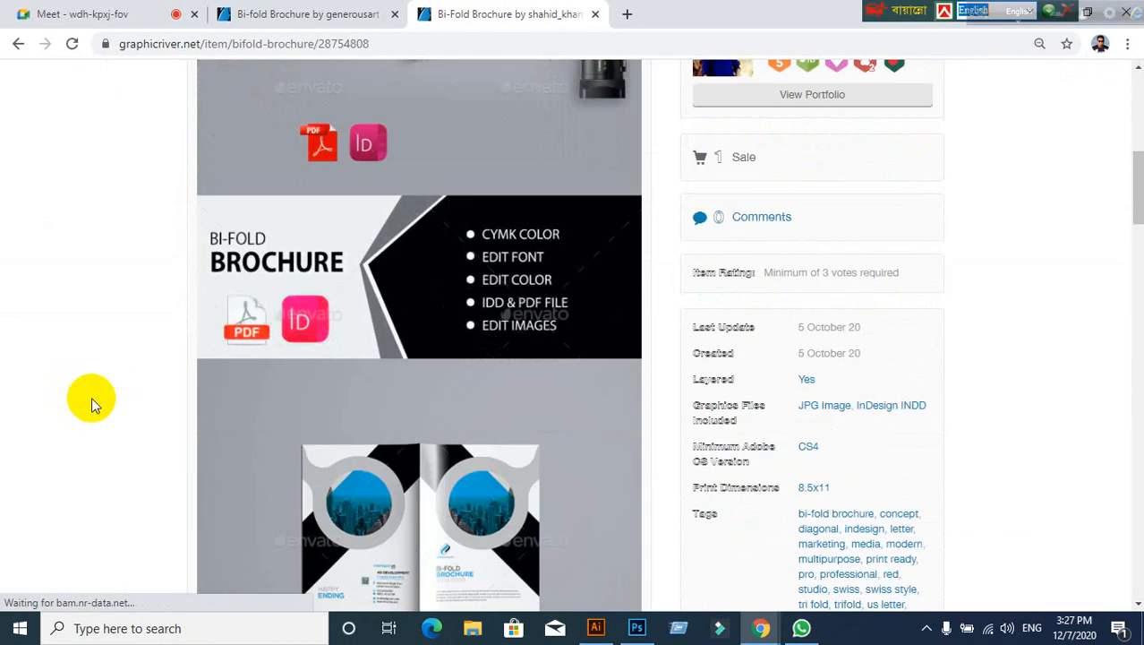
pyautogui.scroll(-4, 276, 477)
pyautogui.scroll(-1, 360, 488)
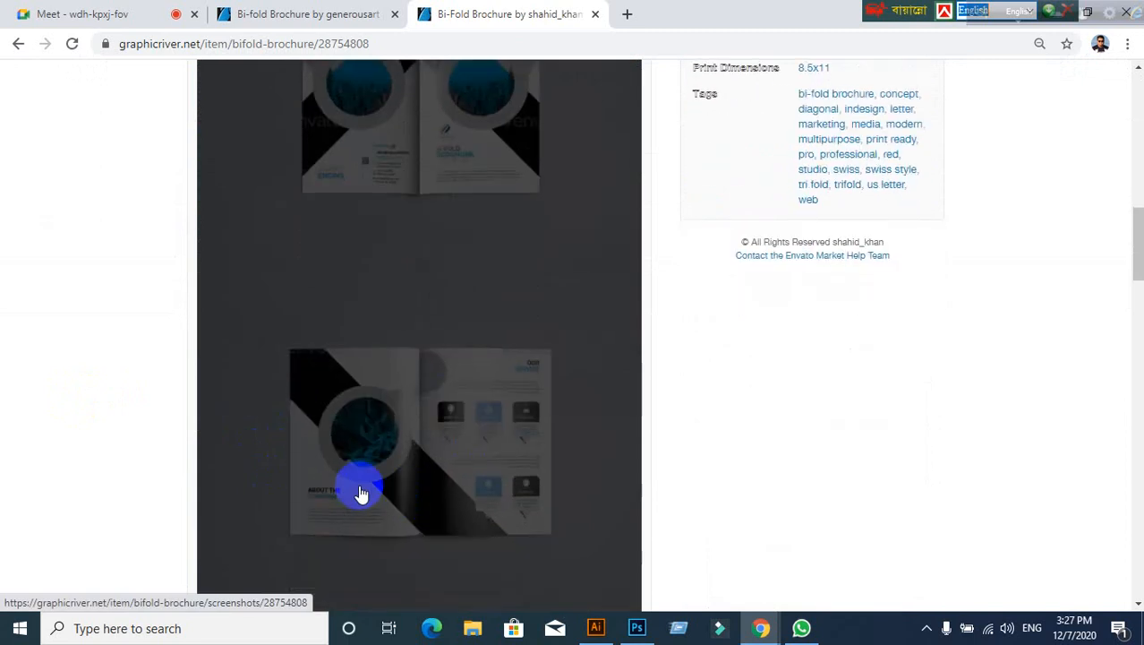
pyautogui.scroll(1, 408, 258)
pyautogui.scroll(-1, 224, 466)
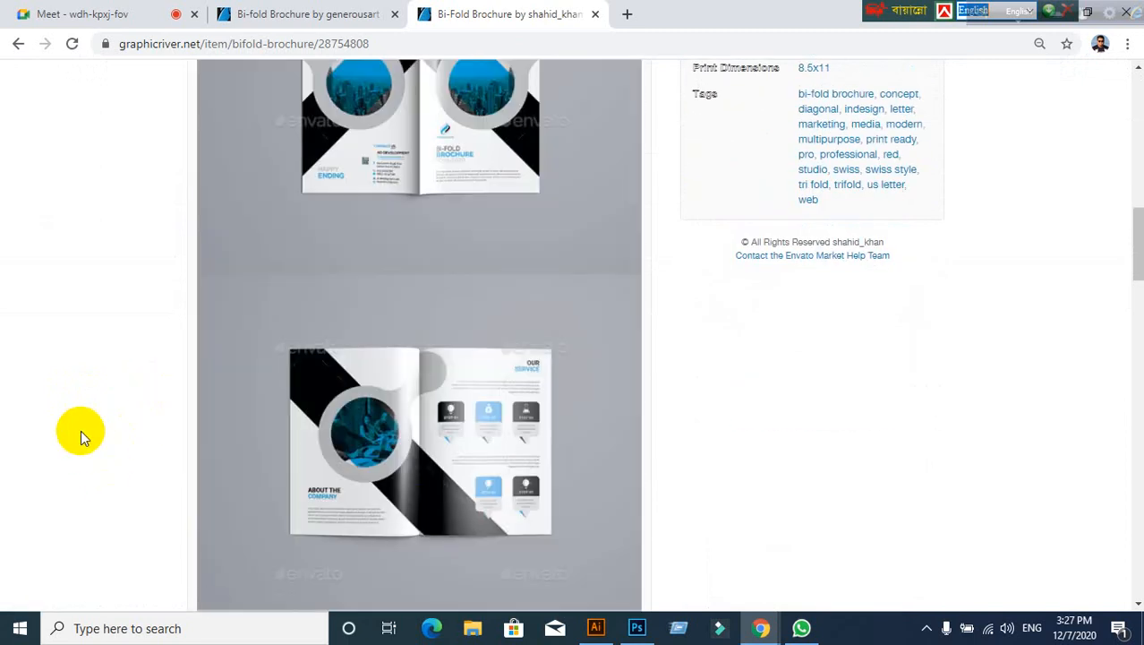
pyautogui.scroll(2, 80, 430)
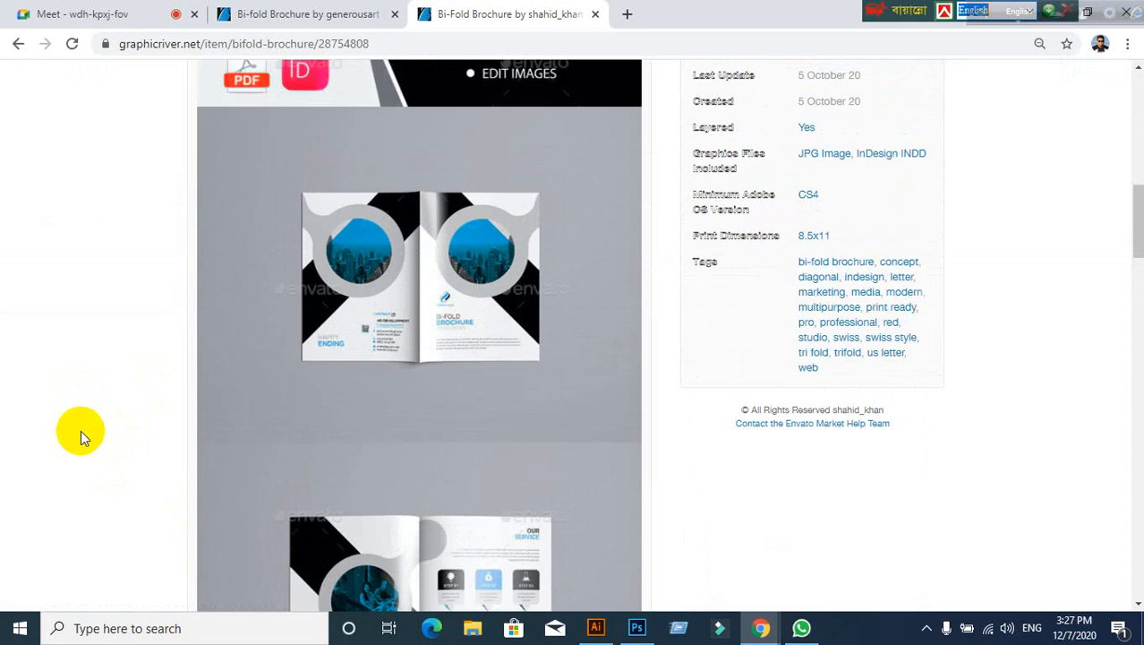
pyautogui.scroll(7, 90, 430)
pyautogui.scroll(-8, 99, 434)
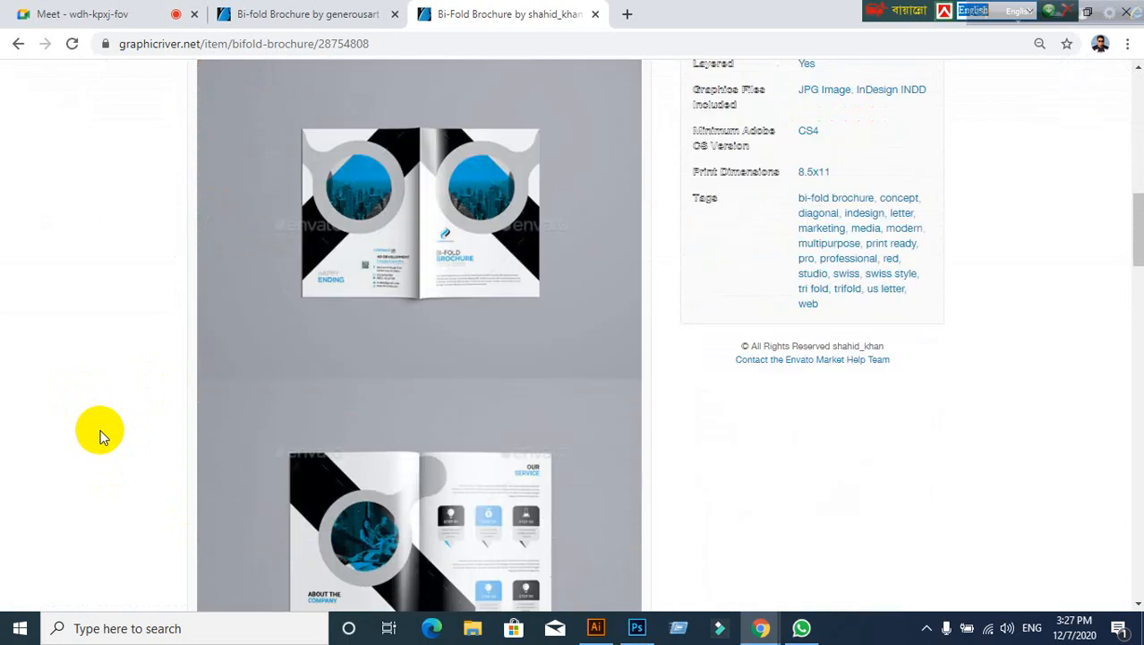
pyautogui.scroll(-4, 100, 436)
pyautogui.scroll(-7, 99, 436)
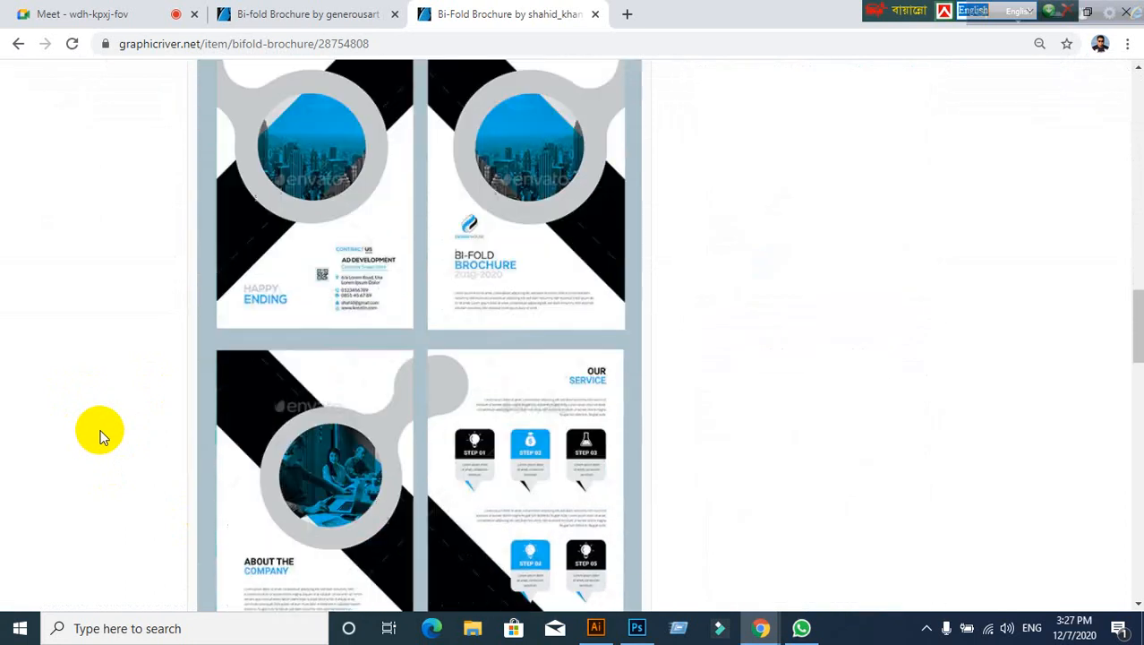
# Step: Review the previews of the brochure with the circular blue city photos once more and close its listing
pyautogui.scroll(12, 100, 436)
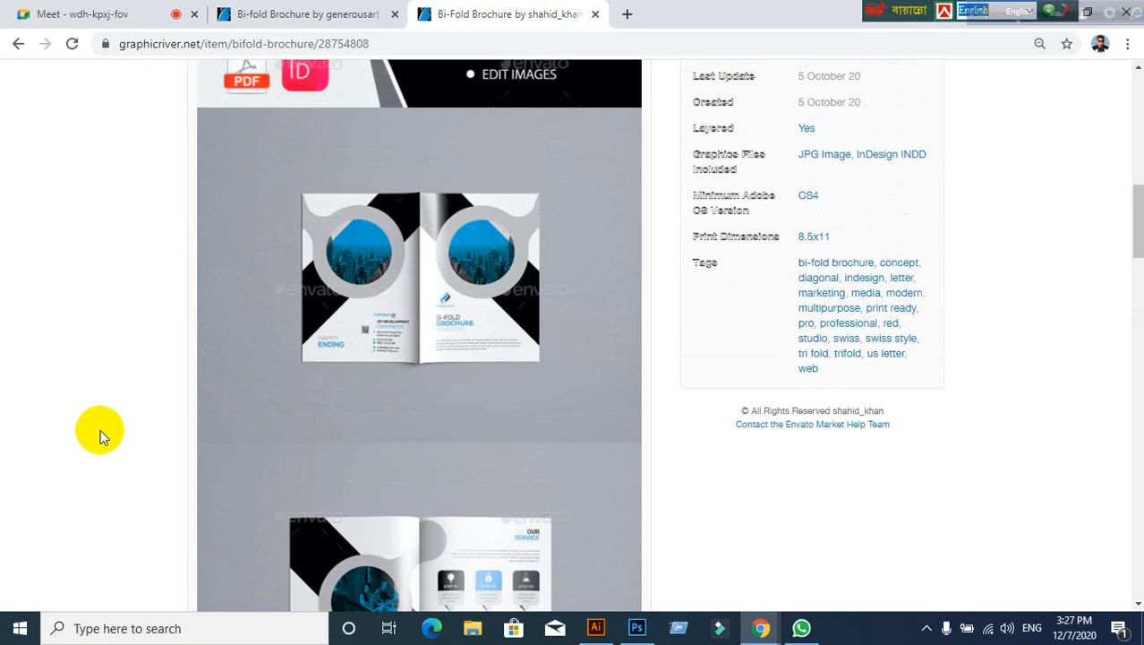
pyautogui.scroll(3, 99, 436)
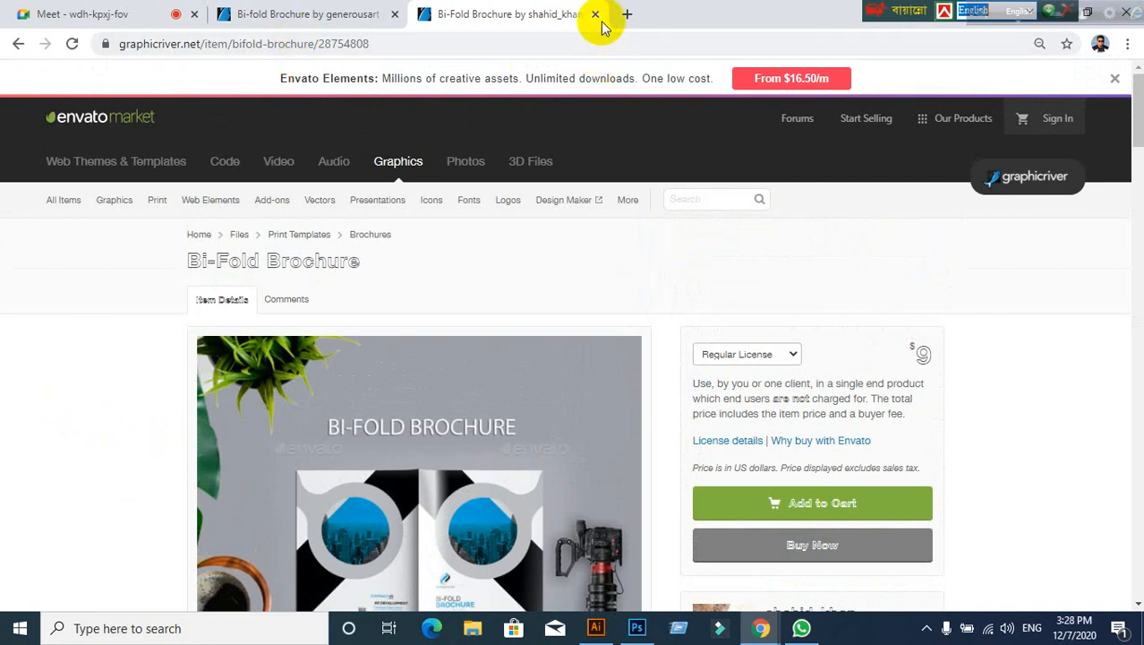
pyautogui.scroll(-10, 396, 353)
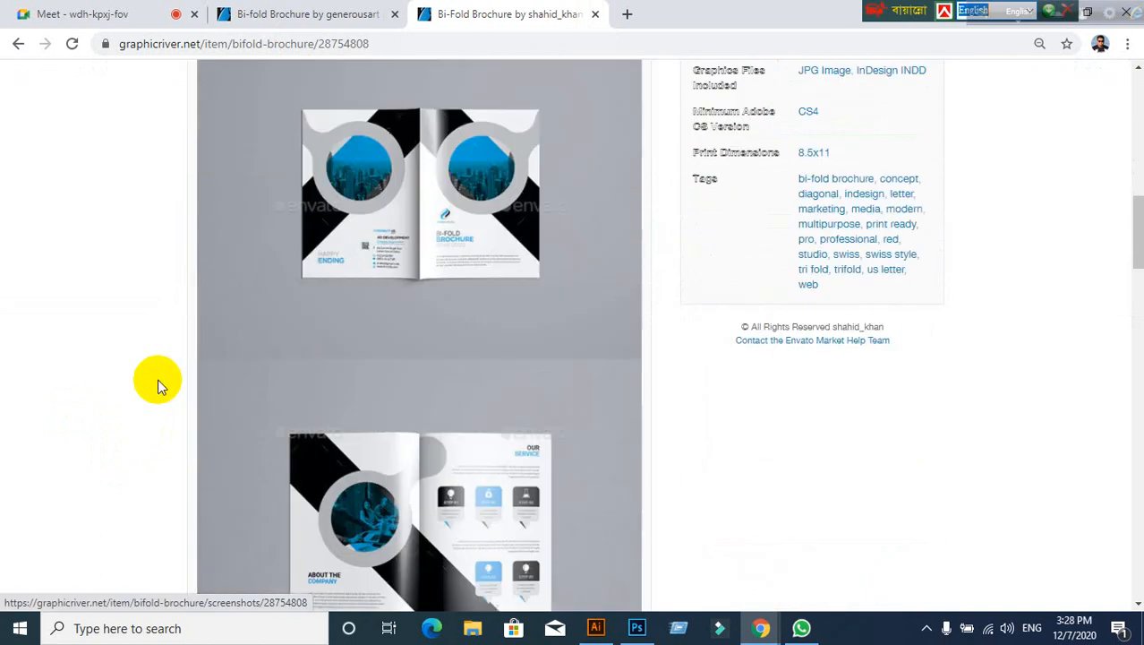
pyautogui.click(595, 14)
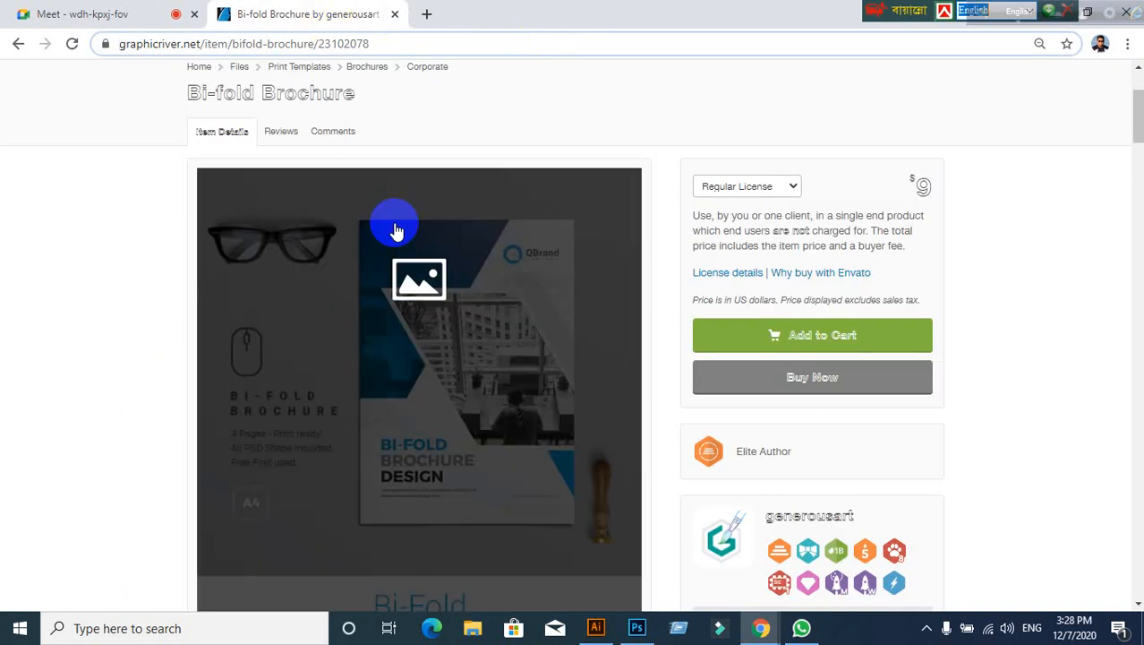
# Step: Examine the QBrand bi-fold brochure's listing, comparing the Service Overview inside spread with the blue and orange cover spreads
pyautogui.scroll(-10, 148, 383)
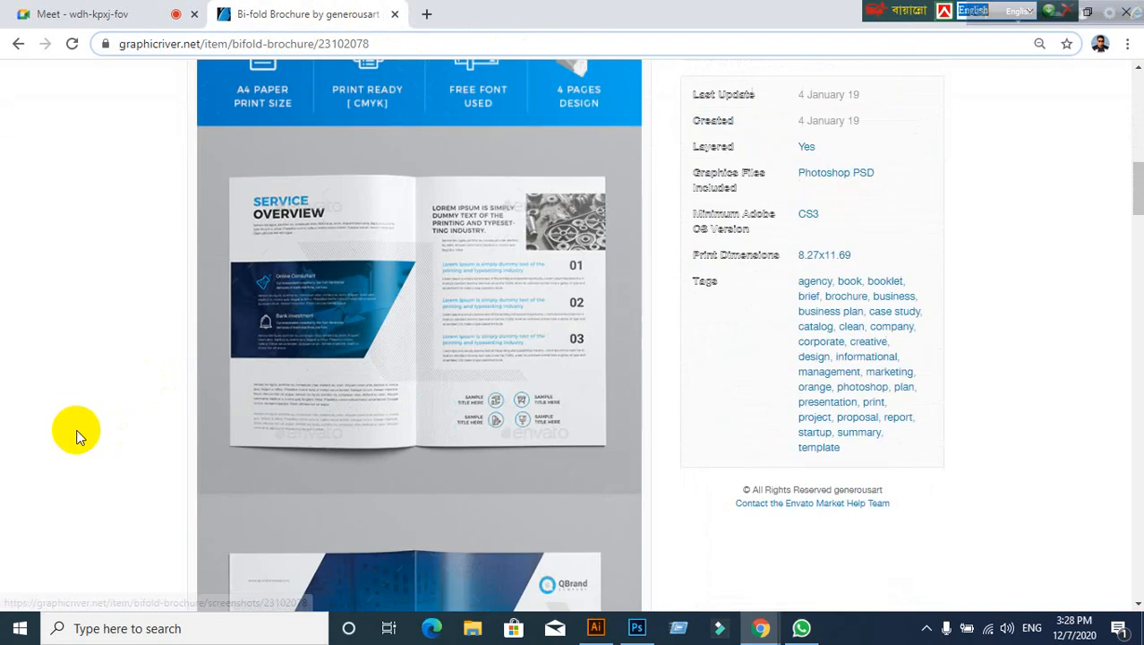
pyautogui.scroll(-7, 128, 422)
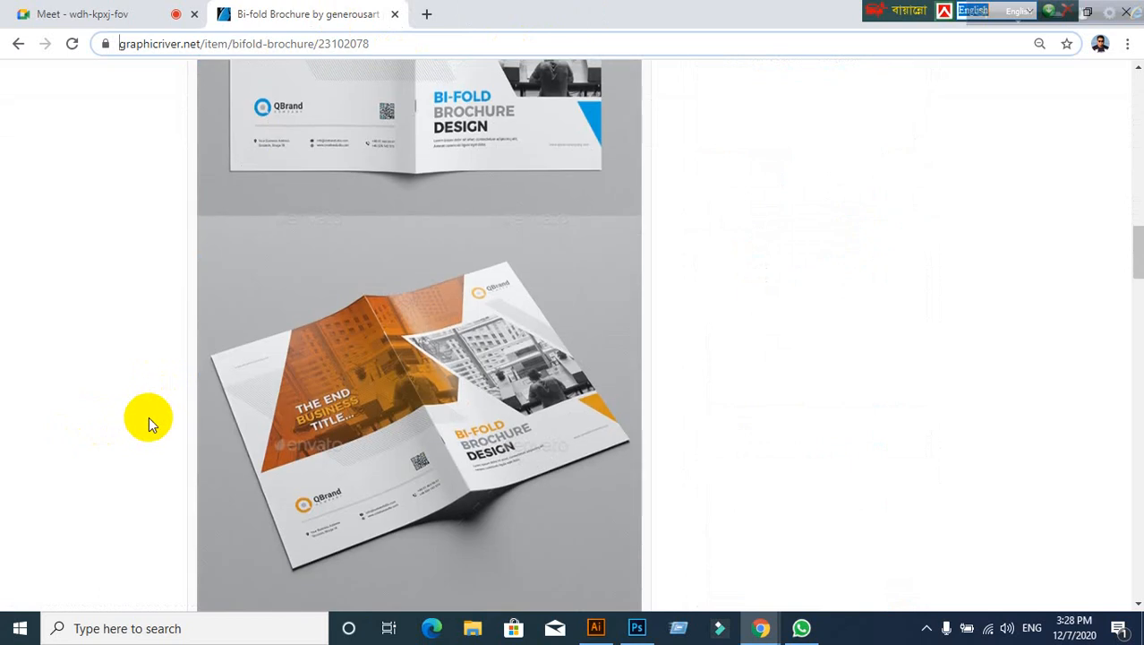
pyautogui.scroll(10, 148, 416)
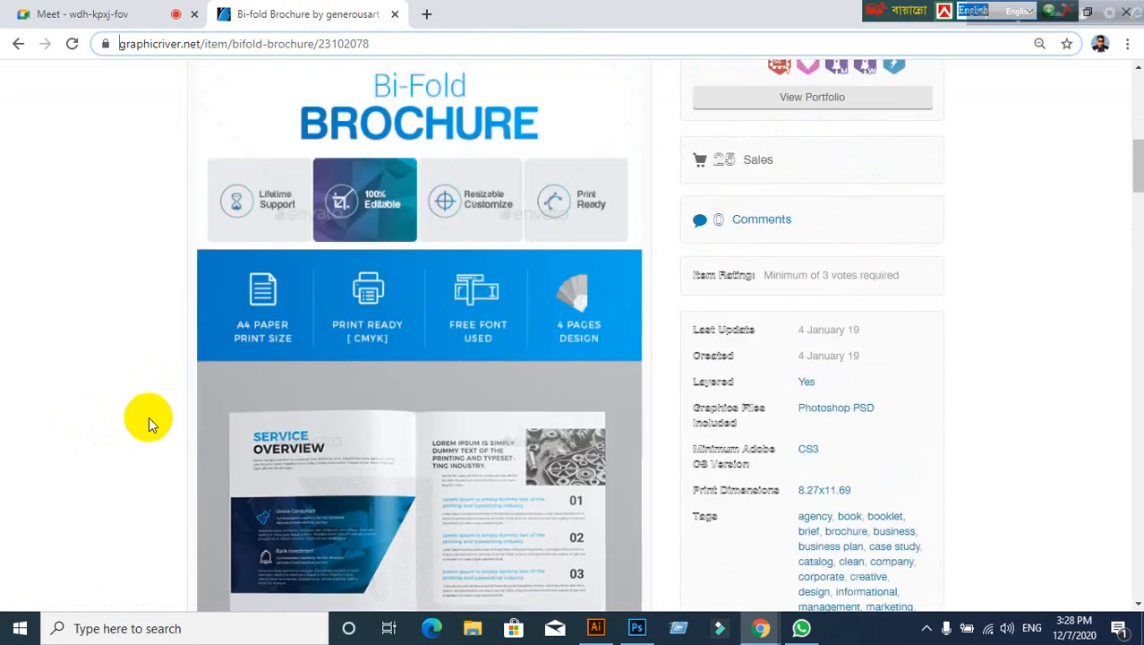
pyautogui.scroll(-5, 148, 416)
pyautogui.scroll(1, 373, 318)
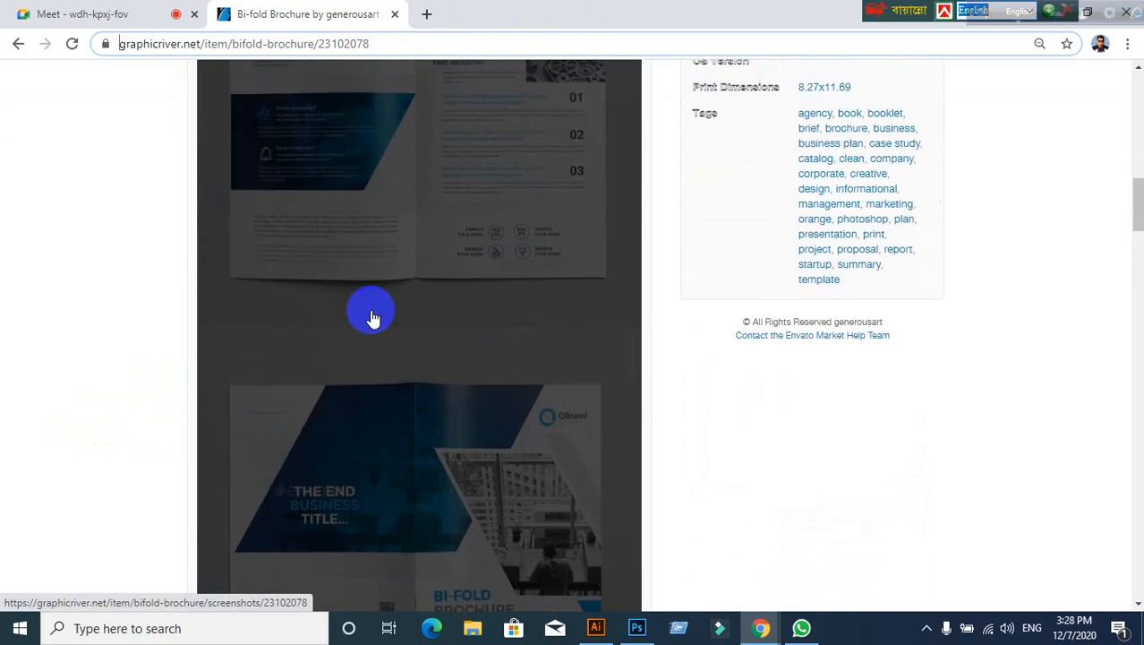
pyautogui.scroll(3, 215, 396)
pyautogui.scroll(-3, 214, 396)
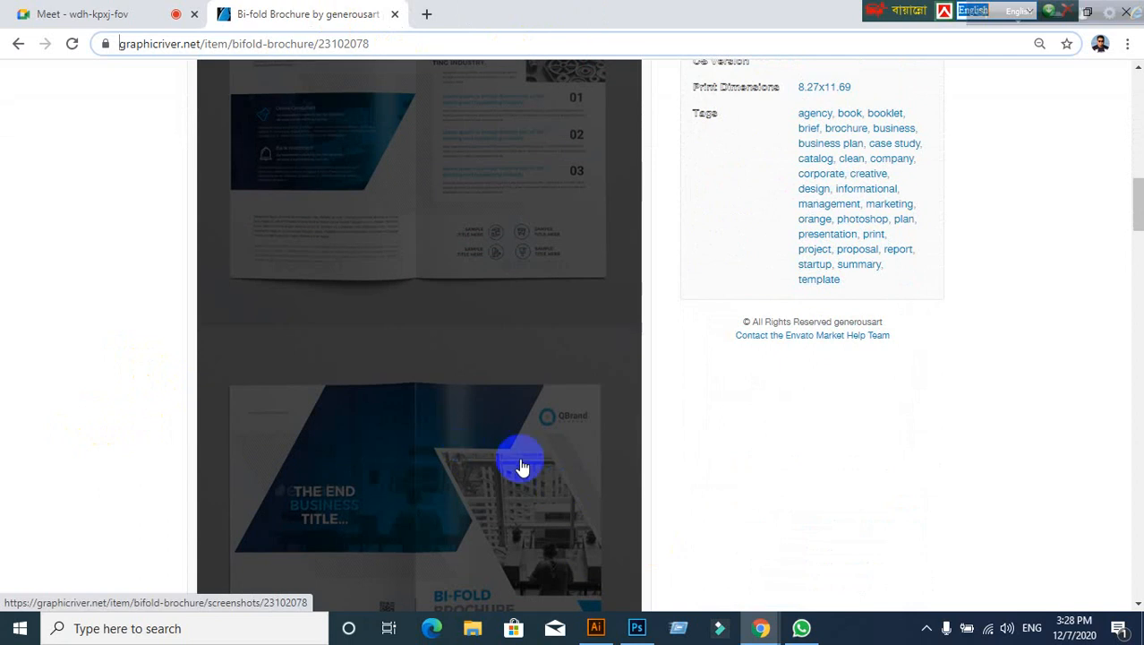
pyautogui.scroll(1, 184, 421)
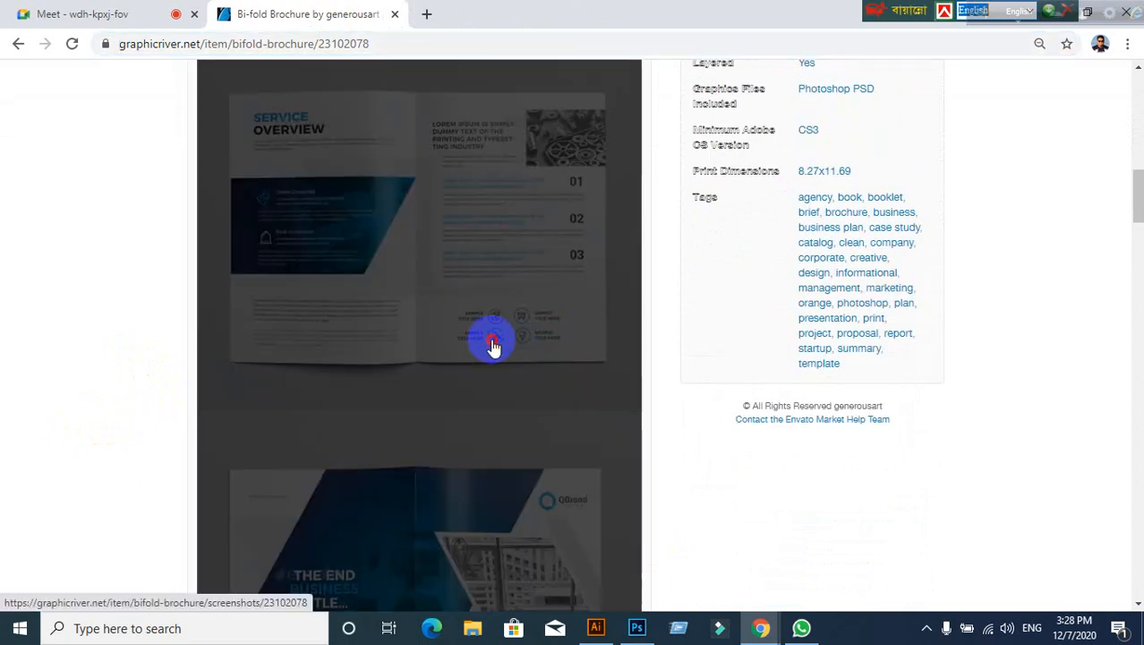
# Step: Open the QBrand brochure's enlarged previews and save the Service Overview spread to the Desktop as JPEG image 32inner
pyautogui.click(493, 340)
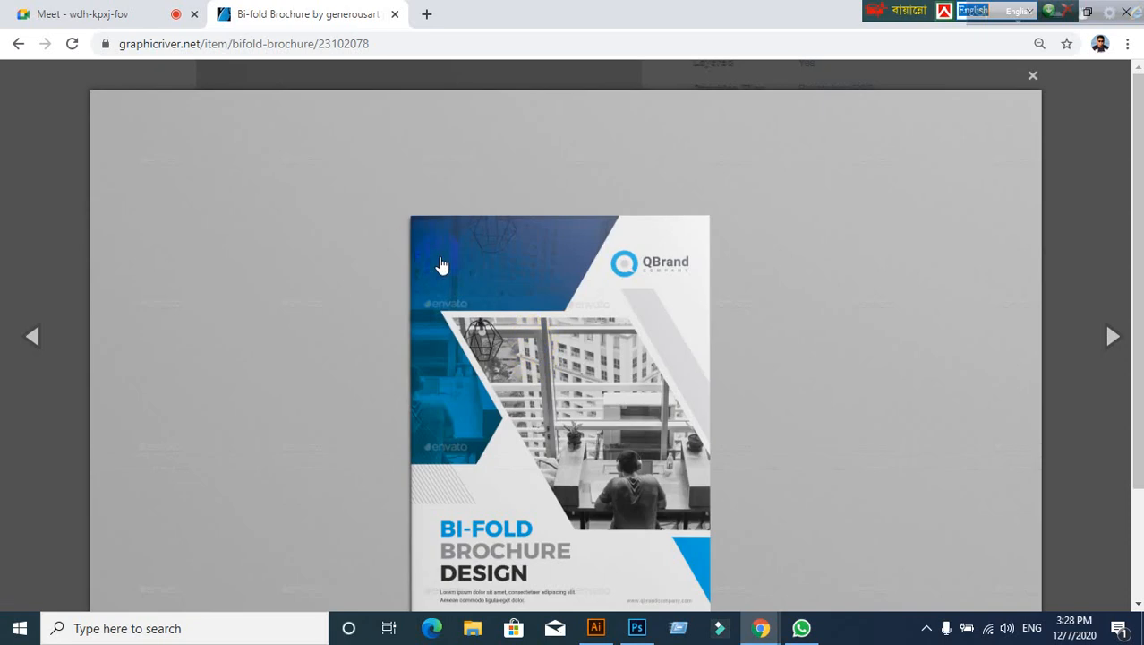
pyautogui.scroll(-2, 484, 301)
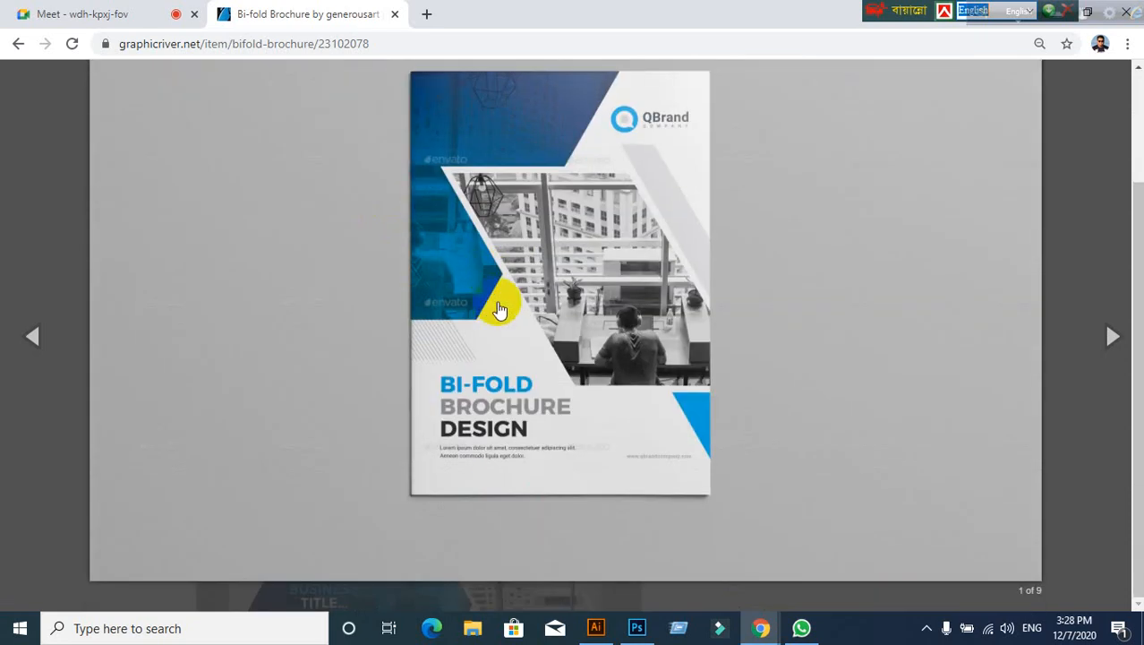
pyautogui.click(1110, 338)
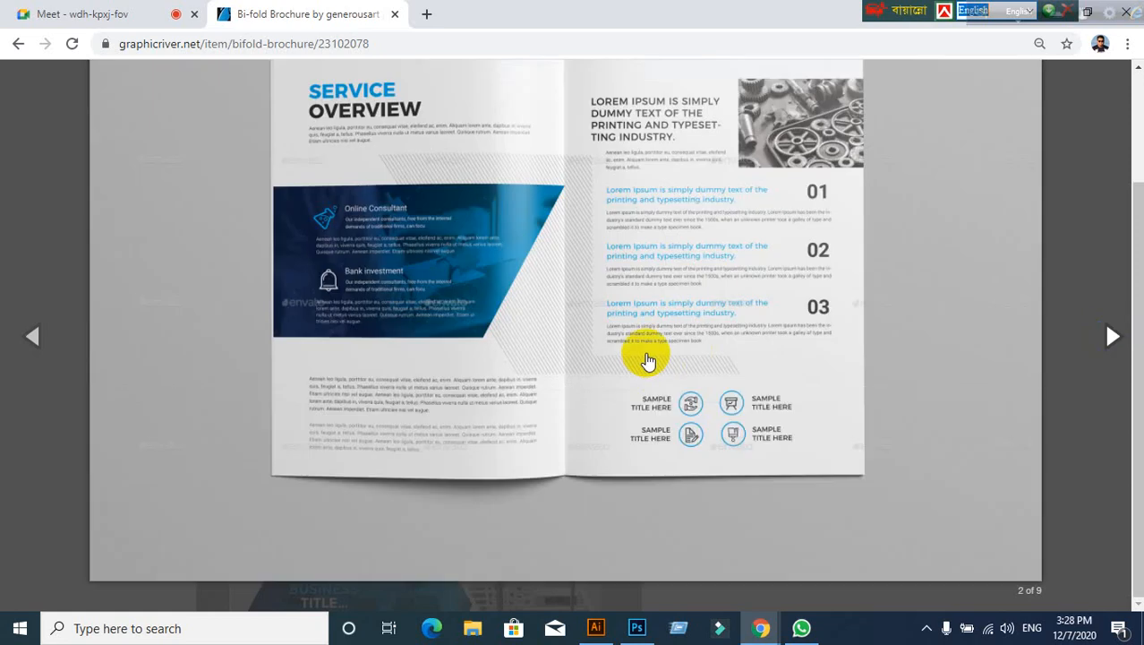
pyautogui.rightClick(450, 244)
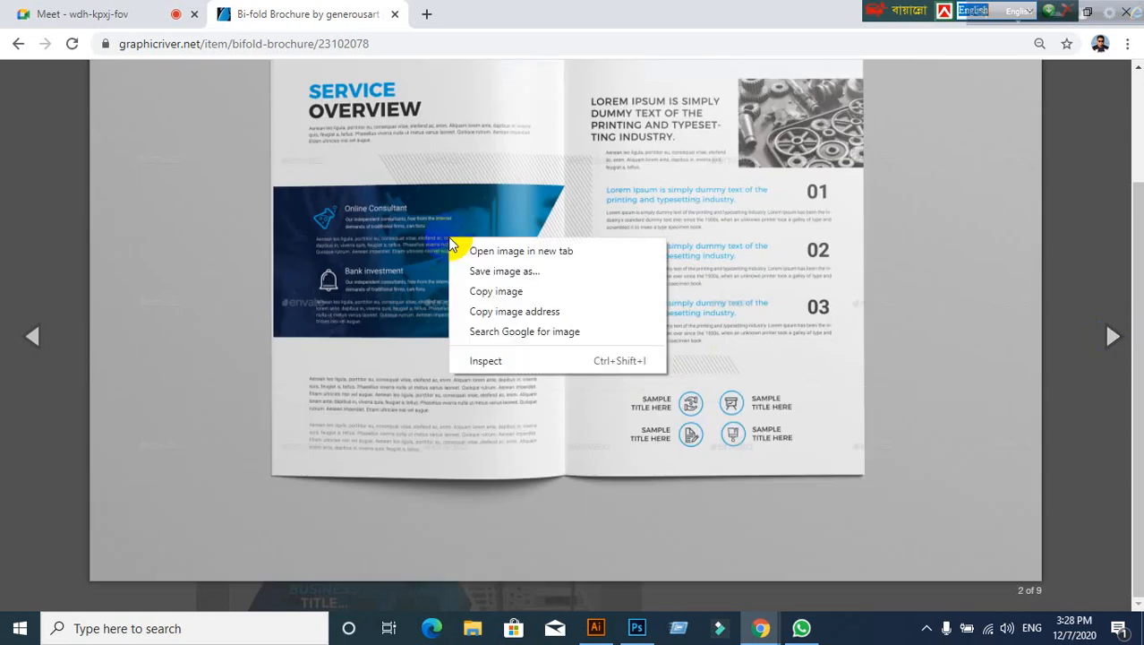
pyautogui.click(508, 285)
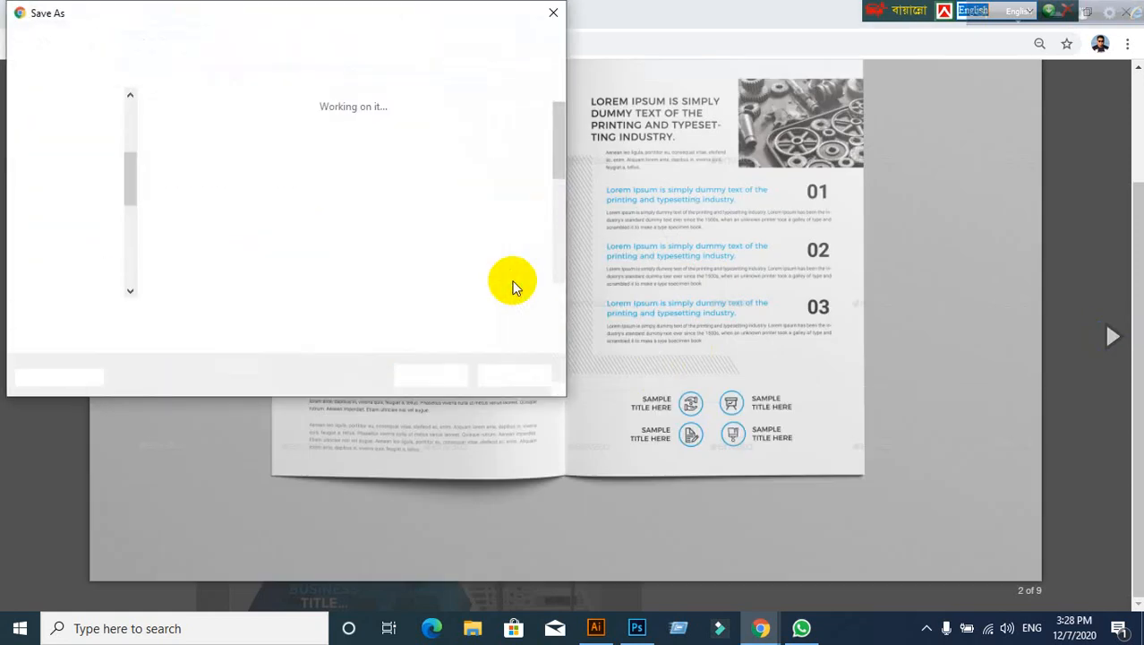
pyautogui.write('32')
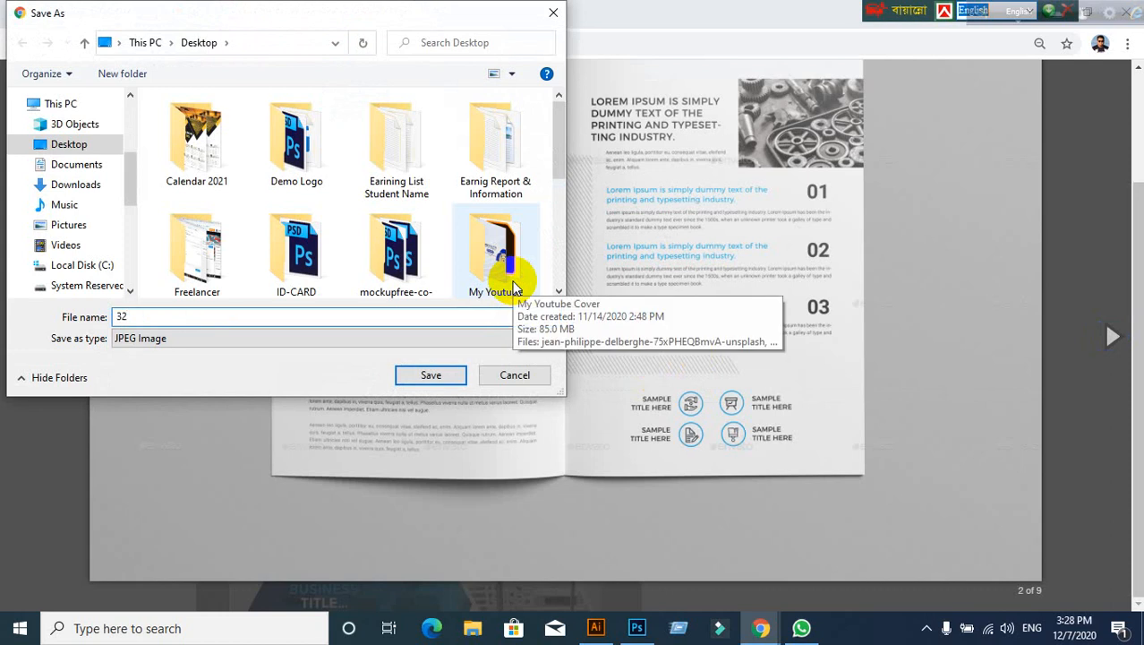
pyautogui.write('inner')
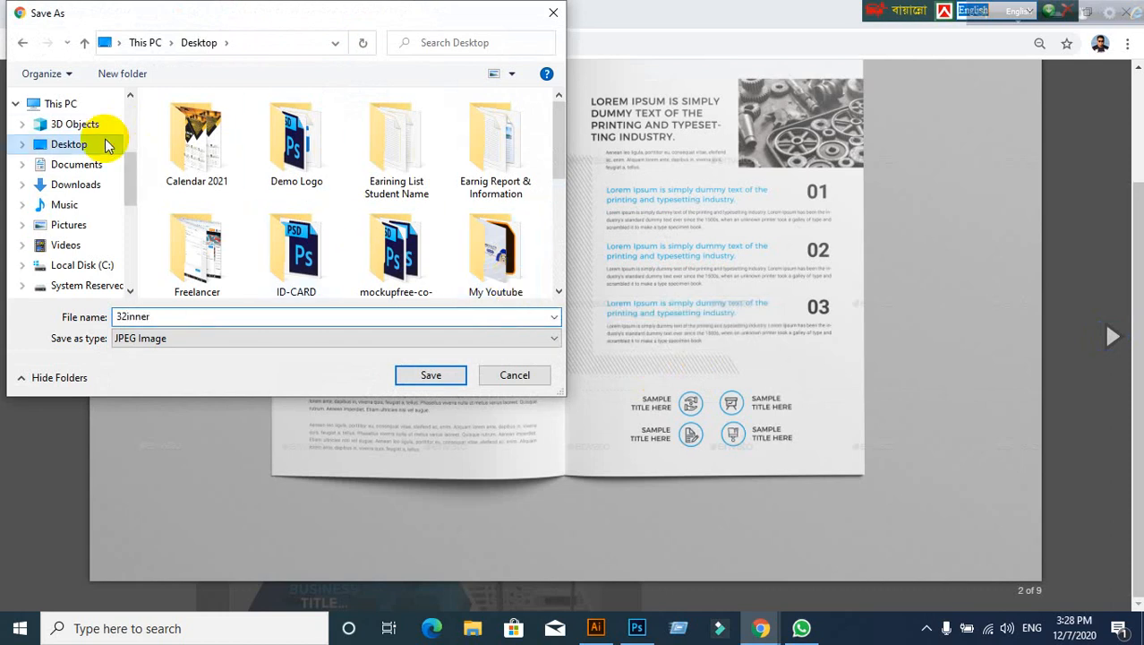
pyautogui.click(432, 375)
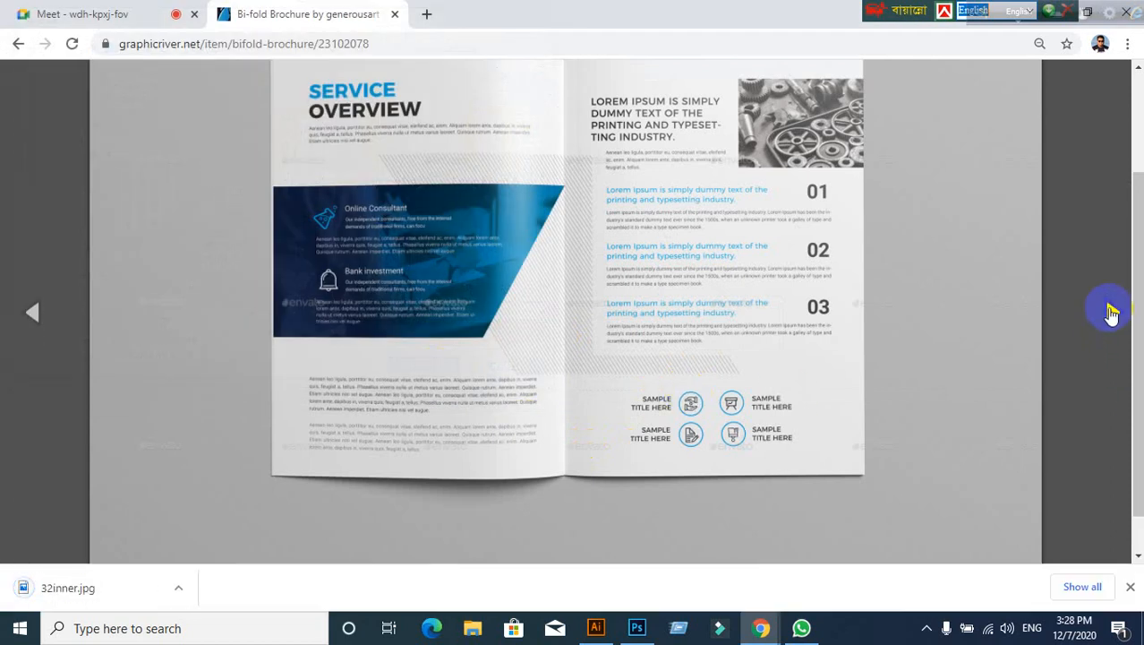
# Step: Advance to the blue front and back cover spread and save it to the Desktop as JPEG image 32upper
pyautogui.click(1111, 313)
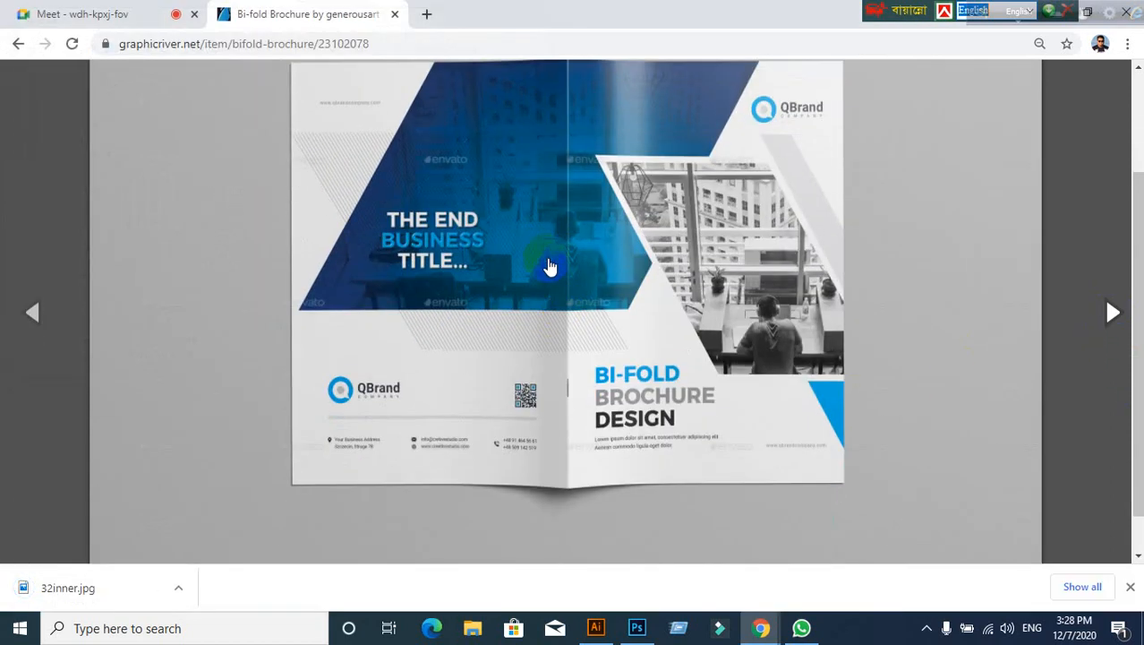
pyautogui.rightClick(550, 267)
pyautogui.click(620, 285)
pyautogui.write('3')
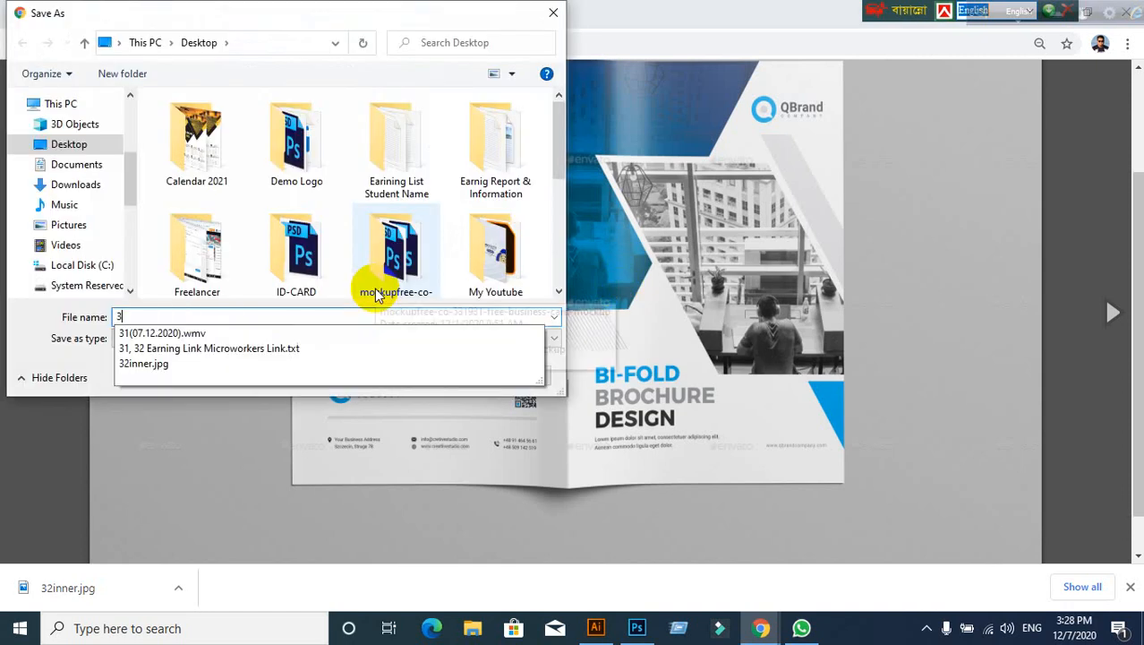
pyautogui.write('2upper')
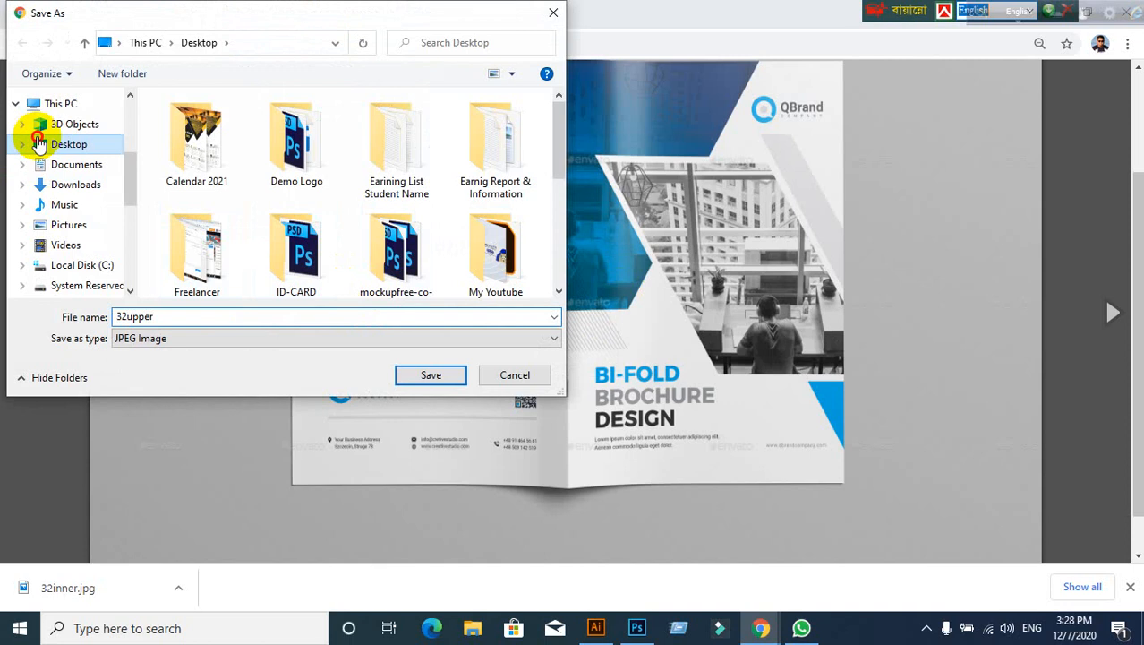
pyautogui.click(429, 377)
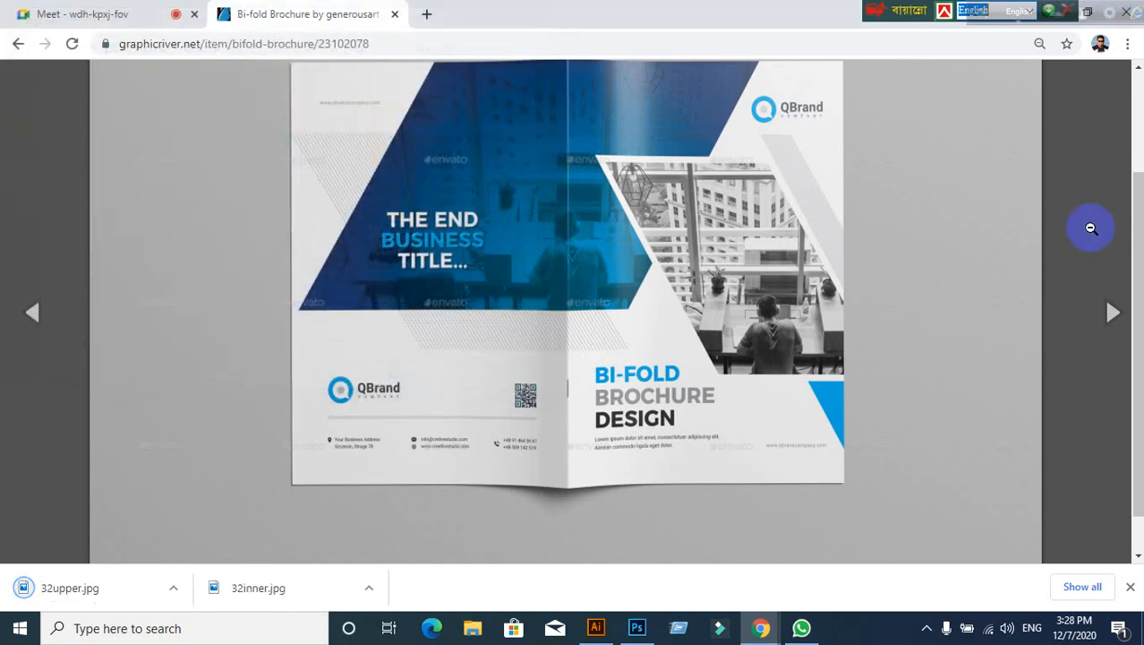
# Step: Return to the brochure search results and minimize the browser after moving the floating language toolbars clear of its window controls
pyautogui.click(16, 44)
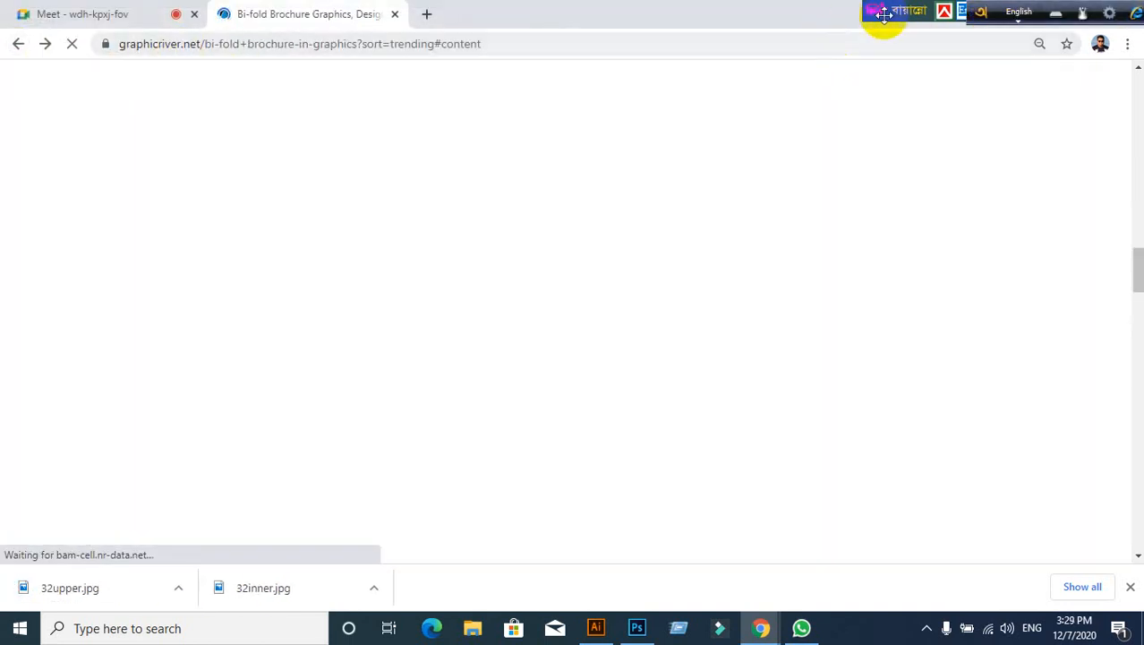
pyautogui.moveTo(884, 15); pyautogui.dragTo(608, 16)
pyautogui.moveTo(1000, 18); pyautogui.dragTo(651, 18)
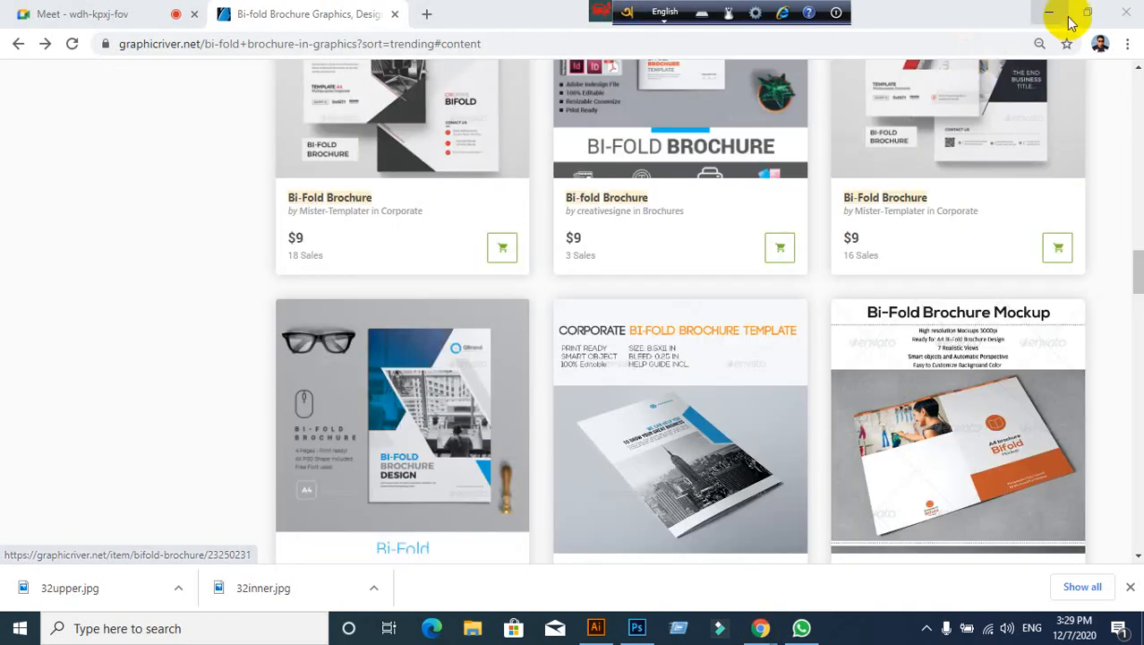
pyautogui.click(1051, 15)
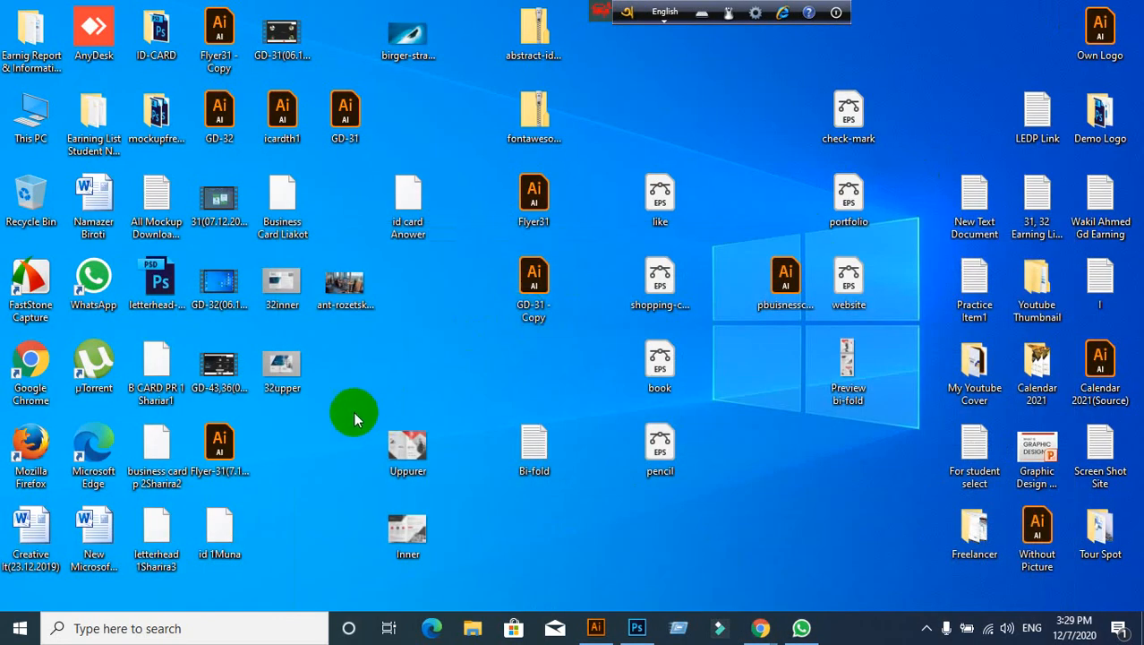
# Step: Arrange the 32inner and 32upper icons one below the other on the desktop and open both images in Photoshop
pyautogui.moveTo(282, 360); pyautogui.dragTo(285, 446)
pyautogui.click(287, 293)
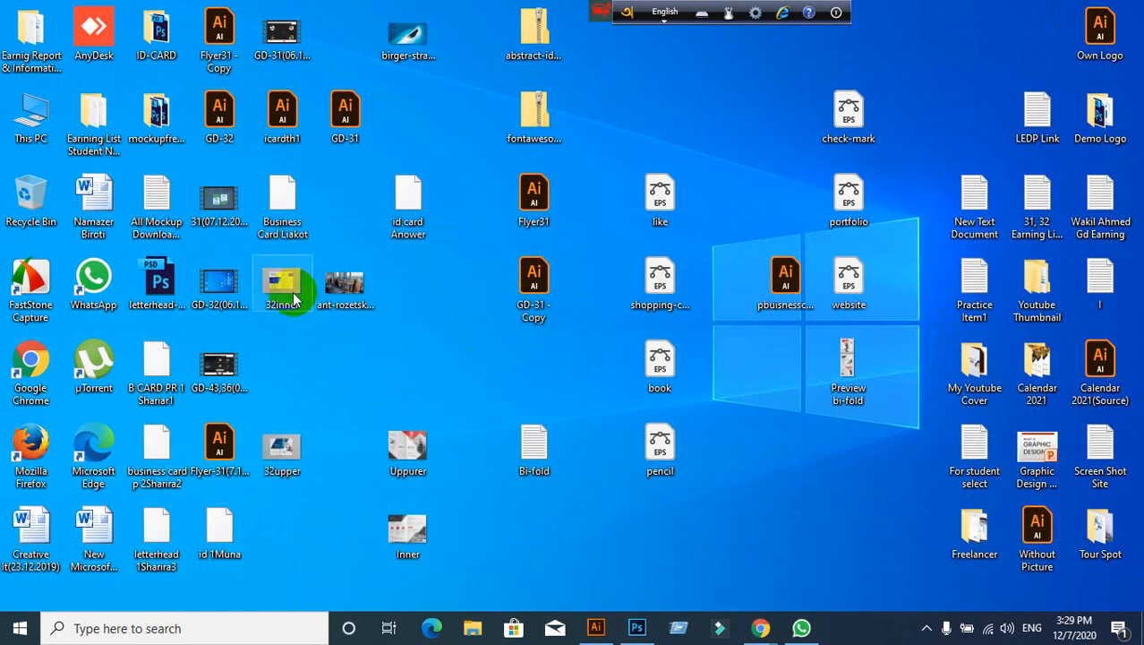
pyautogui.moveTo(277, 295); pyautogui.dragTo(473, 9)
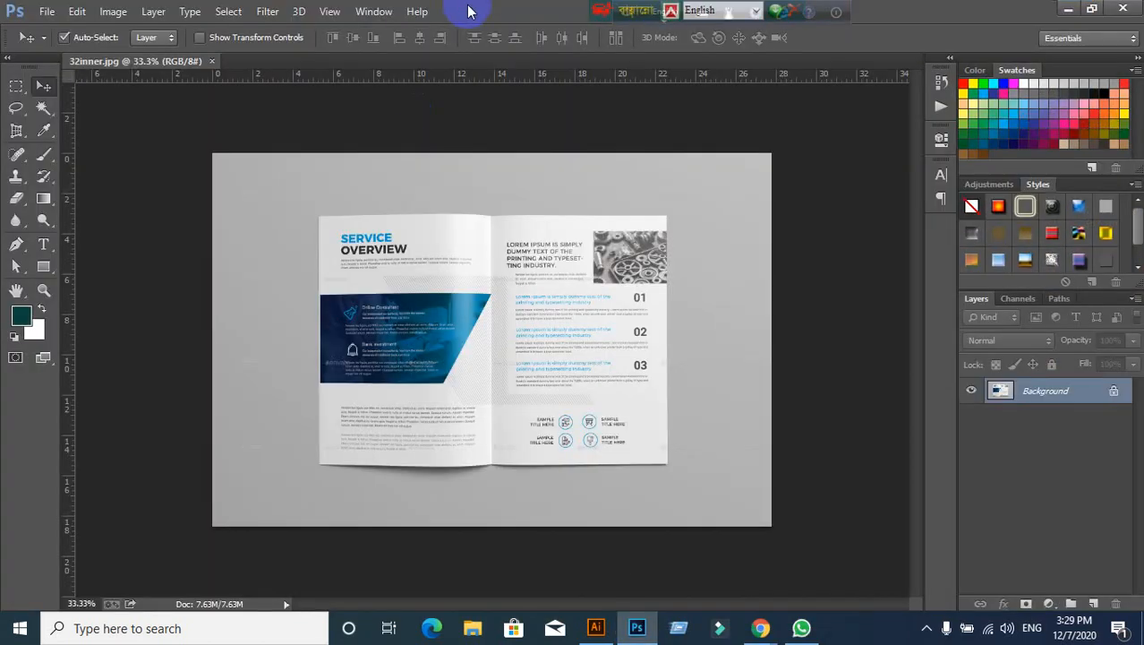
pyautogui.click(1068, 9)
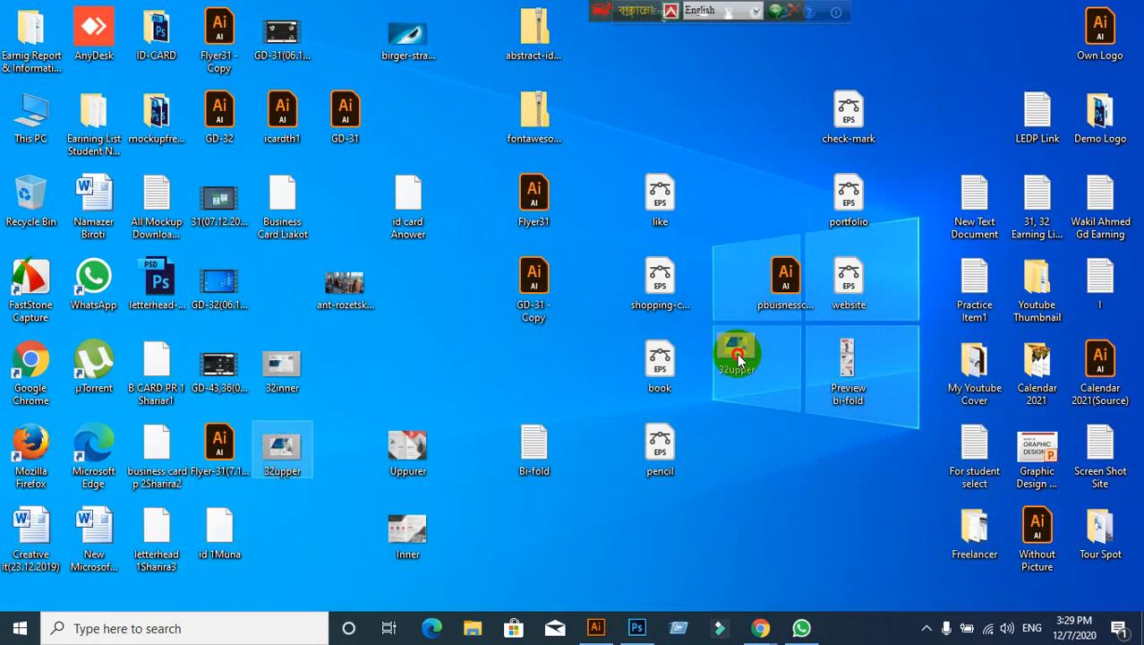
pyautogui.moveTo(737, 358); pyautogui.dragTo(539, 117)
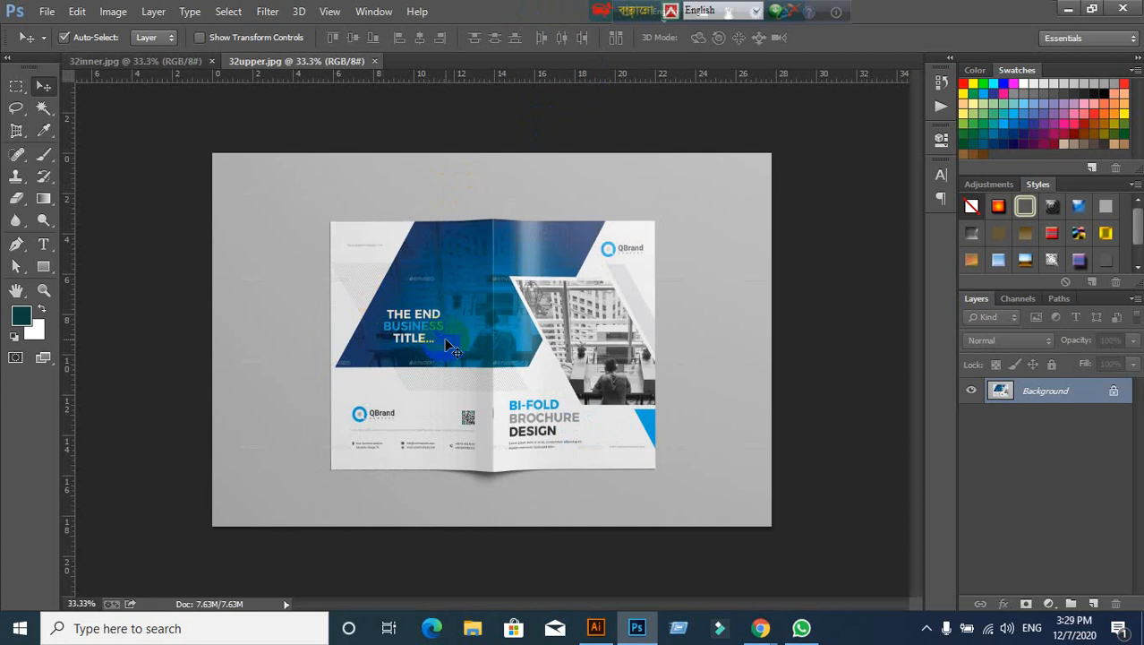
# Step: Place the 32upper.jpg document ahead of 32inner.jpg and switch between them to compare the cover and inside spreads
pyautogui.moveTo(243, 69); pyautogui.dragTo(81, 61)
pyautogui.click(324, 64)
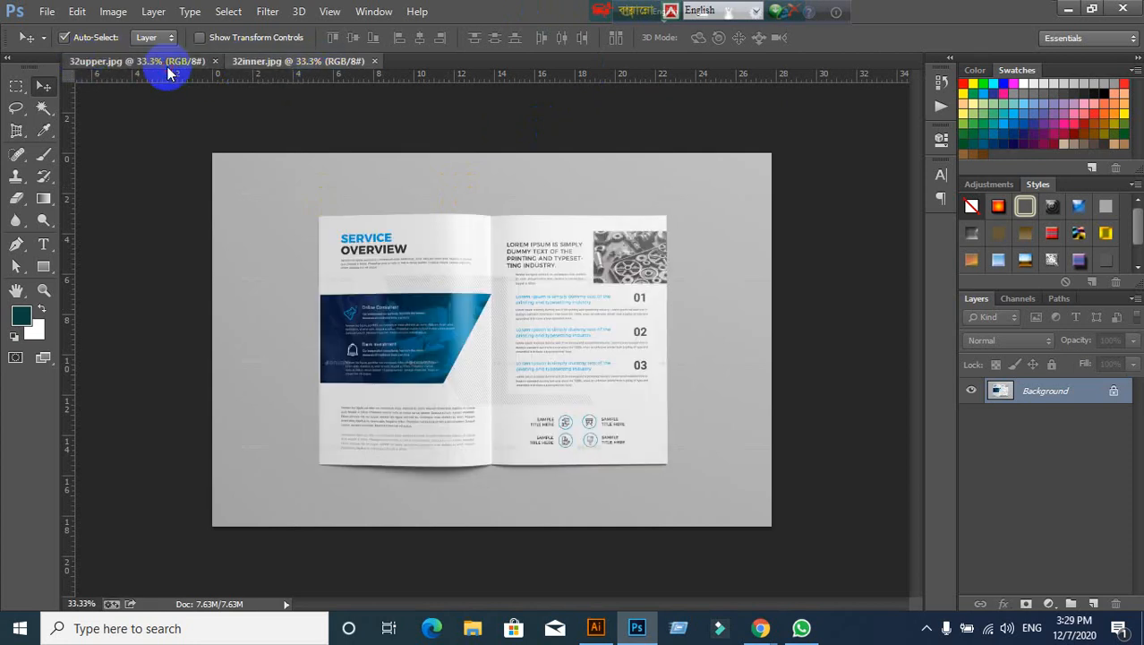
pyautogui.click(167, 65)
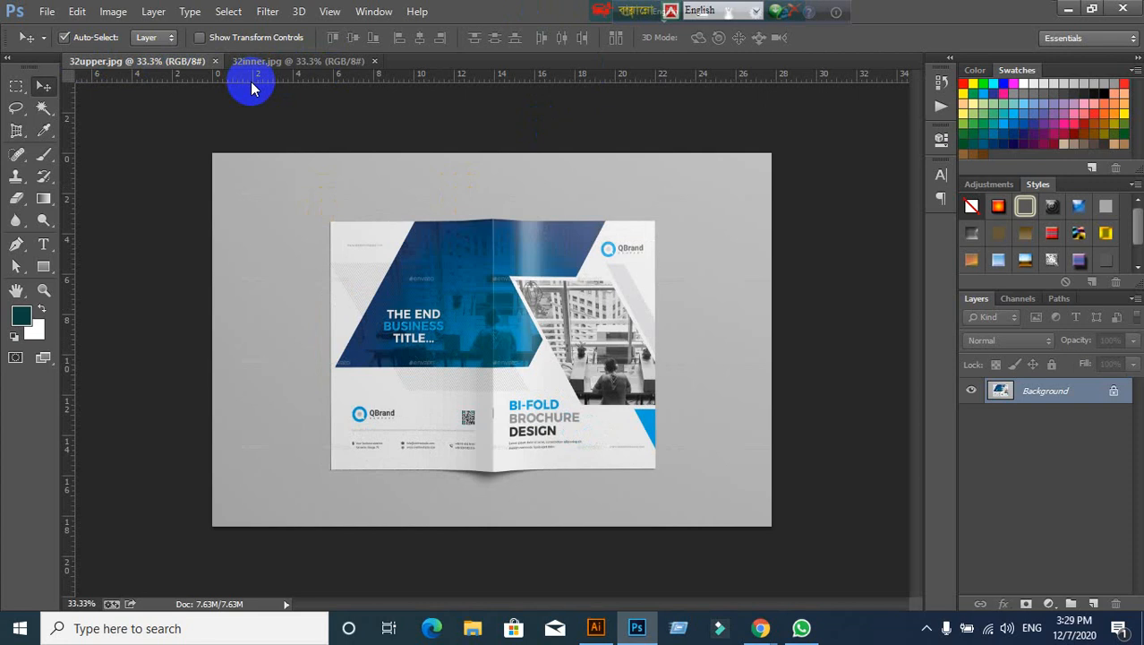
pyautogui.click(305, 62)
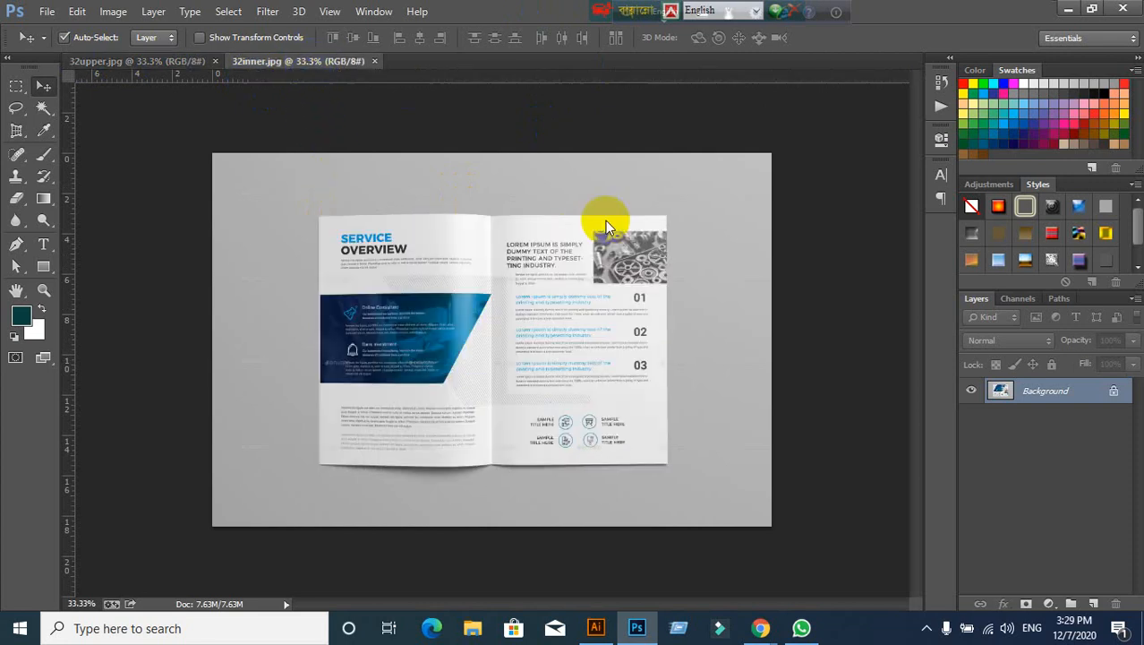
pyautogui.click(131, 64)
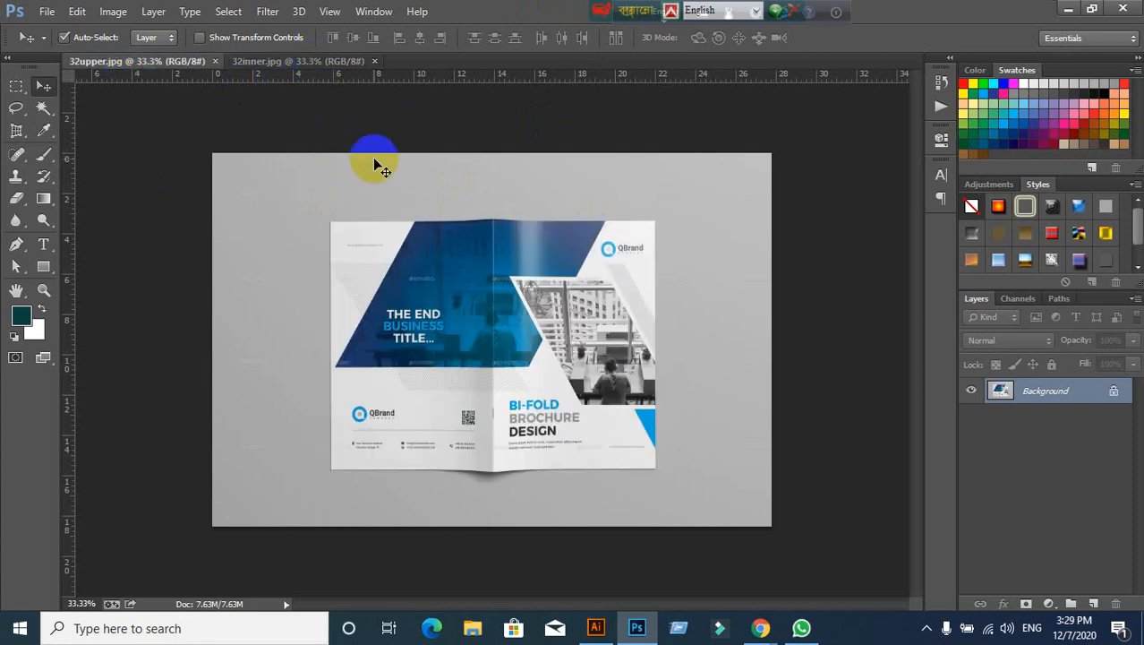
# Step: Brush the Bengali numeral 1 on the front cover in 32upper.jpg, and 2 and 3 on the two inside pages in 32inner.jpg
pyautogui.click(45, 156)
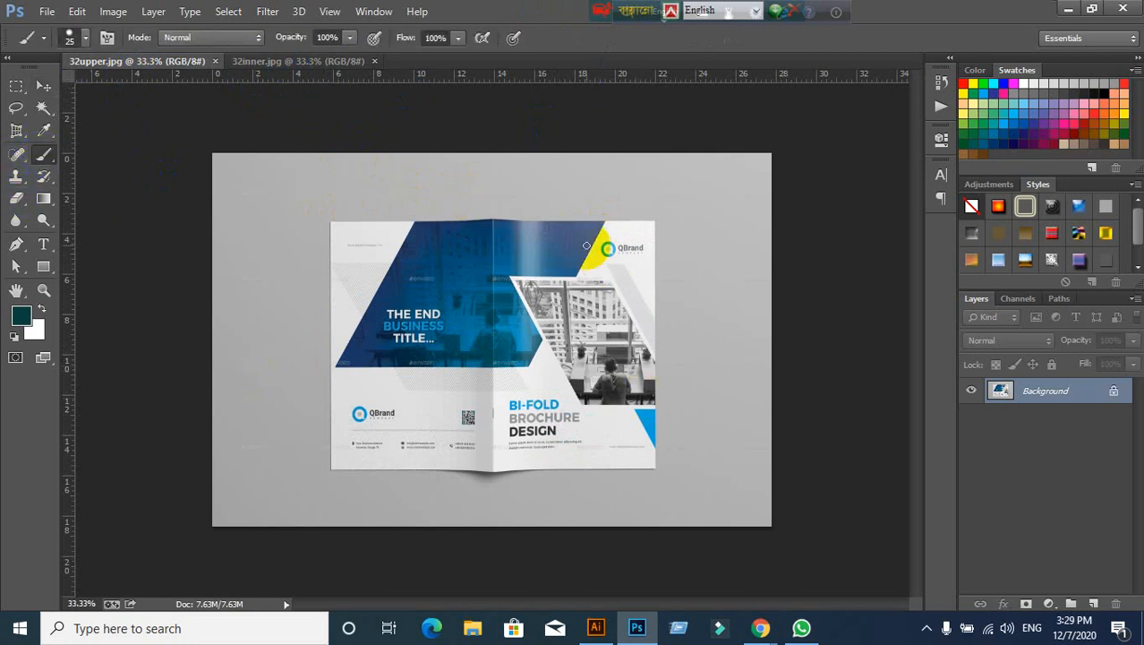
pyautogui.moveTo(566, 258)
pyautogui.mouseDown()
pyautogui.moveTo(617, 315)
pyautogui.moveTo(602, 344)
pyautogui.moveTo(564, 331)
pyautogui.mouseUp()
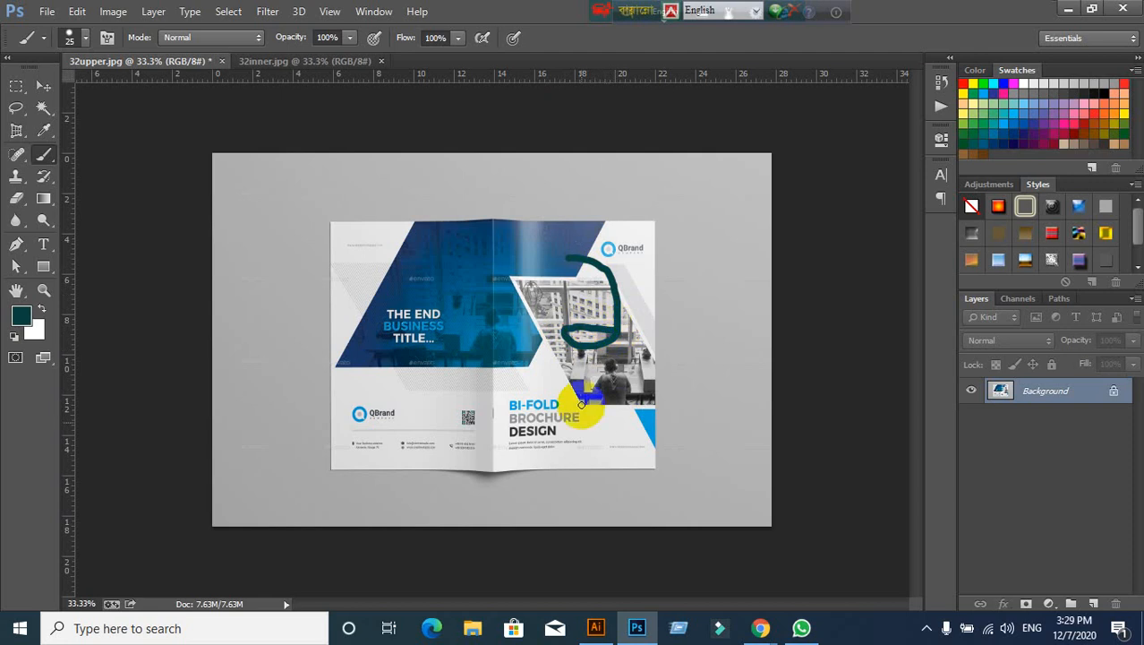
pyautogui.click(294, 62)
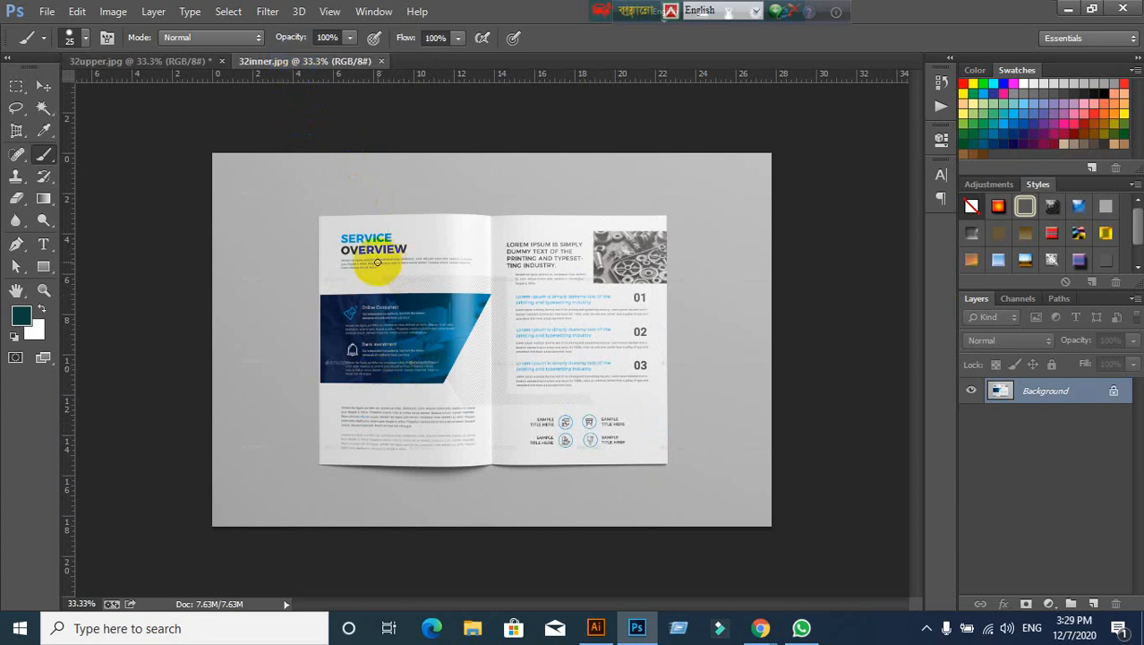
pyautogui.moveTo(380, 263); pyautogui.dragTo(408, 300)
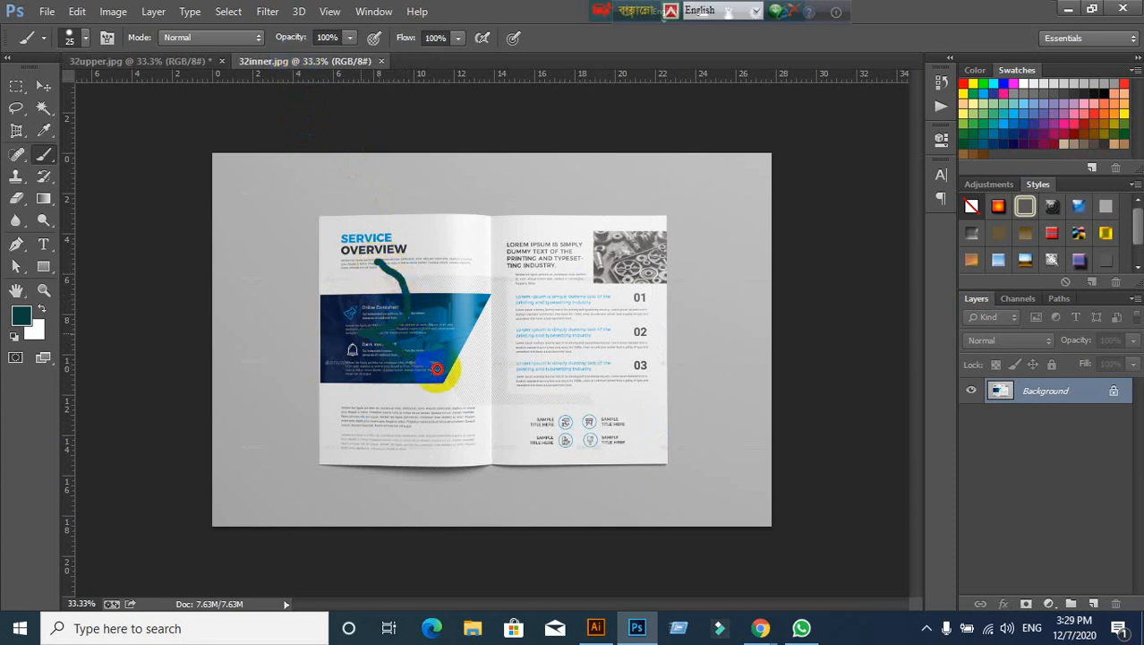
pyautogui.moveTo(436, 368); pyautogui.dragTo(467, 383)
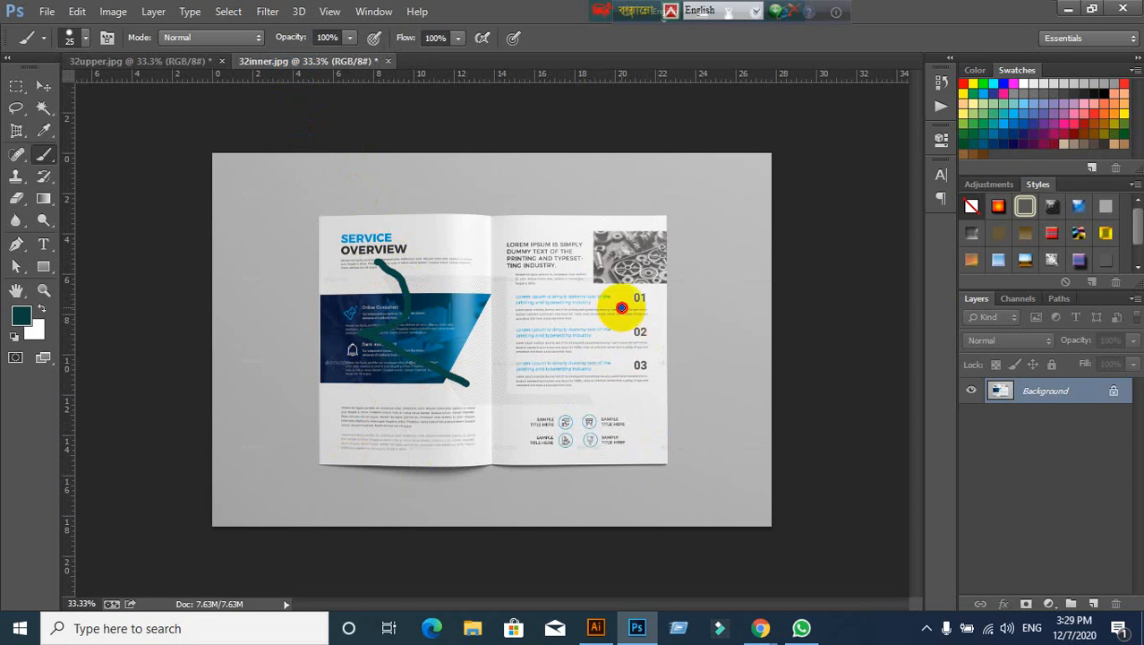
pyautogui.moveTo(630, 308)
pyautogui.mouseDown()
pyautogui.moveTo(564, 324)
pyautogui.moveTo(558, 304)
pyautogui.mouseUp()
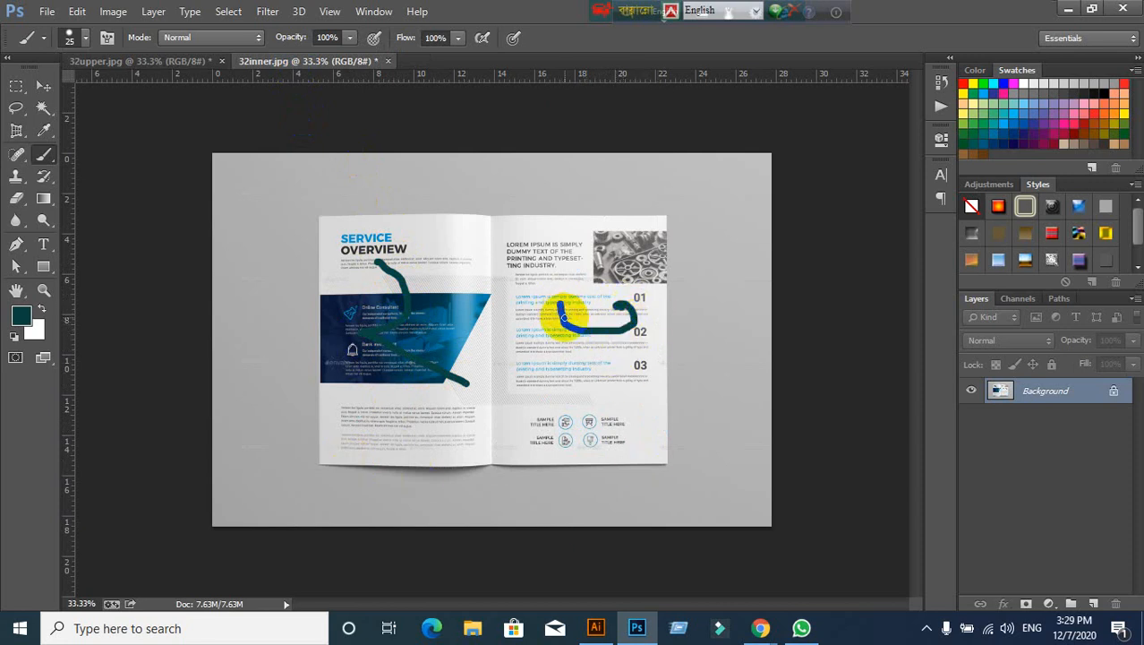
# Step: Brush the Bengali numeral 4 on the back cover in 32upper.jpg and switch between the spreads to review the page order
pyautogui.click(117, 64)
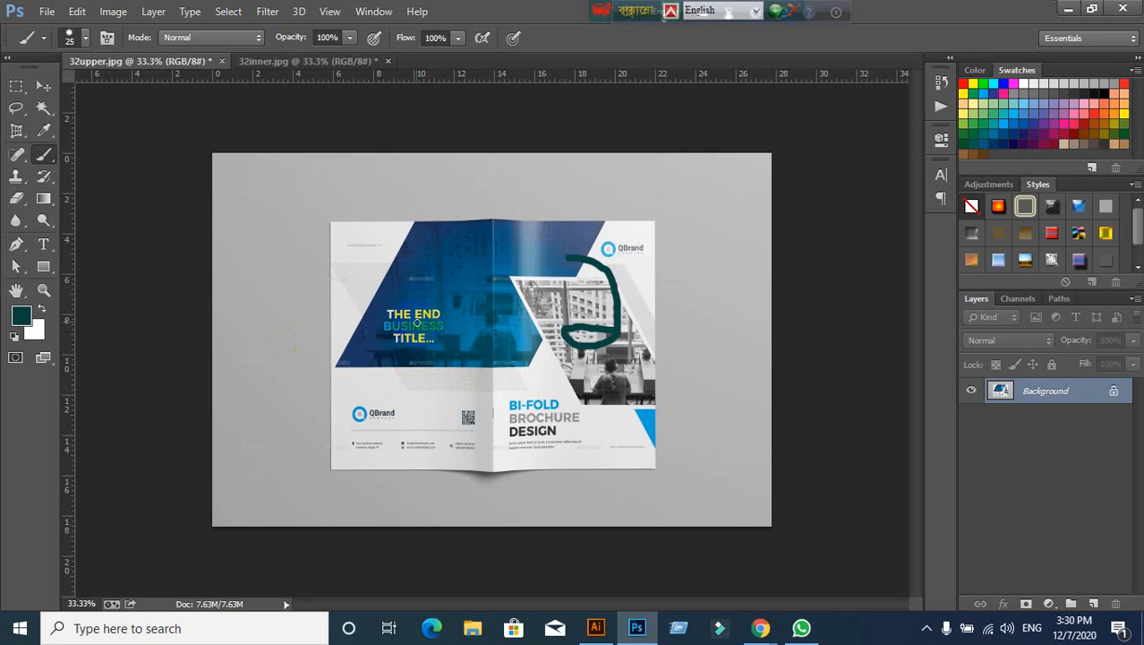
pyautogui.moveTo(388, 254)
pyautogui.mouseDown()
pyautogui.moveTo(353, 247)
pyautogui.moveTo(348, 294)
pyautogui.moveTo(388, 336)
pyautogui.moveTo(357, 343)
pyautogui.moveTo(365, 271)
pyautogui.mouseUp()
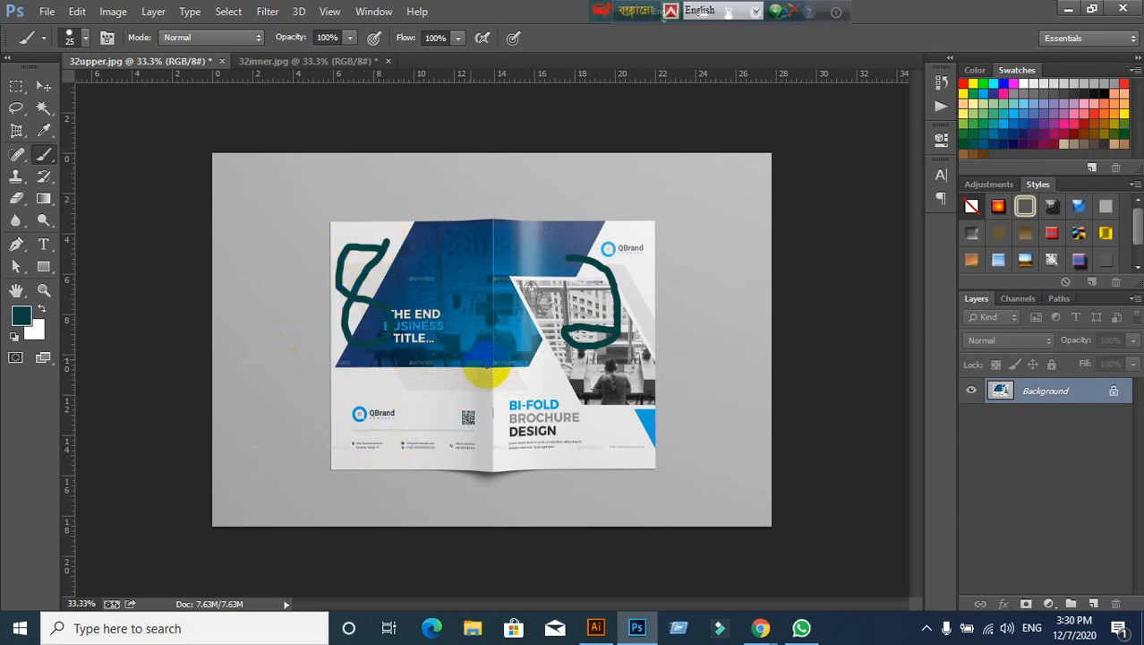
pyautogui.click(284, 62)
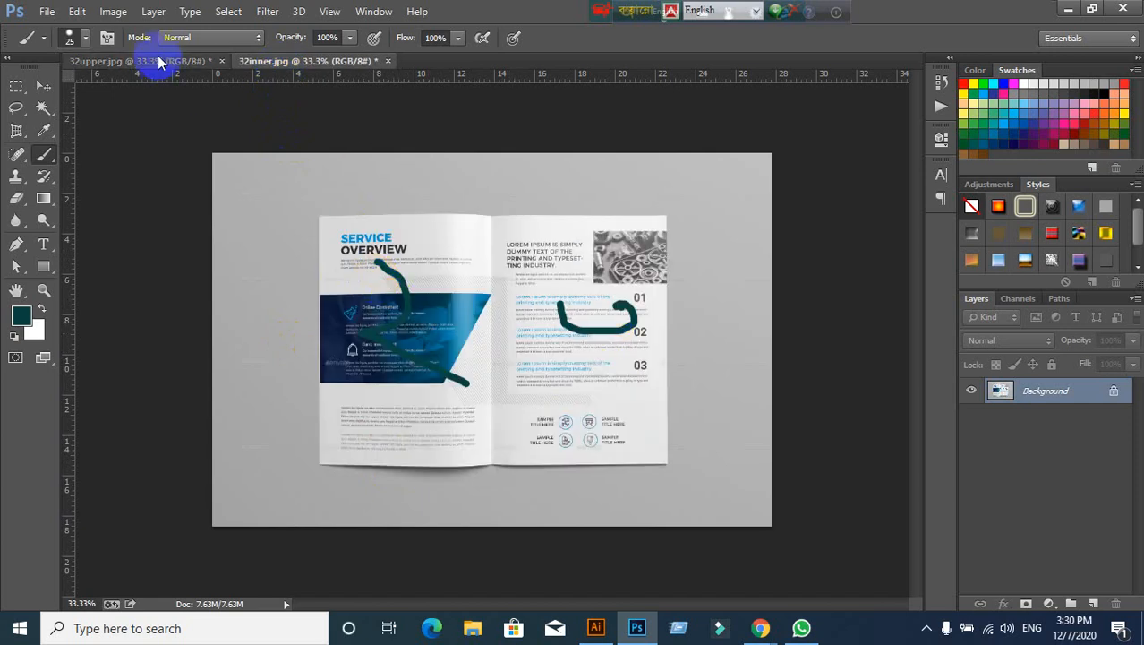
pyautogui.click(148, 61)
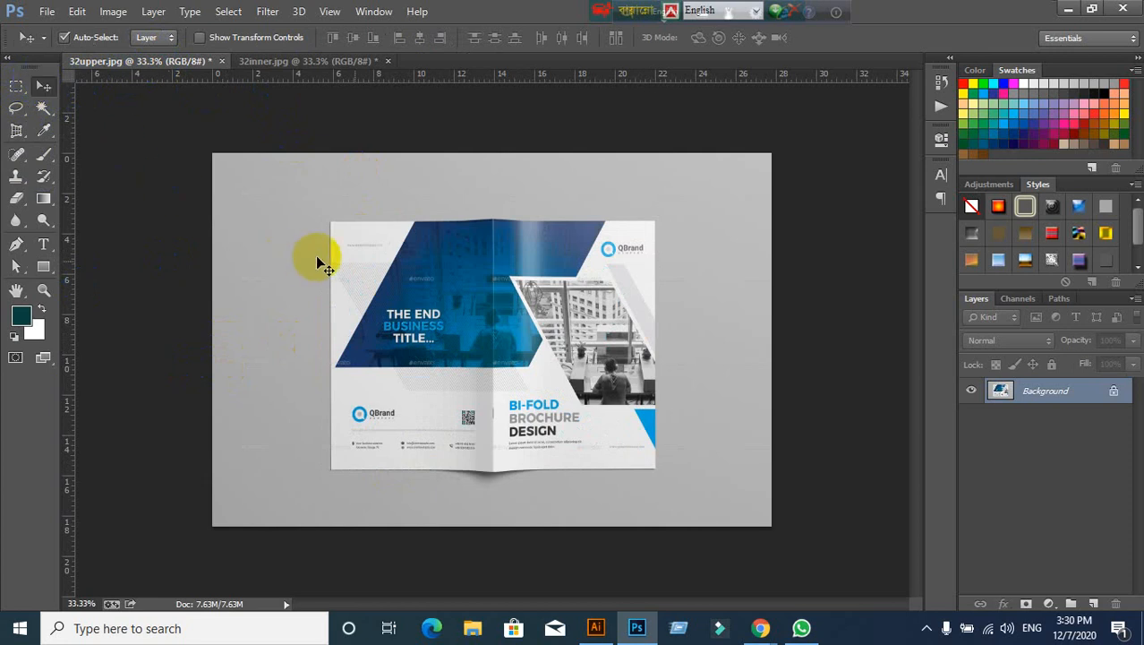
# Step: Try a perspective crop of the brochure cover spread in 32upper.jpg to its four outer corners, and undo it
pyautogui.scroll(1, 654, 420)
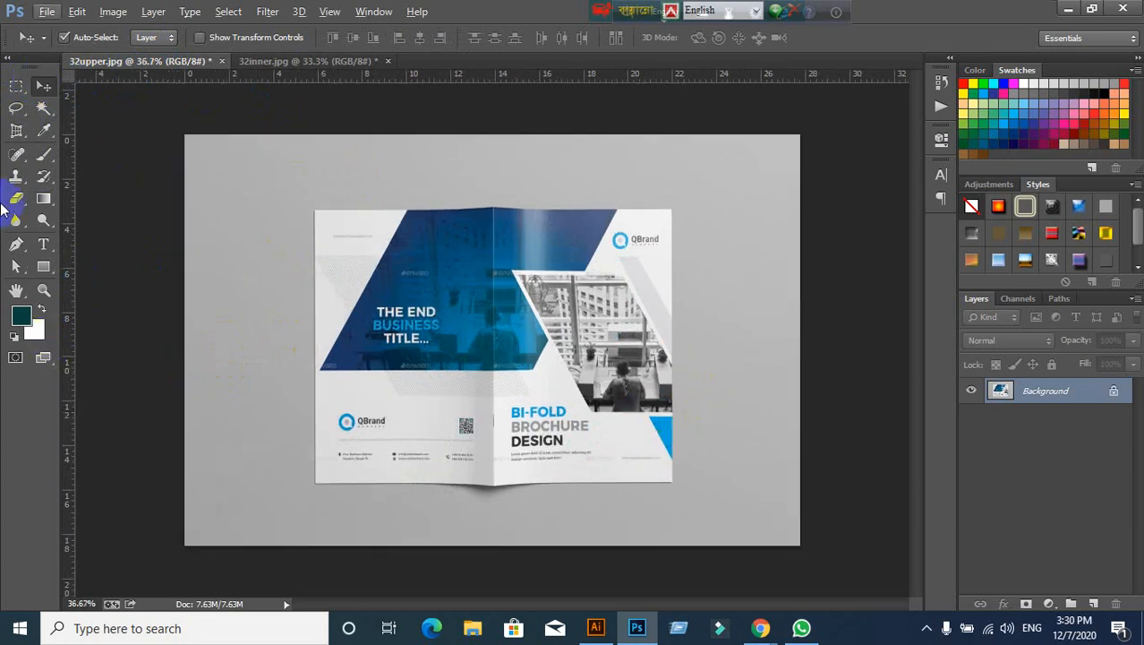
pyautogui.rightClick(16, 129)
pyautogui.click(64, 143)
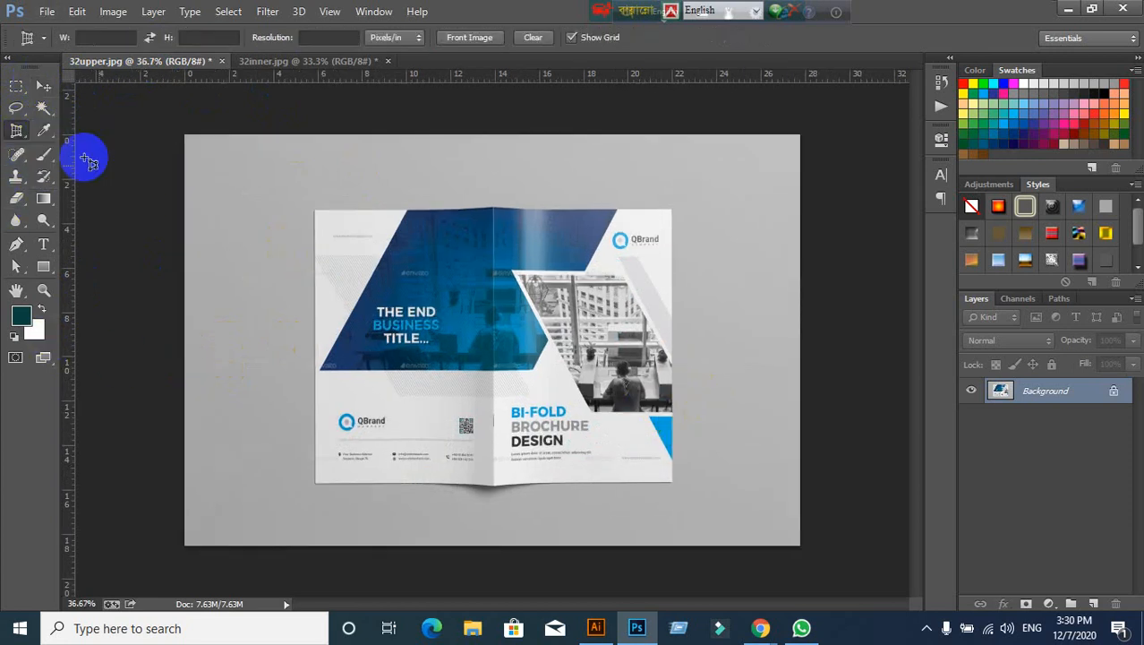
pyautogui.click(313, 209)
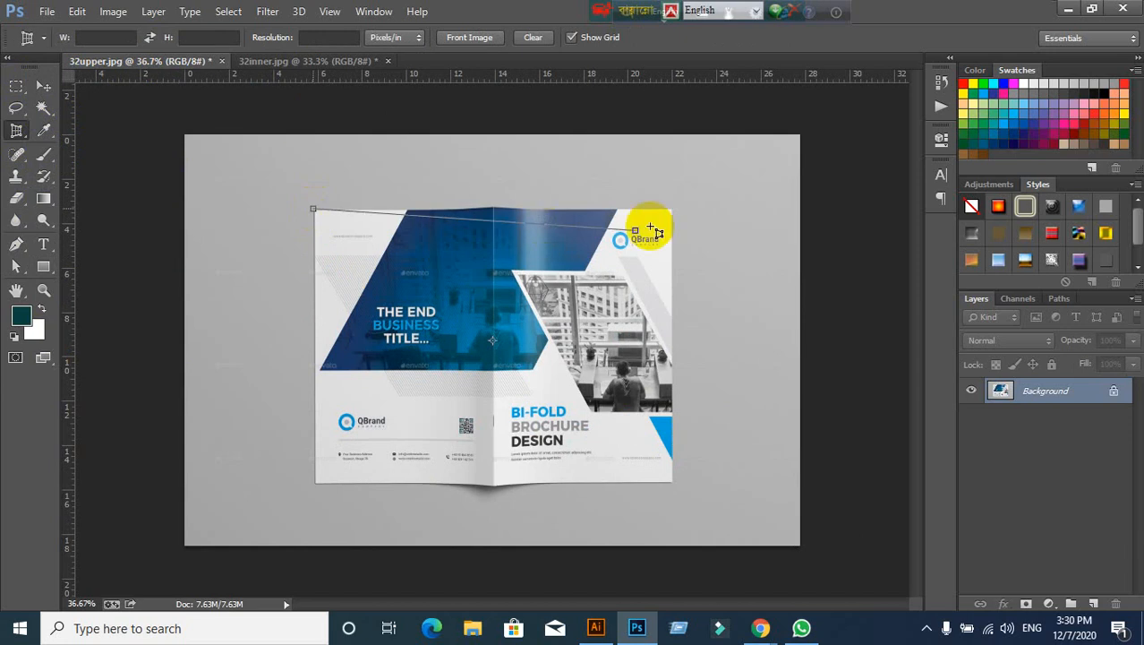
pyautogui.click(670, 210)
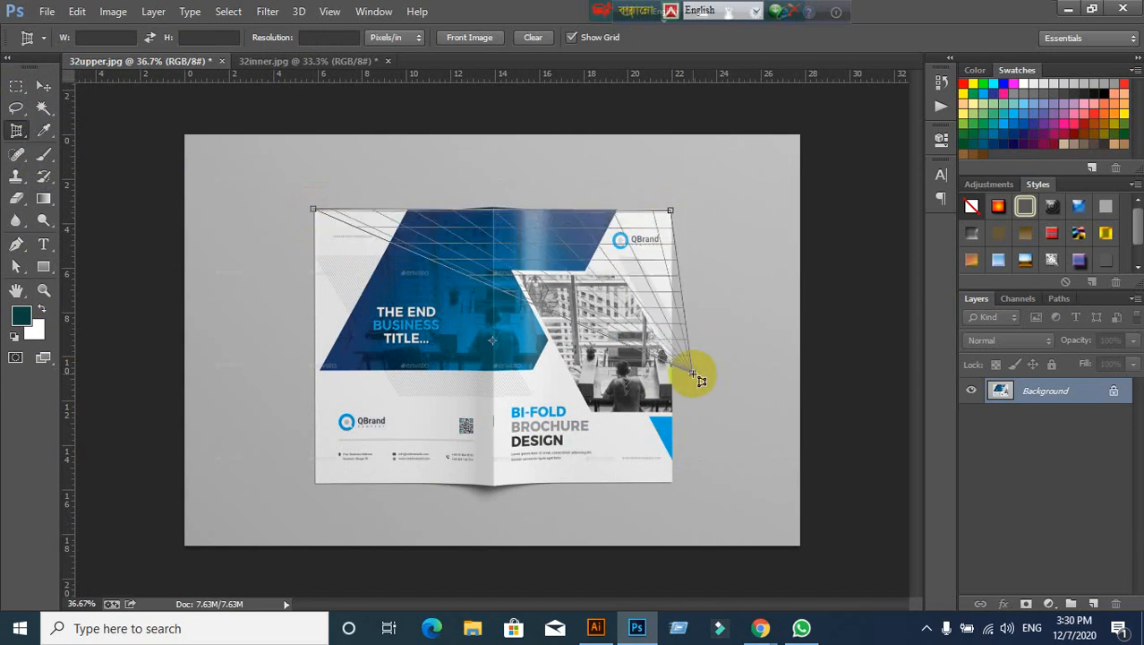
pyautogui.click(671, 483)
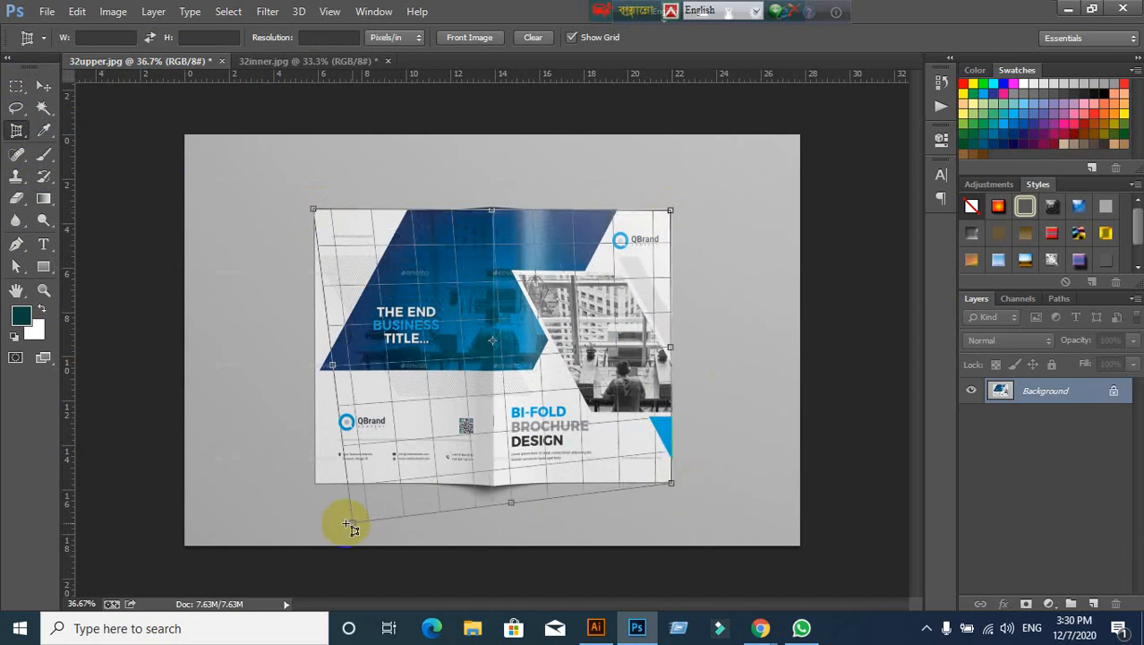
pyautogui.click(313, 483)
pyautogui.moveTo(312, 483); pyautogui.dragTo(315, 484)
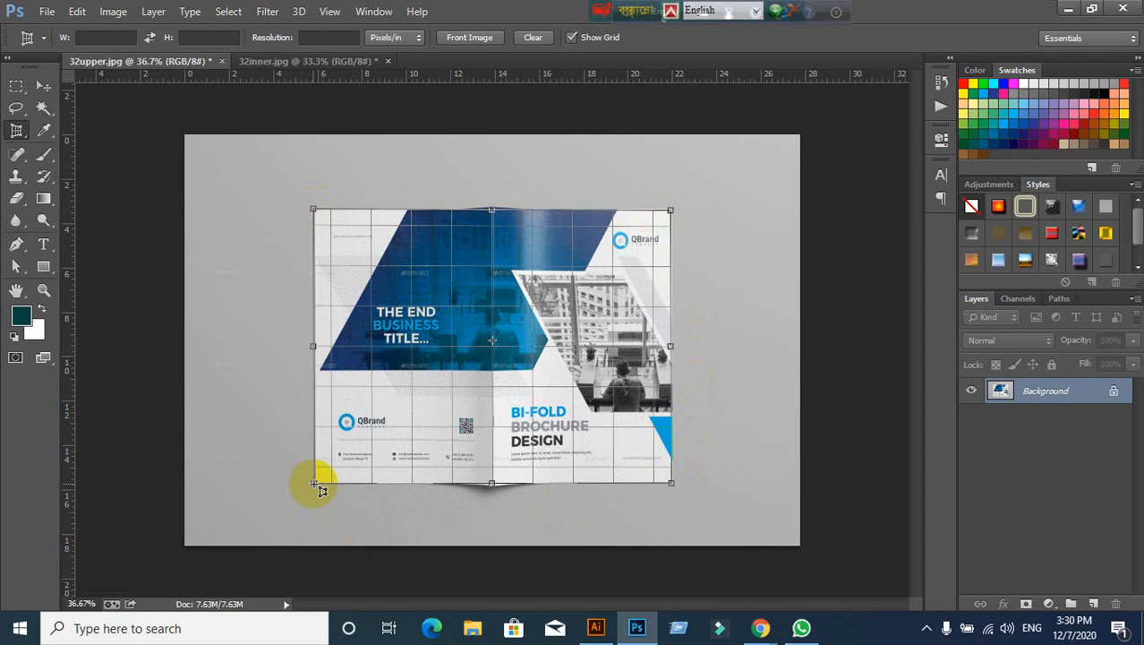
pyautogui.click(845, 37)
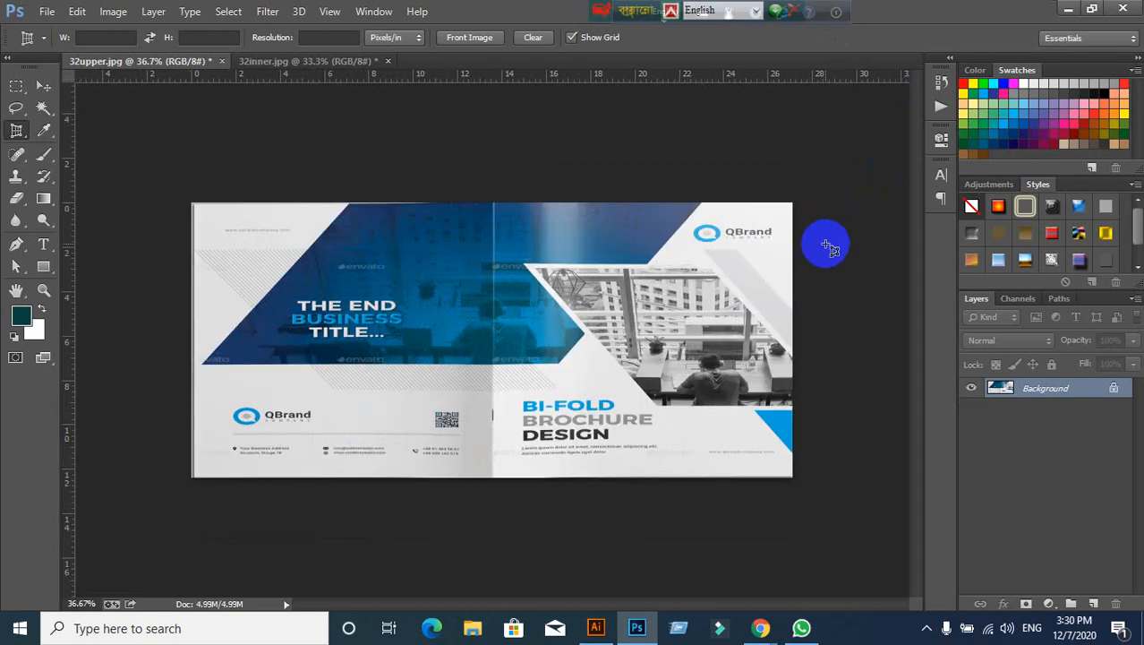
pyautogui.hotkey('ctrl', 'z')
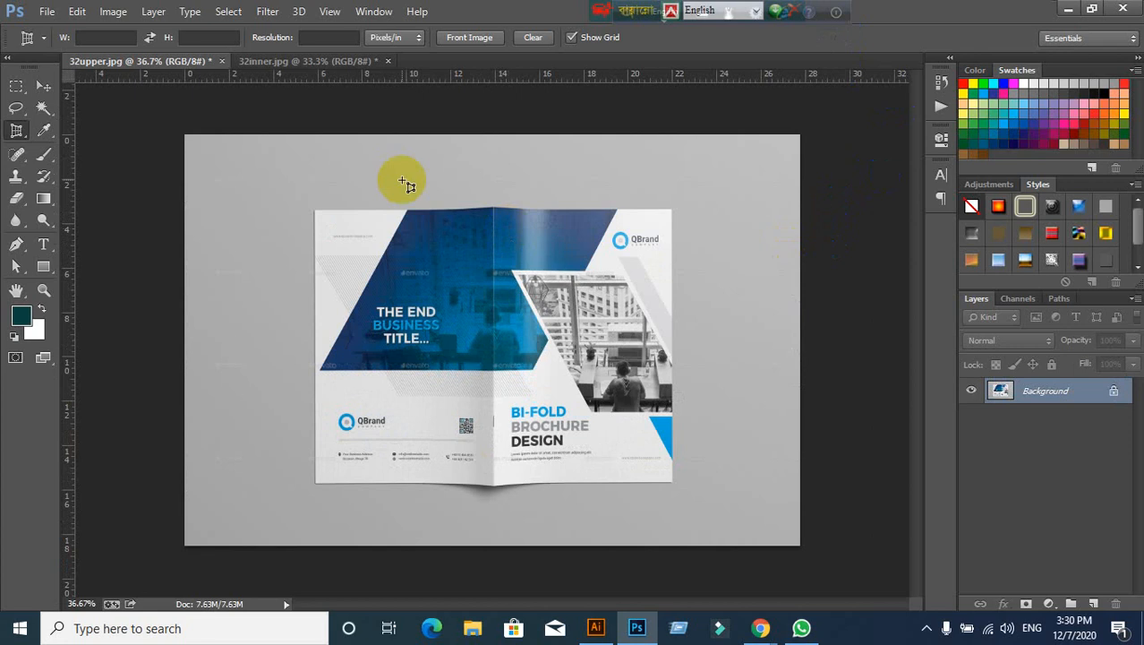
# Step: Perspective-crop 32upper.jpg to the four outer corners of the cover spread, removing the grey background
pyautogui.hotkey('ctrl', '0')
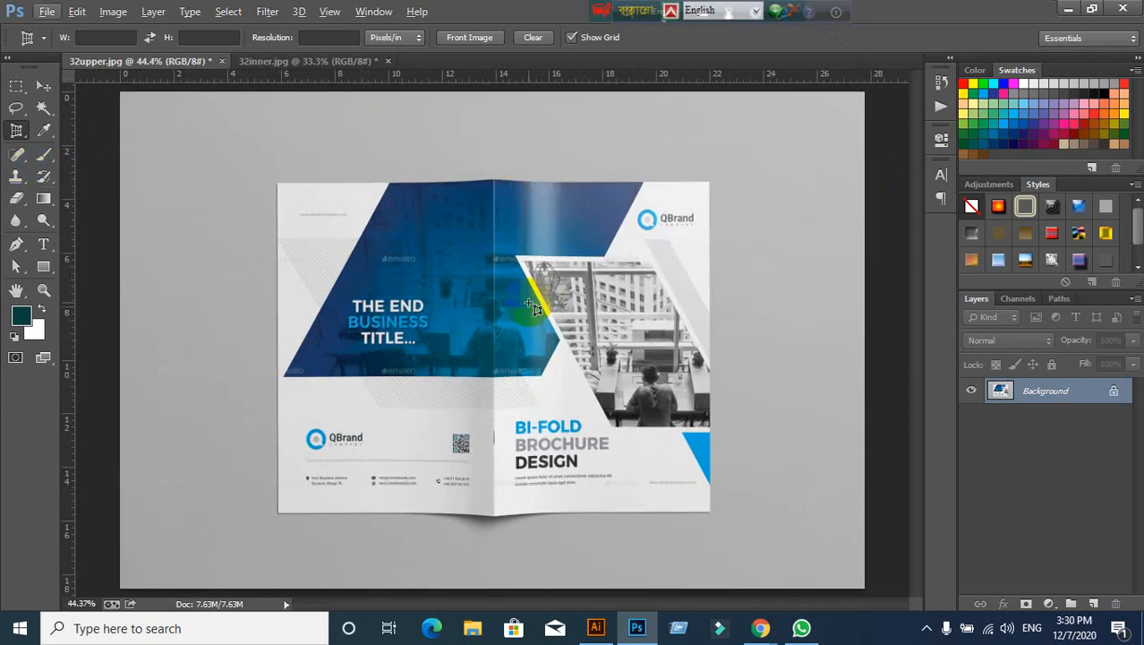
pyautogui.click(276, 183)
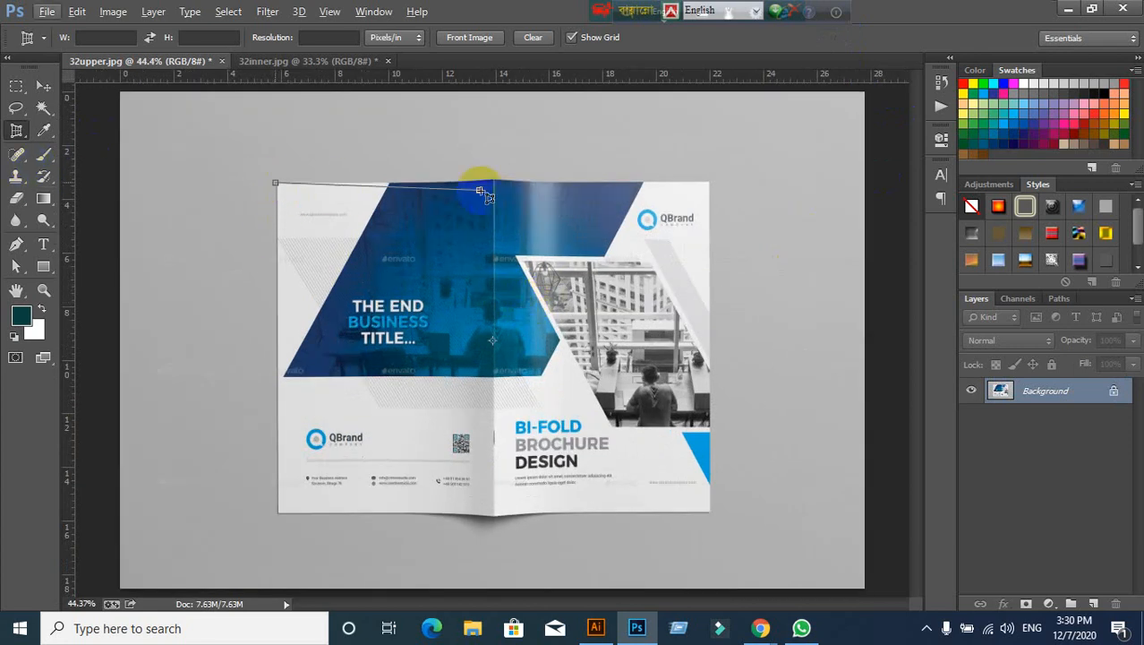
pyautogui.click(710, 184)
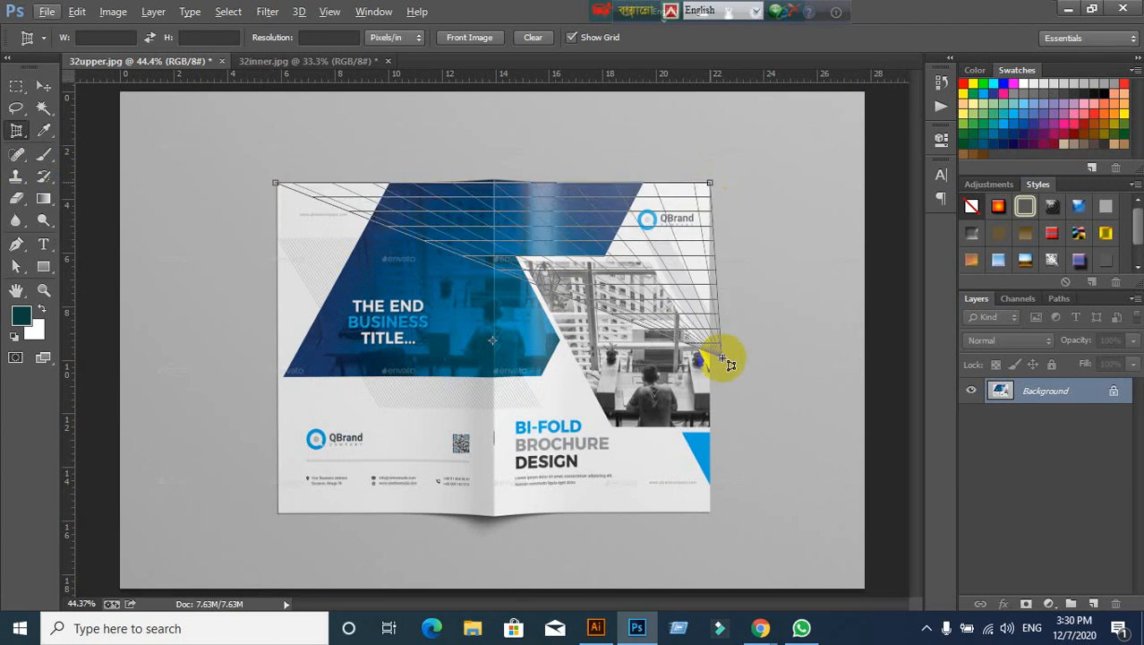
pyautogui.click(713, 512)
pyautogui.click(279, 515)
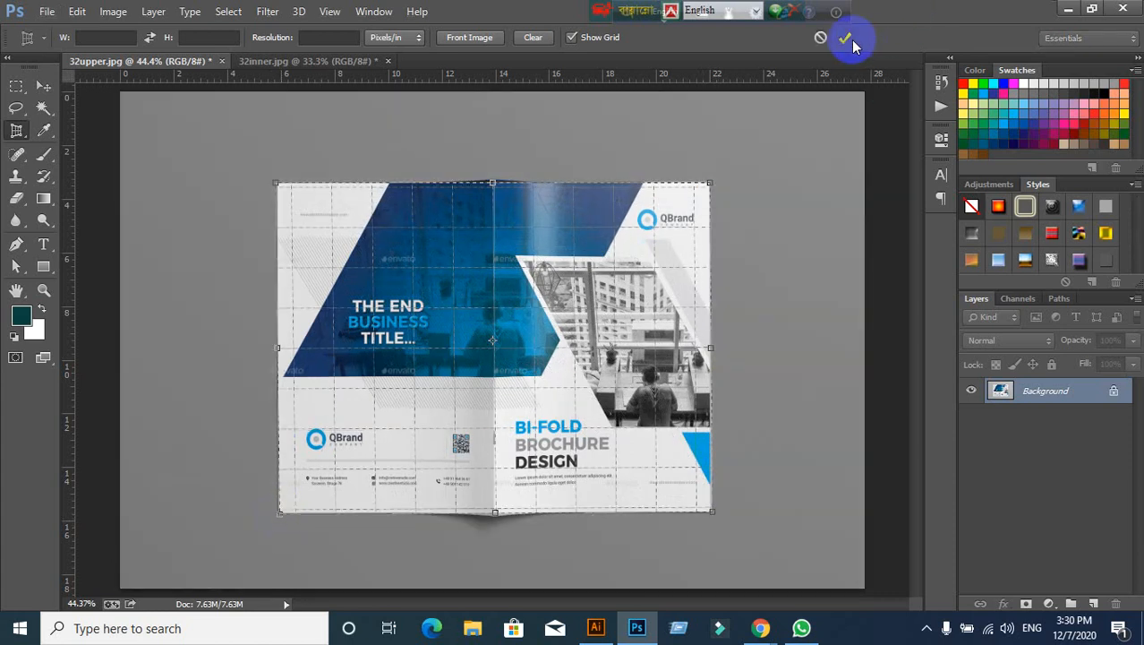
pyautogui.click(845, 38)
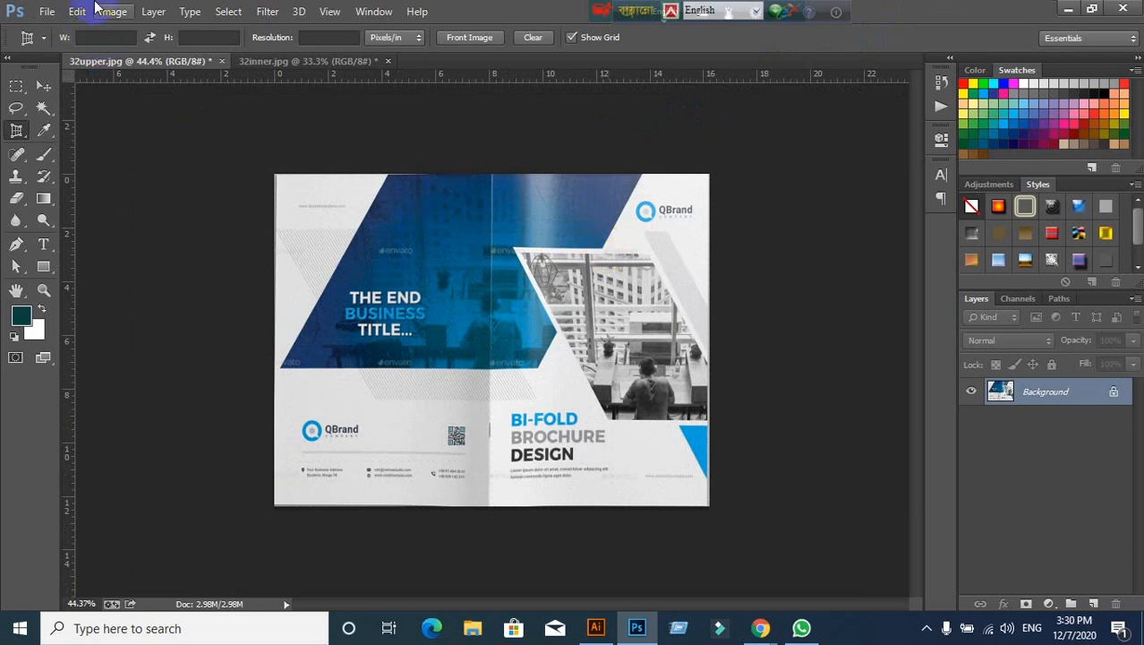
# Step: Export the cropped cover spread for the web as a maximum-quality JPEG named 32upperJPEG on the Desktop
pyautogui.click(45, 11)
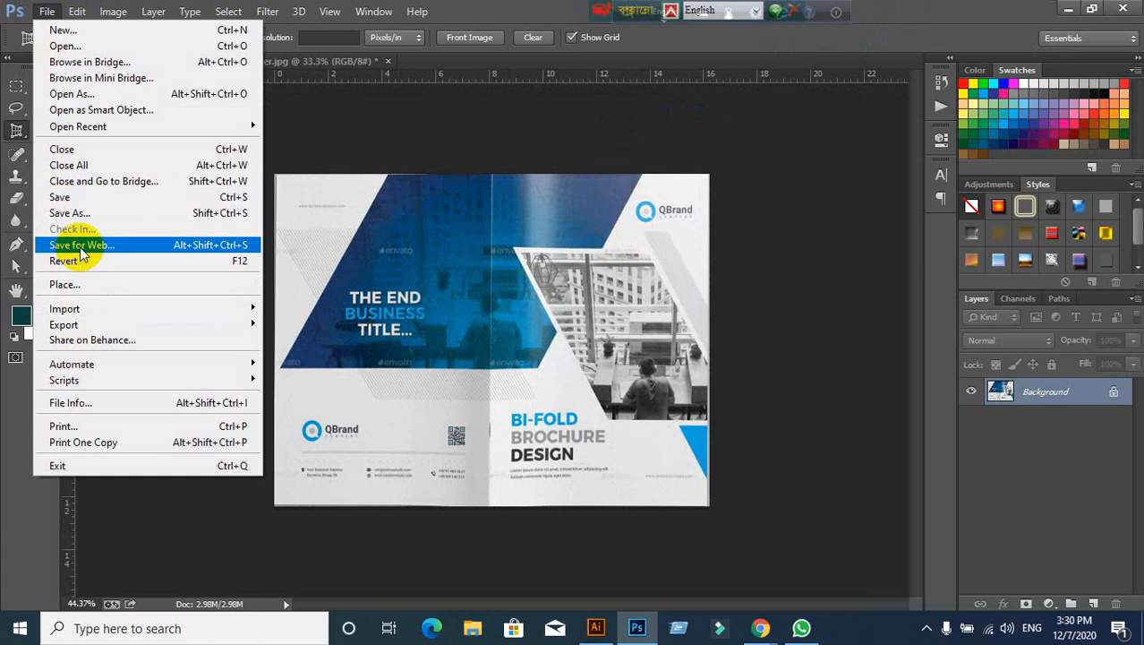
pyautogui.click(140, 246)
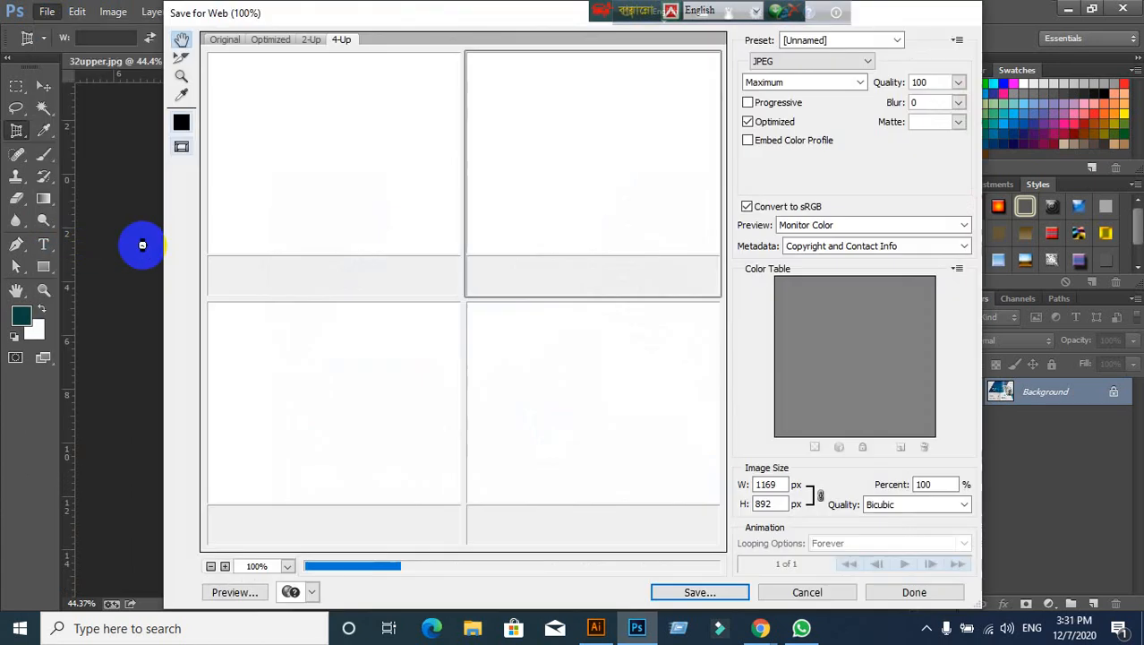
pyautogui.click(698, 592)
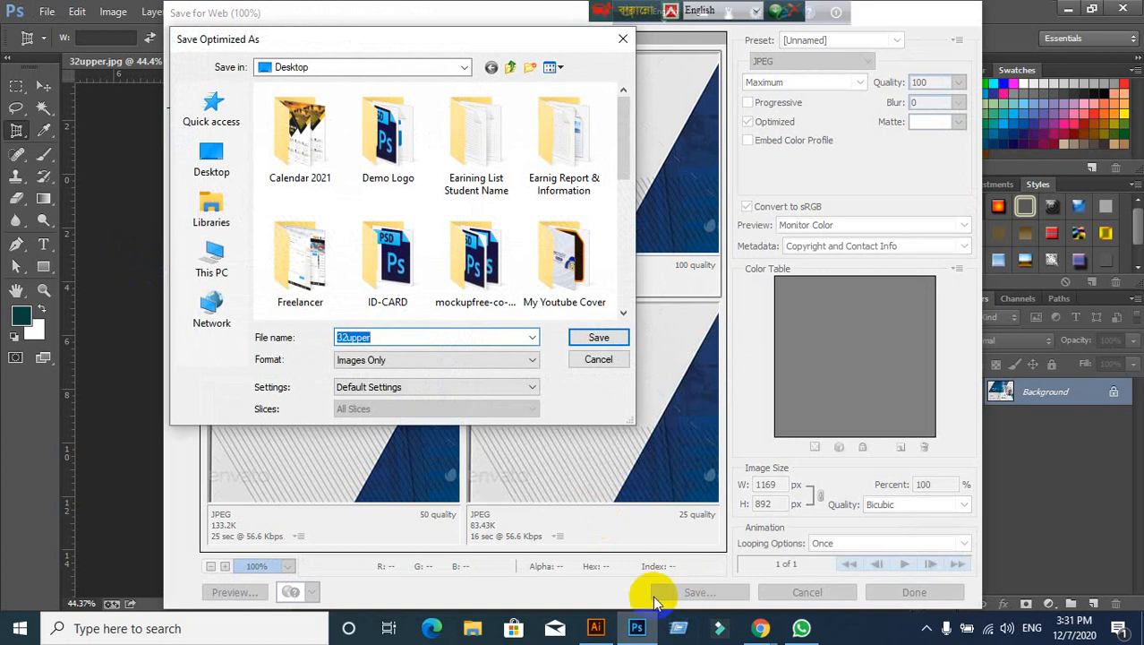
pyautogui.click(398, 337)
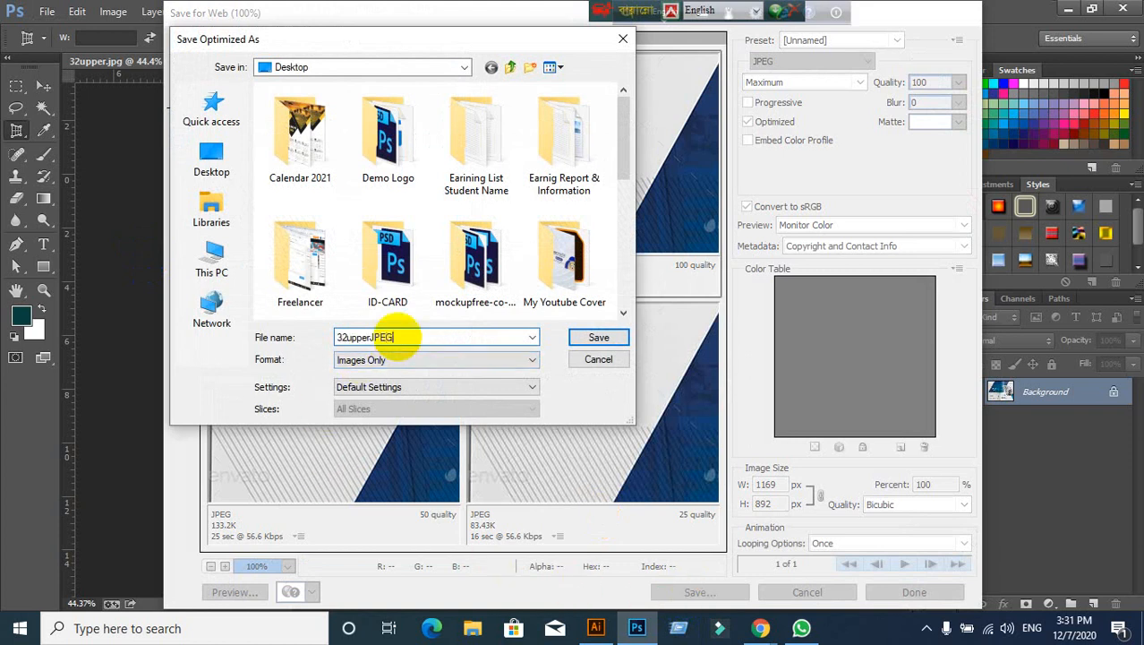
pyautogui.click(197, 177)
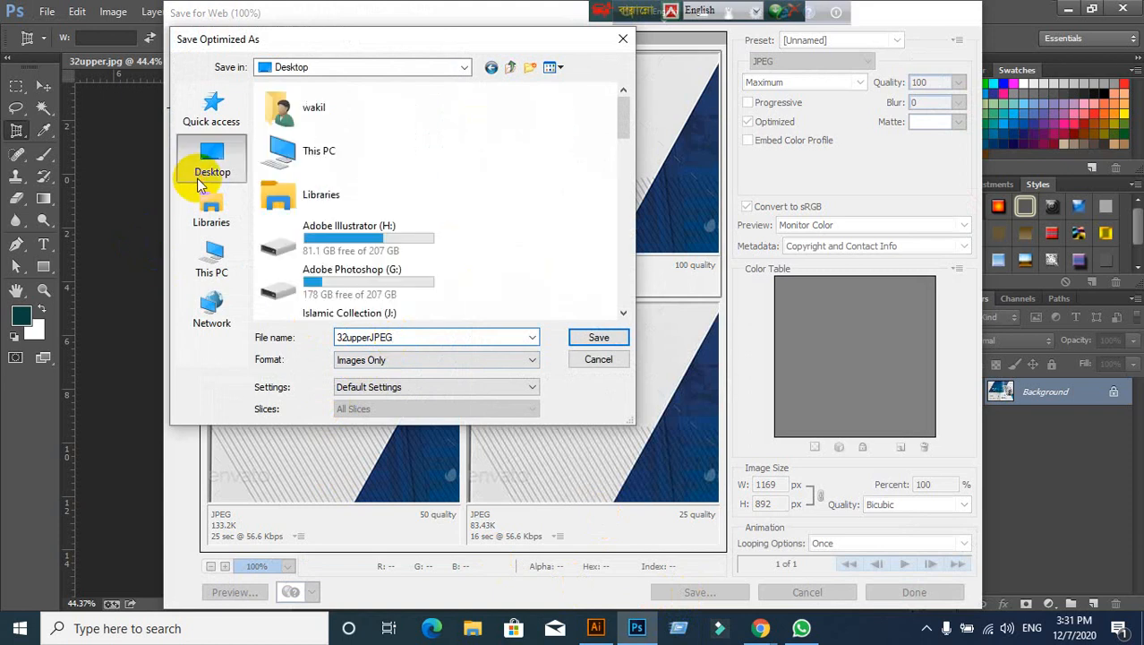
pyautogui.click(598, 336)
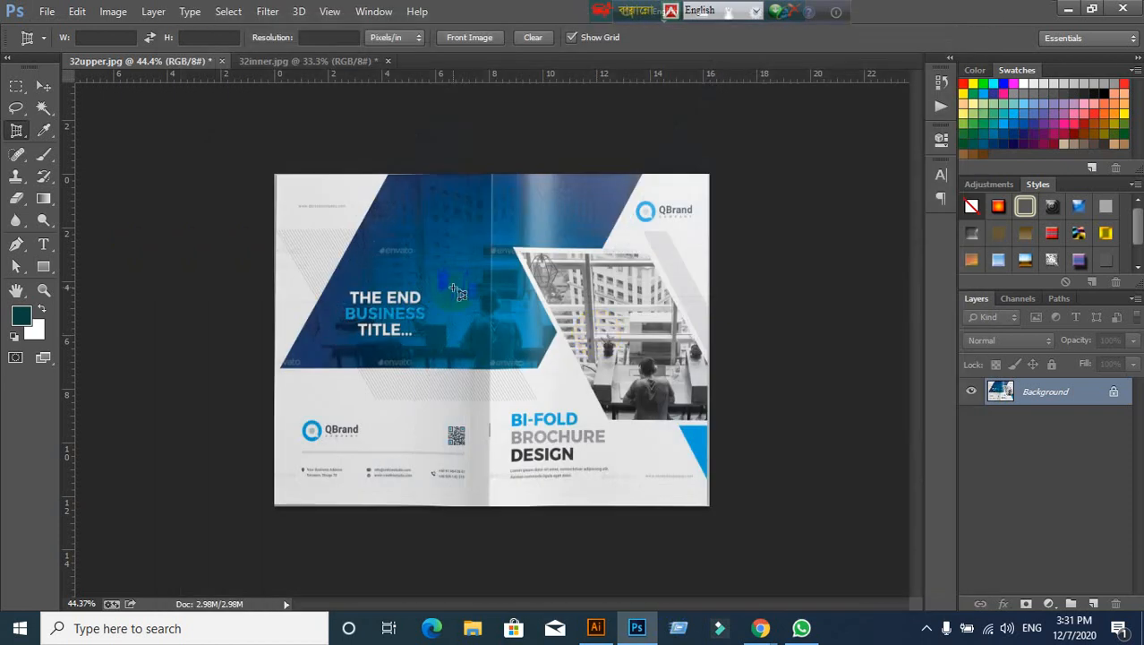
# Step: Perspective-crop 32inner.jpg to the four outer corners of the inside spread
pyautogui.click(320, 63)
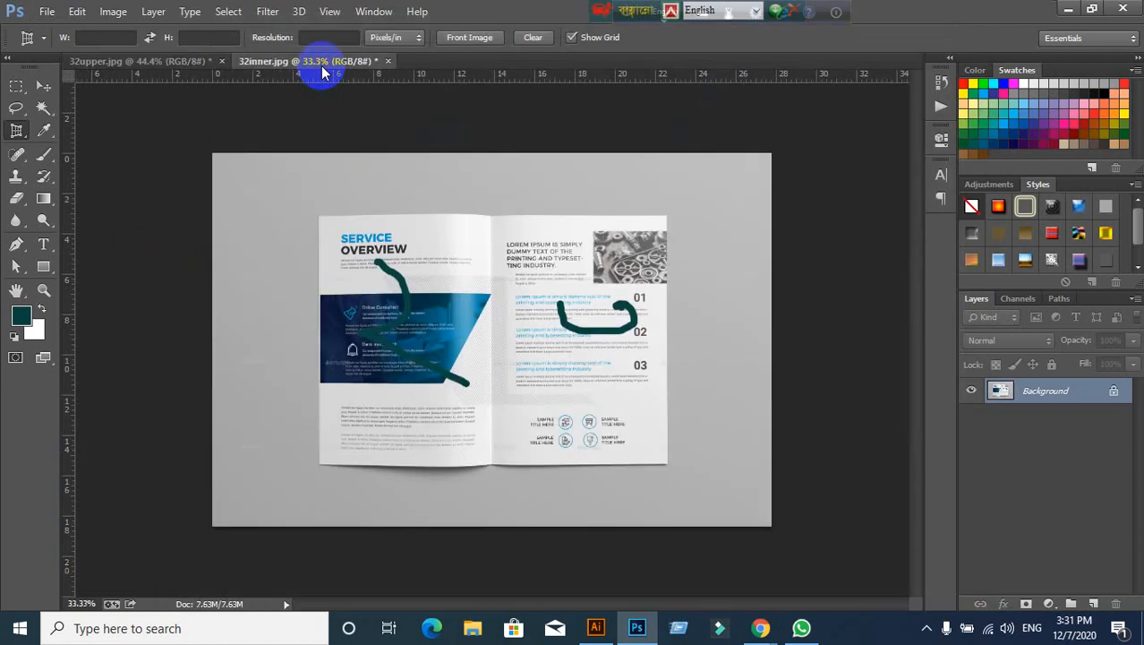
pyautogui.click(317, 217)
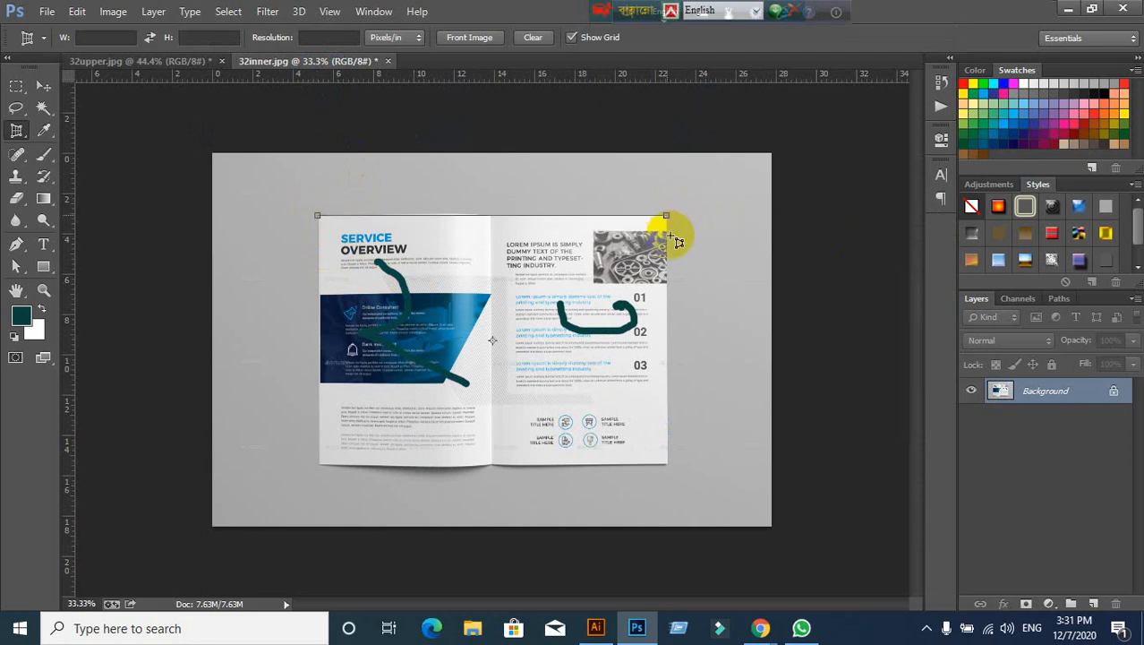
pyautogui.click(666, 217)
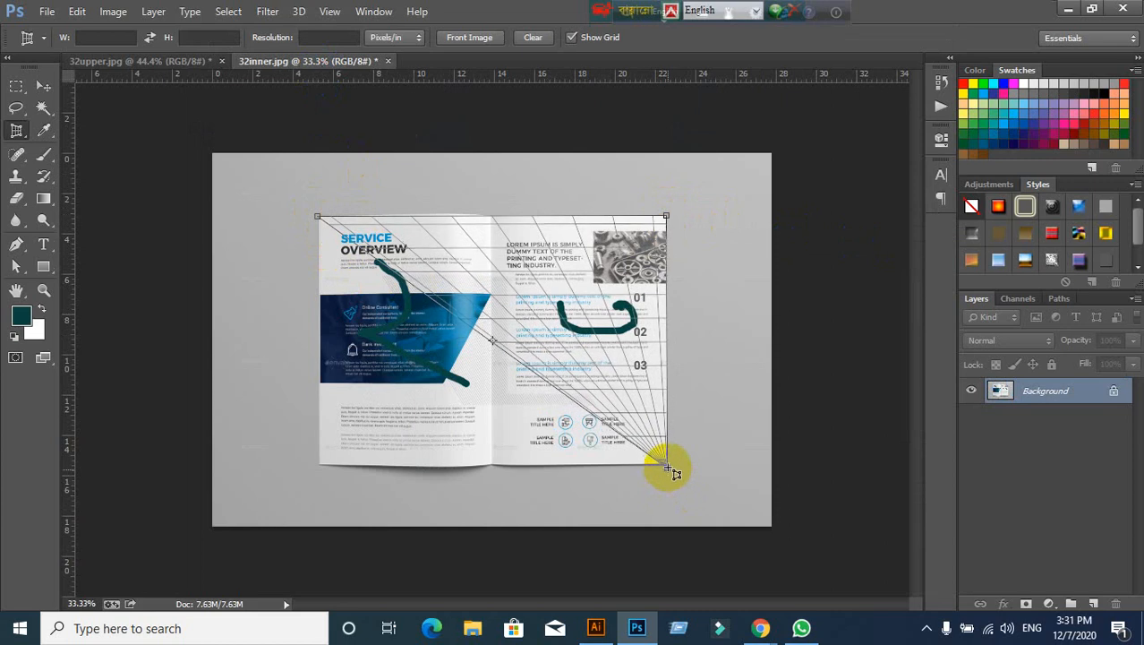
pyautogui.click(666, 464)
pyautogui.click(349, 465)
pyautogui.moveTo(349, 465); pyautogui.dragTo(320, 465)
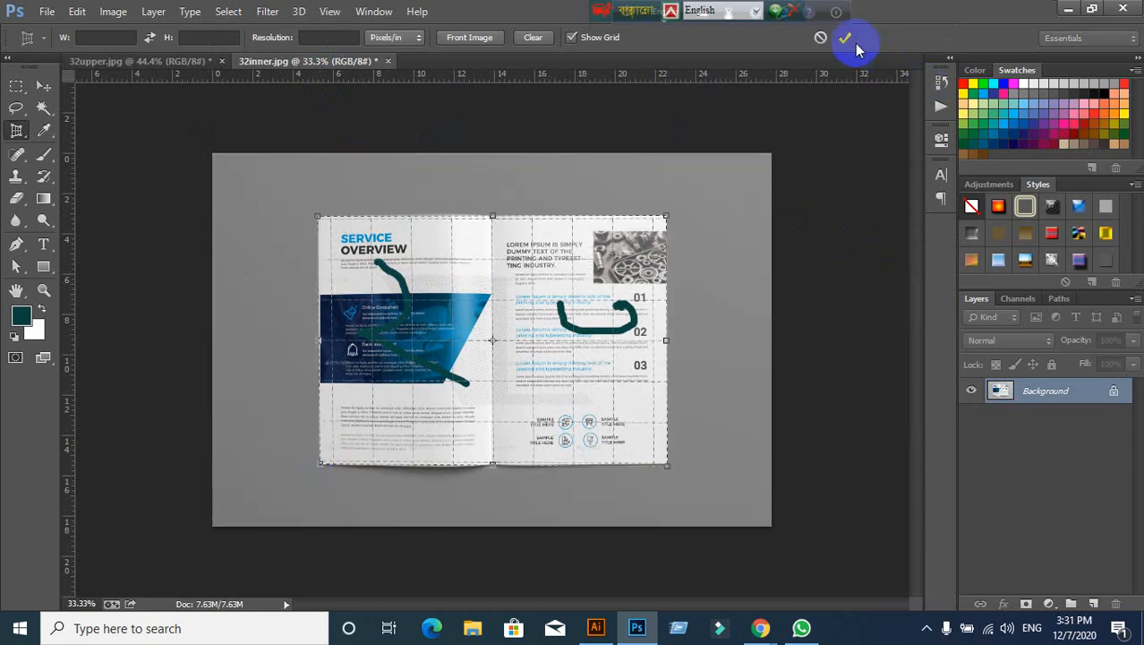
pyautogui.click(846, 39)
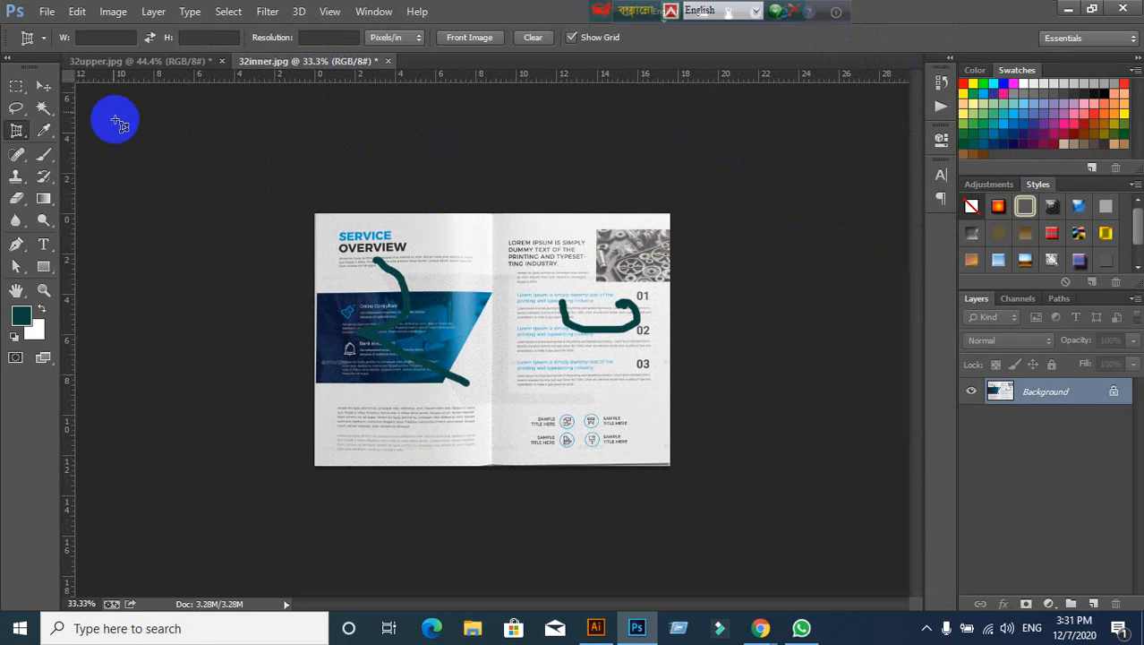
# Step: Export the cropped inside spread for the web as a maximum-quality JPEG named 32innerJPEG on the Desktop
pyautogui.click(47, 16)
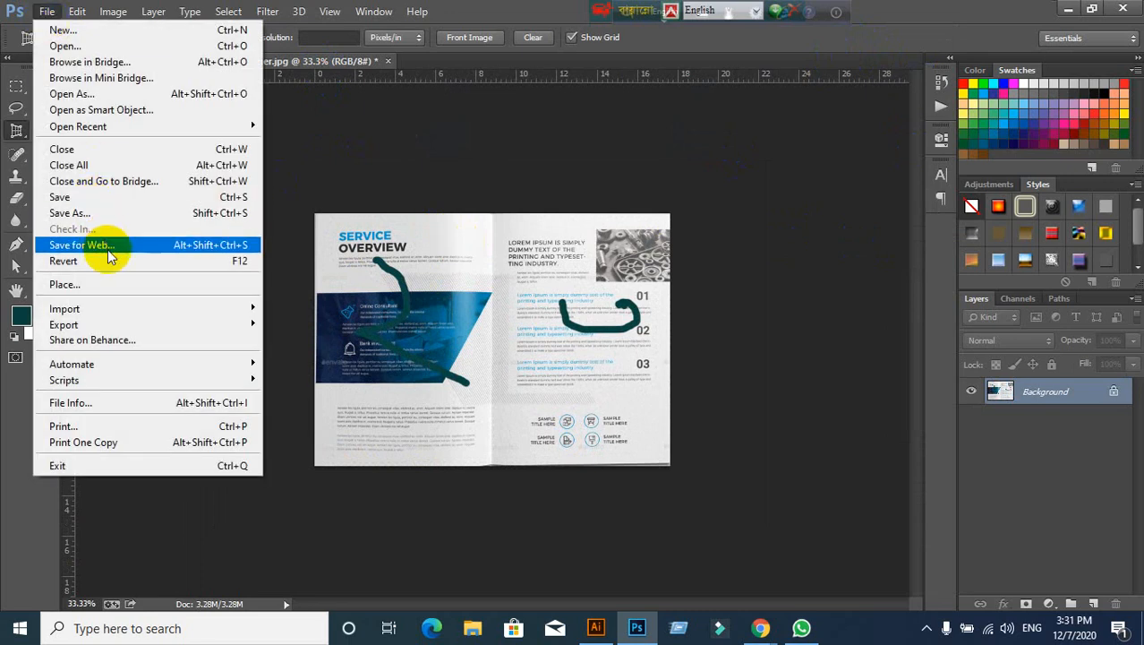
pyautogui.click(158, 251)
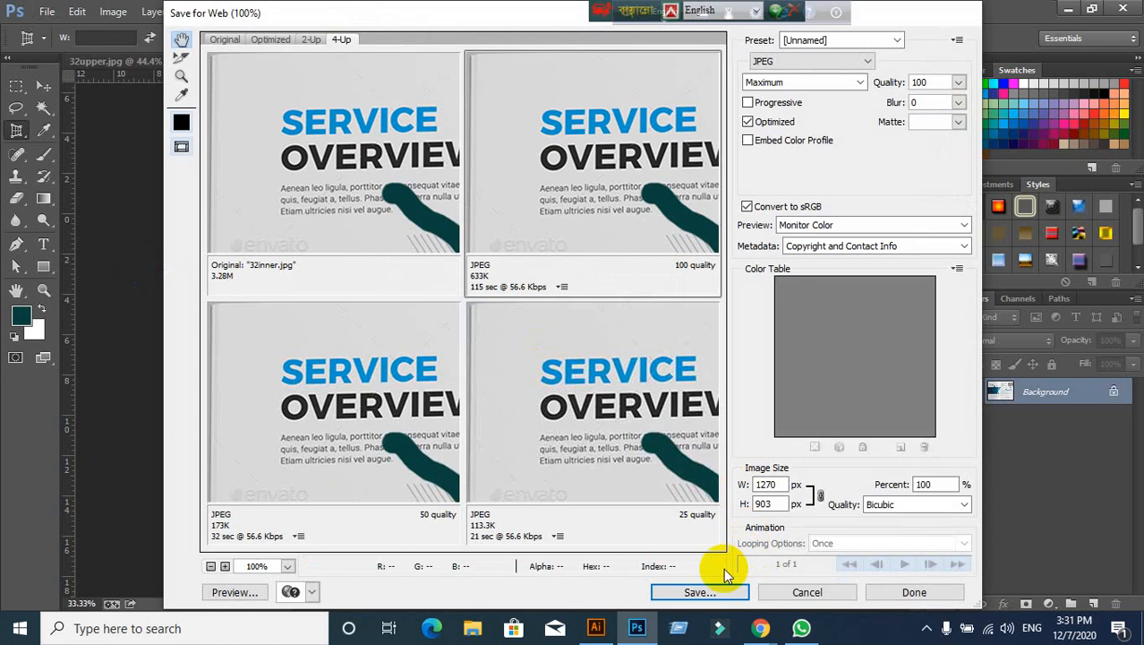
pyautogui.click(708, 589)
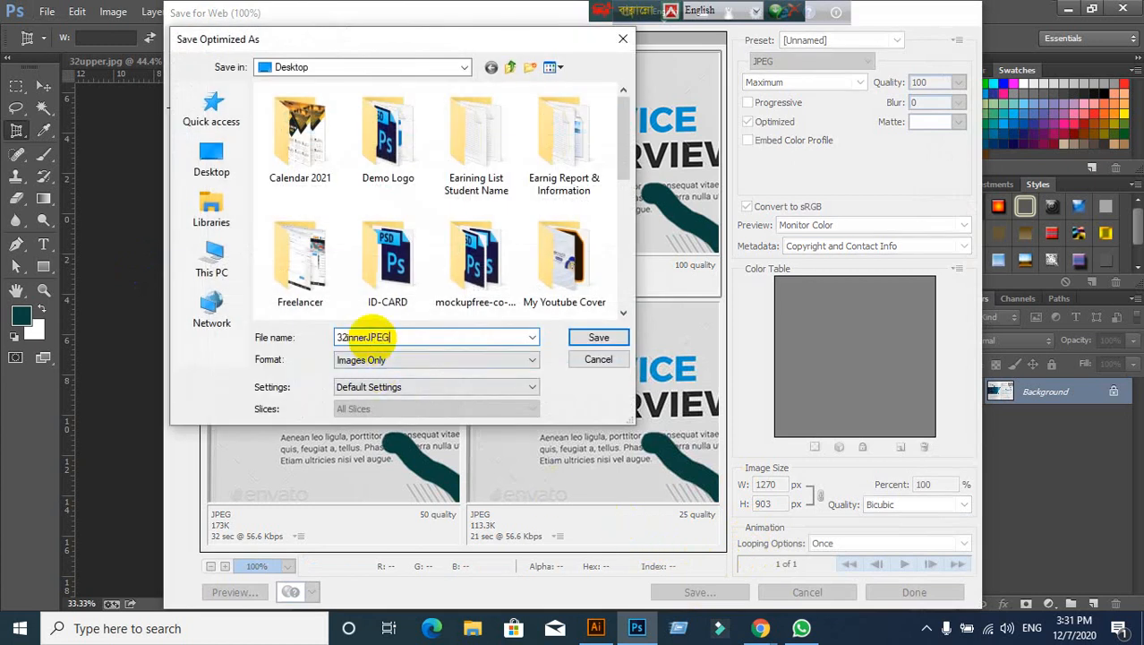
pyautogui.click(208, 161)
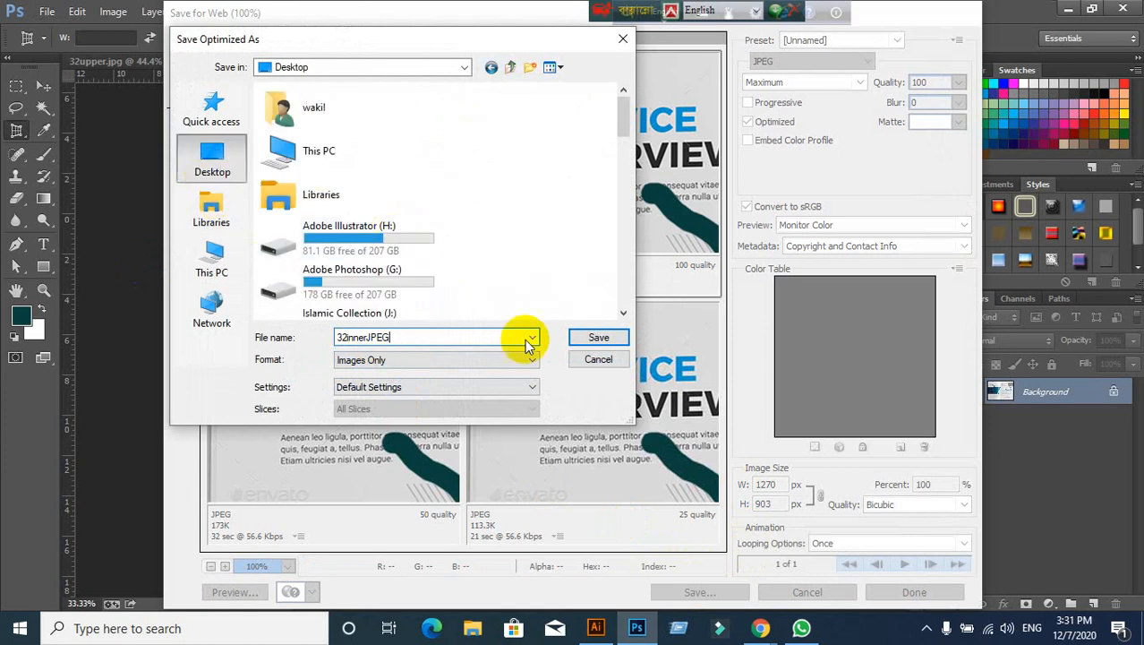
pyautogui.click(587, 337)
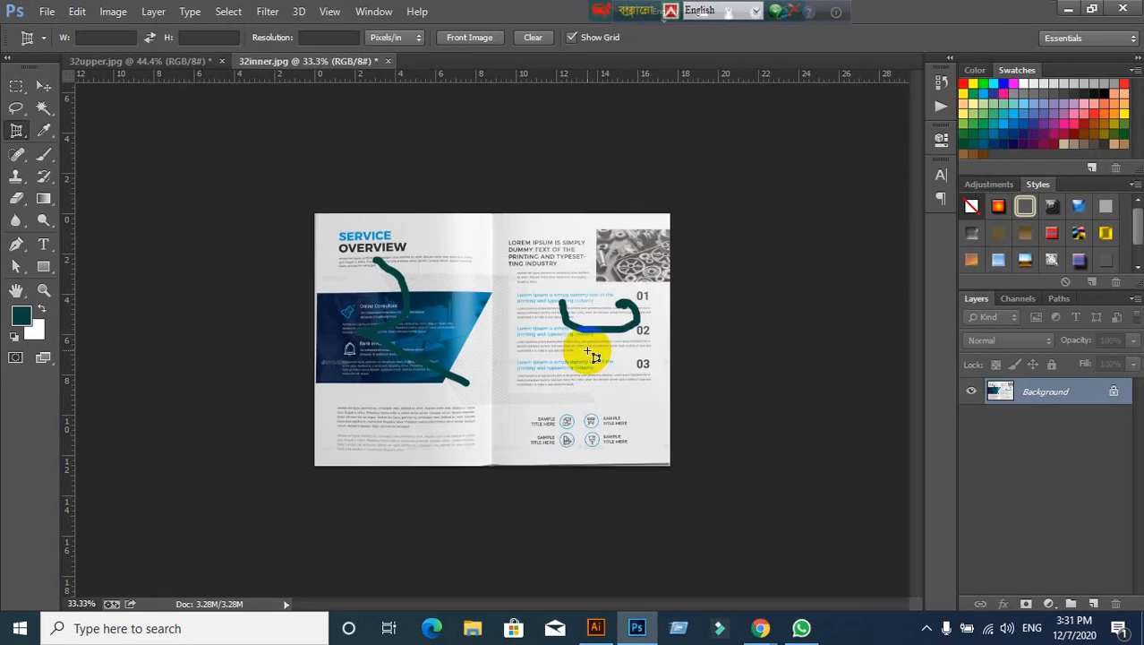
# Step: Show the desktop and place the 32innerJPEG and 32upperJPEG files one above the other in the column below the pbuisness file
pyautogui.click(1068, 8)
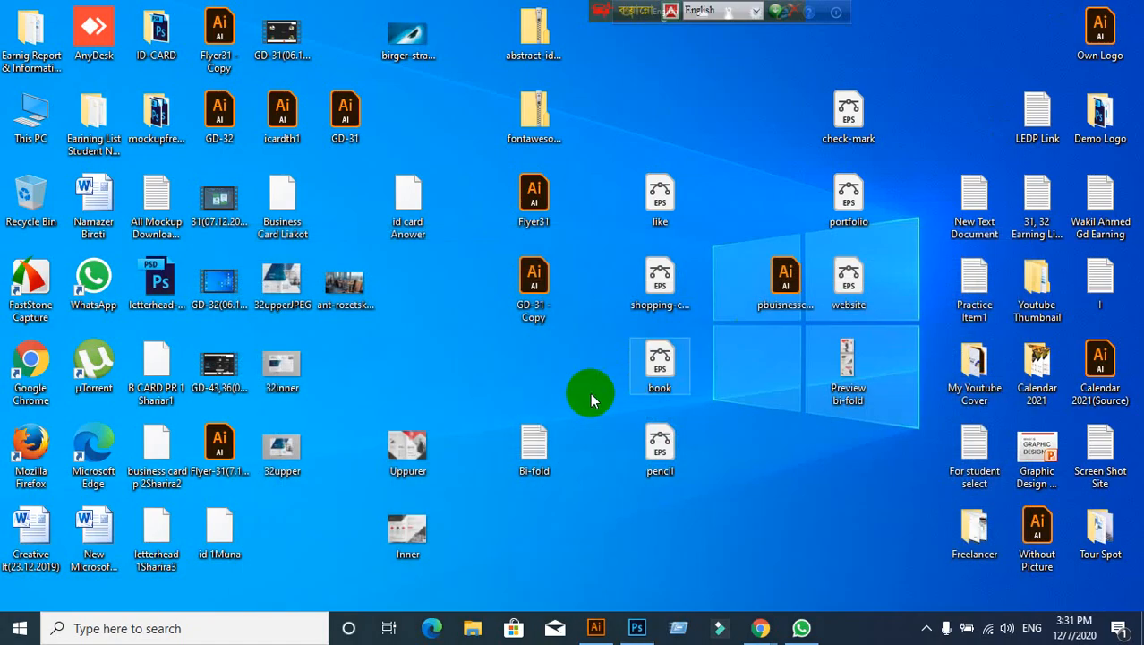
pyautogui.moveTo(275, 544); pyautogui.dragTo(775, 540)
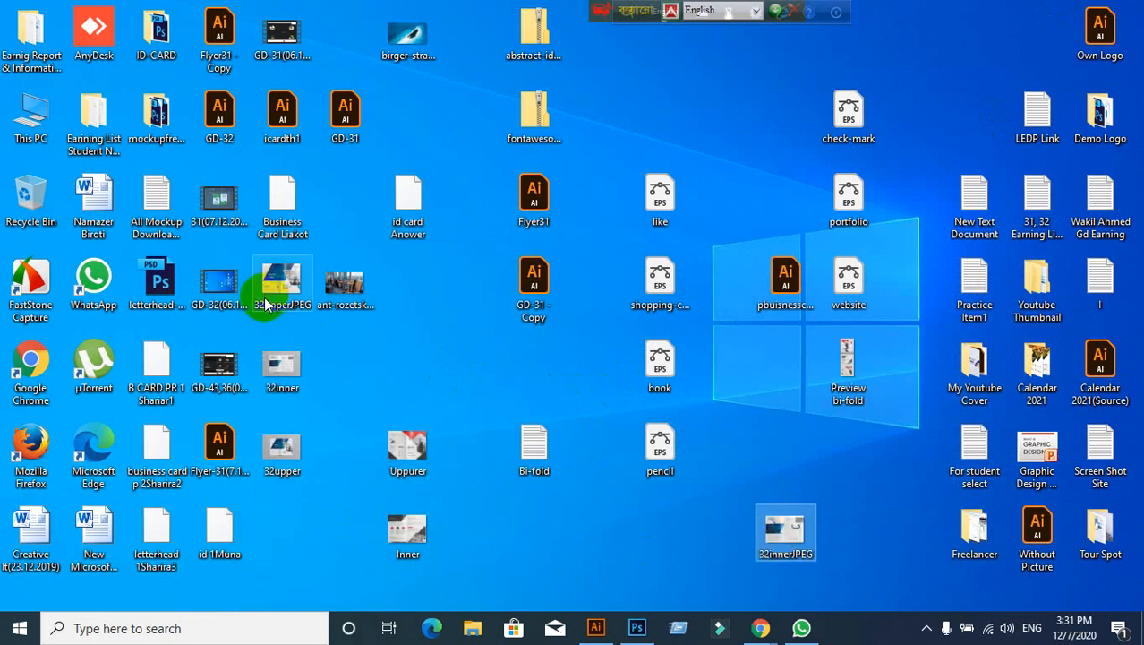
pyautogui.moveTo(268, 289); pyautogui.dragTo(771, 450)
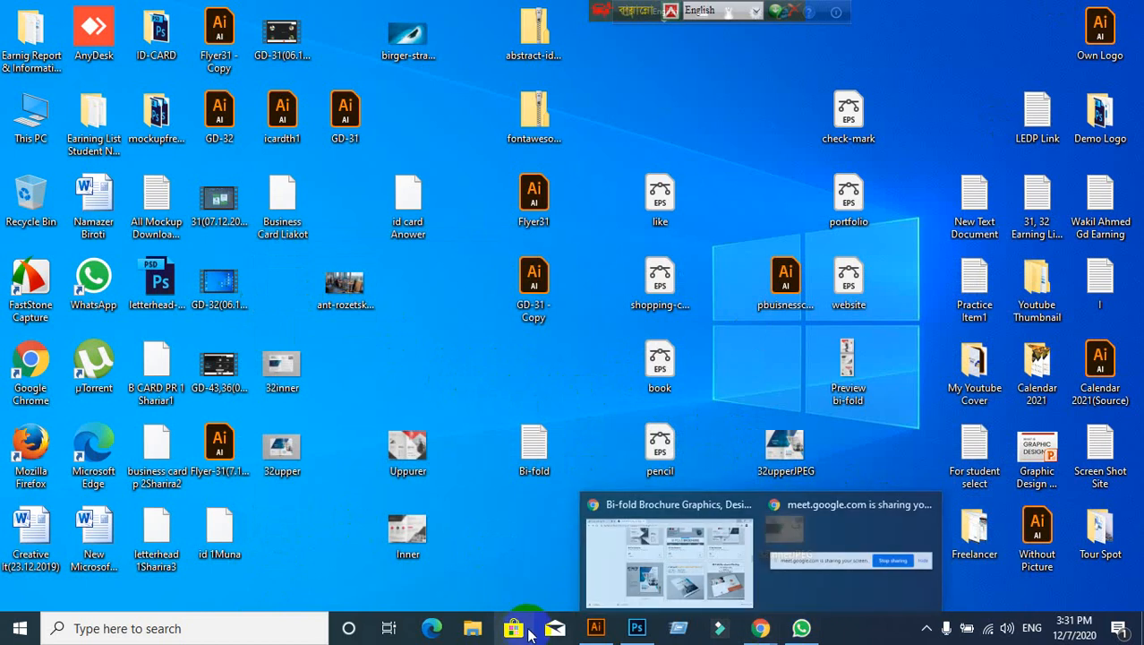
# Step: Switch to Chrome and open the item page of the blue A4 bi-fold brochure in the GraphicRiver results
pyautogui.click(593, 629)
pyautogui.click(100, 190)
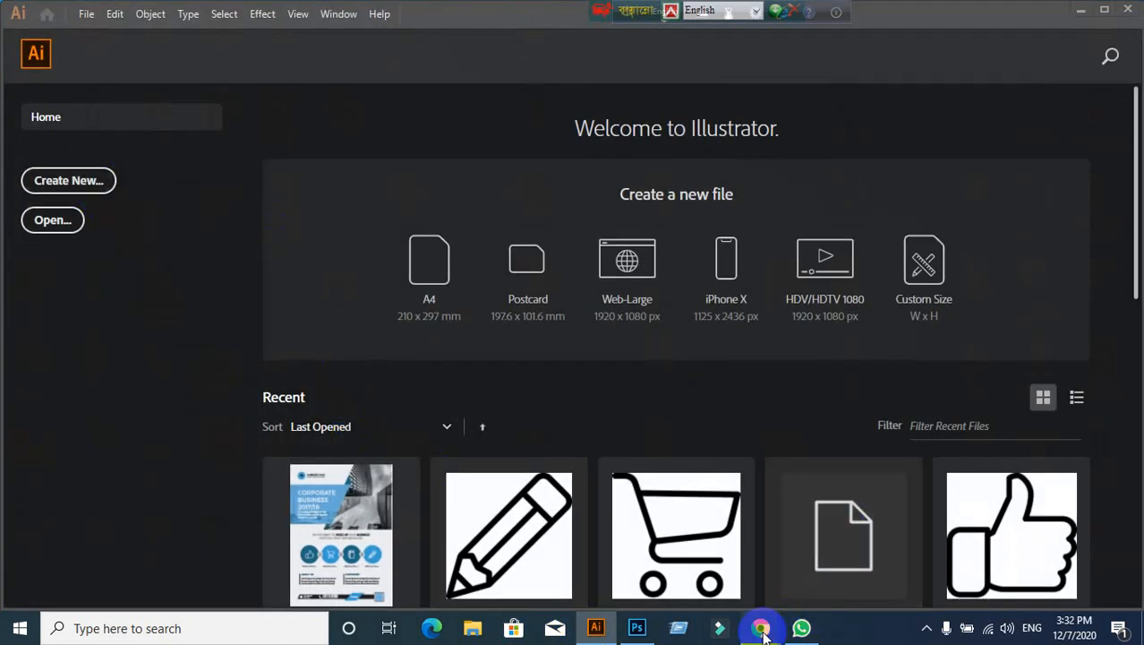
pyautogui.click(667, 555)
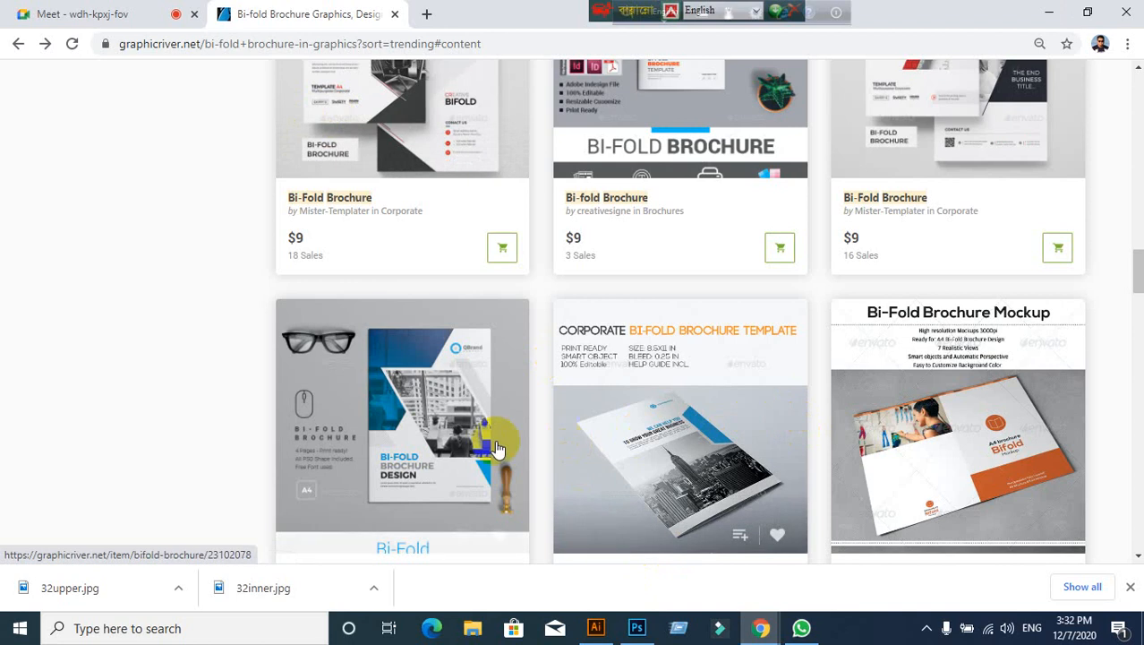
pyautogui.scroll(2, 503, 417)
pyautogui.scroll(-2, 504, 414)
pyautogui.click(420, 415)
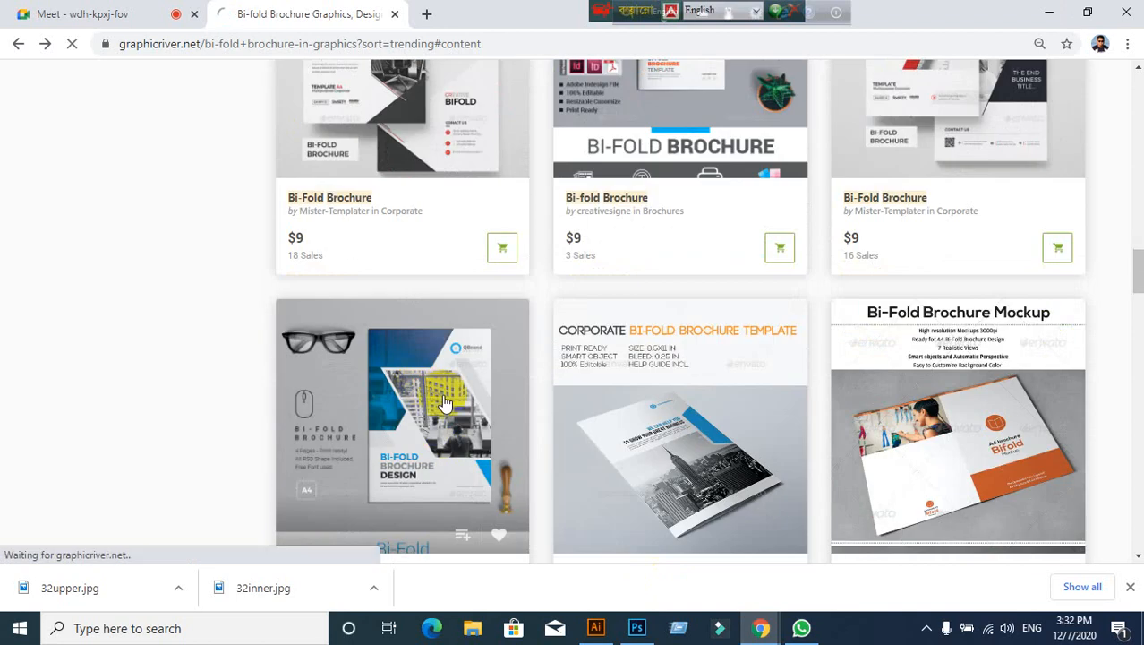
# Step: Examine the brochure item page for its print dimensions, spread previews, colour variants, features and font credits
pyautogui.scroll(-10, 419, 414)
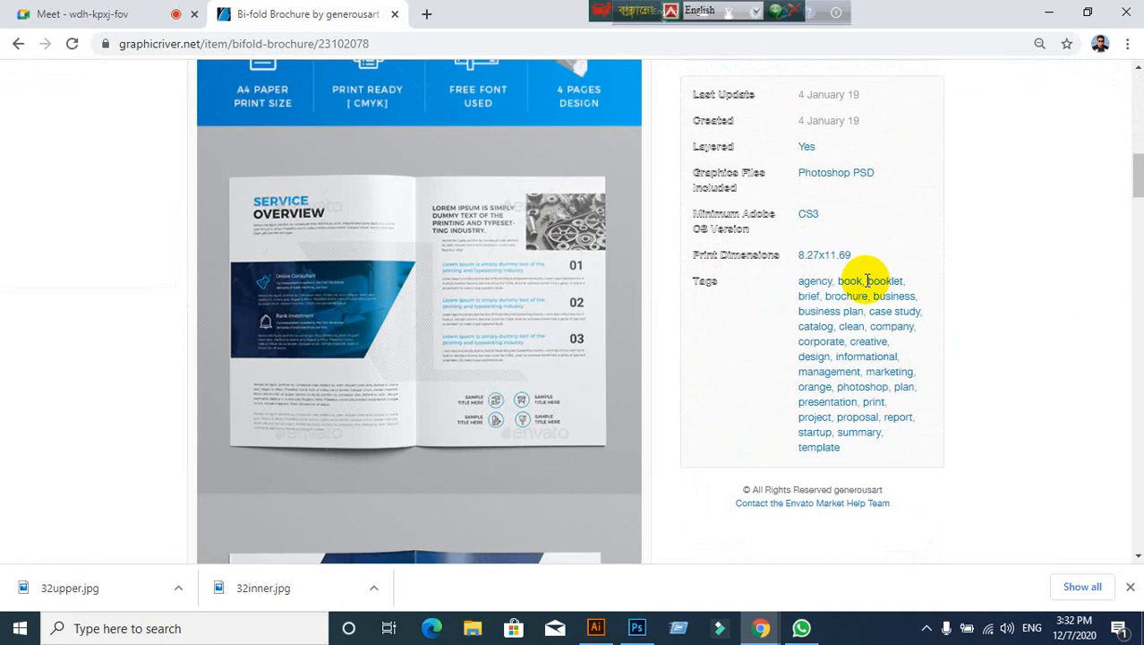
pyautogui.scroll(-5, 715, 443)
pyautogui.scroll(5, 717, 438)
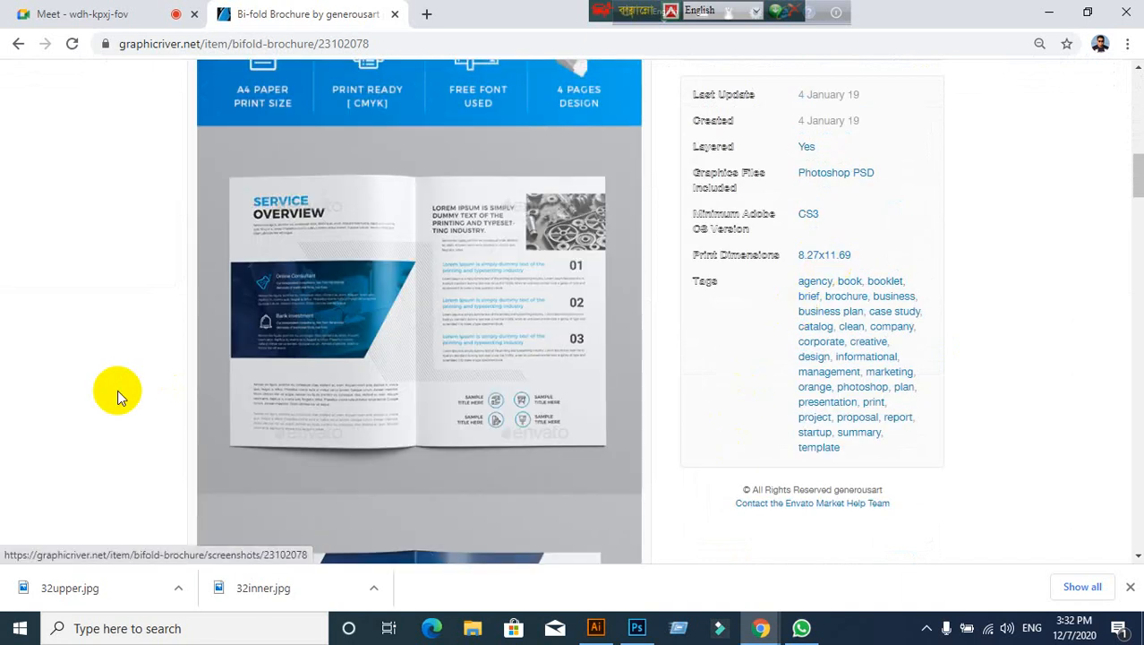
pyautogui.scroll(-15, 121, 390)
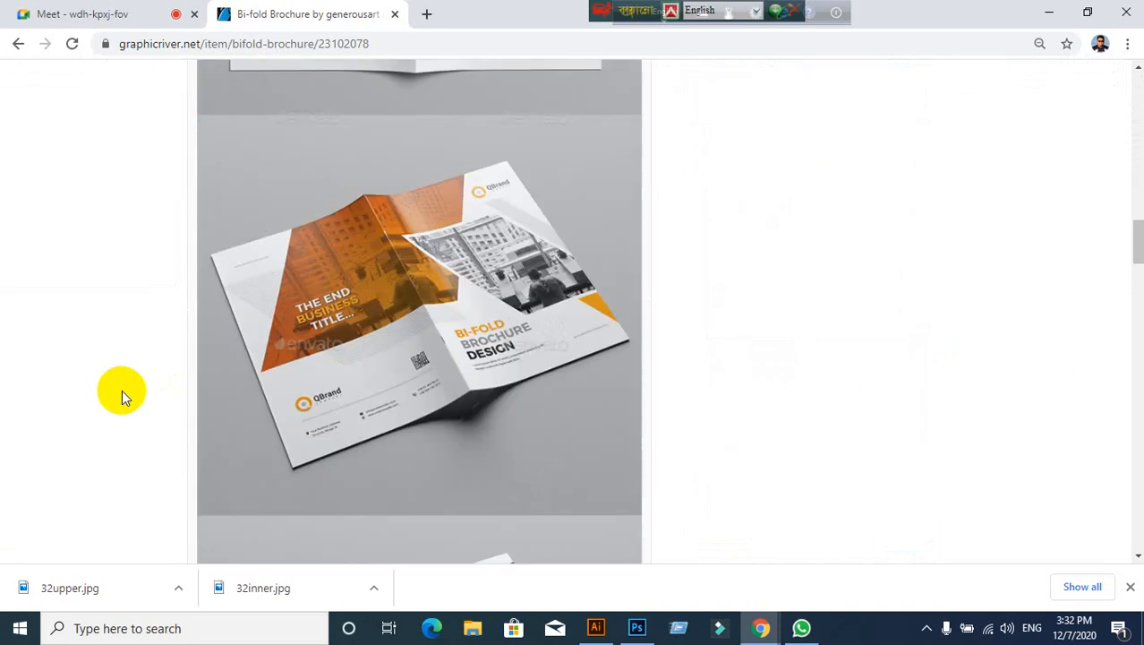
pyautogui.scroll(-20, 122, 390)
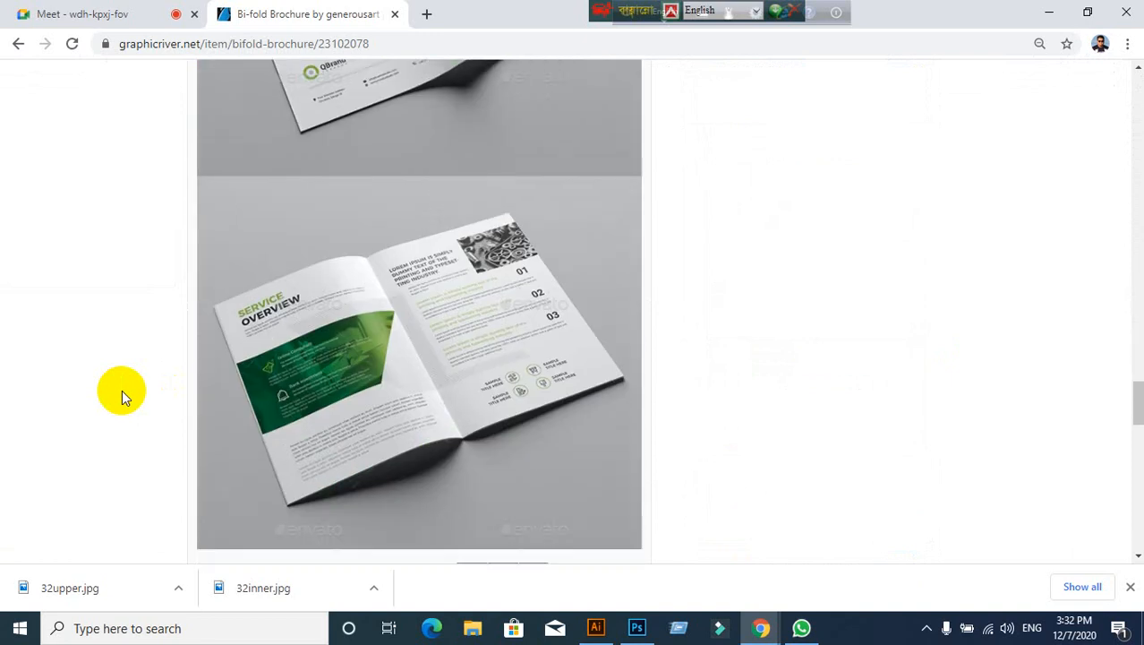
pyautogui.scroll(-3, 121, 389)
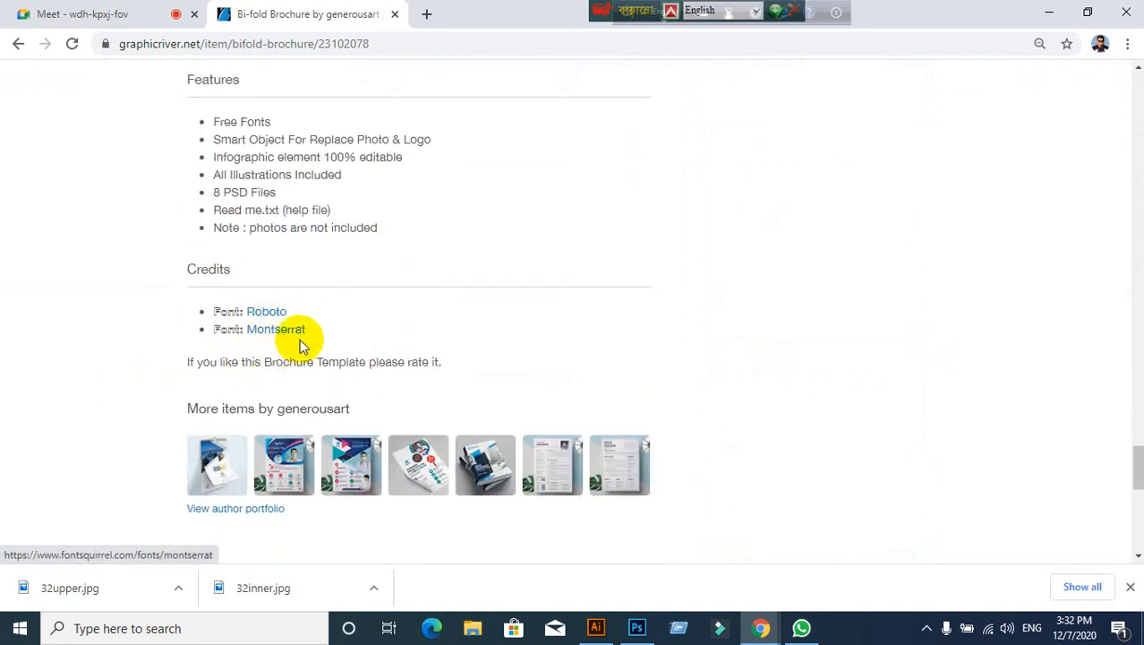
pyautogui.scroll(3, 768, 373)
pyautogui.scroll(10, 767, 372)
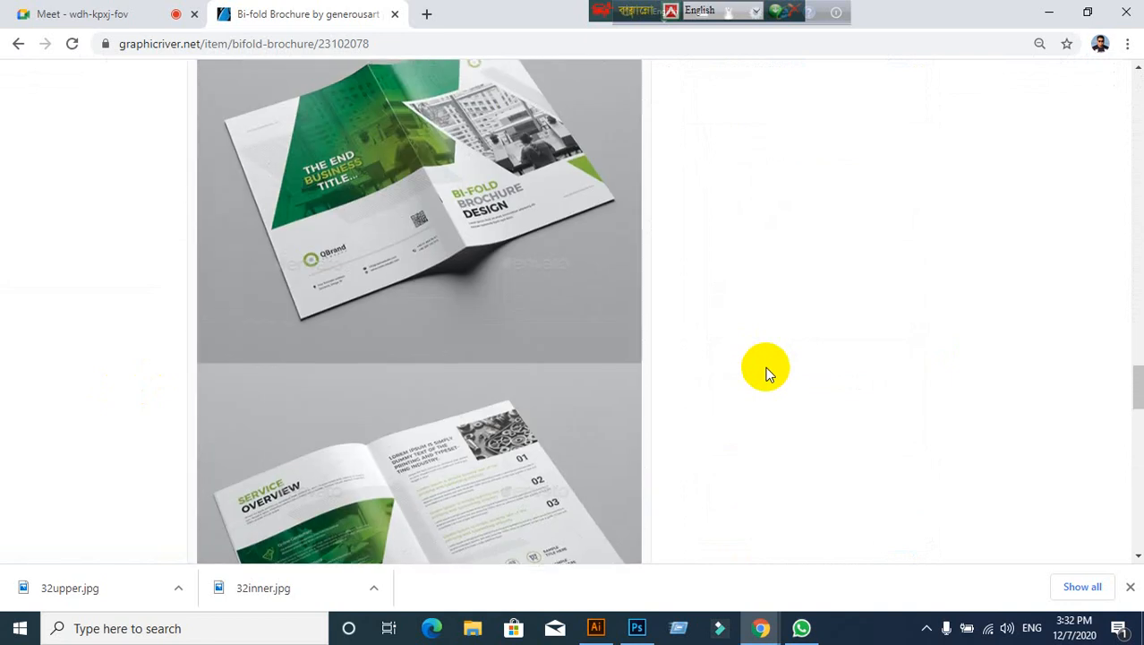
pyautogui.moveTo(1137, 398); pyautogui.dragTo(1136, 197)
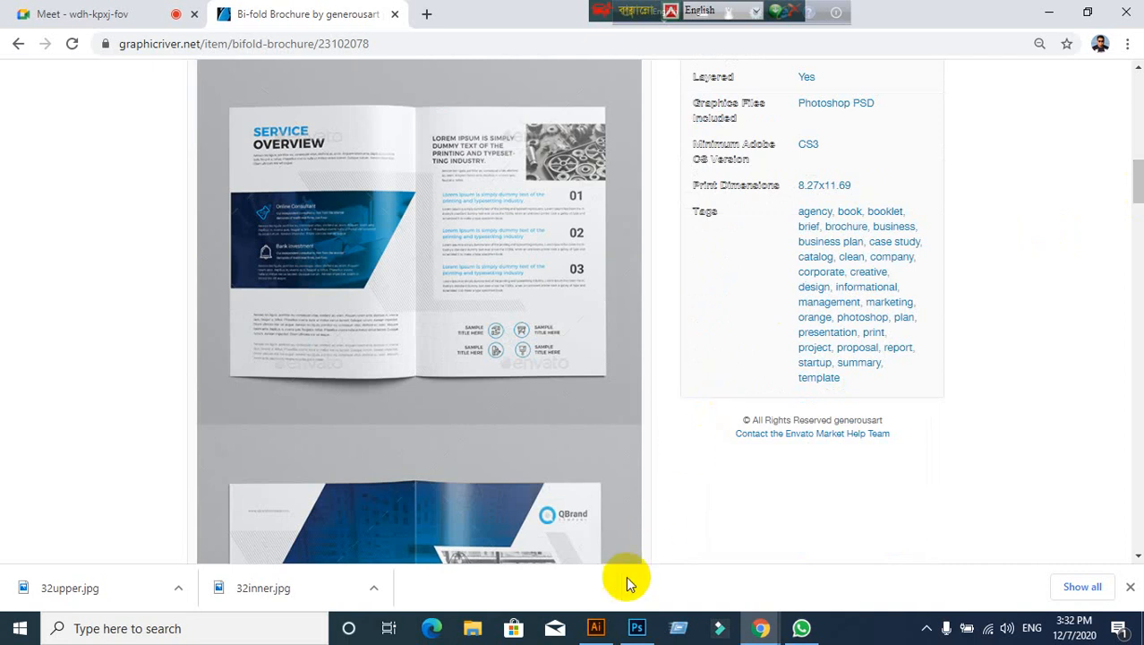
# Step: Switch to Illustrator, start a new document and choose the Print profile in its detailed settings
pyautogui.click(596, 626)
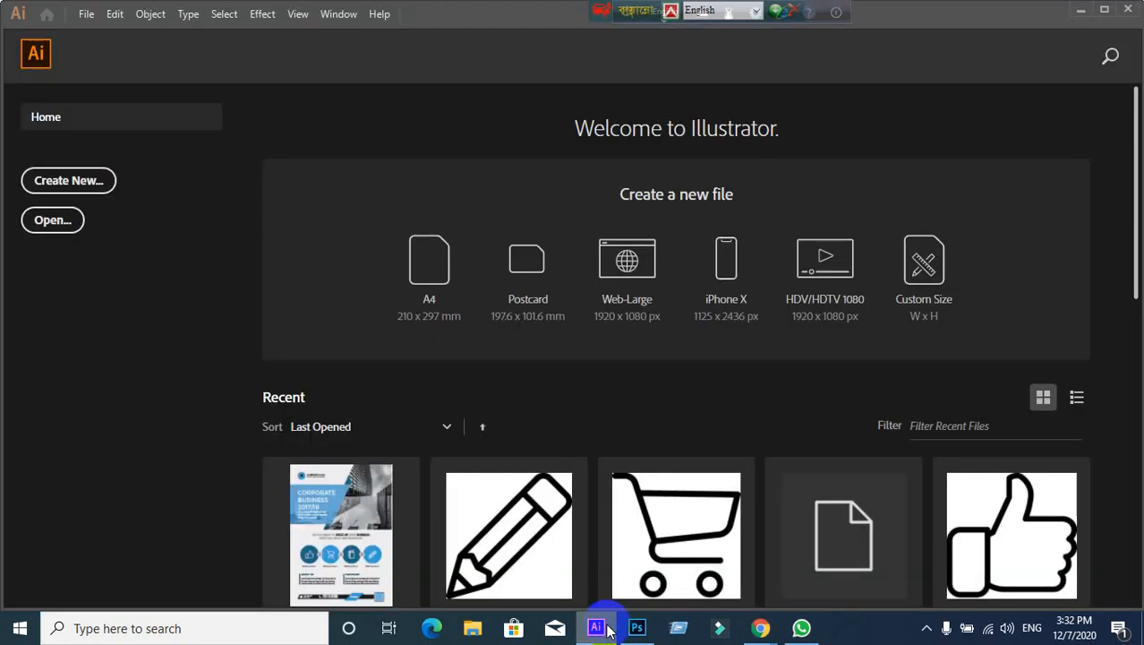
pyautogui.click(80, 184)
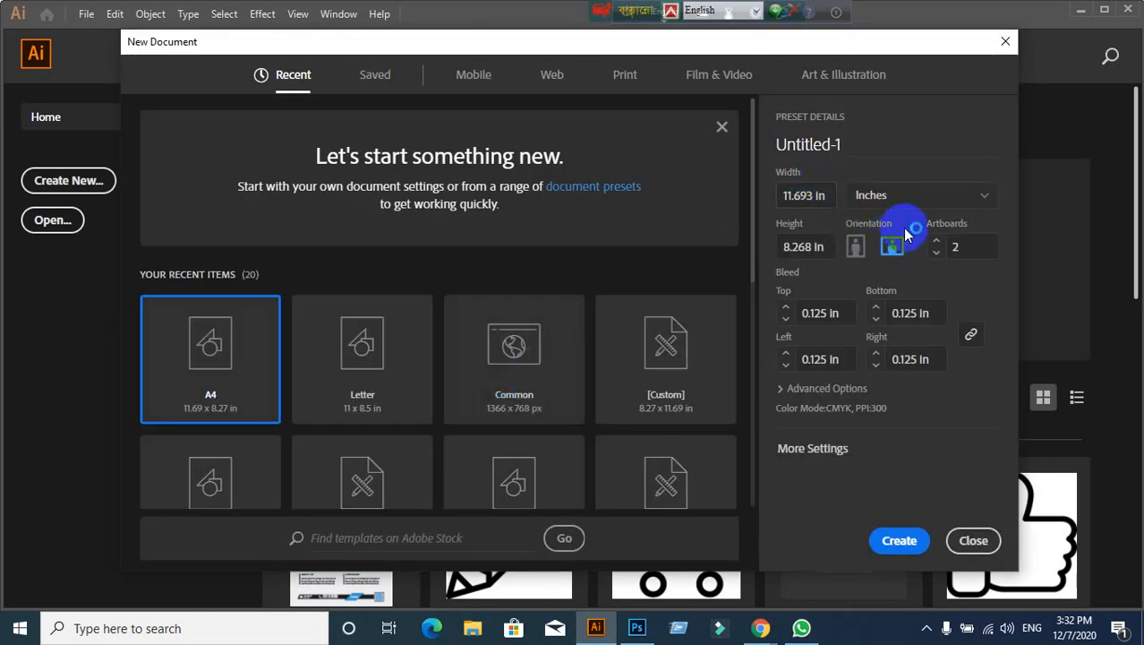
pyautogui.click(803, 450)
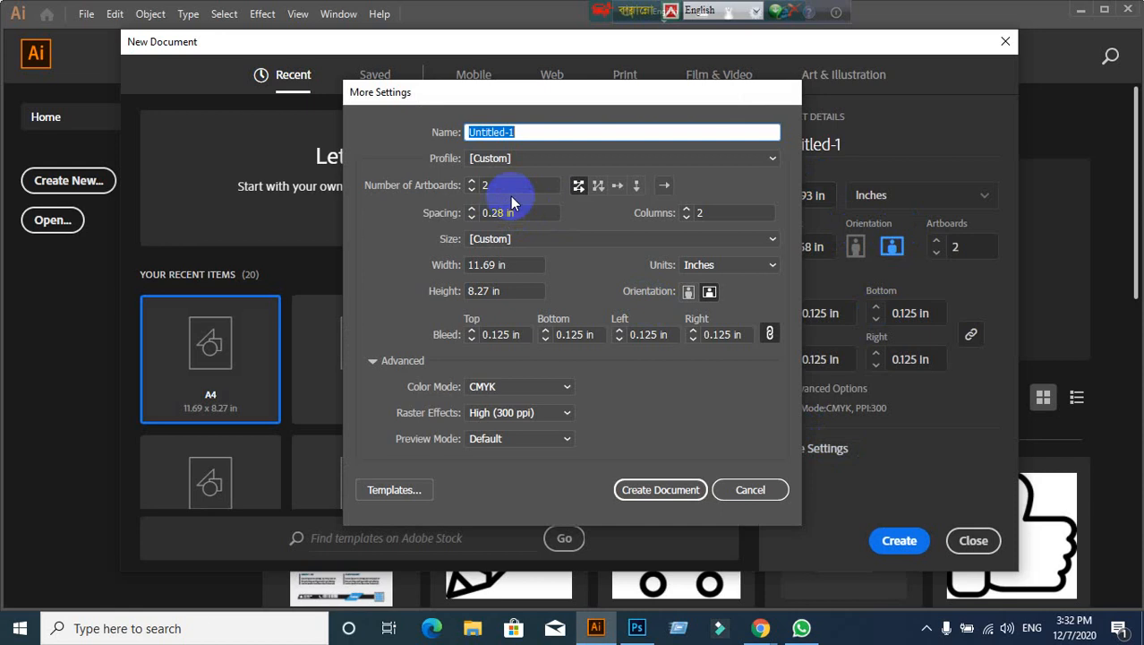
pyautogui.click(509, 185)
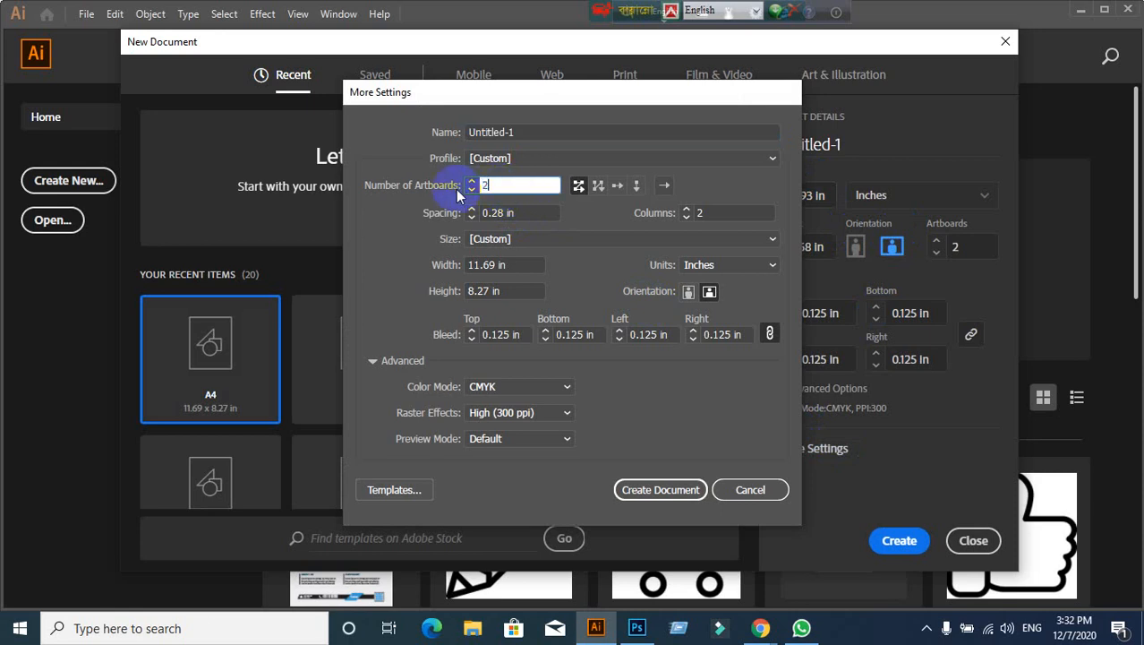
pyautogui.click(774, 159)
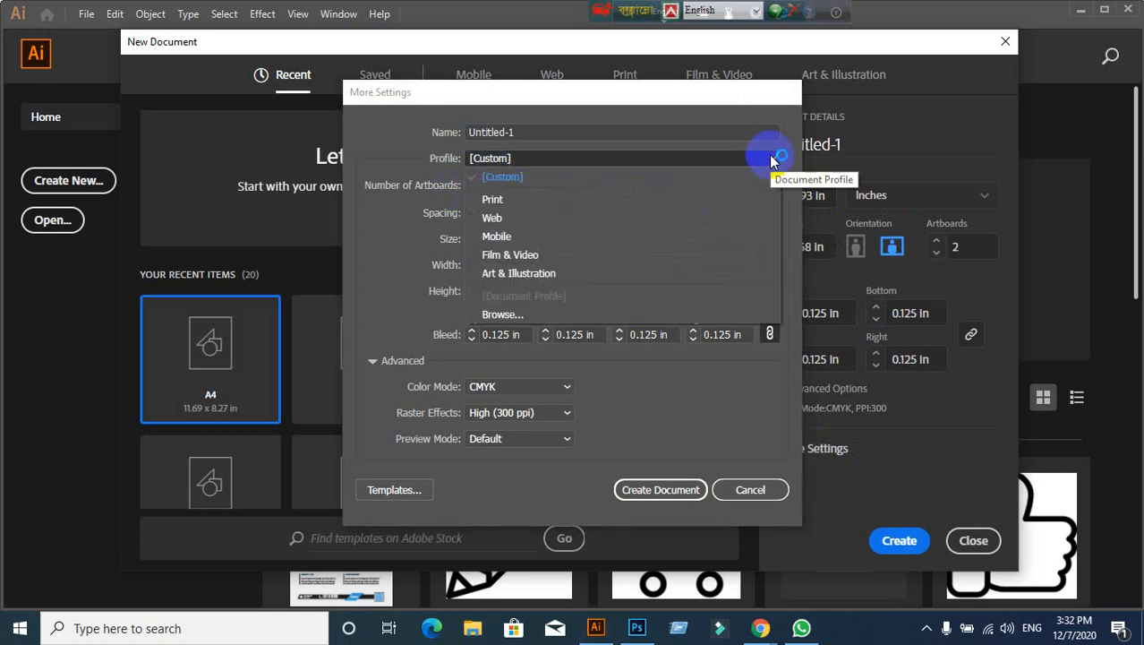
pyautogui.click(440, 198)
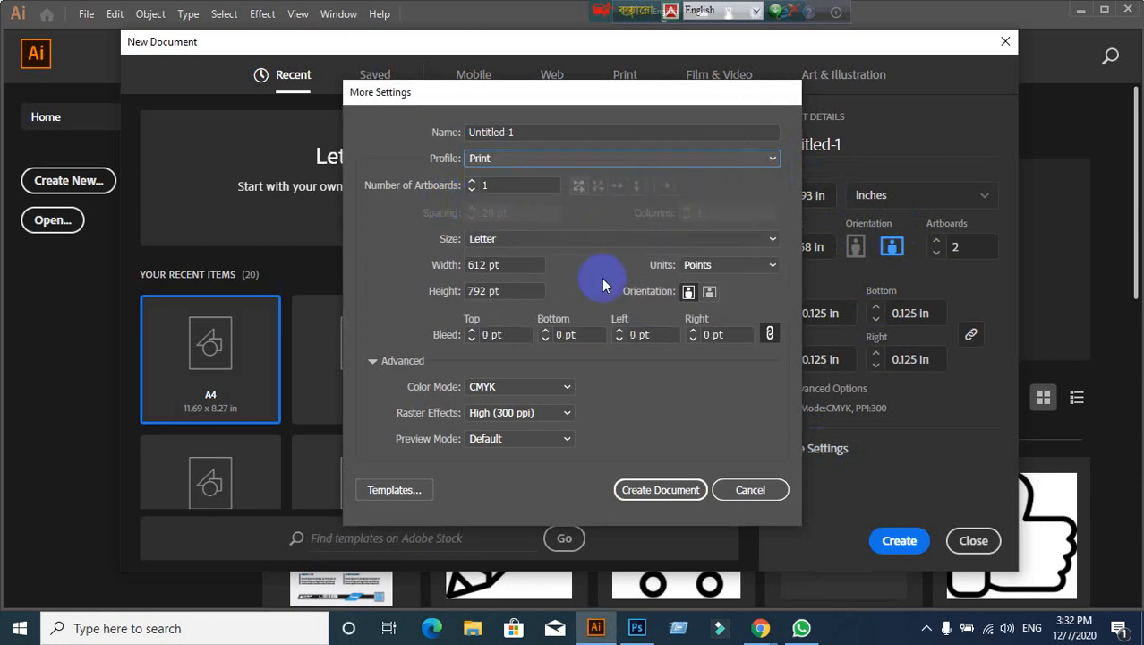
# Step: Set the new document's page size to A4 and its units to inches
pyautogui.click(569, 242)
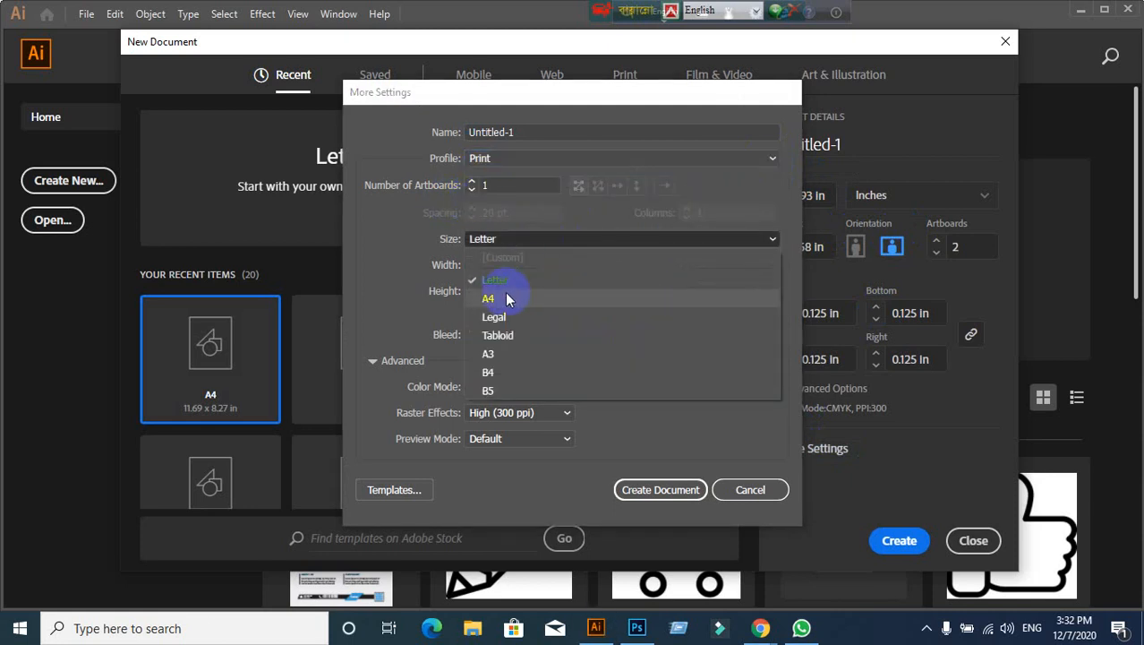
pyautogui.click(488, 298)
pyautogui.click(770, 266)
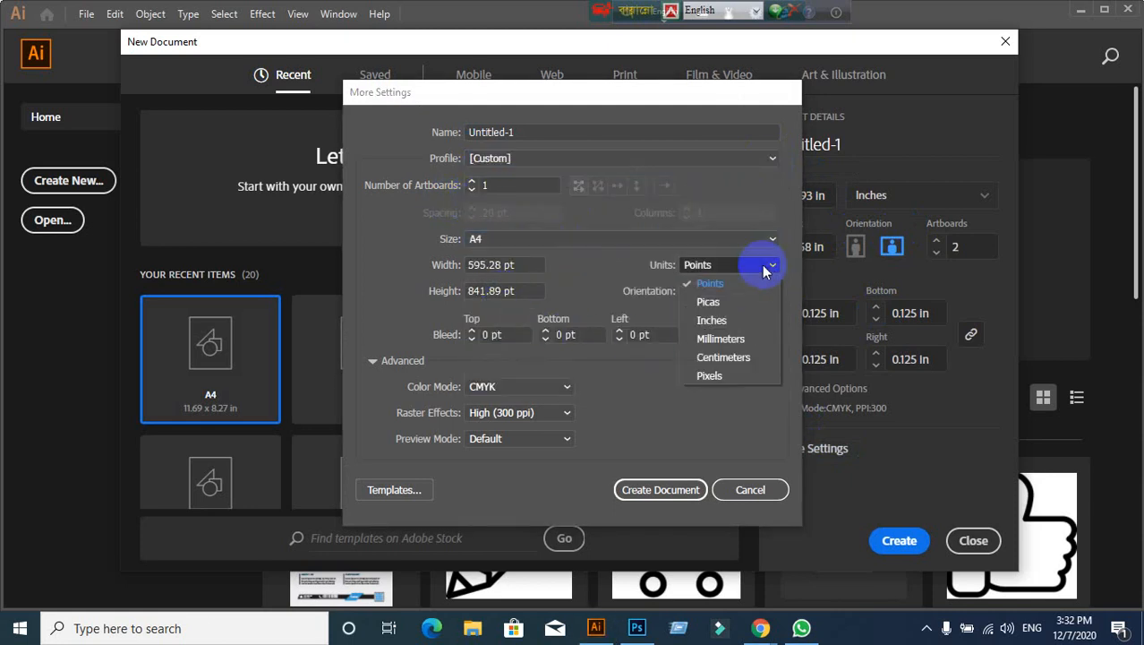
pyautogui.click(710, 320)
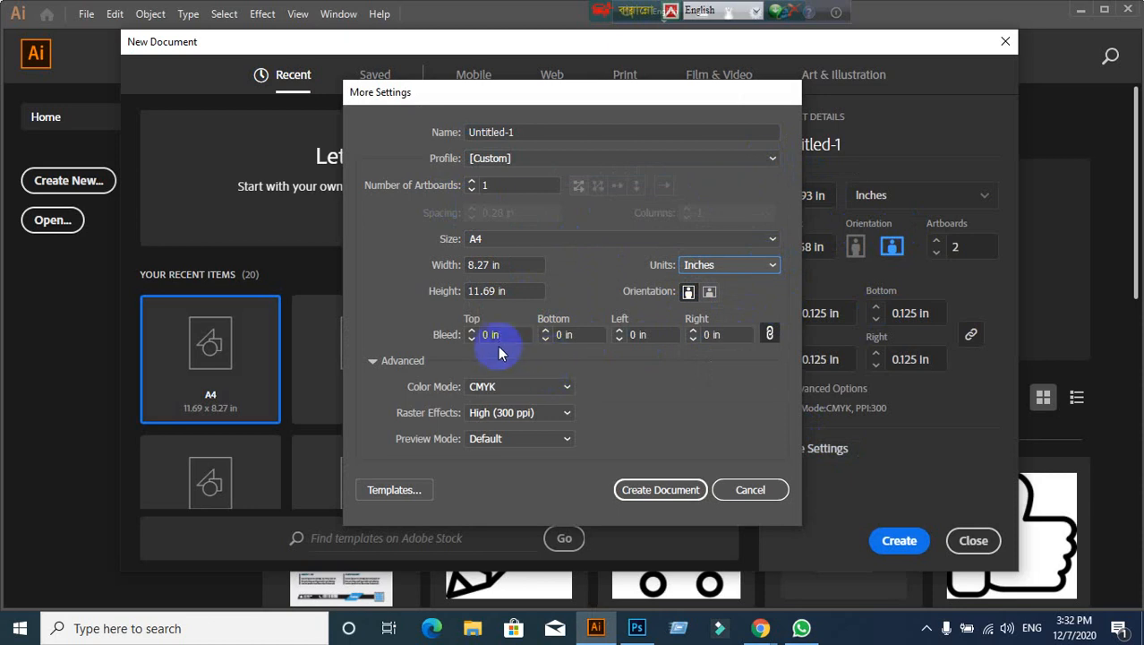
# Step: Set a 0.125 in bleed on all sides, choose landscape orientation and create the document
pyautogui.moveTo(504, 335); pyautogui.dragTo(408, 333)
pyautogui.write('0.125')
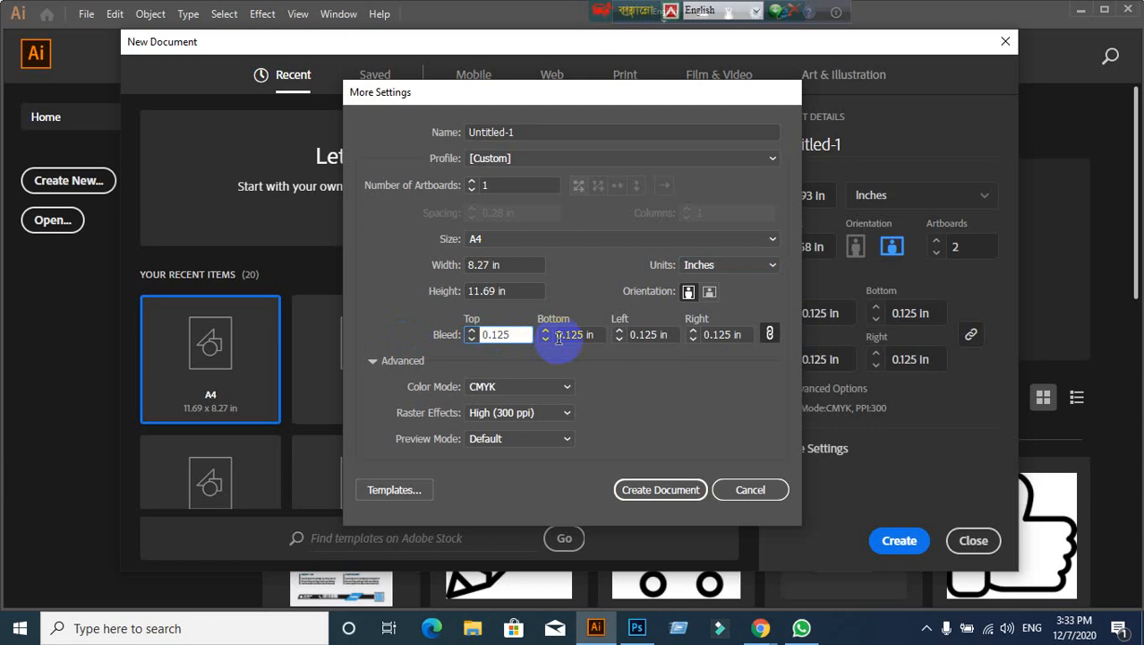
pyautogui.click(711, 294)
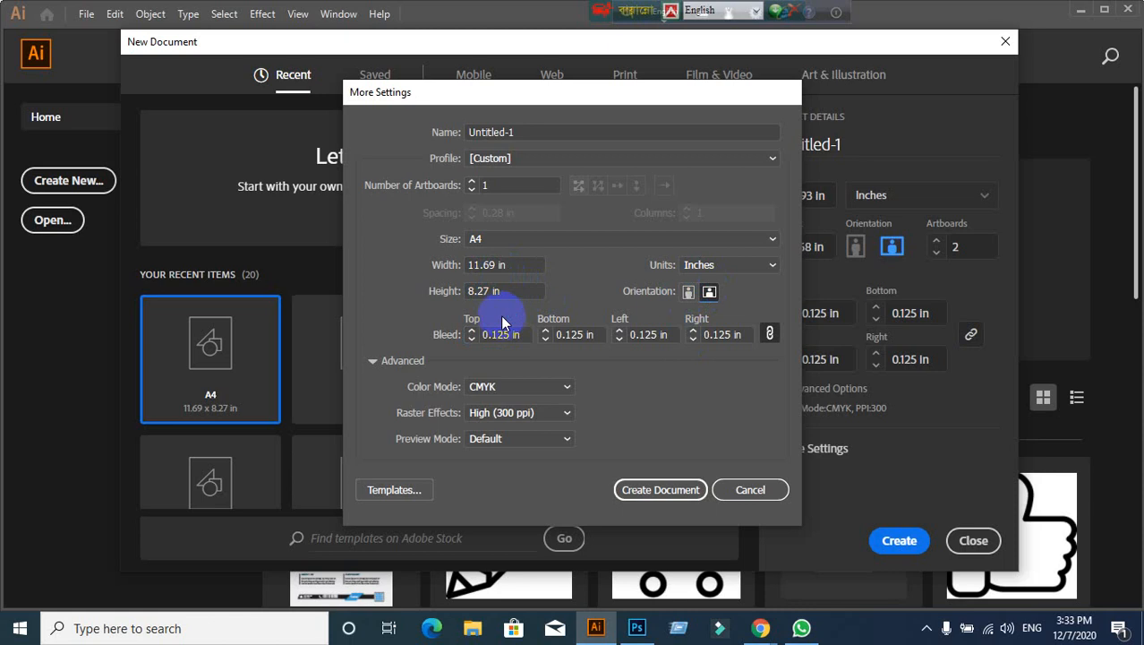
pyautogui.click(622, 491)
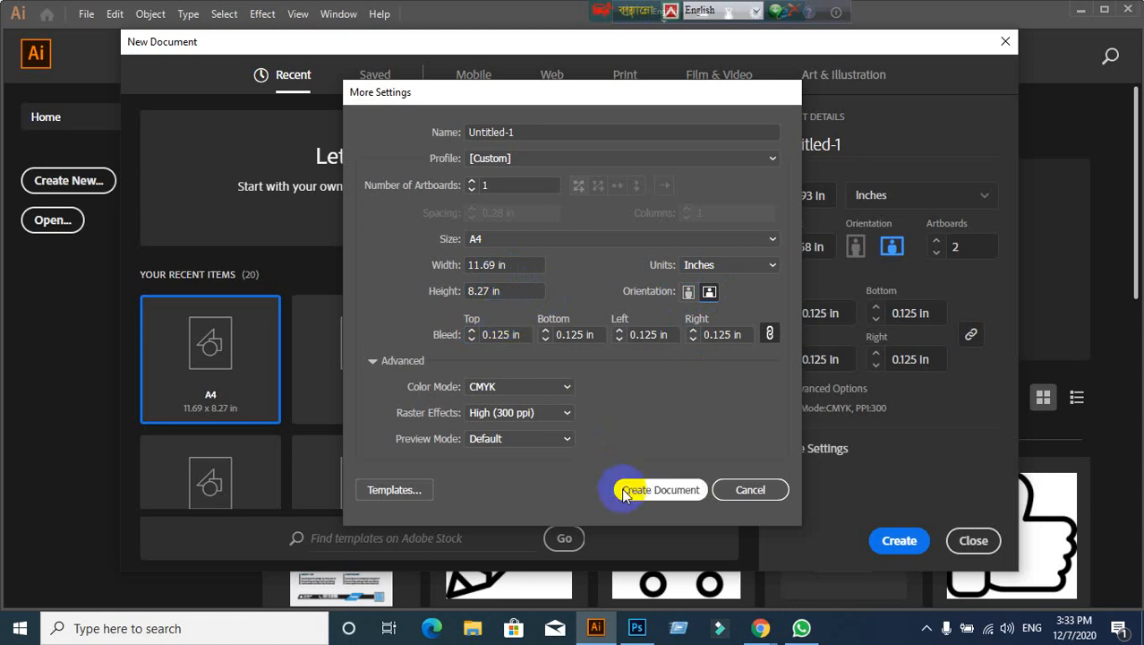
pyautogui.click(650, 491)
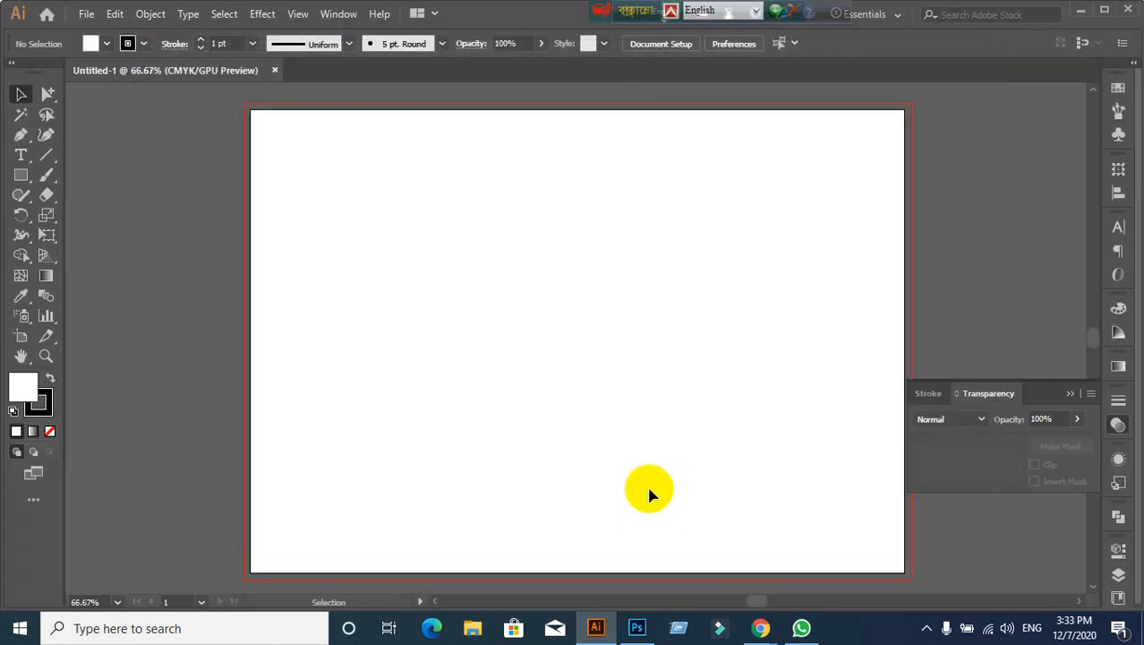
# Step: Create another landscape A4 document named Flyer32 with two artboards and a 0.125 in bleed on all sides
pyautogui.scroll(-2, 646, 492)
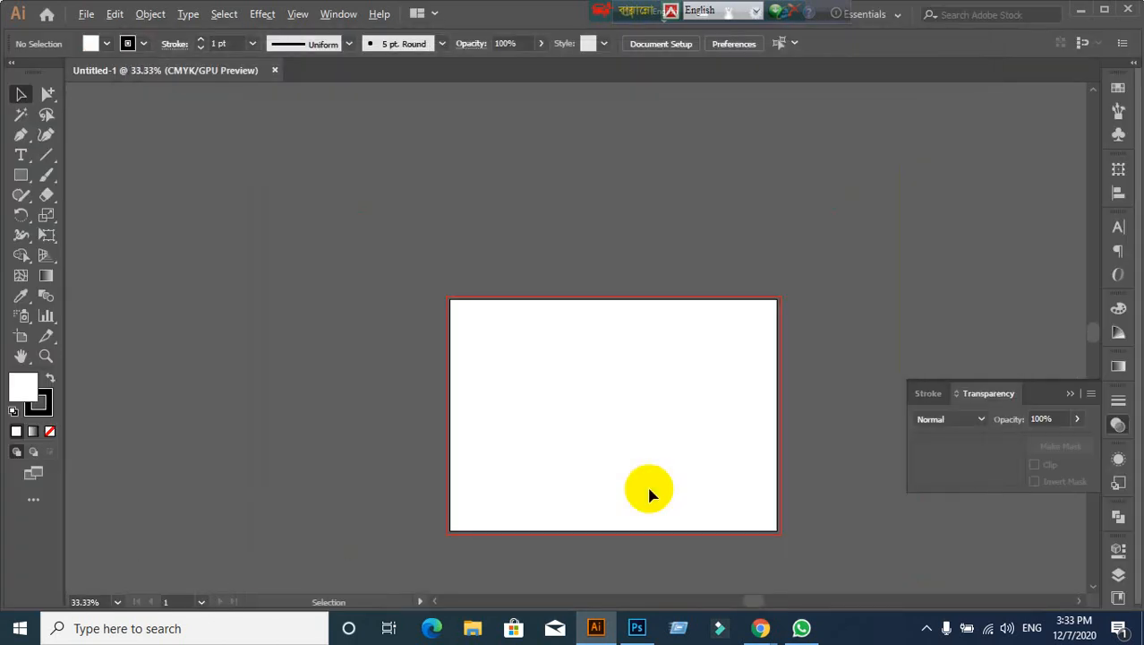
pyautogui.click(85, 13)
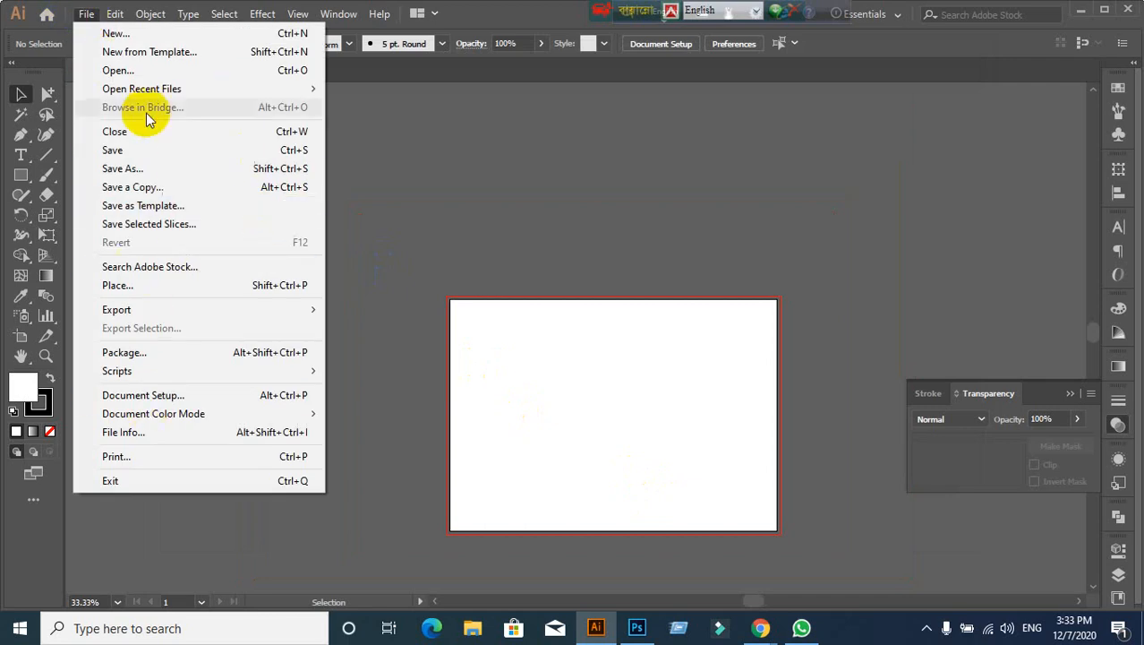
pyautogui.click(130, 34)
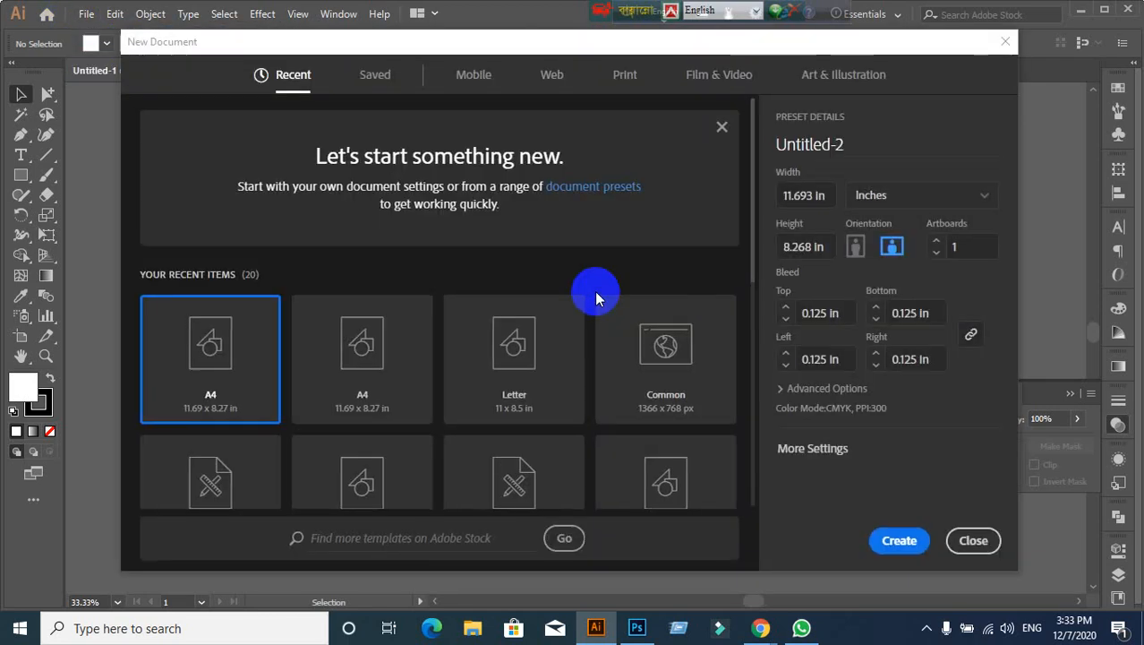
pyautogui.click(873, 143)
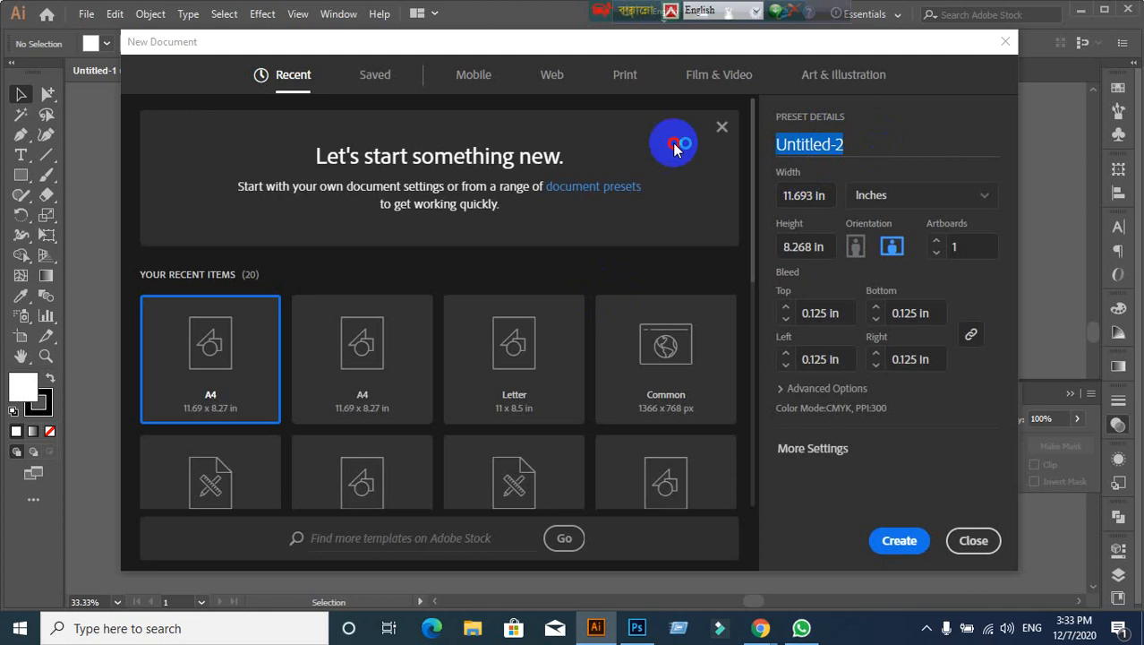
pyautogui.write('Flyer32')
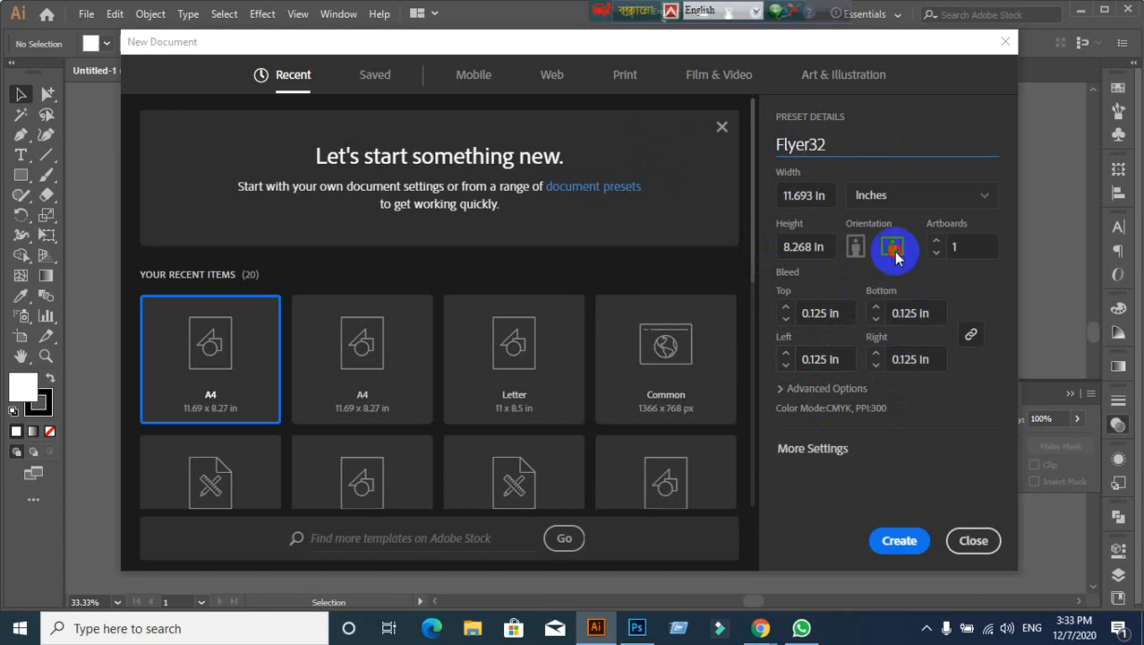
pyautogui.click(936, 254)
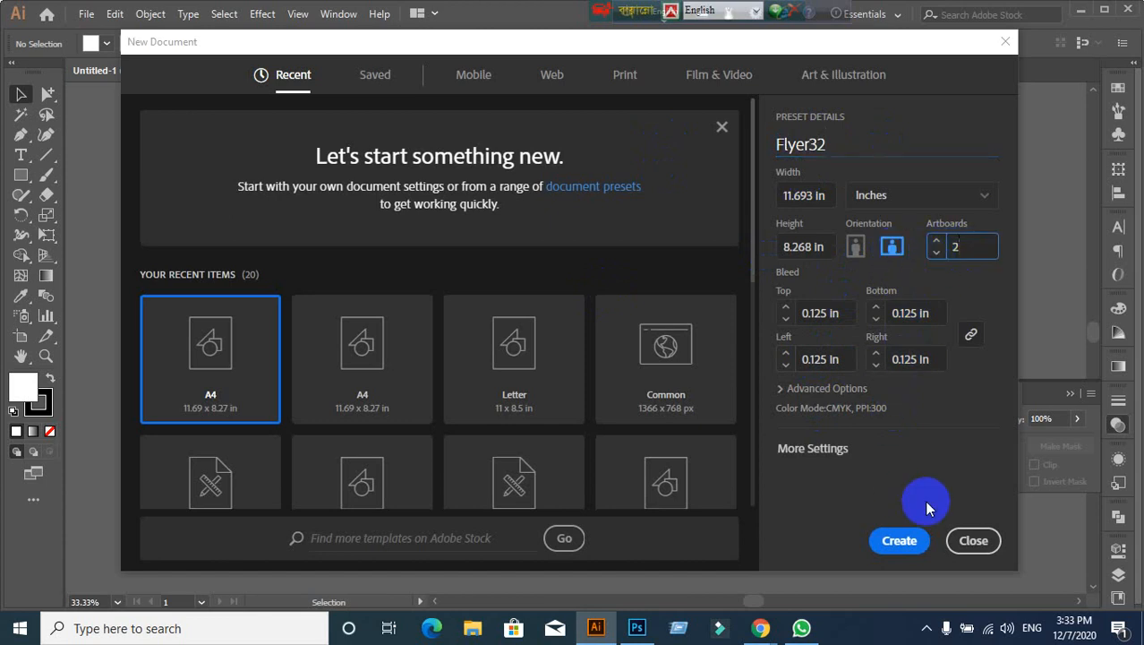
pyautogui.click(900, 540)
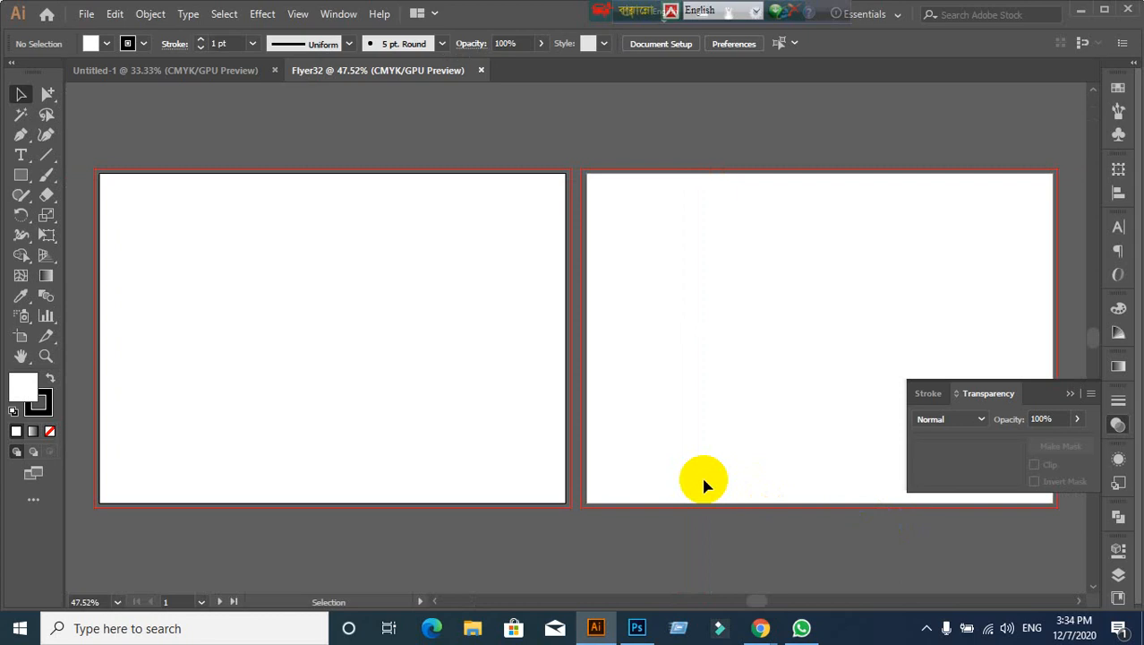
# Step: Remove the stroke colour and create a white rectangle 11.69 in wide and 8.27 in high
pyautogui.click(48, 415)
pyautogui.click(50, 430)
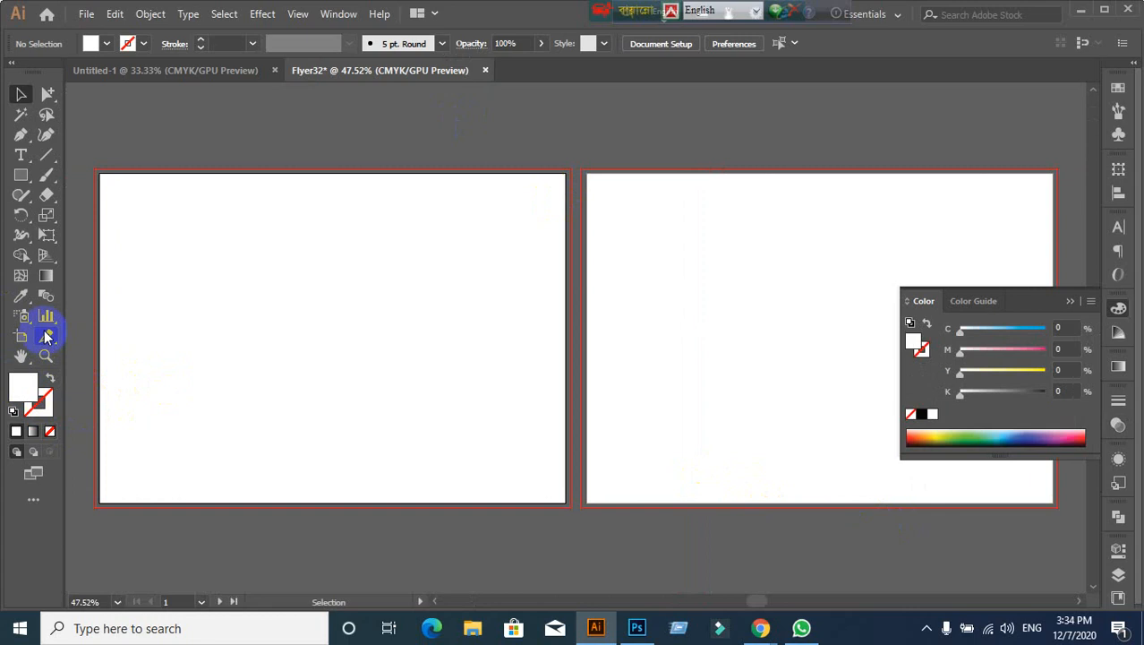
pyautogui.click(20, 174)
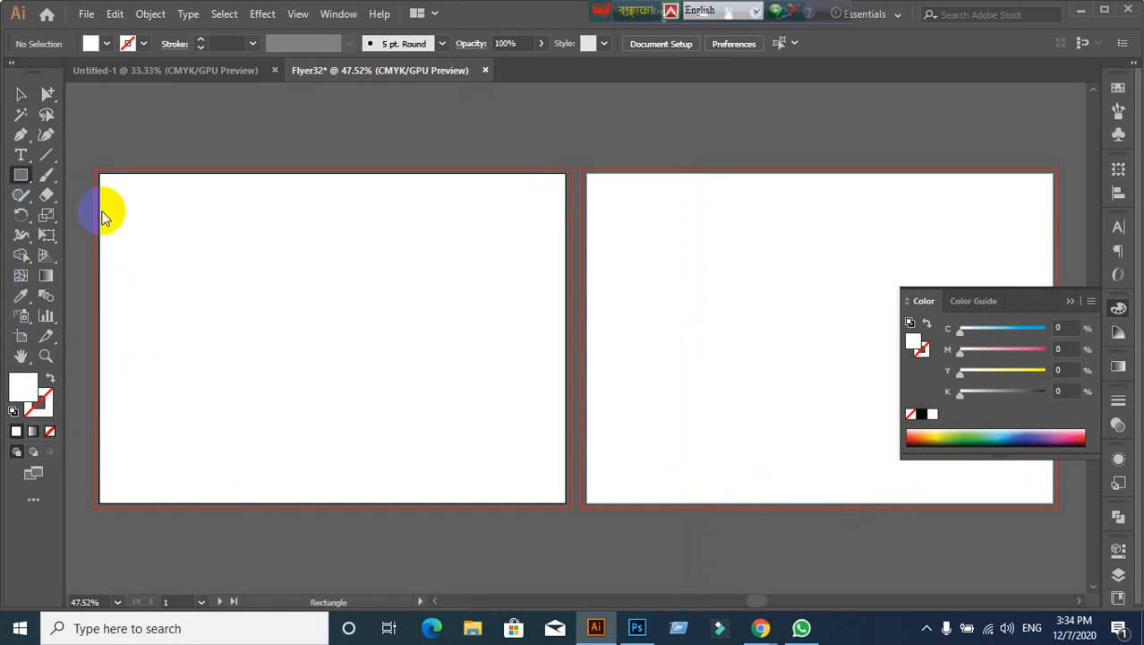
pyautogui.click(223, 260)
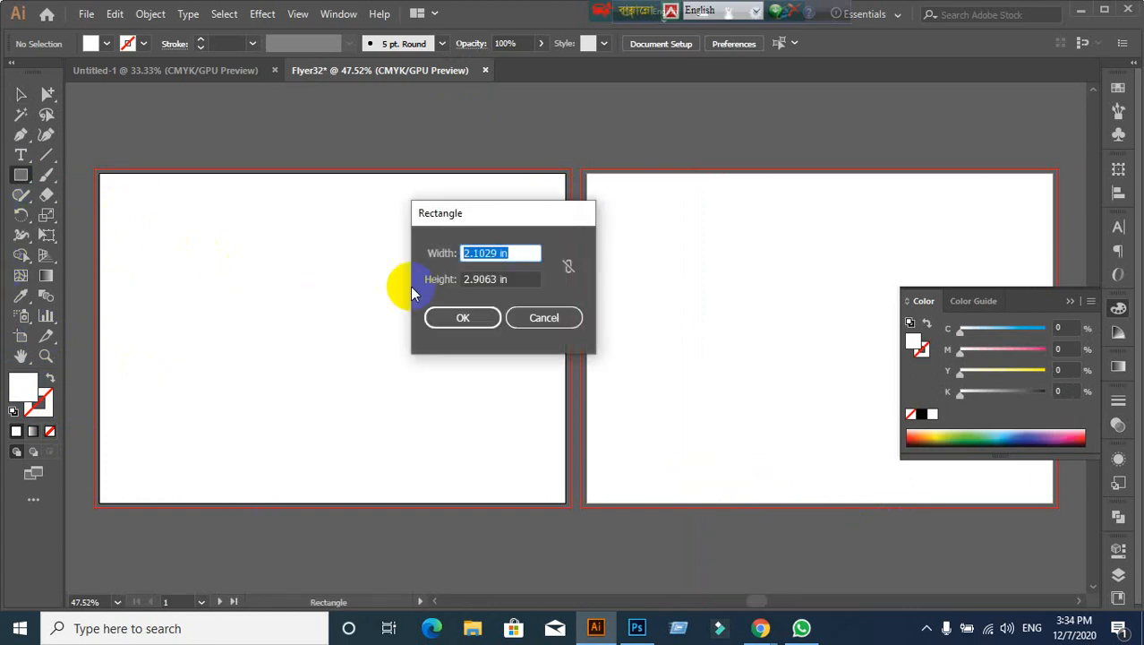
pyautogui.write('11.69')
pyautogui.press('Tab')
pyautogui.write('8.')
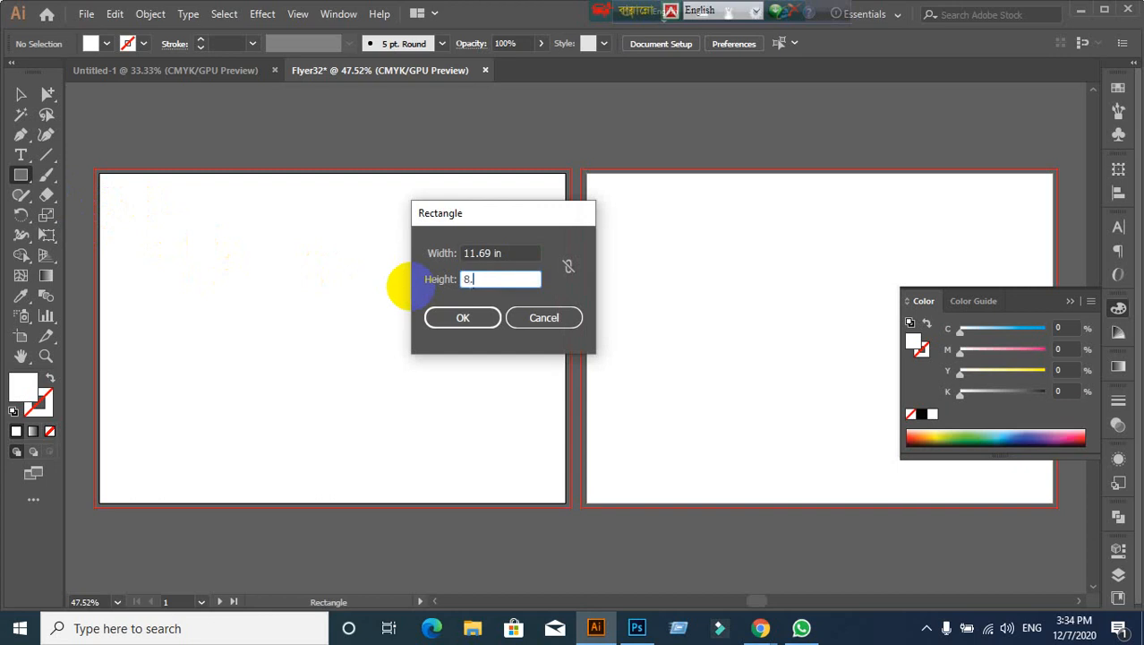
pyautogui.press('Return')
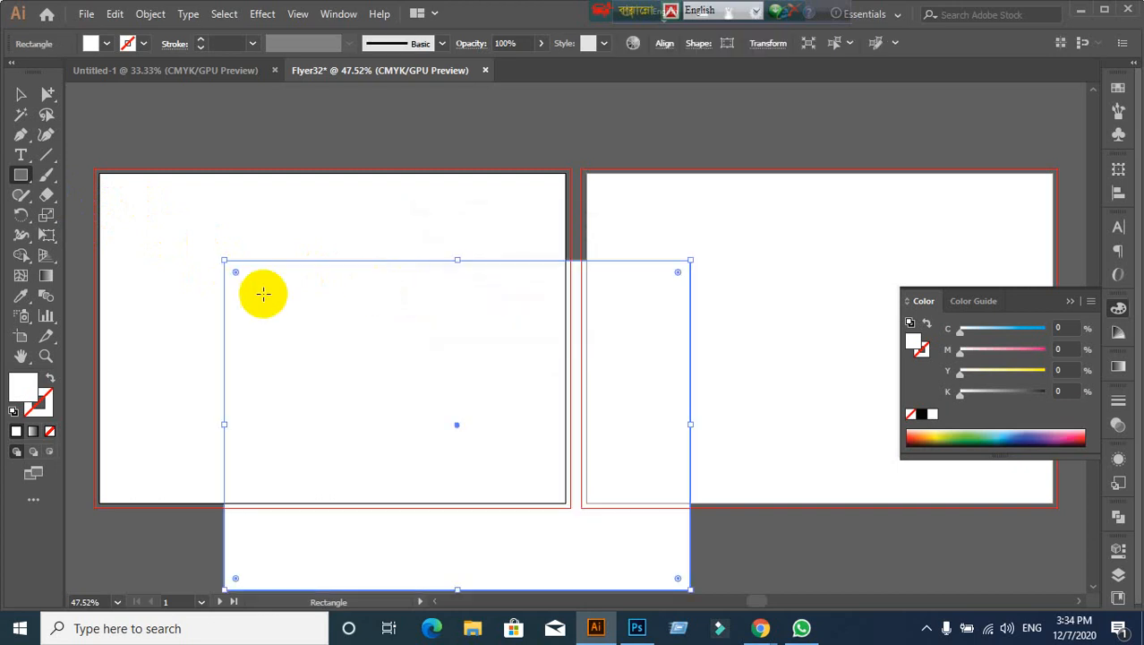
# Step: Align the rectangle to the first artboard, centring it both vertically and horizontally
pyautogui.click(17, 95)
pyautogui.moveTo(460, 327); pyautogui.dragTo(449, 306)
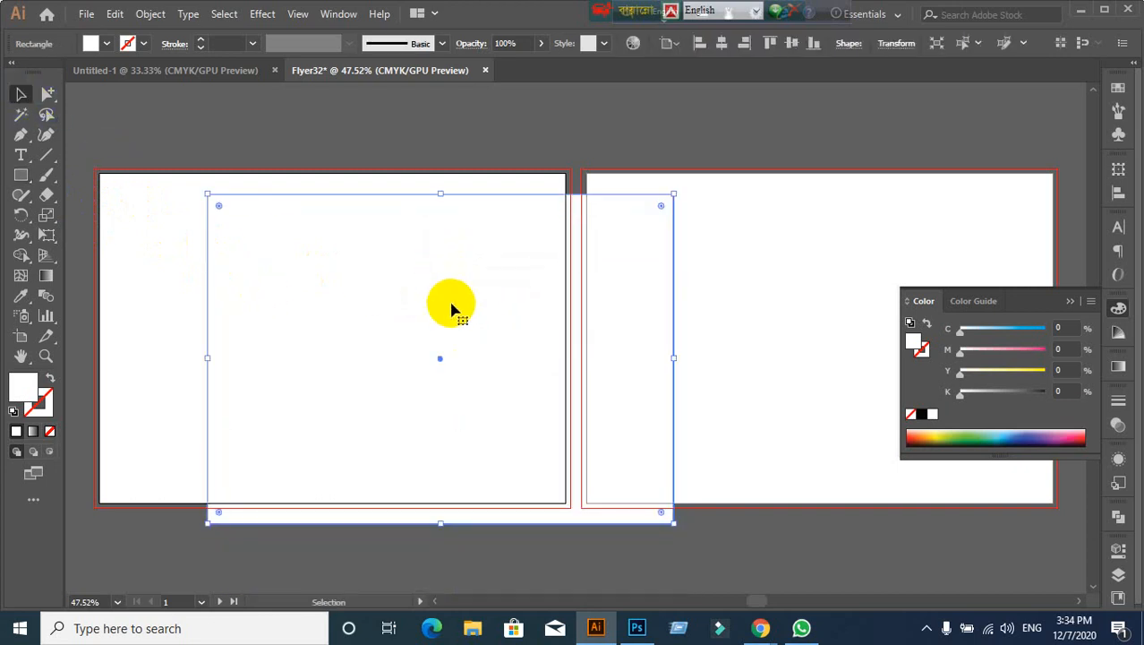
pyautogui.click(1119, 202)
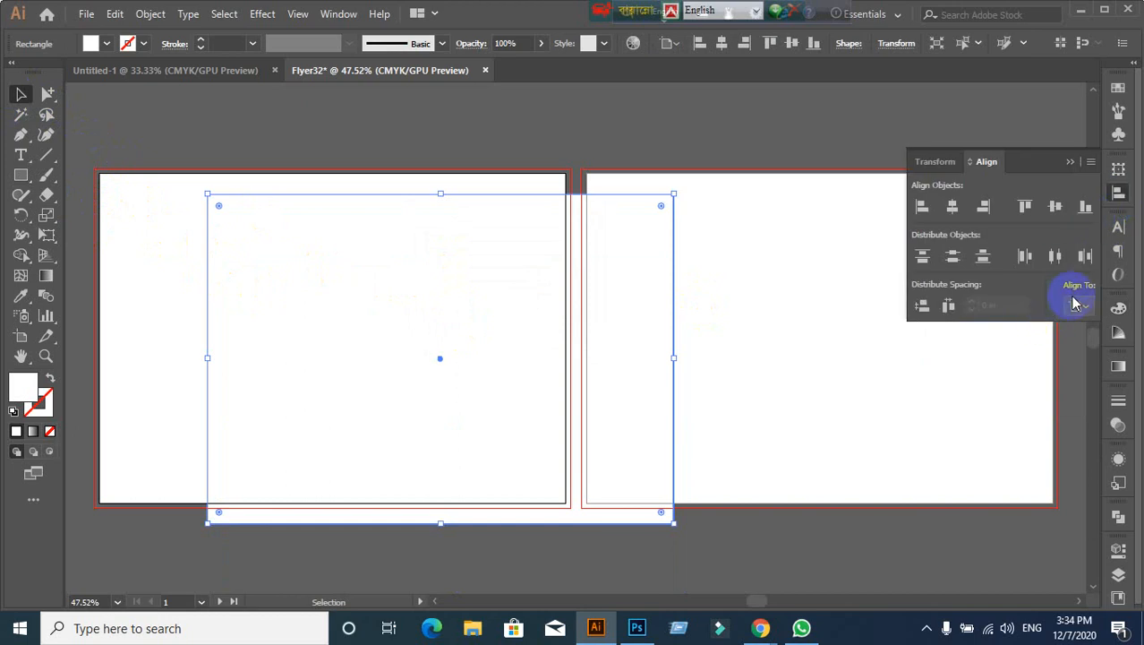
pyautogui.click(1075, 304)
pyautogui.click(1065, 364)
pyautogui.click(1054, 207)
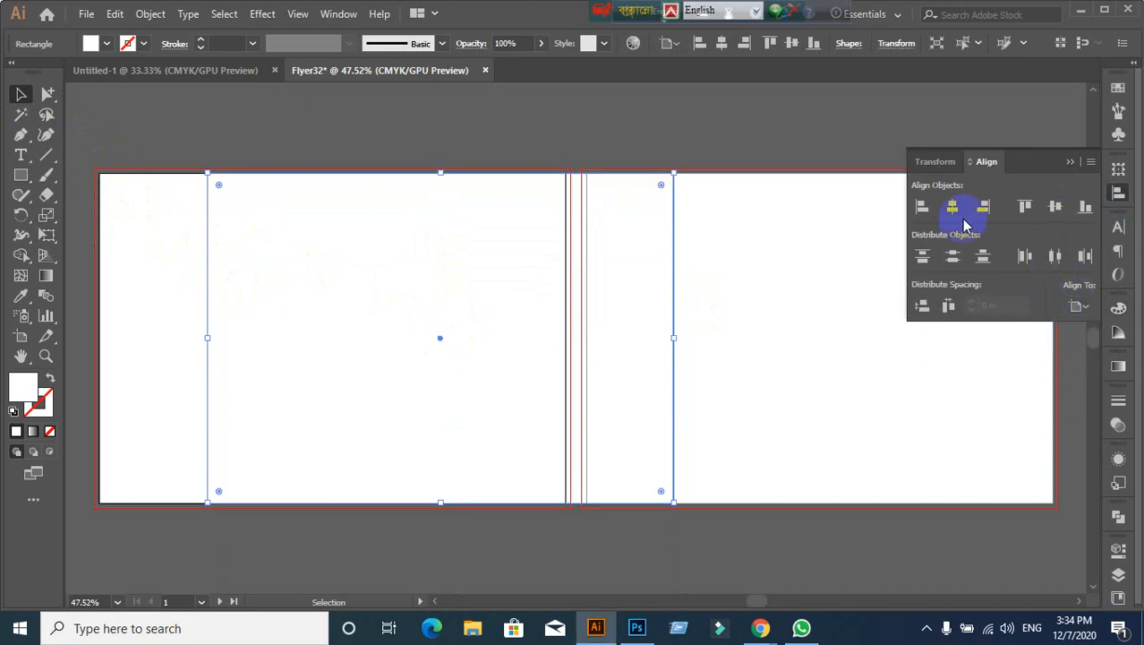
pyautogui.click(952, 207)
pyautogui.click(490, 516)
# Step: Offset the rectangle's path outward by 0.125 in to cover the bleed and lock the resulting larger rectangle
pyautogui.click(315, 306)
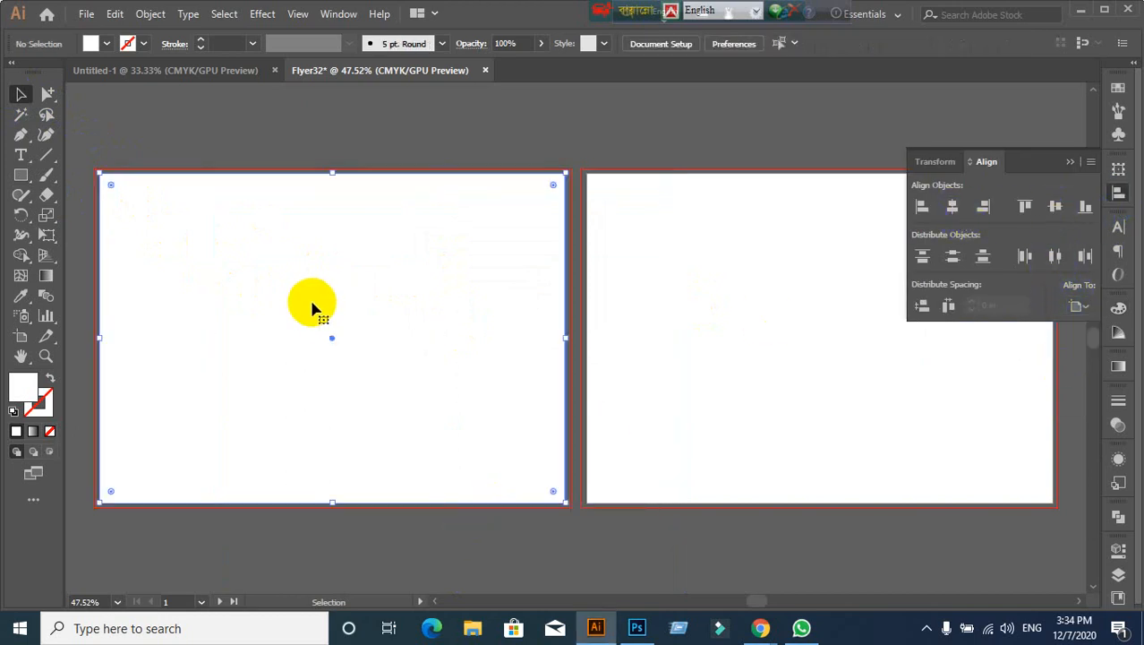
pyautogui.click(144, 15)
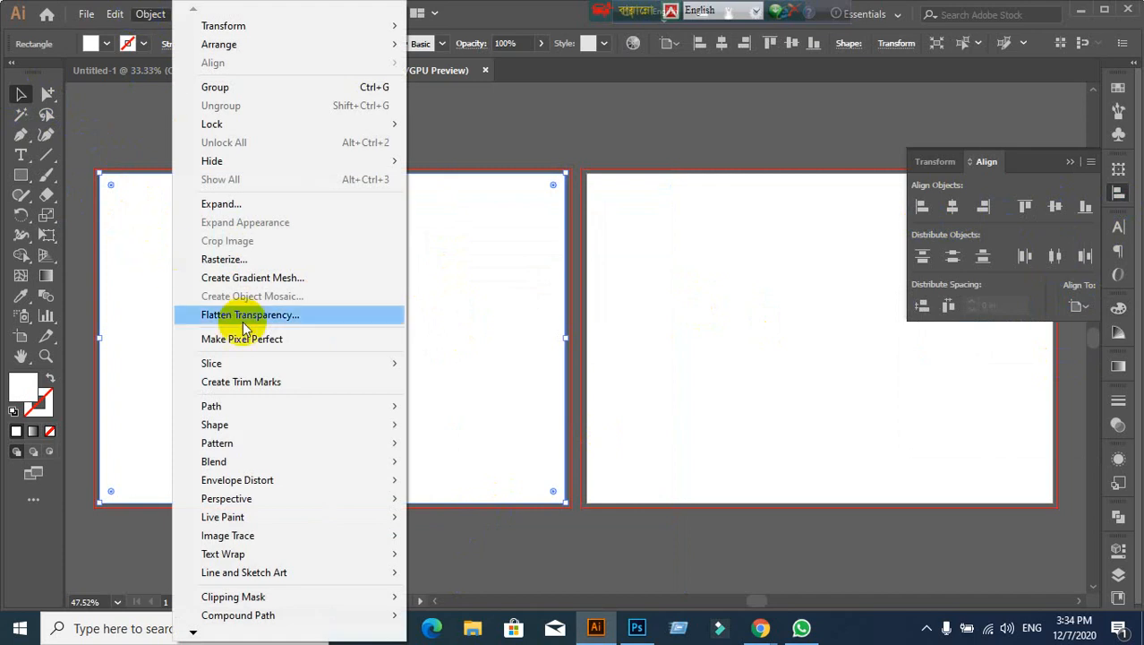
pyautogui.moveTo(242, 405)
pyautogui.click(462, 467)
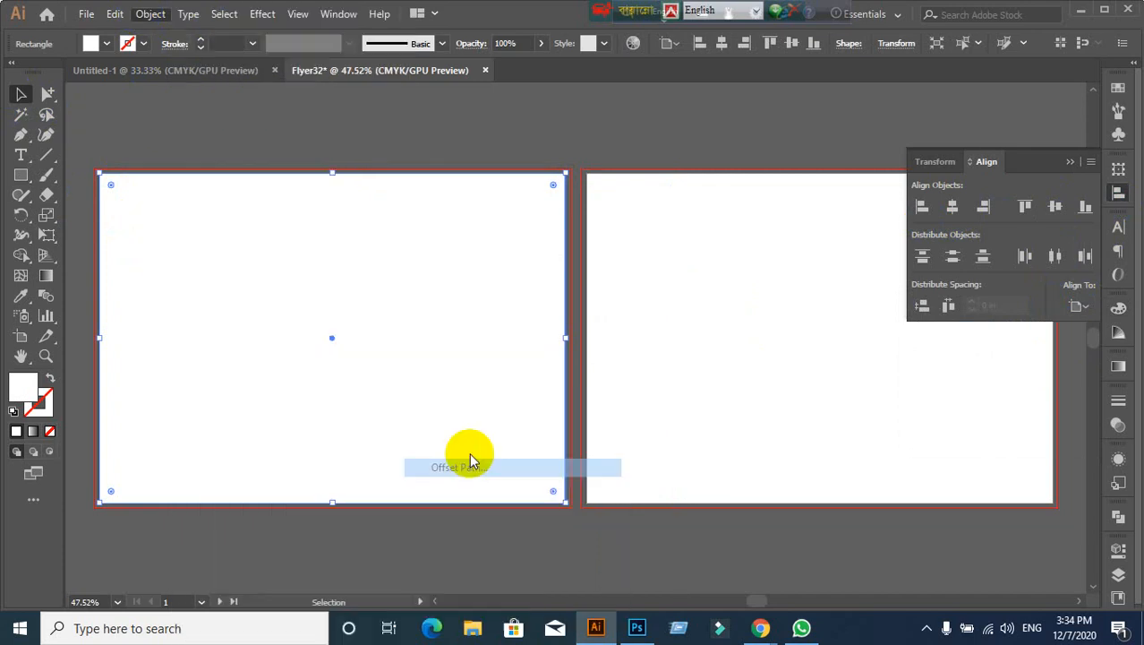
pyautogui.click(713, 335)
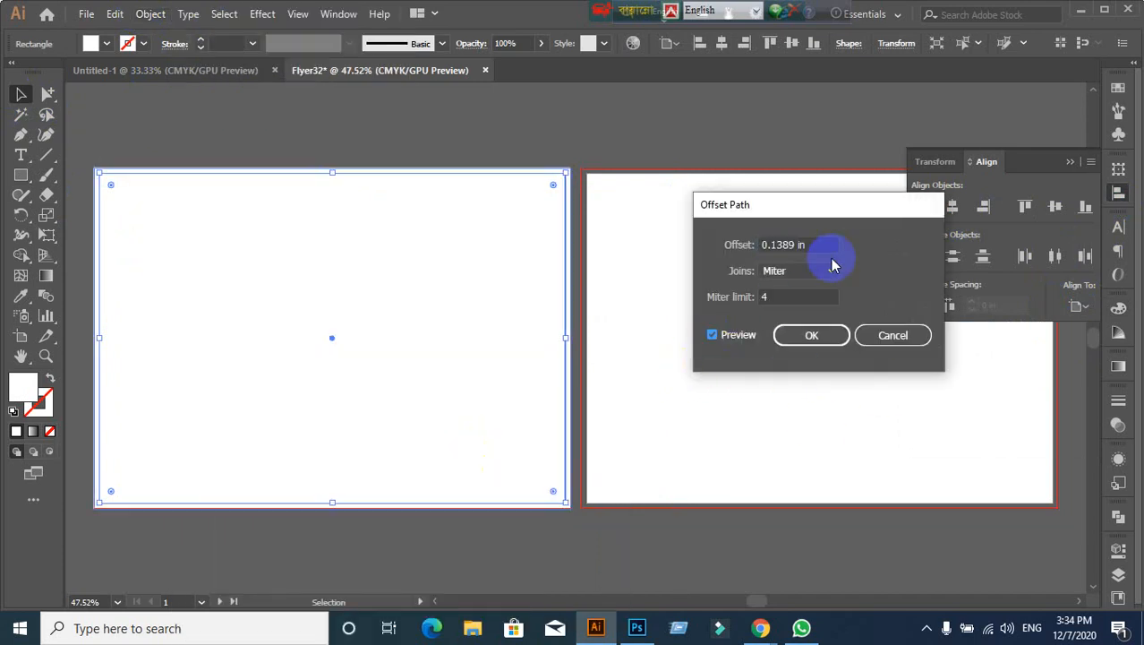
pyautogui.moveTo(812, 245); pyautogui.dragTo(690, 248)
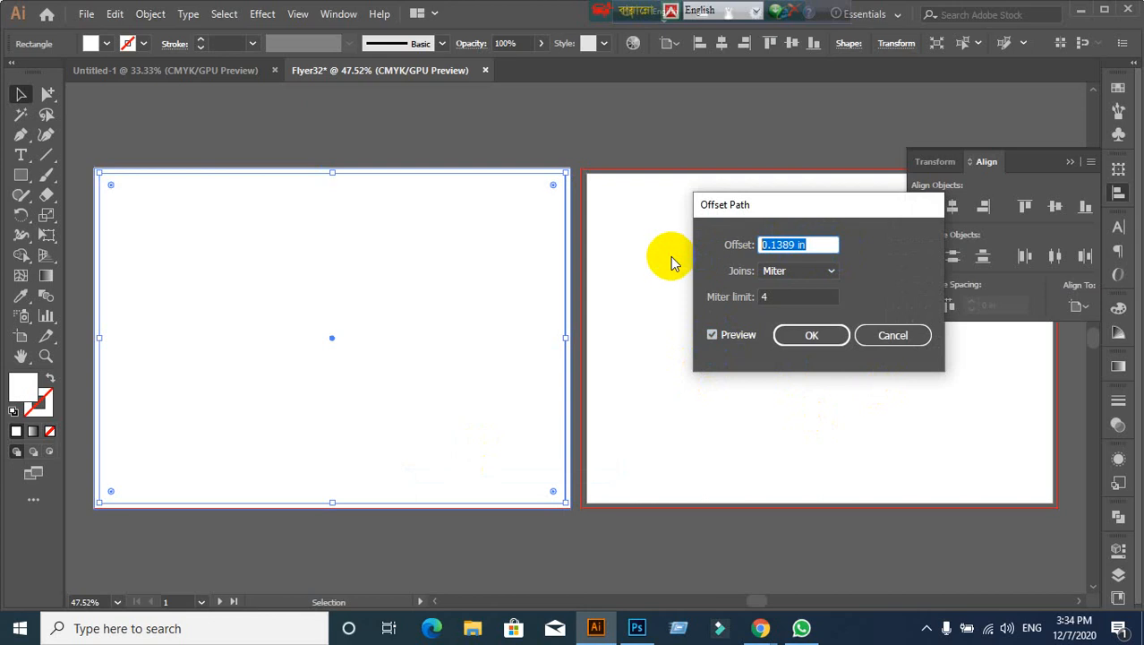
pyautogui.write('0.125')
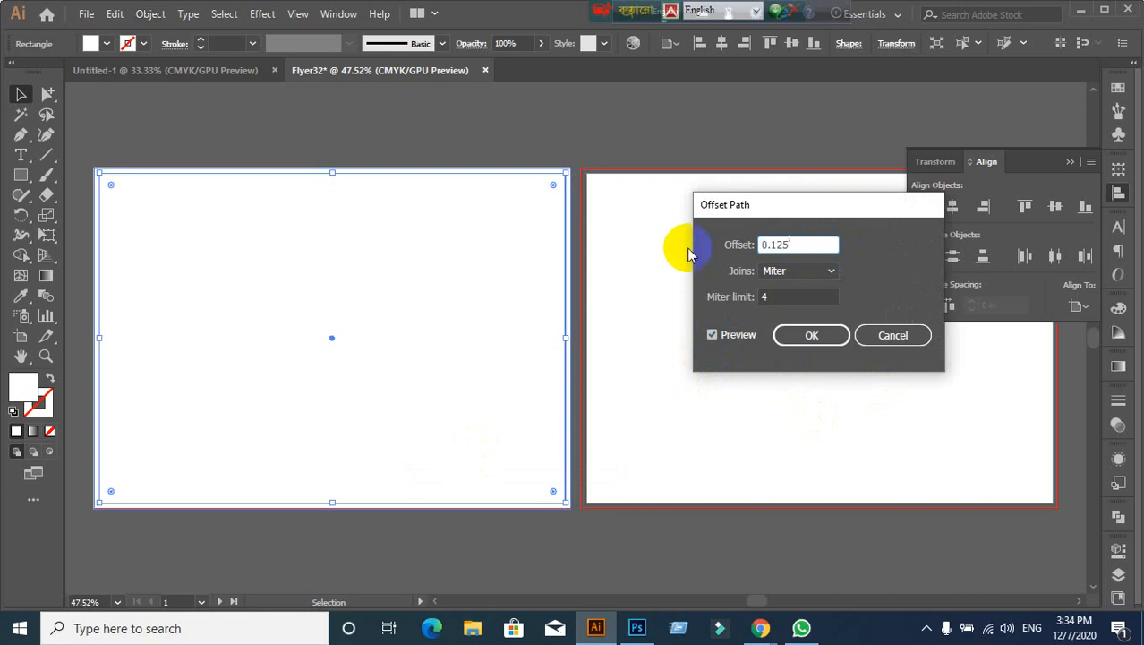
pyautogui.click(805, 334)
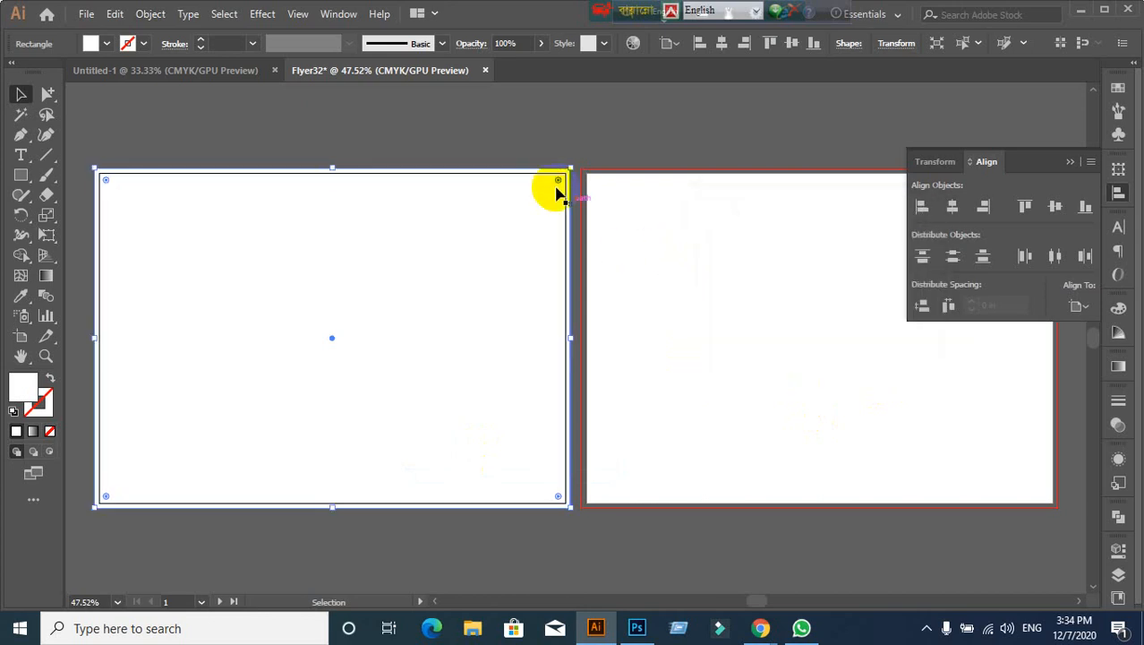
pyautogui.hotkey('ctrl', '2')
# Step: Split the page-sized rectangle into a grid of one row and two columns
pyautogui.click(334, 320)
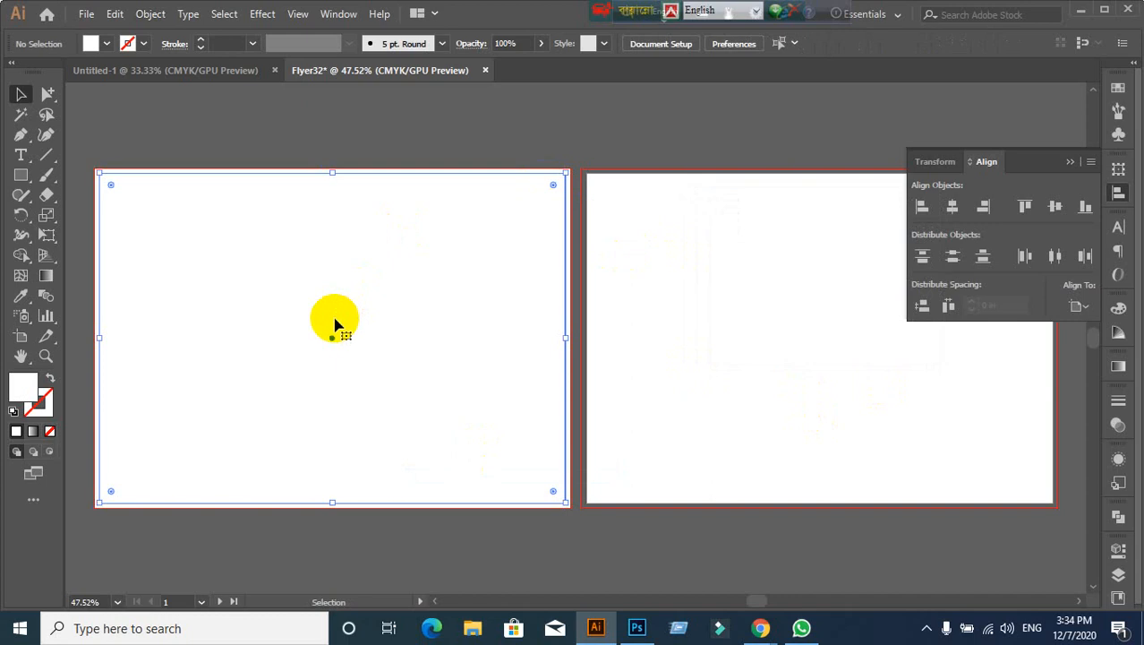
pyautogui.click(143, 16)
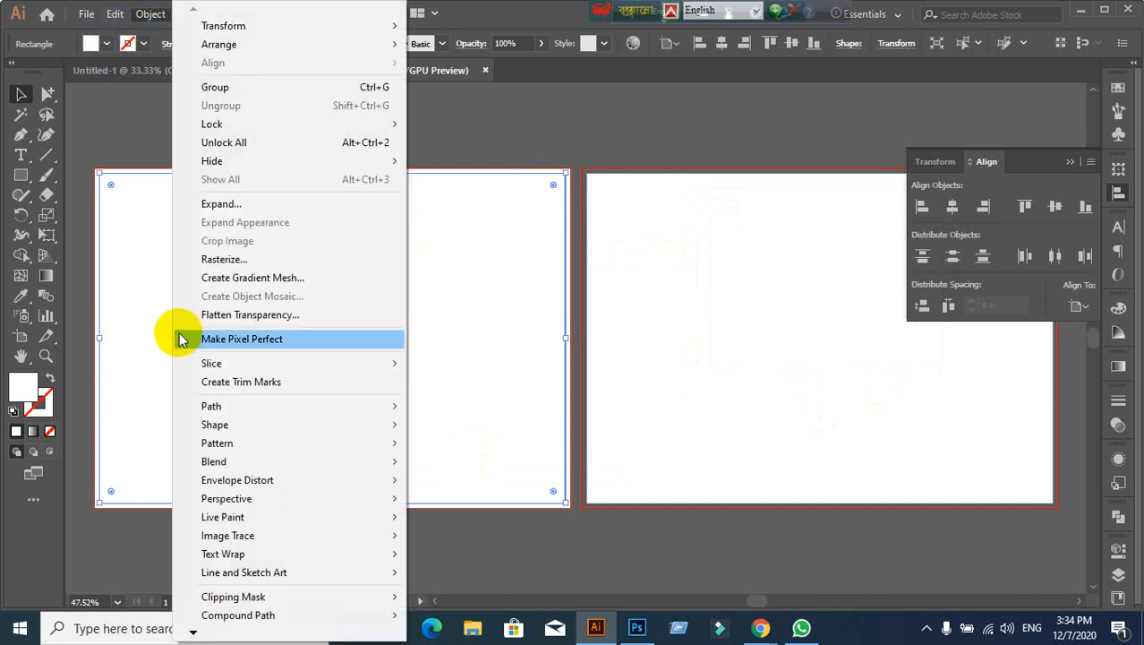
pyautogui.moveTo(216, 414)
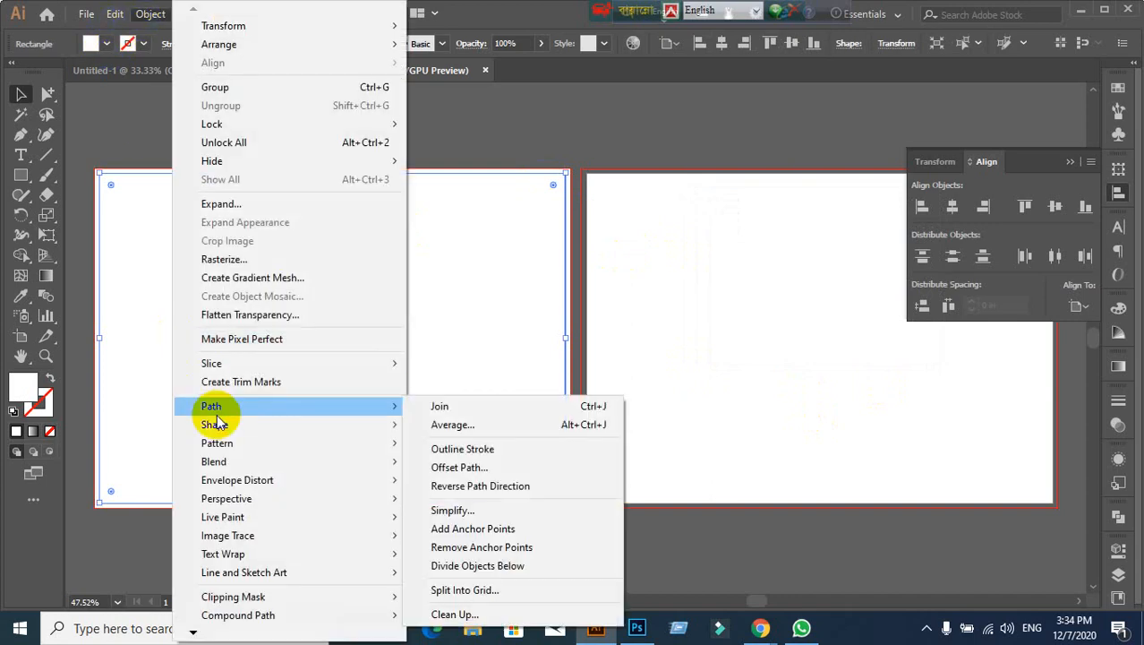
pyautogui.click(463, 589)
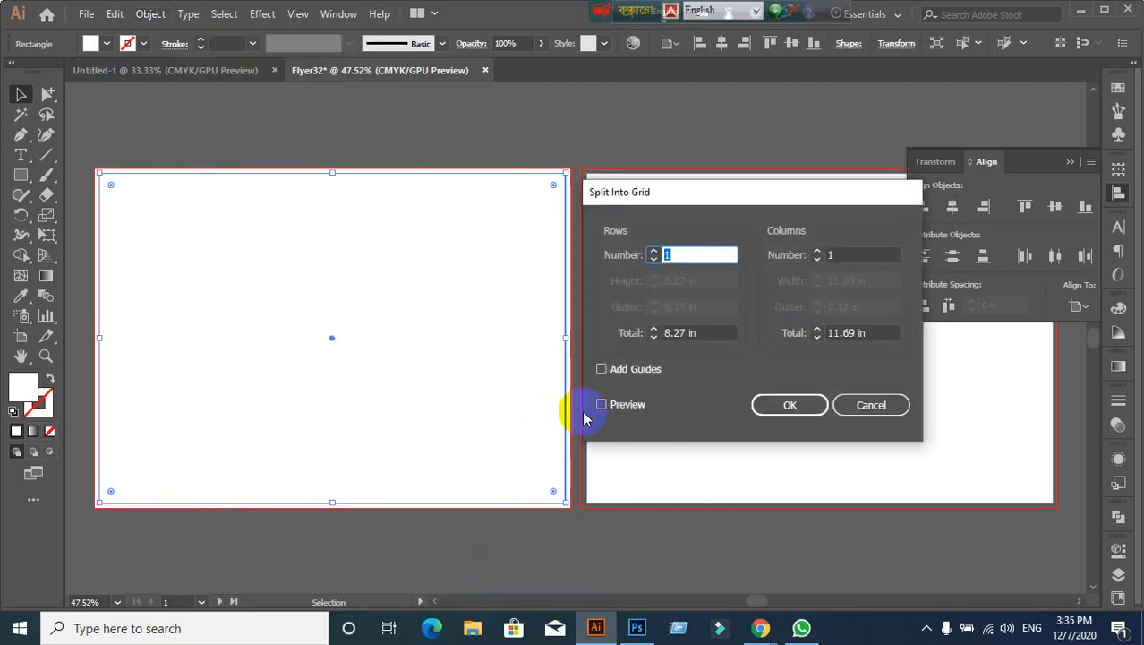
pyautogui.click(602, 404)
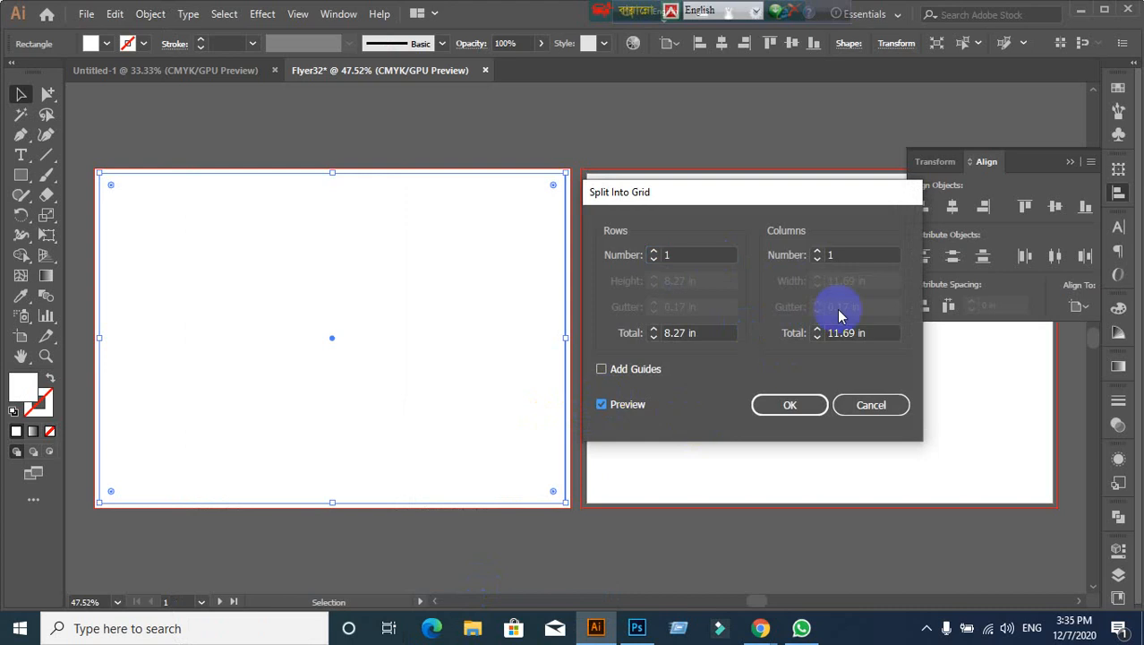
pyautogui.click(844, 256)
pyautogui.write('32')
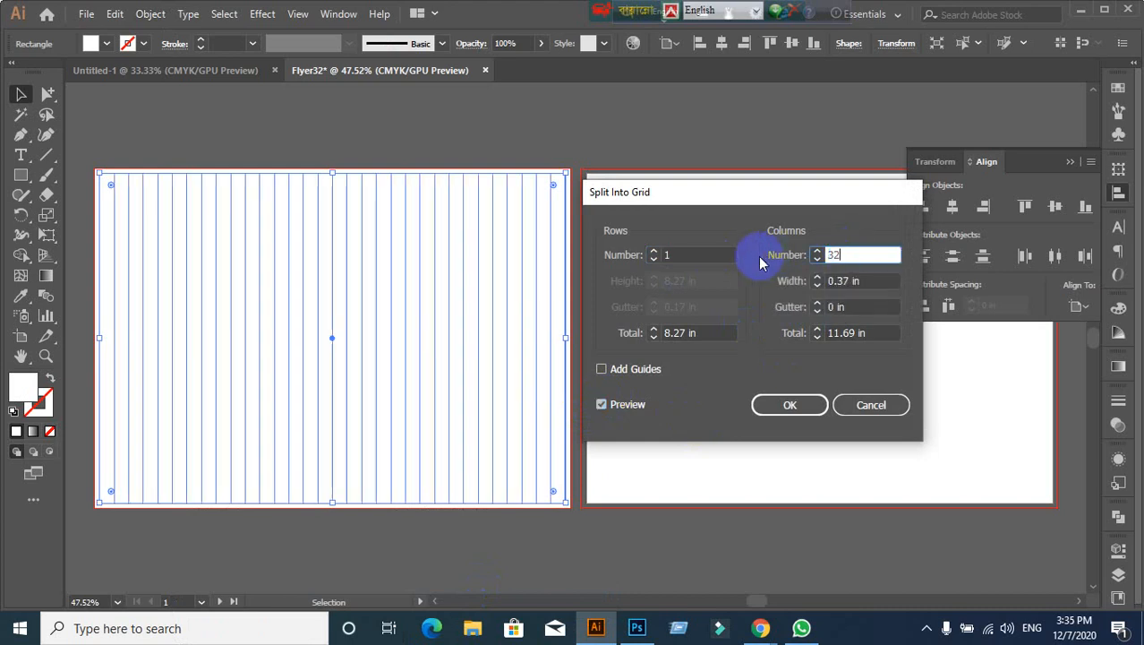
pyautogui.press('BackSpace')
pyautogui.press('BackSpace')
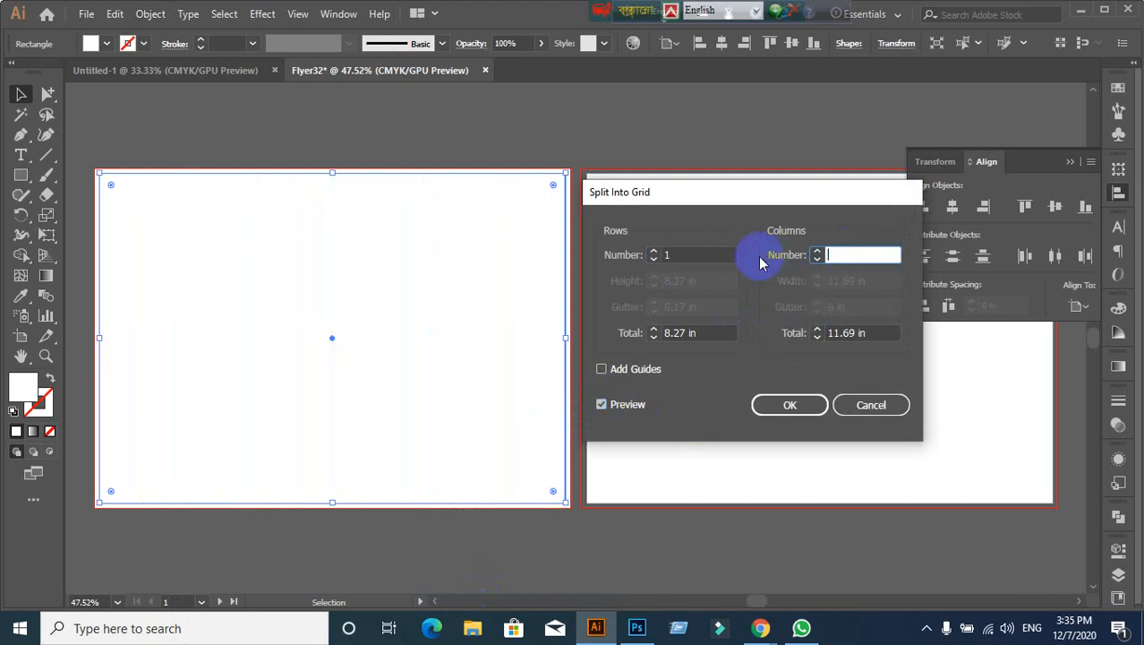
pyautogui.write('2')
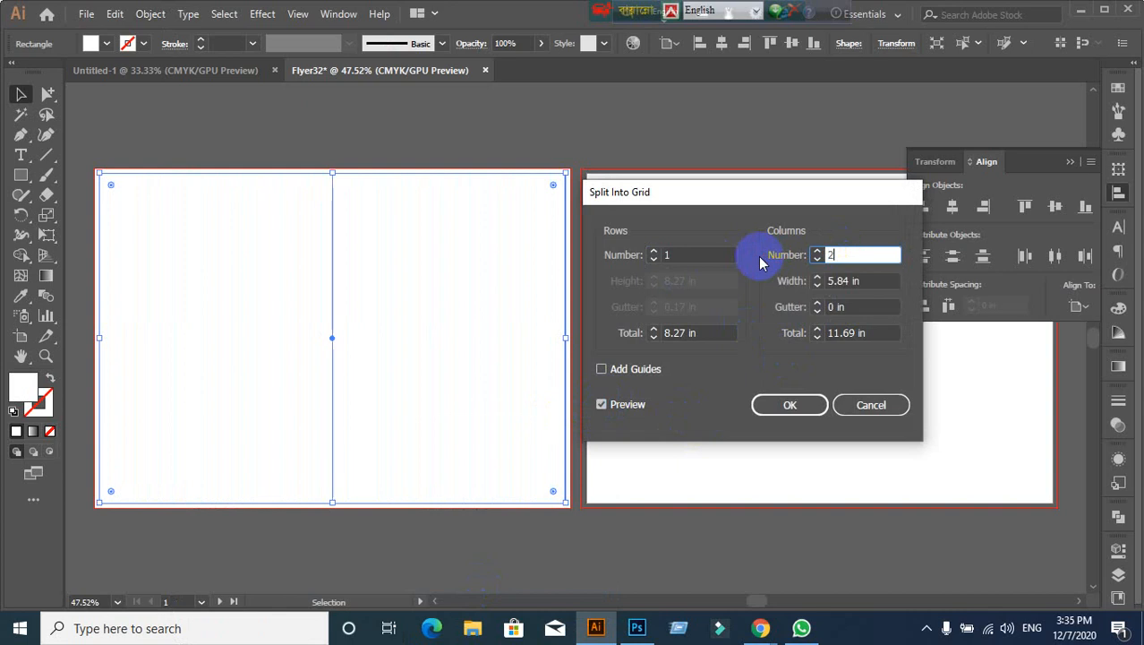
pyautogui.click(793, 408)
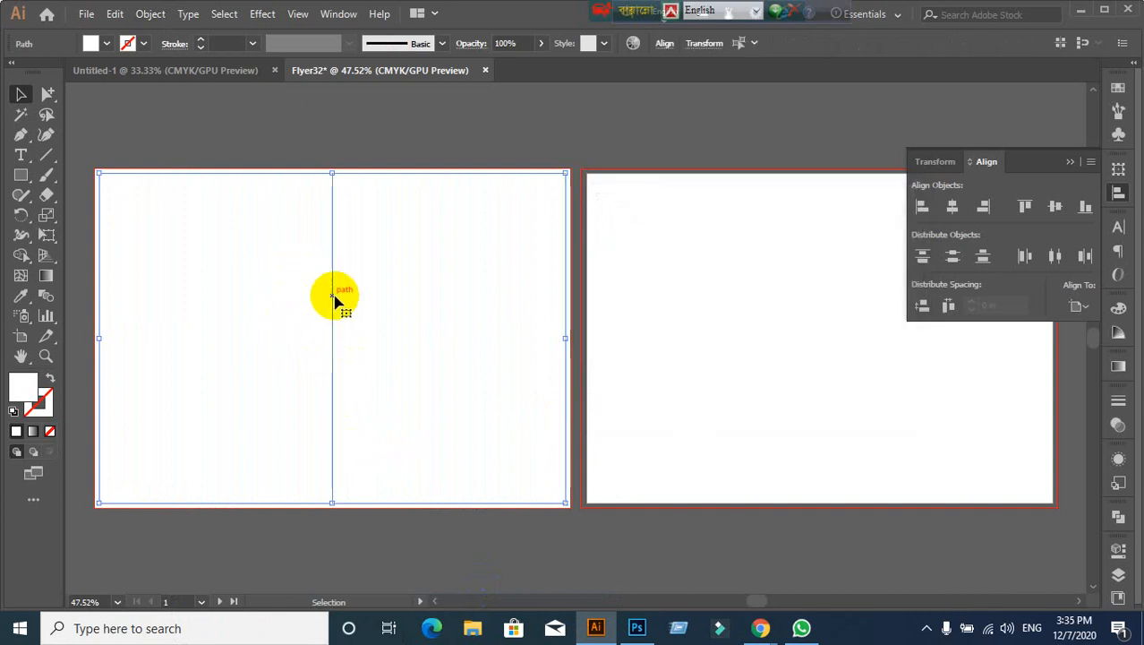
# Step: Offset the paths of the two column panels inward by 0.25 in to form margin rectangles, keeping the Miter joins
pyautogui.click(149, 14)
pyautogui.moveTo(257, 409)
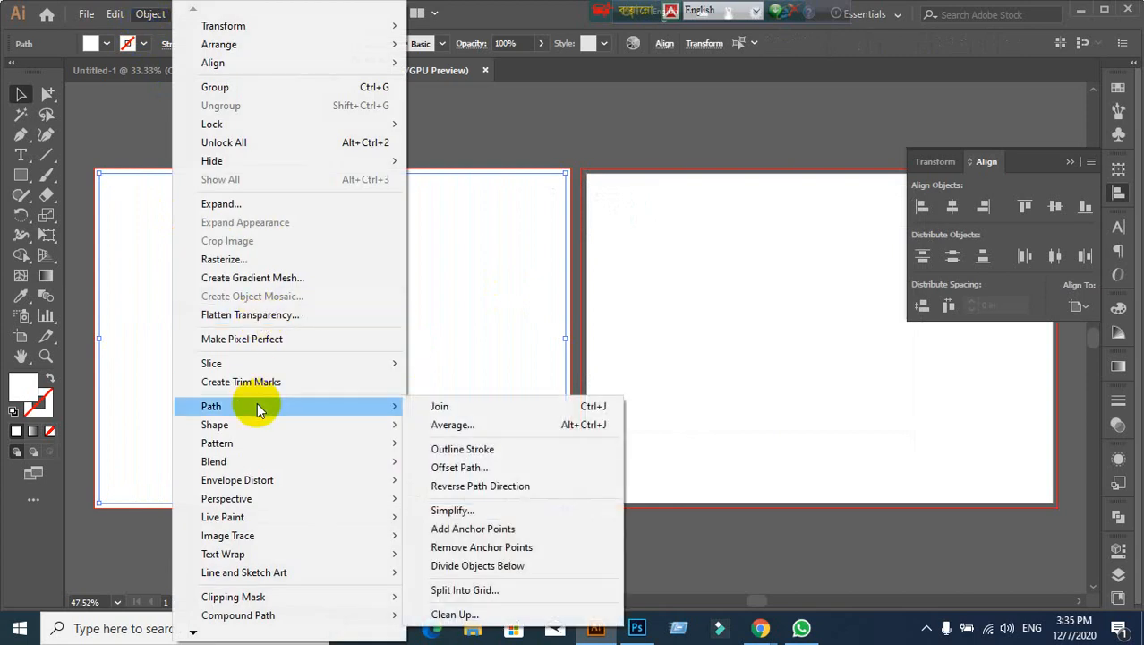
pyautogui.click(490, 464)
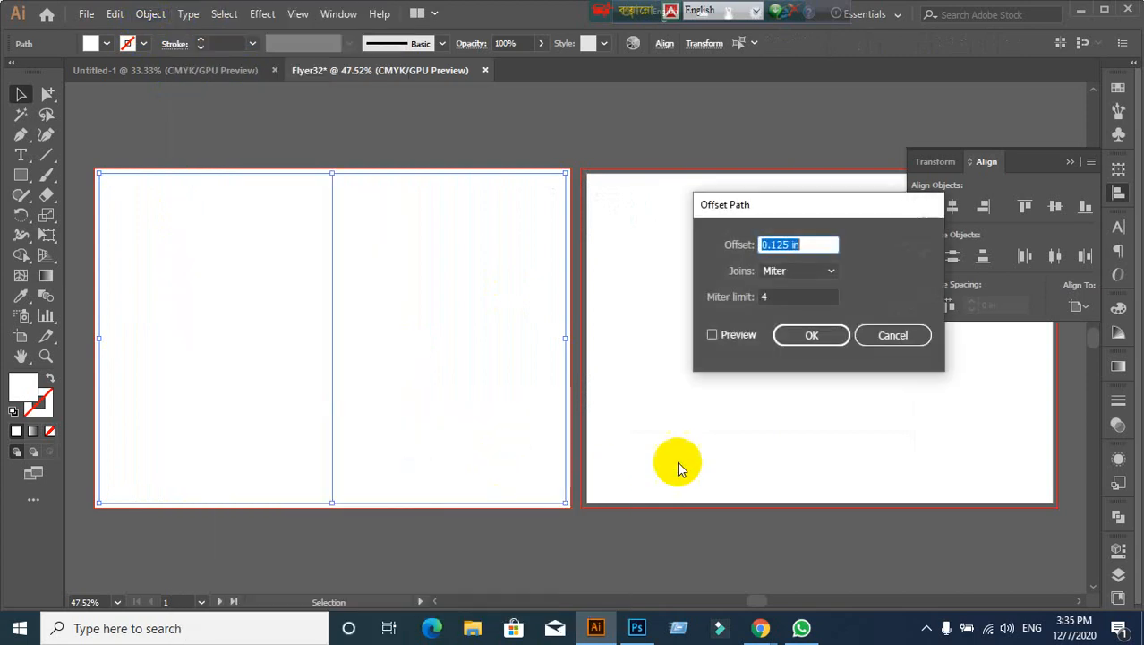
pyautogui.click(712, 334)
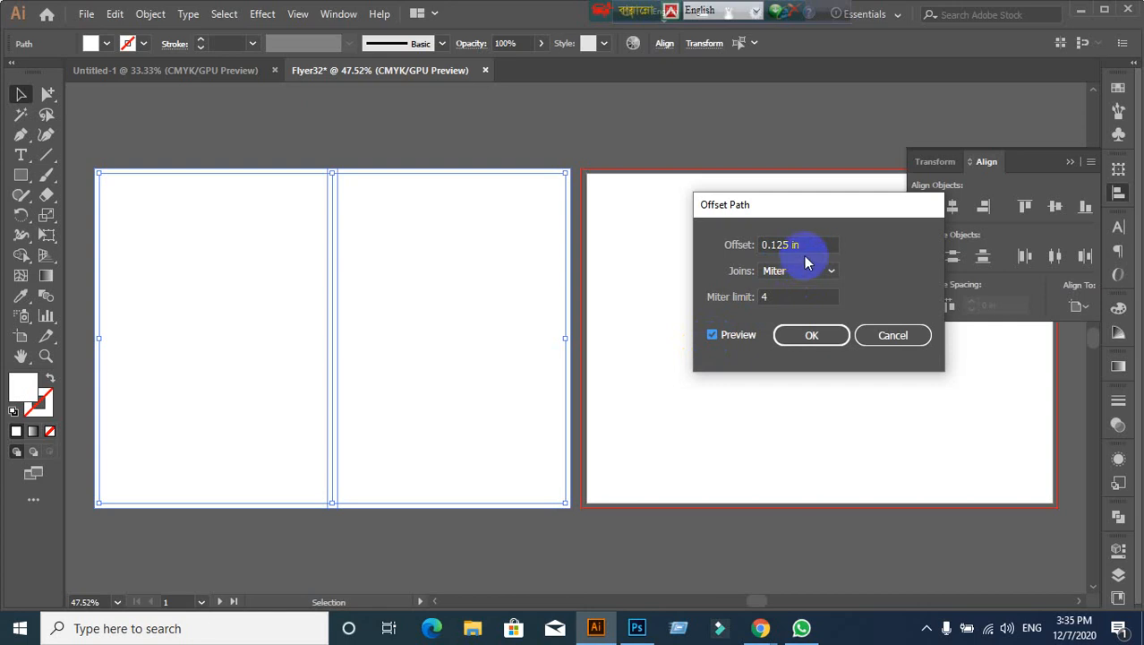
pyautogui.moveTo(807, 245); pyautogui.dragTo(726, 241)
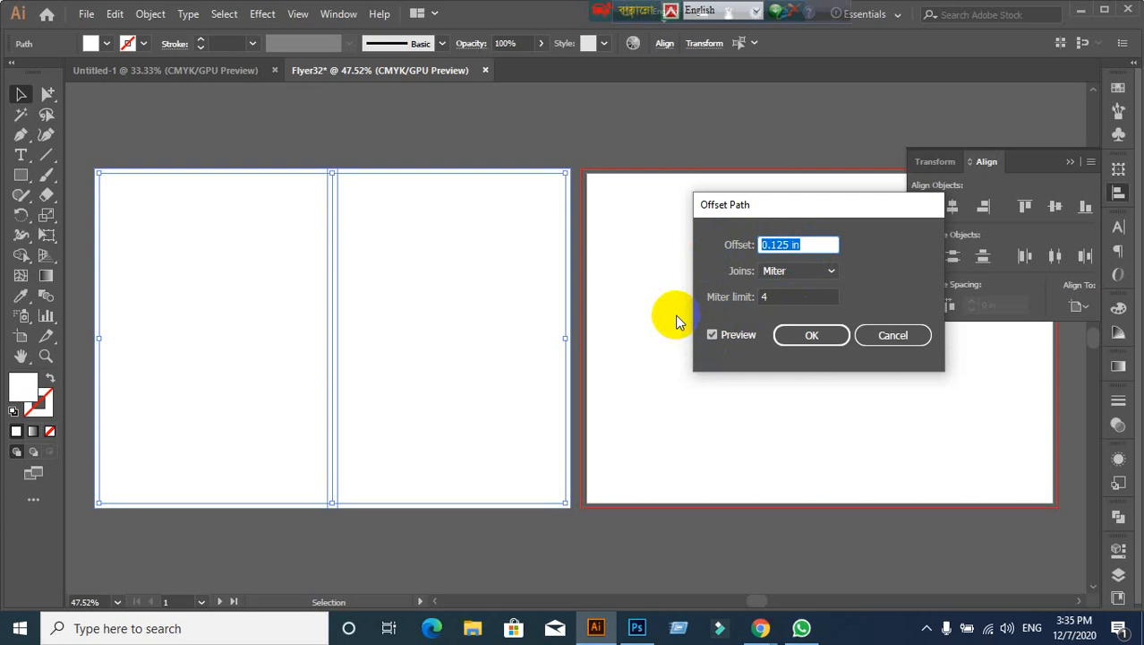
pyautogui.write('0')
pyautogui.click(712, 335)
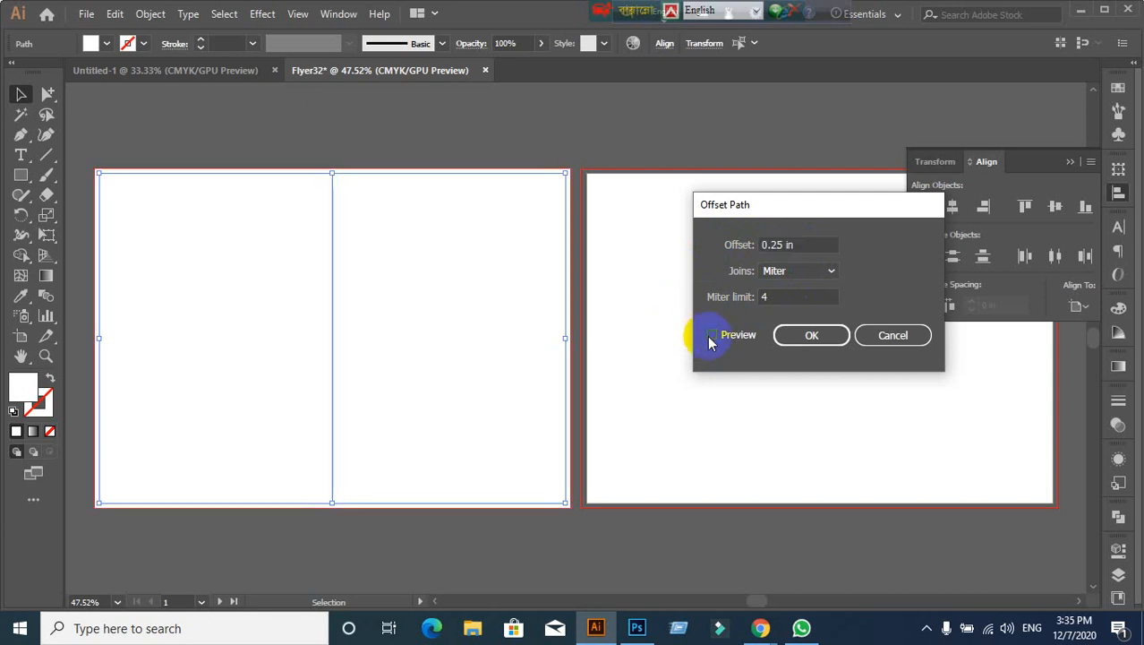
pyautogui.click(712, 335)
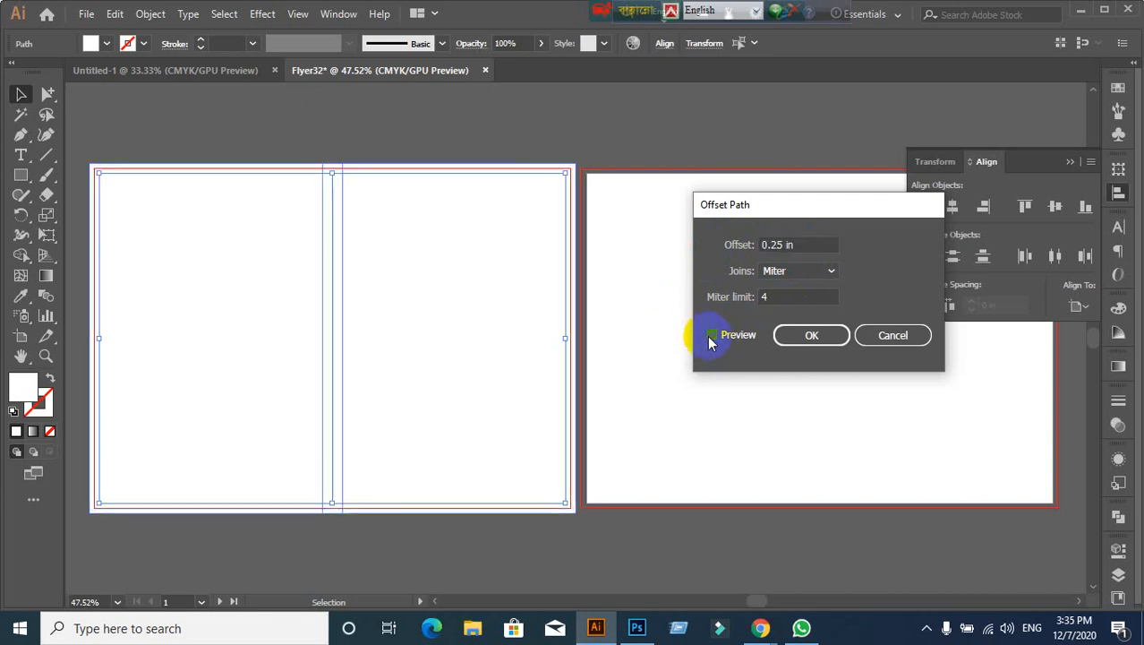
pyautogui.doubleClick(772, 246)
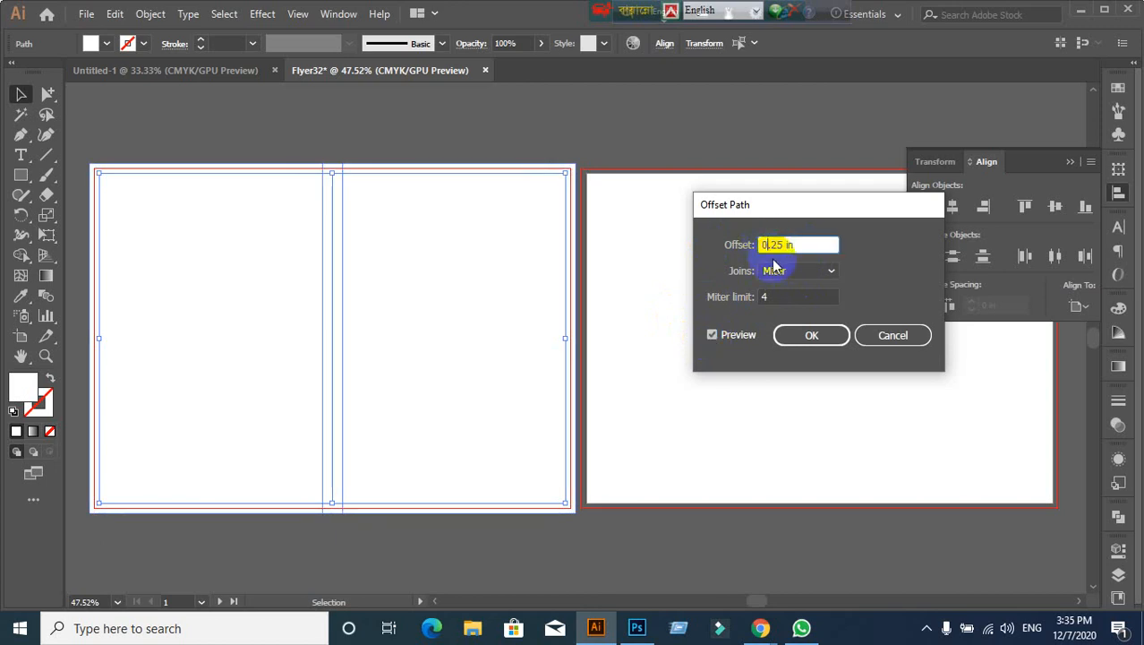
pyautogui.write('-')
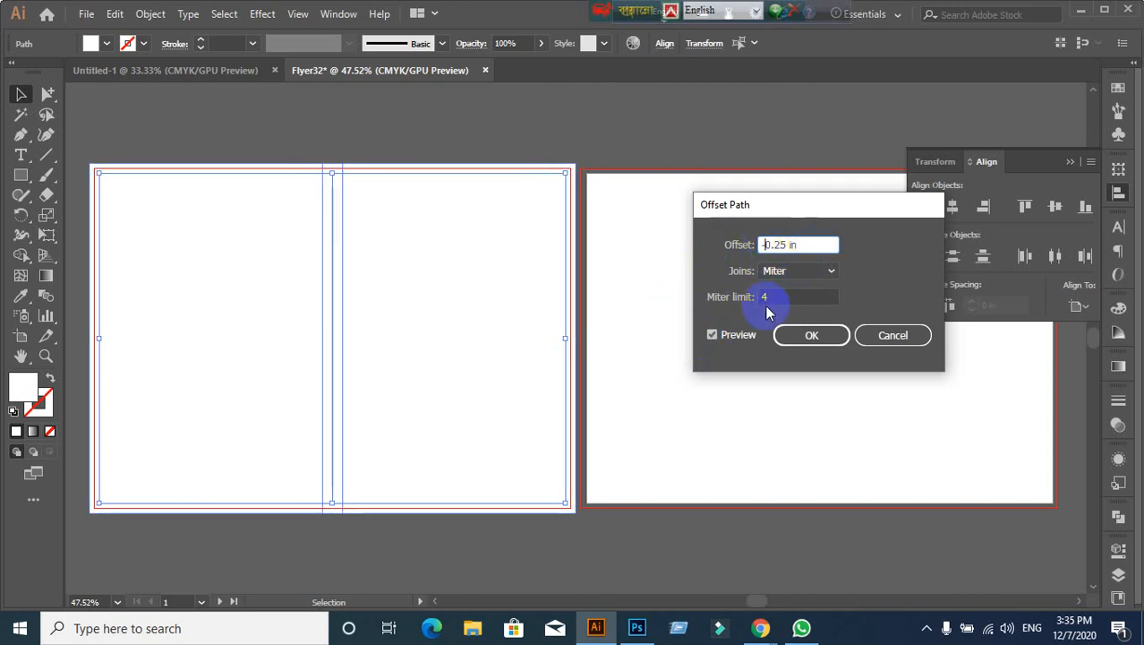
pyautogui.click(715, 333)
pyautogui.click(714, 333)
pyautogui.click(801, 336)
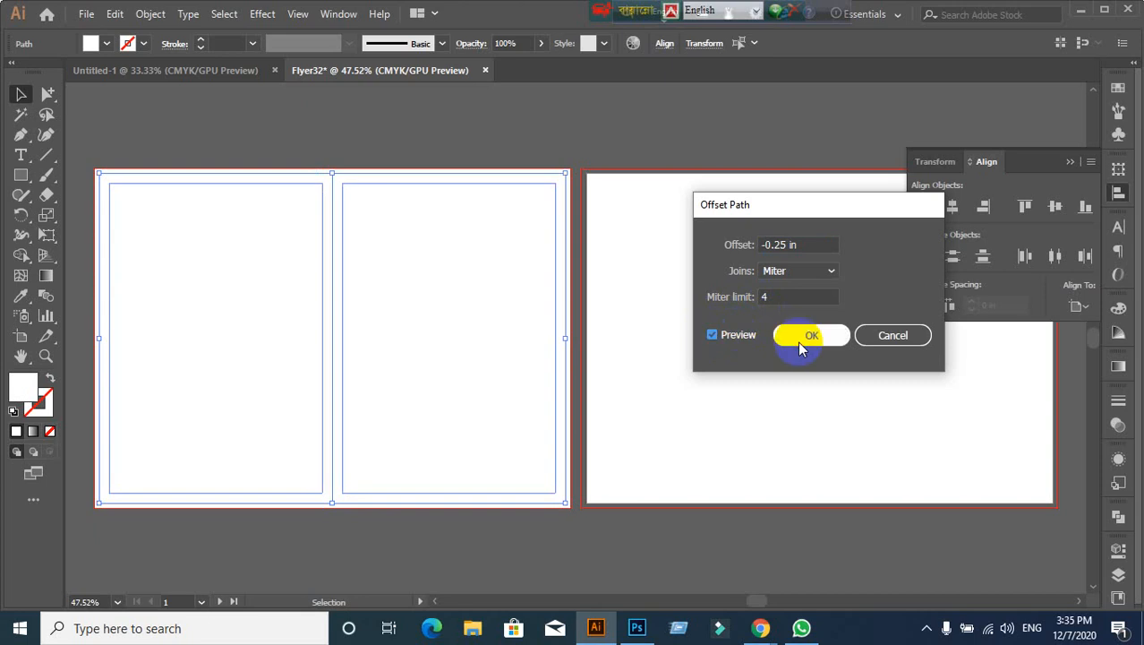
# Step: Convert the two column panels and their inner margin rectangles on the first artboard into guides
pyautogui.click(124, 132)
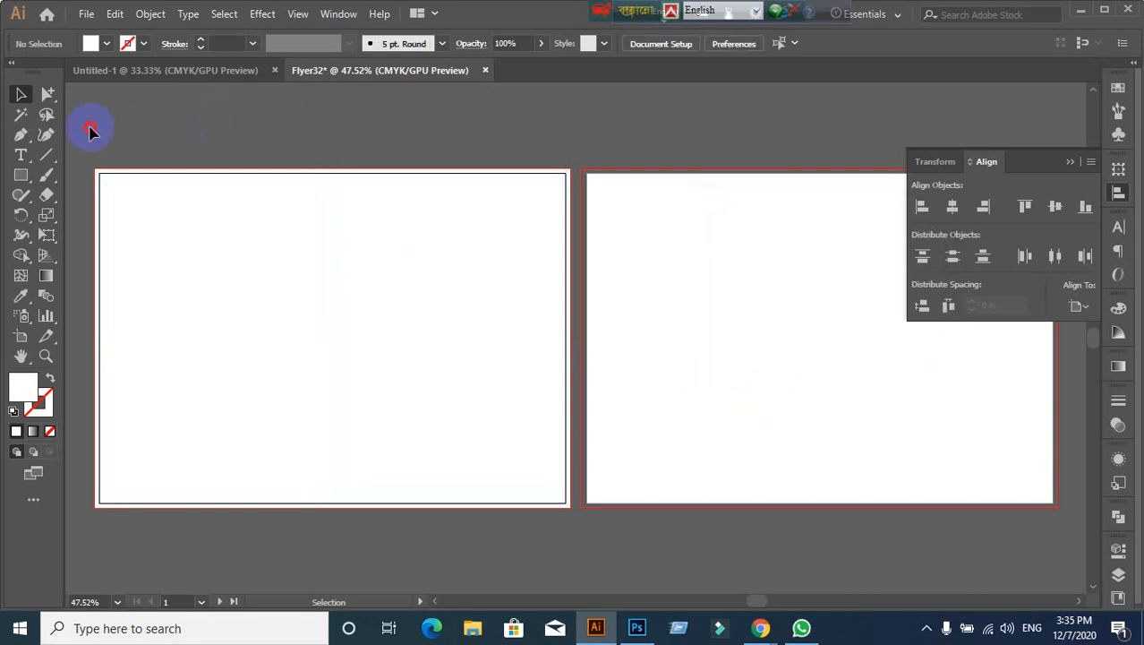
pyautogui.moveTo(90, 130); pyautogui.dragTo(486, 498)
pyautogui.rightClick(363, 387)
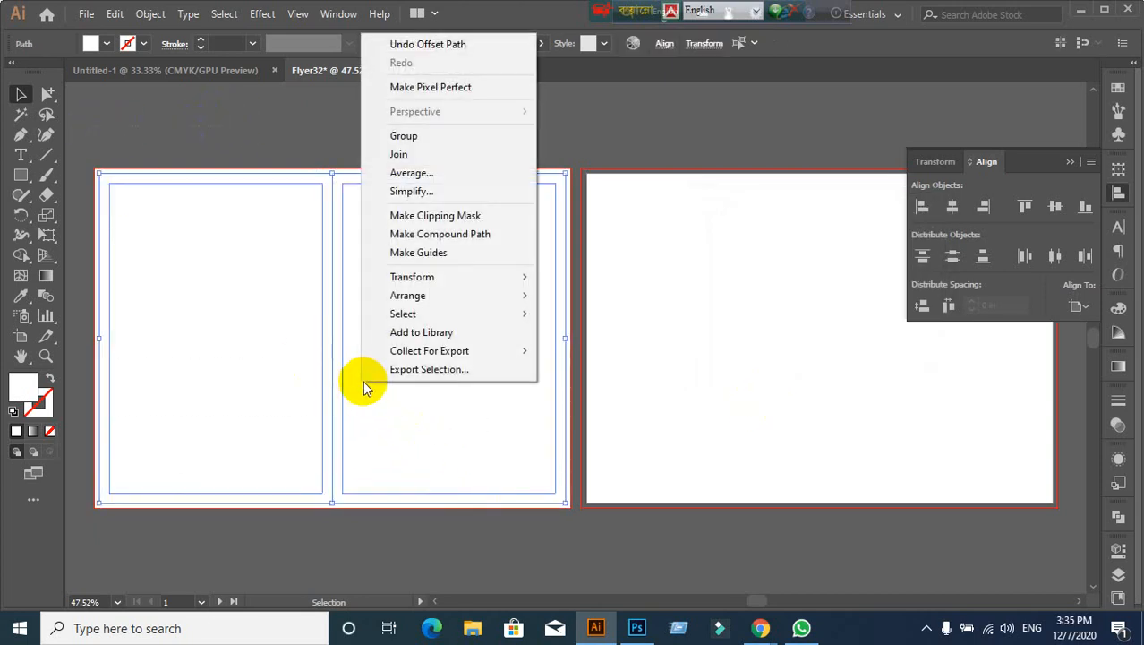
pyautogui.click(411, 252)
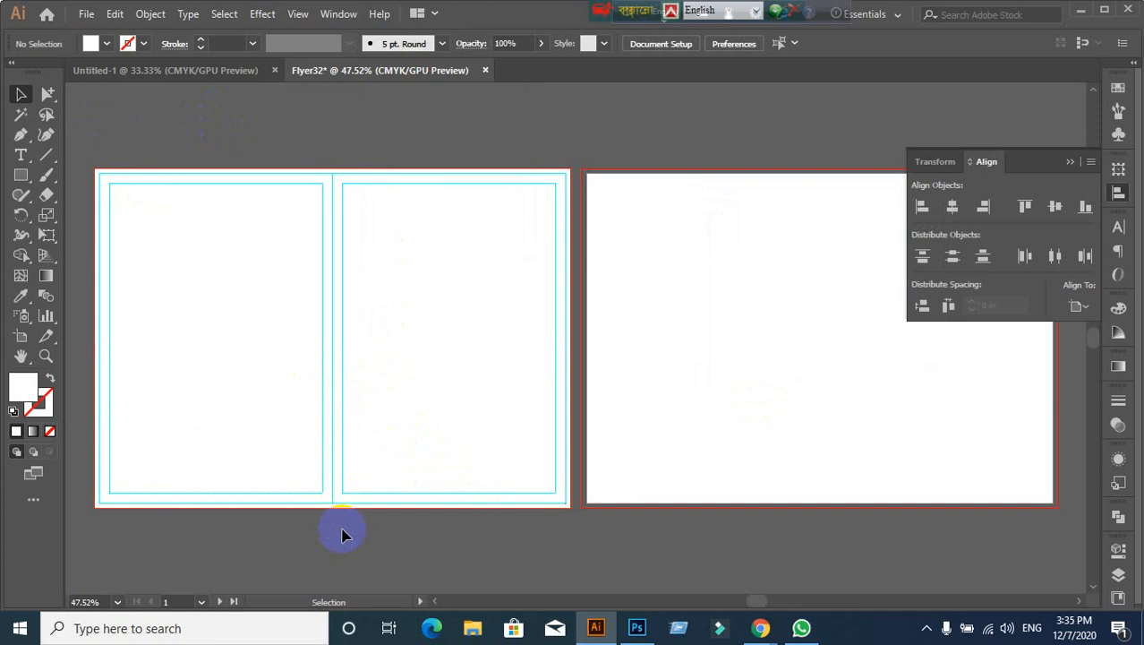
# Step: Draw a white test square about 2.65 in wide on the empty canvas above the first artboard
pyautogui.scroll(5, 340, 488)
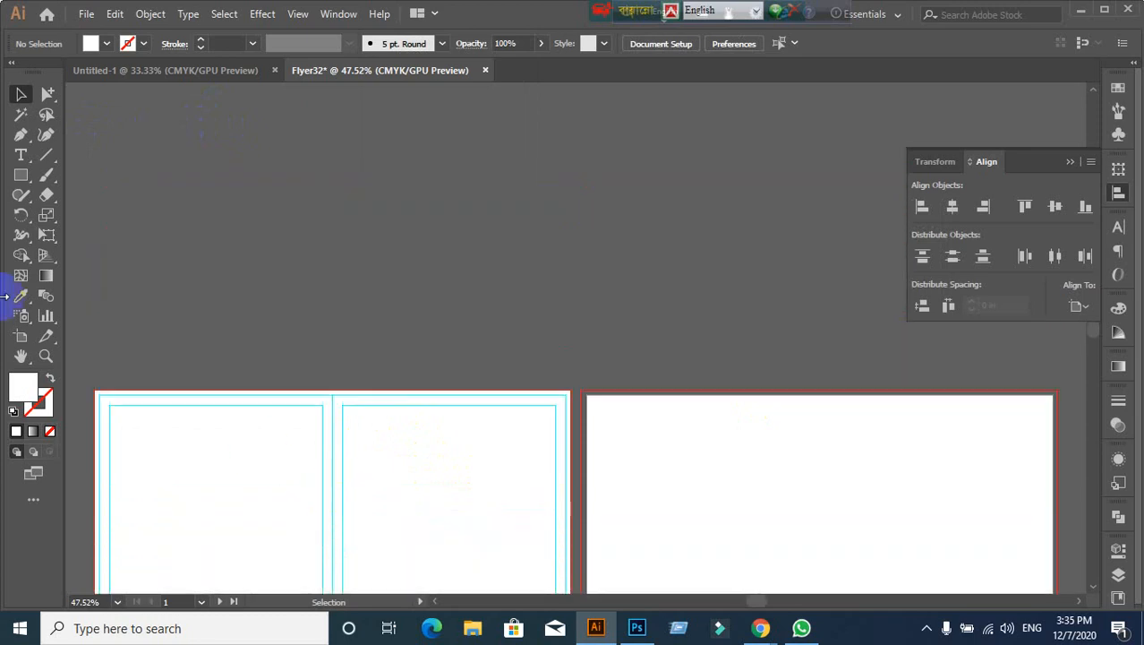
pyautogui.click(21, 176)
pyautogui.moveTo(243, 172); pyautogui.dragTo(408, 303)
pyautogui.hotkey('ctrl', 'z')
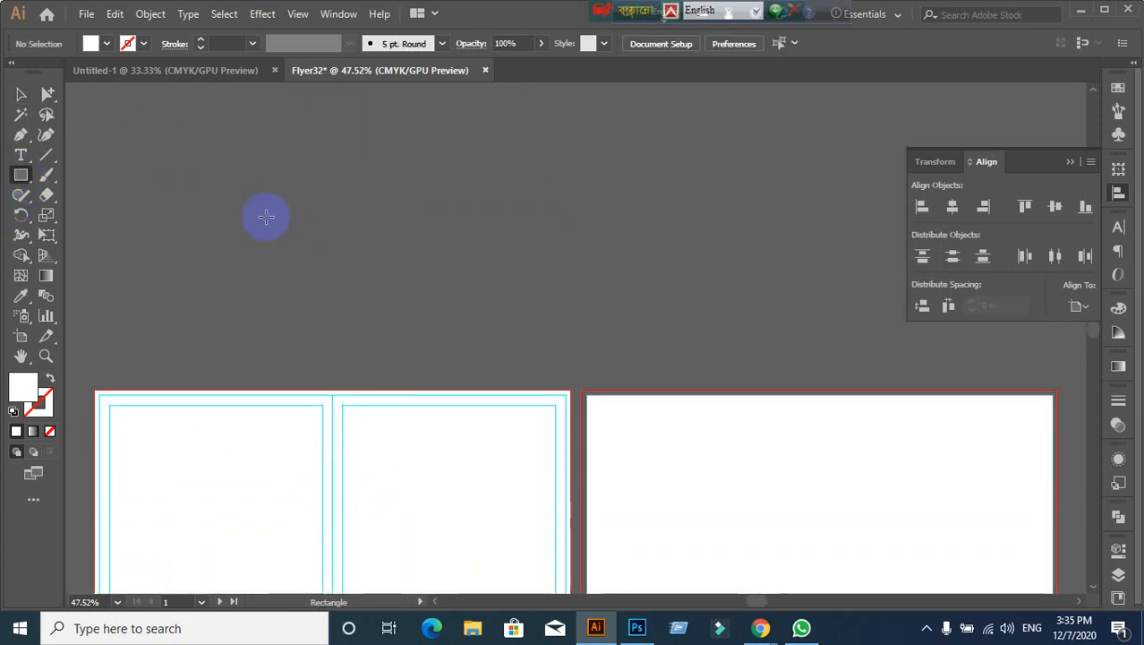
pyautogui.moveTo(243, 187)
pyautogui.mouseDown()
pyautogui.moveTo(345, 273)
pyautogui.moveTo(350, 293)
pyautogui.mouseUp()
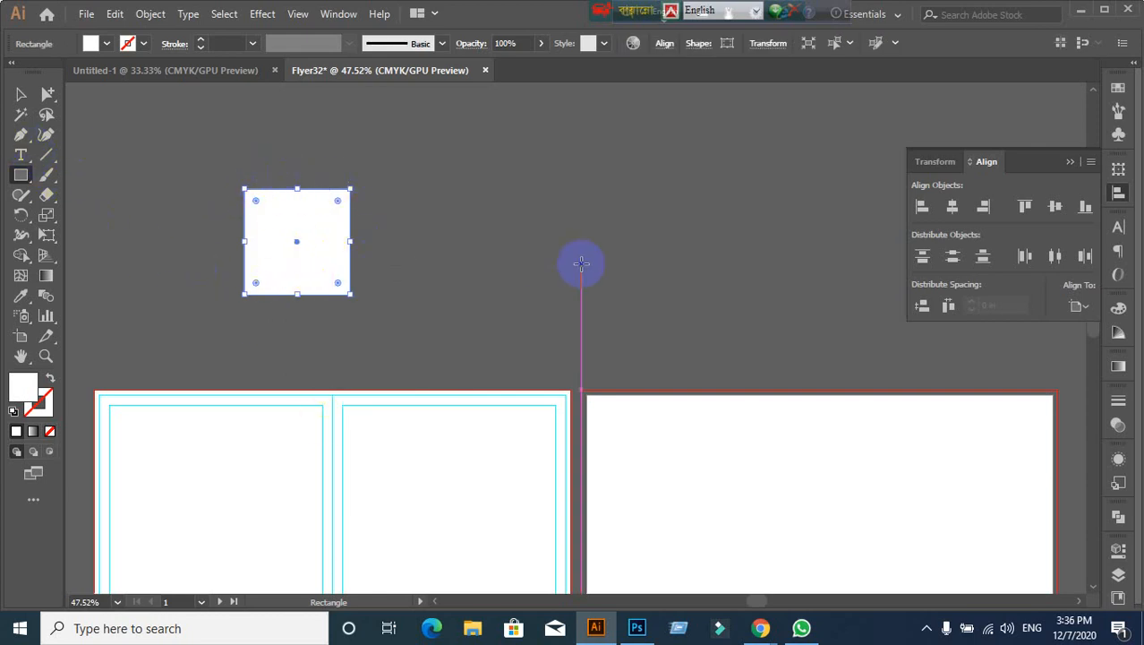
# Step: Split the test square into a grid of two rows and two columns
pyautogui.click(26, 101)
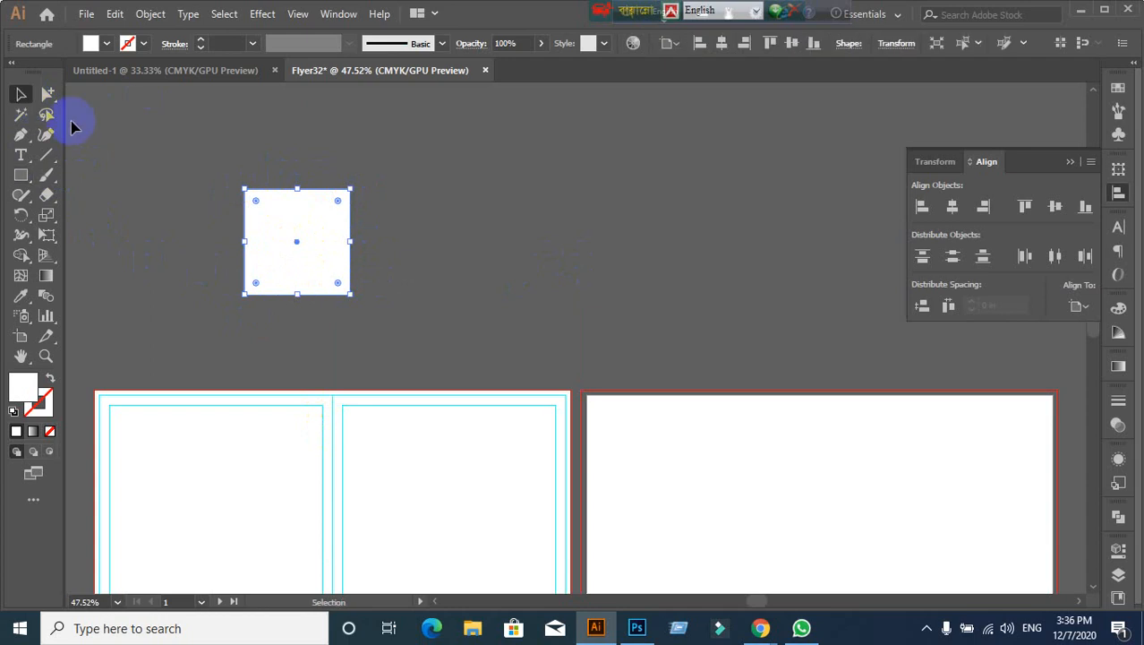
pyautogui.click(157, 219)
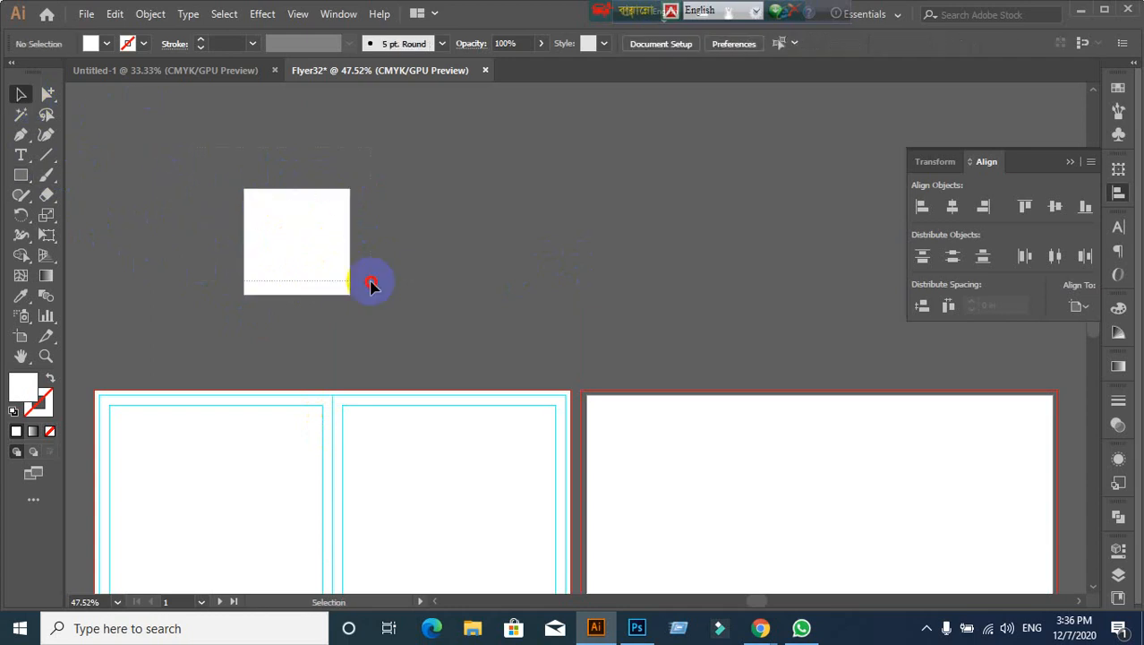
pyautogui.click(309, 244)
pyautogui.click(139, 16)
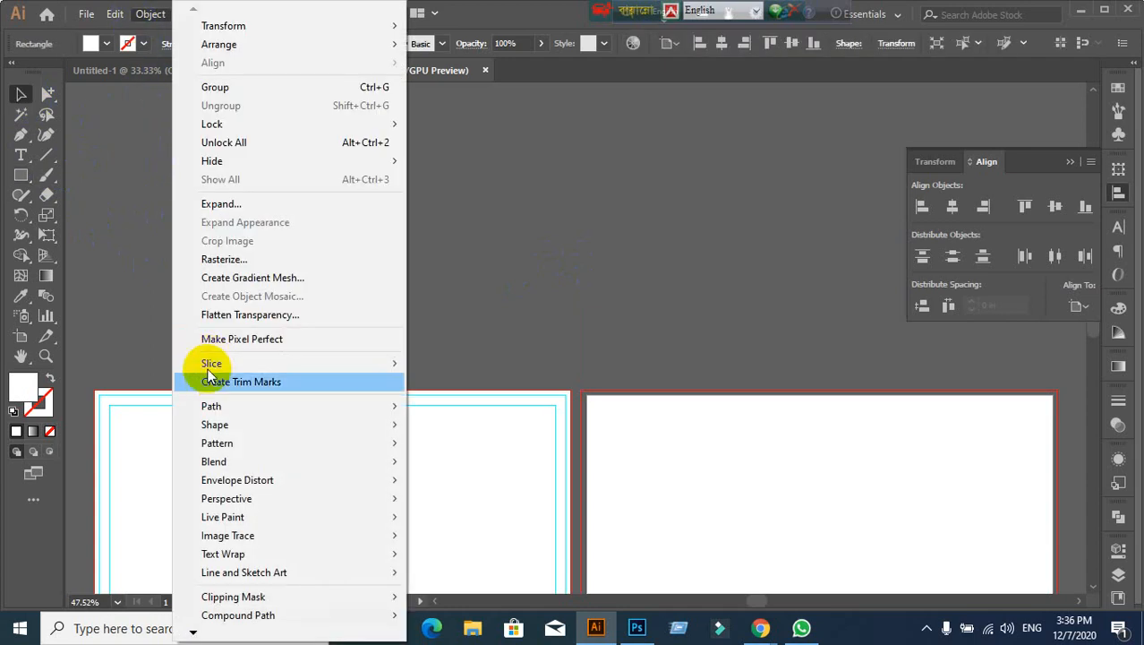
pyautogui.moveTo(204, 405)
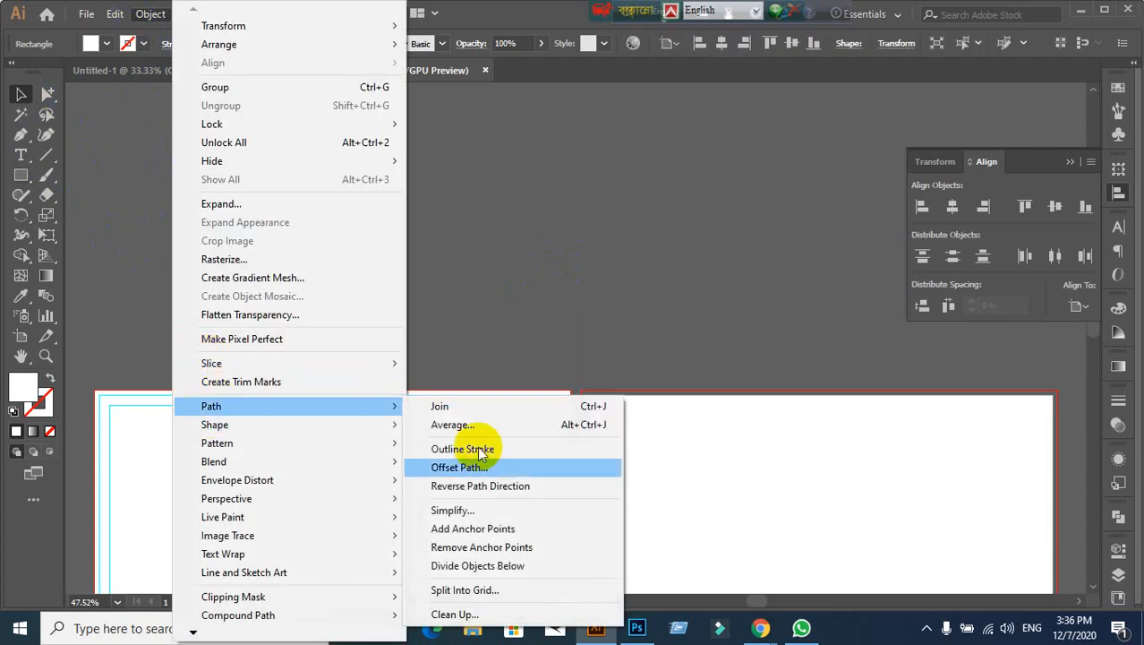
pyautogui.click(484, 594)
pyautogui.click(602, 404)
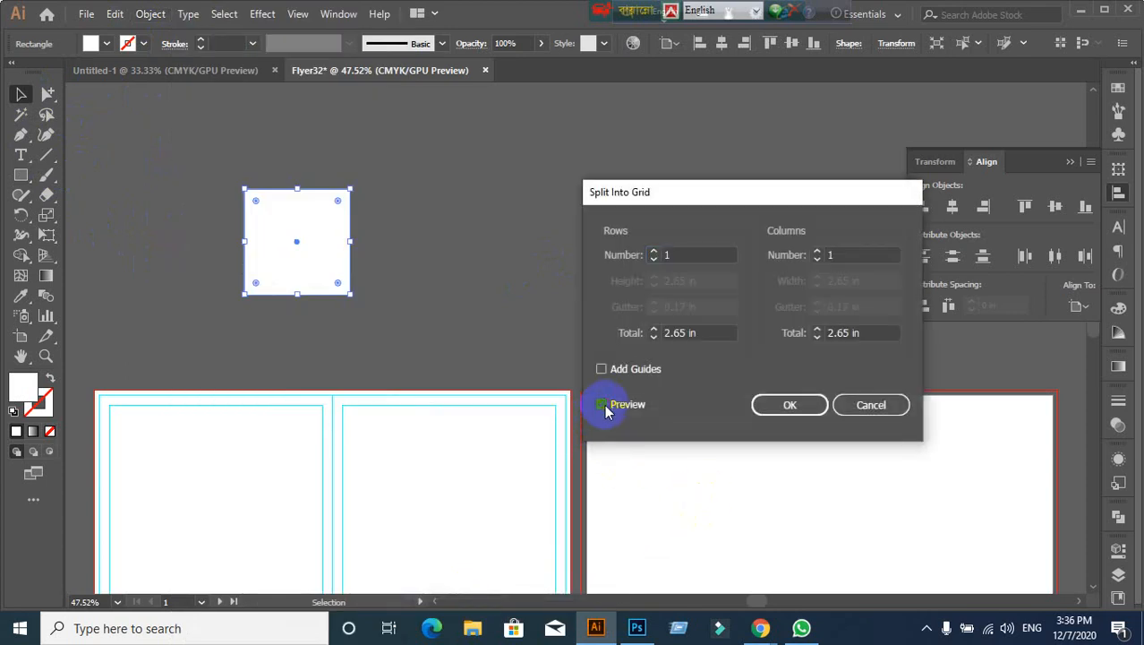
pyautogui.moveTo(690, 250); pyautogui.dragTo(589, 260)
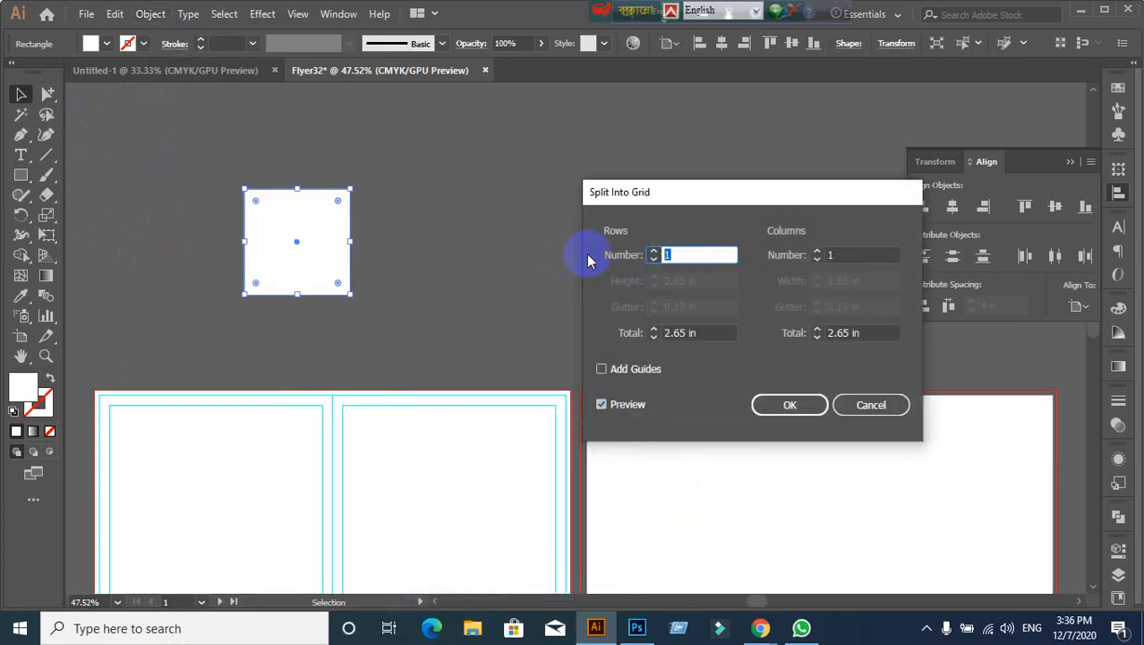
pyautogui.write('2')
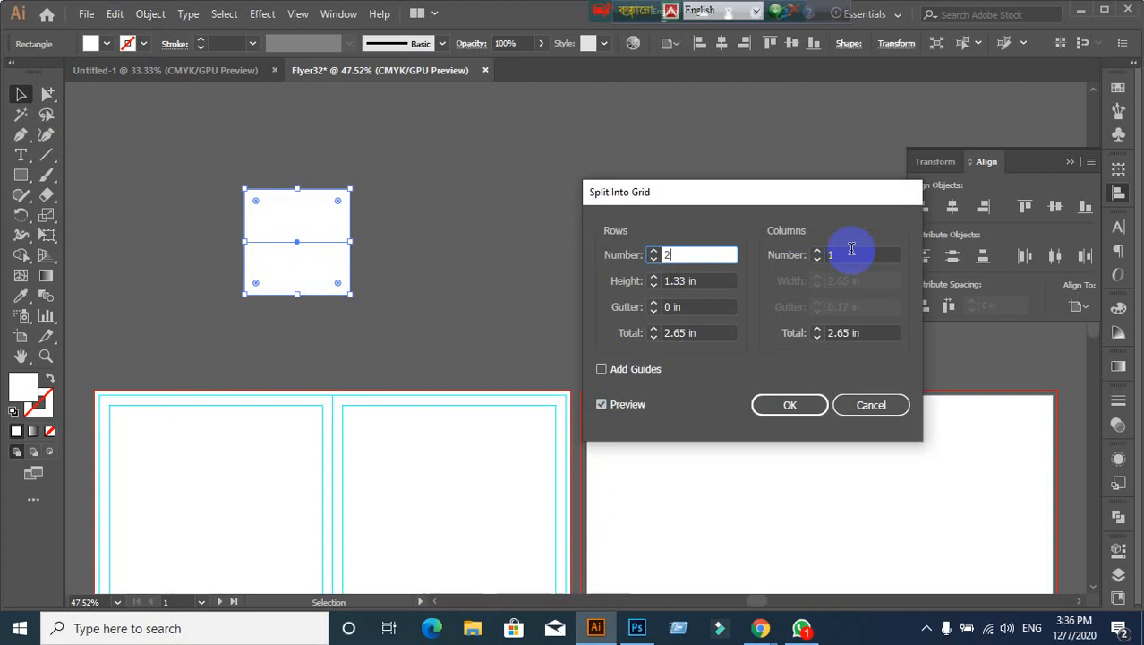
pyautogui.moveTo(851, 253); pyautogui.dragTo(800, 258)
pyautogui.write('2')
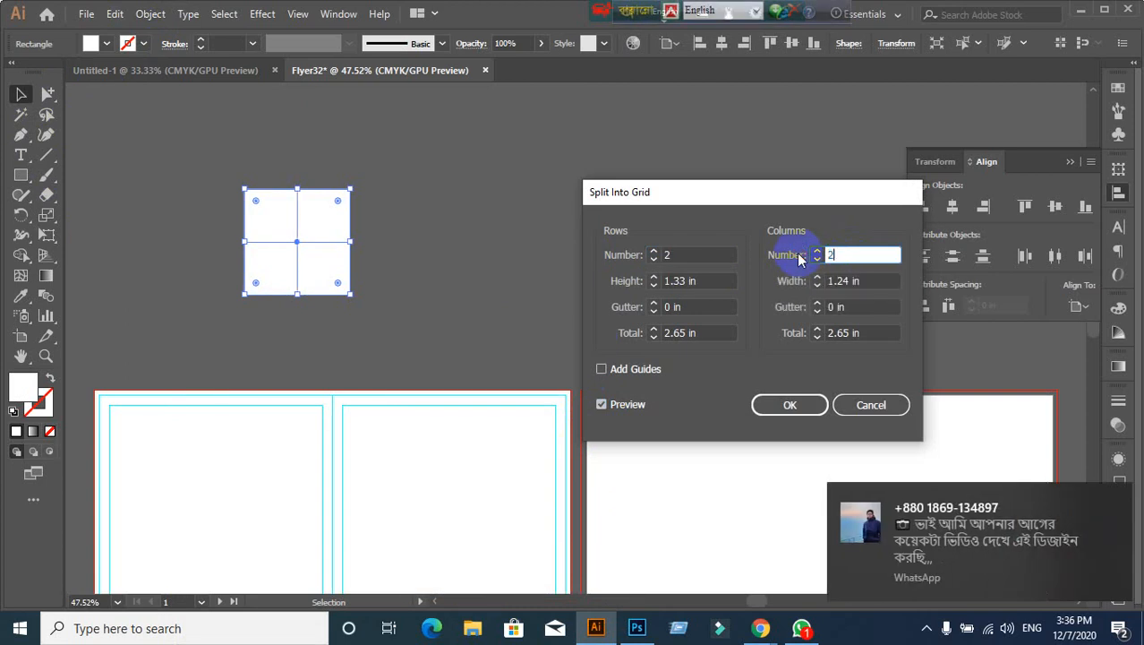
pyautogui.click(785, 404)
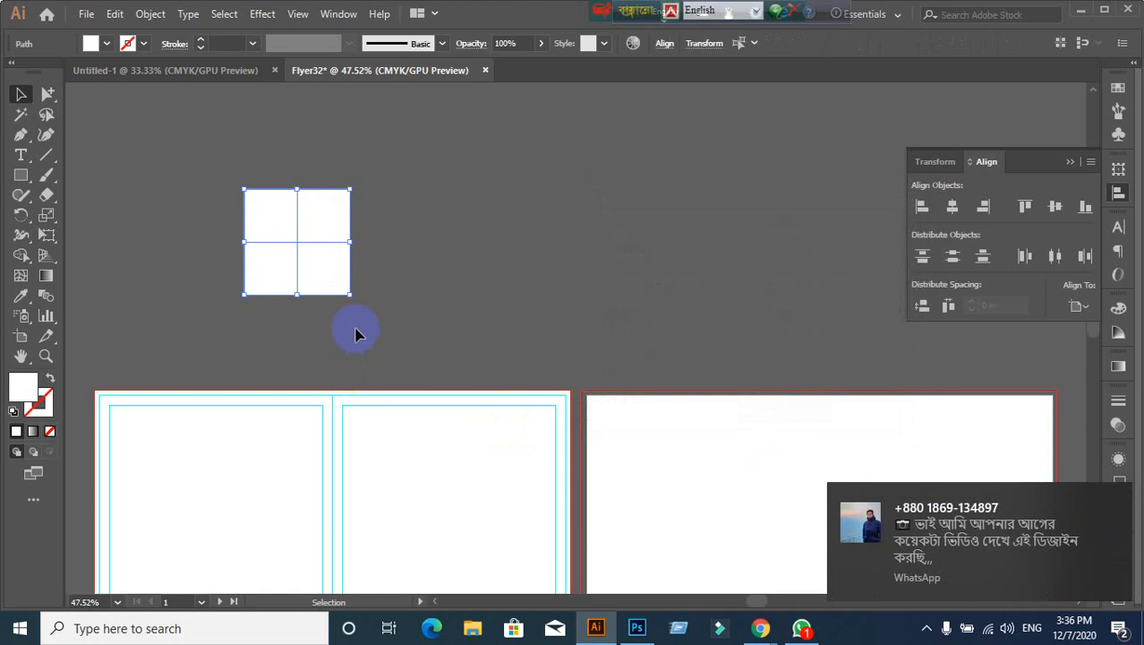
# Step: Select the pieces of the split test square individually and together to examine how it was divided
pyautogui.click(491, 257)
pyautogui.click(335, 219)
pyautogui.click(341, 271)
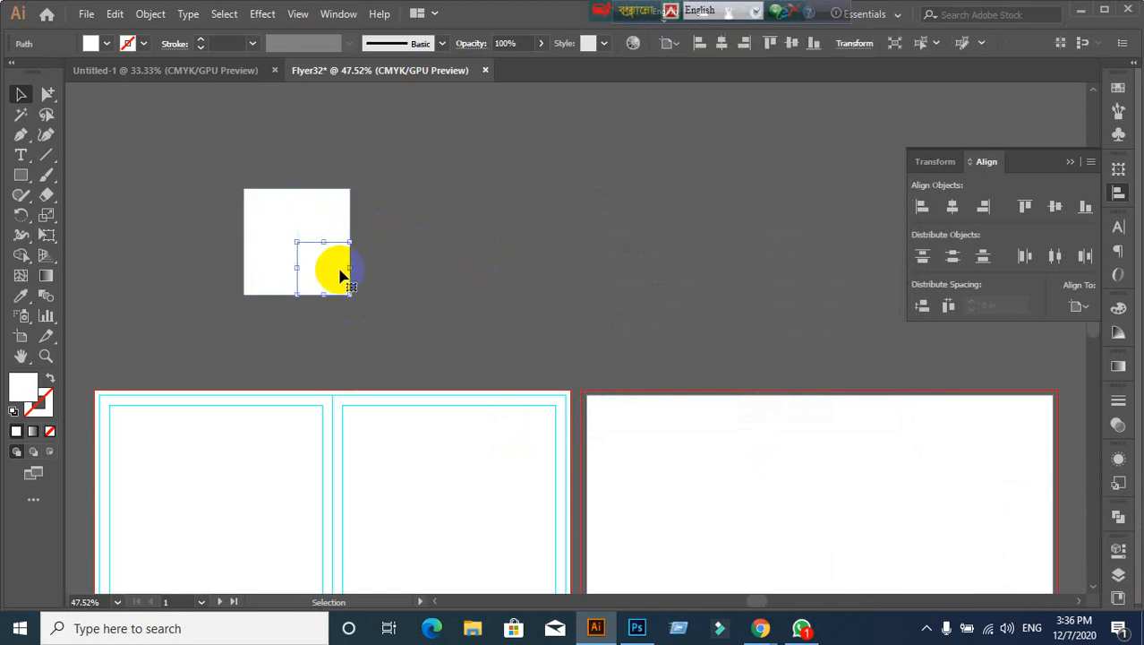
pyautogui.click(282, 271)
pyautogui.click(273, 222)
pyautogui.click(321, 224)
pyautogui.click(263, 281)
pyautogui.click(461, 299)
pyautogui.moveTo(206, 184); pyautogui.dragTo(445, 331)
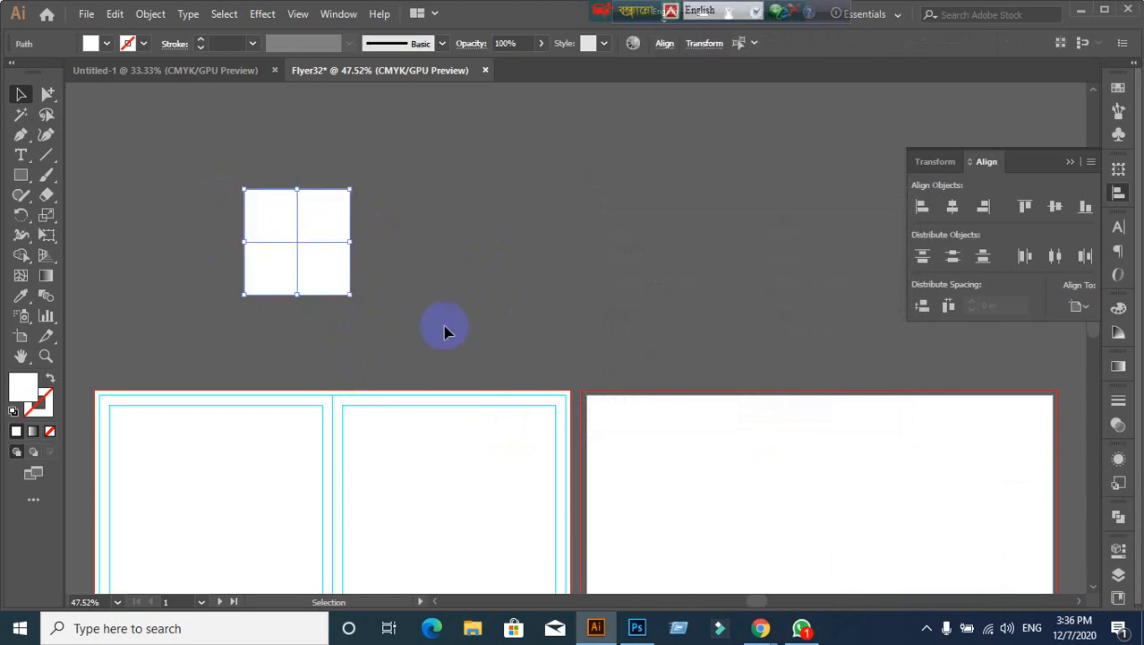
pyautogui.click(473, 333)
# Step: Move the four pieces of the test square apart and delete them all
pyautogui.moveTo(345, 284); pyautogui.dragTo(435, 306)
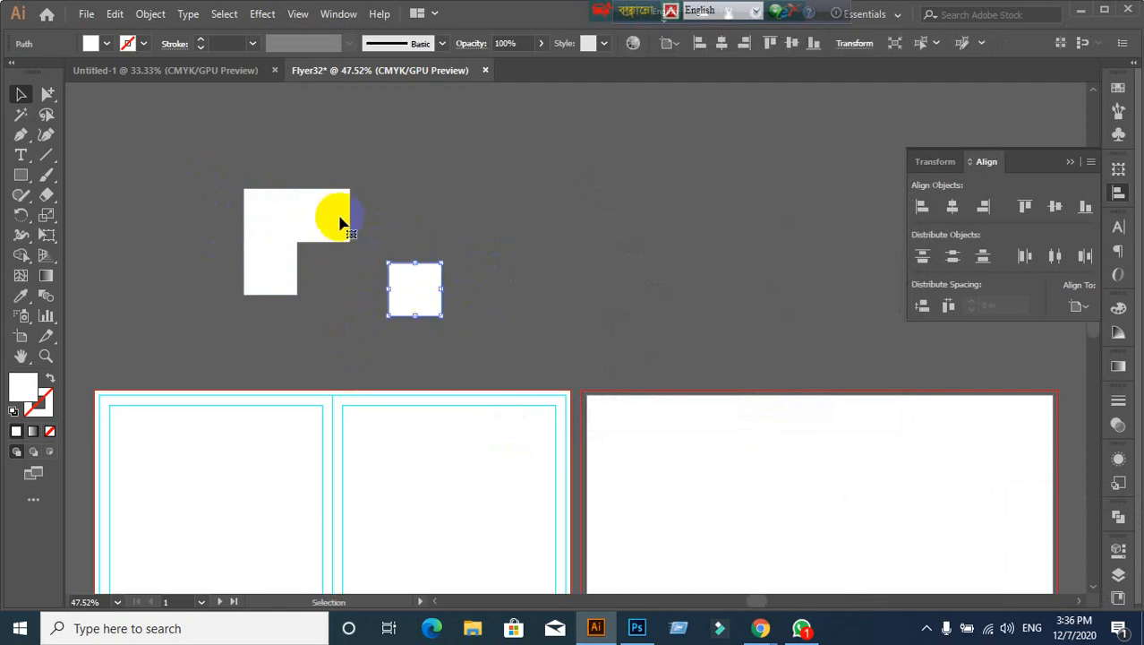
pyautogui.moveTo(342, 222); pyautogui.dragTo(360, 207)
pyautogui.moveTo(274, 217); pyautogui.dragTo(273, 190)
pyautogui.moveTo(273, 273); pyautogui.dragTo(274, 265)
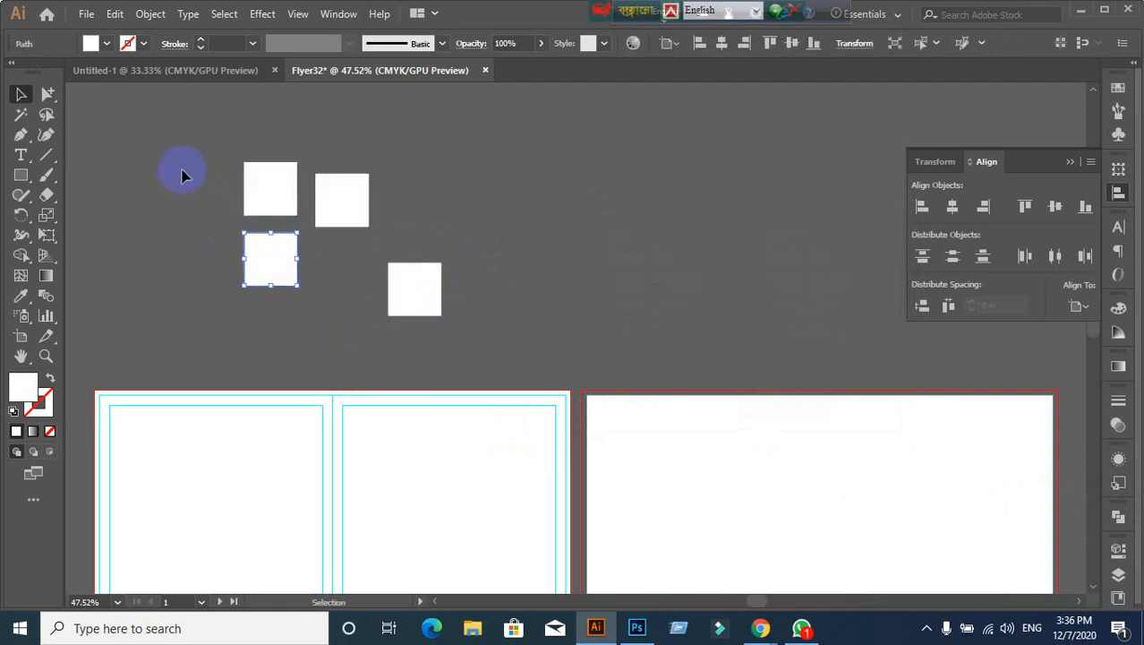
pyautogui.moveTo(182, 171); pyautogui.dragTo(534, 311)
pyautogui.press('Delete')
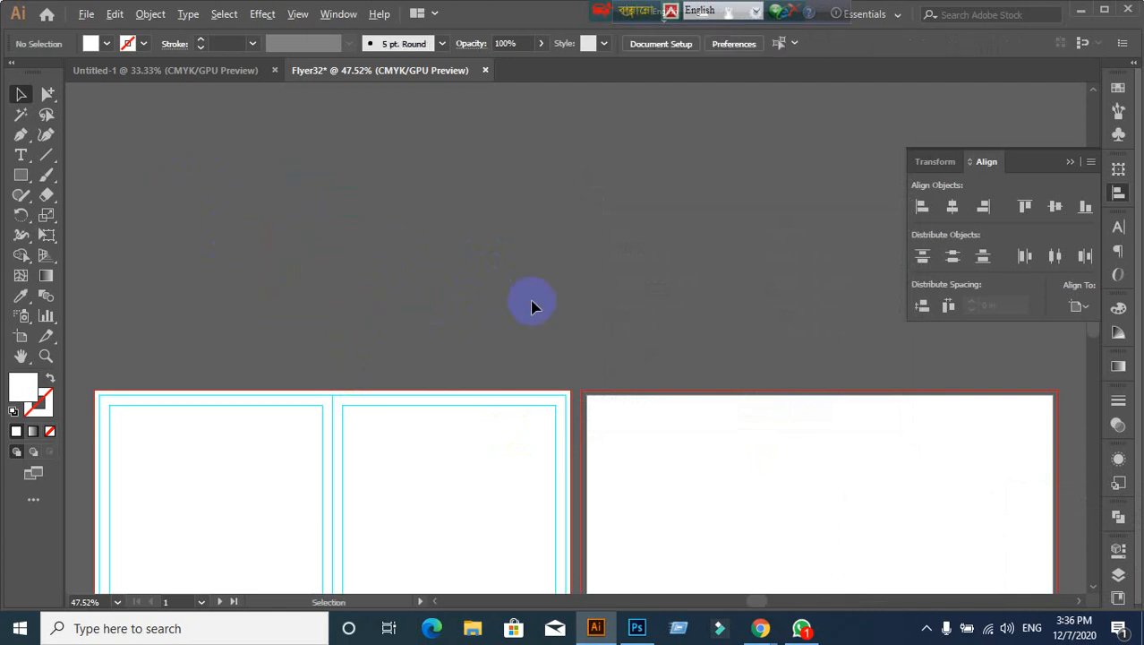
# Step: Unlock all locked objects and unlock the guides on the first artboard
pyautogui.hotkey('ctrl', '-')
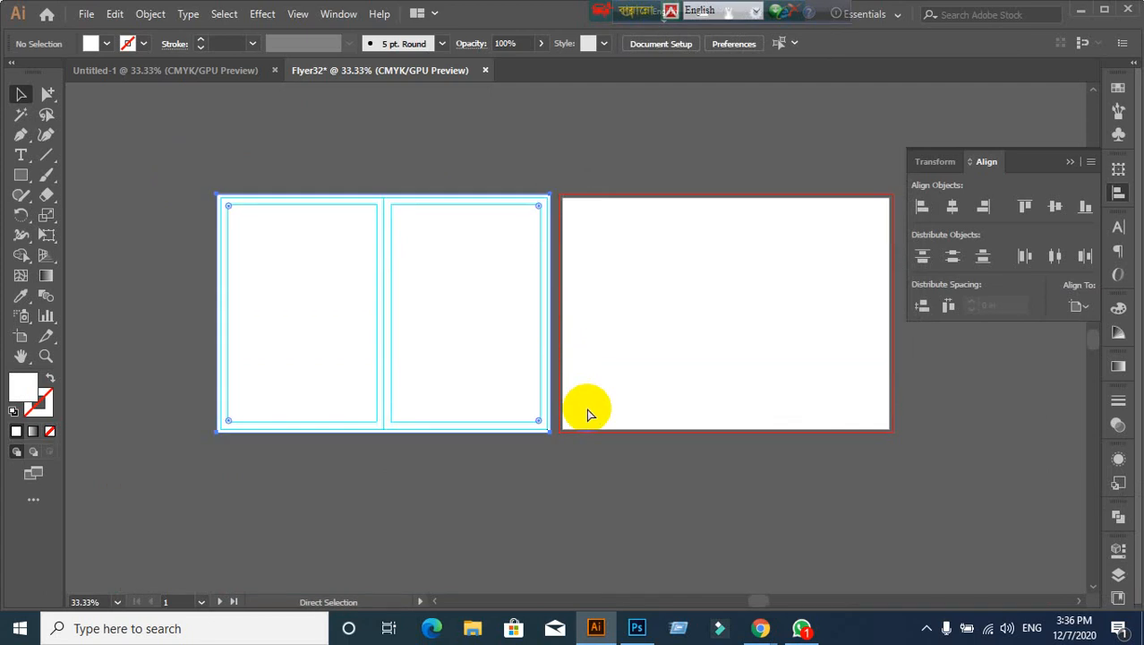
pyautogui.click(403, 524)
pyautogui.rightClick(293, 257)
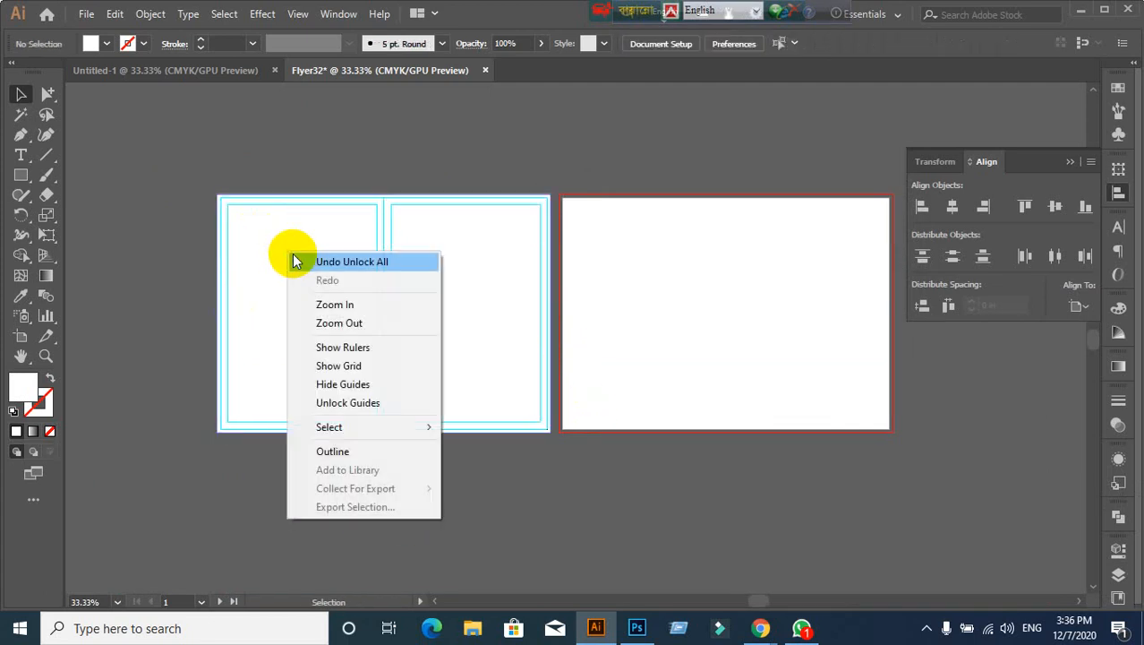
pyautogui.click(347, 403)
# Step: Duplicate the first artboard's bleed rectangle and guides onto the second artboard, lined up with its bleed edges
pyautogui.moveTo(194, 158); pyautogui.dragTo(465, 430)
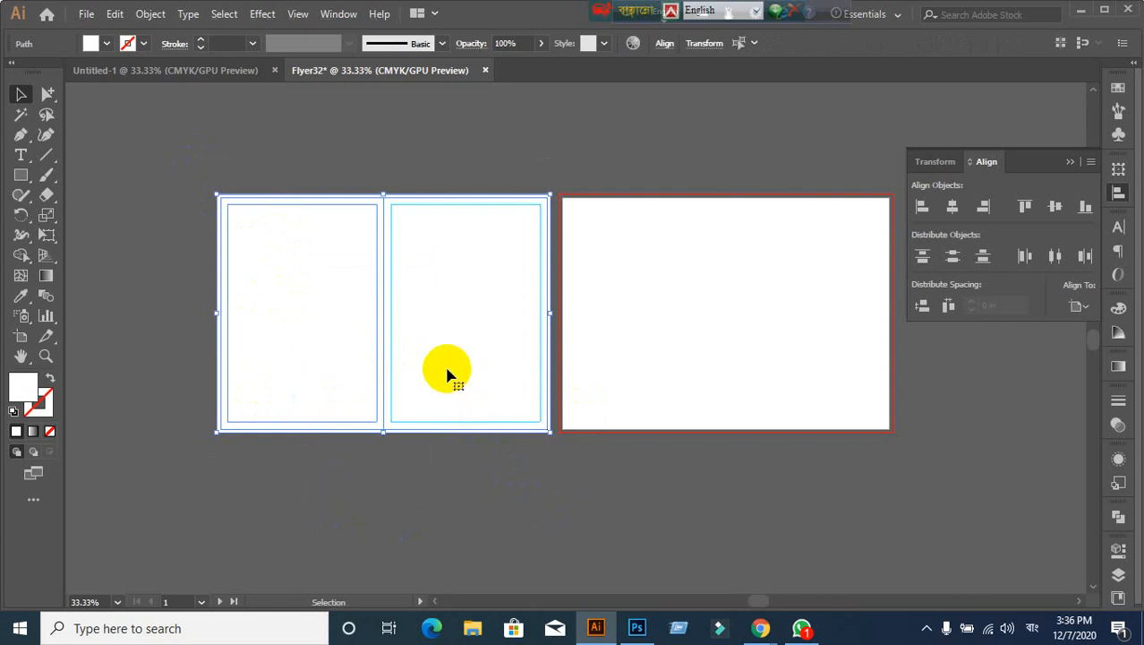
pyautogui.moveTo(450, 376); pyautogui.dragTo(684, 396)
pyautogui.press('shift')
pyautogui.moveTo(764, 404); pyautogui.dragTo(792, 403)
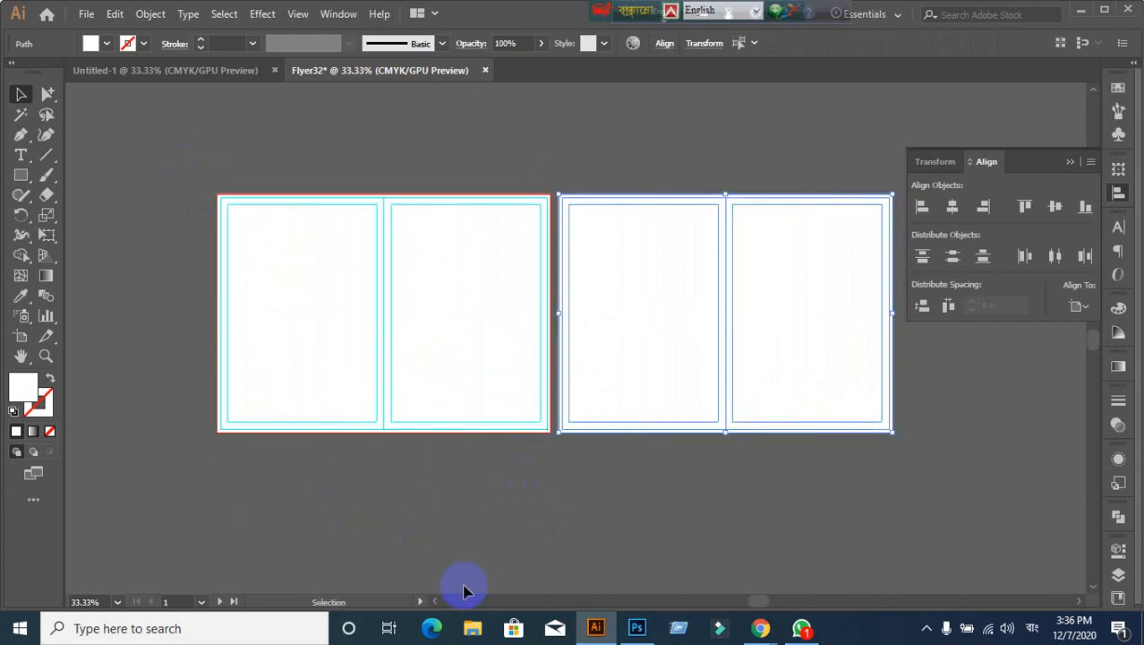
# Step: Undo the duplication of the bleed rectangle and guides onto the second artboard
pyautogui.click(440, 527)
pyautogui.hotkey('ctrl', 'z')
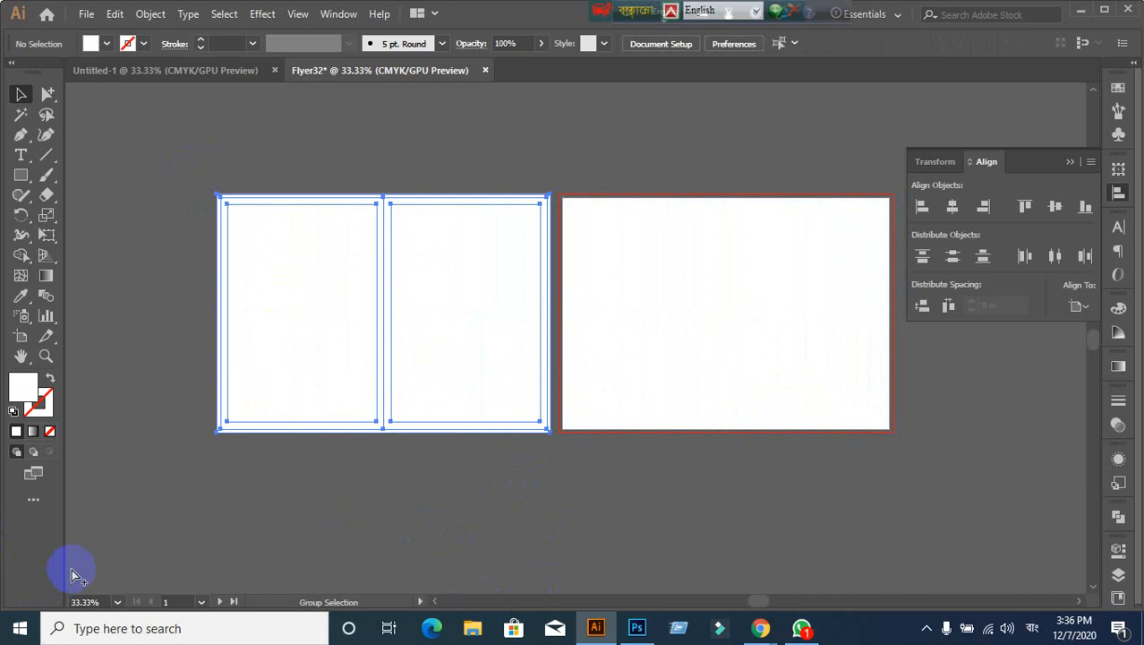
pyautogui.scroll(1, 351, 457)
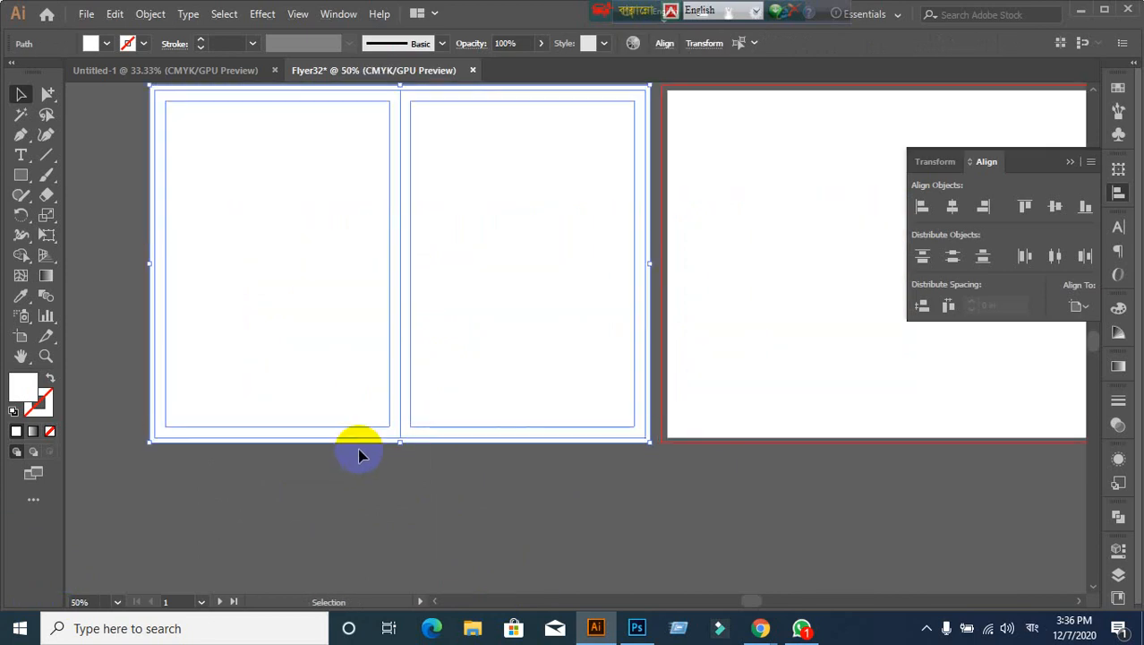
# Step: Duplicate the first artboard's bleed rectangle and guides onto the second artboard, matching its bleed edges
pyautogui.moveTo(444, 503); pyautogui.dragTo(403, 522)
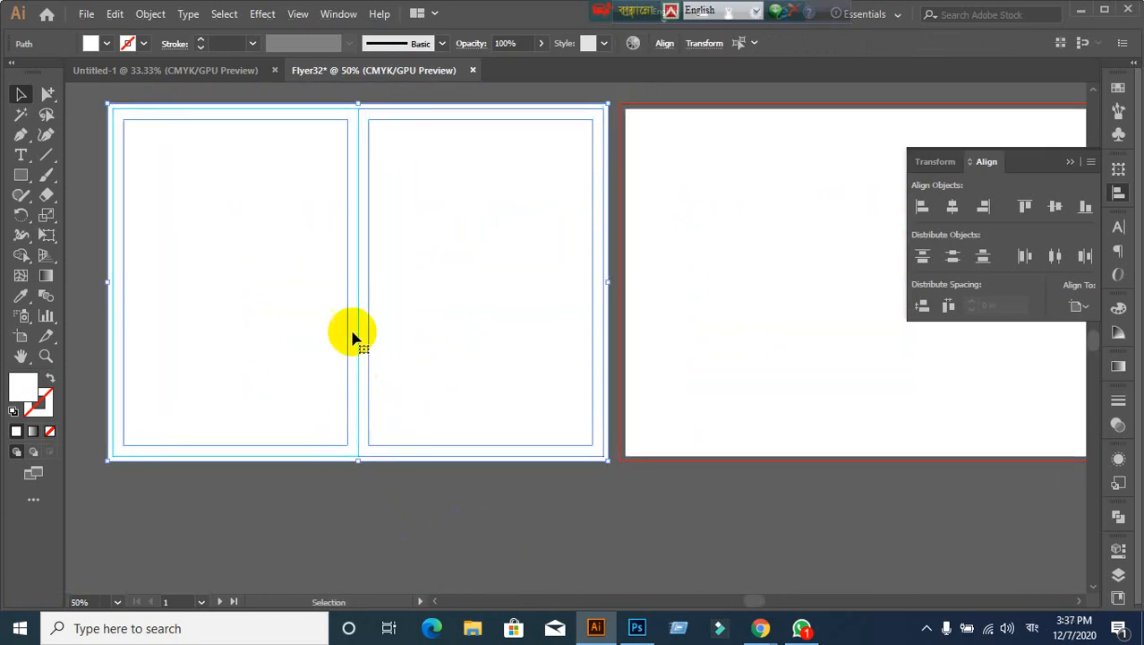
pyautogui.keyDown('shift'); pyautogui.click(348, 330); pyautogui.keyUp('shift')
pyautogui.click(320, 473)
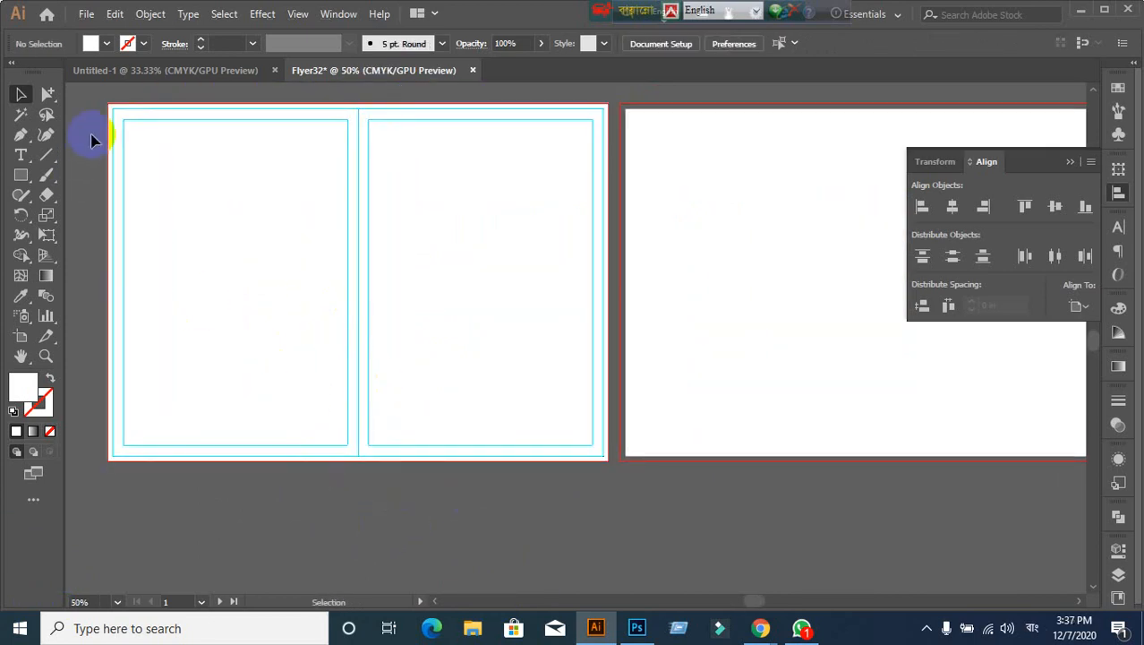
pyautogui.moveTo(94, 103); pyautogui.dragTo(607, 469)
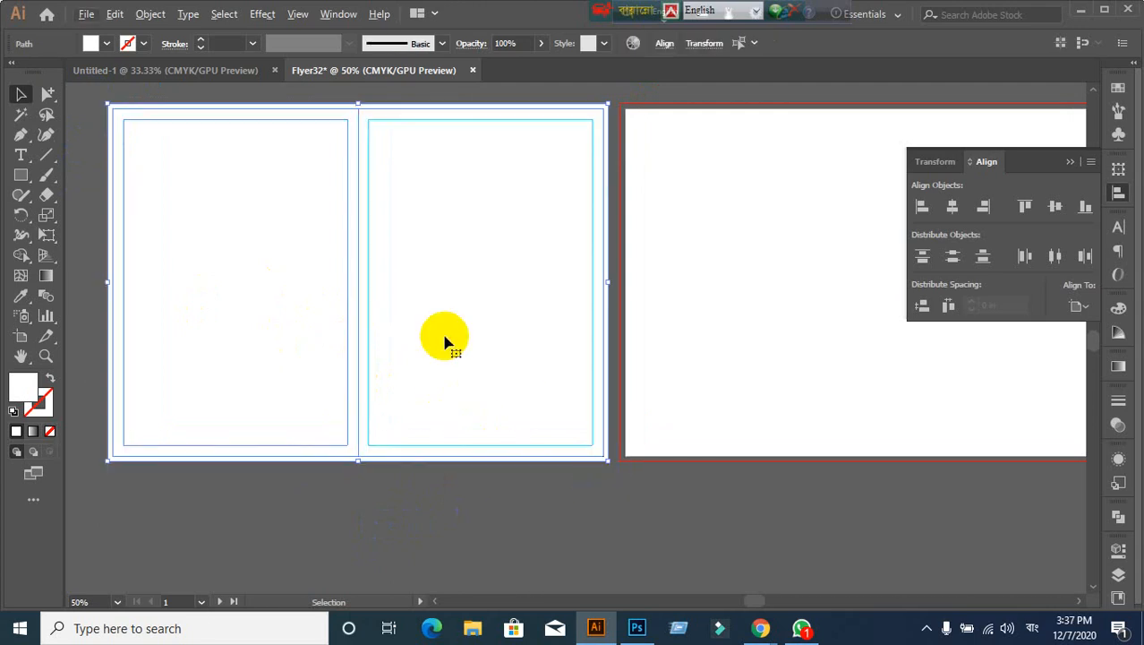
pyautogui.click(445, 338)
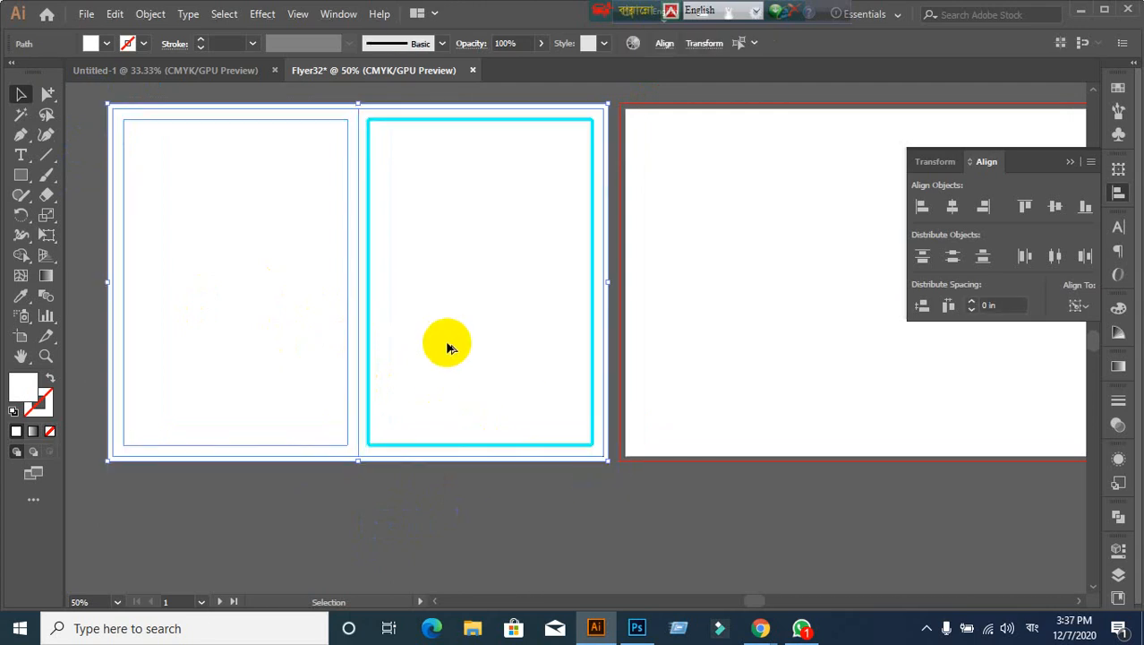
pyautogui.click(469, 522)
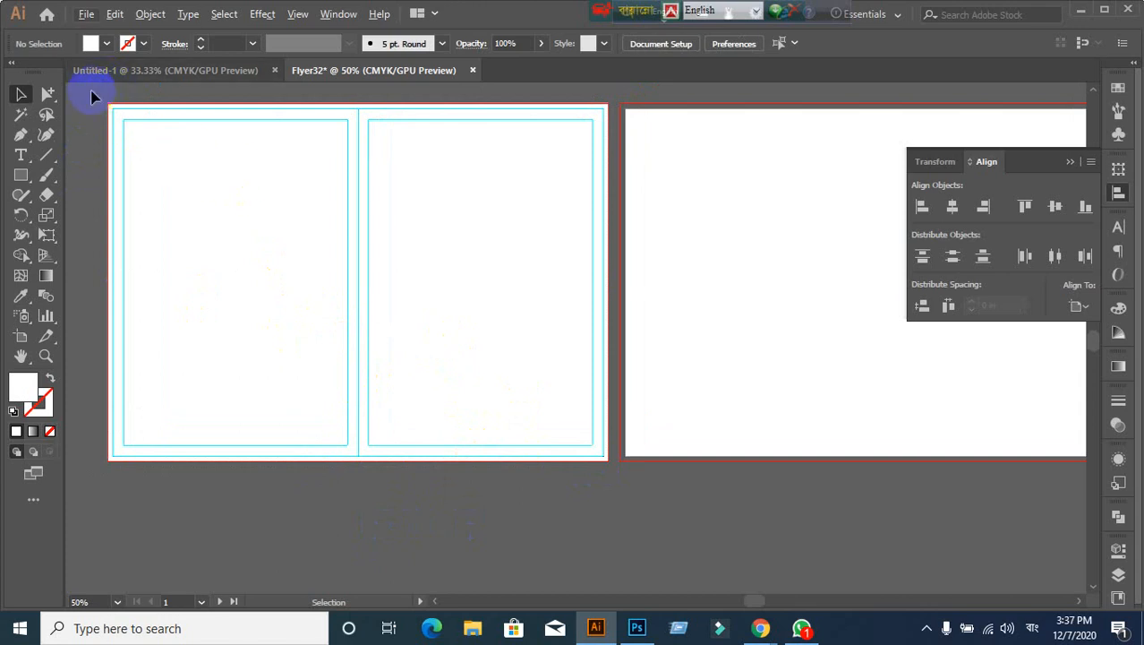
pyautogui.moveTo(91, 90); pyautogui.dragTo(613, 474)
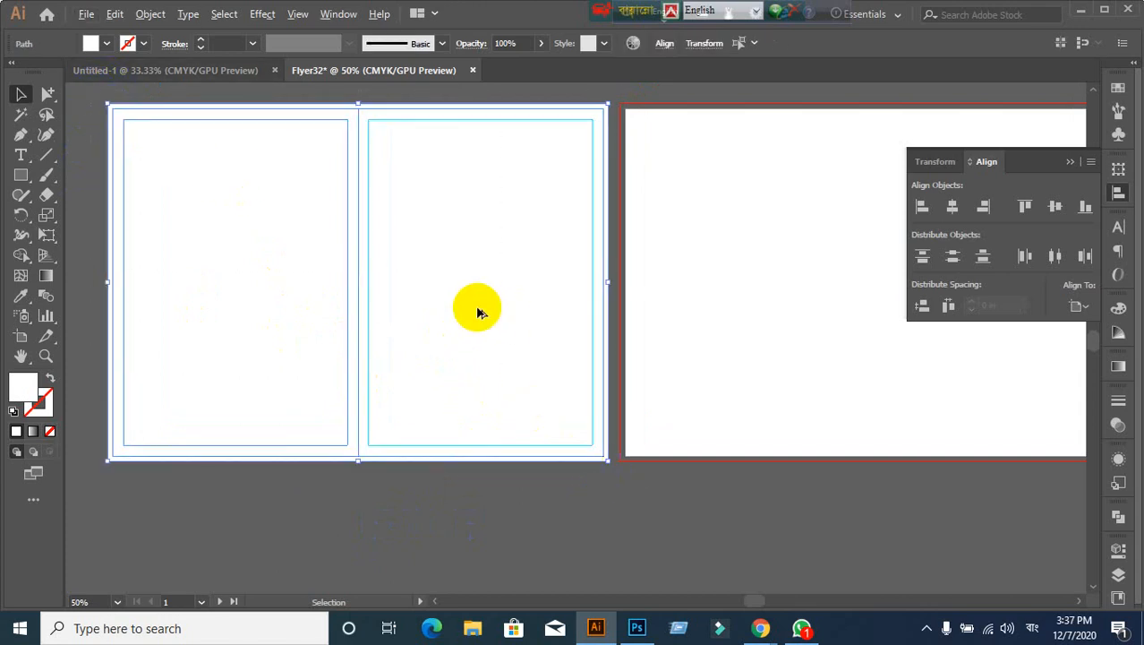
pyautogui.moveTo(477, 311); pyautogui.dragTo(992, 337)
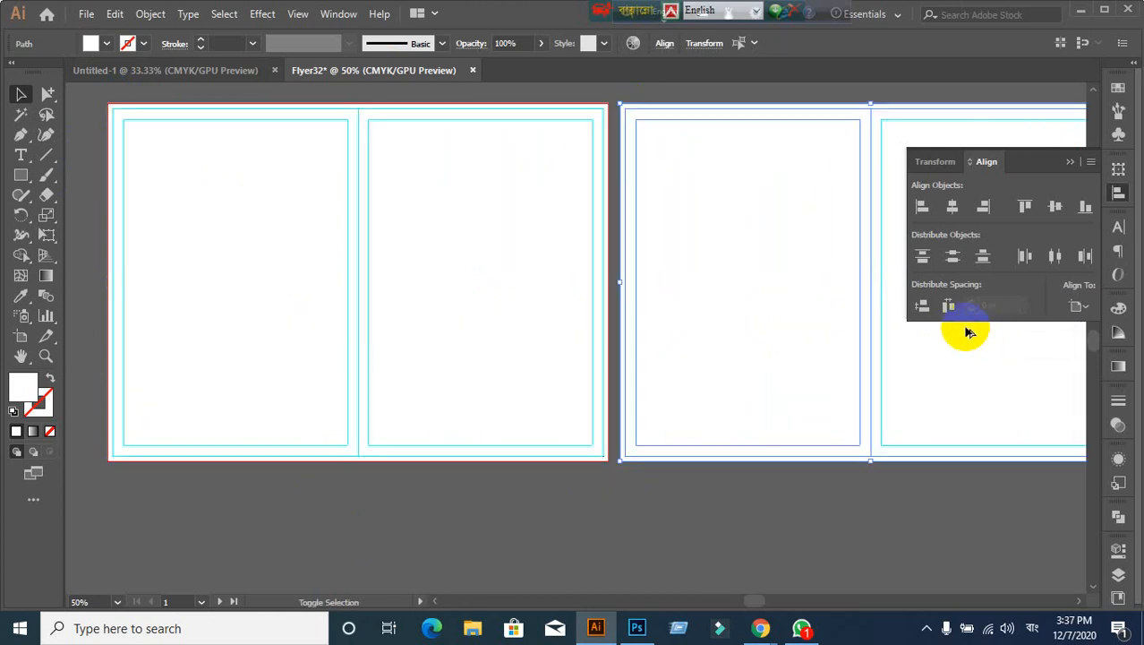
pyautogui.hotkey('ctrl', '-')
pyautogui.click(316, 523)
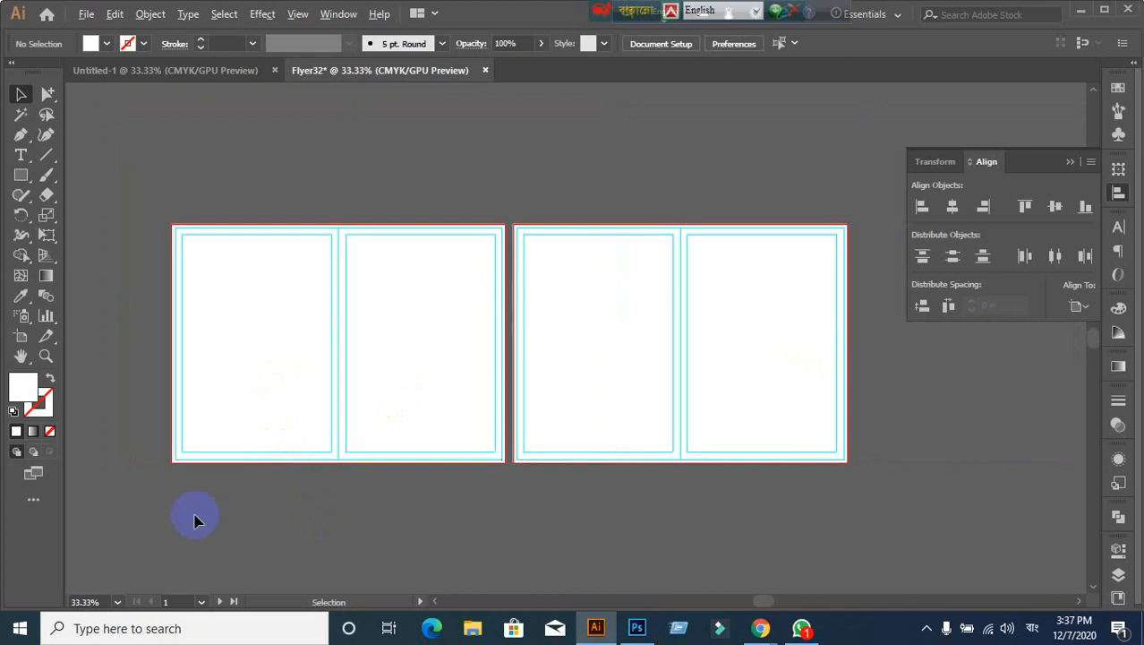
# Step: Lock the selected paths on the left-hand pages of both artboards and lock all guides
pyautogui.scroll(1, 194, 518)
pyautogui.click(224, 356)
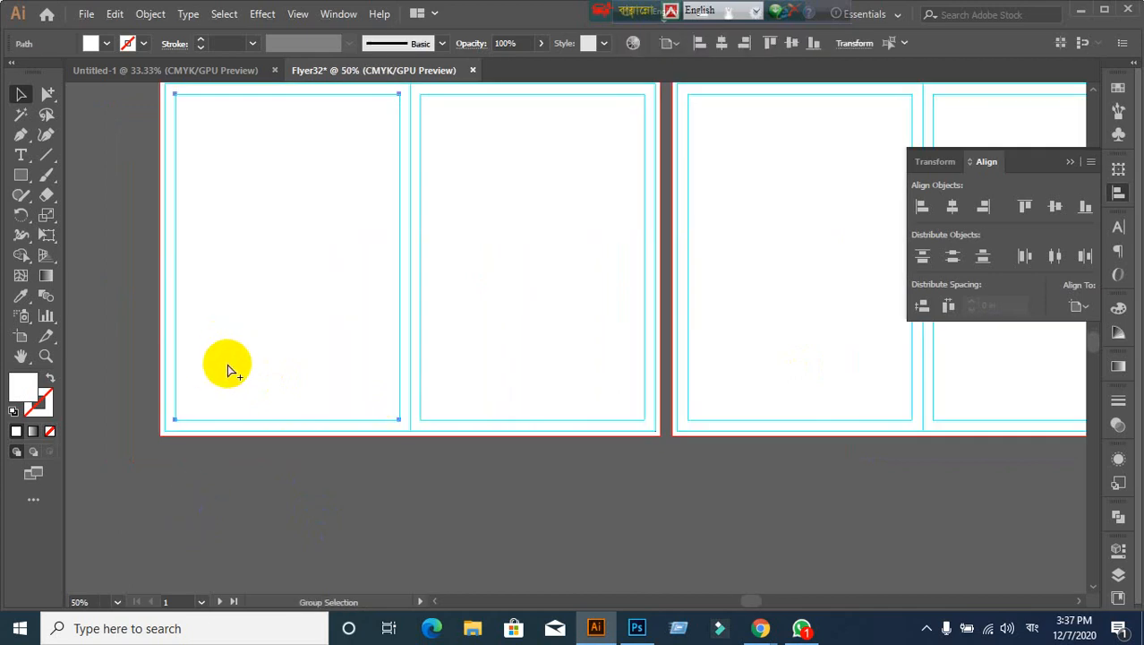
pyautogui.click(618, 511)
pyautogui.click(865, 361)
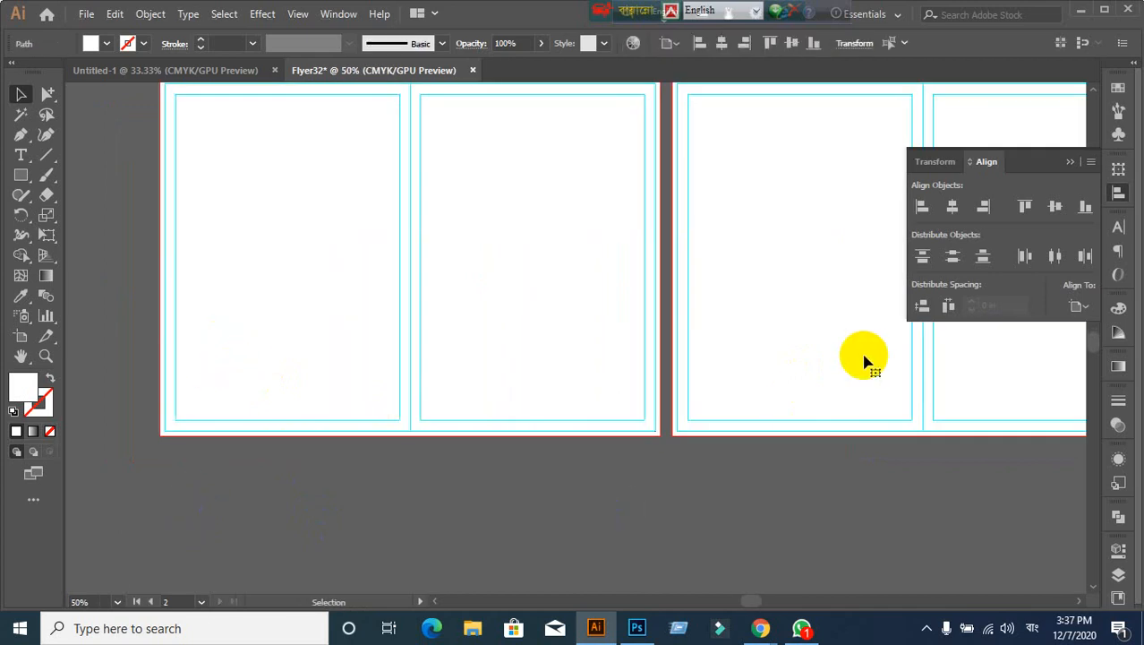
pyautogui.click(237, 307)
pyautogui.rightClick(259, 301)
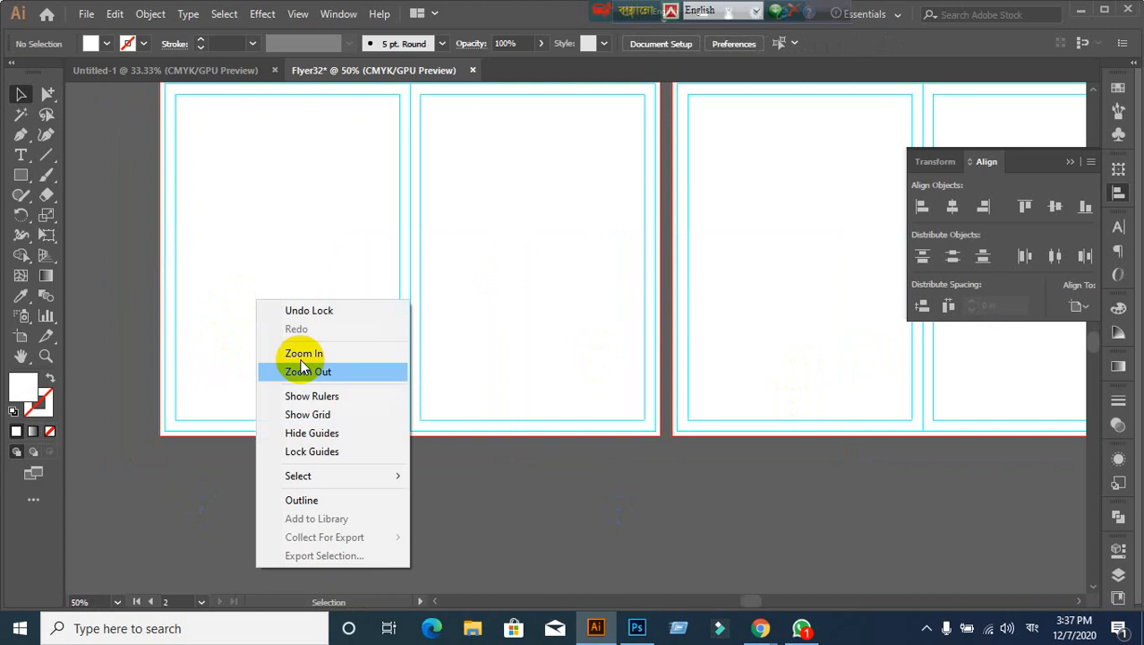
pyautogui.click(299, 448)
pyautogui.scroll(-1, 386, 497)
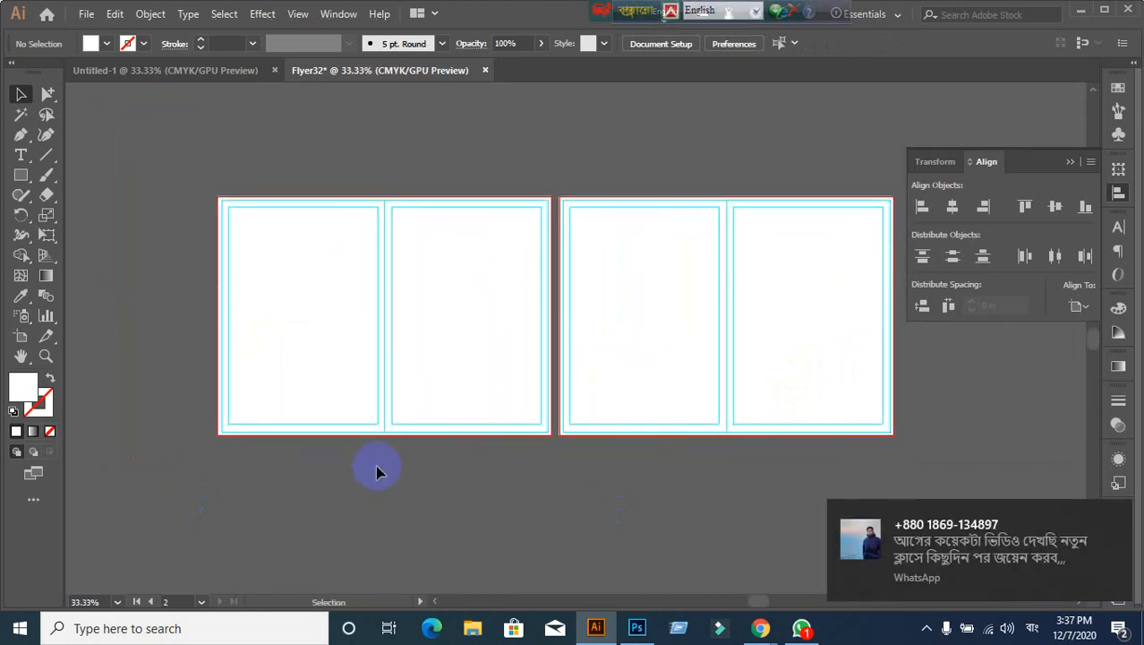
# Step: Place the 32upperJPEG image from the desktop over the first artboard and embed it
pyautogui.click(1081, 11)
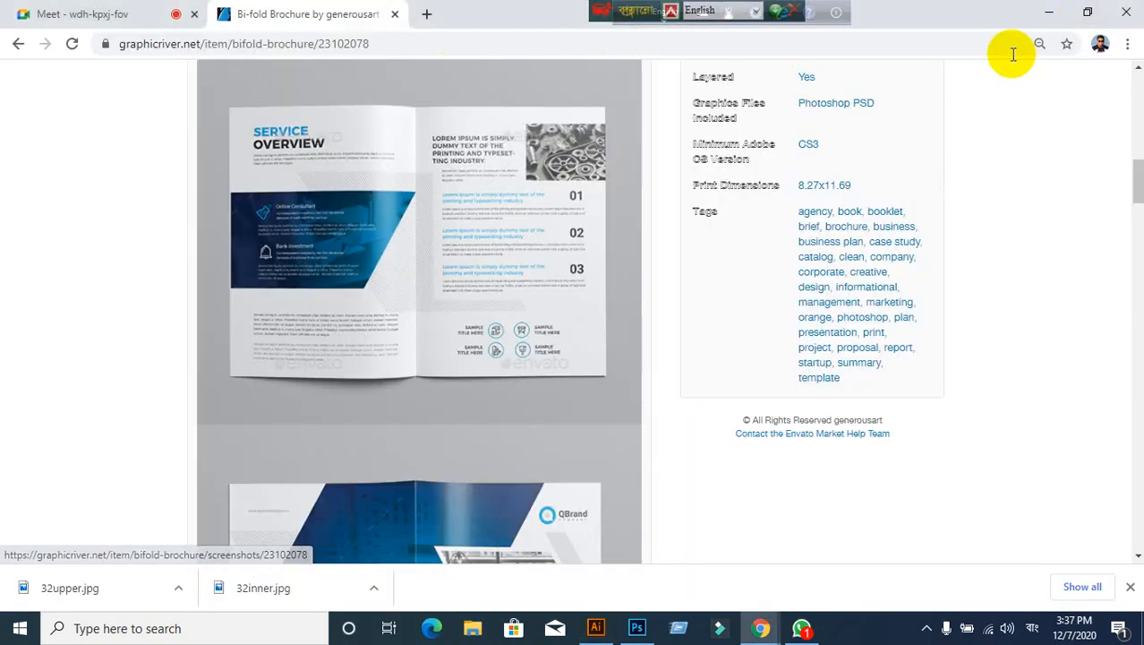
pyautogui.click(1049, 12)
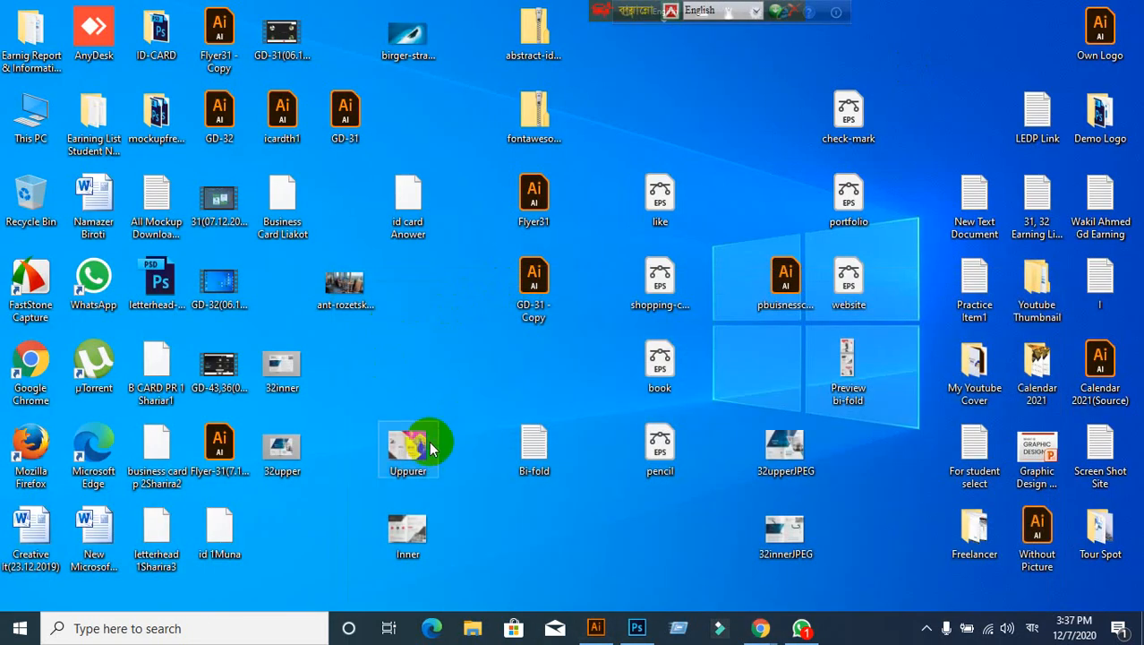
pyautogui.click(767, 457)
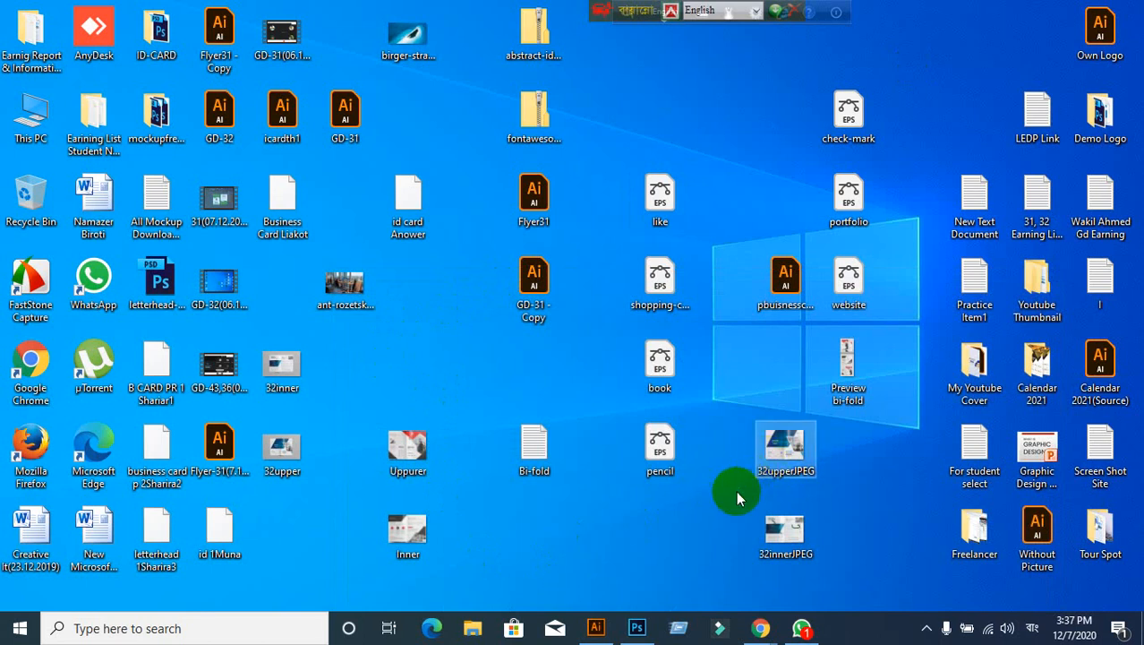
pyautogui.moveTo(793, 454); pyautogui.dragTo(357, 349)
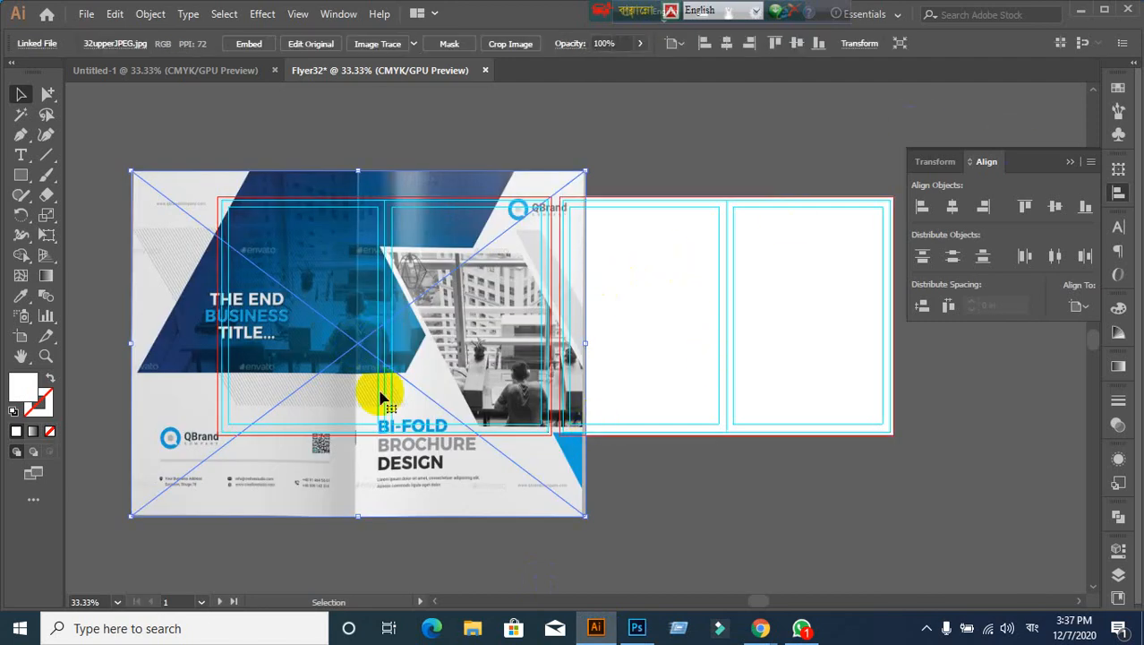
pyautogui.scroll(1, 278, 405)
pyautogui.scroll(-1, 322, 401)
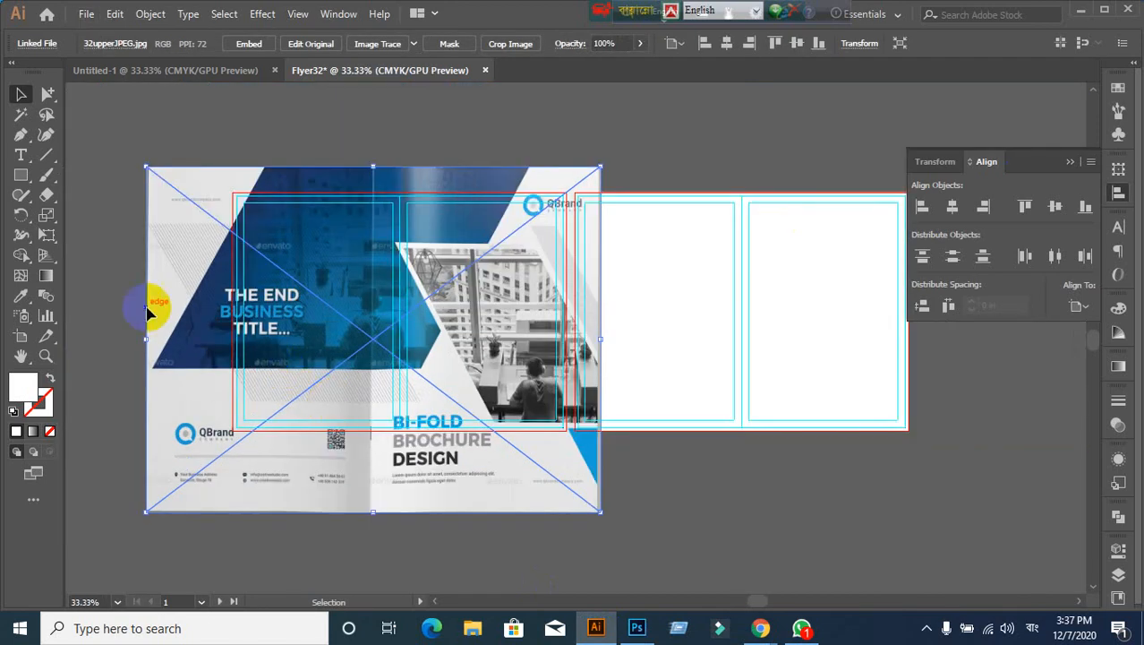
pyautogui.click(249, 43)
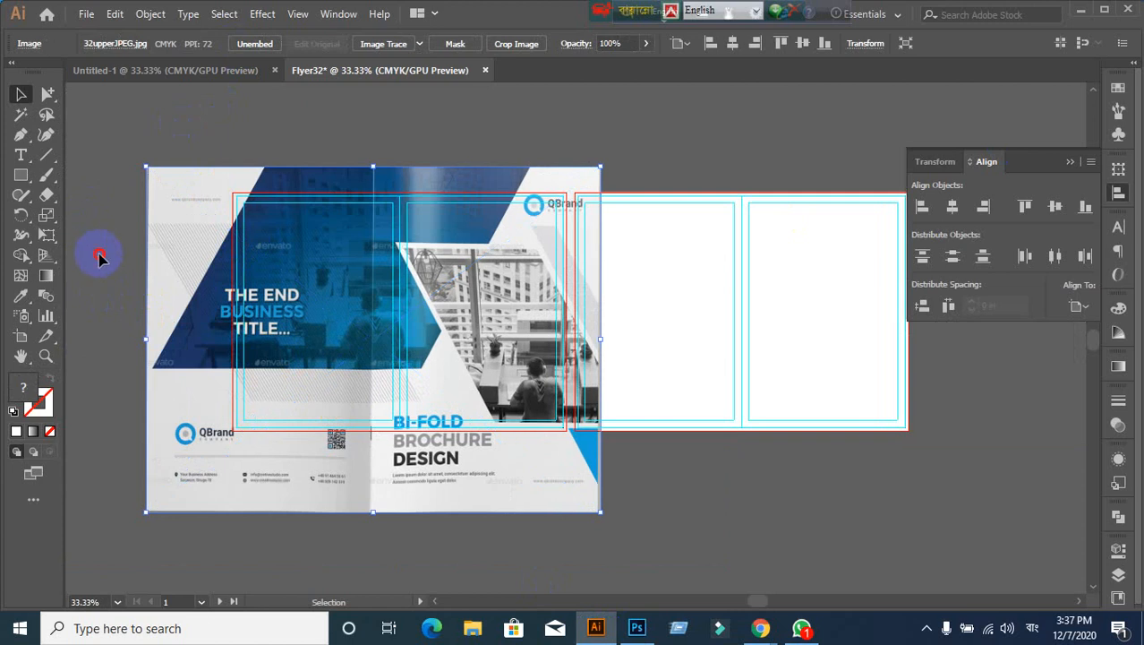
pyautogui.click(98, 255)
# Step: Align the cover image with the first artboard's top-left corner, scaling it down and widening it to span the artboard
pyautogui.moveTo(237, 261); pyautogui.dragTo(212, 251)
pyautogui.scroll(1, 481, 343)
pyautogui.scroll(-2, 462, 290)
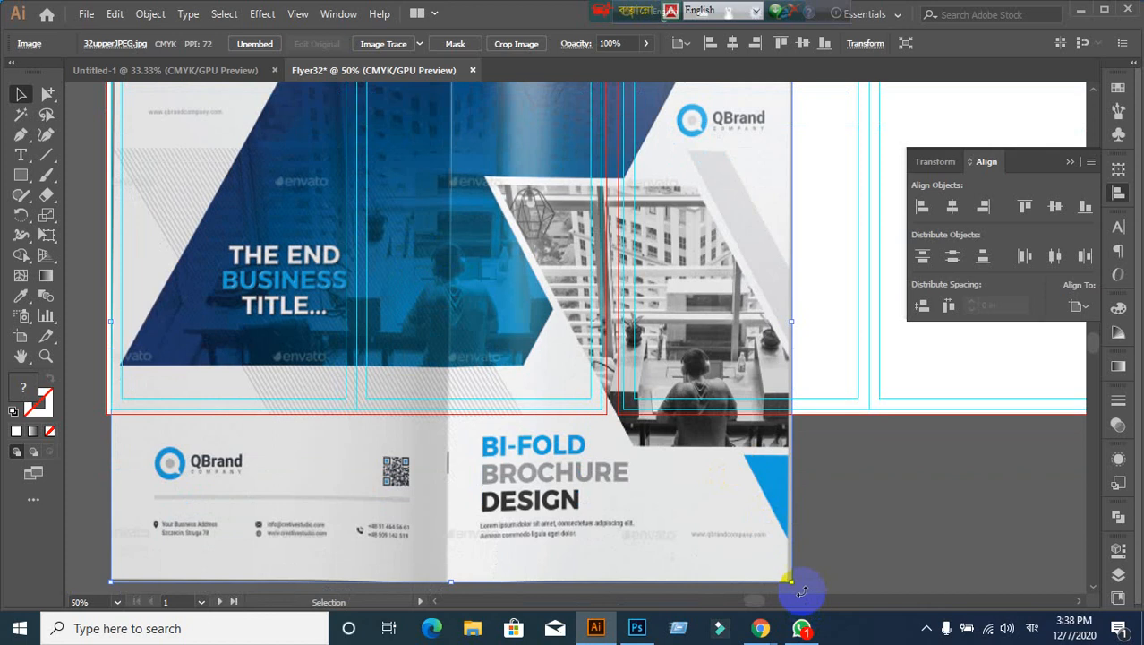
pyautogui.moveTo(790, 579); pyautogui.dragTo(551, 403)
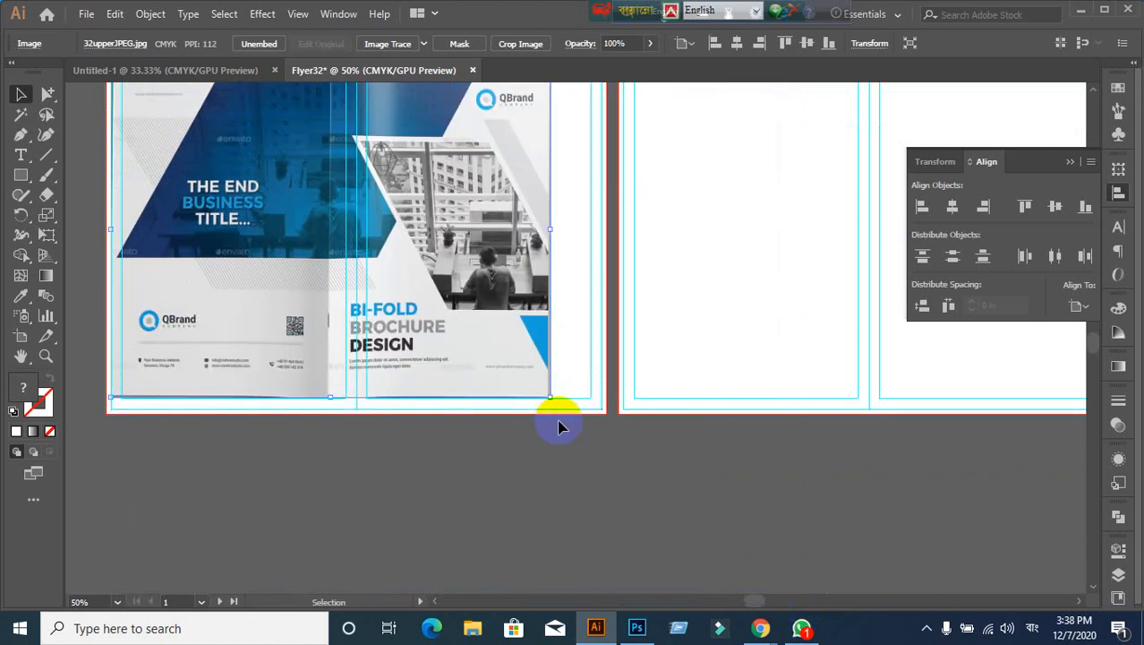
pyautogui.scroll(1, 612, 470)
pyautogui.scroll(-1, 612, 470)
pyautogui.scroll(-1, 612, 470)
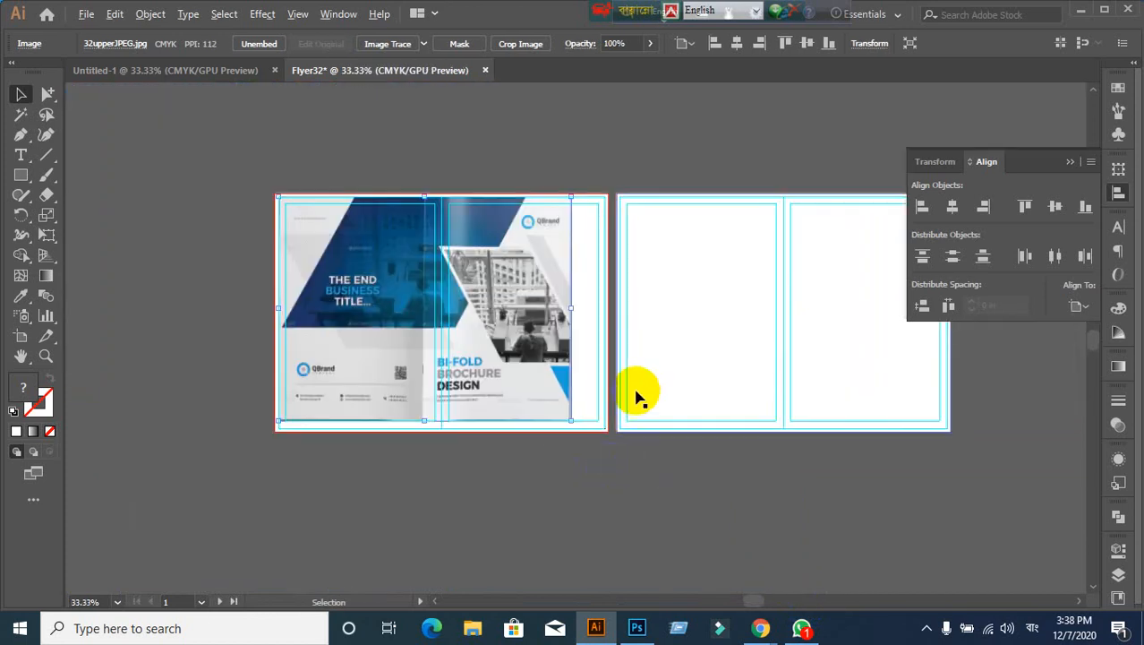
pyautogui.scroll(1, 633, 388)
pyautogui.moveTo(542, 265); pyautogui.dragTo(593, 263)
pyautogui.click(513, 521)
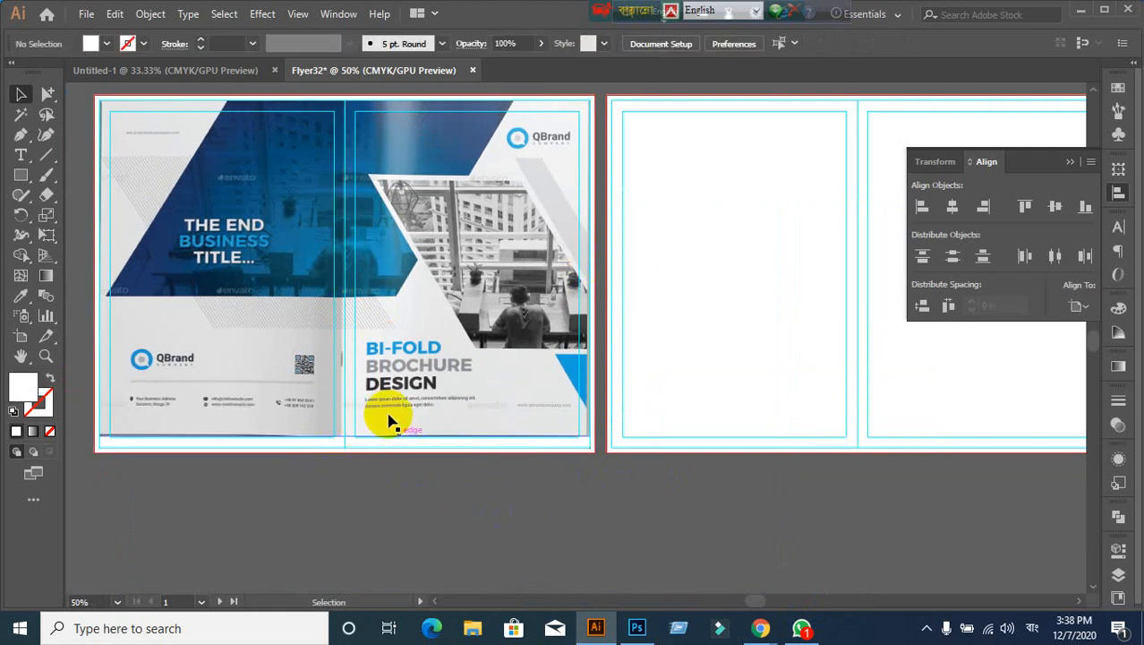
# Step: Stretch the cover image's lower edge down to the first artboard's bottom edge
pyautogui.click(362, 434)
pyautogui.moveTo(346, 439); pyautogui.dragTo(344, 449)
pyautogui.click(397, 522)
pyautogui.click(414, 362)
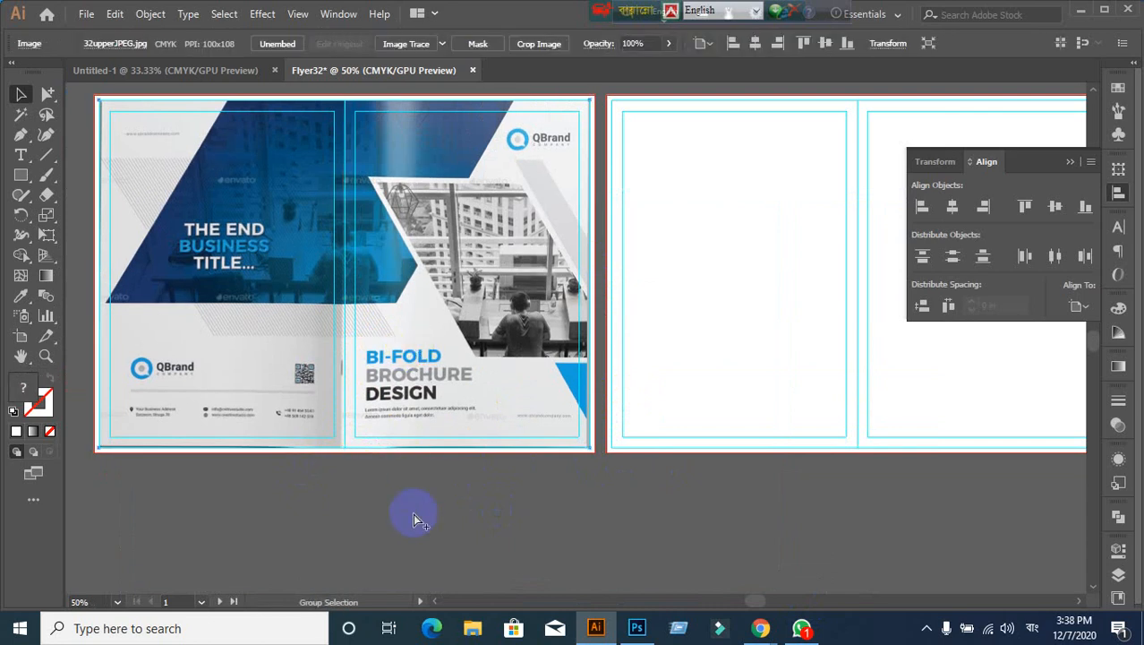
pyautogui.click(413, 513)
pyautogui.scroll(-1, 426, 512)
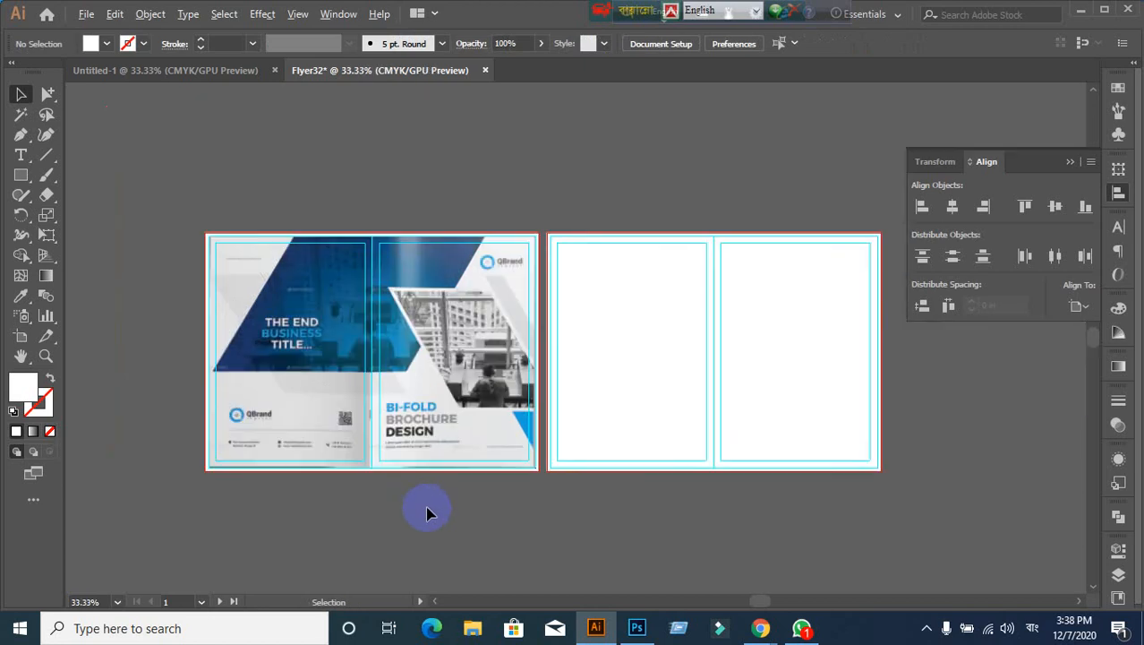
pyautogui.scroll(1, 427, 506)
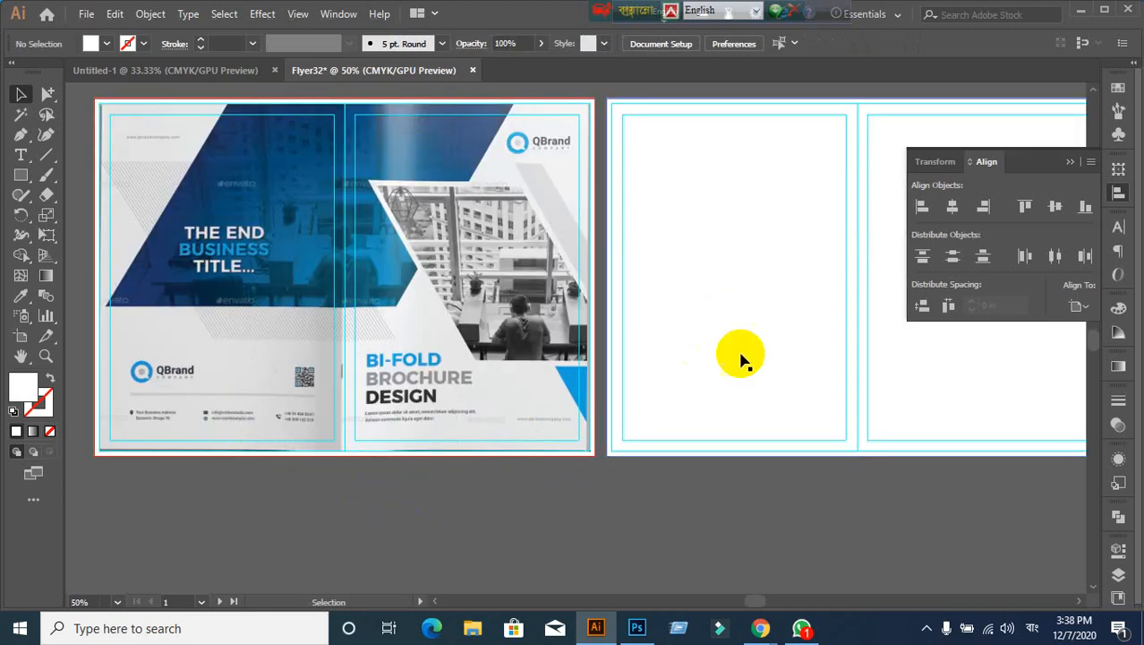
# Step: Place the 32innerJPEG image from the desktop into the Flyer32 document and embed it
pyautogui.click(1081, 15)
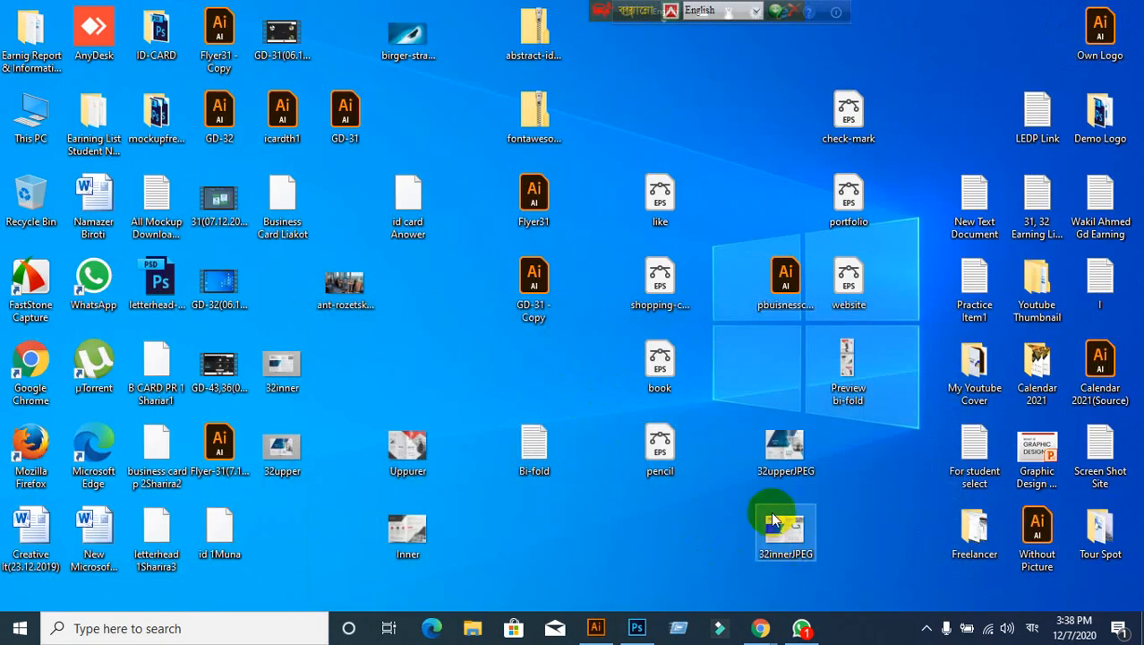
pyautogui.moveTo(780, 534); pyautogui.dragTo(661, 341)
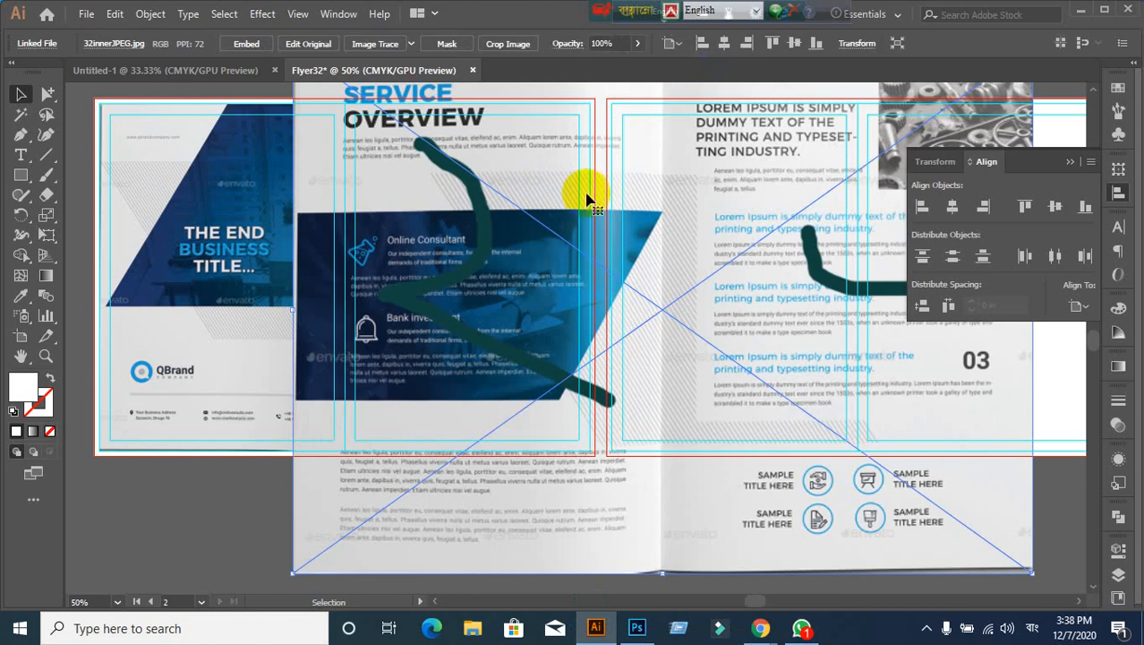
pyautogui.scroll(-2, 587, 199)
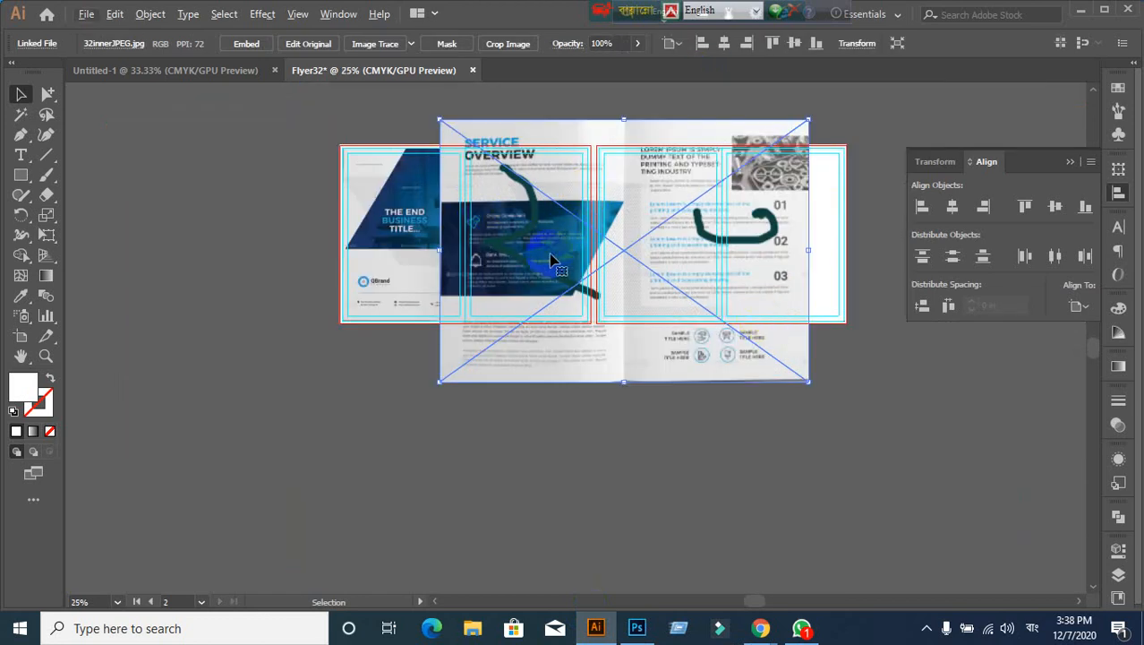
pyautogui.click(255, 43)
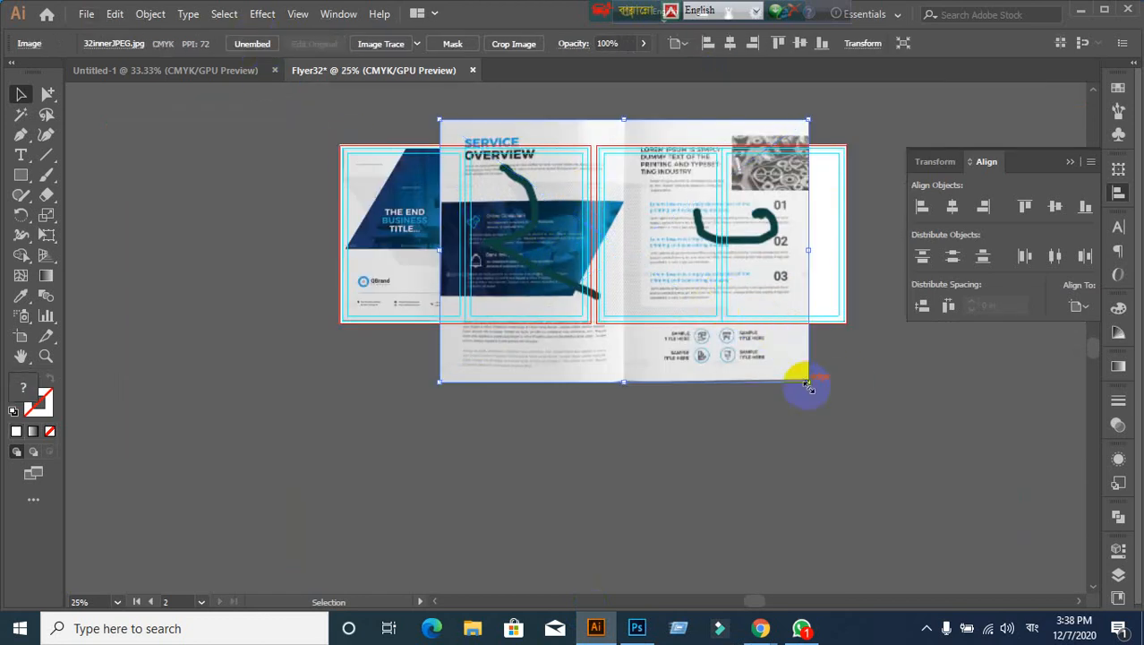
# Step: Move the inside-spread image to the second artboard's top-left corner and resize it to fill the artboard
pyautogui.moveTo(809, 382); pyautogui.dragTo(651, 253)
pyautogui.click(749, 371)
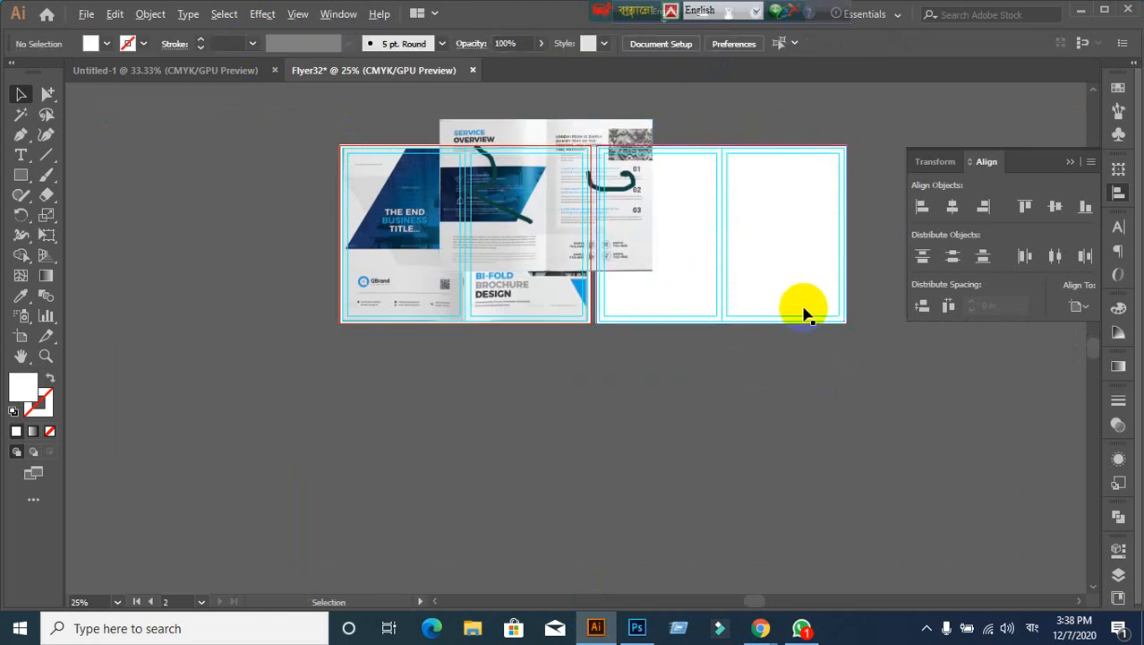
pyautogui.scroll(1, 805, 312)
pyautogui.scroll(1, 757, 277)
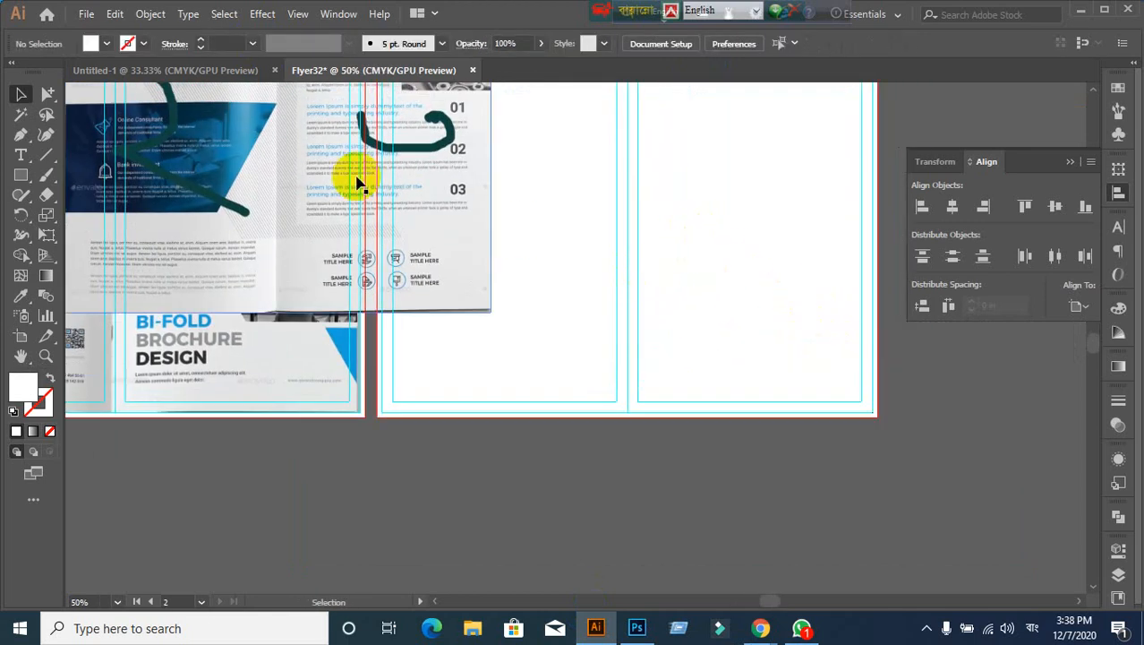
pyautogui.moveTo(353, 179); pyautogui.dragTo(736, 331)
pyautogui.scroll(1, 735, 332)
pyautogui.moveTo(622, 339); pyautogui.dragTo(483, 144)
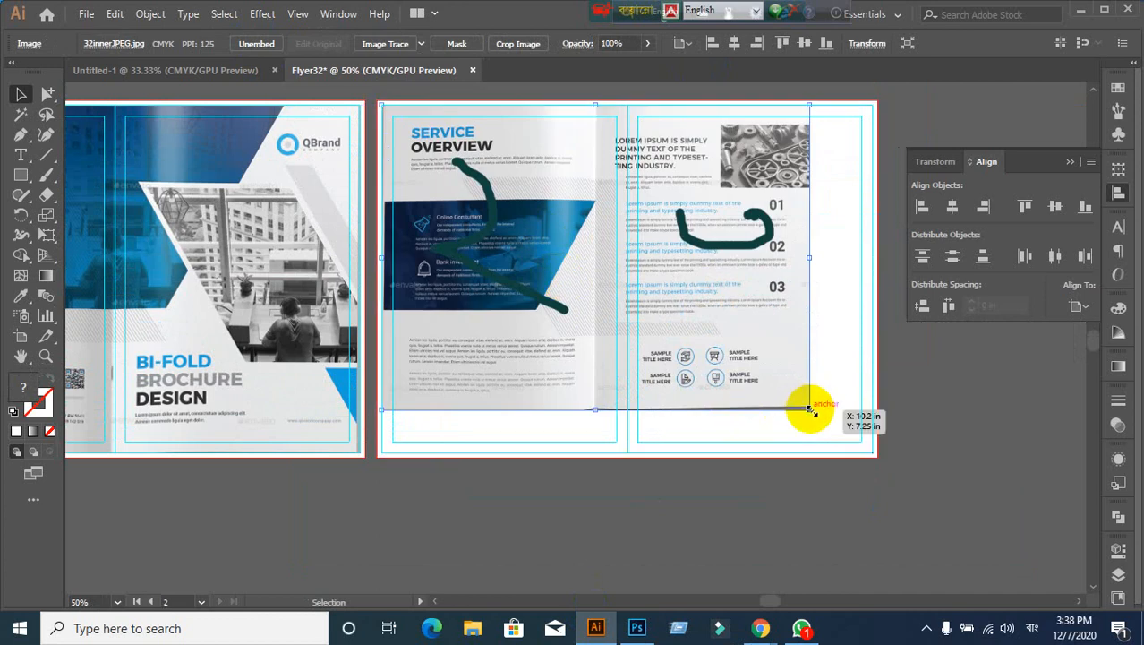
pyautogui.moveTo(809, 410); pyautogui.dragTo(873, 463)
pyautogui.click(686, 504)
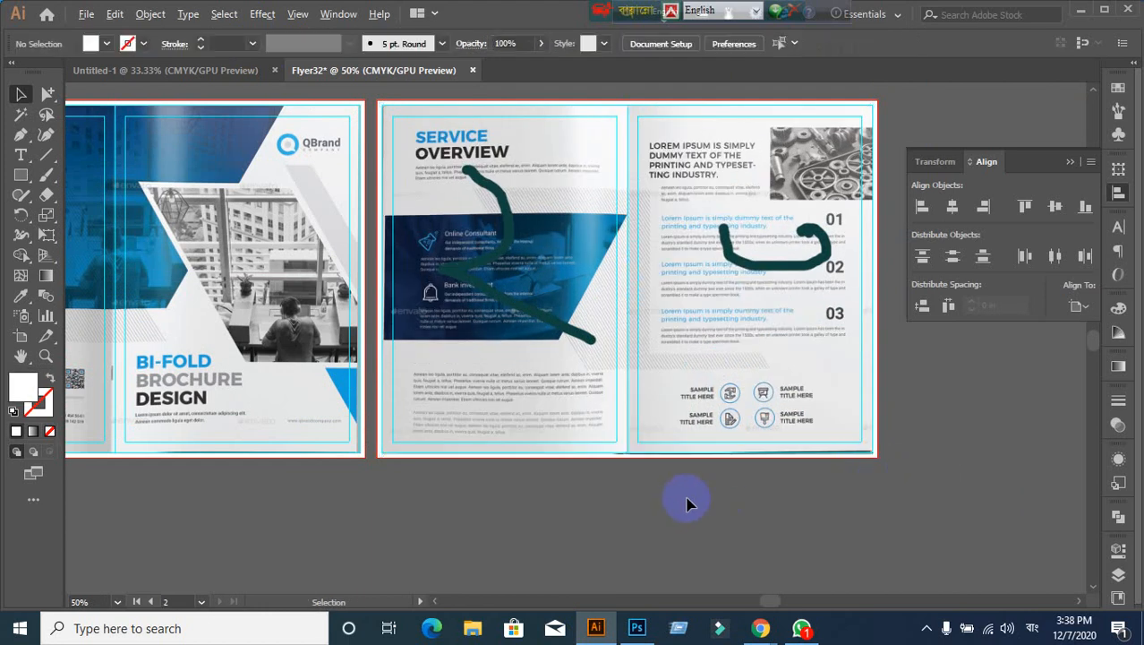
pyautogui.scroll(-1, 687, 504)
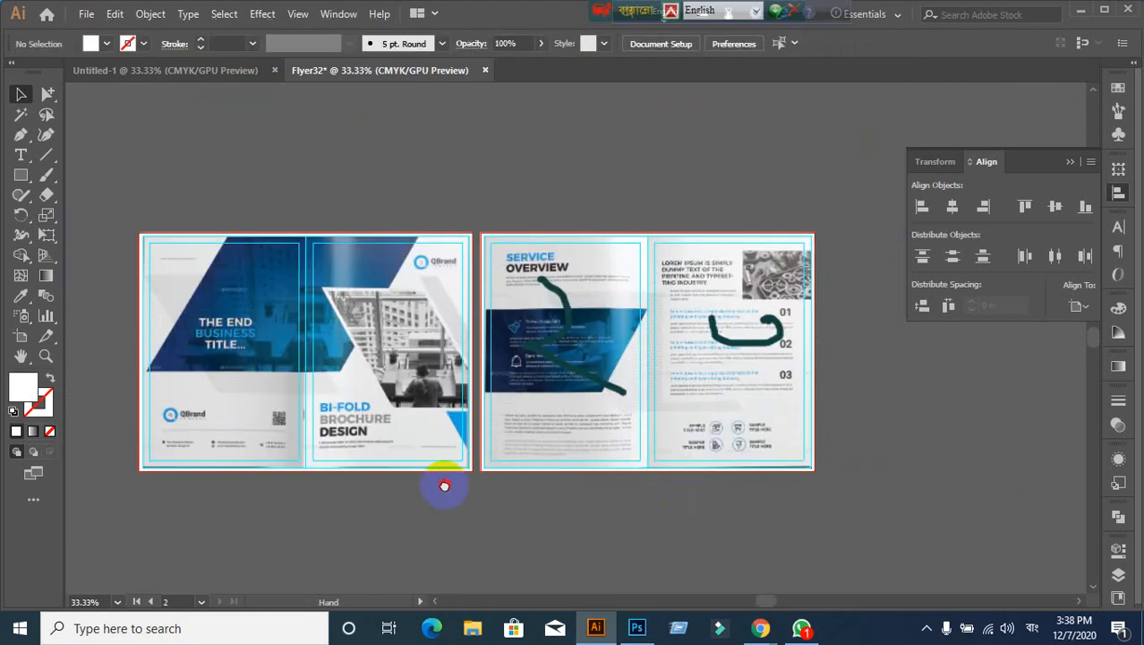
pyautogui.moveTo(444, 486); pyautogui.dragTo(678, 436)
pyautogui.scroll(2, 692, 434)
pyautogui.moveTo(628, 315); pyautogui.dragTo(544, 335)
pyautogui.hotkey('ctrl', 'z')
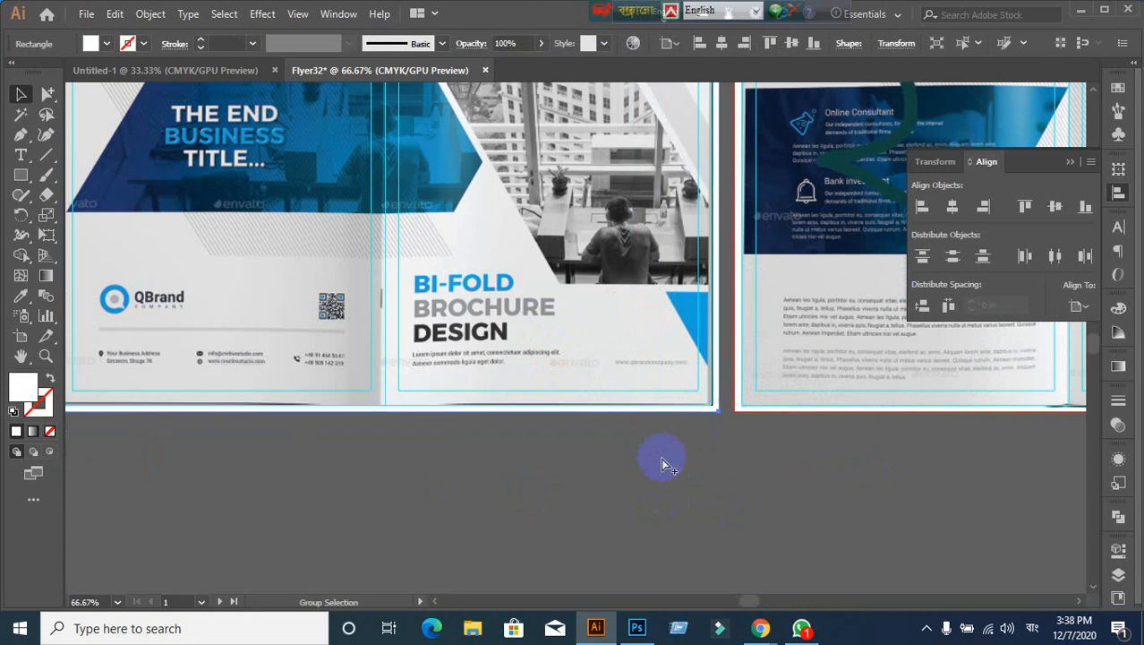
# Step: Try moving the cover image about 1.66 in left and 0.3 in down on the first artboard, and undo the move
pyautogui.click(656, 477)
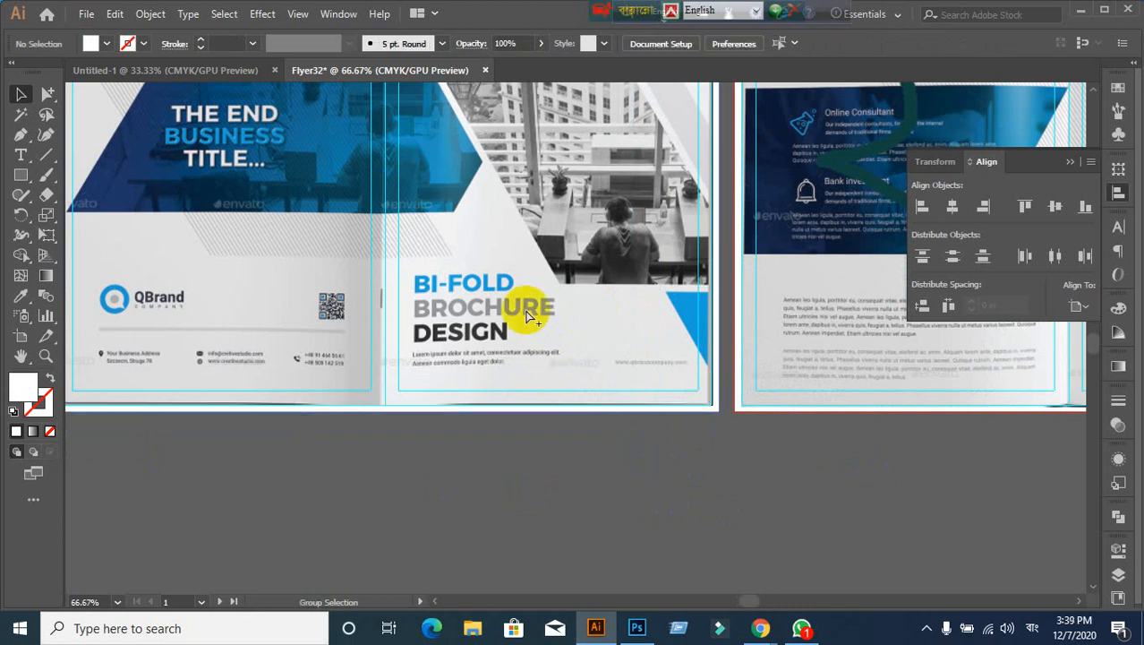
pyautogui.moveTo(514, 324); pyautogui.dragTo(421, 340)
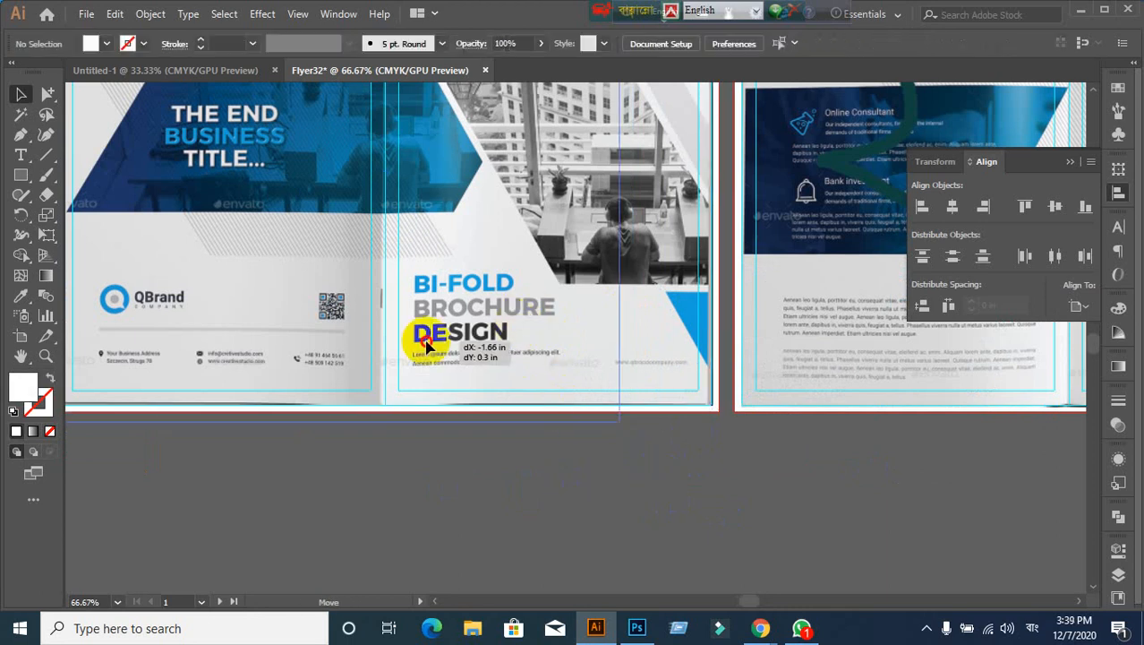
pyautogui.hotkey('ctrl', 'z')
pyautogui.scroll(-1, 570, 482)
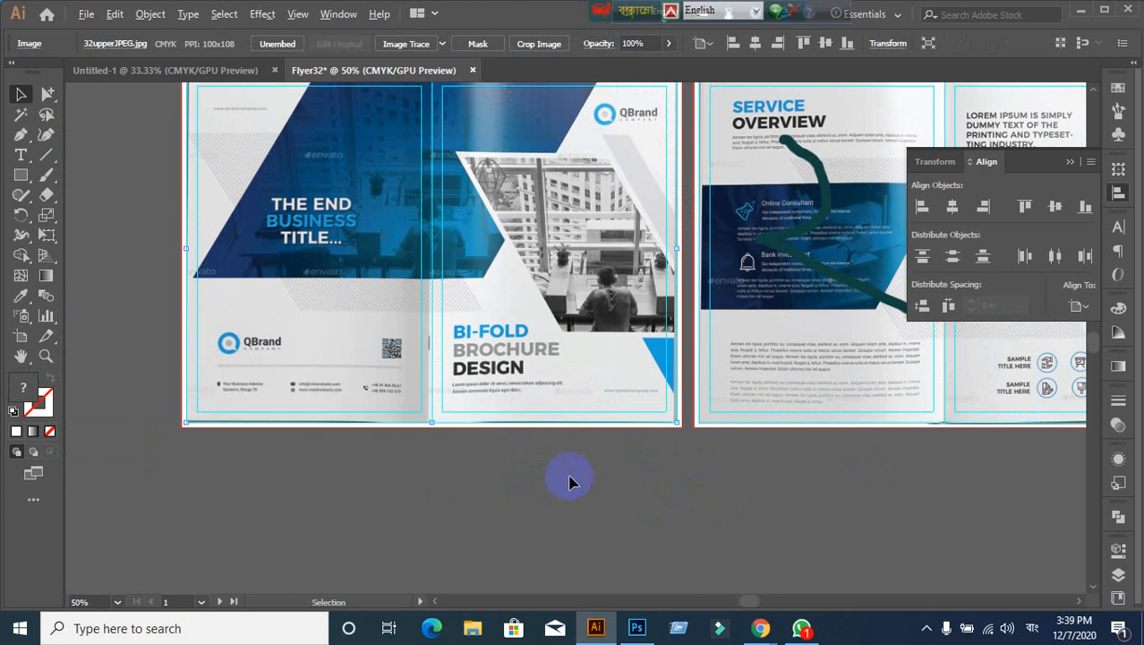
pyautogui.scroll(2, 570, 481)
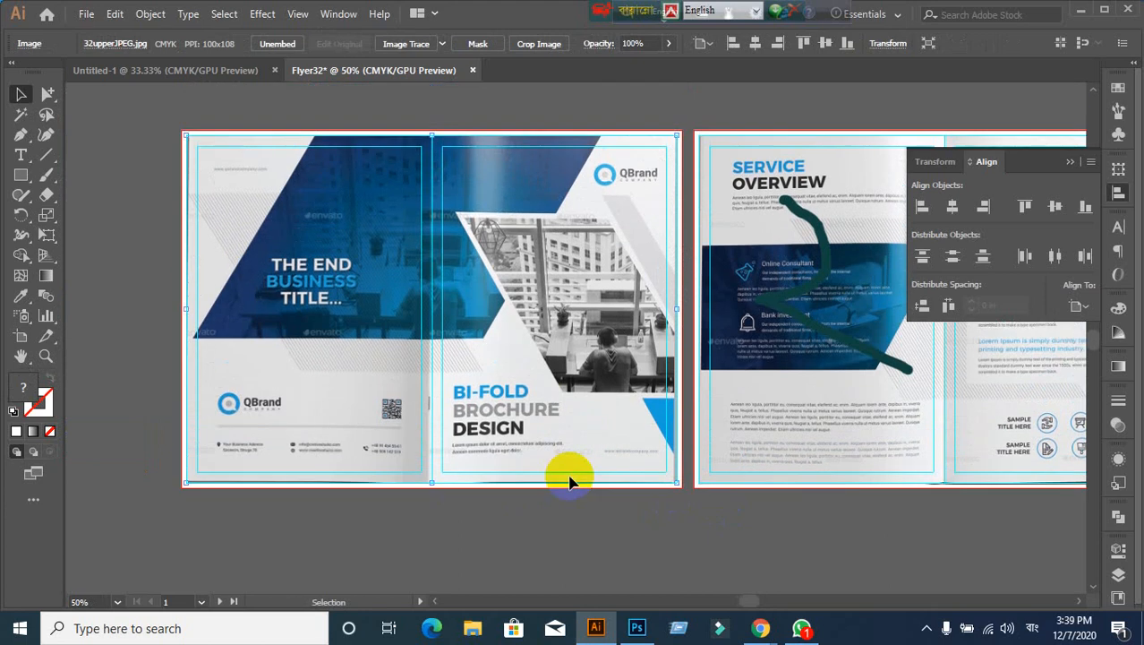
# Step: Hide the cover and inside-spread images temporarily and show all hidden objects again
pyautogui.press('Delete')
pyautogui.click(607, 402)
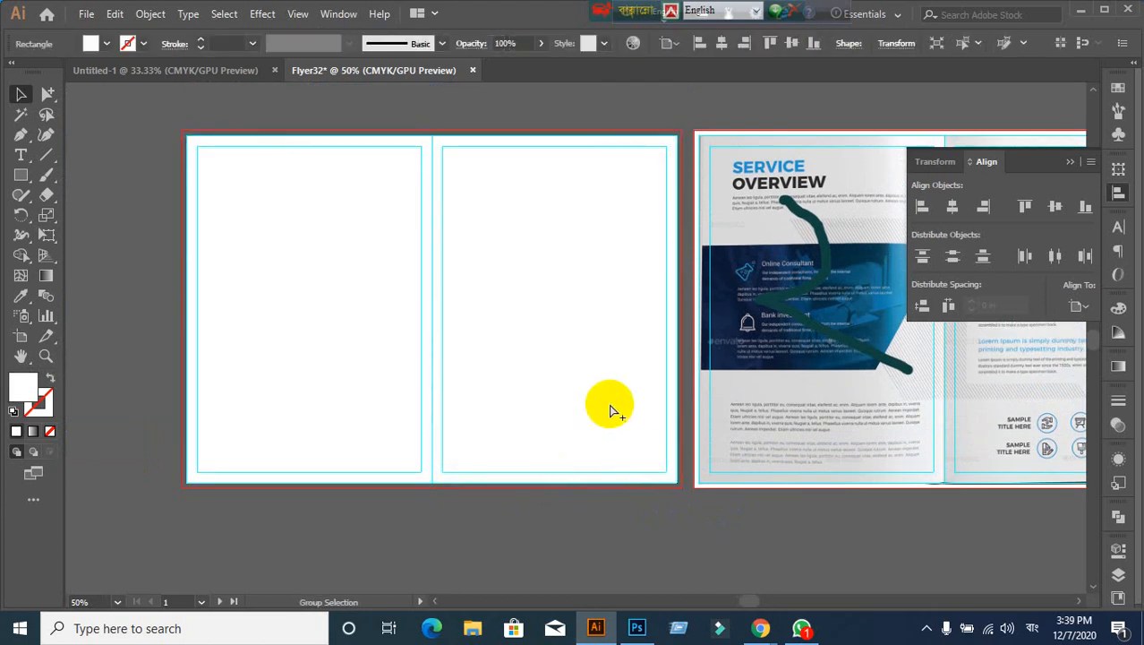
pyautogui.click(846, 289)
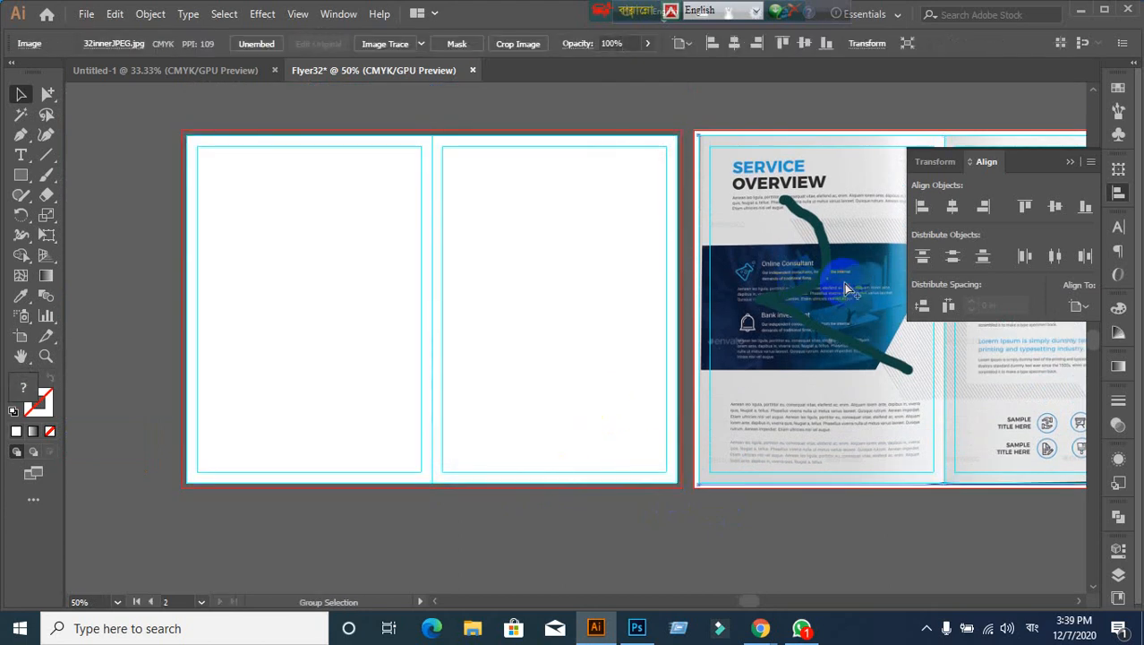
pyautogui.press('Delete')
pyautogui.click(846, 286)
pyautogui.hotkey('ctrl', 'alt', '3')
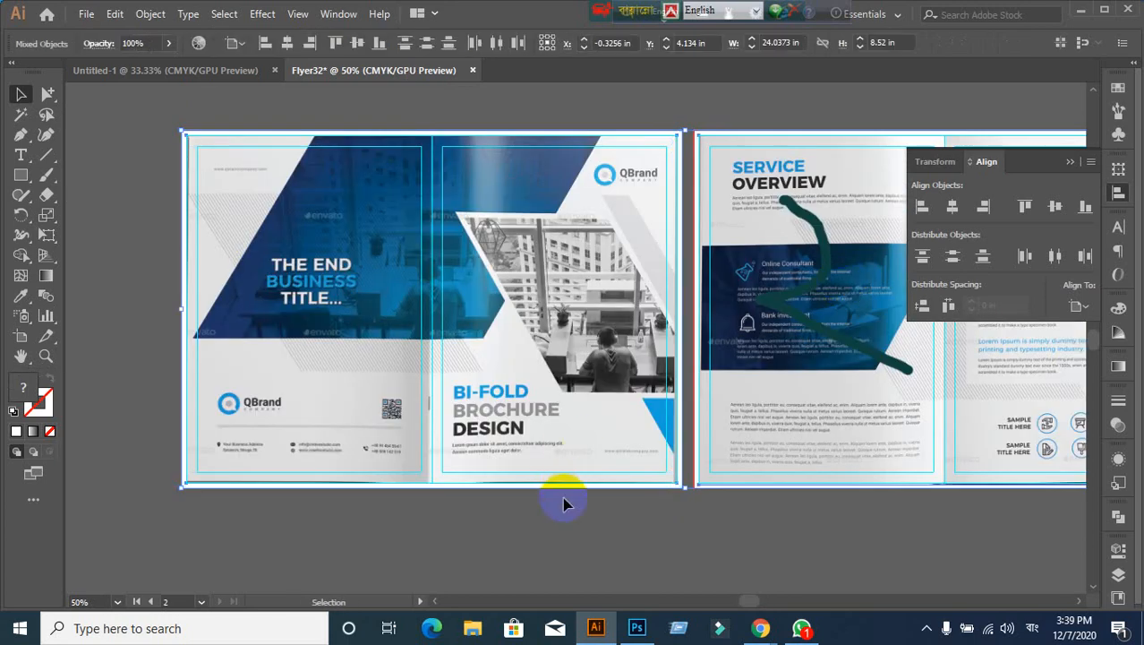
pyautogui.click(571, 534)
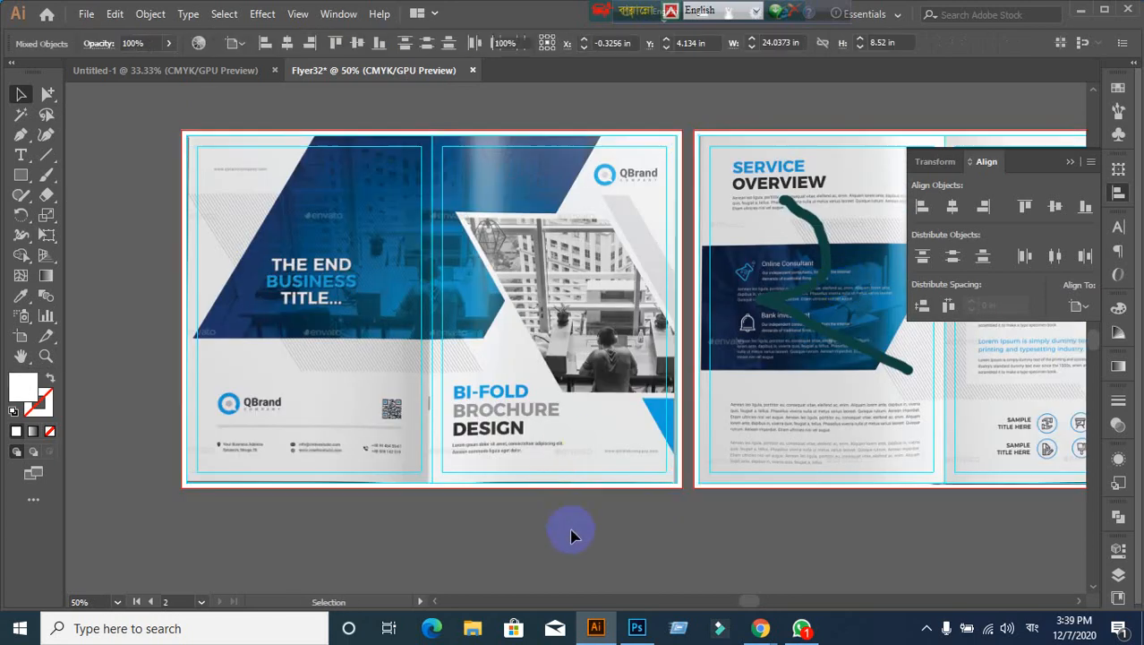
# Step: Try shifting the cover image down and to the left, undo the shift, and deselect it
pyautogui.moveTo(525, 299); pyautogui.dragTo(449, 401)
pyautogui.hotkey('ctrl', 'z')
pyautogui.click(657, 537)
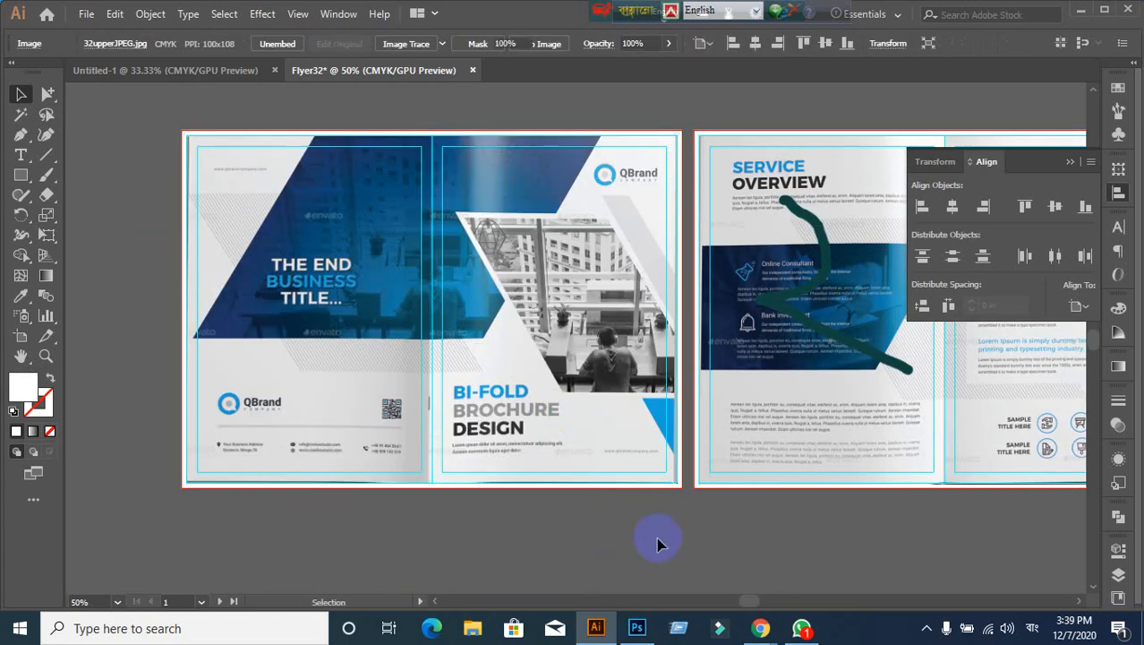
# Step: Move the inside-spread image slightly right and down from the second artboard's top-left corner
pyautogui.scroll(-2, 707, 499)
pyautogui.moveTo(835, 514); pyautogui.dragTo(734, 448)
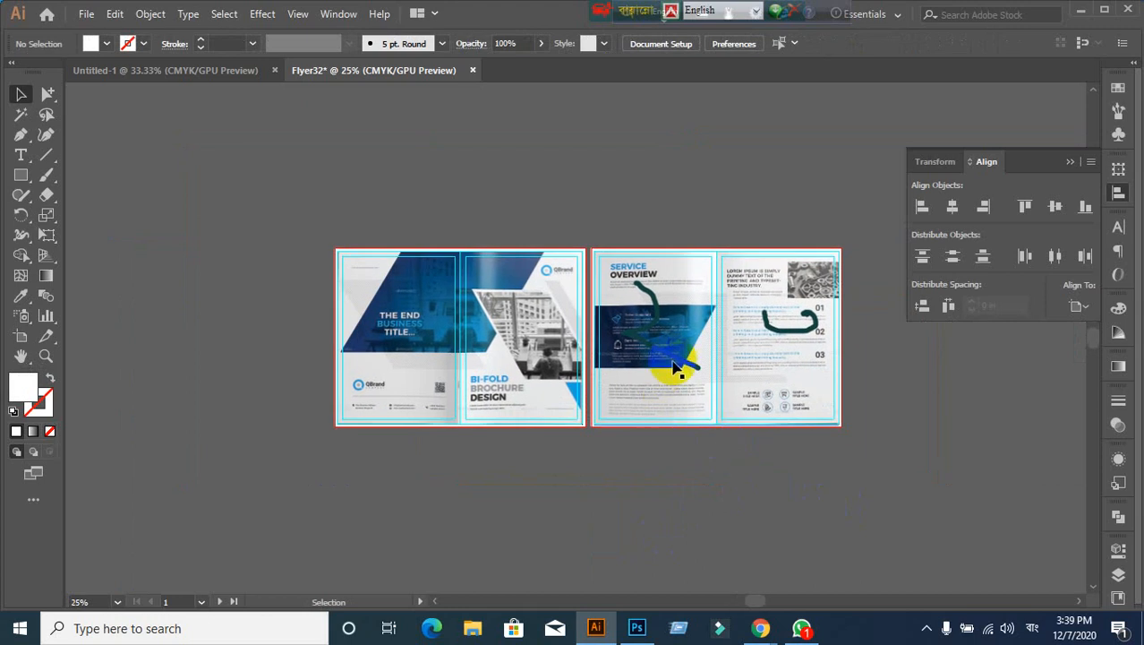
pyautogui.click(678, 367)
pyautogui.scroll(2, 708, 394)
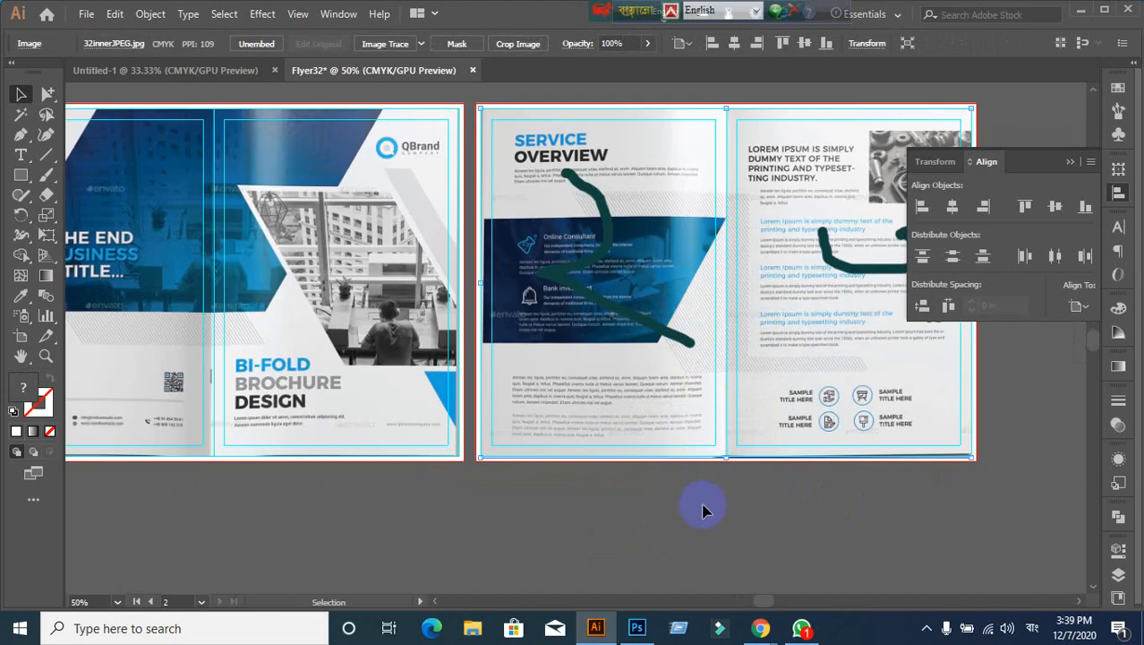
pyautogui.moveTo(638, 371); pyautogui.dragTo(657, 419)
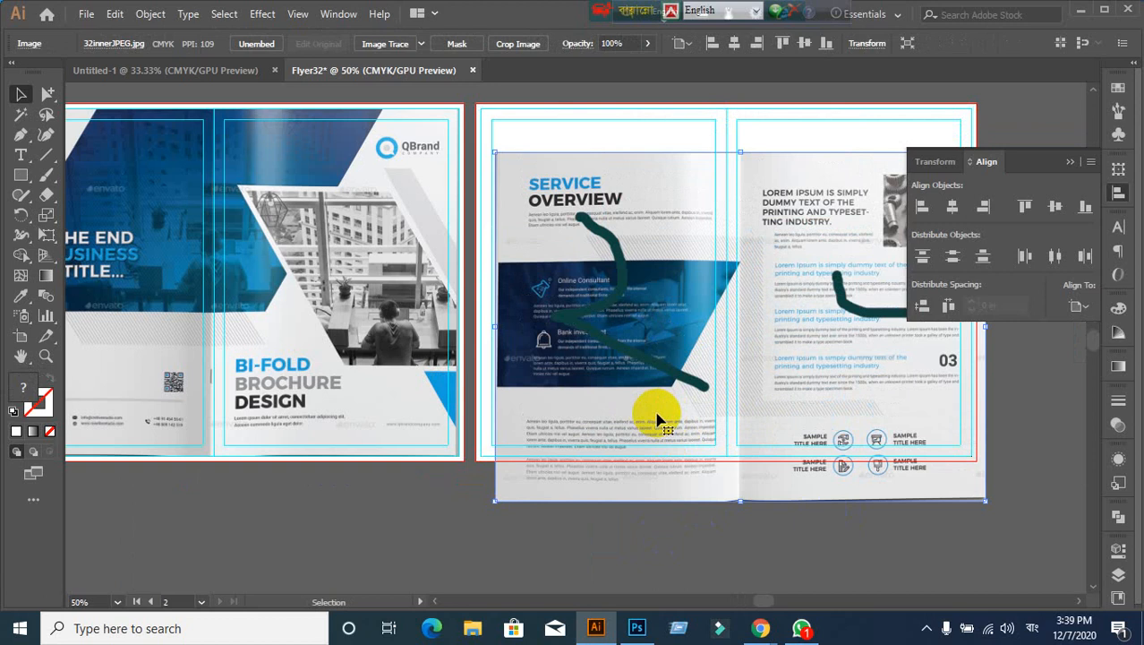
# Step: Delete the 32innerJPEG image file from the desktop
pyautogui.click(1083, 15)
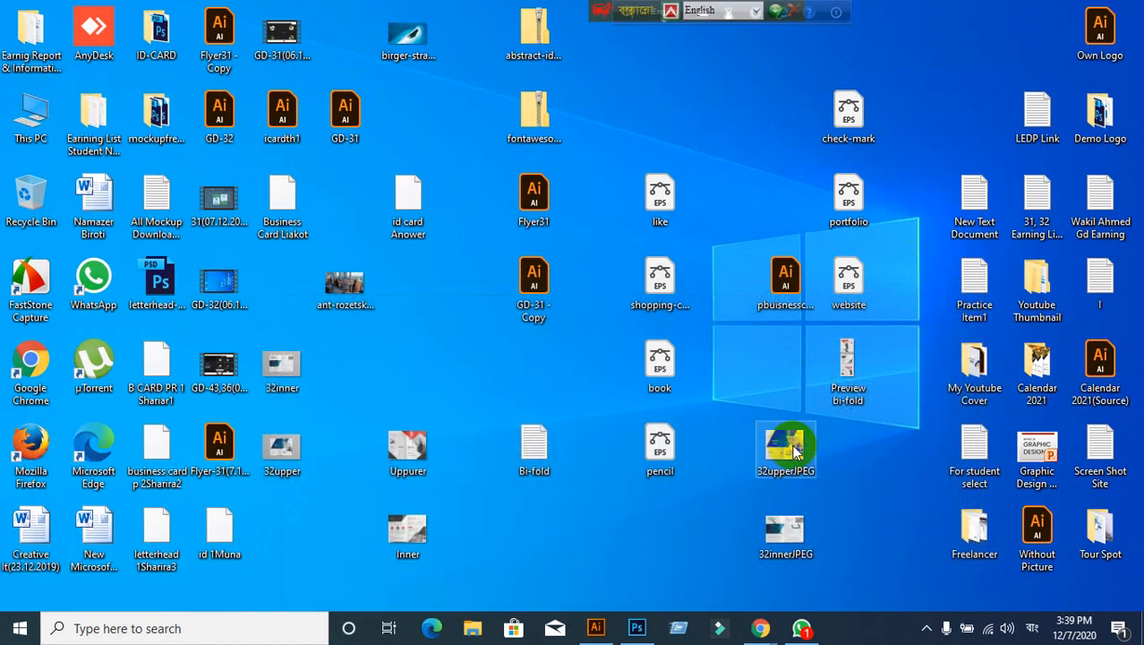
pyautogui.moveTo(795, 452); pyautogui.dragTo(757, 536)
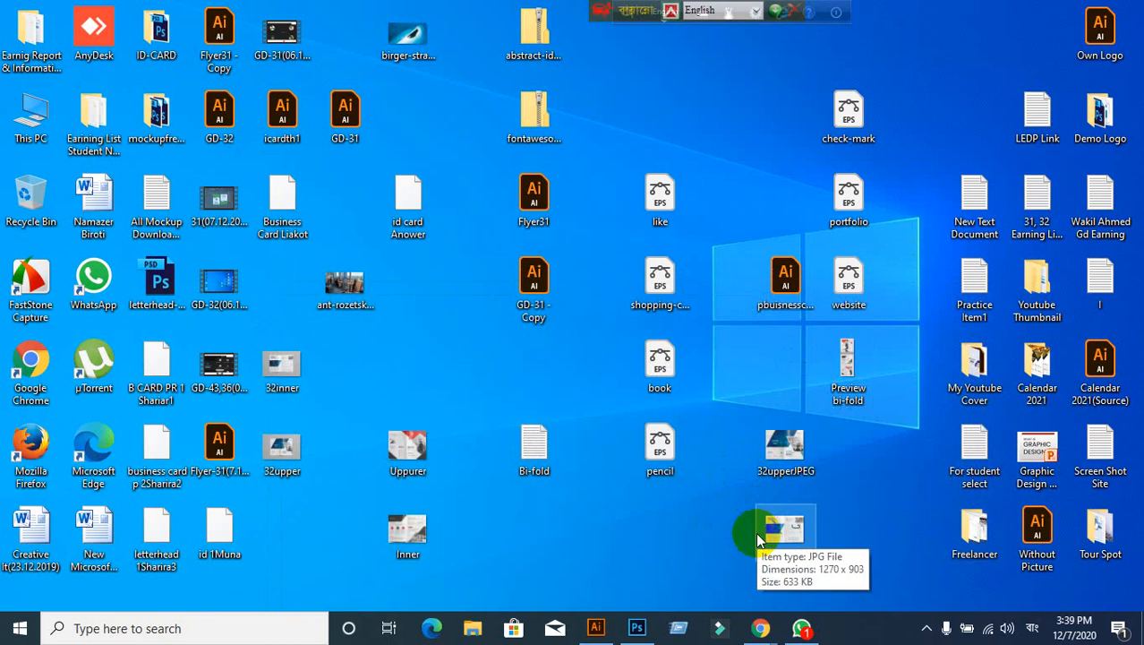
pyautogui.press('Delete')
# Step: Switch to Photoshop and step back in 32inner.jpg to before the green brush strokes and the crop
pyautogui.click(638, 629)
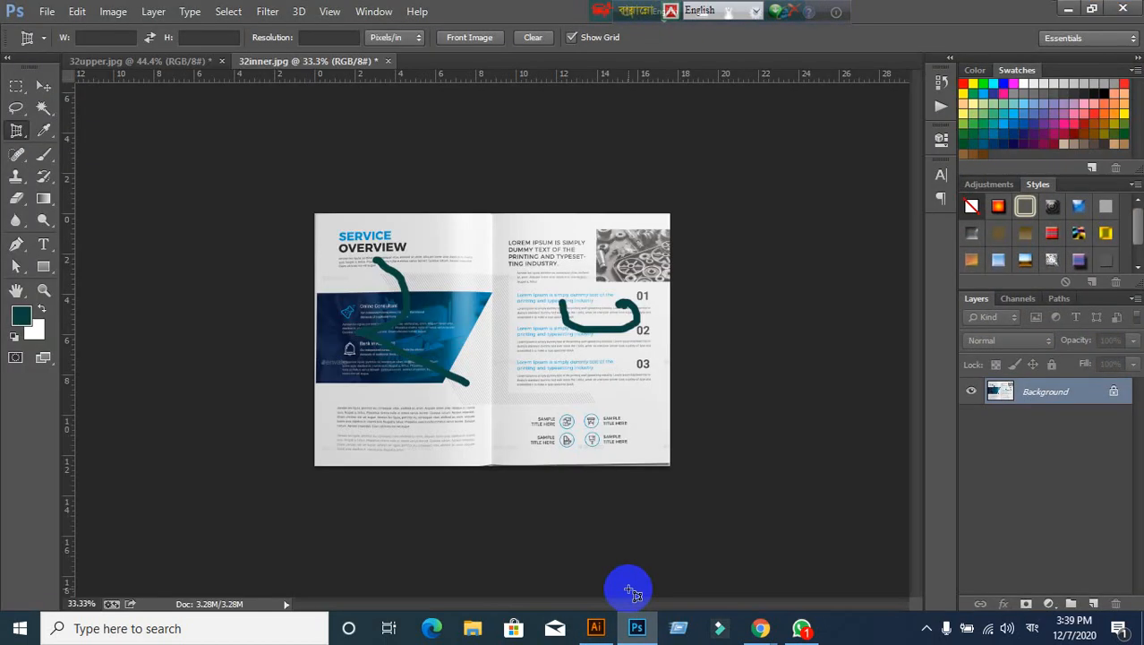
pyautogui.moveTo(443, 367); pyautogui.dragTo(475, 382)
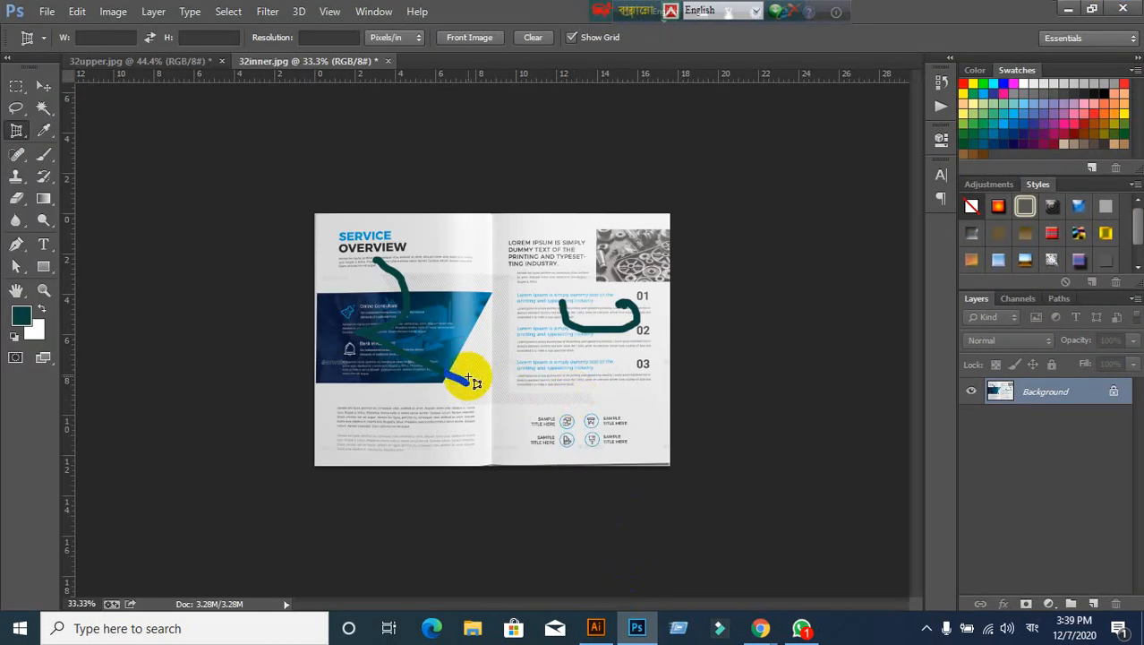
pyautogui.hotkey('ctrl', 'alt', 'z')
pyautogui.hotkey('ctrl', 'alt', 'z')
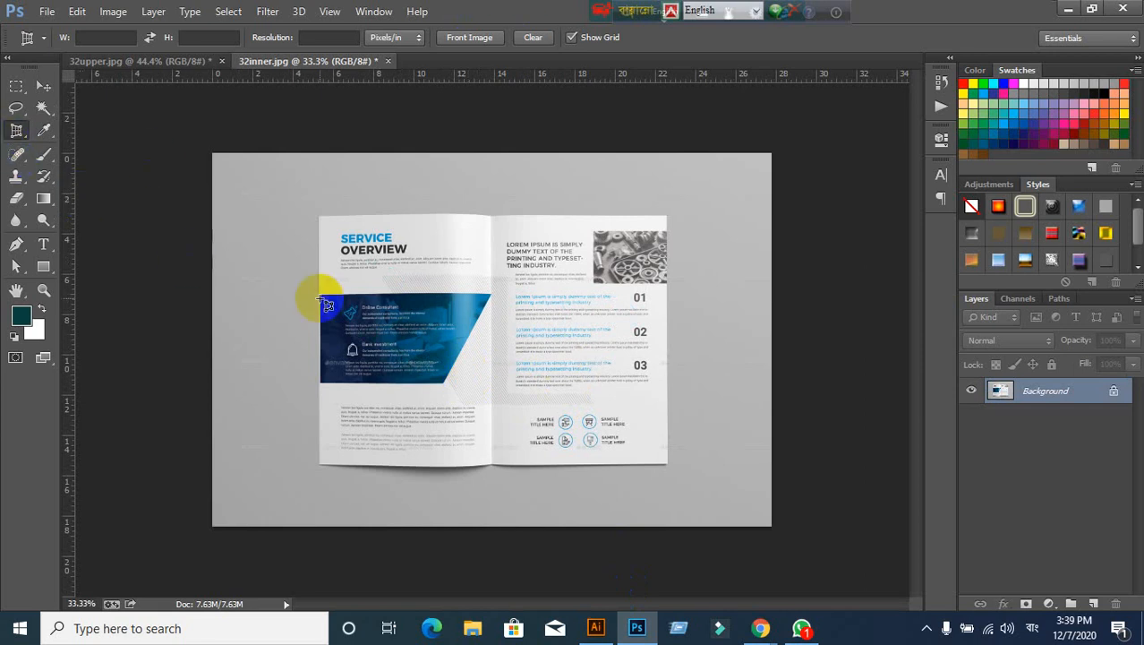
# Step: Perspective-crop 32inner.jpg to the four corners of the open brochure spread
pyautogui.click(319, 215)
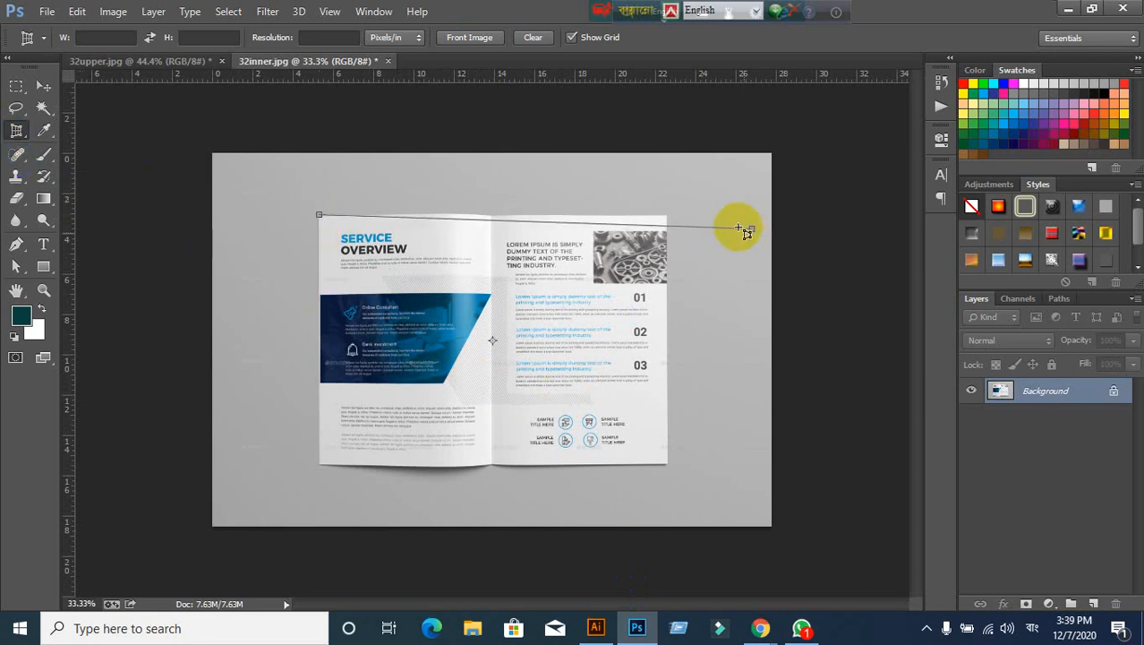
pyautogui.click(667, 216)
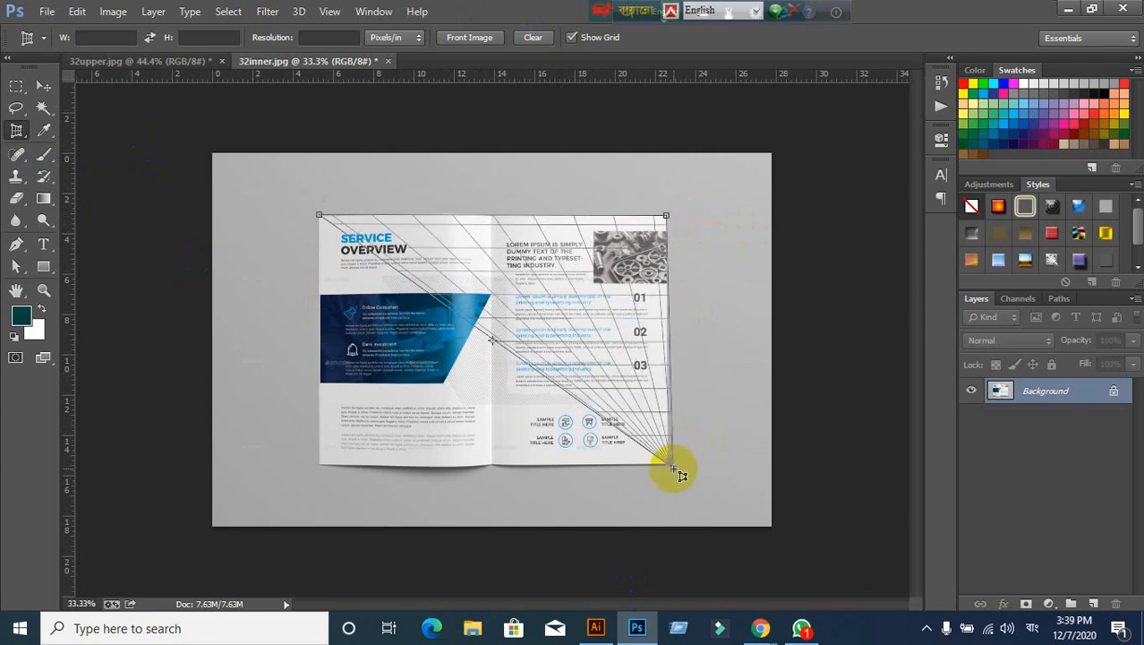
pyautogui.click(670, 466)
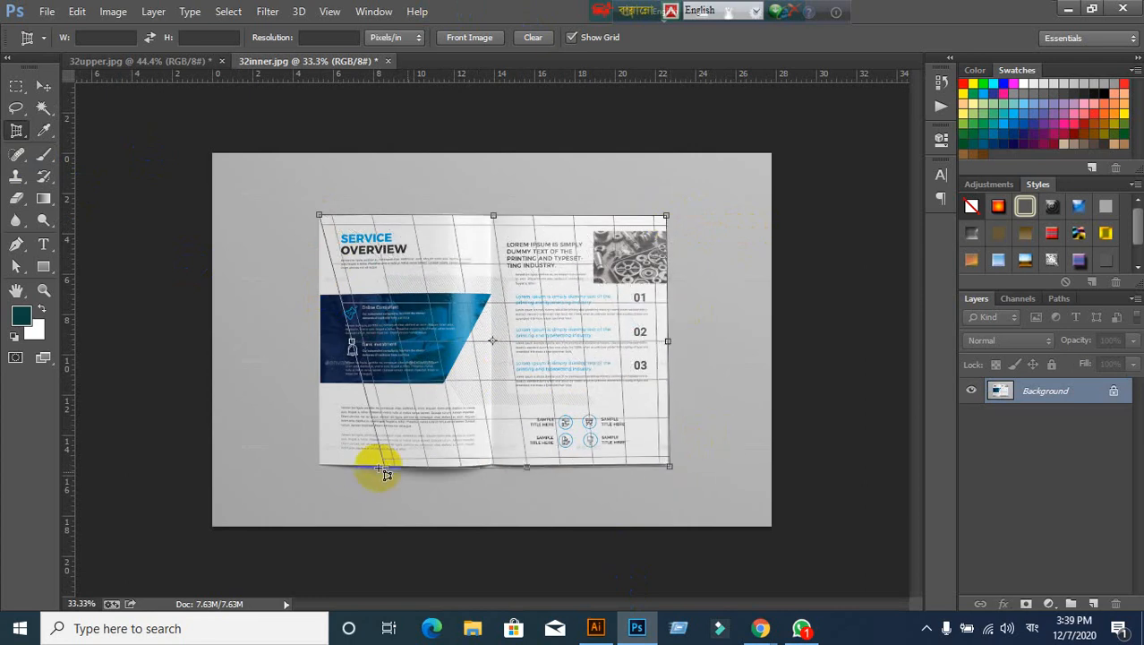
pyautogui.click(323, 464)
pyautogui.moveTo(324, 463); pyautogui.dragTo(318, 462)
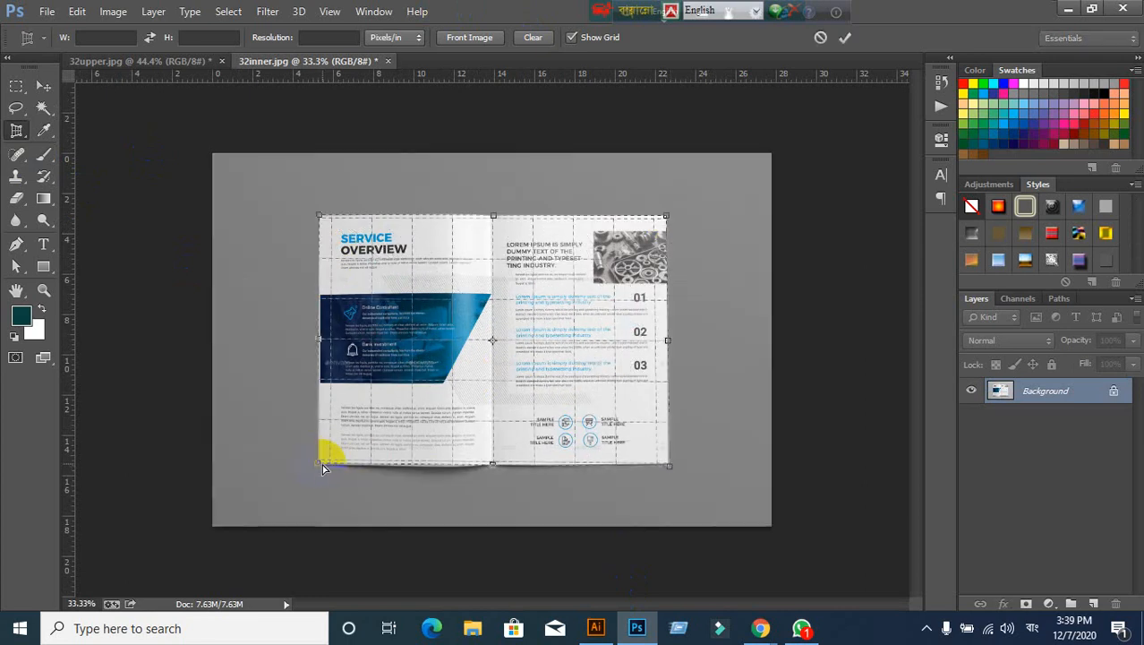
pyautogui.click(844, 39)
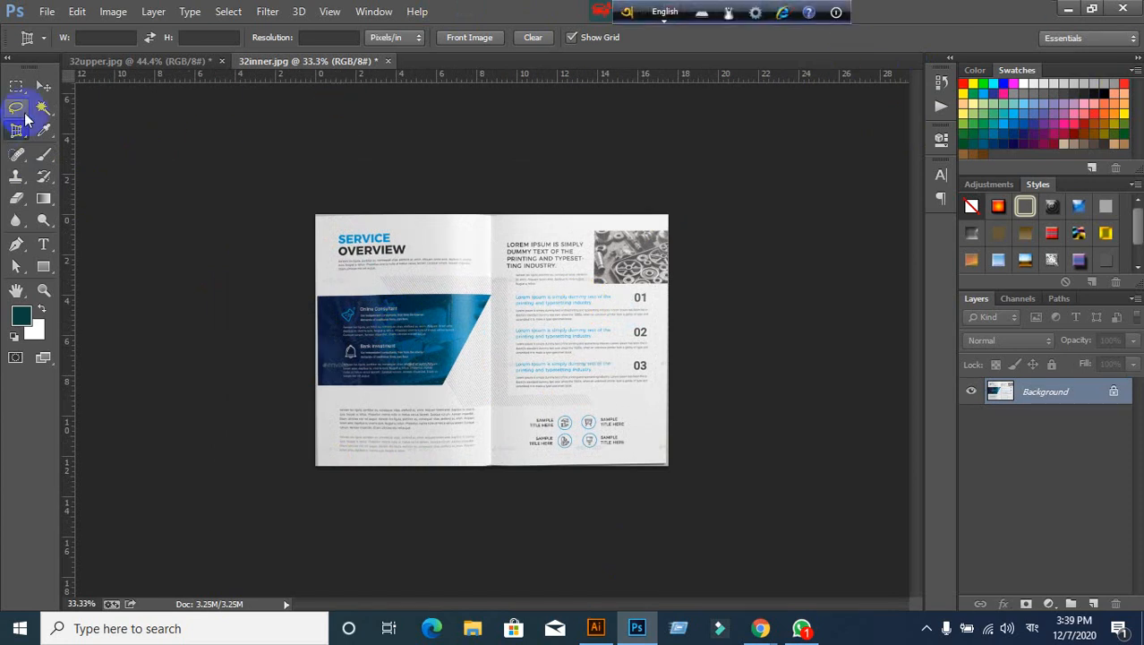
# Step: Open the Save for Web export for the cropped 32inner.jpg
pyautogui.click(42, 90)
pyautogui.click(44, 12)
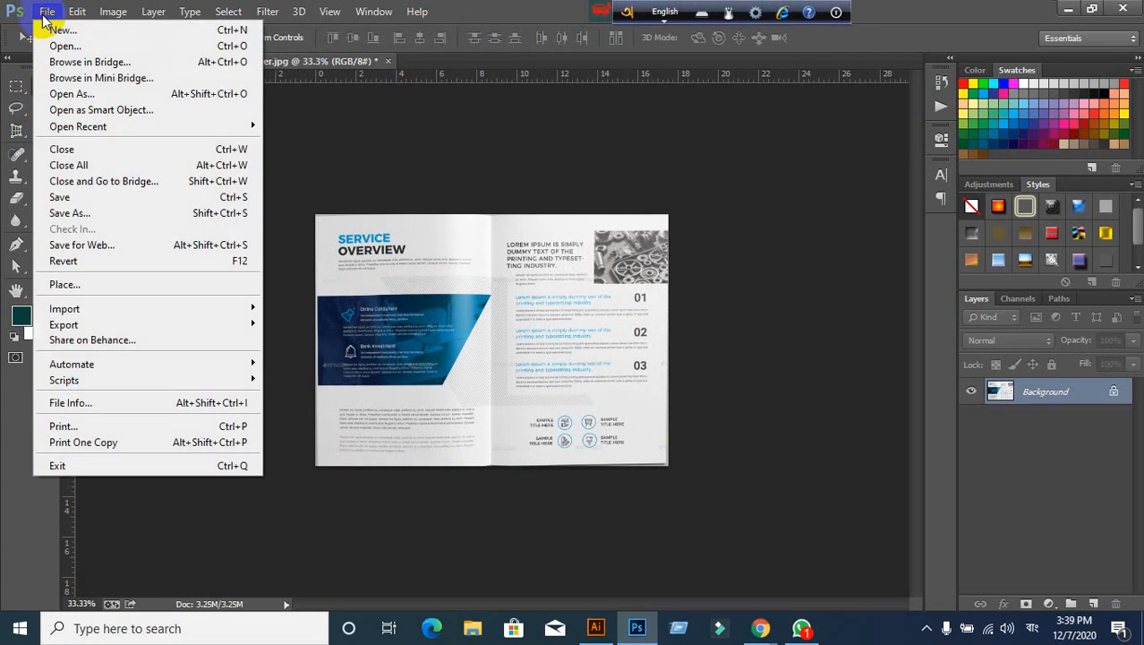
pyautogui.click(135, 245)
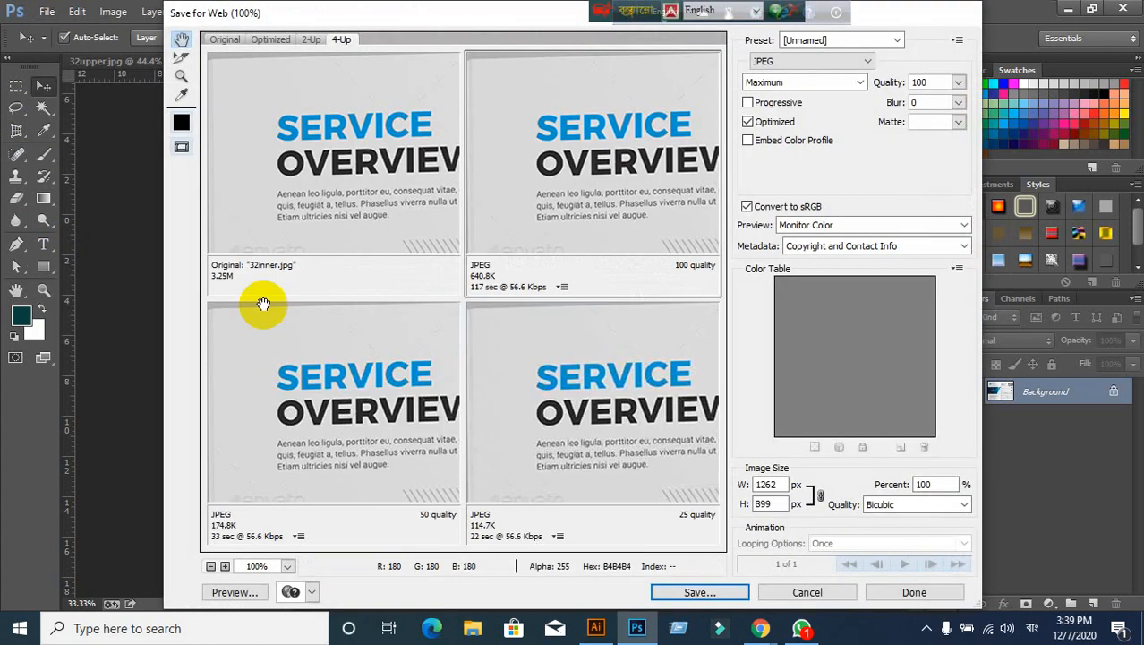
pyautogui.click(699, 593)
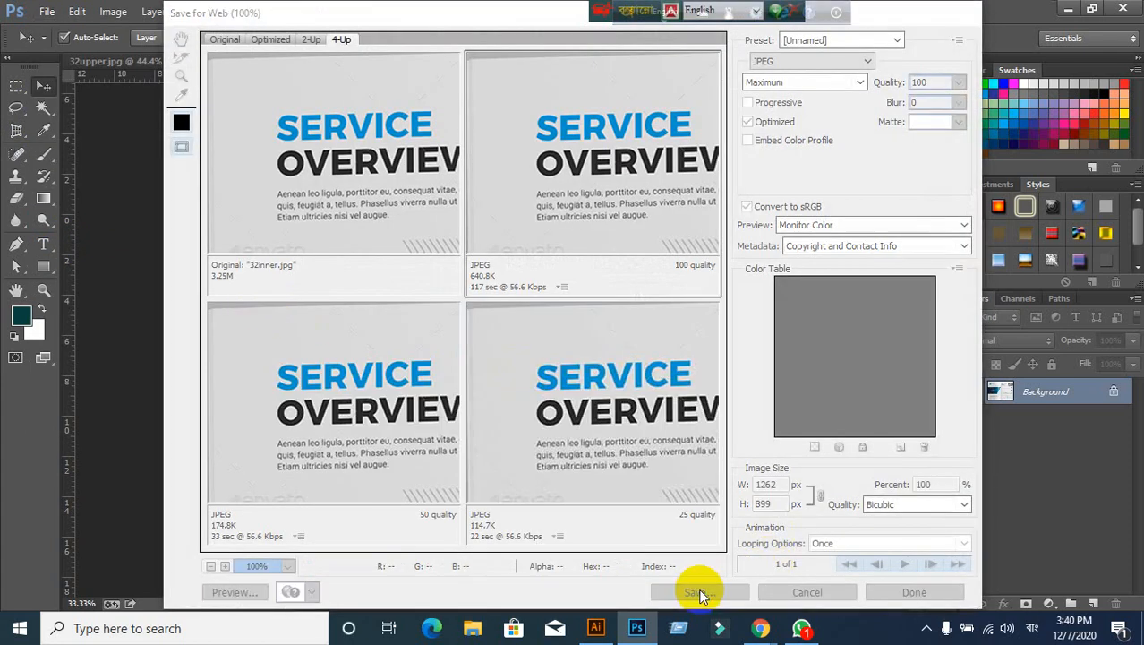
pyautogui.click(188, 154)
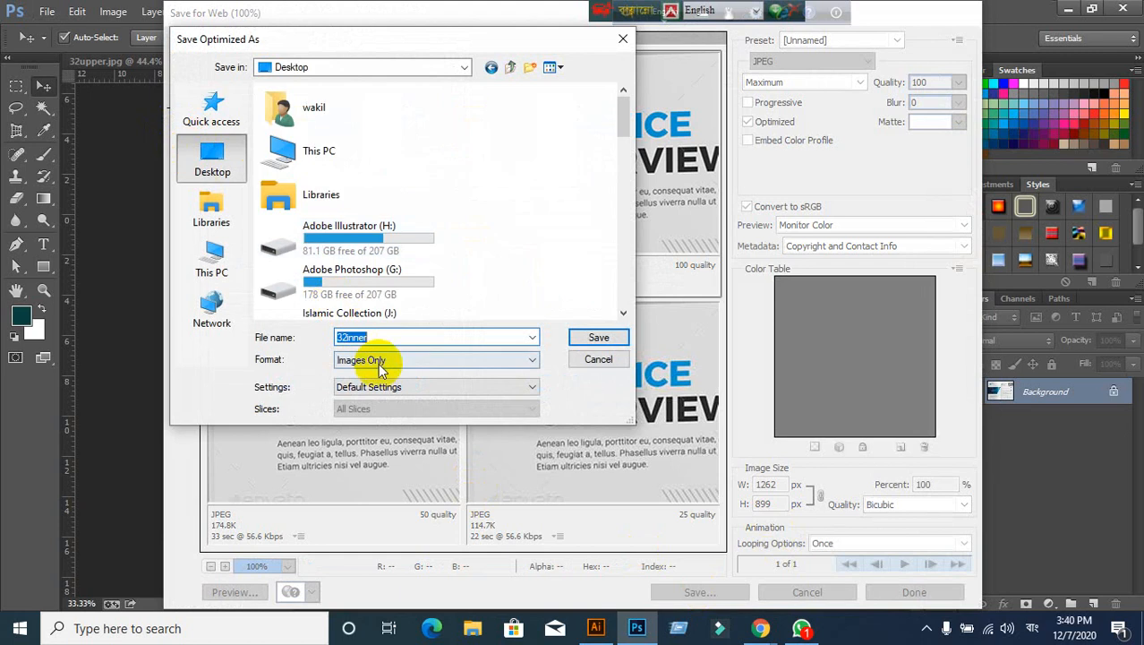
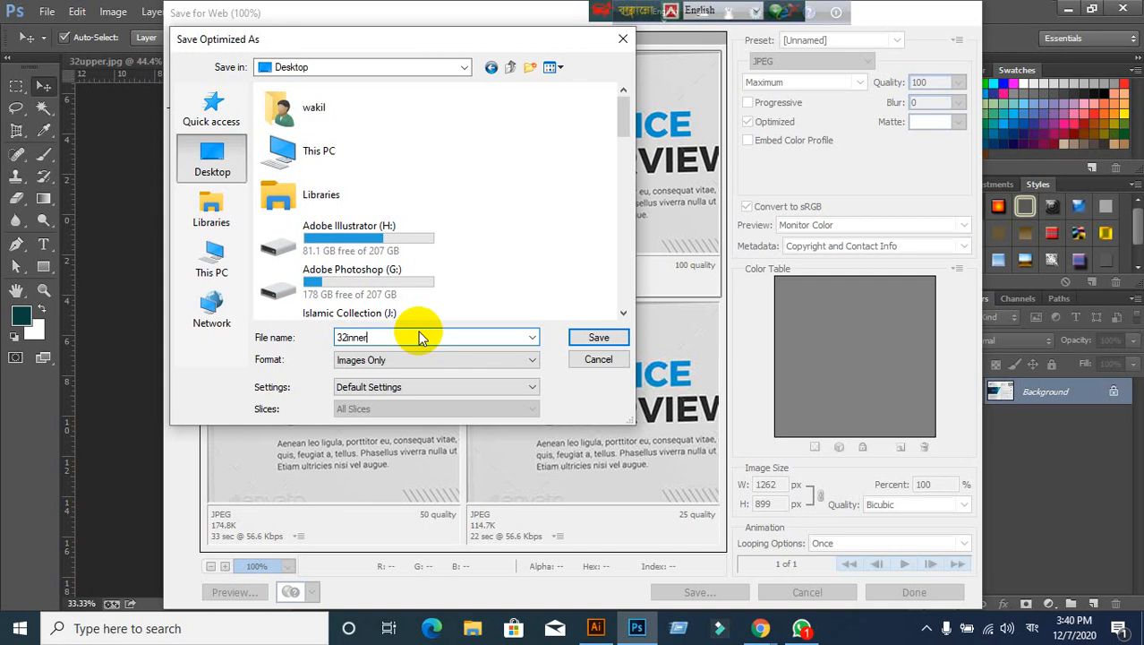
pyautogui.click(596, 359)
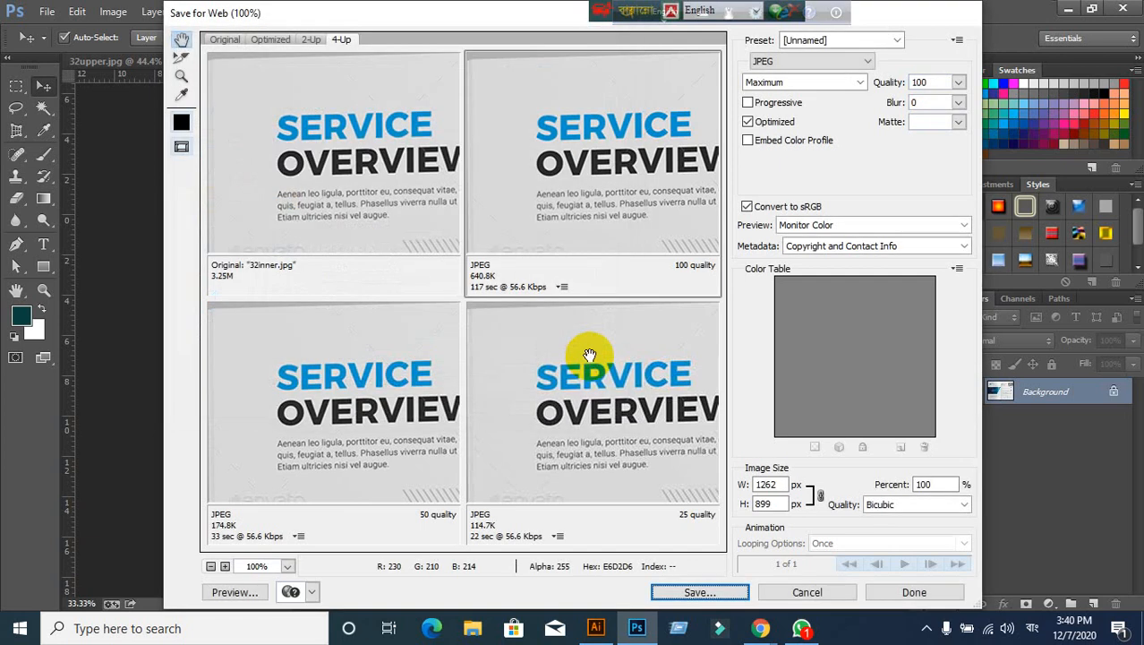
pyautogui.click(694, 595)
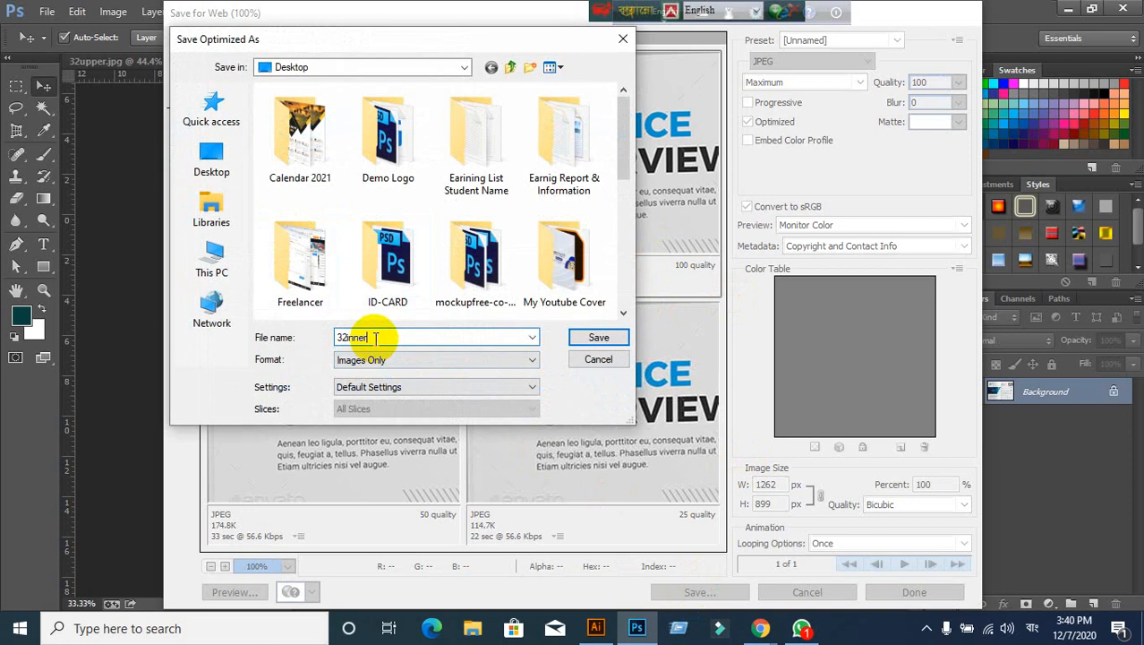
pyautogui.press('BackSpace')
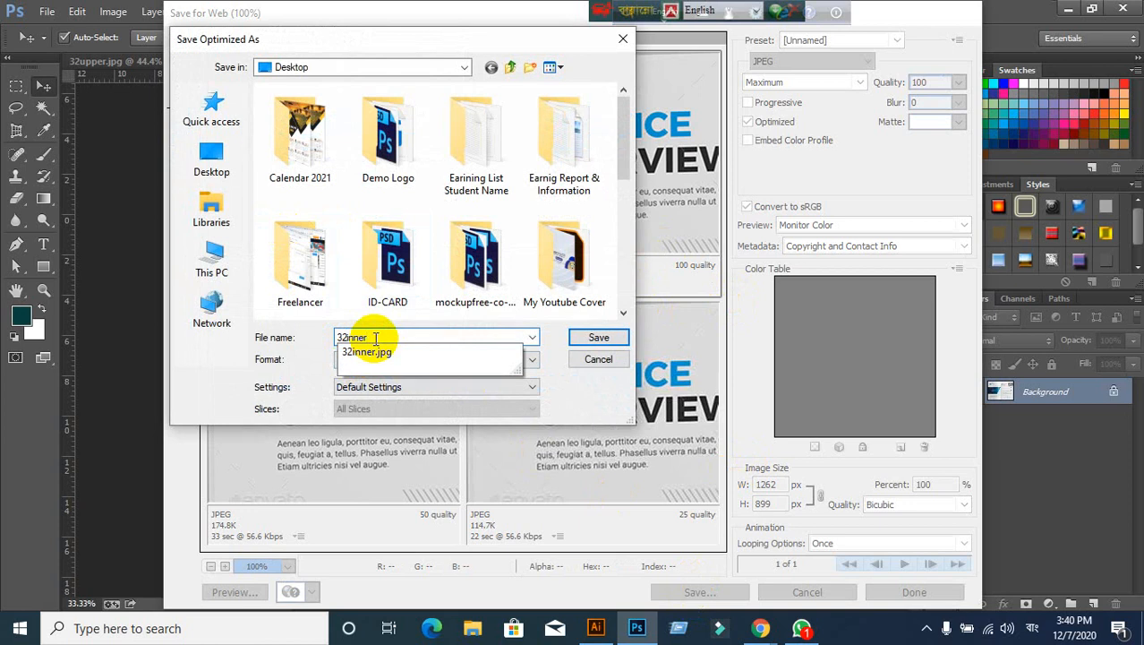
pyautogui.click(596, 357)
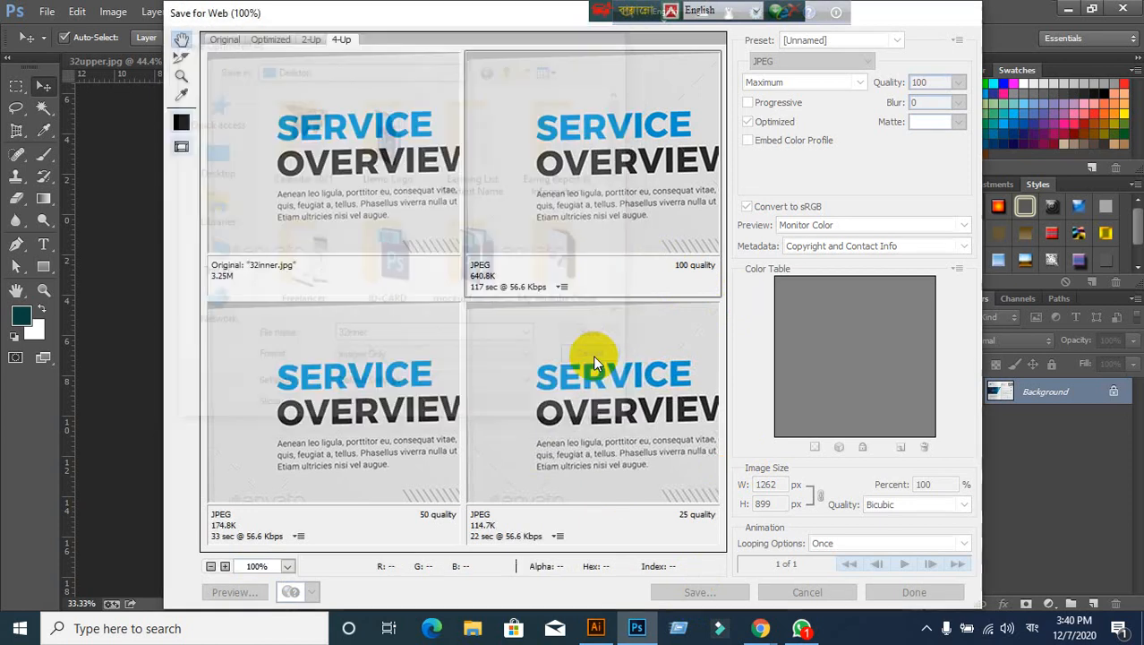
# Step: Set the input language to English (United States) and save the optimized image to the desktop as 32innerJPEG
pyautogui.click(1025, 627)
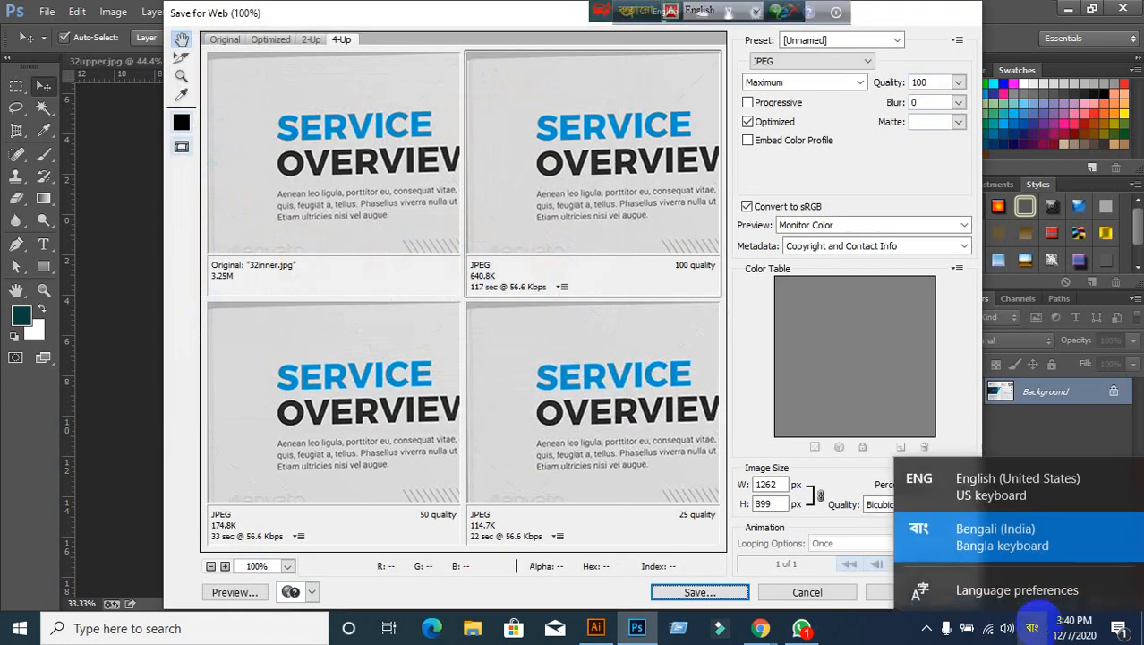
pyautogui.click(1025, 492)
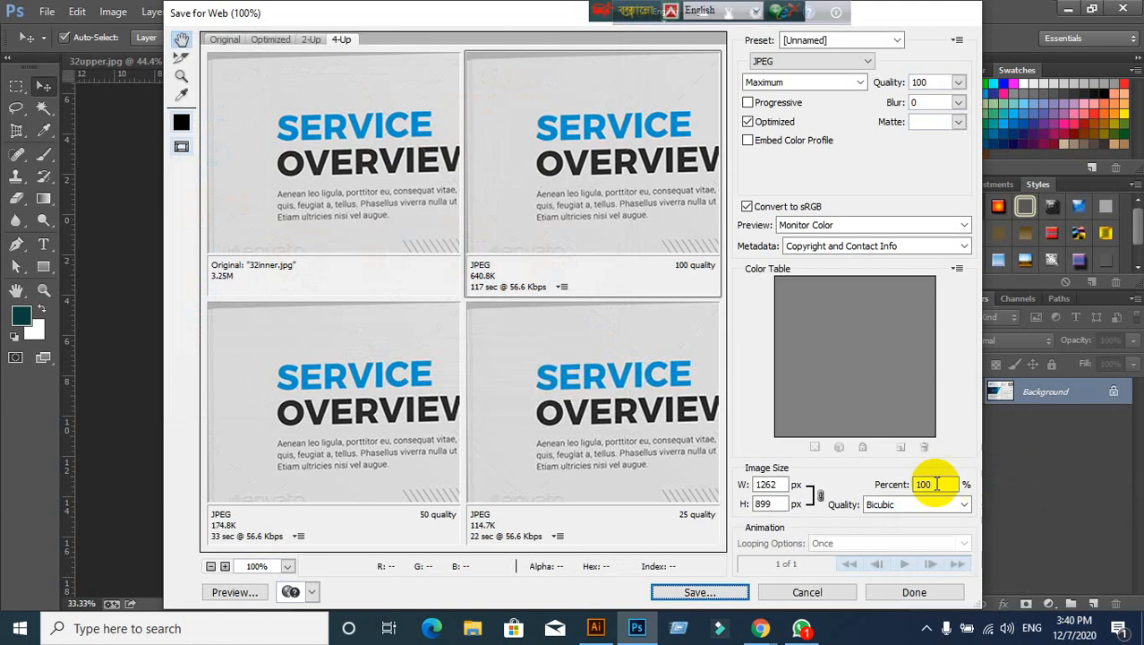
pyautogui.click(681, 591)
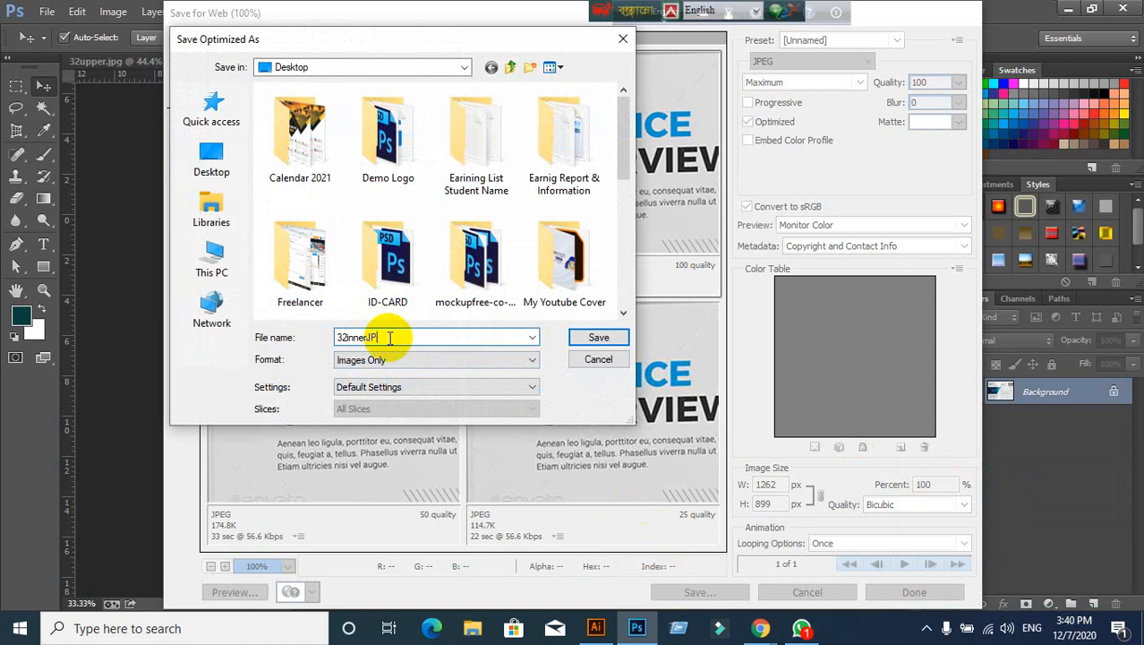
pyautogui.click(190, 170)
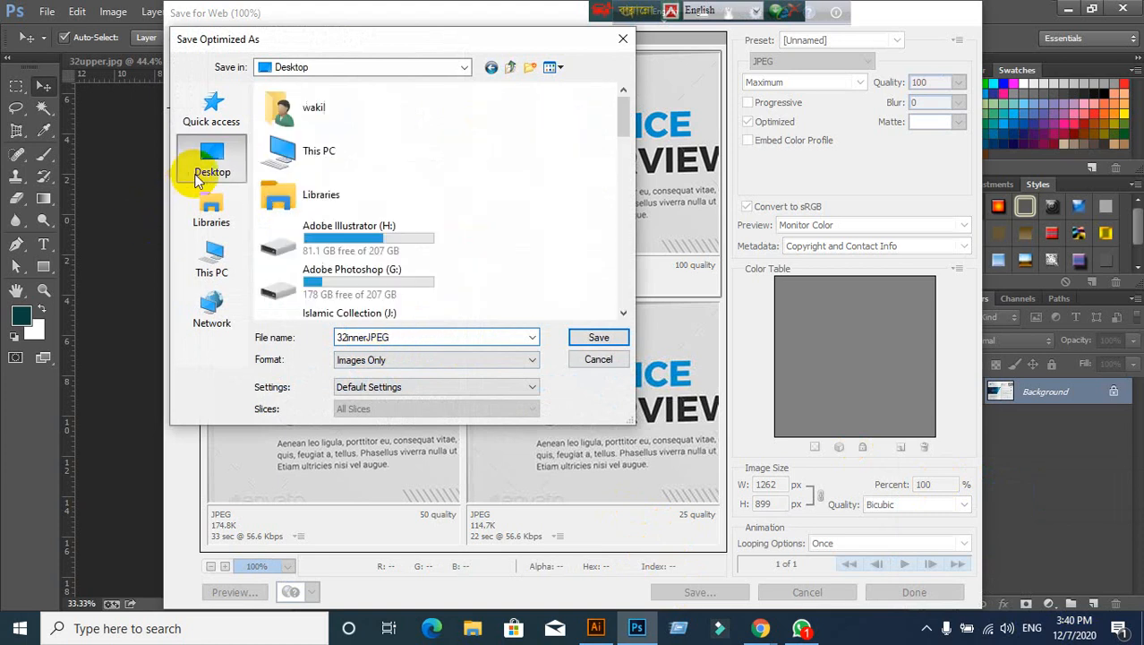
pyautogui.click(573, 338)
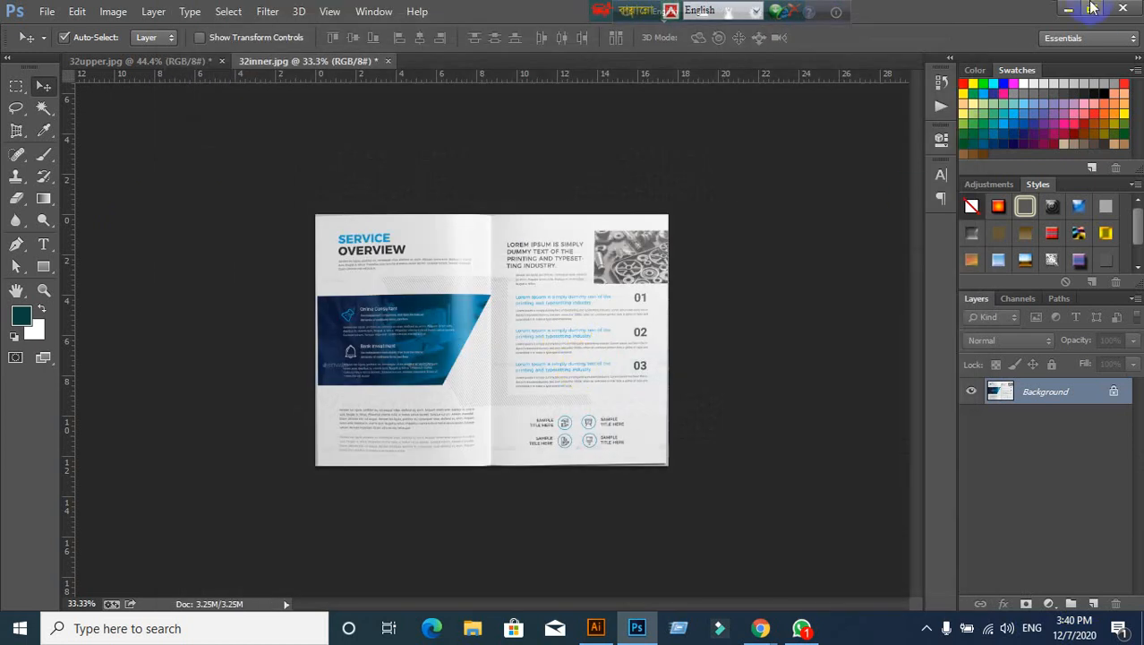
# Step: Replace the green-marked inner image in the Illustrator document Flyer32 with an embedded copy of 32innerJPEG from the desktop
pyautogui.click(1068, 10)
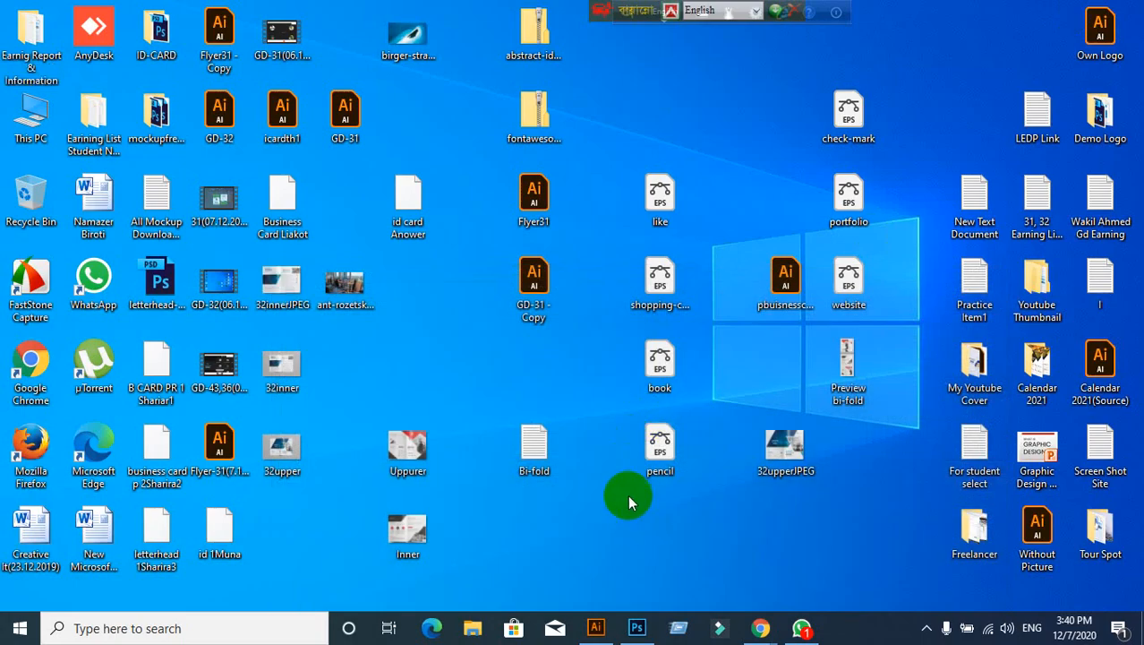
pyautogui.moveTo(285, 285)
pyautogui.mouseDown()
pyautogui.moveTo(369, 362)
pyautogui.moveTo(651, 485)
pyautogui.moveTo(659, 501)
pyautogui.moveTo(594, 624)
pyautogui.moveTo(584, 555)
pyautogui.moveTo(367, 283)
pyautogui.moveTo(355, 304)
pyautogui.mouseUp()
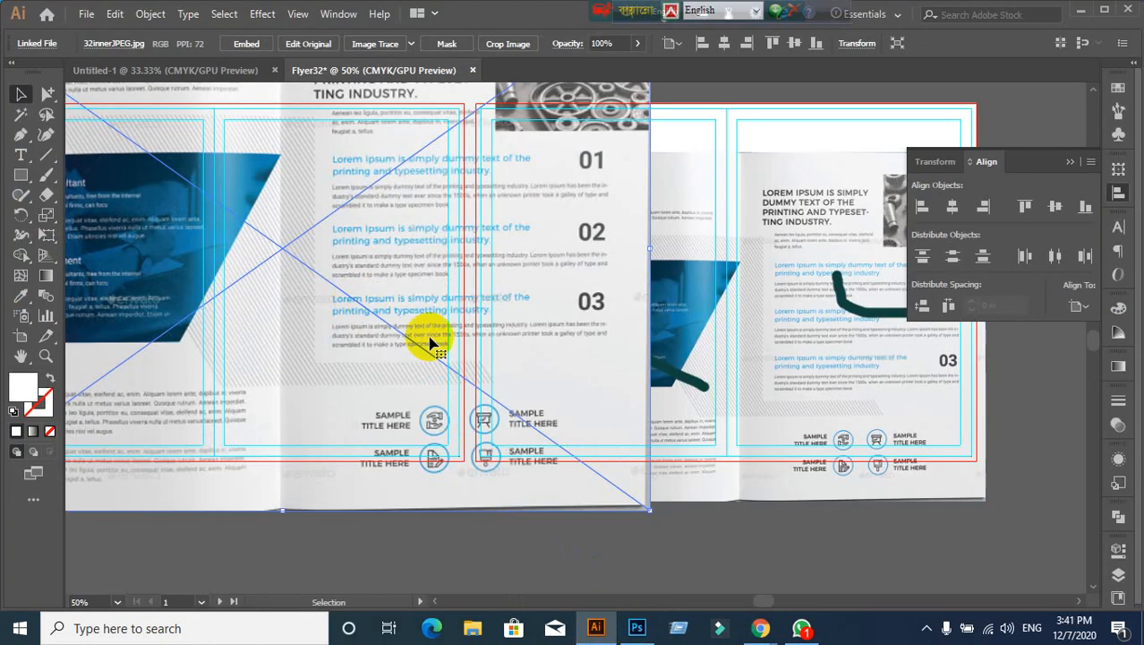
pyautogui.click(240, 43)
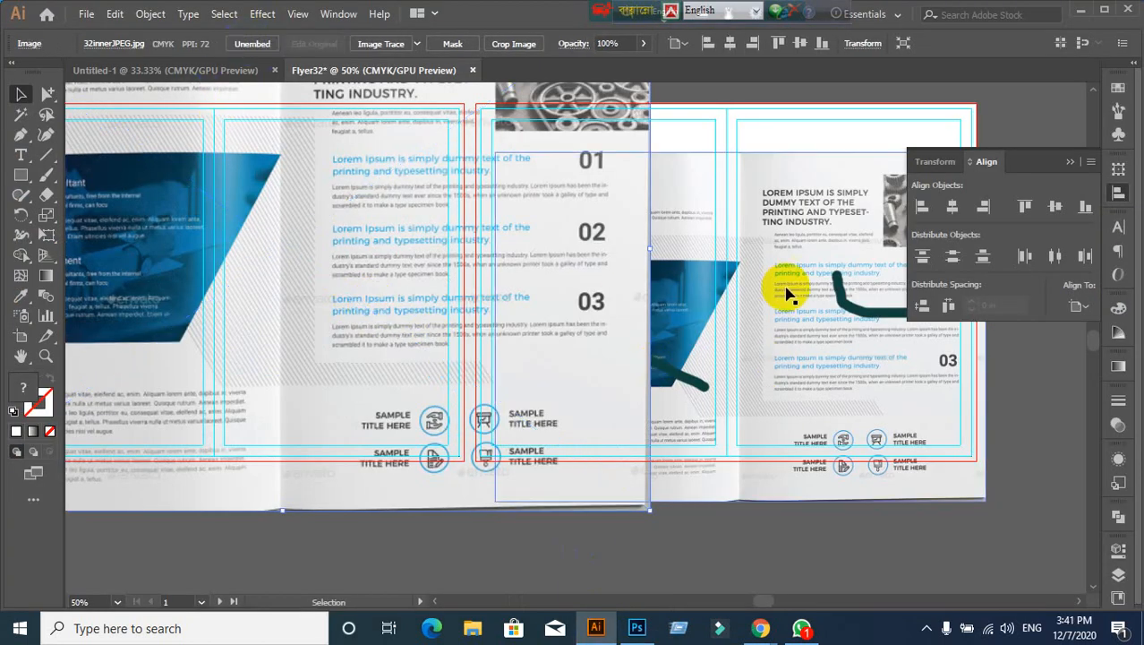
pyautogui.click(792, 313)
pyautogui.press('Delete')
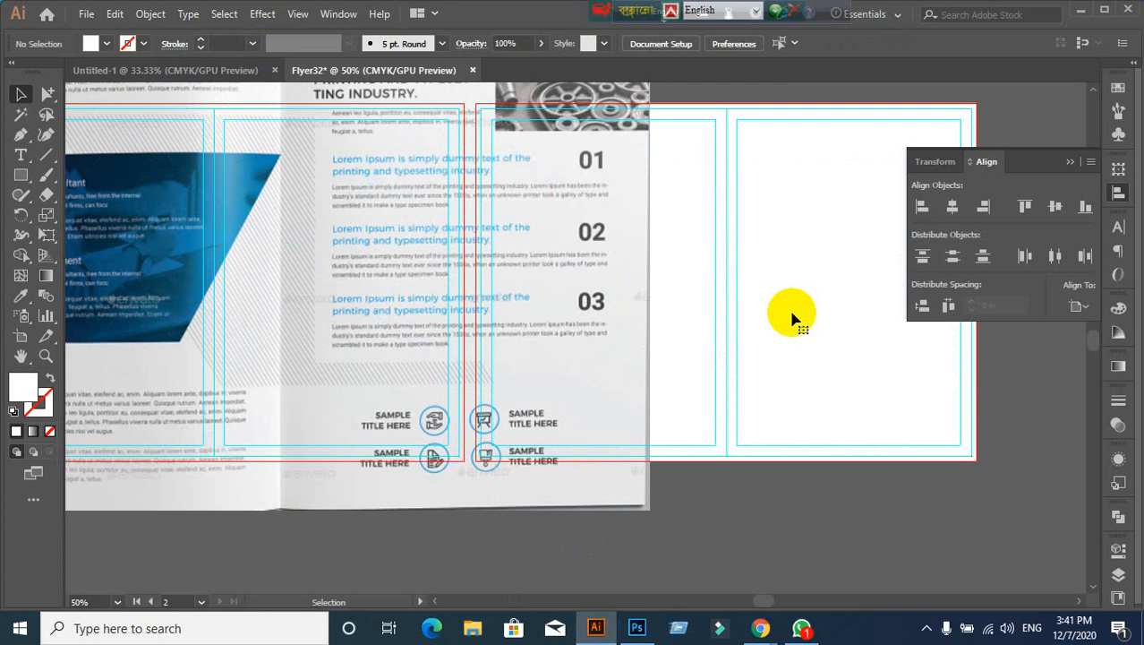
# Step: Scale the new inner spread image down proportionally and move it onto the second artboard
pyautogui.hotkey('ctrl', '-')
pyautogui.moveTo(497, 320); pyautogui.dragTo(761, 386)
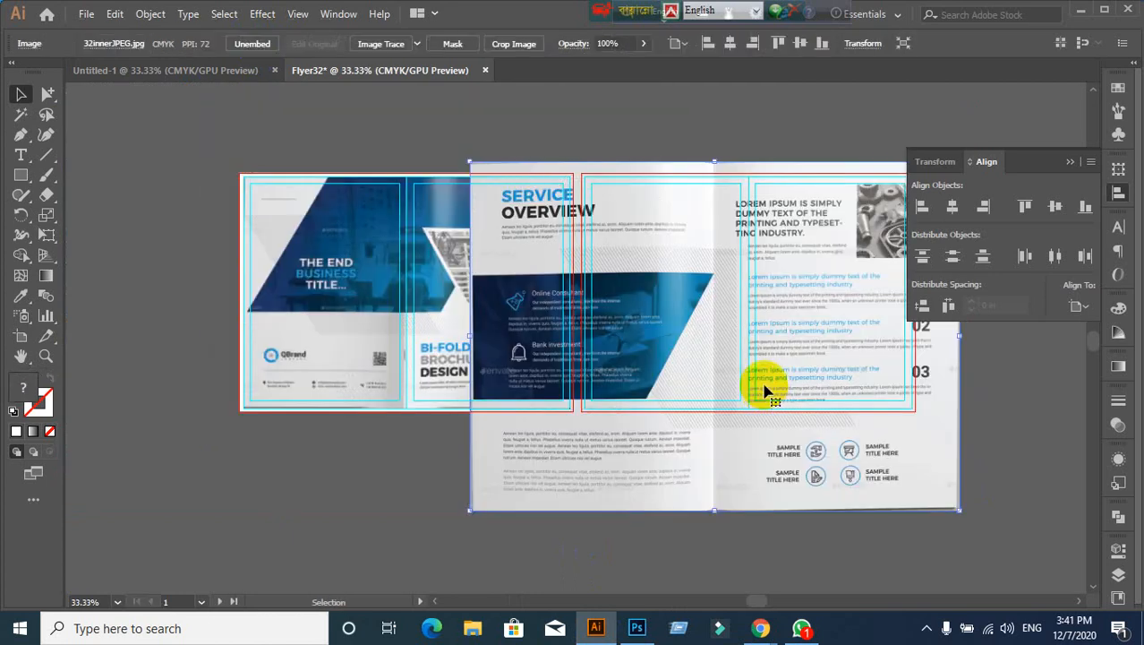
pyautogui.moveTo(952, 510); pyautogui.dragTo(698, 374)
pyautogui.scroll(2, 756, 410)
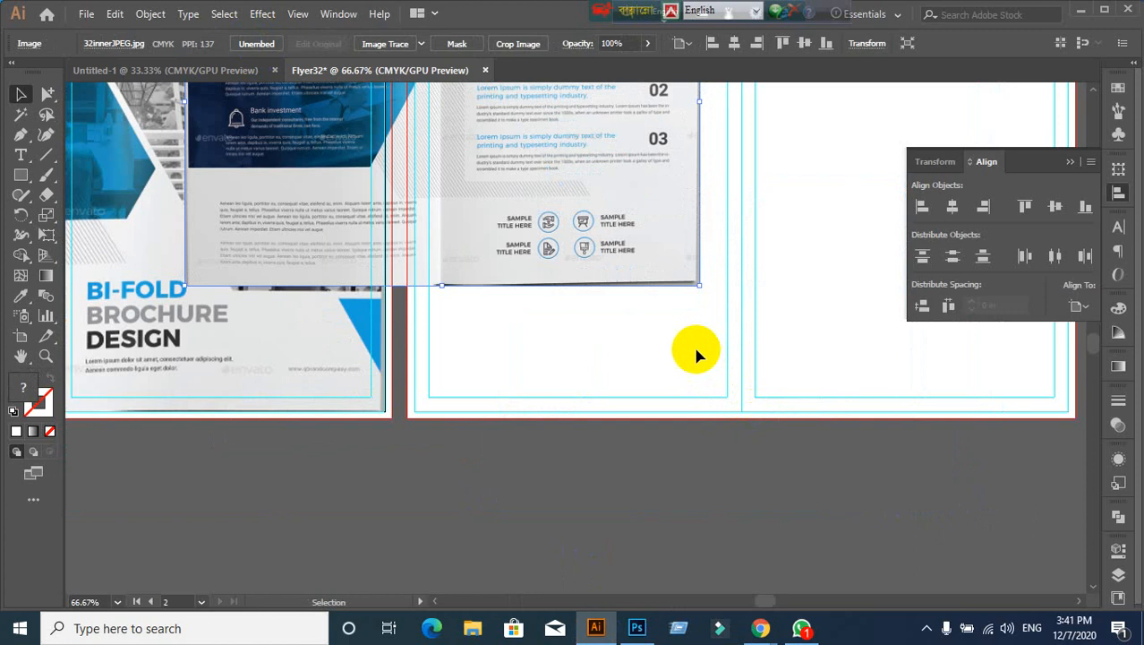
pyautogui.scroll(-1, 716, 353)
pyautogui.moveTo(792, 334); pyautogui.dragTo(651, 417)
pyautogui.moveTo(370, 243); pyautogui.dragTo(613, 339)
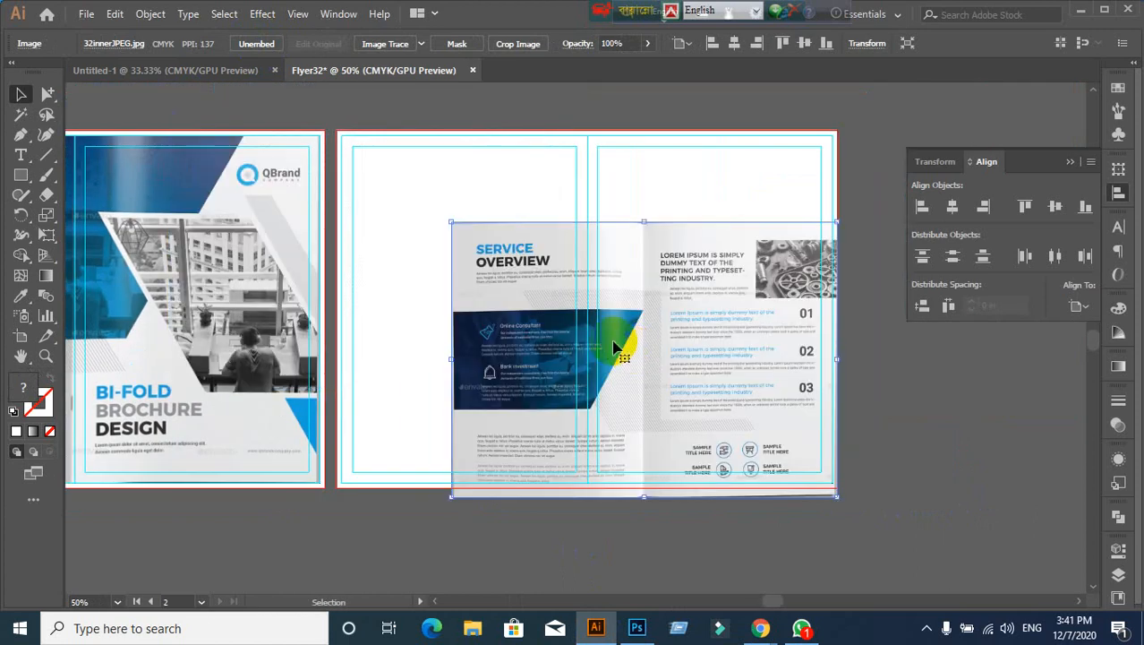
# Step: Align the inner spread image to the second artboard's upper-left corner and stretch it to fill the page at 11.69 × 8.27 in
pyautogui.moveTo(558, 302); pyautogui.dragTo(337, 129)
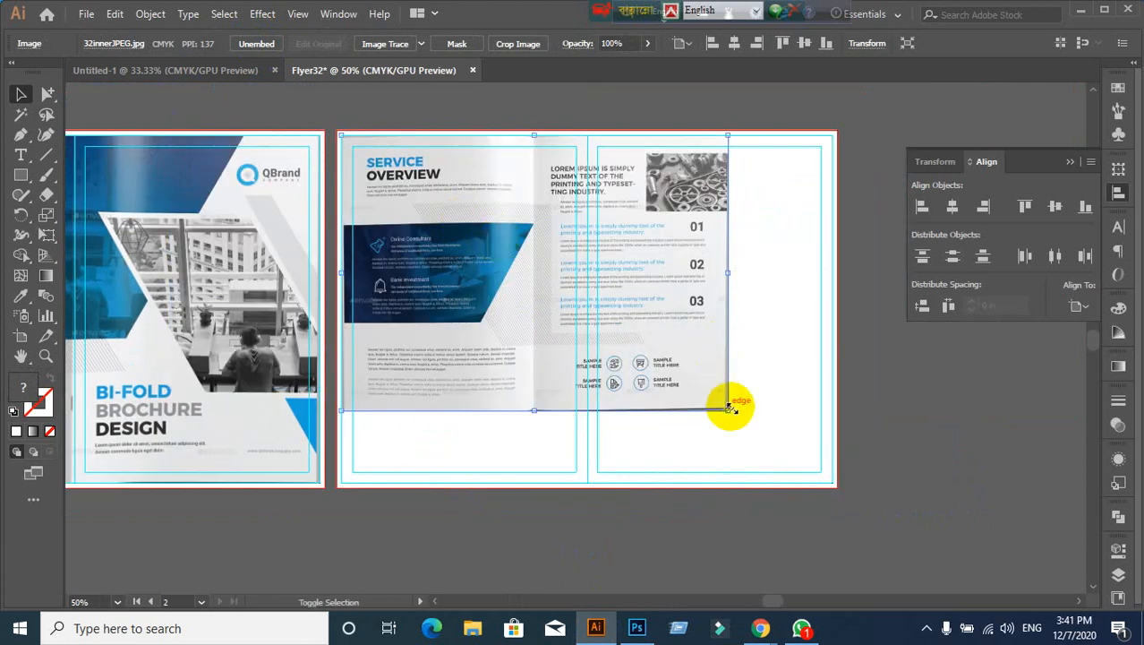
pyautogui.moveTo(730, 407); pyautogui.dragTo(857, 485)
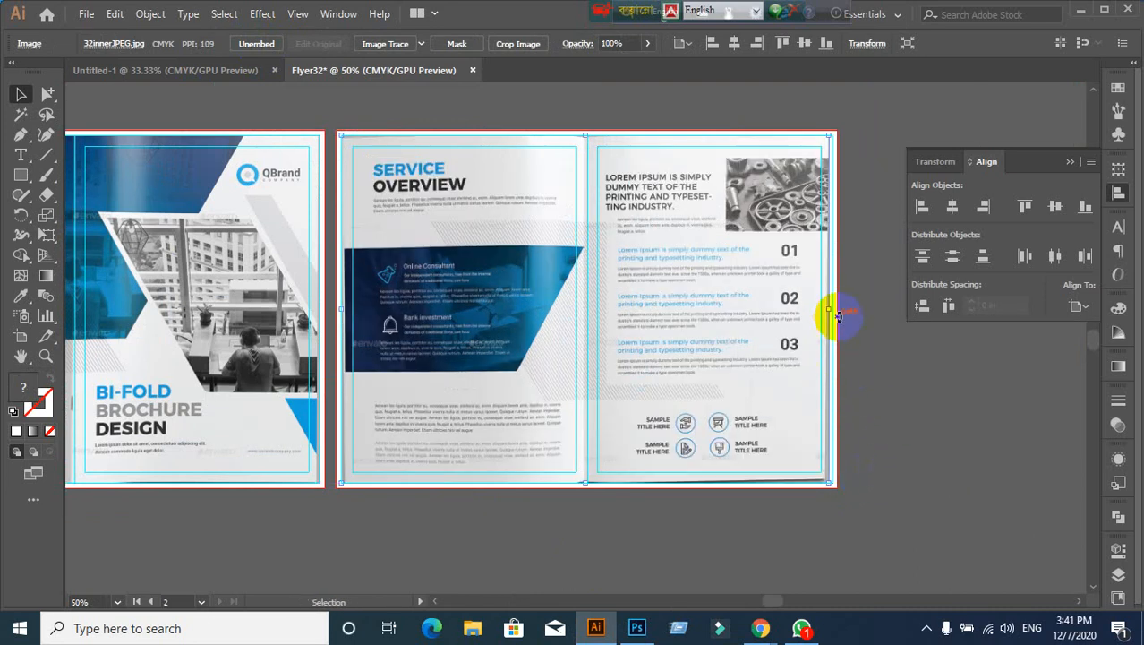
pyautogui.scroll(2, 852, 331)
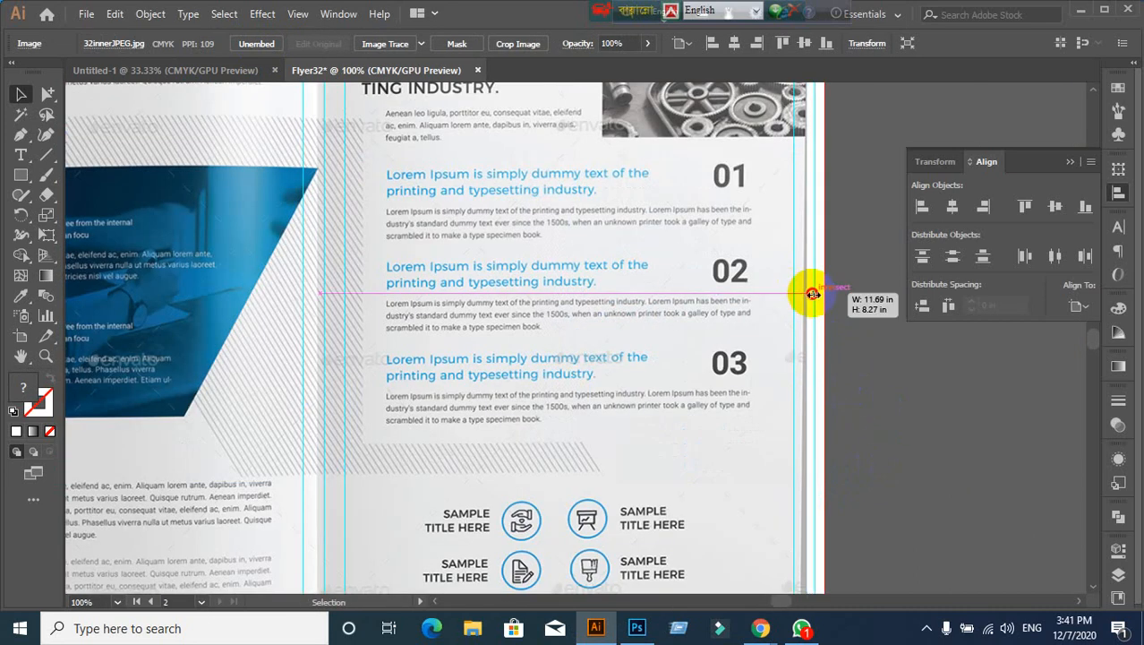
pyautogui.scroll(-3, 917, 397)
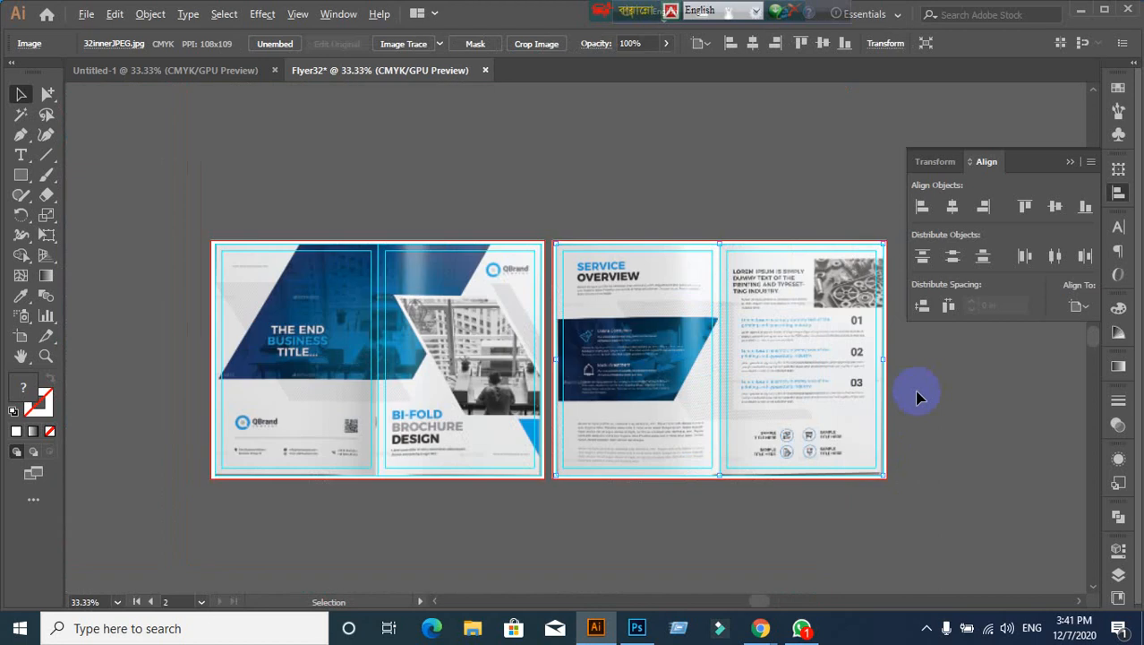
pyautogui.click(840, 493)
pyautogui.scroll(1, 573, 428)
pyautogui.scroll(-1, 572, 433)
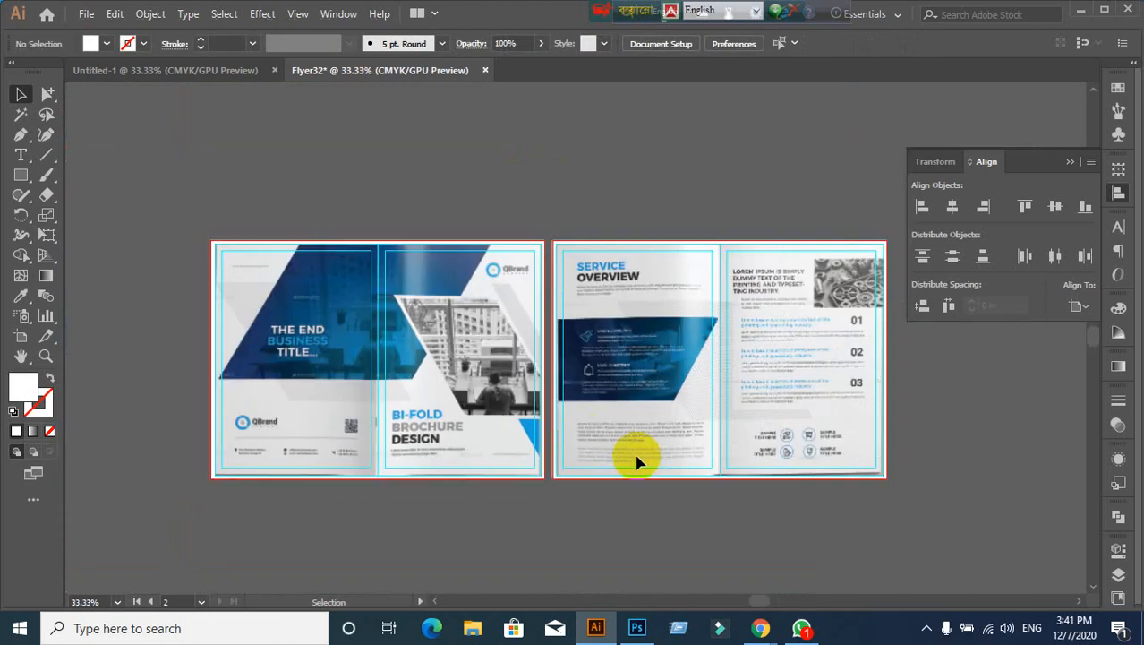
# Step: Paint red page numbers 4, 1, 2 and 3 by hand above the four brochure pages with the Paintbrush tool
pyautogui.click(45, 174)
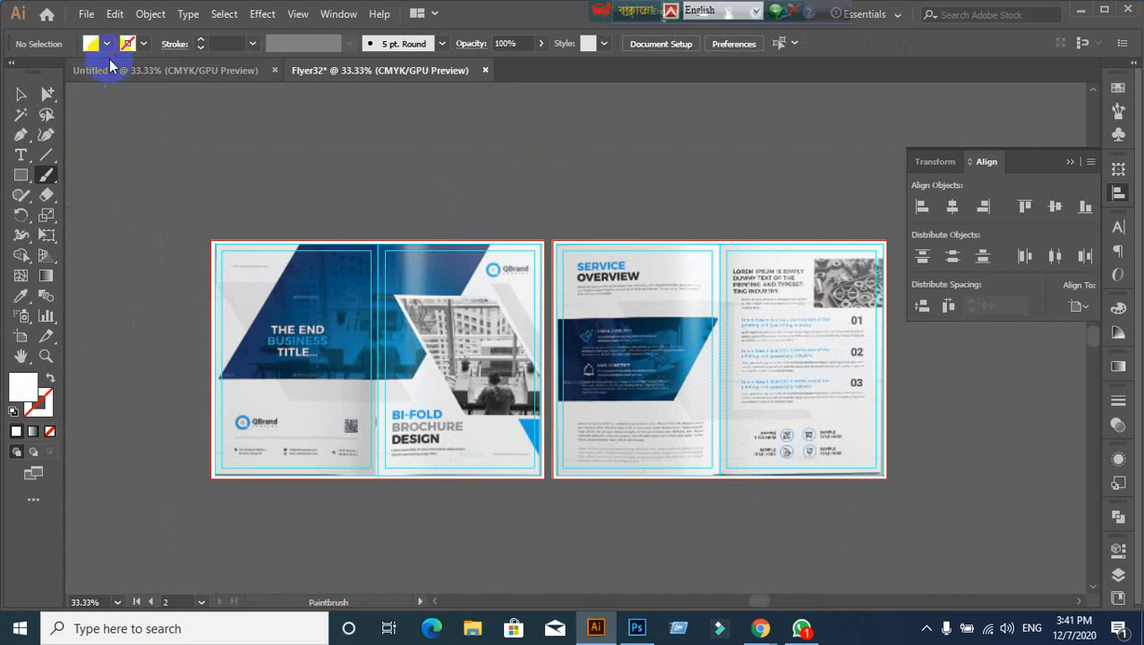
pyautogui.click(91, 43)
pyautogui.click(55, 76)
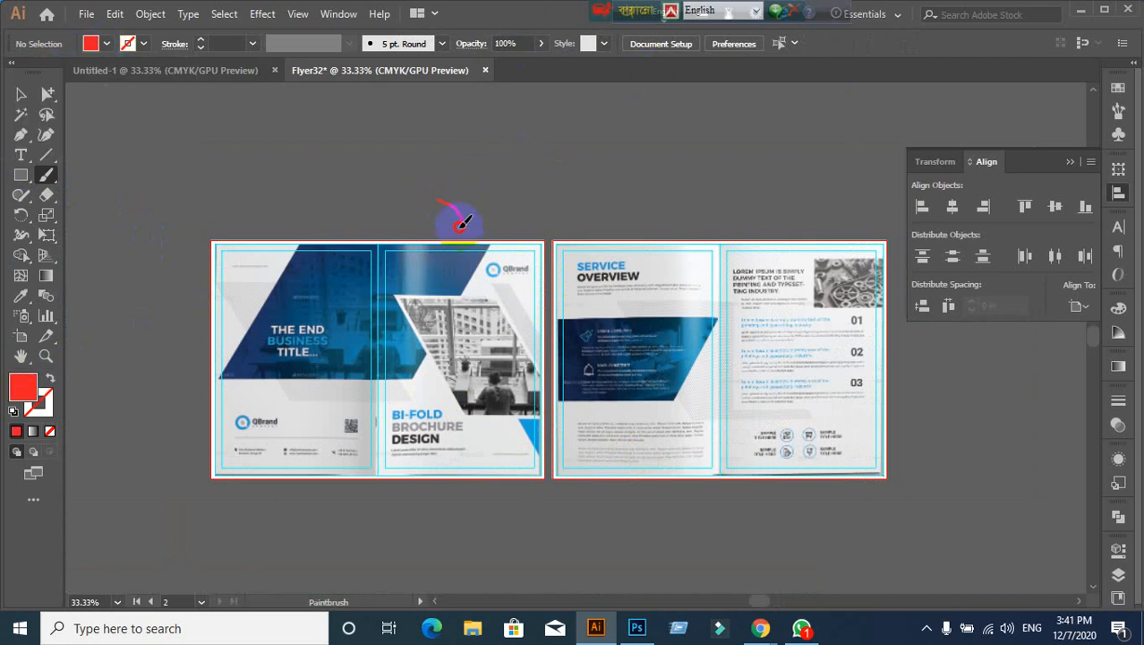
pyautogui.moveTo(459, 217); pyautogui.dragTo(460, 219)
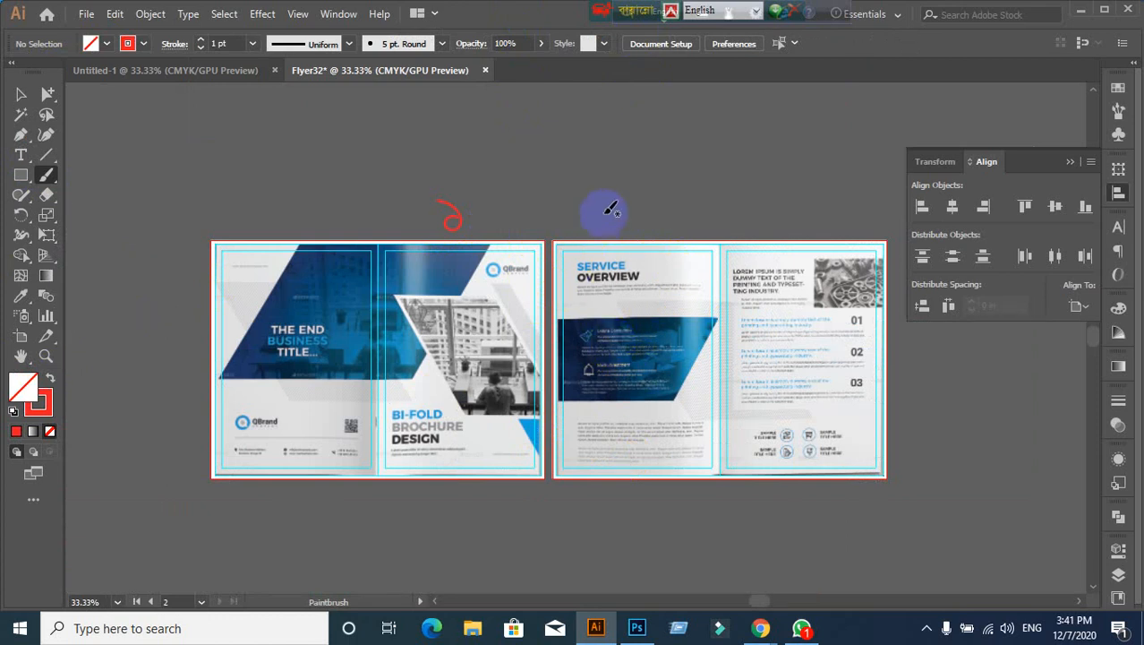
pyautogui.moveTo(608, 222); pyautogui.dragTo(681, 229)
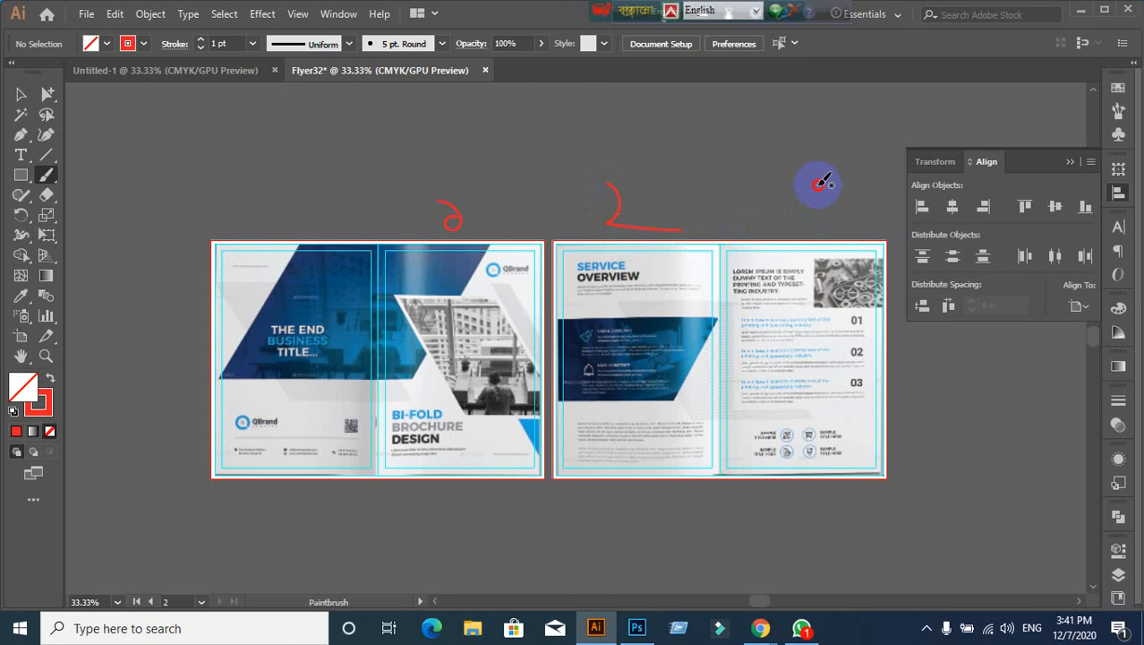
pyautogui.moveTo(753, 189); pyautogui.dragTo(749, 192)
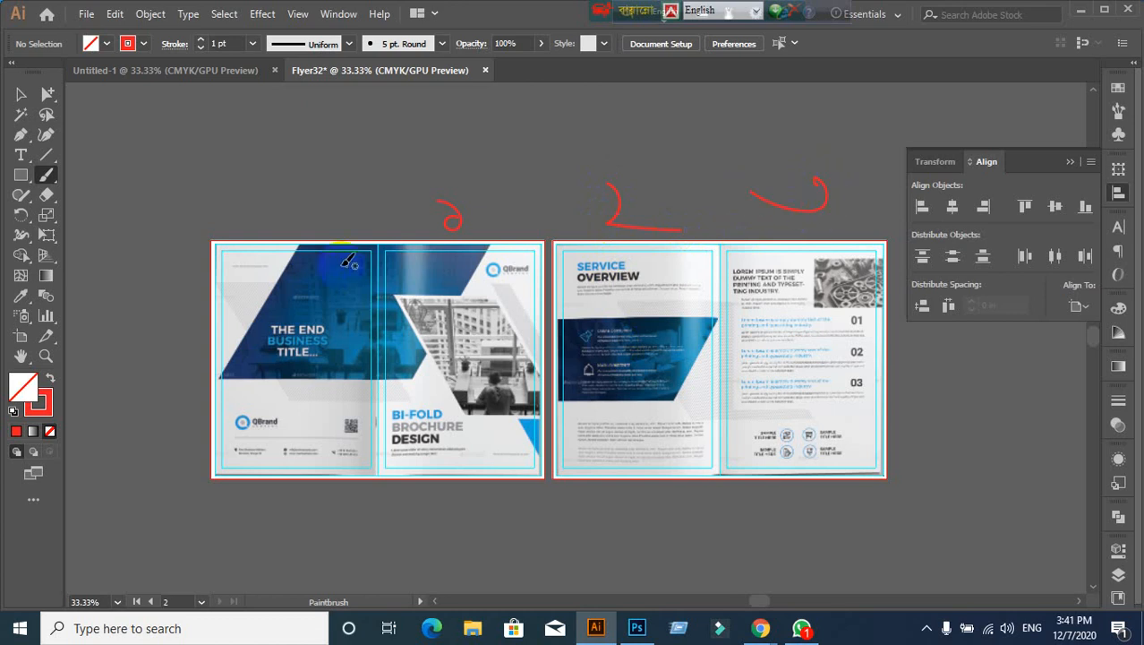
pyautogui.moveTo(299, 212); pyautogui.dragTo(321, 213)
pyautogui.click(21, 94)
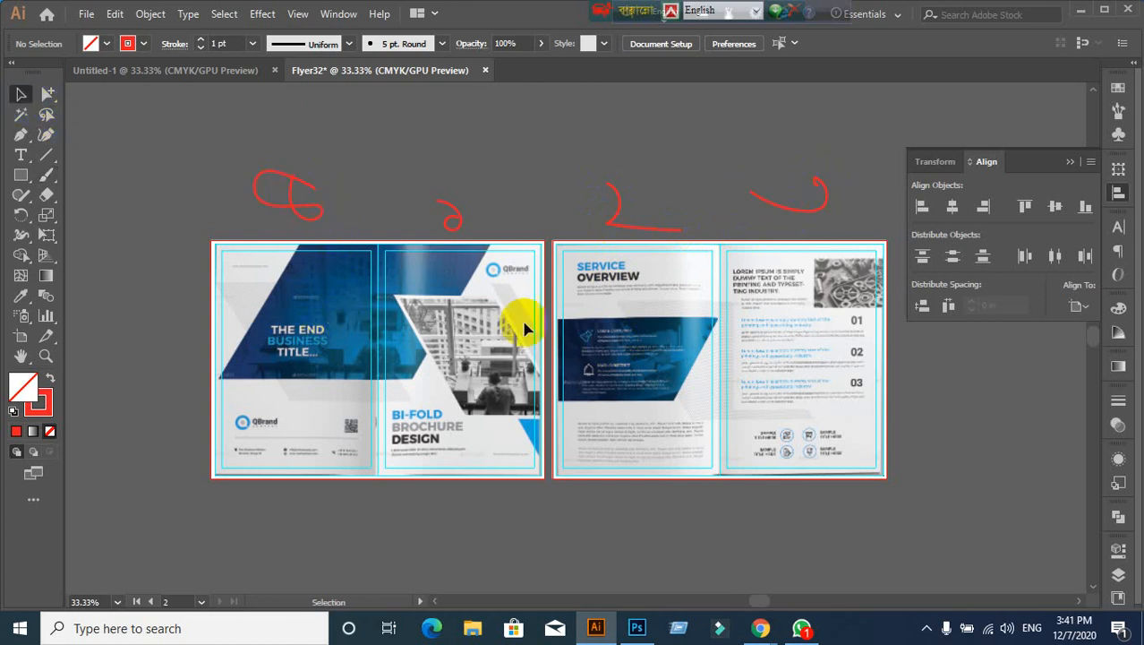
# Step: Switch to the Google Meet call in Chrome and mute the microphone
pyautogui.moveTo(759, 628)
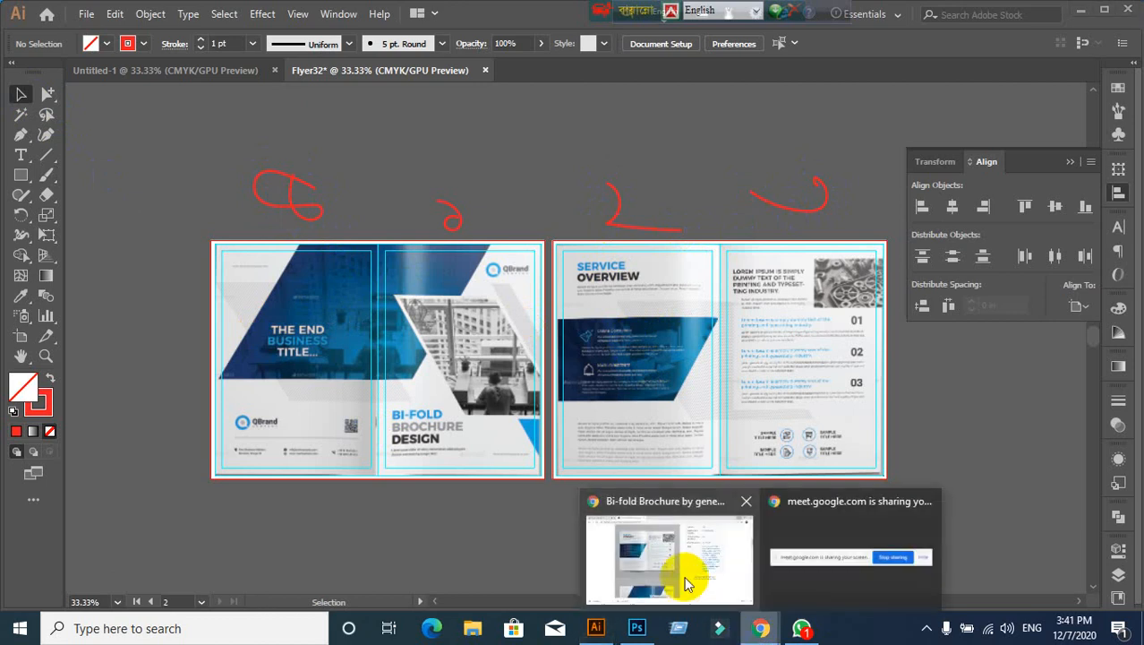
pyautogui.click(683, 580)
pyautogui.click(69, 22)
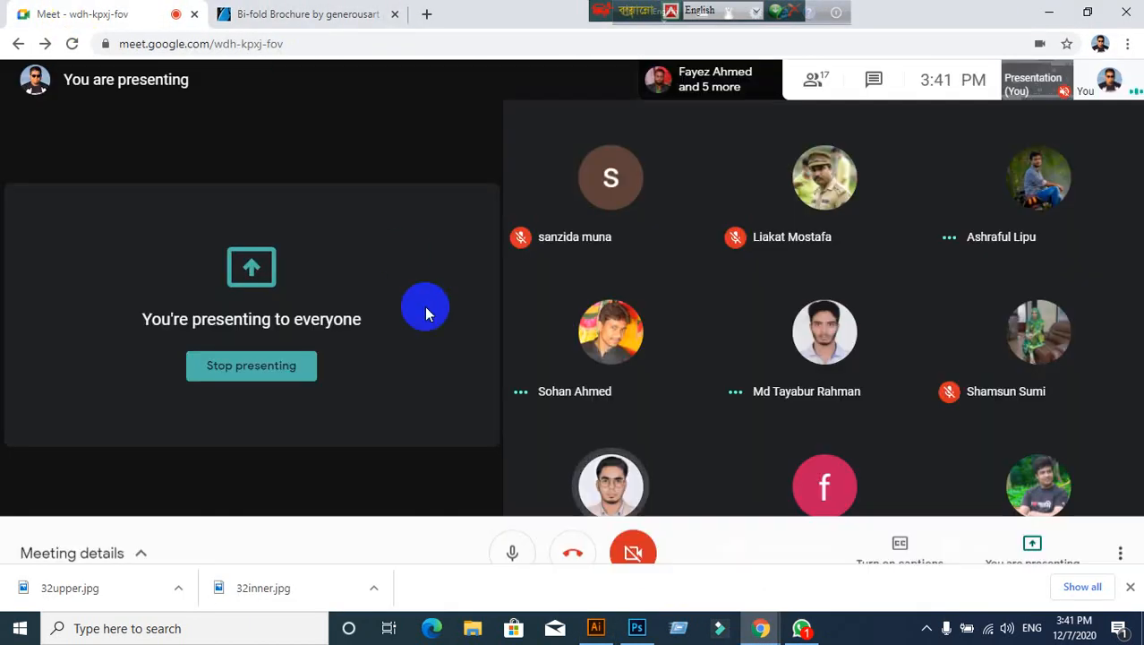
pyautogui.click(518, 521)
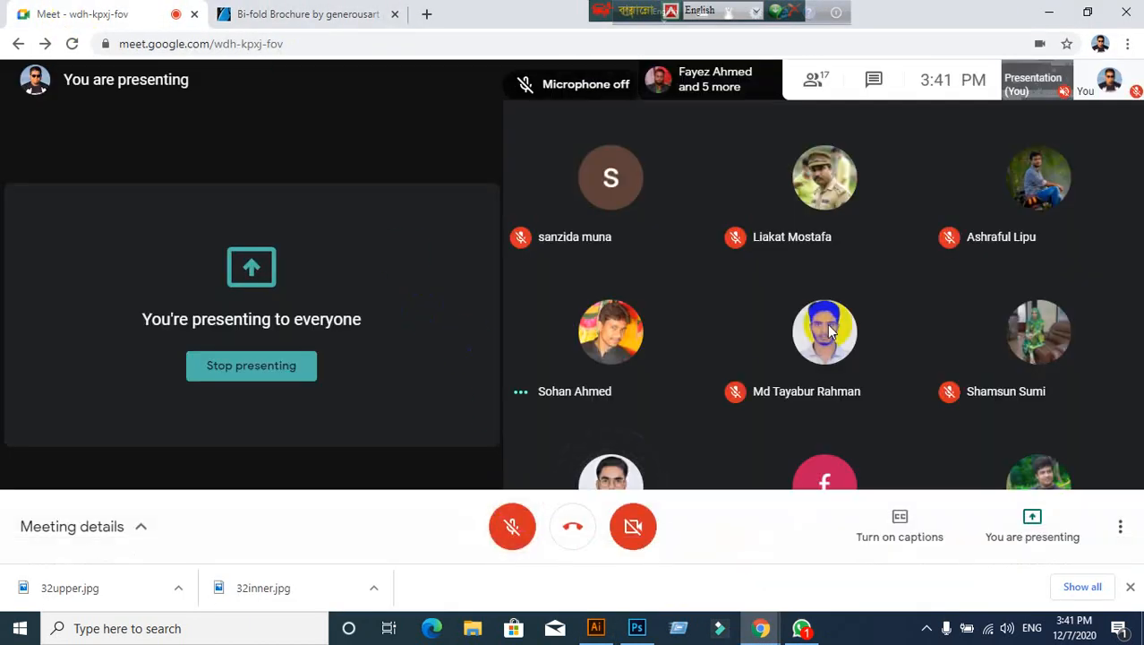
pyautogui.click(1046, 14)
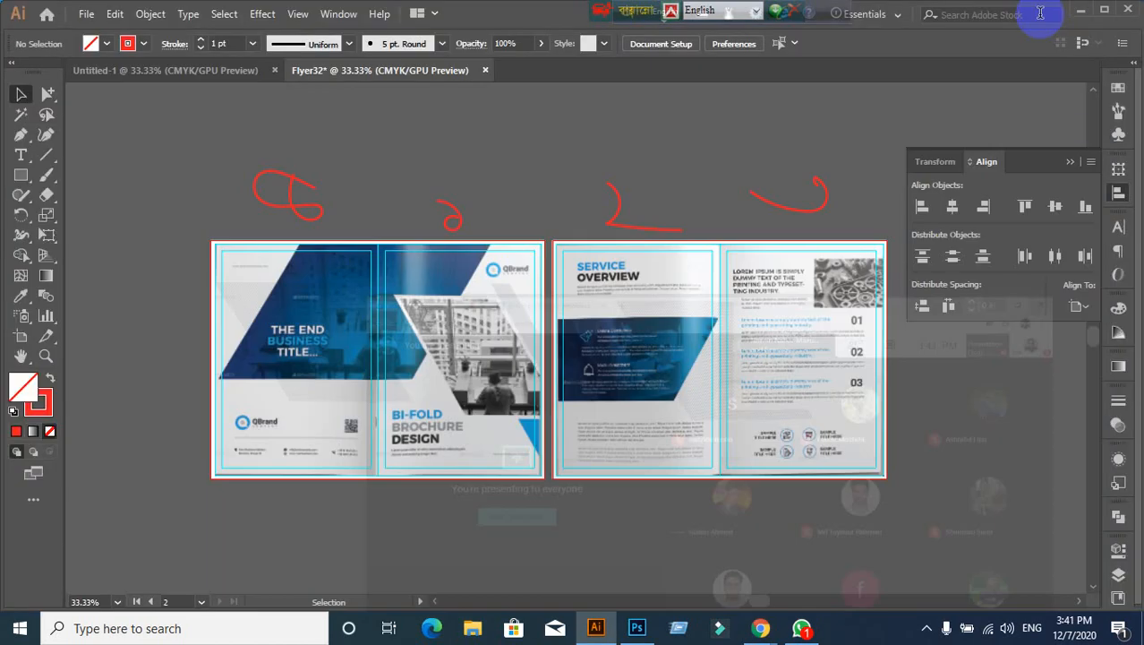
pyautogui.click(1081, 18)
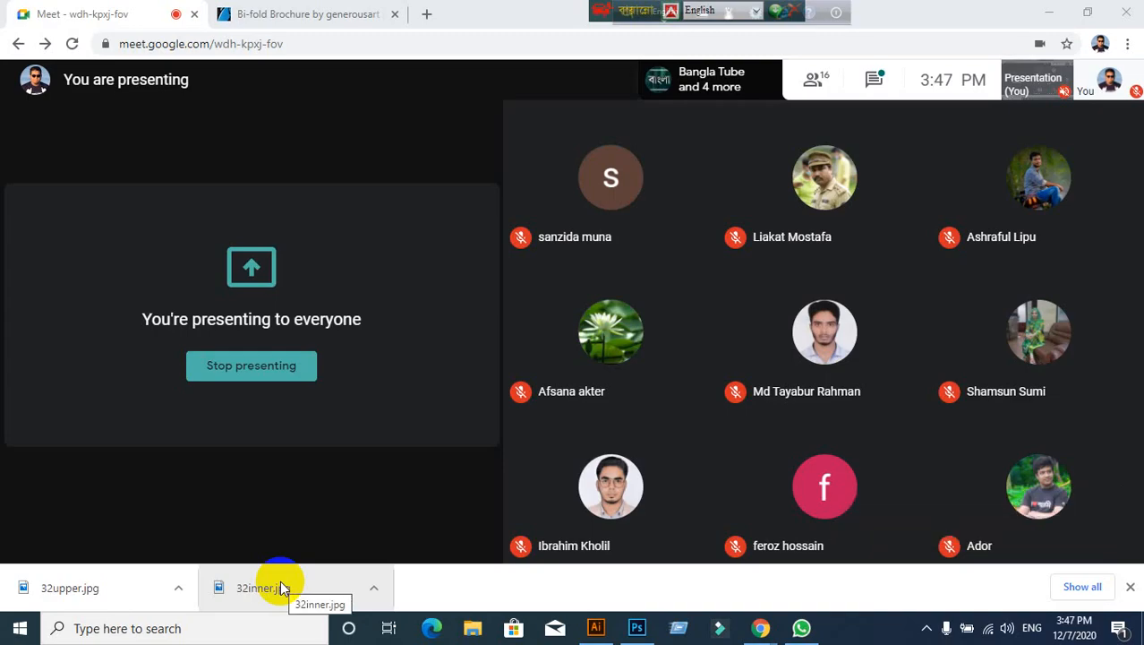
# Step: Turn the microphone back on in the Google Meet call and return to the Flyer32 document in Illustrator
pyautogui.click(595, 628)
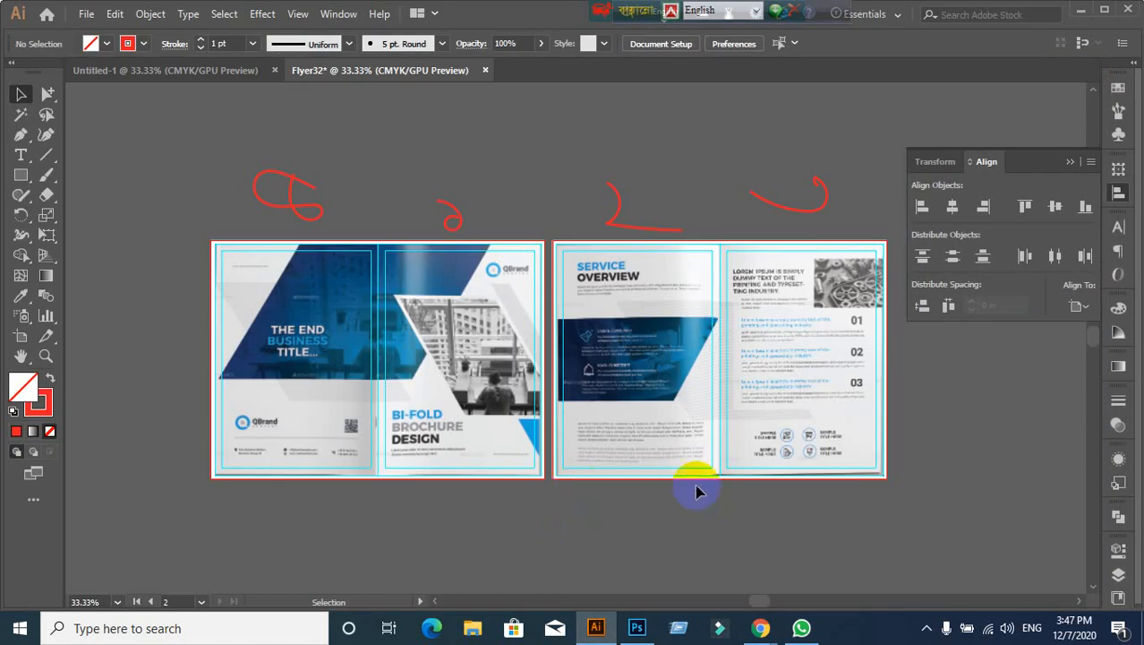
pyautogui.moveTo(770, 631)
pyautogui.click(620, 546)
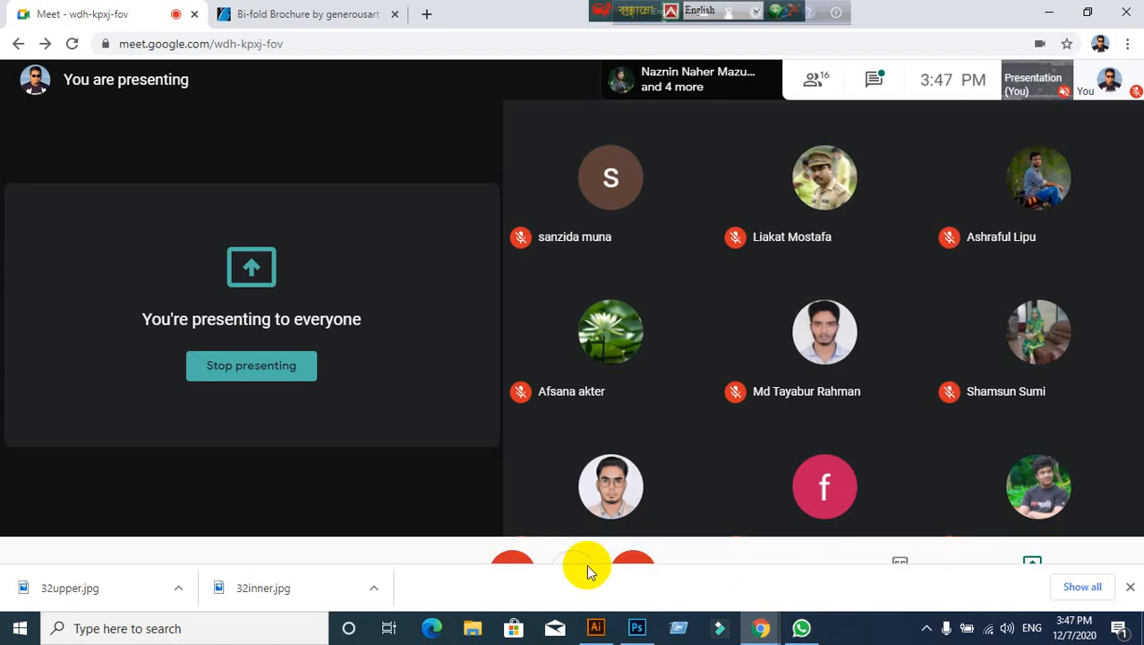
pyautogui.click(510, 525)
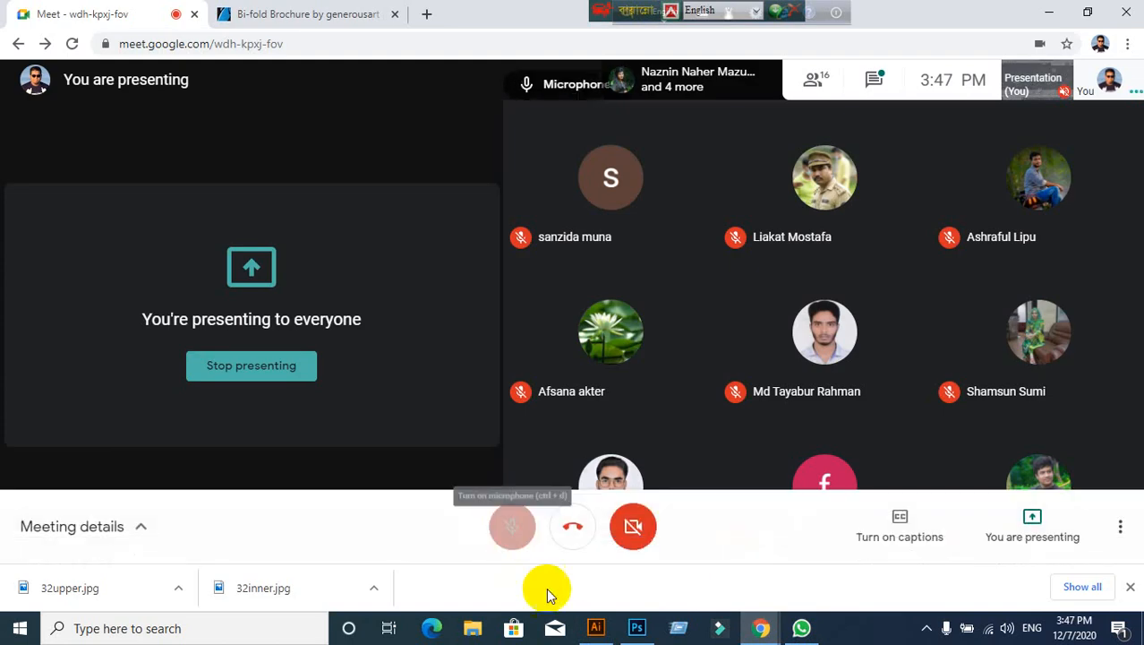
pyautogui.click(595, 628)
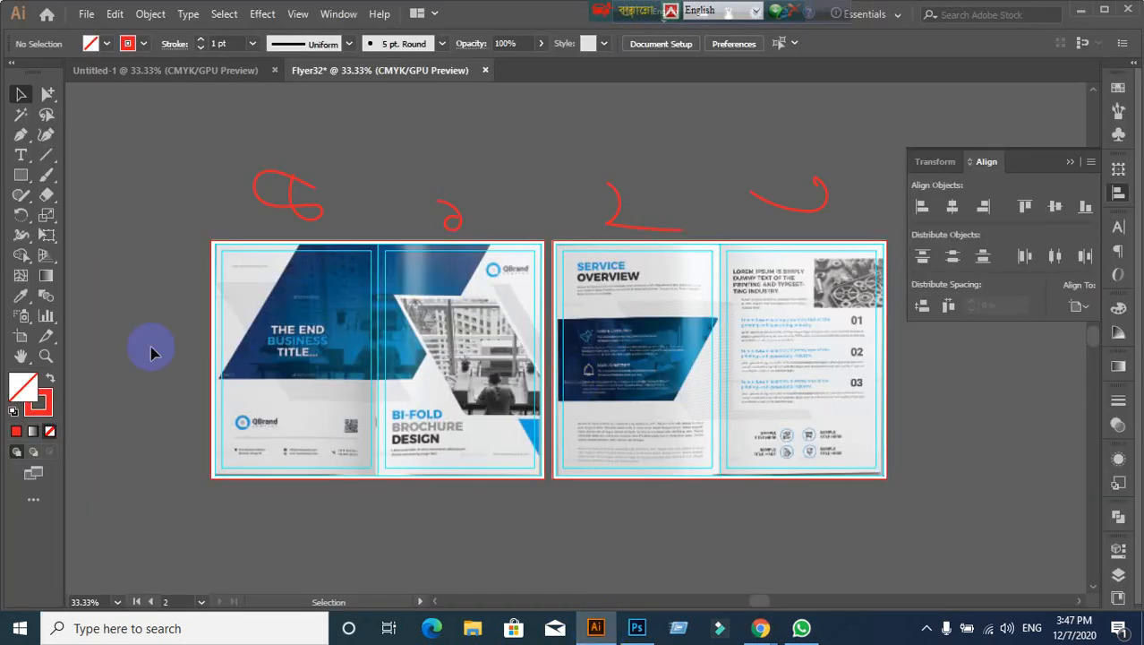
# Step: Delete the hand-painted red page numbers above the four brochure pages
pyautogui.scroll(2, 434, 401)
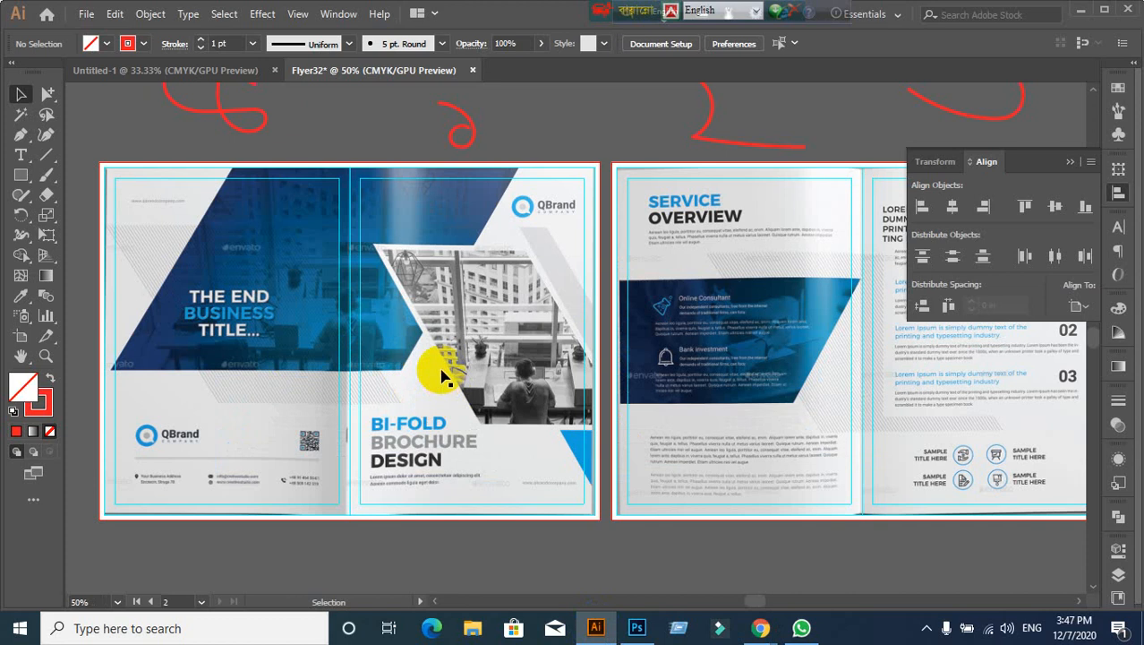
pyautogui.scroll(-2, 438, 369)
pyautogui.scroll(2, 501, 383)
pyautogui.scroll(-2, 459, 371)
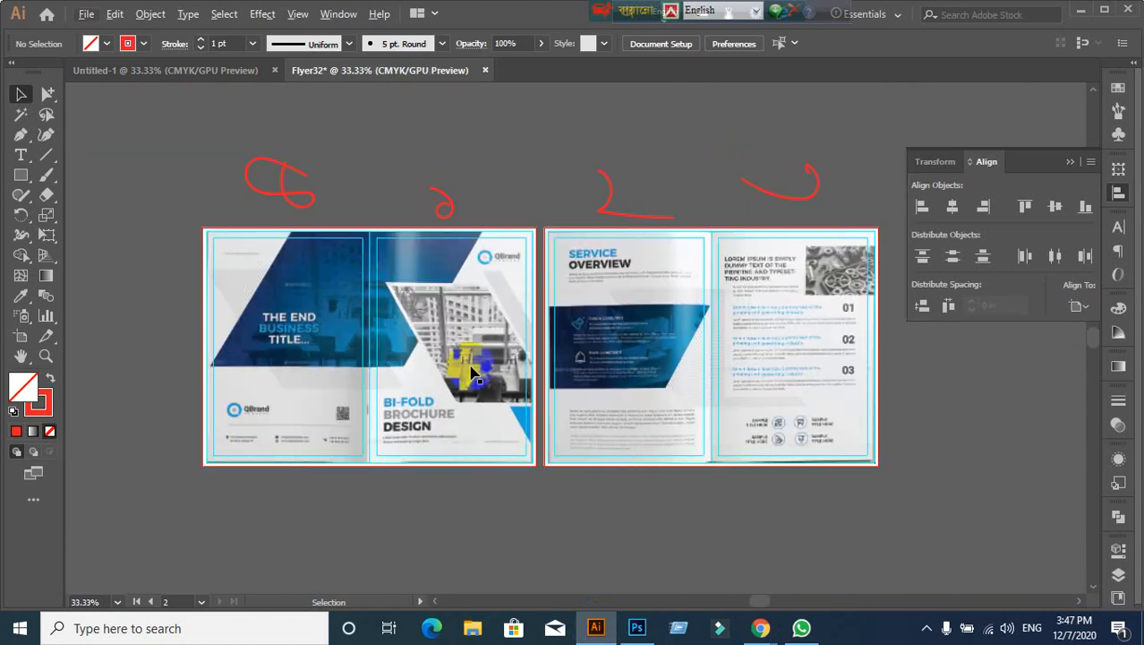
pyautogui.moveTo(525, 220)
pyautogui.mouseDown()
pyautogui.moveTo(881, 217)
pyautogui.moveTo(868, 210)
pyautogui.mouseUp()
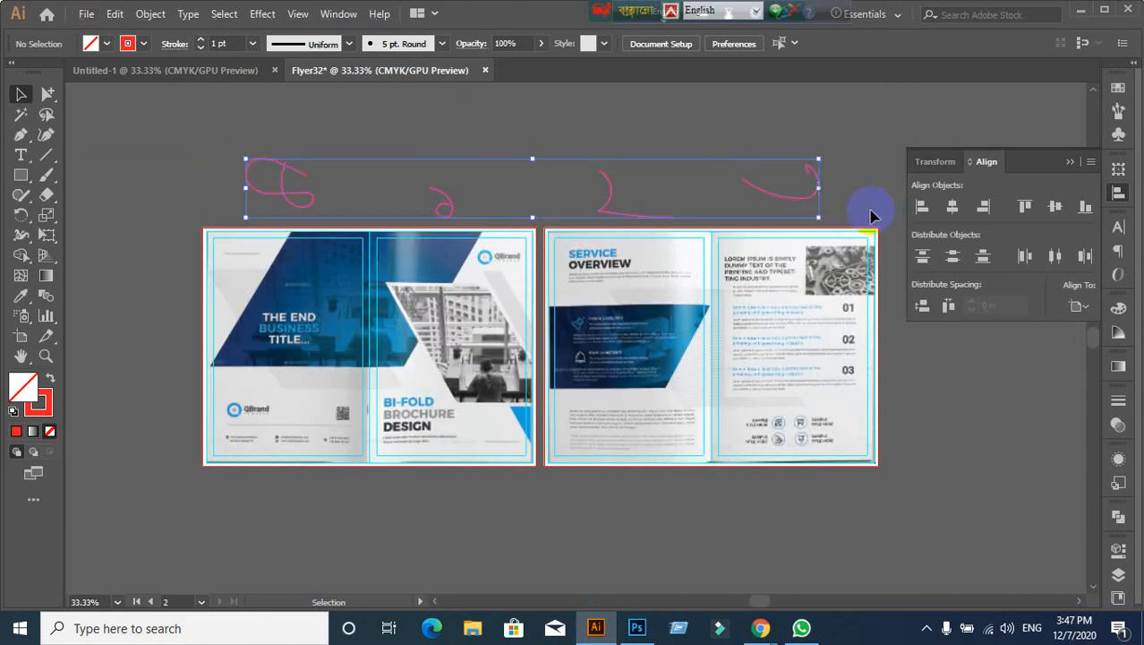
pyautogui.press('Delete')
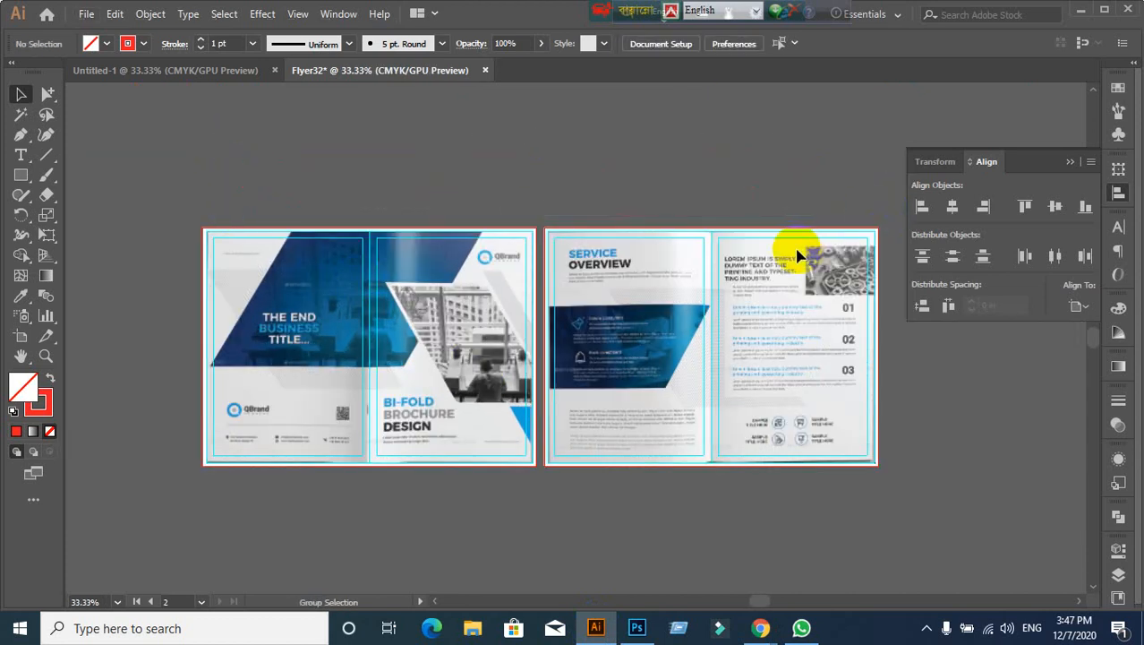
# Step: Draw a rectangle from the cover's upper edge down to the blue shape's lower edge, with red fill and no stroke
pyautogui.scroll(1, 596, 373)
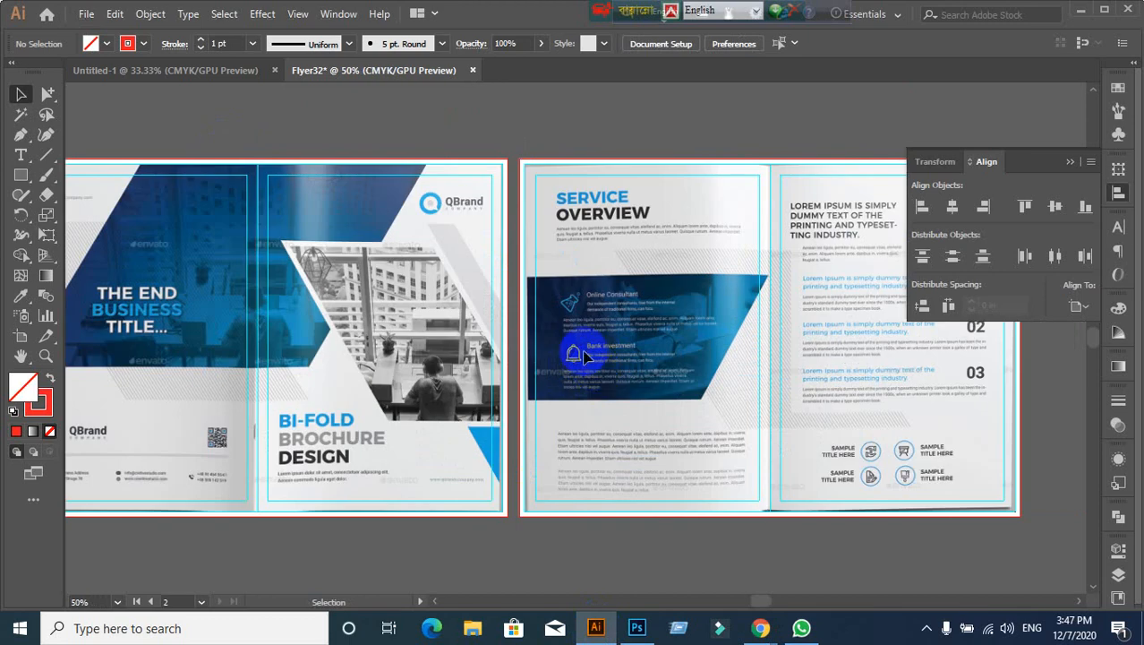
pyautogui.hscroll(-3, 539, 257)
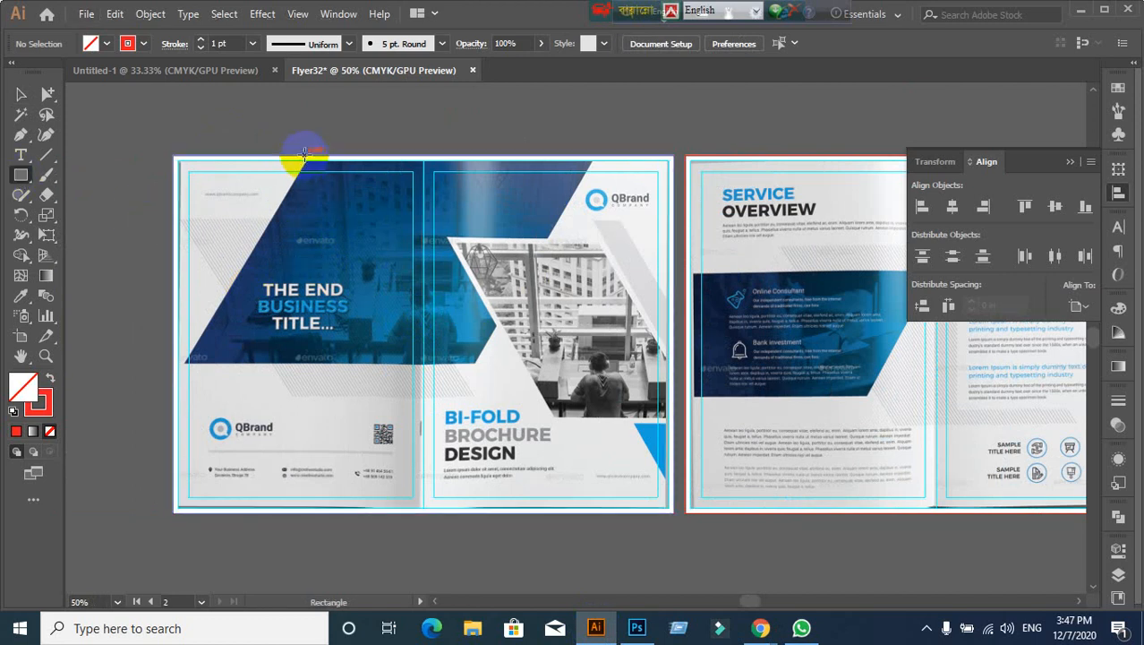
pyautogui.moveTo(304, 155); pyautogui.dragTo(594, 365)
pyautogui.hotkey('ctrl', 'z')
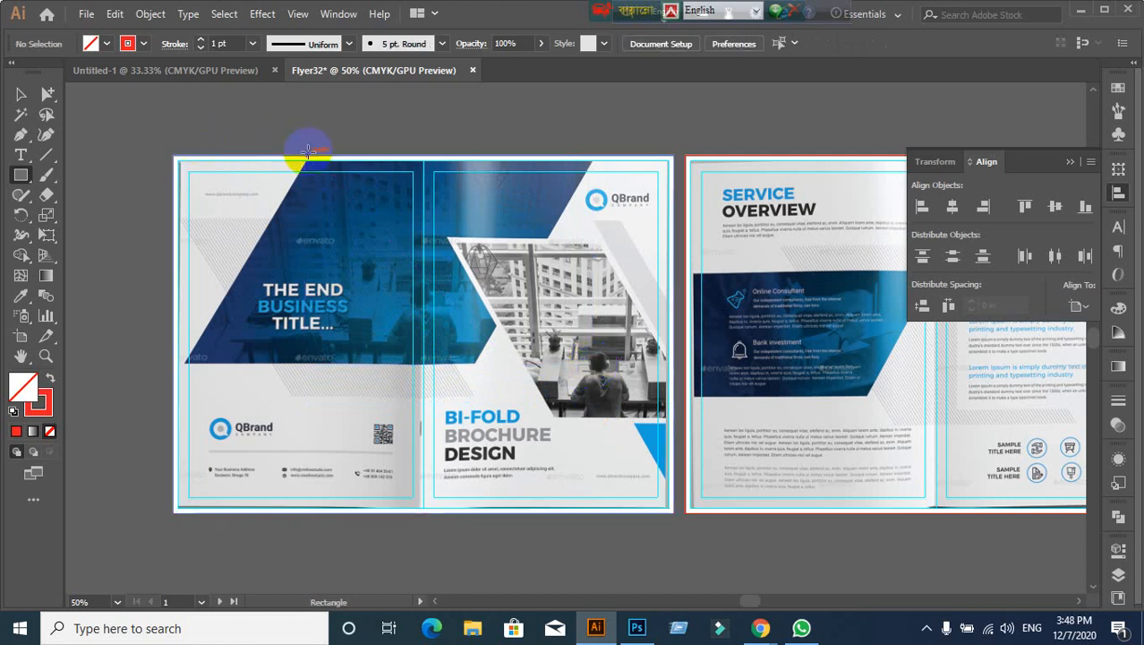
pyautogui.scroll(1, 315, 176)
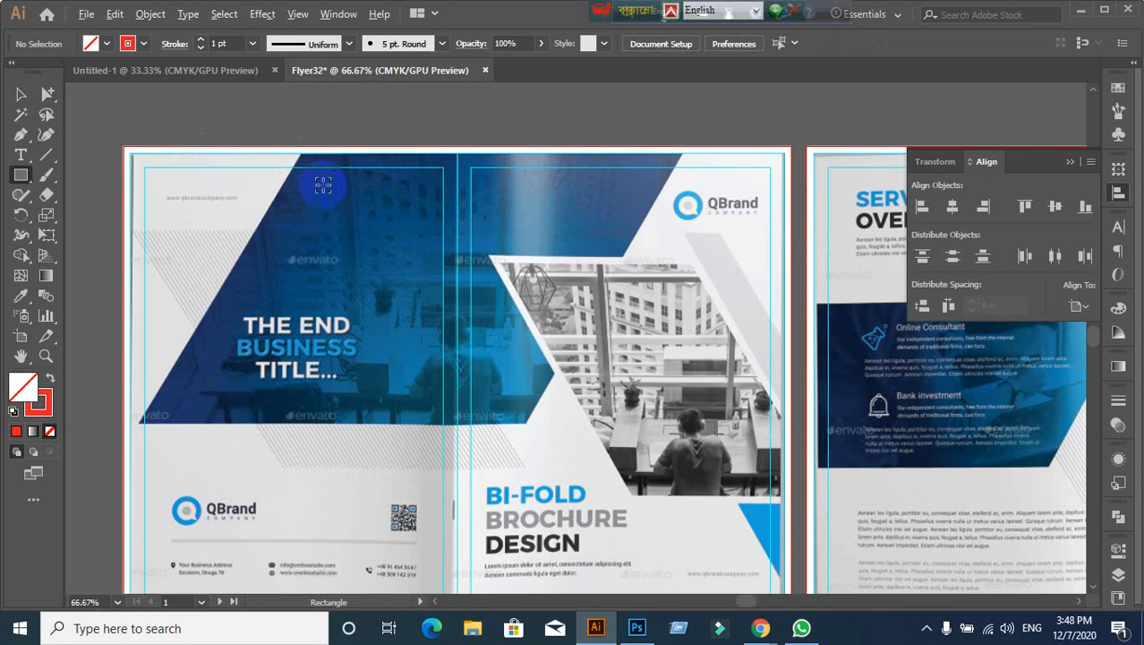
pyautogui.moveTo(300, 146)
pyautogui.mouseDown()
pyautogui.moveTo(444, 413)
pyautogui.moveTo(509, 434)
pyautogui.moveTo(526, 422)
pyautogui.mouseUp()
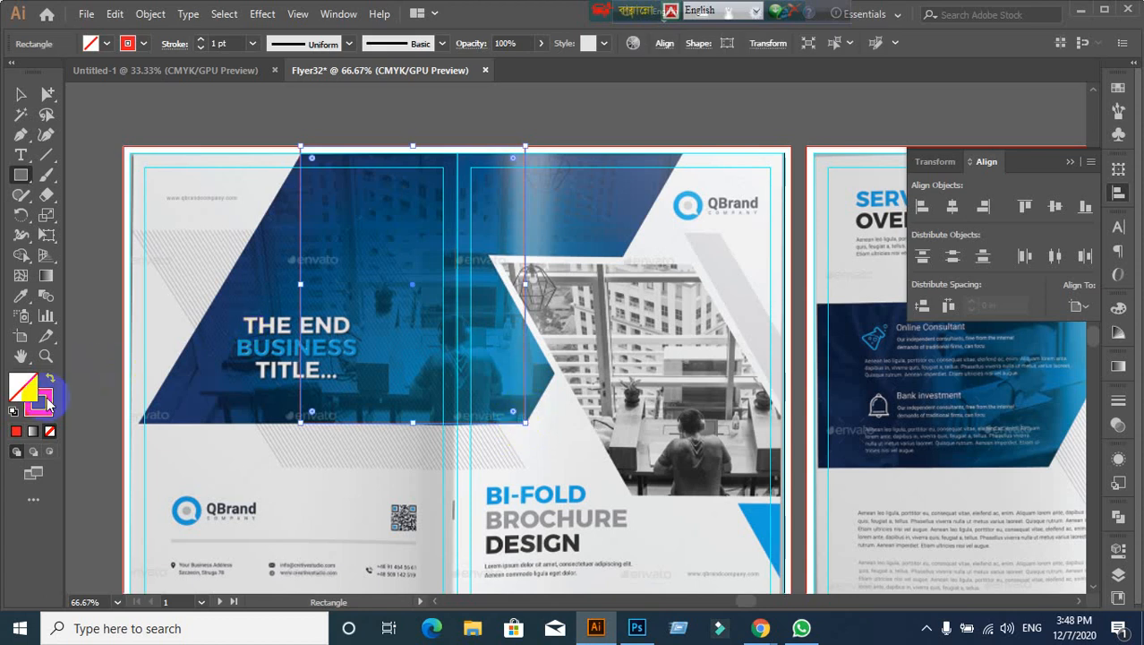
pyautogui.click(49, 380)
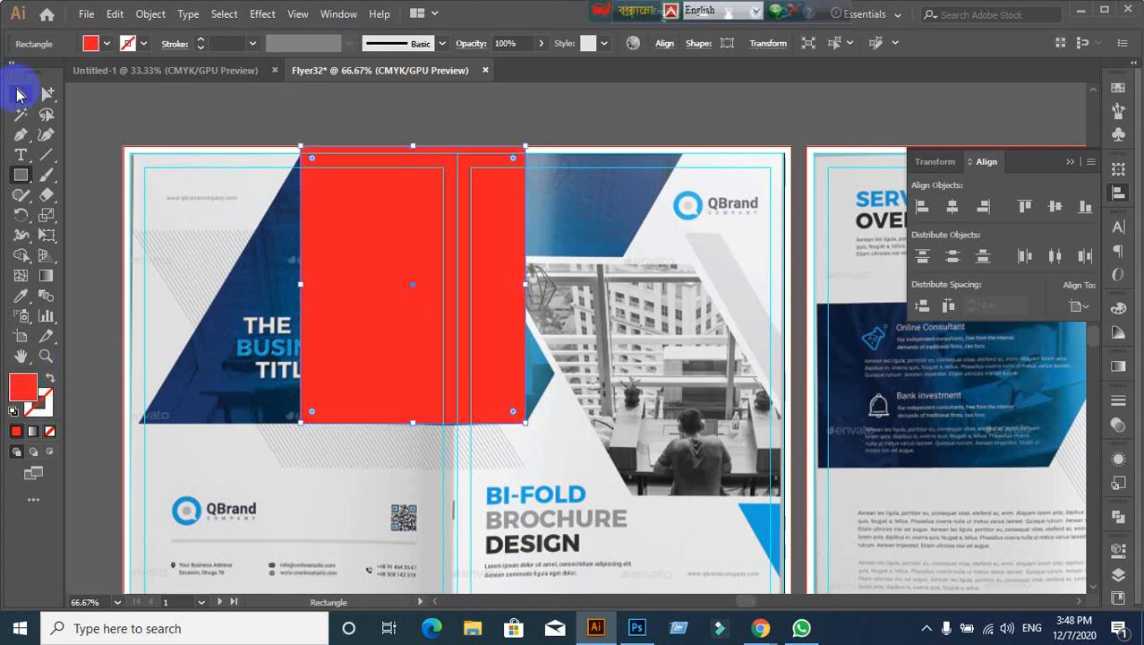
pyautogui.click(20, 94)
pyautogui.click(470, 115)
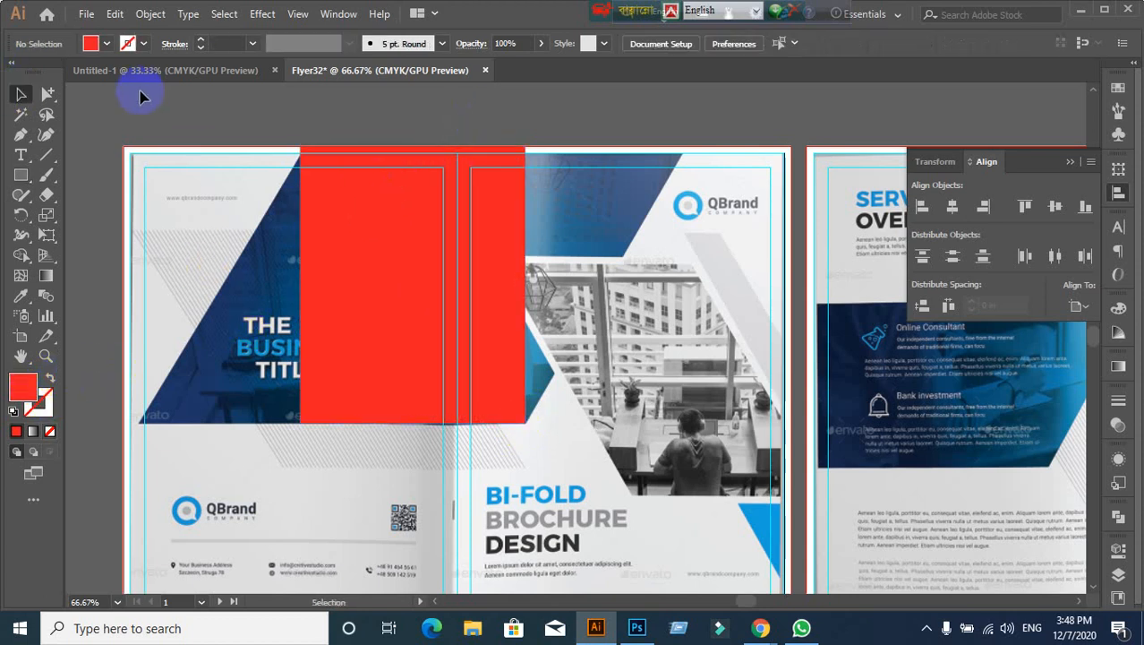
# Step: Shift the red rectangle's two upper anchor points right to slant it into a parallelogram following the blue shape's edge
pyautogui.click(49, 94)
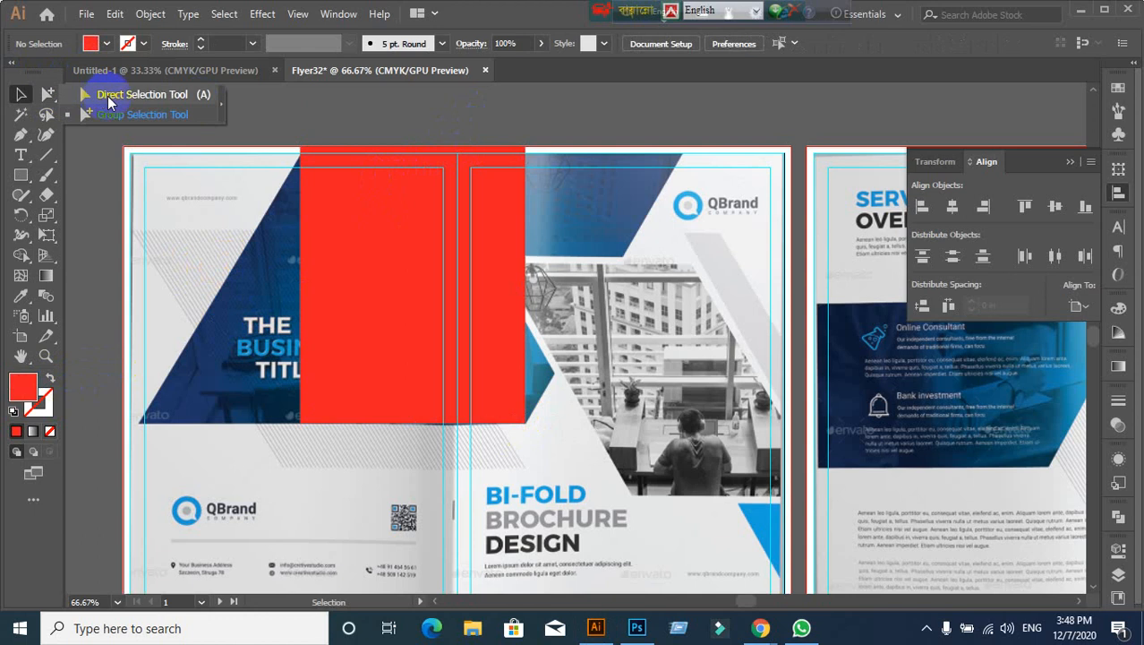
pyautogui.click(301, 148)
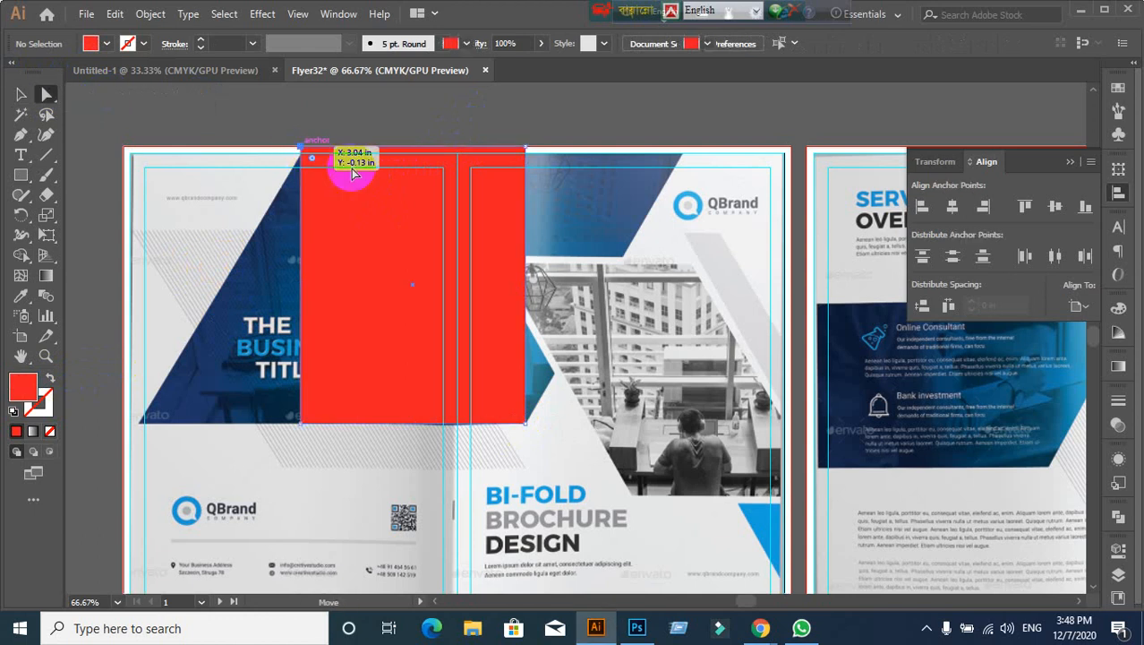
pyautogui.click(525, 149)
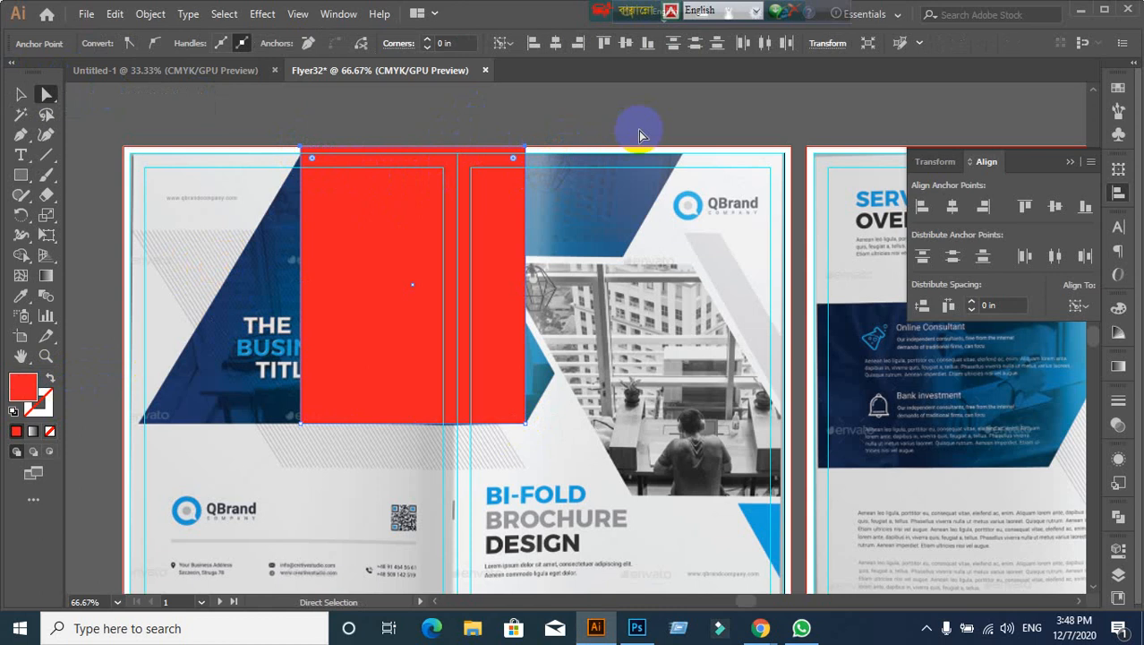
pyautogui.hotkey('shift', 'Right')
pyautogui.hotkey('shift', 'Right')
pyautogui.hotkey('shift', 'Right')
pyautogui.hotkey('shift', 'Right')
pyautogui.hotkey('shift', 'Right')
pyautogui.hotkey('shift', 'Right')
pyautogui.hotkey('shift', 'Right')
pyautogui.hotkey('shift', 'Right')
pyautogui.hotkey('shift', 'Right')
pyautogui.hotkey('shift', 'Right')
pyautogui.hotkey('shift', 'Right')
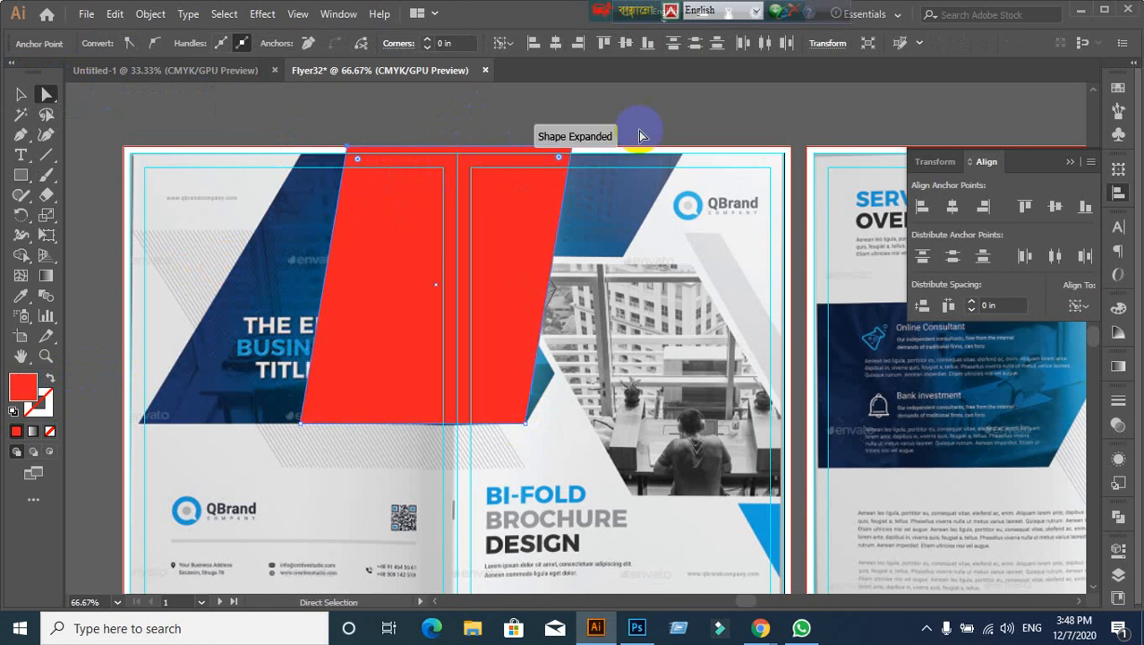
pyautogui.hotkey('shift', 'Right')
pyautogui.hotkey('shift', 'Right')
pyautogui.hotkey('shift', 'Right')
pyautogui.hotkey('shift', 'Right')
pyautogui.hotkey('shift', 'Right')
pyautogui.hotkey('shift', 'Right')
pyautogui.hotkey('shift', 'Right')
pyautogui.hotkey('shift', 'Right')
pyautogui.hotkey('shift', 'Right')
pyautogui.hotkey('shift', 'Right')
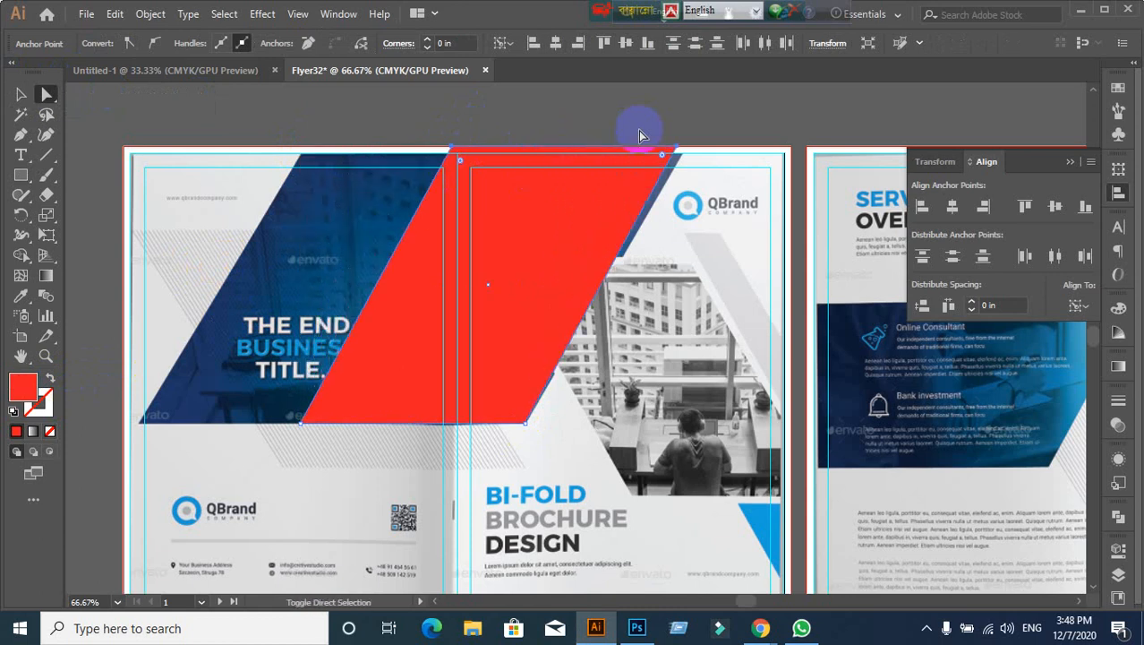
pyautogui.hotkey('shift', 'Right')
pyautogui.hotkey('shift', 'Right')
pyautogui.hotkey('shift', 'Right')
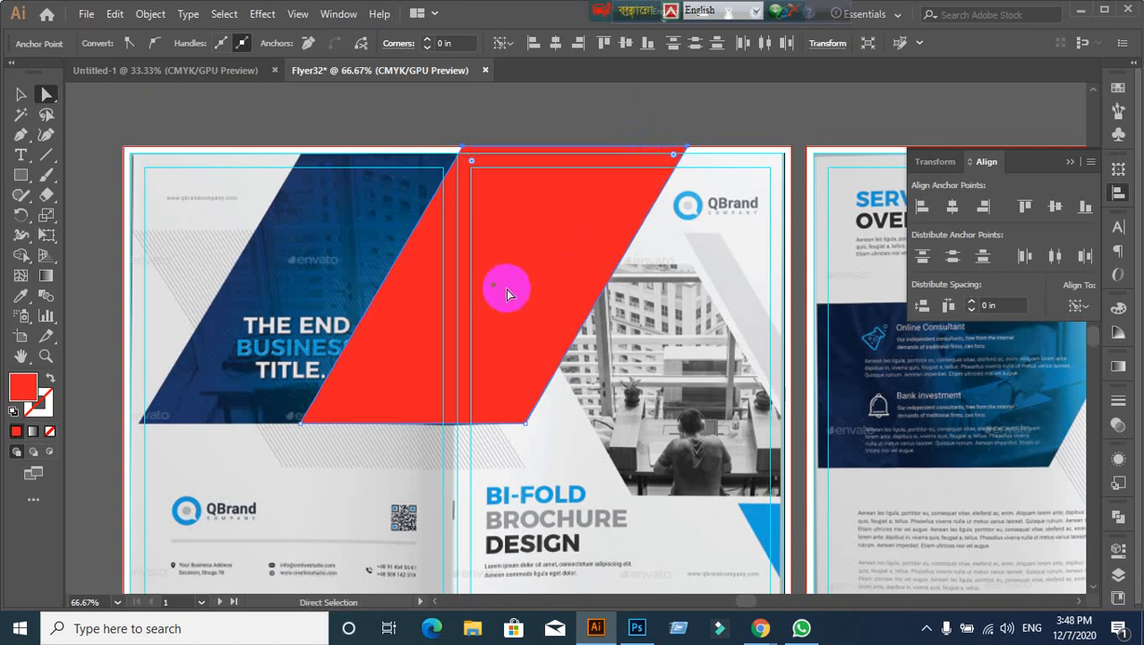
pyautogui.click(396, 115)
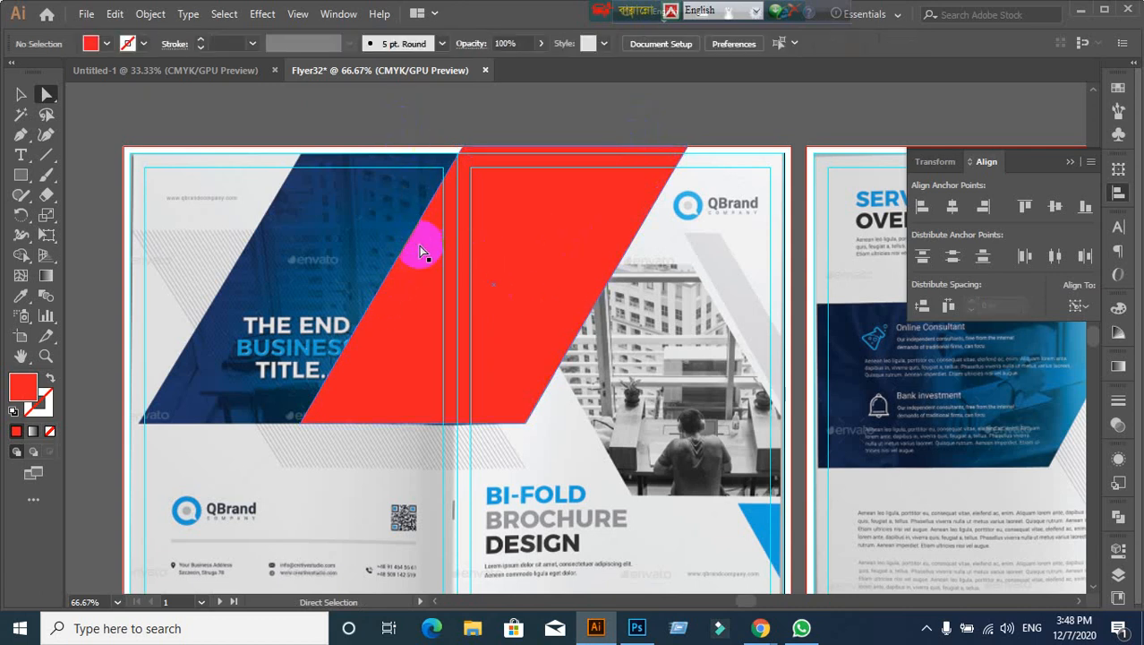
pyautogui.click(397, 276)
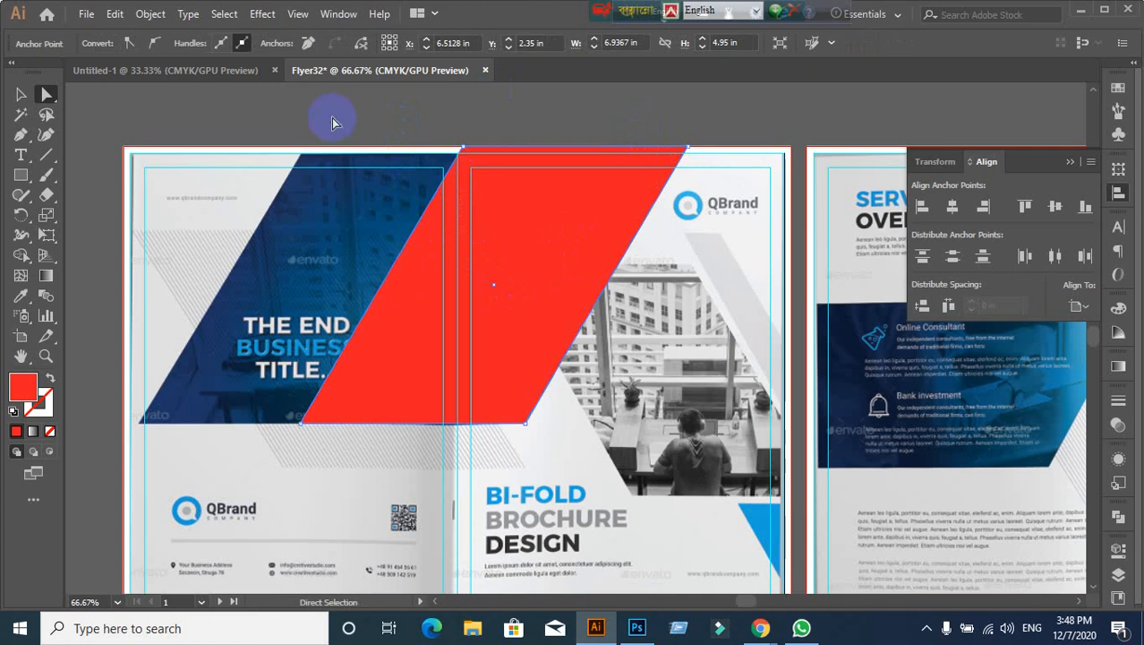
pyautogui.click(199, 187)
pyautogui.click(47, 95)
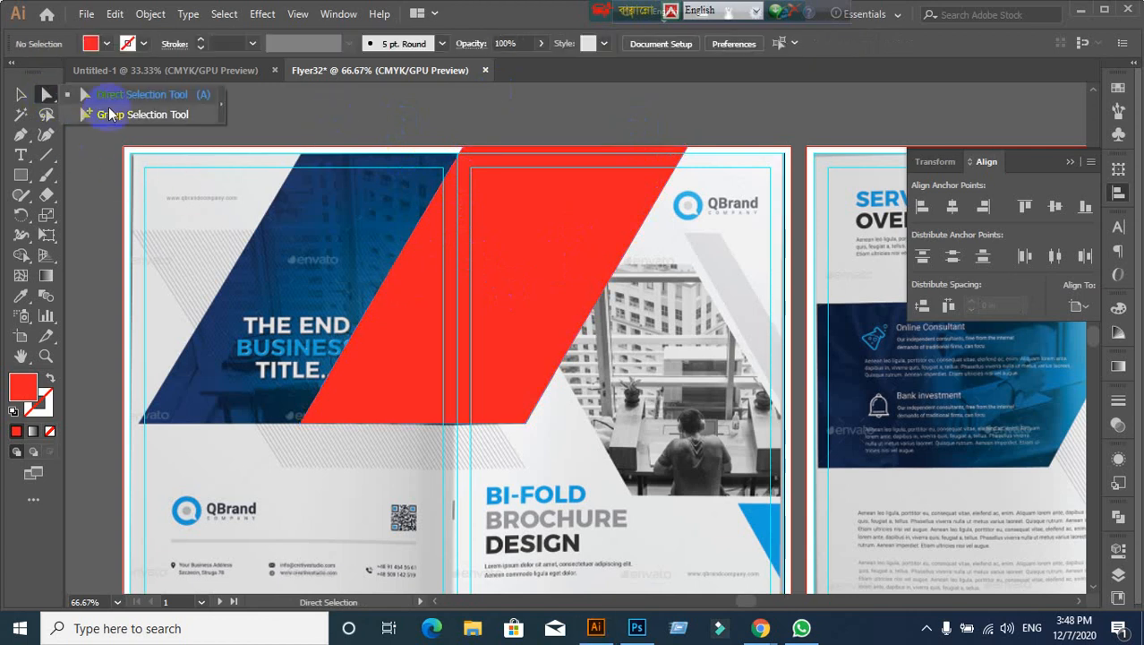
pyautogui.click(135, 94)
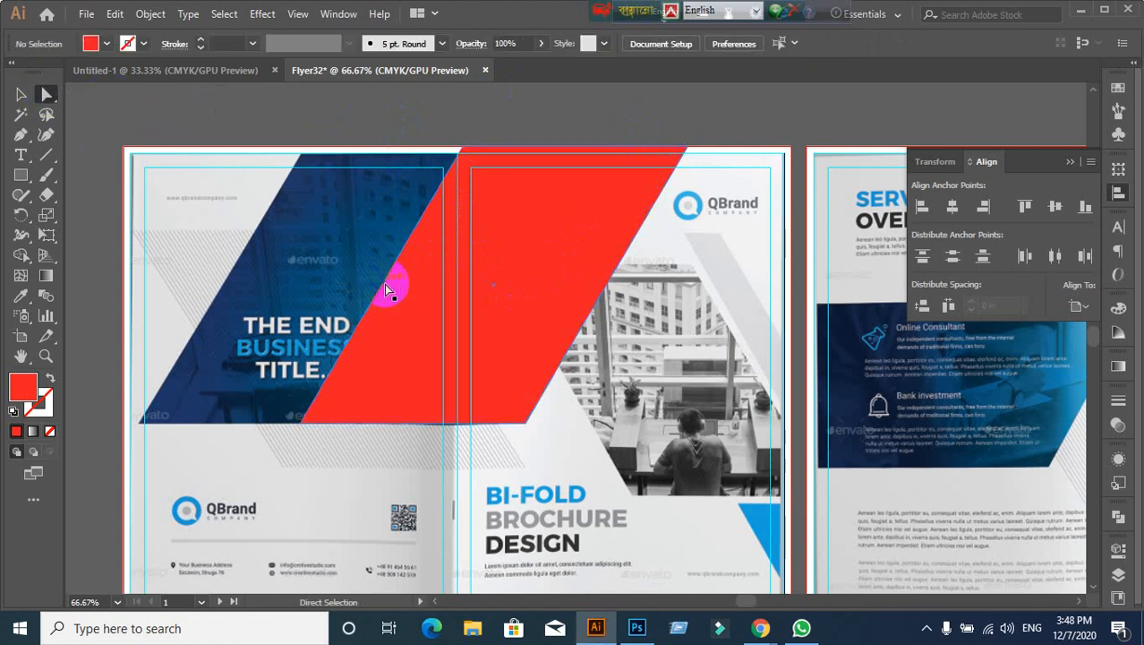
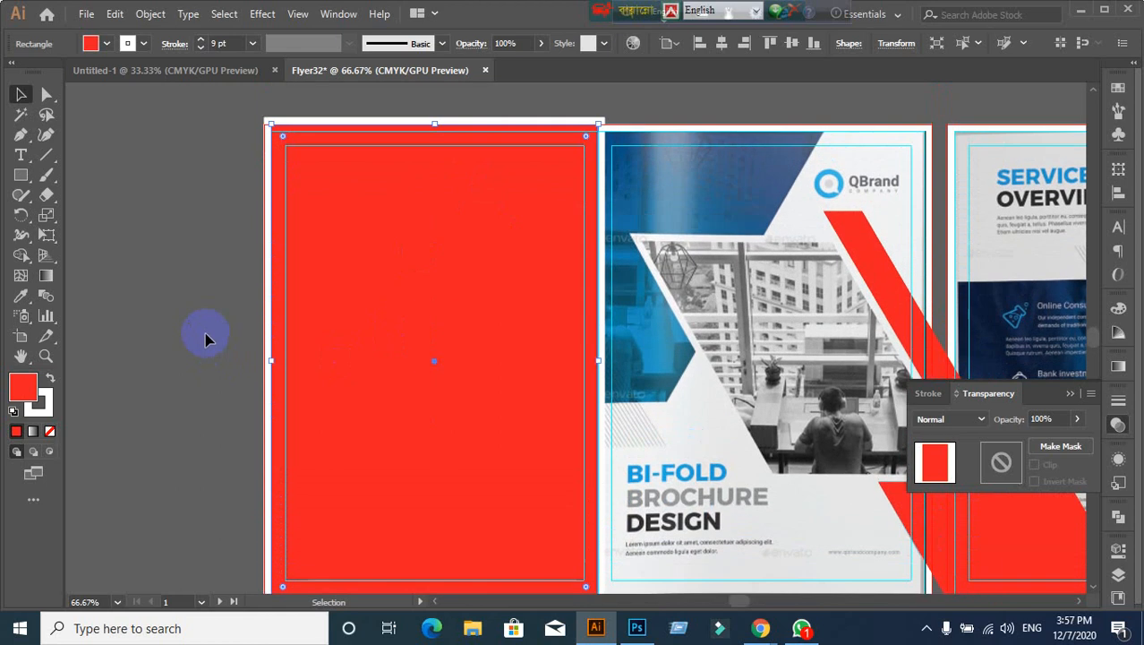
# Step: Remove the white stroke from the red rectangle covering the back cover page
pyautogui.click(193, 338)
pyautogui.moveTo(384, 328); pyautogui.dragTo(292, 377)
pyautogui.hotkey('ctrl', 'z')
pyautogui.press('v')
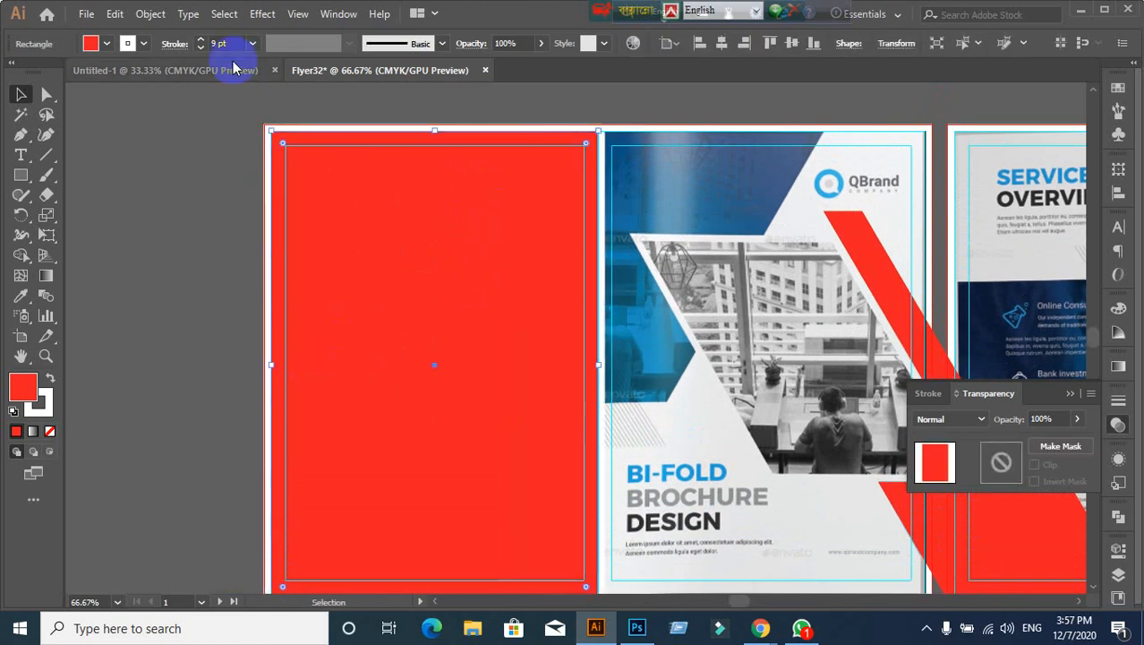
pyautogui.click(144, 43)
pyautogui.click(10, 74)
pyautogui.click(87, 235)
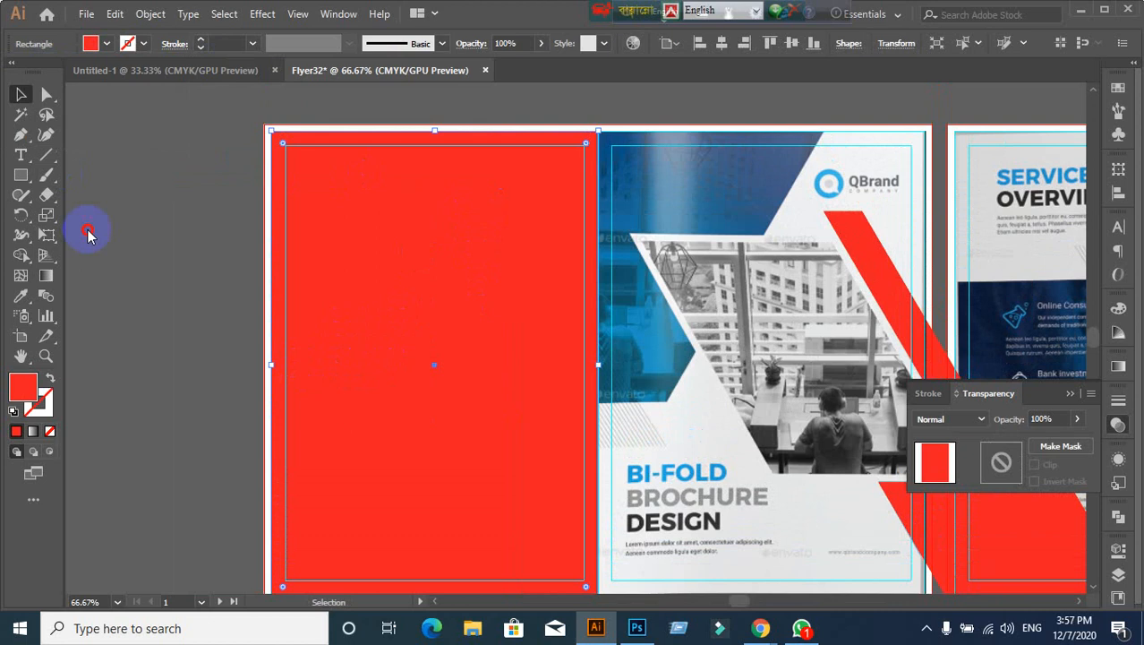
# Step: Extend the red back-cover rectangle's upper and lower edges to the artboard's outer edges
pyautogui.click(204, 291)
pyautogui.moveTo(420, 294); pyautogui.dragTo(325, 313)
pyautogui.hotkey('ctrl', 'z')
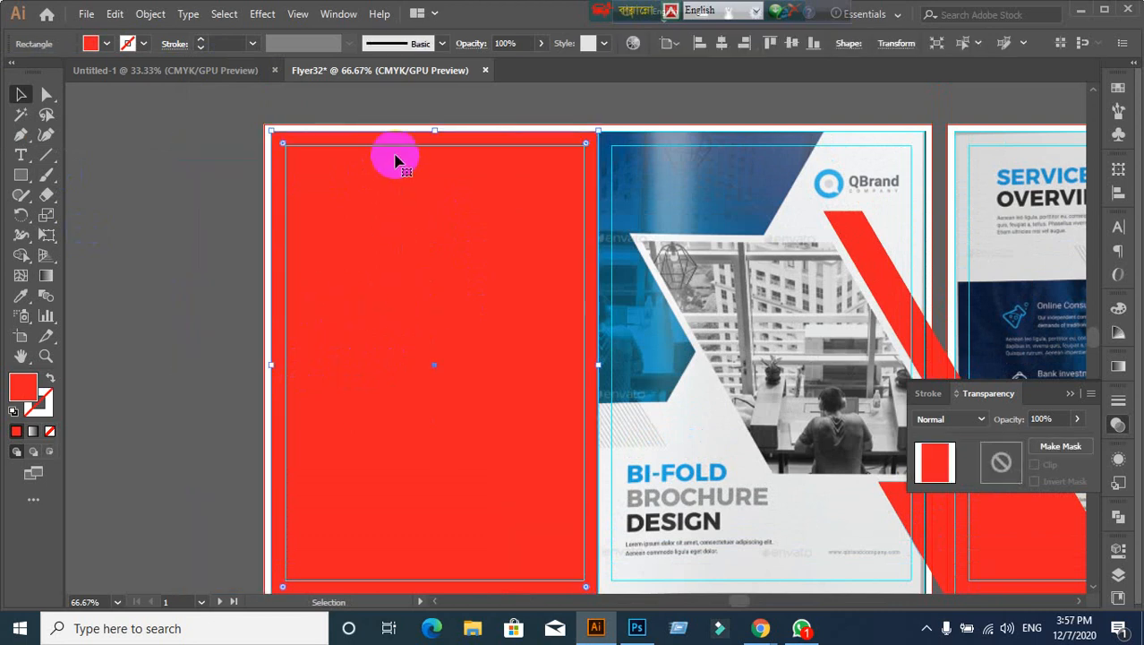
pyautogui.moveTo(434, 128); pyautogui.dragTo(434, 128)
pyautogui.scroll(-3, 188, 282)
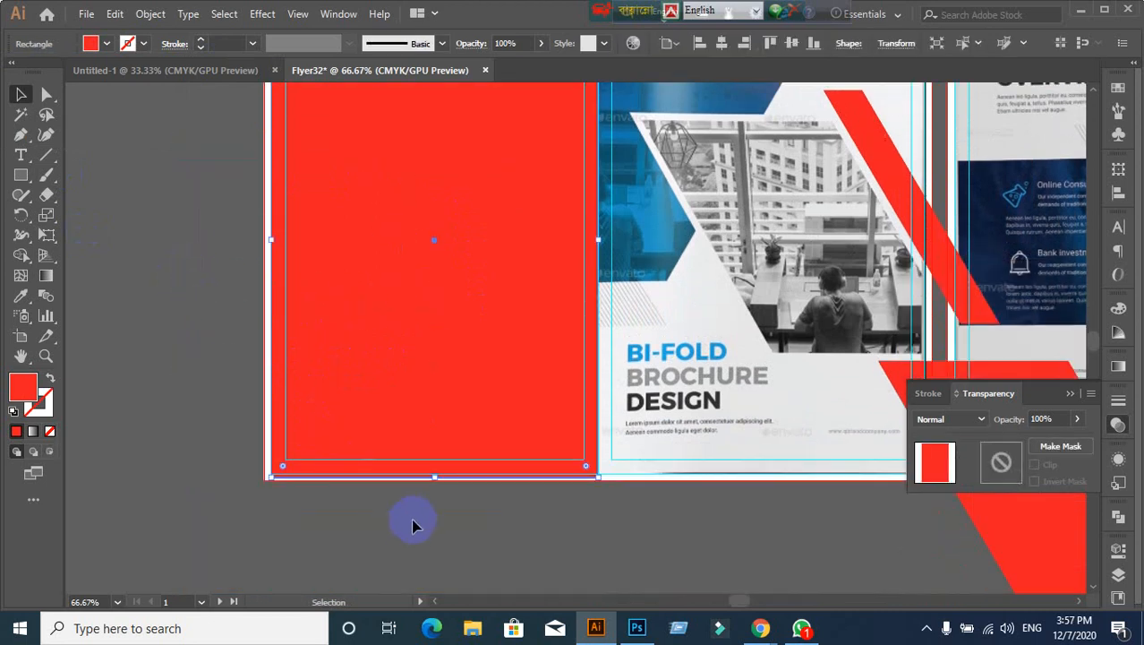
pyautogui.scroll(2, 413, 526)
pyautogui.moveTo(465, 421); pyautogui.dragTo(464, 425)
pyautogui.click(465, 470)
pyautogui.scroll(-5, 465, 473)
pyautogui.scroll(3, 467, 475)
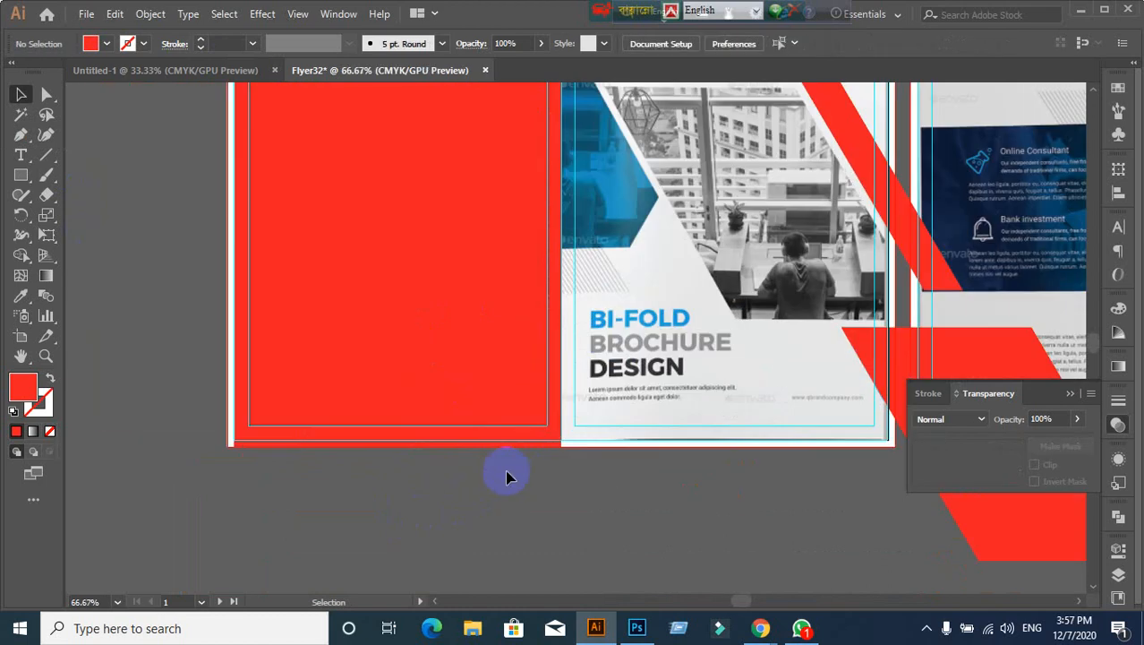
# Step: Delete the red rectangle covering the back cover page
pyautogui.scroll(-1, 472, 462)
pyautogui.click(404, 388)
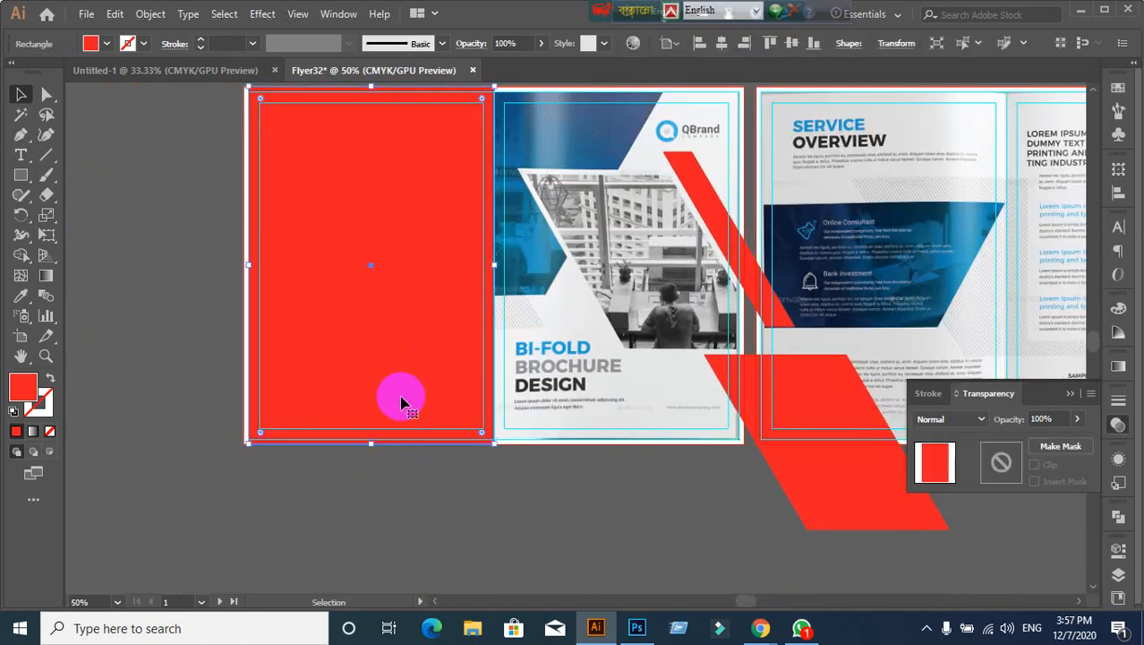
pyautogui.press('Delete')
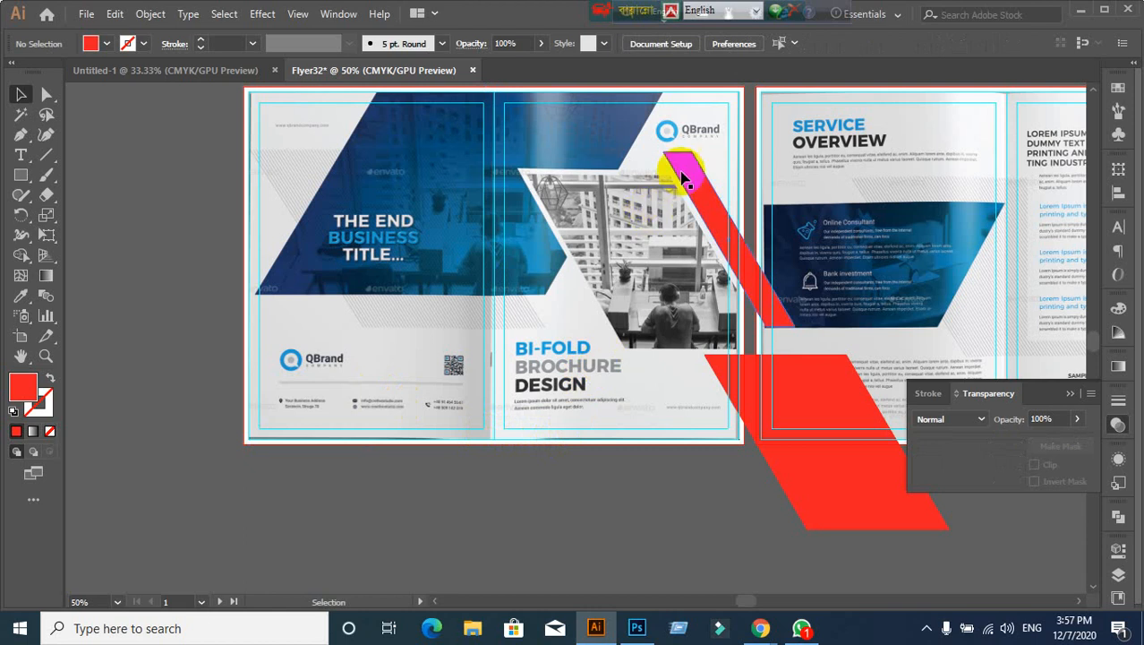
# Step: Draw a red circle over the QBrand logo's round symbol on the front cover with the Ellipse tool
pyautogui.scroll(1, 681, 107)
pyautogui.scroll(4, 685, 180)
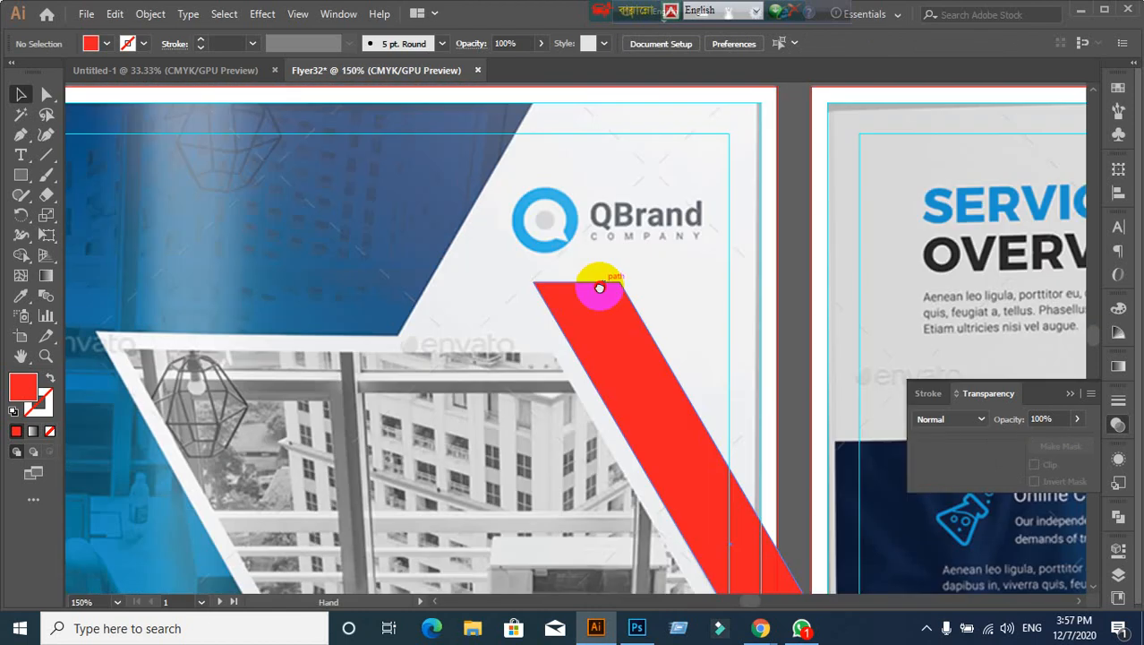
pyautogui.scroll(-2, 530, 260)
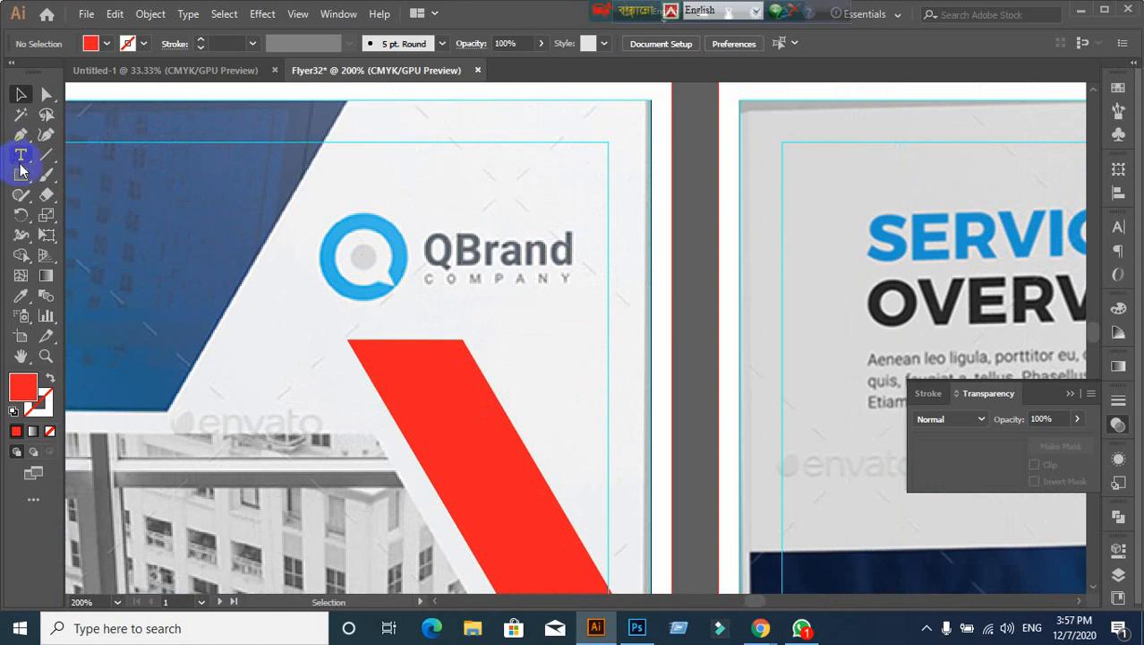
pyautogui.moveTo(21, 175); pyautogui.dragTo(87, 216)
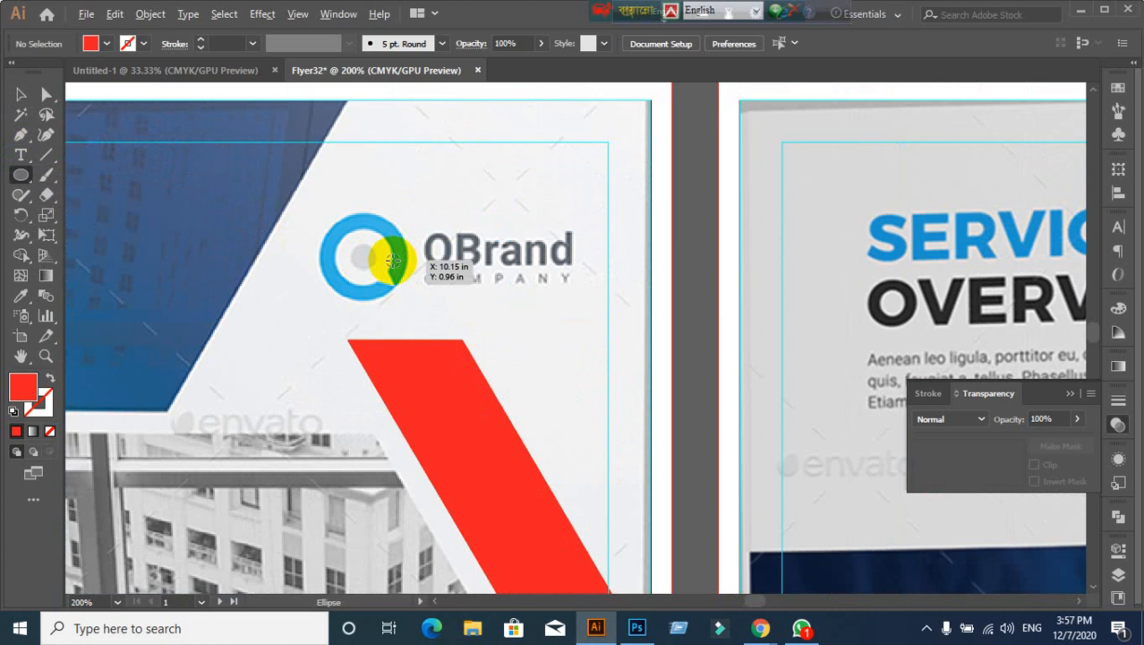
pyautogui.moveTo(370, 249); pyautogui.dragTo(421, 296)
# Step: Lower the opacity of the red circle over the logo symbol to 79%
pyautogui.click(19, 97)
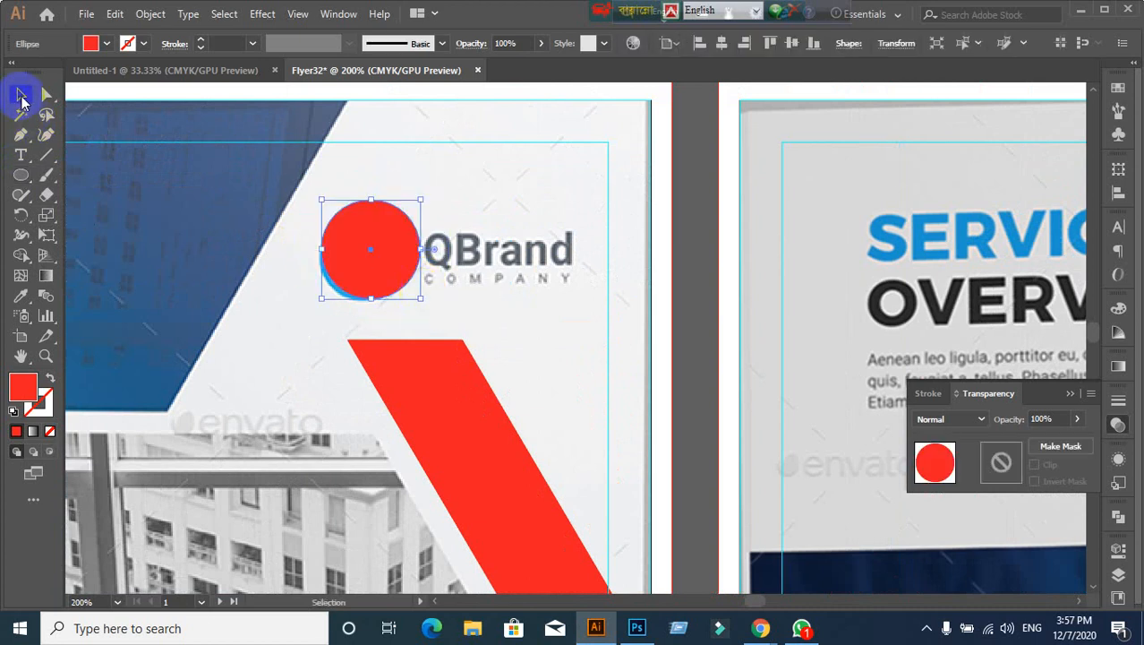
pyautogui.click(401, 282)
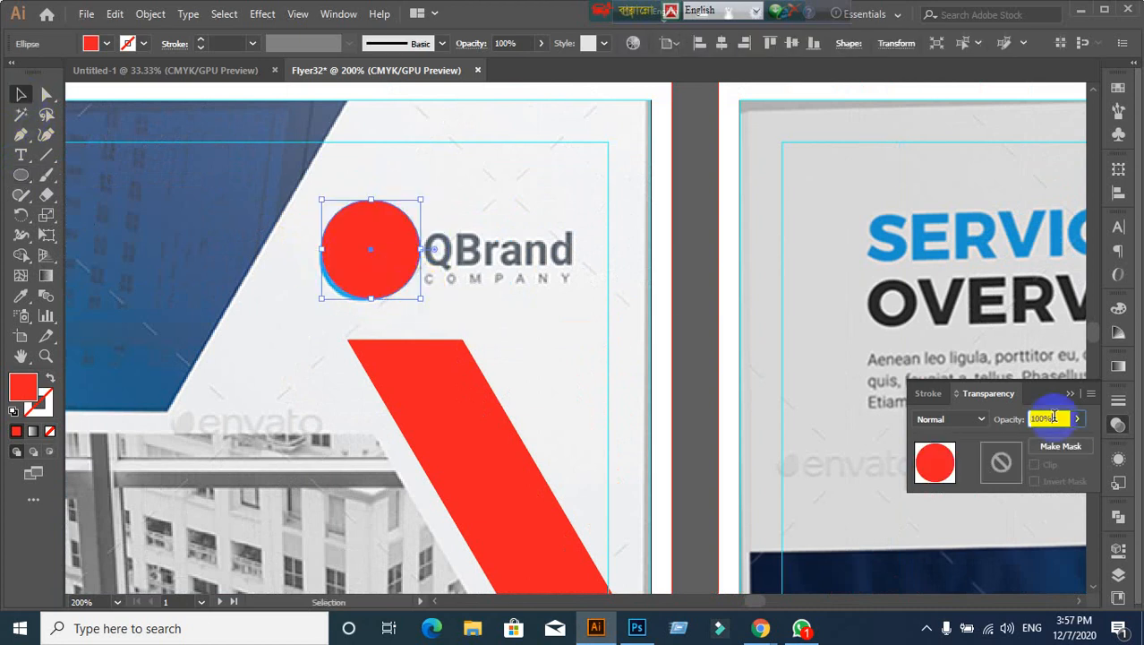
pyautogui.scroll(-5, 1055, 416)
pyautogui.scroll(-11, 1054, 416)
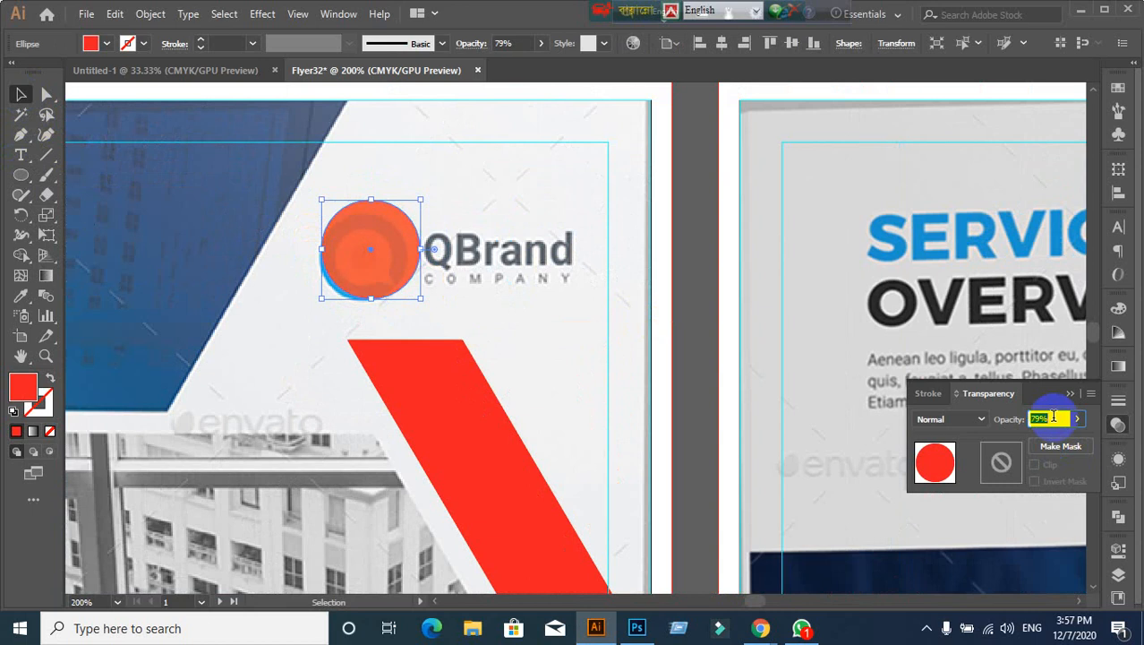
# Step: Set the red circle's opacity to 78% and shrink it to fit the QBrand logo's round symbol
pyautogui.click(401, 205)
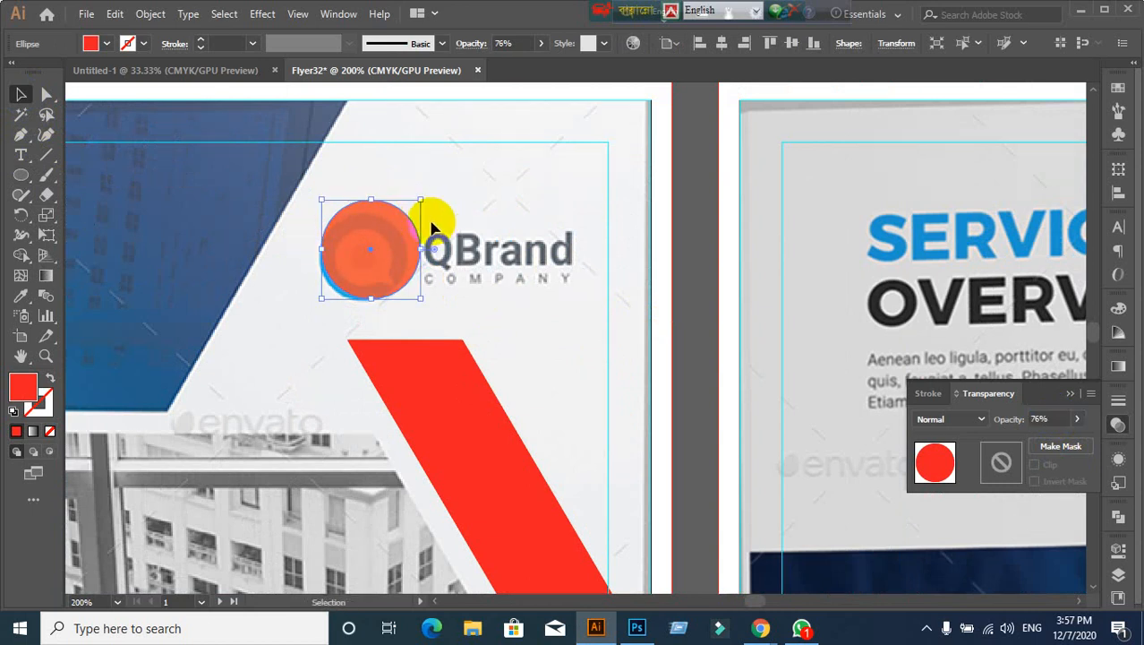
pyautogui.hotkey('ctrl', 'z')
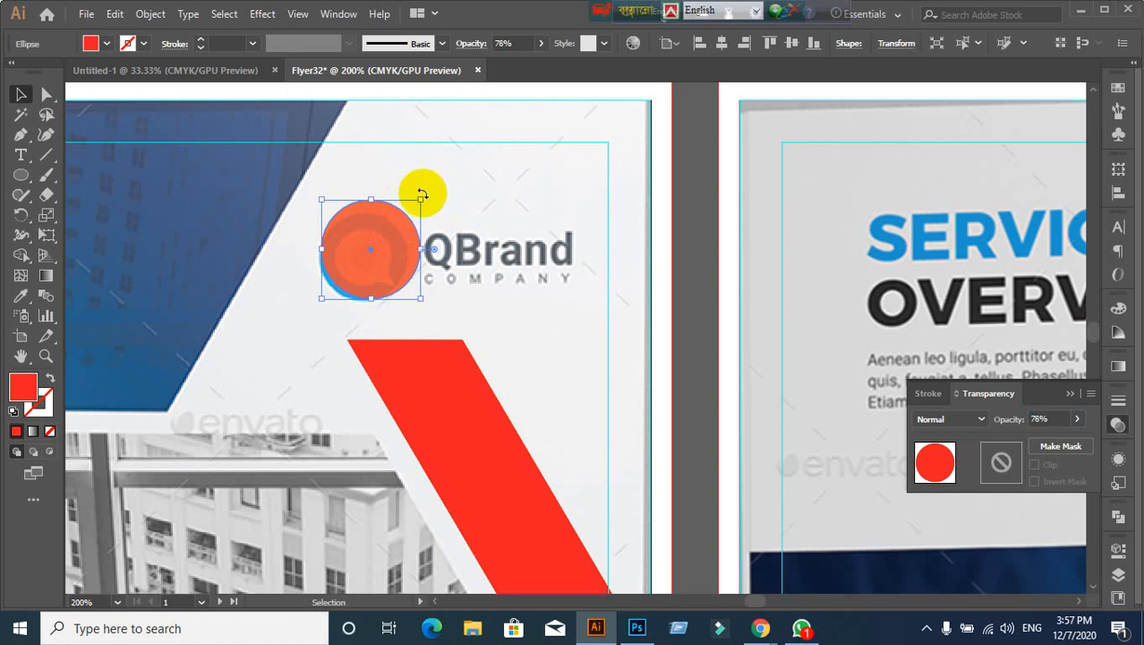
pyautogui.moveTo(422, 199); pyautogui.dragTo(409, 212)
pyautogui.click(521, 352)
pyautogui.scroll(1, 521, 349)
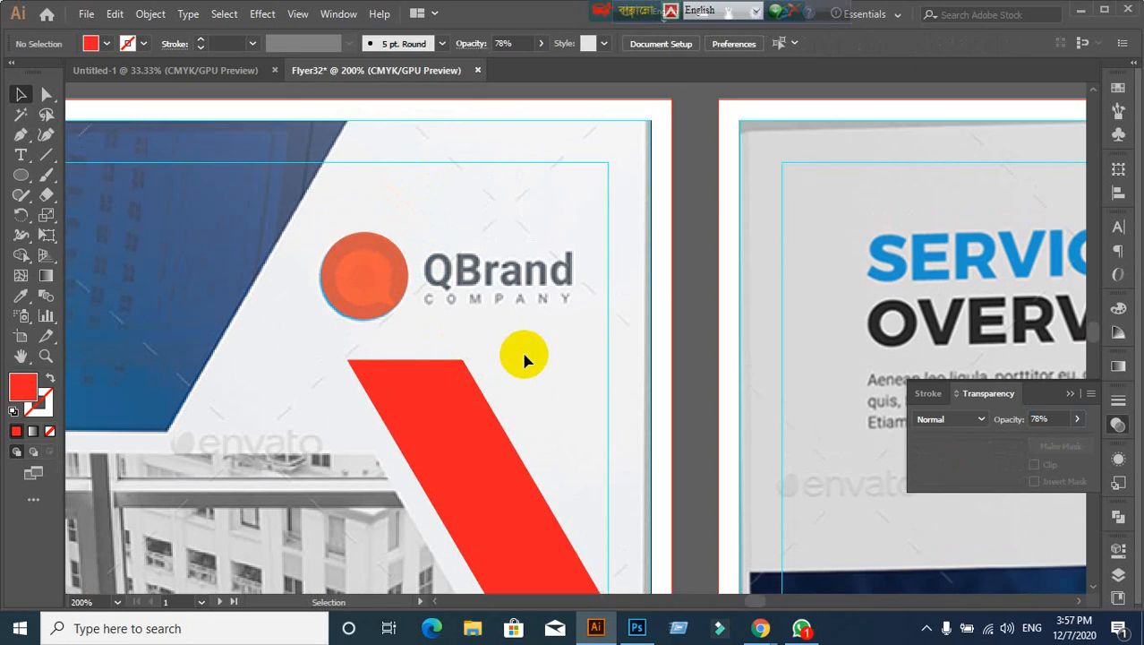
# Step: Duplicate the red circle in place and scale the copy down to a smaller concentric inner circle
pyautogui.click(399, 296)
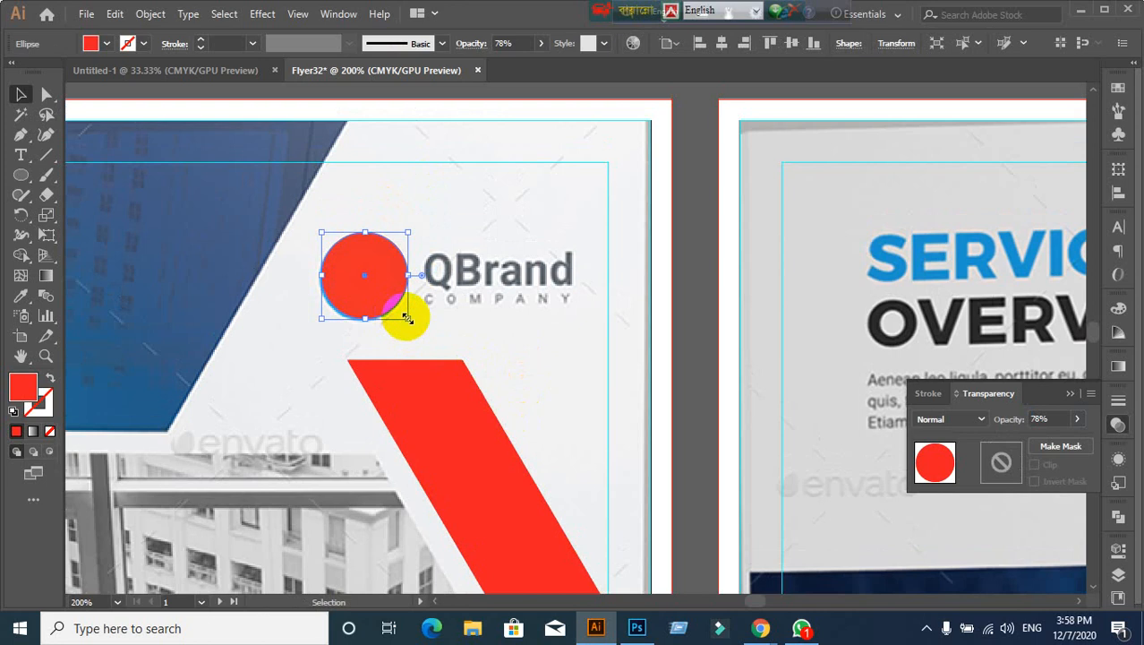
pyautogui.moveTo(408, 318); pyautogui.dragTo(490, 234)
pyautogui.click(503, 360)
pyautogui.press('a')
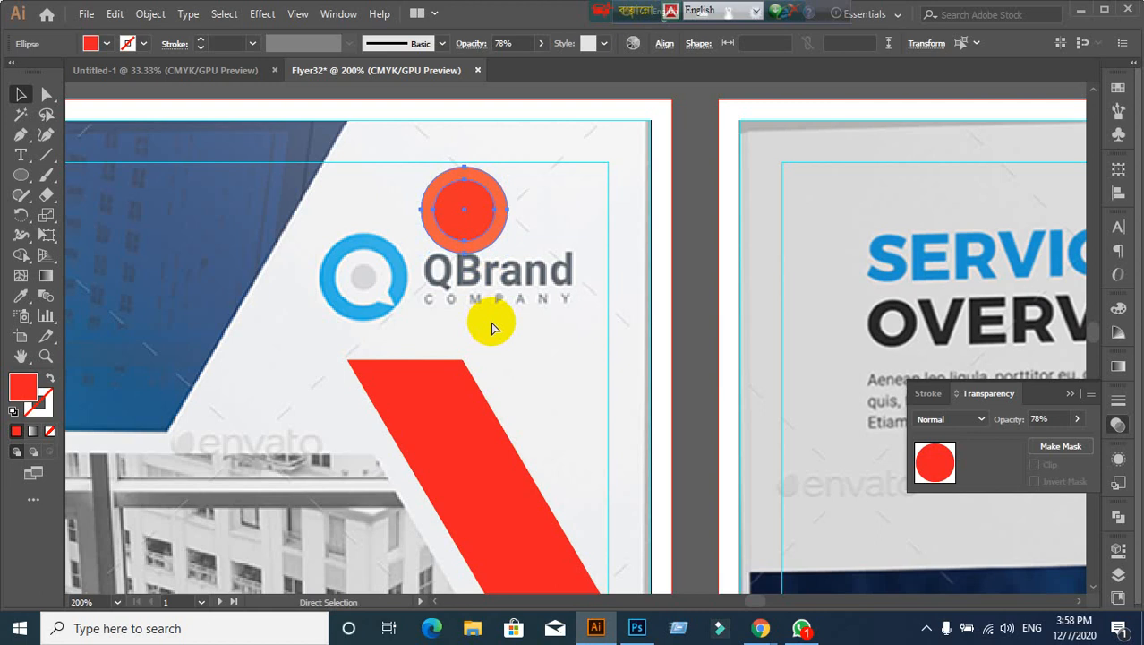
pyautogui.hotkey('ctrl', 'z')
pyautogui.press('v')
pyautogui.click(367, 288)
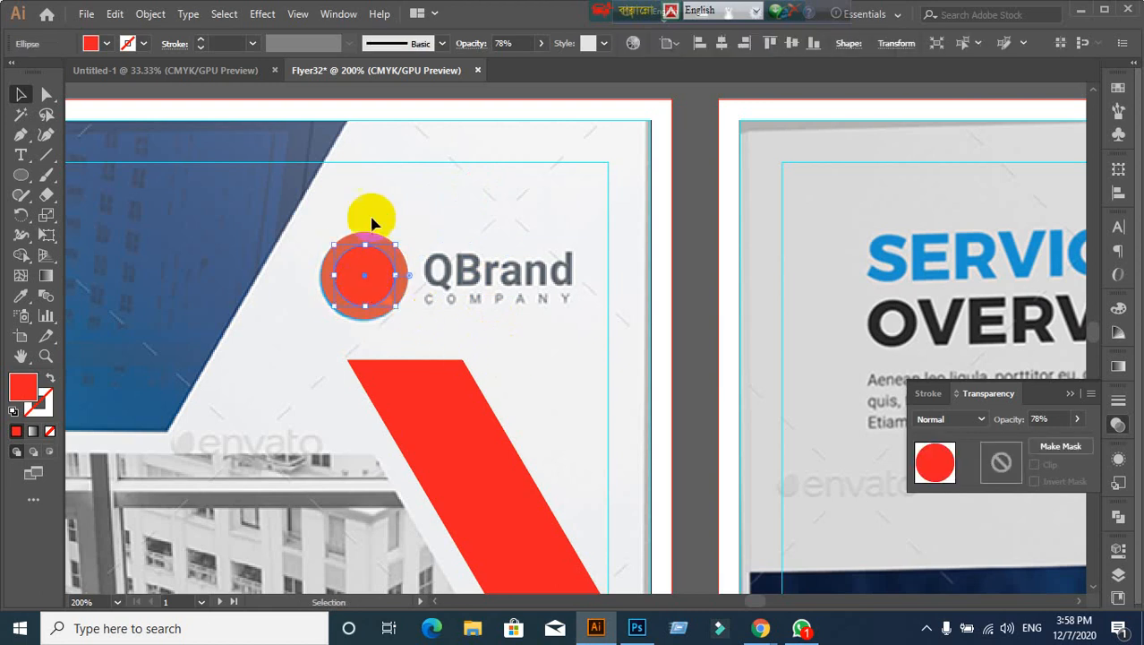
pyautogui.click(358, 220)
pyautogui.press('a')
pyautogui.moveTo(369, 279); pyautogui.dragTo(465, 224)
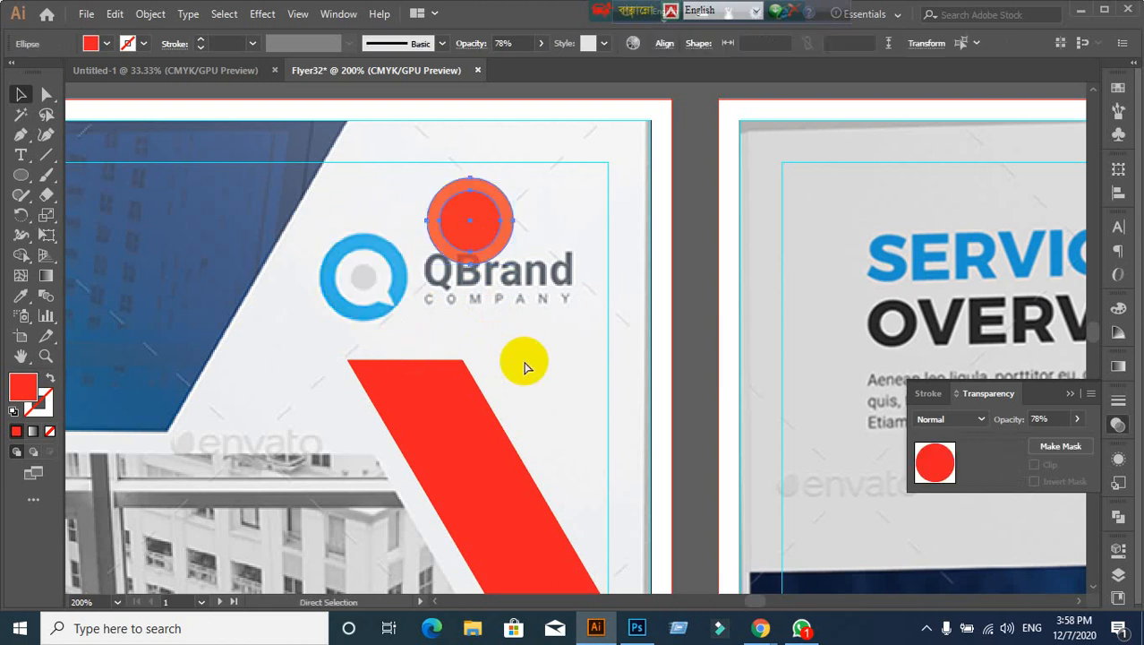
pyautogui.hotkey('ctrl', 'z')
pyautogui.press('v')
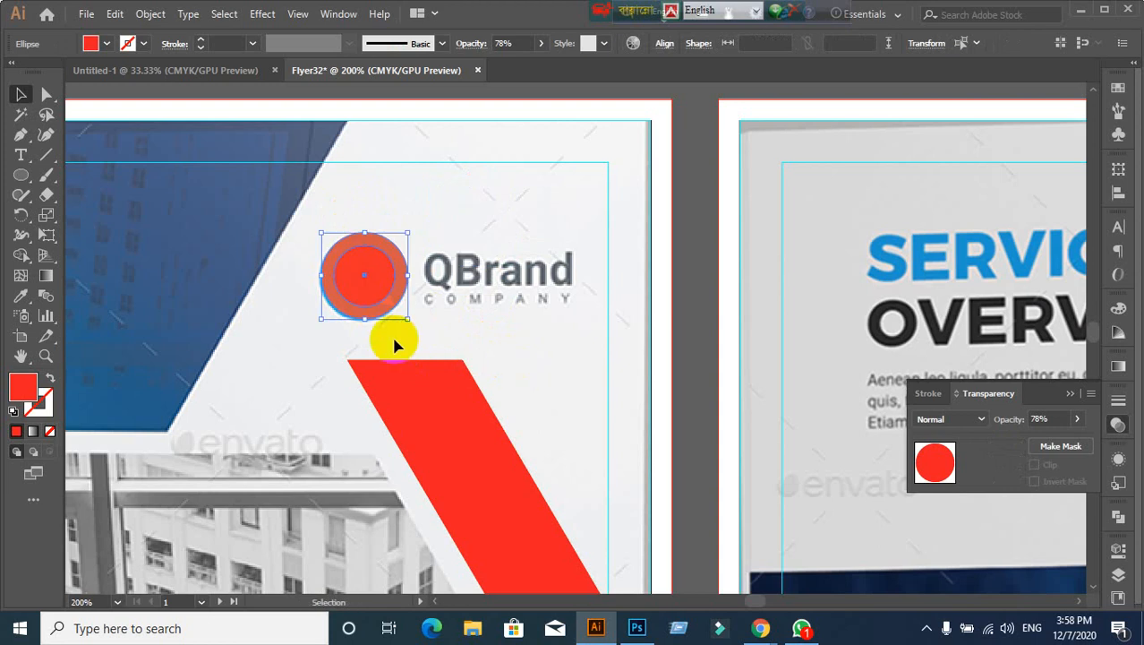
# Step: Try to pull a pointed tail out of the inner circle by adding anchor points along its lower-right curve
pyautogui.scroll(1, 391, 340)
pyautogui.scroll(1, 393, 341)
pyautogui.click(524, 332)
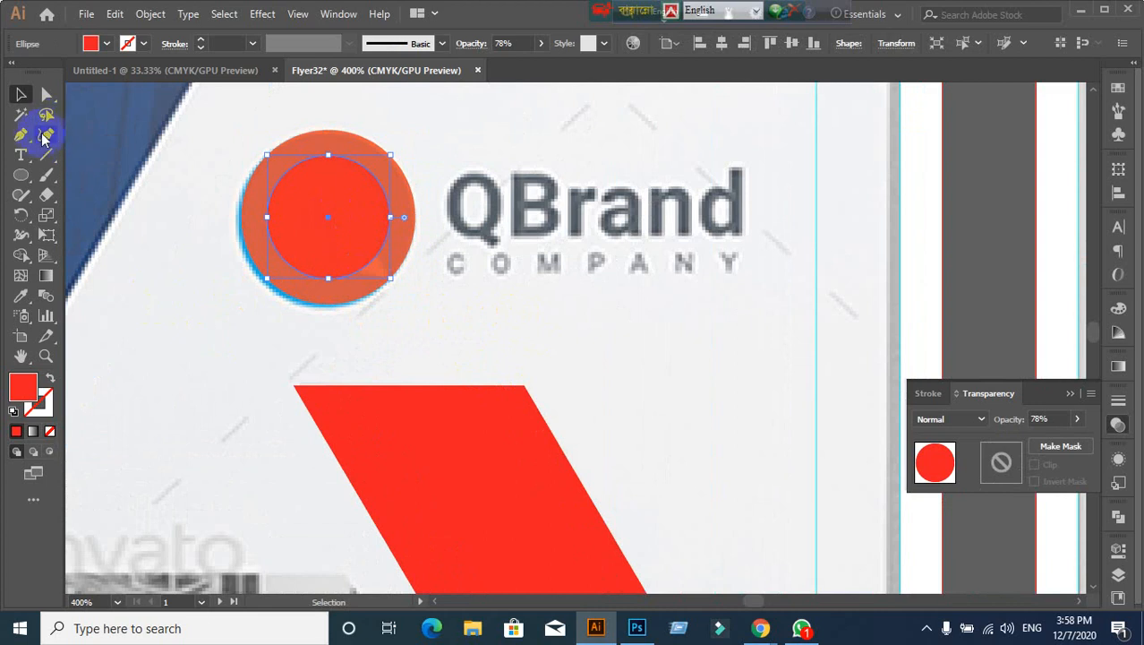
pyautogui.moveTo(22, 138); pyautogui.dragTo(77, 153)
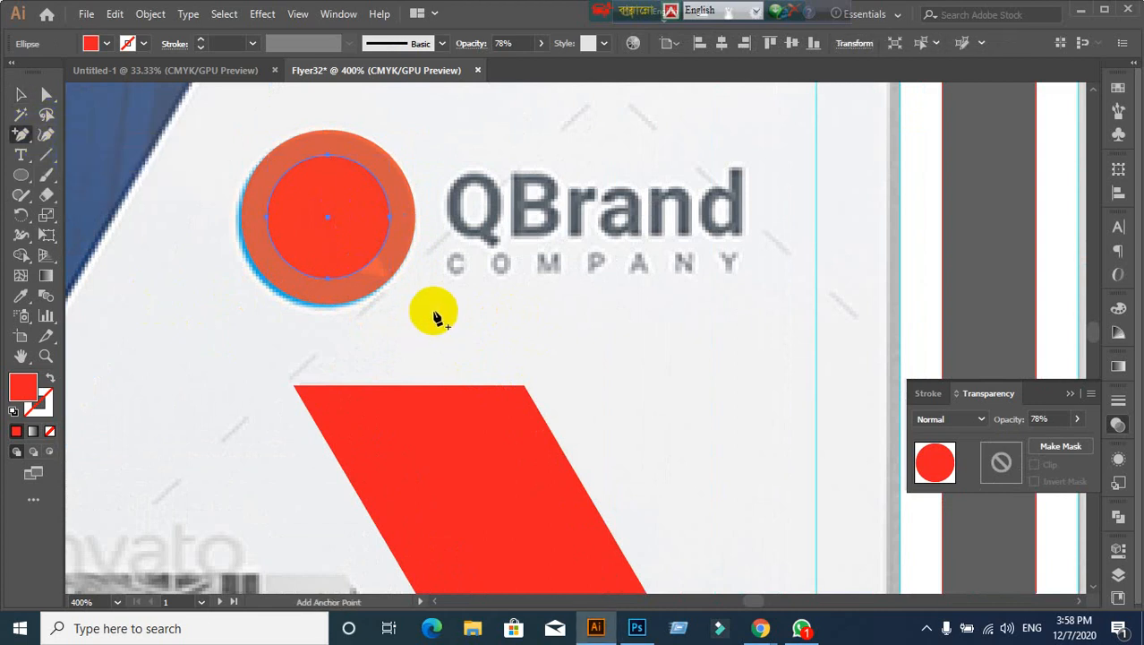
pyautogui.click(380, 258)
pyautogui.click(361, 274)
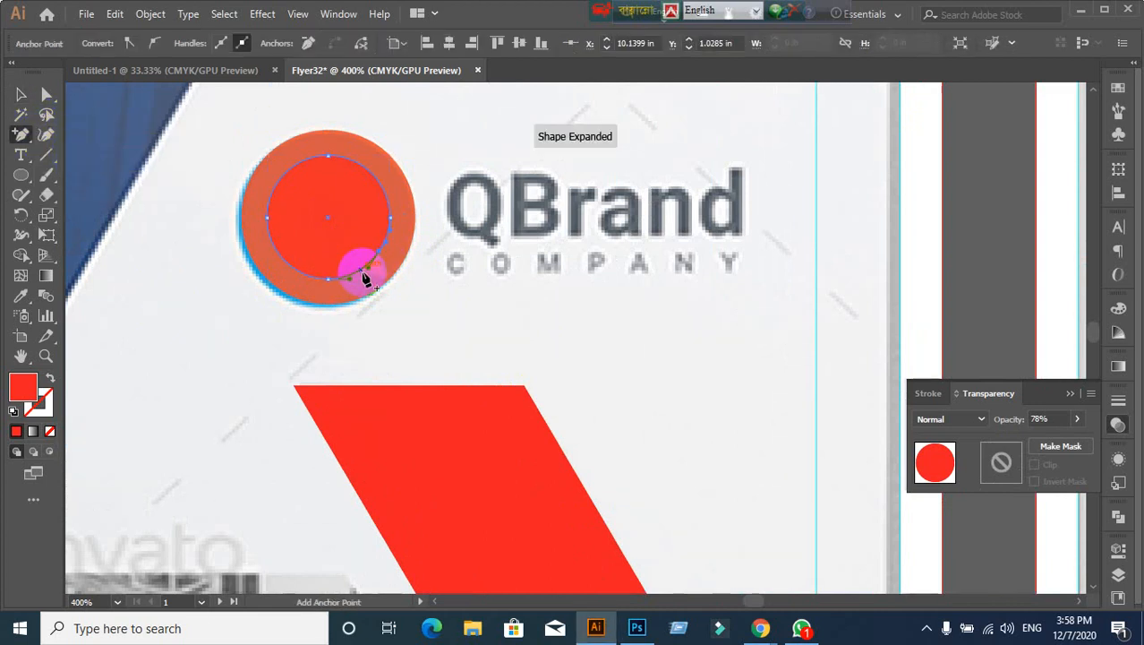
pyautogui.click(363, 273)
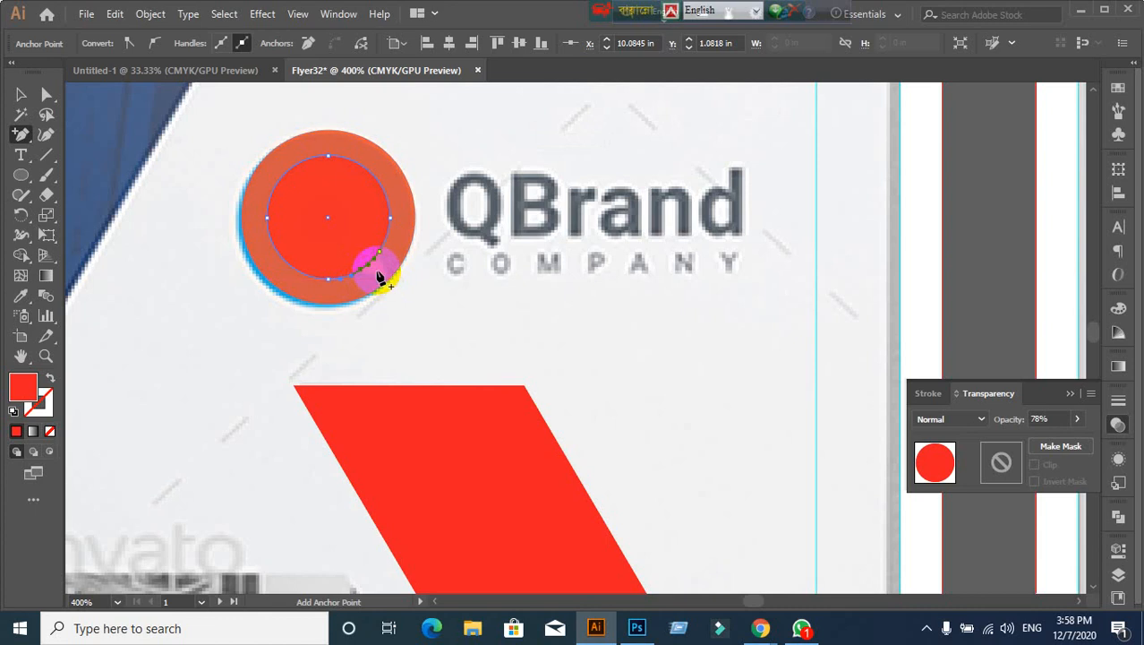
pyautogui.scroll(3, 378, 278)
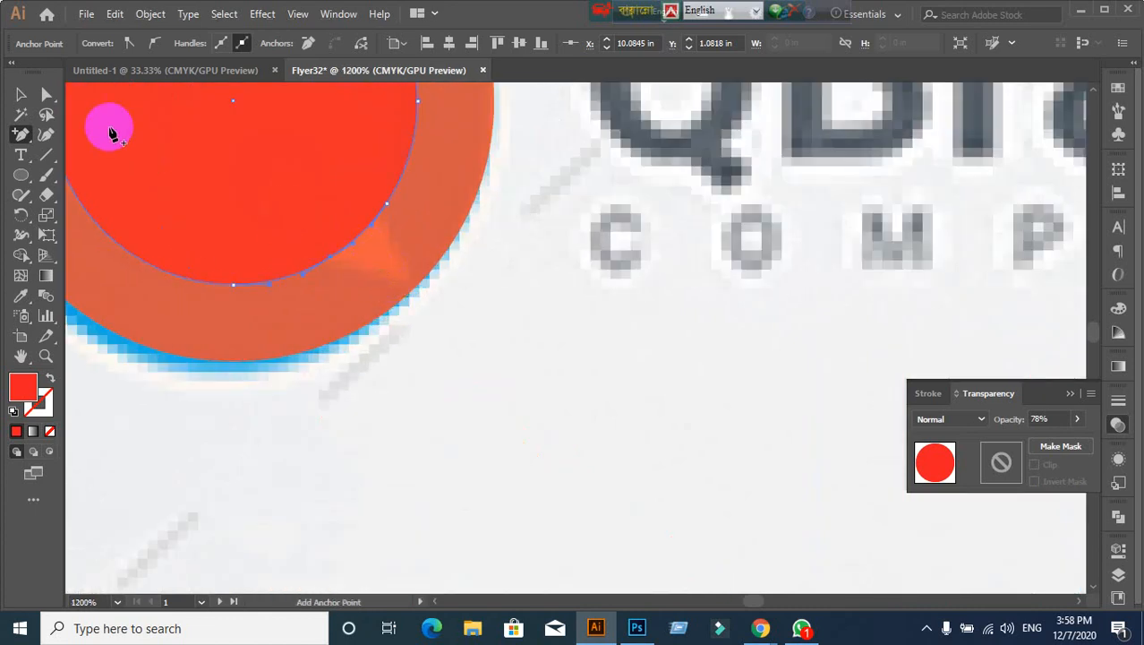
pyautogui.moveTo(47, 96); pyautogui.dragTo(86, 95)
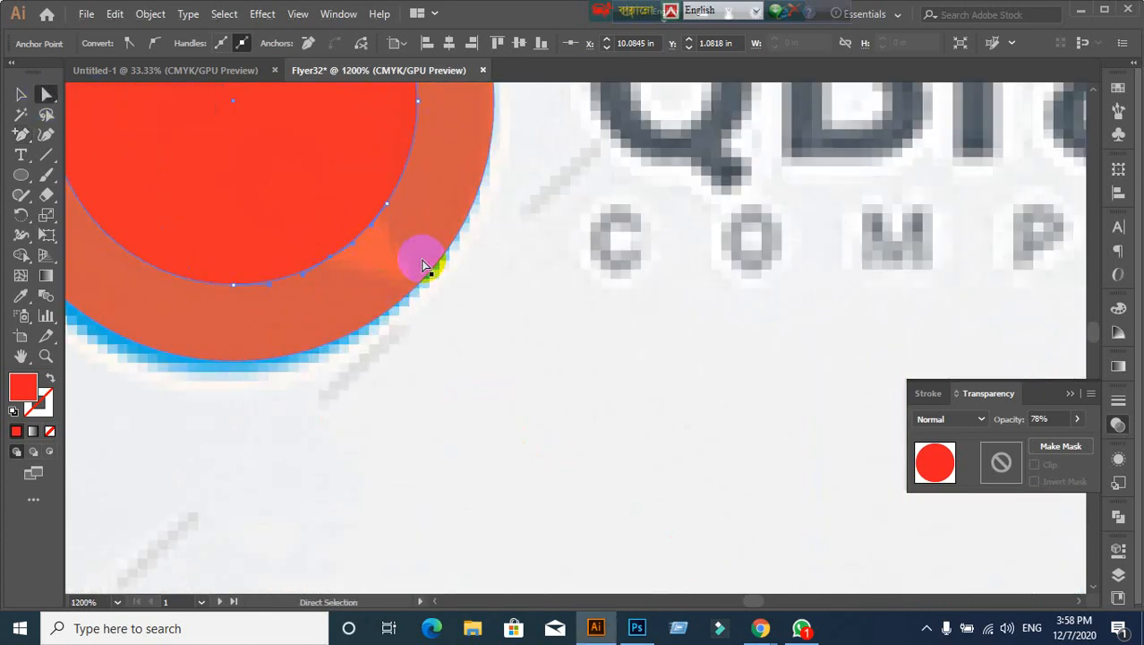
pyautogui.moveTo(359, 235); pyautogui.dragTo(402, 264)
pyautogui.hotkey('ctrl', 'z')
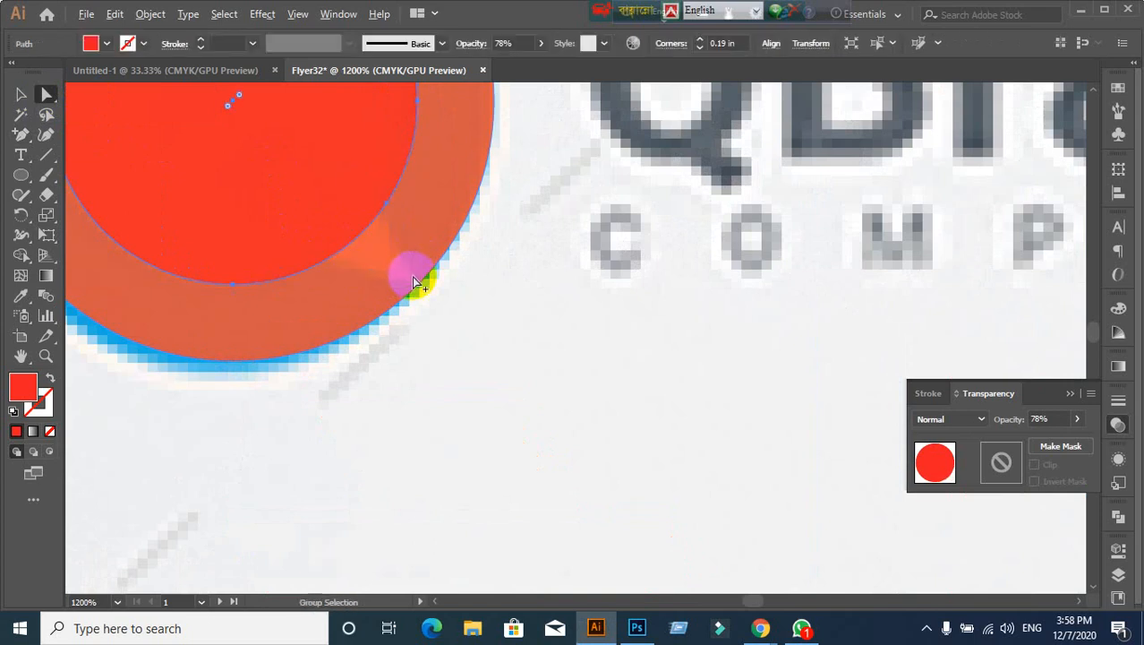
pyautogui.scroll(-1, 410, 271)
pyautogui.click(21, 94)
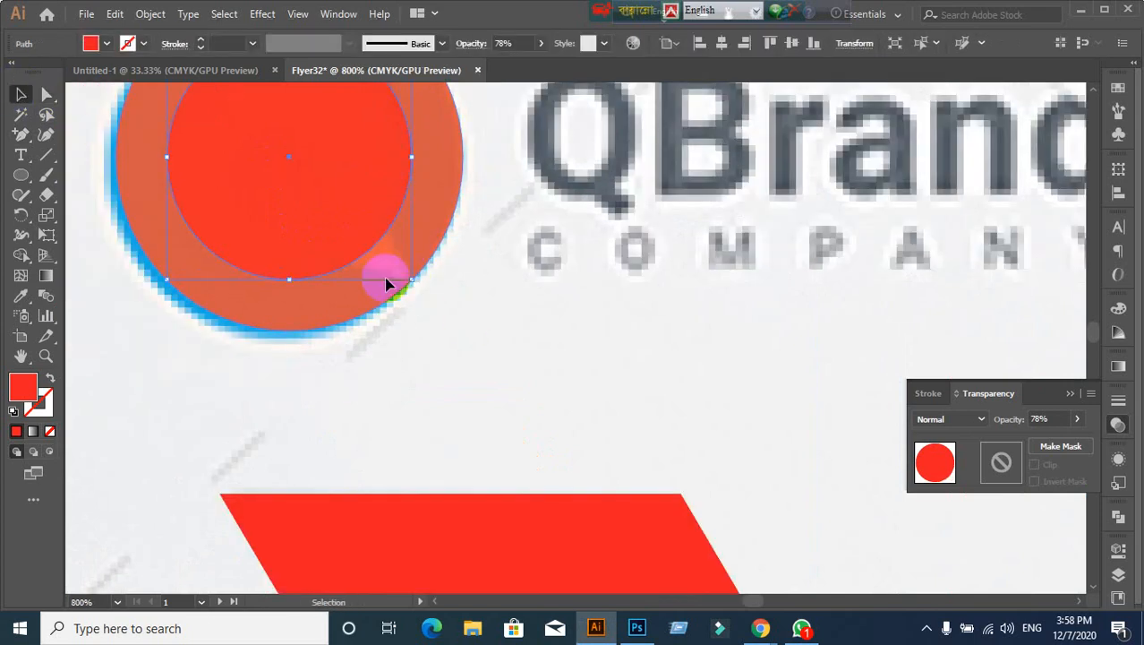
pyautogui.click(468, 319)
pyautogui.scroll(-2, 466, 322)
pyautogui.moveTo(405, 261); pyautogui.dragTo(654, 324)
pyautogui.hotkey('ctrl', 'z')
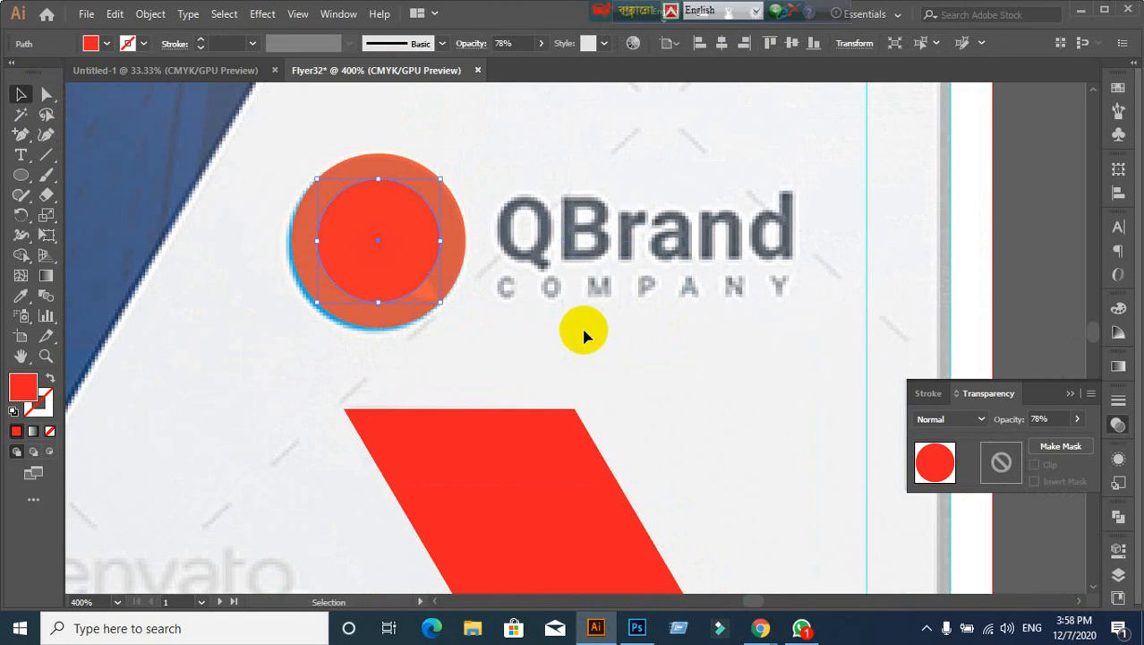
# Step: Draw a small triangle with the Pen tool across the inner circle's lower-right edge, following the logo's speech-bubble tail
pyautogui.click(266, 407)
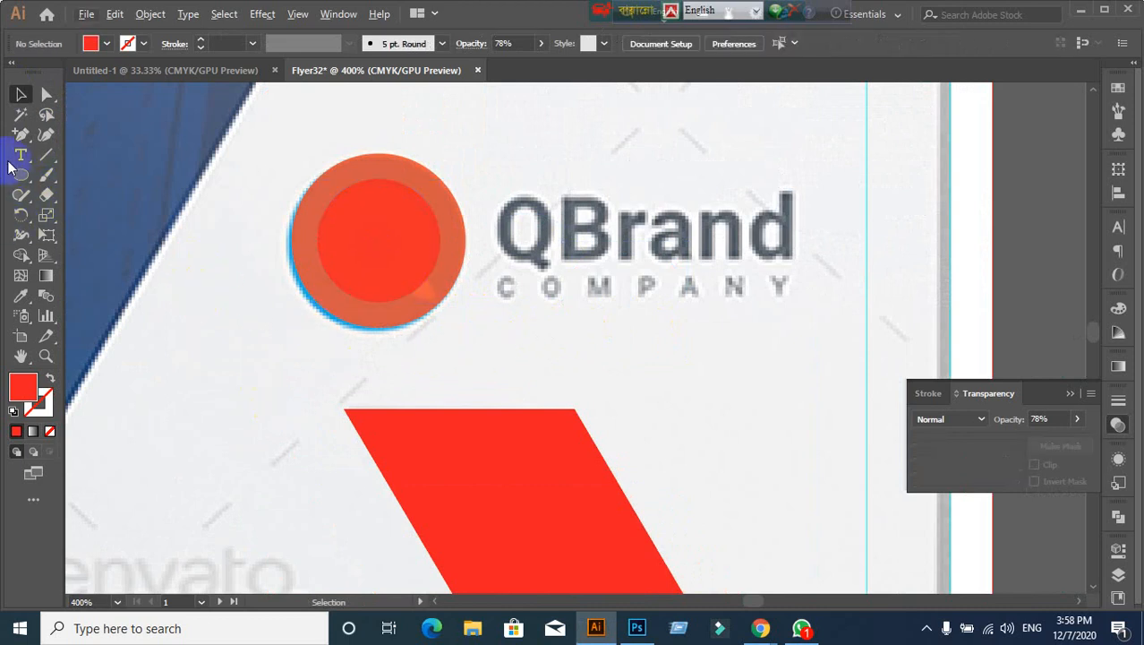
pyautogui.click(23, 136)
pyautogui.click(81, 134)
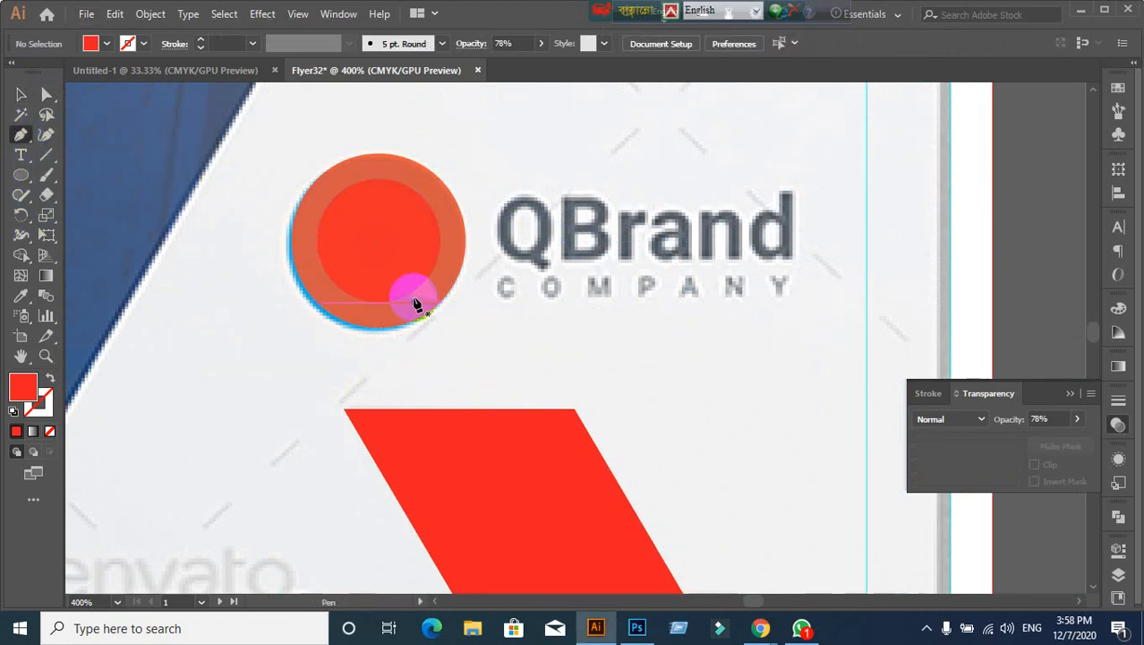
pyautogui.moveTo(402, 295); pyautogui.dragTo(426, 272)
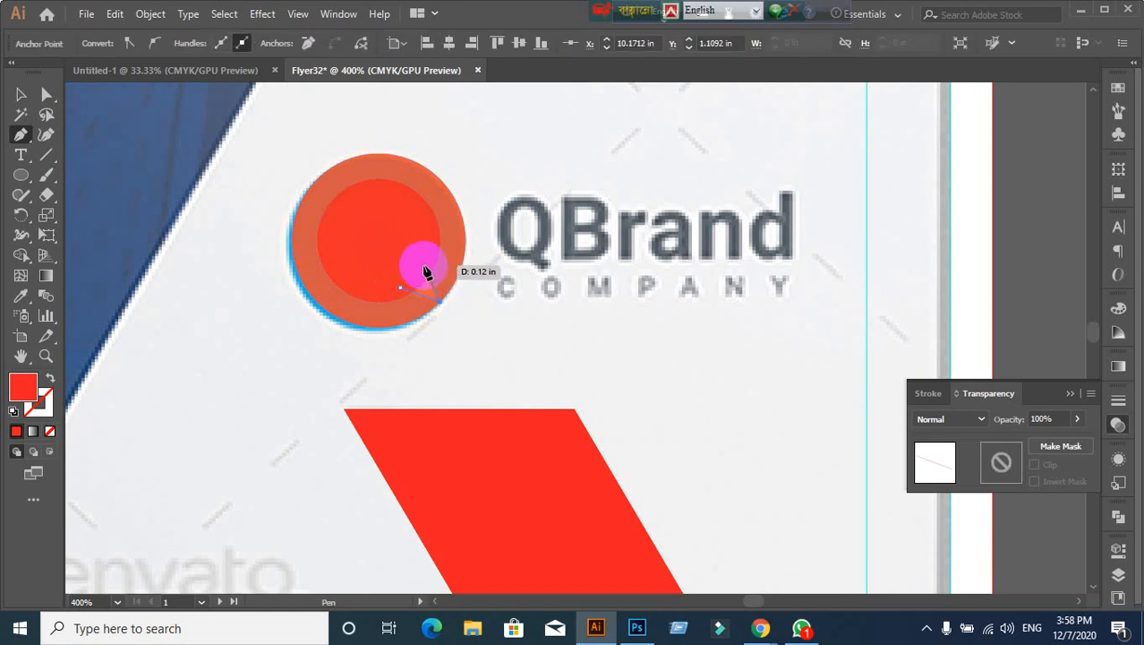
pyautogui.click(424, 266)
pyautogui.click(401, 286)
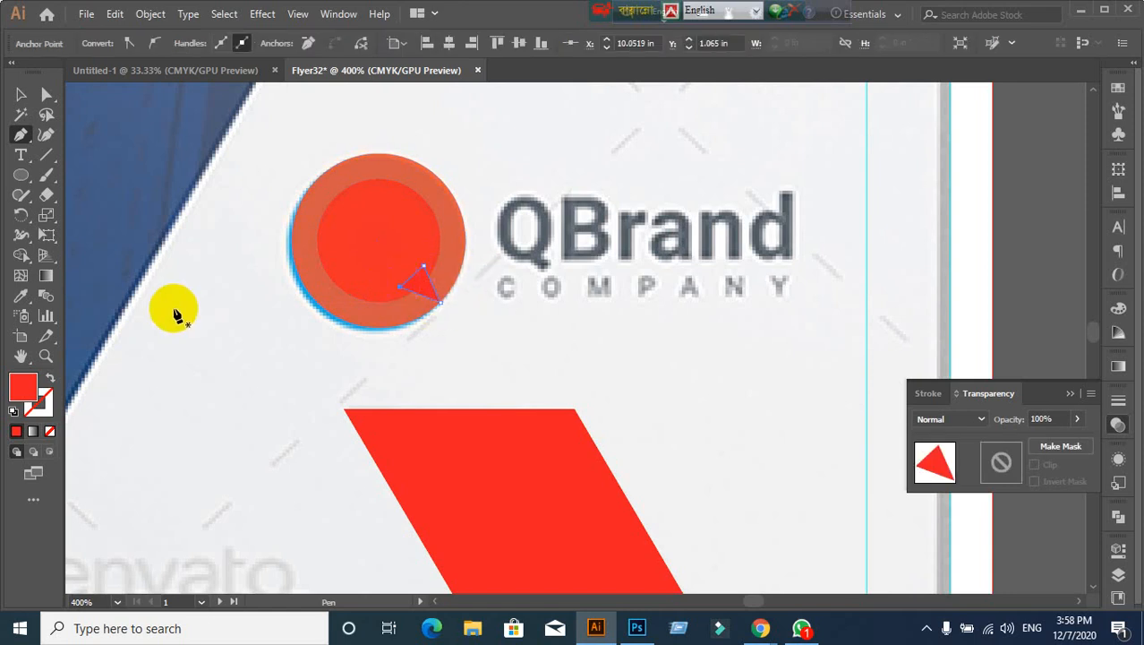
pyautogui.click(20, 94)
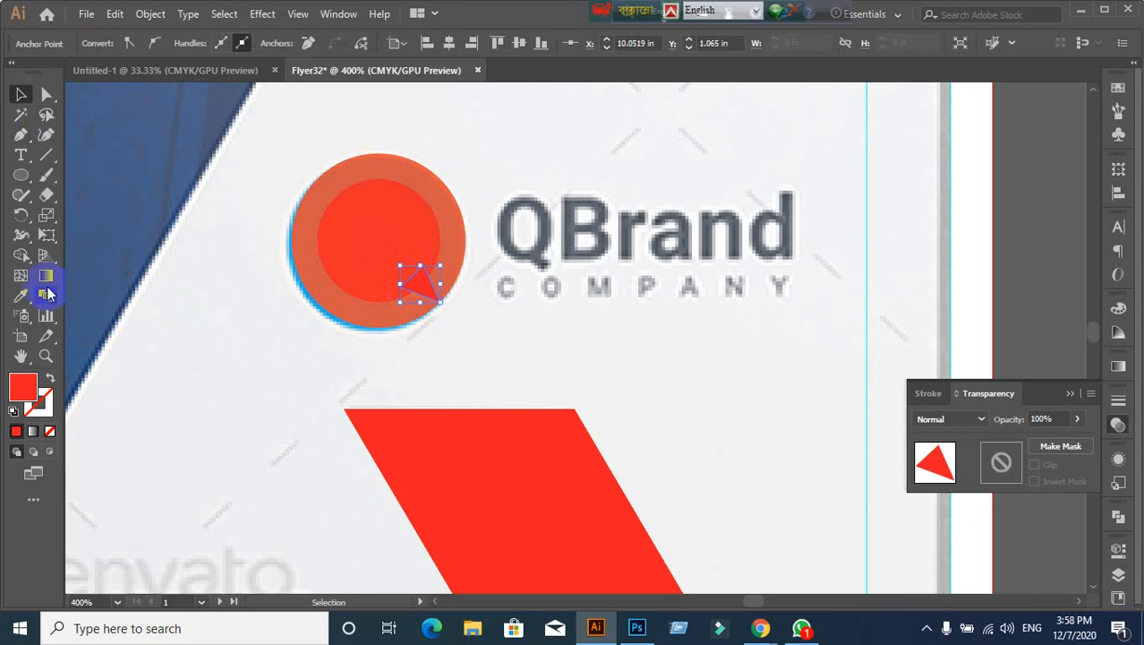
# Step: Fill the small tail triangle on the logo symbol with white
pyautogui.click(251, 404)
pyautogui.click(415, 295)
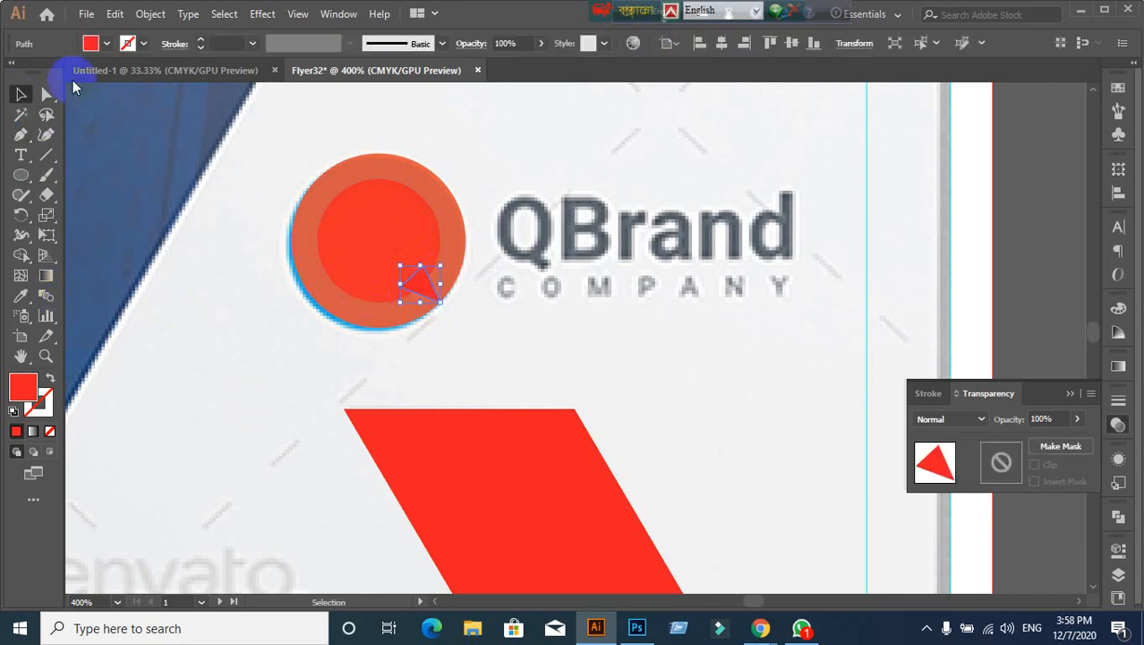
pyautogui.click(106, 43)
pyautogui.click(34, 71)
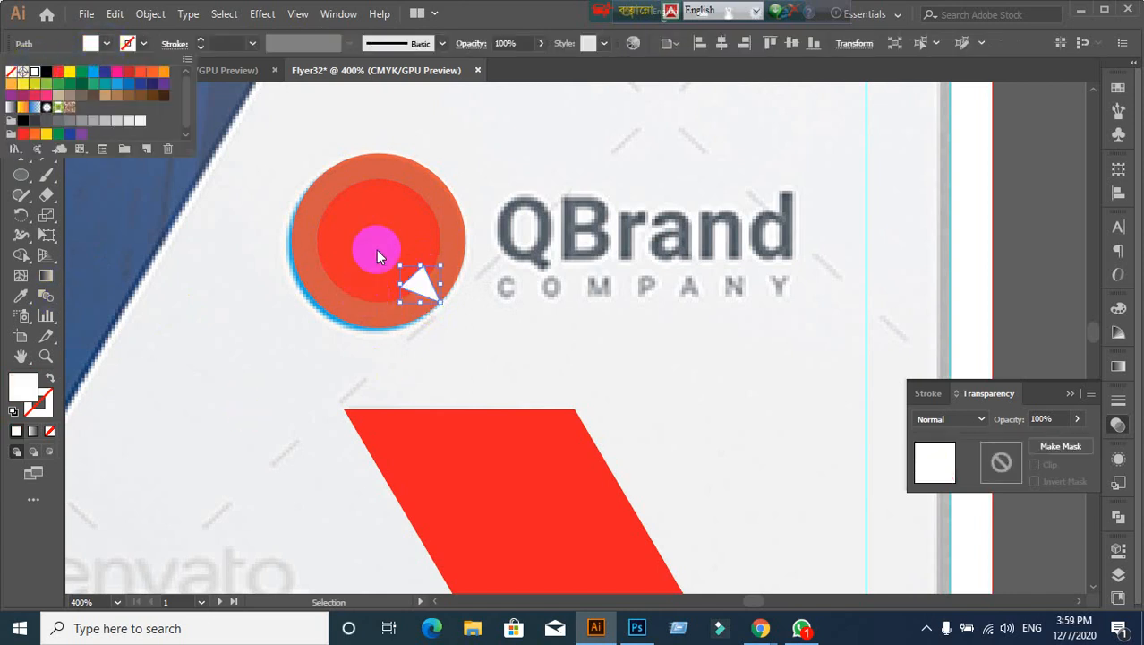
pyautogui.click(377, 236)
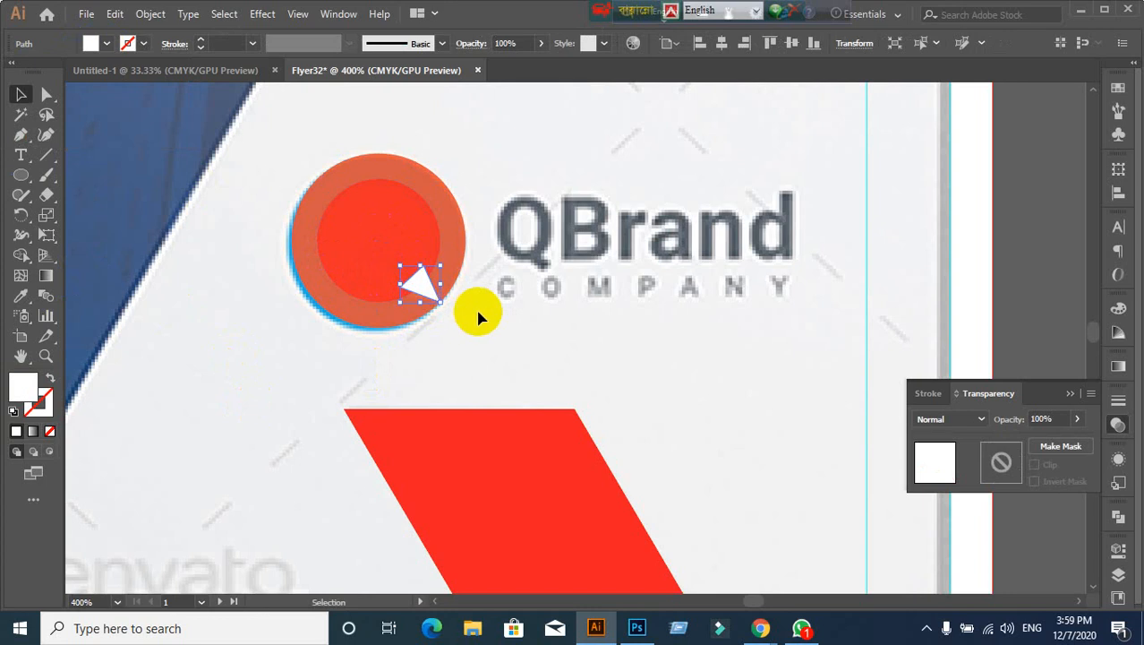
# Step: Unite the white triangle and the inner circle with Pathfinder and expand the compound shape into one speech bubble
pyautogui.click(1119, 515)
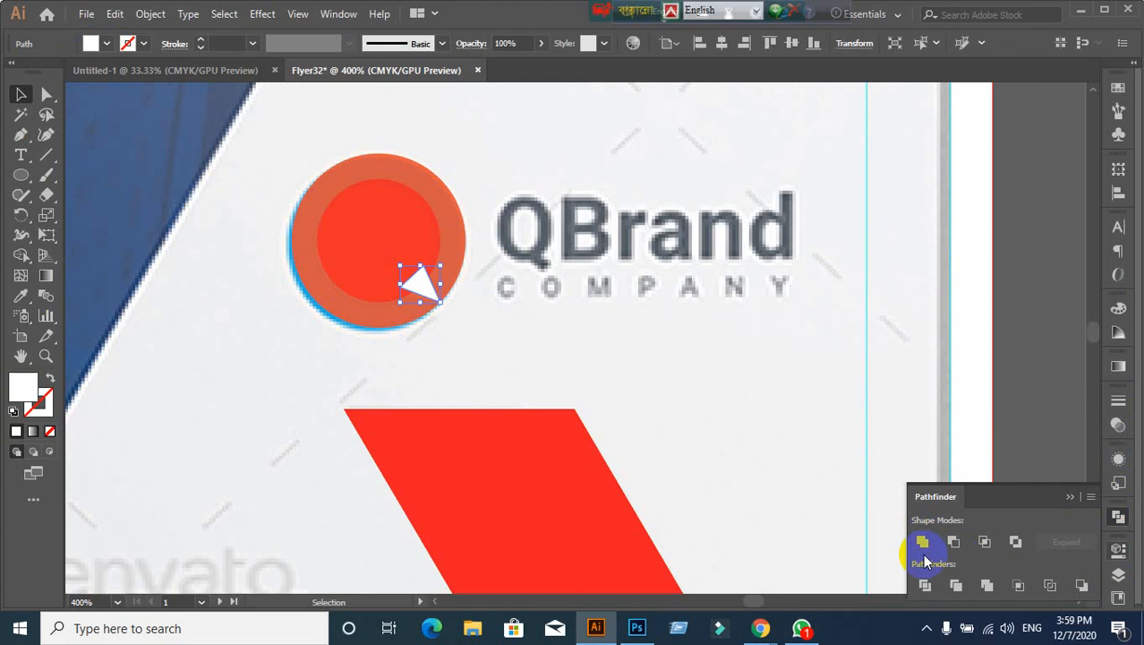
pyautogui.click(549, 413)
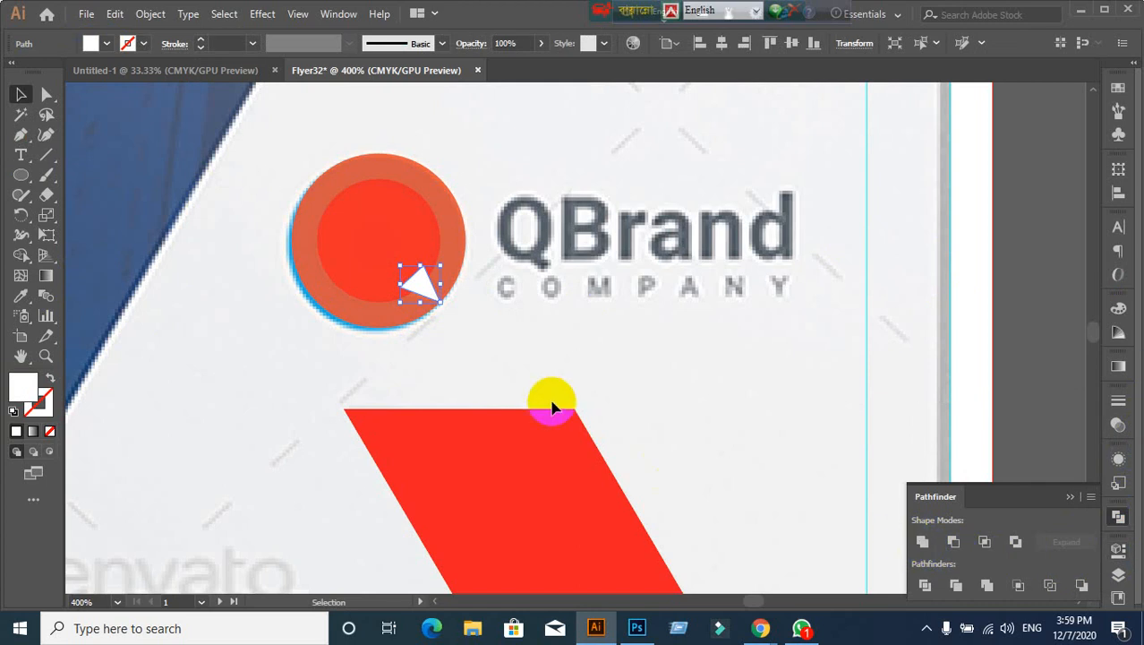
pyautogui.click(421, 285)
pyautogui.keyDown('shift'); pyautogui.click(378, 237); pyautogui.keyUp('shift')
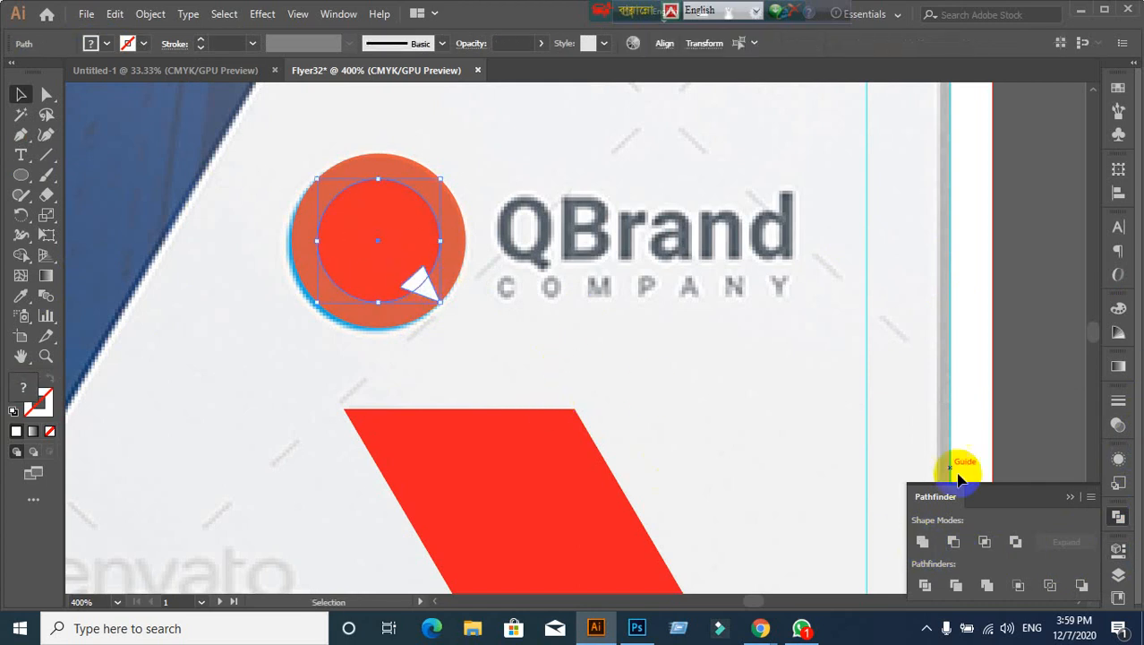
pyautogui.click(923, 543)
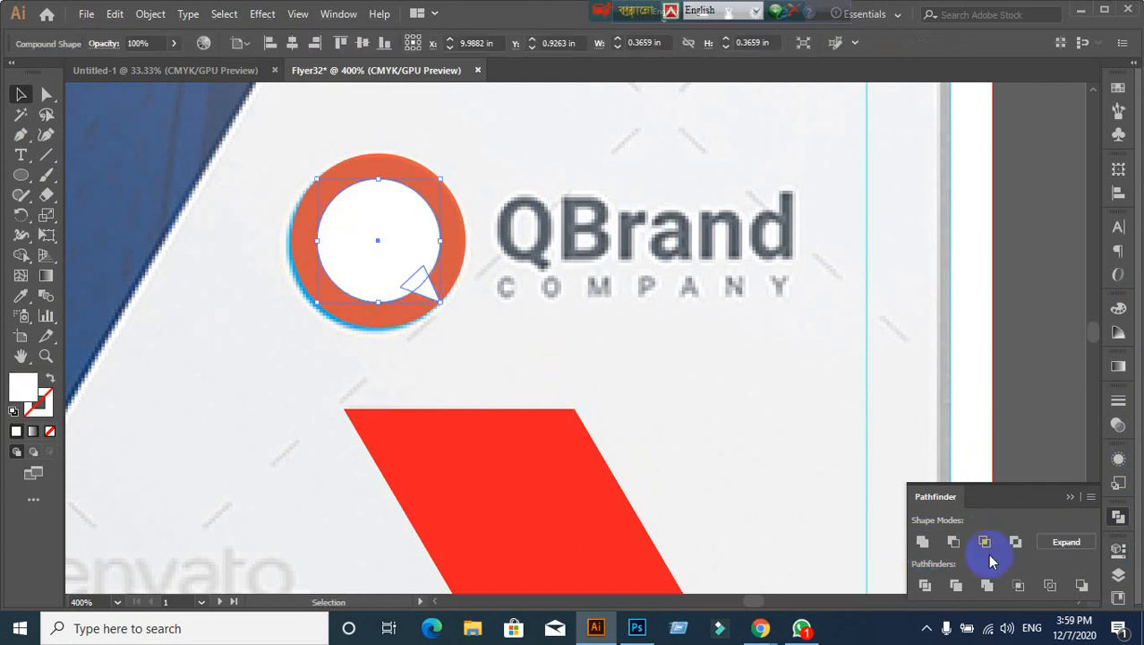
pyautogui.click(1070, 542)
pyautogui.click(387, 303)
# Step: Try moving the white speech-bubble shape off the red circle
pyautogui.moveTo(355, 242); pyautogui.dragTo(496, 335)
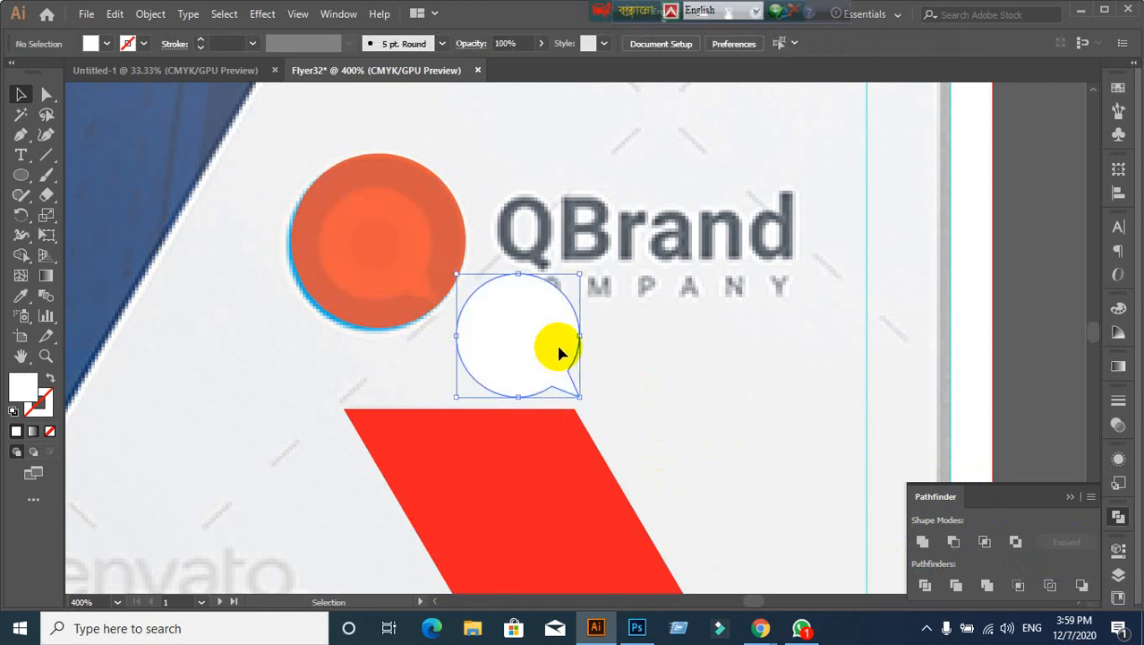
pyautogui.hotkey('ctrl', 'z')
pyautogui.click(679, 395)
pyautogui.scroll(-2, 470, 187)
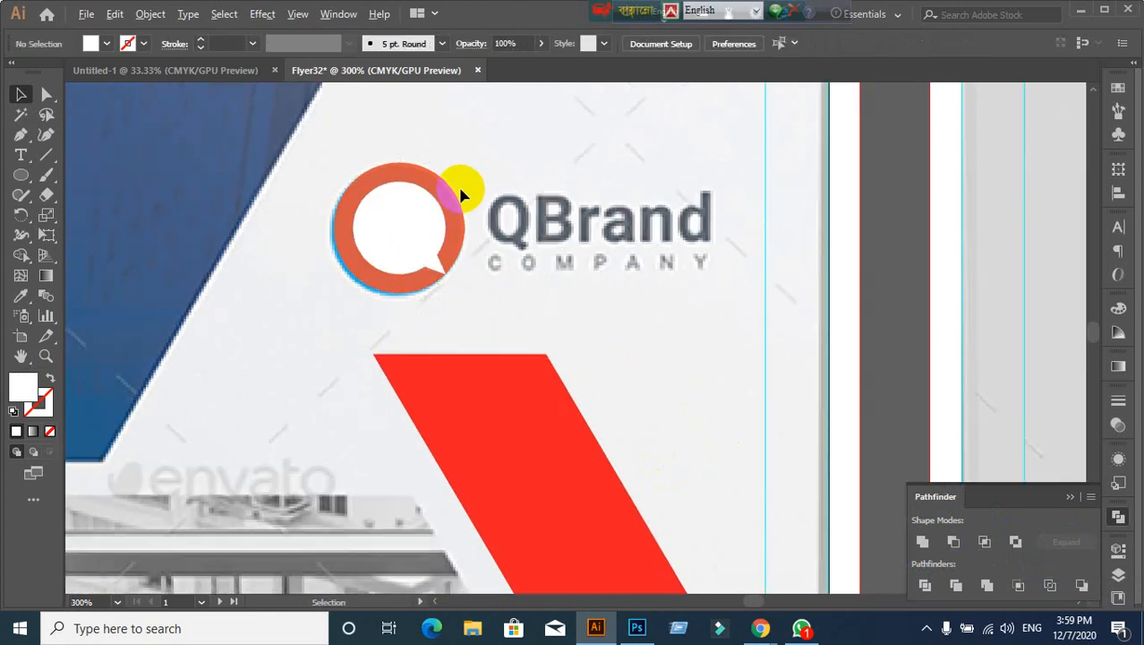
pyautogui.scroll(-1, 552, 306)
pyautogui.scroll(-2, 553, 306)
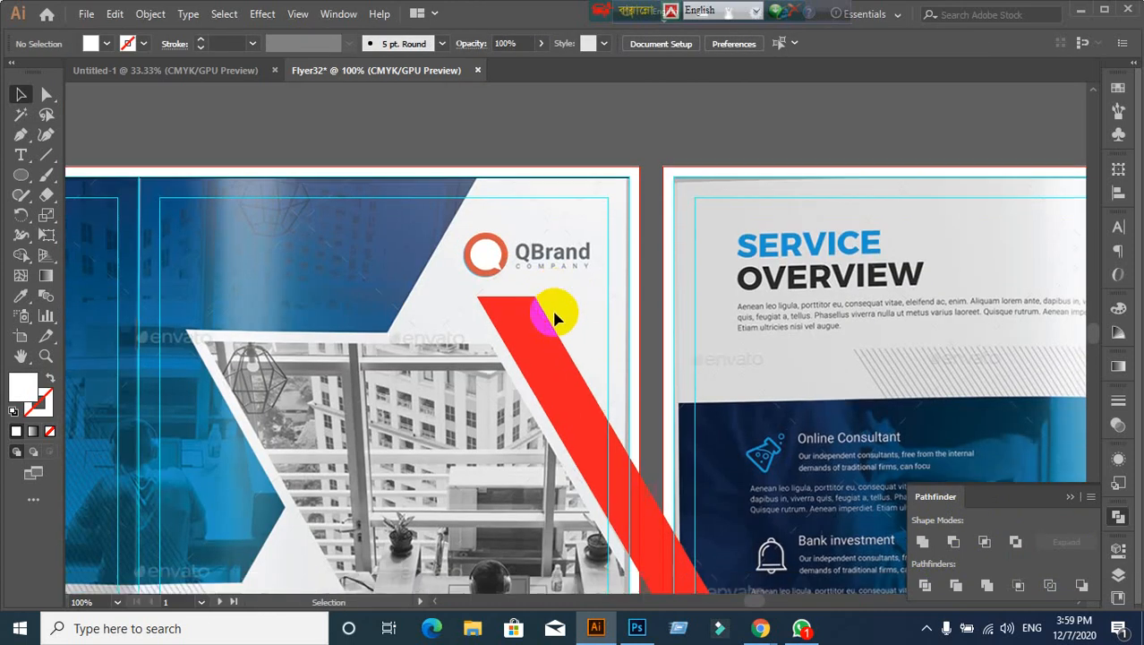
pyautogui.hotkey('ctrl', 'shift', 's')
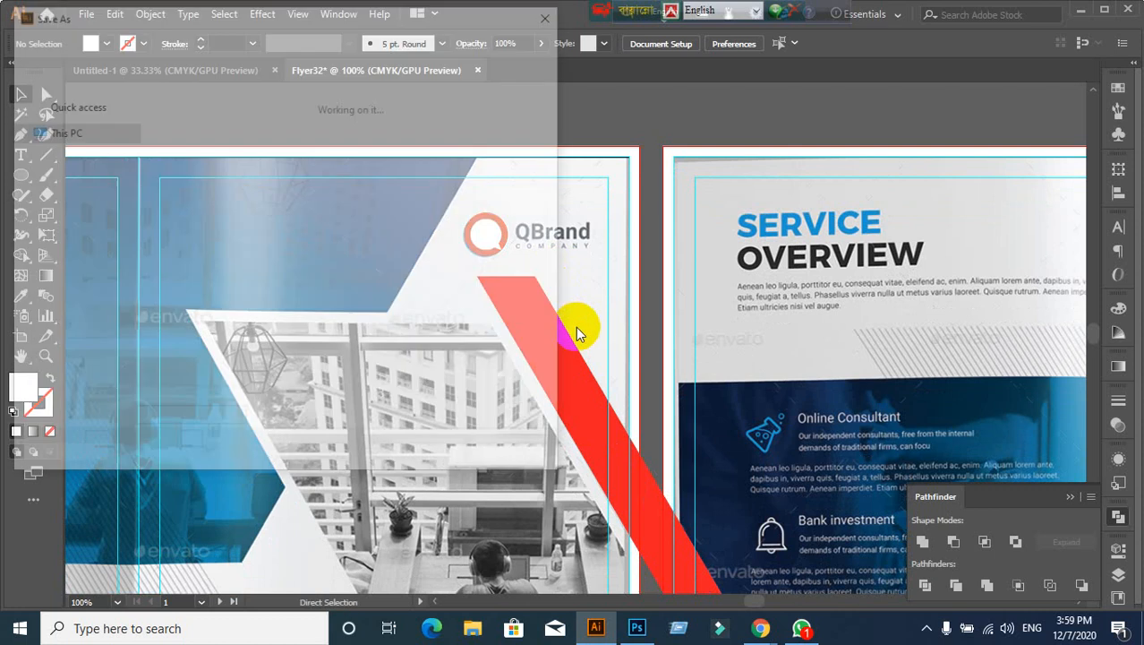
pyautogui.click(163, 311)
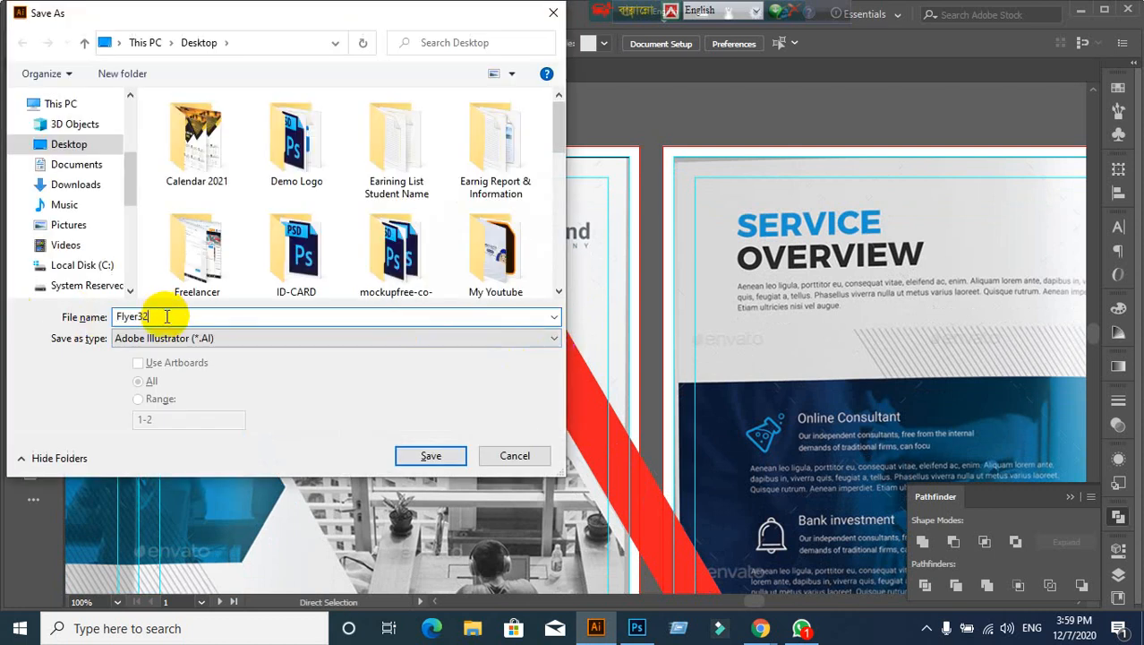
pyautogui.click(511, 455)
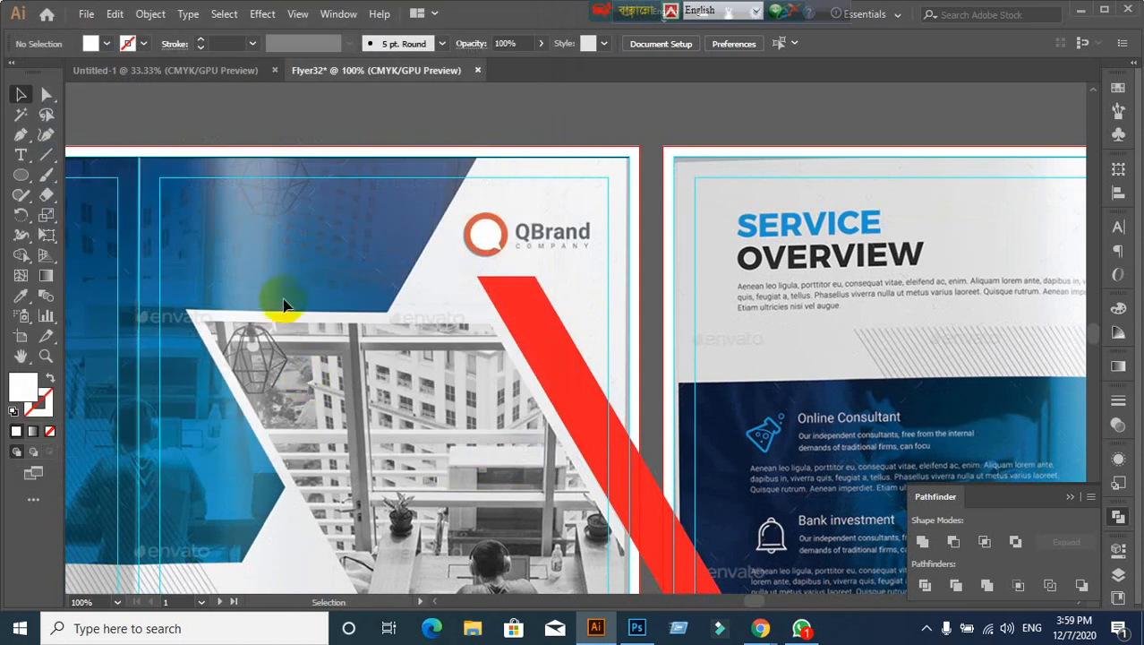
# Step: Save the brochure to the Desktop as an Adobe Illustrator file named 32Bi-fold Brochure(07.12.2020), compatible with Illustrator CC
pyautogui.scroll(-4, 403, 325)
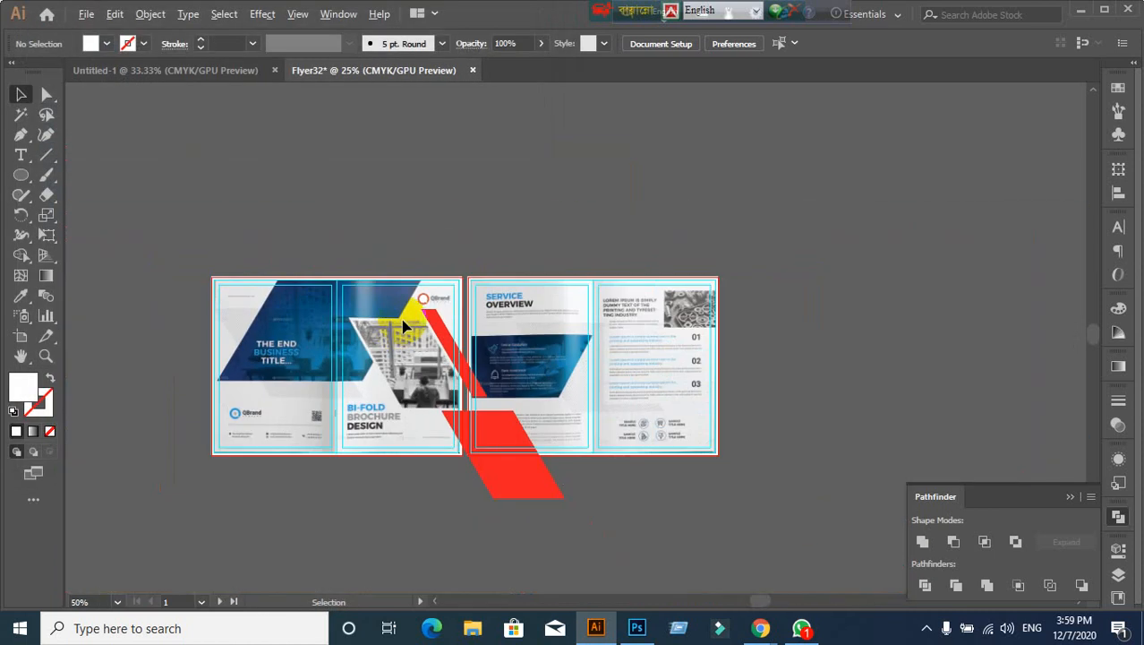
pyautogui.moveTo(409, 318); pyautogui.dragTo(425, 300)
pyautogui.scroll(2, 423, 277)
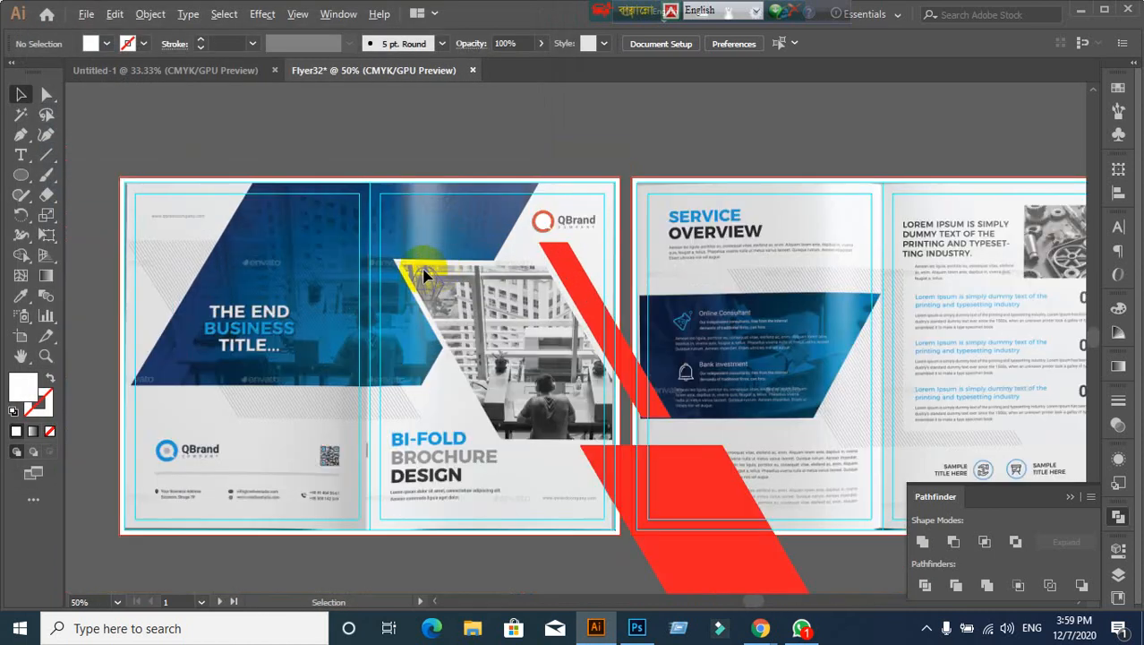
pyautogui.click(87, 15)
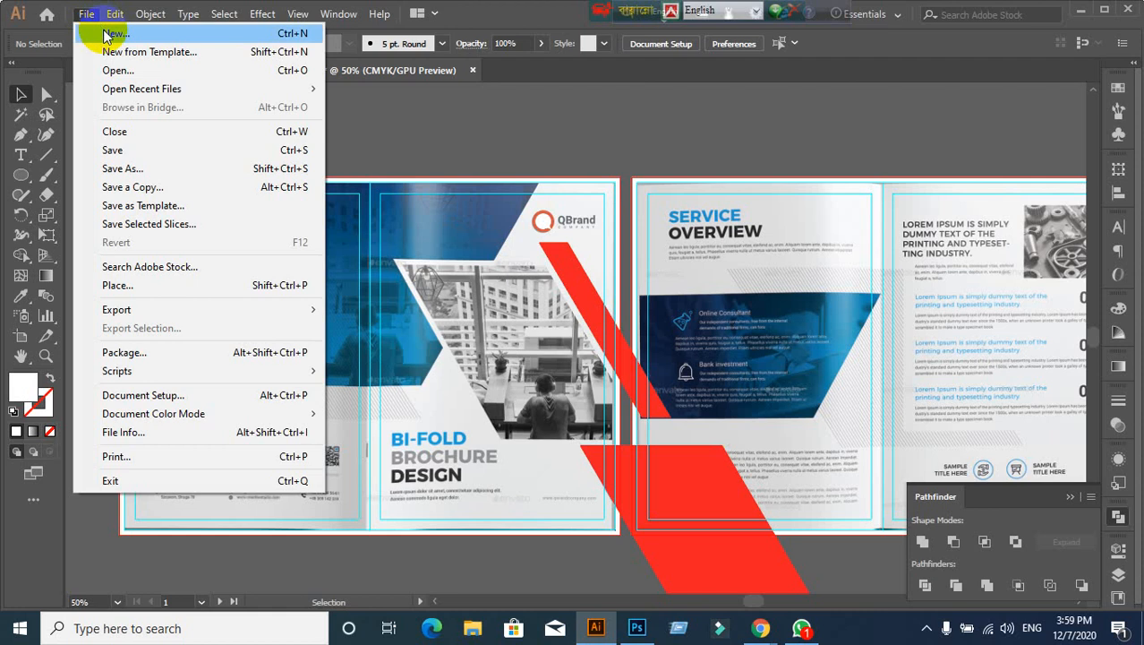
pyautogui.click(104, 170)
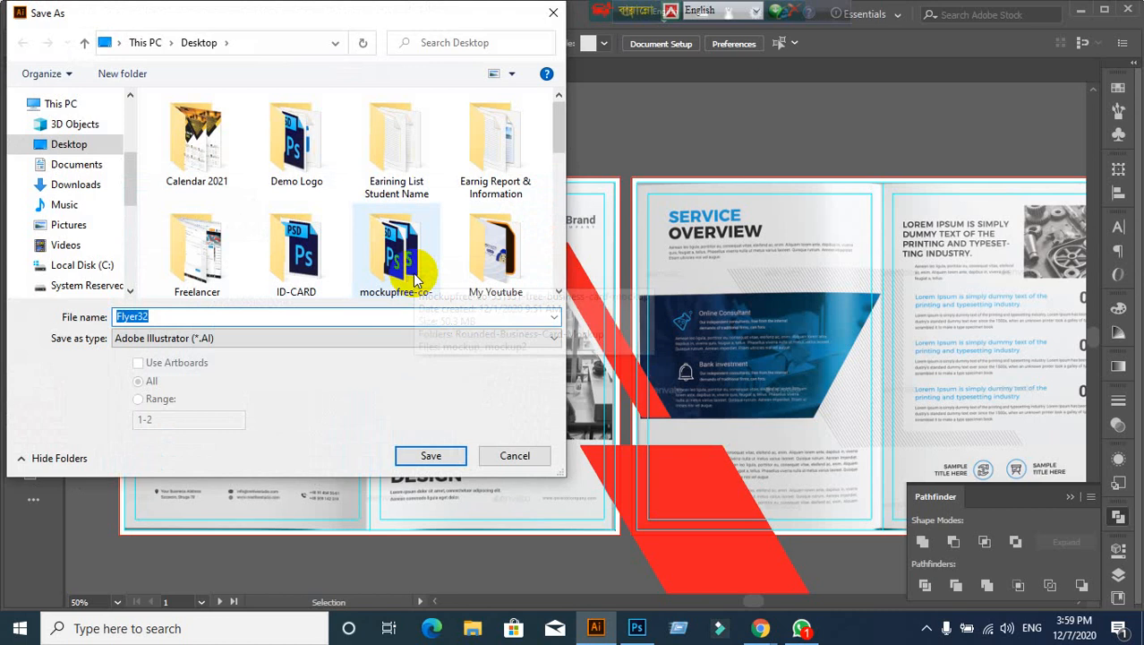
pyautogui.write('32')
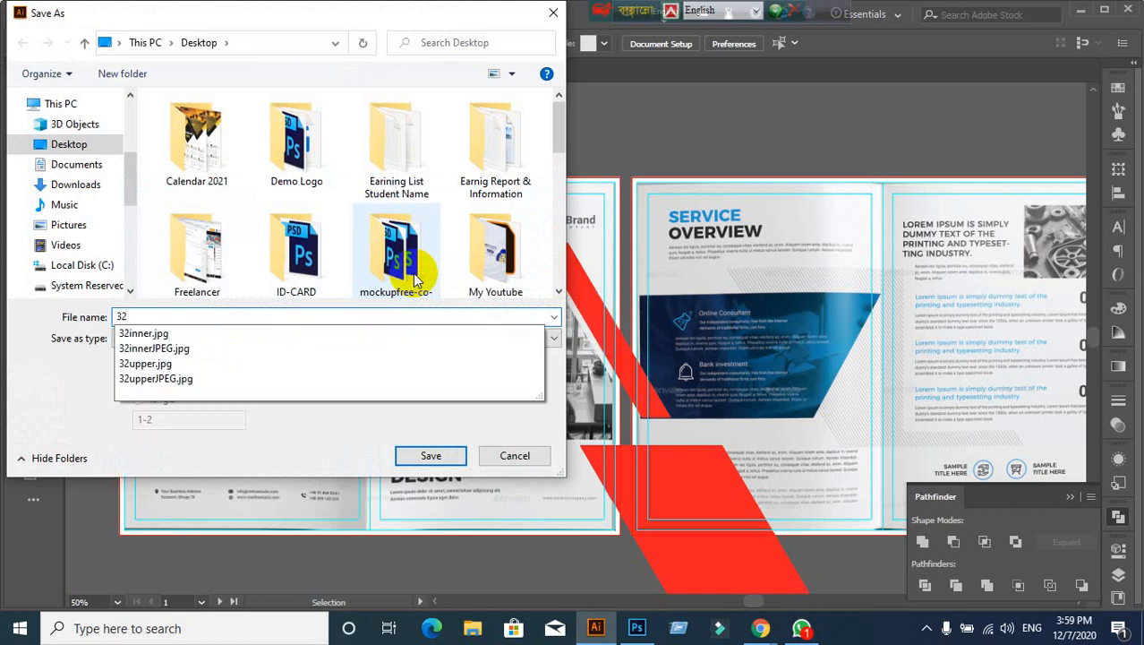
pyautogui.write('Bi-fold Brochure(')
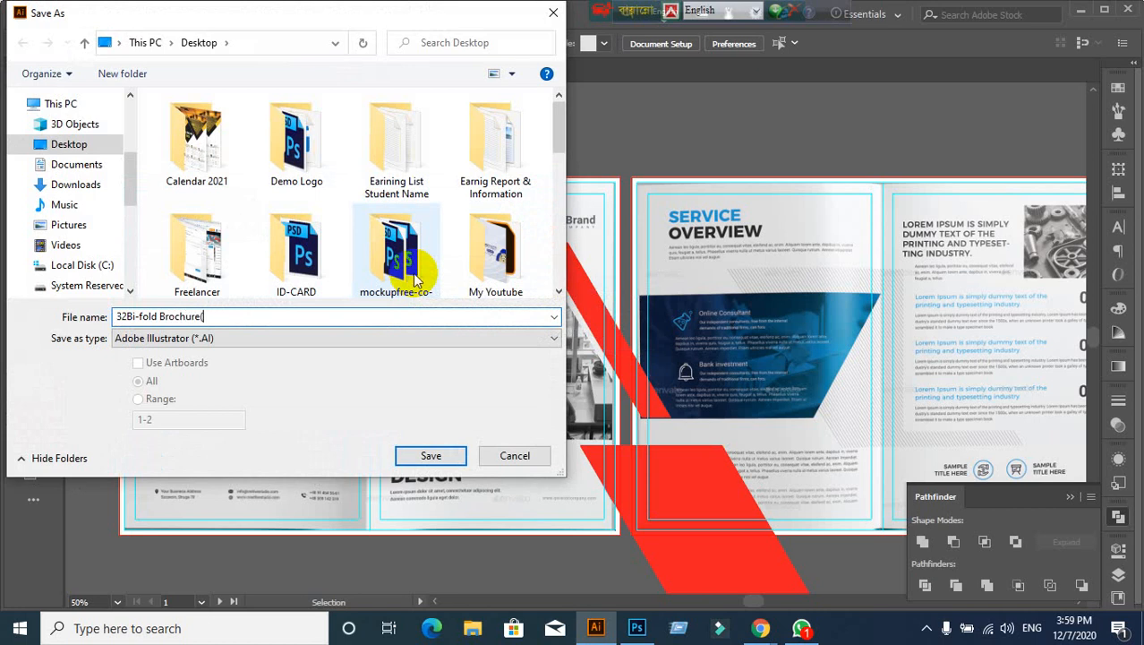
pyautogui.write('.12.2020')
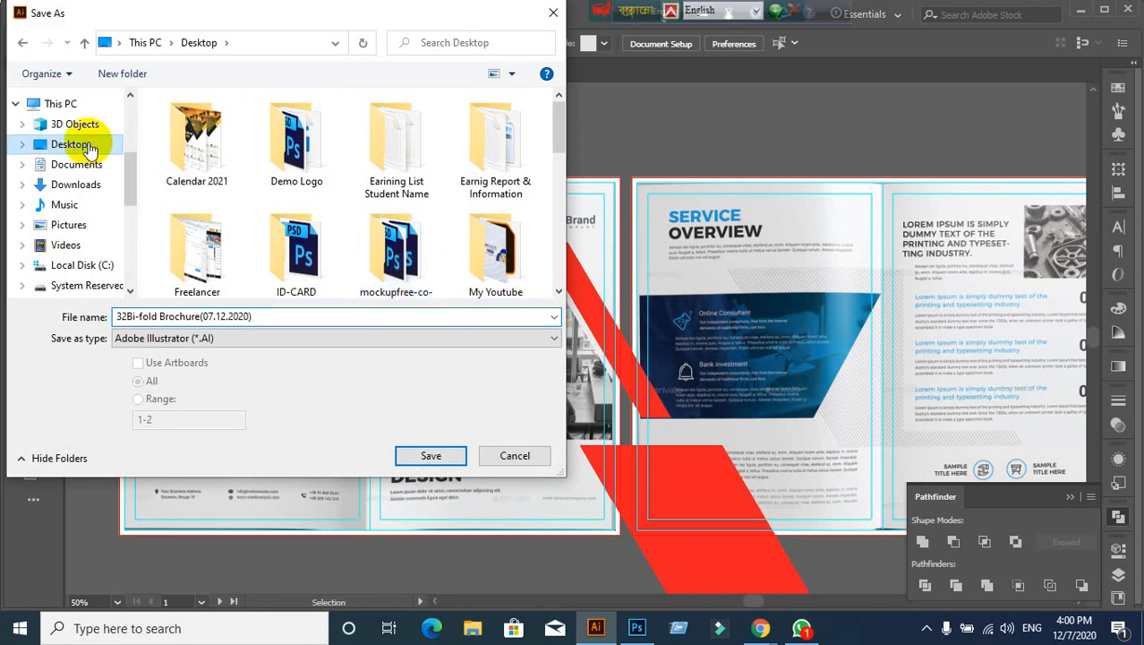
pyautogui.click(446, 466)
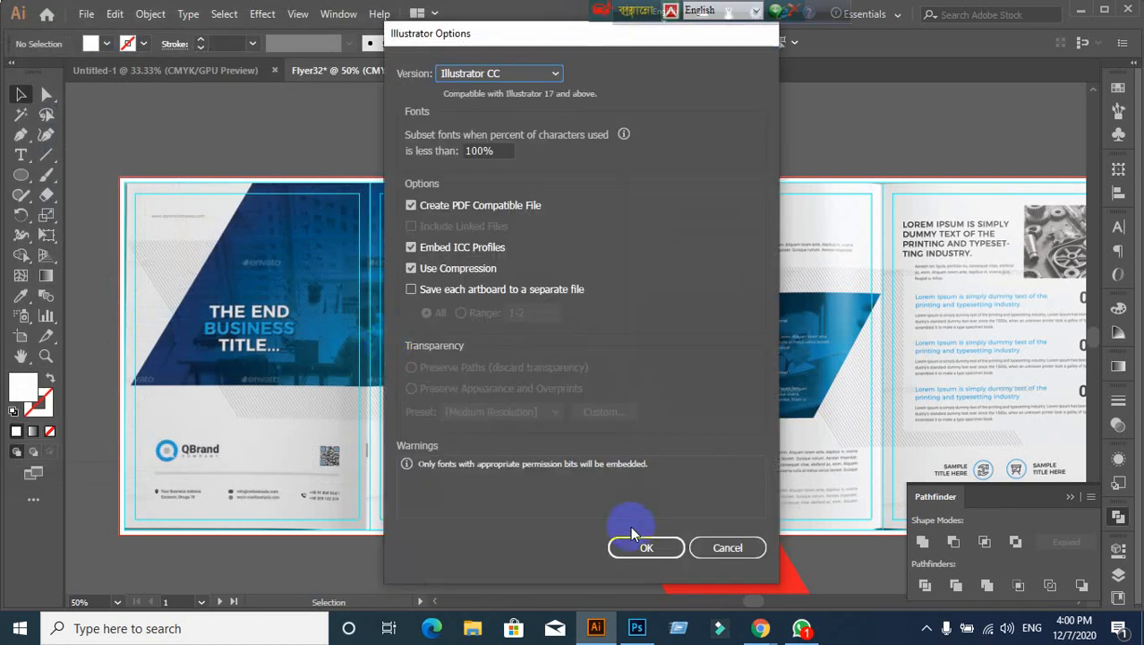
pyautogui.click(632, 539)
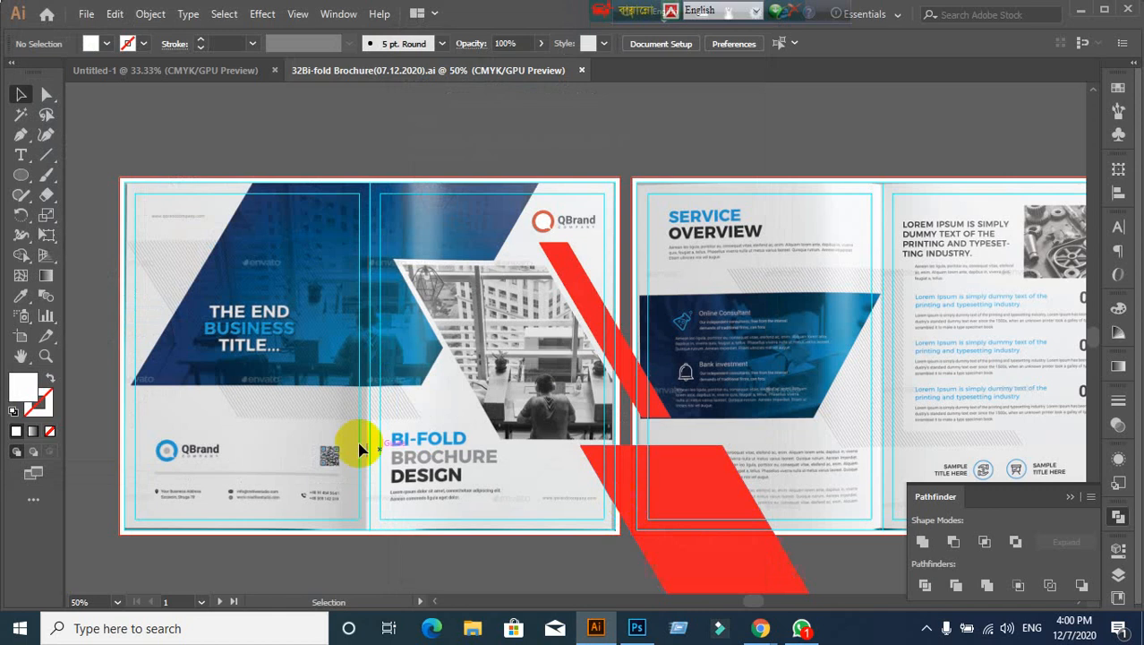
# Step: Close the saved brochure and the blank Untitled-1 document, and minimize the program window
pyautogui.click(581, 70)
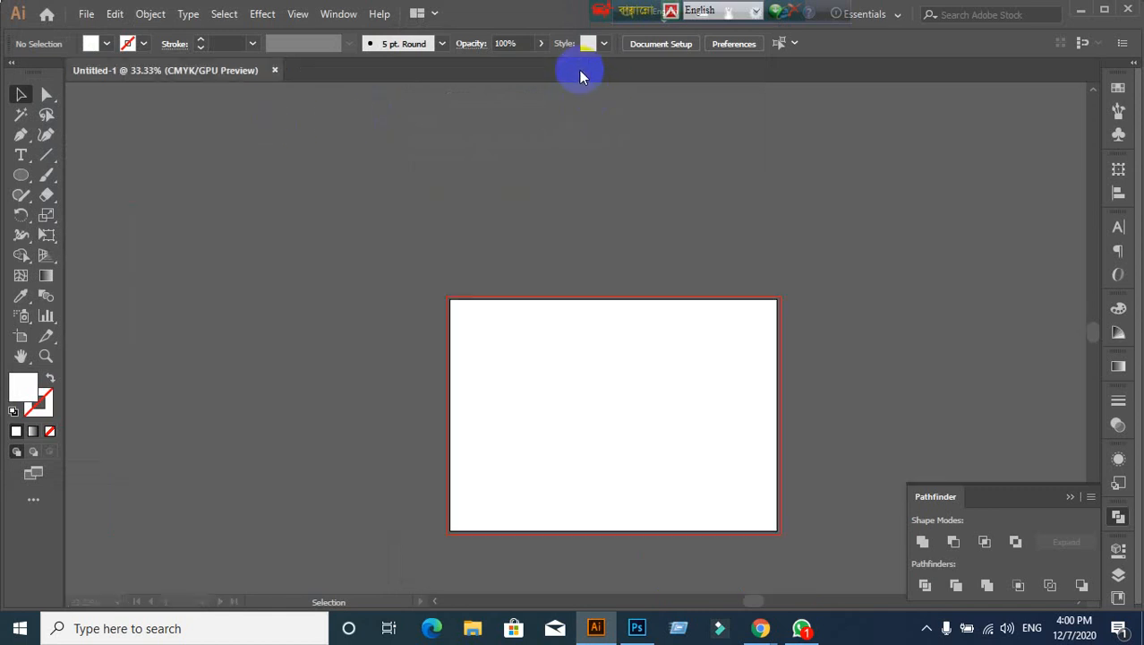
pyautogui.click(275, 71)
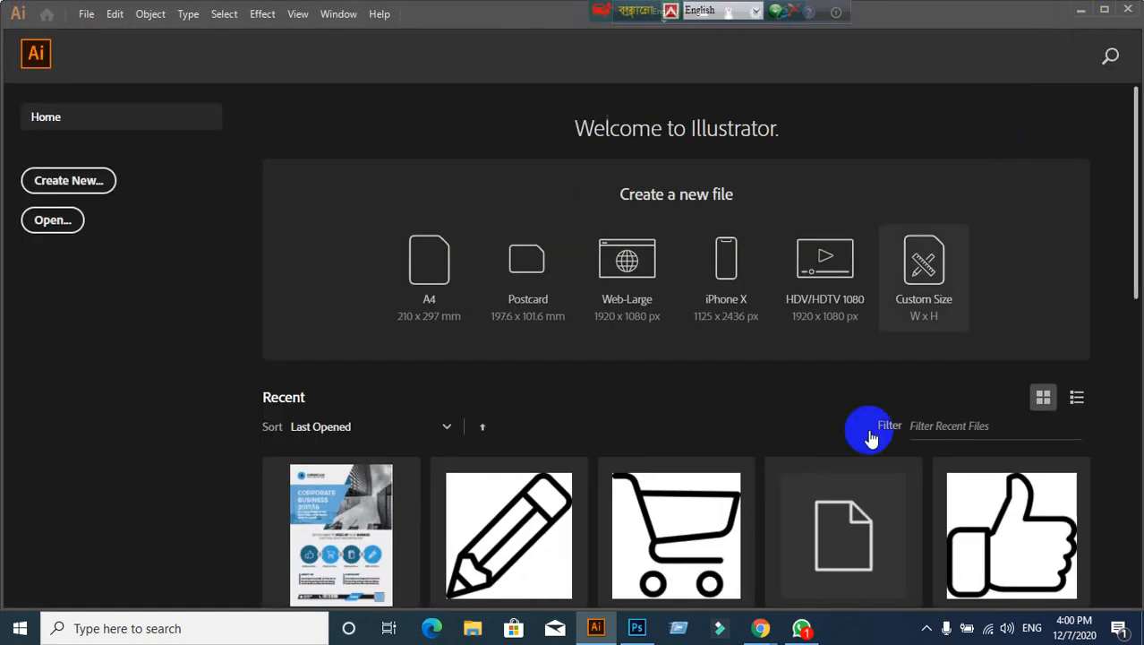
pyautogui.click(1082, 11)
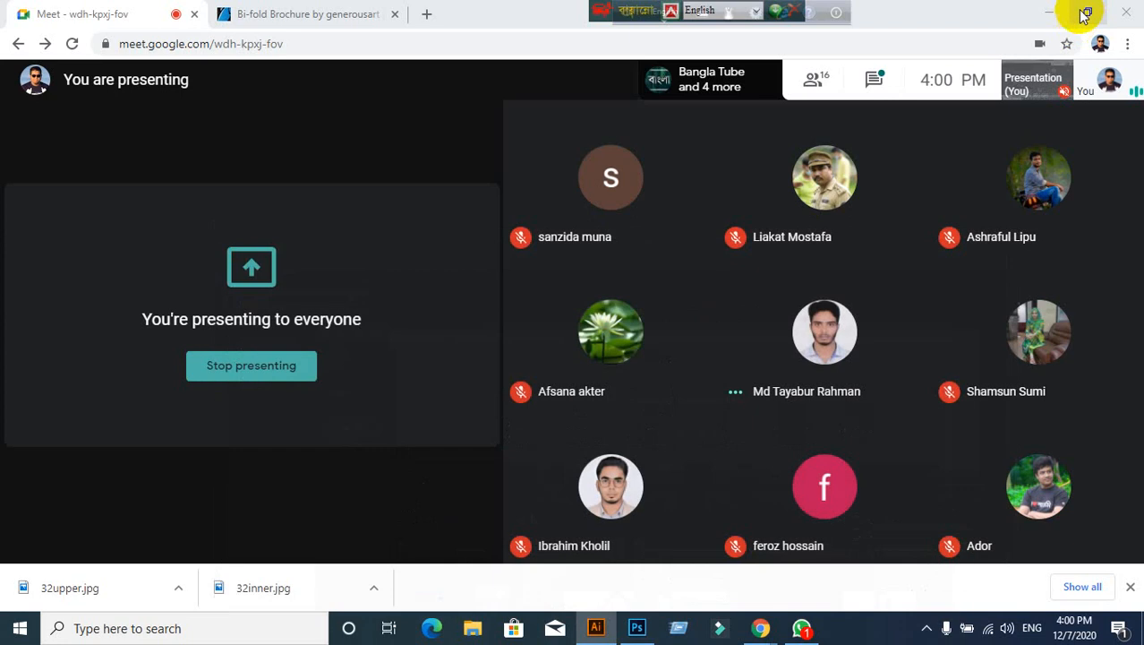
# Step: Switch to Chrome and close the Google Meet tab and the bi-fold brochure reference page
pyautogui.moveTo(757, 617)
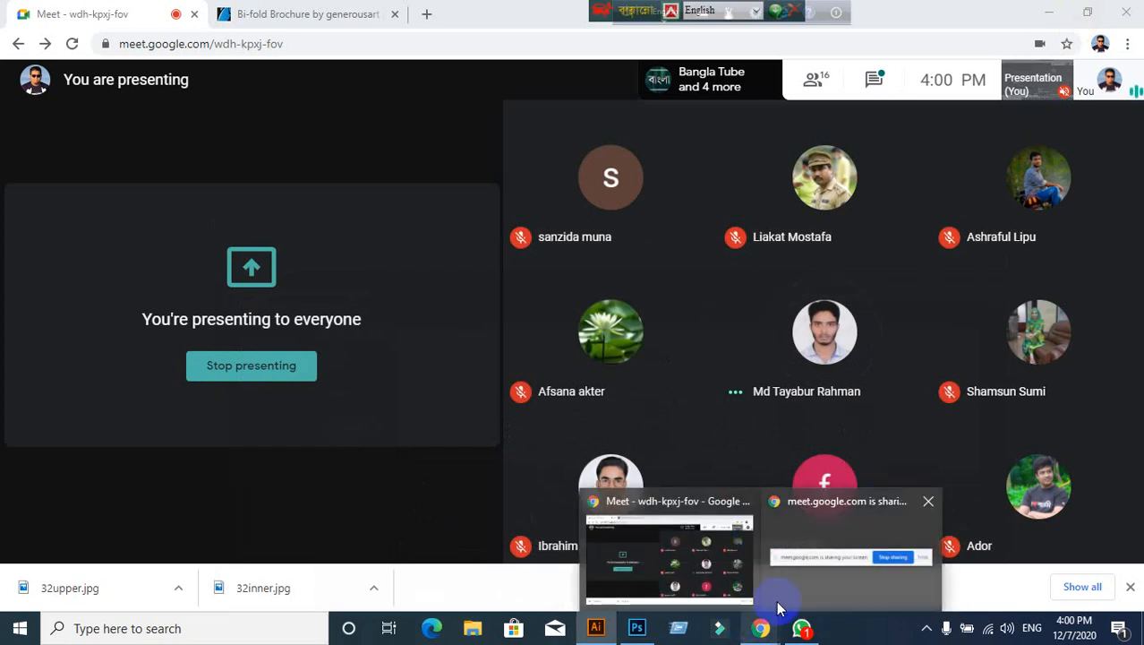
pyautogui.click(659, 542)
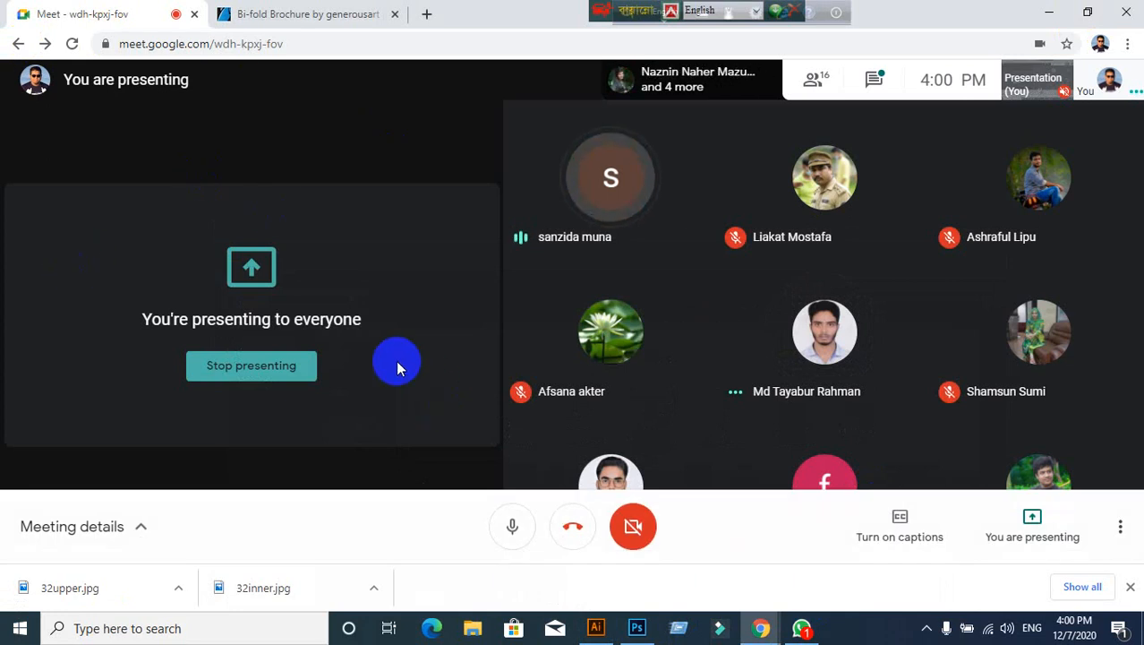
pyautogui.click(194, 16)
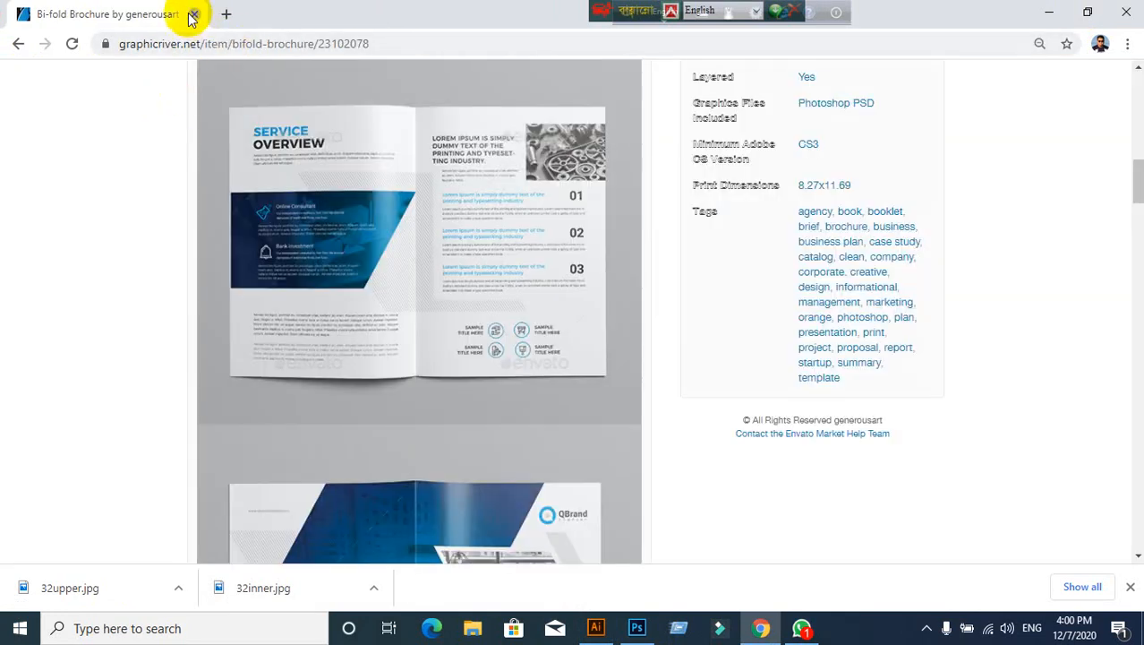
pyautogui.click(192, 15)
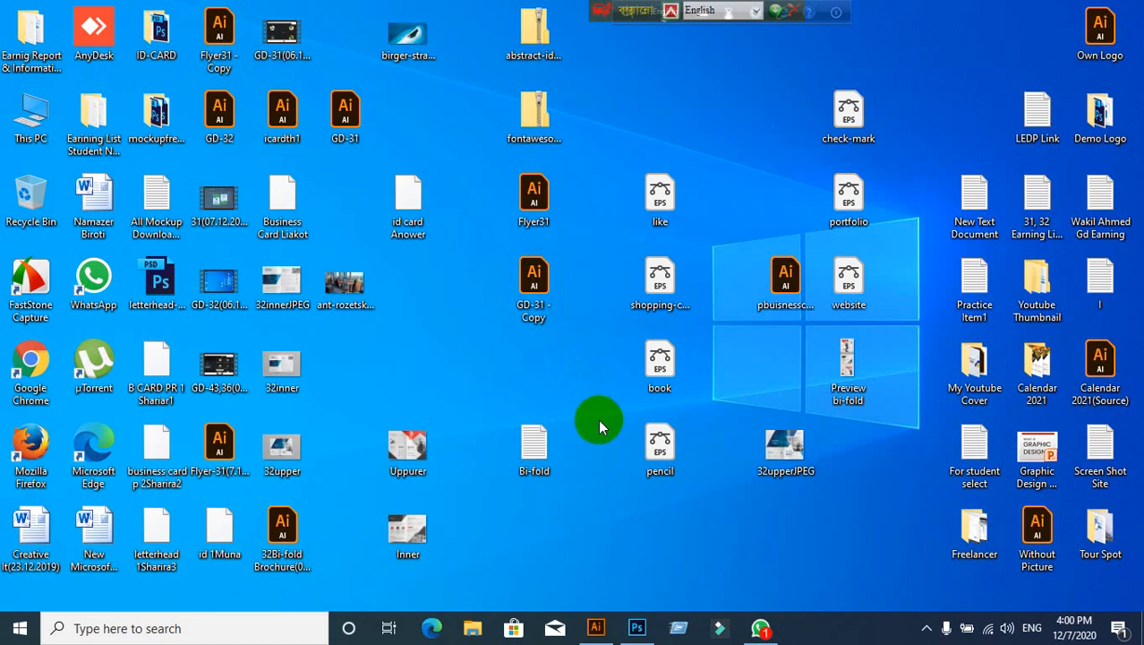
# Step: Switch to WhatsApp and view the blend-flower and orange-gradient design screenshots in the newest chat, one after the other
pyautogui.click(761, 627)
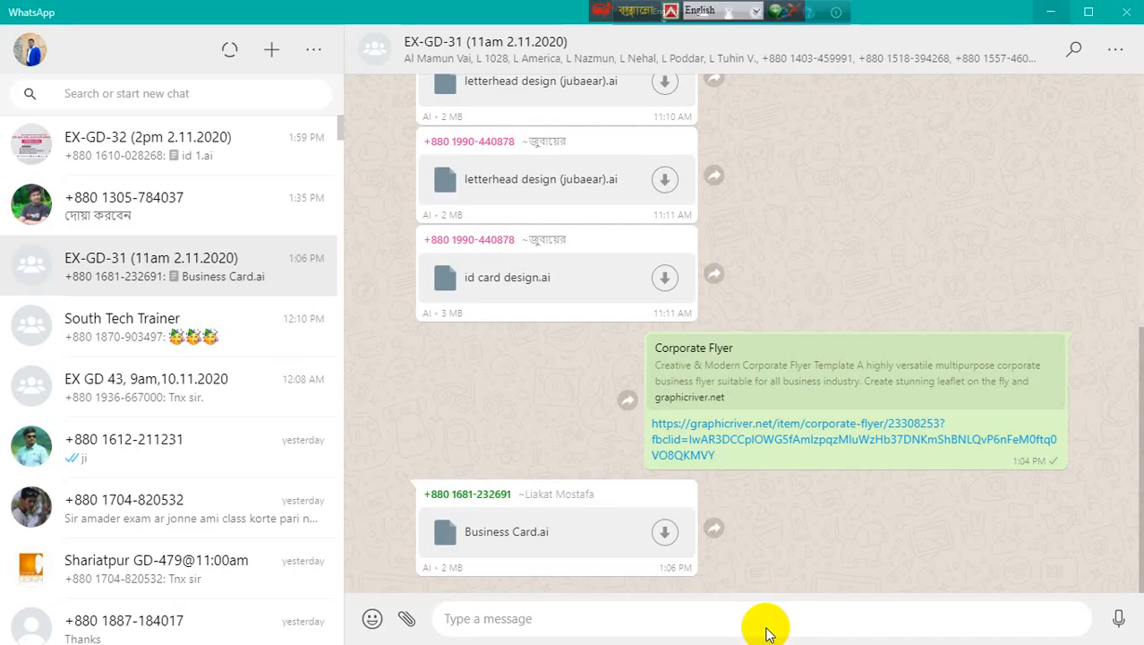
pyautogui.click(208, 158)
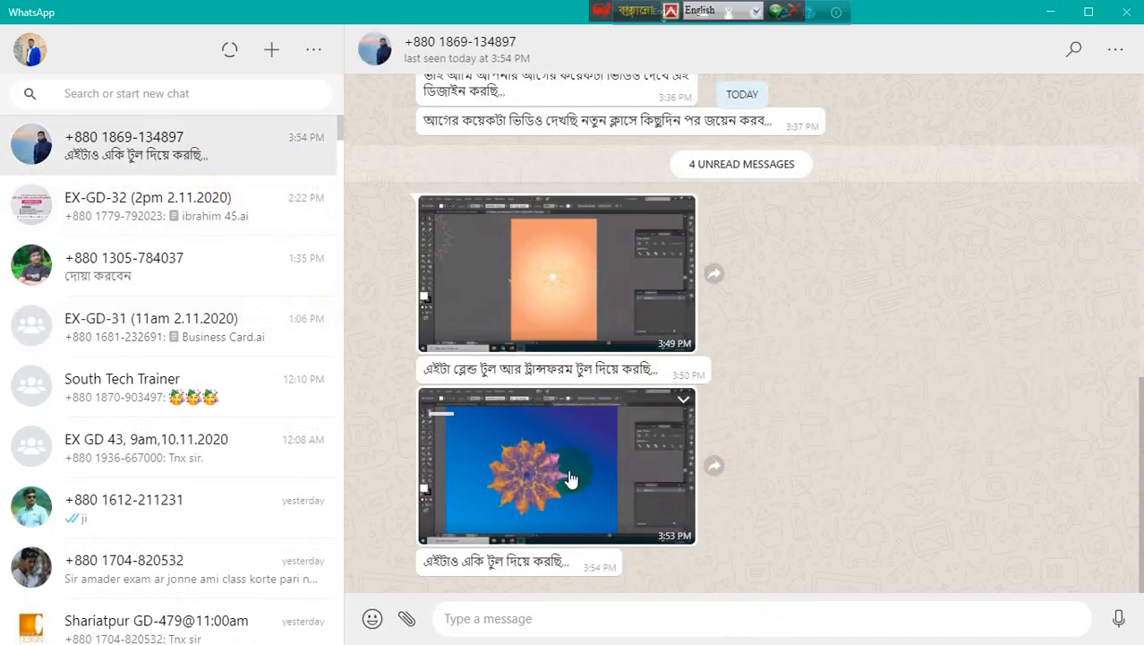
pyautogui.click(569, 473)
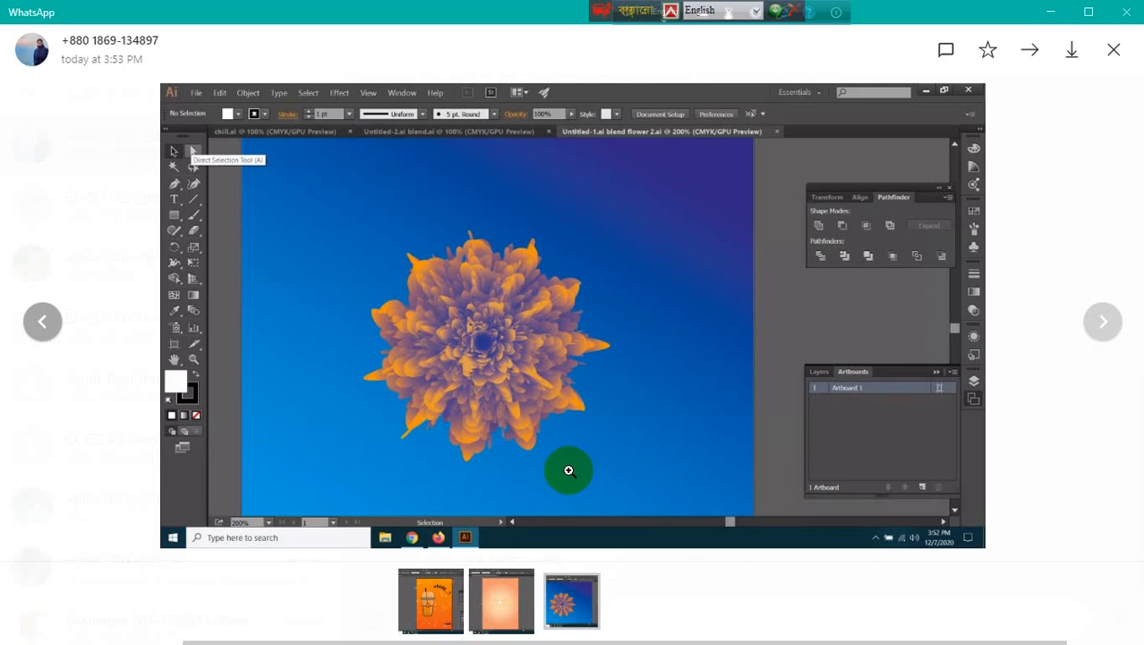
pyautogui.click(1116, 51)
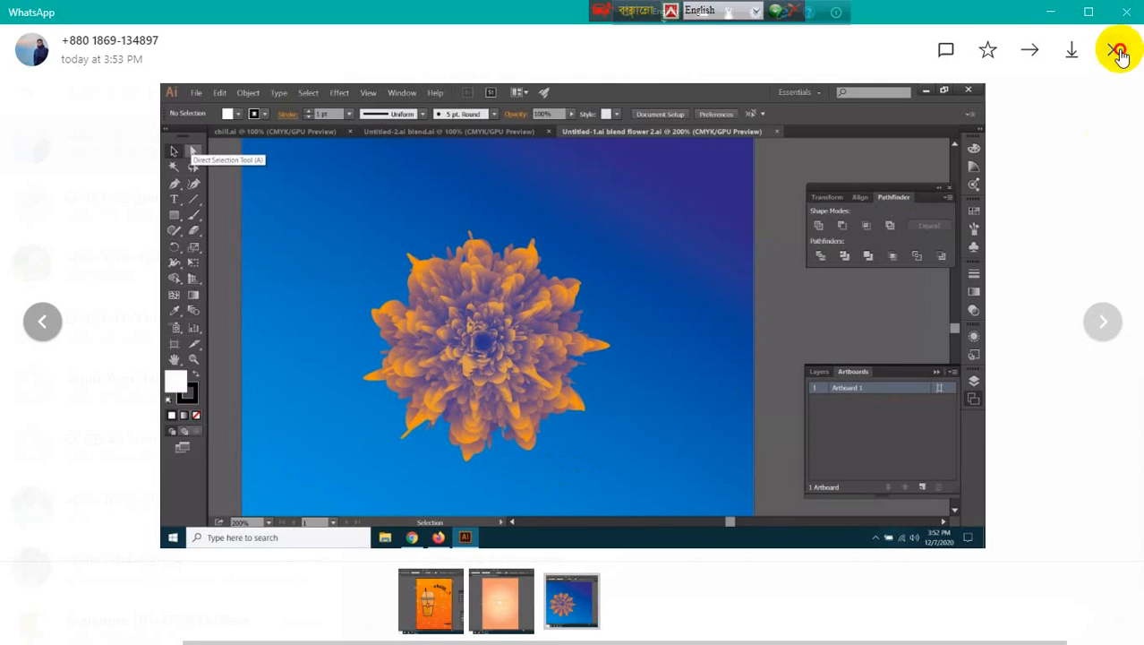
pyautogui.click(605, 276)
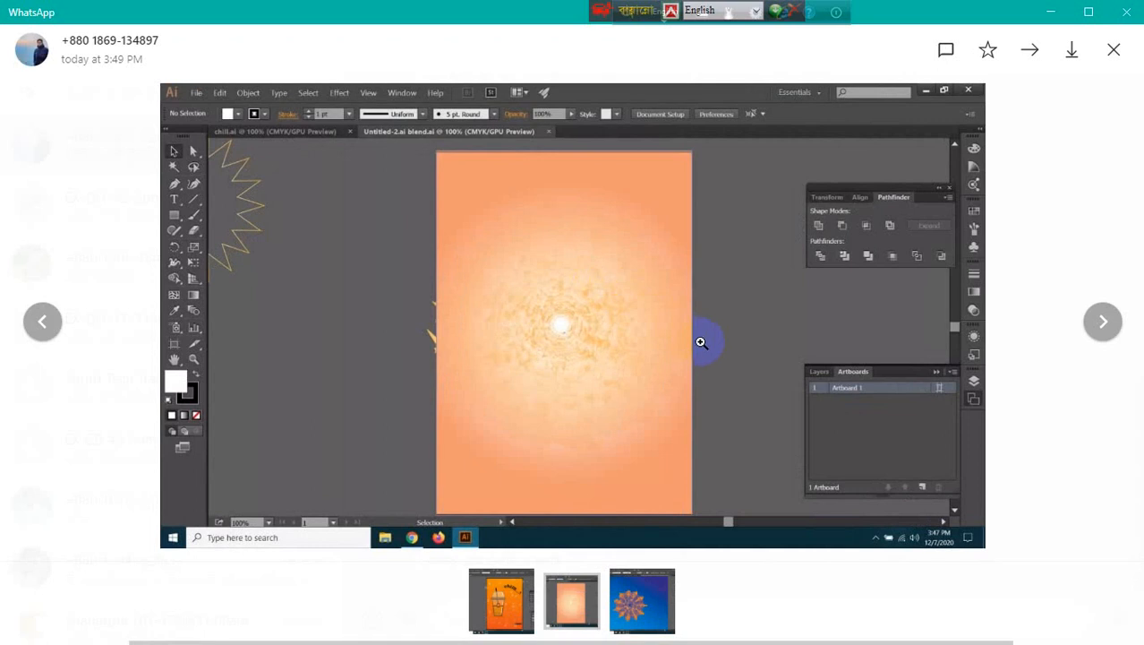
pyautogui.click(1113, 51)
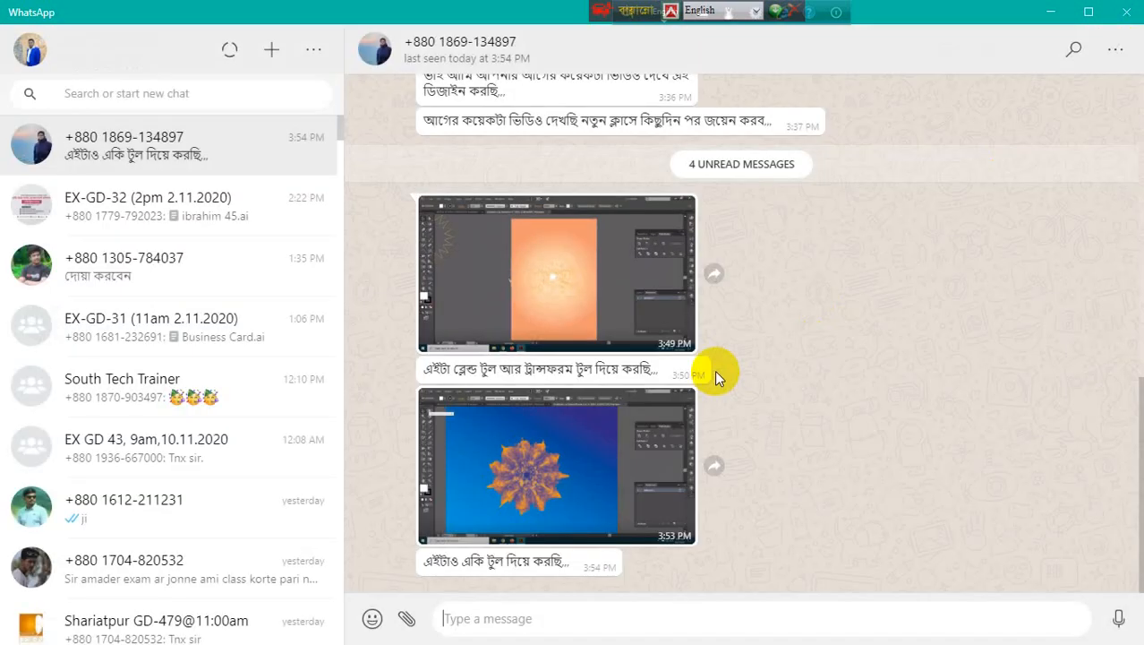